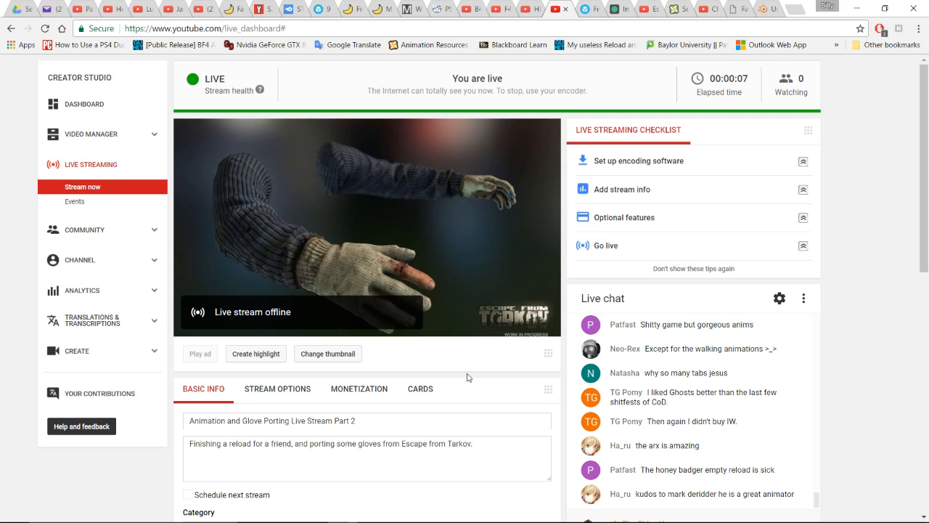
scroll(467, 375, "down", 1)
scroll(460, 352, "up", 1)
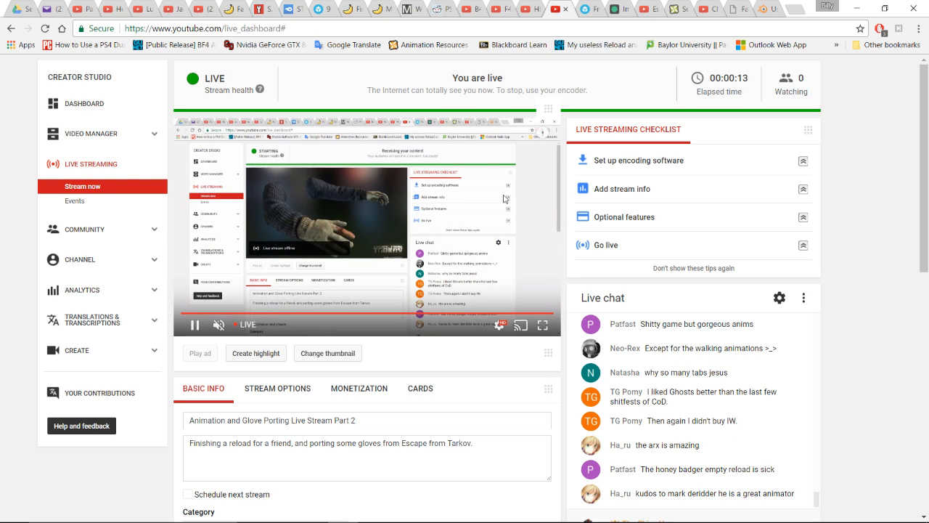
mouse_move(581, 514)
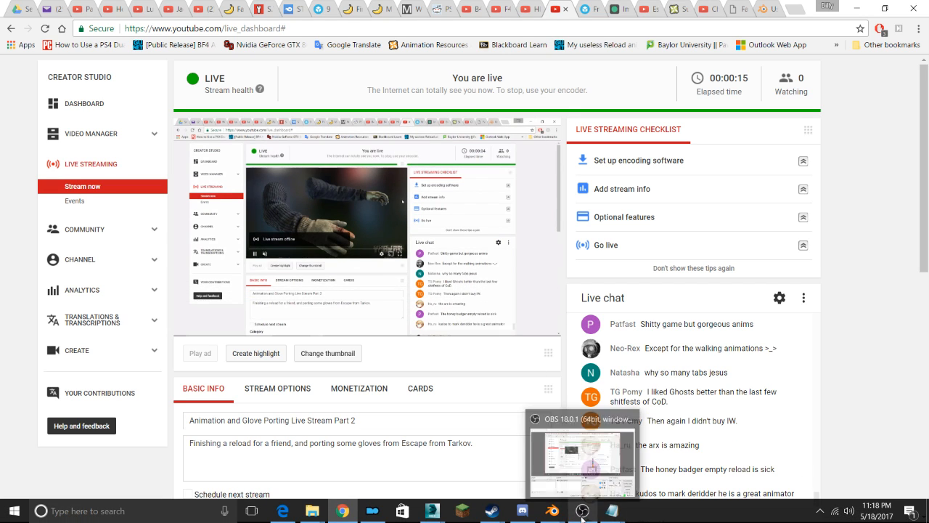
scroll(467, 377, "down", 3)
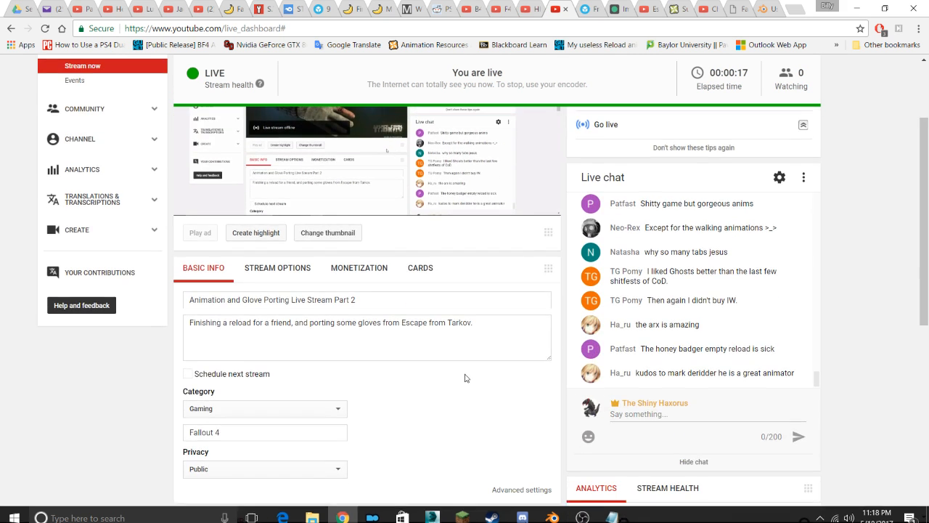
scroll(493, 344, "up", 3)
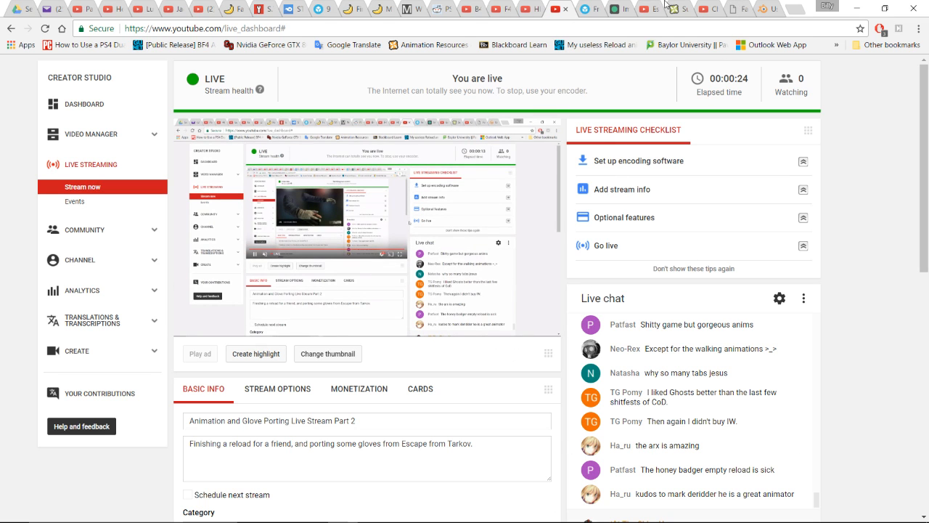
Play the "Chill Instrumental Hiphop & JazzHop Mix (Part 5/5)" video as background music and return to the live dashboard
left_click(705, 9)
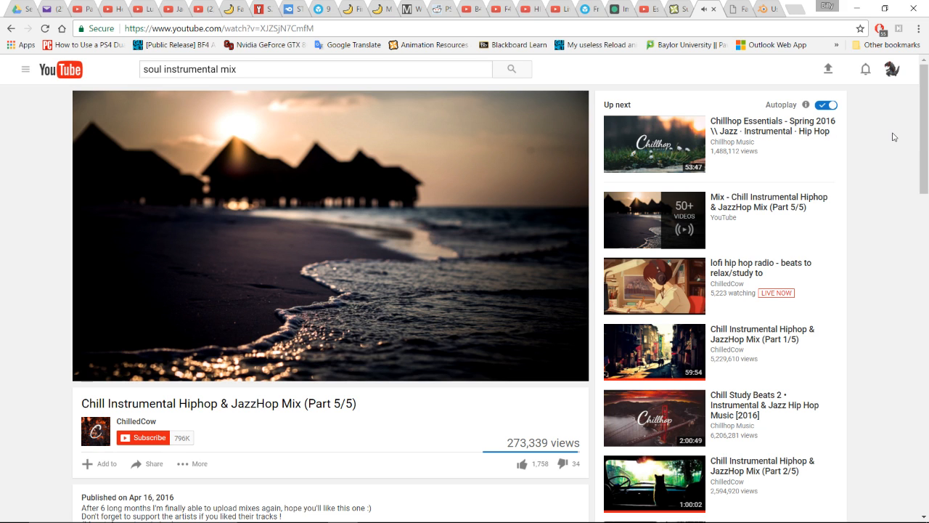
left_click(560, 5)
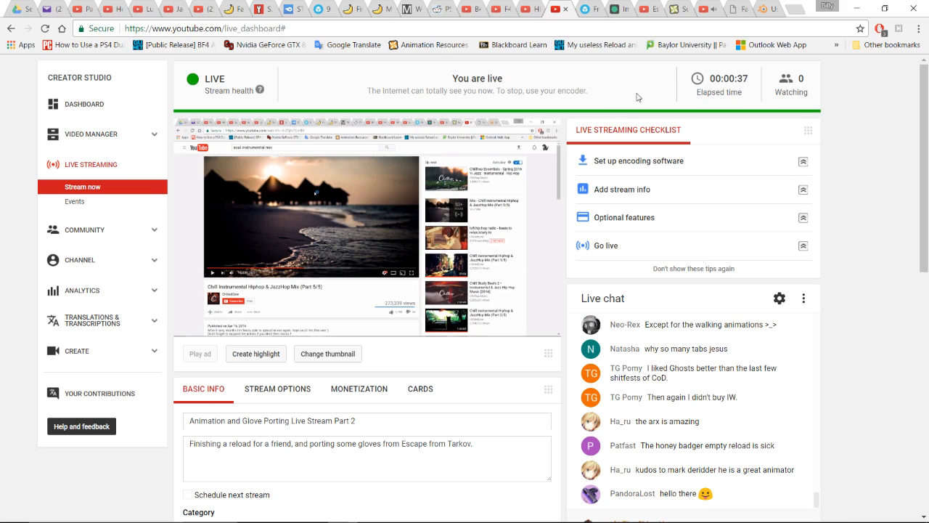
Check the live dashboard's stream preview, status, basic info and live chat
scroll(837, 226, "down", 3)
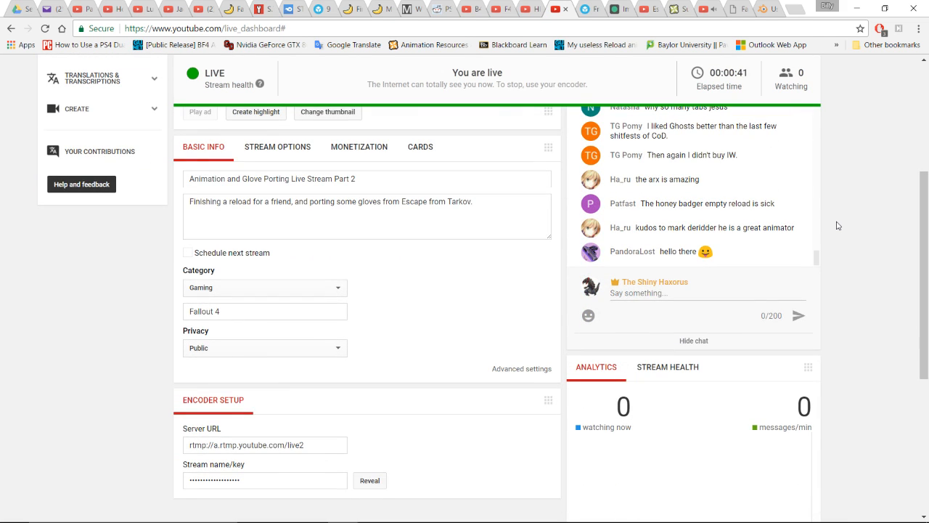
scroll(837, 226, "up", 3)
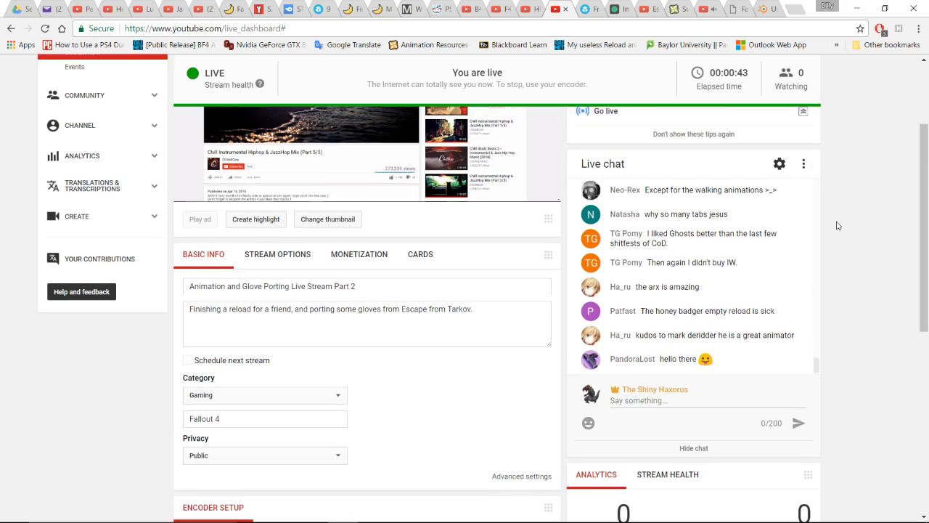
scroll(837, 225, "up", 1)
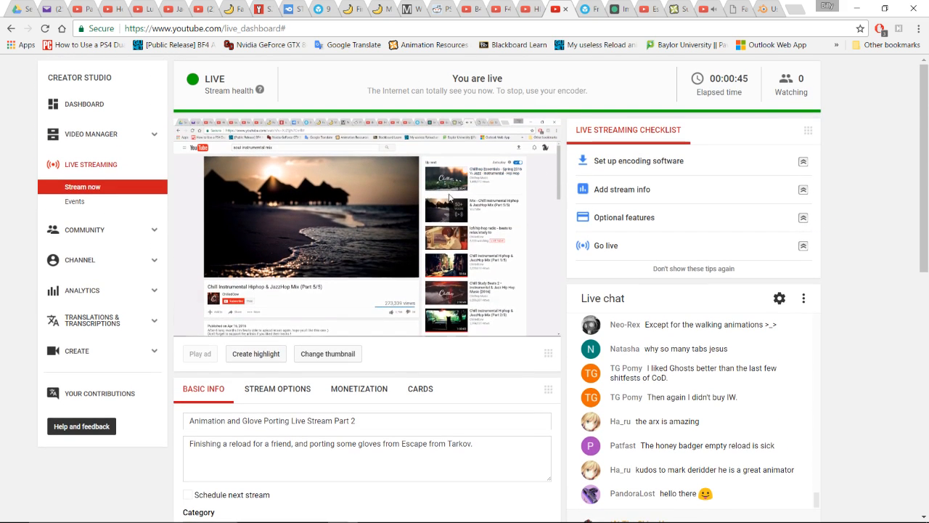
scroll(406, 269, "down", 3)
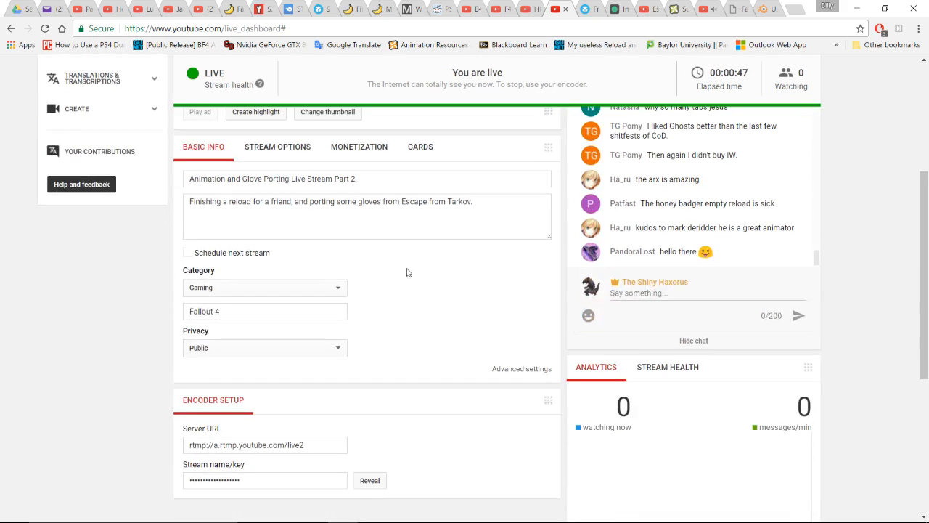
scroll(436, 283, "up", 3)
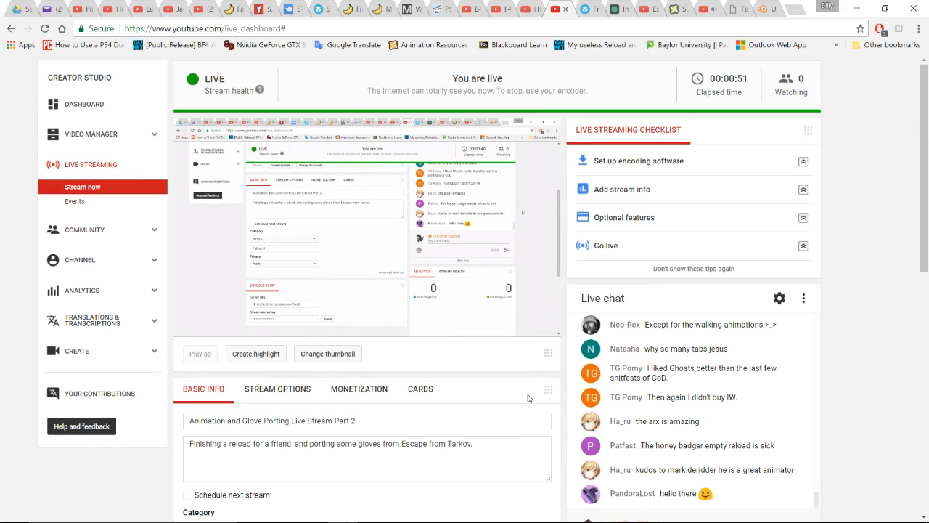
scroll(508, 384, "down", 2)
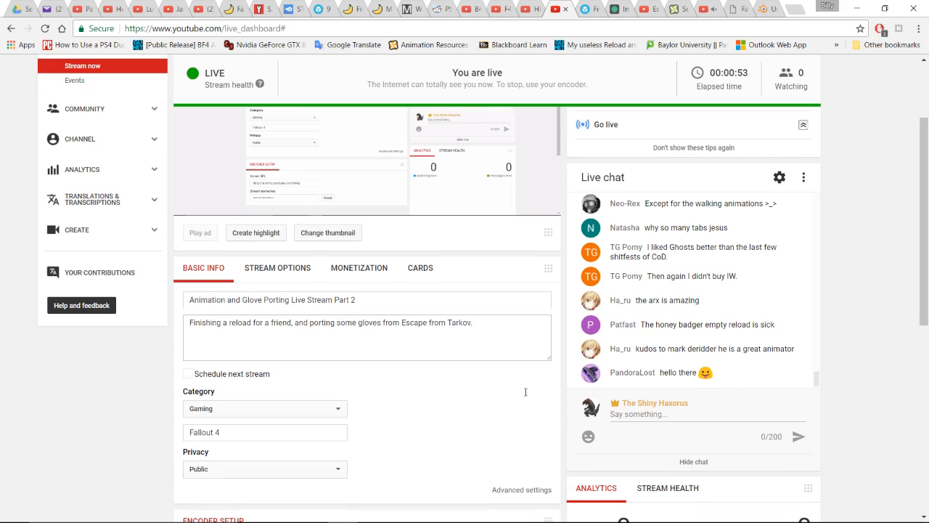
scroll(479, 369, "up", 1)
scroll(472, 368, "up", 2)
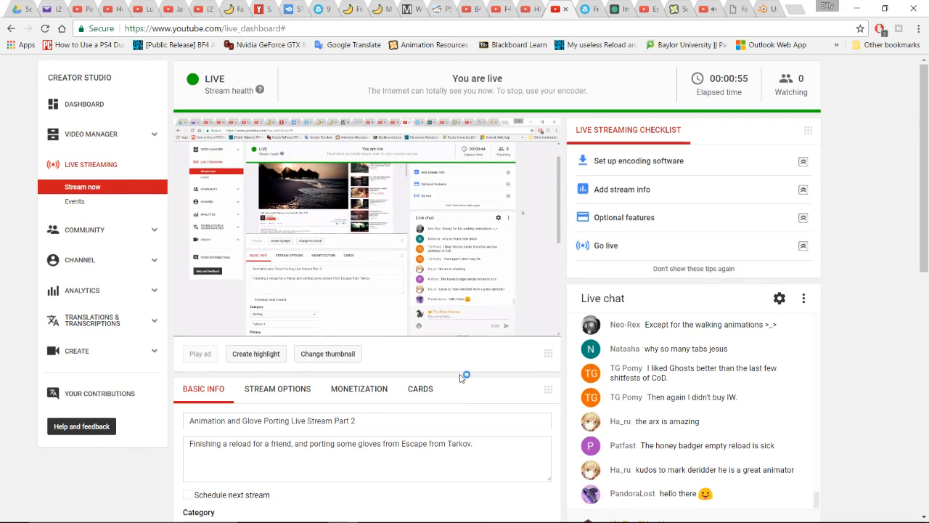
scroll(465, 375, "down", 2)
scroll(462, 377, "down", 1)
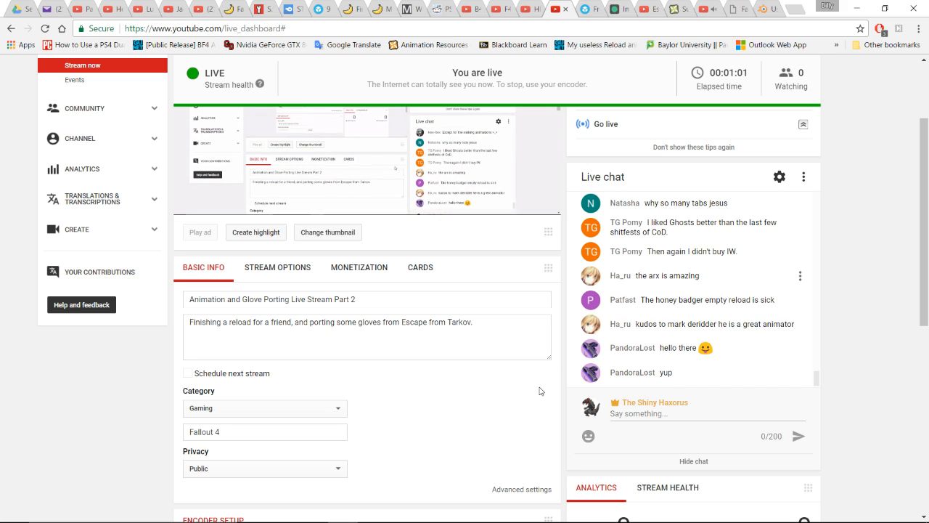
scroll(539, 389, "up", 3)
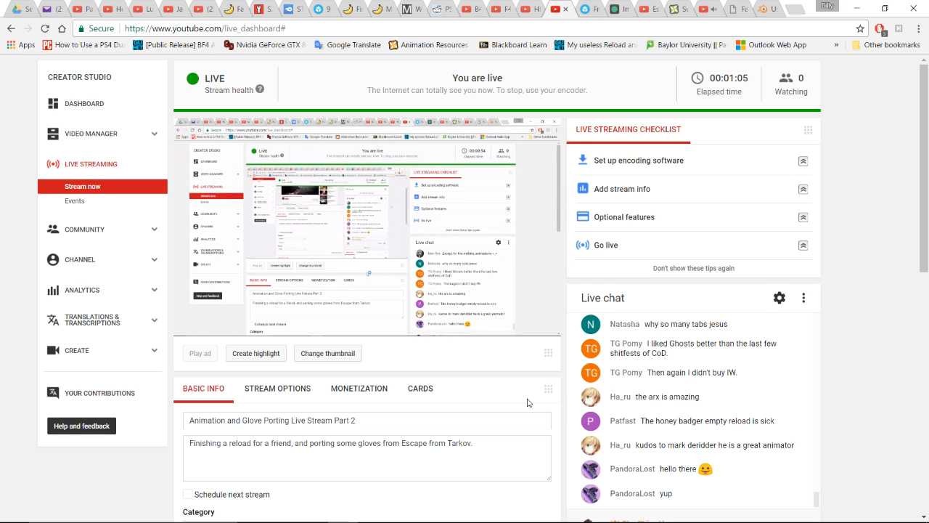
scroll(527, 403, "down", 1)
scroll(526, 417, "down", 1)
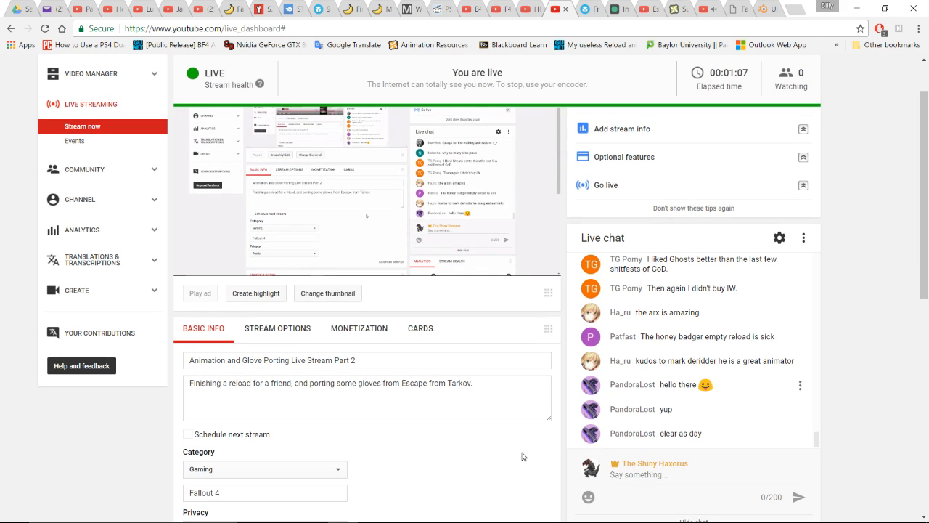
scroll(523, 456, "up", 1)
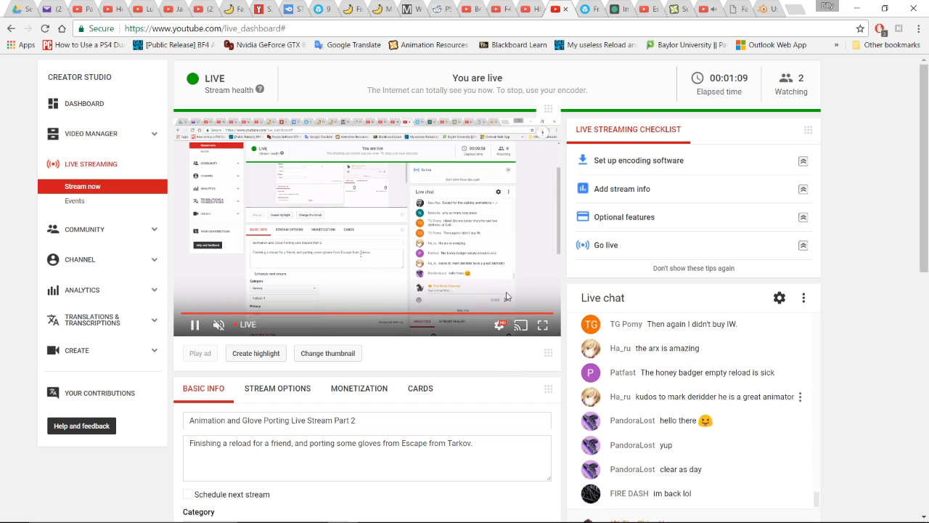
scroll(509, 283, "down", 2)
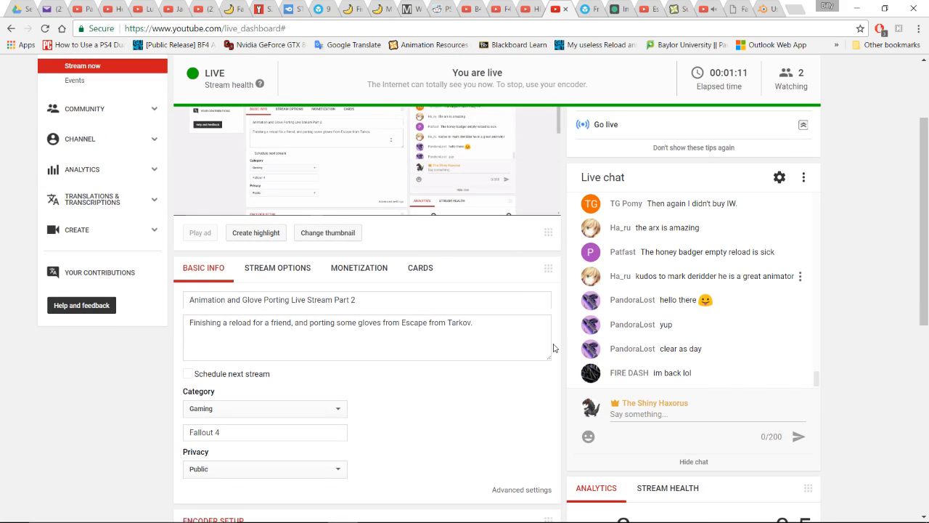
scroll(521, 319, "down", 2)
scroll(520, 339, "up", 4)
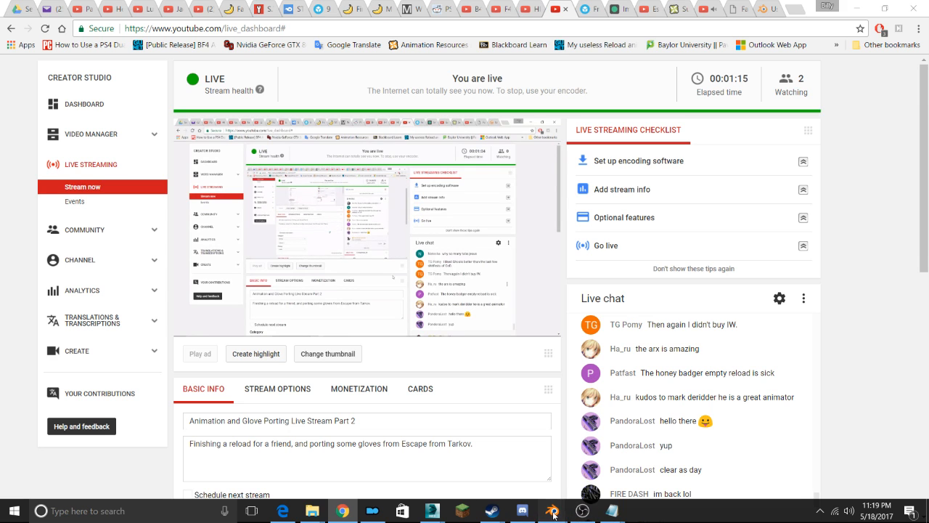
Switch to Blender and inspect the back of the selected gloved hand up close
mouse_move(553, 510)
left_click(598, 445)
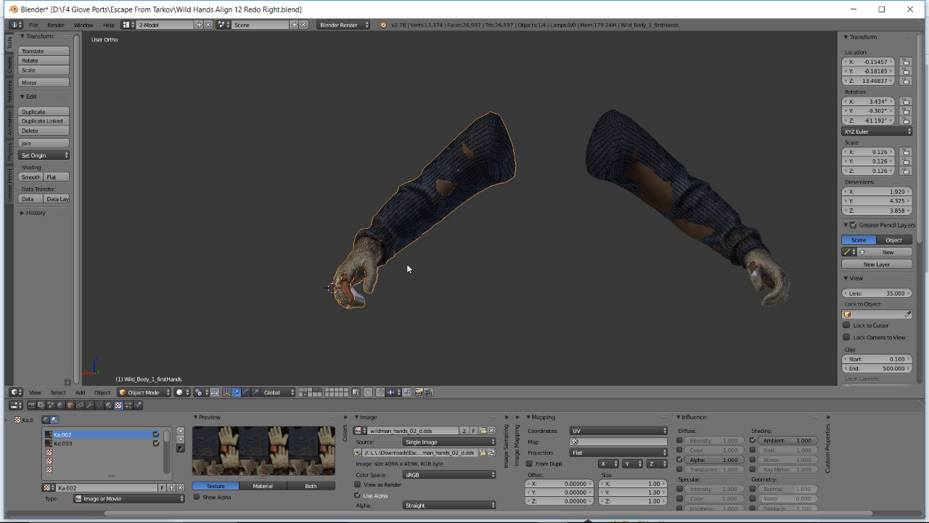
scroll(407, 268, "up", 5)
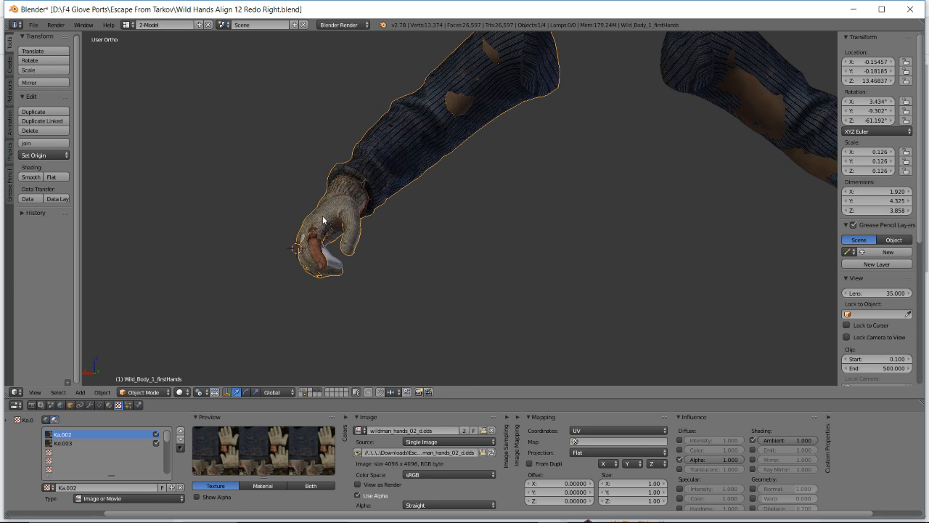
middle_click_drag(323, 216, 459, 203)
scroll(488, 214, "up", 4)
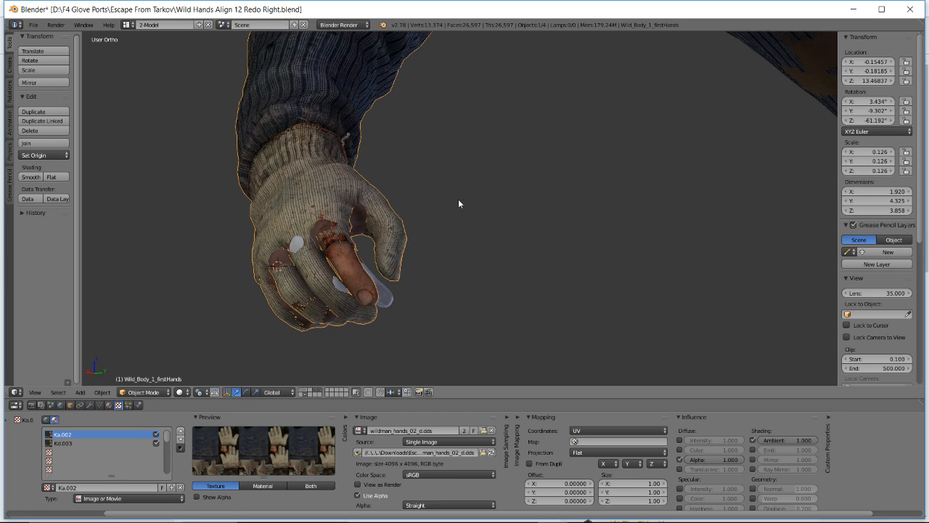
Switch to the YouTube live dashboard and check the stream preview and new chat messages
key("alt+Tab")
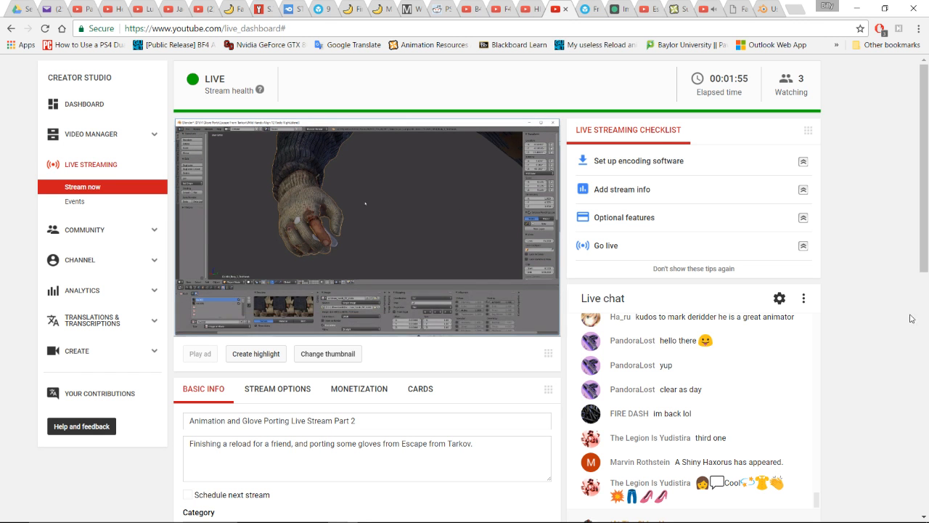
scroll(887, 316, "down", 1)
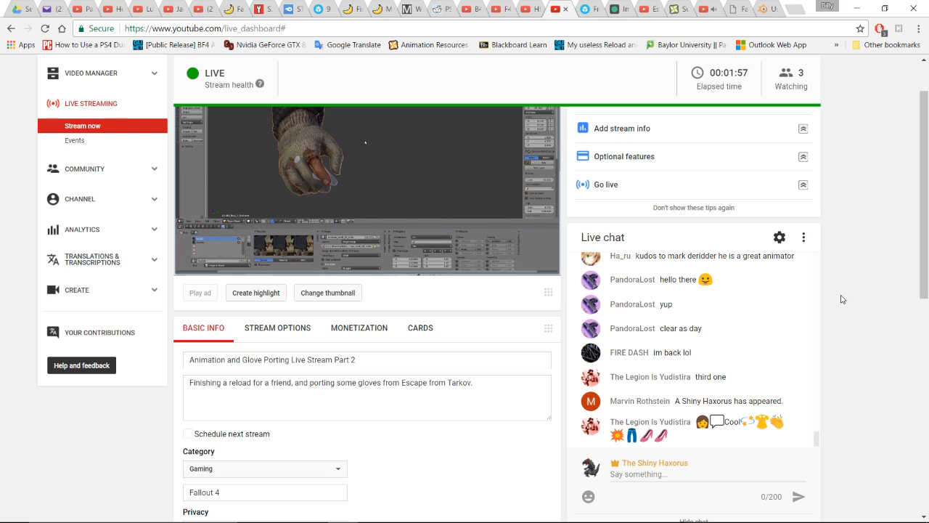
scroll(844, 305, "down", 1)
scroll(844, 304, "up", 2)
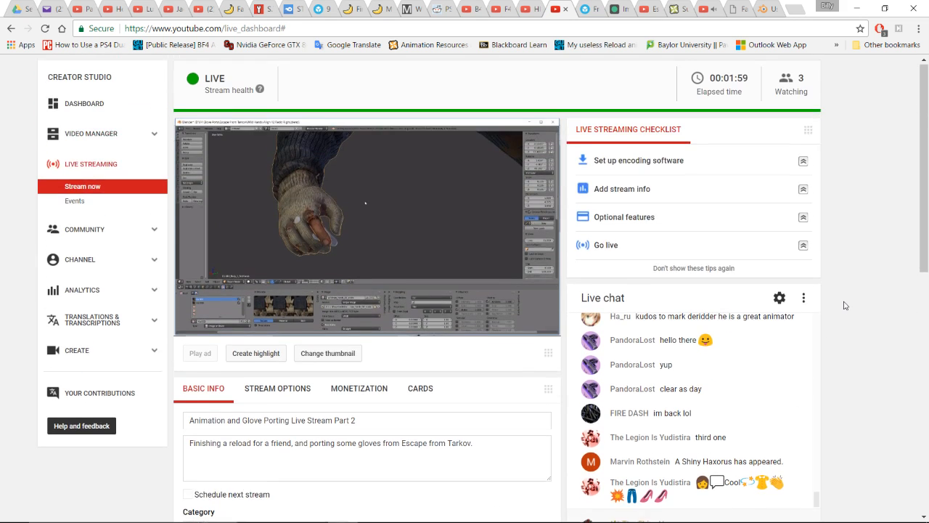
scroll(843, 305, "down", 1)
scroll(844, 305, "up", 1)
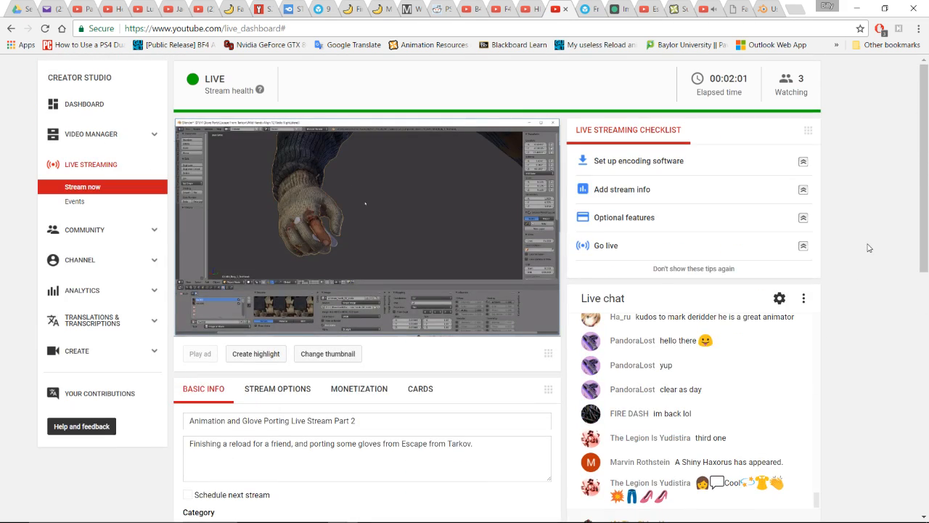
Return to Blender and examine where the base hand mesh pokes through the glove's knuckles and fingers
key("alt+Tab")
scroll(440, 249, "up", 1)
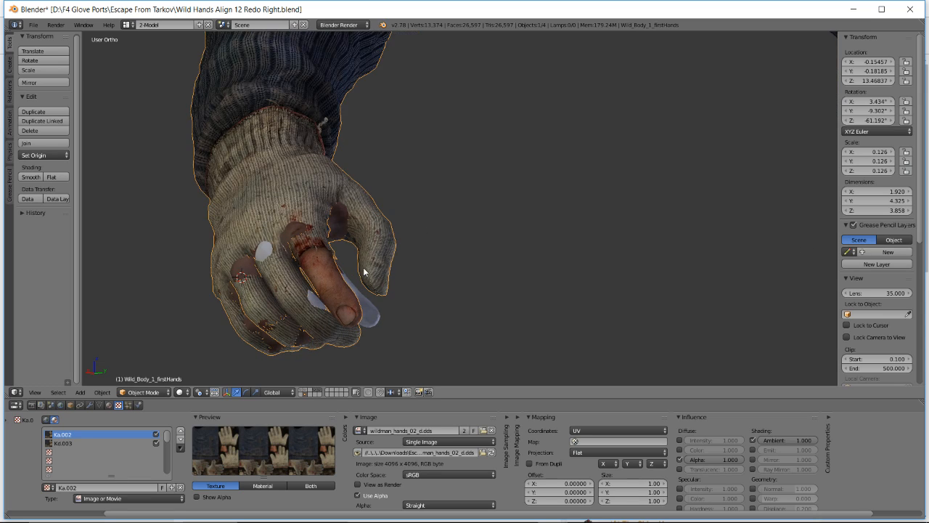
middle_click_drag(363, 268, 517, 179, "shift")
scroll(456, 232, "up", 3)
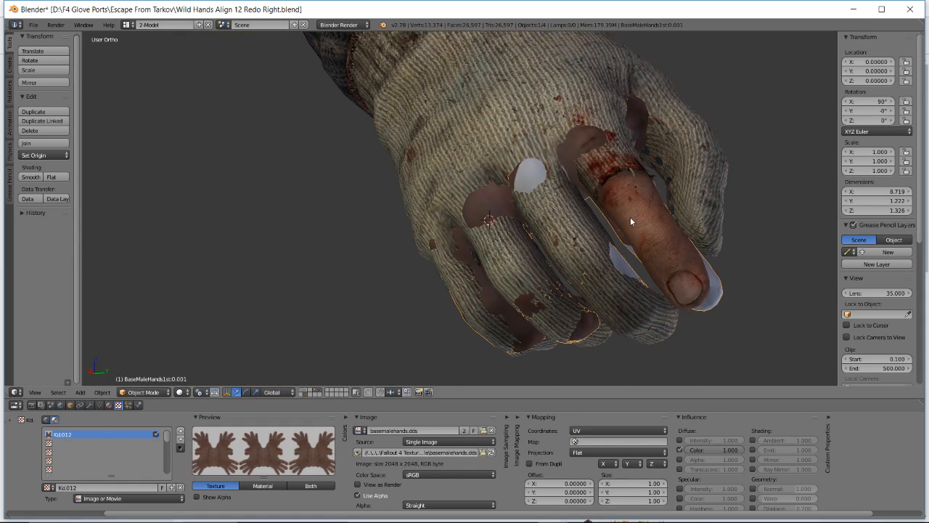
middle_click_drag(630, 216, 429, 167, "shift")
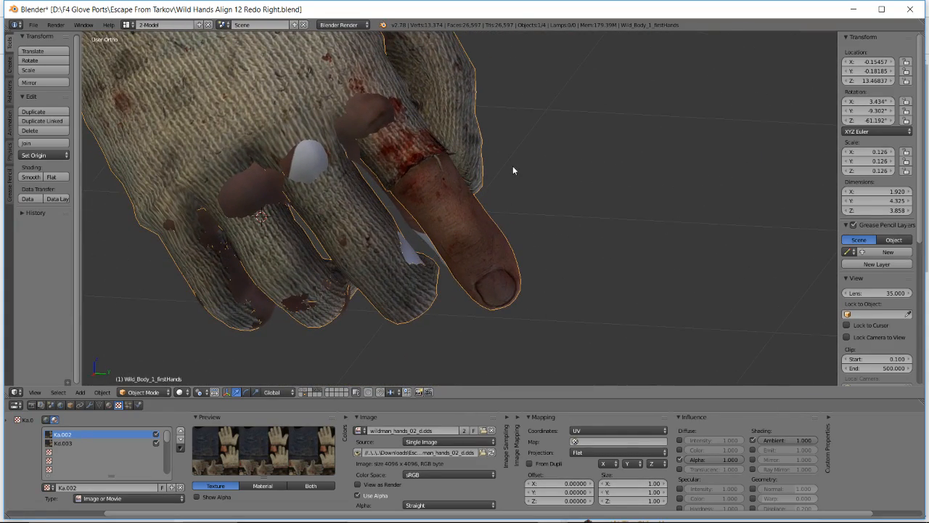
middle_click_drag(512, 171, 580, 194)
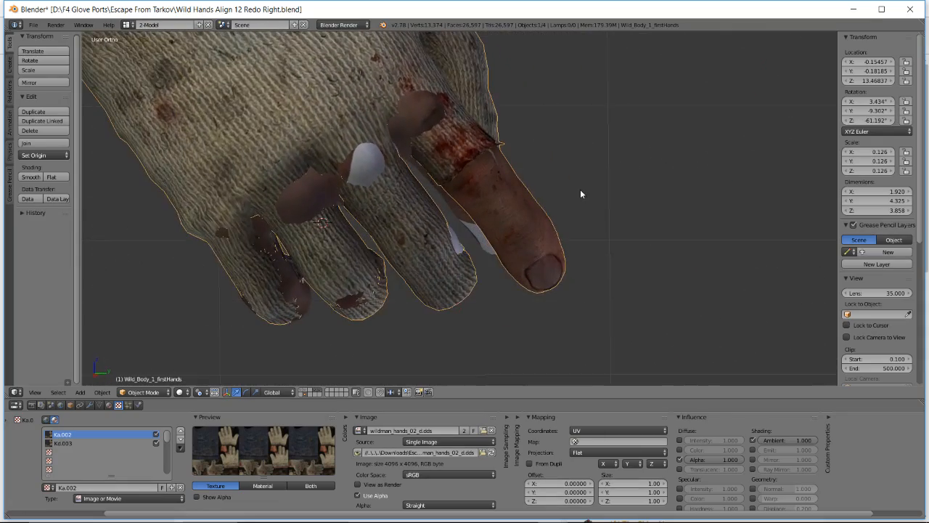
Enter Edit Mode on the glove mesh and box-select the vertices of the bare index finger's outer half, including the fingertip
key("Tab")
scroll(639, 193, "up", 3)
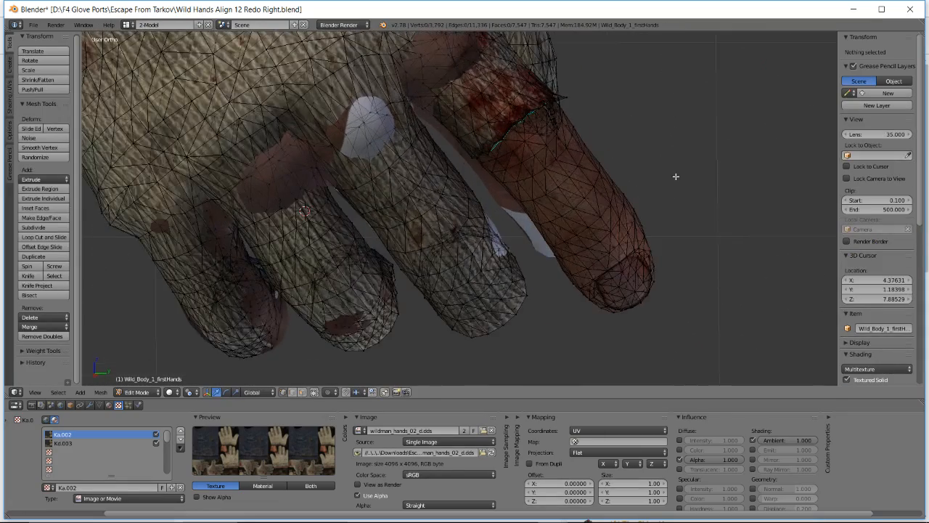
middle_click_drag(676, 176, 446, 224)
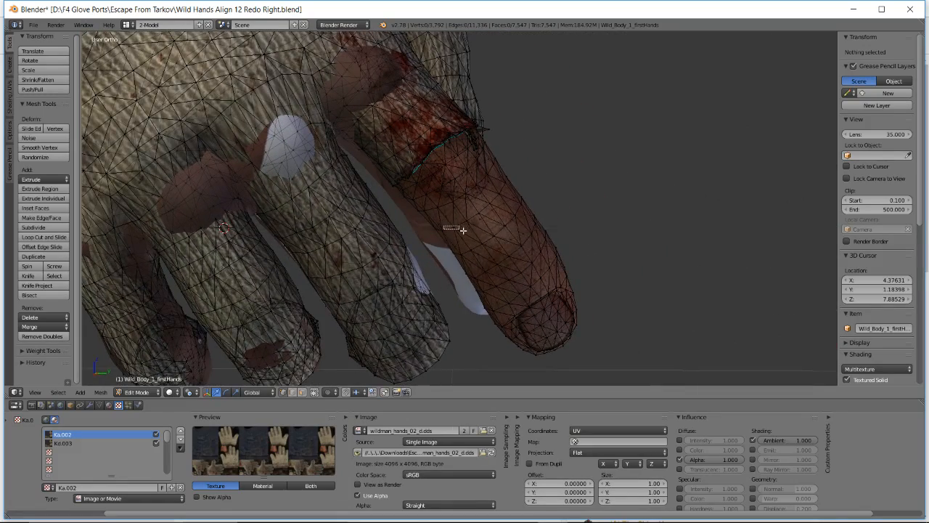
left_click_drag(462, 230, 576, 277)
key("b")
left_click_drag(464, 272, 590, 304)
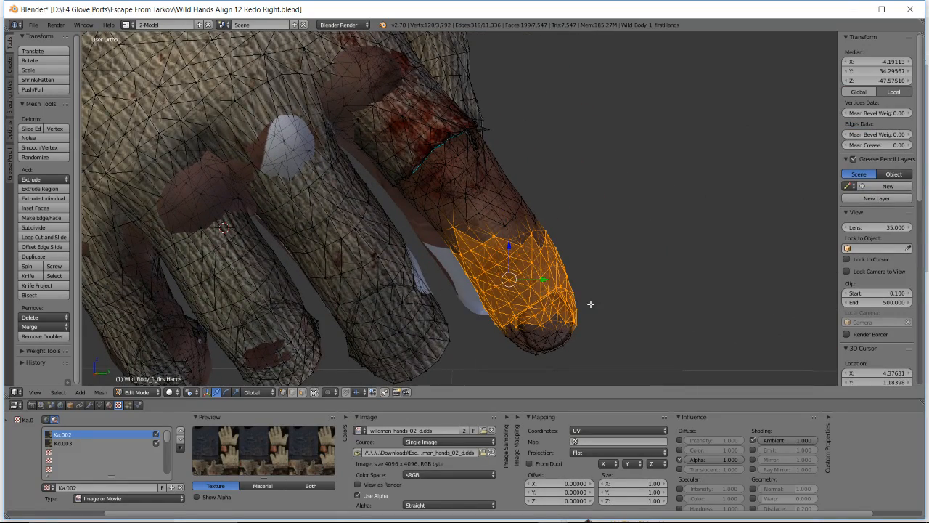
left_click_drag(478, 298, 624, 367)
Extend the vertex selection to the rest of the index fingertip and up the bare finger to its middle joint
middle_click_drag(602, 291, 517, 215)
key("b")
left_click_drag(552, 156, 540, 182)
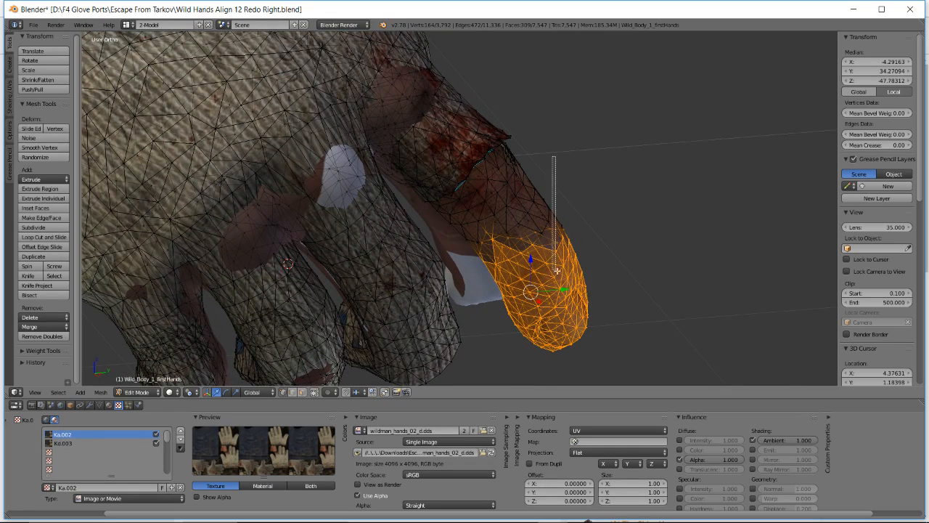
left_click_drag(557, 270, 601, 293)
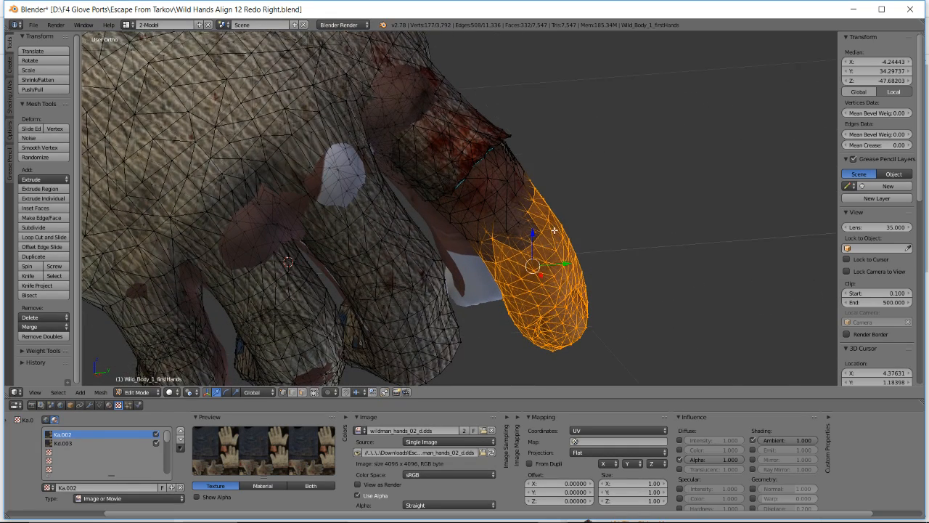
key("b")
mouse_move(534, 212)
left_mouse_down()
mouse_move(505, 208)
mouse_move(534, 219)
left_mouse_up()
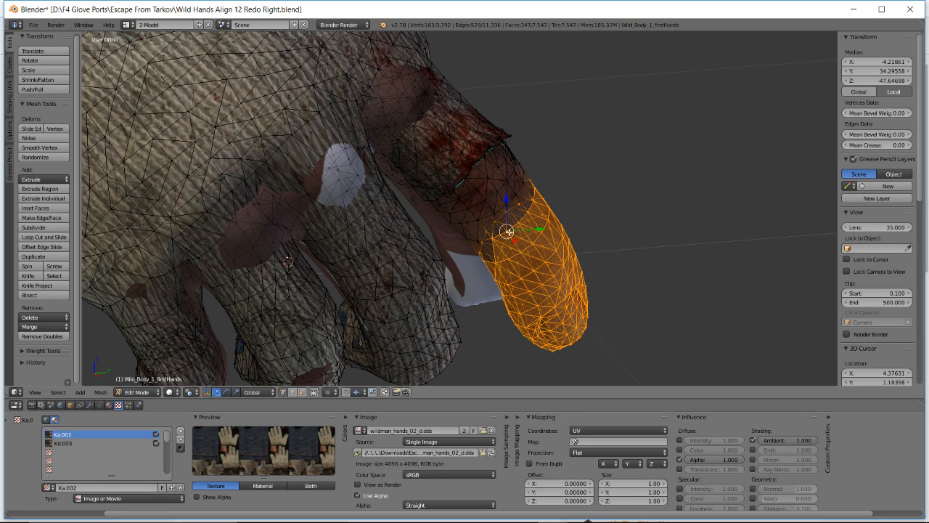
middle_click_drag(501, 240, 523, 245)
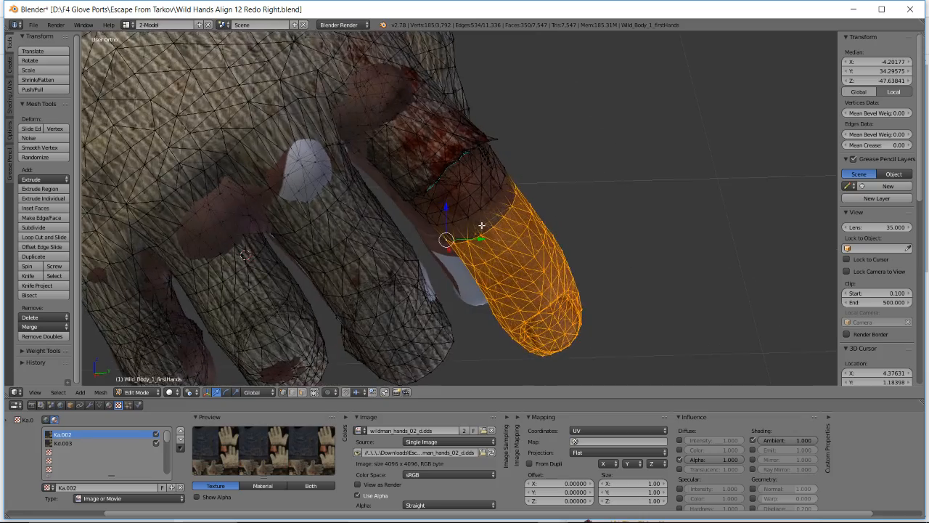
Switch to the YouTube live dashboard to read the live chat, and return to Blender
key("alt+Tab")
scroll(800, 394, "down", 1)
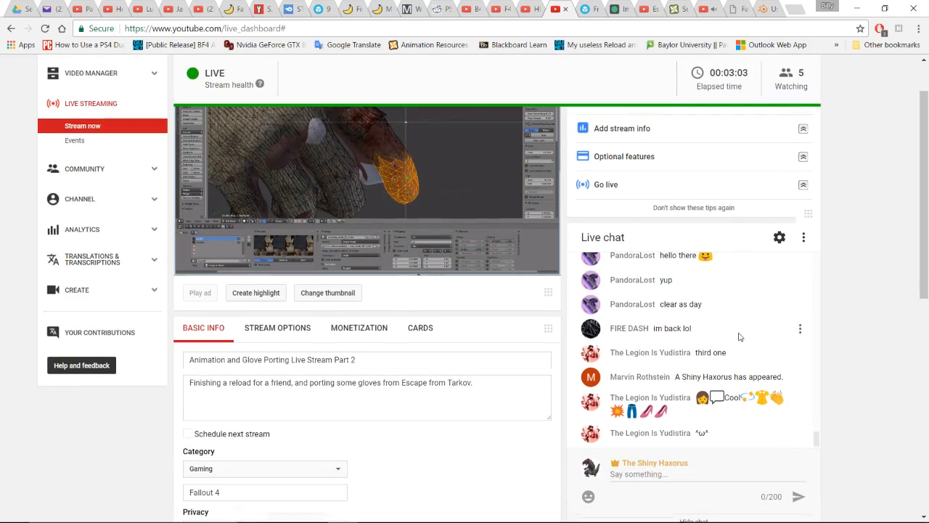
key("alt+Tab")
Box-select the additional vertices along the index finger's middle joint, starting from the side facing the middle finger
scroll(481, 213, "up", 6)
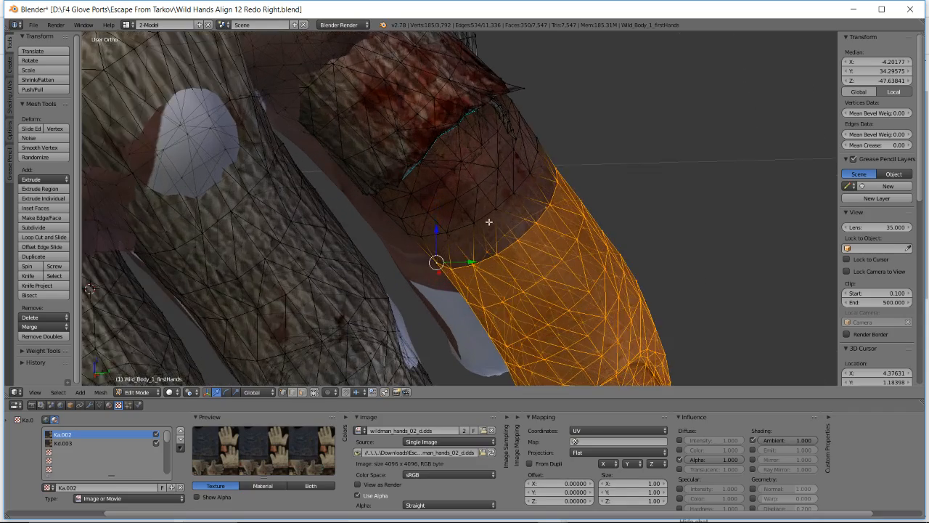
middle_click_drag(481, 213, 501, 150)
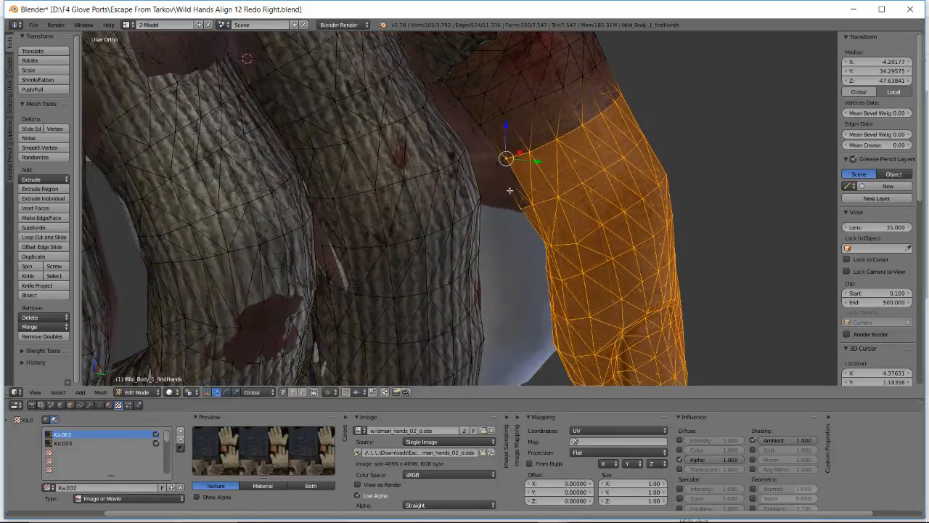
left_click_drag(487, 137, 537, 188)
key("b")
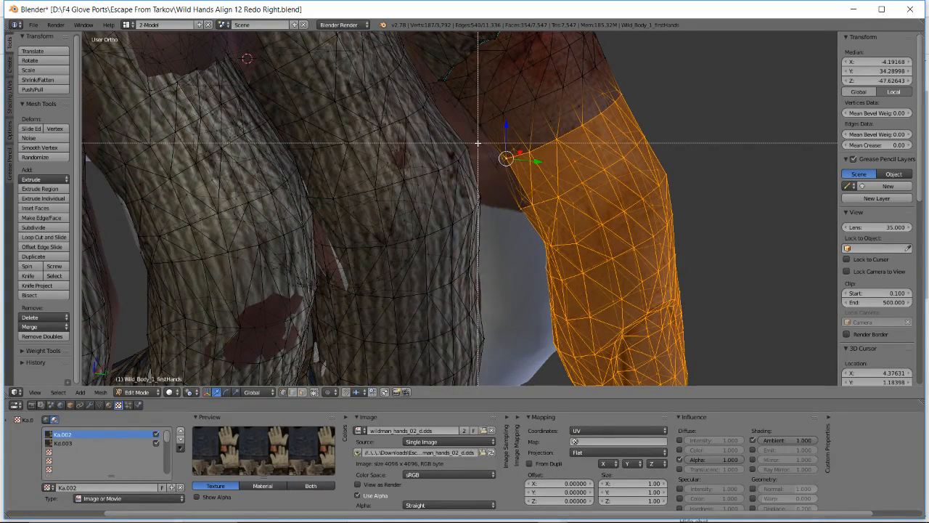
left_click_drag(481, 143, 524, 170)
key("b")
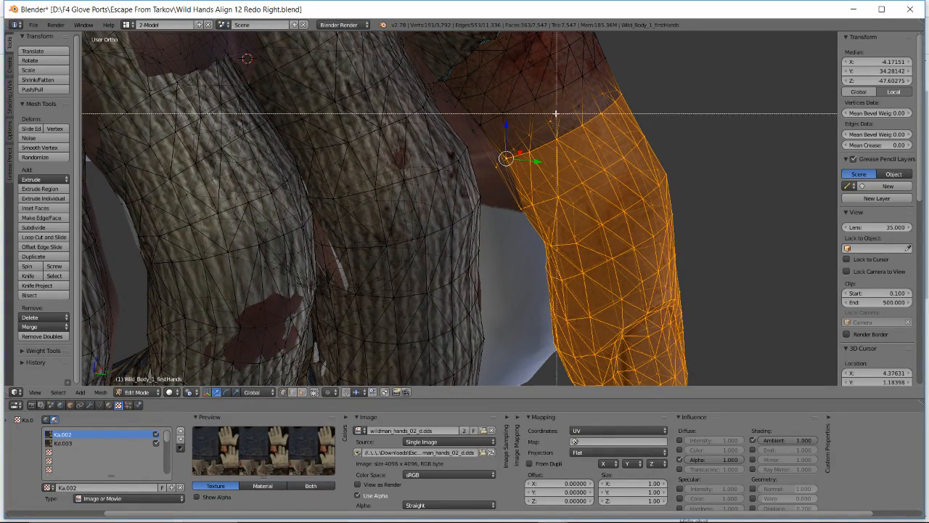
left_click_drag(552, 95, 688, 168)
middle_click_drag(688, 168, 550, 228)
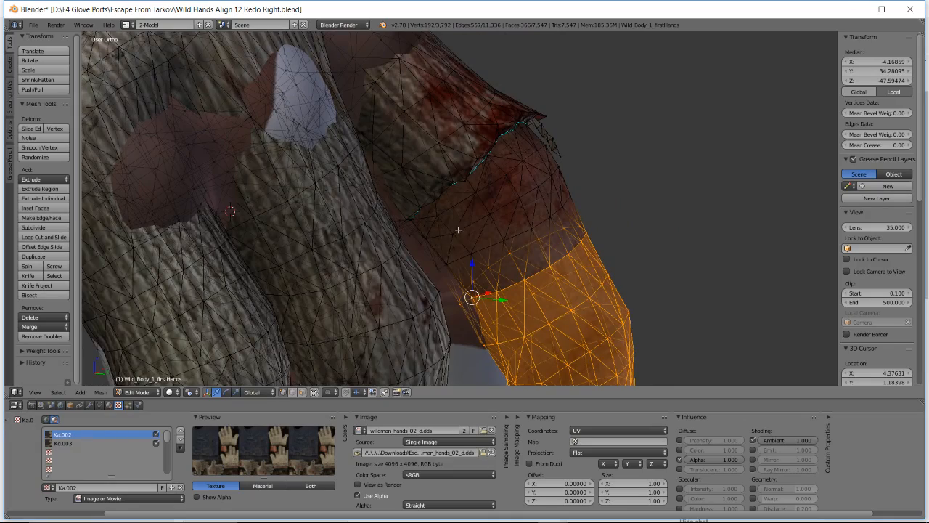
Add the next band of bare-skin vertices across the index finger, between the selected part and the torn glove edge
middle_click_drag(458, 230, 432, 224)
key("b")
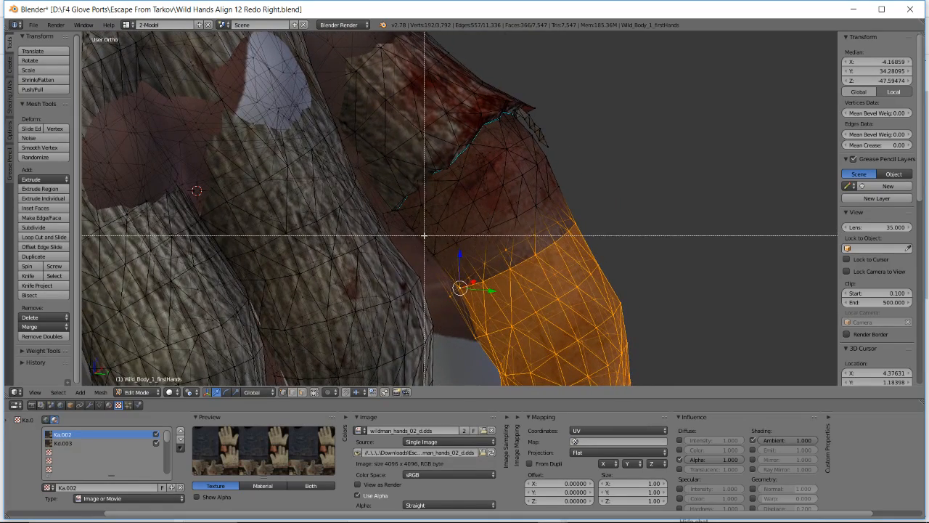
left_click_drag(424, 235, 477, 265)
key("b")
left_click_drag(451, 220, 539, 267)
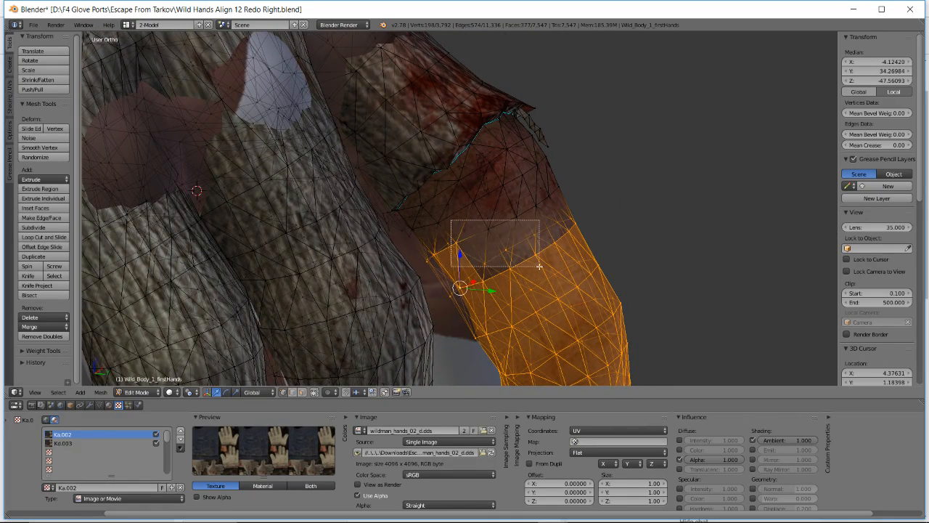
left_click_drag(484, 207, 536, 232)
key("b")
left_click_drag(510, 195, 601, 235)
key("b")
left_click_drag(527, 179, 614, 229)
Add the thumb-side vertices of the bare skin and frayed glove edge on the index finger to the selection
middle_click_drag(606, 204, 357, 165)
key("b")
left_click_drag(356, 148, 374, 165)
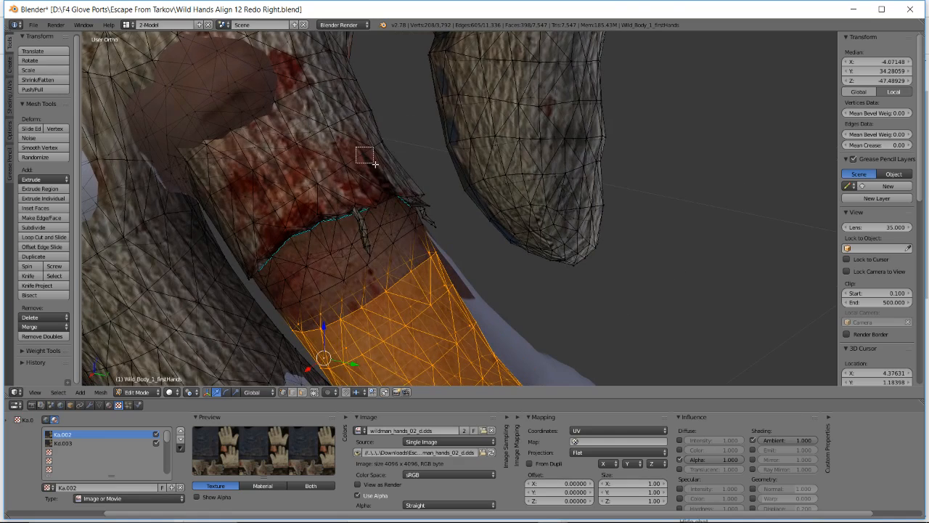
left_click_drag(435, 256, 435, 257)
key("b")
left_click_drag(371, 144, 409, 210)
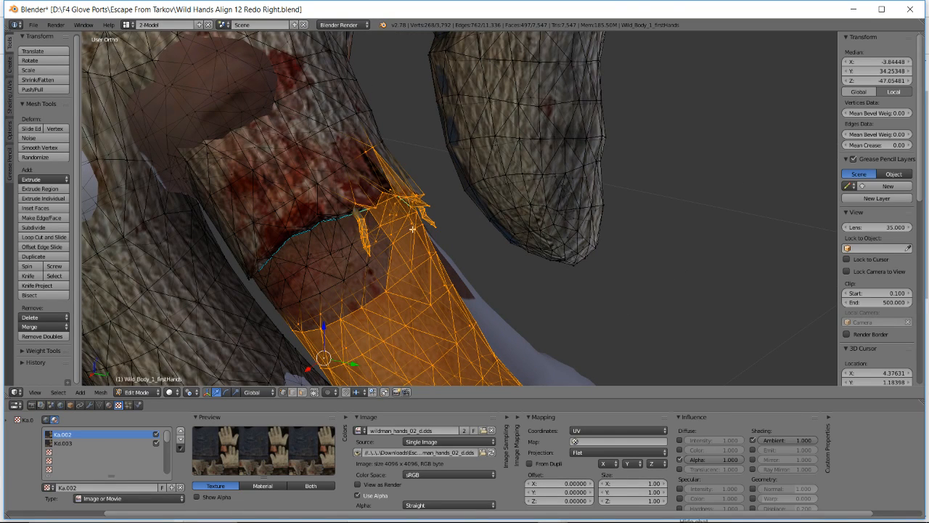
middle_click_drag(412, 229, 333, 209)
key("b")
left_click_drag(334, 208, 373, 255)
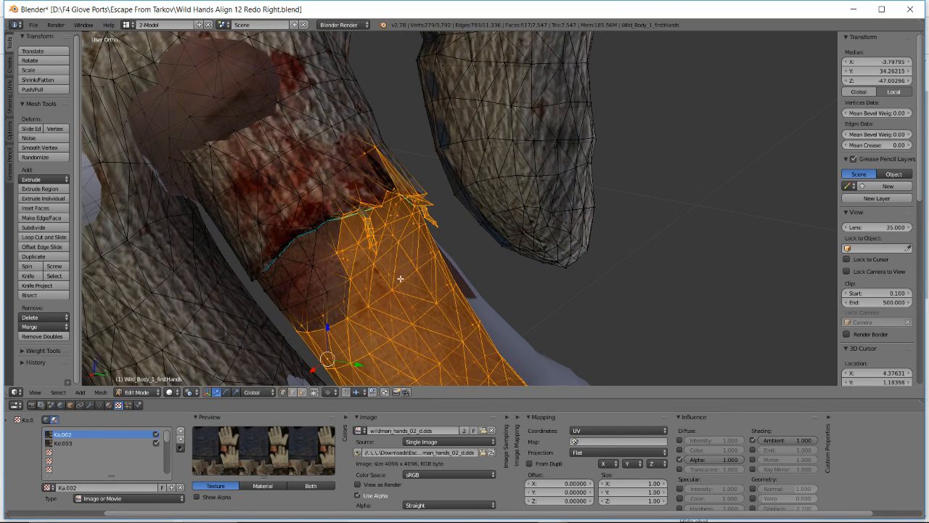
Add the remaining bare skin and the torn glove edge across the index finger to the vertex selection
middle_click_drag(400, 278, 484, 251, "shift")
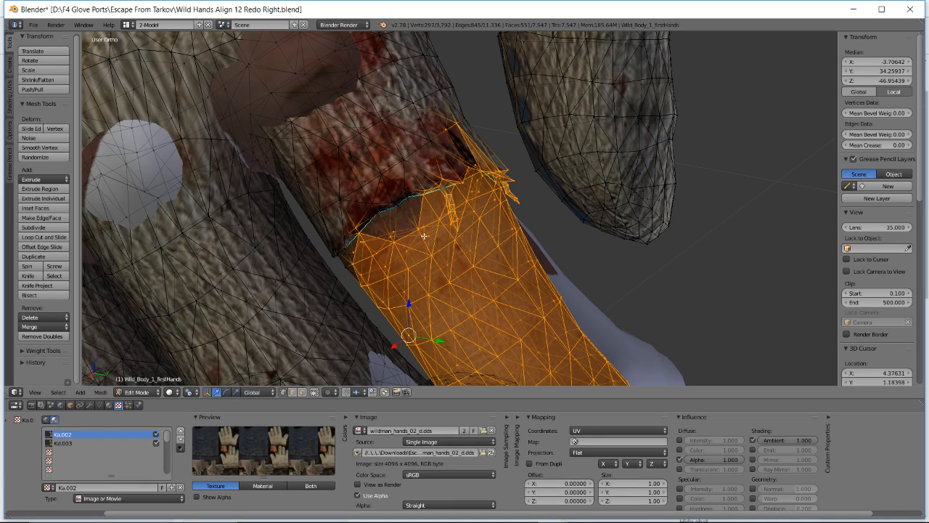
key("b")
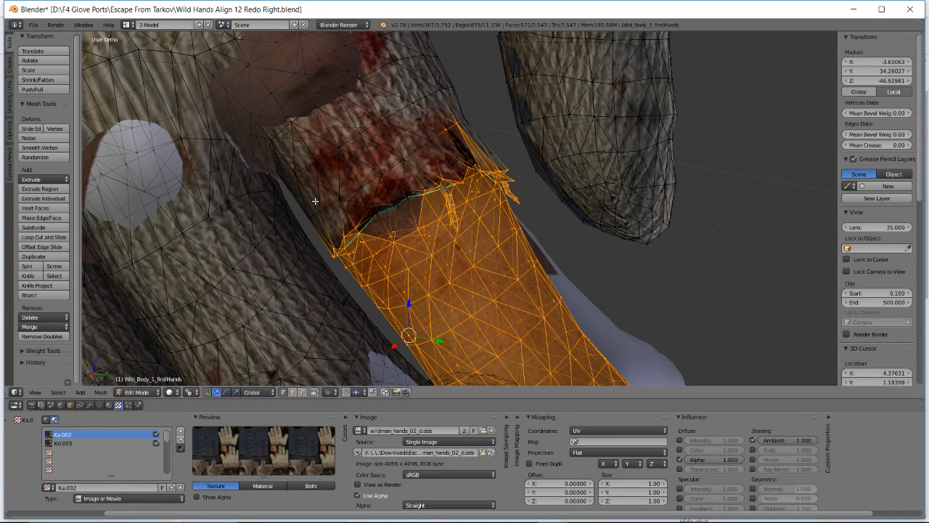
key("b")
left_click_drag(347, 222, 392, 224)
key("b")
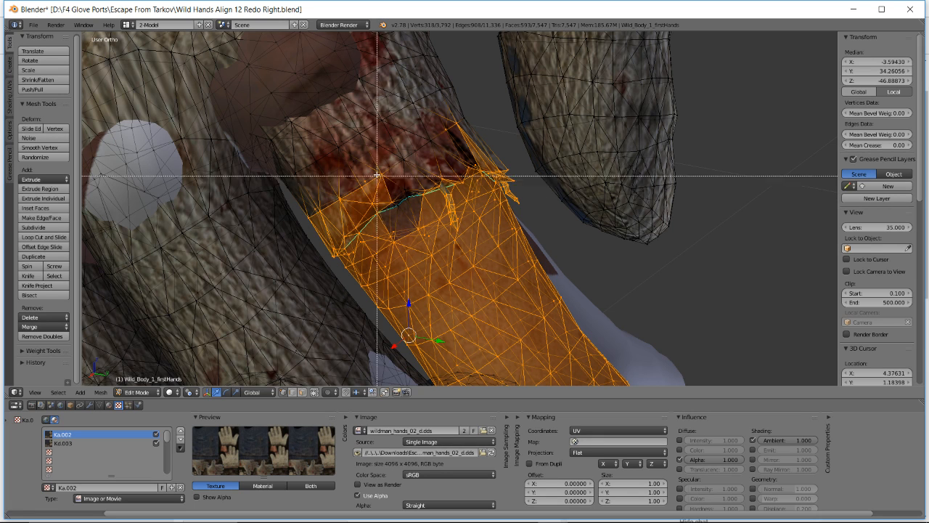
left_click_drag(409, 175, 465, 237)
key("b")
left_click_drag(391, 154, 468, 217)
key("b")
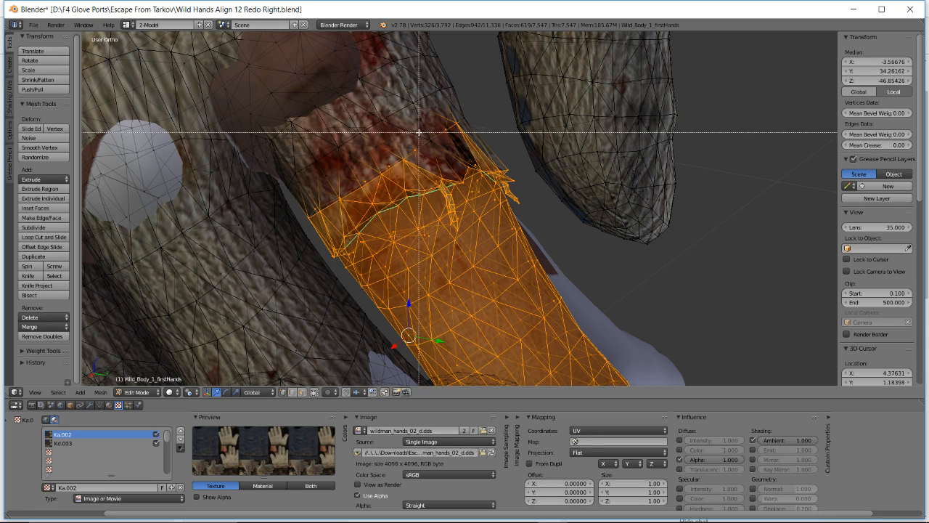
left_click_drag(446, 109, 493, 116)
Check the selected finger from the thumb side and box-select more vertices of the torn glove edge facing the middle finger
middle_click_drag(493, 116, 537, 167)
scroll(513, 157, "down", 5)
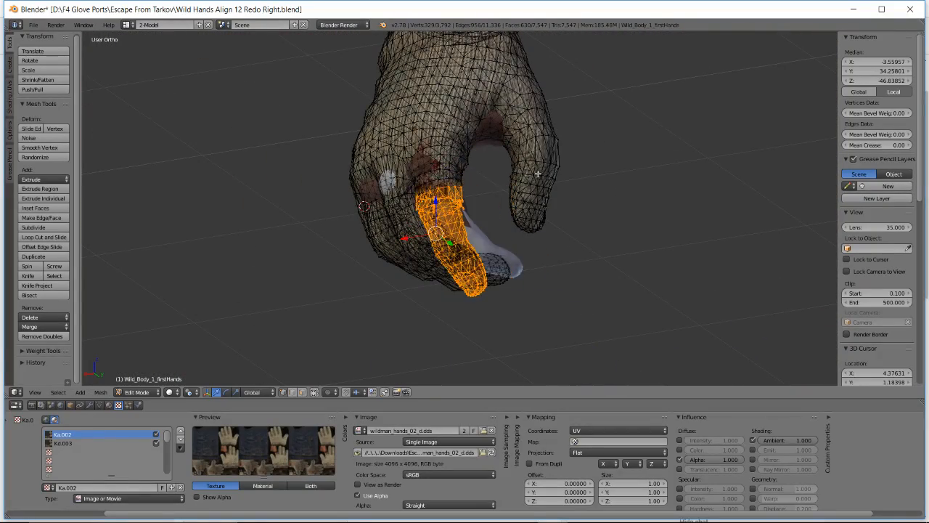
scroll(456, 196, "up", 6)
middle_click_drag(456, 196, 330, 227)
key("b")
left_click_drag(257, 239, 370, 312)
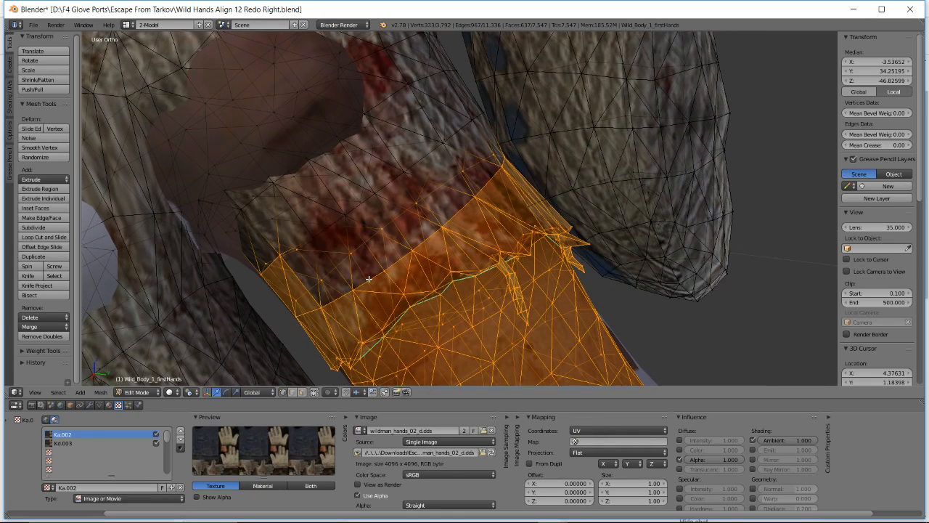
Switch to the YouTube live dashboard, read the newest chat messages, and return to Blender
key("alt+Tab")
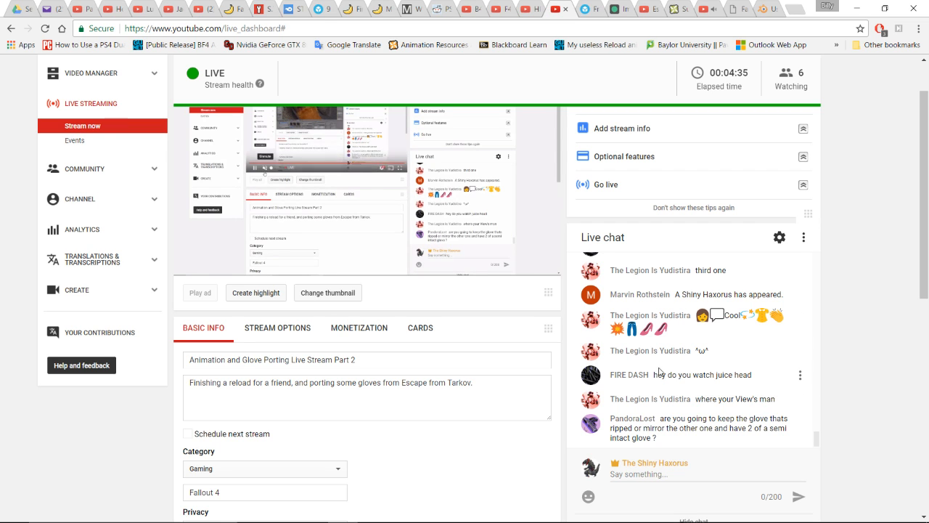
scroll(663, 381, "down", 1)
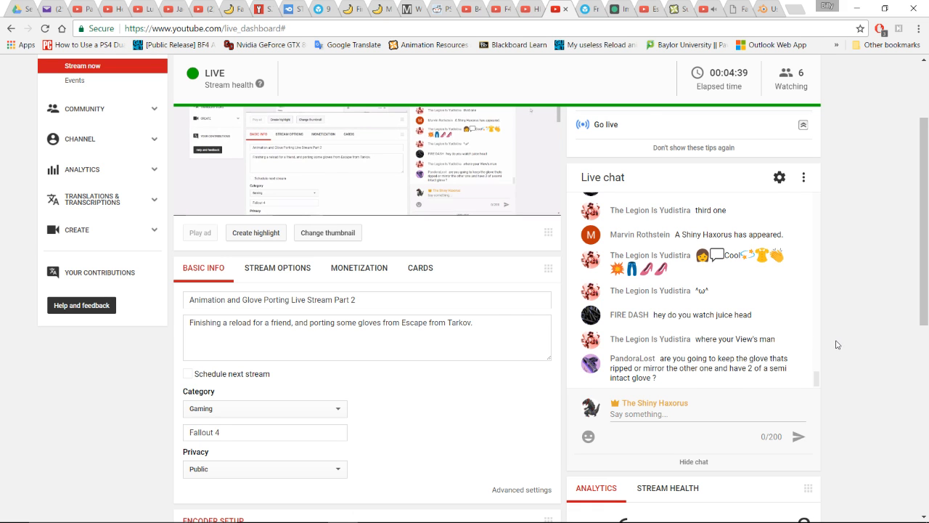
scroll(836, 344, "up", 1)
key("alt+Tab")
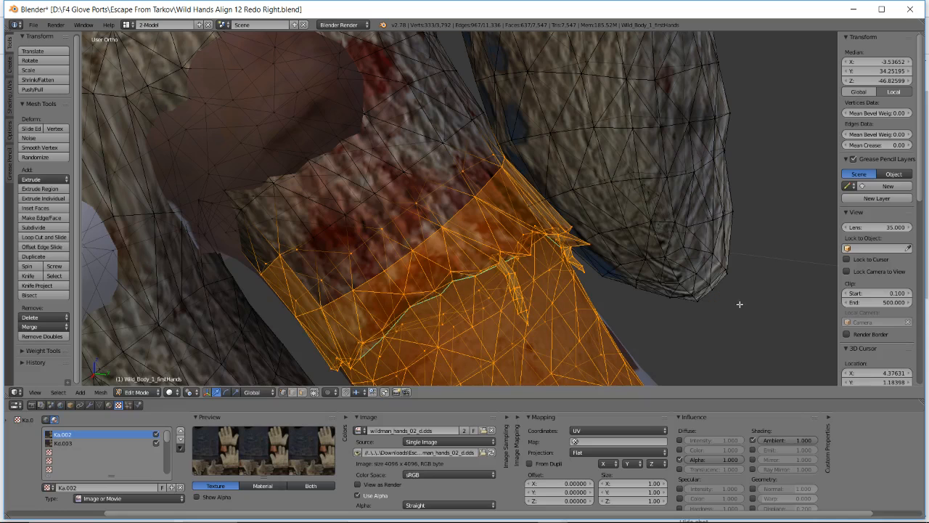
Review the index finger selection from the palm side and switch the glove mesh back to Object Mode
scroll(558, 212, "down", 4)
middle_click_drag(560, 209, 446, 207)
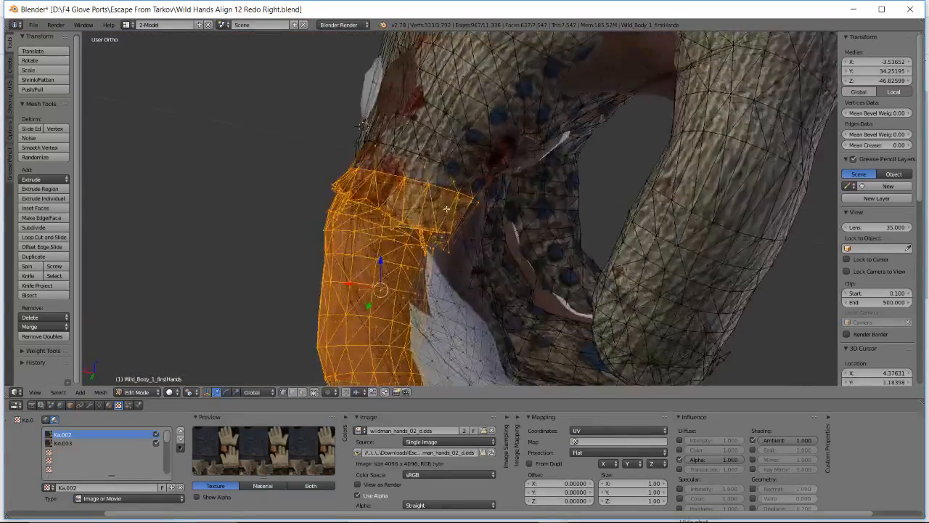
scroll(464, 196, "down", 4)
scroll(468, 195, "down", 2)
middle_click_drag(528, 176, 422, 204)
scroll(450, 206, "down", 3)
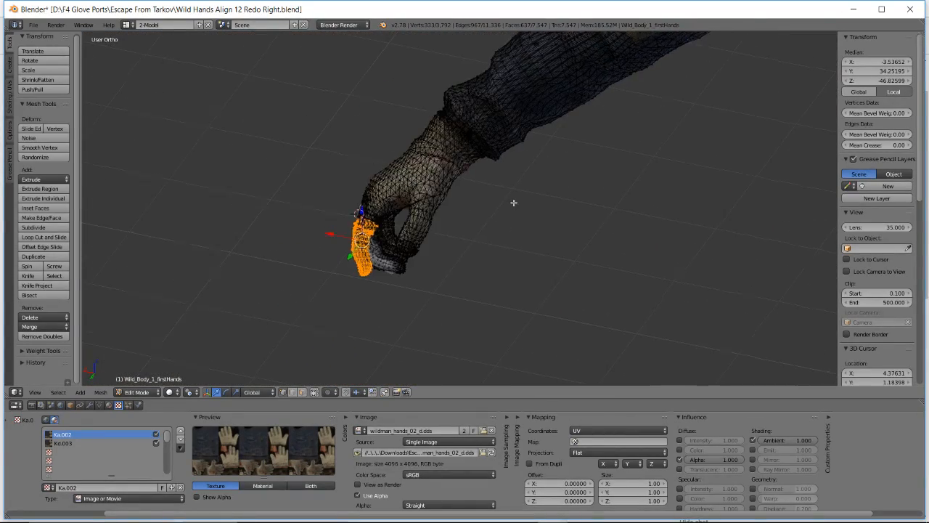
middle_click_drag(532, 157, 533, 222, "shift")
key("Tab")
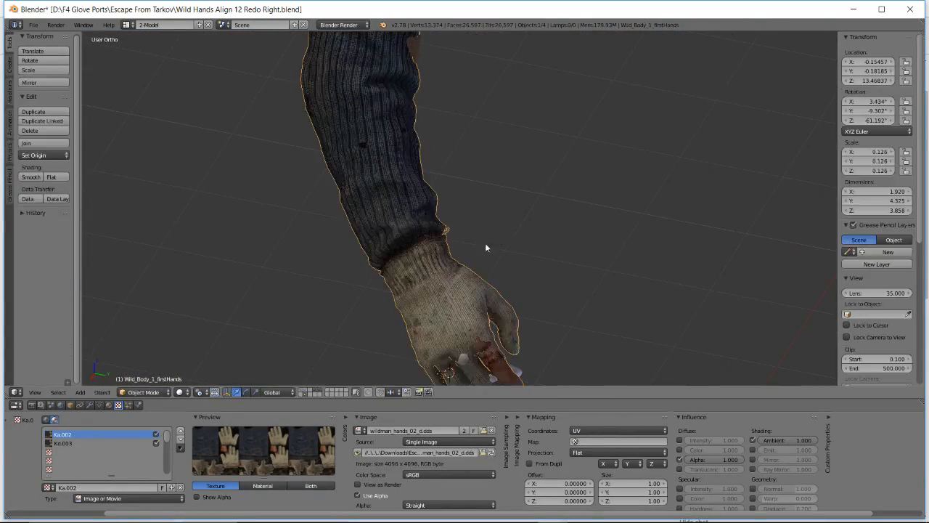
Examine the gloved hand, then the sleeve cuff and glove wrist of the other arm up close
mouse_move(485, 243)
middle_mouse_down()
mouse_move(479, 229)
mouse_move(504, 226)
mouse_move(470, 232)
middle_mouse_up()
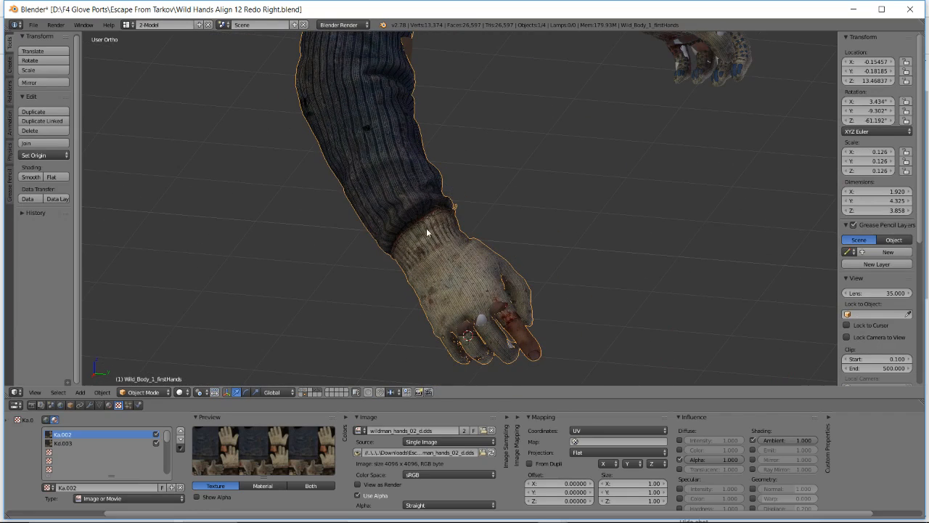
middle_click_drag(580, 267, 522, 290)
middle_click_drag(598, 242, 431, 333, "shift")
scroll(564, 241, "down", 3)
middle_click_drag(564, 246, 445, 234)
scroll(610, 305, "up", 4)
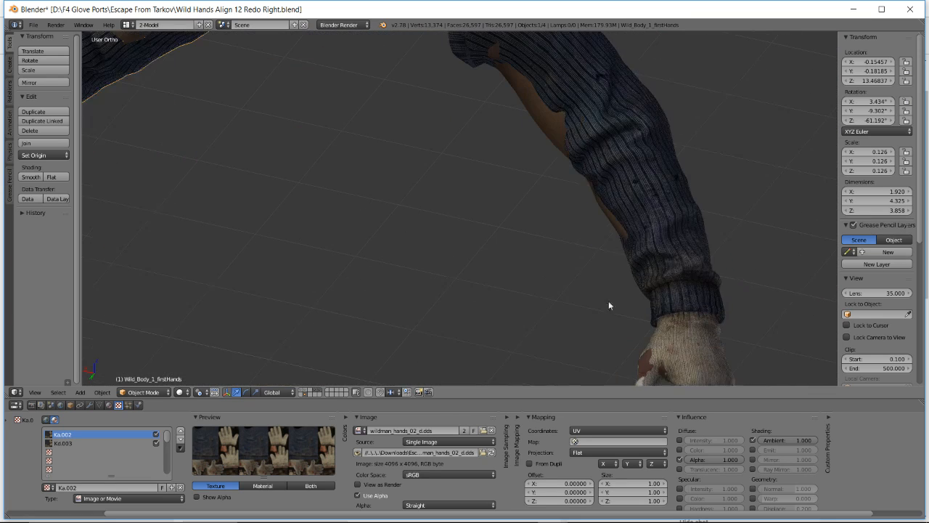
middle_click_drag(609, 305, 534, 253)
scroll(560, 265, "up", 5)
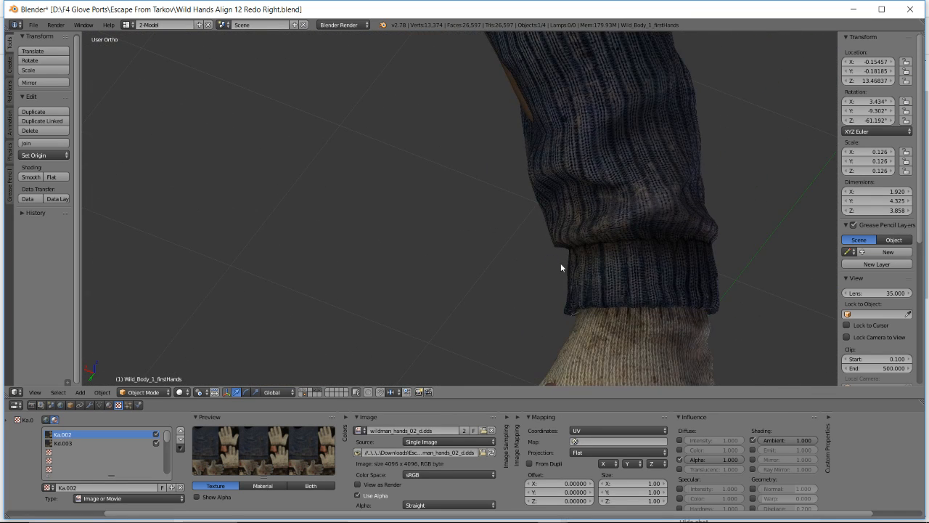
middle_click_drag(447, 236, 407, 248)
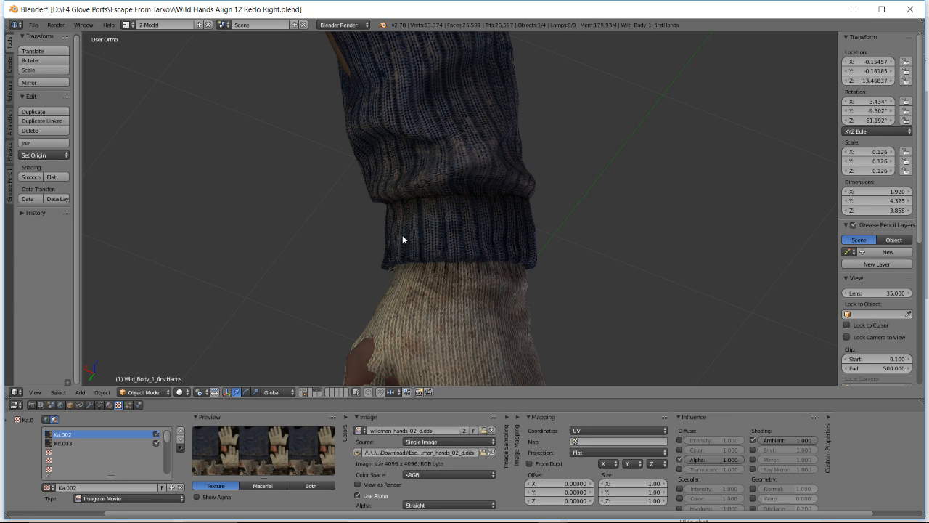
Compare the two full arms from several angles, including their gloves and the torn areas of the sleeves
scroll(511, 252, "down", 4)
middle_click_drag(521, 253, 543, 203)
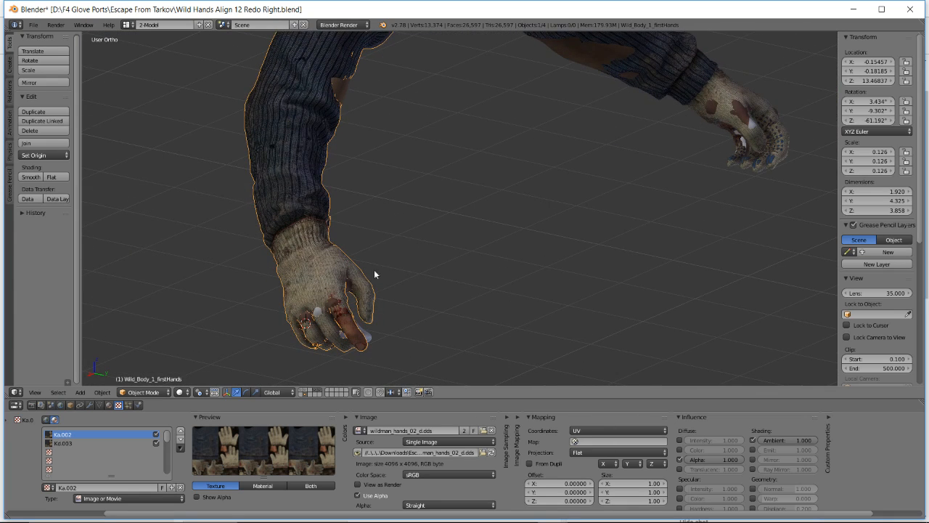
middle_click_drag(618, 145, 537, 186)
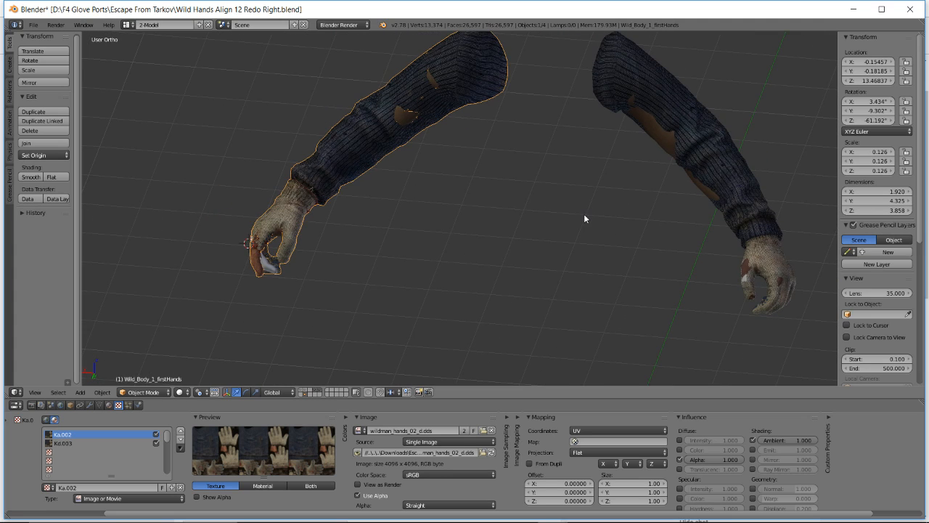
middle_click_drag(584, 218, 480, 251)
middle_click_drag(370, 269, 402, 231)
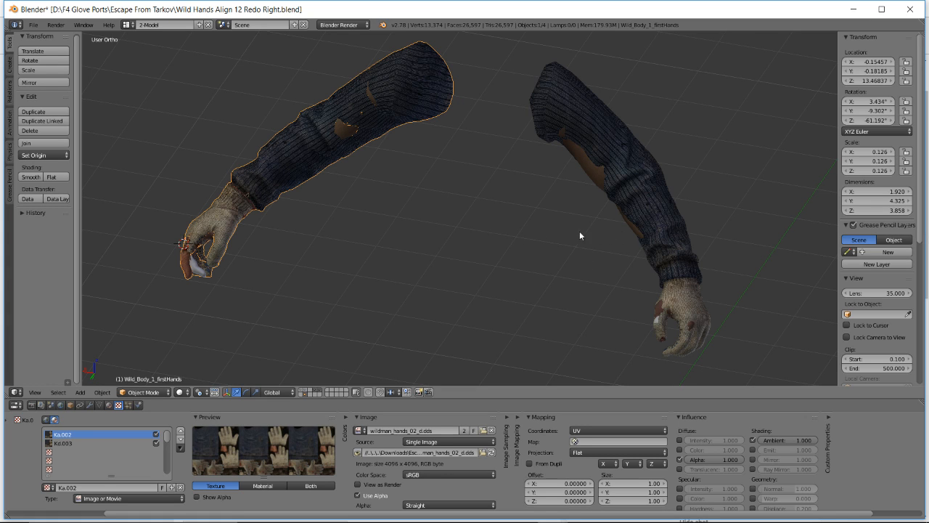
middle_click_drag(413, 182, 385, 184)
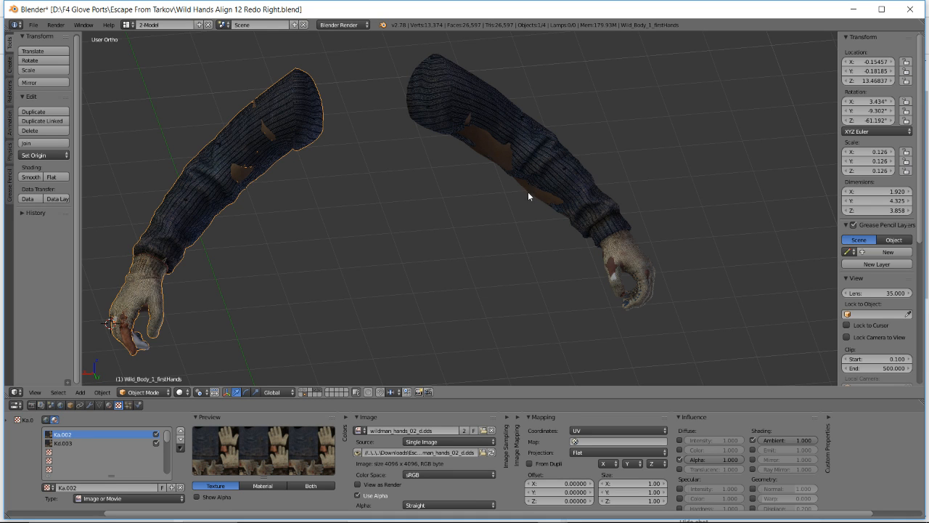
Inspect the glove and sleeve cuff of the selected arm up close, then both arms together
middle_click_drag(353, 231, 529, 201, "shift")
scroll(307, 256, "up", 4)
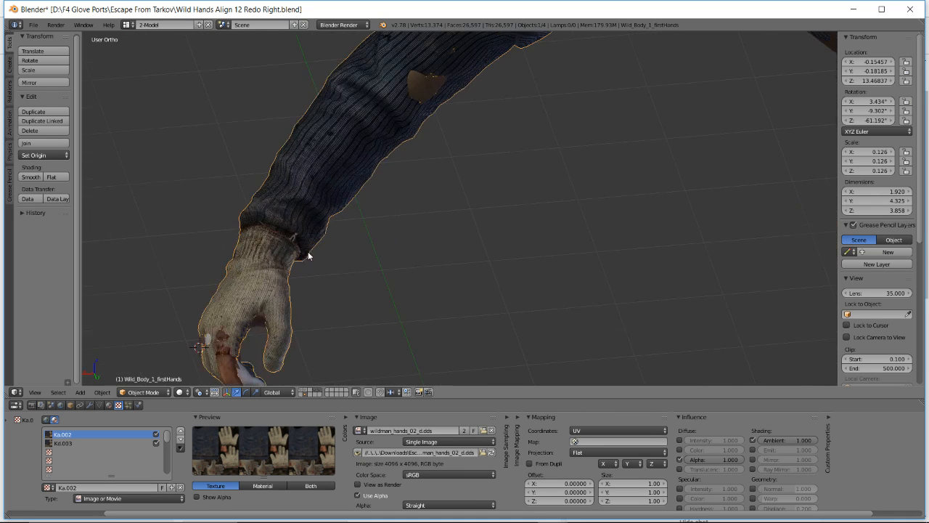
middle_click_drag(264, 254, 424, 251)
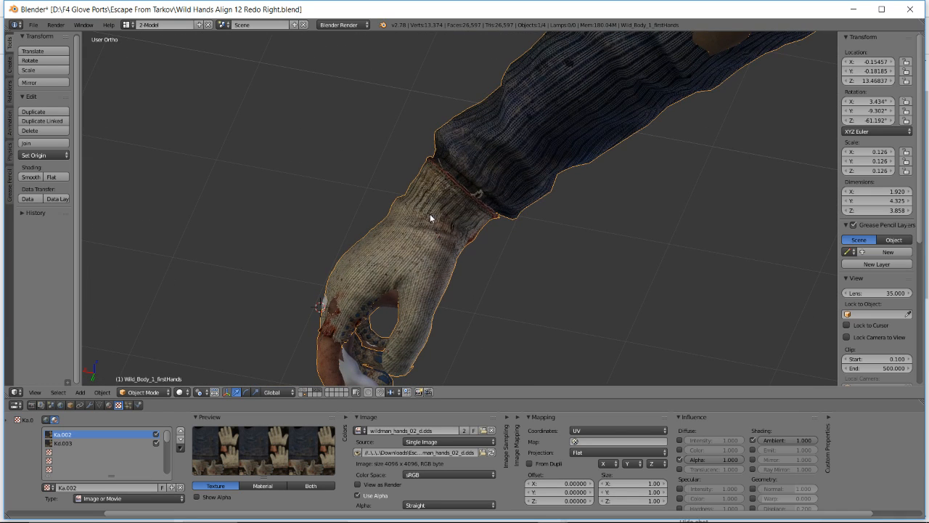
scroll(429, 213, "down", 5)
middle_click_drag(522, 217, 383, 214)
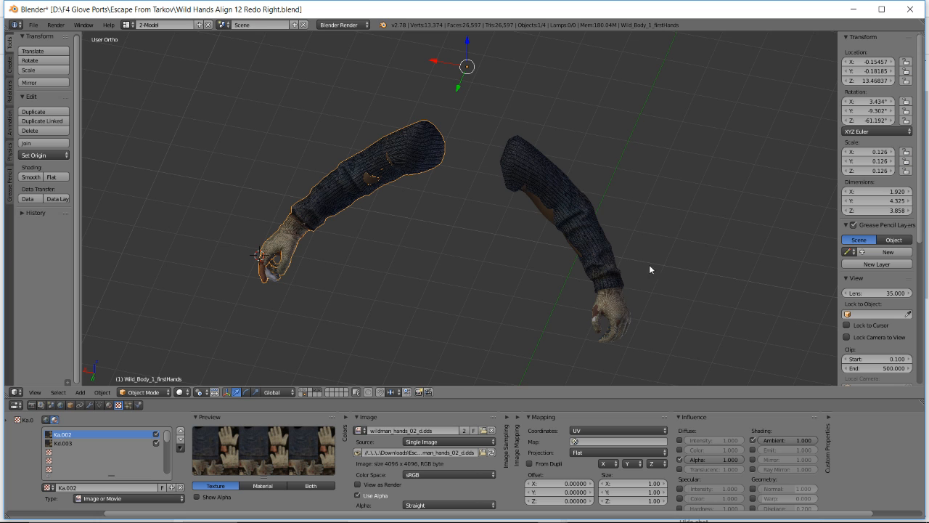
middle_click_drag(366, 247, 238, 234)
Switch to the YouTube live dashboard, read the newest live chat messages, and return to Blender
key("alt+Tab")
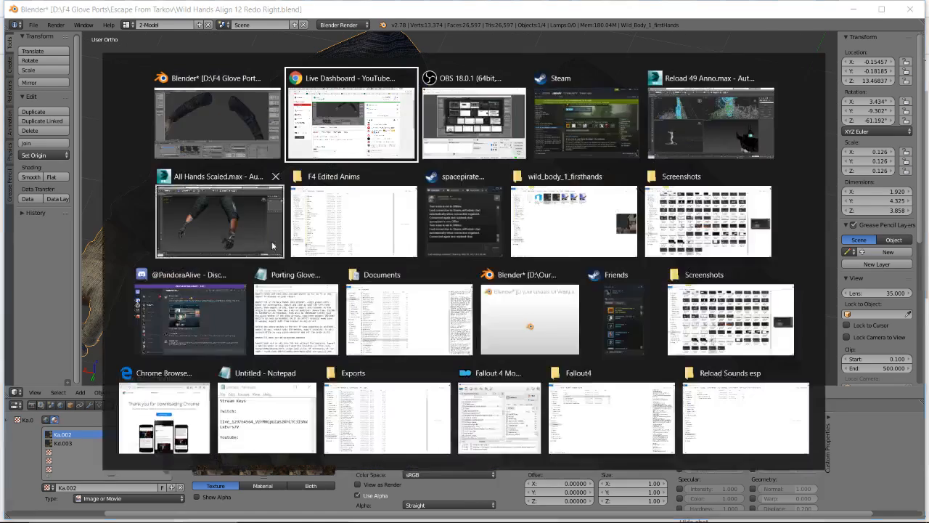
scroll(810, 354, "down", 1)
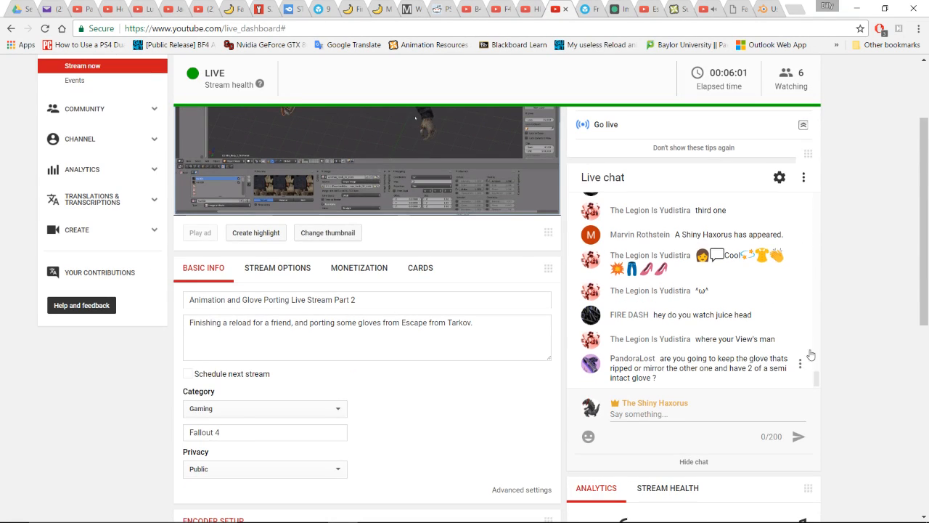
scroll(864, 334, "up", 1)
key("alt+Tab")
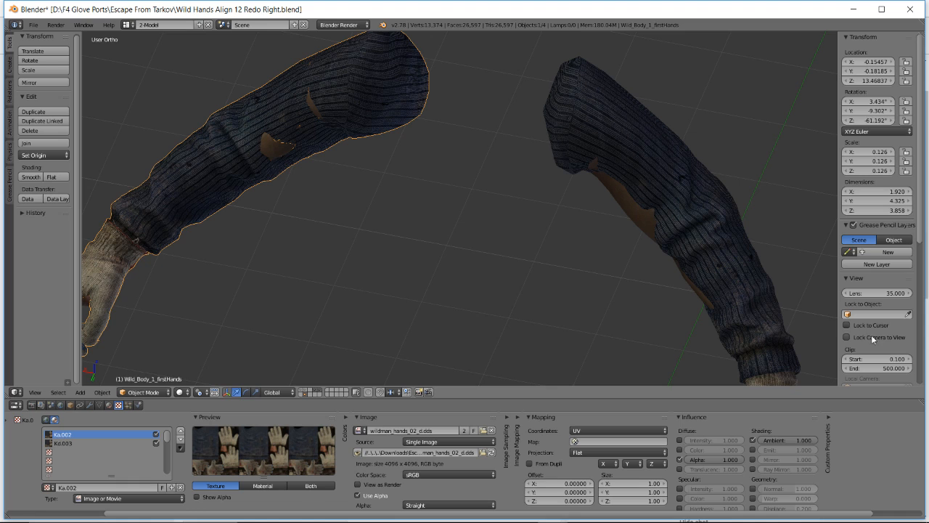
Check the seam between the sleeve cuff and the glove wrist, and put the glove mesh in Edit Mode
scroll(371, 246, "up", 5)
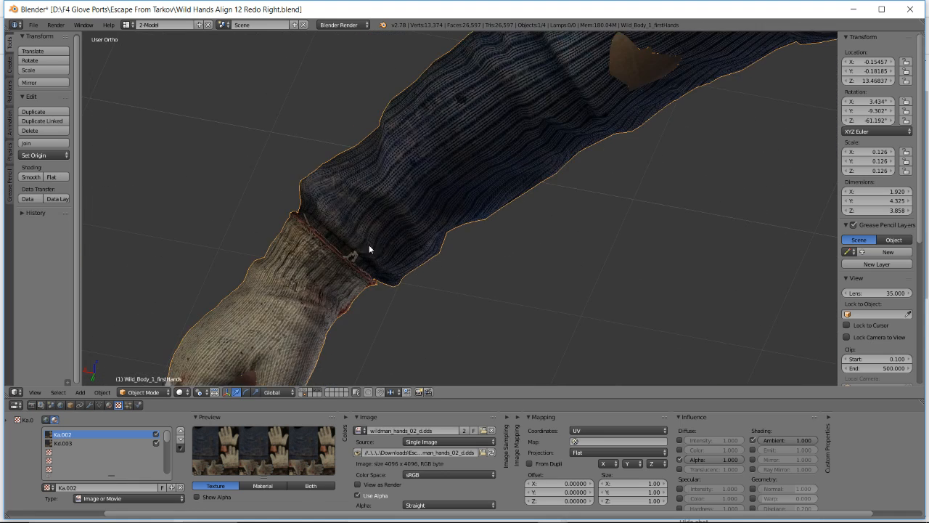
mouse_move(373, 223)
middle_mouse_down()
mouse_move(340, 229)
mouse_move(408, 176)
mouse_move(365, 224)
middle_mouse_up()
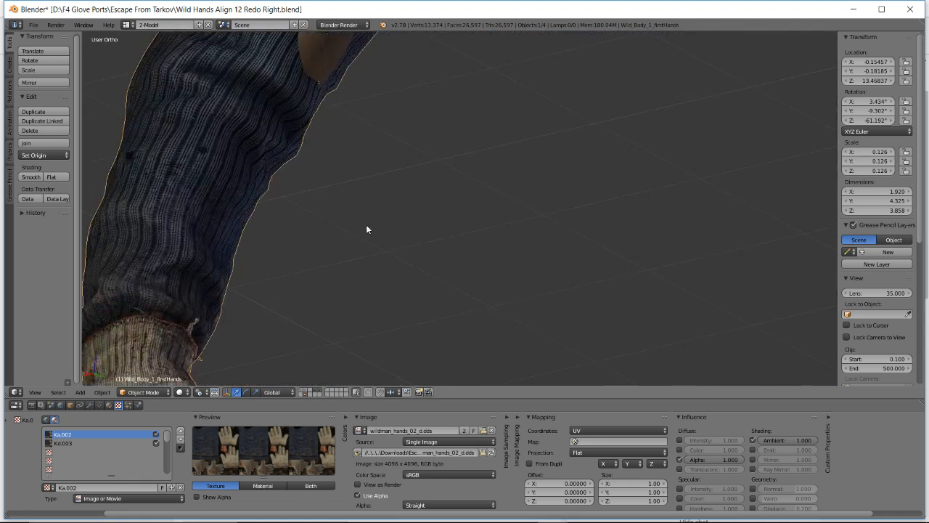
scroll(365, 224, "down", 3)
key("Tab")
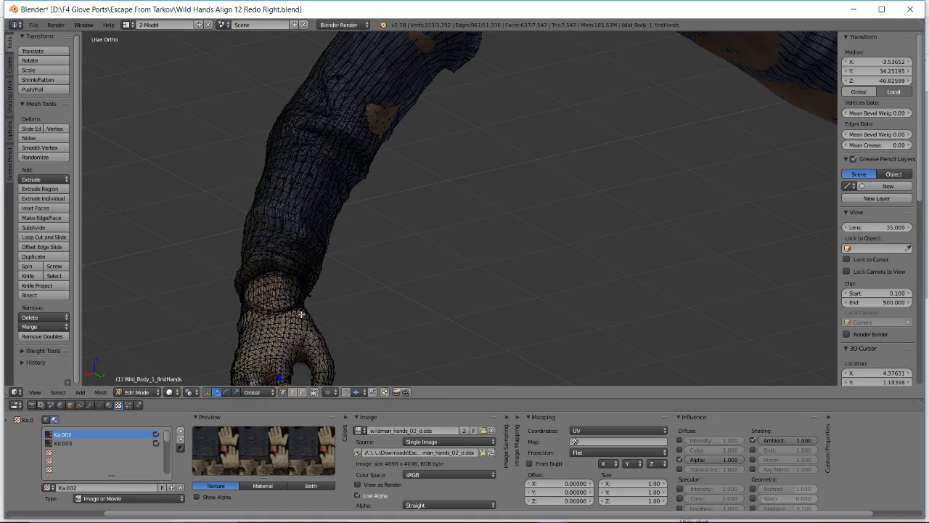
Extend the index finger selection with box selections of the glove vertices above the torn edge, towards the knuckle
middle_click_drag(285, 305, 416, 182)
scroll(435, 198, "up", 2)
scroll(435, 198, "up", 3)
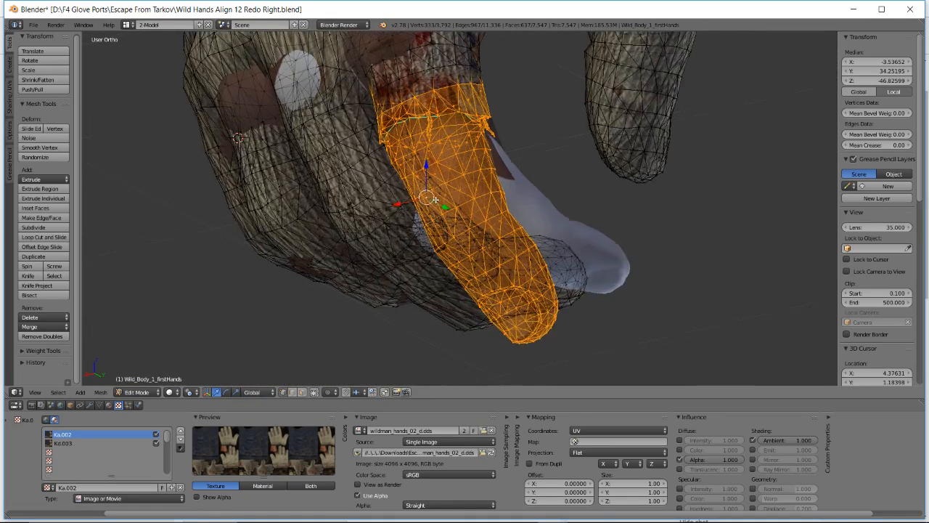
middle_click_drag(478, 175, 344, 208)
key("b")
left_click_drag(268, 230, 347, 266)
key("b")
left_click_drag(233, 255, 260, 275)
mouse_move(261, 276)
middle_mouse_down()
mouse_move(281, 263)
mouse_move(243, 272)
middle_mouse_up()
key("b")
left_click_drag(242, 241, 290, 283)
middle_click_drag(289, 236, 296, 215)
key("b")
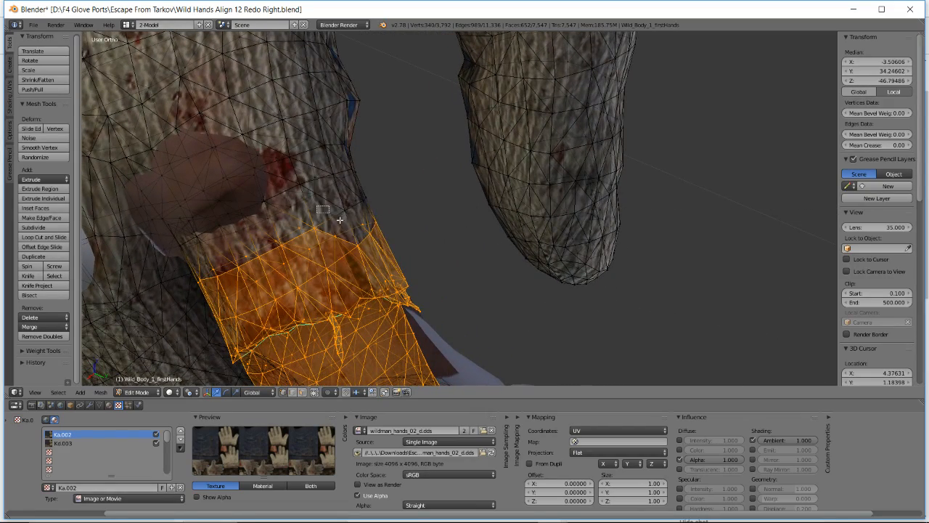
left_click_drag(405, 242, 405, 242)
middle_click_drag(404, 242, 492, 228)
left_click_drag(475, 269, 480, 269)
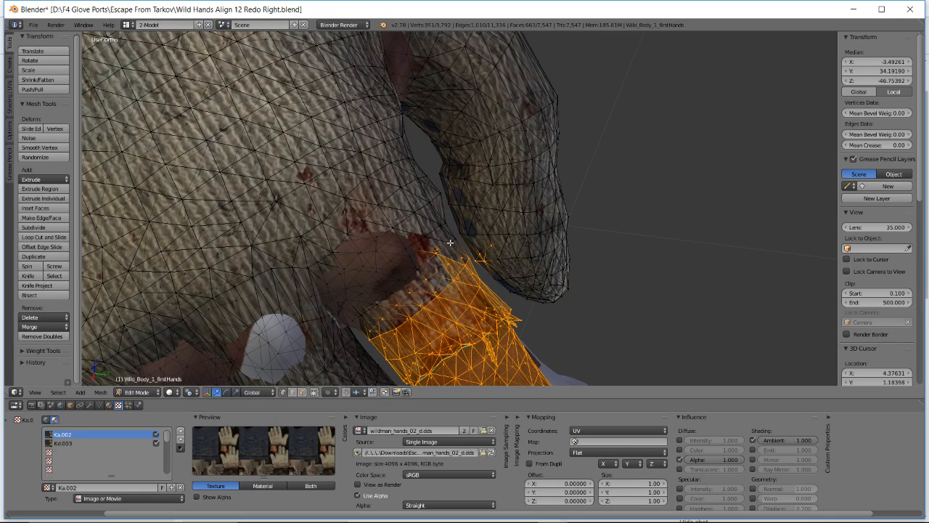
key("ctrl+z")
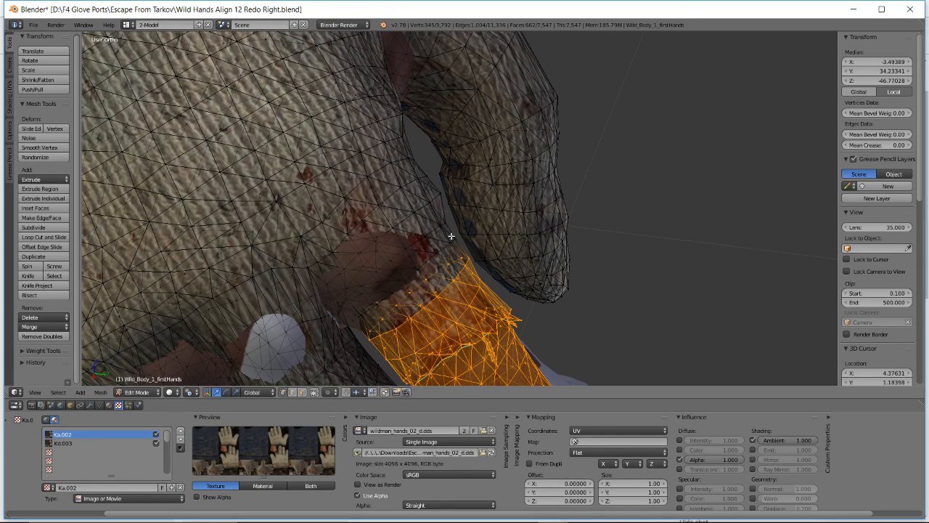
Box-select the next row of glove vertices across the index finger, just below the exposed knuckle, adding them to the selection
key("b")
left_click_drag(448, 234, 451, 292)
key("b")
key("b")
left_click_drag(410, 266, 416, 308)
key("b")
key("b")
left_click_drag(377, 283, 392, 332)
key("b")
key("b")
left_click_drag(352, 310, 377, 334)
middle_click_drag(378, 321, 439, 256)
Switch to Chrome and open the NBA website in a new tab
key("alt+Tab")
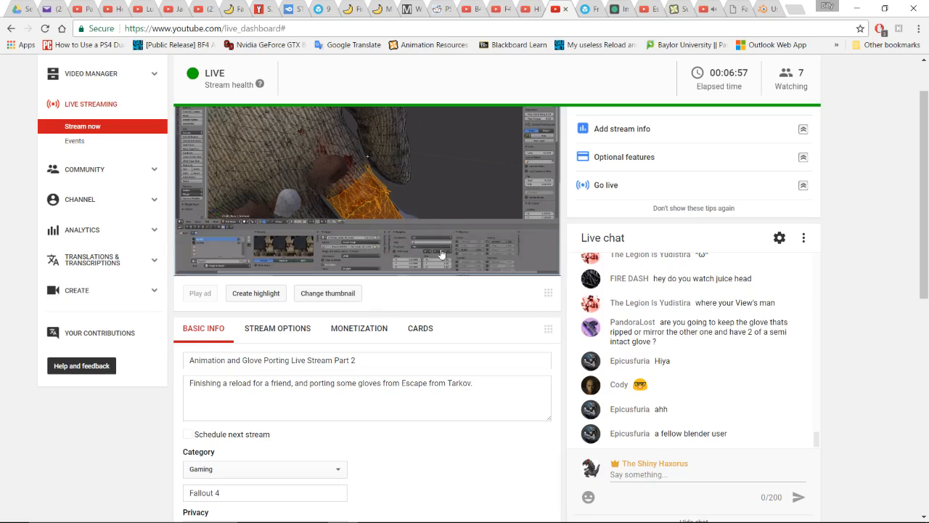
left_click(792, 9)
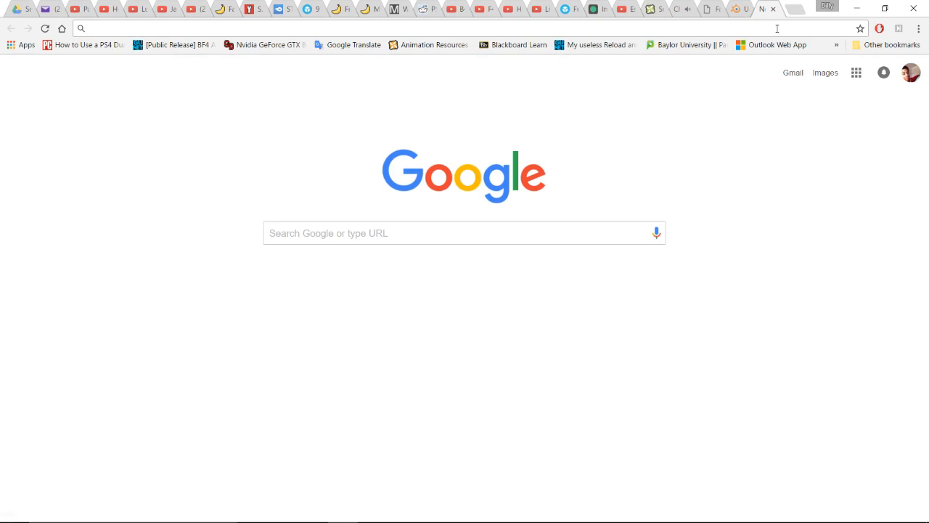
type("nba")
key("Return")
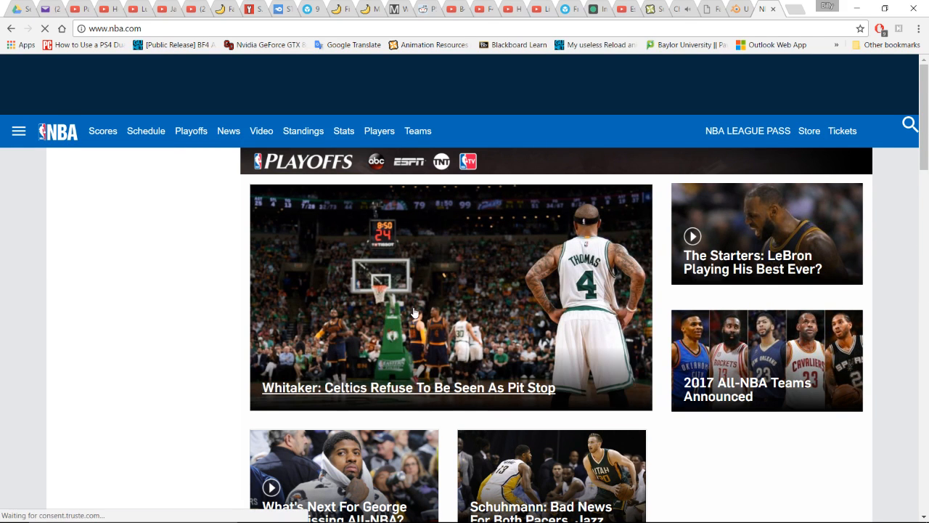
Look over the NBA home page and its playoff schedule, close the tab, and read the chat on the live dashboard
scroll(398, 289, "down", 5)
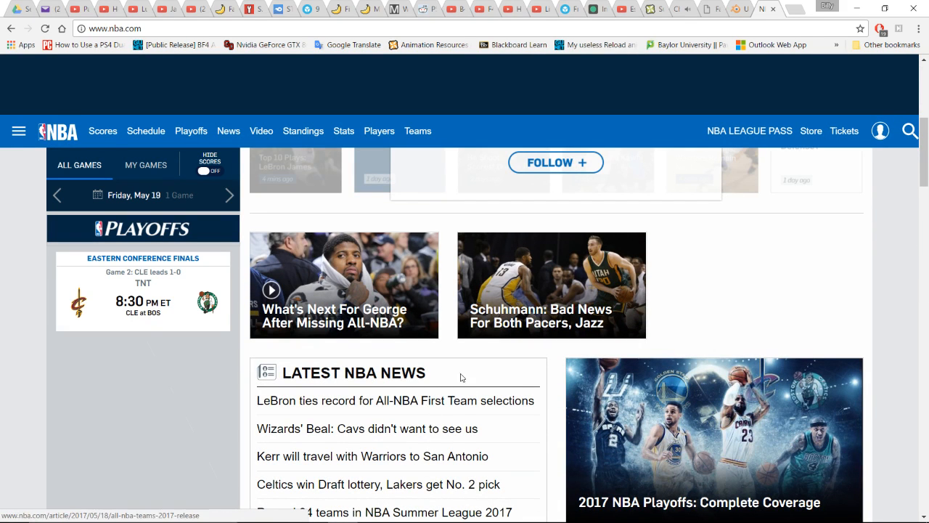
scroll(445, 358, "up", 3)
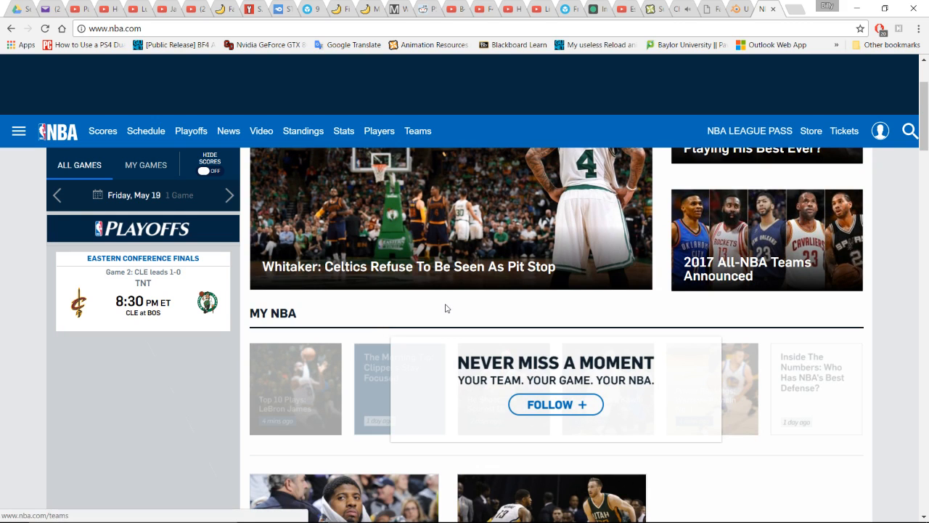
scroll(445, 308, "up", 2)
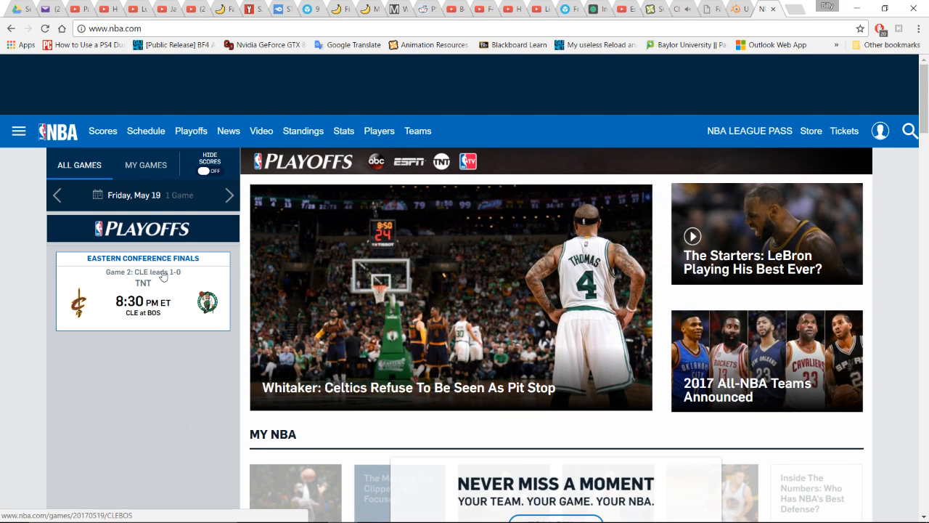
mouse_move(889, 514)
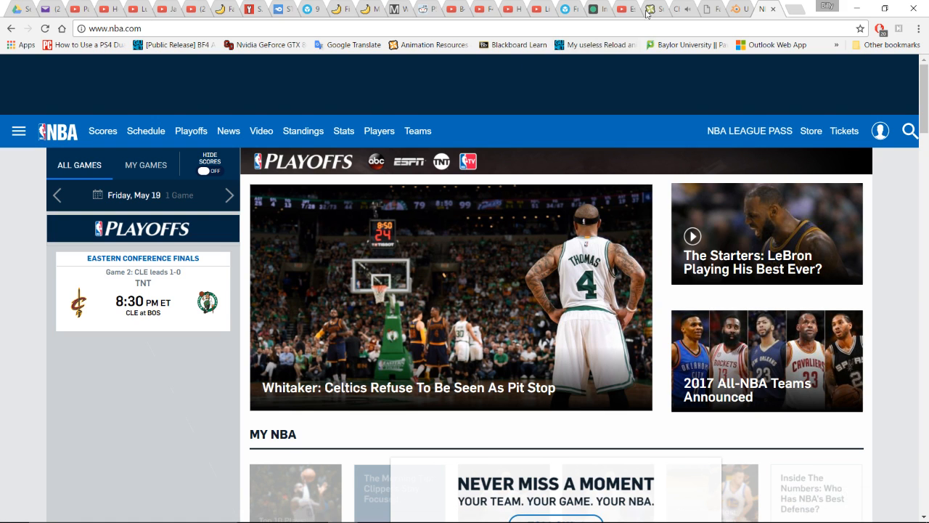
left_click(773, 9)
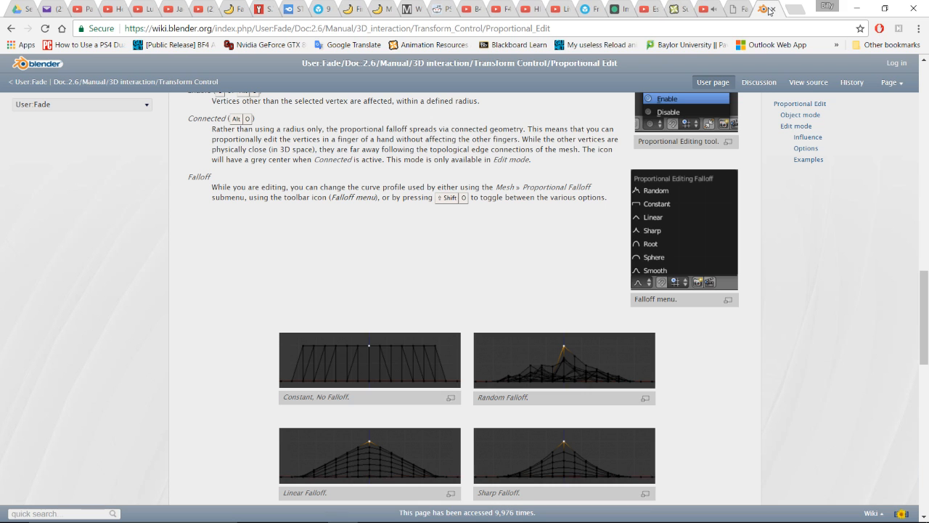
left_click(563, 7)
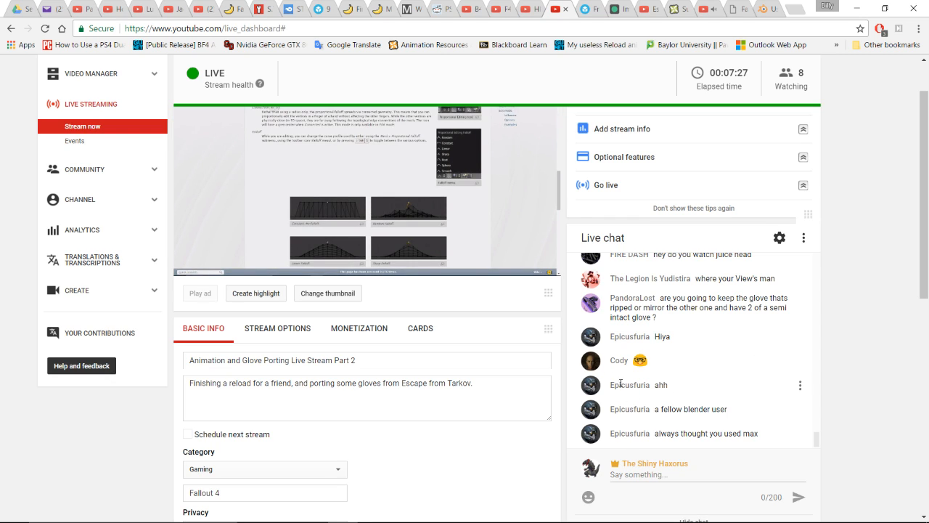
mouse_move(543, 513)
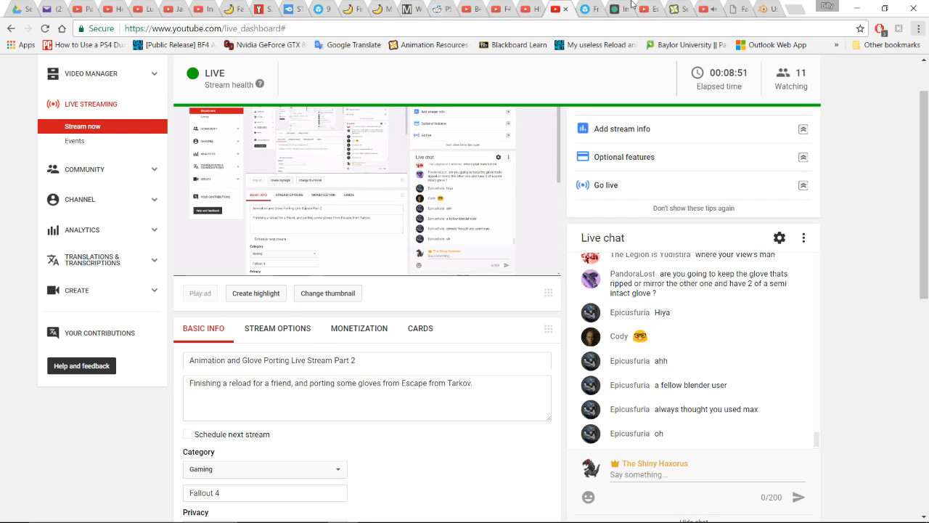
Check the tab with the instrumental hip-hop mix, revisit the live dashboard chat, and return to Blender
left_click(701, 8)
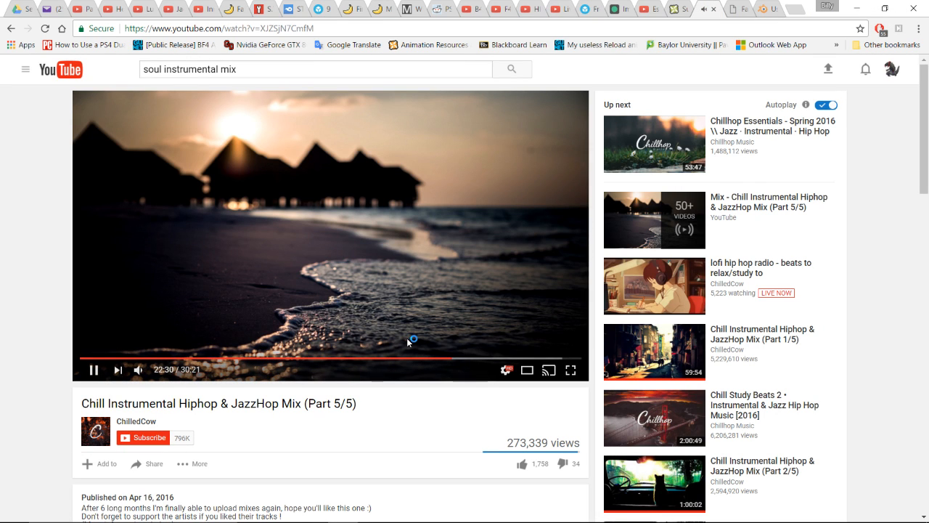
mouse_move(138, 370)
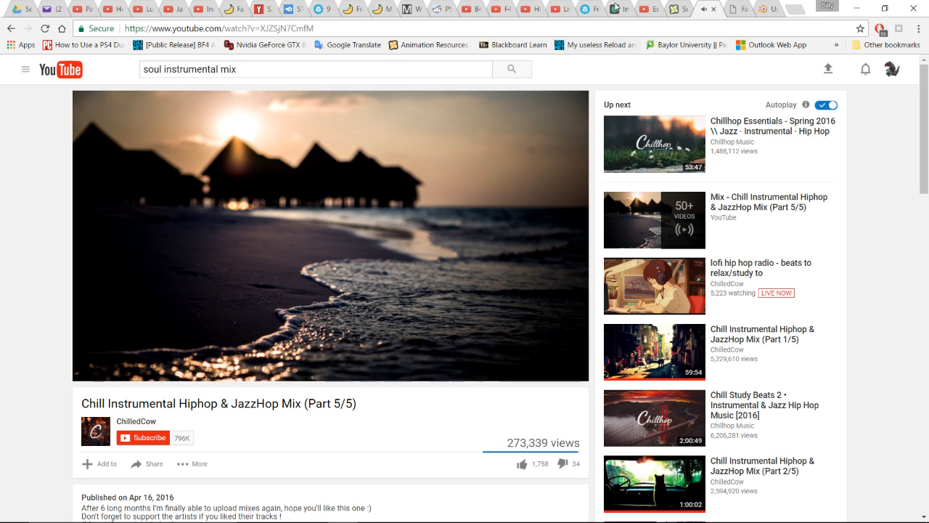
left_click(556, 8)
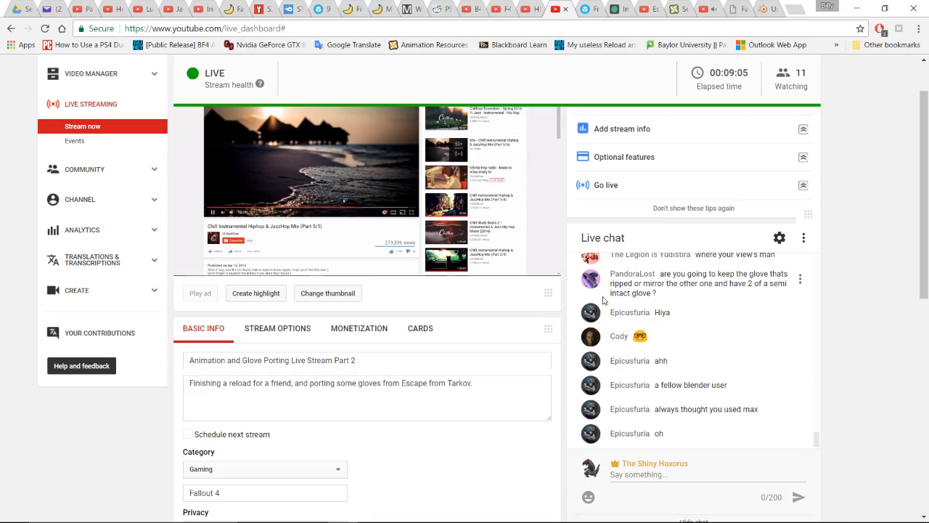
key("alt+Tab")
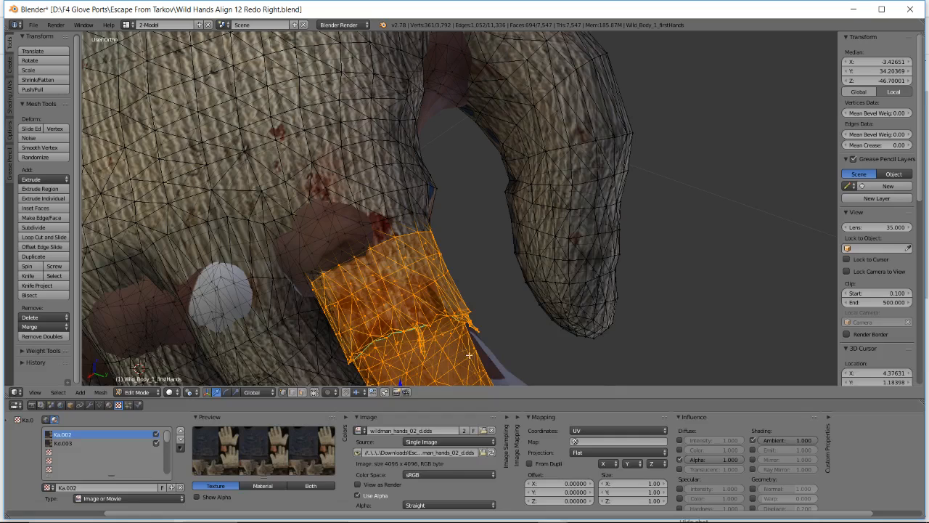
Rotate the selected index finger section and move it about 0.09 units towards the base hand's finger
middle_click_drag(479, 305, 357, 267)
middle_click_drag(411, 288, 391, 160)
key("r")
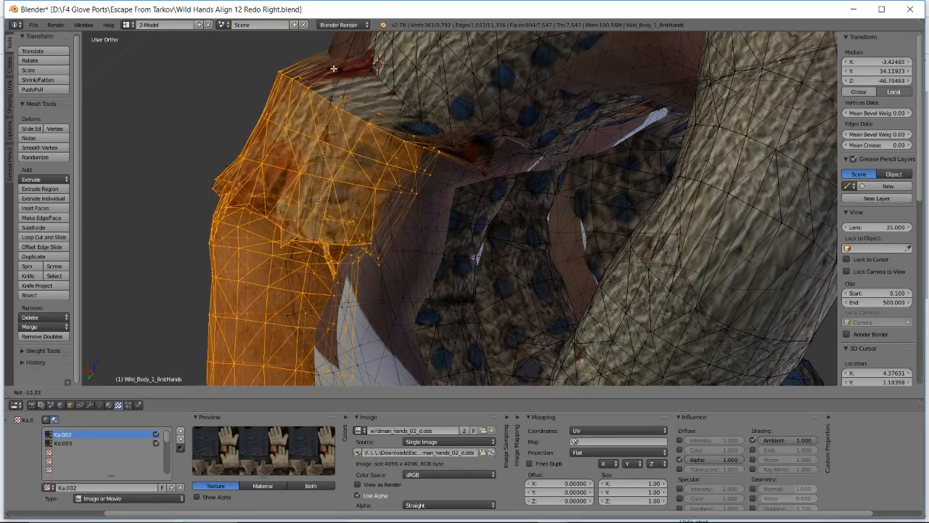
left_click(292, 58)
key("g")
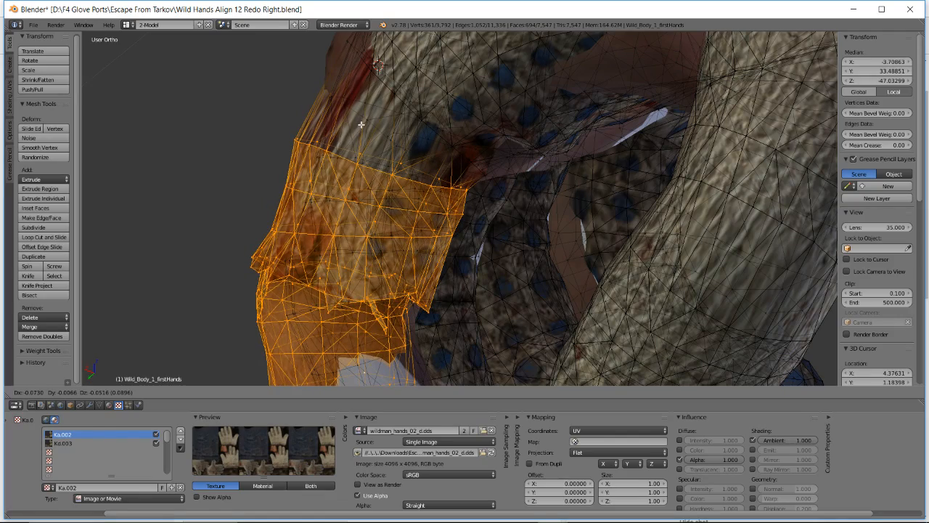
left_click(360, 125)
middle_click_drag(389, 210, 259, 156)
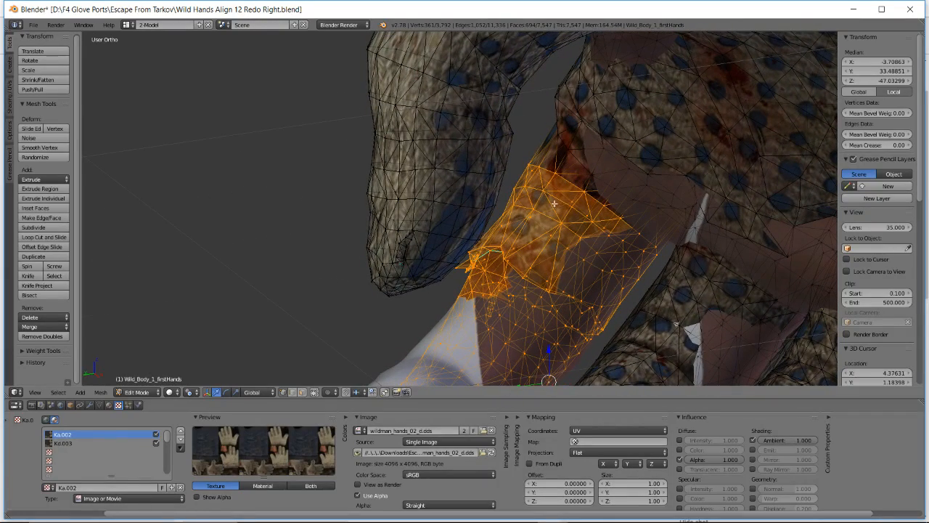
key("g")
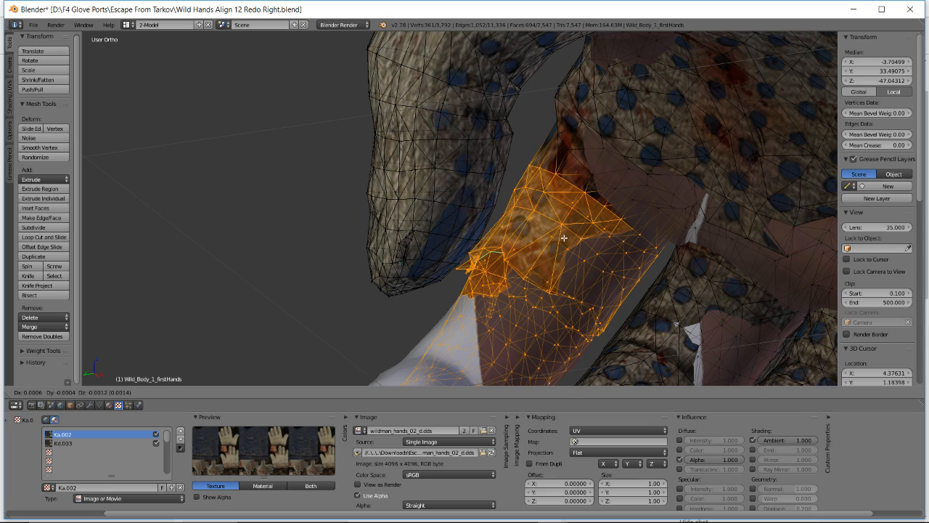
left_click(542, 216)
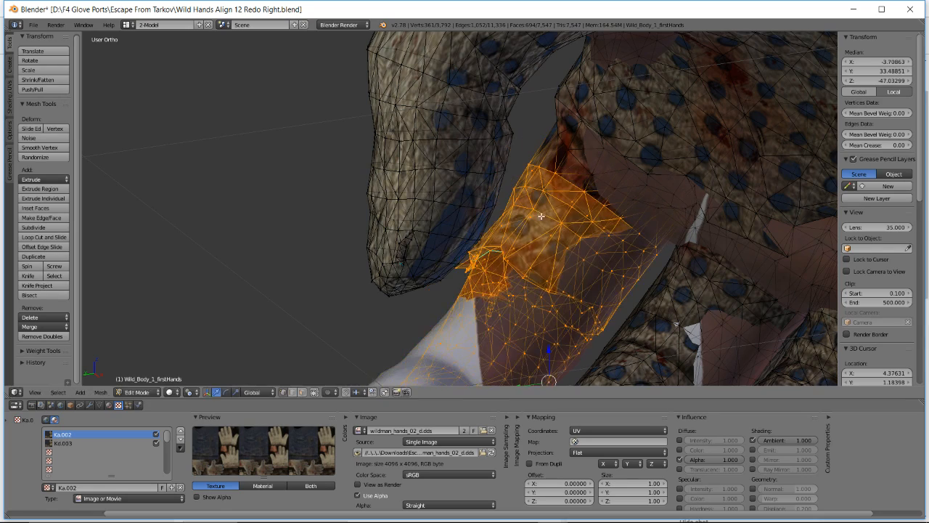
Rotate the selected index finger slightly to follow the direction of the base hand's index finger
middle_click_drag(483, 271, 514, 281)
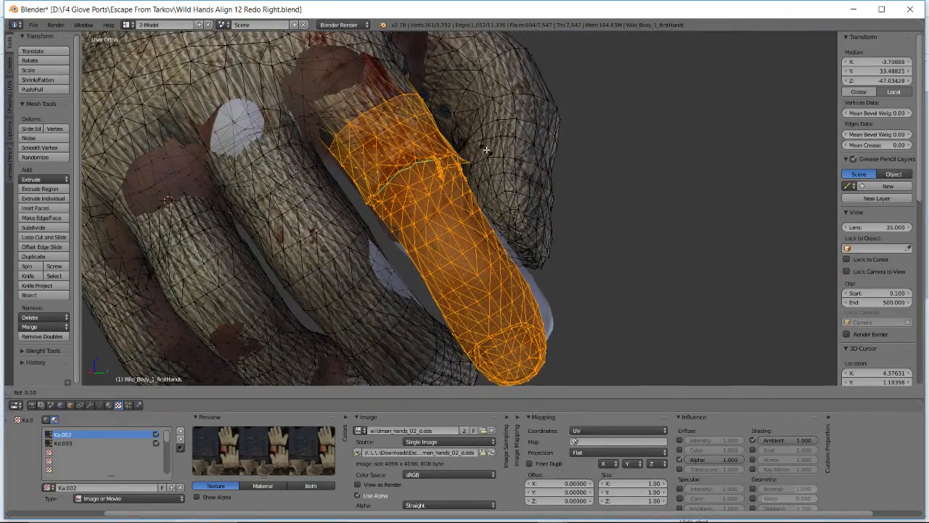
key("r")
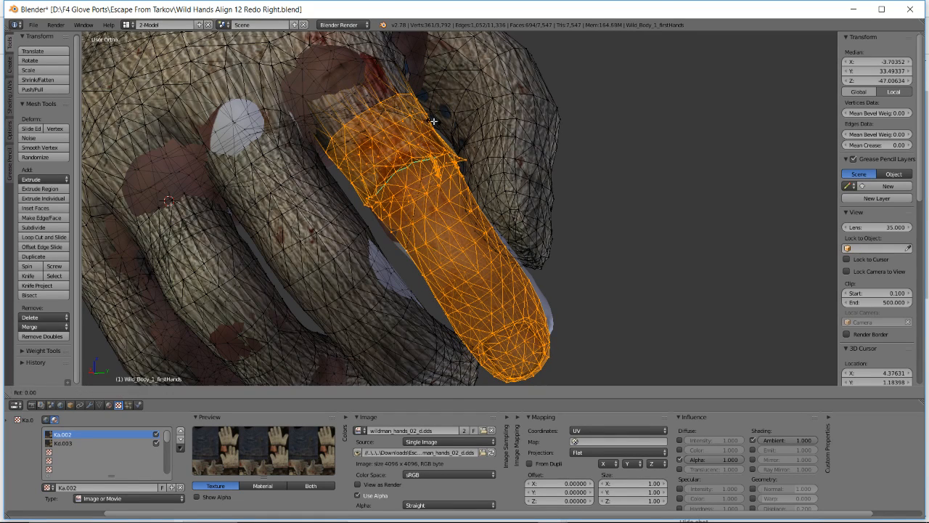
key("r")
left_click(432, 121)
mouse_move(428, 127)
middle_mouse_down()
mouse_move(315, 232)
mouse_move(249, 182)
mouse_move(252, 168)
mouse_move(437, 149)
mouse_move(439, 140)
middle_mouse_up()
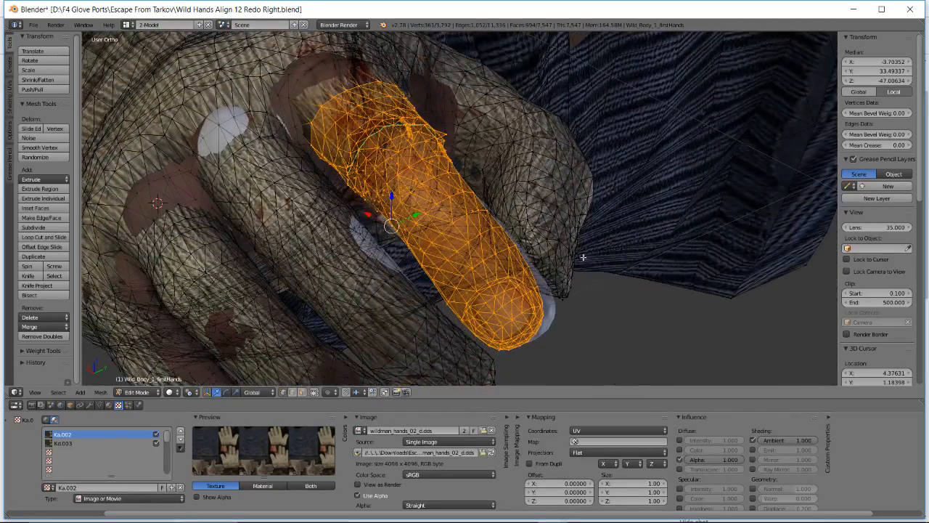
Move the selected index finger section about 0.009 units towards the base hand's finger and rotate it slightly
key("g")
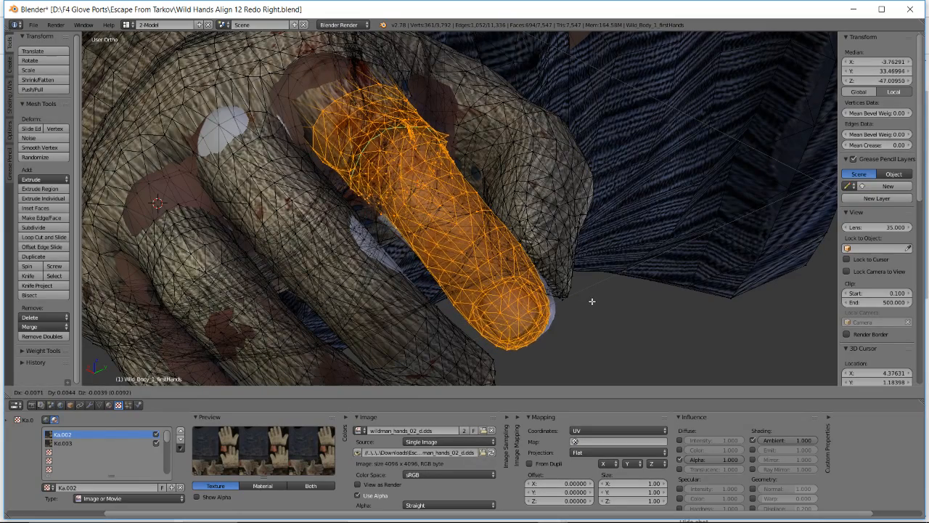
left_click(592, 301)
middle_click_drag(591, 300, 549, 266)
key("r")
key("r")
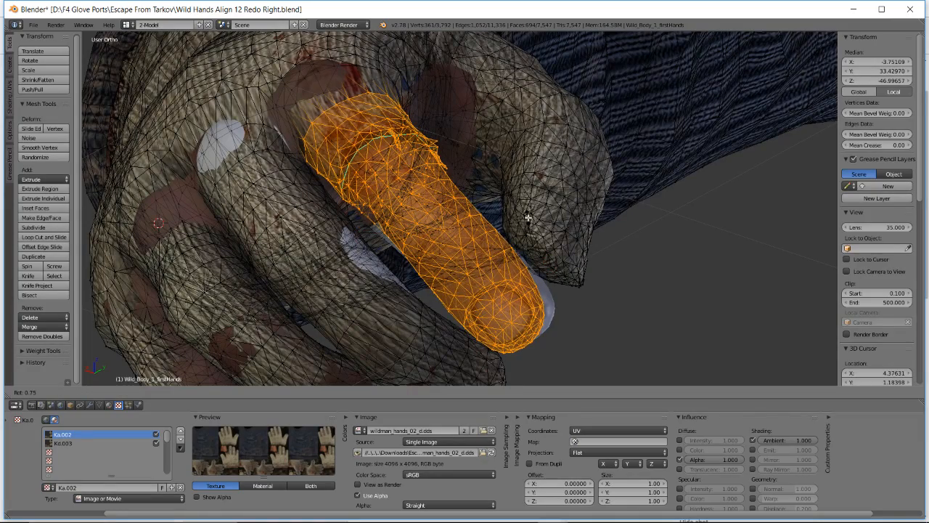
middle_click_drag(527, 218, 533, 221)
Adjust the selected index finger's rotation and nudge it about 0.002 units to cover the base finger better
key("g")
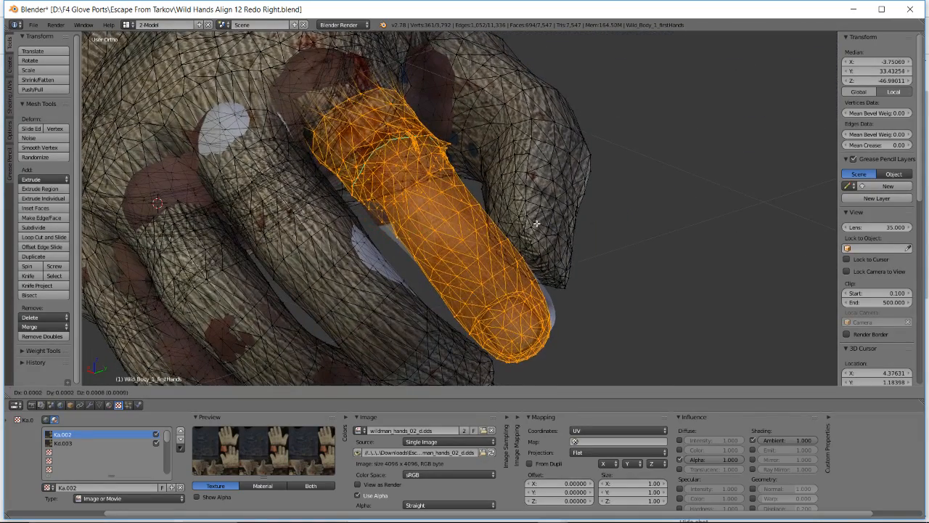
key("r")
left_click(514, 182)
key("g")
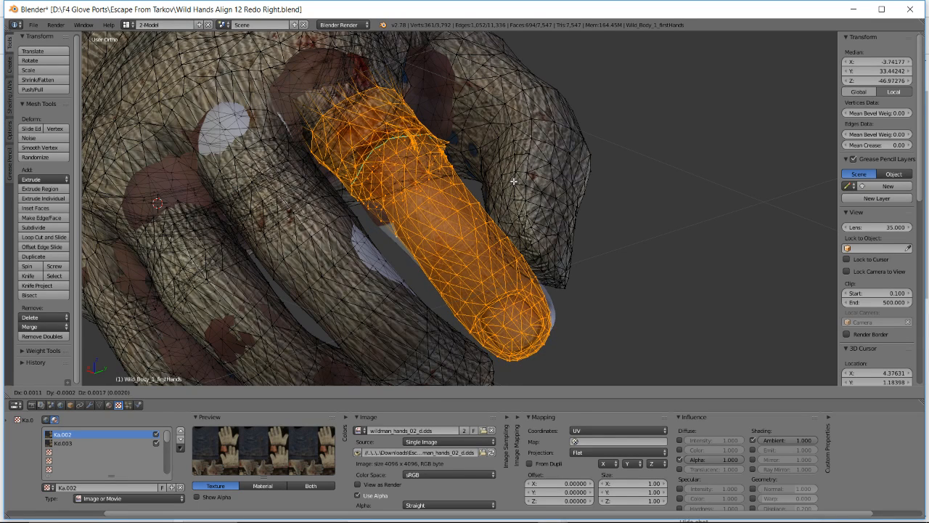
left_click(514, 182)
Rotate the selected index finger about 0.4 degrees from the back of the hand and move it about 0.005 units
middle_click_drag(514, 182, 610, 265)
key("r")
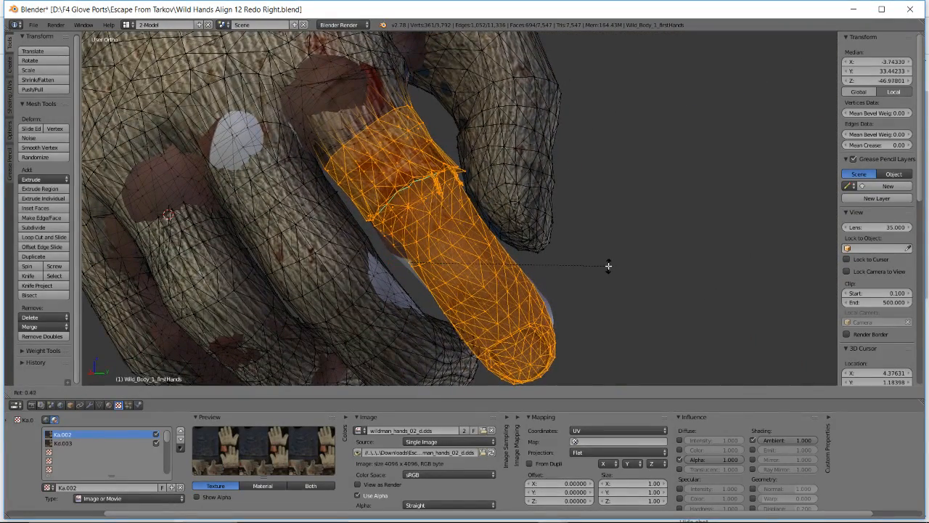
key("g")
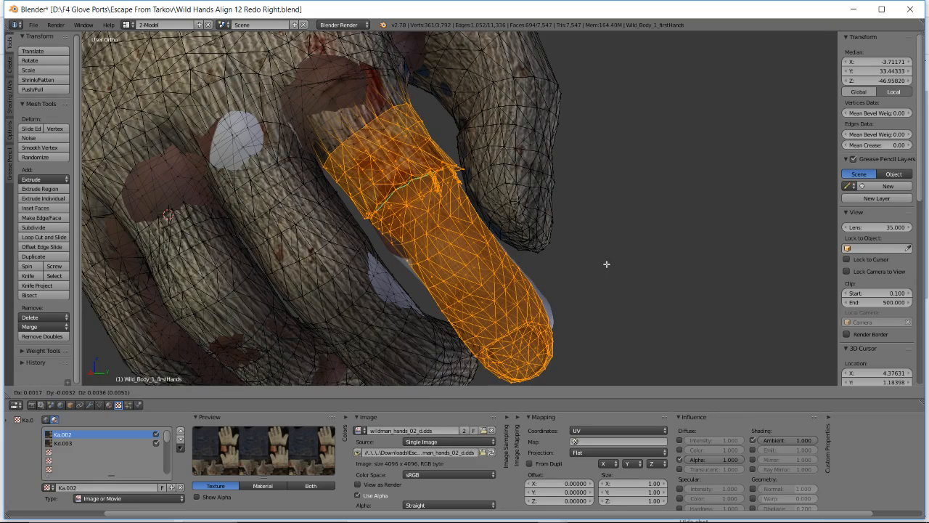
left_click(606, 264)
Shift the selected index finger about 0.006 units in a side view, and fine-adjust its position from the palm side
middle_click_drag(605, 264, 468, 267)
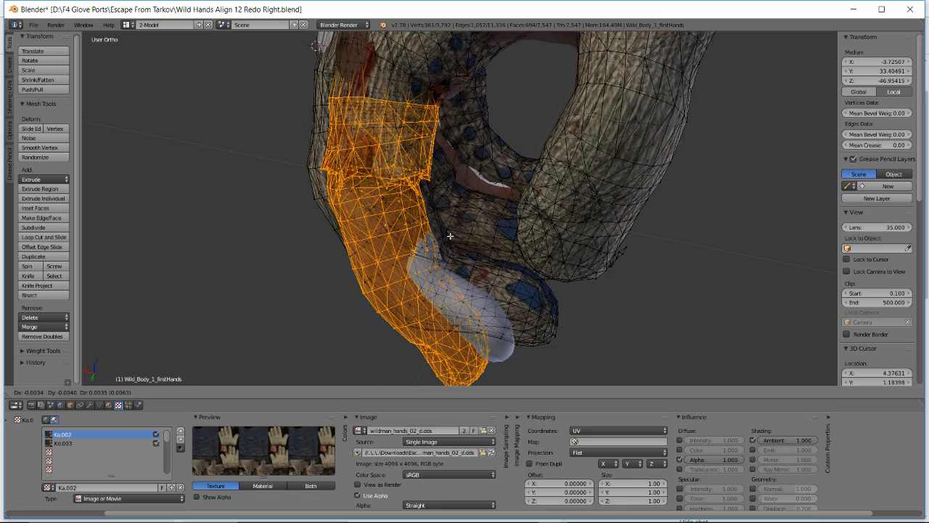
left_click(450, 236)
middle_click_drag(450, 236, 330, 203)
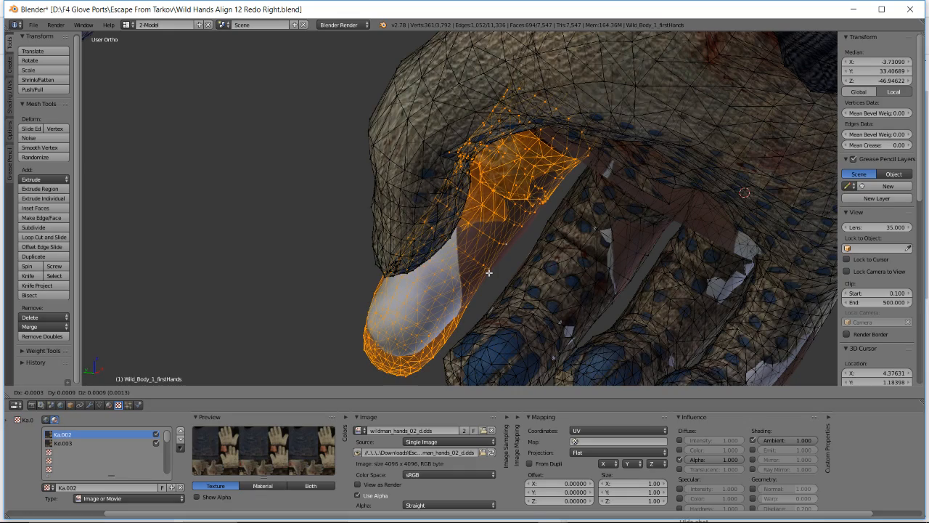
middle_click_drag(488, 272, 627, 249)
scroll(626, 249, "up", 2)
mouse_move(469, 237)
middle_mouse_down()
mouse_move(520, 241)
mouse_move(500, 243)
middle_mouse_up()
key("z")
key("z")
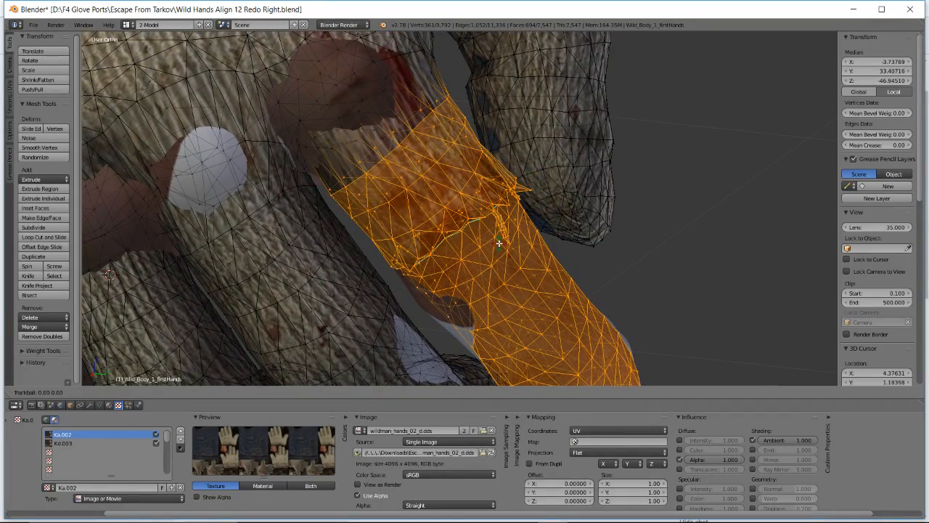
left_click(497, 244)
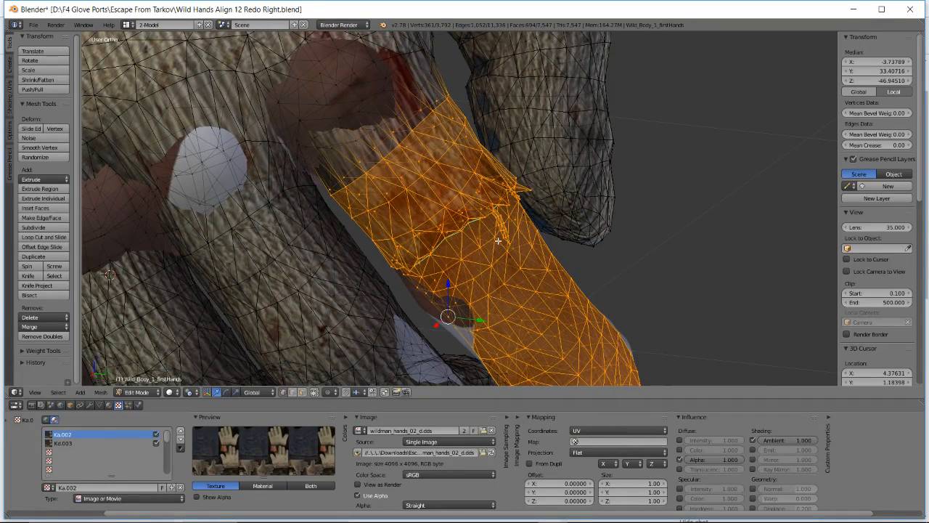
middle_click_drag(498, 240, 491, 225)
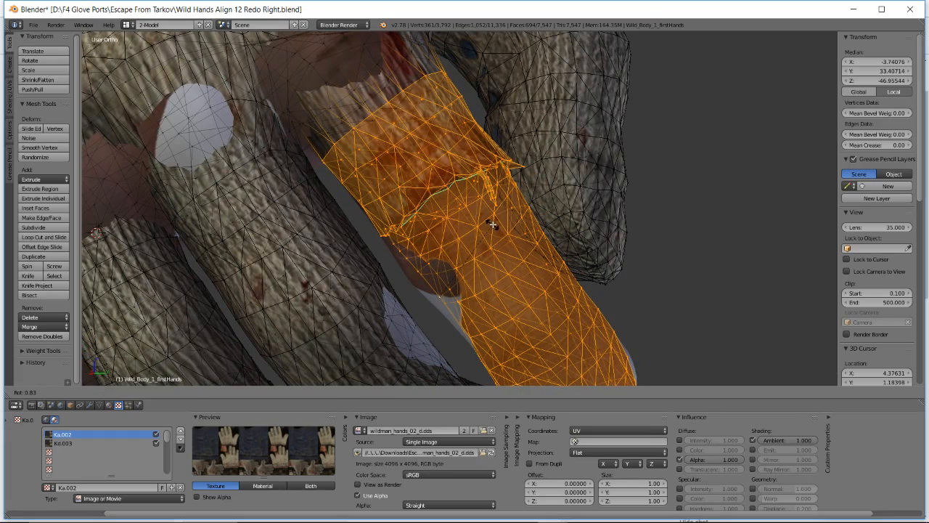
middle_click_drag(492, 225, 408, 205)
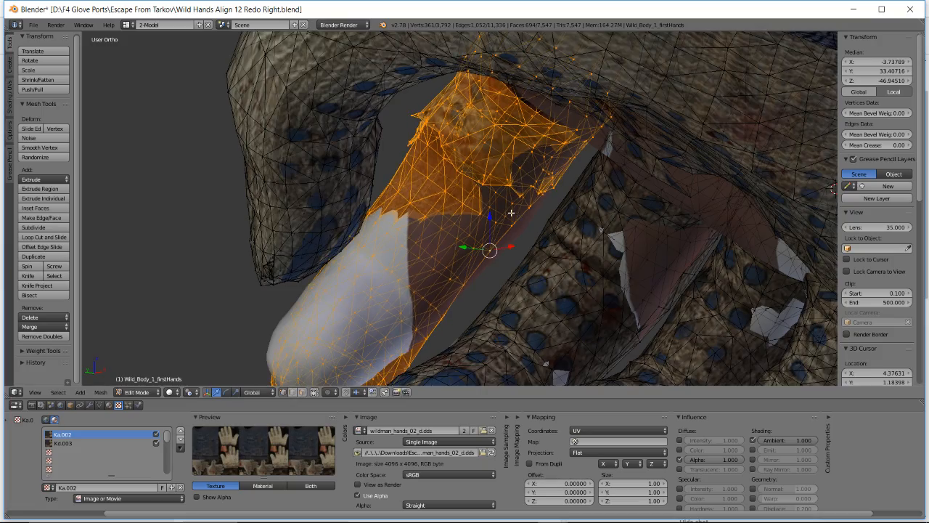
Reposition the selected index finger over the base finger and rotate it about 1.1 degrees in the back-of-hand view
middle_click_drag(510, 213, 733, 139)
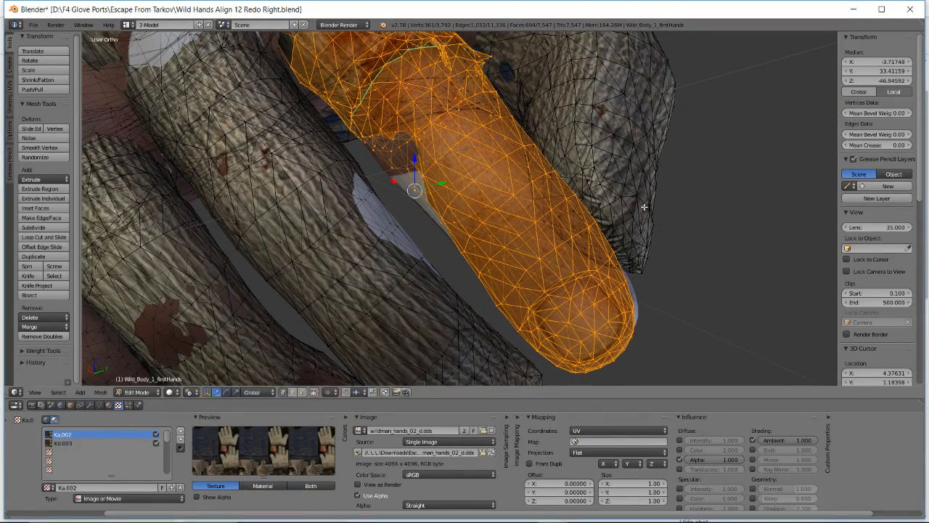
mouse_move(644, 206)
middle_mouse_down()
mouse_move(571, 241)
mouse_move(431, 246)
mouse_move(457, 249)
mouse_move(549, 218)
mouse_move(633, 207)
middle_mouse_up()
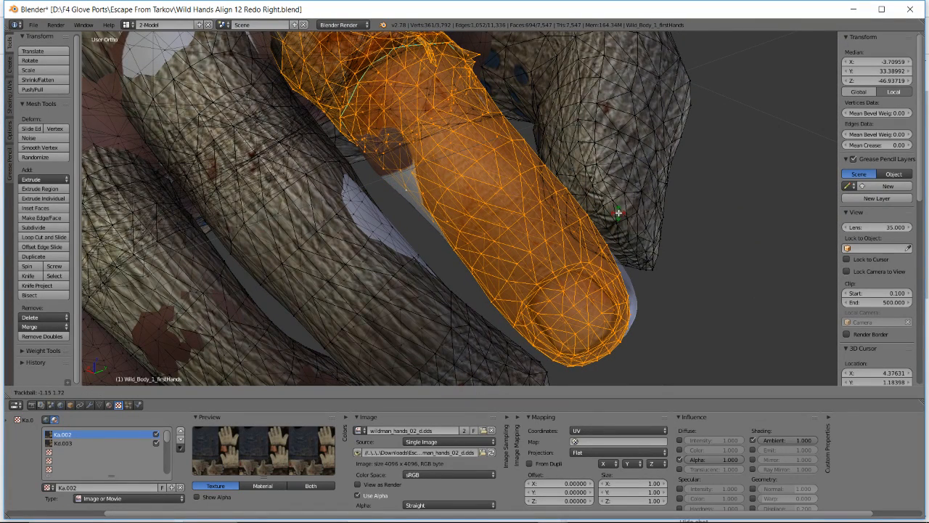
left_click(618, 212)
middle_click_drag(618, 212, 585, 206)
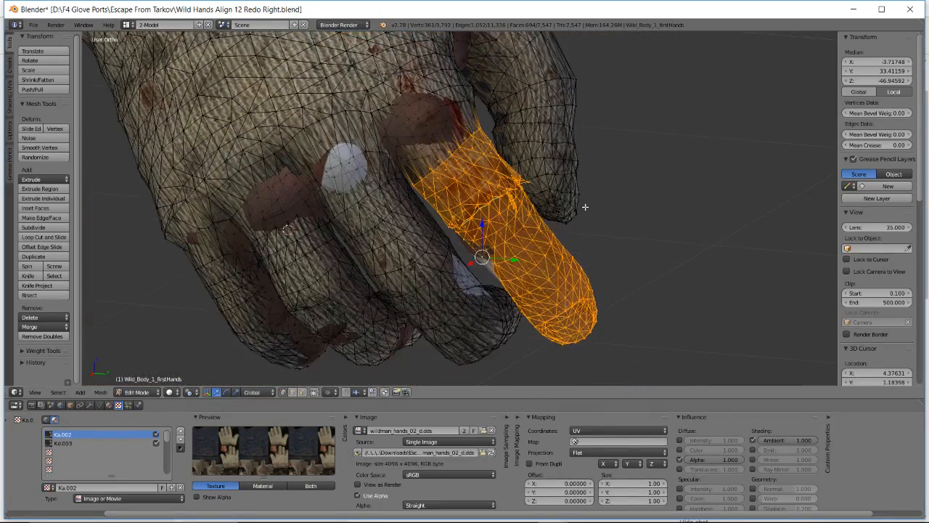
key("r")
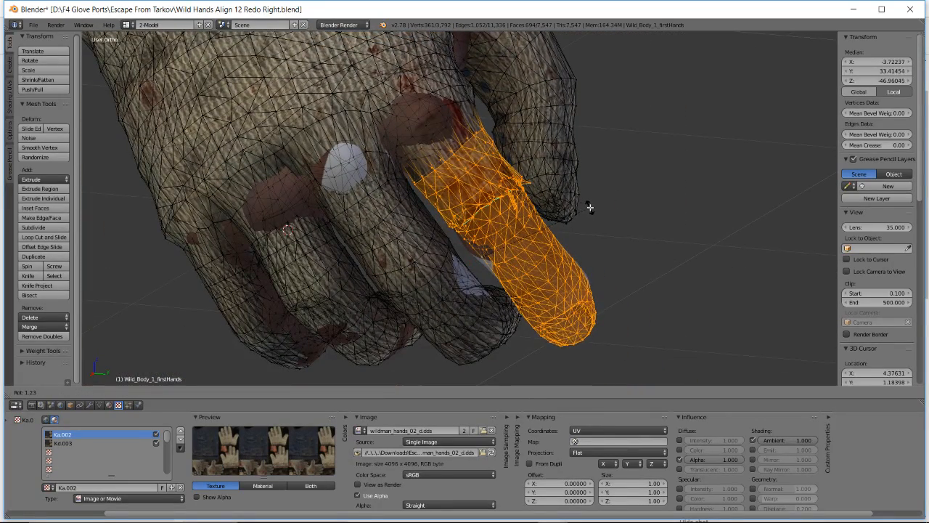
middle_click_drag(588, 206, 629, 273)
Trackball-rotate the selected index finger and adjust its position along the base hand's finger
key("r")
key("r")
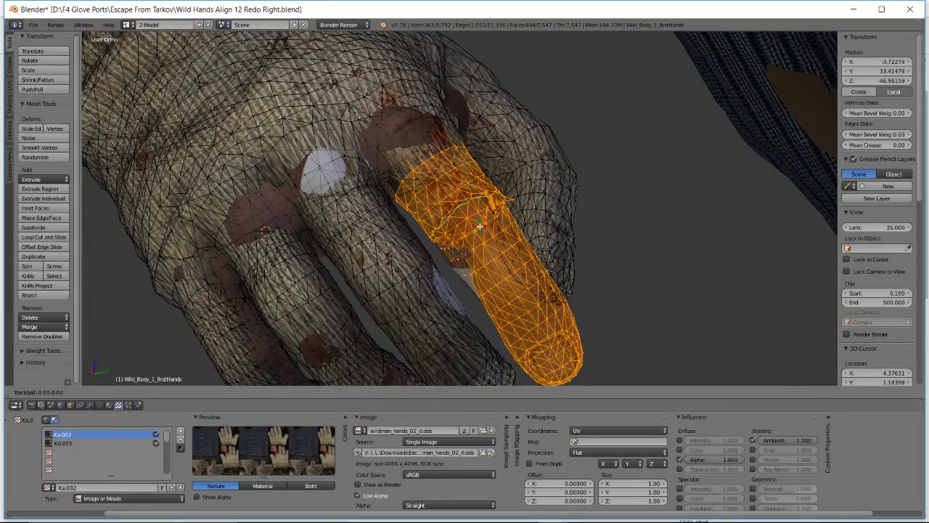
left_click(477, 227)
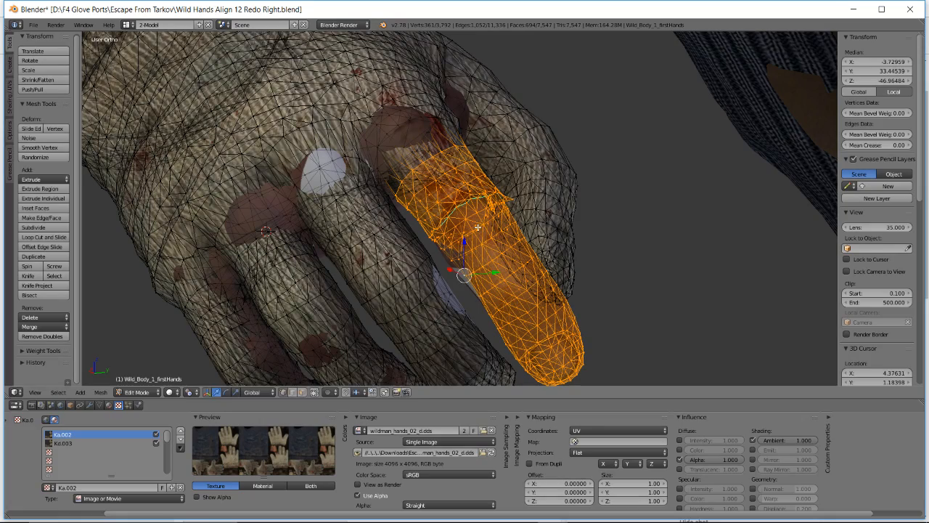
key("g")
left_click(476, 228)
Move the selected index finger about 0.008 units and refine its fit against the base finger from several angles
middle_click_drag(477, 228, 444, 211)
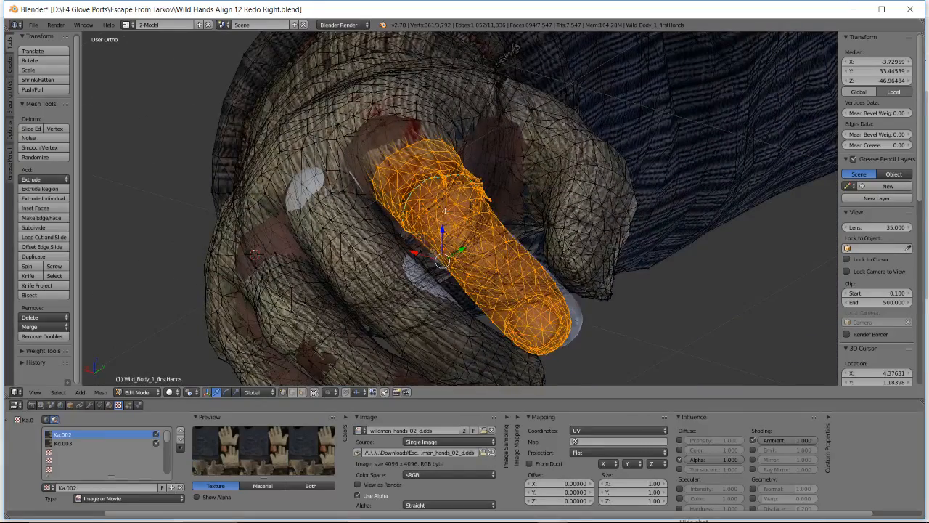
middle_click_drag(498, 237, 518, 242)
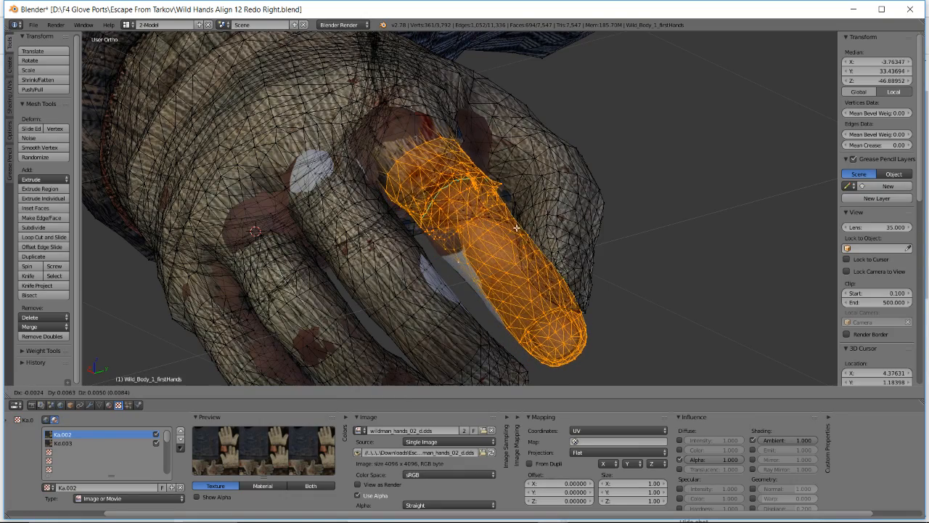
middle_click_drag(508, 224, 446, 244)
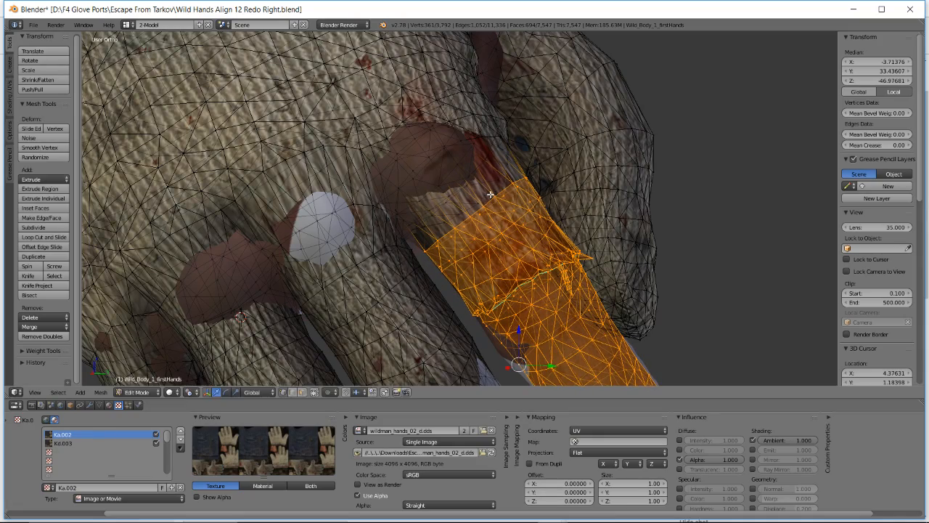
middle_click_drag(514, 223, 537, 165)
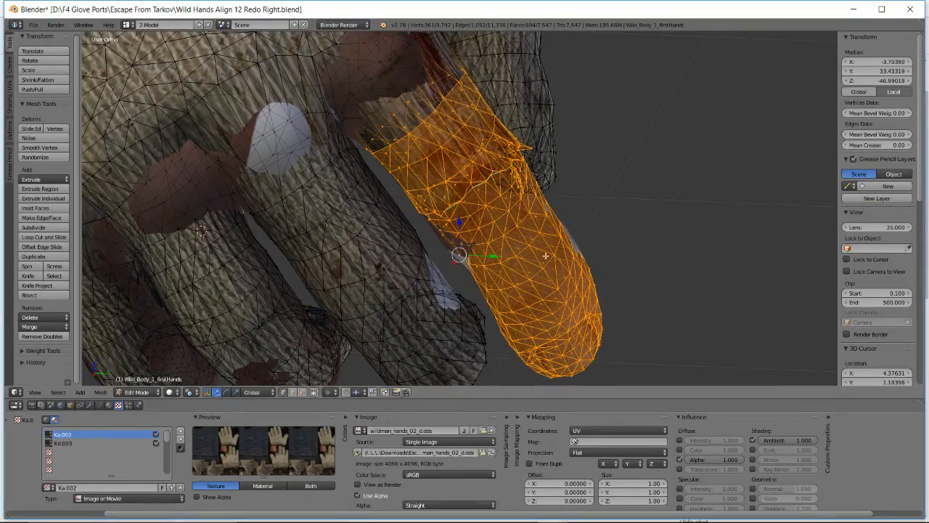
Clear the selection and box-select only the fingertip of the index finger
key("a")
key("b")
left_click_drag(491, 273, 716, 385)
Switch to the browser, check the tab playing the instrumental mix, and read the live dashboard chat
key("alt+Tab")
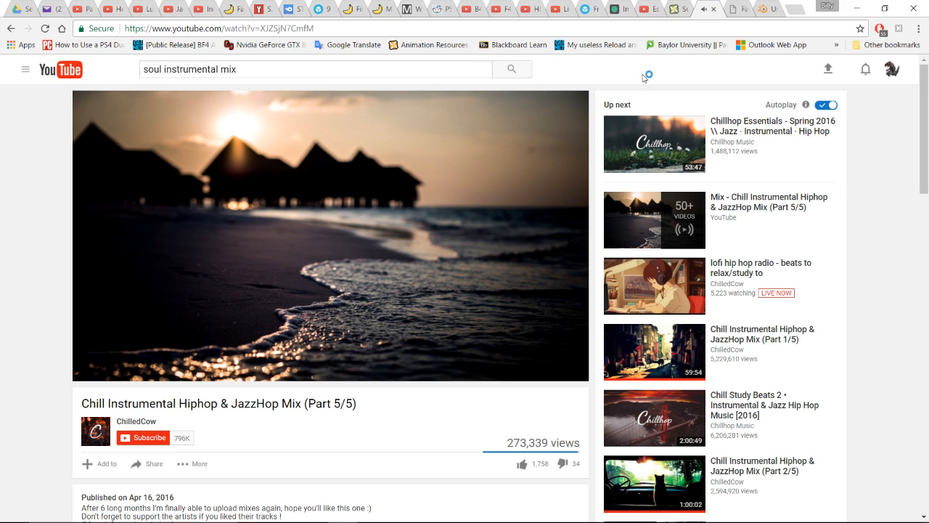
left_click(703, 9)
left_click(561, 5)
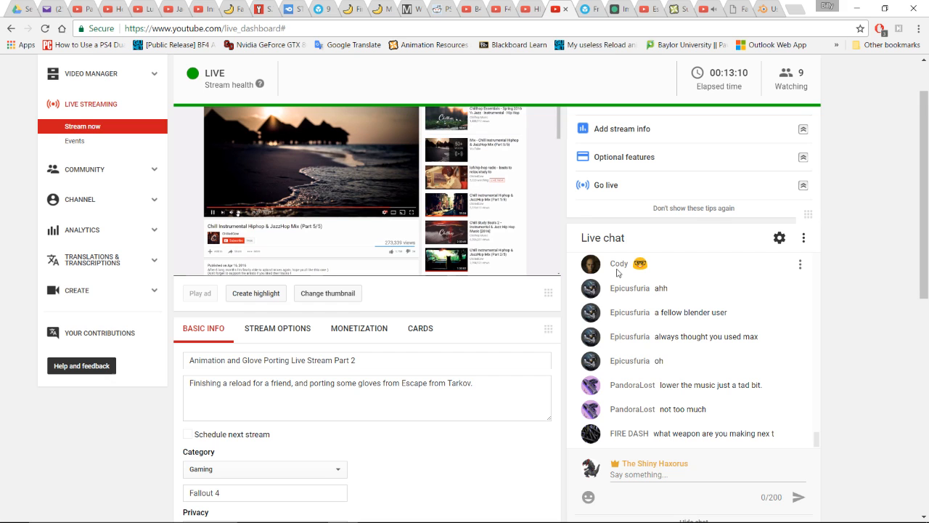
scroll(908, 291, "down", 2)
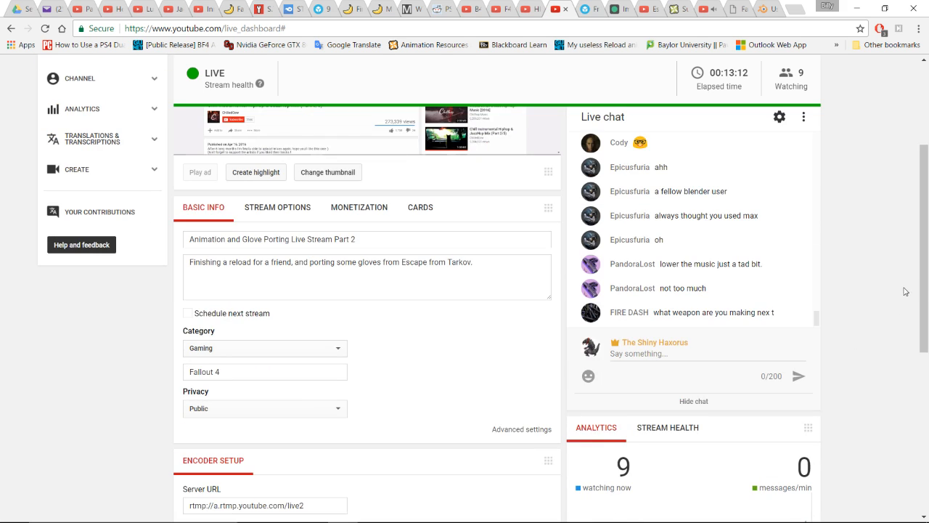
scroll(906, 291, "up", 2)
scroll(903, 291, "up", 1)
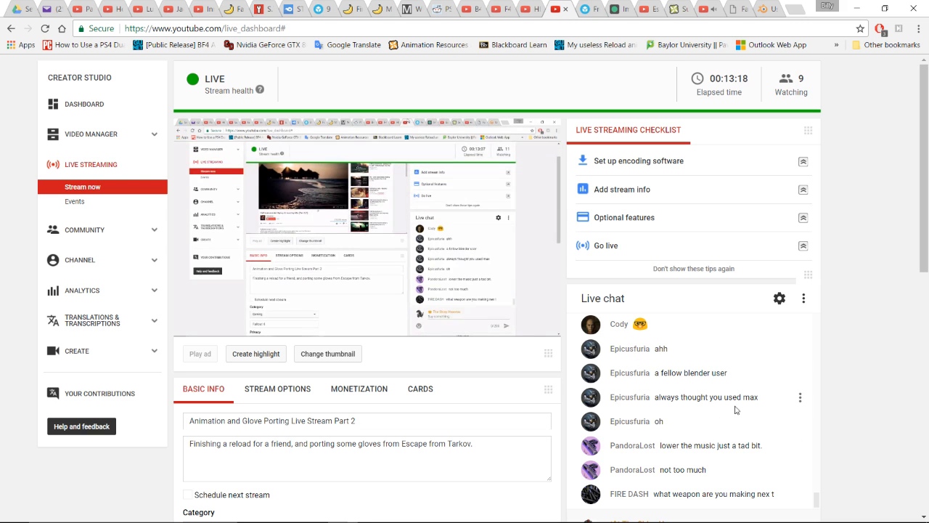
scroll(807, 356, "up", 2)
scroll(735, 370, "down", 2)
scroll(835, 344, "down", 3)
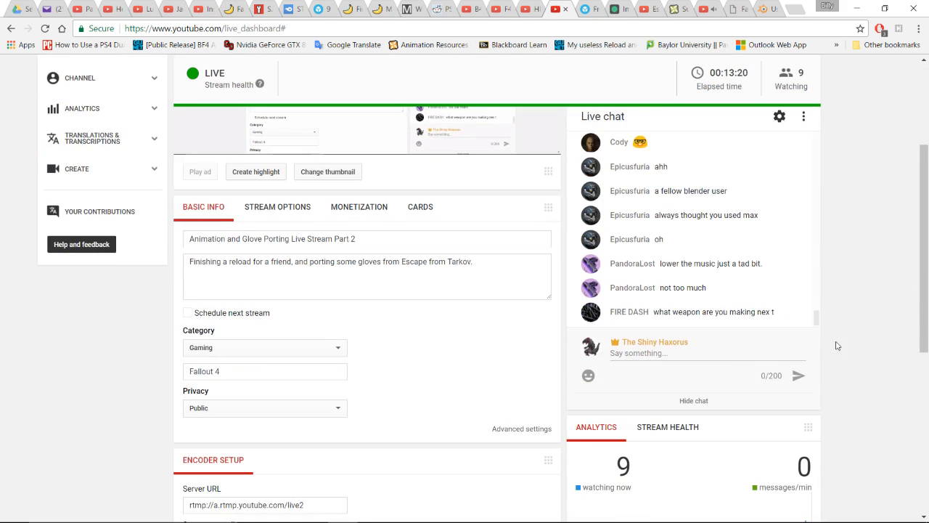
scroll(860, 336, "up", 2)
scroll(860, 336, "up", 2)
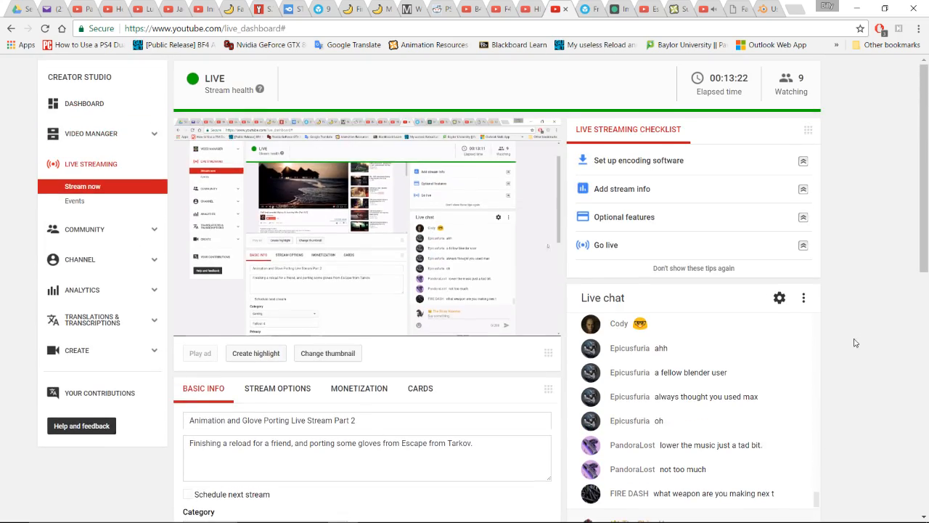
Return to Blender and extend the fingertip selection up the index finger towards its middle with box selections
key("alt+Tab")
middle_click_drag(579, 300, 541, 285)
middle_click_drag(546, 268, 562, 284)
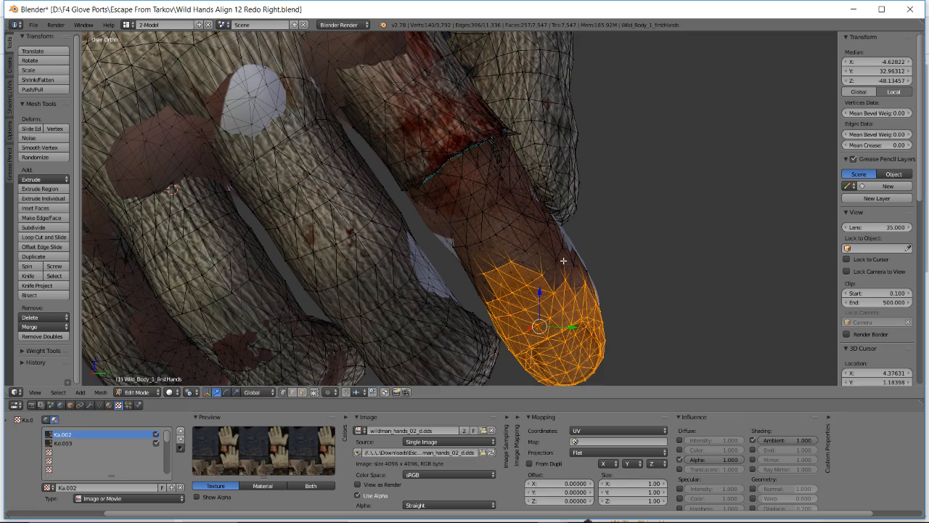
middle_click_drag(591, 272, 546, 247)
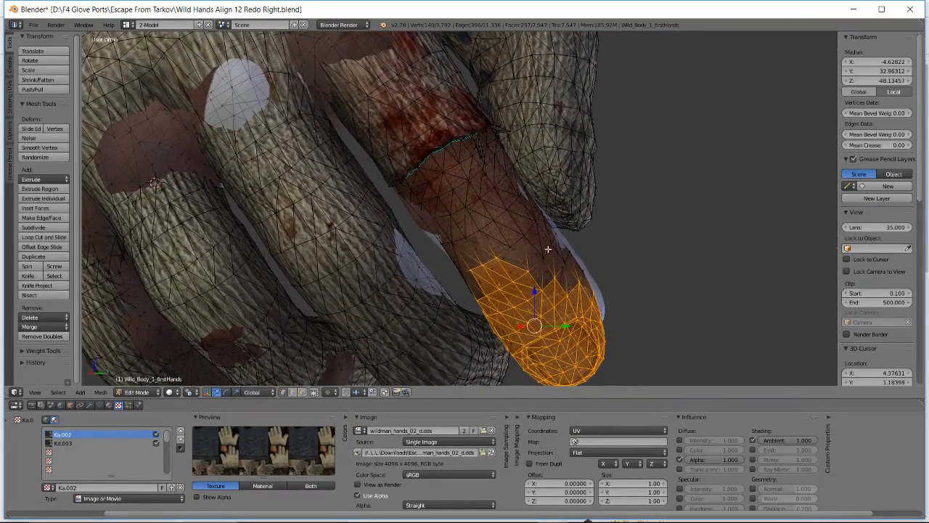
key("b")
left_click_drag(534, 241, 607, 281)
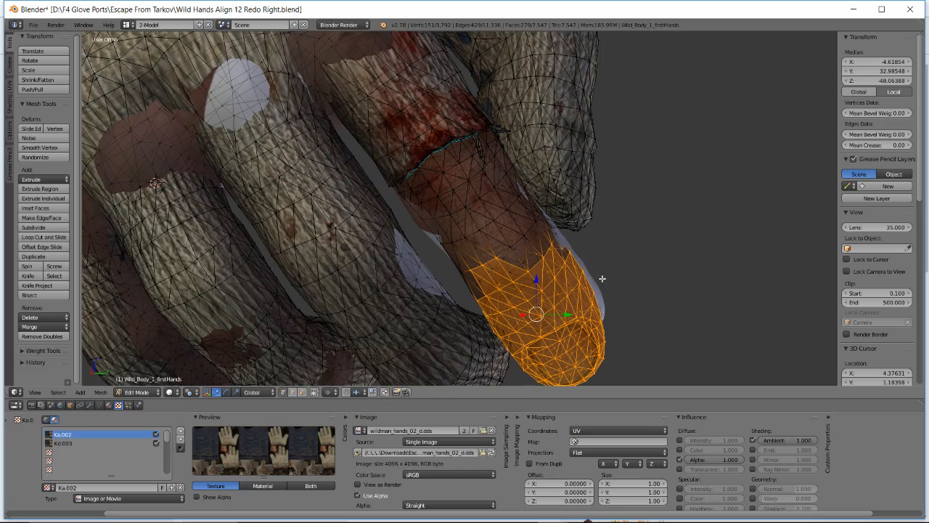
middle_click_drag(602, 278, 504, 265)
key("b")
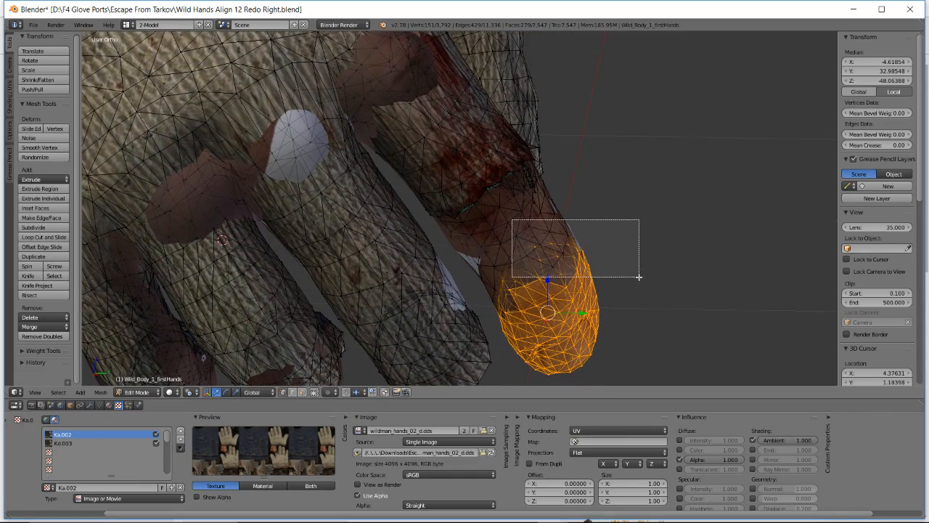
middle_click_drag(566, 265, 557, 269)
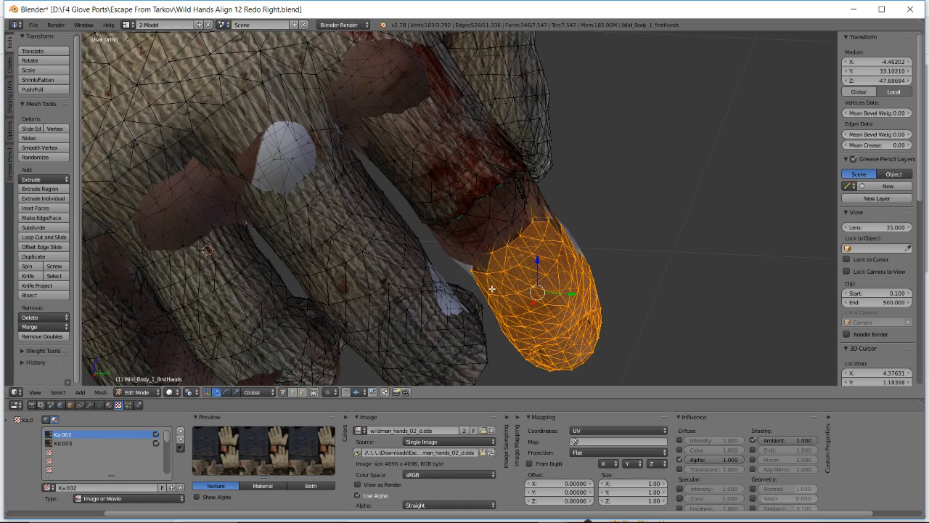
Deselect all vertices of the glove mesh and switch to the live dashboard to read the newest chat messages
middle_click_drag(521, 257, 465, 248)
key("a")
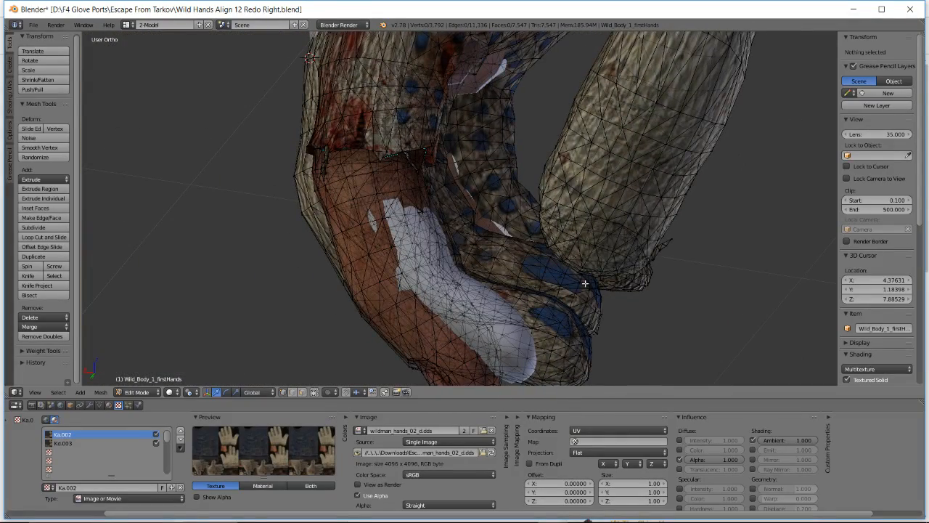
key("alt+Tab")
scroll(870, 338, "down", 3)
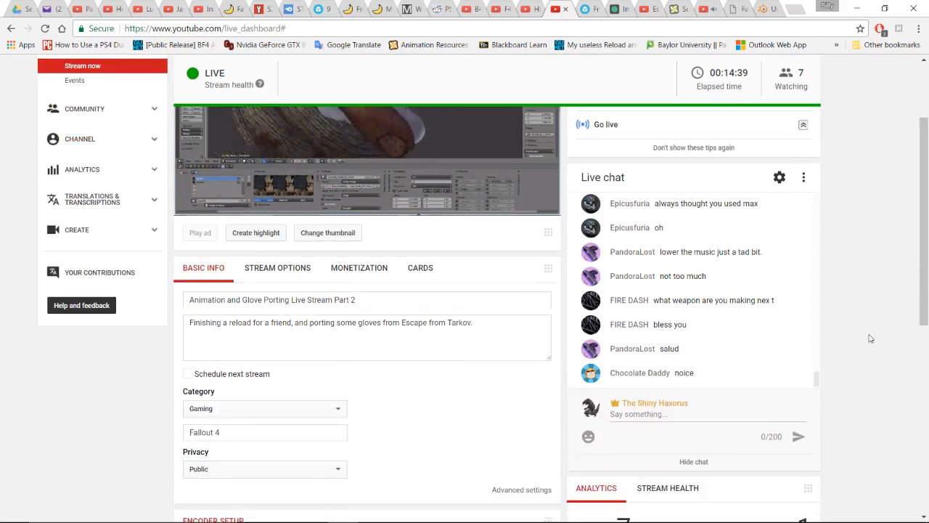
Return from the live dashboard to Blender and save the scene as a new file, Wild Hands Align 13 Redo Right.blend
scroll(870, 338, "up", 3)
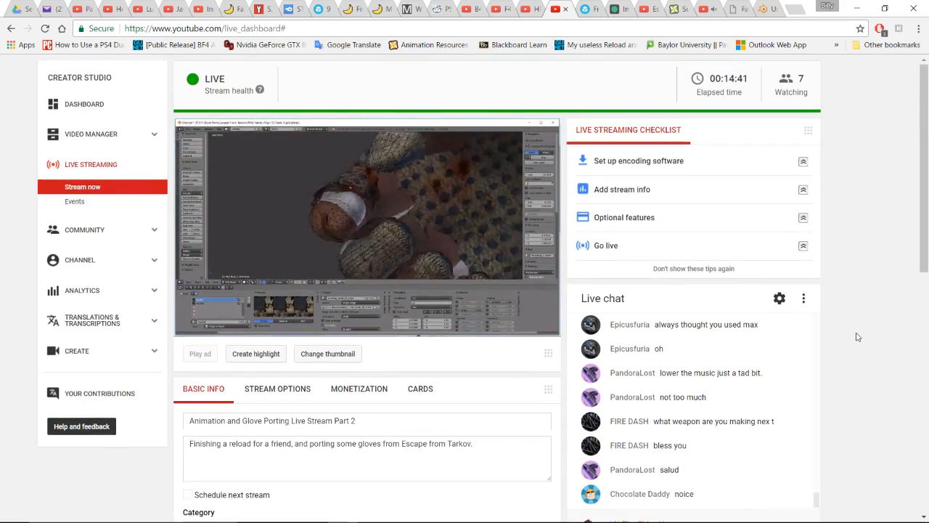
key("alt+Tab")
middle_click_drag(479, 246, 485, 208)
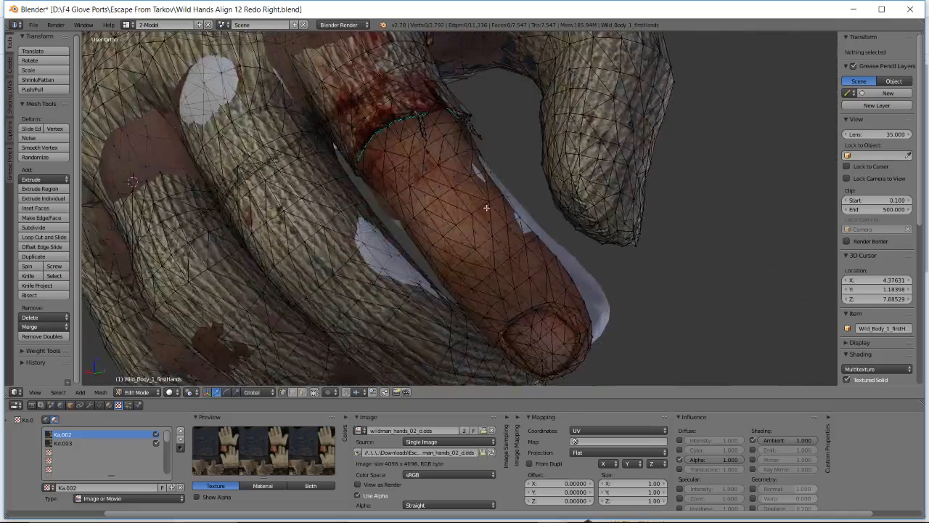
left_click(34, 25)
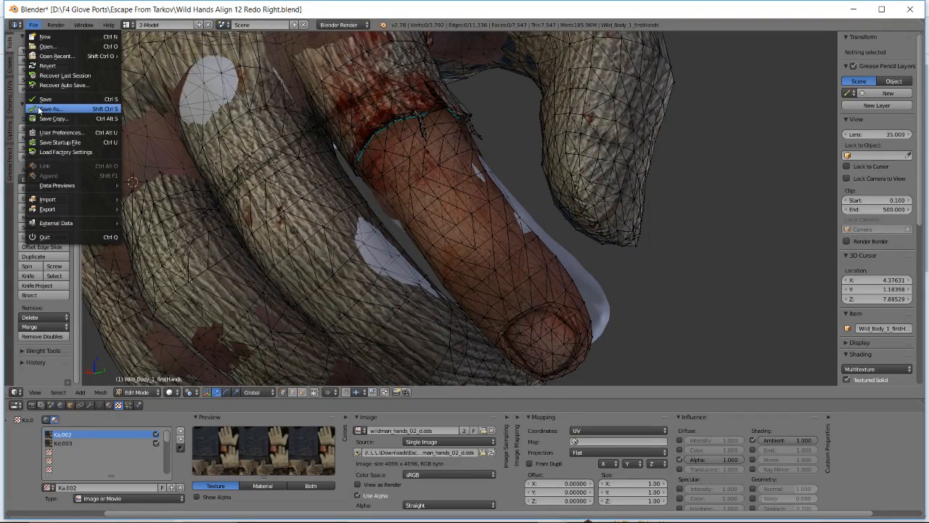
left_click(40, 108)
left_click(176, 62)
left_click(176, 61)
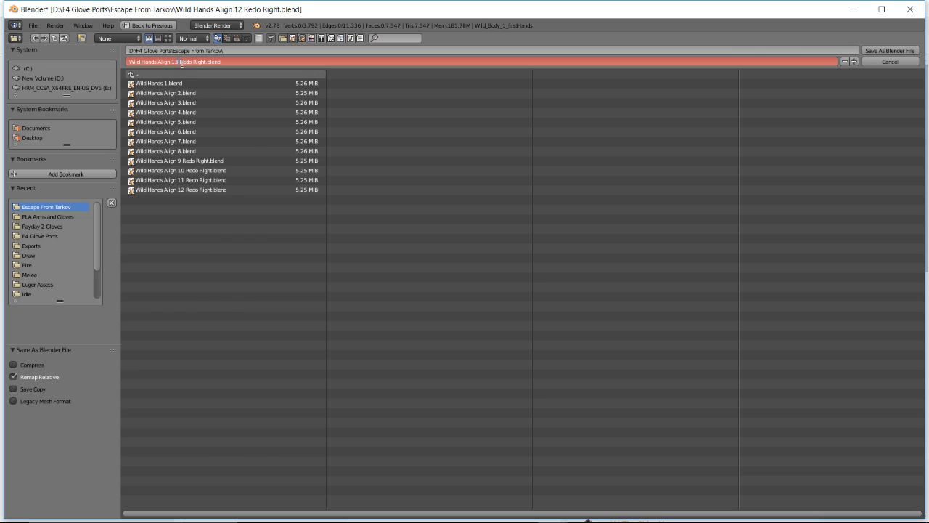
key("Return")
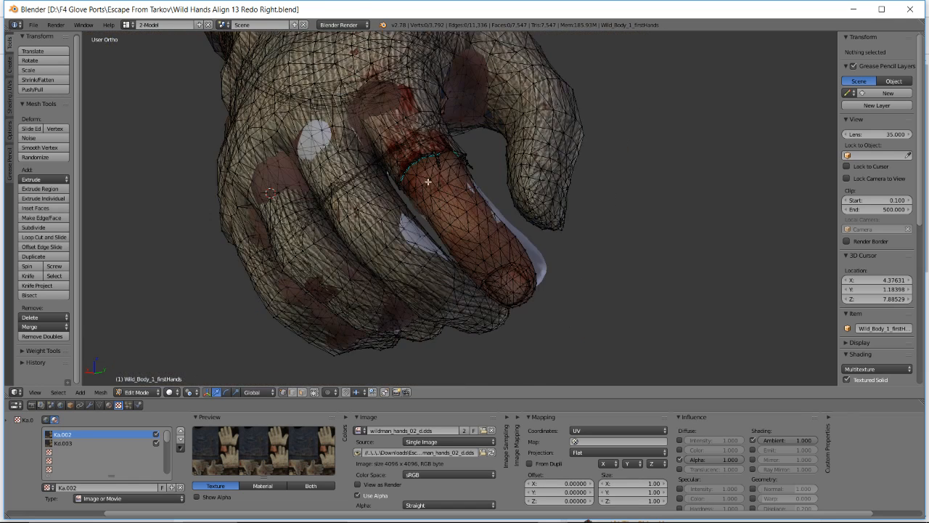
Examine both arms from several angles, focusing on where the base arm pokes through the sleeve of the arm not being edited
scroll(428, 182, "down", 3)
middle_click_drag(428, 181, 400, 204)
scroll(400, 204, "down", 3)
middle_click_drag(441, 149, 406, 227)
scroll(362, 259, "up", 3)
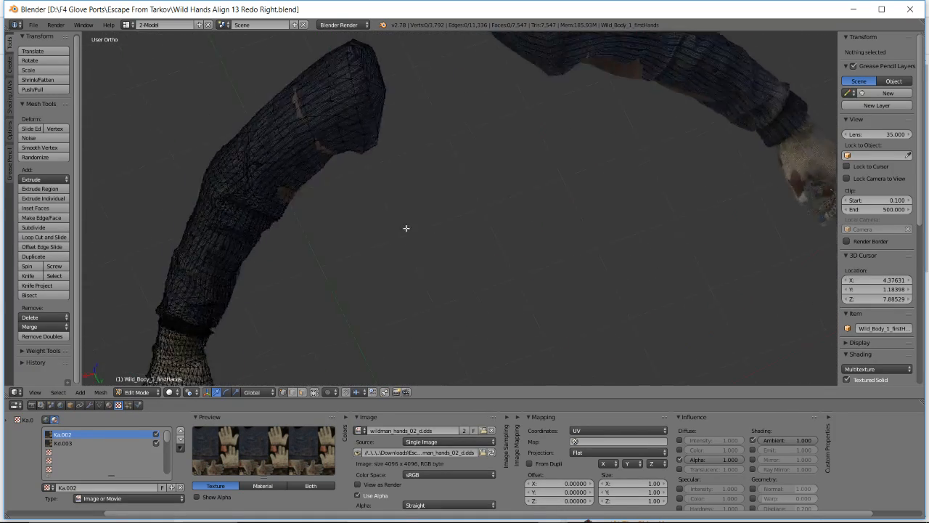
scroll(406, 228, "down", 4)
middle_click_drag(556, 198, 380, 207)
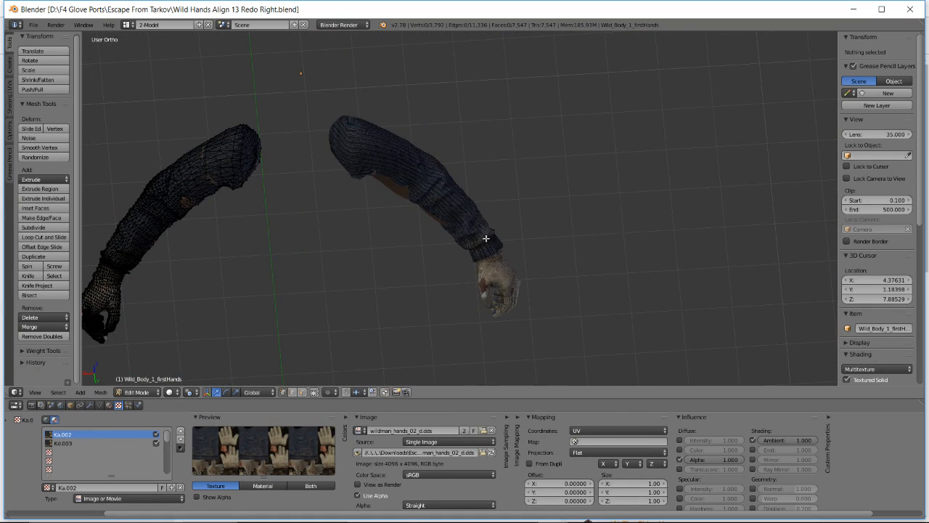
middle_click_drag(286, 222, 452, 231)
scroll(427, 227, "up", 4)
scroll(456, 215, "down", 1)
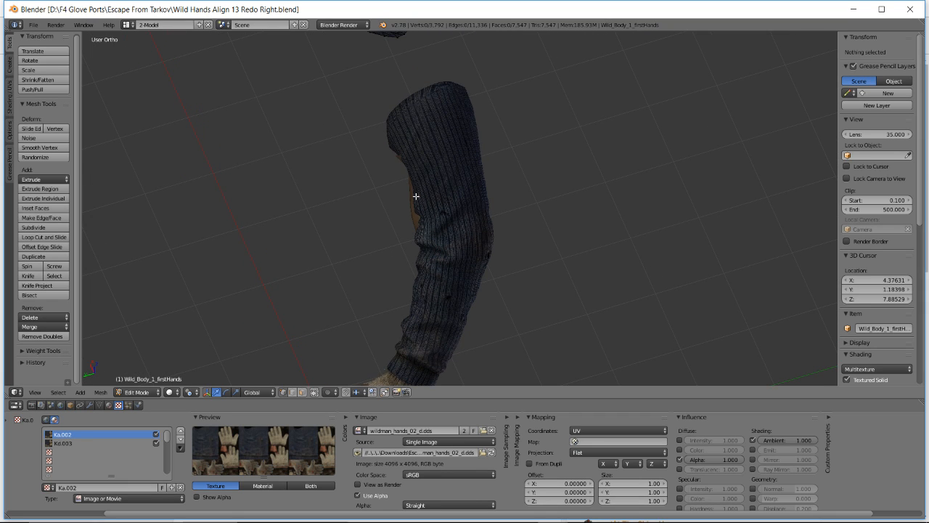
middle_click_drag(403, 212, 371, 188)
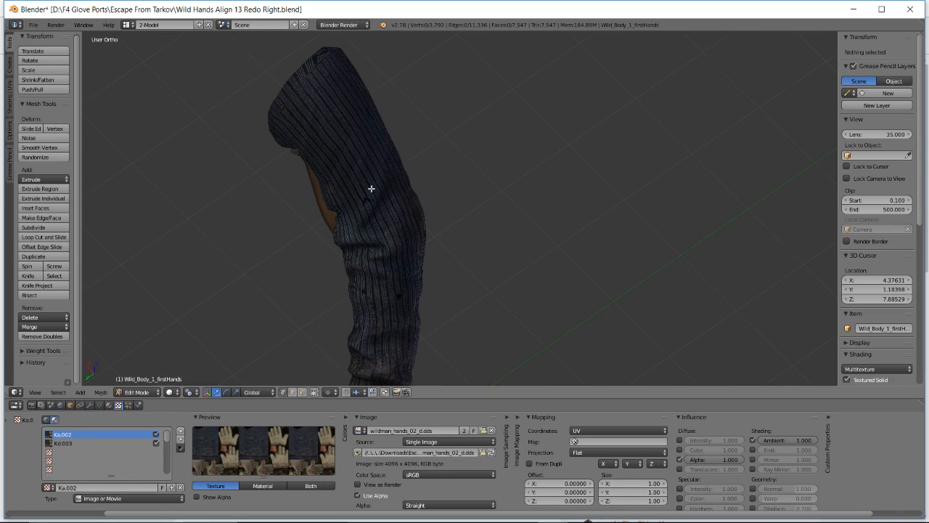
Leave the current arm's mesh, select the other arm, Wild_Body_1_firstHands.001, and open its mesh for editing
key("Tab")
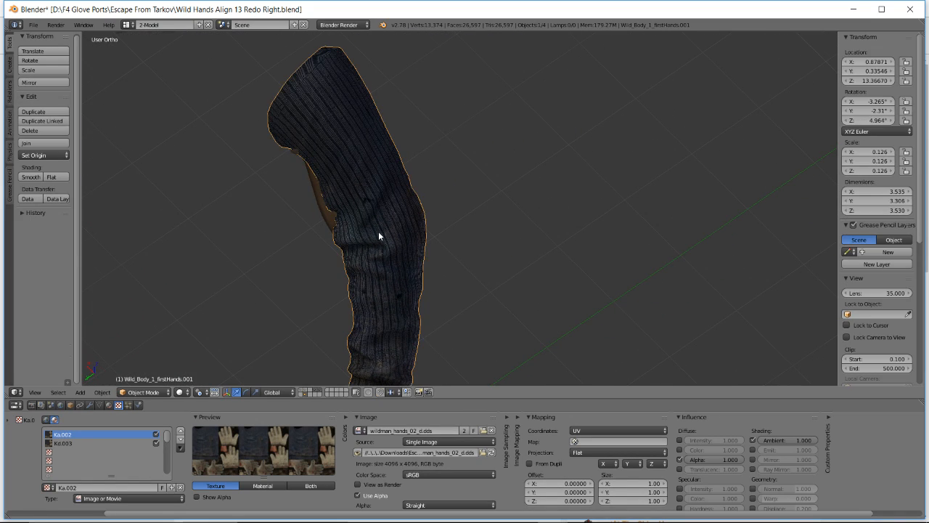
scroll(378, 231, "down", 3)
scroll(377, 231, "up", 3)
key("Tab")
scroll(327, 174, "up", 2)
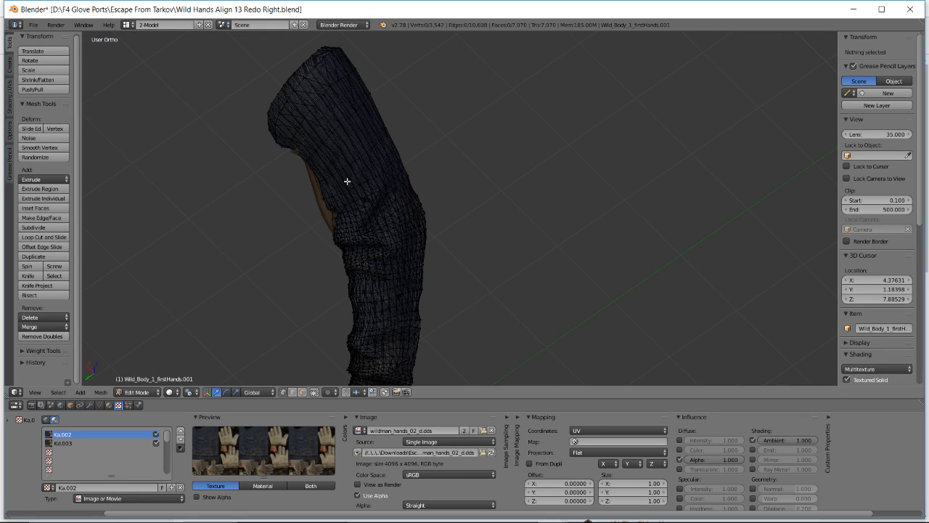
Box-select the upper sleeve down to the elbow fold and move it along positive Y over the exposed base arm
middle_click_drag(351, 183, 431, 83)
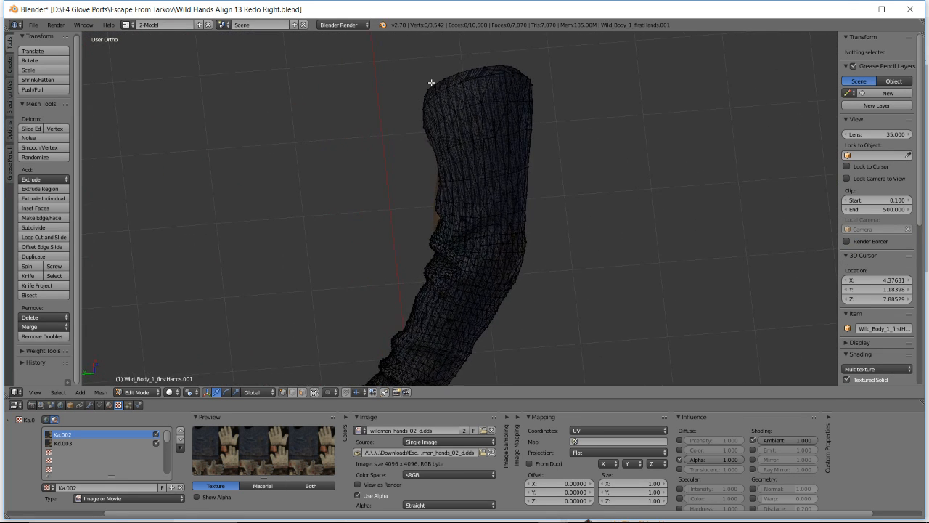
key("b")
left_click_drag(403, 51, 627, 226)
scroll(504, 231, "up", 8)
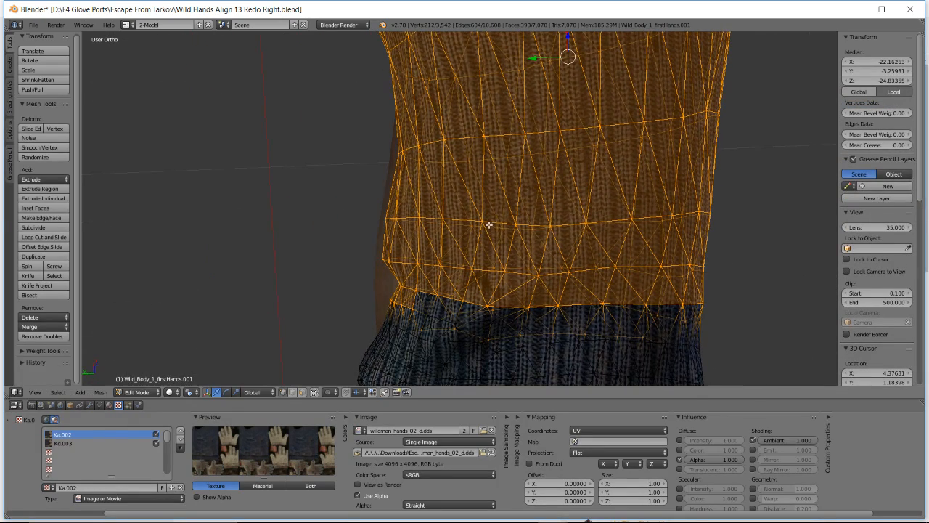
key("g")
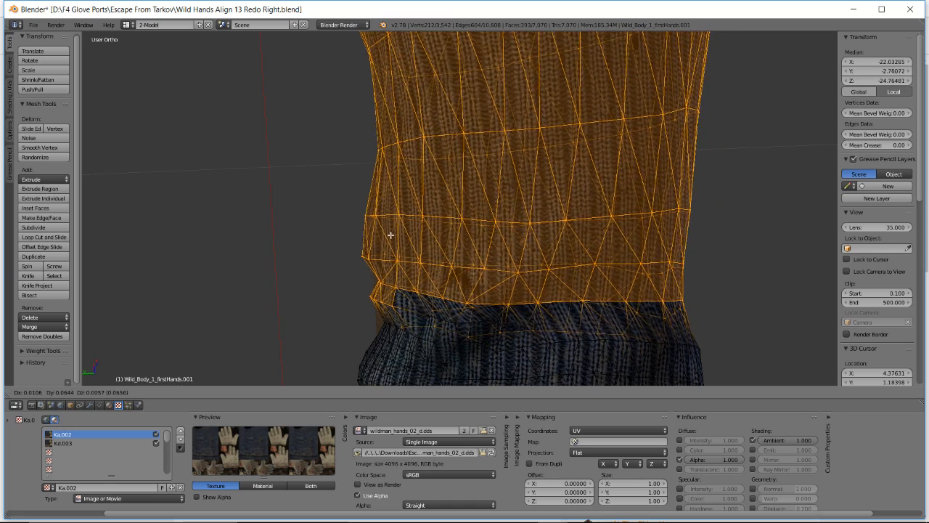
left_click(384, 234)
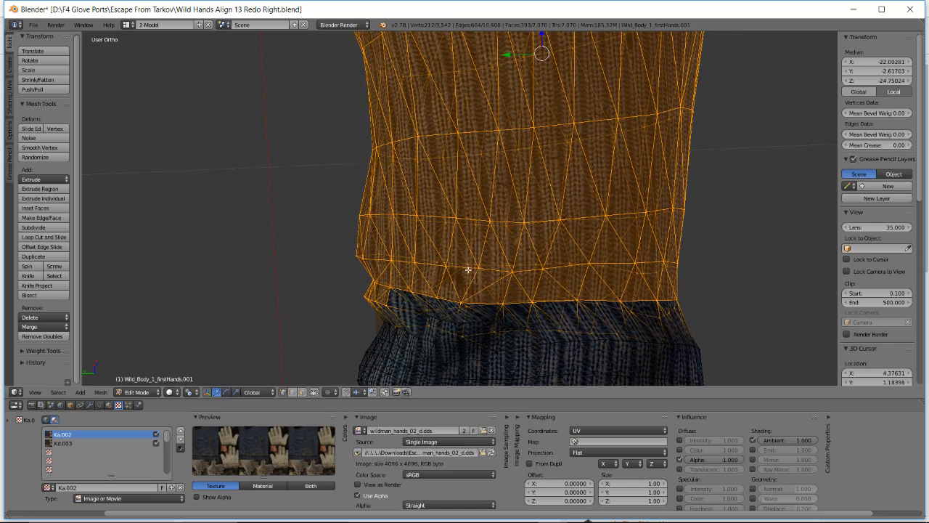
middle_click_drag(467, 269, 394, 221)
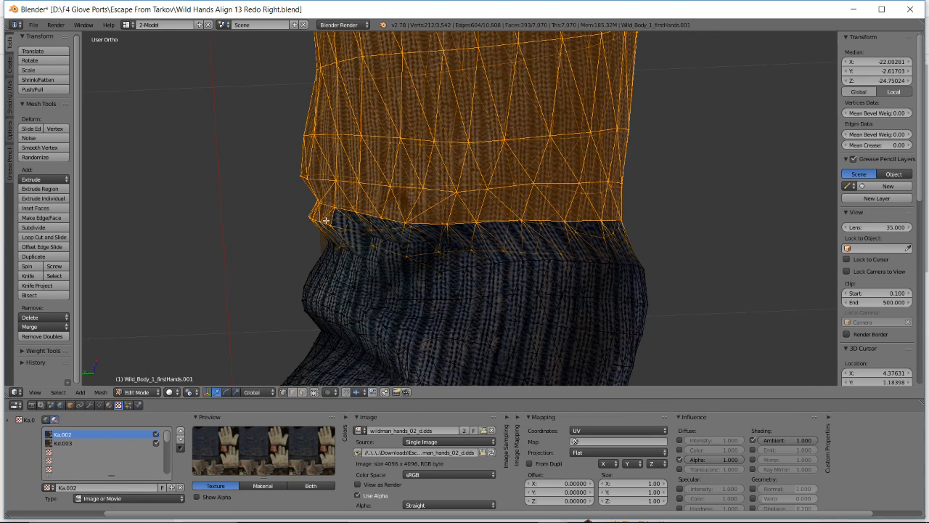
Clear the selection and box-select the band of vertices around the elbow fold just below the shifted upper sleeve
key("a")
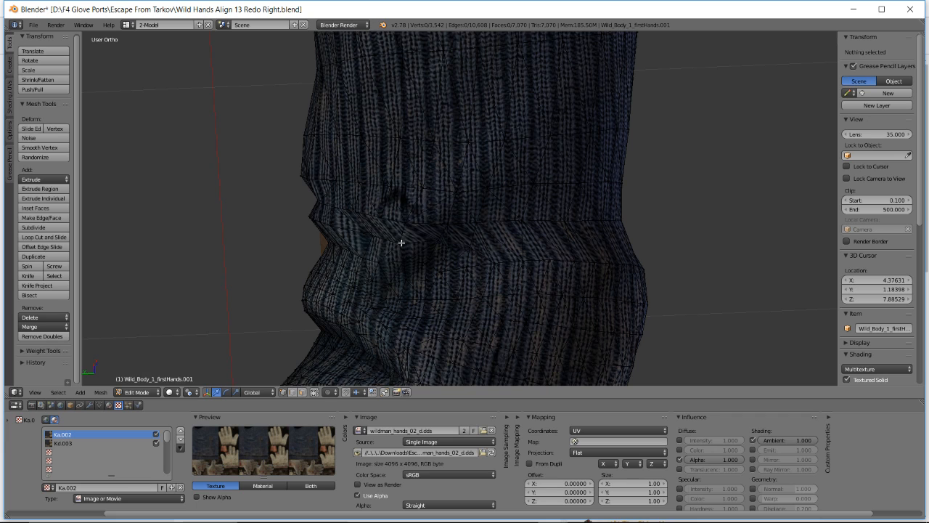
key("b")
left_click_drag(451, 264, 674, 255)
key("b")
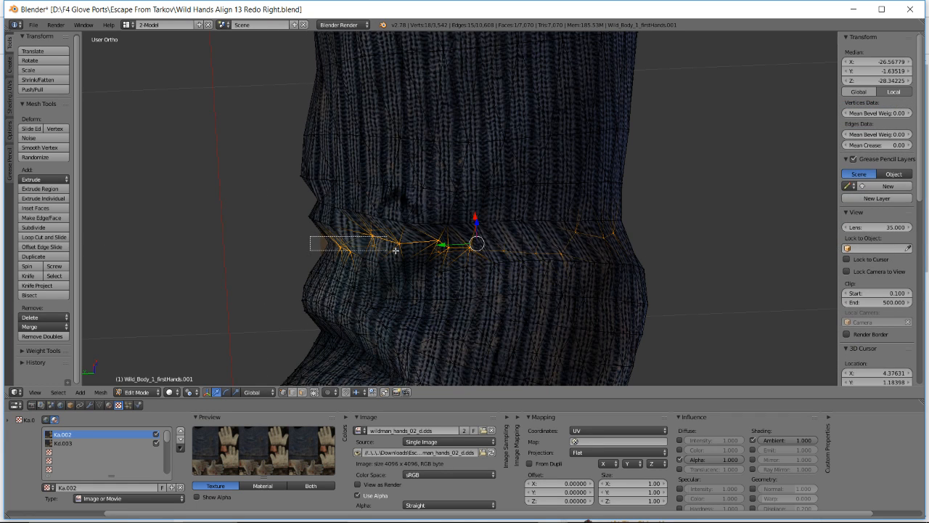
left_click_drag(310, 237, 720, 262)
key("b")
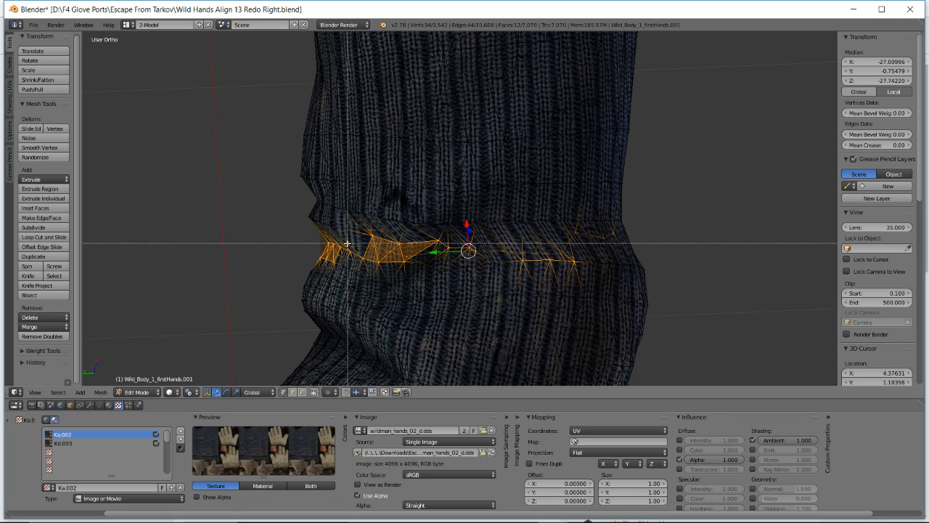
left_click_drag(396, 251, 657, 273)
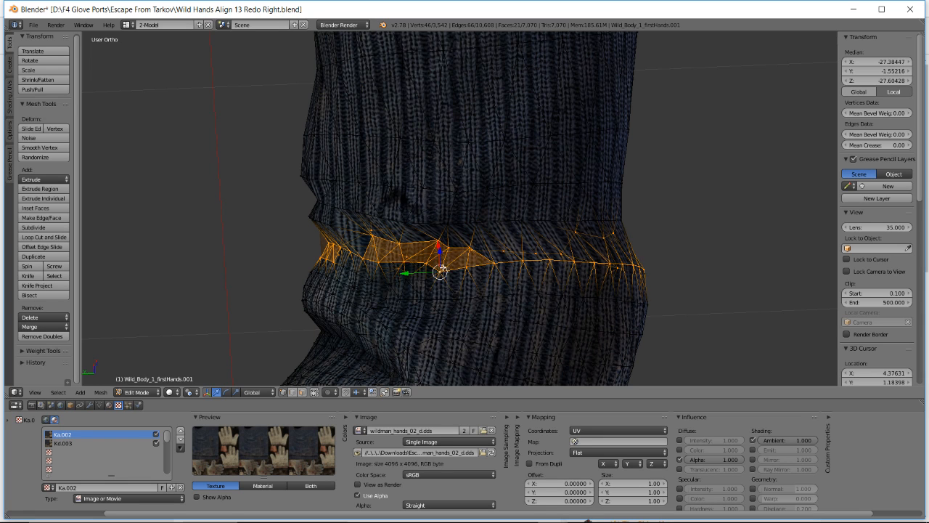
middle_click_drag(441, 270, 450, 255)
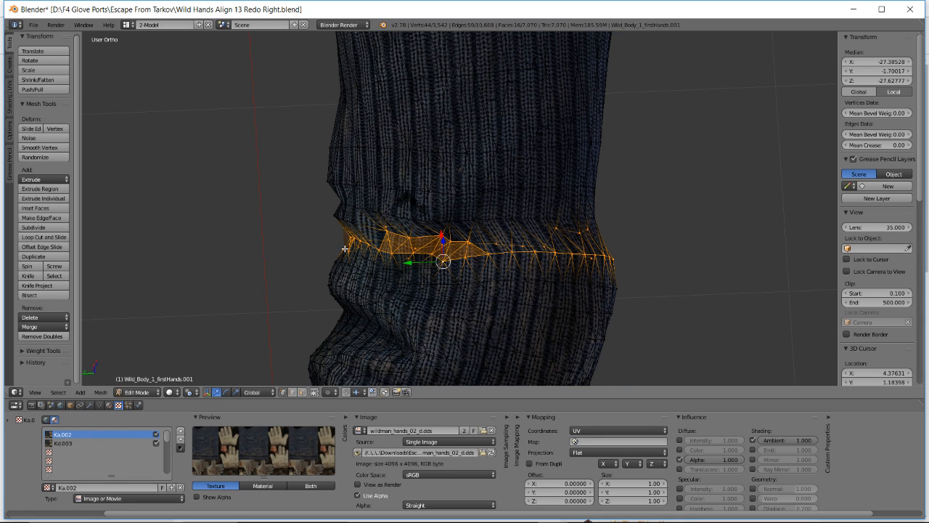
scroll(348, 249, "up", 3)
middle_click_drag(347, 249, 338, 254)
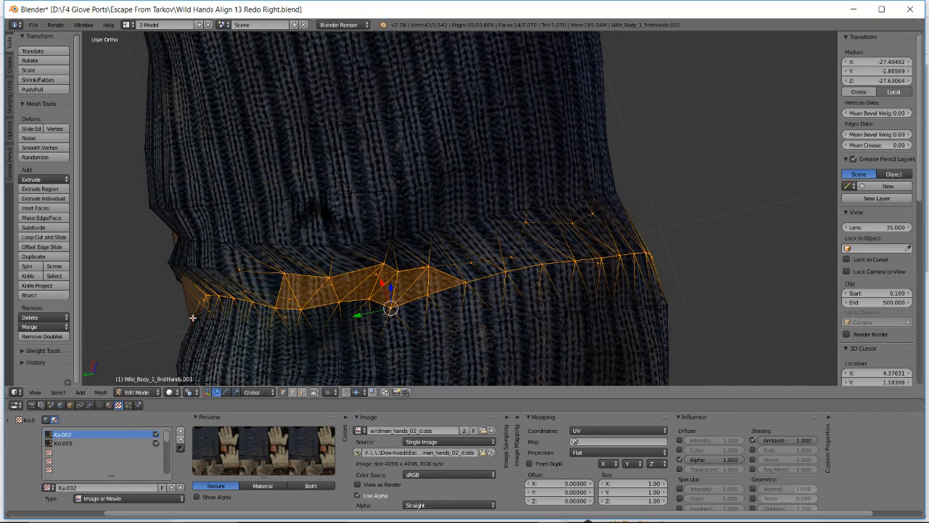
middle_click_drag(311, 294, 328, 285)
Move the selected elbow fold vertices about 0.05 along positive Y to line them up with the upper sleeve
key("g")
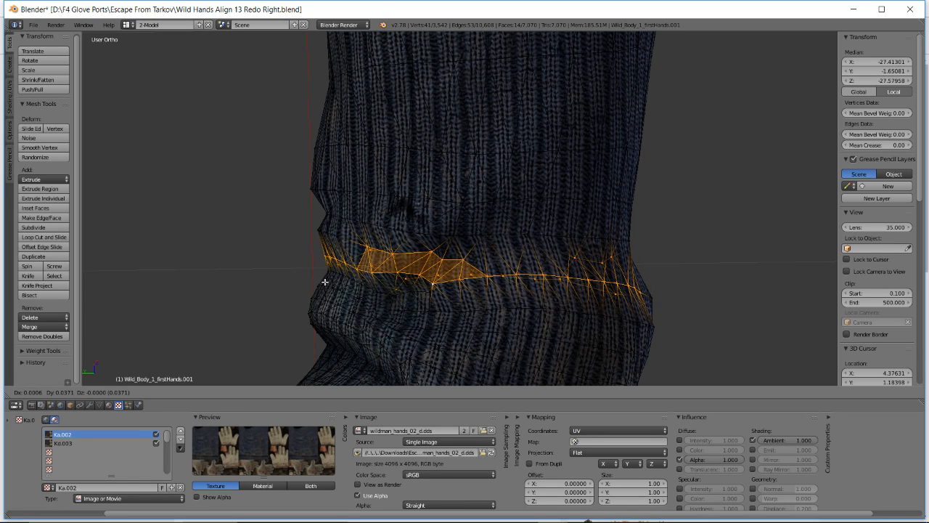
right_click(328, 281)
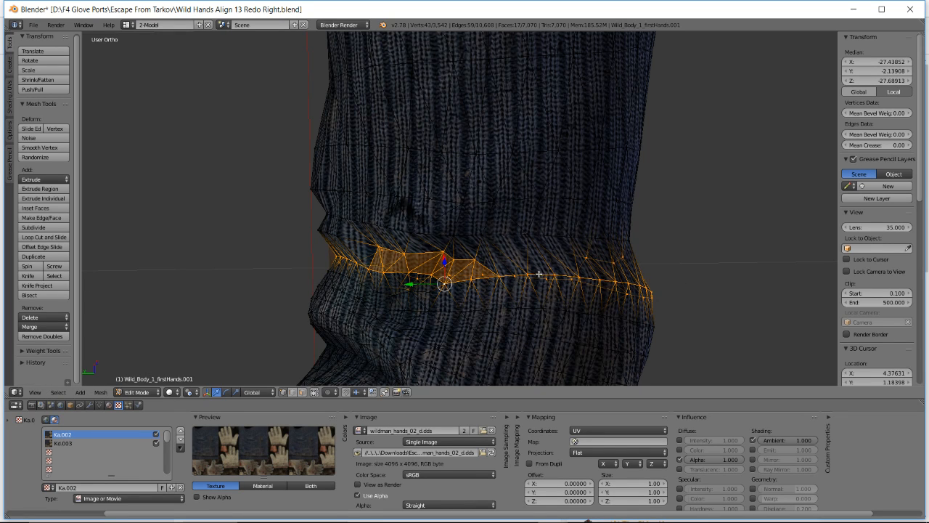
key("g")
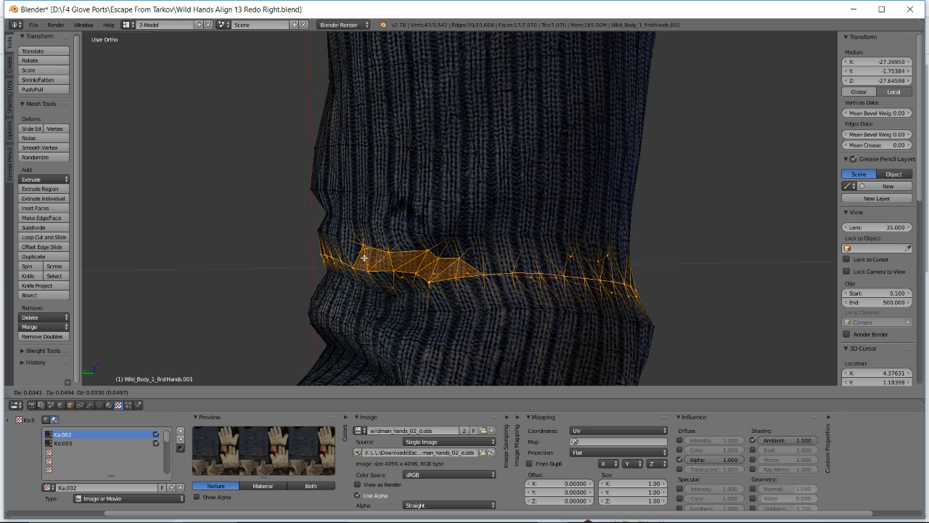
left_click(364, 258)
Select only the protruding vertices at the back of the elbow, move them about 0.02 inward along positive Y, and deselect them
middle_click_drag(679, 241, 560, 240)
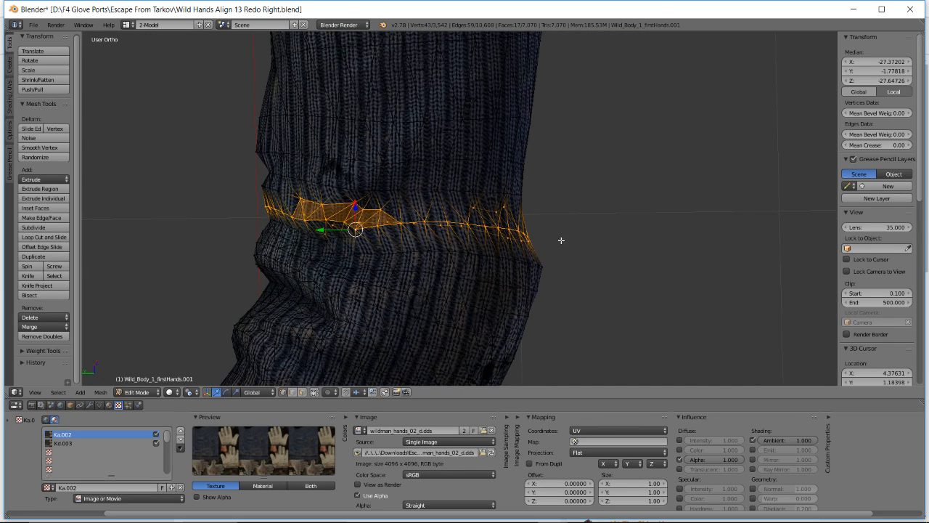
key("a")
left_click_drag(570, 288, 554, 268)
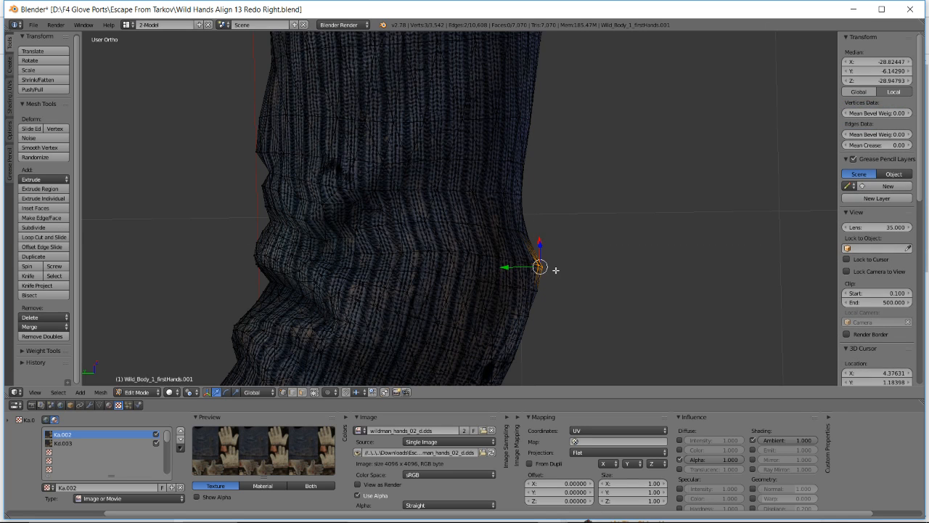
key("g")
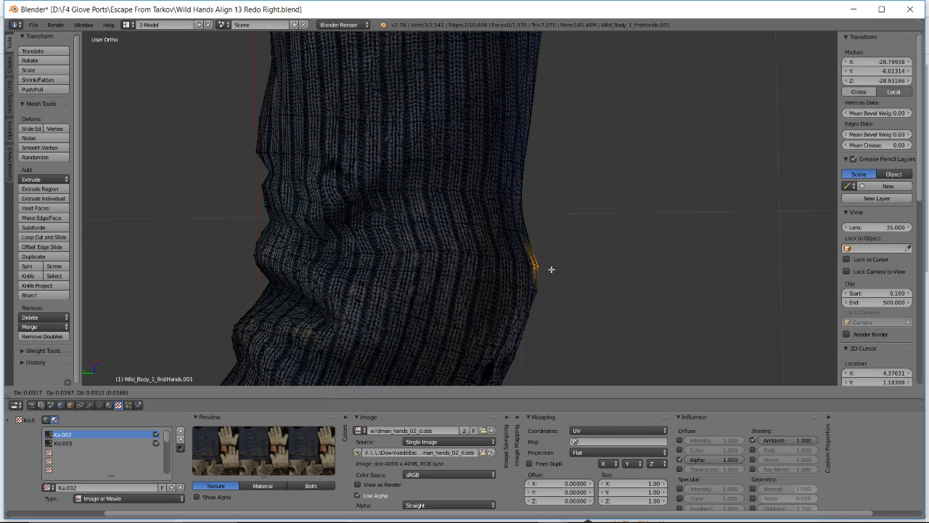
left_click(550, 269)
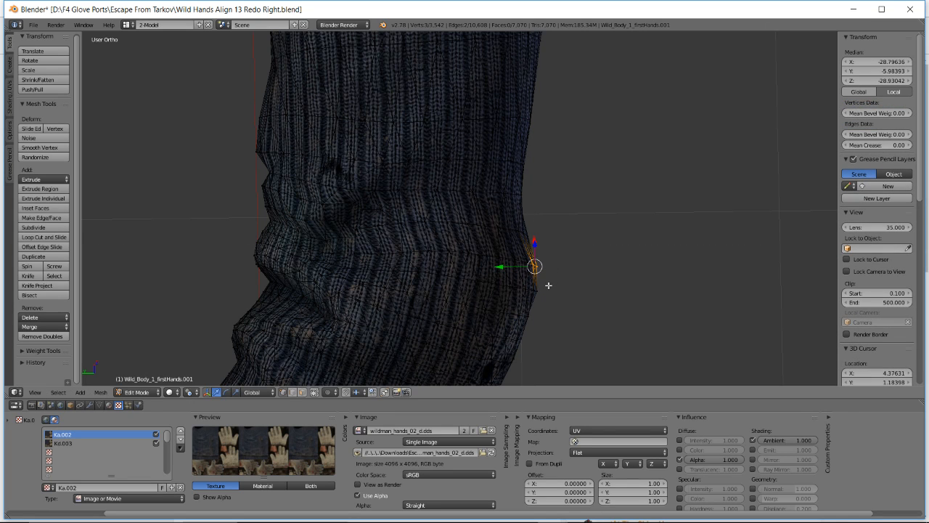
key("a")
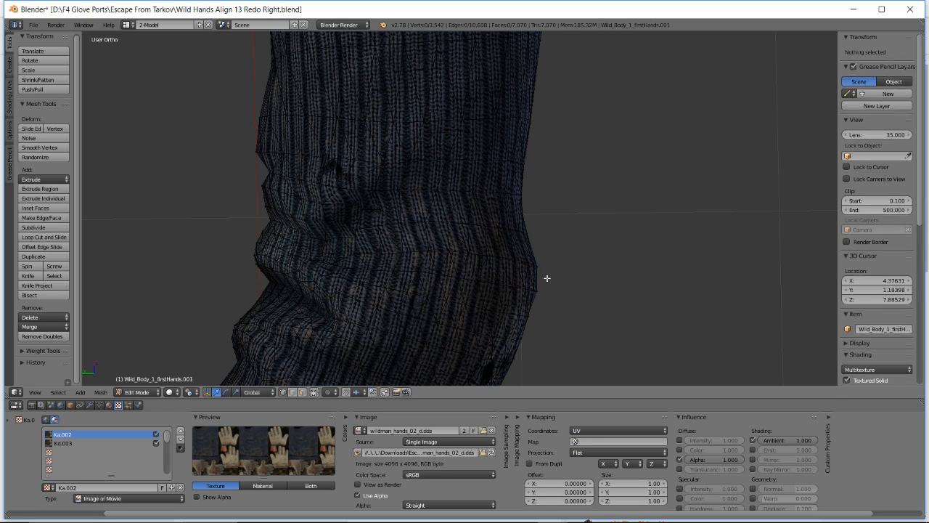
Save the scene with both arms as a new file, Wild Hands Align 14 Redo Right.blend
scroll(539, 281, "down", 5)
middle_click_drag(485, 259, 418, 237)
scroll(354, 203, "down", 6)
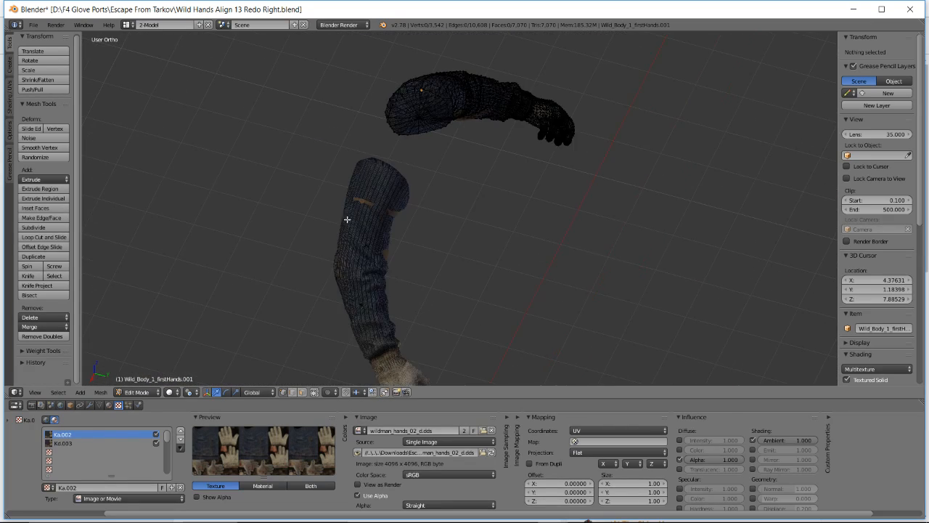
middle_click_drag(414, 233, 338, 210)
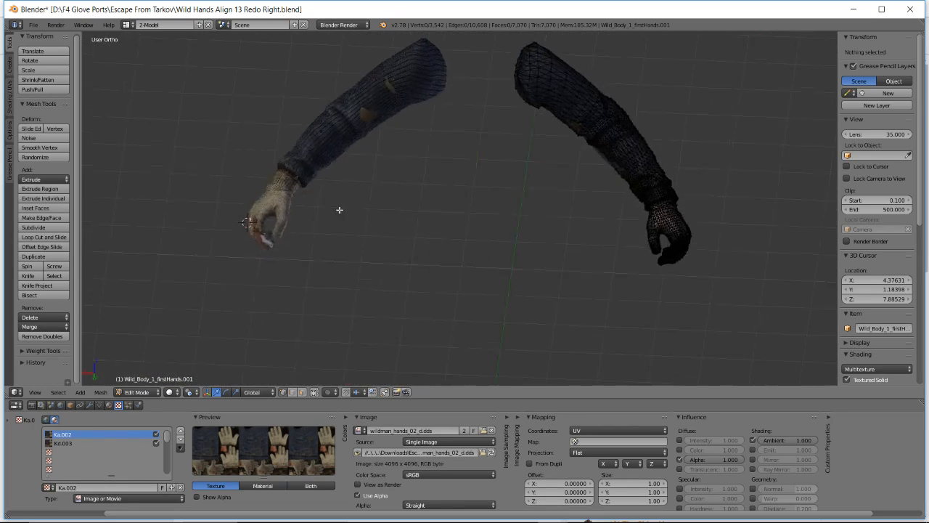
left_click(36, 25)
left_click(50, 103)
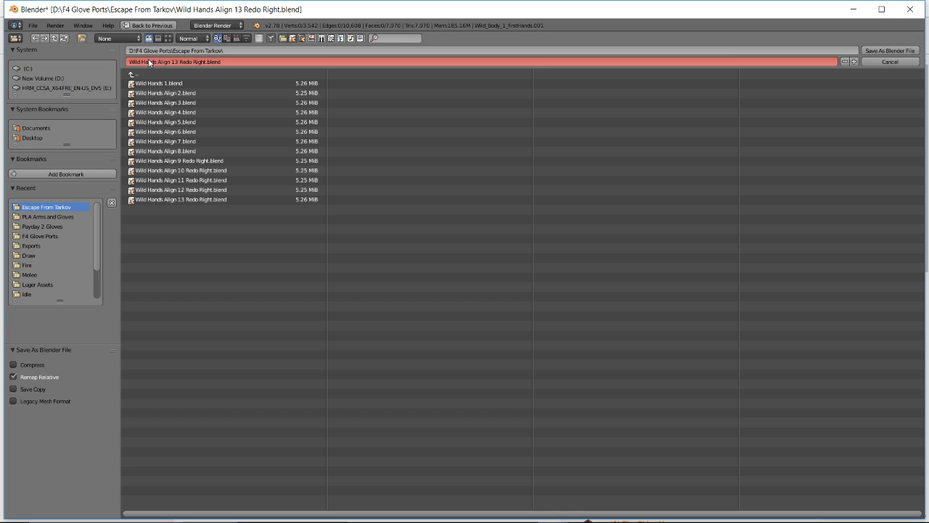
left_click(175, 63)
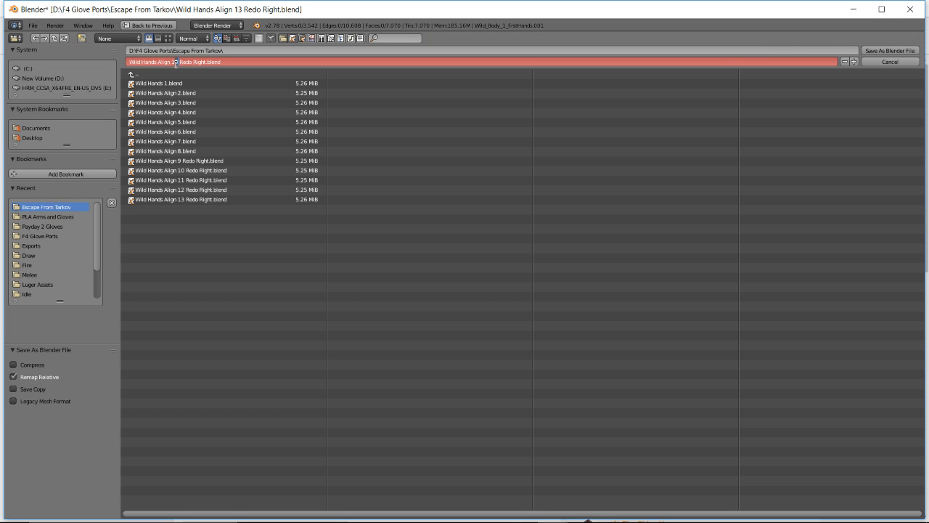
key("BackSpace")
type("4")
key("Return")
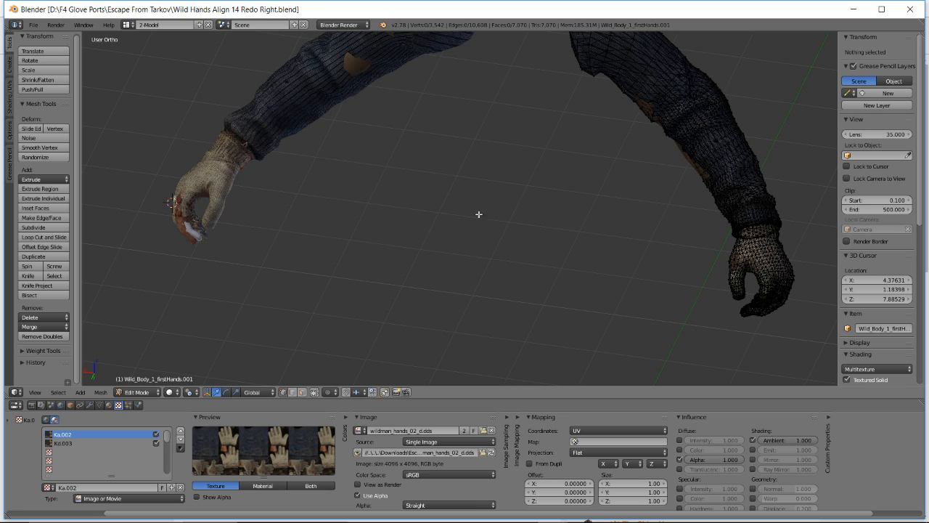
Inspect the fingers, knuckles and cuff of the other gloved hand against the base hand underneath
middle_click_drag(478, 214, 413, 215)
key("Tab")
scroll(356, 258, "up", 3)
scroll(453, 212, "up", 4)
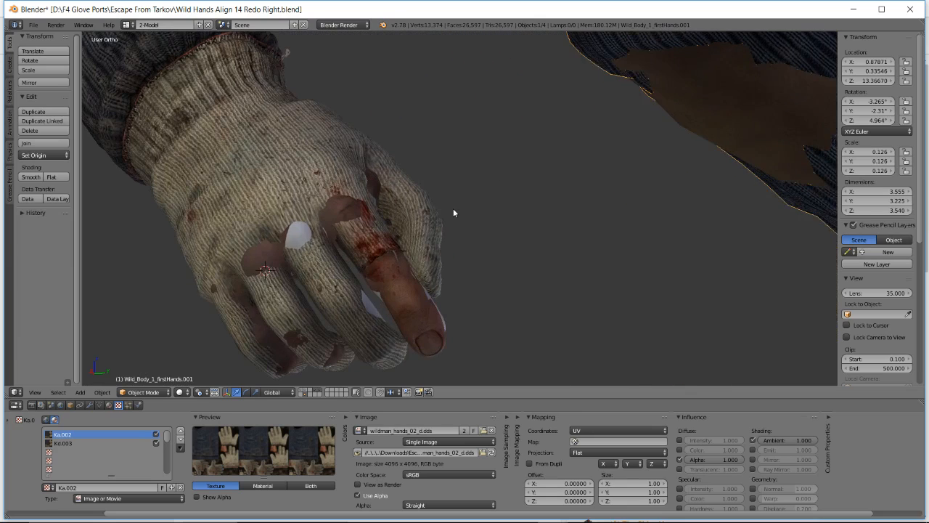
key("Tab")
key("Tab")
key("Tab")
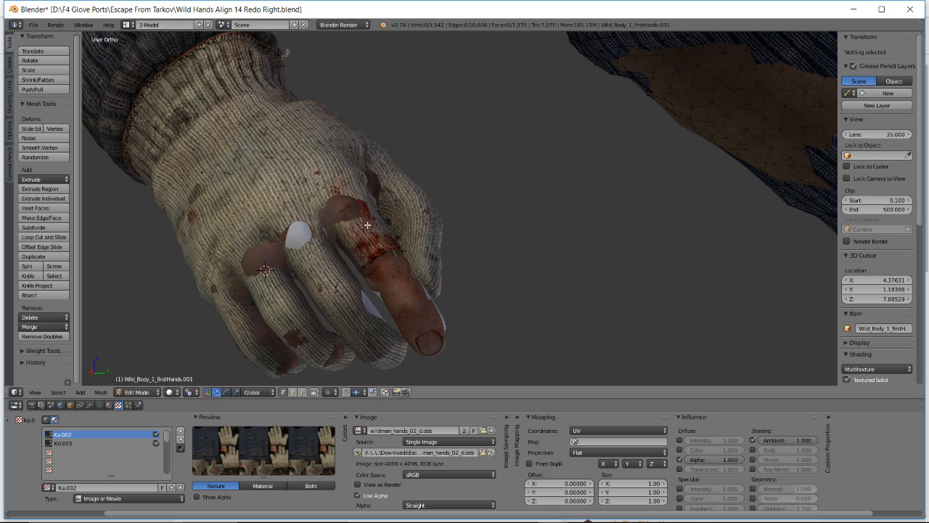
scroll(422, 207, "down", 2)
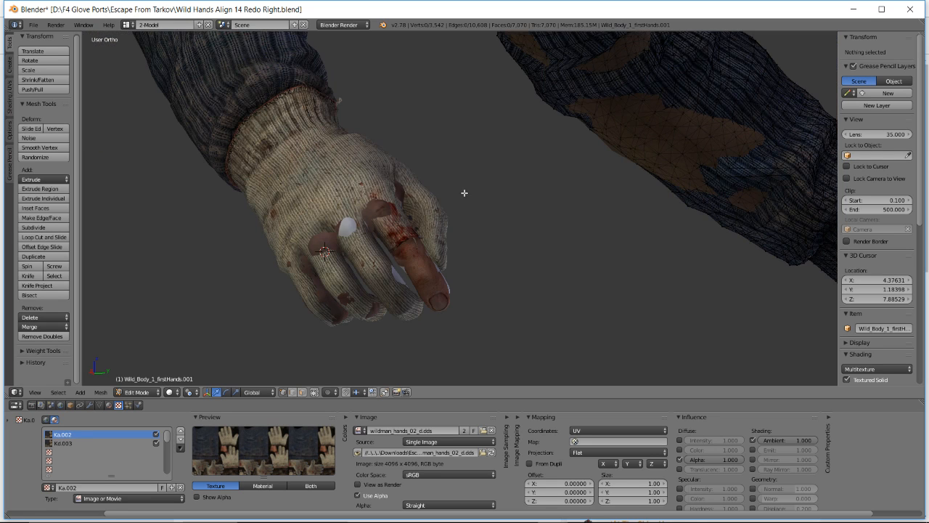
mouse_move(467, 193)
middle_mouse_down("shift")
mouse_move(406, 217)
mouse_move(569, 191)
mouse_move(471, 198)
middle_mouse_up("shift")
scroll(407, 218, "up", 1)
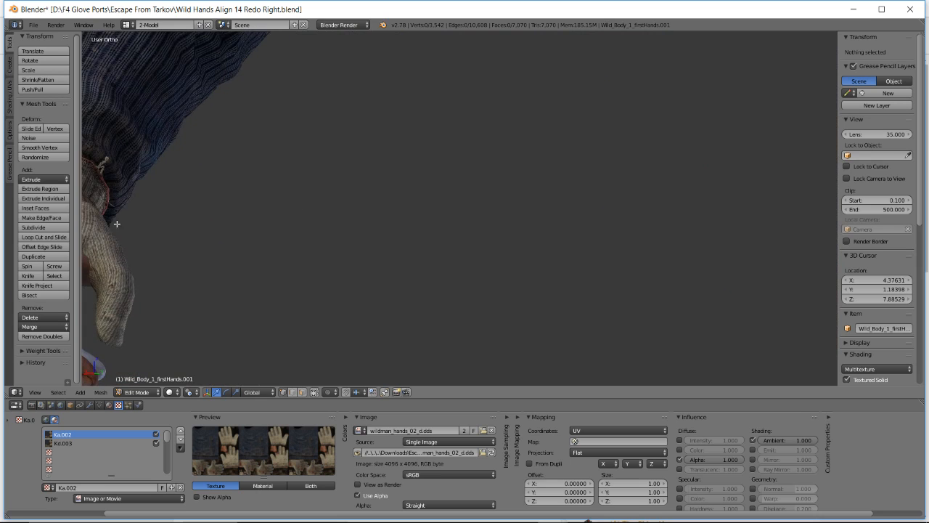
middle_click_drag(117, 223, 440, 203, "shift")
Switch from the current arm to the Wild_Body_1_firstHands mesh and enter Edit Mode on it around the bare index finger
key("Tab")
right_click(335, 225)
scroll(334, 225, "up", 4)
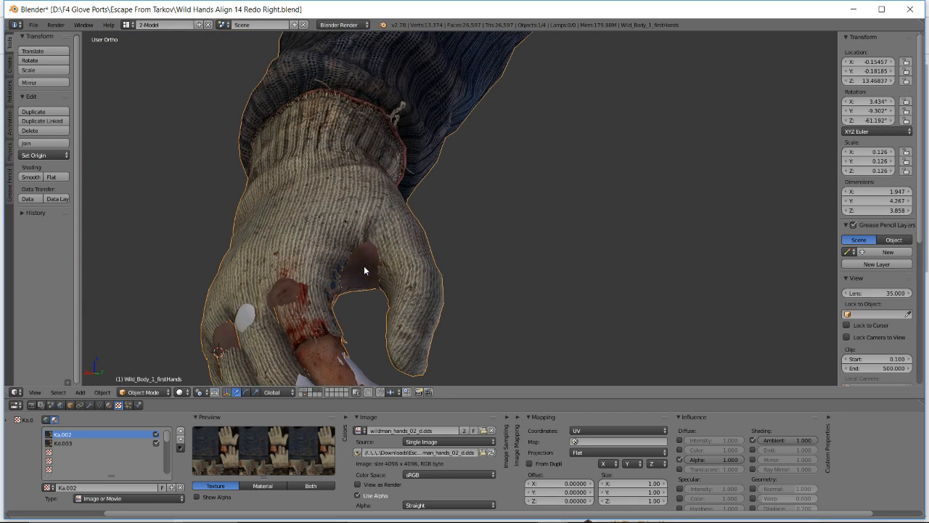
scroll(385, 194, "up", 2)
middle_click_drag(359, 231, 357, 201, "shift")
middle_click_drag(250, 212, 443, 180, "shift")
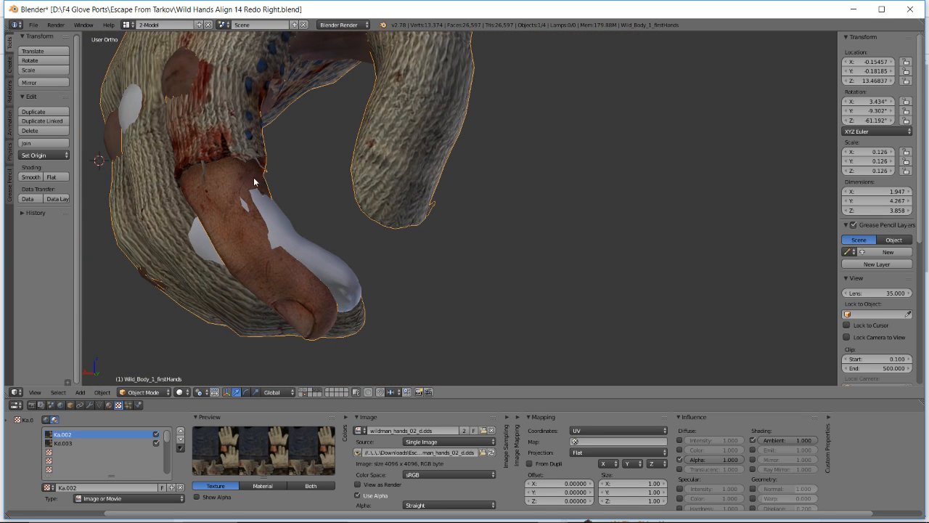
middle_click_drag(247, 201, 426, 129)
key("Tab")
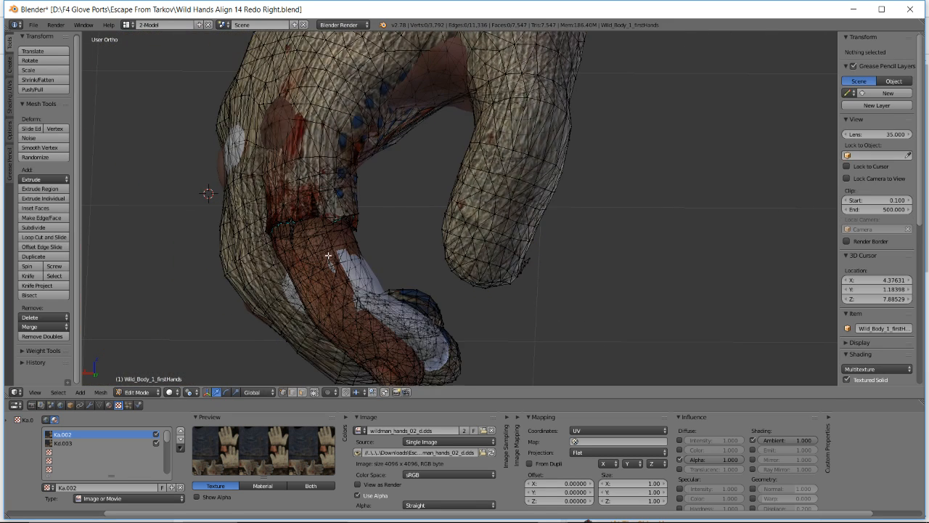
middle_click_drag(319, 259, 508, 203)
scroll(505, 204, "down", 5)
scroll(505, 204, "down", 1)
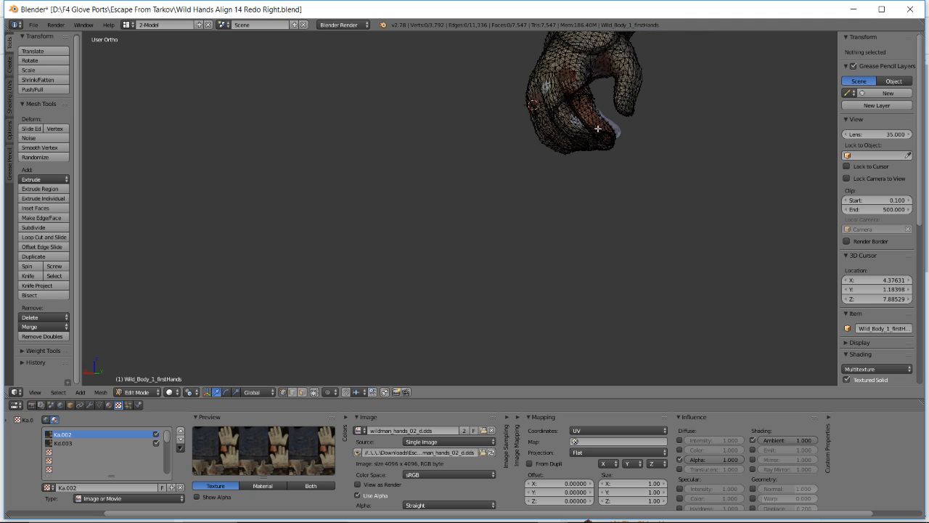
Focus on the bare index finger, clear the vertex selection and box-select the vertices of its fingertip
right_click(595, 128)
key("KP_Decimal")
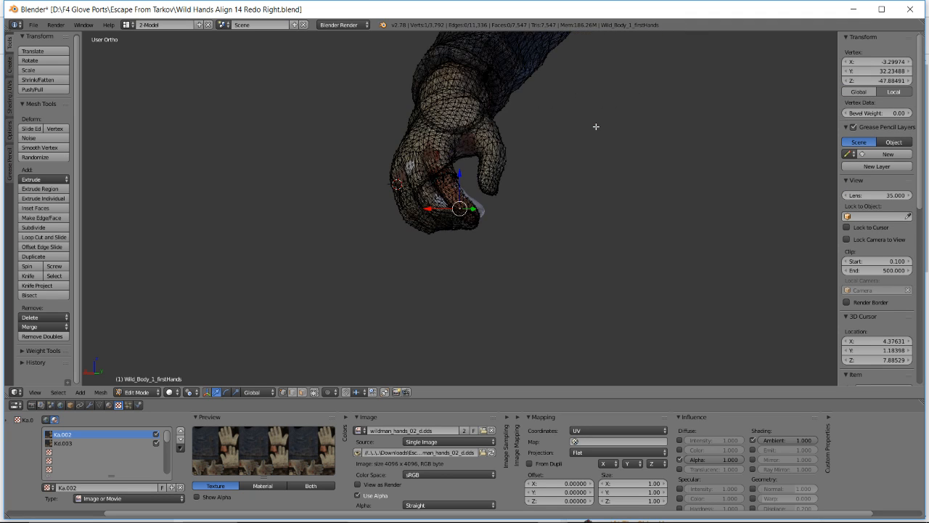
scroll(583, 147, "down", 3)
scroll(583, 148, "up", 8)
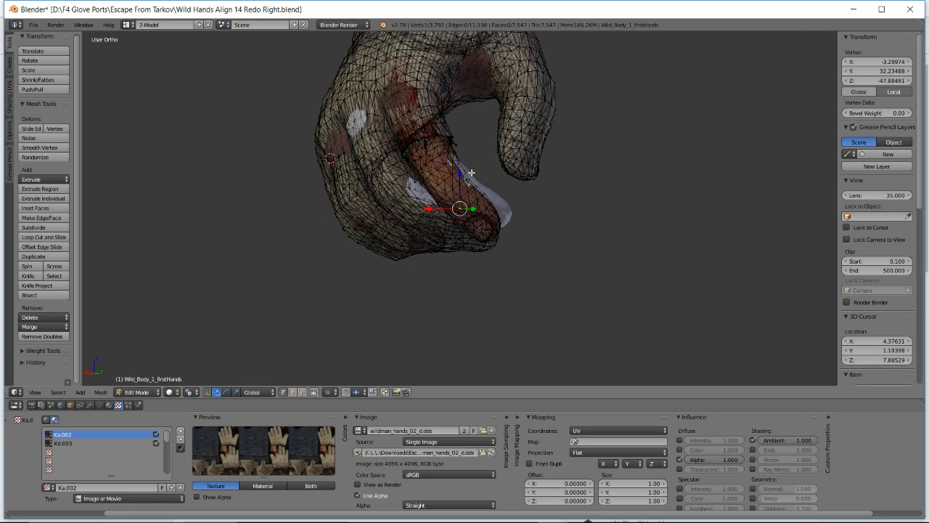
middle_click_drag(520, 170, 503, 213)
key("a")
key("b")
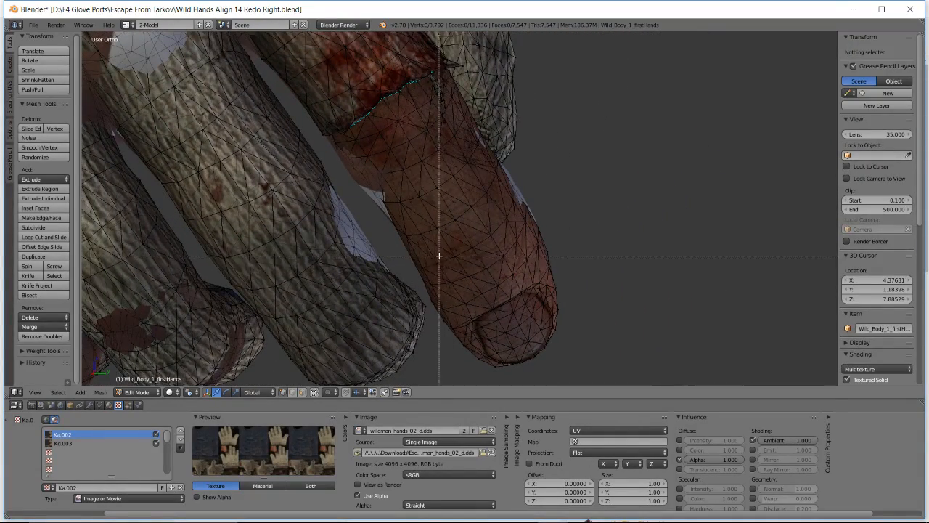
left_click_drag(439, 255, 674, 372)
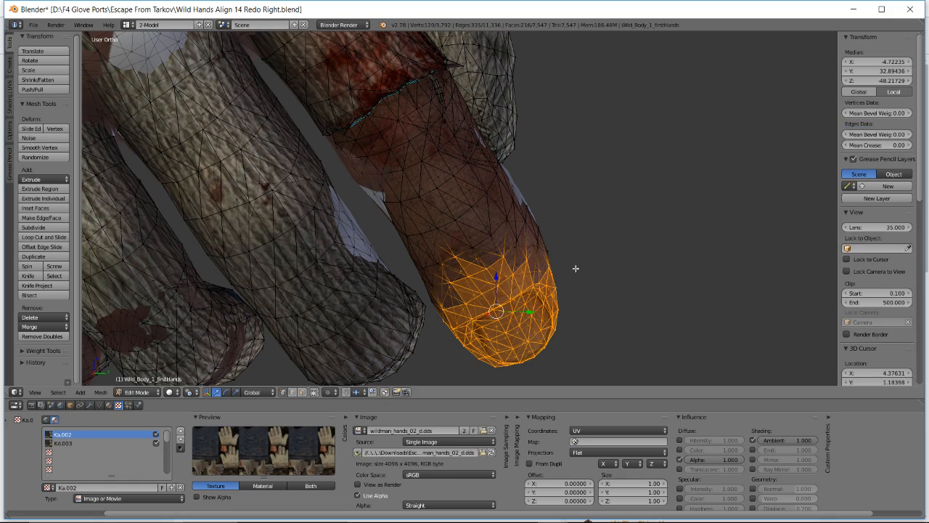
Extend the selection with further box selections to cover the rear and sides of the index fingertip
middle_click_drag(574, 268, 635, 289)
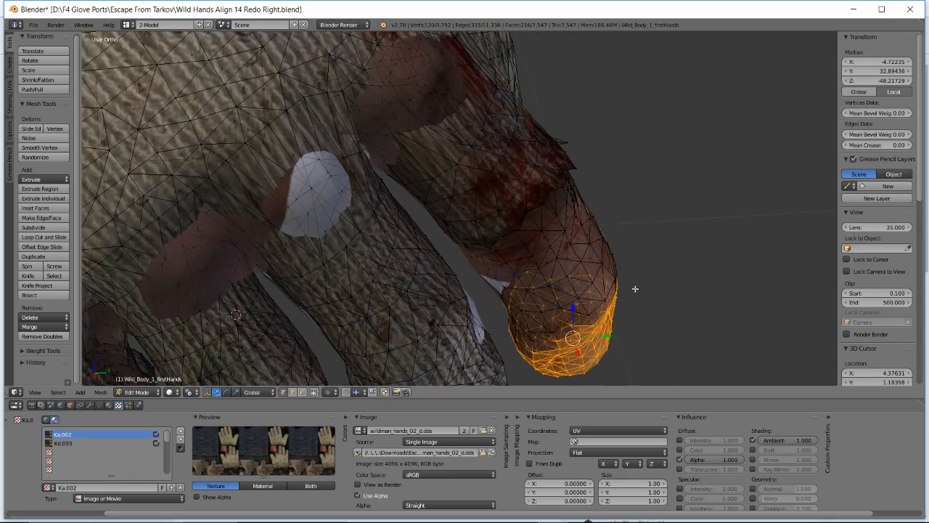
key("b")
left_click_drag(589, 194, 690, 325)
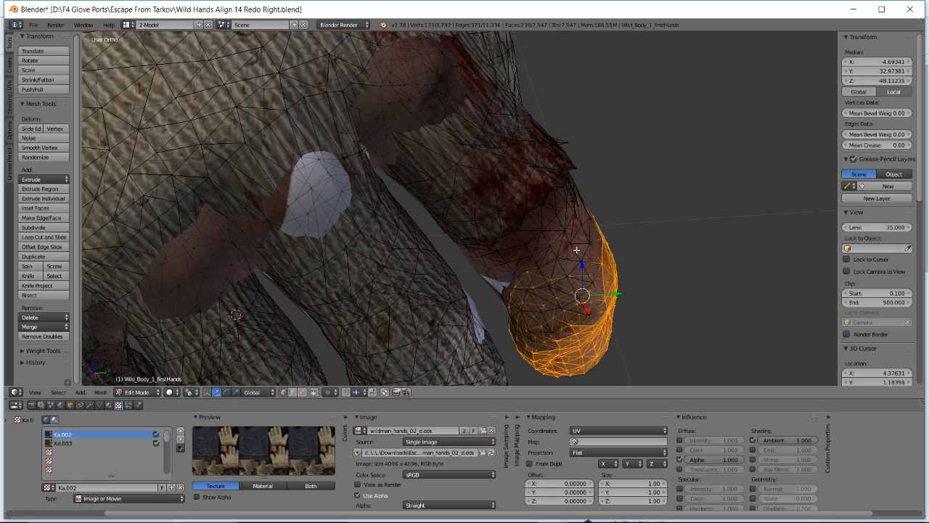
key("b")
left_click_drag(493, 270, 700, 328)
left_click_drag(504, 289, 612, 341)
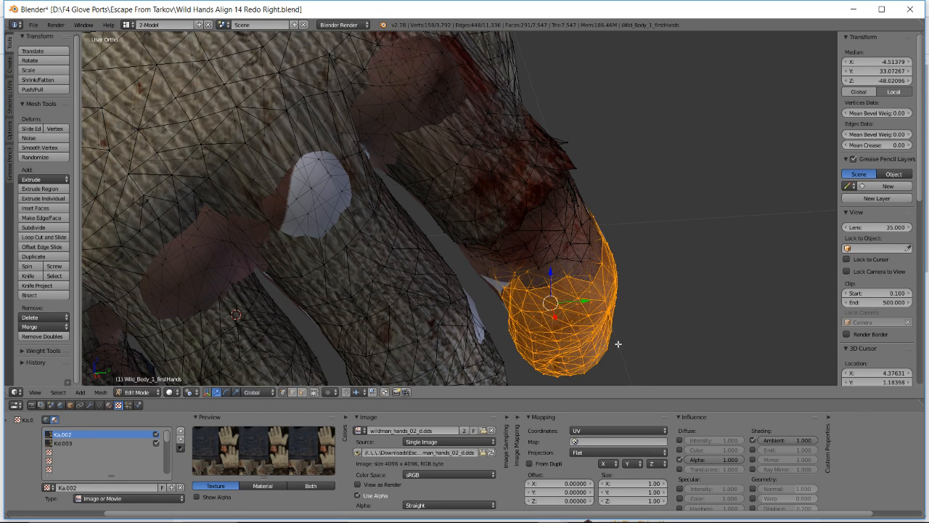
Switch to the YouTube live dashboard in the browser and read the viewers' live chat messages
key("alt+Tab")
scroll(846, 305, "down", 2)
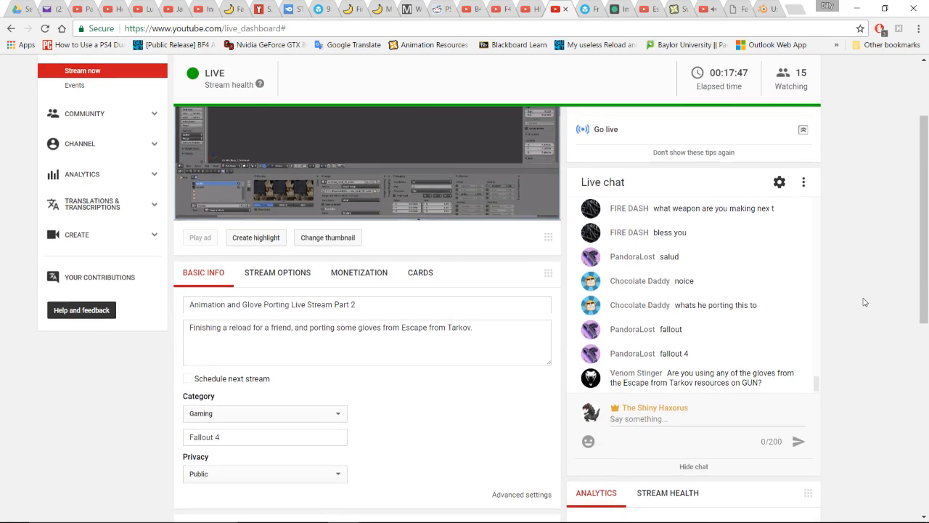
scroll(860, 298, "down", 1)
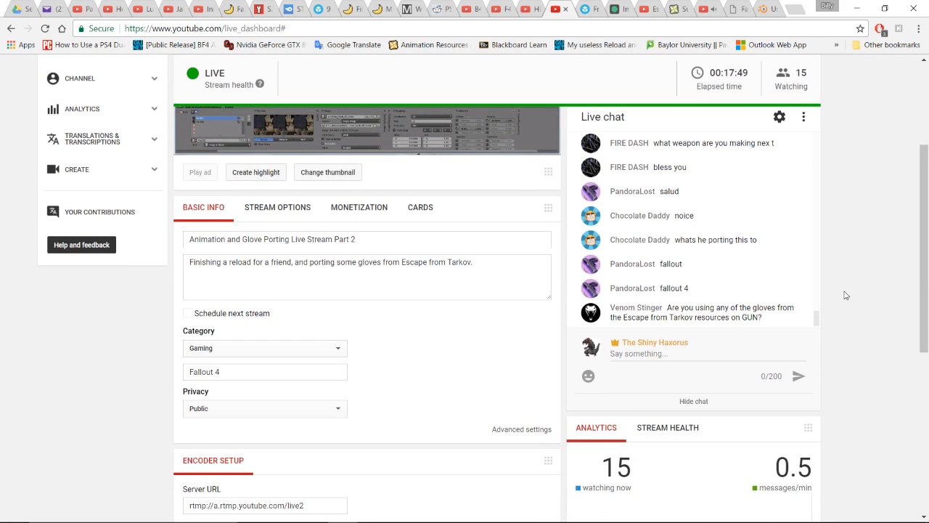
scroll(870, 296, "up", 2)
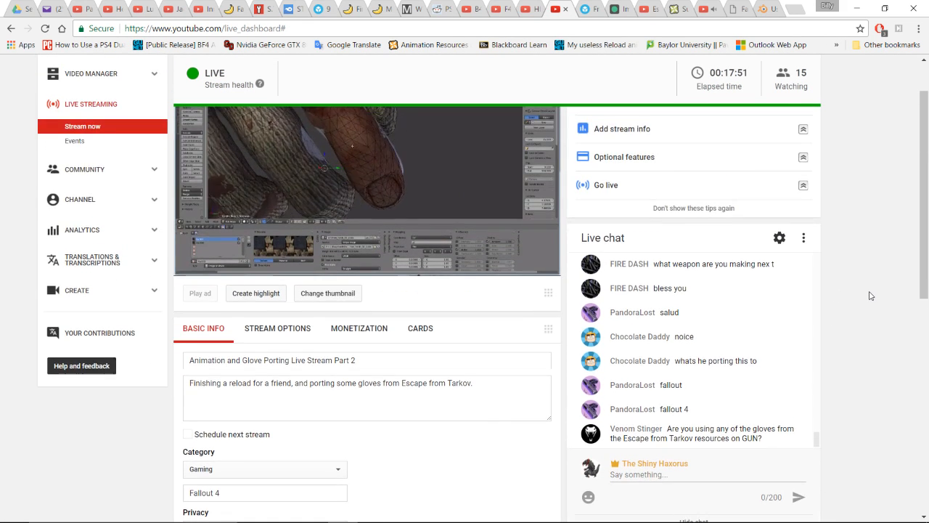
scroll(840, 311, "up", 1)
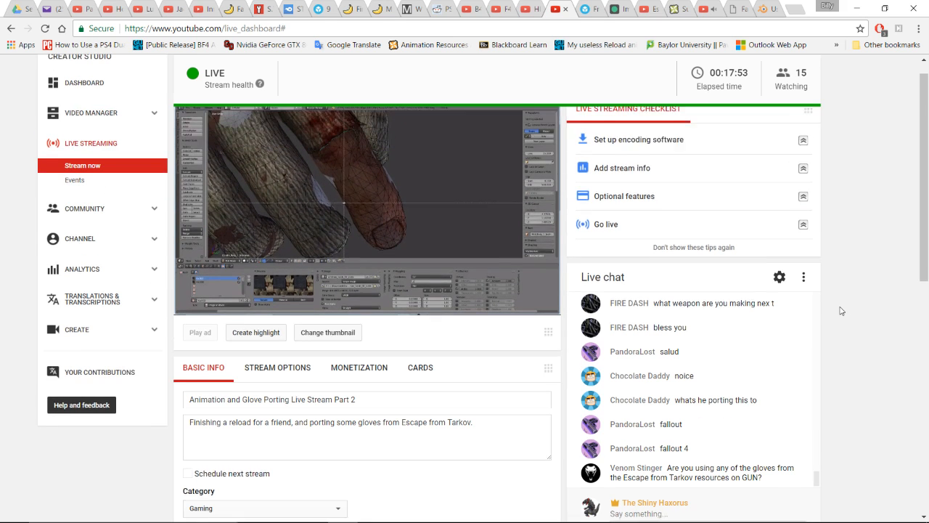
Open the bookmarked GUNetwork animation release thread in a new tab, and open its listed [FO4] Sims 4 Hair Pack topic separately
left_click(796, 7)
left_click(556, 45)
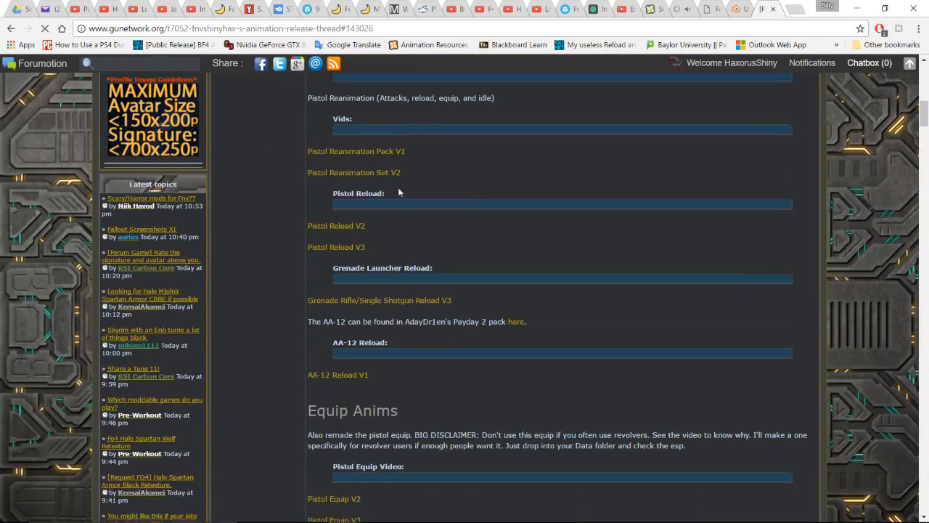
scroll(218, 239, "down", 2)
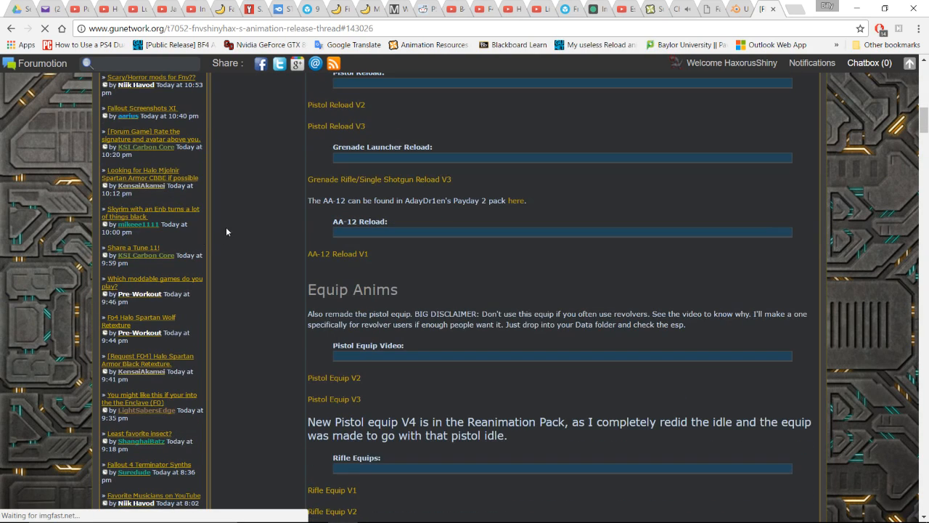
scroll(234, 236, "down", 2)
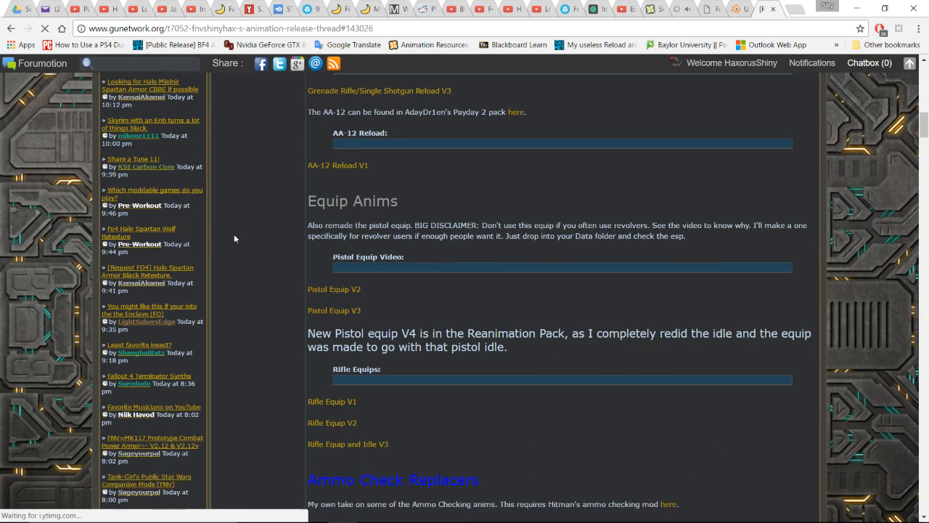
scroll(236, 240, "down", 2)
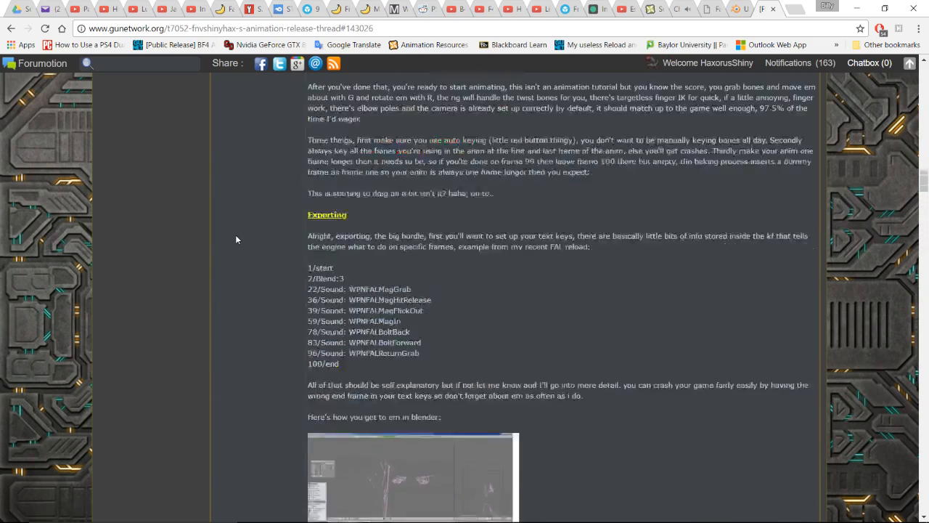
scroll(236, 238, "up", 7)
scroll(236, 236, "down", 2)
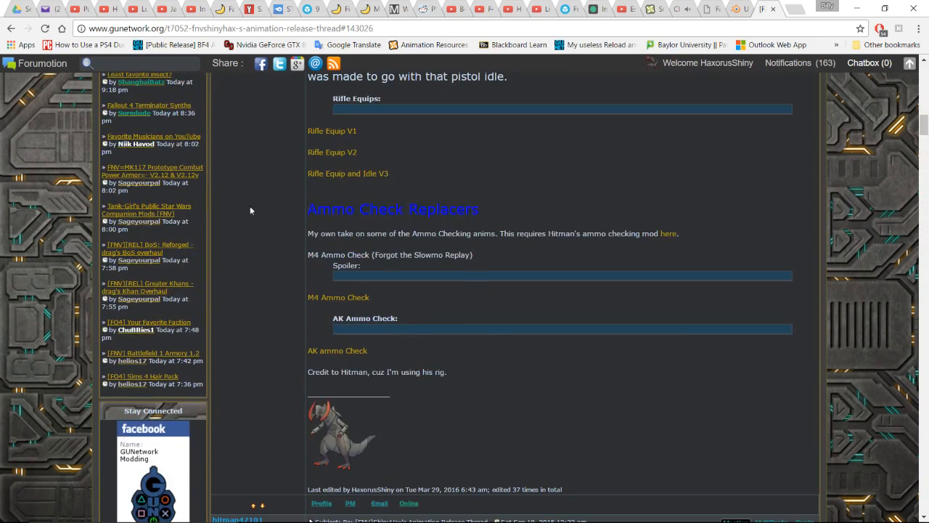
right_click(161, 381)
left_click(195, 327)
Check the forum notifications at the head of the thread and load the Gaming Underground Network home page
scroll(195, 331, "up", 2)
scroll(195, 331, "up", 1)
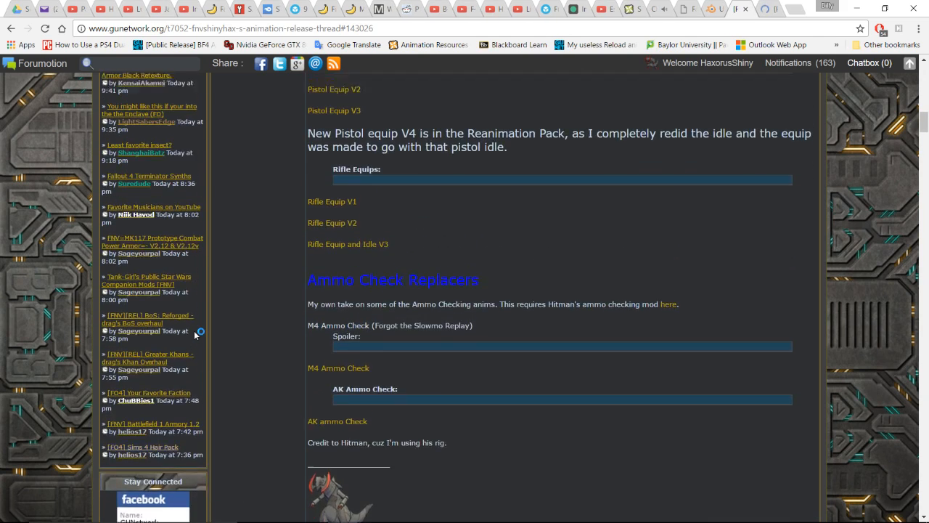
scroll(194, 333, "up", 6)
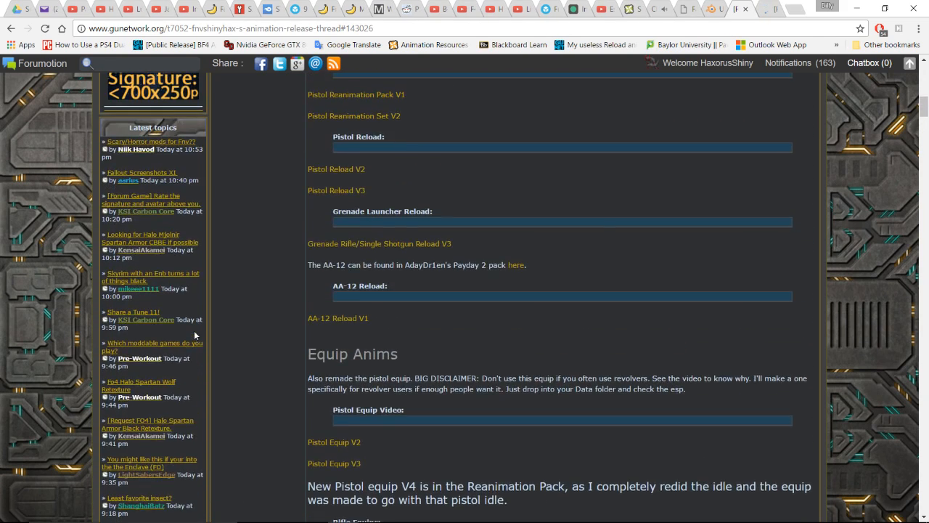
scroll(249, 287, "up", 8)
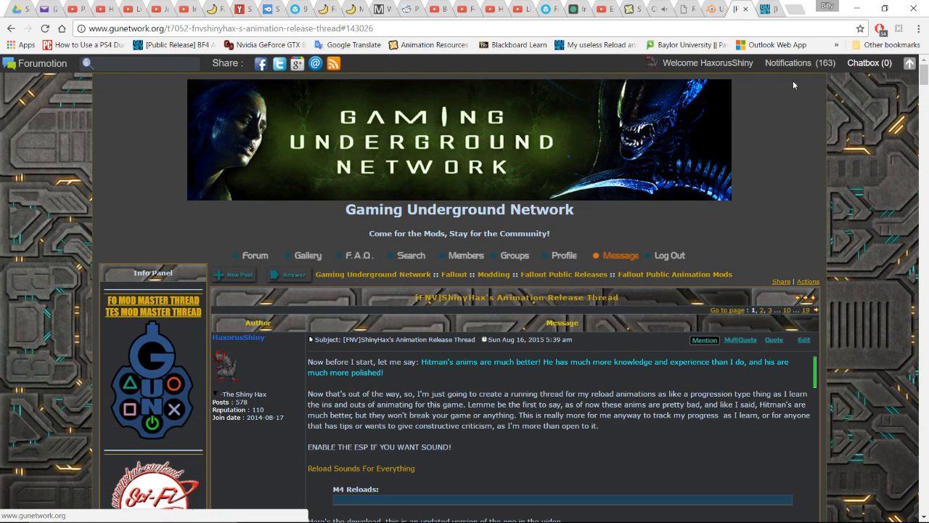
left_click(794, 70)
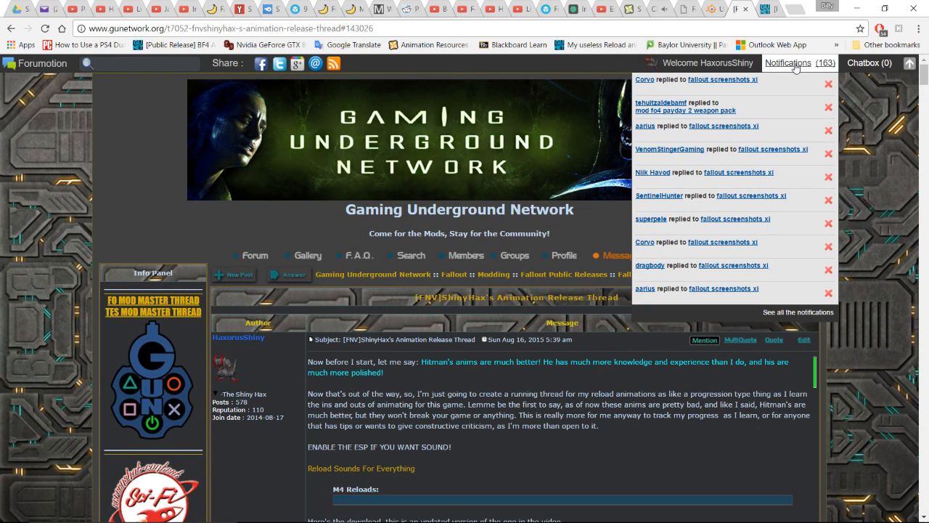
left_click(549, 288)
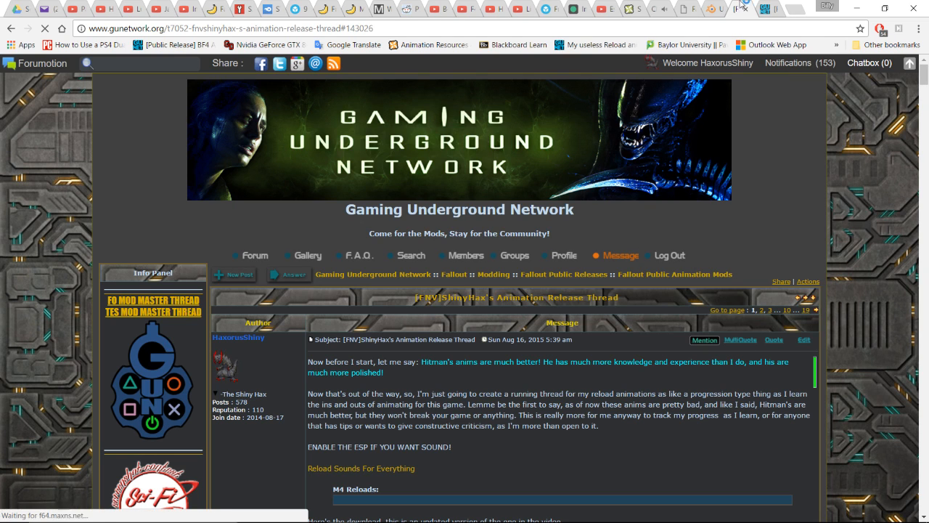
Return to the YouTube live dashboard and check the newest live chat messages about the glove resources
left_click(655, 9)
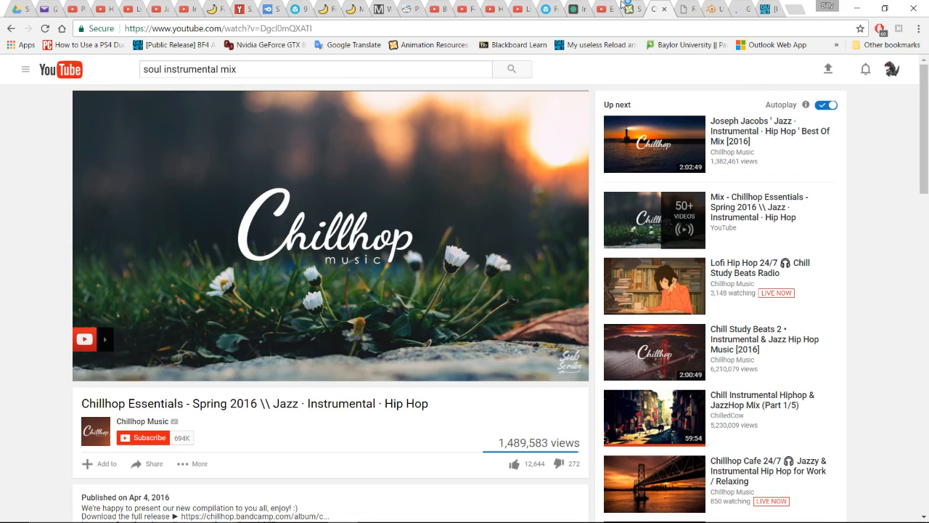
left_click(523, 6)
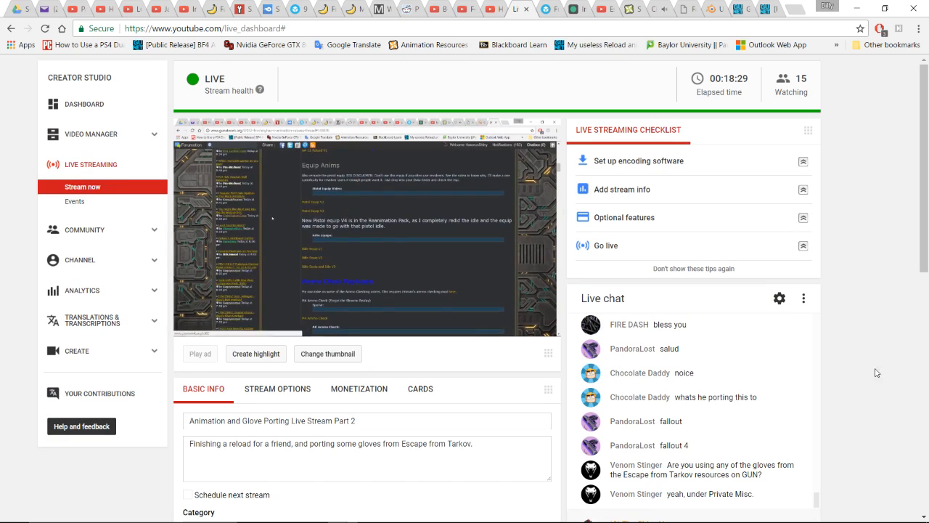
scroll(845, 384, "down", 1)
scroll(846, 384, "up", 1)
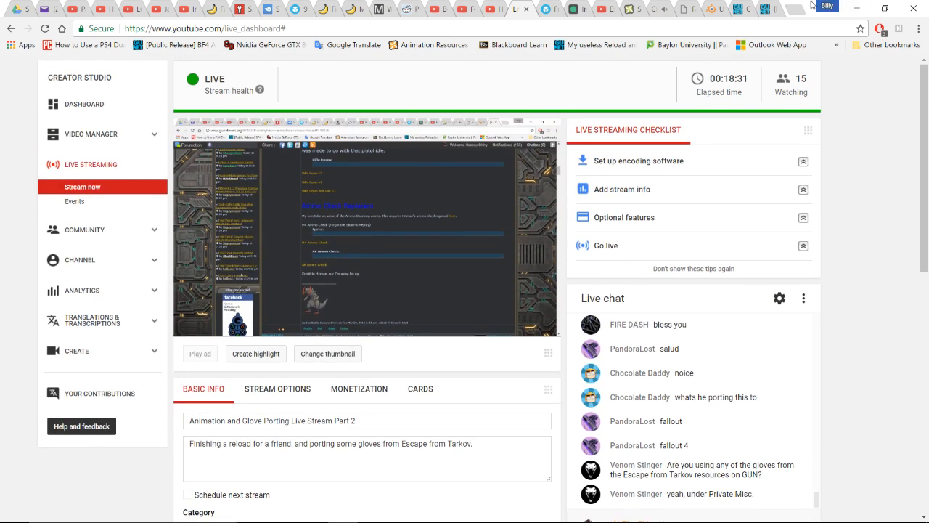
Switch to the GUNetwork forum home page and open the Fallout Miscellaneous Mods board under GUN Mod Releases
left_click(763, 7)
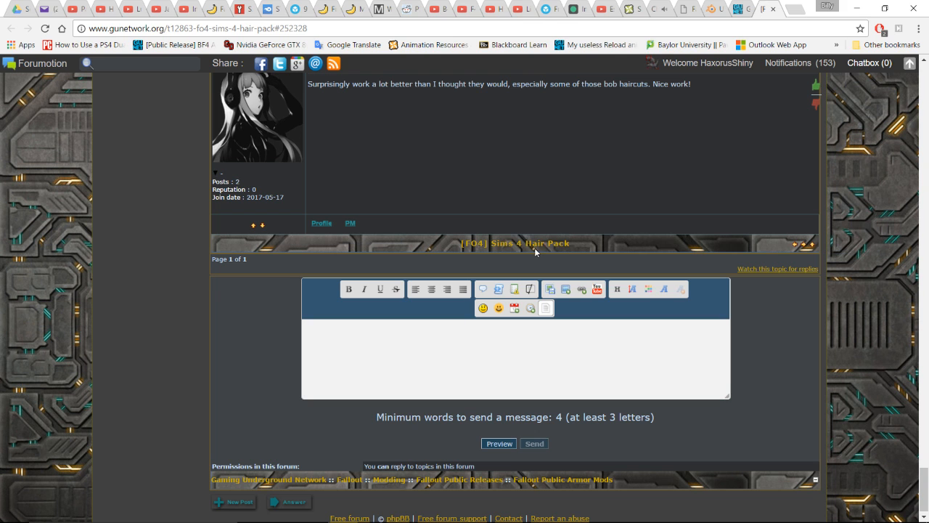
left_click(740, 7)
scroll(369, 264, "down", 8)
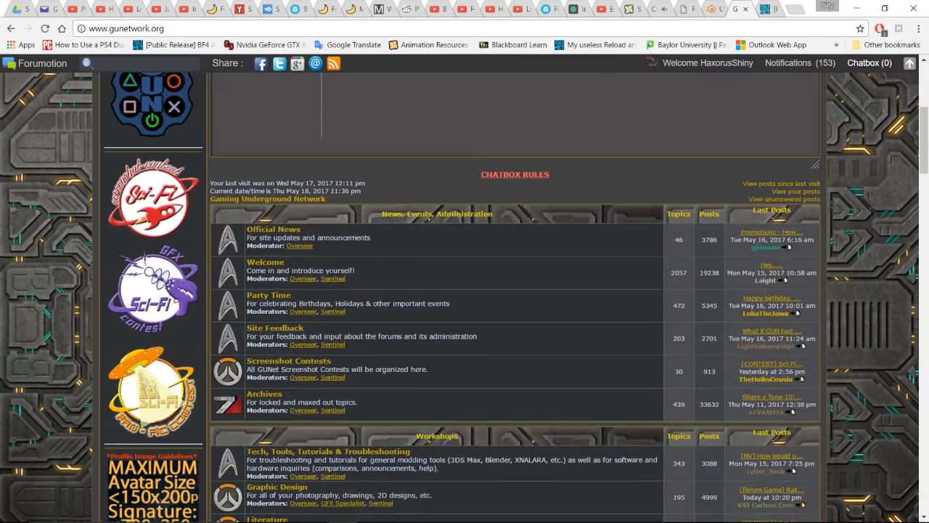
scroll(341, 277, "down", 5)
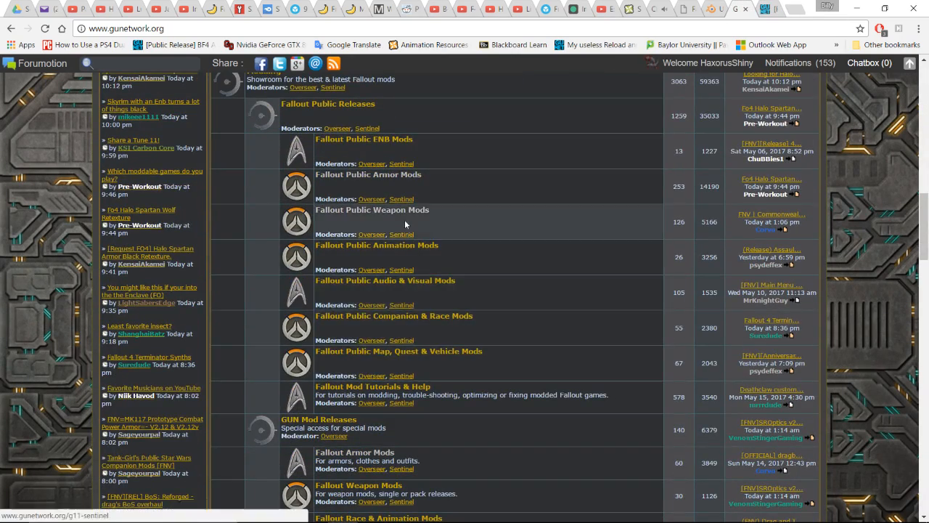
scroll(401, 217, "down", 3)
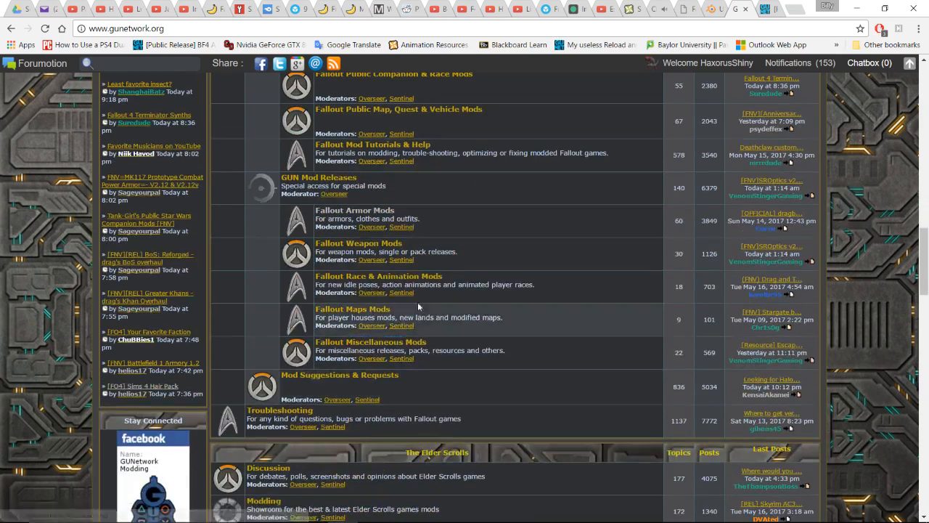
left_click(403, 342)
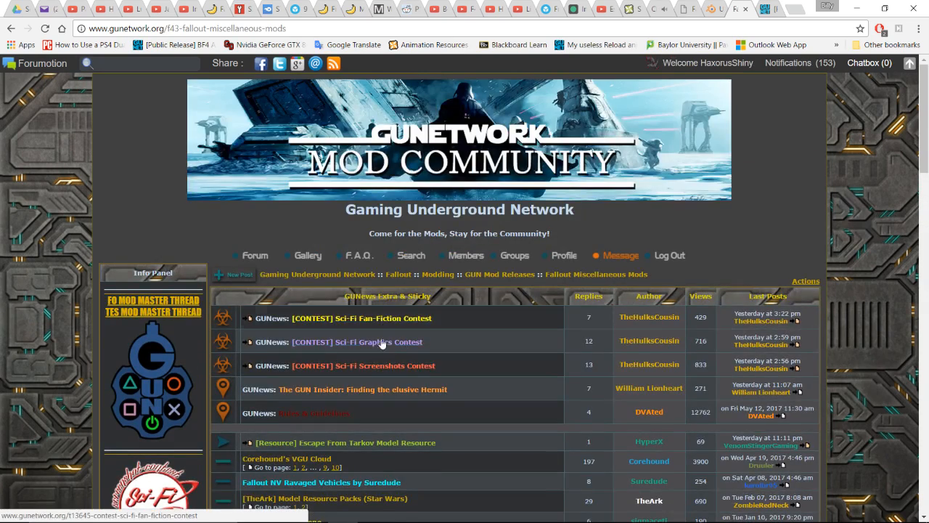
Open the topic "[Resource] Escape From Tarkov Model Resource" from the board's topic list
scroll(383, 356, "down", 1)
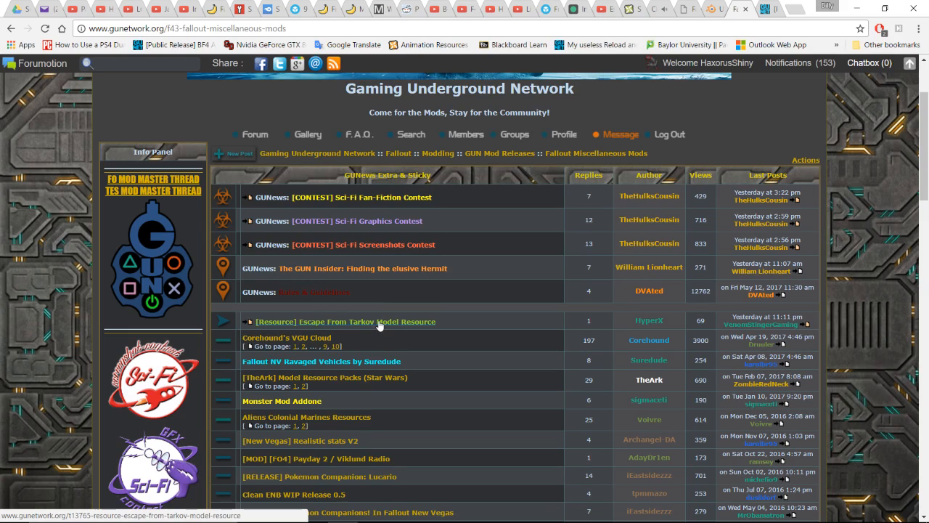
scroll(378, 326, "down", 1)
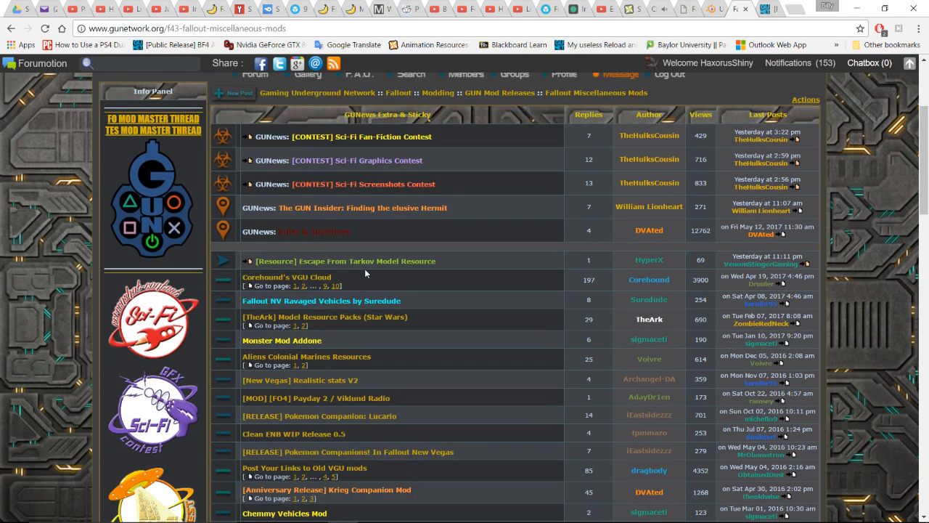
left_click(331, 261)
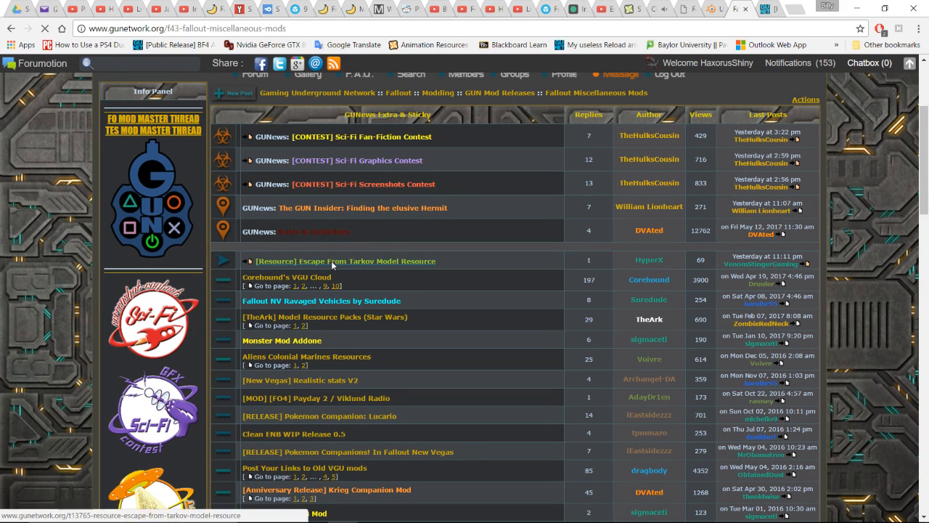
Enlarge the character lineup picture heading the resource post, examine the models, and reduce it again
scroll(365, 278, "down", 2)
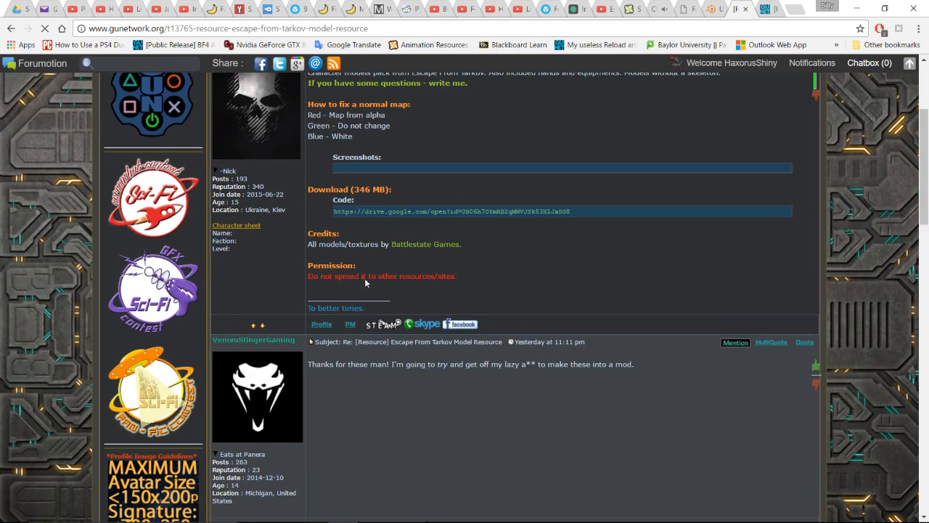
scroll(396, 231, "up", 1)
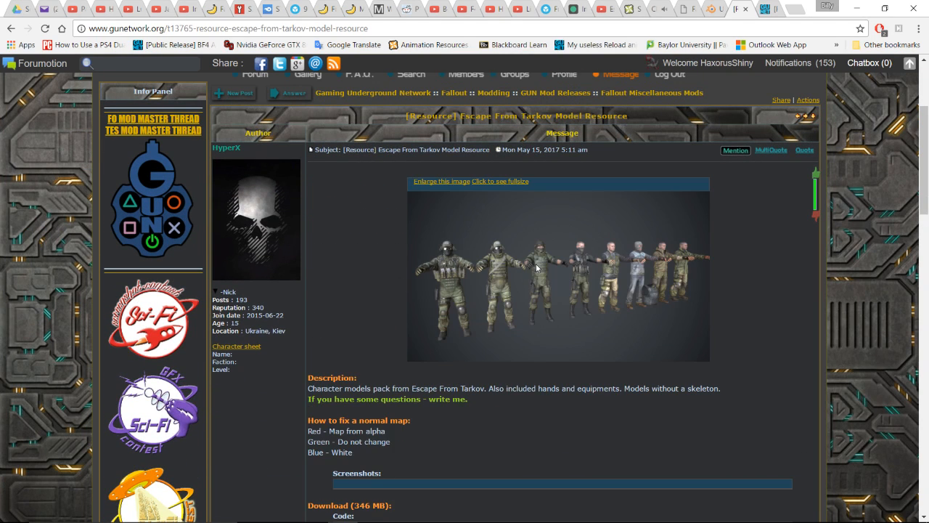
scroll(525, 288, "up", 2)
scroll(525, 288, "down", 2)
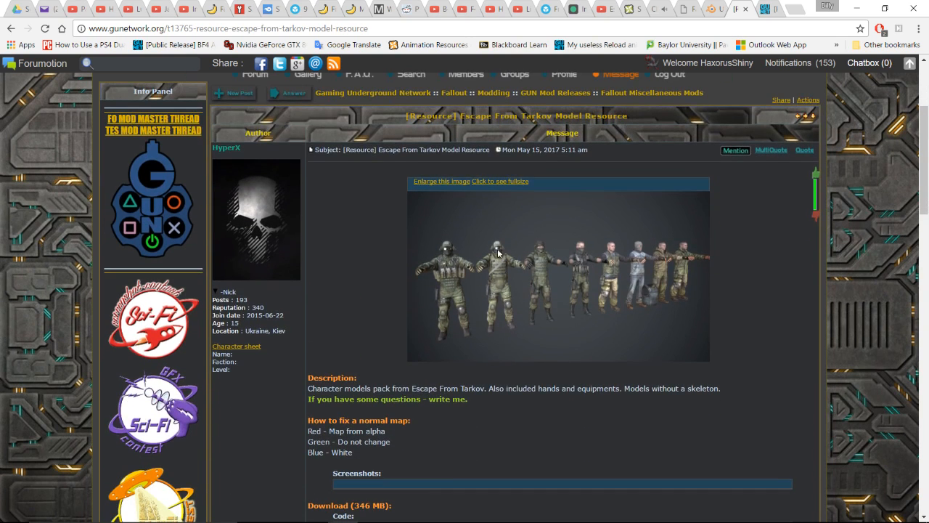
left_click(451, 186)
scroll(535, 317, "down", 2)
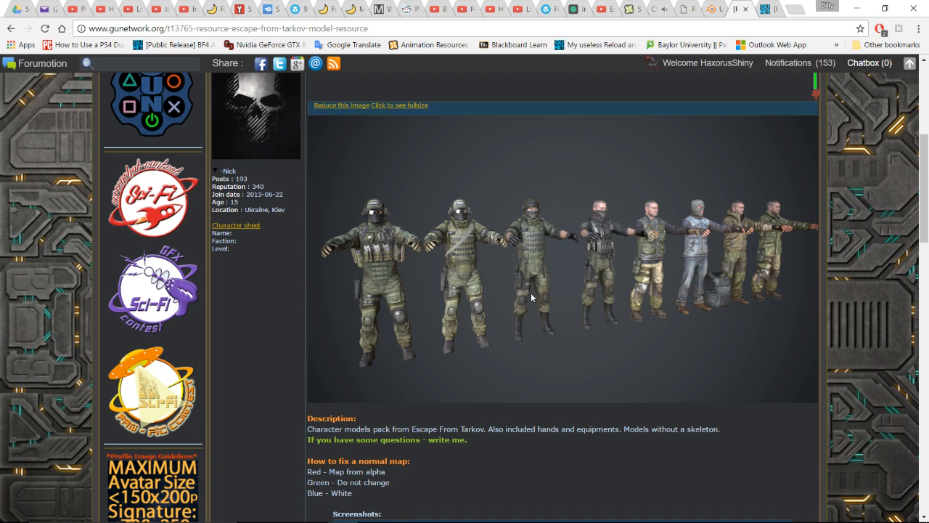
scroll(519, 267, "up", 2)
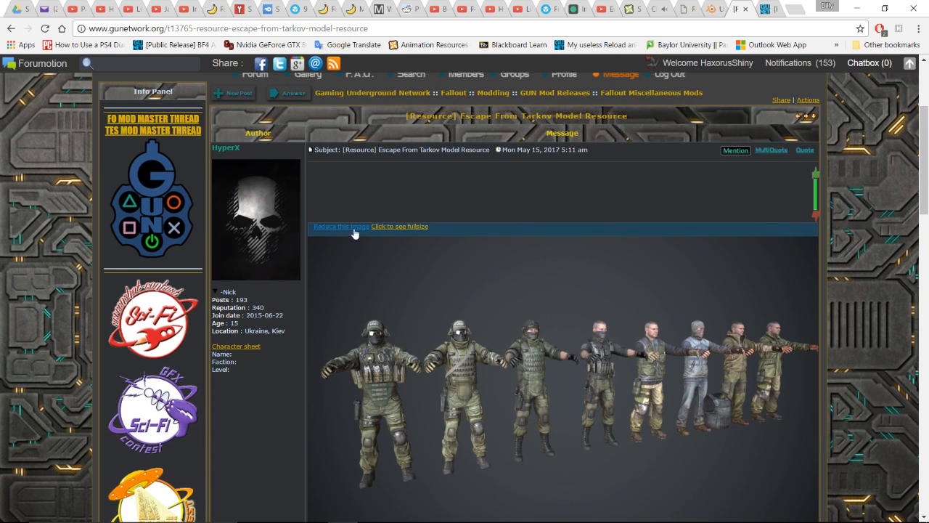
left_click(338, 225)
scroll(468, 285, "down", 3)
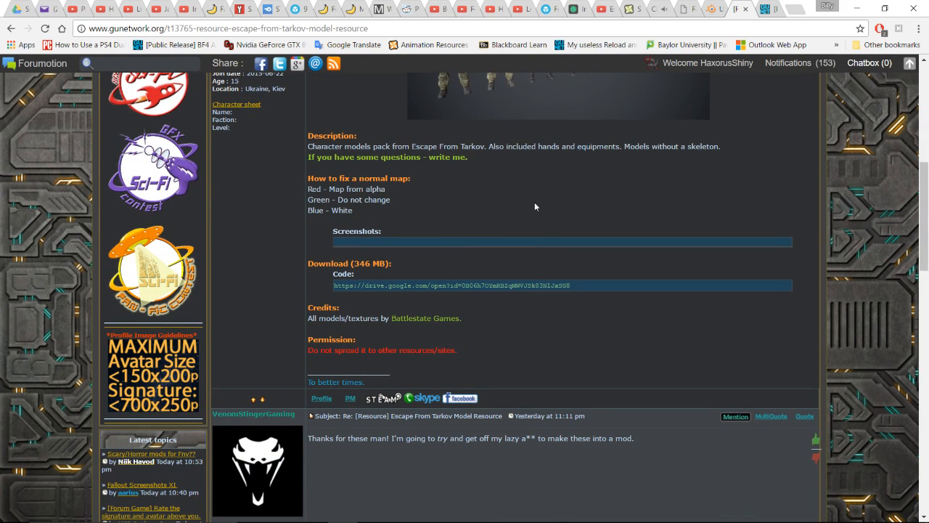
Expand the post's Screenshots section and look through its pictures of the character models
left_click(435, 241)
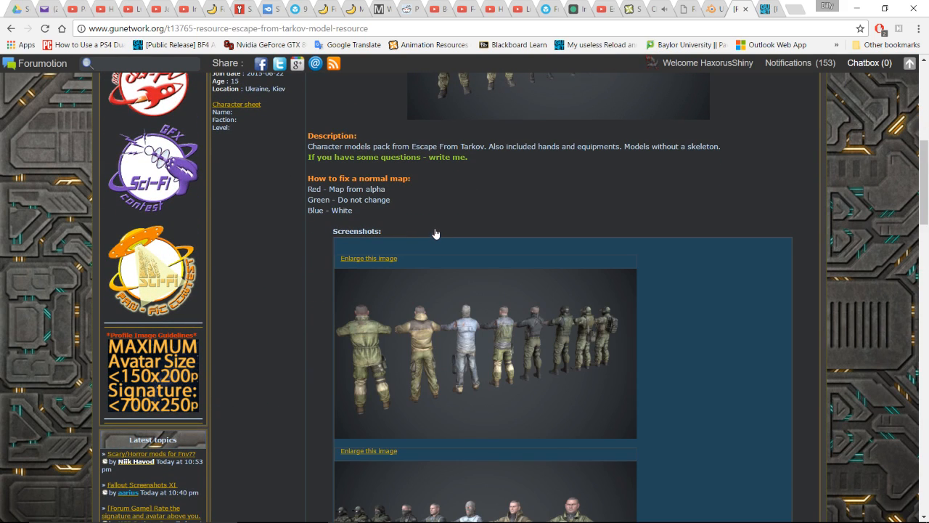
scroll(435, 233, "down", 15)
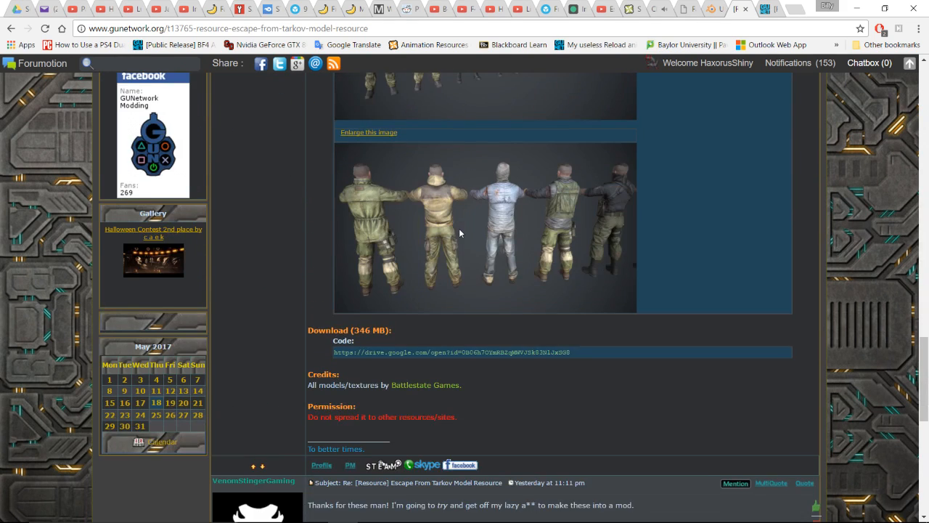
scroll(459, 228, "up", 15)
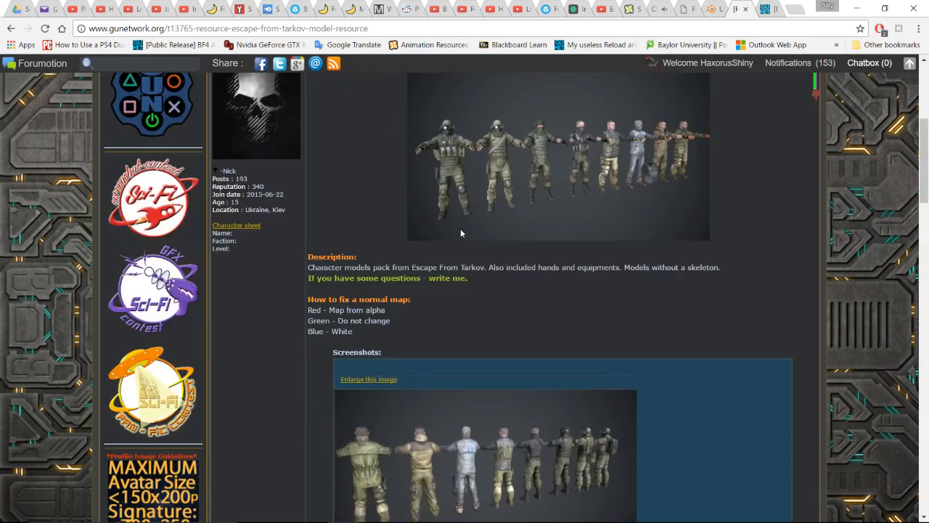
scroll(464, 234, "down", 4)
scroll(462, 148, "up", 2)
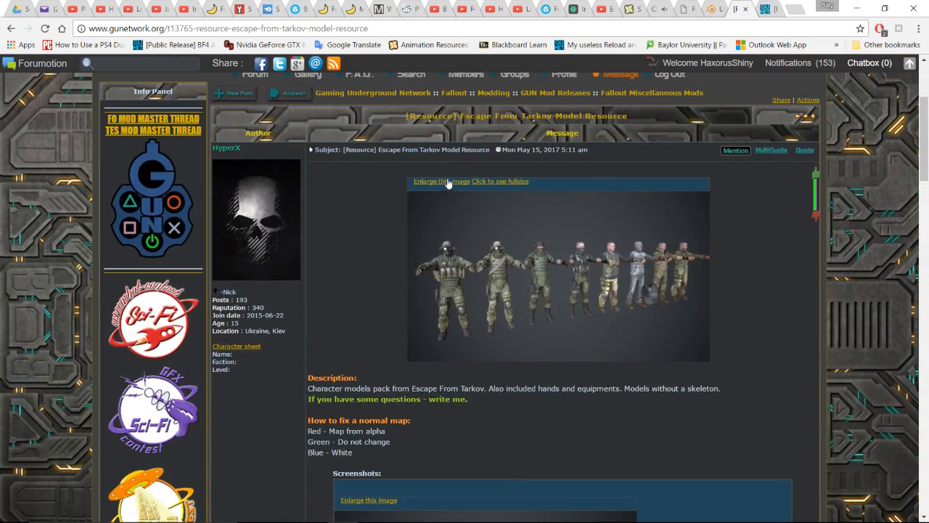
Enlarge the lineup picture above the description once more for a closer look, and restore its reduced size
left_click(446, 188)
scroll(447, 209, "down", 3)
scroll(455, 254, "up", 3)
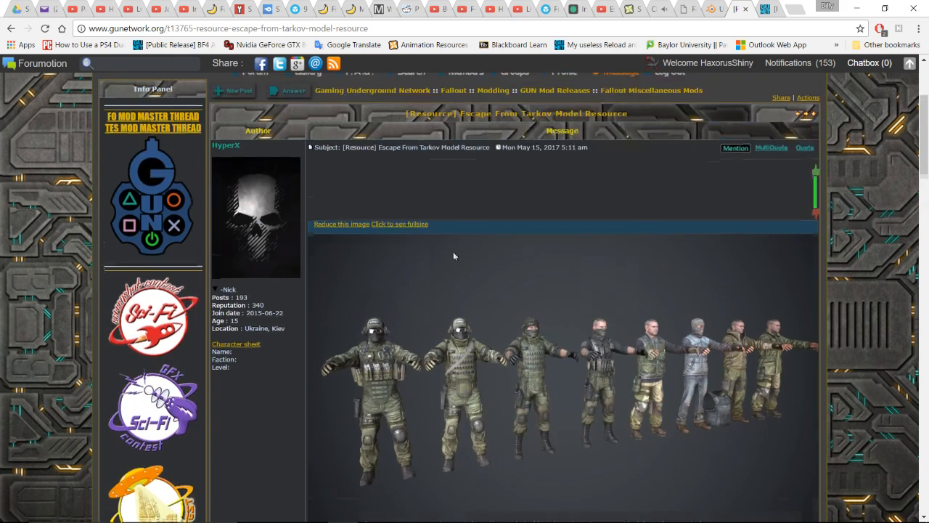
left_click(356, 226)
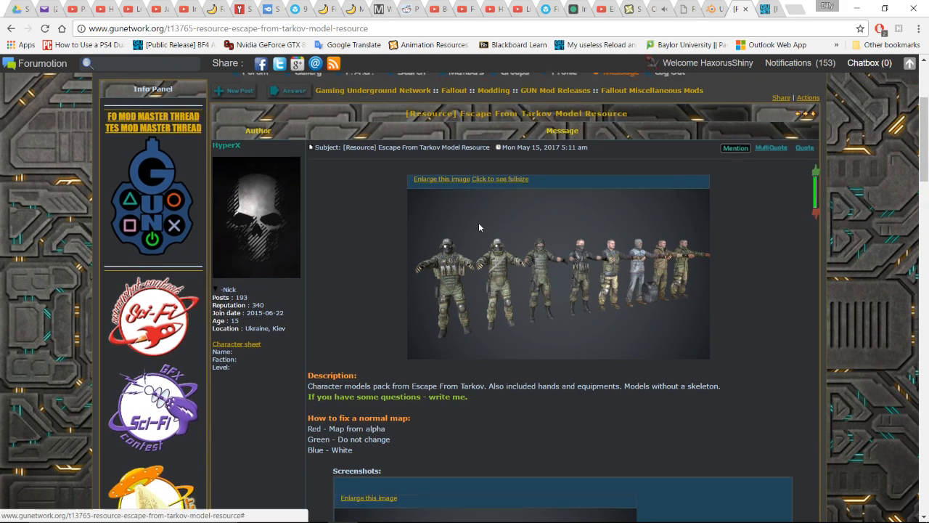
Enlarge the rear-view lineup, the first picture in the Screenshots section, and reduce it after viewing
scroll(478, 222, "down", 4)
left_click(364, 198)
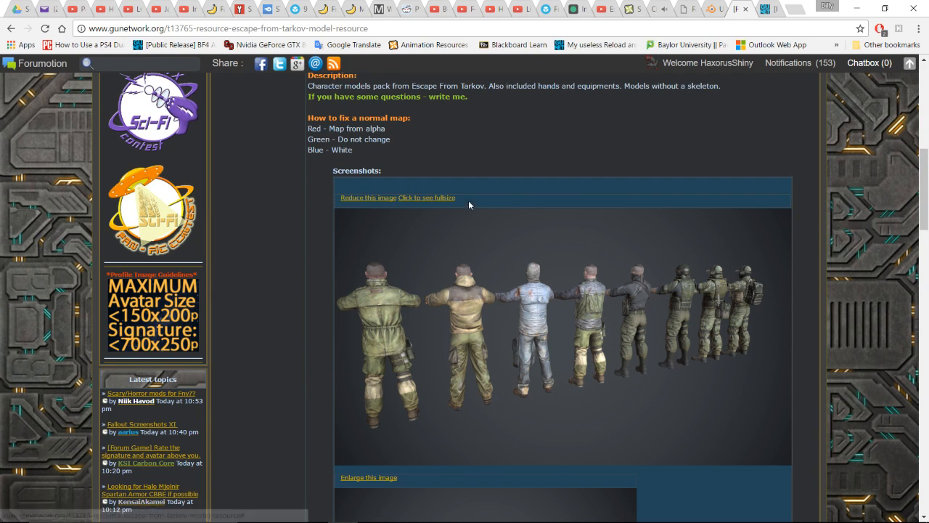
left_click(367, 199)
scroll(508, 193, "down", 3)
scroll(527, 194, "up", 3)
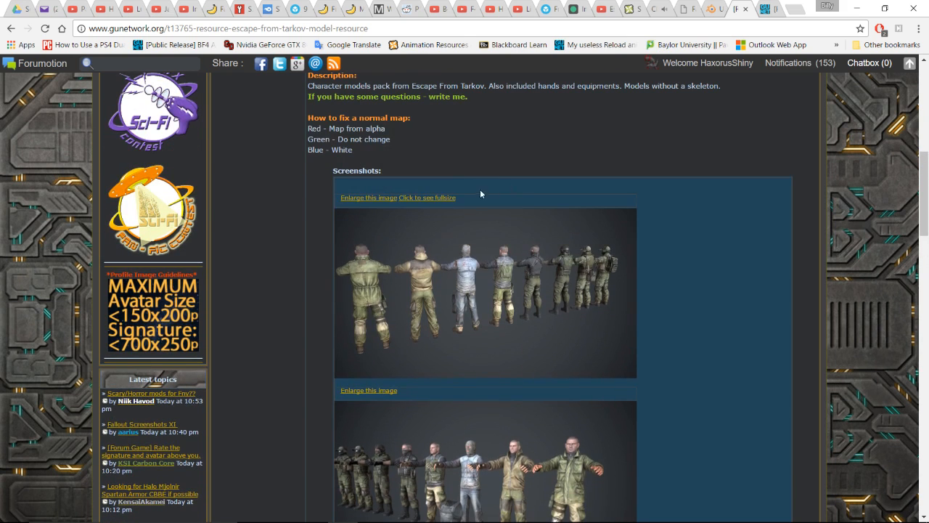
left_click(460, 178)
left_click(454, 180)
scroll(453, 253, "down", 3)
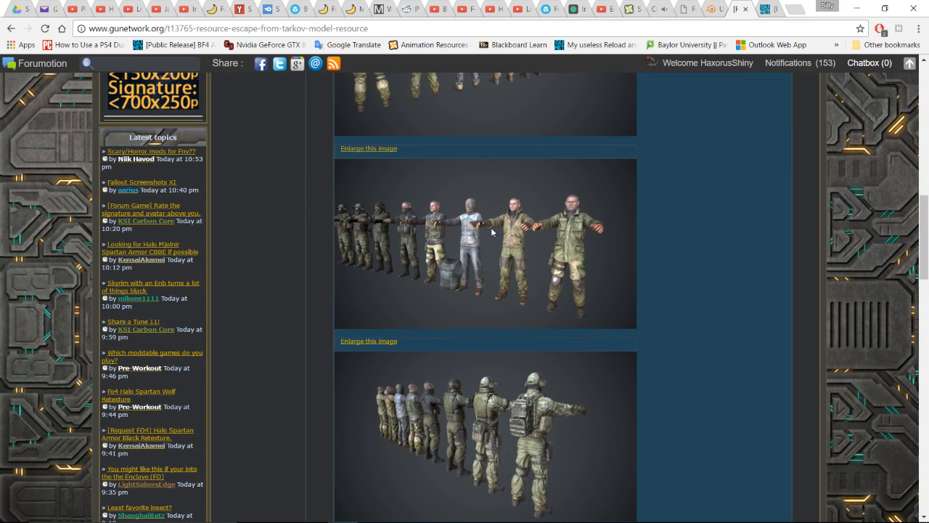
Enlarge the second picture in the Screenshots section to inspect the characters' hands, and reduce it again
left_click(369, 148)
scroll(647, 304, "up", 1)
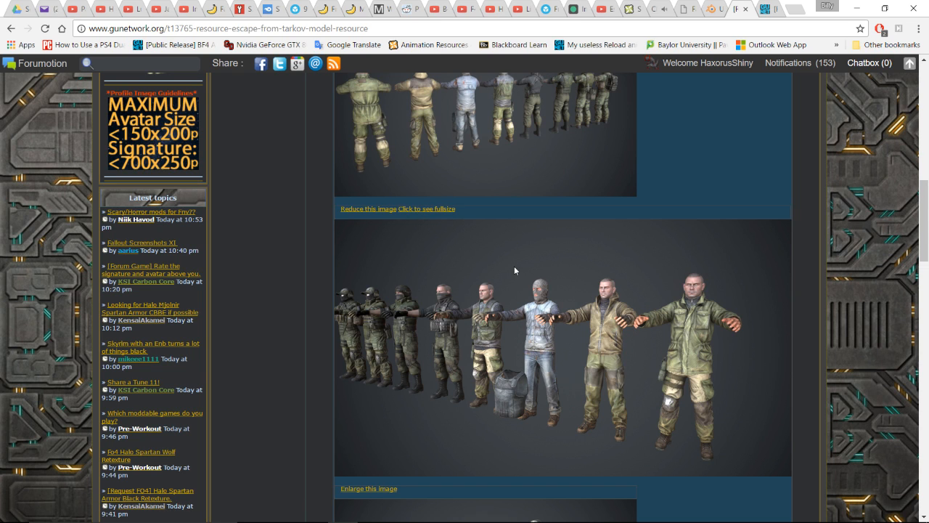
left_click(362, 209)
scroll(606, 264, "down", 5)
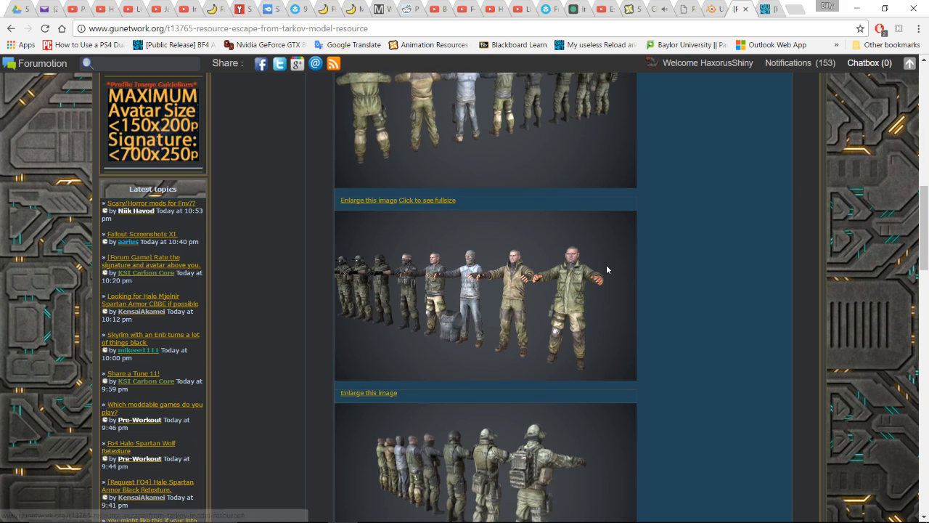
Look over the permission note, the reply and the forum rules below the post, and return to the head of the topic
scroll(617, 262, "down", 10)
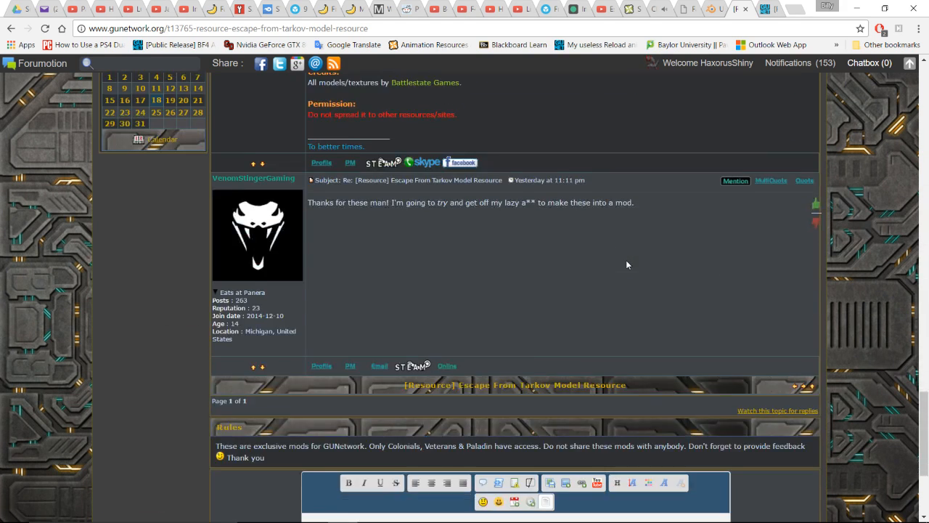
scroll(616, 262, "up", 3)
scroll(584, 274, "down", 4)
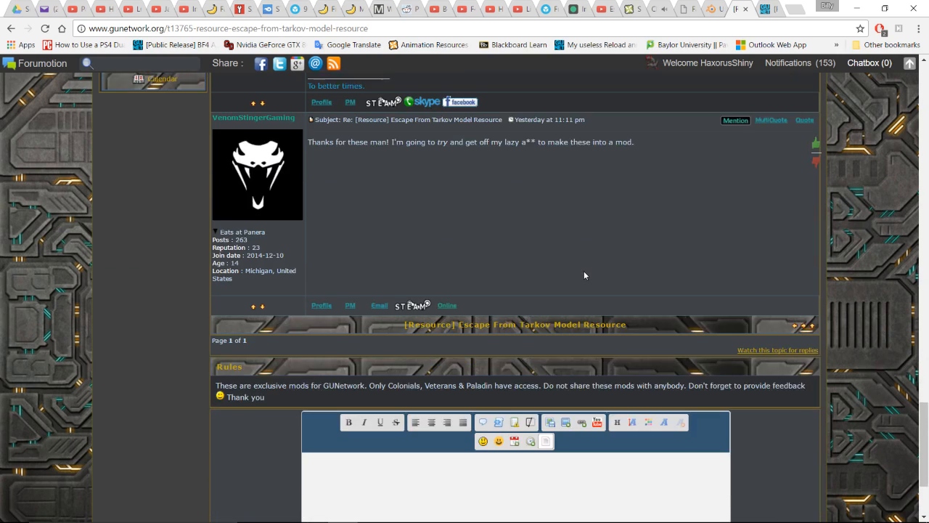
scroll(584, 274, "up", 12)
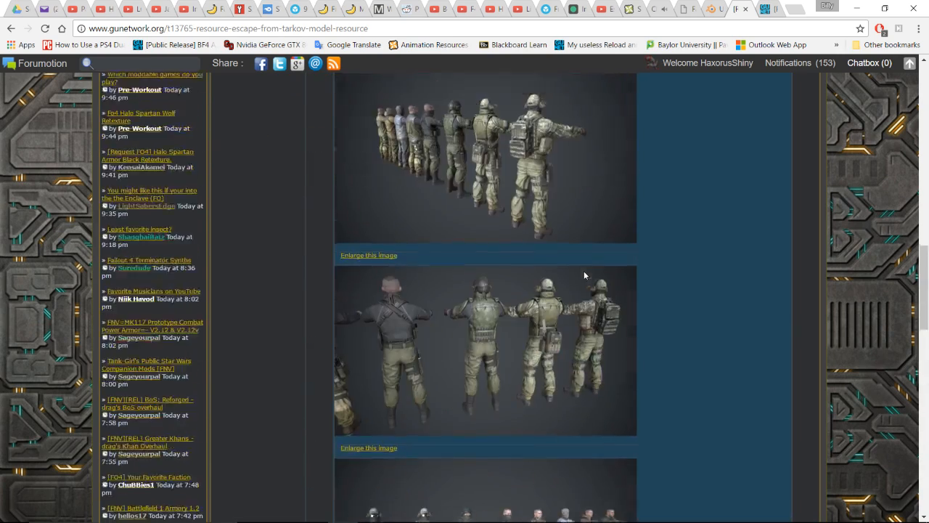
scroll(585, 274, "up", 4)
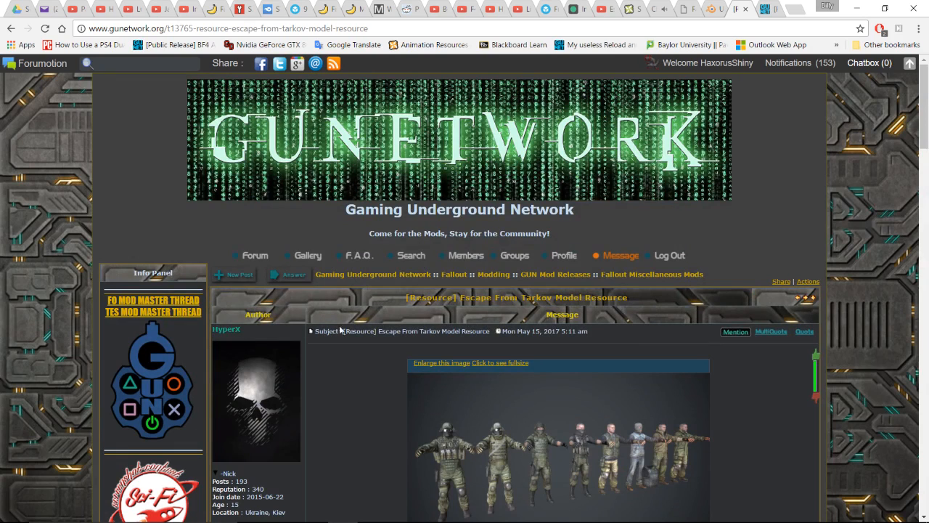
Read the post's description of the included hands and equipment, and switch back to the glove alignment file in Blender
scroll(616, 313, "down", 3)
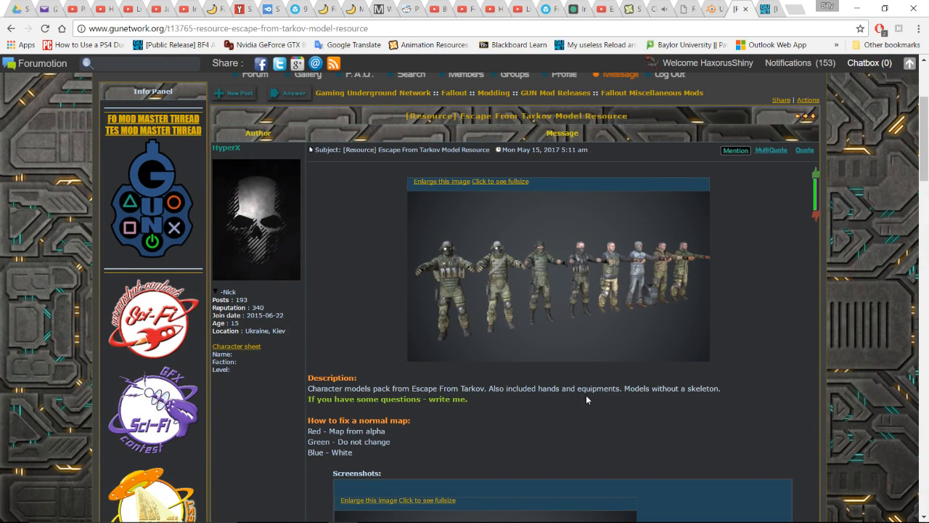
scroll(572, 397, "down", 2)
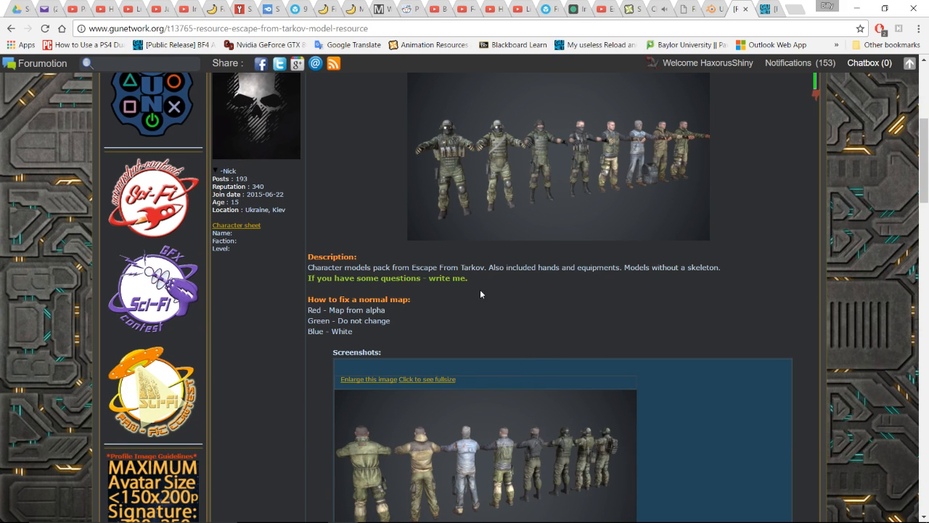
left_click_drag(484, 268, 550, 273)
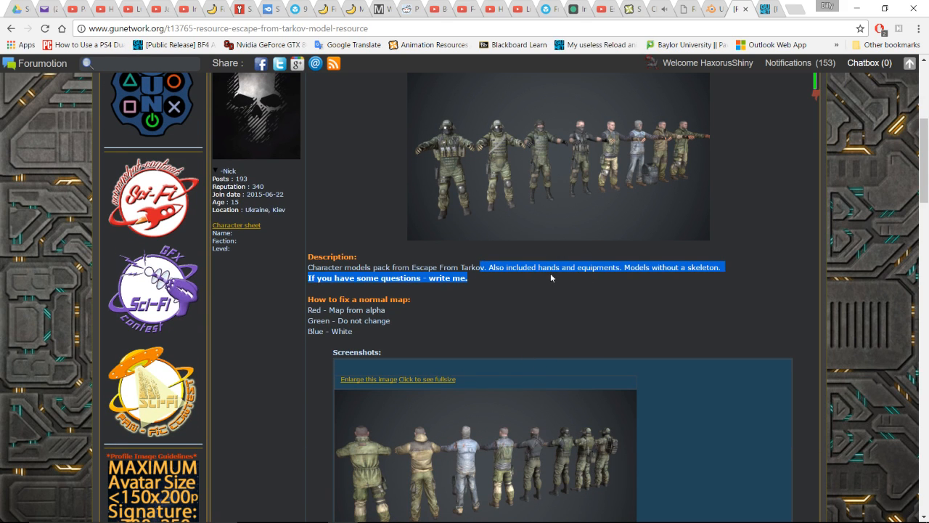
left_click(550, 273)
scroll(478, 299, "down", 1)
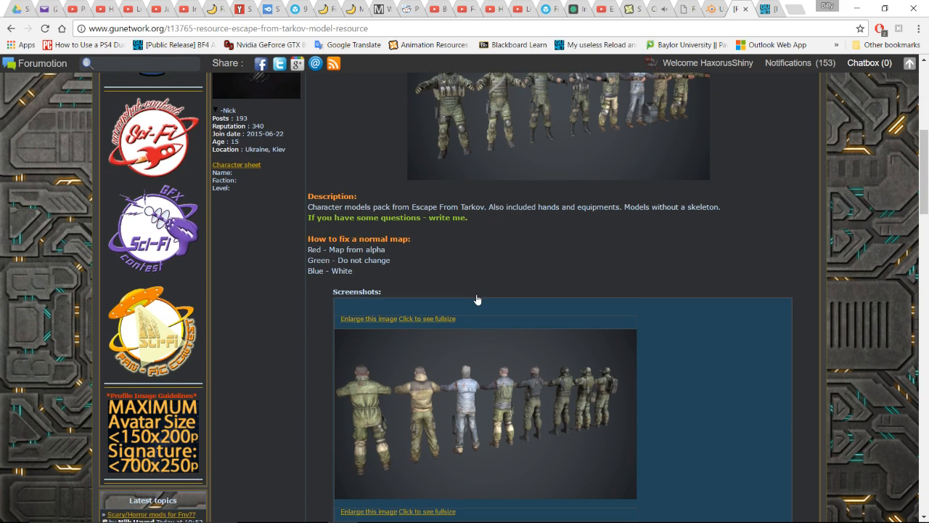
scroll(501, 296, "up", 3)
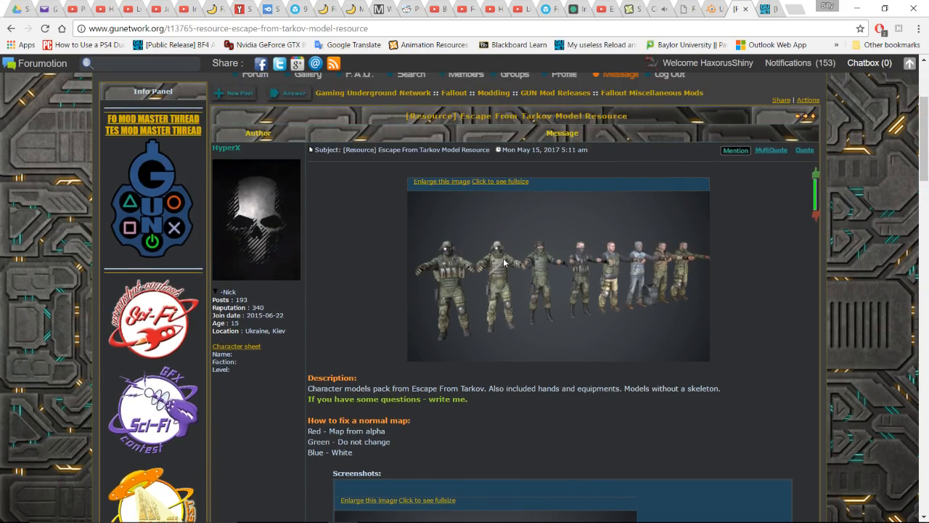
key("alt+Tab")
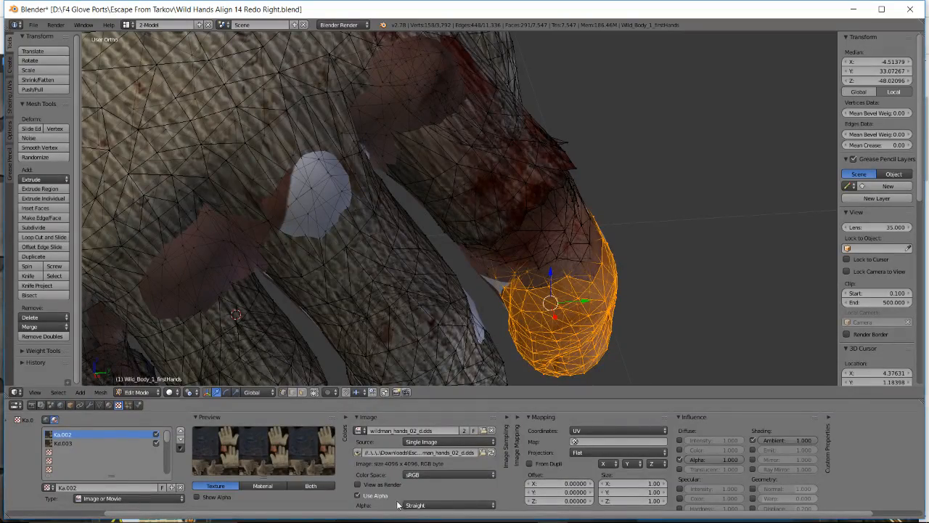
Switch to the YouTube live dashboard in the browser, read the stream's live chat, and return to the glove file in Blender
key("alt+Tab")
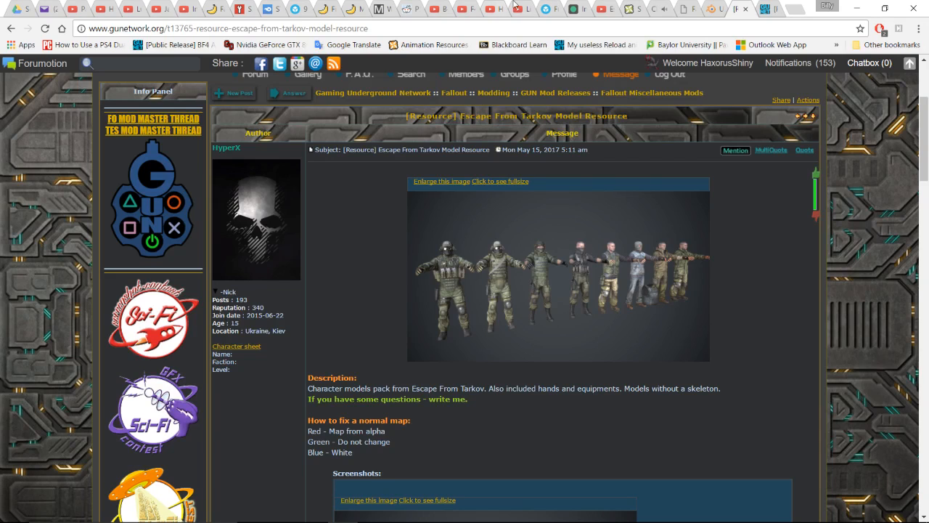
left_click(515, 7)
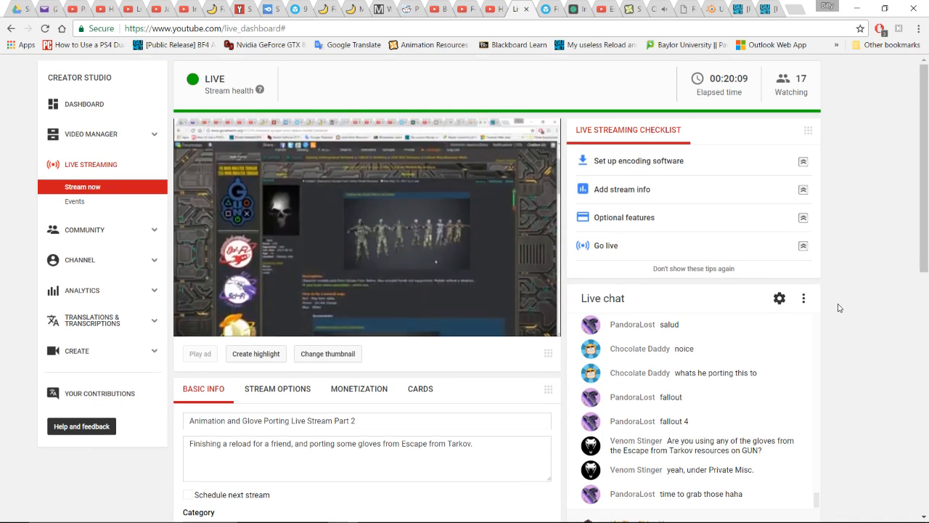
scroll(838, 308, "down", 1)
scroll(838, 308, "up", 1)
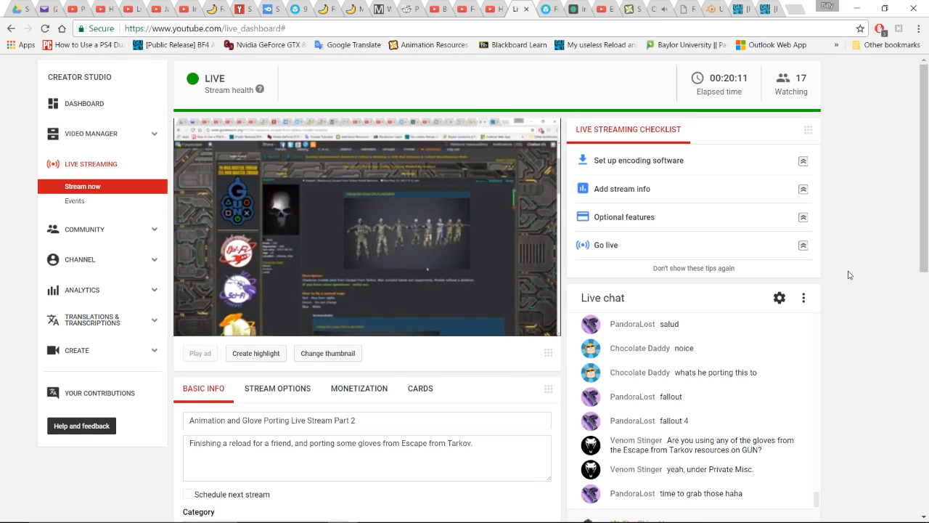
key("alt+Tab")
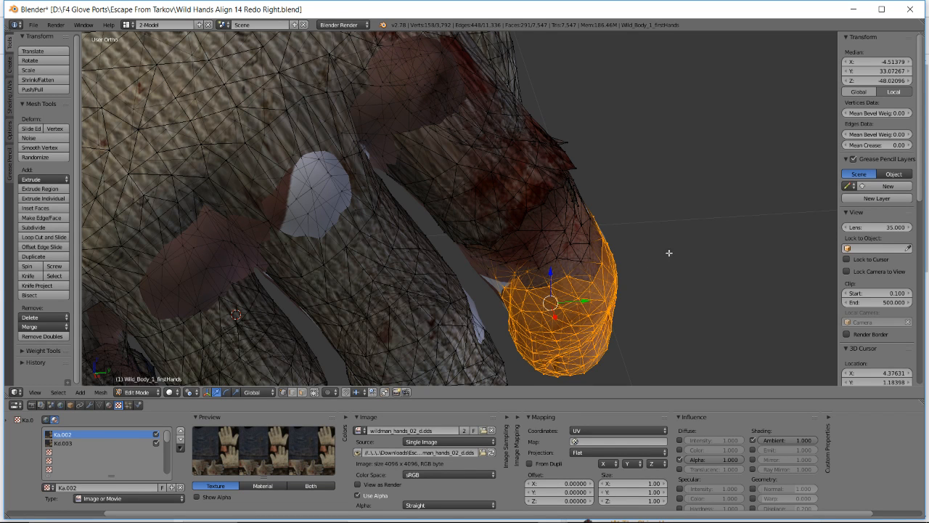
Extend the fingertip selection up the bare finger with box selections, adding skin vertices toward the torn glove edge
middle_click_drag(669, 252, 596, 222)
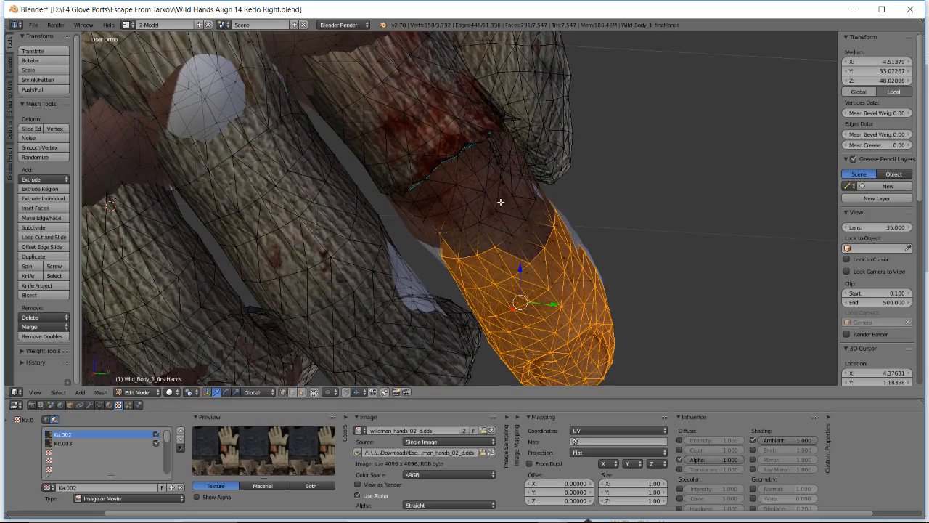
left_click_drag(500, 202, 668, 330)
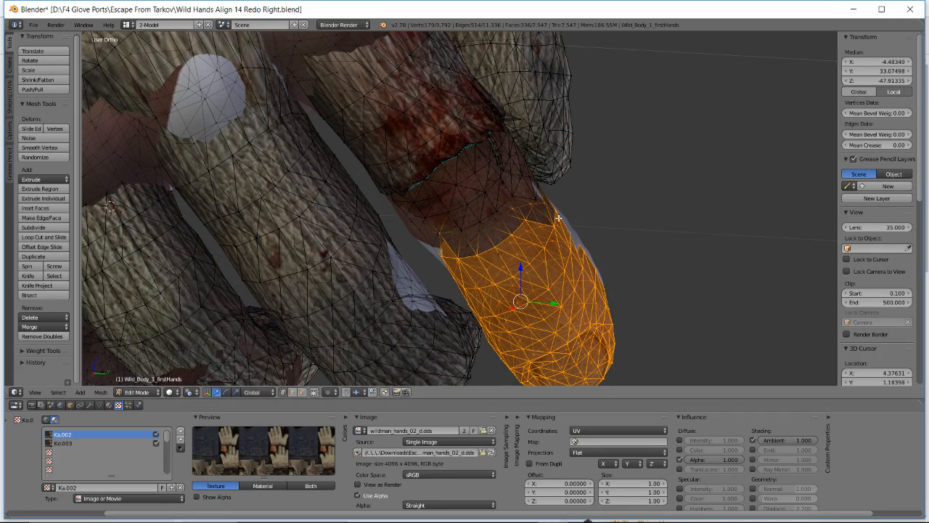
scroll(605, 266, "up", 2)
middle_click_drag(558, 218, 592, 268, "shift")
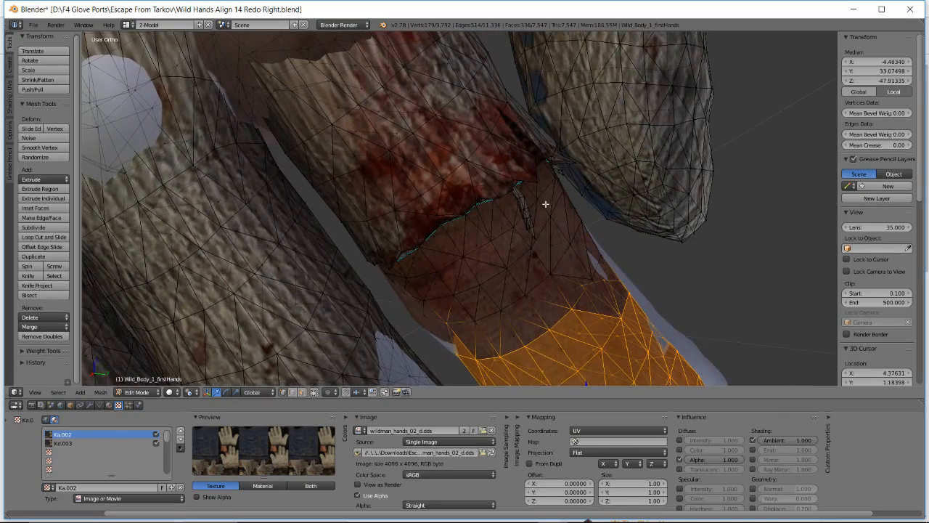
key("b")
left_click_drag(564, 208, 589, 297)
key("b")
left_click_drag(584, 240, 629, 323)
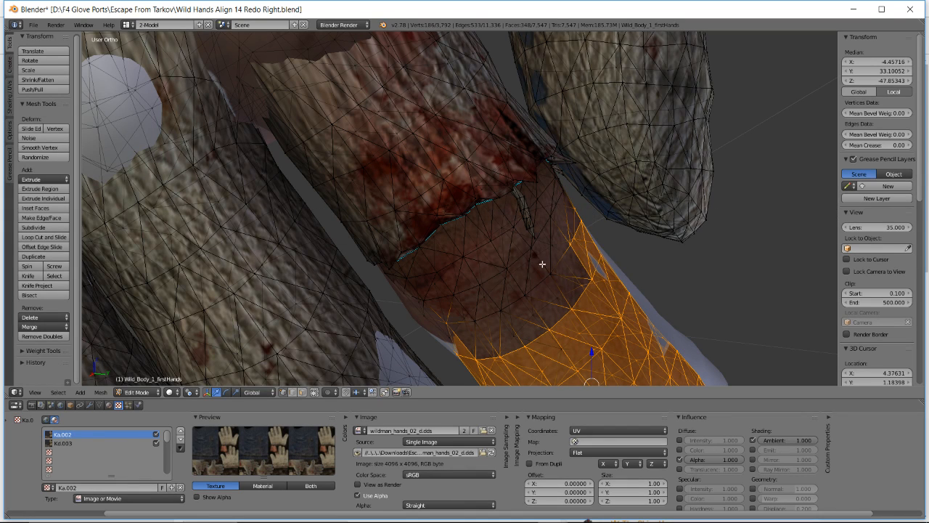
key("b")
left_click_drag(519, 244, 603, 349)
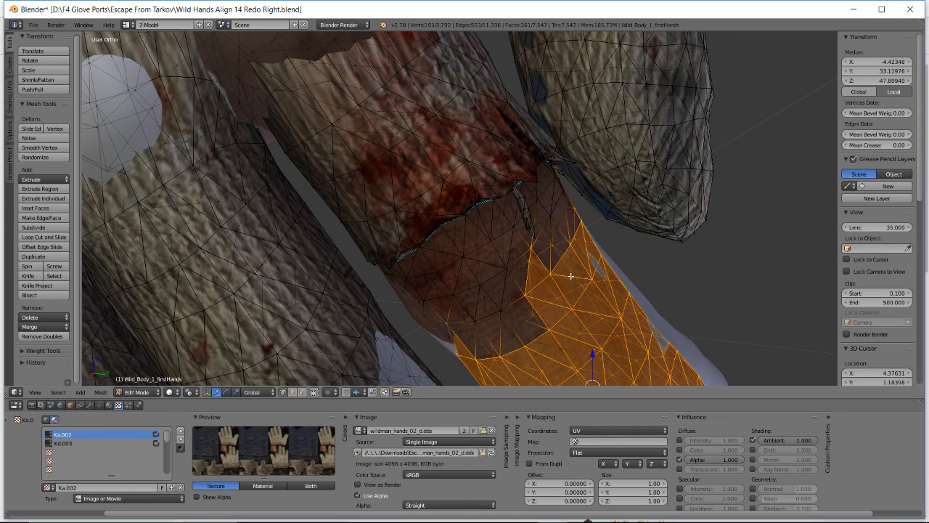
Add individual skin vertices on the finger's outer side, just below the hanging torn strips, to the selection
middle_click_drag(570, 276, 555, 281)
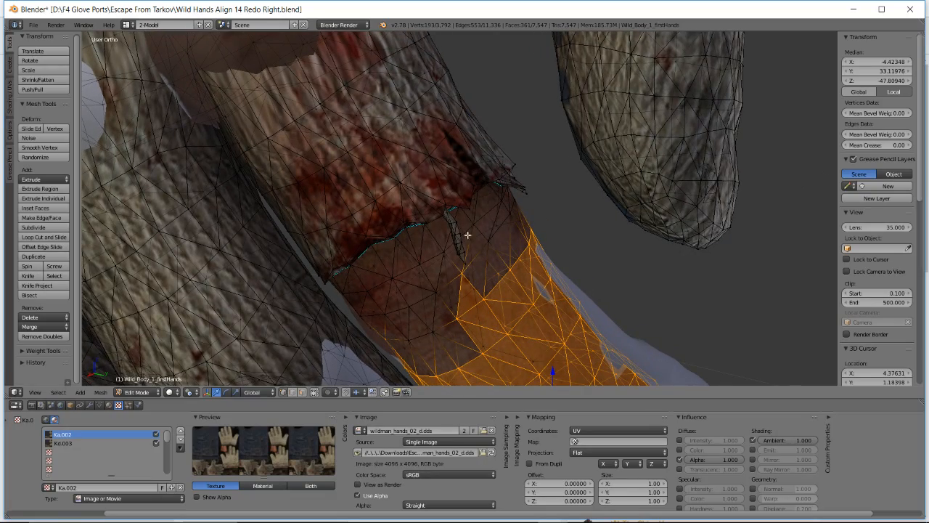
middle_click_drag(462, 223, 372, 233)
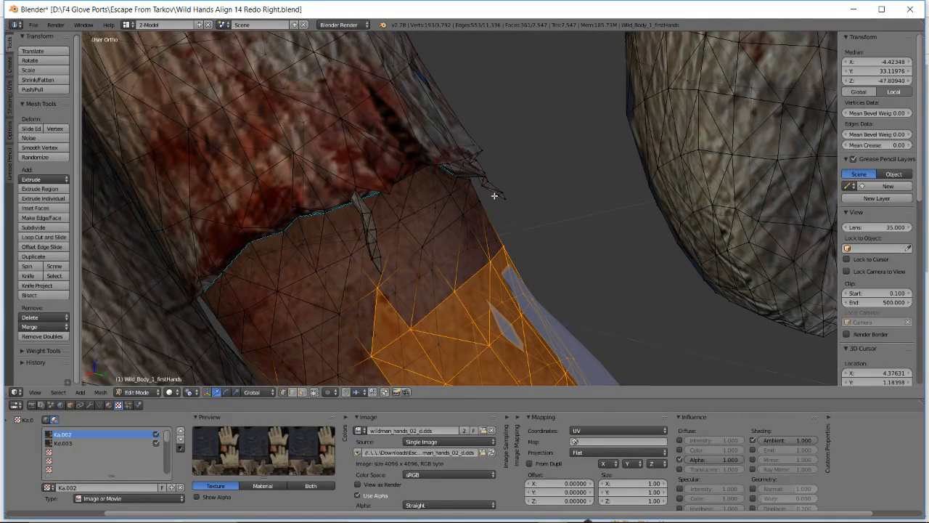
mouse_move(494, 195)
middle_mouse_down()
mouse_move(516, 182)
mouse_move(493, 192)
middle_mouse_up()
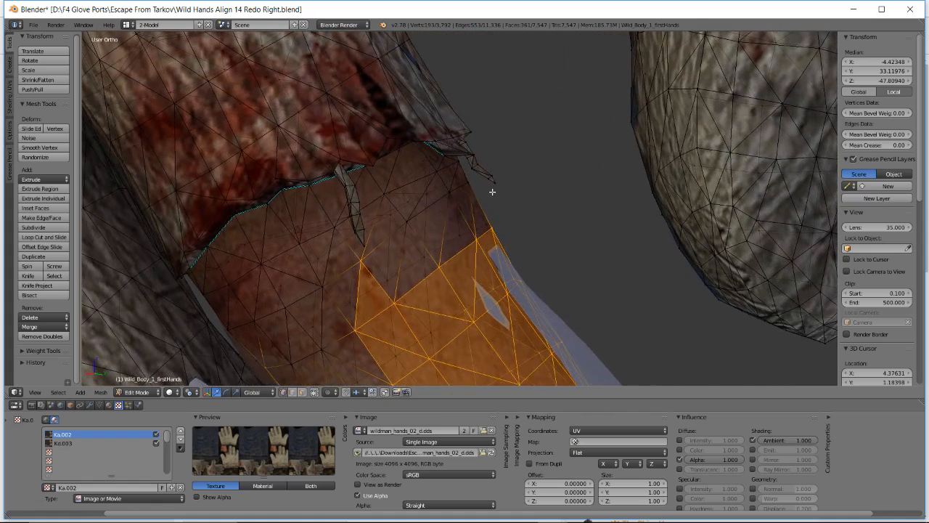
right_click(407, 223, "shift")
right_click(448, 193, "shift")
middle_click_drag(448, 195, 476, 192)
Box-select more skin vertices across the middle of the bare finger and along its inner side
key("b")
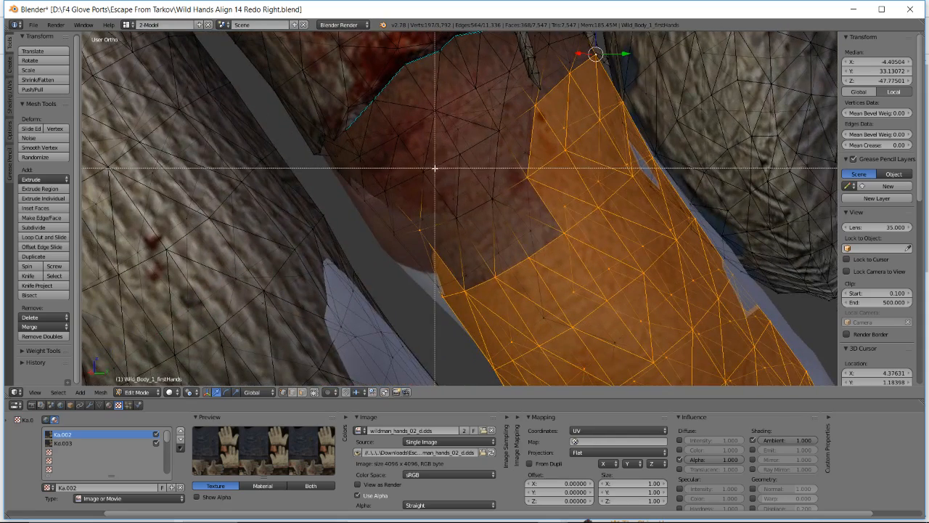
left_click_drag(436, 166, 587, 269)
middle_click_drag(588, 269, 559, 276)
key("b")
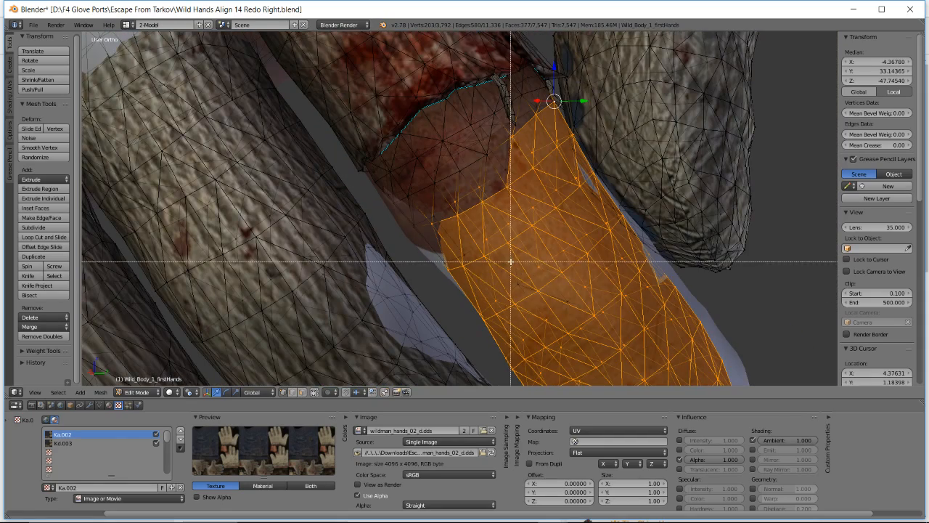
left_click_drag(510, 261, 623, 312)
key("b")
mouse_move(408, 214)
left_mouse_down()
mouse_move(475, 246)
mouse_move(508, 289)
left_mouse_up()
Box-select the skin vertices at the finger's inner side, just under the lower corner of the torn glove edge
scroll(431, 201, "up", 1)
key("b")
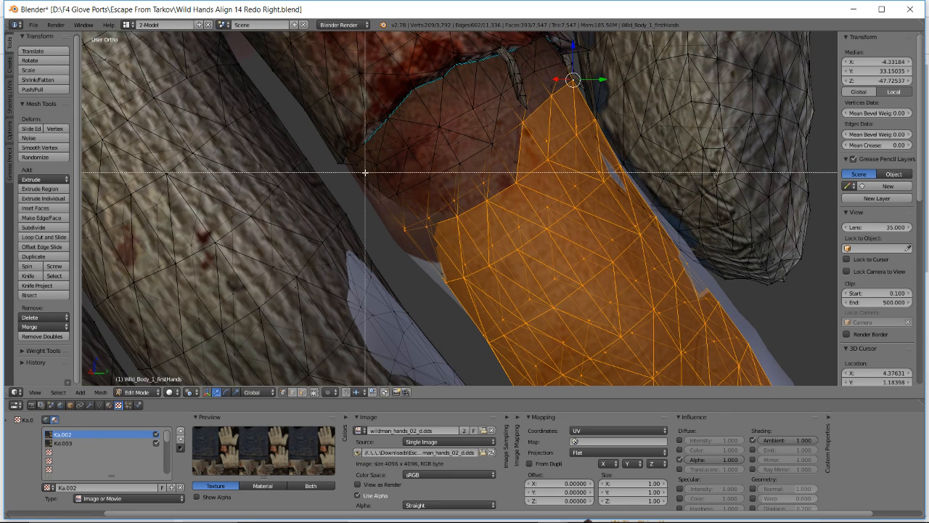
left_click_drag(365, 171, 451, 224)
key("b")
left_click_drag(363, 172, 400, 194)
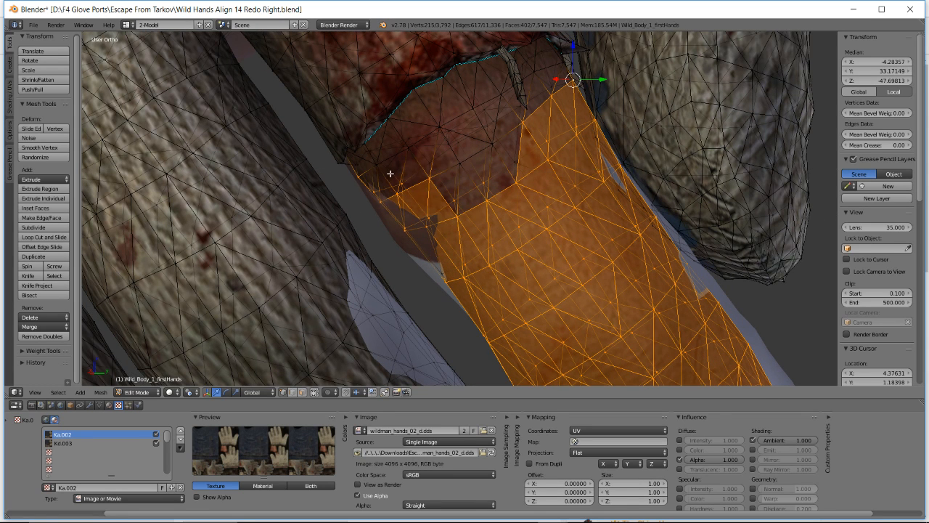
key("b")
left_click_drag(372, 159, 407, 190)
key("b")
left_click_drag(421, 159, 477, 190)
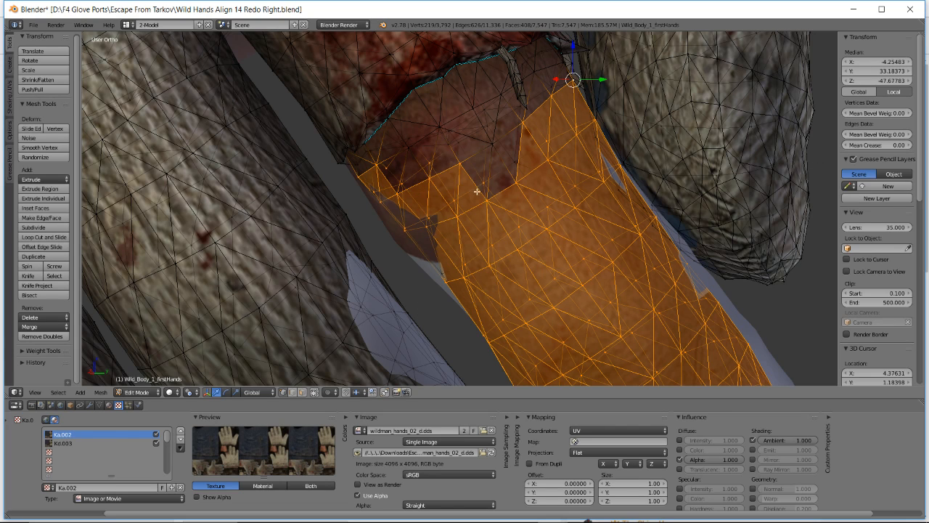
Fill the gap in the selection beside the torn strip, and add a skin vertex around the finger's far side
middle_click_drag(498, 191, 477, 239, "shift")
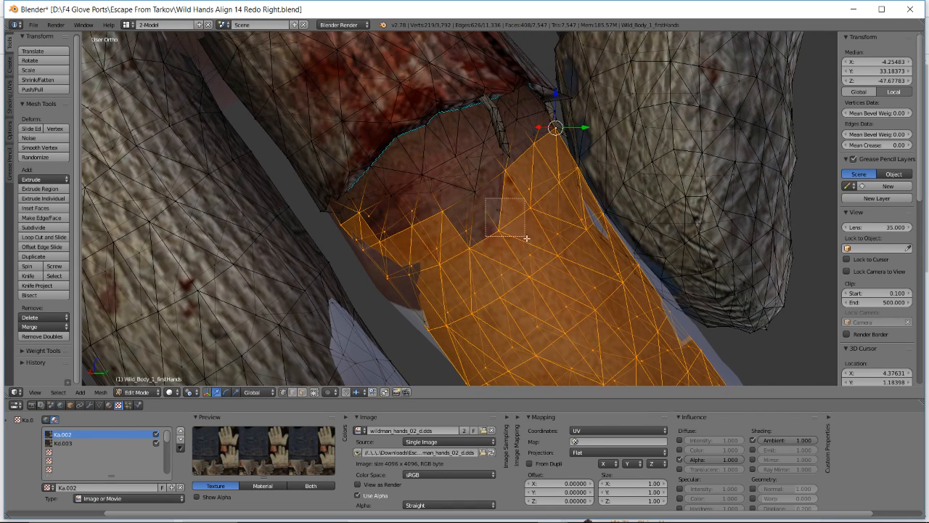
right_click(475, 193, "shift")
scroll(481, 186, "up", 2)
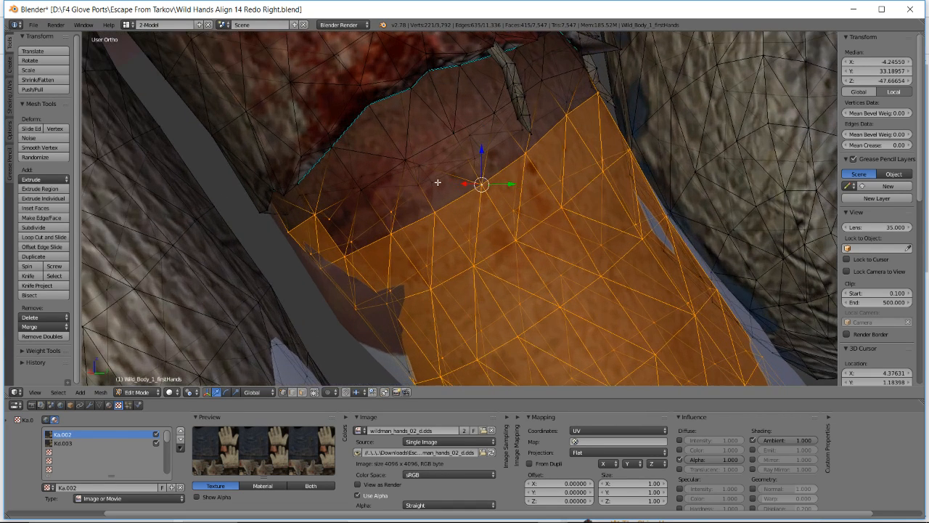
middle_click_drag(484, 181, 263, 201)
middle_click_drag(450, 219, 432, 187)
right_click(448, 189, "shift")
middle_click_drag(337, 198, 348, 213)
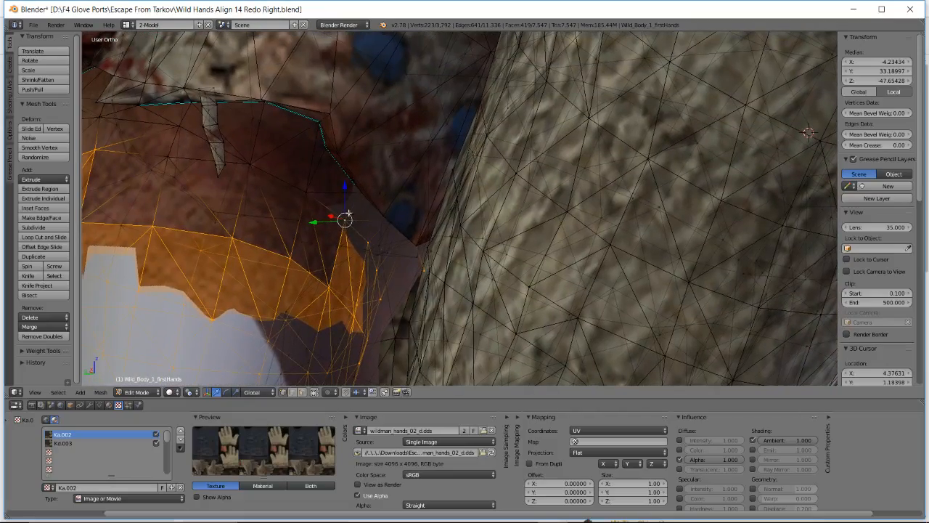
Add the next row of skin vertices around the back of the finger, below the glove's torn opening
right_click(308, 194, "shift")
right_click(250, 165, "shift")
middle_click_drag(183, 129, 313, 200)
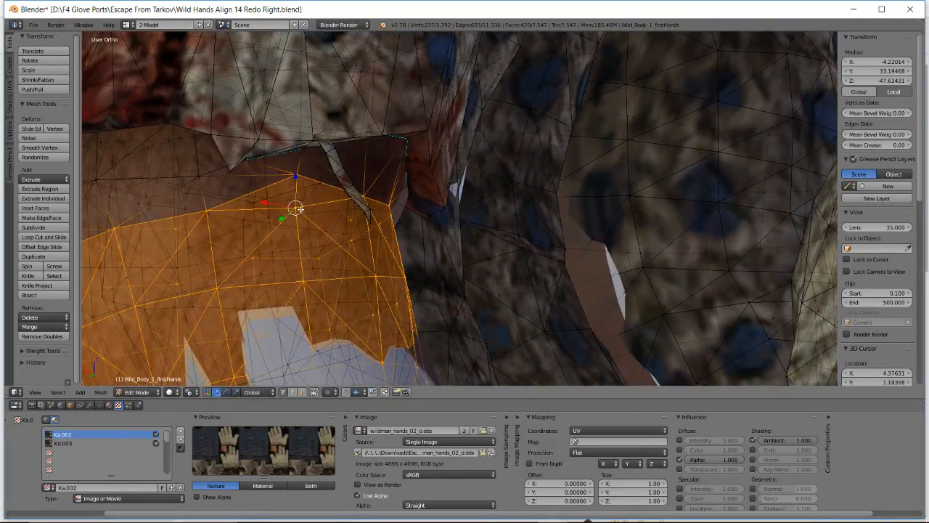
right_click(204, 184, "shift")
middle_click_drag(204, 184, 354, 181)
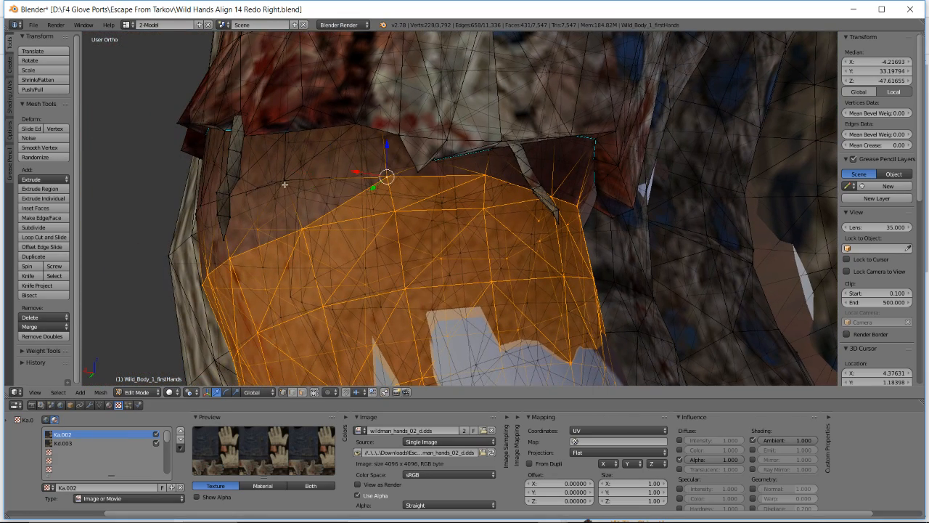
middle_click_drag(349, 182, 352, 177)
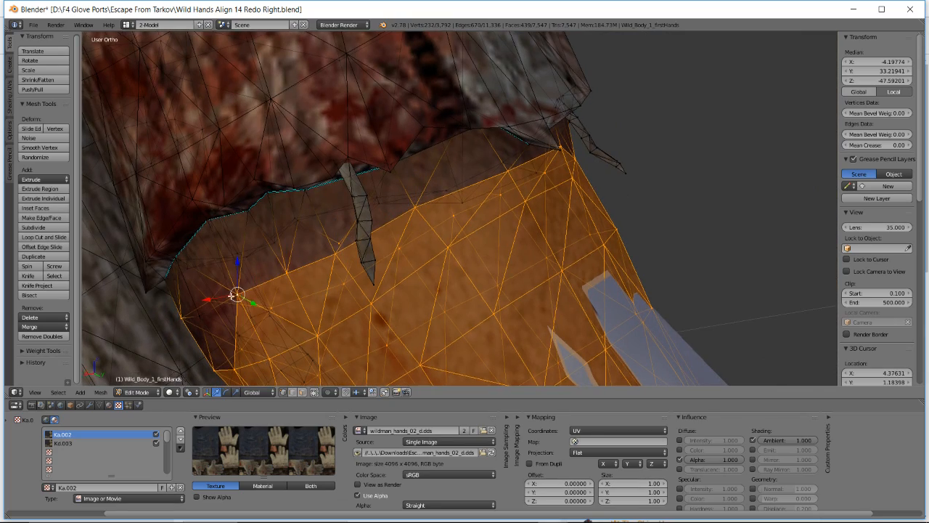
Add the skin vertices at the finger's inner side to the selection, up to the open boundary under the glove
middle_click_drag(231, 295, 279, 247)
right_click(249, 240, "shift")
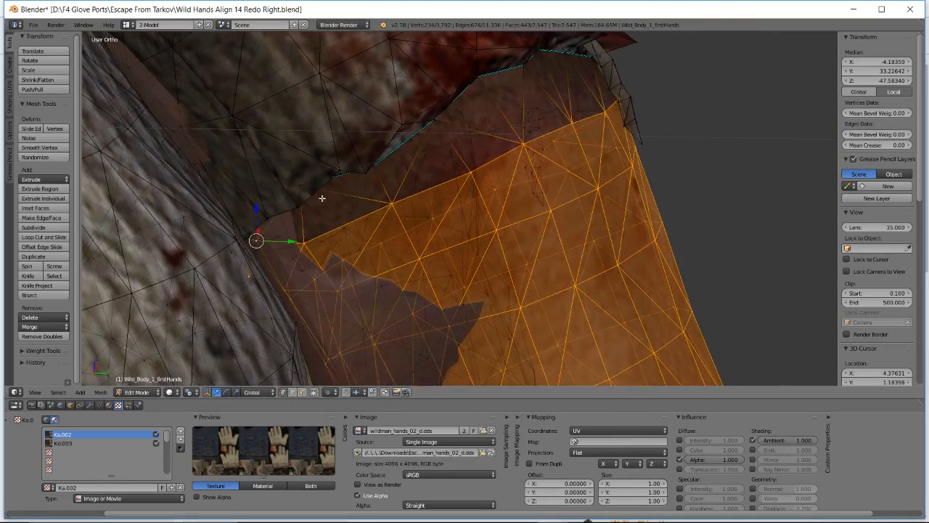
middle_click_drag(299, 186, 231, 186)
scroll(410, 210, "up", 4)
right_click(181, 172, "shift")
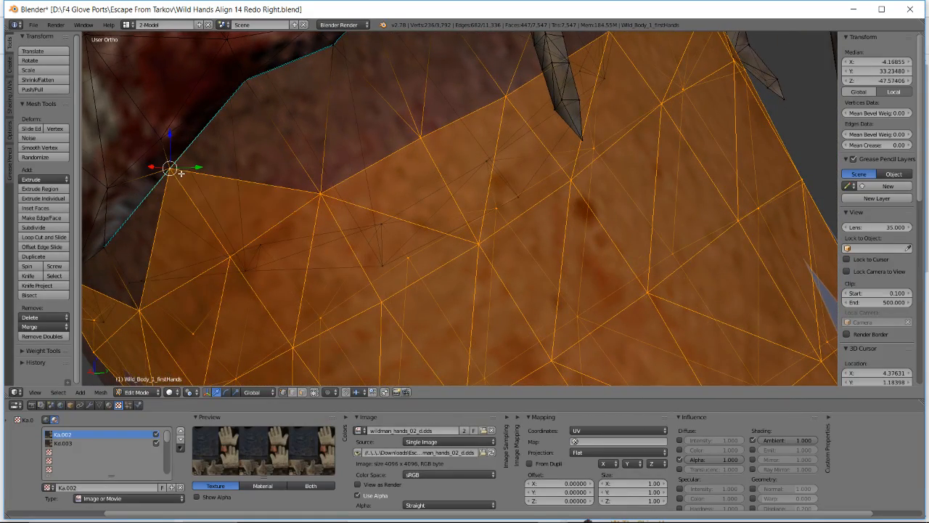
right_click(109, 249, "shift")
middle_click_drag(213, 201, 312, 180)
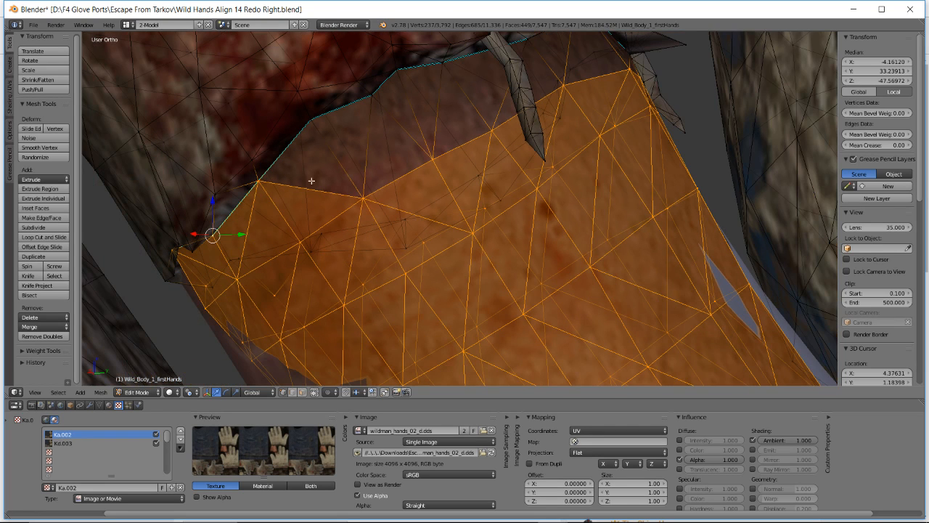
Add the skin's open boundary vertices along the front of the torn glove edge to the selection
right_click(374, 98, "shift")
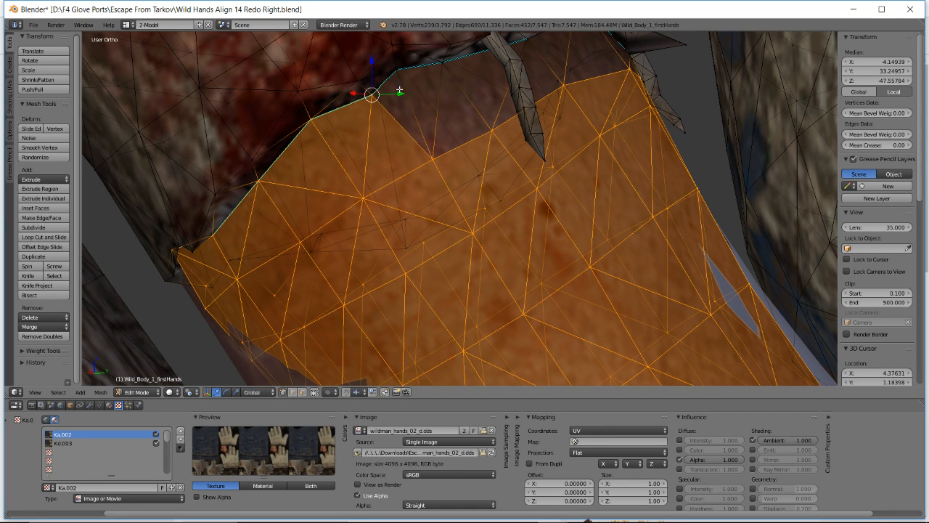
right_click(445, 67, "shift")
right_click(394, 73, "shift")
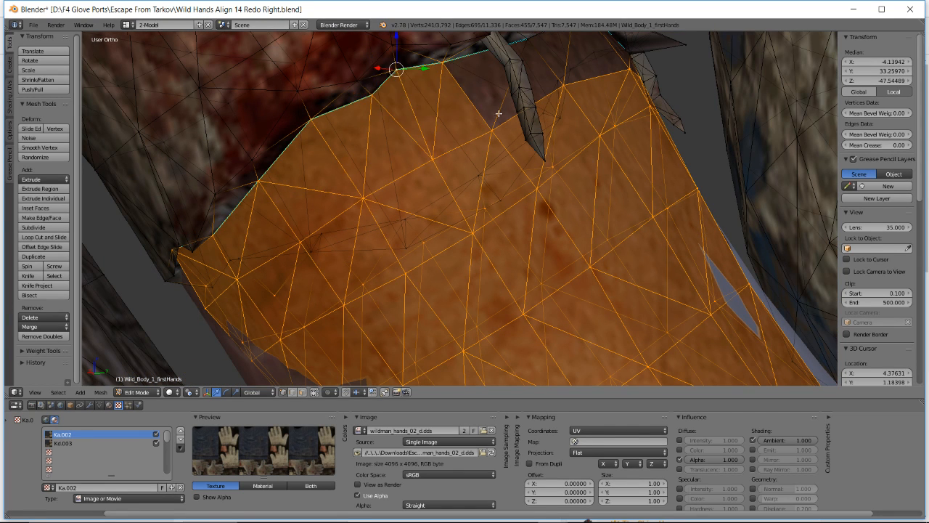
middle_click_drag(498, 108, 382, 115)
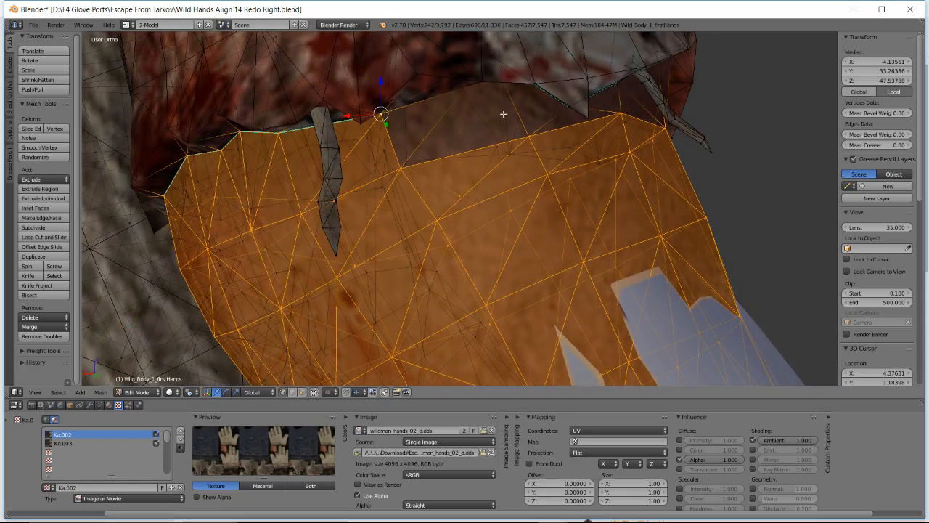
middle_click_drag(516, 104, 486, 108)
right_click(446, 87, "shift")
Continue selecting the skin's open boundary vertices around the back of the finger beneath the glove
middle_click_drag(500, 150, 427, 87)
right_click(422, 81, "shift")
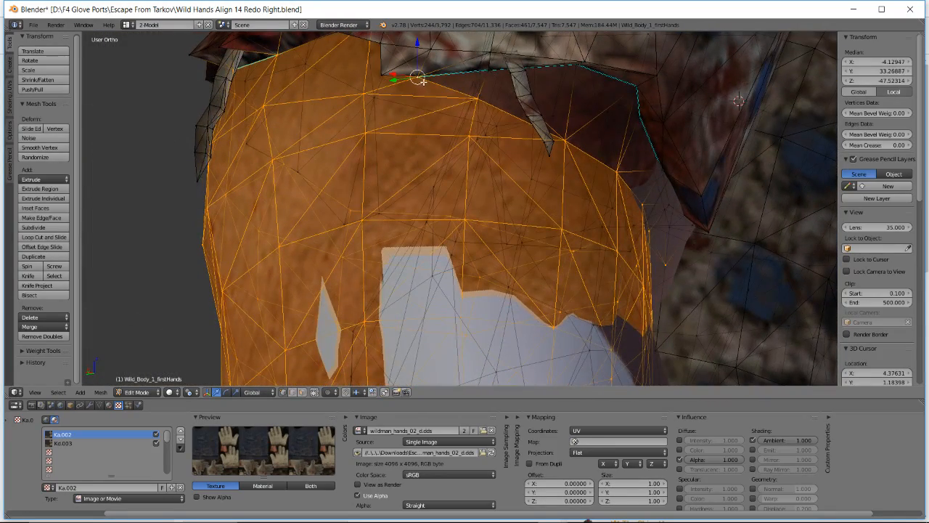
right_click(488, 69, "shift")
right_click(568, 67, "shift")
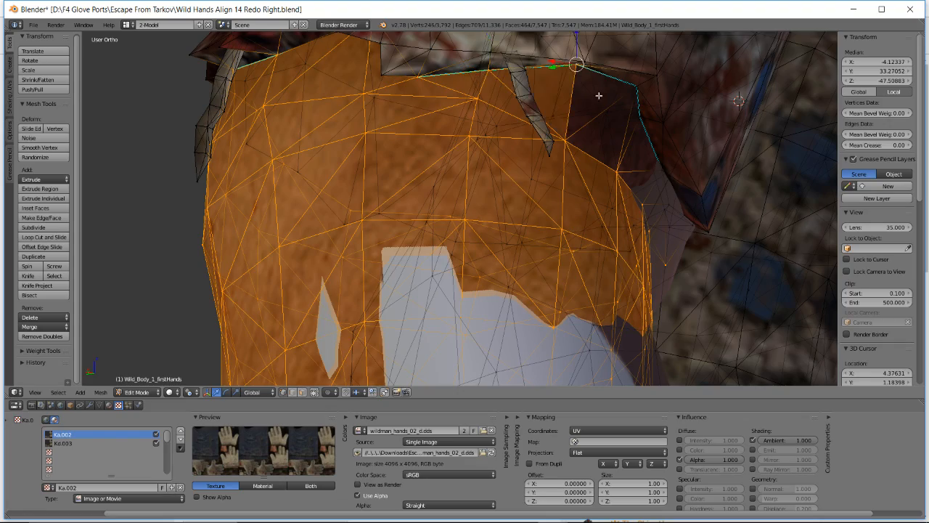
middle_click_drag(597, 94, 524, 84)
right_click(481, 133, "shift")
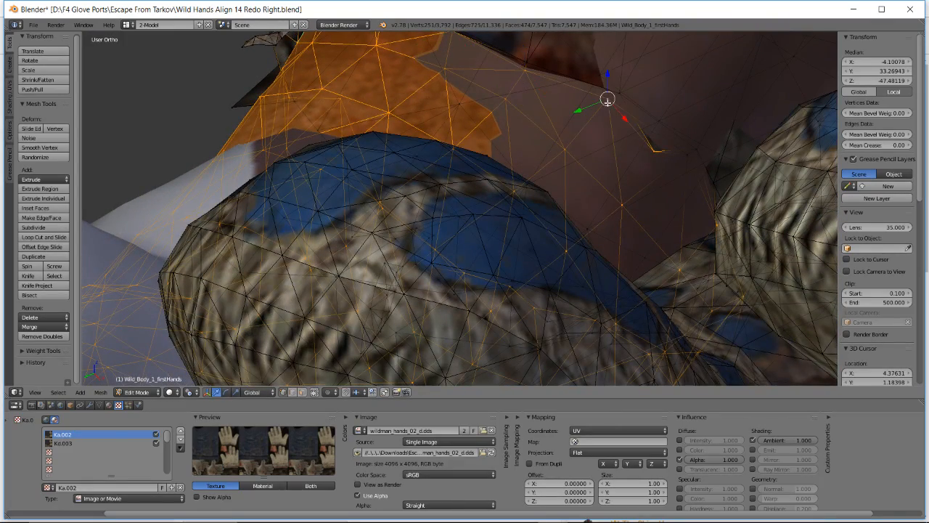
Try moving the selected finger skin, viewed from several angles, to test the selection beneath the torn glove edge
middle_click_drag(684, 160, 714, 200)
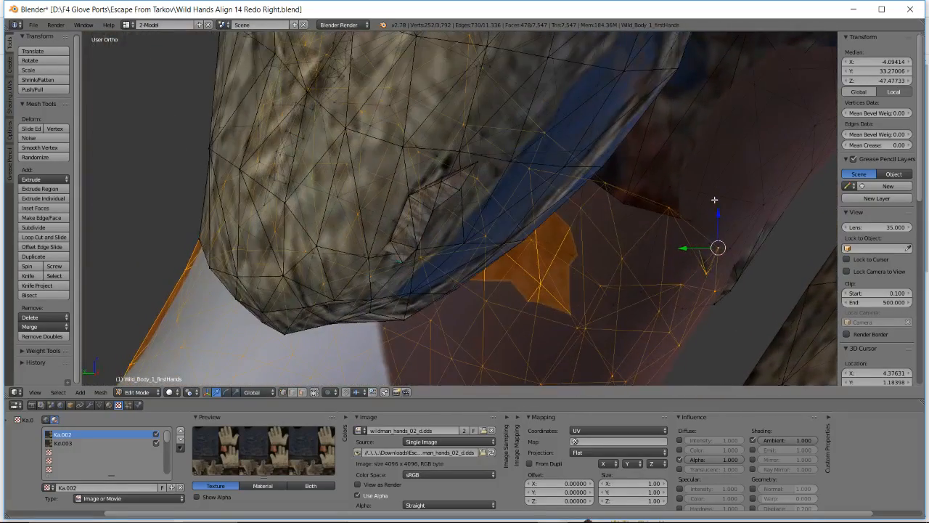
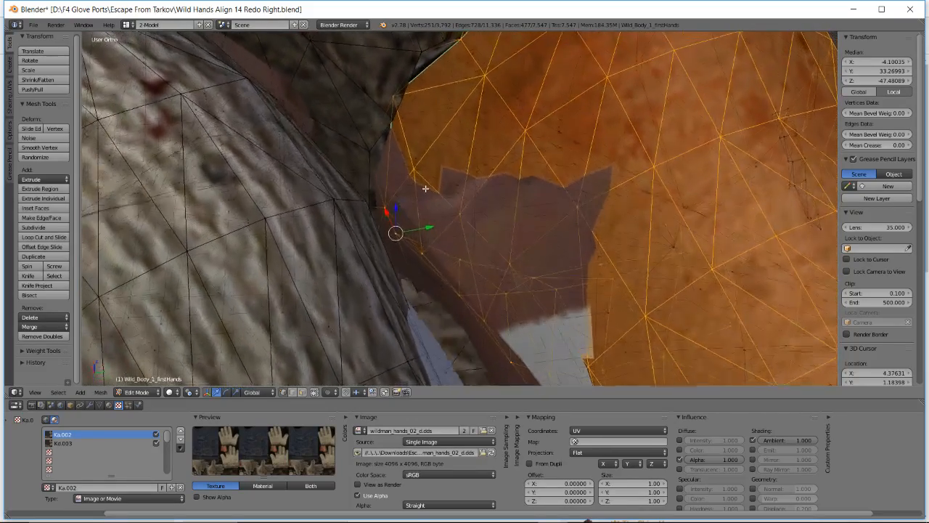
middle_click_drag(425, 189, 469, 189)
key("g")
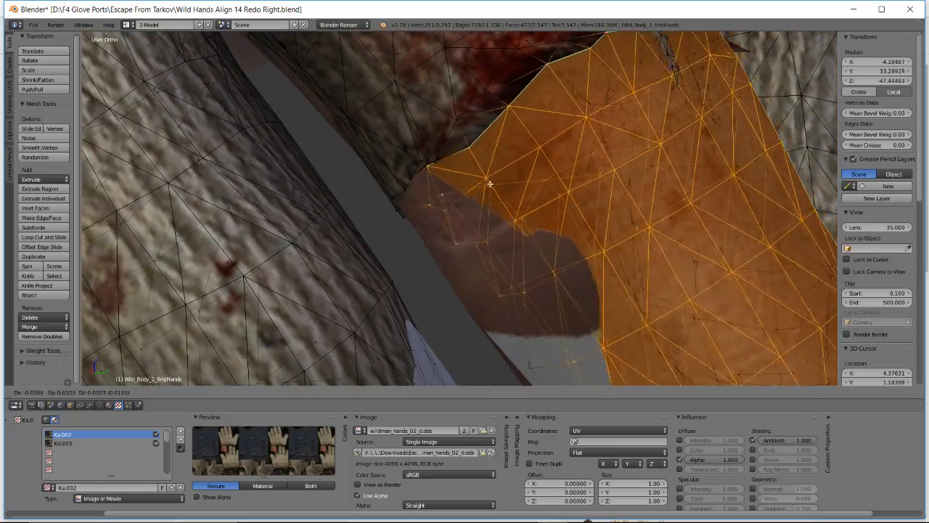
left_click(504, 211)
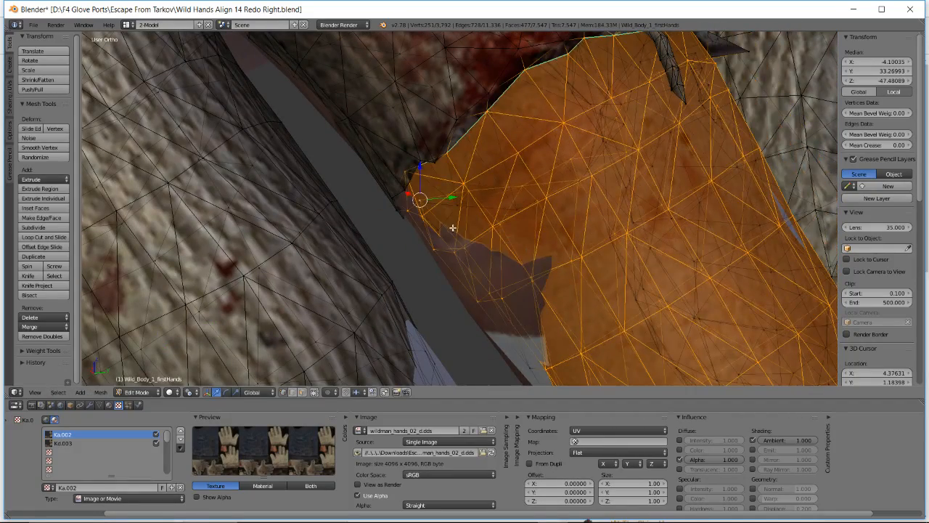
middle_click_drag(452, 228, 451, 197)
key("g")
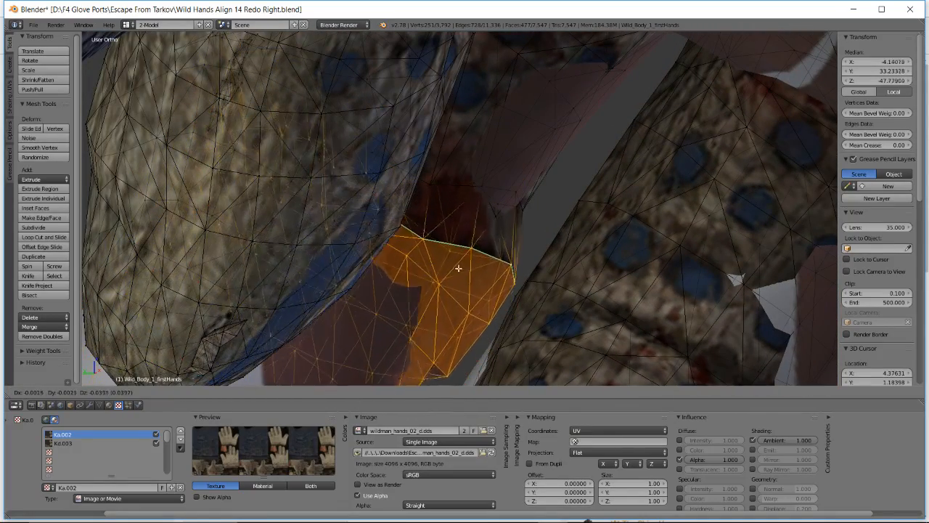
left_click(477, 261)
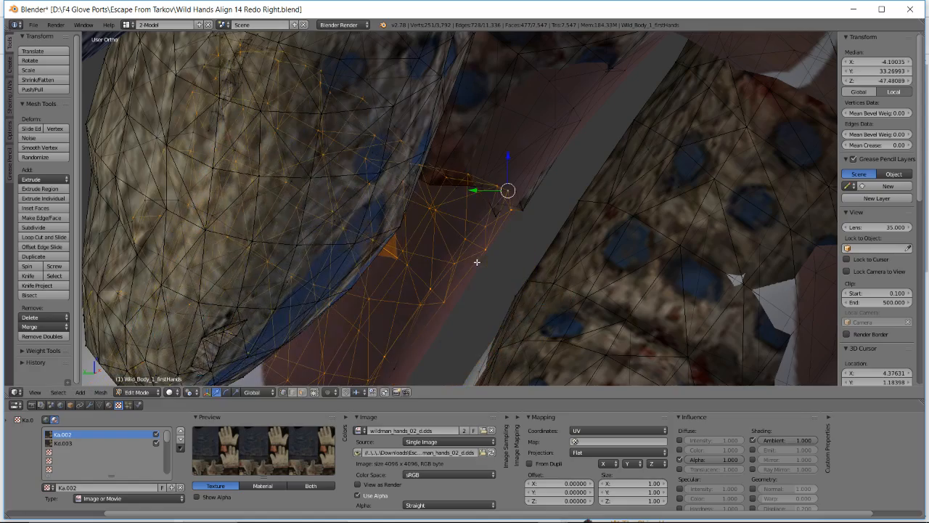
middle_click_drag(450, 220, 439, 197)
key("g")
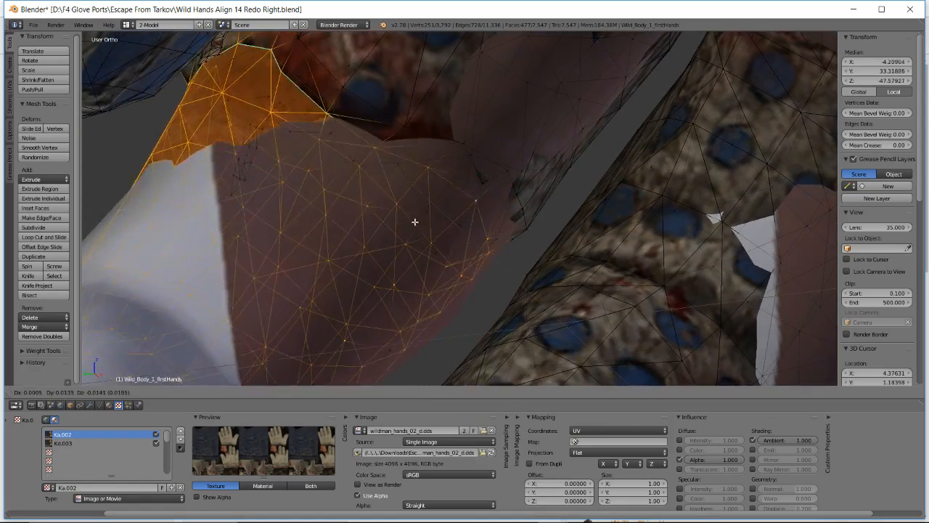
left_click(377, 196)
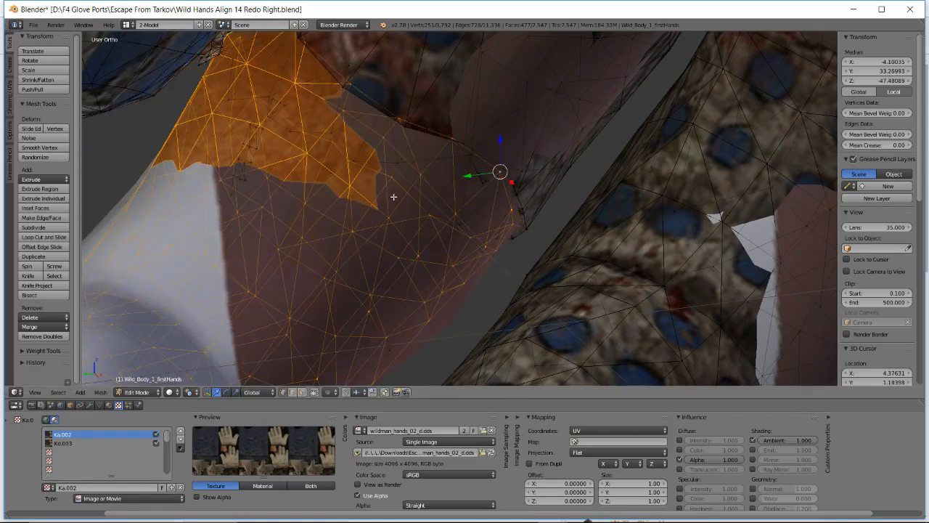
middle_click_drag(394, 199, 375, 196)
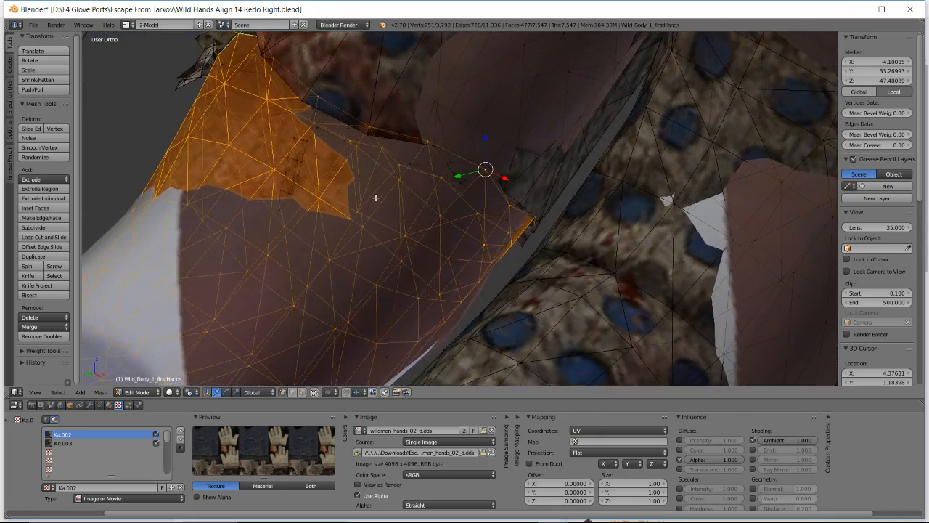
key("g")
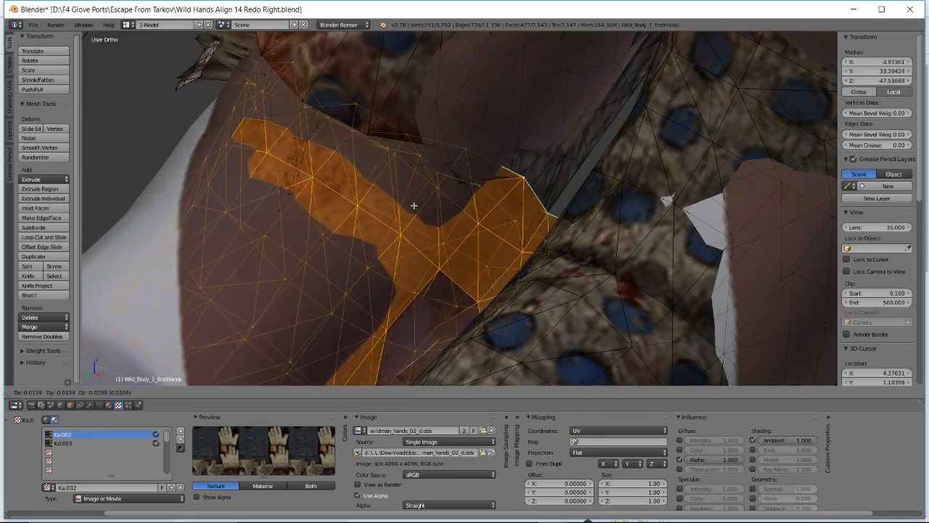
right_click(396, 237)
middle_click_drag(387, 214, 437, 175)
Switch to the YouTube live dashboard in Chrome and read the live chat messages
key("alt+Tab")
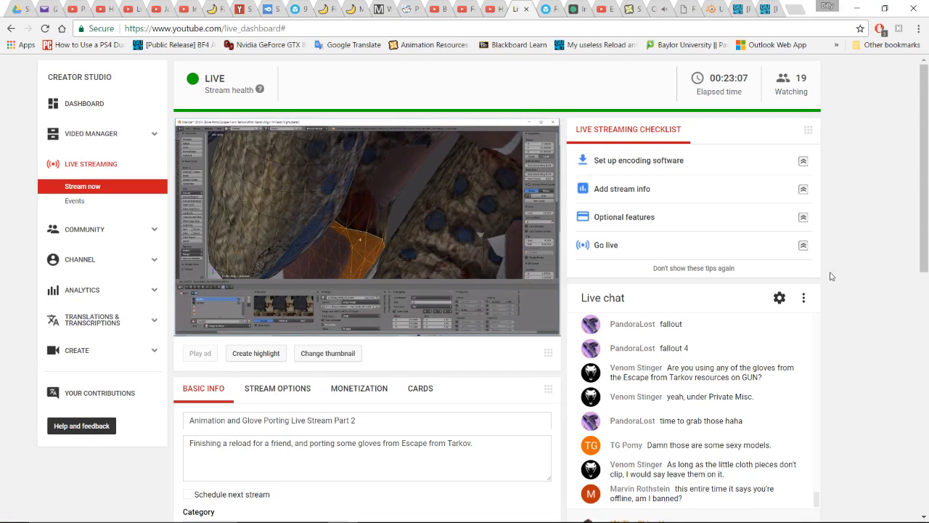
scroll(870, 263, "down", 1)
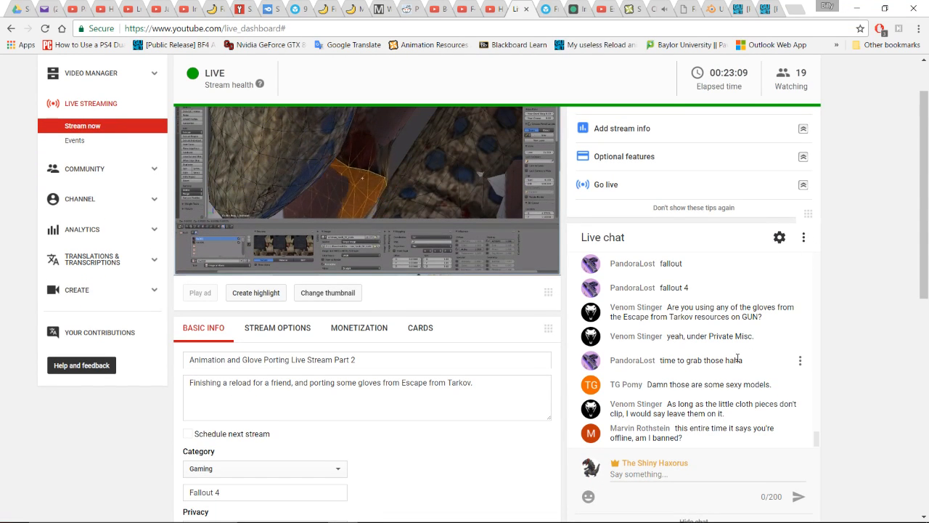
Switch to All Hands Scaled.max in 3ds Max, show the 0 (default) layer instead of Bear, and inspect its gloved arms
mouse_move(435, 515)
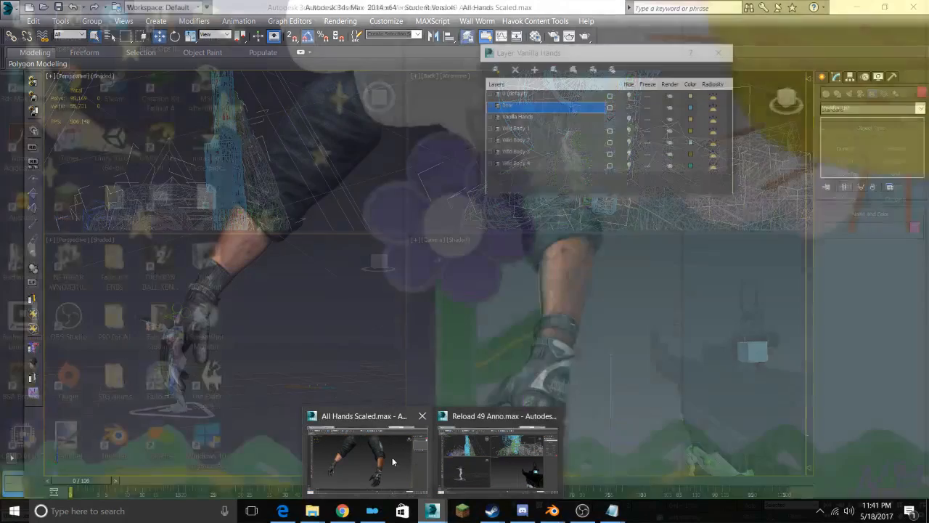
left_click(391, 452)
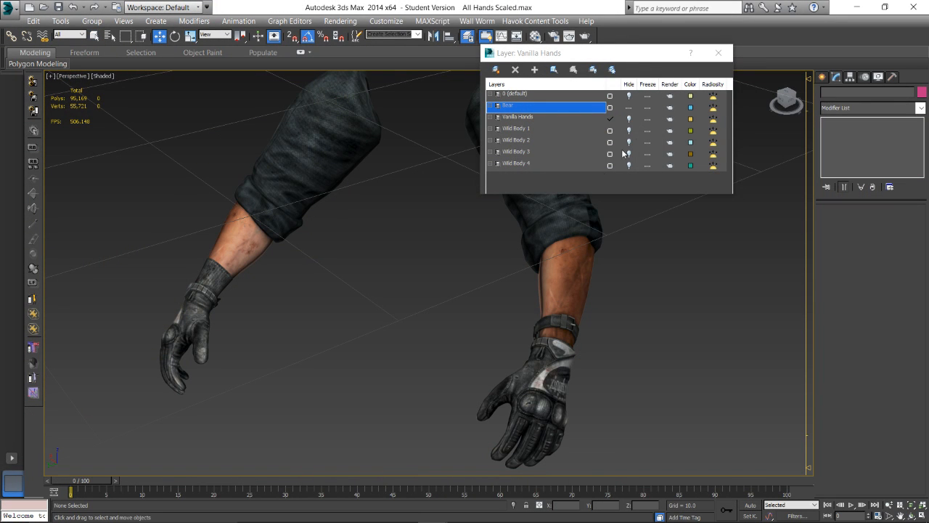
left_click(628, 96)
scroll(457, 323, "down", 6)
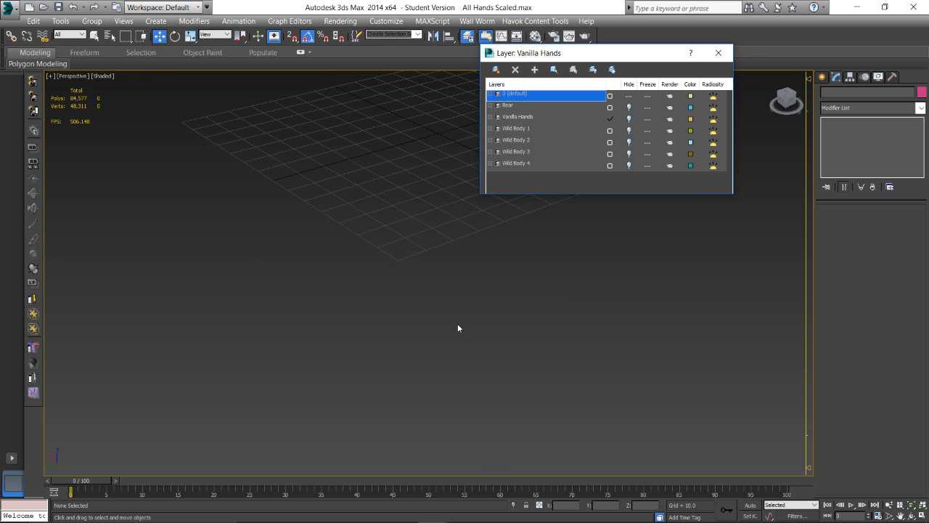
middle_click_drag(407, 254, 425, 340)
scroll(445, 283, "up", 4)
key("z")
middle_click_drag(443, 345, 449, 319, "alt")
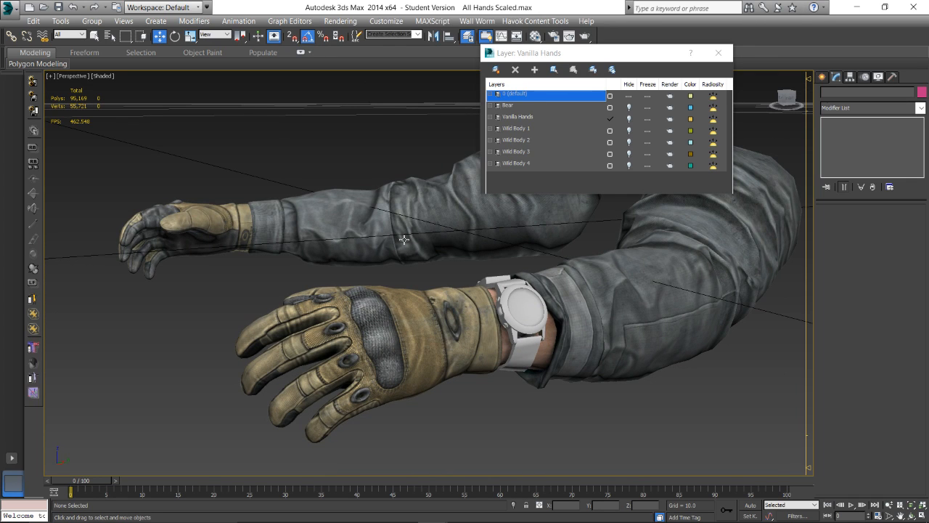
scroll(409, 262, "down", 3)
middle_click_drag(402, 264, 530, 336, "alt")
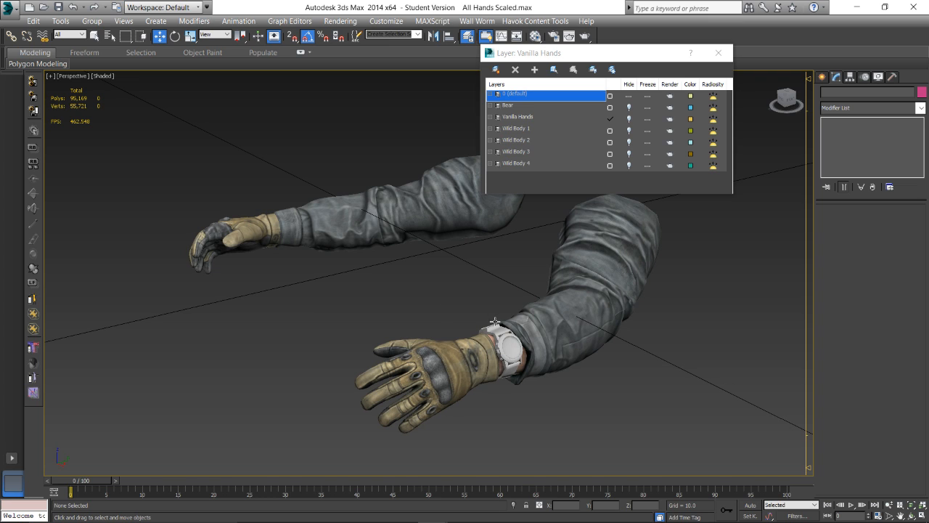
Hide the 0 (default) layer and view the Wild Body 1 layer's arms and torn gloves
left_click(629, 96)
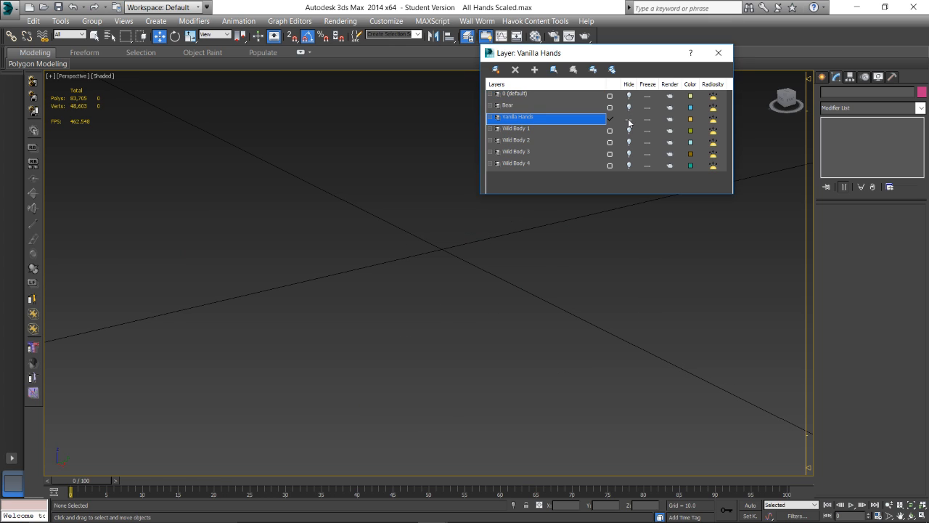
middle_click_drag(553, 236, 502, 313)
scroll(458, 353, "up", 4)
scroll(490, 270, "down", 4)
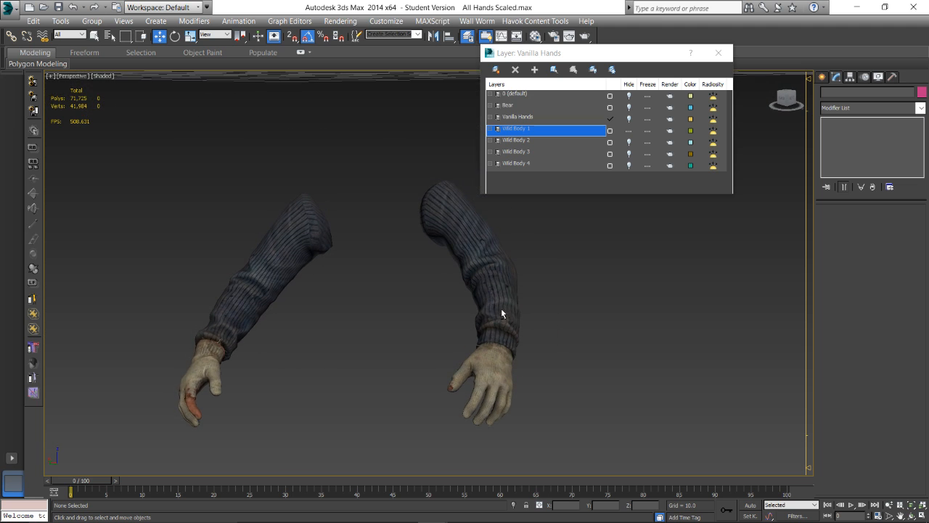
Show the Wild Body 2 layer in place of Wild Body 1 and inspect its fingerless leather gloves up close
left_click(627, 131)
left_click(628, 142)
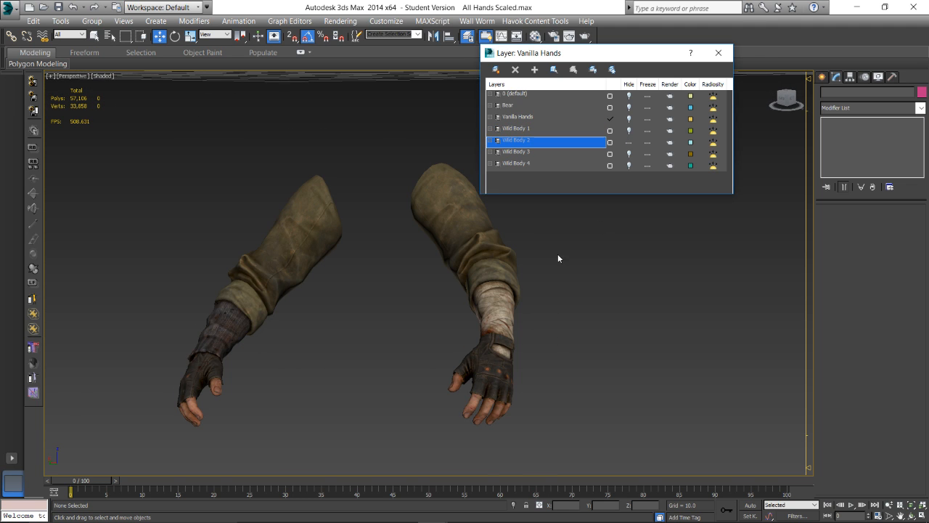
scroll(461, 322, "up", 3)
middle_click_drag(461, 322, 505, 278)
scroll(516, 267, "down", 3)
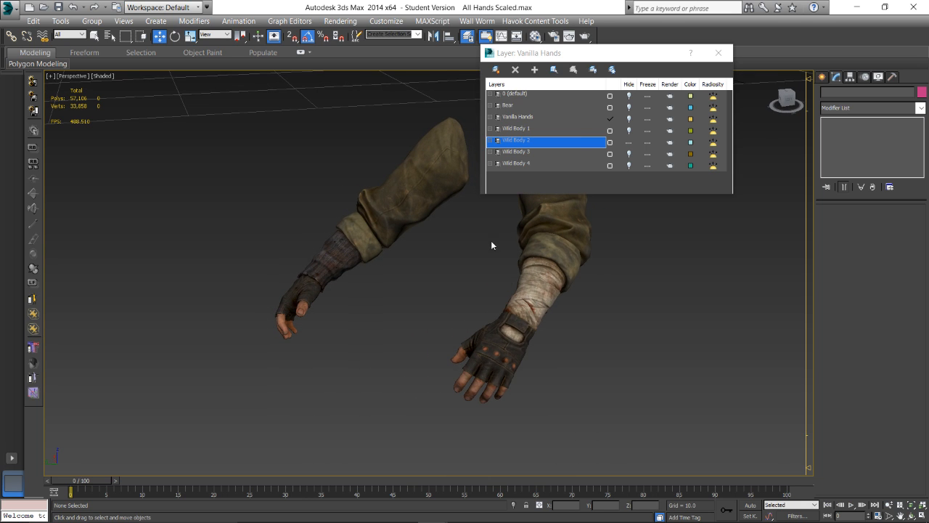
scroll(534, 346, "up", 3)
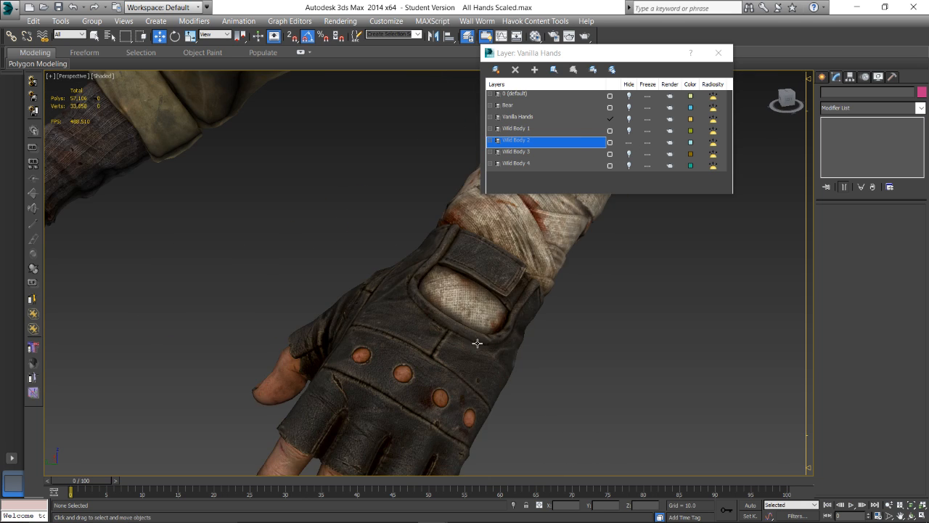
middle_click_drag(478, 343, 509, 276, "alt")
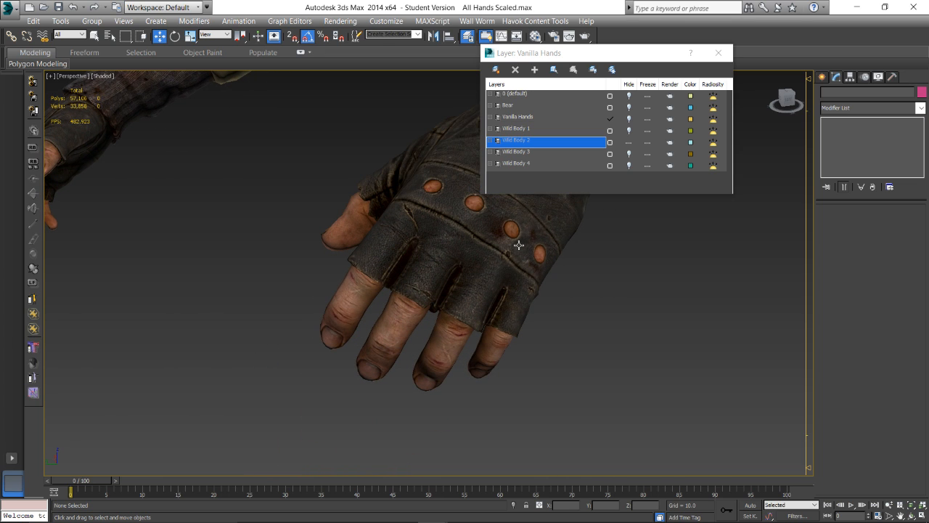
Show the Wild Body 3 layer in place of Wild Body 2 and examine its bare hands and green sleeves from several sides
left_click(628, 143)
left_click(629, 153)
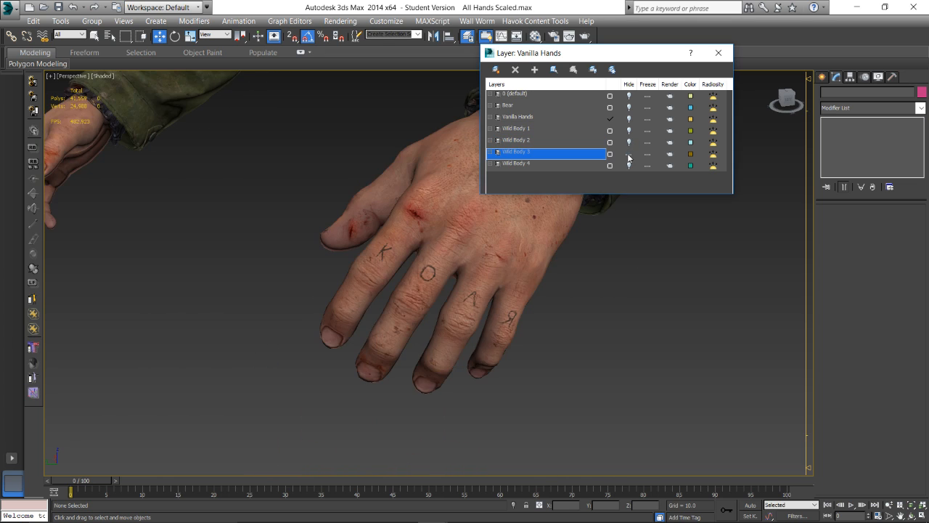
scroll(439, 295, "down", 3)
middle_click_drag(449, 291, 442, 313, "alt")
scroll(494, 297, "up", 4)
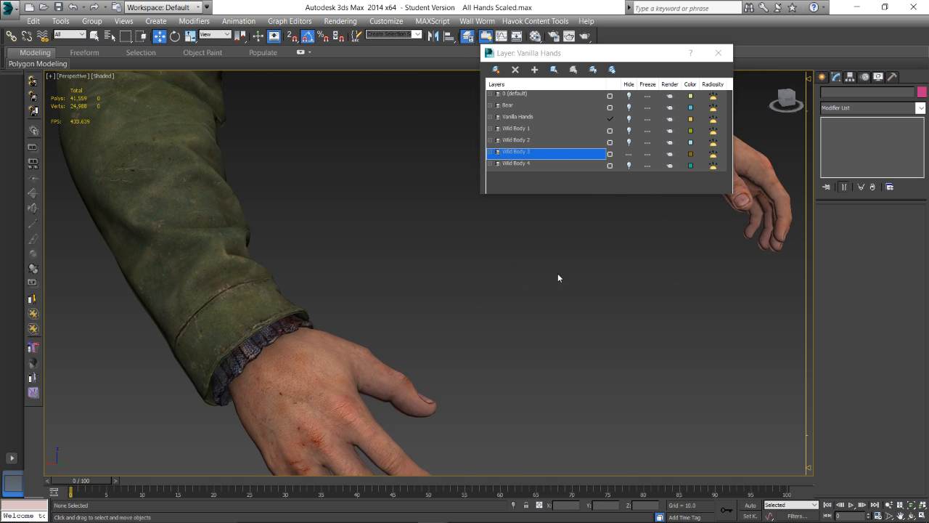
scroll(388, 286, "down", 5)
middle_click_drag(404, 285, 282, 313, "alt")
scroll(395, 287, "up", 5)
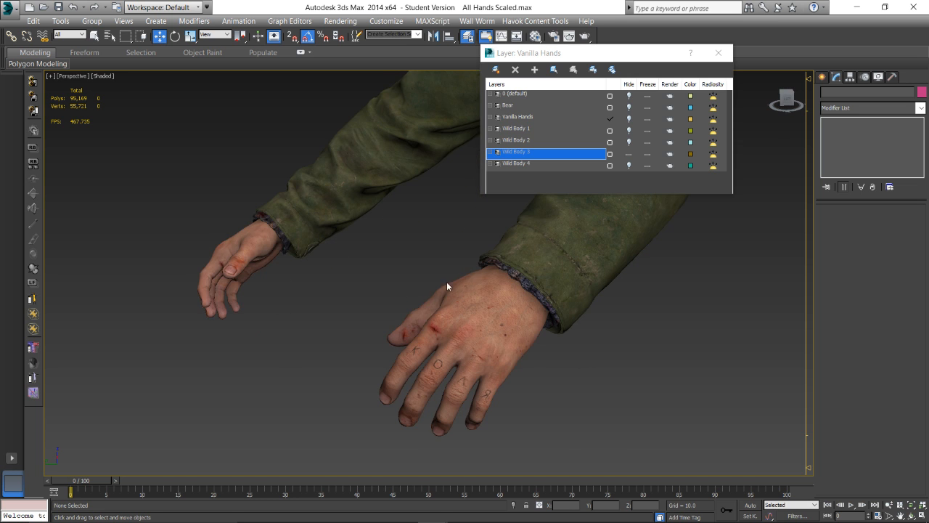
middle_click_drag(446, 286, 406, 320, "alt")
scroll(561, 314, "down", 5)
Show the Wild Body 4 layer in place of Wild Body 3 and inspect its fingerless gloves and striped sleeves
left_click(625, 155)
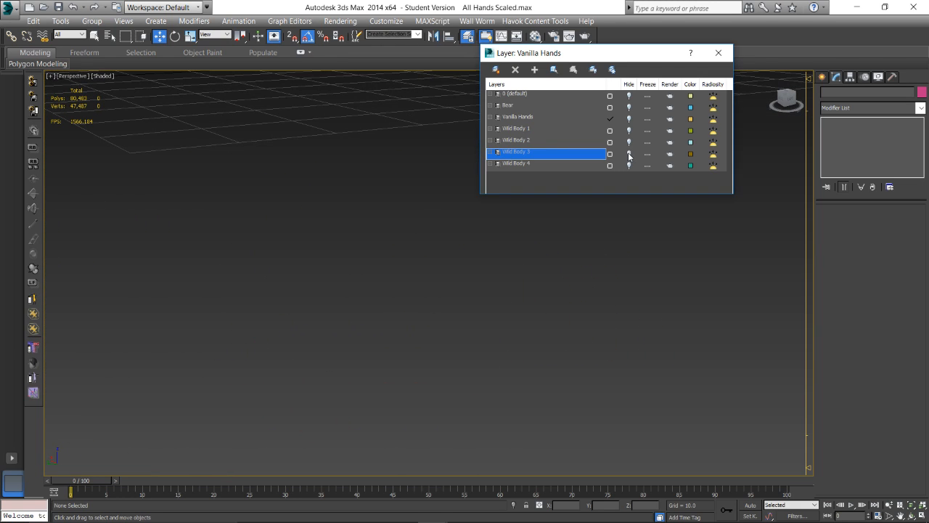
left_click(630, 165)
scroll(508, 311, "up", 5)
middle_click_drag(432, 313, 498, 313)
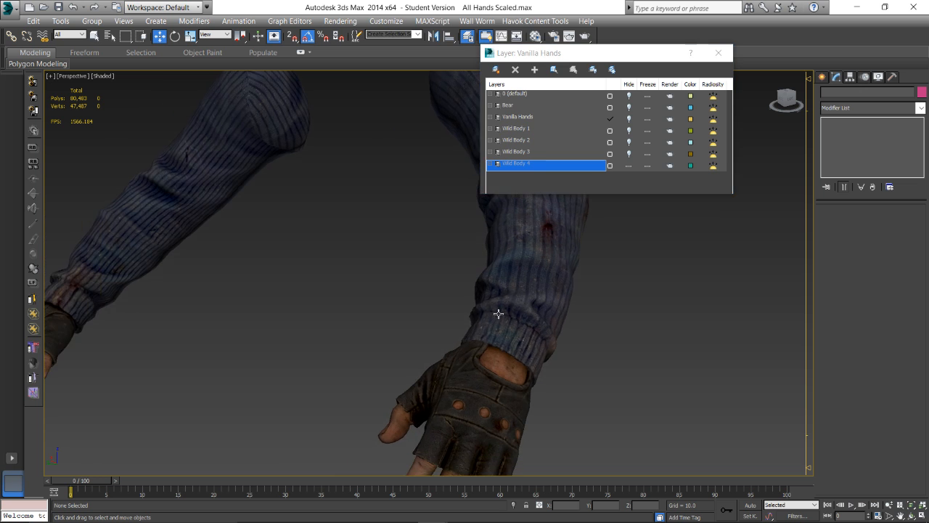
scroll(498, 312, "down", 3)
middle_click_drag(287, 325, 451, 305)
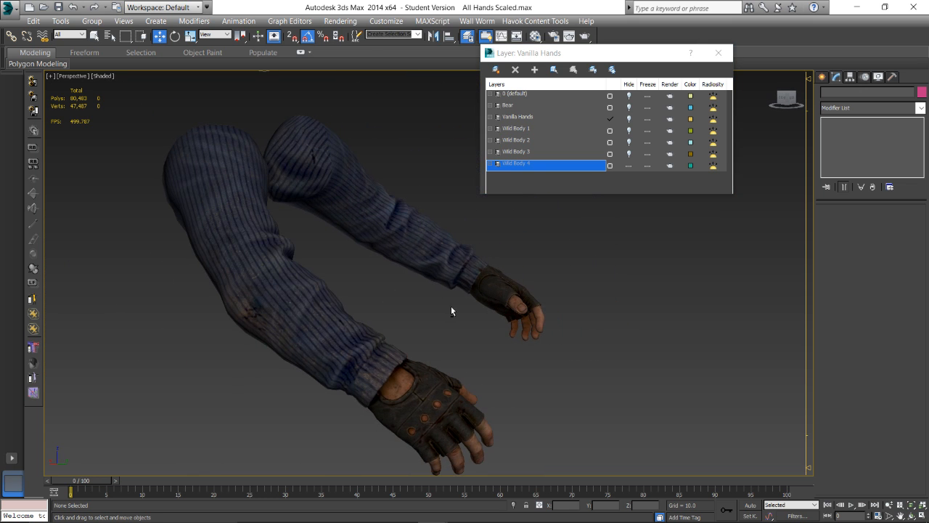
middle_click_drag(360, 321, 418, 277, "alt")
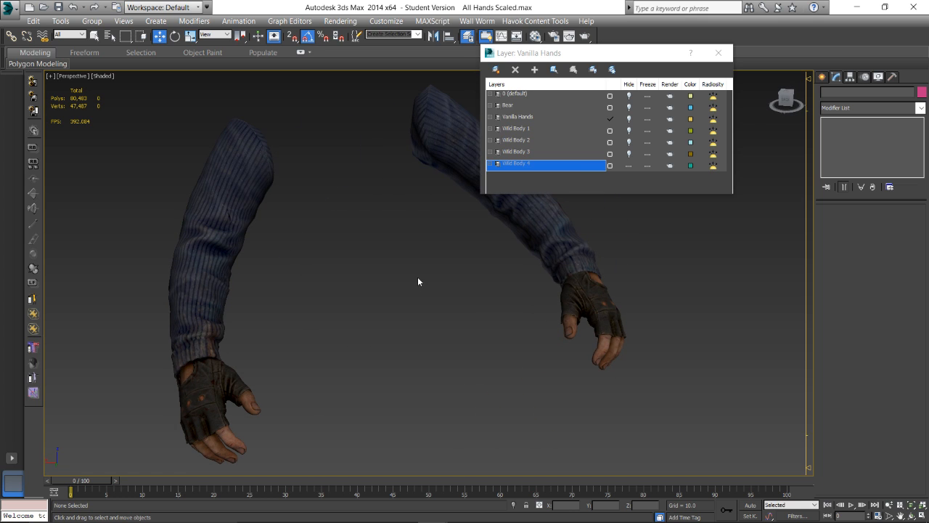
Hide the Wild Body 4 layer and show the Wild Body 2 layer
left_click(627, 165)
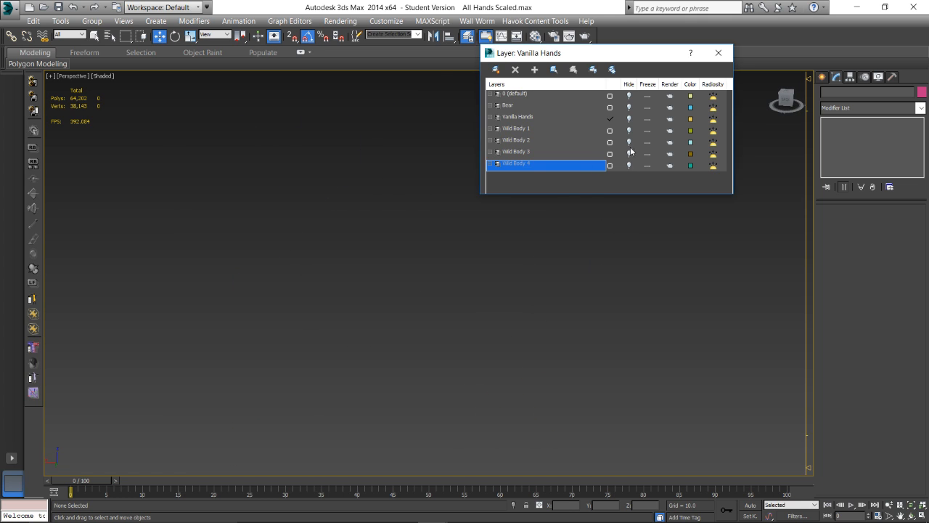
left_click(627, 142)
Switch back to the YouTube live dashboard and read through the recent live chat messages
key("alt+Tab")
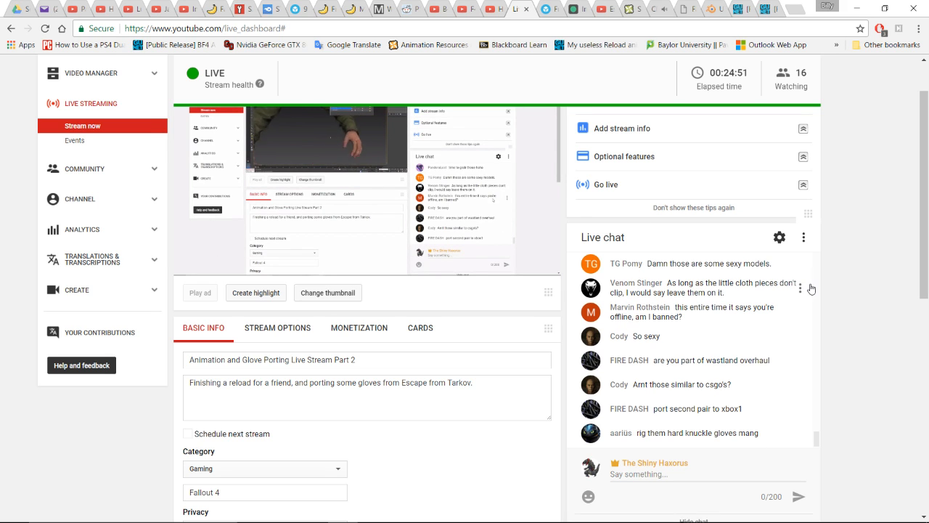
scroll(796, 355, "up", 1)
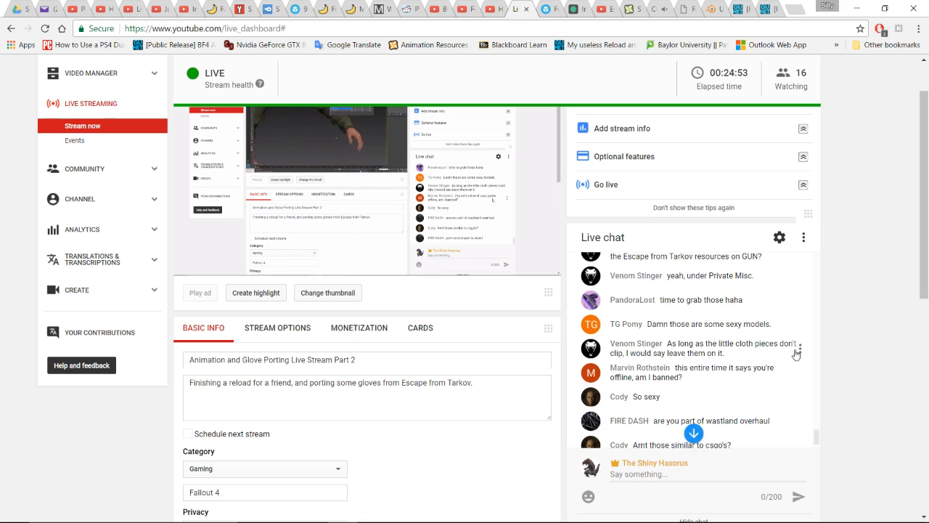
scroll(419, 370, "up", 1)
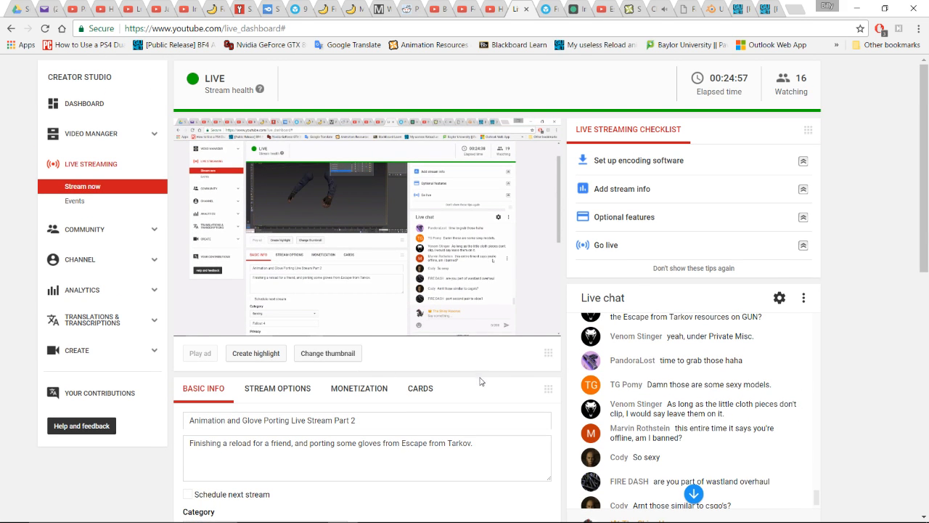
scroll(487, 372, "down", 1)
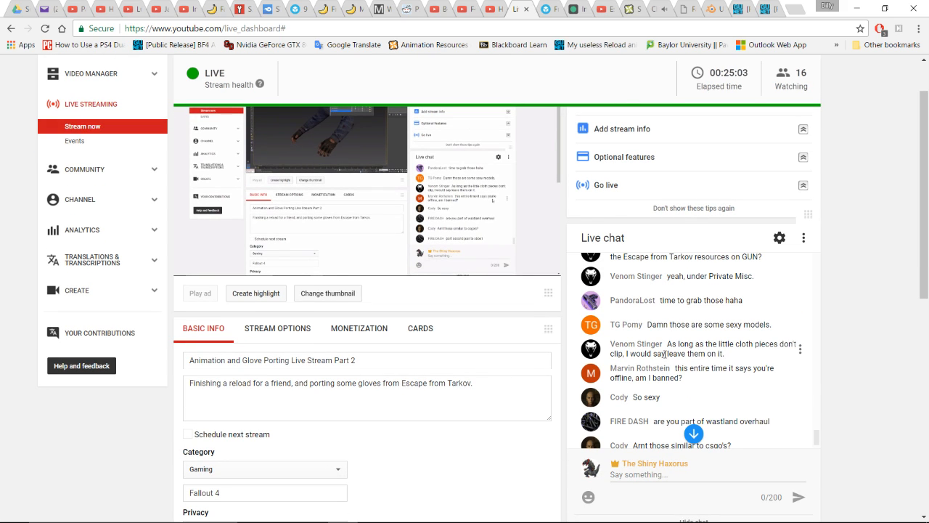
Catch up on the rest of the live chat down to the newest viewer message
scroll(707, 334, "down", 1)
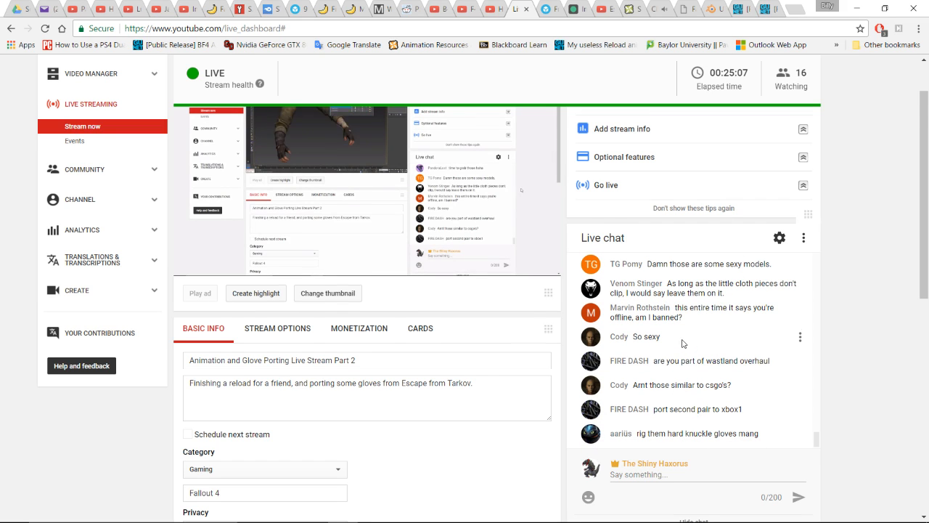
scroll(682, 343, "down", 1)
scroll(643, 282, "up", 1)
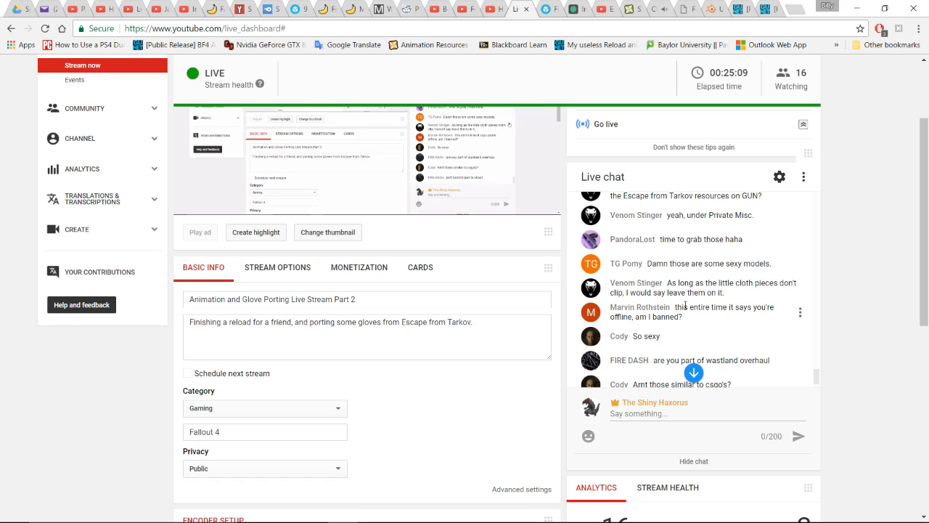
scroll(685, 306, "down", 2)
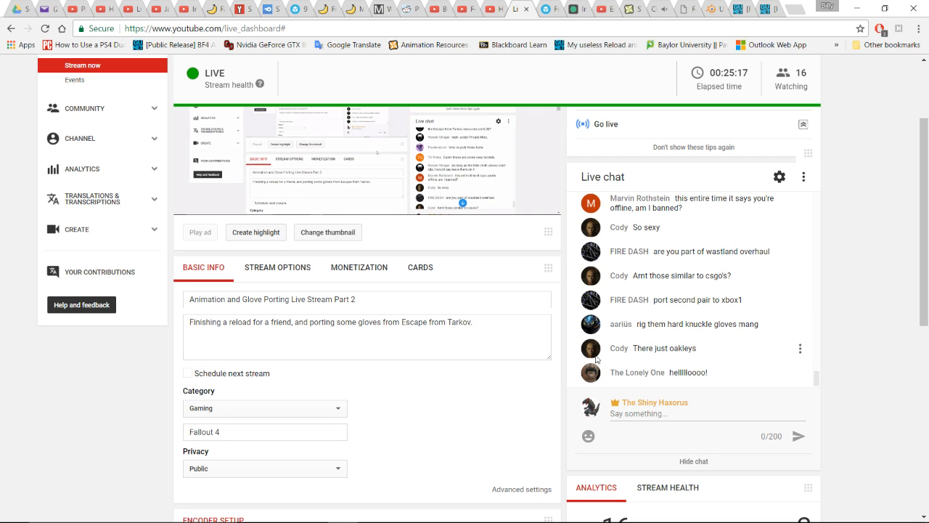
Switch to the 3ds Max window with Reload 49 Anno.max and start importing a file into the scene
mouse_move(582, 520)
mouse_move(431, 512)
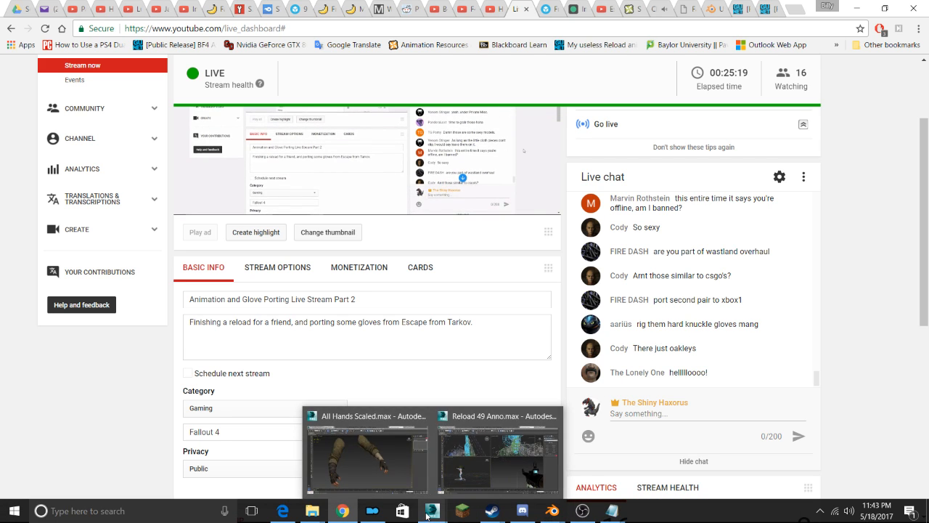
left_click(450, 456)
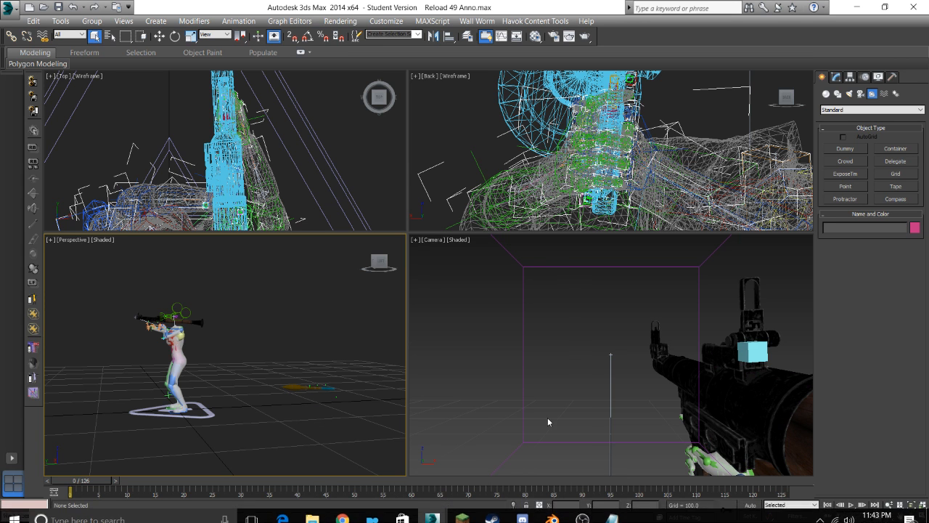
left_click(11, 7)
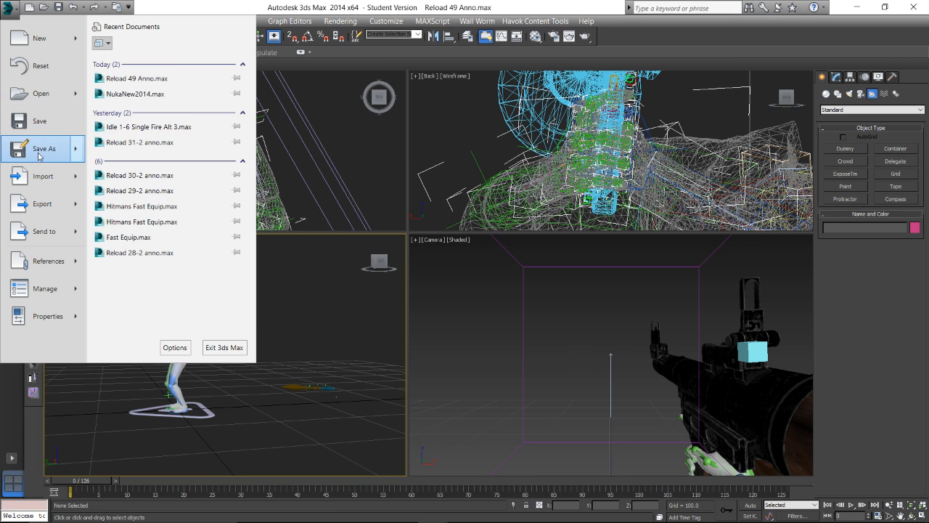
left_click(43, 174)
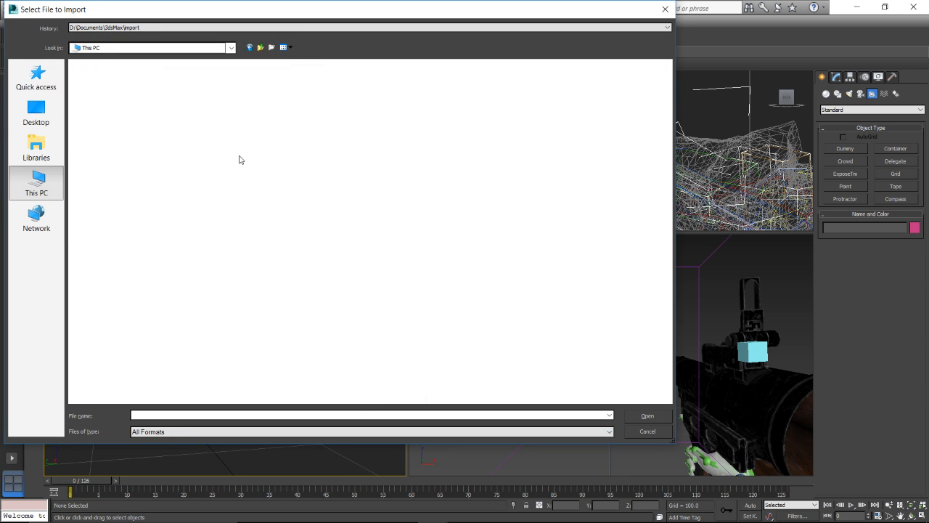
double_click(261, 161)
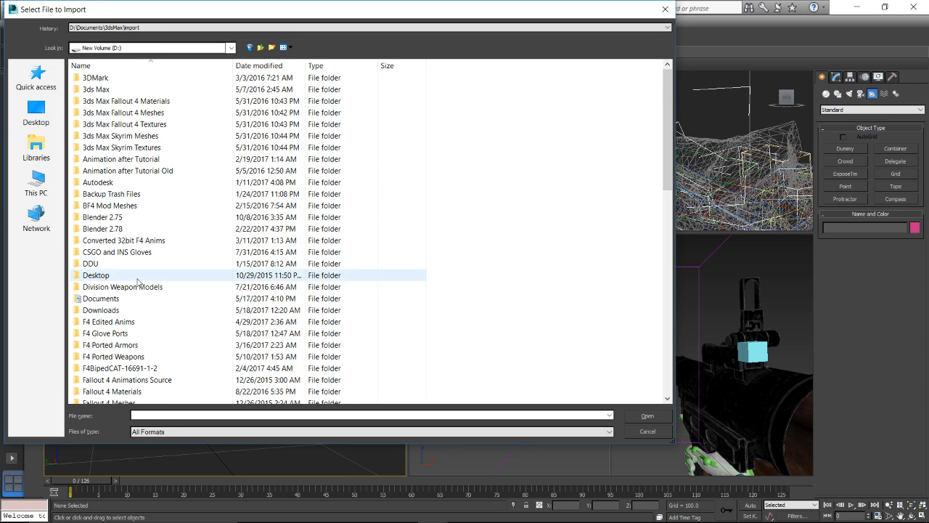
scroll(138, 281, "down", 2)
double_click(131, 252)
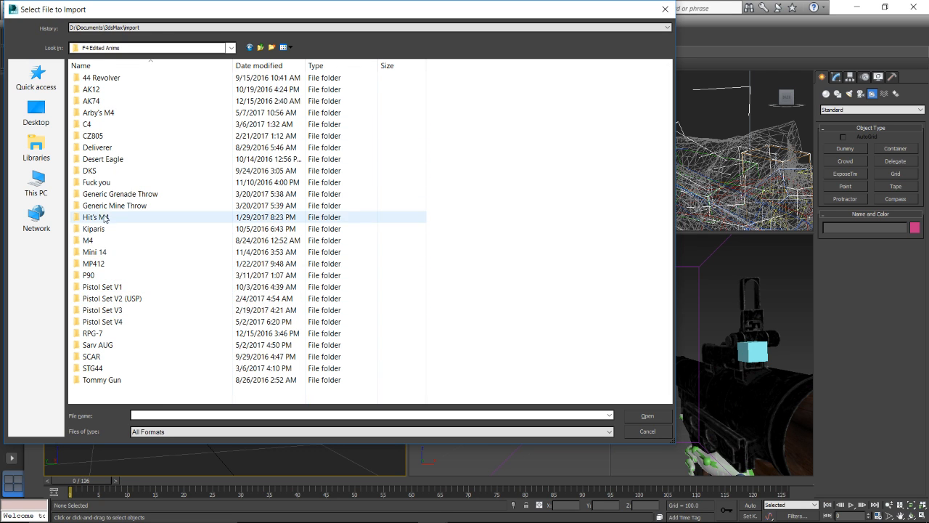
left_click(36, 185)
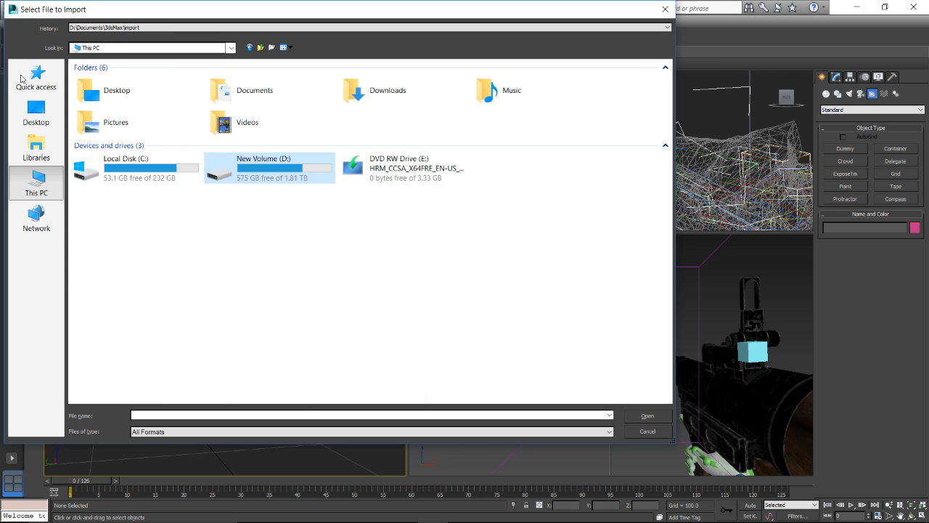
Browse the import dialog to the mods folder inside Fallout 4's Mod Organizer directory
left_click(21, 79)
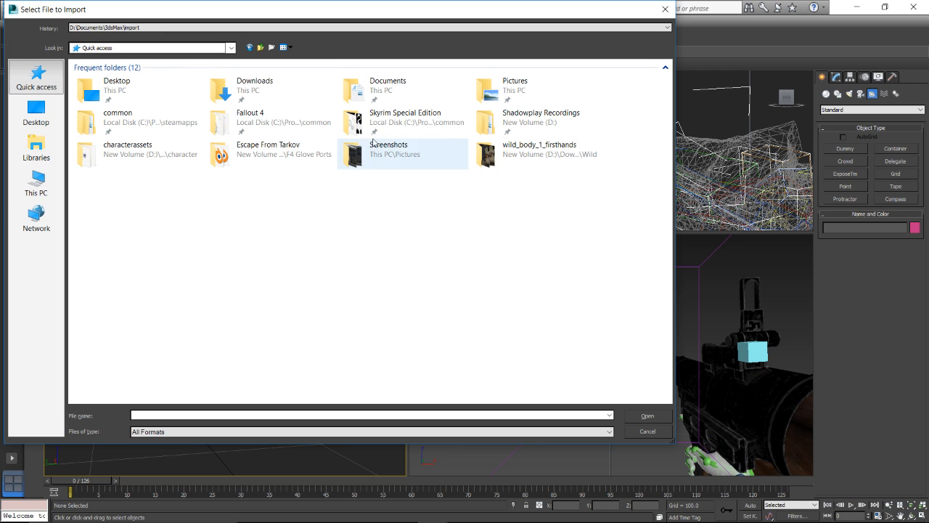
double_click(229, 126)
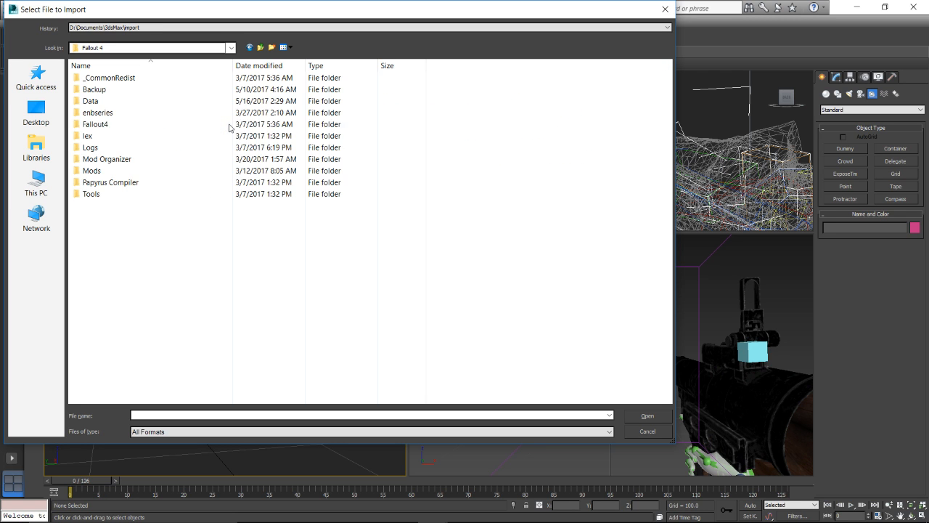
double_click(116, 160)
double_click(112, 125)
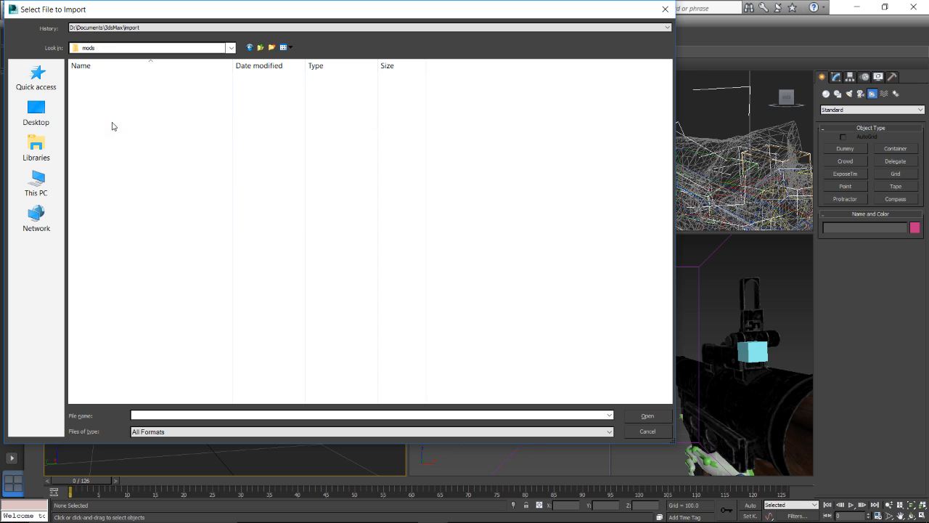
Find the Glove Ports mod folder and open the Glove Ports subfolder within its meshes folder
scroll(116, 128, "down", 4)
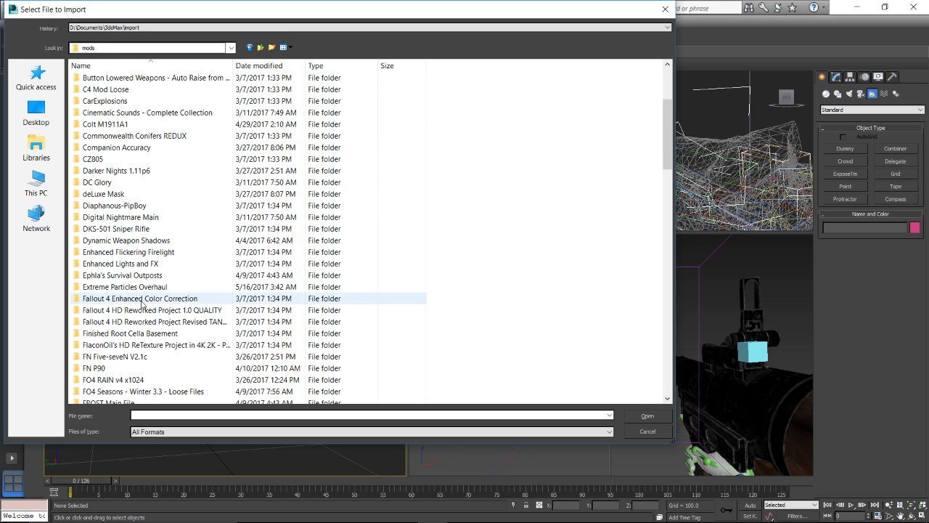
scroll(142, 305, "down", 3)
scroll(131, 283, "up", 2)
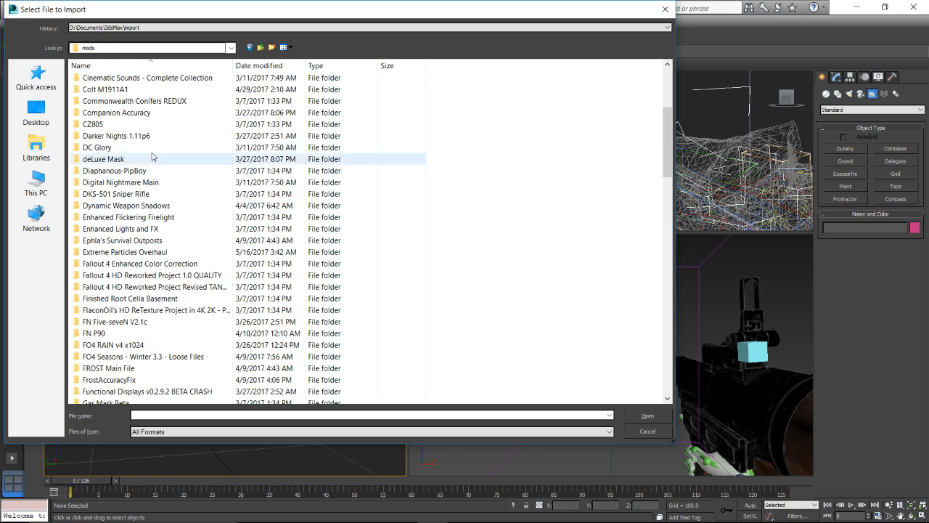
scroll(153, 156, "up", 2)
scroll(141, 189, "down", 7)
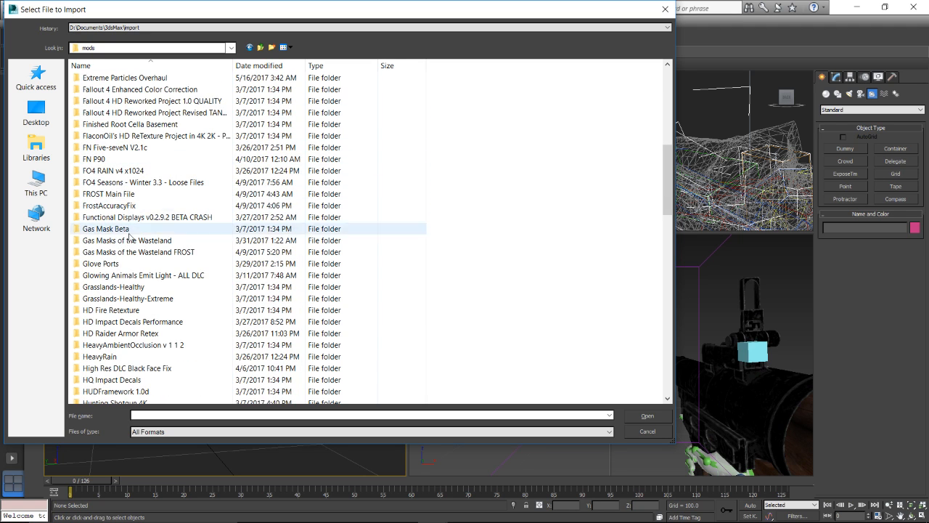
double_click(121, 264)
double_click(119, 90)
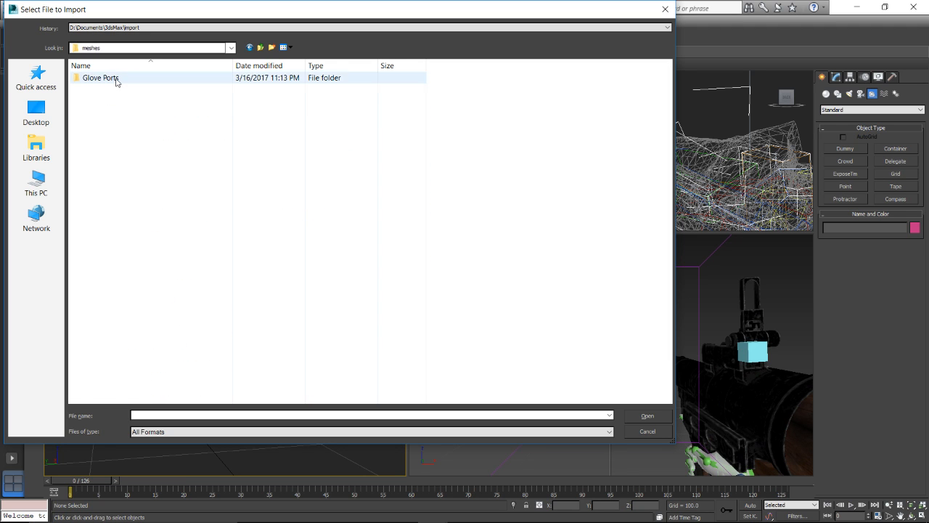
double_click(116, 79)
Import the glove NIF file using the Fallout 4 import settings and examine the gloves on the character's hands
left_click(116, 78)
scroll(369, 212, "down", 3)
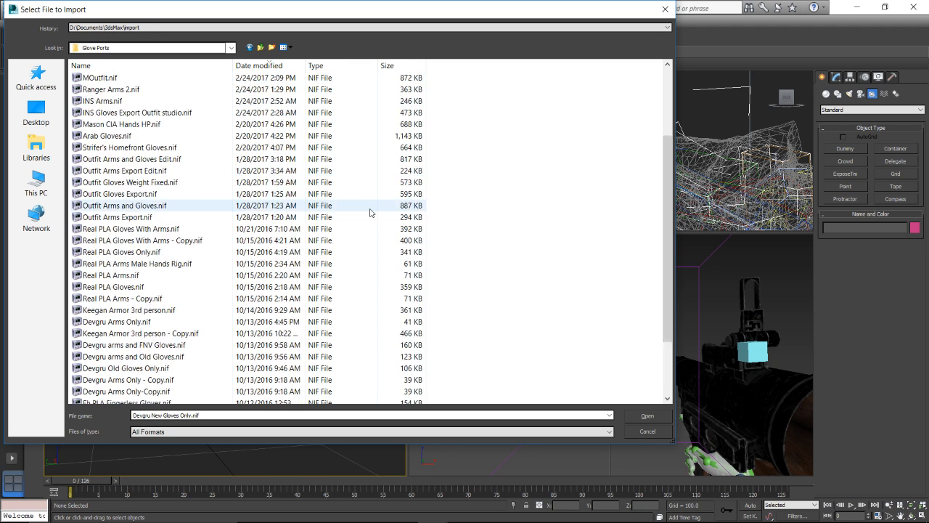
scroll(369, 212, "down", 3)
double_click(120, 332)
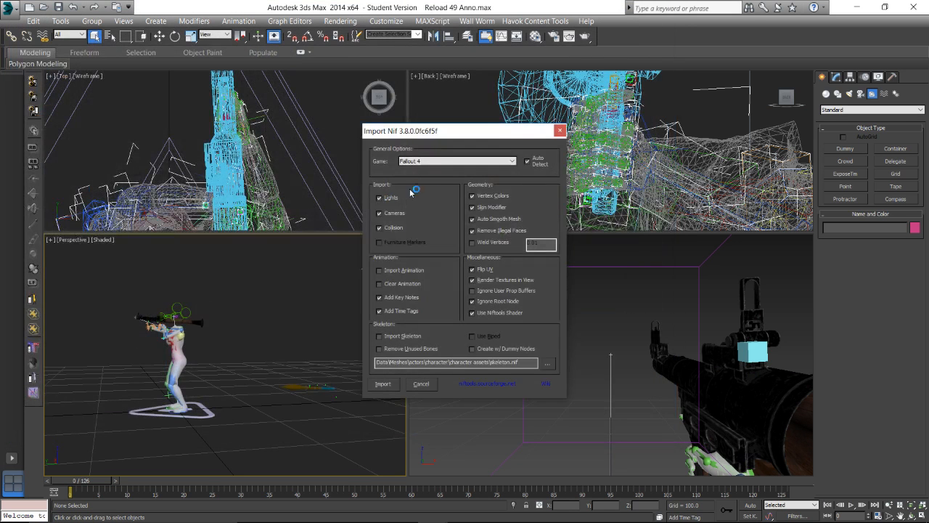
left_click(383, 384)
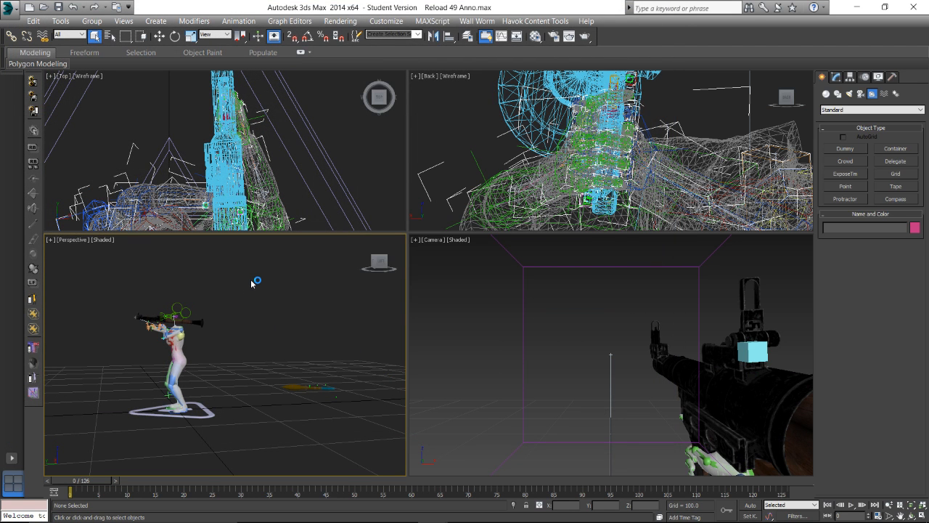
left_click(534, 289)
scroll(266, 339, "up", 4)
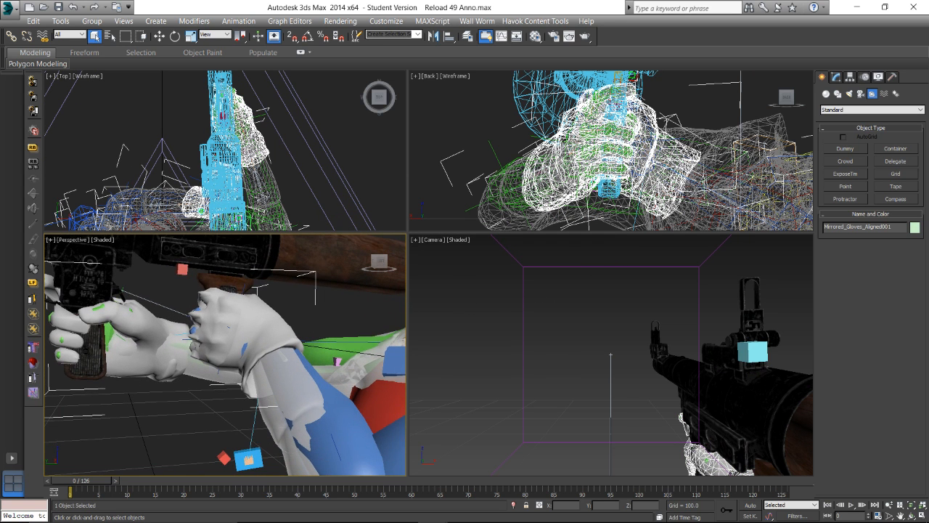
Close both Screenshots folder windows and switch to the File Explorer window showing Documents
mouse_move(313, 512)
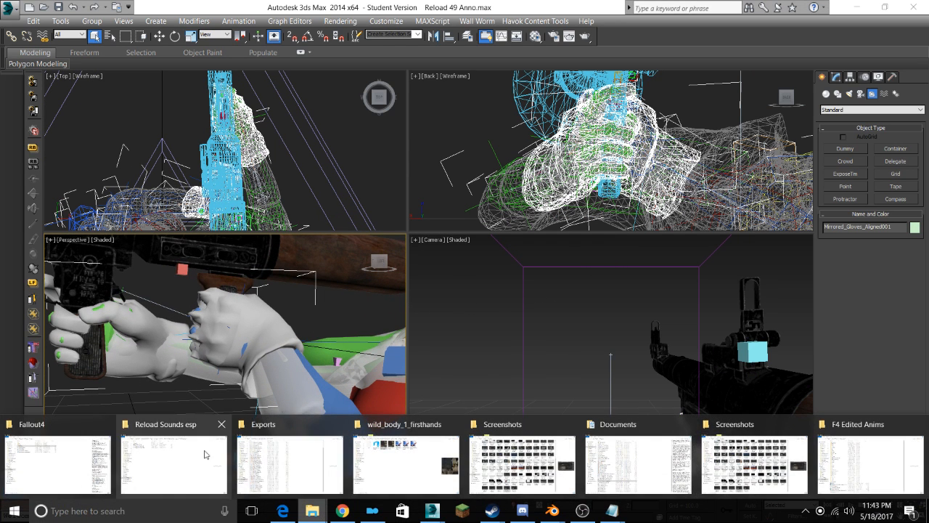
mouse_move(82, 456)
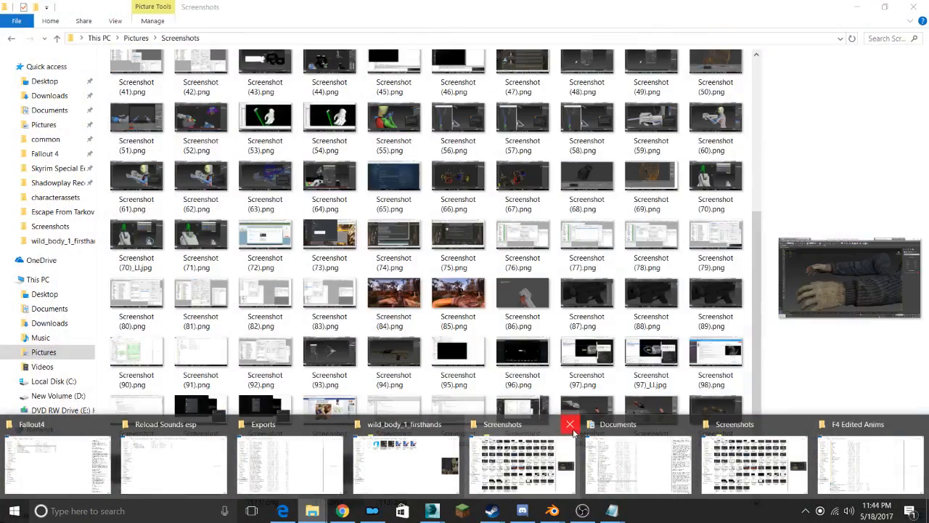
left_click(569, 424)
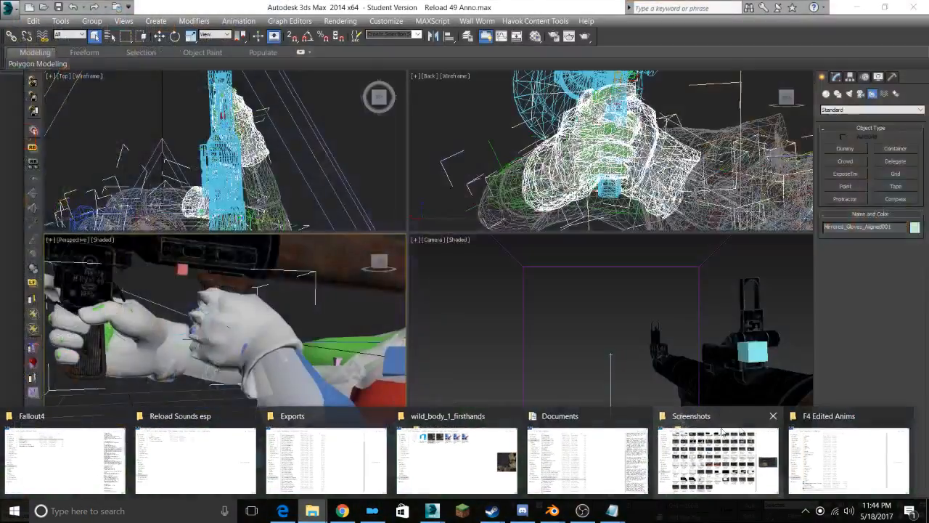
left_click(774, 416)
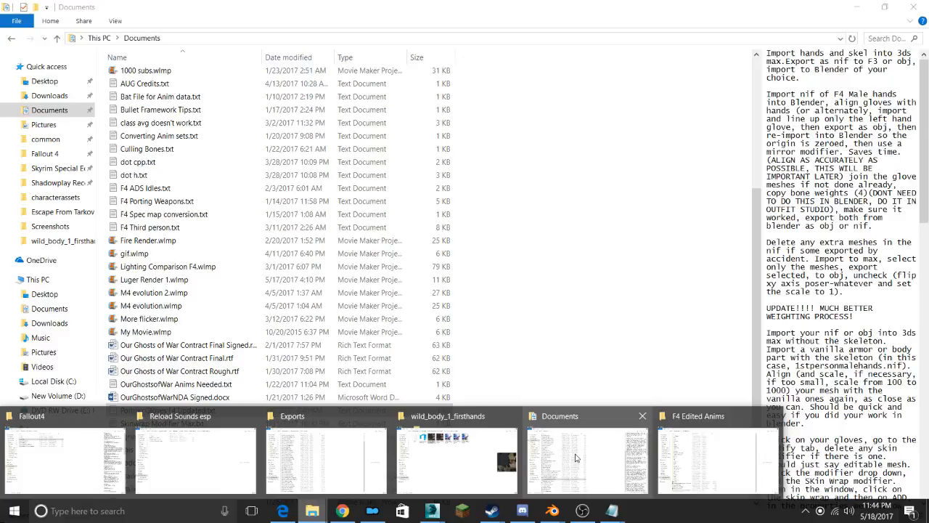
left_click(576, 457)
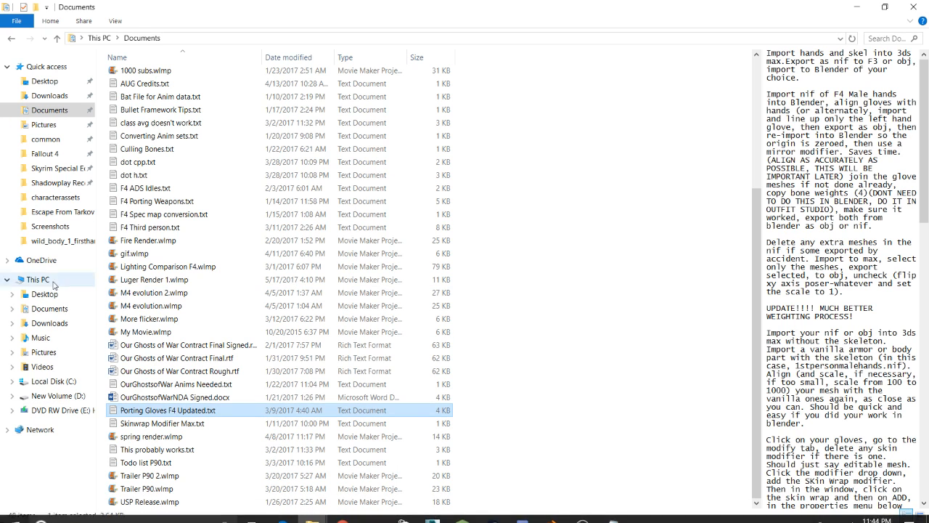
Go to Mod Organizer's mods folder in the Fallout 4 directory and open the Glove Ports mod folder
left_click(56, 154)
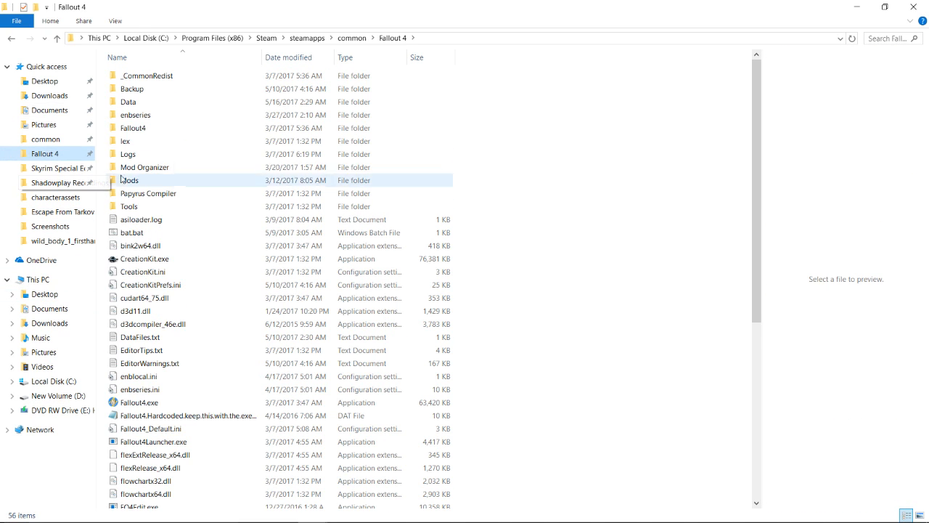
double_click(153, 166)
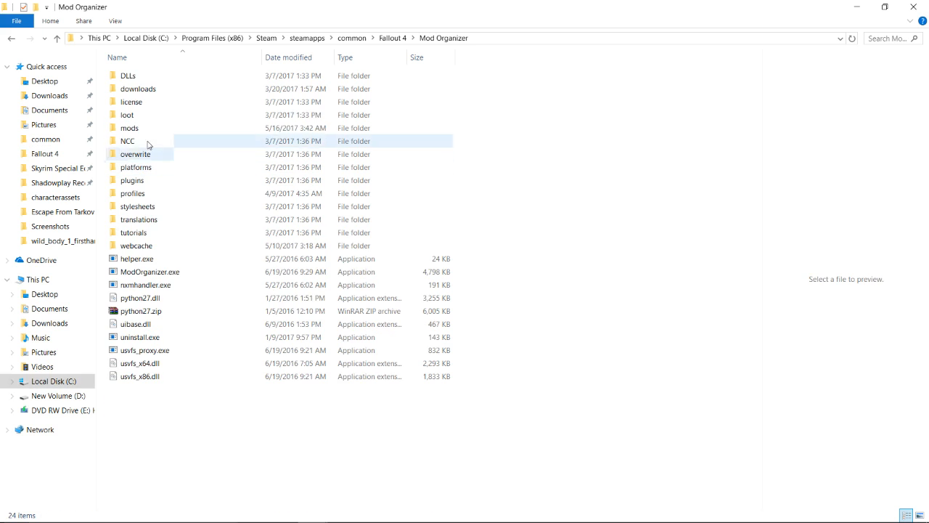
double_click(130, 128)
scroll(159, 214, "down", 9)
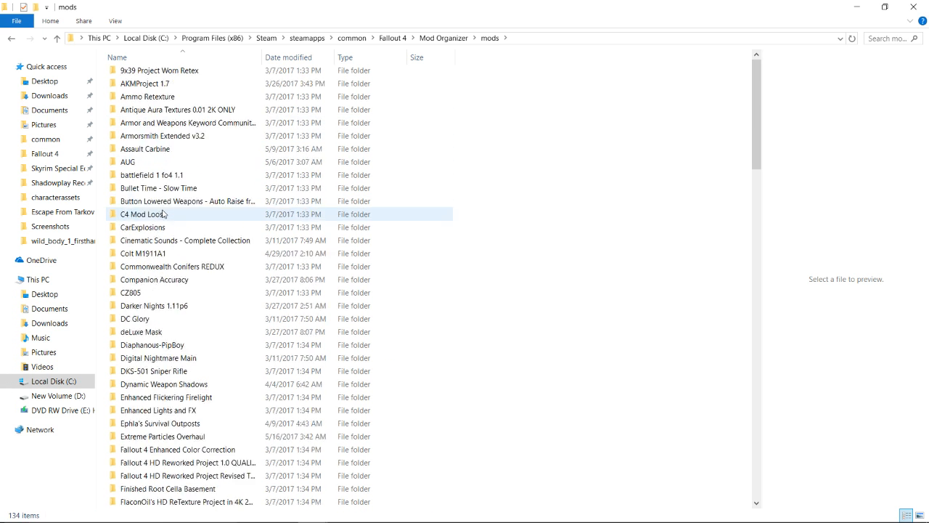
scroll(167, 230, "down", 3)
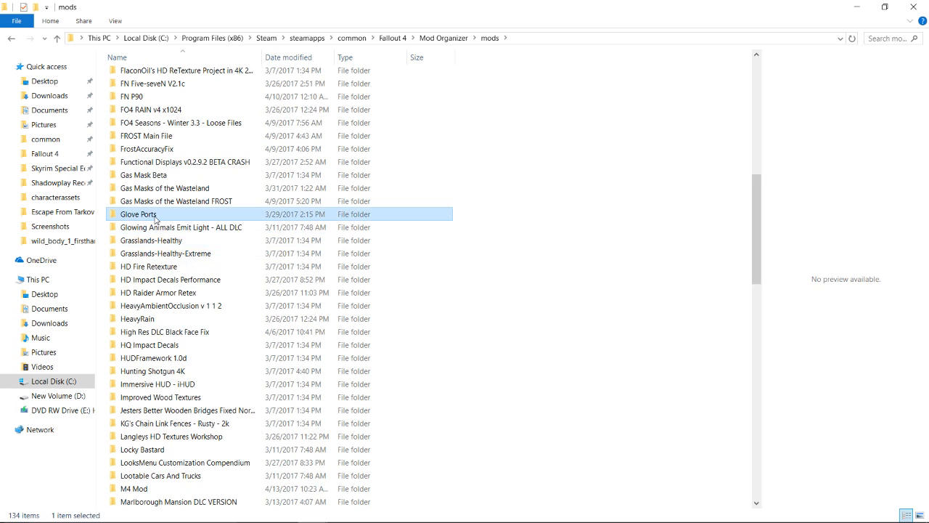
double_click(130, 212)
Open the Glove Ports subfolder inside the mod's textures folder
double_click(148, 100)
double_click(141, 78)
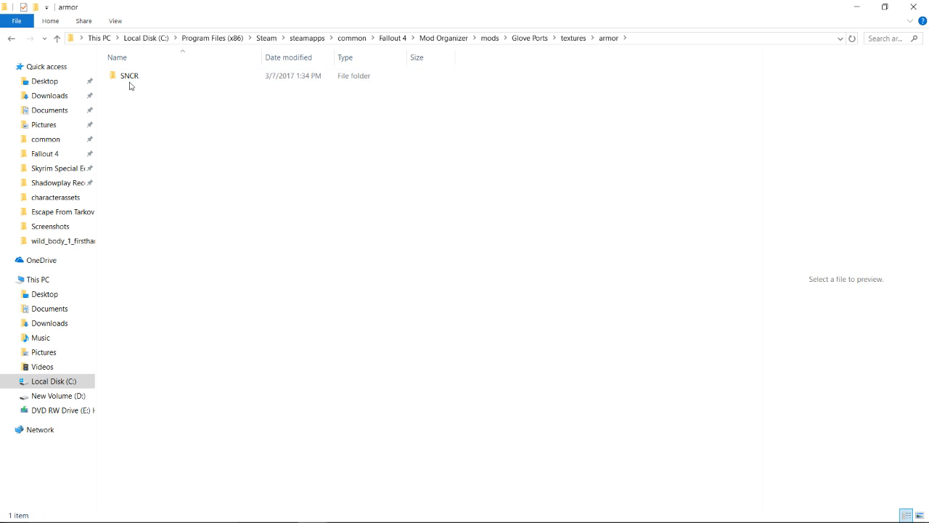
left_click(11, 37)
double_click(134, 87)
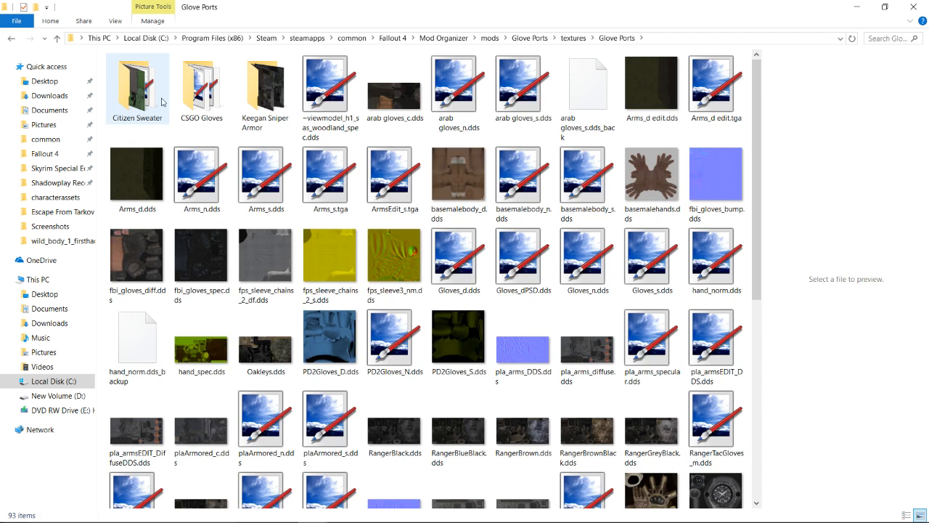
Apply the sf2_gloves.dds texture to the imported gloves in the 3ds Max perspective view and examine the textured glove up close
scroll(372, 268, "down", 5)
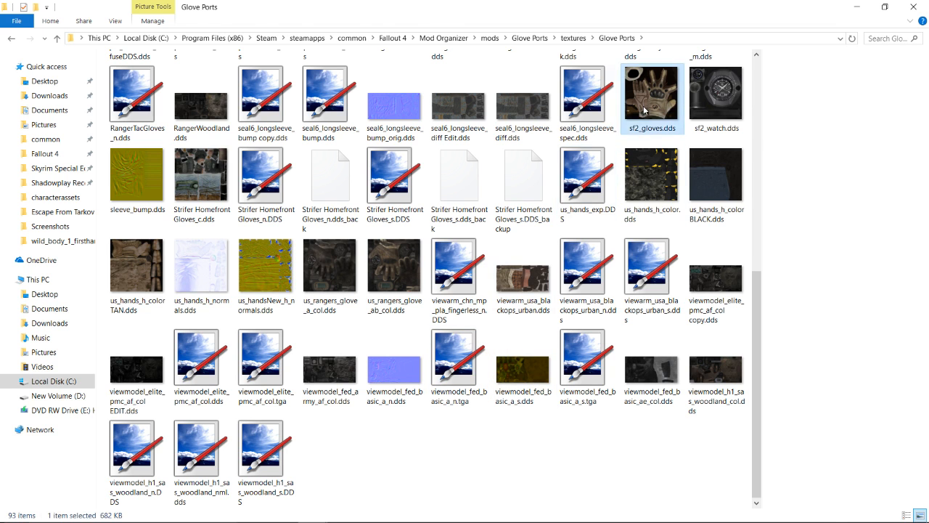
left_click_drag(644, 111, 476, 392)
key("alt+Tab")
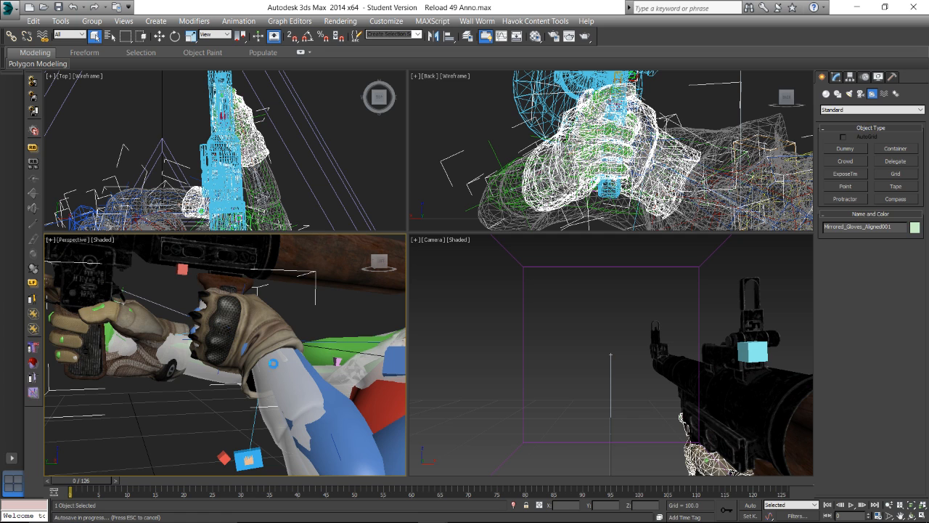
scroll(239, 331, "up", 2)
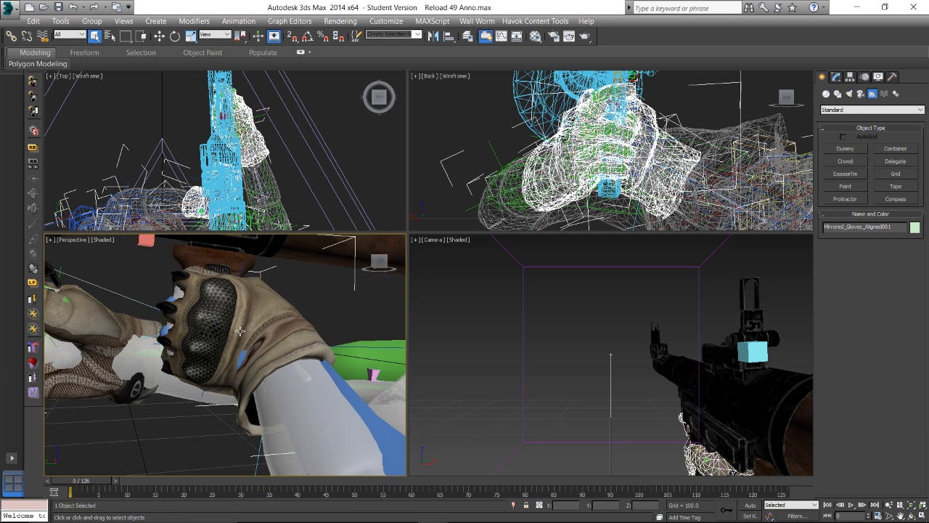
Switch to the All Hands Scaled.max scene, hide the Wild Body 2 layer and show the 0 (default) layer's arms
mouse_move(240, 331)
middle_mouse_down("alt")
mouse_move(124, 398)
mouse_move(239, 376)
mouse_move(251, 346)
middle_mouse_up("alt")
mouse_move(349, 512)
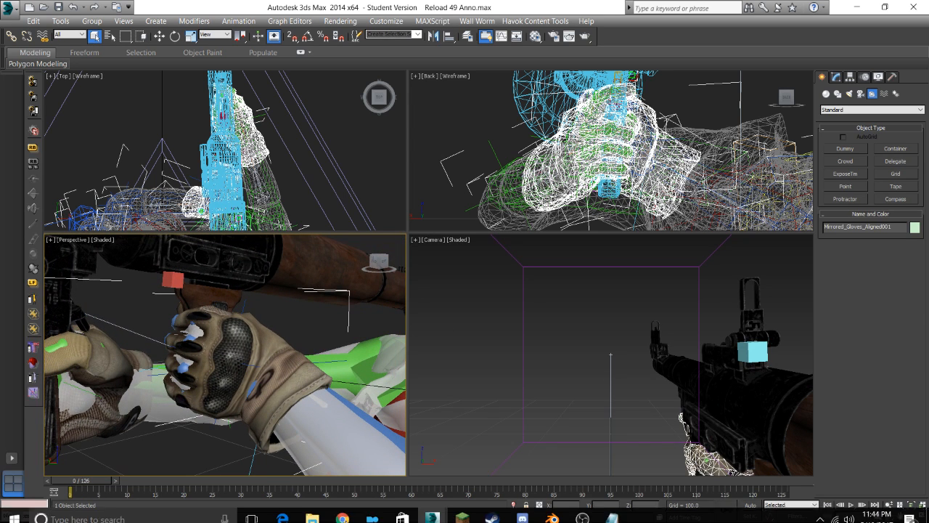
mouse_move(431, 512)
left_click(351, 472)
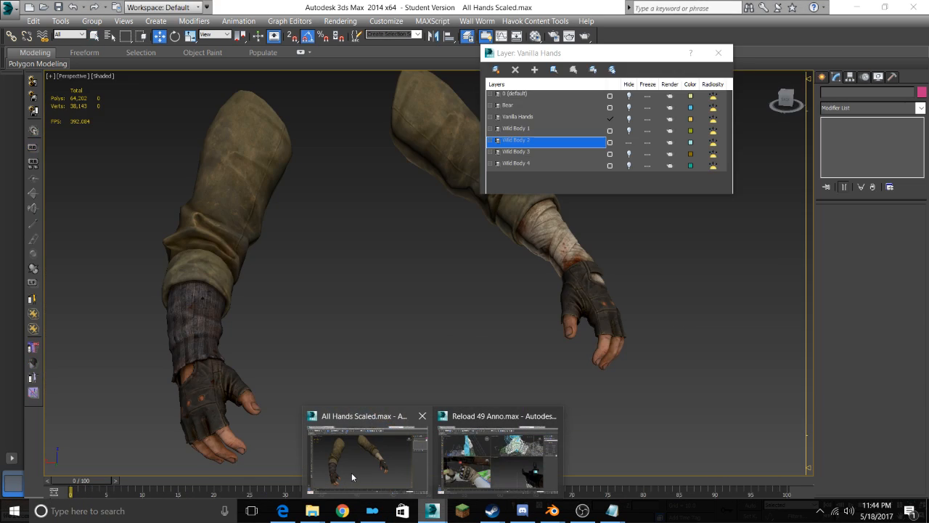
left_click(629, 142)
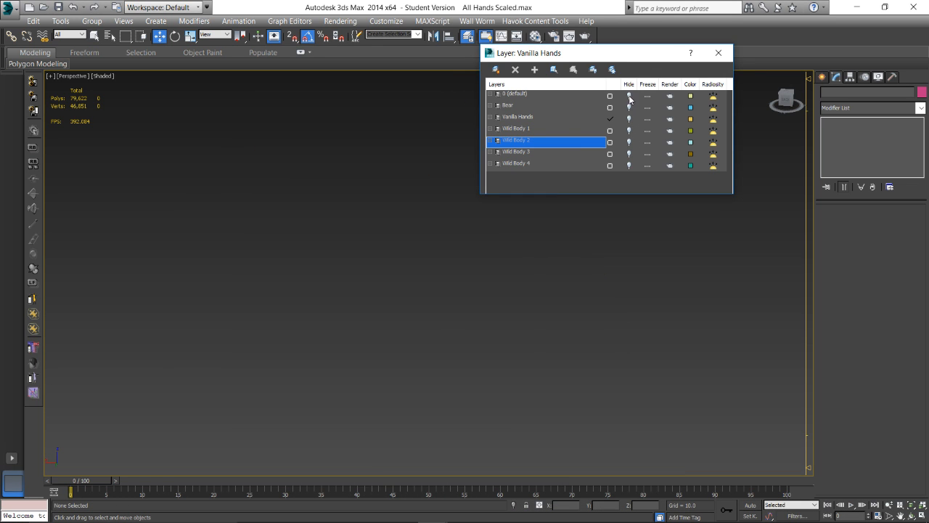
key("z")
scroll(405, 294, "up", 3)
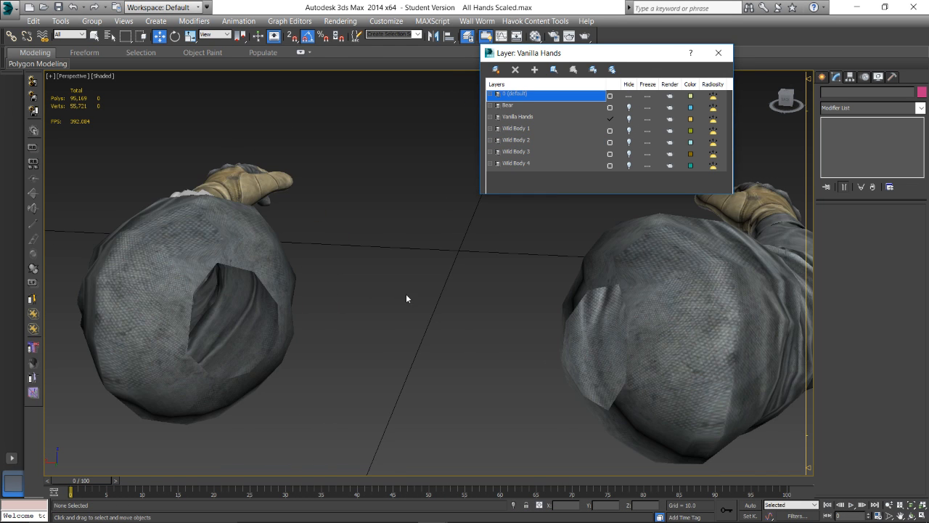
Examine the tan hard-knuckle glove on the default layer's arms up close from several angles
middle_click_drag(406, 293, 278, 270, "alt")
middle_click_drag(264, 276, 276, 264, "alt")
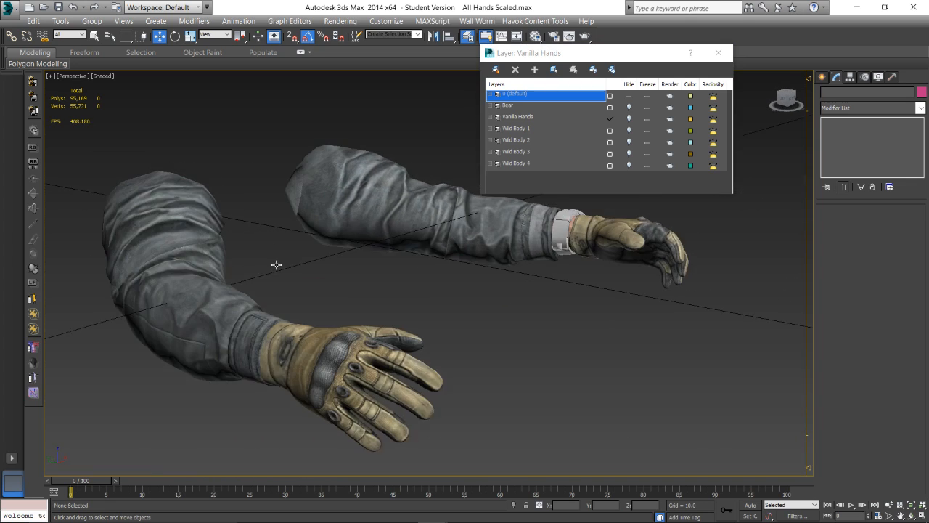
scroll(398, 314, "up", 5)
middle_click_drag(398, 314, 371, 279, "alt")
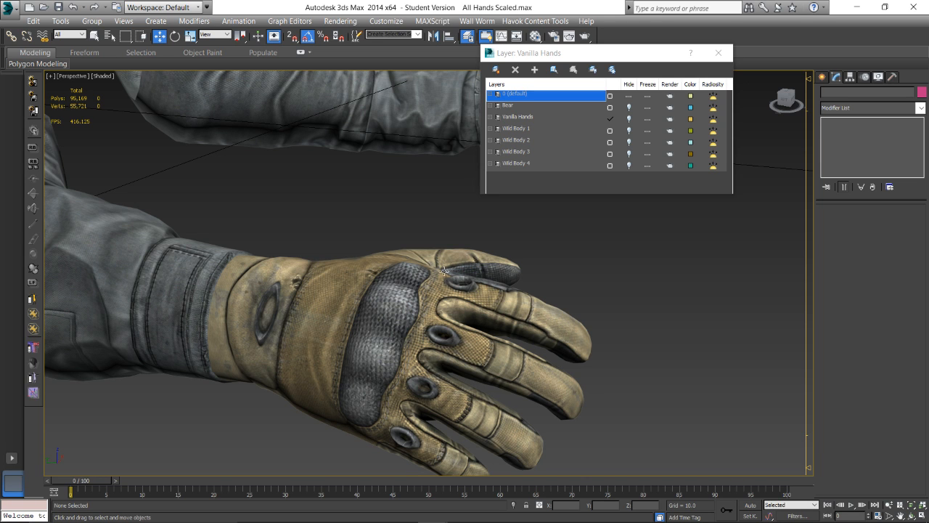
middle_click_drag(445, 270, 432, 290, "alt")
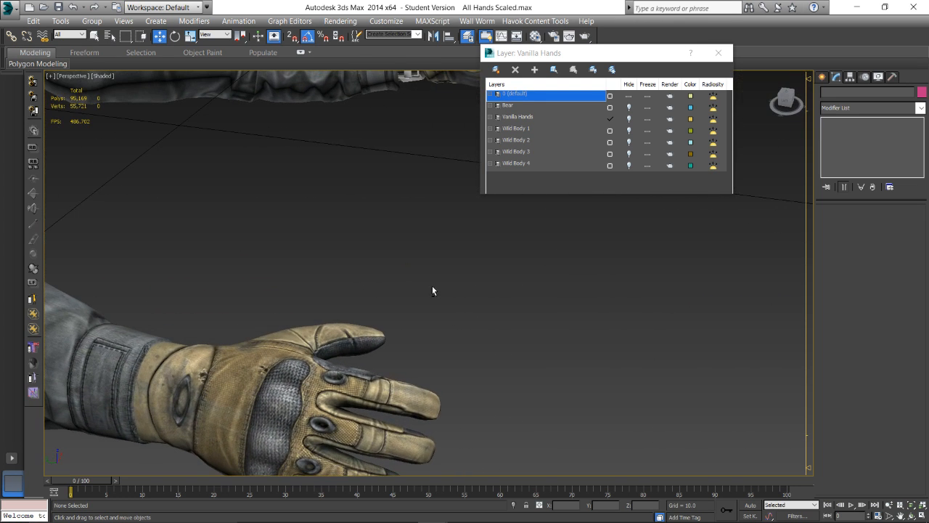
middle_click_drag(285, 328, 352, 291)
Switch to the YouTube live dashboard in Chrome and read the latest live chat messages
key("alt+Tab")
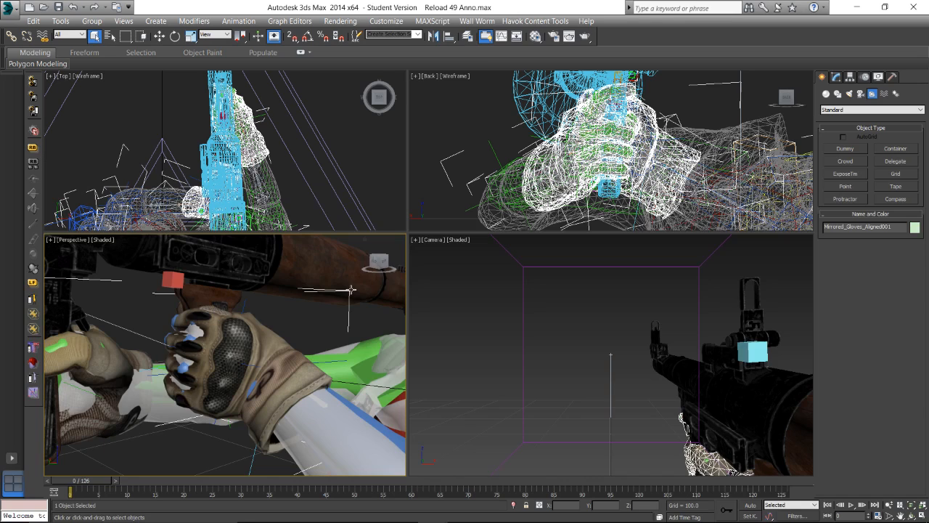
mouse_move(418, 514)
left_click(343, 510)
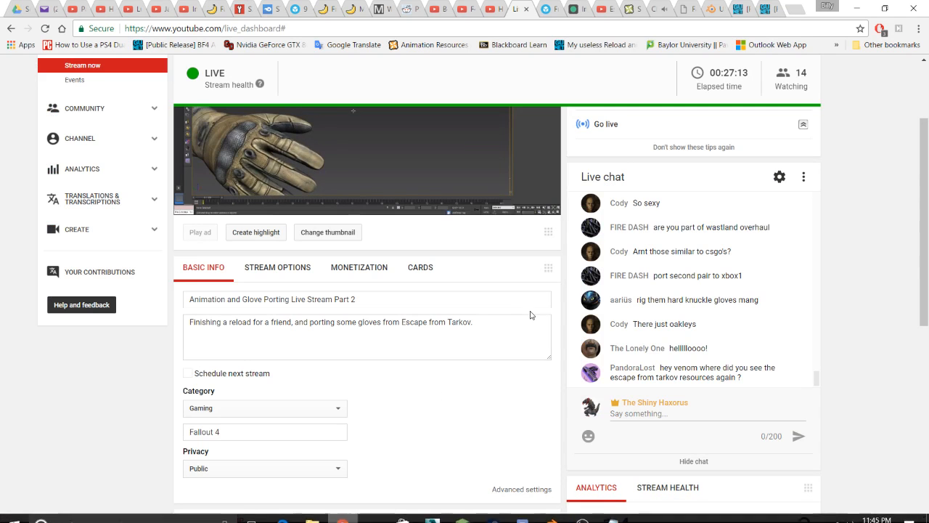
scroll(819, 292, "down", 2)
scroll(819, 292, "up", 2)
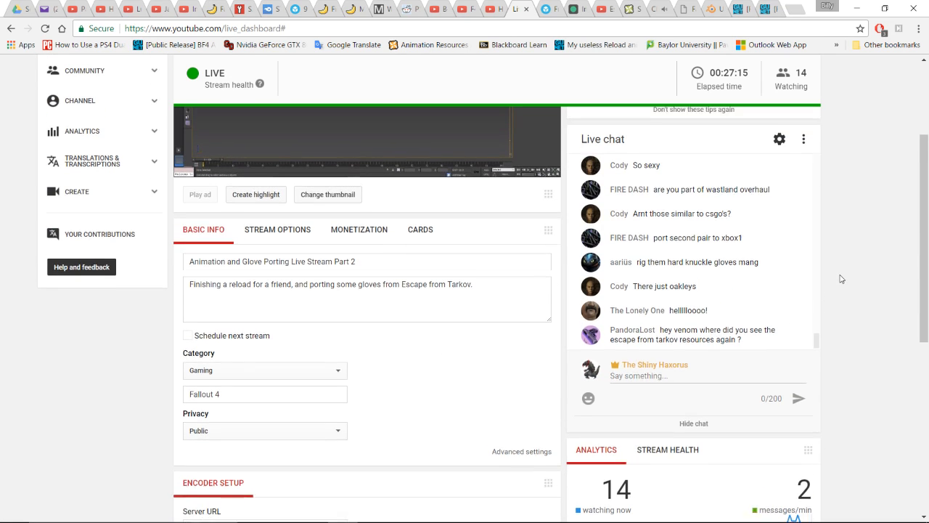
Copy the web address of the Escape From Tarkov Model Resource forum thread
left_click(765, 8)
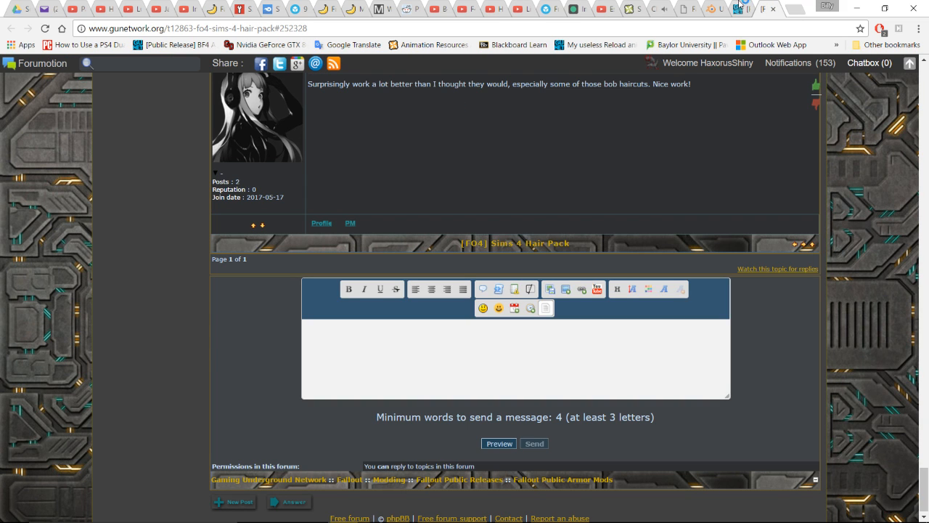
left_click(738, 5)
right_click(317, 34)
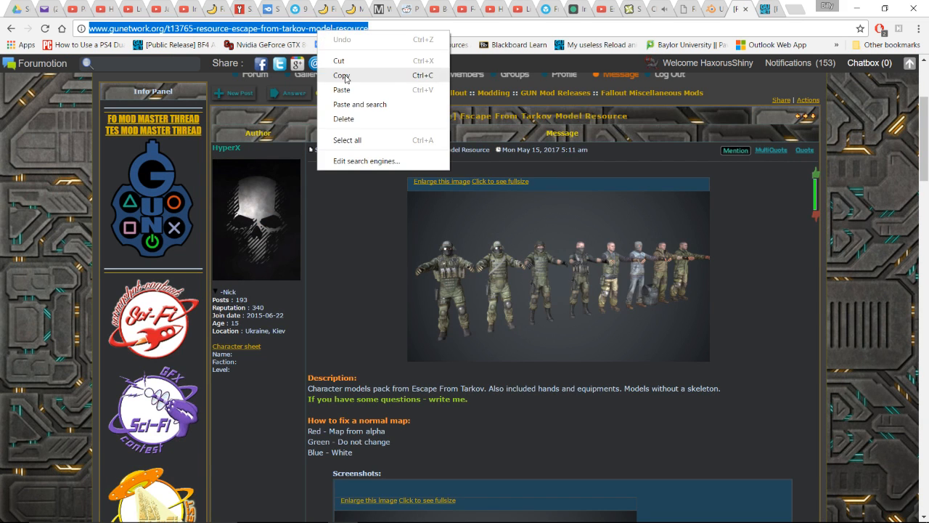
left_click(341, 76)
Paste the copied forum thread link into the YouTube live chat and send it
key("alt+Tab")
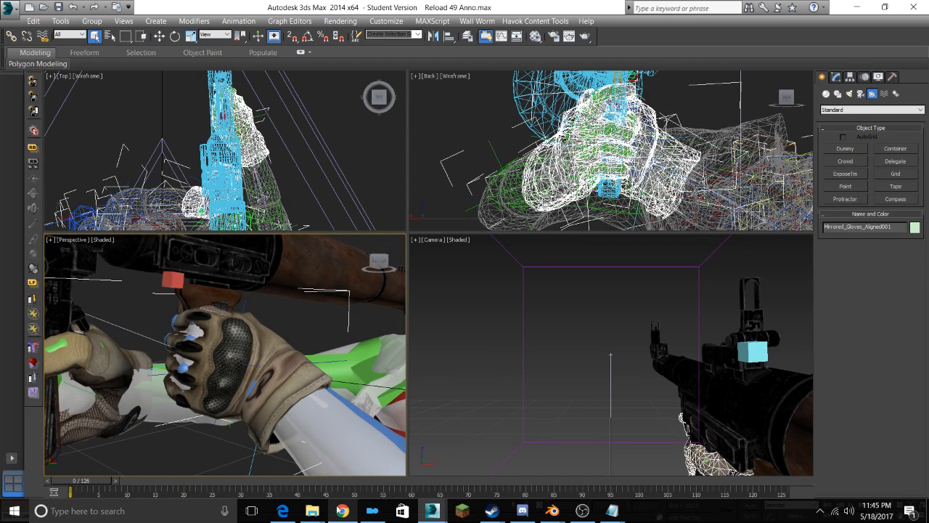
left_click(343, 511)
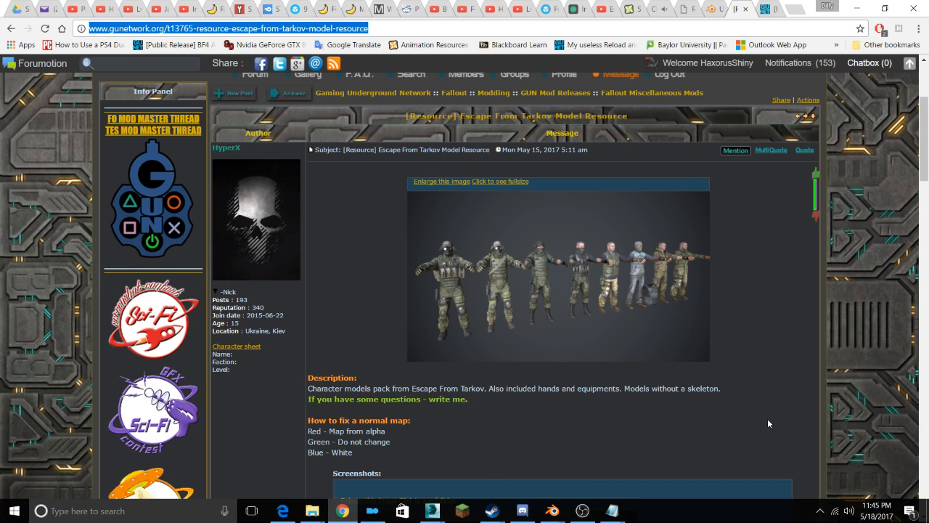
left_click(524, 8)
right_click(681, 410)
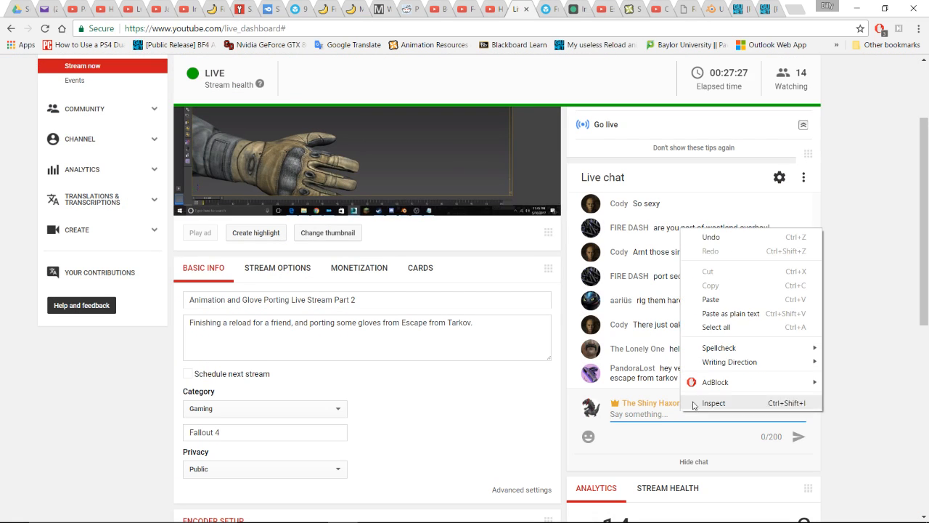
left_click(671, 300)
left_click(798, 436)
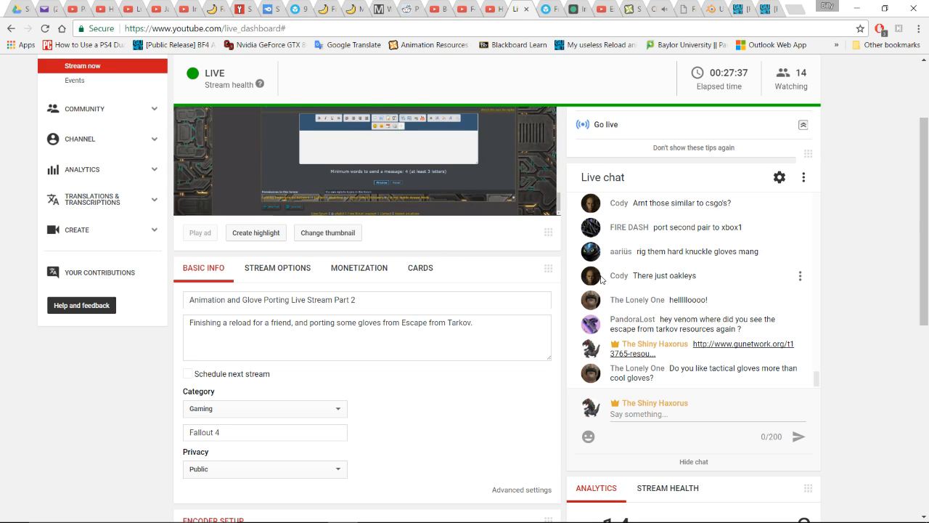
Switch to the Reload 49 Anno.max scene in 3ds Max and delete the selected textured gloves
scroll(546, 362, "up", 2)
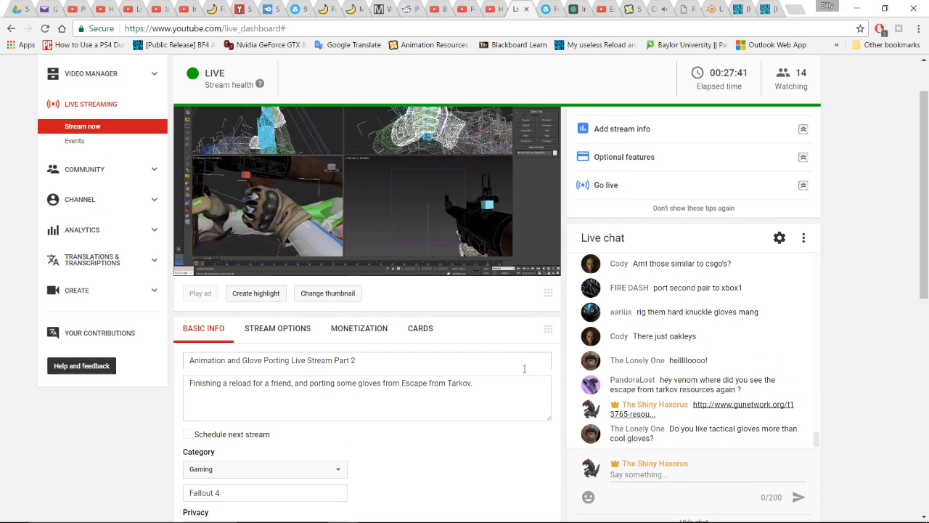
mouse_move(417, 510)
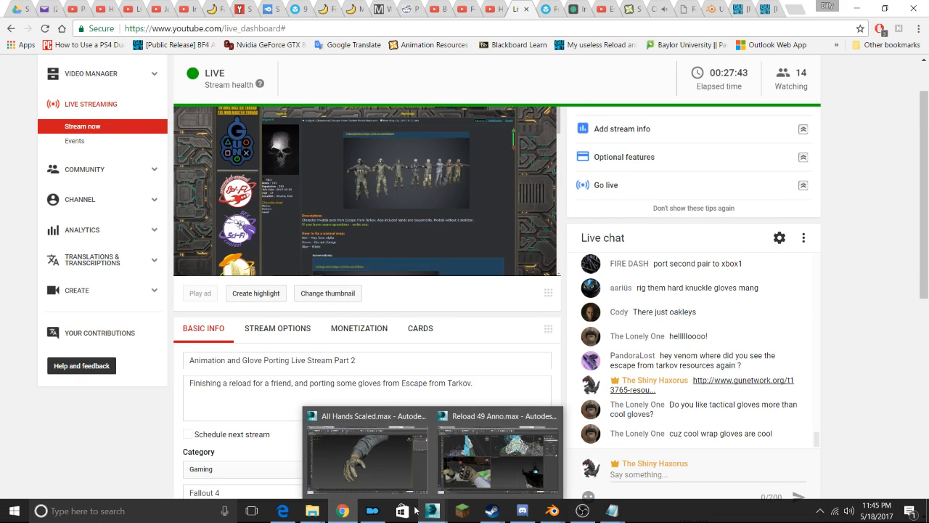
left_click(487, 456)
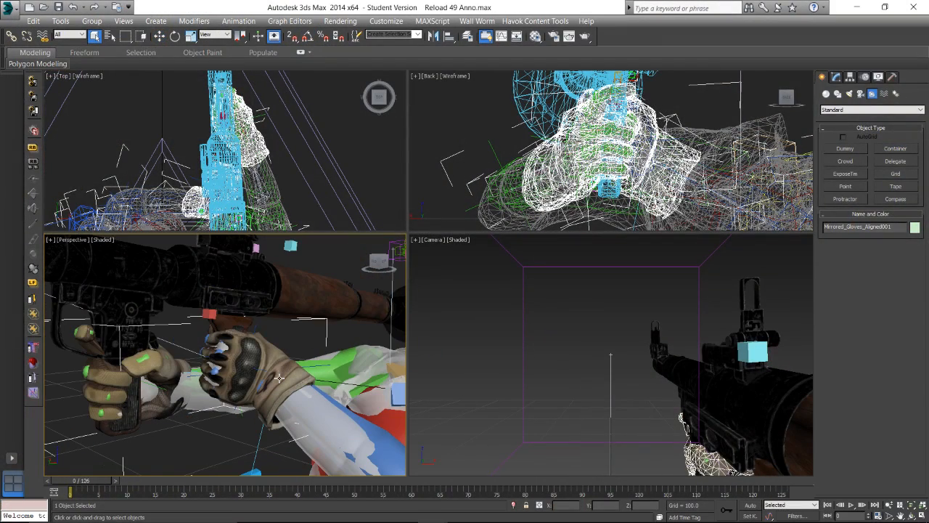
key("Delete")
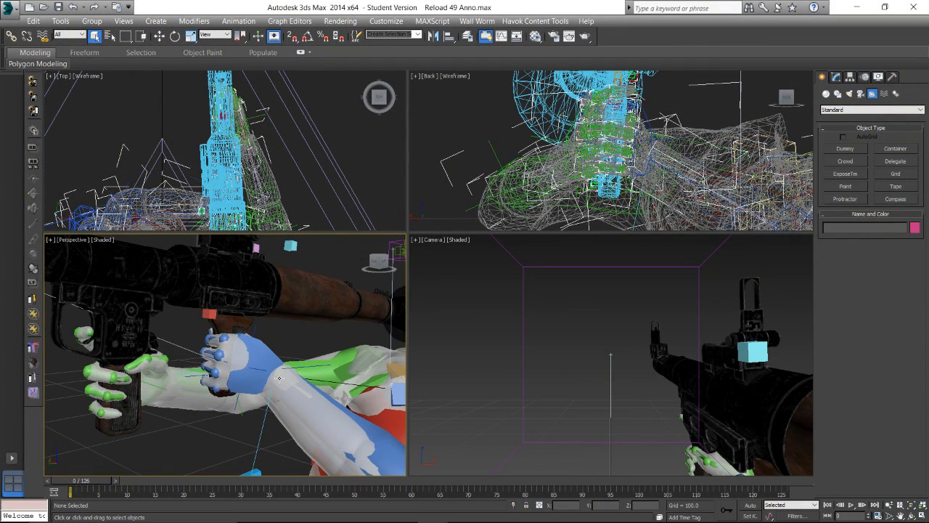
Import PLA Armored Gloves.nif from the Glove Ports meshes folder into the scene
left_click(14, 8)
left_click(20, 172)
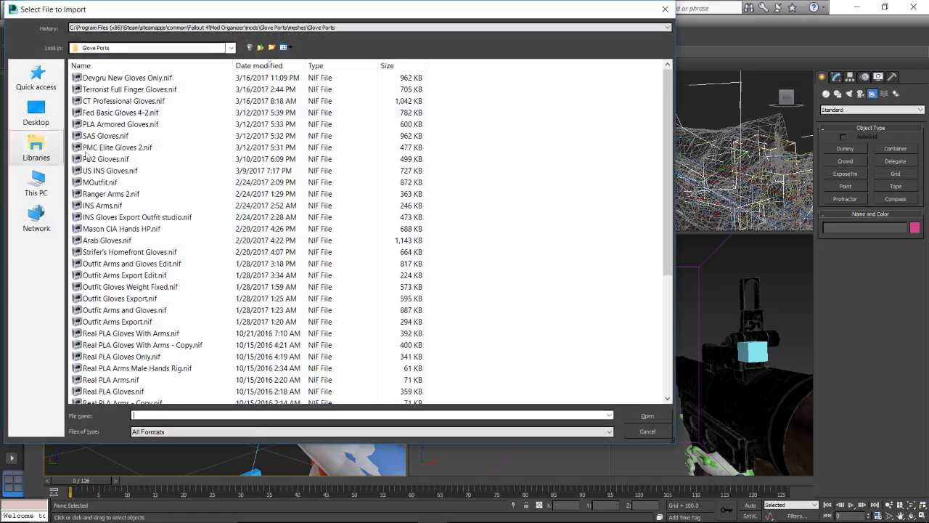
double_click(145, 124)
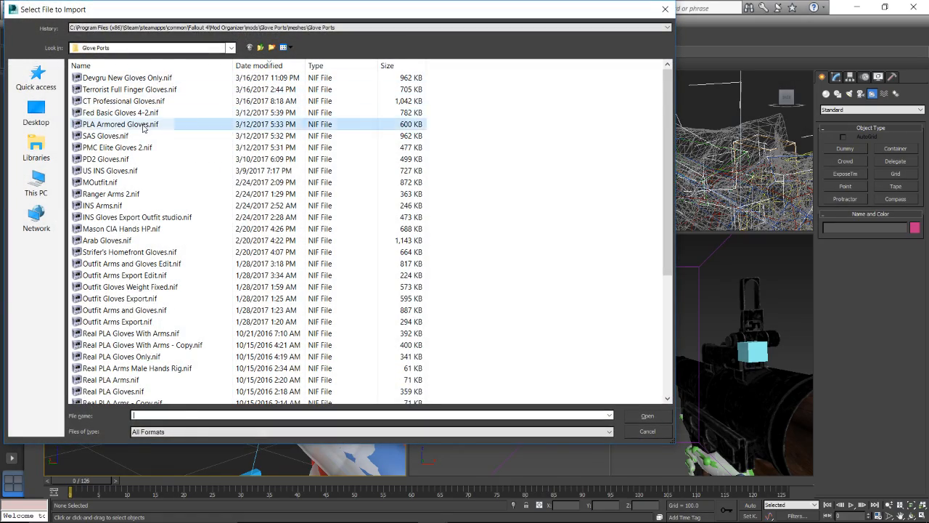
left_click(384, 383)
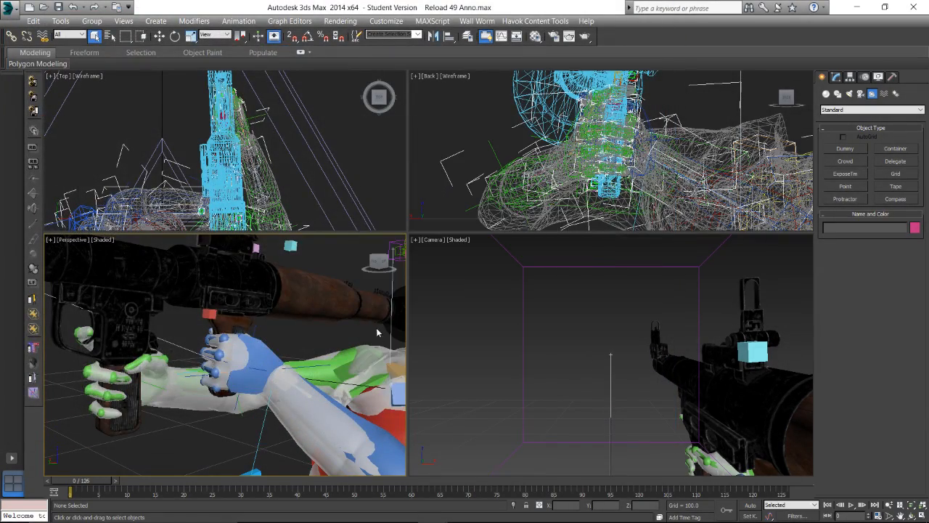
key("alt+Tab")
key("alt+Tab")
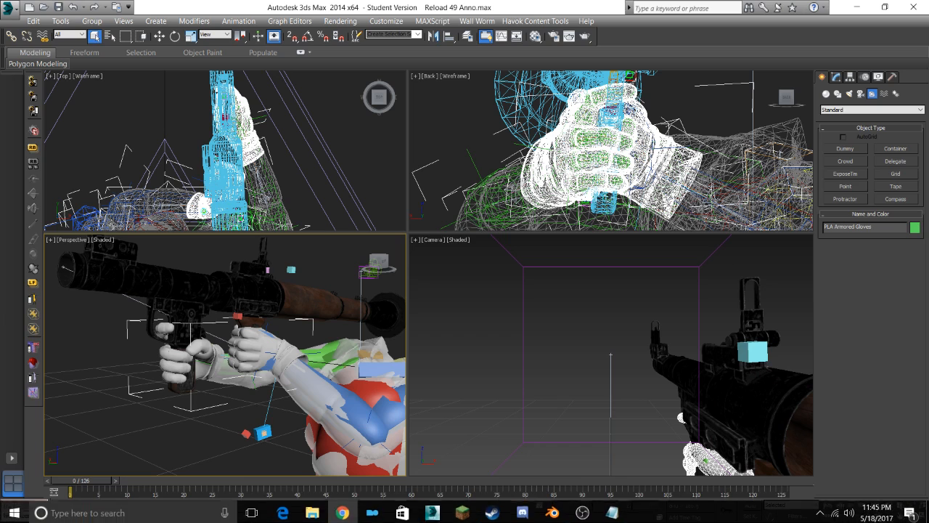
Try to apply viewmodel_fed_basic_ae_col.dds from the Glove Ports textures folder to the imported gloves
mouse_move(312, 512)
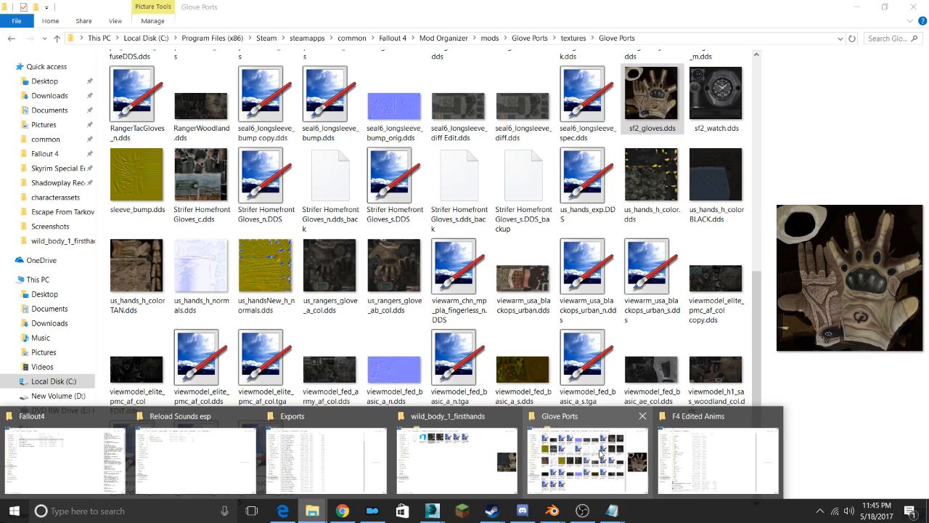
left_click(600, 451)
left_click(655, 378)
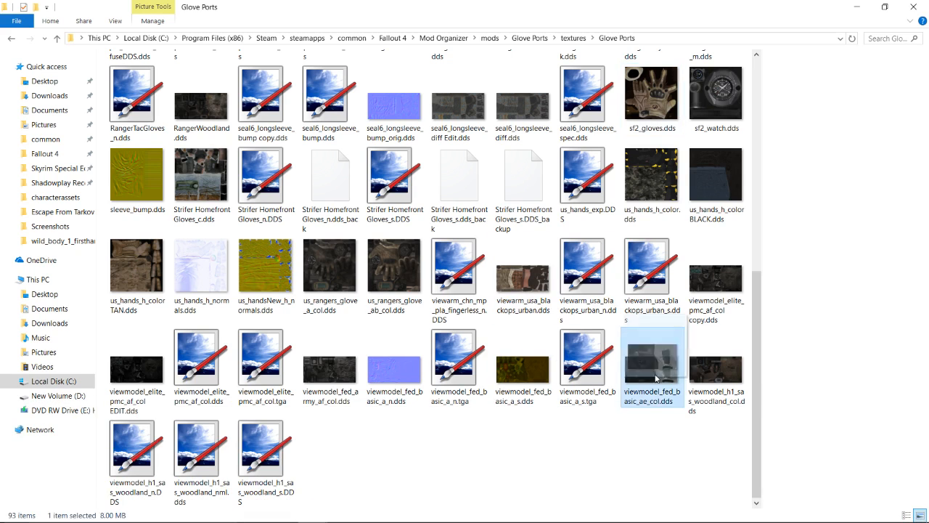
left_click_drag(656, 377, 558, 457)
key("alt+Tab")
key("alt+Tab")
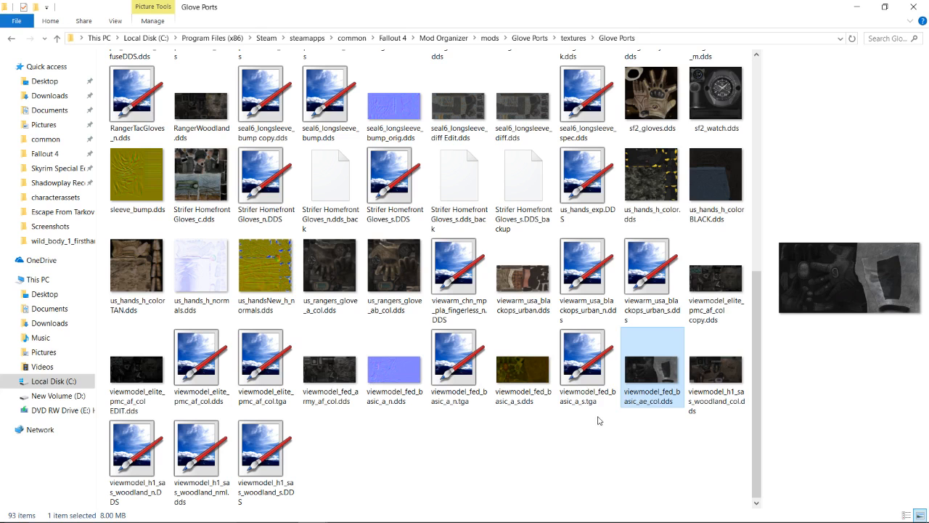
Apply the plaArmored_c.dds texture to the PLA Armored gloves in the perspective view and examine them up close
left_click(648, 457)
scroll(494, 362, "up", 3)
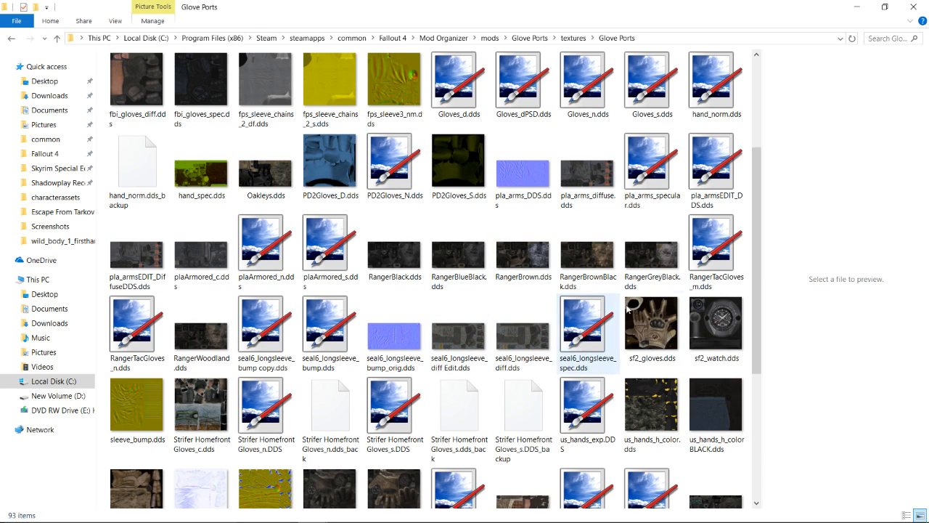
key("alt+Tab")
left_click_drag(221, 268, 270, 350)
scroll(276, 363, "up", 5)
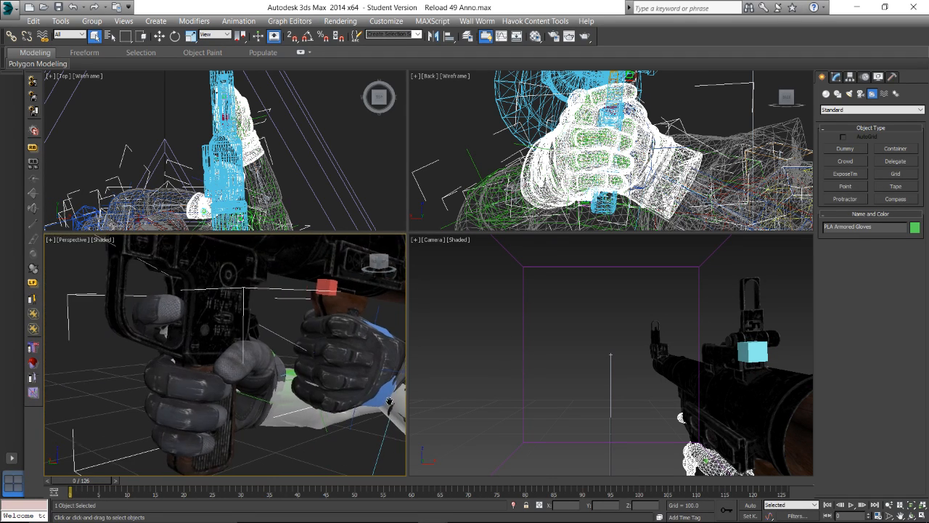
middle_click_drag(278, 371, 243, 347, "alt")
Delete the PLA Armored gloves and import CT Professional Gloves.nif in their place
key("Delete")
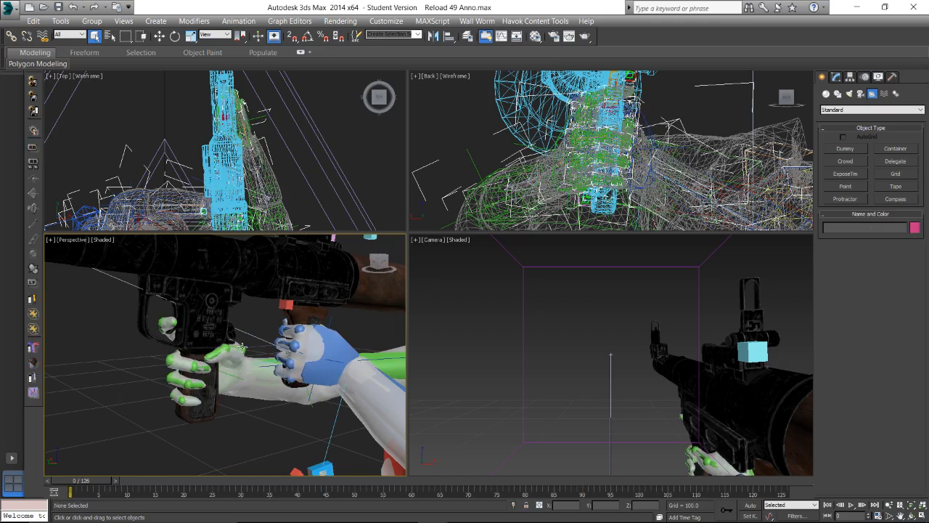
key("alt+Tab")
key("alt+Tab")
left_click(10, 9)
left_click(32, 169)
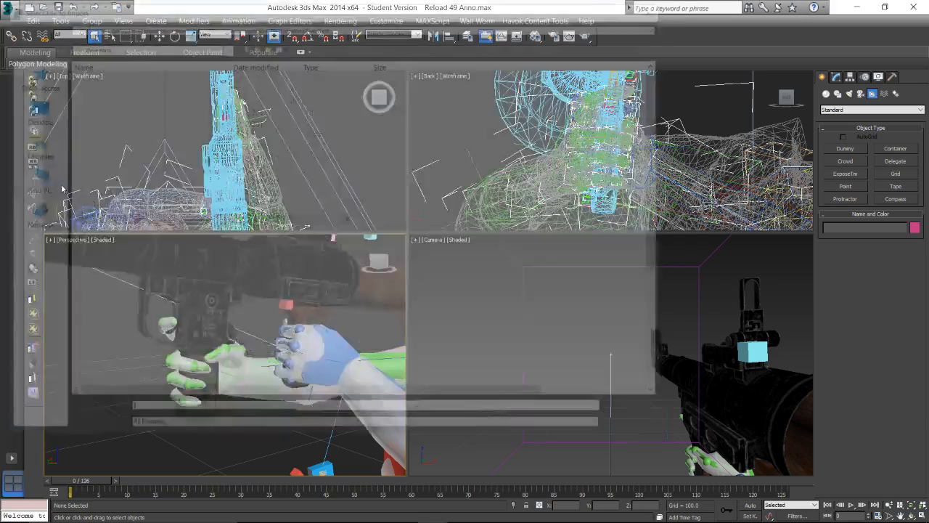
double_click(139, 98)
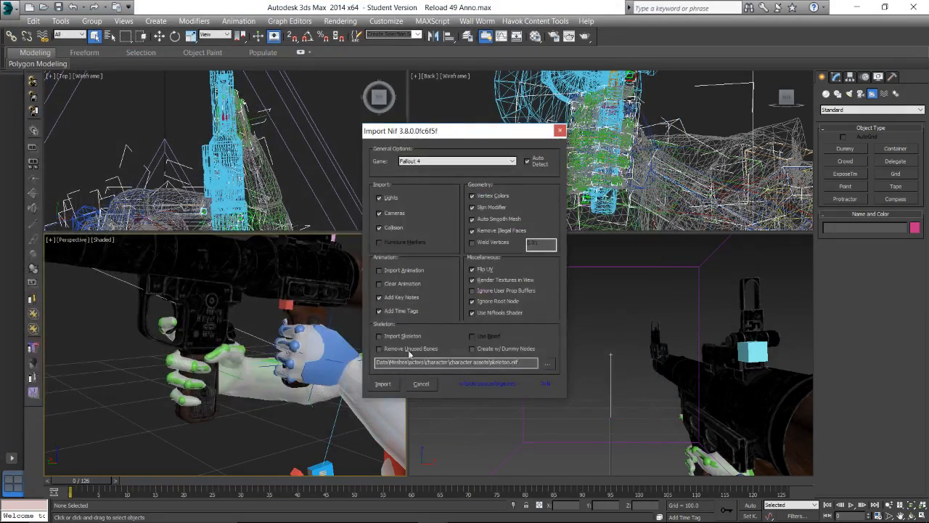
left_click(375, 386)
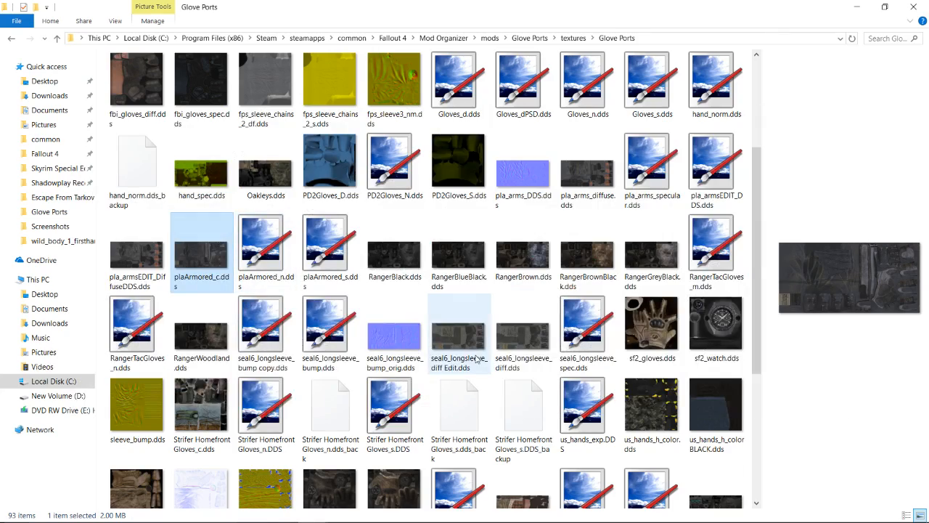
Look for the newly imported gloves' texture in the Glove Ports textures folder
scroll(483, 362, "down", 3)
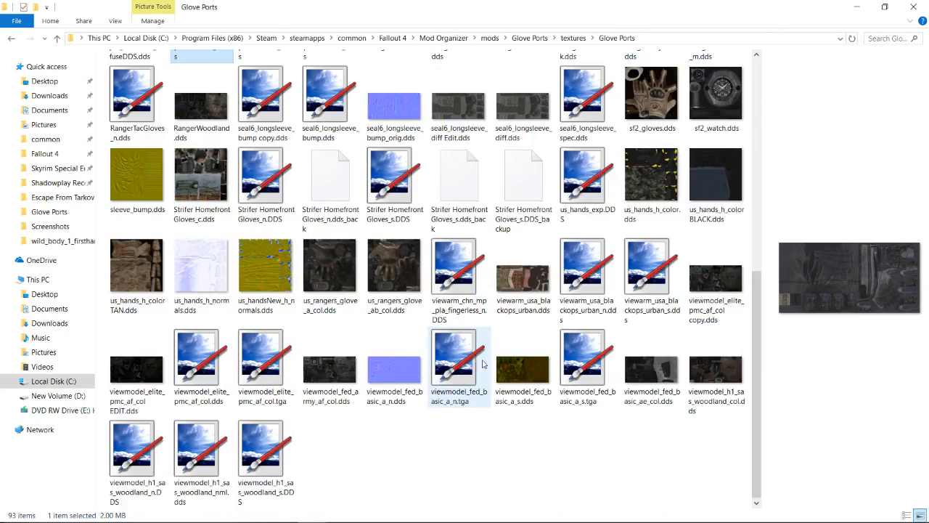
Apply ct_fbi_glove_color.dds from the CSGO Gloves texture folder to the gloves in the Reload 49 Anno 3ds Max scene
left_click(439, 433)
scroll(432, 434, "up", 5)
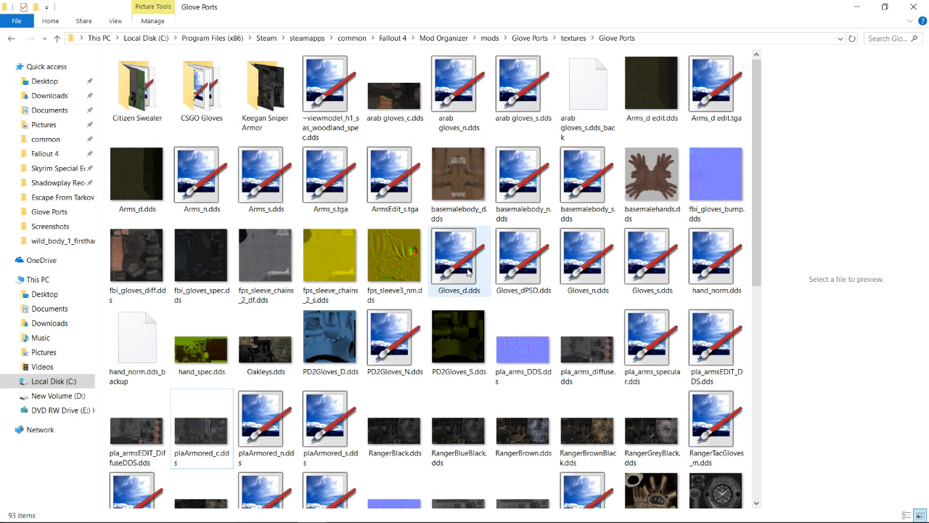
scroll(465, 269, "down", 3)
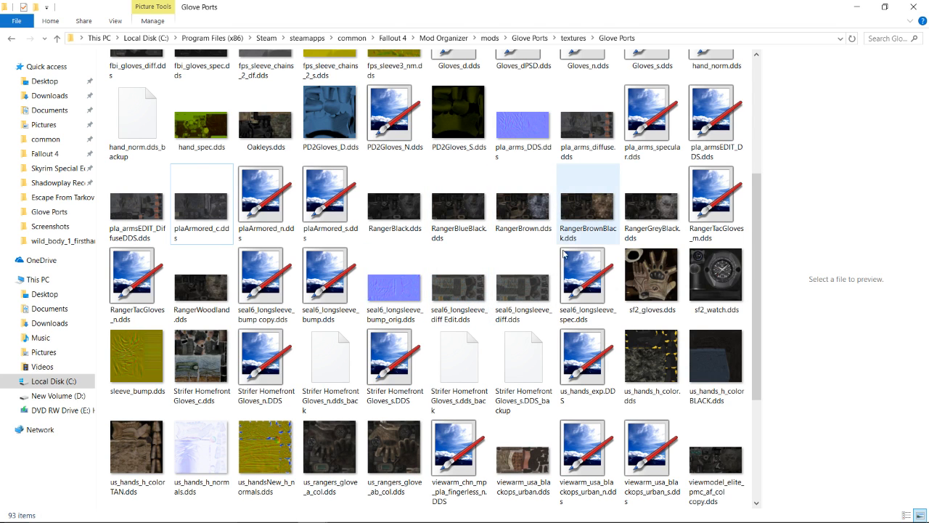
scroll(408, 281, "up", 3)
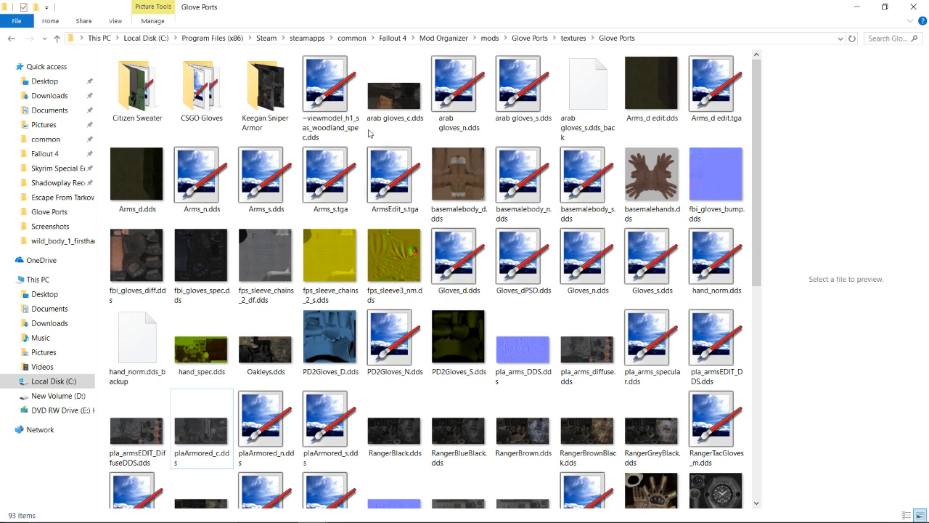
double_click(201, 90)
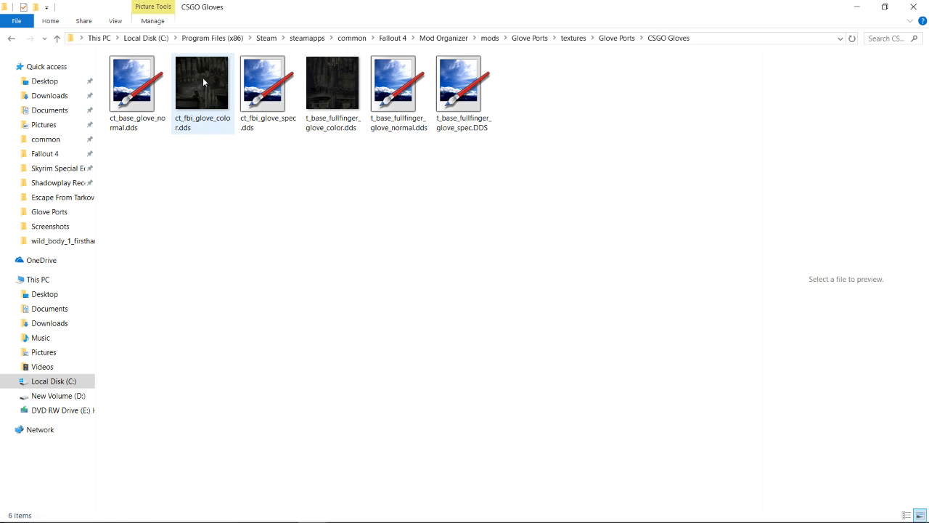
left_click_drag(203, 77, 232, 203)
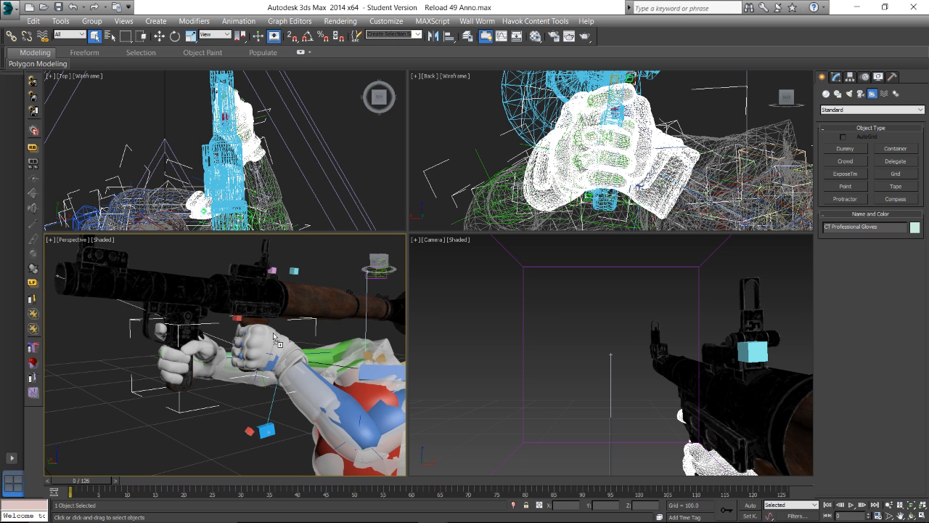
scroll(266, 339, "up", 6)
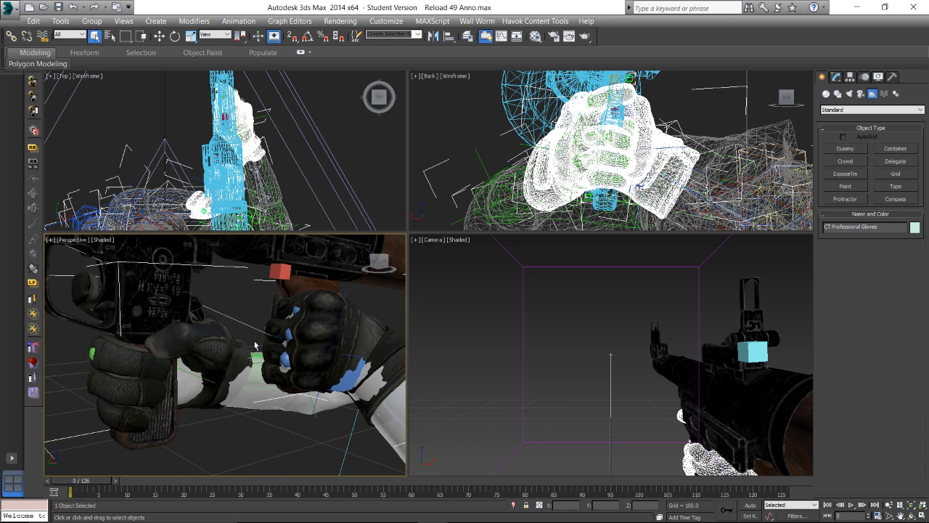
middle_click_drag(330, 341, 263, 340, "alt")
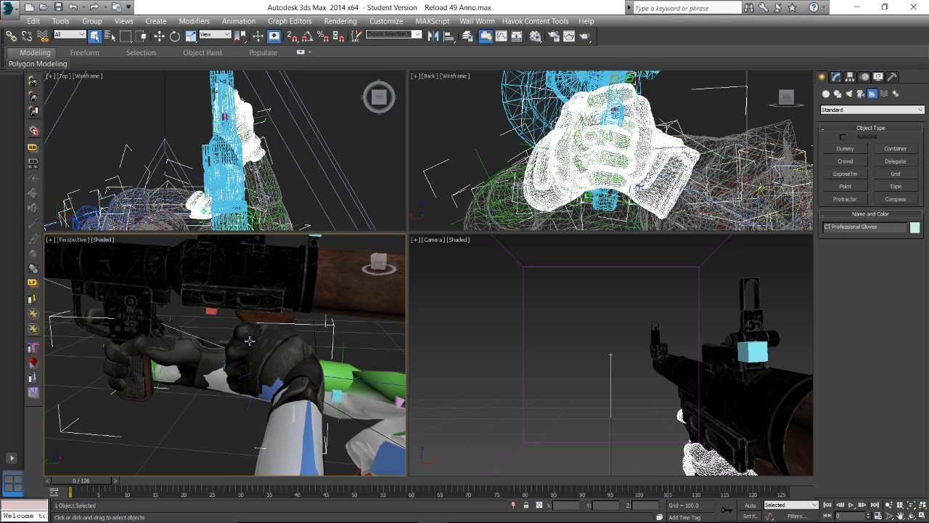
Switch to the All Hands Scaled.max scene, show only the Wild Body 1 layer and examine its knitted gloves
mouse_move(399, 515)
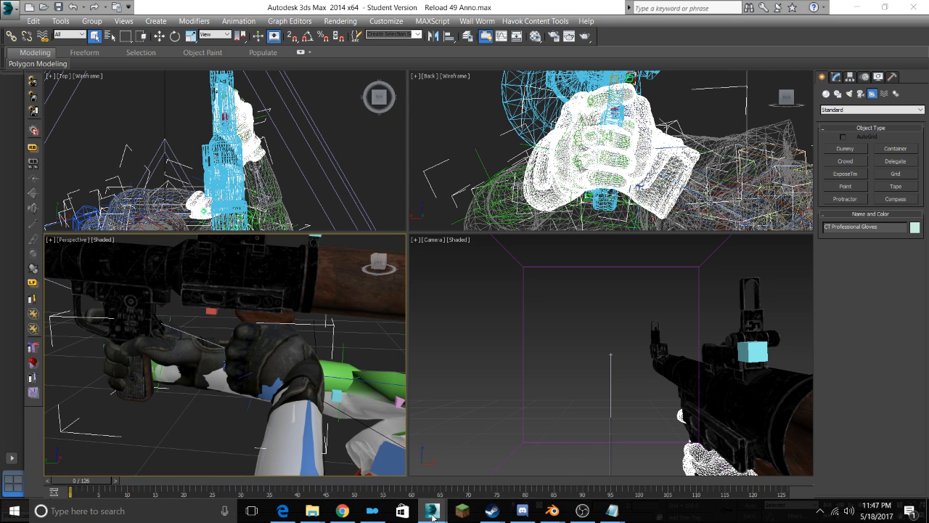
mouse_move(432, 515)
left_click(403, 468)
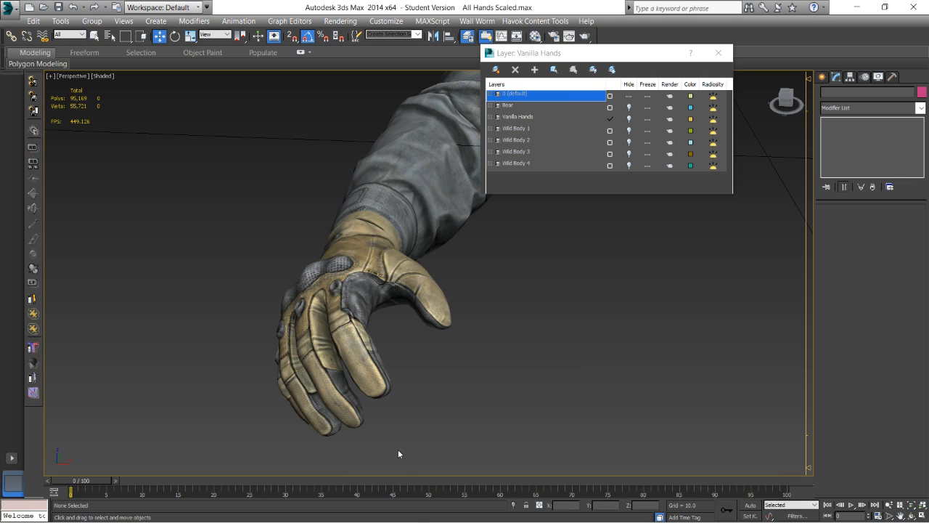
left_click(630, 97)
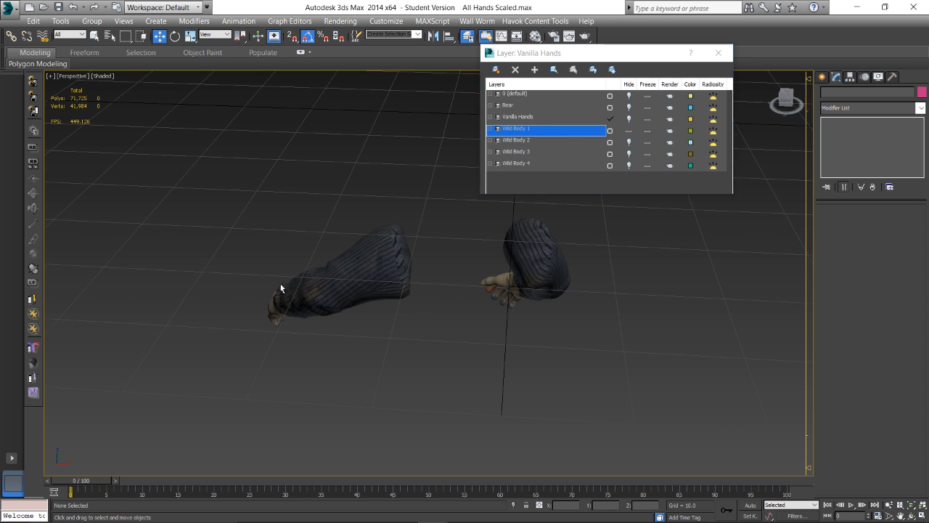
middle_click_drag(280, 283, 426, 286, "alt")
scroll(425, 288, "up", 4)
middle_click_drag(510, 306, 417, 297, "alt")
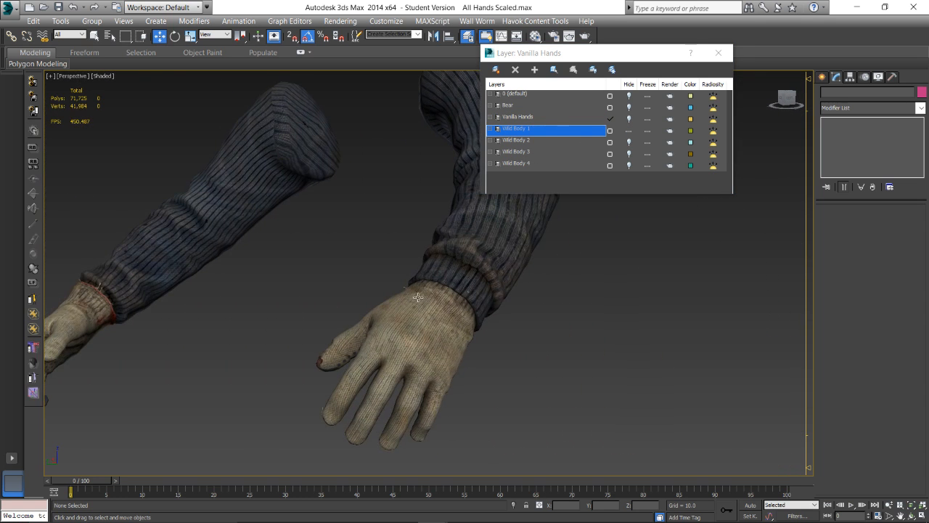
Hide the Wild Body 1 layer, show Wild Body 2 and examine its fingerless gloves and wrapped forearm
left_click(627, 131)
left_click(628, 142)
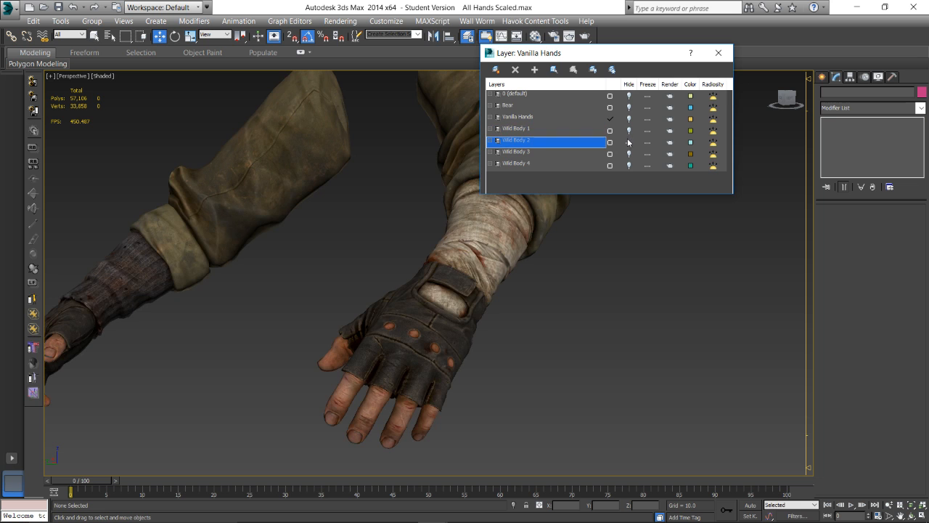
middle_click_drag(550, 261, 519, 311, "alt")
scroll(518, 310, "up", 5)
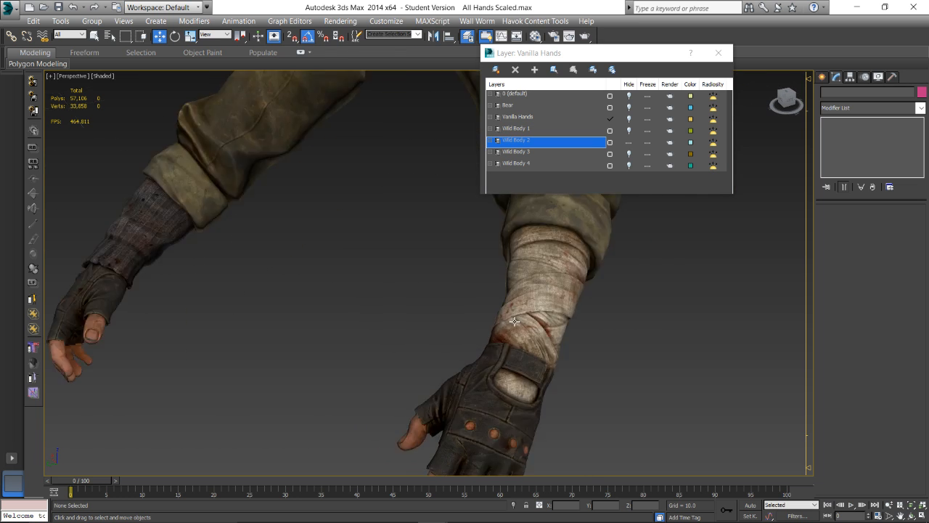
scroll(545, 312, "down", 8)
middle_click_drag(398, 324, 424, 300, "alt")
scroll(423, 299, "up", 3)
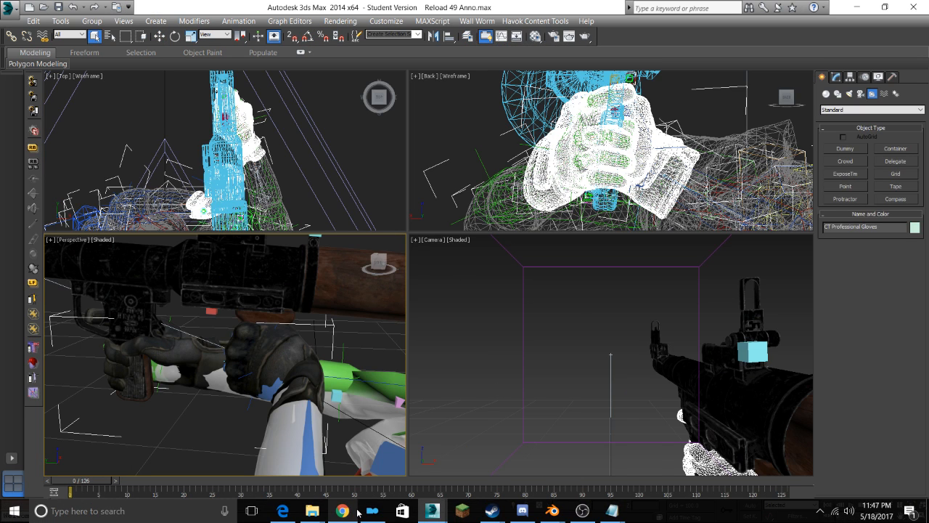
Switch to the YouTube live dashboard in Chrome and read through the recent live chat messages
left_click(355, 511)
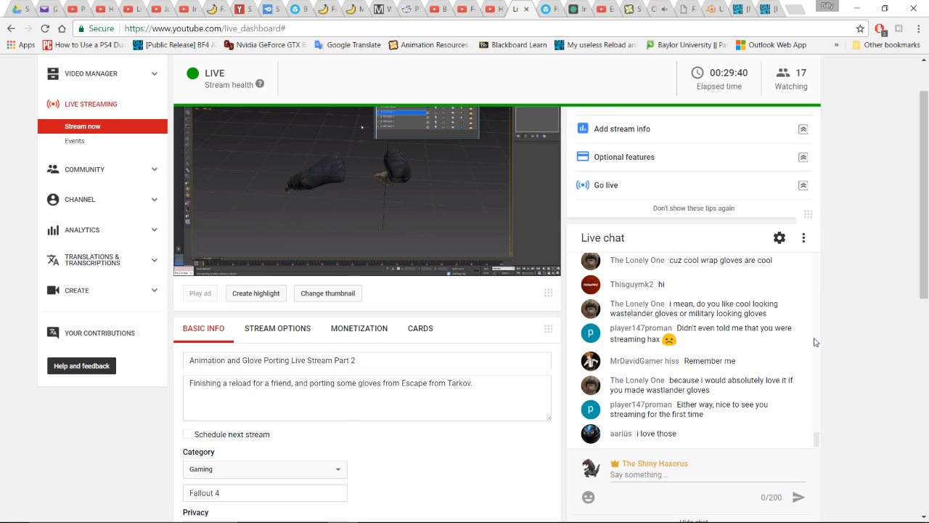
left_click(667, 472)
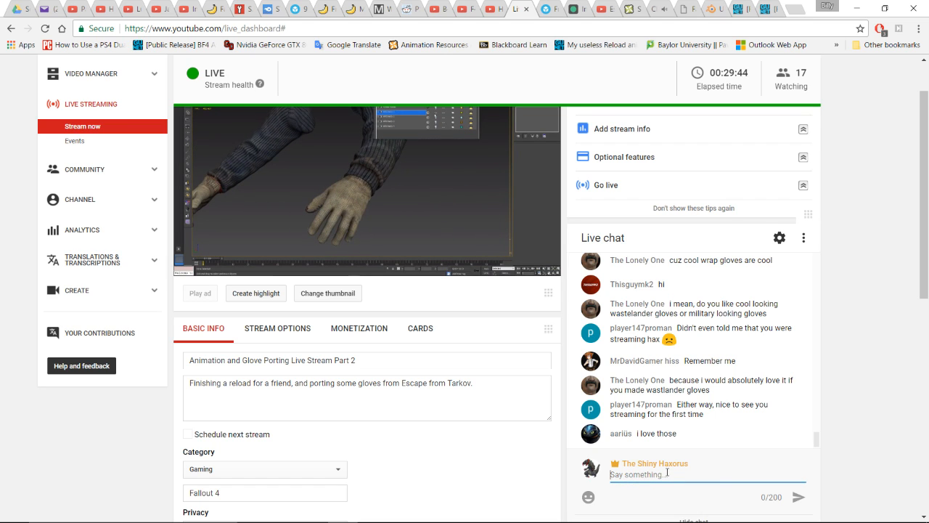
type("H")
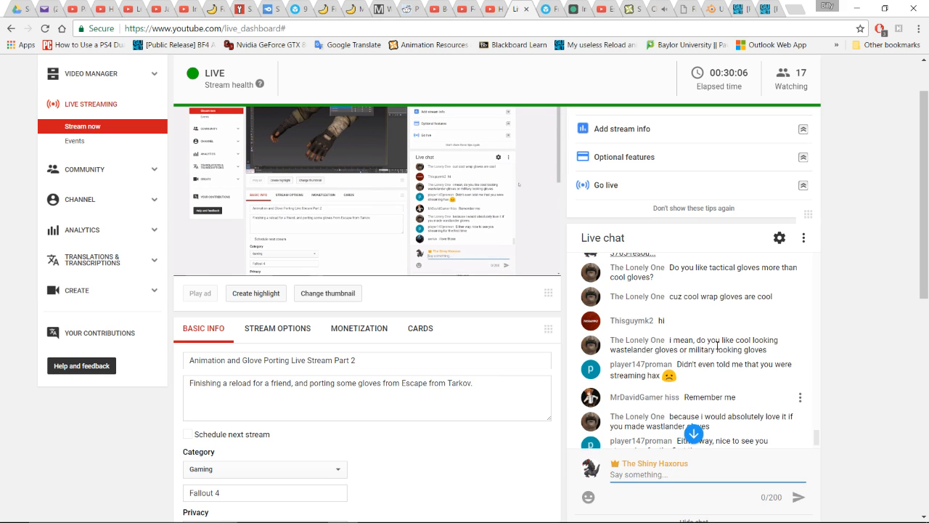
scroll(717, 349, "up", 3)
scroll(717, 349, "down", 5)
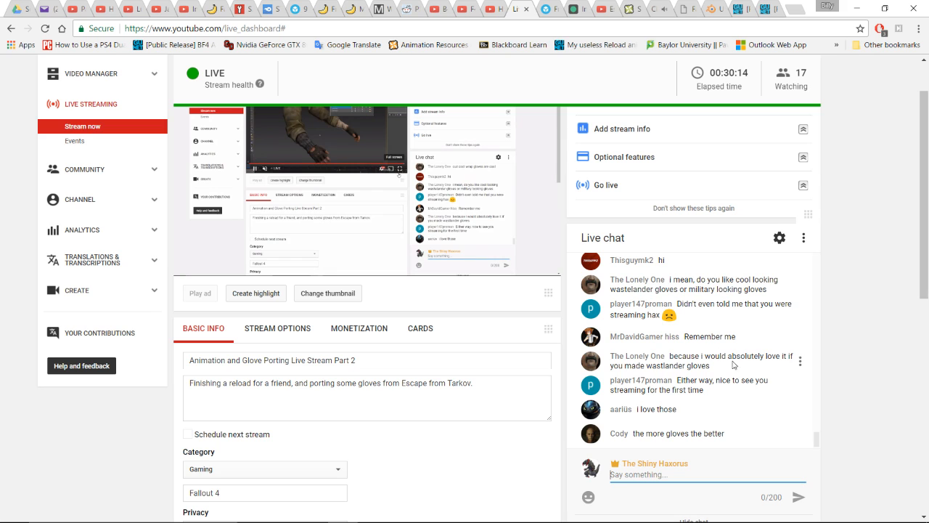
Open the Fallout 4 Nexus Mods site in a new browser tab
left_click(792, 8)
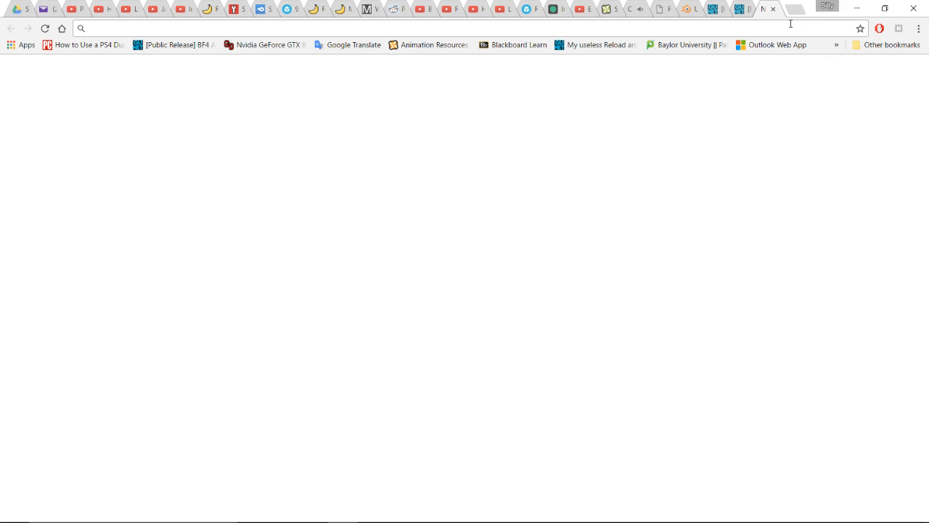
type("ne")
key("Return")
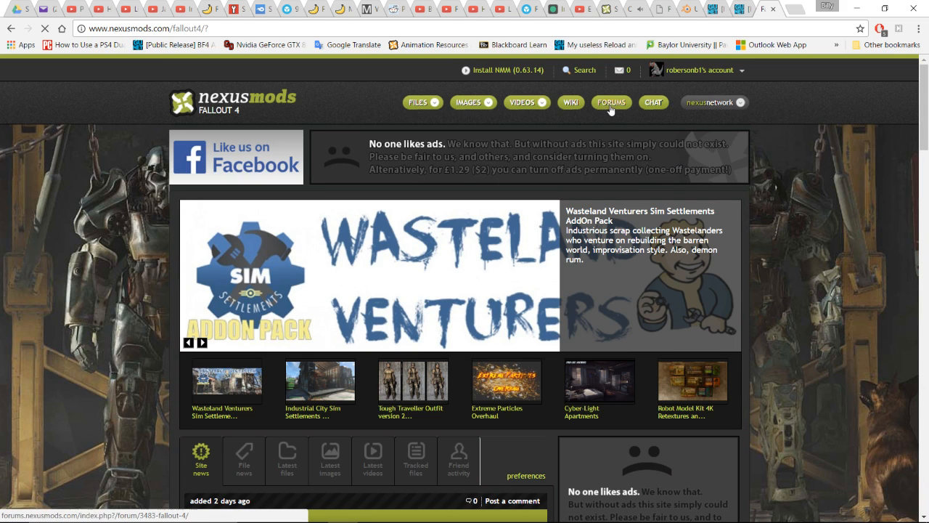
left_click(569, 71)
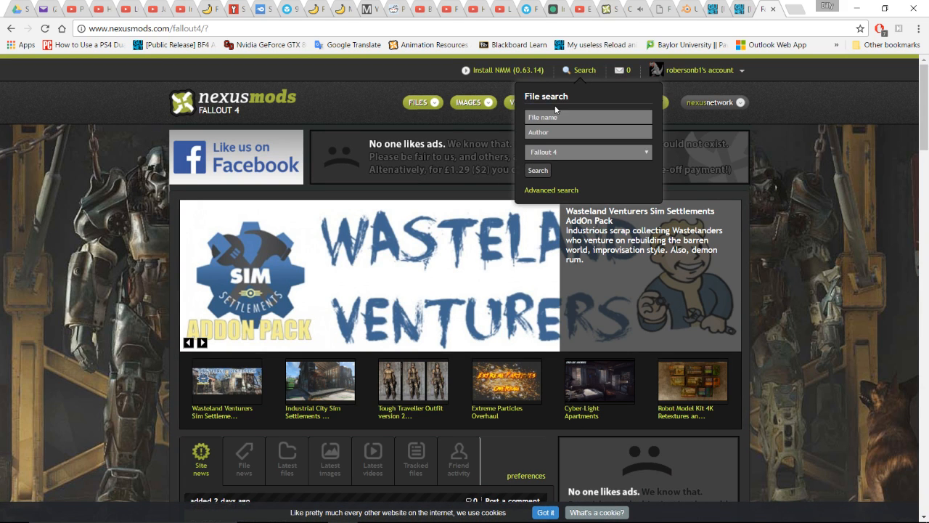
left_click(555, 127)
type("fadings")
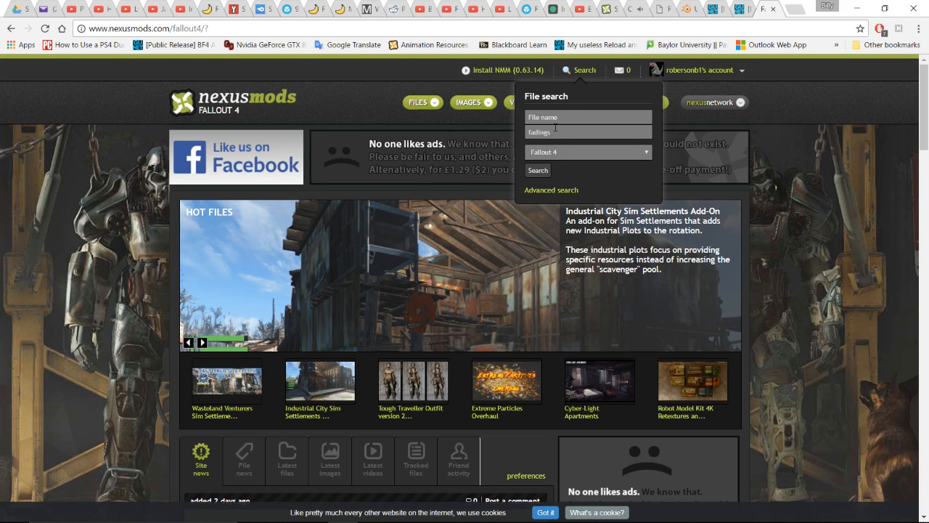
Search Google for fadingsignal and open the author's Fallout 4 Nexus profile
left_click(437, 30)
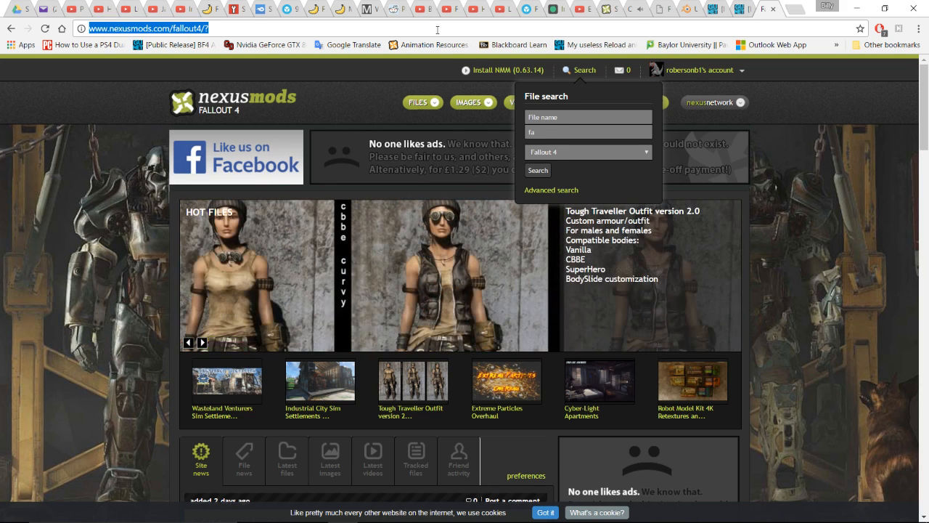
type("fading")
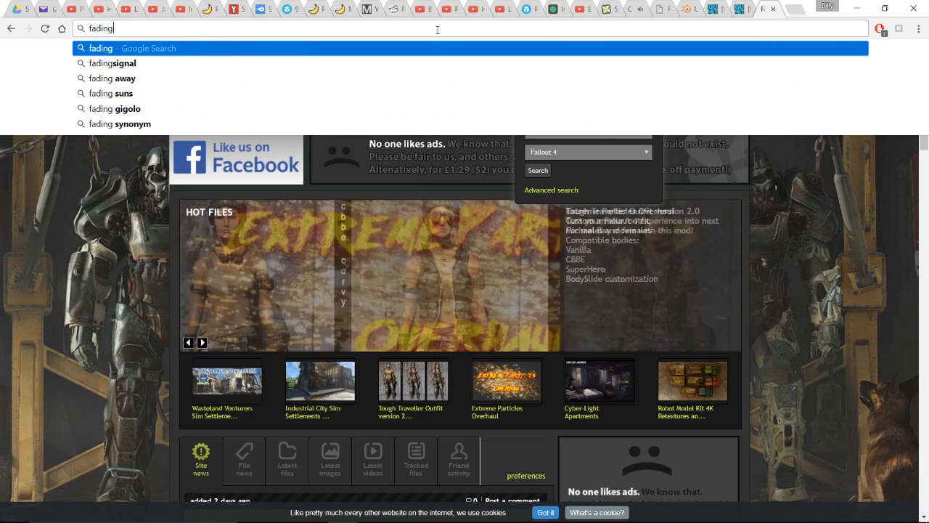
key("Down")
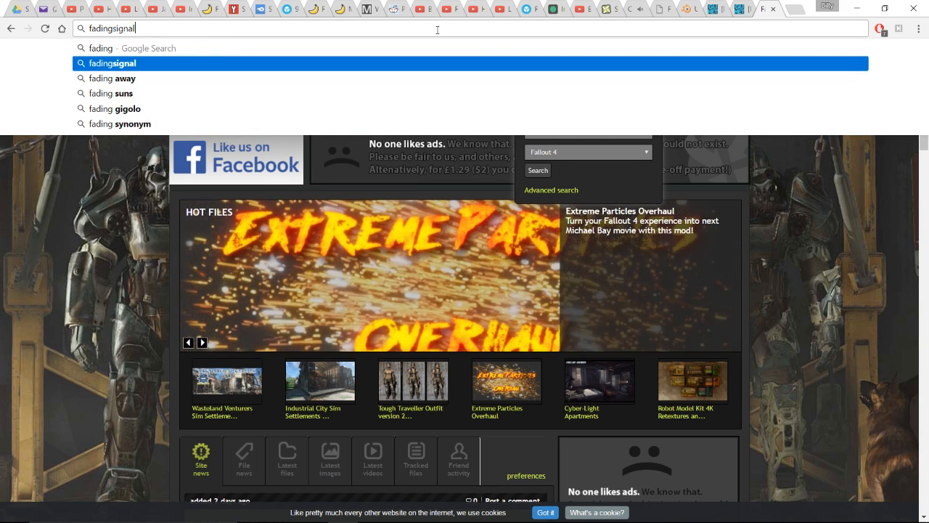
key("Return")
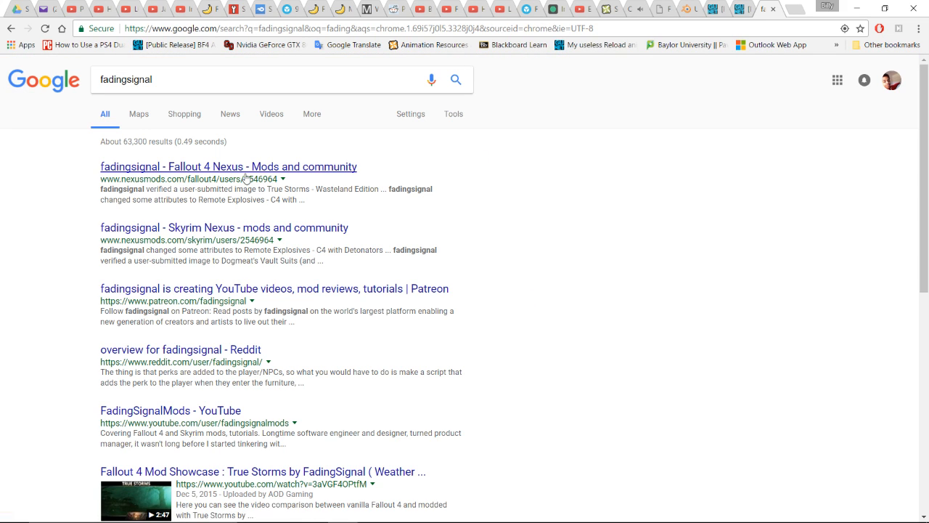
left_click(249, 172)
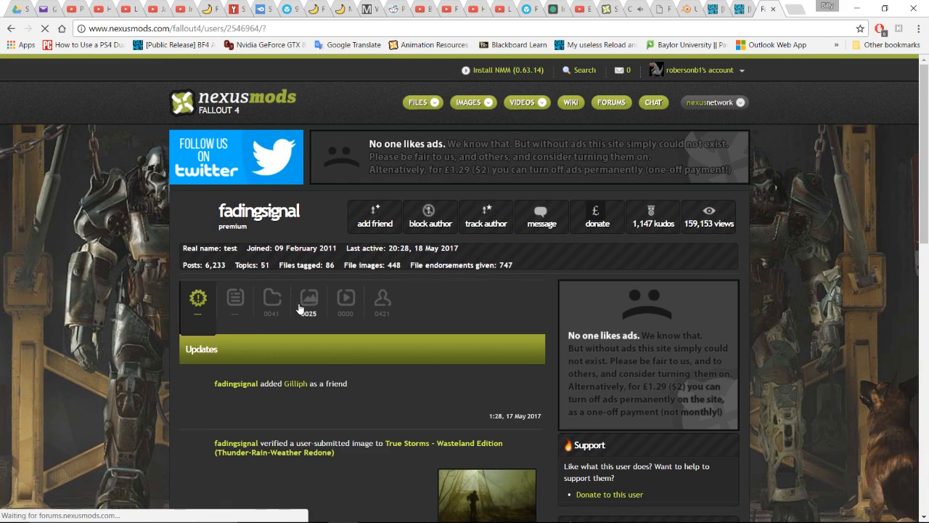
Open the West-Tek Tactical Gloves WIP page from the author's images and examine the glove picture at full size
left_click(307, 304)
scroll(369, 341, "down", 3)
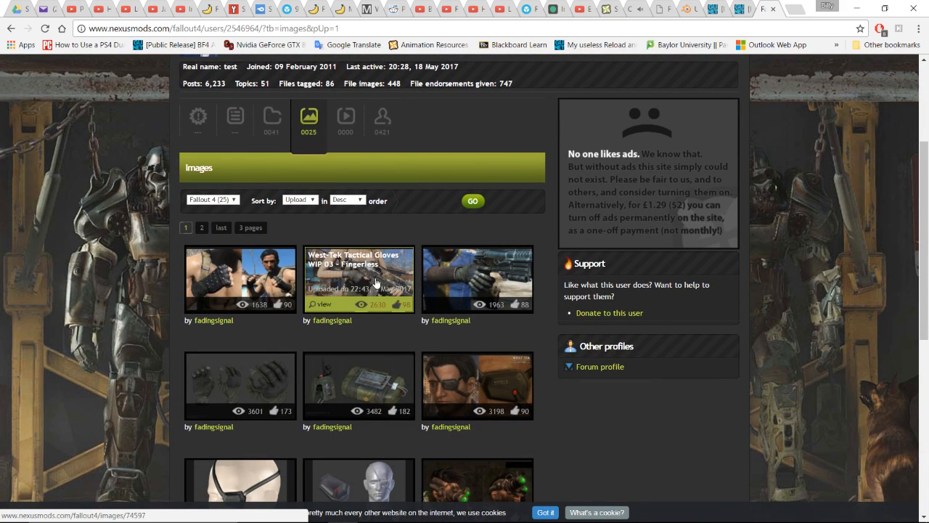
left_click(225, 382)
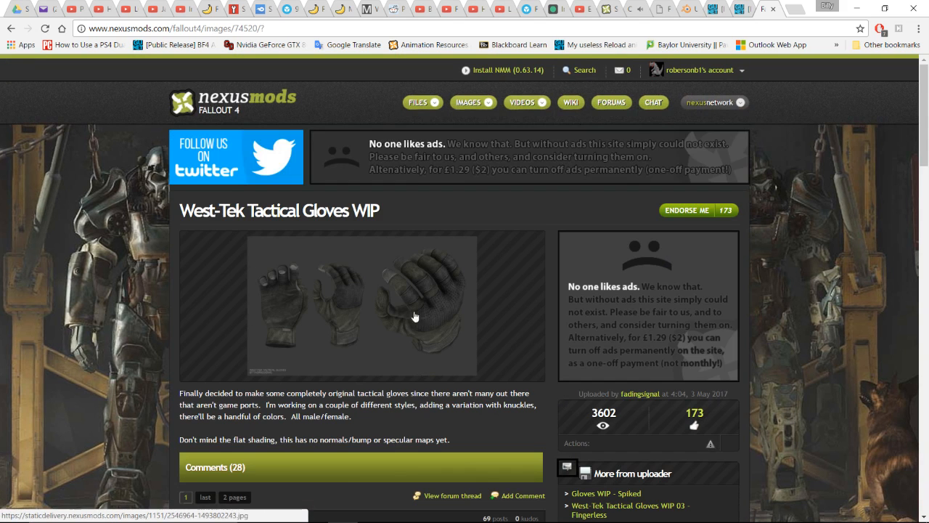
left_click(391, 330)
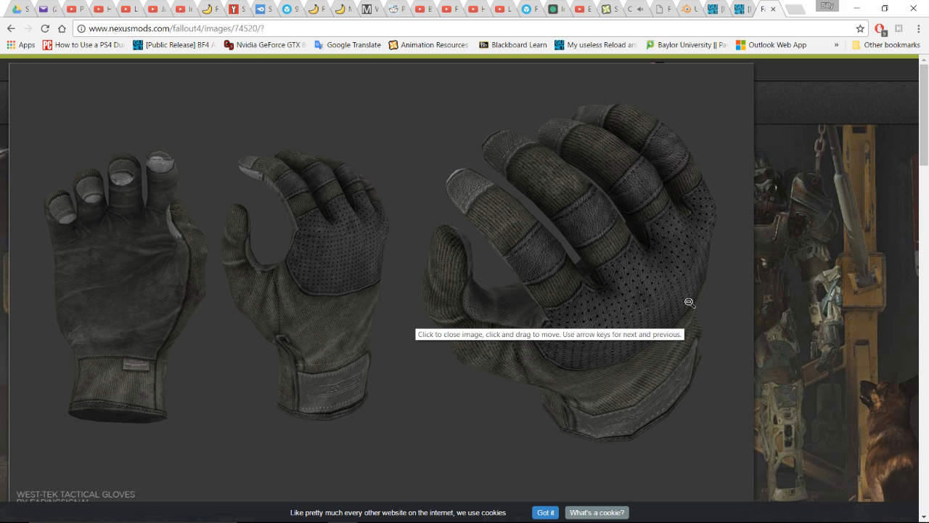
left_click(378, 319)
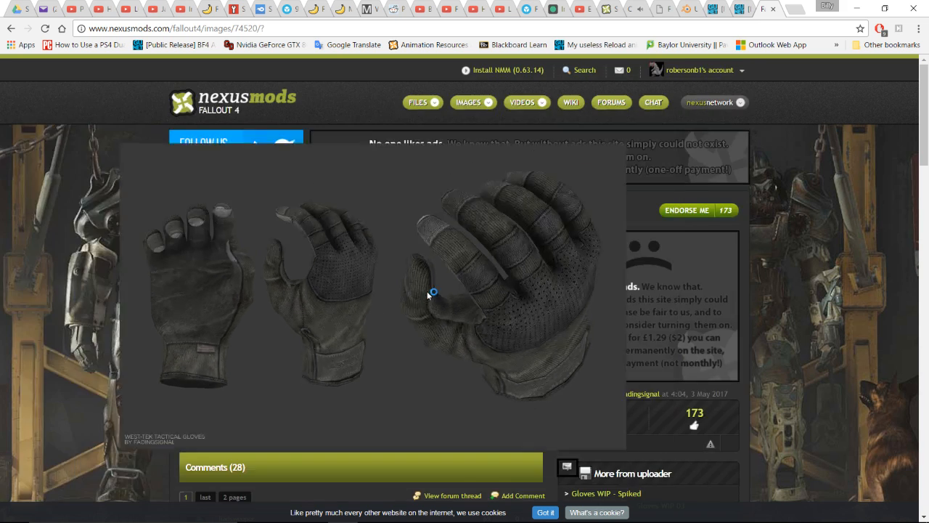
scroll(417, 332, "down", 3)
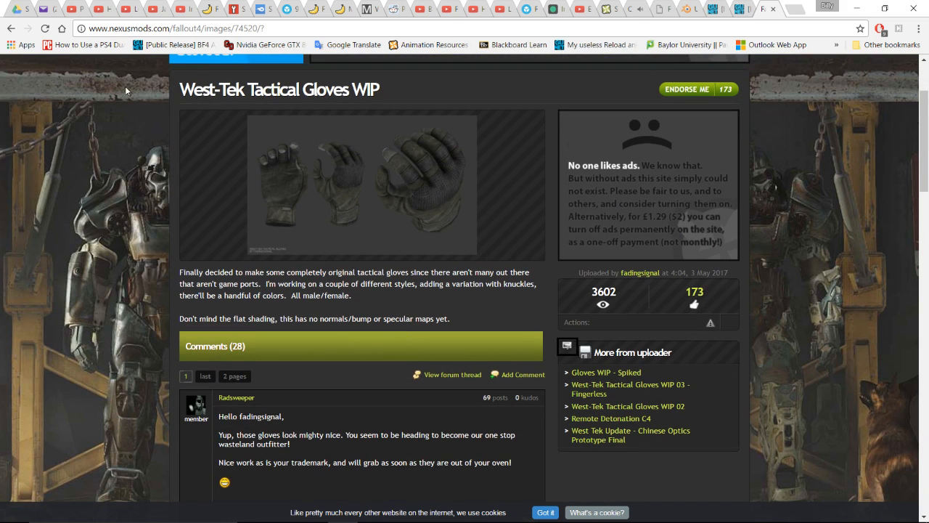
Go back to the author's image list, and return to the YouTube live dashboard to check the chat
left_click(6, 29)
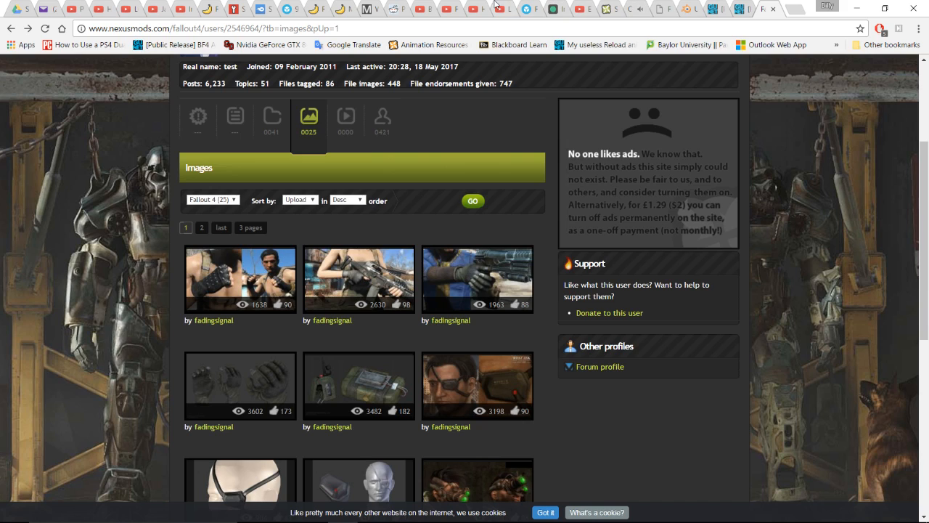
left_click(495, 7)
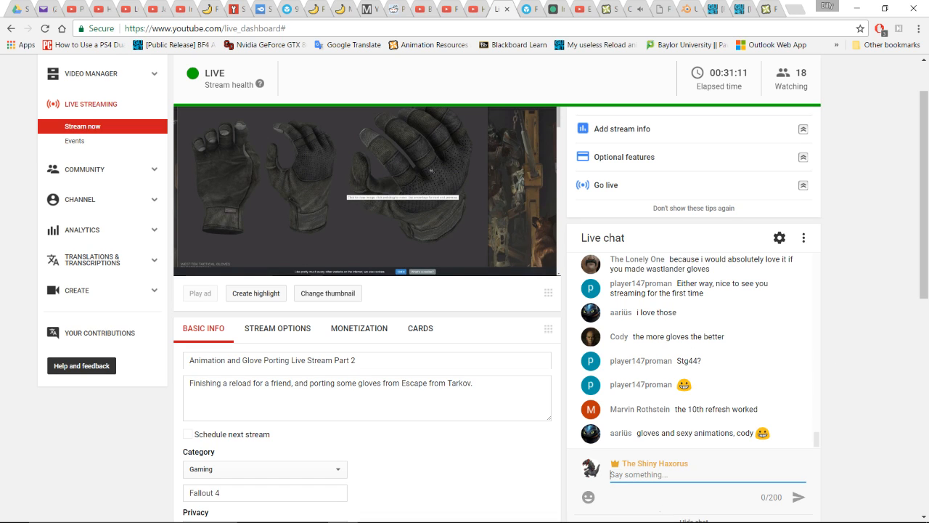
mouse_move(430, 511)
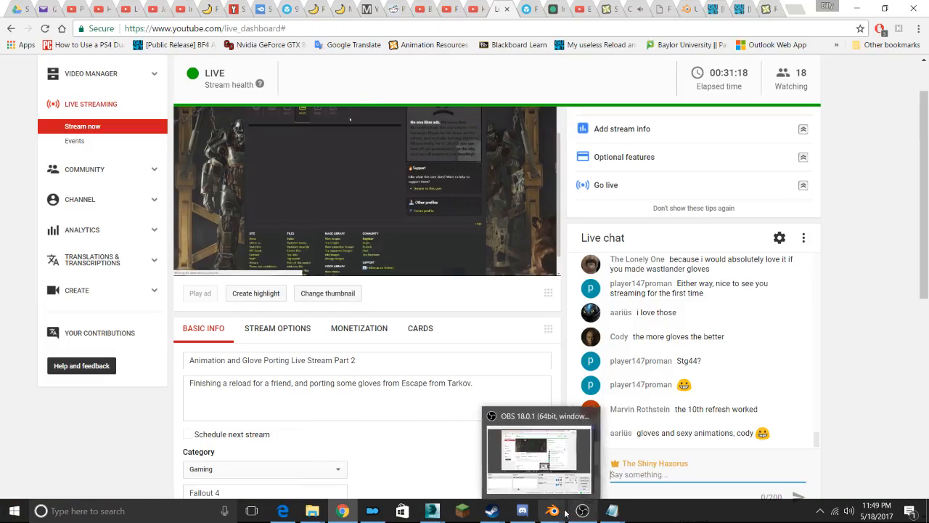
Switch to Blender and save the scene as a new file named Wild Hands Align 15 Finger Delete.blend
mouse_move(552, 508)
left_click(562, 488)
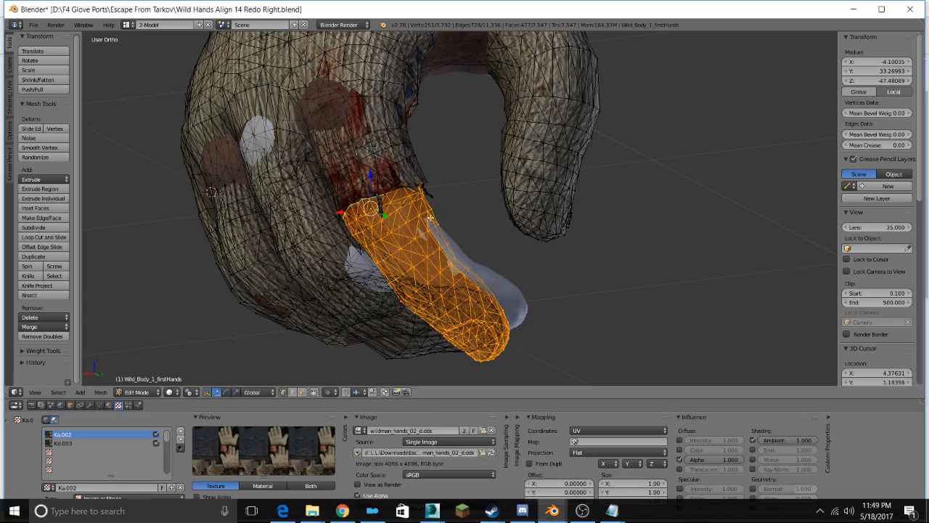
middle_click_drag(442, 216, 481, 197)
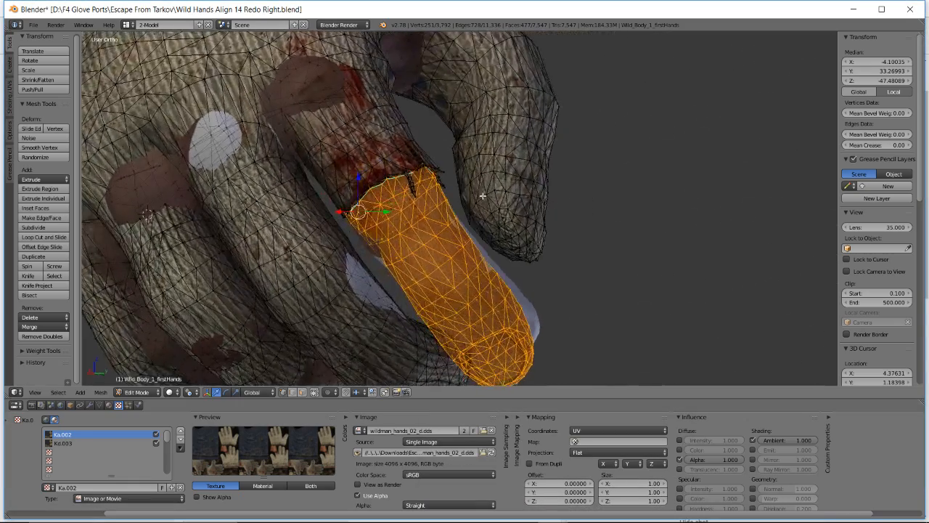
left_click(32, 23)
left_click(55, 109)
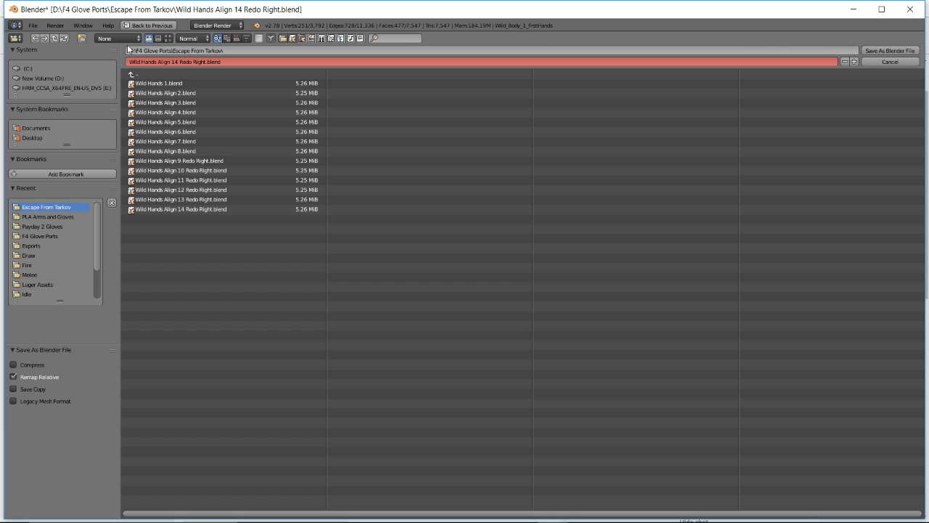
left_click(183, 63)
left_click(186, 62)
key("Return")
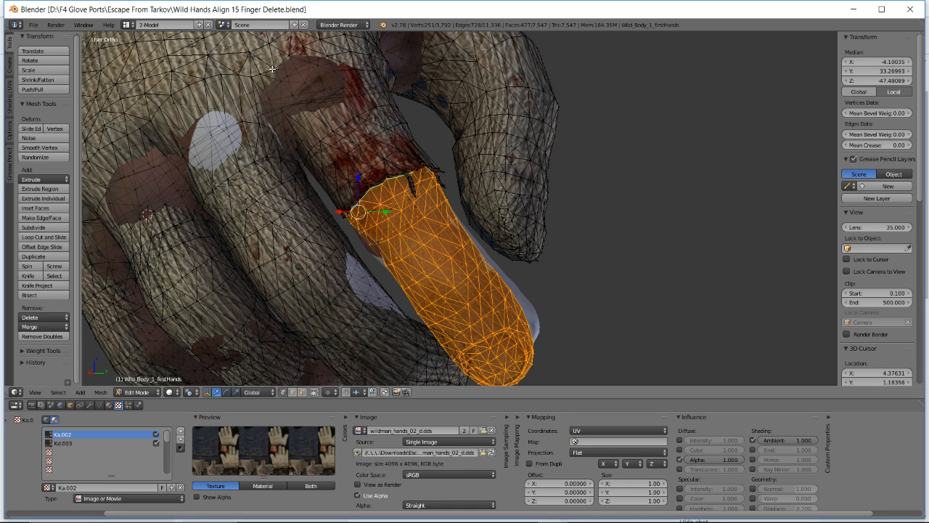
Try to delete the selected glove faces covering the end of the index finger
middle_click_drag(535, 196, 508, 174)
middle_click_drag(551, 202, 475, 221)
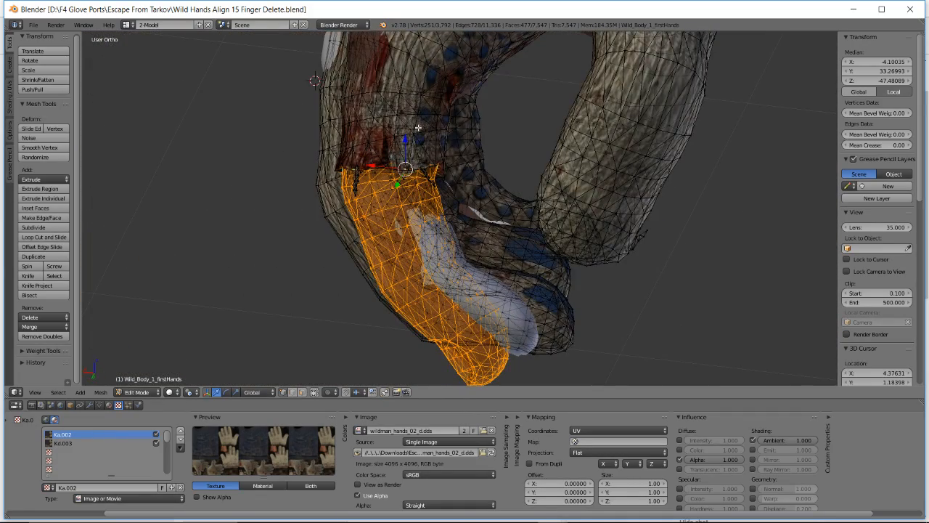
middle_click_drag(354, 154, 362, 190)
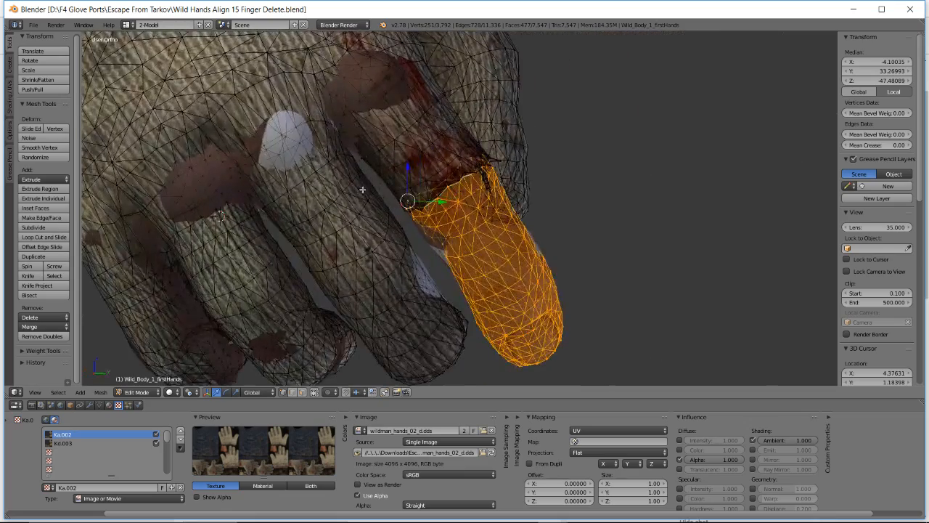
middle_click_drag(448, 320, 383, 259)
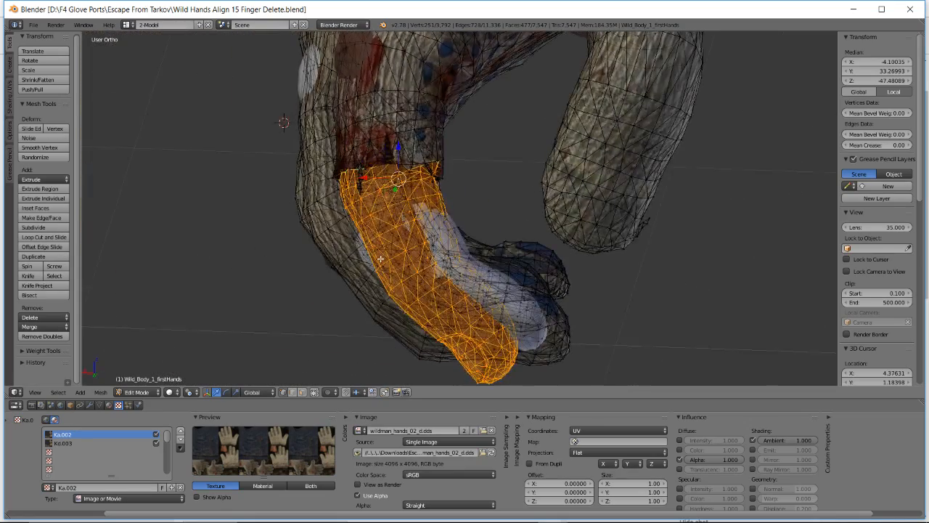
middle_click_drag(491, 251, 405, 224)
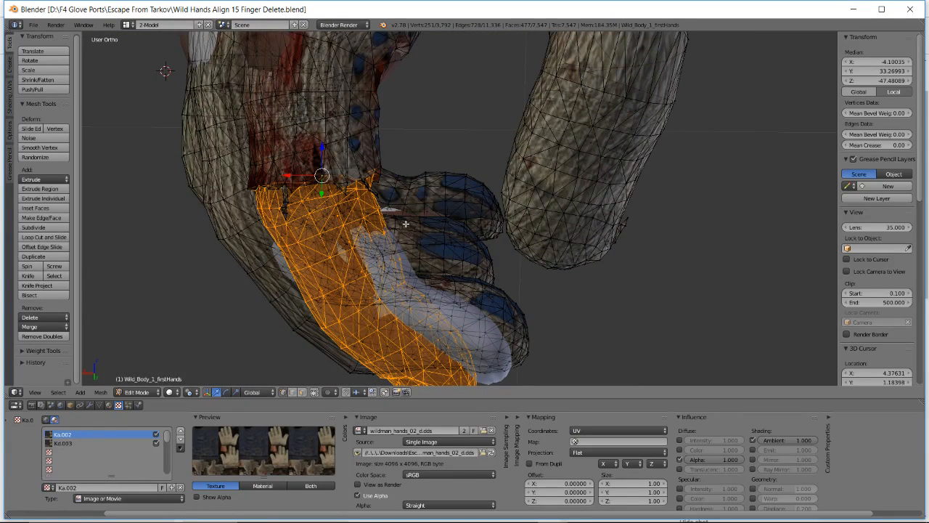
key("x")
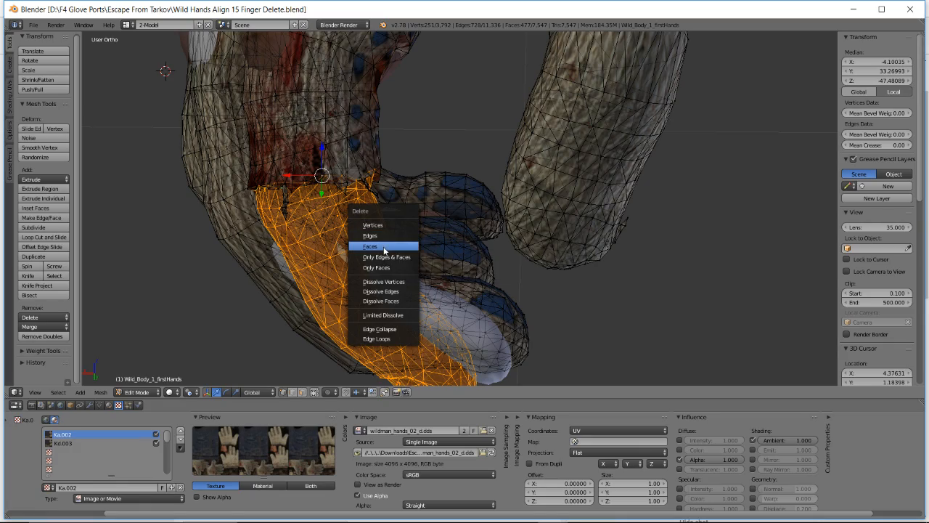
left_click(384, 247)
scroll(380, 217, "up", 6)
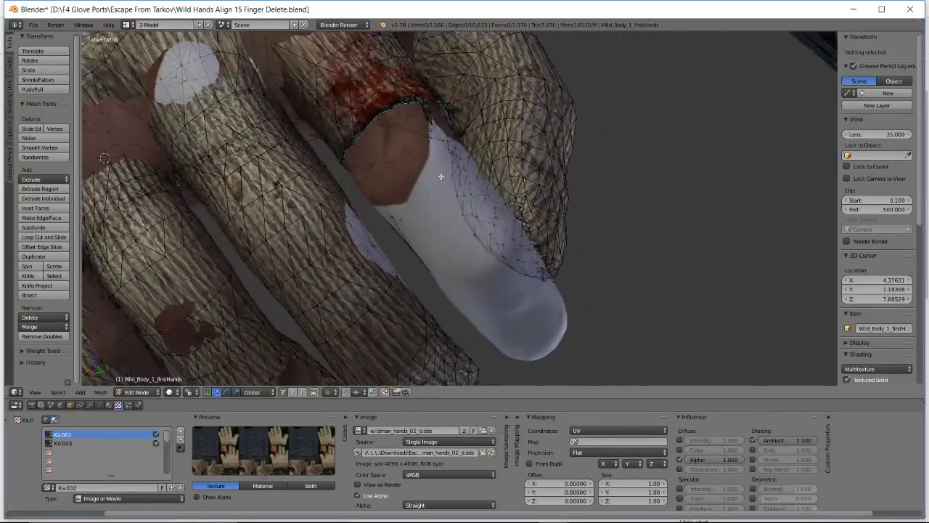
middle_click_drag(441, 175, 418, 215)
key("alt+h")
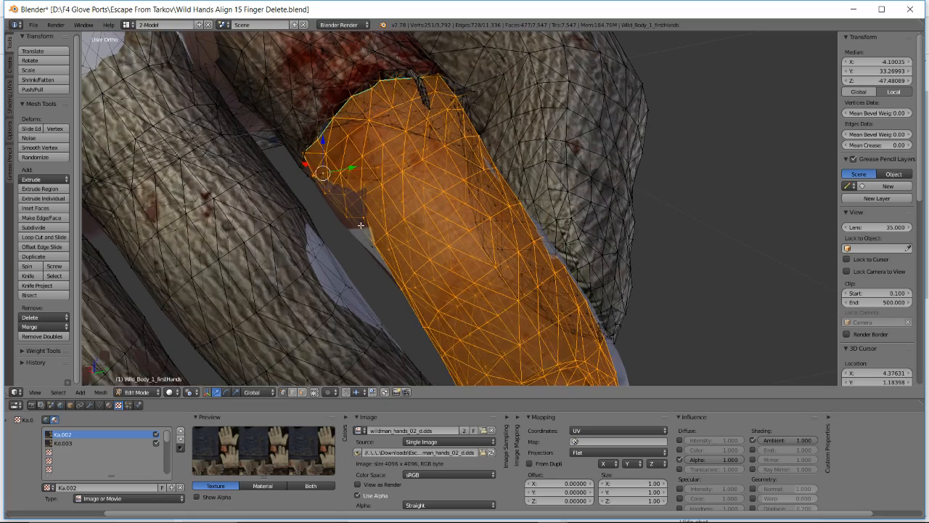
Add the leftover patch beside the index finger to the selection and delete the glove faces over the fingertip
key("b")
left_click_drag(353, 214, 387, 258)
middle_click_drag(387, 257, 389, 241)
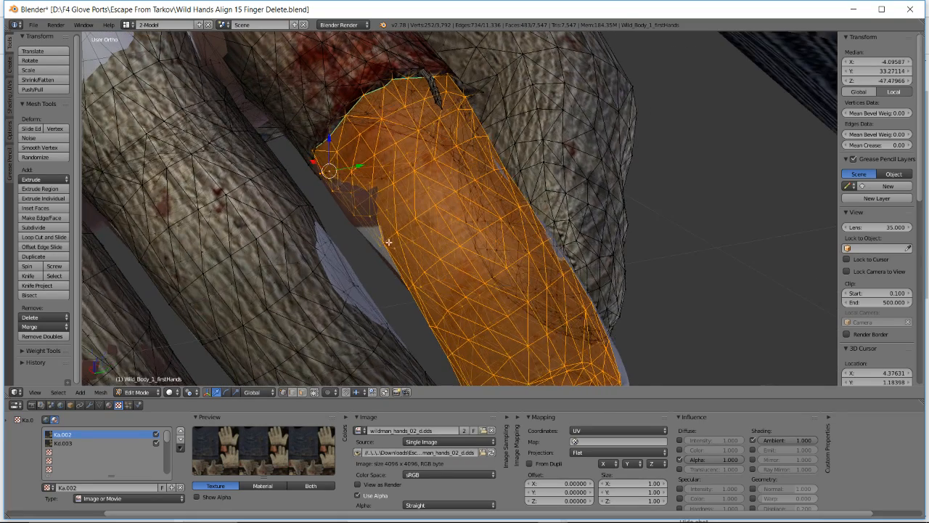
key("x")
left_click(389, 245)
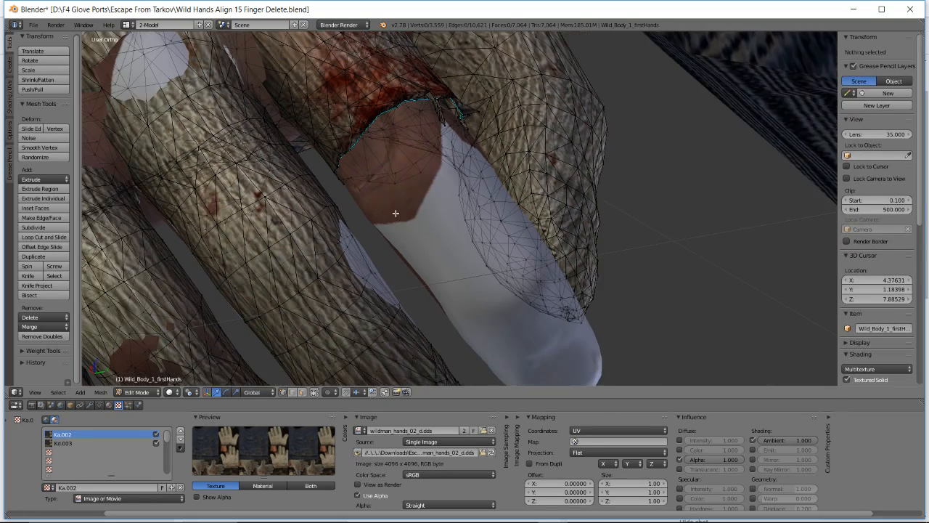
middle_click_drag(440, 217, 373, 173)
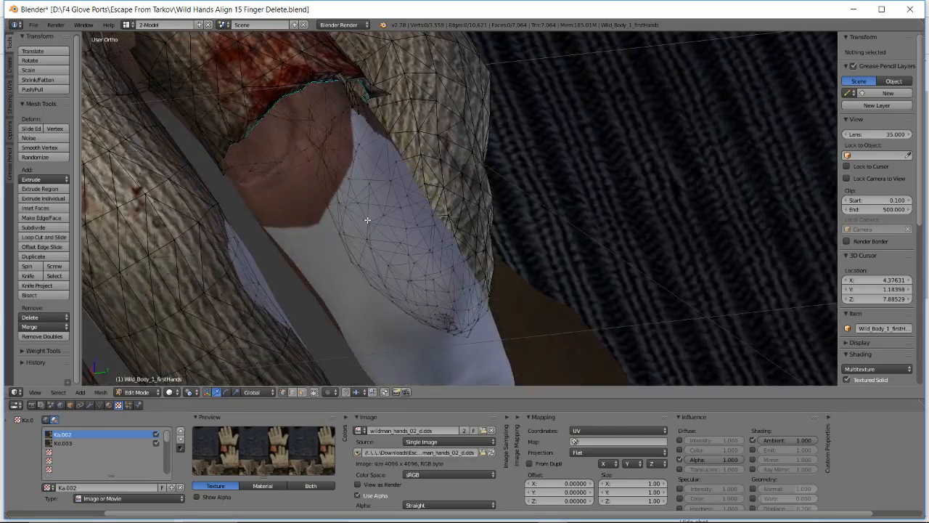
Leave glove mesh editing and make the bare hand mesh BaseMaleHands1st:0.001 the active object
key("Tab")
right_click(305, 248)
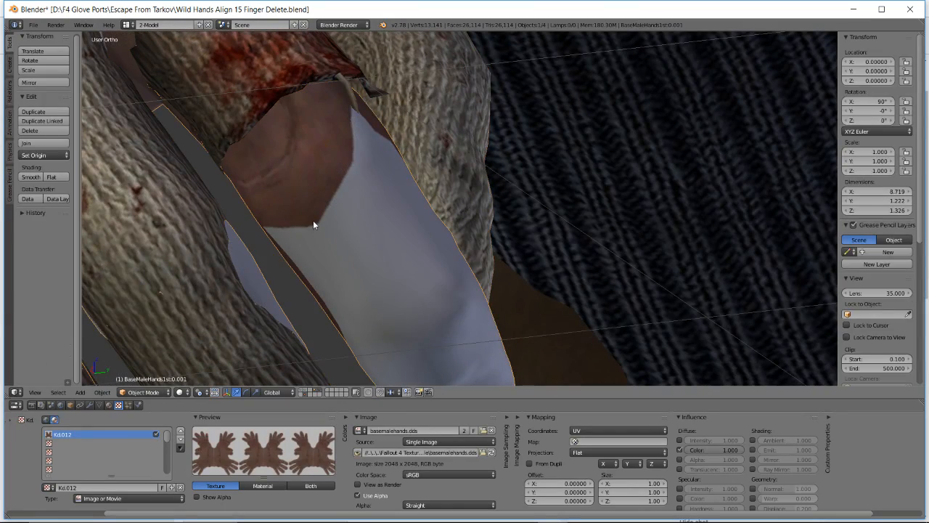
key("Tab")
middle_click_drag(272, 187, 407, 202)
key("Tab")
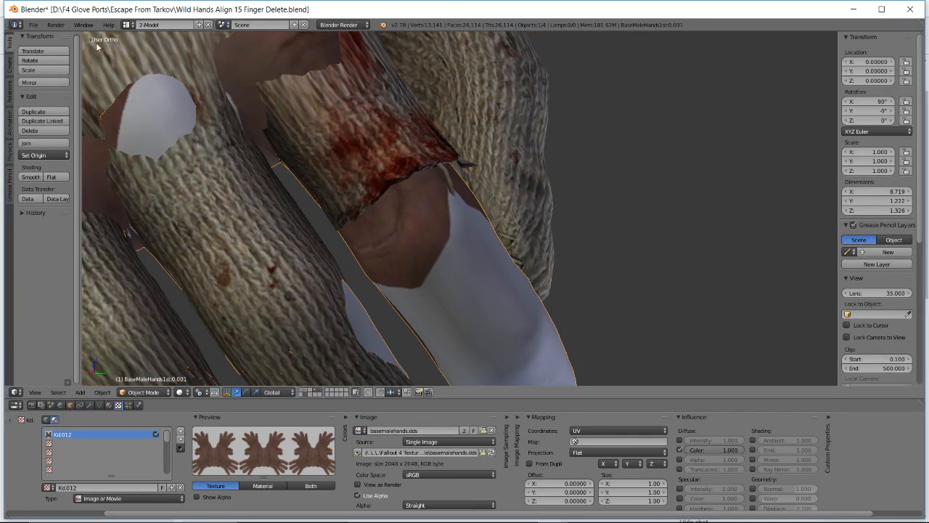
Save the scene as a new version named Wild Hands Align 16 Finger Delete.blend
left_click(33, 25)
left_click(52, 108)
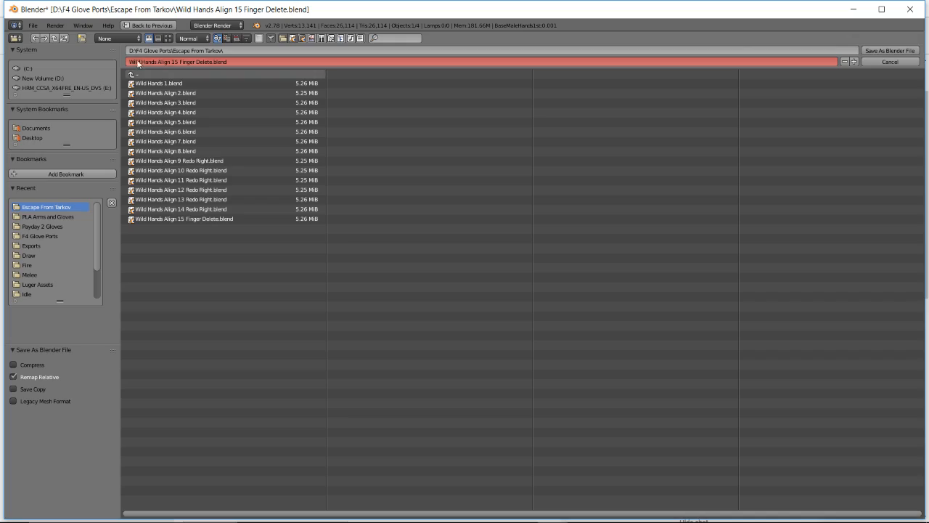
left_click(174, 63)
left_click(176, 62)
key("BackSpace")
type("6")
key("Return")
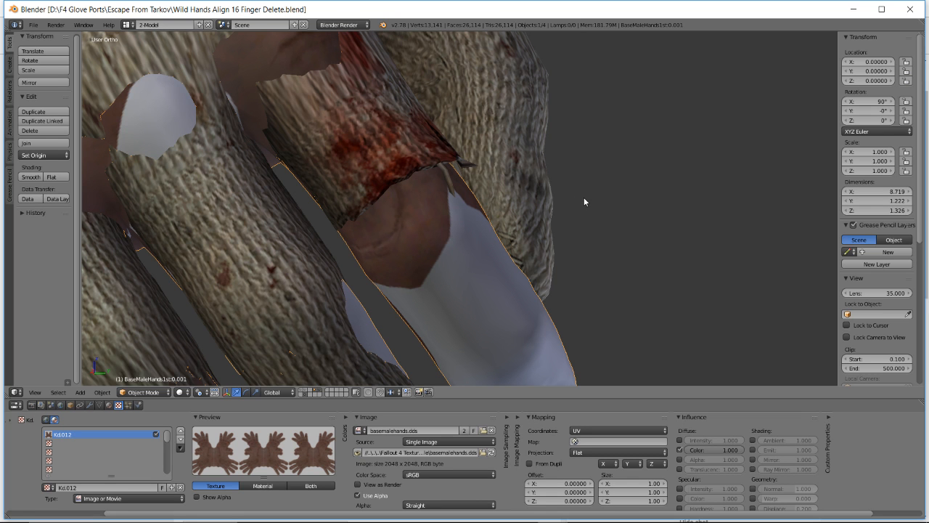
Edit the bare hand mesh and shift the vertices at the index finger's side edge, just below the torn glove cuff, slightly inward
middle_click_drag(606, 208, 479, 218)
scroll(479, 217, "up", 2)
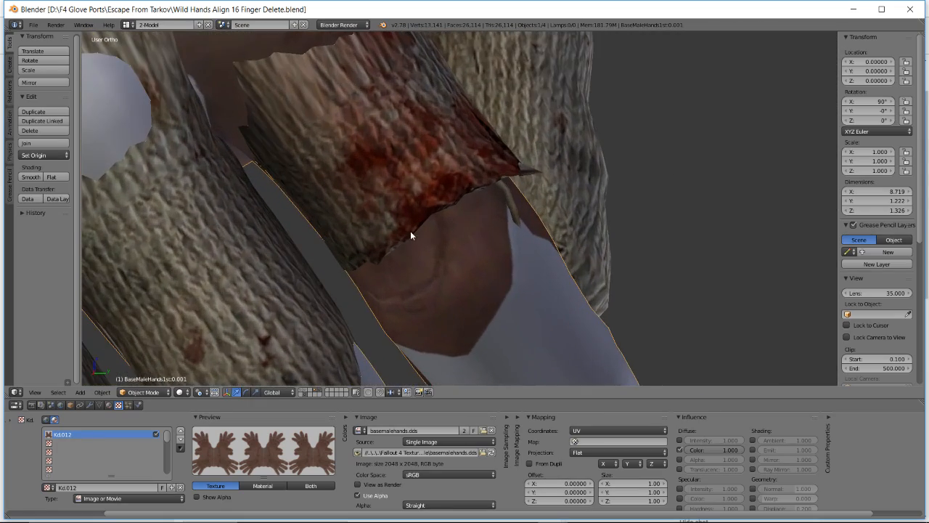
key("Tab")
middle_click_drag(416, 256, 456, 183)
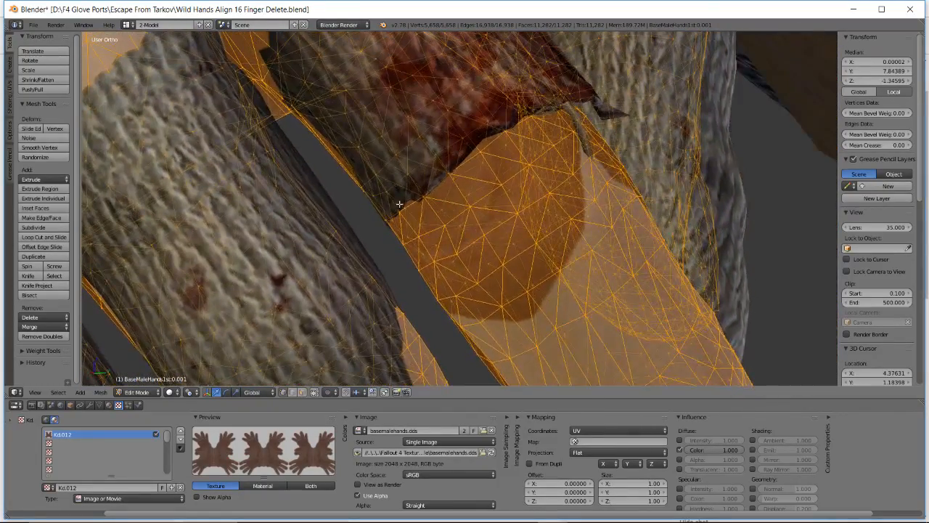
middle_click_drag(391, 207, 402, 191)
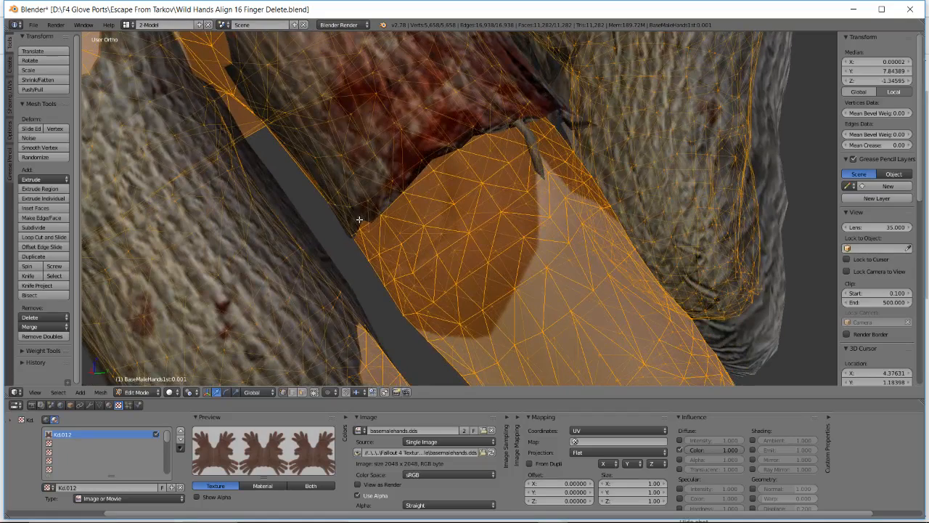
key("a")
key("b")
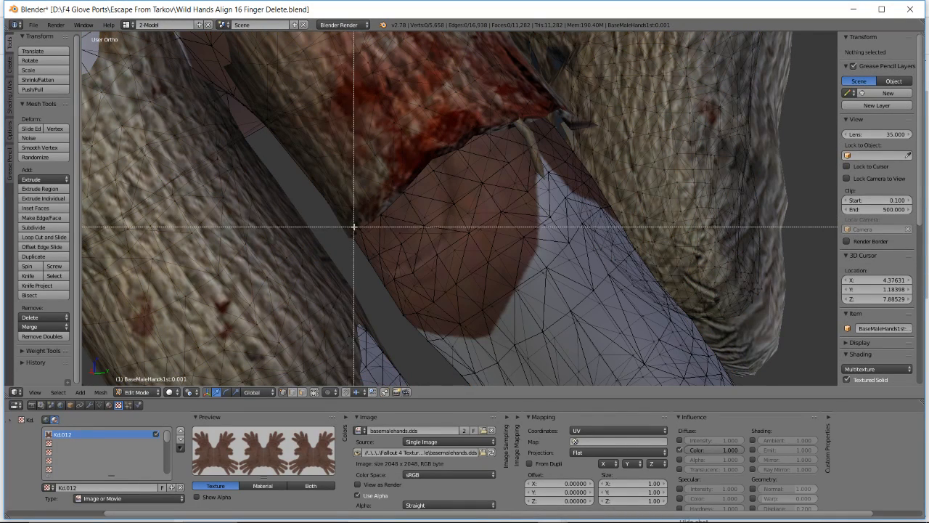
left_click_drag(350, 223, 383, 262)
key("g")
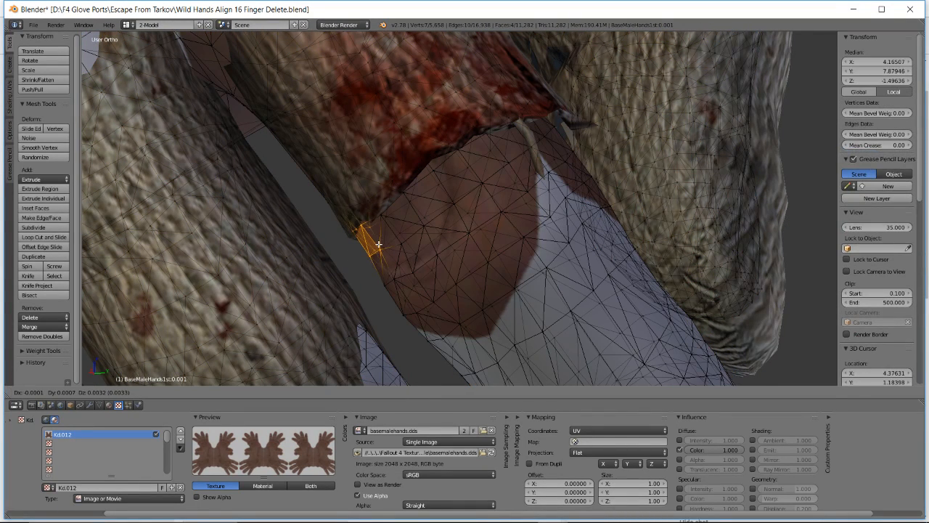
left_click(384, 244)
Select the next group of vertices down the index finger's side edge and nudge it slightly inward
key("b")
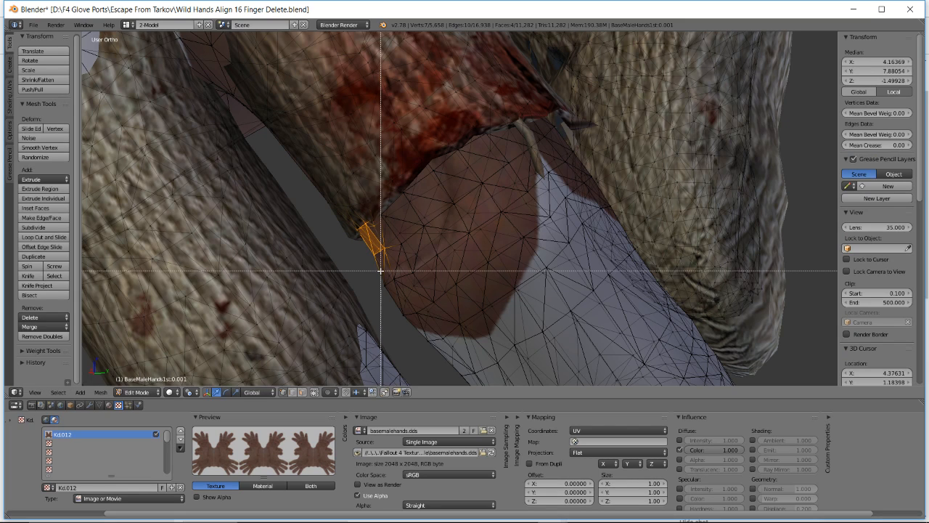
left_click_drag(378, 269, 397, 280)
key("a")
key("b")
key("g")
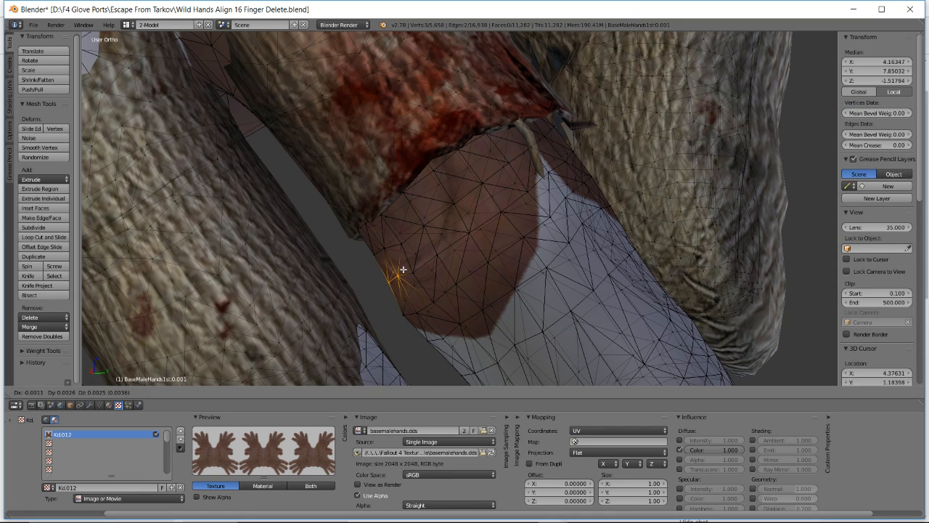
left_click(405, 268)
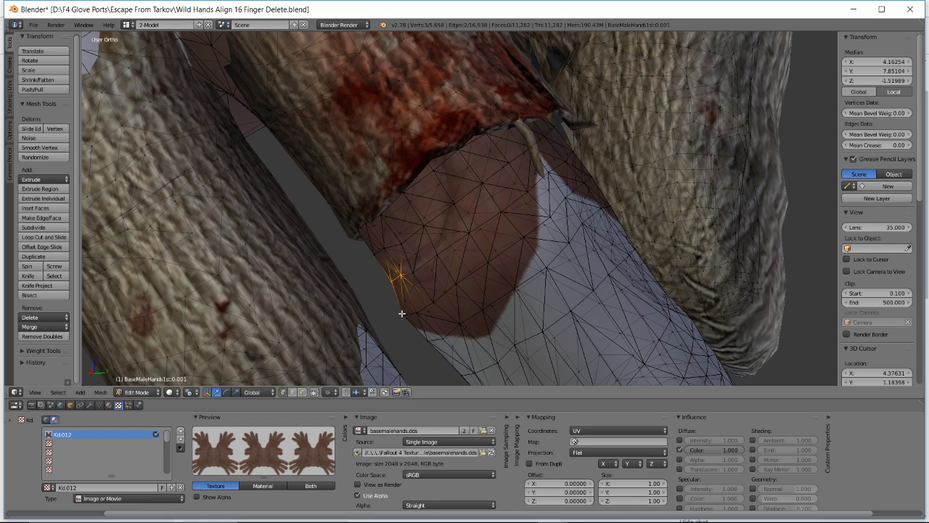
Select the two edge vertices near the lower end of the finger's skin patch and shift them slightly
key("a")
key("b")
left_click_drag(397, 298, 412, 323)
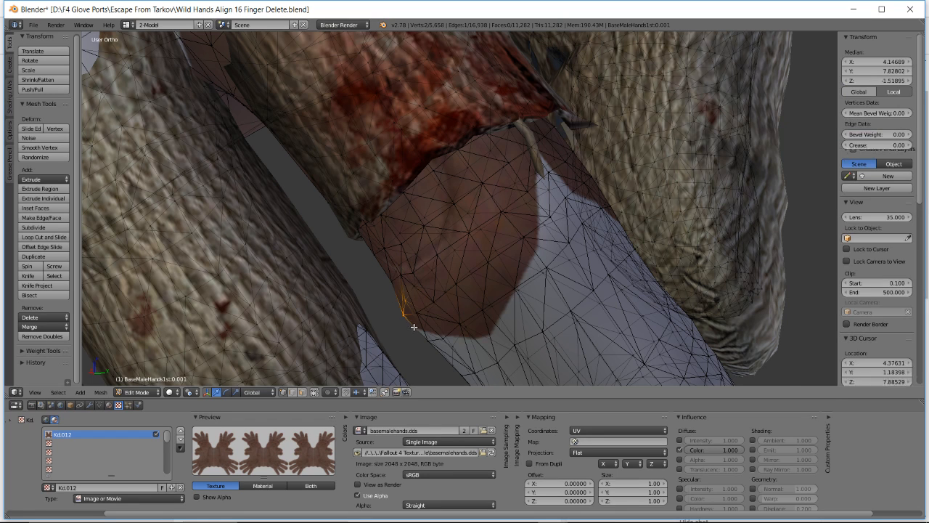
middle_click_drag(412, 323, 404, 295)
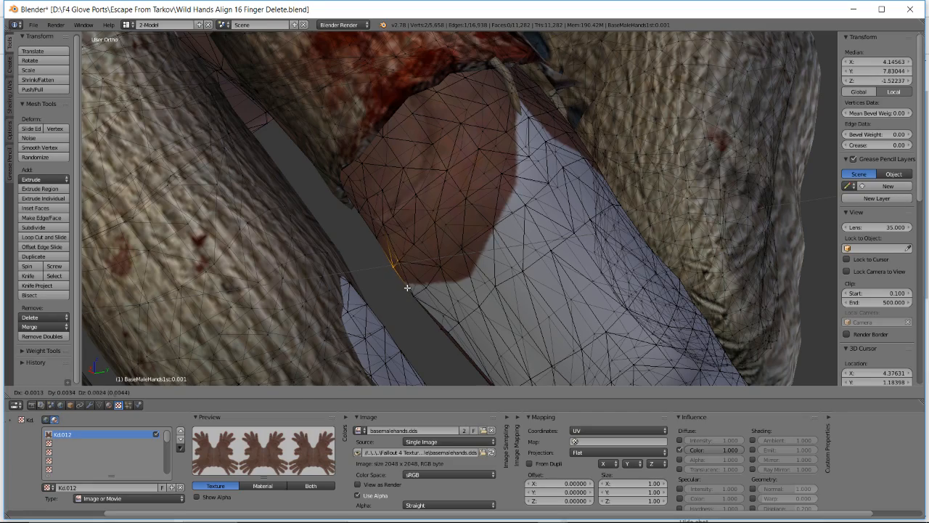
right_click(407, 287)
Nudge individual vertices along the index finger's side edge, around the lower end of the skin patch, to smooth the outline
middle_click_drag(407, 288, 419, 273)
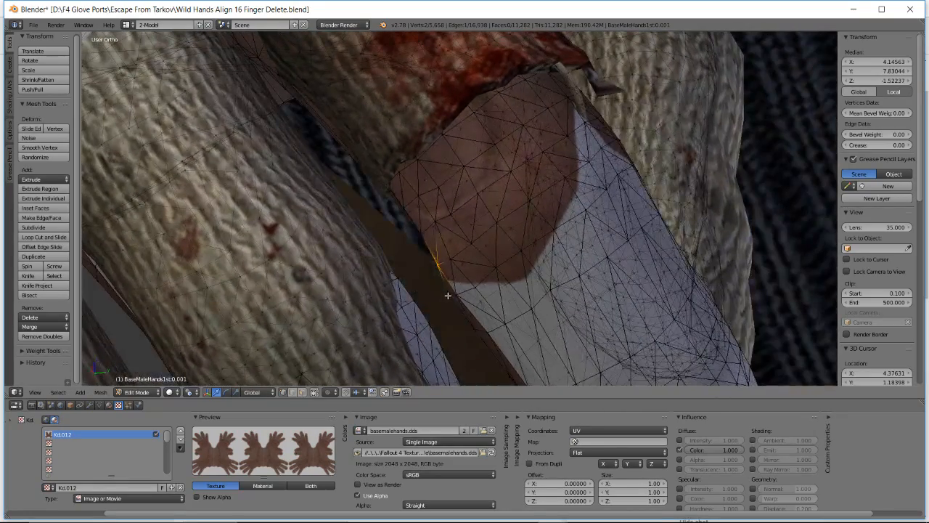
right_click_drag(448, 295, 448, 294)
right_click(447, 292)
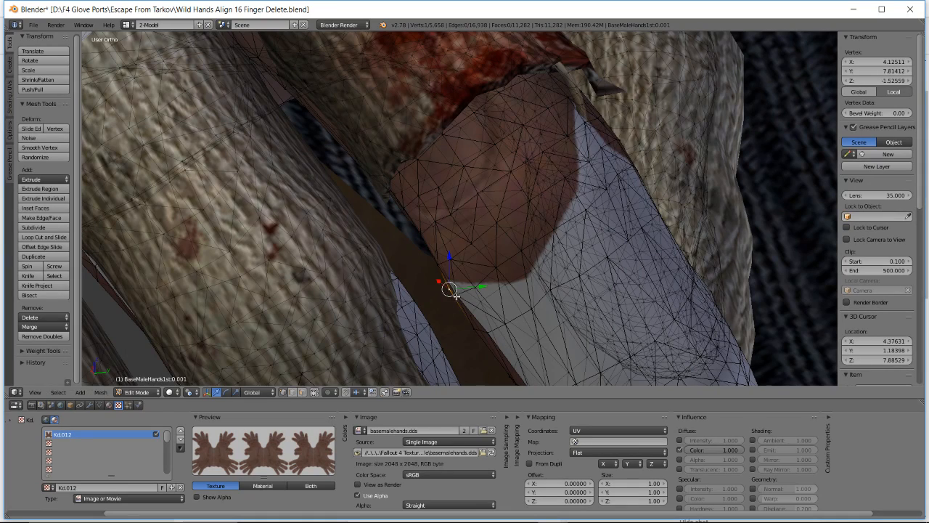
middle_click_drag(448, 292, 448, 295)
right_click_drag(428, 293, 432, 295)
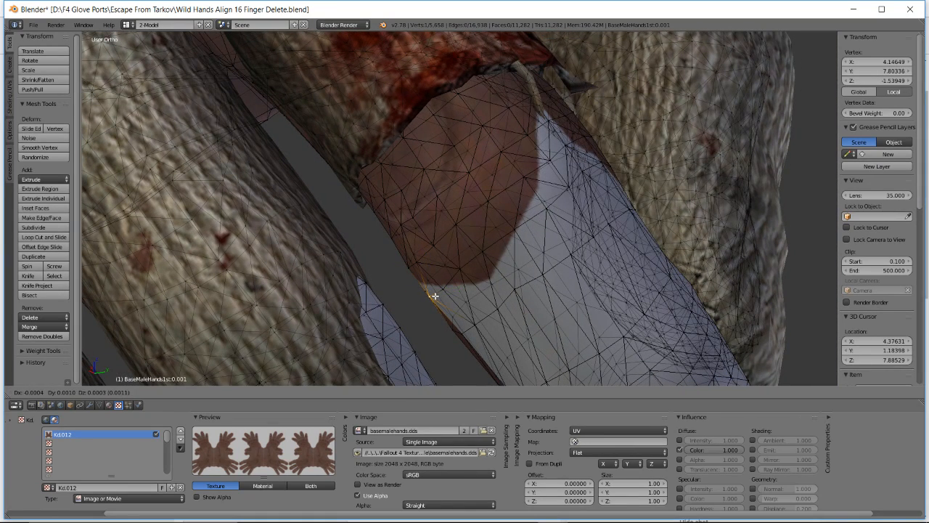
left_click(433, 296)
right_click_drag(409, 267, 412, 267)
left_click(412, 265)
middle_click_drag(412, 265, 466, 238)
key("a")
scroll(464, 269, "down", 3)
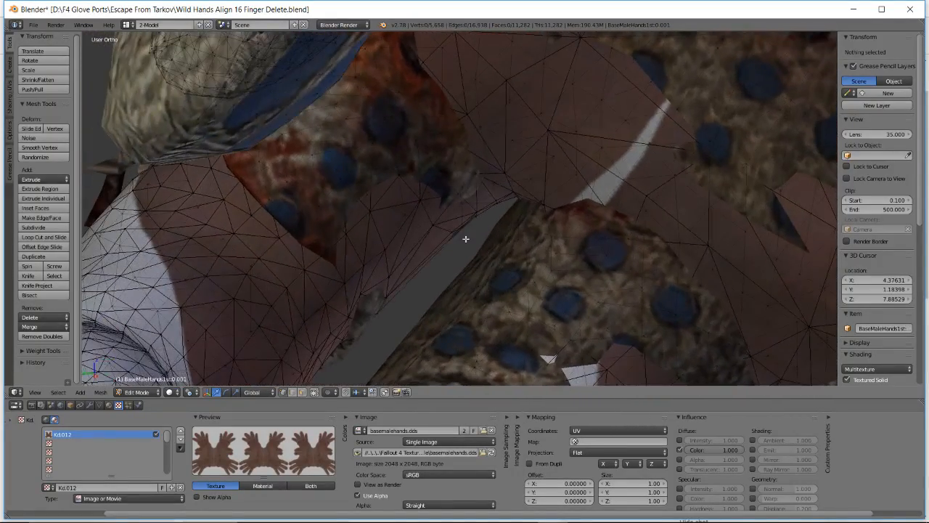
middle_click_drag(393, 245, 390, 246)
right_click(376, 245)
right_click(355, 258, "shift")
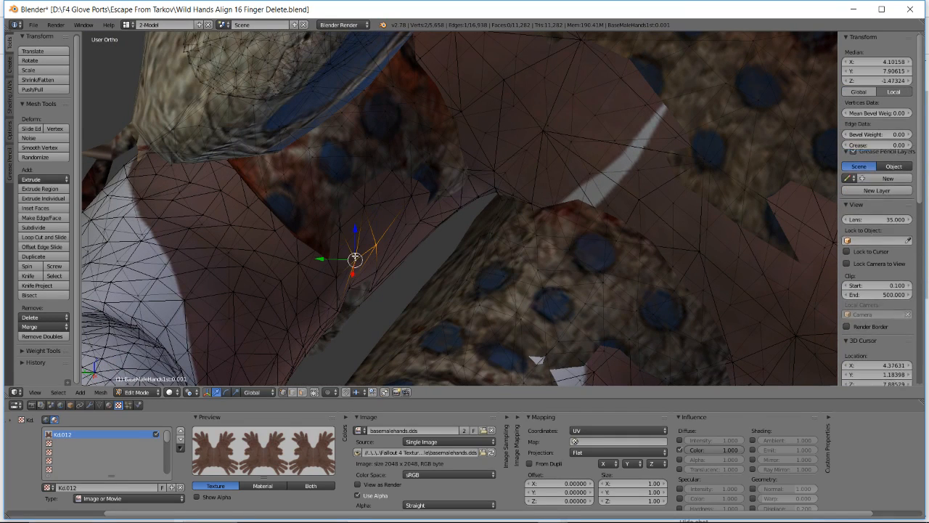
right_click(336, 277, "shift")
right_click(339, 227, "shift")
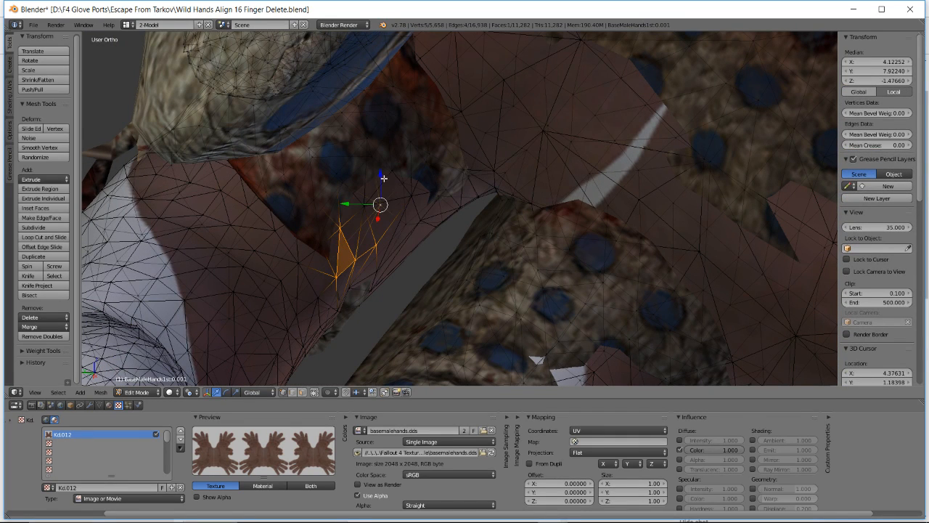
right_click(362, 209, "shift")
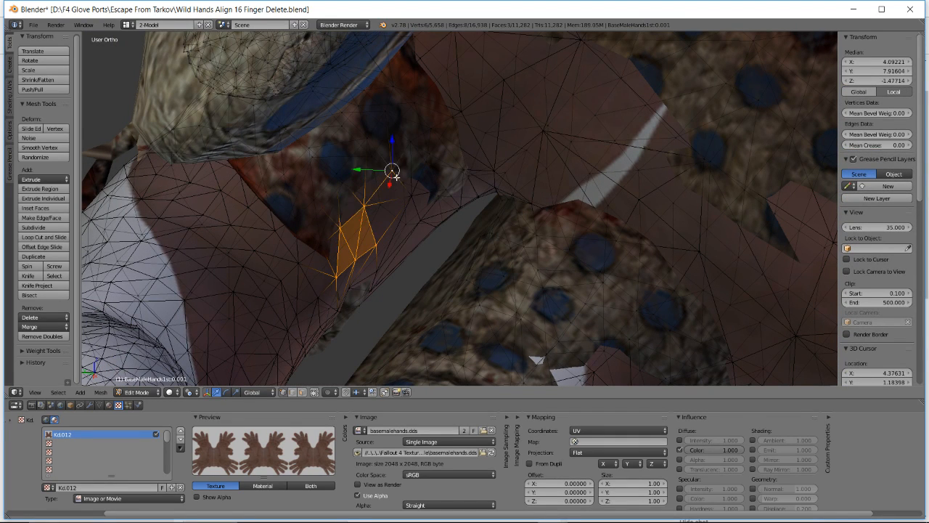
right_click(411, 193, "shift")
middle_click_drag(417, 221, 443, 209)
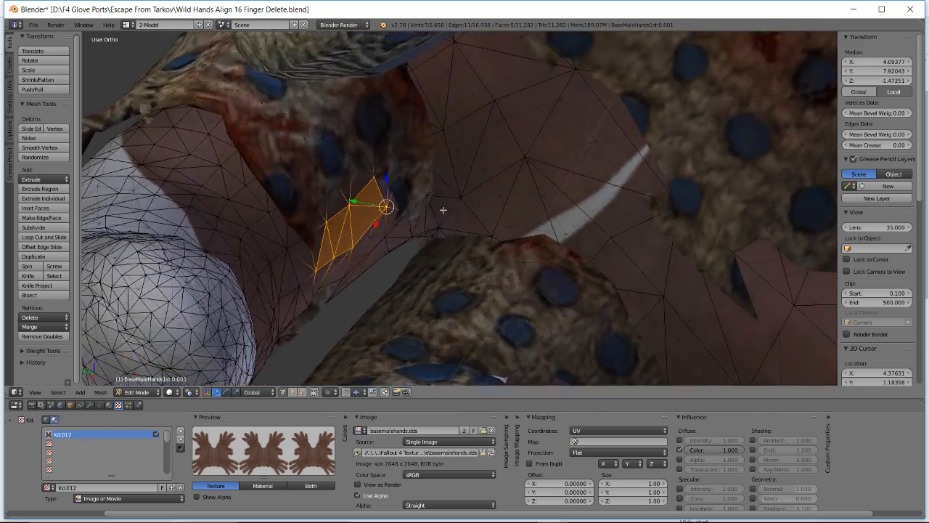
middle_click_drag(347, 279, 382, 258)
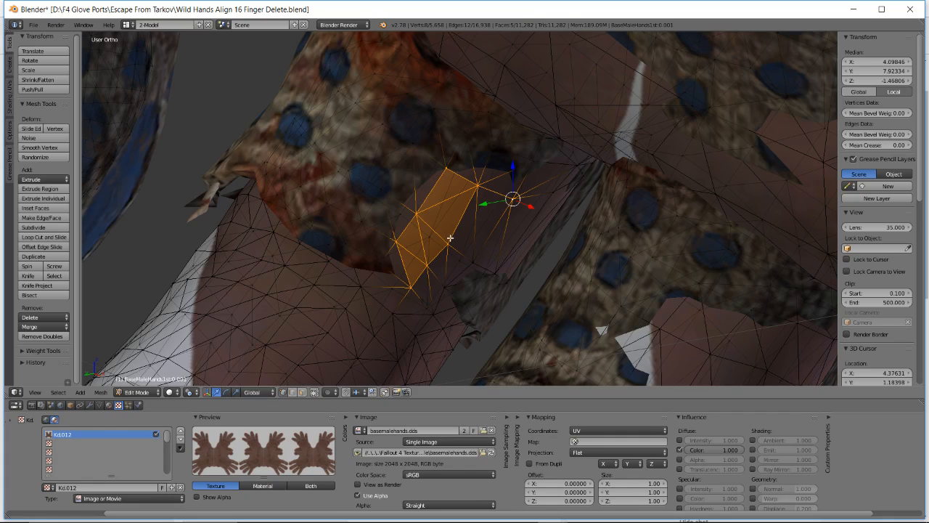
middle_click_drag(470, 184, 445, 201)
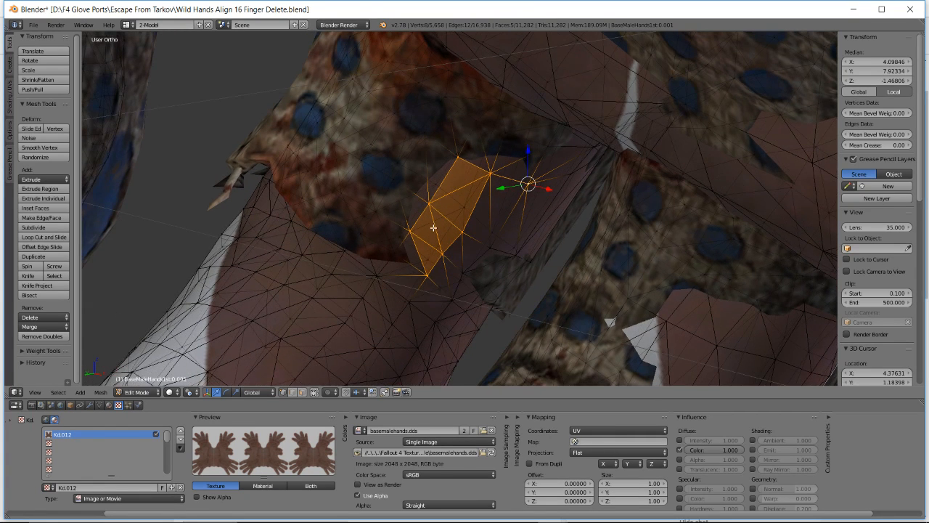
Select the bare hand mesh's vertices across the underside of the index finger where the glove covers them
right_click(458, 156)
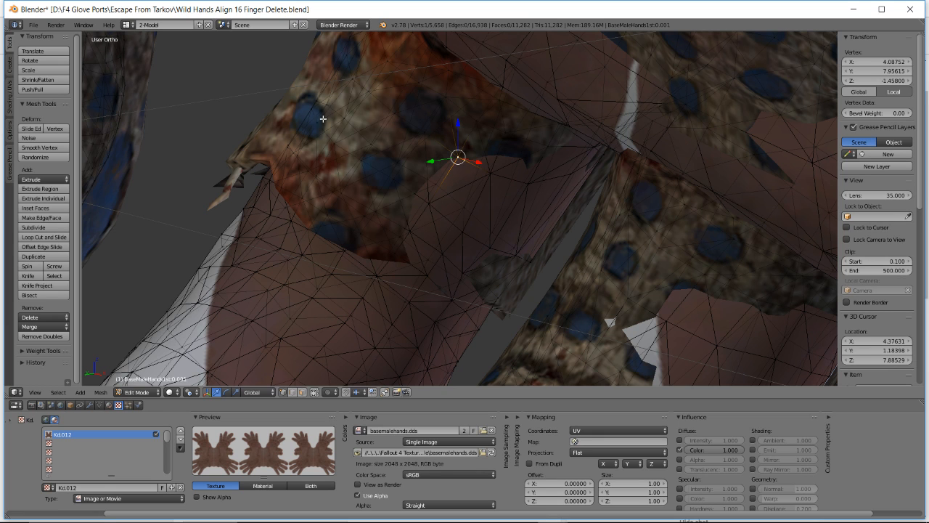
middle_click_drag(388, 114, 400, 117)
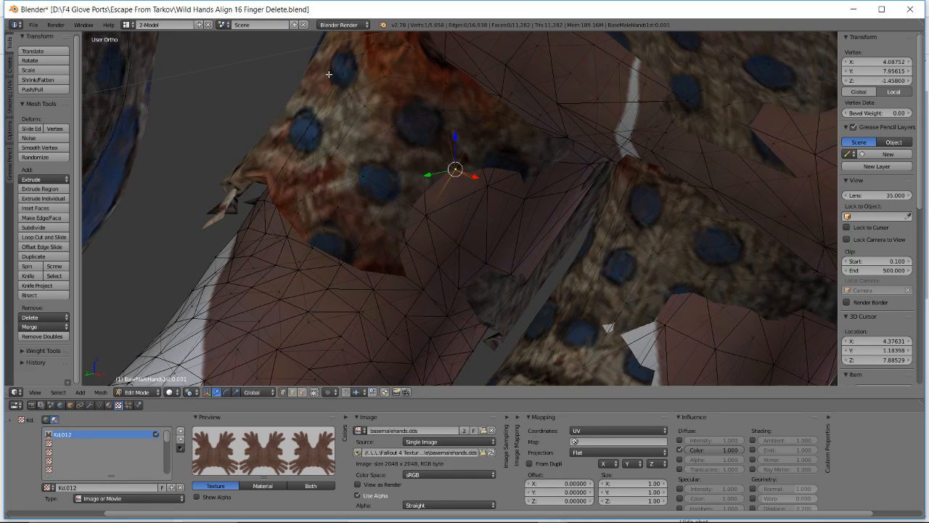
key("b")
left_click_drag(328, 52, 473, 146)
key("b")
left_click_drag(418, 124, 556, 201)
key("b")
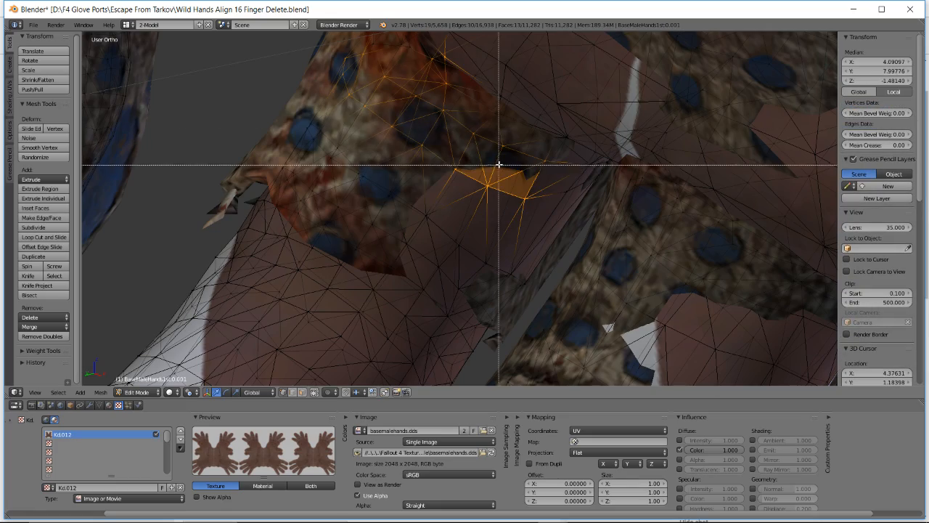
left_click_drag(500, 164, 594, 237)
Add the wrist, palm and thumb vertices of the same bare hand to the selection
middle_click_drag(594, 237, 520, 197)
scroll(510, 164, "down", 4)
middle_click_drag(508, 161, 498, 222, "shift")
scroll(487, 182, "down", 4)
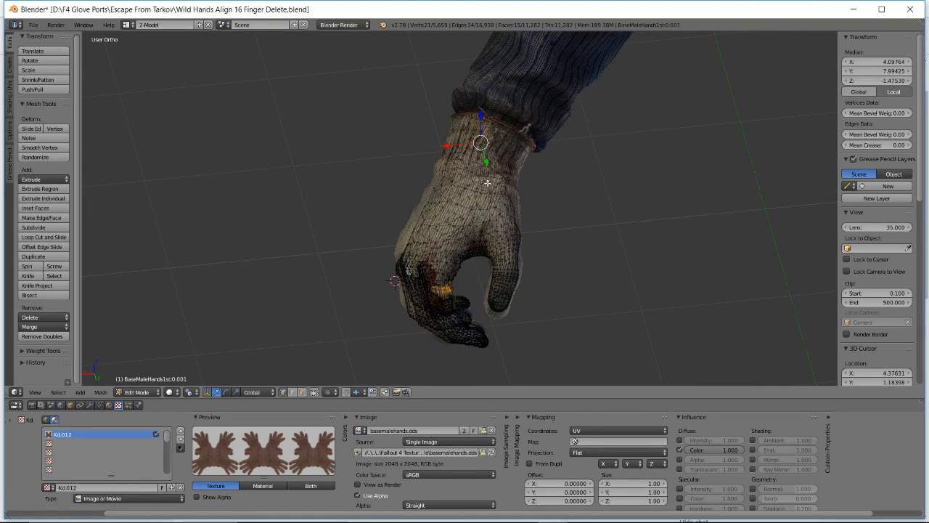
scroll(479, 179, "up", 4)
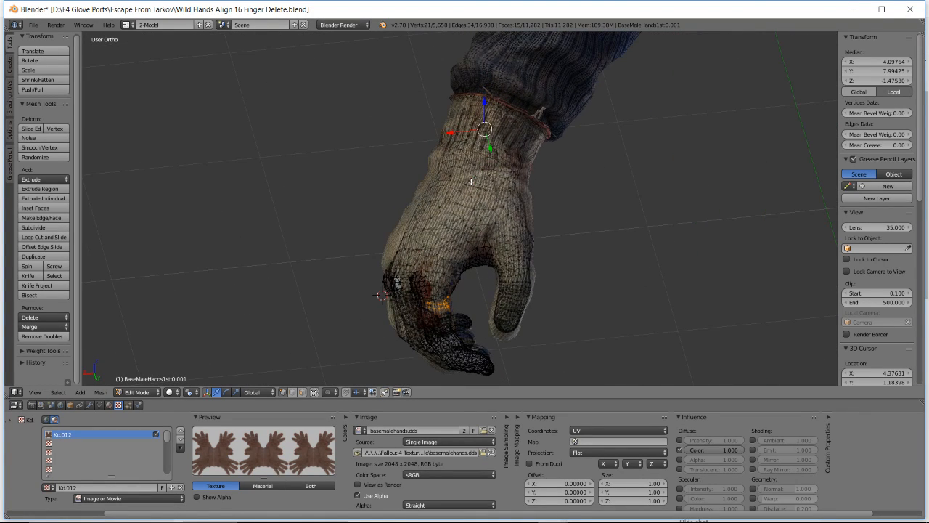
key("b")
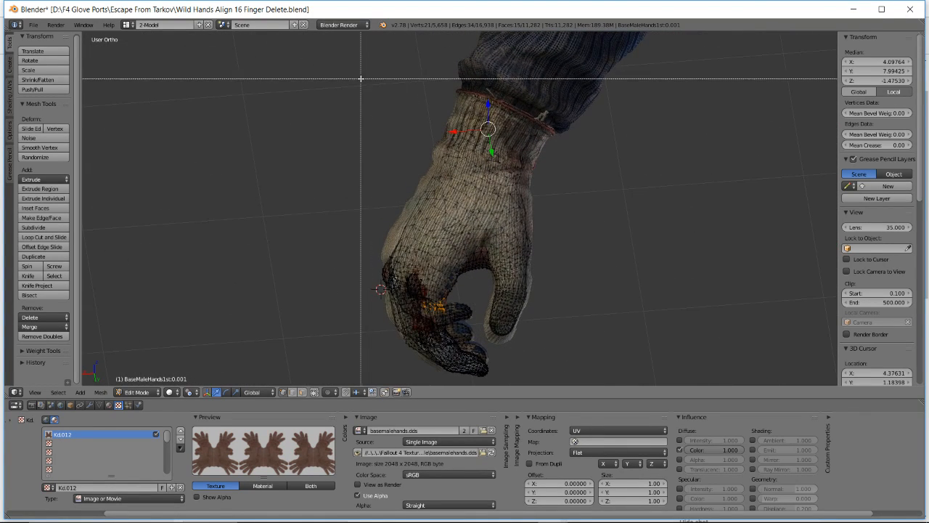
left_click_drag(361, 79, 675, 289)
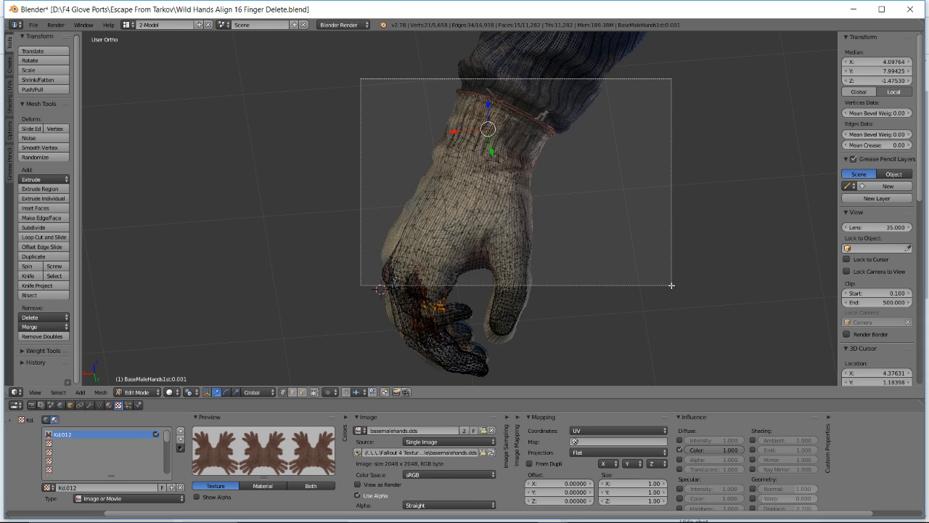
middle_click_drag(539, 243, 570, 239)
key("b")
left_click_drag(512, 229, 606, 339)
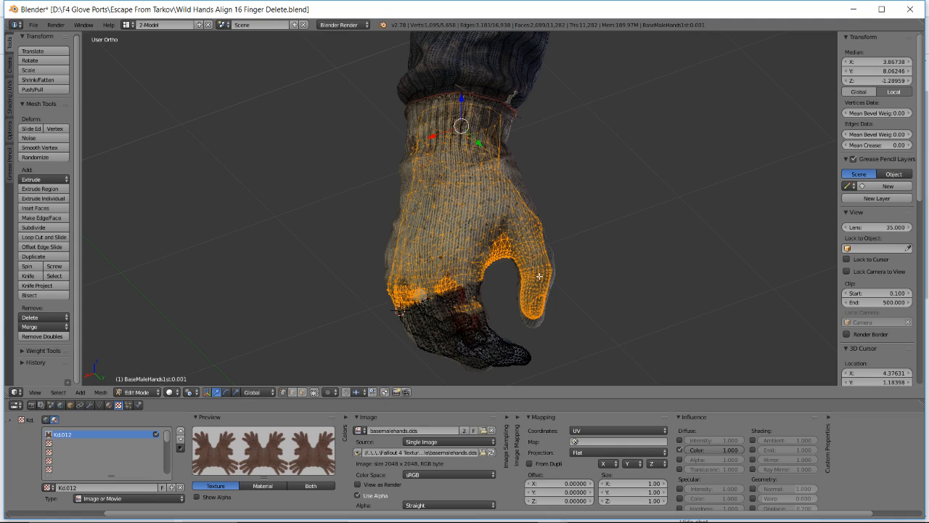
Add the little and ring fingers and the near part of the middle finger to the selection
middle_click_drag(525, 288, 365, 215)
key("b")
left_click_drag(366, 215, 470, 351)
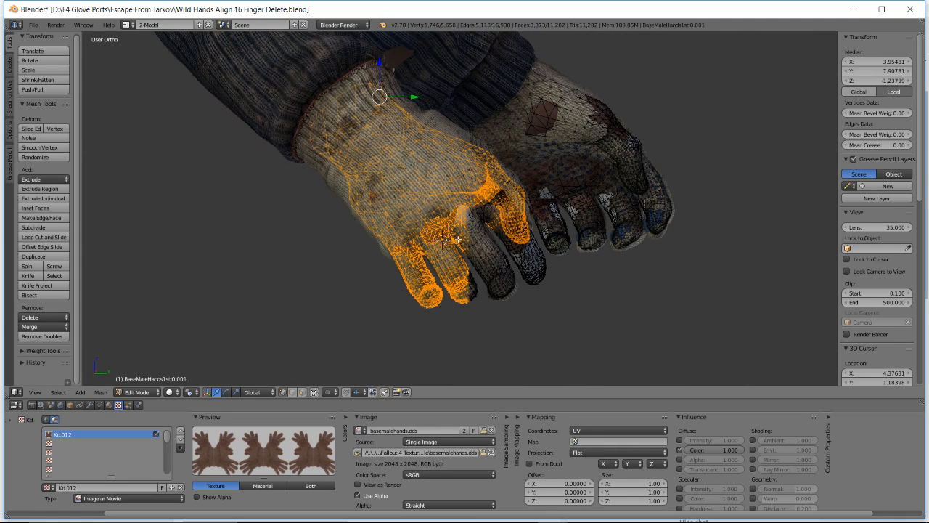
left_click_drag(457, 240, 499, 319)
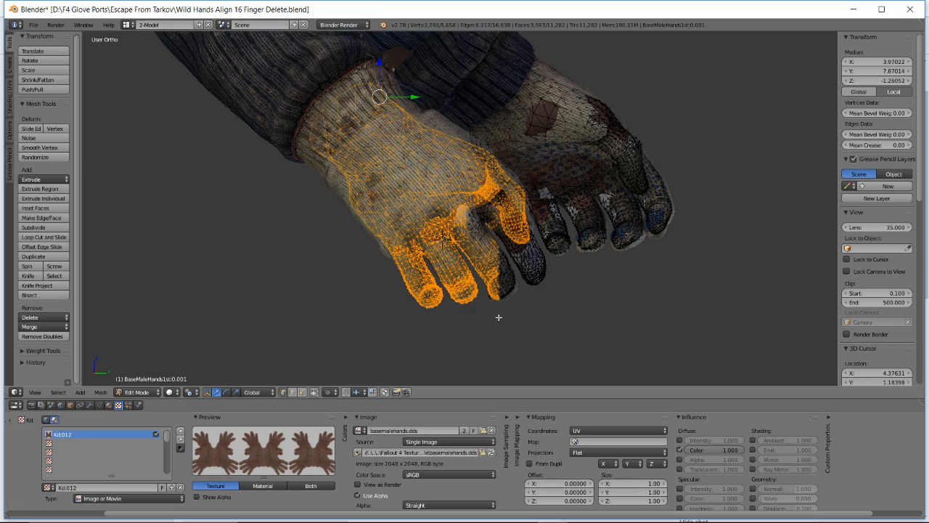
Extend the selection over the remaining fingertip vertices of the gloved fingers, leaving the index finger's bare tip out
scroll(497, 317, "up", 4)
middle_click_drag(438, 260, 404, 259)
key("b")
left_click_drag(262, 294, 392, 377)
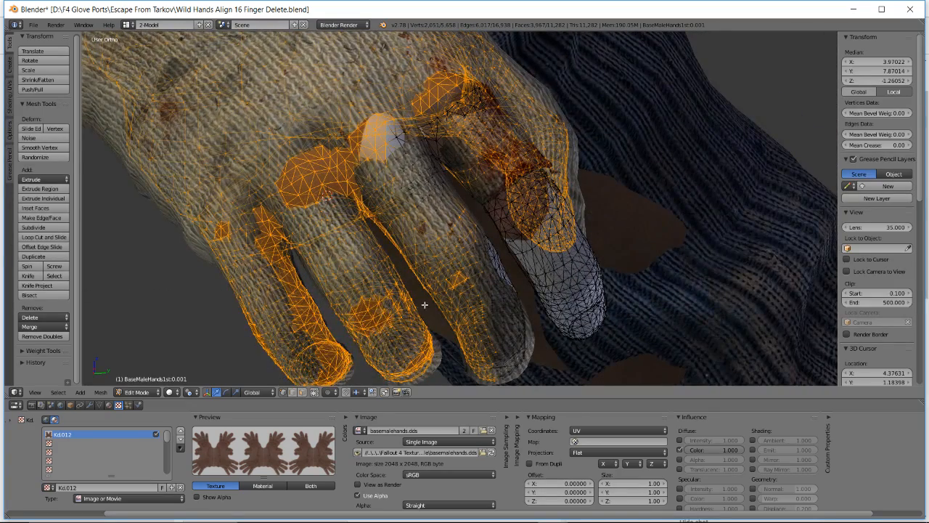
middle_click_drag(425, 305, 384, 274)
key("b")
left_click_drag(415, 272, 469, 375)
key("b")
left_click_drag(450, 288, 486, 360)
Switch to the browser, open the Chillhop Essentials music video, and return to Blender
key("alt+Tab")
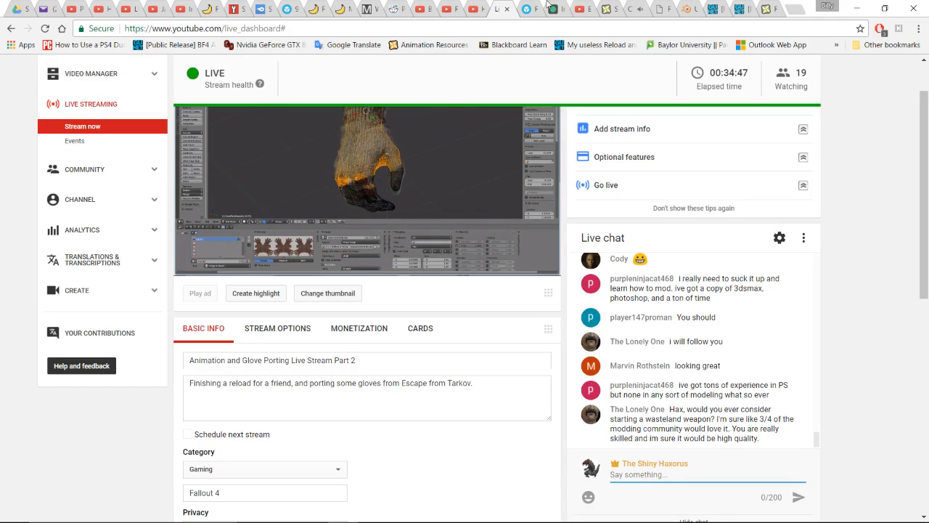
left_click(637, 7)
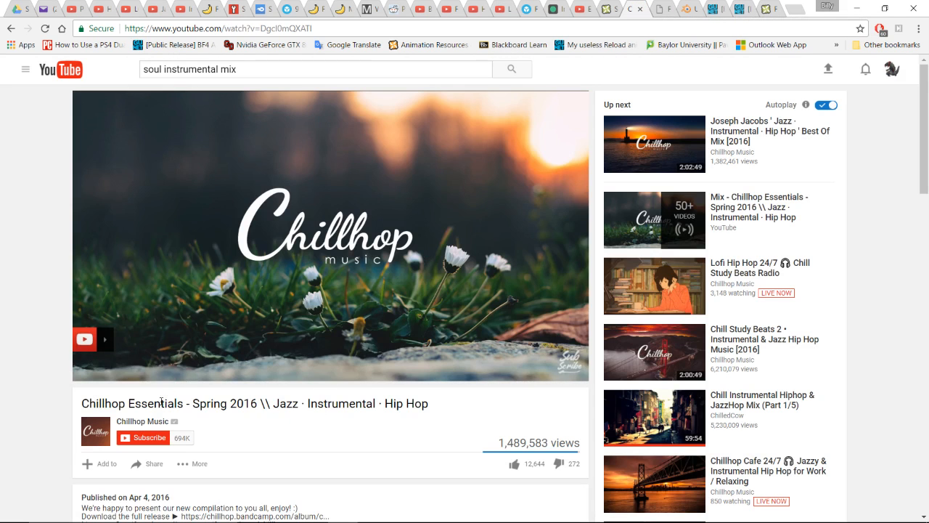
left_click(510, 466)
key("alt+Tab")
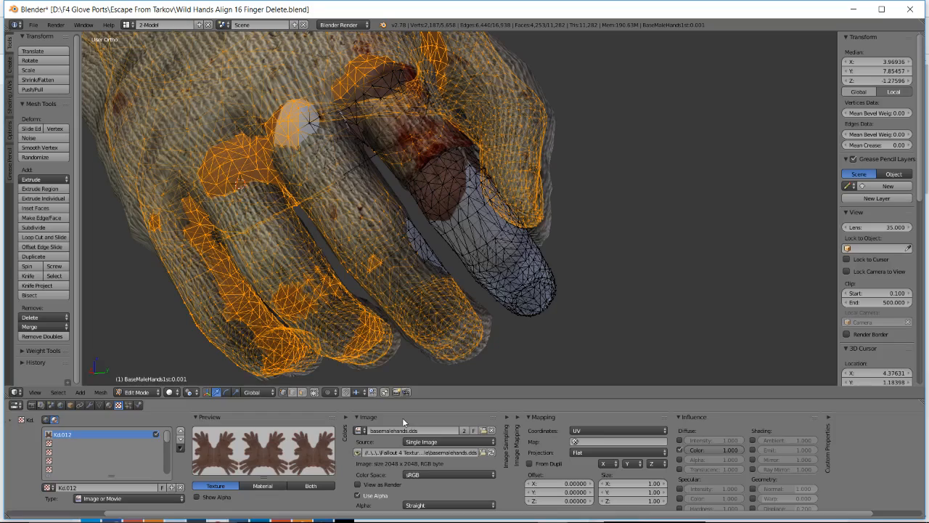
Add the remaining vertices along the middle finger's side and on its knuckle to the selection
mouse_move(424, 252)
middle_mouse_down()
mouse_move(441, 275)
mouse_move(417, 257)
middle_mouse_up()
key("b")
left_click_drag(423, 256, 450, 309)
key("b")
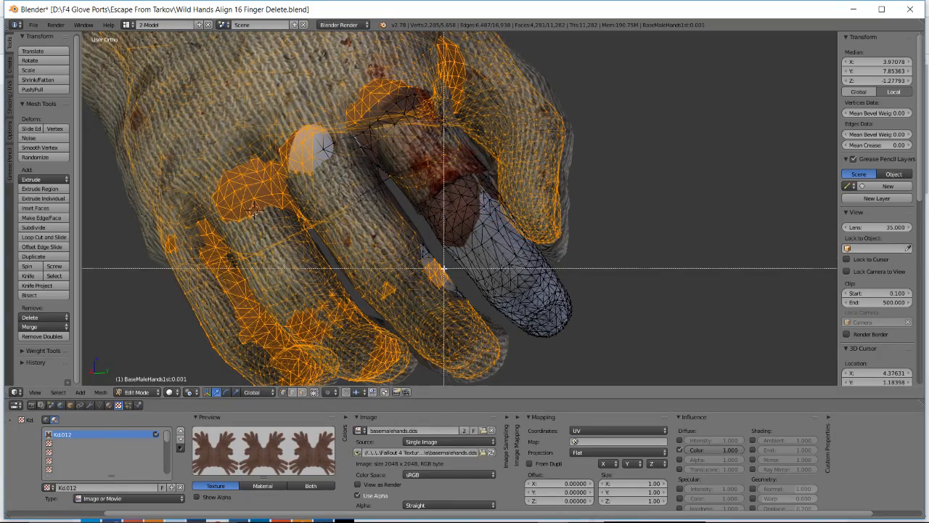
left_click_drag(444, 269, 460, 319)
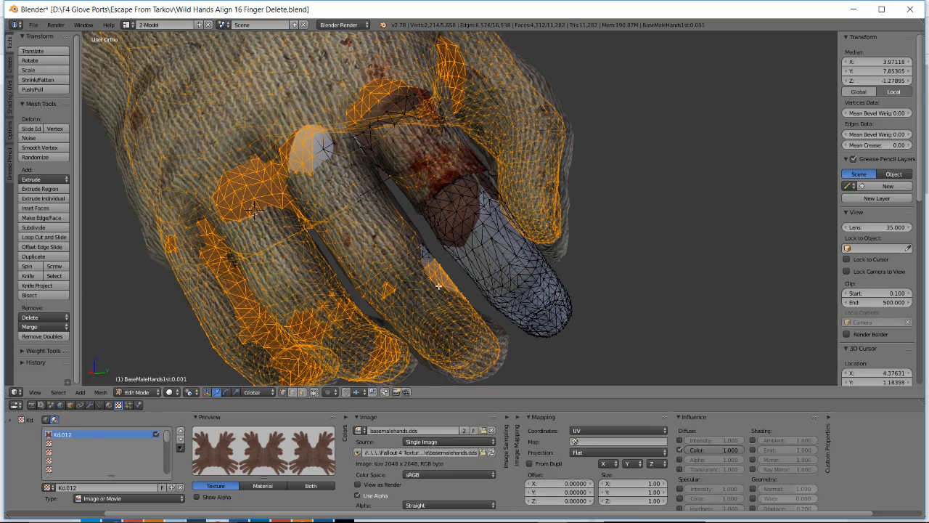
middle_click_drag(439, 286, 408, 247)
key("b")
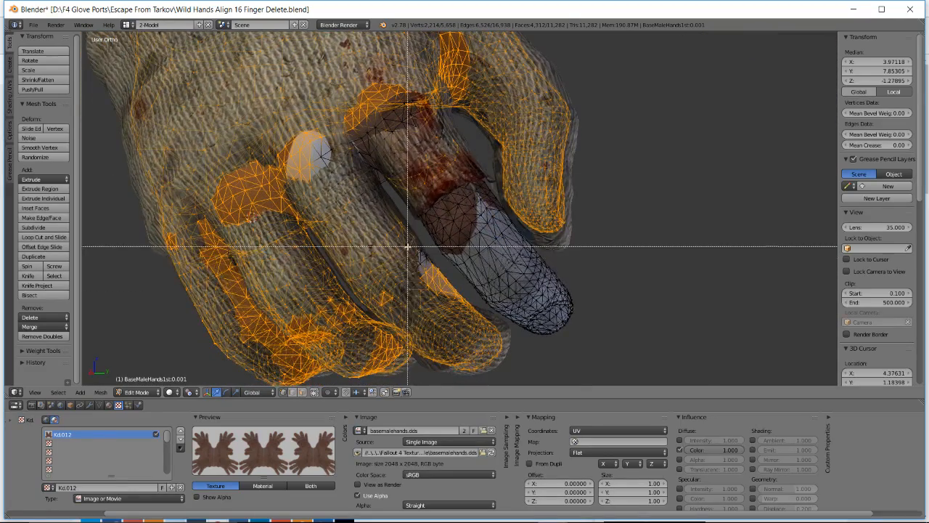
left_click_drag(408, 247, 428, 284)
mouse_move(416, 246)
middle_mouse_down()
mouse_move(439, 250)
mouse_move(428, 240)
middle_mouse_up()
key("b")
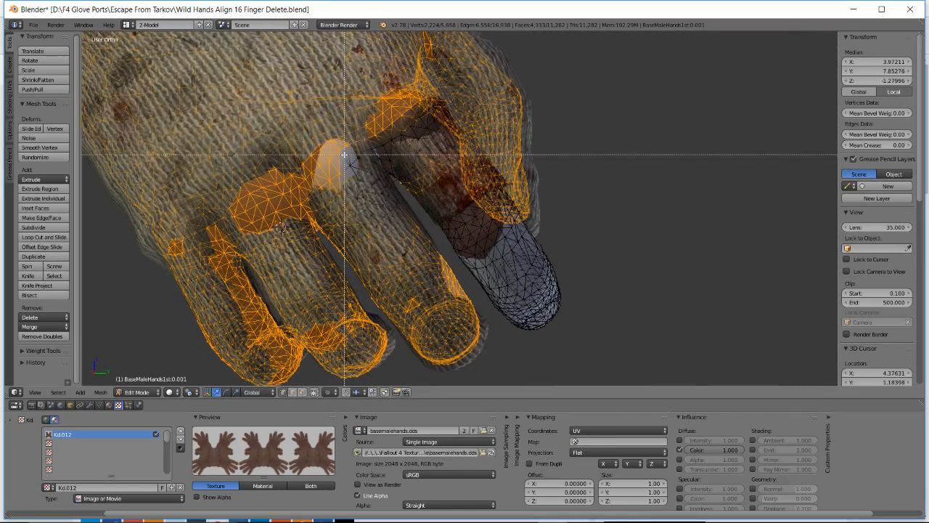
left_click_drag(346, 155, 381, 224)
Add the index finger's knuckle patch and the covered vertices around its base to the selection
middle_click_drag(373, 229, 342, 179)
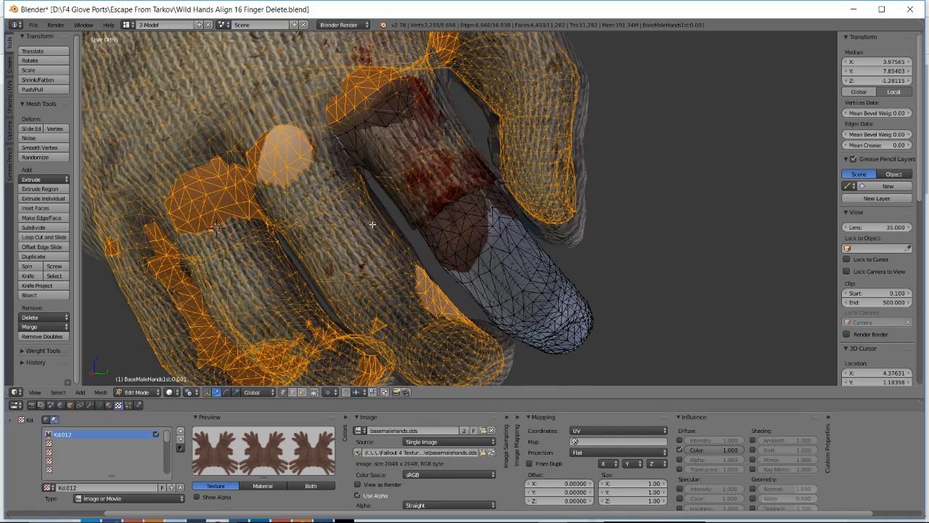
scroll(372, 224, "up", 1)
middle_click_drag(371, 230, 312, 181)
key("b")
left_click_drag(354, 120, 382, 216)
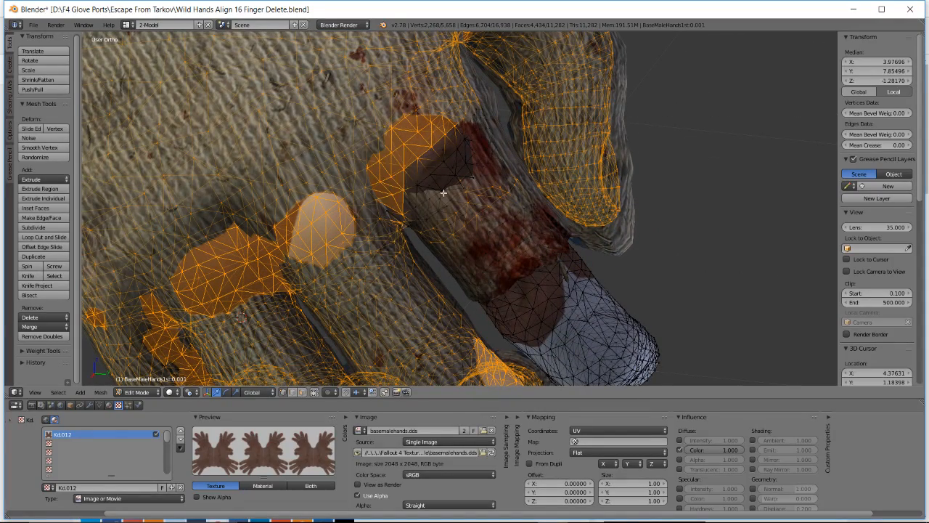
middle_click_drag(443, 192, 434, 211)
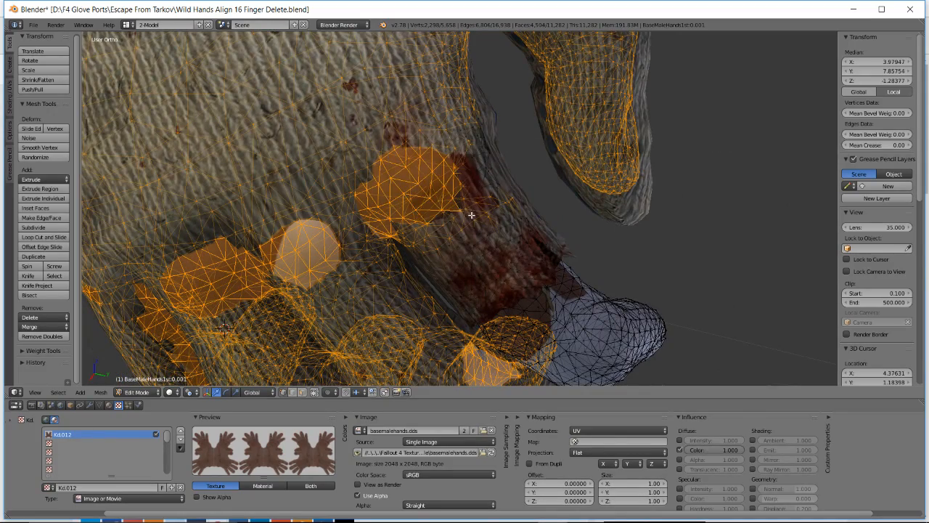
middle_click_drag(471, 215, 465, 191)
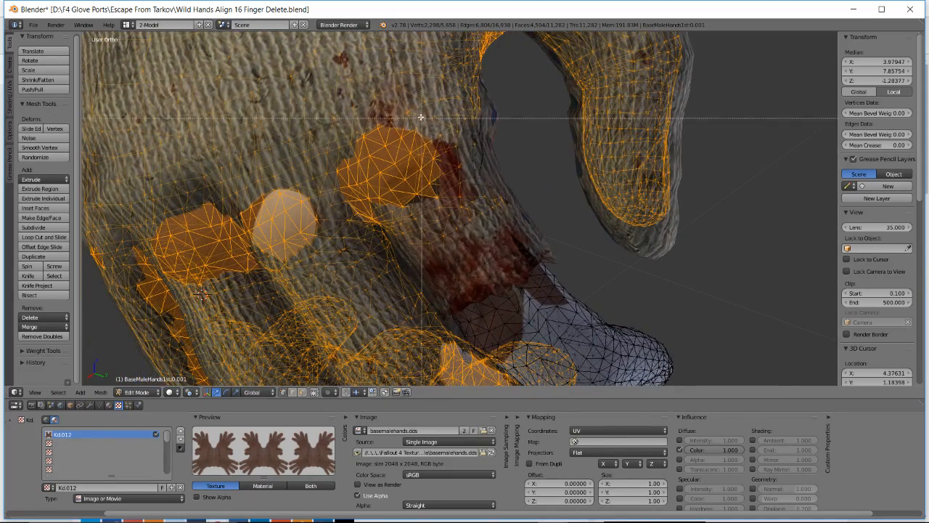
left_click_drag(421, 117, 479, 171)
Add the last covered vertices at the edge of the index finger's knuckle to the selection
middle_click_drag(494, 190, 572, 124)
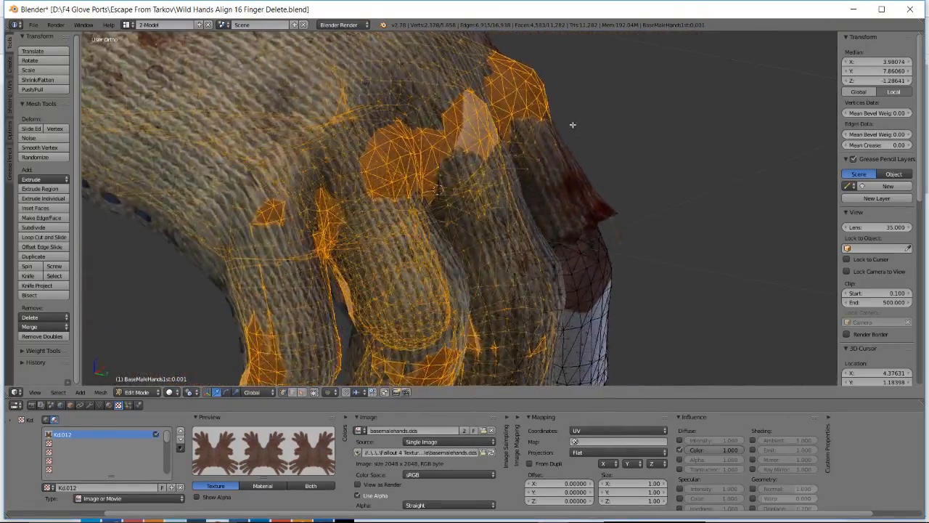
key("b")
left_click_drag(525, 99, 580, 135)
middle_click_drag(580, 135, 390, 197)
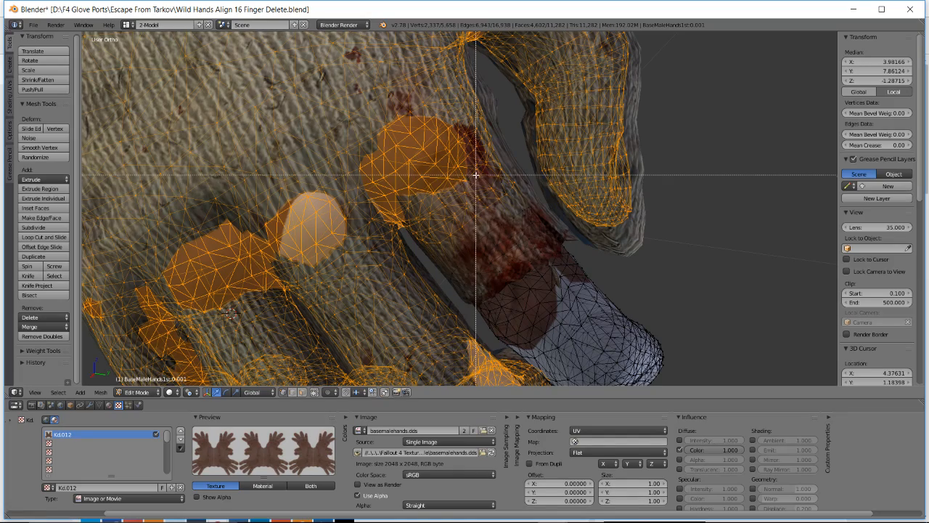
left_click_drag(503, 189, 503, 189)
middle_click_drag(503, 190, 537, 225)
Save the project as a new file named Wild Hands Align 17 Finger Delete.blend
left_click(34, 25)
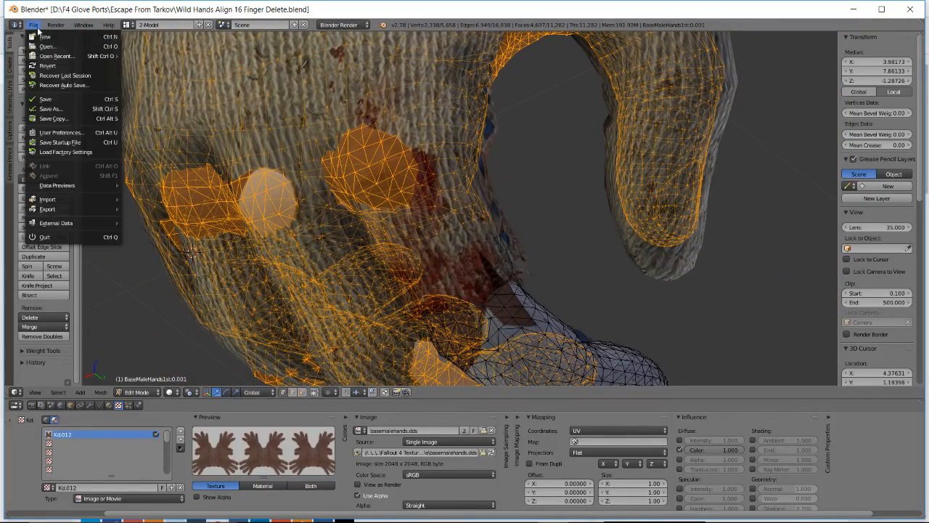
left_click(44, 110)
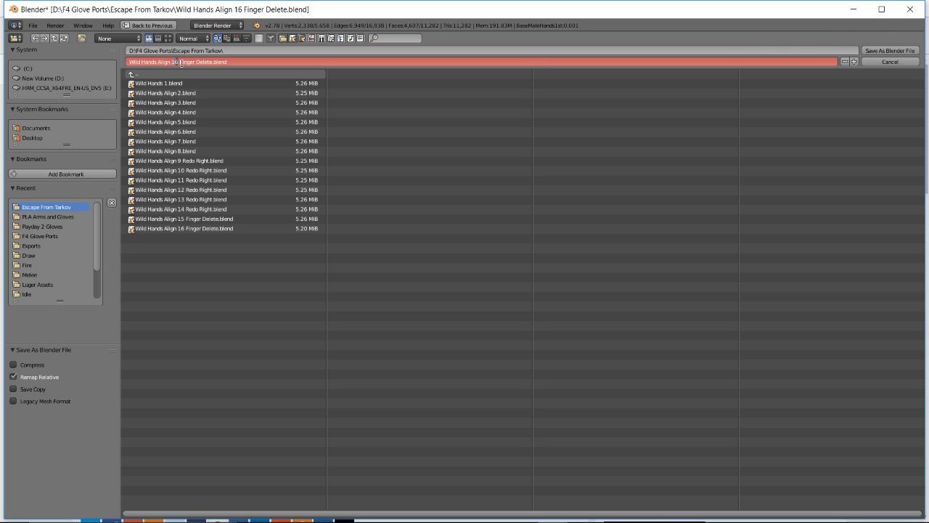
key("Return")
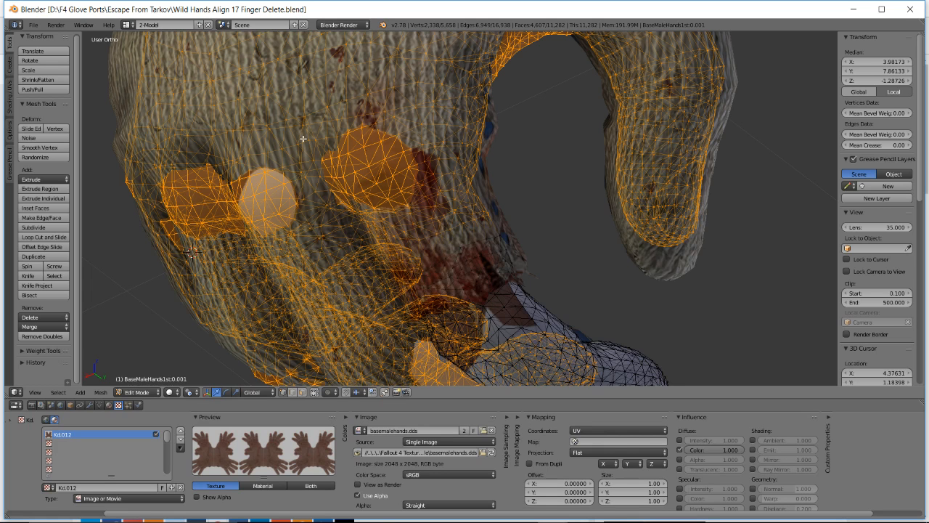
Delete the selected faces of the bare hand mesh hidden under the glove
key("x")
left_click(537, 194)
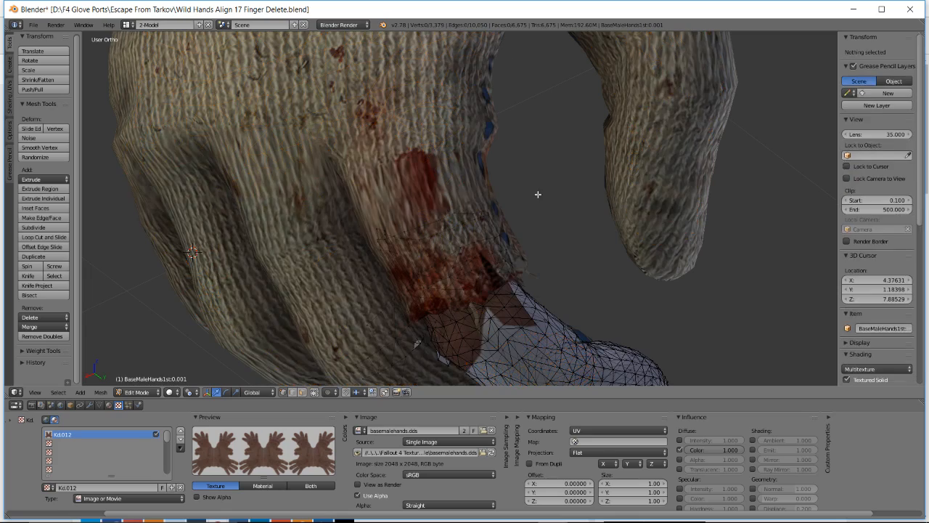
Switch to Chrome and read the recent live chat messages on the YouTube live streaming dashboard
key("alt+Tab")
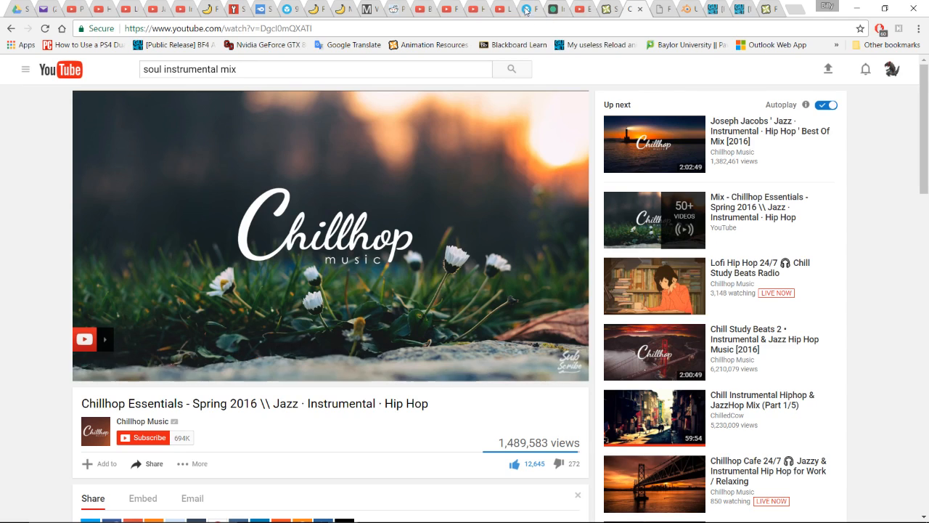
left_click(502, 8)
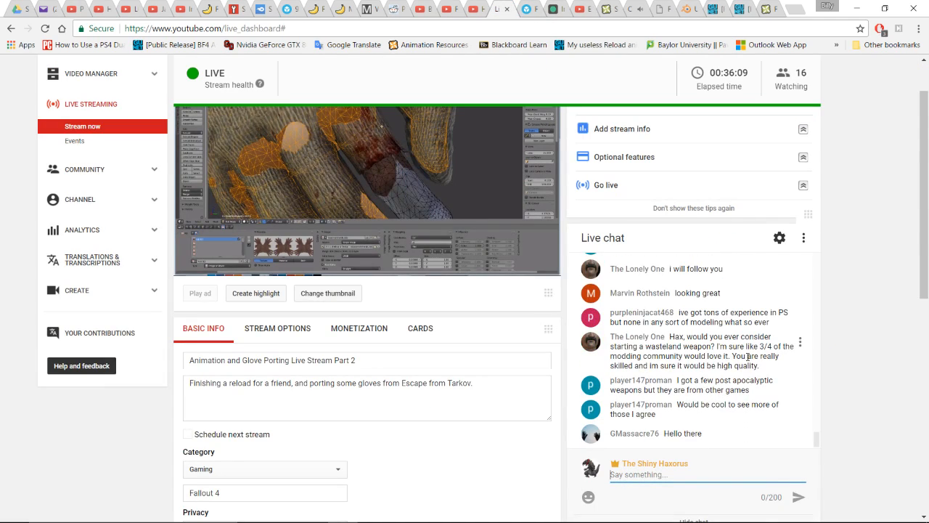
scroll(747, 356, "up", 5)
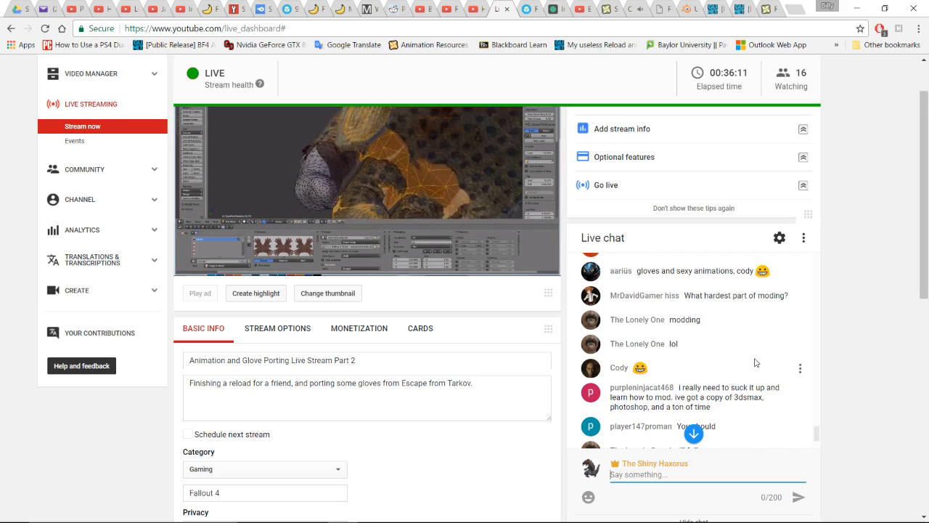
scroll(754, 362, "up", 3)
scroll(737, 365, "down", 3)
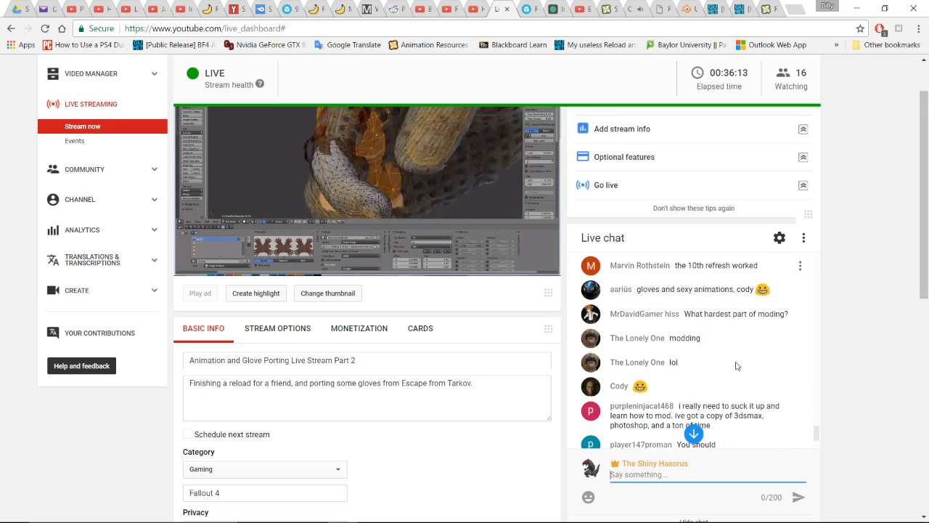
scroll(733, 363, "down", 2)
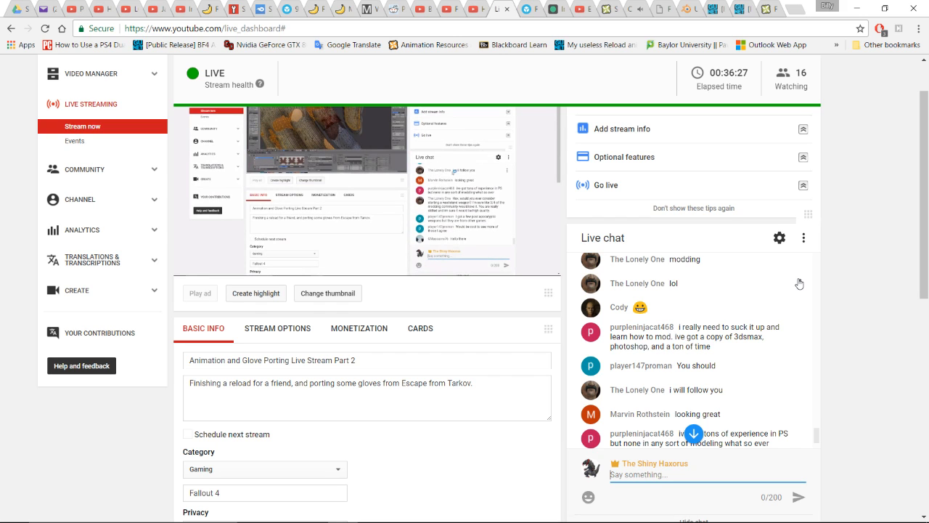
scroll(683, 355, "down", 3)
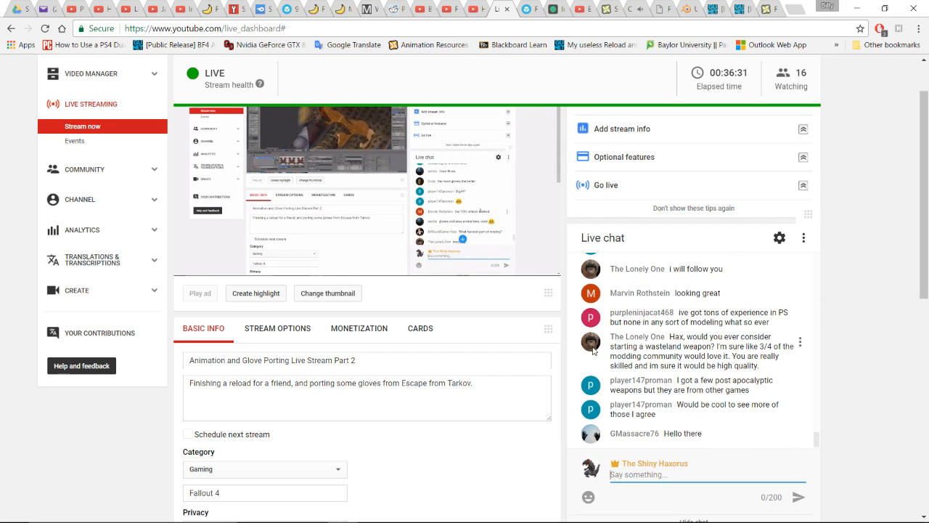
scroll(722, 332, "down", 1)
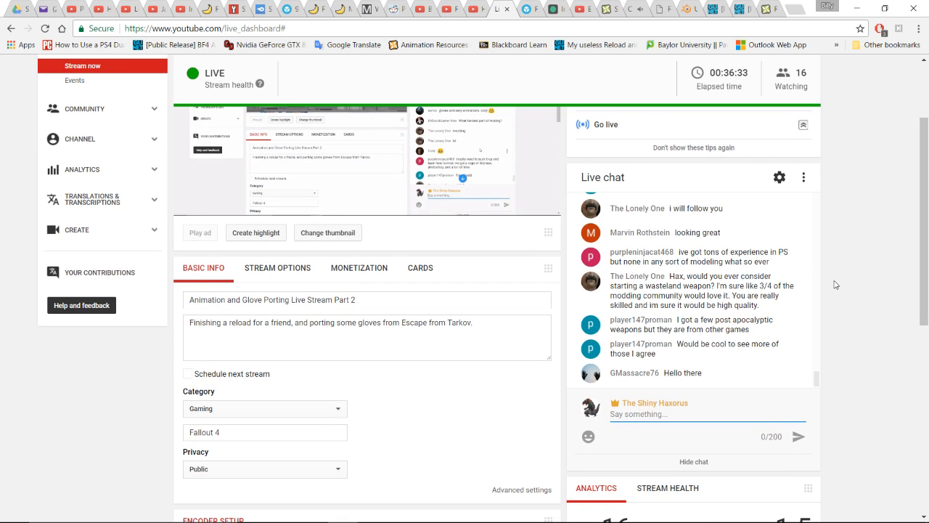
scroll(835, 285, "up", 1)
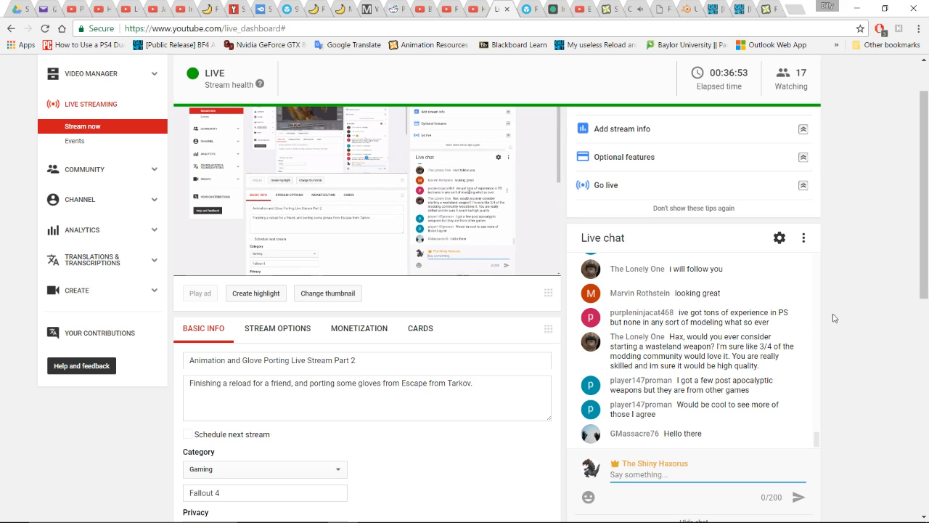
scroll(863, 353, "down", 3)
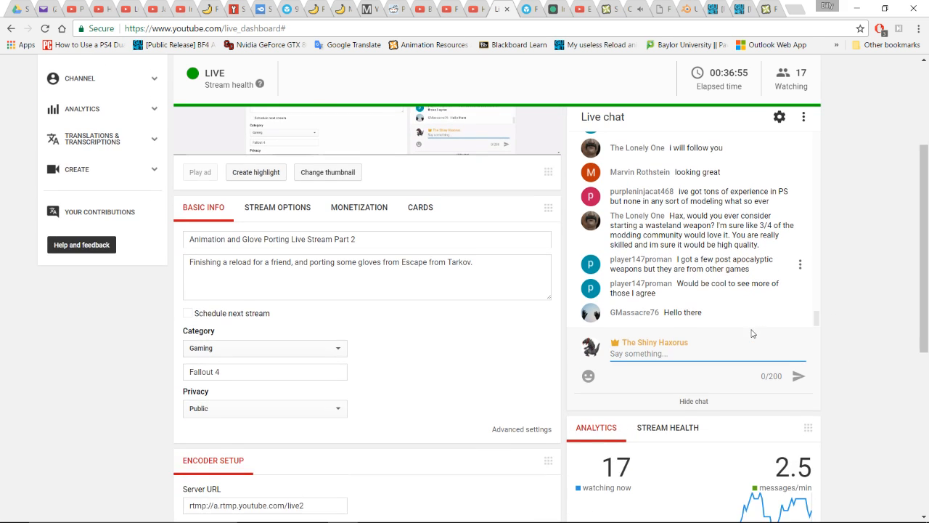
scroll(834, 327, "up", 2)
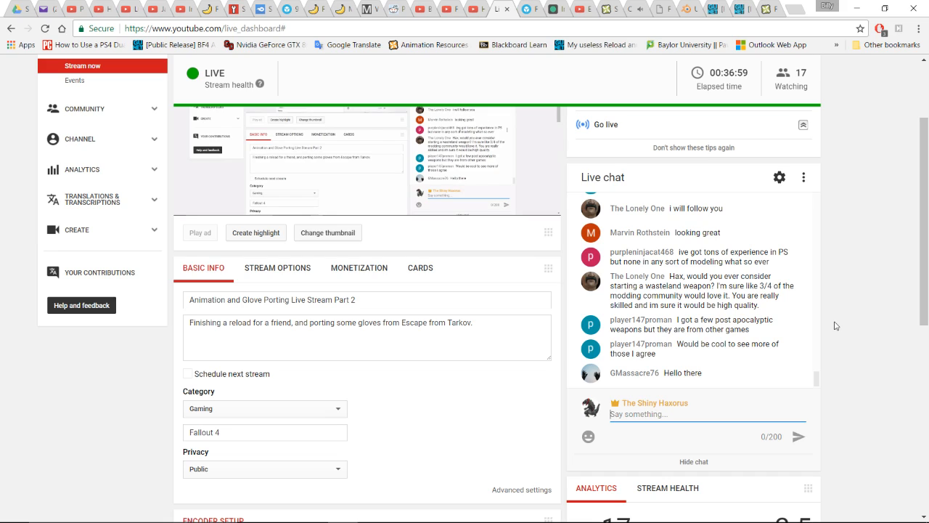
Return to Blender, select the leftover bare hand vertices along the middle finger's side facing the index finger, and delete them
key("alt+Tab")
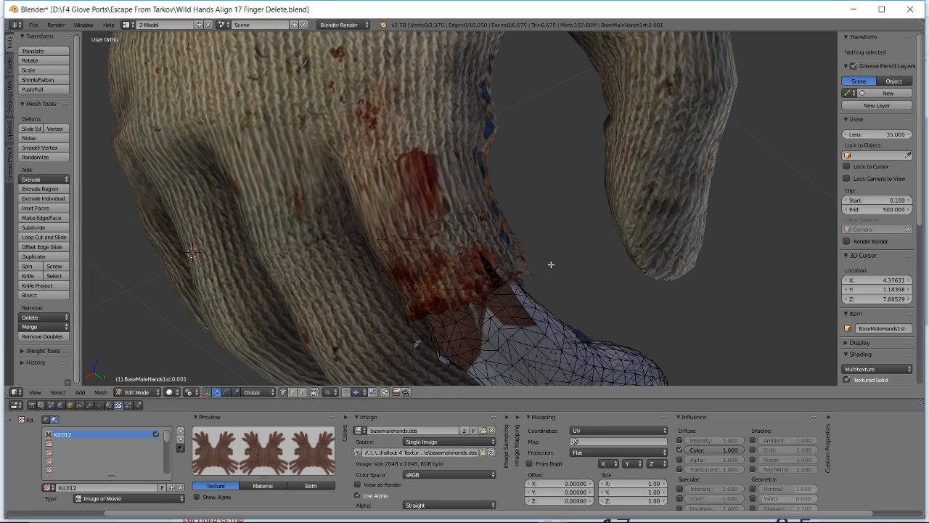
middle_click_drag(551, 264, 434, 135)
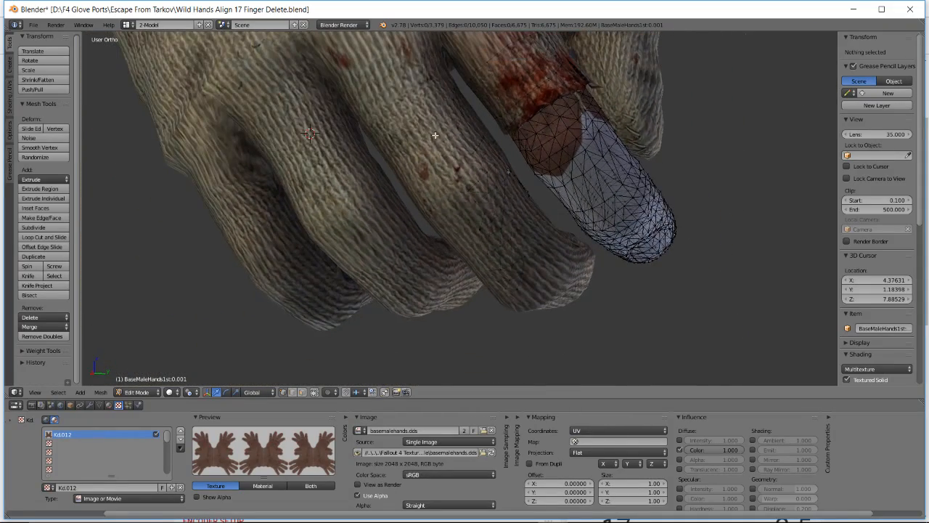
left_click_drag(498, 260, 497, 260)
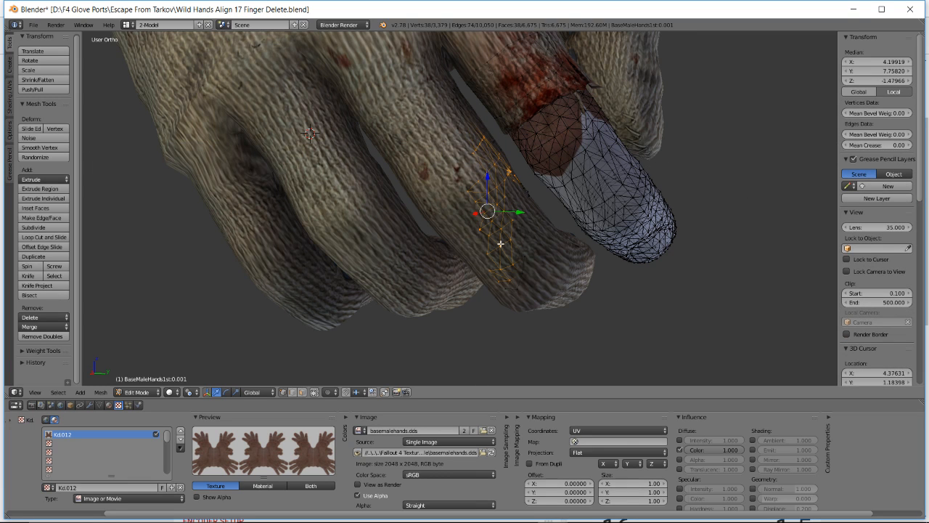
middle_click_drag(503, 223, 450, 172)
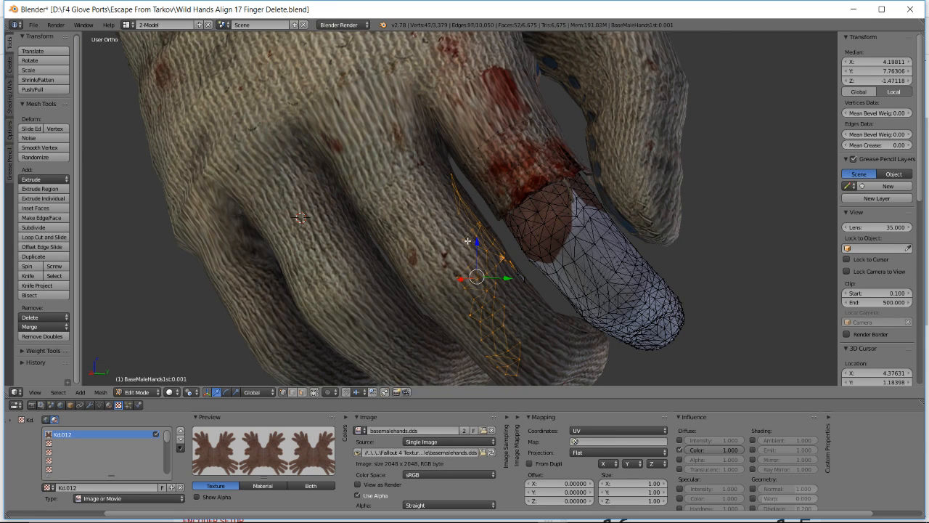
scroll(467, 241, "up", 1)
scroll(469, 240, "down", 4)
scroll(469, 240, "up", 5)
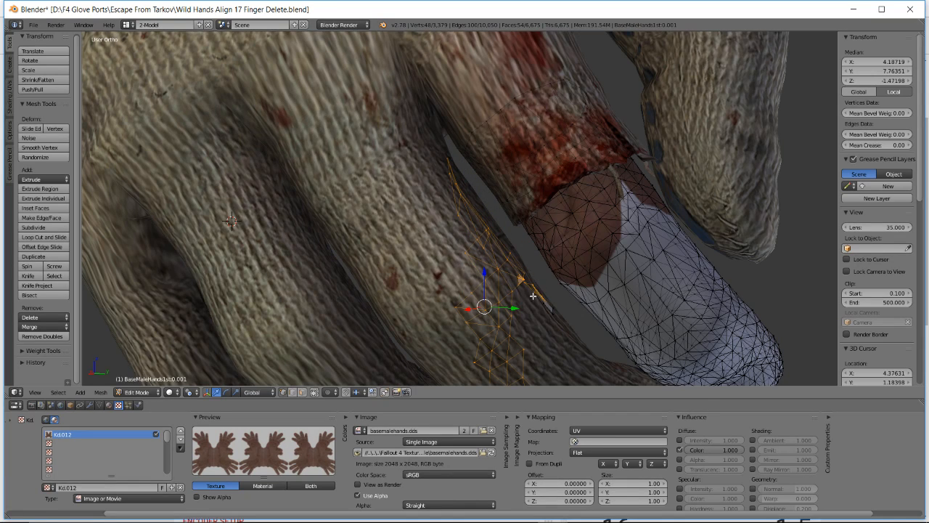
scroll(556, 322, "down", 3)
middle_click_drag(556, 322, 514, 278)
scroll(554, 276, "up", 3)
scroll(515, 279, "up", 3)
middle_click_drag(503, 338, 459, 241, "shift")
scroll(432, 273, "up", 2)
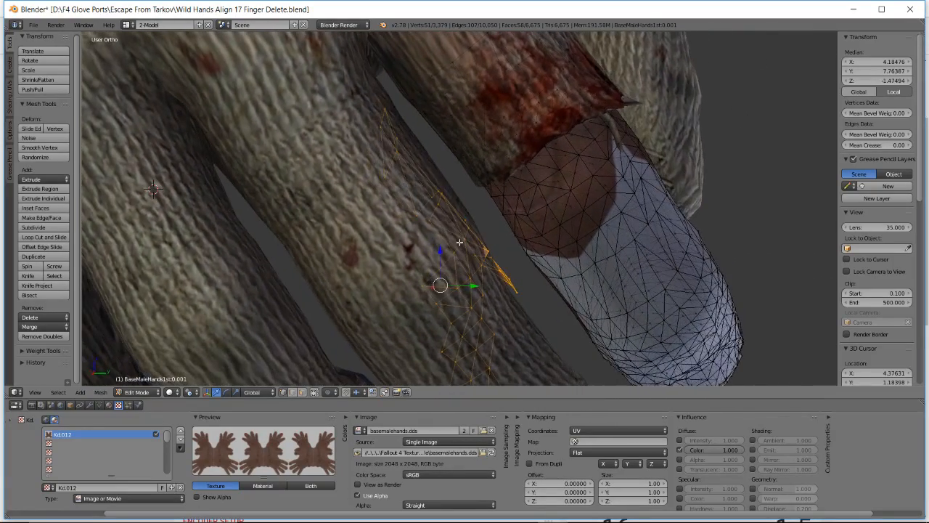
left_click(460, 244)
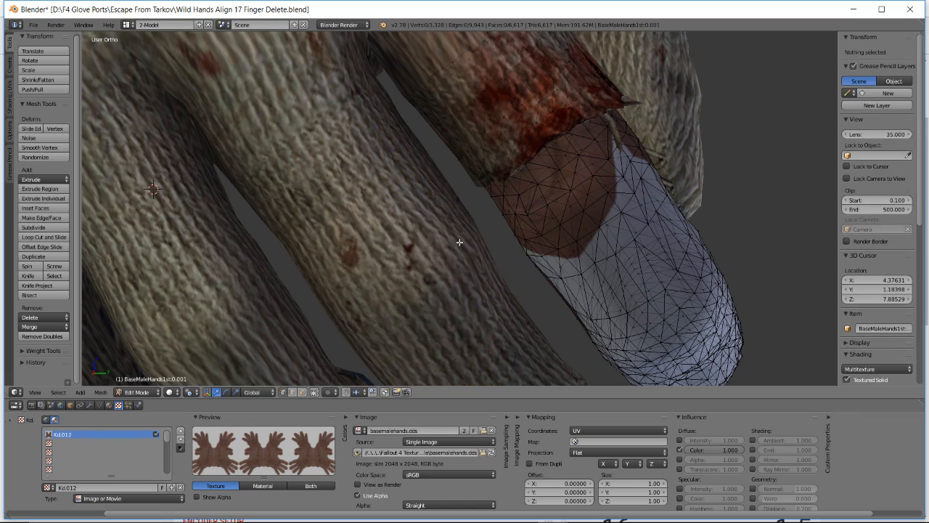
Inspect the glove, its fingers and the exposed index fingertip from several angles for remaining hand mesh problems
scroll(460, 242, "down", 5)
middle_click_drag(433, 244, 390, 249)
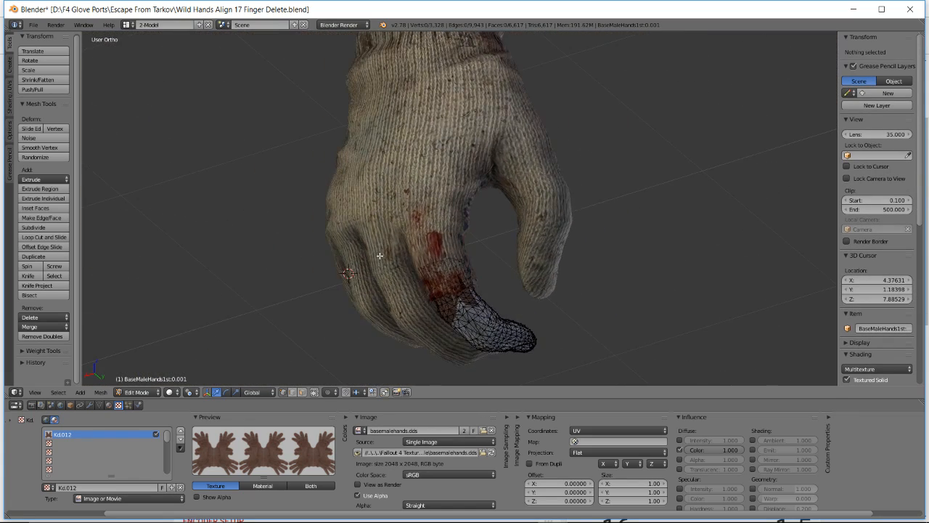
scroll(379, 255, "up", 2)
scroll(548, 269, "down", 5)
scroll(560, 234, "down", 3)
middle_click_drag(560, 235, 631, 208)
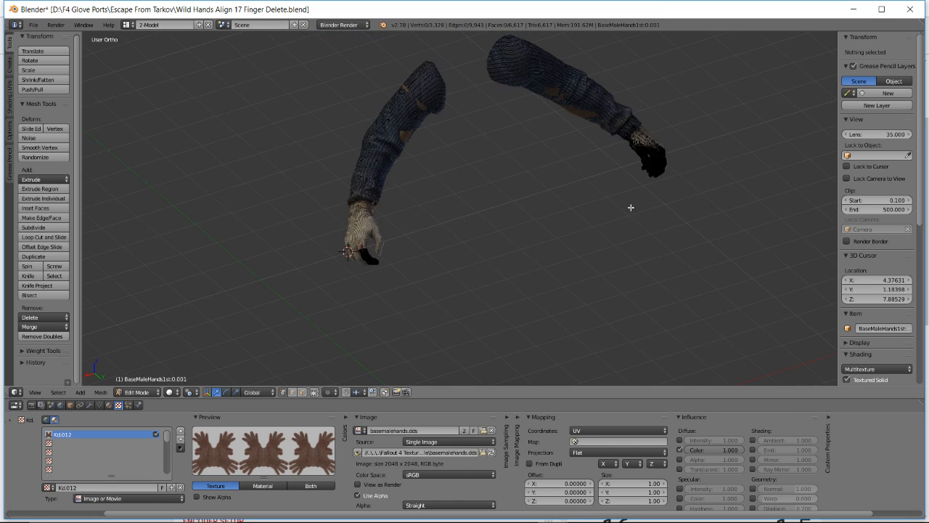
scroll(349, 268, "up", 5)
scroll(475, 216, "down", 1)
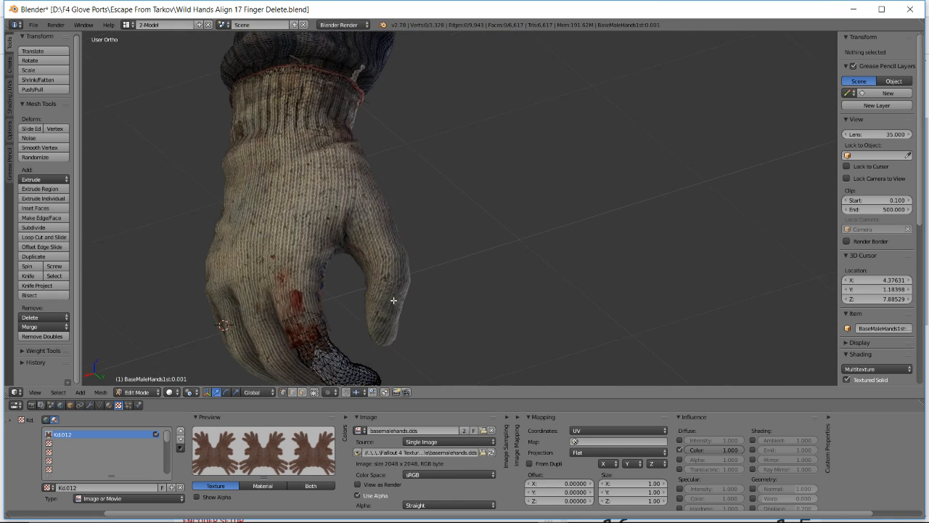
scroll(393, 300, "up", 2)
middle_click_drag(392, 301, 427, 245, "shift")
middle_click_drag(353, 270, 425, 220, "shift")
scroll(424, 223, "up", 2)
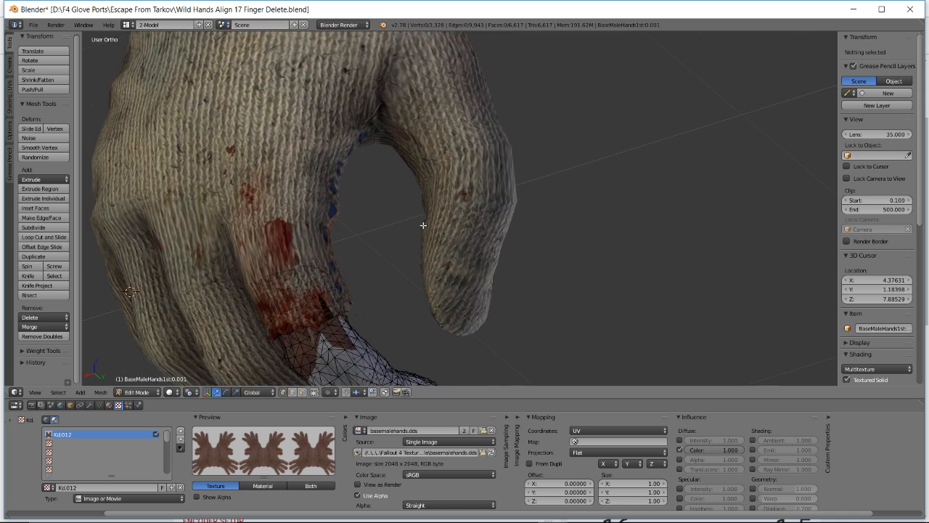
scroll(403, 271, "up", 1)
middle_click_drag(396, 288, 472, 198, "shift")
middle_click_drag(461, 253, 338, 149, "shift")
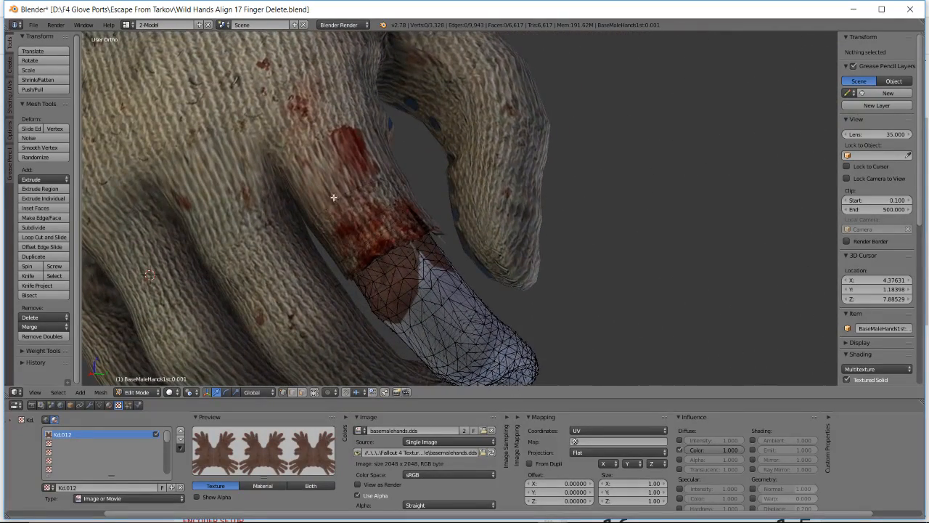
Select the first bare hand vertices at the open rear edge of the index finger, inside the glove's torn cuff
middle_click_drag(333, 197, 426, 142)
middle_click_drag(415, 206, 620, 159)
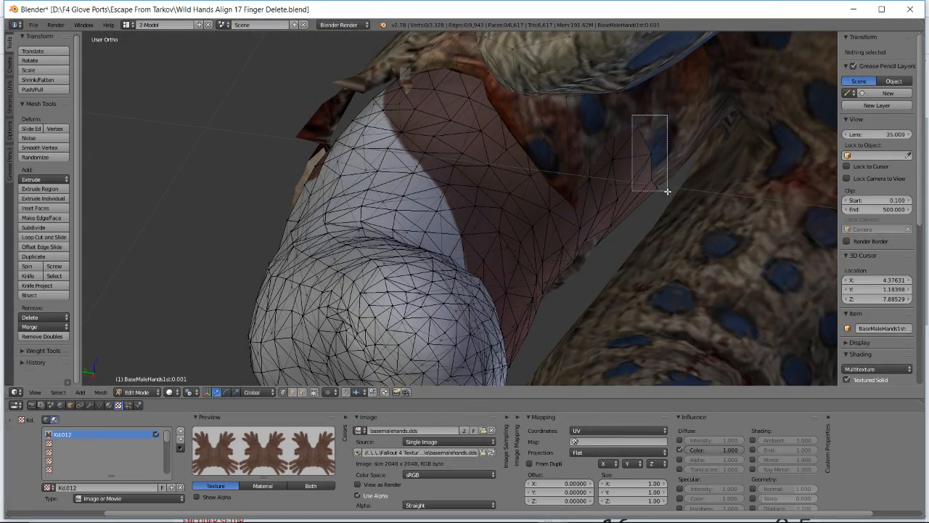
left_click_drag(667, 191, 665, 197)
middle_click_drag(666, 197, 616, 172)
key("b")
left_click_drag(635, 210, 636, 210)
middle_click_drag(636, 211, 596, 207)
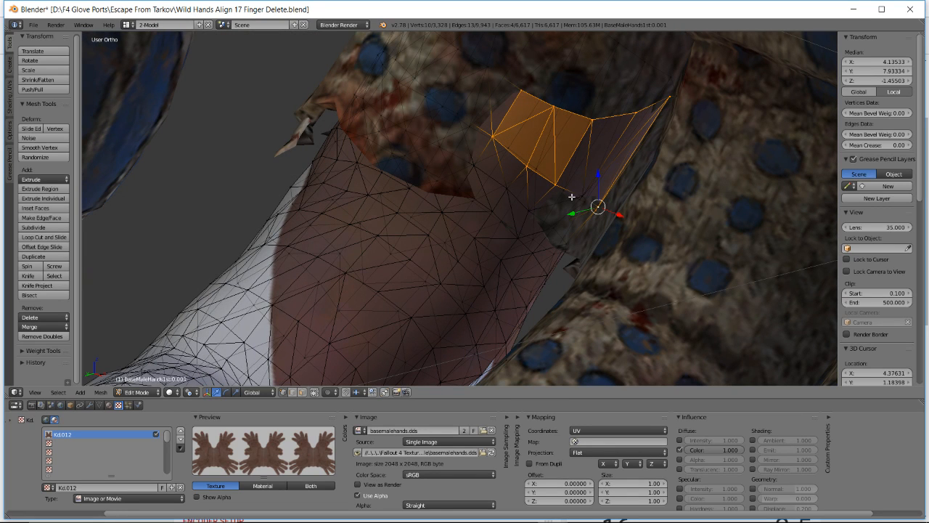
Extend the selection along the index finger's rear edge beside the middle finger, then move and slightly rotate it to fit the glove
right_click(582, 197, "shift")
middle_click_drag(440, 170, 461, 174)
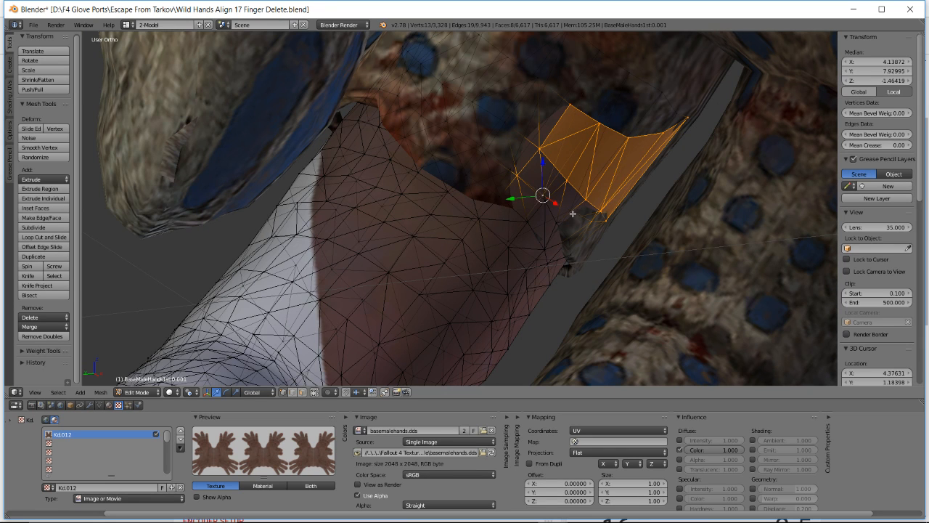
right_click(572, 213, "shift")
middle_click_drag(572, 213, 574, 206)
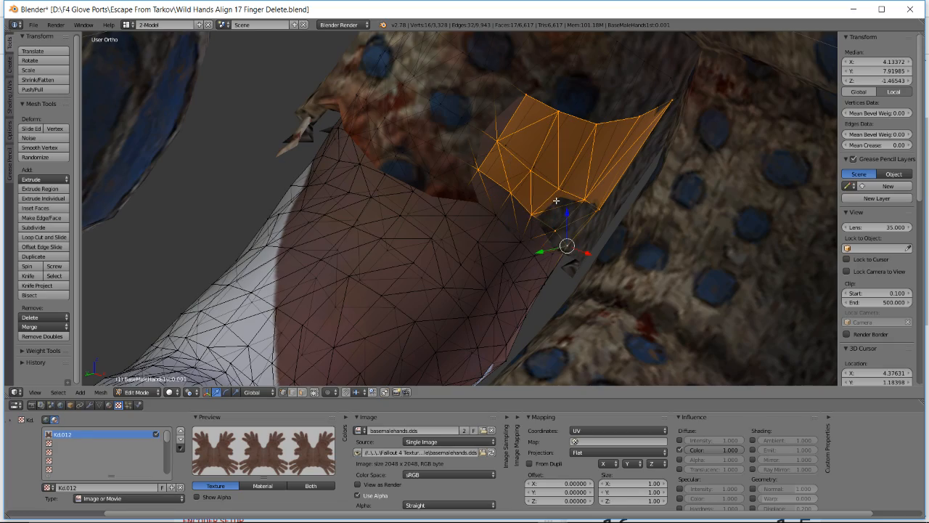
middle_click_drag(556, 200, 551, 226)
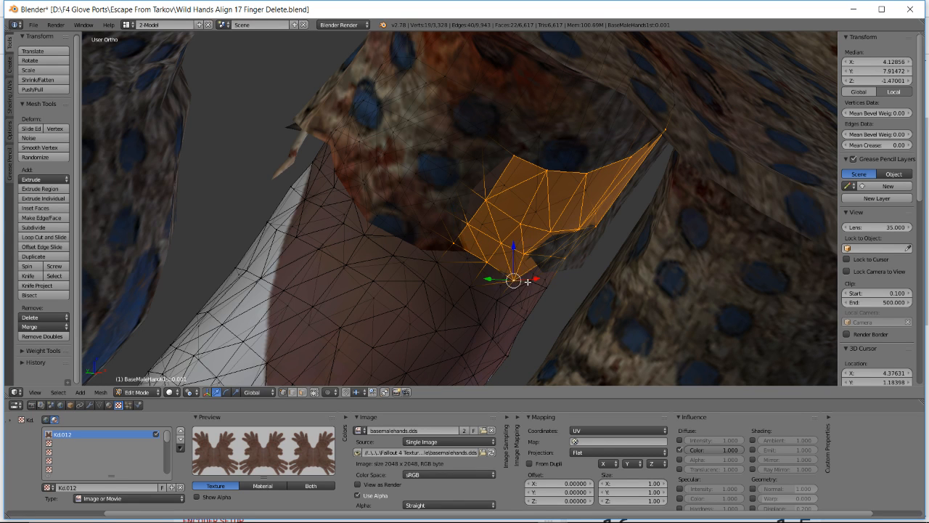
mouse_move(548, 266)
middle_mouse_down()
mouse_move(520, 234)
mouse_move(559, 268)
mouse_move(535, 270)
mouse_move(539, 257)
middle_mouse_up()
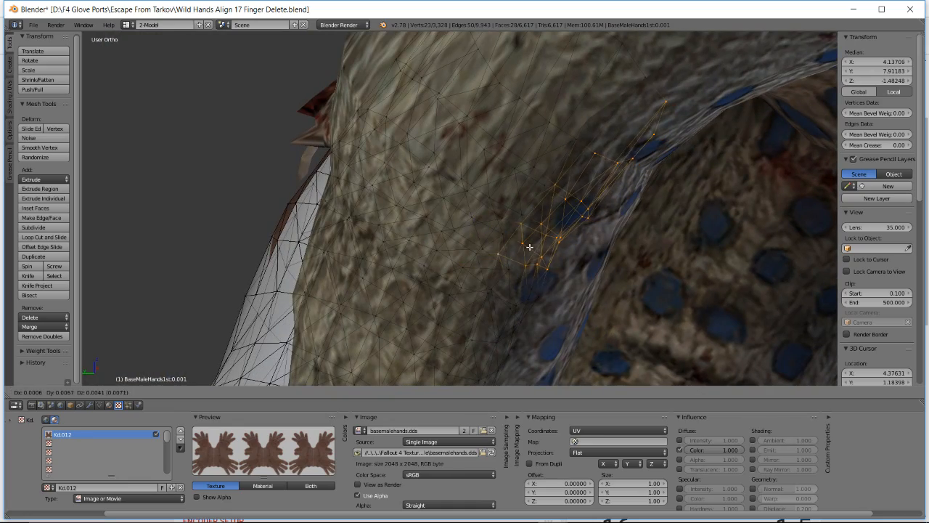
middle_click_drag(572, 210, 590, 220)
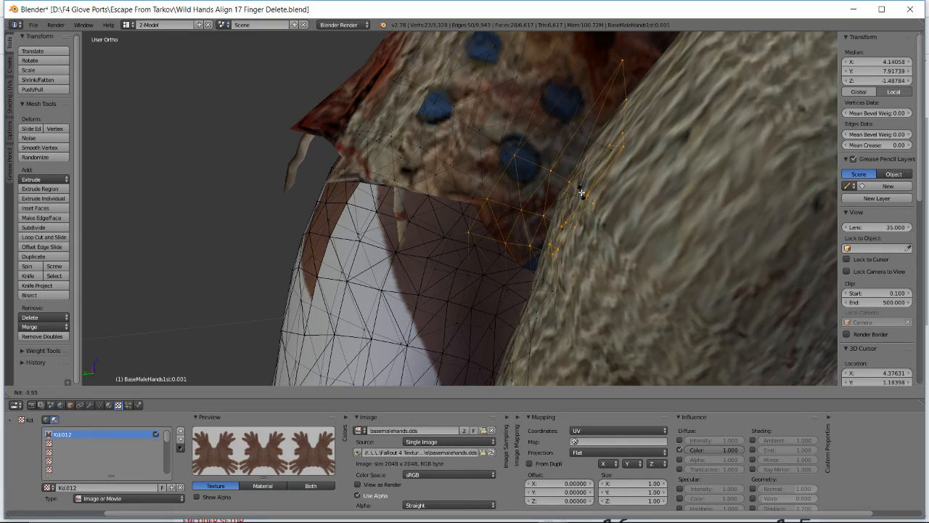
middle_click_drag(577, 191, 322, 190)
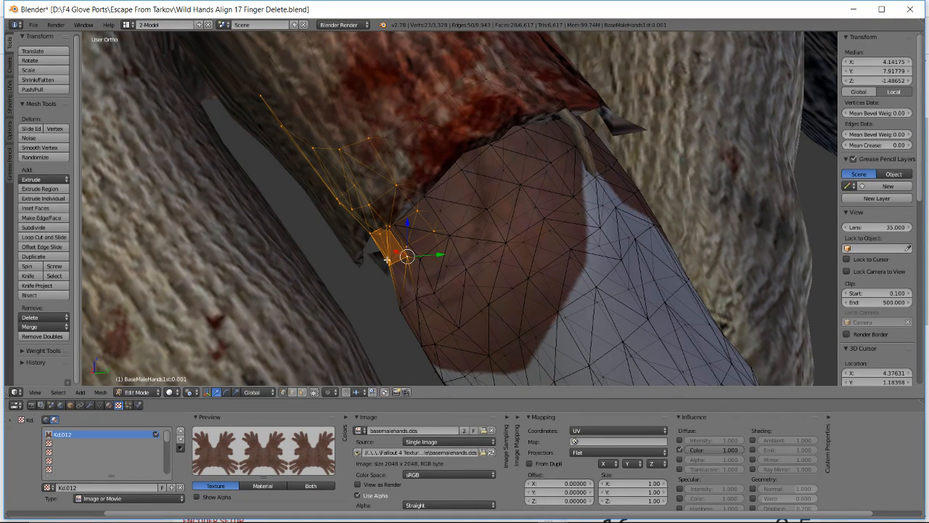
Select the small group of hand vertices beside the torn cuff's side flap and move them slightly outward toward the glove
right_click(370, 233)
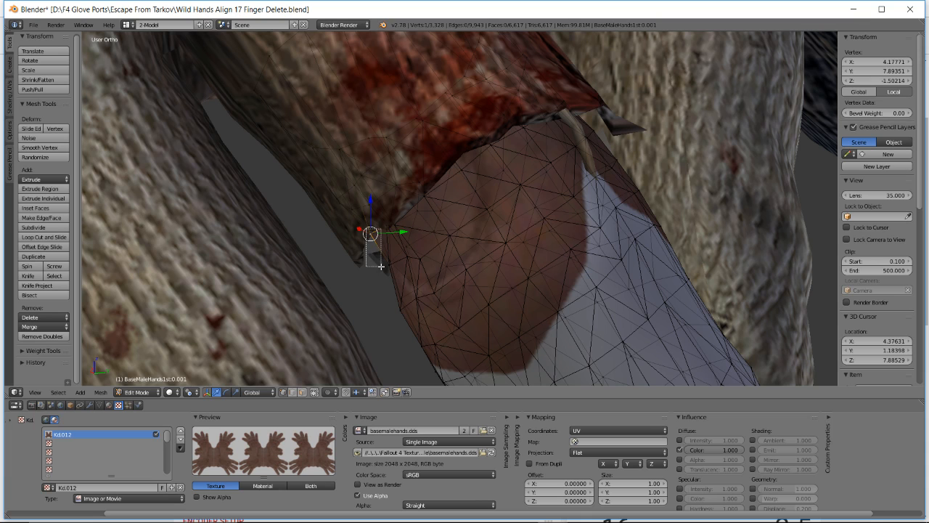
left_click_drag(388, 271, 389, 272)
key("g")
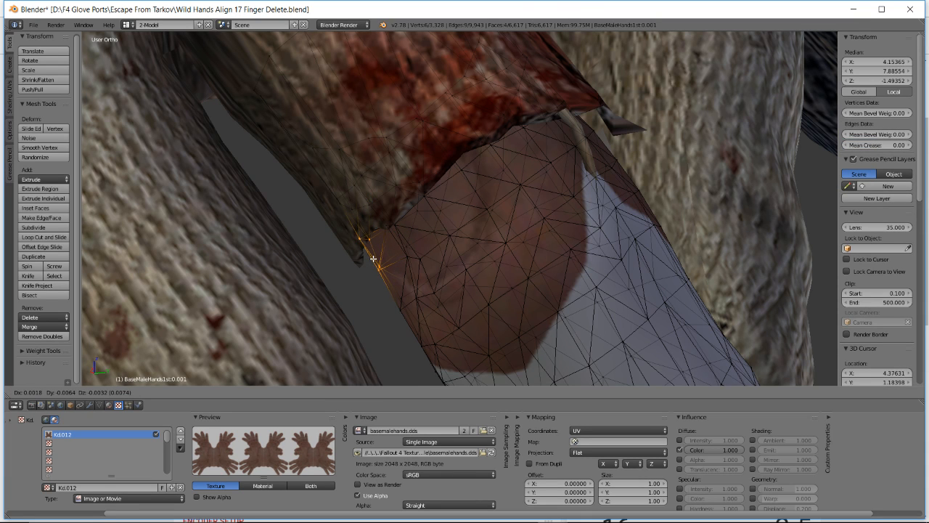
middle_click_drag(372, 259, 473, 232)
Clear the selection and nudge a single vertex on the index finger's underside at the torn cuff
key("a")
middle_click_drag(460, 266, 480, 243)
right_click(507, 265)
scroll(506, 265, "up", 2)
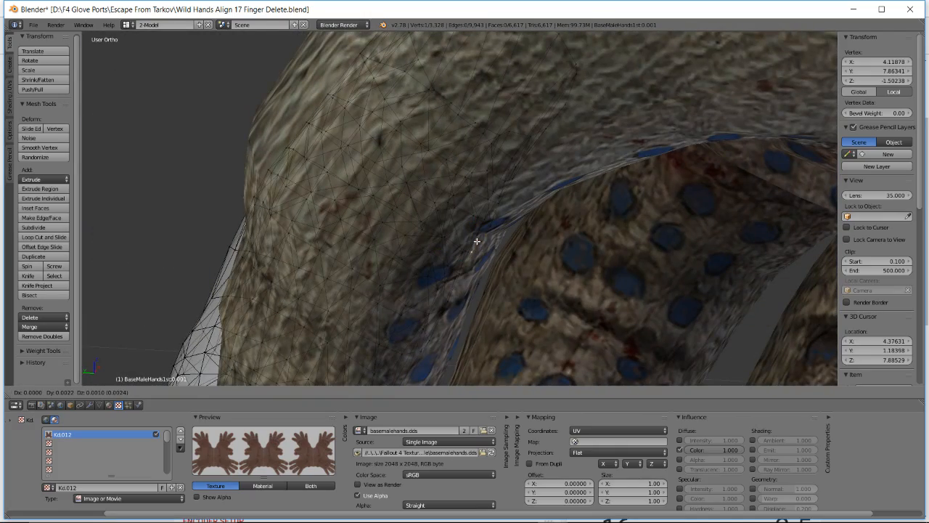
Clear the selection, nudge a single vertex on the index finger's edge at the torn cuff toward the glove, and return to Object Mode
key("a")
scroll(469, 239, "down", 2)
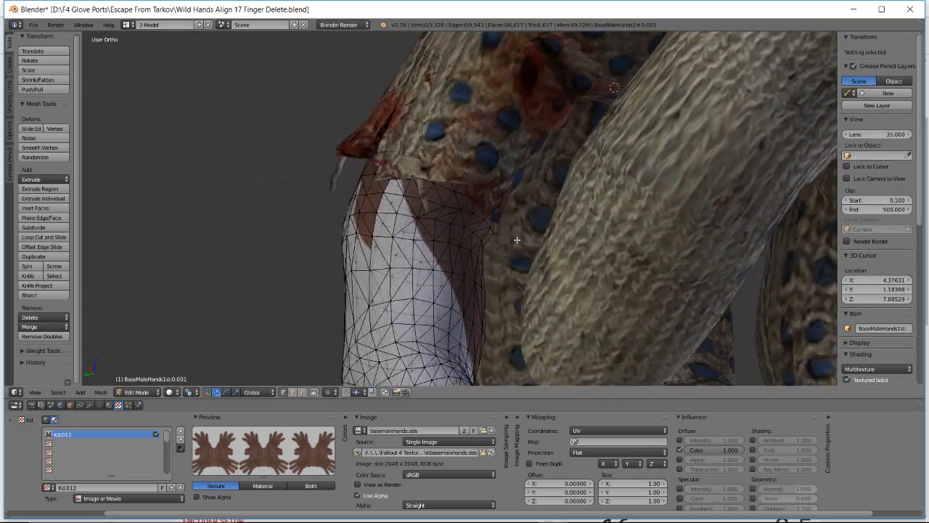
right_click(496, 237)
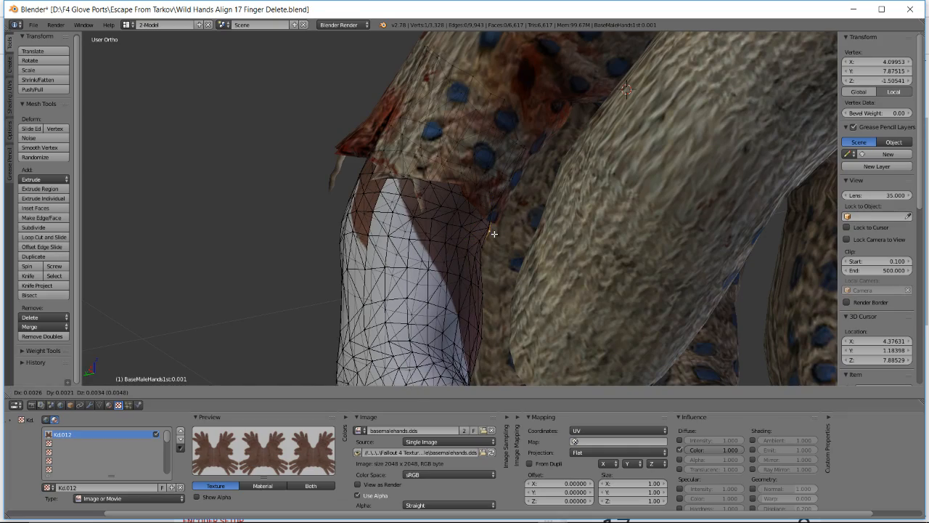
middle_click_drag(471, 223, 395, 188)
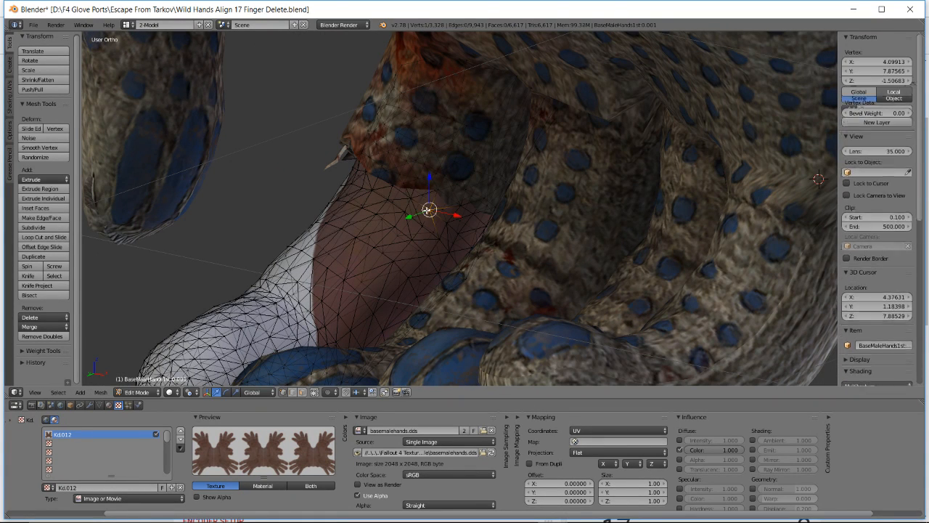
key("g")
left_click(428, 210)
middle_click_drag(428, 210, 464, 233)
key("a")
key("Tab")
Inspect the fitted bare index fingertip and both gloved hands with their sleeves from several angles
mouse_move(516, 232)
middle_mouse_down()
mouse_move(571, 229)
mouse_move(519, 245)
middle_mouse_up()
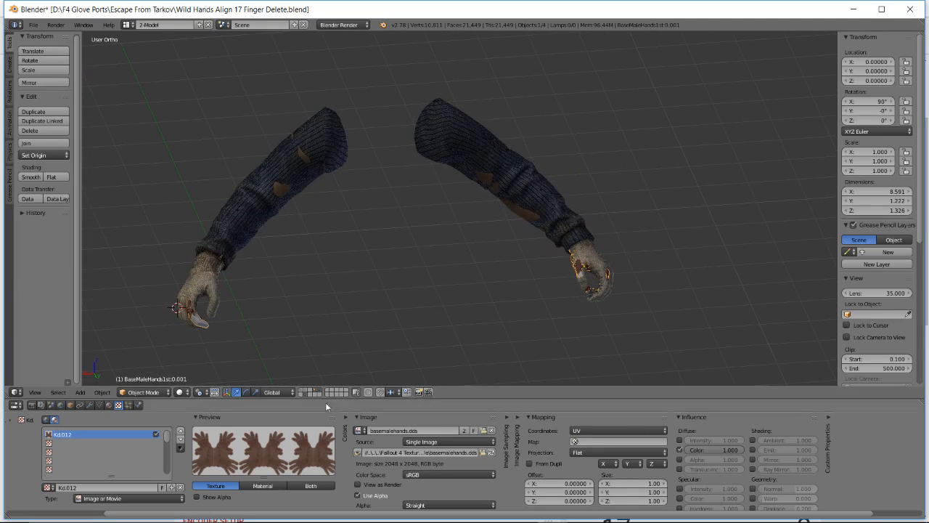
scroll(250, 294, "up", 7)
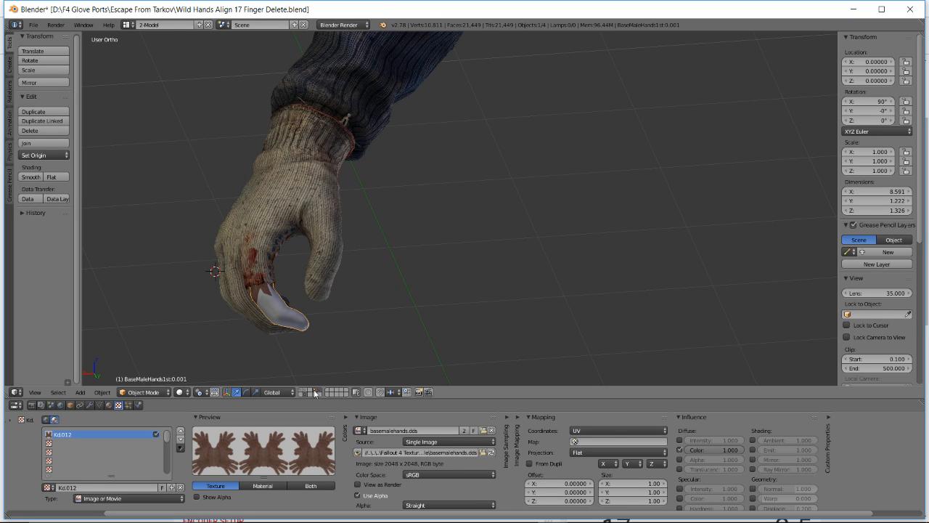
scroll(433, 261, "down", 8)
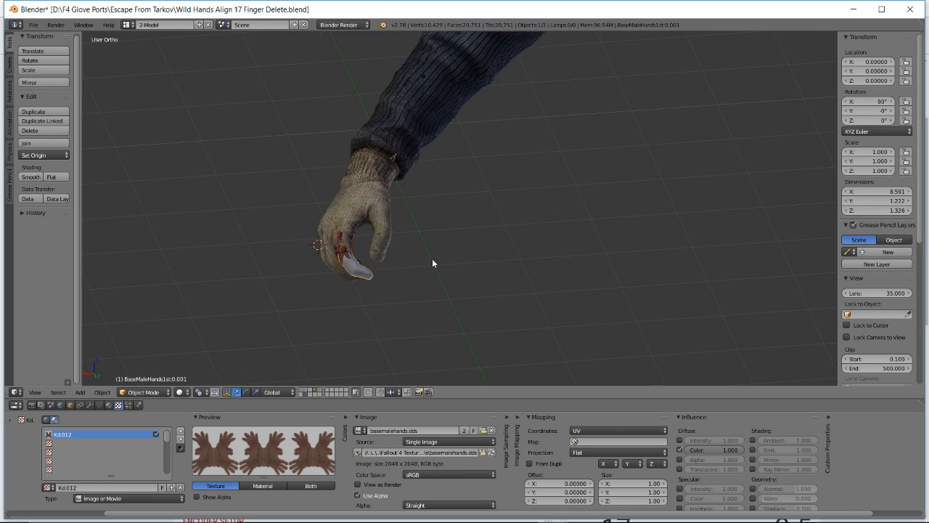
middle_click_drag(492, 245, 514, 259)
scroll(612, 258, "up", 4)
middle_click_drag(612, 259, 398, 224, "shift")
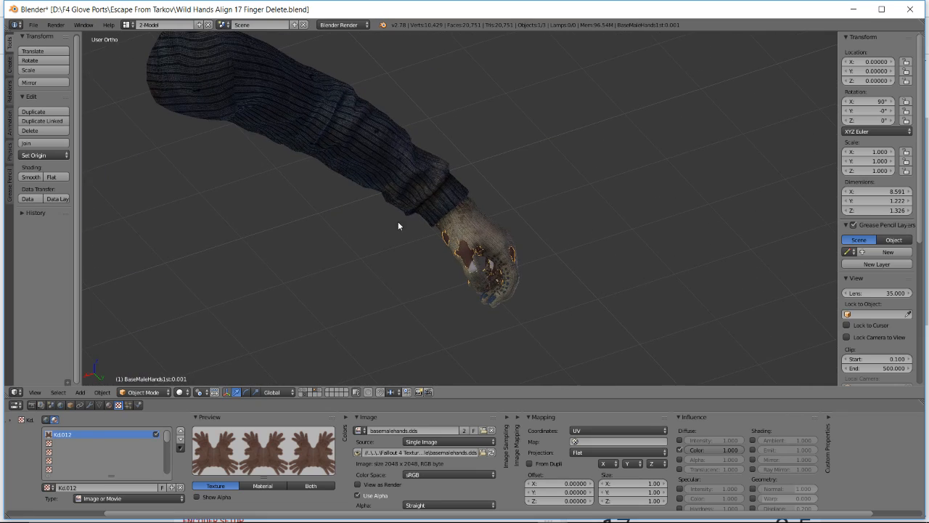
scroll(501, 266, "up", 2)
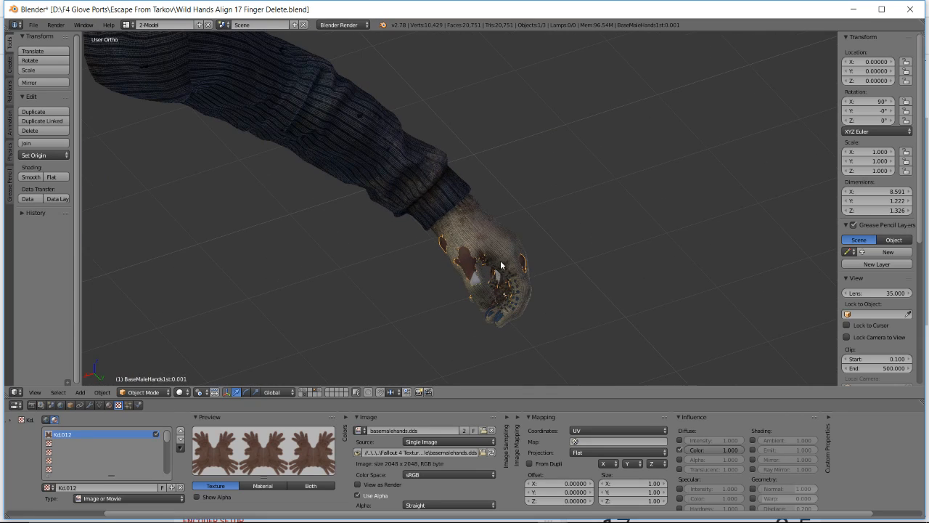
Save the project as a new file named Wild Hands Align 18 Finger Delete.blend
left_click(34, 25)
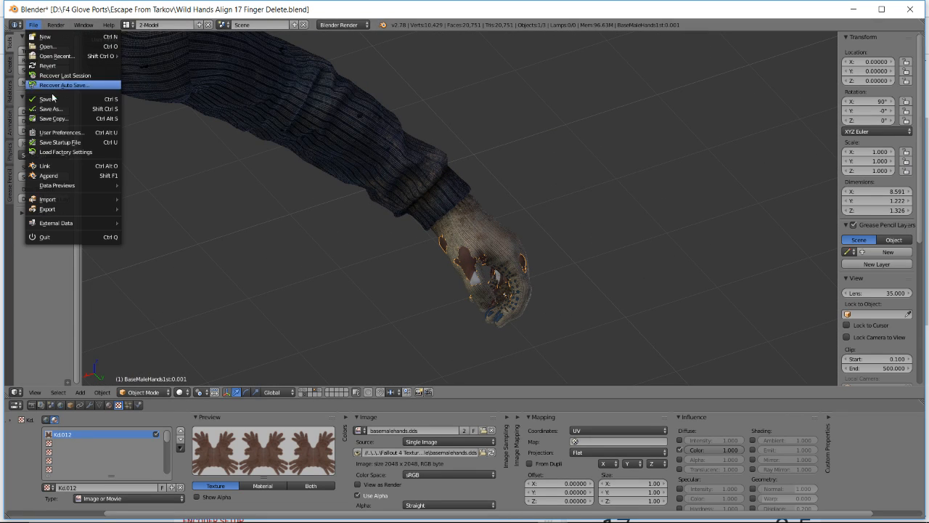
left_click(58, 103)
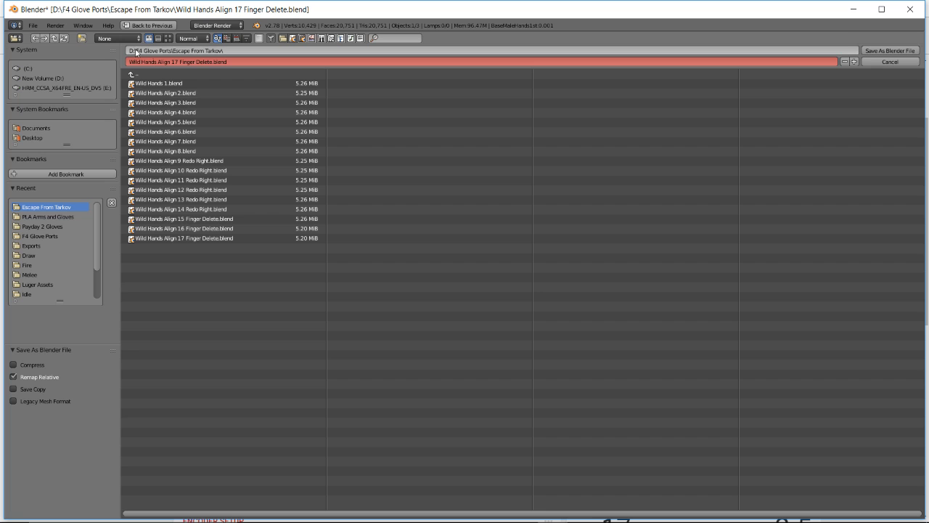
double_click(177, 63)
type("18")
key("Return")
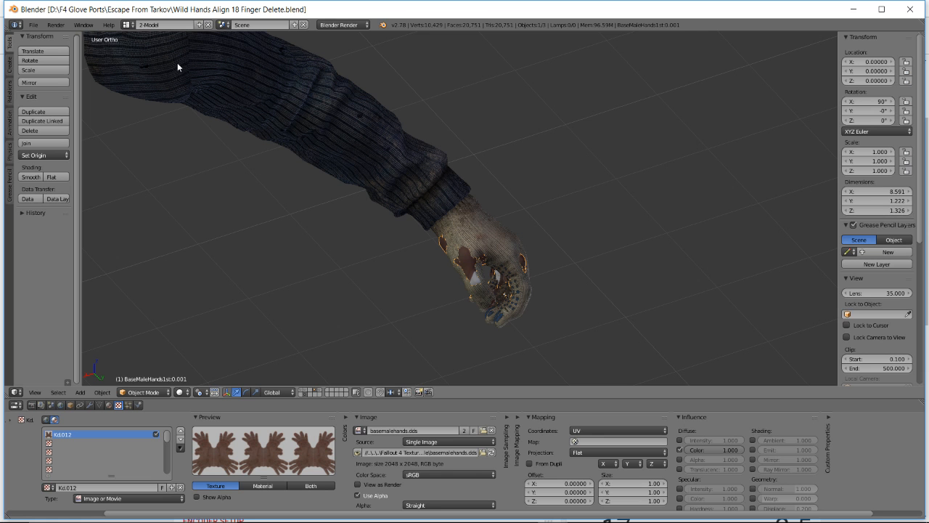
Switch to the YouTube live dashboard in Chrome, read the live chat, and check the stream's Cards section for the poll
key("alt+Tab")
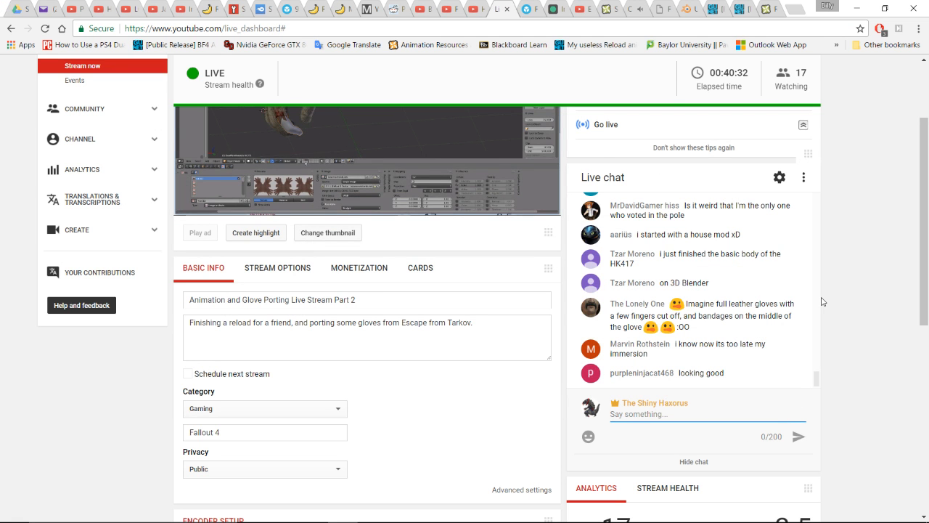
scroll(715, 270, "up", 2)
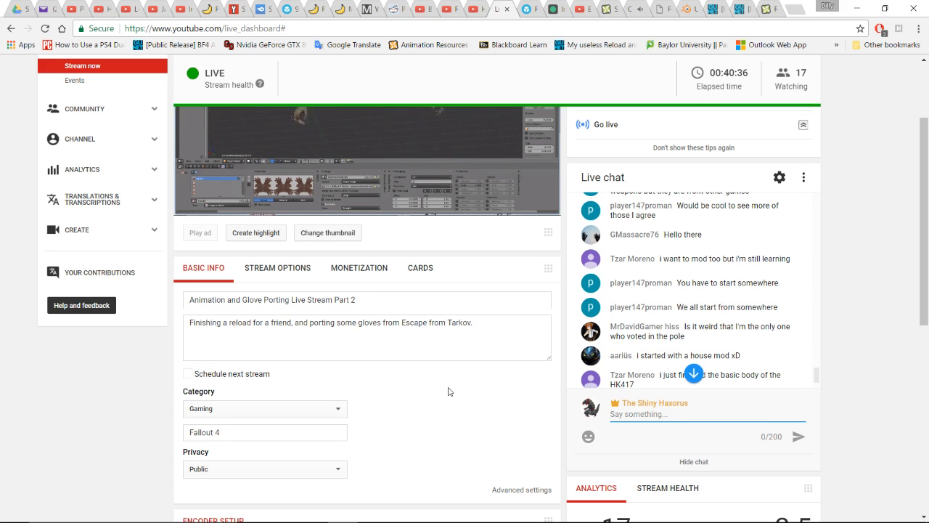
scroll(424, 341, "up", 2)
left_click(420, 388)
scroll(370, 356, "down", 3)
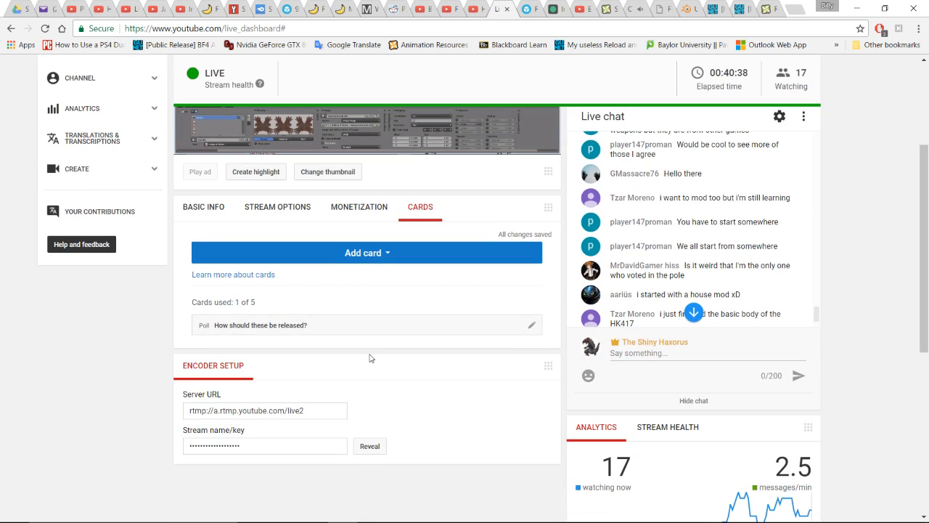
left_click(193, 209)
scroll(361, 290, "up", 3)
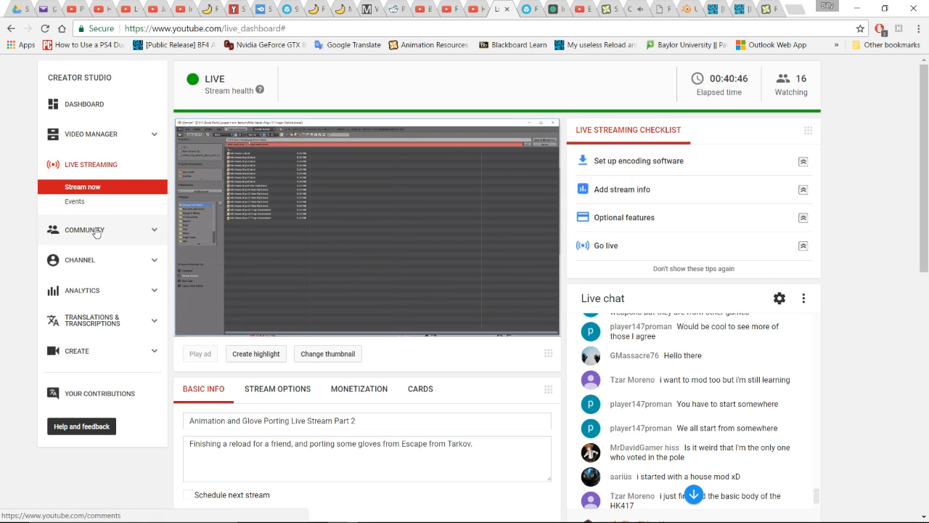
left_click(94, 240)
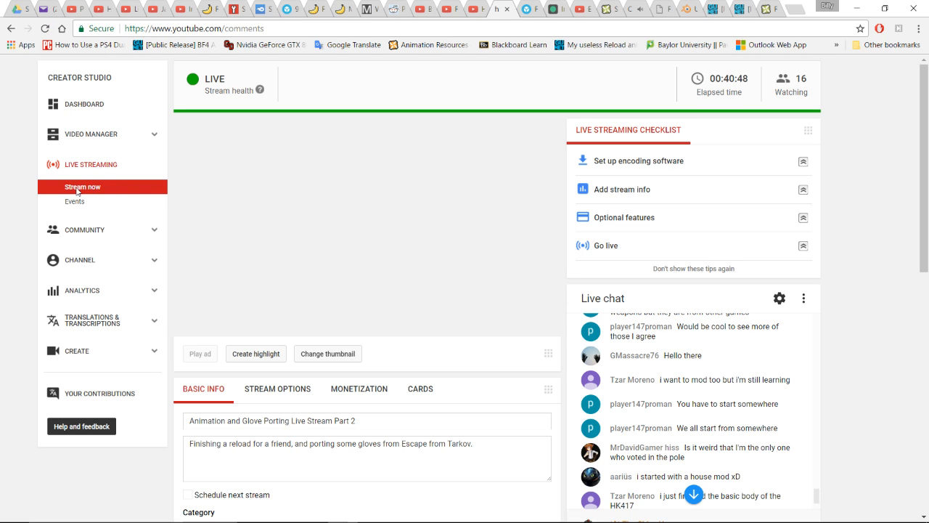
left_click(45, 28)
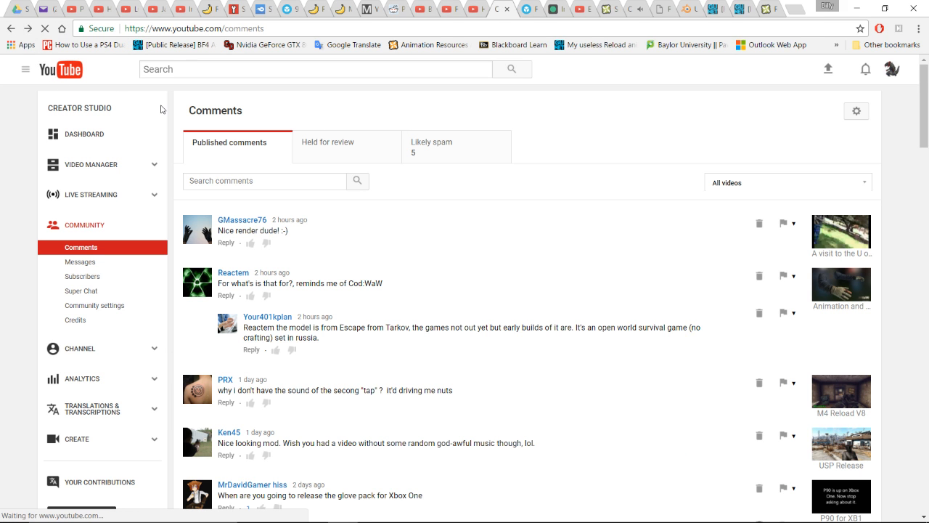
left_click(91, 194)
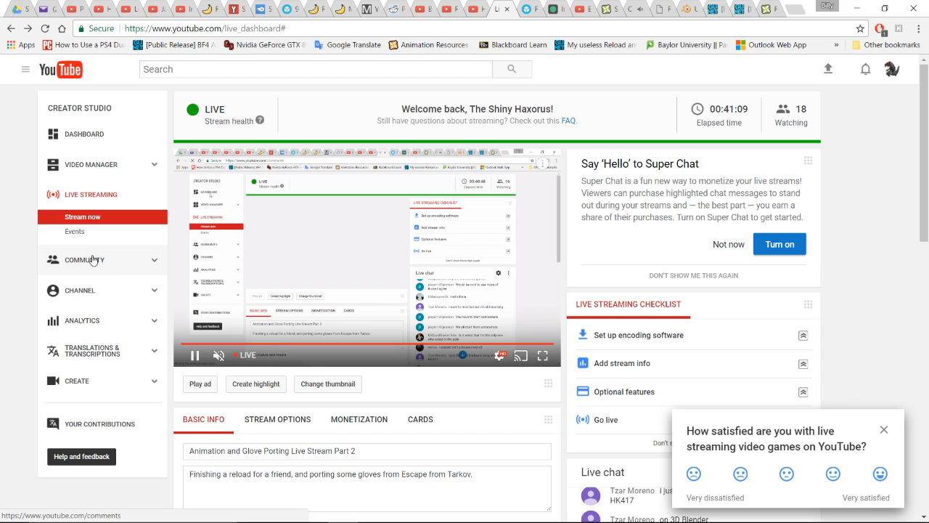
Open the Community comments page in a separate browser tab and view it
right_click(158, 257)
left_click(192, 263)
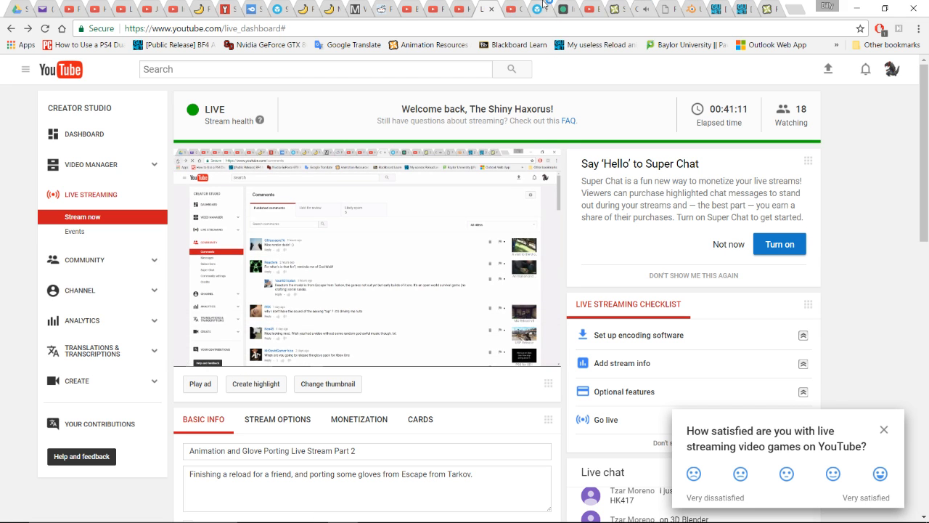
left_click(510, 8)
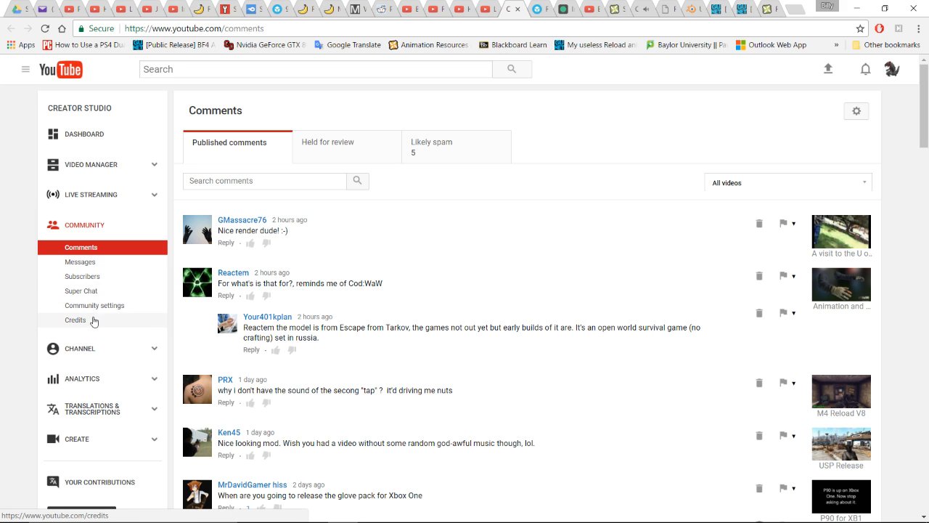
Look through the channel's Status and Features page, including the full list of features
scroll(92, 283, "down", 1)
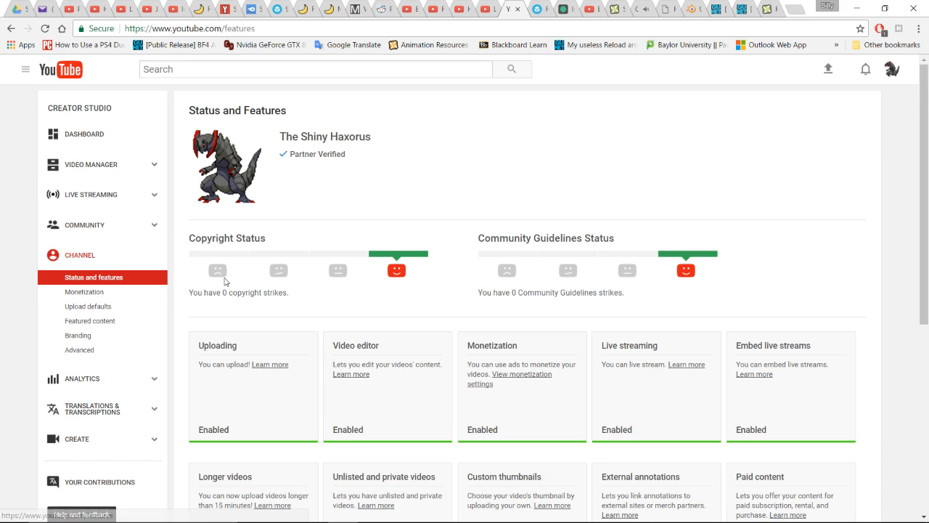
scroll(215, 250, "down", 1)
scroll(224, 281, "down", 3)
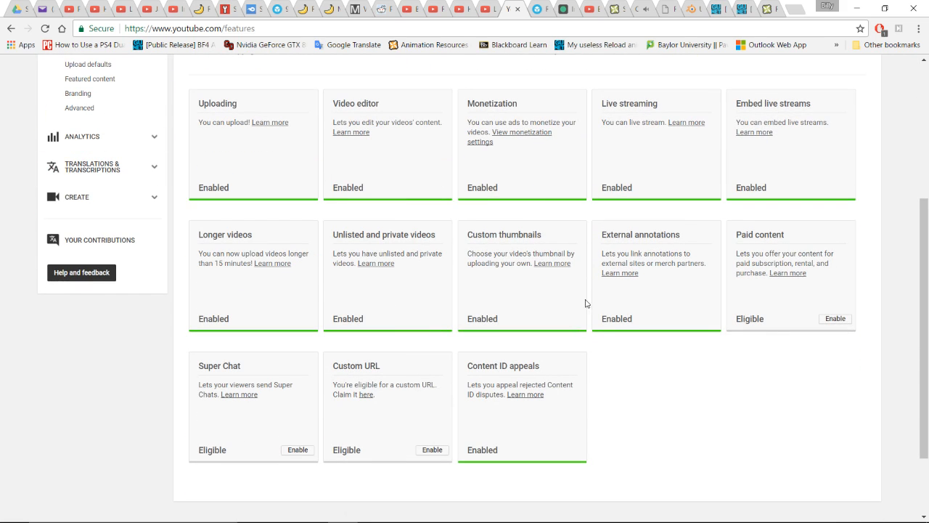
scroll(628, 330, "up", 4)
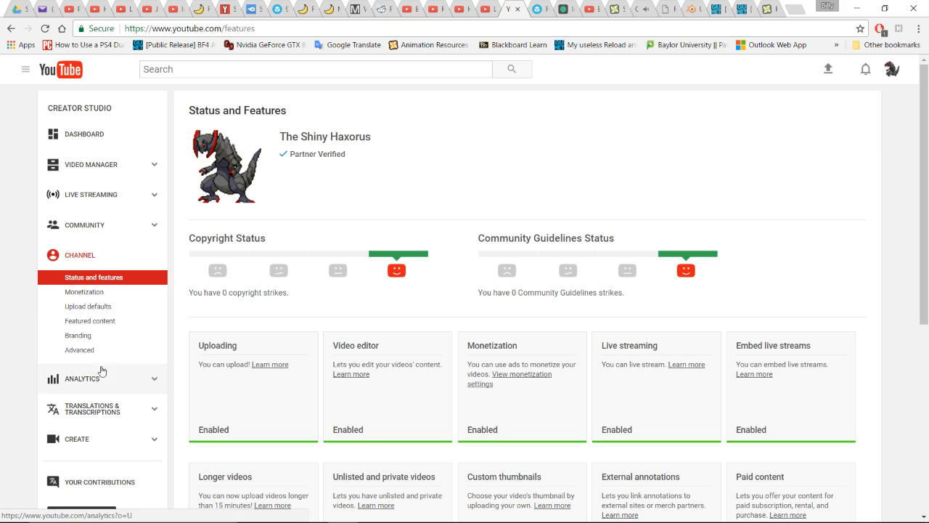
Examine the channel's Analytics overview and its list of reports, then close that browser tab
left_click(105, 378)
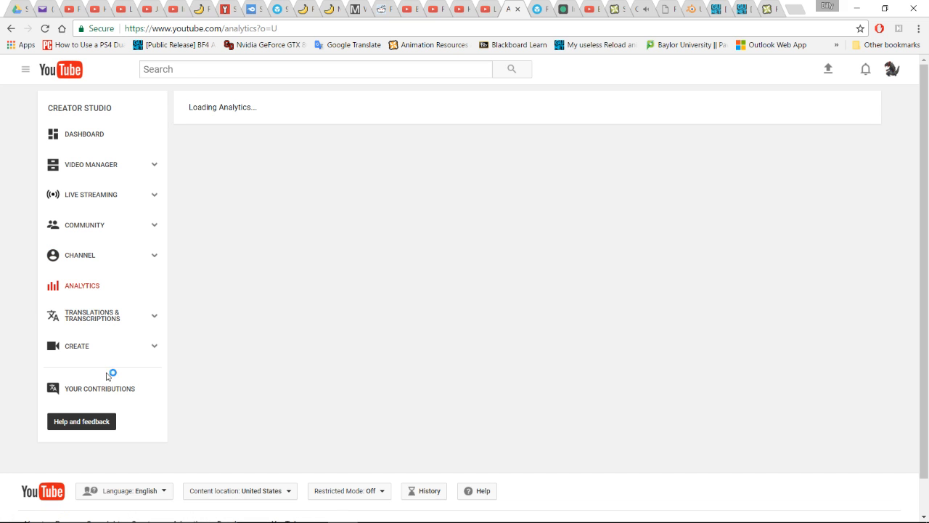
scroll(113, 353, "down", 3)
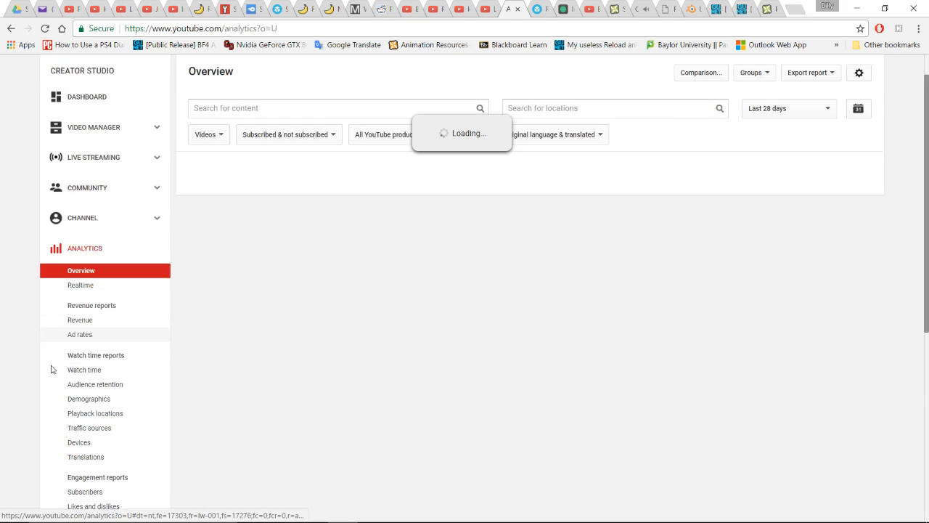
scroll(113, 353, "down", 2)
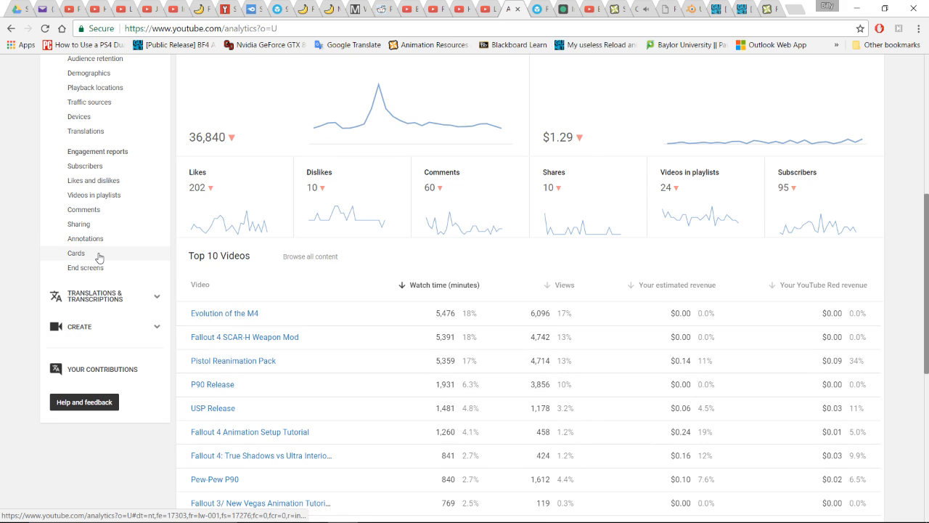
scroll(99, 259, "up", 4)
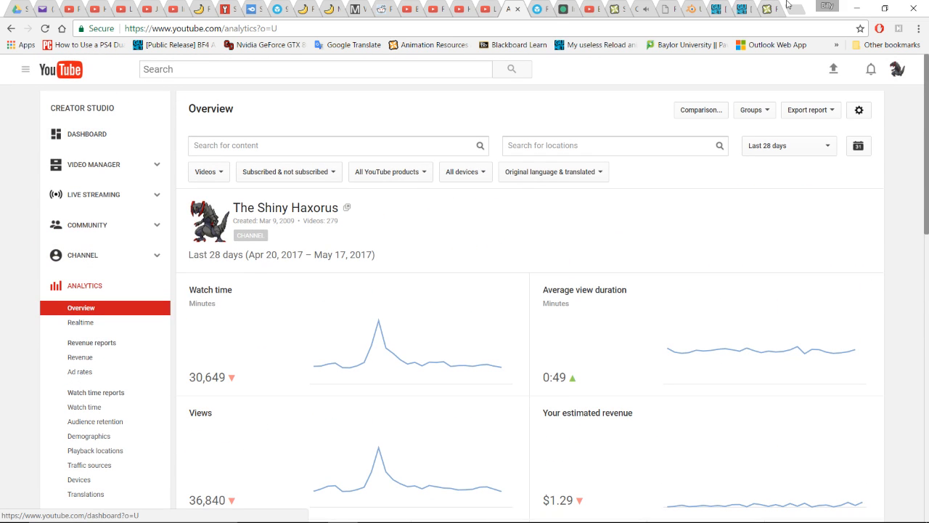
left_click(517, 10)
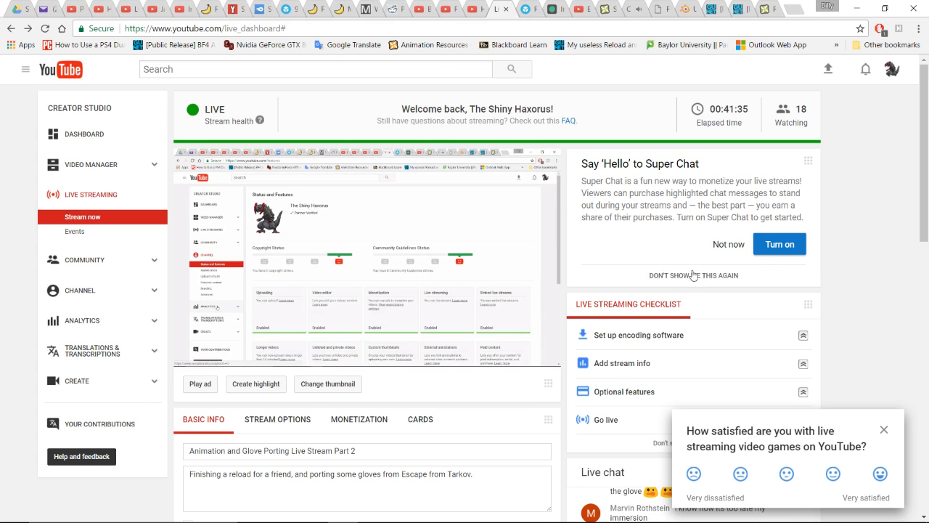
Read through the recent viewer messages in the stream's live chat, from the earlier ones to the newest
scroll(827, 243, "down", 5)
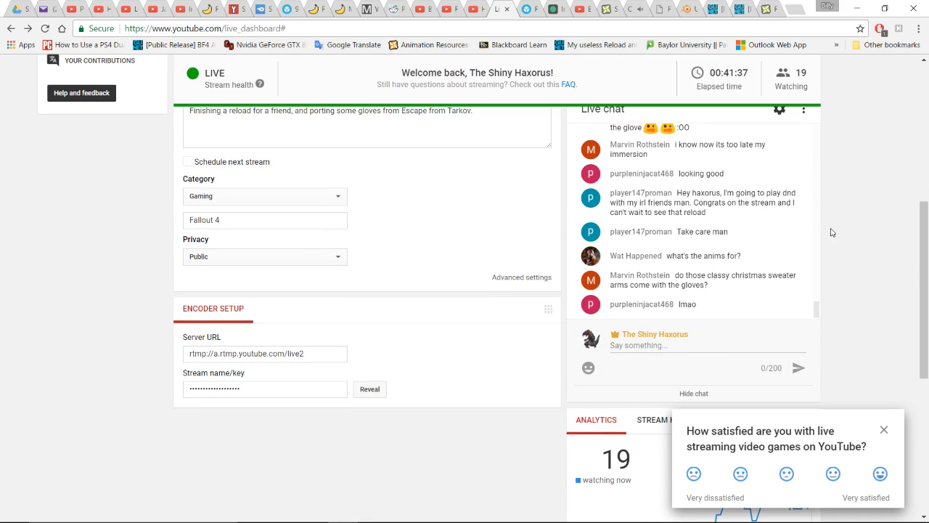
scroll(833, 232, "up", 2)
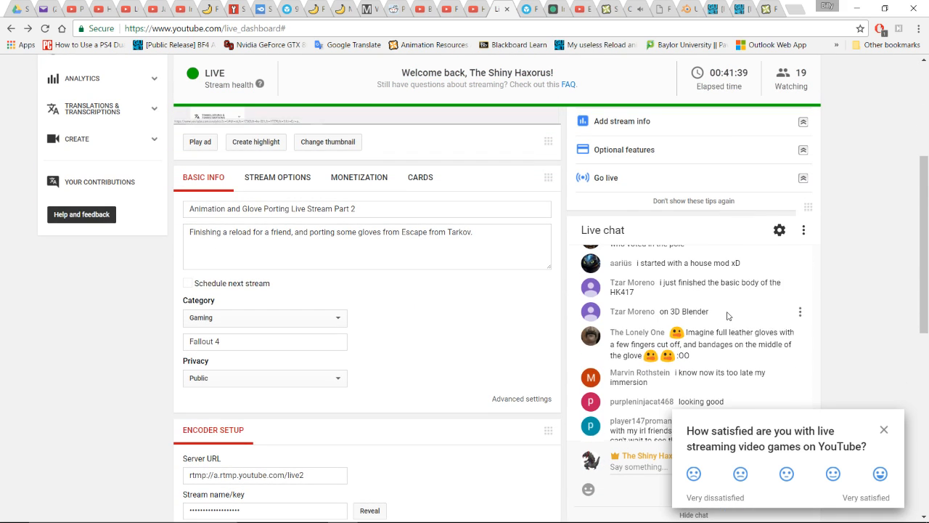
scroll(728, 315, "down", 1)
scroll(747, 312, "up", 1)
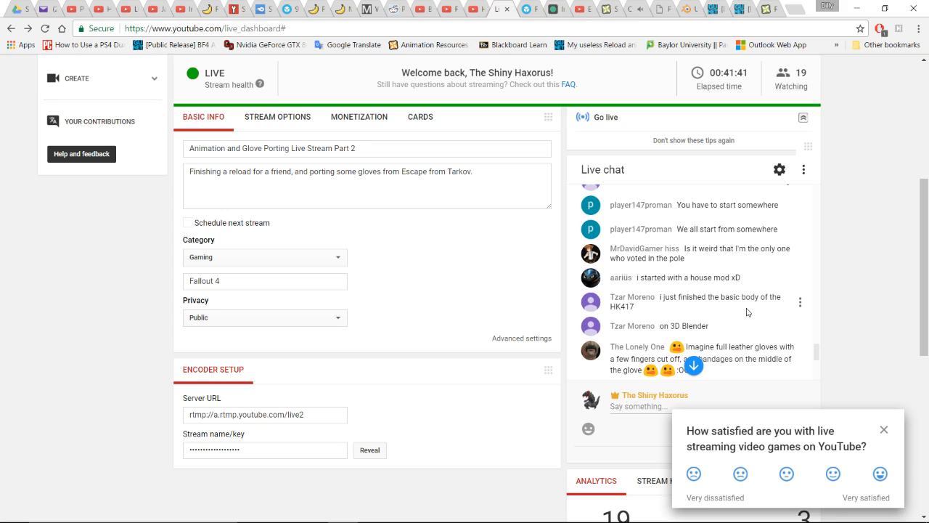
scroll(740, 309, "up", 1)
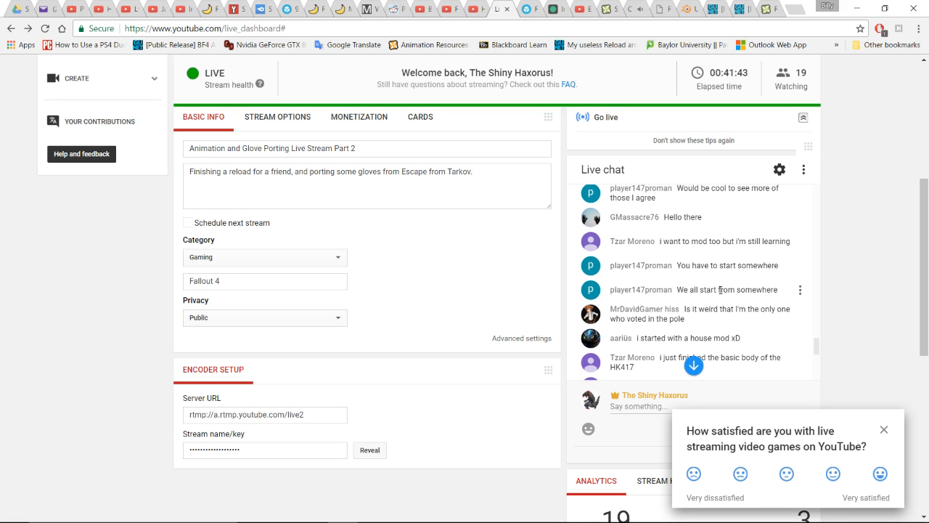
scroll(697, 280, "up", 1)
scroll(712, 275, "down", 1)
scroll(713, 251, "down", 1)
scroll(703, 253, "down", 1)
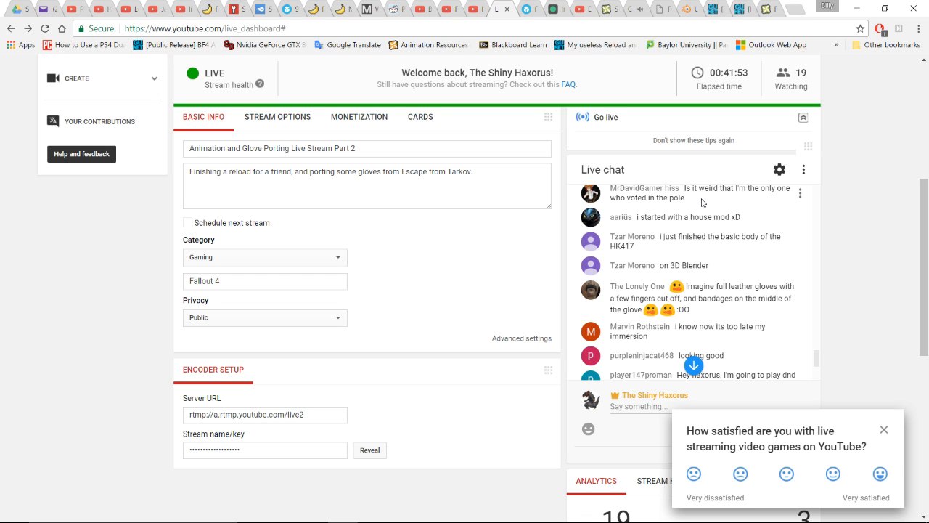
scroll(696, 252, "down", 1)
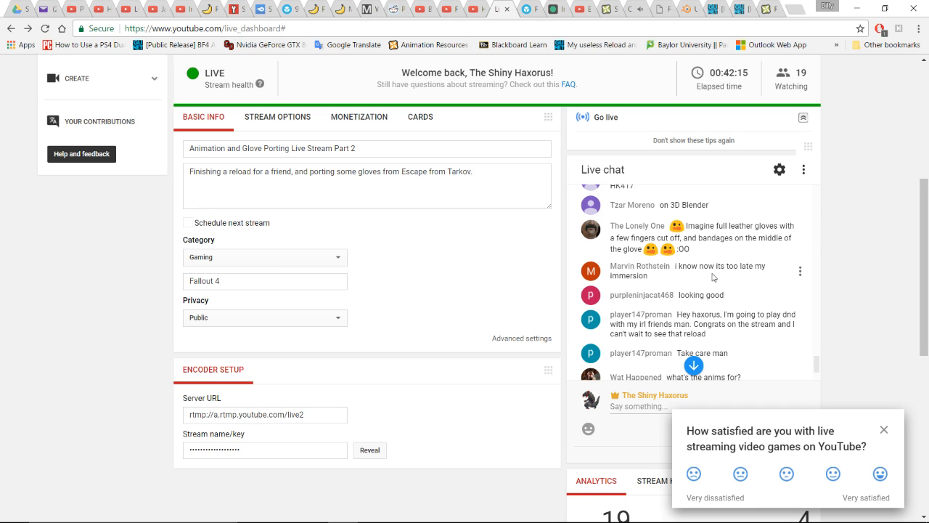
scroll(697, 240, "down", 1)
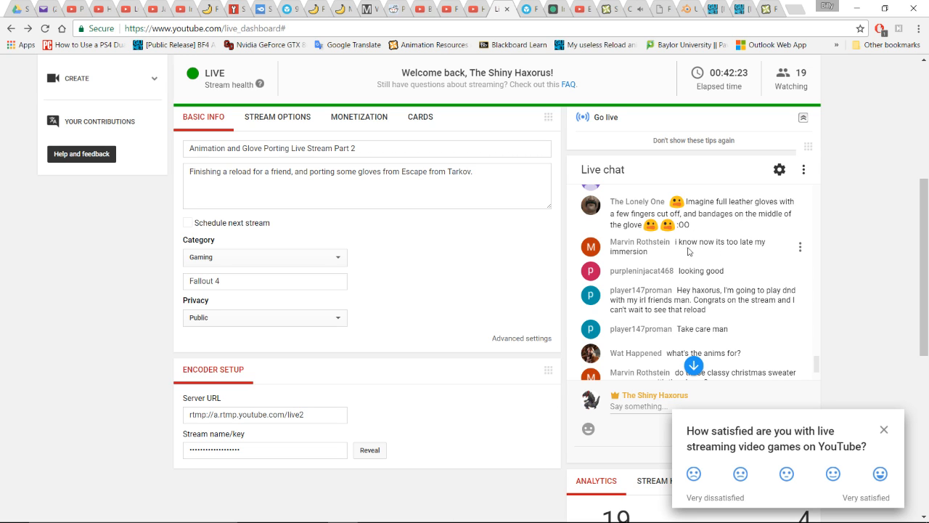
Catch up on the newest live chat messages and return to the stream preview at the start of the live dashboard
scroll(679, 225, "down", 2)
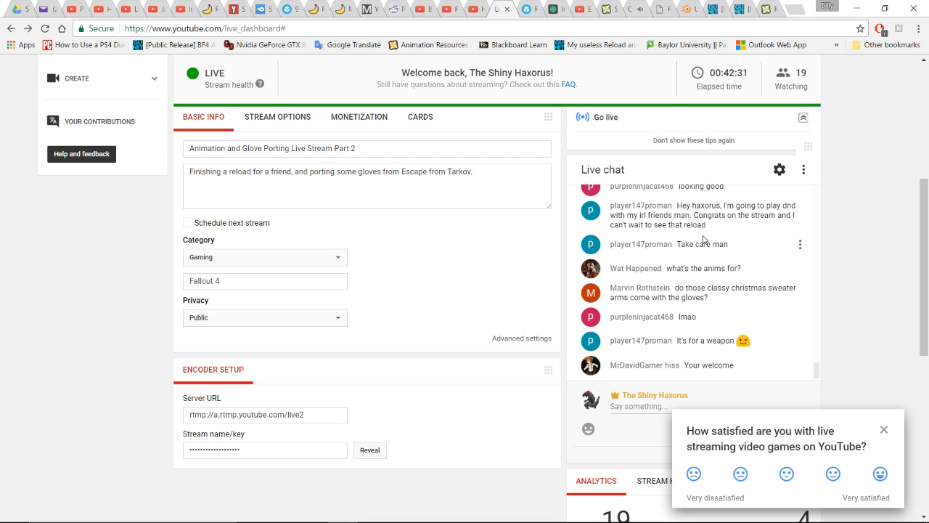
scroll(733, 250, "down", 1)
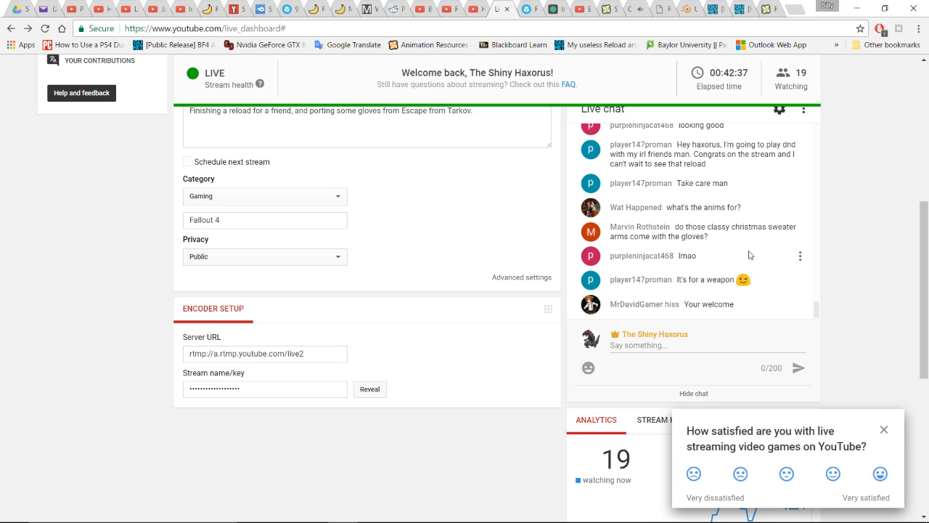
scroll(755, 254, "up", 1)
scroll(860, 221, "up", 2)
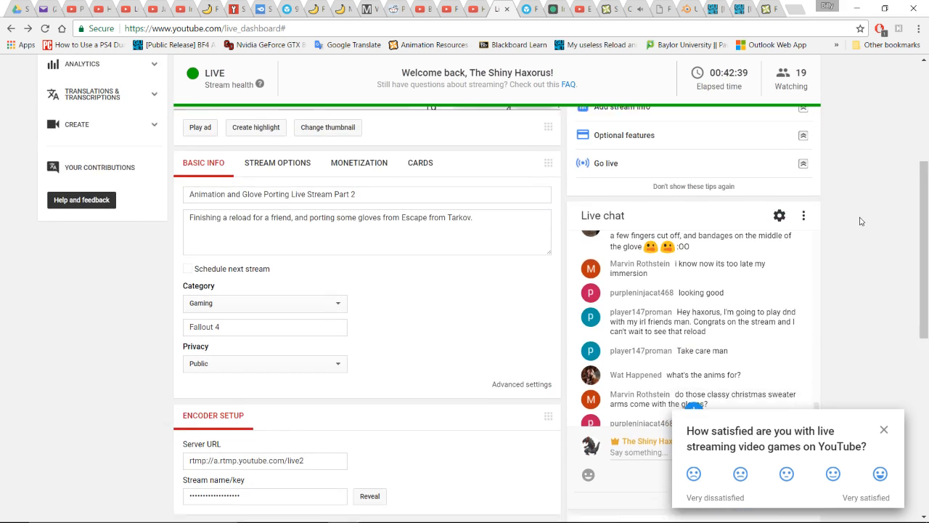
scroll(860, 221, "down", 2)
scroll(870, 204, "up", 6)
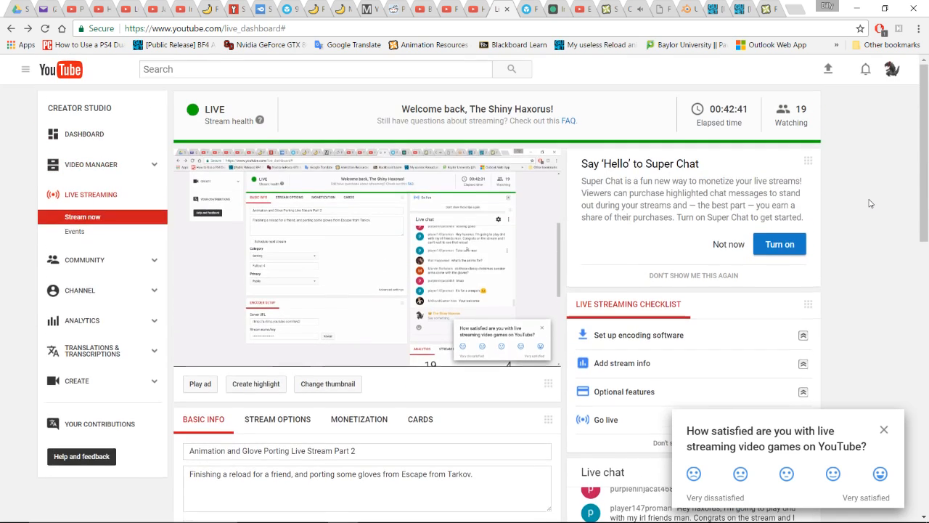
Switch to Blender and delete the base male hand mesh inside the glove that has no bare fingertip
key("alt+Tab")
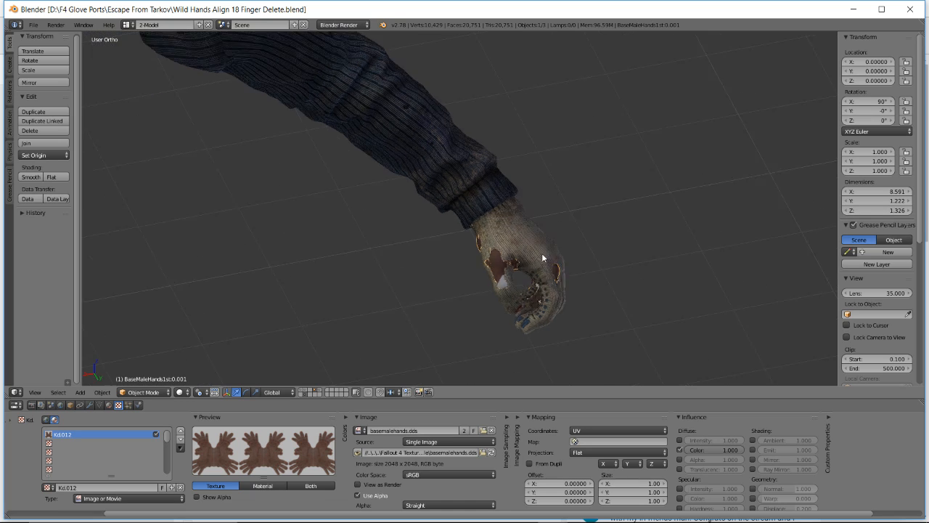
middle_click_drag(543, 257, 453, 170)
scroll(444, 247, "up", 4)
middle_click_drag(468, 233, 469, 237)
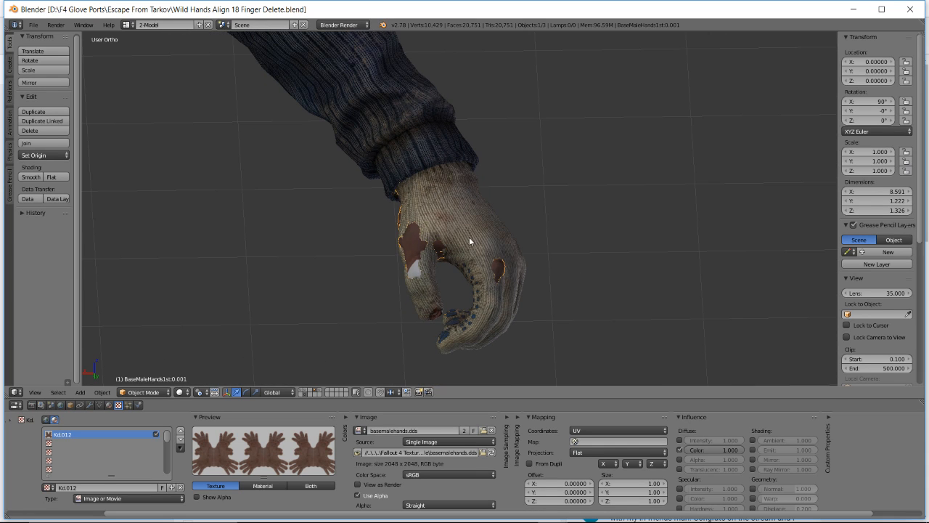
key("Tab")
key("b")
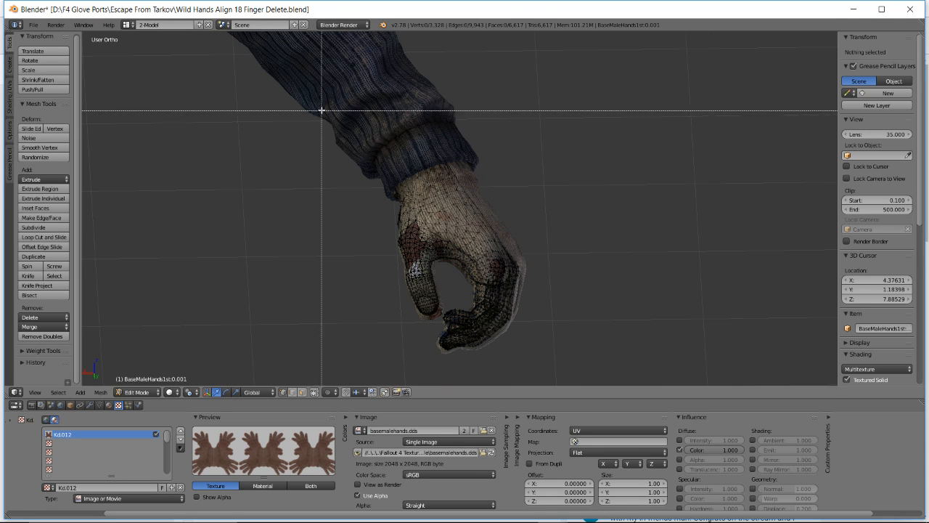
left_click_drag(322, 109, 658, 365)
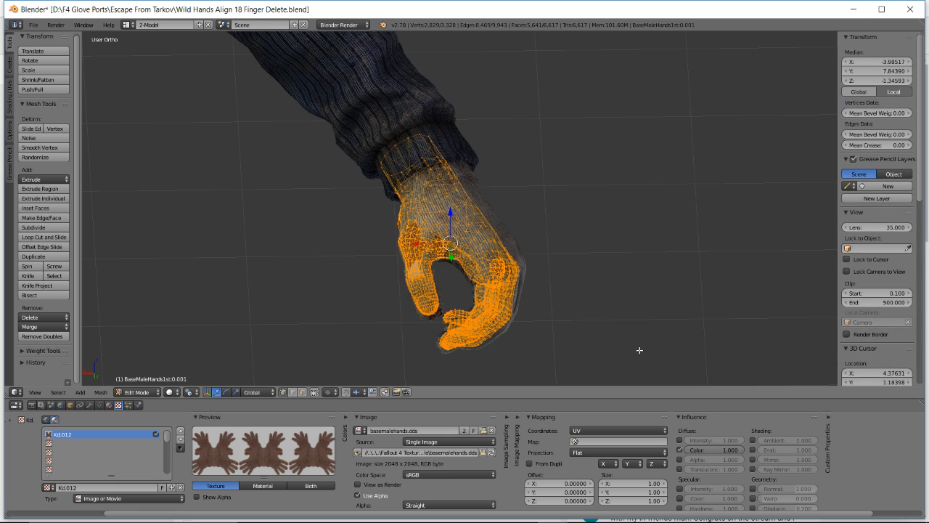
key("x")
left_click(555, 308)
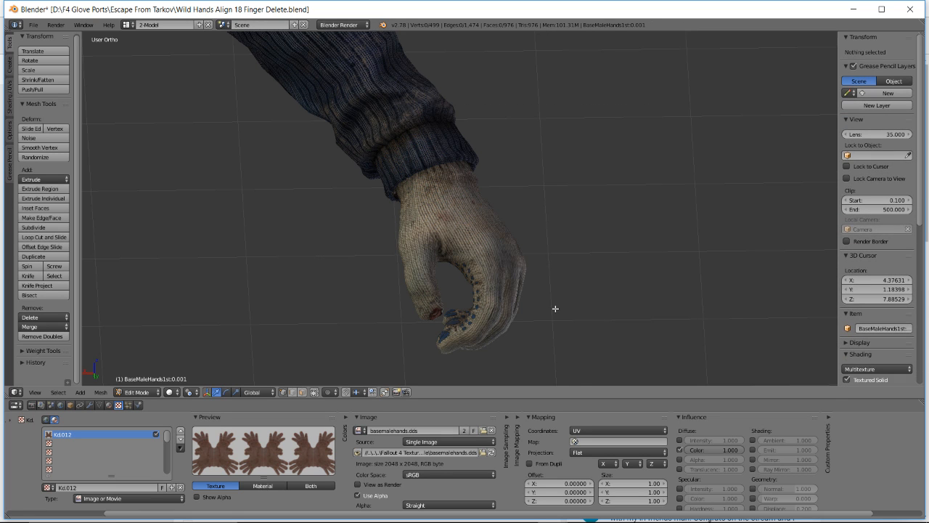
Examine both gloved arms and the remaining bare index fingertip, and return to Object Mode
scroll(409, 268, "down", 3)
middle_click_drag(327, 258, 661, 244, "shift")
scroll(436, 199, "down", 2)
middle_click_drag(419, 201, 385, 237)
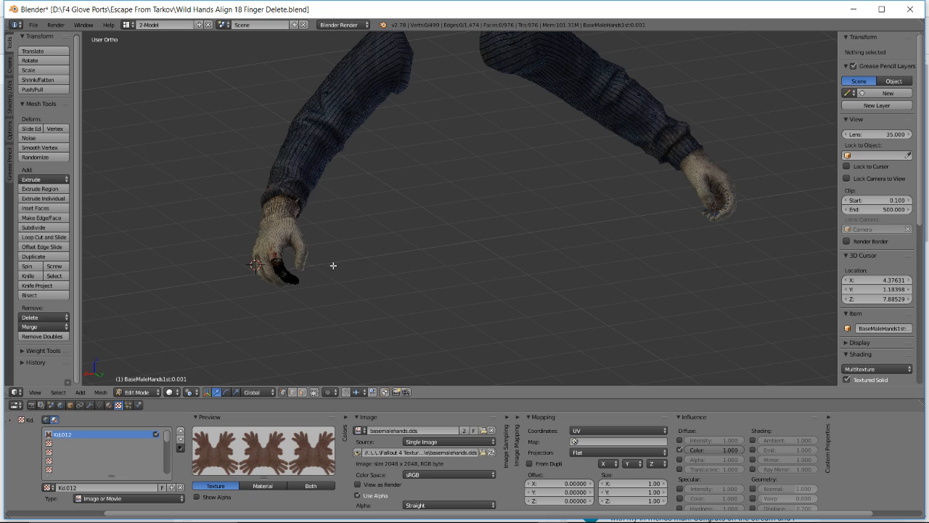
scroll(333, 265, "up", 4)
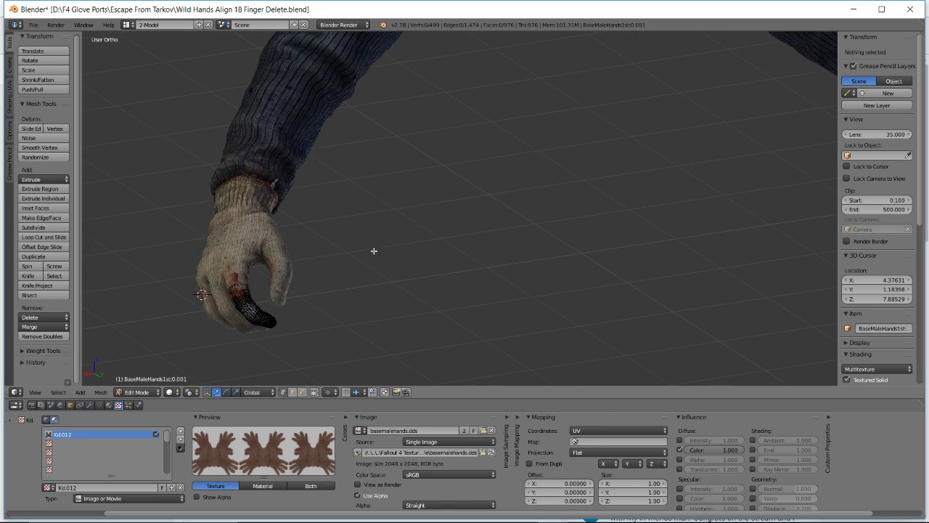
scroll(385, 233, "down", 3)
middle_click_drag(400, 222, 415, 222)
scroll(377, 250, "up", 3)
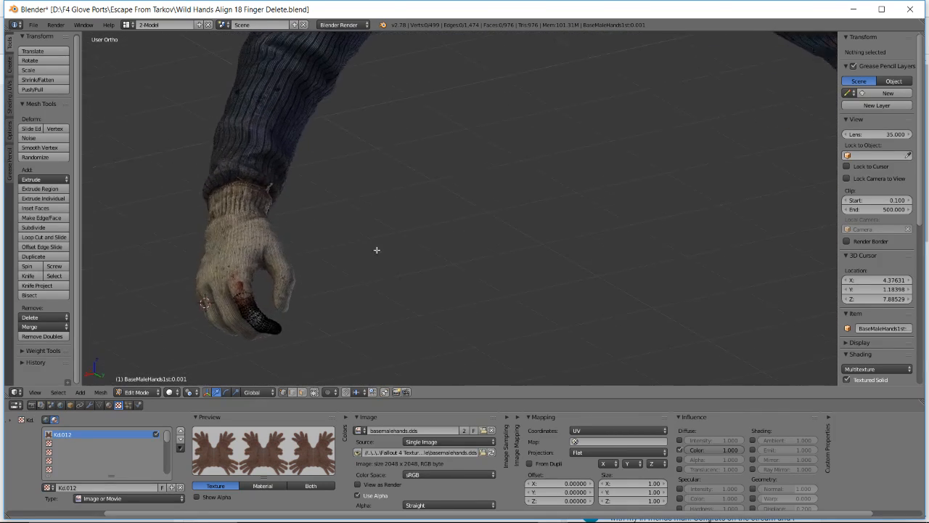
middle_click_drag(376, 249, 358, 251)
key("Tab")
scroll(358, 250, "down", 3)
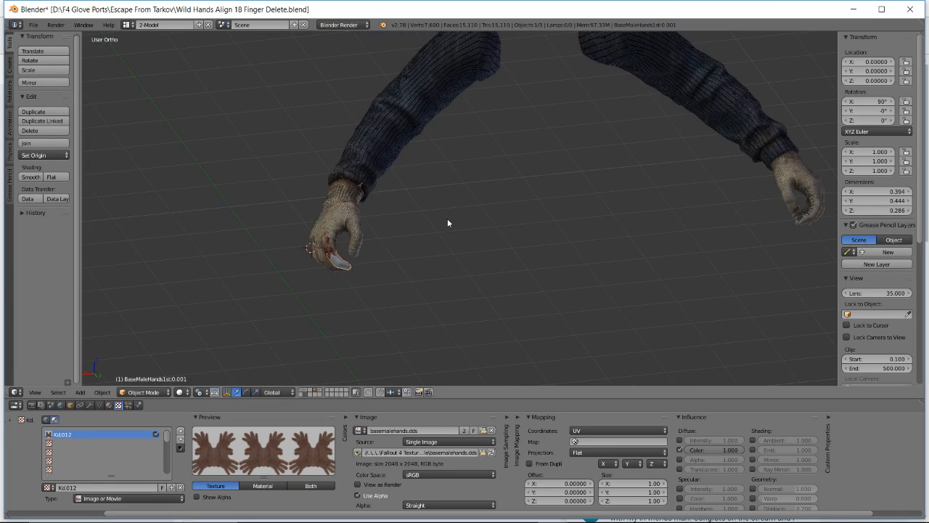
middle_click_drag(447, 218, 404, 208)
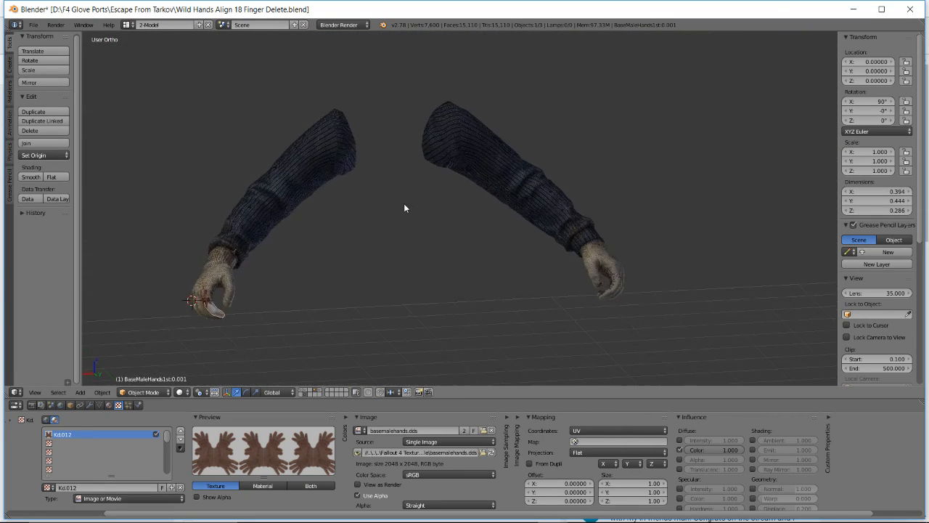
Save the file as a new incremented version named Wild Hands Align 19 Finger Delete.blend
left_click(33, 25)
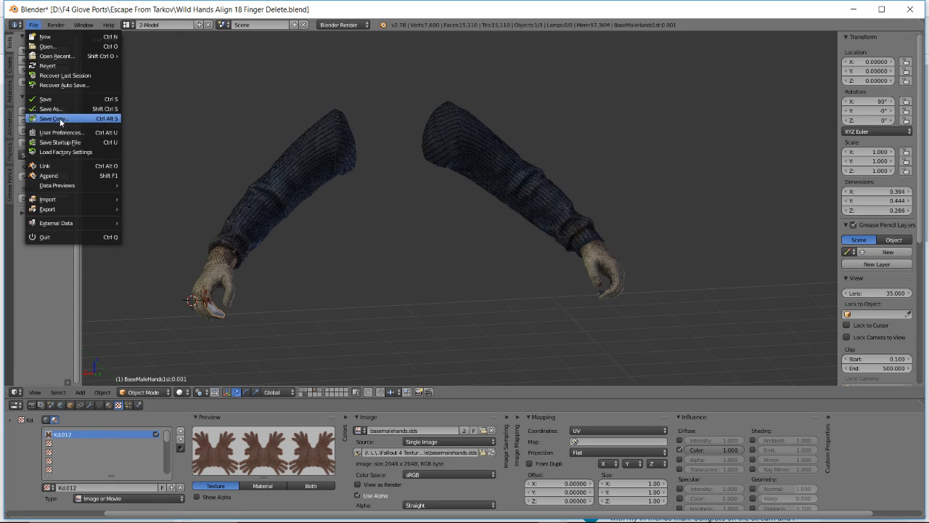
left_click(49, 109)
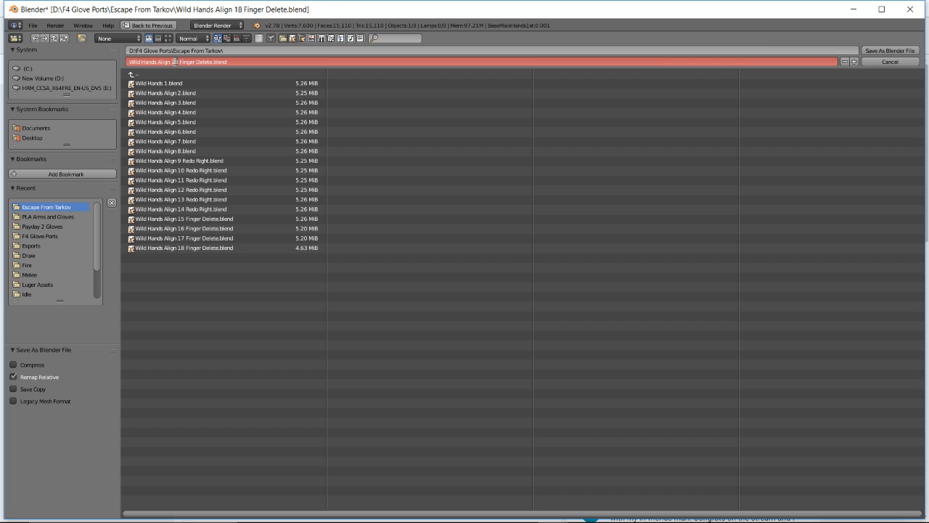
key("KP_Add")
key("Return")
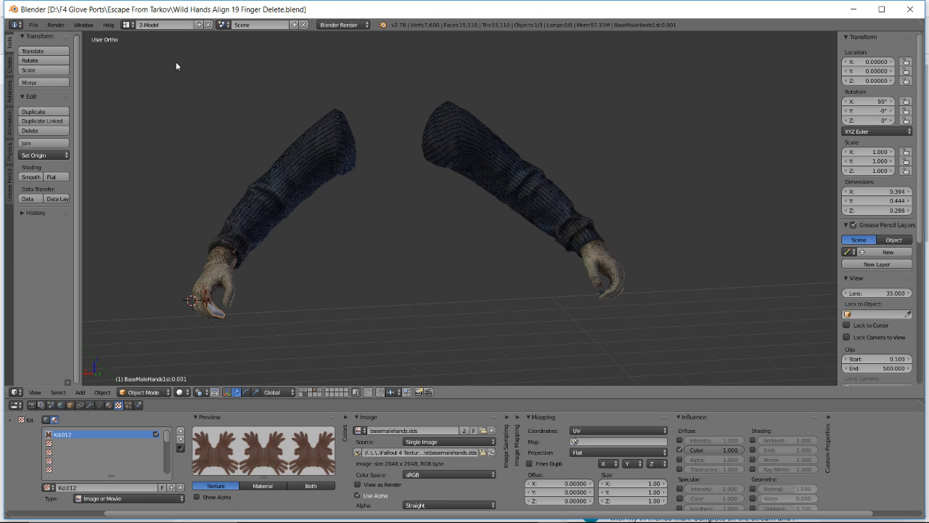
Select both gloved arm meshes and add a Subdivision Surface modifier to Wild_Body_1_firstHands.001
scroll(300, 248, "up", 2)
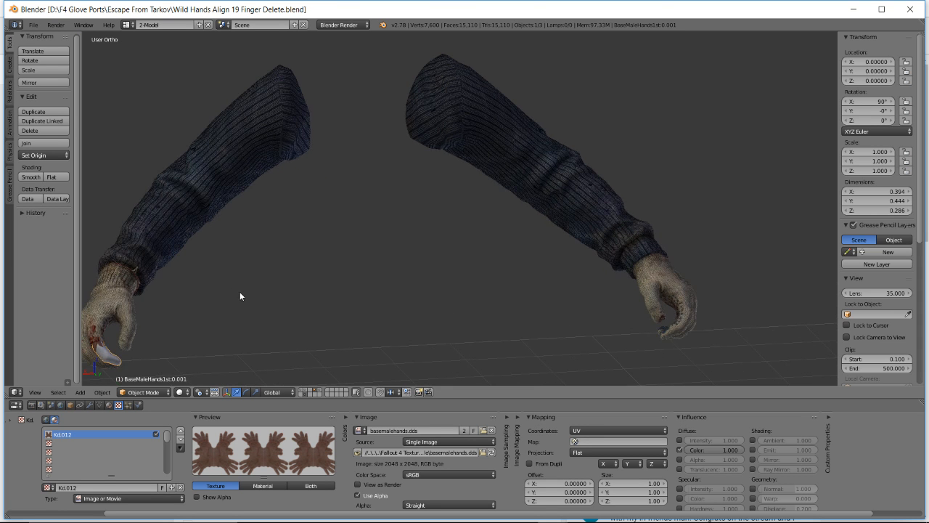
middle_click_drag(239, 292, 346, 269, "shift")
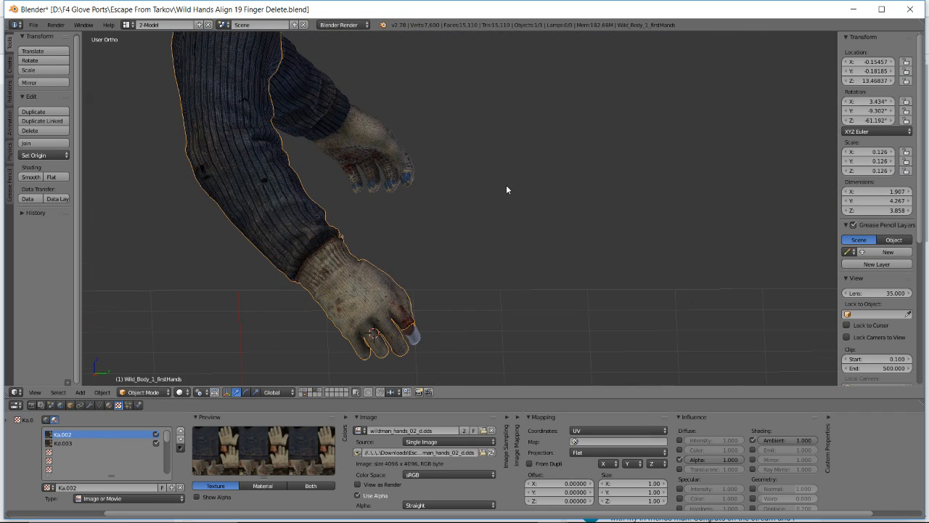
middle_click_drag(506, 190, 420, 182)
right_click(563, 221, "shift")
scroll(465, 257, "up", 2)
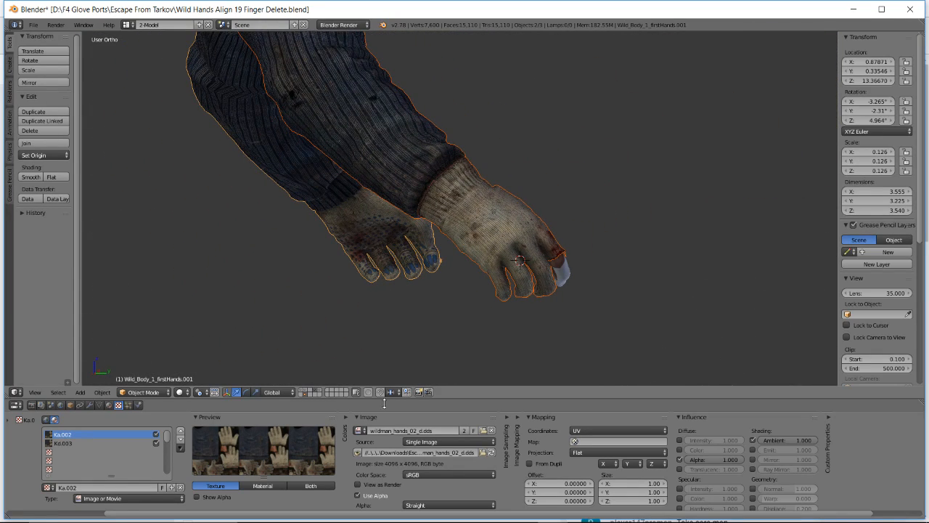
left_click(90, 406)
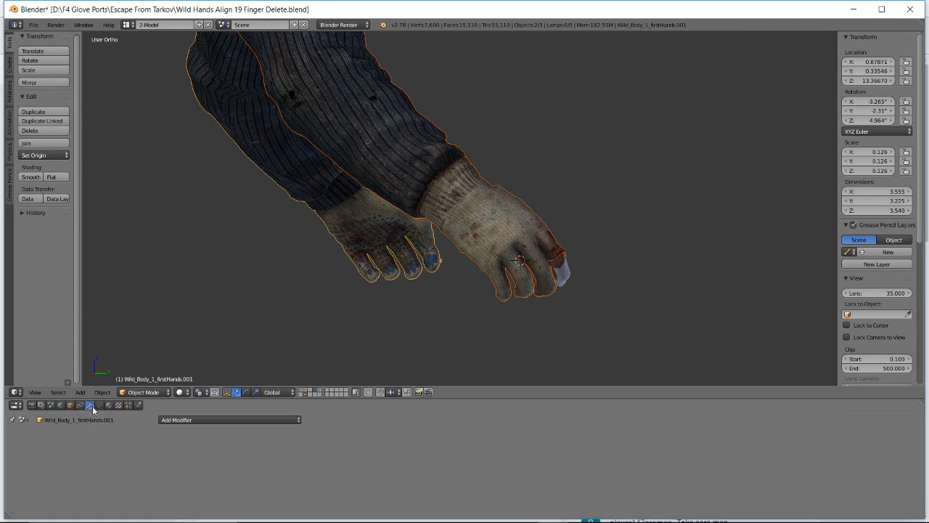
left_click(178, 420)
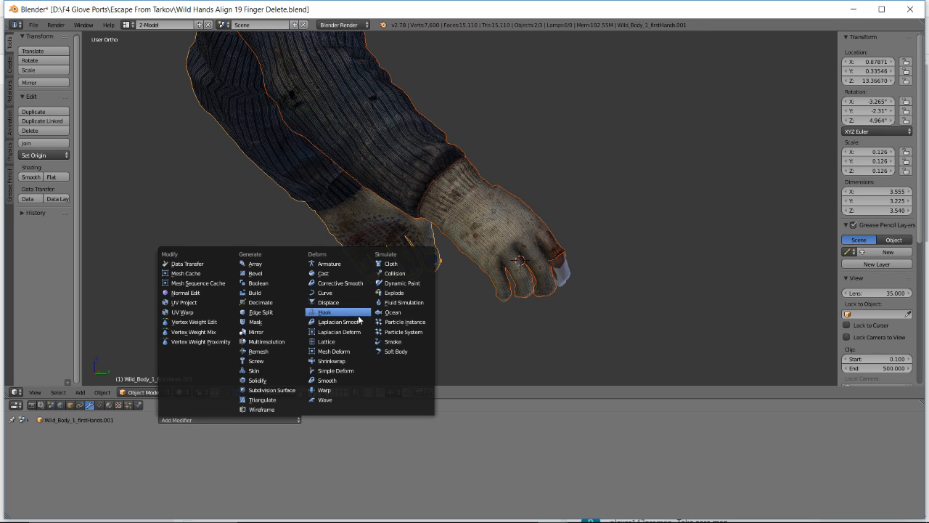
left_click(275, 393)
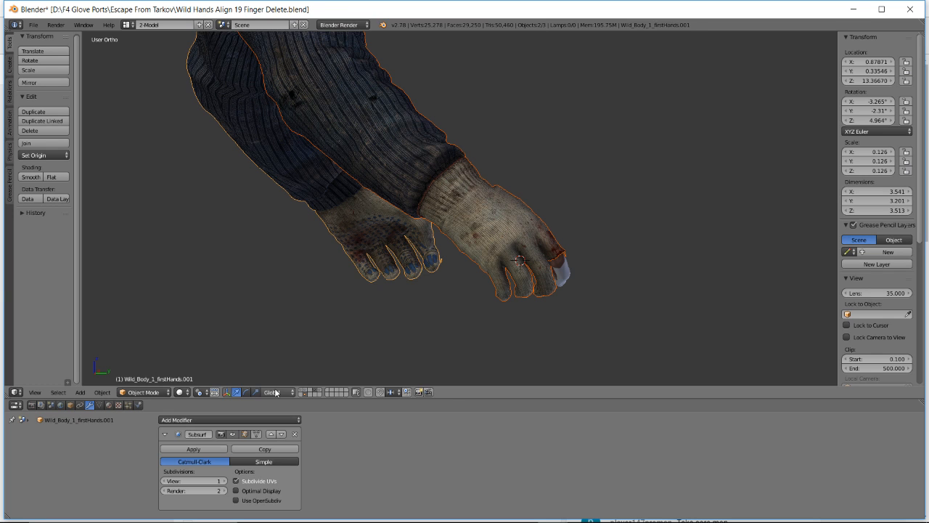
Examine both gloves up close to compare the subdivided mesh with the unsubdivided one
middle_click_drag(436, 245, 351, 236)
scroll(351, 236, "up", 3)
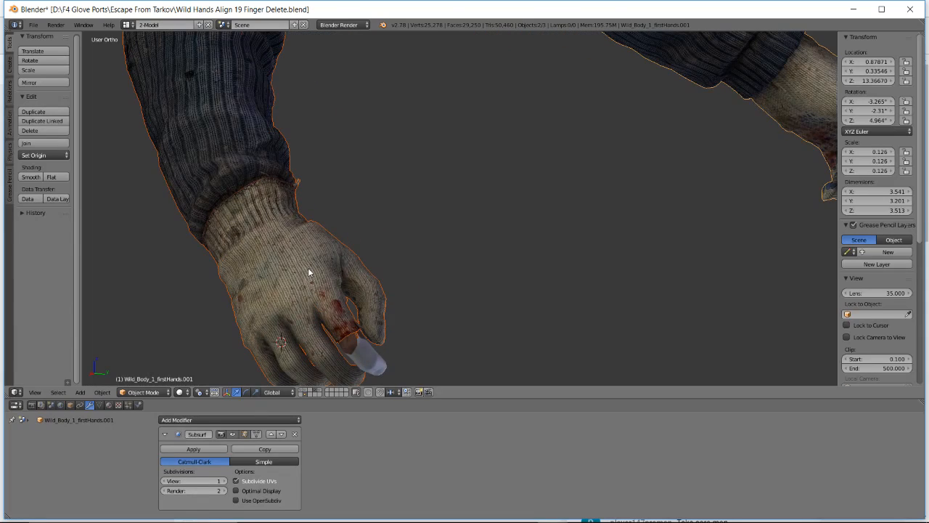
middle_click_drag(312, 271, 362, 247)
scroll(402, 250, "down", 3)
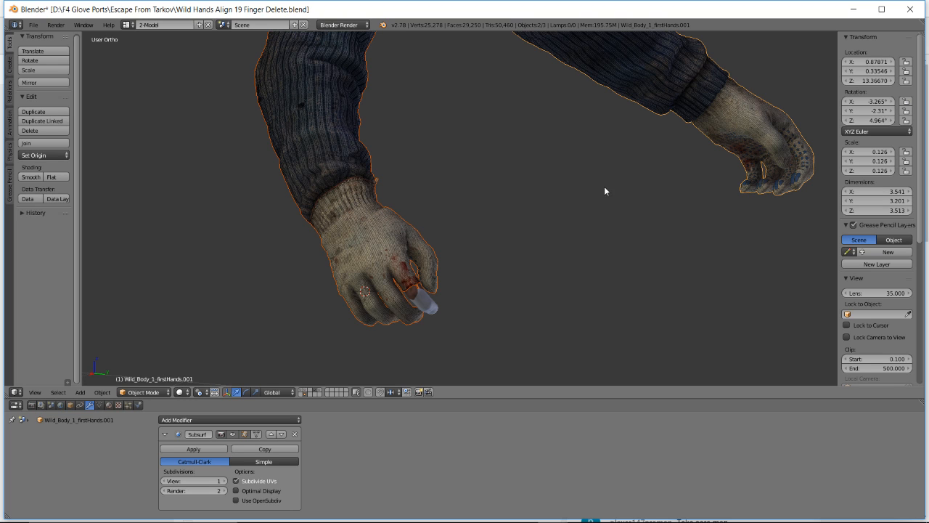
middle_click_drag(776, 154, 483, 207)
scroll(450, 222, "up", 5)
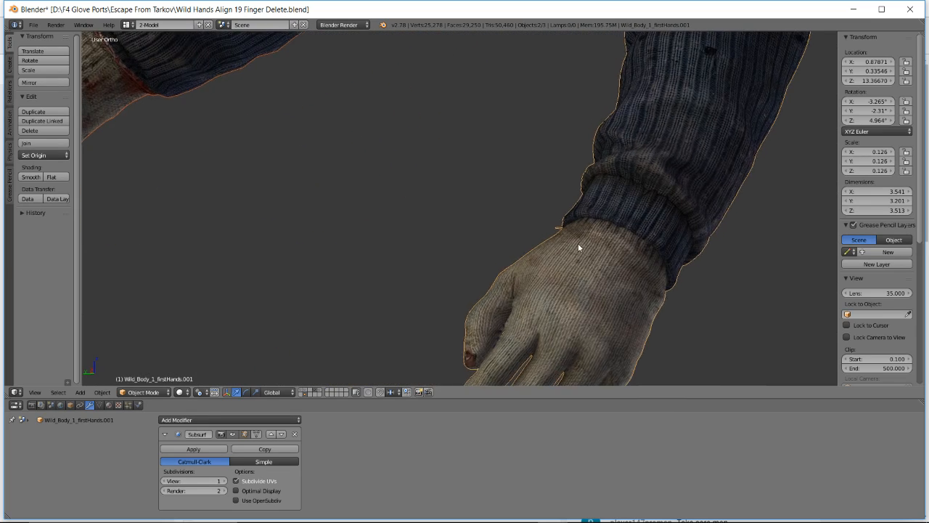
middle_click_drag(578, 245, 485, 203)
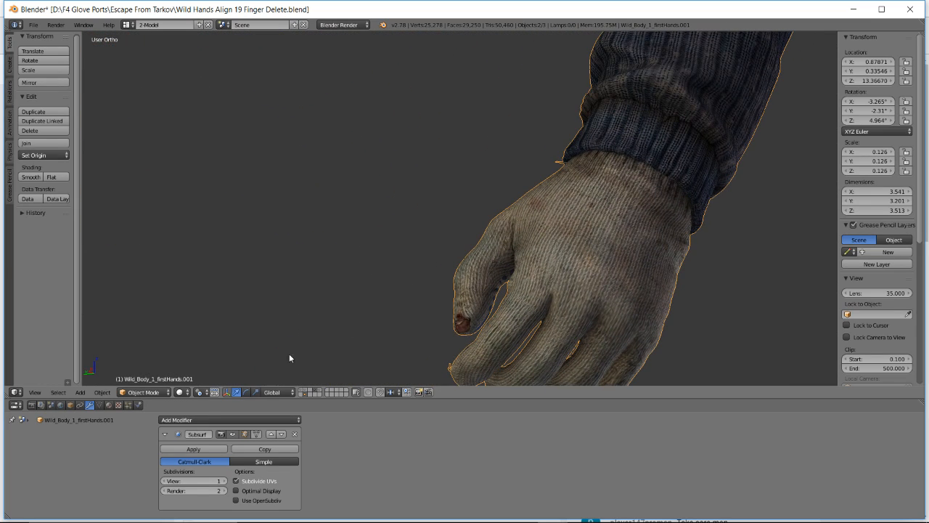
Compare the glove's shape with the modifier's viewport subdivisions at 0 and at 1
left_click(166, 482)
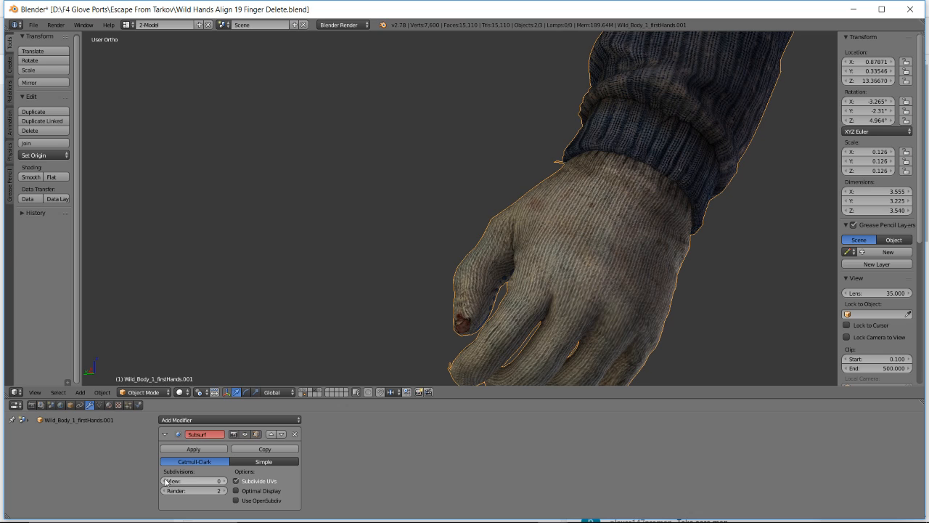
left_click(223, 481)
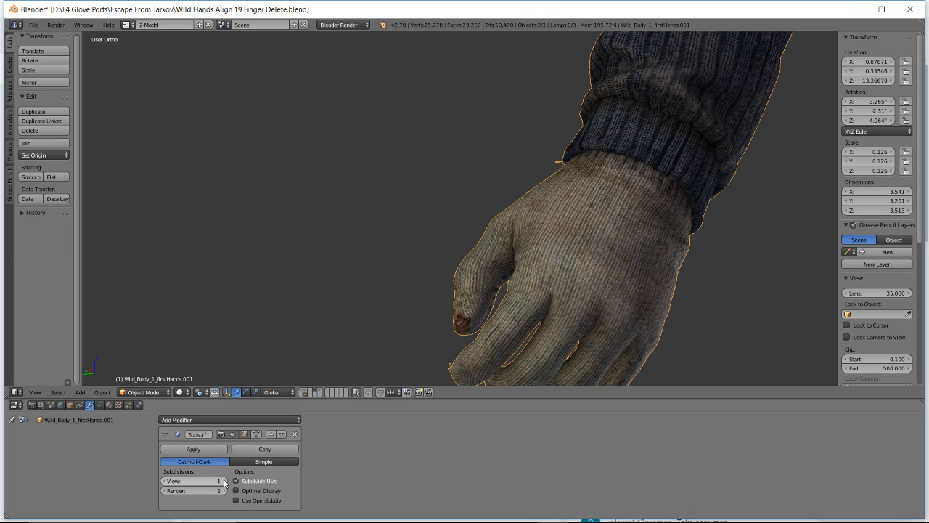
left_click(164, 481)
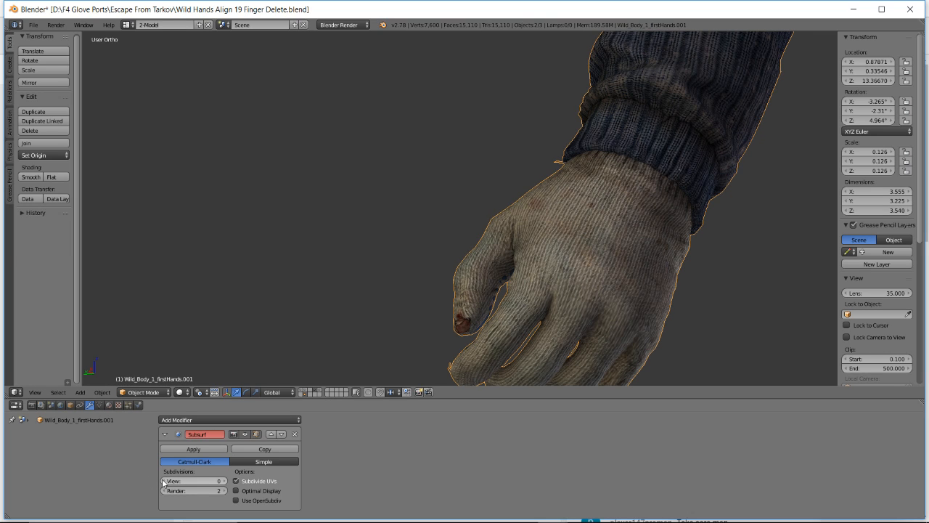
left_click(223, 481)
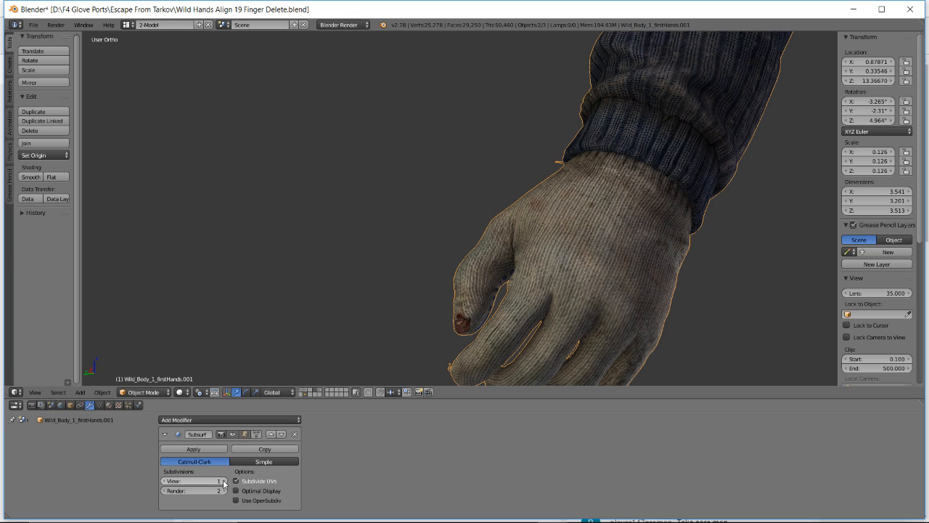
left_click(164, 481)
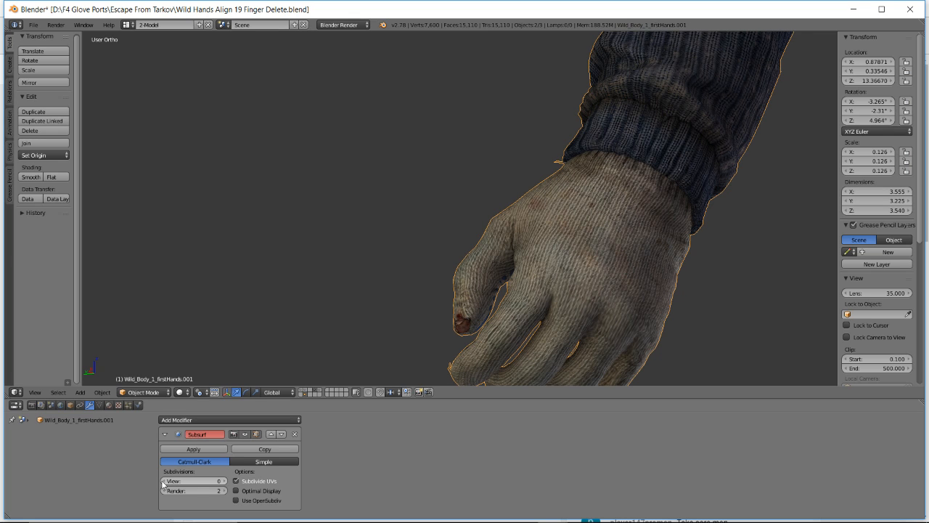
left_click(223, 482)
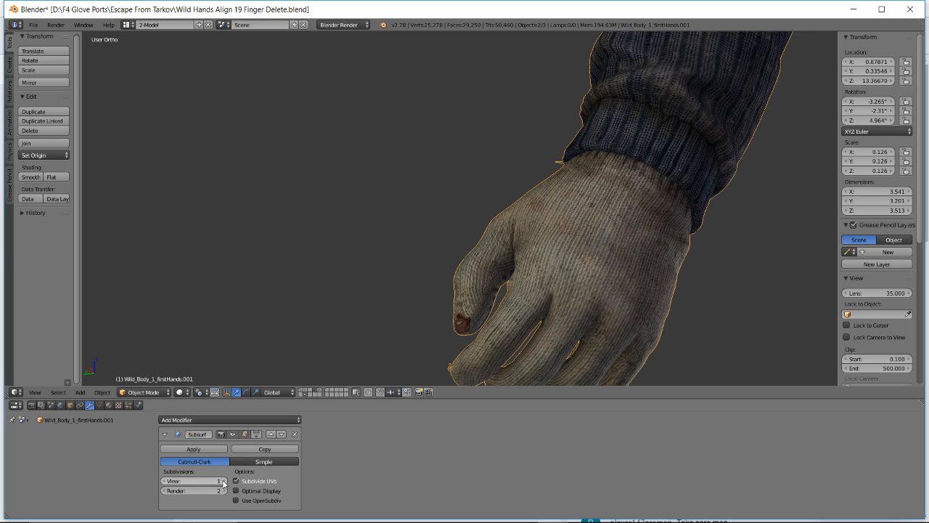
Try 3 viewport subdivisions on the glove and set the level back to 0
left_click(224, 481)
left_click(224, 481)
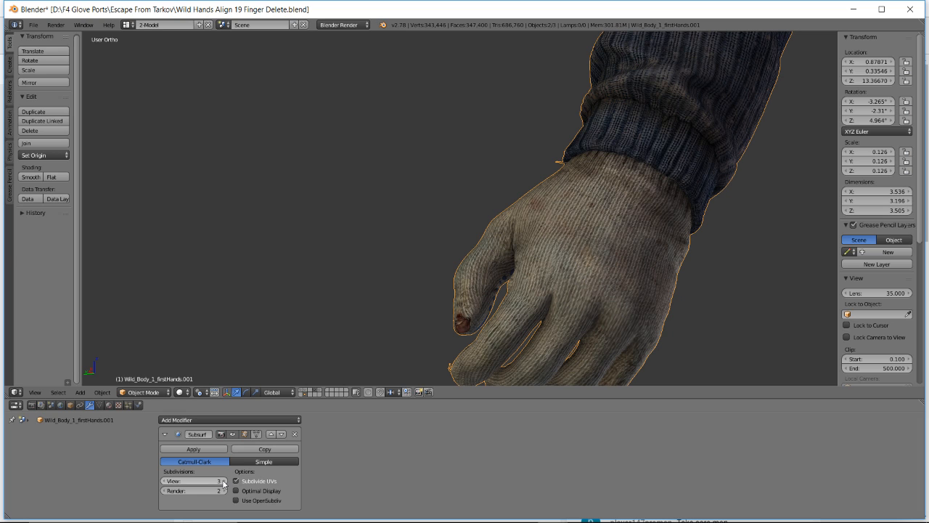
left_click(164, 481)
left_click(164, 481)
left_click(164, 481)
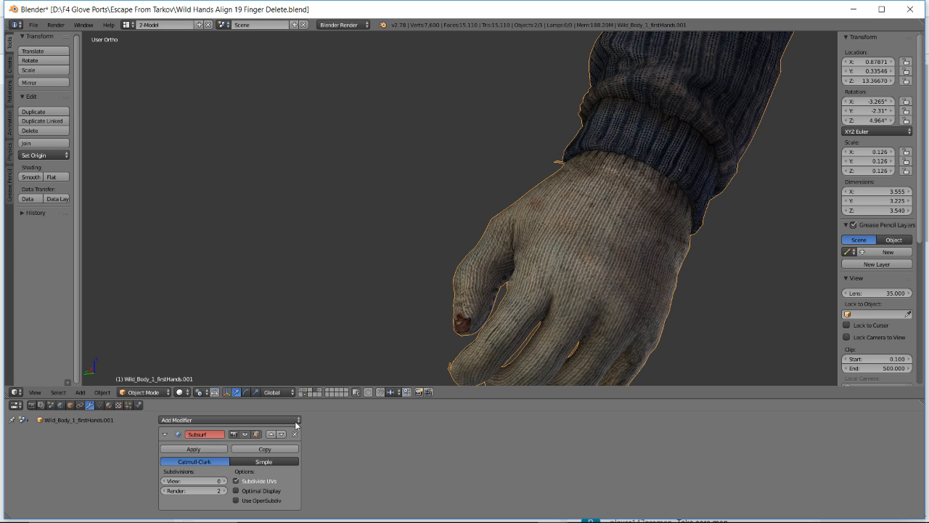
Remove the Subdivision Surface modifier from the glove mesh Wild_Body_1_firstHands.001
left_click(295, 434)
scroll(534, 243, "down", 2)
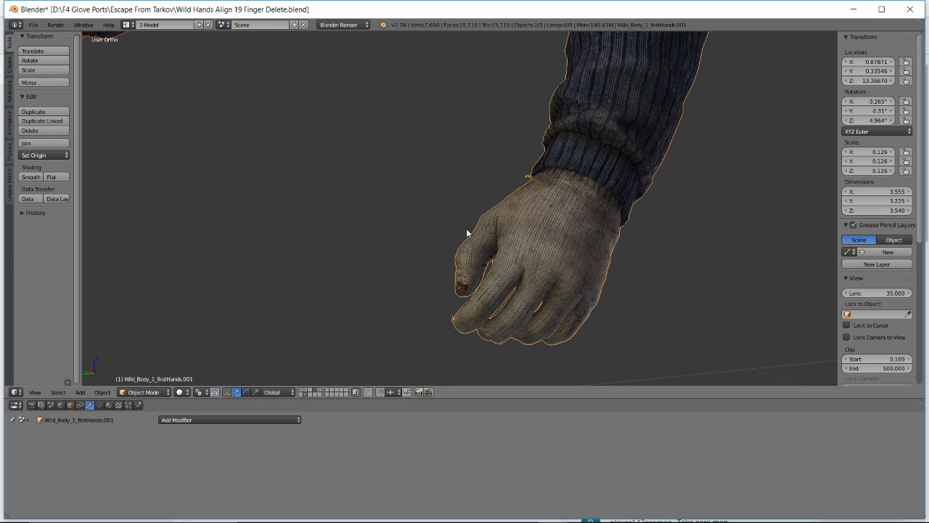
mouse_move(466, 228)
middle_mouse_down("shift")
mouse_move(452, 224)
mouse_move(483, 232)
middle_mouse_up("shift")
scroll(422, 230, "down", 3)
Open the other glove mesh, Wild_Body_1_firstHands, with the torn index finger, in Edit Mode
middle_click_drag(422, 229, 390, 217)
scroll(277, 236, "up", 3)
scroll(342, 220, "up", 4)
scroll(363, 219, "up", 3)
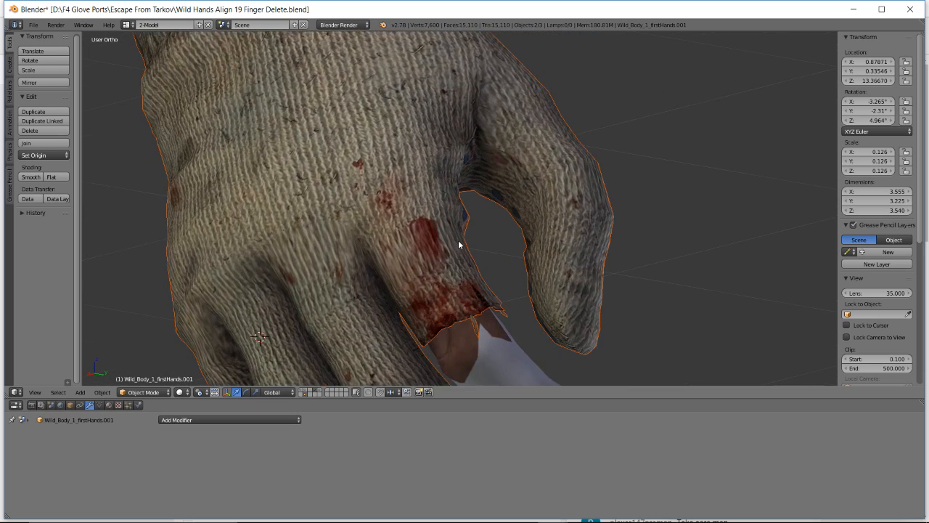
scroll(437, 254, "up", 1)
key("Tab")
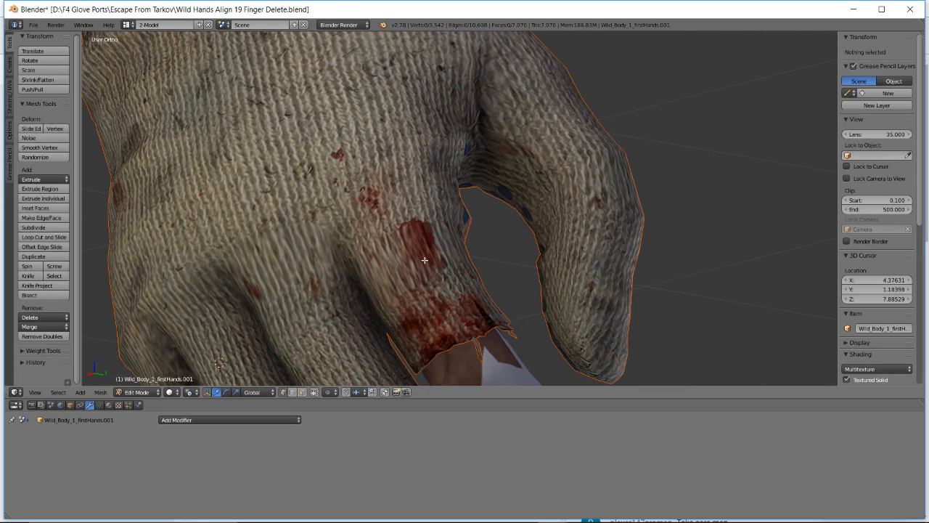
key("Tab")
right_click(413, 256)
key("Tab")
scroll(416, 264, "up", 1)
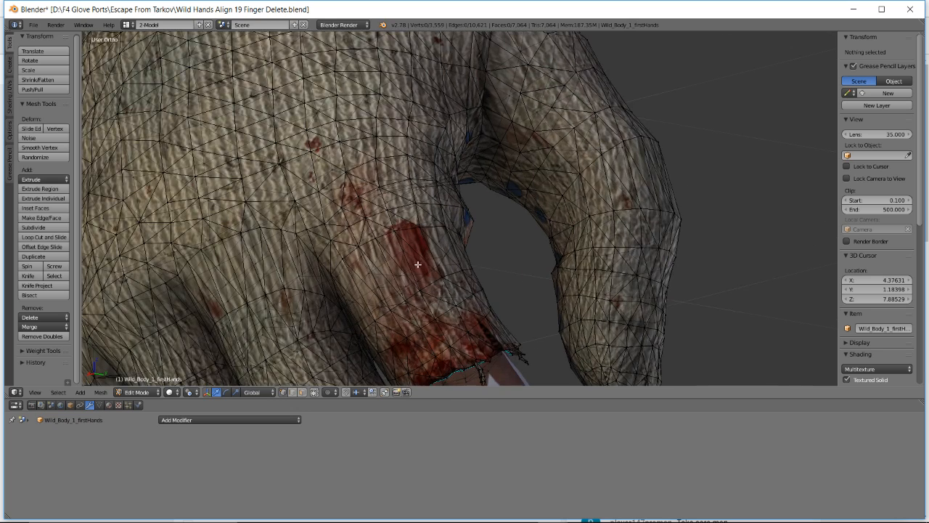
Select the ring of vertices around the index finger just below the long blood stain
middle_click_drag(416, 266, 329, 285)
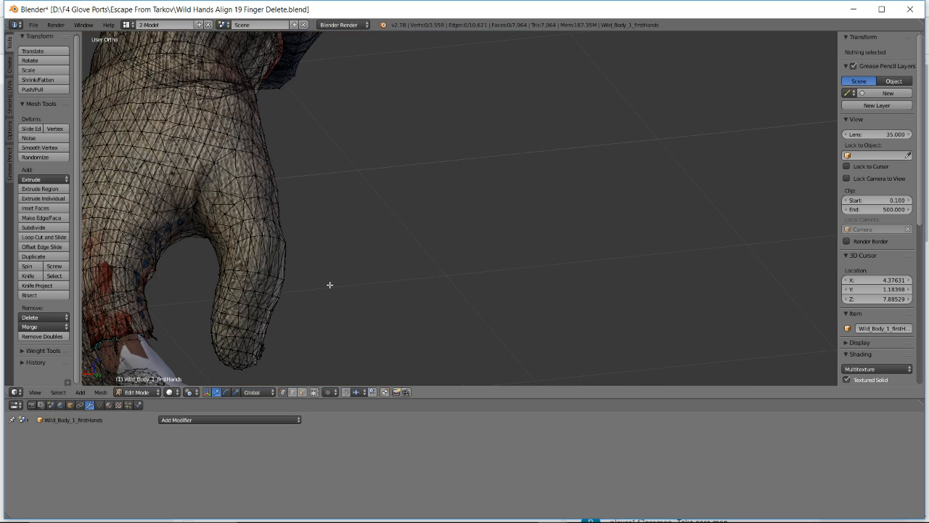
right_click(114, 292)
key("KP_Decimal")
scroll(472, 243, "up", 2)
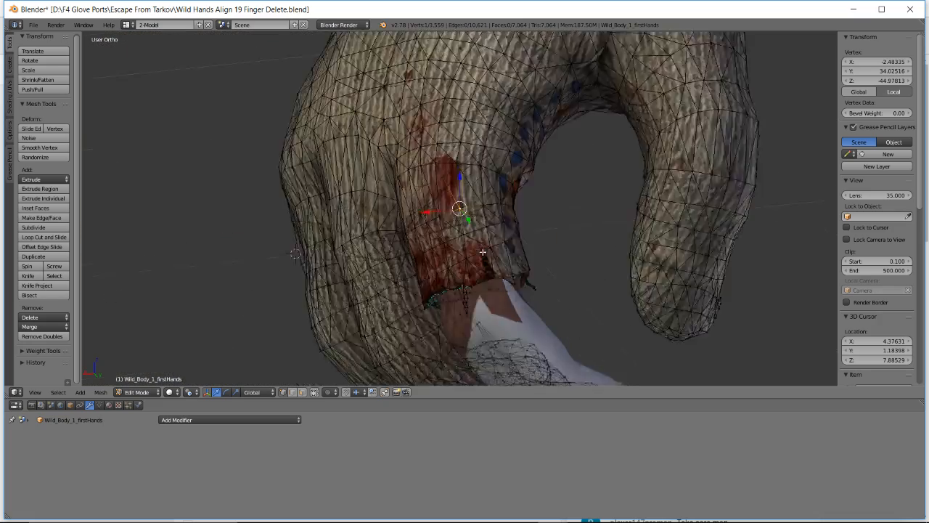
scroll(482, 252, "up", 4)
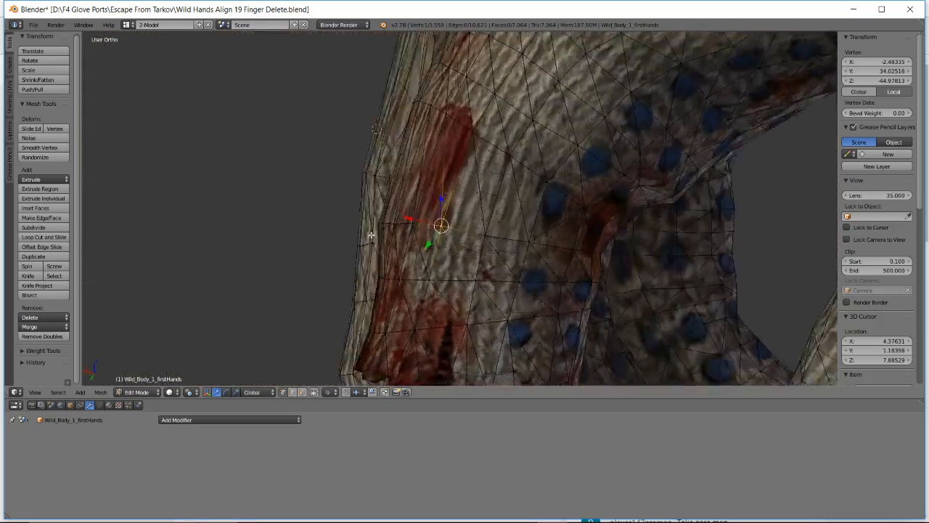
middle_click_drag(371, 234, 482, 219)
key("b")
left_click_drag(463, 217, 485, 220)
key("b")
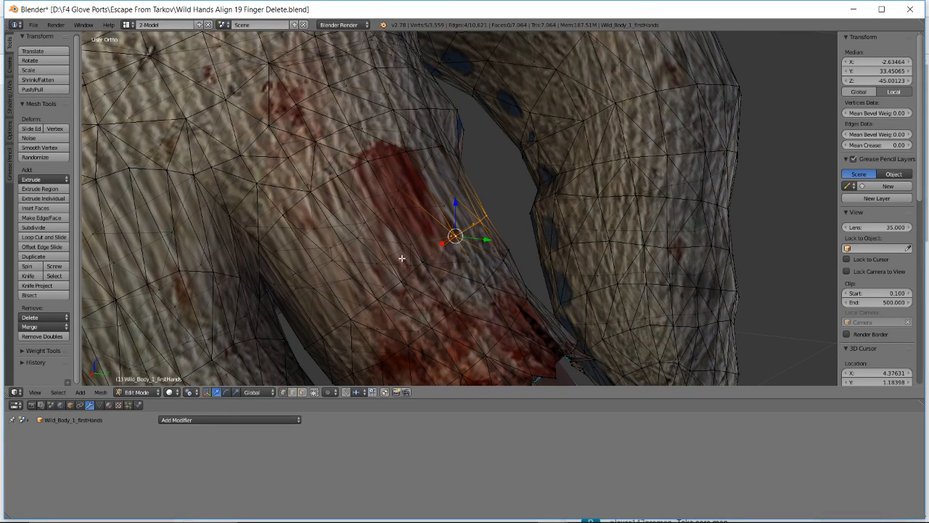
key("b")
left_click_drag(402, 258, 442, 279)
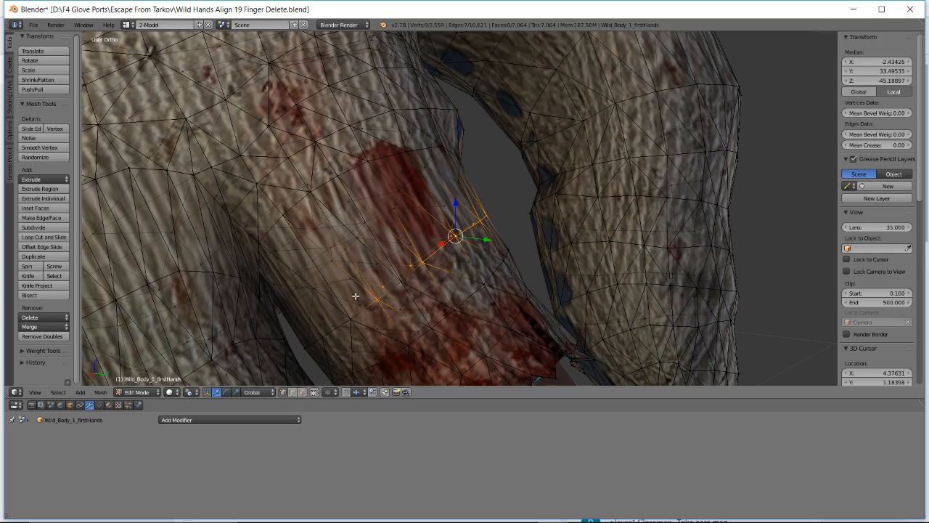
key("b")
left_click_drag(342, 298, 382, 328)
key("b")
left_click_drag(322, 315, 335, 355)
middle_click_drag(334, 341, 449, 258)
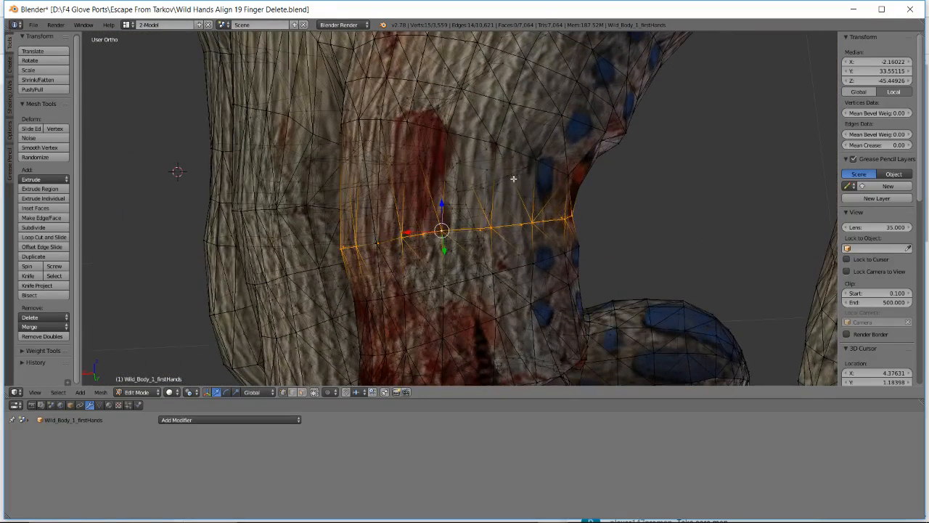
Try to rotate and shift the selected ring of index finger vertices toward the knuckle
key("r")
left_click(599, 161)
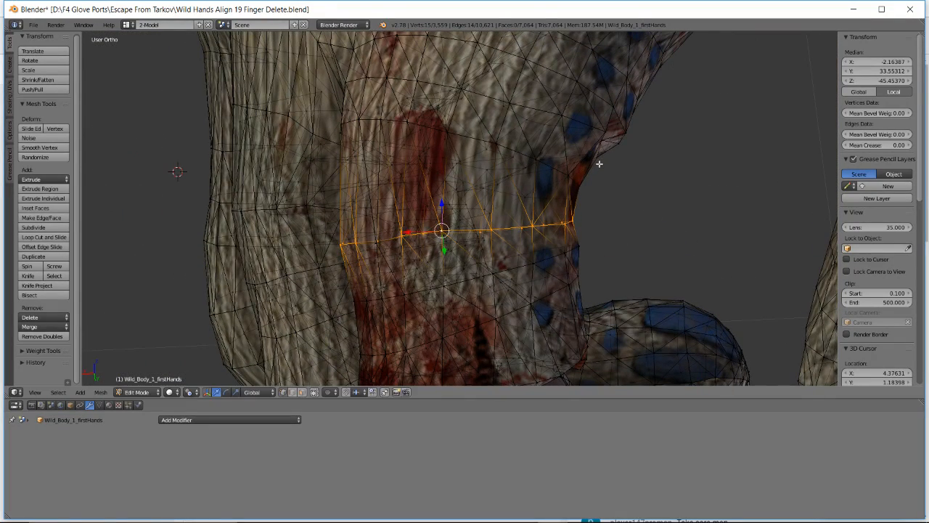
key("g")
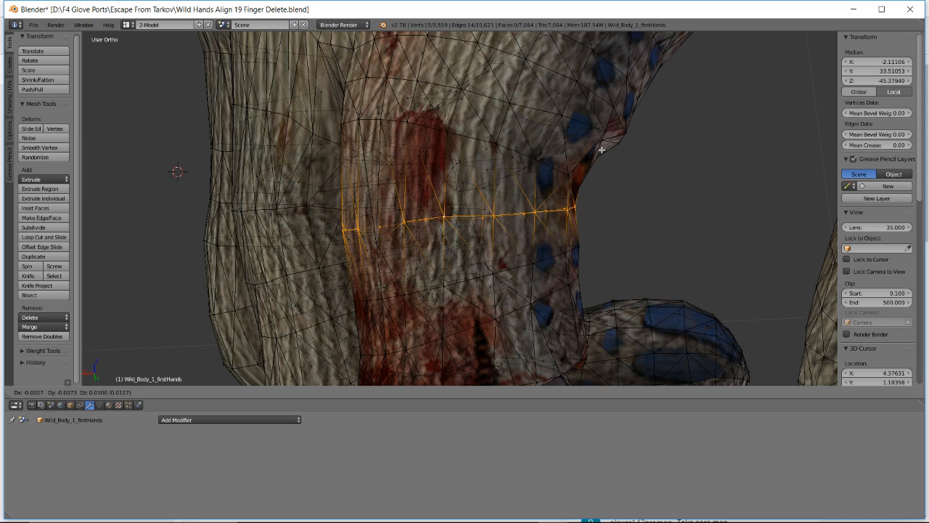
left_click(601, 148)
key("r")
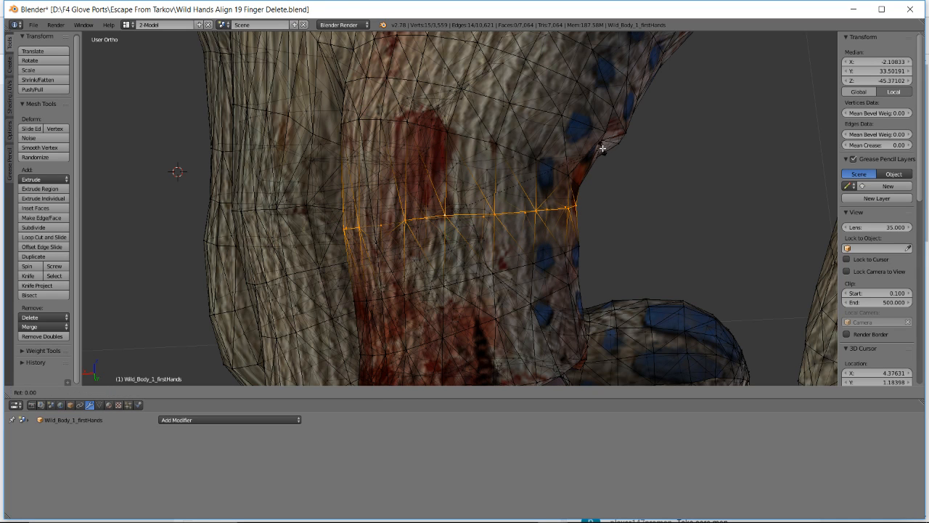
left_click(602, 148)
key("g")
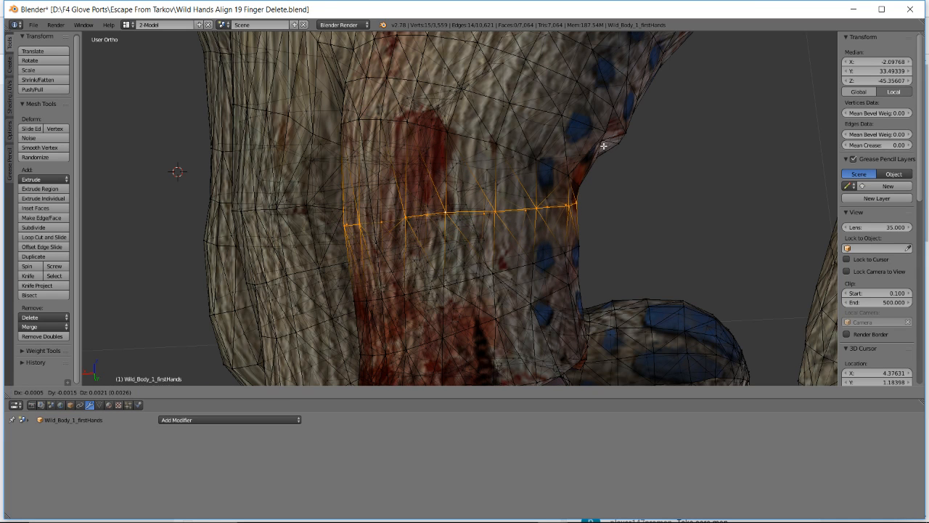
left_click(603, 145)
middle_click_drag(545, 152, 408, 194)
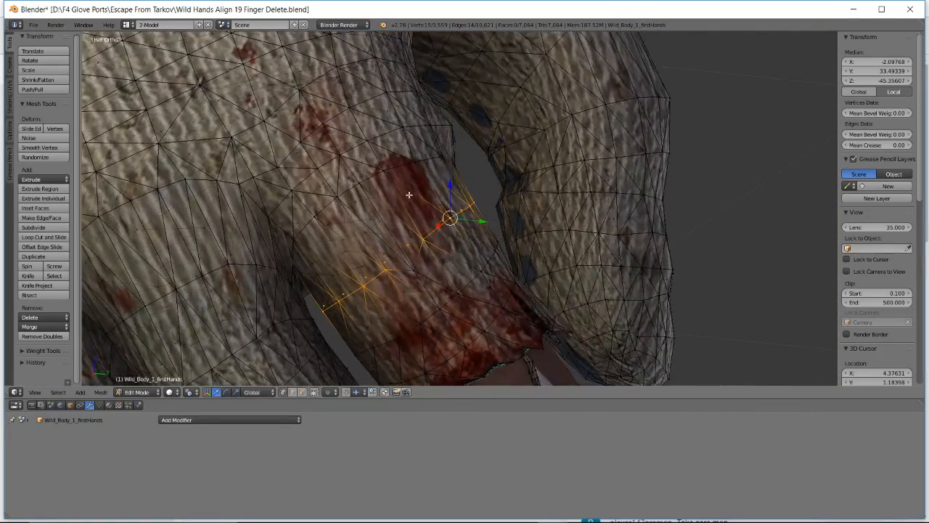
key("ctrl+z")
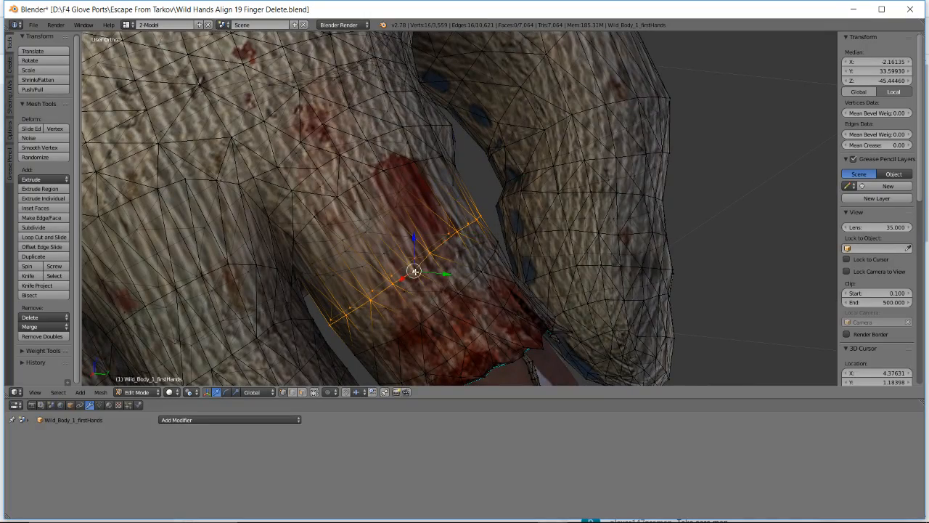
Rotate the completed vertex ring around the index finger slightly and move it toward the knuckle
middle_click_drag(413, 271, 549, 184)
key("r")
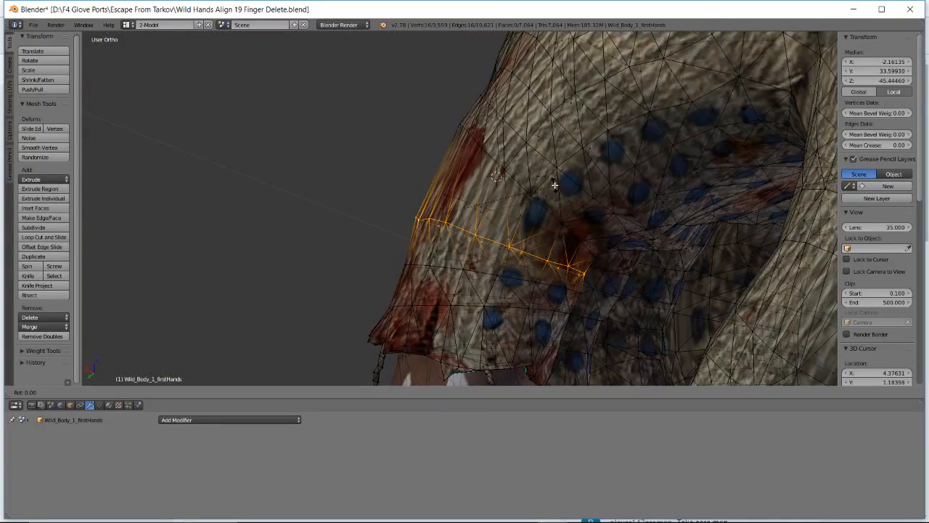
key("g")
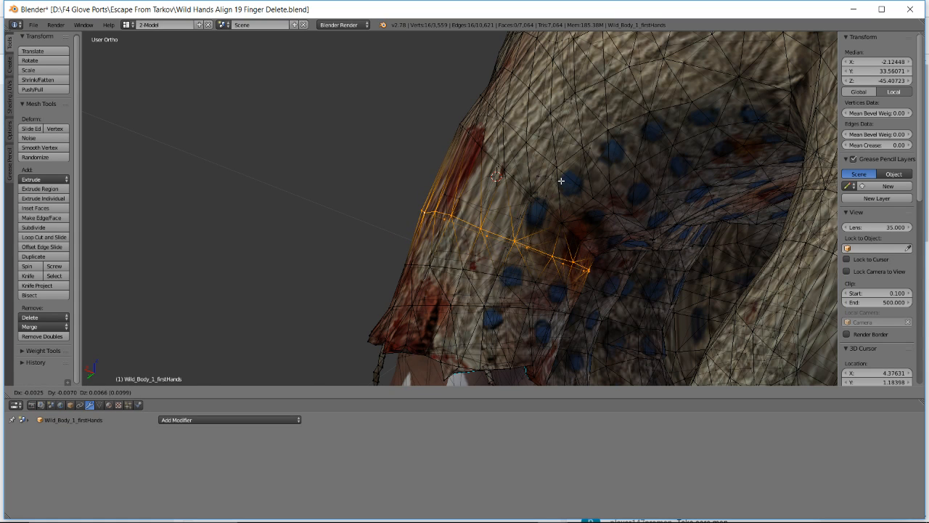
left_click(560, 180)
key("r")
key("g")
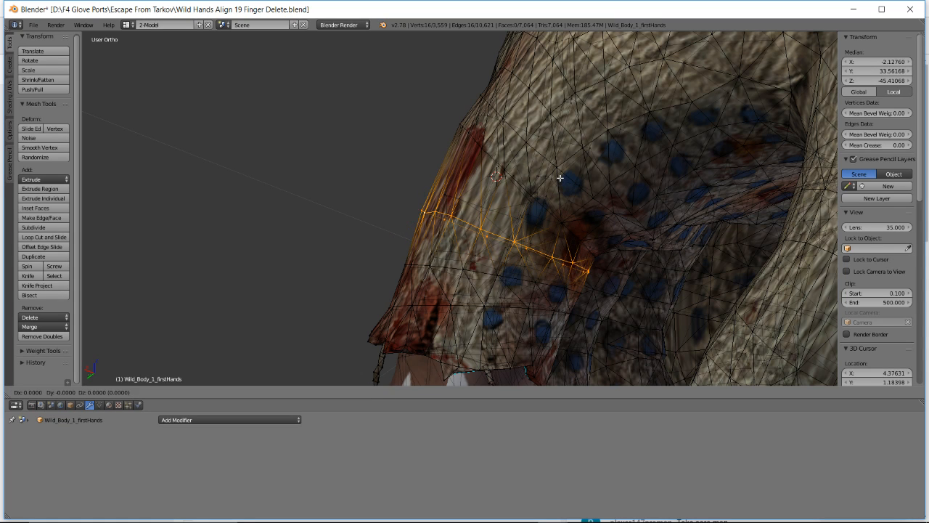
left_click(561, 177)
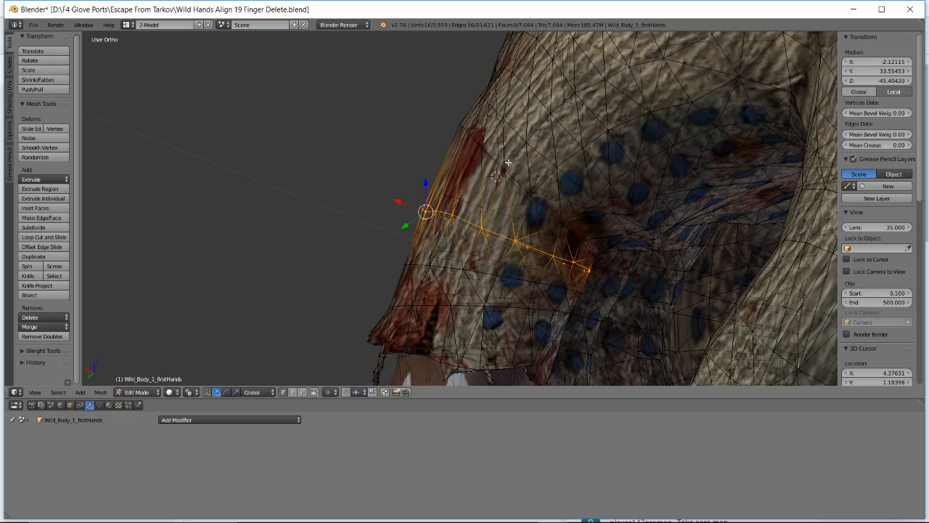
middle_click_drag(561, 176, 397, 208)
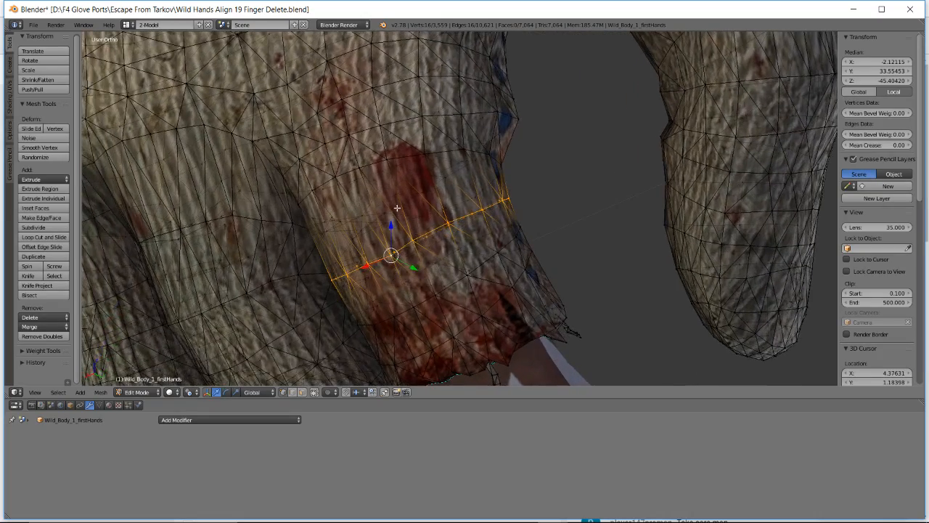
Select the next ring of vertices nearer the knuckle, running around the index finger across the upper end of the blood stain
middle_click_drag(431, 175, 308, 259)
right_click(304, 265)
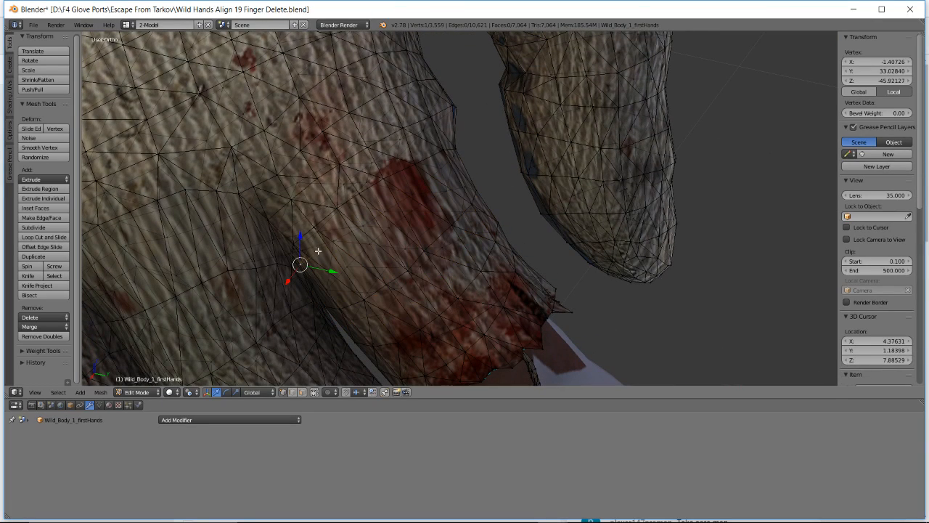
right_click(327, 243)
right_click(294, 244)
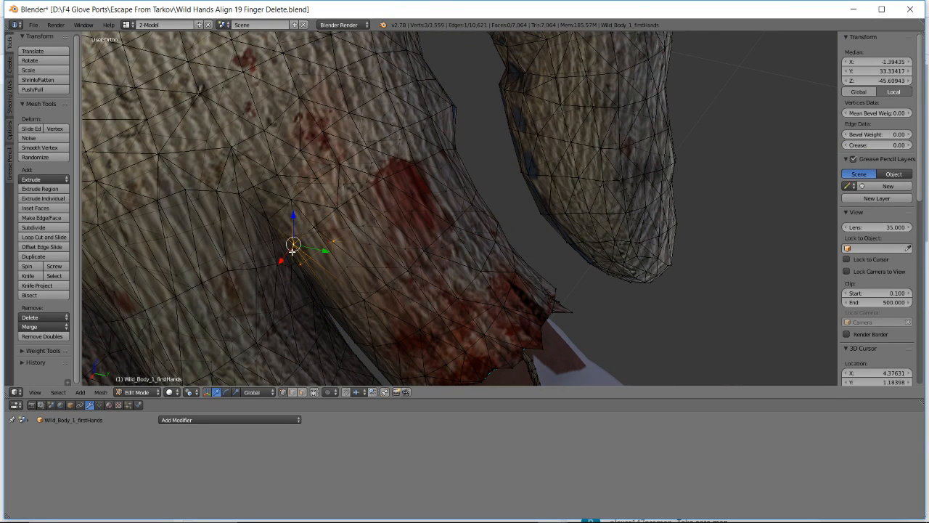
right_click(326, 229, "shift")
right_click(337, 210, "shift")
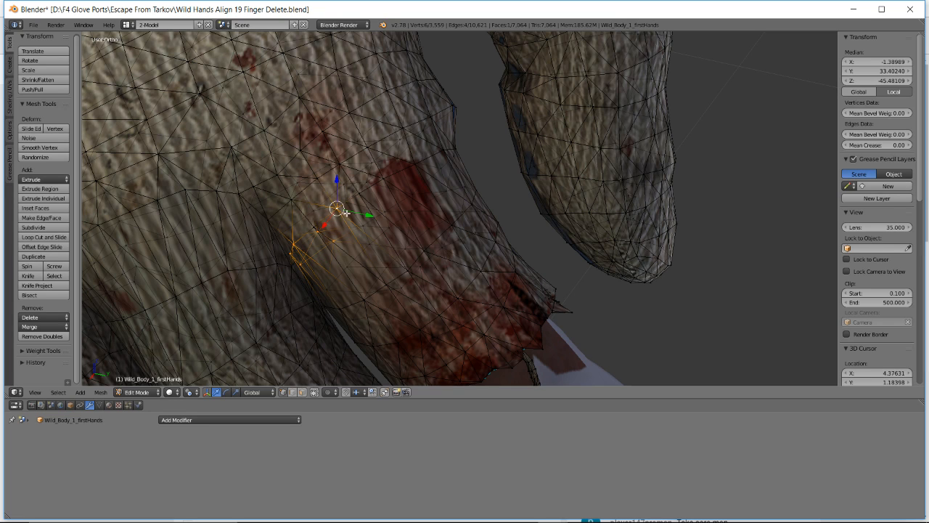
right_click(346, 212, "shift")
right_click(361, 194, "shift")
right_click(382, 178, "shift")
right_click(406, 170, "shift")
right_click(434, 155, "shift")
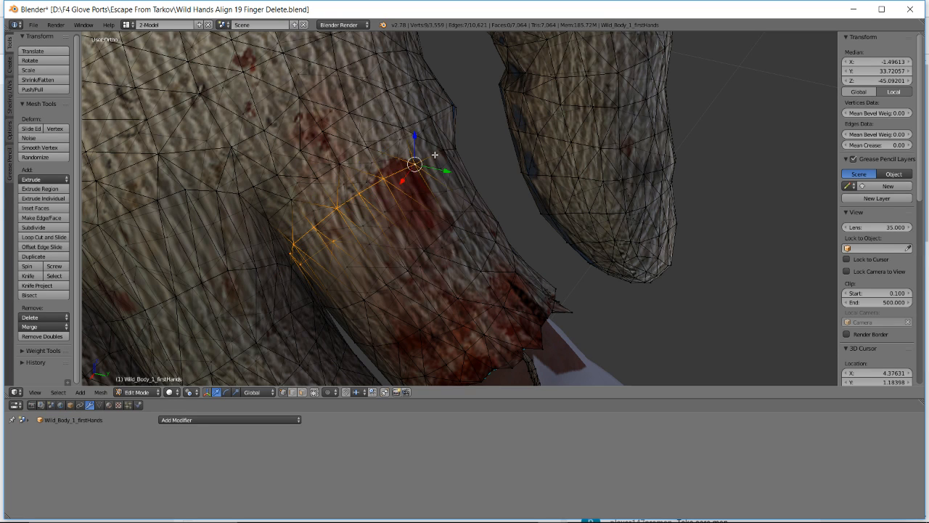
right_click(440, 151, "shift")
middle_click_drag(453, 151, 431, 178)
right_click(477, 136, "shift")
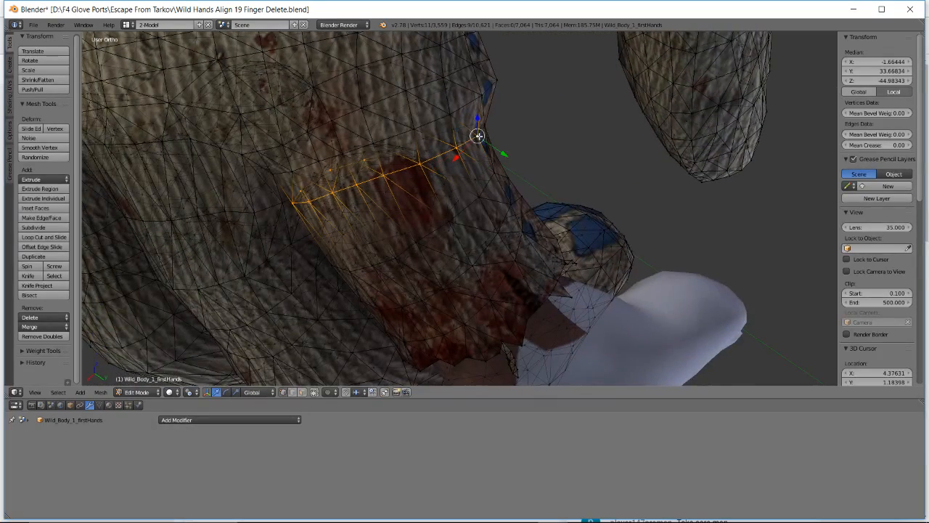
right_click(484, 126, "shift")
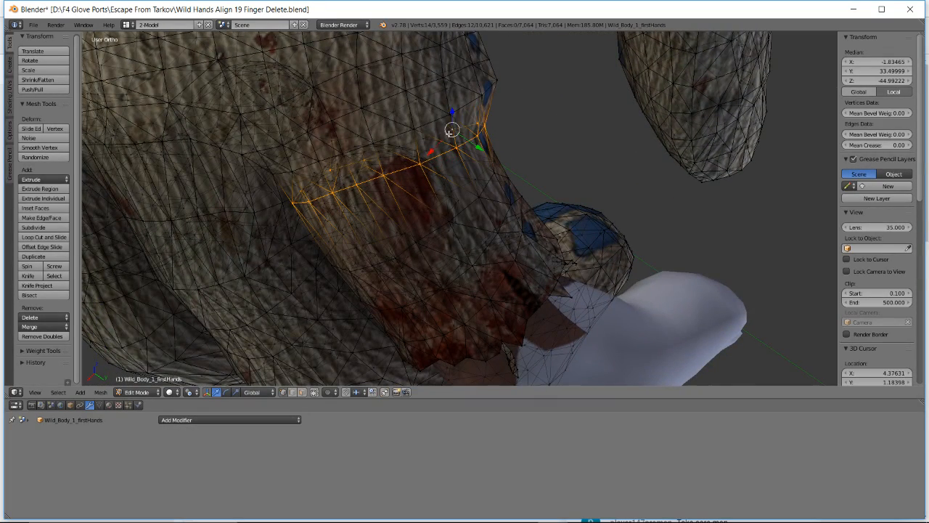
middle_click_drag(426, 154, 441, 132)
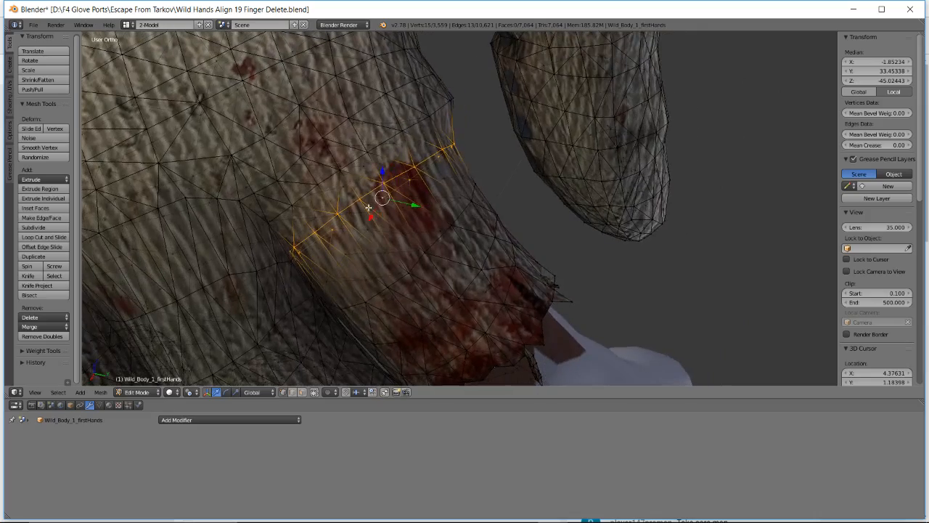
Move the selected upper vertex ring of the index finger slightly toward the fingertip, adjusting it from several viewing angles
middle_click_drag(382, 201, 318, 200)
key("g")
left_click(425, 170)
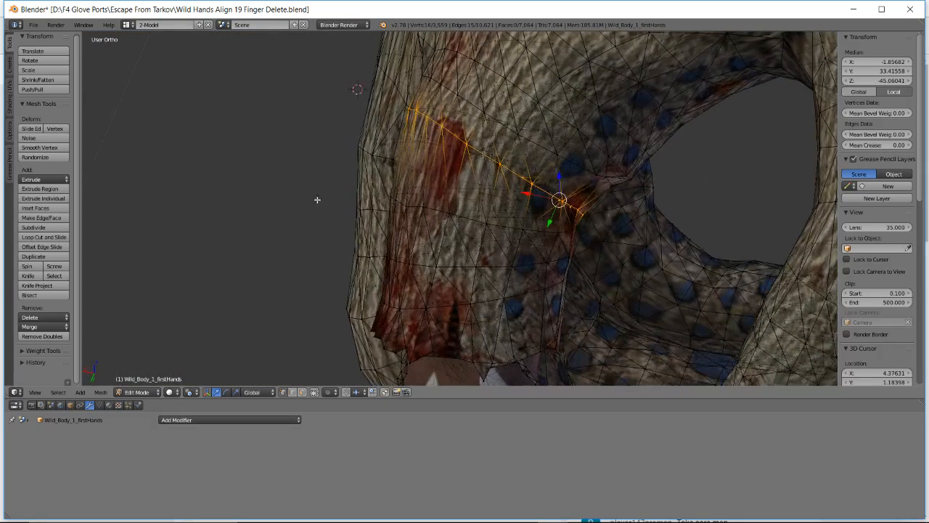
key("g")
left_click(441, 122)
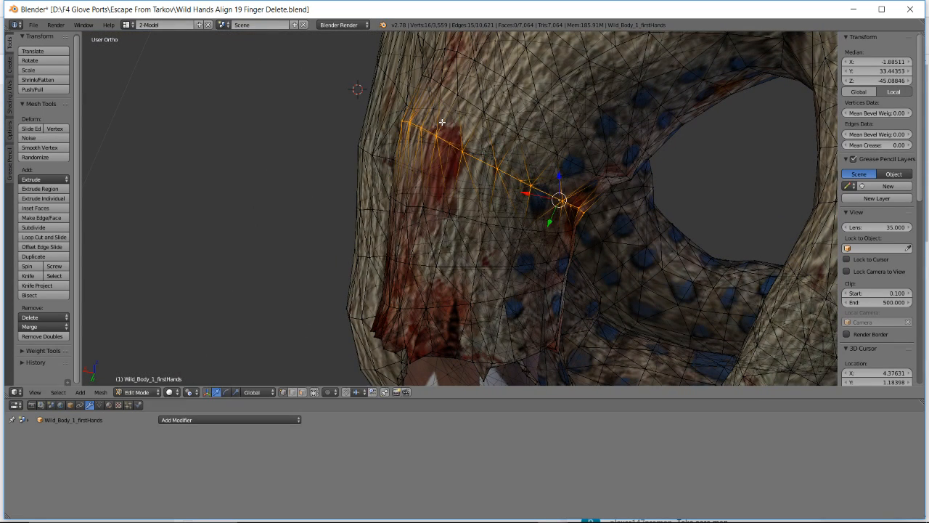
key("g")
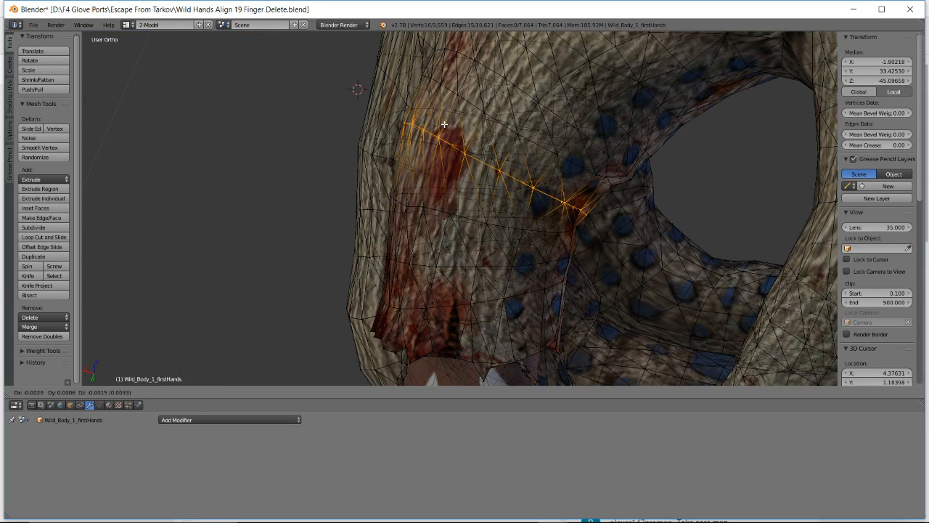
left_click(443, 125)
middle_click_drag(443, 125, 544, 109)
key("g")
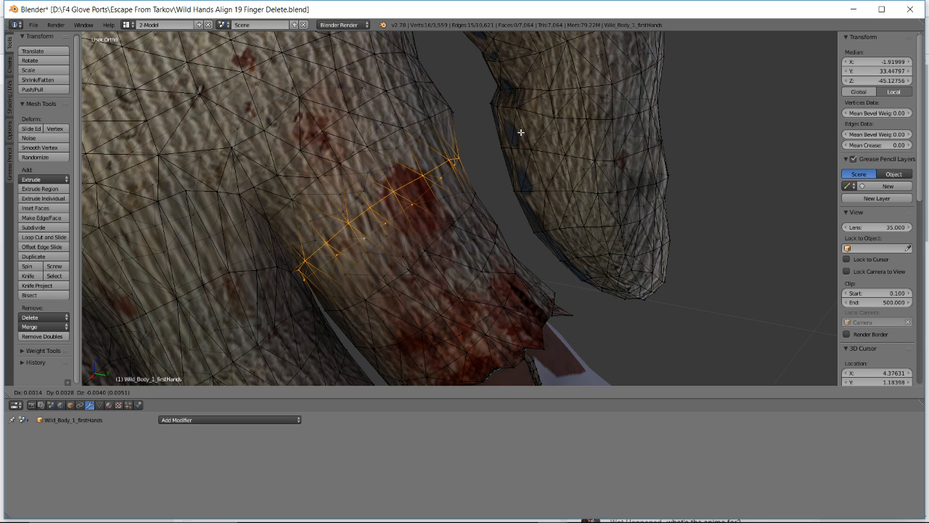
left_click(520, 132)
middle_click_drag(466, 187, 481, 104)
key("g")
left_click(478, 149)
Move single vertices along the index finger's thumb-side edge slightly, one after another, to smooth its outline
right_click(463, 70)
key("g")
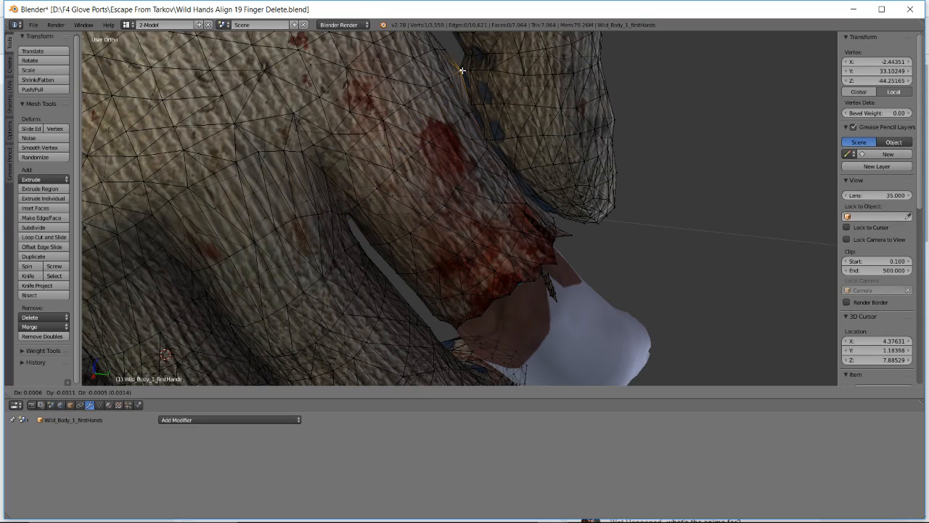
left_click(458, 73)
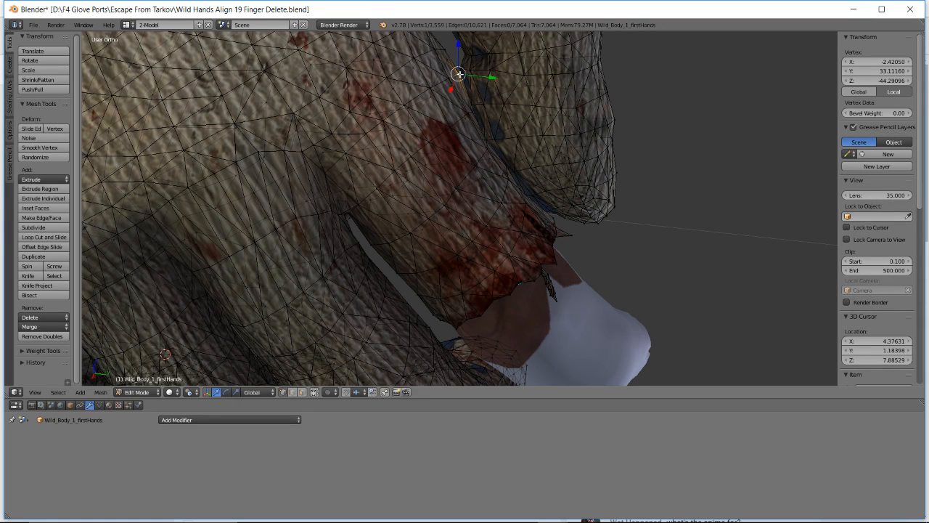
key("g")
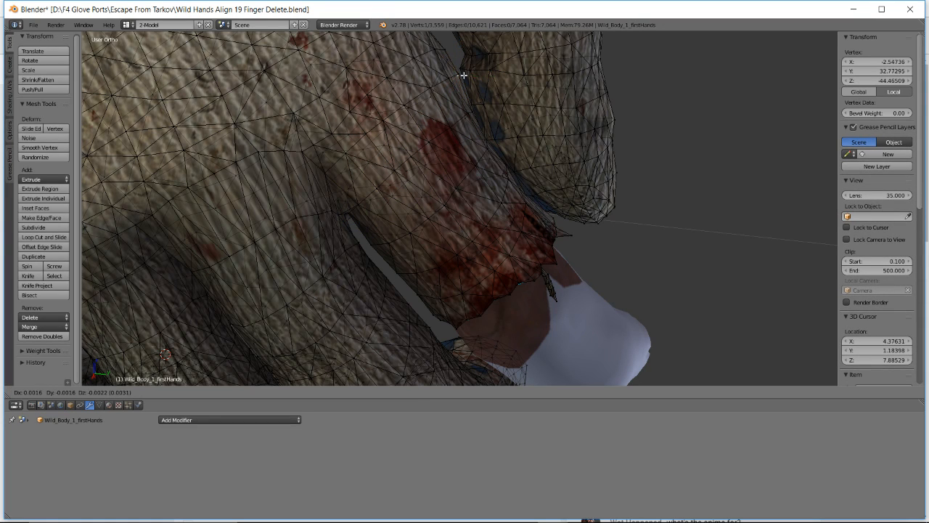
left_click(462, 76)
scroll(469, 77, "down", 5)
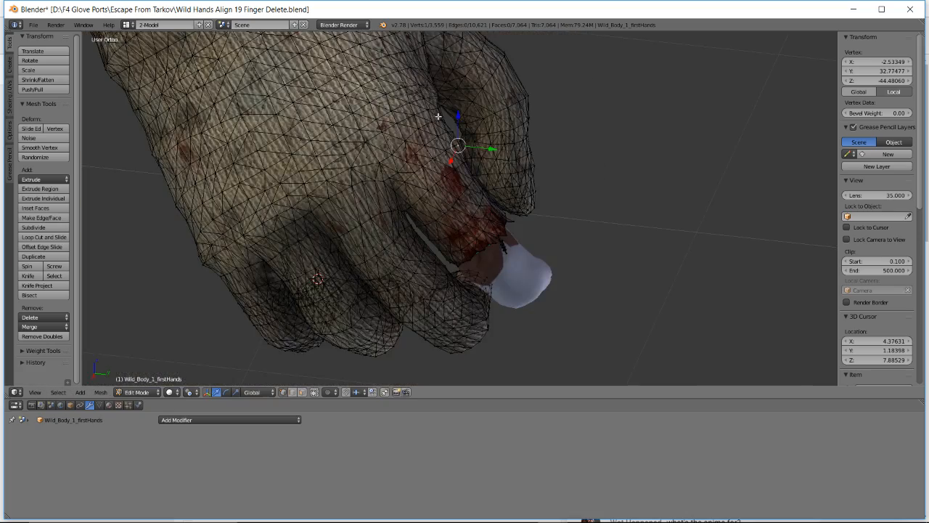
Shift and slightly rotate two adjacent vertices on the outer edge of the hand, near the base of the little finger
middle_click_drag(435, 170, 399, 189)
scroll(447, 109, "up", 1)
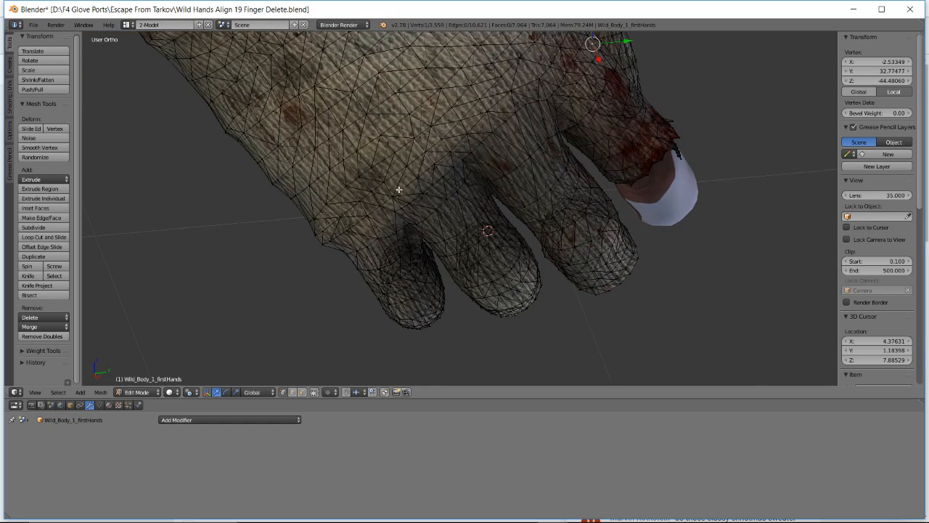
right_click(319, 240, "shift")
key("g")
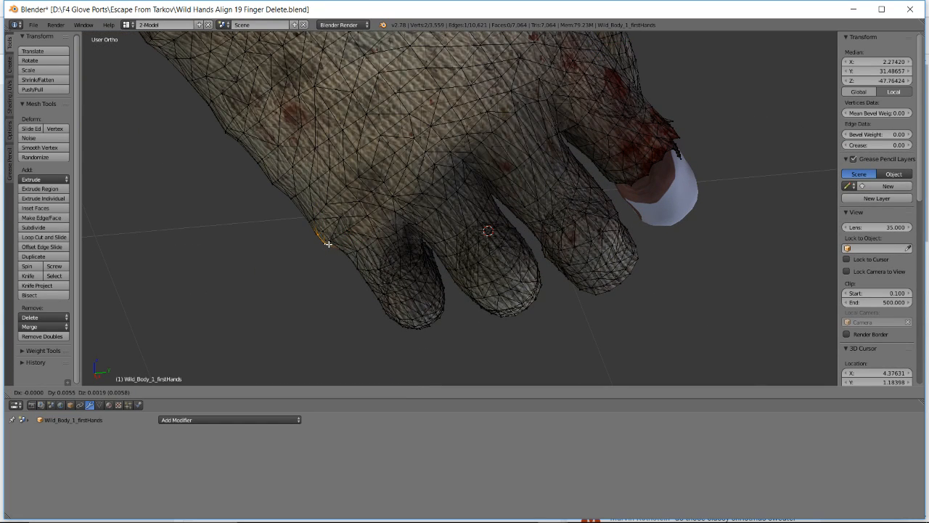
left_click(323, 242)
left_click(327, 241)
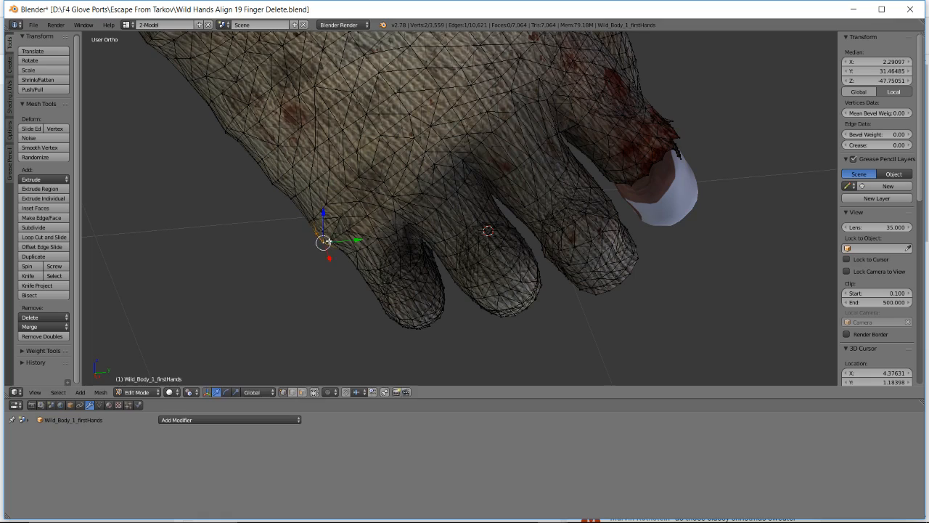
key("r")
left_click(330, 244)
Reselect vertices on the hand's outer edge near the little finger from a new viewing angle and nudge them inward
middle_click_drag(323, 242, 323, 254)
right_click(323, 254)
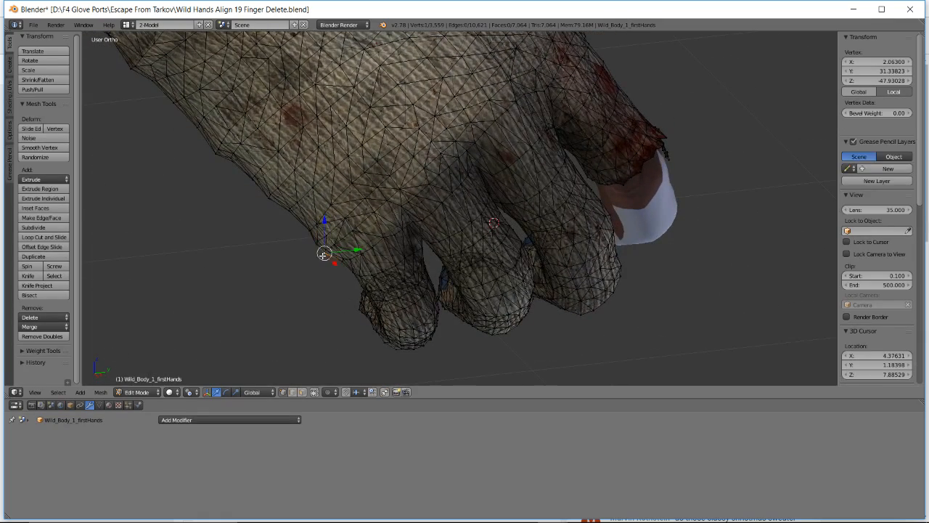
right_click(314, 231, "shift")
key("g")
left_click(325, 238)
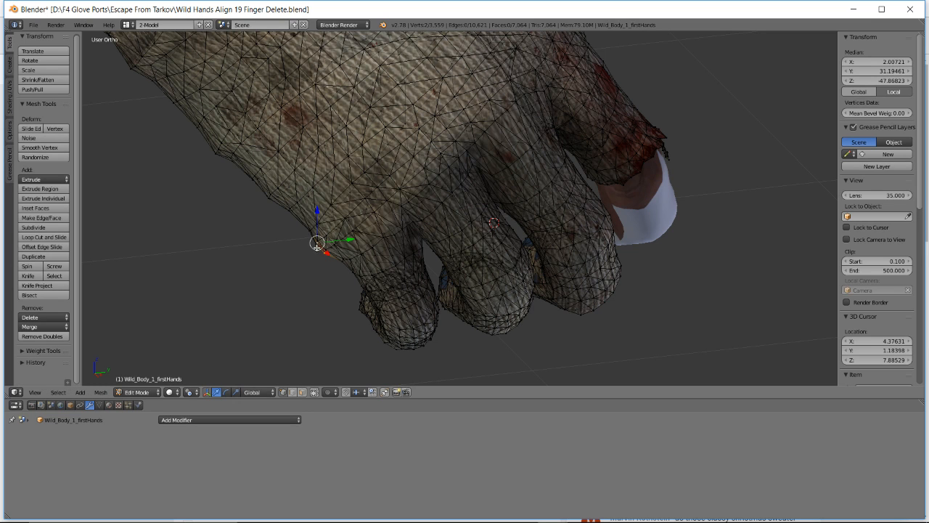
key("f")
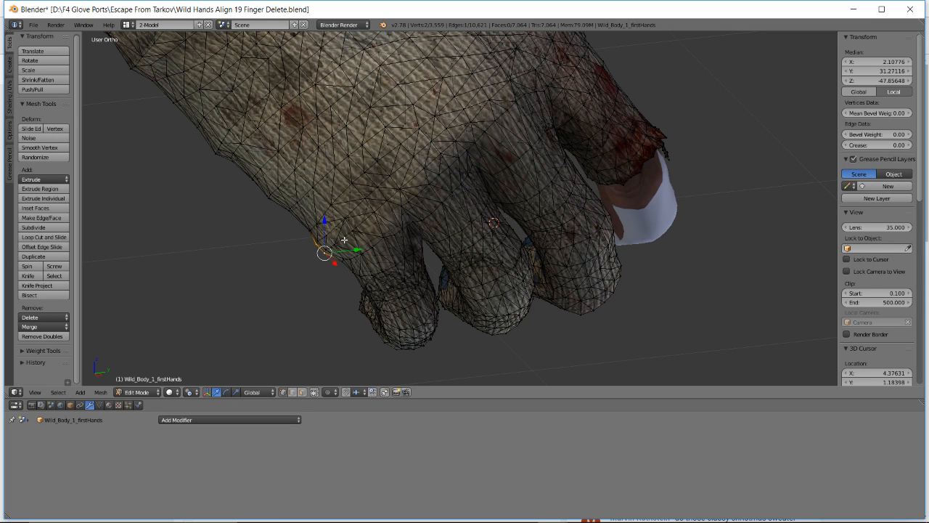
key("g")
left_click(344, 238)
Deselect all vertices of the glove mesh and return to Object Mode
middle_click_drag(344, 238, 480, 259)
scroll(371, 226, "down", 3)
key("a")
scroll(484, 249, "up", 4)
key("Tab")
Examine both gloved arms from several angles and distances to check the reshaped hand
scroll(571, 212, "down", 4)
middle_click_drag(571, 211, 443, 324, "shift")
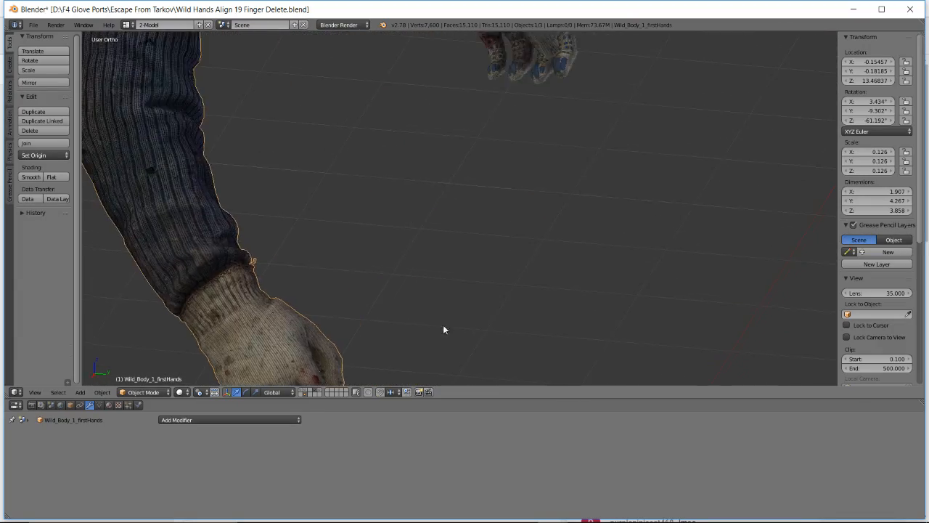
scroll(443, 324, "down", 3)
middle_click_drag(578, 126, 552, 235)
scroll(566, 247, "up", 6)
middle_click_drag(704, 282, 418, 245, "shift")
middle_click_drag(417, 245, 539, 231)
scroll(539, 231, "down", 4)
middle_click_drag(431, 209, 544, 233, "shift")
scroll(544, 233, "down", 1)
middle_click_drag(457, 231, 673, 250, "shift")
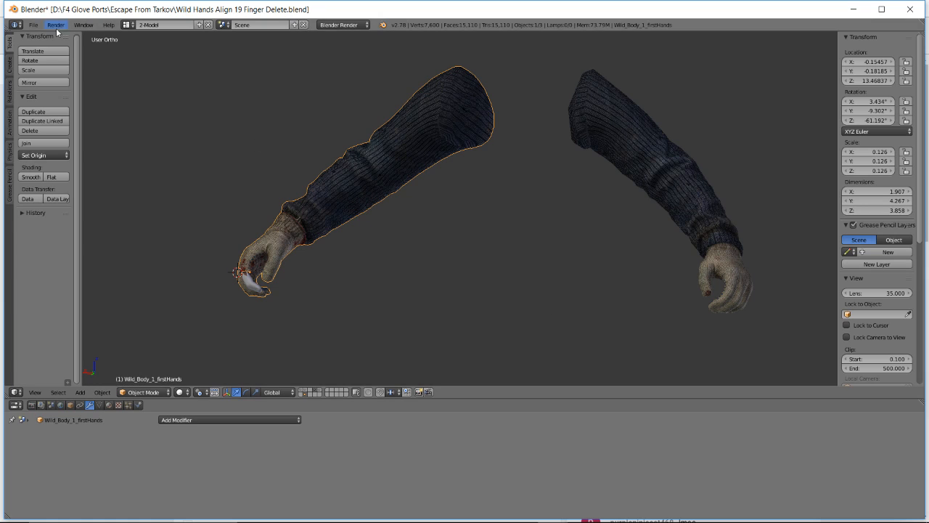
Save the scene as a new version named Wild Hands Align 20 Finger Delete.blend
left_click(33, 25)
left_click(61, 110)
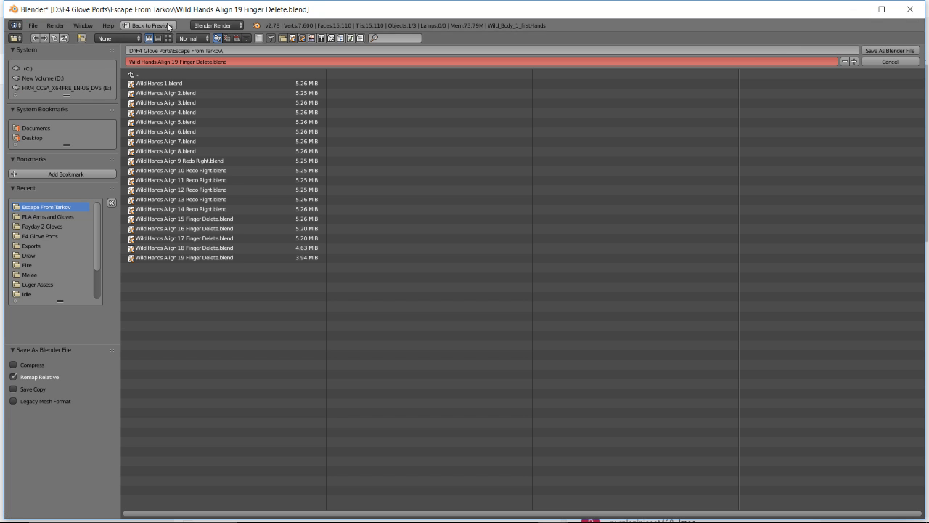
left_click(173, 62)
left_click_drag(178, 62, 172, 63)
type("20")
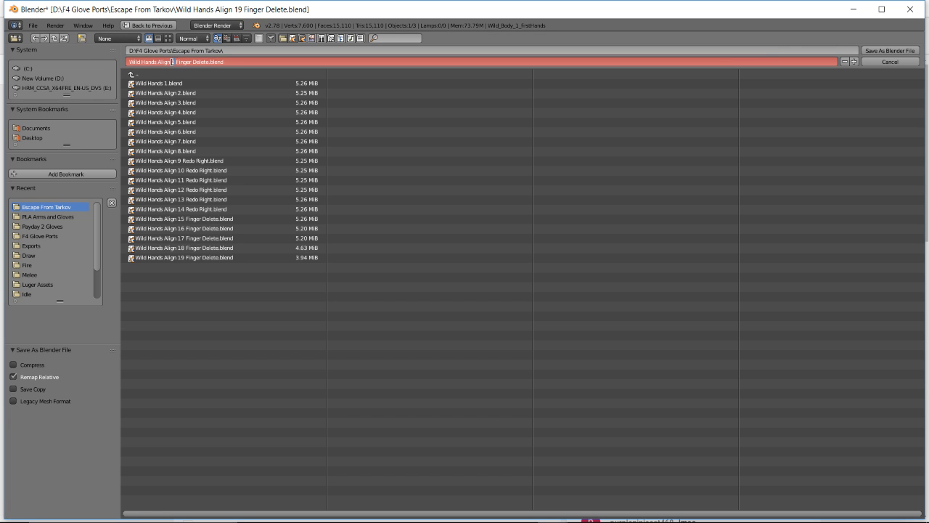
key("Return")
Switch to the YouTube live dashboard in Chrome and read the viewers' live chat messages
key("alt+Tab")
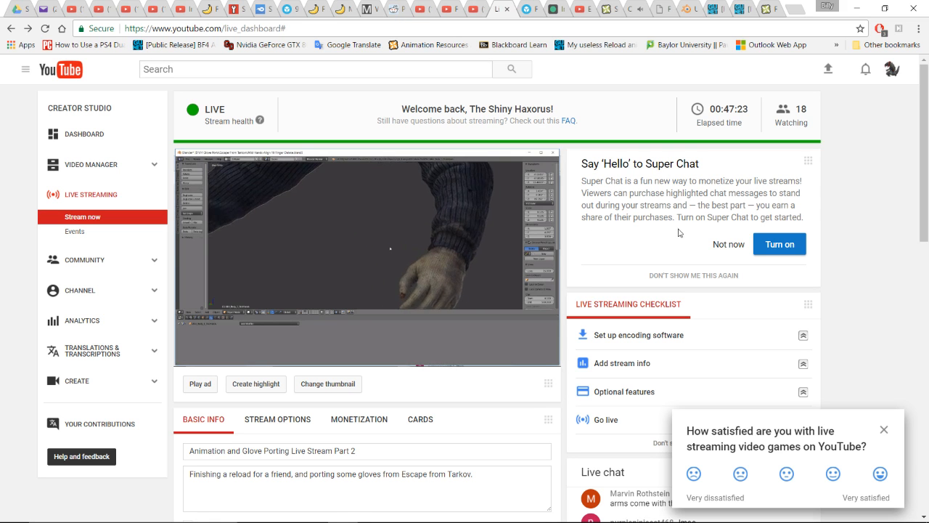
scroll(884, 426, "down", 4)
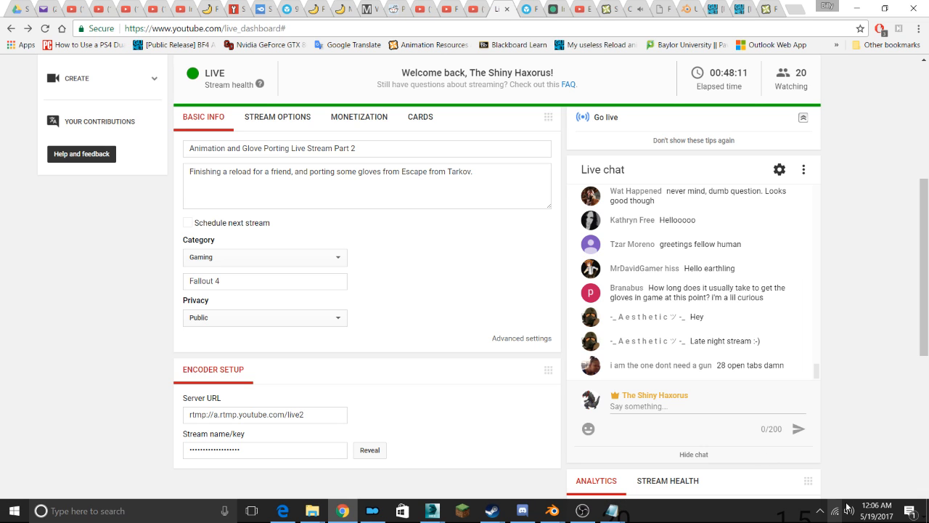
mouse_move(581, 512)
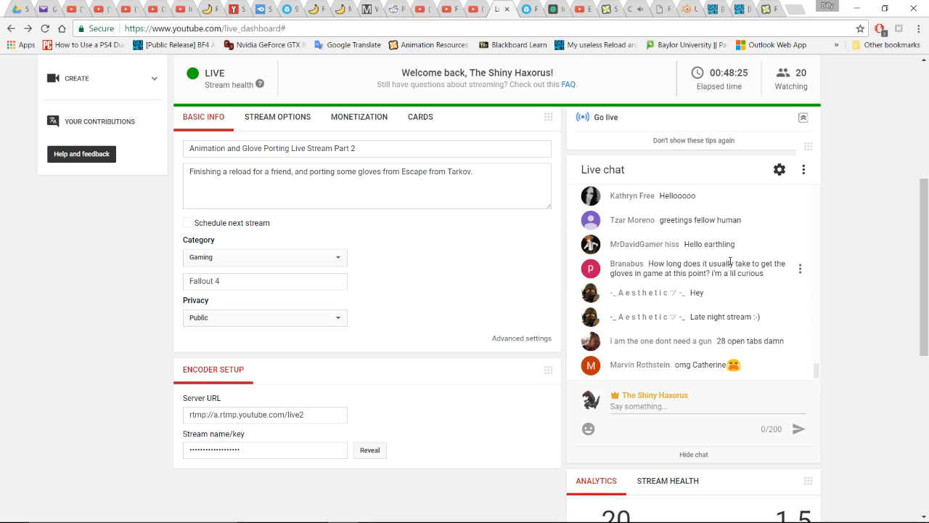
scroll(732, 264, "up", 1)
scroll(733, 265, "down", 2)
scroll(820, 332, "up", 3)
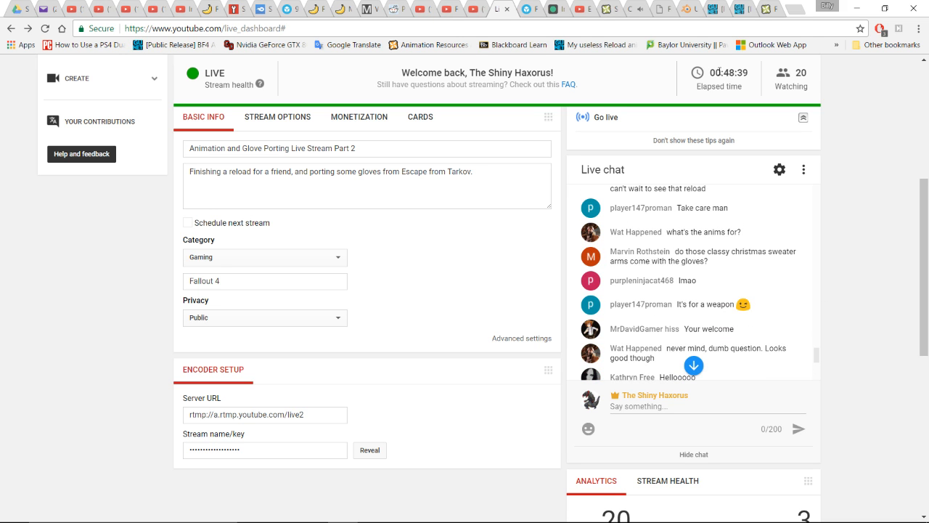
scroll(695, 339, "down", 5)
scroll(852, 238, "up", 3)
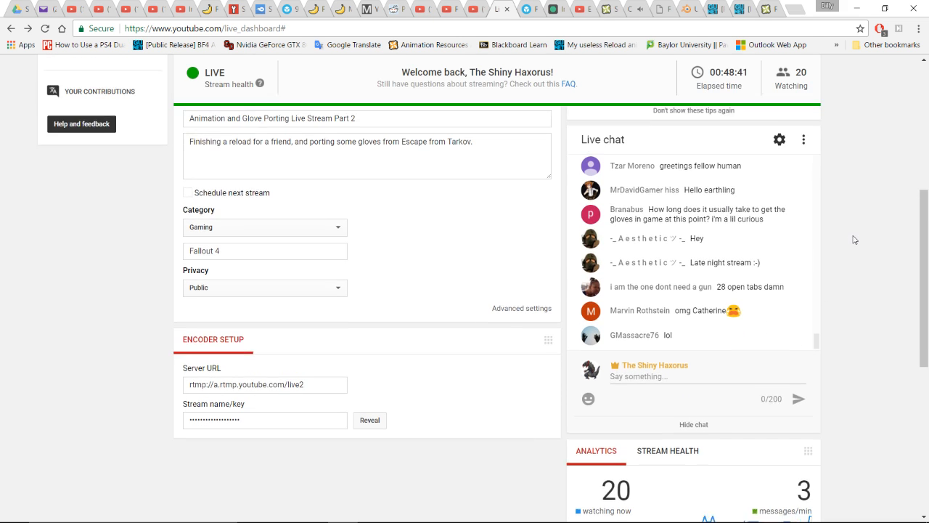
Switch back to the Blender glove file and examine the hands and sleeves from different angles
mouse_move(547, 519)
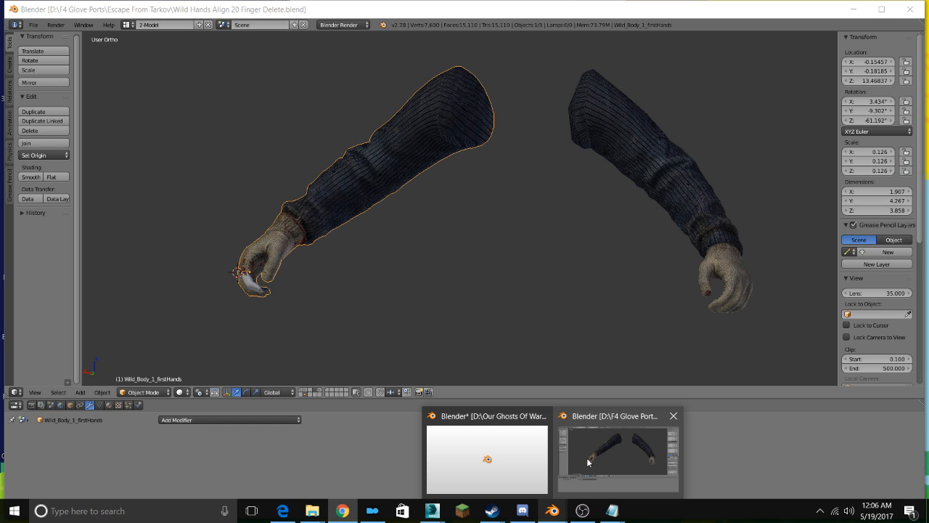
left_click(588, 462)
middle_click_drag(332, 266, 402, 213)
scroll(398, 223, "up", 5)
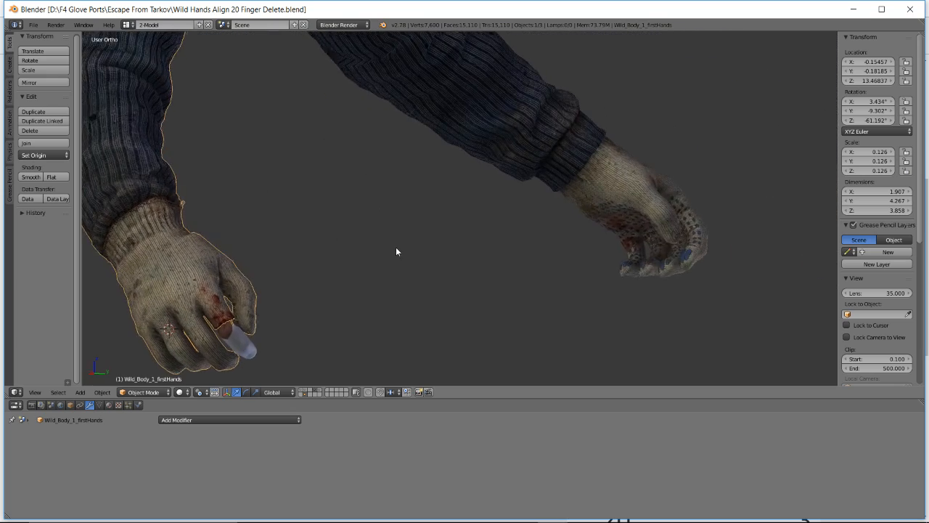
middle_click_drag(396, 252, 437, 256)
scroll(369, 254, "down", 6)
scroll(298, 240, "down", 3)
Clear the object selection, then select the bare fingertip mesh together with both gloved arm meshes
key("a")
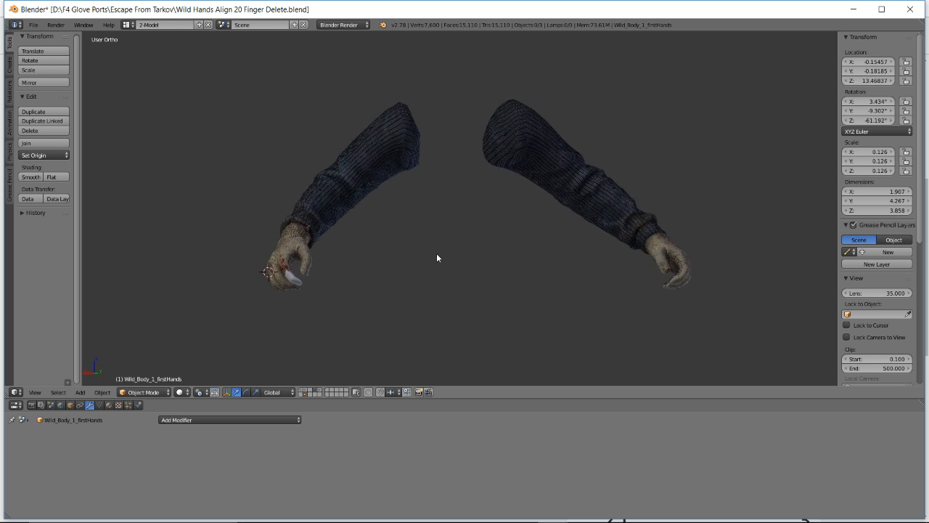
scroll(438, 232, "down", 2)
middle_click_drag(440, 199, 273, 322)
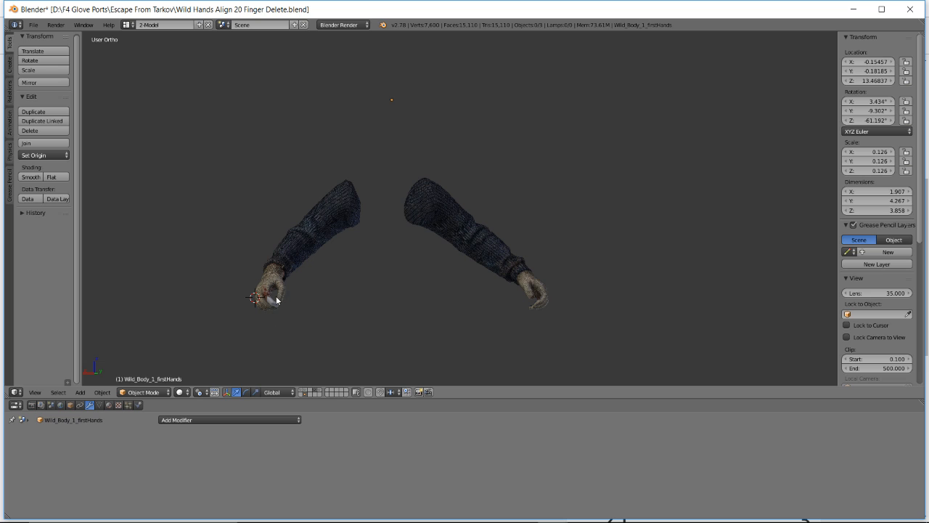
scroll(310, 289, "up", 2)
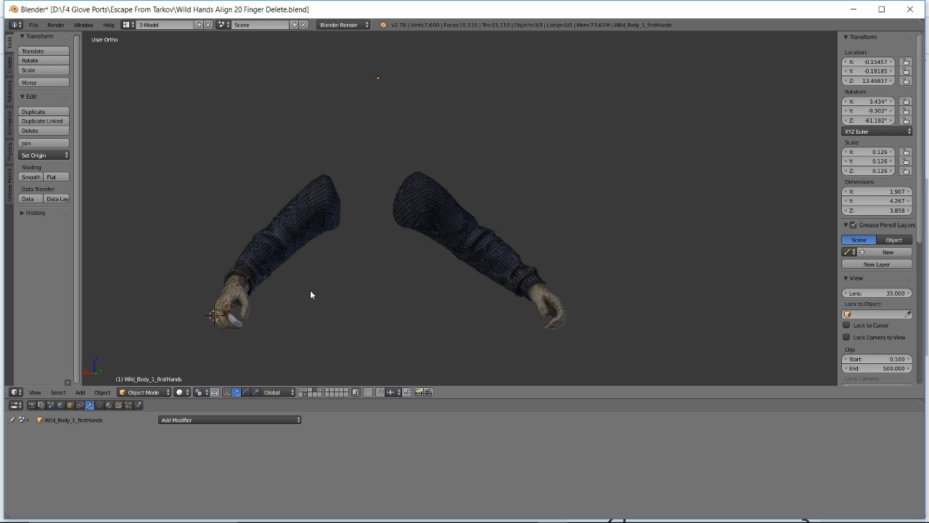
scroll(310, 264, "up", 2)
right_click(162, 321)
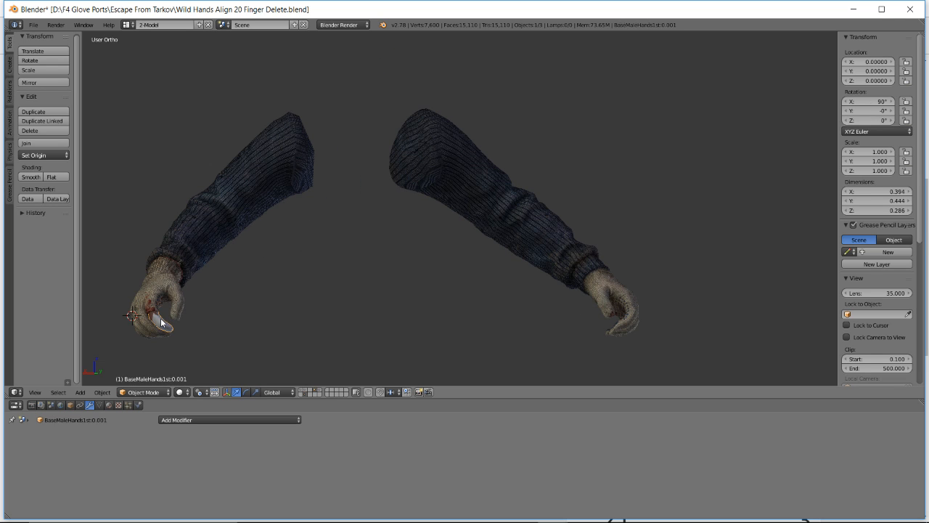
right_click(159, 289, "shift")
right_click(472, 176, "shift")
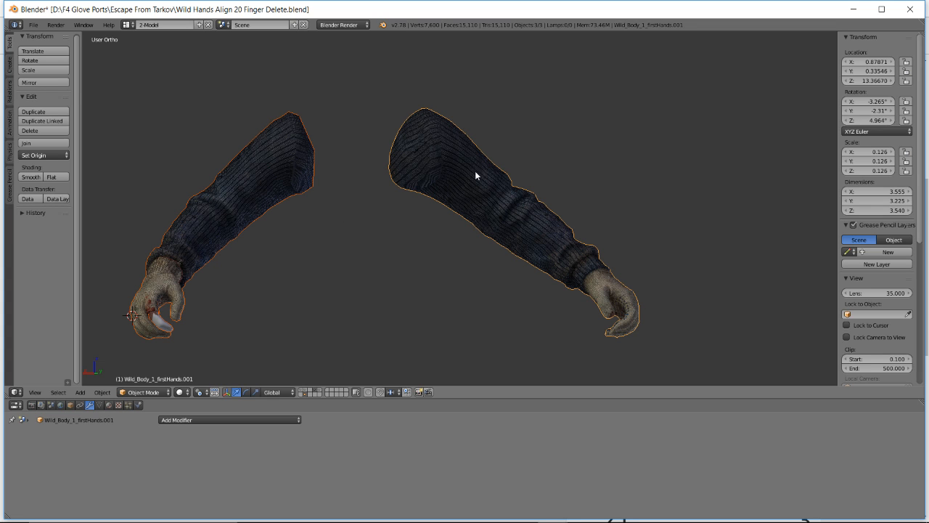
middle_click_drag(521, 250, 429, 225)
Start a Wavefront OBJ export and set the Escape From Tarkov folder in F4 Glove Ports as its destination
left_click(34, 25)
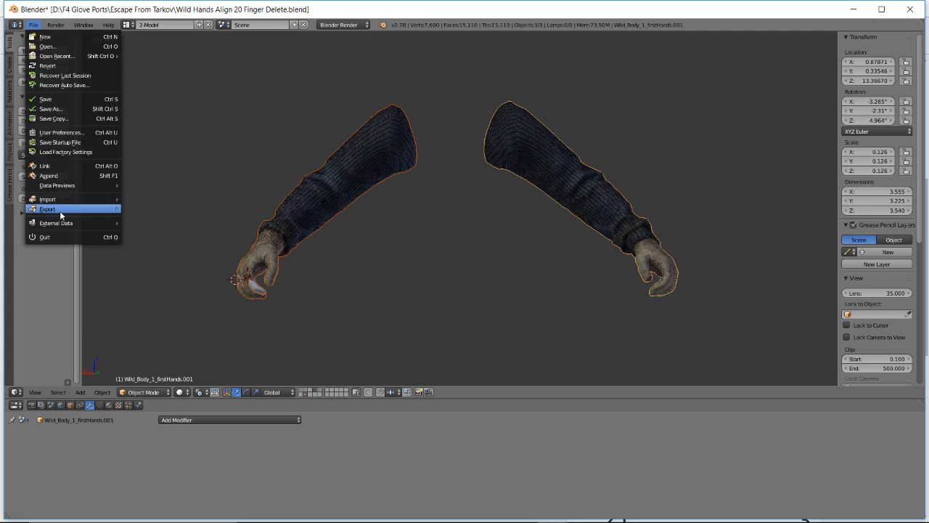
mouse_move(58, 209)
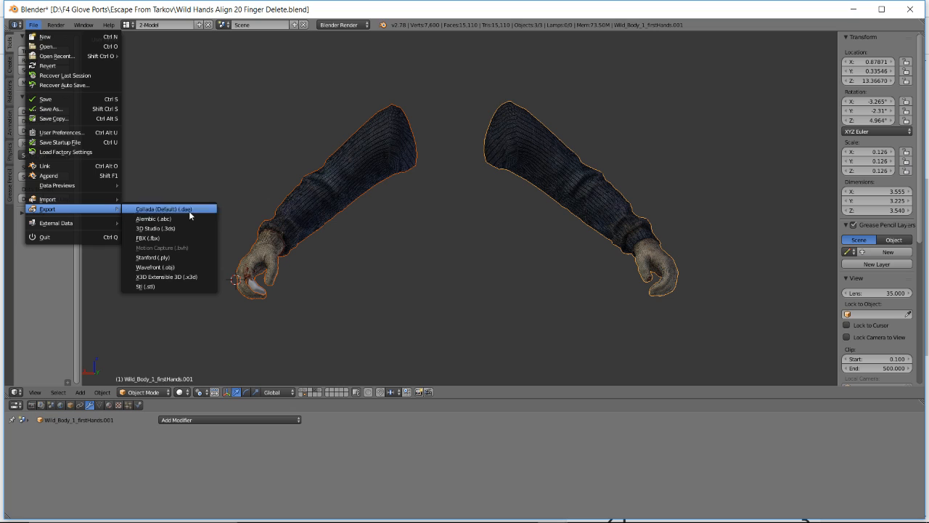
left_click(167, 267)
left_click(163, 75)
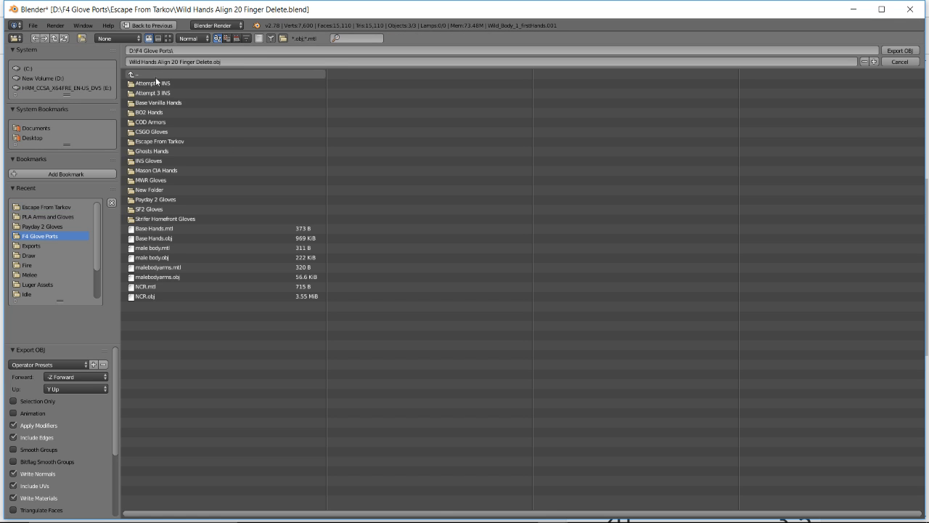
left_click(163, 141)
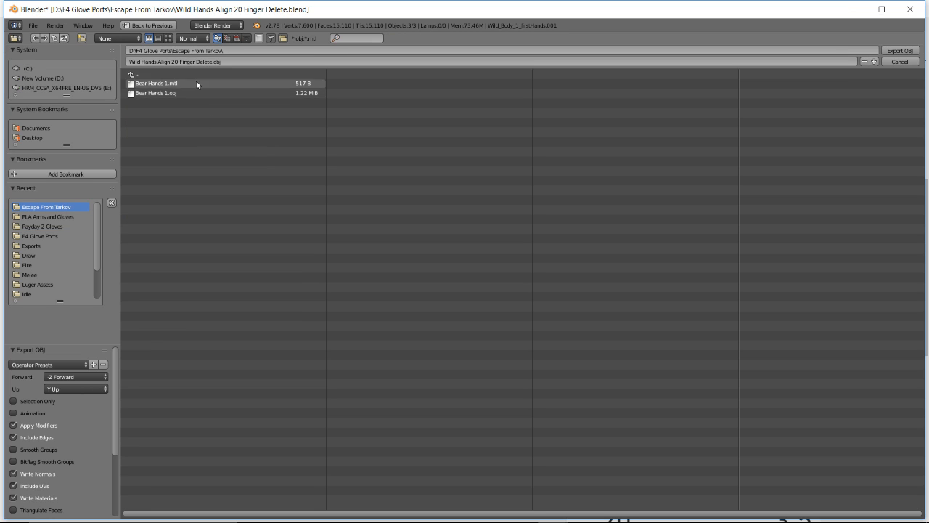
Create a Wild Body 1 Hands folder, checking the source folder's name in File Explorer, and export the OBJ into it
left_click(82, 38)
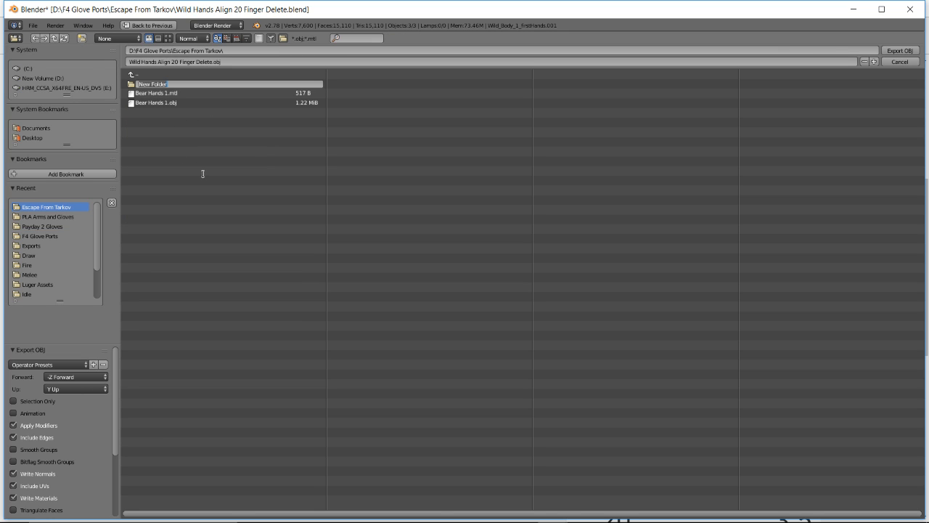
type("Wild")
key("alt+Tab")
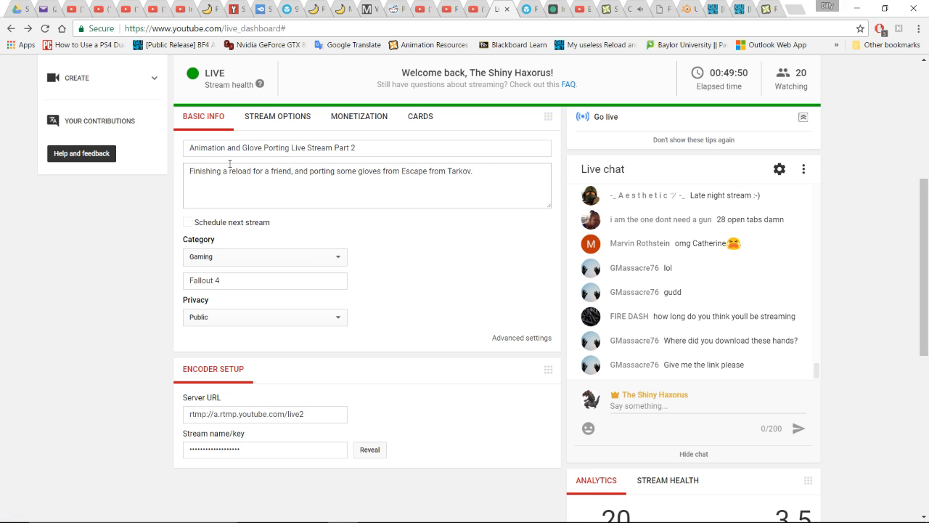
left_click(313, 511)
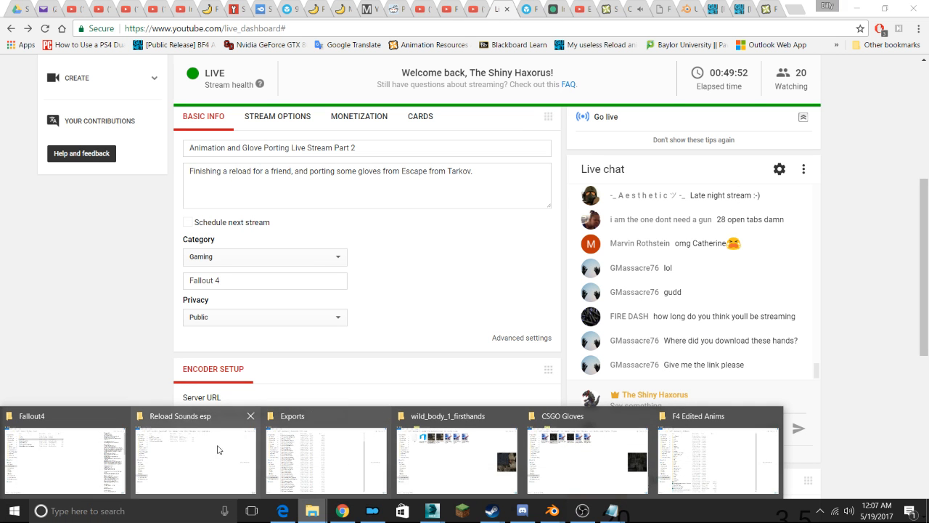
mouse_move(407, 448)
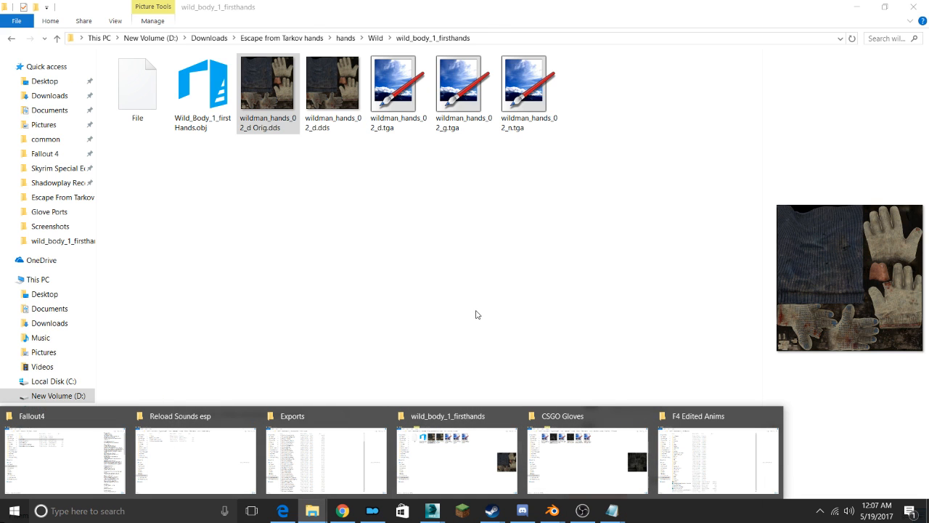
key("alt+Tab")
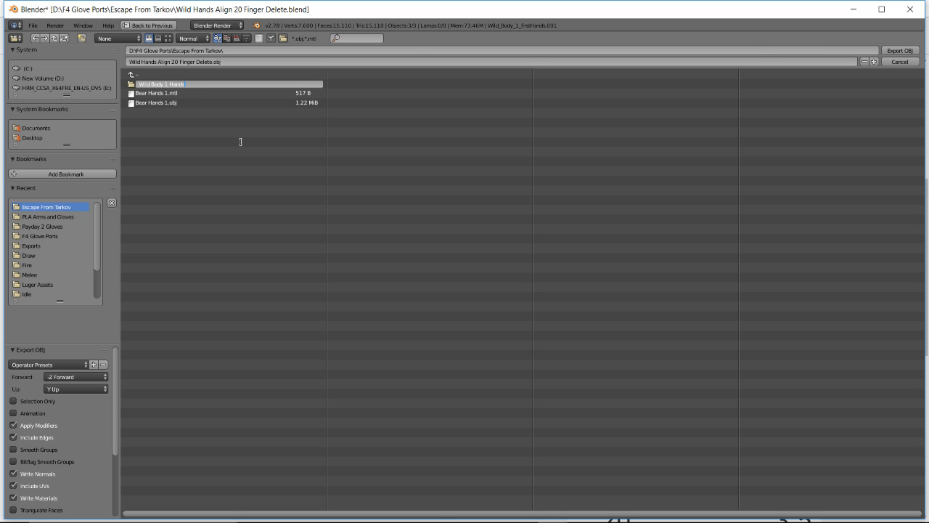
key("Return")
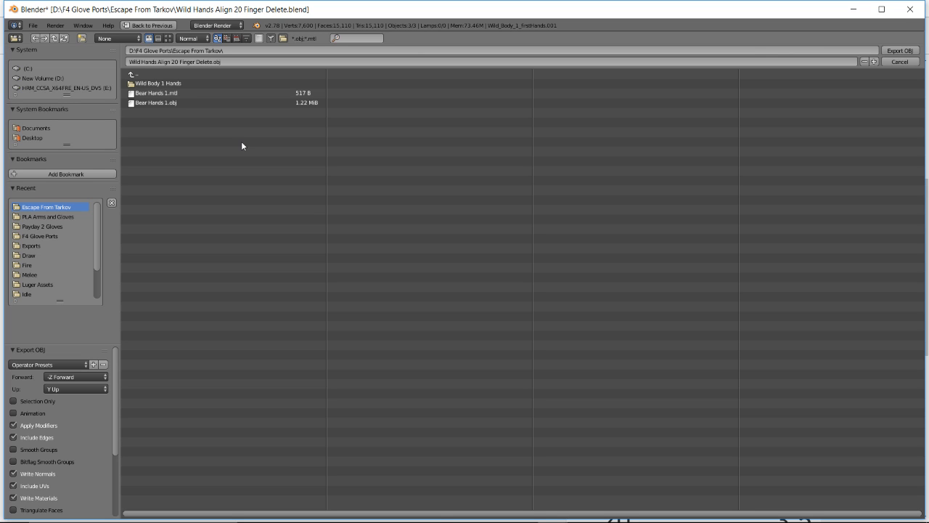
left_click(166, 85)
left_click(196, 62)
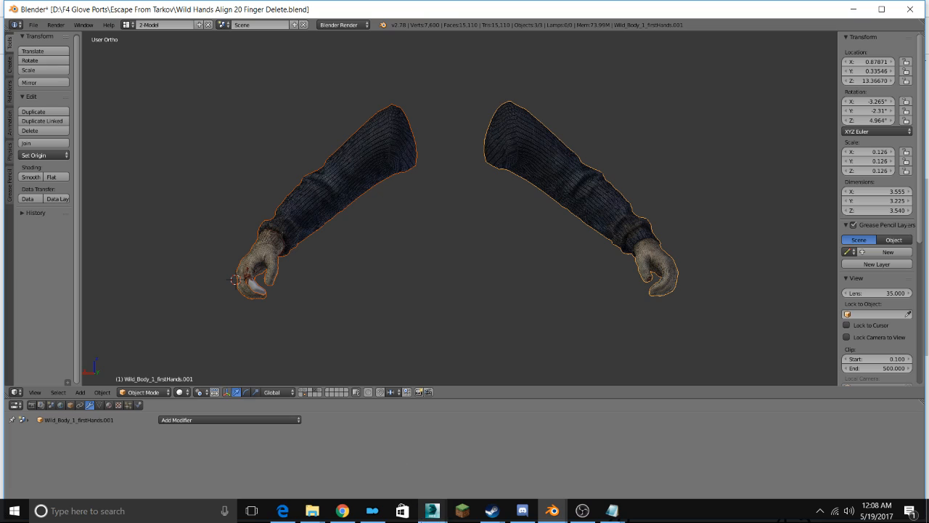
Switch to the Reload 49 Anno scene in 3ds Max and start opening another scene, discarding the unsaved changes
mouse_move(432, 510)
mouse_move(481, 466)
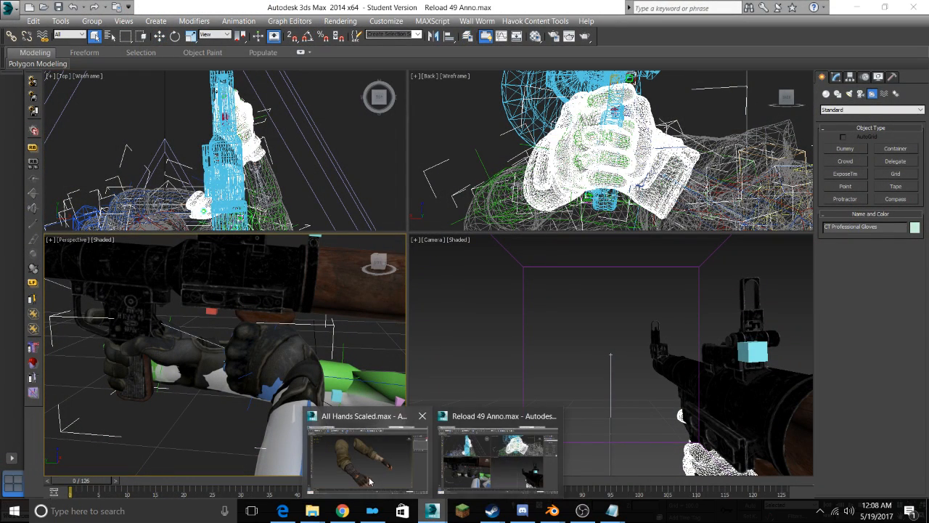
left_click(492, 470)
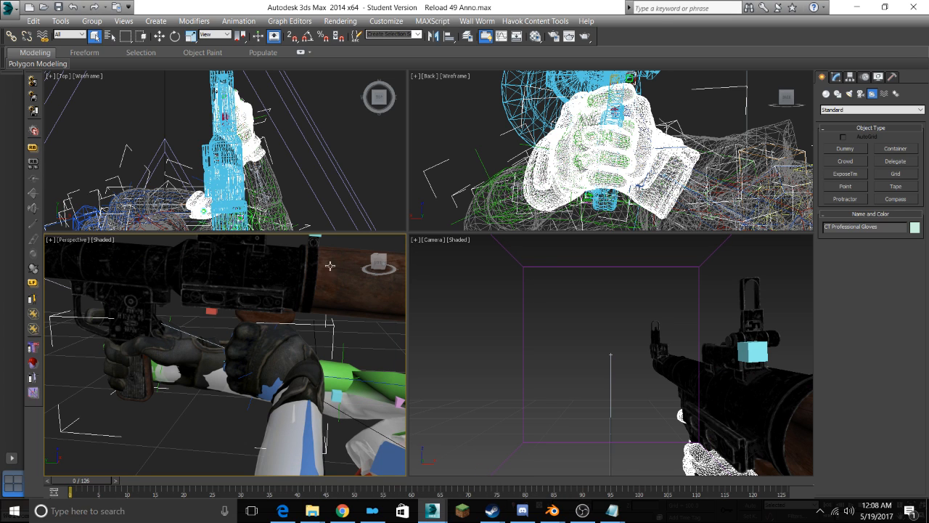
left_click(9, 8)
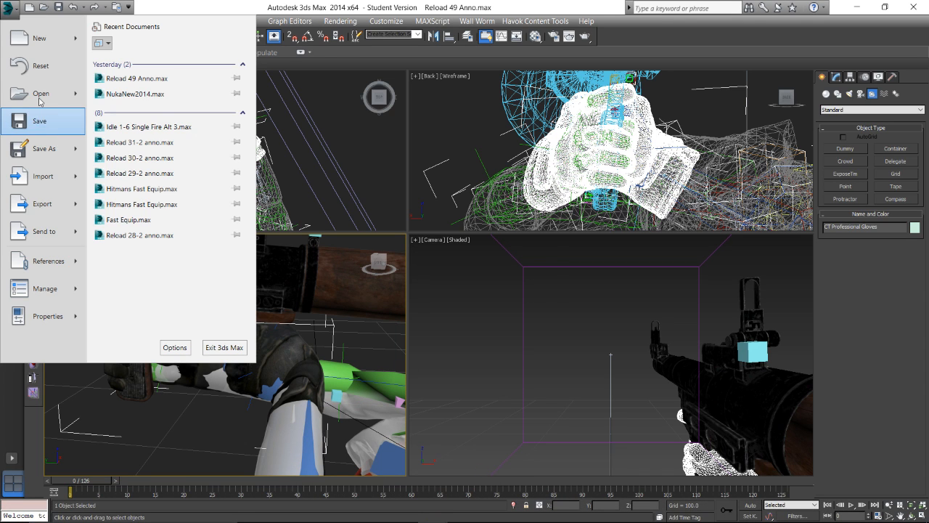
left_click(40, 96)
left_click(519, 286)
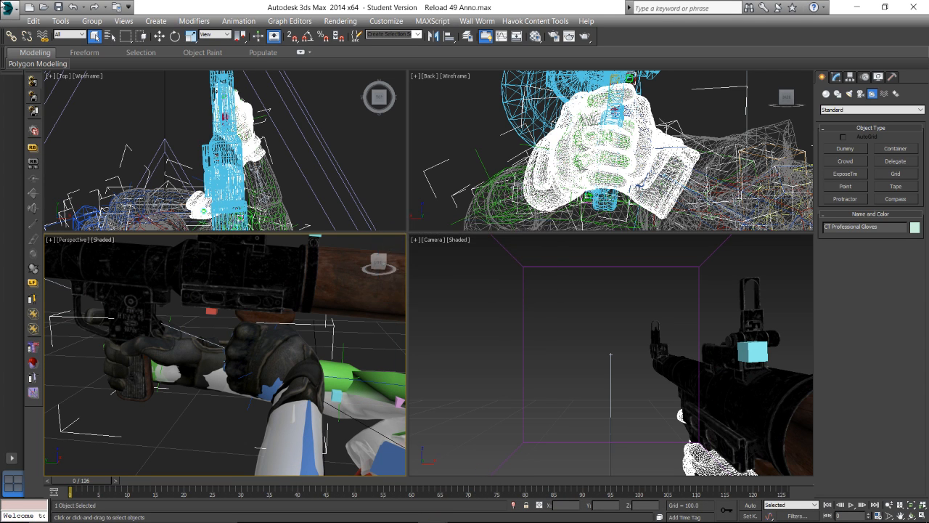
left_click(10, 10)
left_click(41, 98)
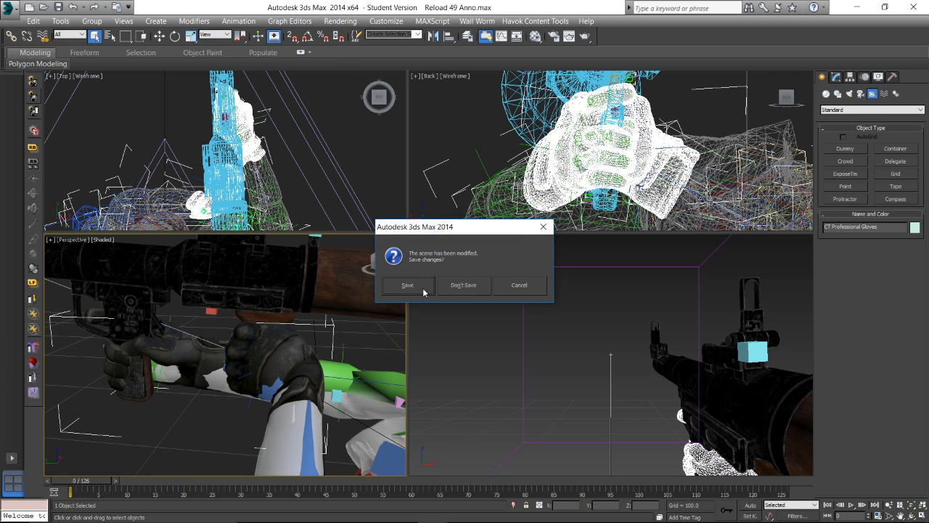
left_click(455, 285)
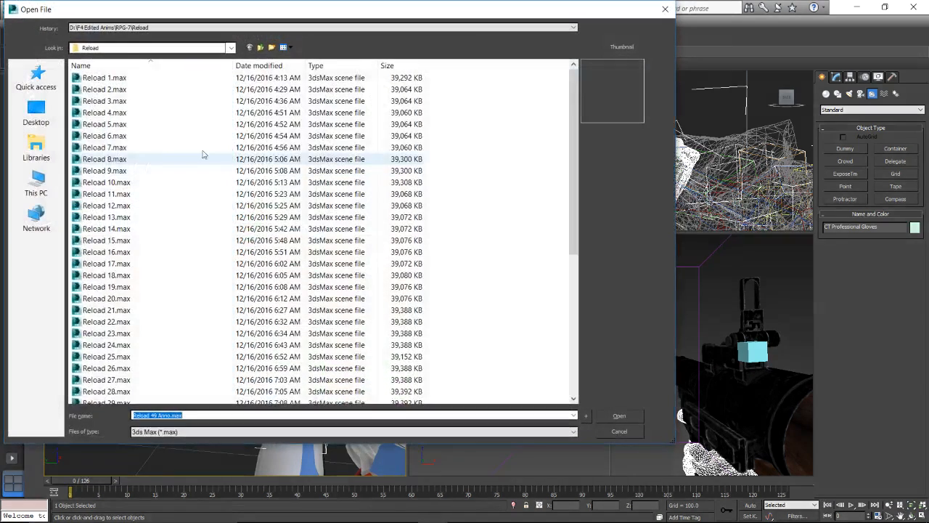
Open Skin Wrap New Gloves 2.max from the PMC Elite Gloves folder under F4 Glove Ports, Ghosts Hands
left_click(259, 48)
left_click(260, 48)
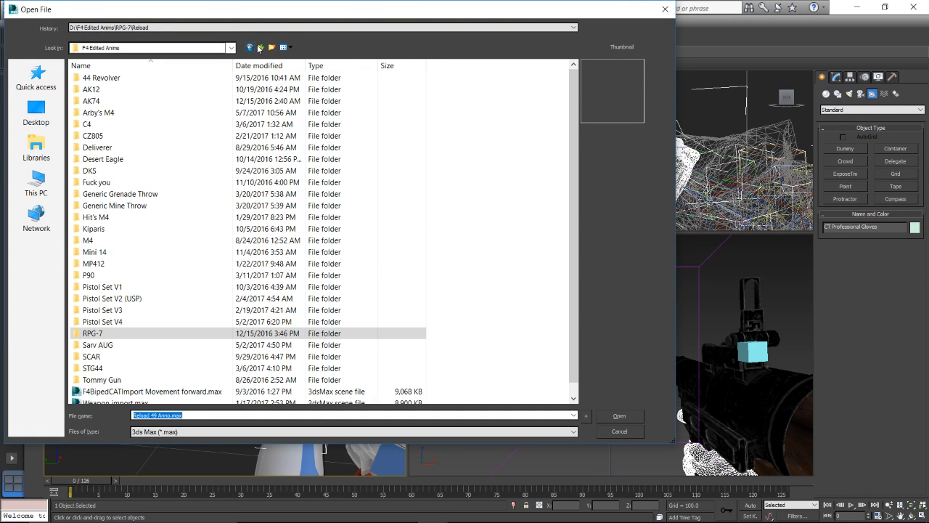
left_click(259, 47)
scroll(149, 290, "down", 3)
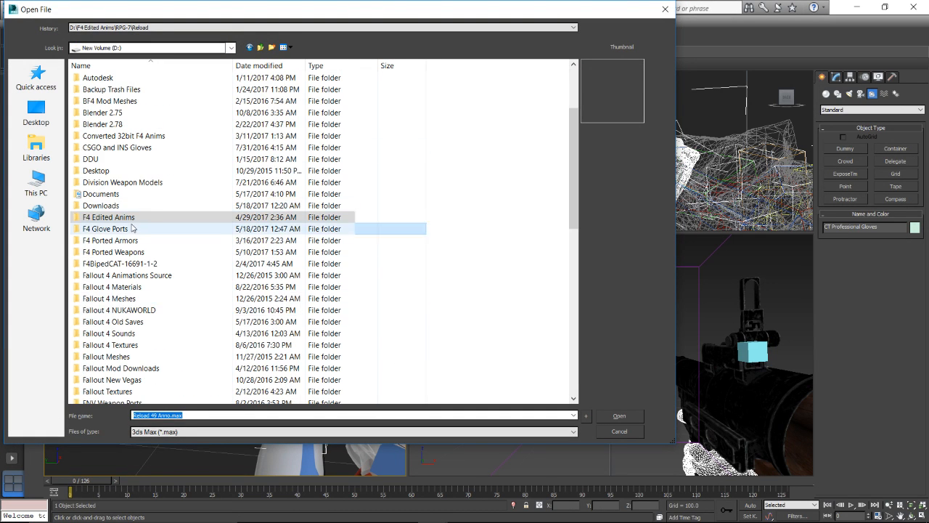
double_click(109, 229)
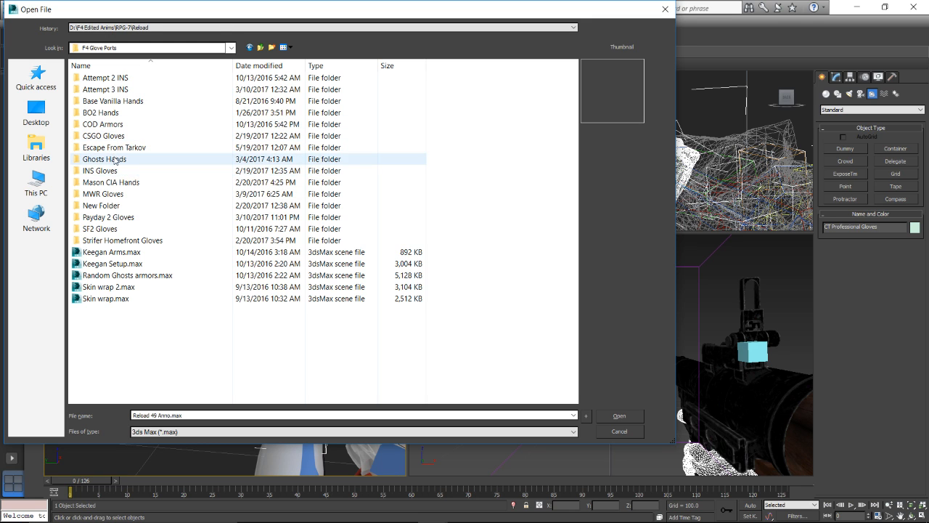
double_click(116, 159)
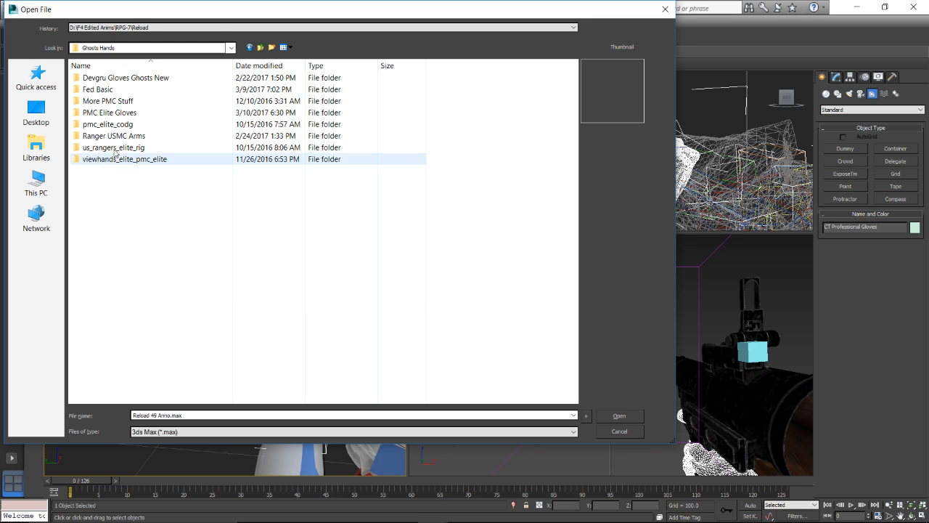
double_click(121, 111)
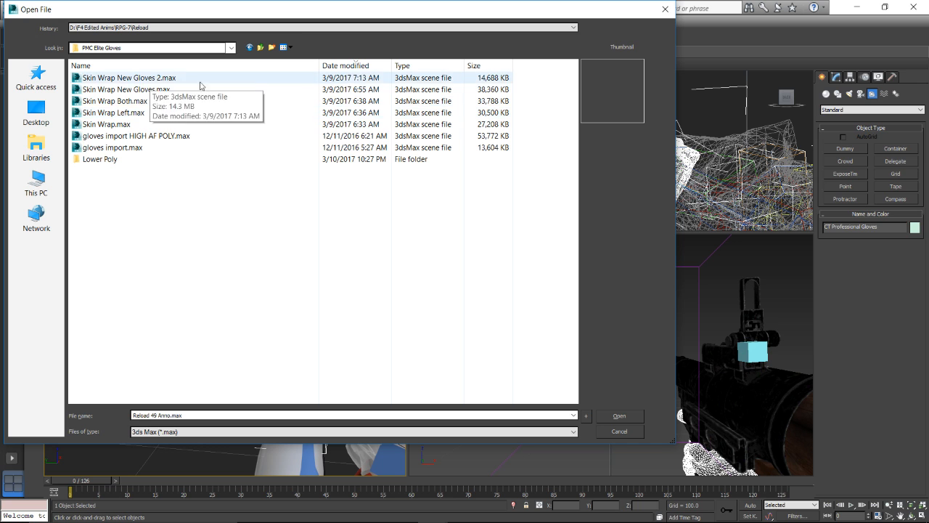
left_click(131, 78)
double_click(131, 78)
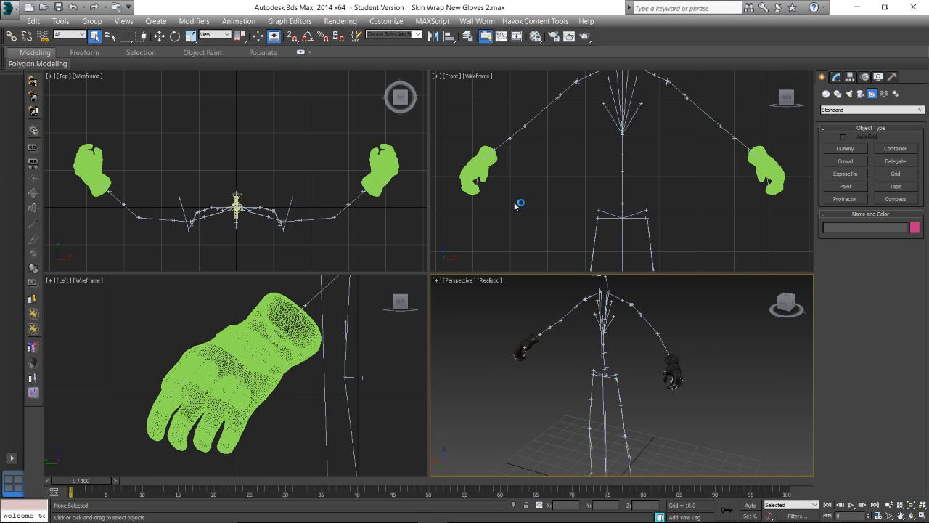
Look over the skeleton and gloves, and clear everything to start an empty untitled scene
scroll(622, 373, "up", 5)
middle_click_drag(617, 371, 563, 383)
scroll(586, 384, "down", 3)
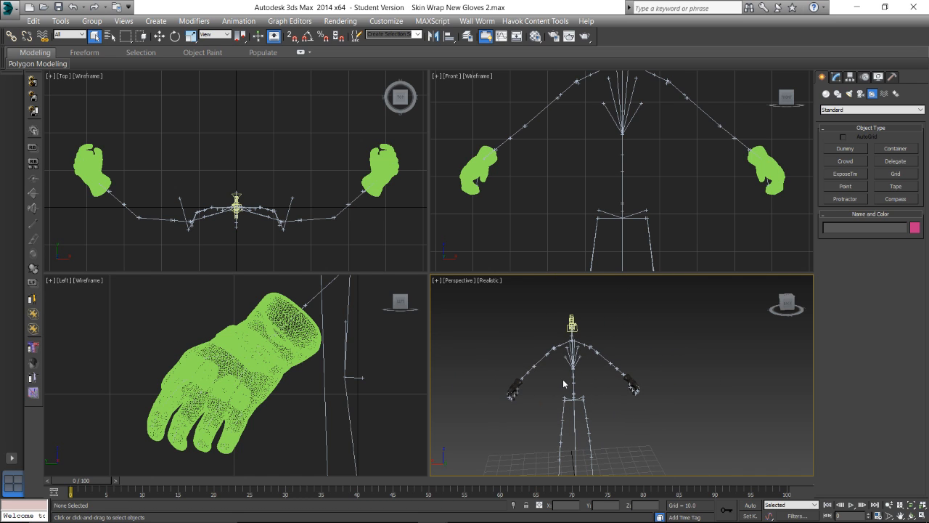
left_click(8, 8)
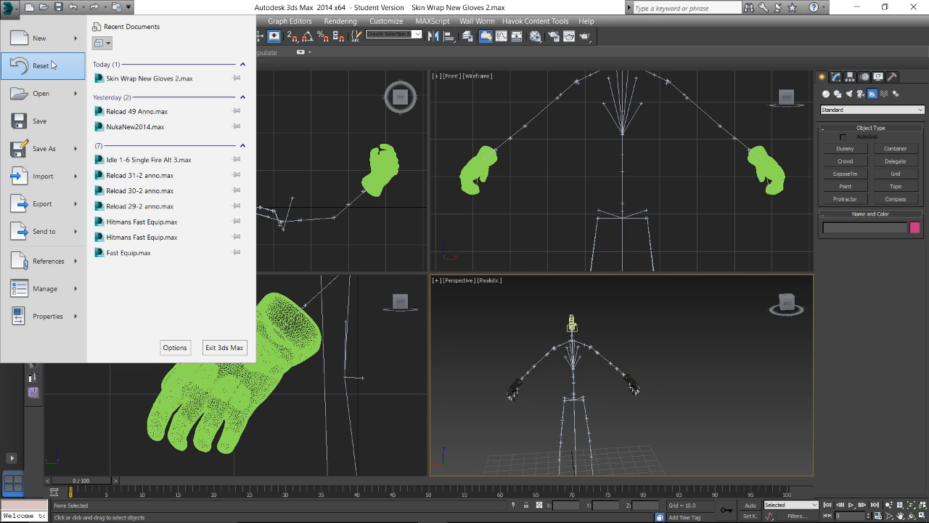
left_click(29, 62)
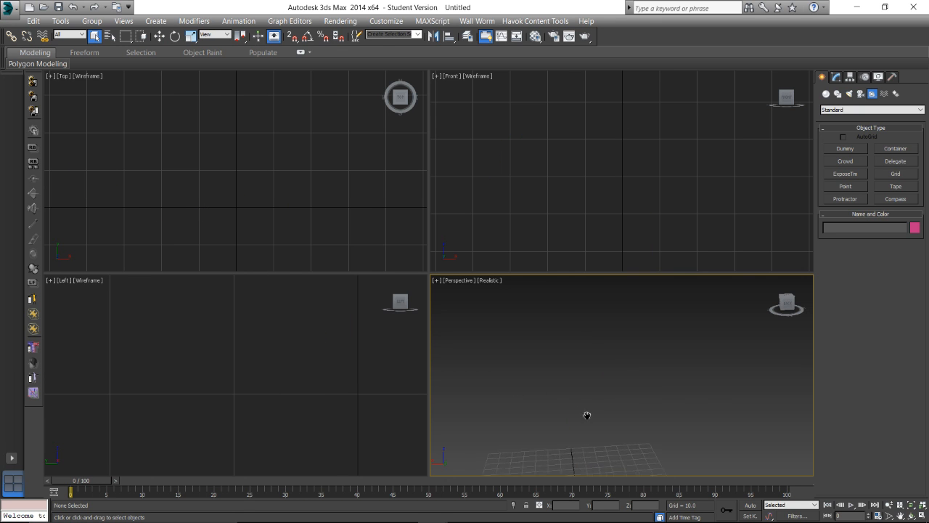
middle_click_drag(587, 415, 595, 340)
scroll(595, 340, "up", 4)
middle_click_drag(594, 384, 594, 333)
scroll(593, 333, "down", 2)
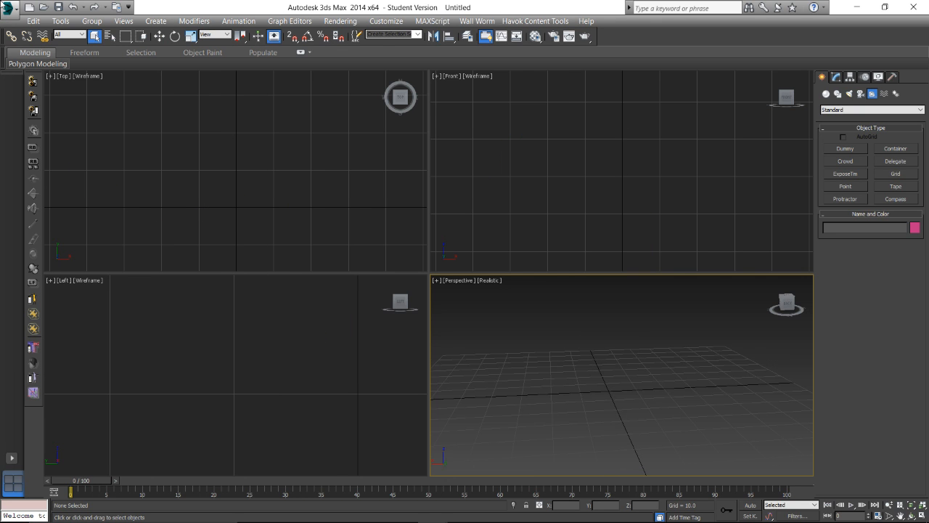
Try importing Wild Hands Align 20 Finger Delete.obj from Wild Body 1 Hands as a single mesh, and delete the imported mesh
left_click(9, 9)
left_click(44, 180)
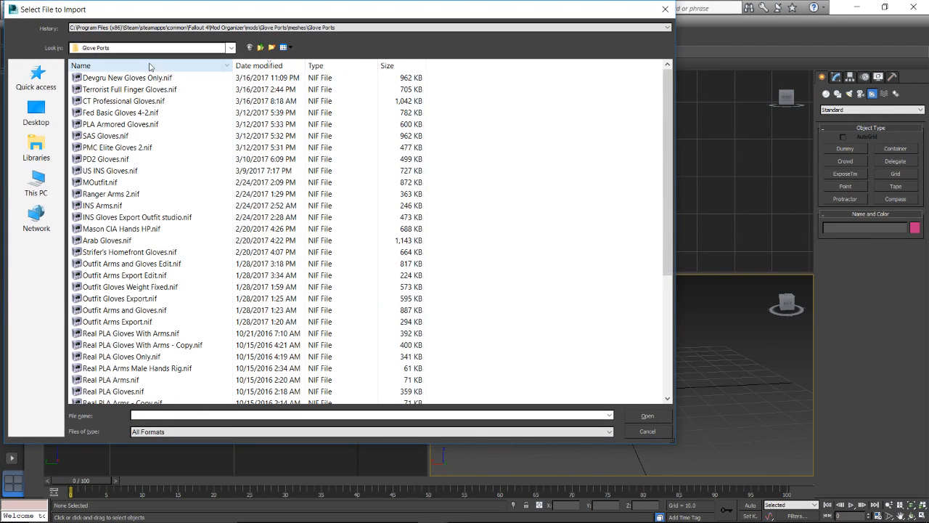
left_click(37, 80)
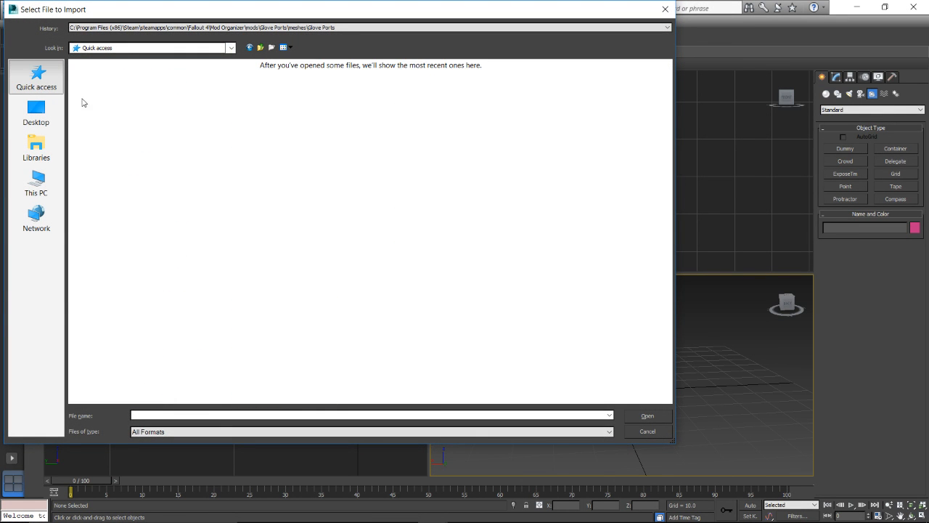
double_click(159, 150)
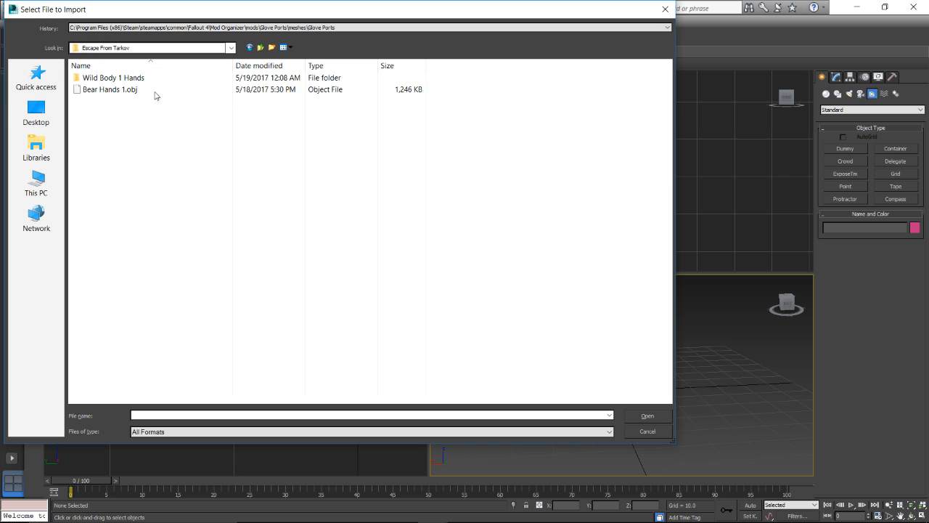
double_click(131, 80)
double_click(125, 82)
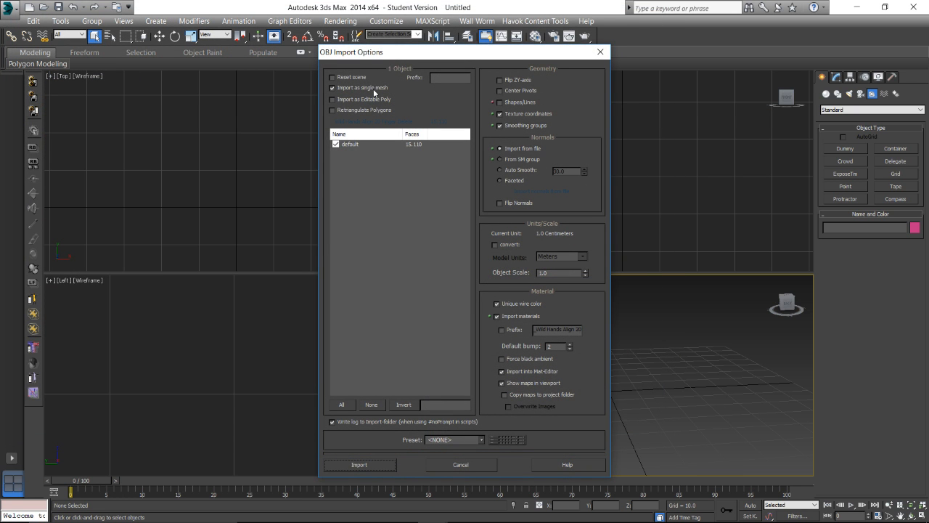
left_click(370, 462)
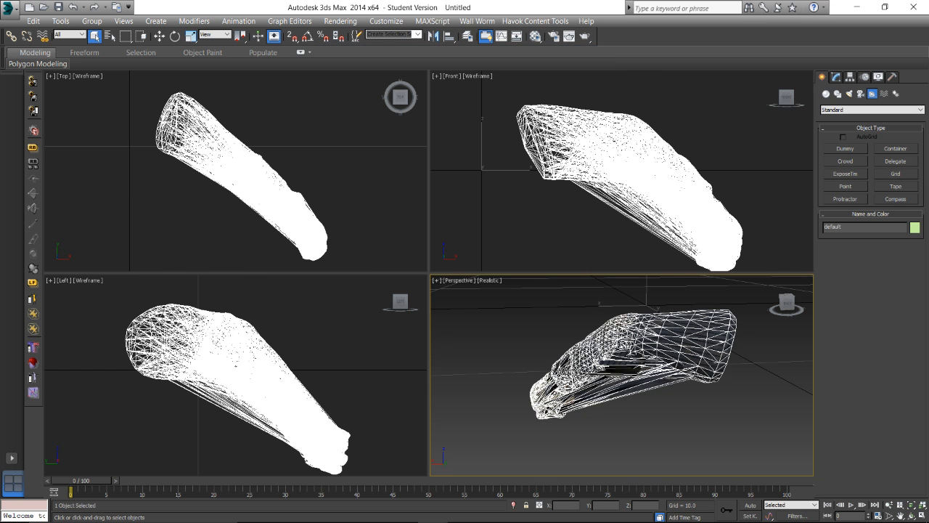
middle_click_drag(559, 375, 626, 385, "alt")
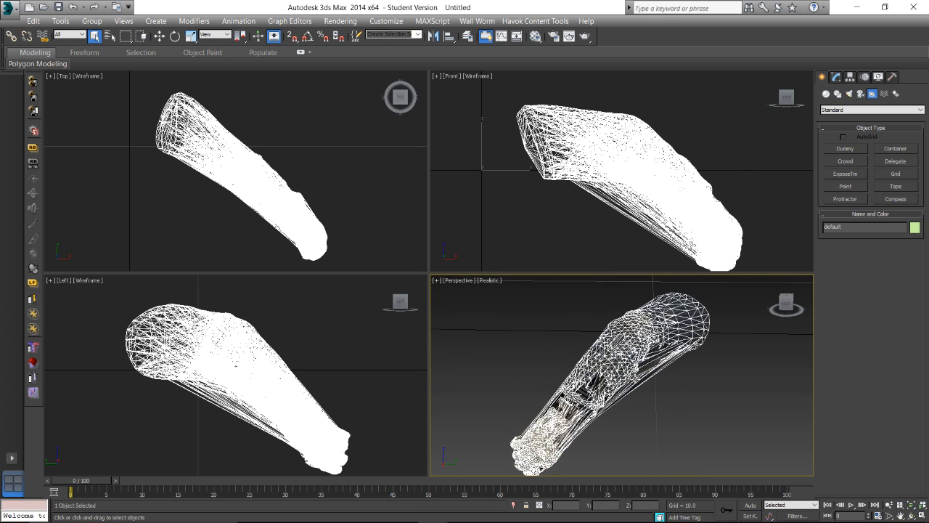
key("Delete")
Try reimporting the wild hands OBJ with Retriangulate Polygons on and Import as single mesh off, and delete the result
left_click(7, 7)
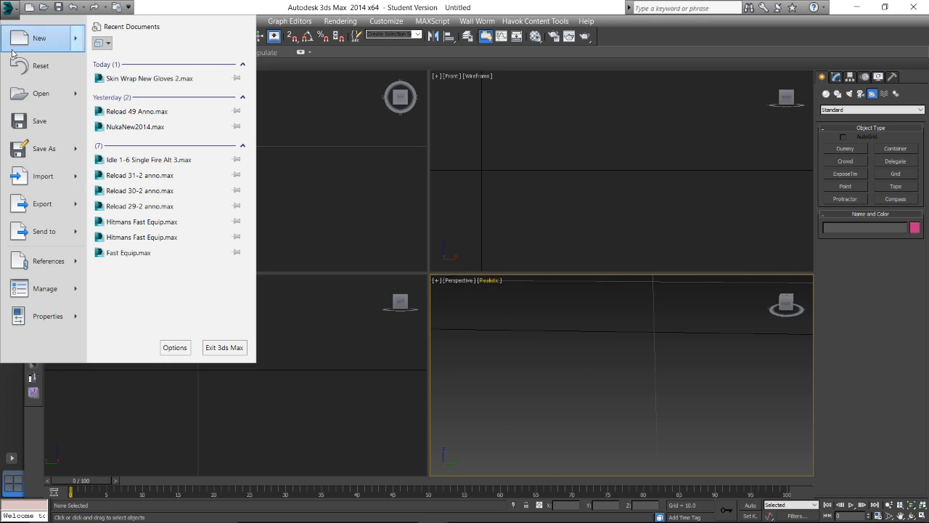
left_click(33, 178)
left_click(138, 83)
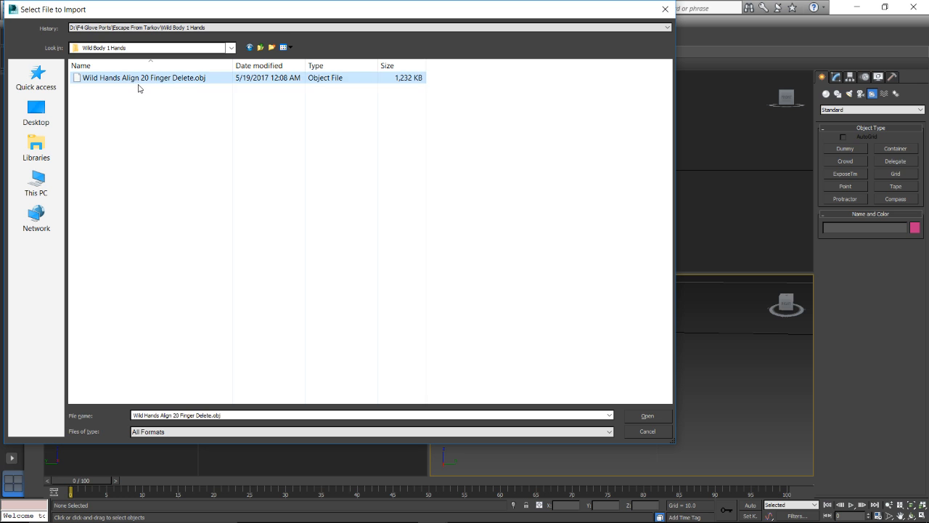
double_click(141, 80)
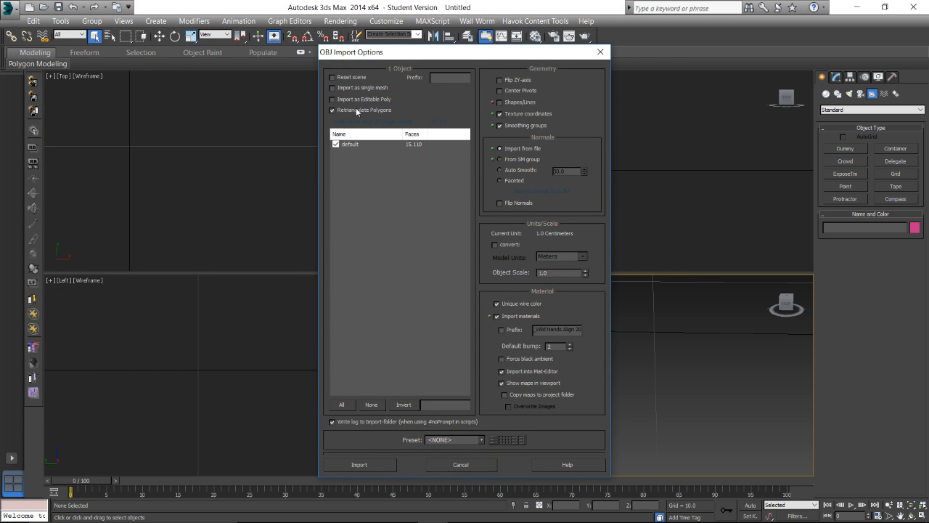
left_click(360, 465)
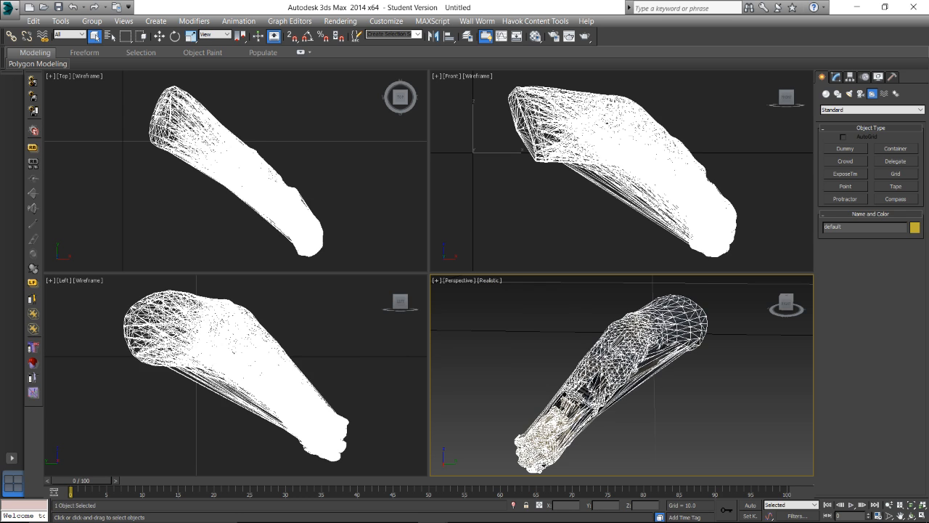
key("Delete")
Import Wild Hands Align 20 Finger Delete.obj as a single mesh with Retriangulate Polygons on
left_click(9, 9)
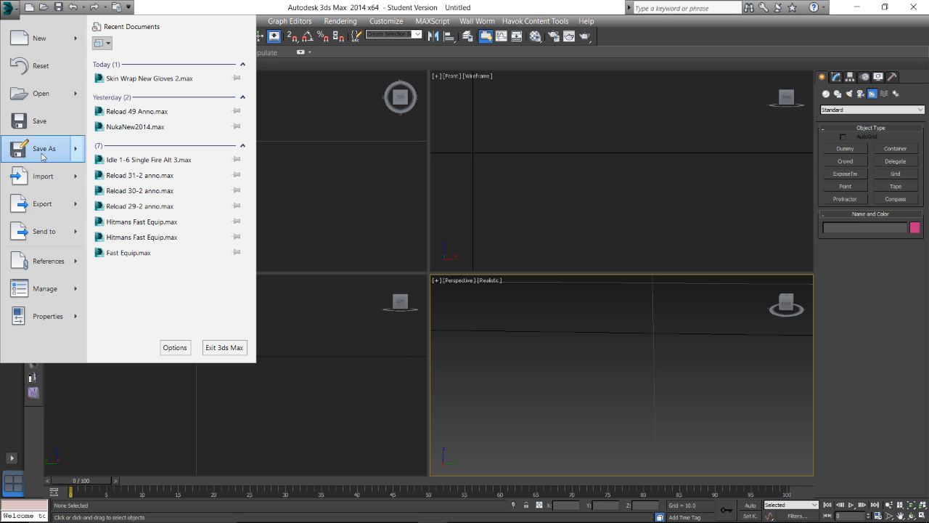
left_click(29, 179)
double_click(155, 79)
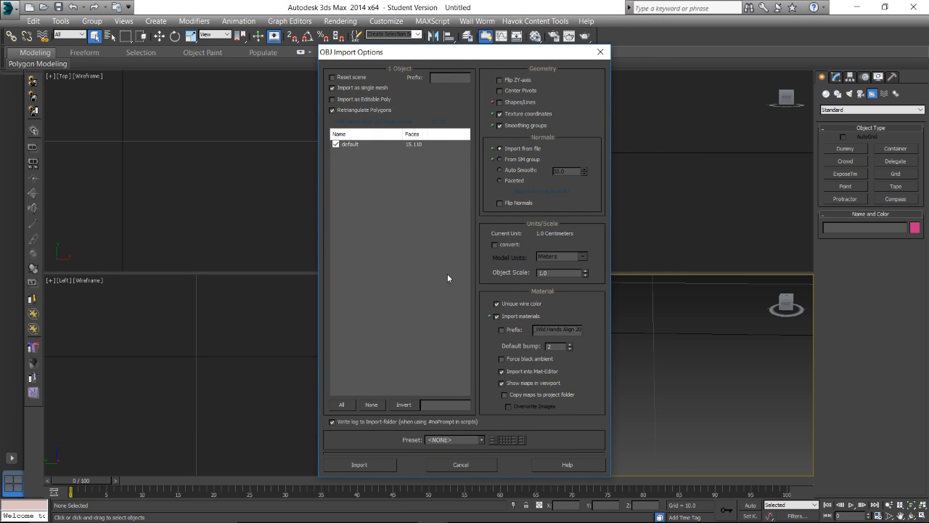
left_click(379, 465)
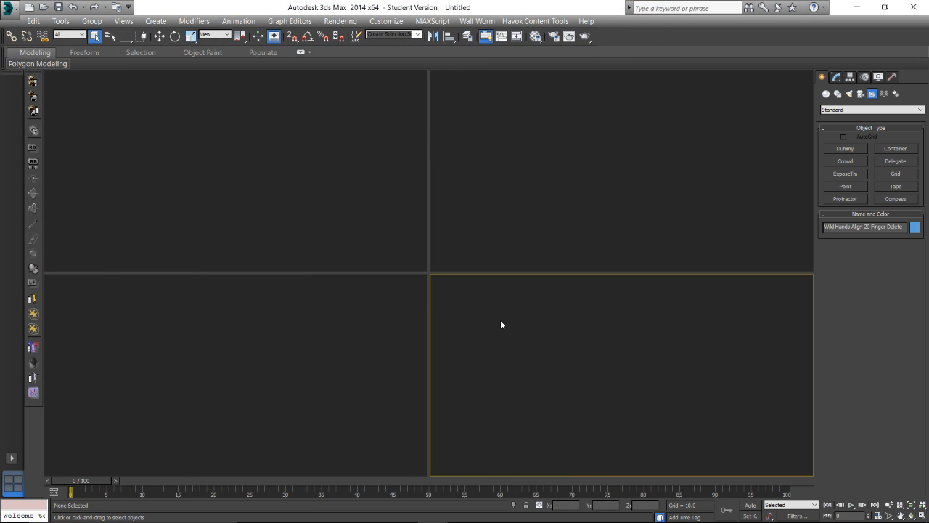
Rotate the imported arms mesh 90 degrees about the X axis in the perspective view
middle_click_drag(661, 382, 565, 386, "alt")
scroll(587, 388, "up", 3)
scroll(553, 419, "down", 6)
key("r")
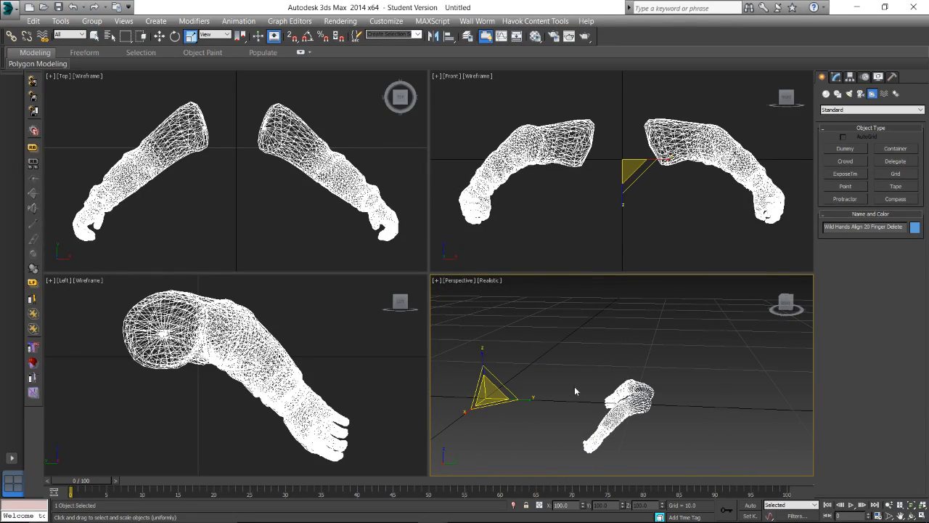
key("e")
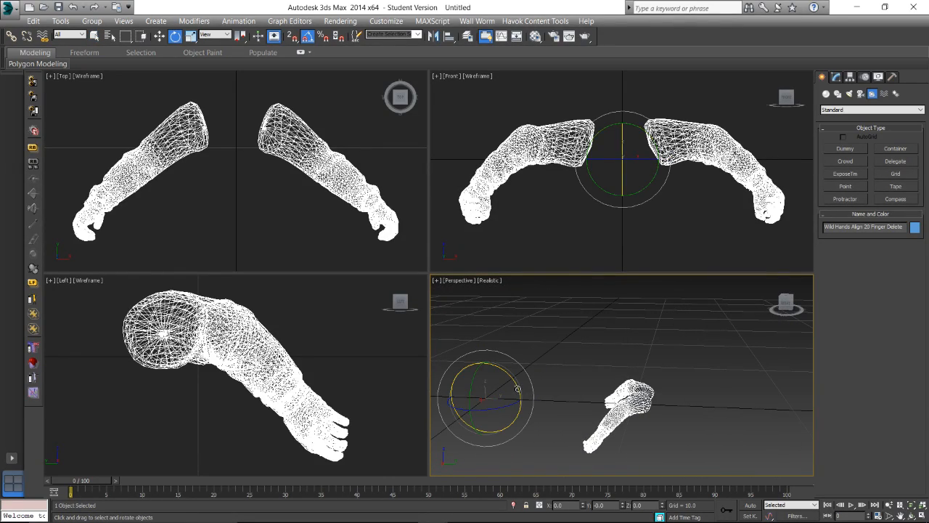
left_click_drag(518, 389, 486, 362)
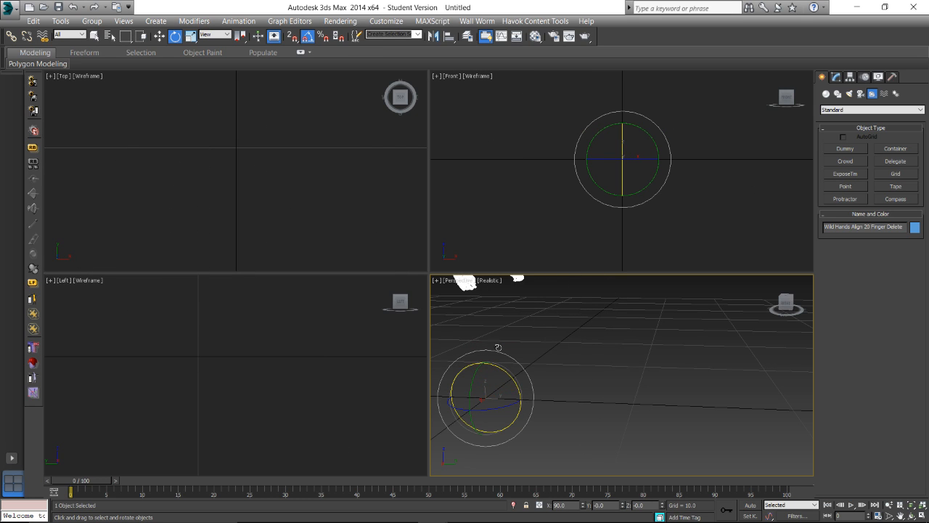
Examine the rotated arms and the glove textures from several sides, with the mesh deselected and selected again
middle_click_drag(498, 347, 579, 394, "alt")
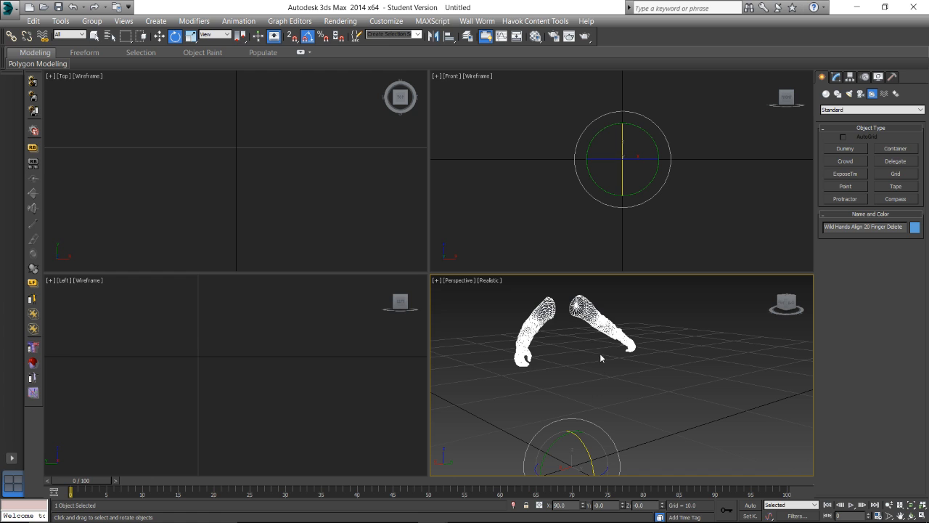
middle_click_drag(602, 359, 633, 372)
scroll(633, 372, "up", 5)
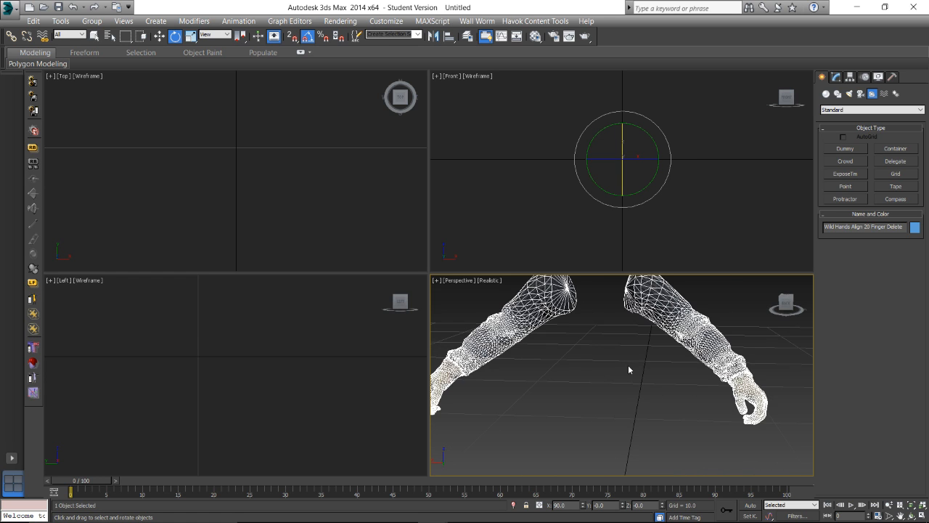
scroll(591, 363, "up", 5)
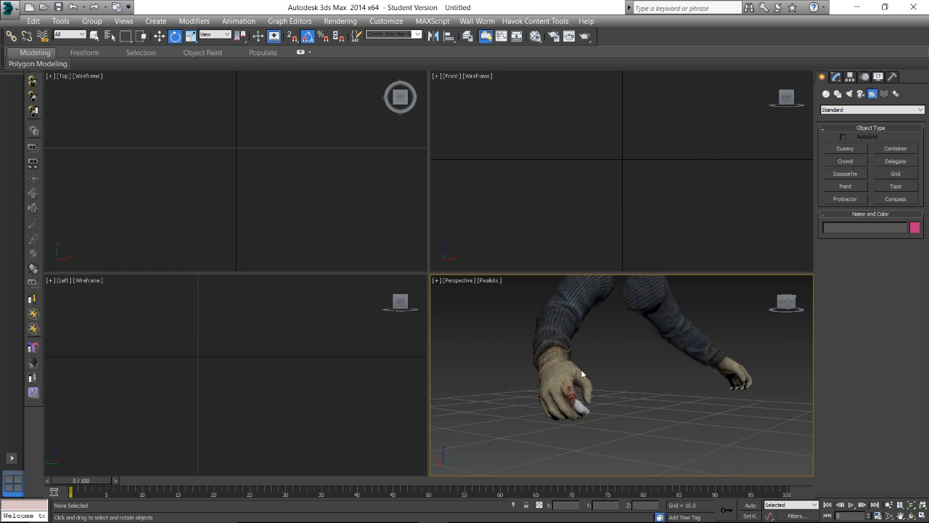
middle_click_drag(591, 386, 475, 368, "alt")
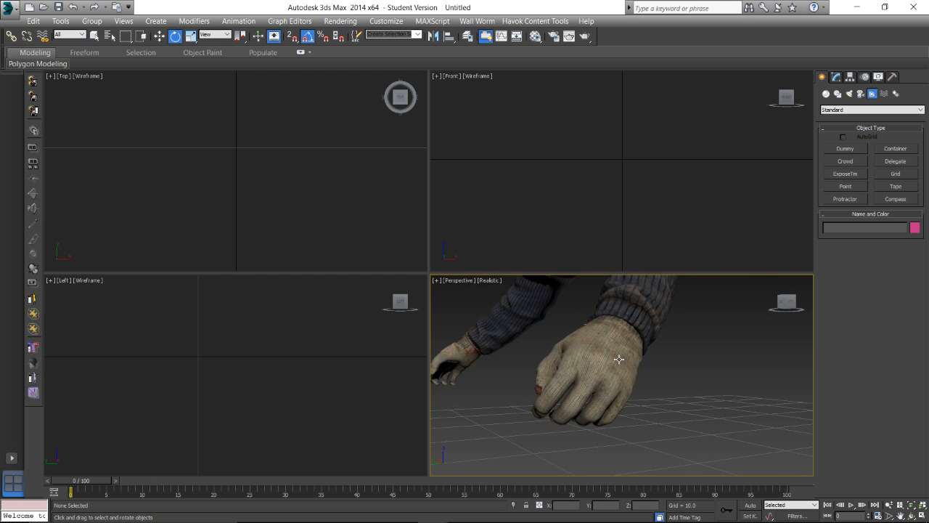
middle_click_drag(618, 359, 628, 390, "alt")
left_click(648, 388)
scroll(648, 388, "down", 5)
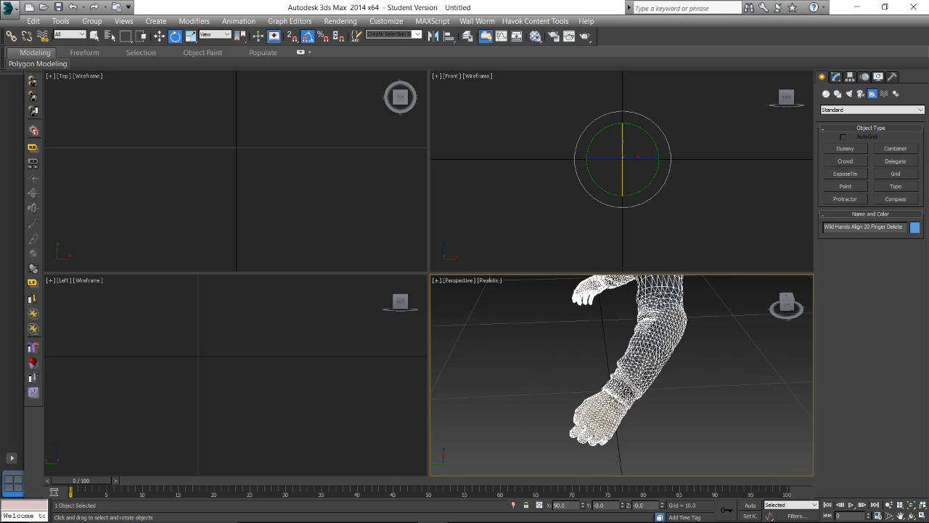
middle_click_drag(611, 357, 638, 374, "alt")
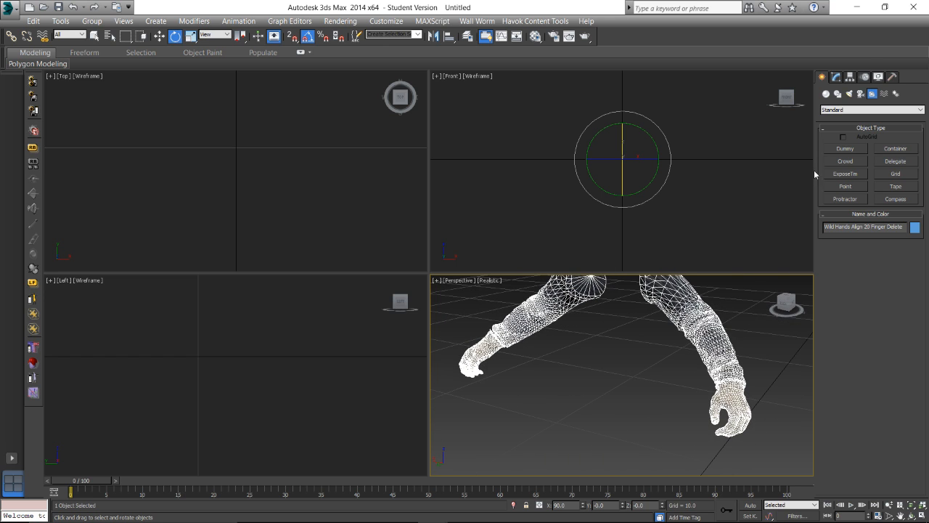
Add an HSDS modifier to the arms mesh and switch it to Element selection
left_click(836, 76)
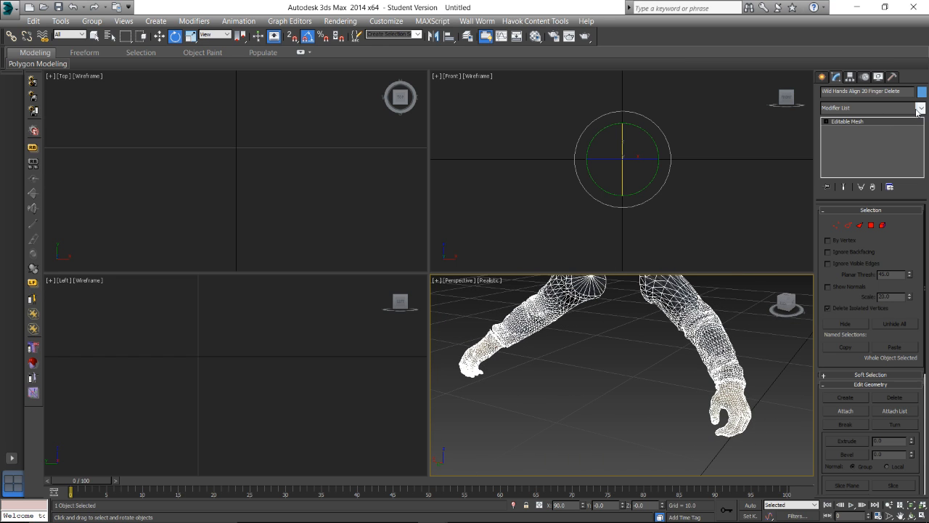
left_click(918, 108)
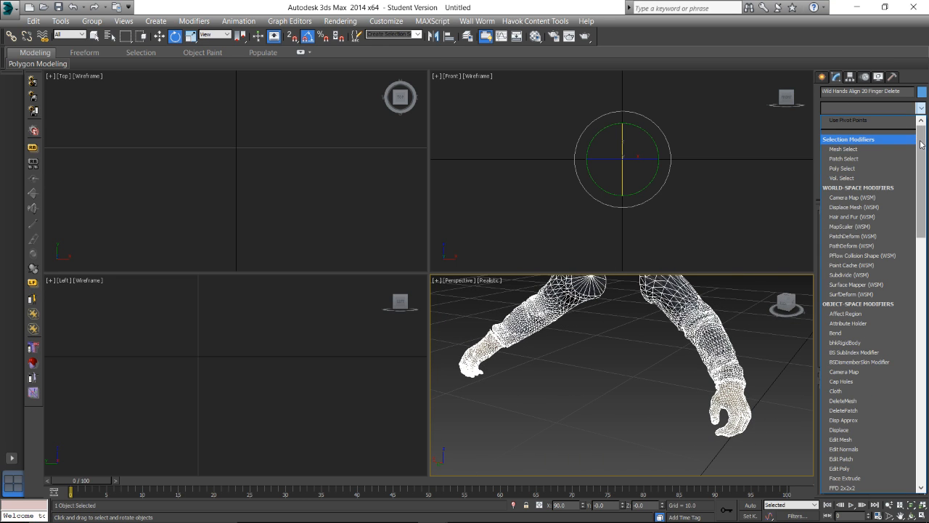
left_click_drag(920, 150, 922, 225)
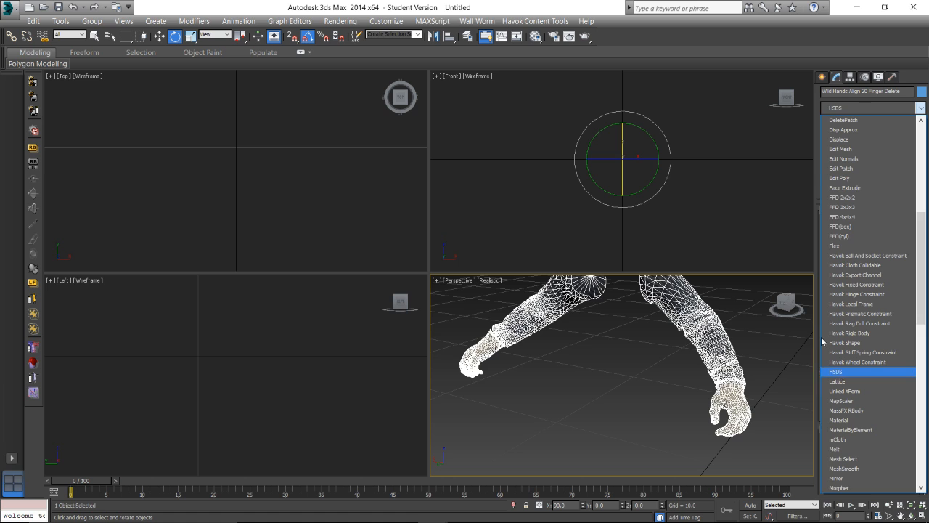
left_click(836, 371)
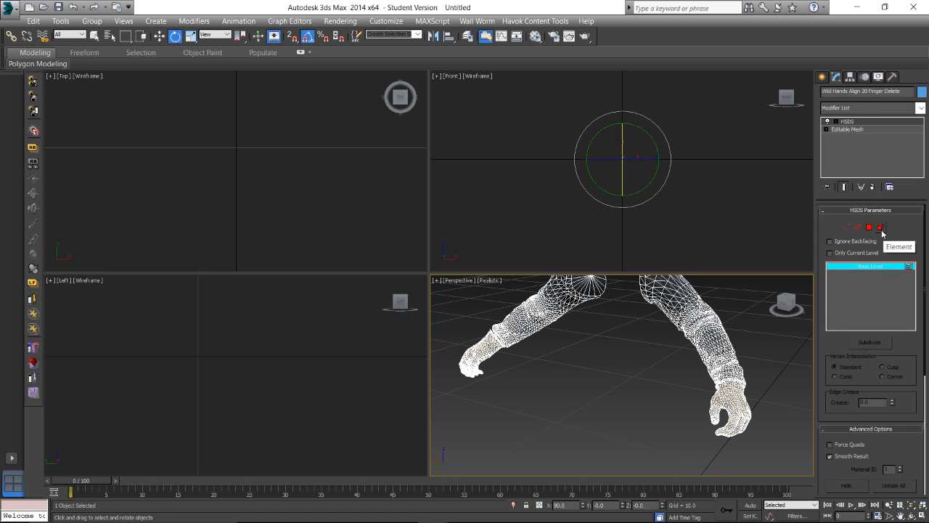
left_click(879, 227)
scroll(602, 332, "down", 6)
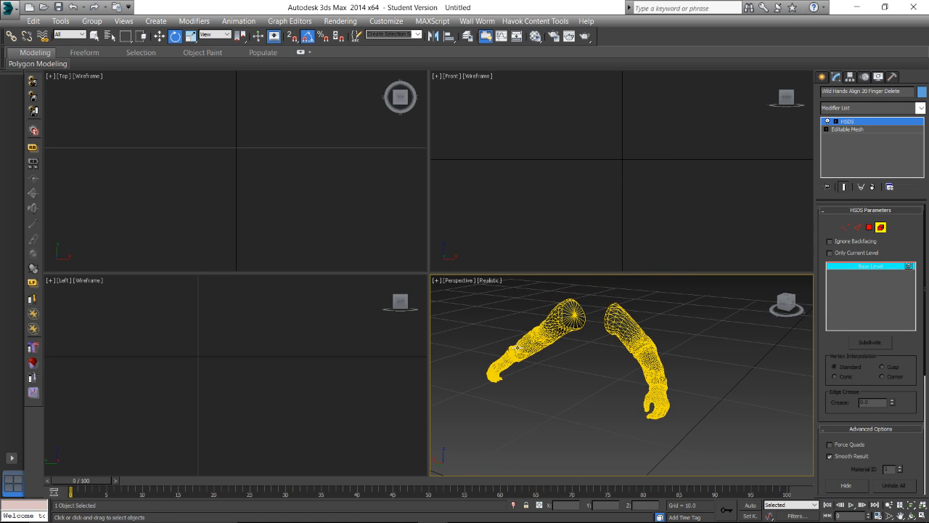
Select all elements of both arms and subdivide them once in the HSDS modifier
key("ctrl+s")
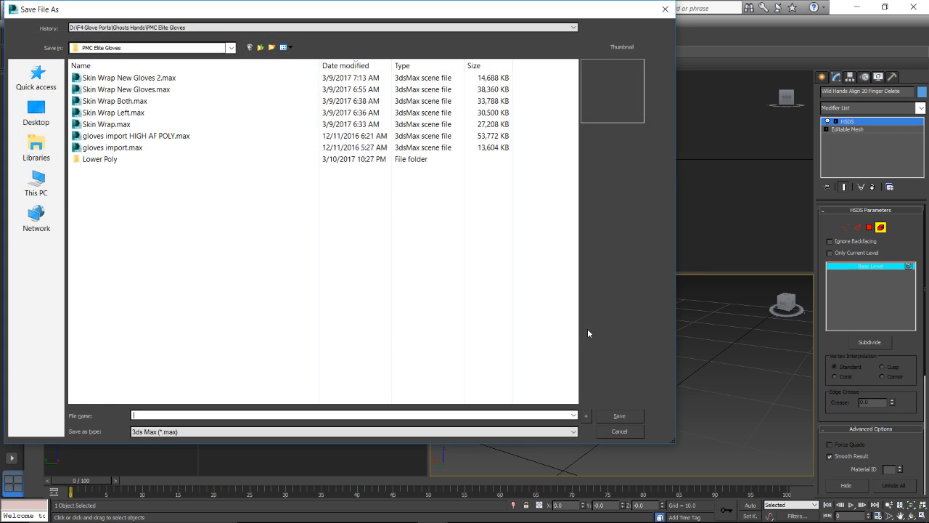
left_click(625, 429)
scroll(583, 339, "up", 4)
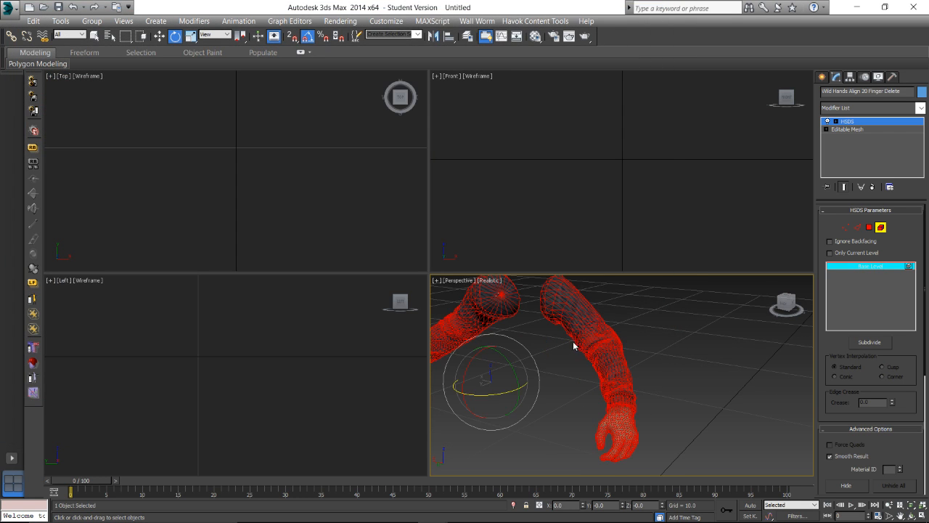
middle_click_drag(542, 349, 677, 334)
scroll(602, 332, "up", 2)
middle_click_drag(572, 336, 661, 325, "alt")
middle_click_drag(598, 364, 674, 310)
scroll(585, 363, "up", 3)
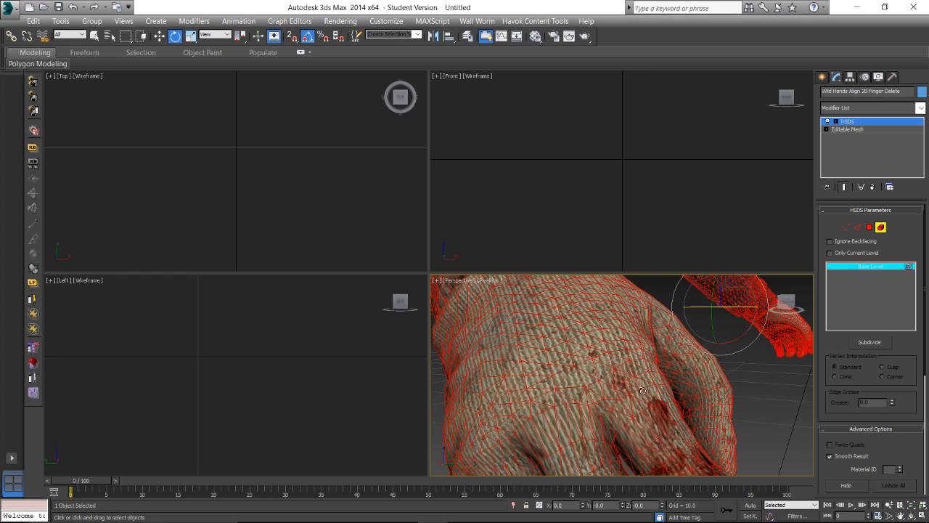
middle_click_drag(643, 390, 640, 376, "alt")
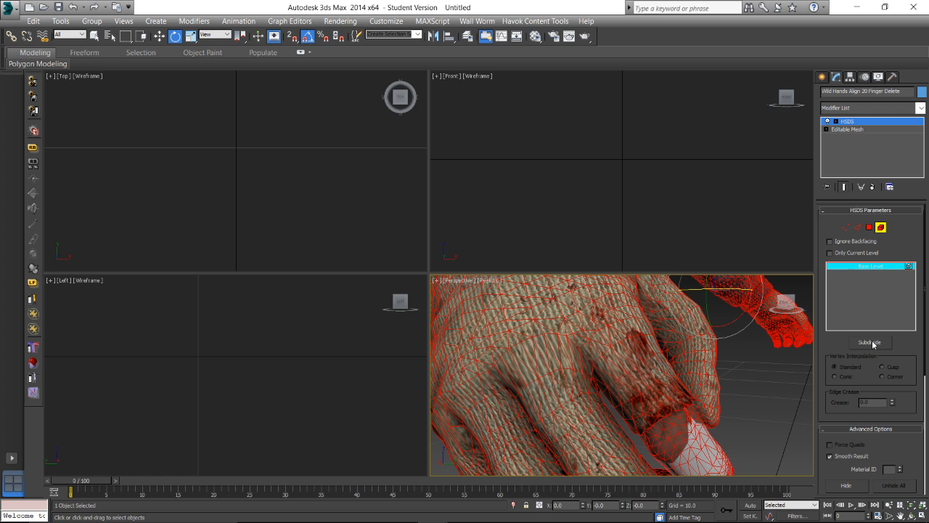
scroll(637, 365, "down", 3)
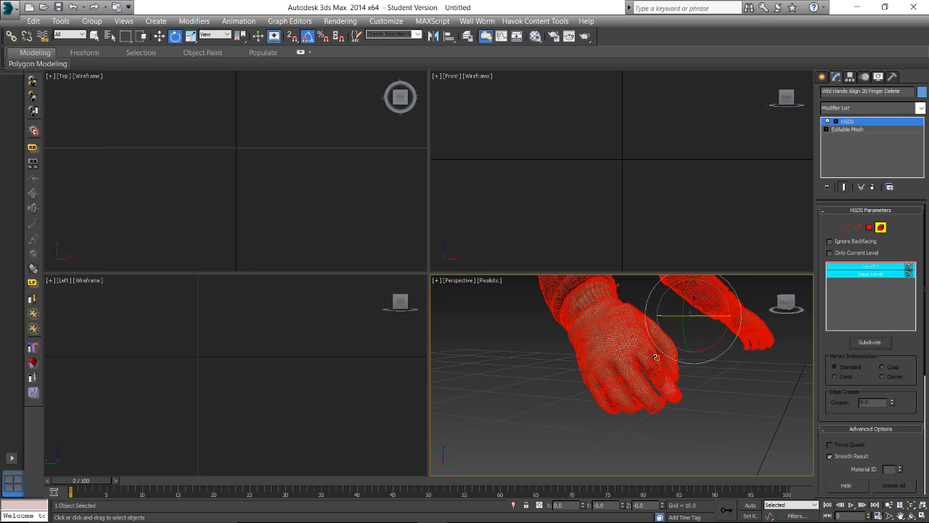
Turn on Viewport Clipping for the perspective view of the subdivided arms
scroll(657, 360, "up", 3)
mouse_move(667, 382)
middle_mouse_down("alt")
mouse_move(646, 381)
mouse_move(660, 384)
middle_mouse_up("alt")
middle_click_drag(592, 431, 665, 400, "alt")
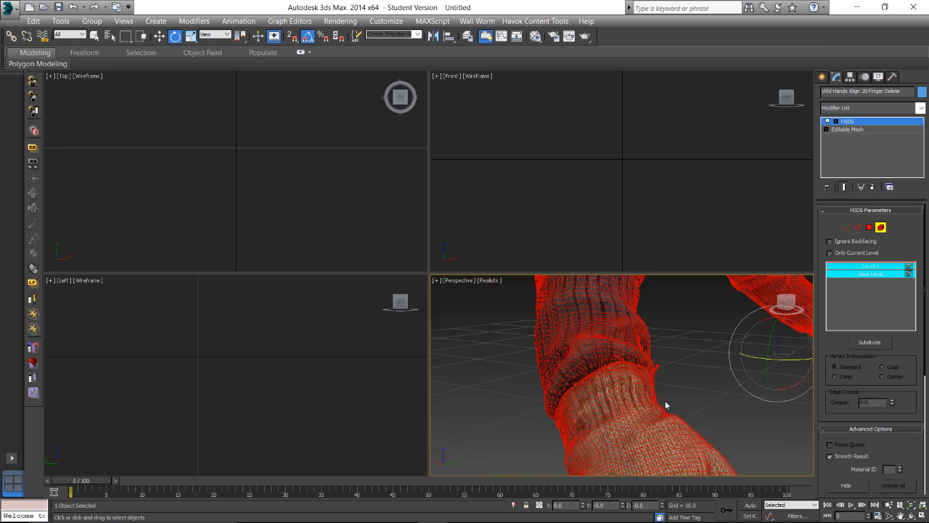
left_click(436, 283)
left_click(436, 282)
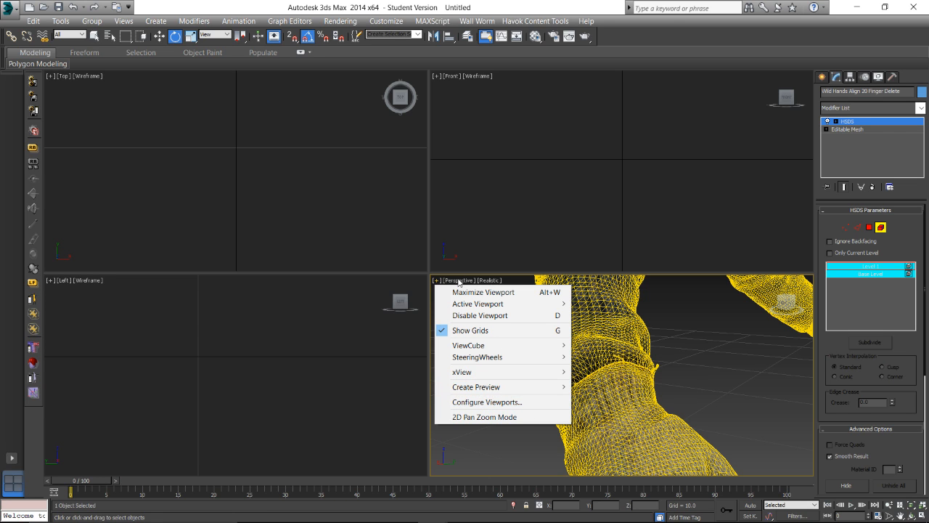
left_click(459, 282)
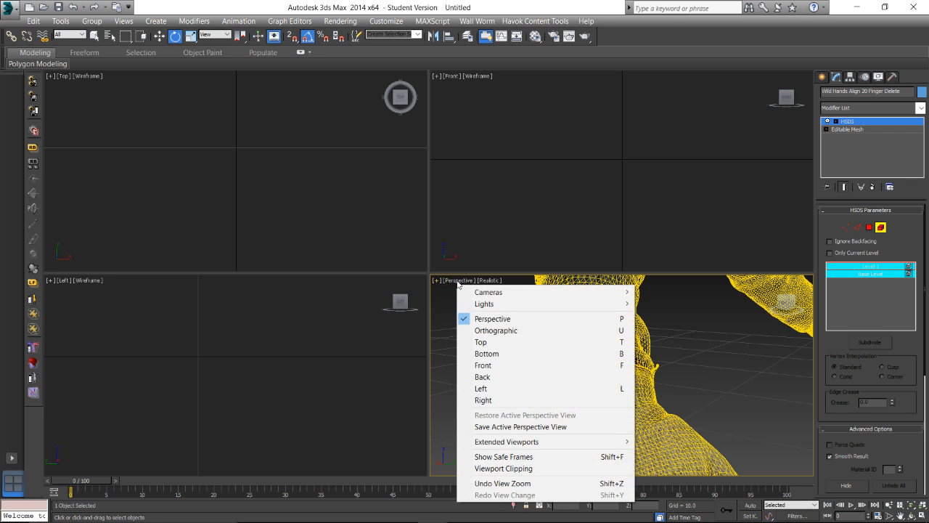
left_click(553, 468)
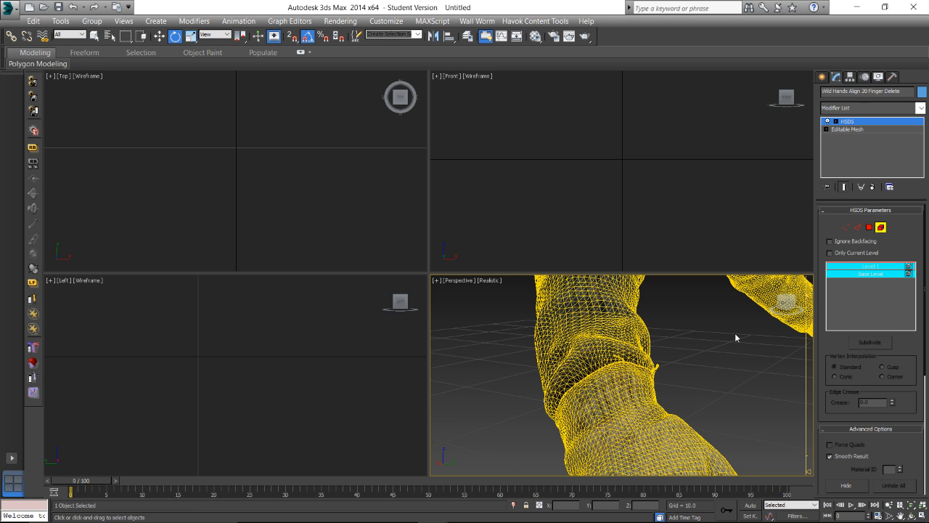
Check the subdivided glove mesh up close, leave modifier editing and deselect the arms to inspect the textured surface
middle_click_drag(735, 337, 624, 356)
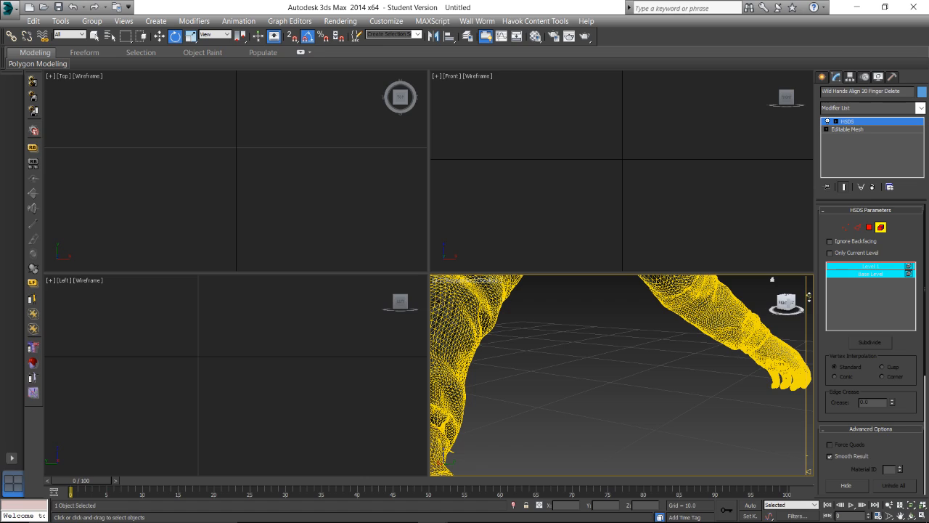
middle_click_drag(566, 403, 634, 328)
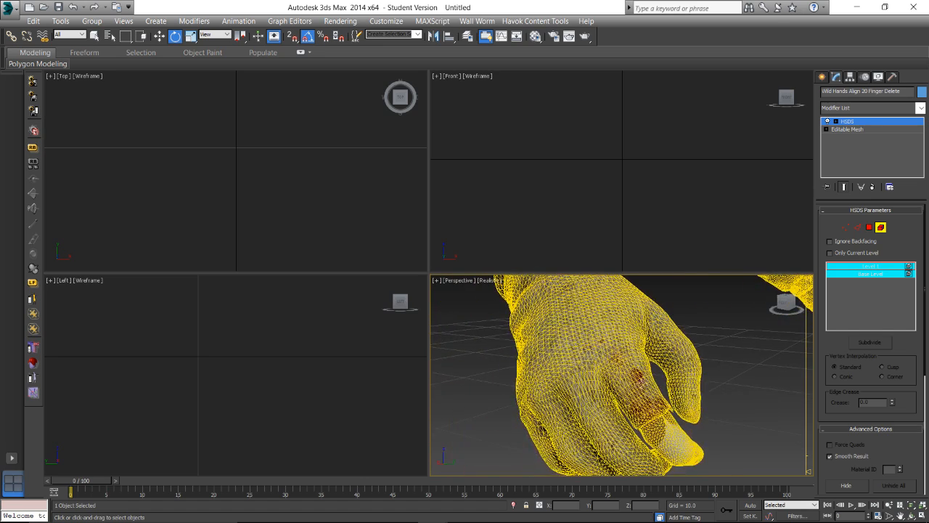
middle_click_drag(637, 381, 702, 367)
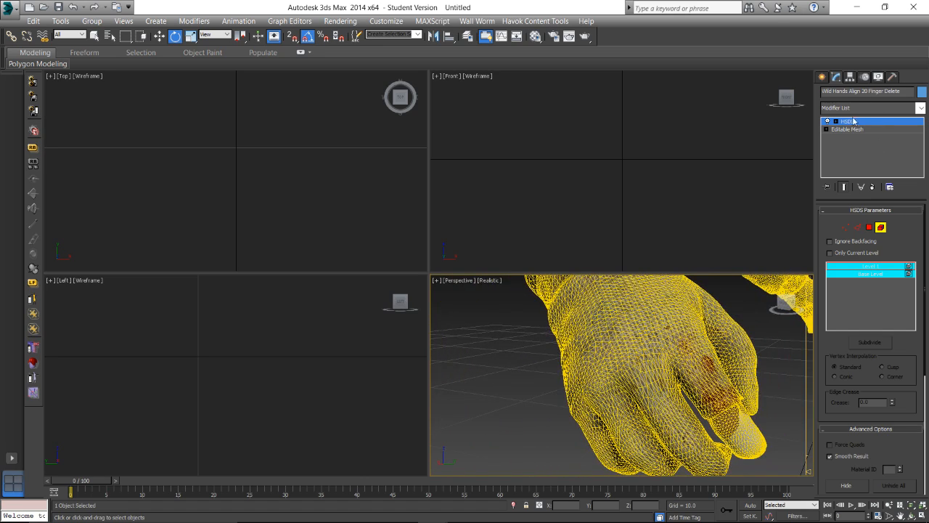
left_click(822, 77)
left_click(772, 339)
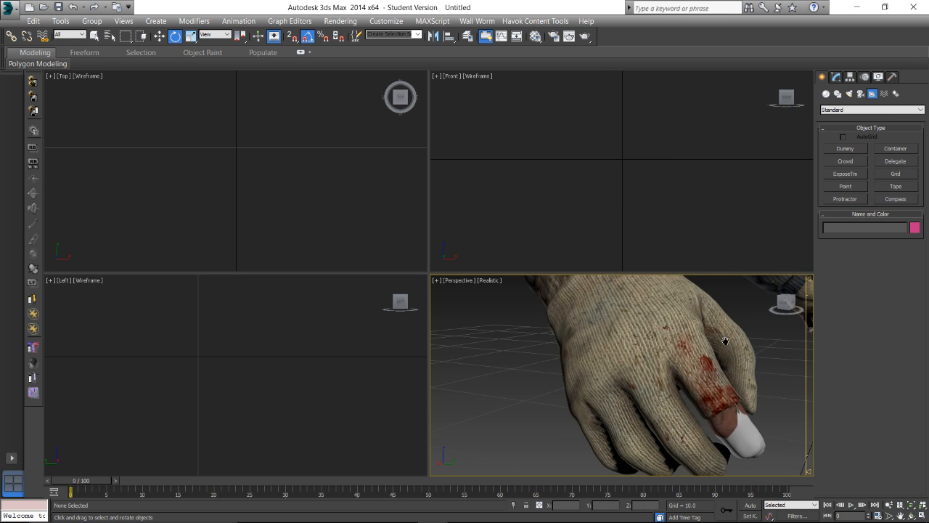
middle_click_drag(772, 339, 656, 357)
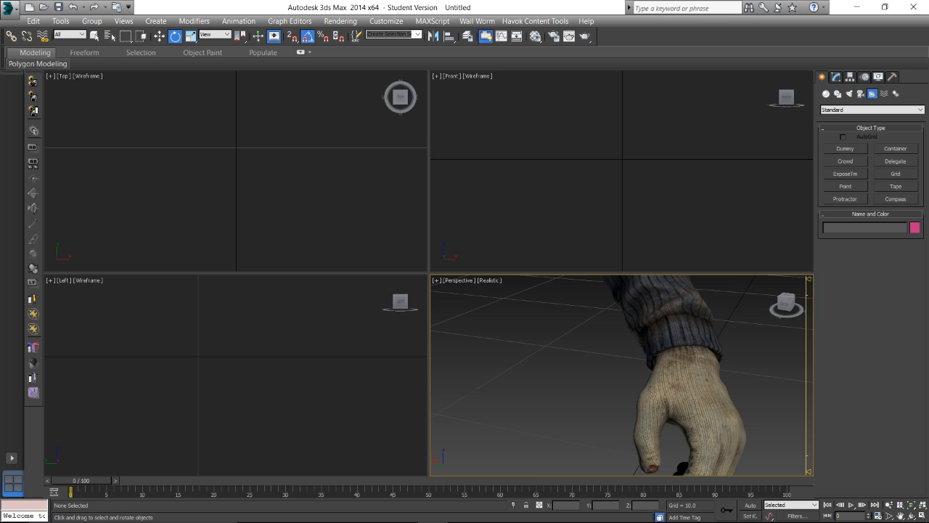
Switch to the YouTube live dashboard in the browser and read back through the live chat messages
left_click(344, 511)
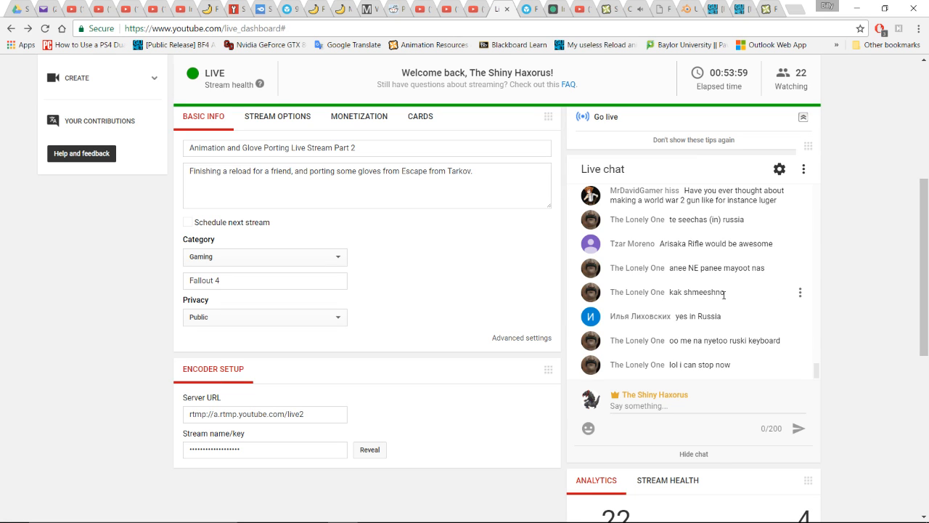
scroll(726, 291, "up", 4)
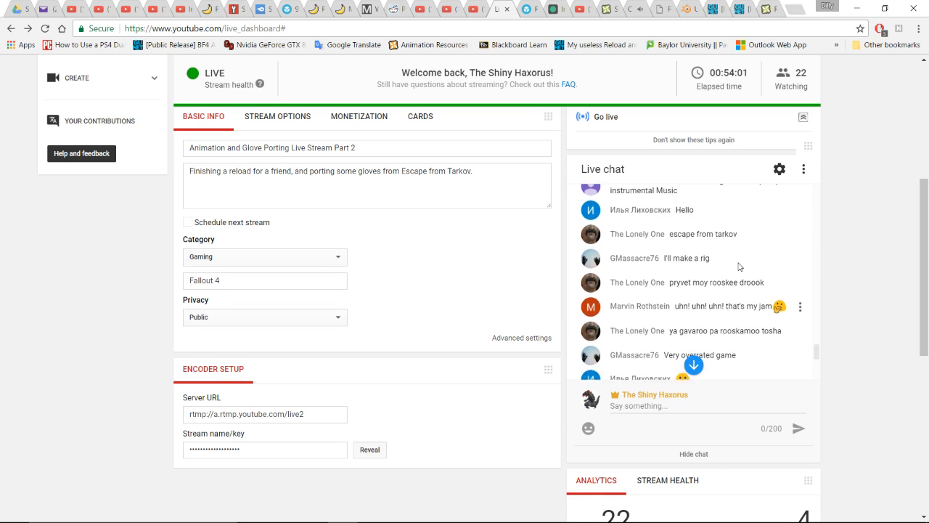
scroll(739, 267, "up", 2)
scroll(739, 266, "up", 1)
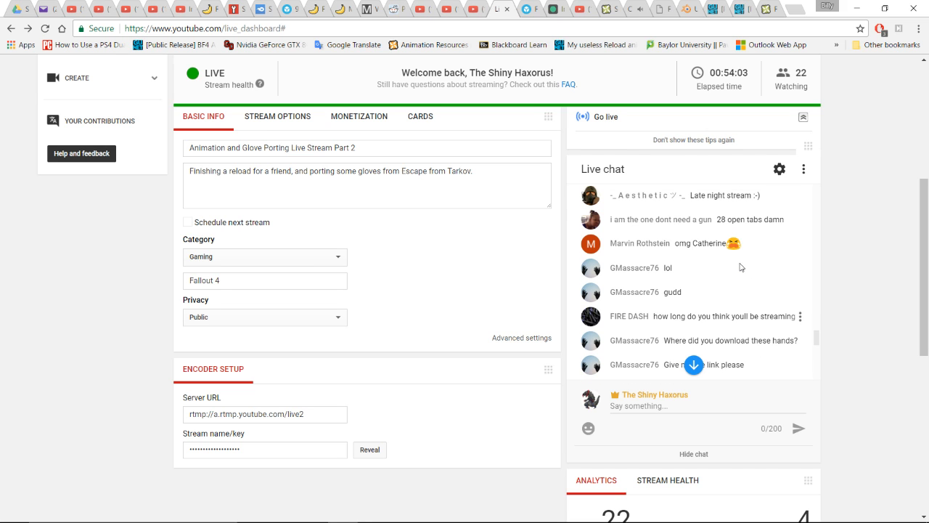
scroll(744, 294, "up", 3)
scroll(744, 292, "down", 4)
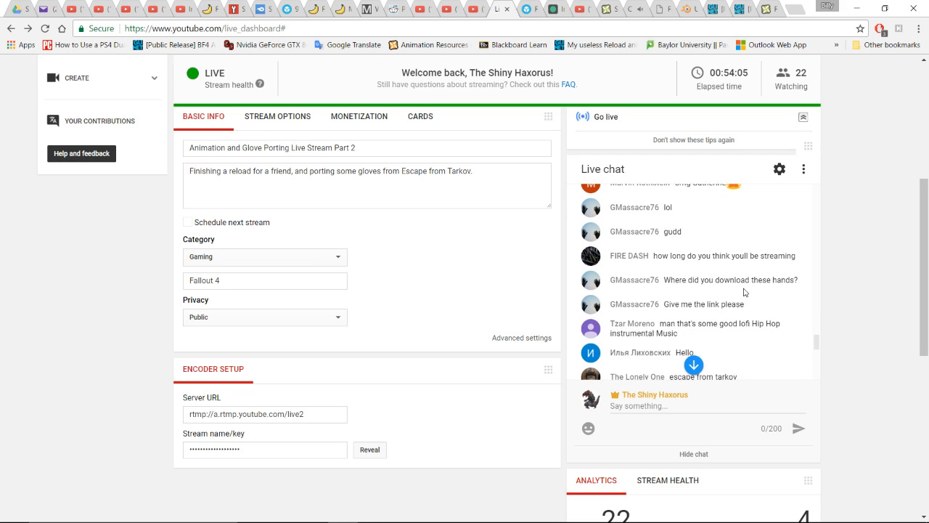
Look through the earlier live chat messages for viewers' questions about the hands and the stream
scroll(743, 260, "up", 3)
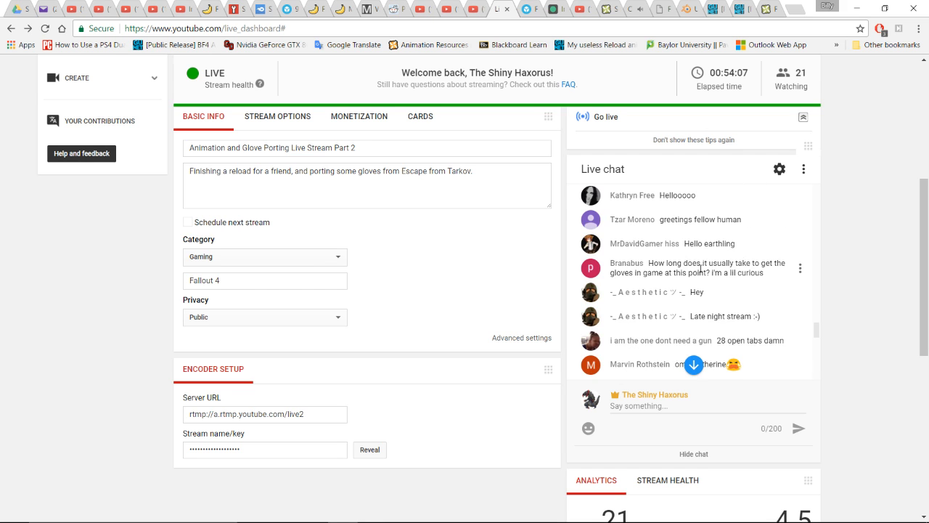
scroll(700, 269, "up", 2)
scroll(698, 265, "down", 4)
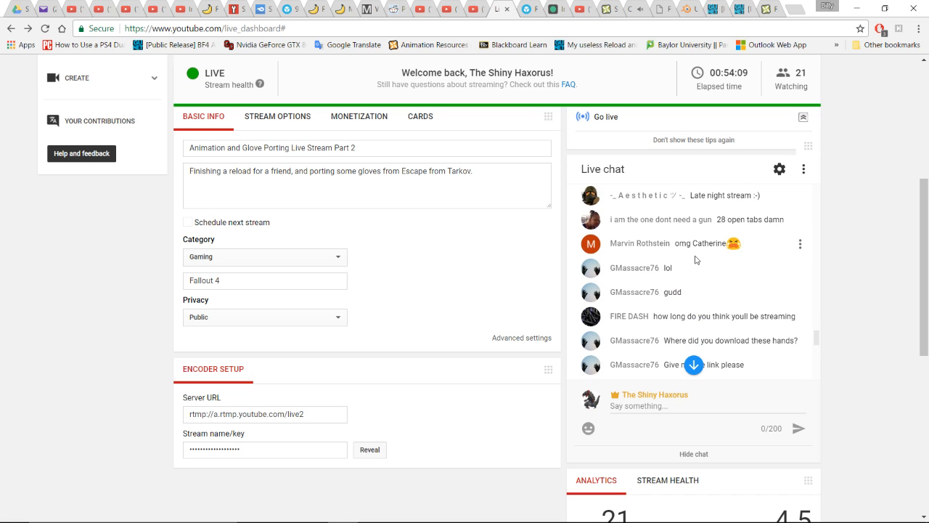
scroll(696, 257, "down", 2)
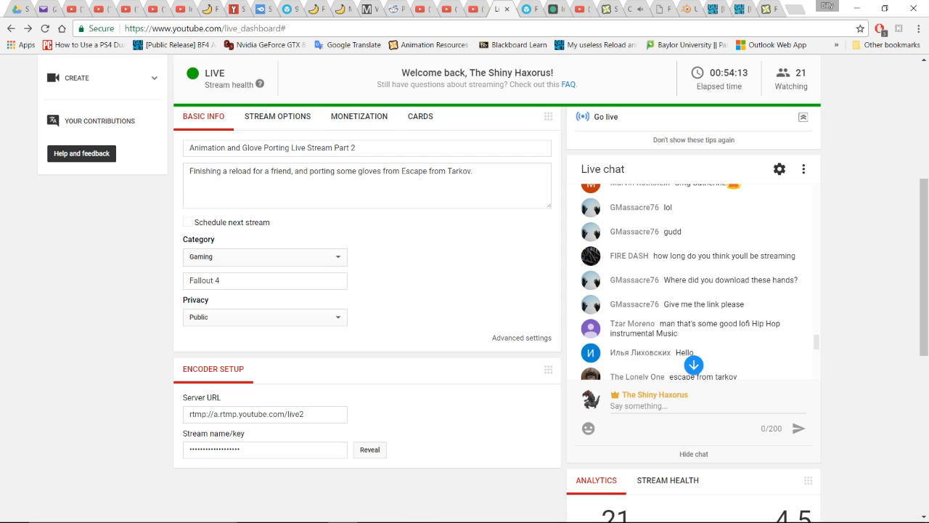
mouse_move(864, 511)
scroll(662, 315, "down", 1)
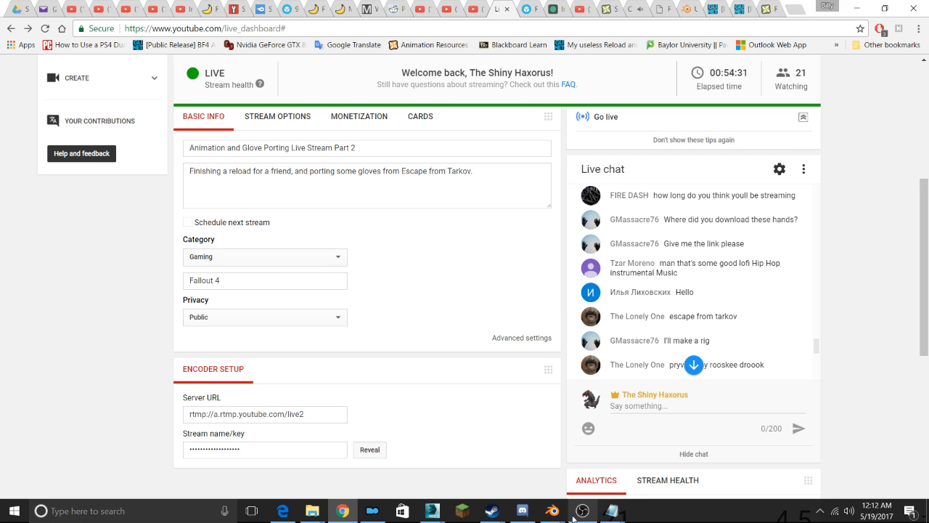
Switch to the Steam friends list, look through the online and offline friends, and return to the live dashboard
mouse_move(484, 516)
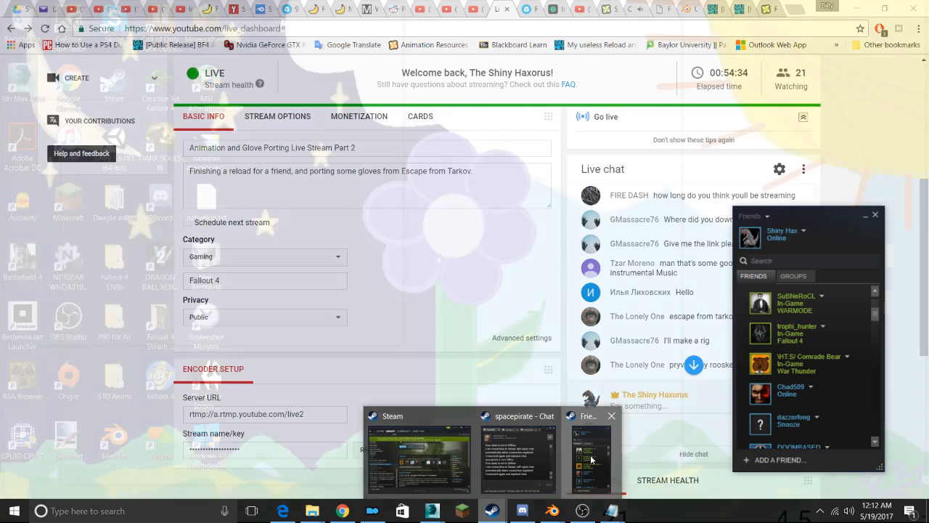
left_click(590, 453)
scroll(802, 353, "down", 8)
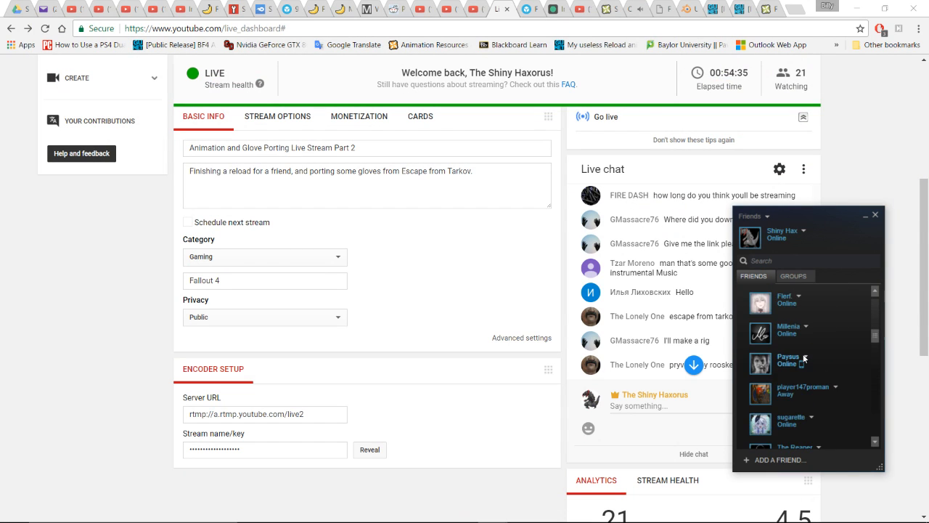
scroll(801, 352, "down", 4)
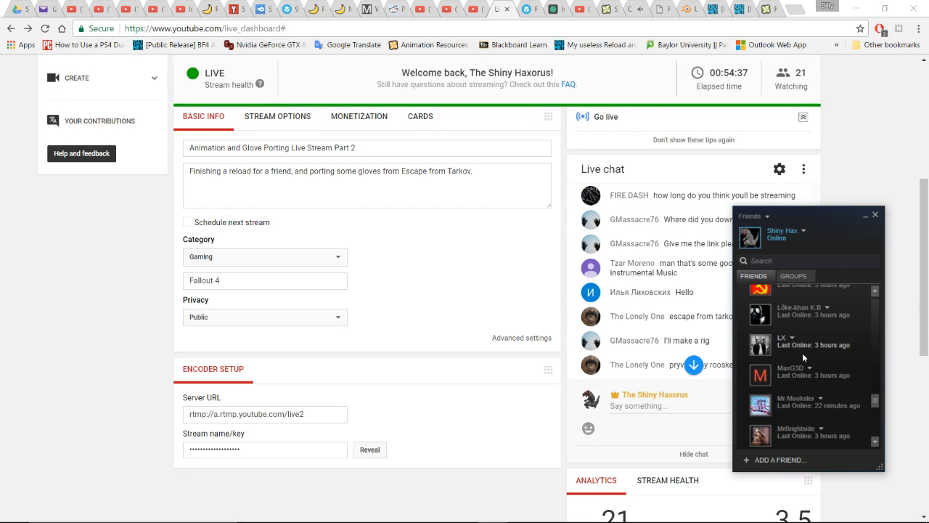
scroll(802, 353, "up", 12)
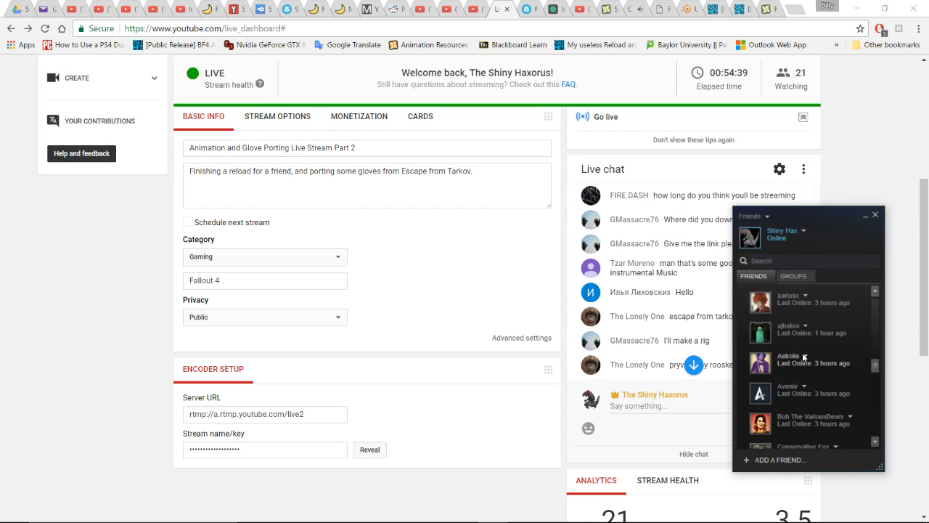
left_click(903, 338)
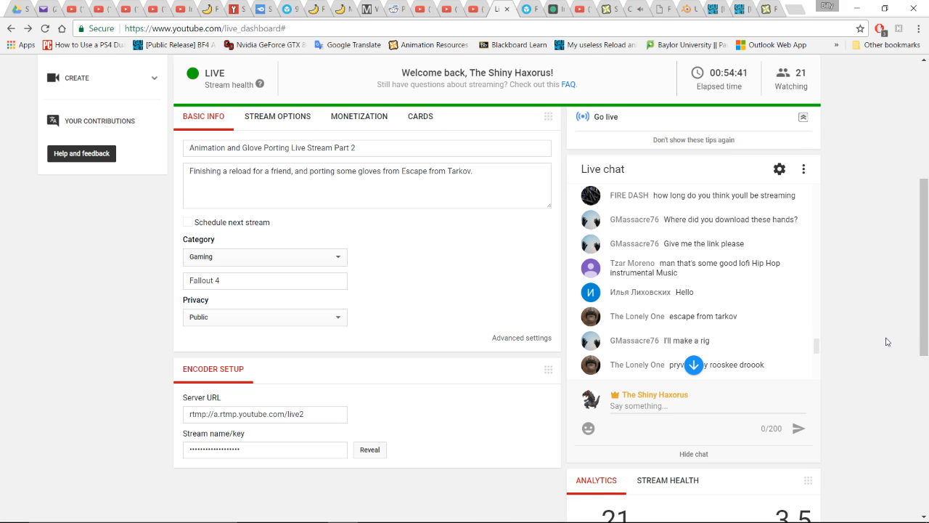
Continue reading the live chat from the Escape from Tarkov comments onward
scroll(741, 349, "down", 3)
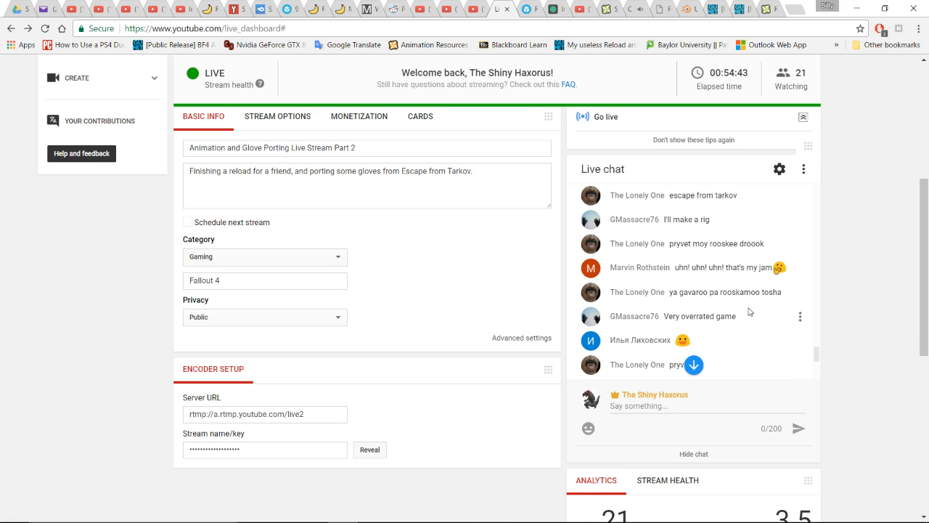
scroll(716, 296, "down", 1)
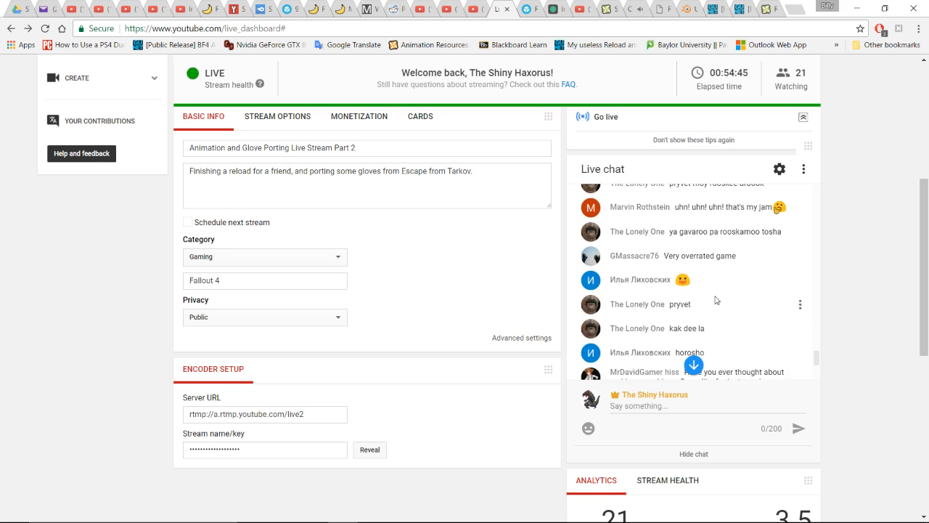
scroll(716, 299, "up", 1)
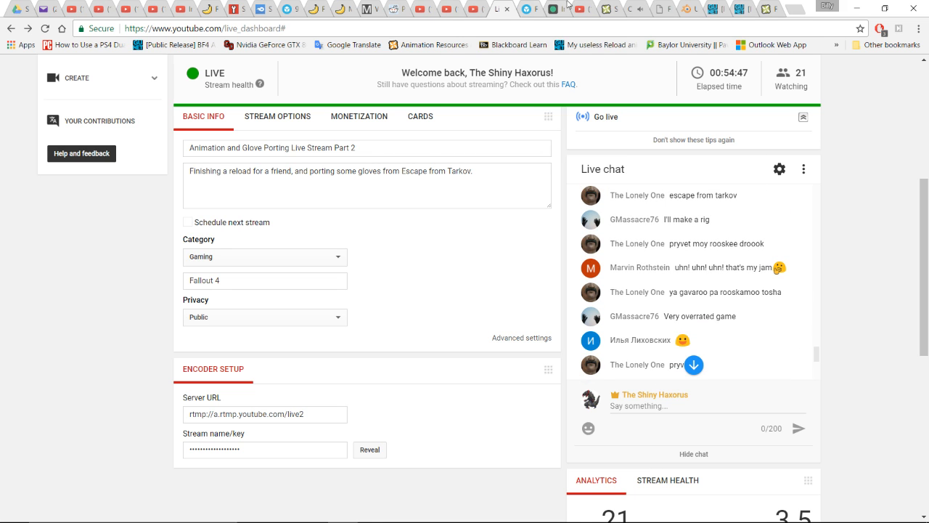
Change the background music to the Chill Study Beats 2 mix on YouTube and return to the live dashboard
left_click(638, 5)
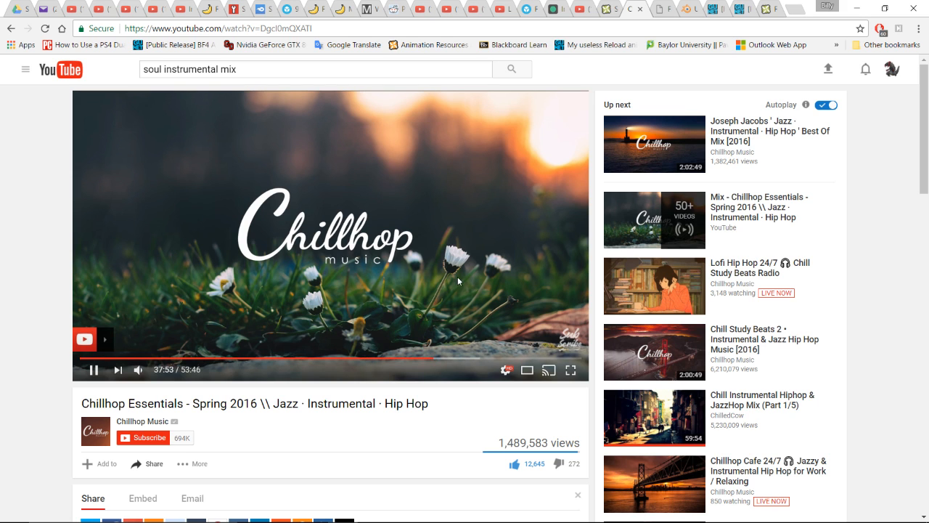
left_click(823, 369)
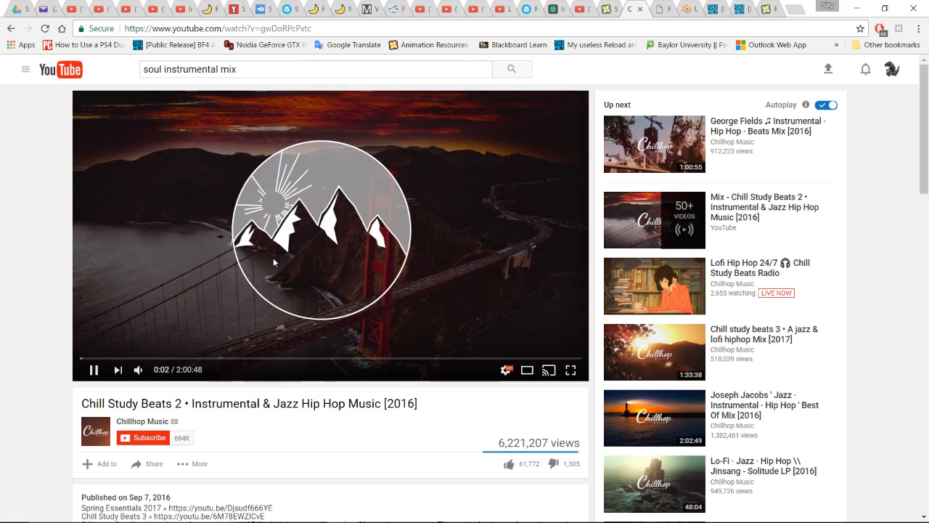
left_click(504, 7)
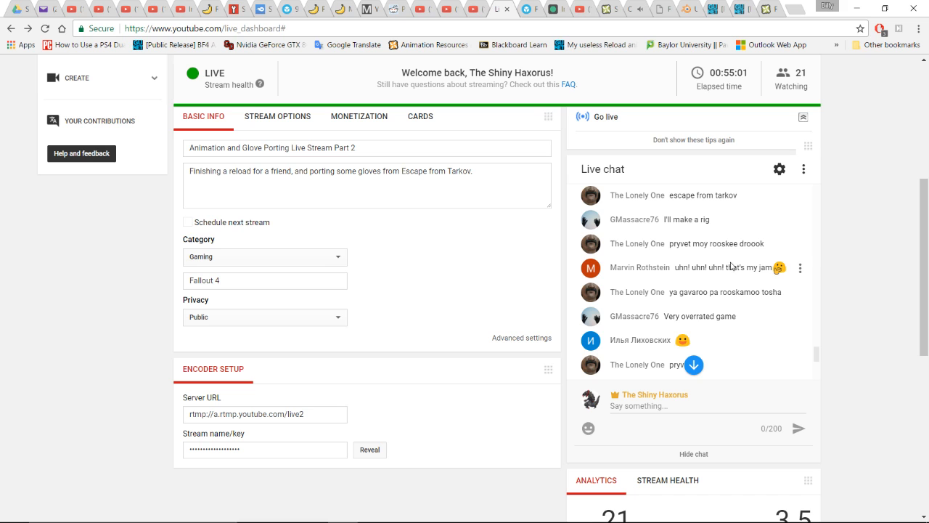
Read the live chat messages up to the question about making a World War 2 gun
scroll(721, 274, "down", 3)
scroll(719, 272, "up", 1)
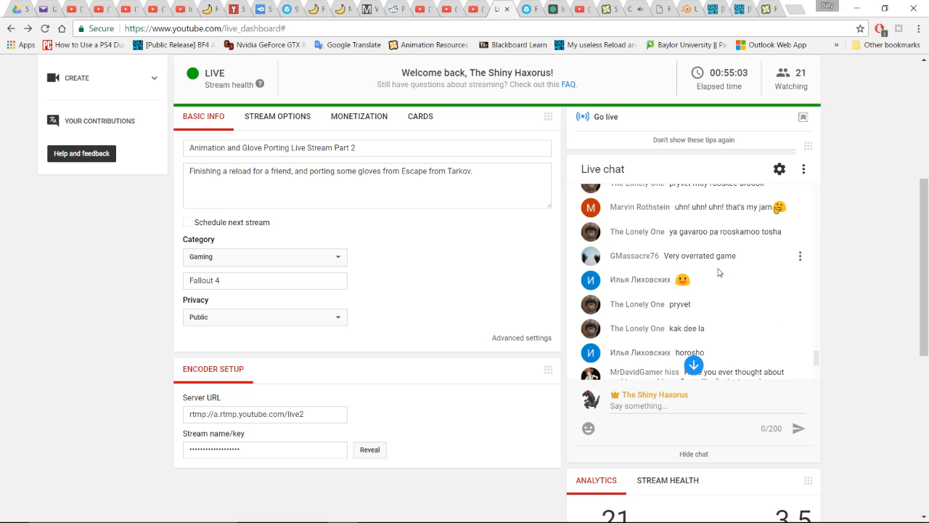
scroll(675, 254, "up", 1)
scroll(678, 257, "down", 4)
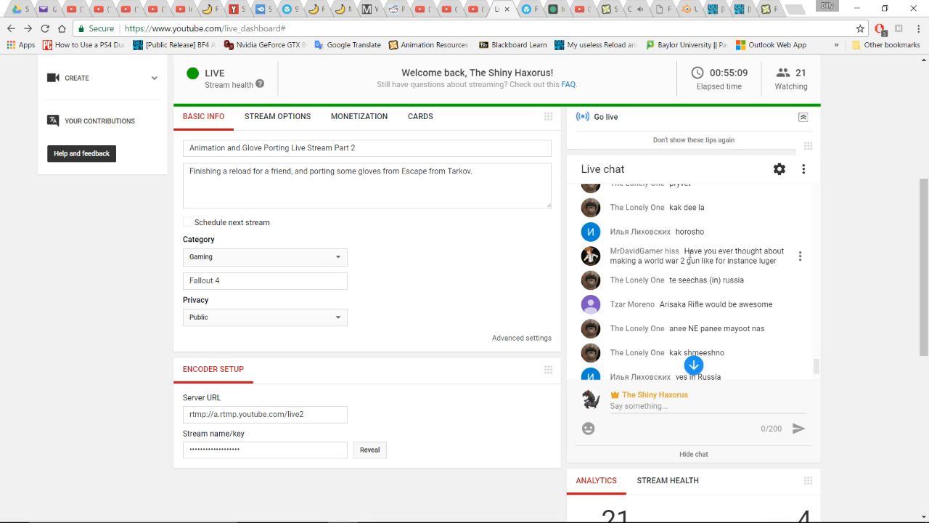
Switch to the Blender file Draw 4.blend, scrub through the Luger draw animation, and return to the browser
mouse_move(524, 520)
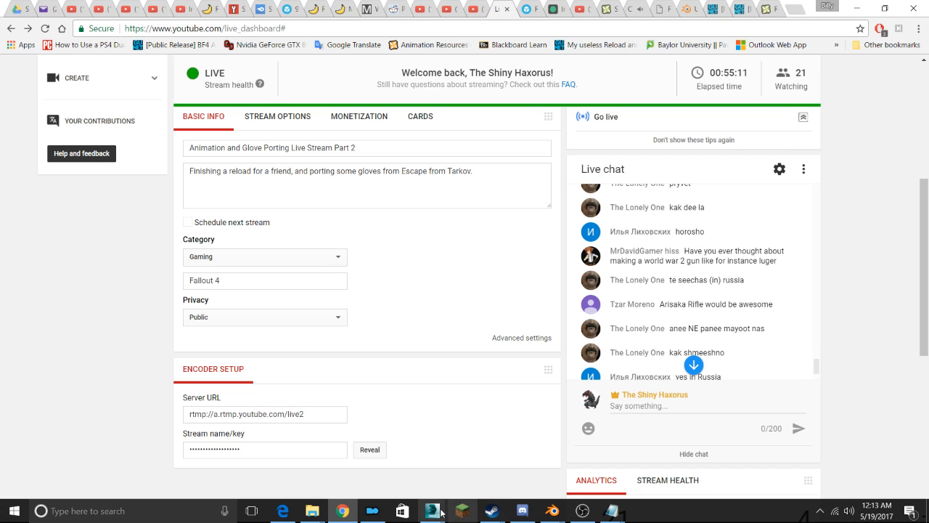
mouse_move(552, 510)
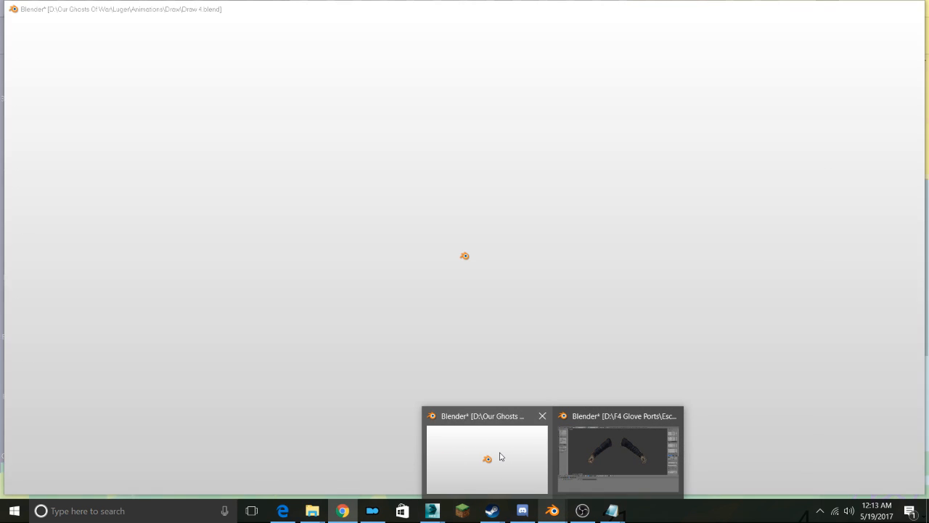
left_click(500, 450)
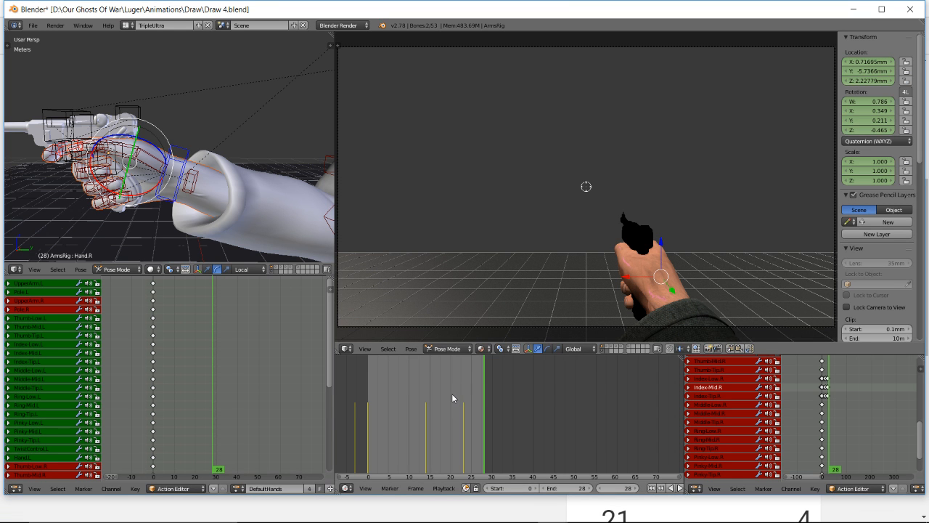
left_click_drag(388, 392, 458, 410)
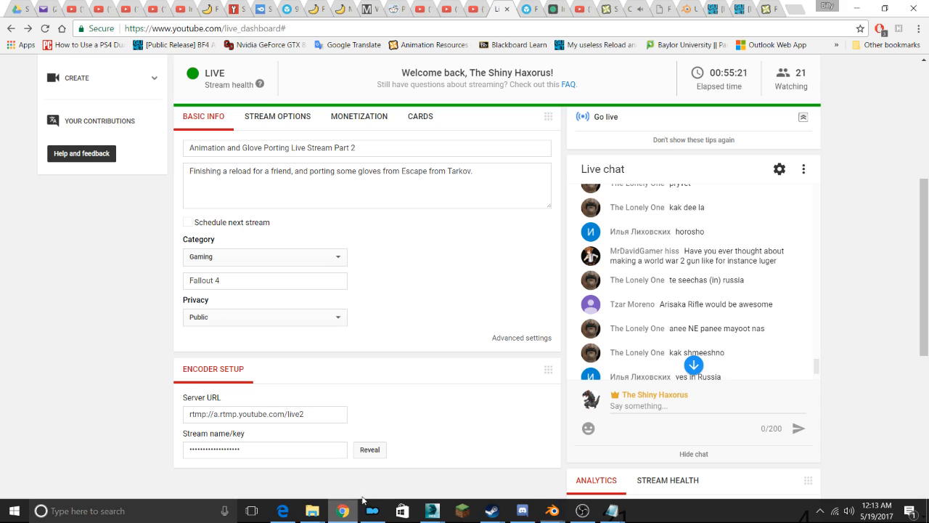
left_click(342, 510)
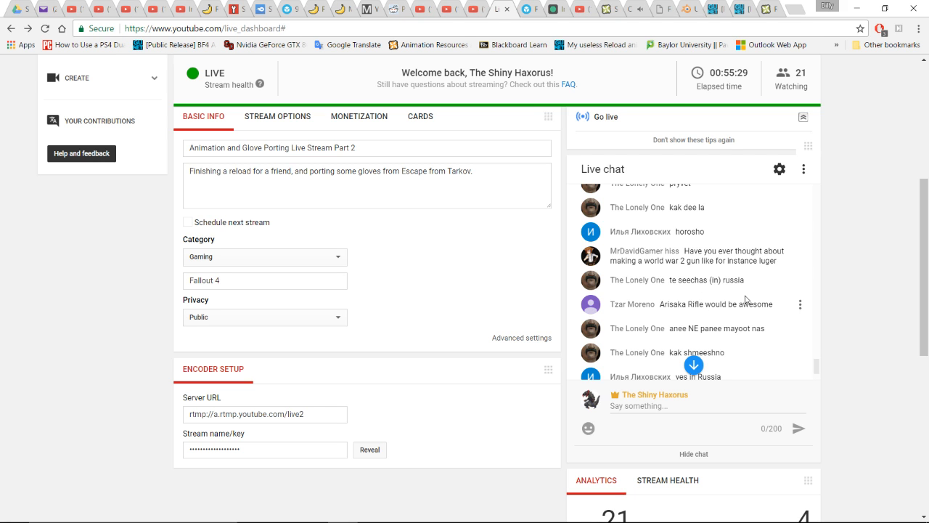
Read the remaining live chat messages to the newest one and check the stream preview on the dashboard
scroll(746, 300, "down", 3)
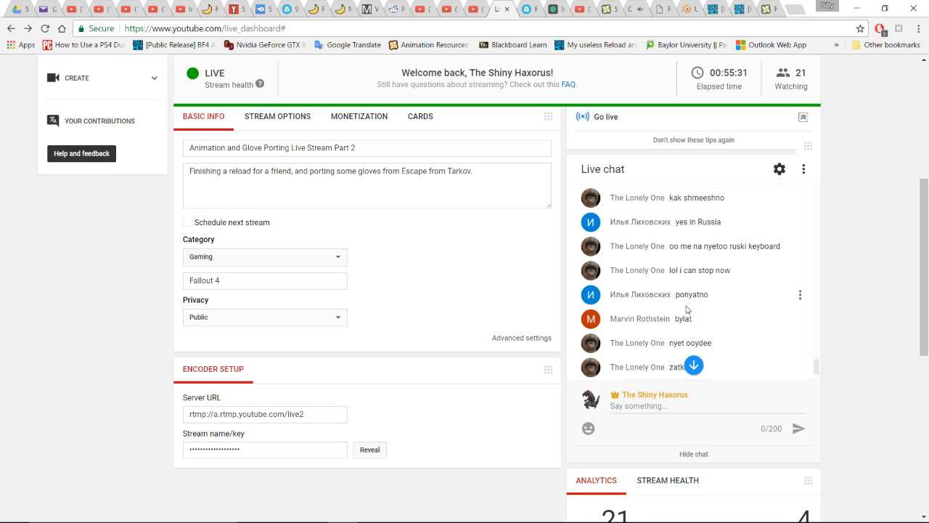
scroll(687, 310, "down", 3)
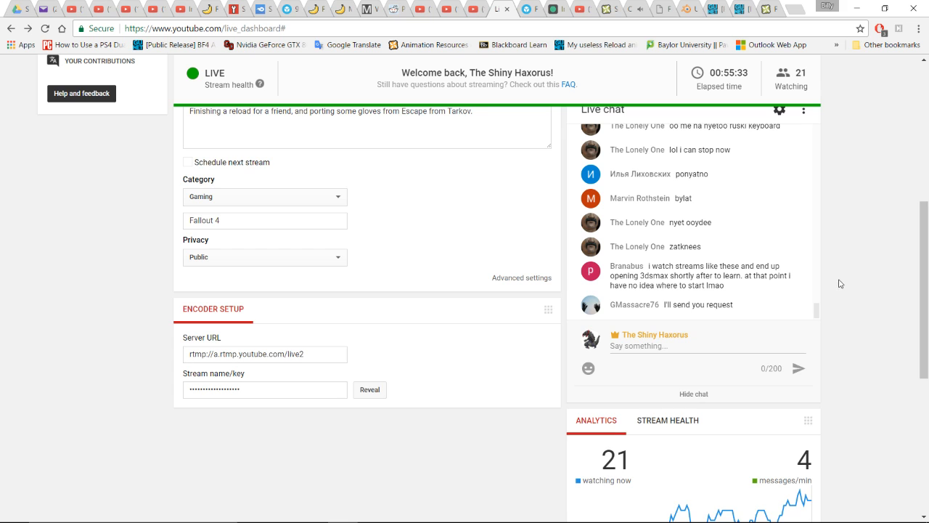
scroll(838, 283, "up", 1)
scroll(841, 300, "up", 1)
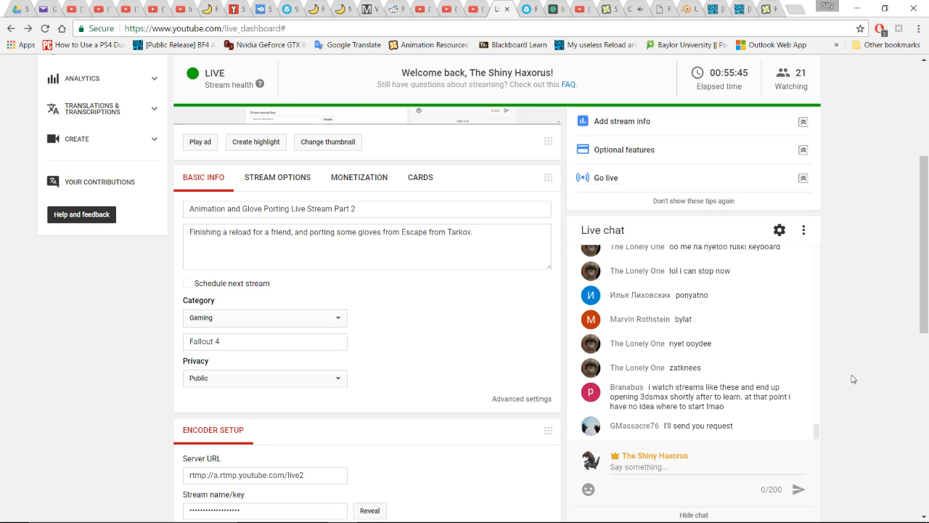
mouse_move(799, 324)
scroll(443, 418, "up", 4)
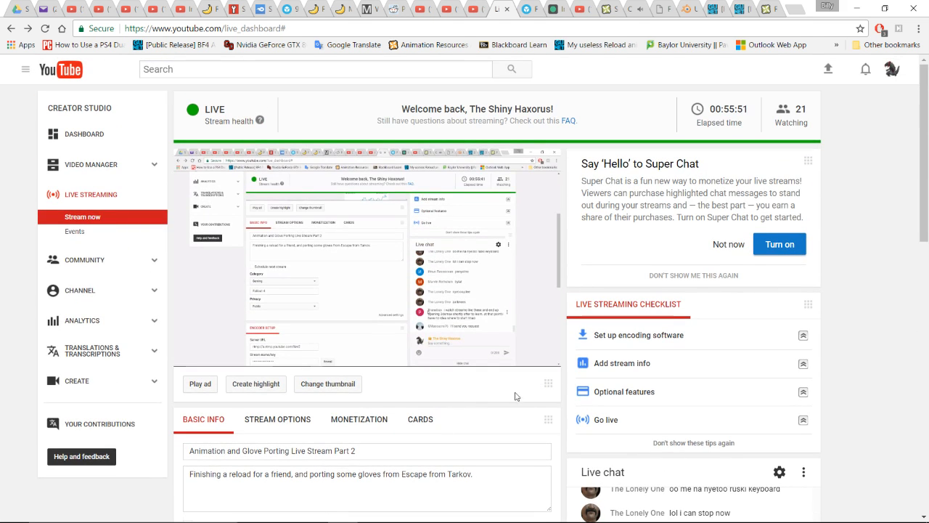
Switch to 3ds Max, view both arms in perspective, and select the arms mesh to check its density before deselecting it
mouse_move(574, 516)
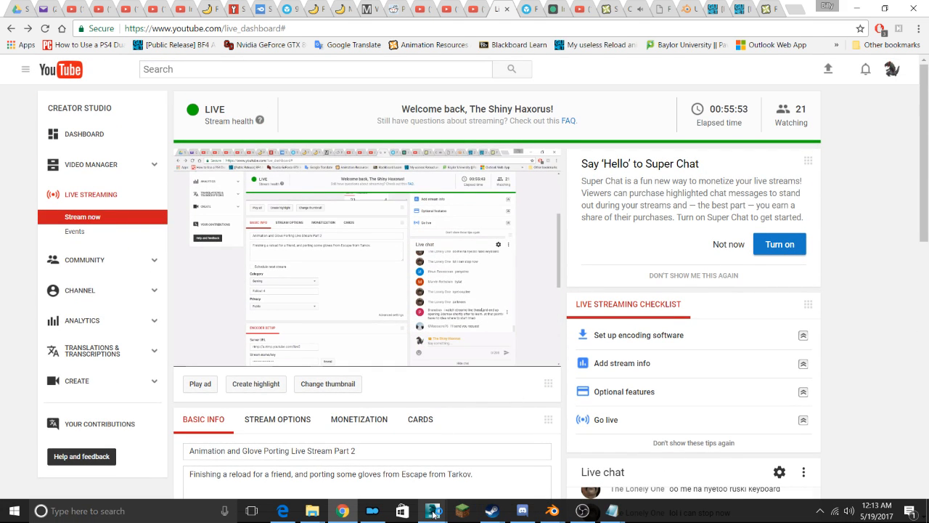
mouse_move(433, 512)
left_click(479, 435)
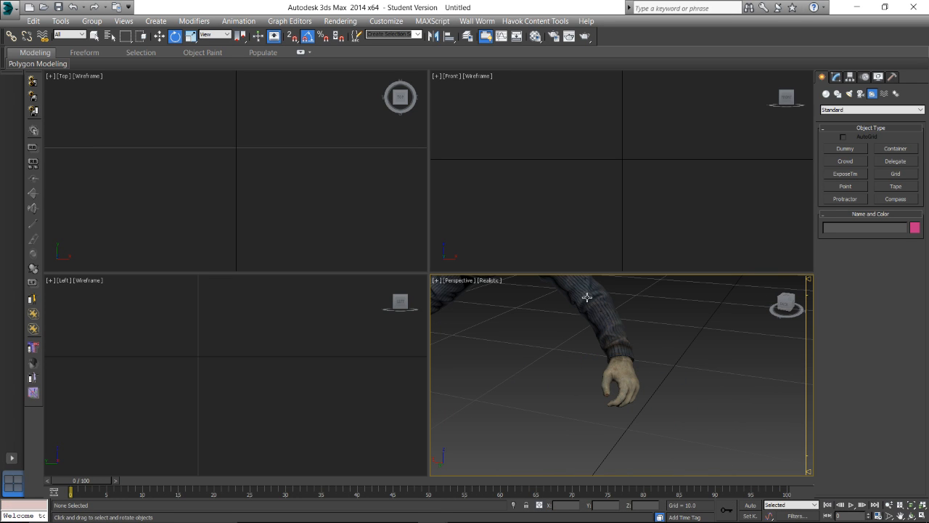
middle_click_drag(587, 297, 709, 320, "alt")
middle_click_drag(593, 338, 742, 382, "alt")
left_click(778, 396)
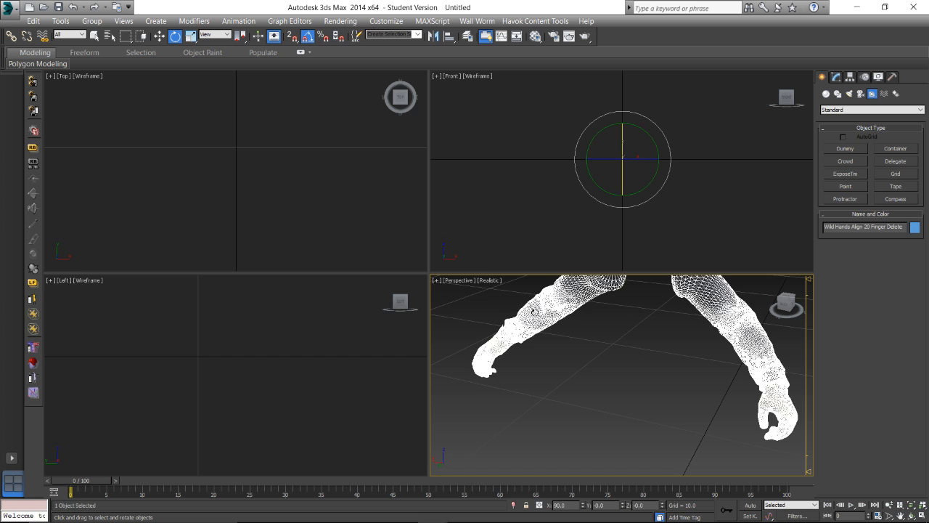
left_click(466, 298)
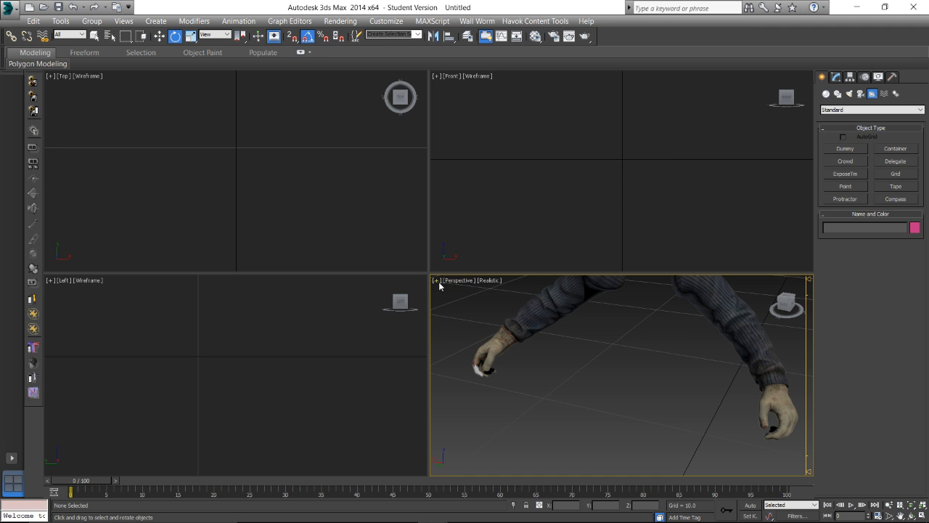
Turn on Show Statistics in Active View in the perspective view's Viewport Configuration
left_click(438, 281)
left_click(479, 401)
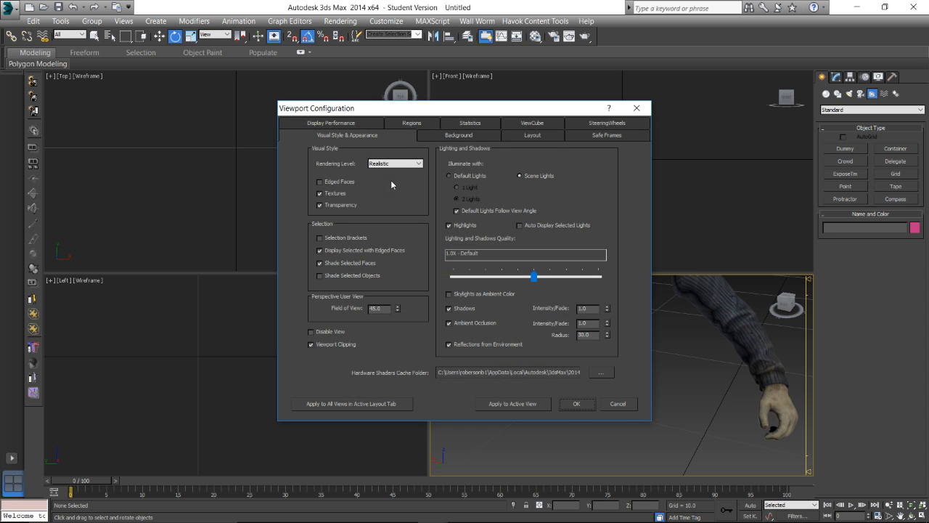
left_click(347, 122)
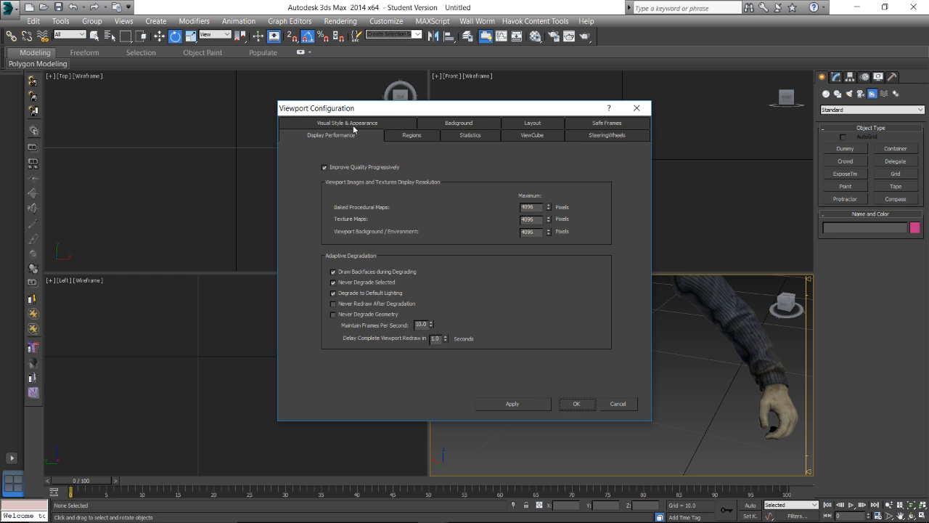
left_click(354, 127)
left_click(487, 127)
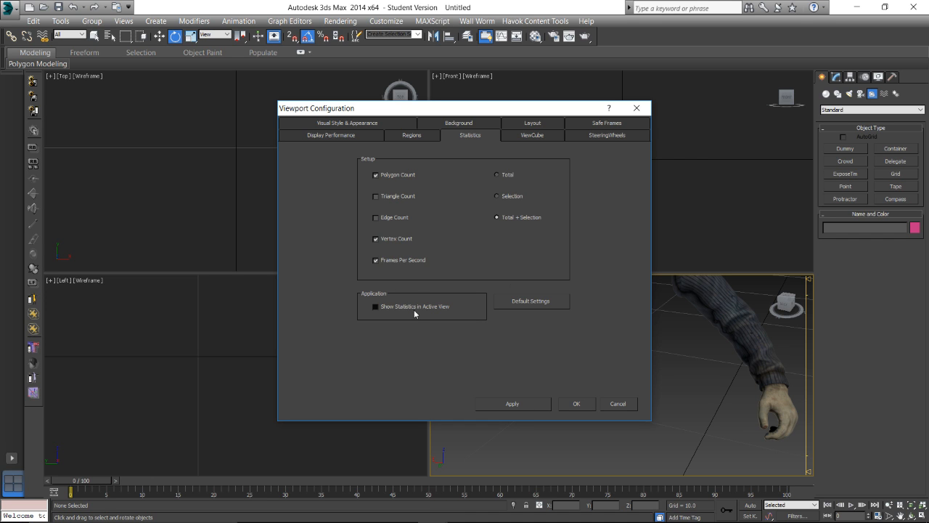
left_click(592, 403)
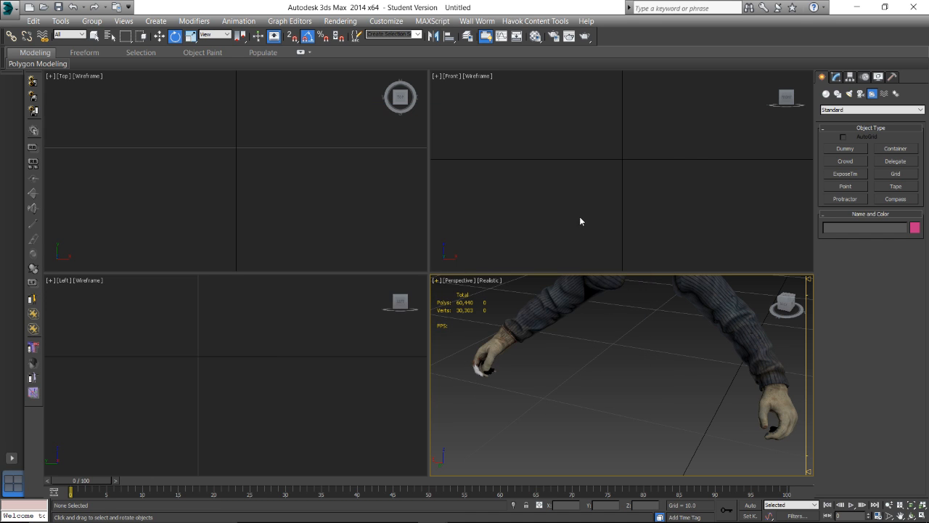
Check the statistics with the arms mesh selected, deselect it, and examine the sleeve and wrist up close
middle_click_drag(555, 359, 587, 397, "alt")
key("ctrl+a")
left_click(682, 406)
mouse_move(678, 377)
middle_mouse_down("alt")
mouse_move(622, 377)
mouse_move(684, 384)
middle_mouse_up("alt")
scroll(601, 422, "up", 4)
middle_click_drag(601, 422, 584, 357)
scroll(685, 370, "down", 5)
scroll(680, 354, "up", 6)
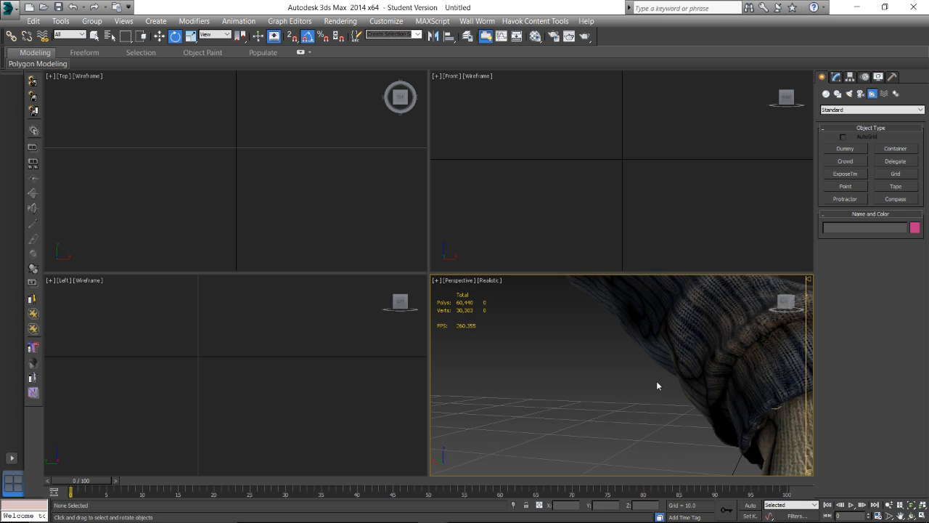
Examine the hands and sleeves from the other side, check the arms mesh's modifier stack, and deselect the mesh
middle_click_drag(657, 382, 558, 390)
scroll(598, 363, "down", 3)
scroll(645, 366, "down", 3)
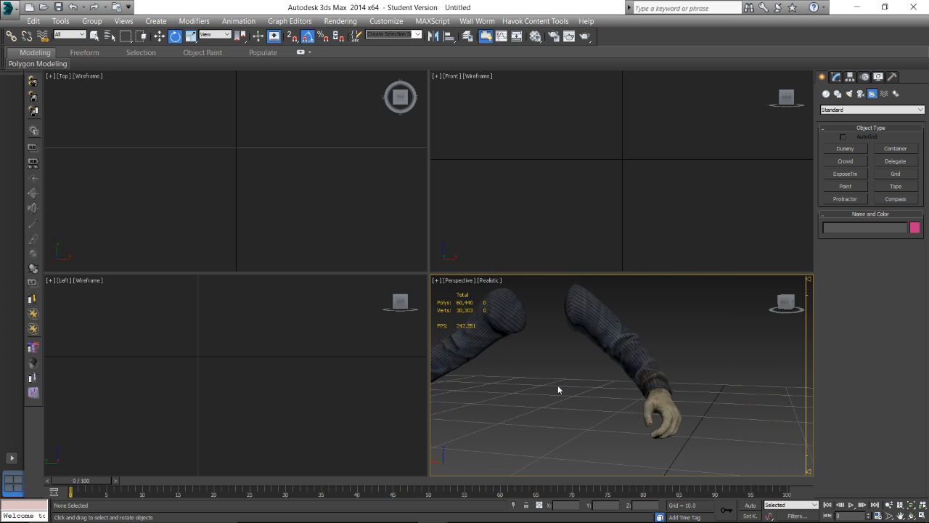
scroll(606, 401, "up", 6)
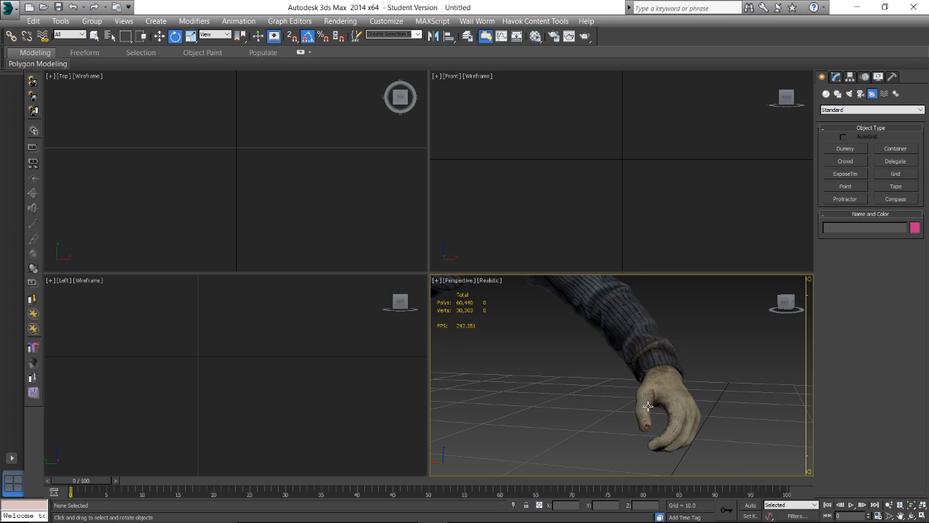
middle_click_drag(677, 390, 573, 379, "alt")
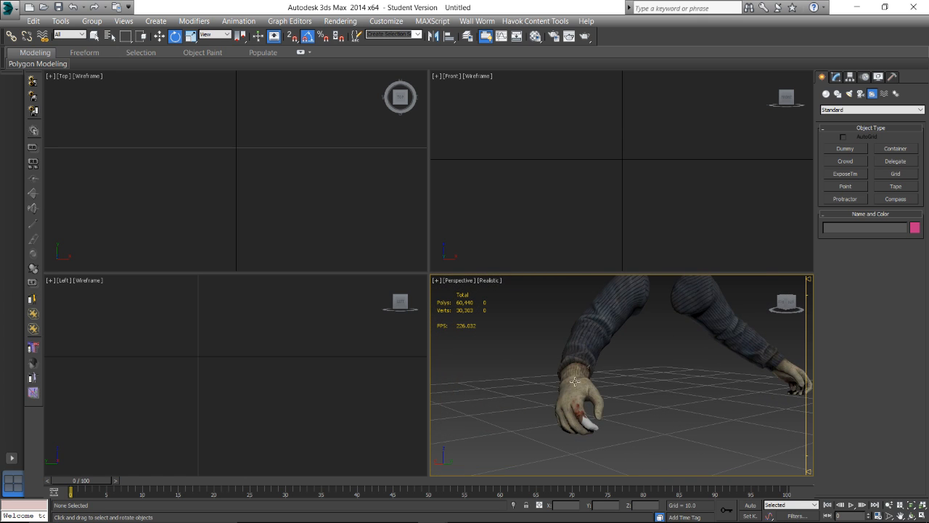
left_click(573, 387)
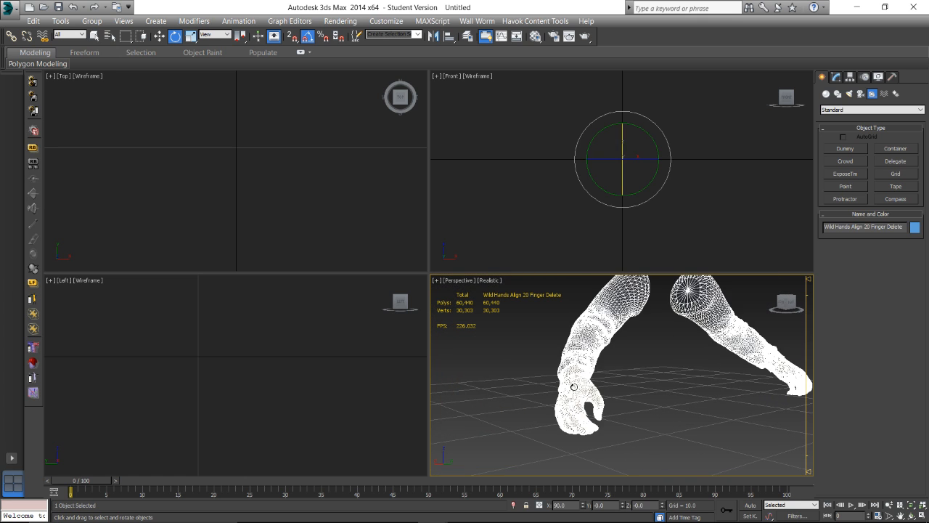
left_click(836, 77)
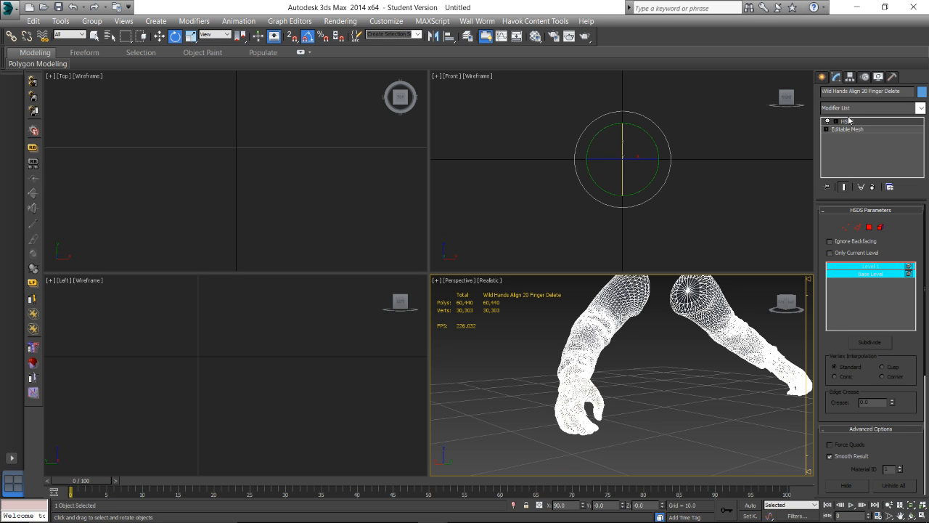
left_click(672, 378)
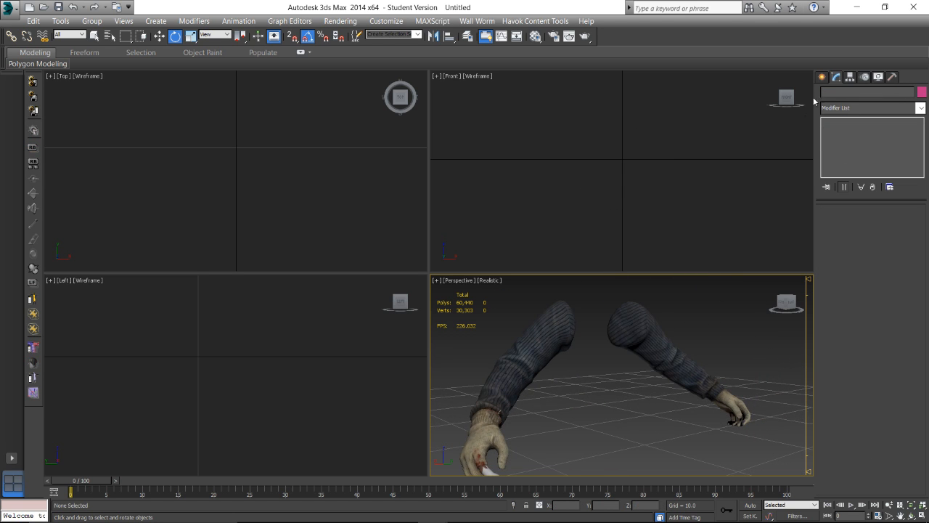
Select the arms mesh again with its HSDS modifier settings shown and both hands in view
left_click(822, 76)
left_click(838, 78)
left_click(512, 392)
left_click_drag(541, 402, 556, 363)
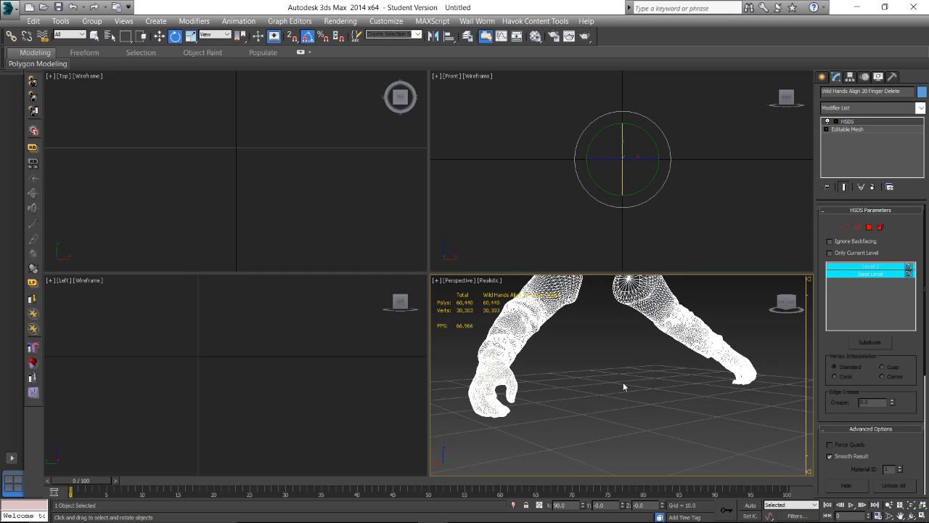
Deselect the arms mesh and start a full scene export with Autodesk (*.FBX) as the file format
left_click(588, 399)
left_click_drag(570, 400, 528, 365)
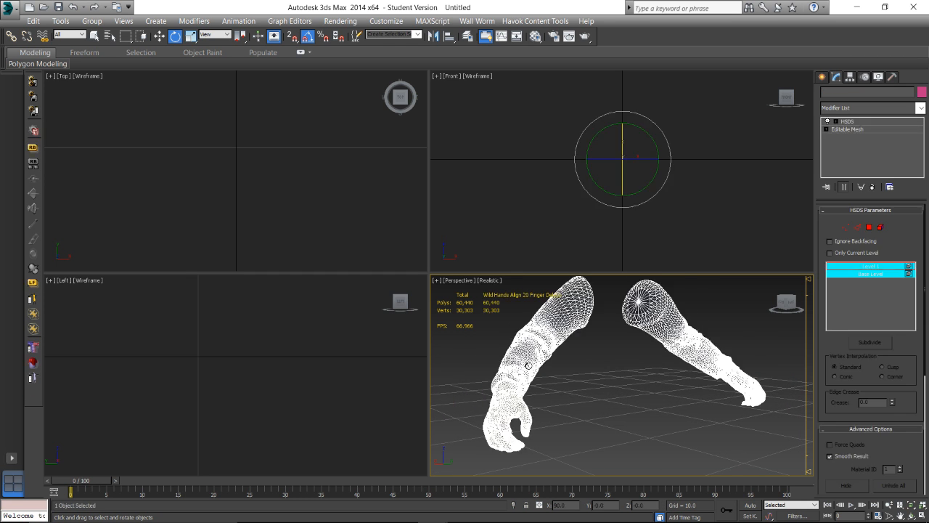
left_click(563, 390)
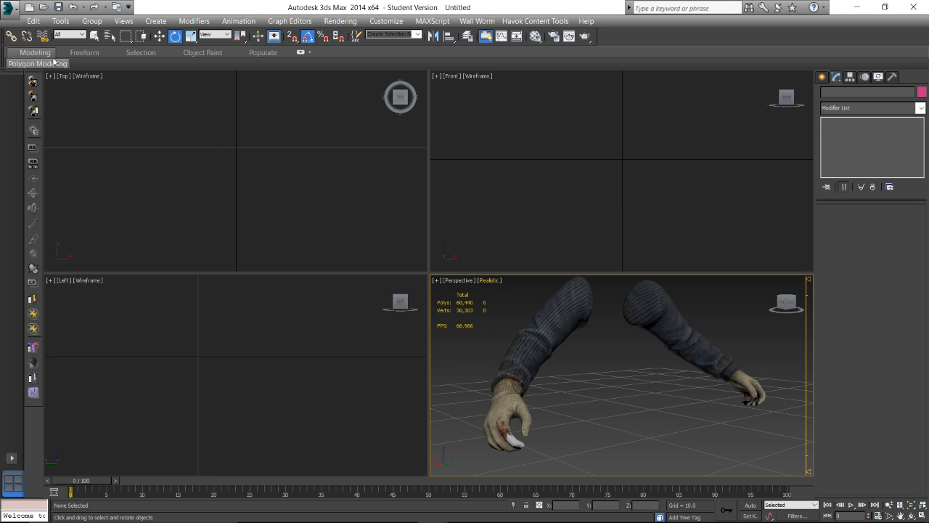
left_click(10, 8)
mouse_move(44, 207)
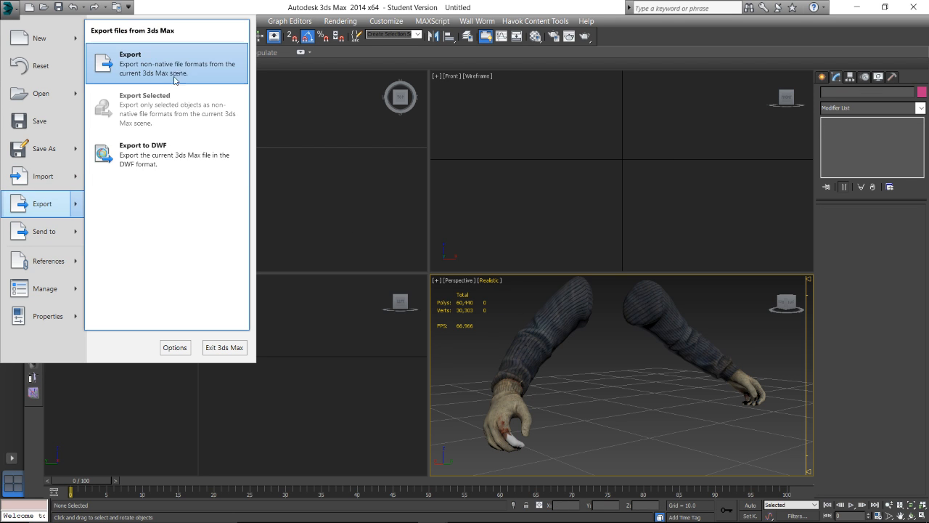
left_click(176, 68)
left_click(182, 434)
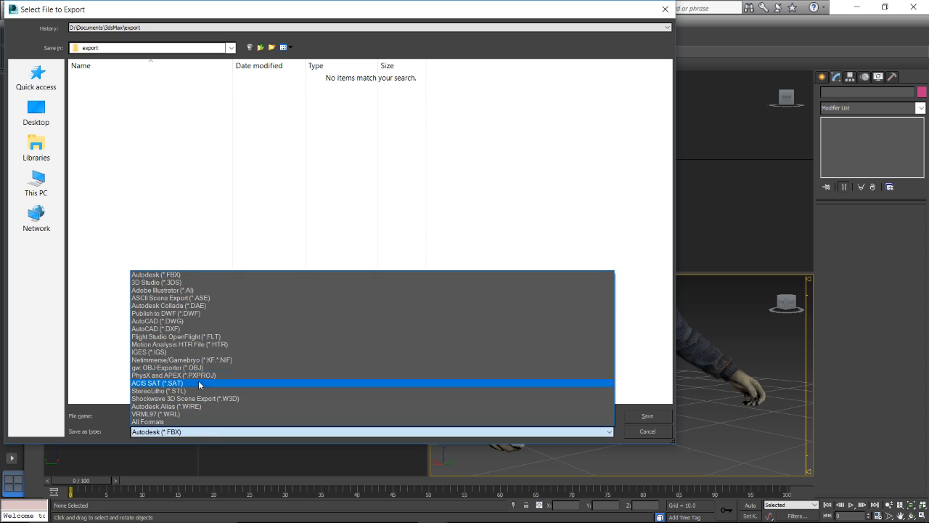
left_click(206, 366)
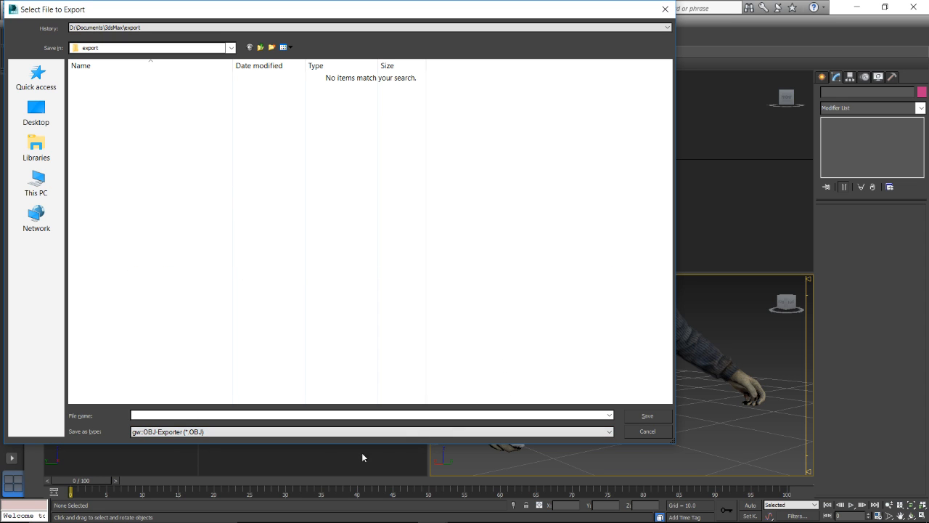
left_click(190, 430)
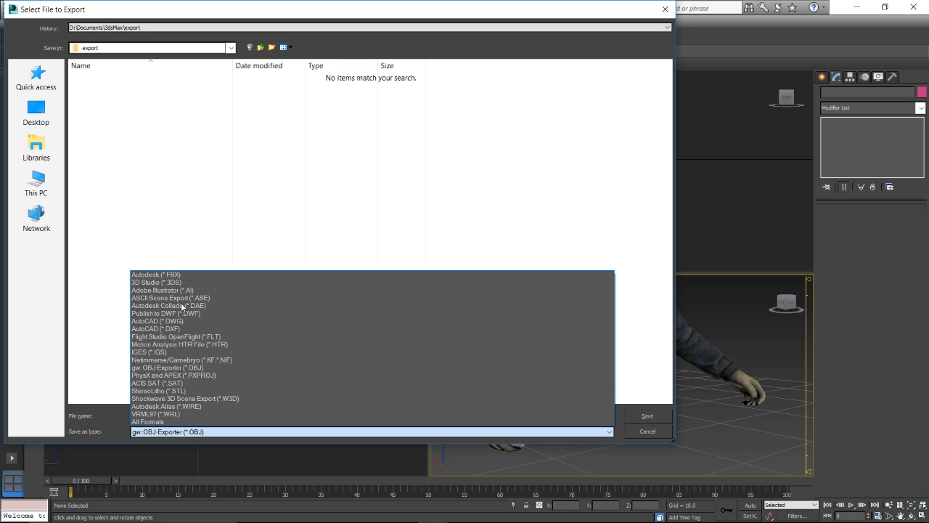
left_click(176, 275)
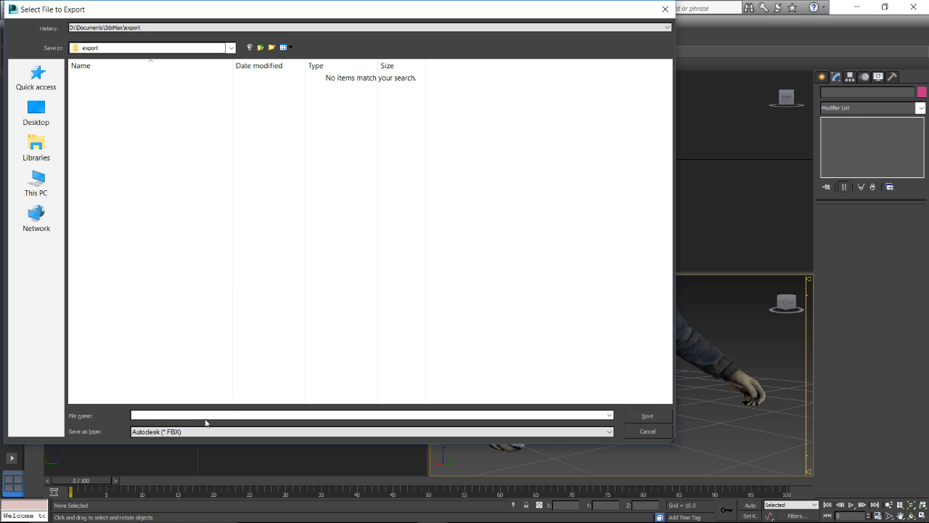
Export the file as HSDS Export into Escape From Tarkov's Wild Body 1 Hands folder, keeping the current FBX export settings
left_click(262, 49)
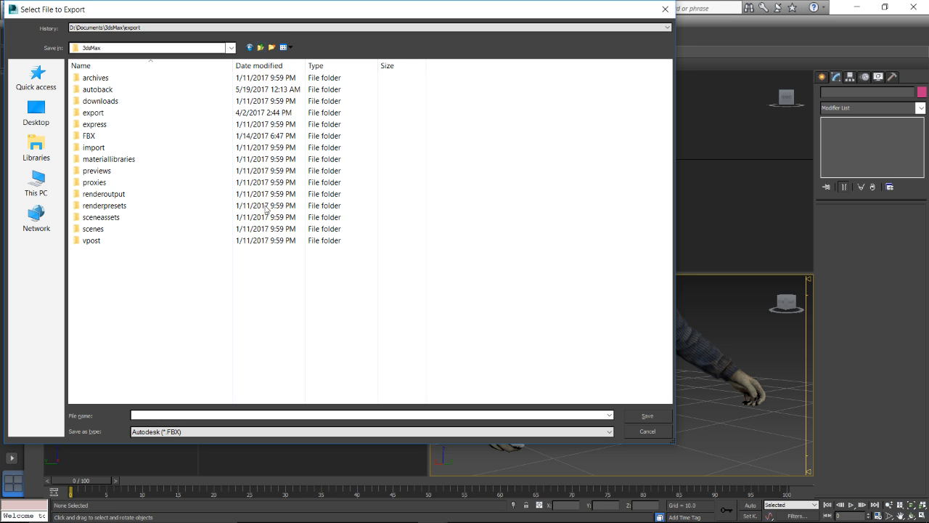
left_click(59, 191)
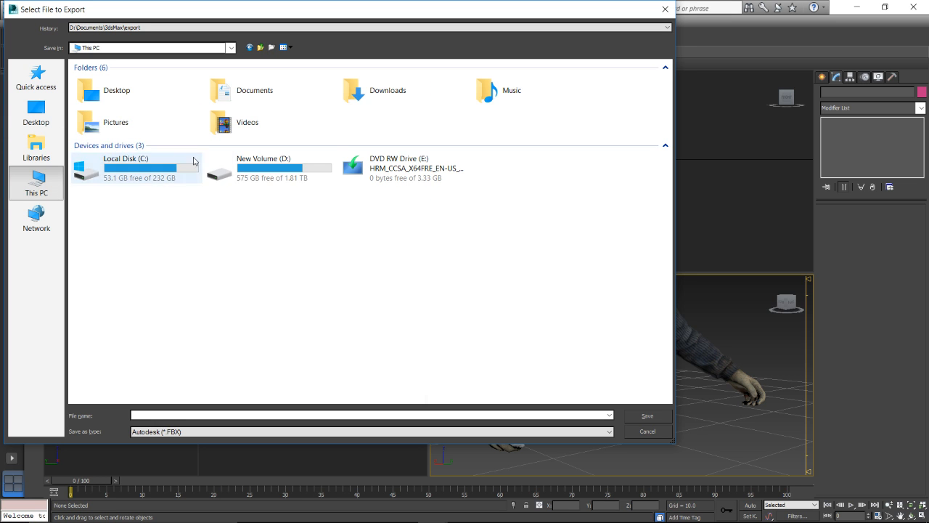
left_click(36, 76)
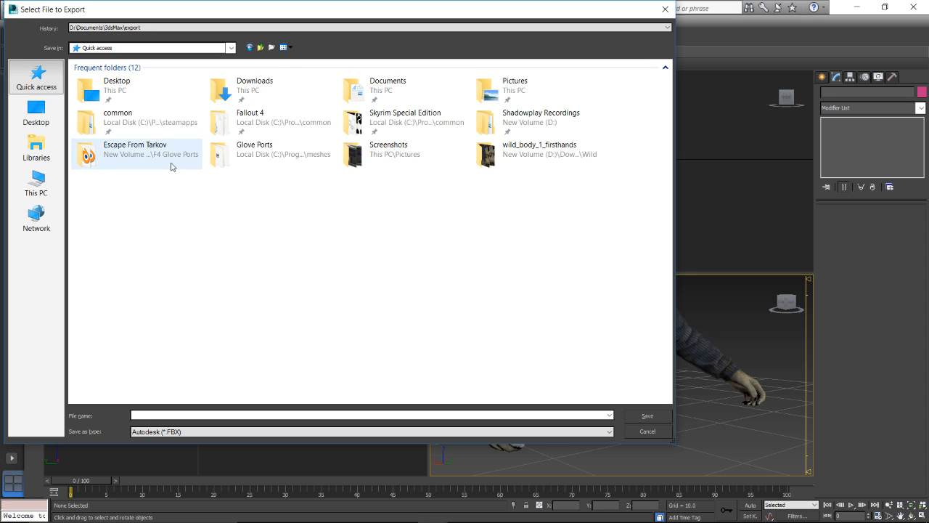
double_click(170, 153)
double_click(154, 77)
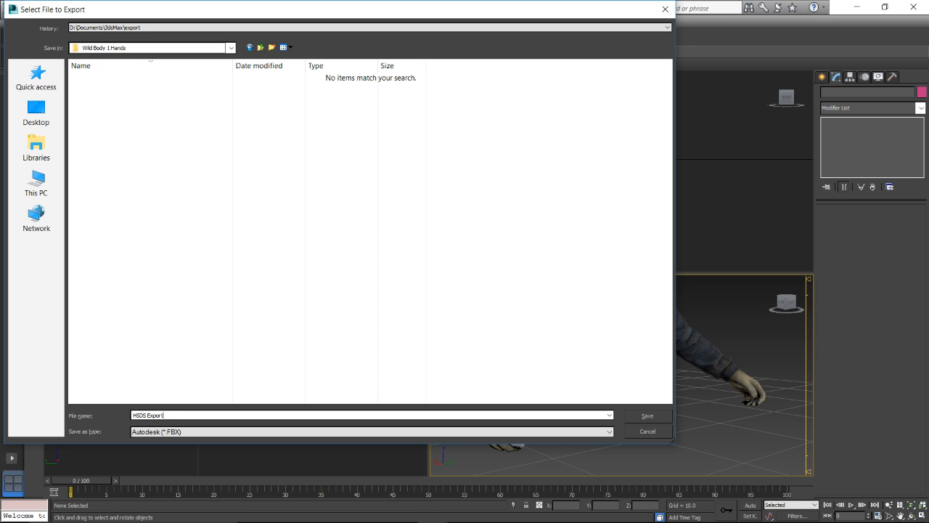
key("Return")
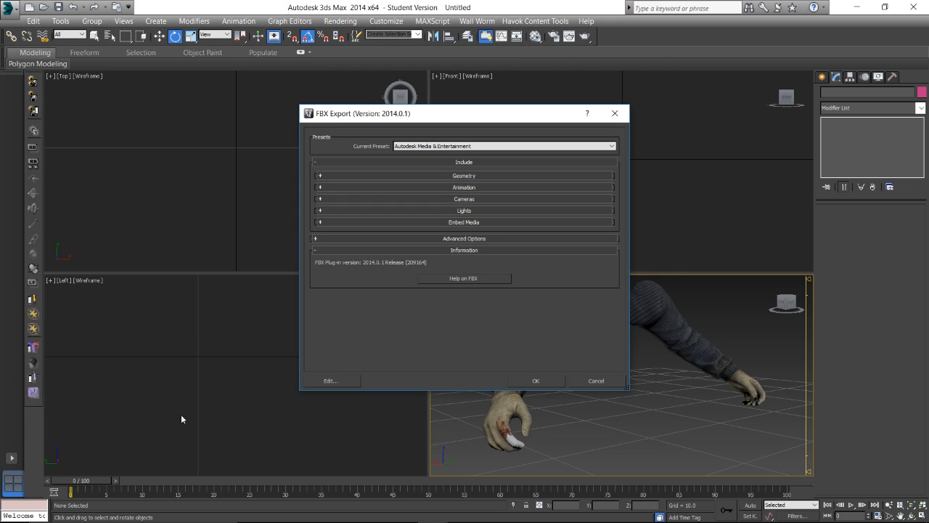
left_click(535, 380)
Delete the sweater arms mesh from the scene
key("q")
scroll(586, 413, "up", 5)
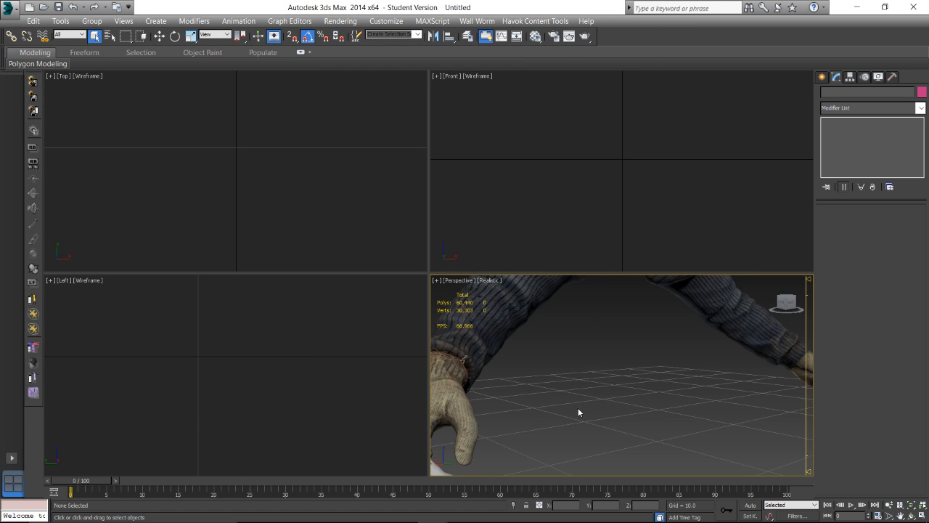
scroll(625, 394, "down", 2)
scroll(611, 391, "down", 4)
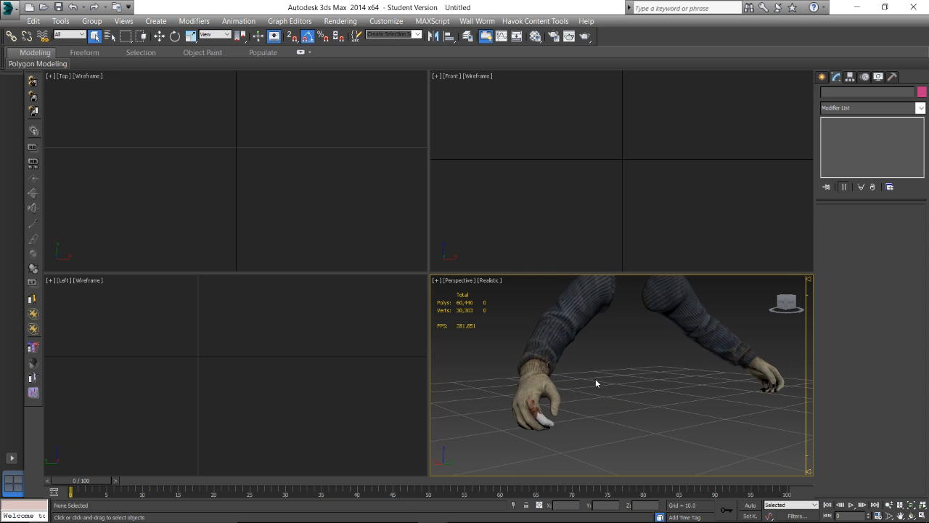
left_click(538, 370)
key("Delete")
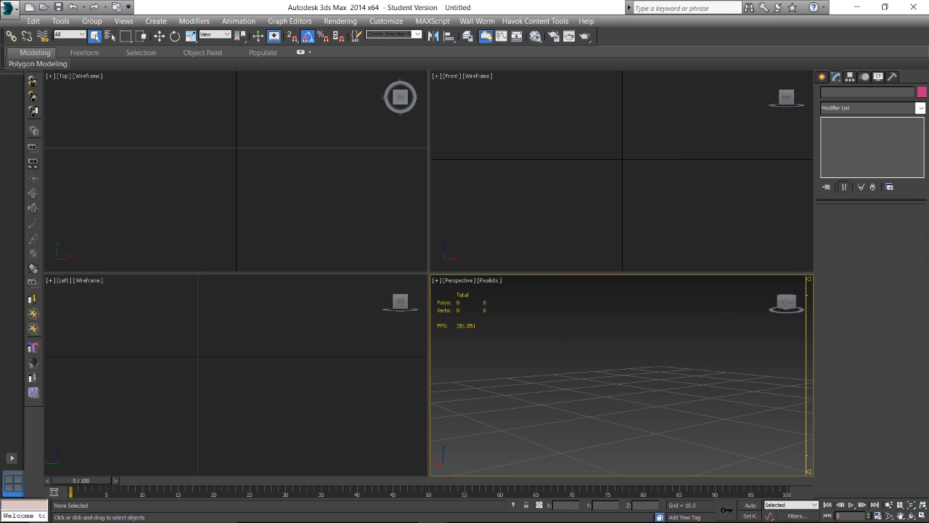
left_click(9, 7)
left_click(25, 178)
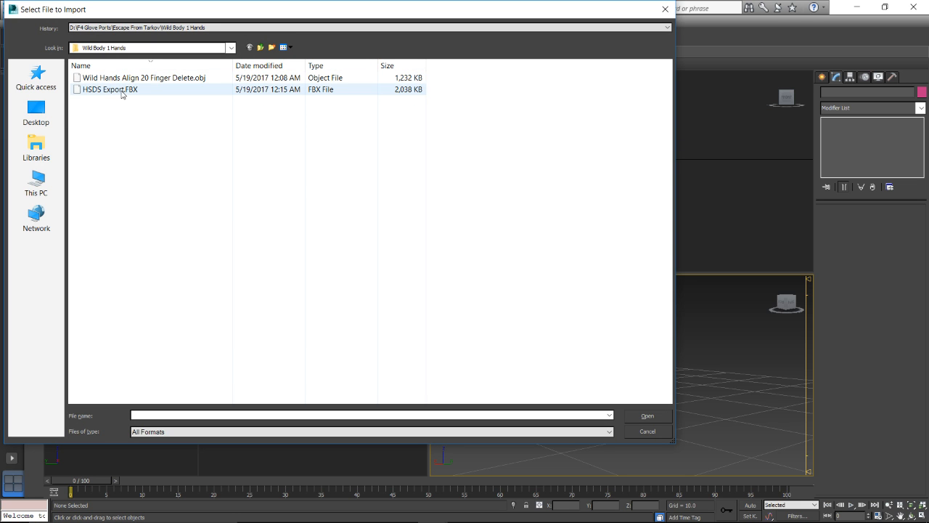
left_click(647, 432)
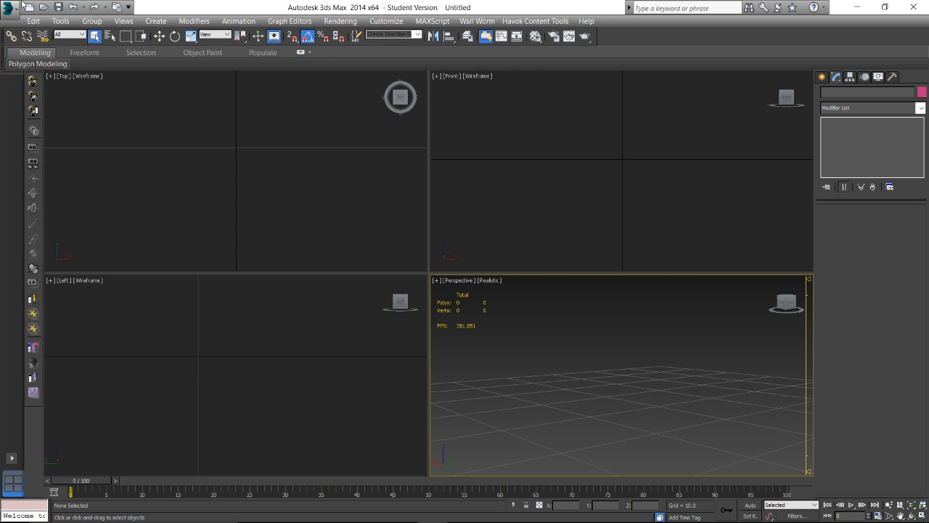
Open the recent scene Skin Wrap New Gloves 2.max without saving the current one
left_click(9, 8)
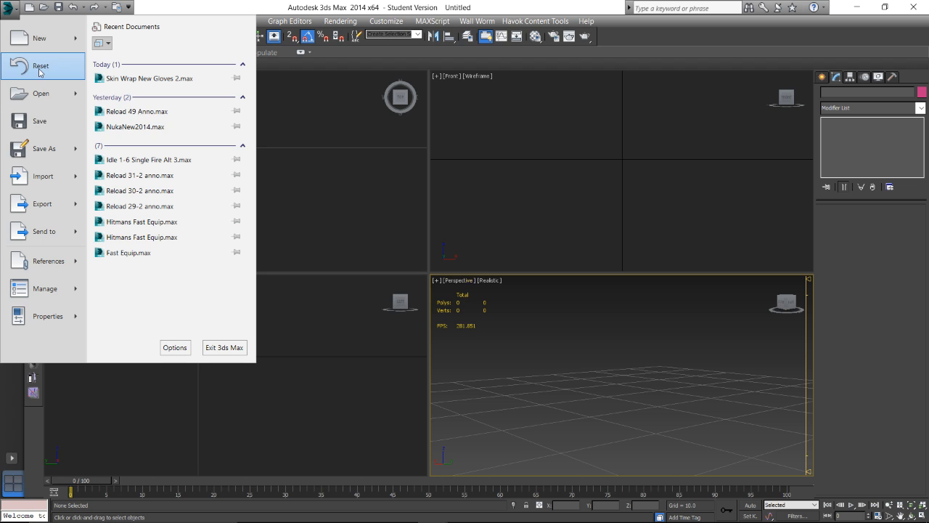
left_click(149, 78)
left_click(465, 285)
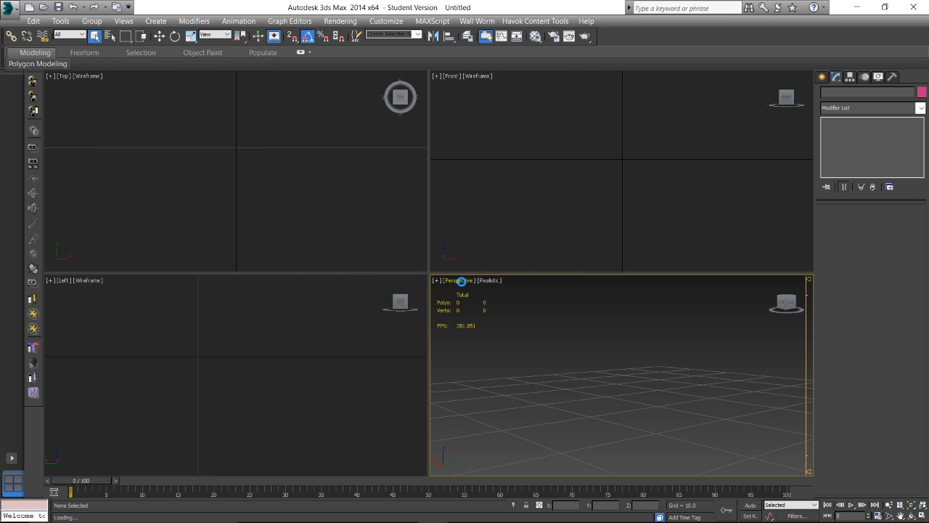
Import HSDS Export.FBX into the skeleton scene using the Add and update animation file content option
scroll(565, 335, "up", 2)
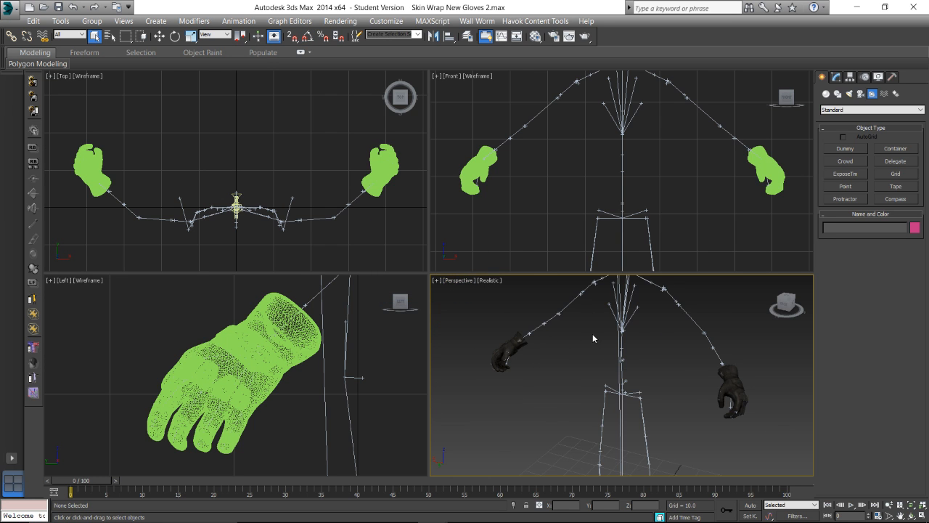
middle_click_drag(593, 333, 540, 337, "alt")
scroll(559, 351, "down", 3)
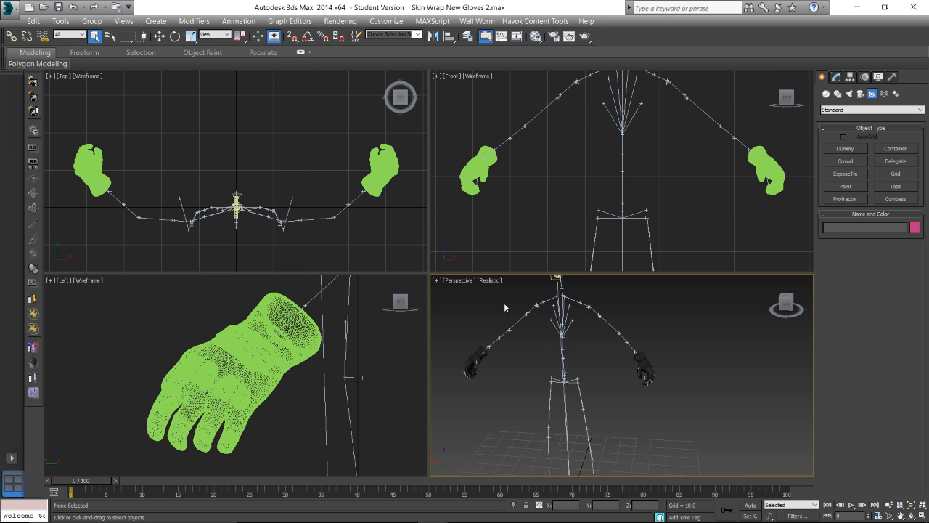
left_click(10, 9)
left_click(42, 176)
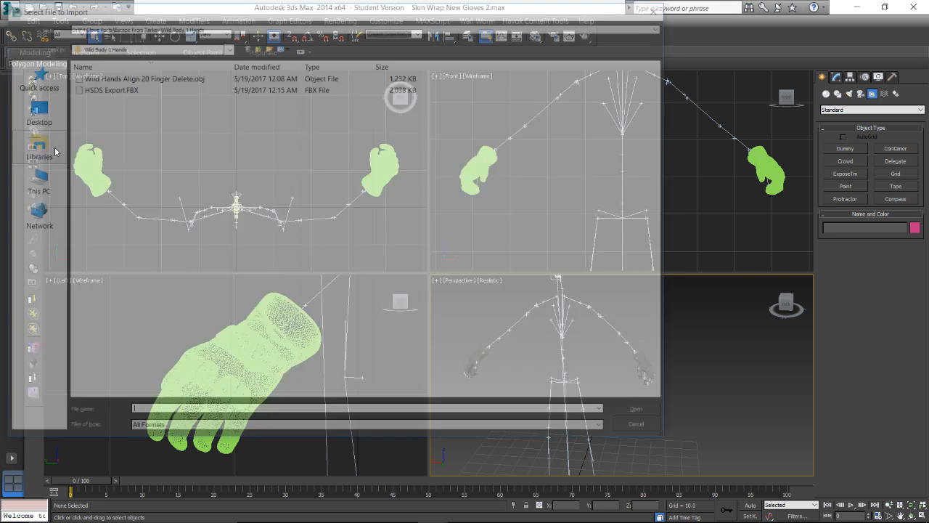
left_click(130, 90)
double_click(131, 90)
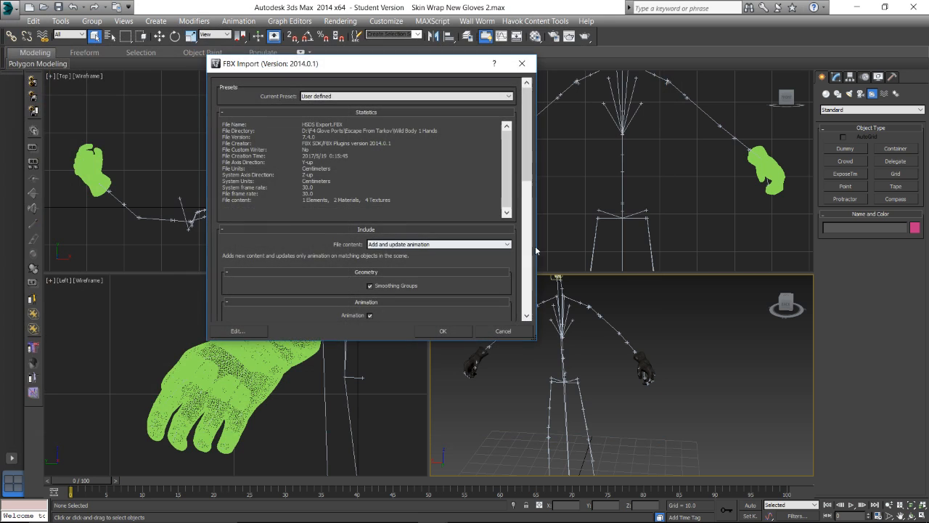
left_click(444, 331)
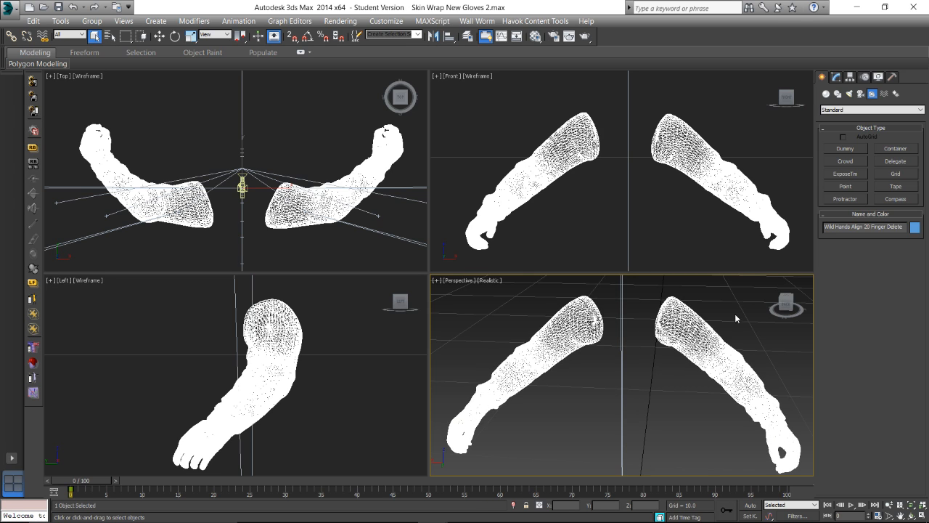
Apply the wildman_hands_02_d.dds texture from the wild_body_1_firsthands folder to the imported arms mesh
left_click(835, 76)
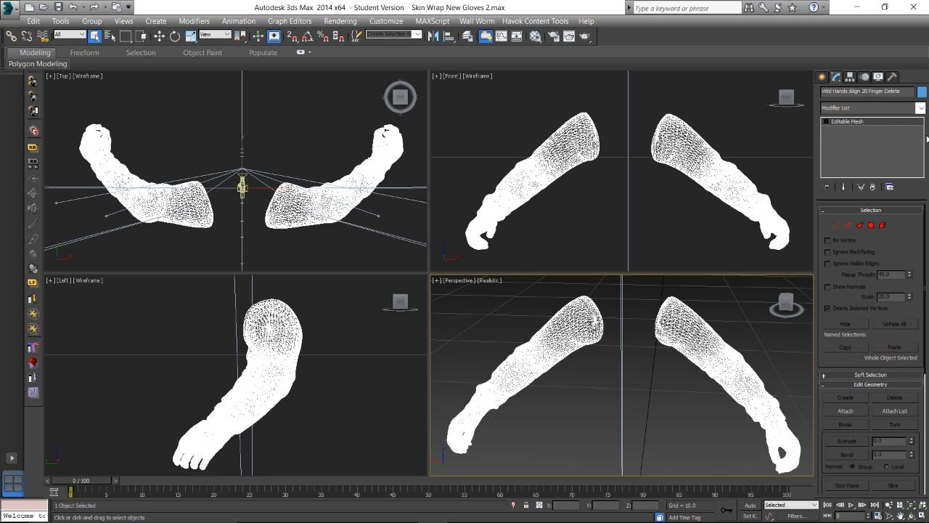
left_click(674, 371)
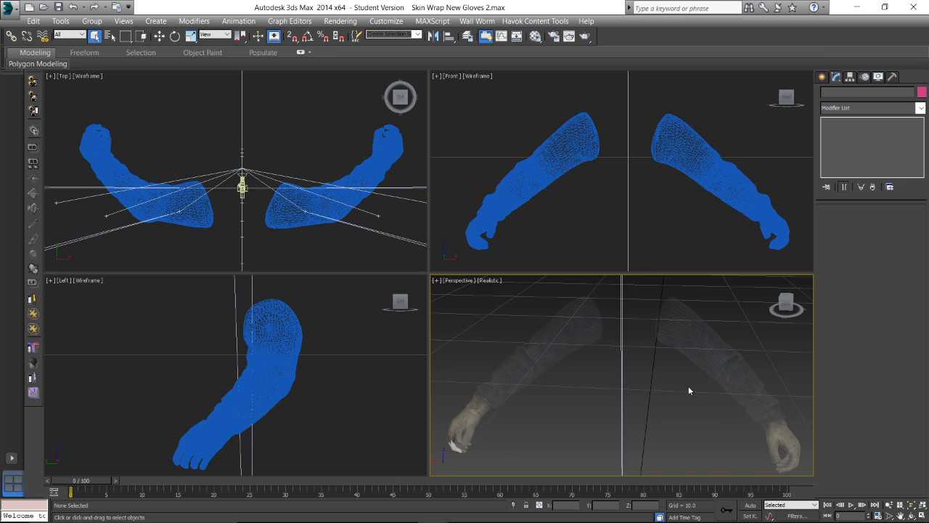
middle_click_drag(688, 386, 626, 366, "alt")
left_click(685, 338)
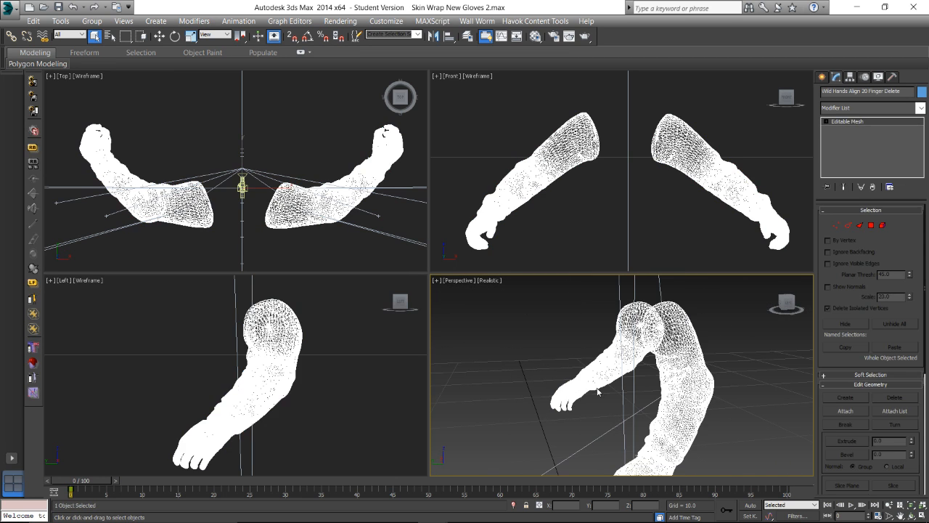
mouse_move(403, 518)
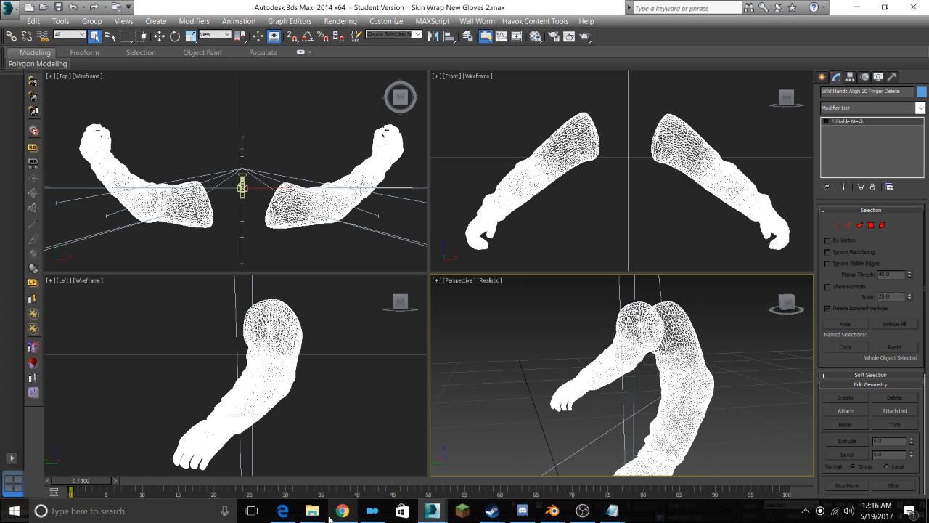
mouse_move(312, 511)
left_click(428, 458)
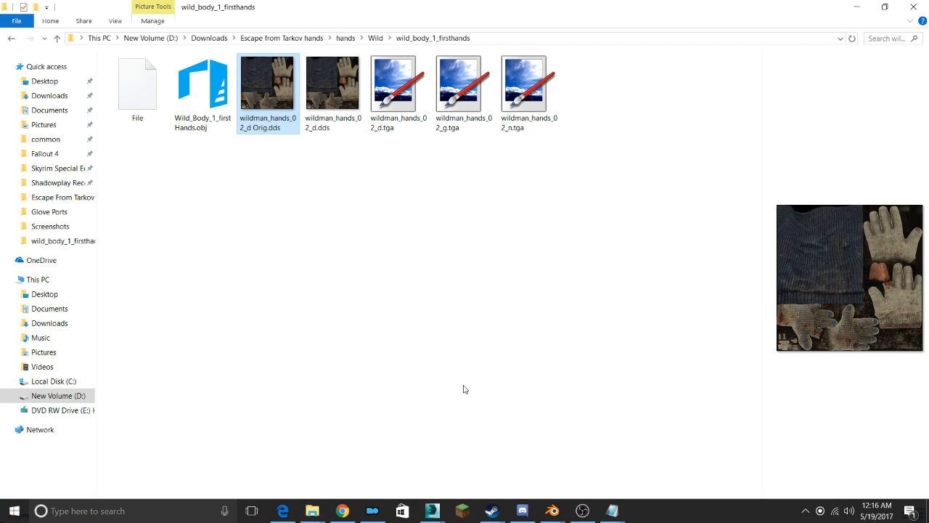
left_click(396, 156)
left_click_drag(333, 99, 692, 358)
key("alt+Tab")
left_click(742, 336)
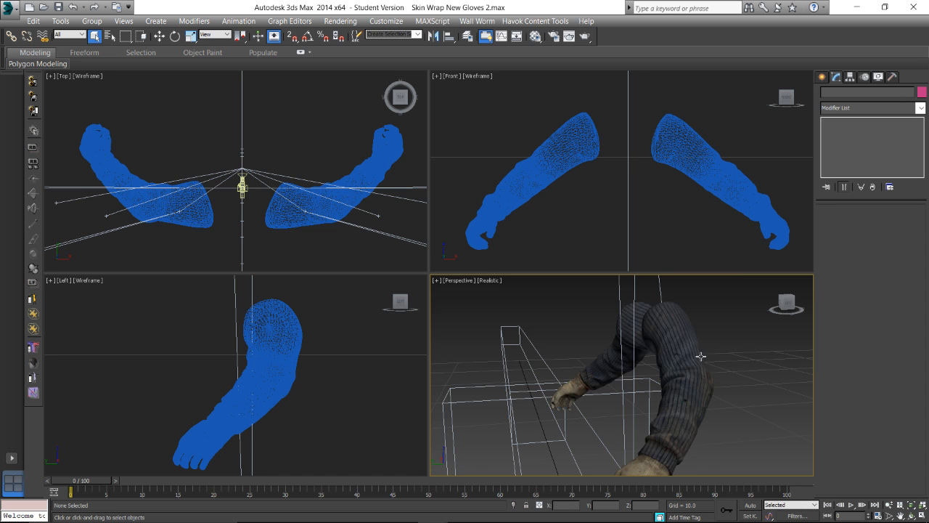
Select the textured arms mesh and switch its Editable Mesh to the Element sub-object level
middle_click_drag(632, 389, 653, 376, "alt")
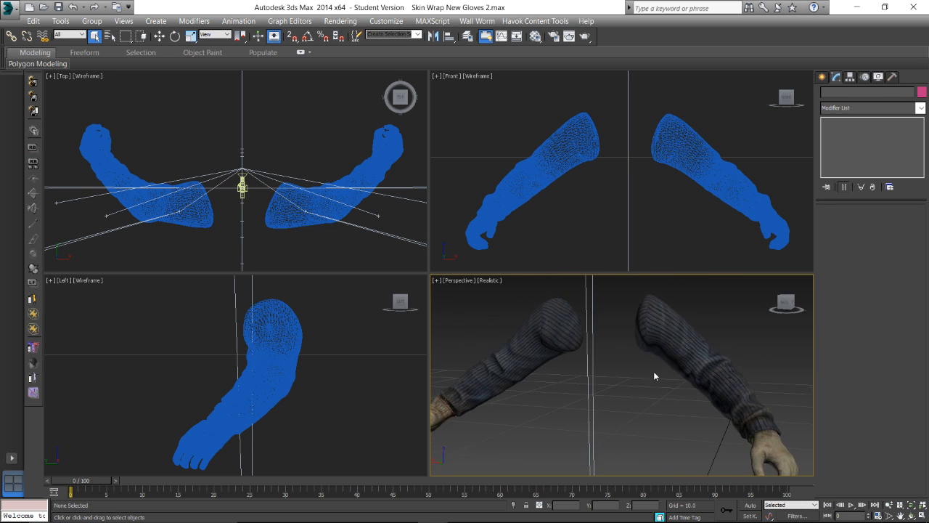
middle_click_drag(619, 344, 658, 368, "alt")
middle_click_drag(680, 407, 607, 390, "alt")
left_click(629, 369)
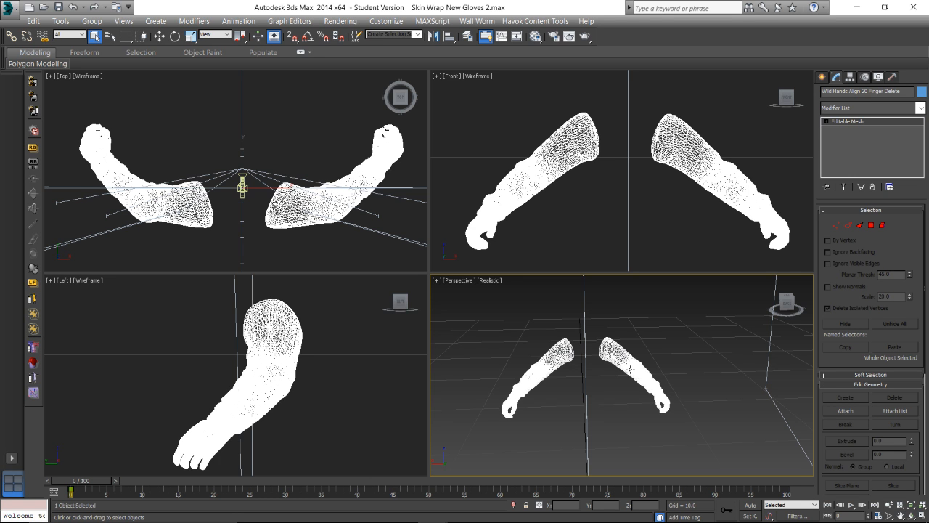
scroll(590, 404, "up", 10)
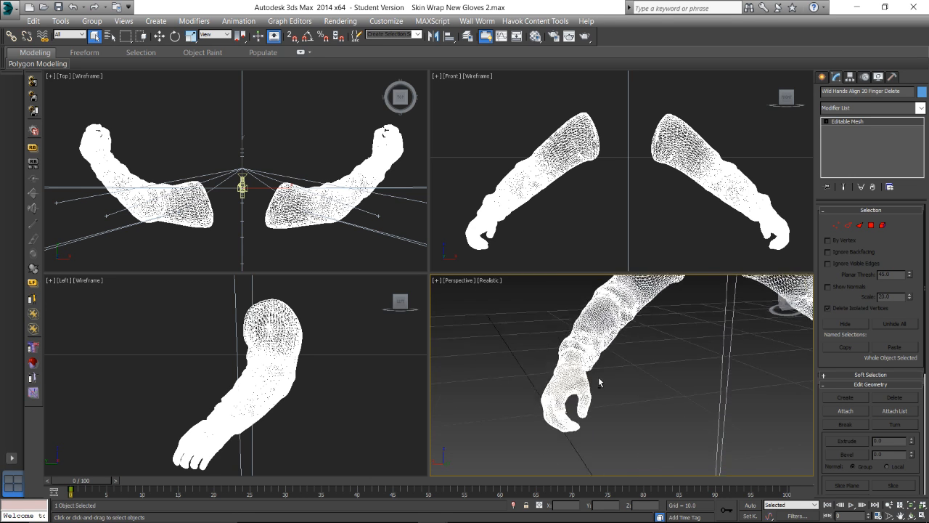
scroll(636, 389, "down", 3)
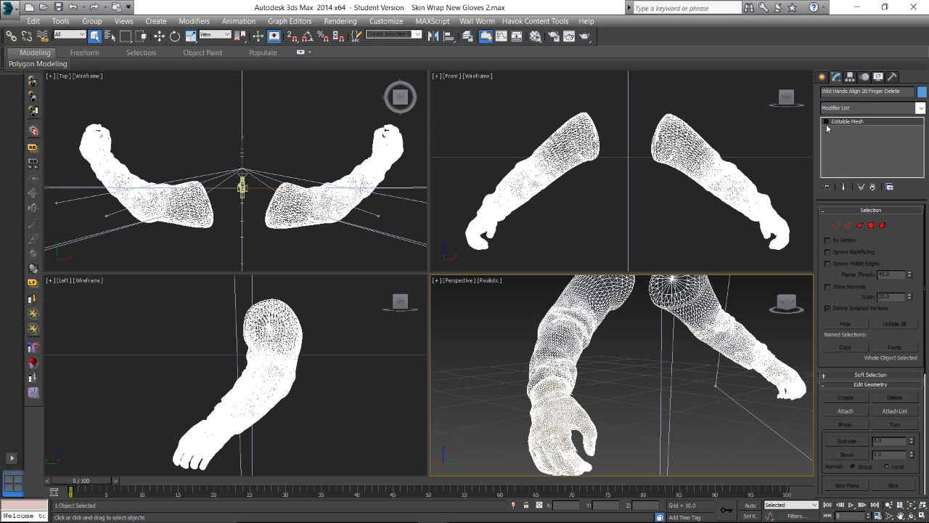
key("1")
left_click(846, 160)
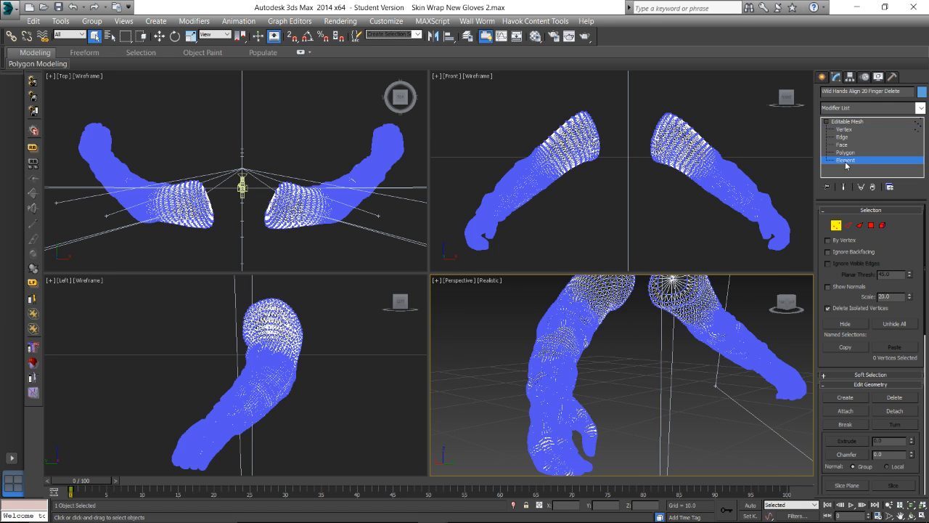
Configure the Perspective viewport statistics to Total + Selection and show them in the active view
left_click(574, 456)
middle_click_drag(574, 455, 523, 460, "alt")
left_click(510, 395)
middle_click_drag(510, 395, 638, 399, "alt")
middle_click_drag(560, 445, 585, 385, "alt")
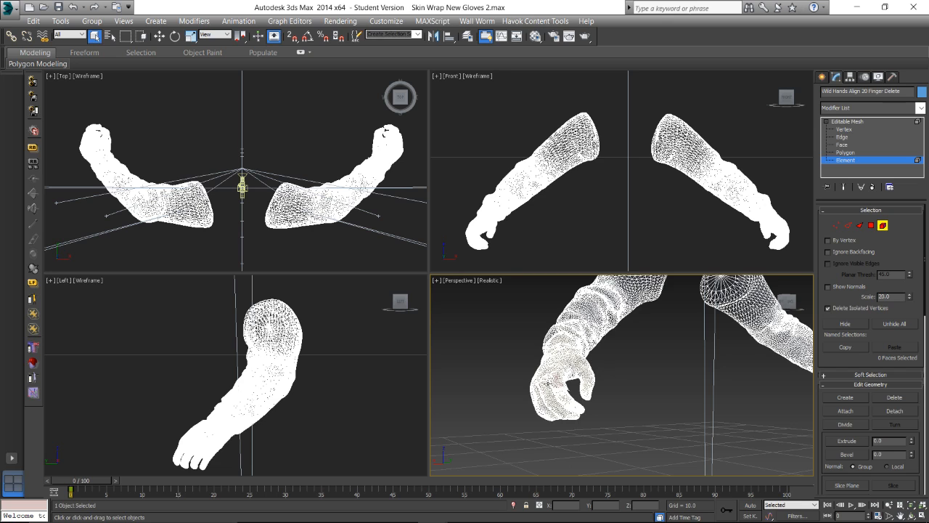
left_click(454, 279)
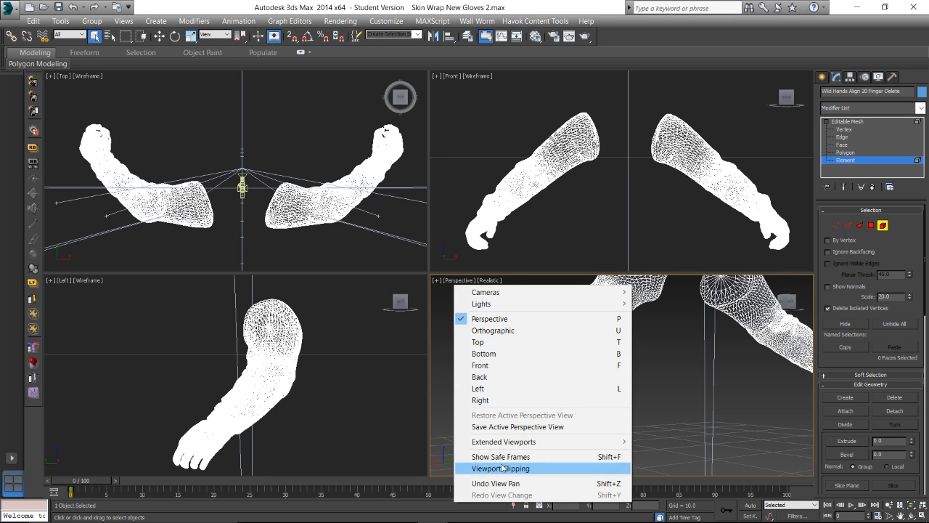
left_click(436, 280)
left_click(479, 402)
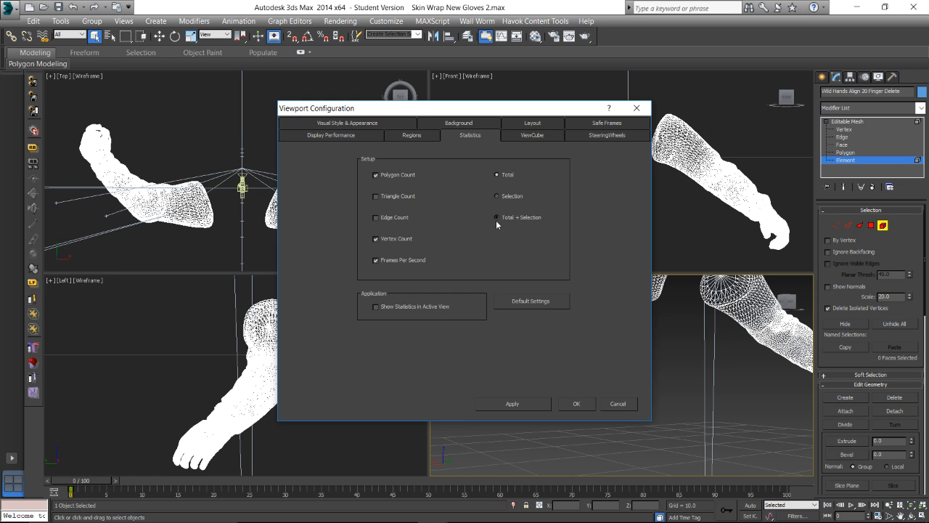
left_click(569, 404)
Select one arm element of the mesh to check its polygon count, and deselect it again
left_click(551, 378)
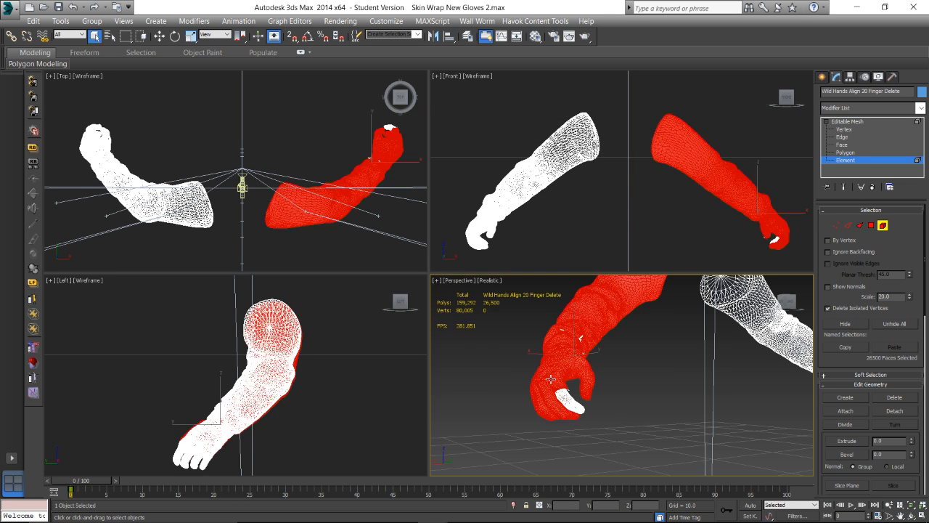
middle_click_drag(601, 349, 546, 353, "alt")
left_click(624, 355)
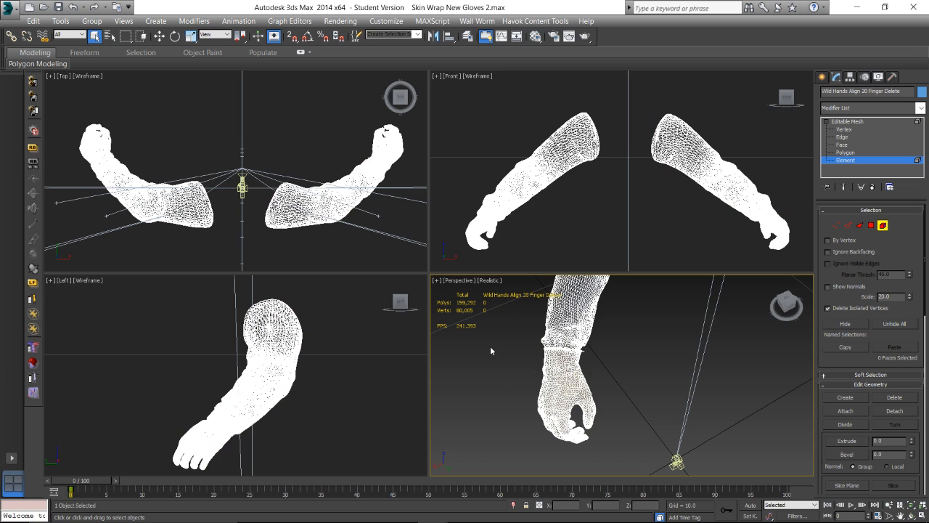
Switch to the Vertex sub-object level and select one hand's vertices up to the wrist to check their count
left_click(844, 130)
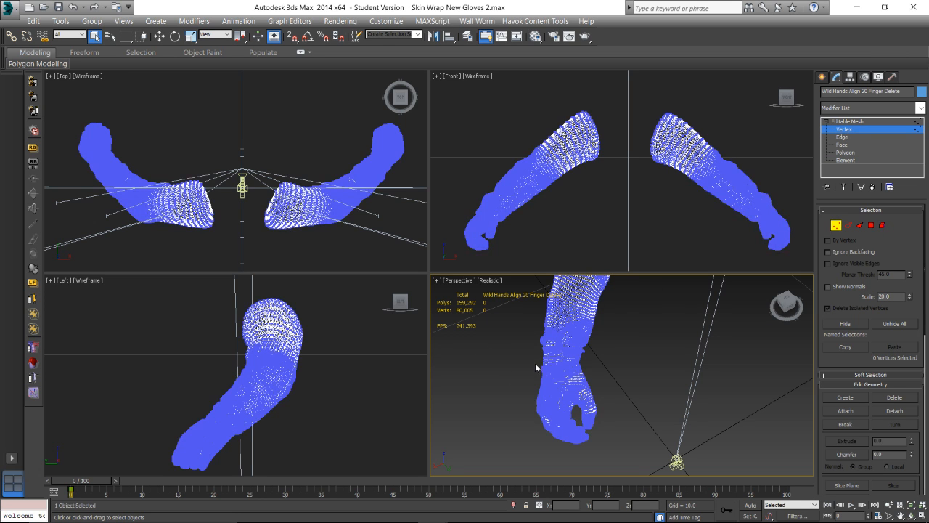
left_click_drag(654, 466, 652, 464)
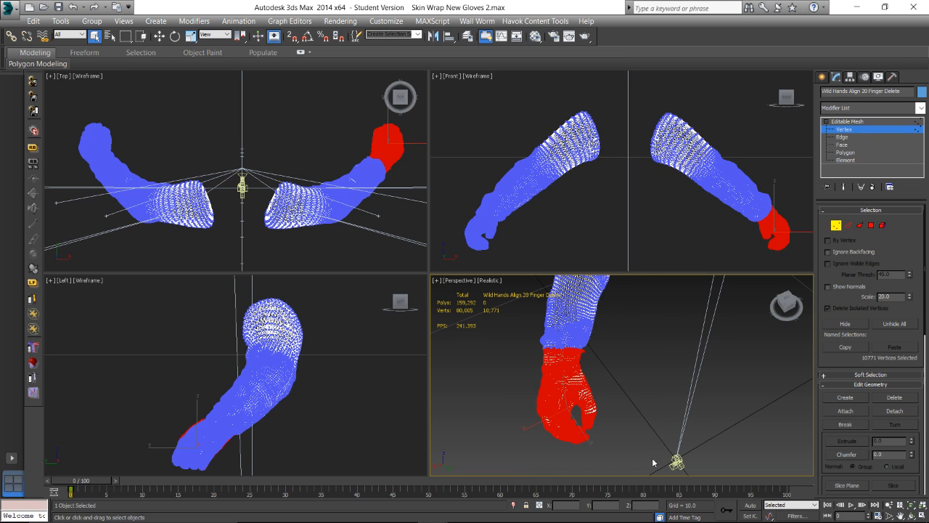
scroll(555, 385, "up", 3)
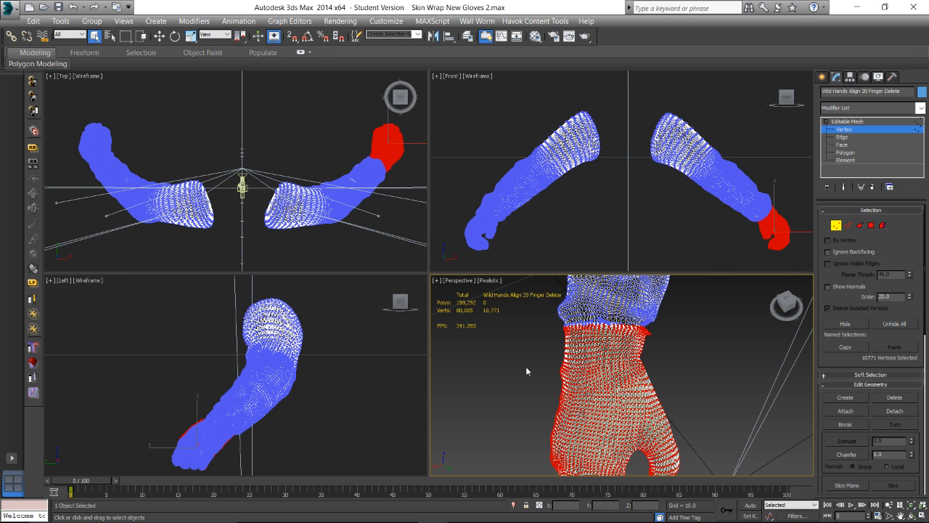
scroll(616, 374, "down", 3)
scroll(551, 404, "down", 1)
middle_click_drag(616, 374, 543, 410)
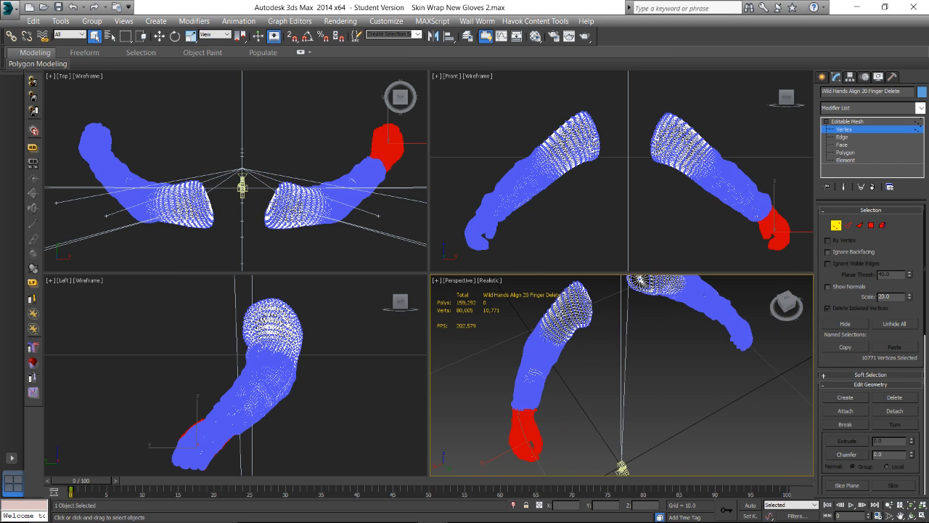
Leave the sub-object levels of the Editable Mesh and reselect the whole arms mesh as an object
left_click(854, 160)
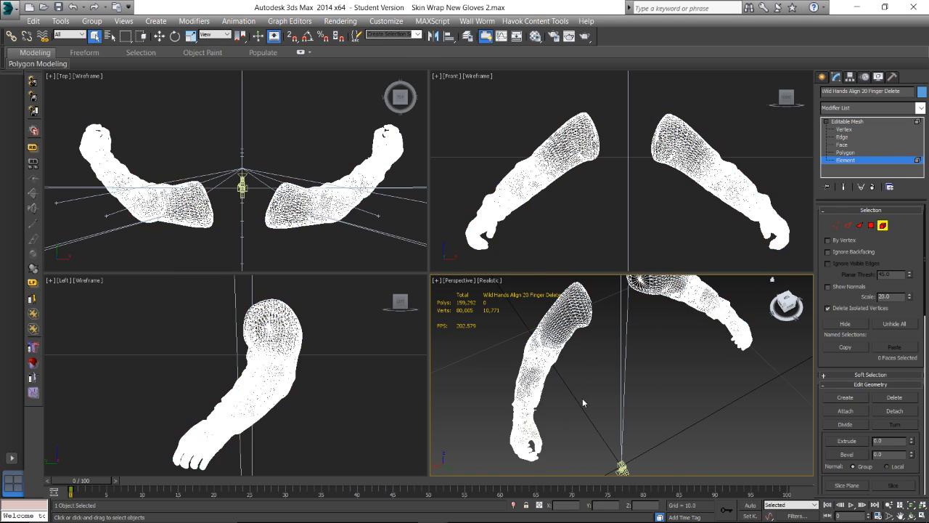
middle_click_drag(608, 375, 768, 194, "alt")
left_click(859, 122)
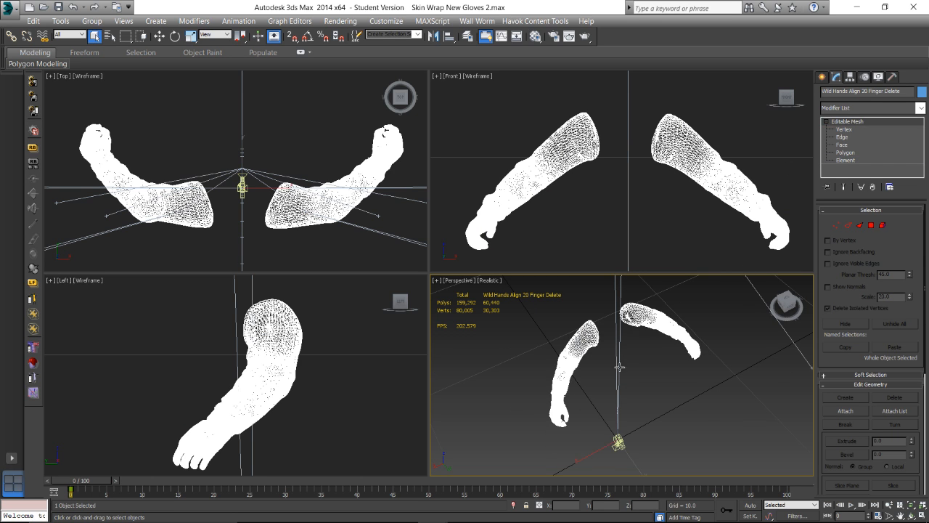
middle_click_drag(618, 366, 619, 404, "alt")
left_click(618, 398)
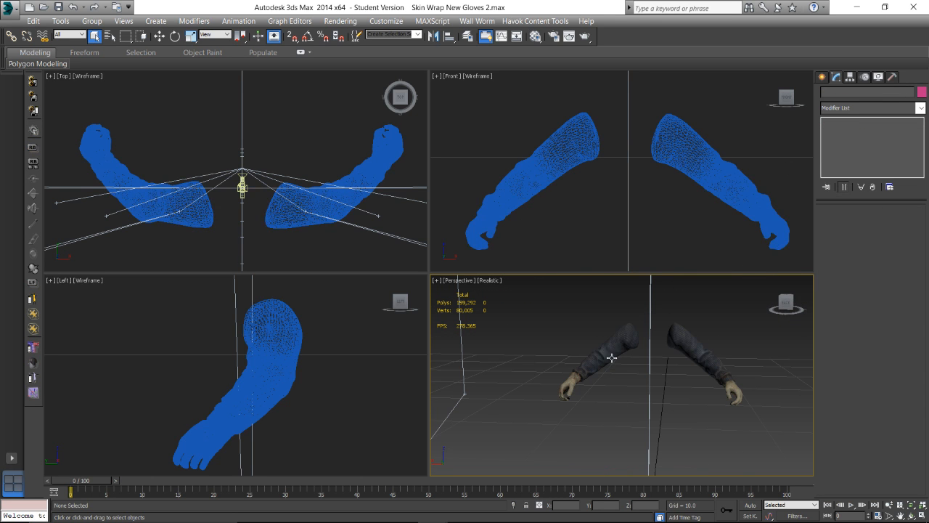
middle_click_drag(617, 371, 537, 371, "alt")
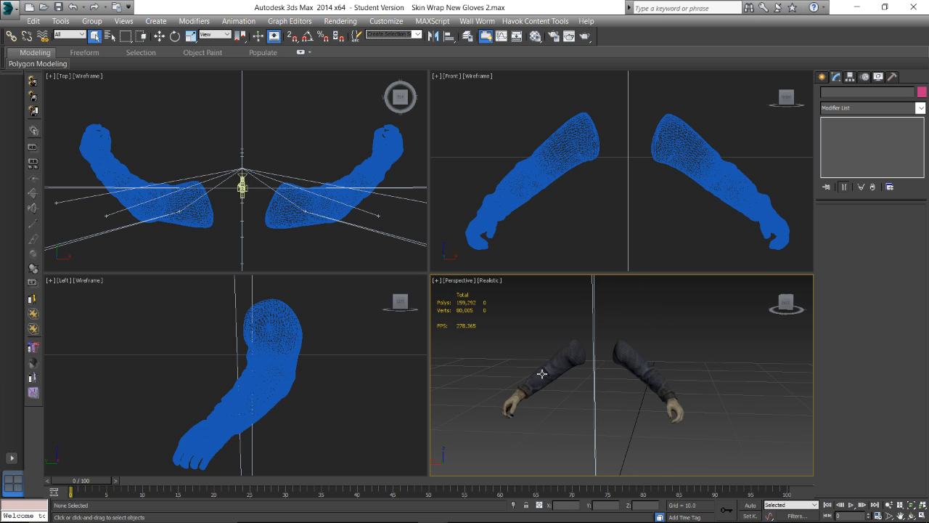
left_click(540, 374)
mouse_move(590, 392)
middle_mouse_down("alt")
mouse_move(574, 392)
mouse_move(574, 377)
mouse_move(648, 380)
mouse_move(587, 389)
middle_mouse_up("alt")
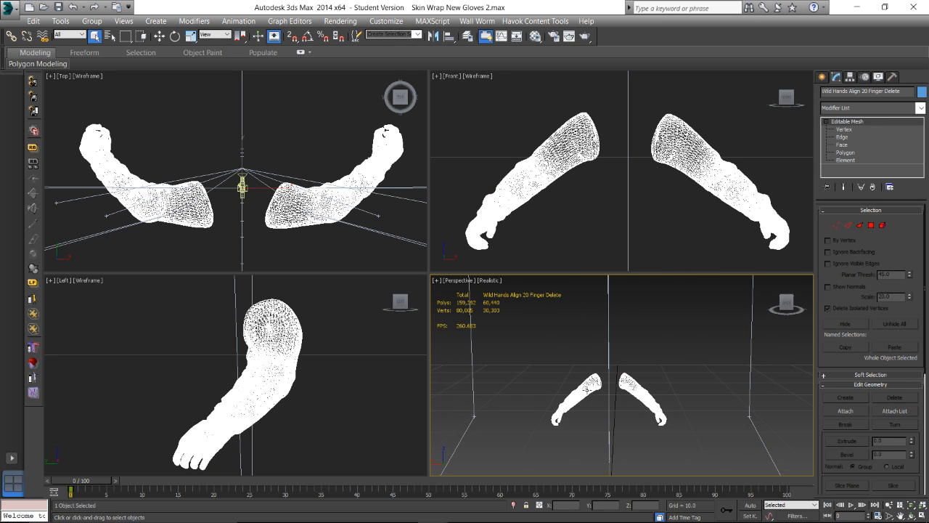
Scale the selected arms mesh uniformly to 1000 percent
key("r")
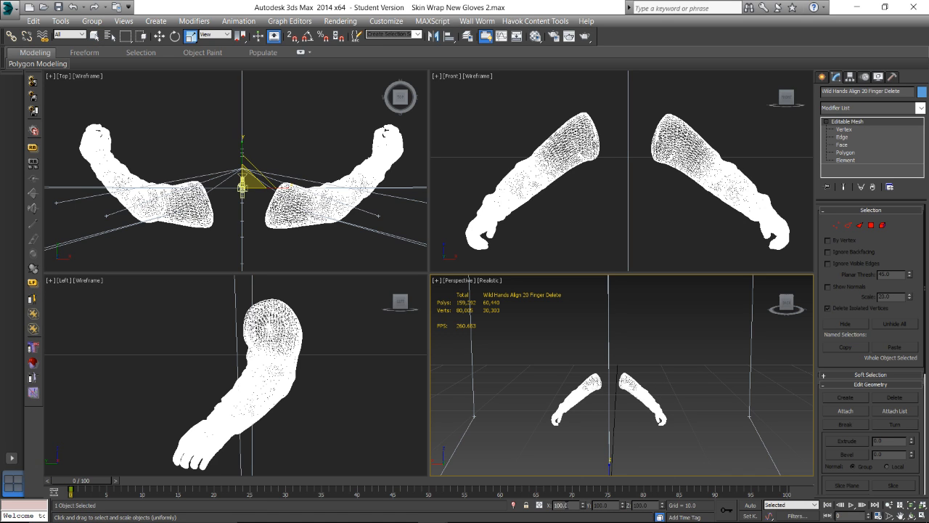
type("0")
key("Return")
scroll(588, 365, "down", 8)
middle_click_drag(591, 307, 578, 385)
scroll(578, 385, "up", 5)
middle_click_drag(590, 346, 636, 376, "alt")
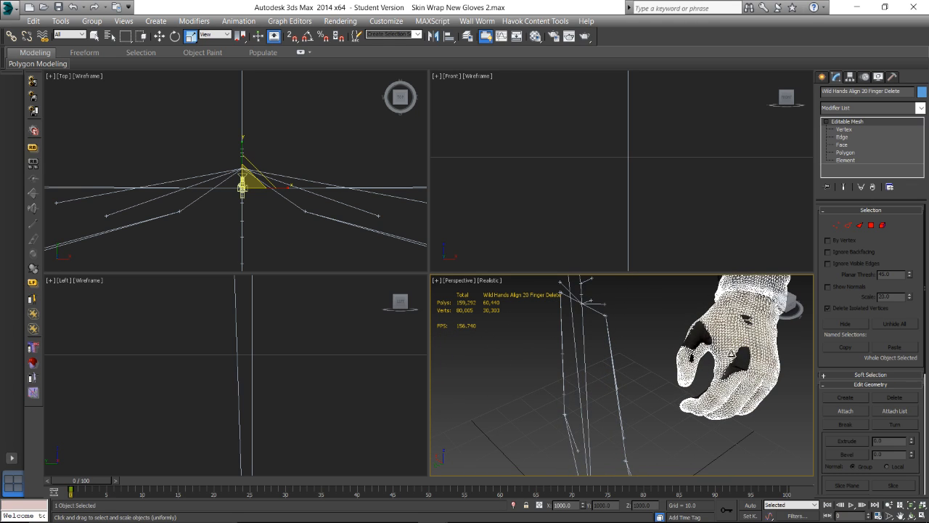
Examine the fingers and palm of the enlarged gloves up close, and deselect the mesh to view its texture
middle_click_drag(730, 353, 623, 403, "alt")
scroll(624, 404, "up", 4)
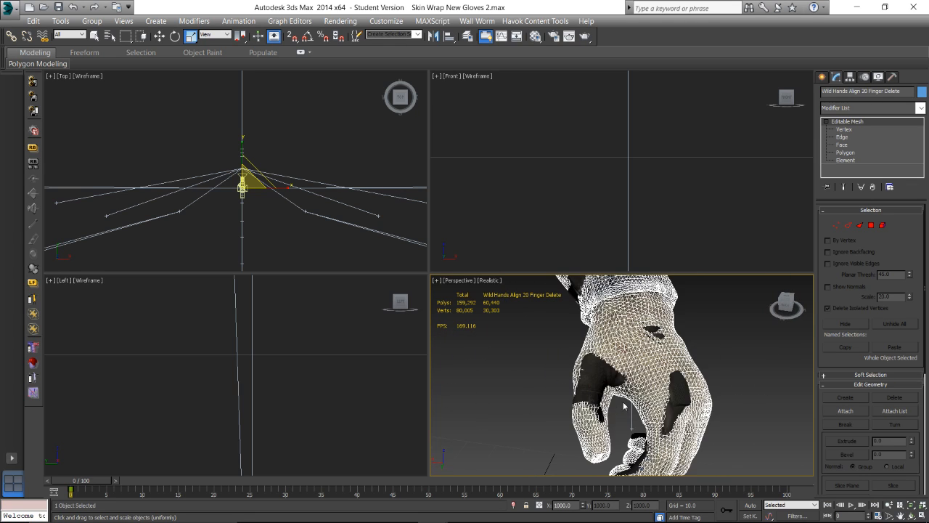
middle_click_drag(671, 362, 618, 362, "alt")
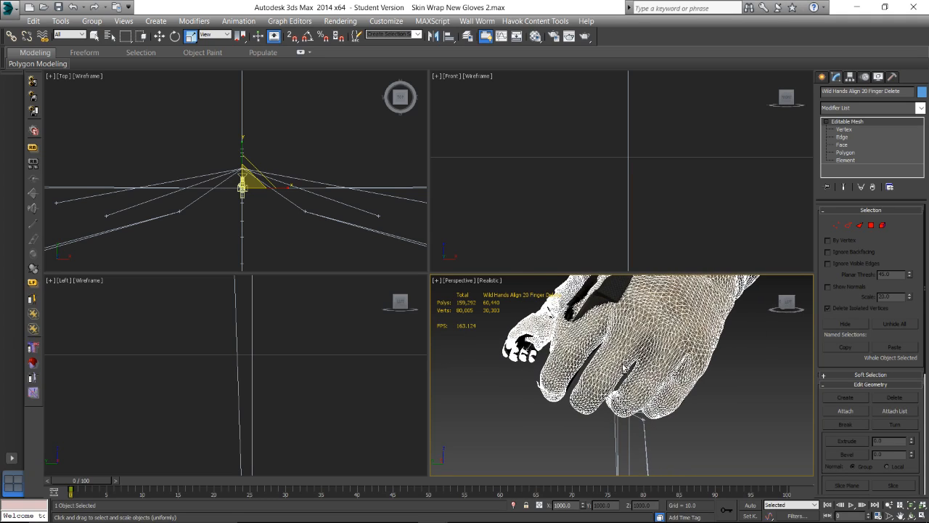
left_click(750, 369)
middle_click_drag(699, 344, 653, 371, "alt")
middle_click_drag(650, 371, 713, 378, "alt")
Switch to the YouTube live dashboard in the browser and read the recent live chat messages
key("alt+Tab")
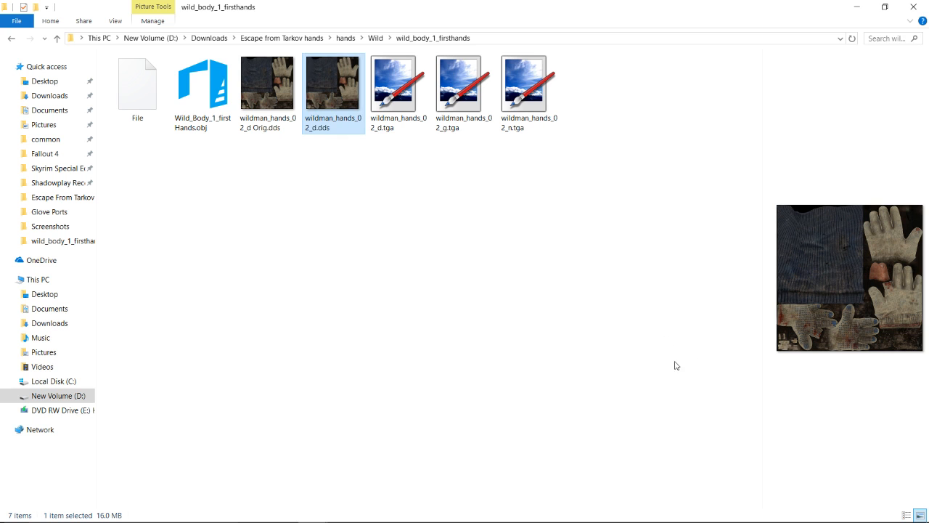
key("alt+Tab")
left_click(340, 511)
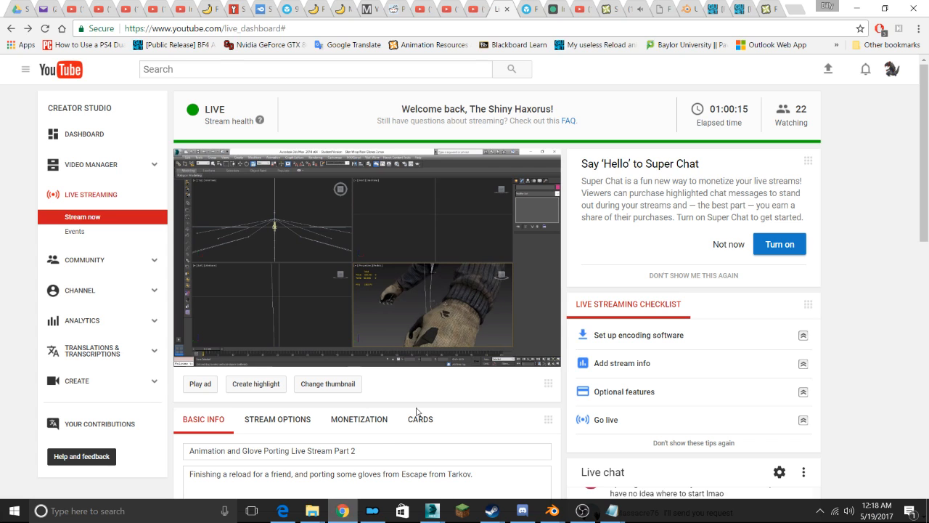
scroll(797, 319, "down", 3)
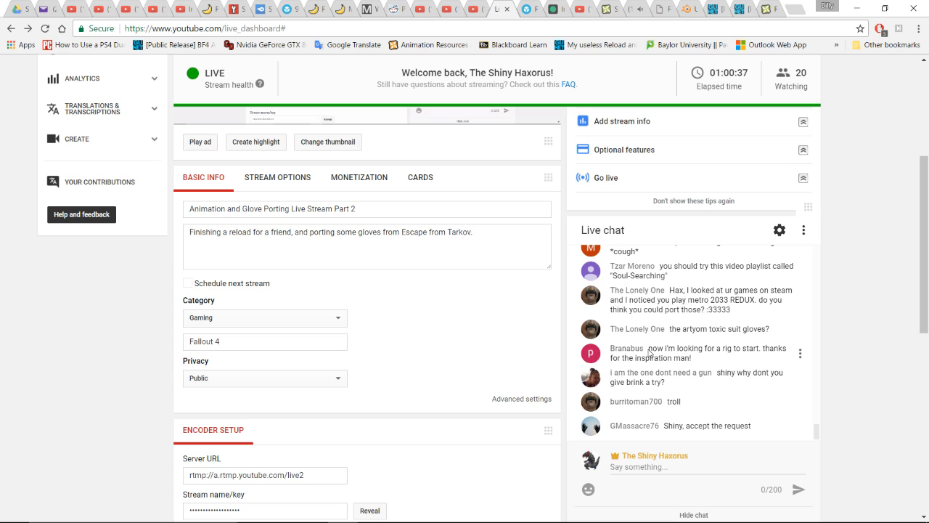
scroll(668, 351, "up", 1)
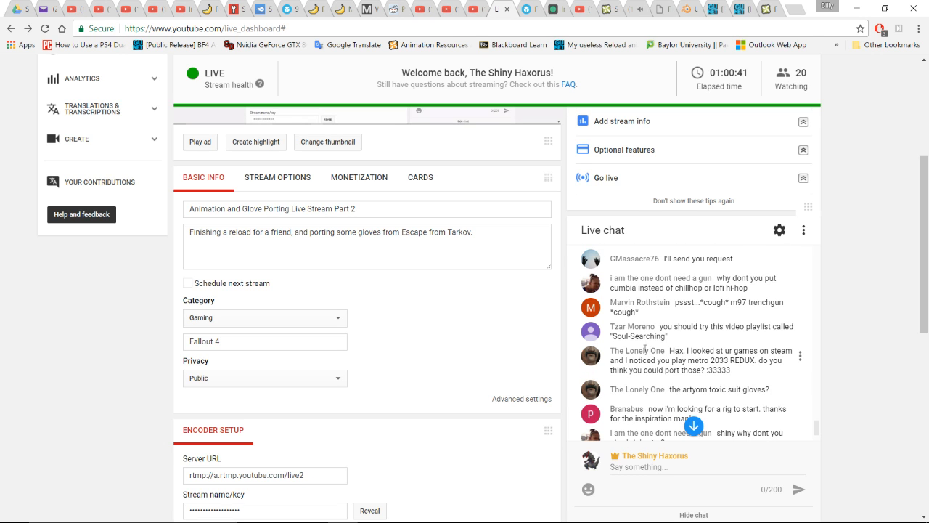
scroll(645, 349, "up", 1)
scroll(689, 373, "down", 1)
Open the Steam friends list and accept the pending friend request from the viewer who mentioned it in the live chat
mouse_move(572, 515)
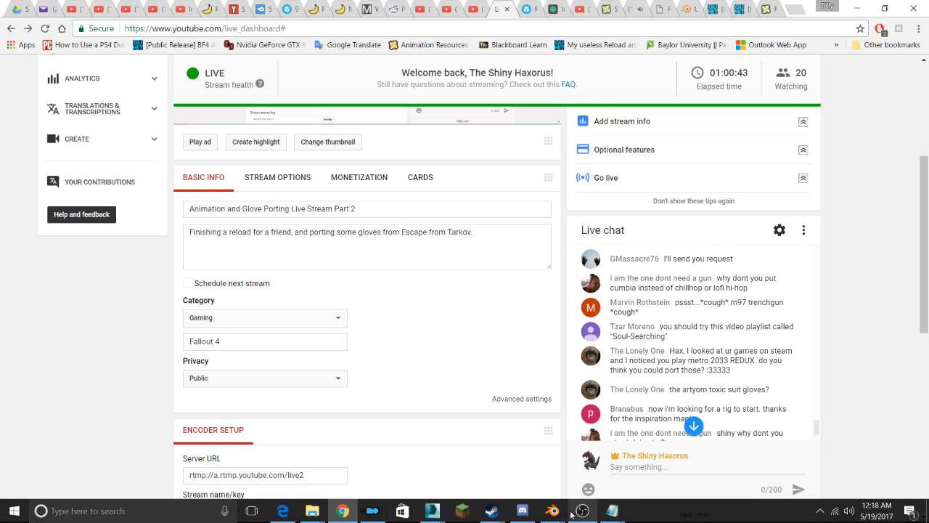
mouse_move(492, 510)
left_click(597, 447)
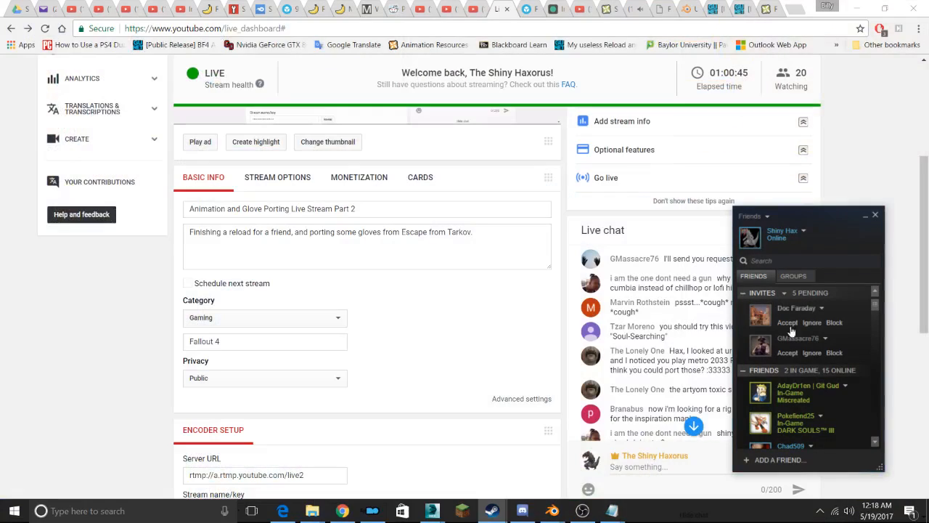
left_click(787, 352)
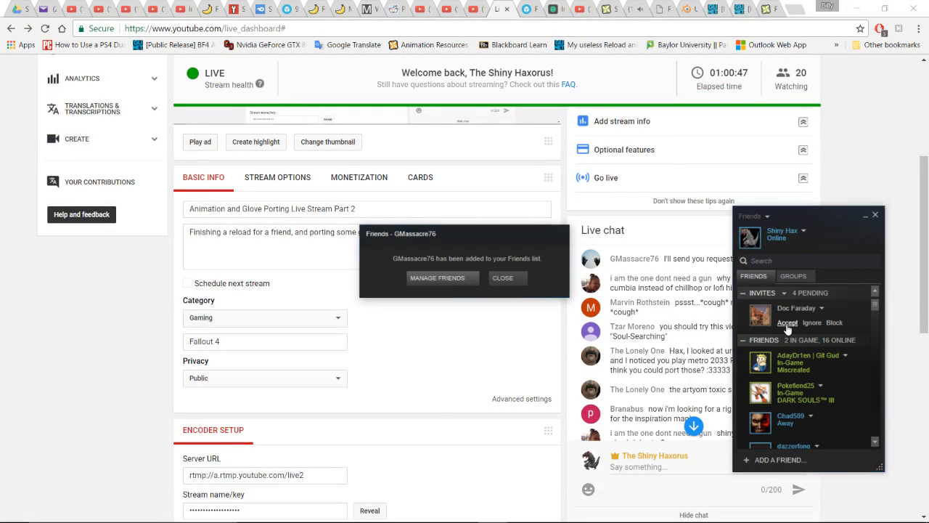
left_click(508, 279)
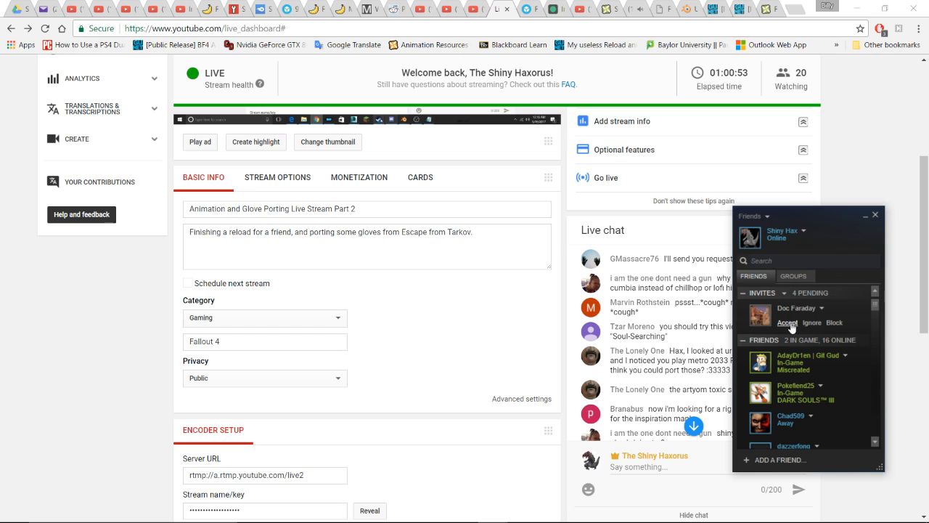
left_click(821, 308)
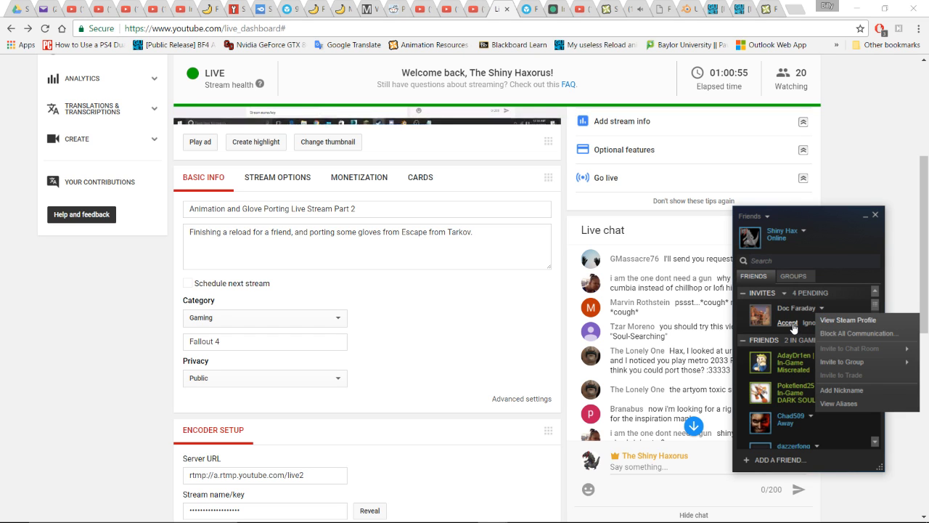
left_click(792, 325)
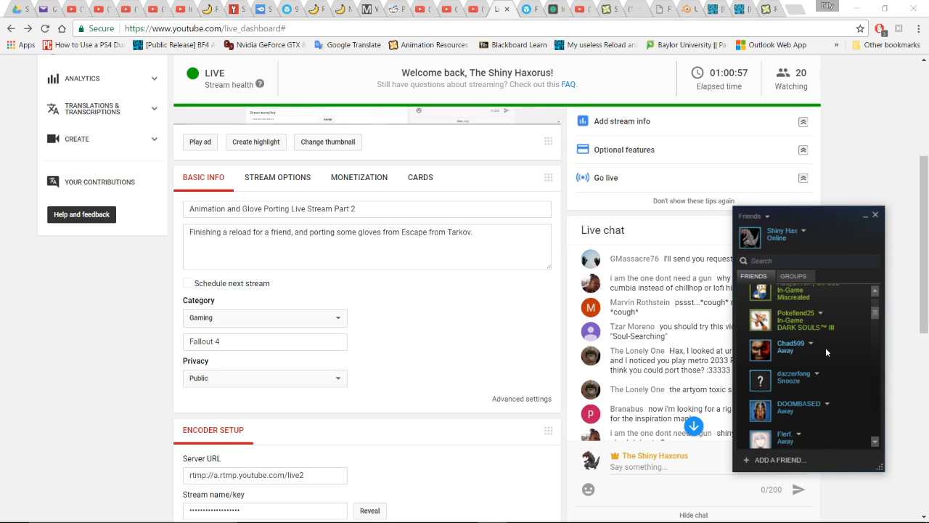
Find the newly added viewer in the Steam friends list and open a chat with them
scroll(815, 340, "down", 2)
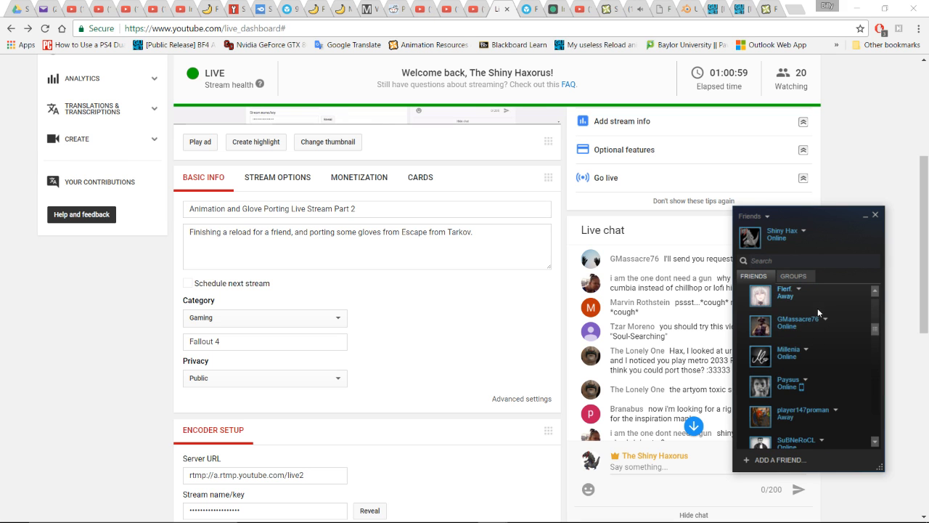
left_click(825, 320)
left_click(823, 331)
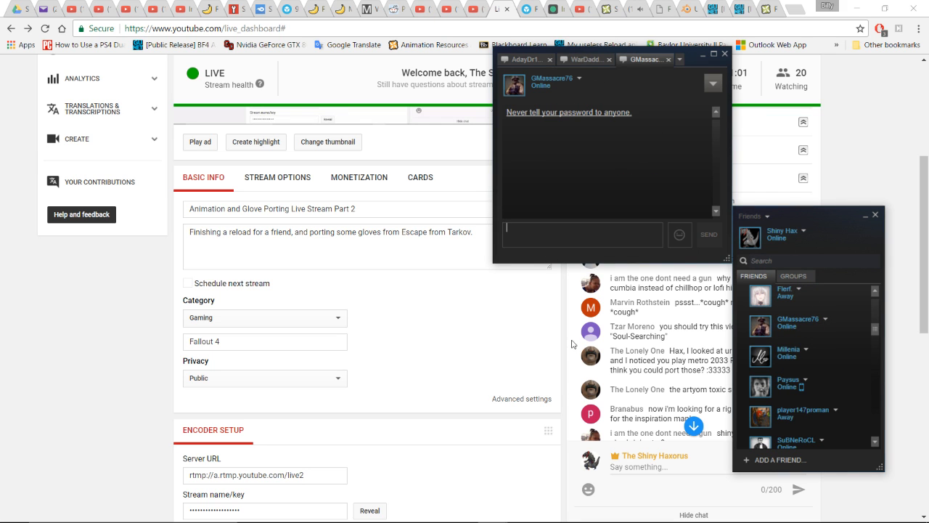
Switch to Discord, open the direct conversation with the contact who supplied the hands, and send "Check the stream out bro"
left_click(521, 510)
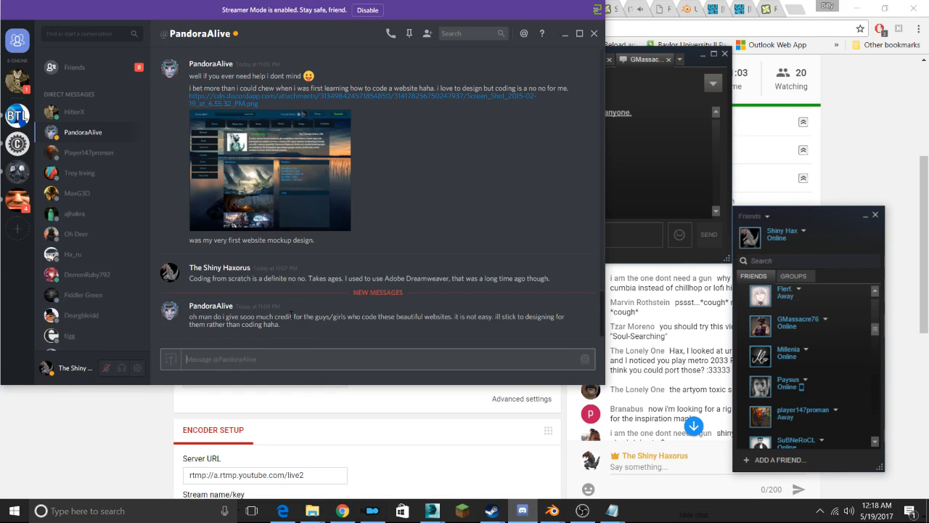
left_click(16, 84)
left_click(16, 87)
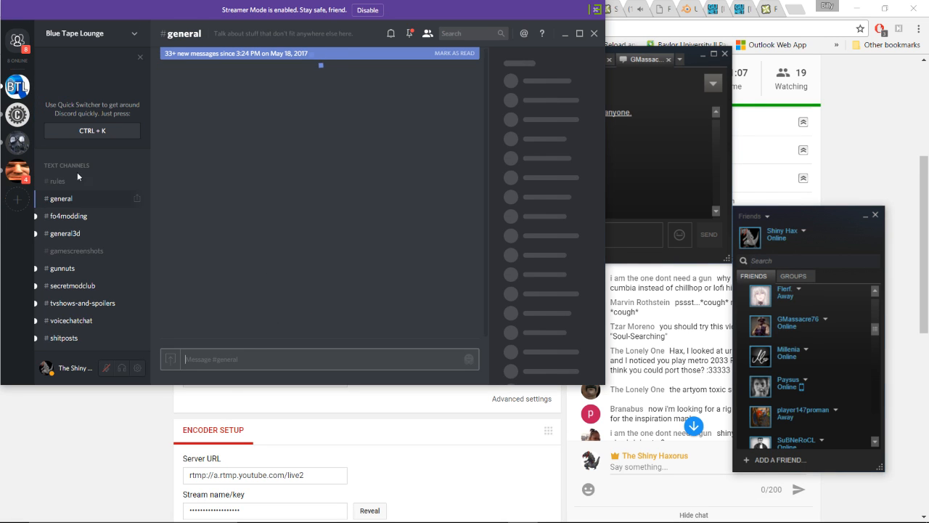
left_click(18, 41)
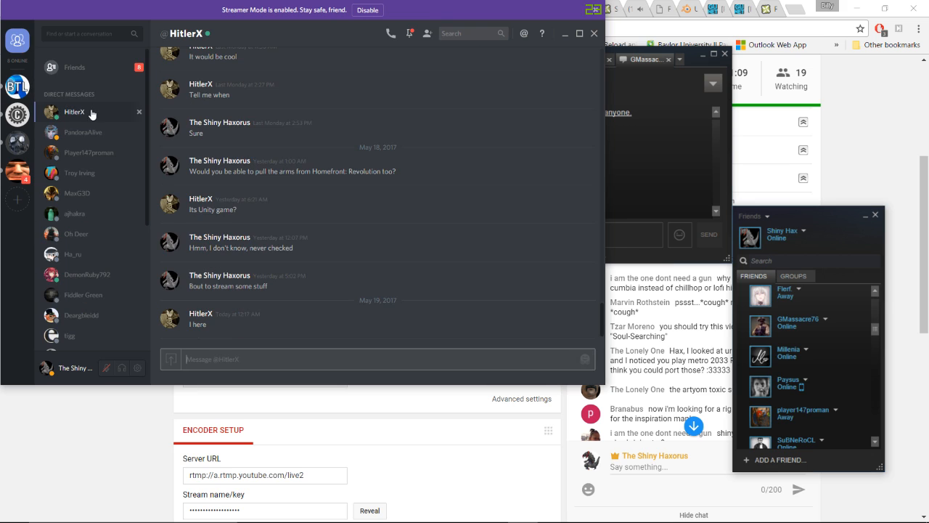
left_click(229, 359)
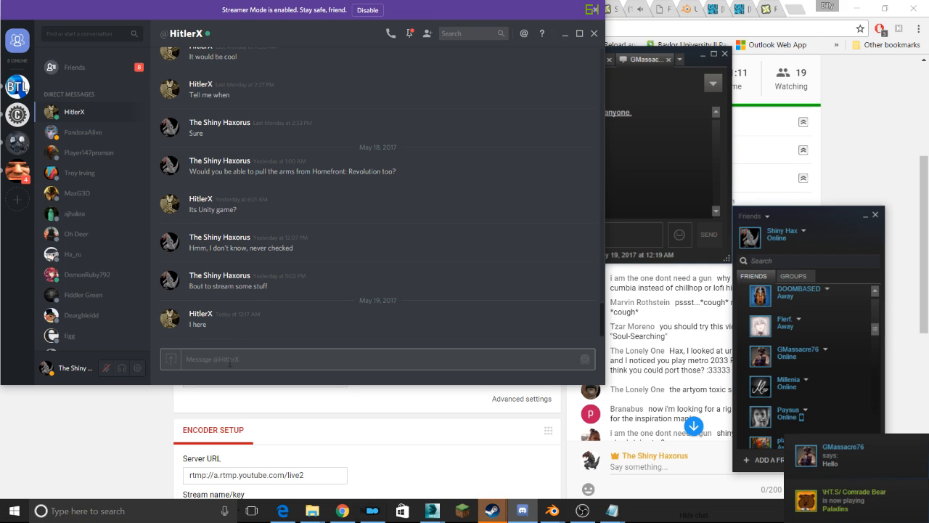
type("check the stre")
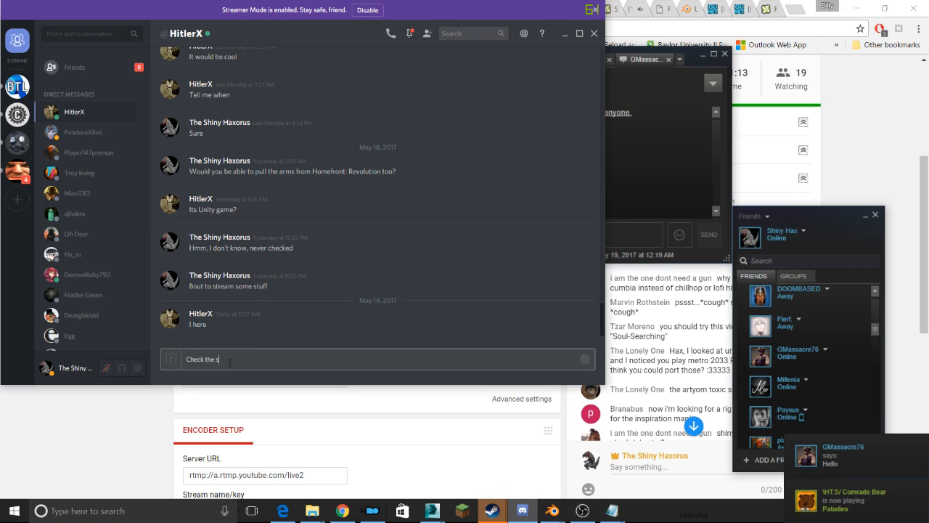
type("am out")
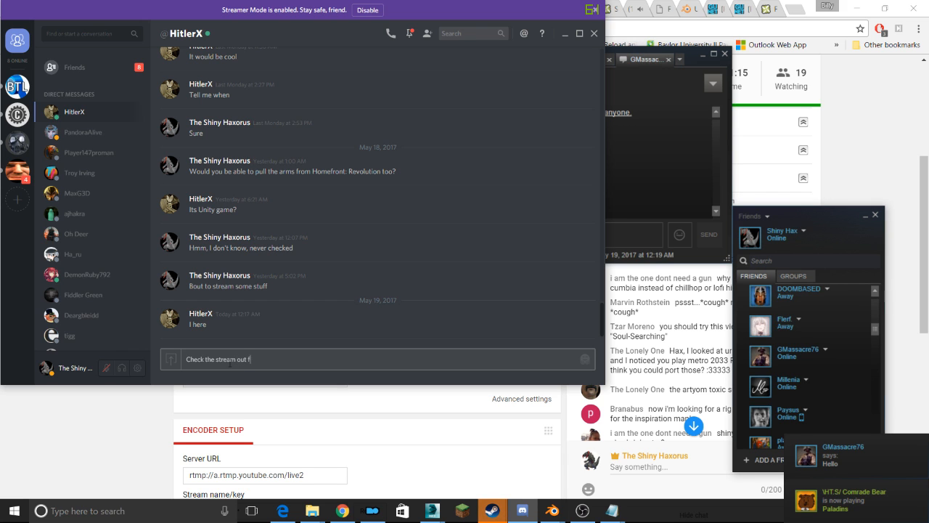
type(" bro")
key("Return")
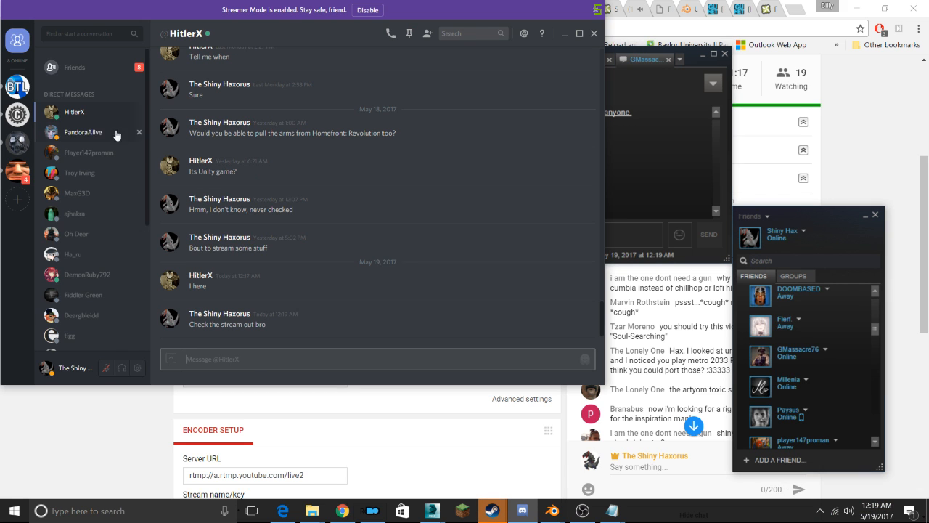
Copy the Yandex.Disk link to hands.rar from the Discord conversation and send it to the newly added viewer in the Steam chat
scroll(268, 196, "up", 8)
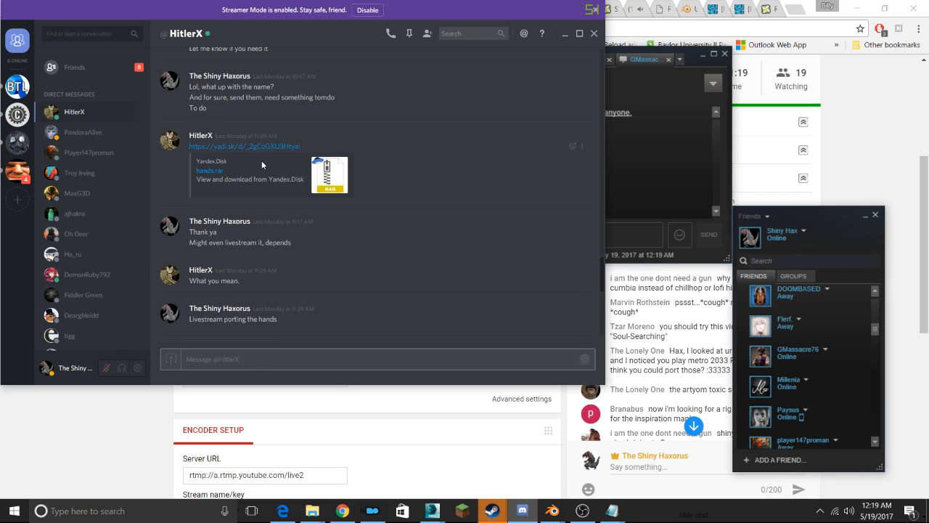
right_click(257, 148)
left_click(279, 188)
scroll(265, 247, "down", 3)
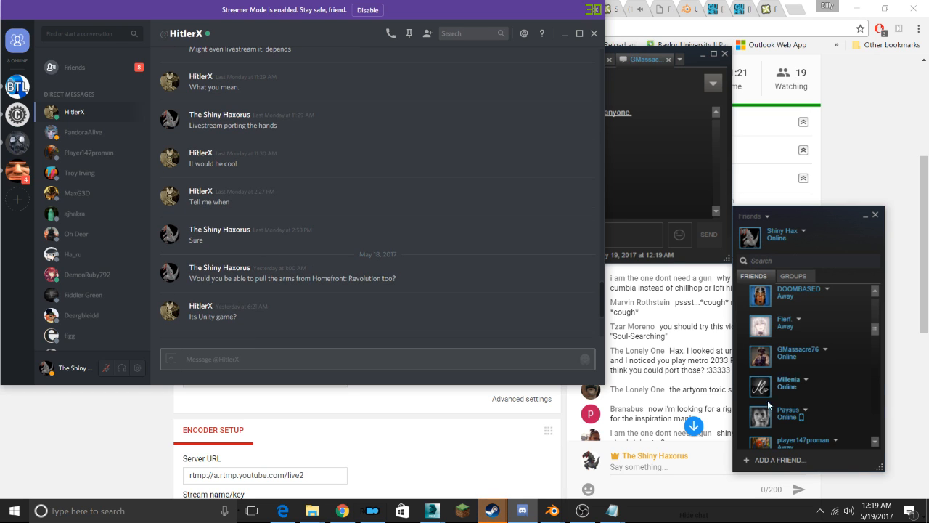
left_click(631, 234)
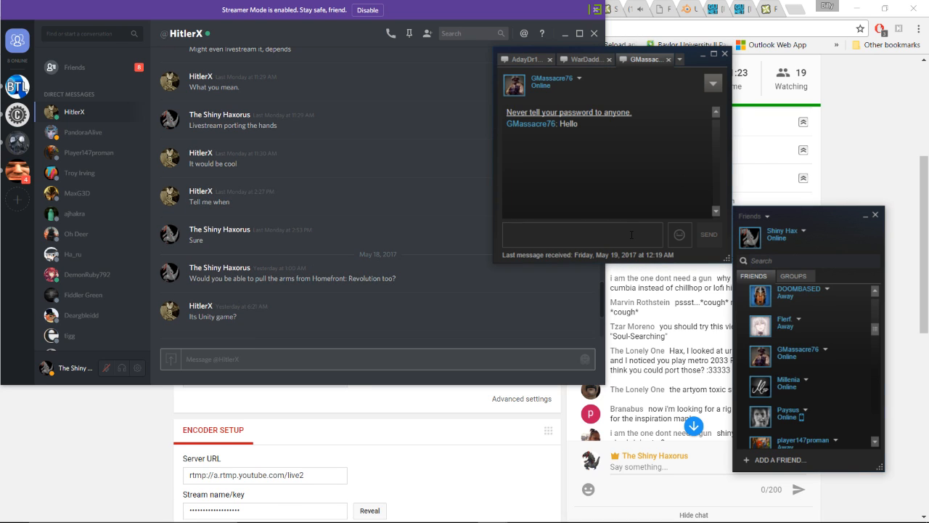
key("ctrl+v")
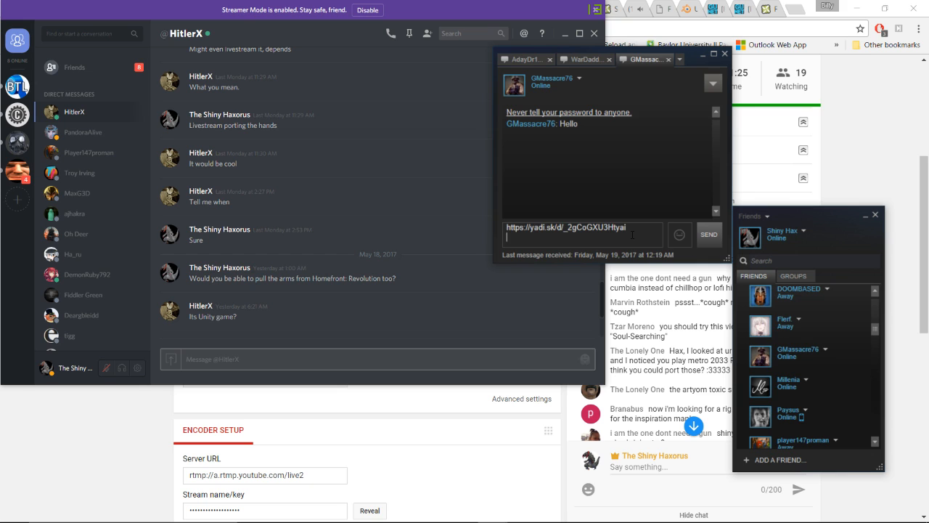
key("Return")
Return to the YouTube live dashboard and read the newest live chat messages
left_click(472, 443)
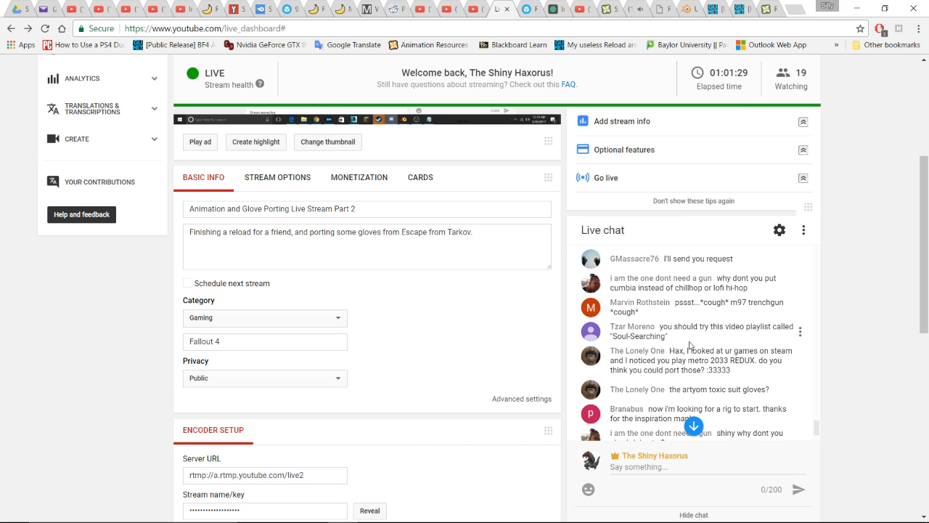
scroll(690, 348, "down", 3)
scroll(690, 347, "up", 1)
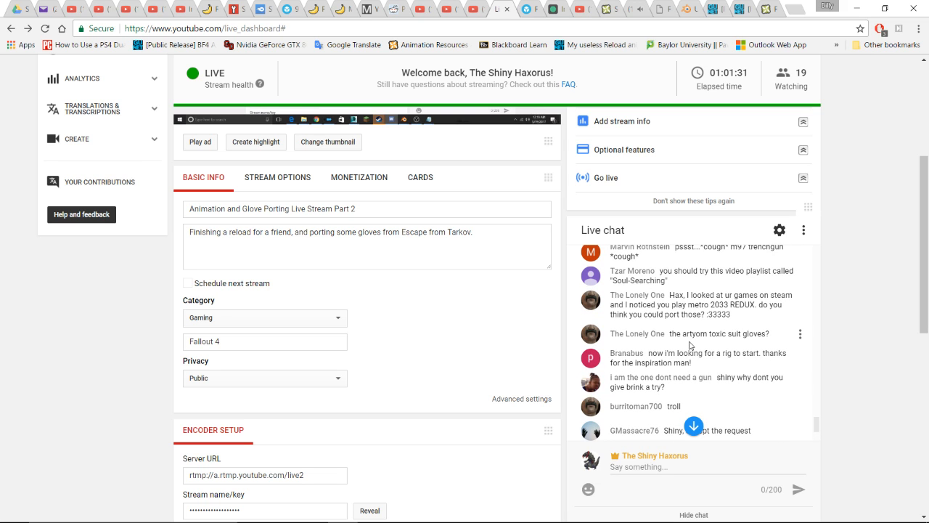
scroll(705, 345, "down", 2)
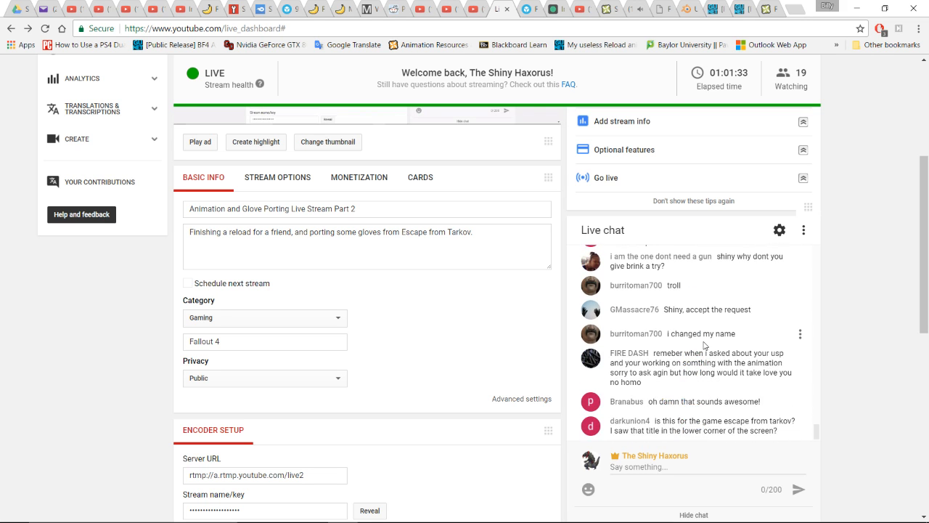
scroll(703, 348, "up", 1)
scroll(695, 325, "down", 1)
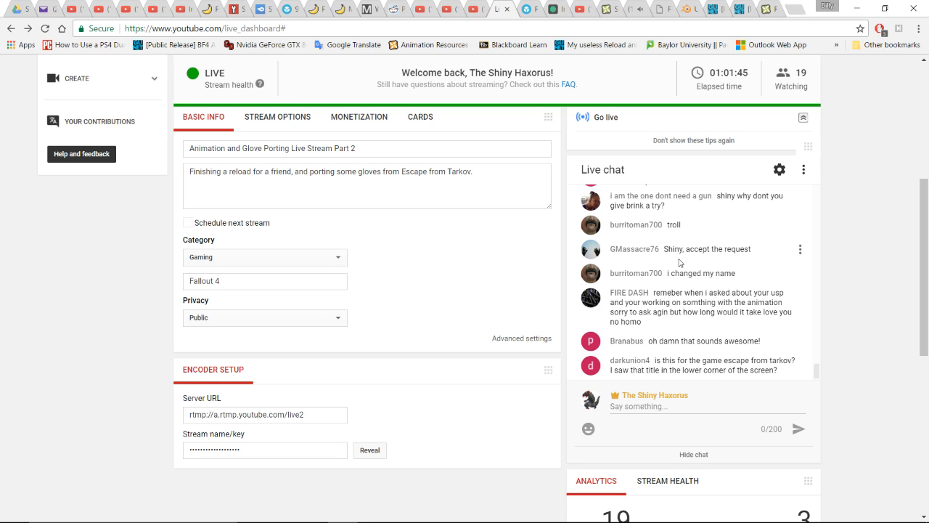
scroll(673, 302, "down", 1)
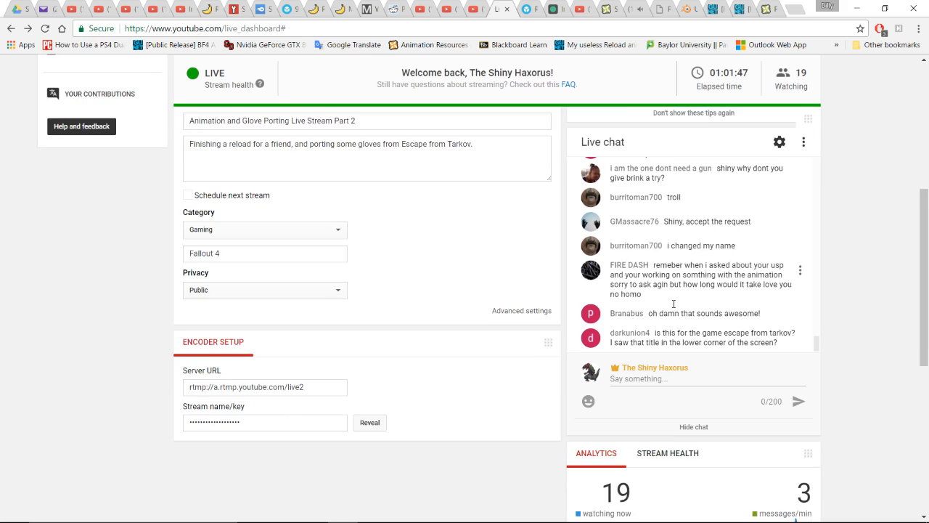
scroll(828, 312, "up", 2)
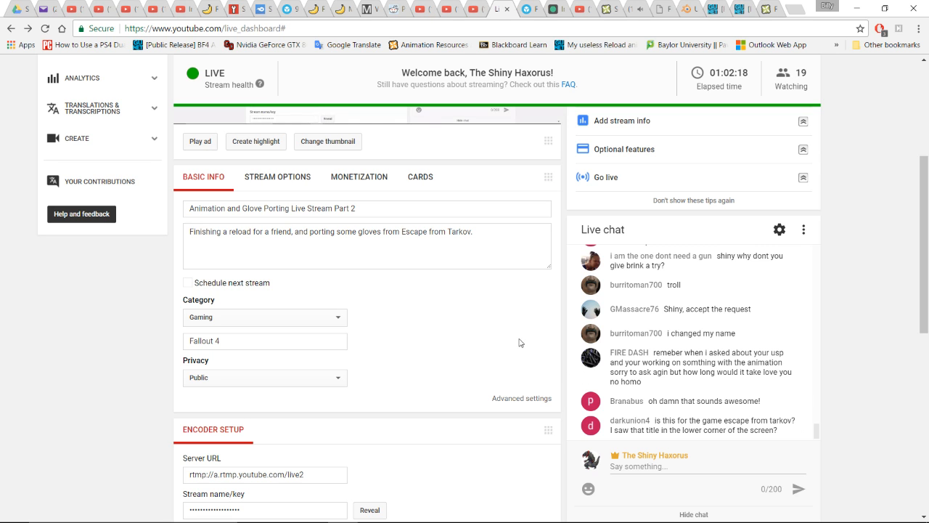
scroll(518, 342, "up", 1)
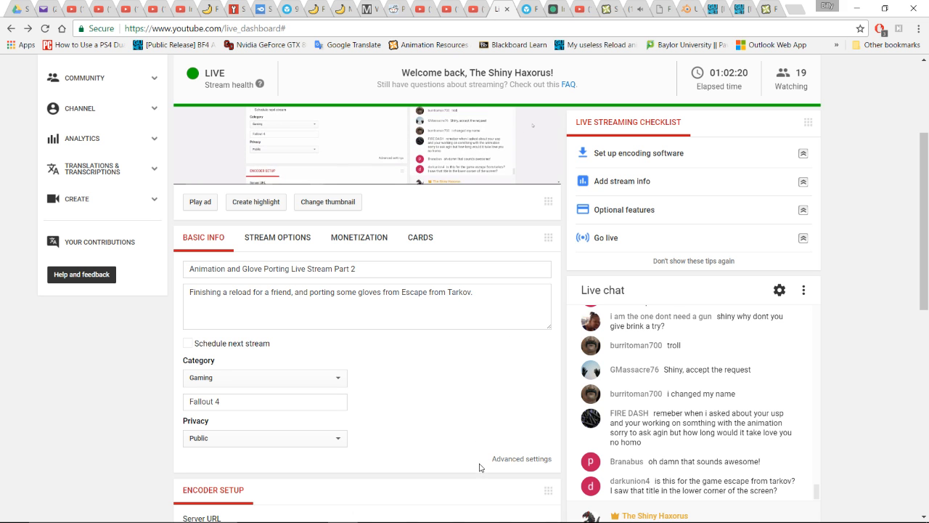
Switch to Skin Wrap New Gloves 2.max in 3ds Max and apply a Skin Wrap modifier to the Wild Hands Align 20 Finger Delete mesh
mouse_move(432, 510)
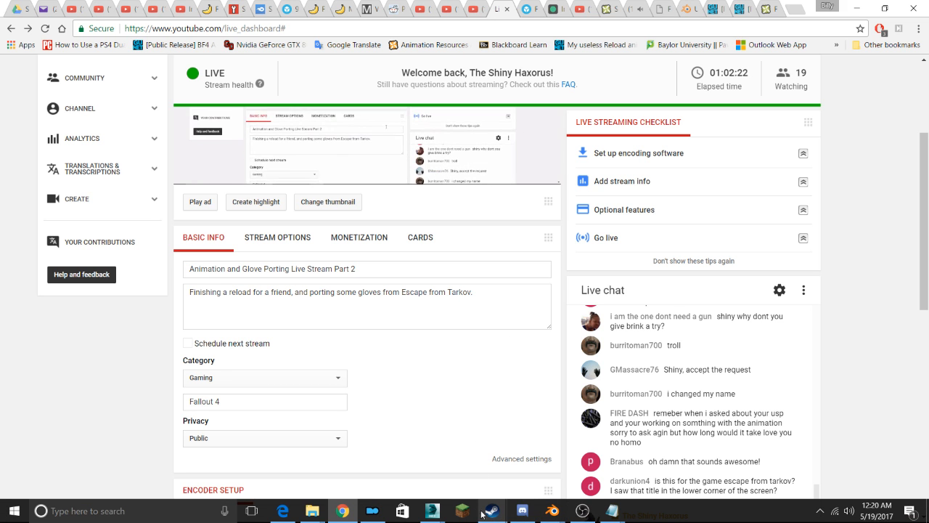
left_click(505, 434)
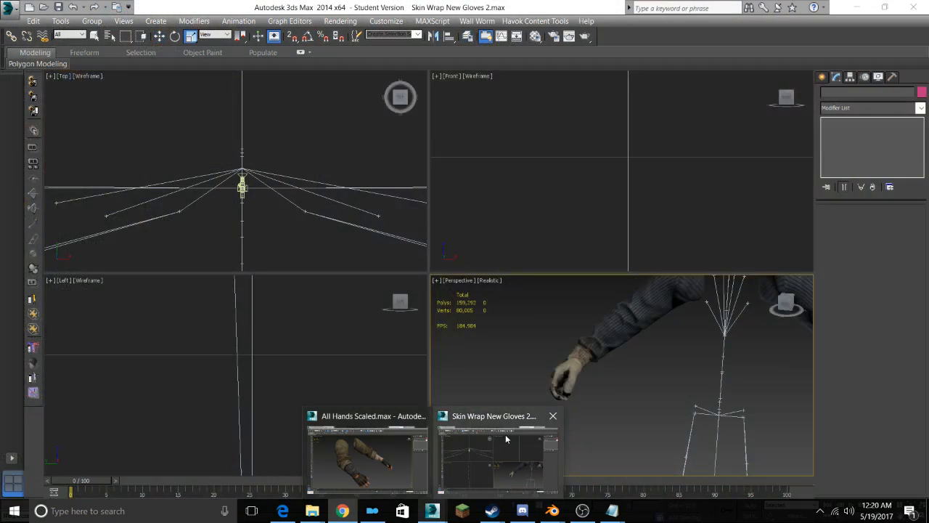
middle_click_drag(645, 388, 475, 385, "alt")
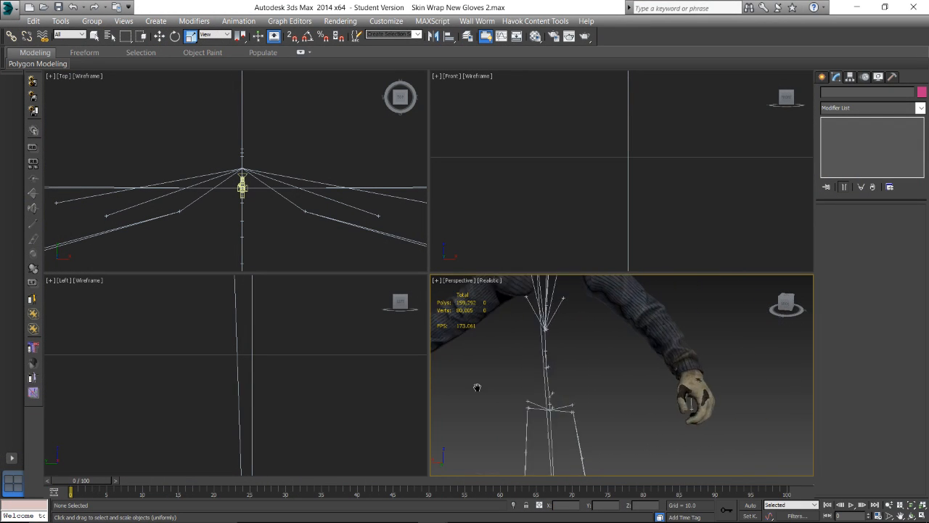
scroll(704, 387, "up", 5)
middle_click_drag(703, 386, 626, 373, "alt")
left_click(580, 392)
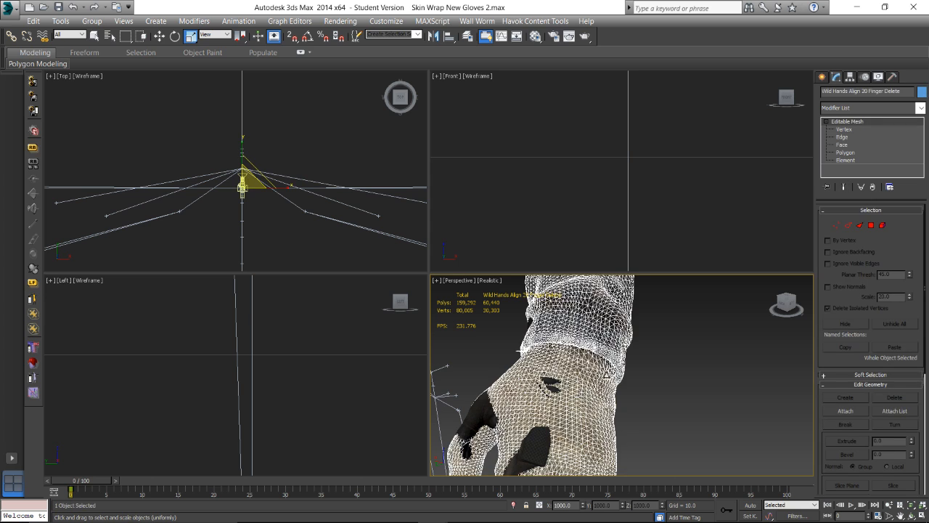
scroll(584, 403, "down", 3)
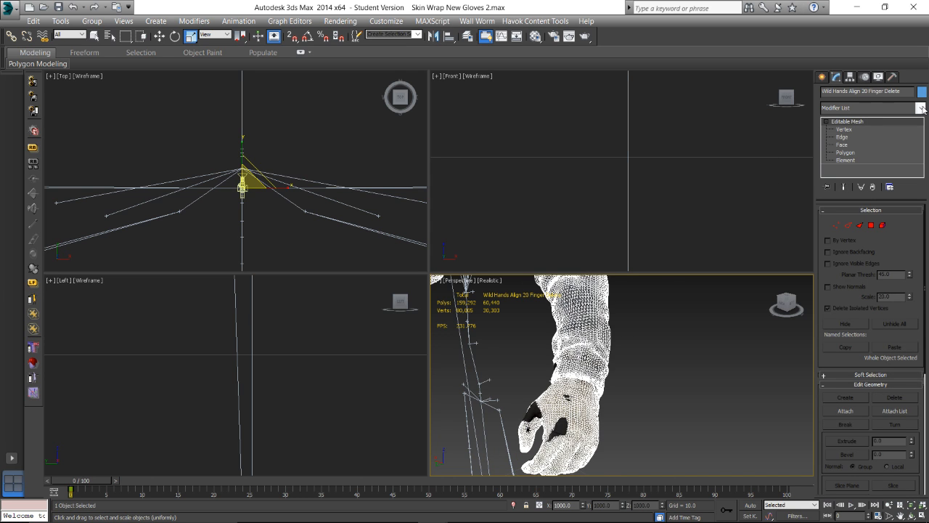
left_click(921, 108)
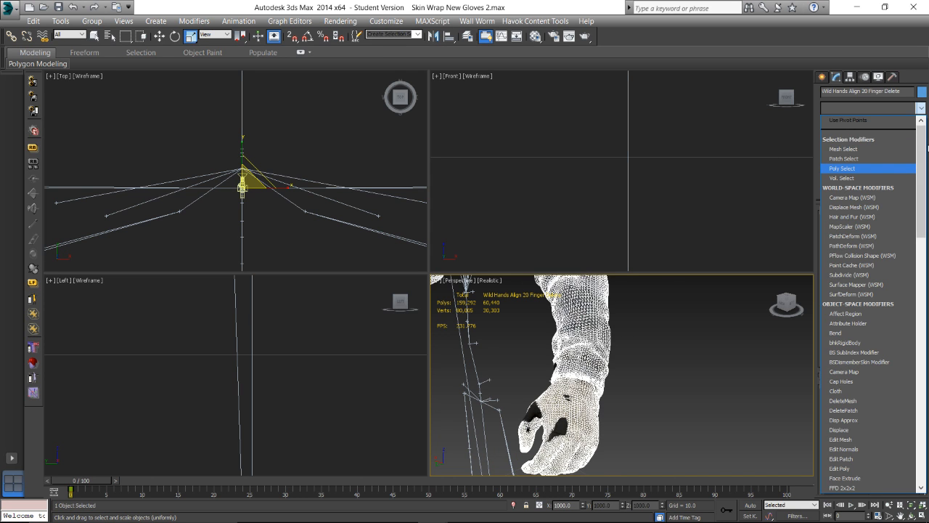
left_click_drag(918, 152, 916, 340)
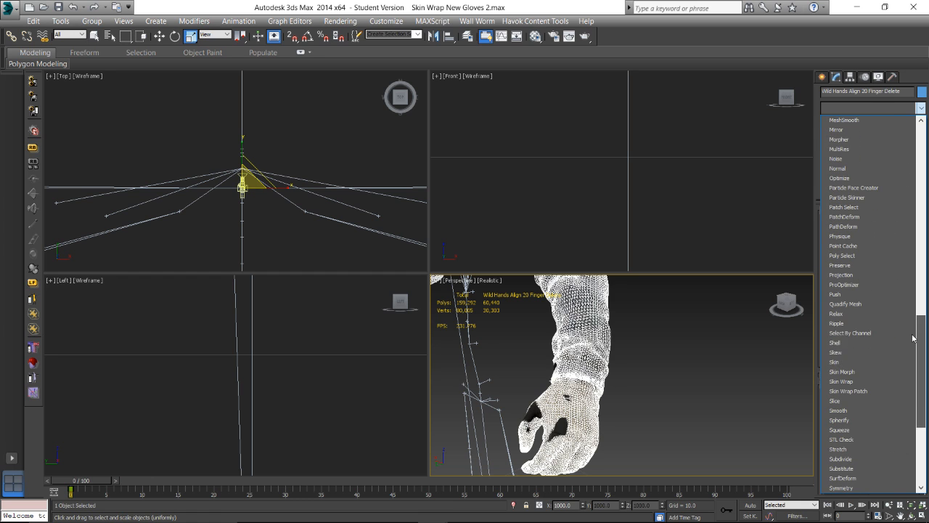
left_click(866, 382)
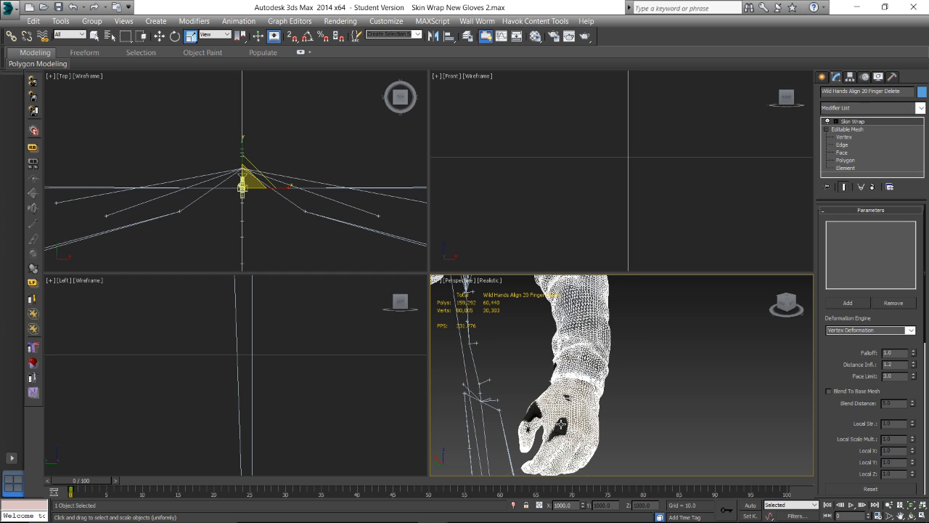
Add the Skinwrap export mesh at the glove as the control object of the Skin Wrap modifier
middle_click_drag(562, 423, 575, 428, "alt")
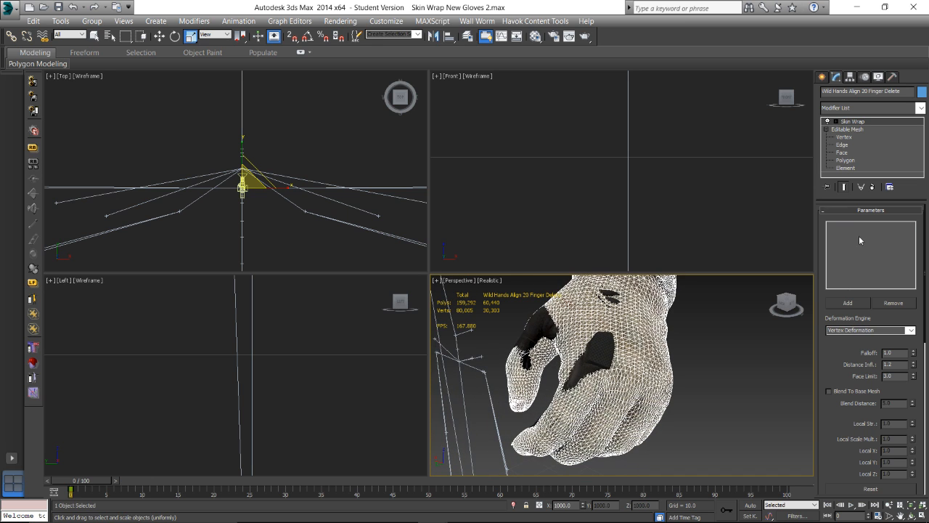
left_click(849, 302)
left_click(599, 349)
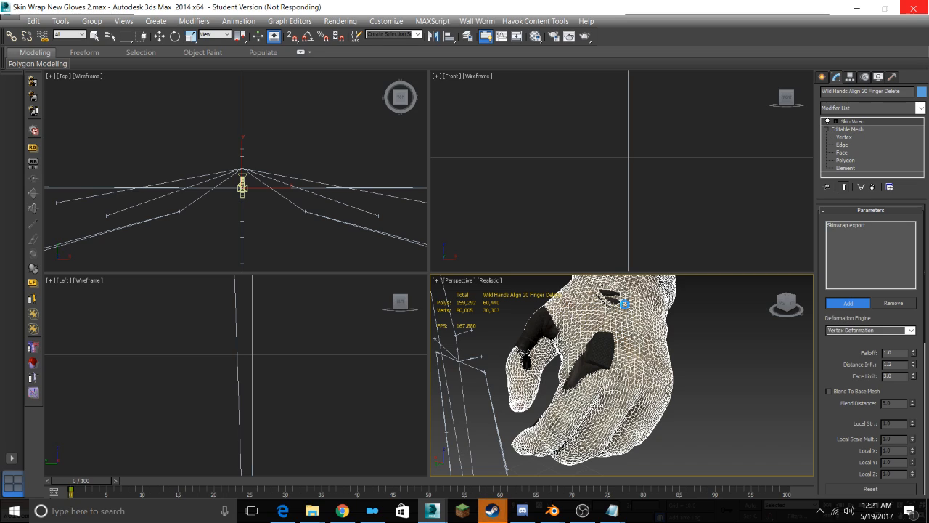
Switch to the Steam chat with the new viewer and reply "No prob" to the thank-you message
left_click(492, 510)
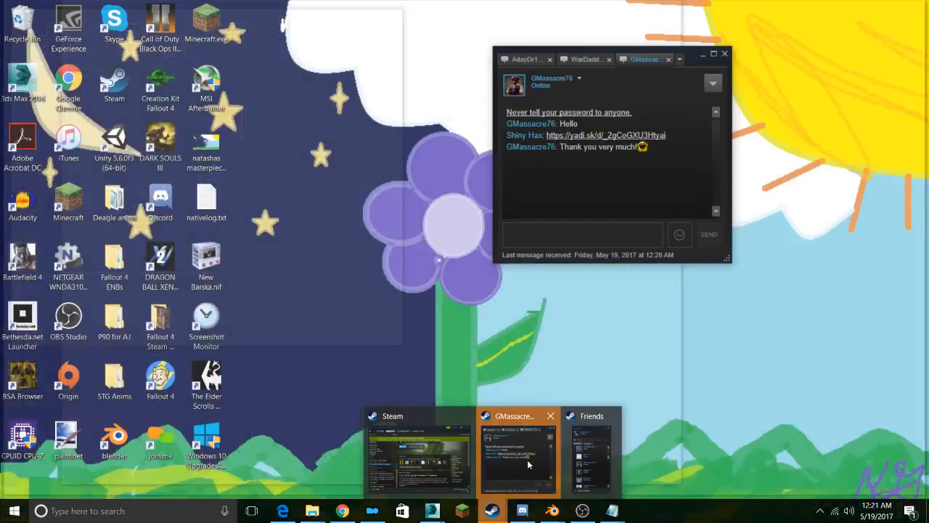
left_click(528, 465)
type("No p")
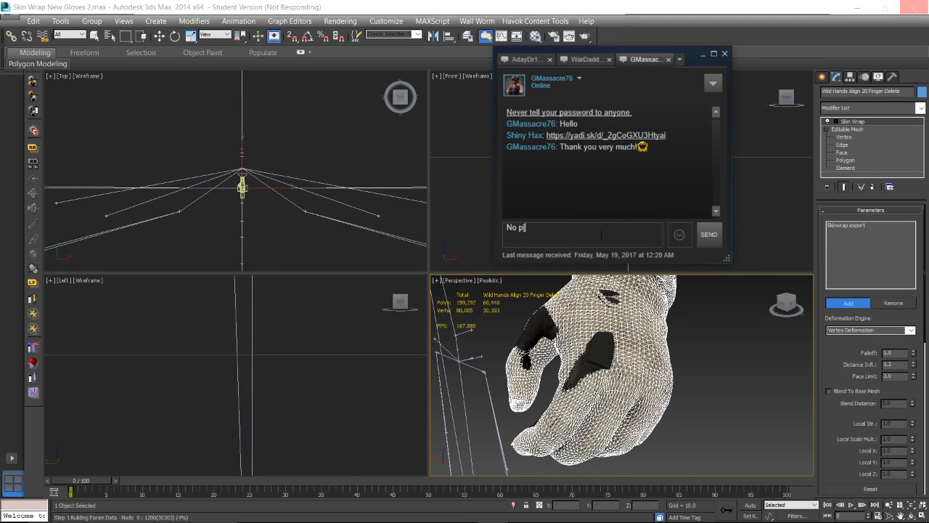
type("rob")
key("Return")
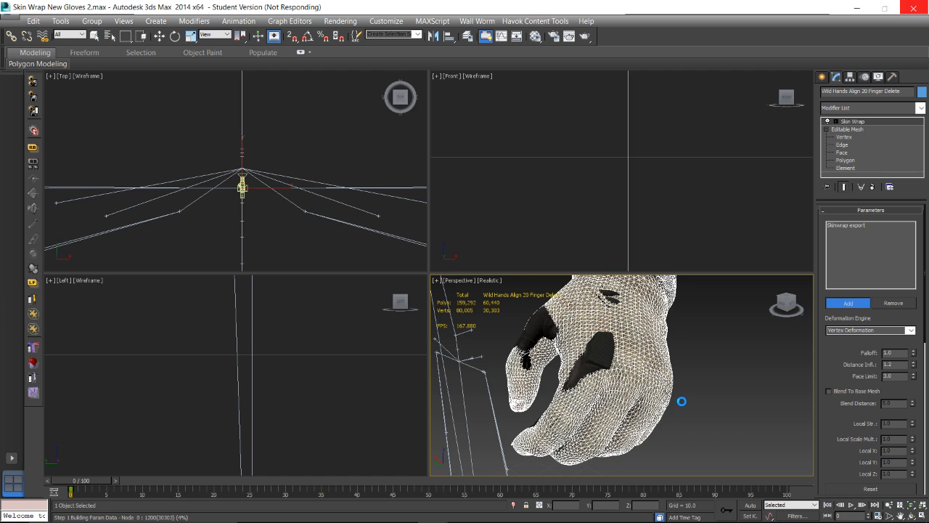
Switch to Wild Hands Align 20 Finger Delete.blend in Blender and deselect all objects to view the textured arms
mouse_move(333, 514)
mouse_move(559, 514)
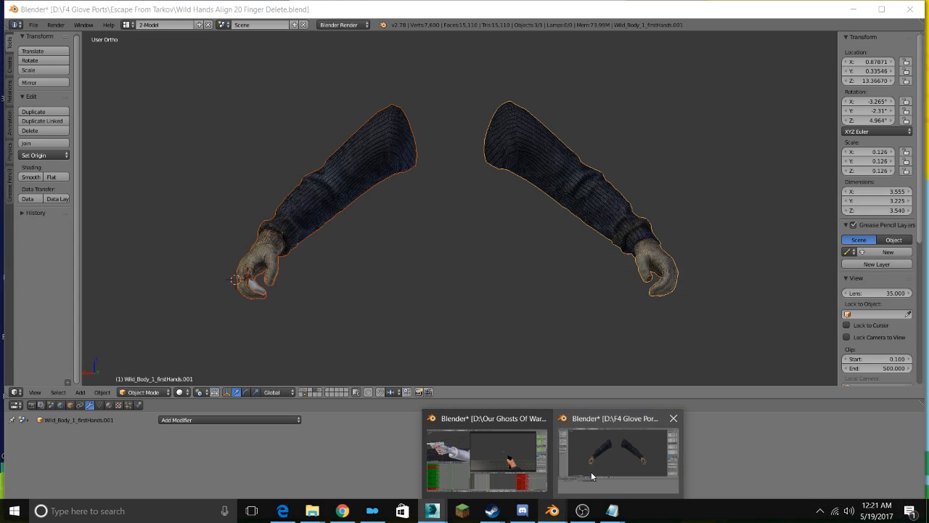
left_click(591, 471)
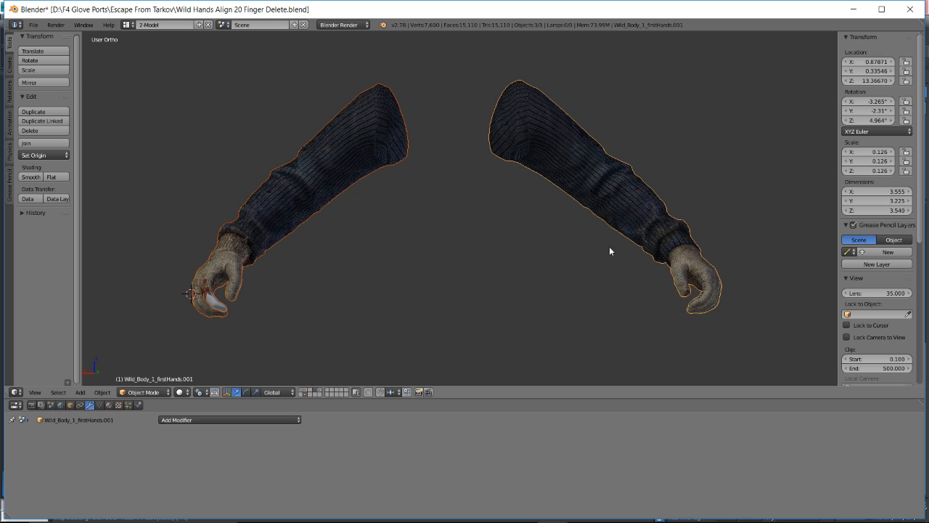
middle_click_drag(610, 251, 494, 256)
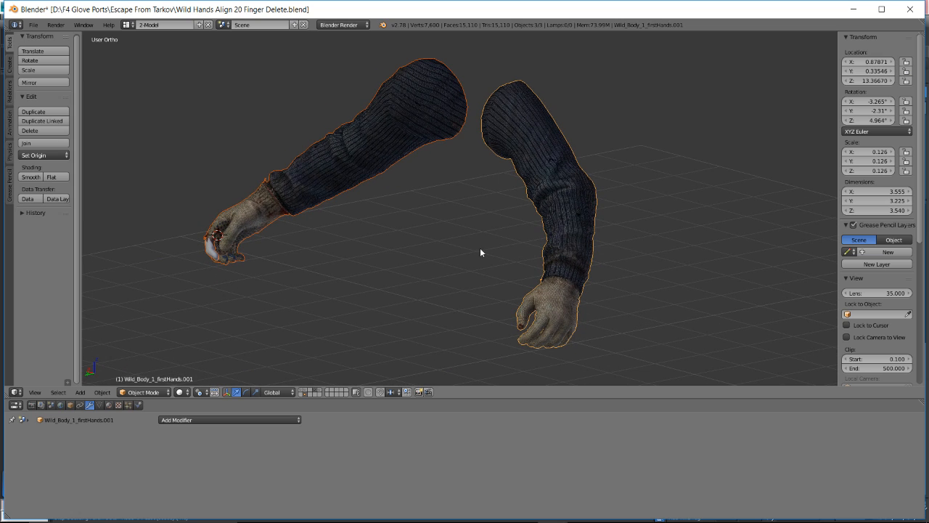
key("a")
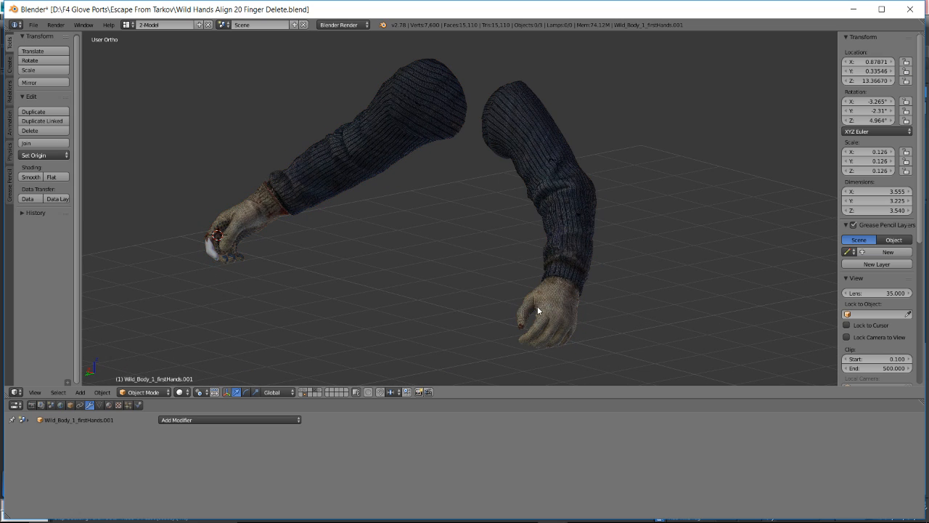
Examine the linked geometry of the Wild_Body_1_firstHands.001 arm in Edit Mode, selecting the linked mesh at the hand and deselecting it again
key("Tab")
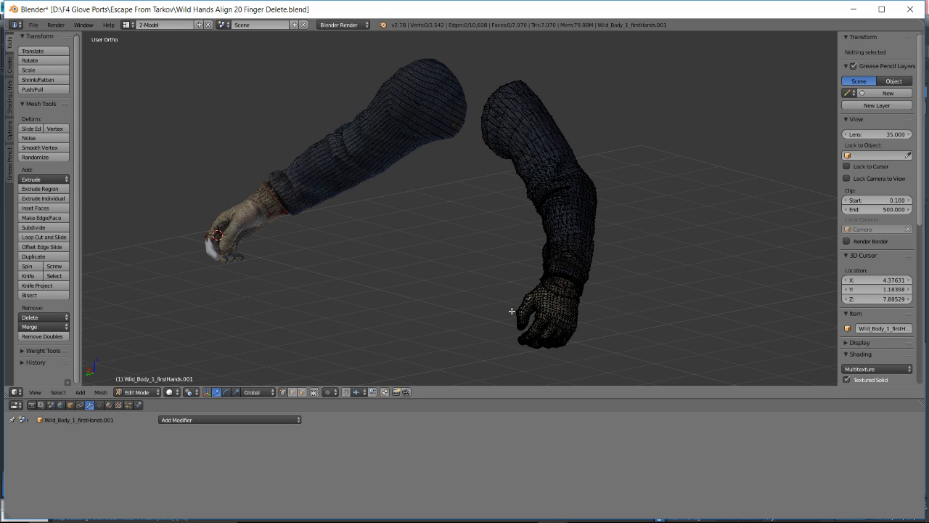
mouse_move(508, 309)
middle_mouse_down("shift")
mouse_move(443, 300)
mouse_move(394, 263)
mouse_move(406, 263)
mouse_move(387, 271)
mouse_move(400, 273)
middle_mouse_up("shift")
key("l")
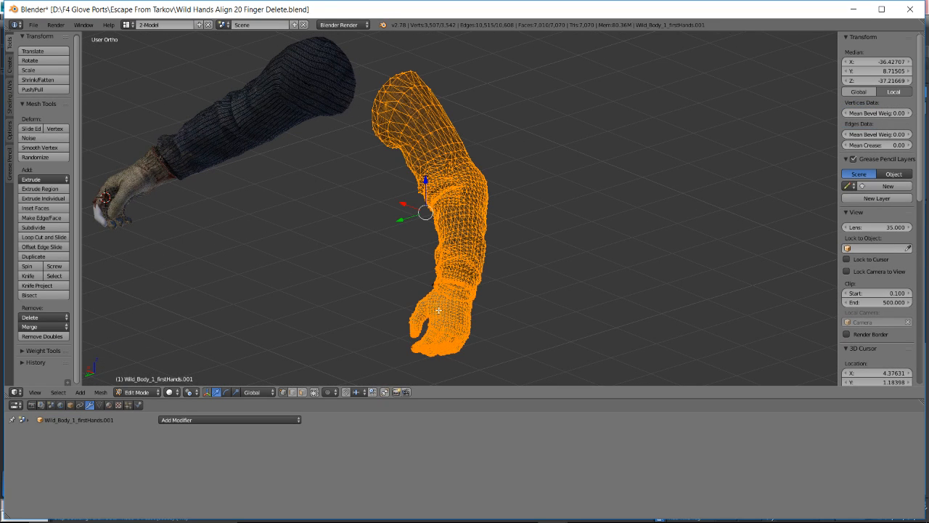
scroll(410, 302, "up", 1)
scroll(394, 302, "up", 1)
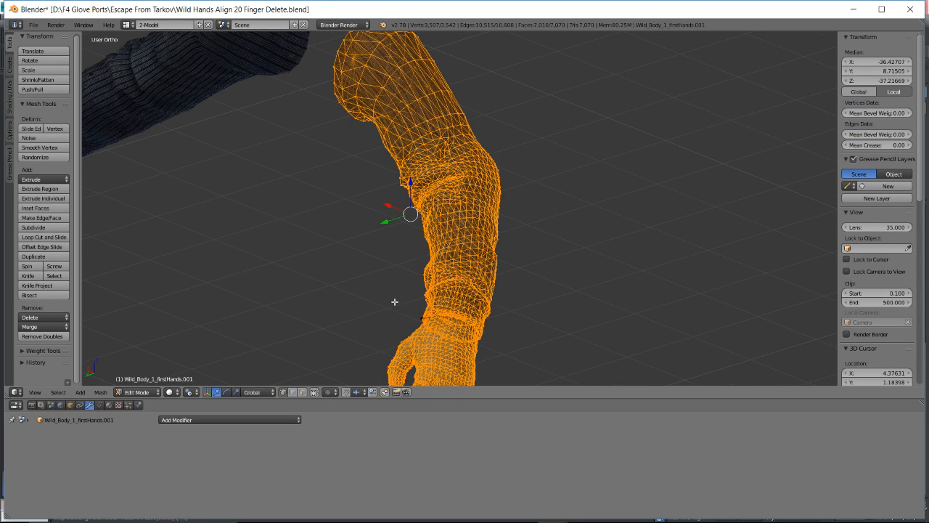
key("a")
scroll(445, 314, "up", 1)
middle_click_drag(450, 318, 433, 195, "shift")
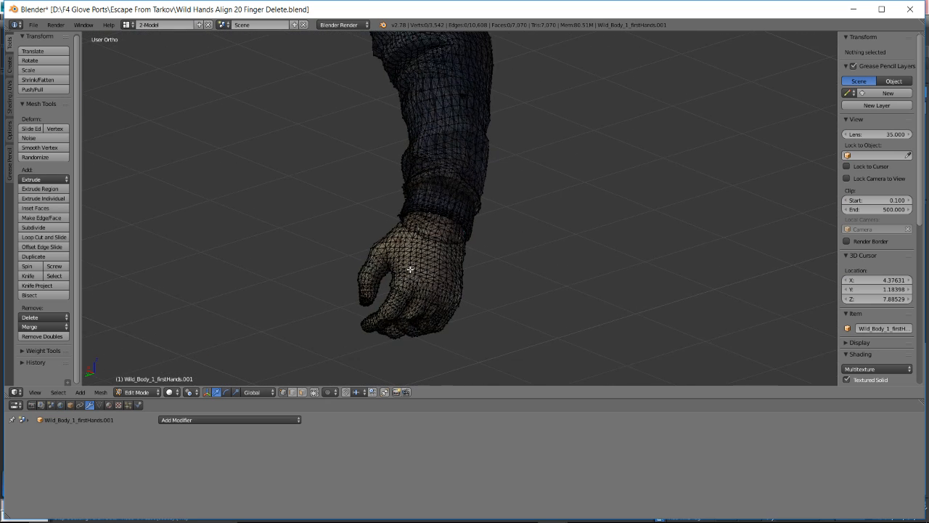
scroll(410, 269, "up", 3)
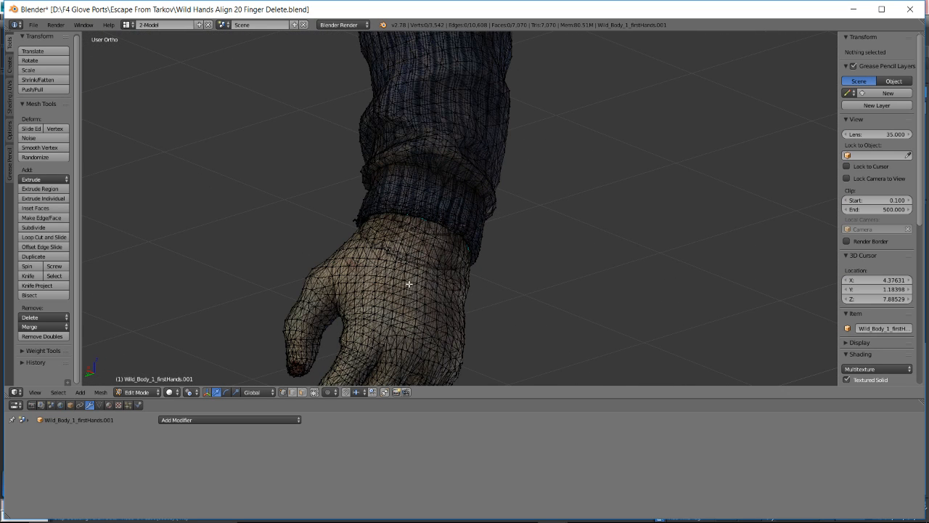
key("l")
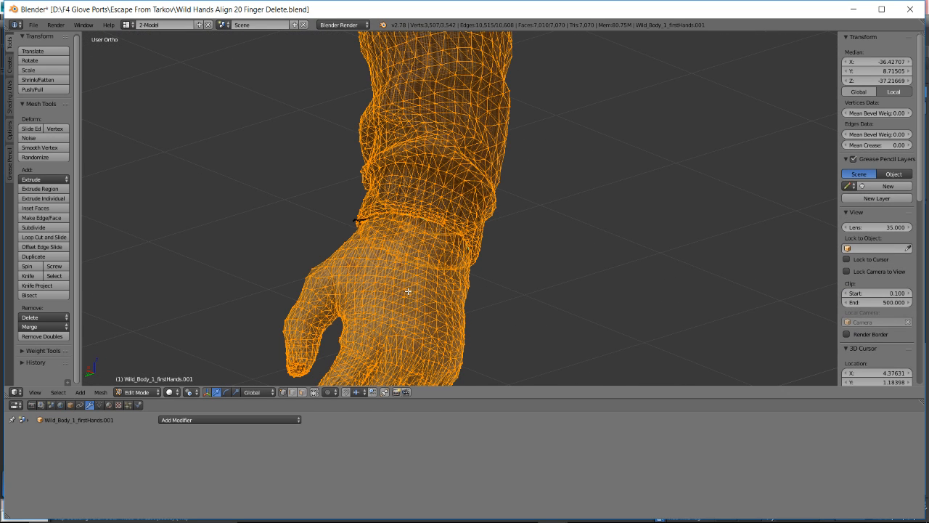
key("a")
scroll(298, 242, "down", 6)
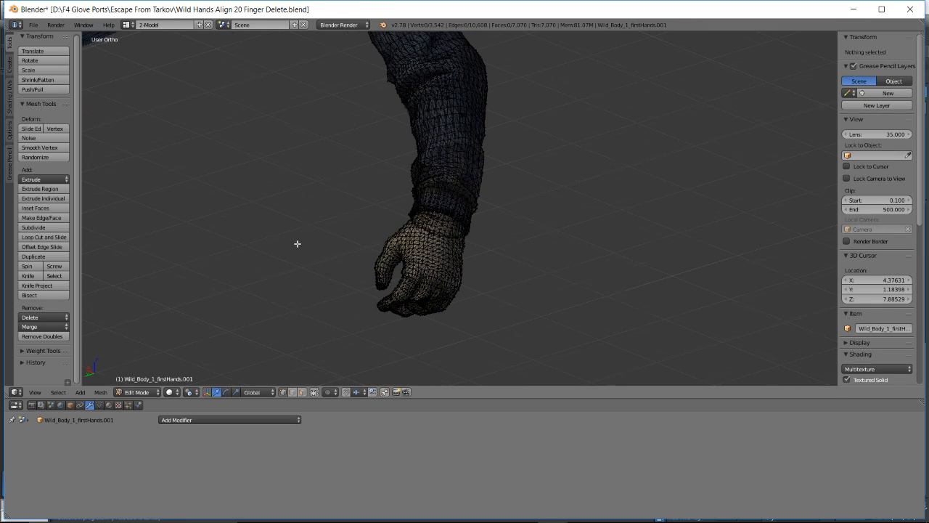
middle_click_drag(370, 241, 373, 241)
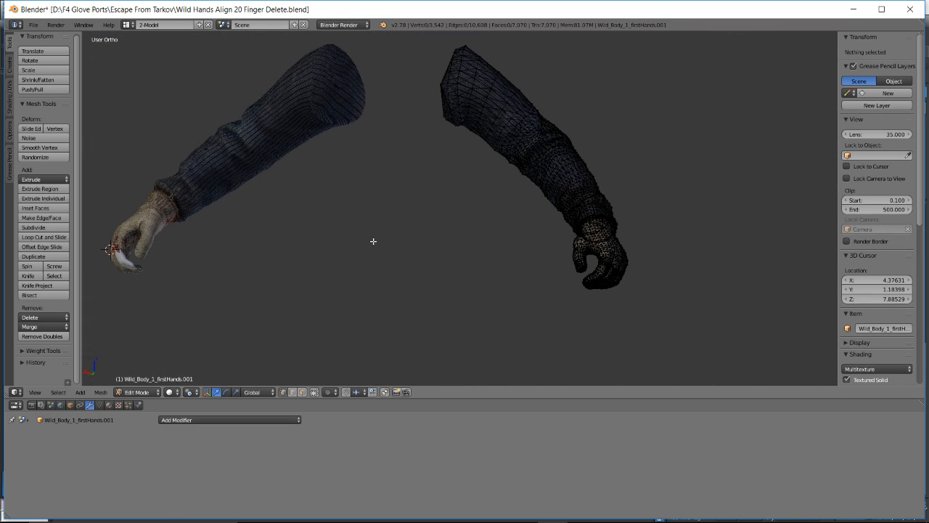
Switch to Skin Wrap New Gloves 2.max in 3ds Max, stop picking control objects, and deselect the arms mesh to view its textures
key("alt+Tab")
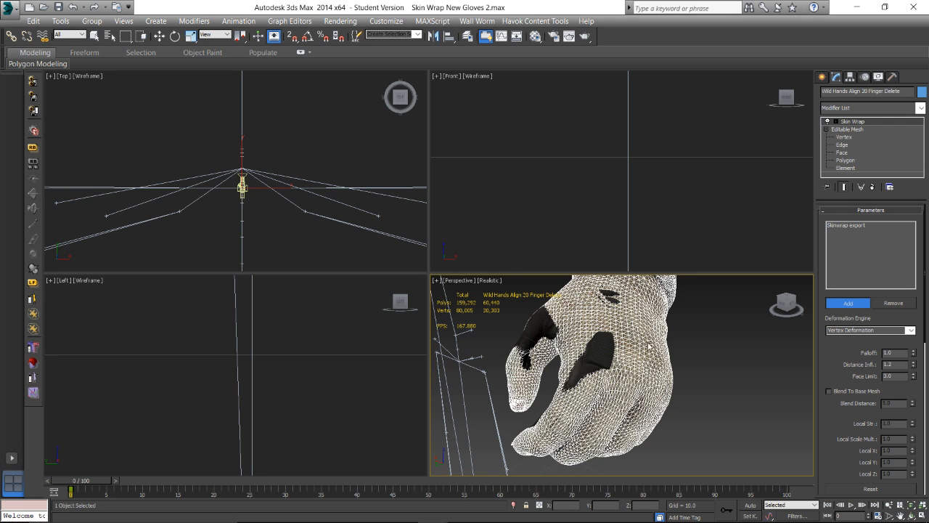
scroll(651, 346, "down", 5)
middle_click_drag(593, 361, 610, 360, "alt")
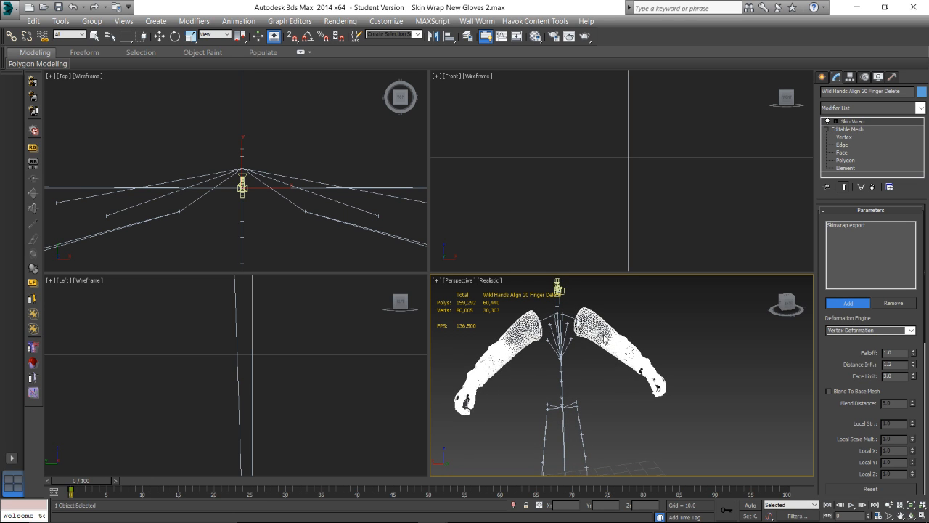
left_click(835, 302)
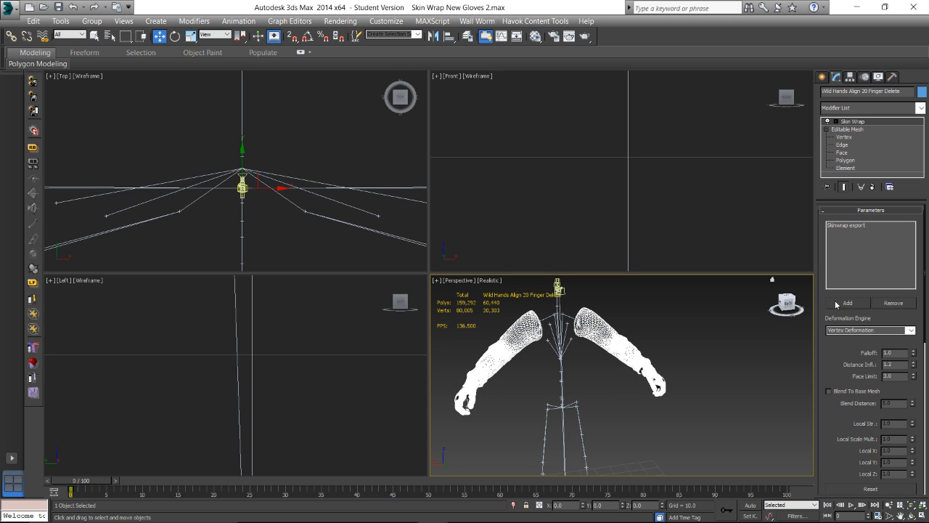
scroll(671, 342, "up", 2)
left_click(645, 342)
scroll(597, 373, "up", 2)
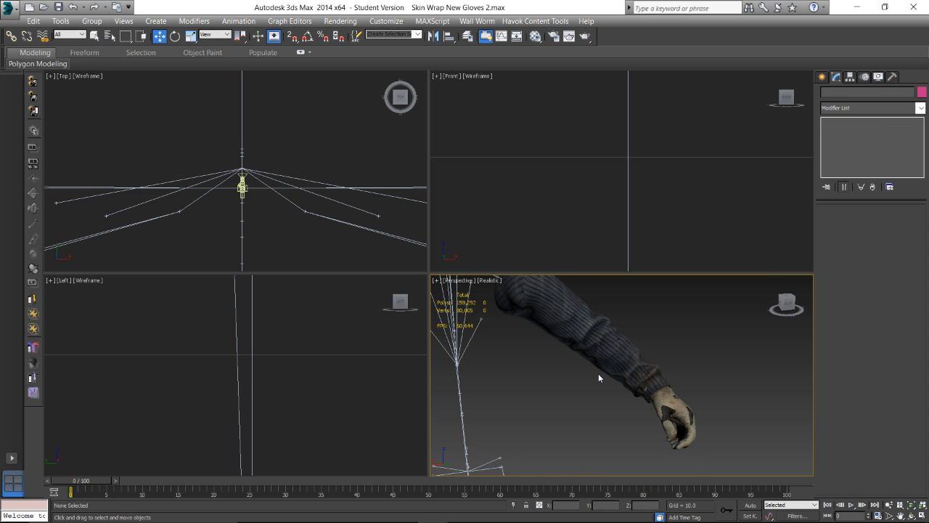
middle_click_drag(541, 374, 616, 334)
scroll(602, 368, "down", 4)
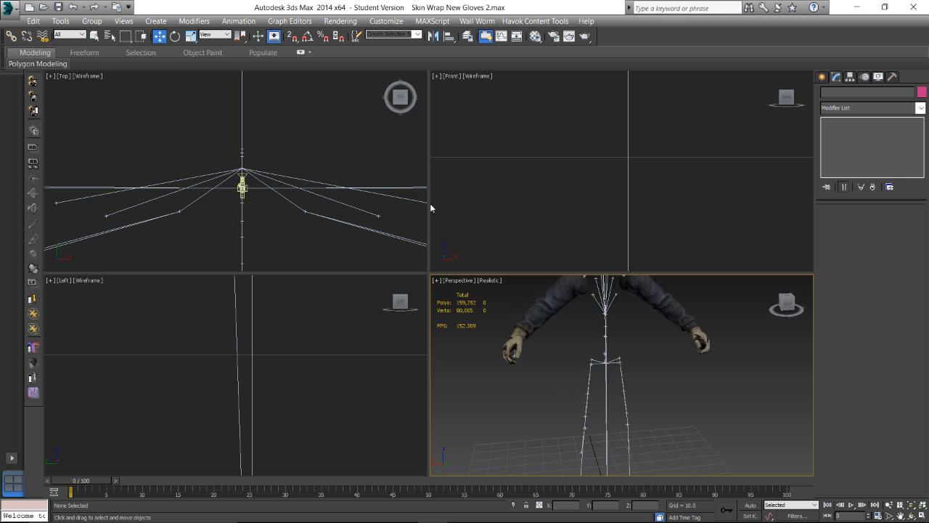
Import 1stpersonmalebody.nif from the F4 Glove Ports folder with the Fallout 4 Nif import settings
left_click(9, 9)
left_click(41, 174)
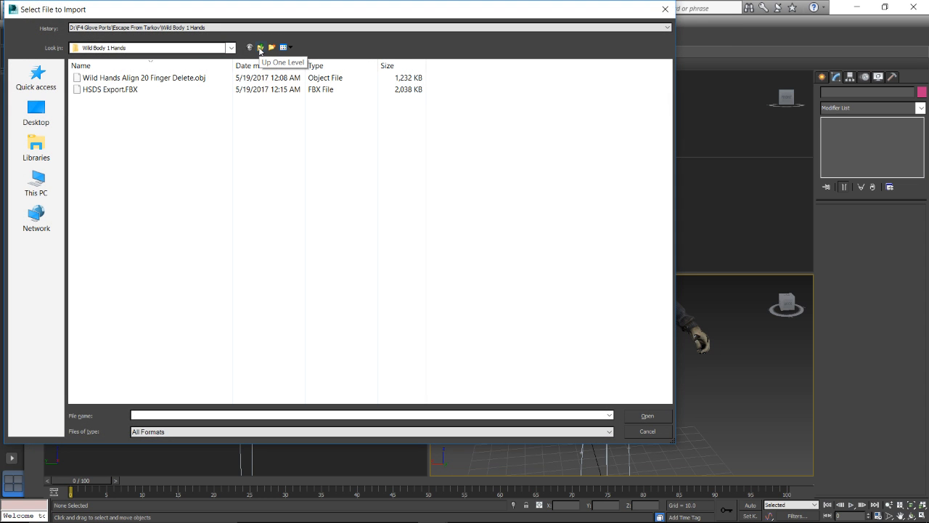
left_click(260, 48)
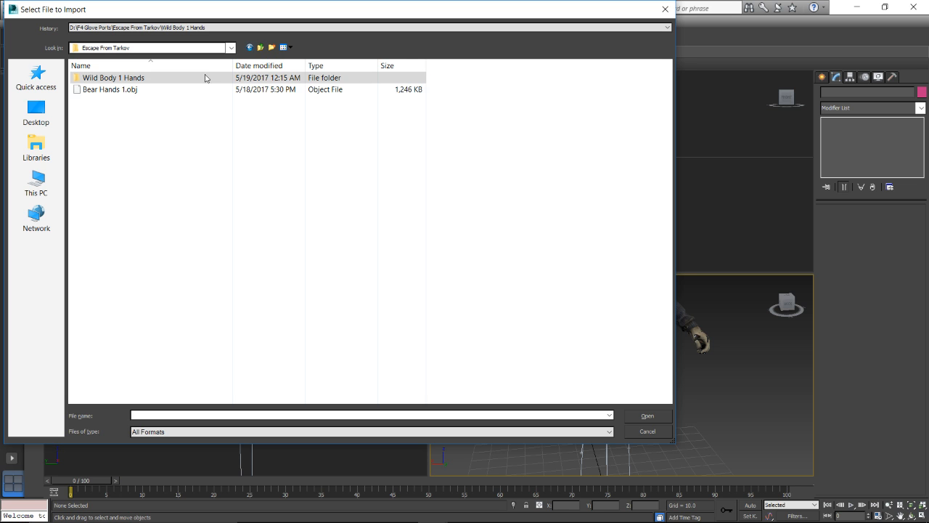
left_click(259, 49)
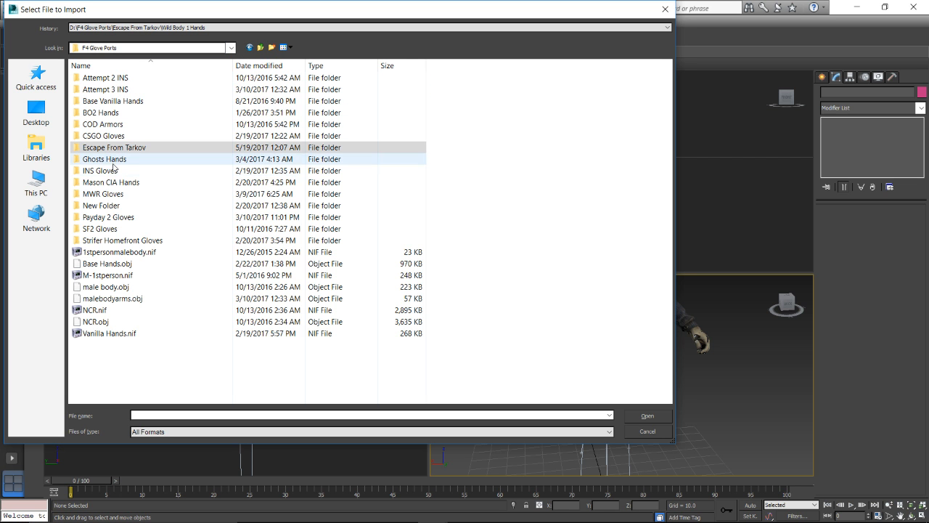
left_click(138, 254)
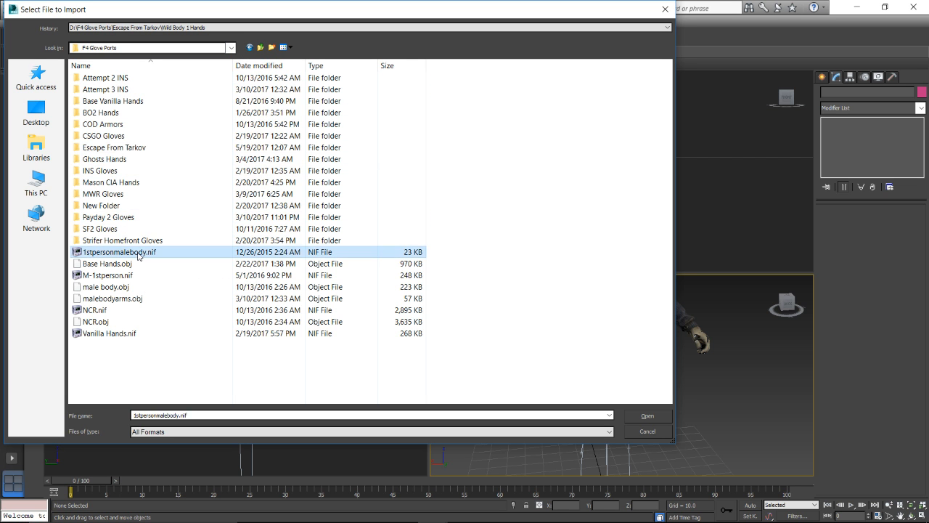
double_click(138, 254)
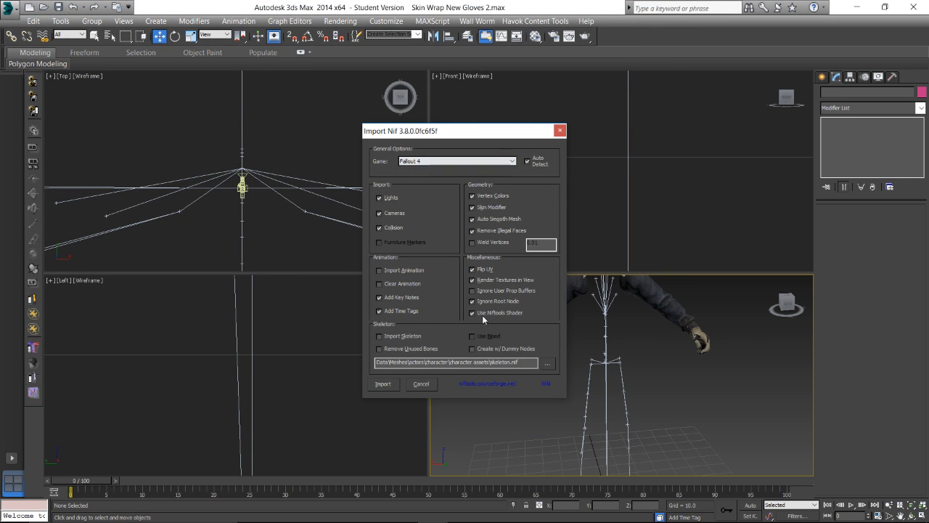
left_click(385, 383)
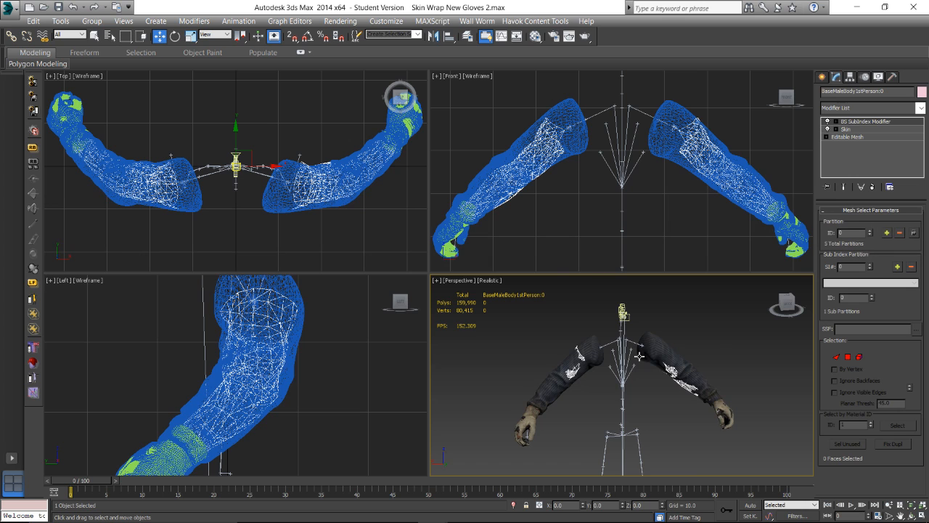
Add the imported BaseMaleBody1stPerson:0 mesh as another control object of the Skin Wrap modifier on Wild Hands Align 20 Finger Delete
middle_click_drag(639, 356, 573, 348, "alt")
scroll(628, 328, "up", 6)
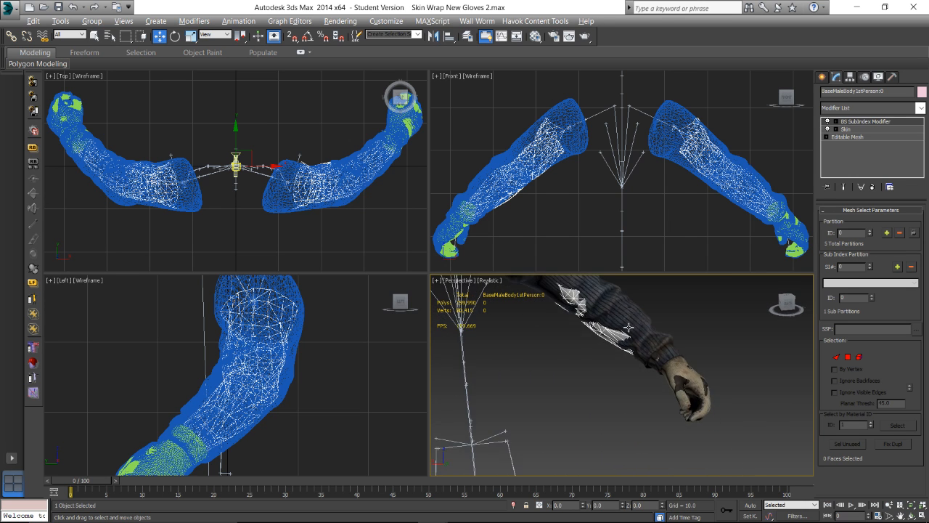
middle_click_drag(629, 328, 608, 347, "alt")
left_click(630, 365)
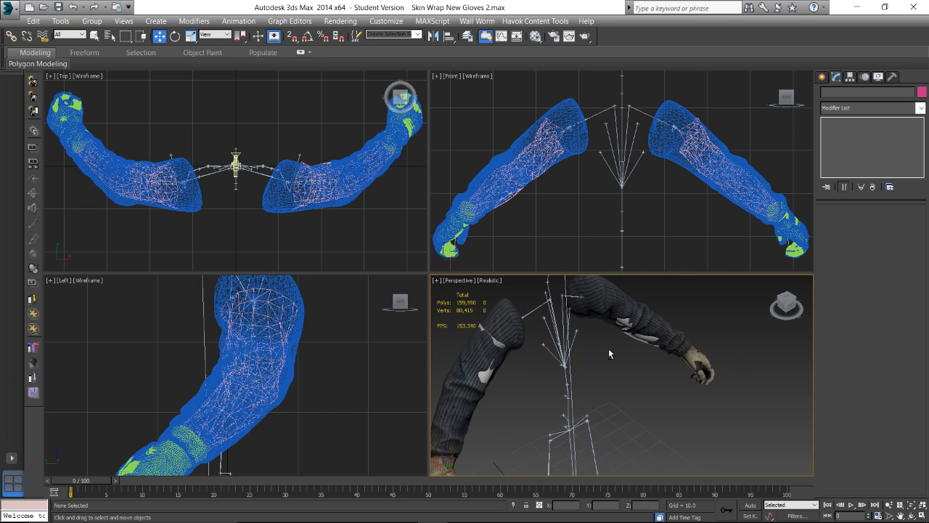
left_click(489, 372)
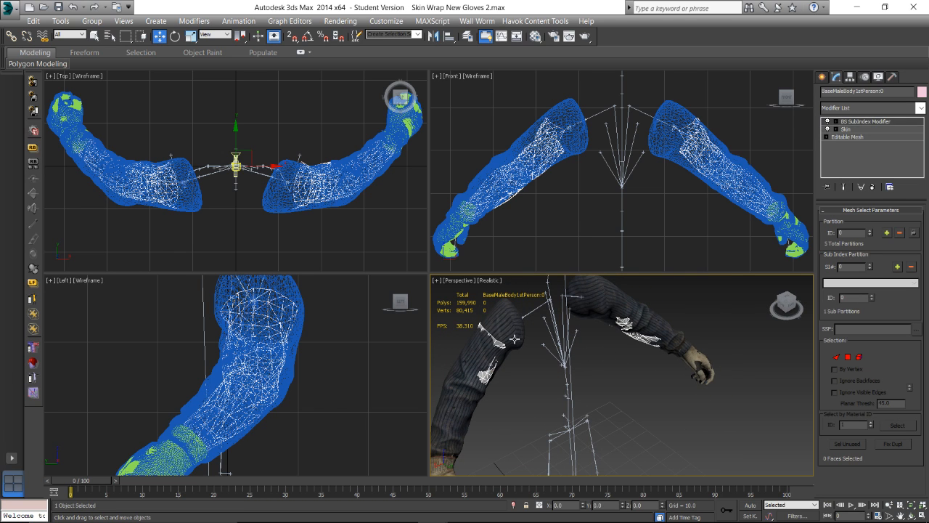
left_click(629, 305)
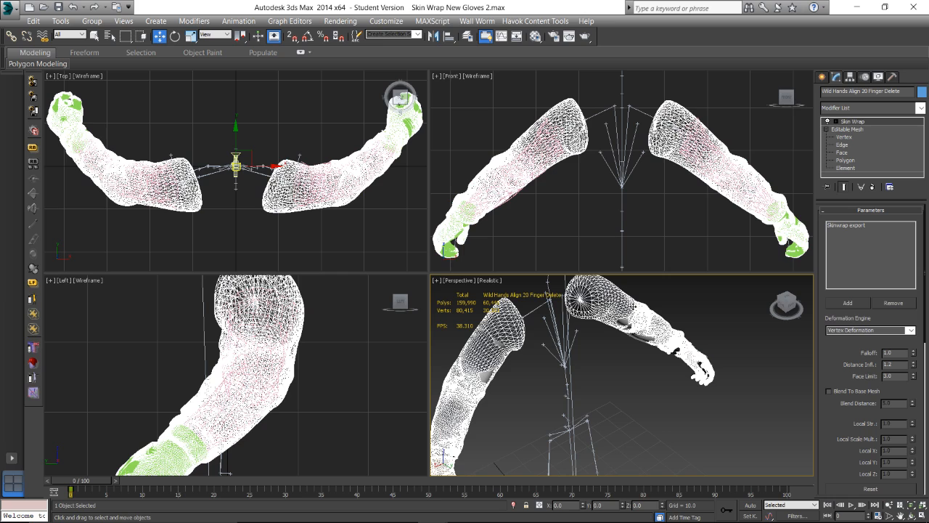
left_click(848, 302)
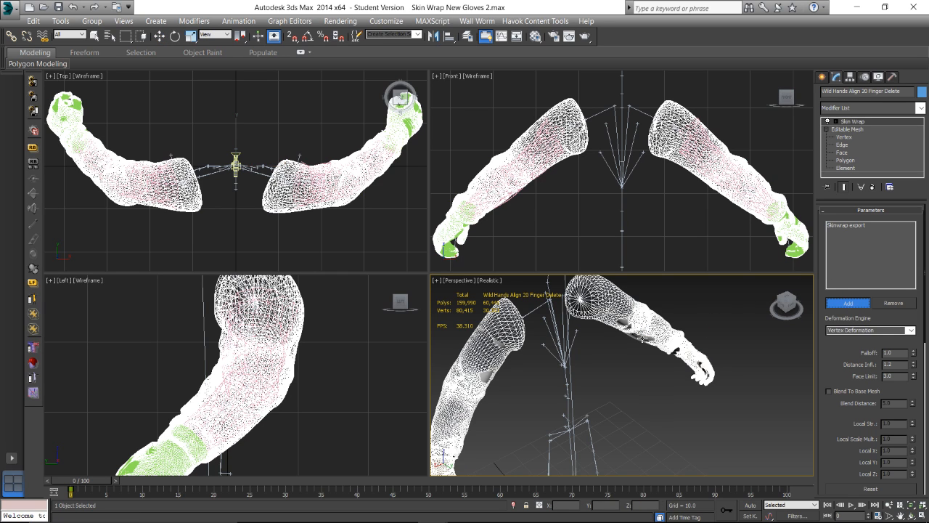
left_click(710, 372)
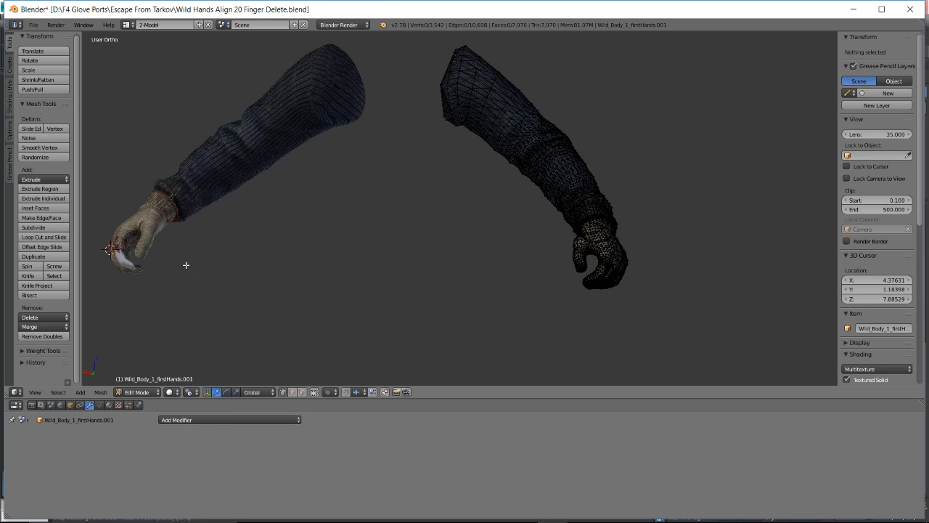
Switch to Blender and examine the linked geometry of the Wild_Body_1_firstHands arm in Edit Mode, looking closely at the sleeve and wrist
key("Tab")
right_click(145, 222)
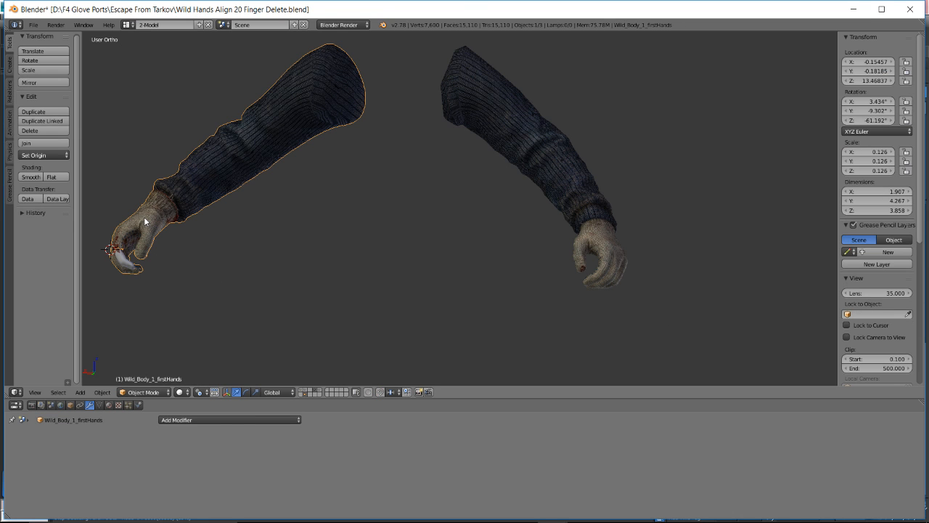
key("Tab")
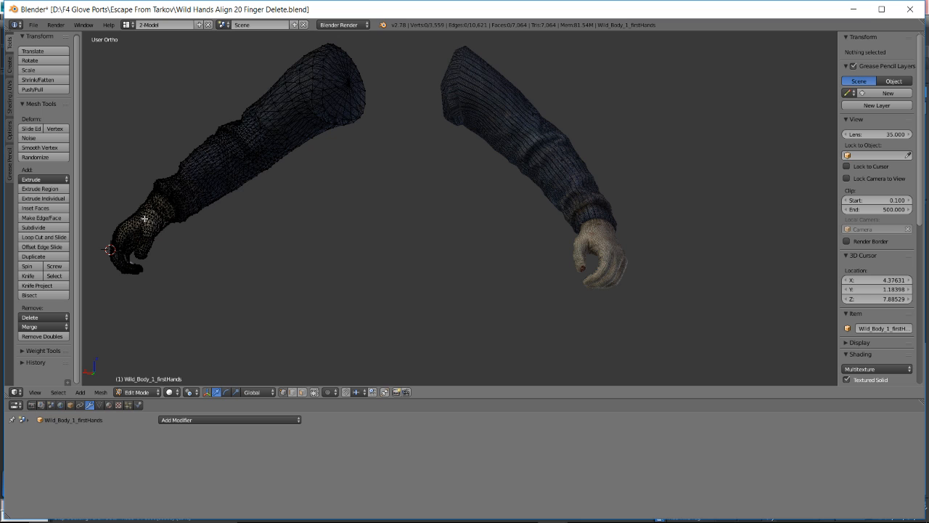
key("l")
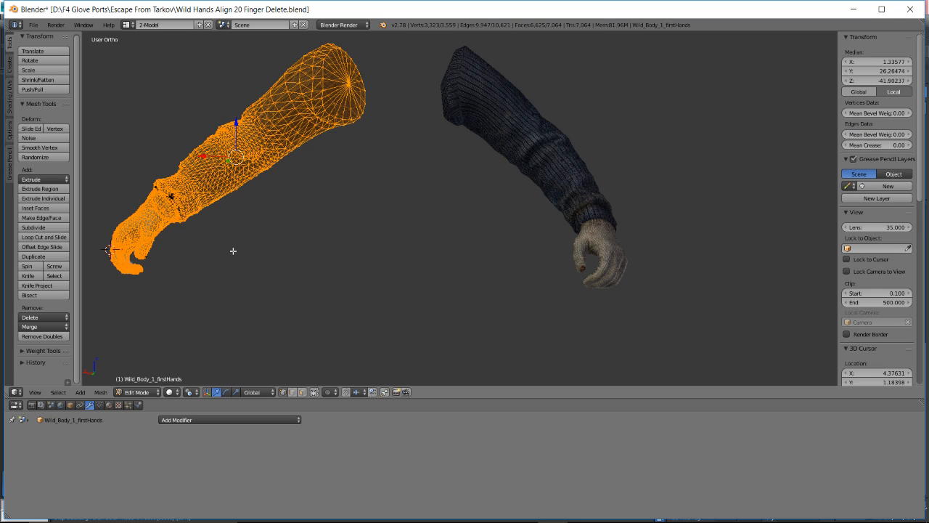
key("a")
middle_click_drag(208, 254, 445, 261)
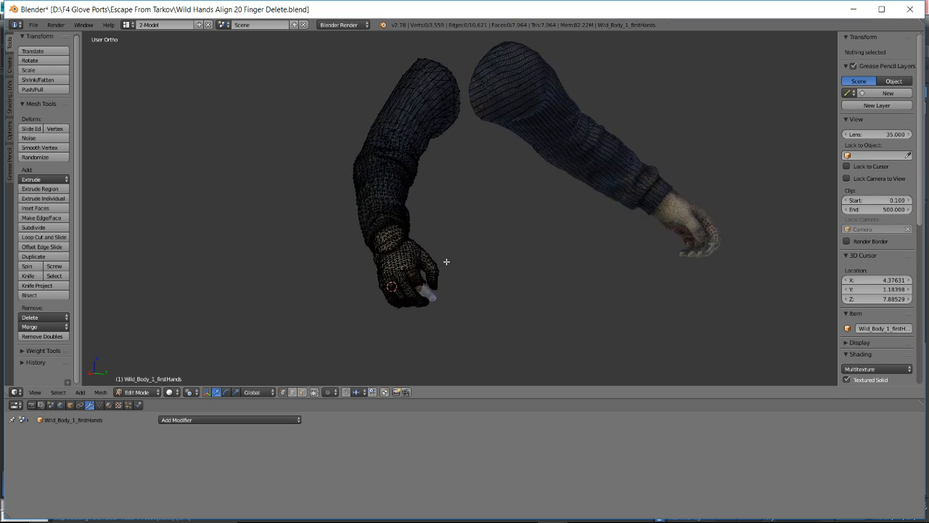
scroll(375, 272, "up", 5)
scroll(375, 272, "up", 4)
scroll(431, 229, "up", 3, "ctrl")
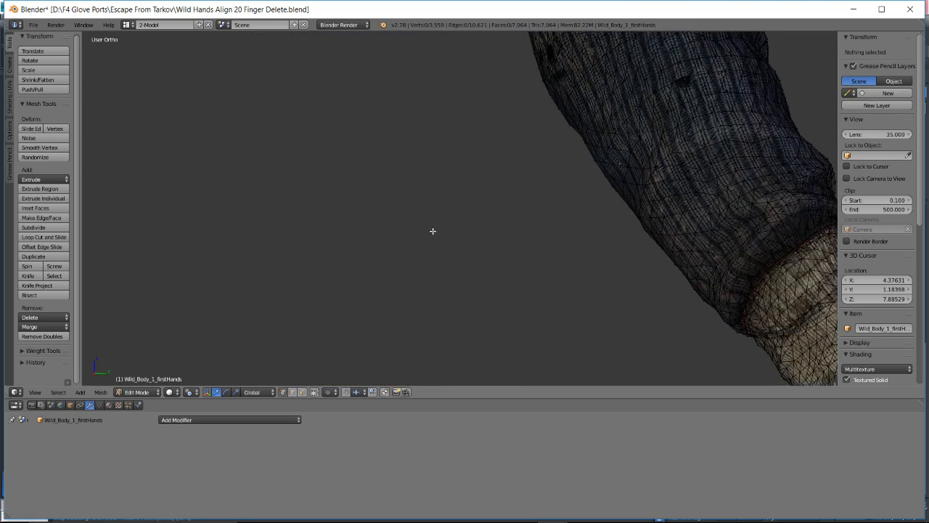
middle_click_drag(431, 230, 437, 229, "shift")
middle_click_drag(519, 235, 279, 243, "shift")
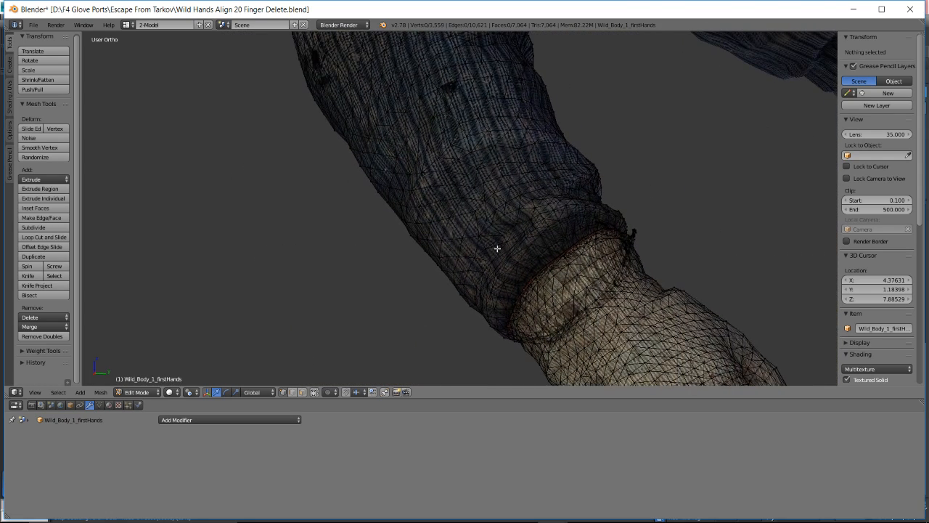
middle_click_drag(587, 267, 570, 291)
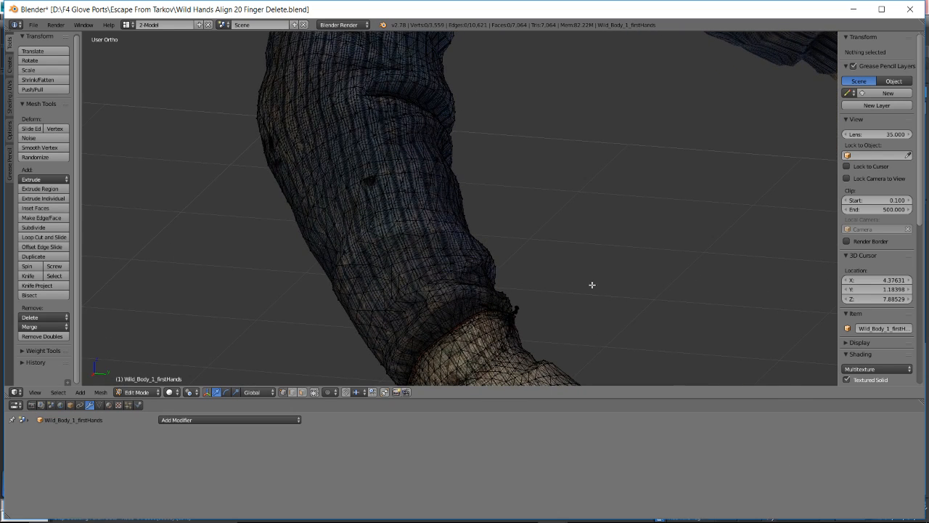
Check on 3ds Max, switch to the YouTube live dashboard in Chrome, and read the latest live chat messages
key("alt+Tab")
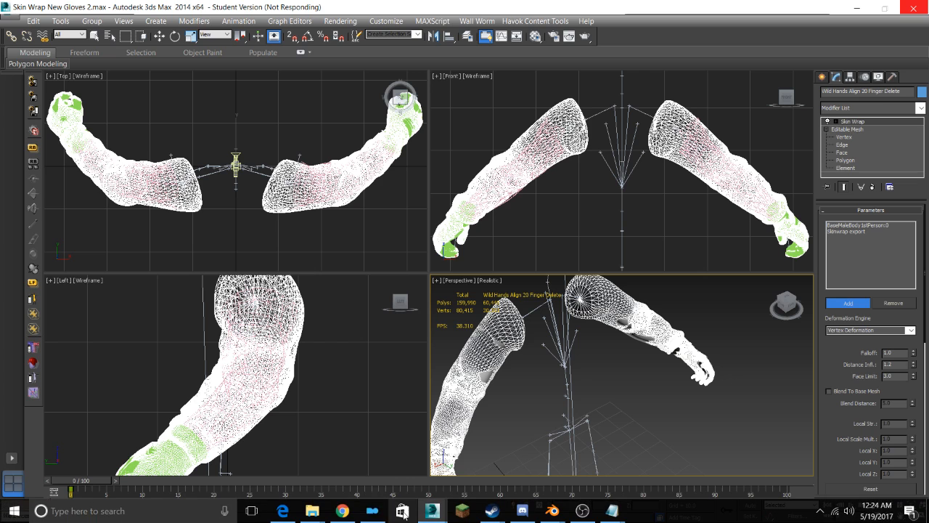
left_click(341, 510)
scroll(726, 341, "down", 2)
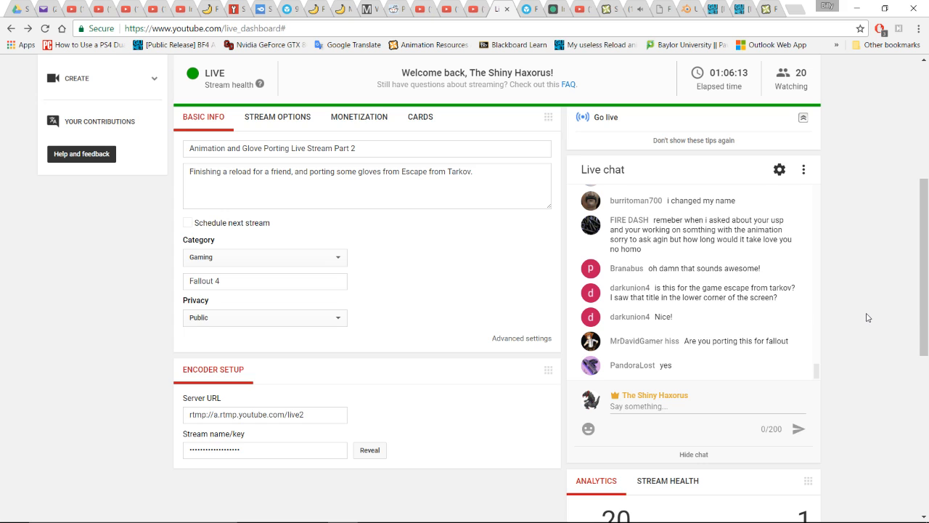
scroll(867, 317, "up", 1)
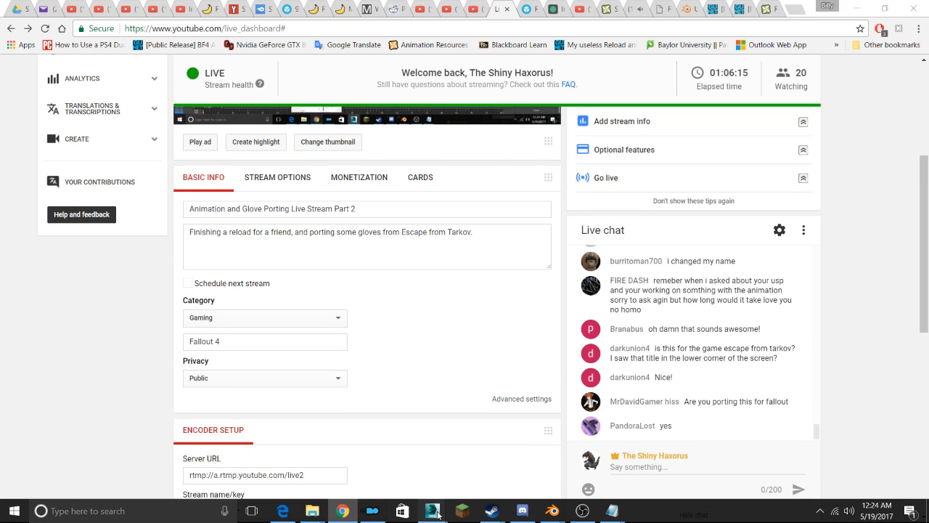
Check the Skin Wrap scene in 3ds Max, return to the YouTube live dashboard in Chrome, and look over the live chat and stream preview
mouse_move(432, 510)
left_click(480, 485)
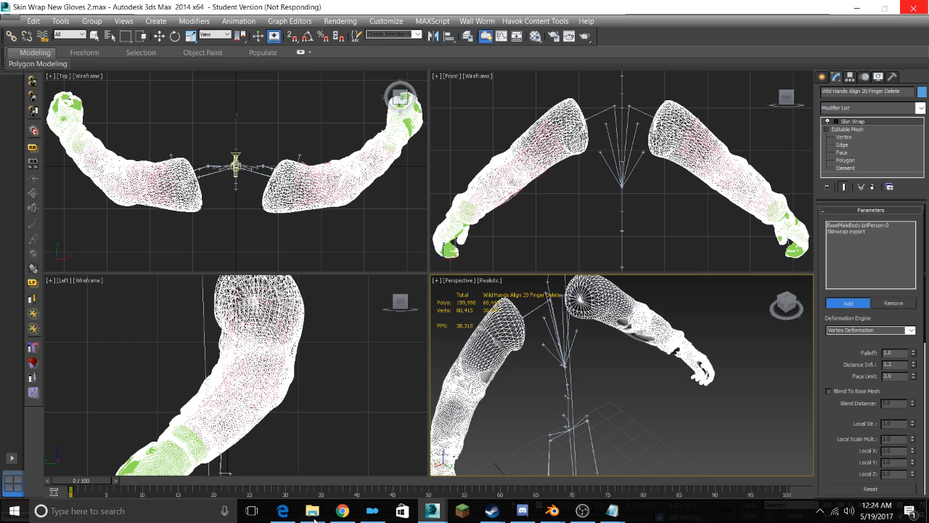
left_click(342, 510)
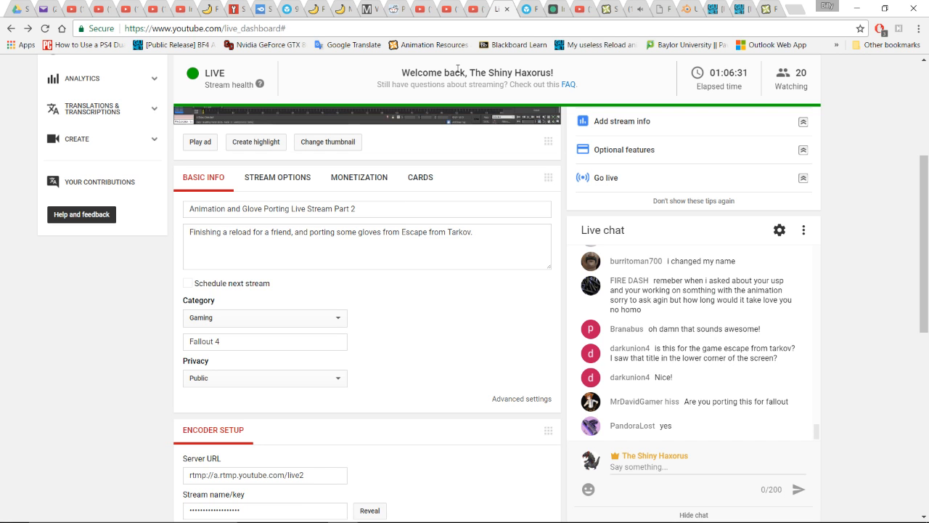
scroll(467, 196, "up", 4)
scroll(466, 213, "down", 5)
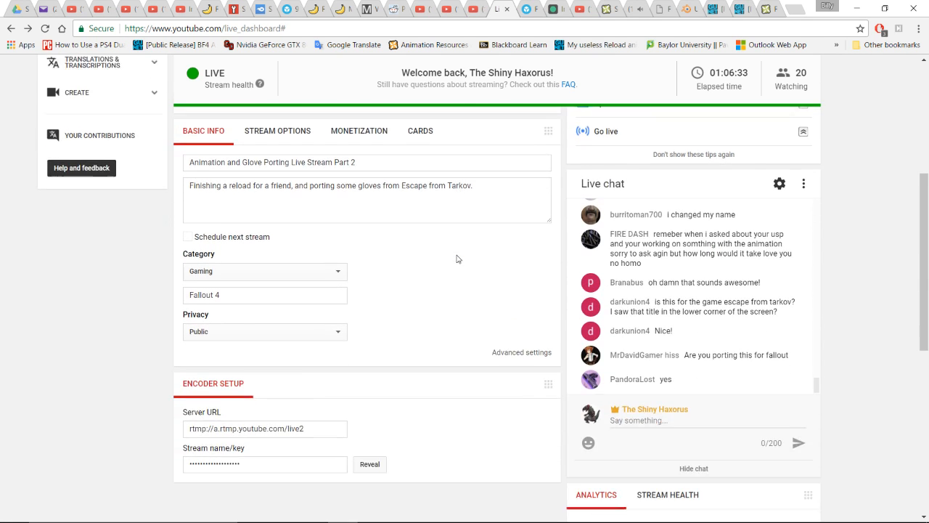
scroll(461, 260, "up", 4)
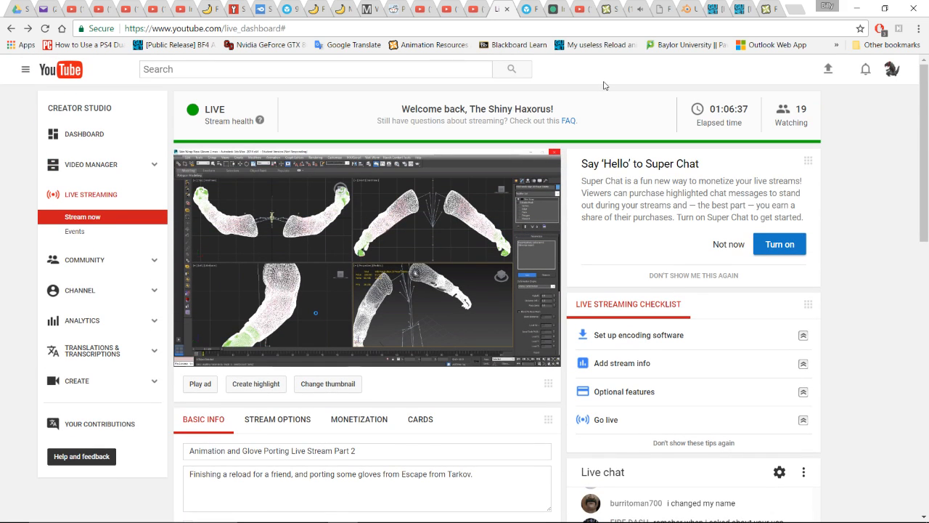
mouse_move(508, 508)
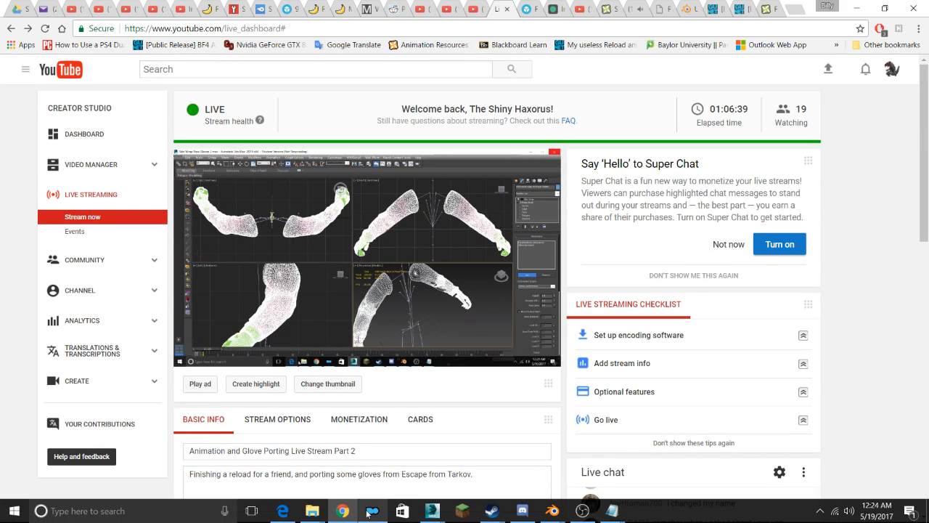
mouse_move(431, 511)
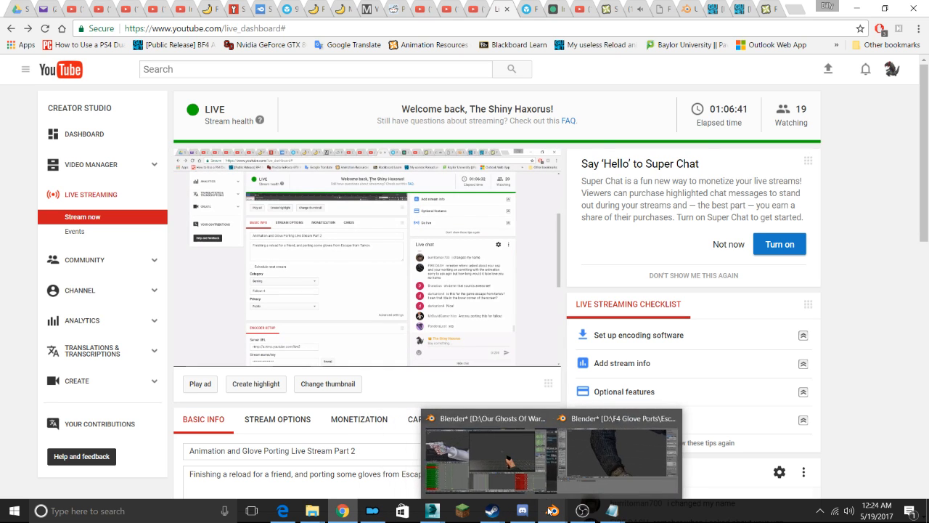
mouse_move(498, 465)
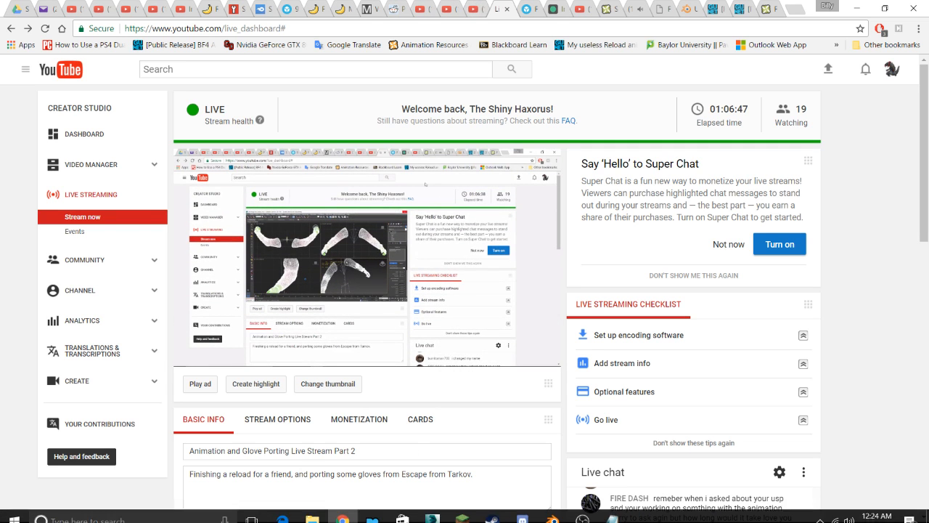
Switch to All Hands Scaled.max in 3ds Max, hide the Wild Body 2 layer, unhide Wild Body 1, and select its arms mesh
mouse_move(432, 510)
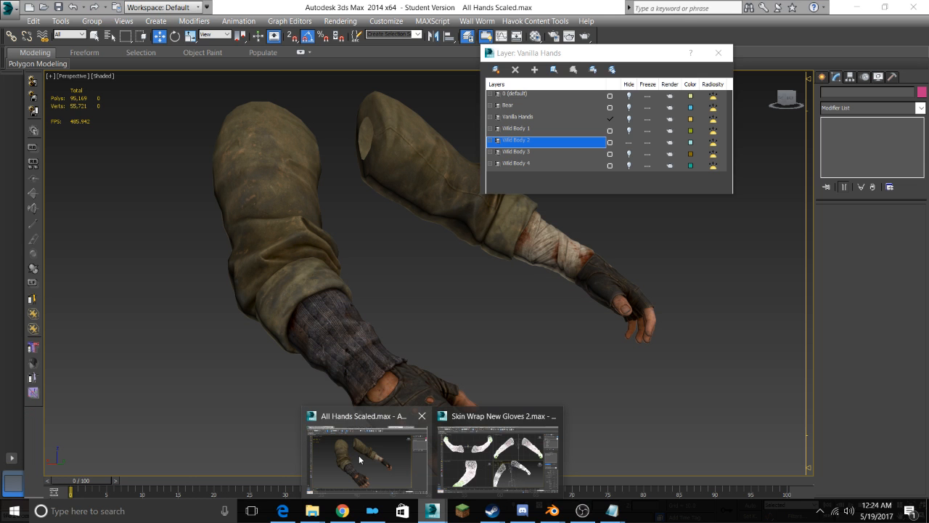
left_click(359, 455)
middle_click_drag(427, 377, 454, 368)
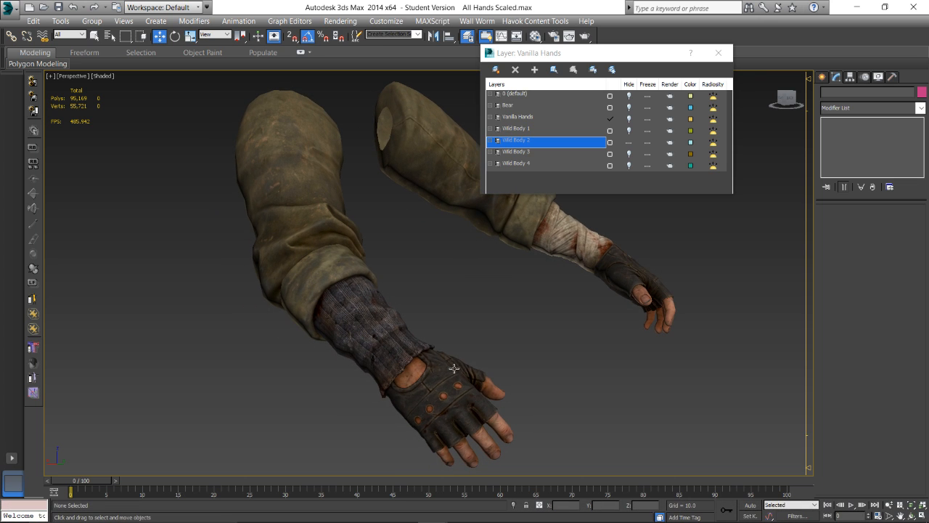
left_click(629, 142)
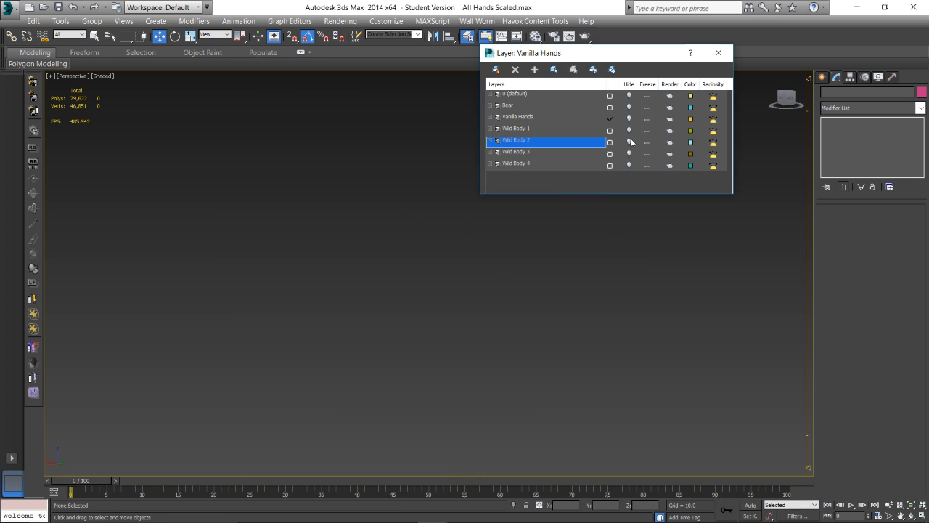
left_click(630, 130)
left_click(442, 391)
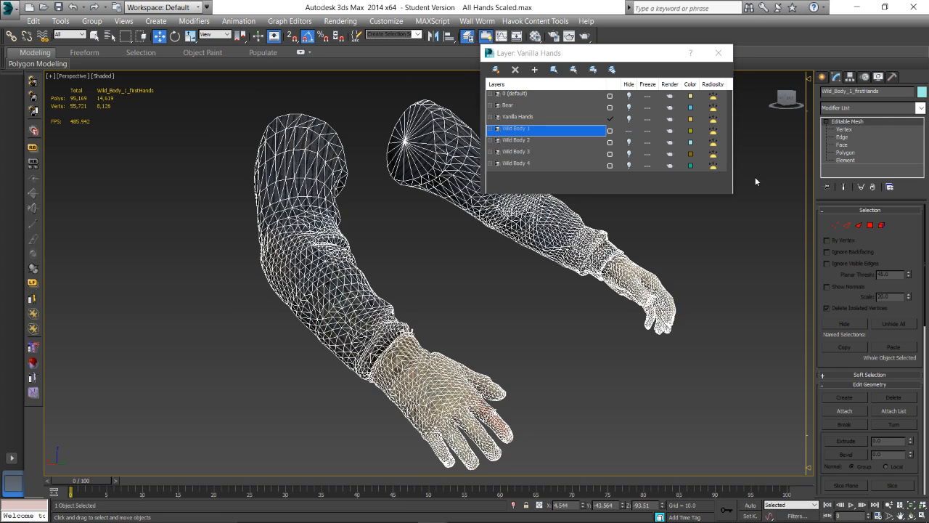
Select the near hand's glove as an element of Wild_Body_1_firstHands and examine where it meets the sleeve and fingertip
left_click(843, 160)
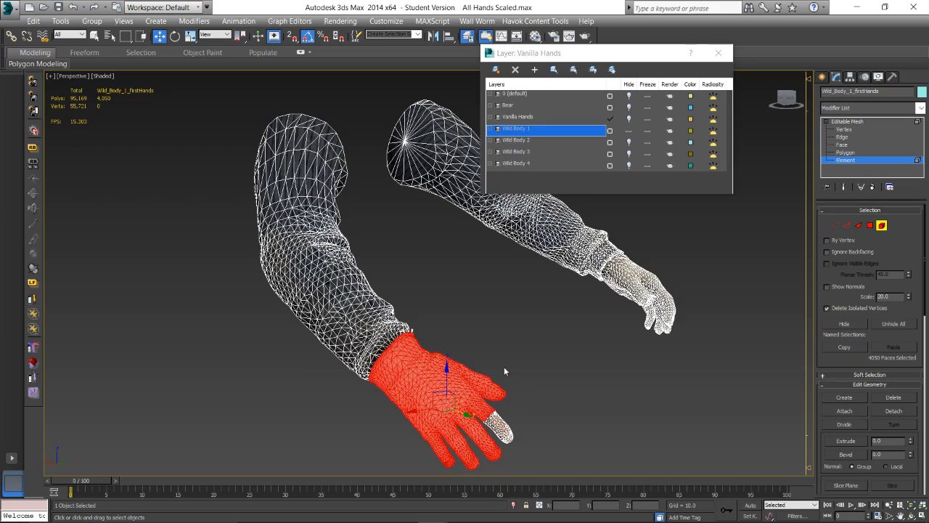
middle_click_drag(504, 366, 521, 378, "alt")
scroll(519, 367, "down", 5)
scroll(519, 363, "up", 3)
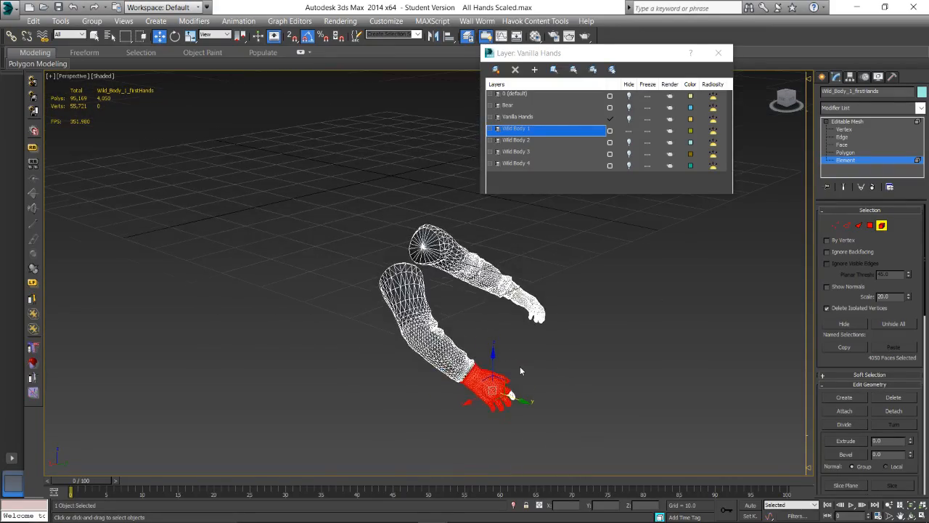
scroll(496, 379, "up", 5)
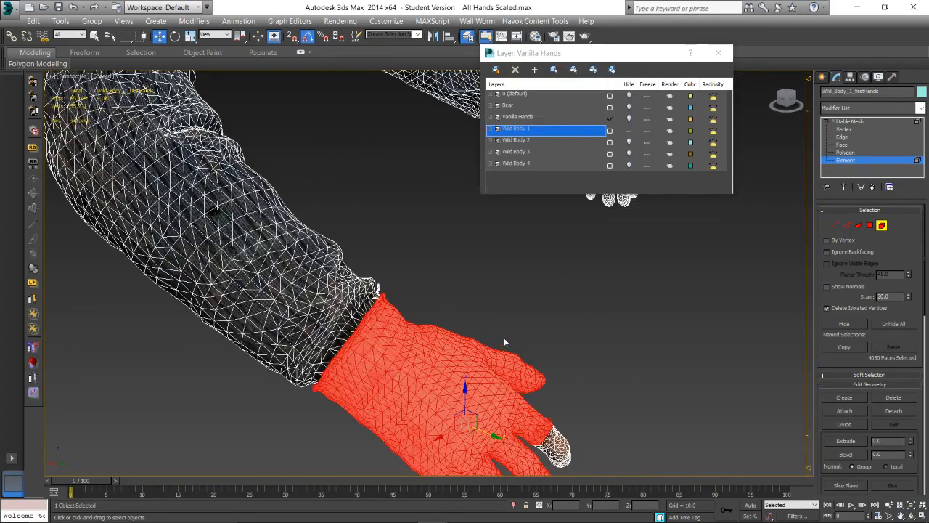
scroll(504, 338, "down", 3)
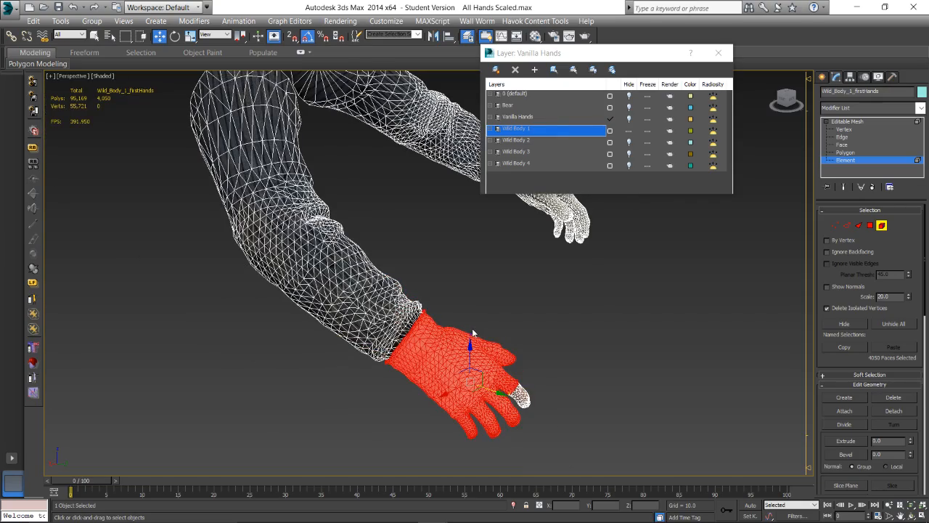
mouse_move(464, 329)
middle_mouse_down("alt")
mouse_move(483, 328)
mouse_move(410, 319)
mouse_move(376, 326)
mouse_move(484, 321)
mouse_move(412, 339)
mouse_move(463, 327)
middle_mouse_up("alt")
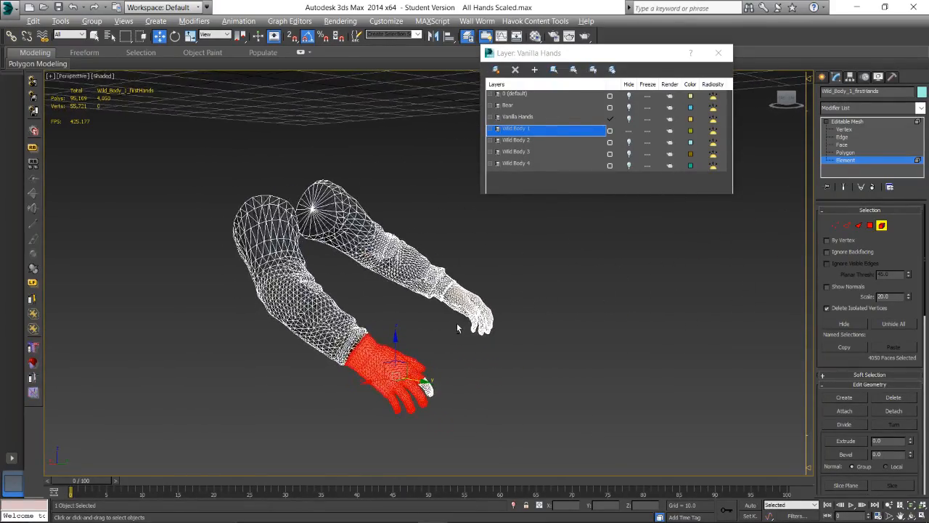
Switch to Skin Wrap New Gloves 2.max and convert the Skin Wrap on Wild Hands Align 20 Finger Delete to a Skin modifier
key("alt+Tab")
mouse_move(438, 514)
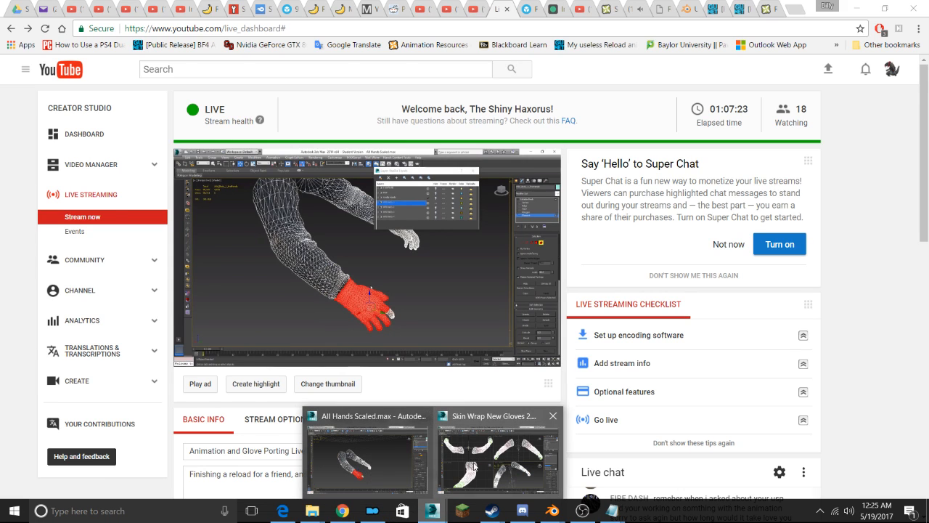
left_click(483, 465)
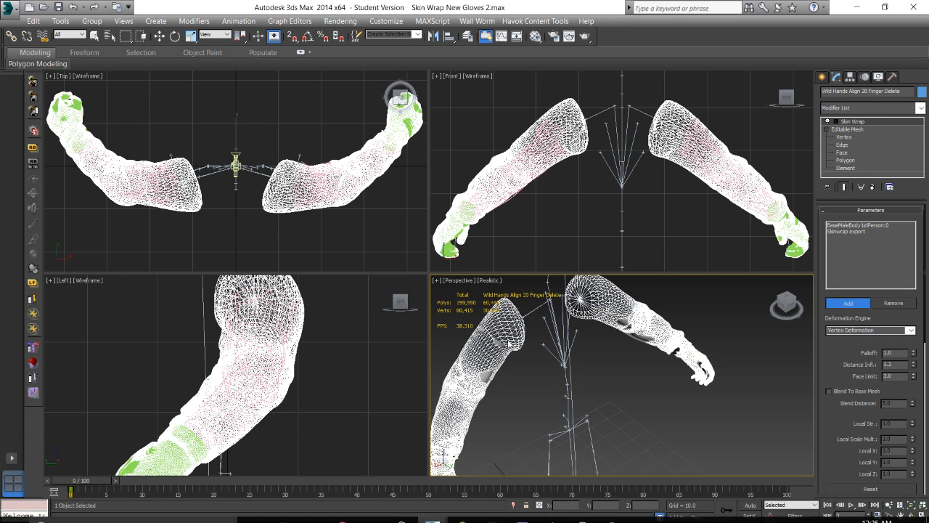
middle_click_drag(513, 360, 598, 292, "alt")
scroll(827, 412, "down", 3)
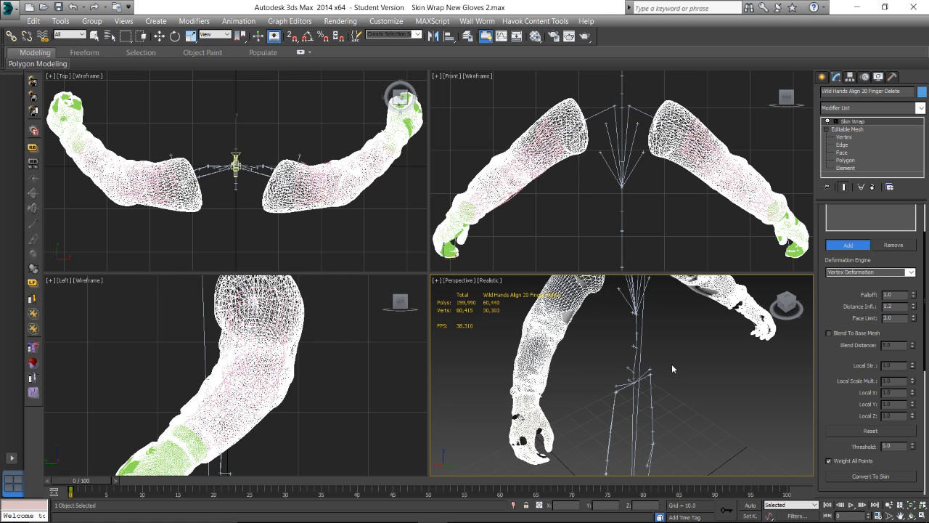
middle_click_drag(672, 365, 567, 365, "alt")
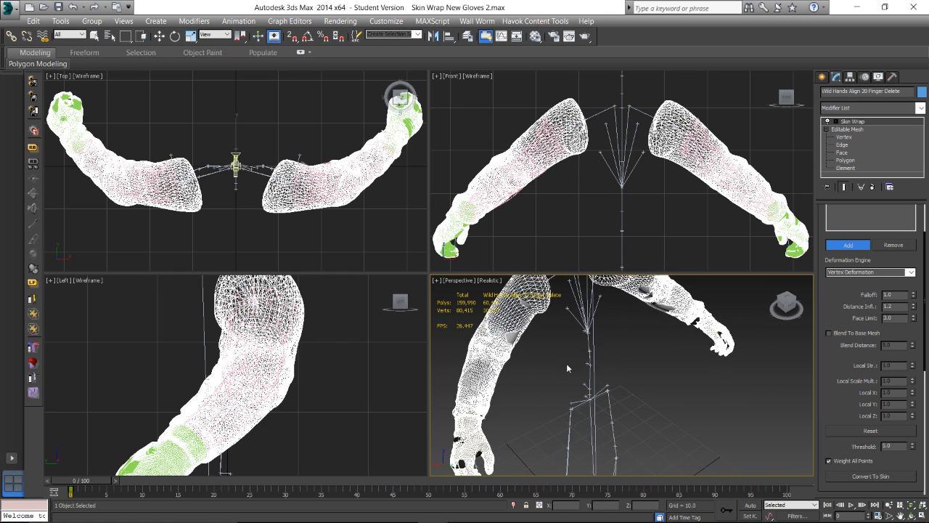
left_click(870, 476)
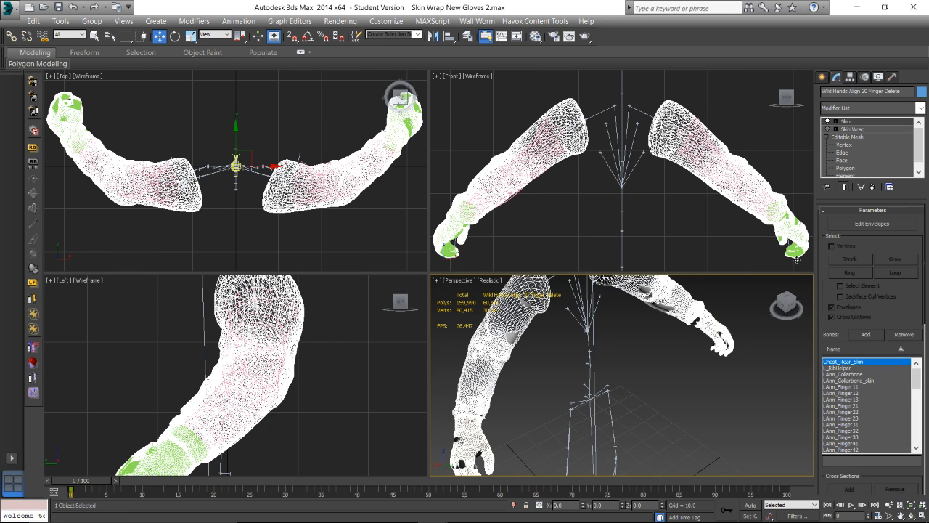
Open the Schematic View, select the LArm_Finger31 bone, and test-rotate it to check how the glove's finger deforms
middle_click_drag(600, 344, 569, 324, "alt")
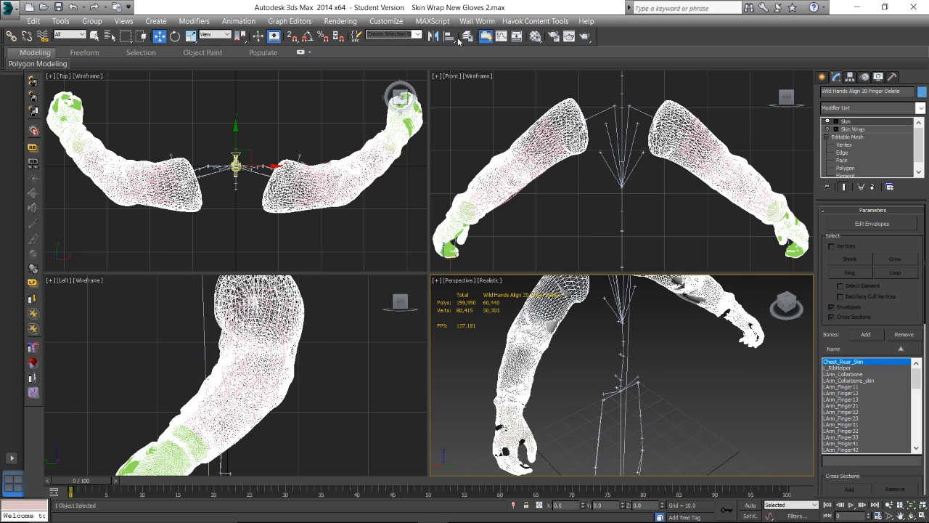
left_click(516, 36)
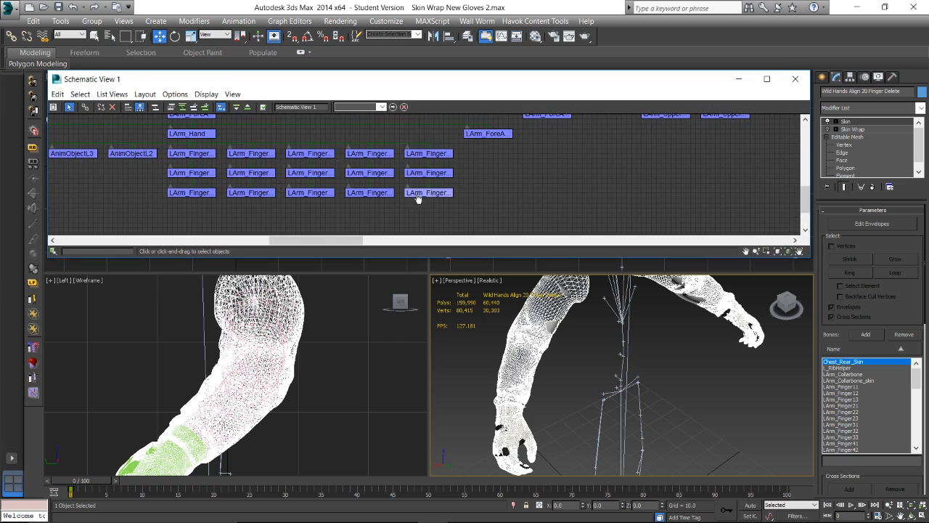
left_click(309, 155)
middle_click_drag(576, 386, 476, 379)
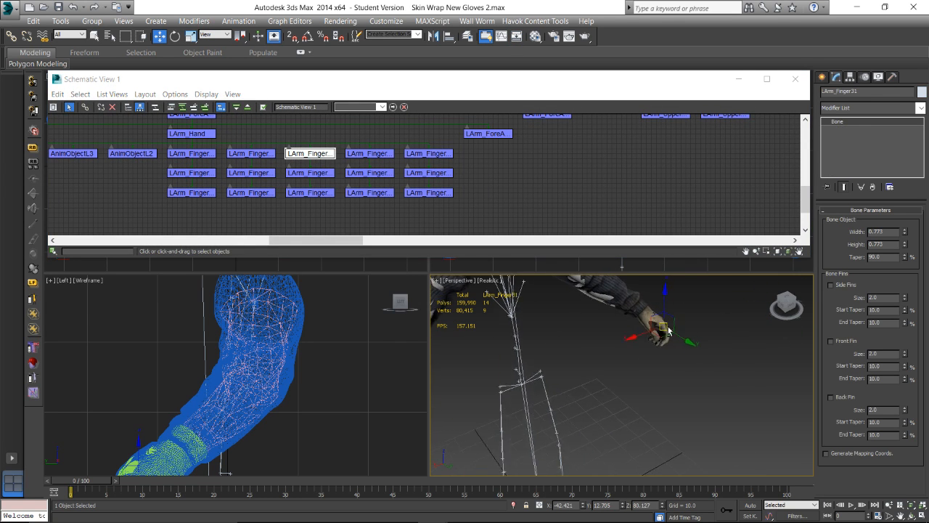
scroll(669, 331, "up", 10)
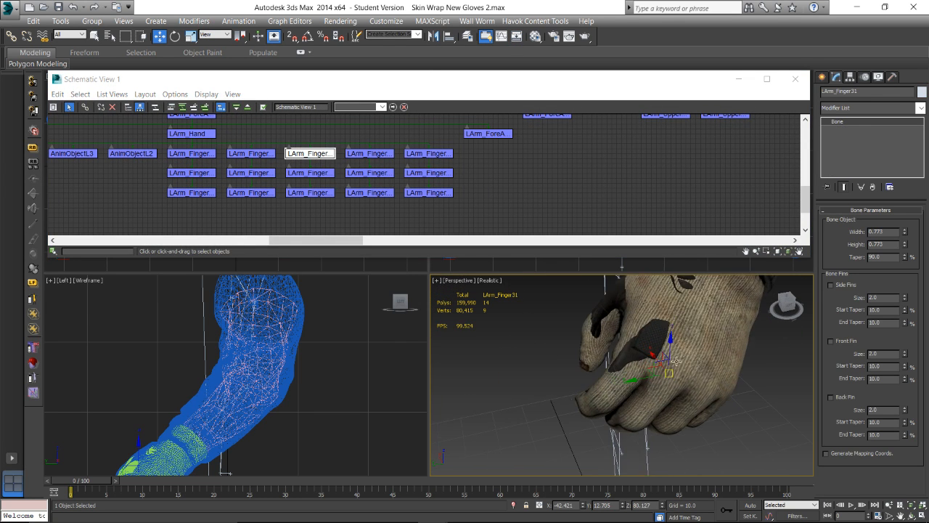
middle_click_drag(675, 360, 667, 353, "alt")
key("e")
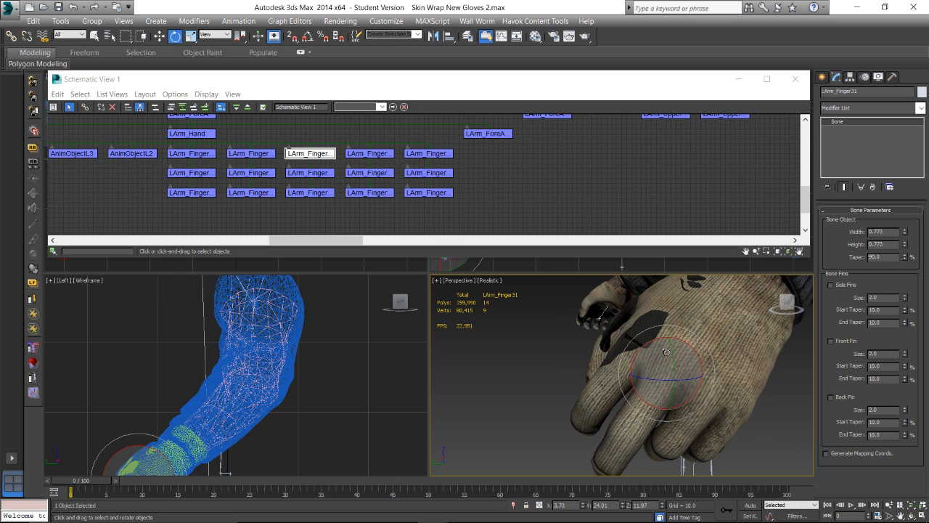
left_click_drag(666, 352, 642, 367)
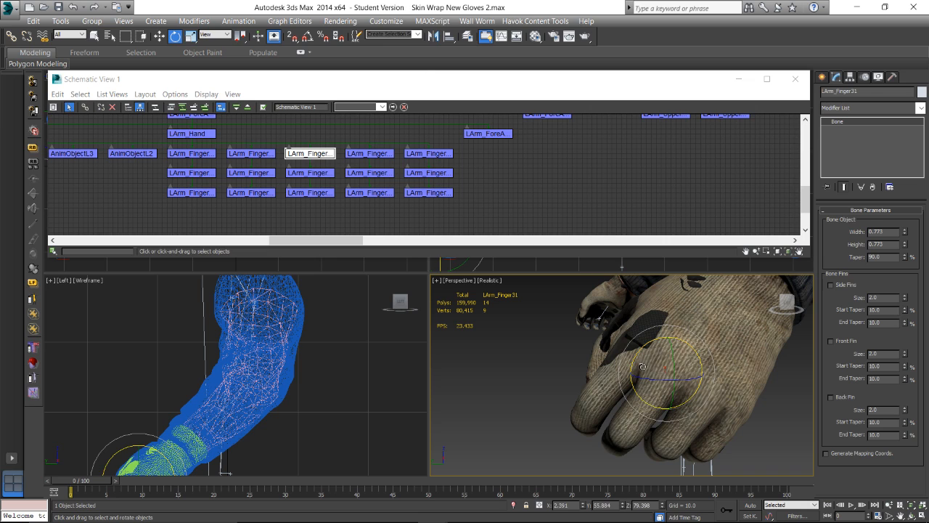
Test-rotate the LArm_Finger32 and LArm_Finger41 bones to check the glove's deformation, undoing each rotation
left_click(317, 176)
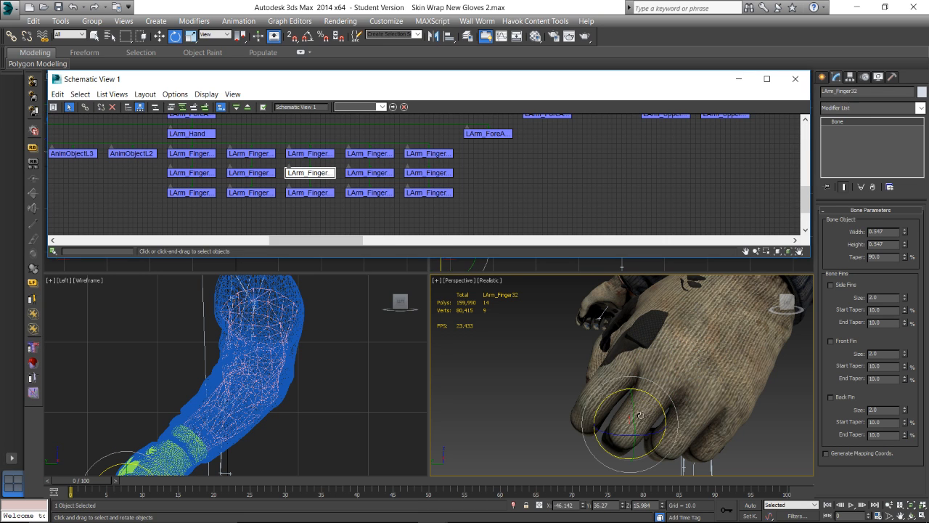
left_click_drag(639, 415, 624, 407)
key("ctrl+z")
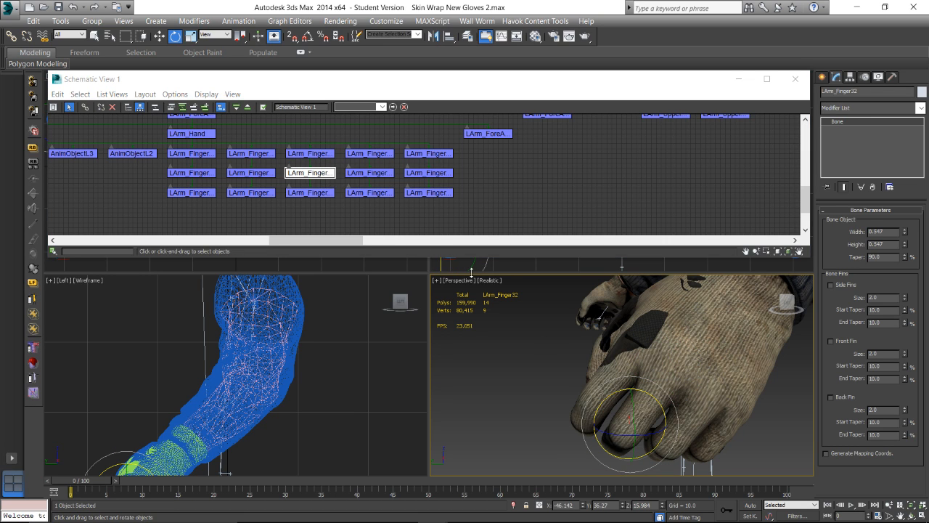
left_click(371, 156)
middle_click_drag(708, 362, 685, 355, "alt")
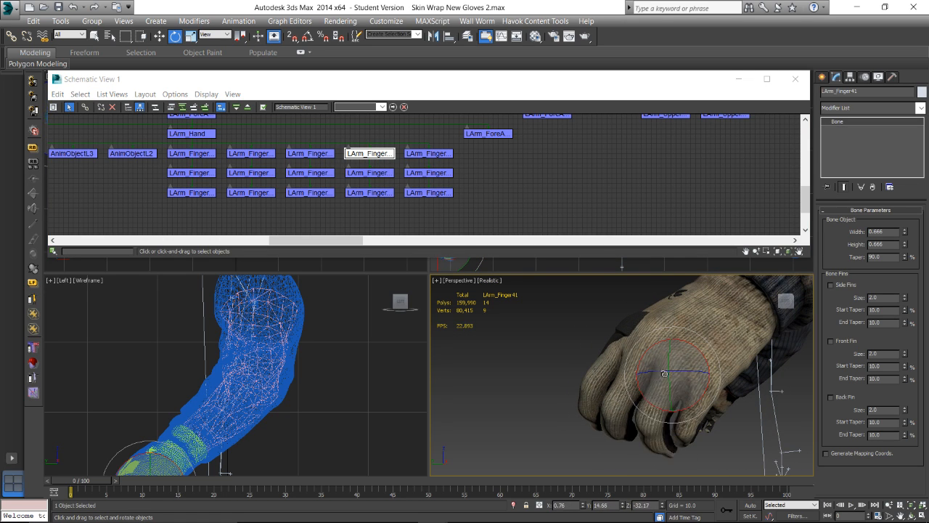
key("ctrl+z")
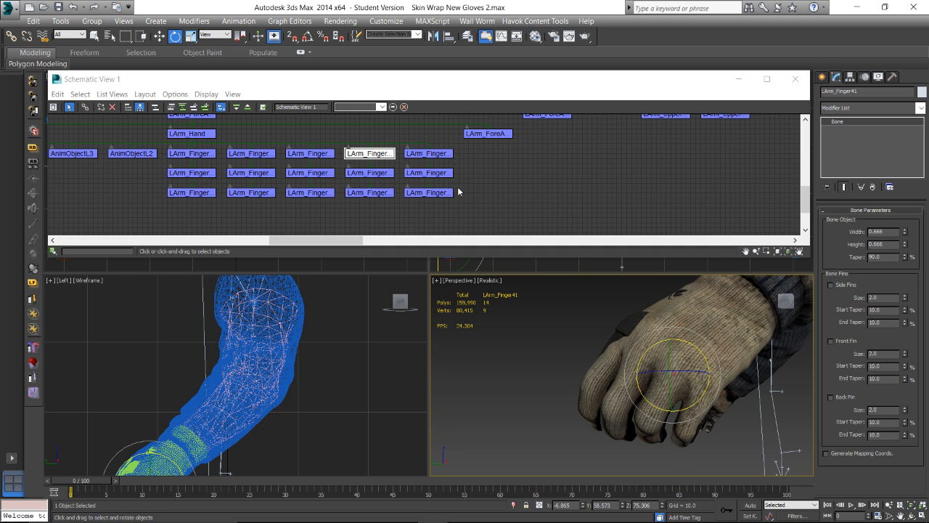
Test-rotate the LArm_Finger51 bone and inspect the glove's little finger and knuckles
left_click(428, 153)
middle_click_drag(632, 372, 655, 380, "alt")
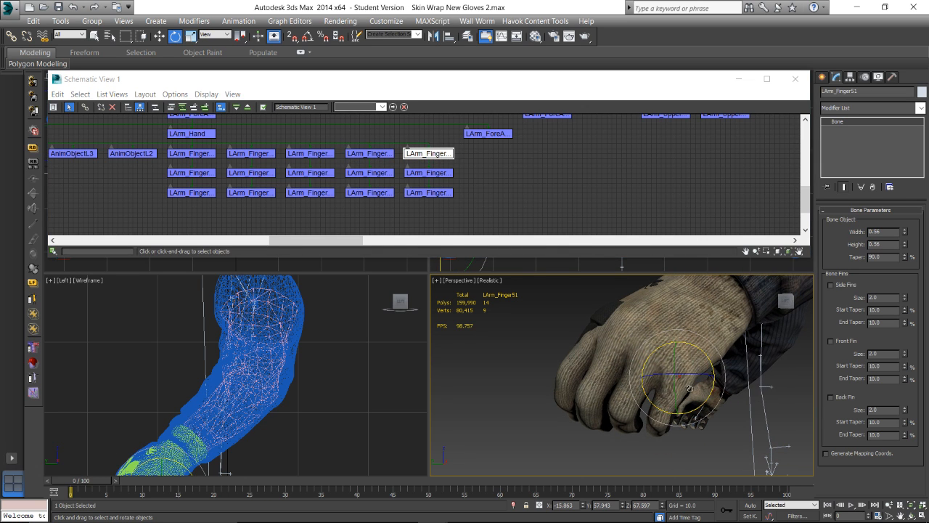
mouse_move(690, 388)
left_mouse_down()
mouse_move(707, 368)
mouse_move(689, 383)
left_mouse_up()
mouse_move(621, 371)
middle_mouse_down("alt")
mouse_move(651, 379)
mouse_move(592, 372)
mouse_move(608, 375)
middle_mouse_up("alt")
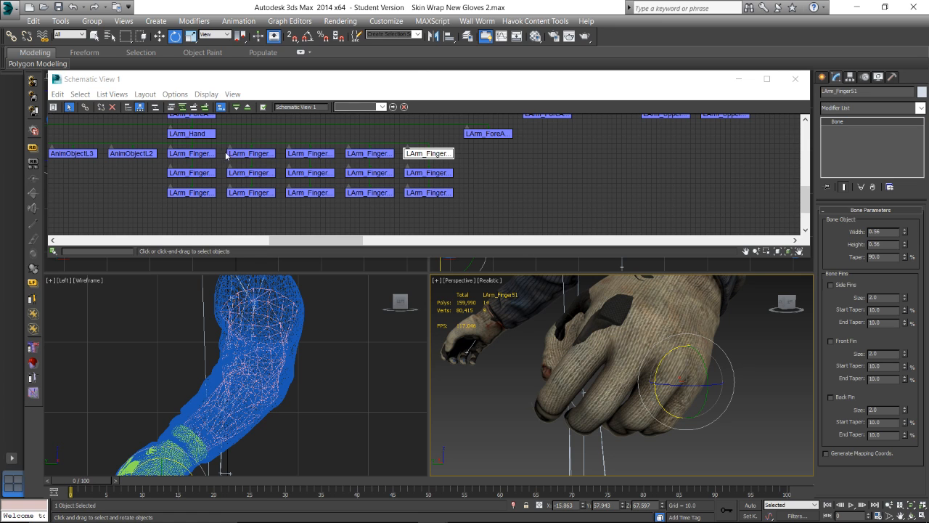
Test-rotate the LArm_Finger11 and LArm_Finger21 bones to check how the left glove deforms, cancelling each rotation
left_click(207, 154)
left_click_drag(616, 313, 482, 242)
right_click(482, 242)
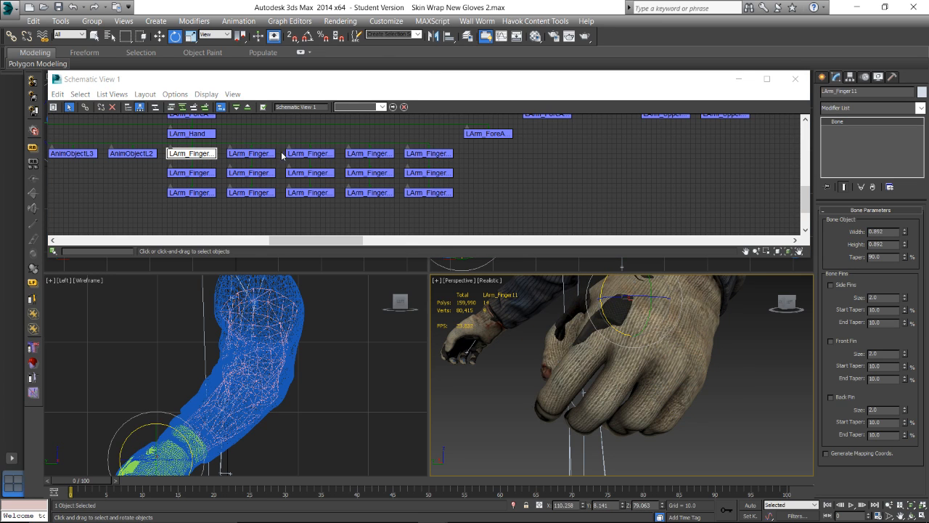
left_click(270, 154)
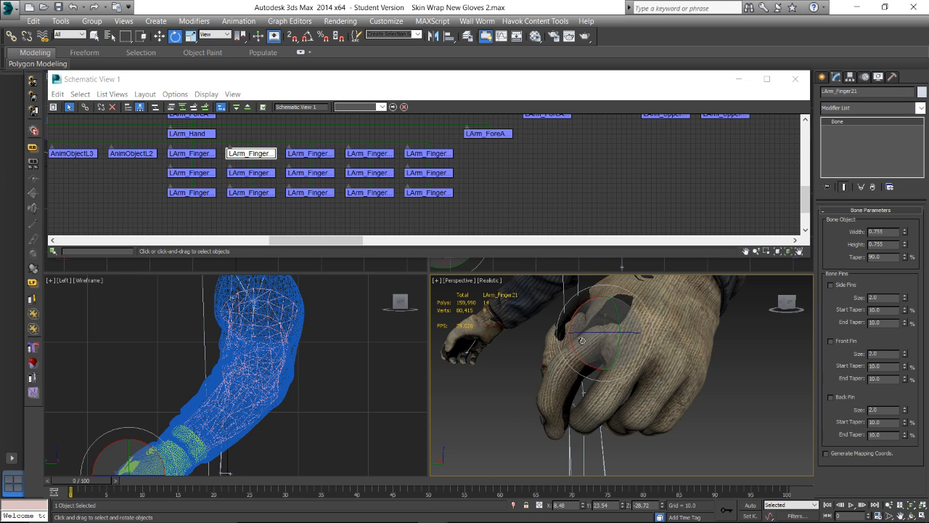
mouse_move(581, 341)
left_mouse_down()
mouse_move(620, 323)
mouse_move(602, 319)
mouse_move(618, 349)
mouse_move(606, 331)
mouse_move(565, 331)
left_mouse_up()
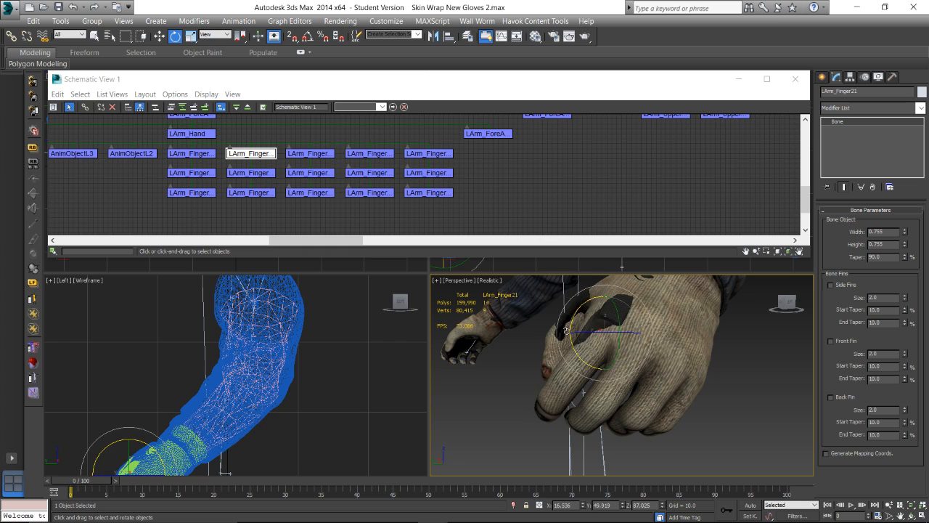
middle_click_drag(565, 331, 366, 214, "alt")
Test-rotate the LArm_Finger11 thumb bone again and inspect the left glove's thumb and sleeve from the palm side
left_click(197, 155)
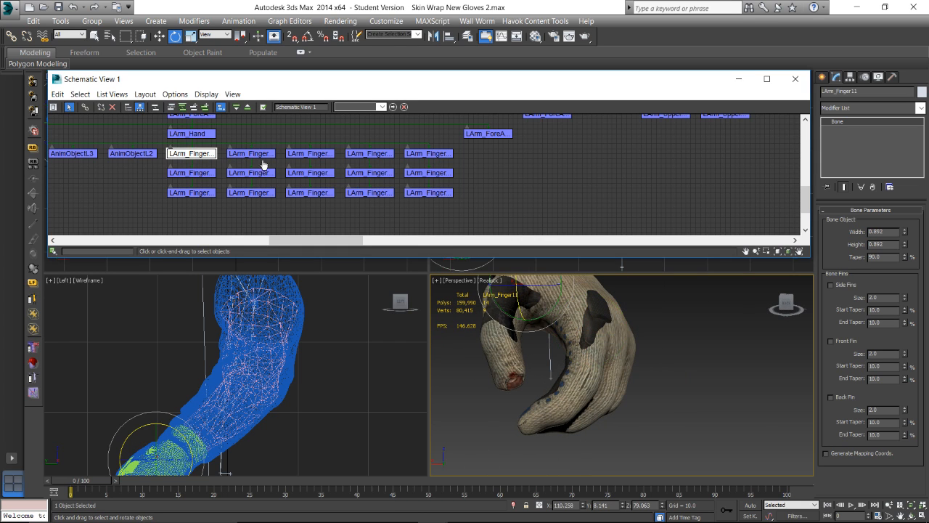
mouse_move(525, 298)
left_mouse_down()
mouse_move(505, 299)
mouse_move(511, 308)
left_mouse_up()
middle_click_drag(518, 334, 604, 362)
scroll(585, 363, "down", 5)
scroll(506, 366, "up", 10)
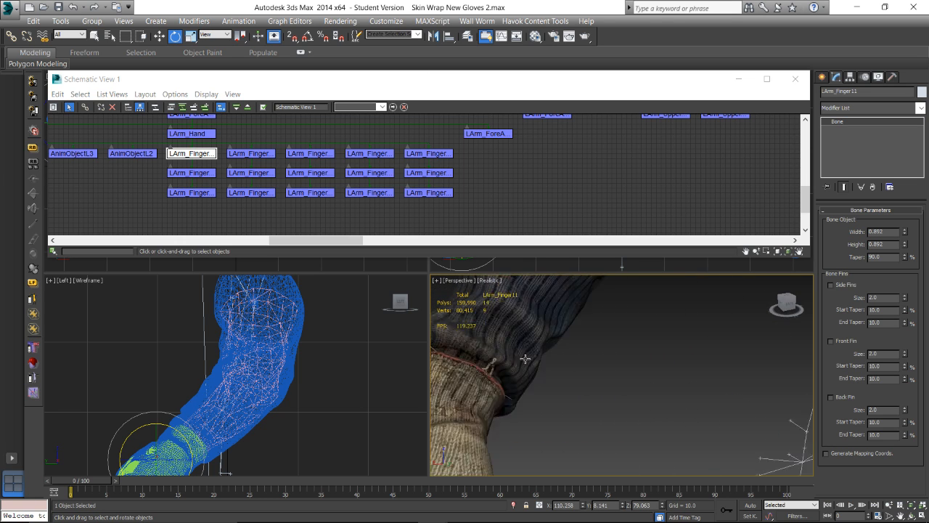
scroll(559, 362, "down", 8)
scroll(562, 343, "up", 3)
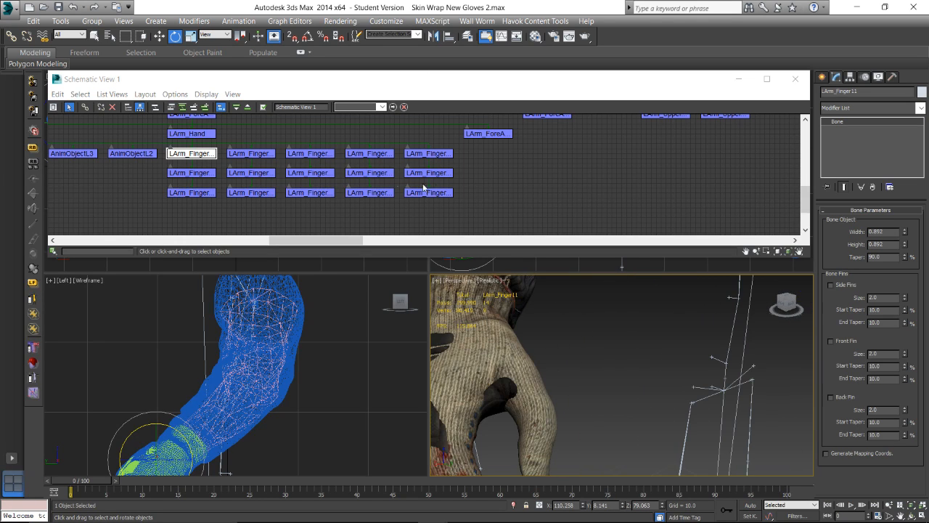
Locate the RArm_Finger11 bone in the Schematic View and test-rotate it to check the right glove's thumb
scroll(501, 181, "down", 5)
middle_click_drag(384, 201, 257, 174)
right_click(640, 180)
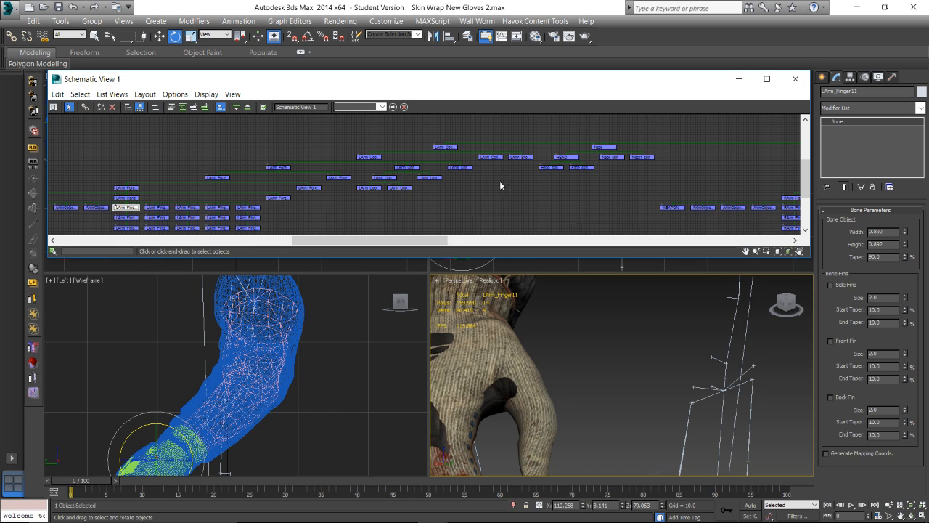
middle_click_drag(624, 180, 414, 179)
middle_click_drag(586, 190, 490, 175)
left_click(485, 193)
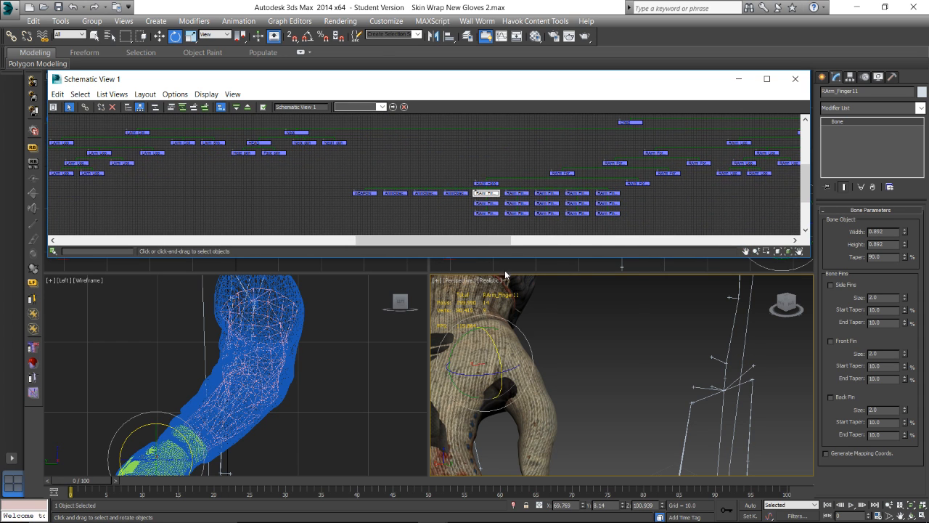
scroll(553, 338, "up", 2)
middle_click_drag(553, 338, 573, 391, "alt")
mouse_move(587, 514)
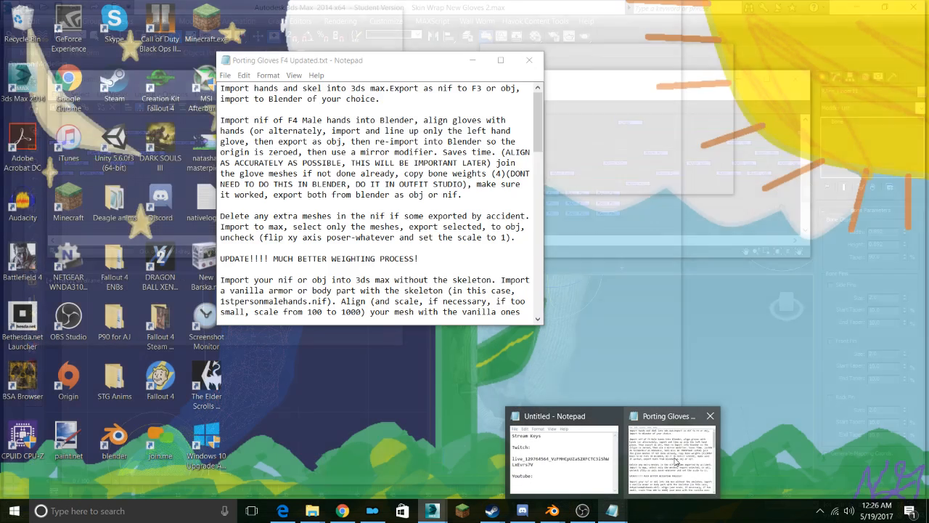
mouse_move(675, 462)
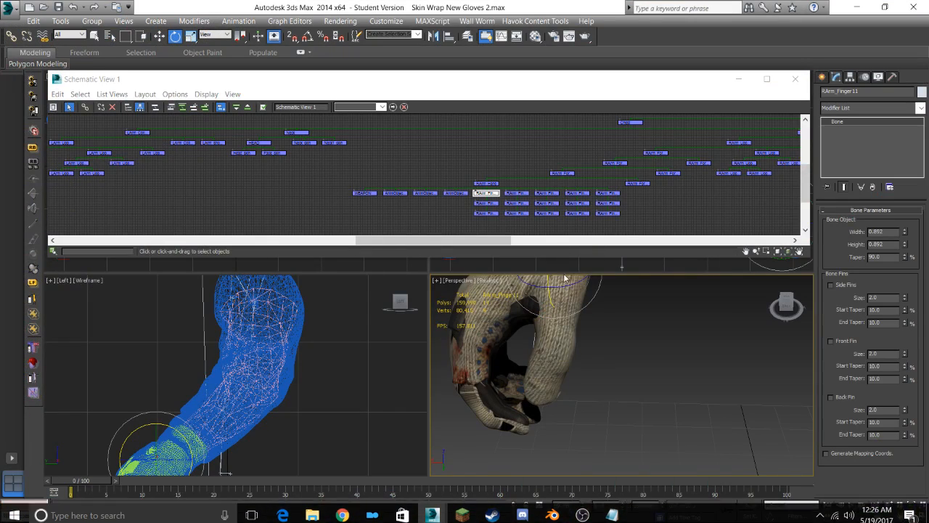
left_click_drag(556, 331, 545, 340)
middle_click_drag(546, 340, 568, 316, "alt")
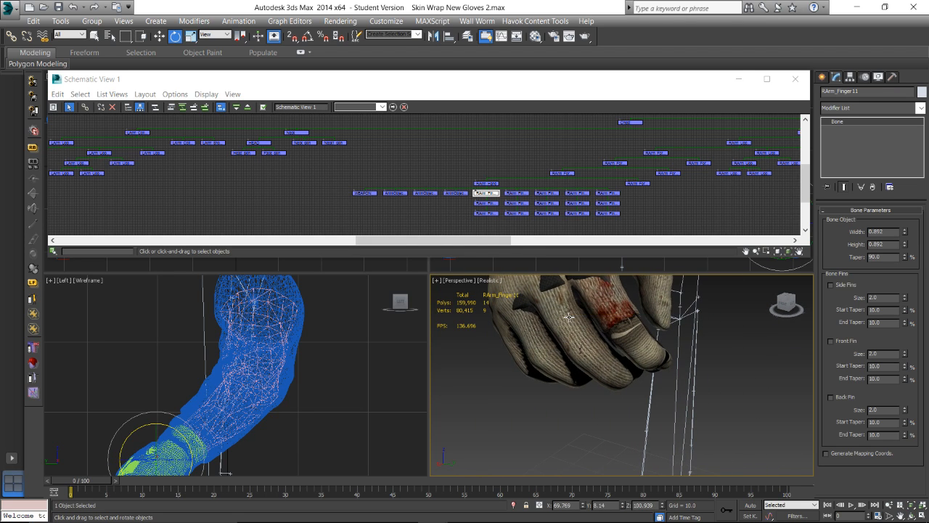
Test-rotate the RArm_Finger21 bone to check the right glove's index finger deformation, cancelling the rotation
left_click(513, 194)
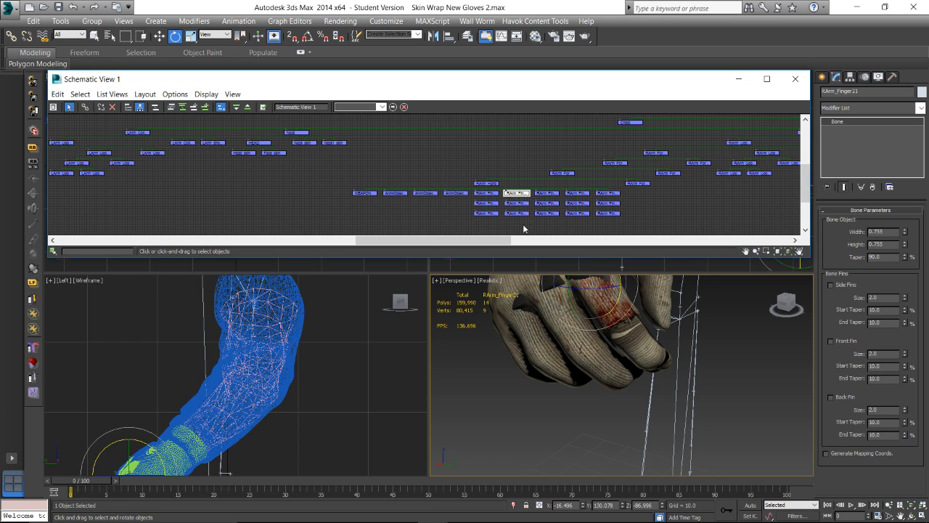
middle_click_drag(598, 310, 541, 383, "alt")
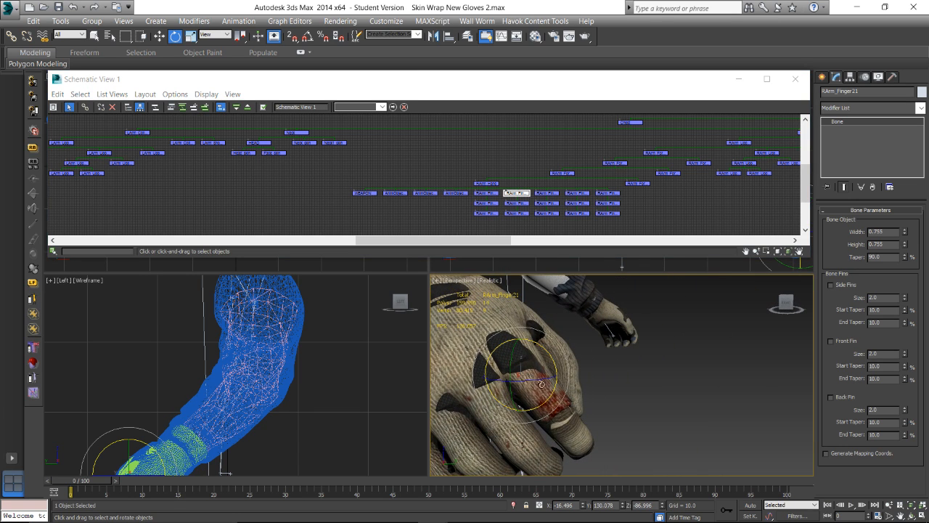
left_click_drag(544, 398, 557, 383)
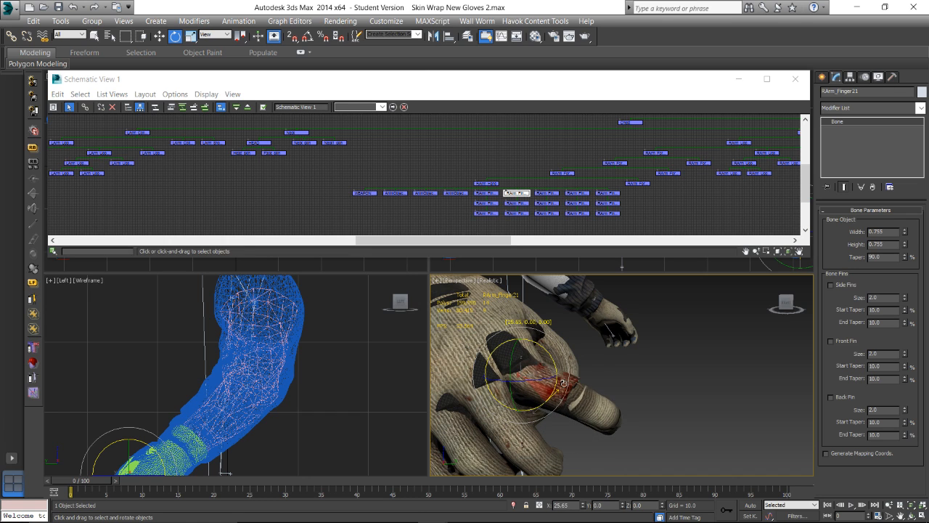
left_click_drag(563, 382, 551, 307)
Test-rotate the RArm_Finger31 bone and check the right glove's middle finger and knuckle deformation
left_click(538, 194)
middle_click_drag(552, 341, 561, 363, "alt")
mouse_move(555, 332)
left_mouse_down()
mouse_move(552, 342)
mouse_move(555, 318)
mouse_move(555, 340)
left_mouse_up()
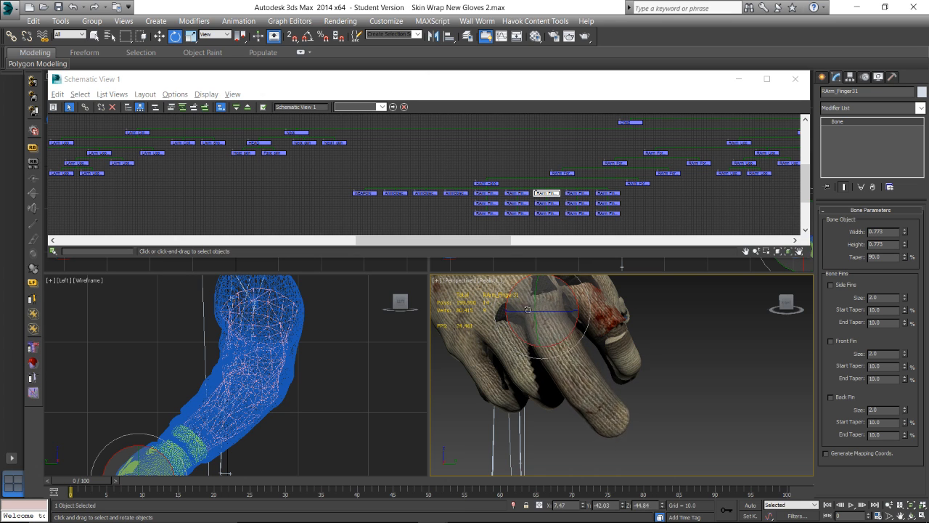
left_click_drag(528, 320, 550, 346)
scroll(549, 345, "down", 5)
middle_click_drag(549, 346, 569, 342)
Test-rotate the RArm_Finger41 and RArm_Finger51 bones to check the right glove's outer fingers, cancelling each rotation
left_click(581, 193)
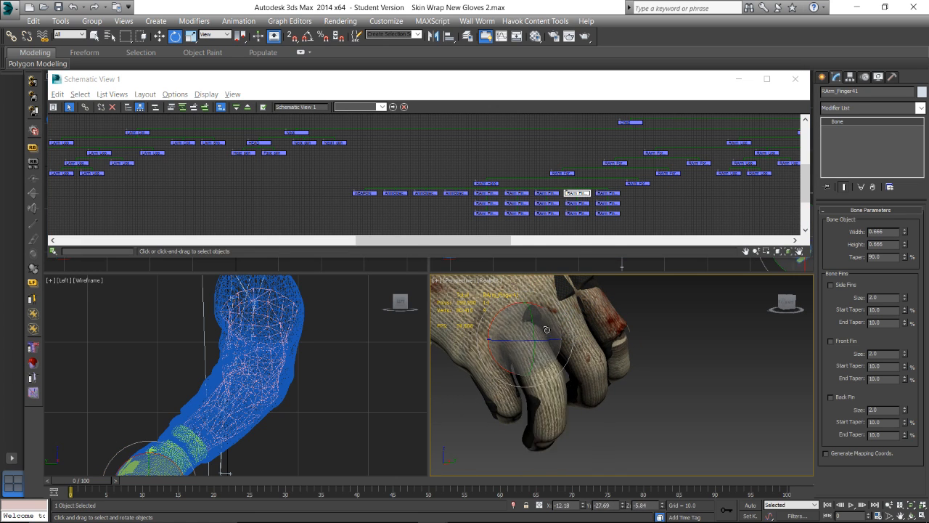
mouse_move(546, 330)
left_mouse_down()
mouse_move(537, 349)
mouse_move(502, 354)
mouse_move(545, 347)
left_mouse_up()
left_click(607, 192)
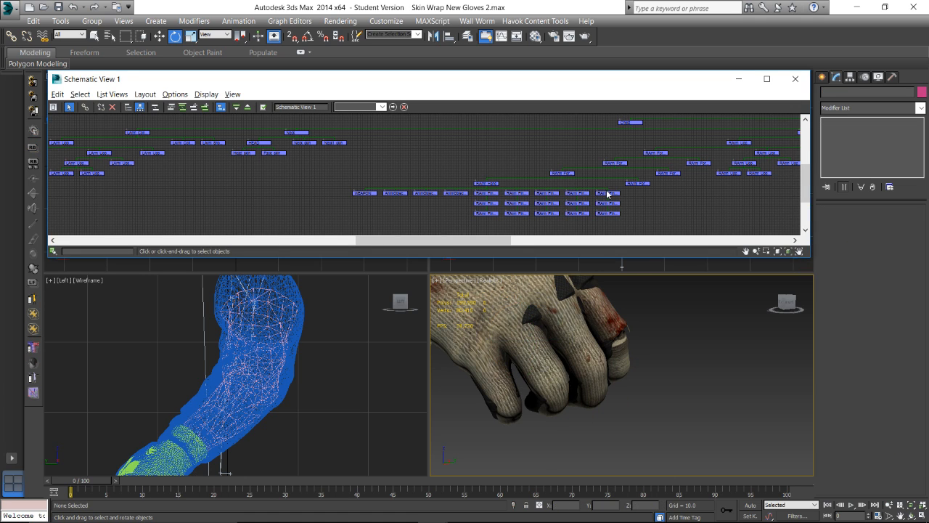
left_click(610, 195)
left_click_drag(501, 383, 501, 359)
right_click(502, 359)
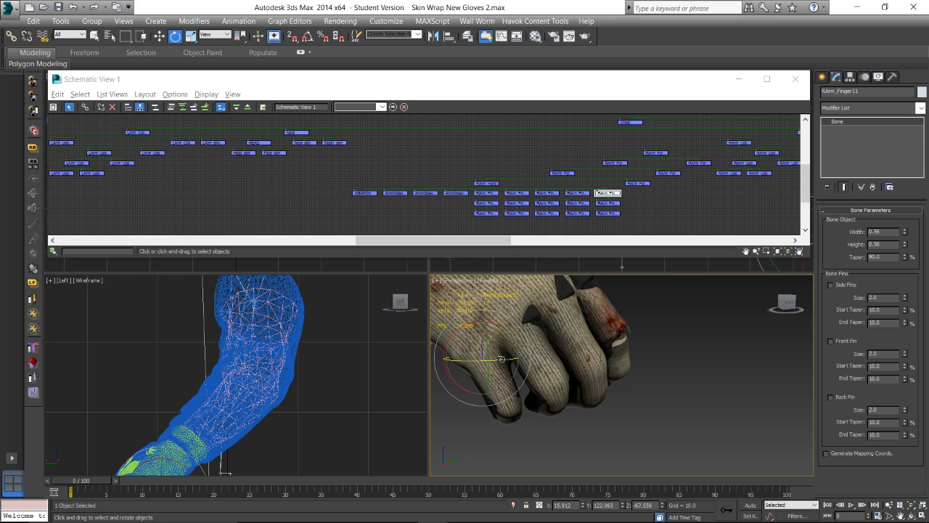
middle_click_drag(553, 345, 557, 354, "alt")
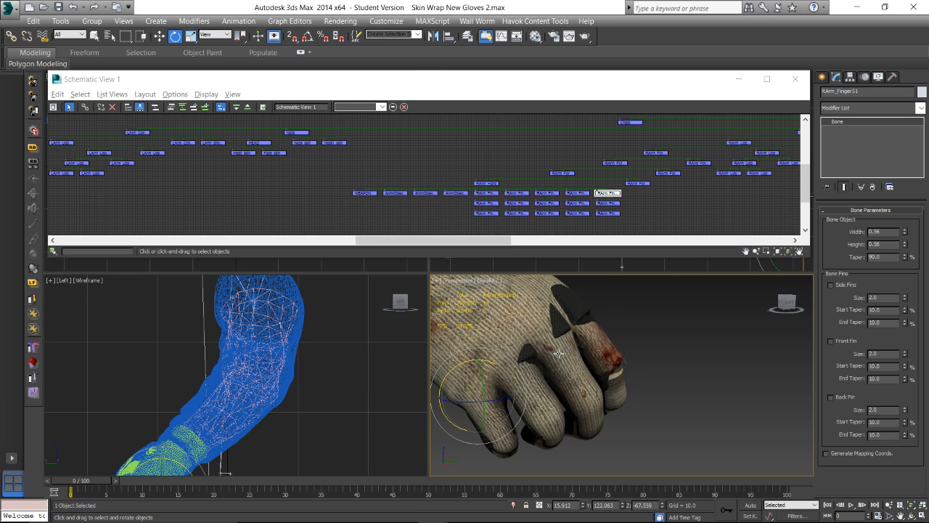
Test-rotate the RArm_Hand bone to check the right wrist, and inspect both arms from the front
left_click(486, 183)
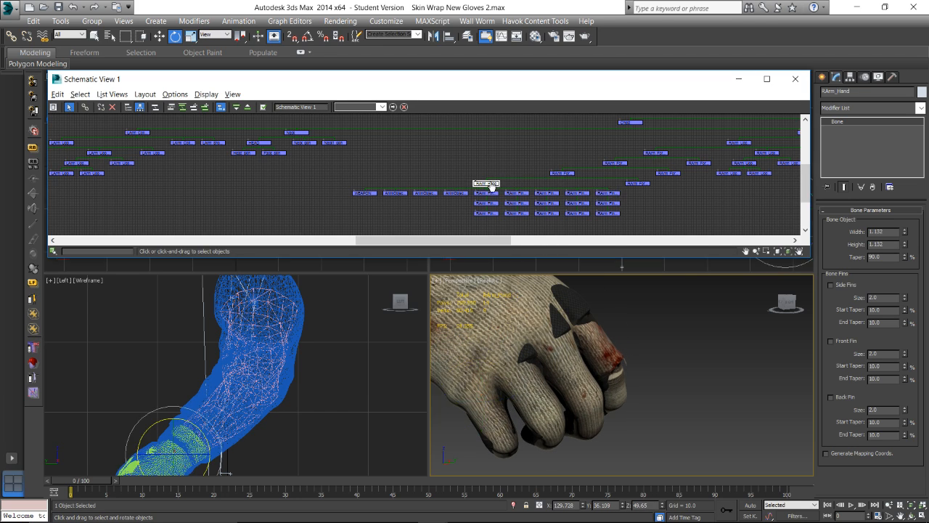
scroll(534, 367, "up", 3)
left_click_drag(510, 372, 494, 355)
scroll(554, 311, "down", 5)
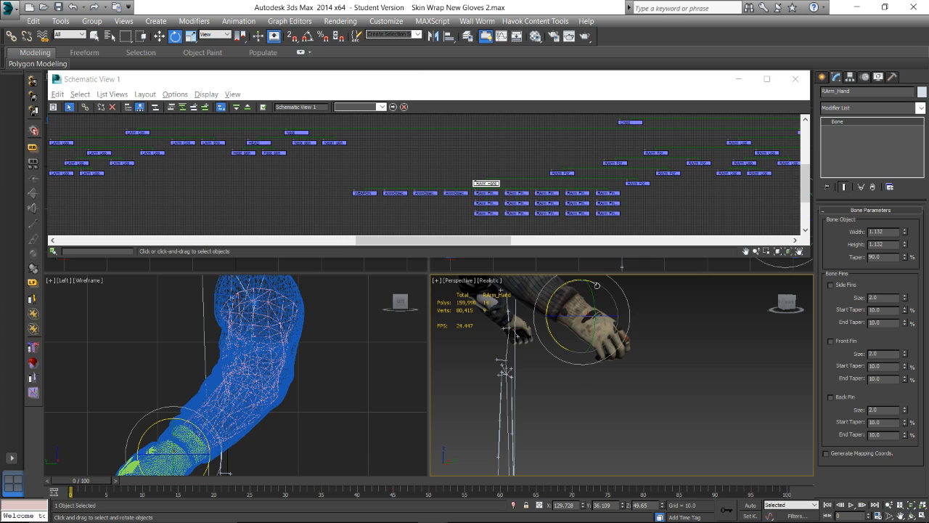
middle_click_drag(597, 285, 602, 331)
middle_click_drag(611, 379, 540, 357, "alt")
middle_click_drag(670, 358, 554, 366, "alt")
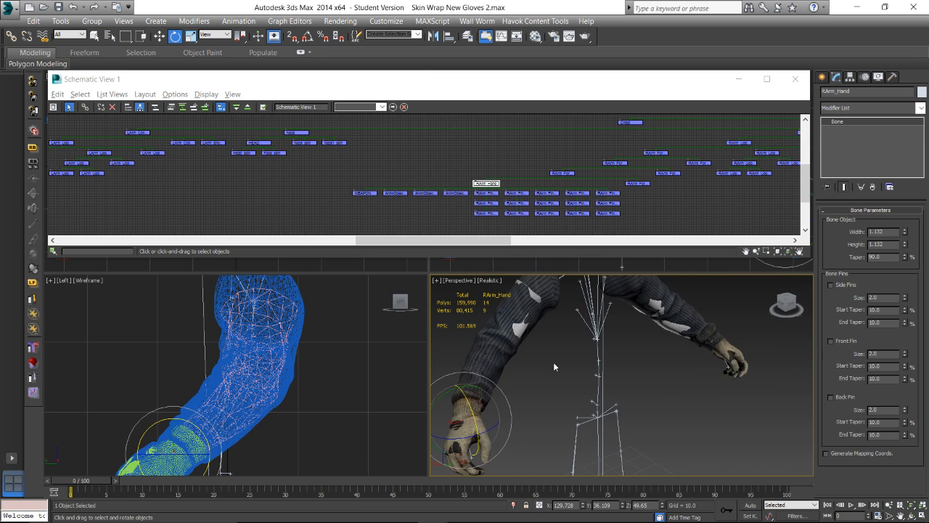
Hide the Skinwrap export mesh in the SAS Gloves layer
left_click(467, 37)
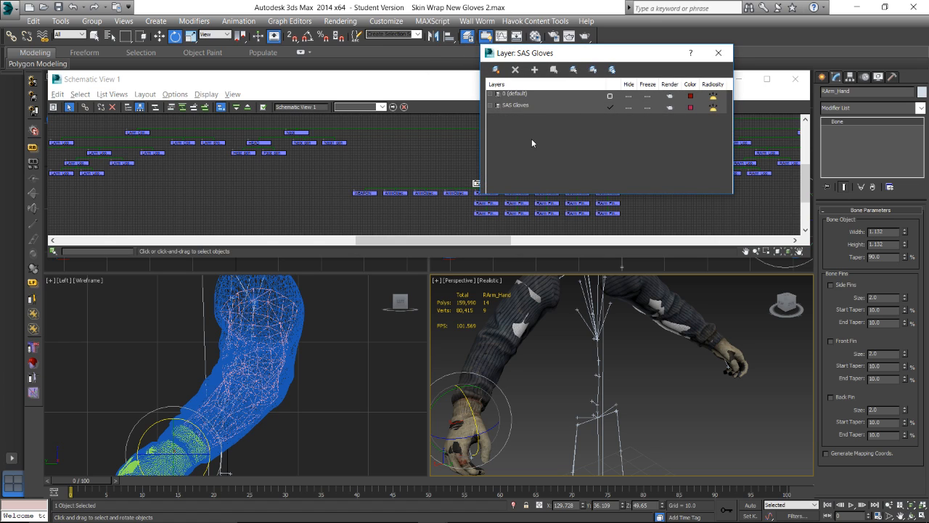
left_click(492, 106)
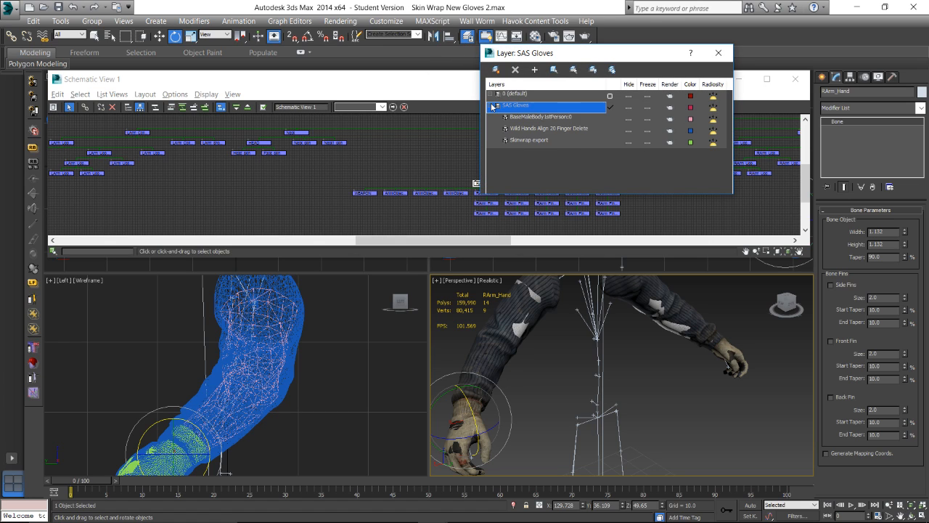
left_click(627, 143)
scroll(545, 398, "up", 3)
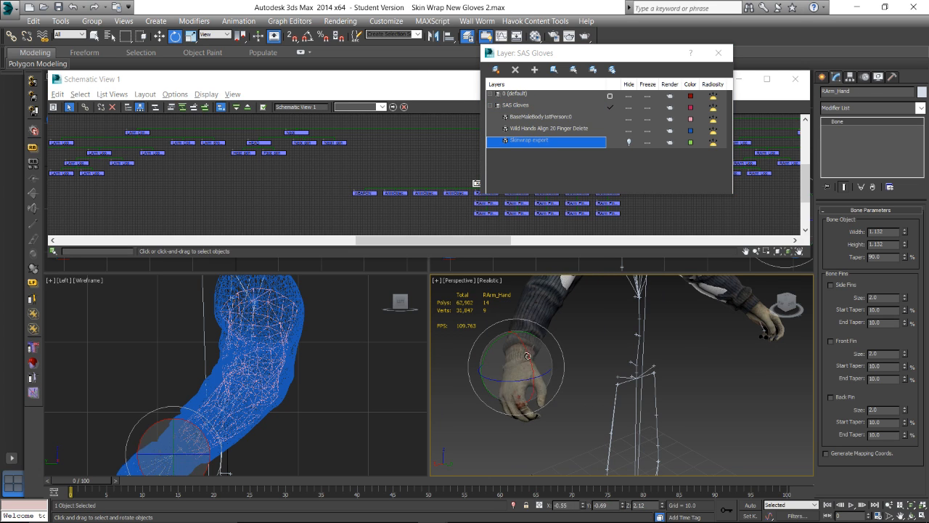
Test-rotate the RArm_Hand bone again to check the wrist and sleeve cuff, and close the layer manager
left_click_drag(528, 355, 544, 363)
scroll(557, 356, "up", 2)
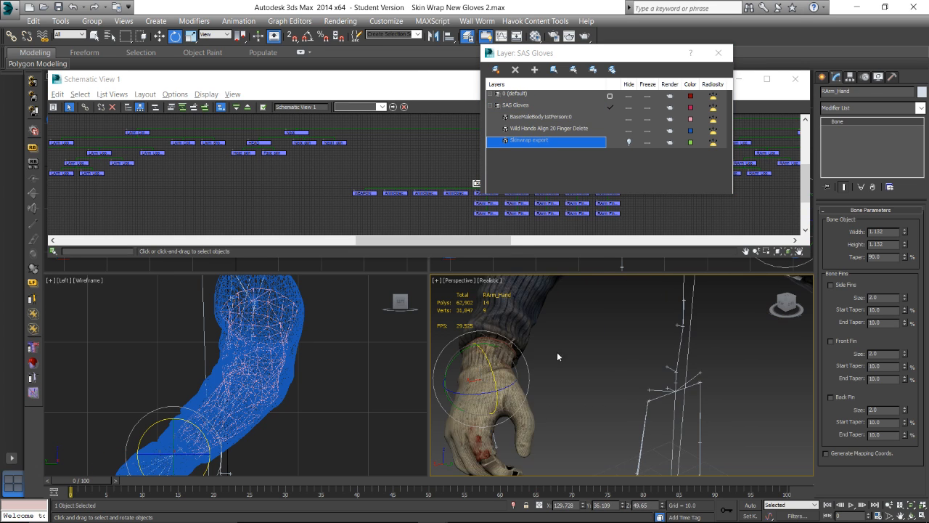
middle_click_drag(557, 357, 542, 354, "alt")
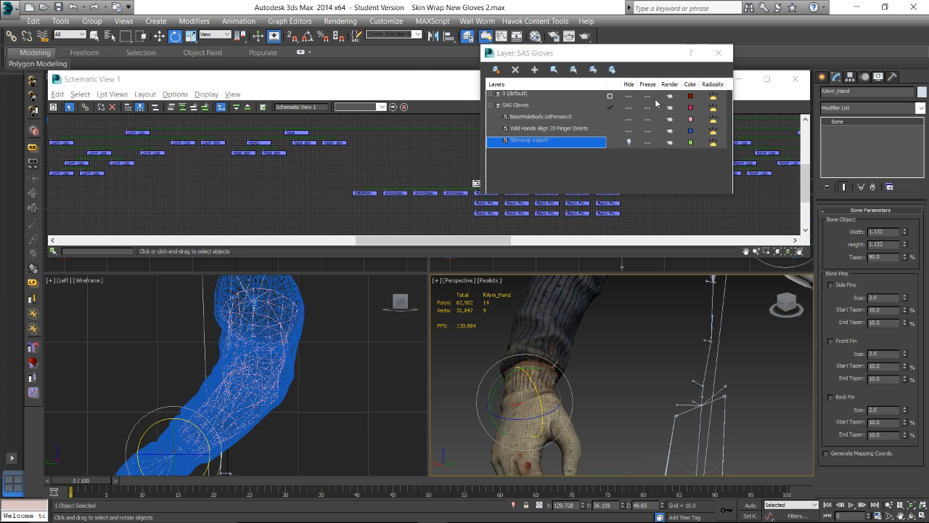
left_click(718, 53)
Test-rotate the RArm_ForeArm3 and RArm_ForeArm2 bones to check the sleeve's deformation, cancelling each rotation
middle_click_drag(566, 182, 504, 196)
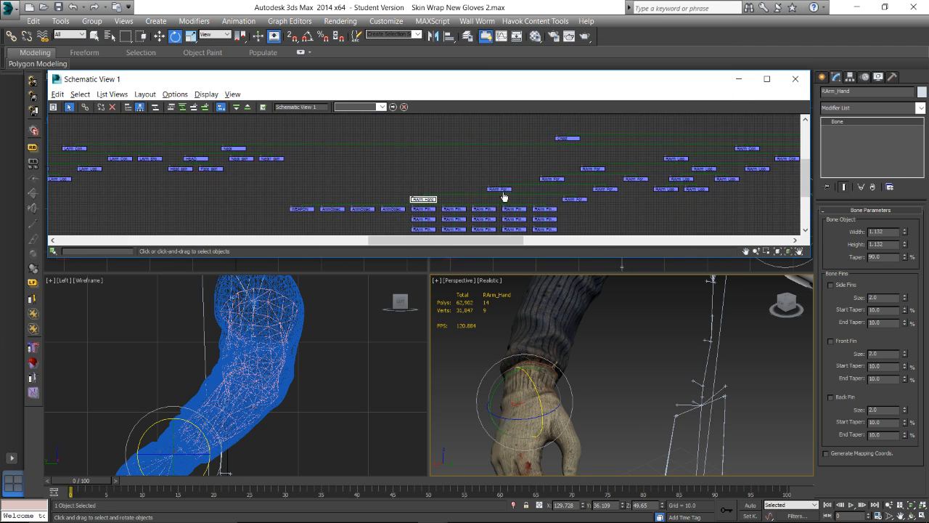
left_click(500, 189)
left_click_drag(527, 363, 559, 335)
right_click(559, 336)
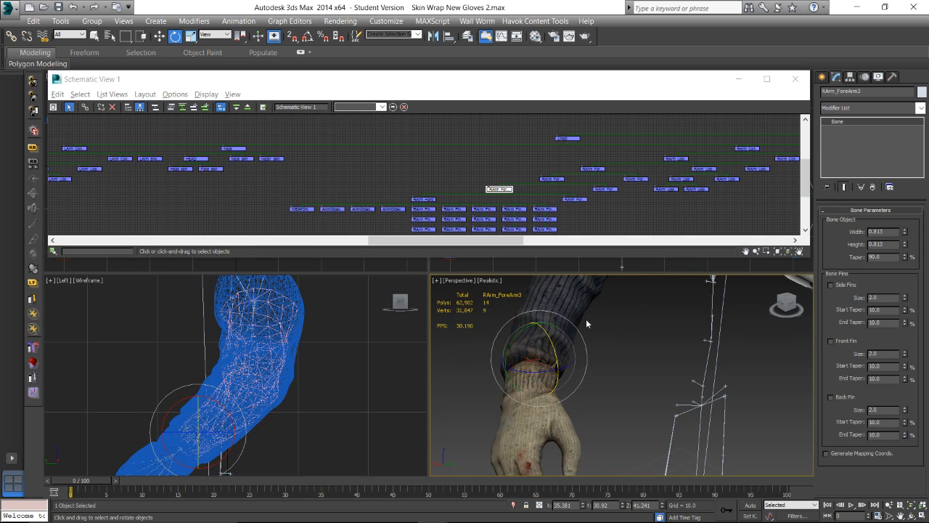
middle_click_drag(586, 323, 556, 393)
left_click(552, 178)
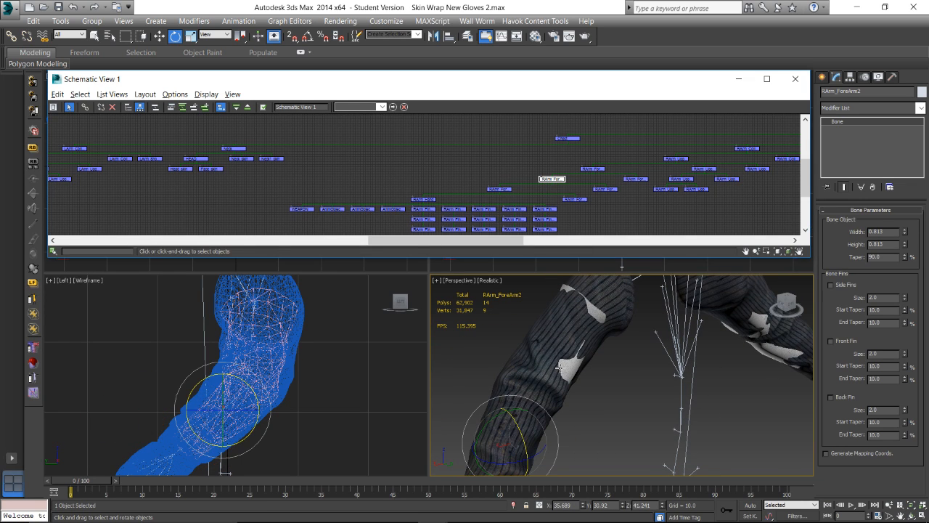
left_click_drag(512, 433, 540, 427)
right_click(540, 427)
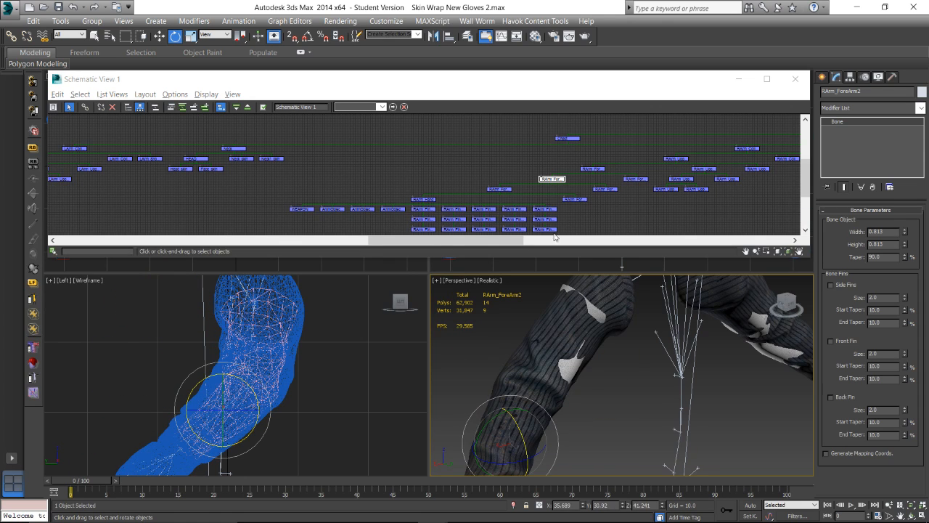
Test-rotate the RArm_ForeArm1 and RArm_Collarbone bones to check the elbow and shoulder deformation of the right sleeve
left_click(589, 170)
left_click(589, 170)
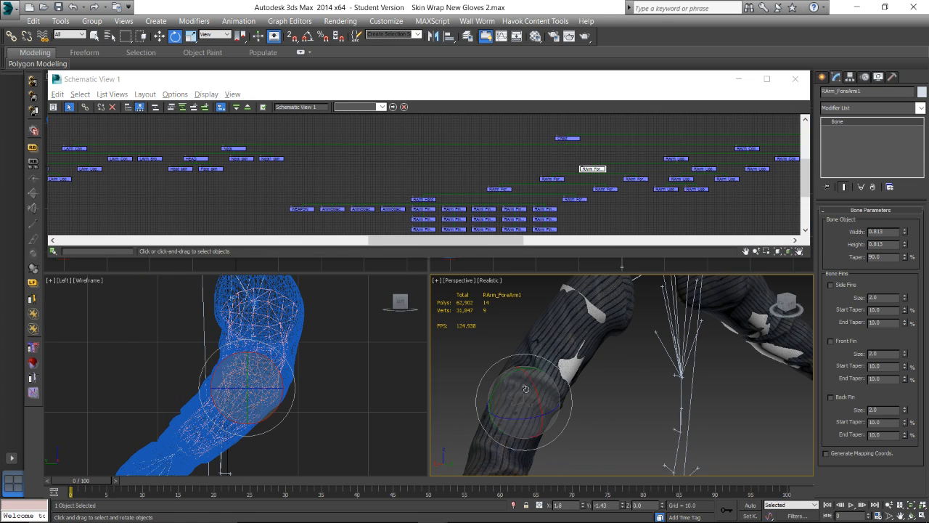
left_click_drag(500, 390, 550, 302)
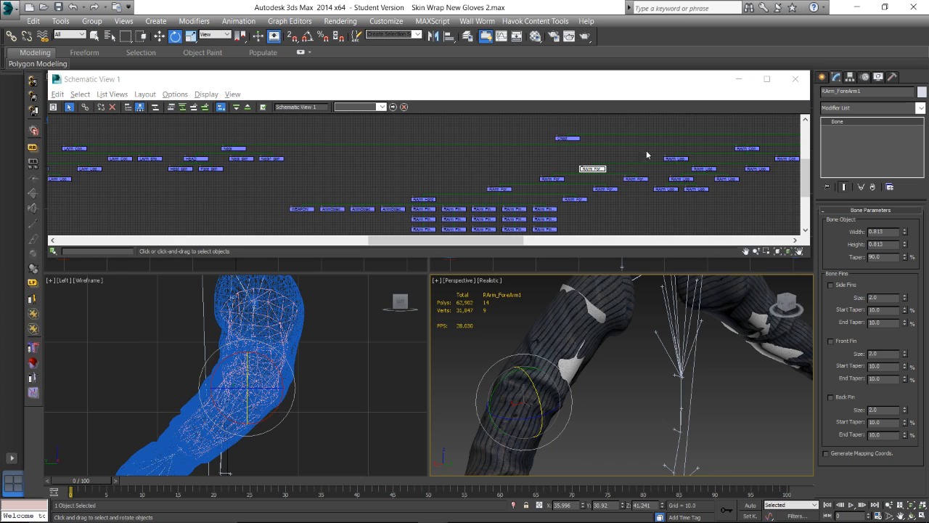
middle_click_drag(646, 150, 596, 179)
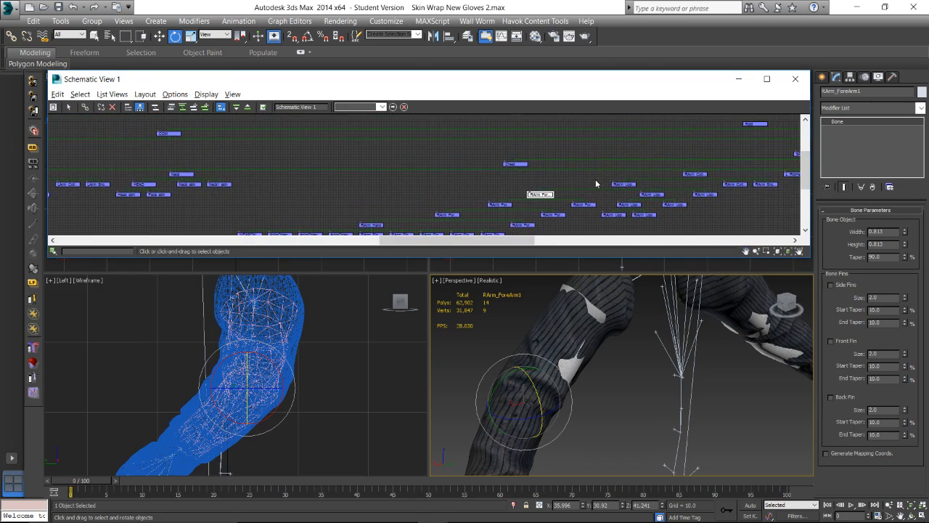
left_click(695, 174)
mouse_move(618, 312)
left_mouse_down()
mouse_move(598, 293)
mouse_move(616, 306)
left_mouse_up()
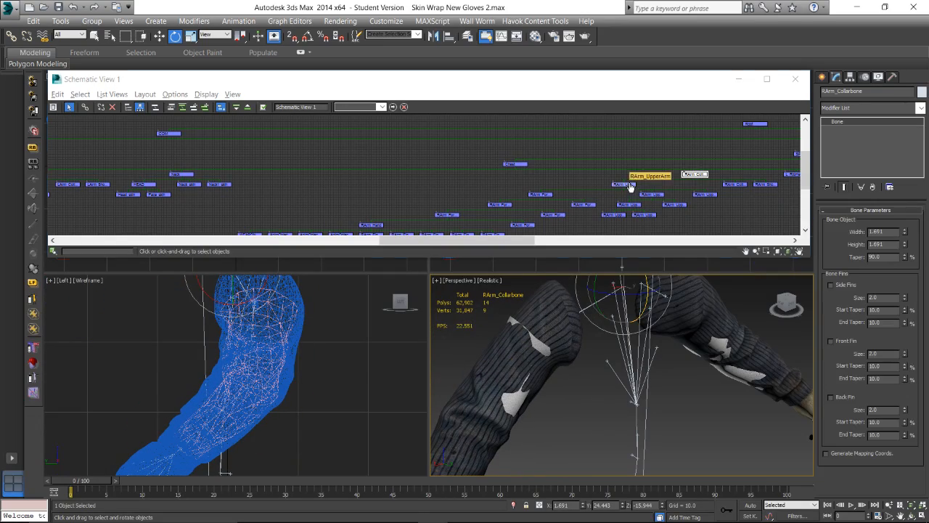
Select the RArm_UpperArm bone and check the whole right sleeve and glove in the perspective view
left_click(629, 185)
left_click_drag(552, 331, 594, 346)
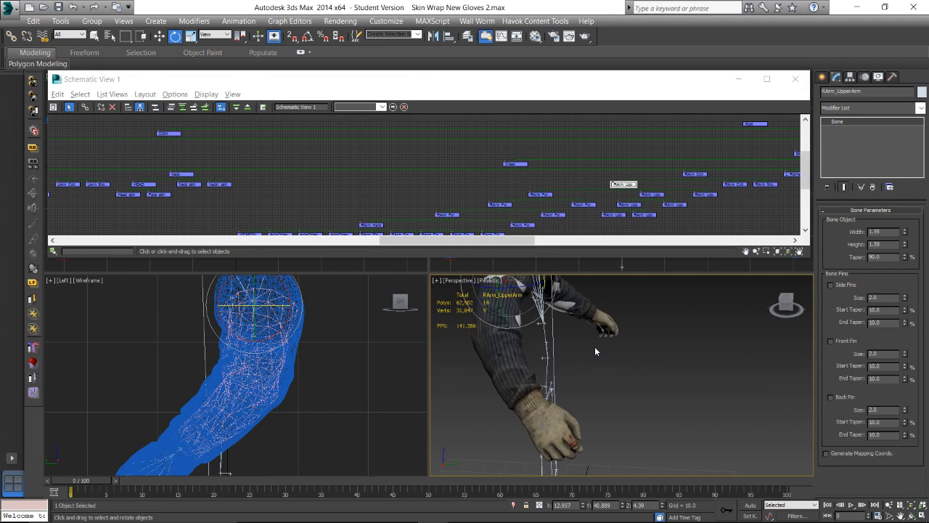
Switch to Chrome, check the live chat on the stream dashboard, and search Google for F4Biped in a new tab
key("alt+Tab")
scroll(658, 430, "down", 4)
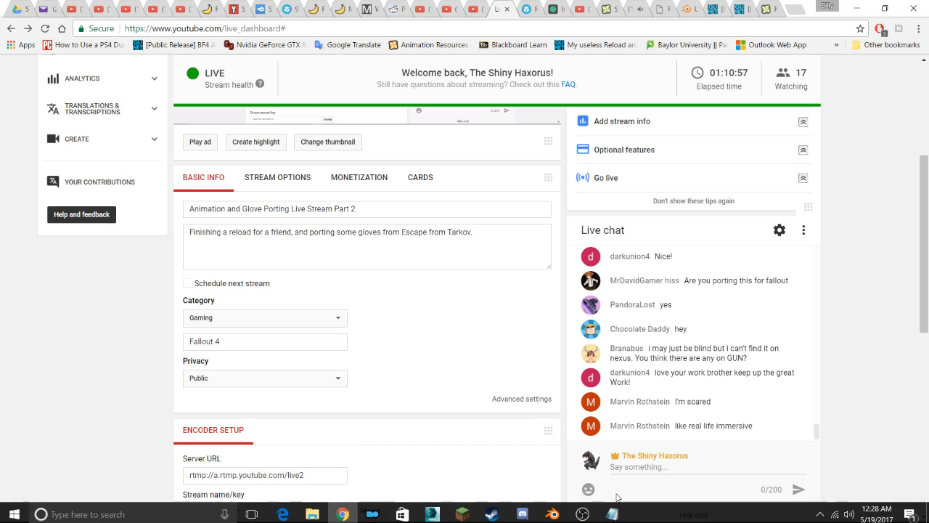
left_click(794, 9)
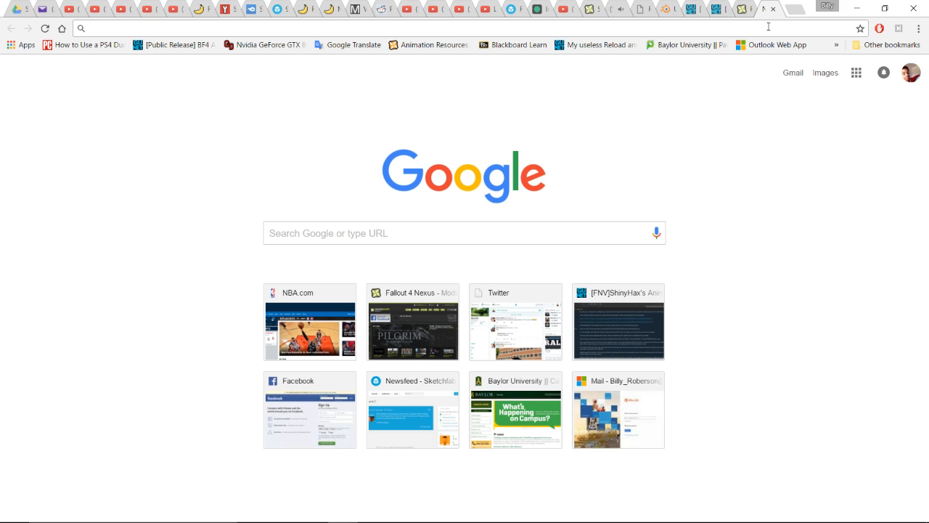
type("F4")
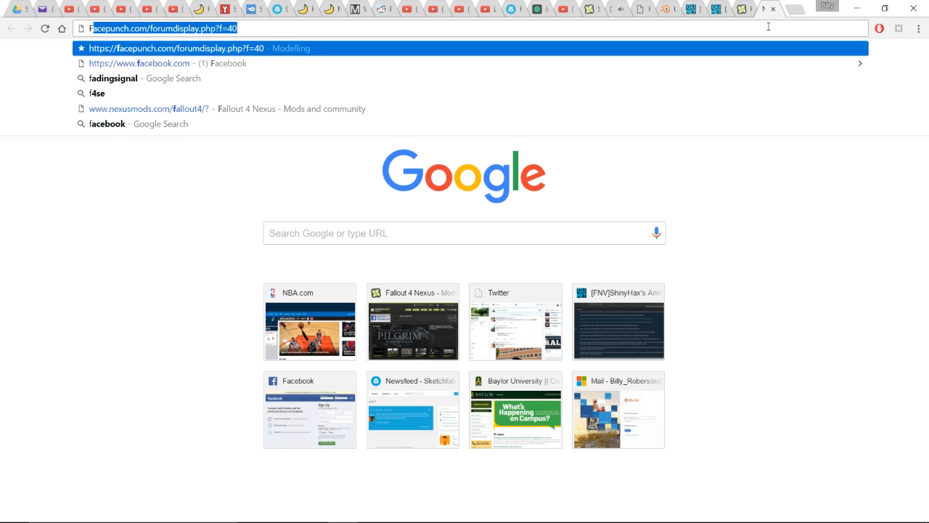
type("Bipe")
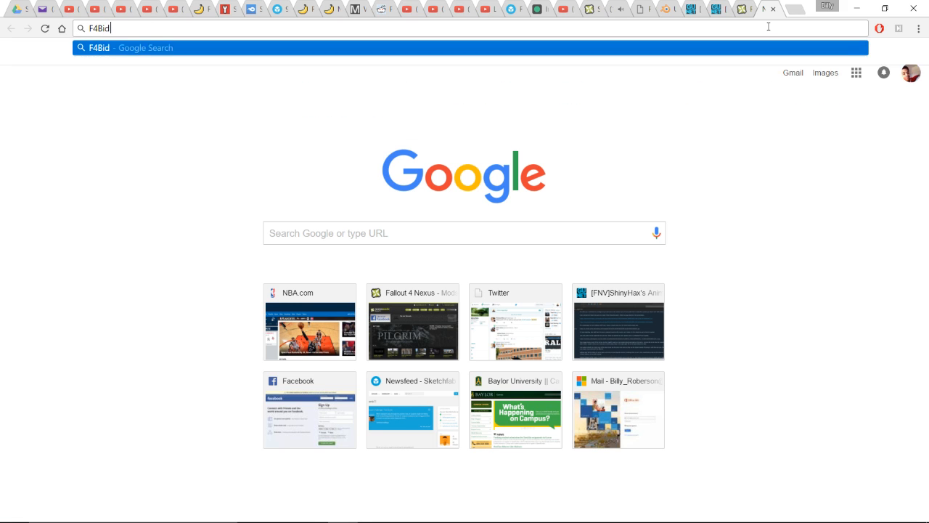
type("d")
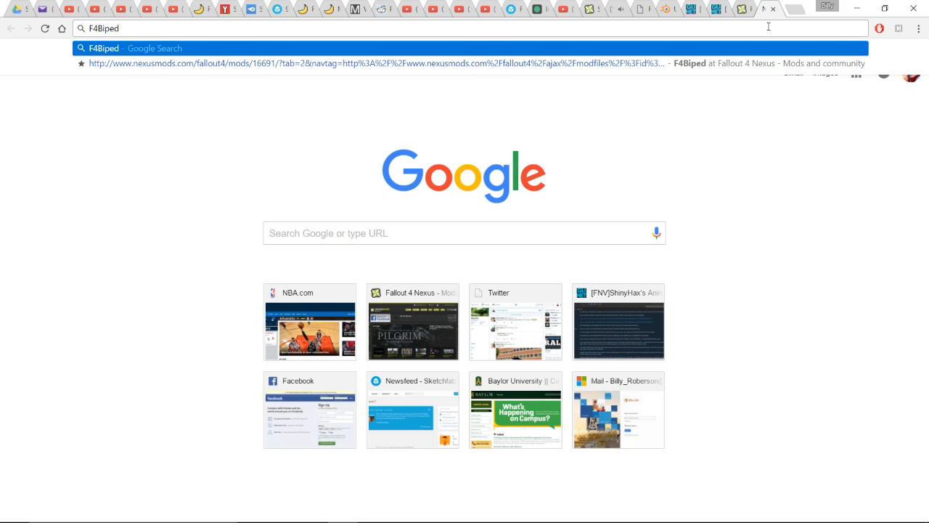
key("Return")
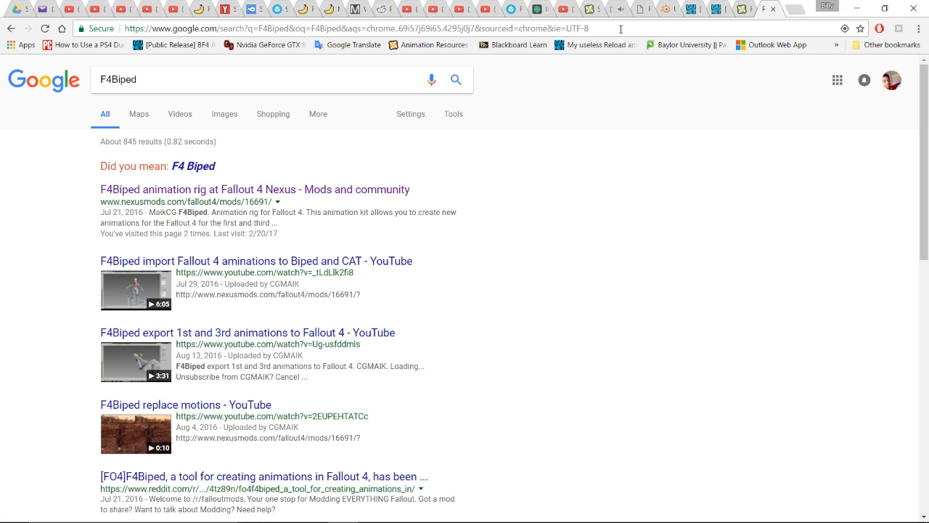
Open the F4Biped animation rig page on Fallout 4 Nexus and look through its downloadable files
left_click(263, 192)
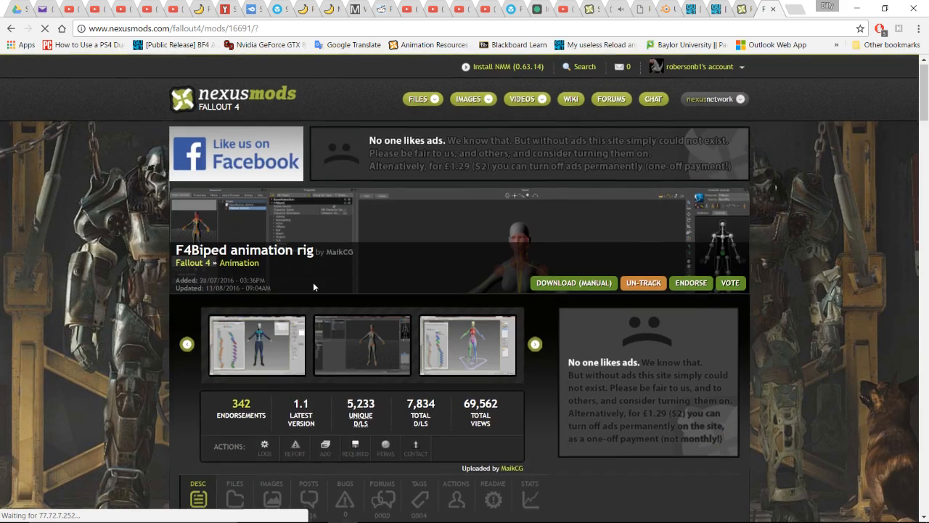
scroll(313, 290, "down", 2)
left_click(236, 319)
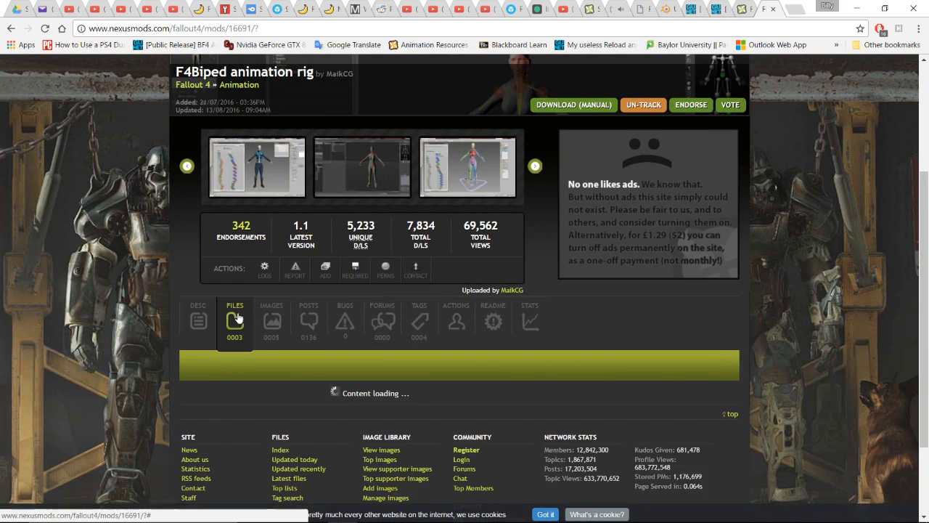
scroll(277, 318, "down", 2)
scroll(269, 278, "down", 2)
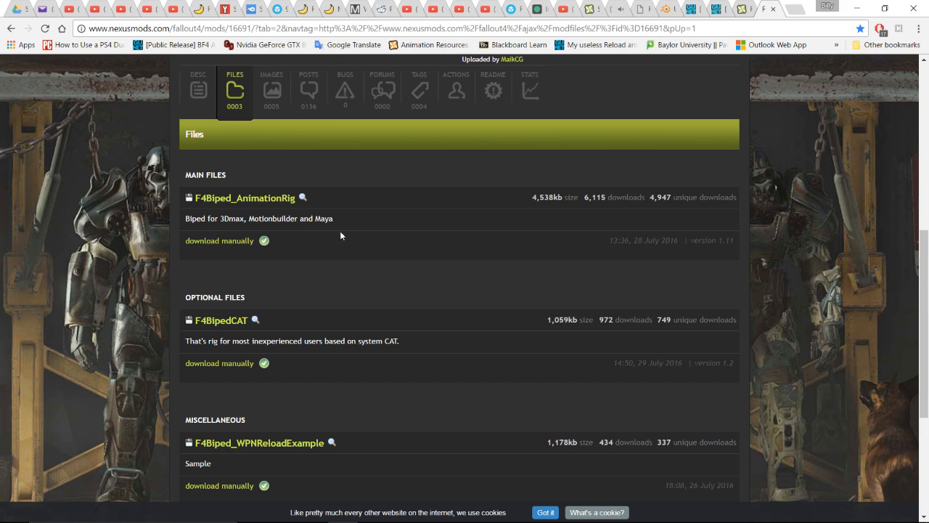
scroll(222, 324, "down", 1)
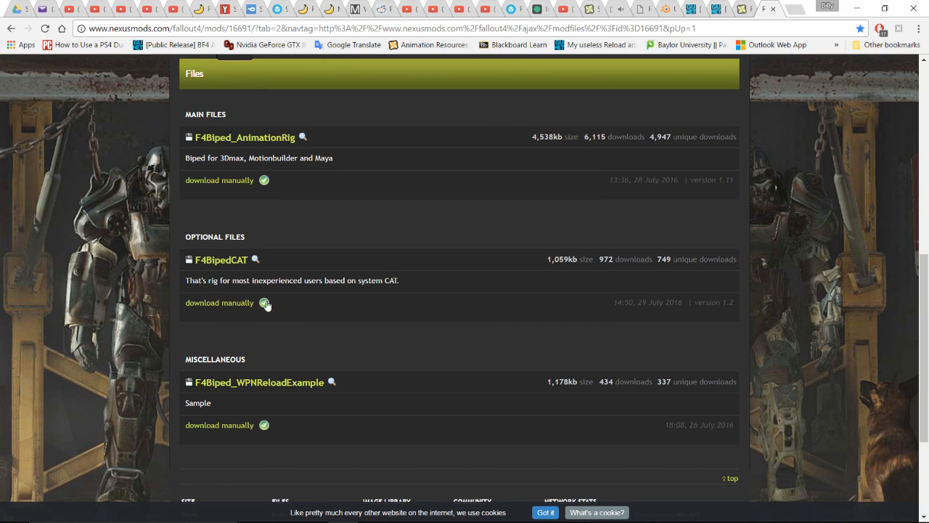
scroll(243, 315, "up", 2)
scroll(243, 316, "down", 1)
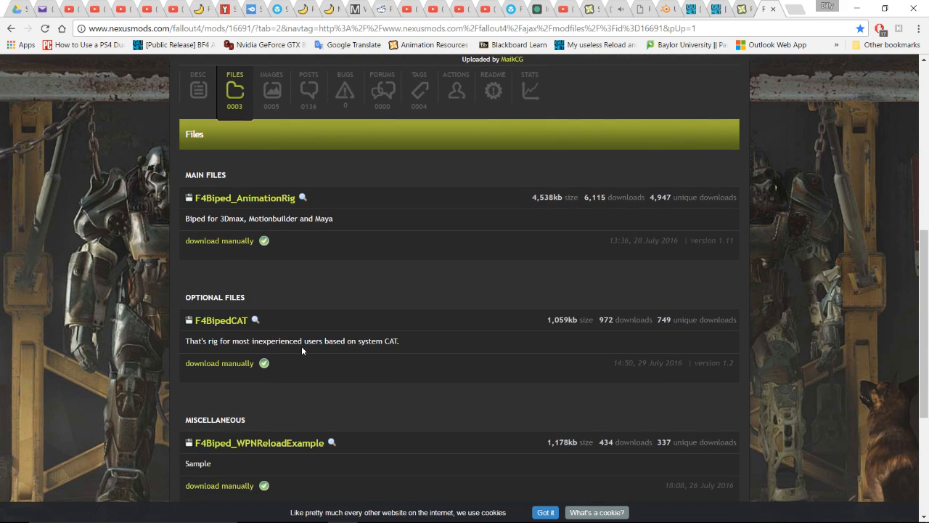
scroll(301, 348, "up", 3)
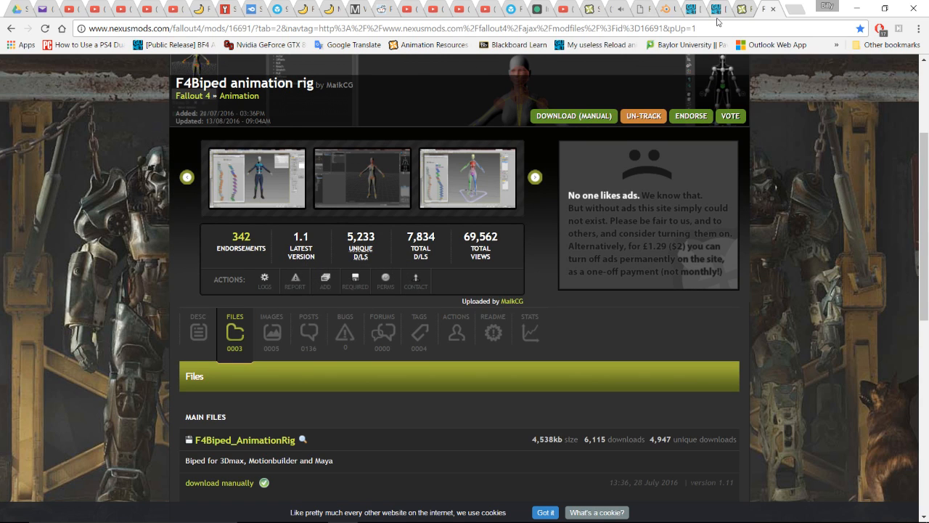
Replace the web address with a search for "scar h" and open the SCAR-H mod page on Fallout 4 Nexus
left_click(718, 24)
scroll(494, 191, "up", 1)
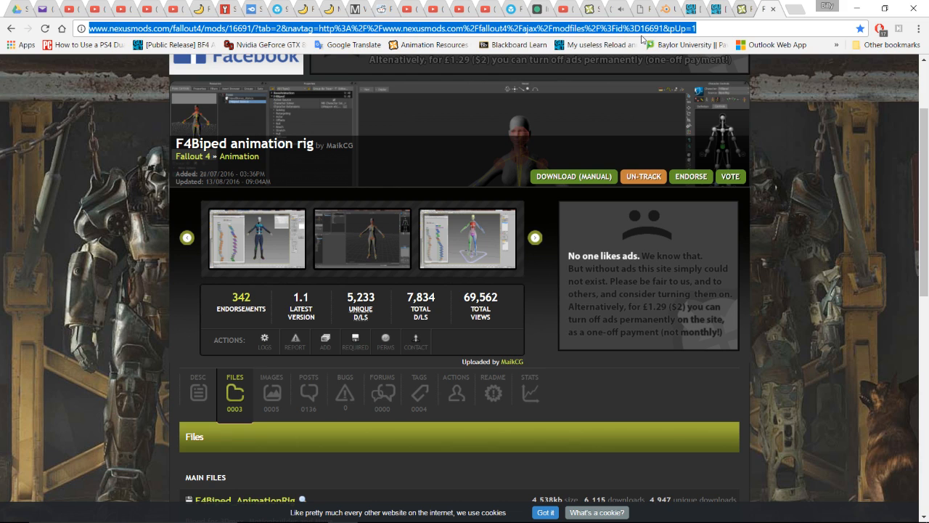
type("scar")
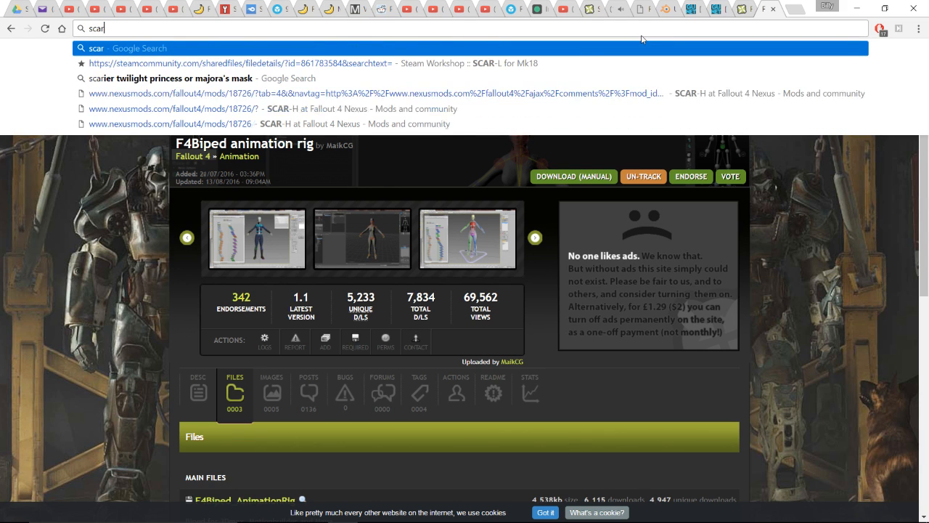
type(" h")
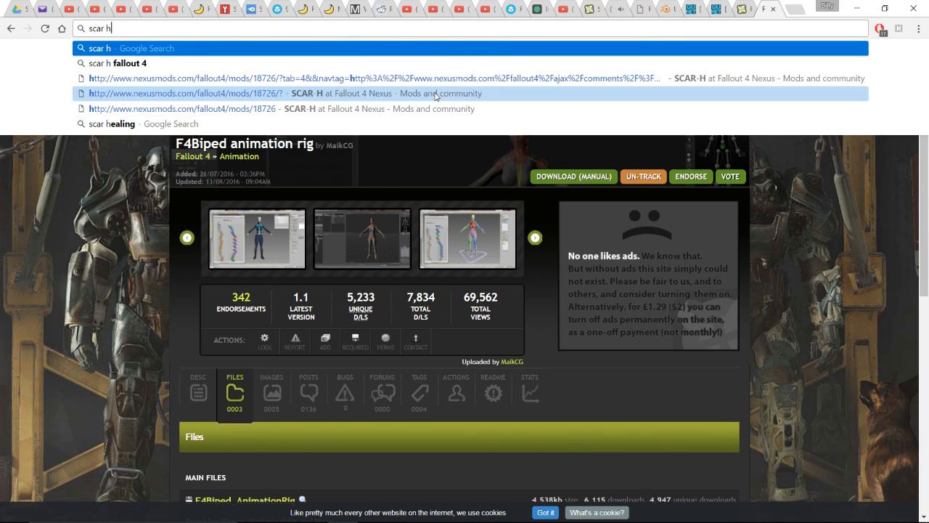
left_click(436, 94)
Look through the SCAR-H mod's main, optional and old files for an animation rig download
scroll(319, 299, "down", 3)
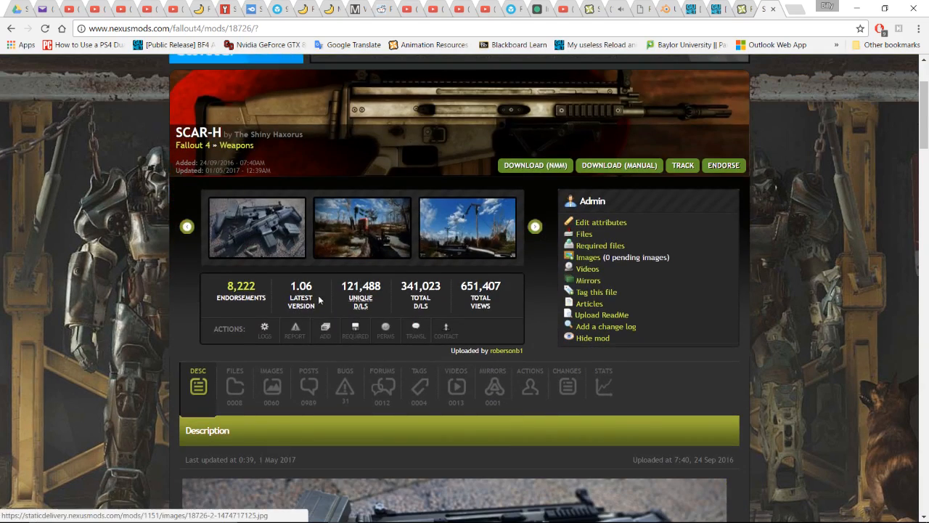
scroll(291, 319, "down", 2)
left_click(235, 272)
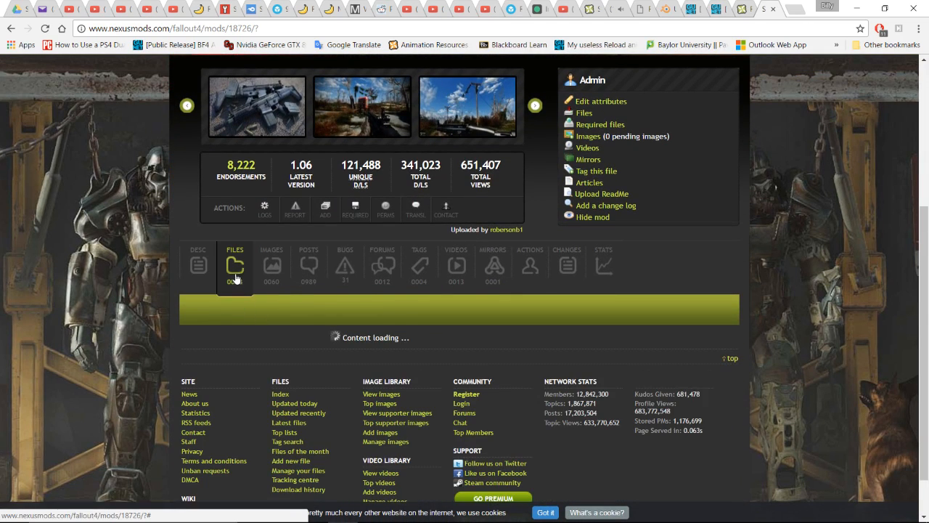
scroll(424, 335, "down", 8)
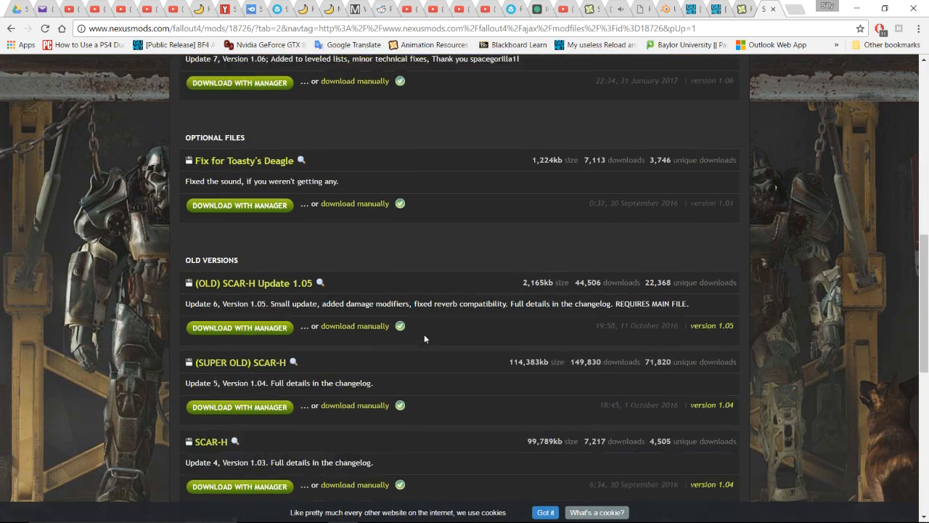
scroll(417, 335, "up", 9)
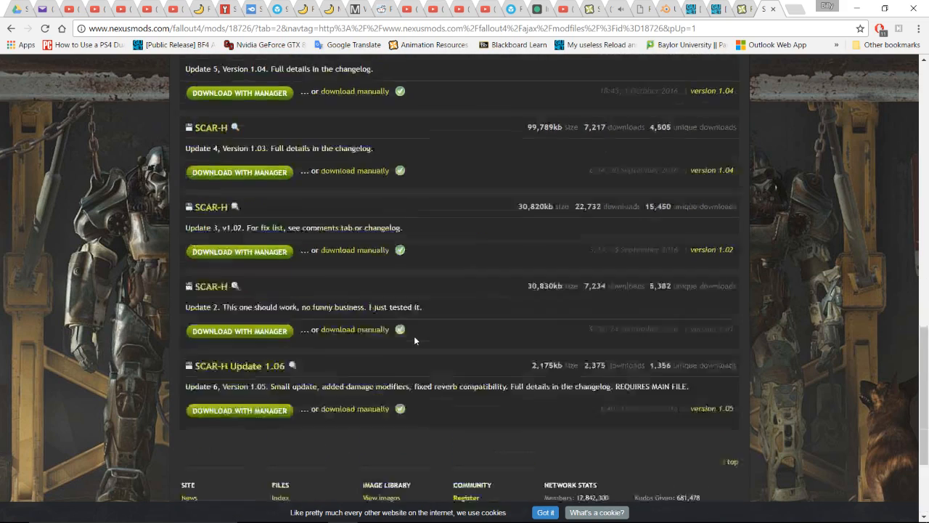
scroll(413, 335, "down", 2)
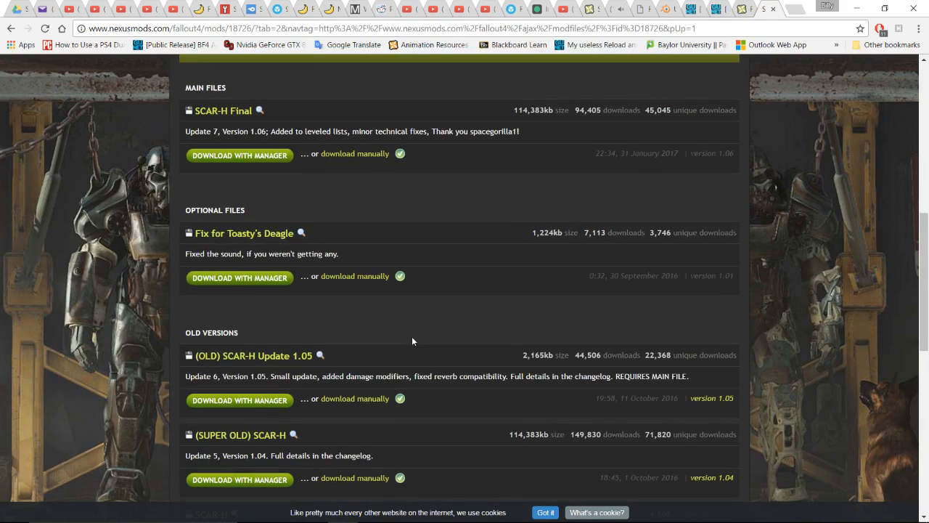
scroll(412, 338, "up", 5)
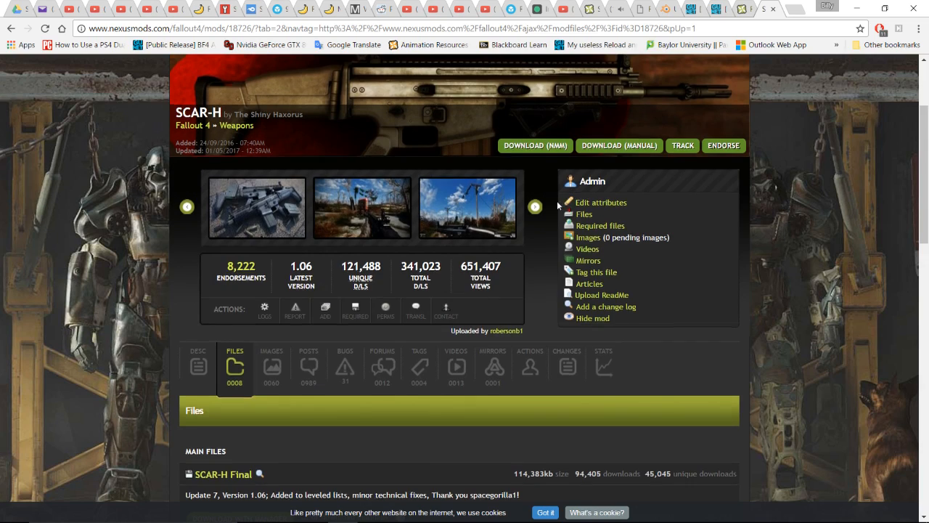
Open the account's own Fallout 4 files on Nexus Mods and browse the uploaded mods
scroll(557, 204, "up", 2)
mouse_move(421, 103)
left_click(446, 255)
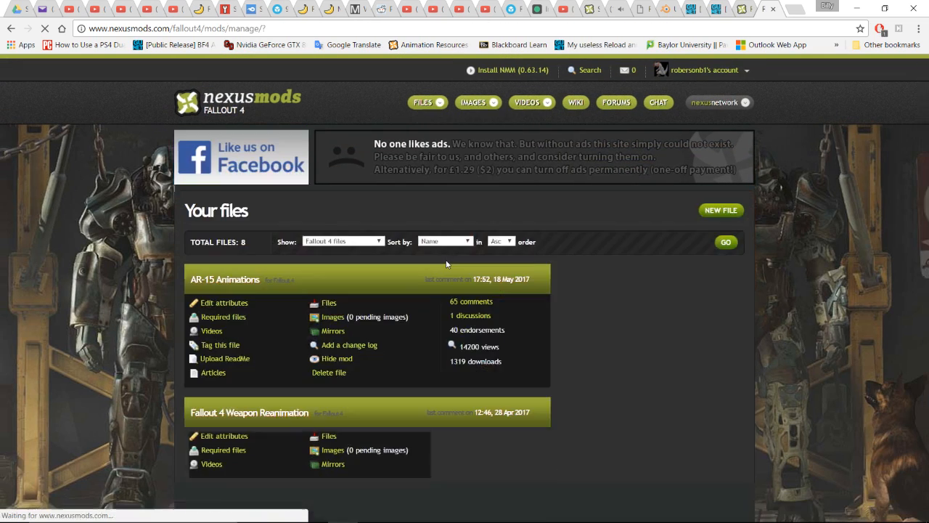
scroll(356, 318, "down", 4)
scroll(355, 321, "up", 2)
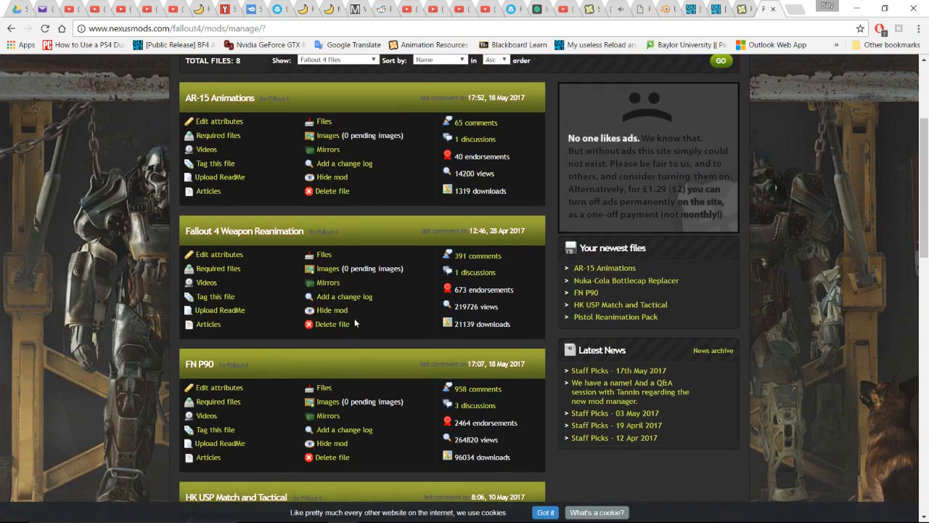
scroll(308, 233, "down", 5)
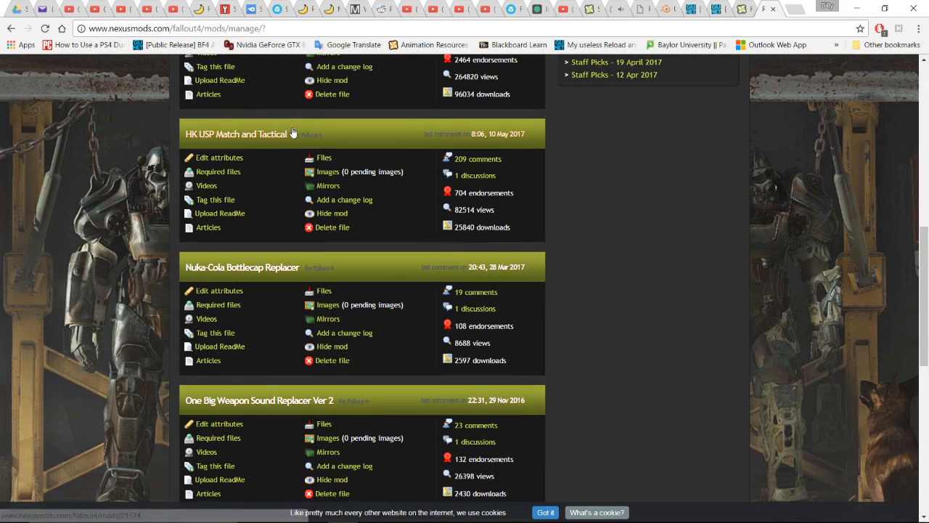
Open the HK USP Match and Tactical mod and look through its downloadable files
left_click(284, 135)
scroll(323, 225, "down", 3)
left_click(250, 271)
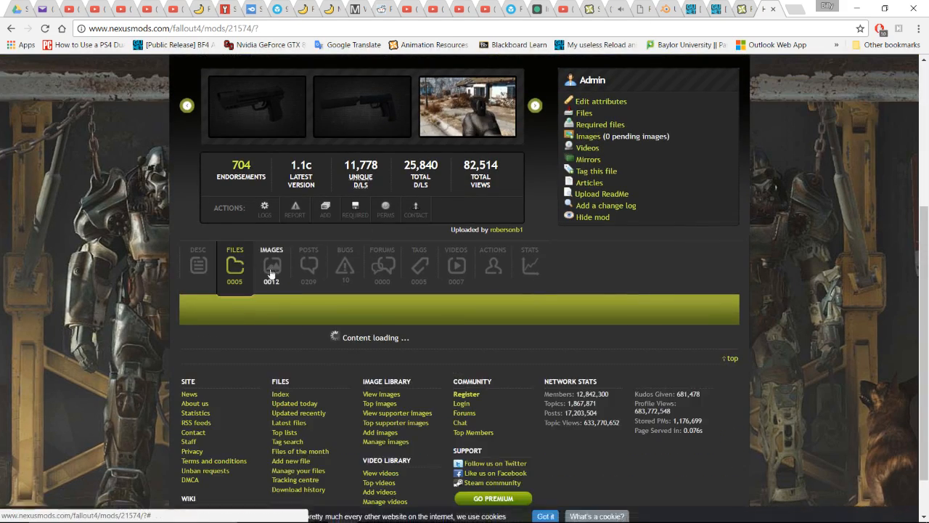
scroll(290, 269, "down", 6)
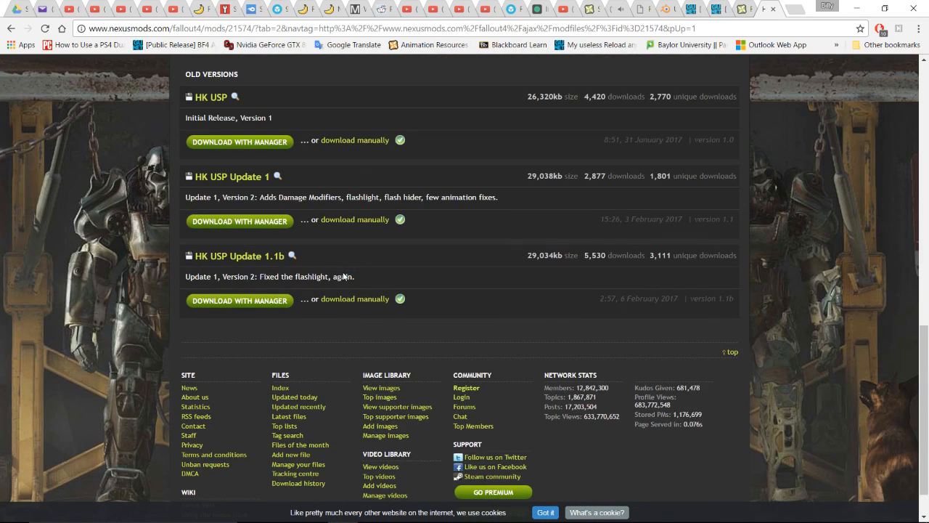
scroll(110, 77, "up", 3)
Return to the list of uploaded mods and look for the Pistol Reanimation Pack
left_click(12, 28)
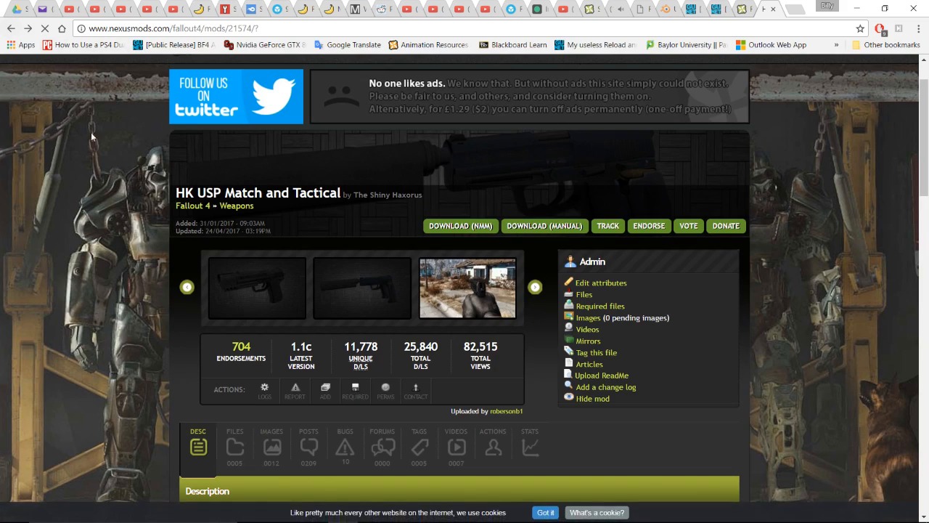
left_click(9, 29)
scroll(273, 290, "down", 5)
scroll(276, 294, "down", 1)
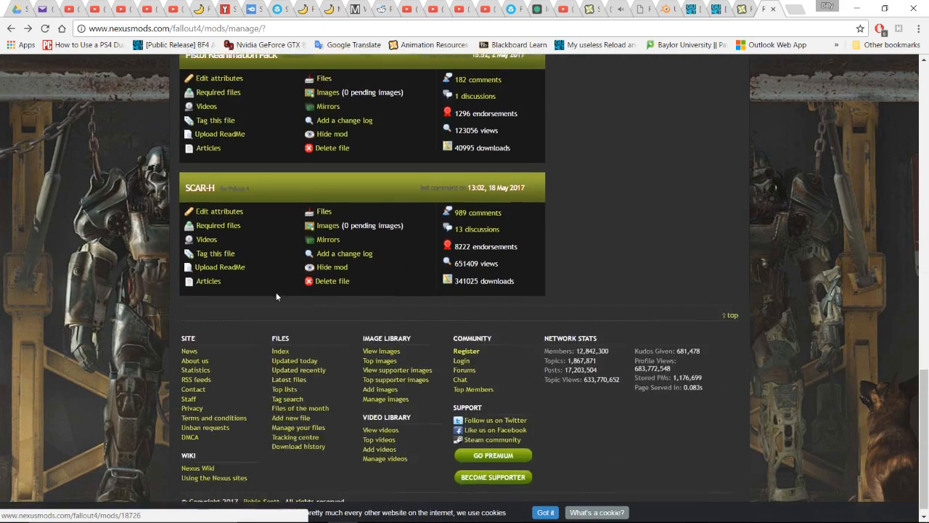
scroll(276, 291, "up", 5)
scroll(280, 246, "down", 3)
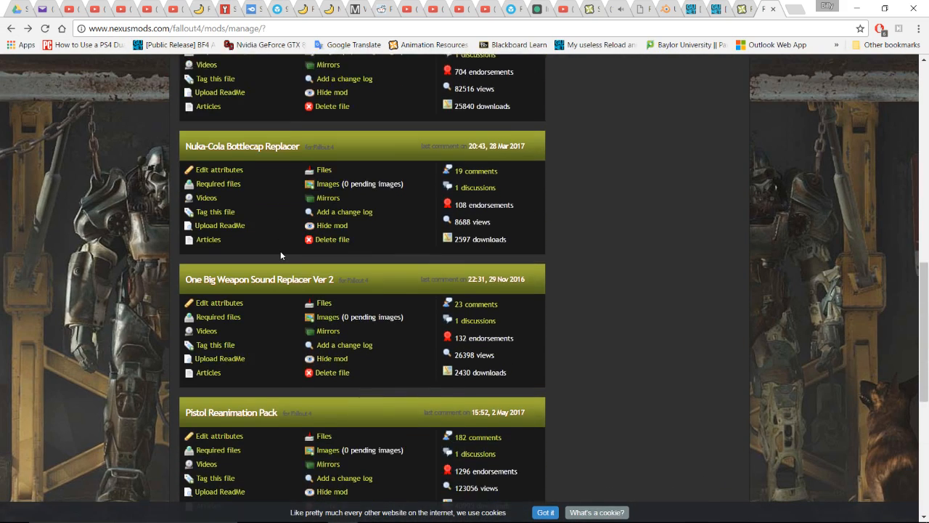
Open the Pistol Reanimation Pack's files and find the manual download of the Pistol Idle Max File
left_click(250, 289)
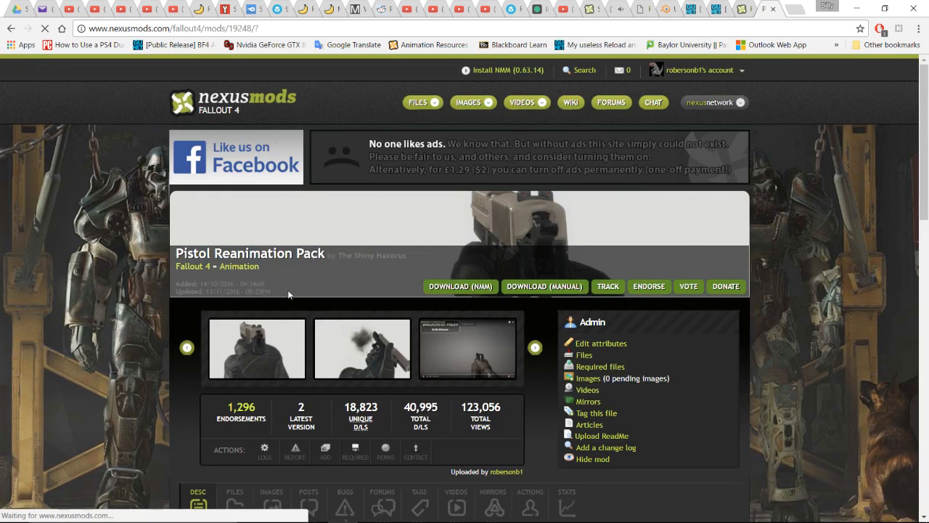
scroll(283, 294, "down", 3)
left_click(234, 263)
scroll(279, 297, "down", 1)
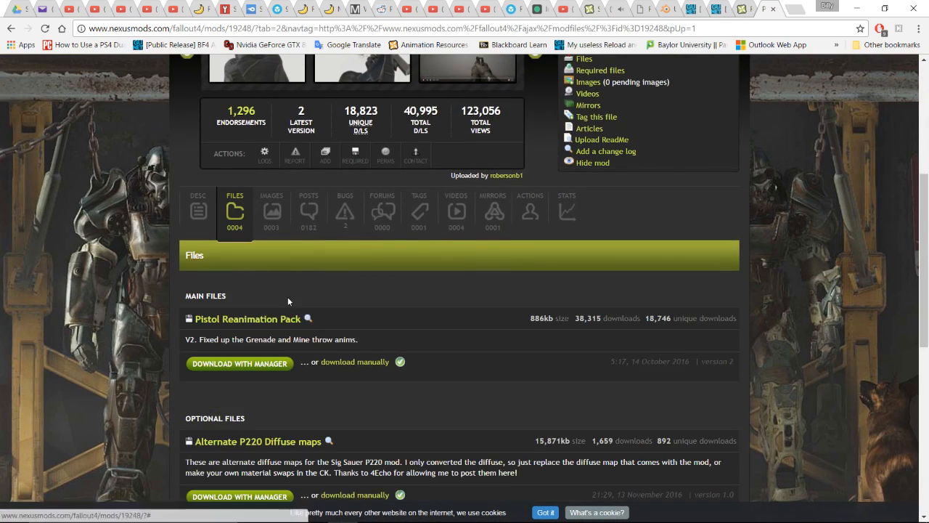
scroll(287, 296, "down", 3)
scroll(304, 291, "down", 1)
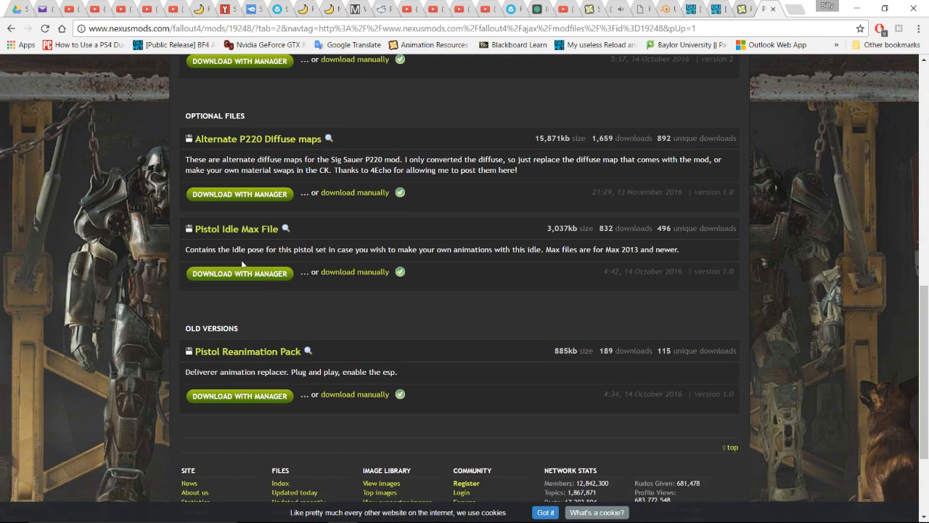
left_click(348, 272)
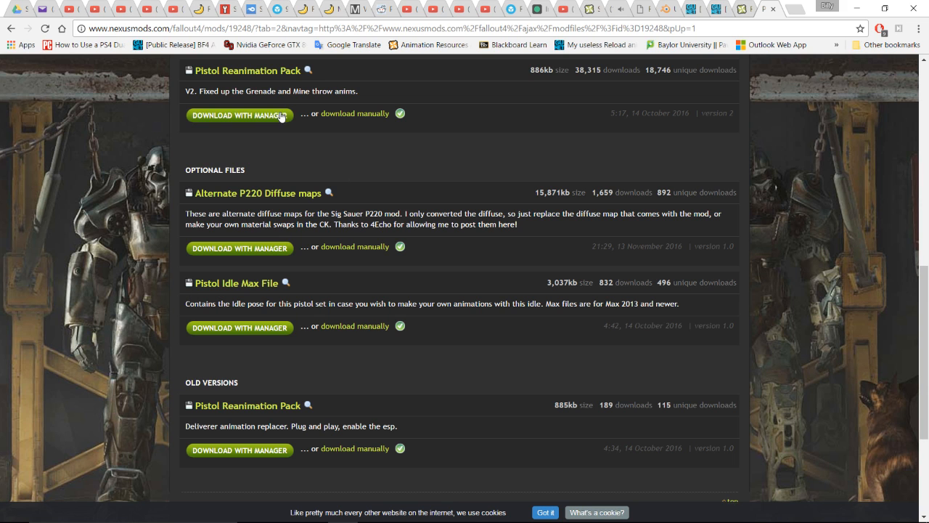
Check the live chat on the YouTube stream dashboard for viewer messages and return to 3ds Max
left_click(619, 8)
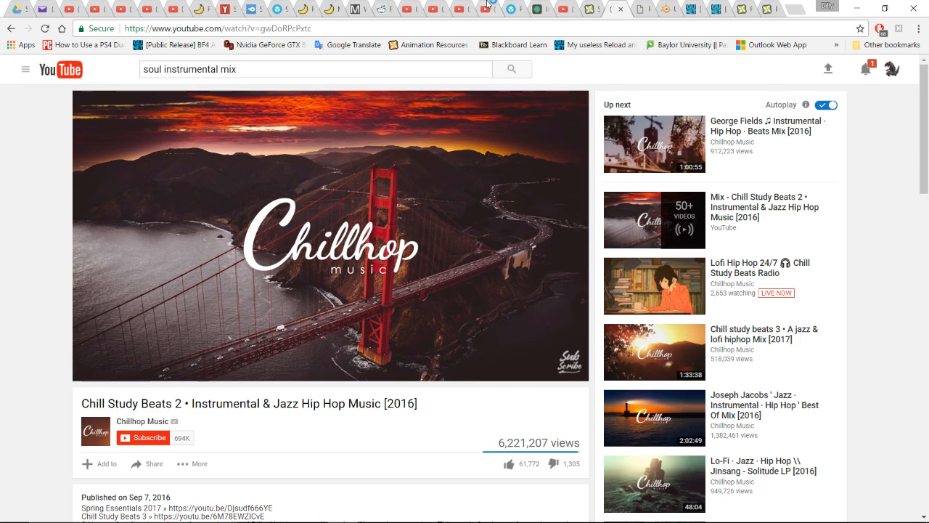
left_click(485, 8)
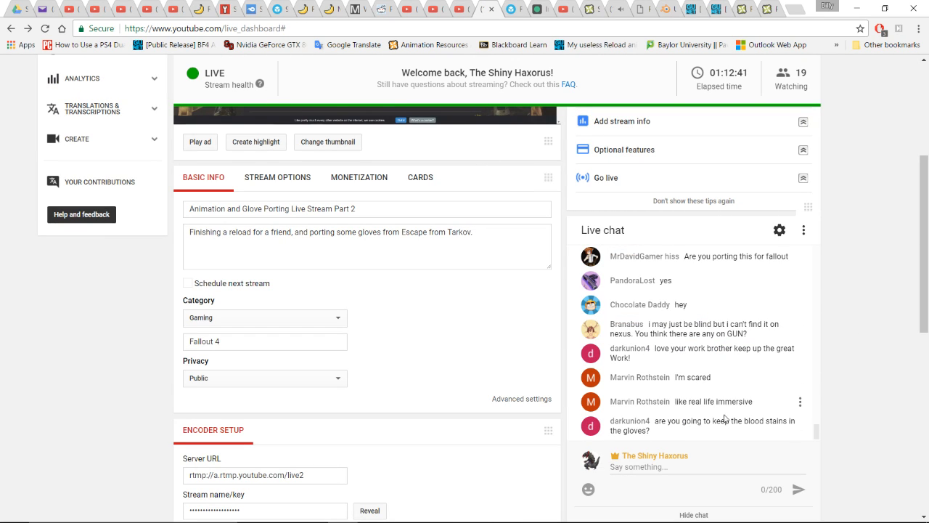
key("alt+Tab")
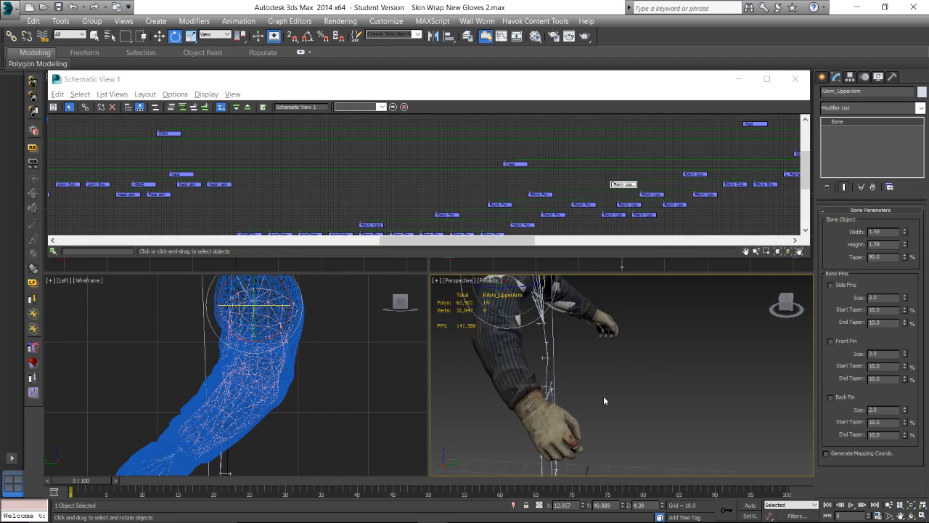
Close the Schematic View and delete the Skin and Skin Wrap modifiers from the Wild Hands arms mesh
scroll(586, 435, "up", 8)
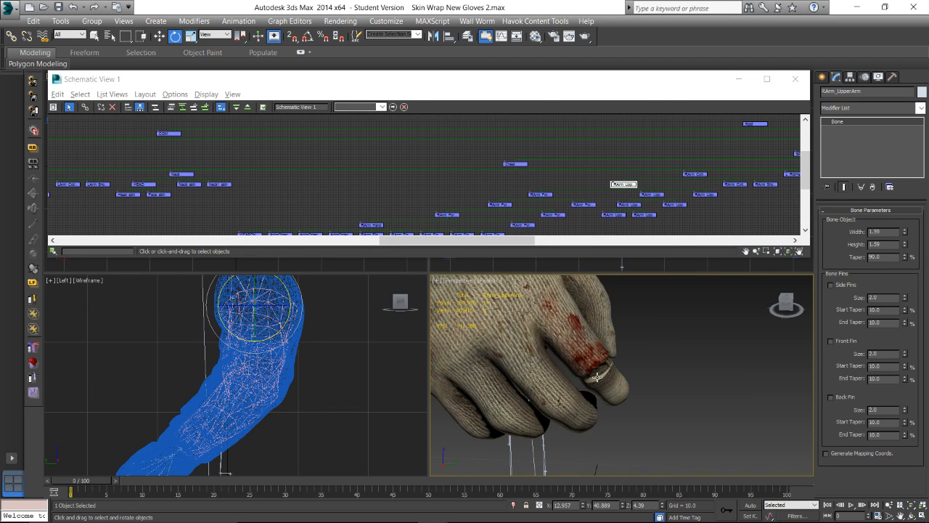
scroll(595, 376, "up", 5)
scroll(606, 375, "down", 3)
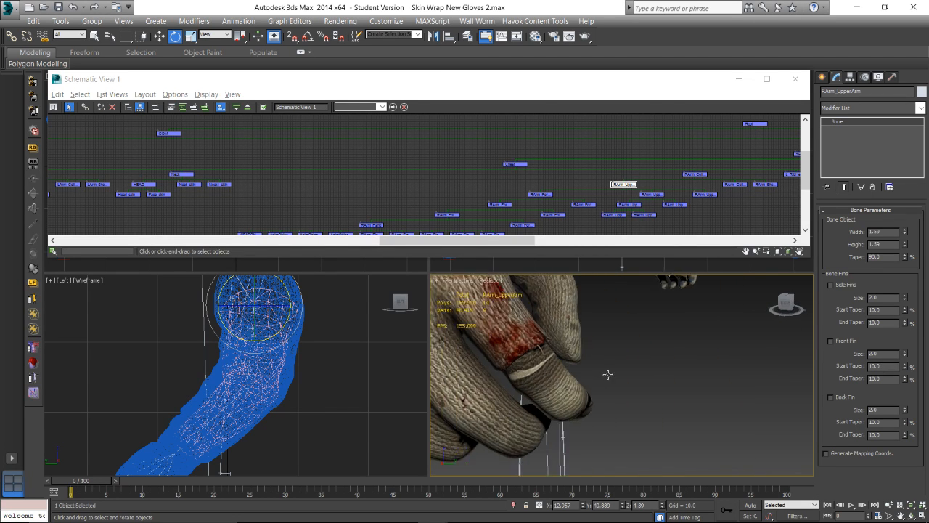
scroll(607, 375, "down", 1)
middle_click_drag(582, 377, 597, 381)
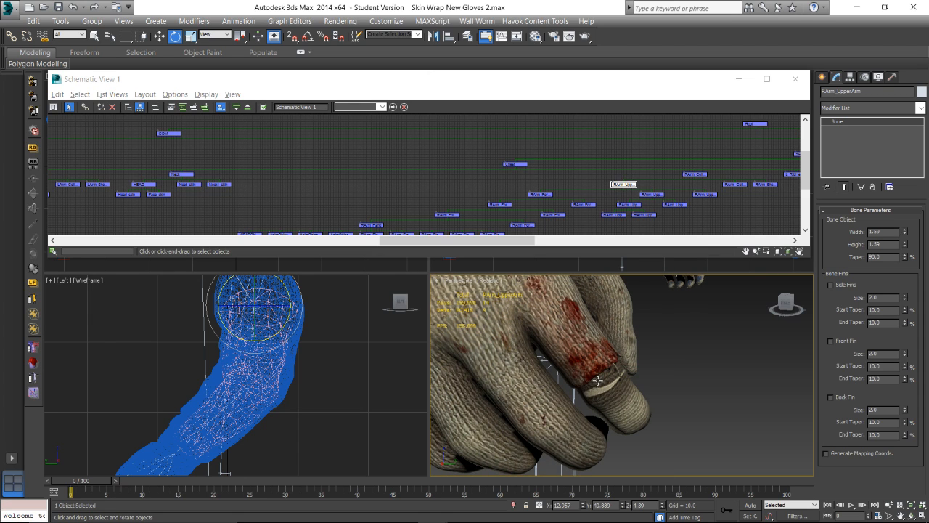
left_click(795, 79)
left_click(609, 406)
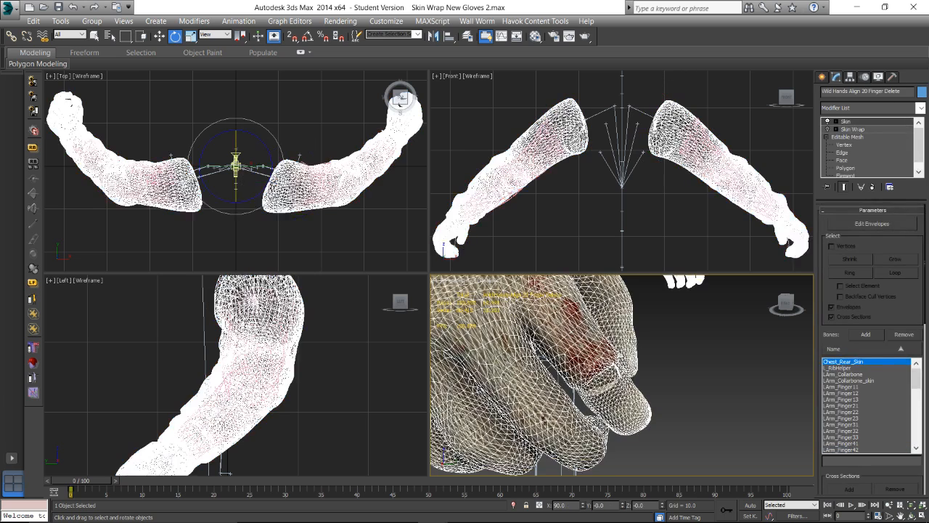
right_click(856, 129)
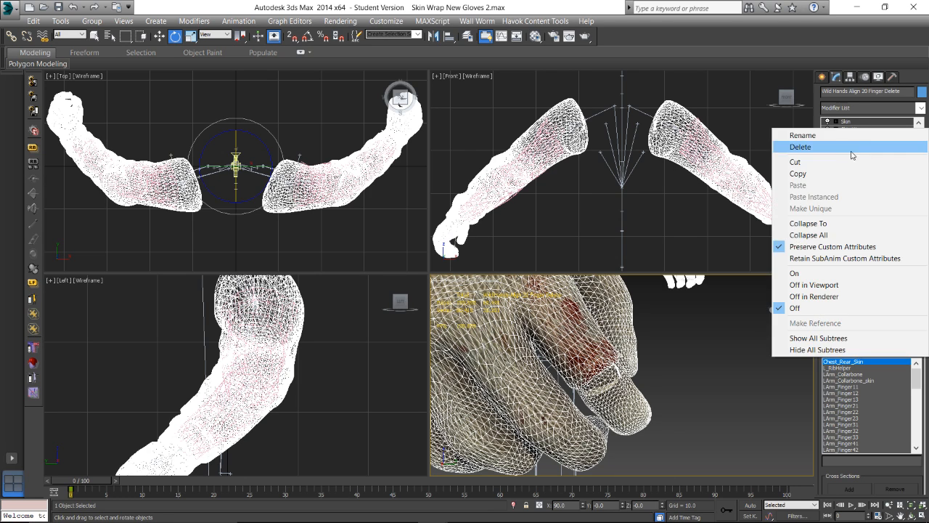
left_click(842, 149)
right_click(845, 125)
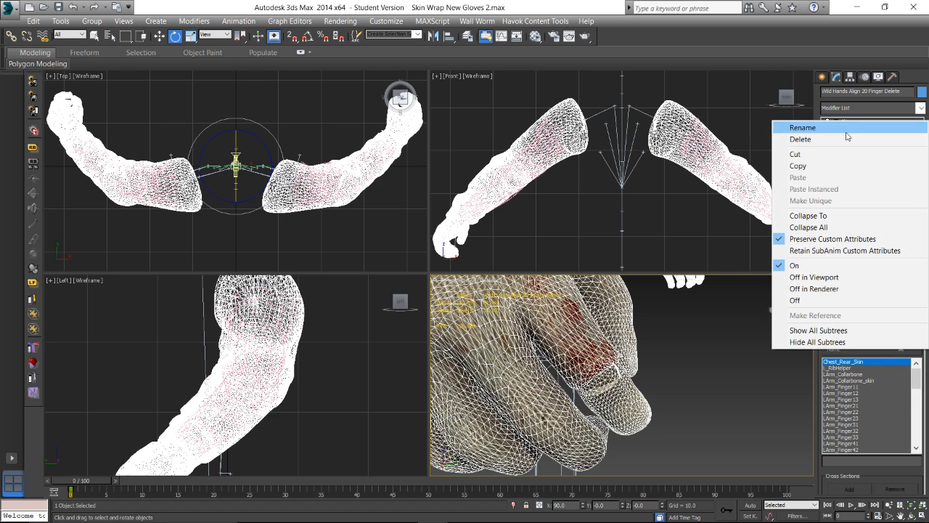
left_click(841, 136)
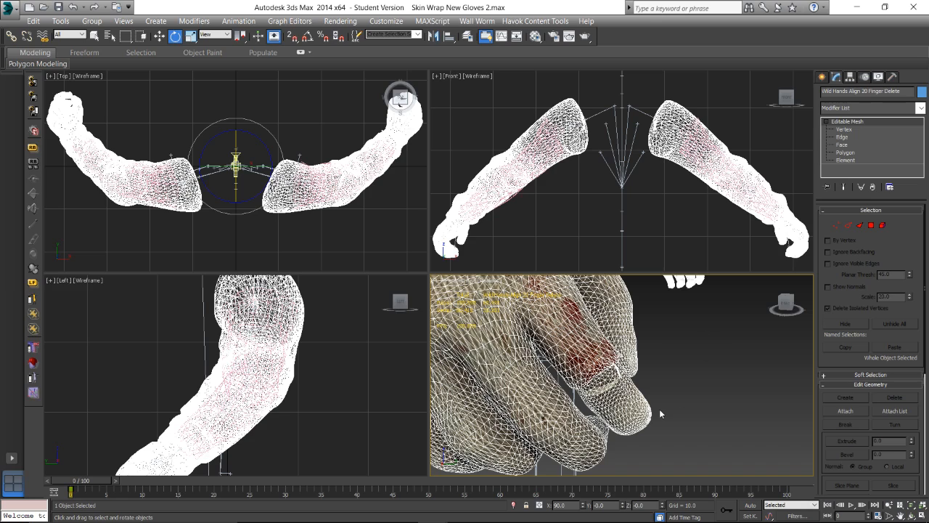
Detach the fingertip element below the bloodstained glove edge from the arms mesh as a separate object named Finger
left_click(855, 159)
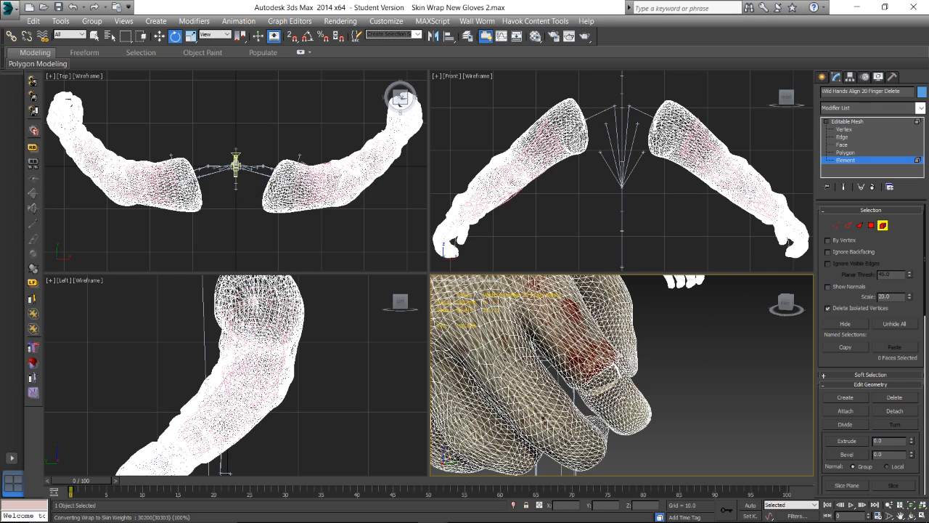
left_click(617, 398)
middle_click_drag(623, 391, 640, 373, "alt")
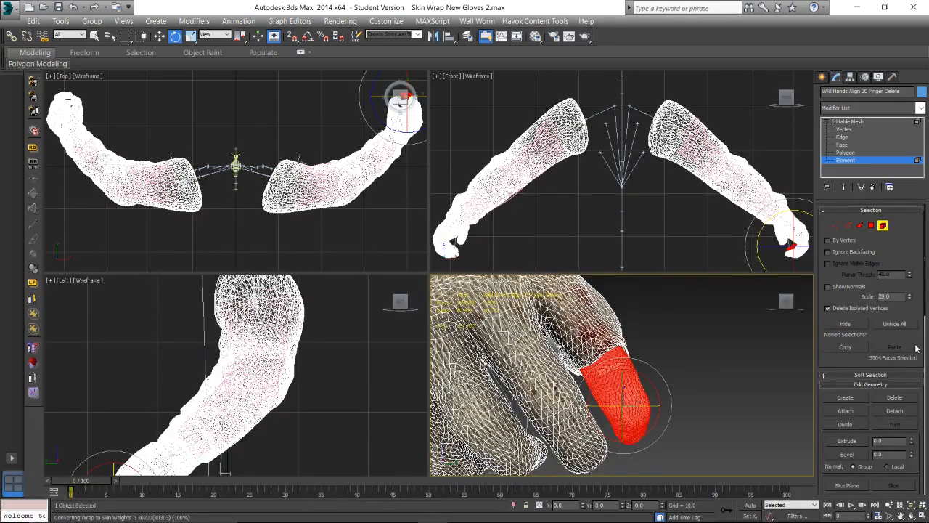
left_click(891, 411)
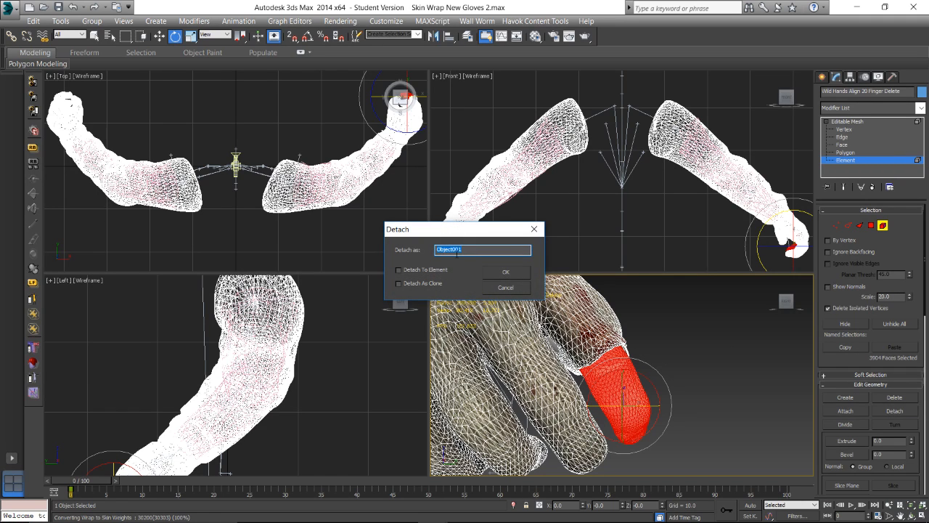
key("Return")
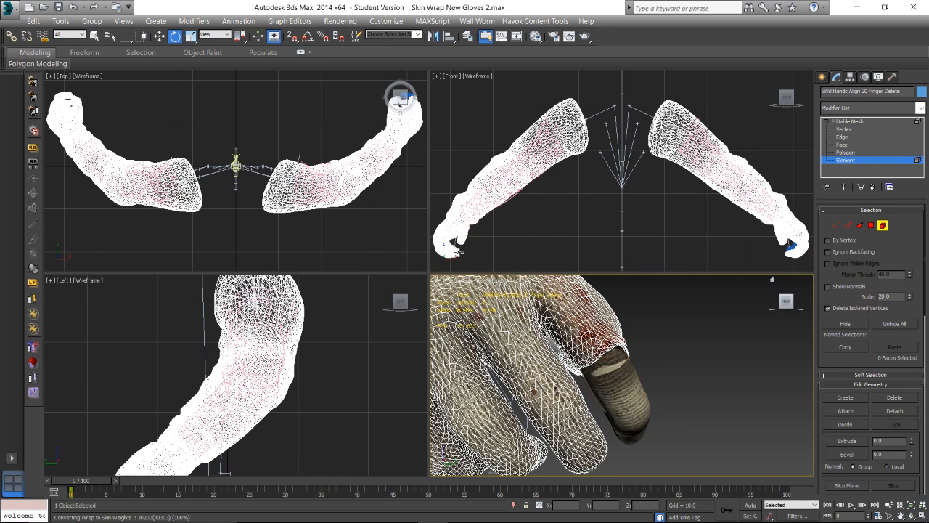
Apply a texture from the Glove Ports textures folder to the detached fingertip
scroll(591, 359, "down", 10)
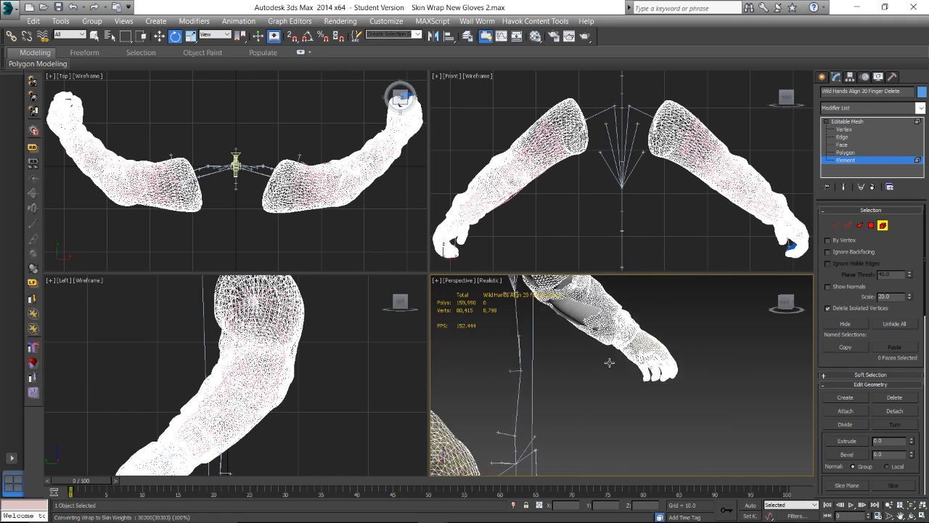
middle_click_drag(616, 364, 657, 344, "alt")
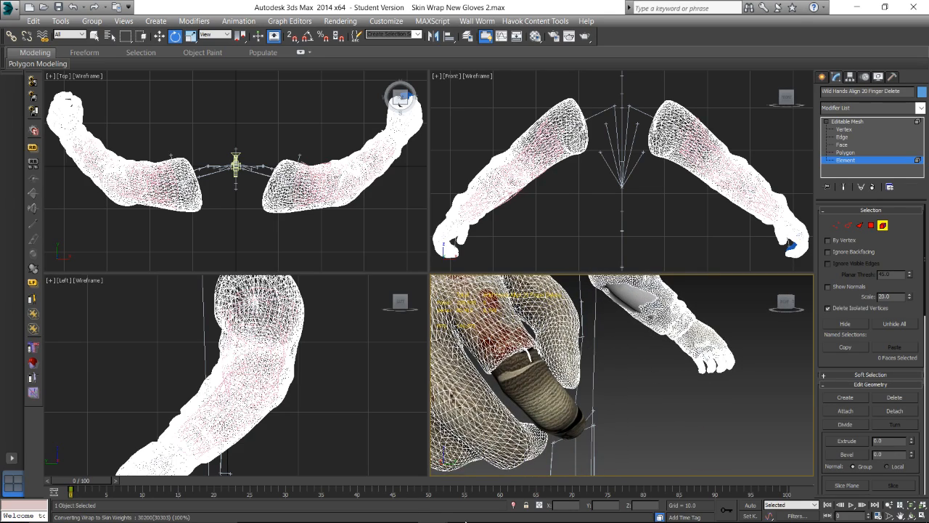
mouse_move(465, 521)
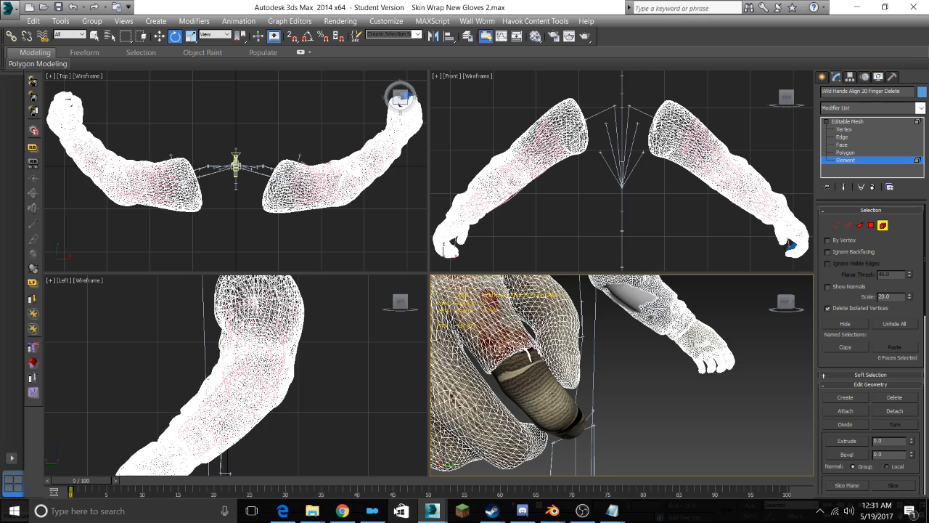
mouse_move(312, 509)
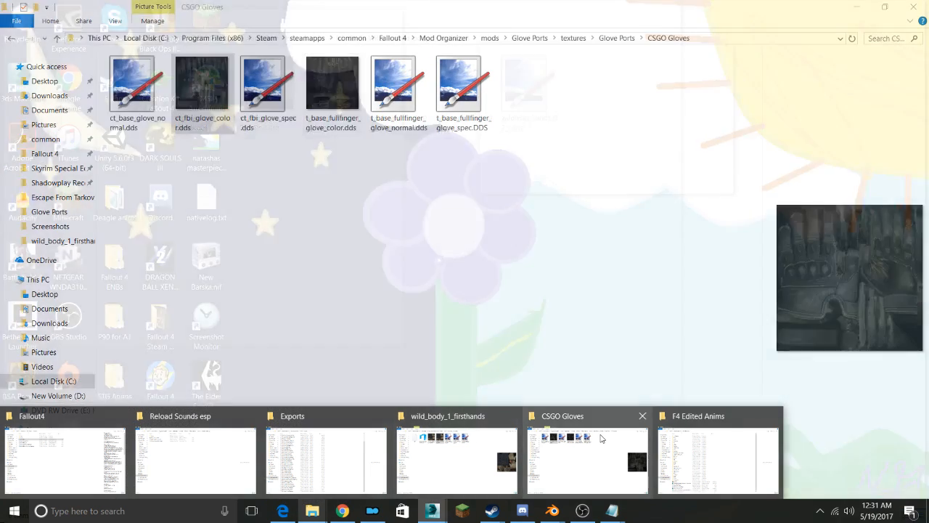
left_click(601, 438)
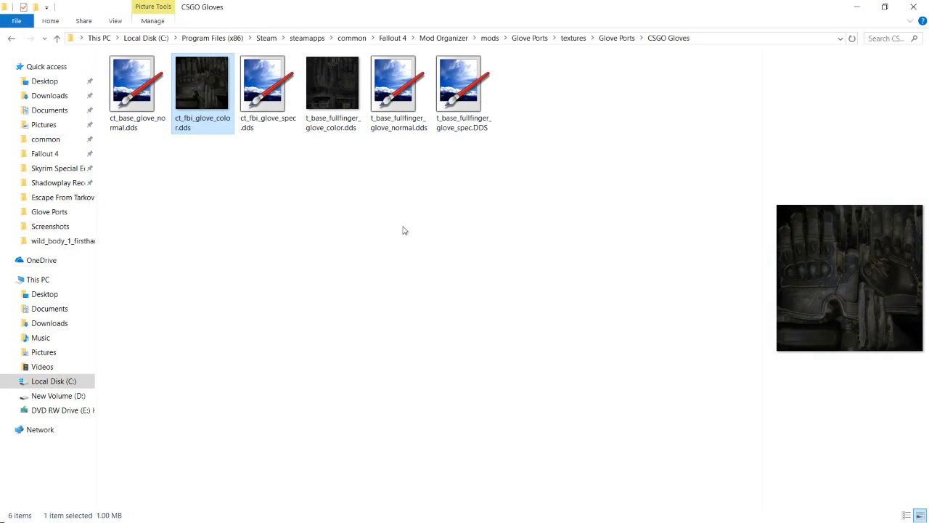
left_click(618, 38)
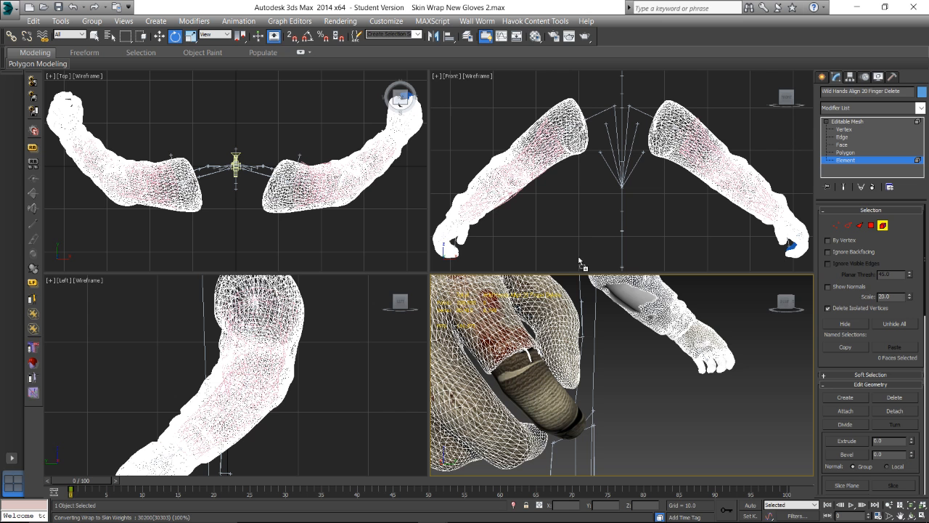
key("alt+Tab")
left_click_drag(534, 388, 537, 384)
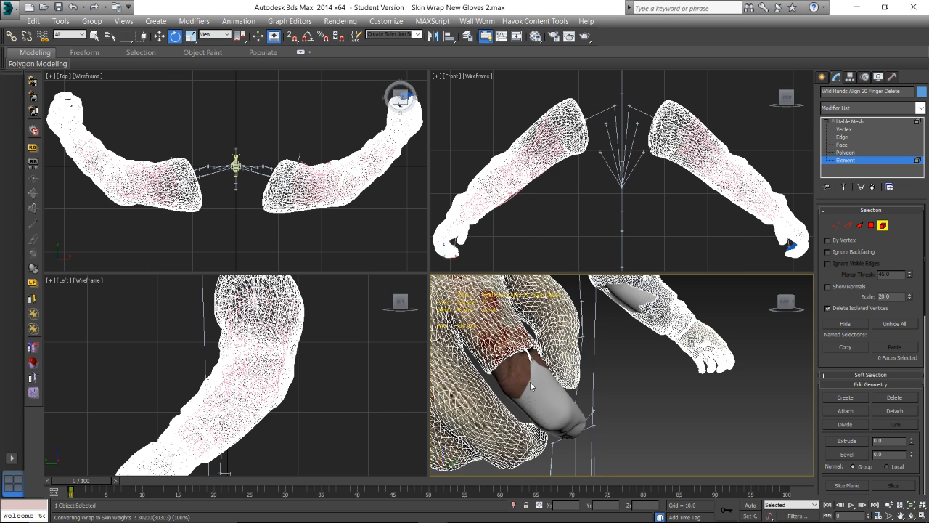
Inspect the retextured fingertip, leave element editing on the arms mesh, and select the Finger object
scroll(530, 385, "up", 2)
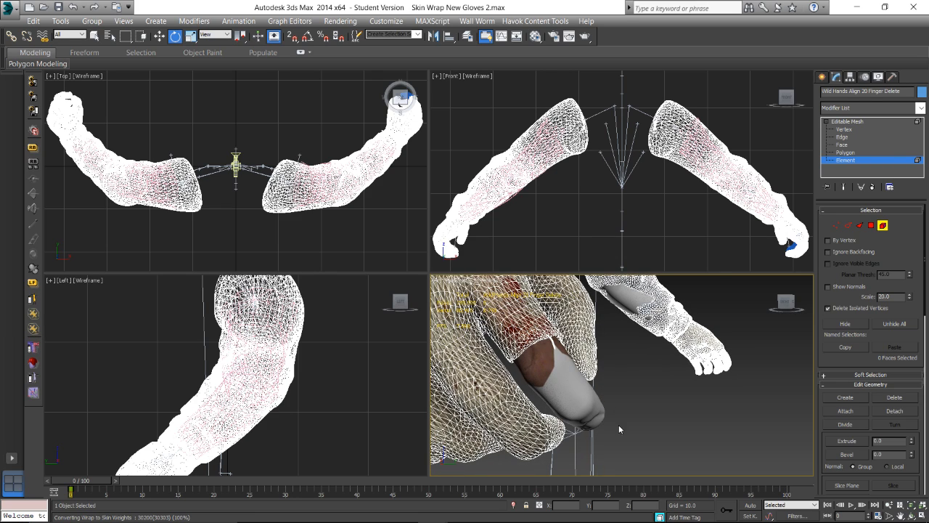
scroll(588, 395, "up", 2)
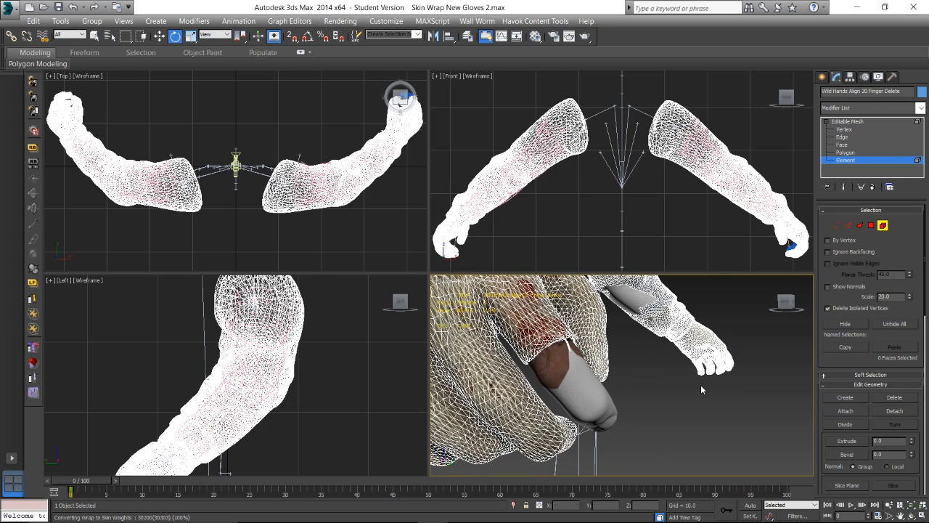
scroll(650, 364, "down", 4)
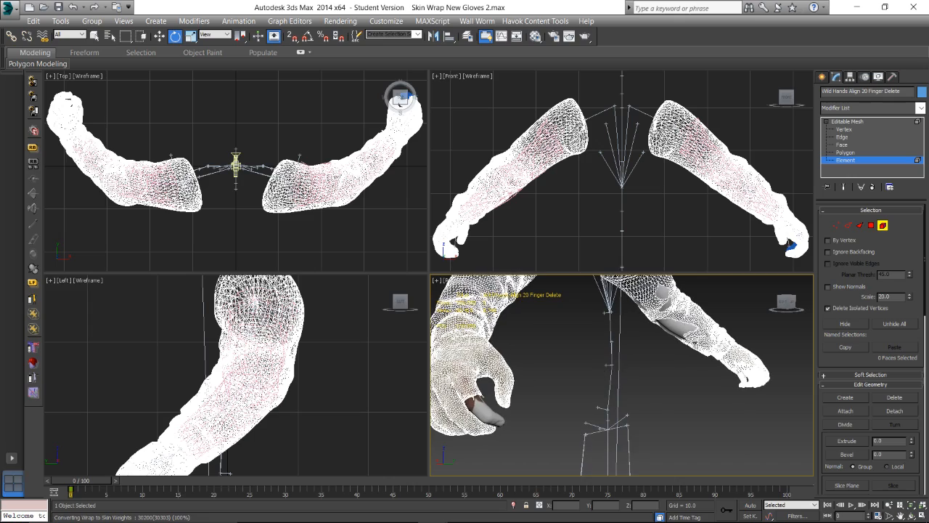
scroll(478, 385, "up", 5)
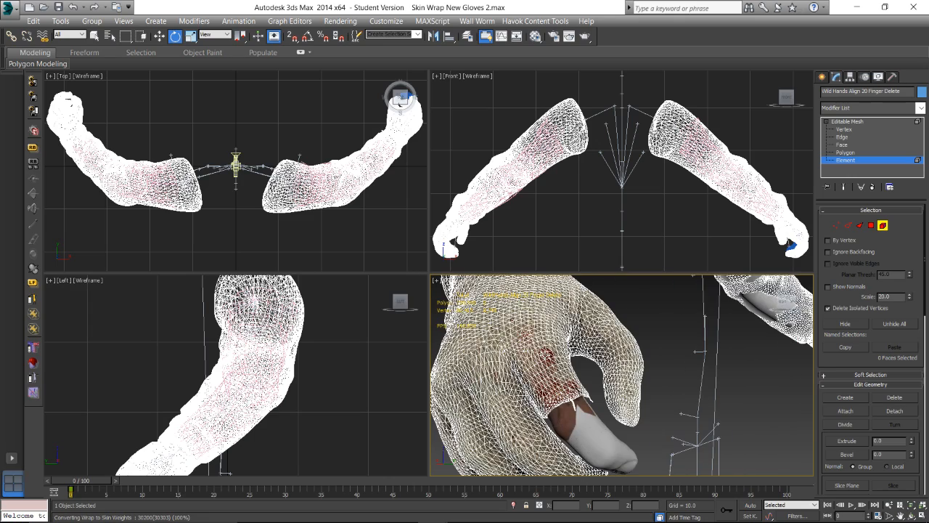
mouse_move(537, 360)
middle_mouse_down("alt")
mouse_move(529, 334)
mouse_move(536, 361)
middle_mouse_up("alt")
scroll(536, 362, "down", 3)
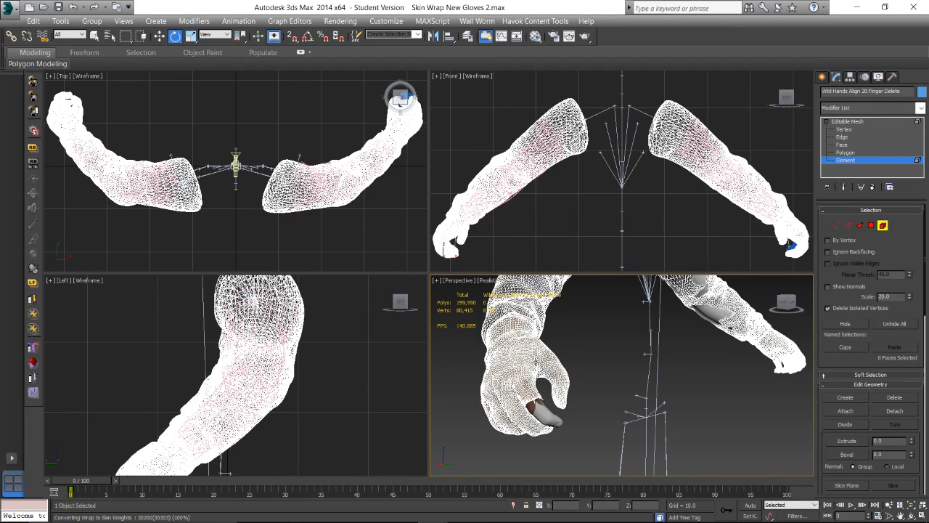
key("a")
left_click(853, 123)
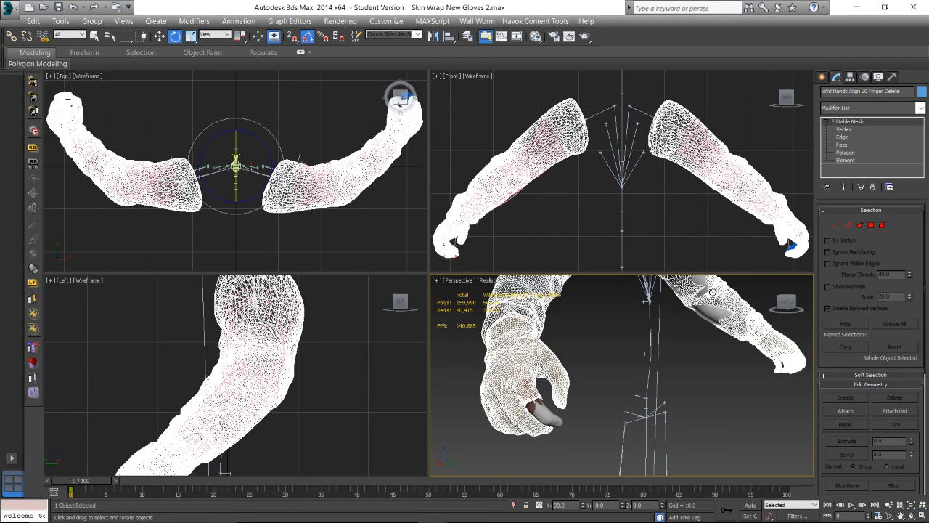
left_click(578, 382)
left_click(538, 404)
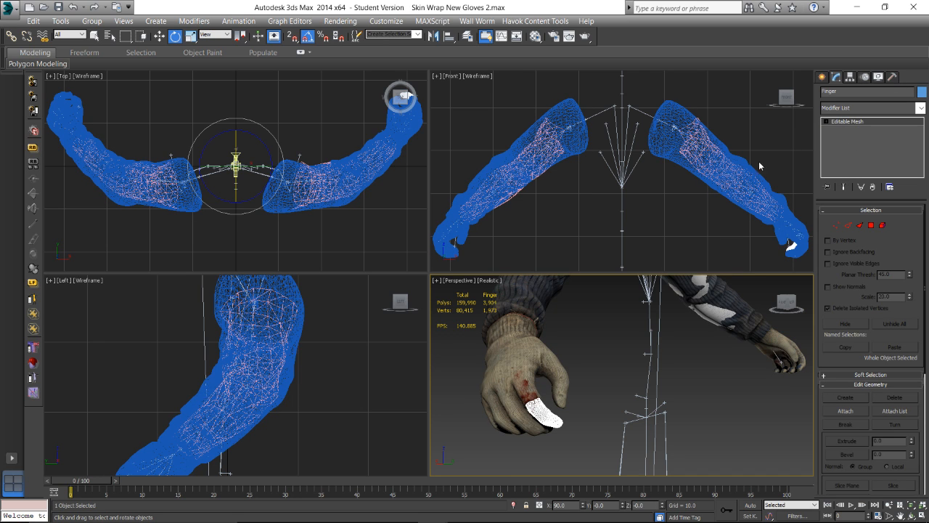
left_click(920, 107)
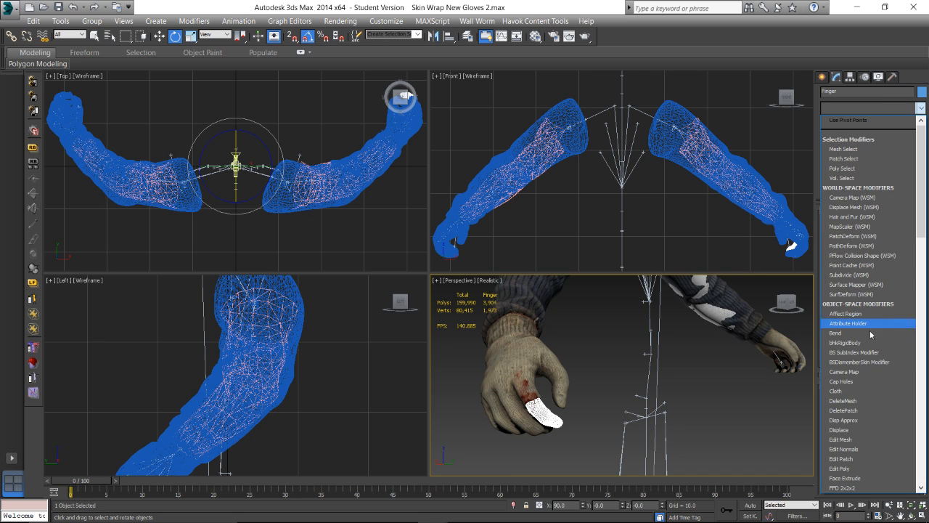
scroll(849, 434, "down", 7)
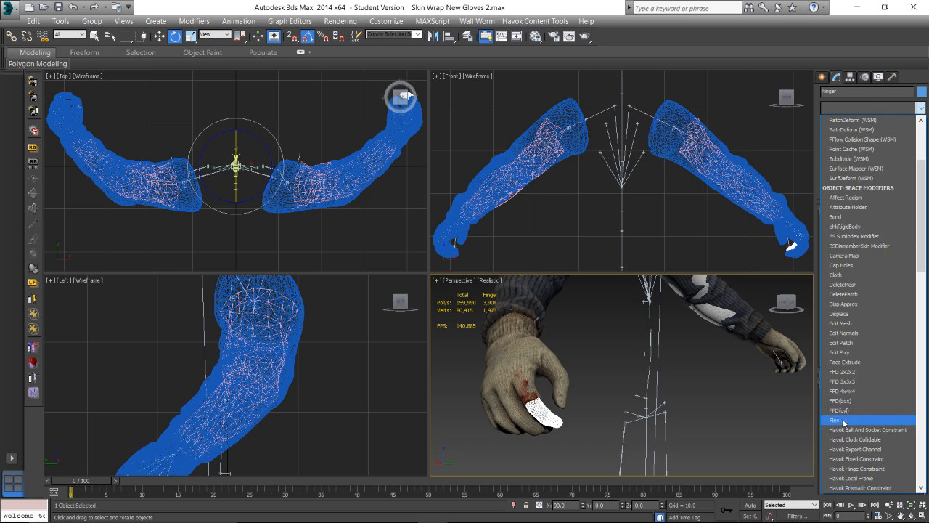
scroll(844, 390, "down", 3)
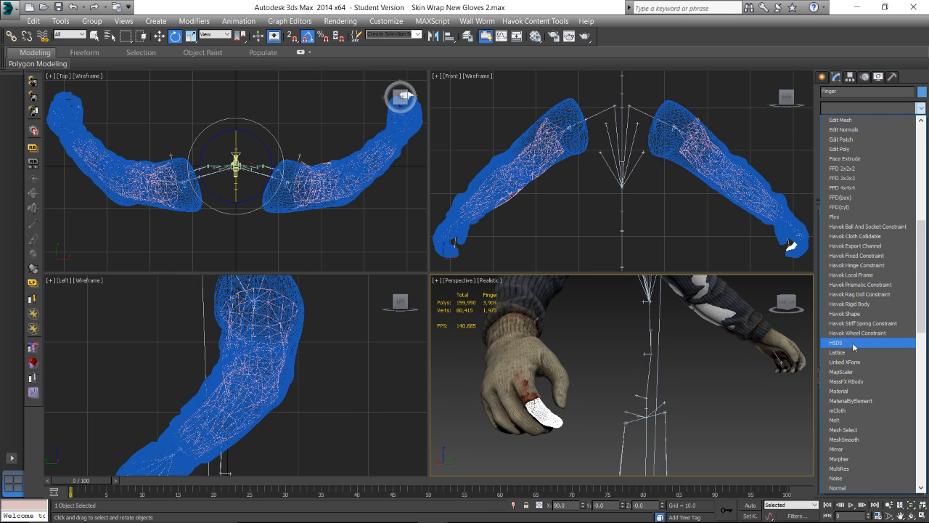
left_click(855, 345)
right_click(876, 120)
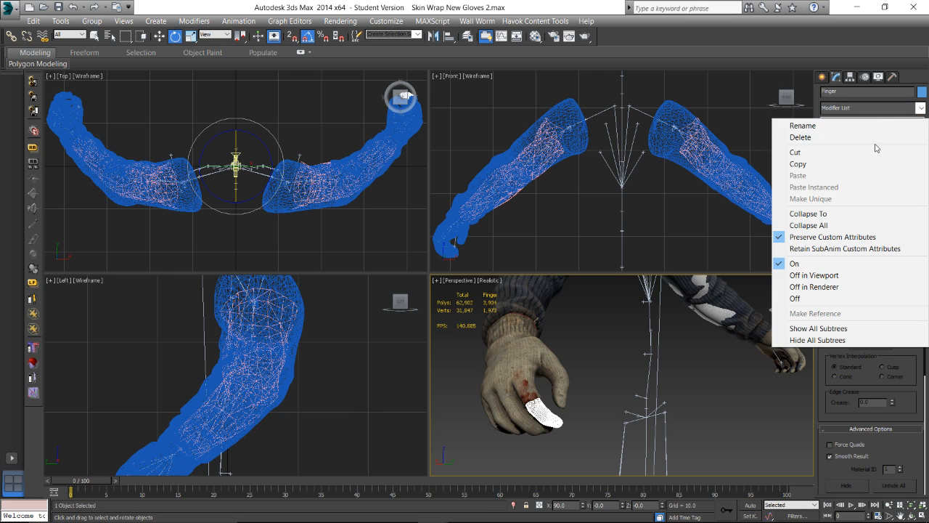
left_click(795, 142)
Add a Skin Wrap modifier to the Finger object
left_click(919, 108)
left_click_drag(921, 181, 923, 429)
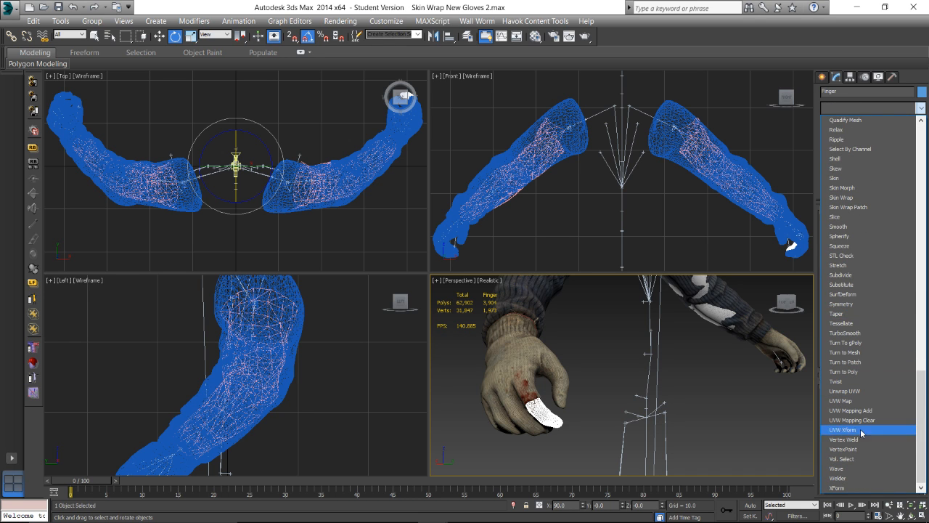
left_click(841, 198)
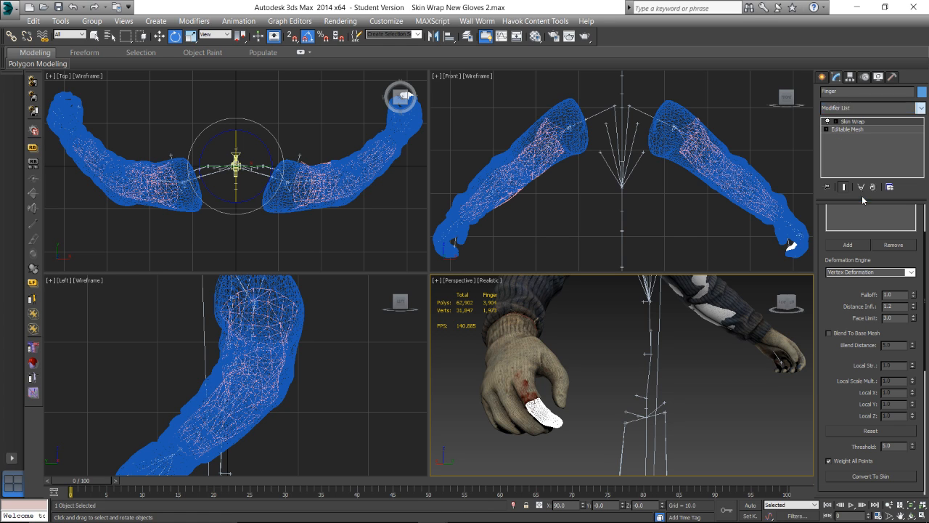
Unhide the Skinwrap export mesh in the SAS Gloves layer and add it as the Finger object's Skin Wrap source
left_click(855, 245)
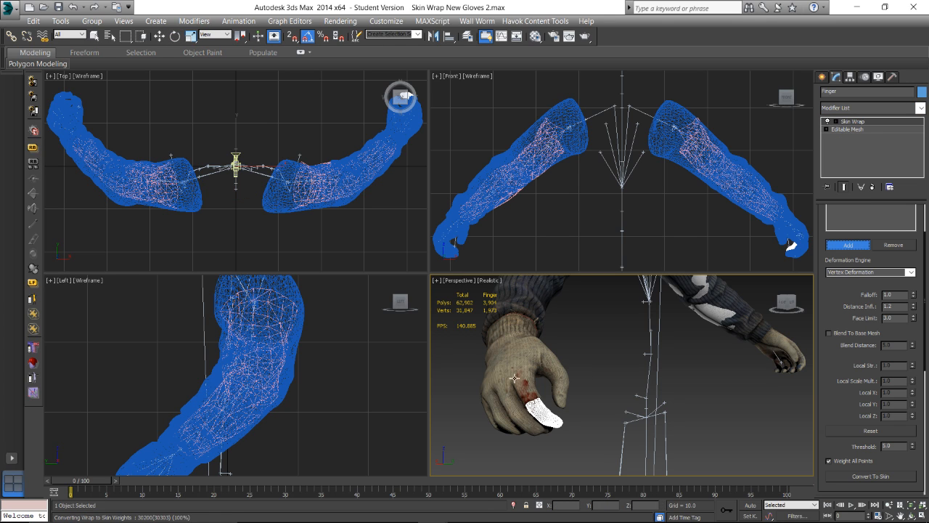
left_click(466, 37)
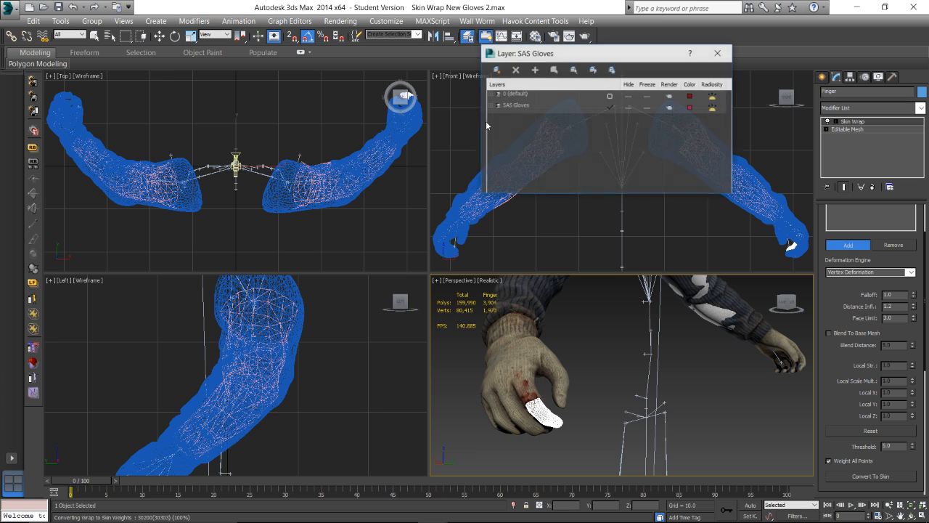
left_click(490, 106)
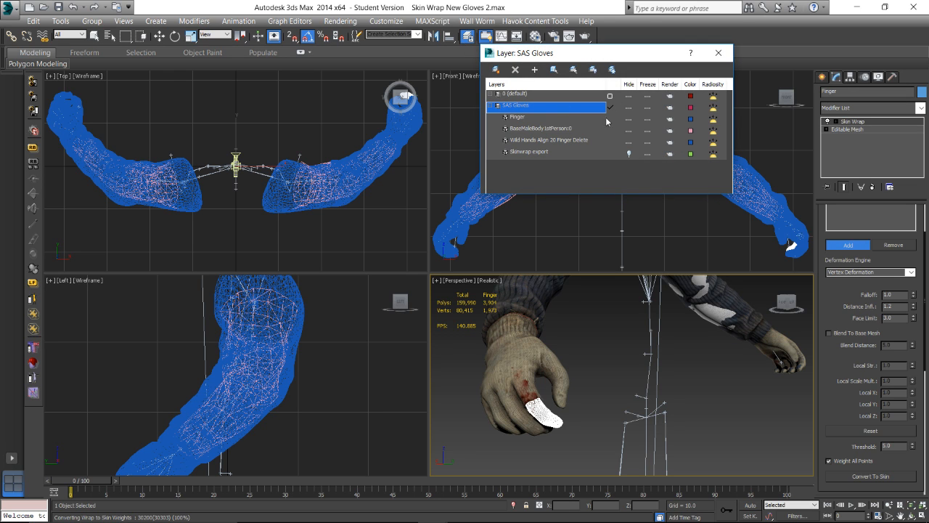
left_click(628, 153)
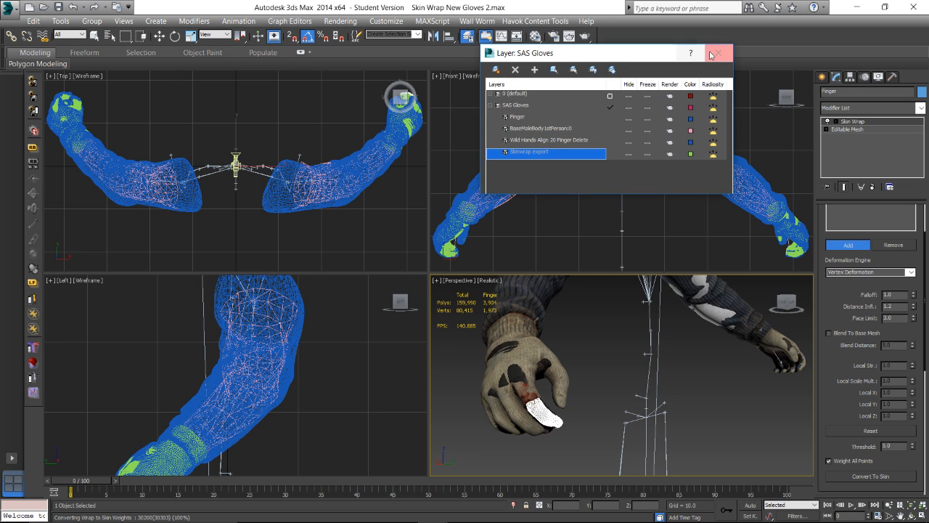
left_click(717, 53)
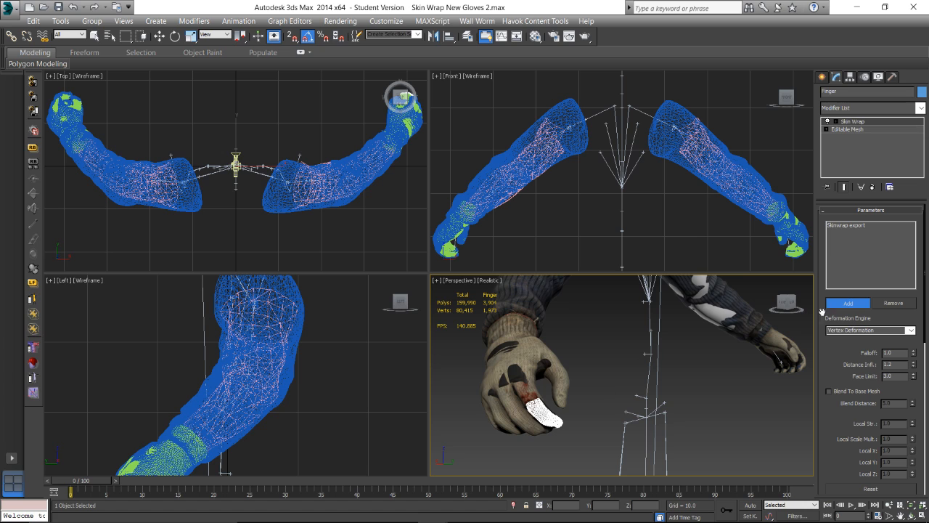
right_click(786, 302)
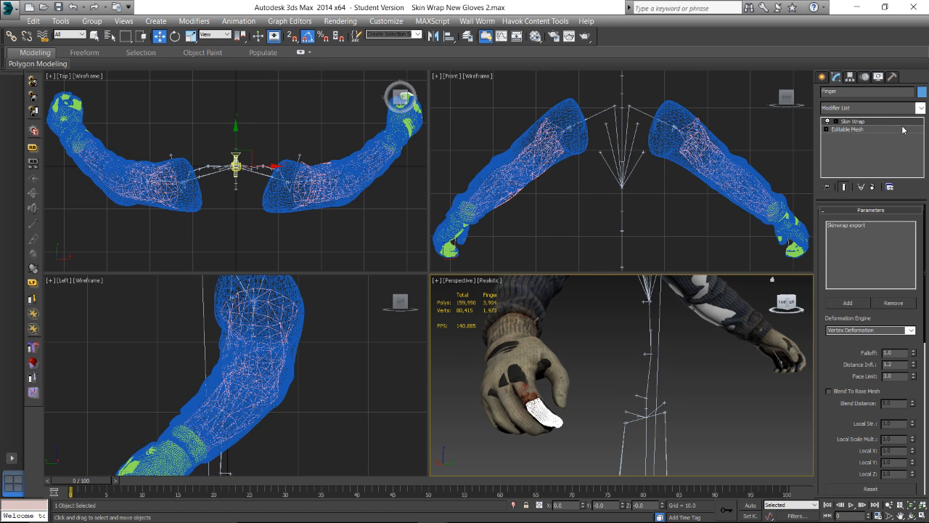
Convert the Finger object's Skin Wrap to Skin and delete the leftover Skin Wrap modifier
right_click(853, 123)
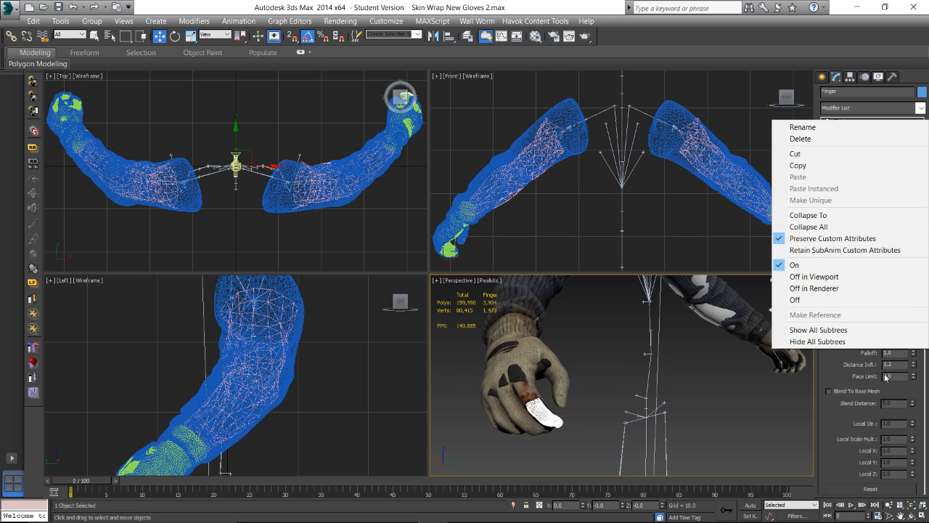
left_click(841, 382)
scroll(851, 406, "down", 3)
scroll(859, 461, "down", 2)
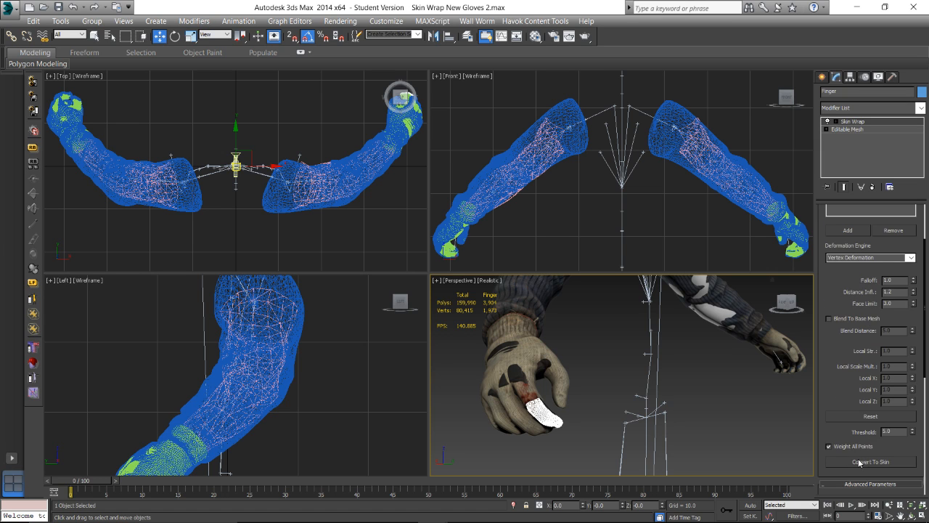
left_click(858, 465)
right_click(860, 128)
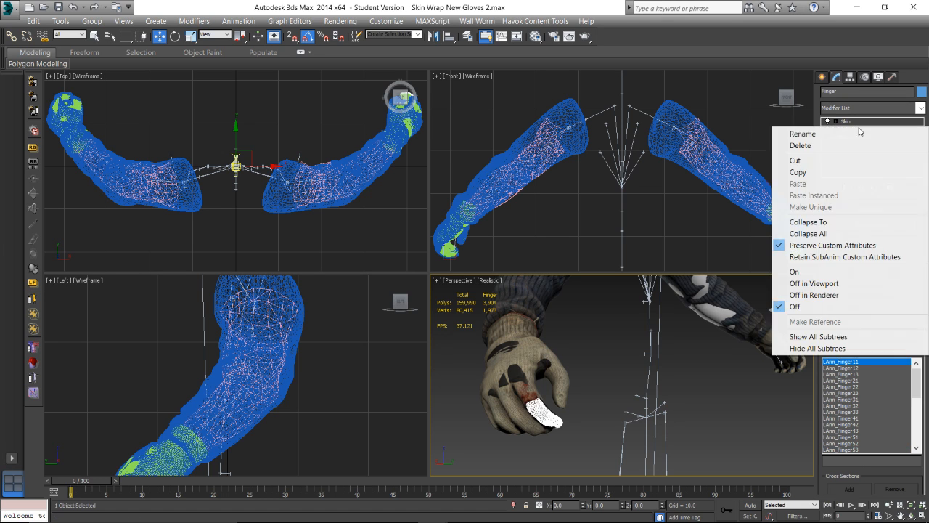
left_click(845, 144)
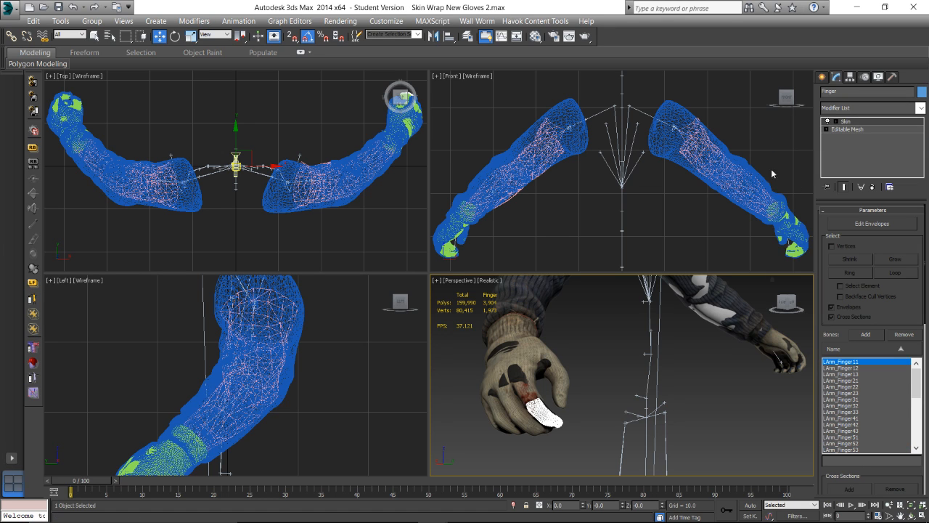
Open the Schematic View and select the RArm_Finger21 bone
left_click(470, 38)
left_click(716, 52)
left_click(517, 37)
middle_click_drag(378, 187, 437, 160)
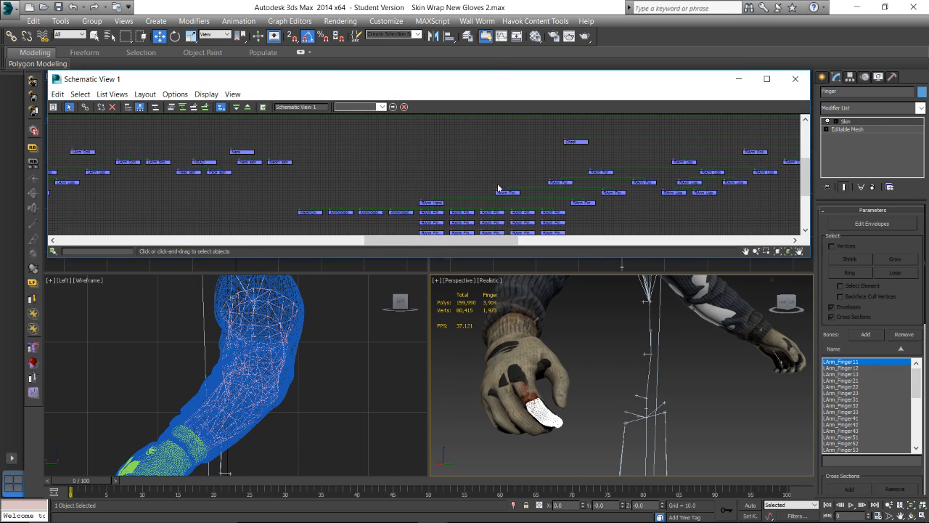
middle_click_drag(534, 209, 594, 189)
mouse_move(330, 179)
middle_mouse_down()
mouse_move(612, 180)
mouse_move(497, 182)
middle_mouse_up()
left_click(286, 188)
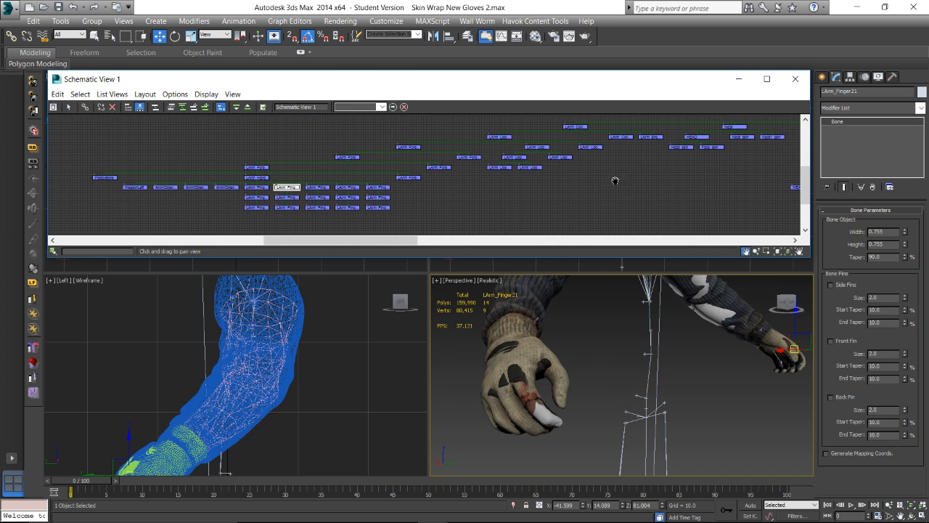
middle_click_drag(614, 178, 543, 191)
left_click(546, 196)
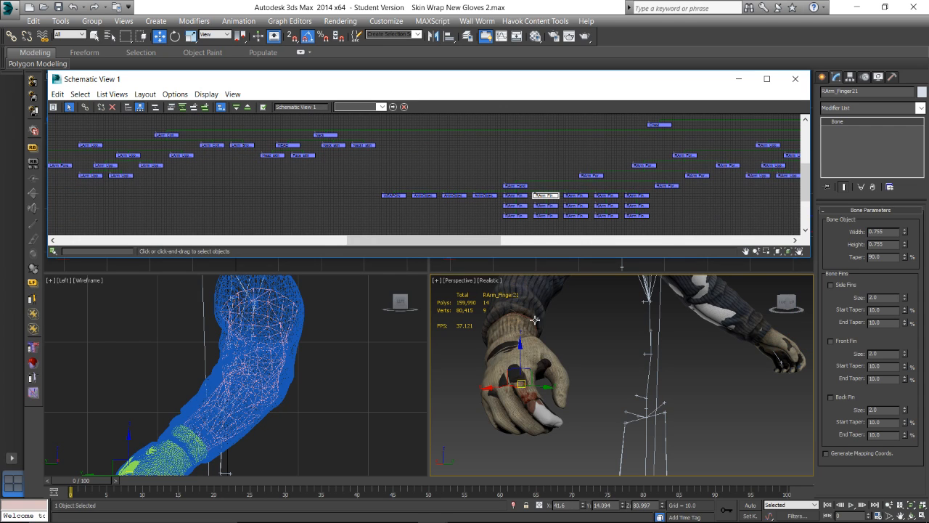
Test-rotate the RArm_Finger21 bone to check the fingertip's skinning, cancel the rotation, and close the Schematic View
key("e")
mouse_move(531, 372)
left_mouse_down()
mouse_move(510, 365)
mouse_move(554, 358)
mouse_move(517, 360)
left_mouse_up()
right_click(517, 360)
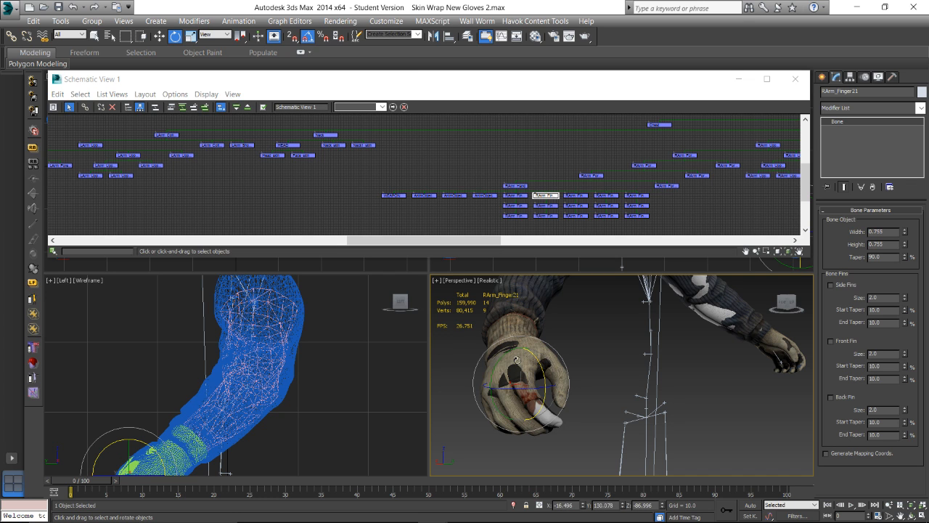
left_click(795, 78)
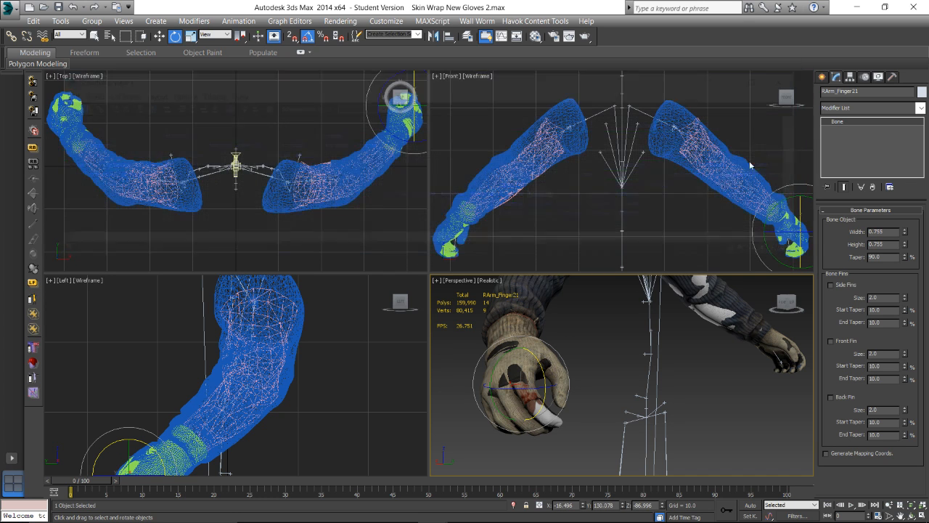
Add a Skin Wrap modifier to the Wild Hands arms mesh and pick the Skinwrap export mesh as its source
left_click(507, 366)
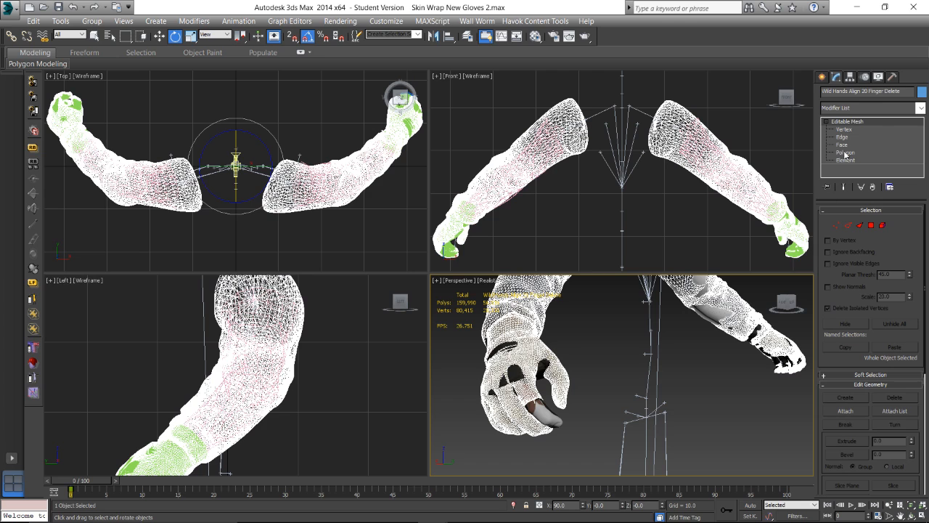
left_click(920, 108)
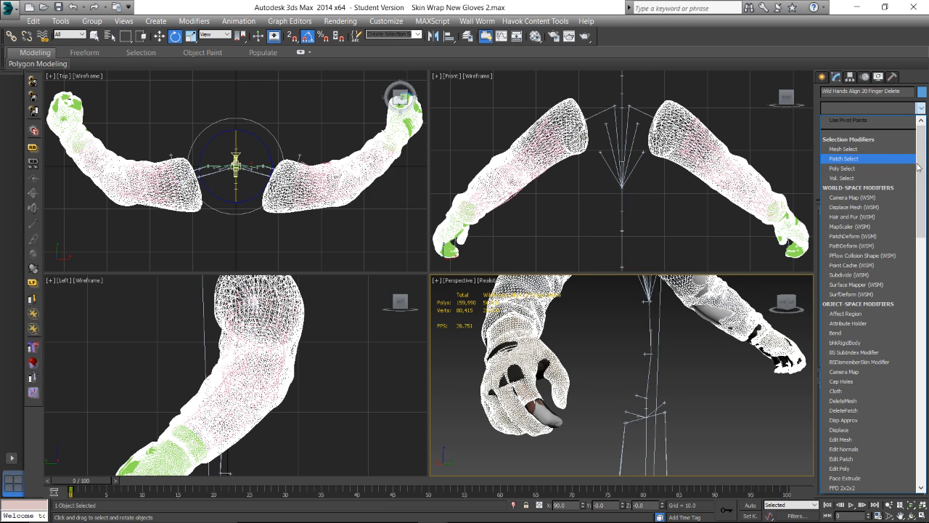
scroll(906, 349, "down", 15)
scroll(906, 349, "down", 3)
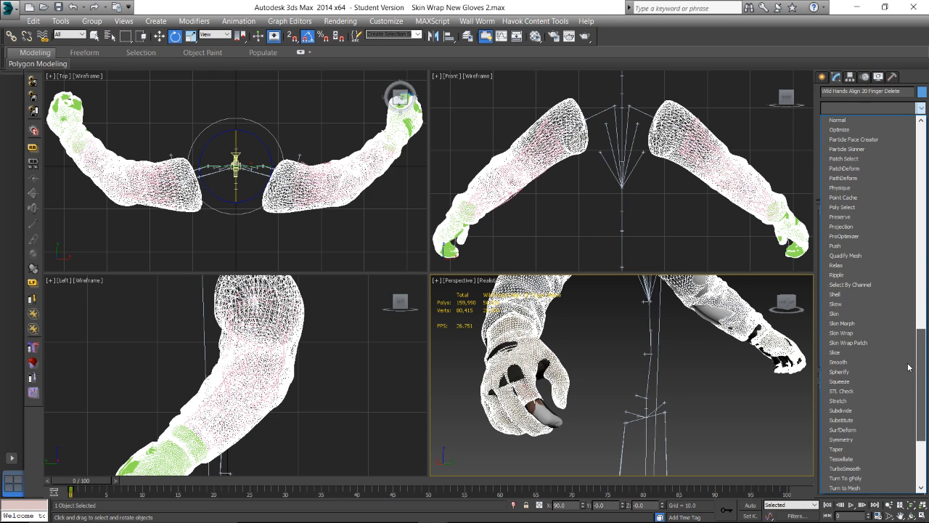
left_click(856, 334)
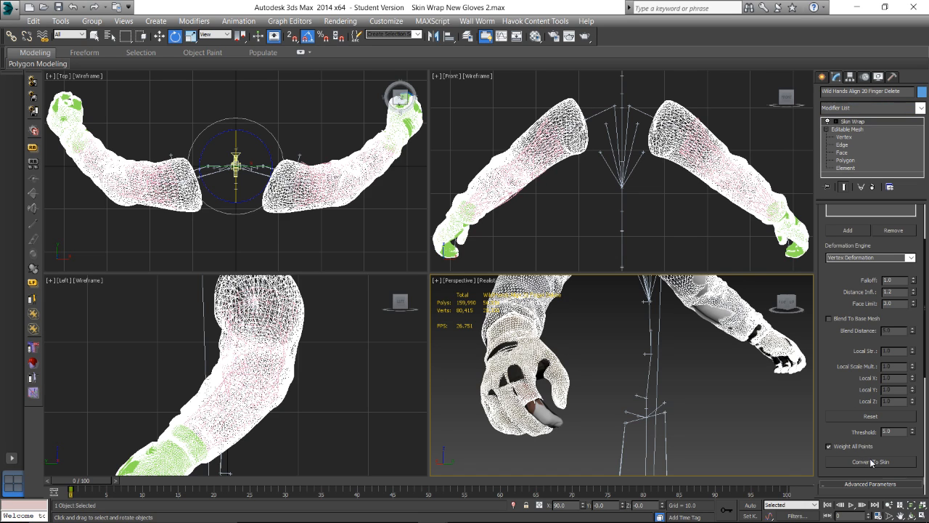
left_click(855, 232)
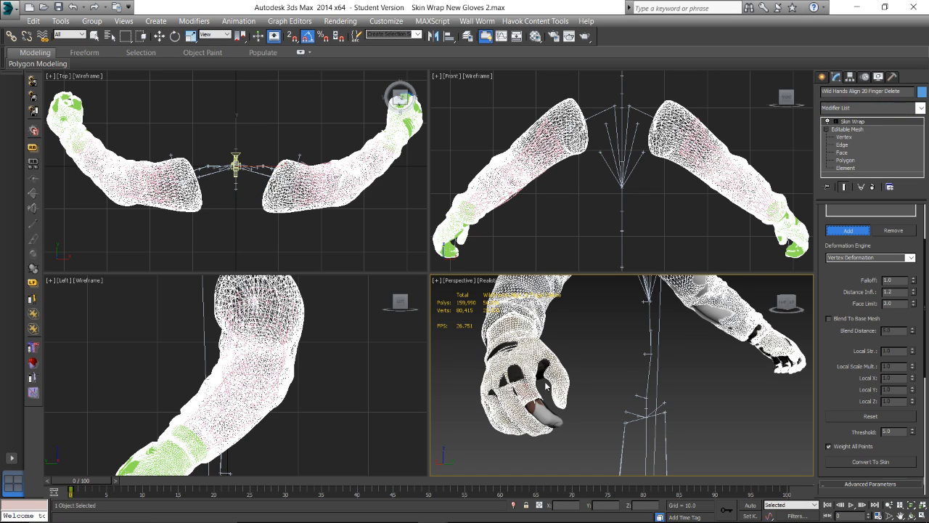
left_click(544, 364)
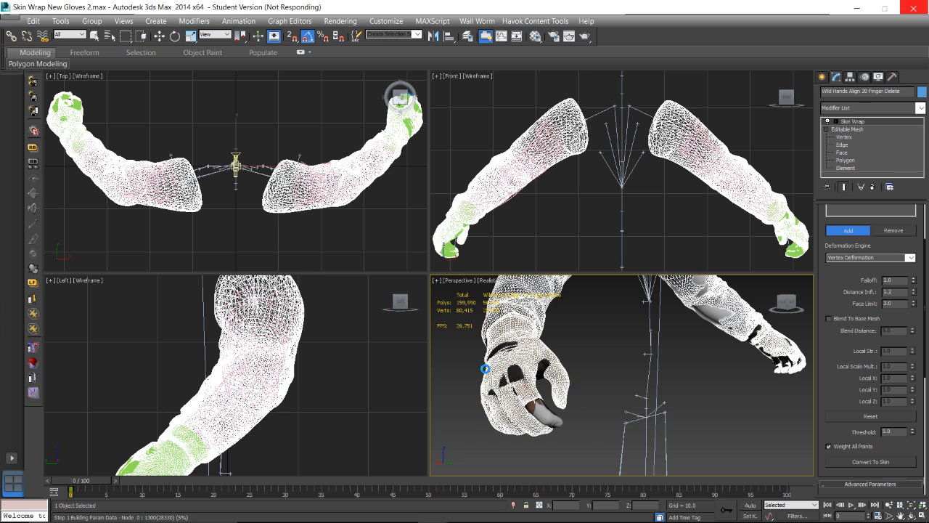
Switch to the YouTube live dashboard in Chrome and read the latest live chat messages
left_click(342, 510)
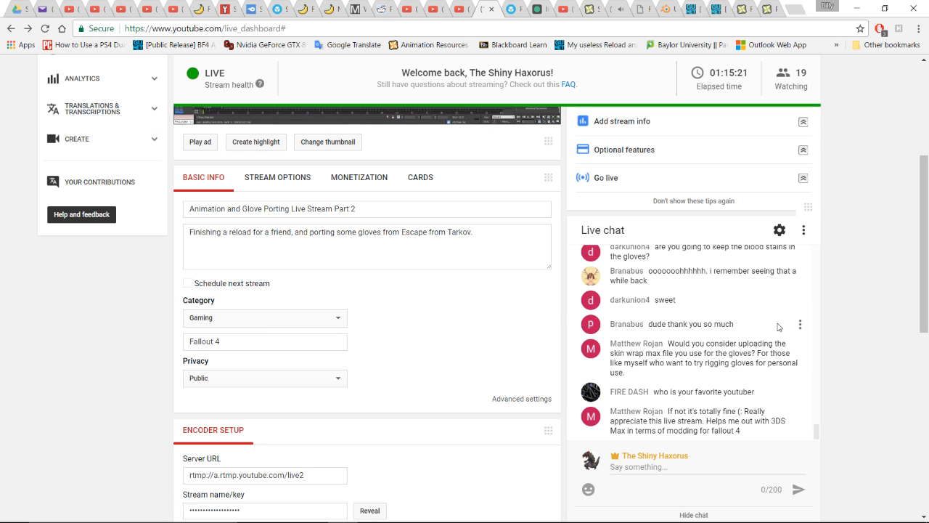
scroll(743, 315, "up", 2)
scroll(755, 304, "down", 3)
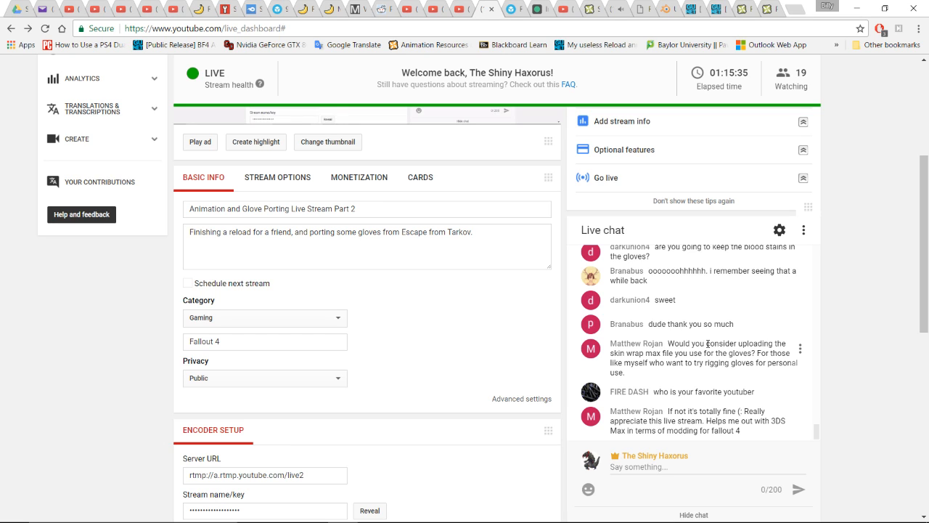
Switch to Google Drive and start a new file upload
left_click(16, 9)
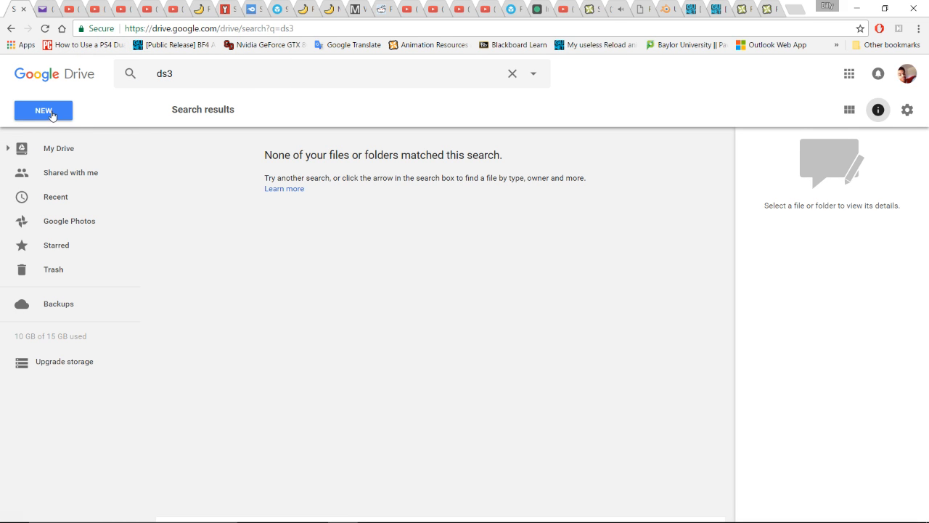
left_click(52, 114)
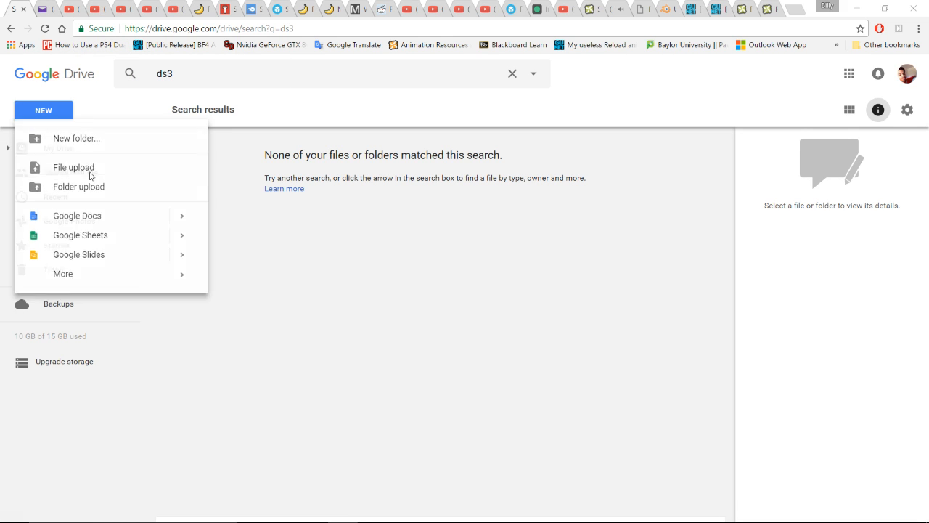
left_click(299, 161)
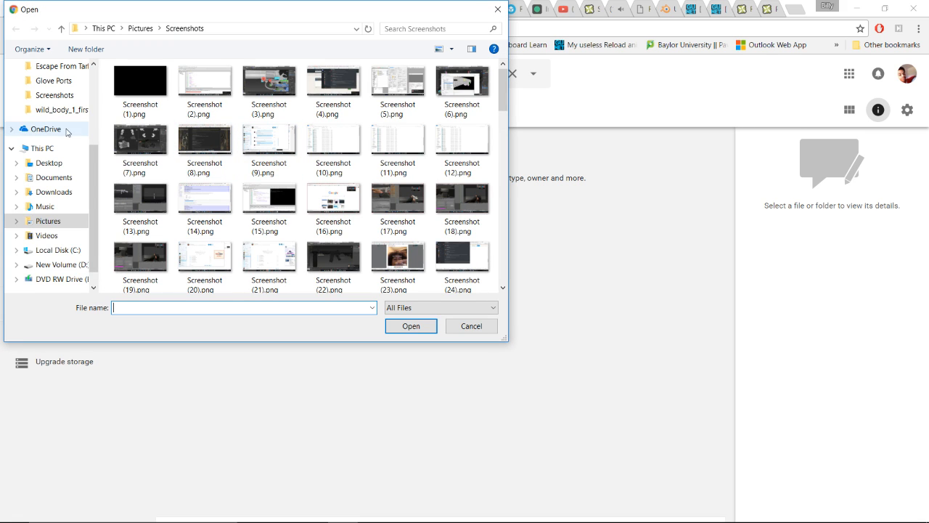
Browse in the upload dialog to the Ghosts Hands folder inside F4 Glove Ports on the D: drive
scroll(65, 124, "up", 1)
left_click(64, 115)
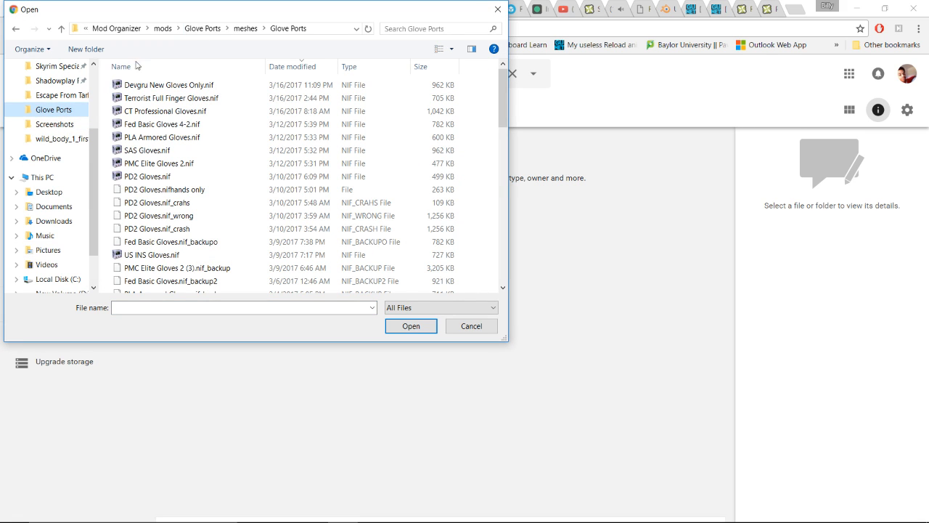
scroll(49, 101, "up", 2)
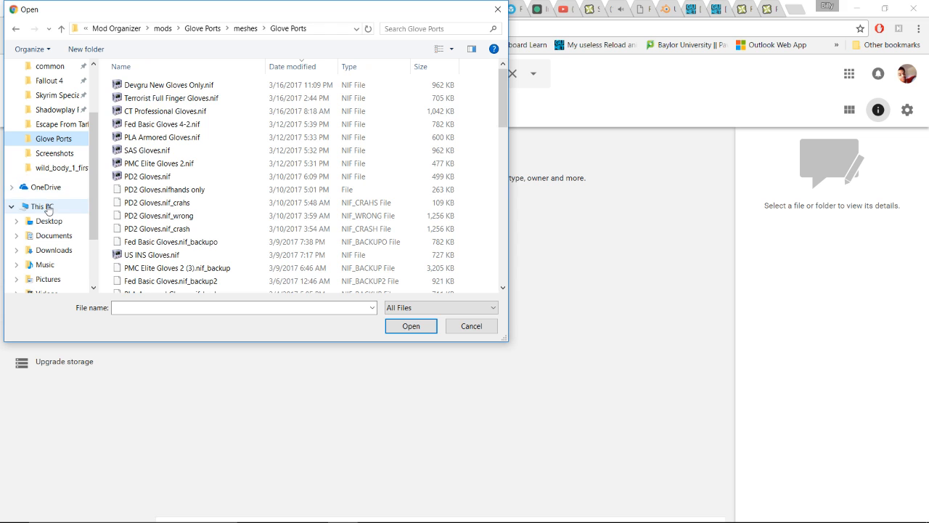
left_click(43, 206)
double_click(297, 208)
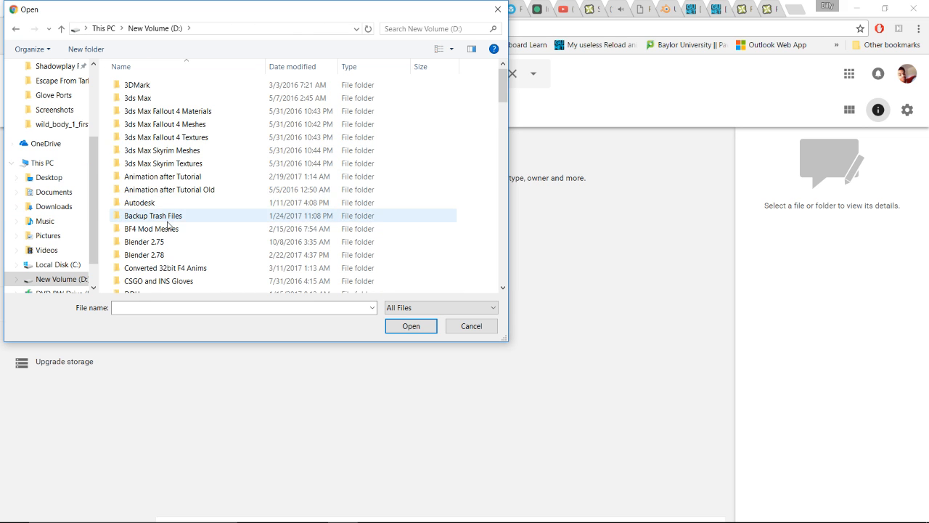
scroll(175, 210, "down", 2)
scroll(174, 211, "down", 3)
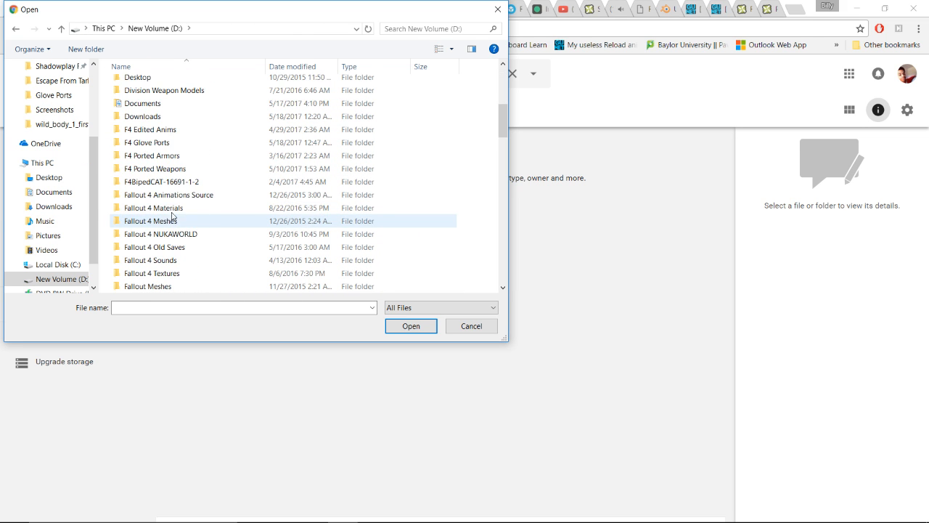
double_click(171, 143)
double_click(158, 177)
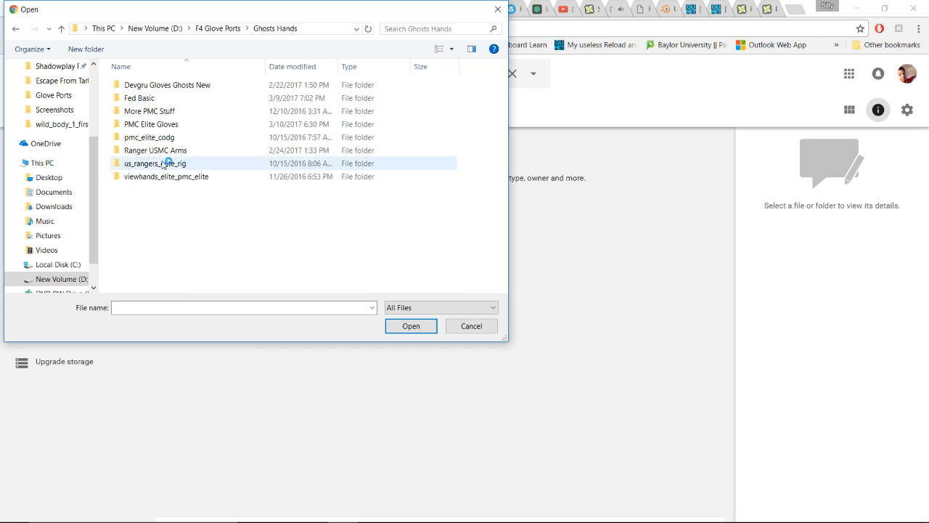
double_click(162, 115)
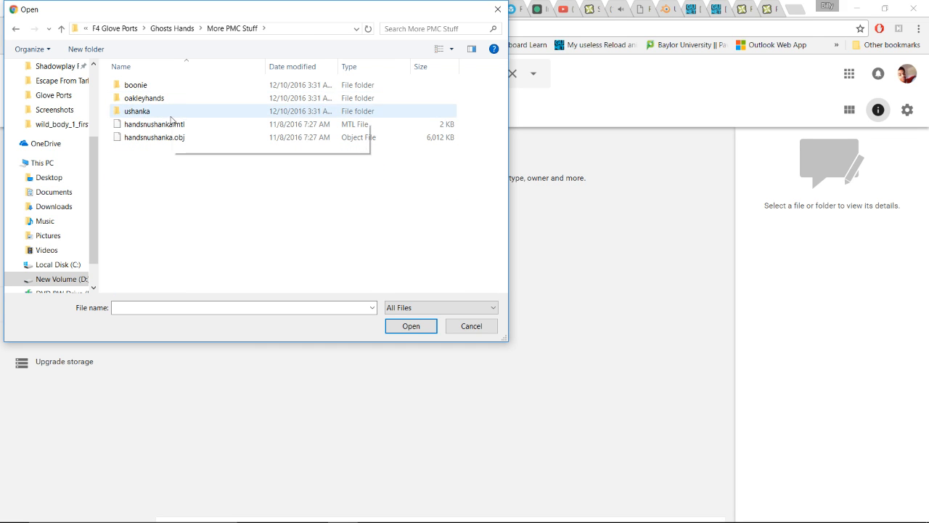
left_click(174, 29)
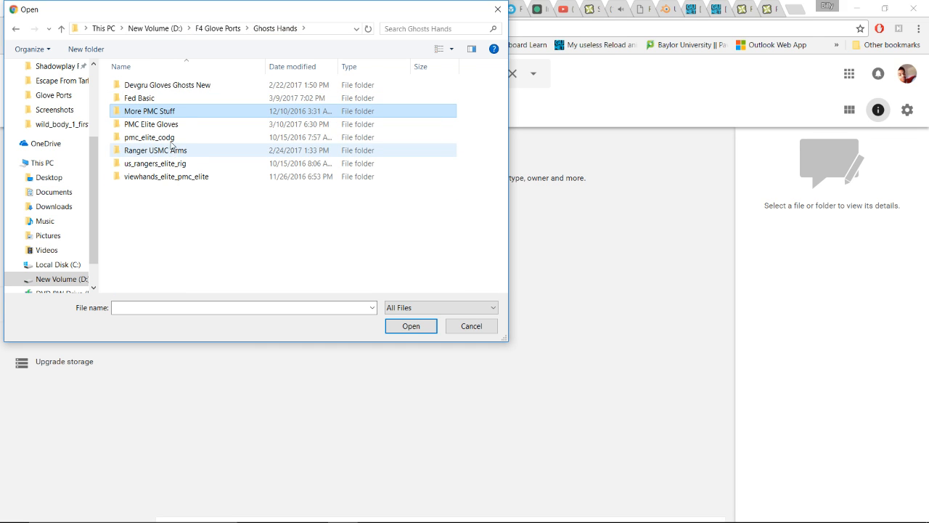
Sort the PMC Elite Gloves folder by date modified and upload Skin Wrap New Gloves 2.max to Google Drive
double_click(170, 124)
scroll(185, 134, "down", 10)
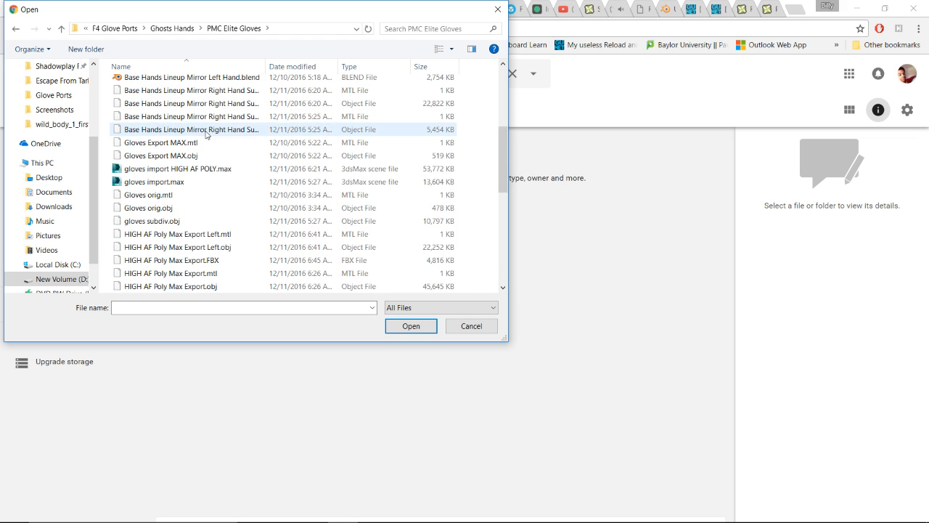
scroll(205, 140, "up", 10)
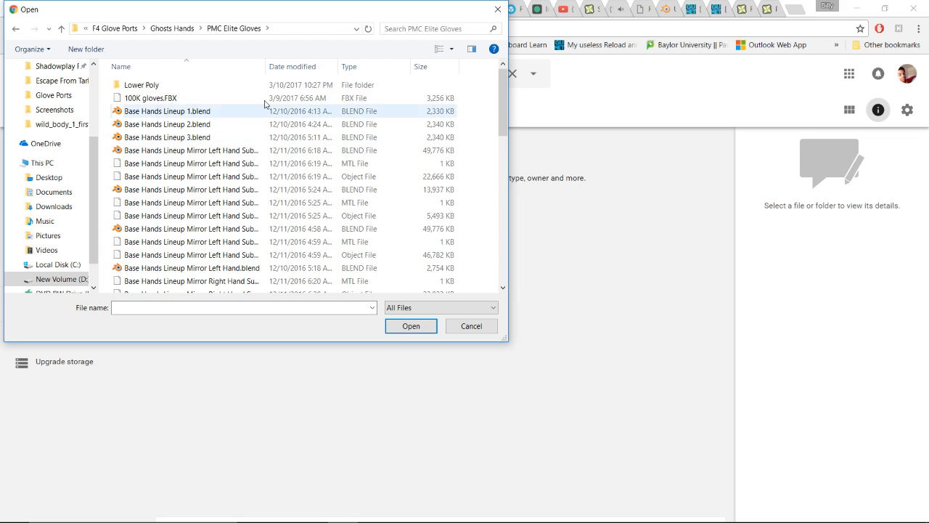
left_click(293, 66)
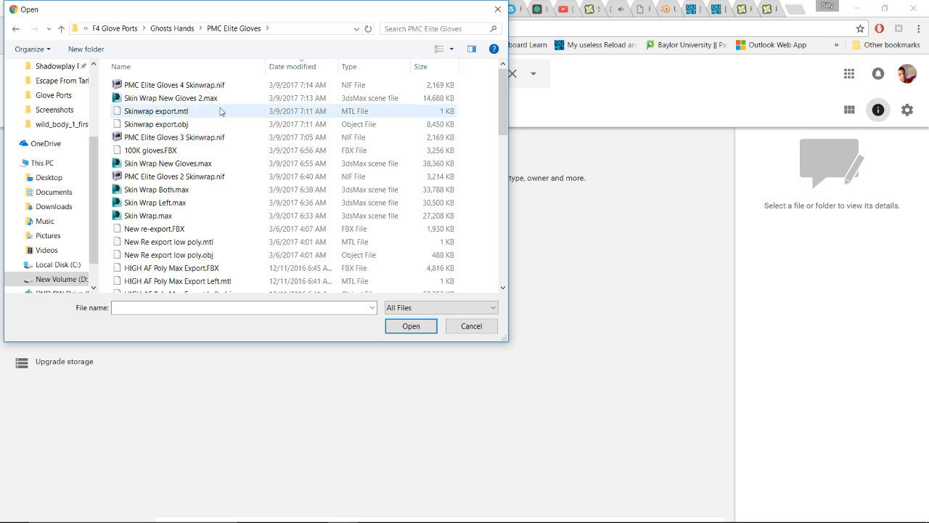
double_click(193, 98)
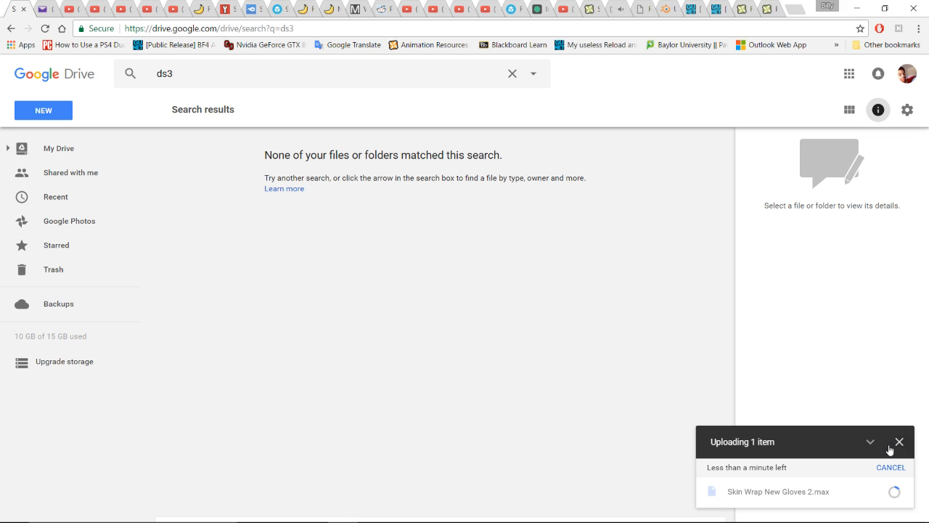
mouse_move(718, 504)
mouse_move(639, 520)
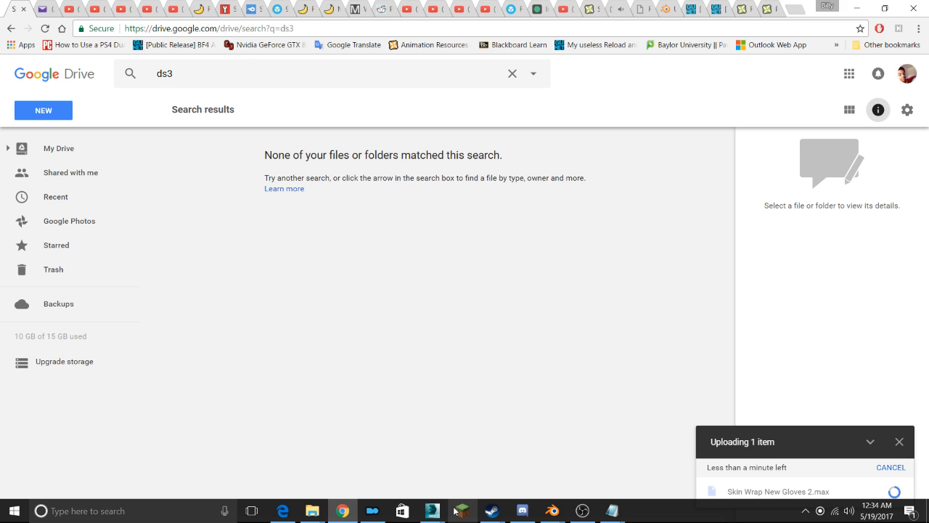
mouse_move(432, 510)
mouse_move(479, 473)
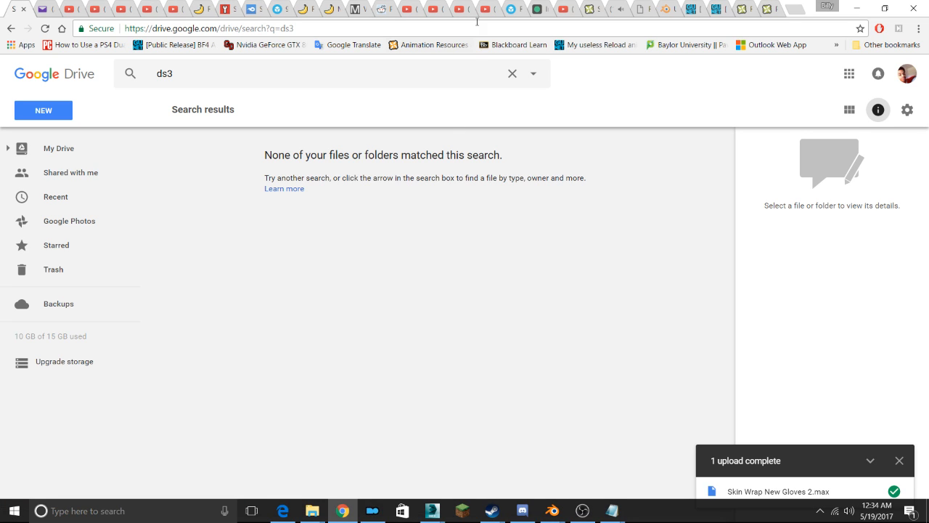
Switch to the YouTube live dashboard and read through the viewers' recent live chat messages
left_click(571, 6)
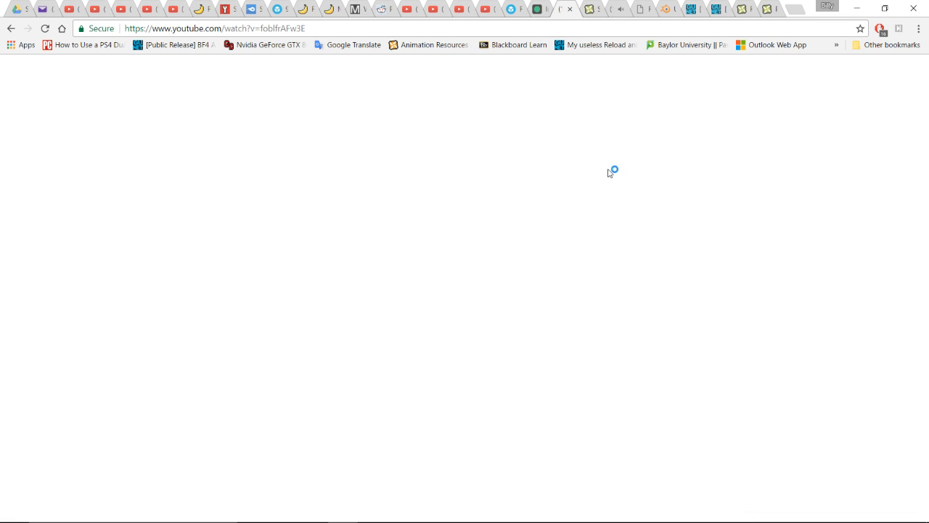
left_click(484, 8)
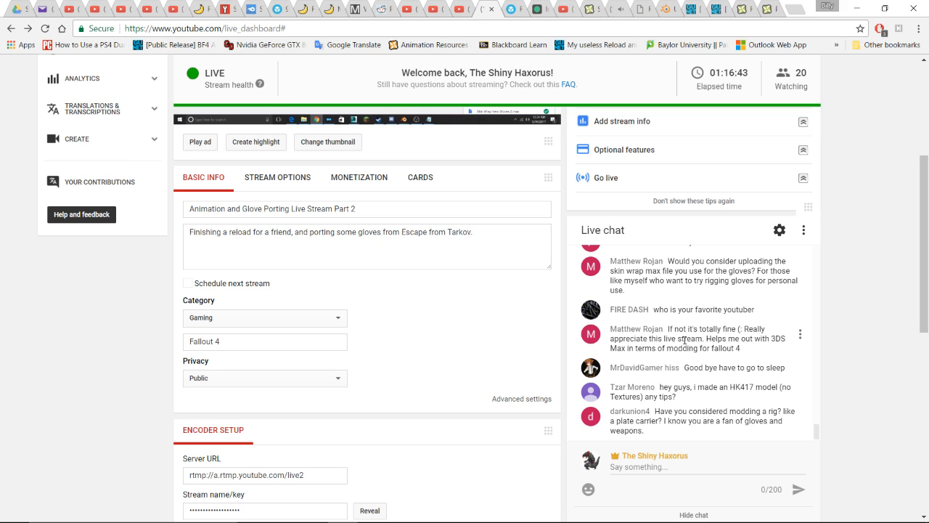
scroll(784, 331, "down", 1)
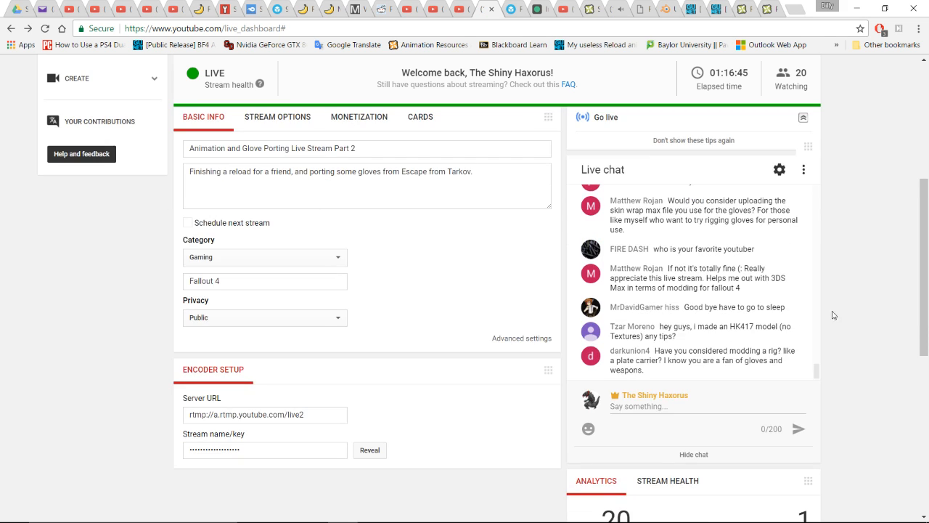
scroll(846, 315, "up", 1)
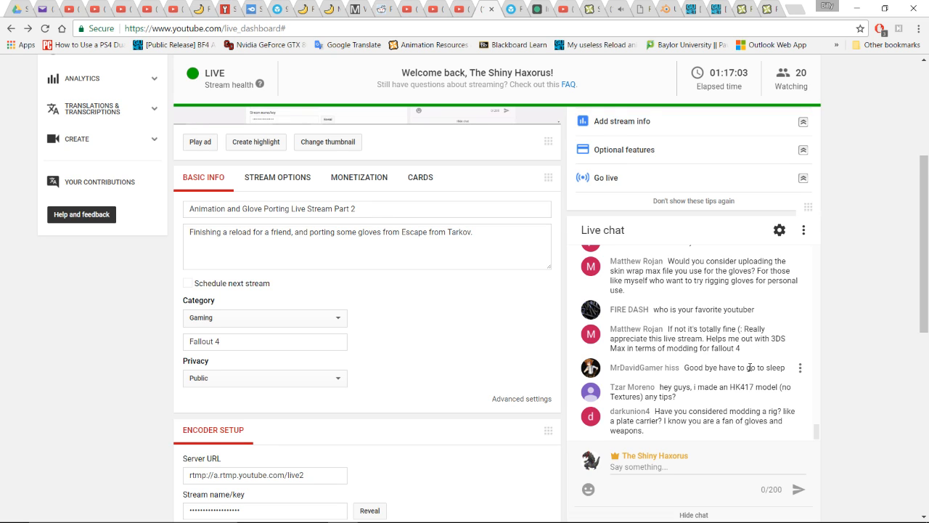
scroll(799, 341, "down", 1)
scroll(840, 339, "up", 1)
scroll(728, 367, "up", 1)
scroll(728, 371, "down", 1)
scroll(728, 370, "up", 2)
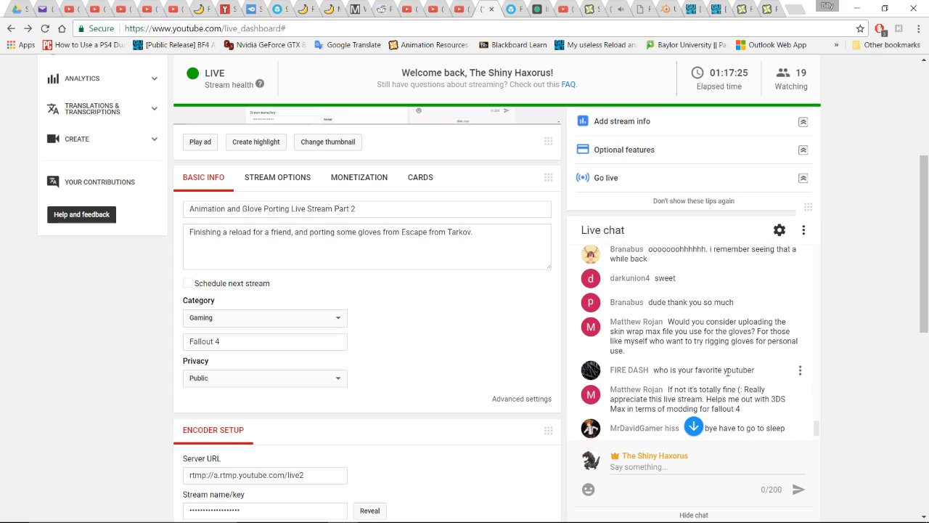
scroll(710, 361, "up", 1)
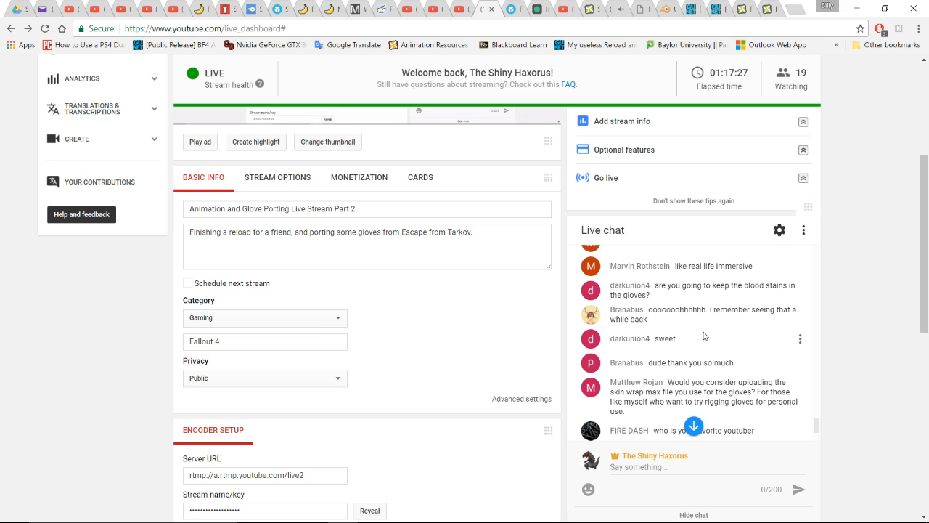
scroll(703, 335, "up", 1)
scroll(700, 330, "down", 5)
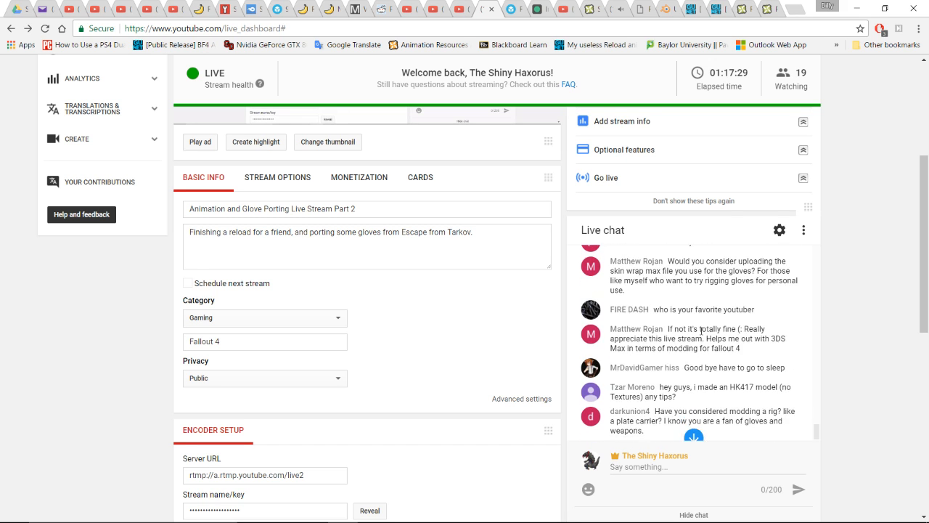
scroll(920, 255, "up", 3)
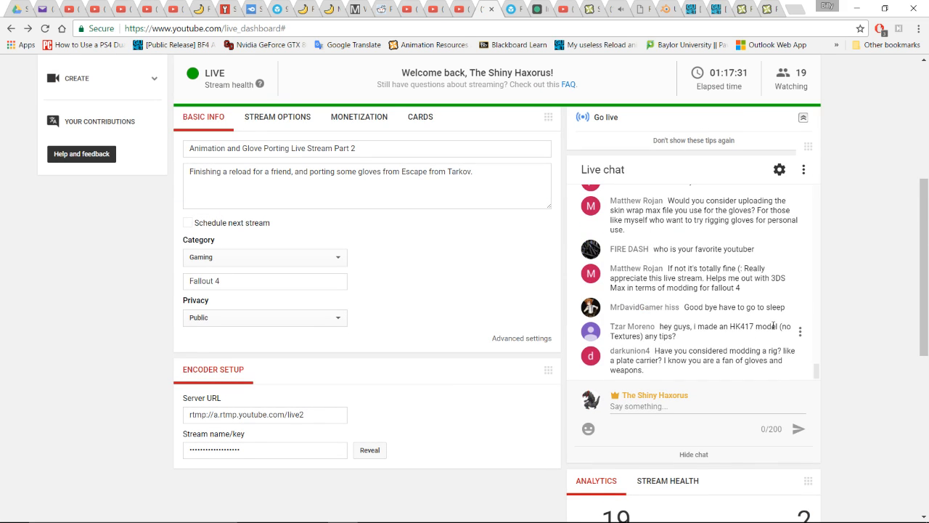
scroll(818, 327, "up", 1)
scroll(748, 309, "down", 1)
scroll(748, 309, "down", 1)
scroll(818, 307, "up", 2)
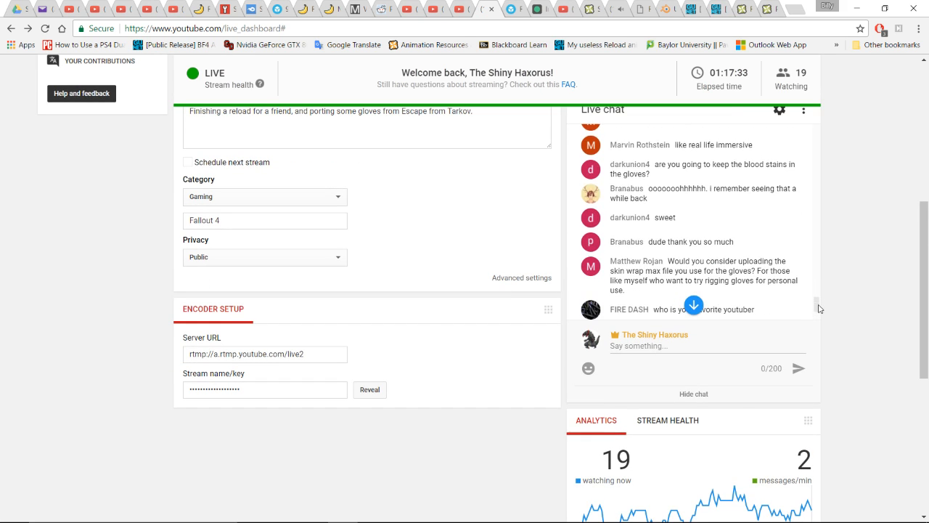
scroll(769, 276, "down", 2)
scroll(849, 288, "up", 2)
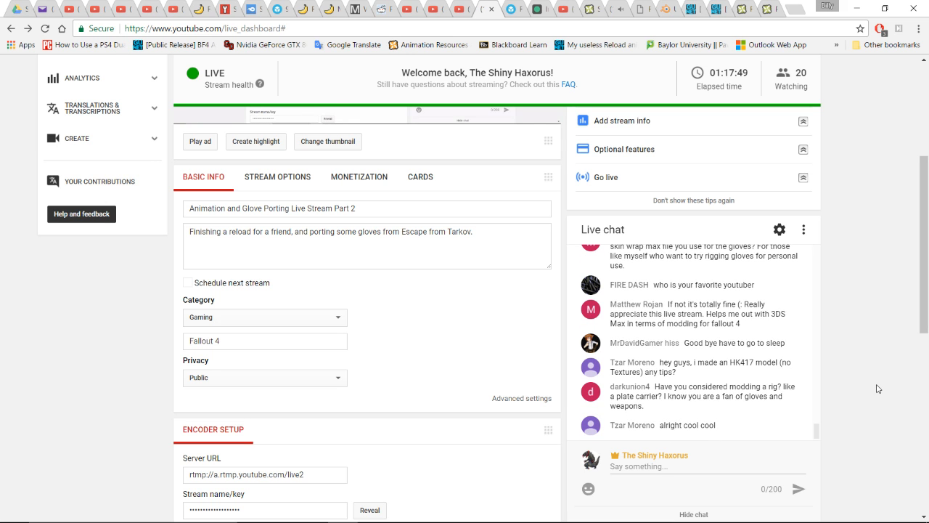
scroll(876, 388, "up", 1)
scroll(875, 384, "down", 1)
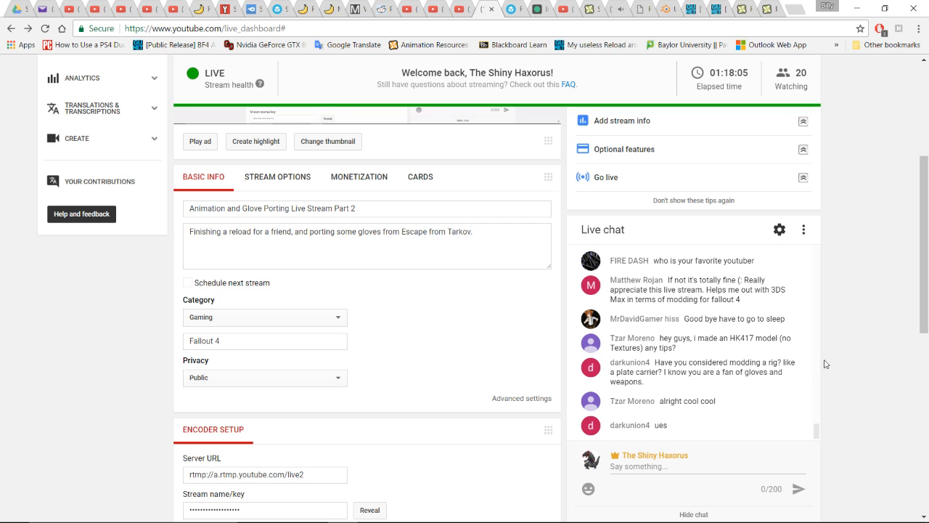
mouse_move(558, 517)
scroll(476, 418, "up", 1)
scroll(472, 419, "down", 1)
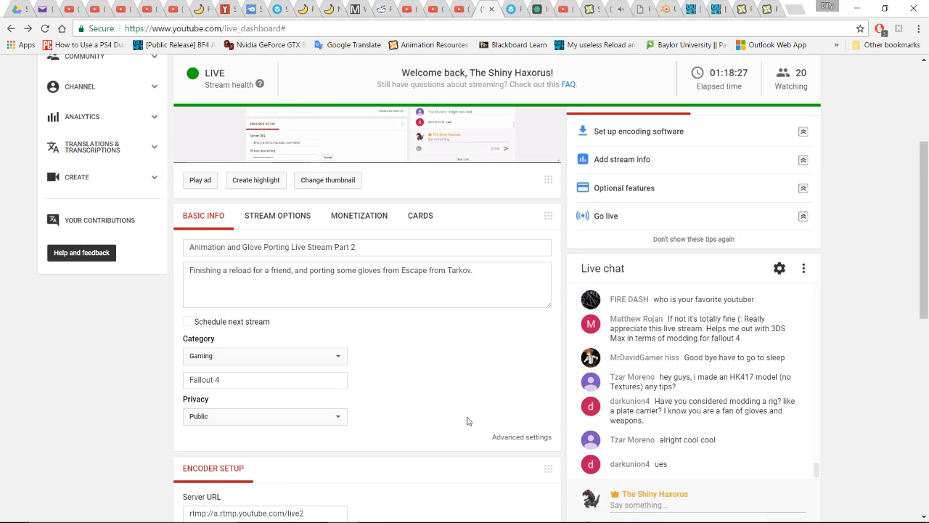
scroll(461, 400, "up", 1)
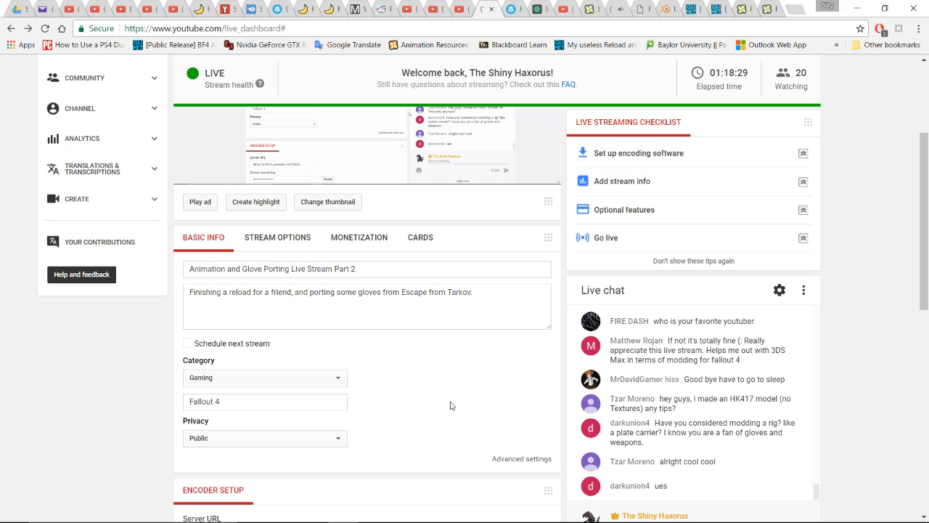
Switch to the Skin Wrap New Gloves 2 scene in 3ds Max and add the BaseMaleBody1stPerson:0 mesh as another Skin Wrap source
mouse_move(432, 510)
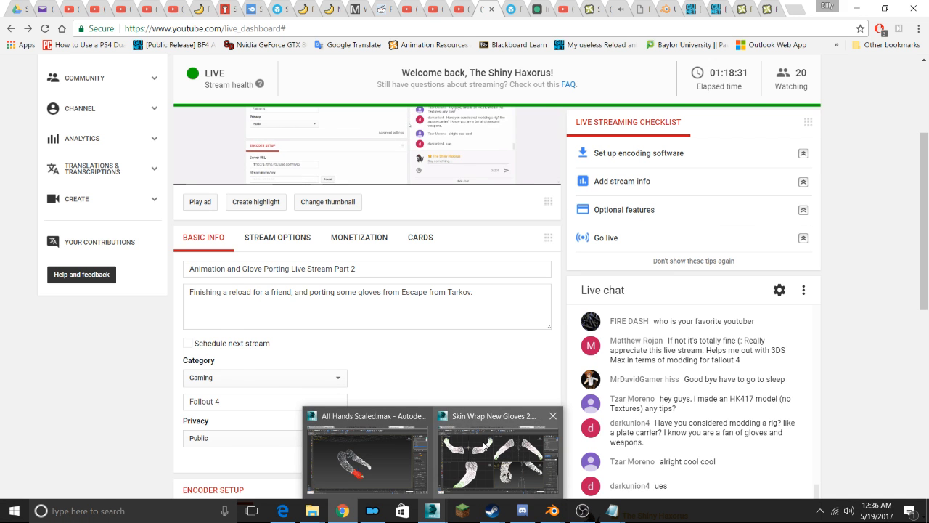
left_click(485, 446)
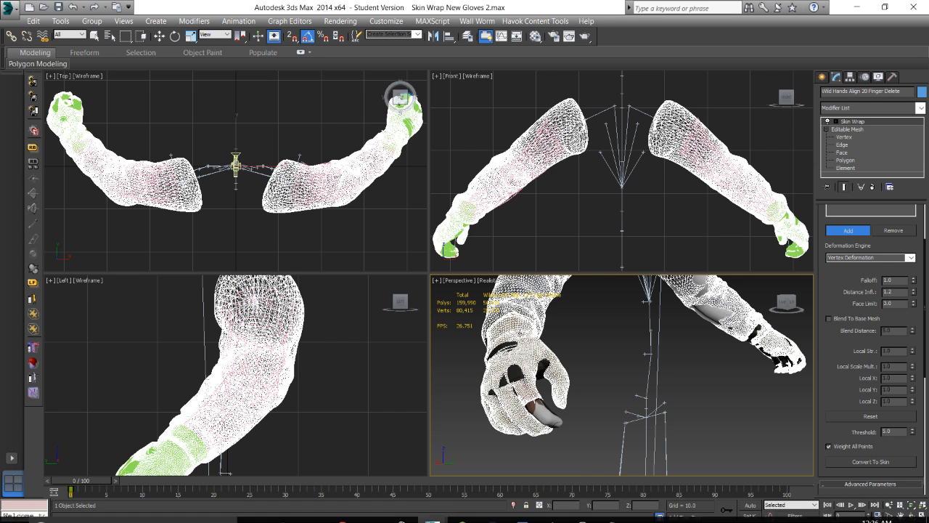
middle_click_drag(629, 324, 602, 379)
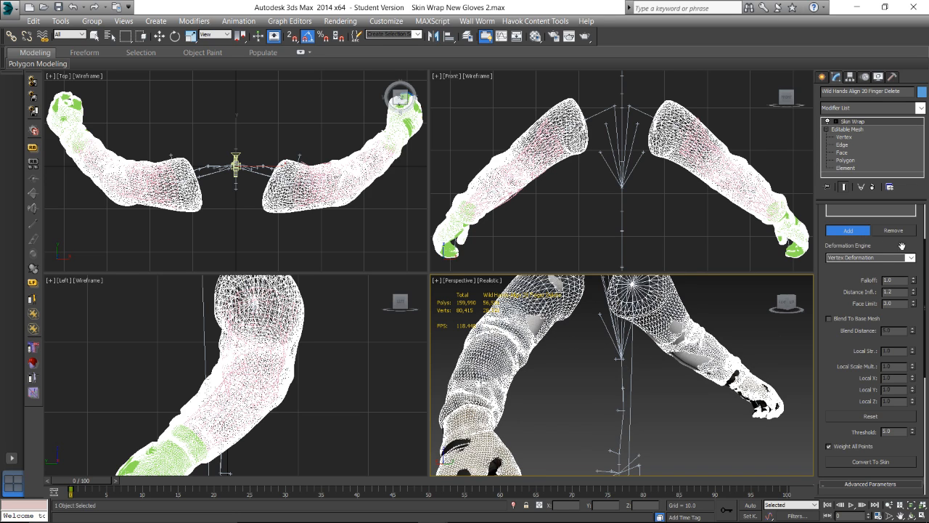
scroll(920, 260, "up", 2)
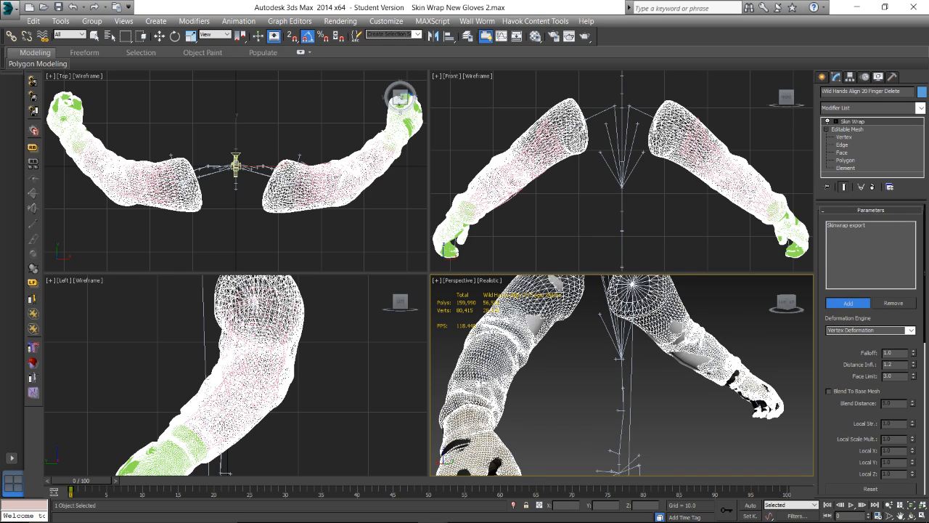
left_click(533, 326)
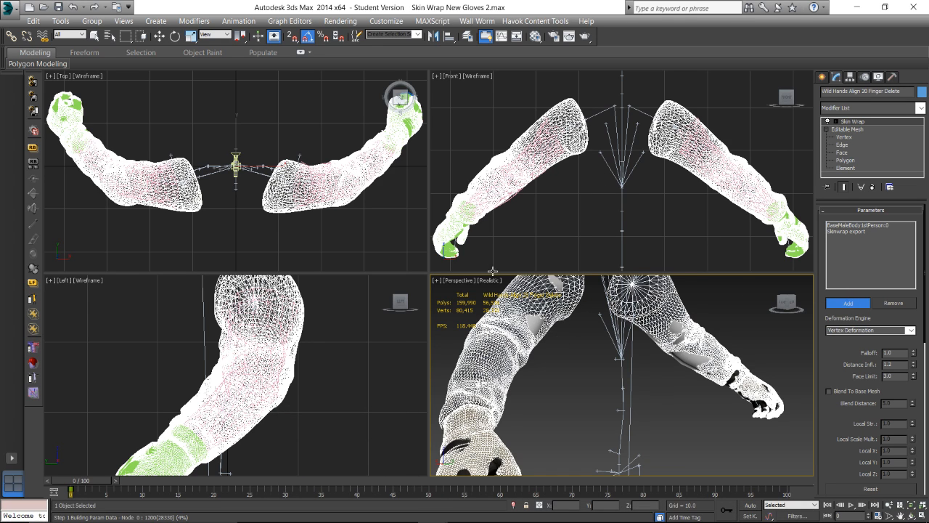
Return to the YouTube live dashboard in Chrome and check the newest live chat messages
left_click(552, 517)
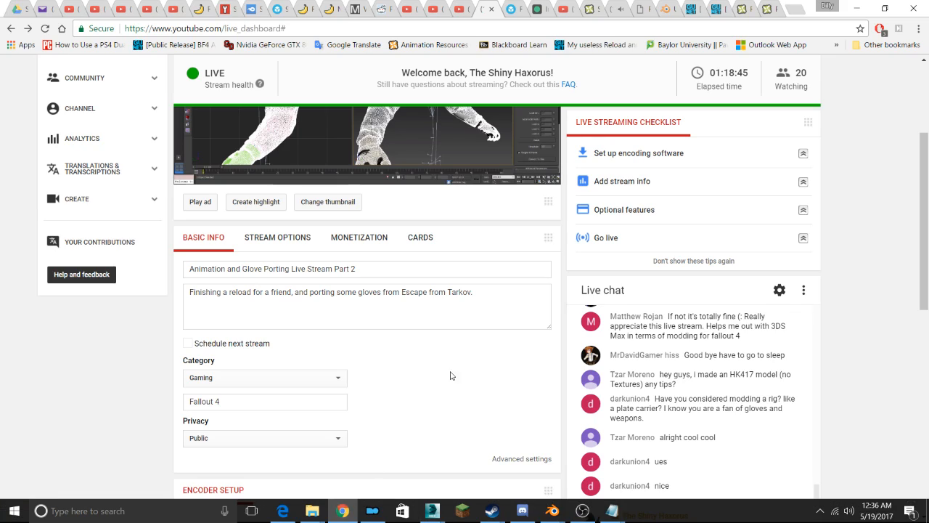
scroll(874, 362, "down", 1)
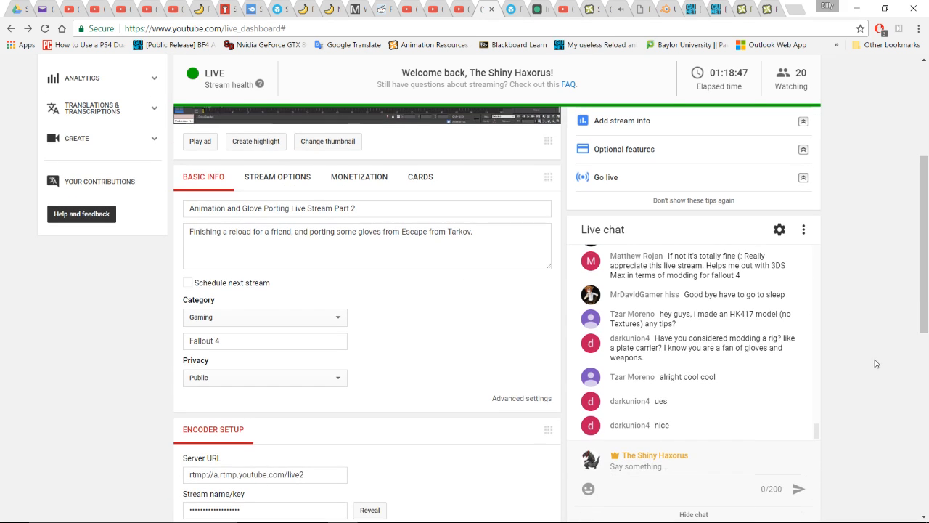
scroll(876, 364, "up", 1)
scroll(875, 364, "down", 1)
Switch to the Nexus Mods tab, open the management list of the account's own Fallout 4 files, and look through it
left_click(741, 7)
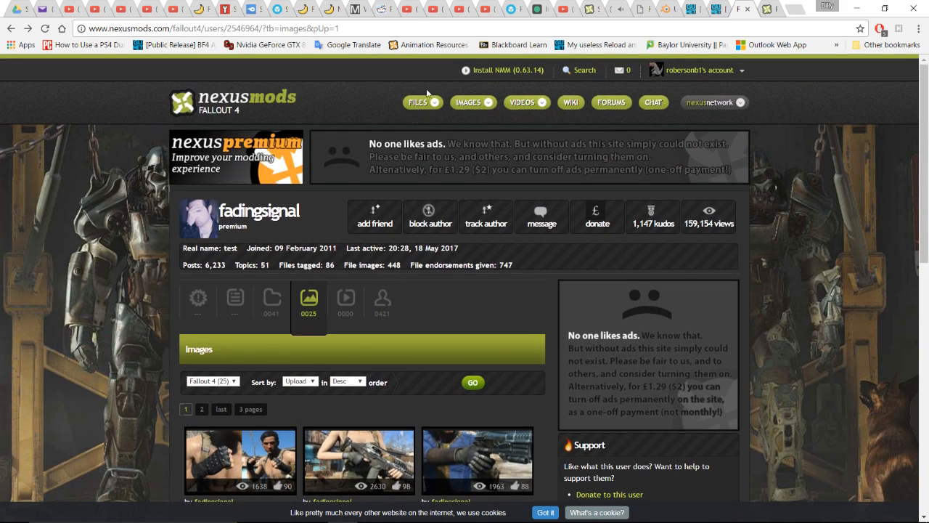
mouse_move(429, 101)
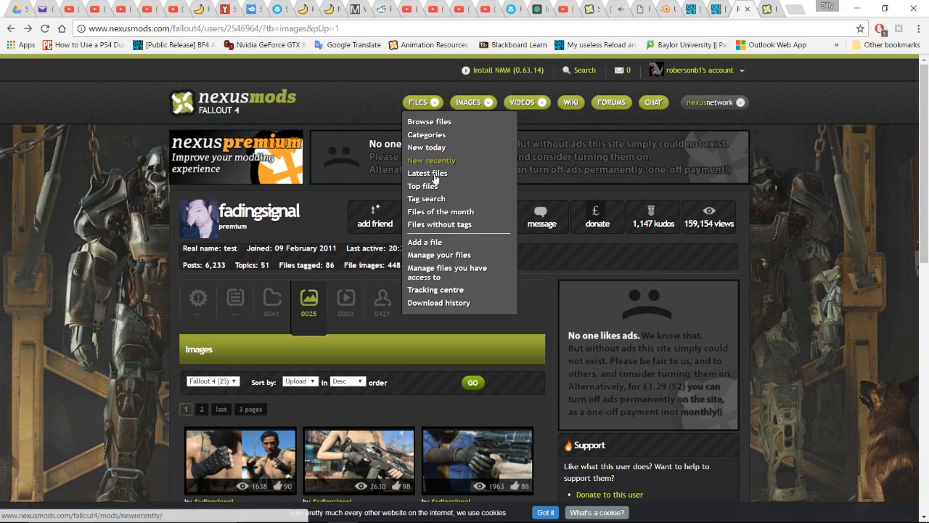
left_click(428, 254)
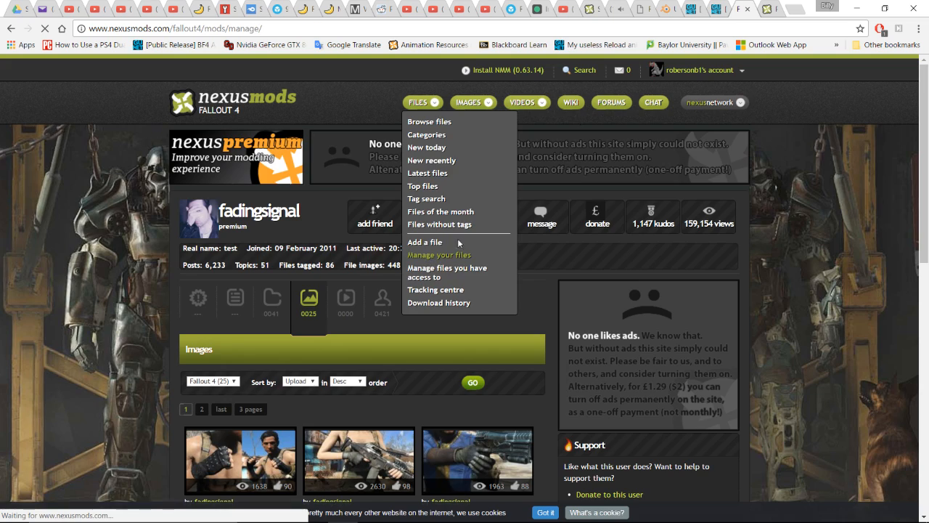
scroll(348, 238, "down", 4)
scroll(347, 240, "up", 1)
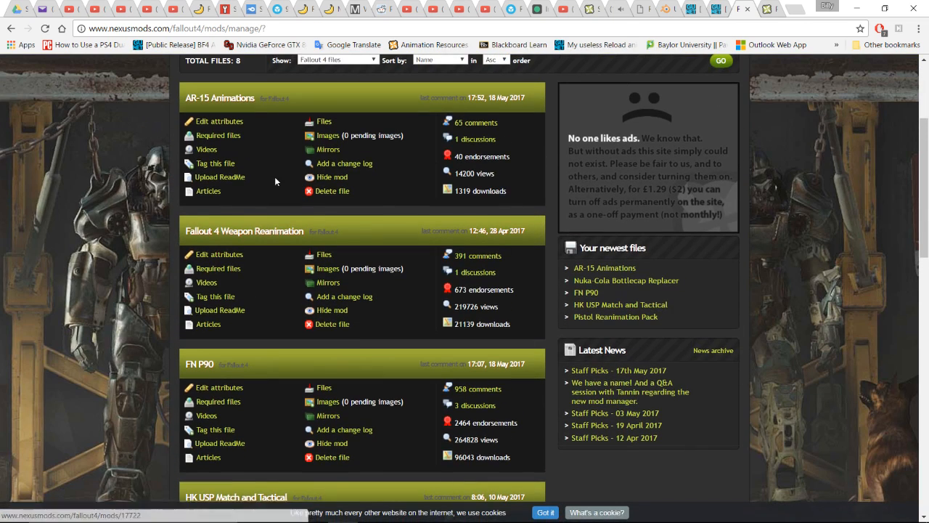
scroll(392, 146, "down", 3)
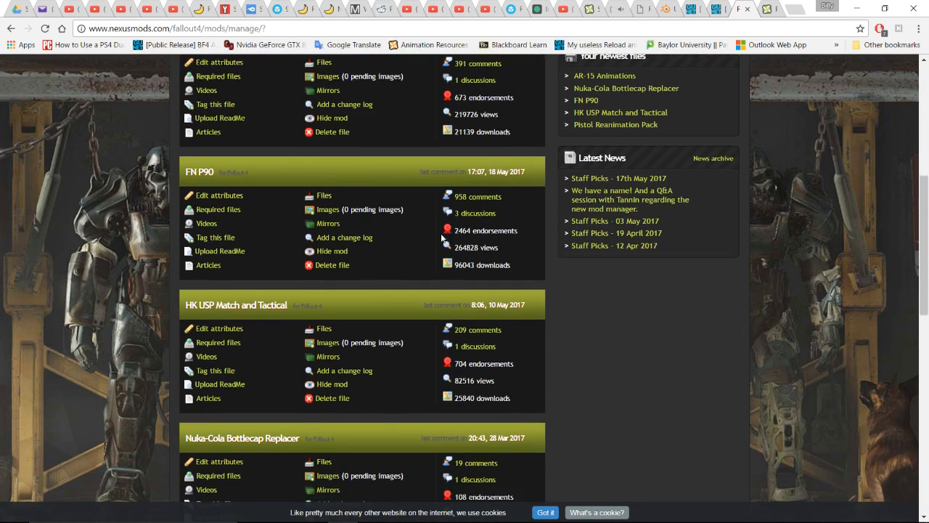
scroll(381, 130, "down", 2)
scroll(349, 135, "up", 1)
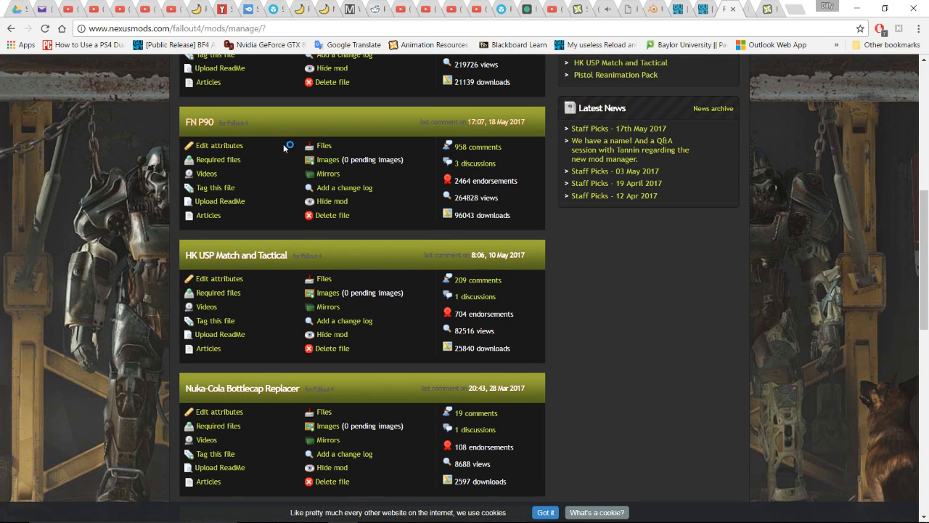
Open the FN P90 mod page in a new tab and close the file management list
middle_click(241, 122)
scroll(413, 208, "down", 2)
scroll(610, 224, "down", 5)
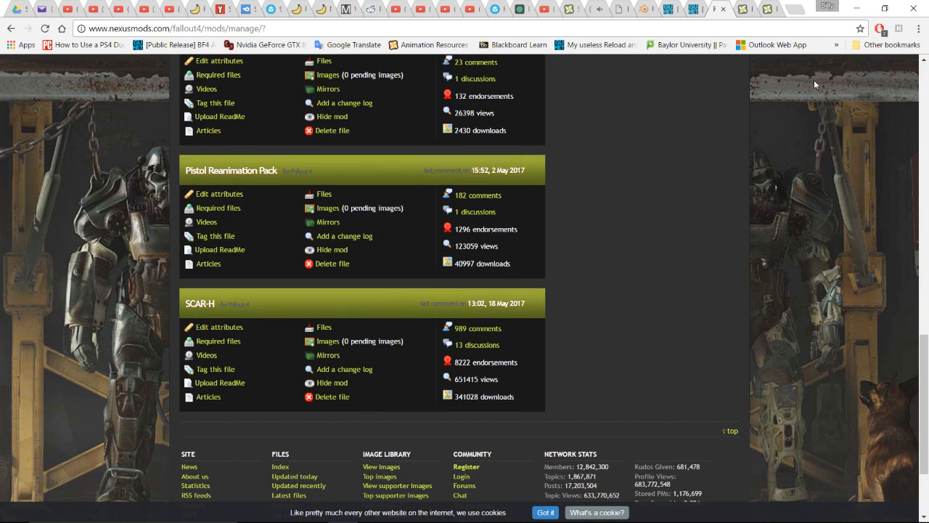
key("ctrl+w")
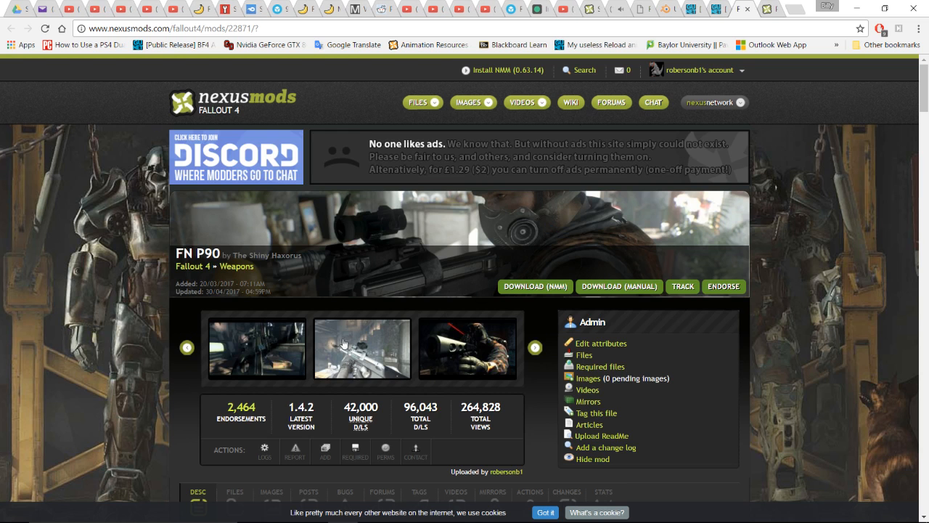
Show the posts on the FN P90 mod page and read through the recent user comments
scroll(343, 343, "down", 4)
left_click(302, 206)
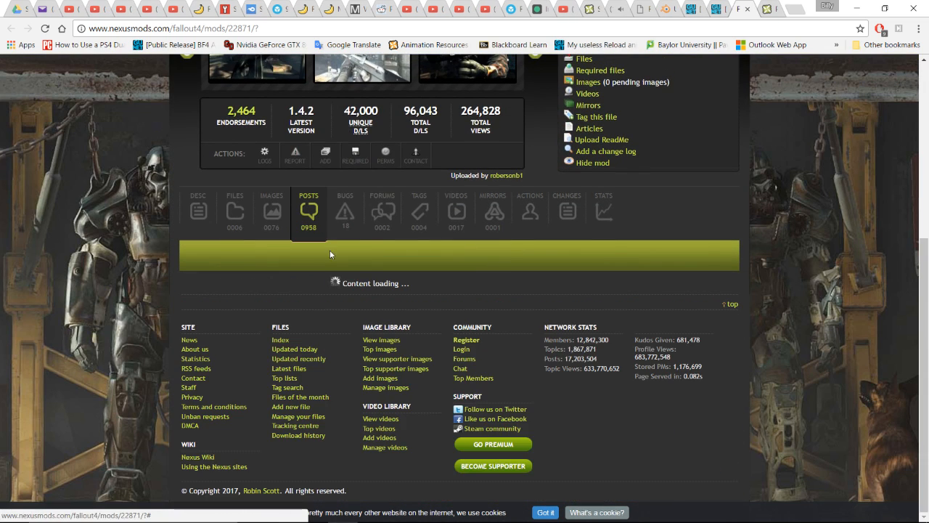
scroll(400, 291, "down", 4)
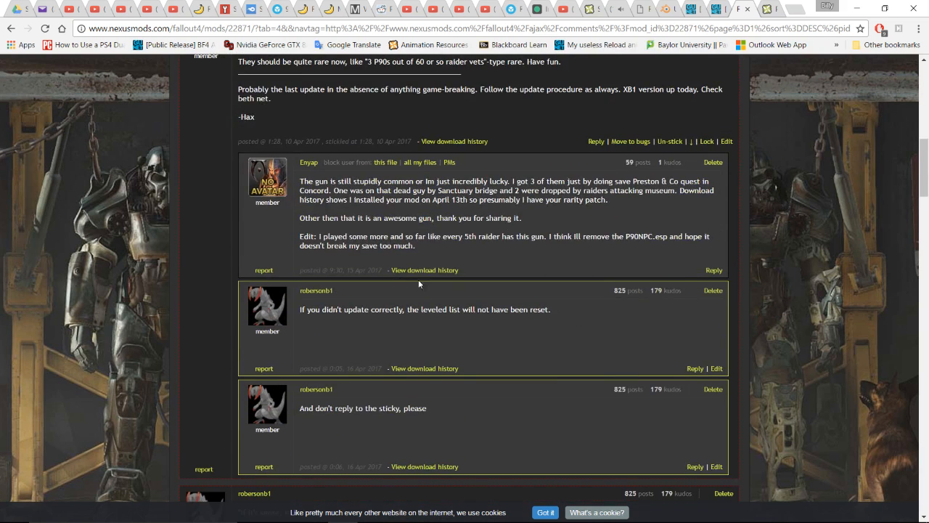
scroll(418, 283, "down", 4)
scroll(482, 229, "down", 3)
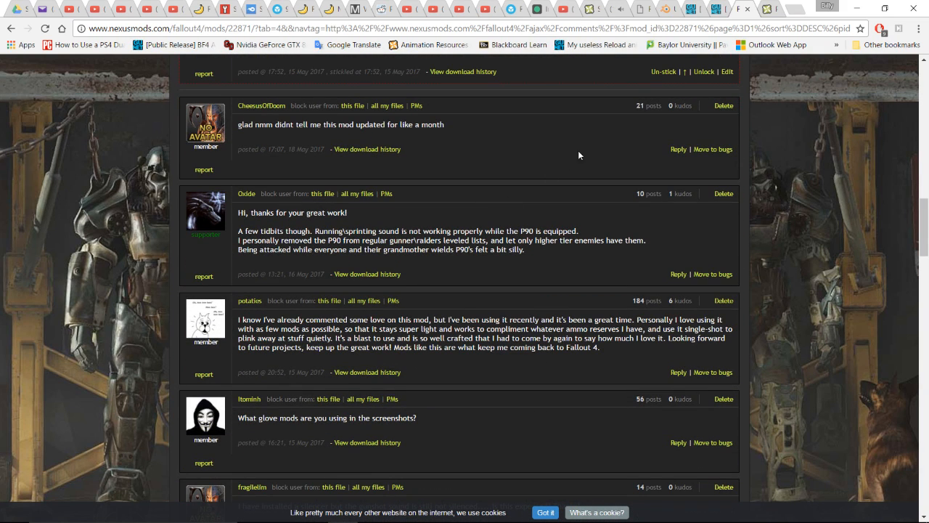
scroll(631, 182, "down", 1)
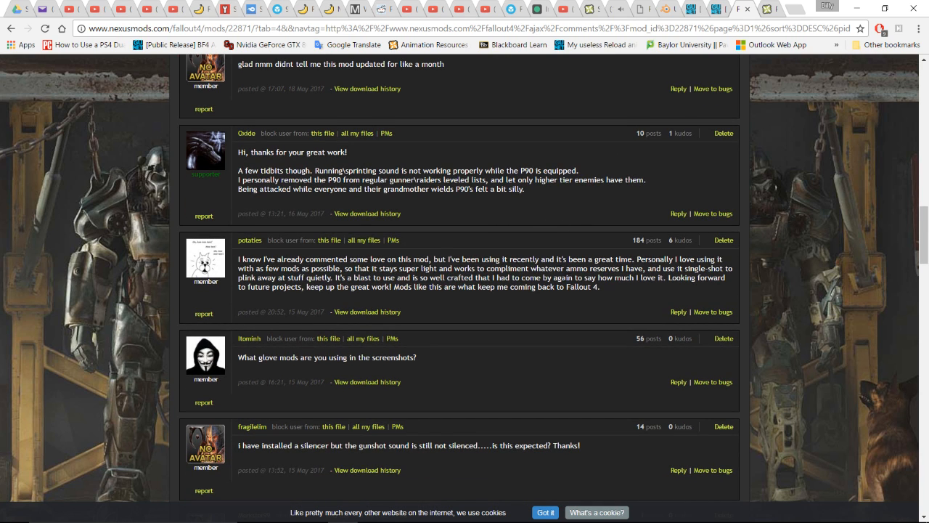
scroll(518, 278, "down", 2)
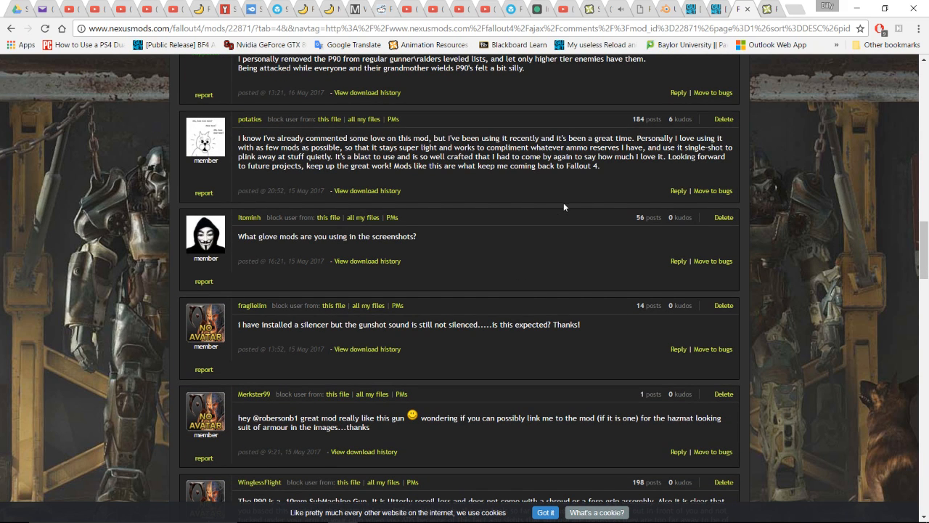
scroll(517, 227, "up", 1)
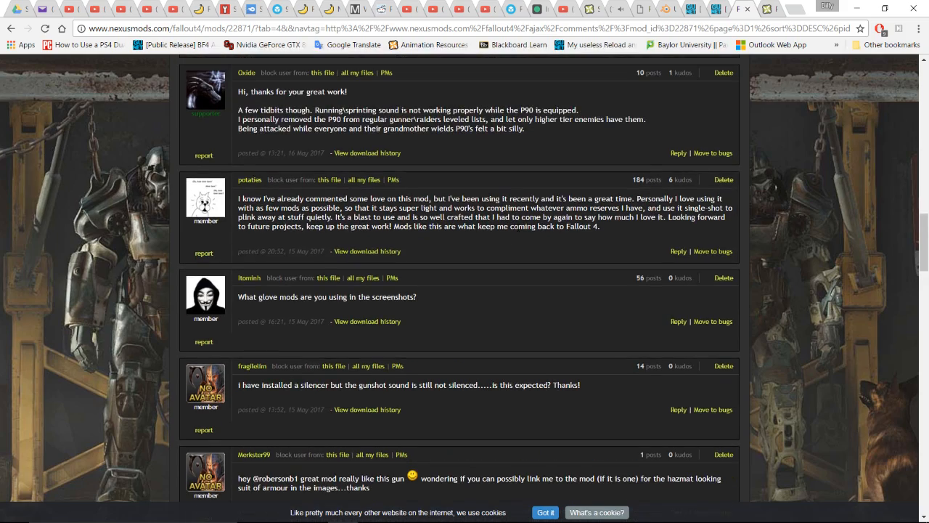
scroll(517, 226, "up", 20)
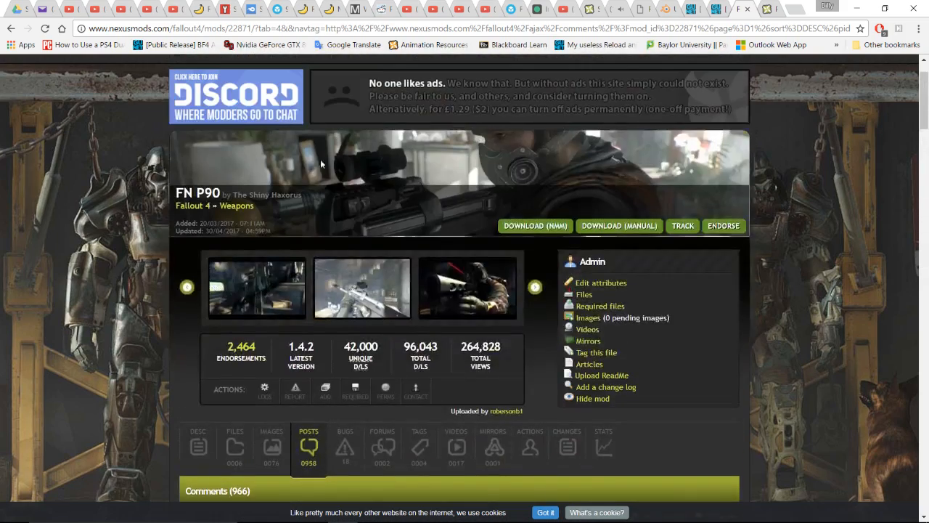
scroll(273, 159, "up", 1)
Load the Nexus Mods Fallout 4 front page and switch to the Skin Wrap New Gloves 2 scene in 3ds Max
left_click(232, 102)
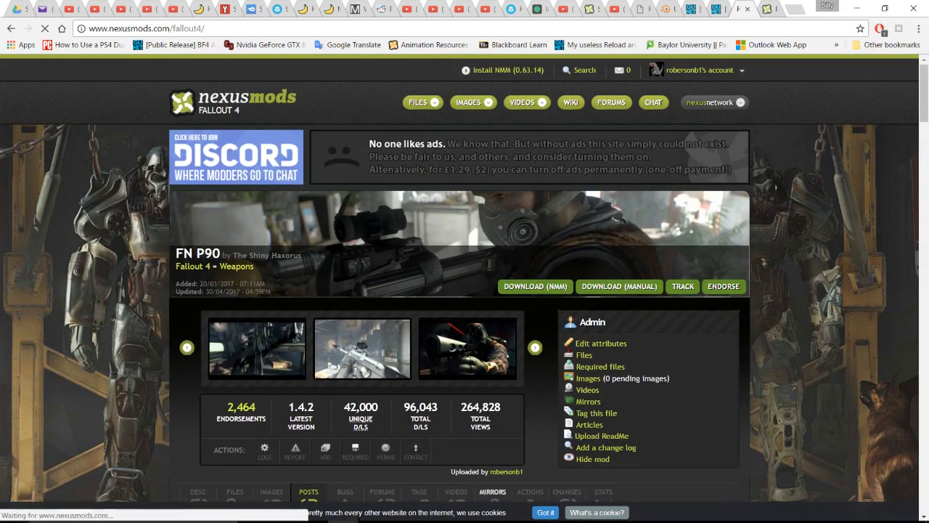
mouse_move(433, 510)
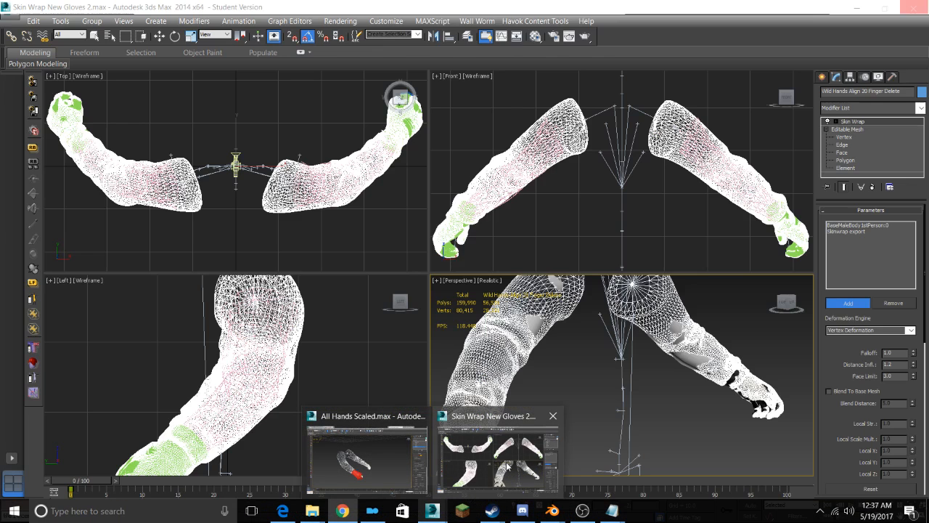
left_click(508, 468)
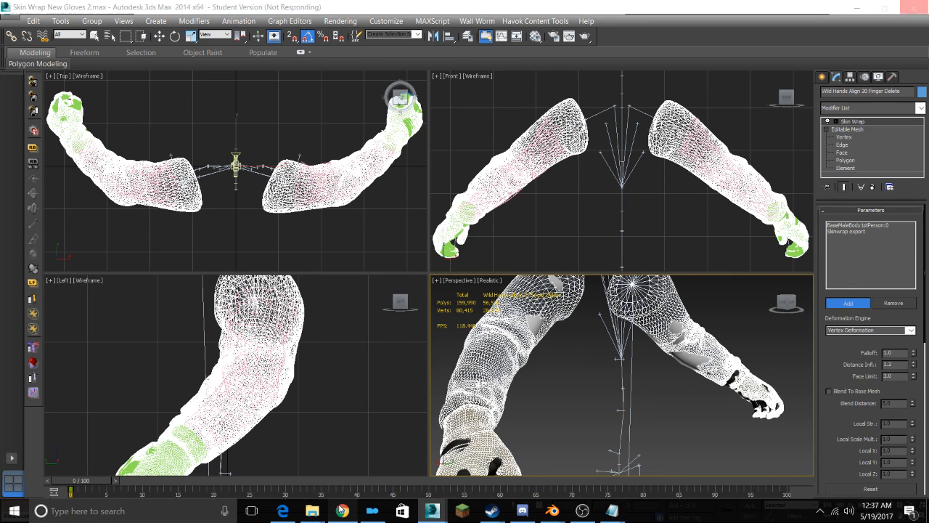
Return to the Nexus Mods front page in Chrome and browse the latest Fallout 4 files
left_click(341, 510)
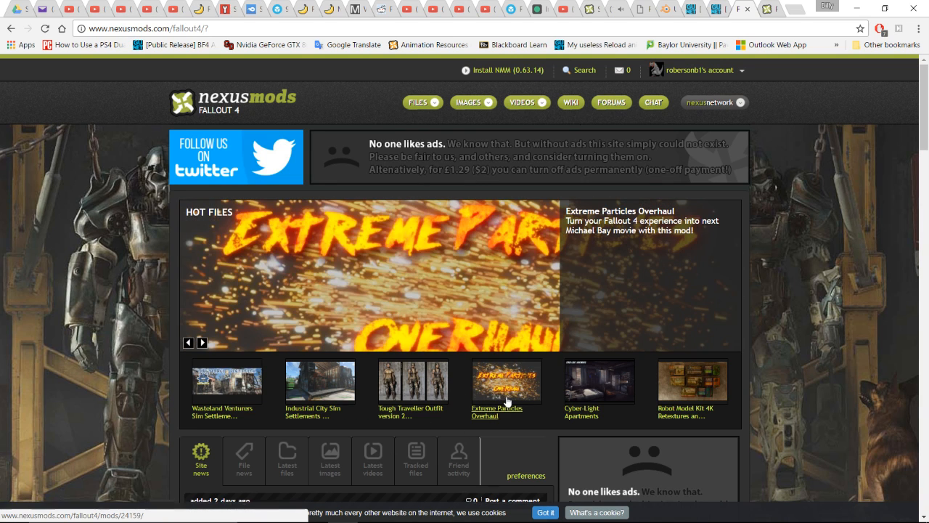
left_click(287, 468)
scroll(464, 363, "down", 2)
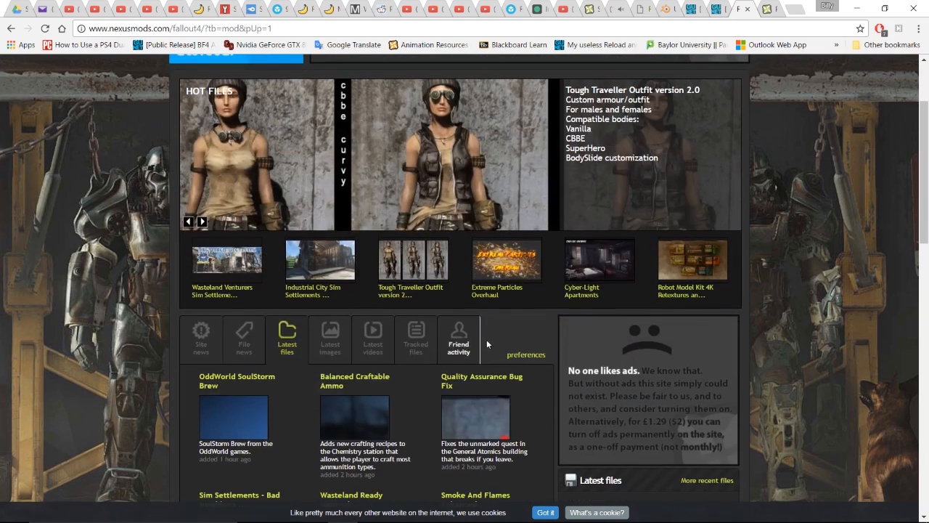
scroll(479, 298, "down", 2)
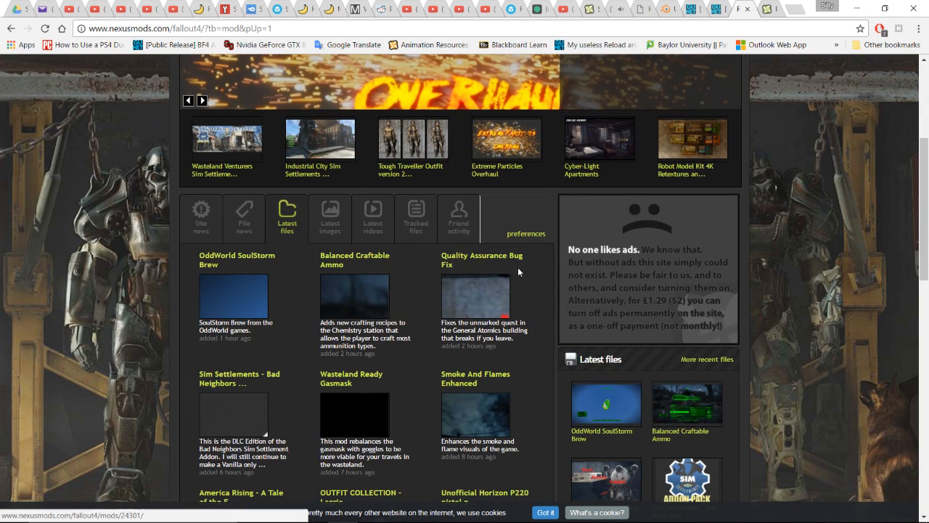
scroll(539, 265, "down", 1)
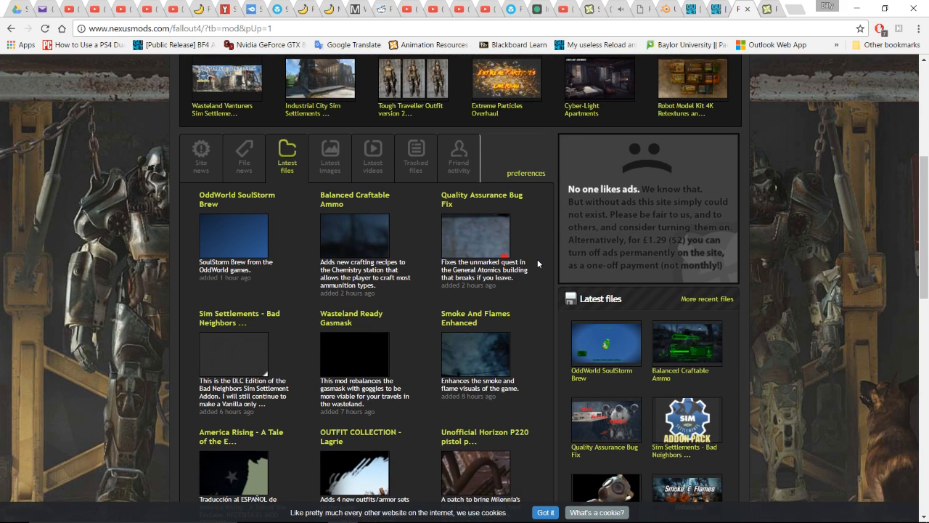
scroll(537, 260, "down", 2)
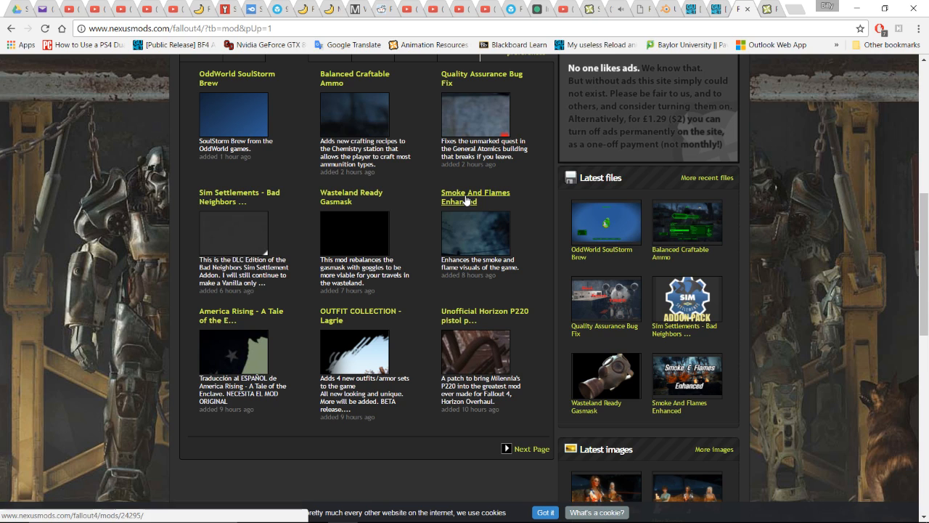
Open the Smoke And Flames Enhanced mod page and view its three gallery images at full size
left_click(466, 200)
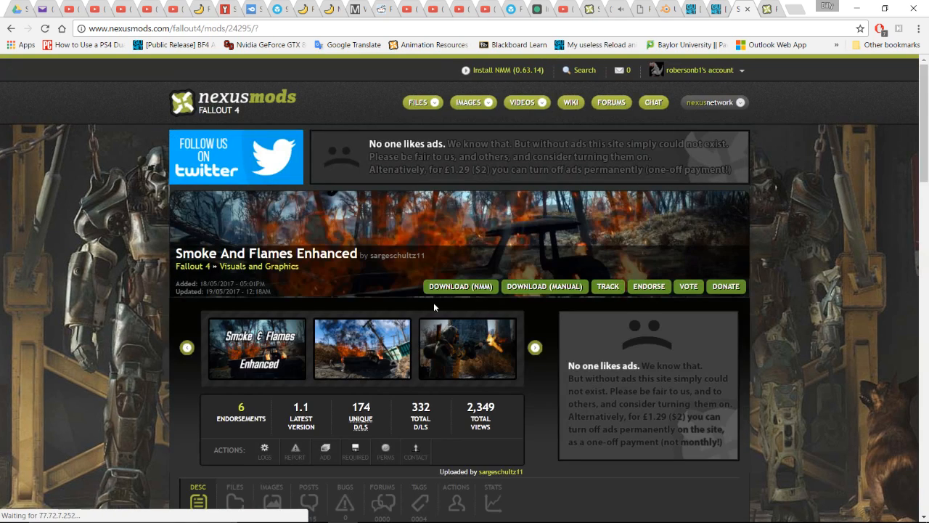
scroll(254, 229, "down", 3)
left_click(254, 229)
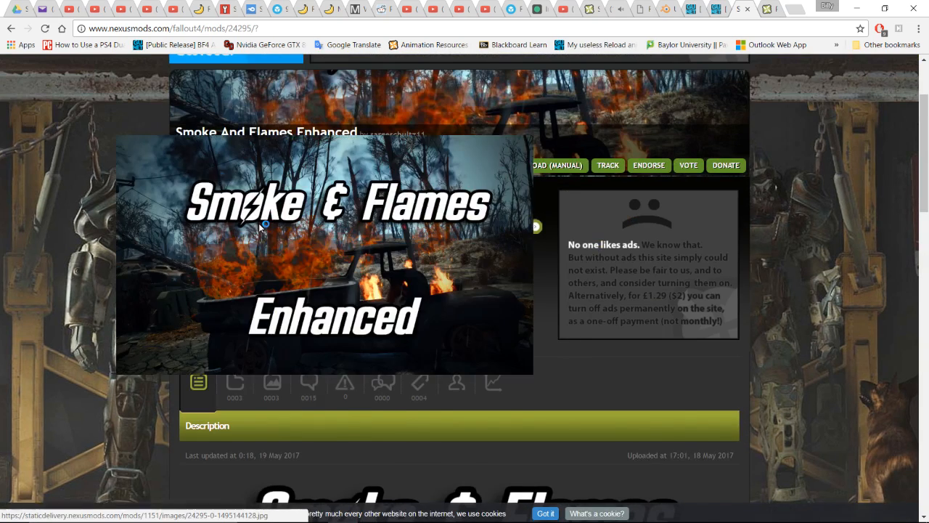
key("Right")
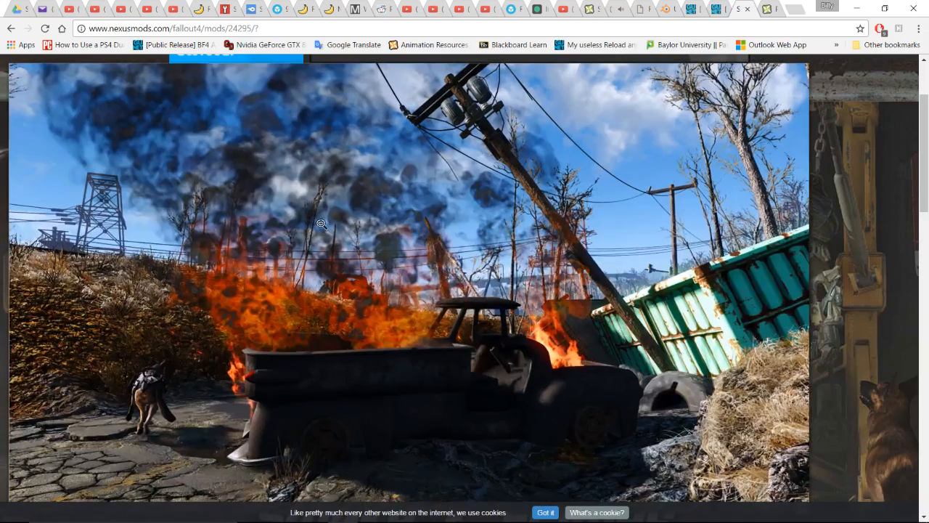
key("Right")
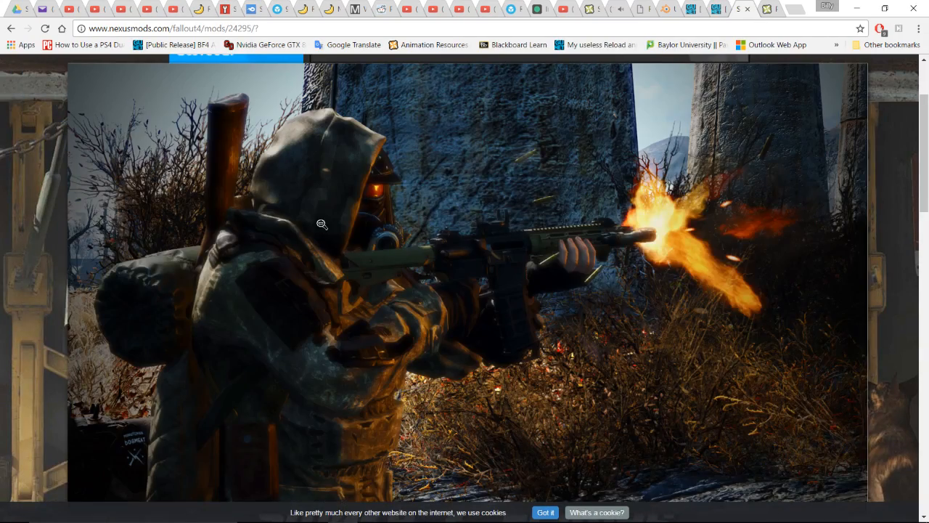
left_click(321, 224)
Read the Smoke And Flames Enhanced description and play its embedded preview video
scroll(320, 227, "down", 12)
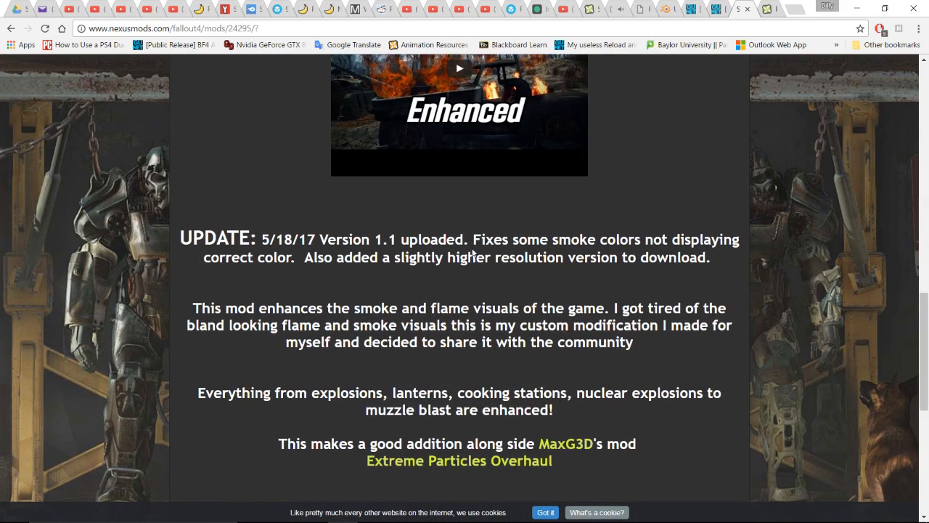
scroll(429, 248, "down", 2)
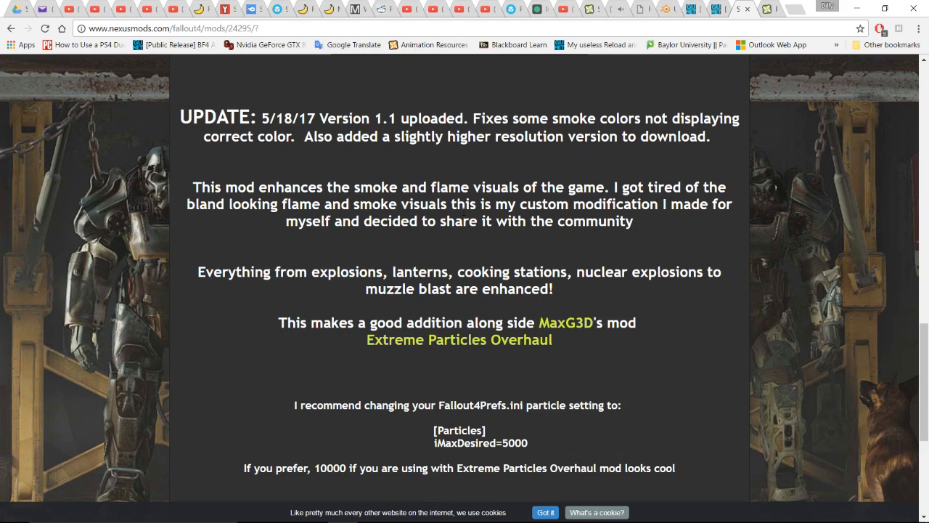
scroll(535, 166, "down", 2)
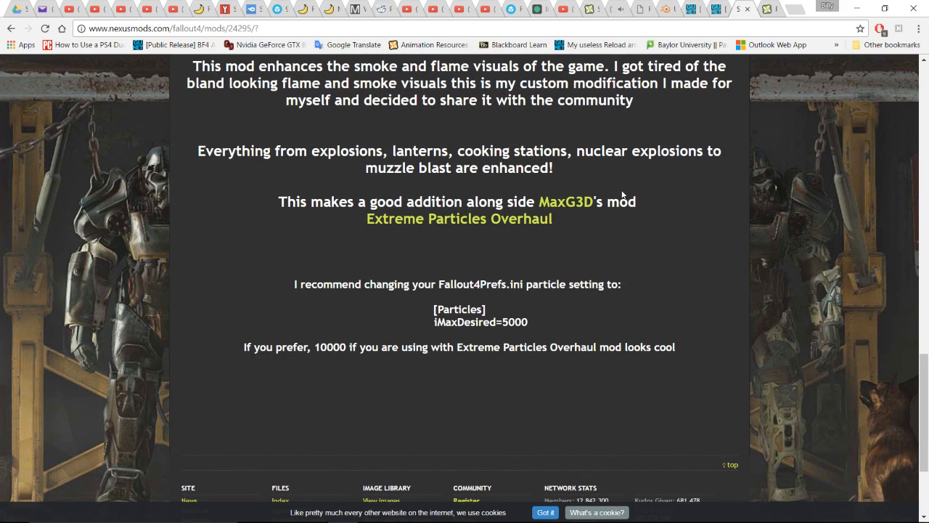
scroll(622, 195, "down", 1)
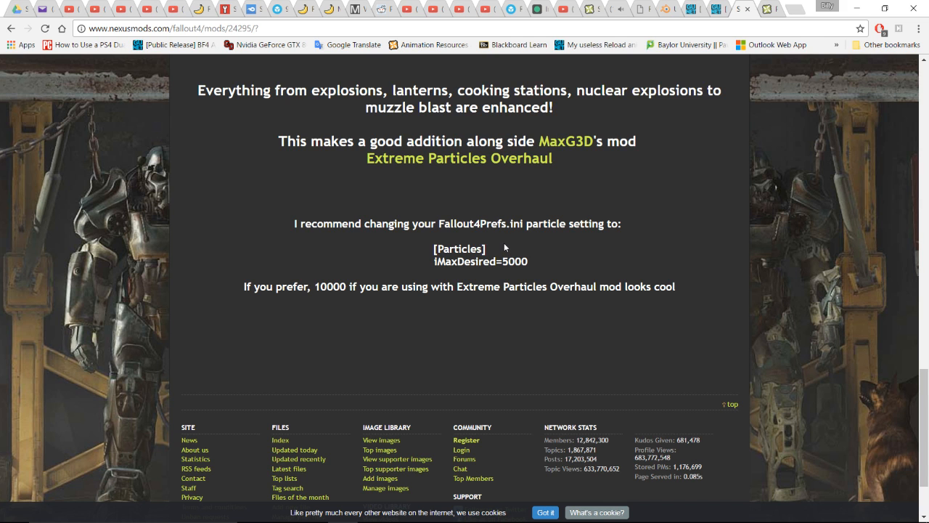
scroll(504, 242, "up", 7)
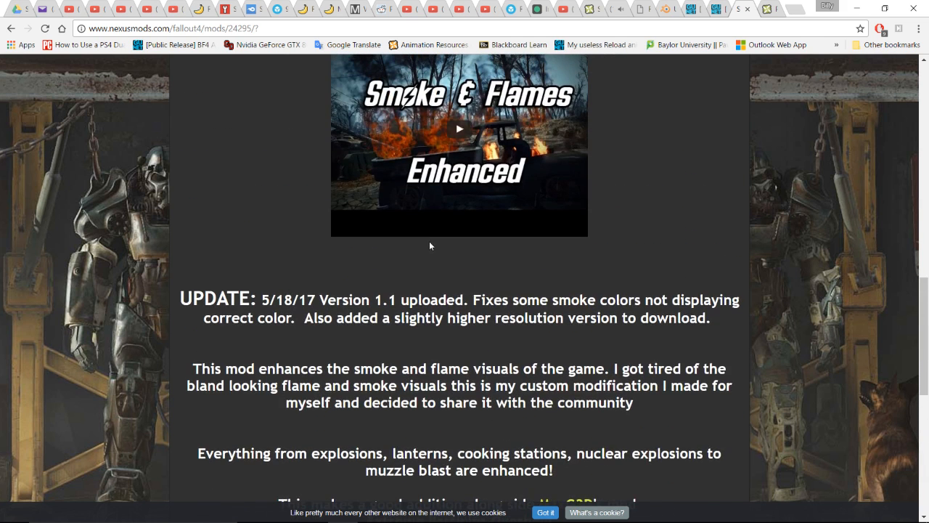
left_click(440, 243)
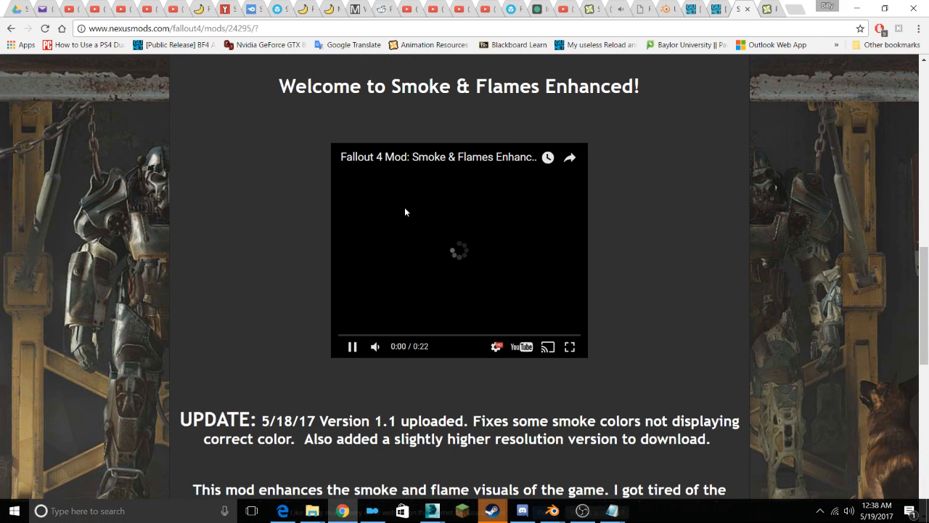
mouse_move(489, 515)
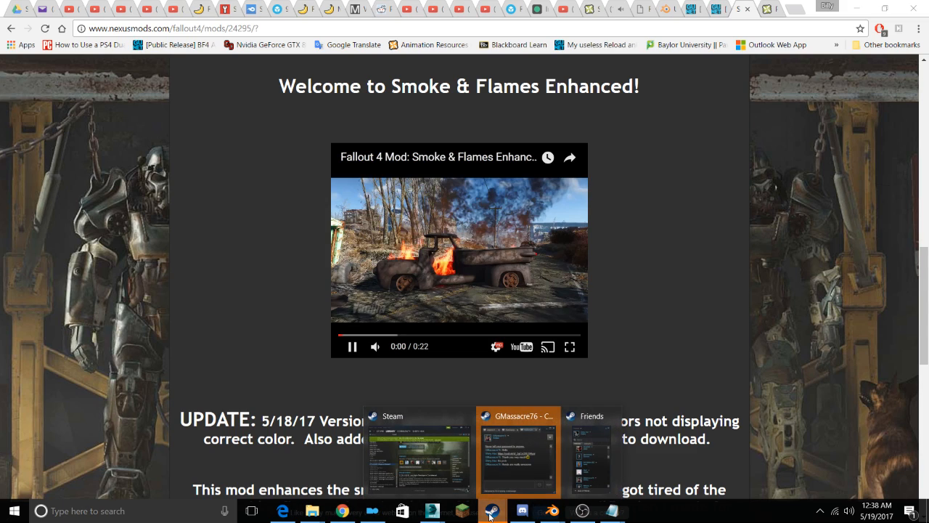
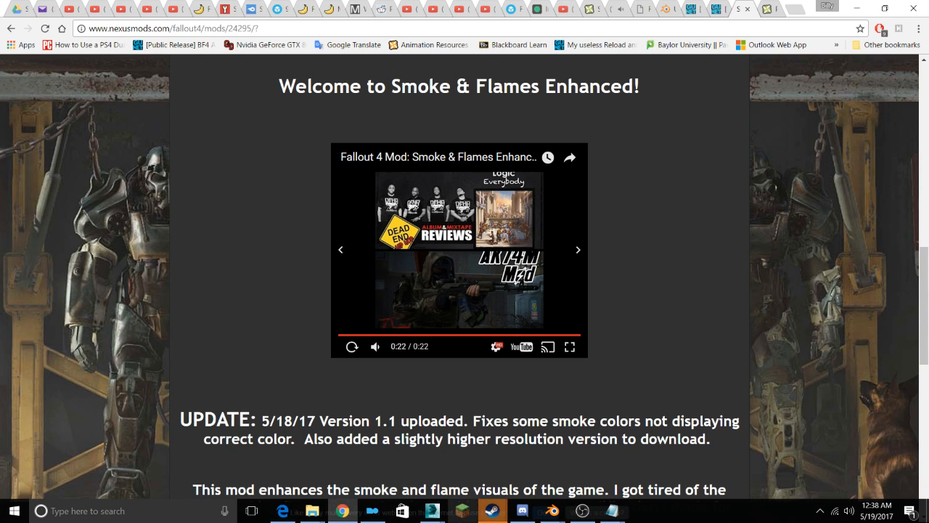
Return to the YouTube live dashboard and read the newest viewer questions in the live chat, highlighting "what made you start animating"
mouse_move(526, 463)
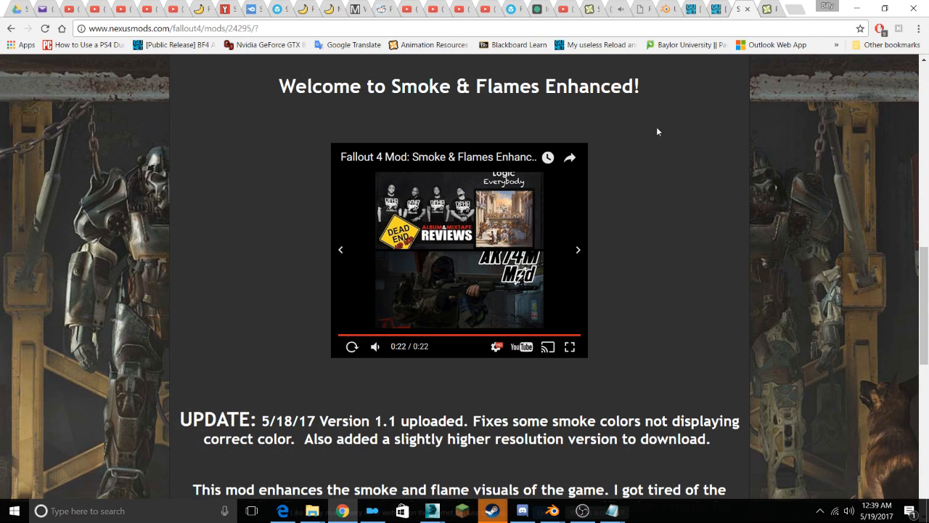
left_click(613, 6)
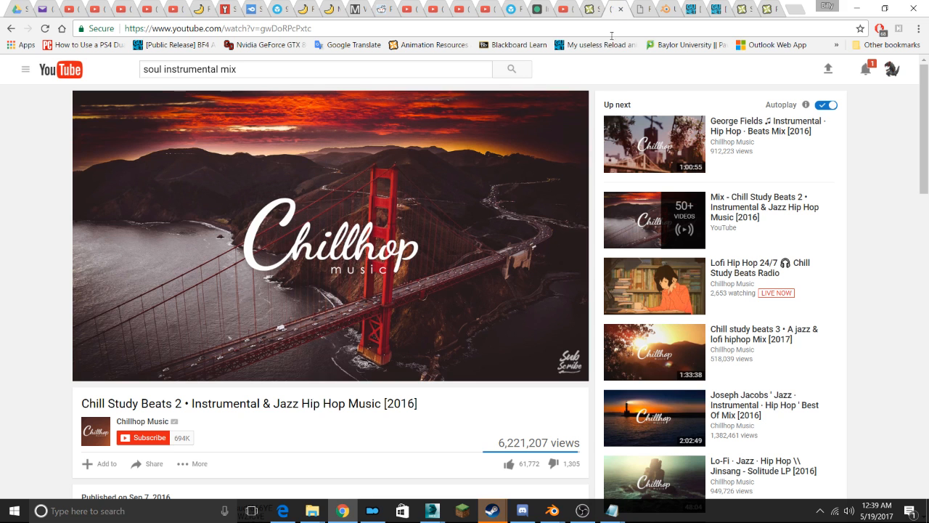
left_click(566, 4)
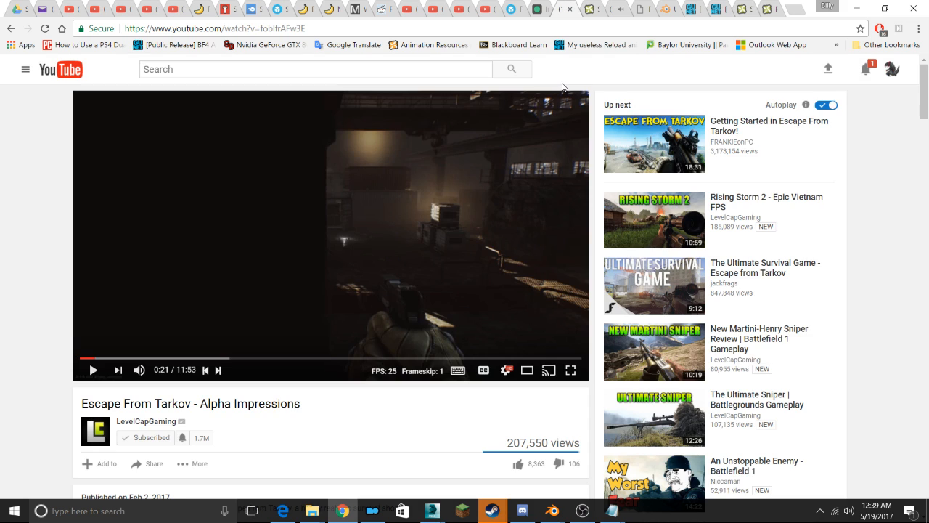
left_click(485, 5)
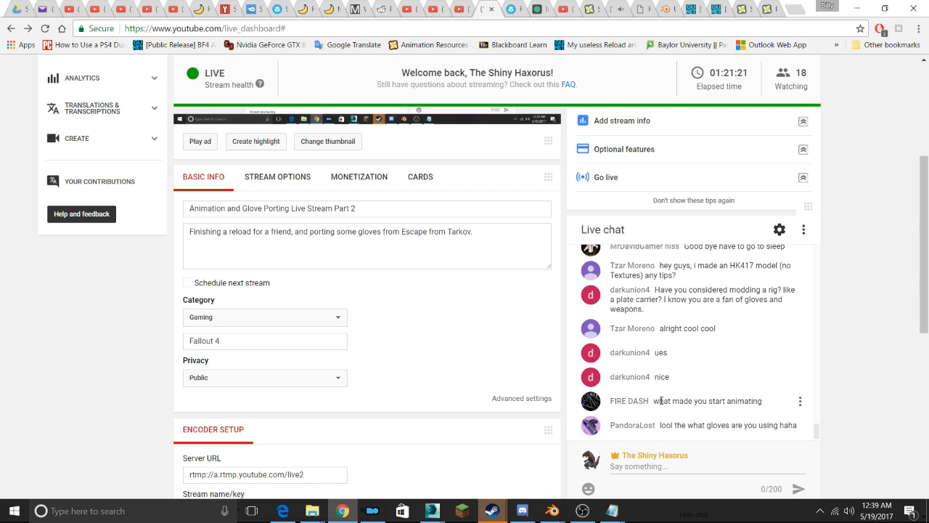
left_click_drag(664, 401, 760, 408)
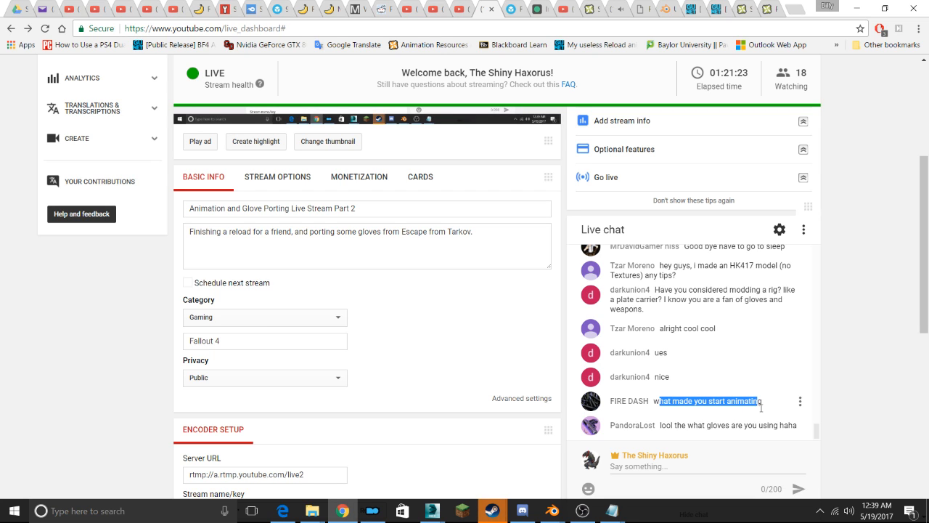
left_click(699, 415)
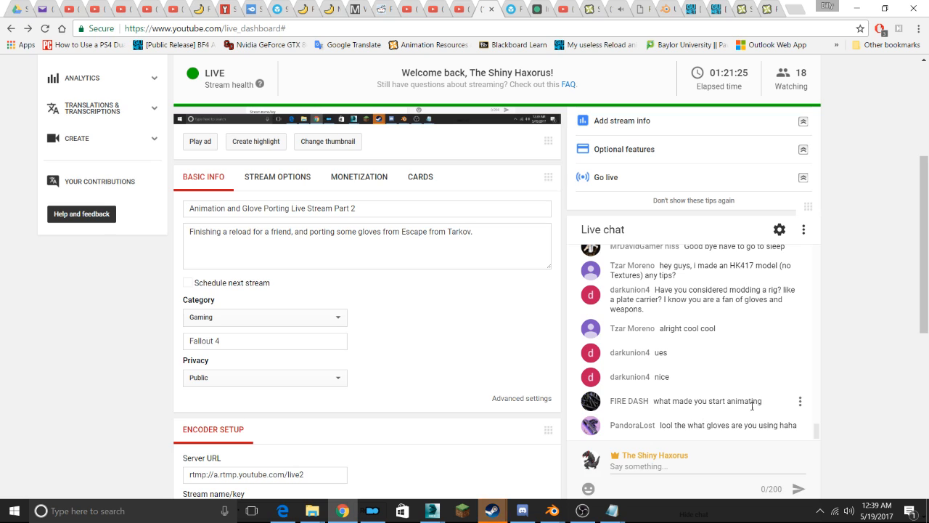
left_click_drag(764, 405, 654, 401)
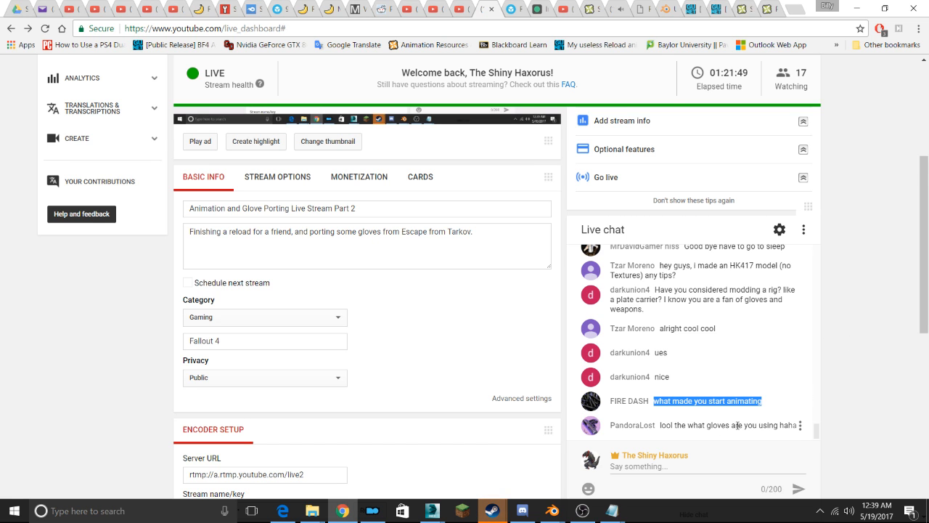
scroll(820, 370, "down", 1)
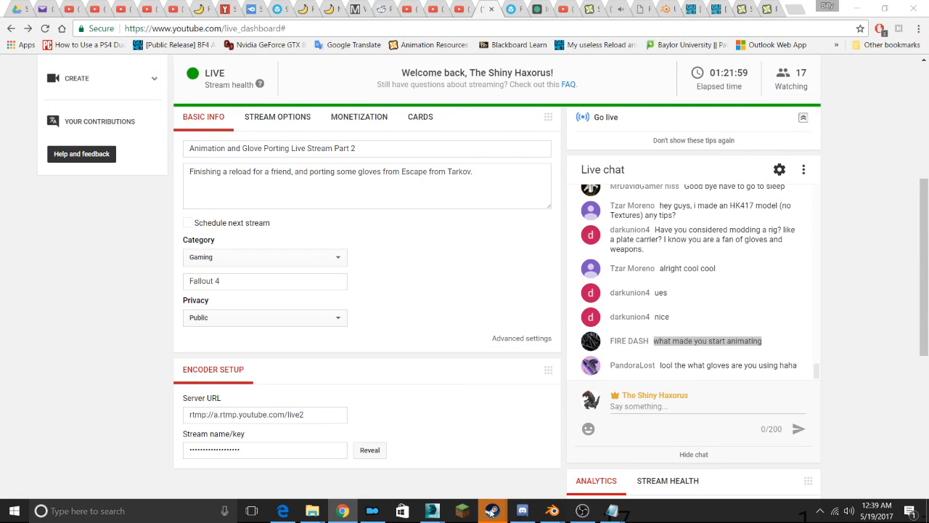
Switch to the Steam chat window and look through the open friend conversations for recent messages
left_click(512, 474)
left_click(577, 59)
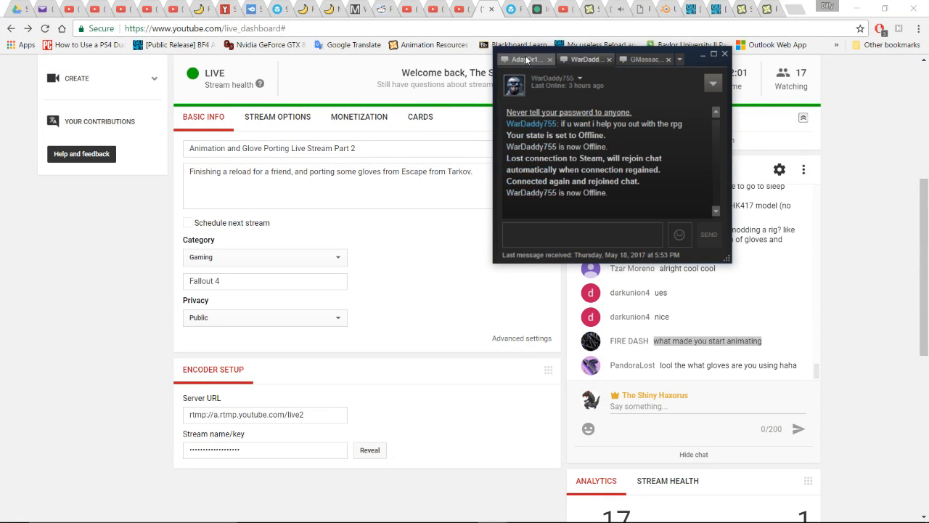
left_click(539, 60)
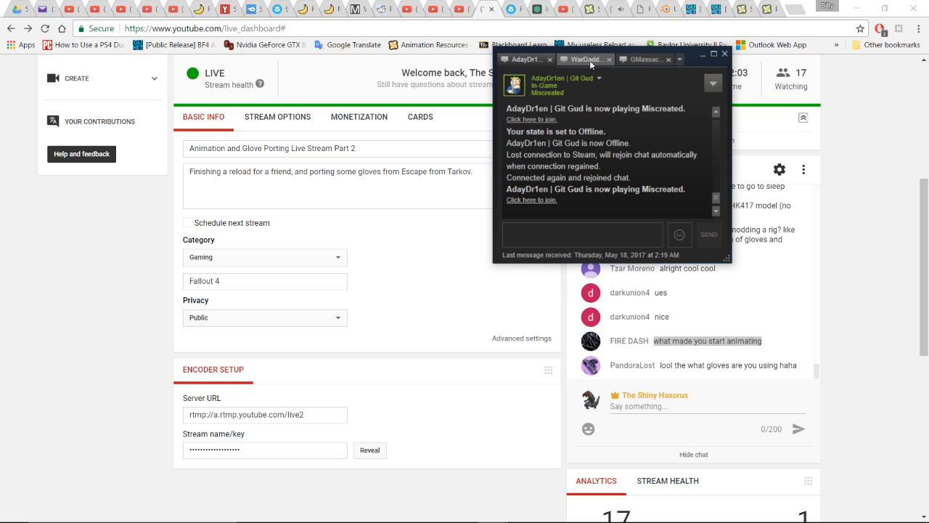
left_click(680, 60)
left_click(630, 116)
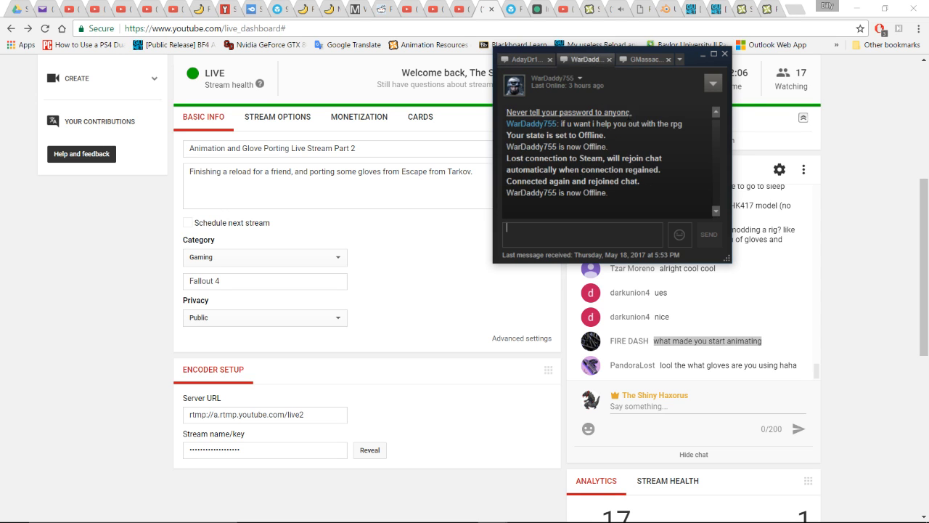
Leave the chat and browser and switch to the Skin Wrap New Gloves 2.max scene in 3ds Max
left_click(649, 60)
left_click(486, 285)
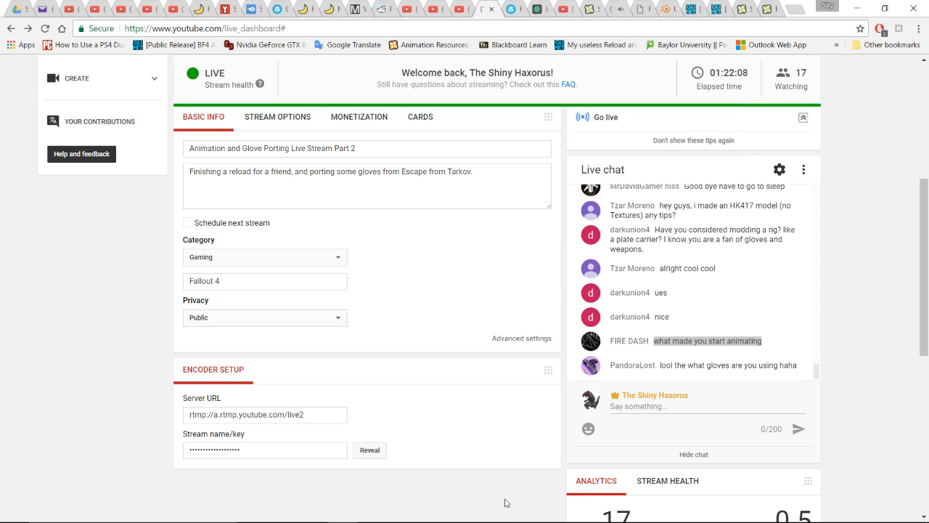
mouse_move(508, 511)
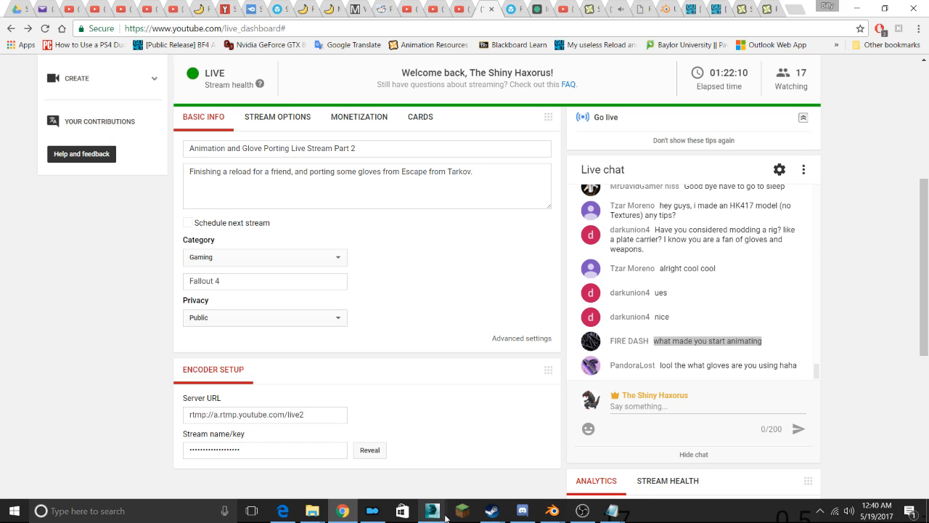
mouse_move(432, 510)
left_click(484, 468)
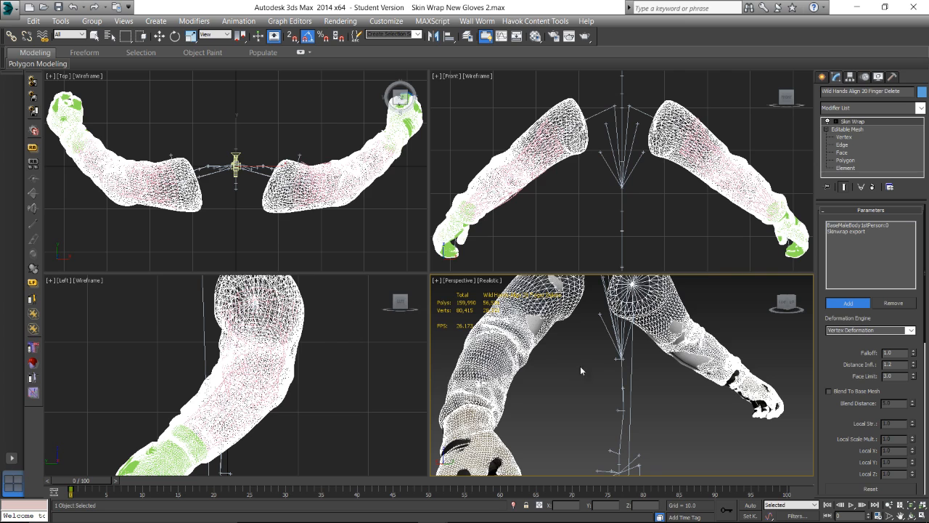
Try converting the glove mesh's Skin Wrap to skin, and delete the Skin modifier this adds
middle_click_drag(610, 359, 636, 355, "alt")
key("w")
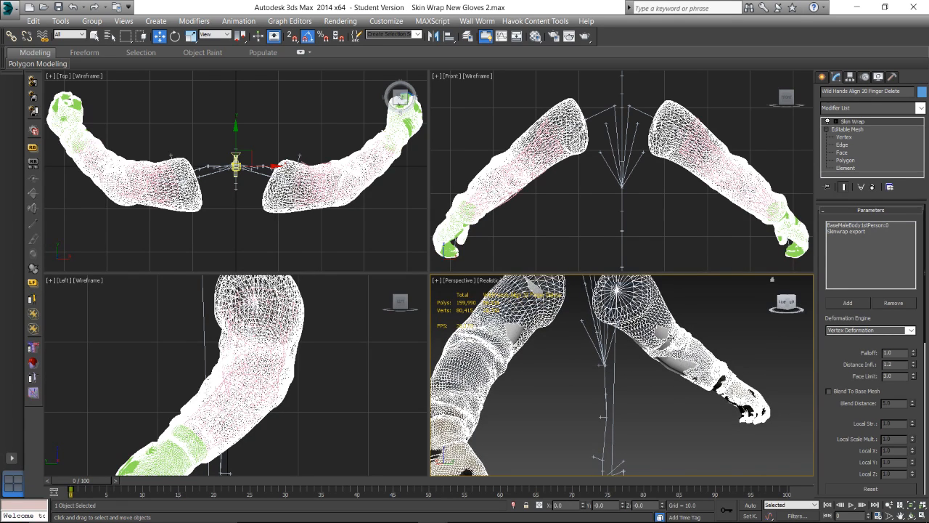
scroll(870, 365, "down", 2)
scroll(871, 364, "down", 1)
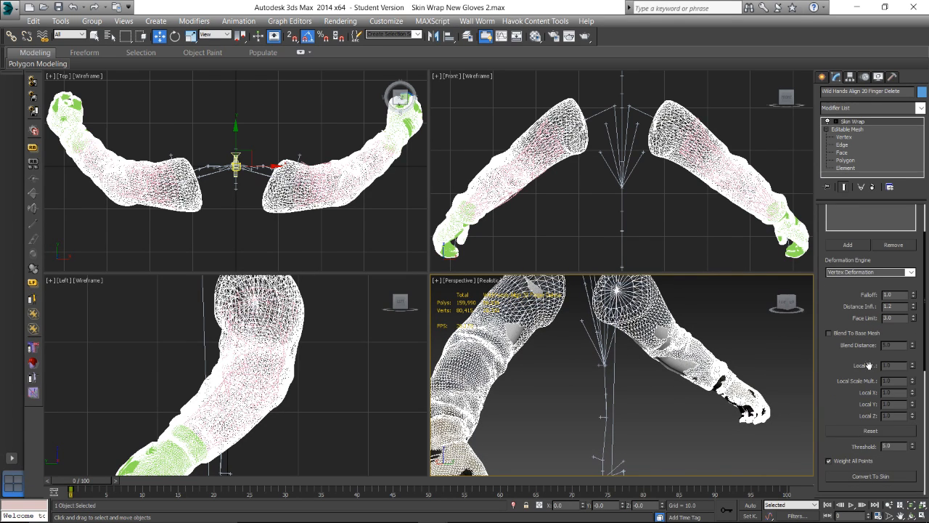
left_click(868, 476)
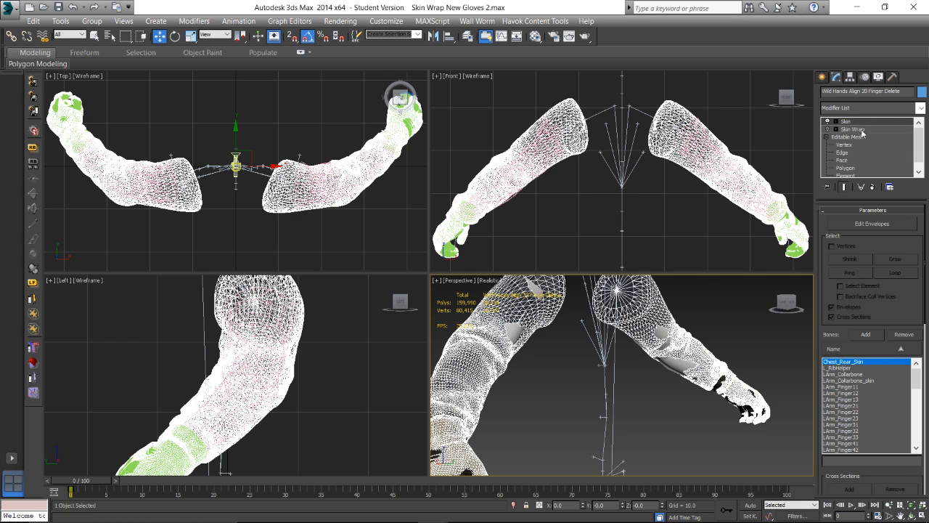
right_click(848, 122)
left_click(840, 139)
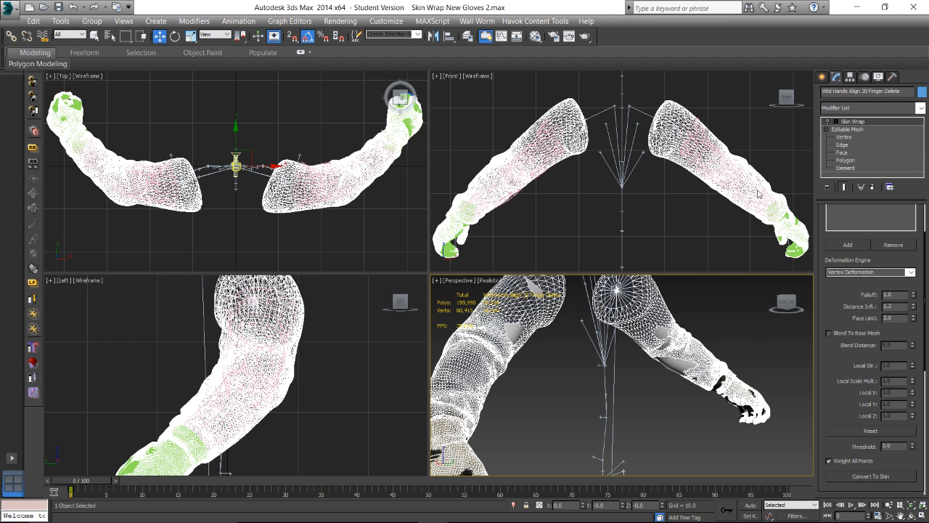
Open the Schematic View alongside a view of the gloved hand to reach the right arm's finger bones
middle_click_drag(531, 318, 633, 329, "alt")
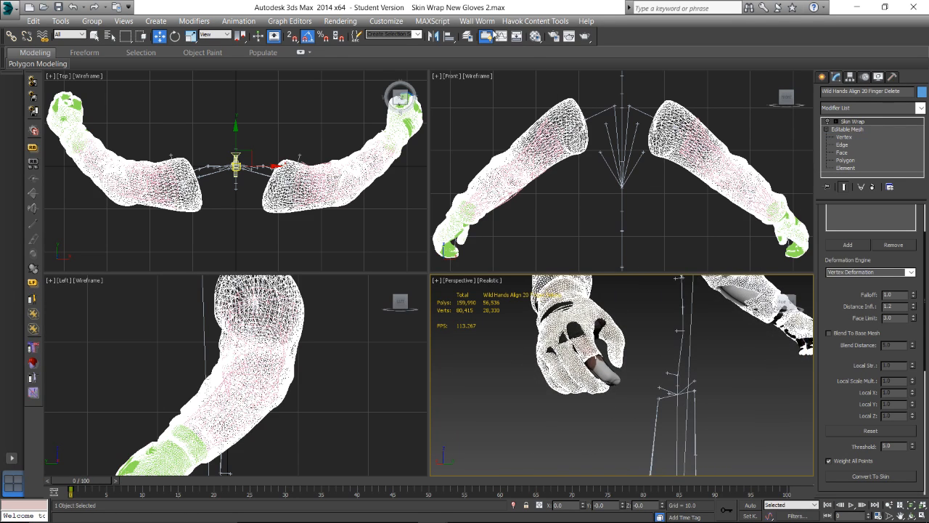
left_click(494, 35)
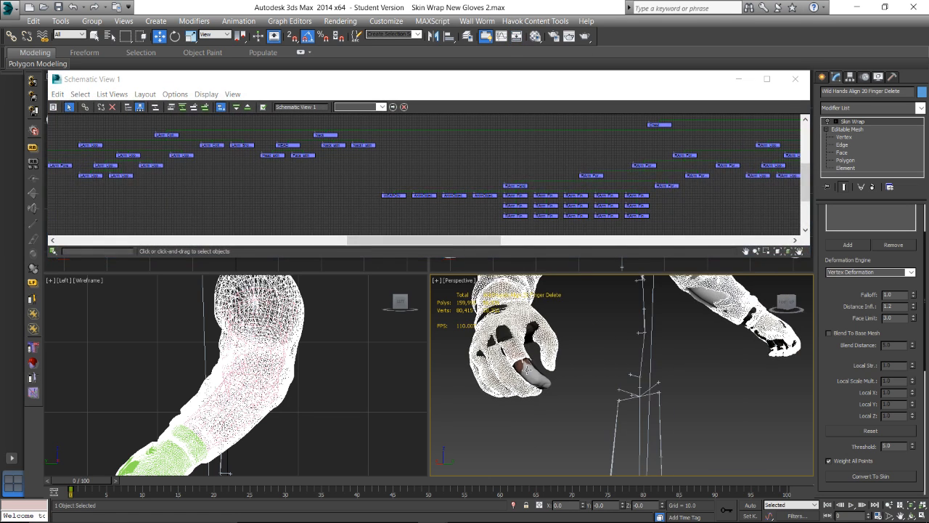
middle_click_drag(526, 368, 540, 363, "alt")
scroll(541, 196, "up", 5)
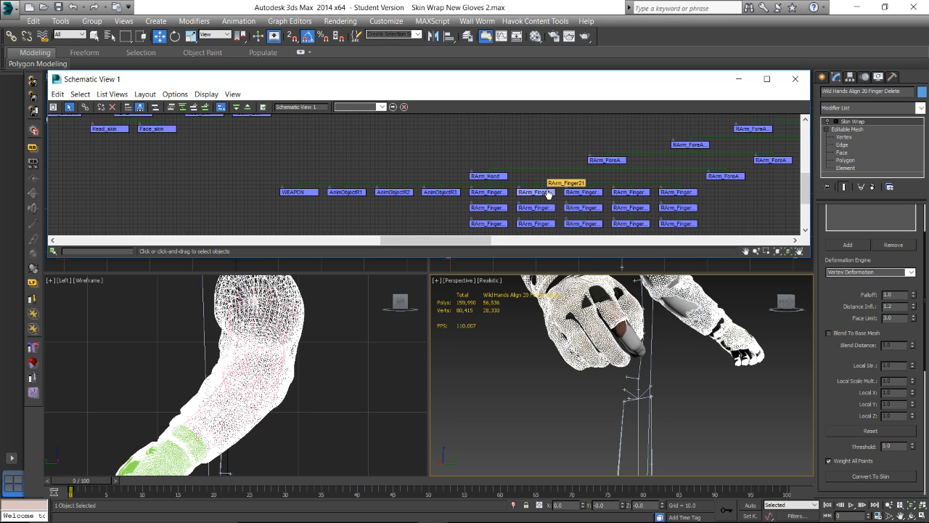
Try rotating the RArm_Finger21 and RArm_Finger31 bones to test how the glove mesh follows
left_click(535, 192)
scroll(619, 333, "up", 8)
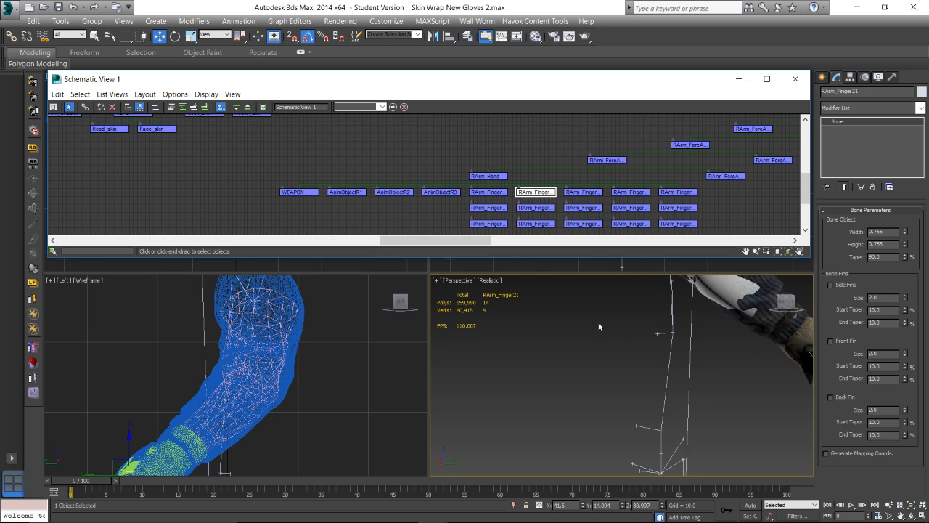
middle_click_drag(574, 336, 593, 330, "alt")
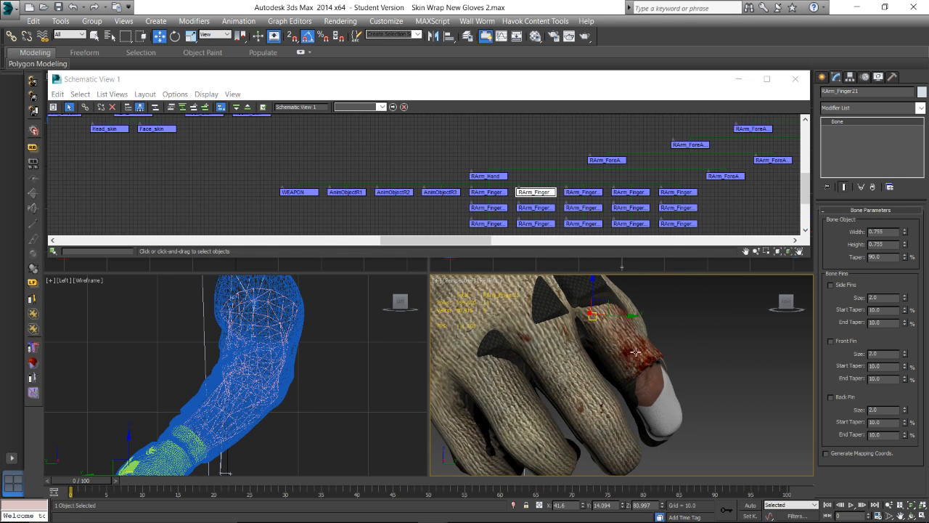
key("e")
left_click_drag(620, 340, 630, 358)
mouse_move(630, 358)
middle_mouse_down("alt")
mouse_move(597, 362)
mouse_move(620, 357)
middle_mouse_up("alt")
left_click_drag(631, 324, 623, 331)
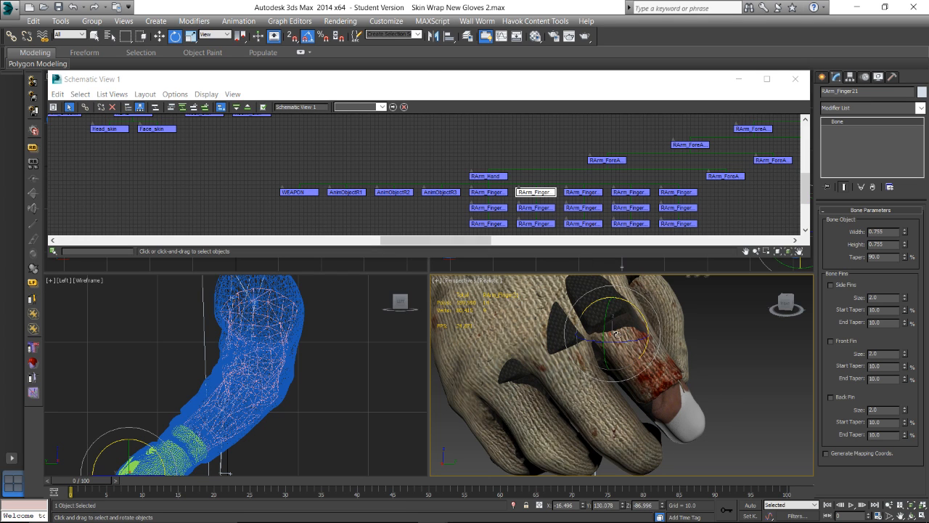
middle_click_drag(631, 355, 642, 353, "alt")
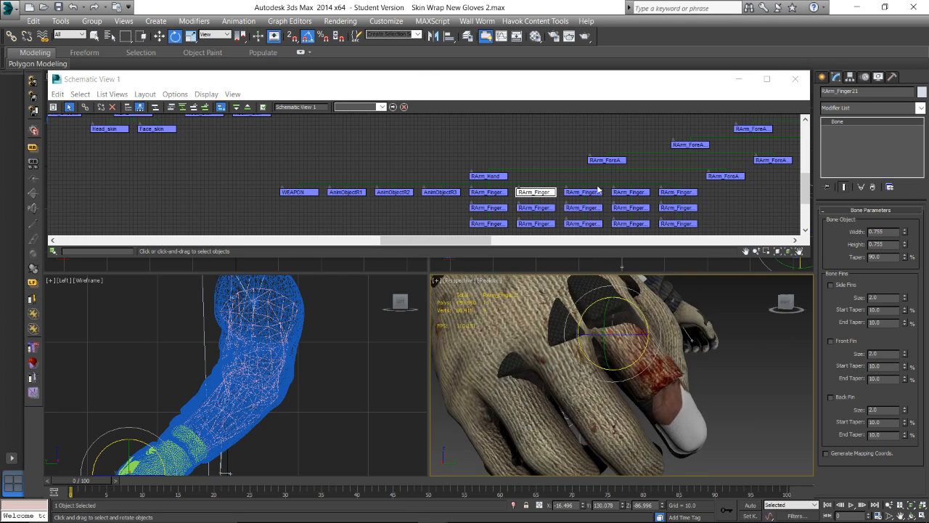
left_click(595, 191)
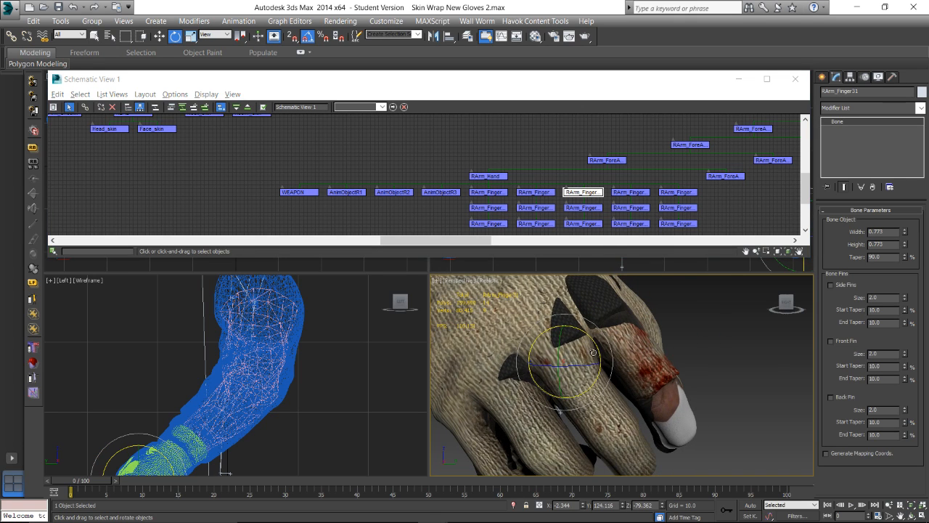
left_click_drag(593, 352, 518, 316)
Select the glove mesh and review its Skin Wrap parameters and the mesh around the fingers
left_click(515, 317)
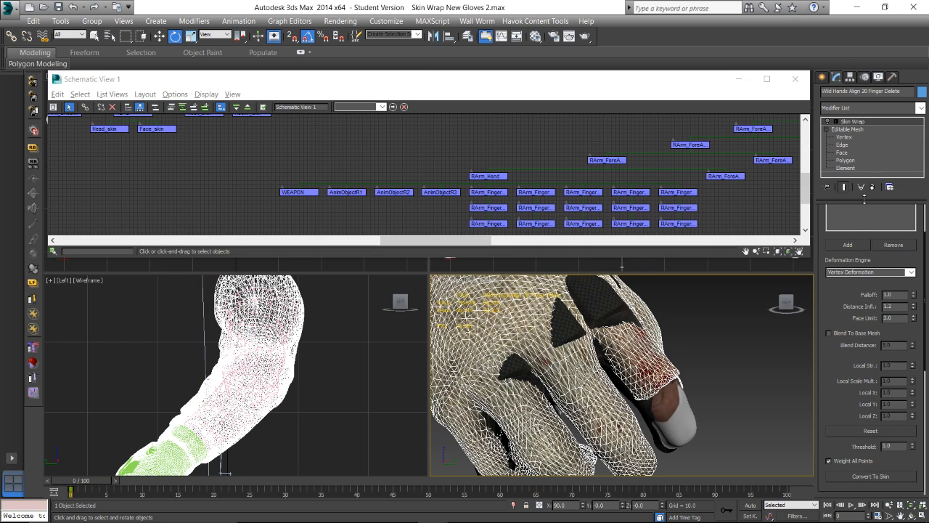
left_click_drag(863, 201, 862, 247)
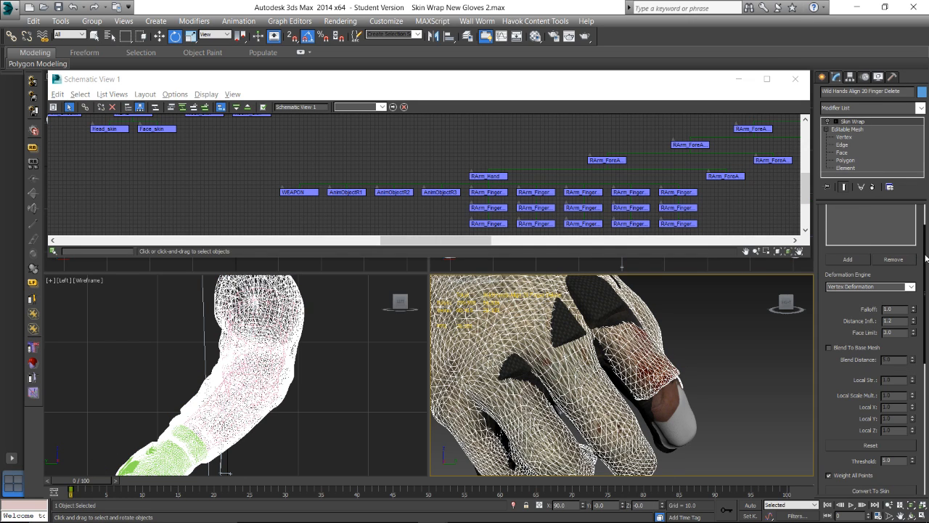
left_click_drag(925, 257, 926, 229)
middle_click_drag(622, 344, 600, 349, "alt")
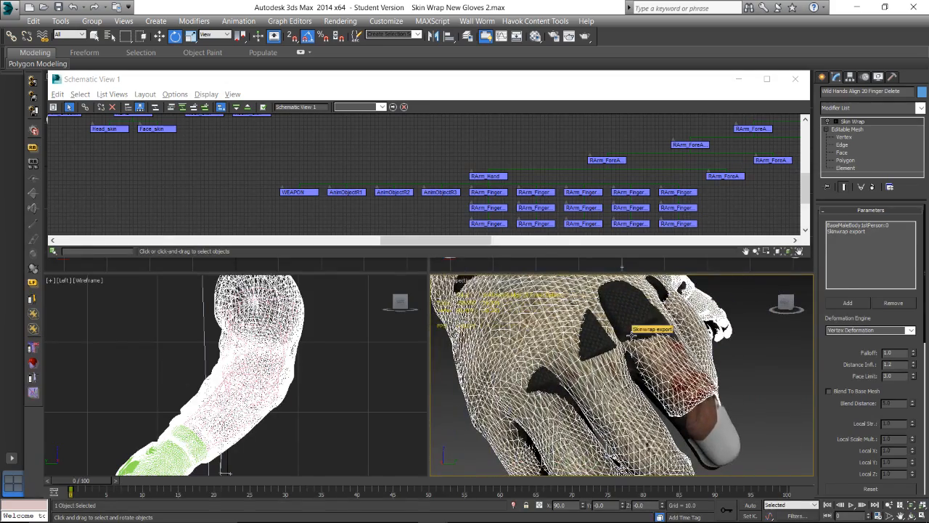
middle_click_drag(680, 335, 616, 361, "alt")
mouse_move(436, 516)
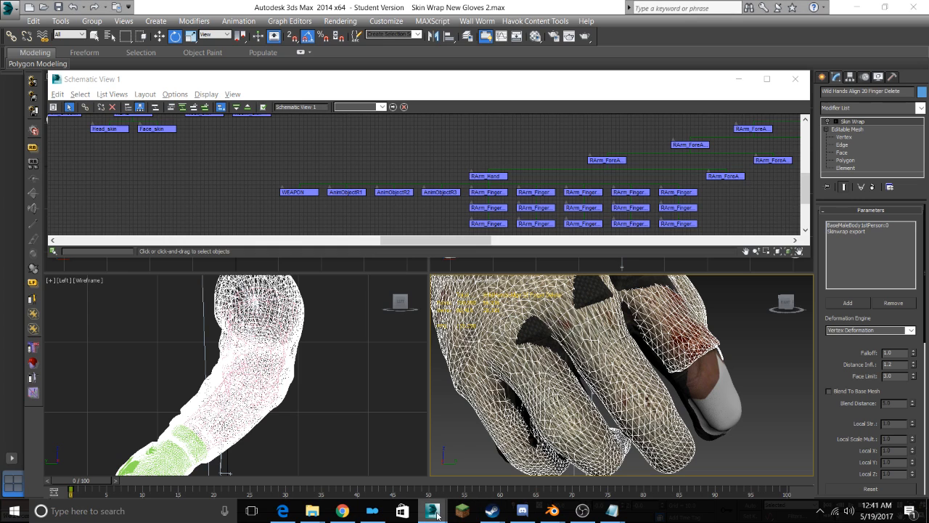
right_click(432, 510)
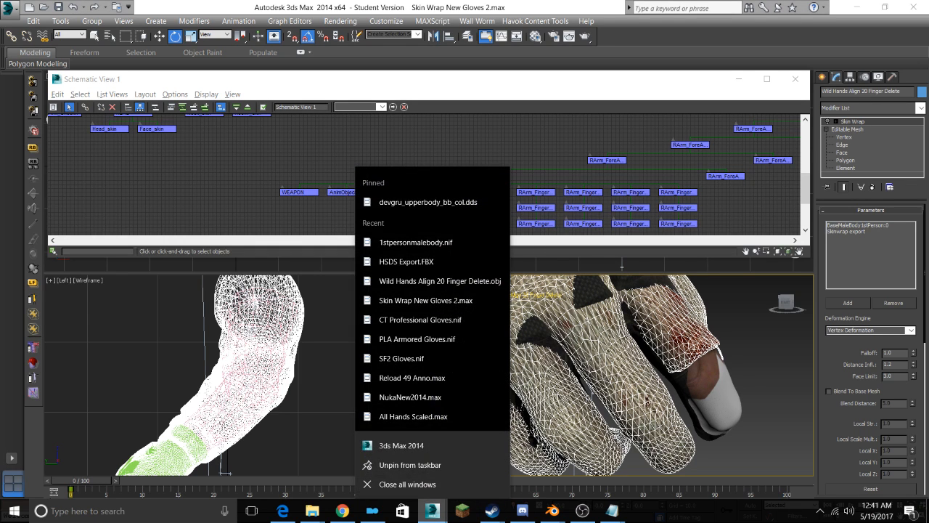
left_click(797, 404)
middle_click_drag(671, 374, 660, 373, "alt")
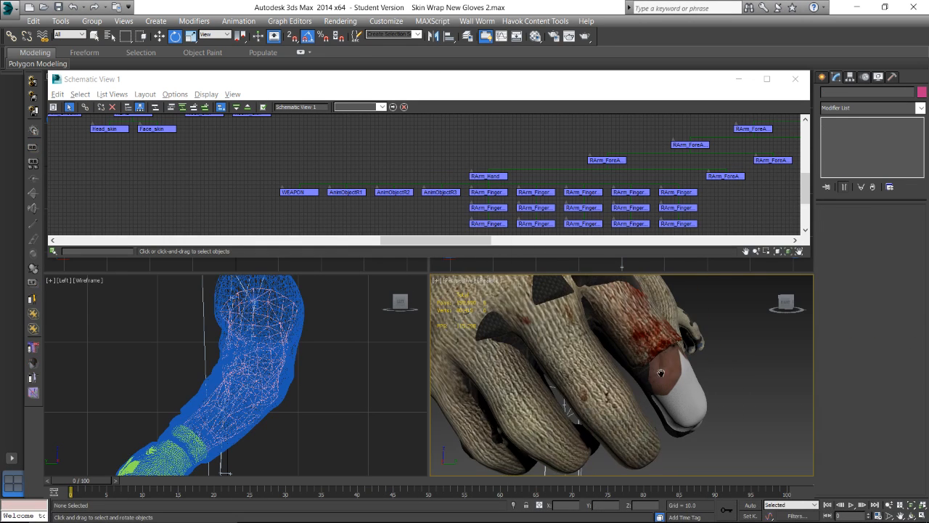
Hide the Skinwrap export object in the SAS Gloves layer
left_click(580, 367)
scroll(584, 365, "down", 2)
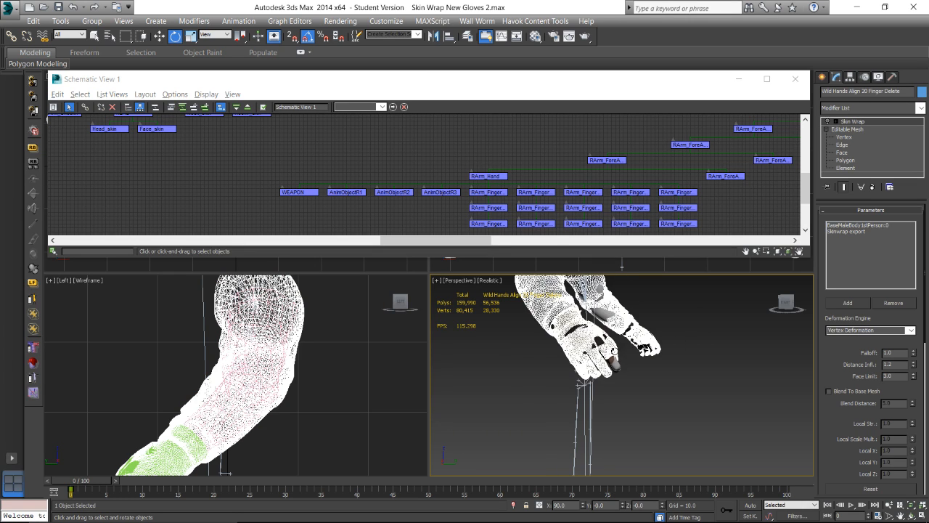
middle_click_drag(610, 357, 609, 371)
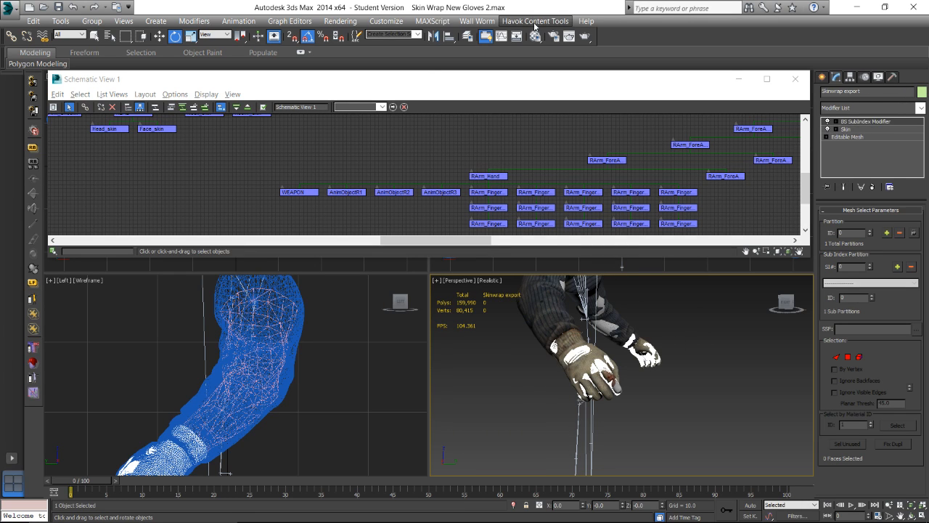
left_click(486, 36)
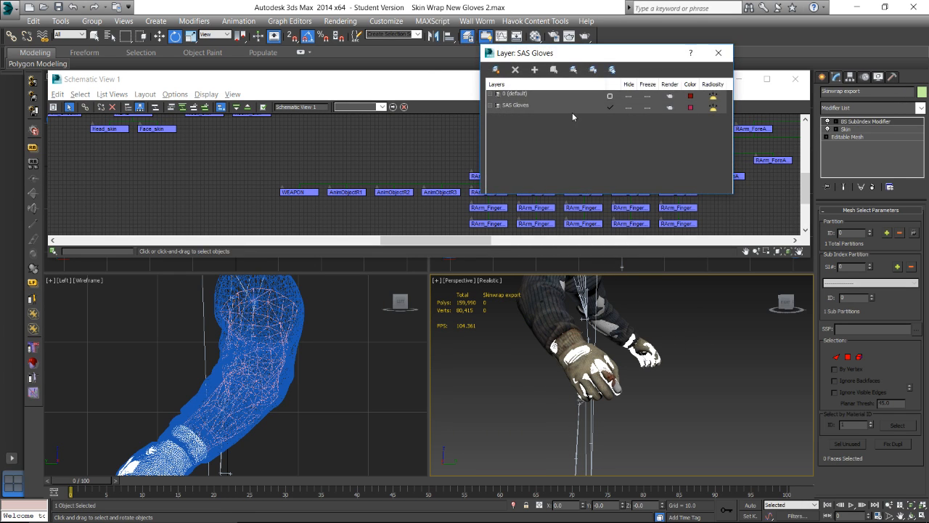
left_click(496, 106)
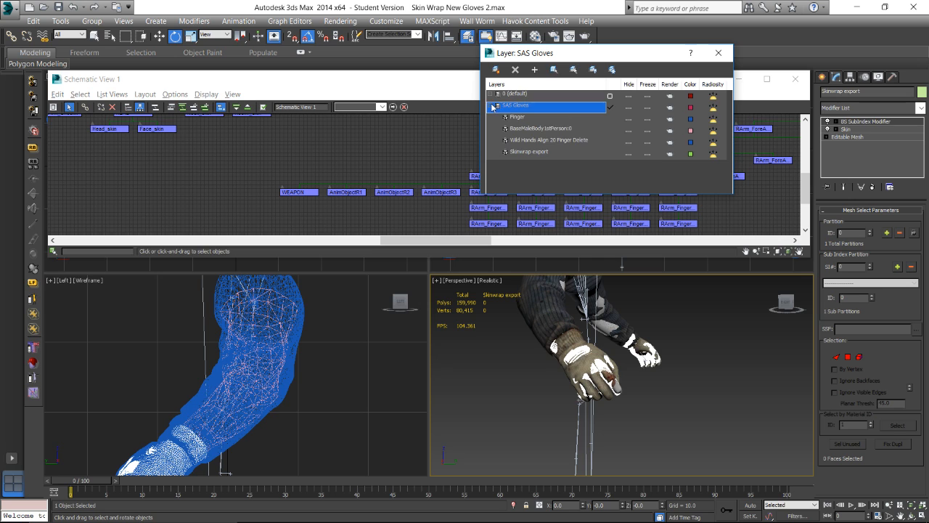
left_click(628, 154)
left_click(718, 53)
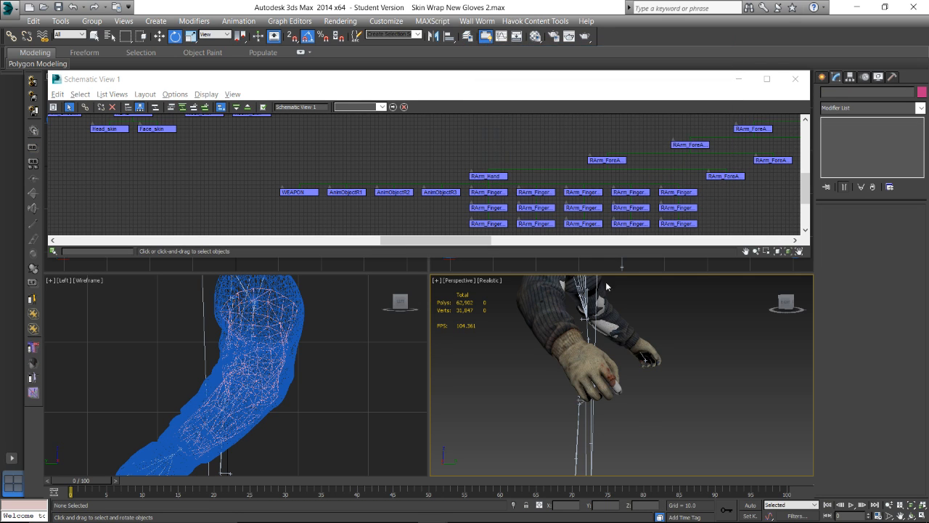
Try rotating the RArm_Finger41 bone to test the deformation of the uncovered glove mesh
scroll(586, 365, "up", 3)
scroll(587, 366, "up", 1)
scroll(587, 366, "down", 1)
middle_click_drag(630, 379, 589, 376)
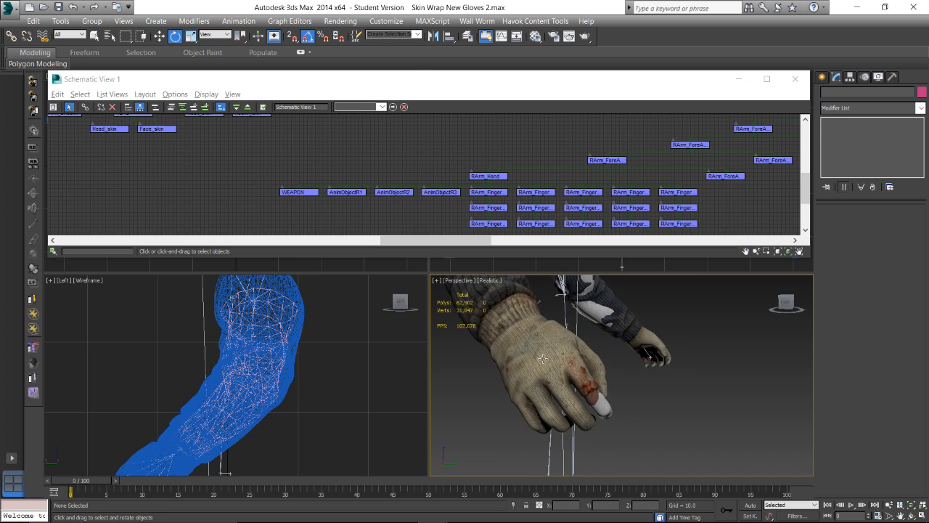
left_click(541, 359)
left_click(707, 375)
left_click(631, 191)
left_click_drag(551, 391, 532, 360)
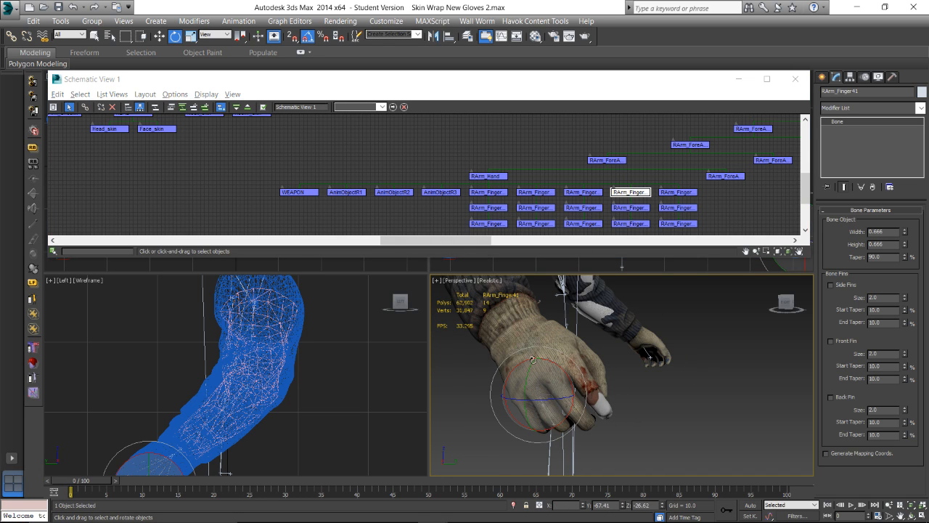
Check the Skinwrap export entry in the glove mesh's Skin Wrap and examine the glove around the exposed fingertip
left_click(544, 409)
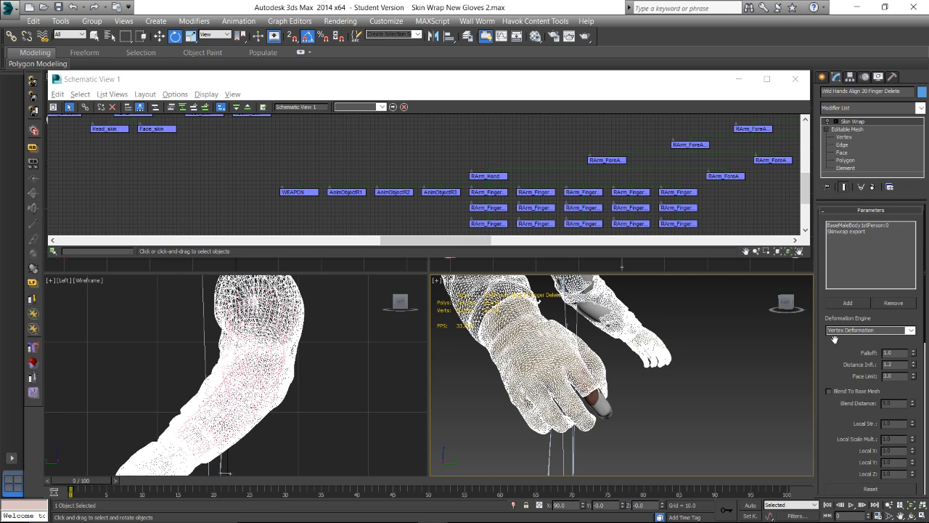
scroll(835, 339, "down", 2)
scroll(842, 323, "up", 2)
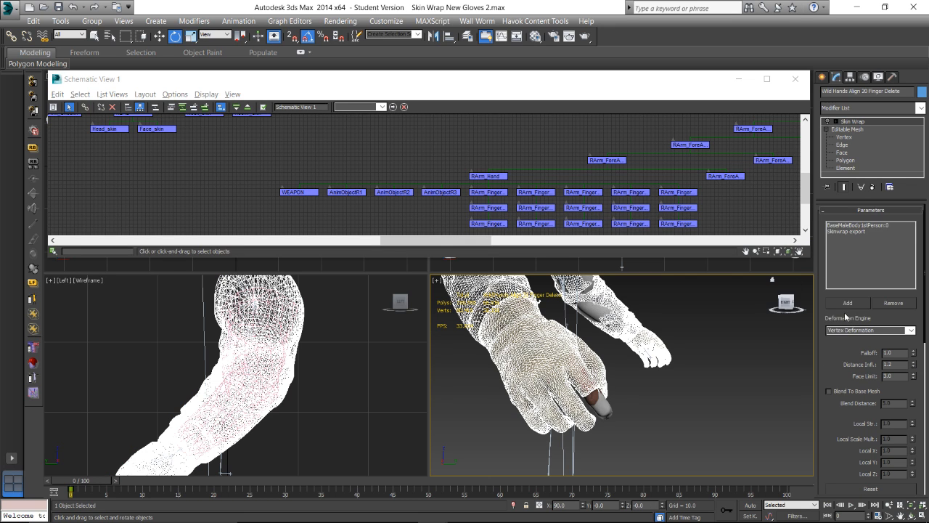
left_click(862, 231)
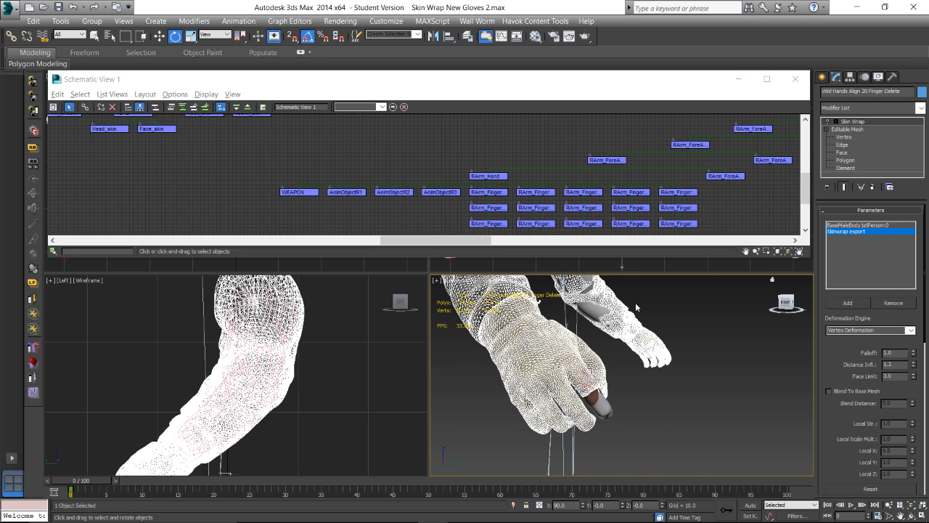
middle_click_drag(635, 302, 635, 363, "alt")
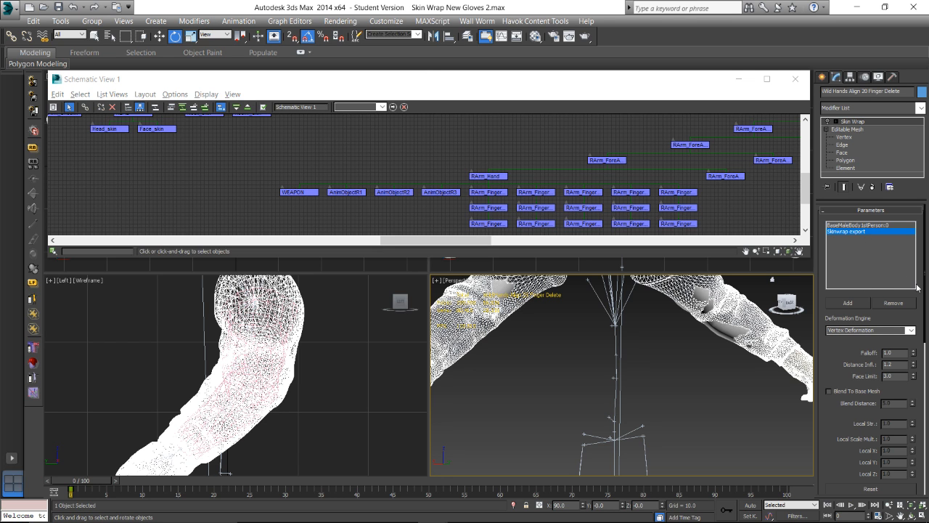
middle_click_drag(572, 349, 581, 323)
scroll(637, 352, "up", 4)
scroll(637, 352, "down", 4)
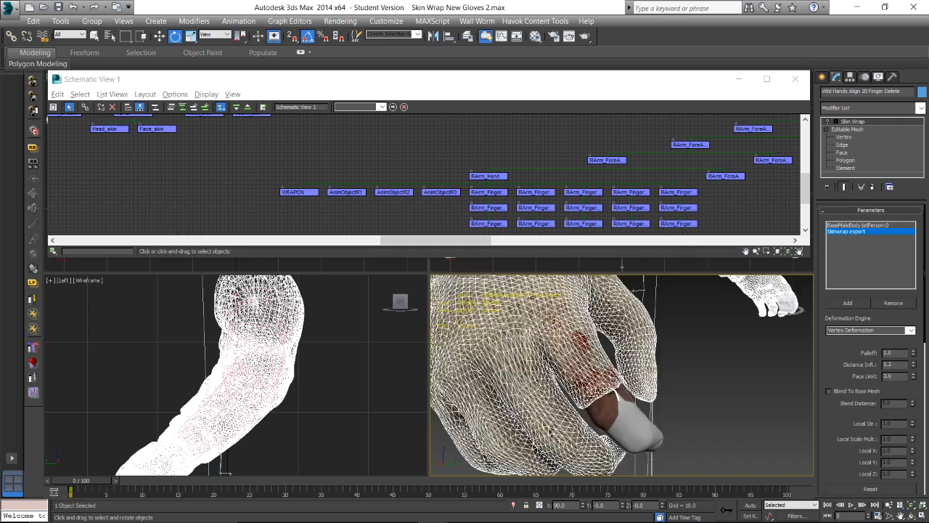
middle_click_drag(636, 352, 573, 336)
scroll(582, 355, "down", 5)
Select all visible objects in the scene, including the glove mesh and the full skeleton
key("ctrl+d")
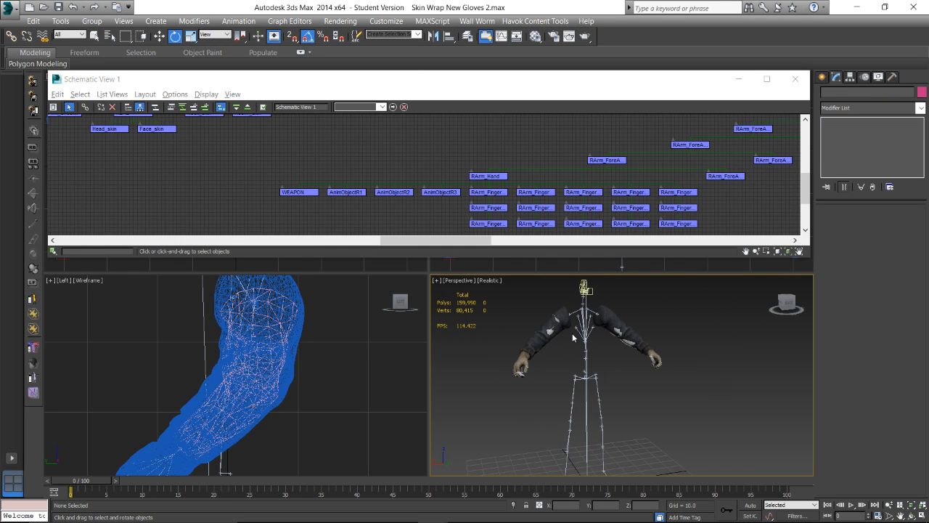
key("ctrl+a")
scroll(518, 327, "down", 6)
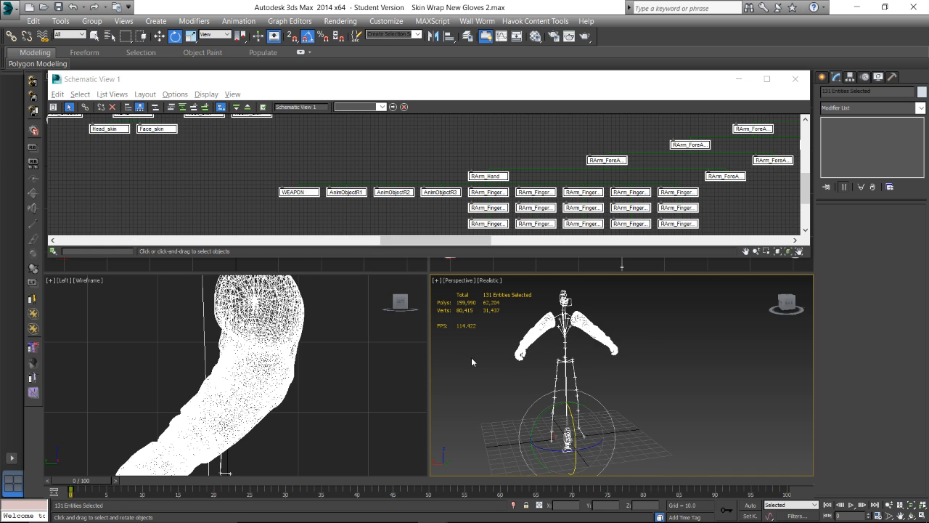
key("ctrl+d")
key("ctrl+a")
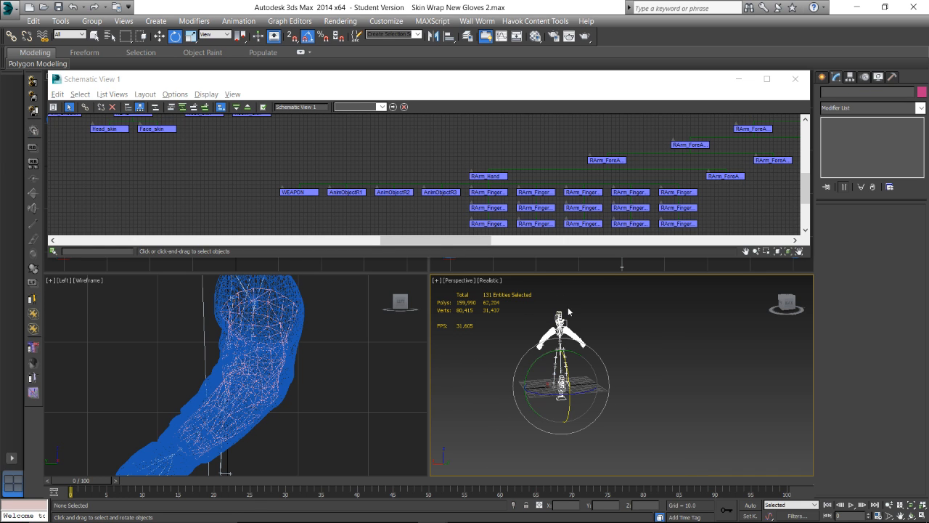
Export the selected objects as Rig Test in Netimmerse/Gamebryo format to the Wild Body 1 Hands folder, using the Fallout 4 settings
left_click(9, 9)
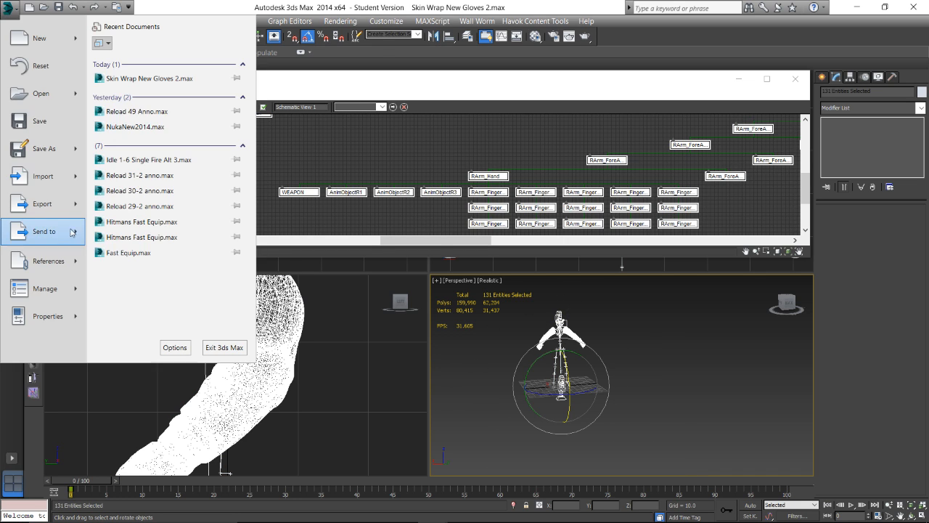
mouse_move(42, 204)
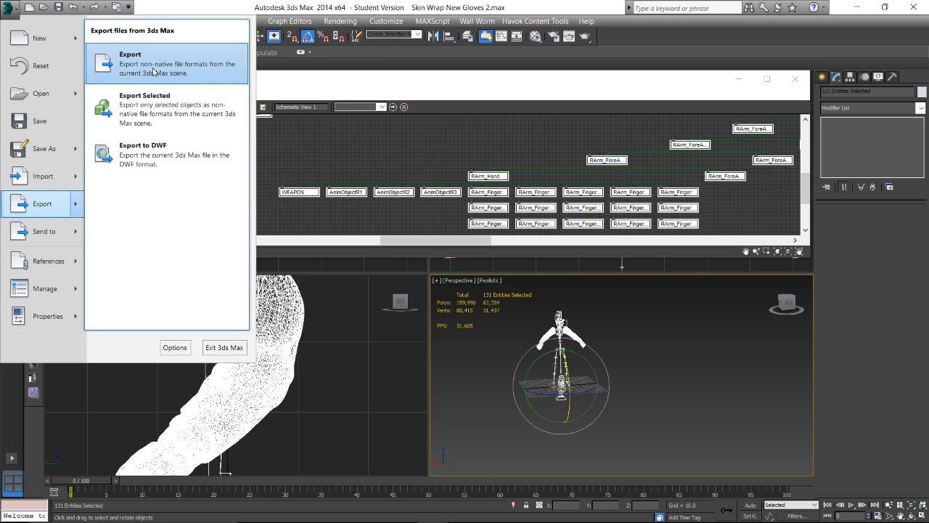
left_click(152, 109)
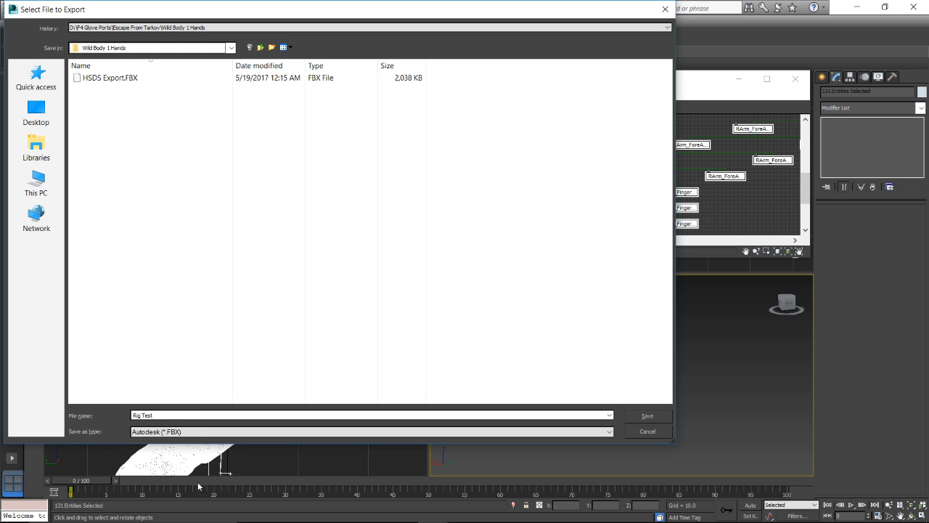
left_click(197, 431)
left_click(231, 376)
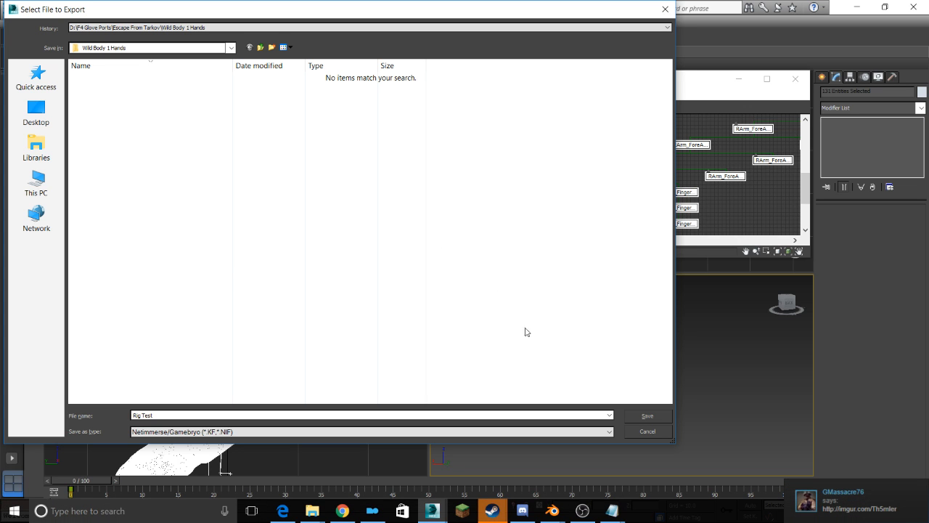
left_click(652, 416)
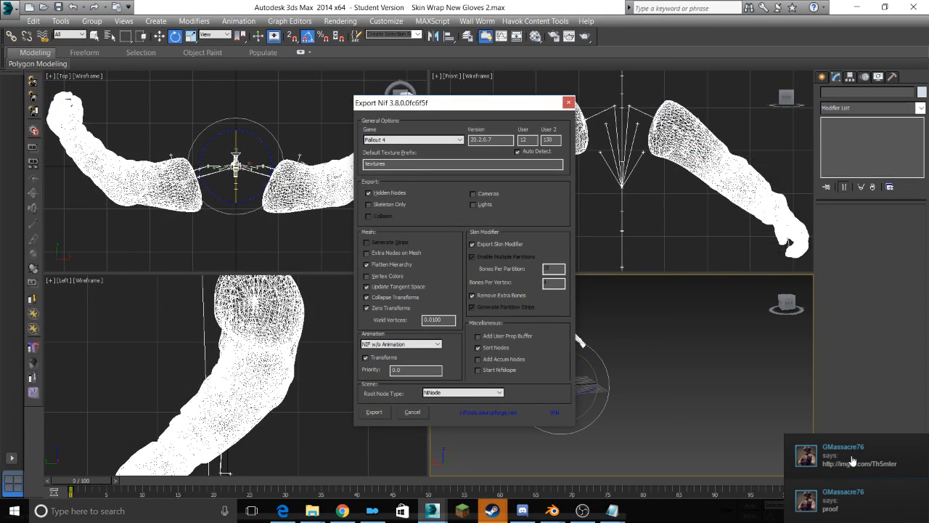
left_click(375, 413)
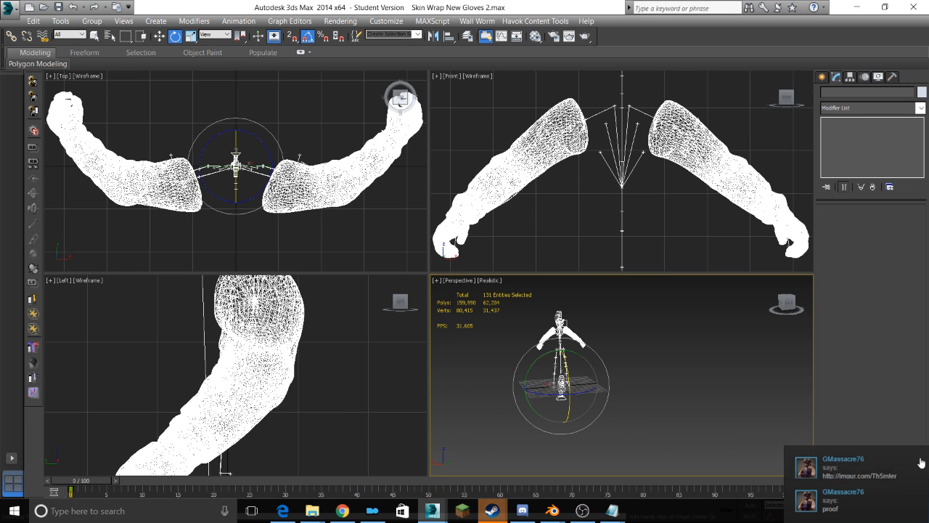
Open the imgur link from the Steam chat message, view the screenshot of the rigged arms, and close its browser tab
left_click(879, 489)
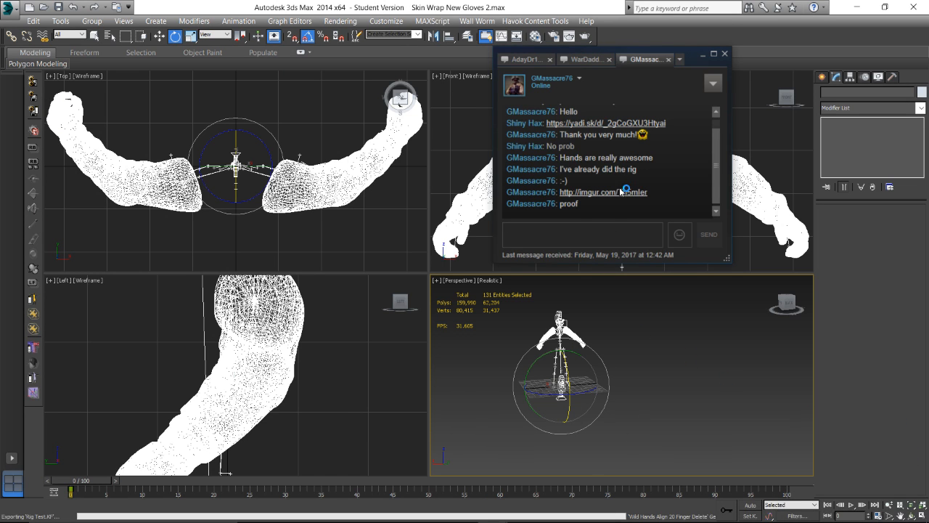
left_click(621, 192)
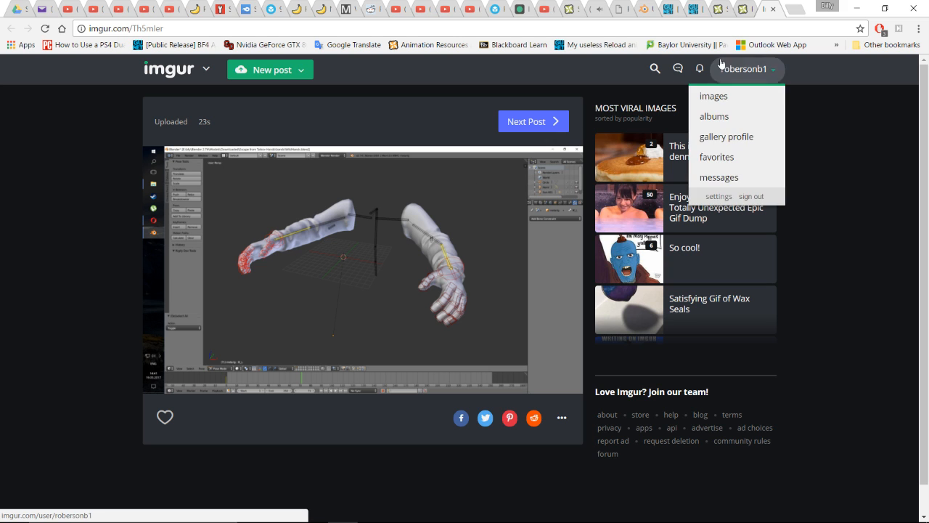
left_click(773, 9)
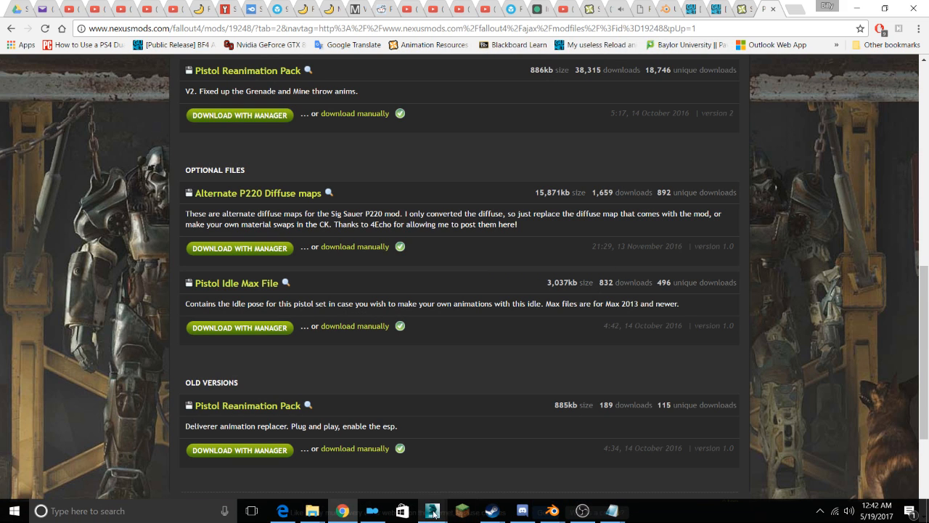
Switch back to the Skin Wrap New Gloves 2 scene in 3ds Max and deselect all objects
mouse_move(432, 511)
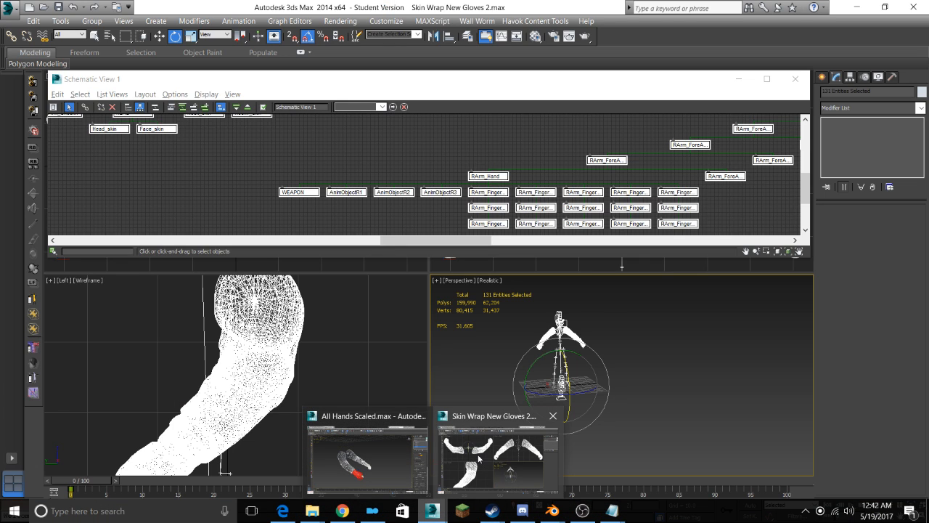
left_click(479, 457)
scroll(530, 377, "up", 6)
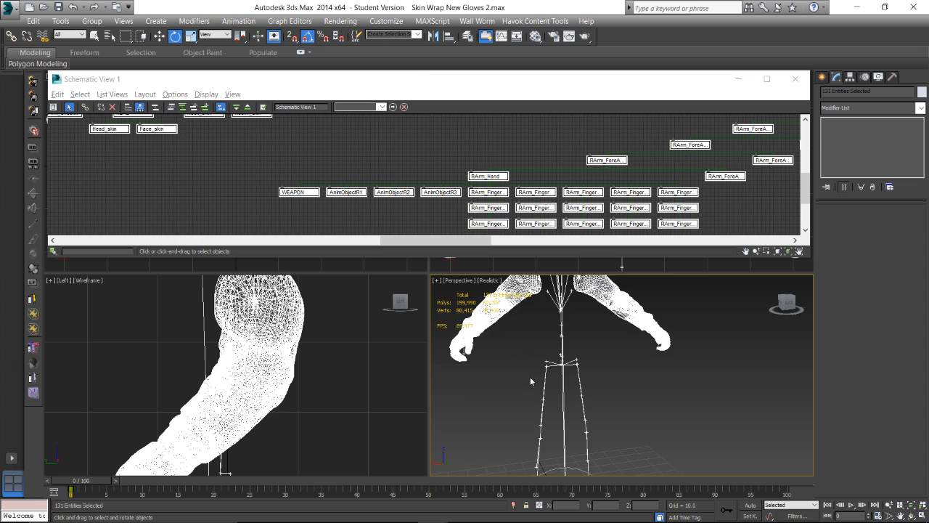
mouse_move(530, 376)
middle_mouse_down("alt")
mouse_move(520, 408)
mouse_move(577, 365)
mouse_move(598, 370)
mouse_move(502, 376)
mouse_move(514, 368)
middle_mouse_up("alt")
scroll(566, 342, "up", 2)
middle_click_drag(572, 345, 657, 343)
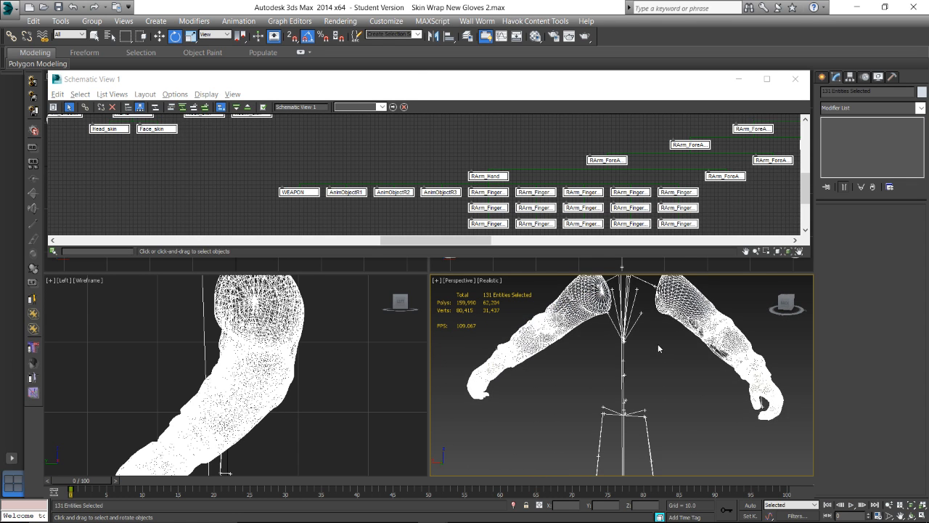
left_click(741, 204)
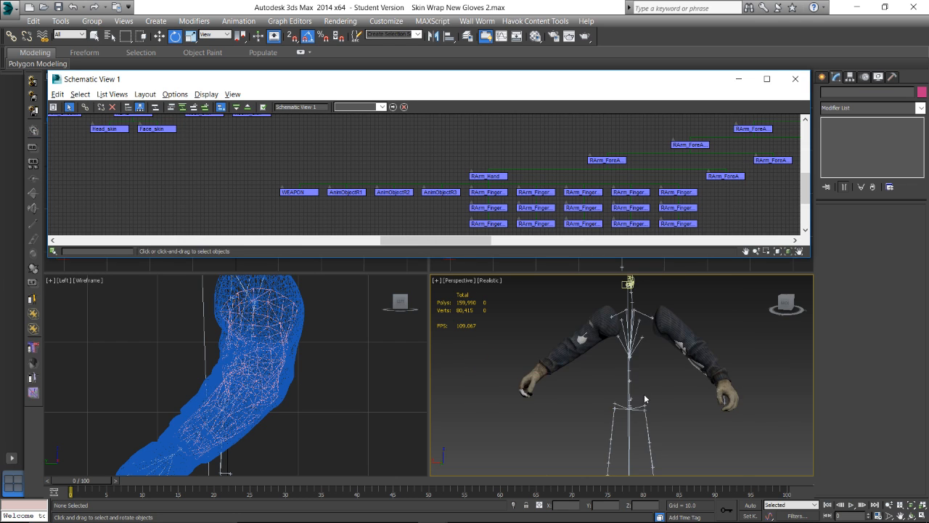
Save the scene as Skin Wrap New Gloves.max in the Wild Body 1 Hands folder under Escape From Tarkov
scroll(599, 418, "down", 5)
left_click(9, 9)
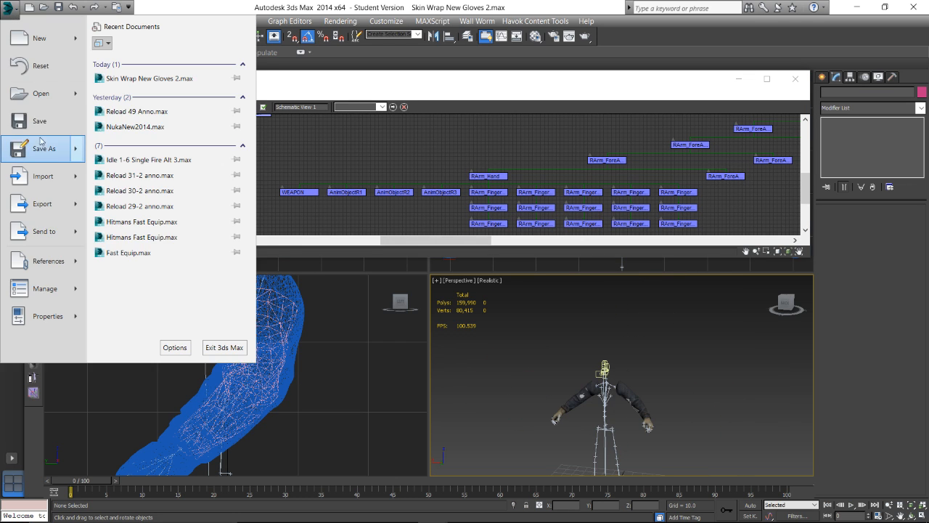
left_click(33, 149)
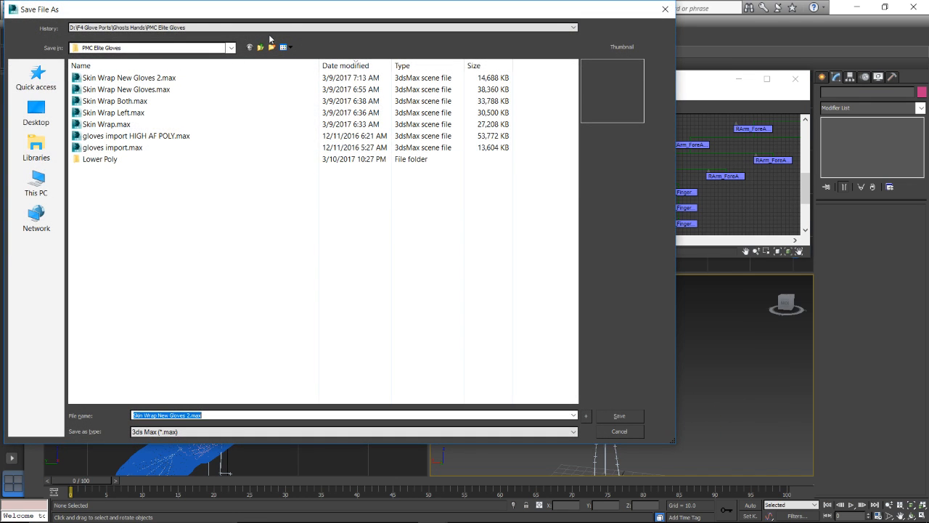
left_click(262, 48)
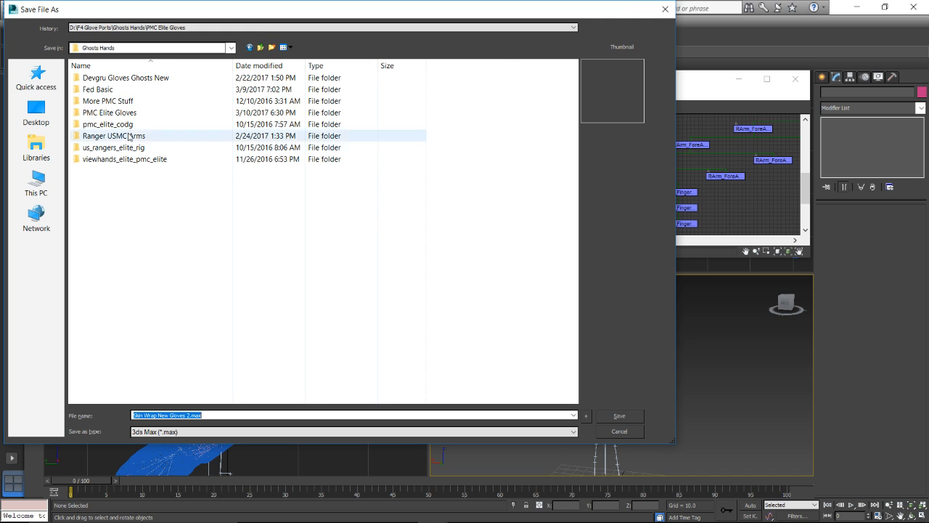
left_click(260, 47)
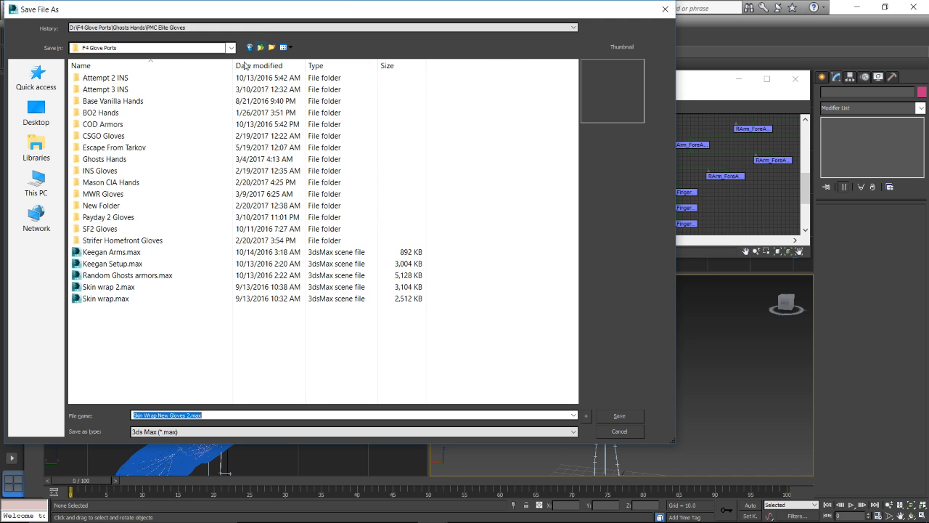
double_click(129, 148)
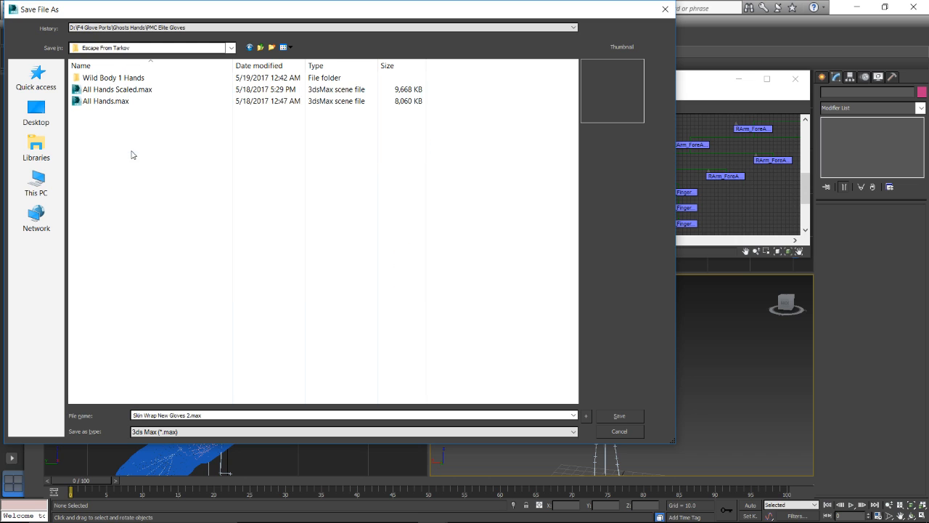
double_click(153, 78)
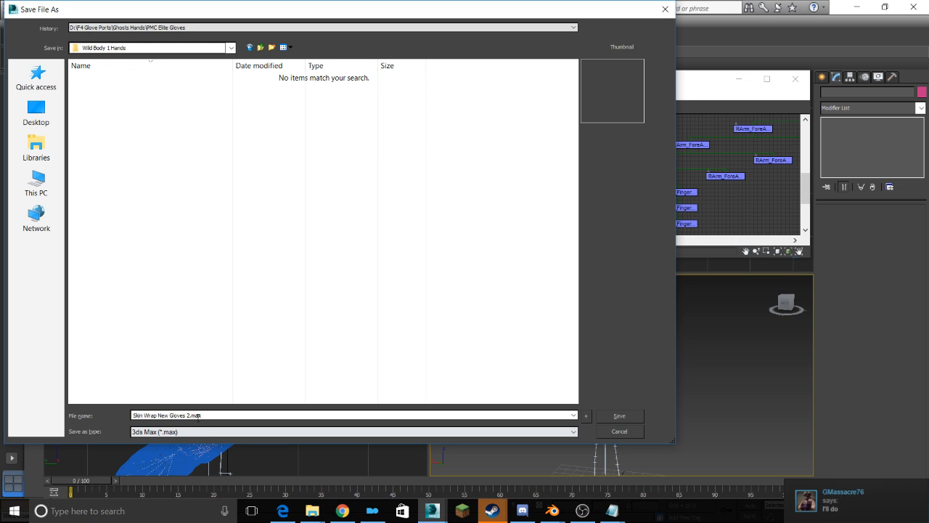
left_click(191, 415)
left_click(190, 416)
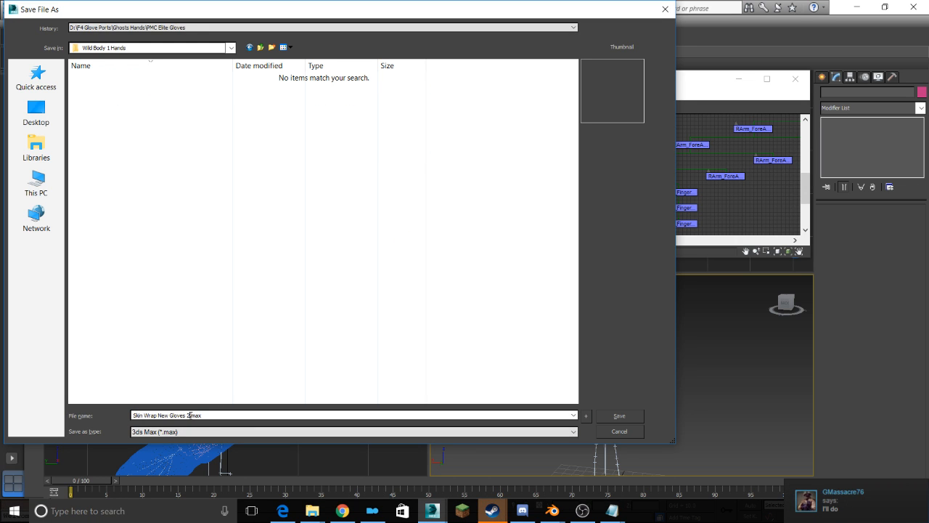
key("Return")
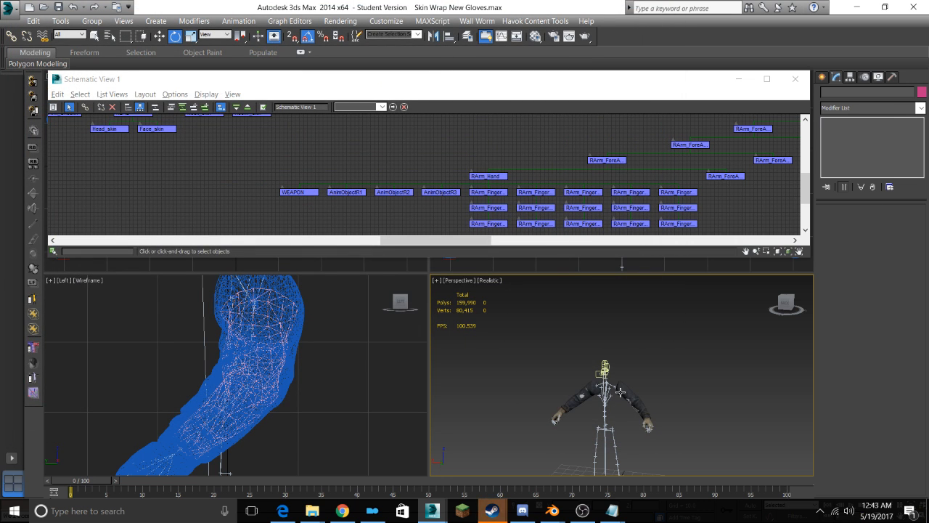
Start a new empty scene in place of the saved skin wrap scene
scroll(619, 392, "up", 2)
scroll(619, 392, "up", 1)
scroll(587, 351, "down", 4)
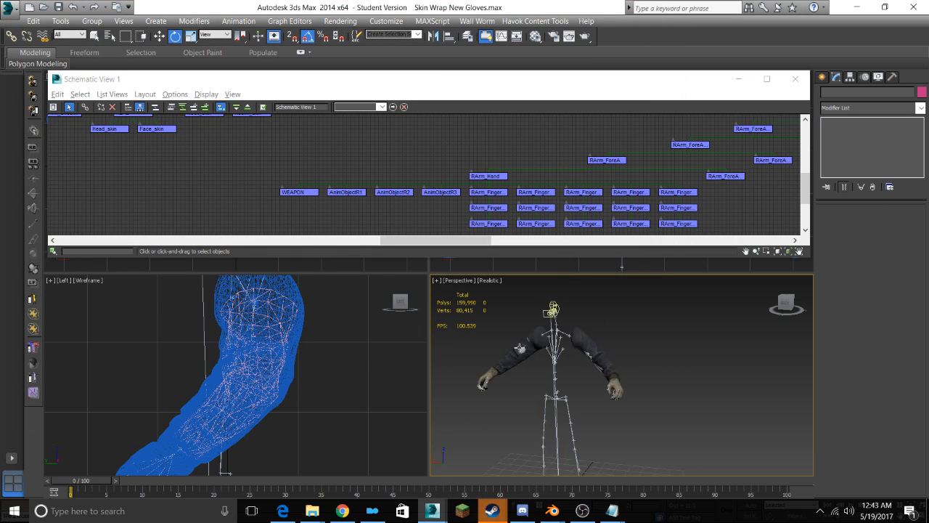
left_click(6, 9)
left_click(37, 37)
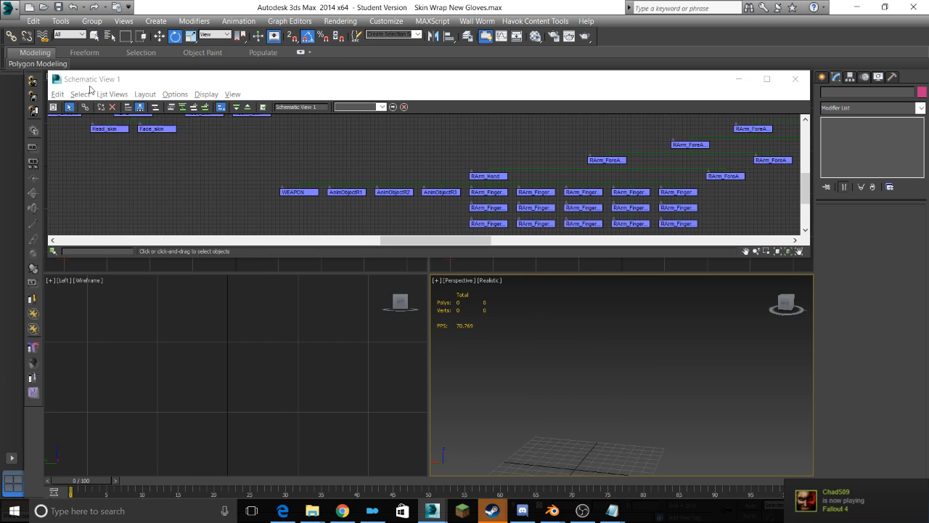
Import the exported rig NIF from Escape From Tarkov's Wild Body 1 Hands folder, using the Fallout 4 import settings
left_click(6, 8)
left_click(36, 177)
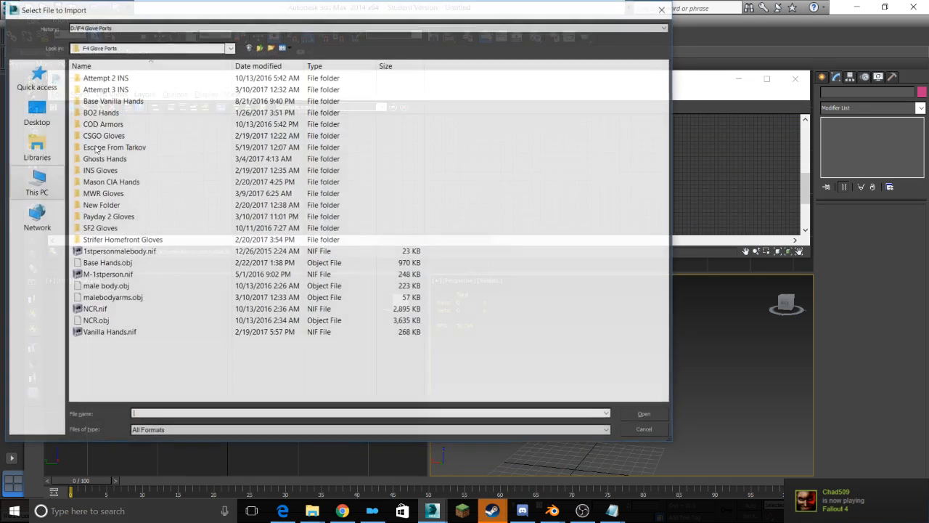
double_click(109, 148)
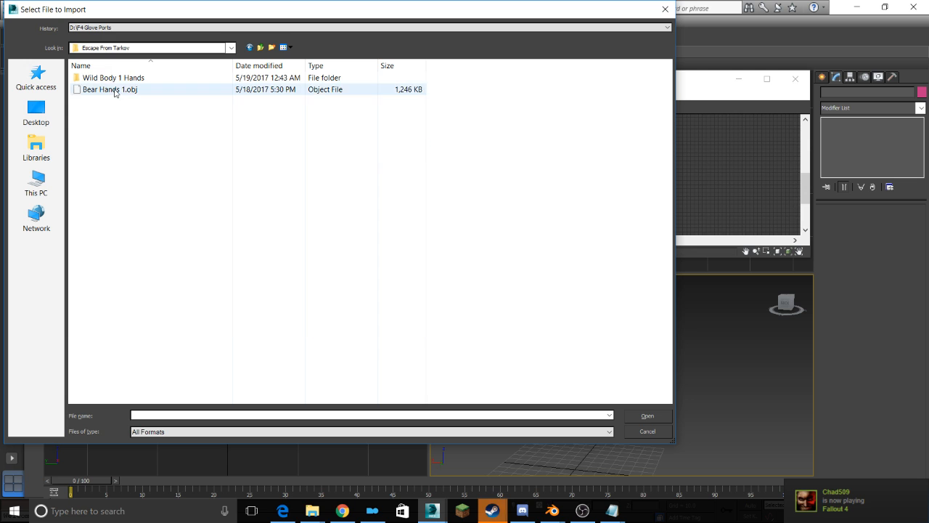
double_click(116, 78)
double_click(117, 91)
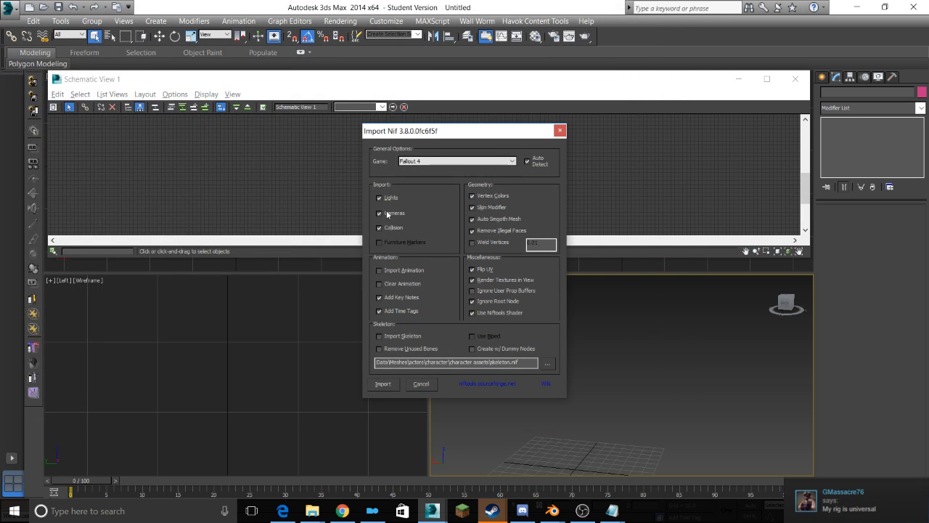
left_click(383, 382)
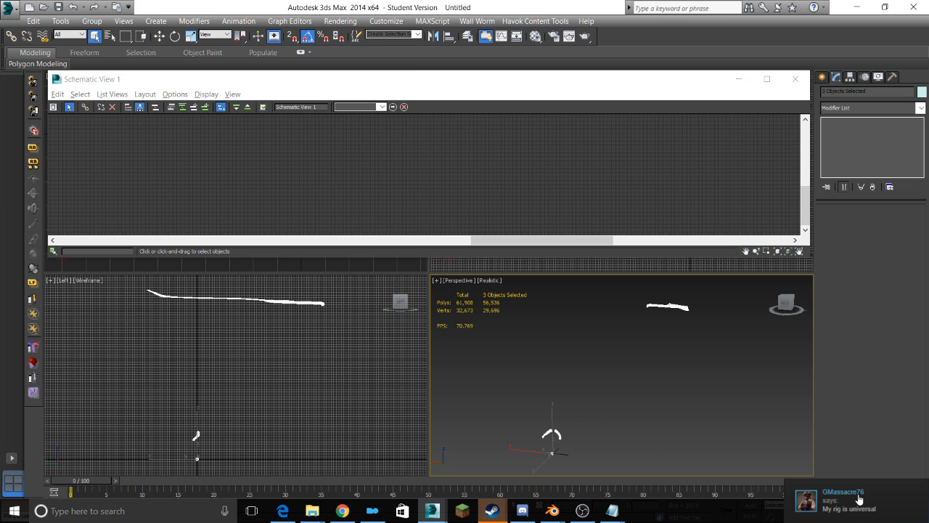
Examine the imported arm and hand meshes up close in the perspective view
middle_click_drag(659, 355, 601, 391, "alt")
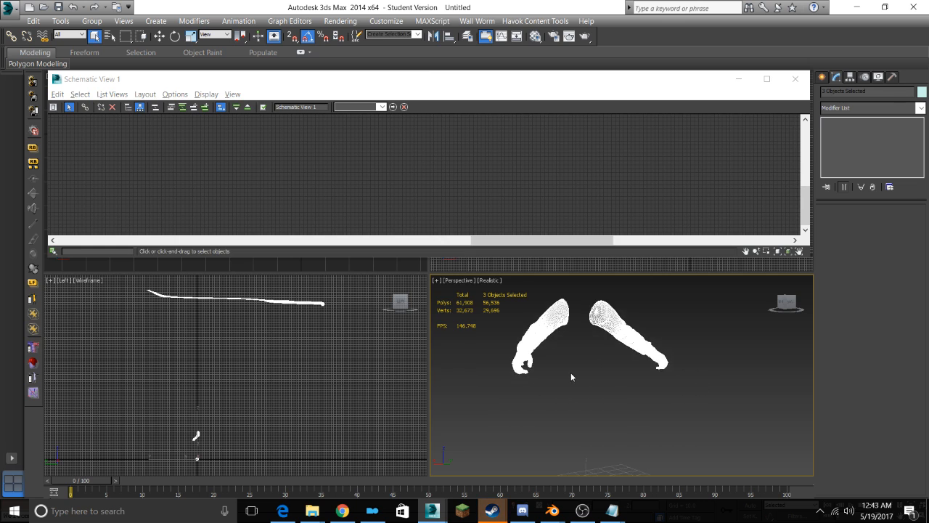
scroll(570, 372, "up", 10)
key("shift+z")
key("shift+z")
key("shift+z")
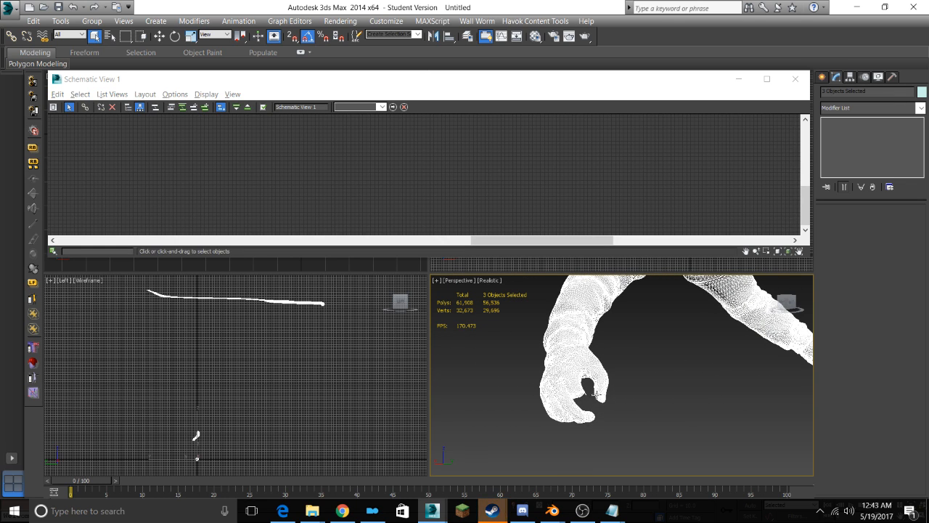
middle_click_drag(601, 389, 587, 392)
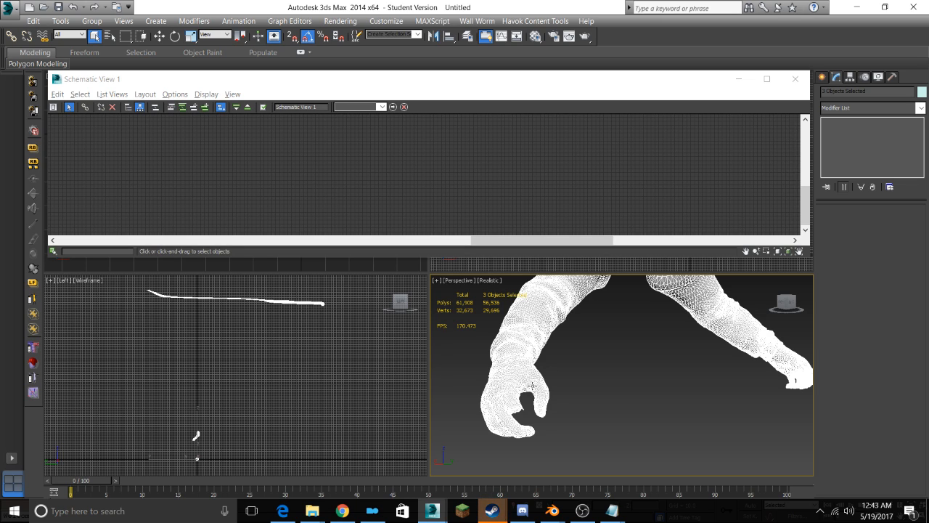
Open a new schematic view, reposition its window, and examine the row of imported arm and finger bone nodes
left_click(518, 40)
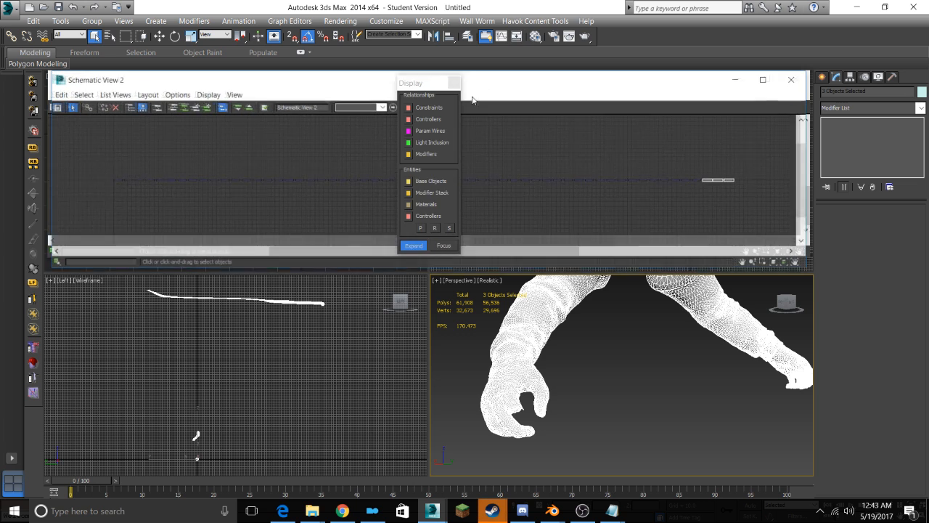
left_click_drag(643, 90, 535, 169)
left_click_drag(436, 156, 458, 138)
scroll(434, 259, "up", 5)
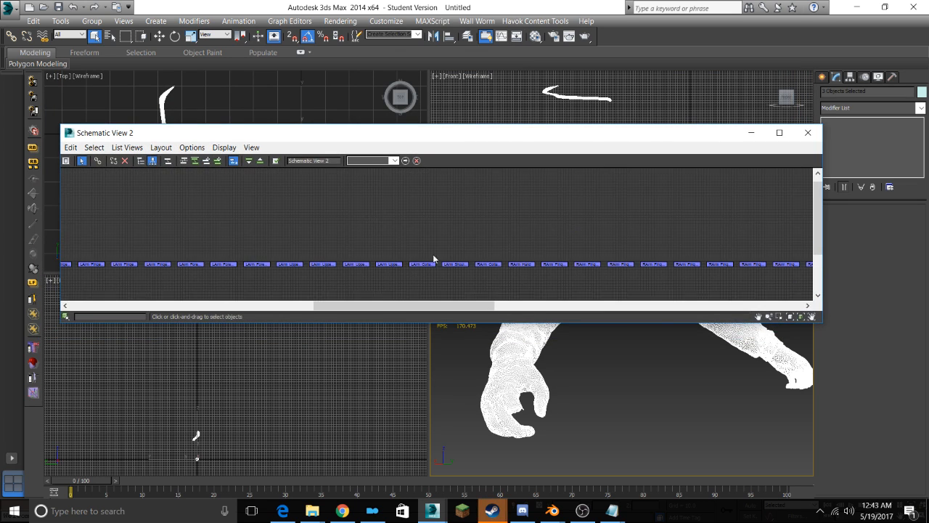
Select the RArm_Finger21 bone in the schematic view and examine its location and Rotate gizmo relative to the imported arms
scroll(435, 251, "right", 5)
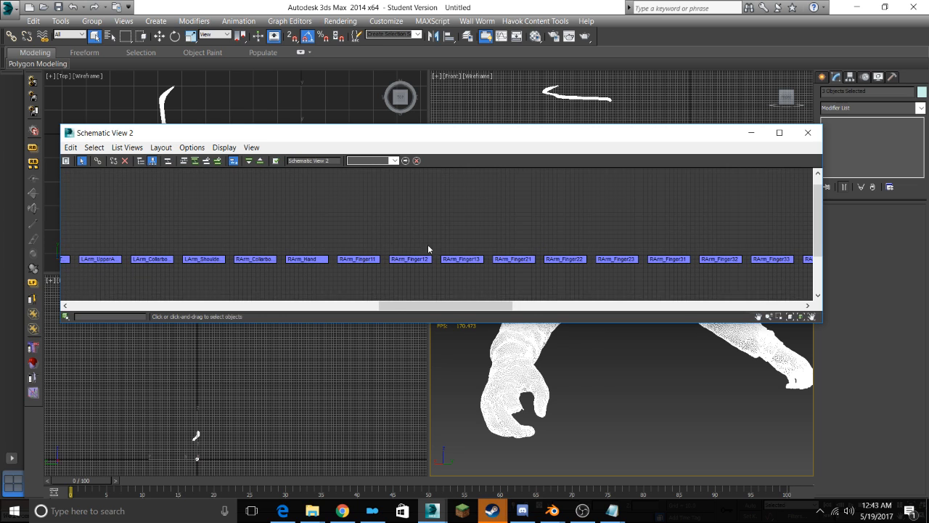
left_click(429, 256)
middle_click_drag(561, 360, 636, 373, "alt")
key("e")
scroll(637, 373, "down", 2)
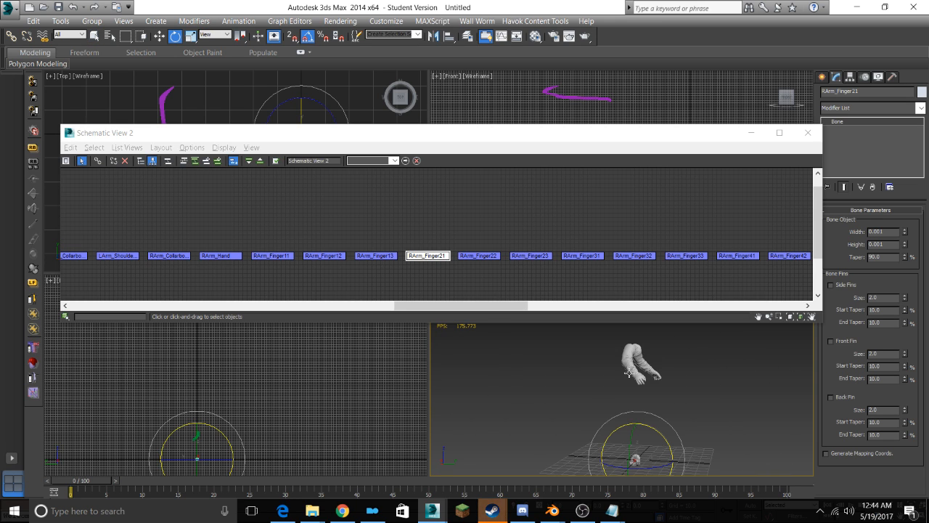
middle_click_drag(646, 427, 649, 395, "alt")
scroll(648, 395, "up", 3)
scroll(592, 351, "up", 3)
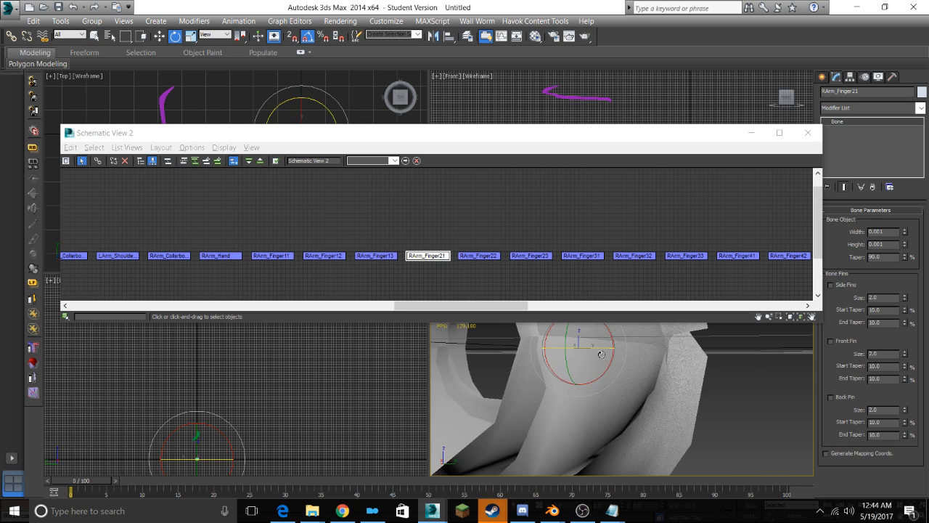
scroll(610, 360, "up", 2)
scroll(609, 360, "down", 8)
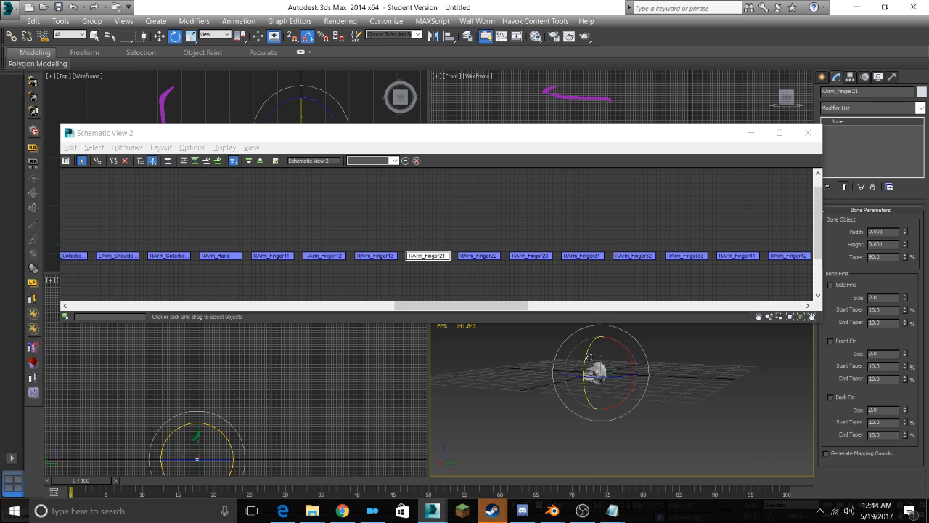
middle_click_drag(627, 398, 632, 472)
middle_click_drag(646, 396, 587, 327)
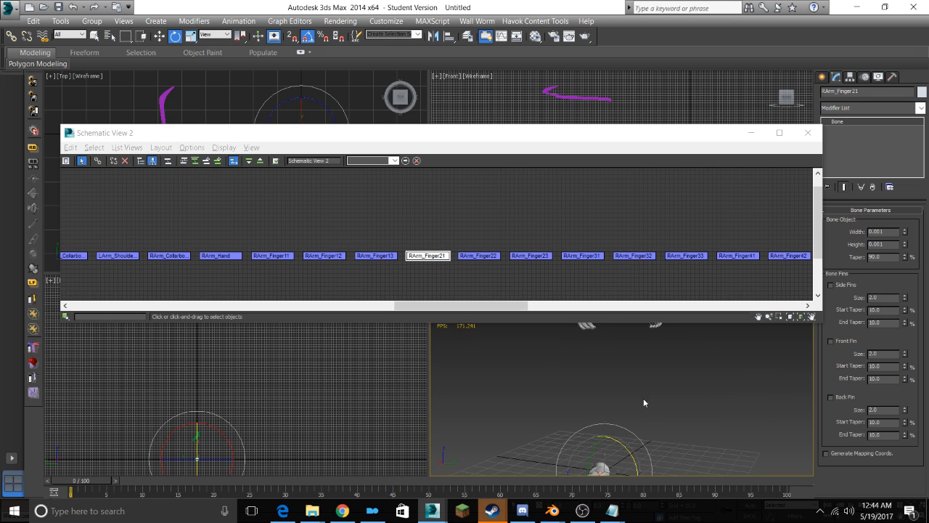
middle_click_drag(605, 461, 586, 393)
scroll(626, 394, "up", 5)
scroll(549, 388, "down", 3)
scroll(622, 405, "down", 5)
mouse_move(614, 404)
left_mouse_down()
mouse_move(581, 395)
mouse_move(596, 398)
left_mouse_up()
Select the RArm_Finger31 and RArm_Finger41 bones in turn and compare their locations with the imported arms
left_click(584, 255)
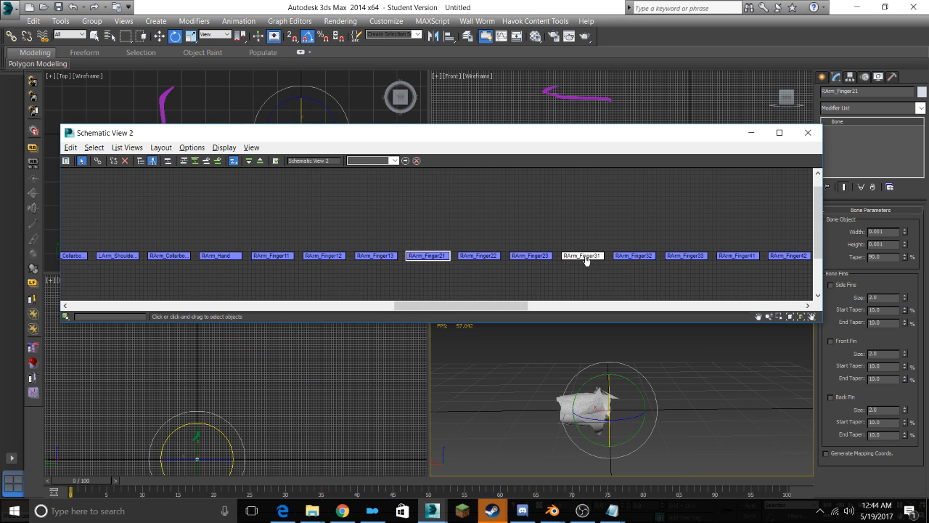
left_click(672, 258)
left_click(739, 256)
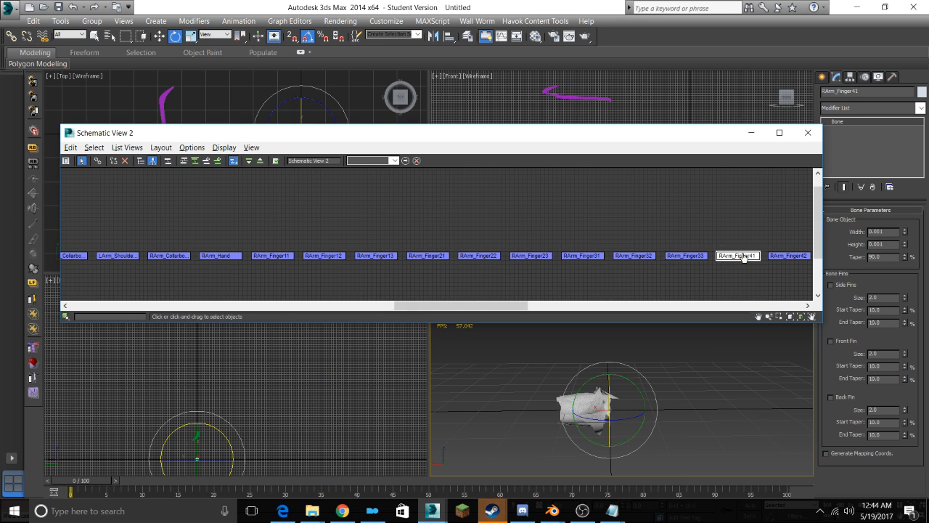
scroll(637, 360, "down", 5)
middle_click_drag(595, 365, 586, 401)
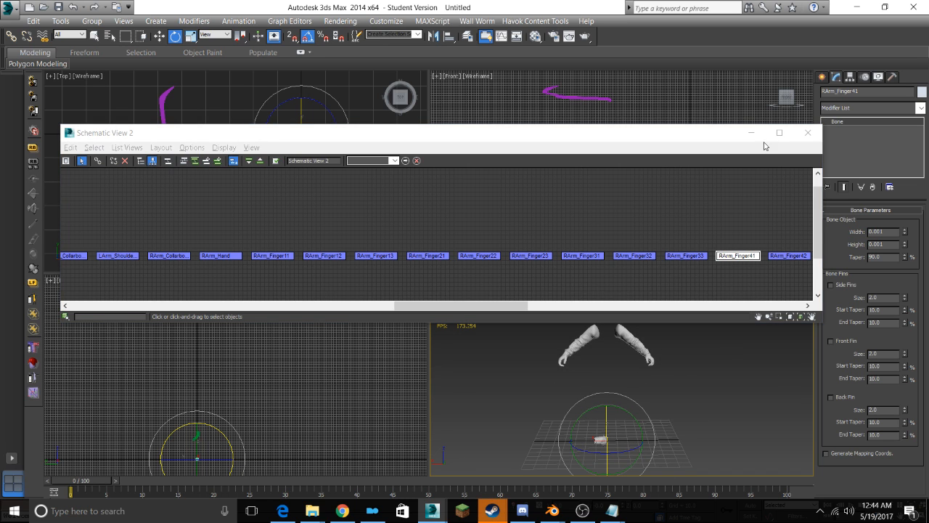
Close the schematic view and reopen Skin Wrap New Gloves.max without saving the current scene, continuing past the missing external files
left_click(808, 132)
left_click(10, 7)
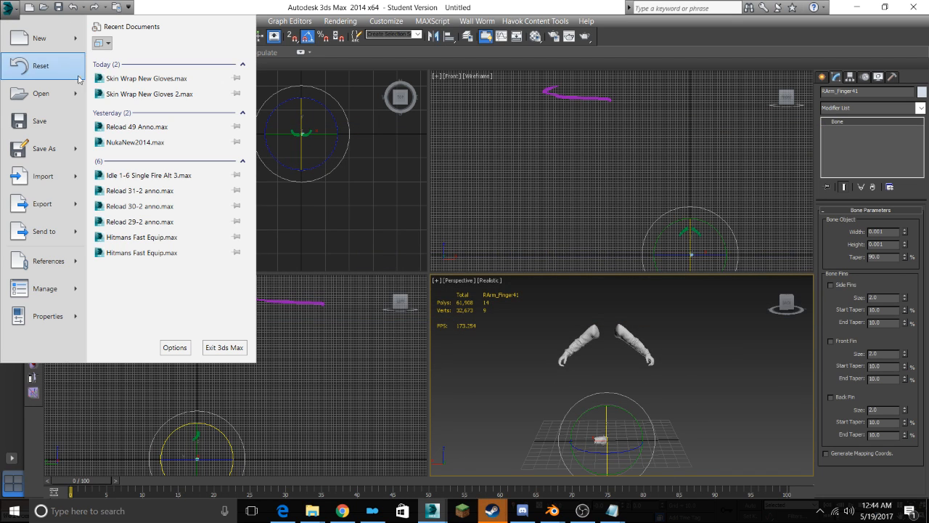
left_click(149, 78)
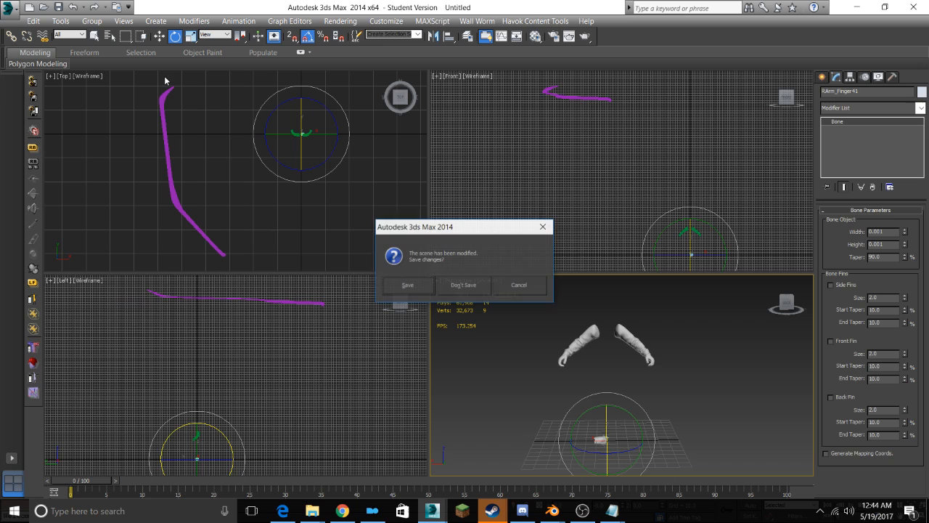
left_click(453, 284)
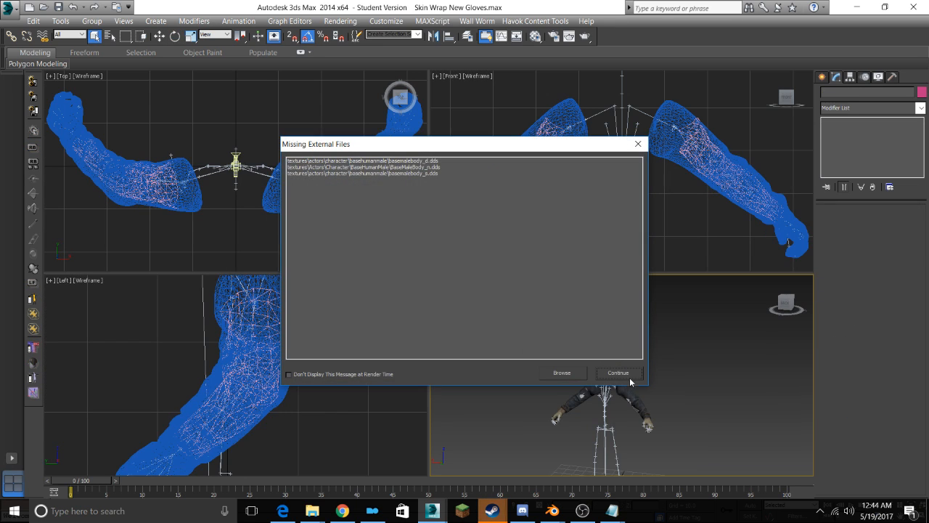
left_click(619, 373)
Select the exposed Finger mesh on the gloved hand in the perspective view
scroll(547, 442, "up", 10)
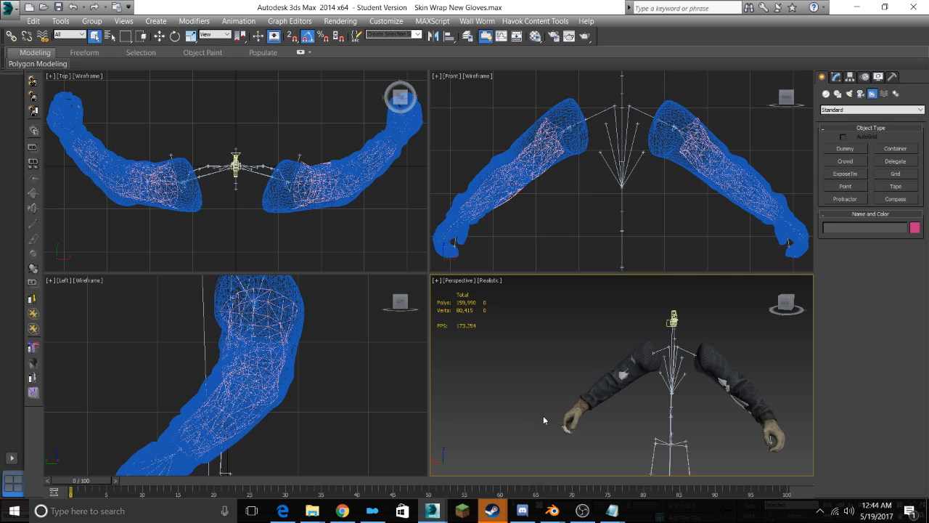
middle_click_drag(525, 401, 595, 381, "alt")
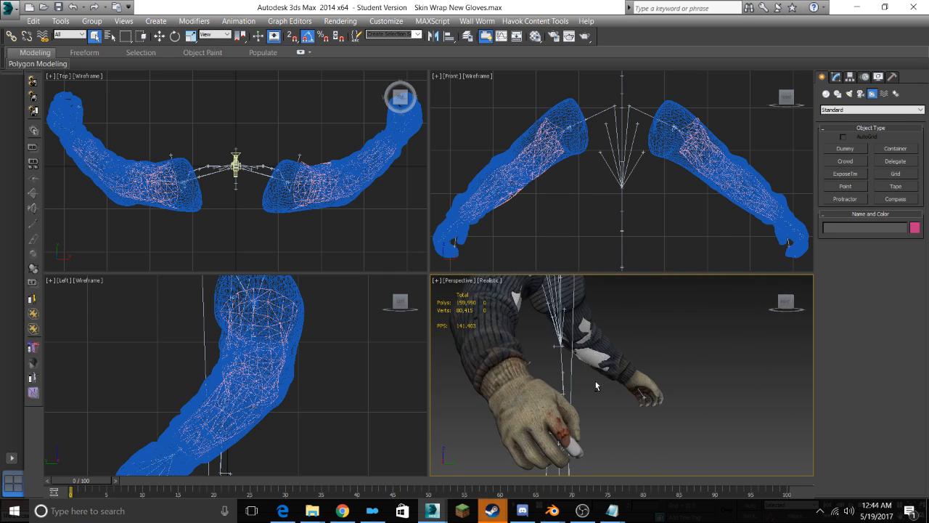
middle_click_drag(579, 439, 553, 412, "alt")
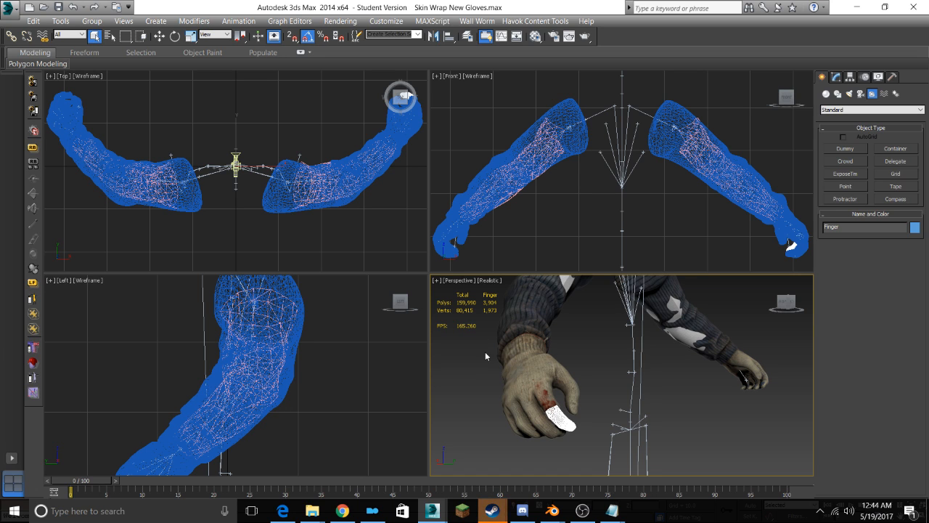
left_click(10, 9)
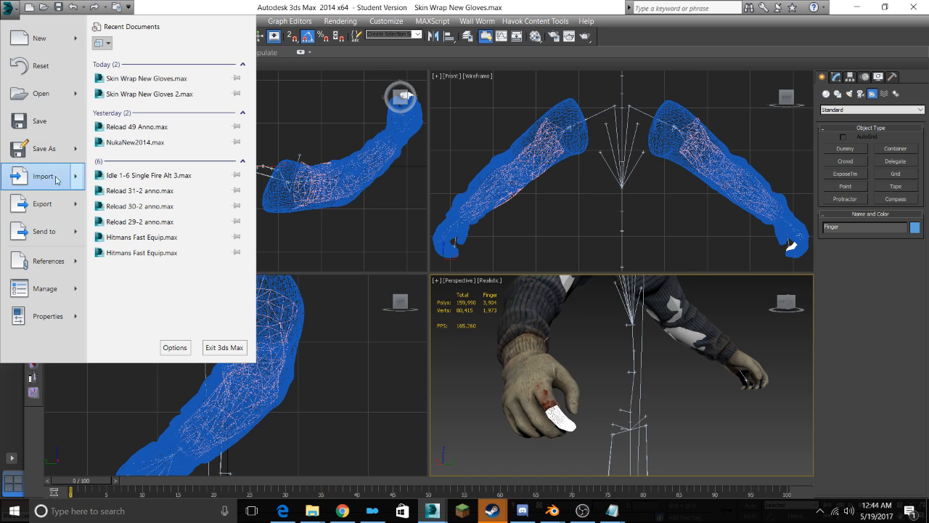
mouse_move(44, 208)
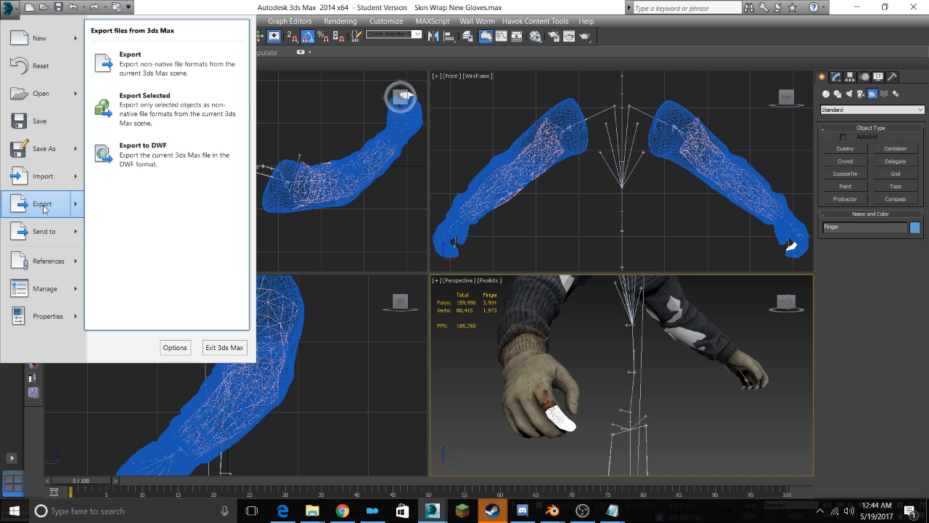
left_click(174, 100)
left_click(225, 431)
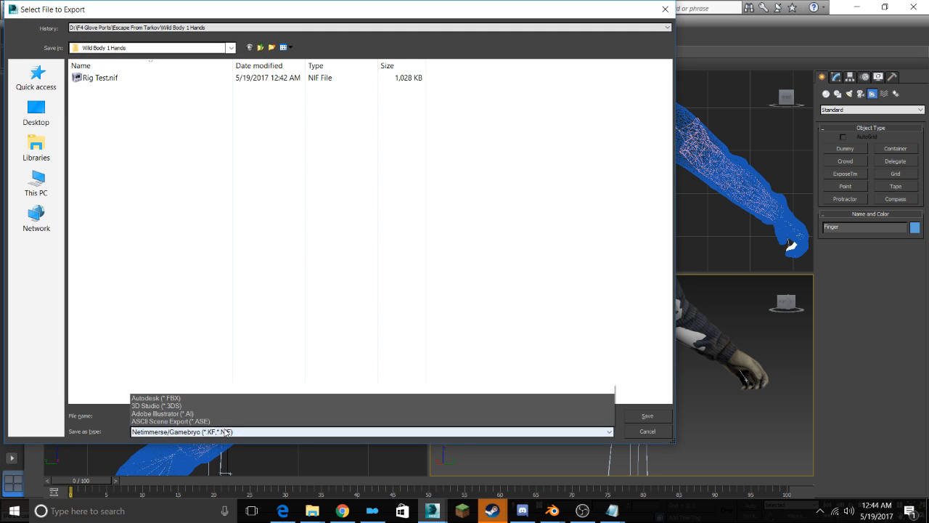
left_click(242, 391)
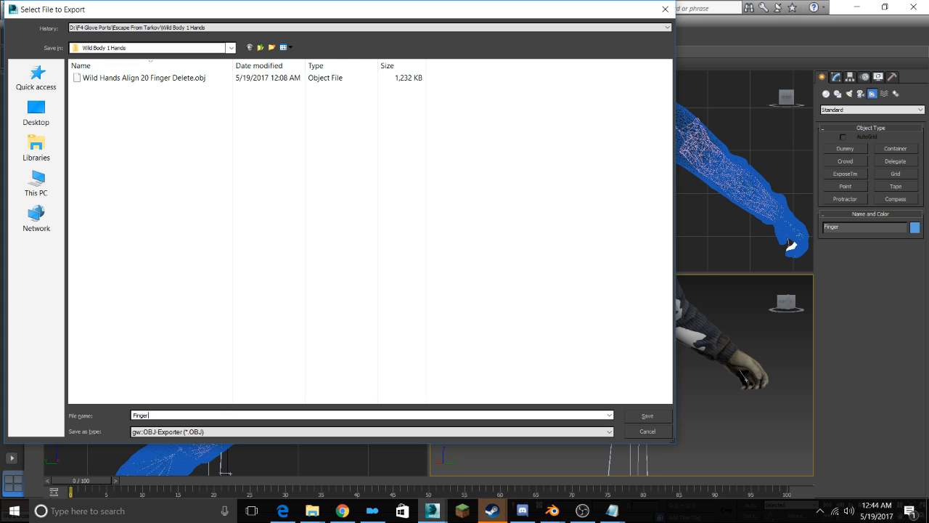
key("Return")
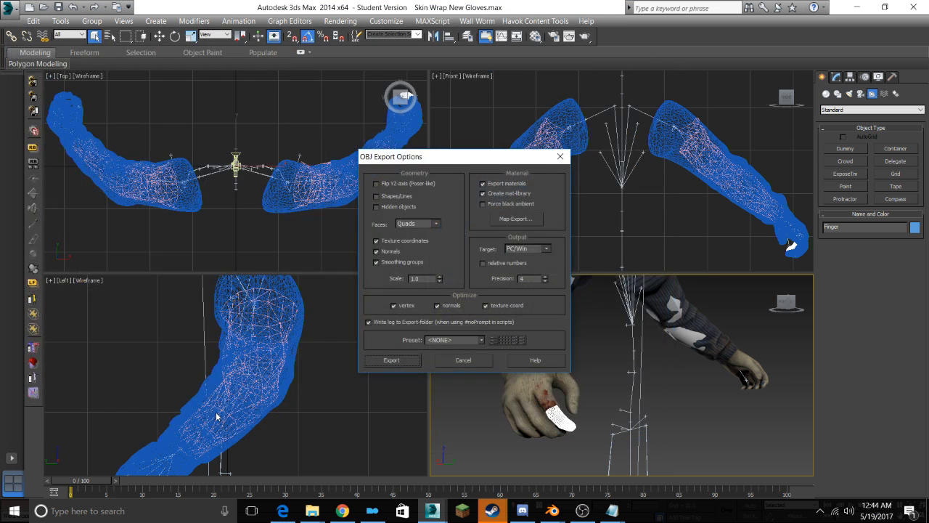
left_click(450, 361)
Export only the selected Finger mesh as an OBJ file named Finger in the Wild Body 1 Hands folder, keeping the default export options
left_click(11, 10)
mouse_move(37, 200)
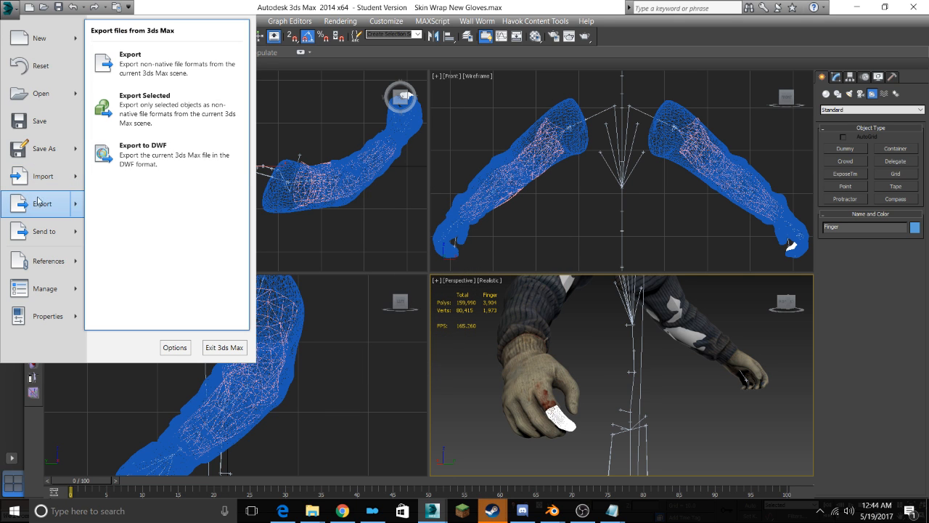
left_click(147, 116)
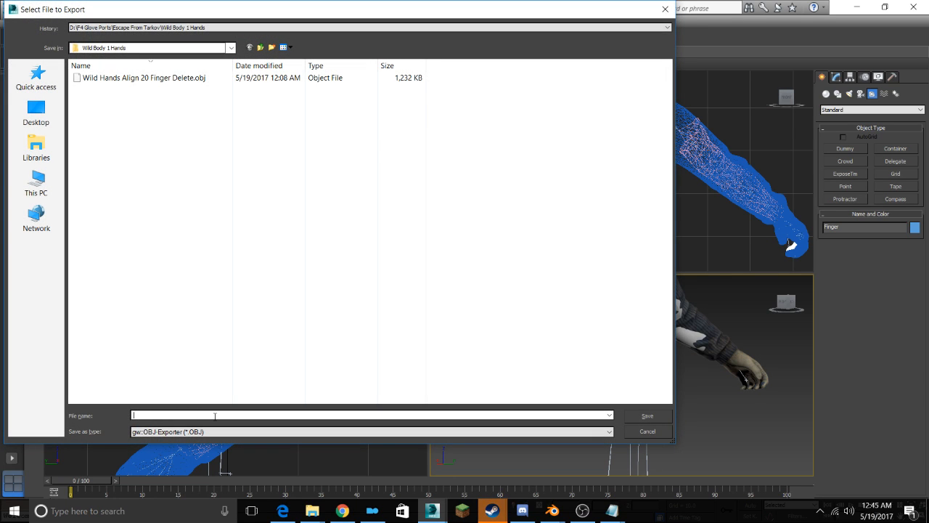
type("Finger")
key("Return")
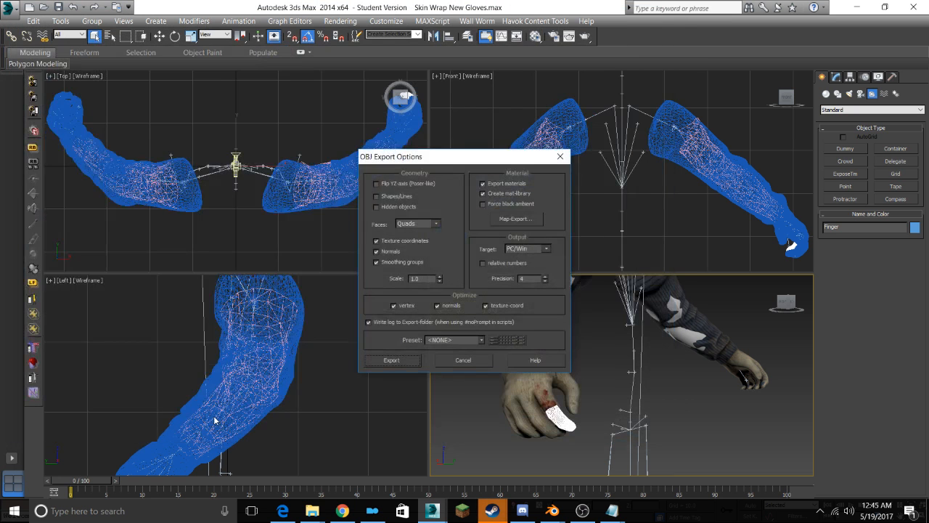
left_click(398, 359)
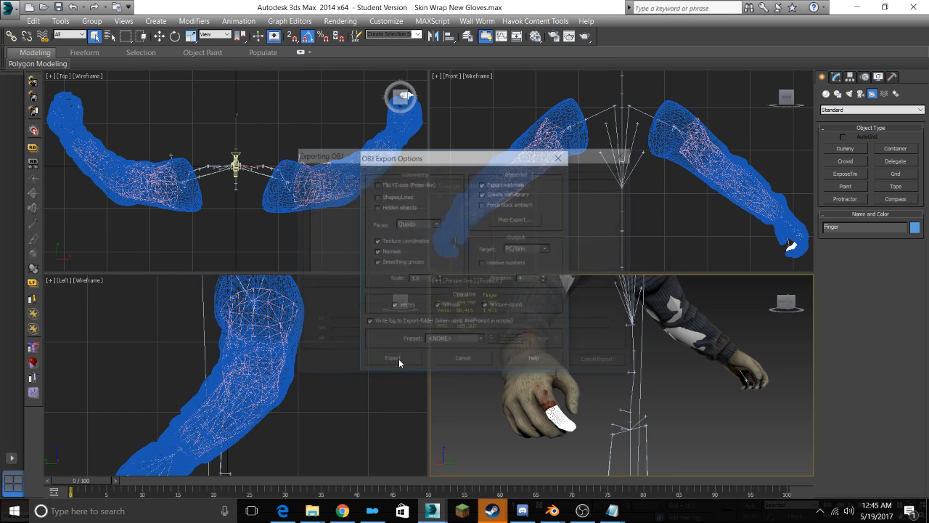
left_click(599, 363)
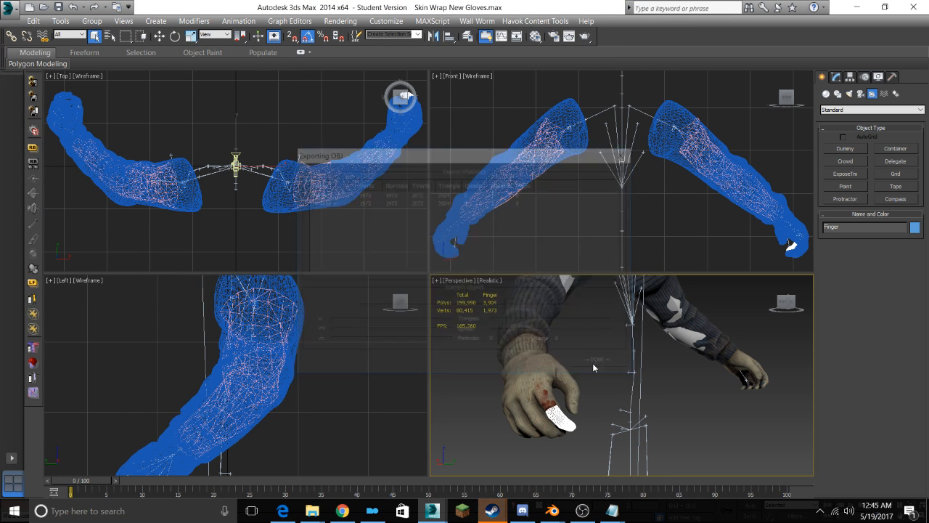
Open Skin Wrap New Gloves 2.max without saving the current scene and view its glove meshes up close
mouse_move(546, 332)
middle_mouse_down()
mouse_move(591, 337)
mouse_move(552, 344)
middle_mouse_up()
left_click(6, 7)
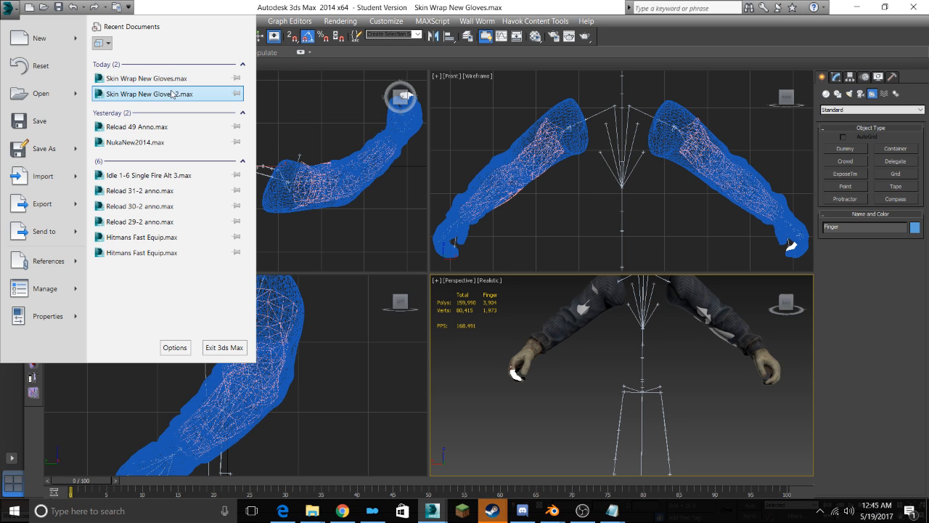
left_click(172, 94)
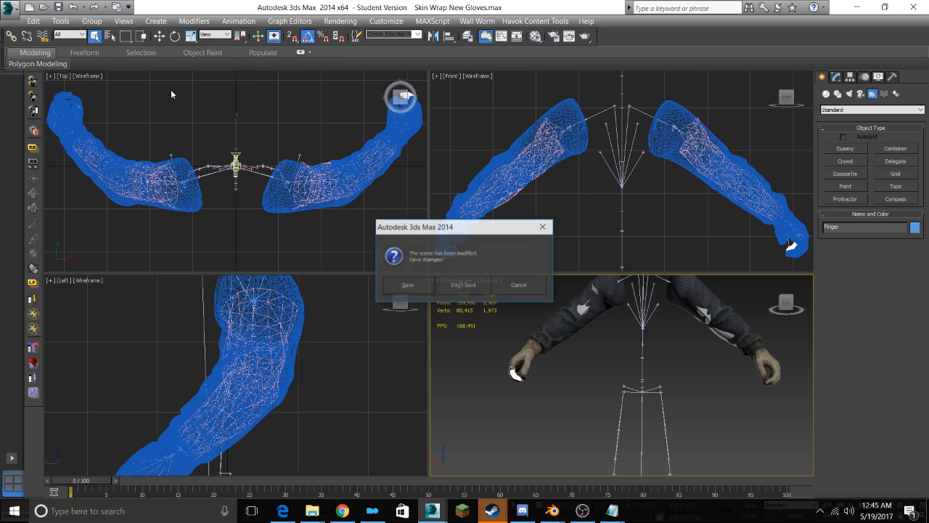
left_click(466, 286)
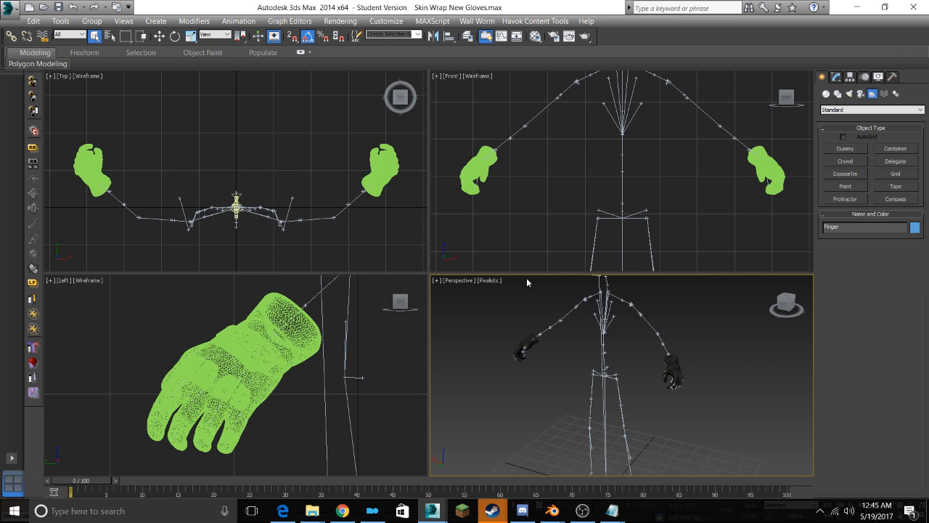
scroll(526, 357, "up", 4)
middle_click_drag(512, 349, 550, 392)
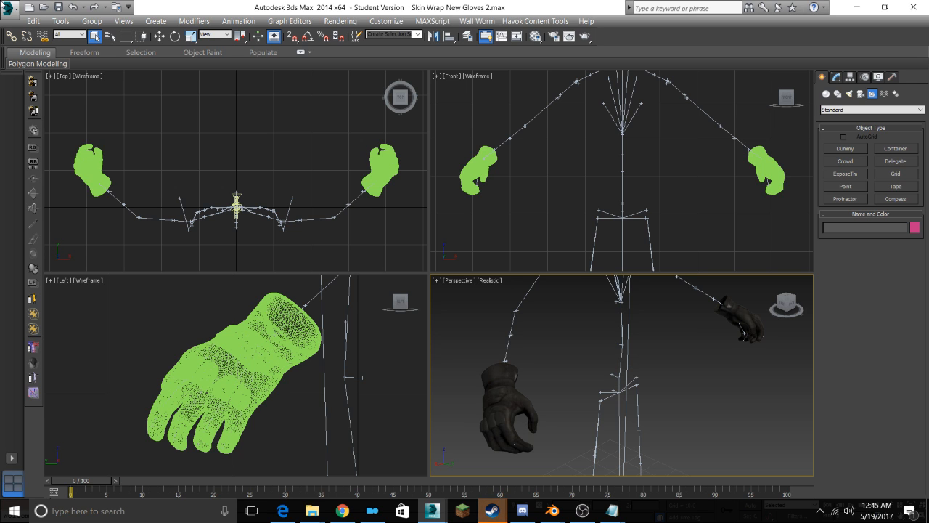
Import HSDS Export.FBX from the Wild Body 1 Hands folder using the Add and update animation file content setting
left_click(16, 7)
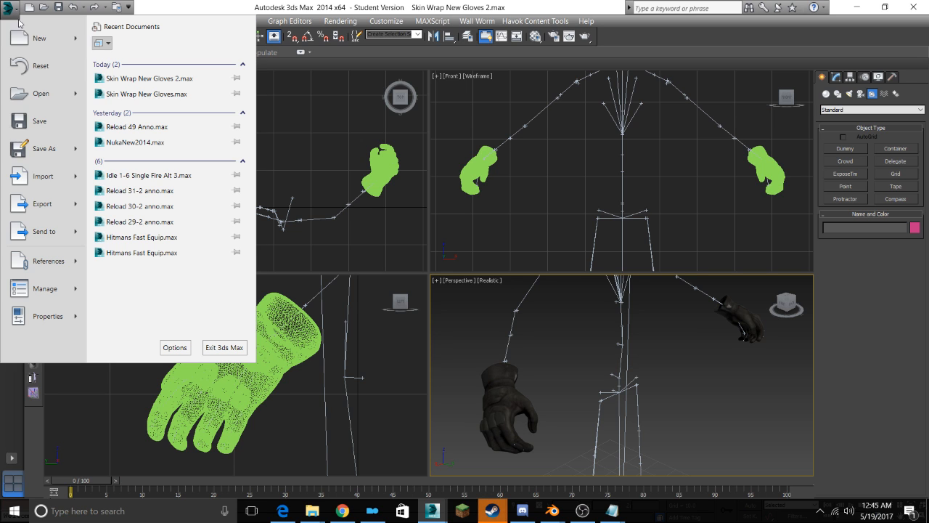
mouse_move(22, 153)
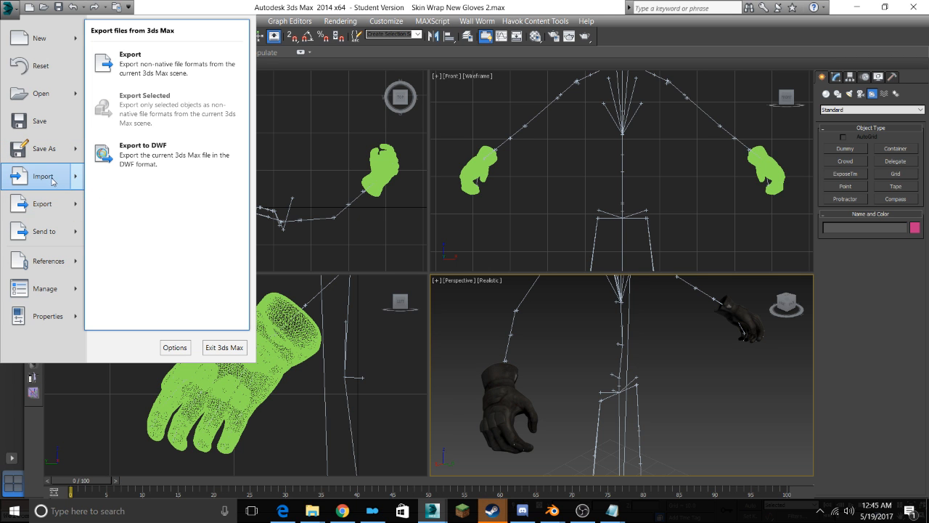
left_click(40, 182)
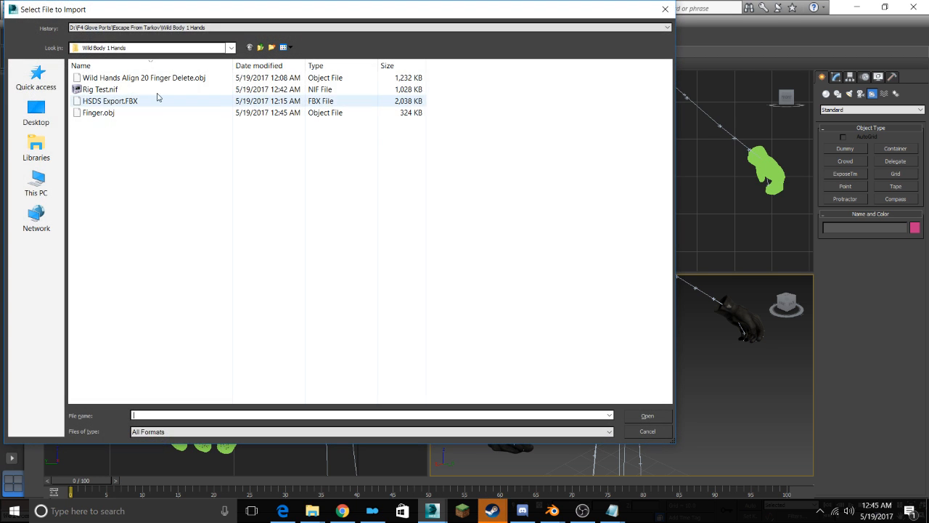
left_click(137, 101)
double_click(136, 101)
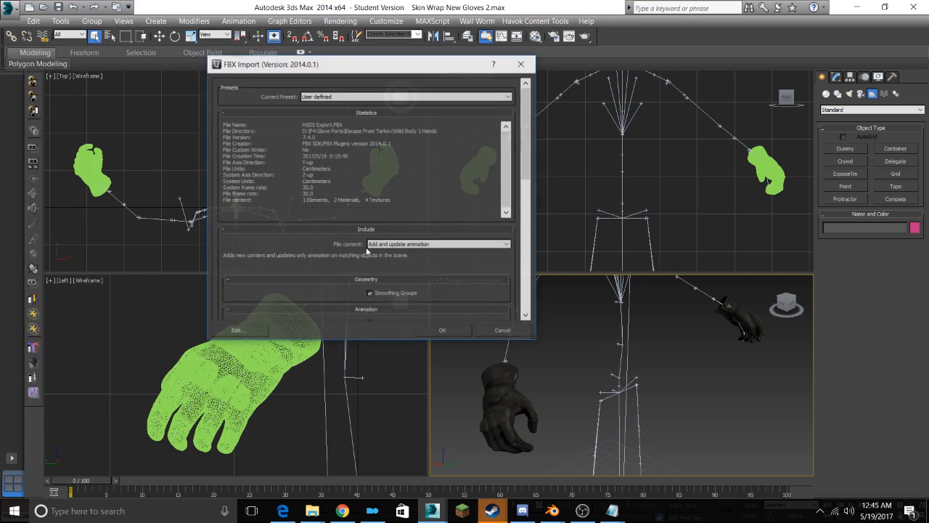
left_click(449, 326)
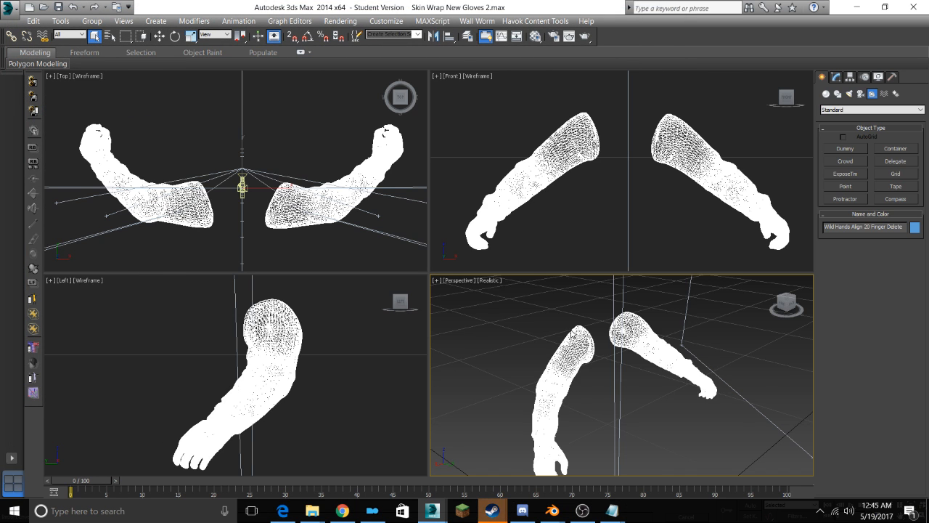
Scale the imported Wild Hands Align 20 Finger Delete arm mesh uniformly to 1000 percent
scroll(601, 385, "down", 6)
key("e")
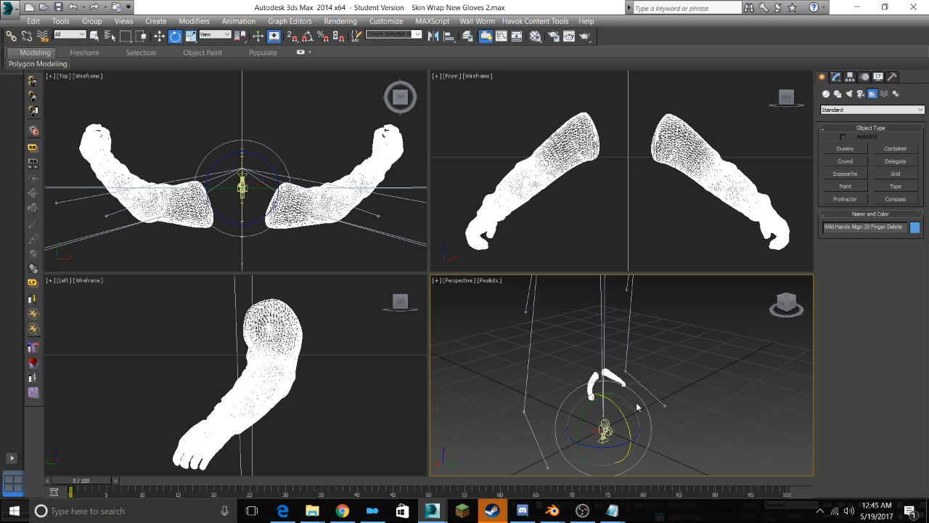
key("r")
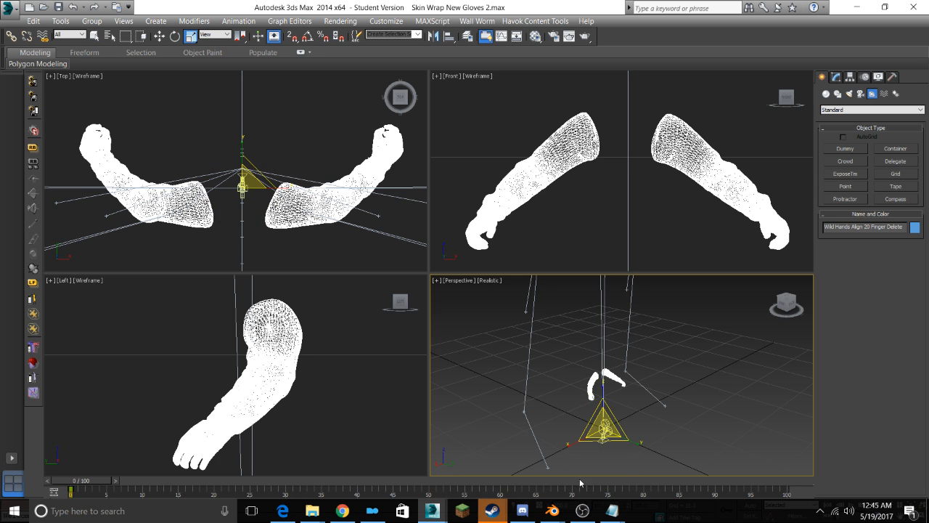
mouse_move(492, 510)
left_click(522, 428)
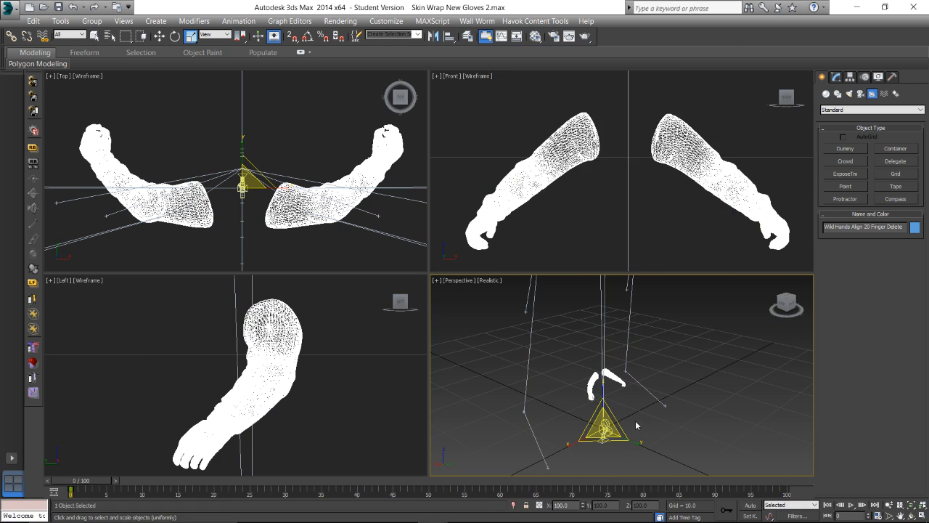
left_click(628, 427)
mouse_move(500, 512)
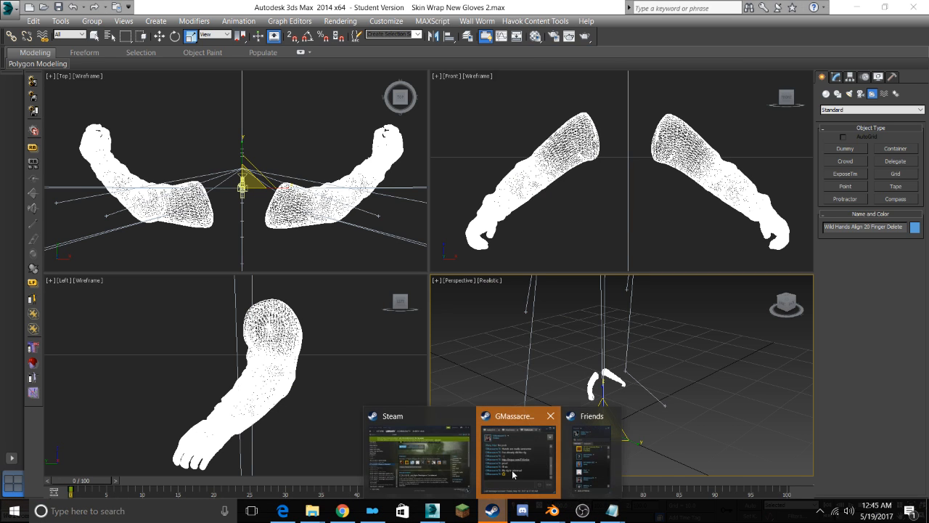
left_click(512, 470)
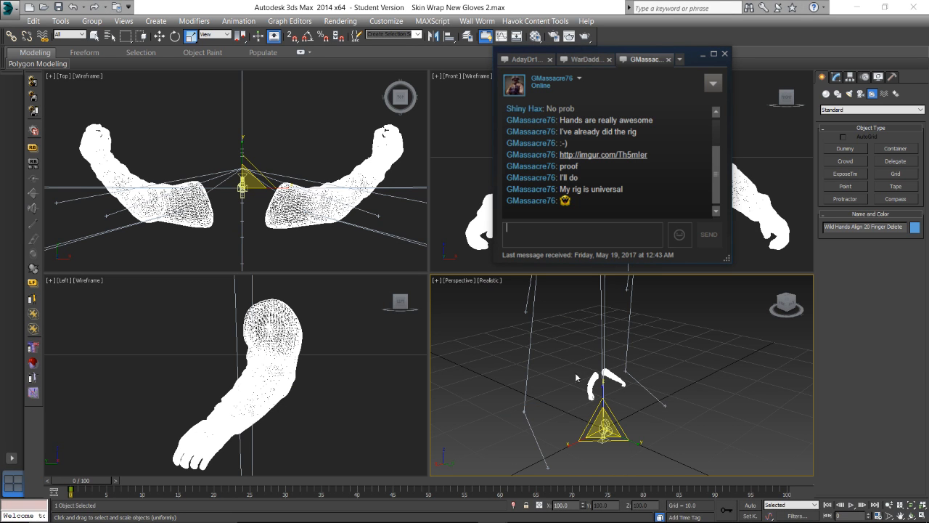
left_click(561, 504)
type("1000")
key("Return")
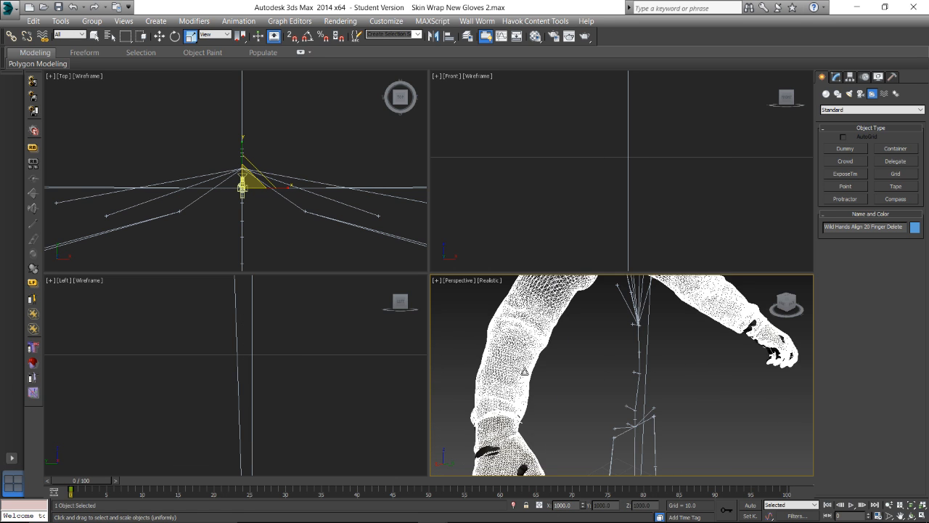
Apply the texture wildman_hands_02_d Orig.dds from the wild_body_1_firsthands folder to the arm mesh in the perspective view
left_click(566, 394)
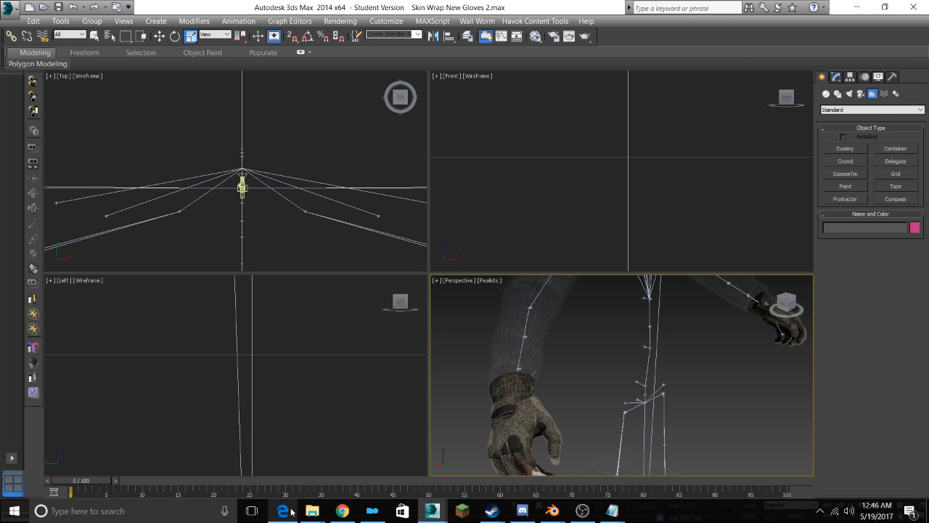
mouse_move(312, 510)
left_click(422, 435)
left_click(390, 277)
left_click_drag(333, 94, 530, 301)
key("alt+Tab")
key("alt+Tab")
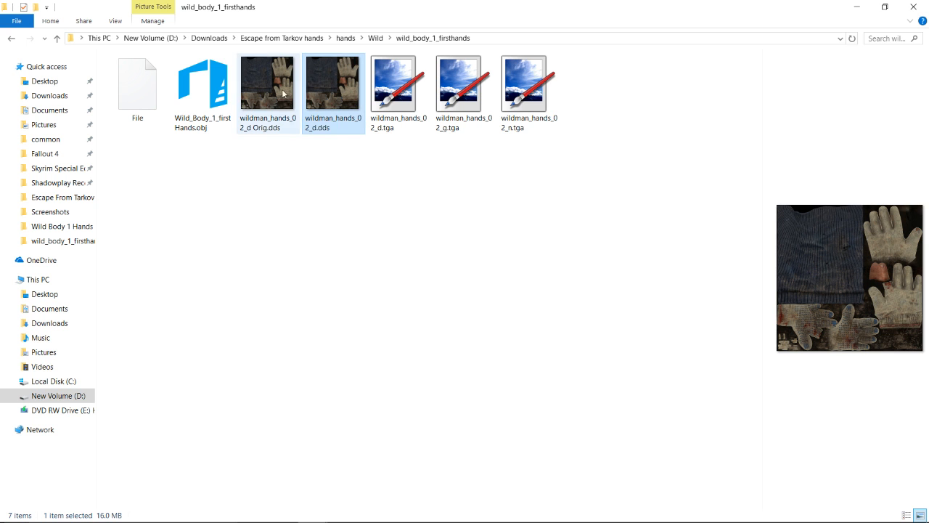
key("alt+Tab")
left_click_drag(283, 93, 502, 332)
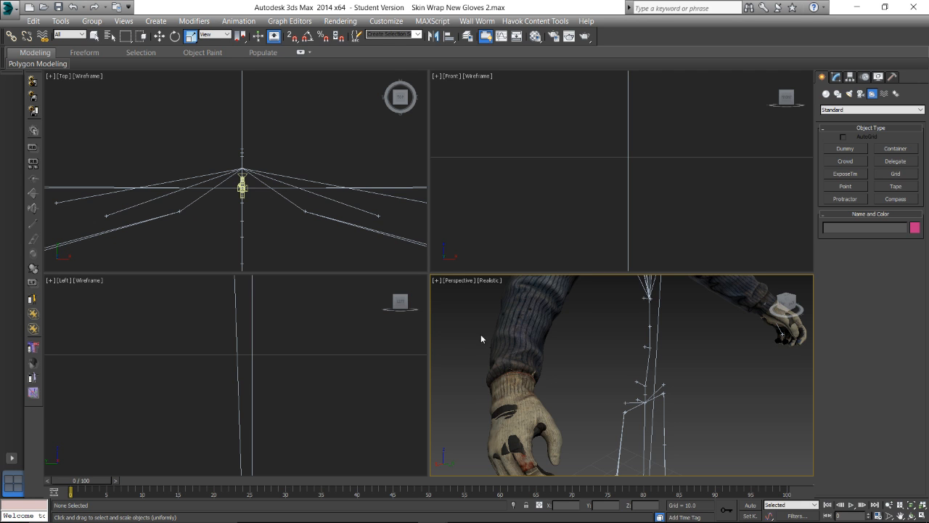
Delete the separate fingertip element from the light glove's Editable Mesh, then leave element editing and deselect the mesh
middle_click_drag(609, 421, 601, 363)
scroll(602, 363, "down", 2)
scroll(588, 351, "up", 5)
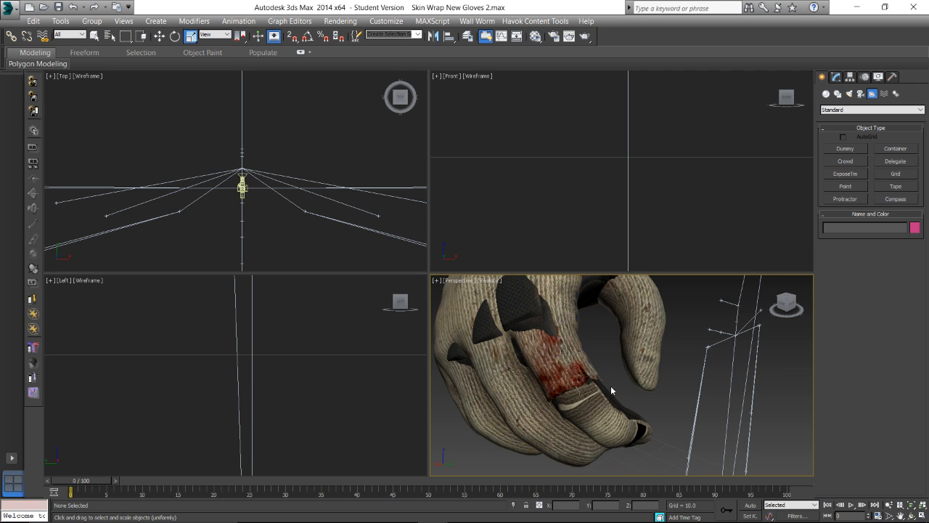
left_click(596, 406)
left_click(835, 76)
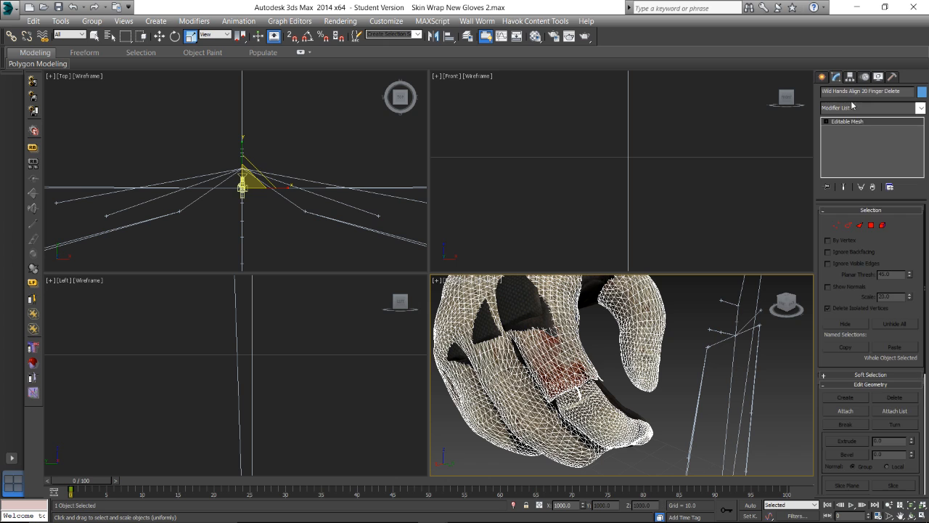
left_click(834, 121)
left_click(825, 121)
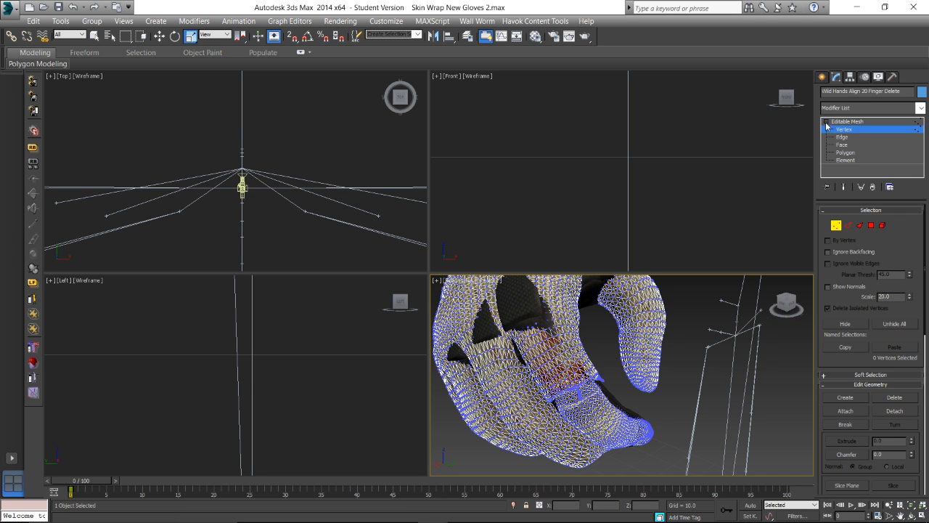
left_click(844, 159)
left_click(597, 404)
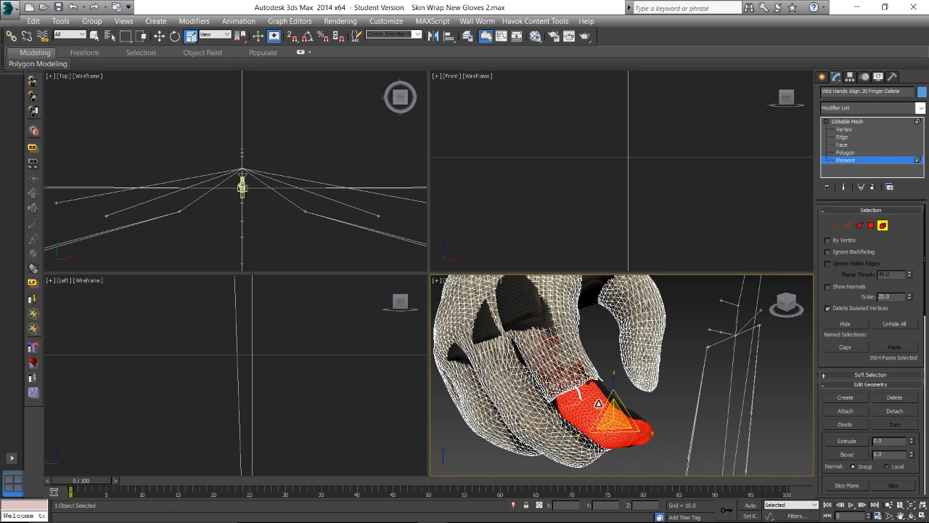
key("Delete")
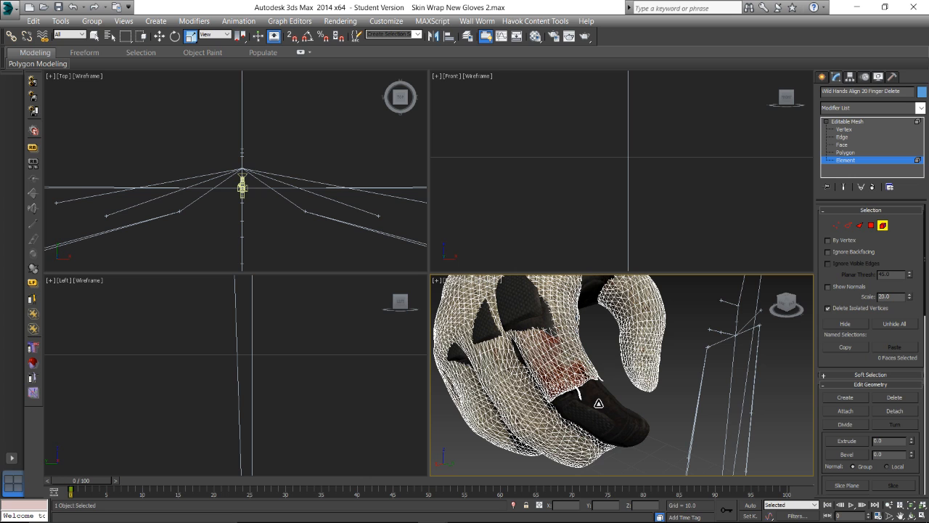
left_click(852, 121)
left_click(616, 351)
Add a Skin Wrap modifier to the Wild Hands Align 20 Finger Delete glove mesh
middle_click_drag(617, 351, 596, 366)
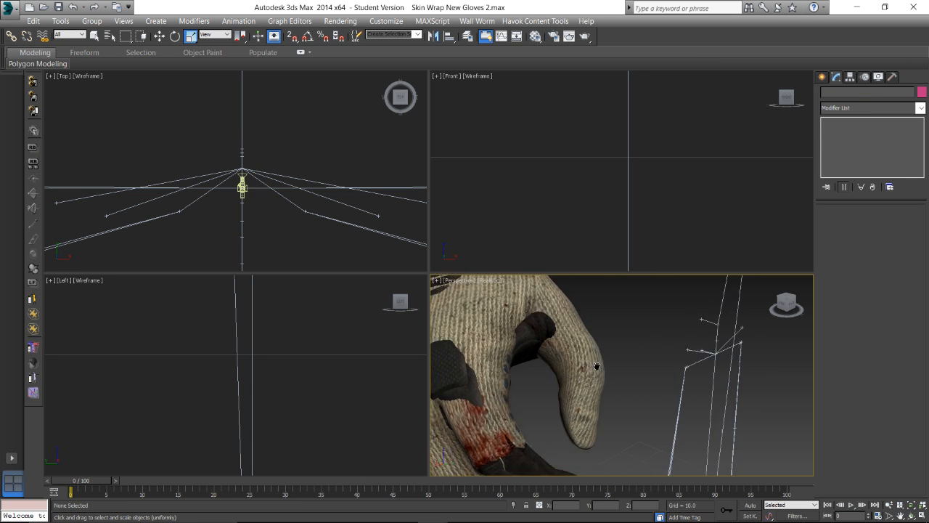
scroll(597, 366, "down", 5)
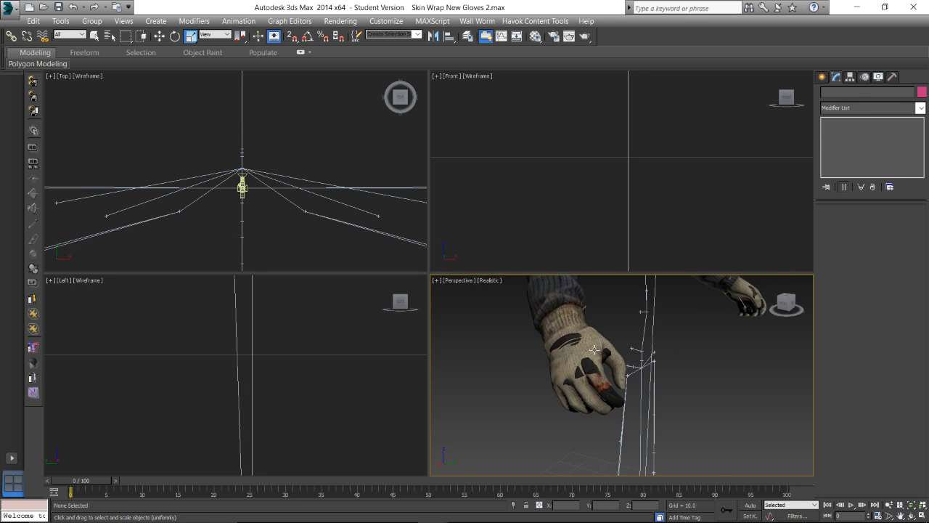
left_click(594, 349)
left_click(919, 109)
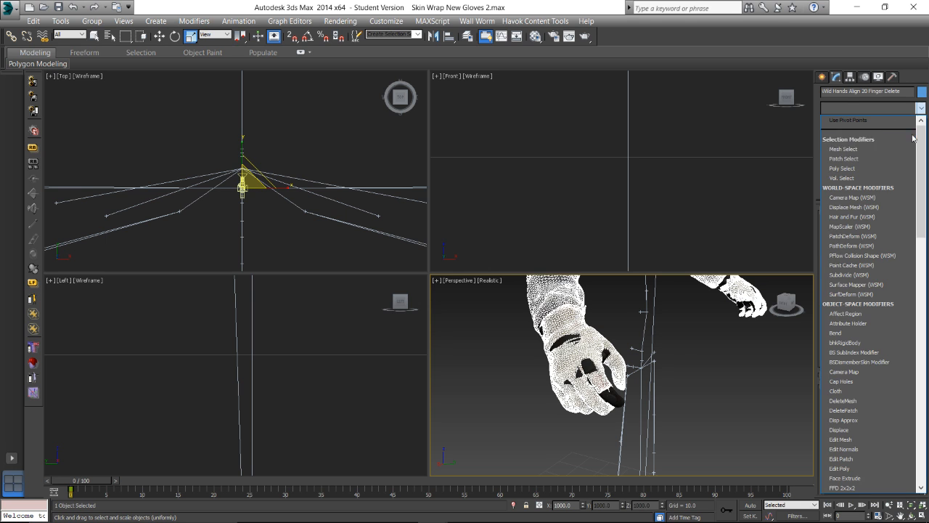
scroll(902, 373, "down", 15)
scroll(903, 373, "up", 1)
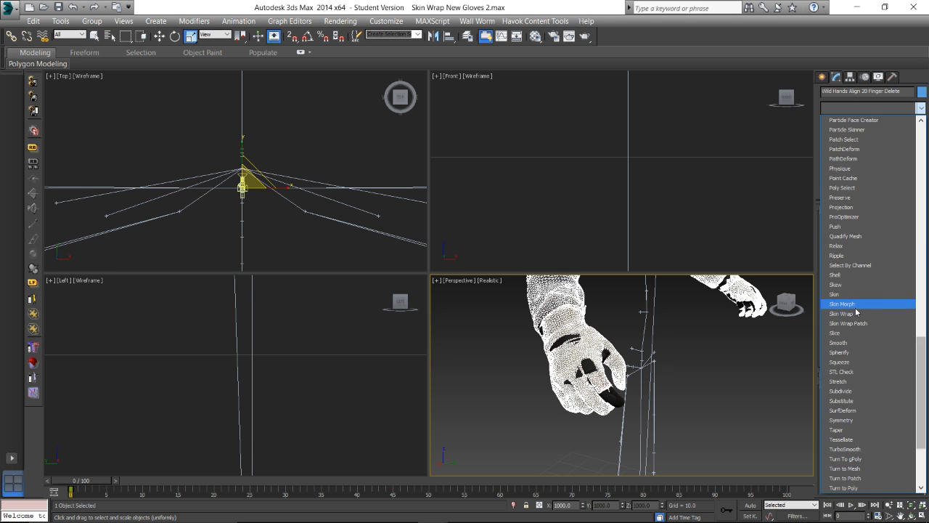
left_click(842, 313)
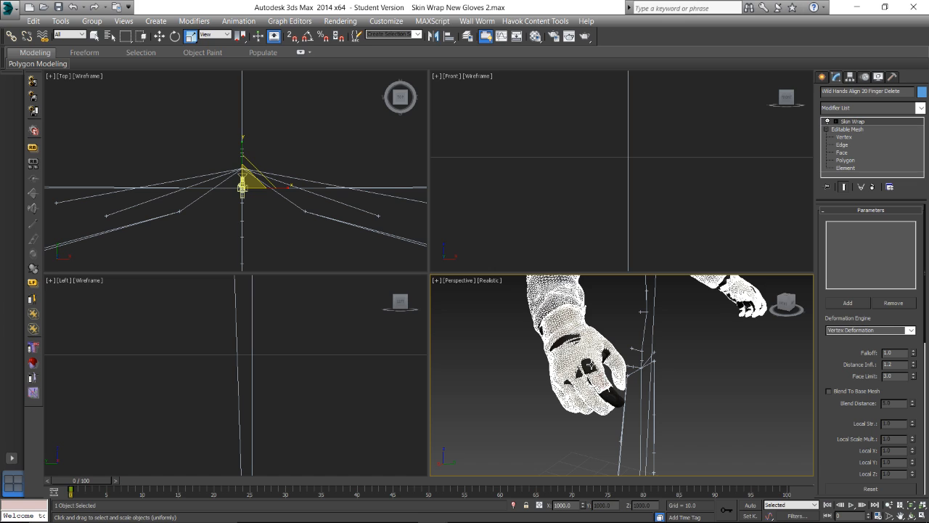
Add the dark Skinwrap export glove mesh as the control object of the Skin Wrap modifier
left_click(860, 304)
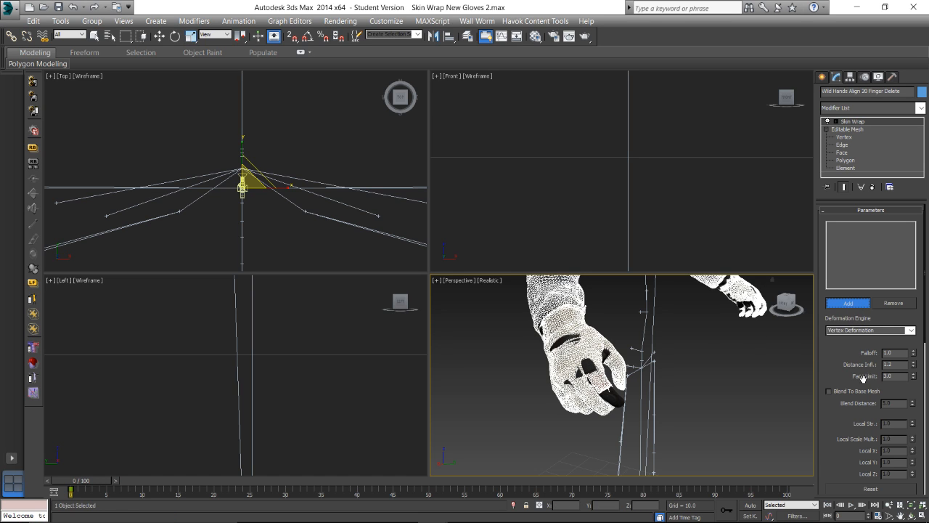
left_click(838, 308)
scroll(834, 338, "down", 3)
scroll(839, 327, "up", 2)
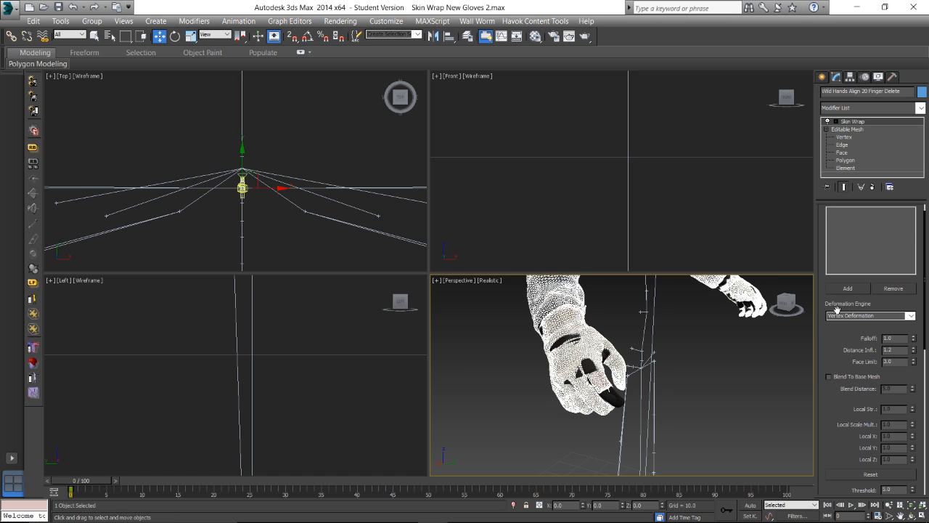
left_click(840, 291)
scroll(593, 381, "up", 4)
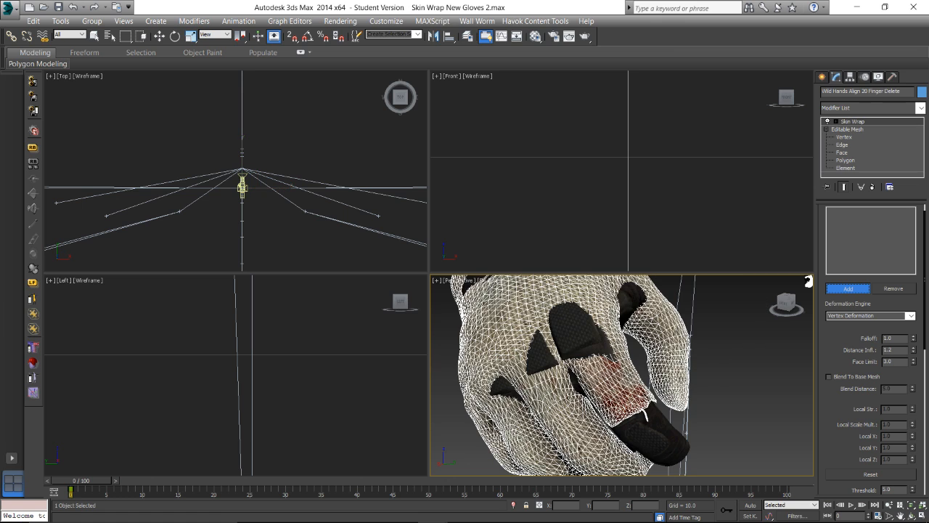
left_click(590, 344)
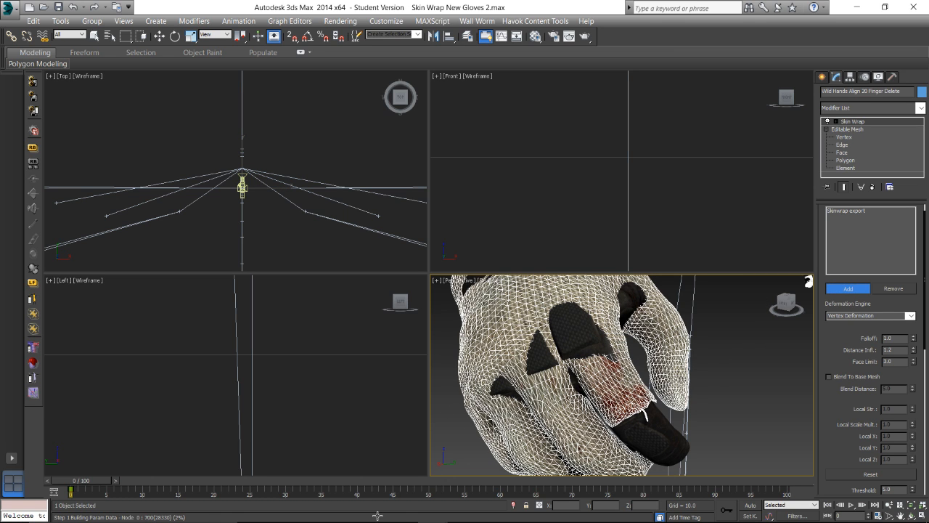
Switch to Chrome's YouTube live dashboard and read through the recent live chat messages
left_click(342, 518)
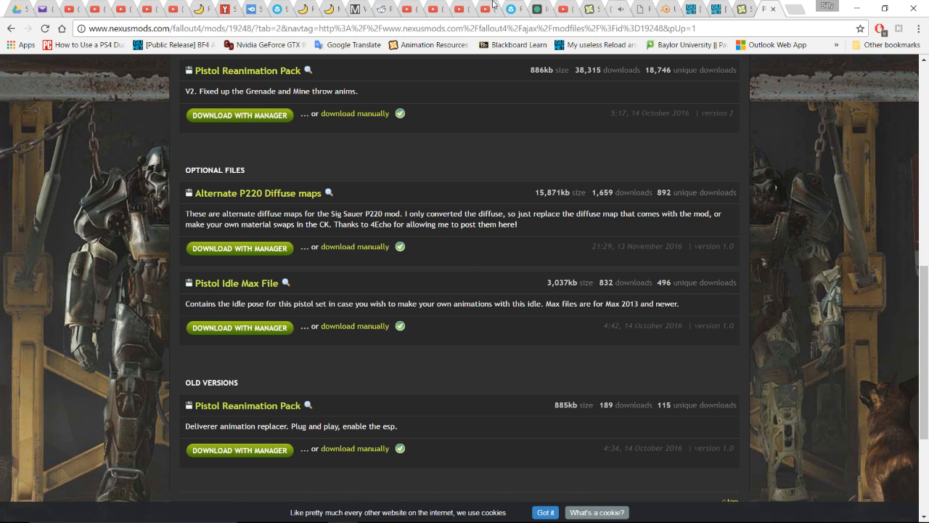
left_click(493, 6)
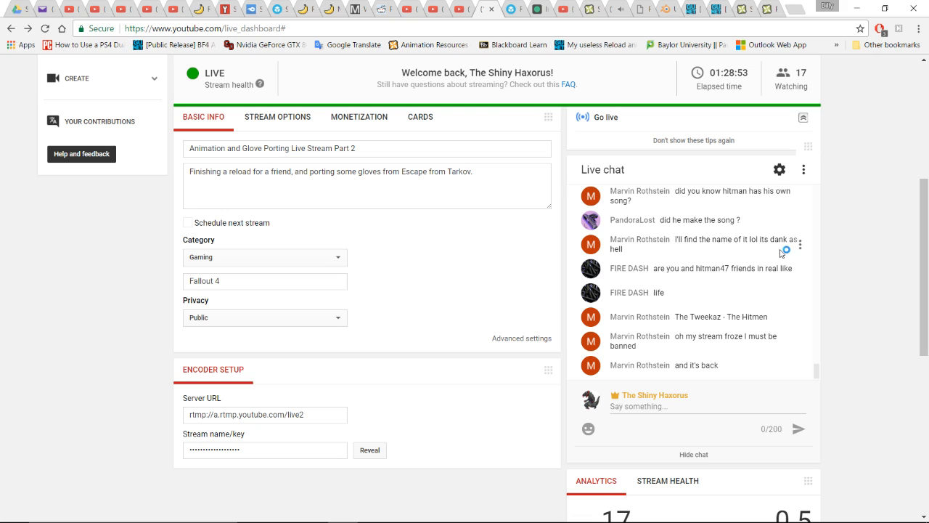
scroll(750, 310, "up", 1)
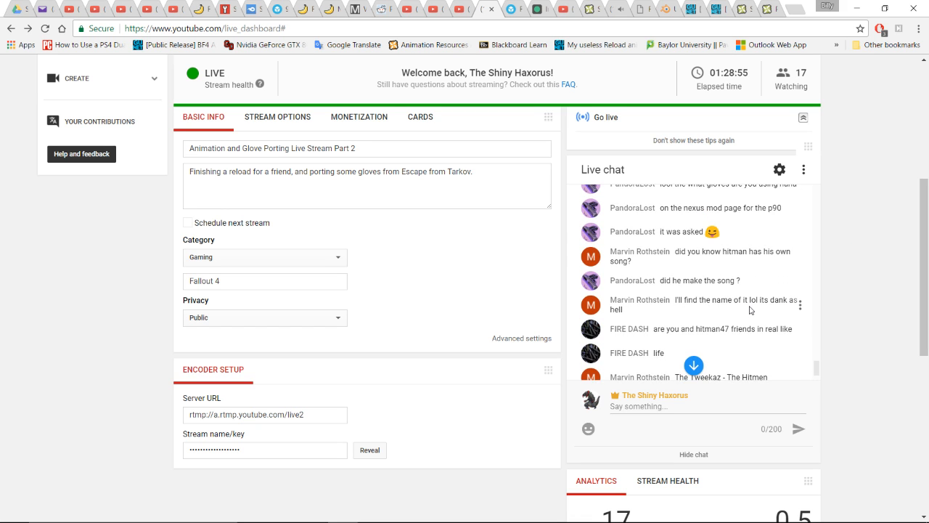
scroll(751, 310, "up", 3)
scroll(751, 306, "down", 3)
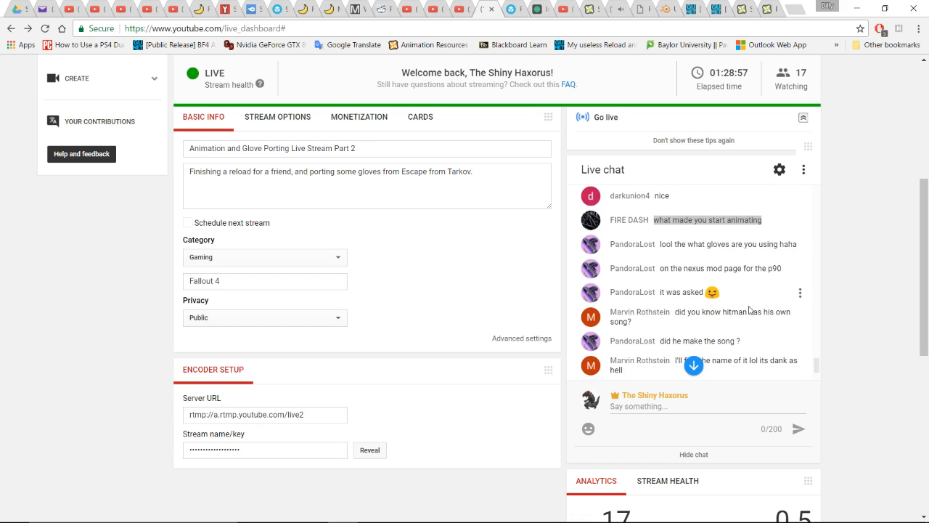
scroll(762, 299, "up", 2)
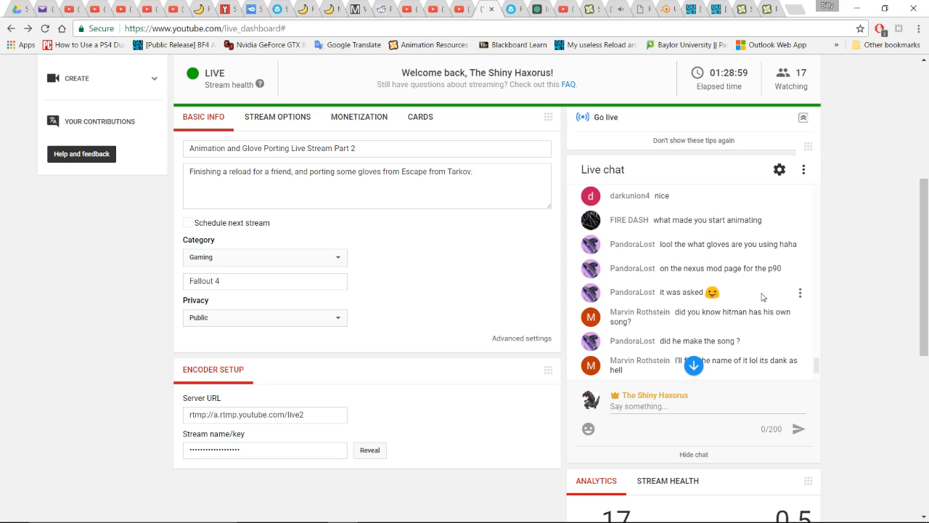
scroll(762, 297, "down", 2)
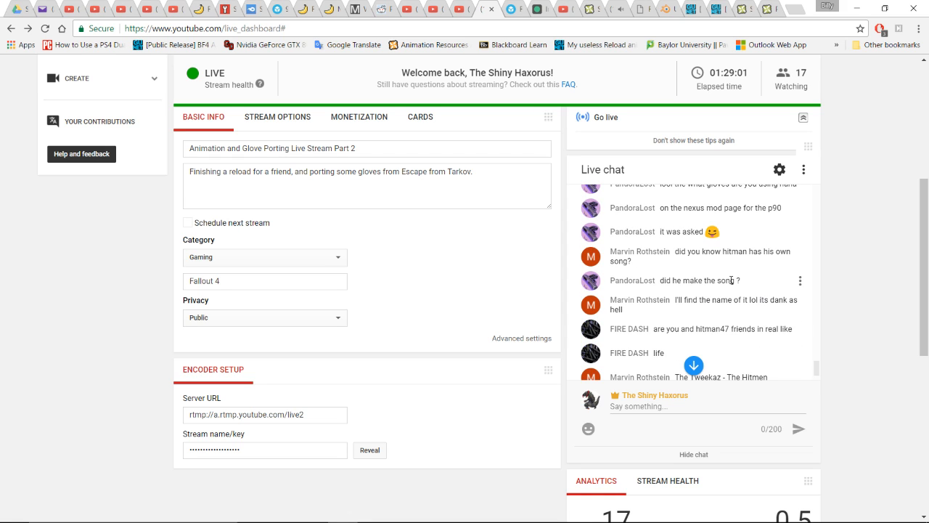
scroll(723, 280, "down", 2)
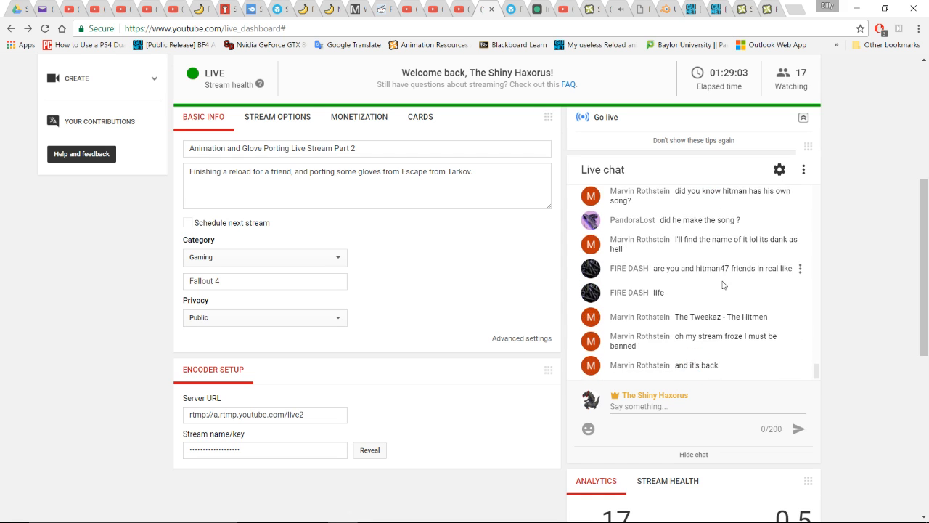
scroll(720, 285, "down", 1)
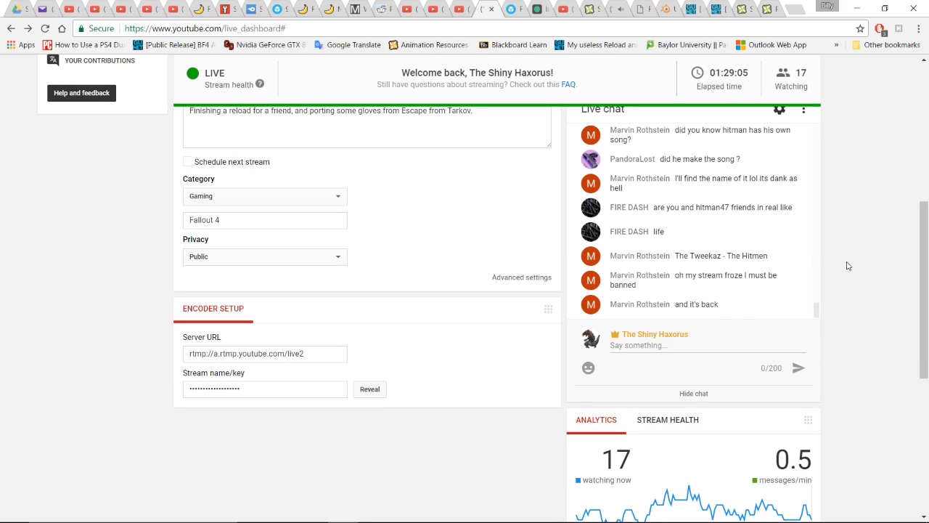
scroll(832, 278, "up", 2)
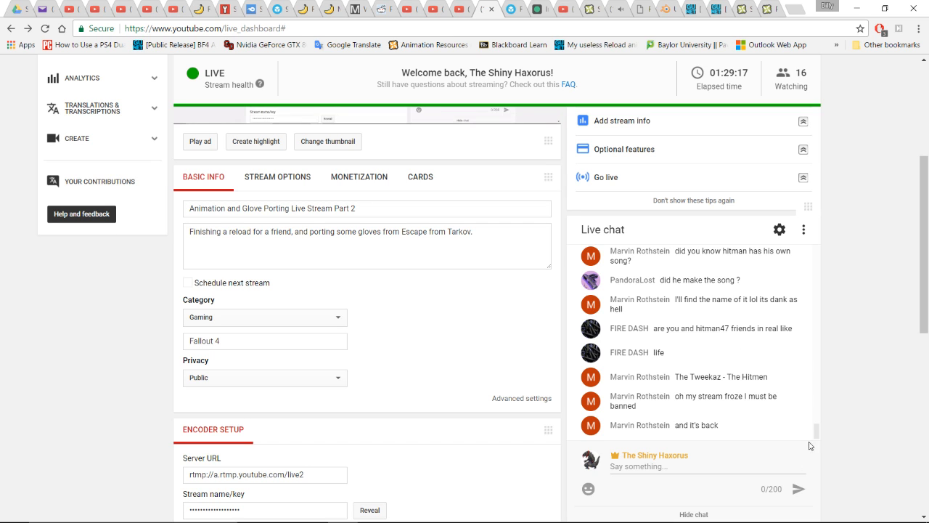
mouse_move(594, 512)
scroll(844, 302, "up", 4)
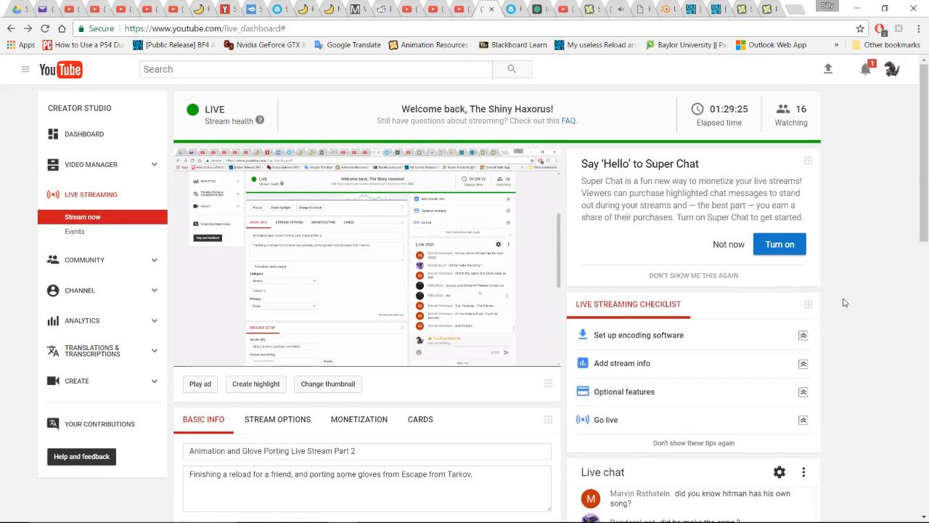
scroll(844, 302, "down", 4)
scroll(844, 302, "up", 2)
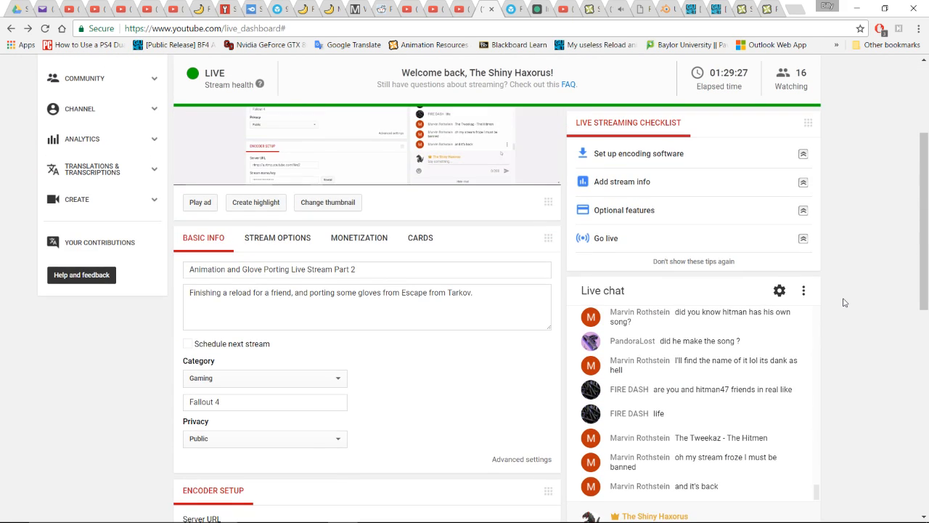
scroll(844, 302, "down", 3)
scroll(844, 302, "down", 3)
scroll(841, 302, "up", 4)
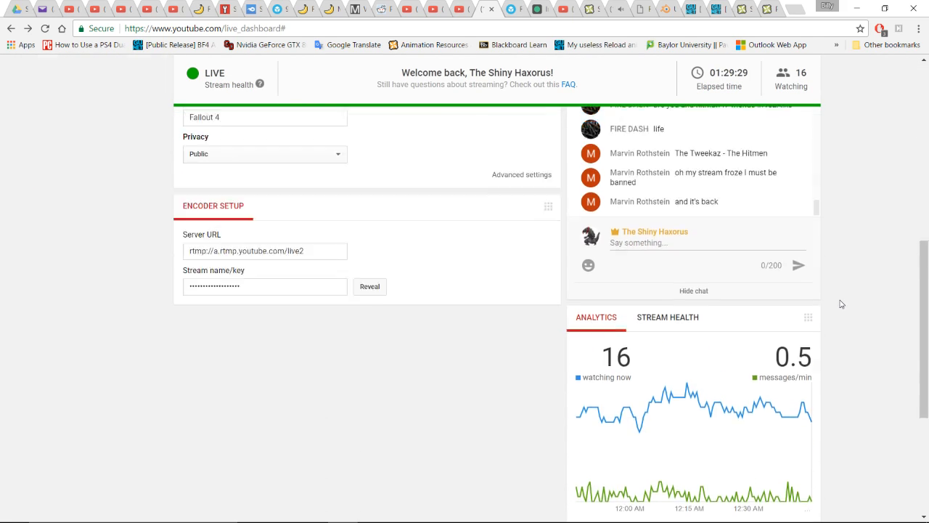
Check the YouTube account's notifications from the live dashboard and close them again
scroll(840, 302, "up", 5)
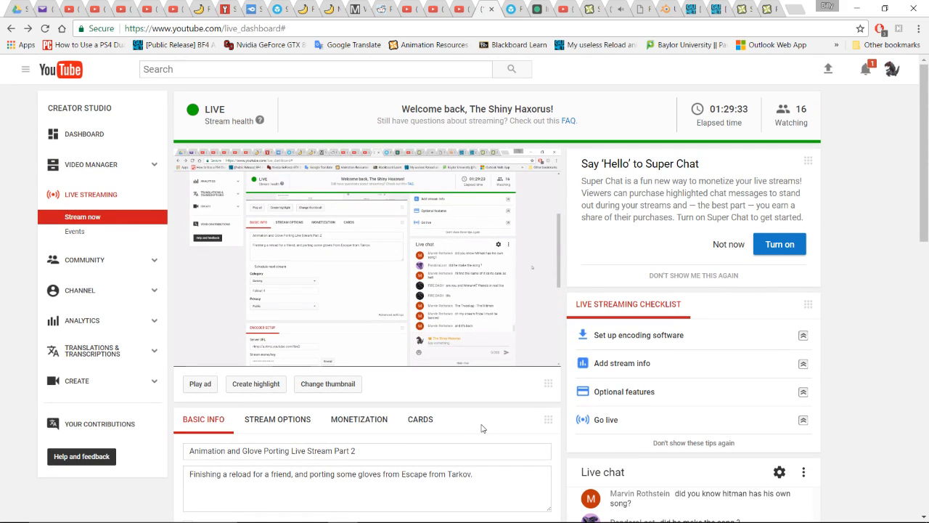
left_click(867, 73)
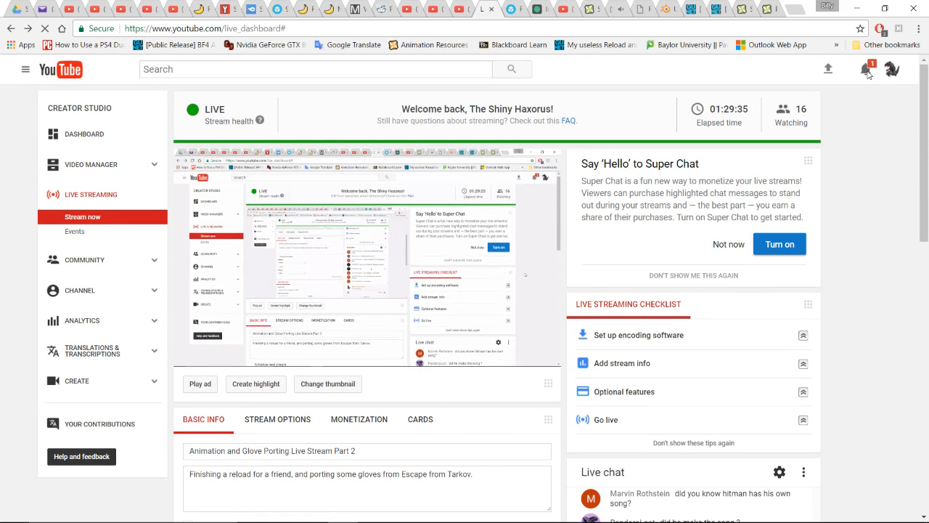
left_click(867, 74)
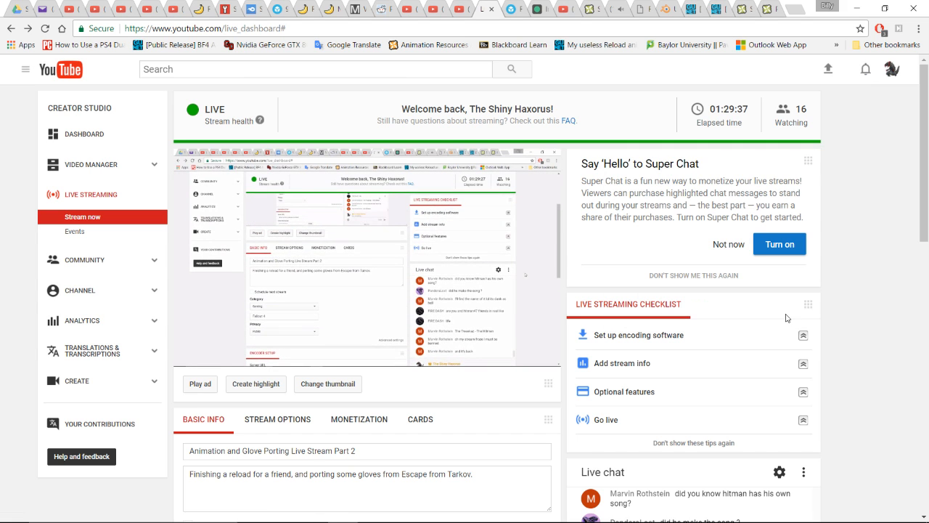
Check the Skin Wrap progress in 3ds Max's Skin Wrap New Gloves 2 scene, and return to Chrome's live chat
mouse_move(432, 510)
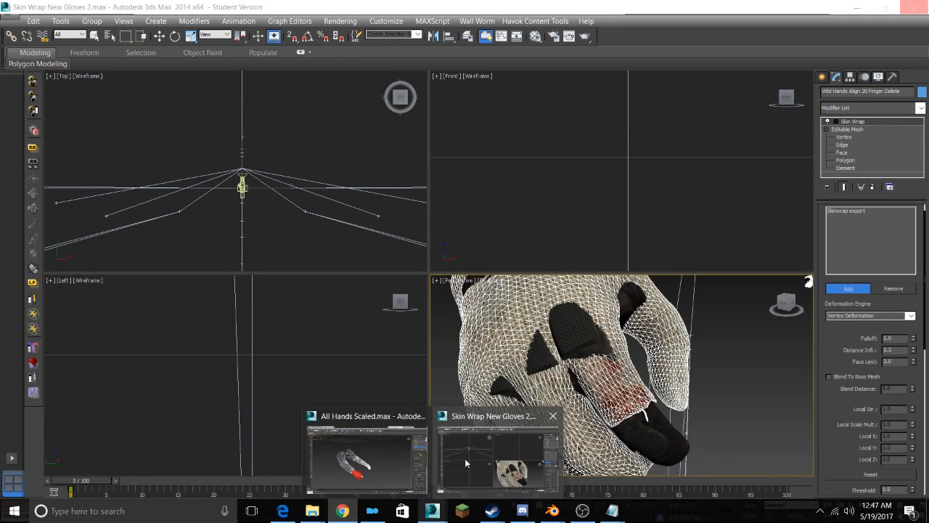
left_click(466, 462)
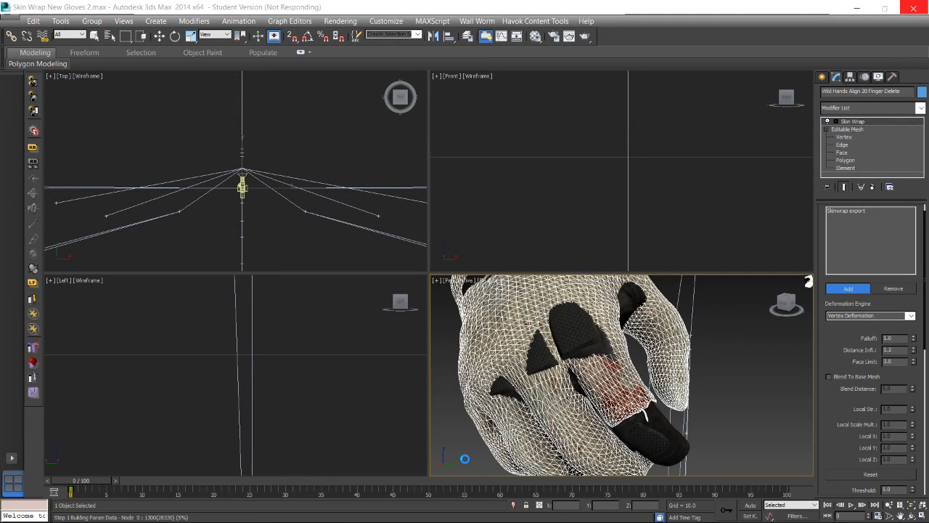
left_click(342, 510)
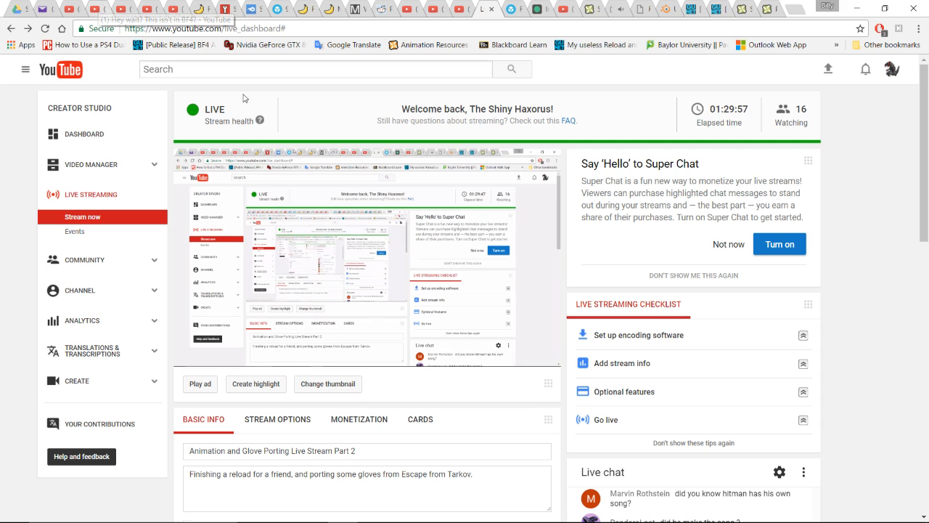
scroll(880, 324, "down", 3)
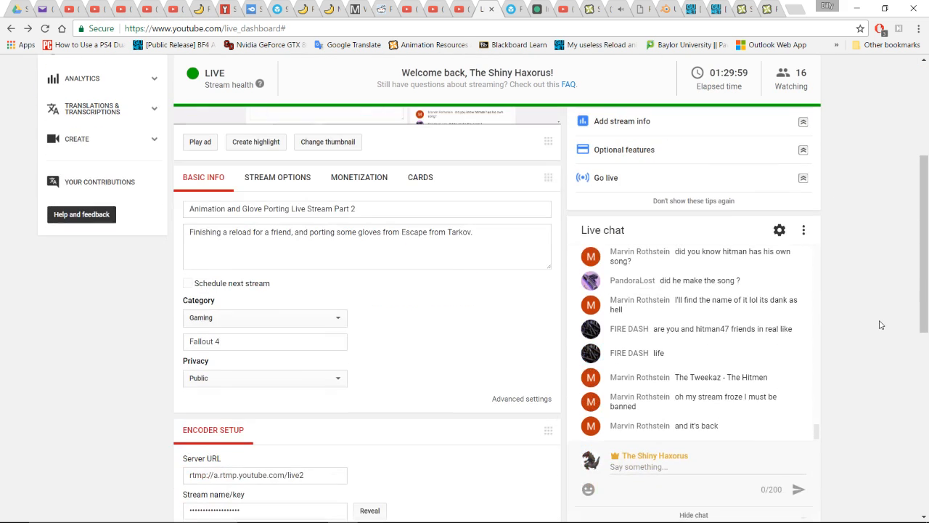
Switch to the Porting Gloves F4 Updated.txt notes in Notepad and read the skin wrap weighting and nif export instructions
mouse_move(885, 519)
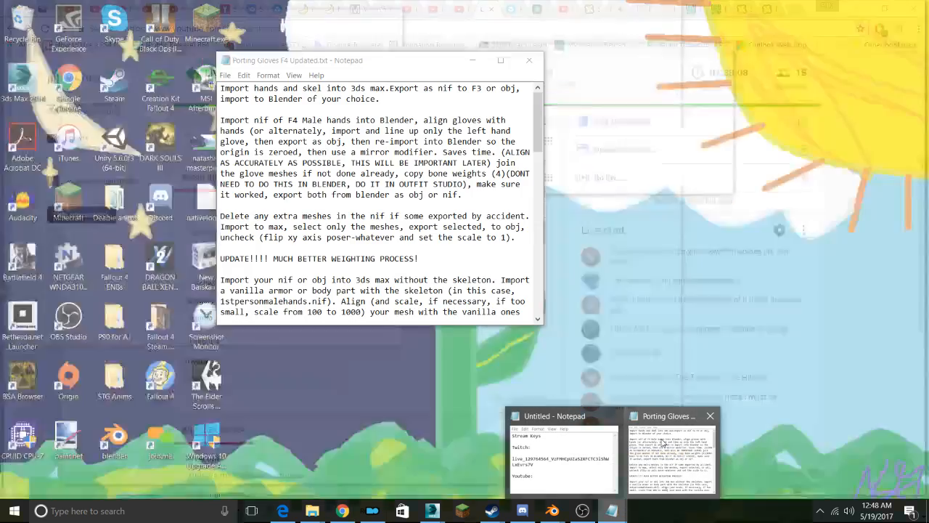
left_click(633, 444)
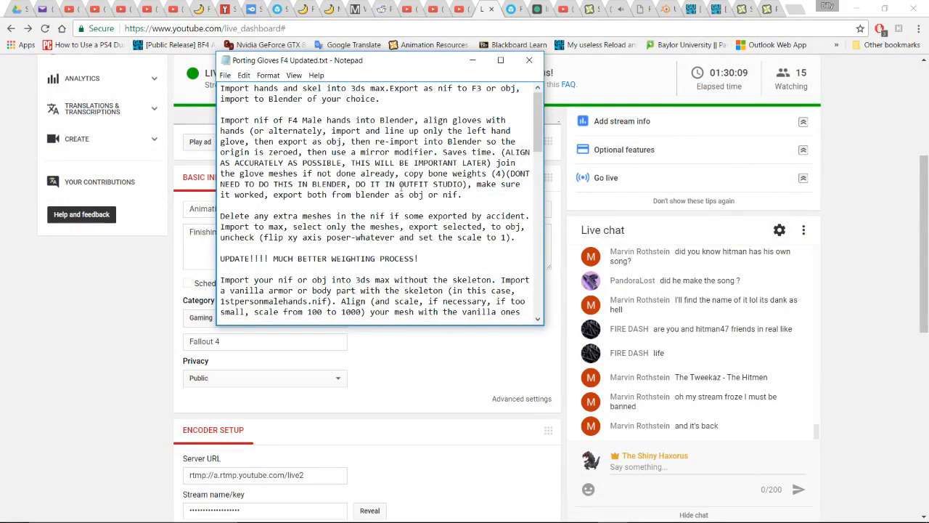
scroll(402, 168, "down", 3)
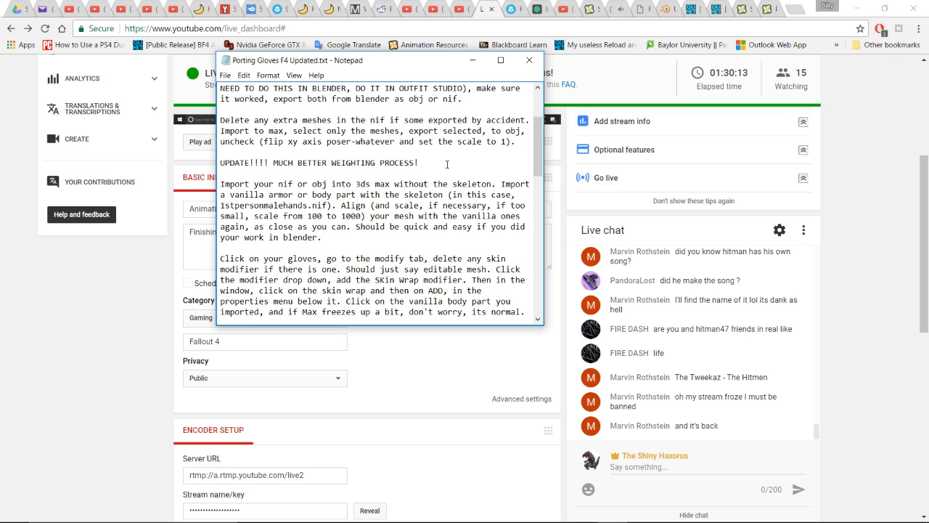
scroll(449, 163, "down", 1)
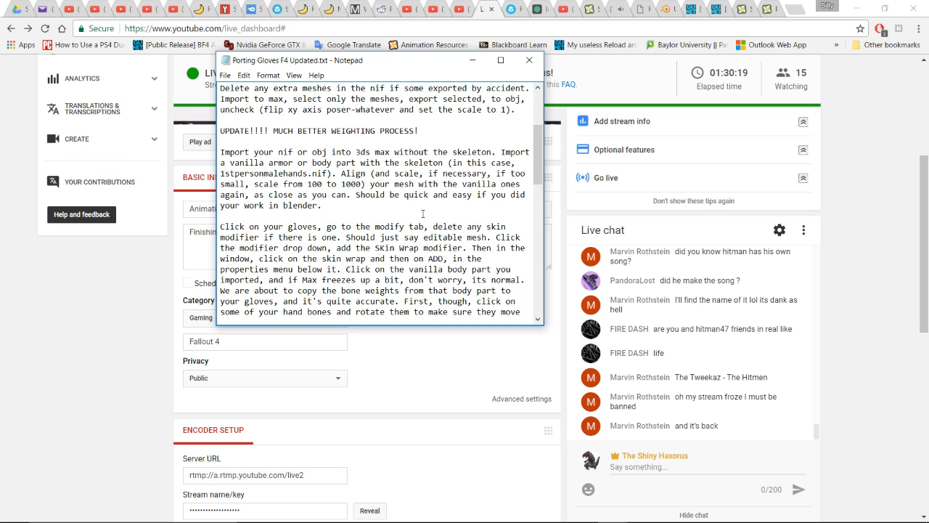
scroll(423, 190, "down", 1)
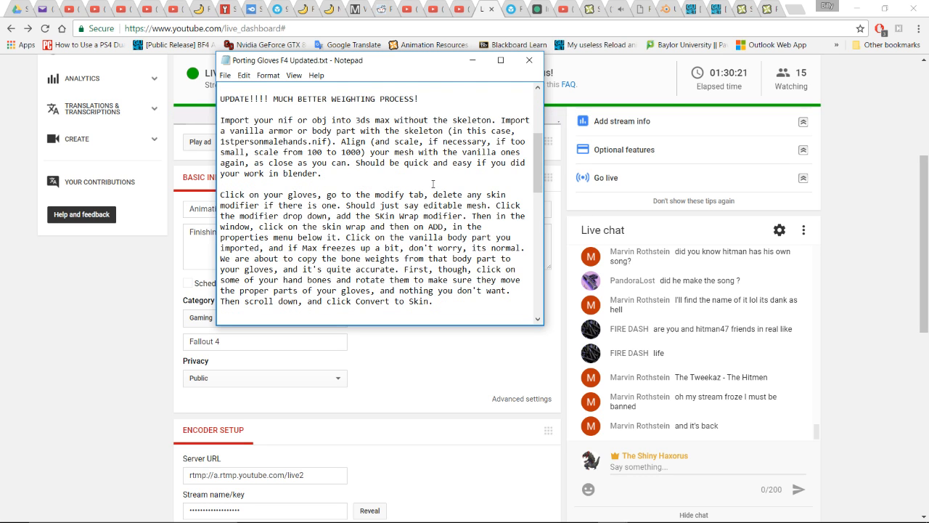
scroll(433, 184, "down", 1)
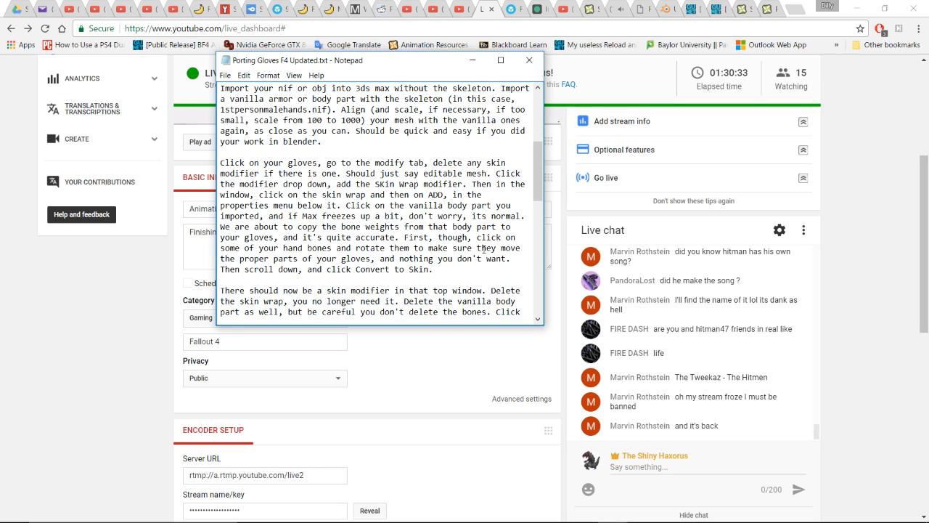
scroll(478, 257, "down", 2)
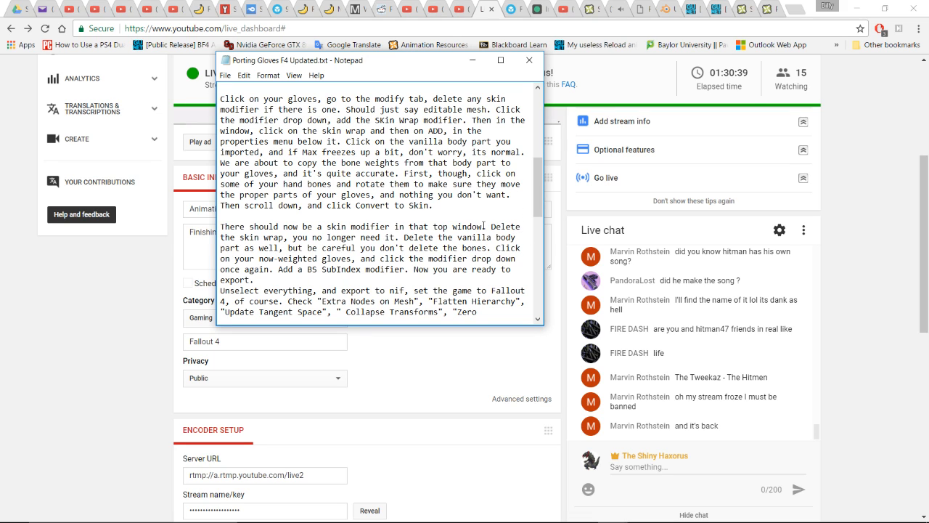
scroll(470, 229, "down", 1)
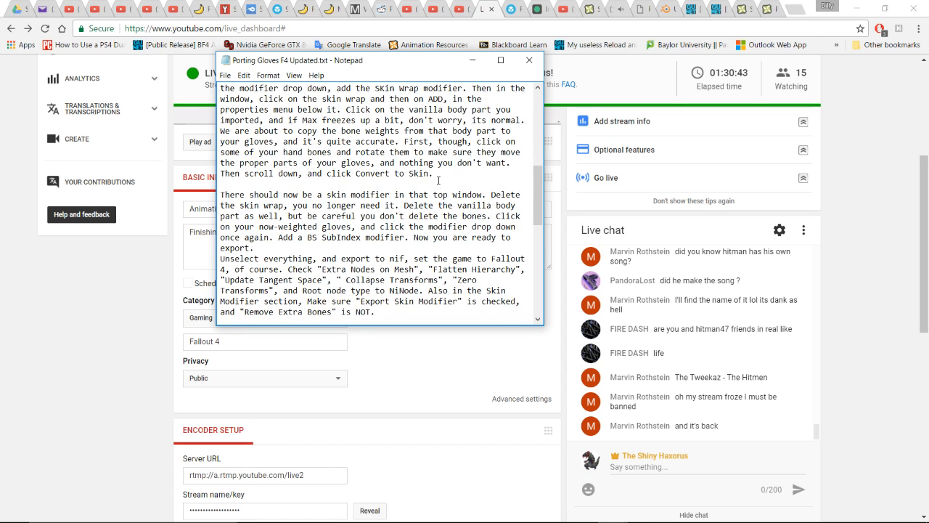
scroll(439, 195, "down", 1)
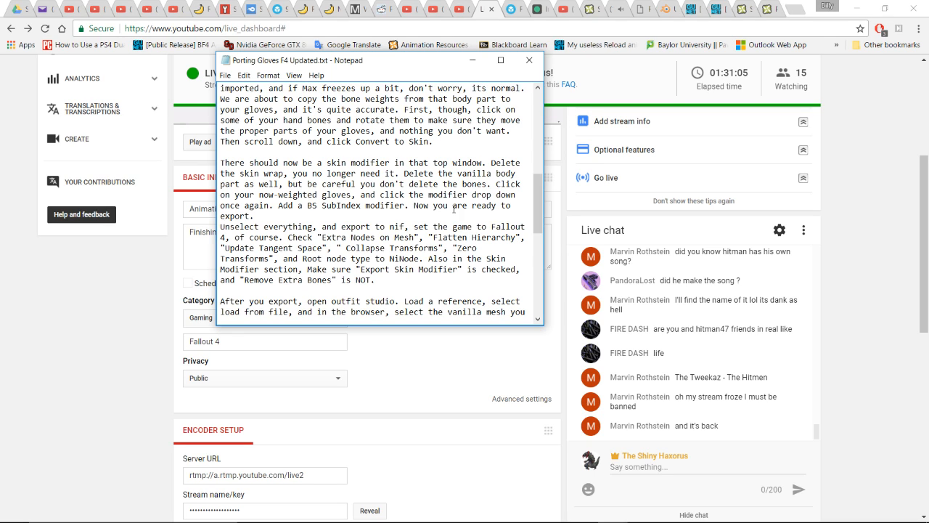
Switch to the Skin Wrap New Gloves 2 scene in 3ds Max and import 1stpersonmalebody.nif from the F4 Glove Ports folder
mouse_move(432, 515)
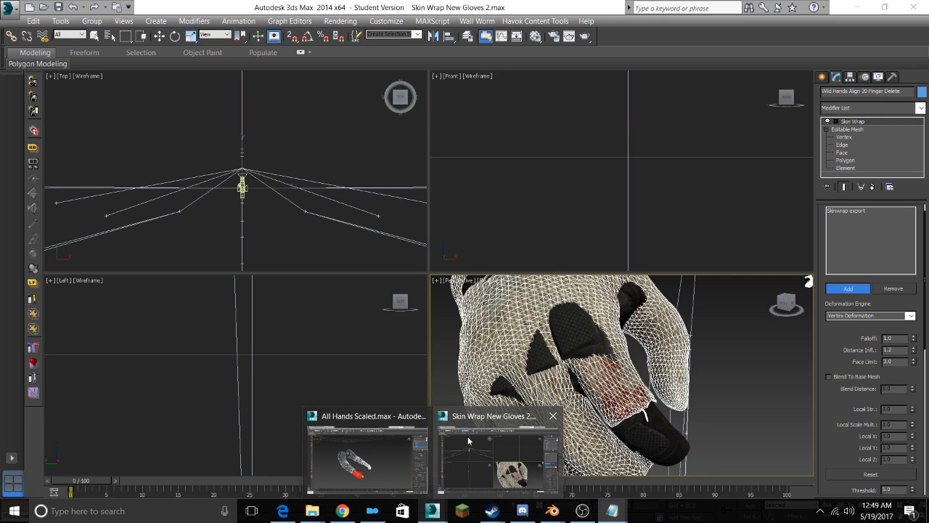
left_click(468, 441)
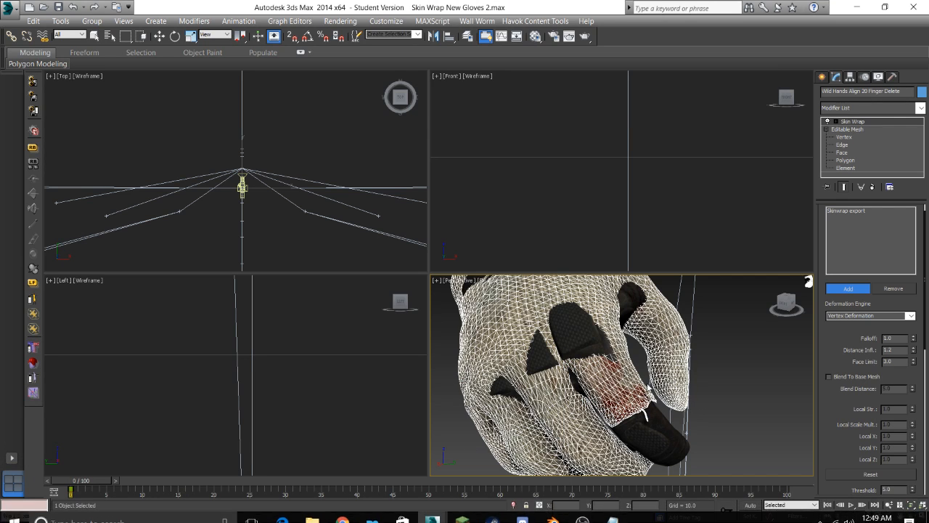
scroll(589, 324, "down", 5)
middle_click_drag(557, 377, 586, 406)
middle_click_drag(637, 386, 591, 380)
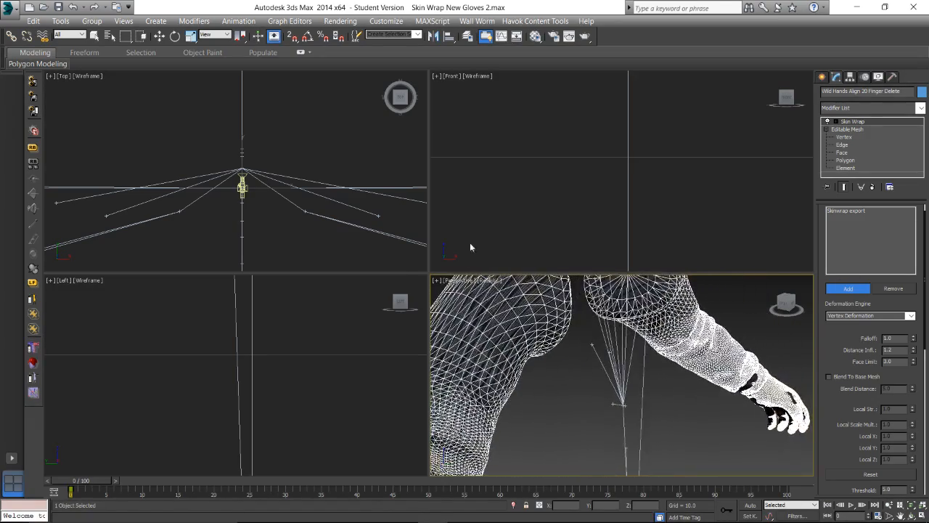
left_click(12, 13)
left_click(44, 176)
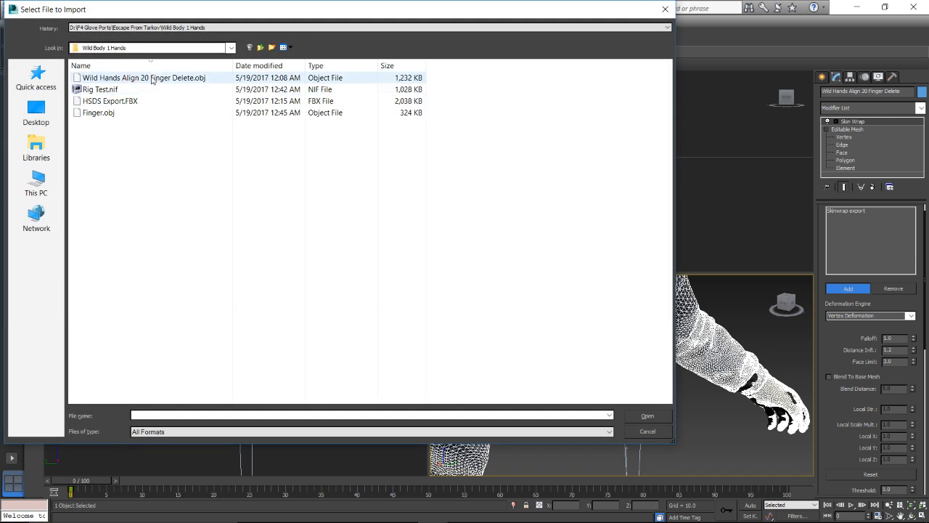
left_click(260, 47)
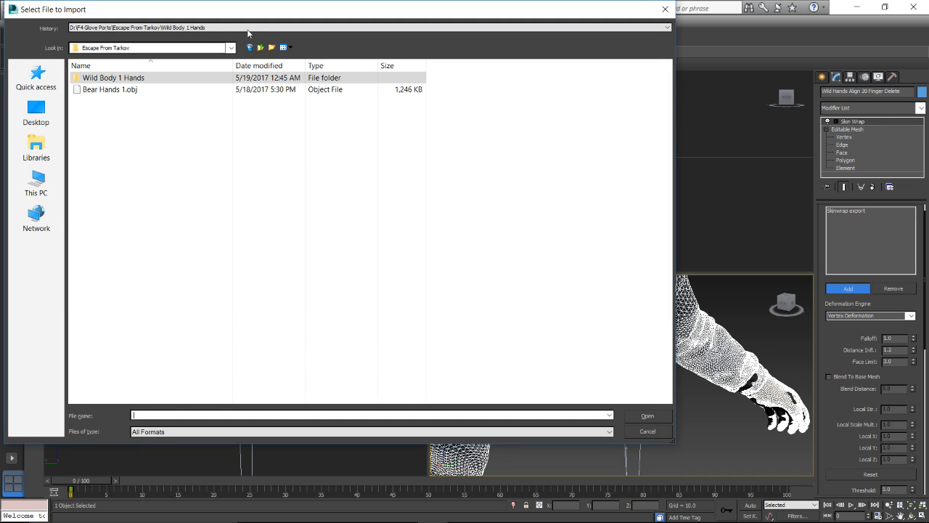
left_click(260, 47)
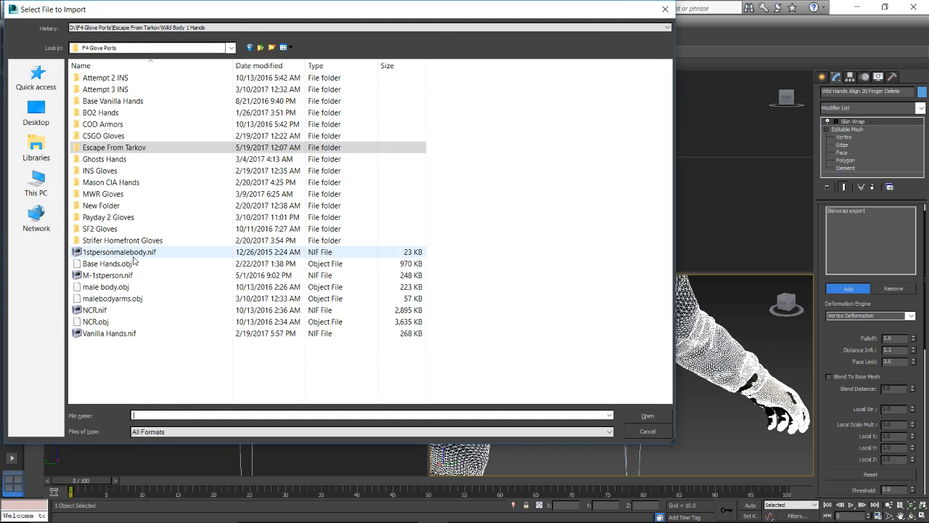
double_click(133, 255)
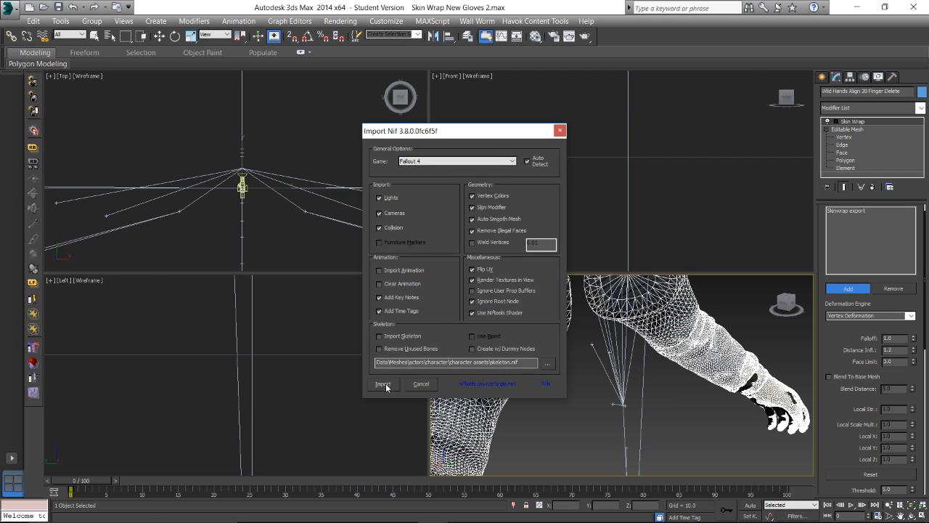
left_click(383, 384)
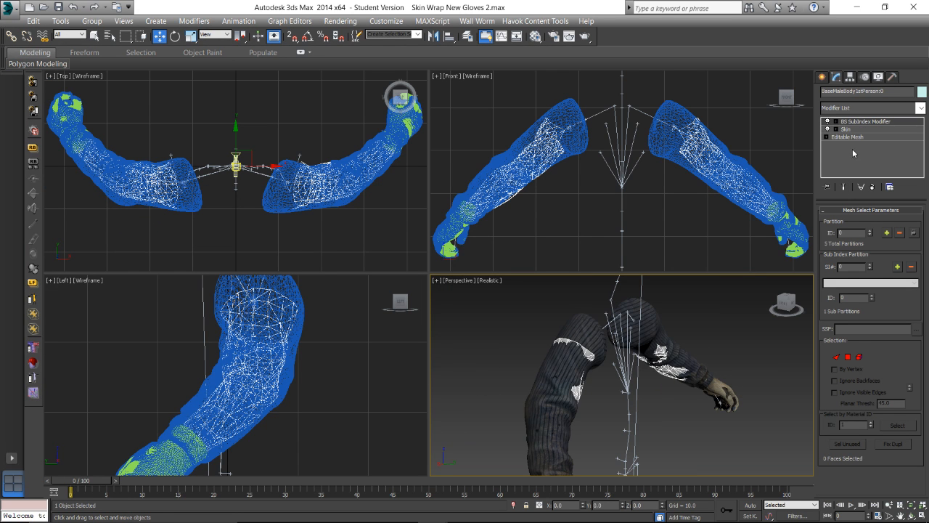
Add the imported BaseMaleBody1stPerson:0 mesh as a second control object of the Wild Hands glove mesh's Skin Wrap modifier
left_click(555, 421)
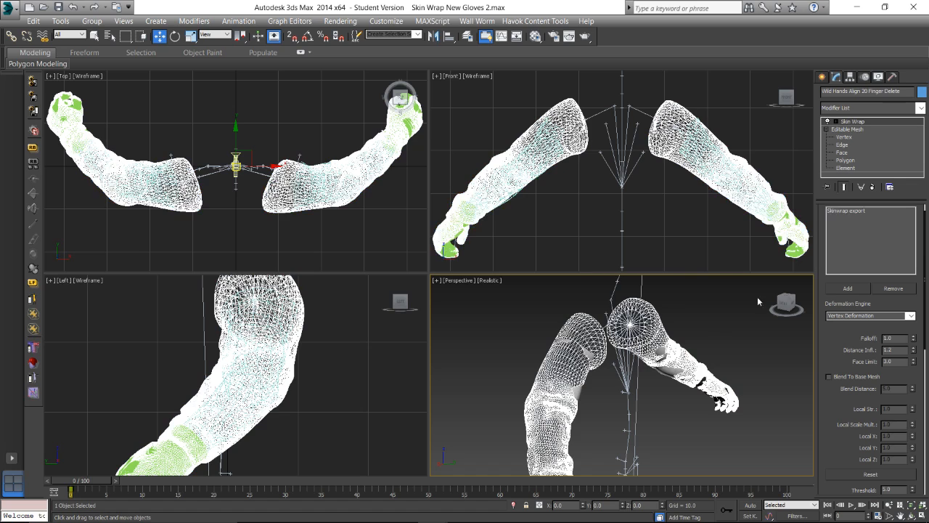
left_click(848, 288)
left_click(576, 394)
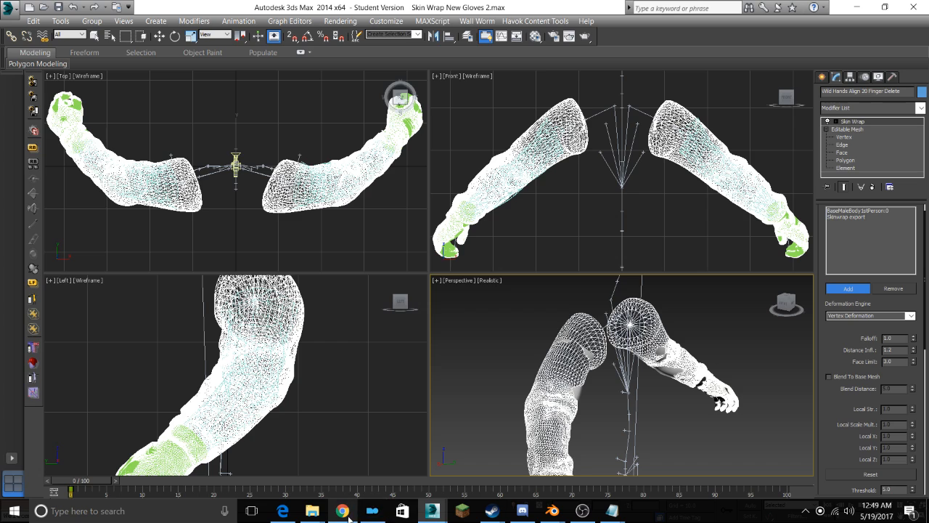
Switch to Chrome's YouTube live dashboard and check the live chat and stream preview
left_click(342, 510)
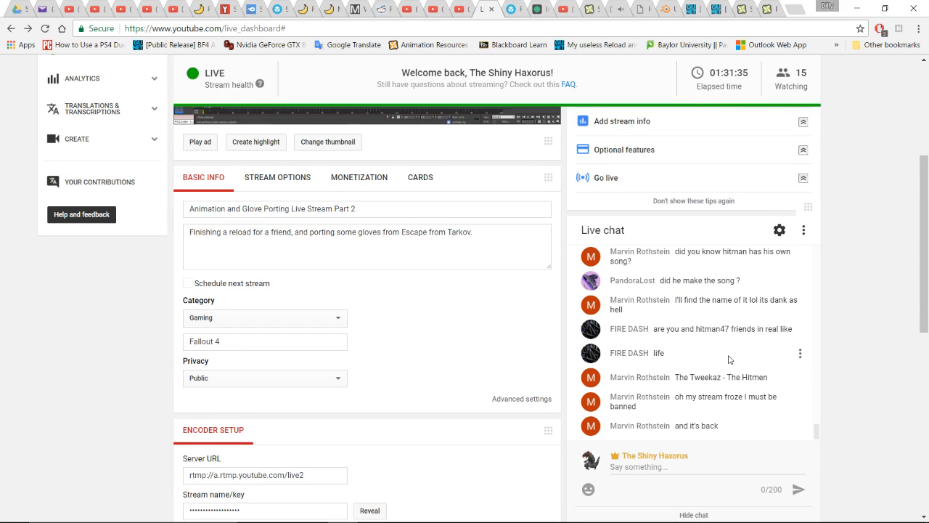
scroll(729, 358, "down", 2)
scroll(519, 332, "up", 2)
scroll(518, 331, "down", 2)
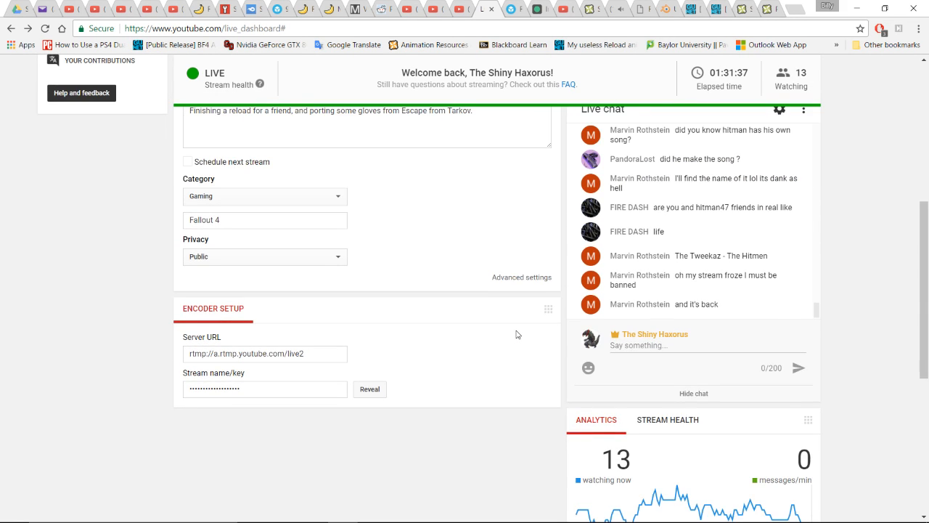
scroll(493, 326, "up", 4)
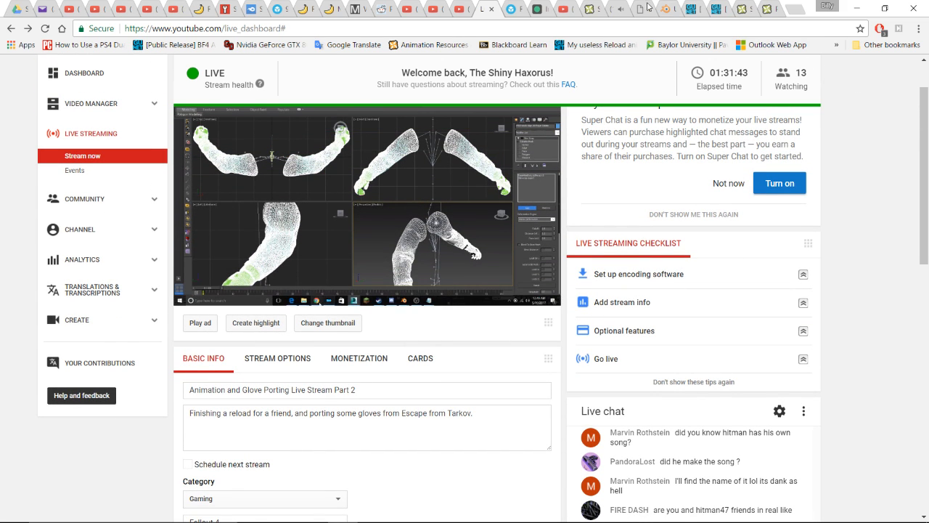
Look over the author images of the Fallout 4 mod on Nexus Mods, then close that page
left_click(591, 8)
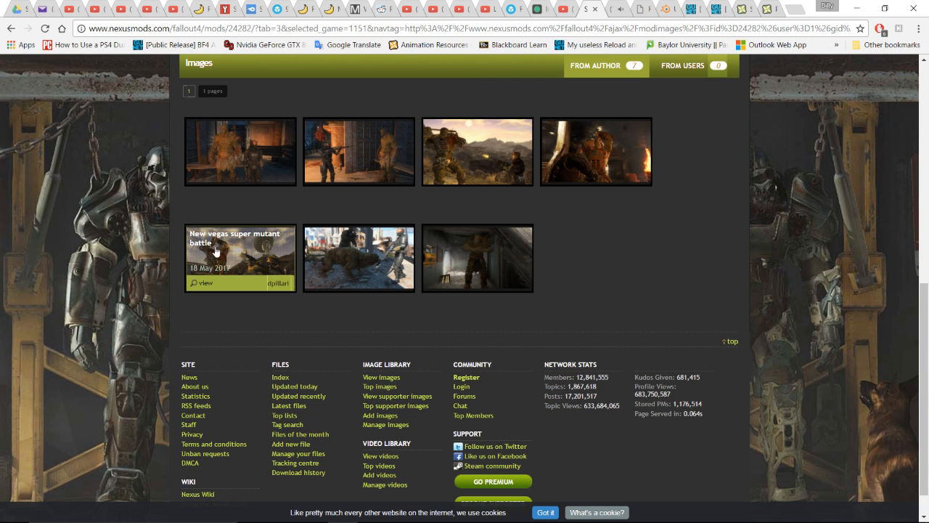
scroll(384, 208, "up", 2)
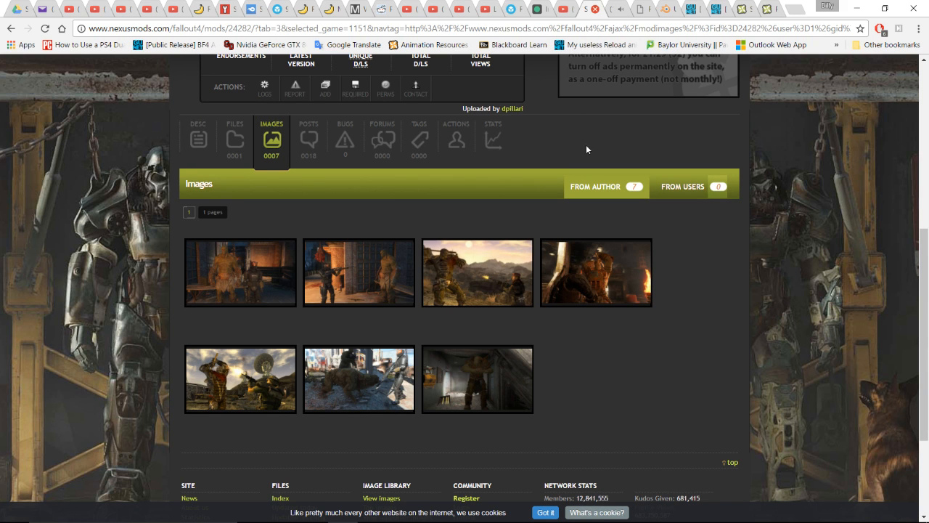
key("ctrl+w")
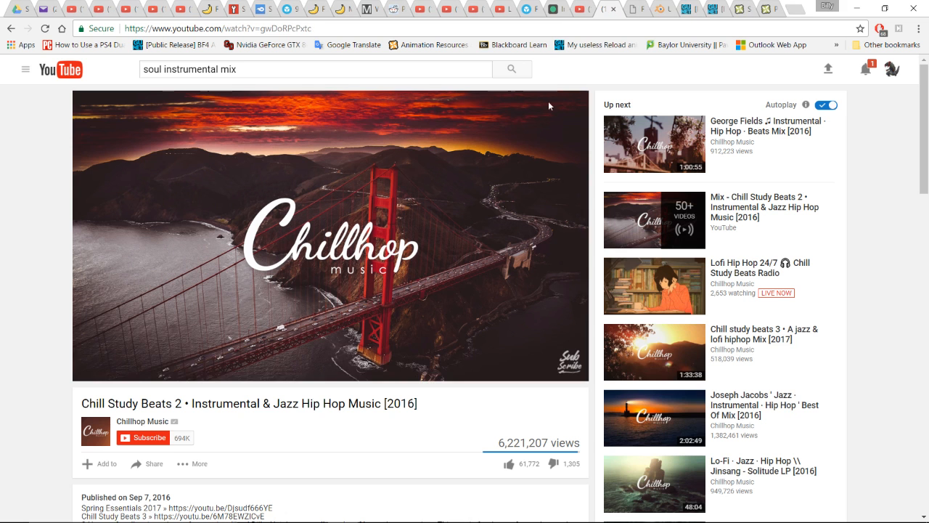
Open the Imgur album of gloved arm renders and browse its 3ds Max screenshots
left_click(553, 10)
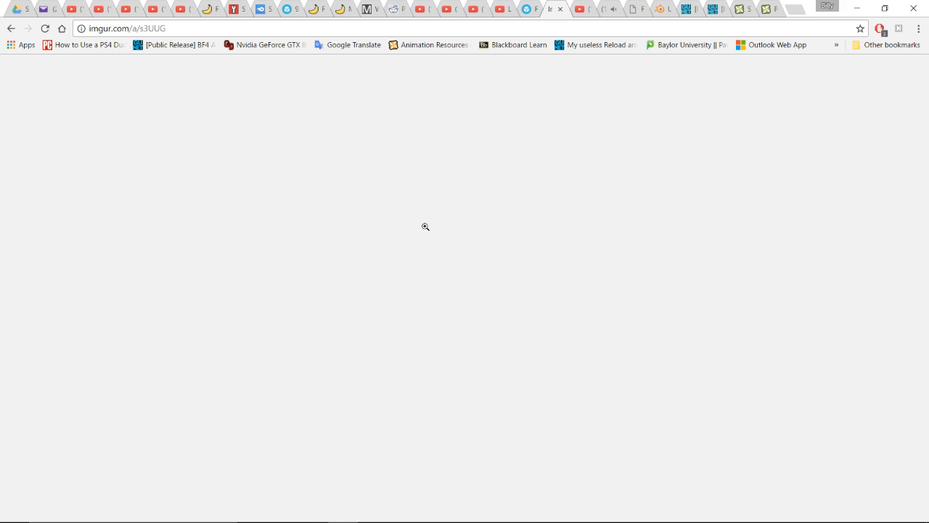
scroll(425, 226, "down", 5)
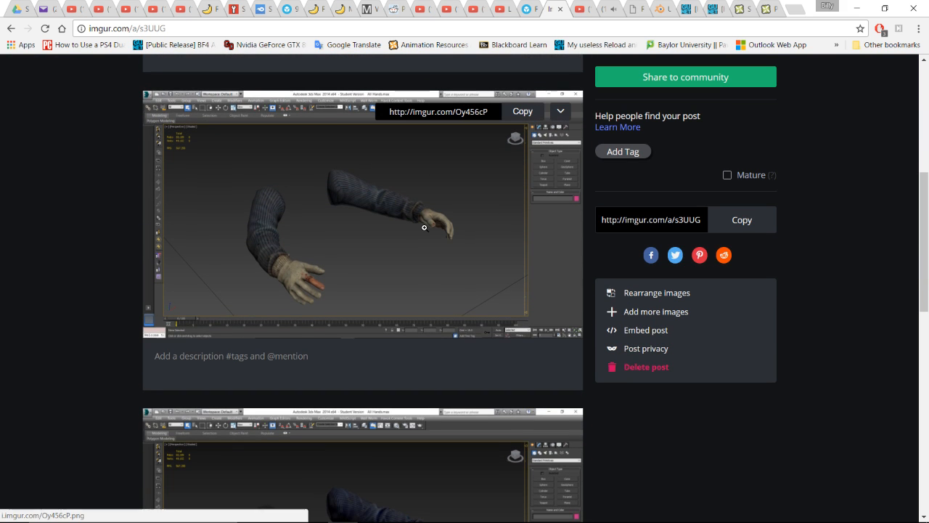
scroll(425, 227, "down", 2)
scroll(465, 297, "up", 1)
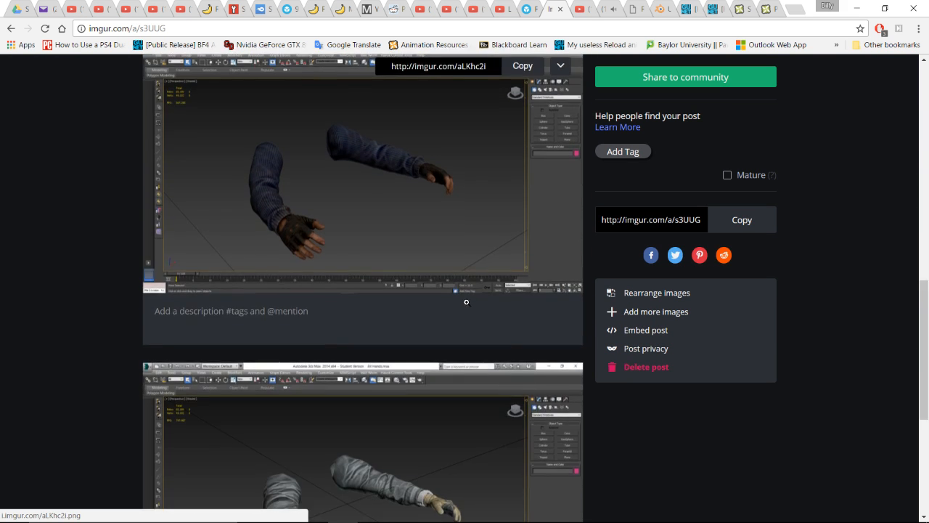
Finish viewing the Imgur album of gloved arm renders, close it and check the YouTube notifications
scroll(466, 273, "down", 1)
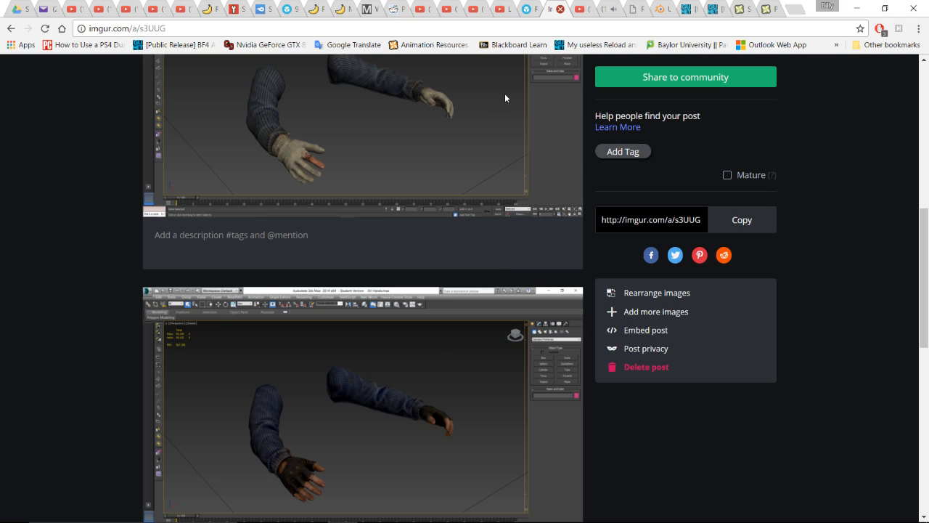
key("ctrl+w")
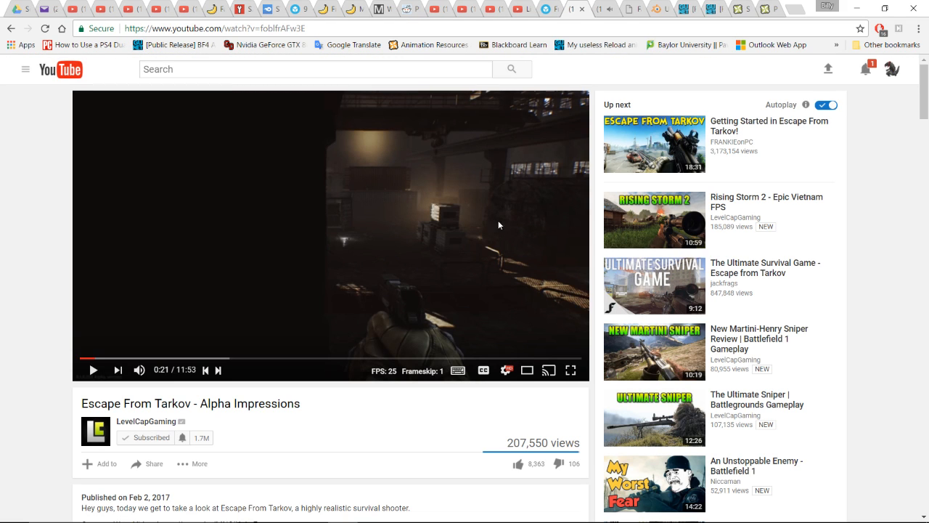
left_click(865, 69)
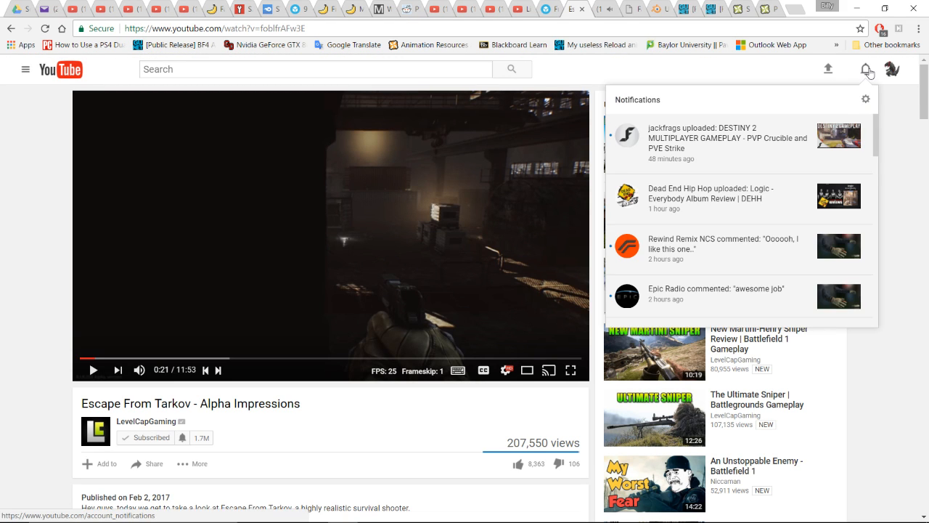
left_click(865, 70)
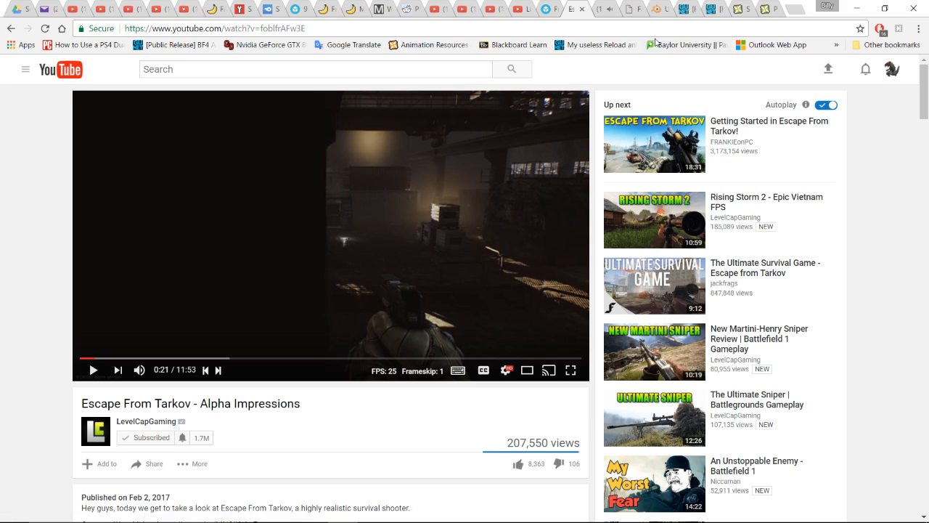
Open the [FO4] Sims 4 Hair Pack thread on gunetwork.org and look through the replies back to the first post
left_click(705, 9)
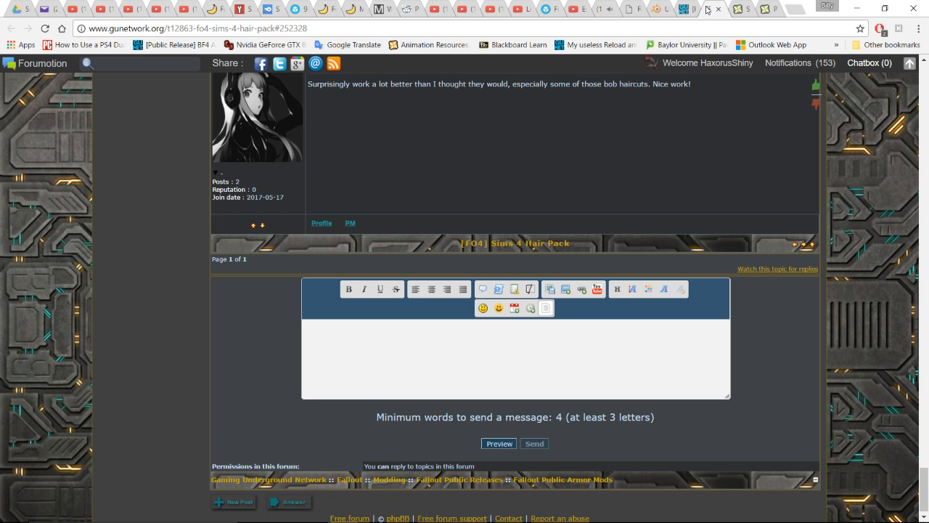
scroll(670, 218, "up", 8)
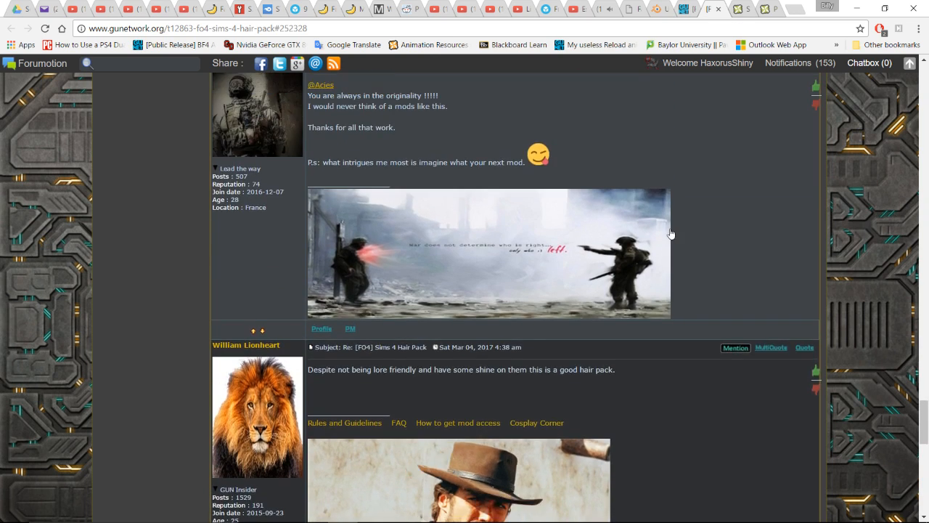
scroll(670, 233, "down", 3)
scroll(684, 243, "up", 9)
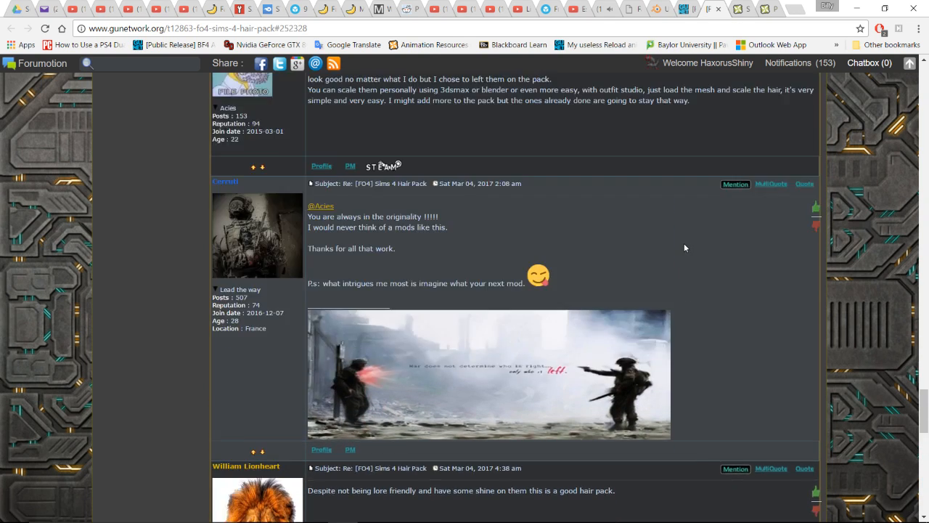
scroll(653, 251, "up", 7)
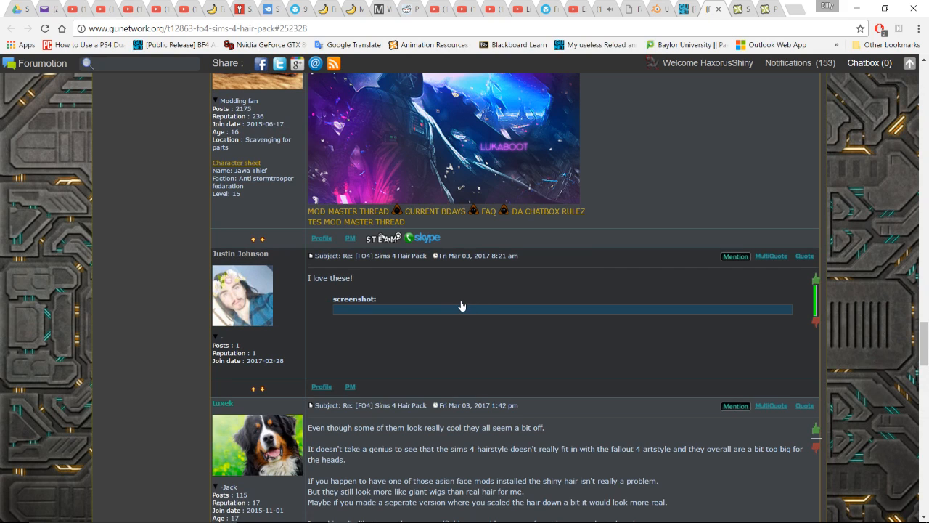
scroll(479, 297, "down", 5)
scroll(501, 239, "up", 2)
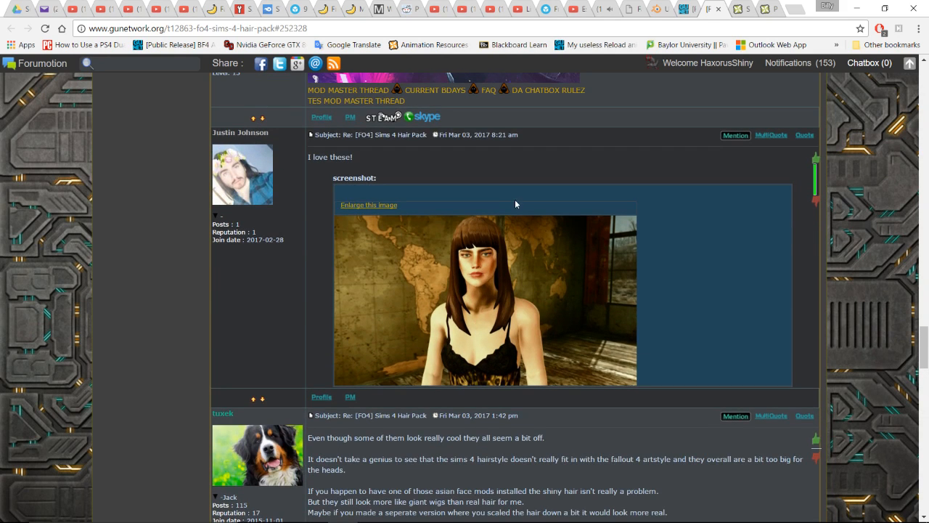
scroll(514, 182, "up", 8)
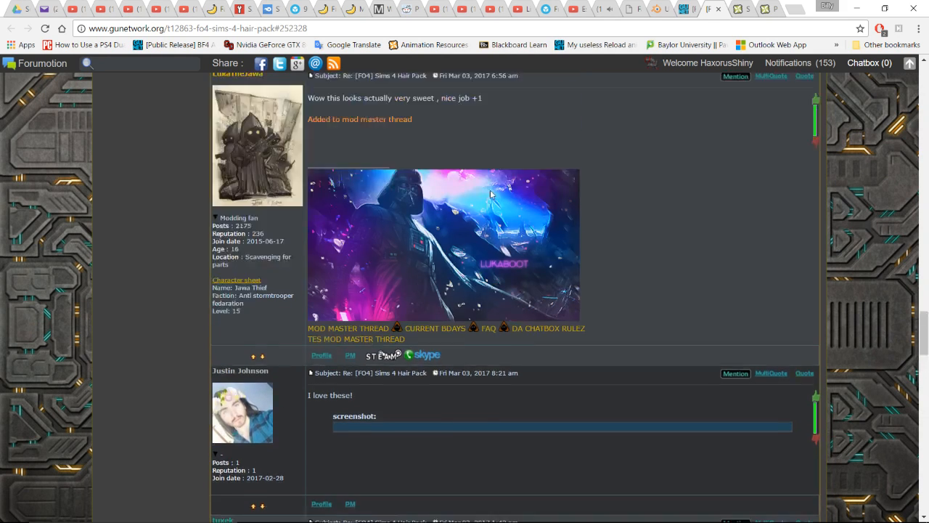
scroll(544, 225, "up", 15)
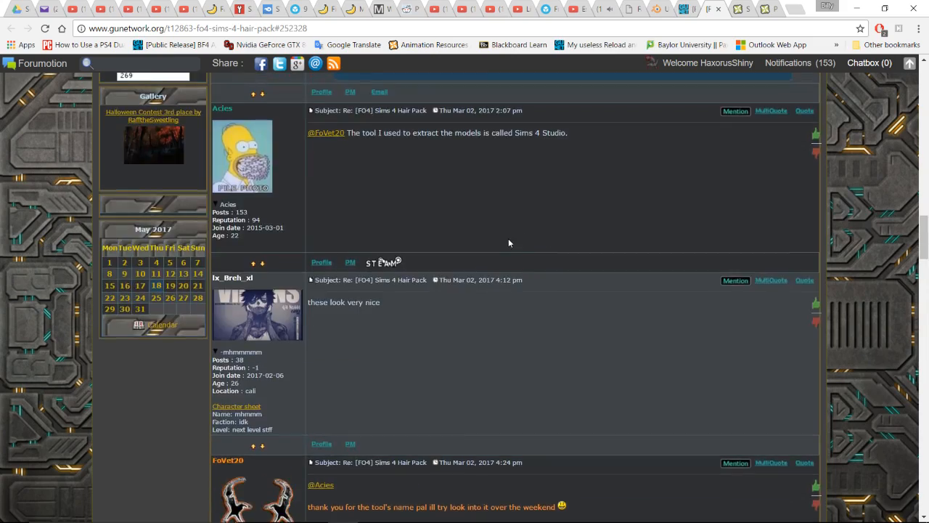
scroll(501, 242, "up", 15)
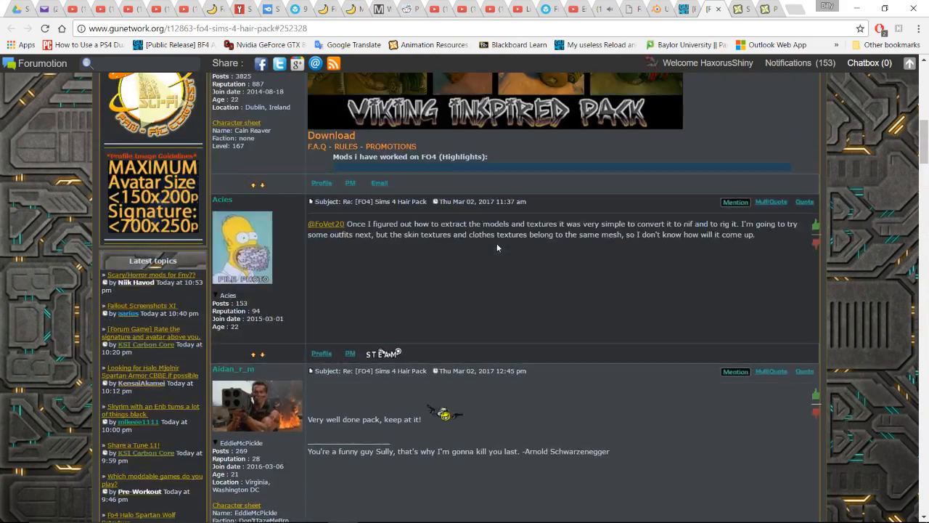
scroll(492, 244, "up", 3)
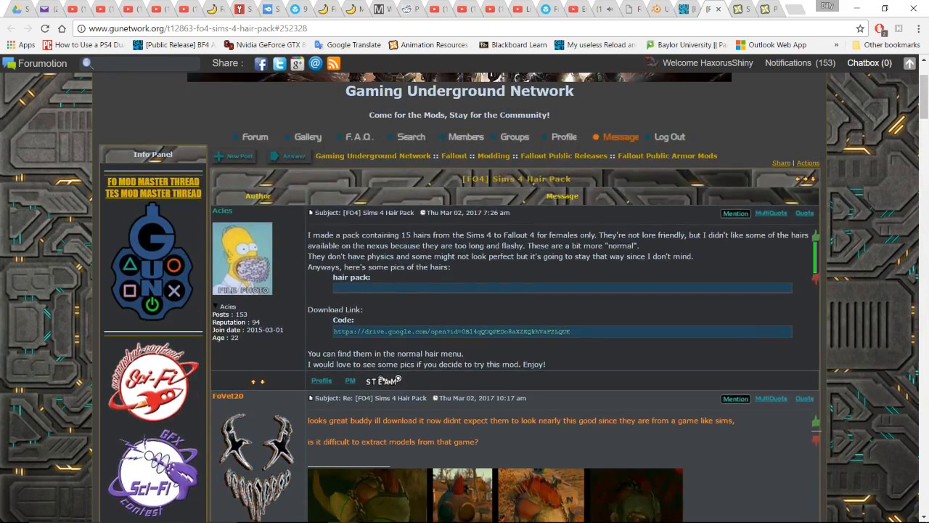
Browse the in-game hair screenshots in the first post of the Sims 4 Hair Pack thread
scroll(546, 267, "down", 1)
scroll(546, 266, "down", 12)
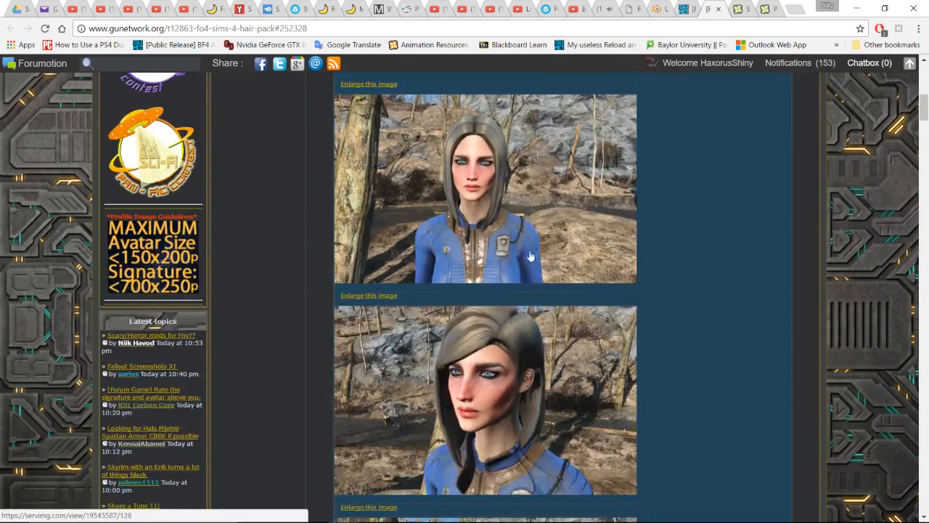
scroll(529, 256, "down", 20)
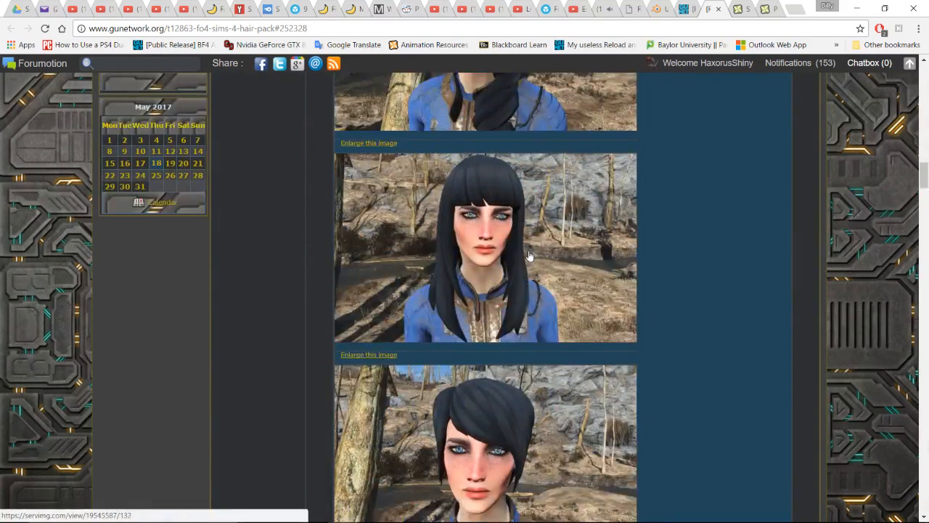
scroll(529, 256, "down", 15)
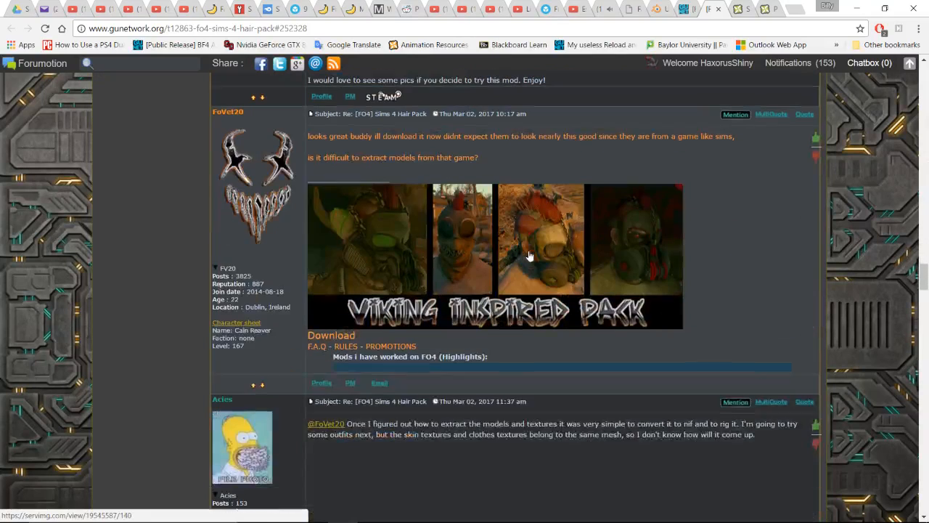
Close the Sims 4 Hair Pack thread and the Escape From Tarkov Model Resource thread
left_click(718, 9)
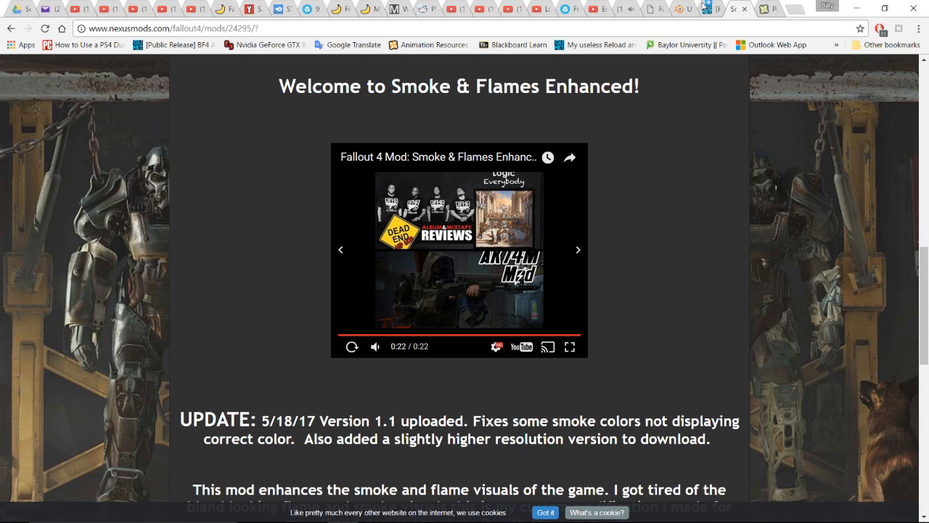
key("ctrl+shift+Tab")
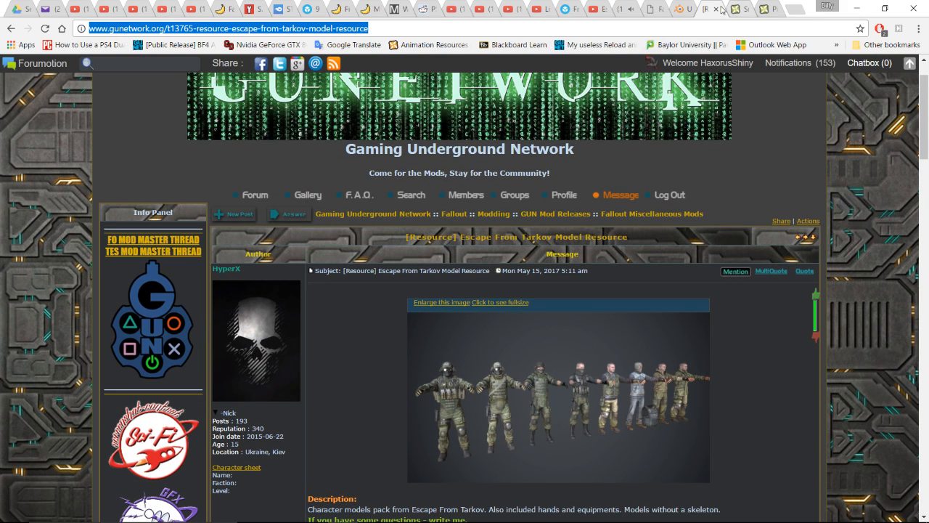
left_click(716, 9)
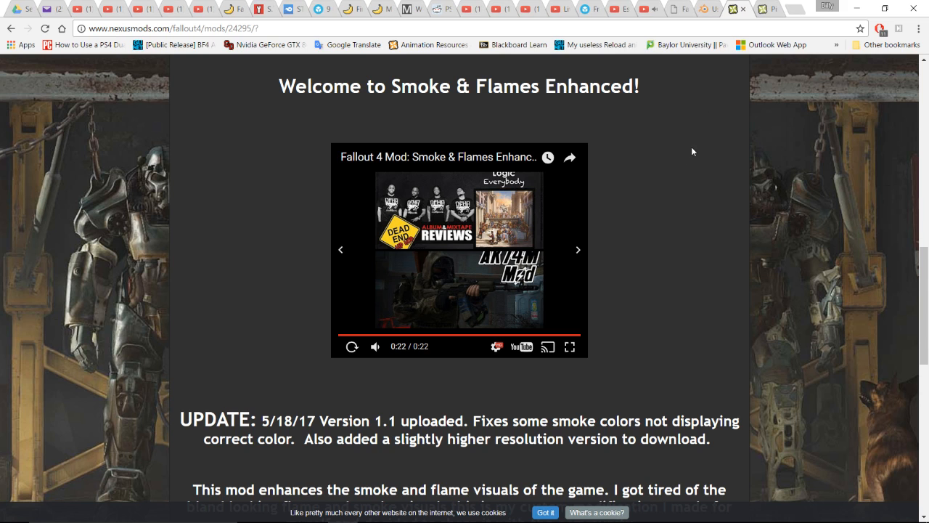
Watch the Smoke & Flames Enhanced video full screen on Nexus Mods, replaying its early part, and skim the mod description
scroll(653, 377, "down", 2)
scroll(508, 366, "up", 2)
left_click(417, 335)
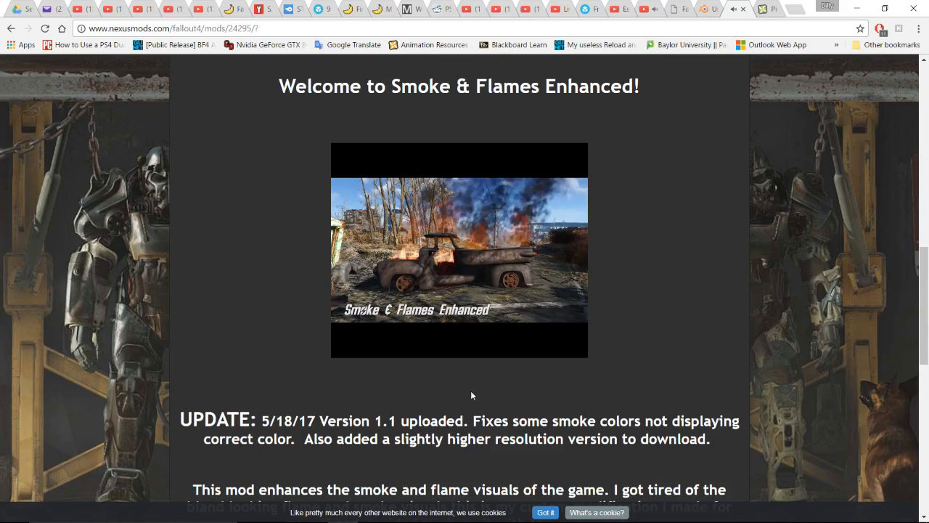
left_click(569, 346)
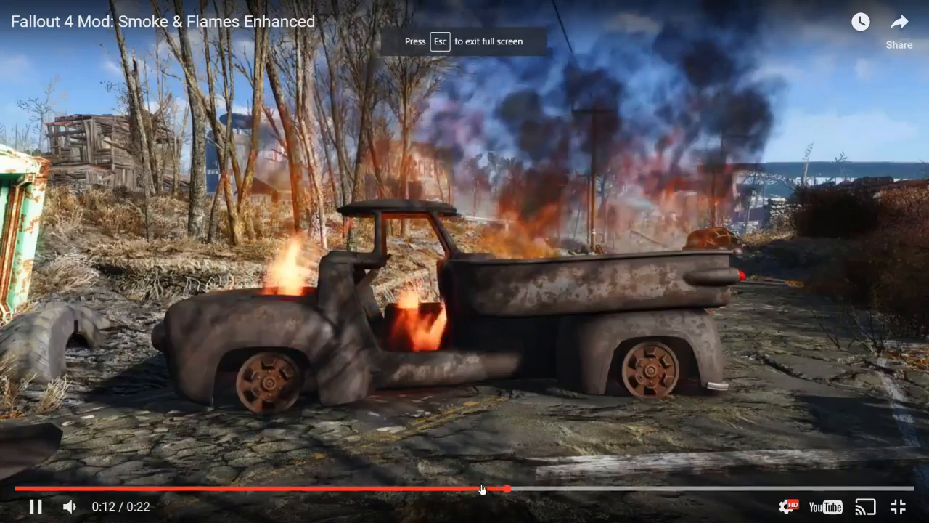
left_click(377, 487)
left_click(279, 487)
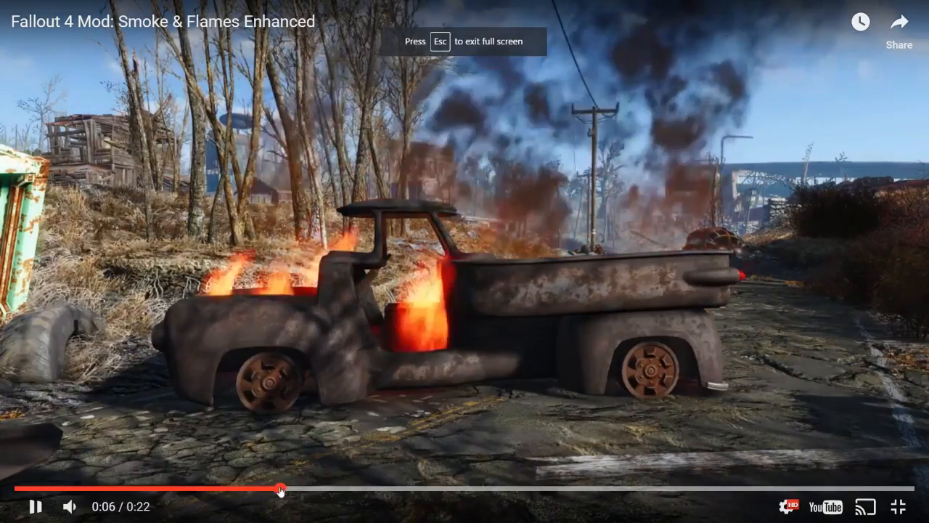
left_click(220, 488)
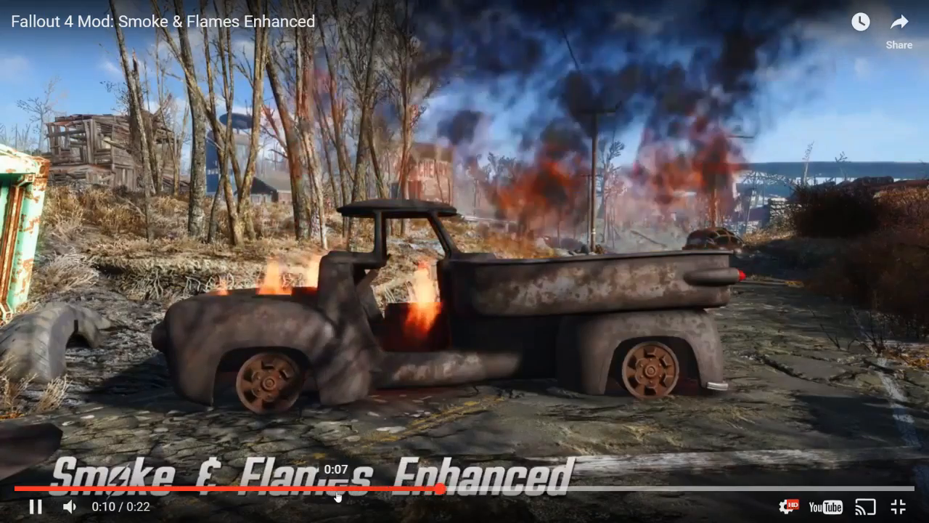
left_click(336, 494)
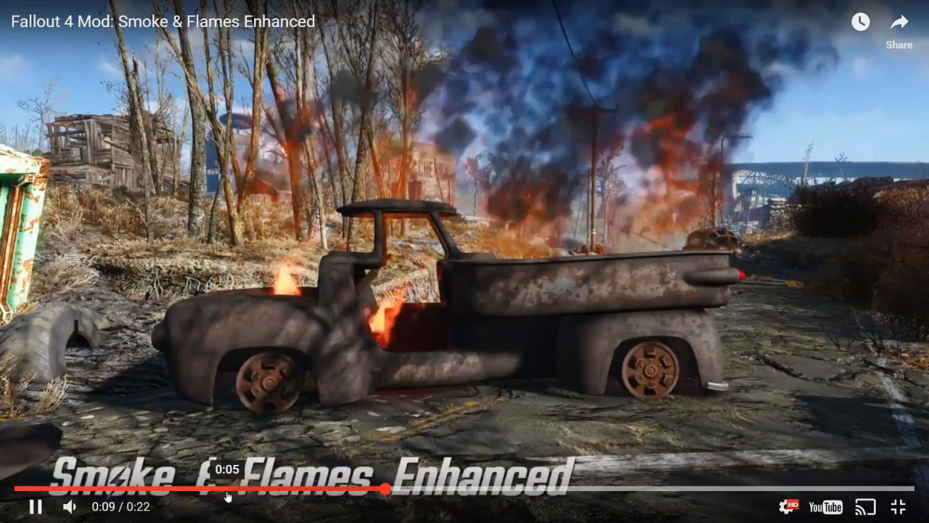
left_click(229, 490)
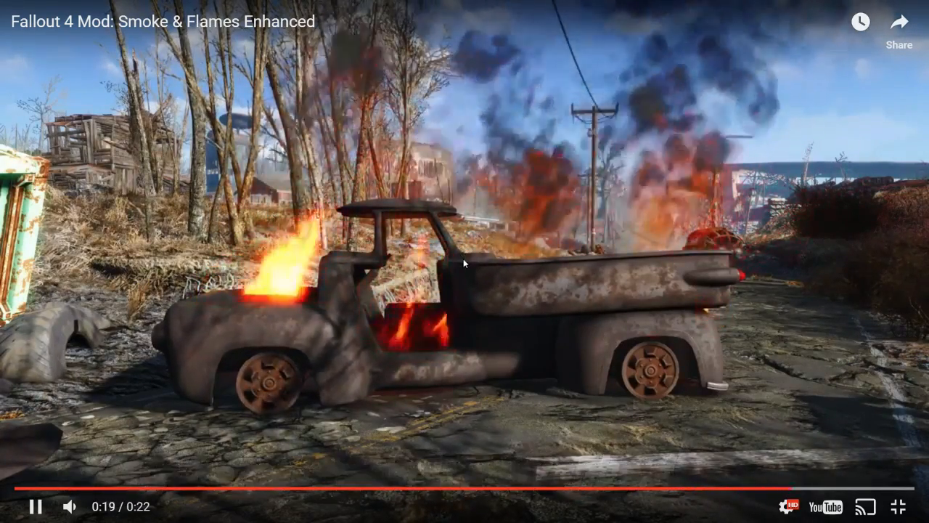
left_click(898, 506)
scroll(639, 327, "down", 2)
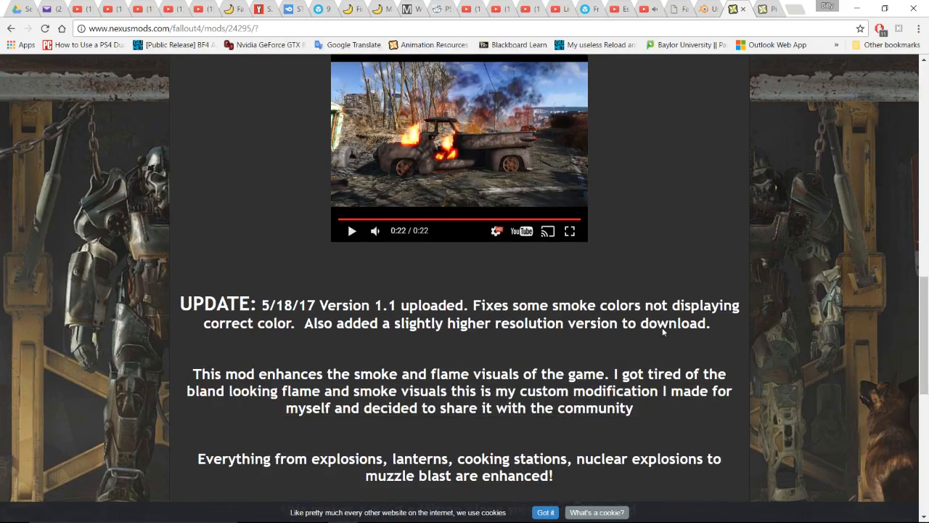
scroll(673, 319, "up", 3)
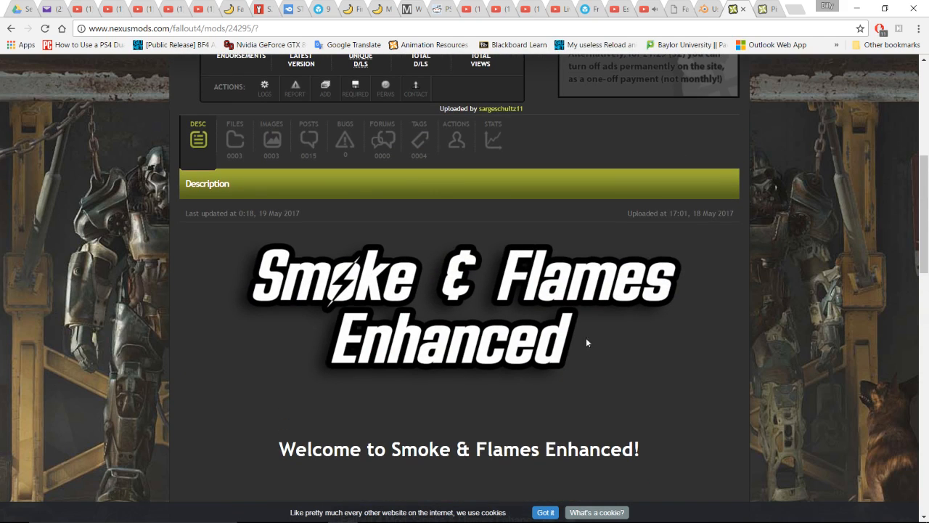
Switch to the Skin Wrap New Gloves 2.max scene in 3ds Max and select the LArm_Finger11 bone in Schematic View
mouse_move(432, 511)
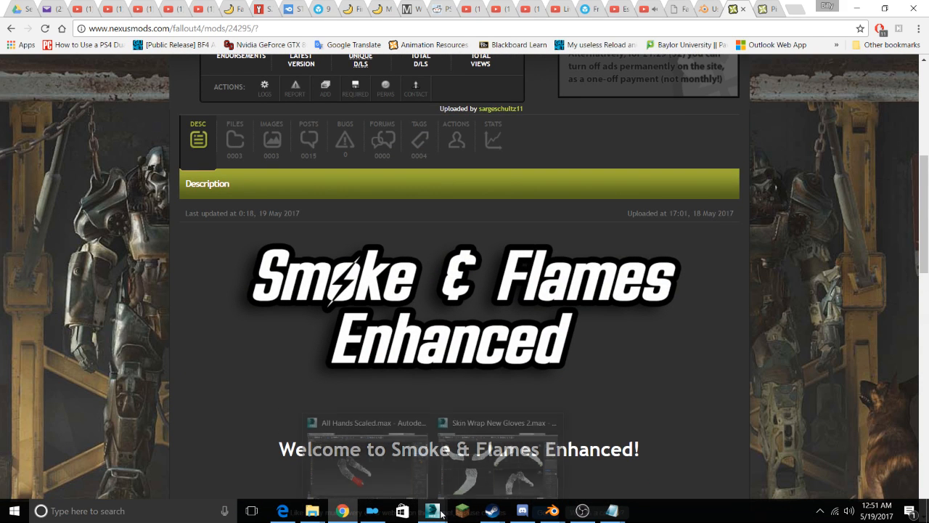
left_click(470, 429)
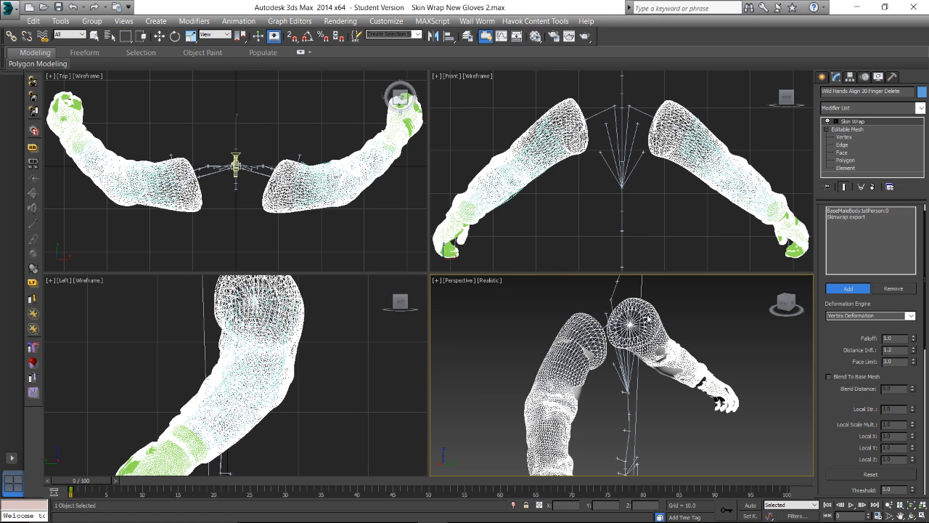
left_click(518, 38)
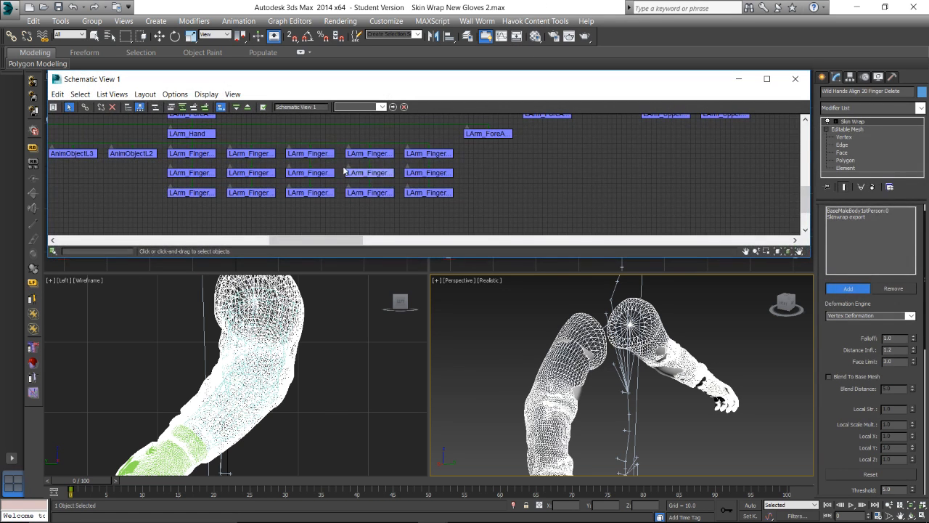
left_click(204, 153)
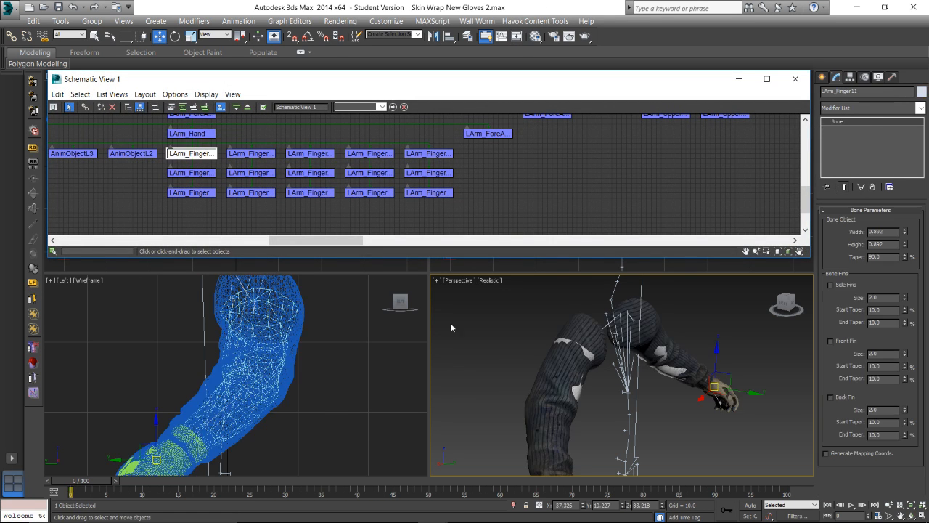
middle_click_drag(616, 407, 616, 356)
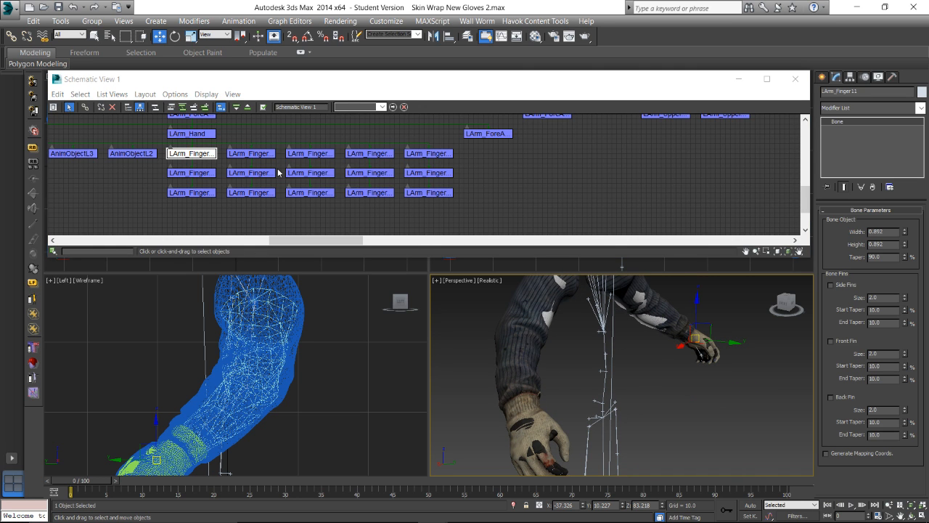
Select the RArm_Finger21 bone in Schematic View and rotate it to test how the skin-wrapped glove deforms
middle_click_drag(310, 165, 357, 191)
scroll(501, 178, "down", 5)
scroll(473, 172, "up", 5)
left_click(498, 177)
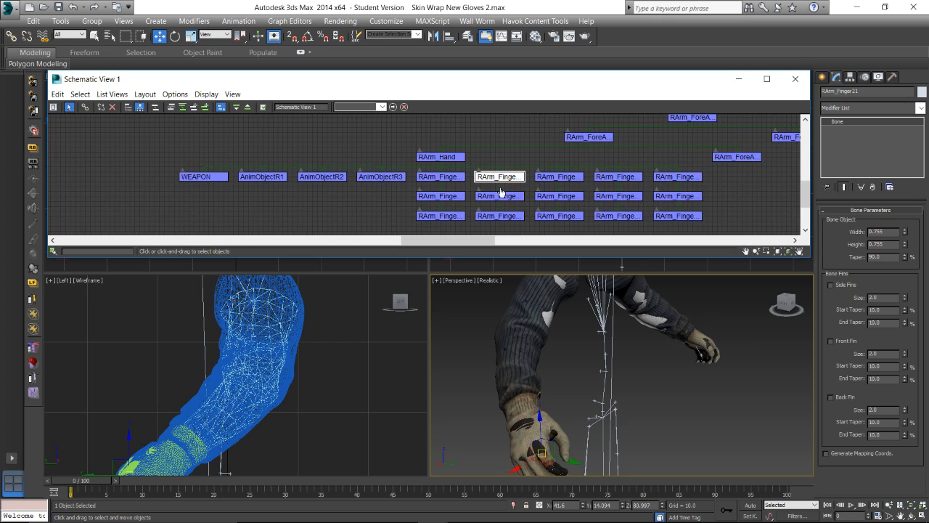
key("z")
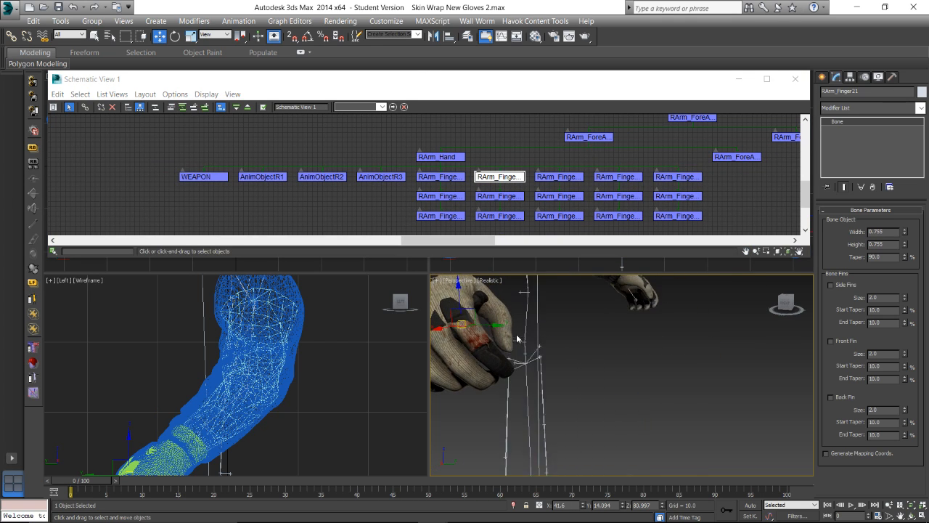
key("e")
left_click_drag(455, 321, 465, 342)
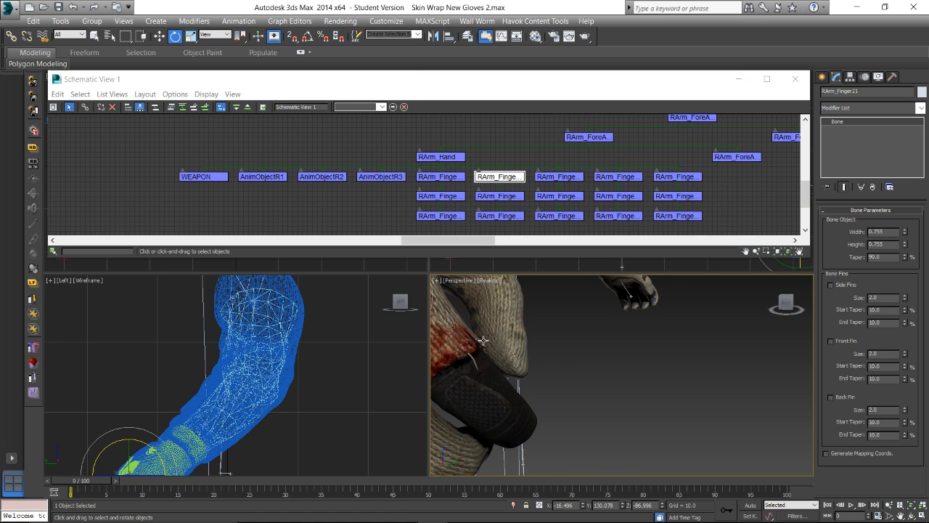
Examine how the glove mesh deforms around the rotated RArm_Finger21 bone and the neighbouring finger
scroll(508, 337, "up", 5)
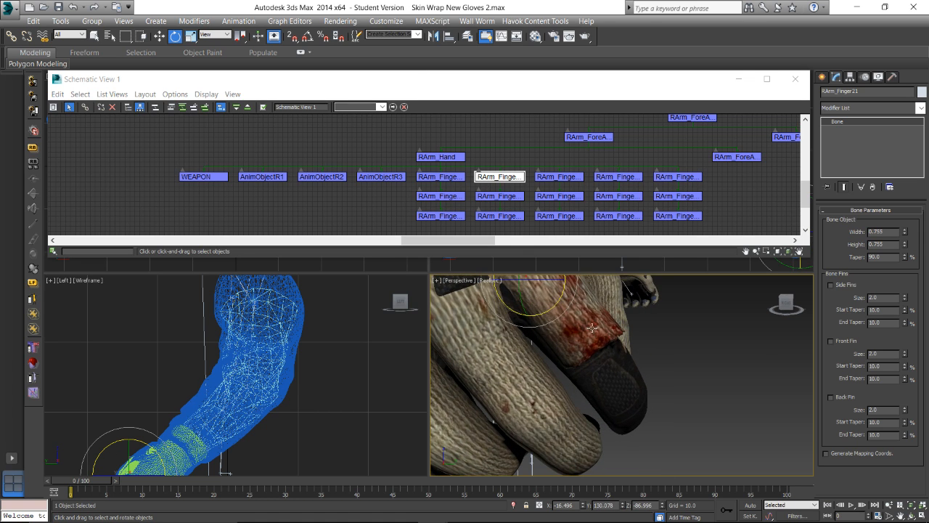
middle_click_drag(592, 328, 594, 333, "alt")
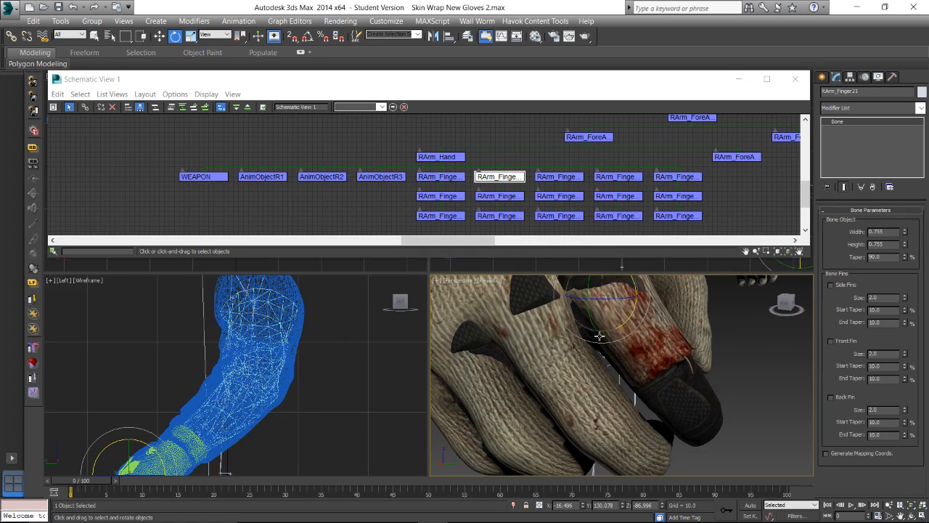
mouse_move(618, 327)
left_mouse_down()
mouse_move(645, 287)
mouse_move(628, 335)
left_mouse_up()
middle_click_drag(628, 335, 562, 369, "alt")
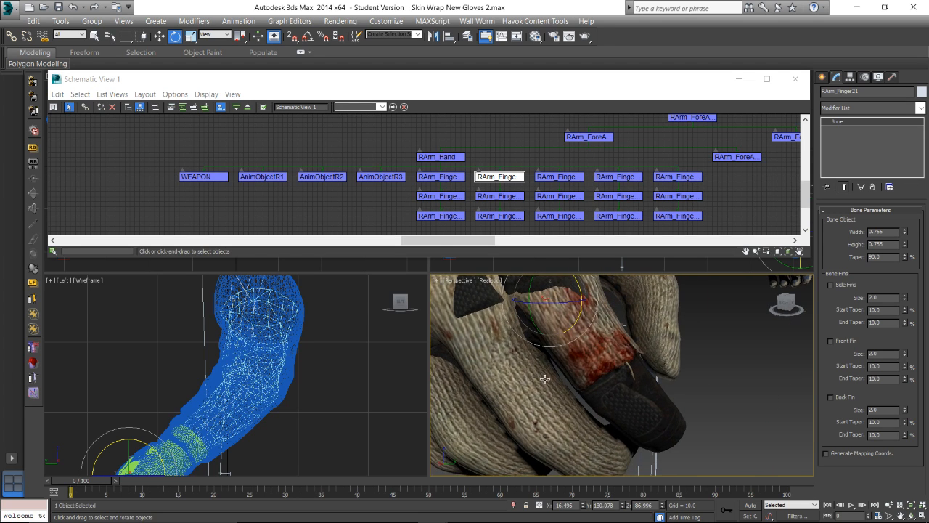
Select the Wild Hands Align 20 Finger Delete mesh and convert its Skin Wrap to a Skin modifier
left_click(545, 379)
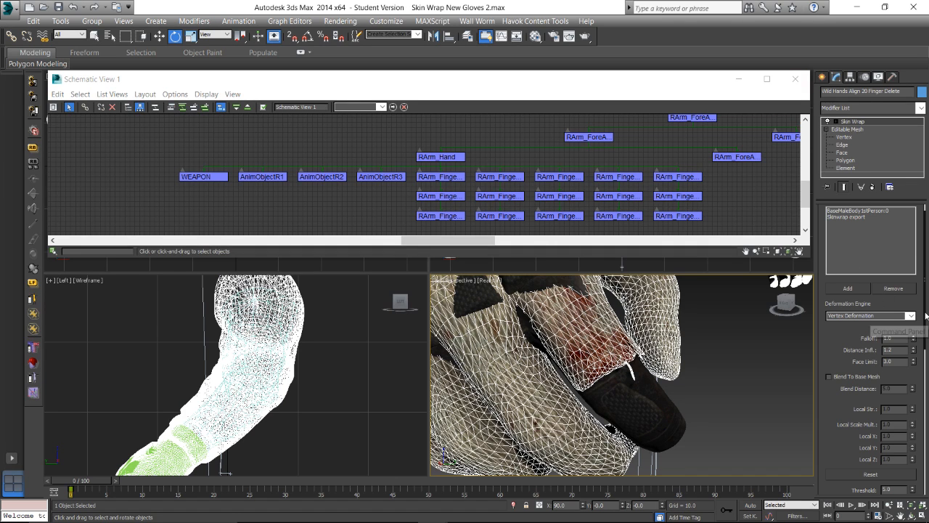
left_click_drag(925, 315, 921, 433)
scroll(905, 313, "up", 2)
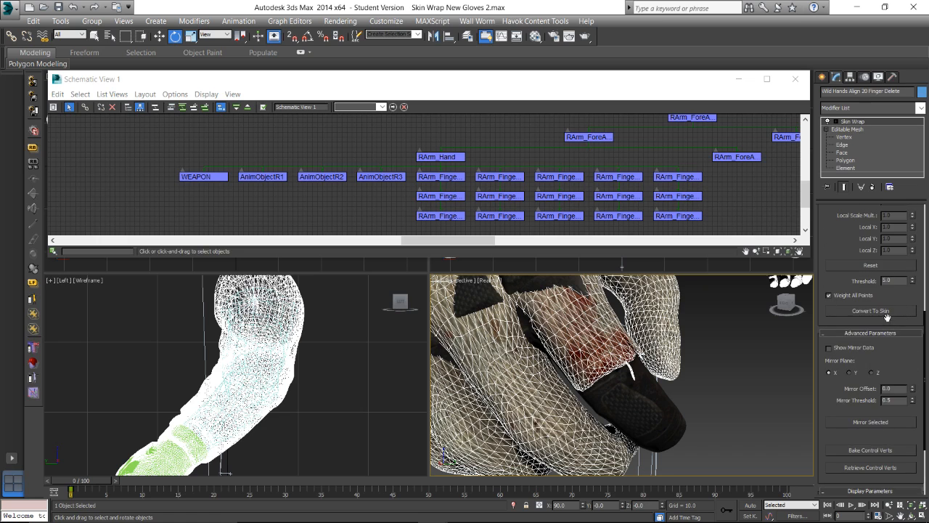
left_click(900, 313)
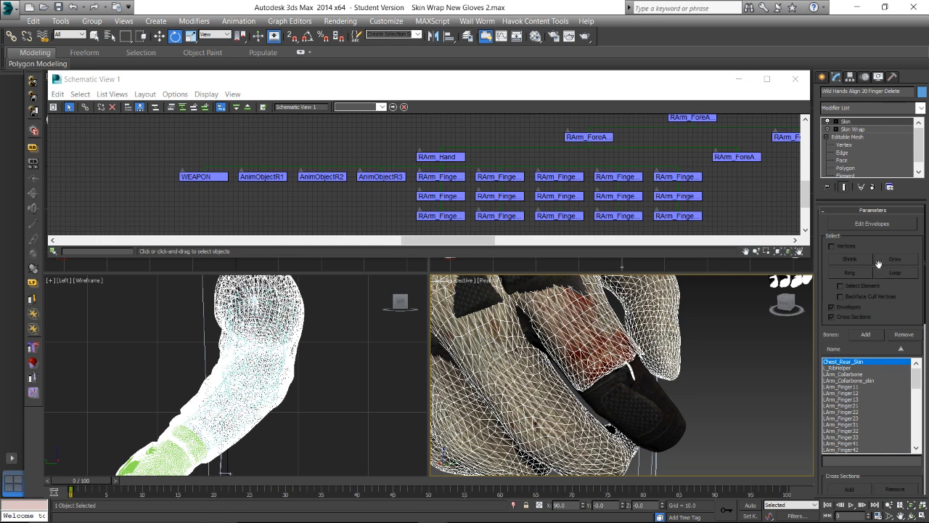
Turn on envelope editing with vertex selection enabled in the Skin modifier and pick the RArm_Finger21 bone
left_click(891, 225)
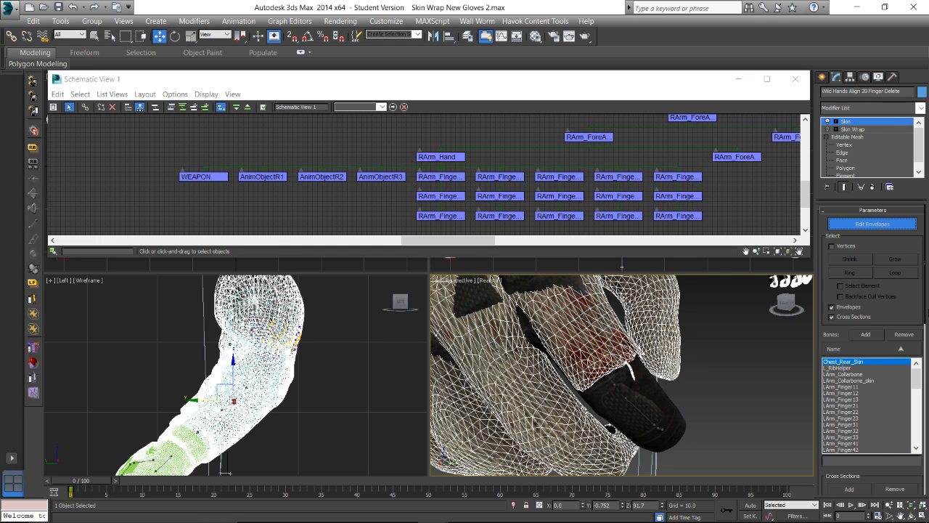
left_click(840, 247)
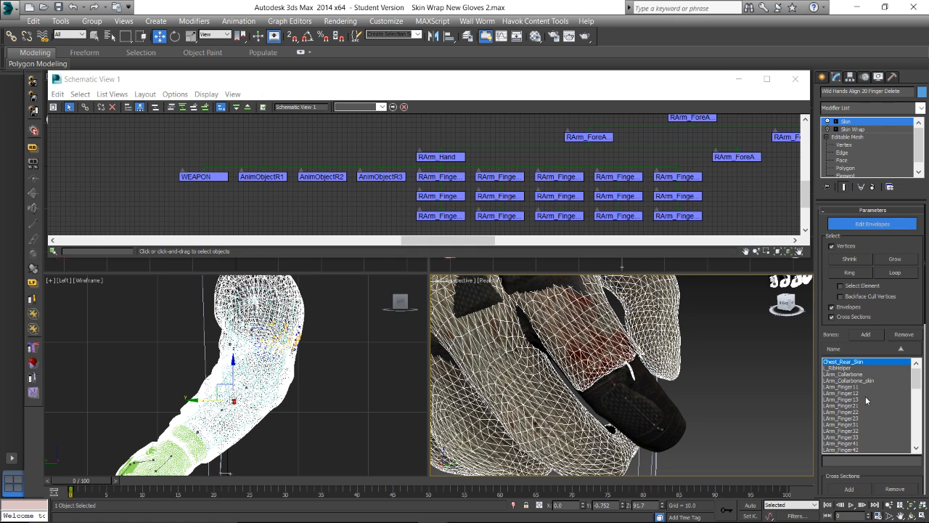
left_click_drag(916, 384, 916, 406)
left_click(857, 431)
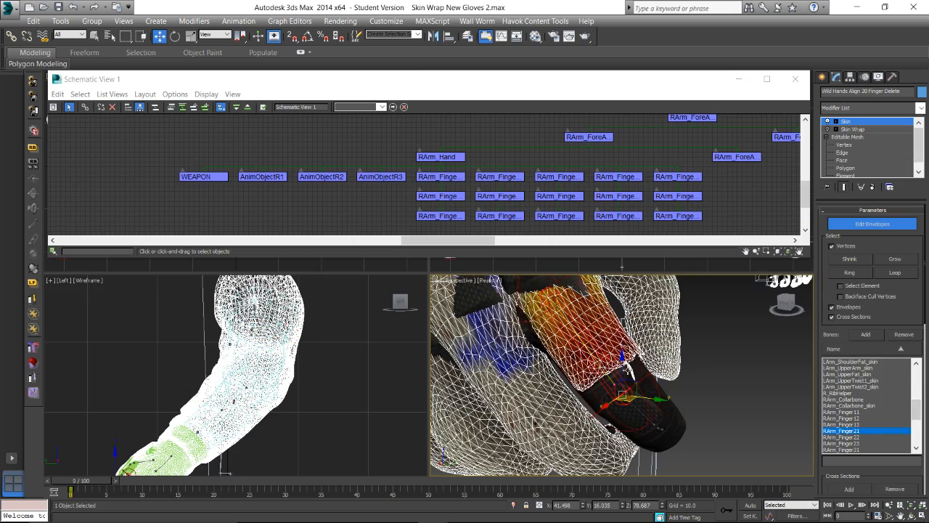
Select the vertices on the adjacent finger that RArm_Finger21 wrongly influences, adjusting the selection with Grow and Shrink
middle_click_drag(625, 370, 611, 424)
middle_click_drag(563, 386, 612, 368)
scroll(614, 378, "up", 1)
scroll(614, 378, "down", 1)
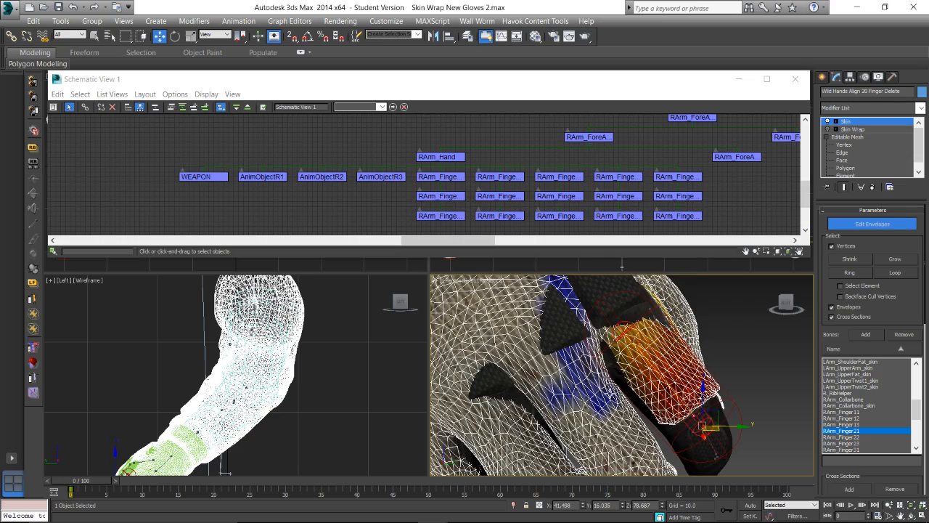
scroll(636, 388, "up", 2)
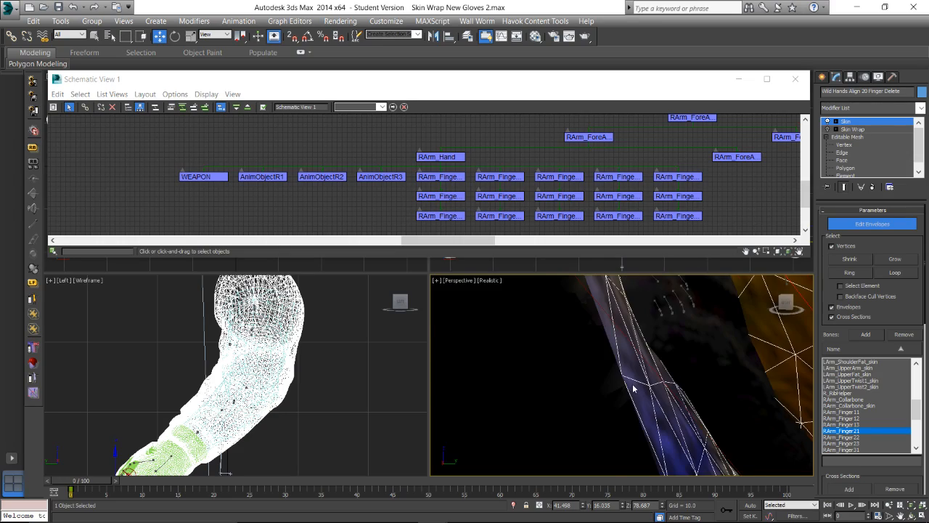
scroll(633, 388, "down", 3)
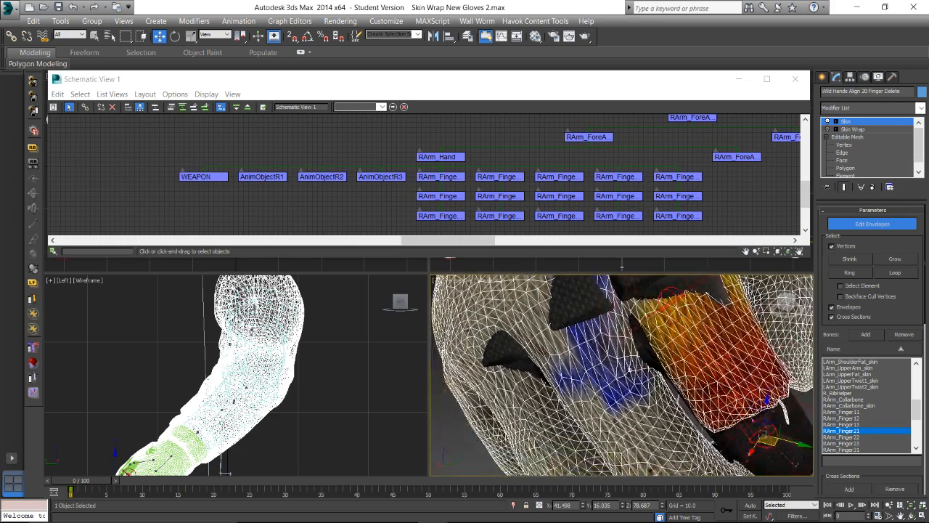
left_click_drag(925, 317, 921, 425)
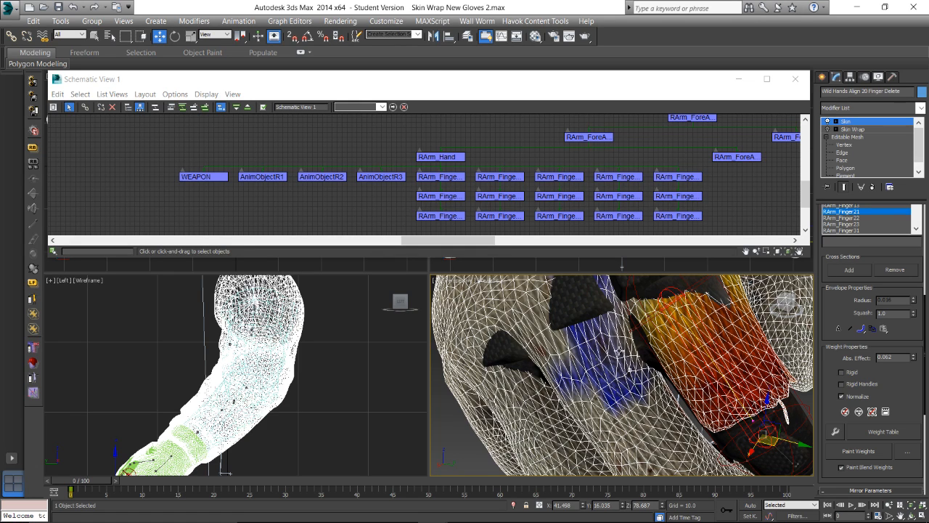
left_click(634, 385)
left_click_drag(925, 385, 927, 274)
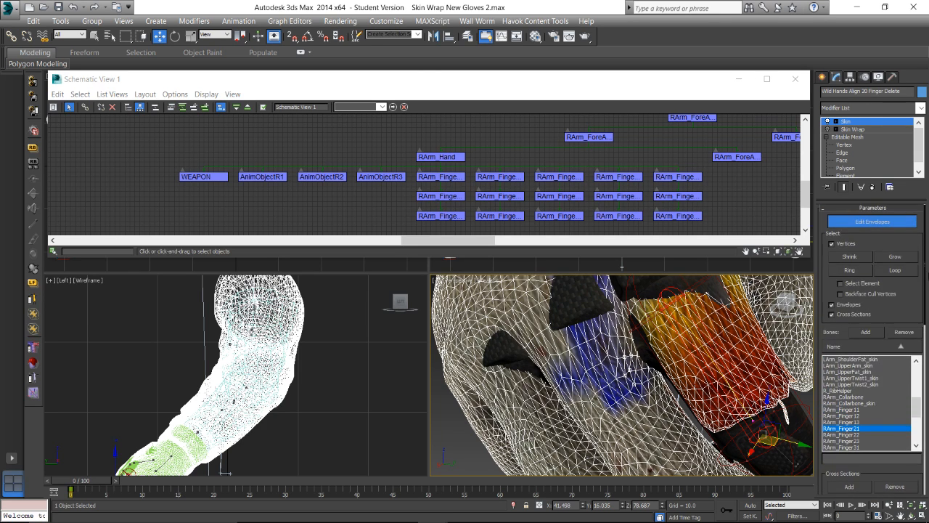
left_click(890, 257)
left_click(853, 259)
middle_click_drag(696, 360, 671, 383, "alt")
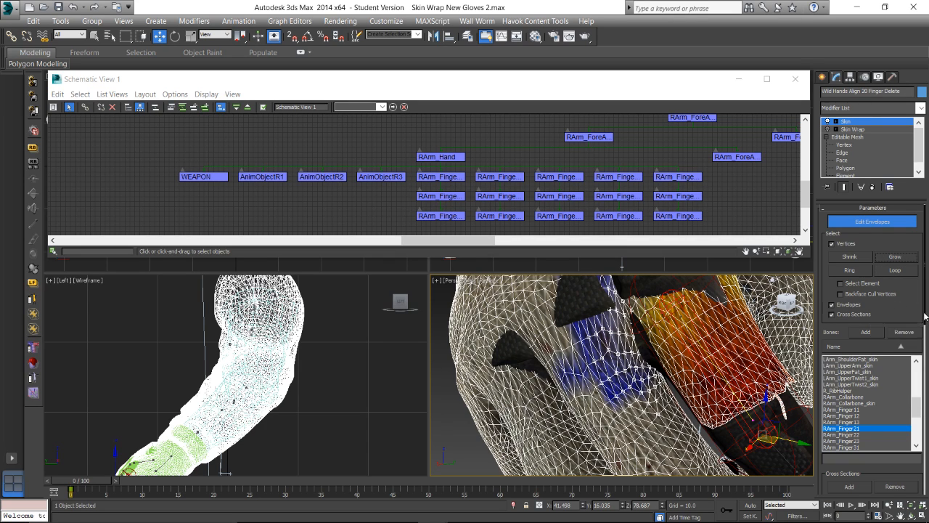
Set the selected vertices' absolute effect for RArm_Finger21 to 0
left_click_drag(926, 335, 925, 392)
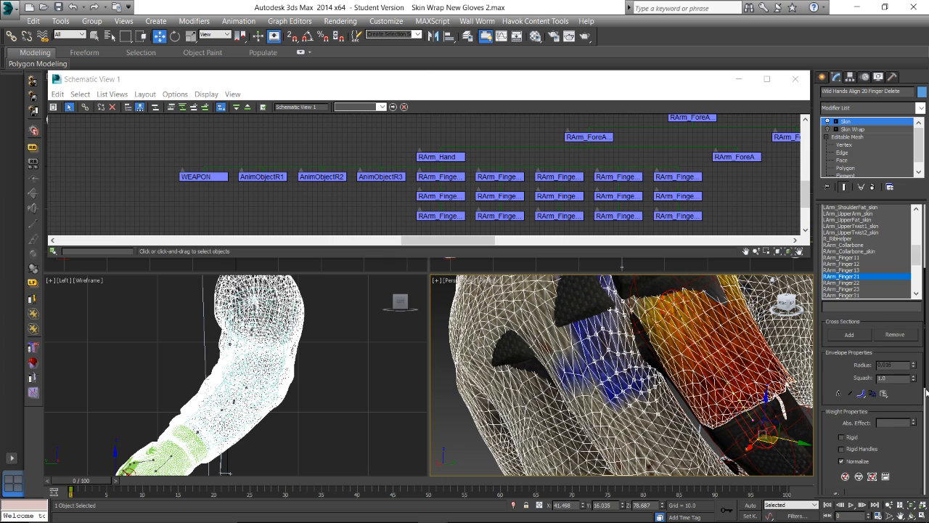
left_click(897, 421)
type("0")
key("Return")
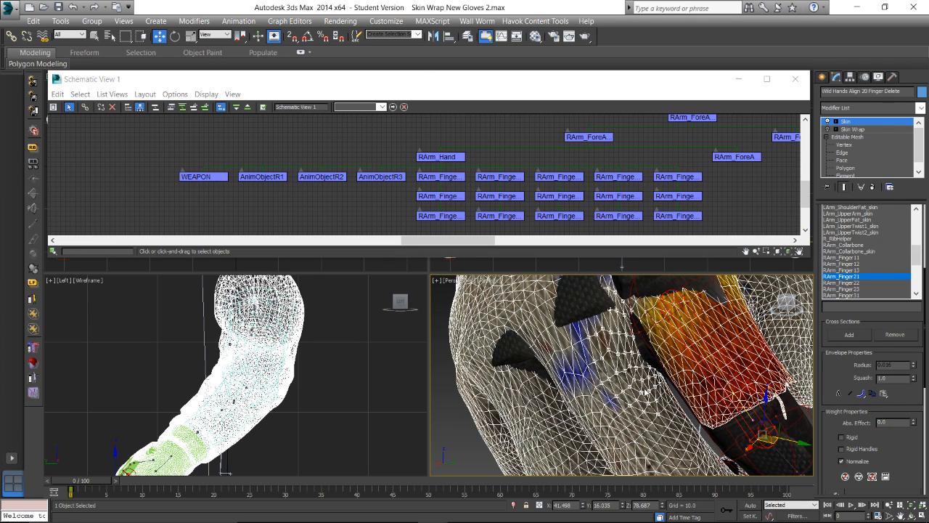
middle_click_drag(645, 392, 621, 141, "alt")
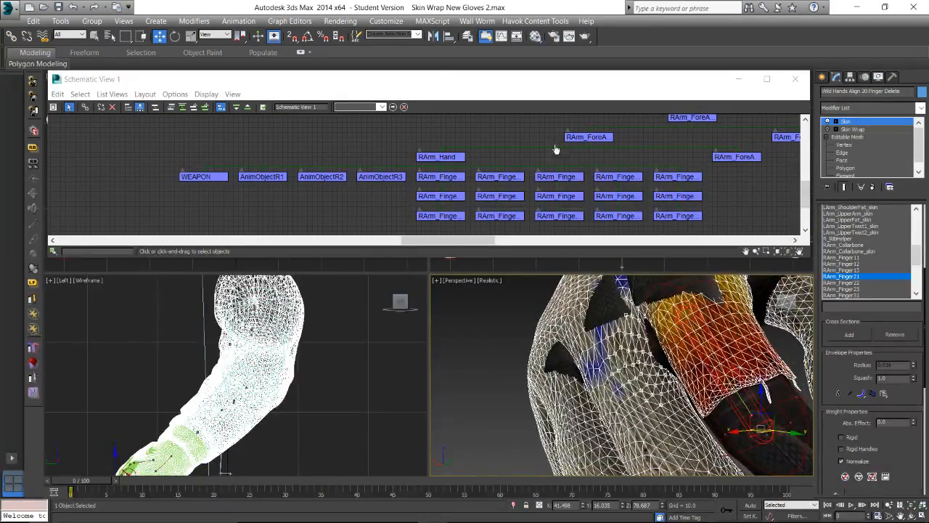
Hide the Skinwrap export object in the SAS Gloves layer
left_click(468, 36)
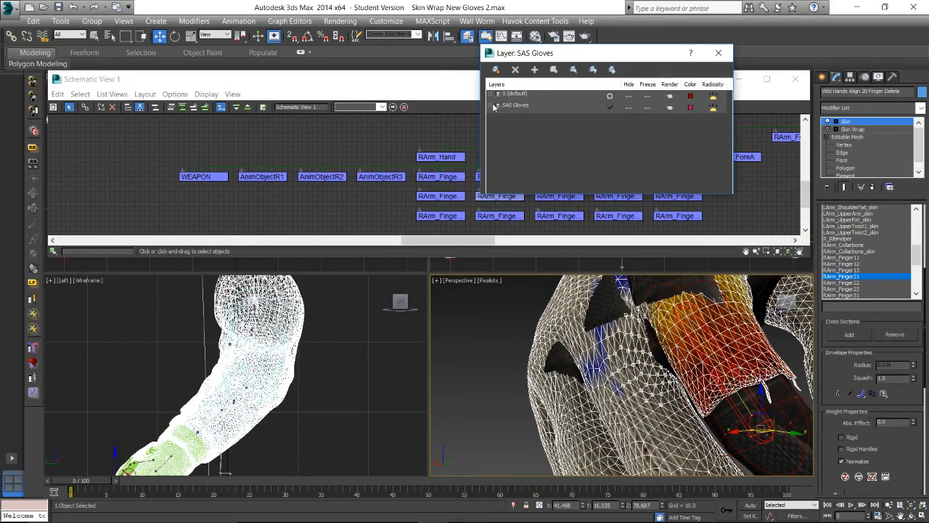
left_click(494, 106)
left_click(622, 140)
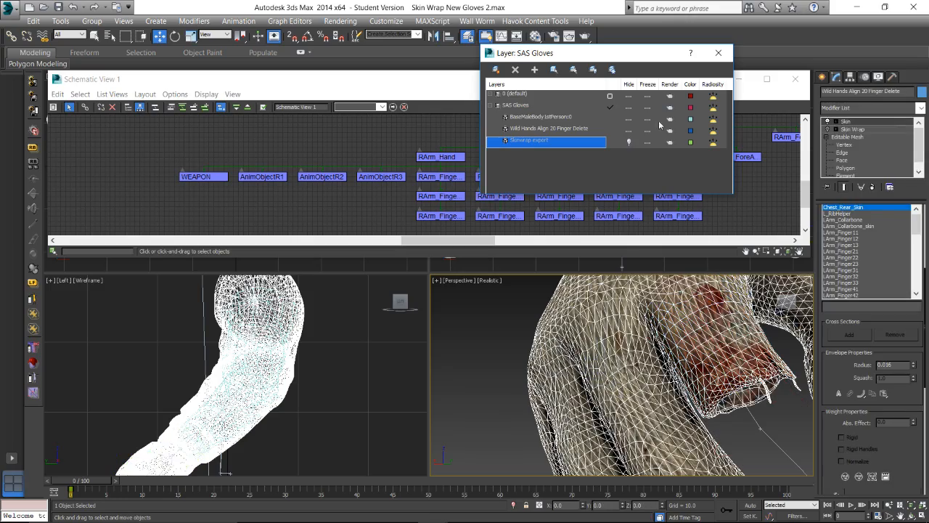
left_click(718, 52)
Resume envelope editing on the glove's Skin modifier and pick RArm_Finger21 to show its influence on the right hand
middle_click_drag(653, 363, 584, 359, "alt")
scroll(584, 363, "up", 5)
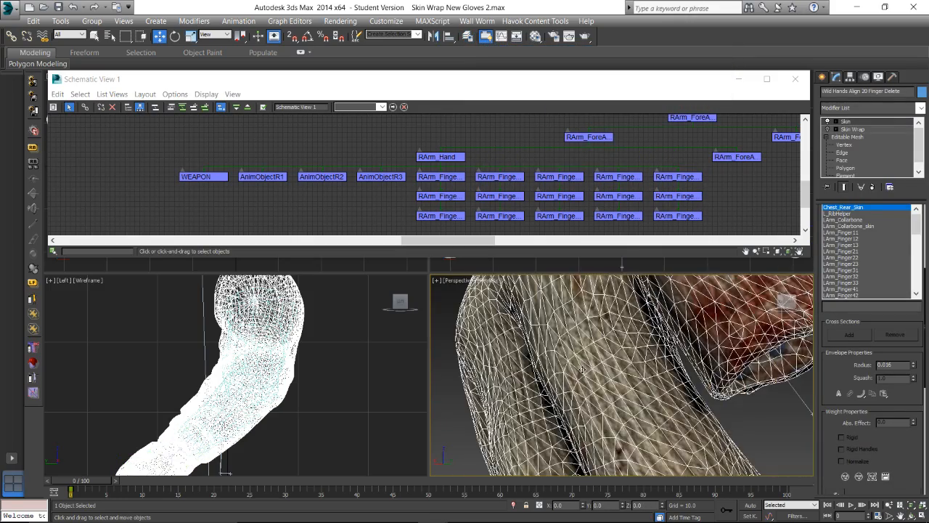
scroll(593, 373, "down", 8)
scroll(593, 373, "up", 6)
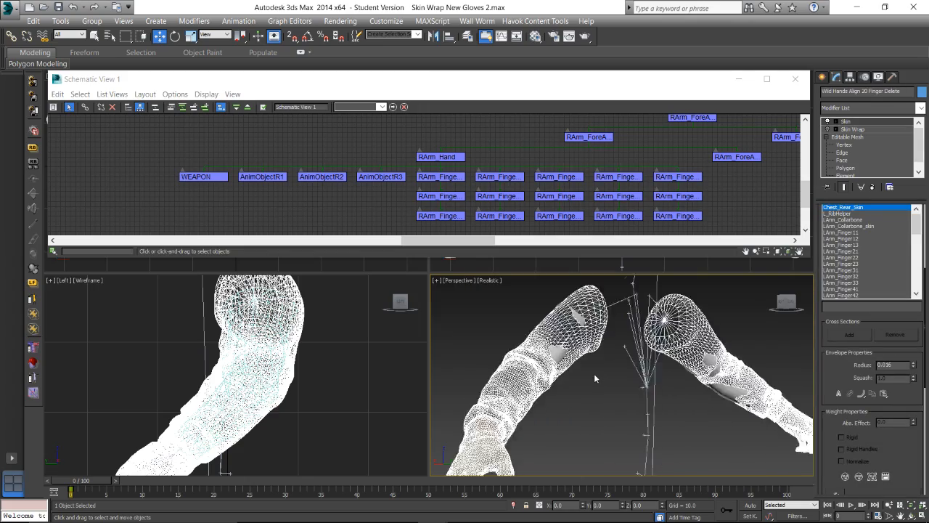
middle_click_drag(571, 381, 637, 322, "alt")
scroll(582, 389, "up", 5)
scroll(582, 389, "down", 3)
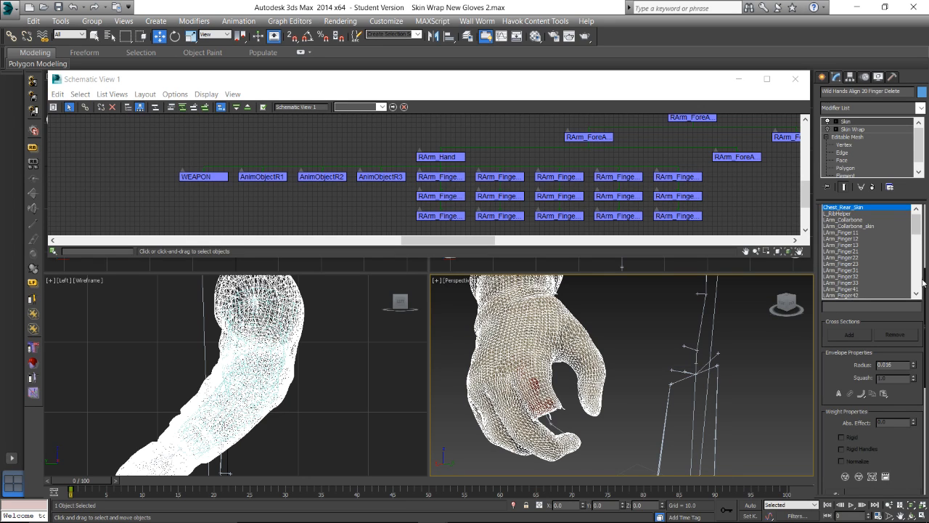
scroll(925, 288, "up", 5)
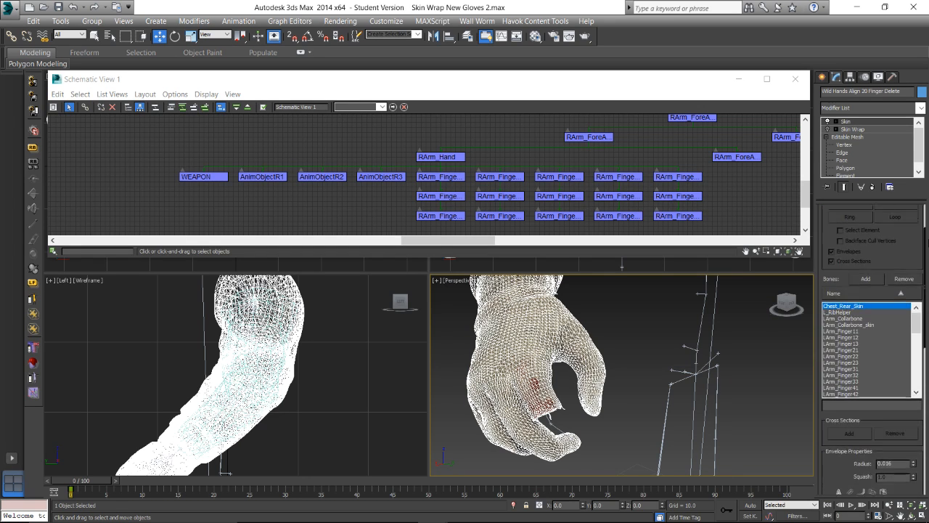
left_click(872, 224)
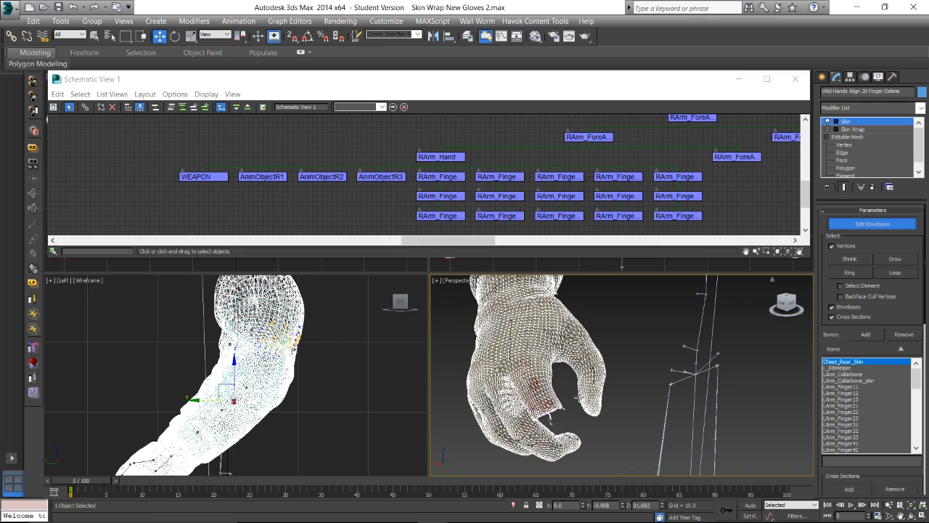
scroll(550, 412, "up", 5)
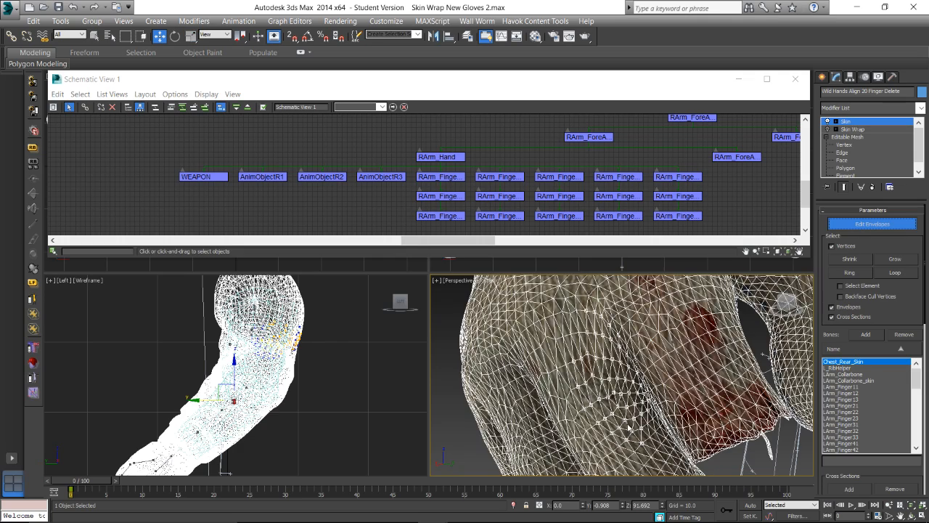
middle_click_drag(686, 410, 646, 386, "alt")
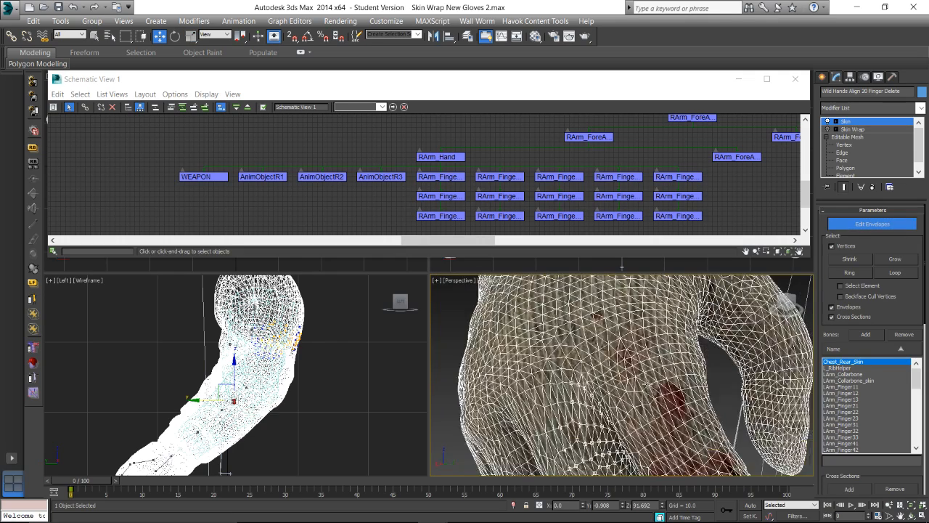
scroll(838, 427, "down", 8)
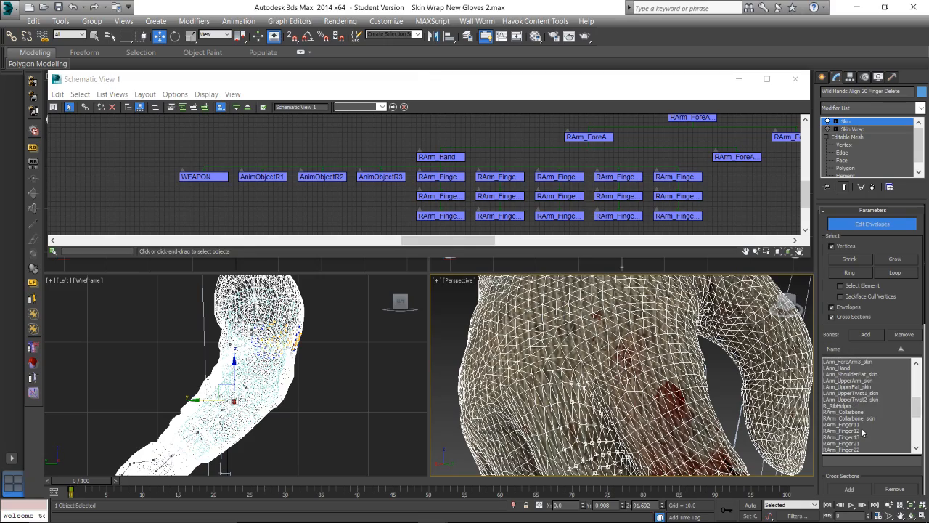
left_click(857, 444)
Grow the vertex selection on the adjacent finger and set its absolute effect for RArm_Finger21 to 0
mouse_move(653, 378)
middle_mouse_down("alt")
mouse_move(632, 341)
mouse_move(549, 340)
mouse_move(537, 414)
mouse_move(657, 394)
mouse_move(628, 398)
mouse_move(642, 387)
middle_mouse_up("alt")
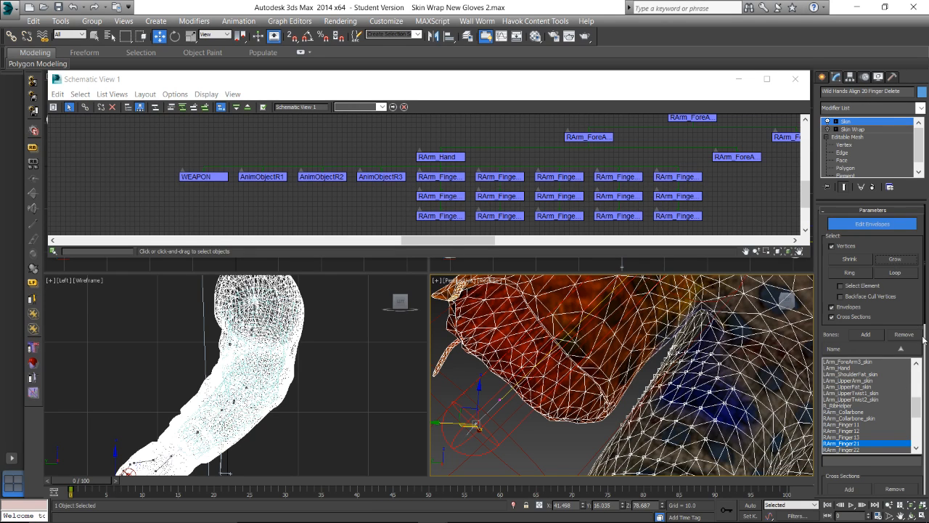
left_click_drag(925, 324, 897, 424)
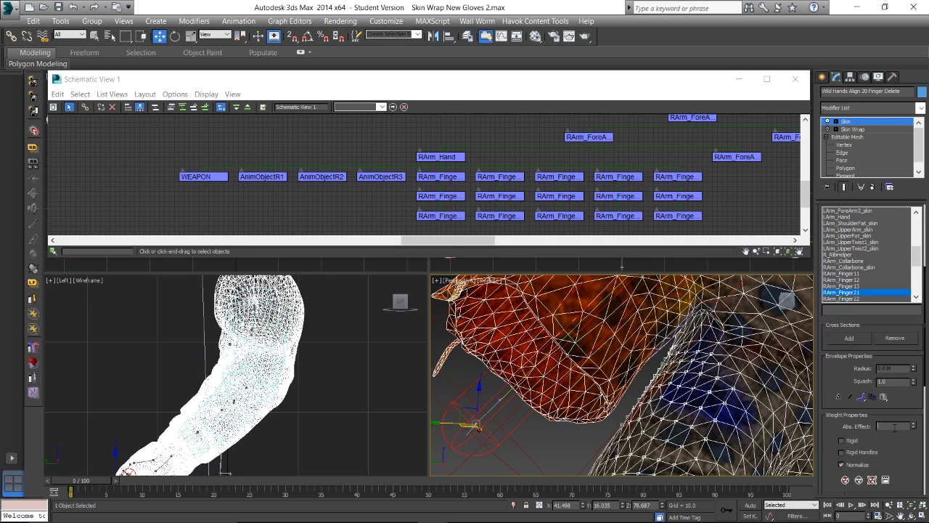
left_click(895, 426)
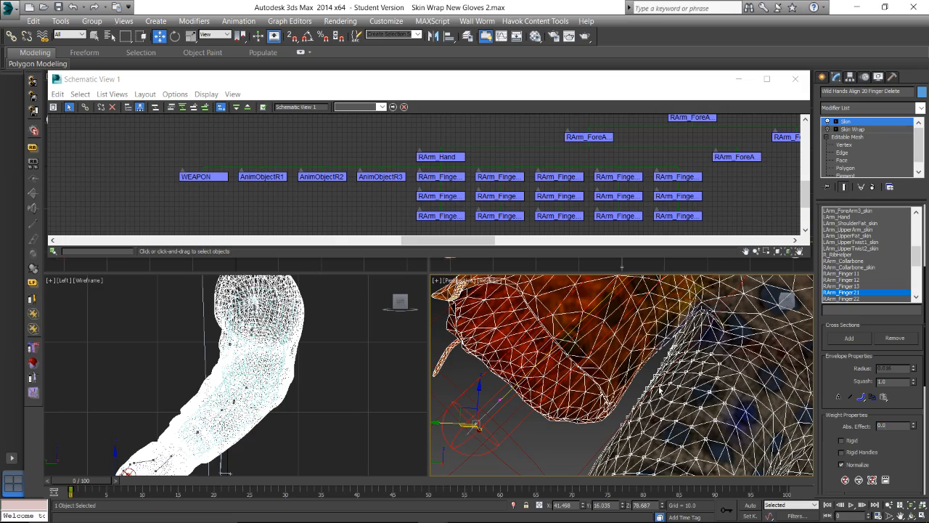
Select the RArm_Finger21 bone in Schematic View and rotate it to test the corrected glove weights
scroll(739, 399, "down", 6)
middle_click_drag(566, 370, 619, 337, "alt")
left_click(499, 177)
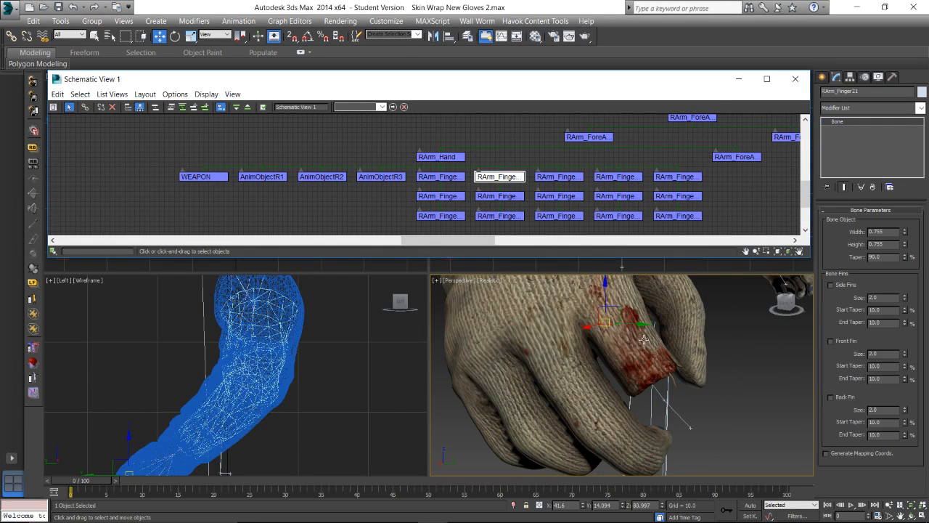
key("e")
left_click_drag(628, 351, 600, 345)
scroll(600, 345, "up", 3)
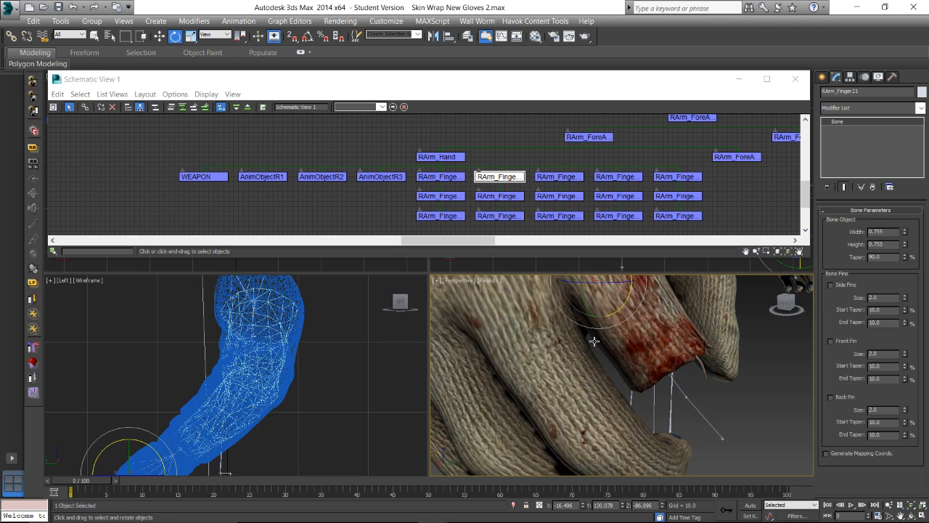
Reselect the glove mesh, resume envelope editing on its Skin modifier and pick the RArm_Finger21 bone
left_click(594, 341)
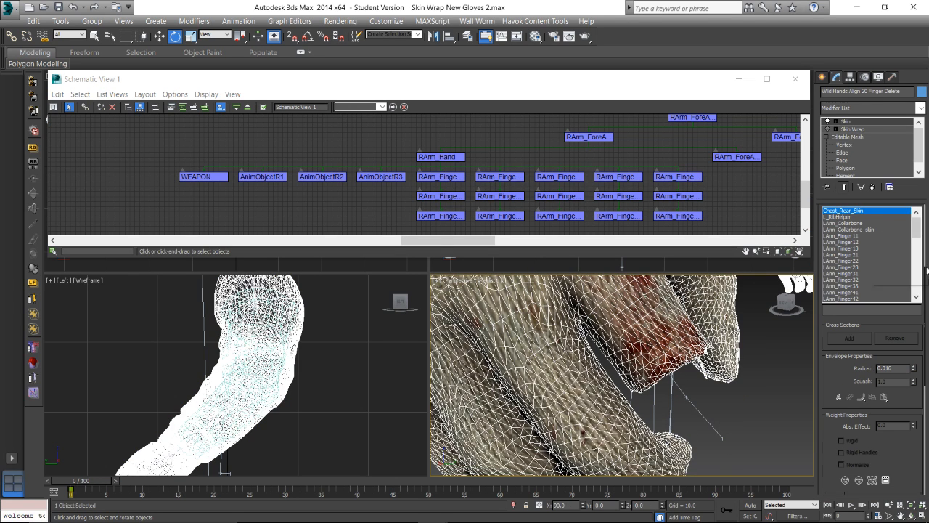
scroll(925, 270, "up", 5)
left_click(872, 220)
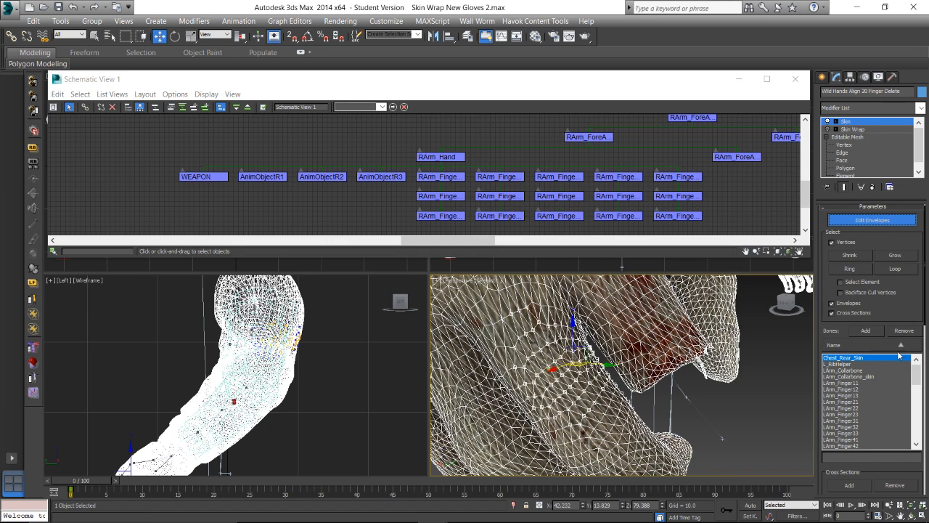
left_click_drag(916, 370, 916, 405)
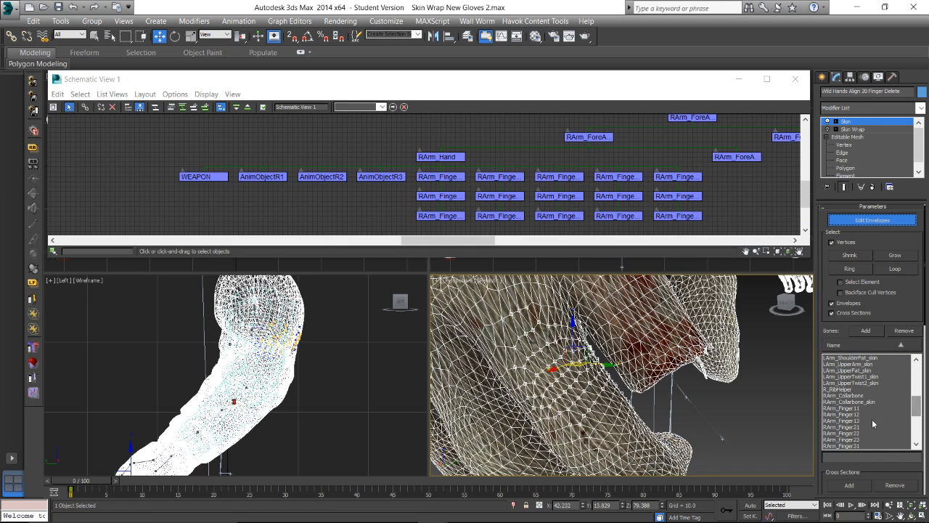
left_click(842, 427)
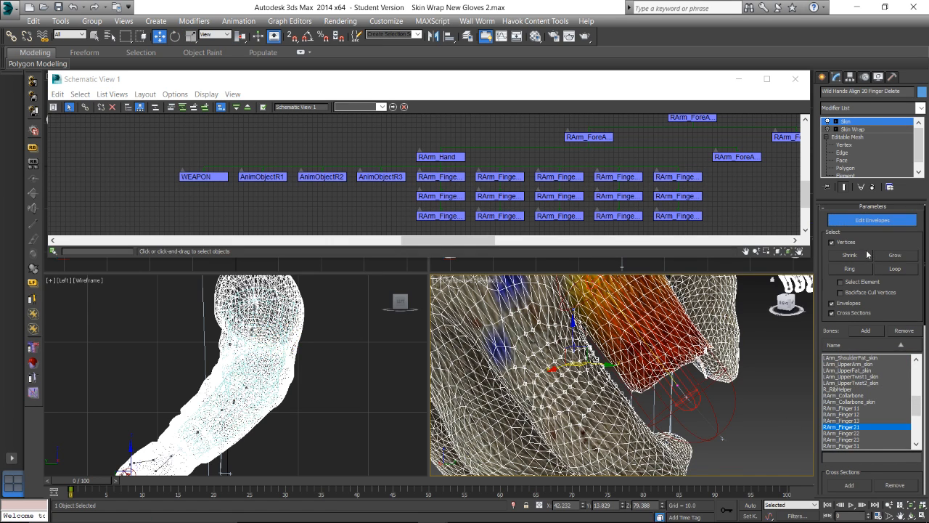
Grow the vertex selection on the adjacent finger facing the cut finger and set its absolute effect for RArm_Finger21 to 0
left_click(900, 254)
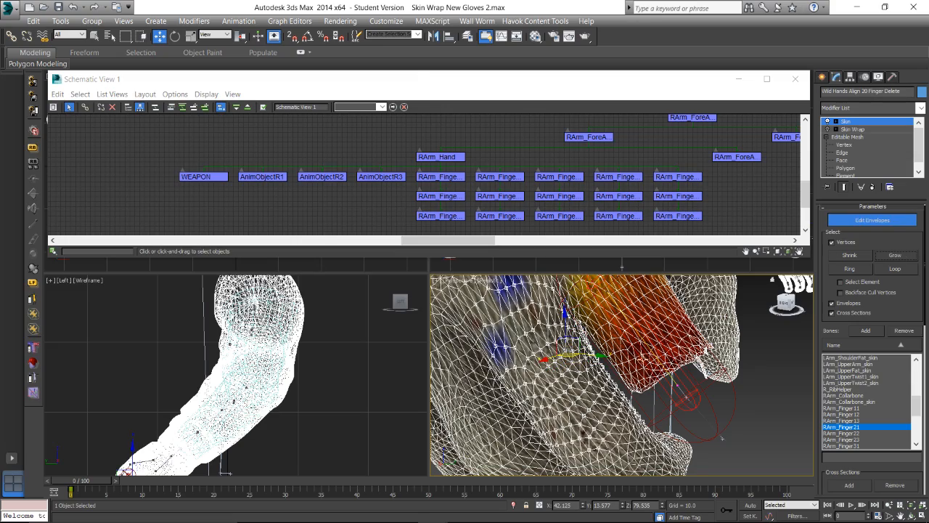
mouse_move(786, 303)
left_mouse_down()
mouse_move(697, 312)
mouse_move(783, 305)
left_mouse_up()
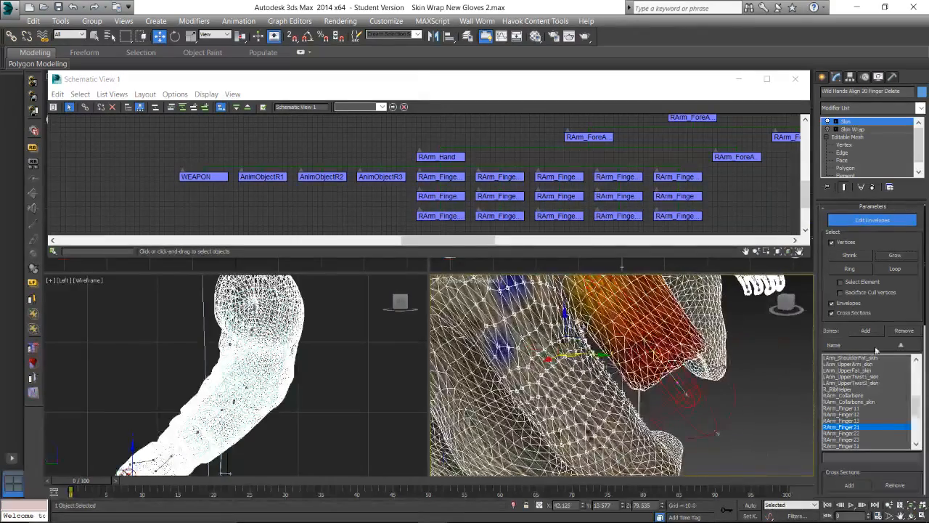
left_click_drag(925, 309, 926, 374)
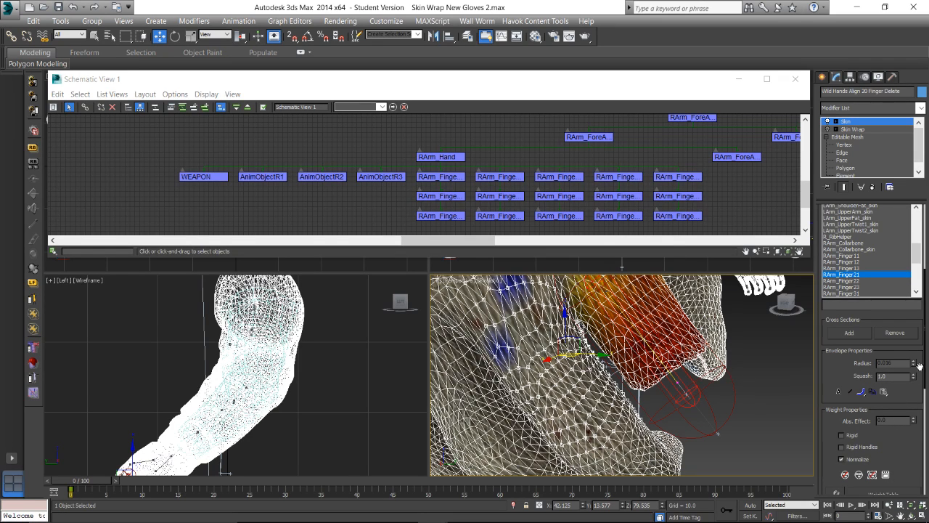
left_click(611, 373)
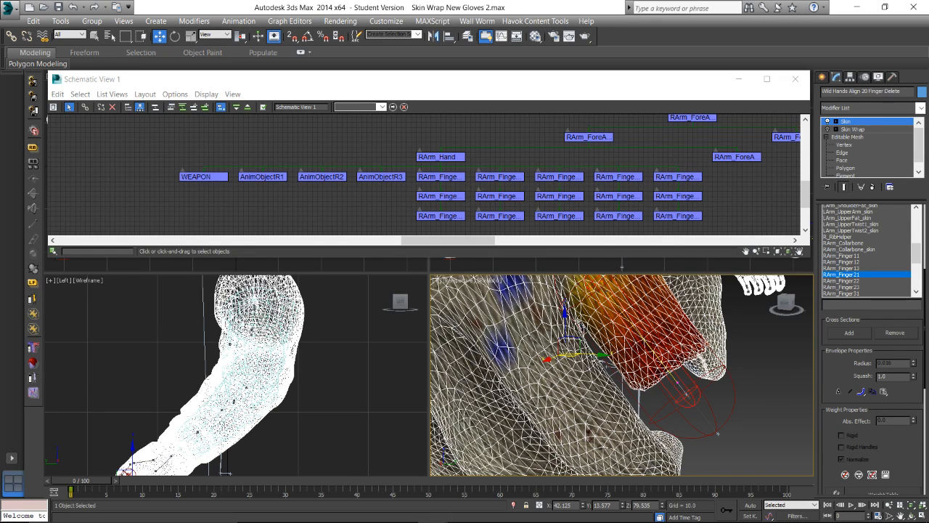
left_click(611, 418)
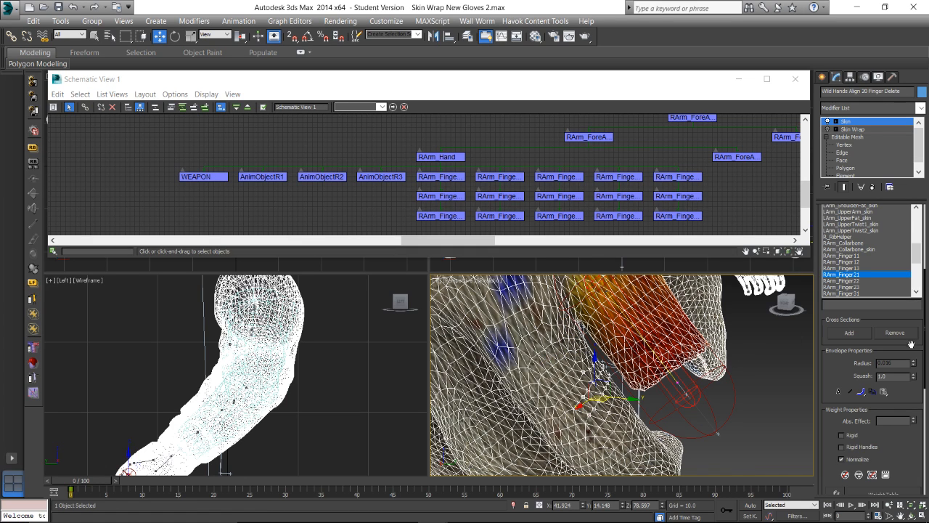
scroll(926, 350, "up", 3)
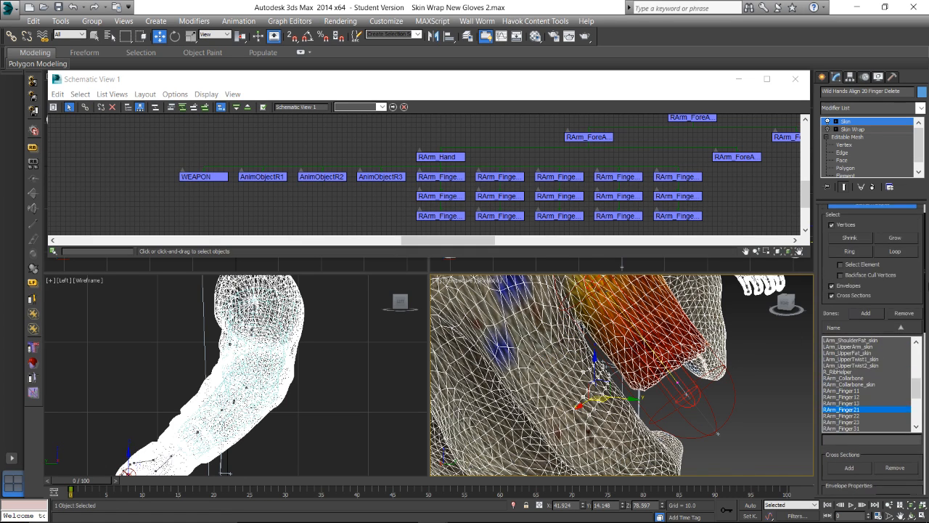
left_click(899, 239)
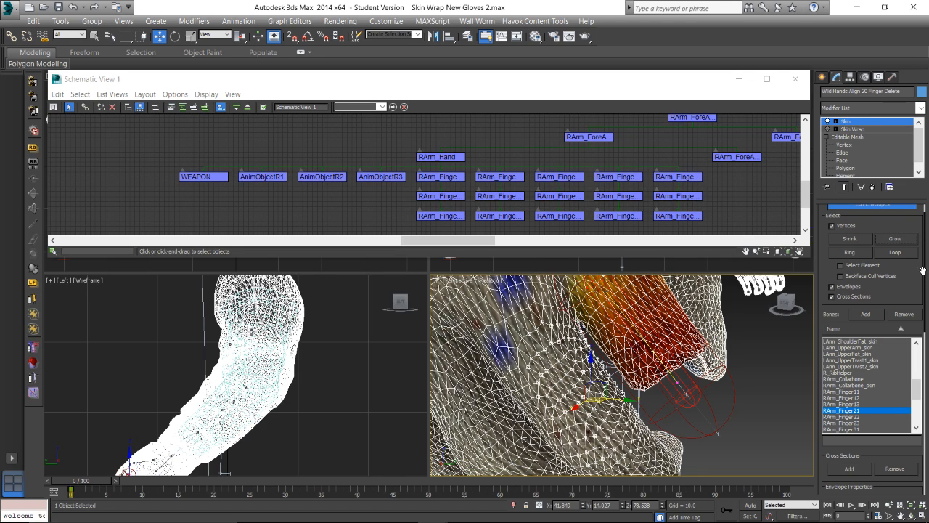
scroll(925, 274, "down", 4)
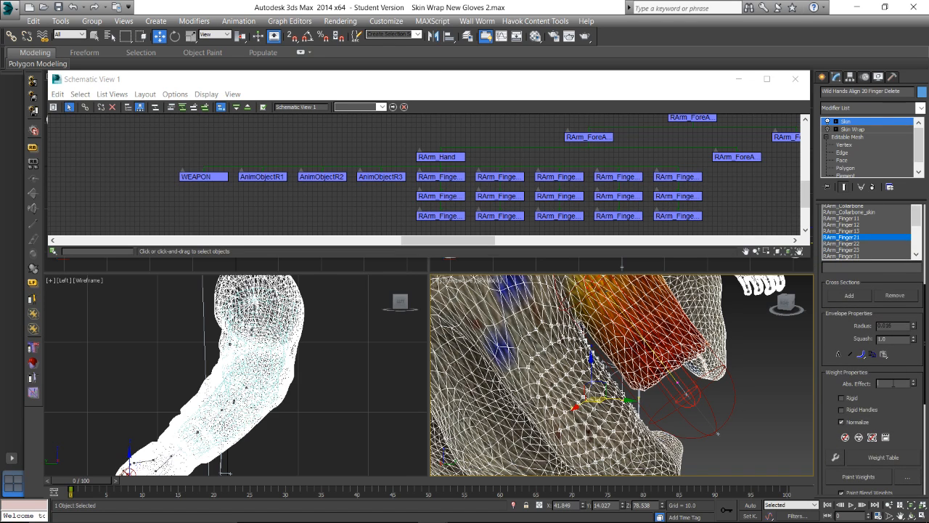
key("Return")
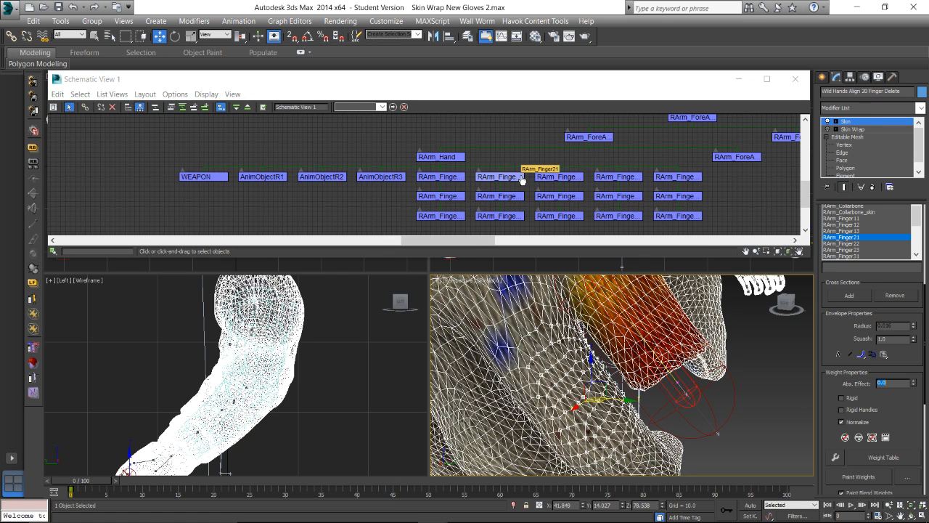
Select the RArm_Finger21 bone, test its rotation and examine the gap beside the adjacent finger up close
left_click(500, 176)
key("e")
left_click_drag(617, 307, 639, 283)
right_click(640, 283)
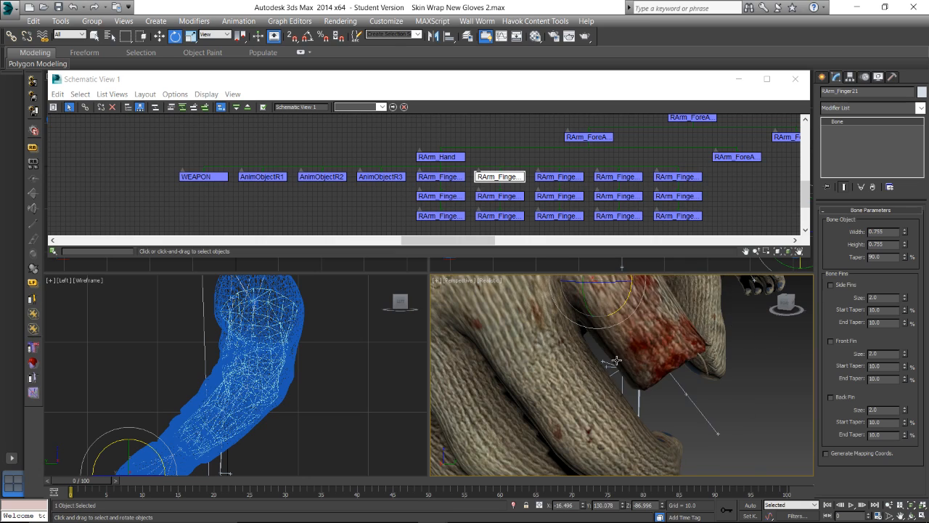
scroll(619, 366, "up", 3)
middle_click_drag(577, 358, 629, 369, "alt")
scroll(627, 369, "up", 2)
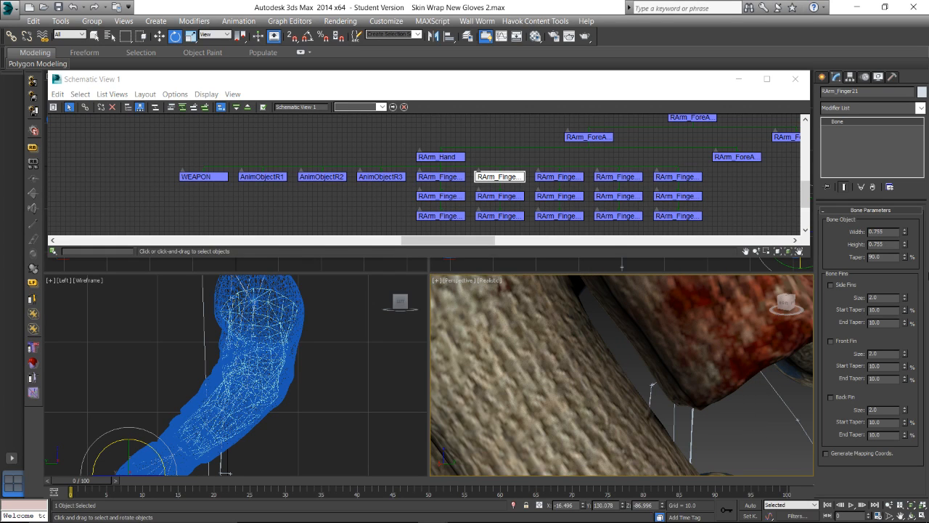
Return to the glove mesh and reactivate envelope editing on its Skin modifier
left_click(677, 338)
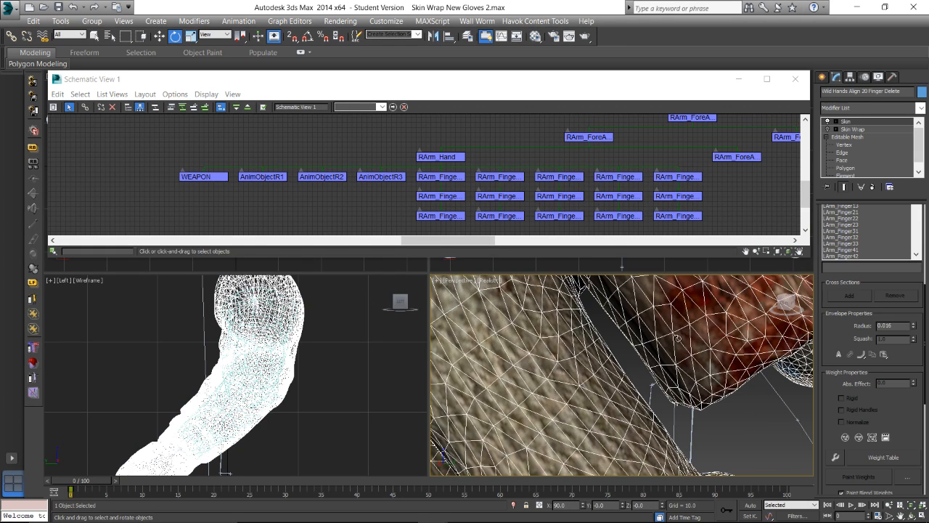
left_click(925, 312)
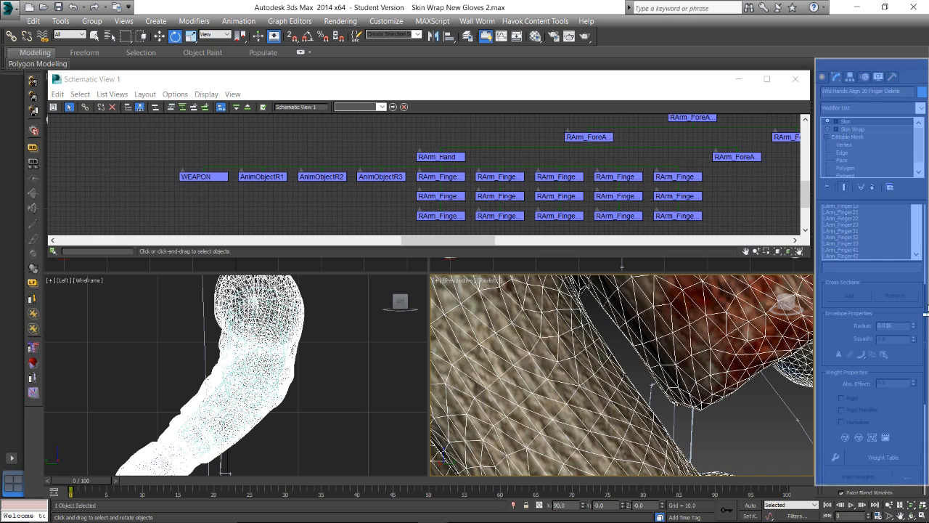
left_click_drag(925, 314, 926, 236)
left_click(882, 228)
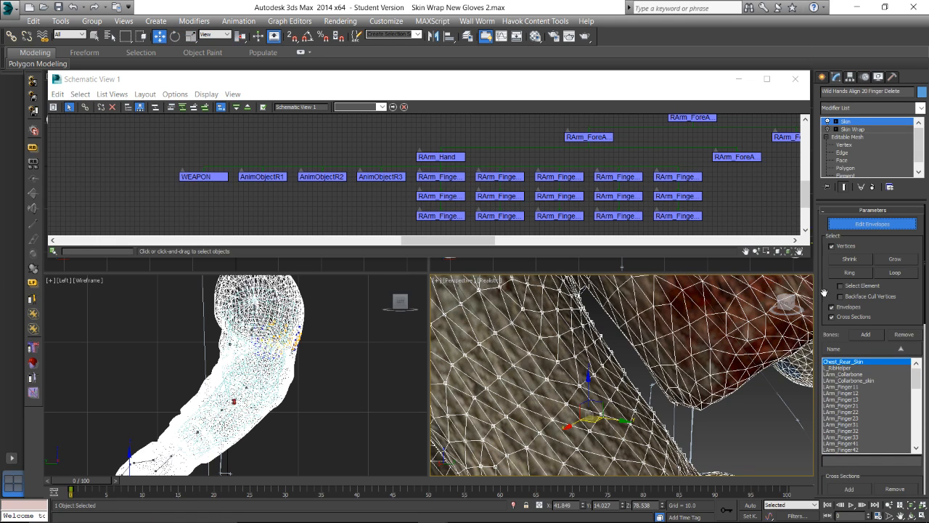
Try selecting the adjacent finger's vertices with the Select Element option
middle_click_drag(651, 368, 692, 320)
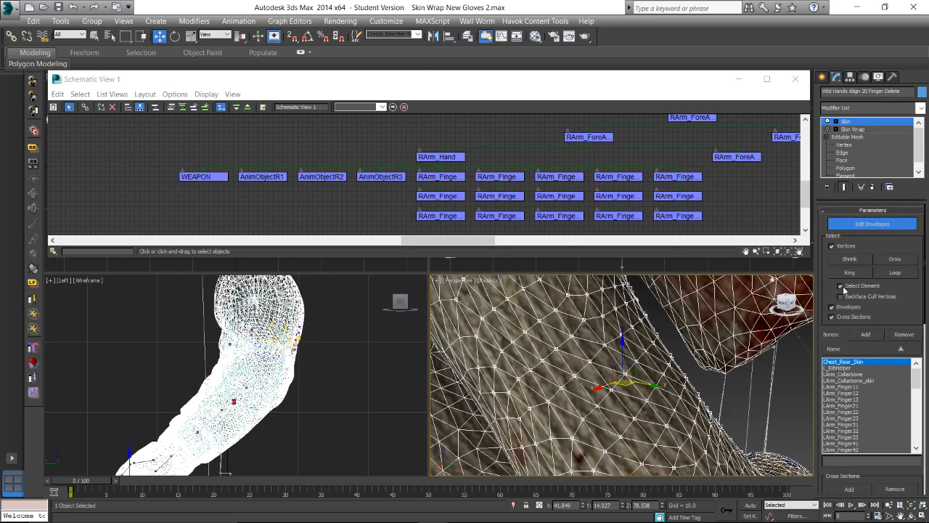
left_click(668, 364)
scroll(676, 367, "down", 3)
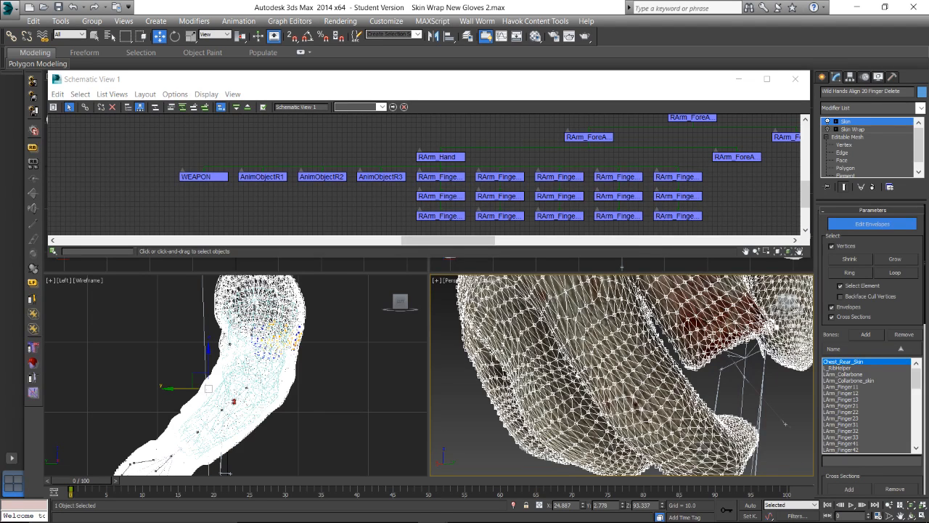
left_click(869, 286)
scroll(688, 376, "up", 3)
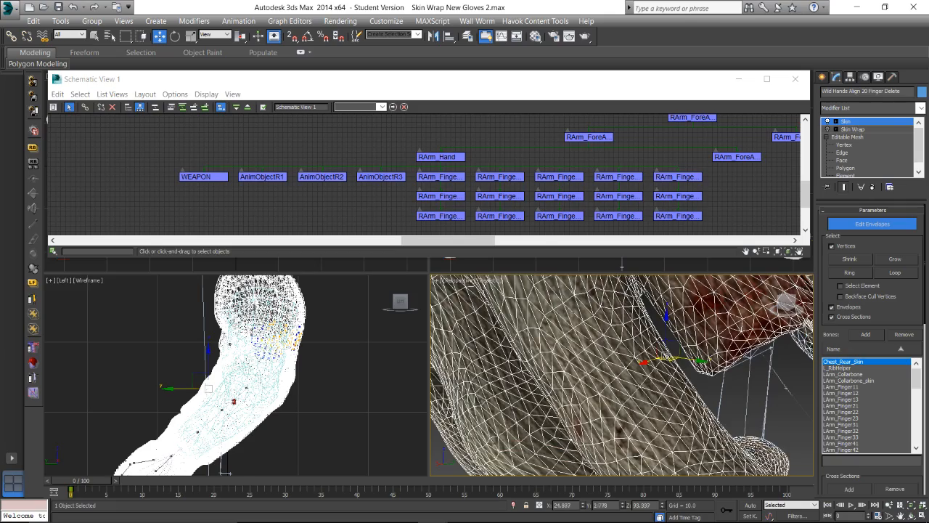
Select a vertex on the adjacent finger beside the gap and show RArm_Finger21's influence in wireframe shading
left_click(677, 357)
middle_click_drag(682, 359, 707, 347, "alt")
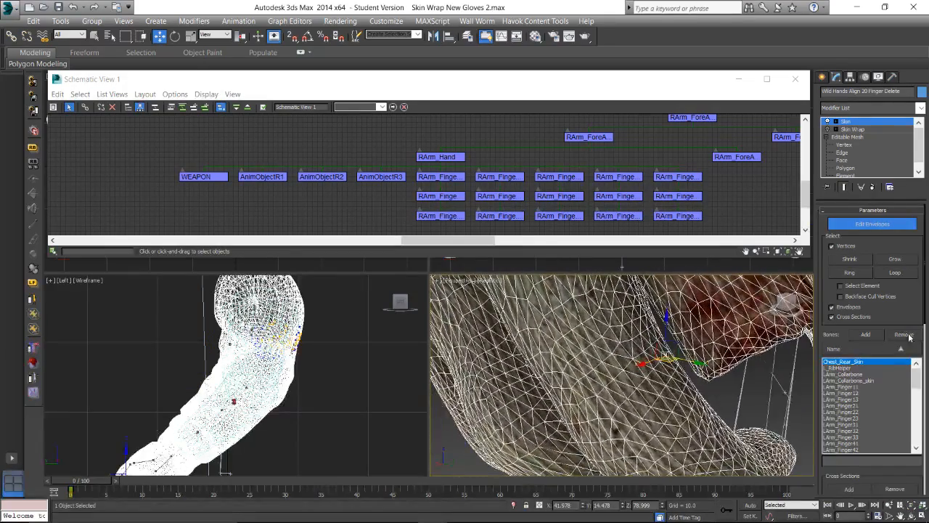
scroll(925, 307, "down", 1)
scroll(926, 307, "down", 4)
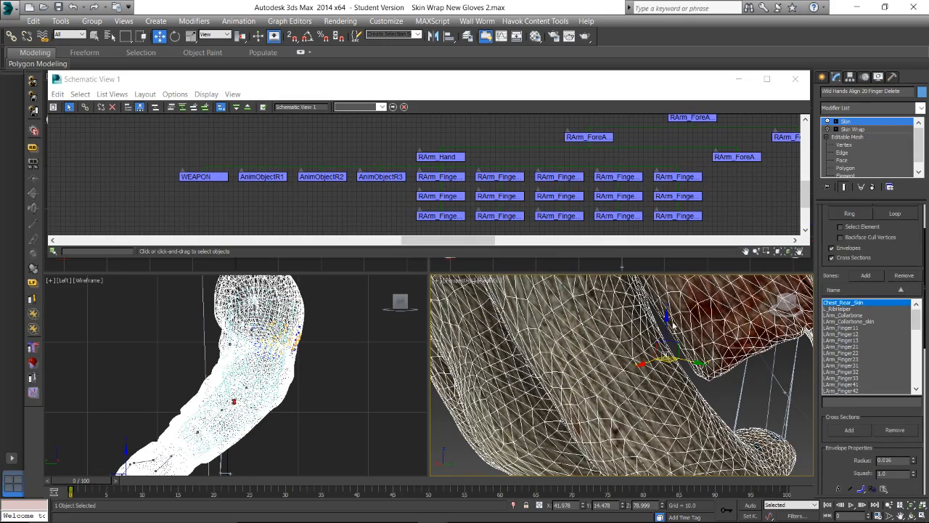
middle_click_drag(630, 320, 675, 337, "alt")
left_click_drag(913, 326, 914, 368)
left_click(843, 339)
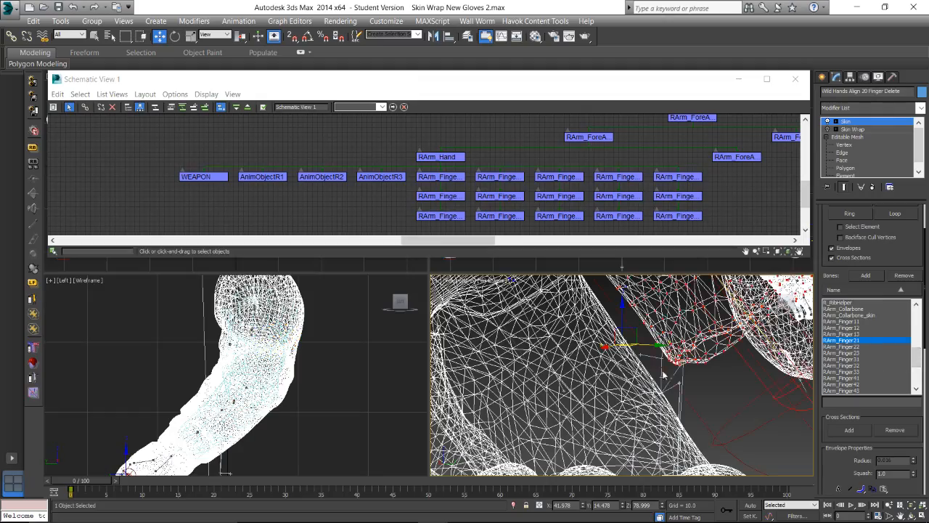
Select the weighted vertex where the two fingers meet, set its absolute effect for RArm_Finger21 to 0.1 and restore shaded display
middle_click_drag(655, 373, 635, 348, "alt")
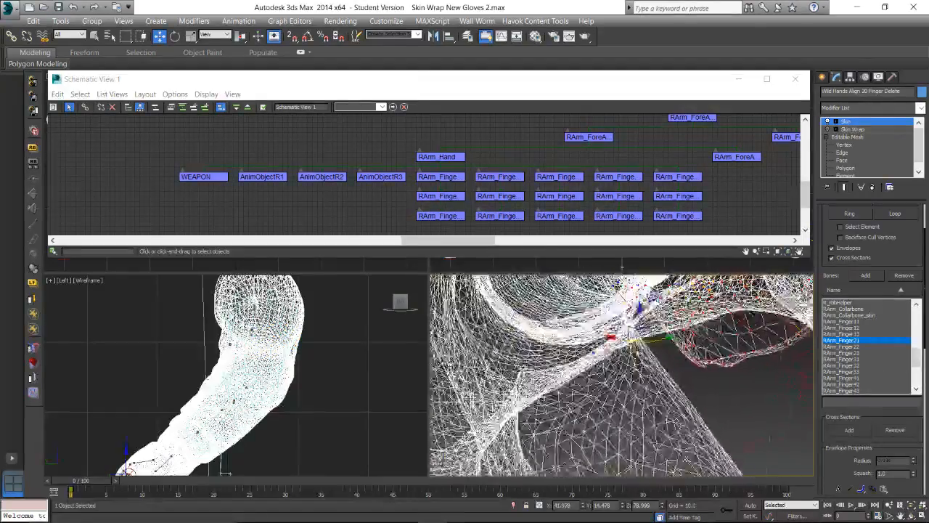
middle_click_drag(655, 392, 633, 386, "alt")
scroll(651, 370, "up", 3)
scroll(701, 335, "up", 3)
middle_click_drag(698, 351, 692, 357, "alt")
left_click(690, 354)
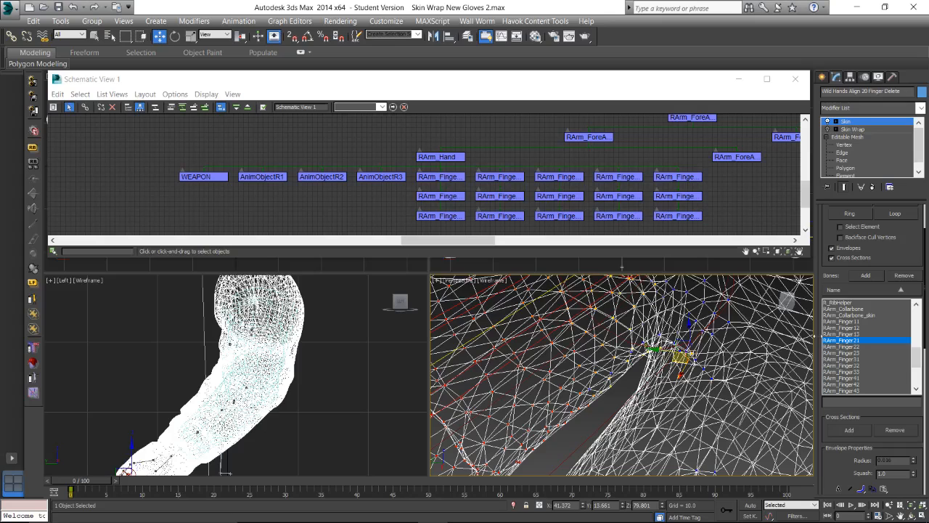
scroll(907, 334, "down", 5)
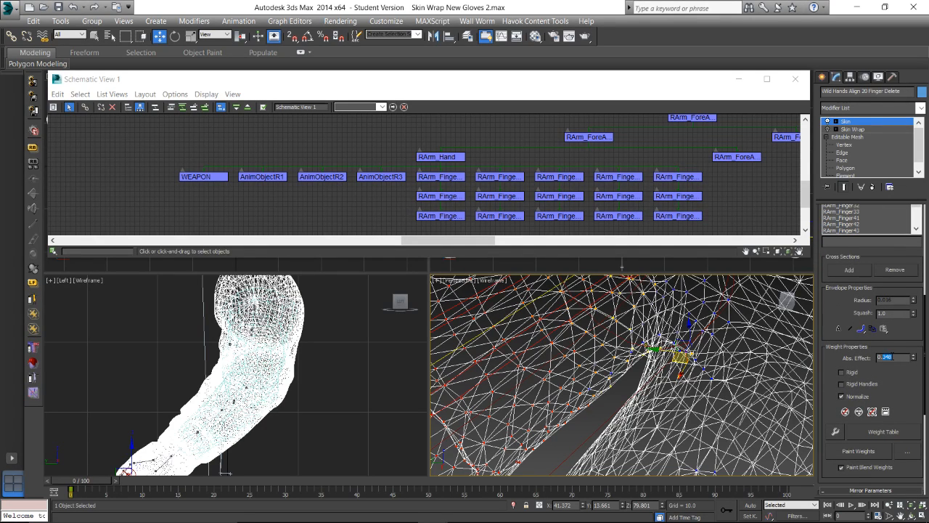
type("0.1")
middle_click_drag(625, 386, 479, 335, "alt")
scroll(587, 370, "down", 3)
middle_click_drag(586, 370, 502, 373, "alt")
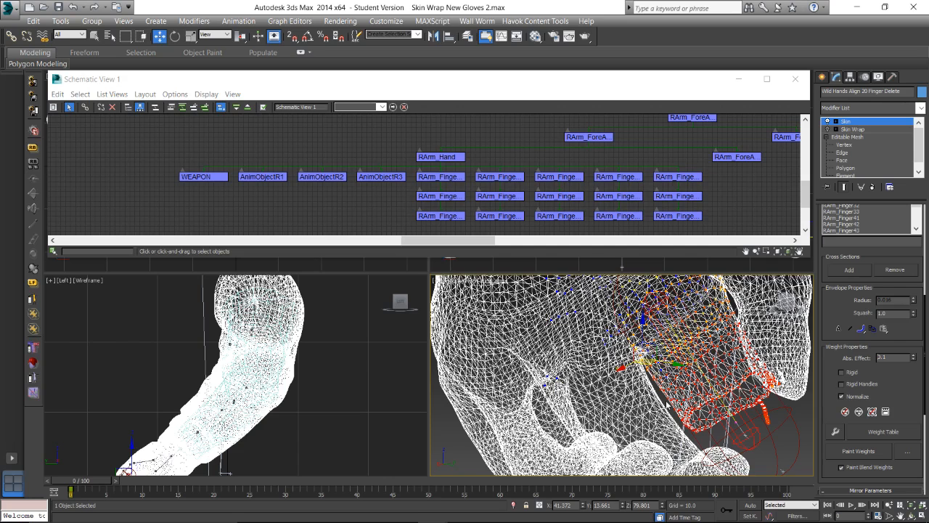
key("F3")
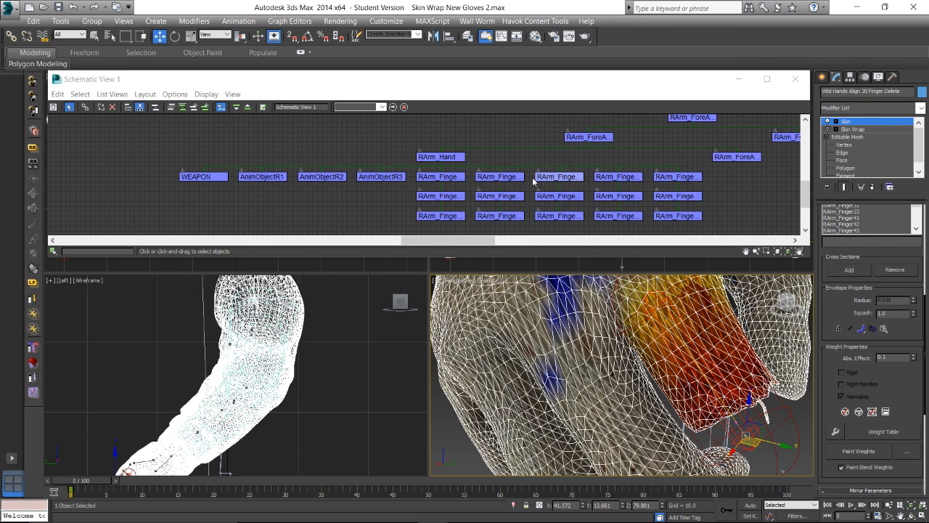
Rotate the RArm_Finger21 bone to check the glove's deformation from the back and palm sides of the hand
left_click(499, 176)
scroll(660, 390, "down", 5)
middle_click_drag(661, 389, 659, 378, "alt")
key("e")
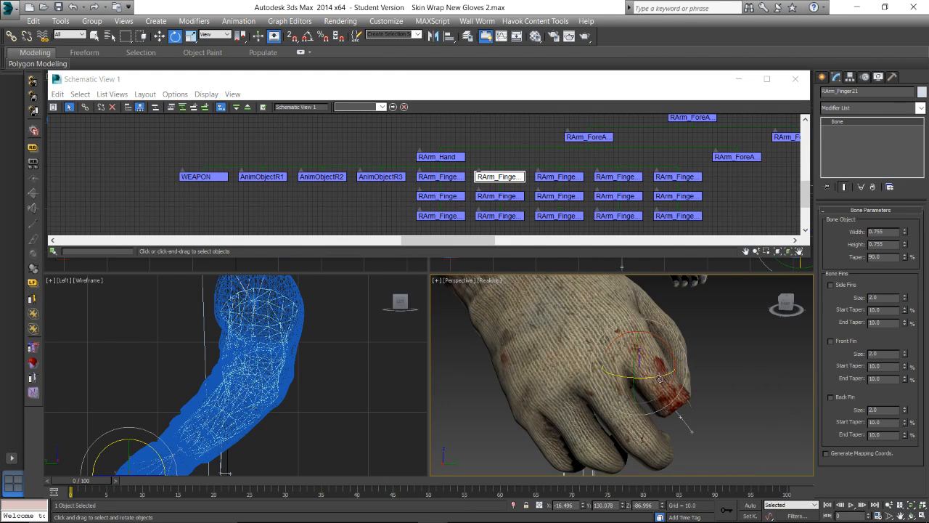
mouse_move(664, 393)
left_mouse_down()
mouse_move(672, 351)
mouse_move(668, 389)
left_mouse_up()
scroll(666, 386, "up", 8)
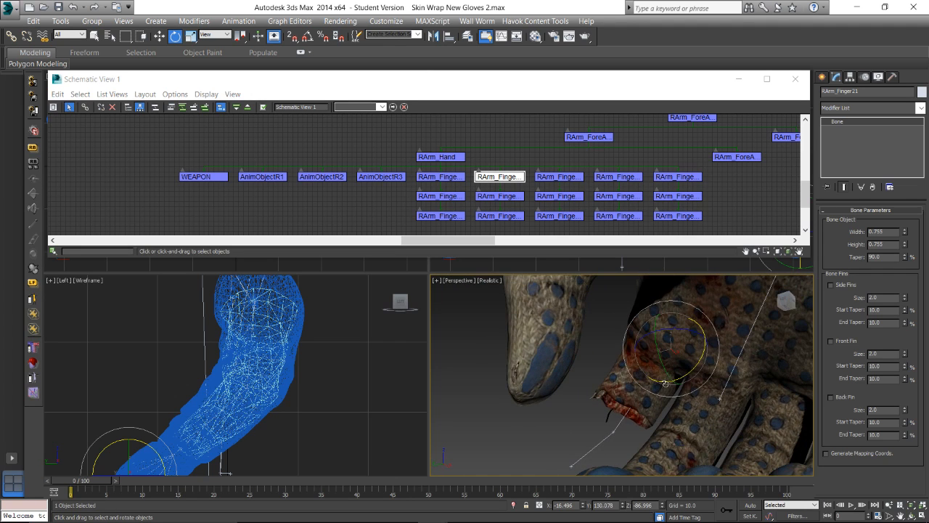
left_click_drag(694, 366, 656, 384)
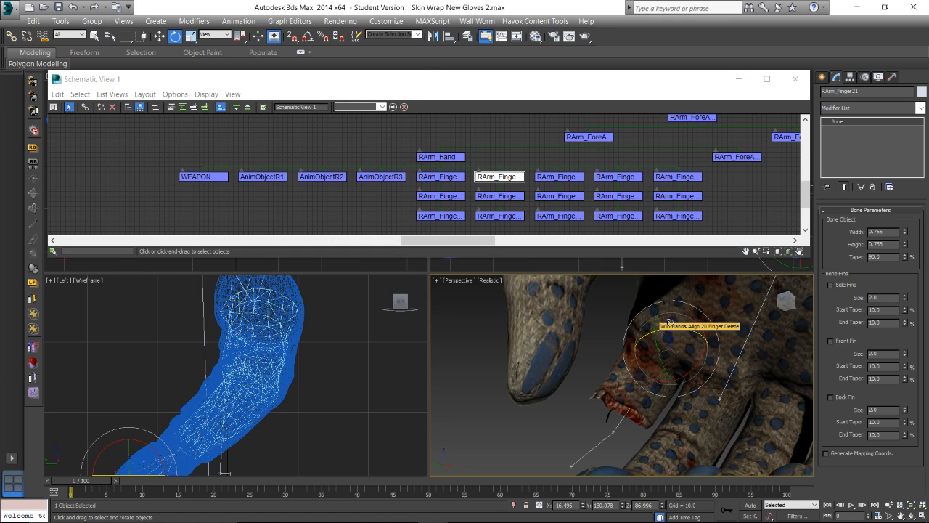
Select the glove mesh to show its Skin weight properties and open the Render Setup dialog
left_click(626, 384)
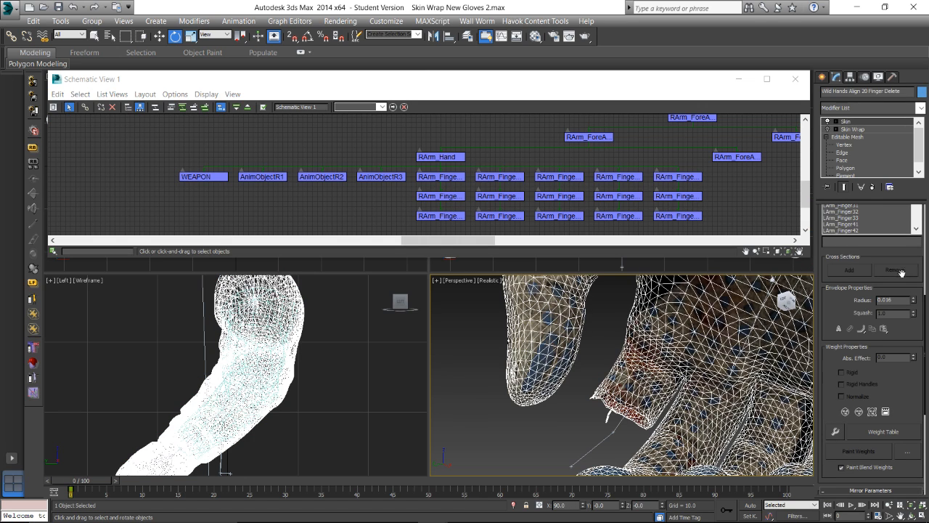
scroll(919, 312, "down", 2)
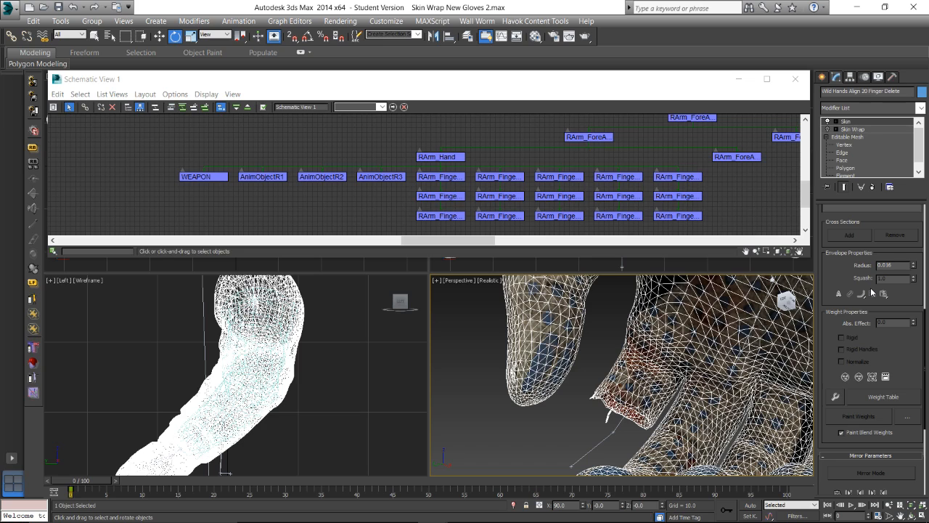
key("F10")
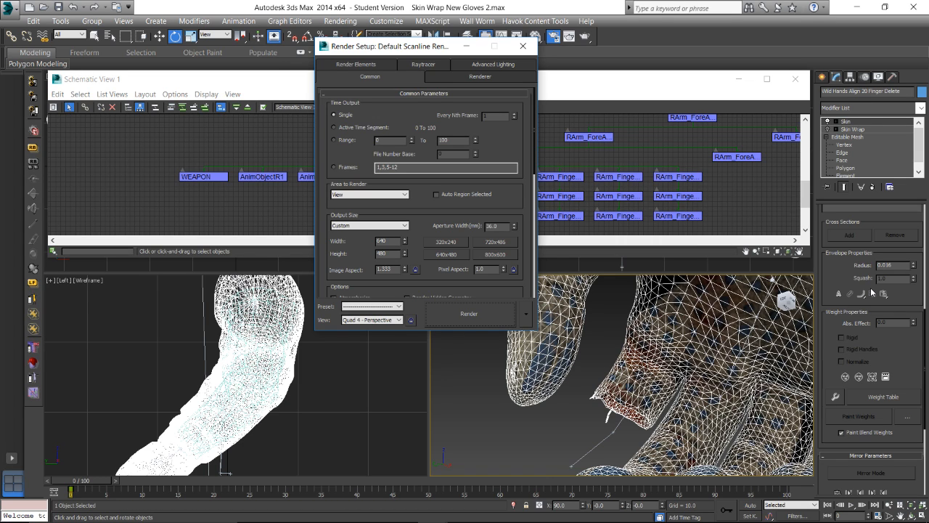
Switch to the YouTube live dashboard in the browser, read the live chat and return to 3ds Max
key("F10")
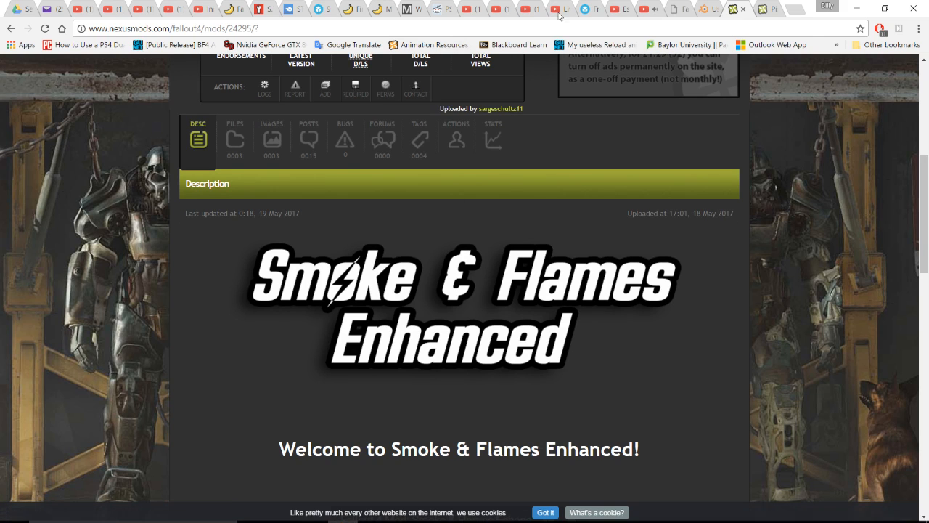
left_click(558, 11)
scroll(740, 365, "down", 3)
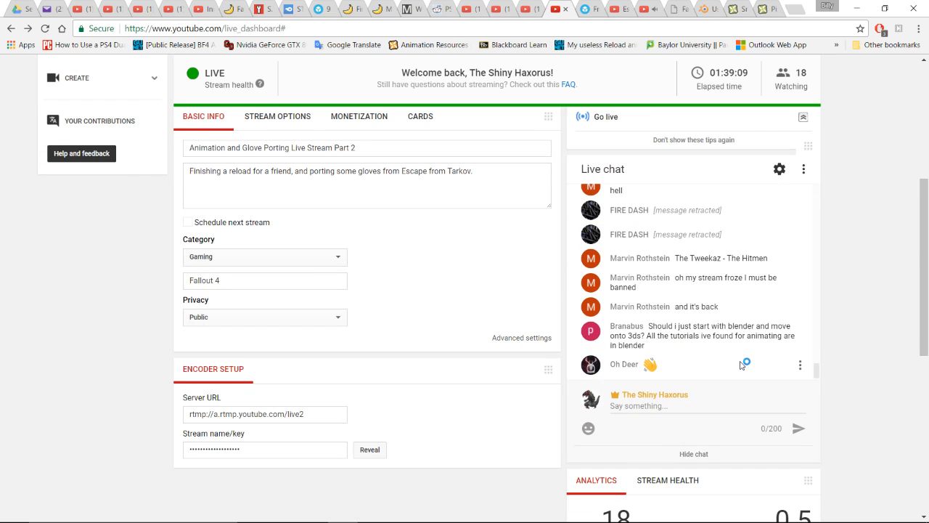
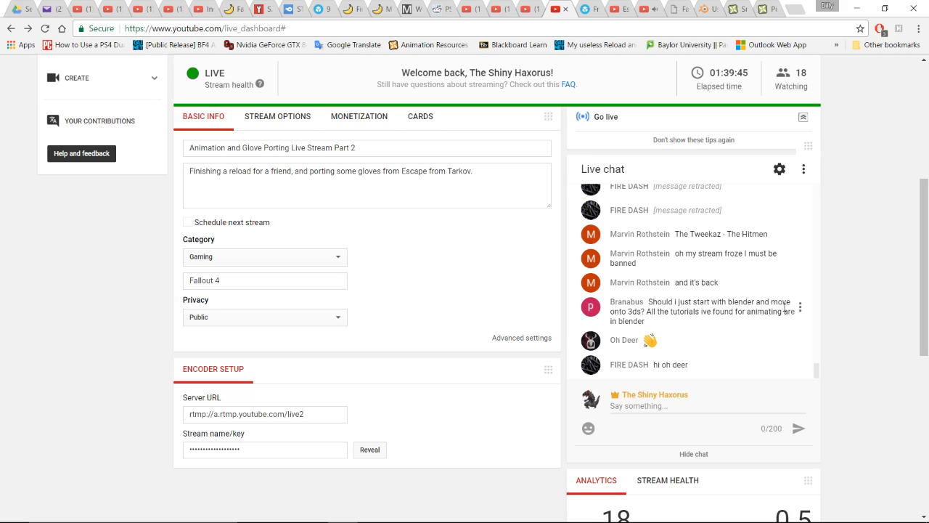
key("alt+Tab")
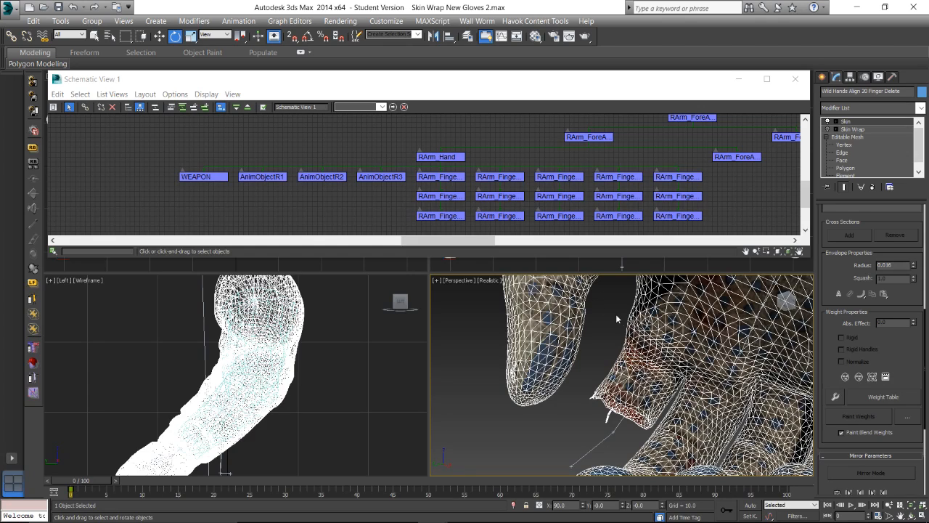
Enable envelope editing on the glove's Skin modifier and select the RArm_Finger21 bone to show its influence
scroll(568, 357, "up", 5)
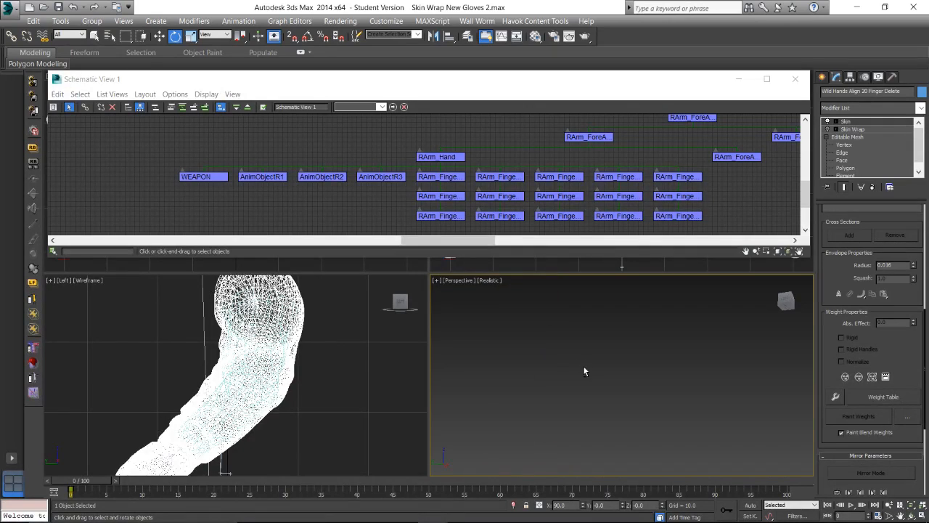
scroll(566, 364, "down", 2)
scroll(552, 366, "down", 5)
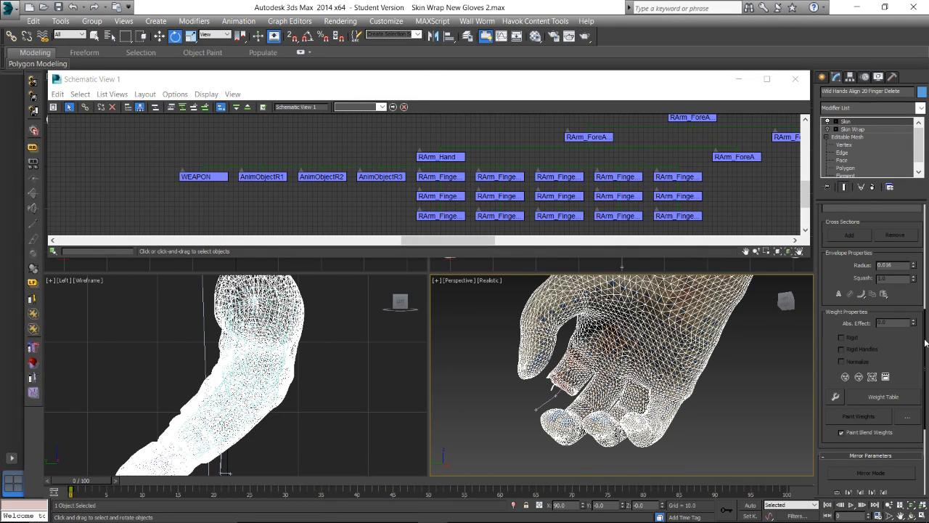
scroll(923, 342, "up", 5)
left_click_drag(926, 227, 926, 217)
left_click(896, 228)
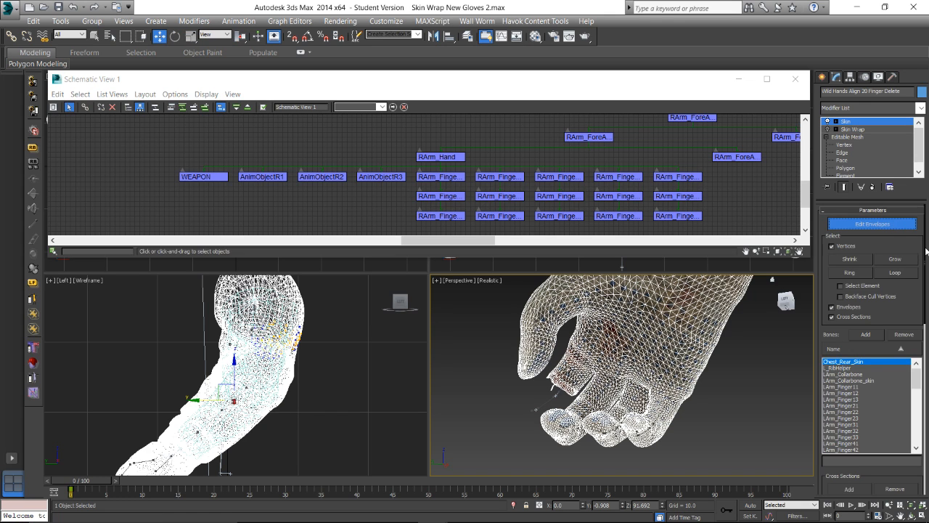
left_click_drag(926, 252, 926, 284)
scroll(927, 284, "down", 2)
scroll(870, 274, "down", 8)
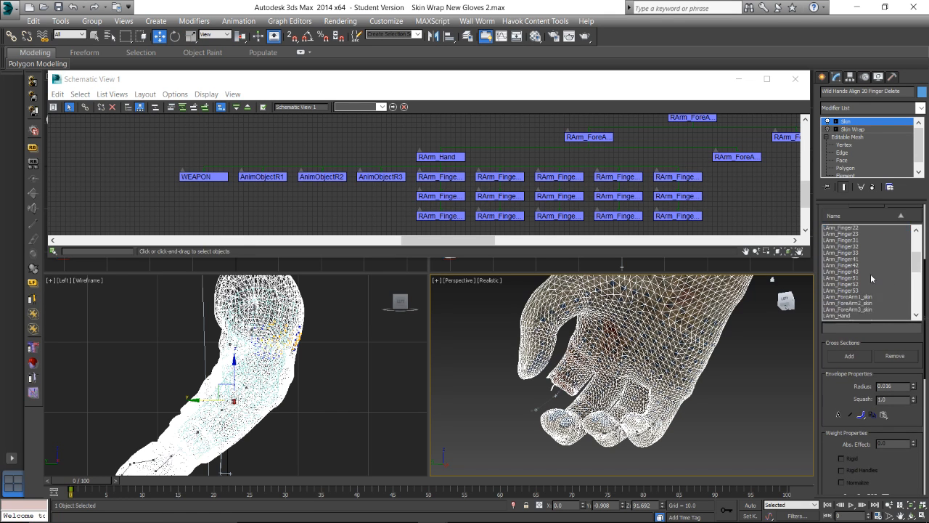
scroll(871, 278, "up", 1)
left_click(856, 310)
scroll(579, 384, "up", 5)
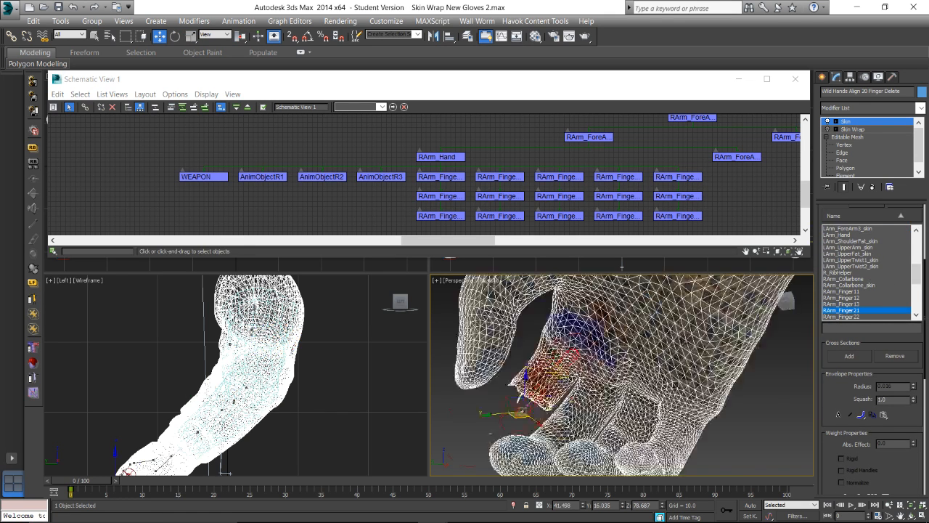
Switch the perspective view to wireframe shading and select the weighted vertices on the finger beside the gap
scroll(579, 384, "down", 2)
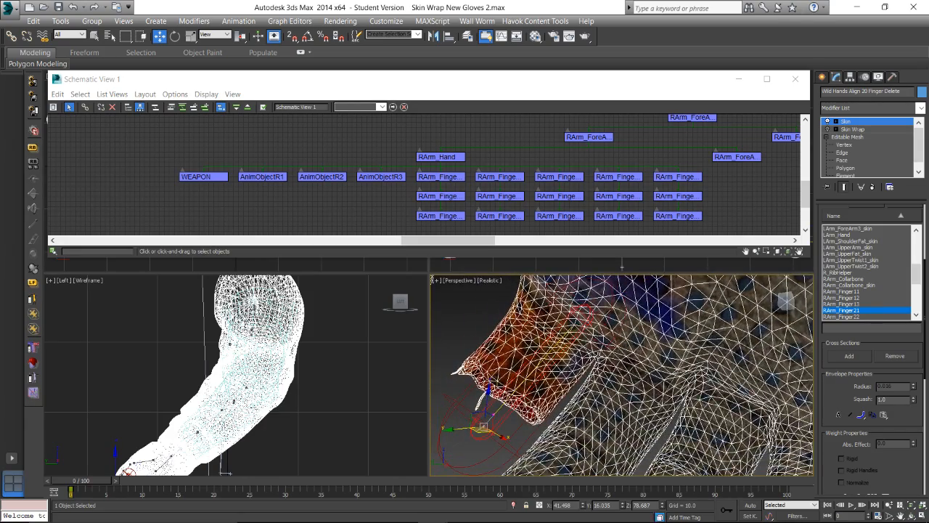
key("F3")
scroll(589, 367, "up", 3)
scroll(579, 367, "up", 2)
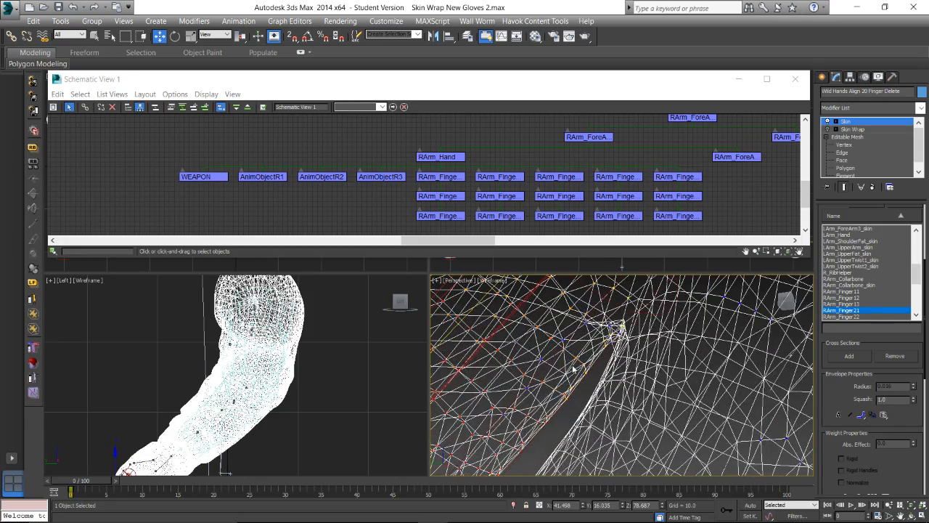
left_click(516, 342)
left_click_drag(516, 342, 577, 371)
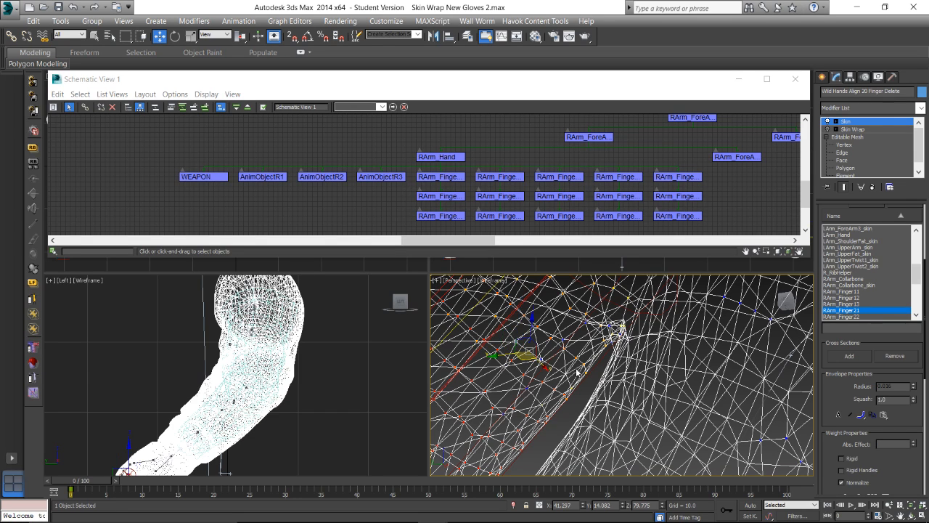
Grow the finger vertex selection, add a missed vertex and set the absolute effect for RArm_Finger21 to 0.787
left_click_drag(925, 349, 926, 278)
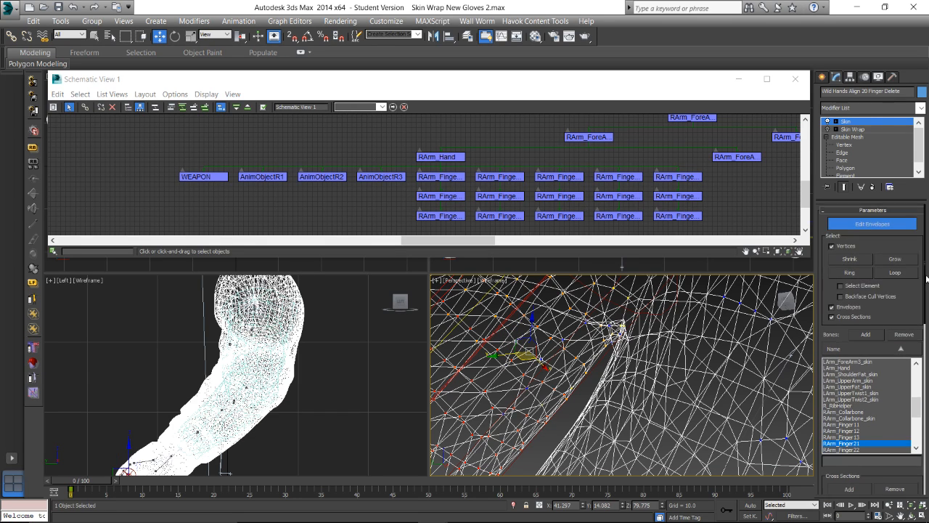
left_click(899, 260)
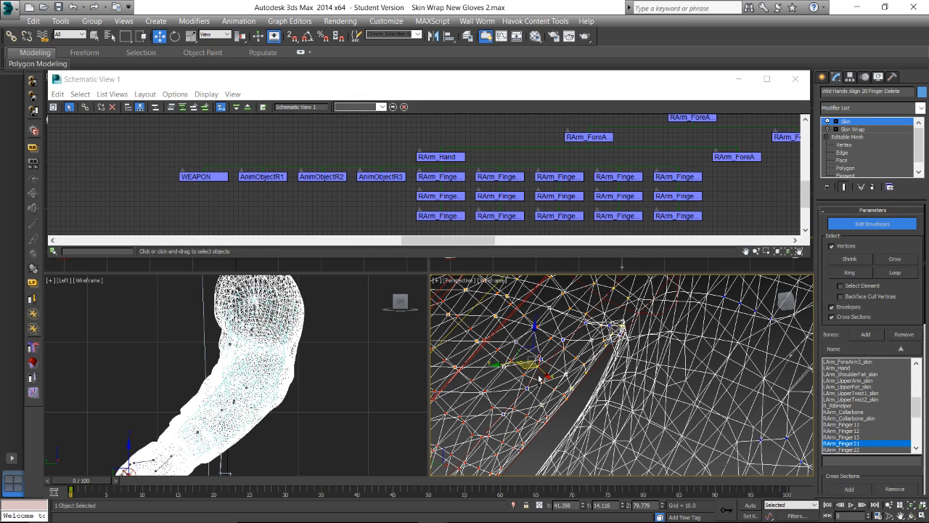
left_click(545, 400, "ctrl")
left_click(897, 261)
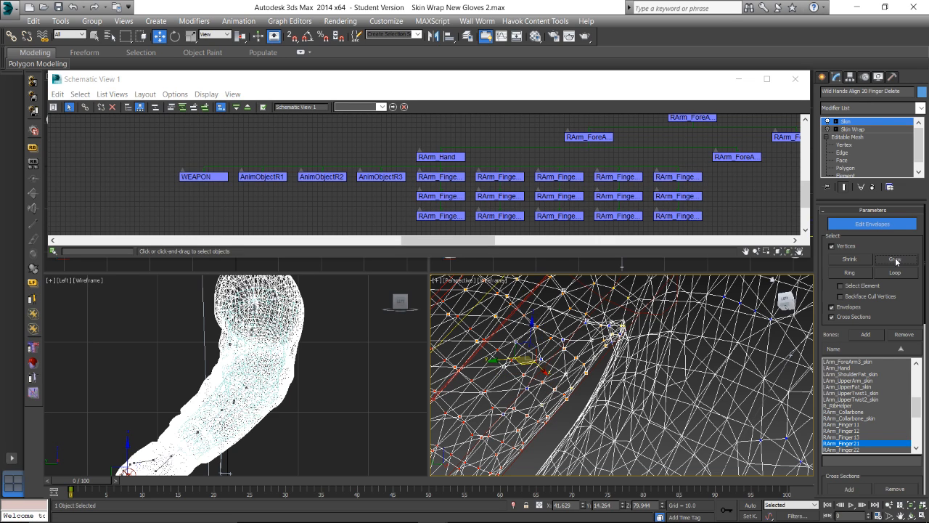
left_click_drag(925, 274, 914, 384)
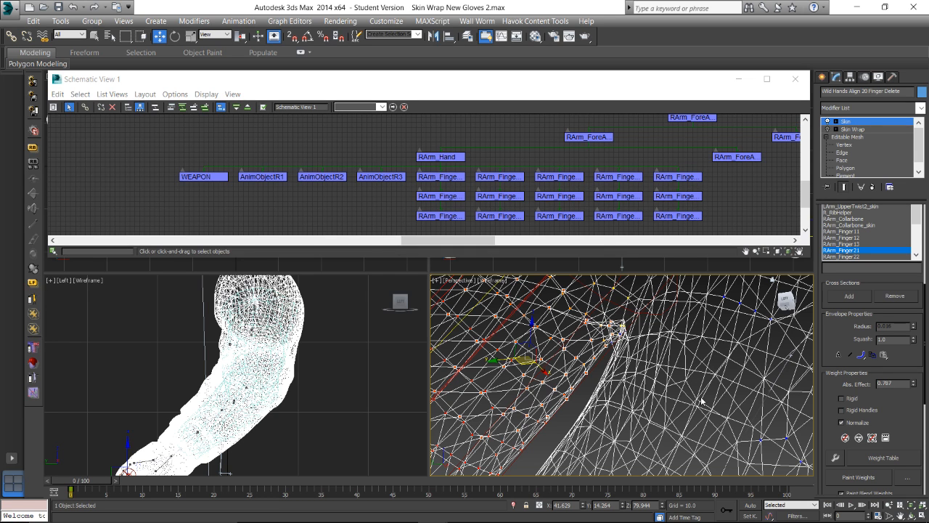
middle_click_drag(556, 372, 568, 392, "alt")
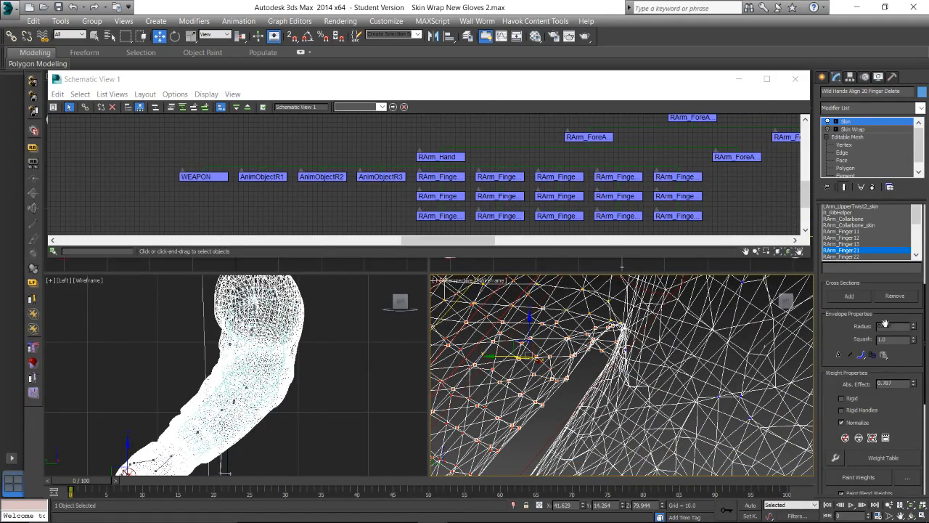
Rotate the RArm_Finger21 bone to test the glove's deformation and restore shaded display
left_click(500, 176)
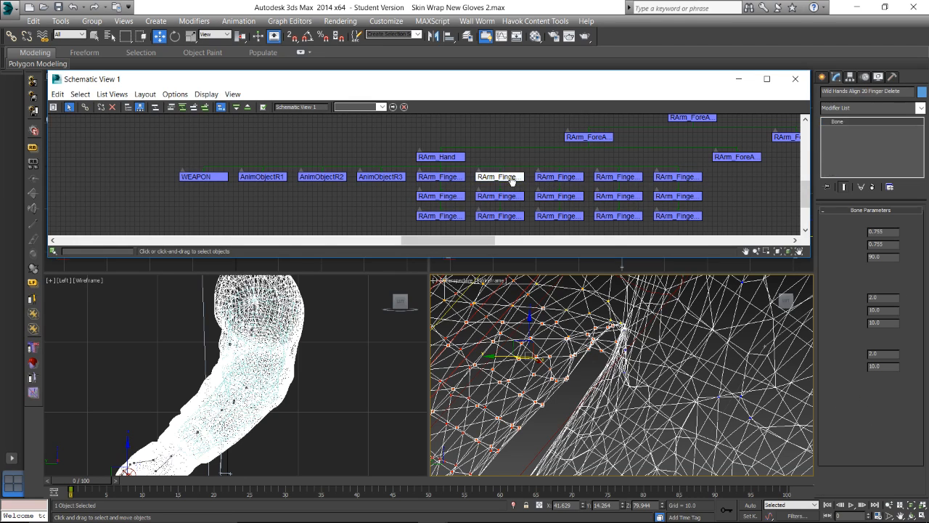
middle_click_drag(572, 350, 580, 333, "alt")
key("e")
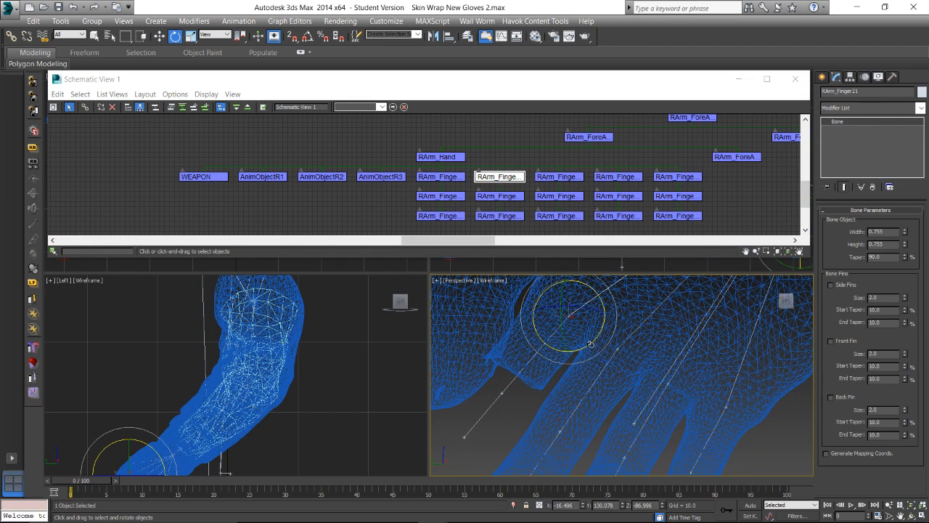
left_click_drag(590, 344, 550, 347)
mouse_move(553, 370)
middle_mouse_down("alt")
mouse_move(647, 351)
mouse_move(657, 365)
mouse_move(664, 355)
mouse_move(704, 353)
mouse_move(646, 381)
mouse_move(555, 404)
mouse_move(552, 279)
middle_mouse_up("alt")
key("F3")
Select the RArm_UpperArm bone and rotate it to check how the sleeve deforms at the shoulder
scroll(649, 175, "down", 3)
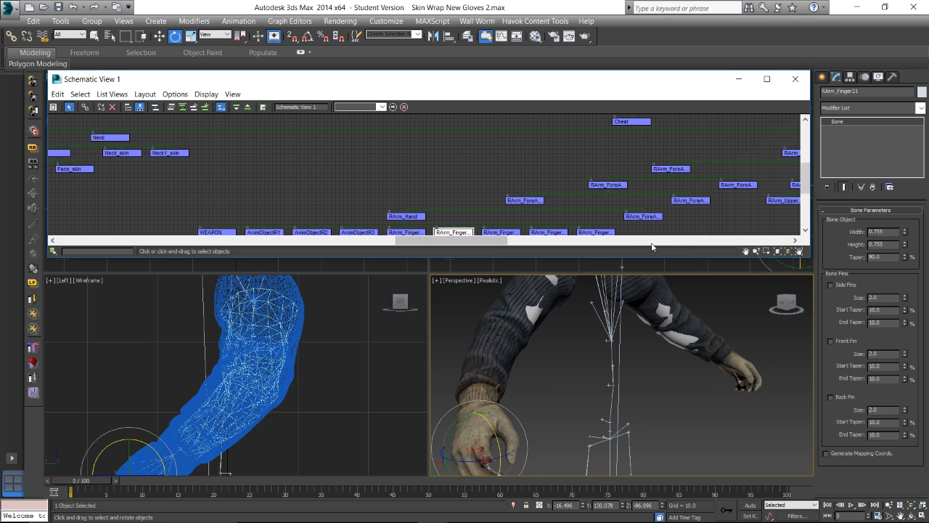
middle_click_drag(672, 177, 553, 181)
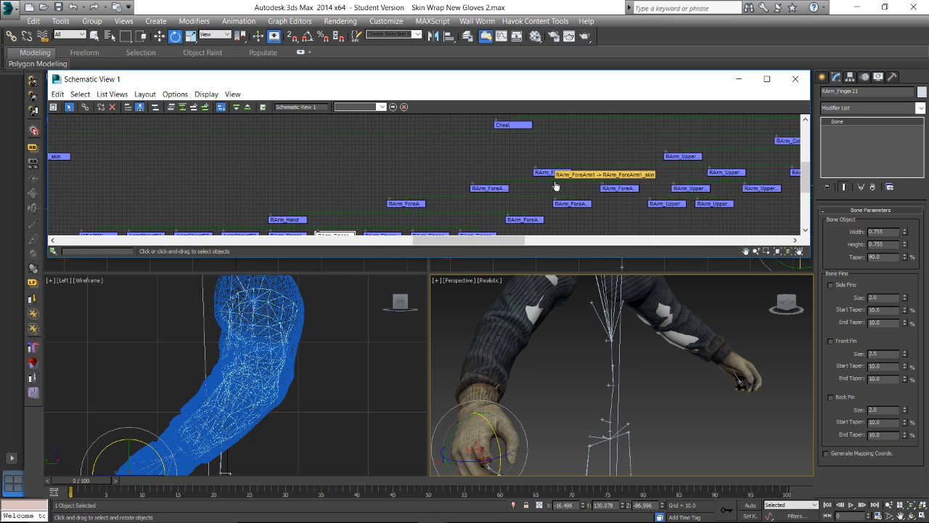
left_click(675, 155)
left_click_drag(533, 294, 602, 349)
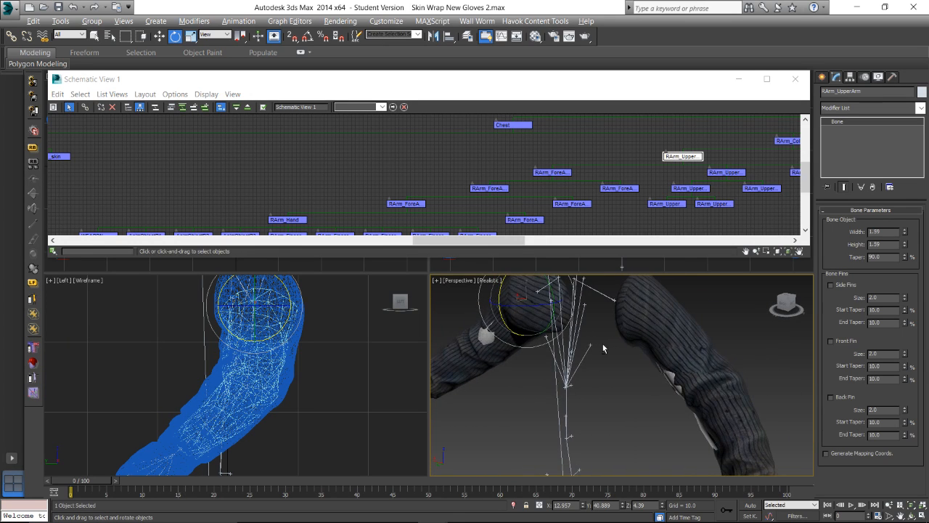
middle_click_drag(602, 348, 508, 341, "alt")
Find the LArm_UpperArm bone in the schematic and rotate it to check the left sleeve's deformation
middle_click_drag(190, 163, 469, 179)
scroll(303, 197, "down", 2)
middle_click_drag(95, 191, 324, 172)
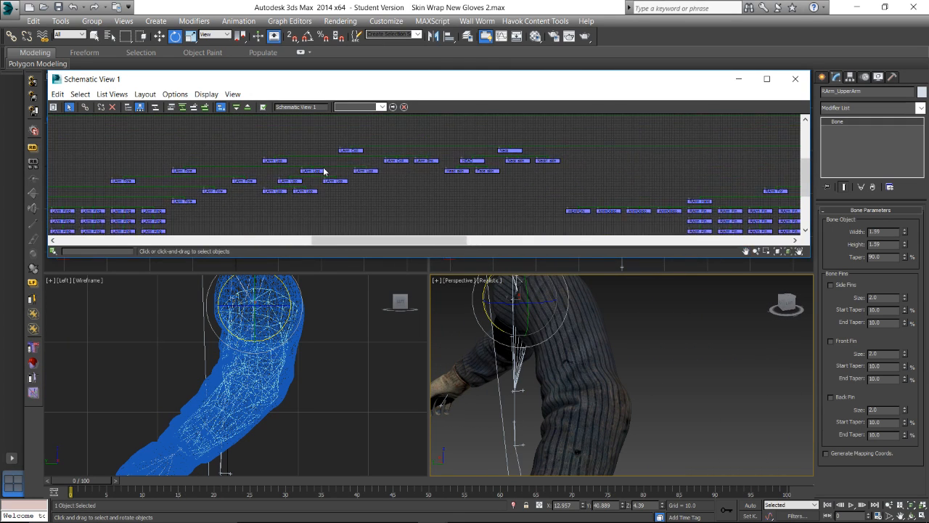
scroll(323, 171, "up", 2)
left_click(331, 151)
left_click(551, 308)
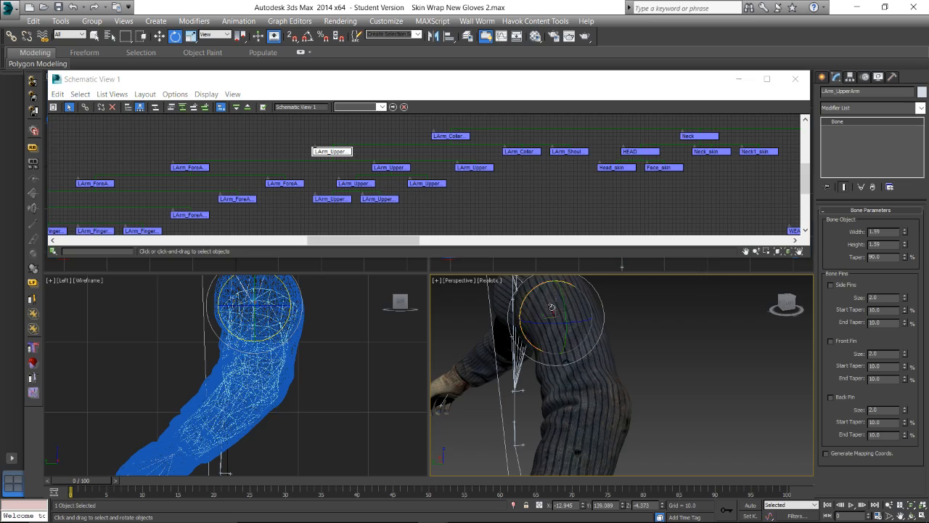
mouse_move(552, 308)
left_mouse_down()
mouse_move(560, 312)
mouse_move(548, 293)
mouse_move(537, 312)
left_mouse_up()
Select the LArm_ForeArm2_skin bone and rotate it to test the left forearm's skinning
middle_click_drag(324, 205, 449, 187)
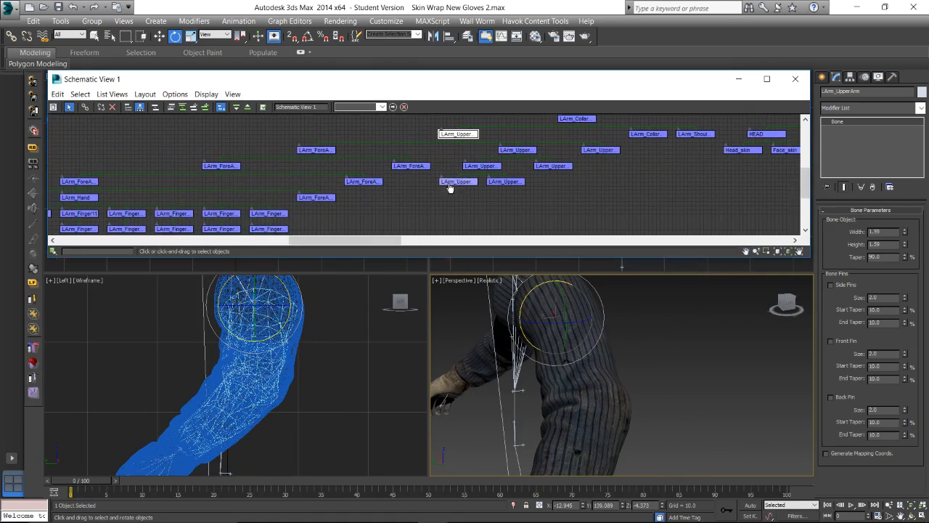
left_click(362, 181)
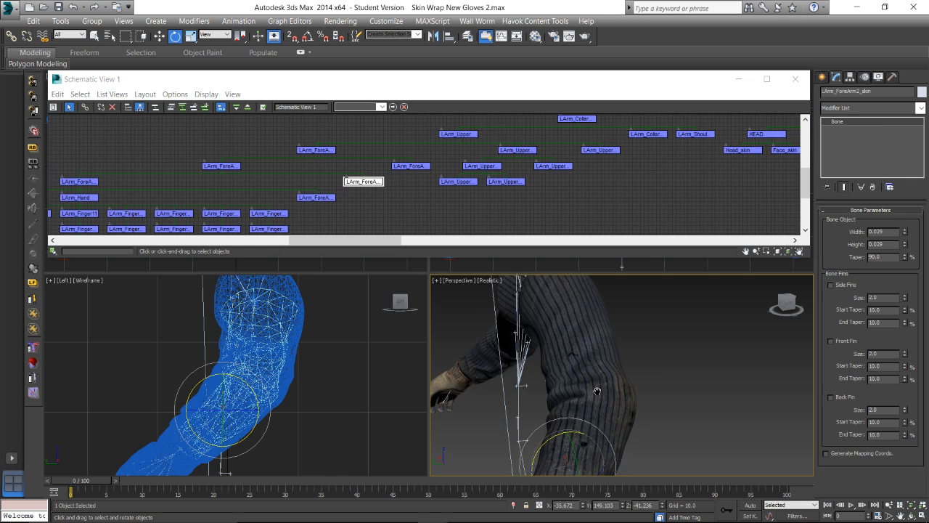
middle_click_drag(603, 334, 602, 325)
left_click_drag(562, 389, 575, 371)
Rotate the forearm bone directly above LArm_Hand, and LArm_Hand itself, to test the left wrist's deformation
middle_click_drag(254, 192, 326, 137)
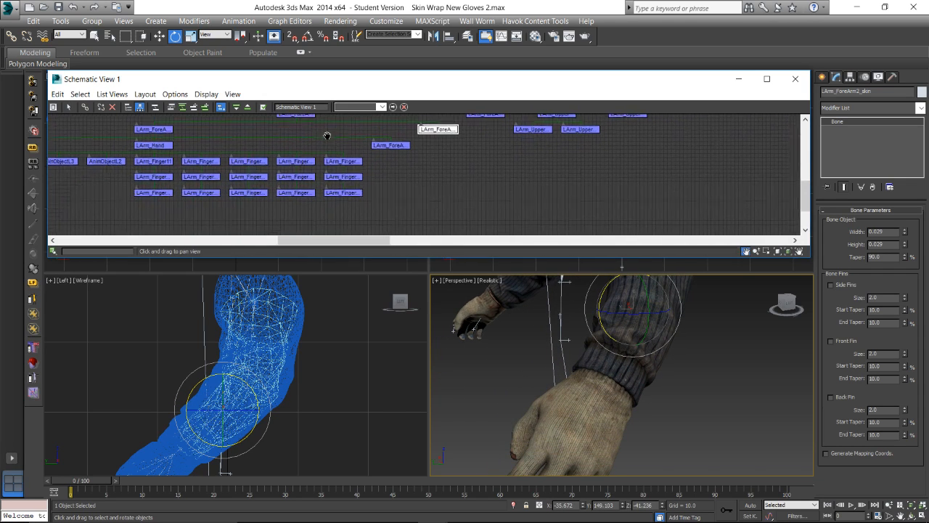
left_click(147, 129)
left_click_drag(606, 326, 419, 276)
left_click(153, 144)
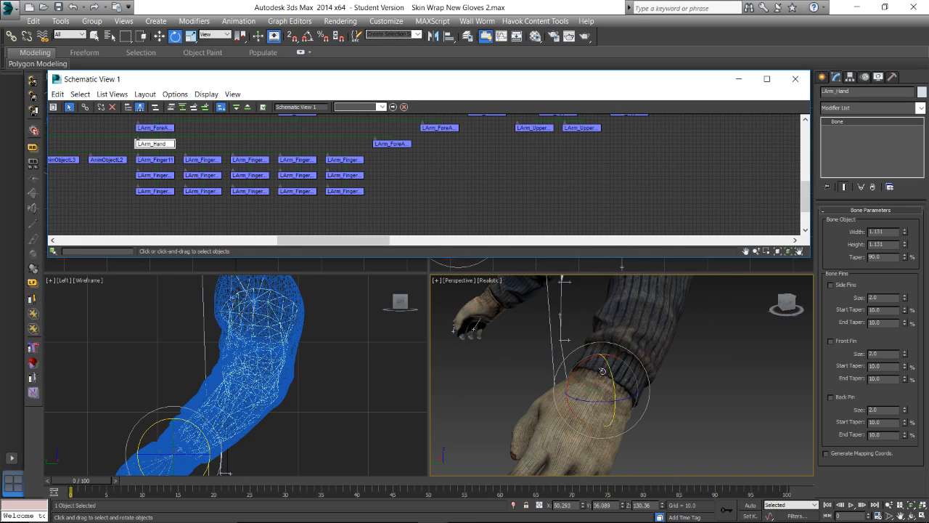
left_click_drag(602, 371, 596, 347)
right_click(595, 347)
Check LArm_Finger13 on the left glove and rotate LArm_Finger21 to test the finger's deformation
left_click(154, 191)
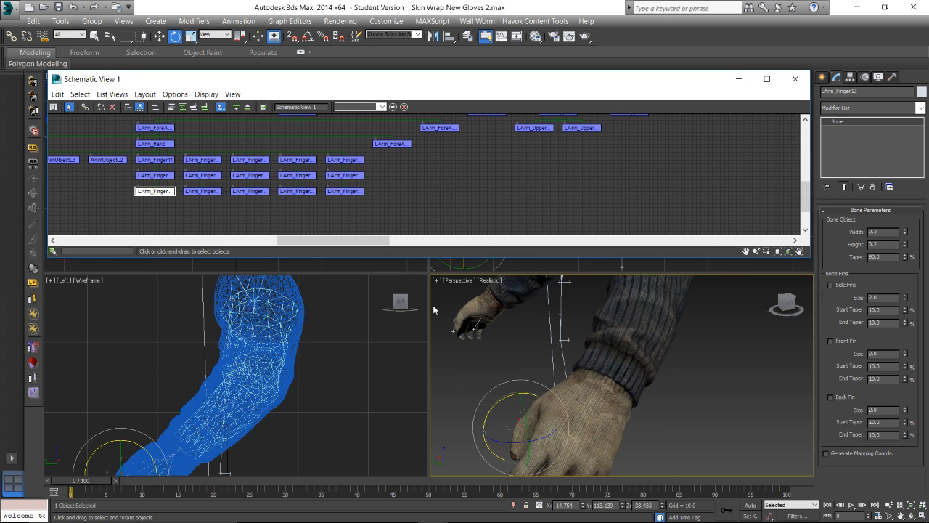
middle_click_drag(577, 369, 609, 345, "alt")
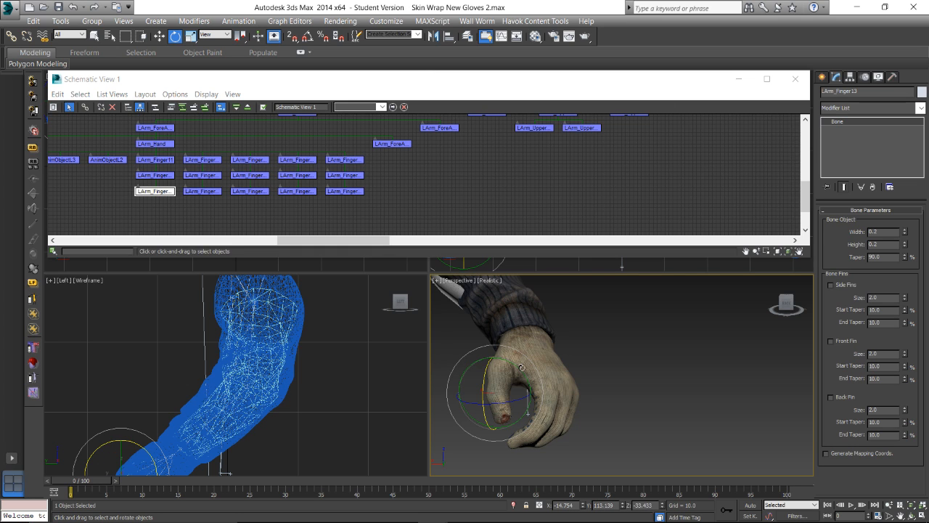
left_click(200, 164)
middle_click_drag(532, 365, 545, 394, "alt")
left_click_drag(541, 425, 519, 405)
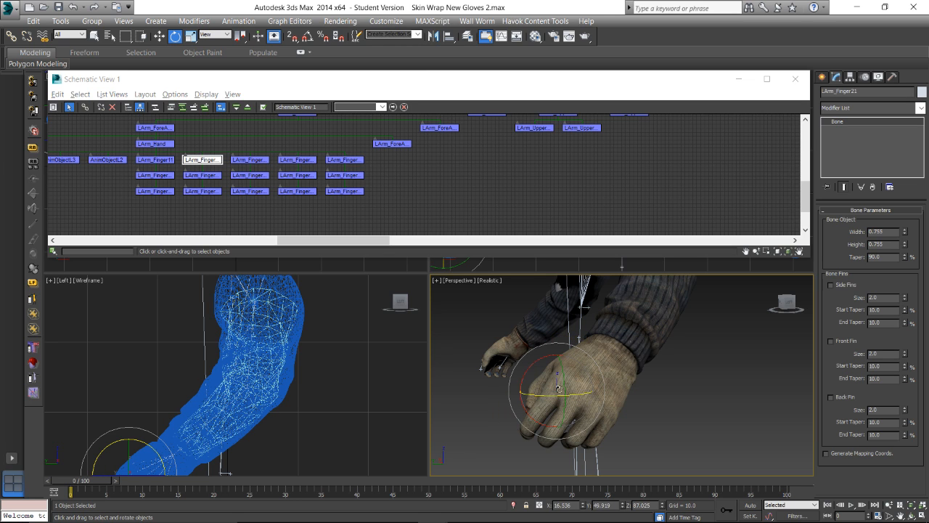
middle_click_drag(618, 417, 541, 333, "alt")
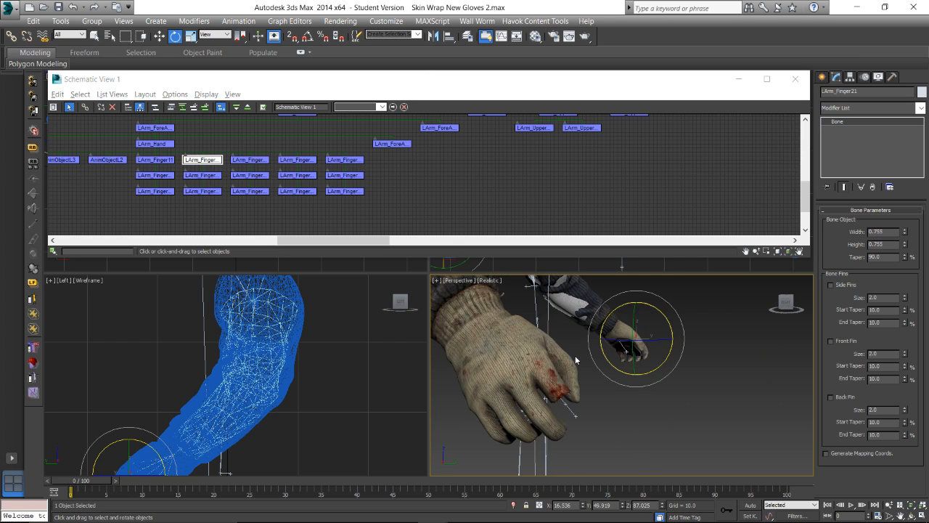
middle_click_drag(575, 359, 583, 349, "alt")
Select the RArm_Finger41 bone and rotate it to check the right glove's finger deformation up close
middle_click_drag(421, 165, 490, 169)
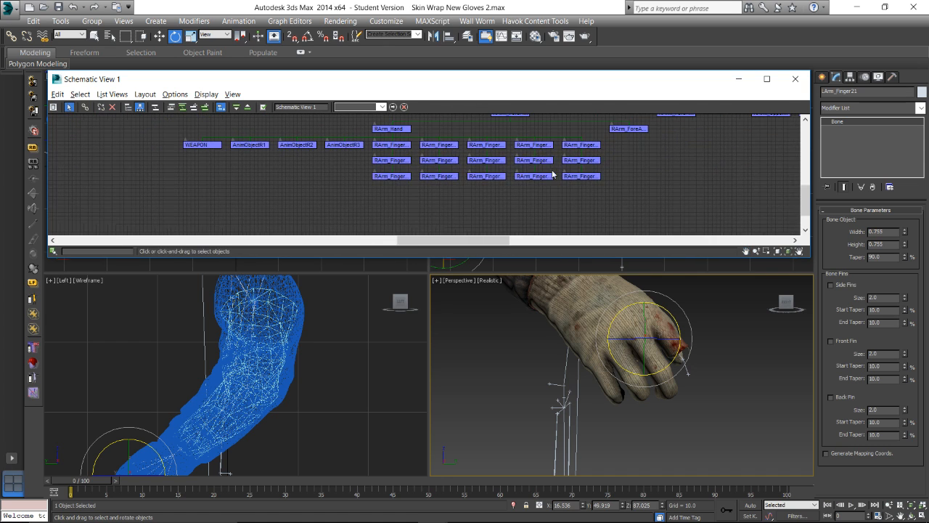
left_click(535, 145)
mouse_move(648, 376)
left_mouse_down()
mouse_move(609, 392)
mouse_move(653, 363)
mouse_move(640, 356)
mouse_move(635, 367)
left_mouse_up()
scroll(634, 367, "down", 3)
scroll(630, 367, "up", 6)
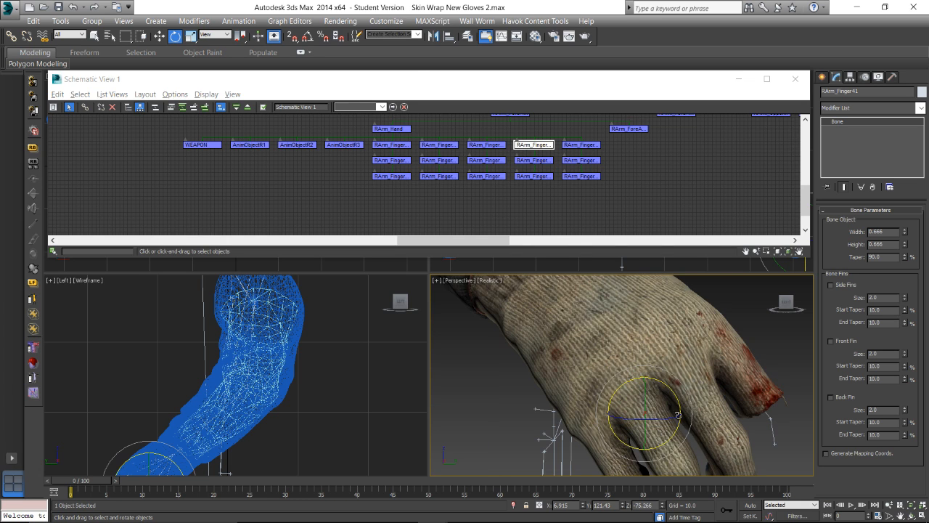
middle_click_drag(629, 367, 620, 349, "alt")
left_click_drag(619, 349, 535, 384)
Select the RArm_Finger31 bone and rotate it to check the right glove's finger deformation
left_click(581, 144)
left_click(479, 143)
left_click(483, 147)
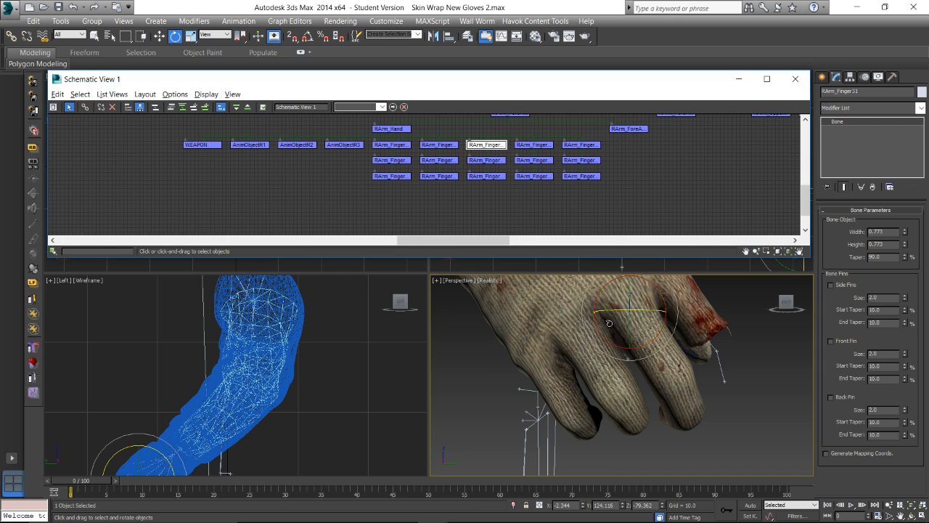
left_click_drag(640, 345, 691, 335)
Rotate the RArm_Finger41 and RArm_Finger42 bones to test how the right glove's finger bends, ending with RArm_Finger41 selected
left_click(533, 145)
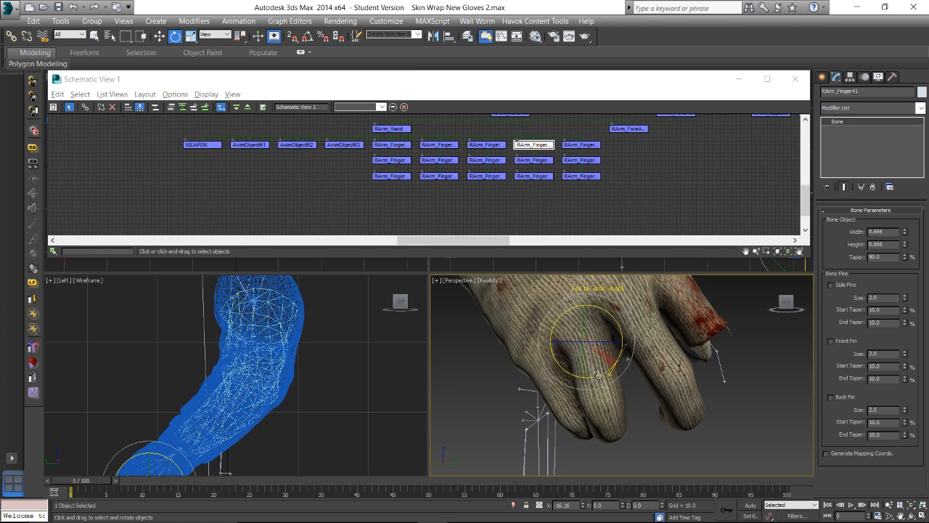
left_click(533, 159)
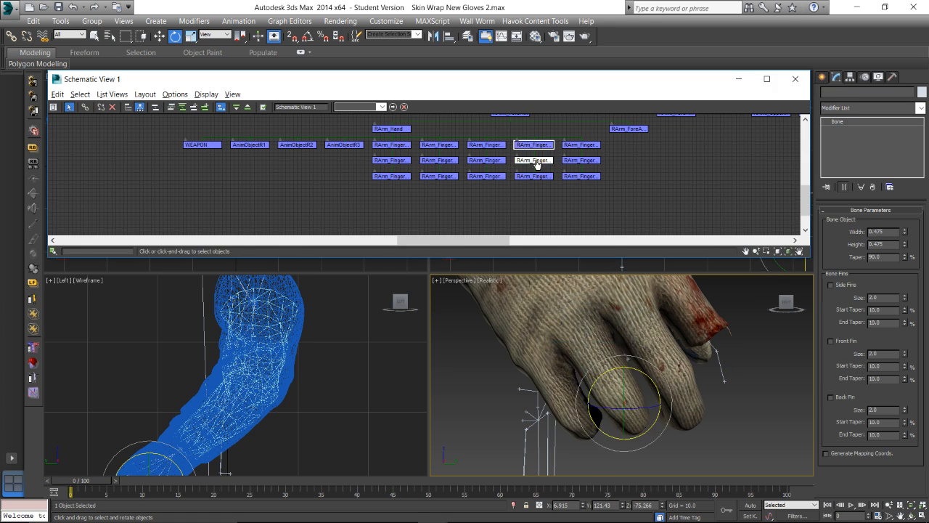
mouse_move(652, 423)
left_mouse_down()
mouse_move(636, 443)
mouse_move(639, 434)
left_mouse_up()
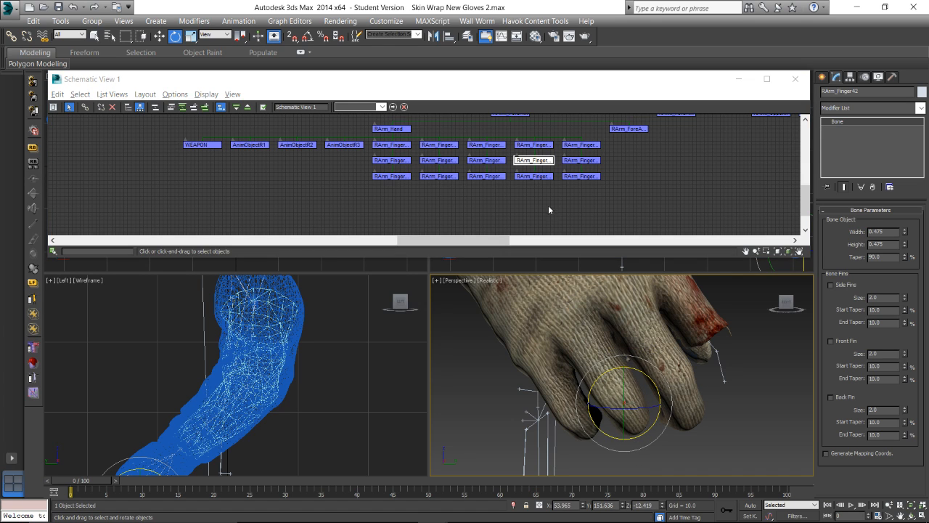
left_click(533, 145)
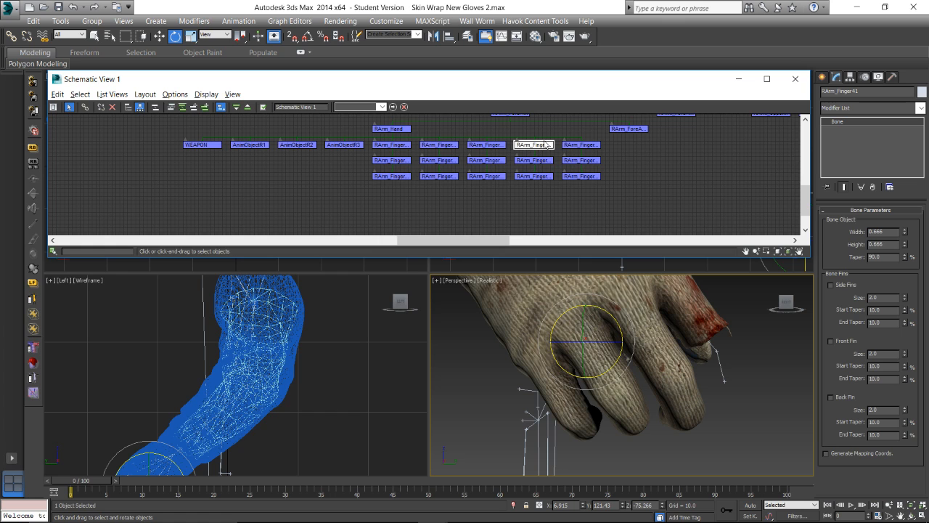
Select the glove mesh, choose RArm_Finger41 in its Skin modifier and turn on envelope editing
left_click(633, 317)
scroll(859, 251, "down", 5)
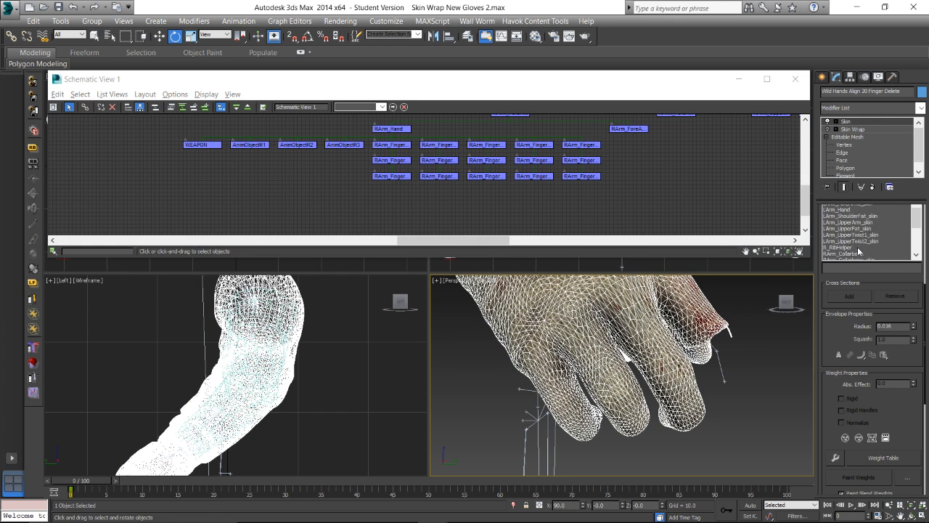
left_click(842, 251)
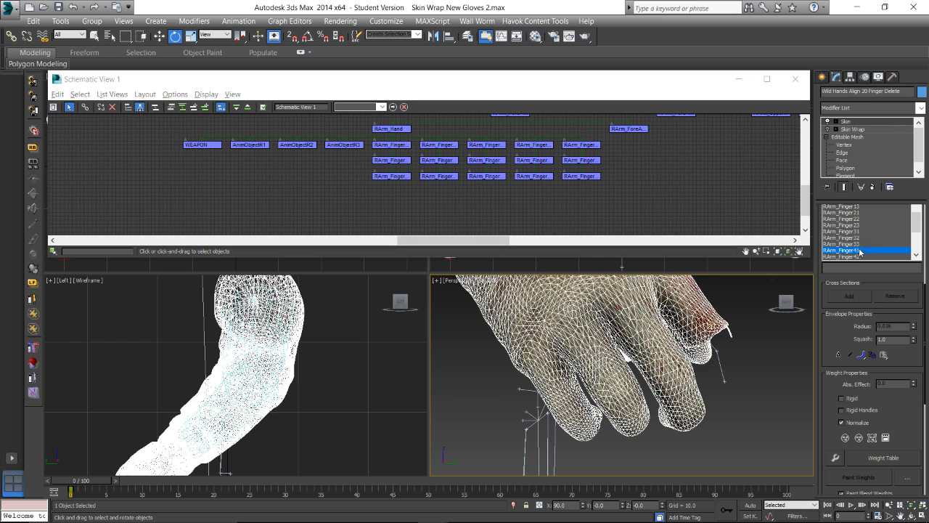
scroll(856, 340, "up", 5)
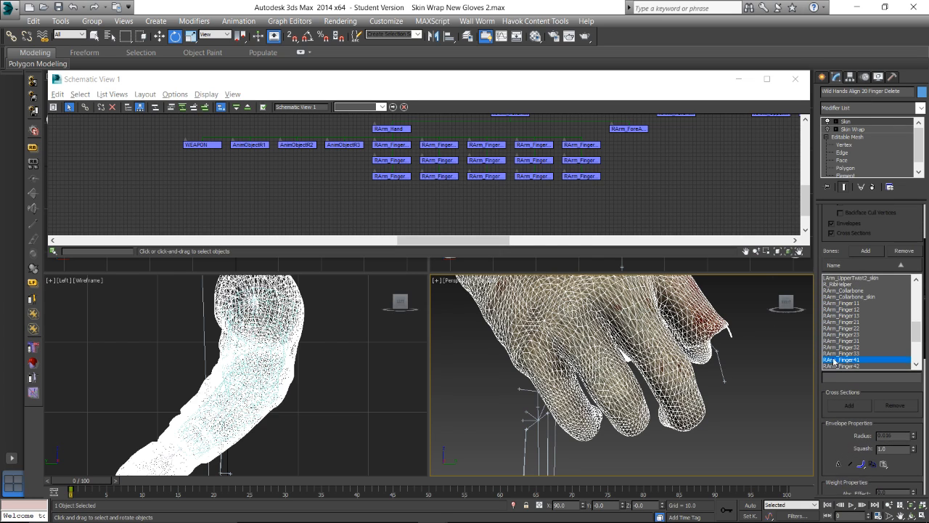
scroll(881, 229, "up", 4)
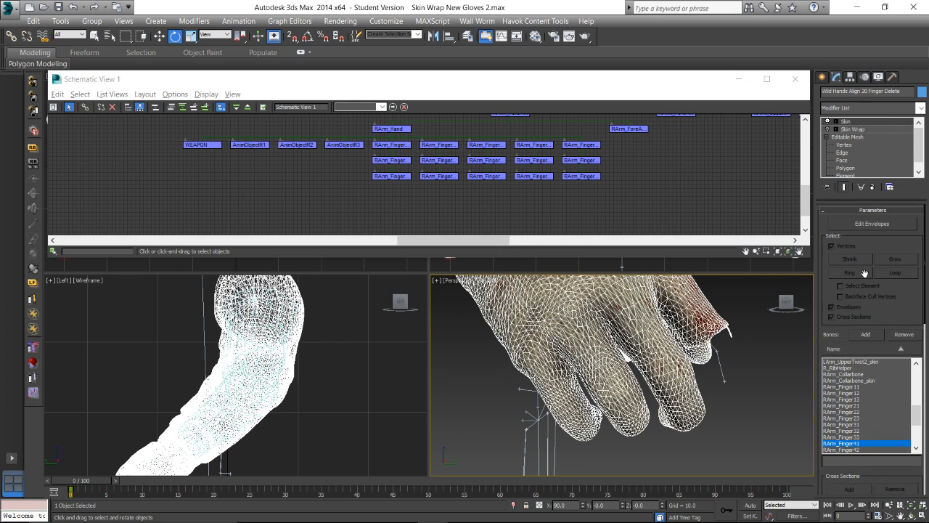
left_click(867, 224)
scroll(894, 290, "down", 2)
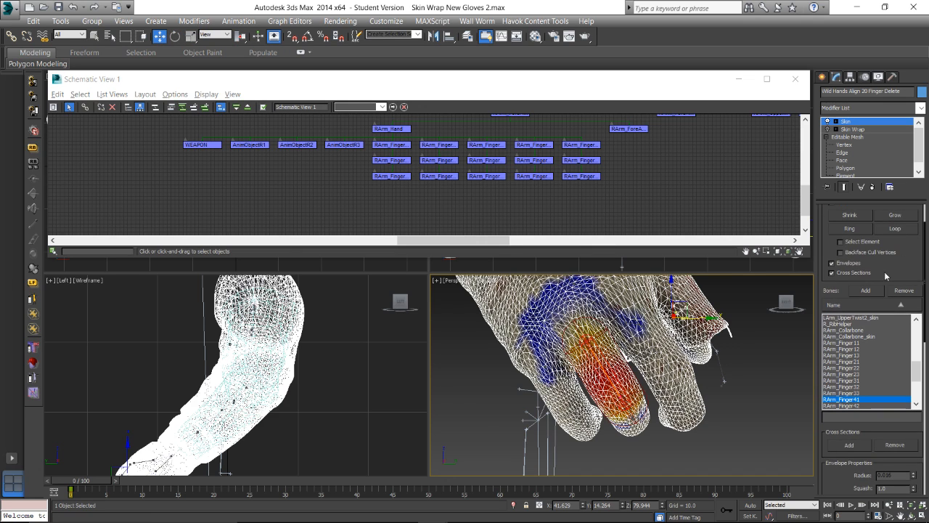
Inspect RArm_Finger41's influence in wireframe and select the glove vertices at the gap beside that finger to check their absolute effect
scroll(651, 388, "up", 3)
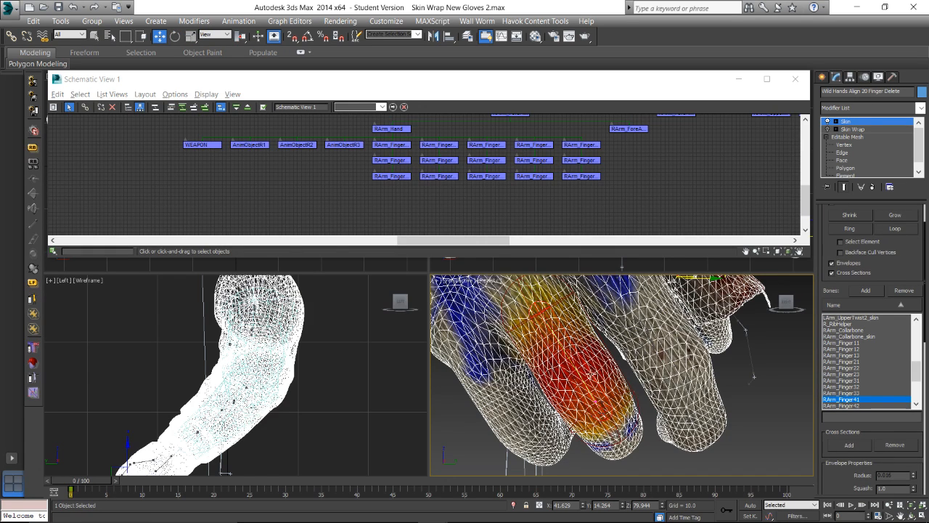
scroll(594, 376, "up", 3)
scroll(593, 377, "up", 3)
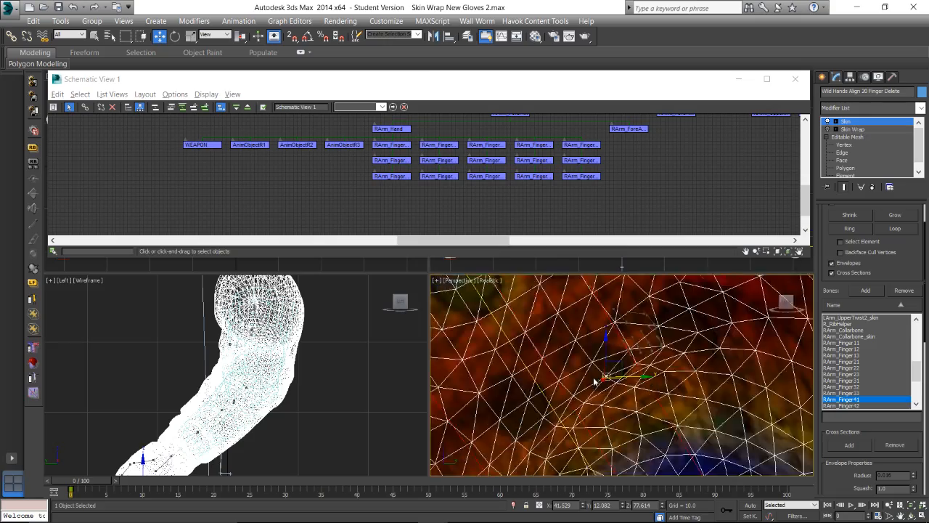
scroll(593, 380, "down", 5)
mouse_move(594, 379)
middle_mouse_down("alt")
mouse_move(664, 348)
mouse_move(600, 335)
mouse_move(603, 378)
mouse_move(615, 375)
mouse_move(570, 368)
mouse_move(576, 374)
middle_mouse_up("alt")
scroll(577, 373, "up", 3)
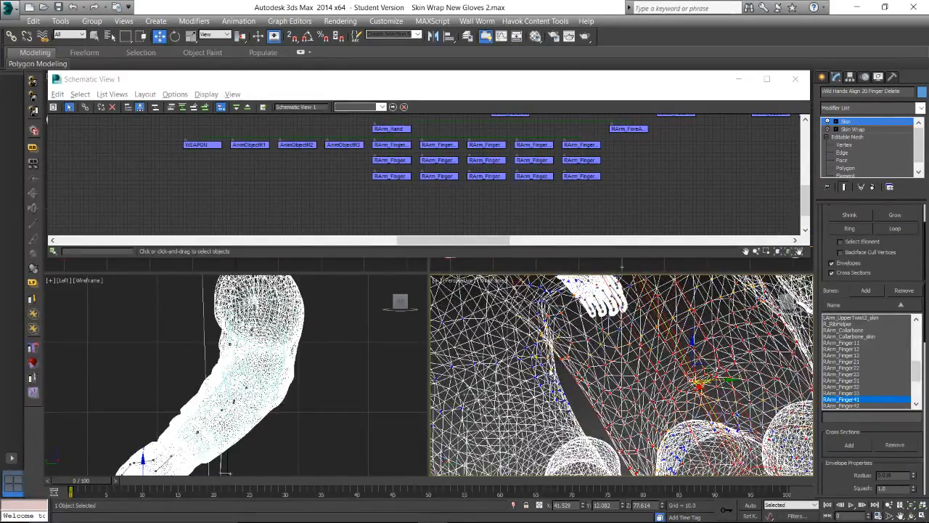
left_click(551, 369)
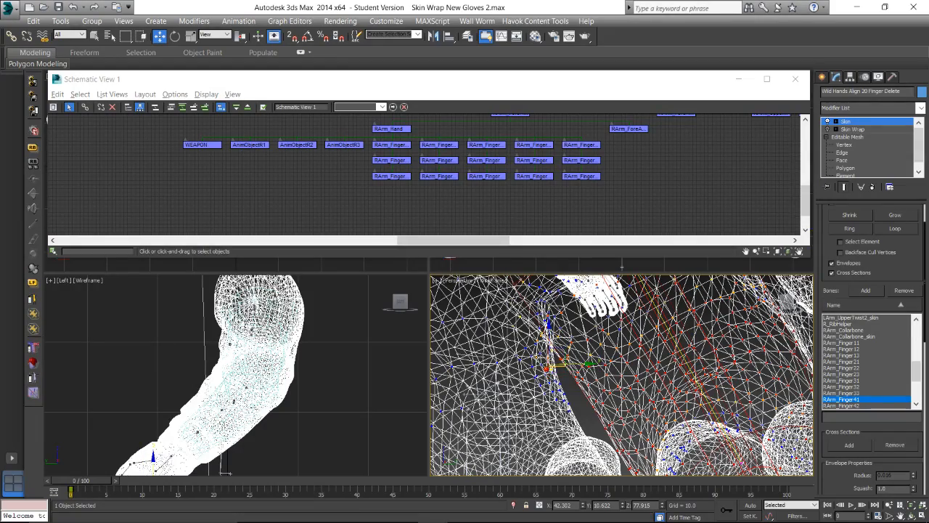
middle_click_drag(556, 345, 584, 346, "alt")
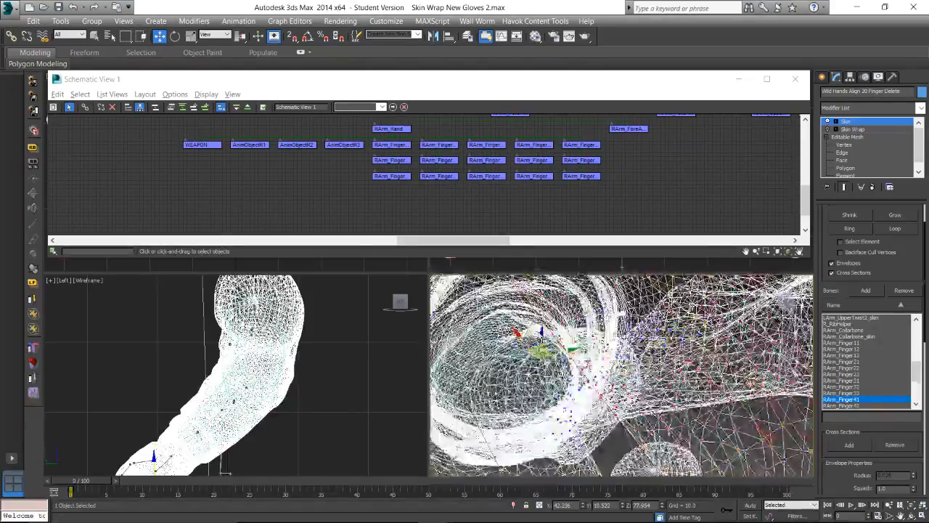
middle_click_drag(621, 313, 622, 338, "alt")
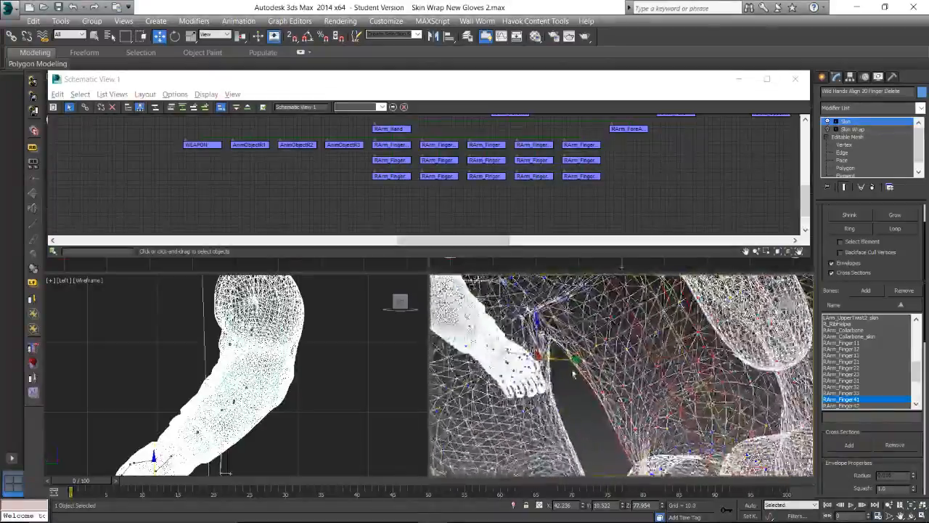
middle_click_drag(563, 373, 573, 341, "alt")
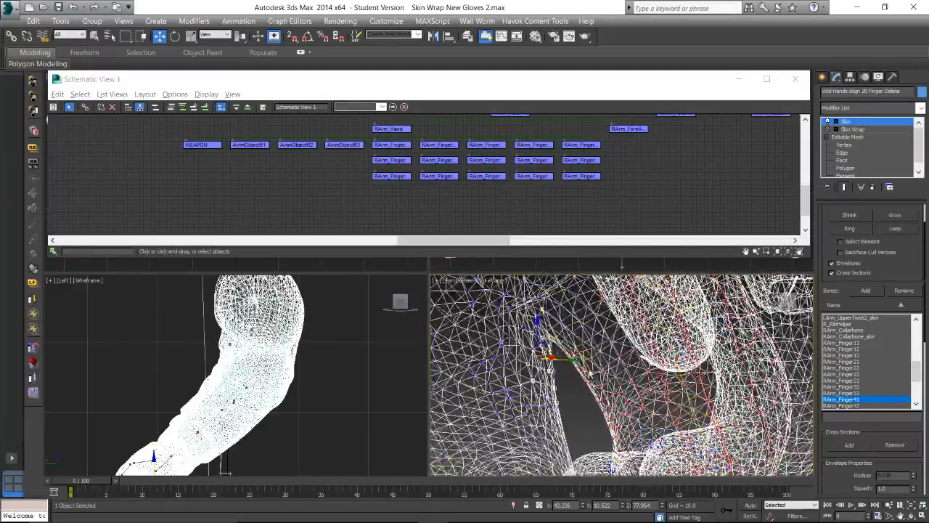
scroll(871, 348, "down", 5)
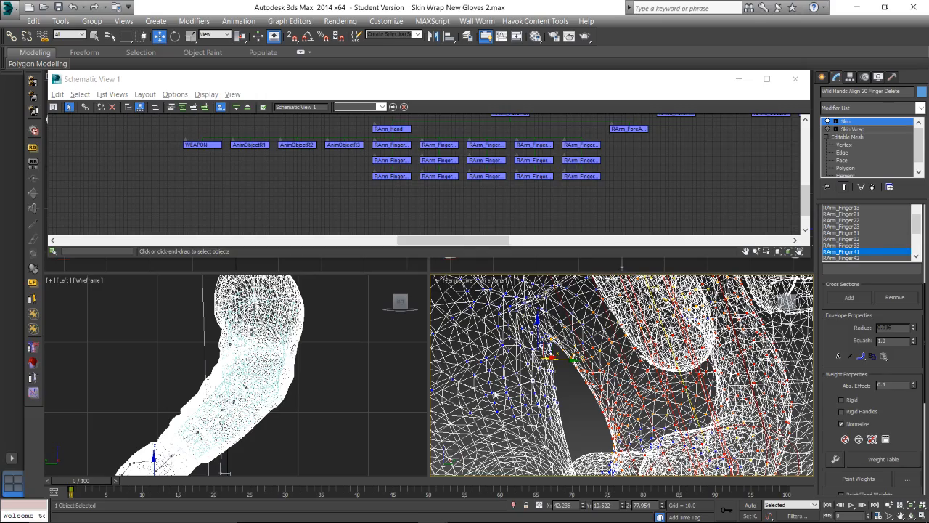
Select the vertices on the neighbouring finger's inner side, grow the selection twice and edit RArm_Finger41's absolute effect on them
middle_click_drag(494, 395, 577, 378, "alt")
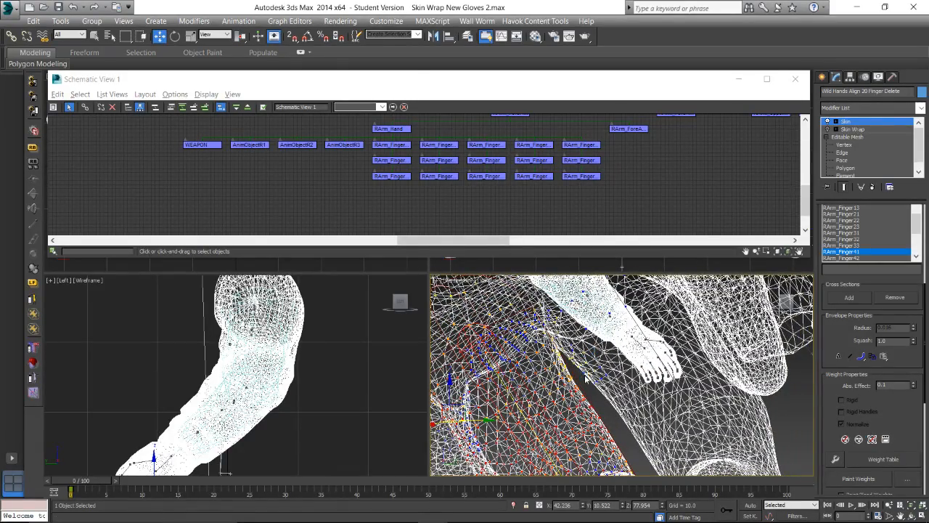
left_click(584, 381)
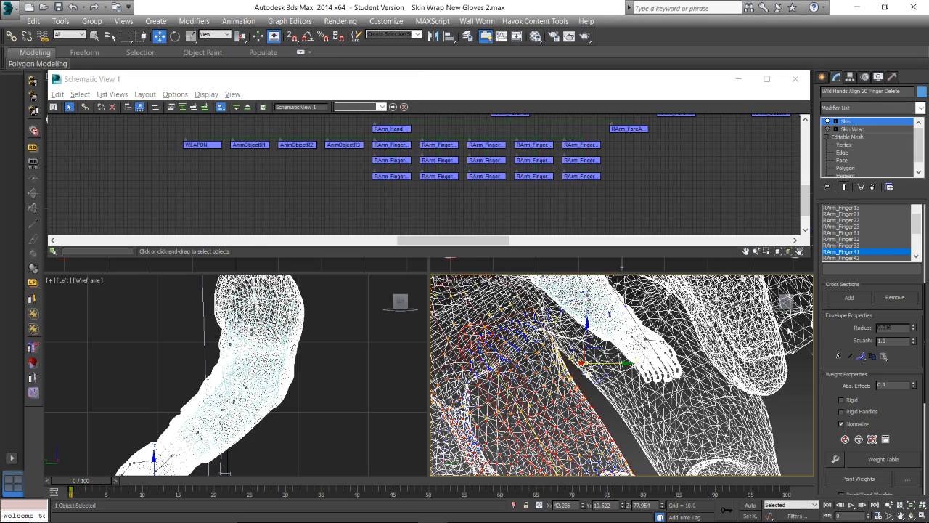
left_click_drag(926, 353, 927, 263)
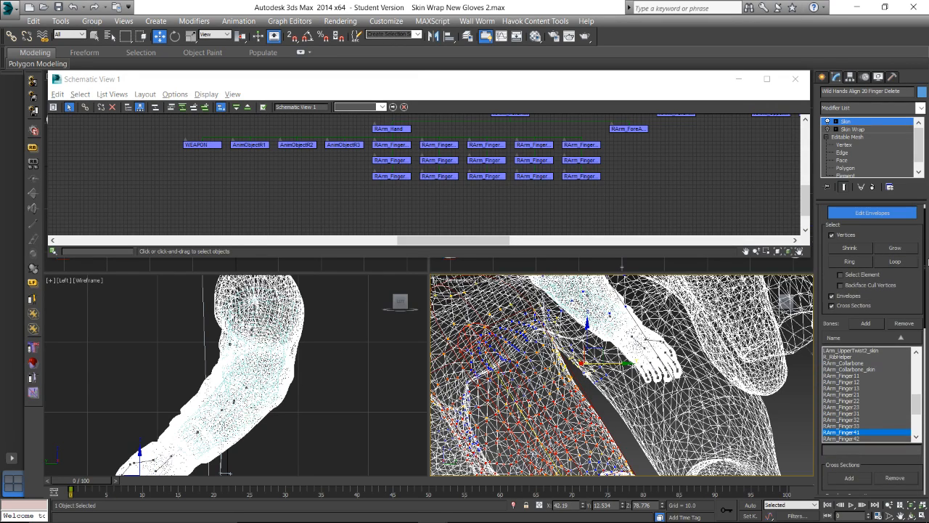
left_click(903, 248)
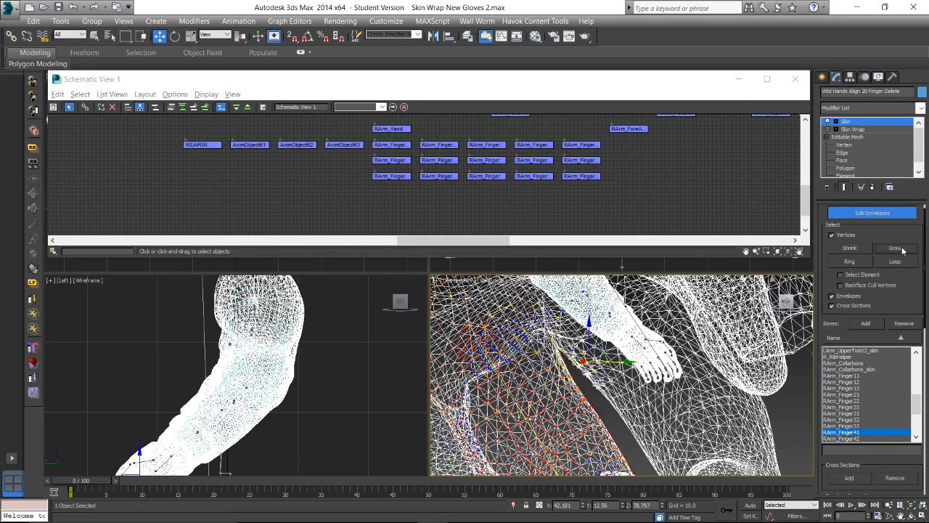
left_click(903, 248)
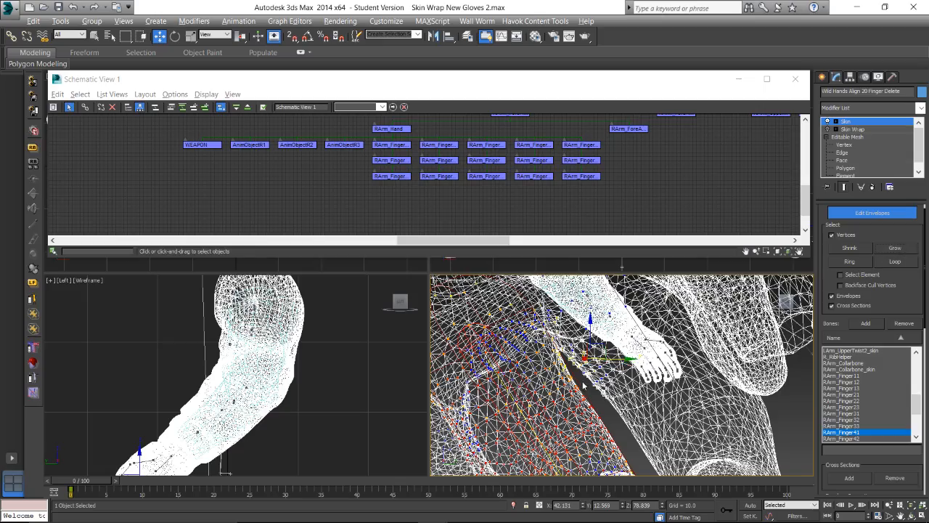
middle_click_drag(587, 385, 589, 362, "alt")
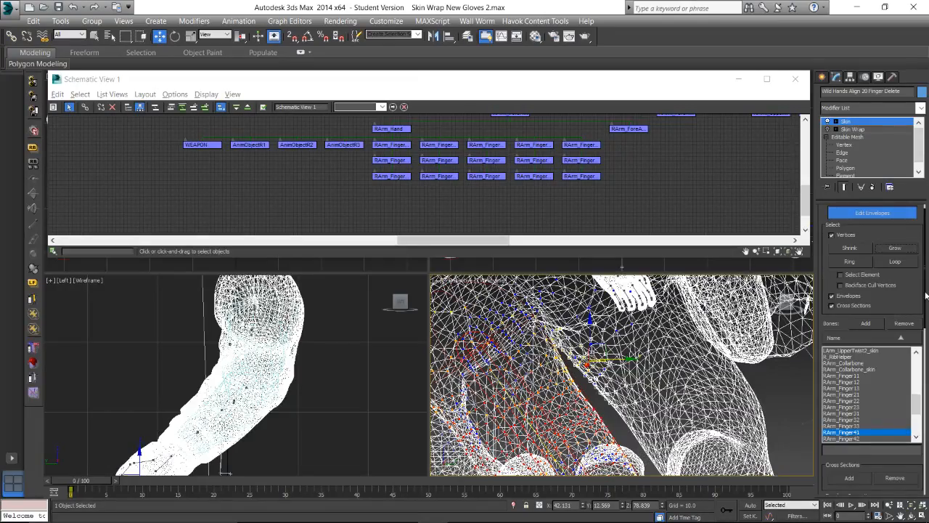
scroll(911, 401, "down", 5)
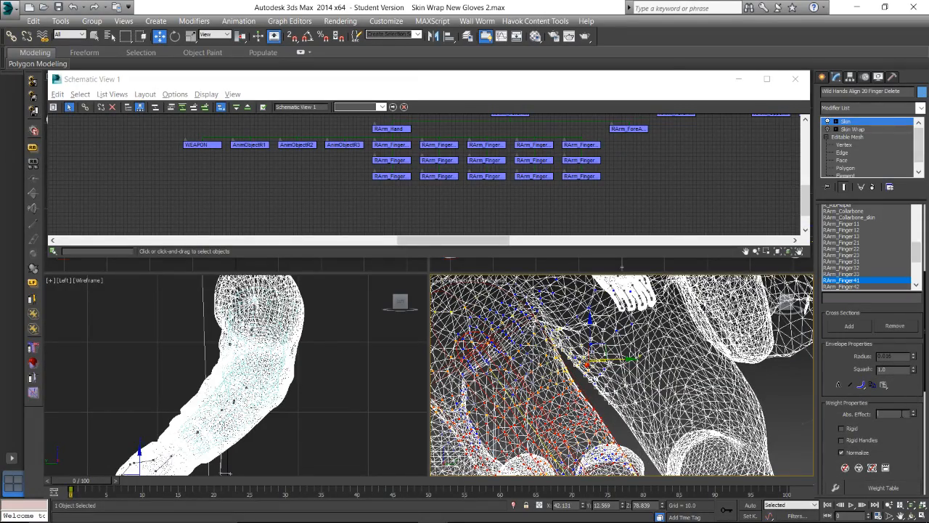
middle_click_drag(700, 428, 602, 384, "alt")
Rotate the RArm_Finger41 bone to retest the finger's deformation and inspect the gaps between the fingers
left_click(537, 145)
key("e")
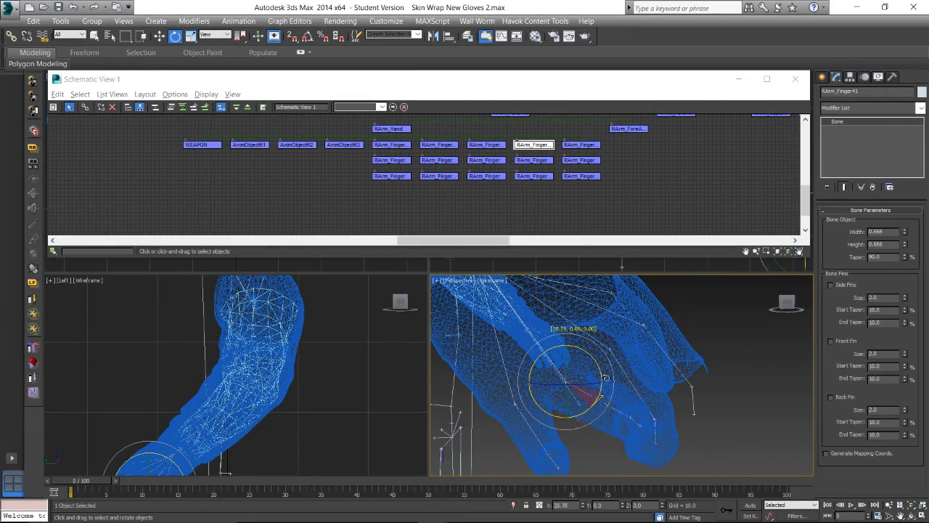
left_click_drag(606, 378, 575, 392)
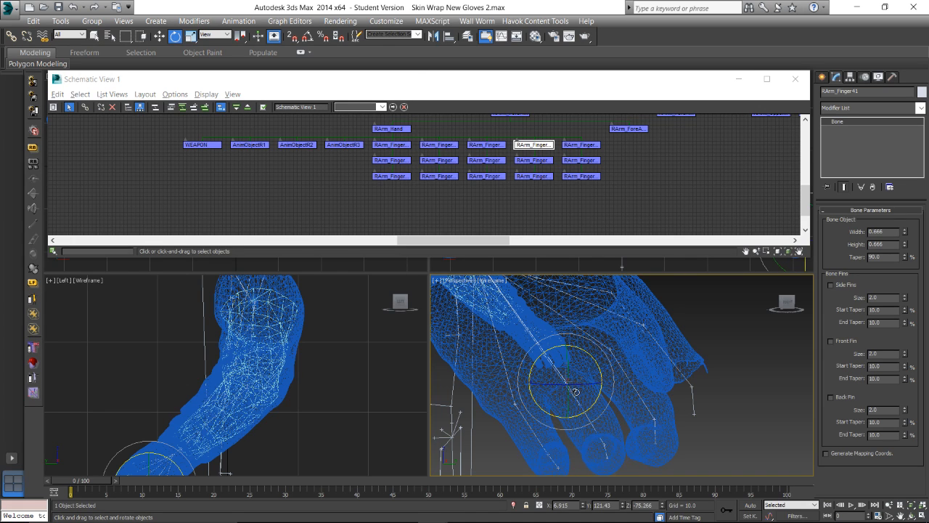
scroll(554, 411, "up", 2)
middle_click_drag(554, 412, 567, 370)
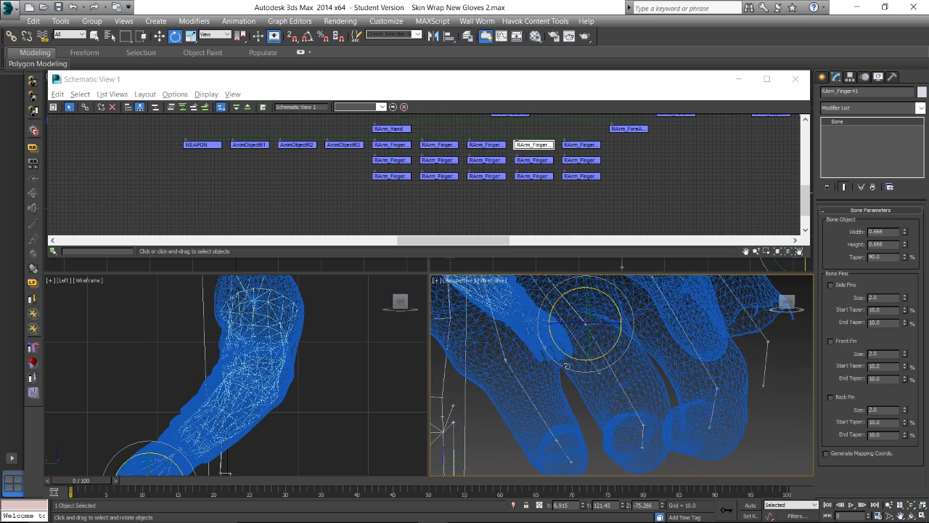
Reselect the glove mesh, pick RArm_Finger41 in the Skin bone list and resume envelope editing
left_click(567, 369)
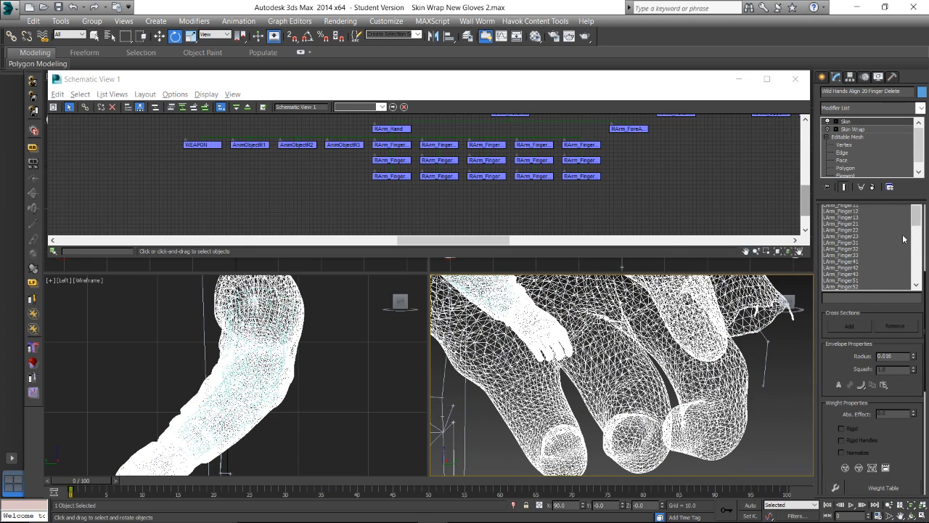
scroll(871, 250, "down", 8)
scroll(874, 258, "down", 3)
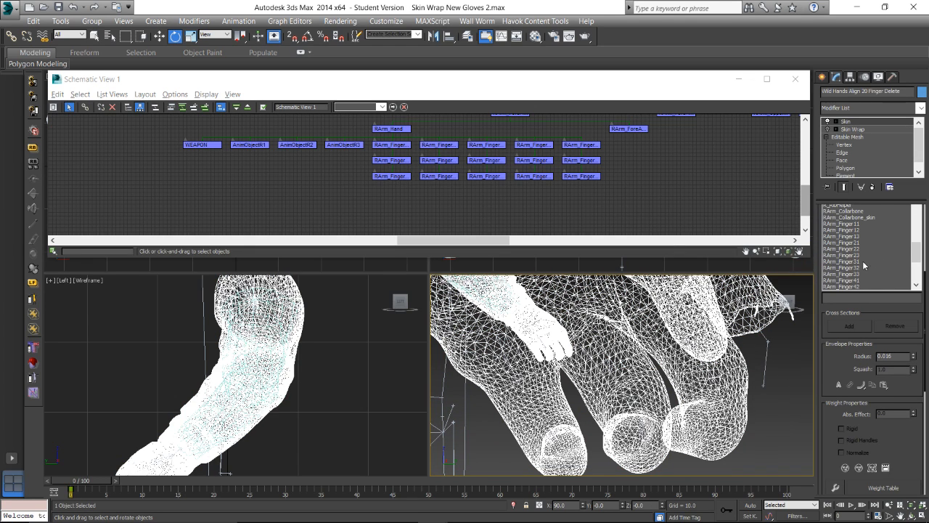
left_click(859, 279)
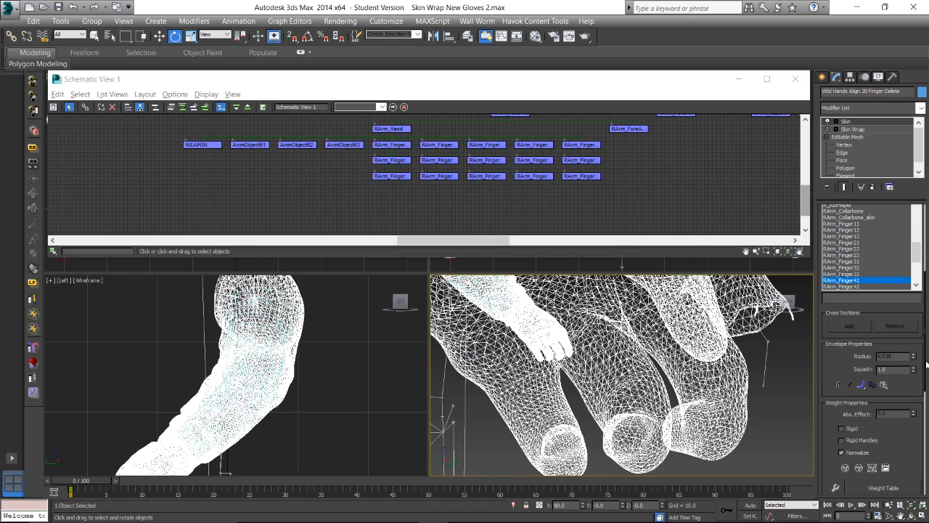
left_click_drag(926, 364, 926, 267)
left_click(900, 226)
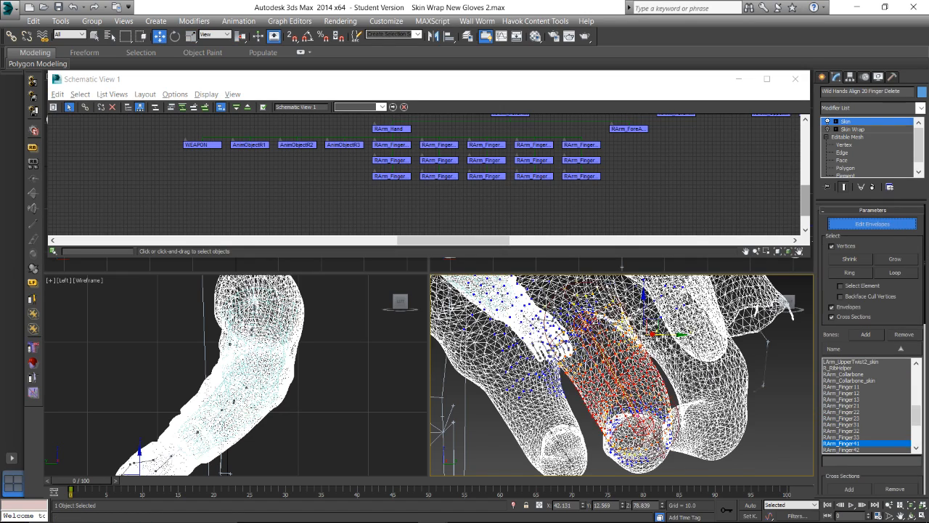
Select a vertex on the neighbouring finger's inner side, grow the selection twice and set RArm_Finger41's absolute effect on it to 0.0
scroll(566, 381, "up", 4)
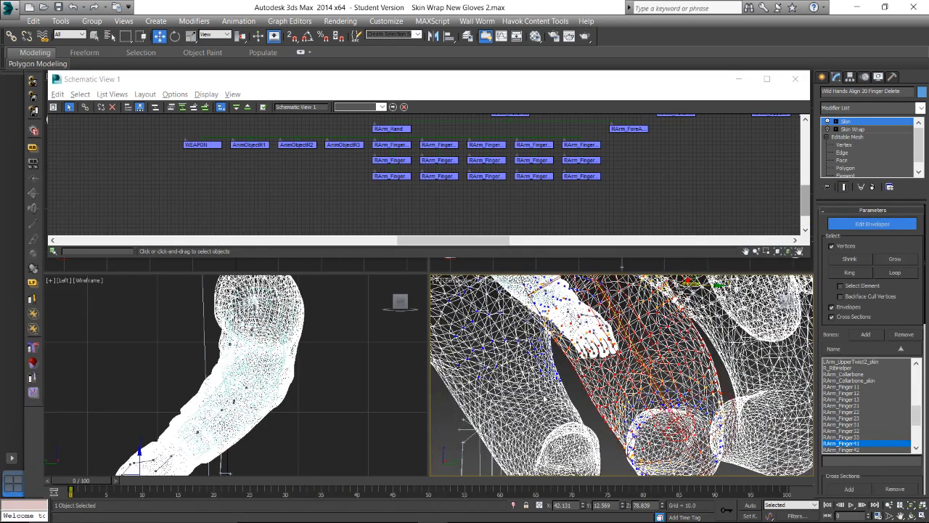
left_click(544, 379)
left_click(892, 260)
left_click(892, 259)
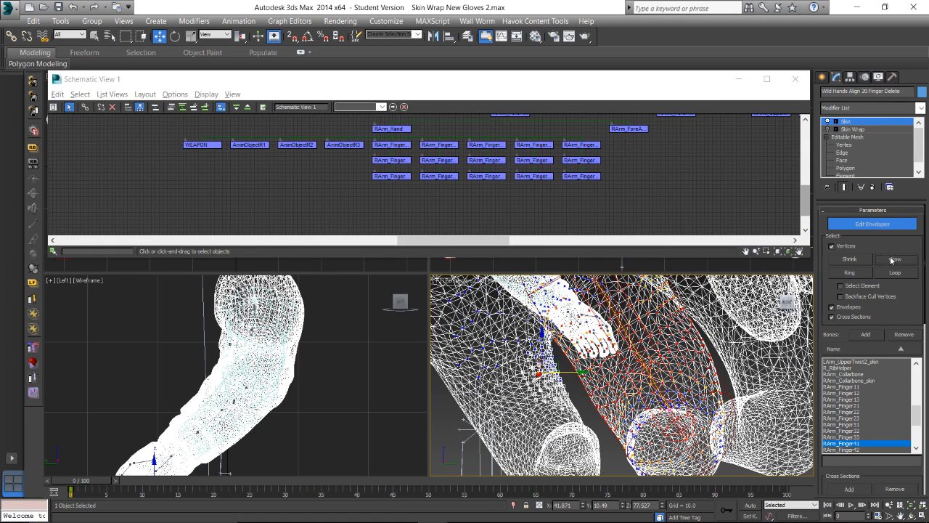
left_click_drag(925, 316, 920, 389)
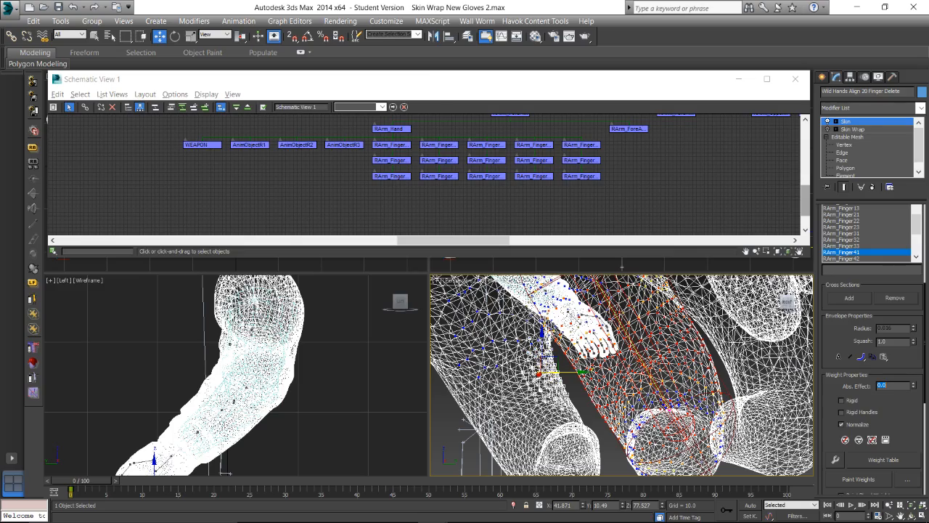
middle_click_drag(536, 367, 606, 375, "alt")
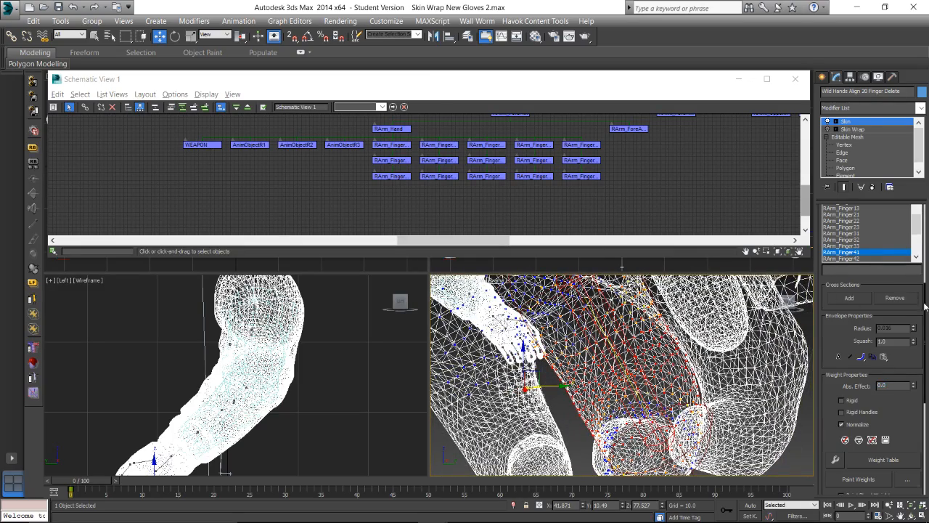
left_click_drag(925, 304, 911, 211)
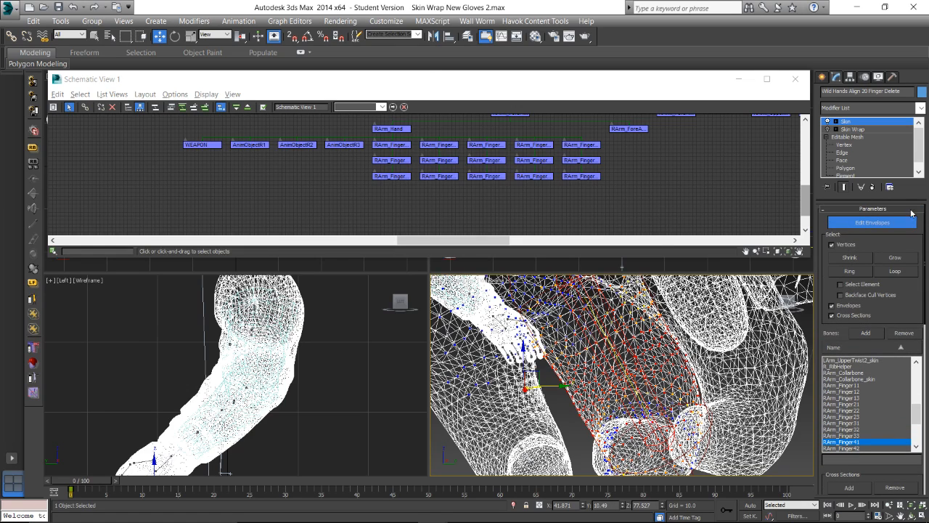
Test-rotate the RArm_Finger41 and RArm_Finger51 bones to check how the two fingers deform
left_click(533, 144)
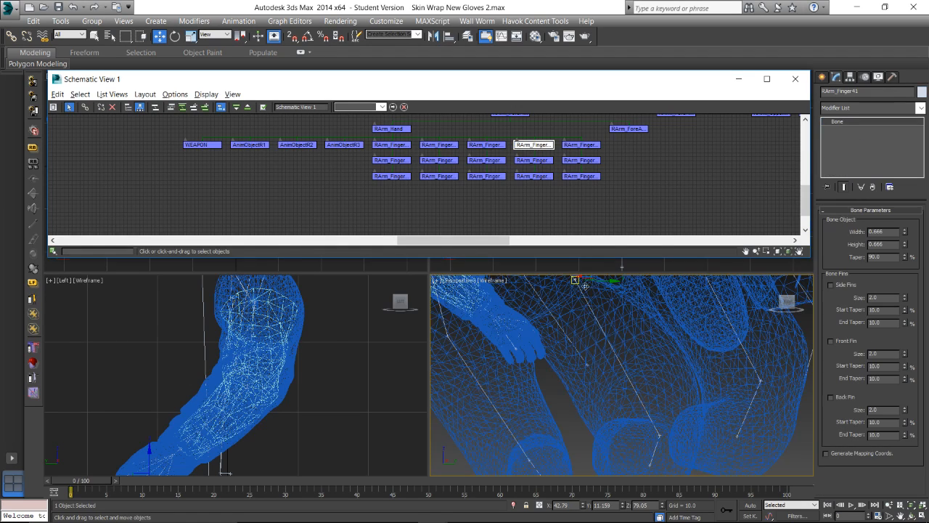
middle_click_drag(589, 362, 604, 378, "alt")
key("e")
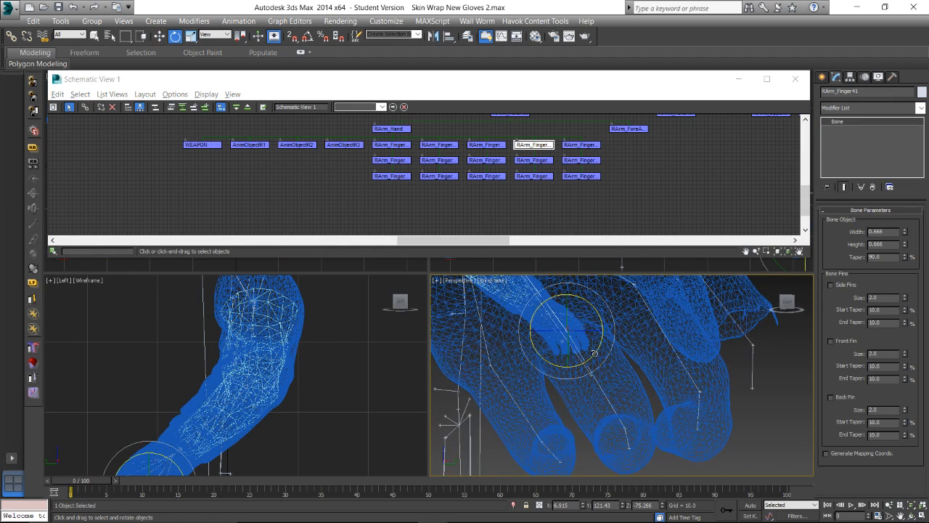
mouse_move(595, 352)
left_mouse_down()
mouse_move(618, 339)
mouse_move(566, 361)
mouse_move(588, 355)
left_mouse_up()
left_click(581, 145)
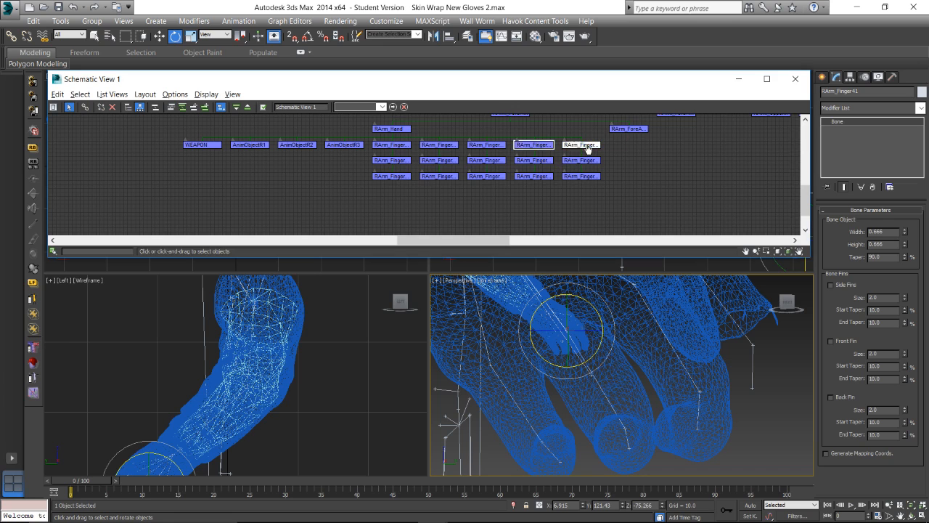
left_click_drag(528, 382, 487, 397)
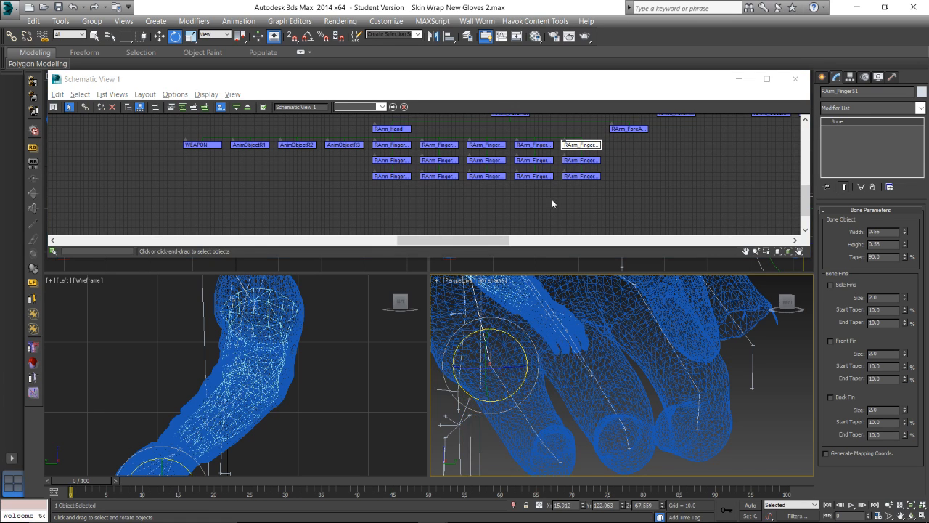
Test-rotate the RArm_Finger31 bone in several directions and inspect the deformation at the gap beside that finger
left_click(487, 146)
middle_click_drag(639, 342, 622, 327, "alt")
left_click_drag(629, 316, 611, 336)
right_click(611, 336)
middle_click_drag(611, 336, 626, 327, "alt")
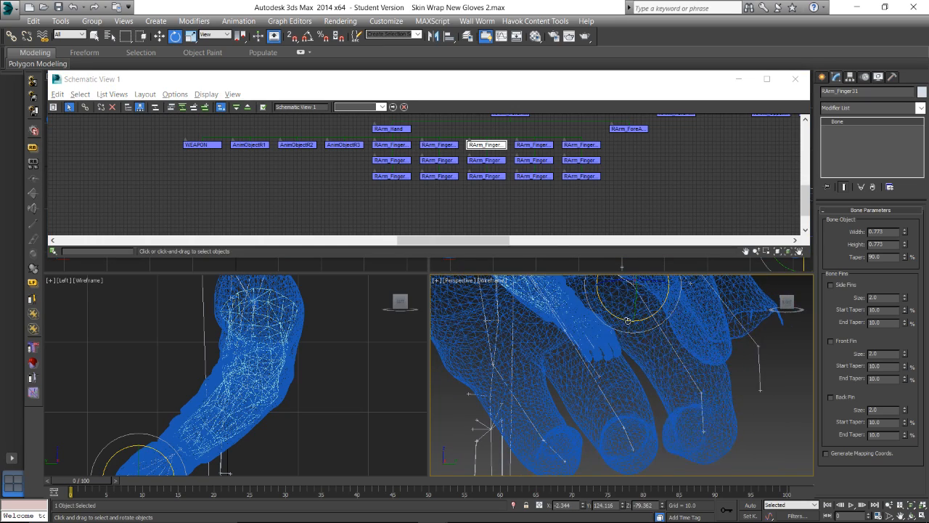
mouse_move(626, 320)
left_mouse_down()
mouse_move(642, 319)
mouse_move(612, 325)
left_mouse_up()
right_click(612, 326)
middle_click_drag(629, 342, 623, 357, "alt")
left_click_drag(622, 321, 663, 291)
right_click(664, 291)
scroll(624, 346, "up", 2)
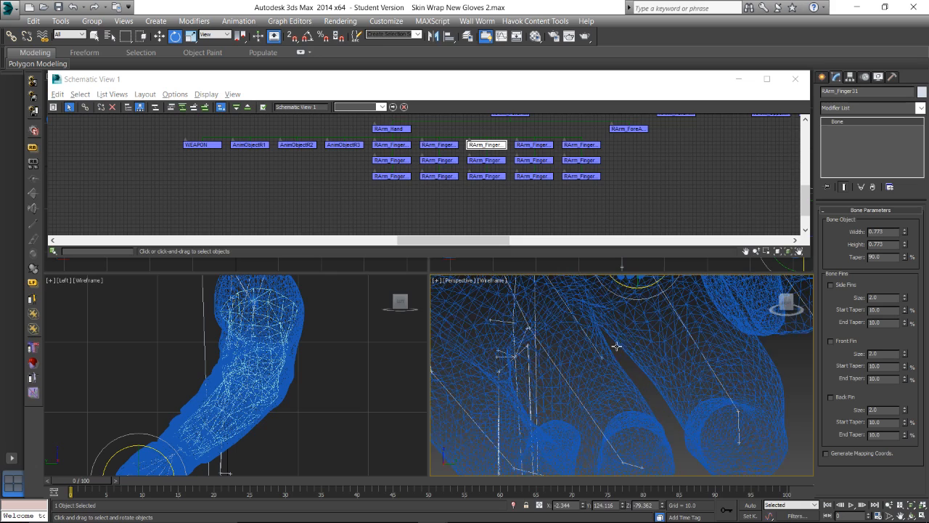
mouse_move(618, 346)
middle_mouse_down()
mouse_move(603, 368)
mouse_move(599, 345)
middle_mouse_up()
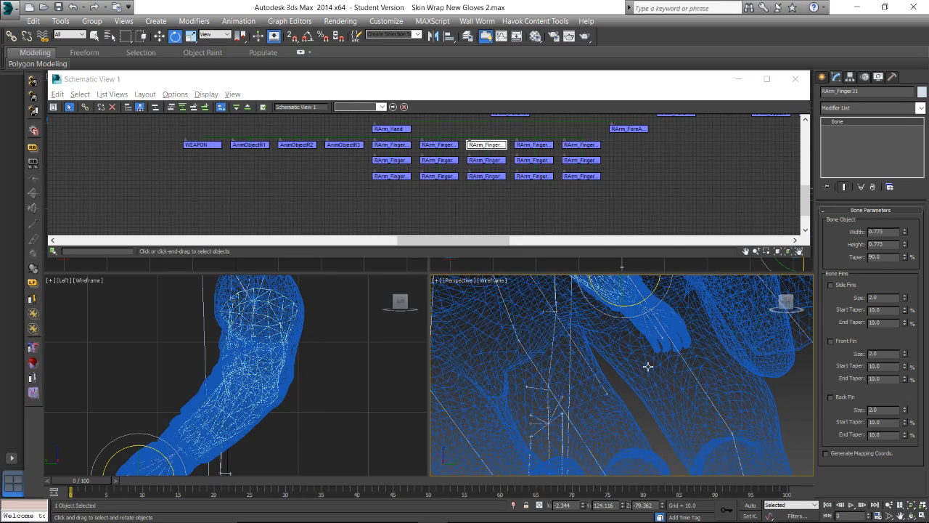
Reselect the glove mesh, pick RArm_Finger31 in the Skin bone list and resume envelope editing
left_click(647, 365)
scroll(862, 390, "down", 8)
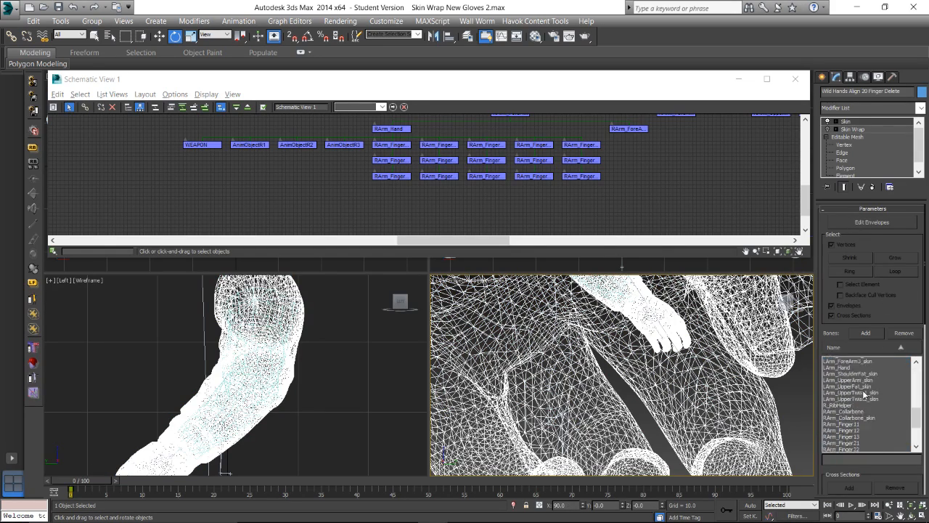
left_click(857, 404)
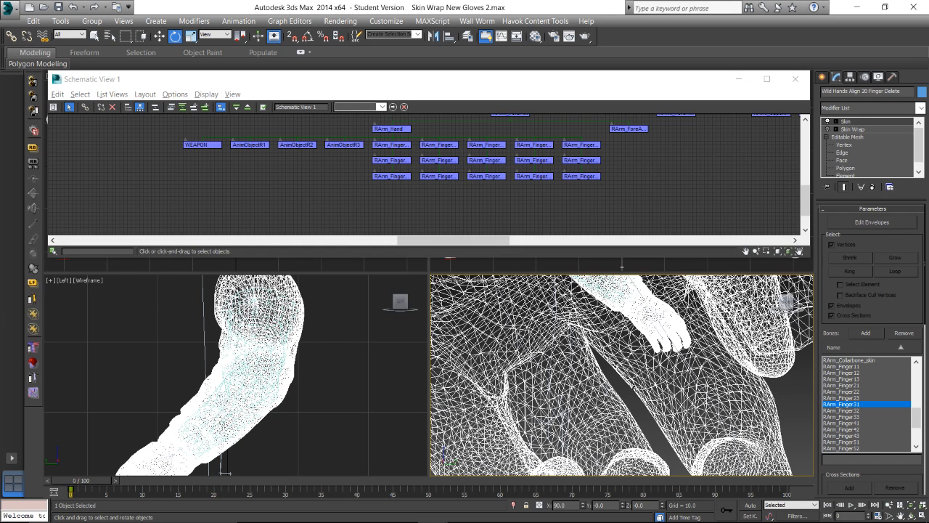
left_click(902, 225)
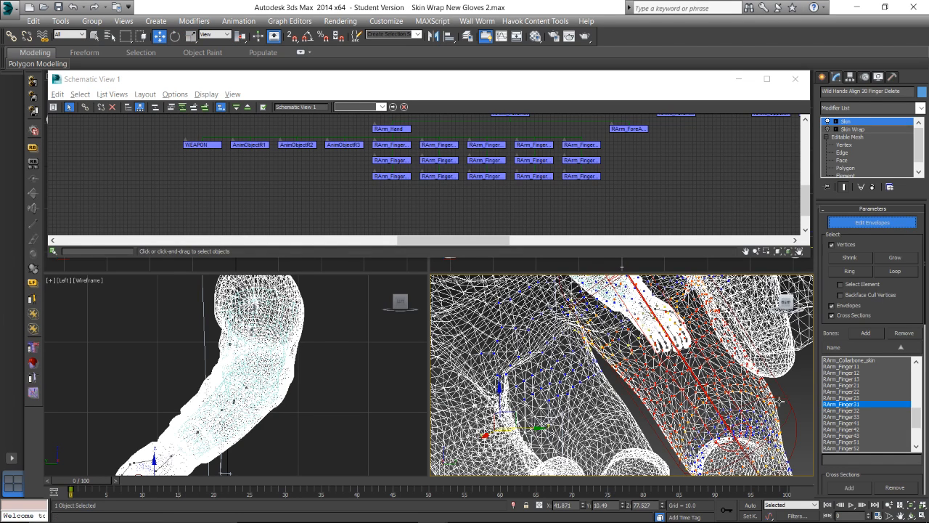
scroll(584, 354, "up", 2)
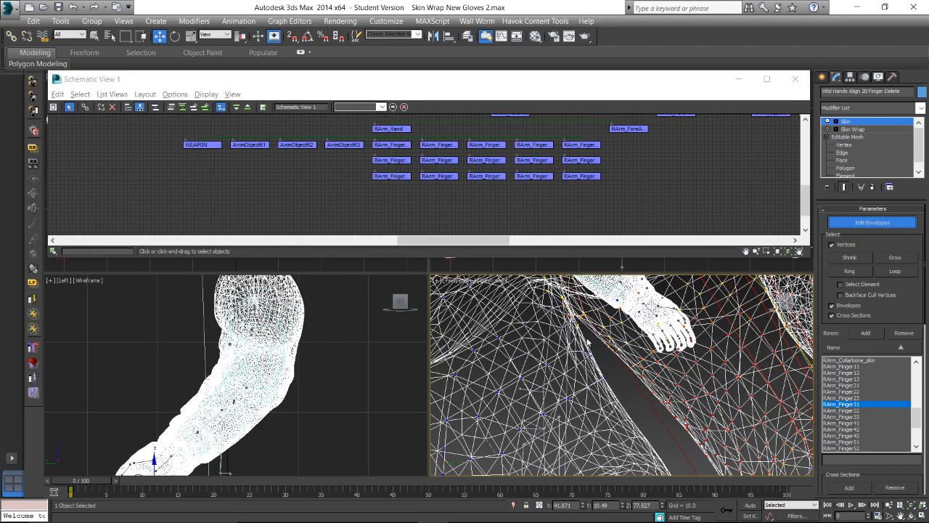
Select the glove vertices at the base of the gap beside RArm_Finger31, grow the selection and set the bone's absolute effect to 0.0
left_click(559, 334)
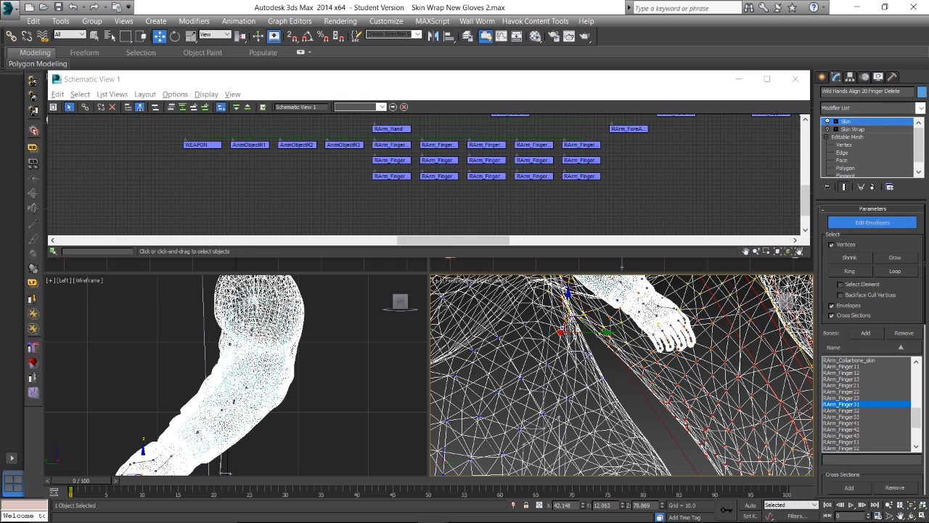
left_click(559, 314)
left_click(899, 259)
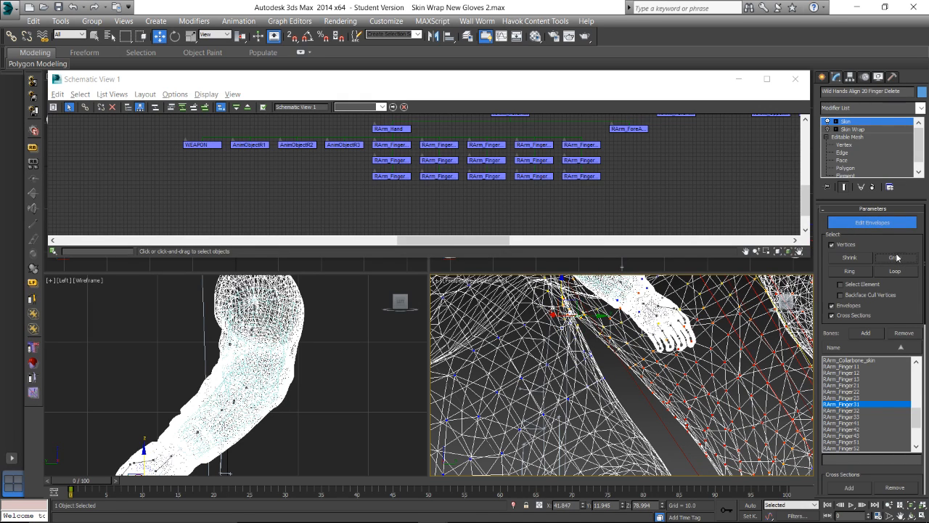
left_click(897, 258)
middle_click_drag(591, 334, 596, 354, "alt")
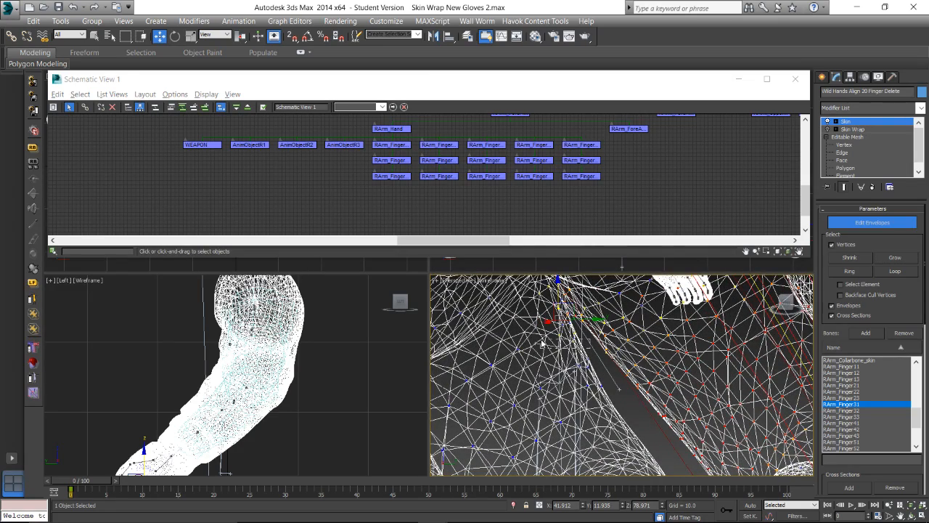
left_click(895, 259)
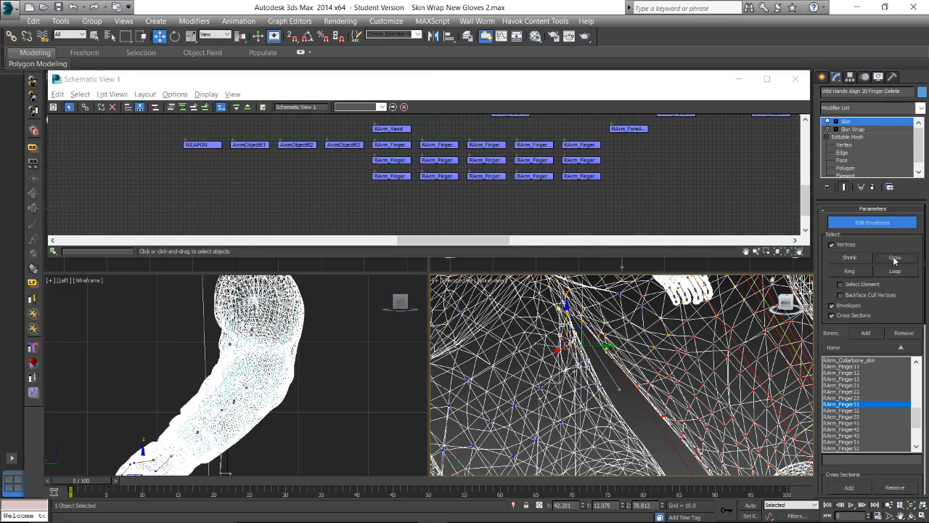
middle_click_drag(668, 346, 663, 393, "alt")
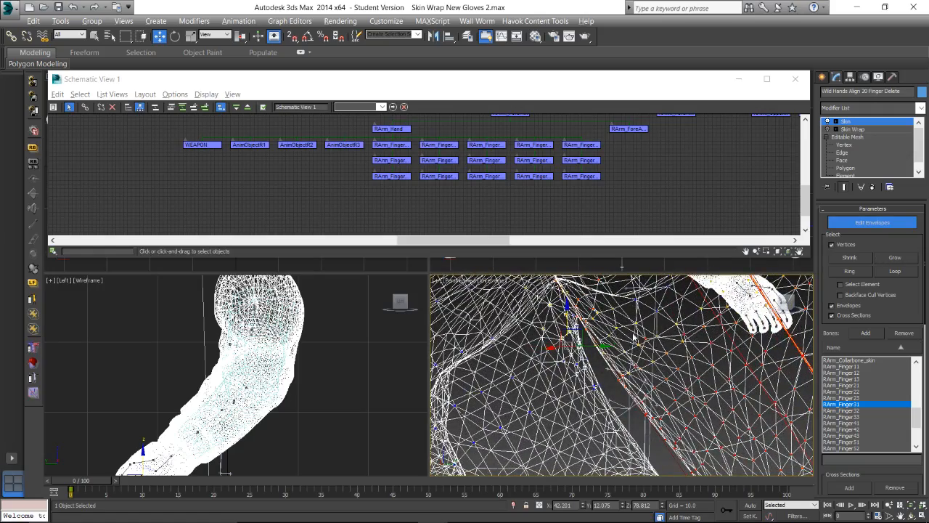
mouse_move(633, 336)
middle_mouse_down("alt")
mouse_move(581, 331)
mouse_move(646, 340)
middle_mouse_up("alt")
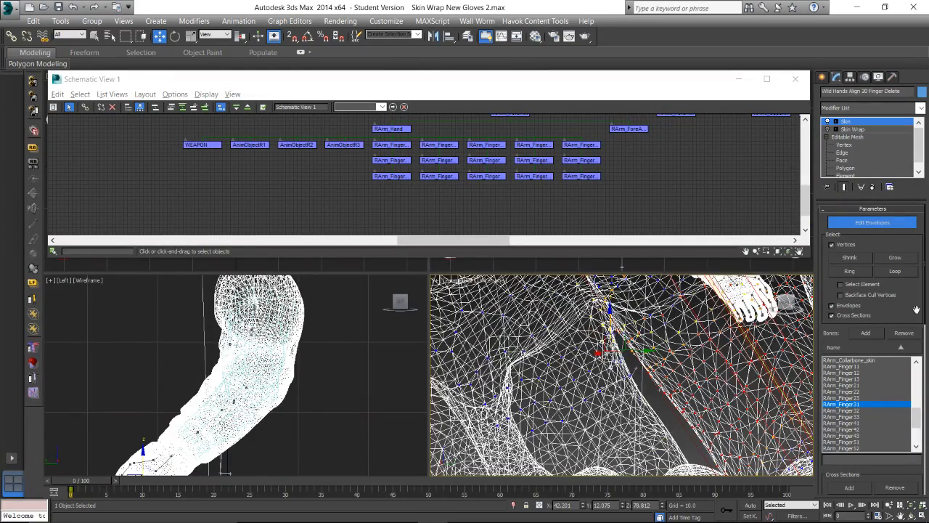
scroll(900, 319, "down", 5)
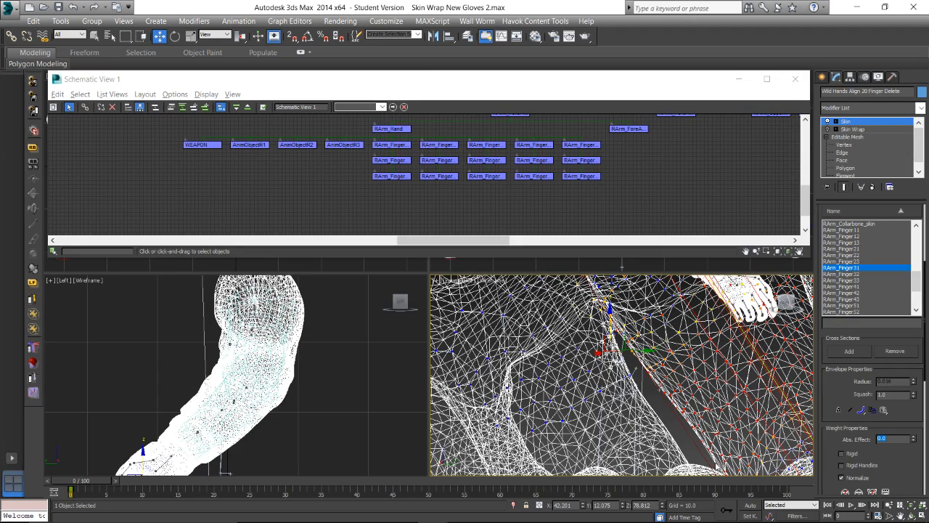
Select the neighbouring finger's vertices further along the gap, grow the selection and set RArm_Finger31's absolute effect on them to 0.0
middle_click_drag(687, 356, 622, 361, "alt")
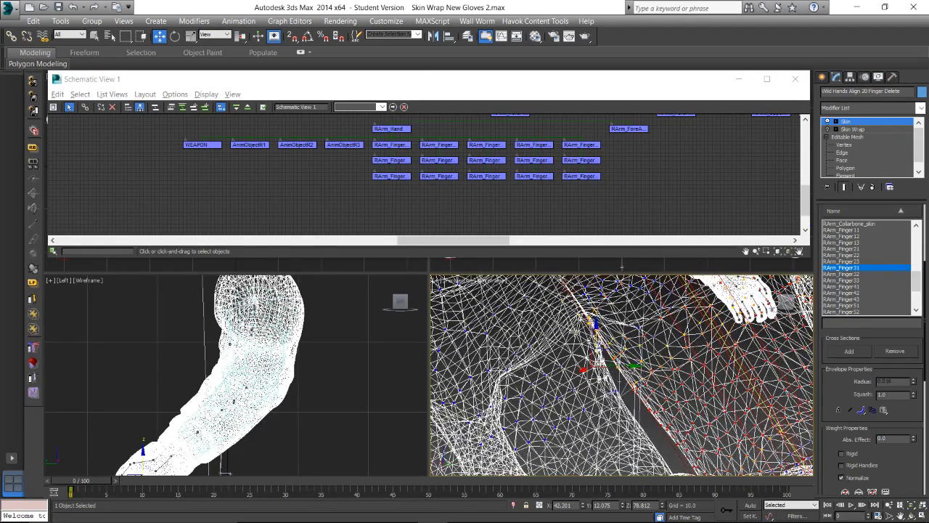
left_click(657, 388, "ctrl")
middle_click_drag(508, 348, 482, 350, "alt")
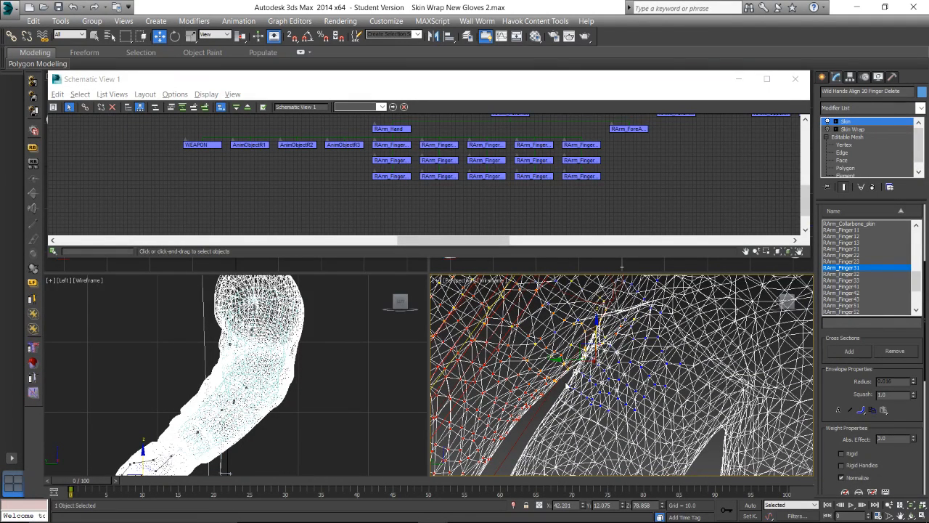
left_click(566, 384)
left_click(565, 384)
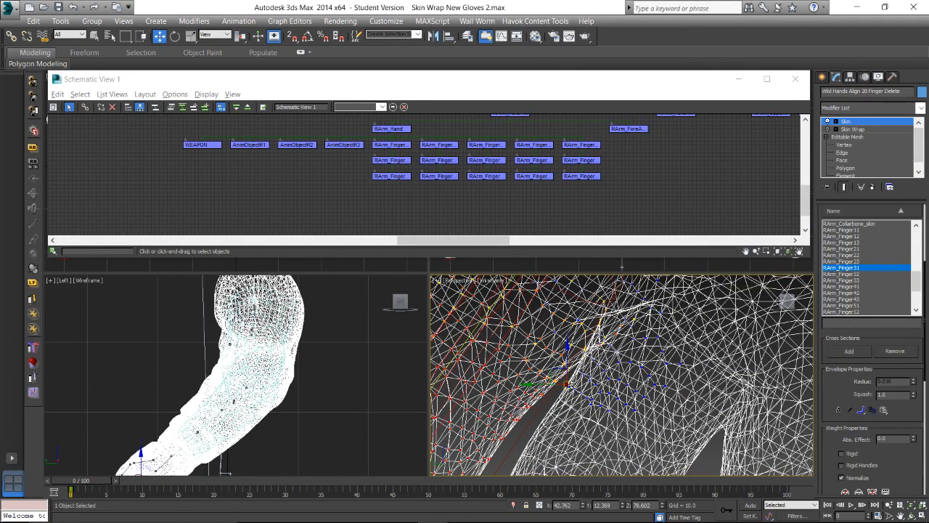
left_click(570, 385, "ctrl")
scroll(871, 319, "up", 3)
left_click(895, 235)
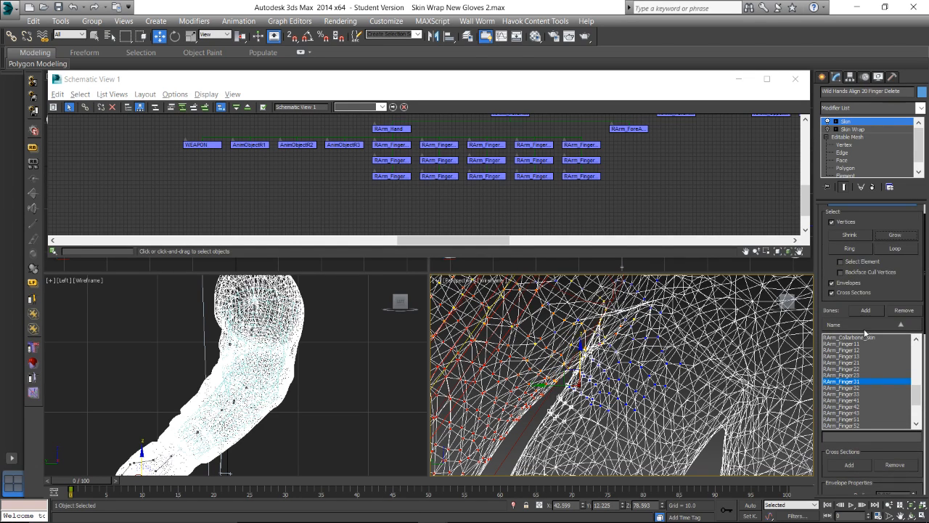
mouse_move(588, 383)
middle_mouse_down("alt")
mouse_move(610, 386)
mouse_move(591, 384)
mouse_move(590, 374)
middle_mouse_up("alt")
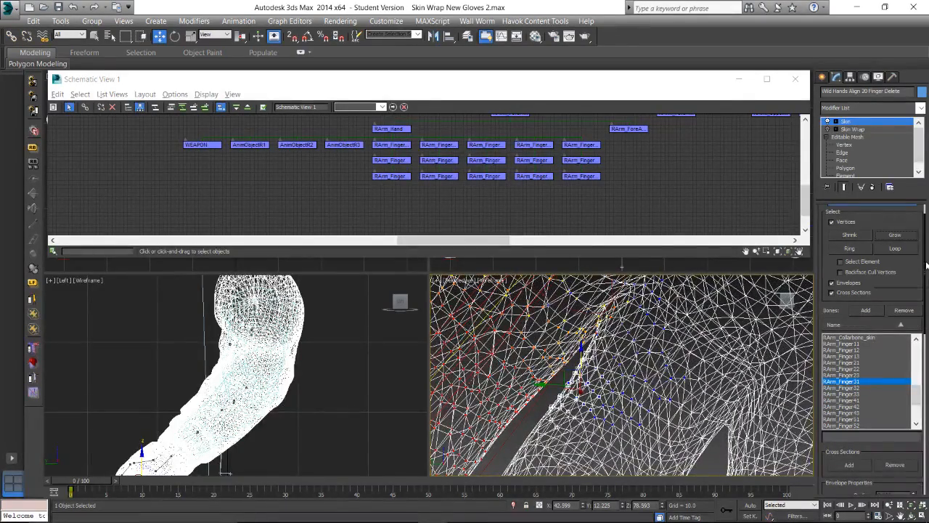
left_click_drag(926, 266, 926, 318)
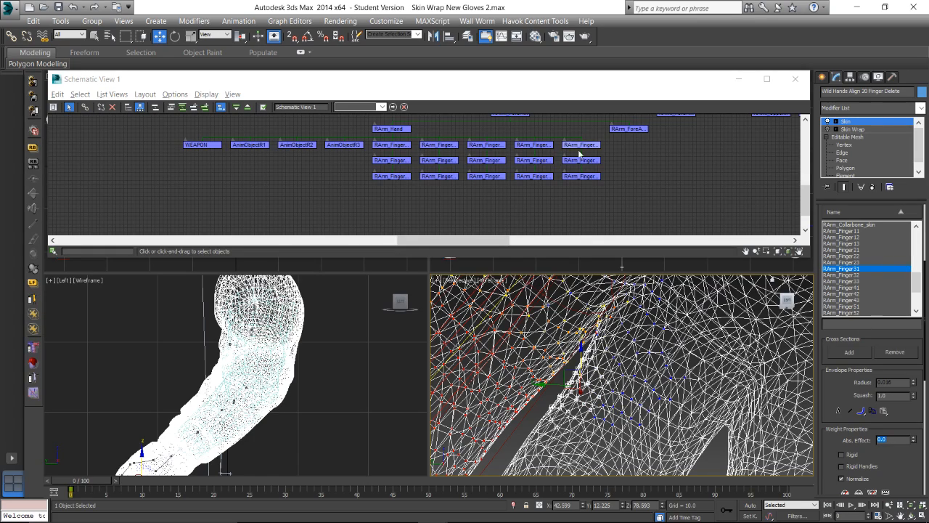
Rotate the RArm_Finger31 bone to retest the finger's deformation after the weight correction
left_click(486, 144)
scroll(573, 326, "down", 10)
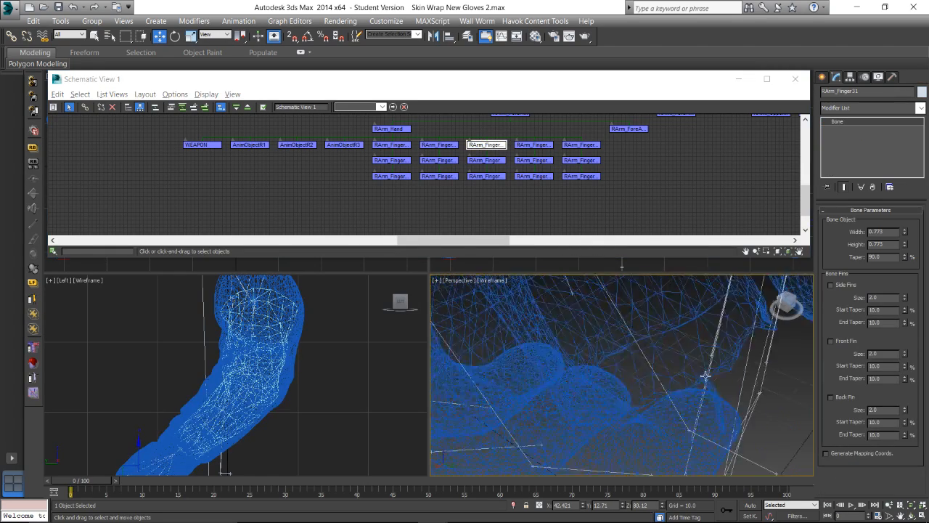
mouse_move(626, 330)
middle_mouse_down("alt")
mouse_move(622, 341)
mouse_move(614, 336)
middle_mouse_up("alt")
key("e")
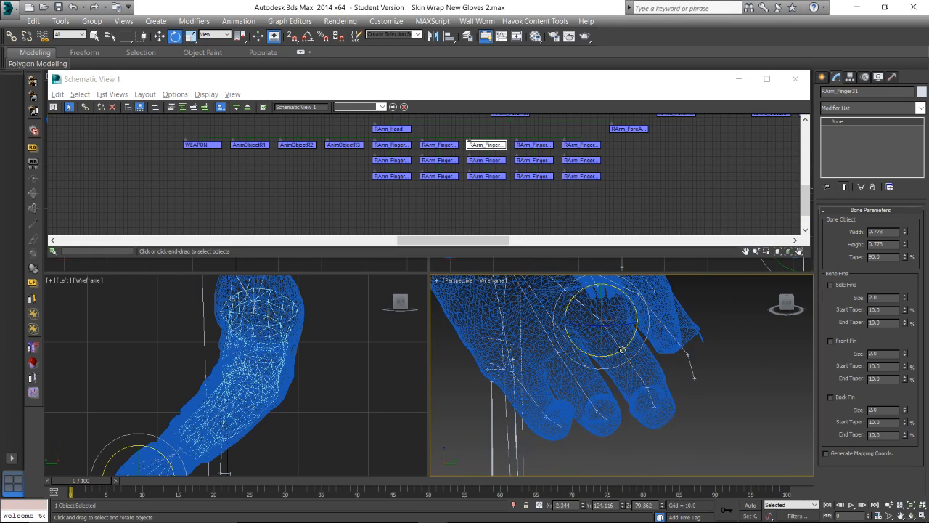
left_click_drag(615, 338, 603, 354)
scroll(601, 354, "up", 5)
Return to the glove mesh and reopen the envelopes of RArm_Finger31 for further weight correction
left_click(603, 355)
scroll(865, 251, "down", 10)
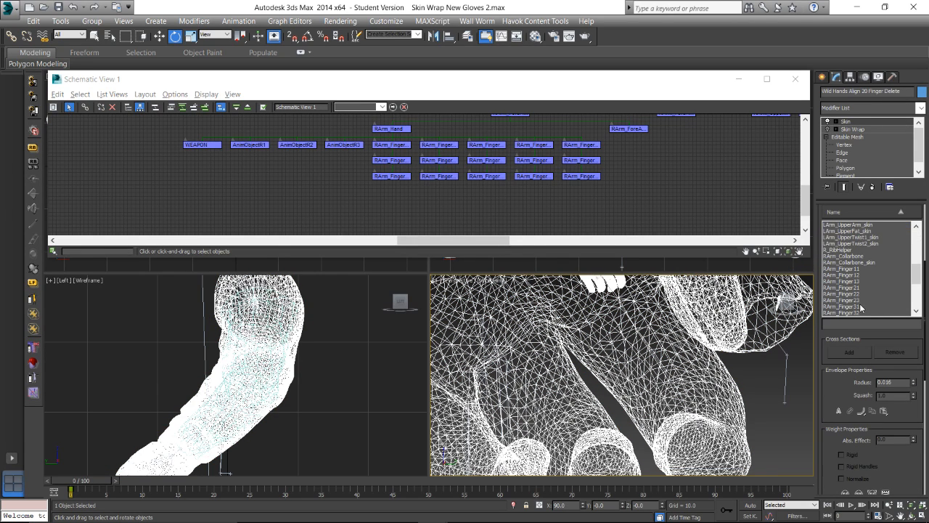
left_click(861, 307)
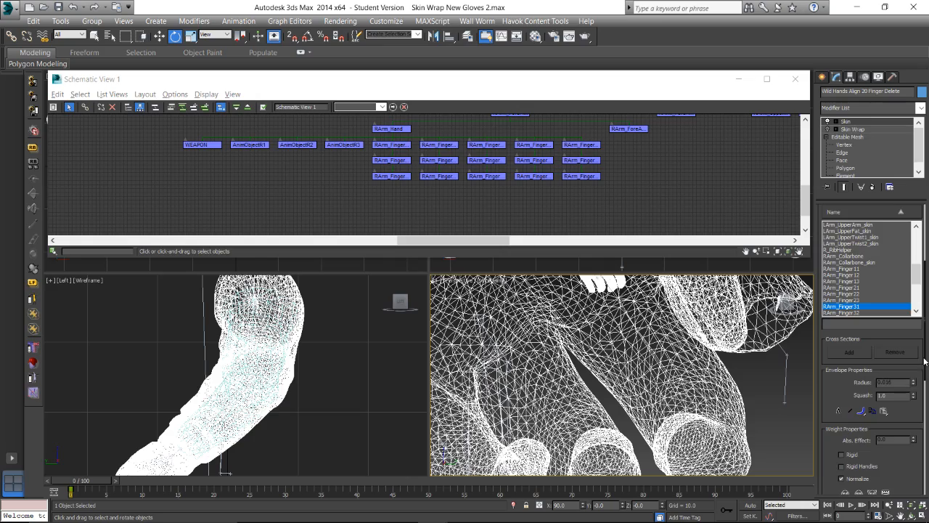
scroll(871, 363, "up", 5)
left_click(872, 223)
key("w")
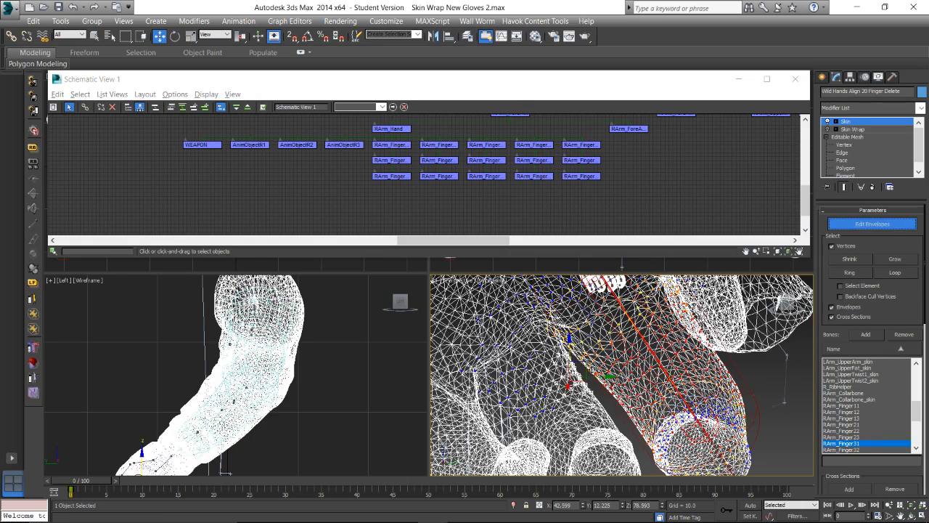
Select the vertices where the gap beside RArm_Finger31 begins and grow the selection
scroll(590, 368, "up", 5)
middle_click_drag(588, 366, 558, 341, "alt")
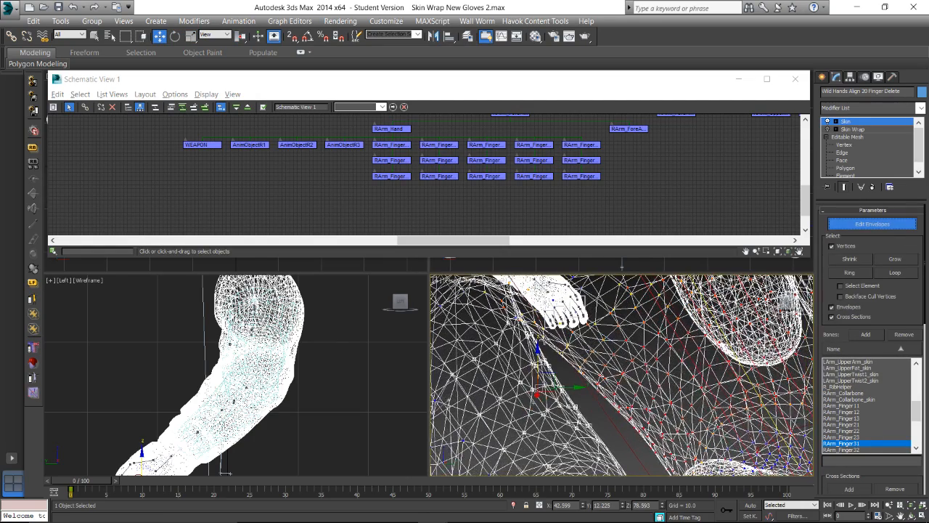
left_click(544, 341)
left_click(555, 352)
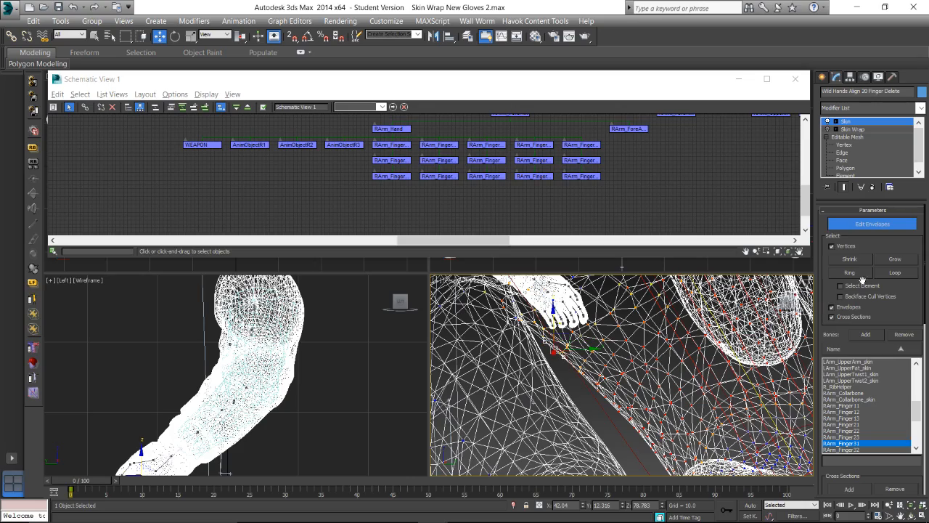
left_click(895, 259)
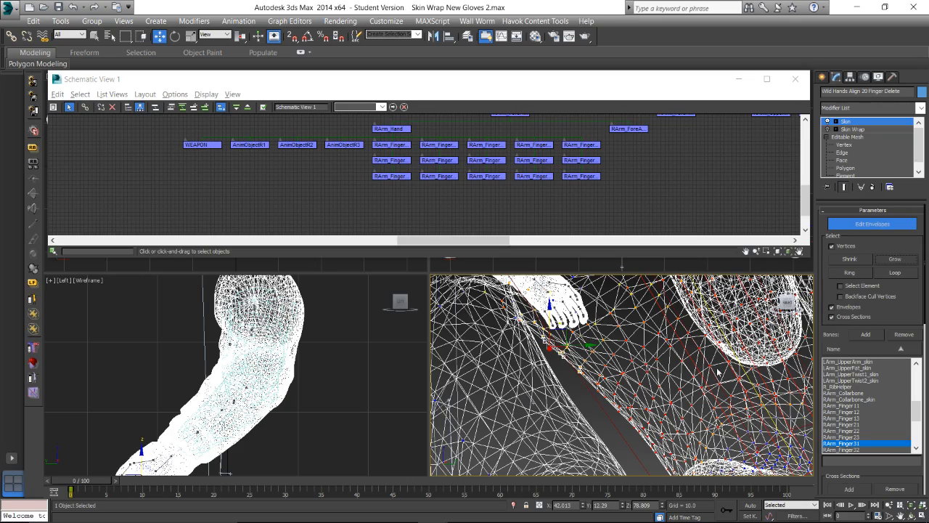
Inspect the absolute effect weight of the selected finger-base vertices for the RArm_Finger31 bone
mouse_move(597, 405)
middle_mouse_down("alt")
mouse_move(586, 407)
mouse_move(594, 402)
middle_mouse_up("alt")
scroll(920, 380, "down", 5)
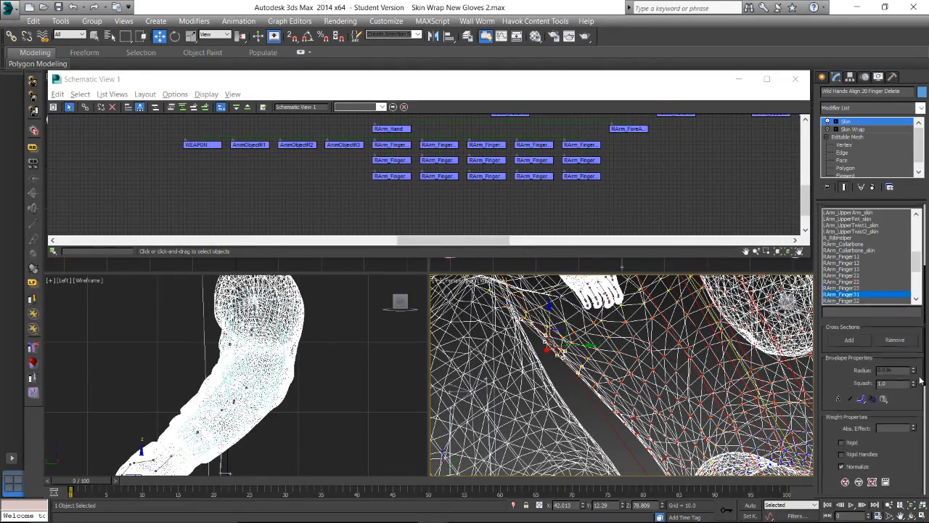
scroll(921, 380, "down", 2)
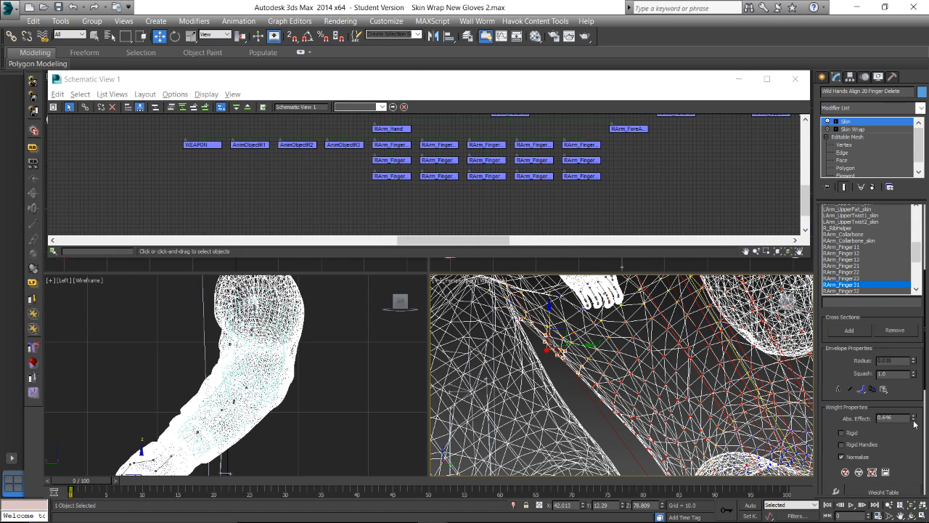
Select the RArm_Finger31 bone and test-rotate it from several angles to check how the glove's finger deforms
left_click(486, 145)
scroll(617, 330, "down", 2)
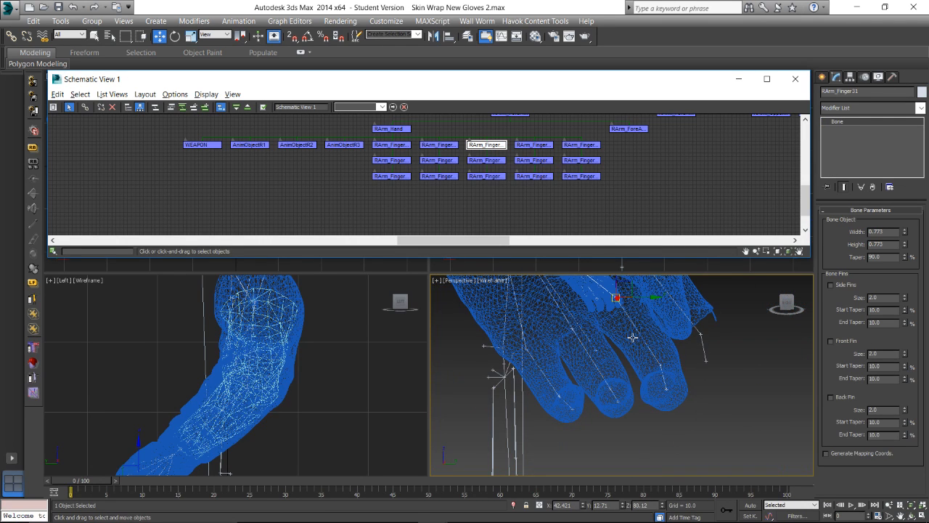
middle_click_drag(634, 337, 602, 362, "alt")
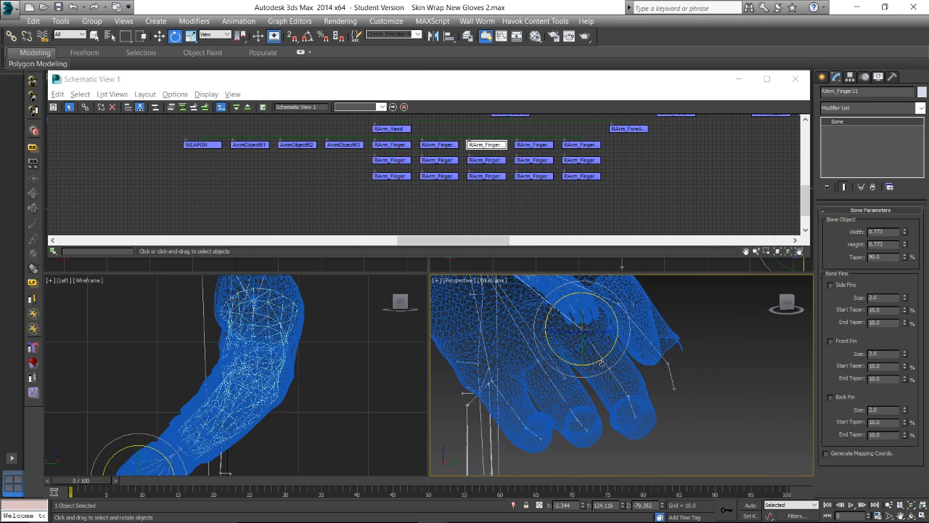
left_click_drag(615, 344, 591, 352)
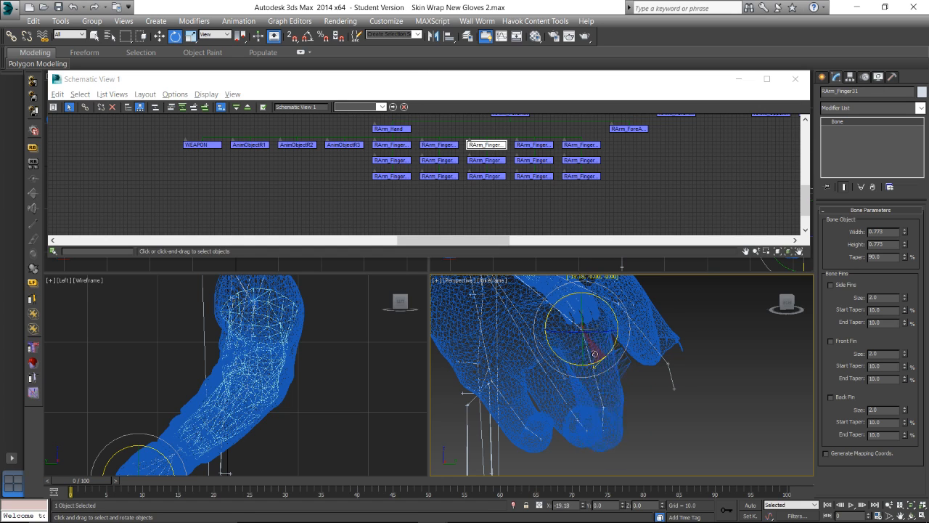
middle_click_drag(555, 363, 622, 347, "alt")
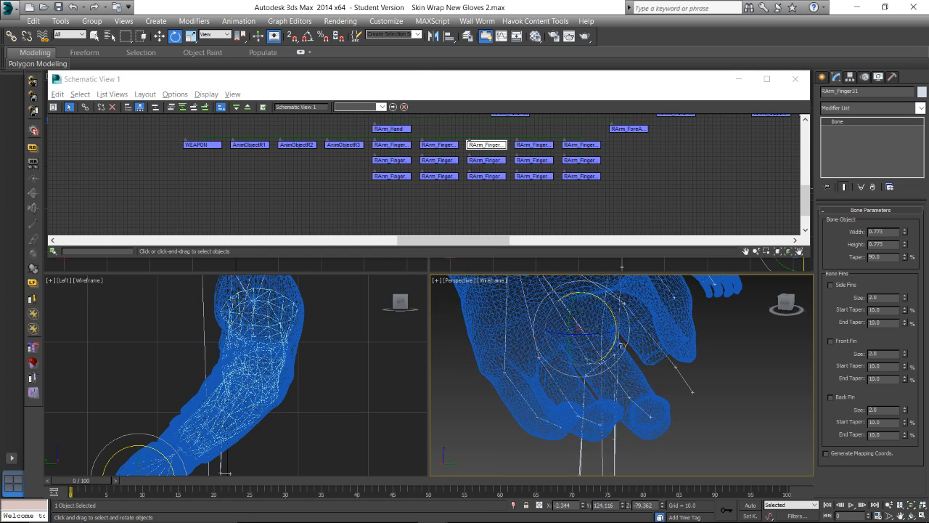
mouse_move(614, 344)
left_mouse_down()
mouse_move(594, 363)
mouse_move(601, 356)
left_mouse_up()
middle_click_drag(602, 355, 589, 335, "alt")
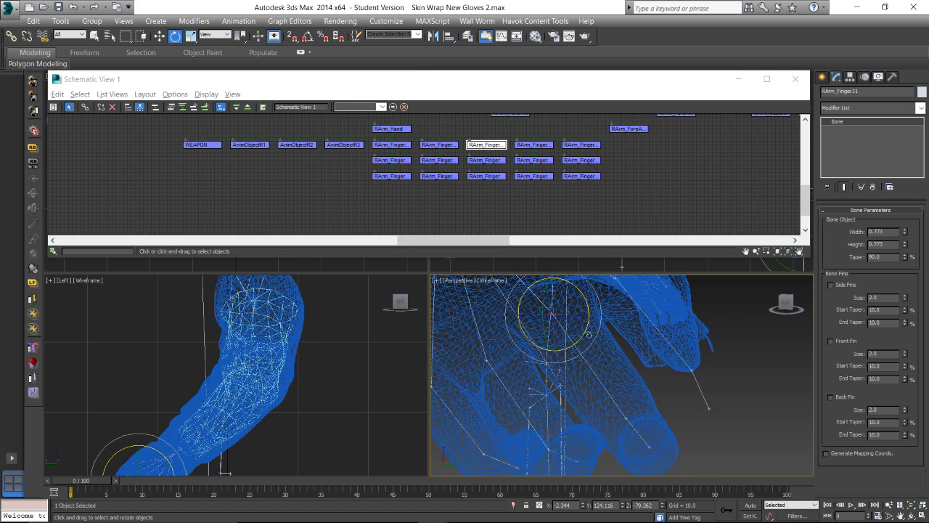
left_click_drag(585, 335, 653, 340)
middle_click_drag(653, 340, 622, 362, "alt")
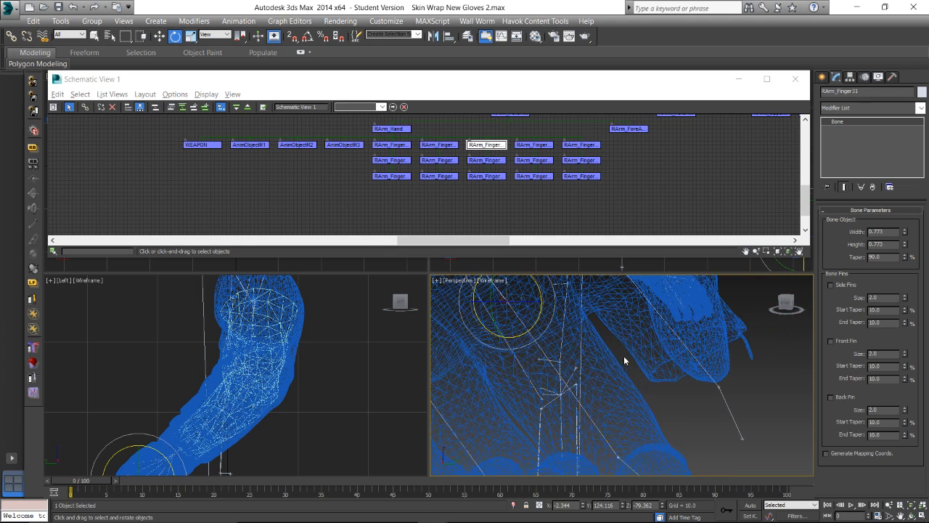
Select the glove mesh, choose RArm_Finger31 among its Skin bones and enable envelope editing
left_click(575, 321)
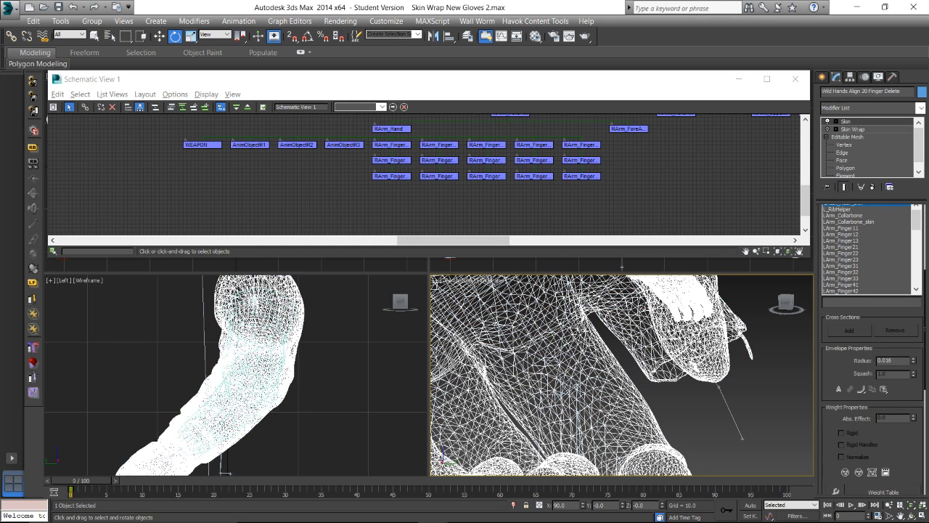
scroll(871, 266, "down", 8)
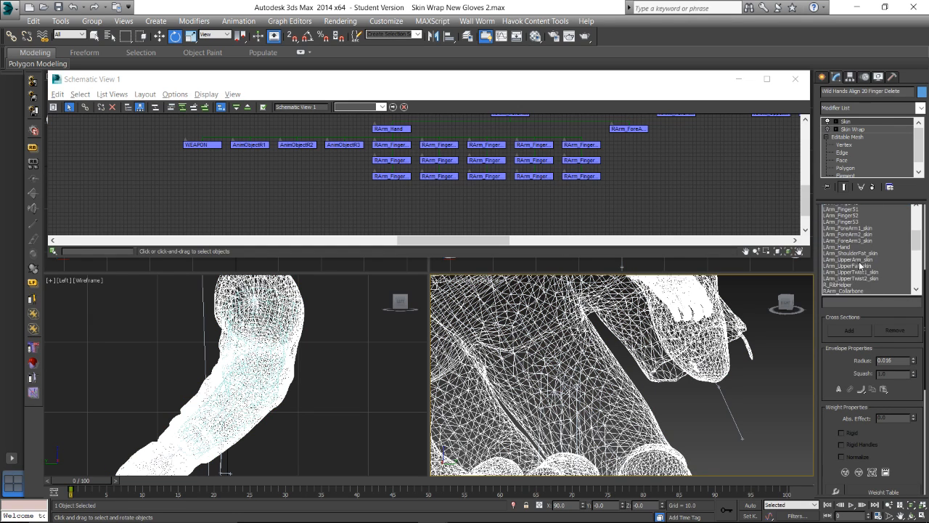
left_click(853, 286)
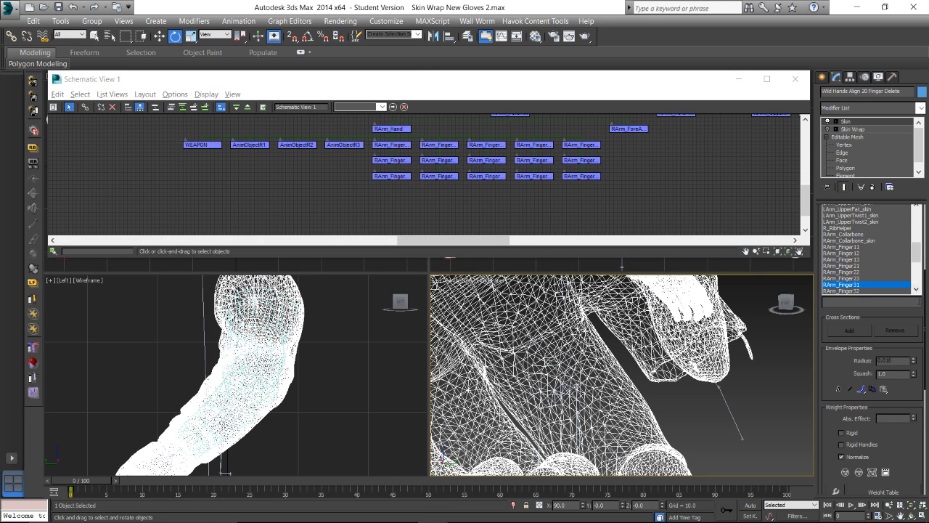
left_click_drag(926, 310, 917, 234)
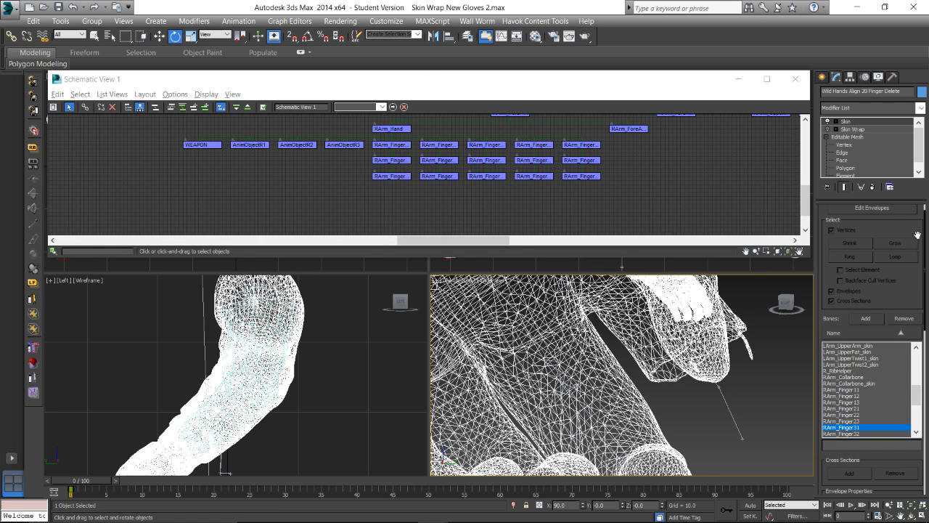
left_click(872, 208)
Switch to the YouTube live dashboard, read through the recent live chat messages and return to 3ds Max
key("alt+Tab")
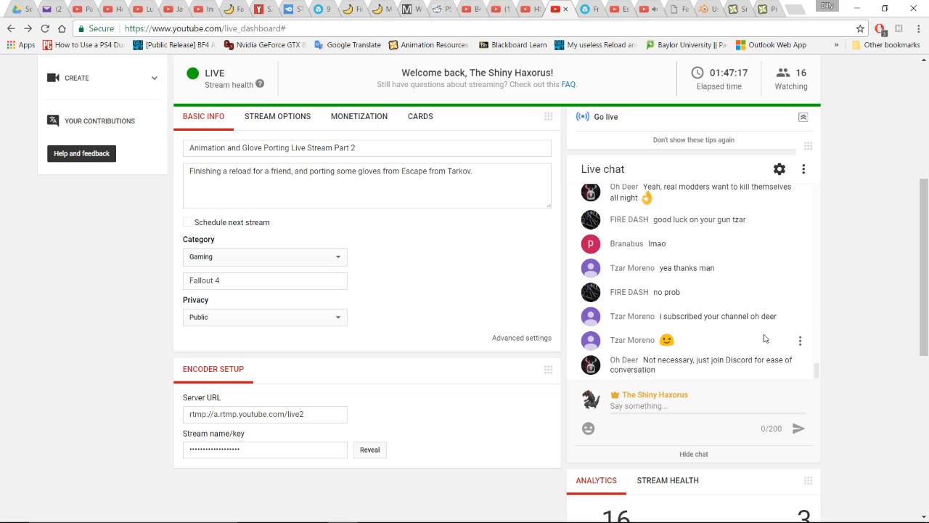
scroll(746, 349, "down", 1)
scroll(755, 327, "up", 2)
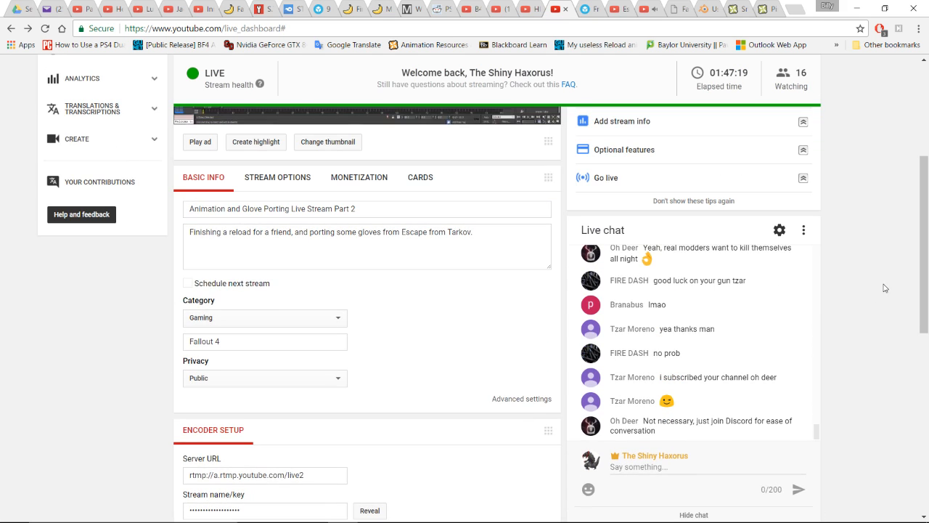
scroll(761, 308, "up", 3)
scroll(730, 351, "down", 1)
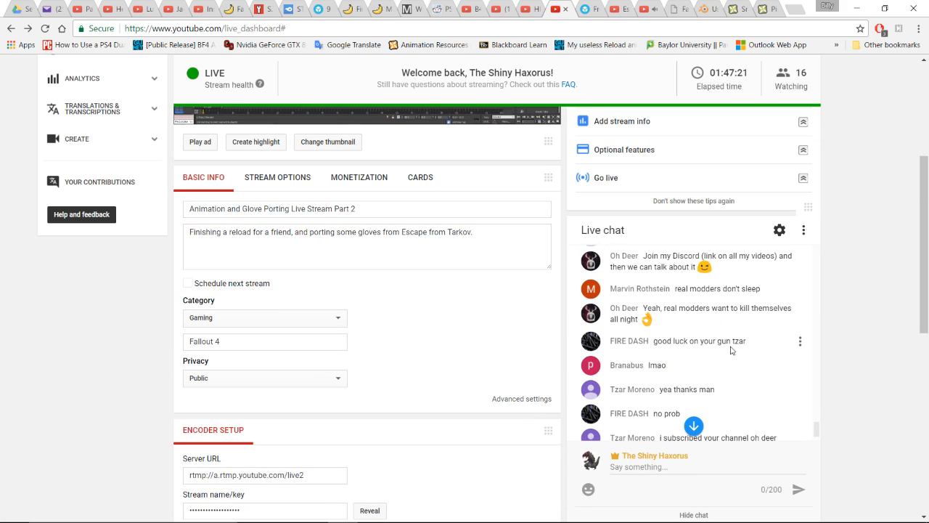
scroll(736, 341, "up", 3)
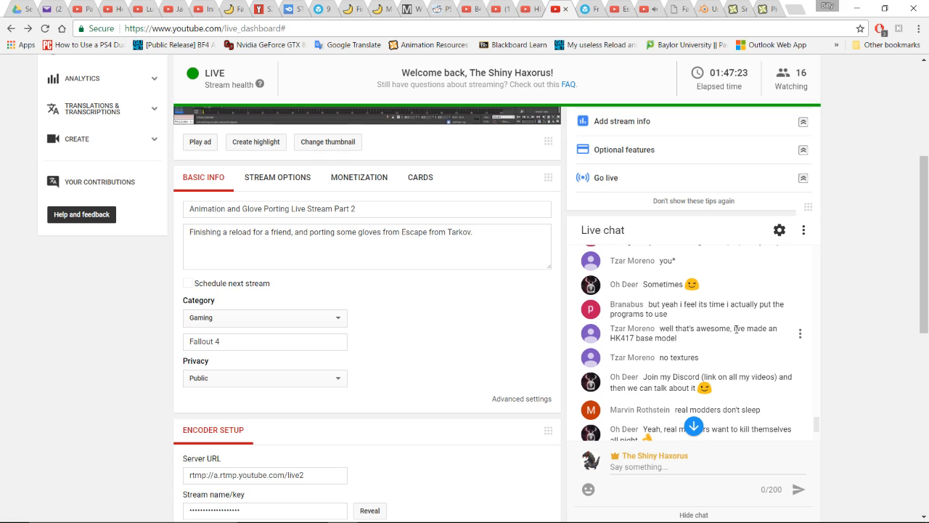
scroll(737, 329, "up", 1)
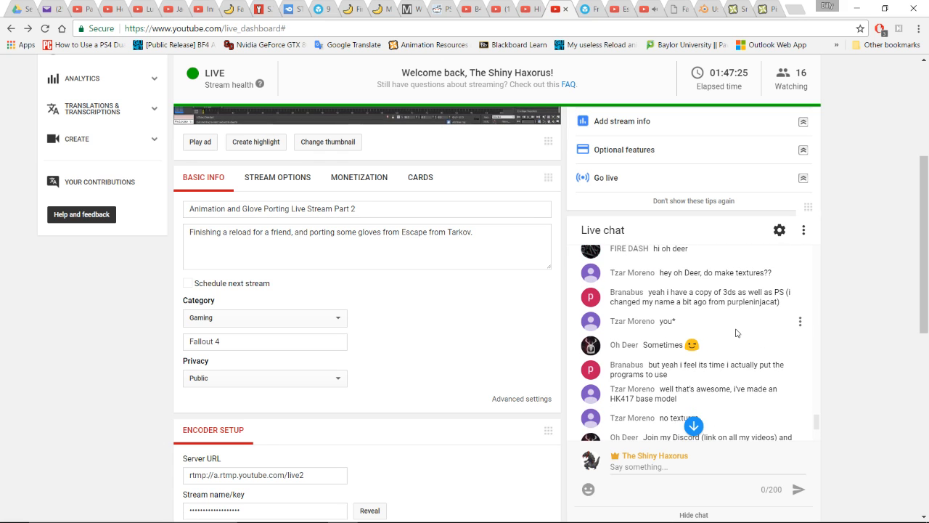
scroll(736, 332, "up", 3)
scroll(736, 332, "down", 1)
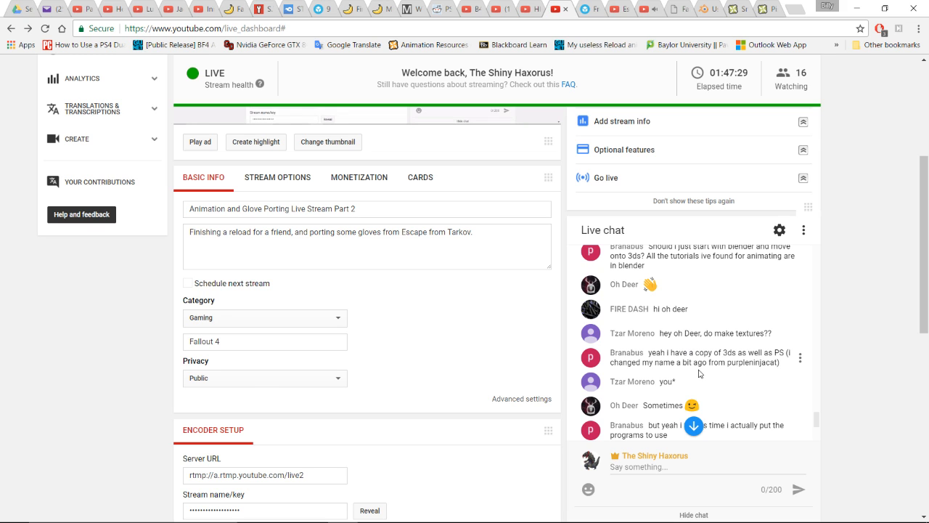
scroll(693, 359, "down", 1)
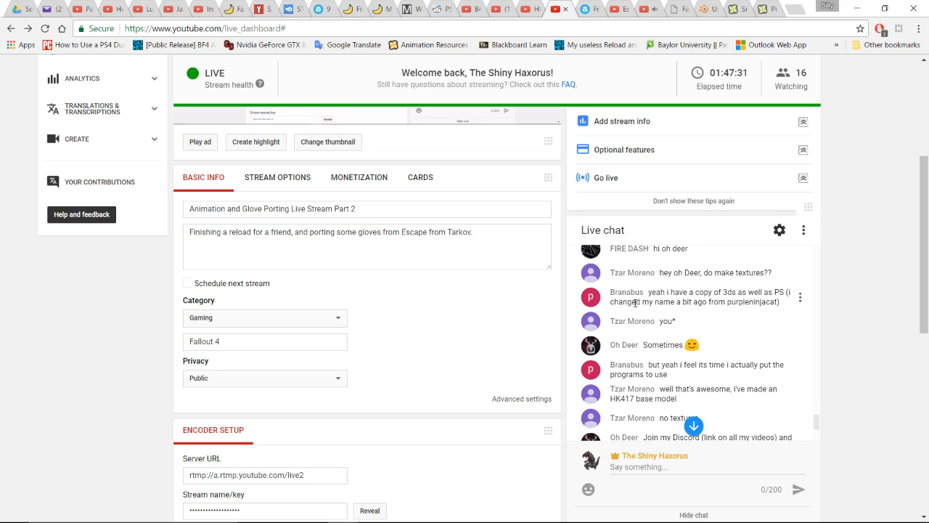
scroll(711, 318, "down", 2)
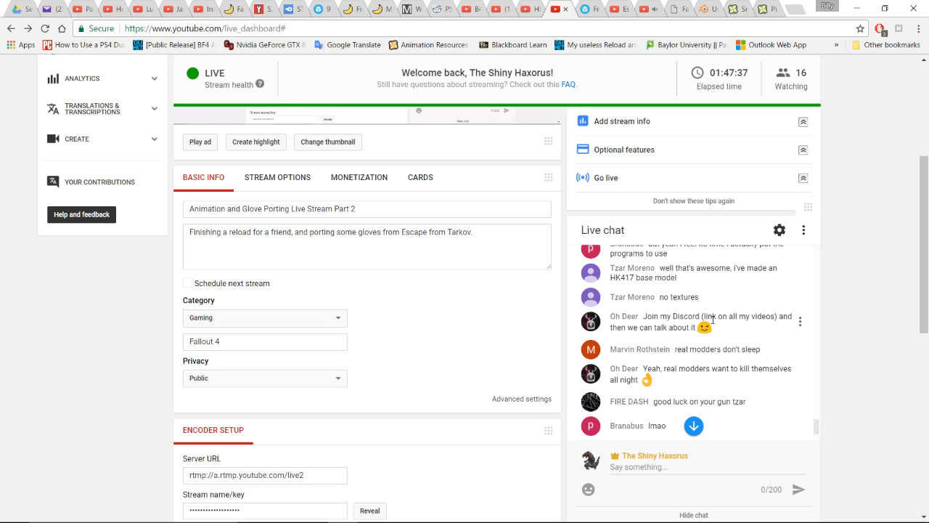
scroll(725, 310, "down", 1)
scroll(726, 334, "down", 1)
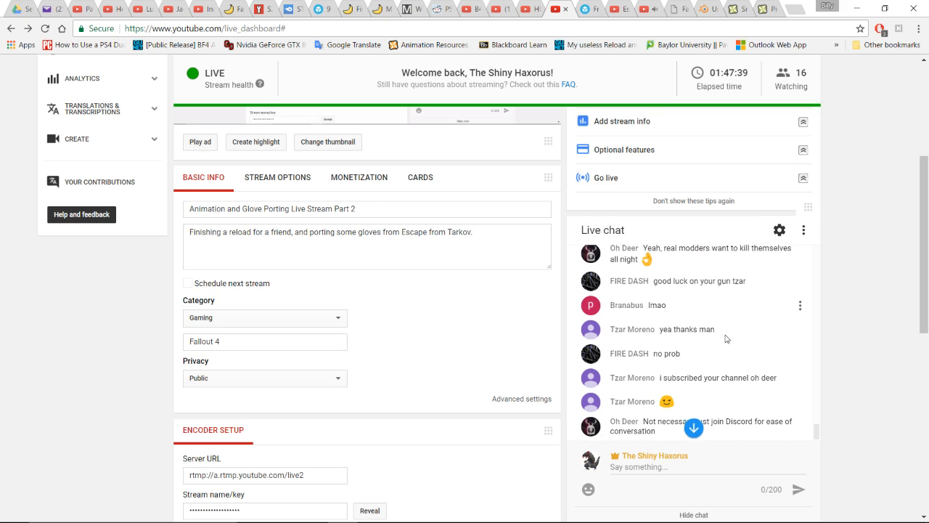
scroll(872, 285, "down", 2)
scroll(871, 285, "up", 1)
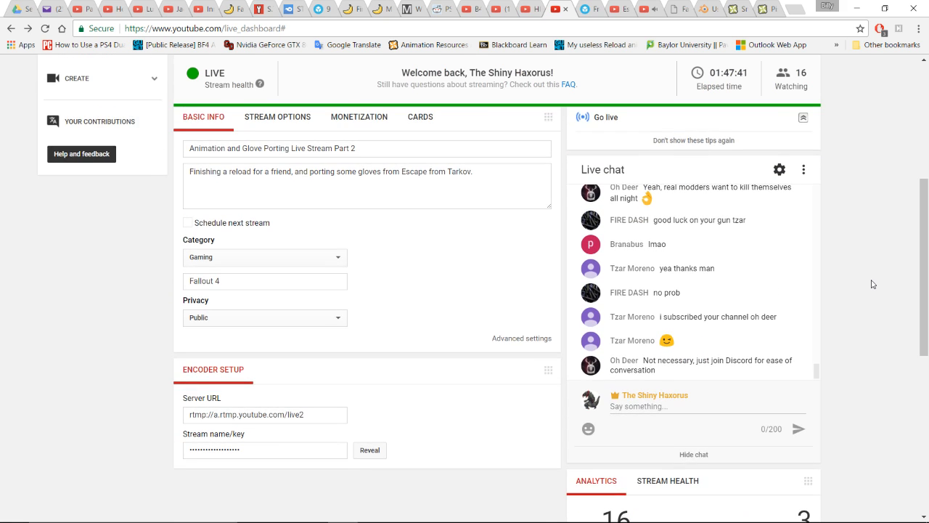
key("alt+Tab")
key("alt+Tab")
key("alt+Tab")
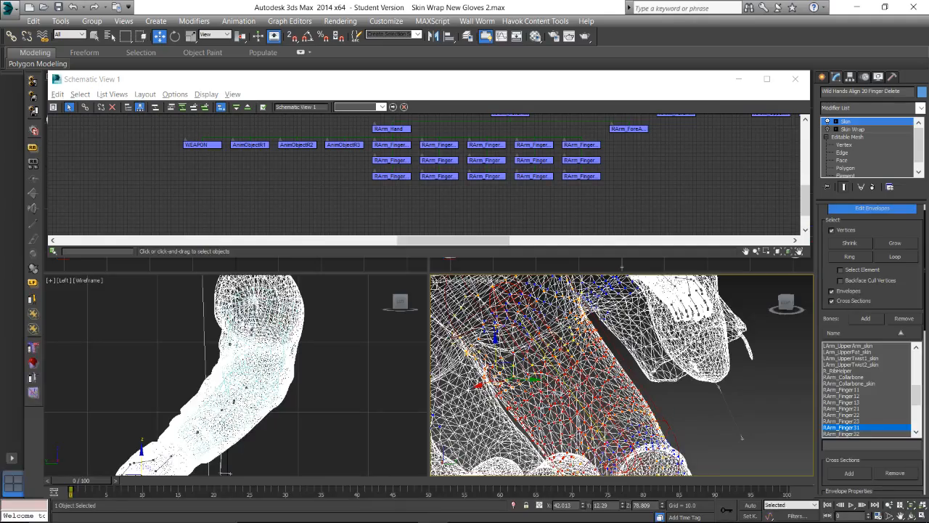
Grow the vertex selection at the gap between the fingers and set its absolute effect for RArm_Finger31 to 0.0
middle_click_drag(629, 341, 711, 444, "alt")
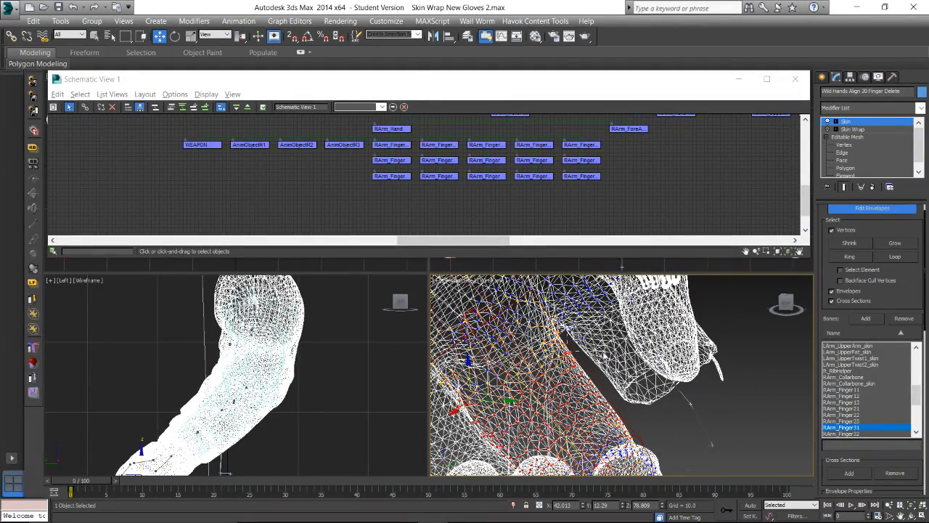
left_click(894, 244)
middle_click_drag(722, 372, 703, 437, "alt")
left_click_drag(925, 300, 914, 375)
left_click(897, 397)
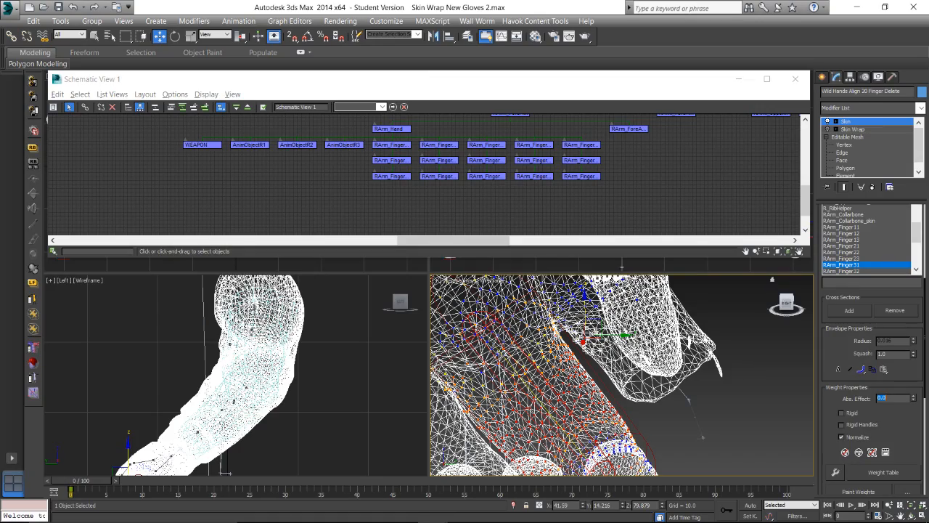
middle_click_drag(609, 398, 675, 435, "alt")
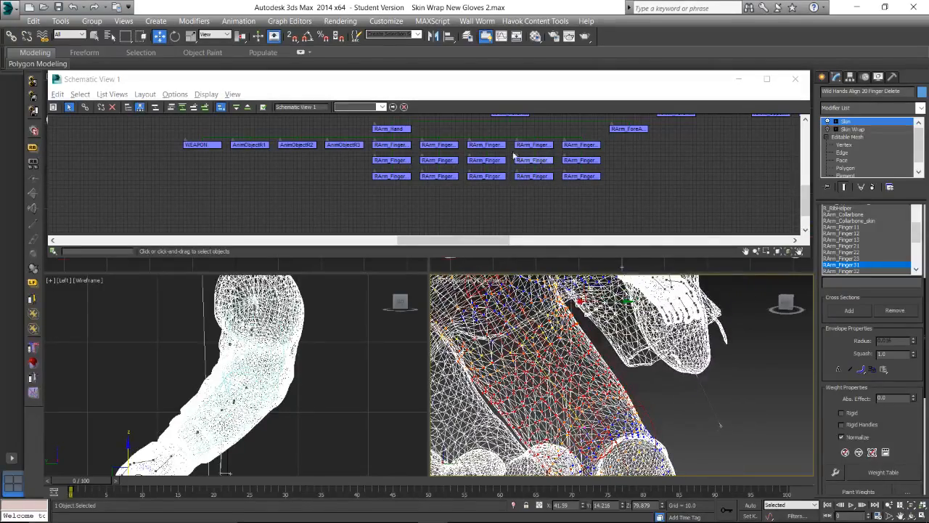
Select the RArm_Finger21 bone and test-rotate it to check the glove's deformation around the neighbouring finger
left_click(424, 145)
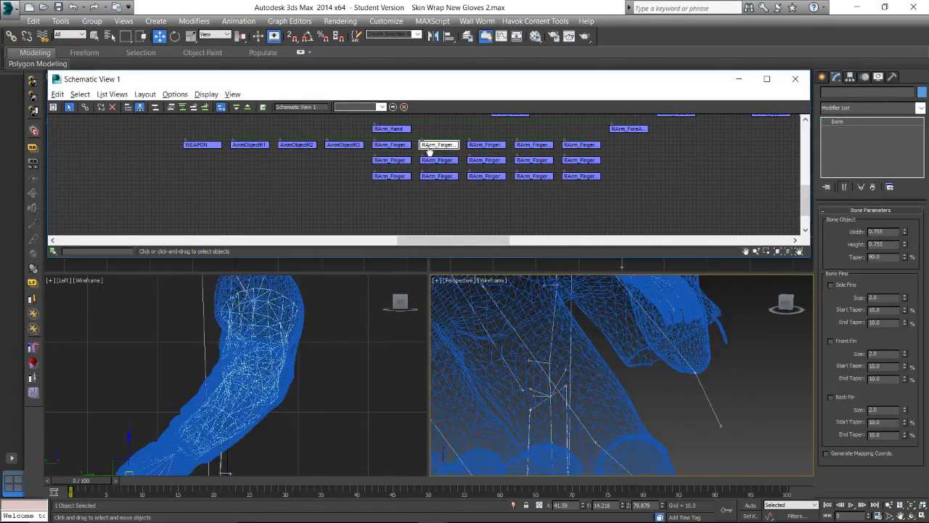
scroll(620, 299, "down", 4)
key("e")
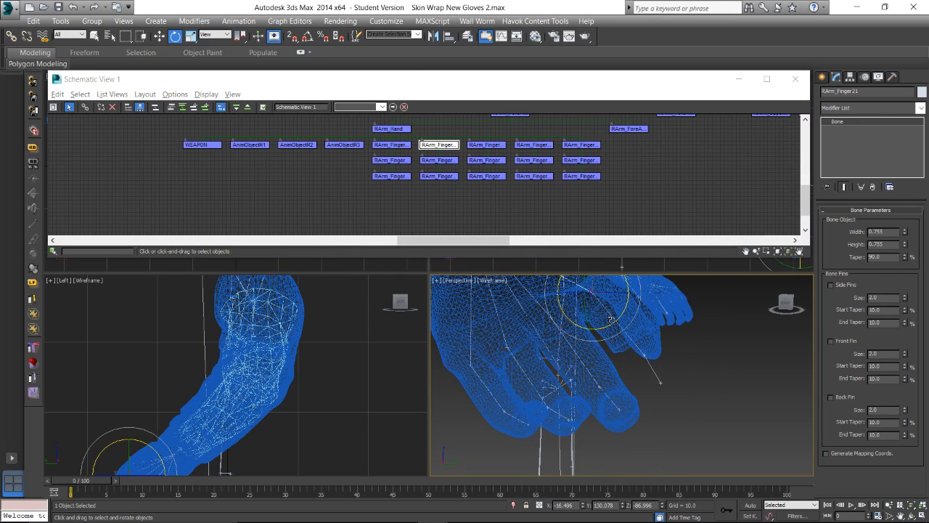
mouse_move(626, 307)
left_mouse_down()
mouse_move(654, 253)
mouse_move(615, 295)
left_mouse_up()
Select the RArm_Finger31 bone and test-rotate it to check the reweighted vertices at the finger's base
left_click(494, 151)
mouse_move(581, 332)
left_mouse_down()
mouse_move(563, 349)
mouse_move(593, 328)
left_mouse_up()
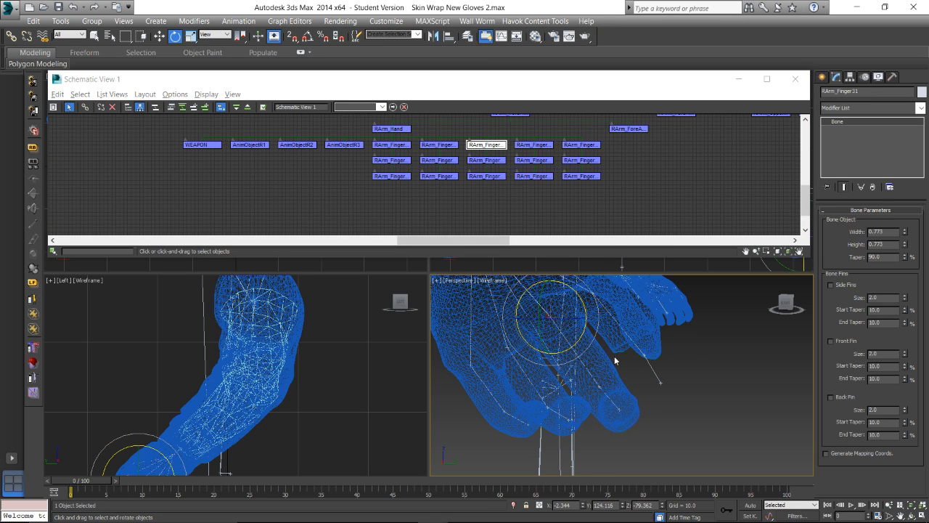
scroll(614, 360, "up", 4)
middle_click_drag(597, 349, 585, 352, "alt")
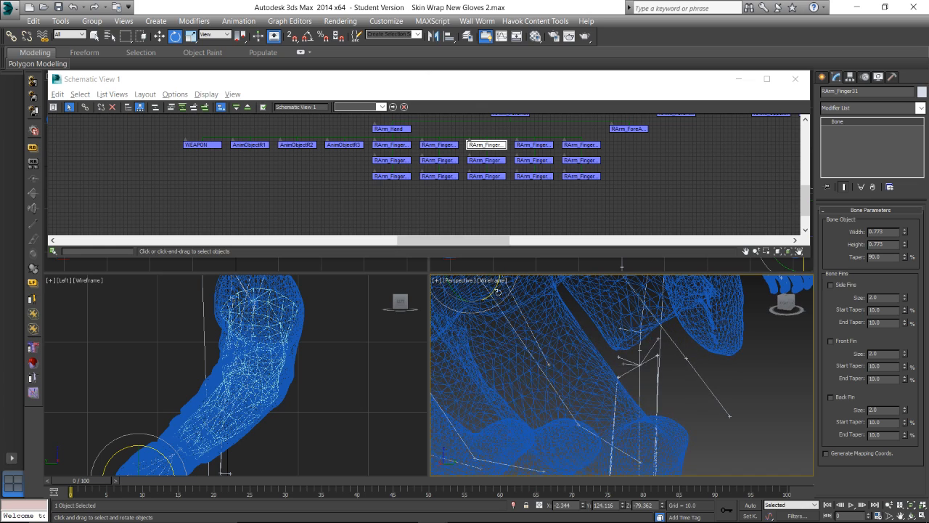
left_click_drag(494, 290, 476, 312)
Compare the base bones of the neighbouring fingers with RArm_Finger31, test-rotating the latter for a closer look at the finger gap
left_click(440, 145)
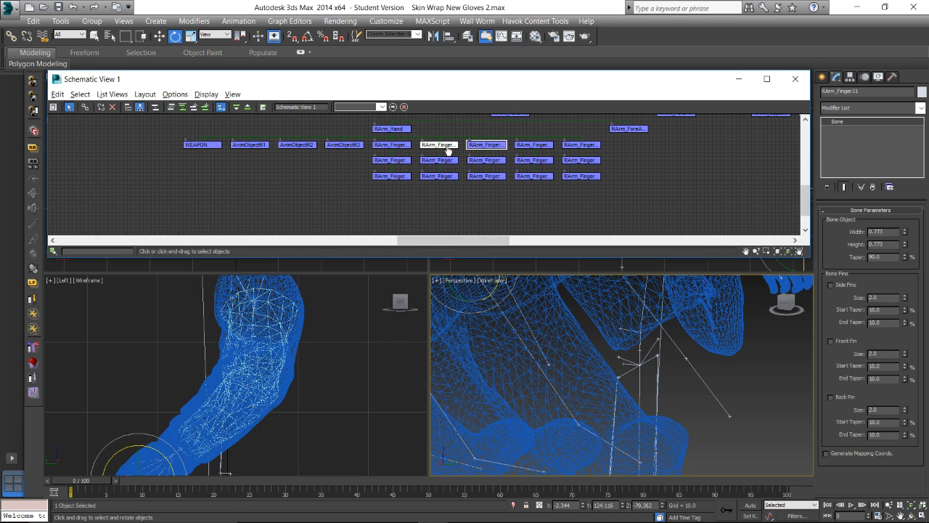
middle_click_drag(664, 316, 593, 273, "alt")
left_click(391, 144)
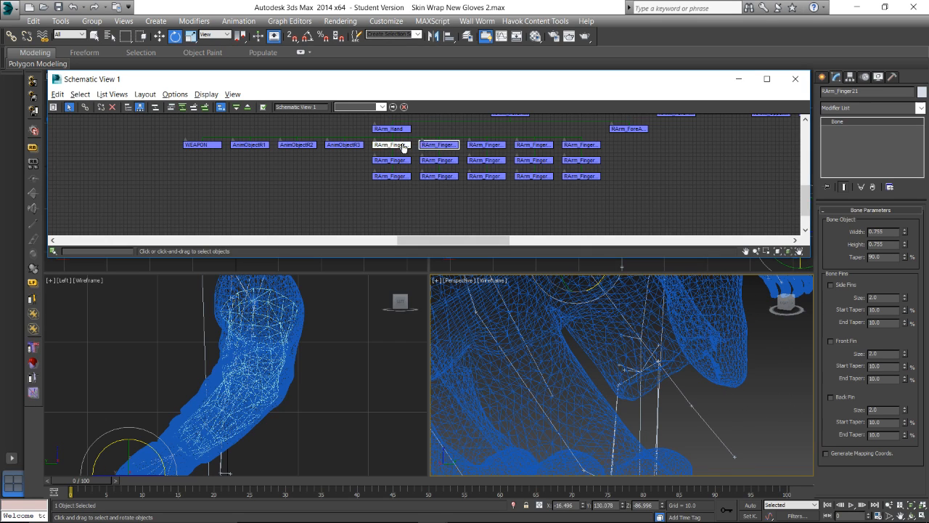
left_click(496, 145)
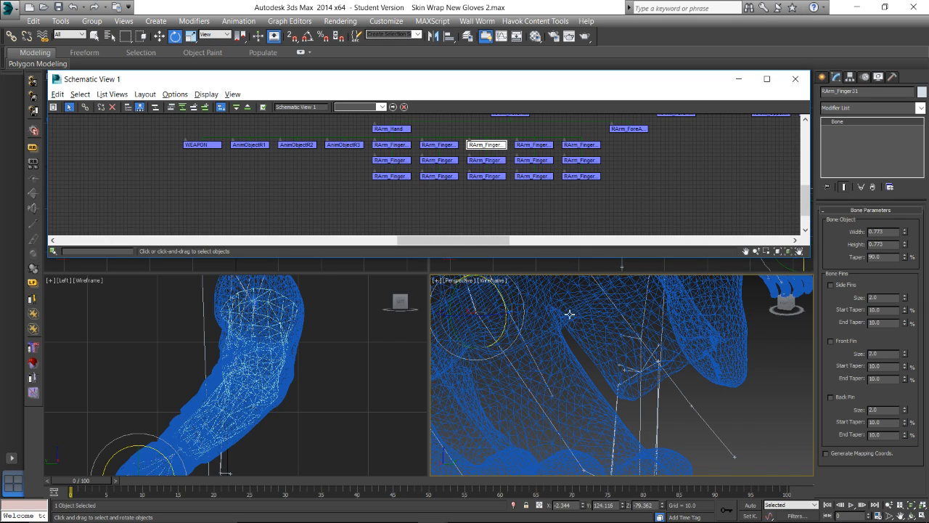
middle_click_drag(566, 315, 581, 382, "alt")
left_click_drag(445, 292, 443, 294)
Select the glove mesh and enable Edit Envelopes on its Skin modifier with RArm_Finger31 as the active bone
left_click(594, 380)
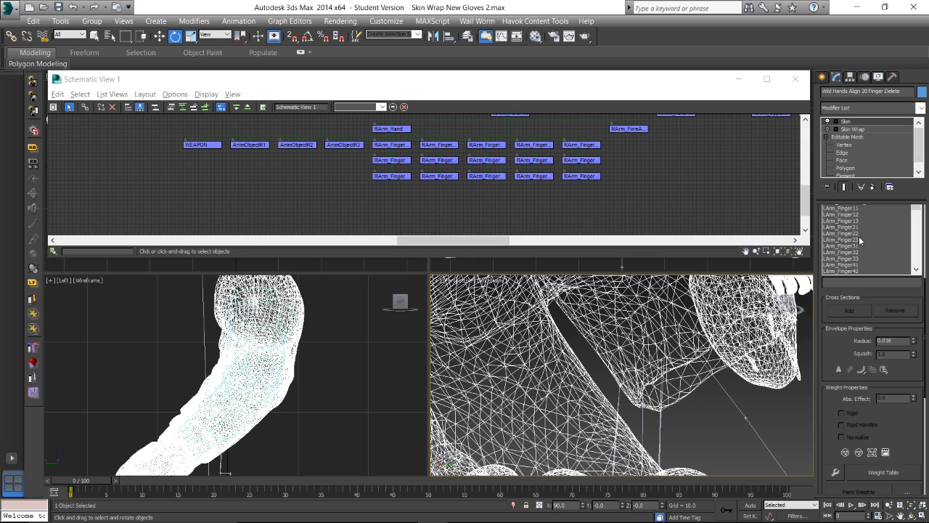
scroll(859, 236, "down", 10)
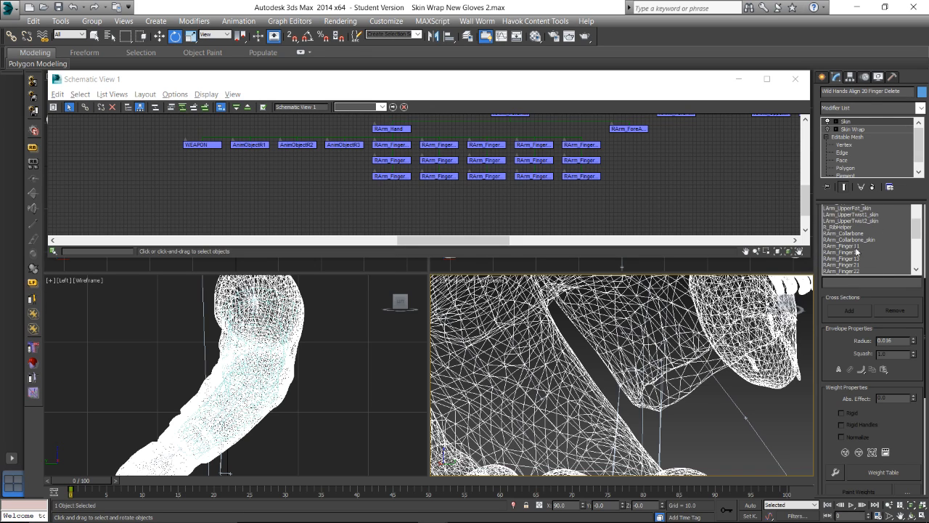
scroll(857, 266, "down", 1)
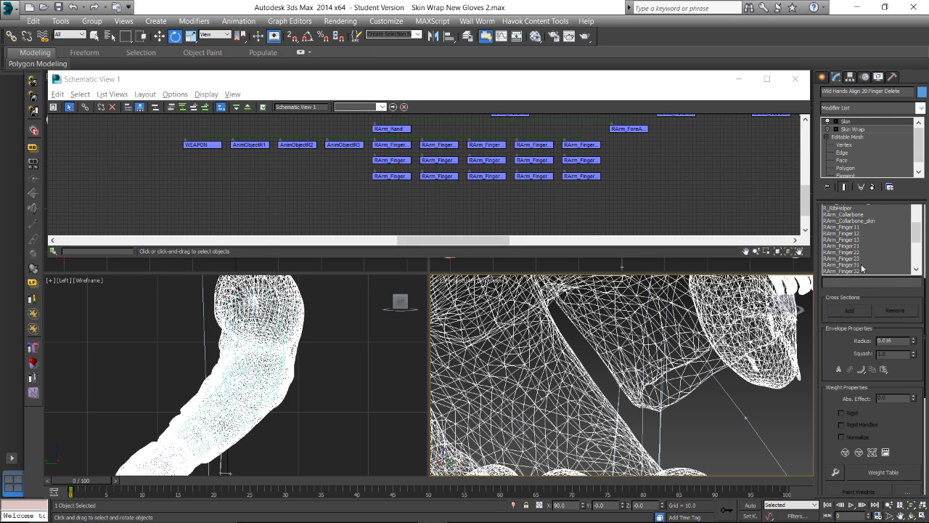
left_click(861, 266)
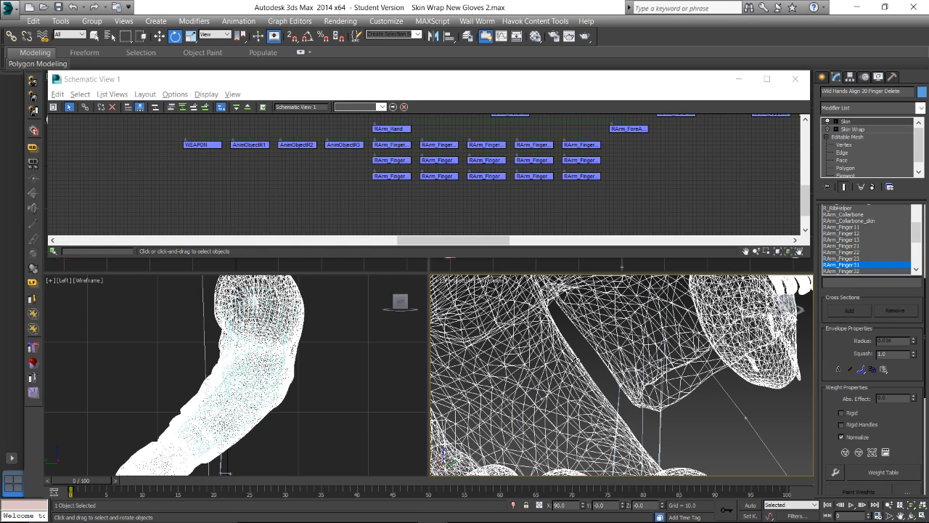
left_click_drag(925, 314, 924, 228)
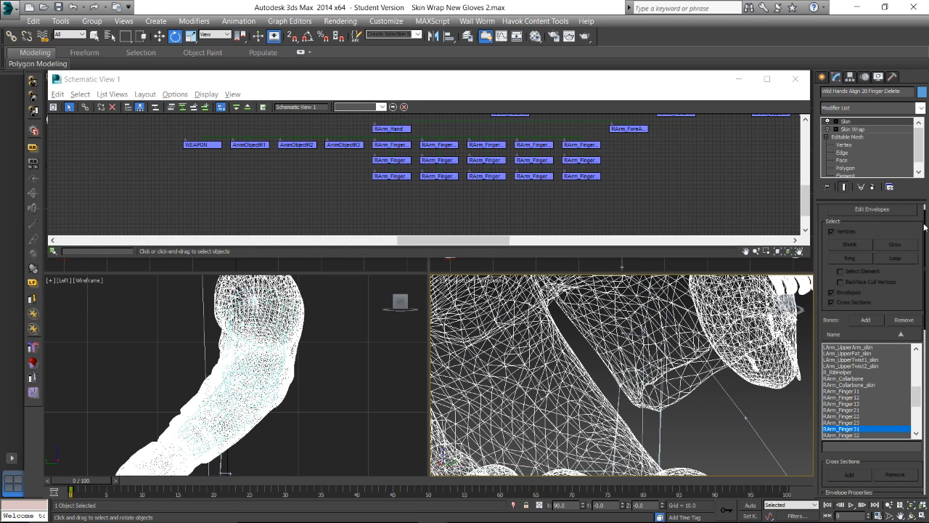
left_click(871, 209)
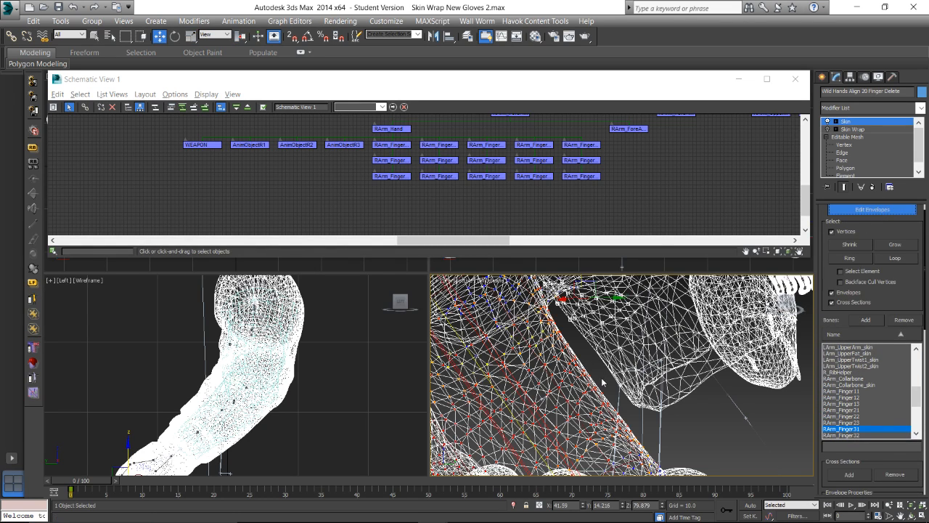
Grow a vertex selection along the finger's edge at the gap and set its absolute effect for RArm_Finger31 to 0.96
scroll(598, 378, "up", 5)
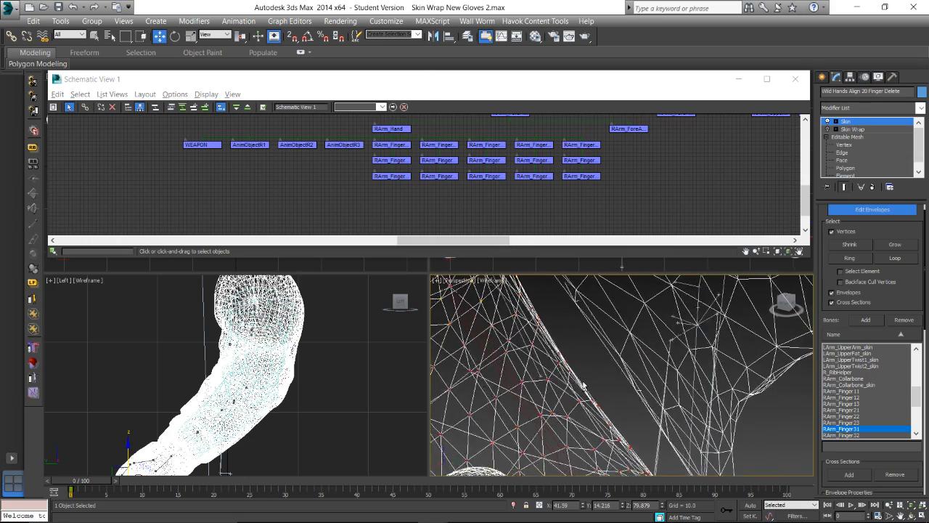
scroll(583, 376, "up", 1)
scroll(631, 383, "down", 2)
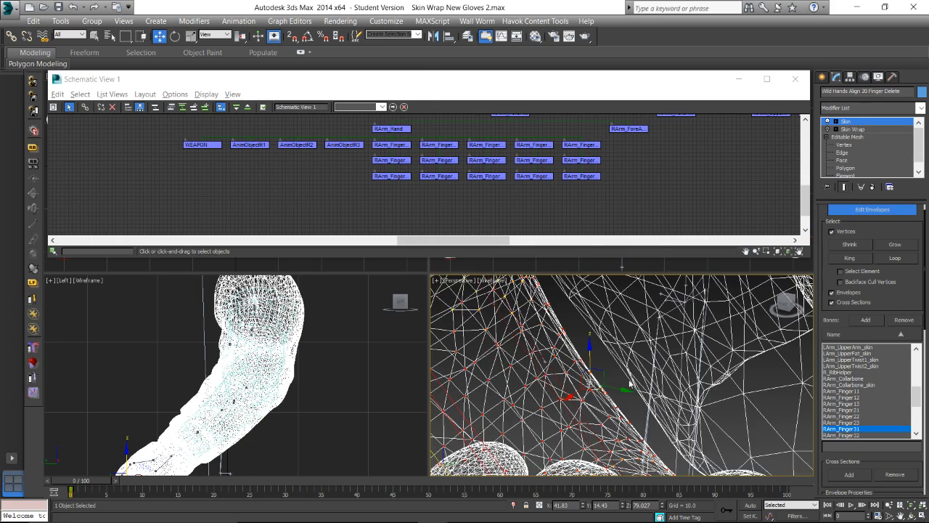
left_click(891, 245)
left_click(892, 247)
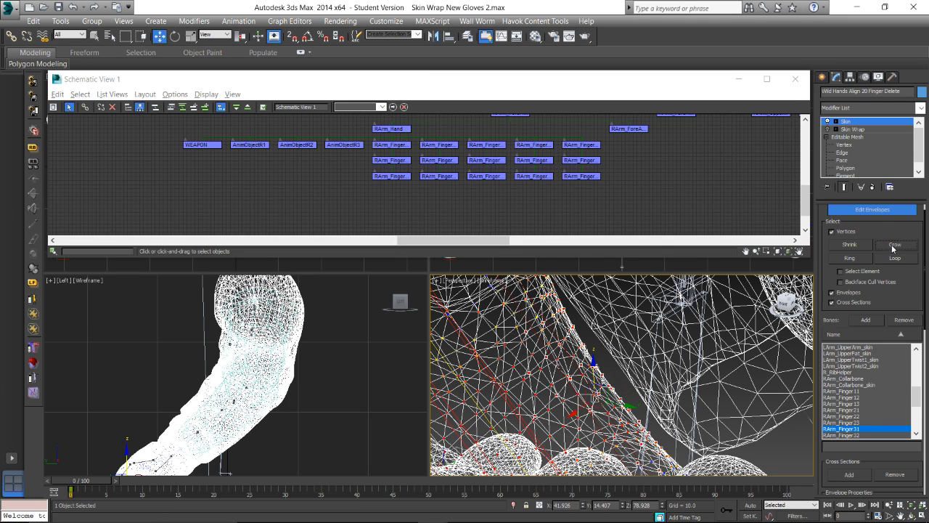
middle_click_drag(611, 372, 617, 341, "alt")
left_click(607, 367, "ctrl")
scroll(925, 391, "down", 5)
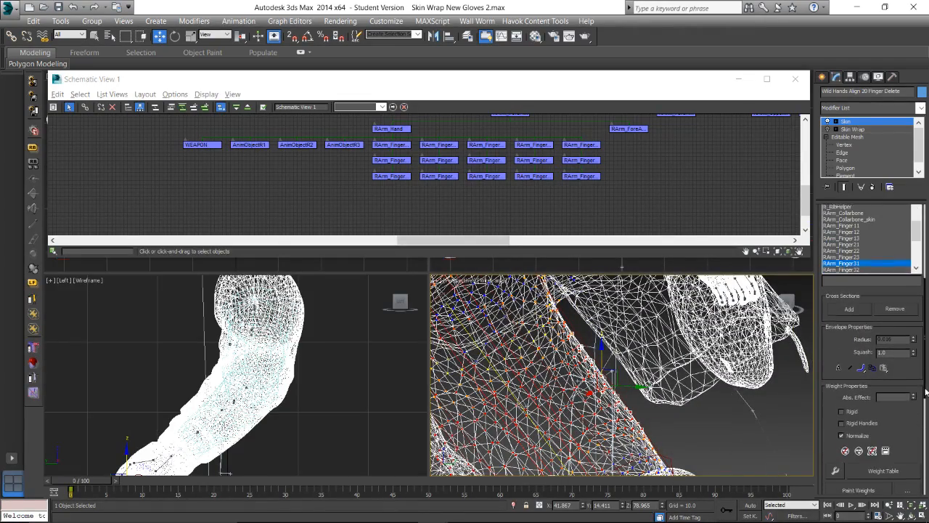
left_click_drag(925, 392, 915, 389)
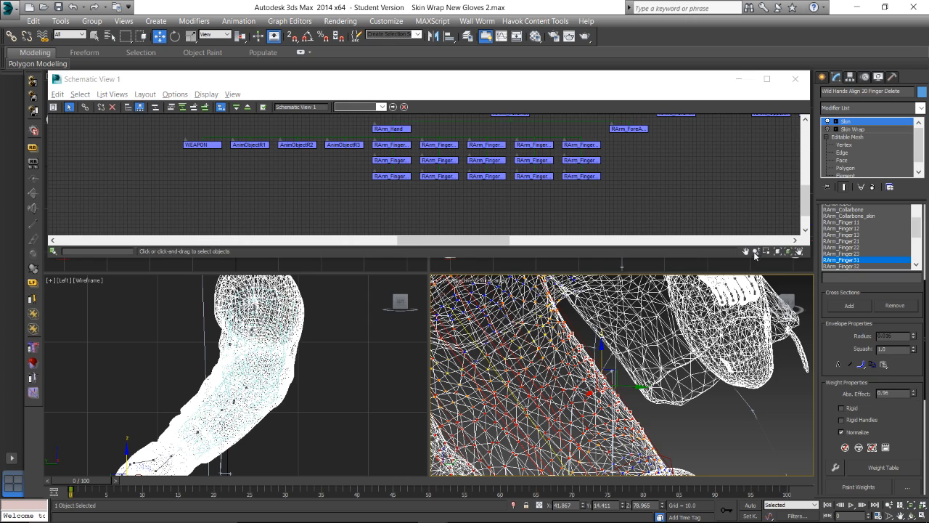
Select the RArm_Finger31 bone and test-rotate it, checking the glove's deformation from several angles
left_click(545, 146)
scroll(639, 328, "down", 3)
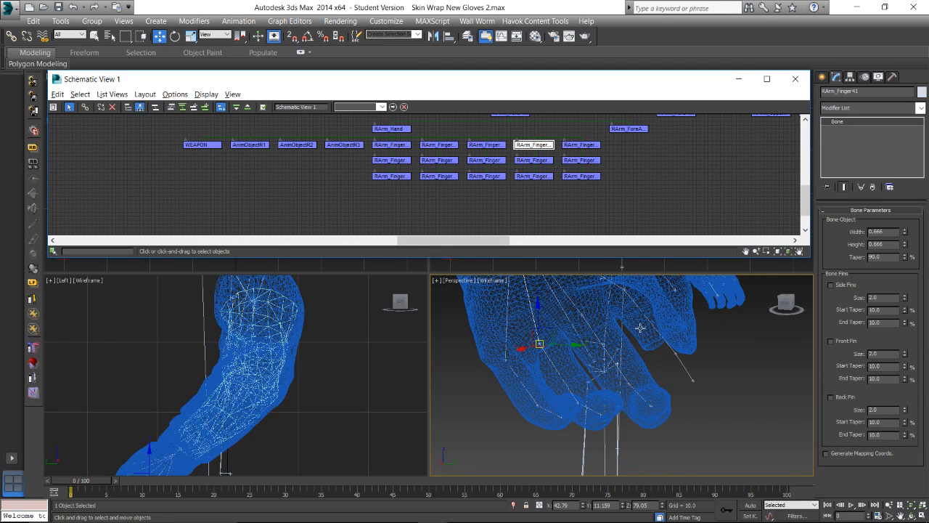
left_click(486, 144)
key("e")
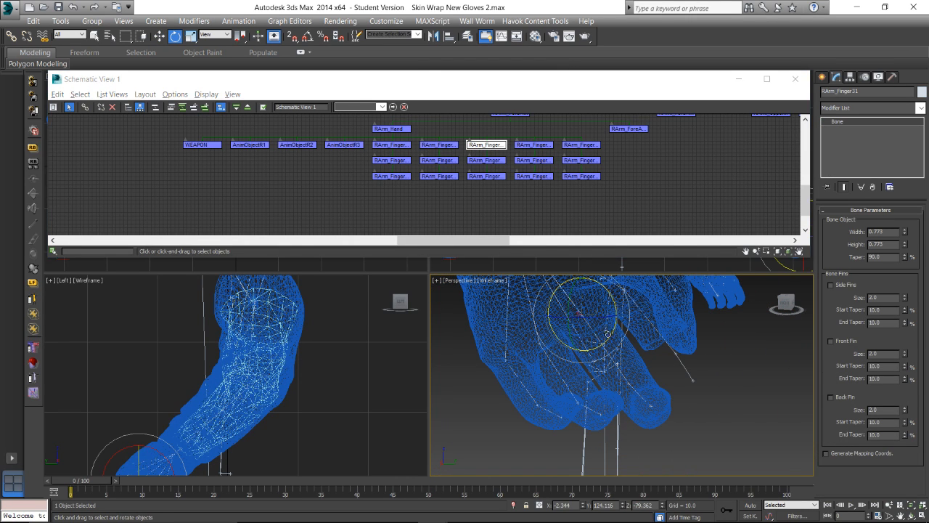
left_click_drag(611, 336, 627, 326)
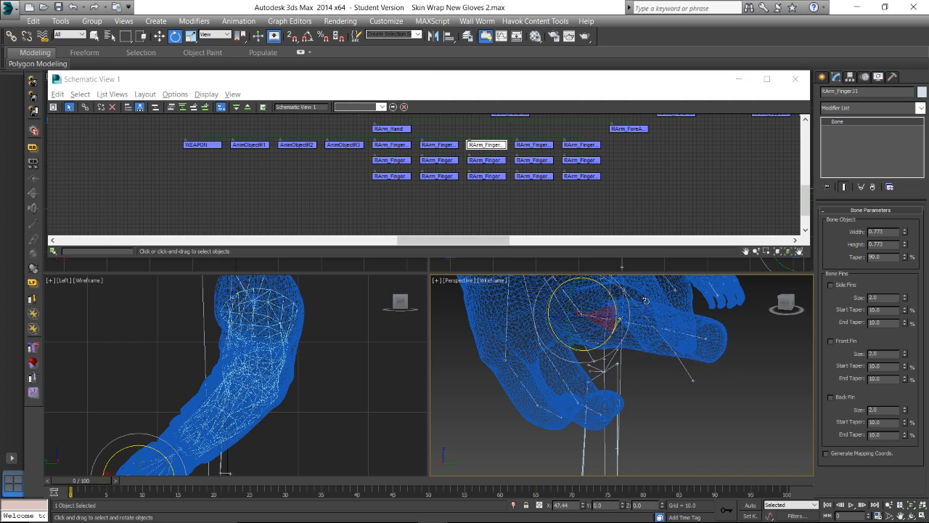
middle_click_drag(628, 325, 599, 338, "alt")
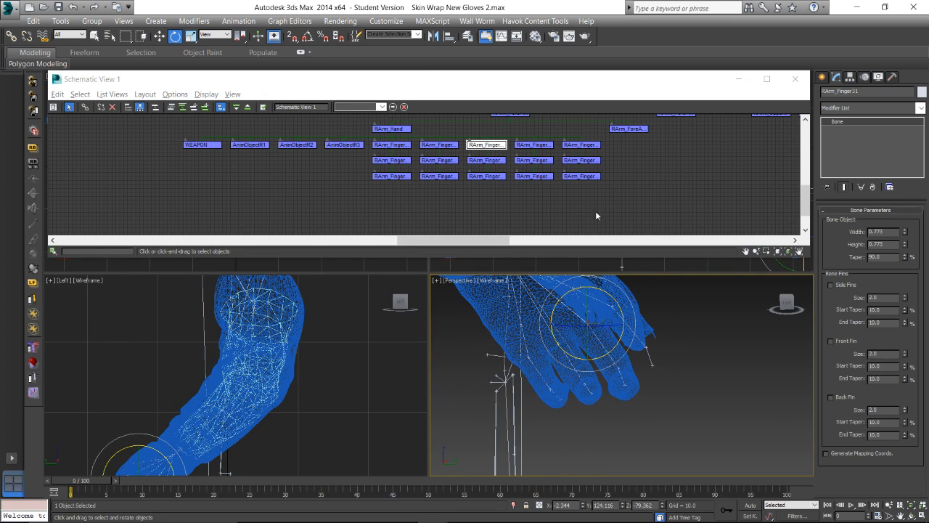
left_click_drag(618, 337, 598, 344)
mouse_move(598, 344)
middle_mouse_down("alt")
mouse_move(601, 336)
mouse_move(622, 409)
mouse_move(630, 369)
mouse_move(603, 389)
mouse_move(564, 374)
mouse_move(618, 355)
mouse_move(639, 290)
middle_mouse_up("alt")
Switch the perspective viewport to Realistic shading and close the Schematic View to inspect both arms
key("F3")
left_click(794, 79)
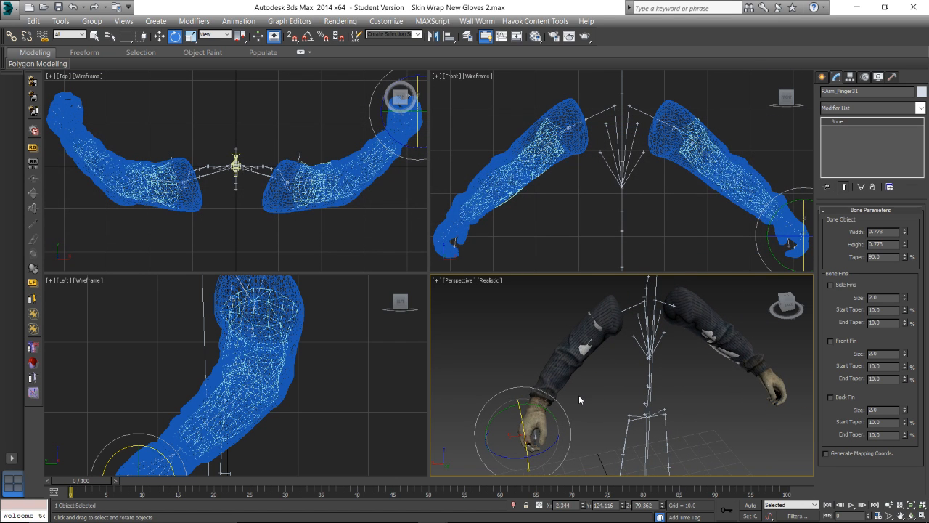
scroll(579, 394, "up", 3)
middle_click_drag(577, 395, 529, 349)
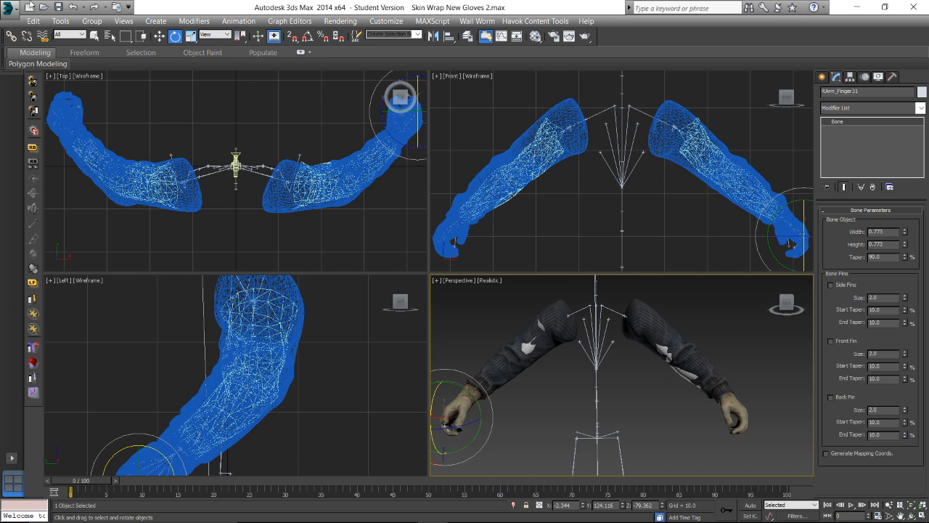
Save the scene as a new file named Skin Wrap New Gloves 3.max
left_click(13, 13)
left_click(44, 154)
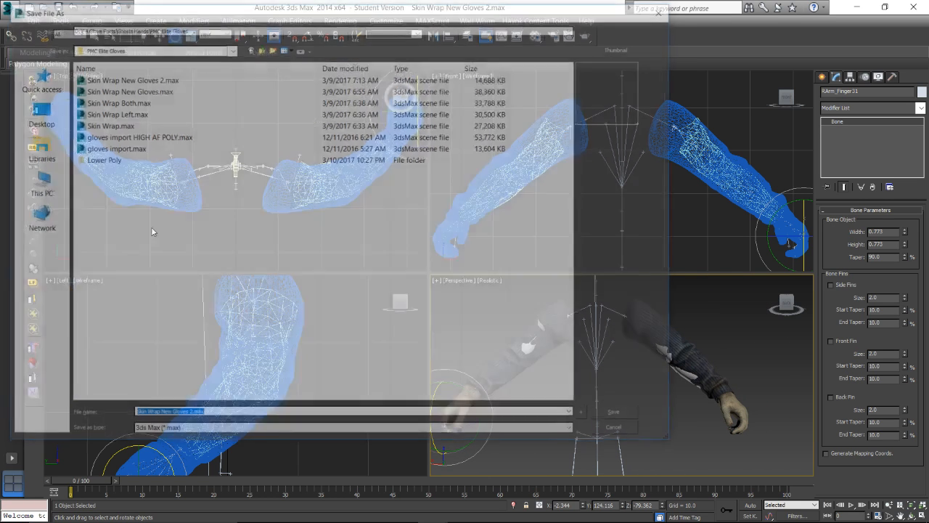
left_click(187, 415)
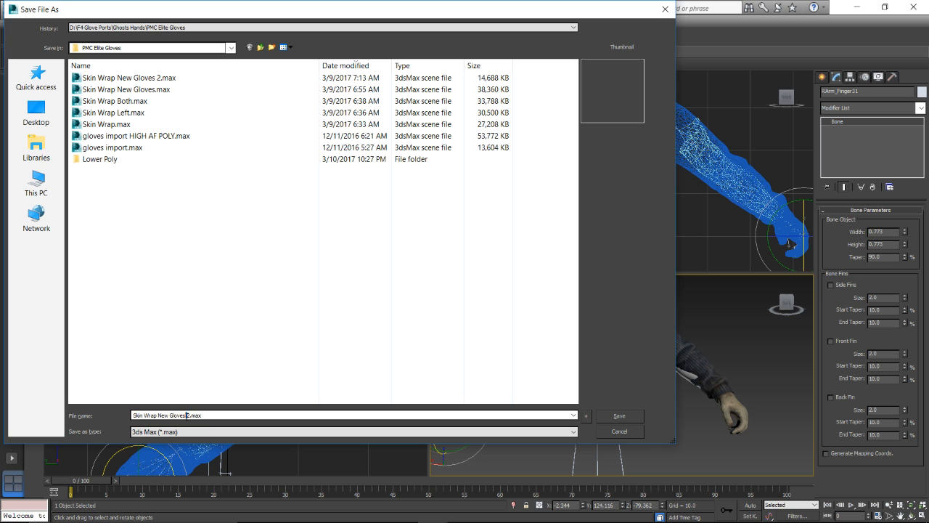
type("3")
key("Return")
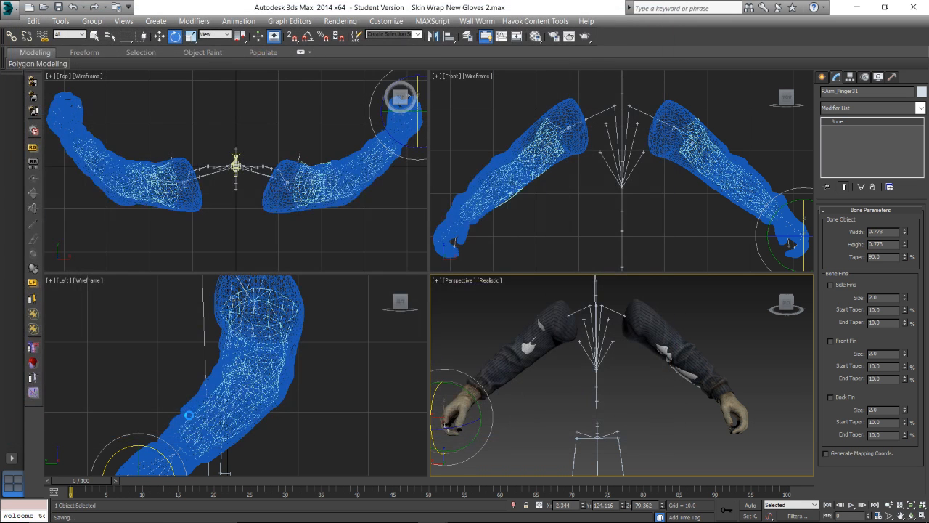
Unhide the Skinwrap export object in the SAS Gloves layer
middle_click_drag(546, 381, 557, 353, "alt")
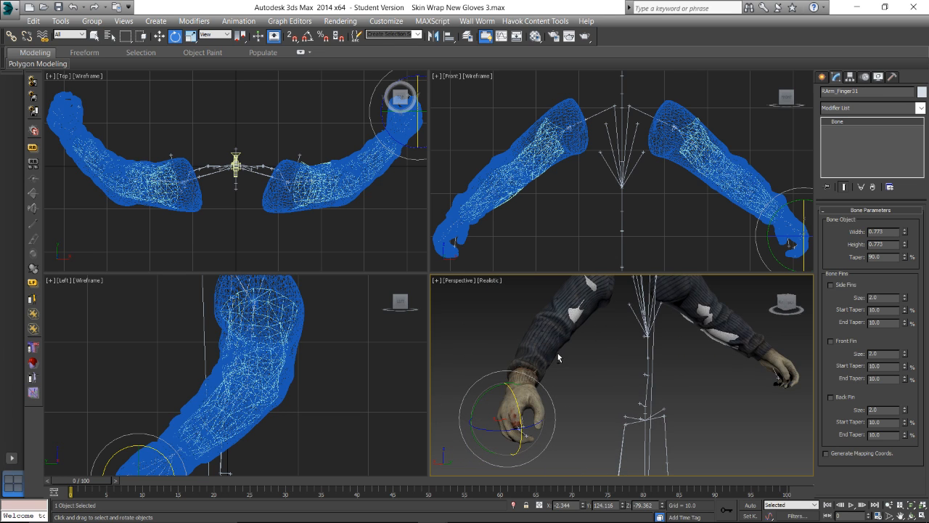
middle_click_drag(557, 388, 556, 368, "alt")
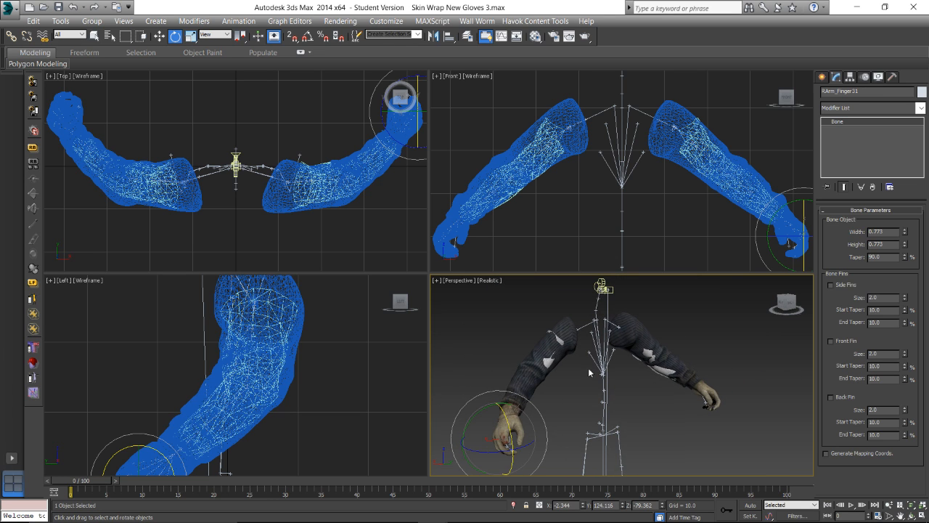
left_click(546, 363)
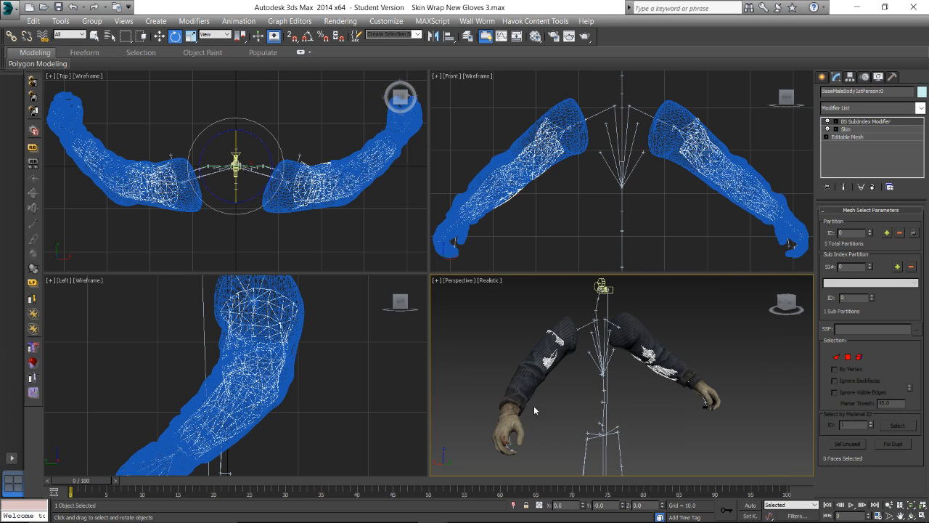
left_click(468, 36)
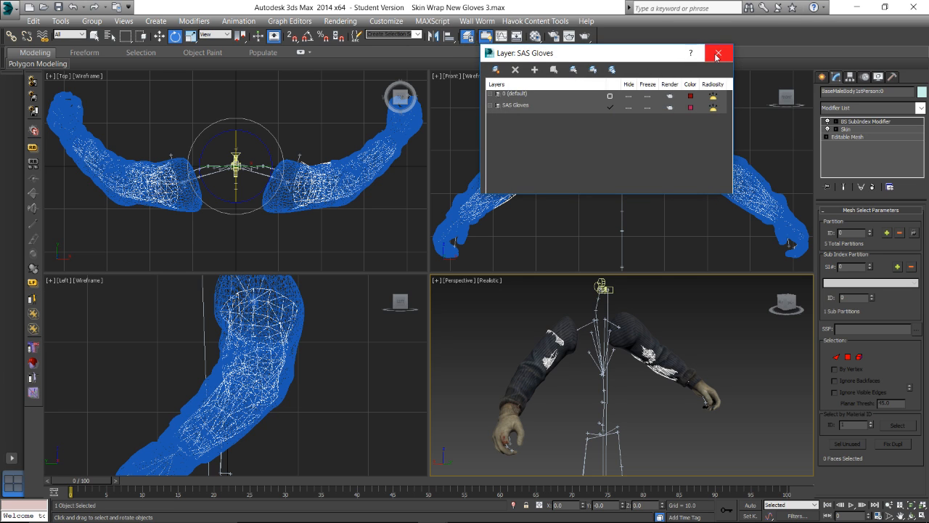
left_click(717, 55)
left_click(468, 36)
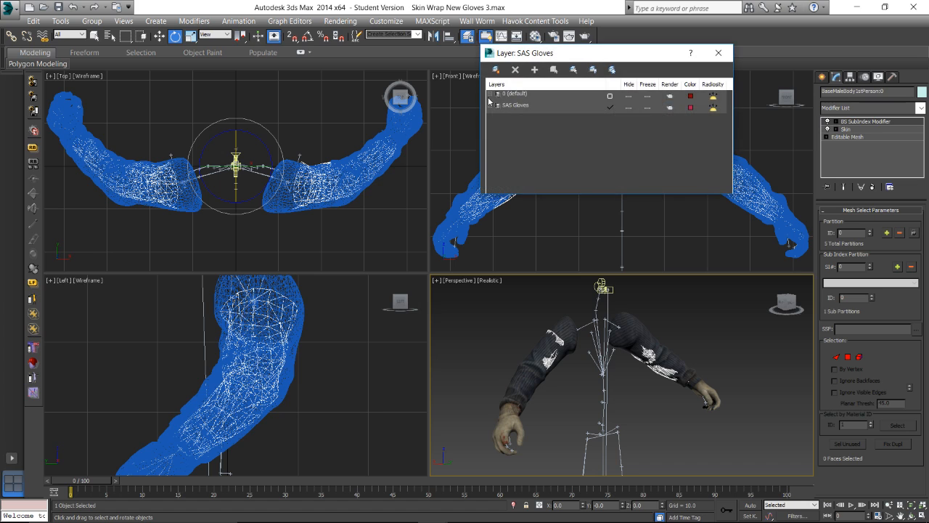
left_click(489, 106)
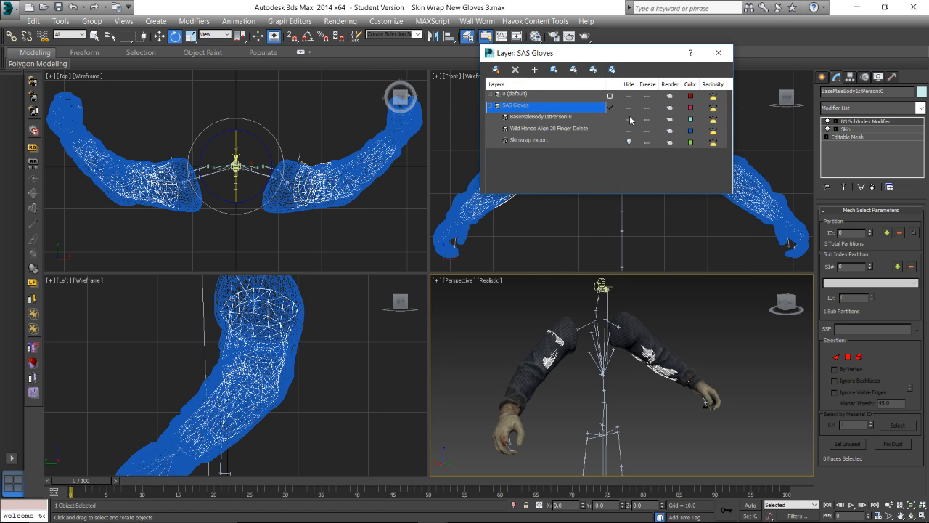
left_click(629, 142)
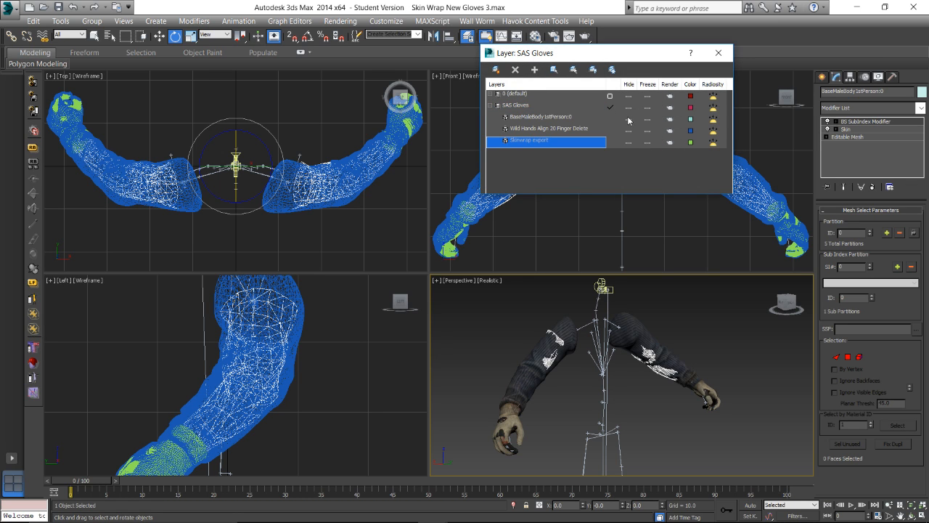
left_click(718, 53)
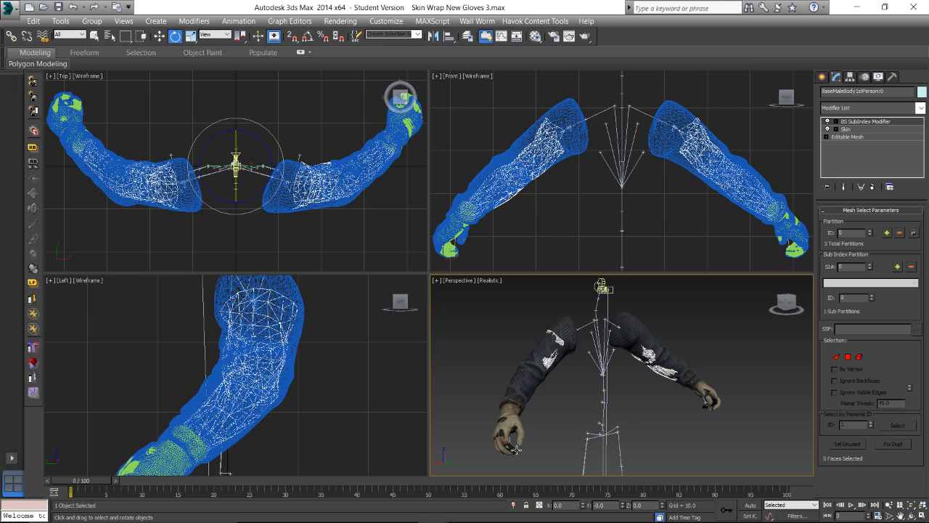
Delete the Skinwrap export and BaseMaleBody1stPerson:0 meshes, leaving only the new glove mesh and the skeleton
left_click(514, 448)
left_click(551, 360, "ctrl")
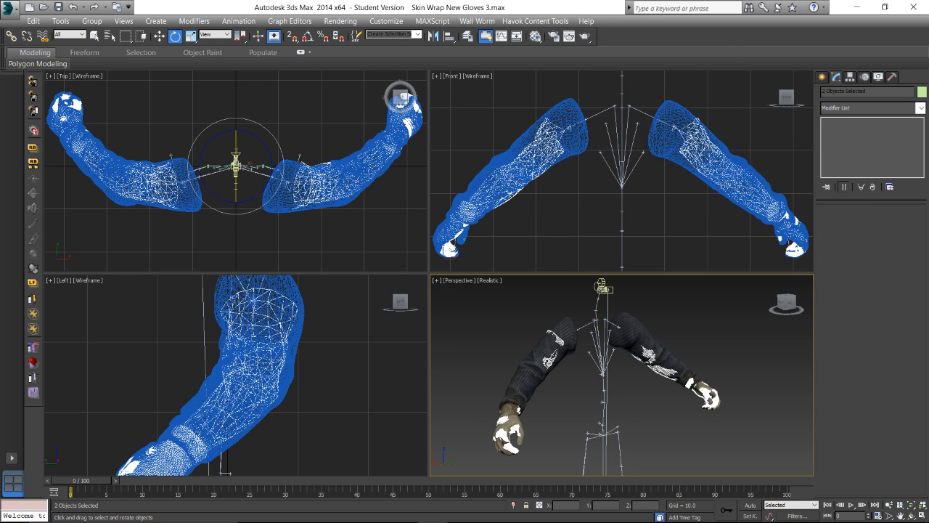
key("Delete")
scroll(552, 380, "down", 2)
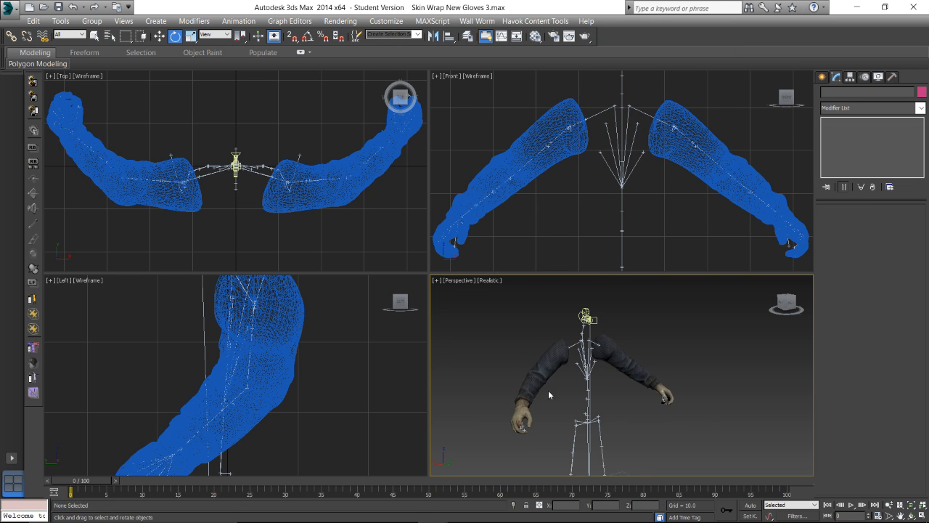
Start exporting the whole scene with Netimmerse/Gamebryo (*.KF,*.NIF) as the file format
left_click(14, 7)
mouse_move(50, 204)
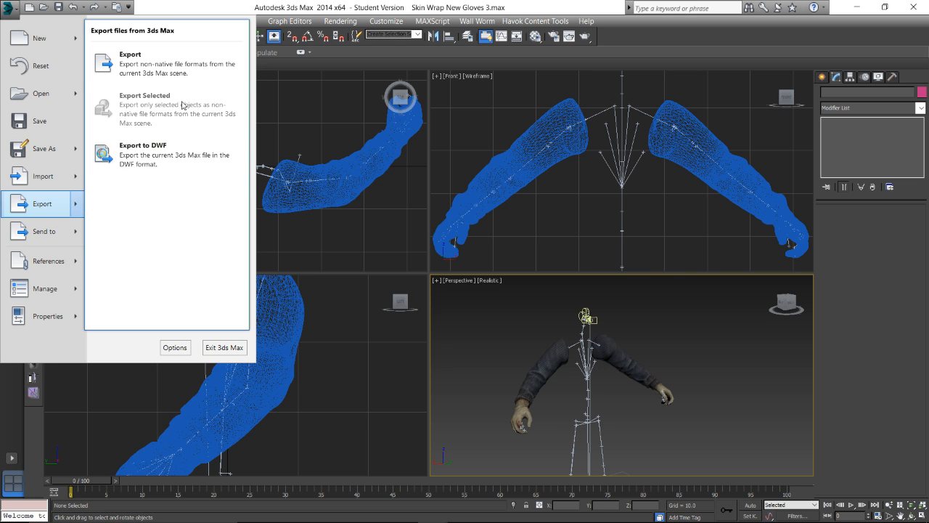
left_click(185, 66)
left_click(175, 426)
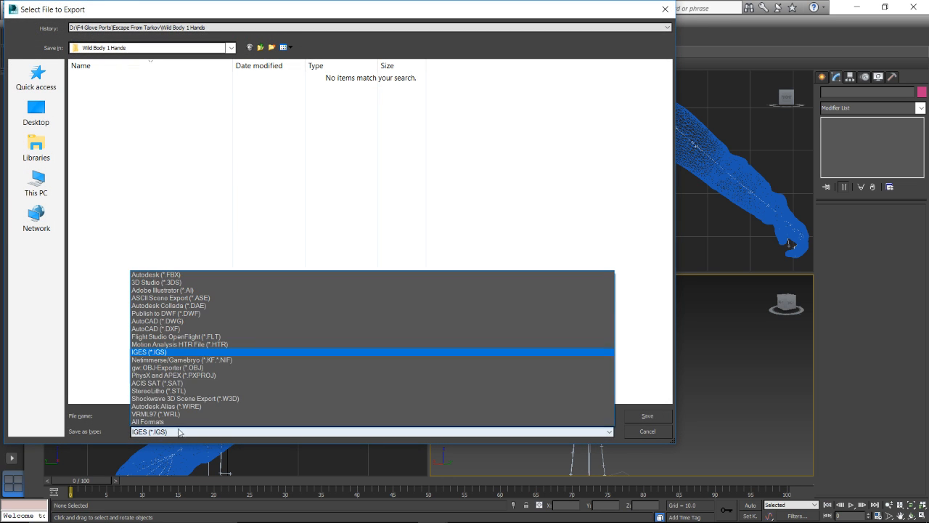
left_click(220, 311)
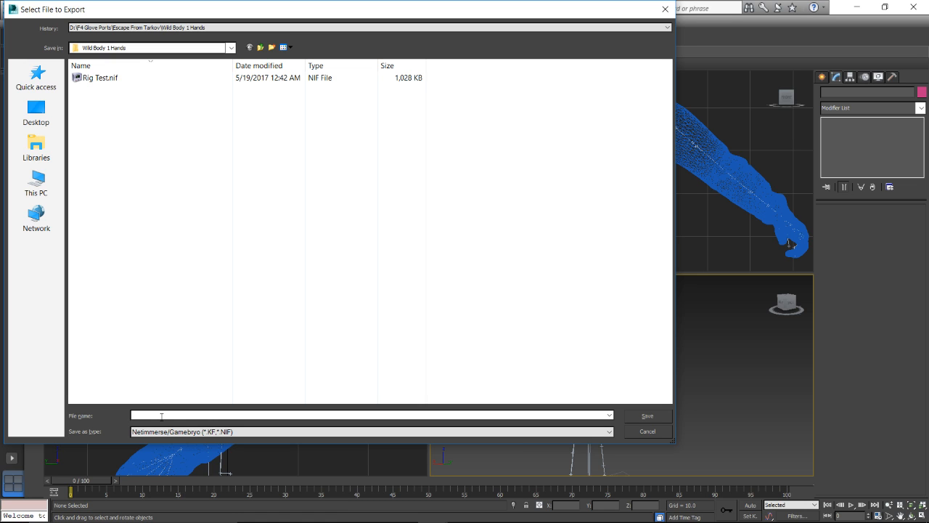
Name the export file Hands and Arms and run the NIF export with the Fallout 4 settings
left_click(161, 416)
type("Ri")
key("BackSpace")
key("BackSpace")
type("Hands and Arms")
key("Return")
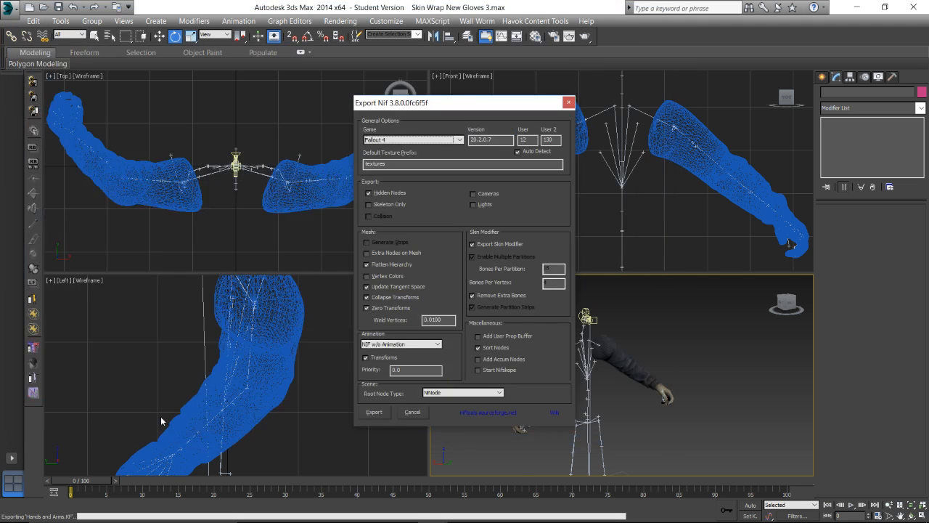
left_click(373, 413)
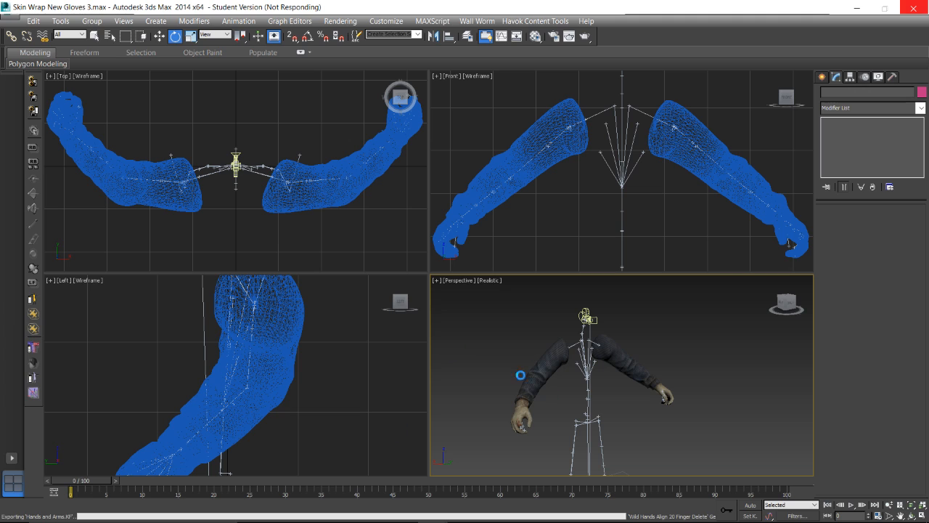
Delete the Wild Hands Align 20 Finger Delete mesh, leaving only the skeleton
middle_click_drag(564, 392, 579, 357, "alt")
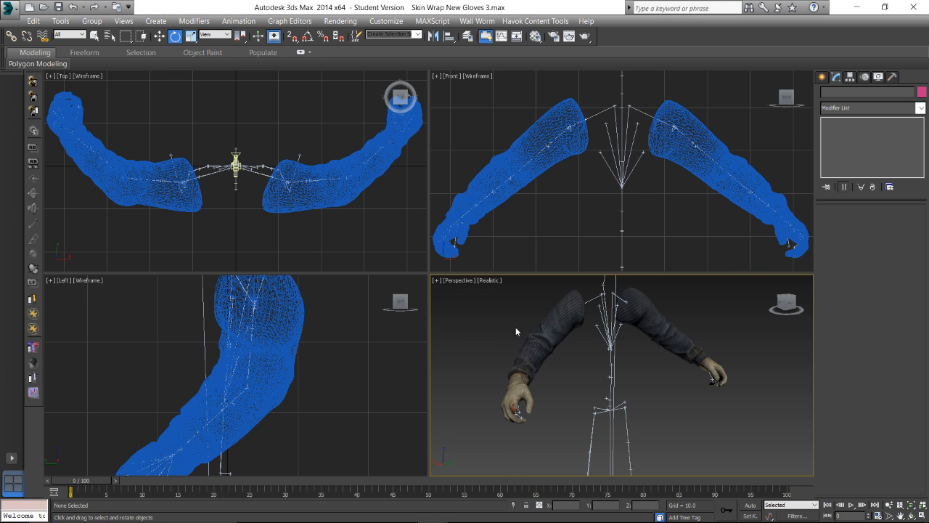
left_click(527, 366)
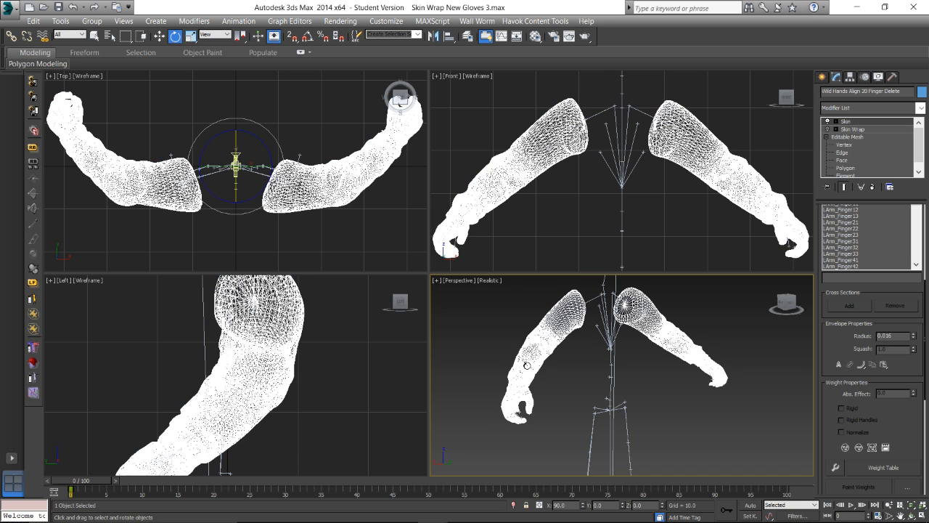
key("Delete")
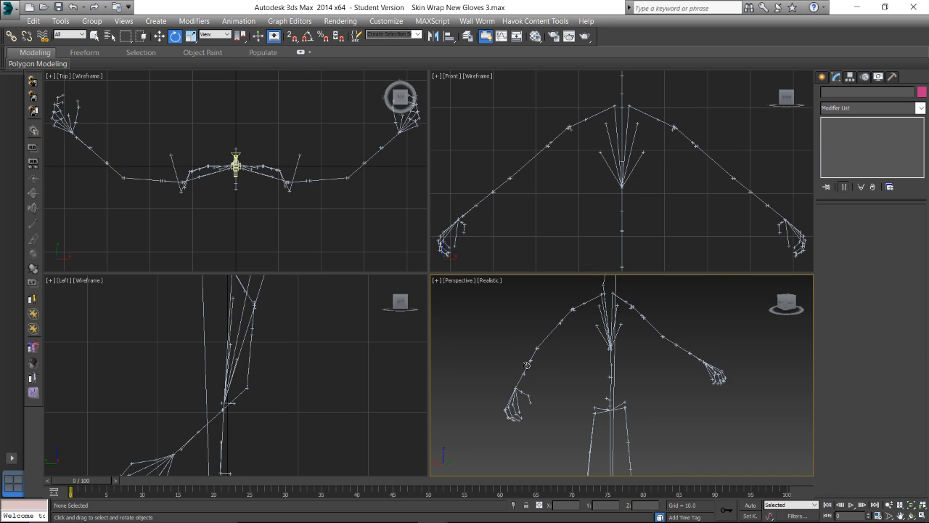
Import Finger.obj from the Escape From Tarkov > Wild Body 1 Hands folder with the default OBJ options
left_click(10, 10)
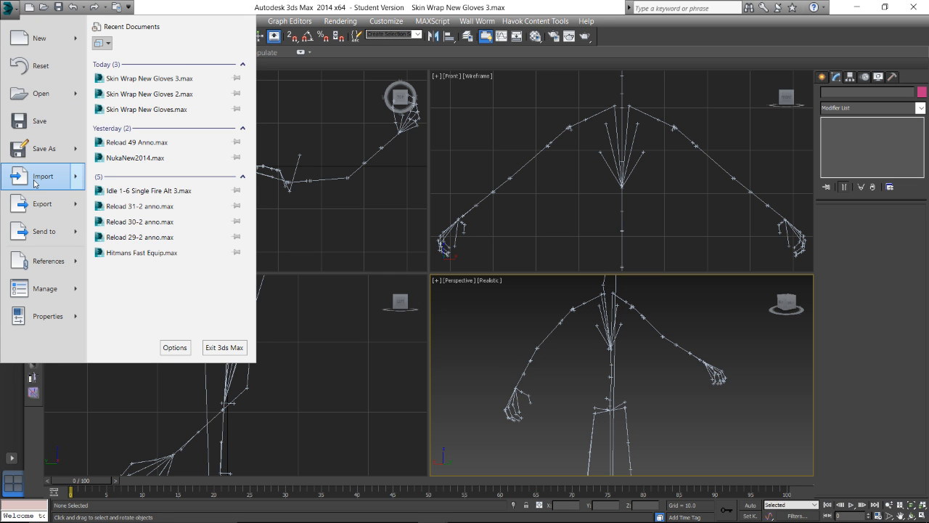
mouse_move(40, 177)
left_click(168, 73)
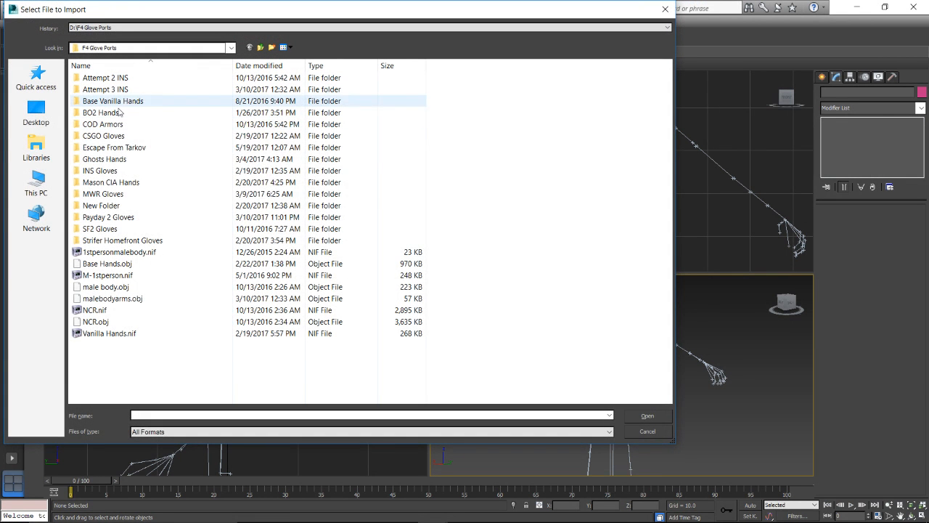
double_click(121, 149)
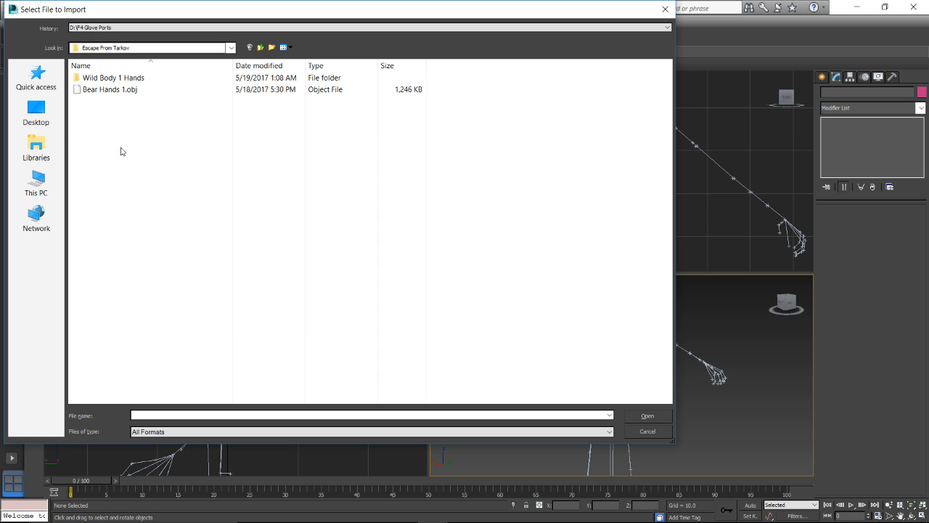
double_click(127, 78)
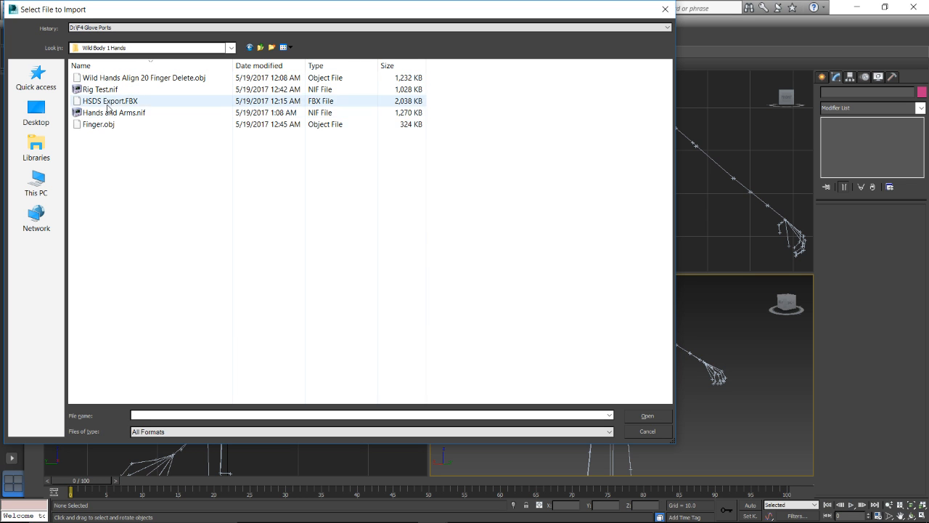
double_click(102, 125)
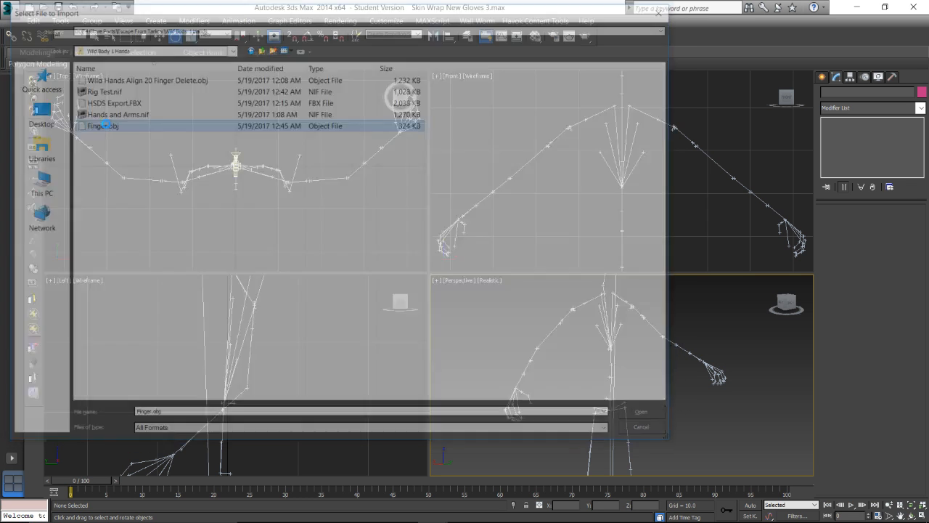
left_click(379, 466)
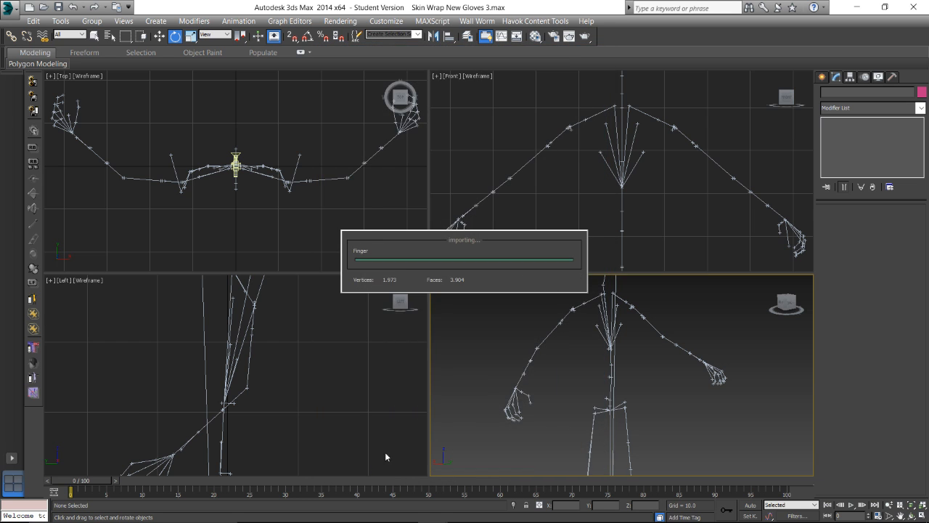
Apply a Skin Wrap modifier to the imported Finger mesh and start adding a wrap source
middle_click_drag(590, 332, 601, 359)
scroll(571, 376, "down", 2)
left_click(601, 359)
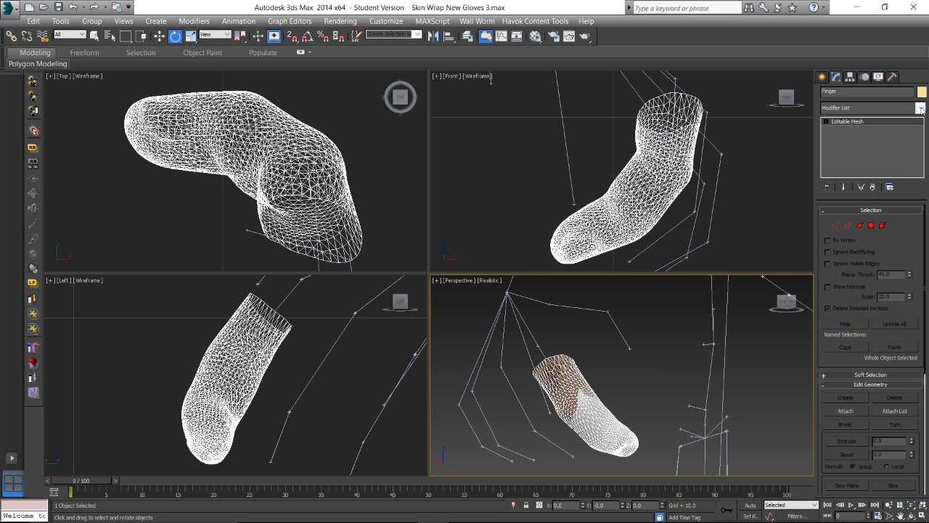
left_click(920, 107)
left_click_drag(922, 148, 923, 353)
left_click(860, 317)
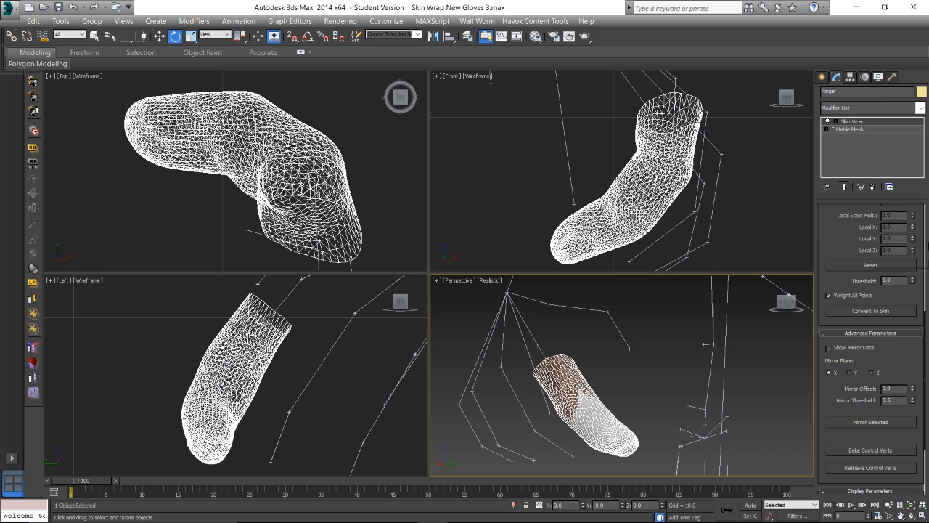
scroll(926, 324, "up", 5)
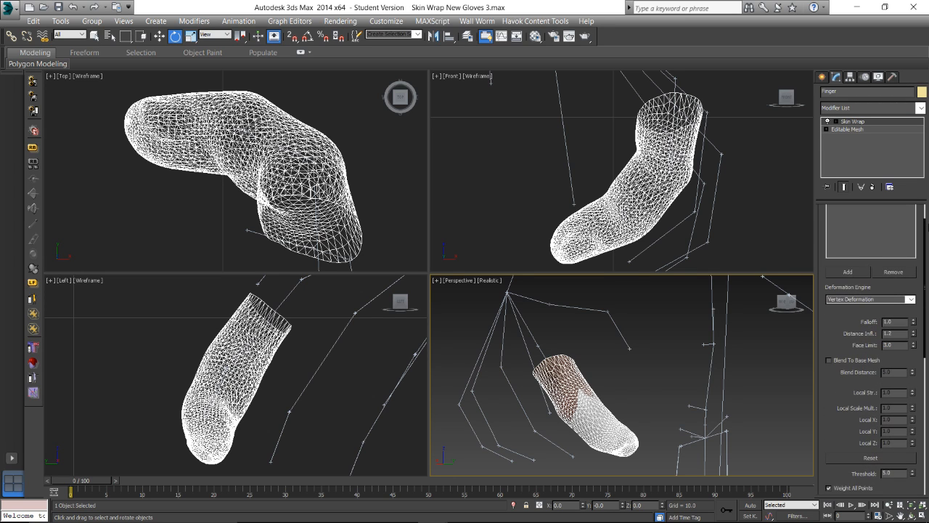
left_click(864, 280)
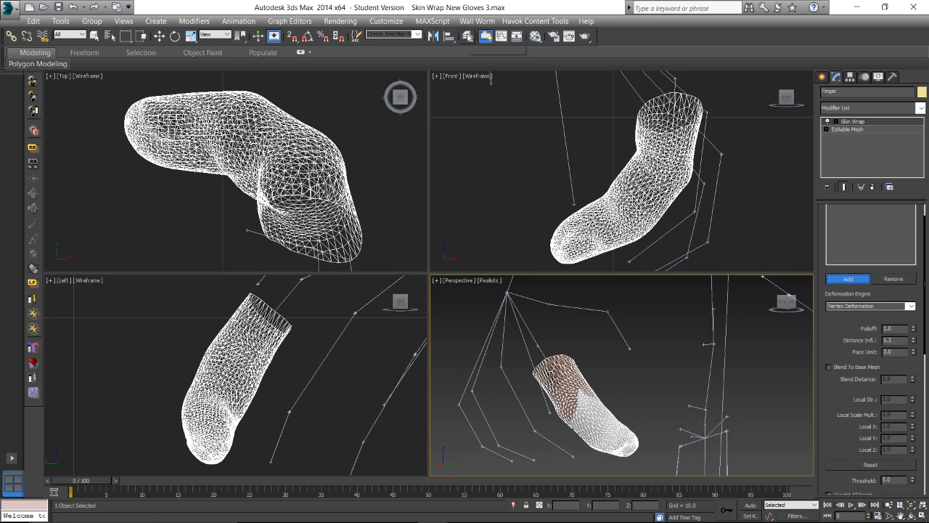
Check the SAS Gloves layer's contents and the scene for a mesh usable as the wrap source
left_click(468, 36)
left_click(490, 108)
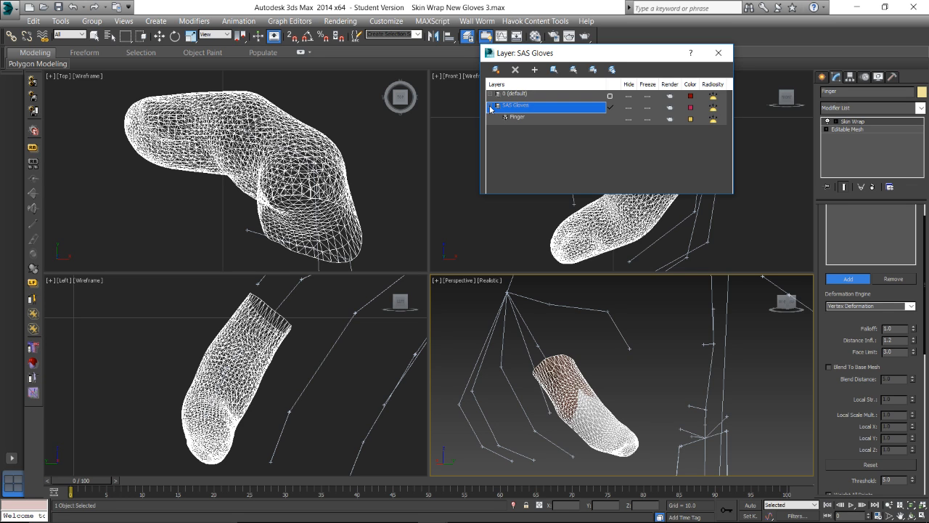
left_click(490, 108)
left_click(719, 52)
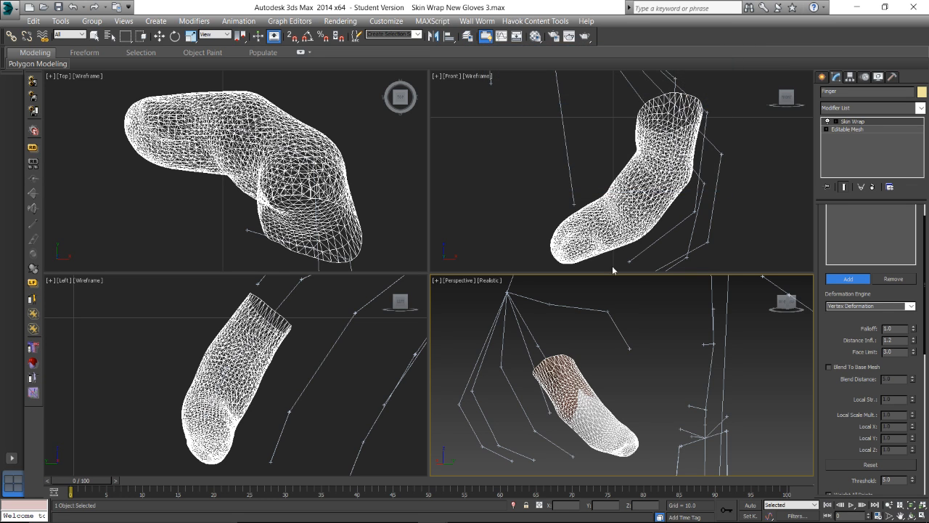
scroll(612, 277, "down", 4)
middle_click_drag(611, 283, 592, 359)
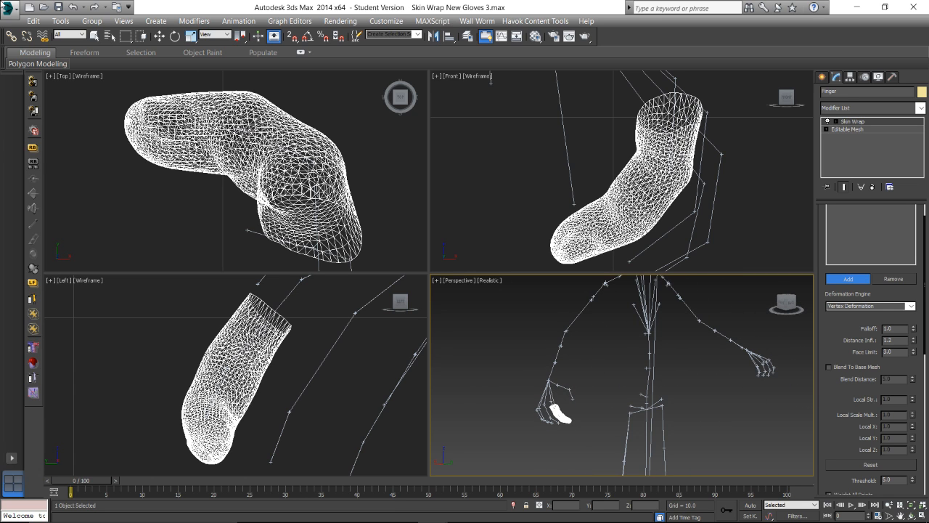
Open Skin Wrap New Gloves.max without saving the current scene, continuing past the missing external files
left_click(10, 7)
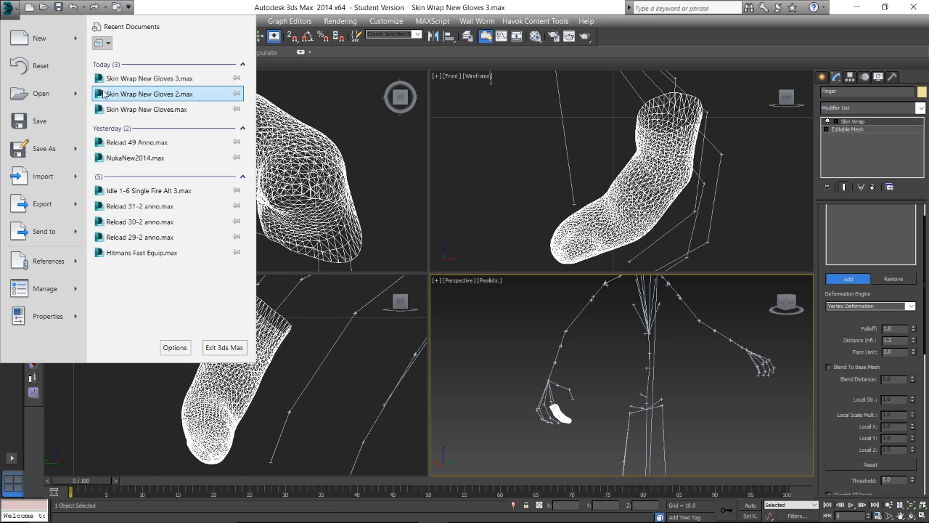
left_click(158, 109)
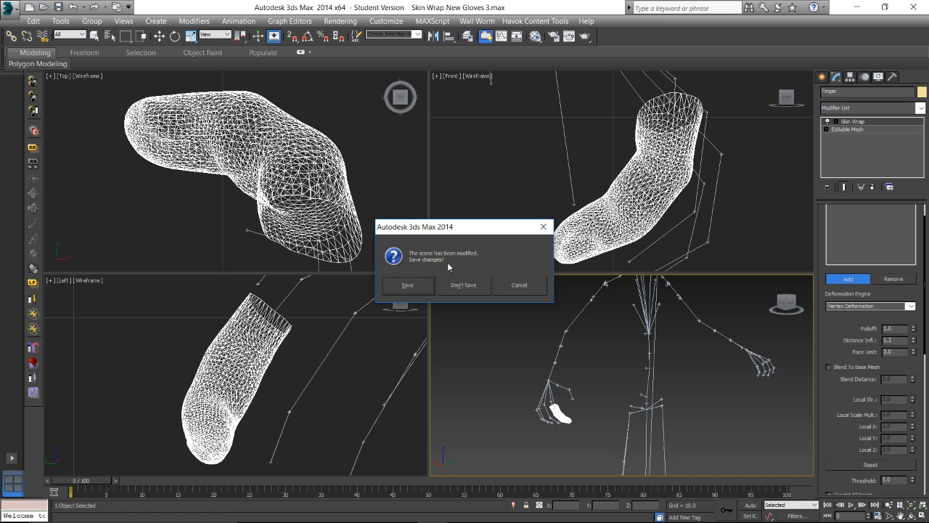
left_click(461, 284)
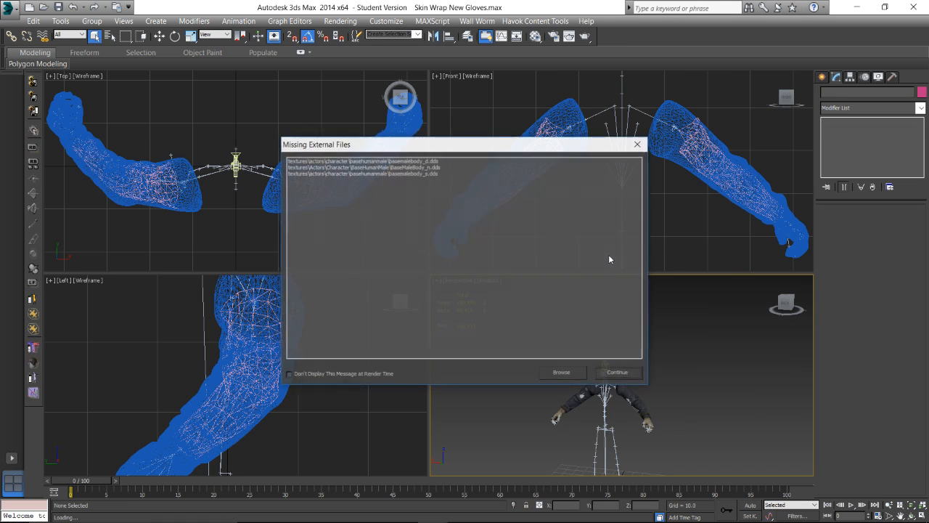
left_click(609, 375)
Open Skin Wrap New Gloves 2.max and import Finger.obj into it with the default OBJ options
left_click(10, 8)
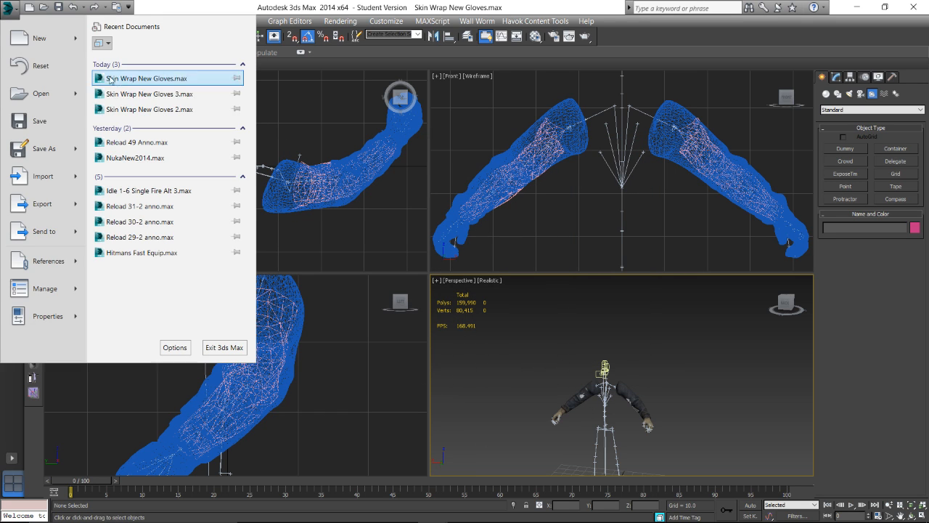
left_click(218, 114)
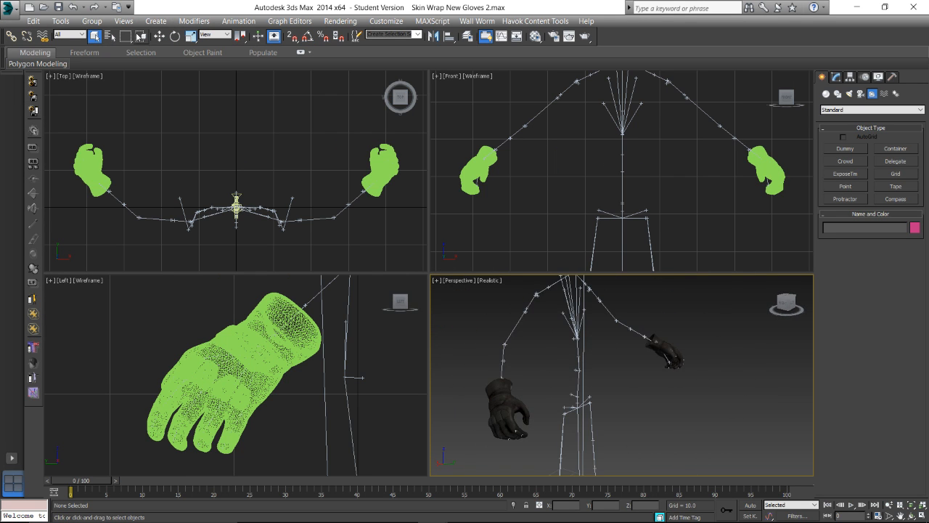
left_click(10, 8)
left_click(51, 180)
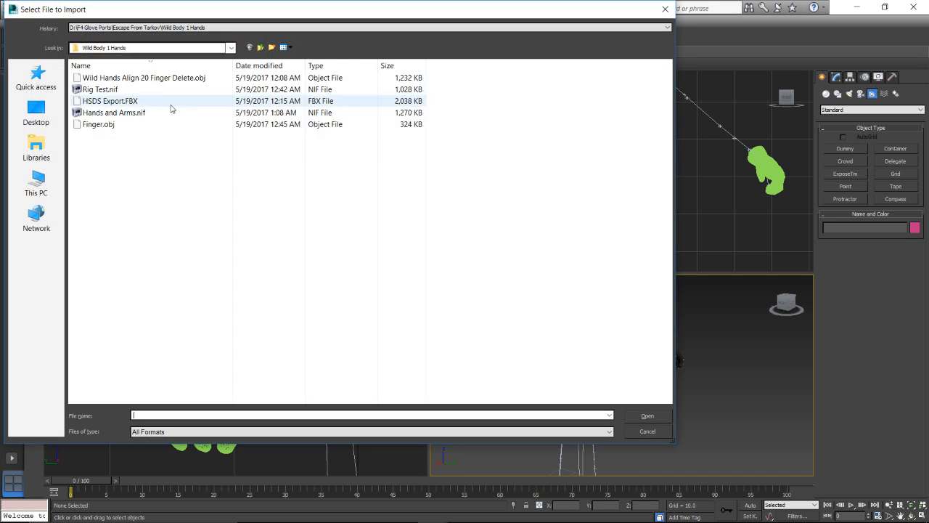
double_click(130, 126)
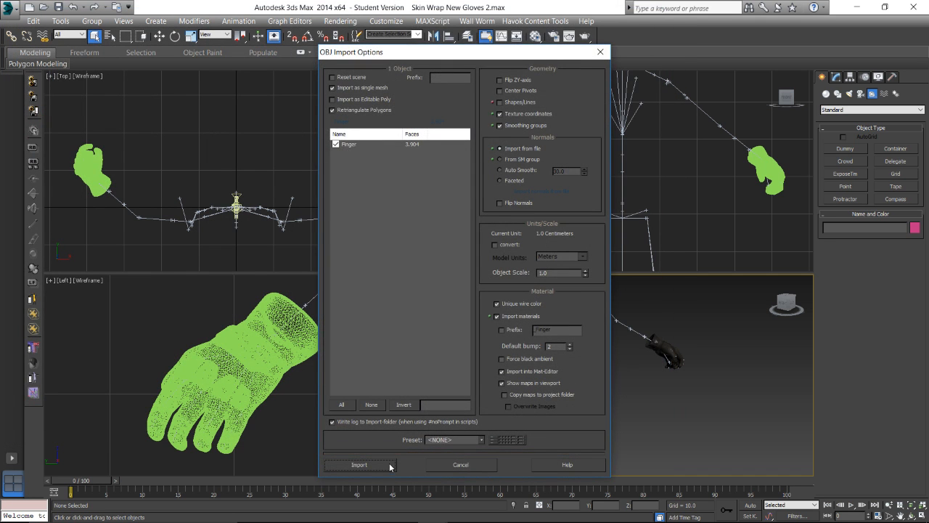
left_click(390, 466)
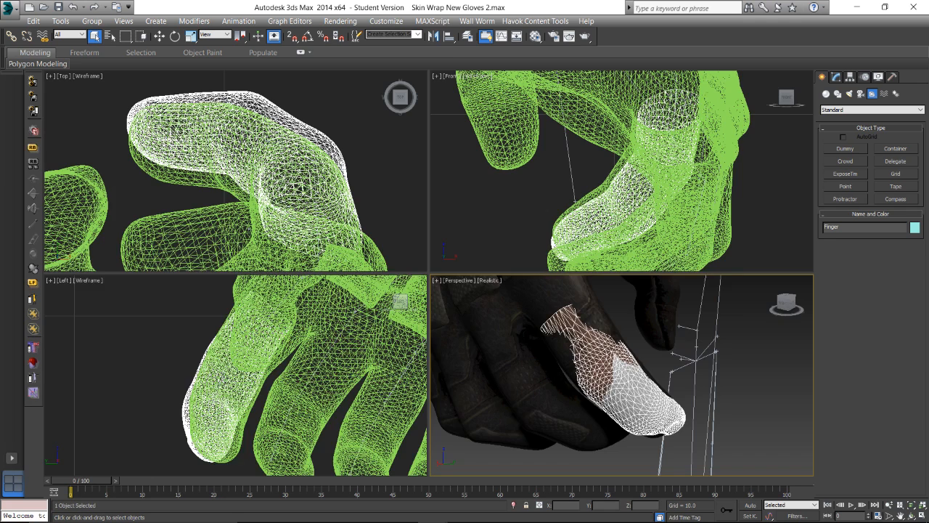
Apply a Skin Wrap modifier to the Finger mesh and add the dark glove mesh as its wrap source
middle_click_drag(639, 363, 651, 348, "alt")
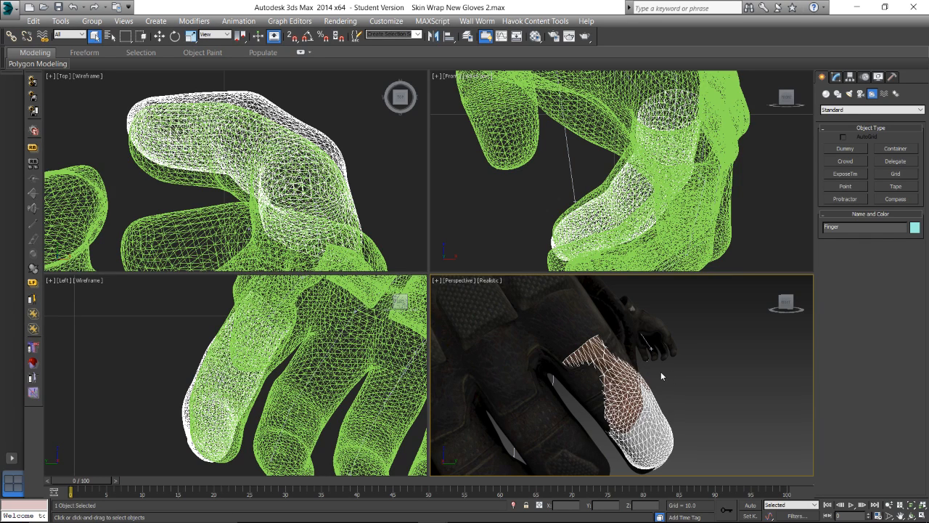
middle_click_drag(660, 371, 648, 362, "alt")
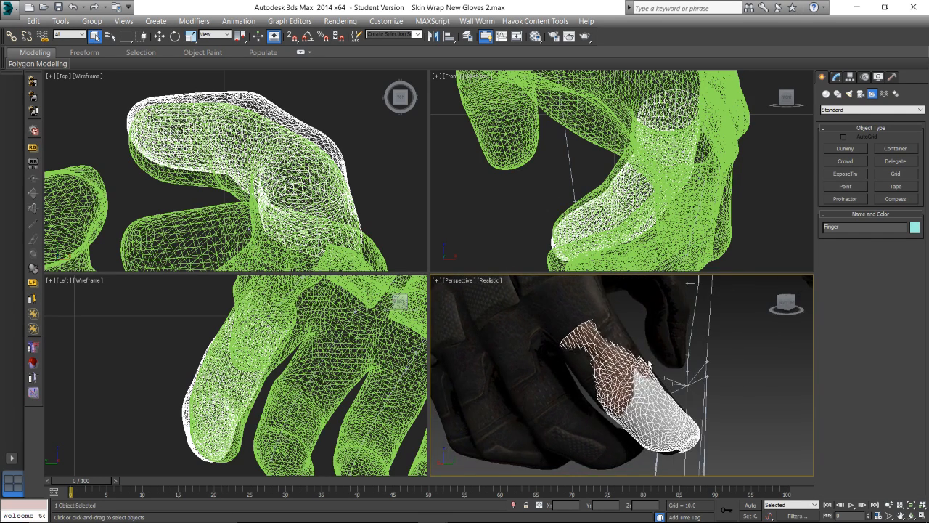
key("r")
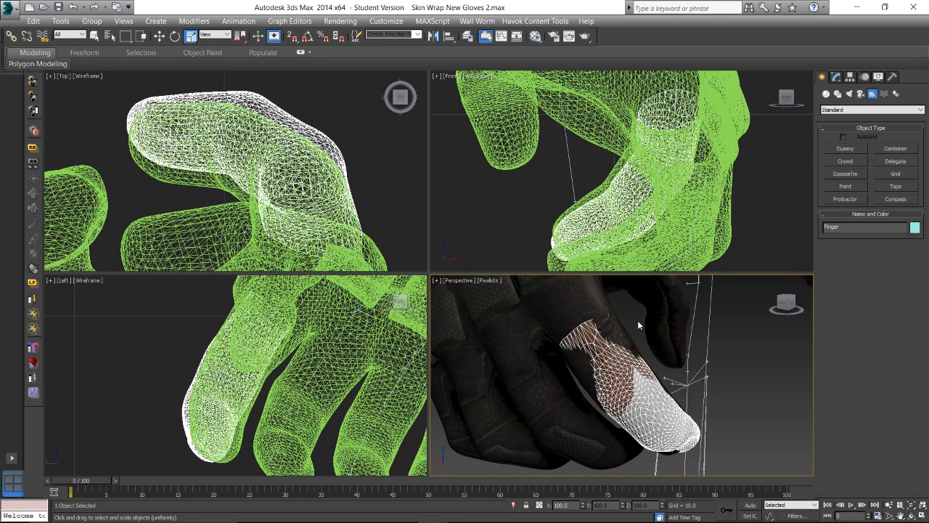
left_click(638, 325)
left_click(613, 366)
middle_click_drag(605, 360, 625, 387, "alt")
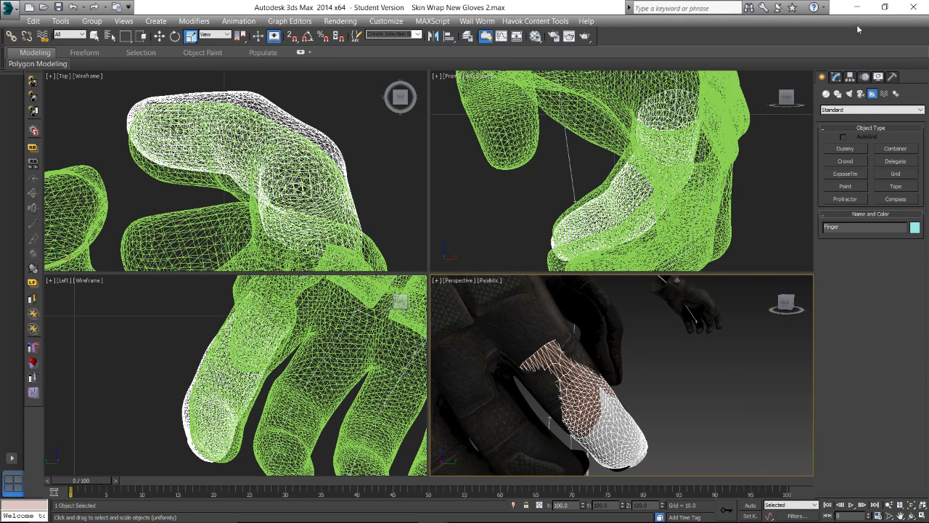
left_click(835, 77)
left_click(920, 108)
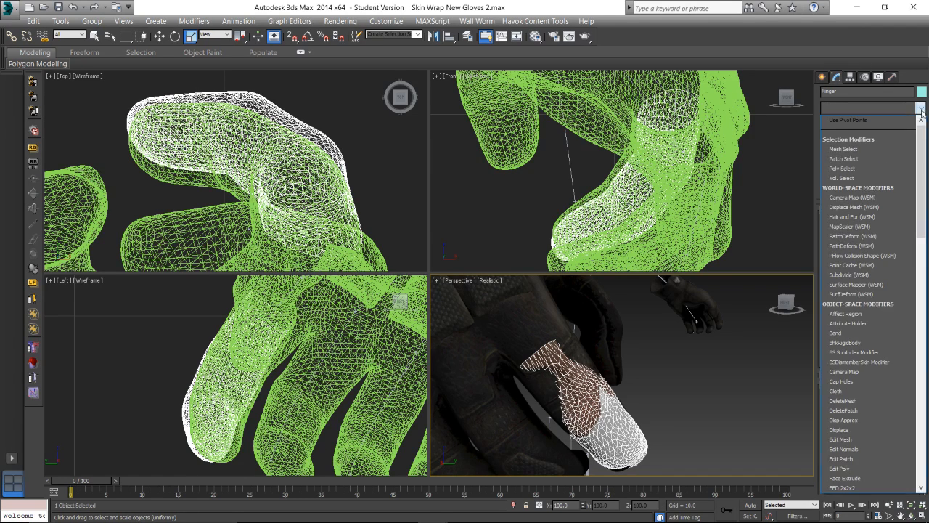
left_click_drag(921, 181, 922, 377)
left_click(887, 342)
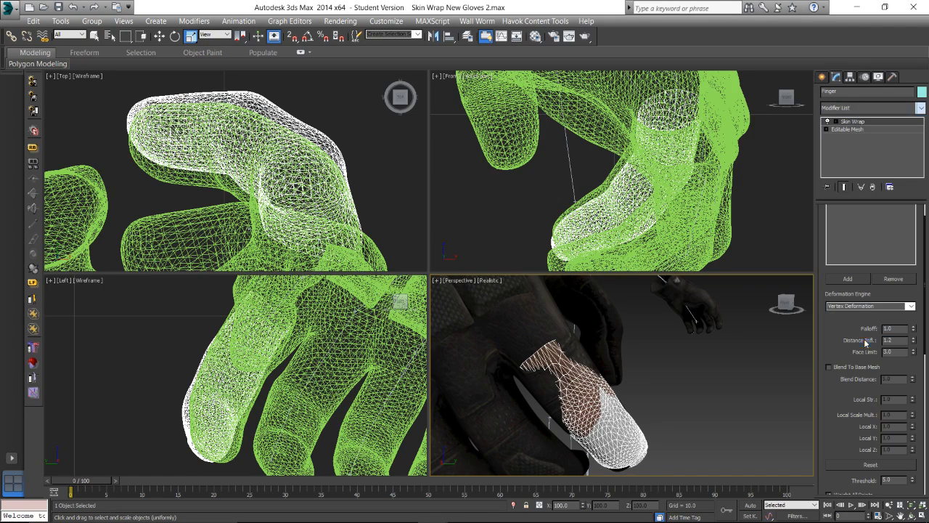
left_click(472, 319)
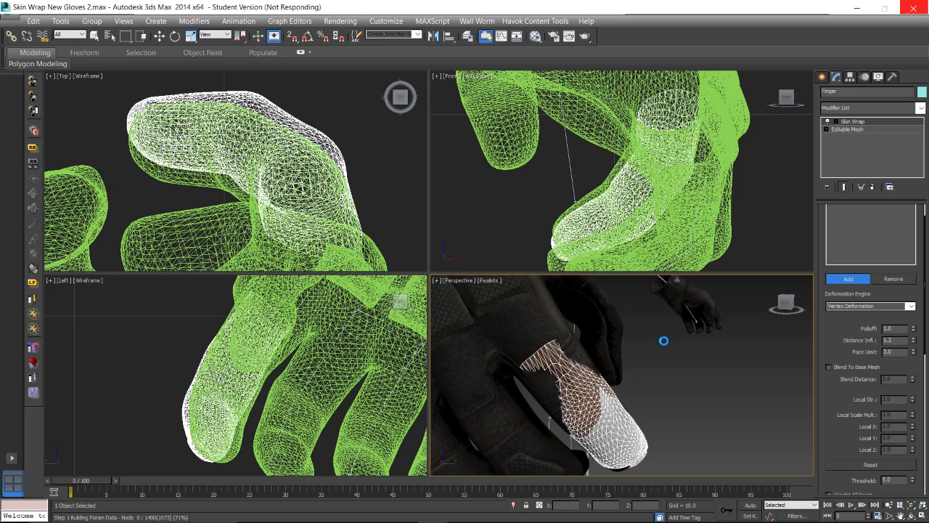
left_click(847, 281)
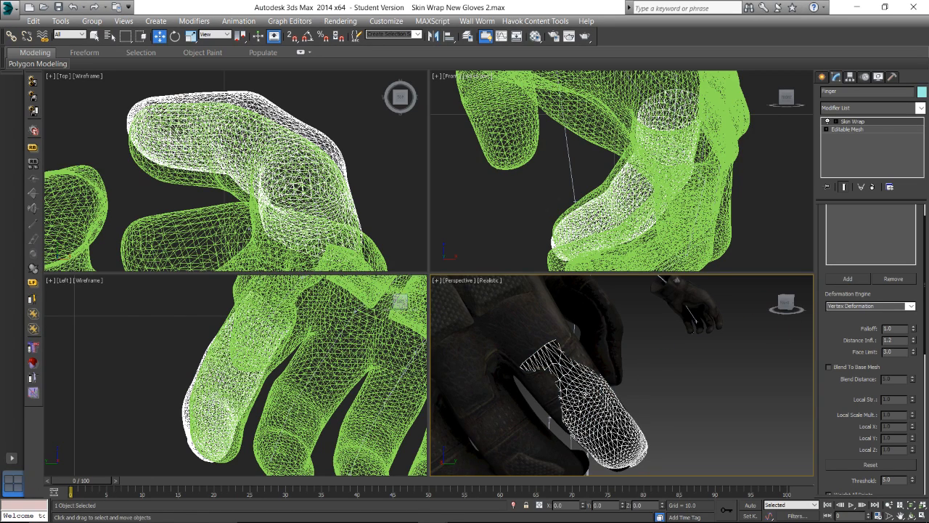
Convert the finger's Skin Wrap to a Skin modifier and delete the Skin Wrap modifier from its stack
middle_click_drag(652, 383, 753, 369)
scroll(877, 376, "down", 2)
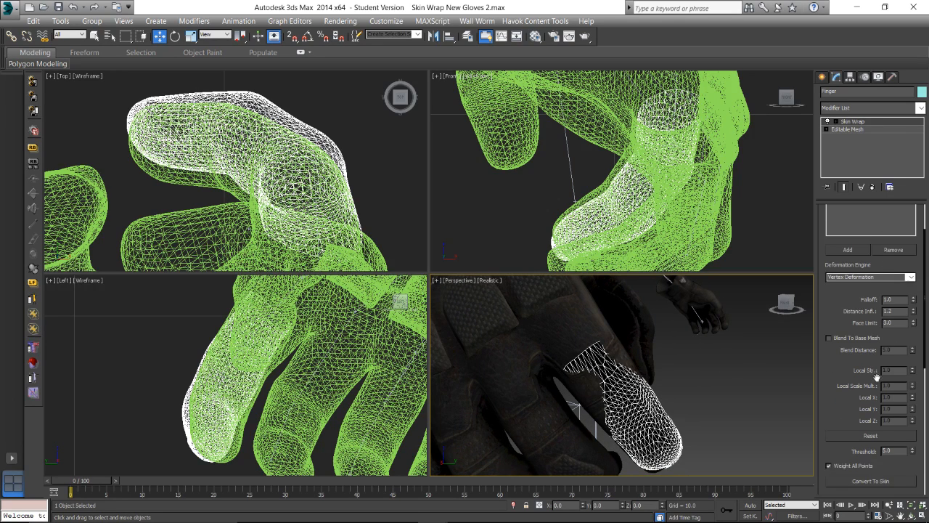
left_click(860, 468)
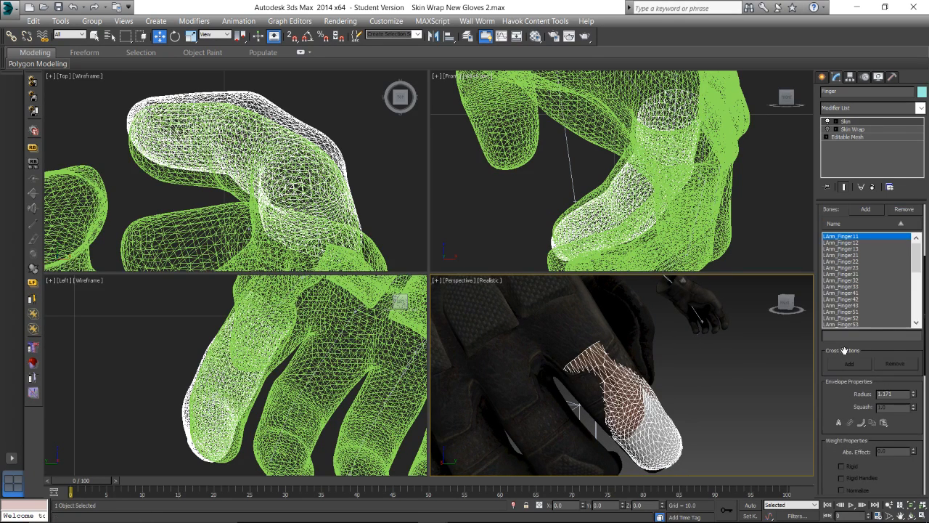
right_click(855, 131)
left_click(848, 148)
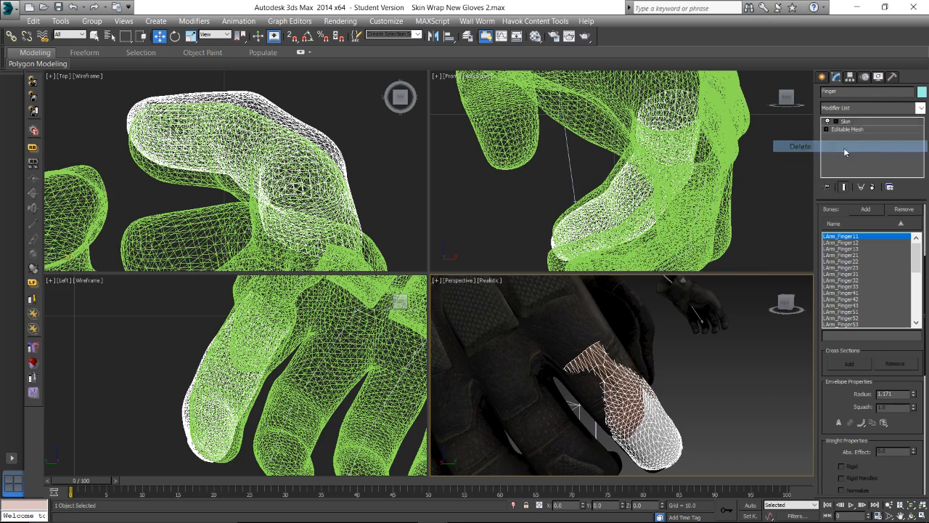
Test the Finger mesh's skinning by rotating the RArm_Finger21 bone, leave the bone in its original pose, and reselect the Finger mesh
left_click(502, 37)
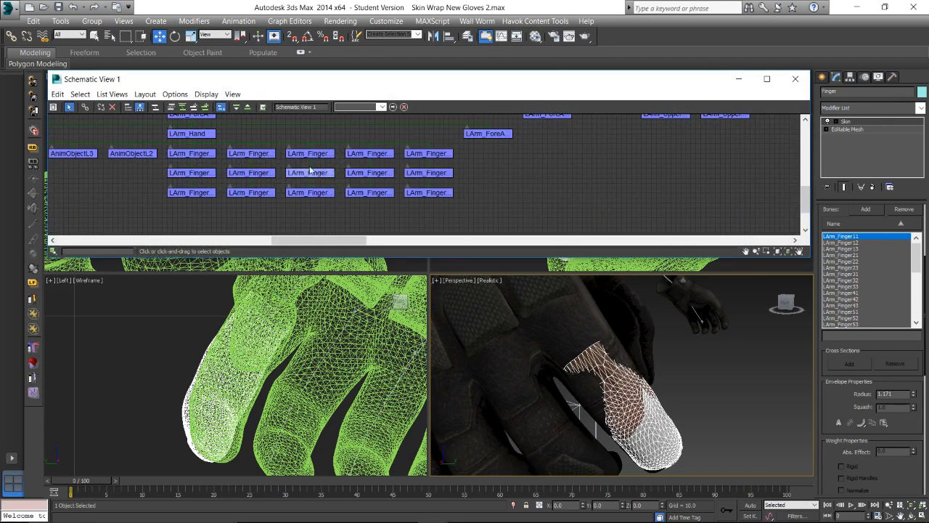
scroll(435, 180, "down", 5)
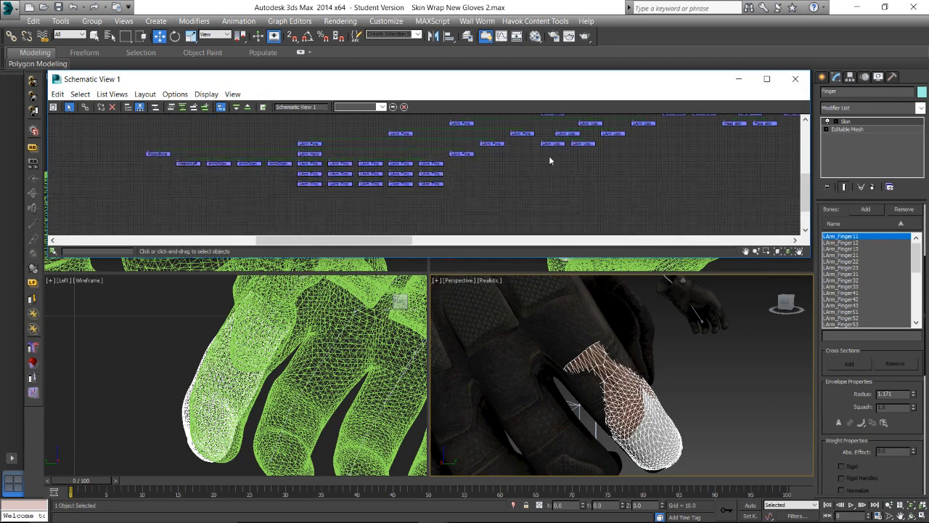
scroll(377, 173, "up", 3)
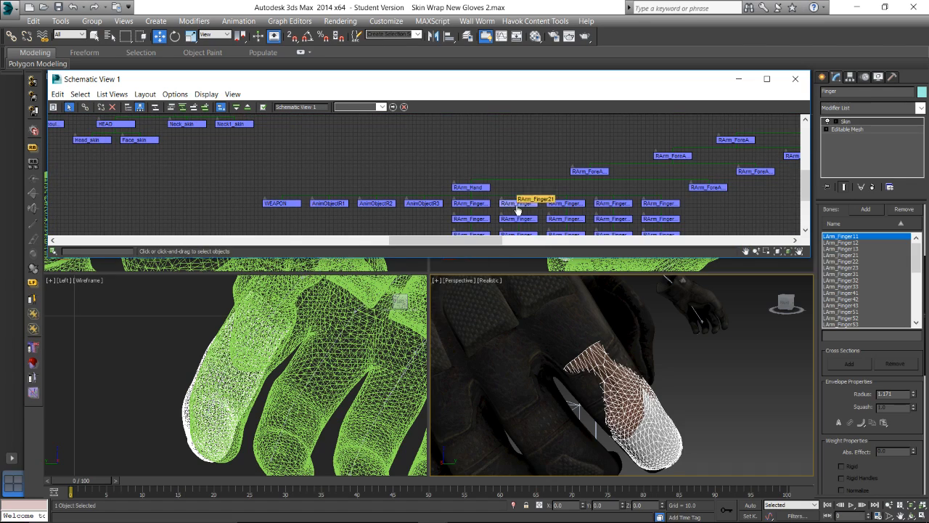
left_click(518, 203)
key("e")
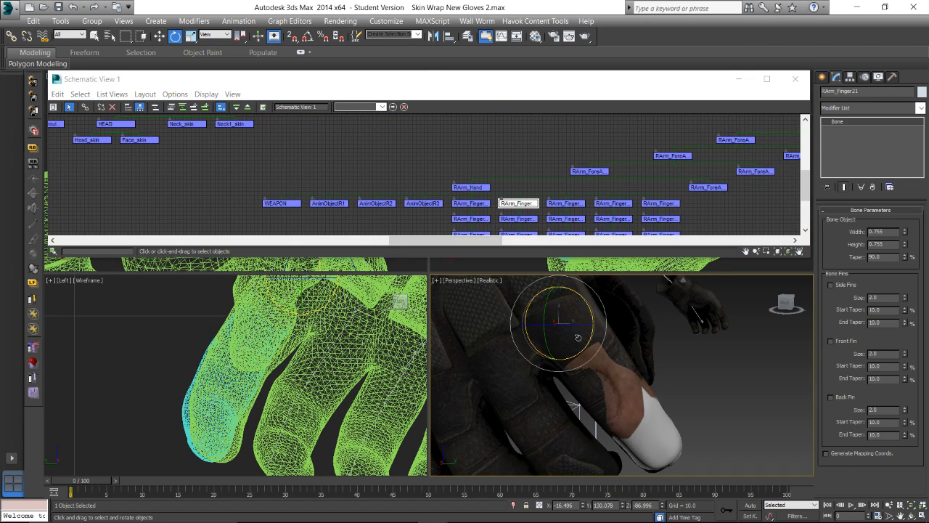
left_click_drag(579, 340, 570, 335)
left_click(794, 80)
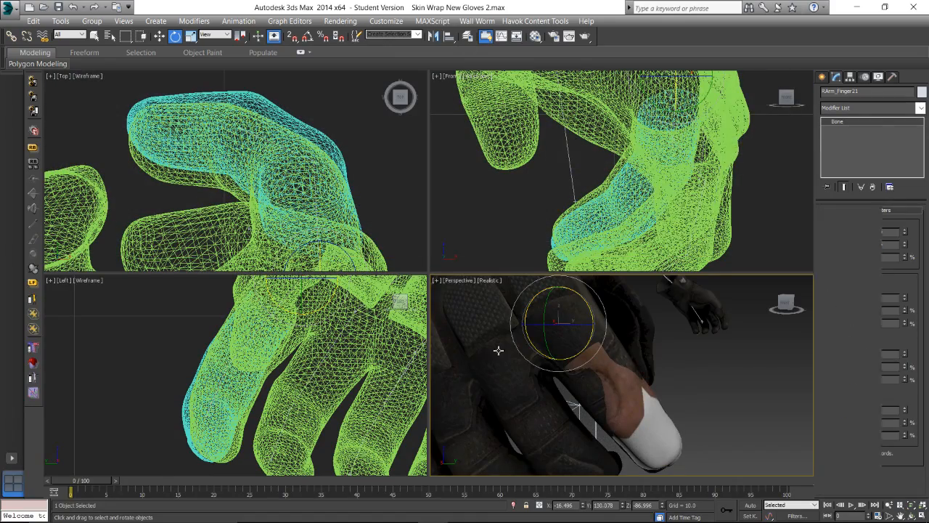
left_click(498, 348)
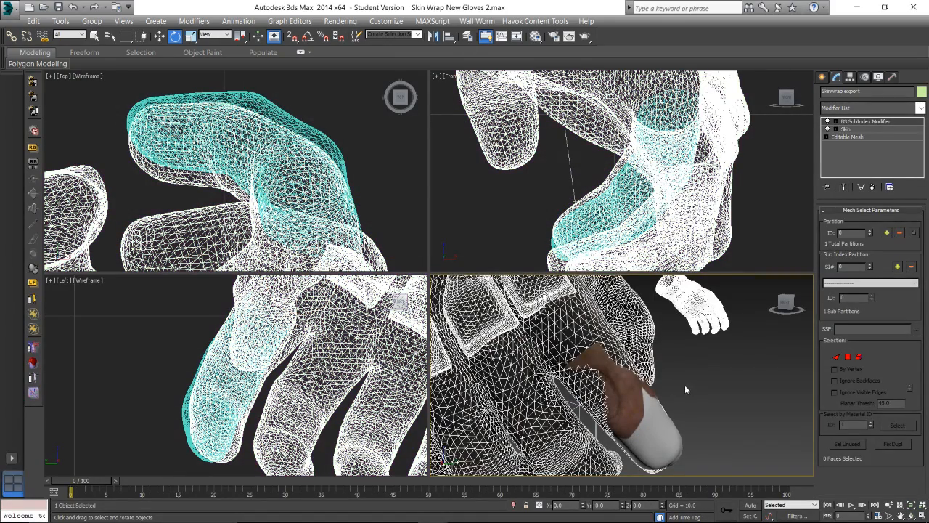
left_click(633, 392)
Save the scene as Skin Wrap New Gloves Finger Only.max in the Escape From Tarkov\Wild Body 1 Hands folder
left_click(10, 7)
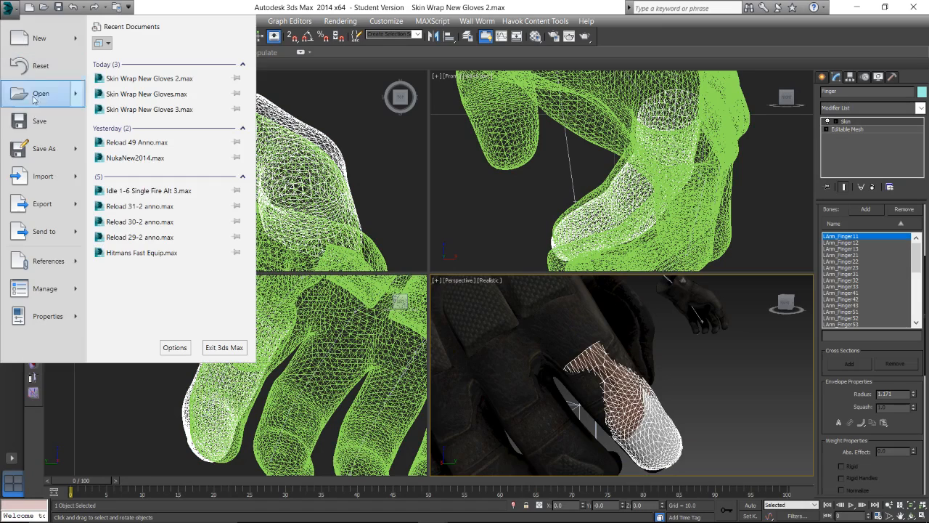
left_click(41, 149)
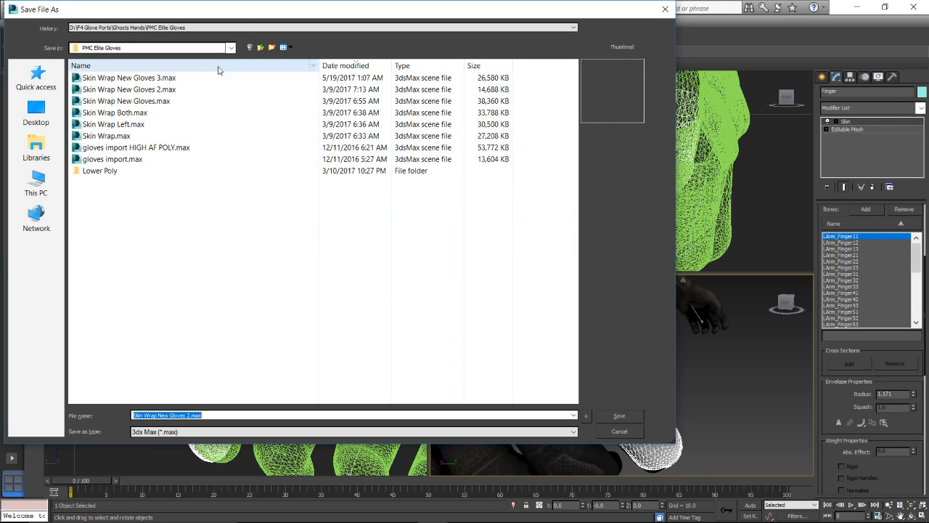
left_click(260, 47)
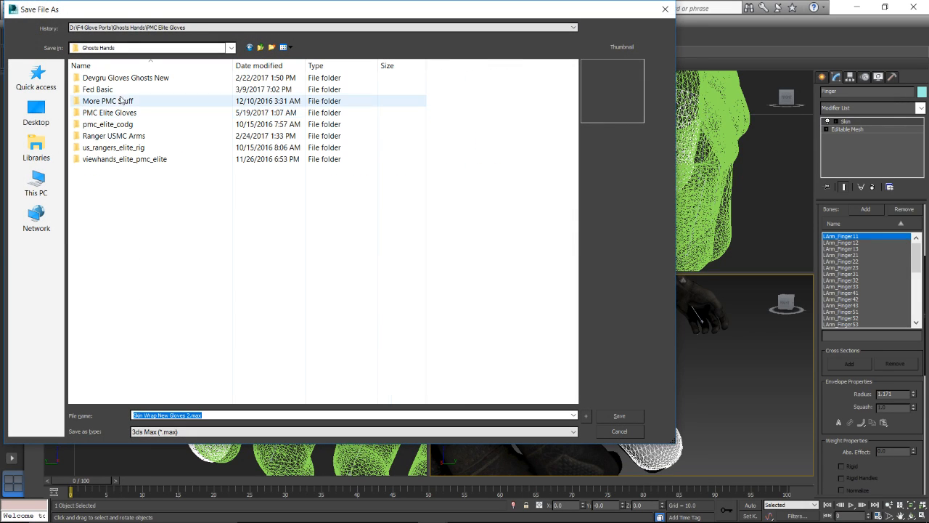
left_click(261, 48)
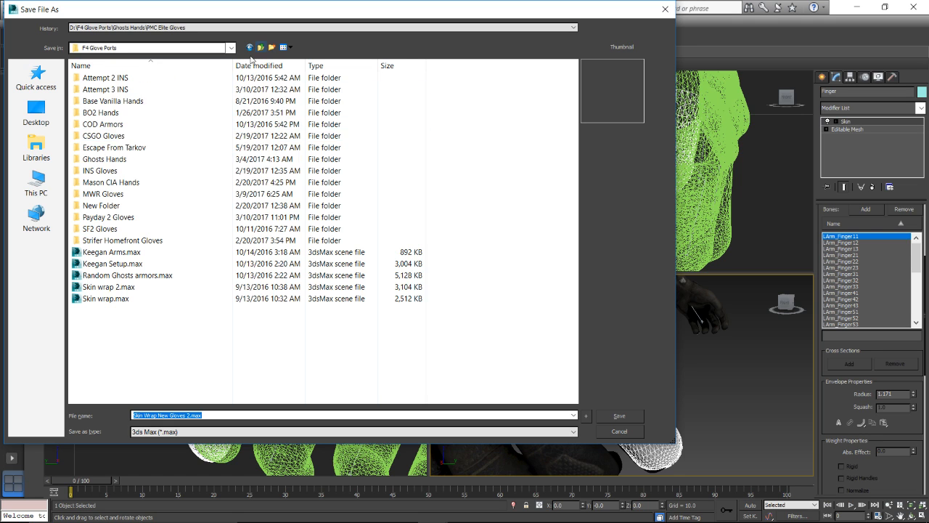
double_click(107, 148)
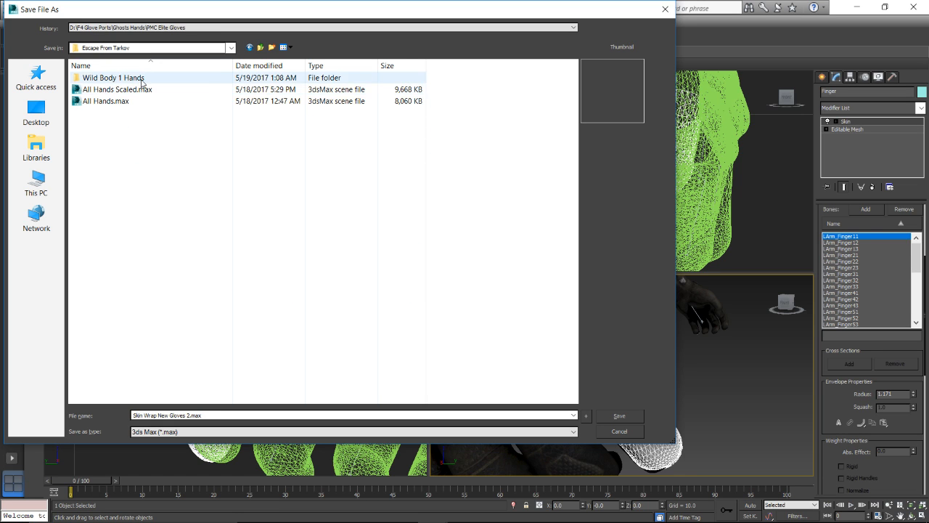
double_click(141, 82)
left_click(167, 415)
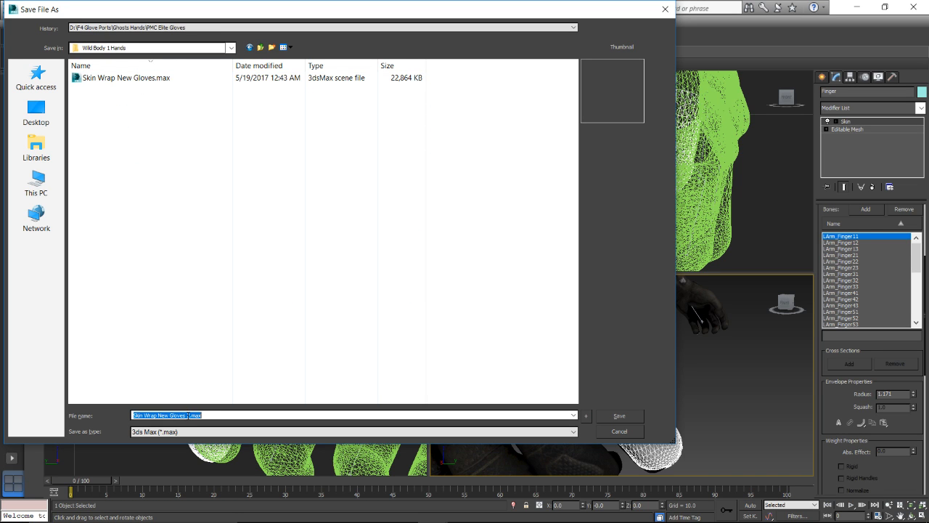
left_click(188, 415)
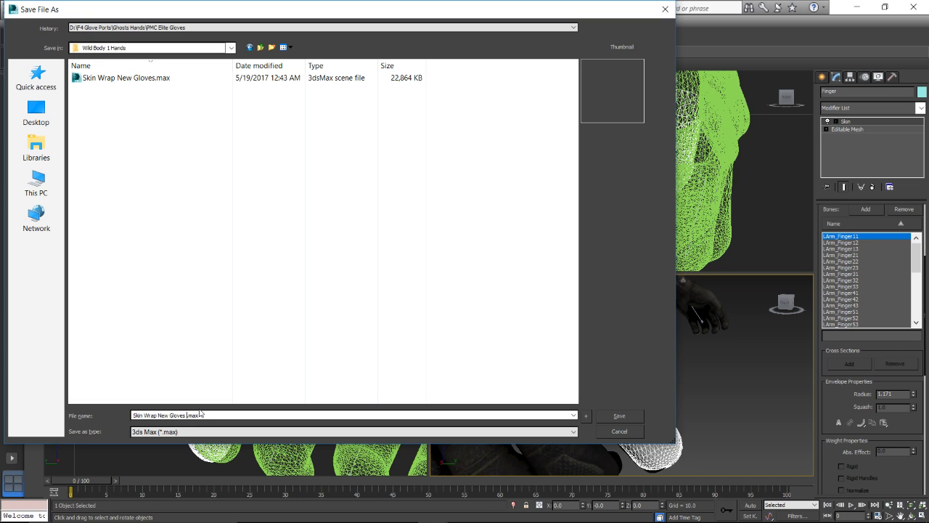
type("Fing")
type("ly")
key("Return")
Switch to the YouTube live dashboard in the browser, read the recent live chat messages, and return to 3ds Max
key("alt+Tab")
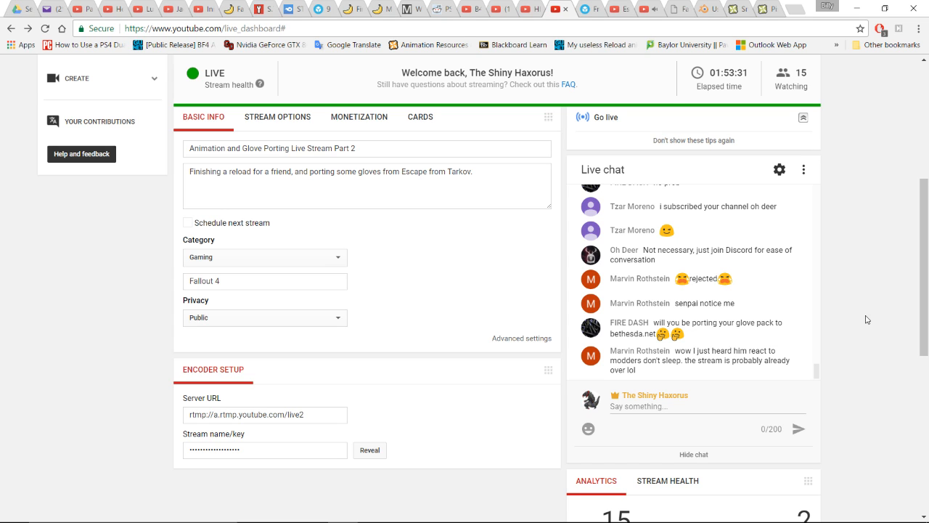
scroll(751, 309, "up", 1)
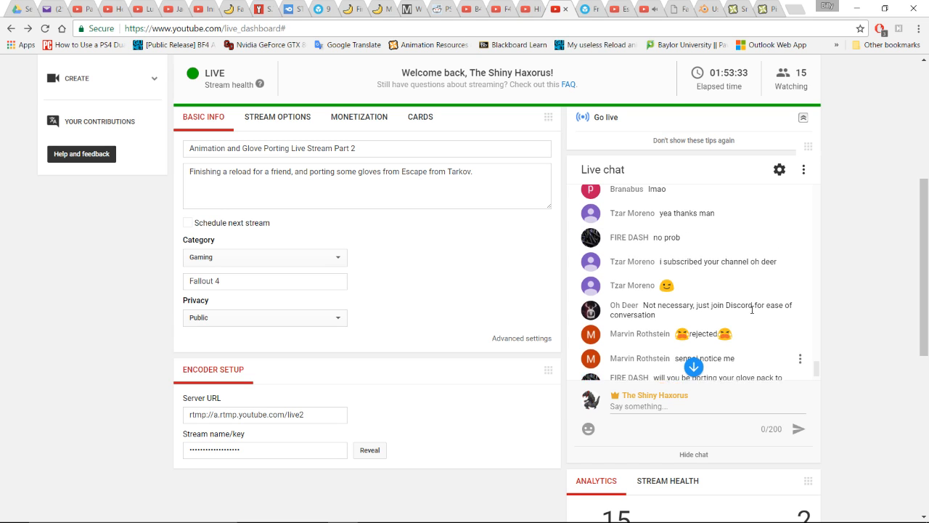
scroll(696, 305, "down", 2)
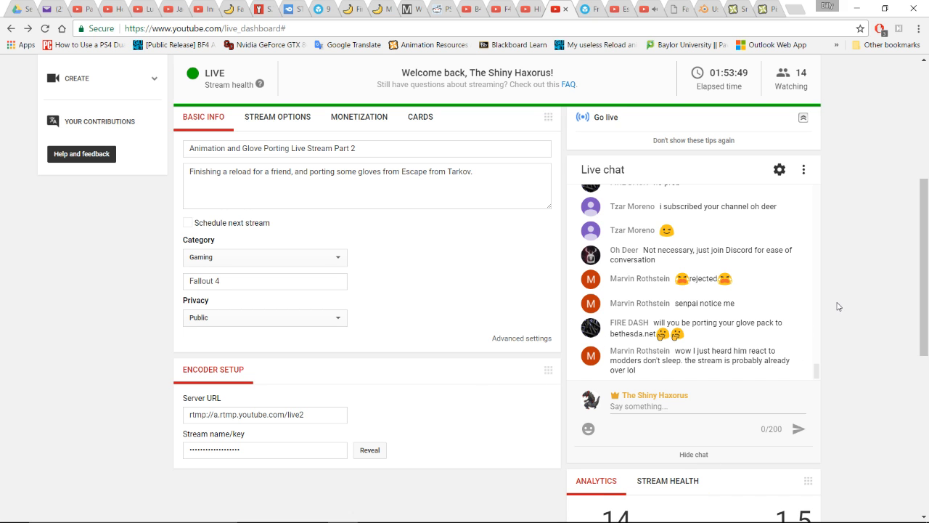
key("alt+Tab")
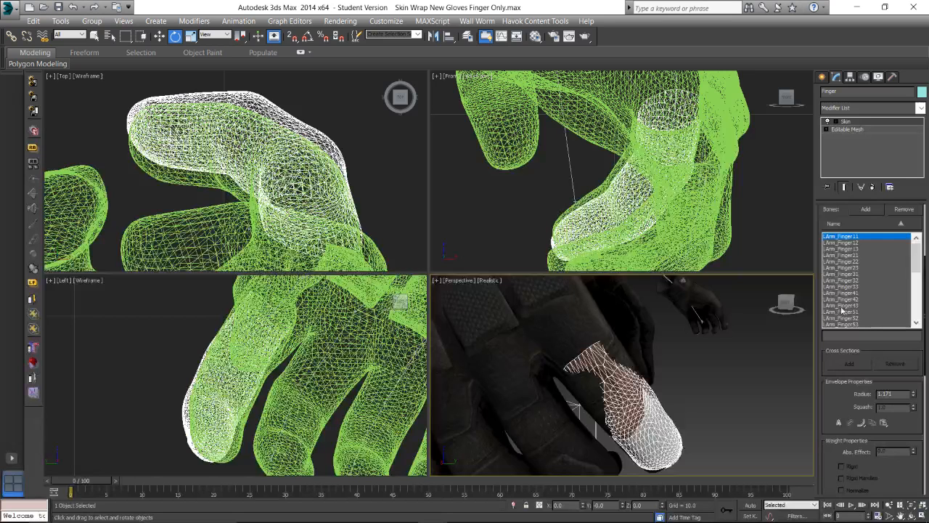
Delete the dark glove mesh from the scene, keeping only the Finger mesh and the skeleton
middle_click_drag(628, 369, 565, 333, "alt")
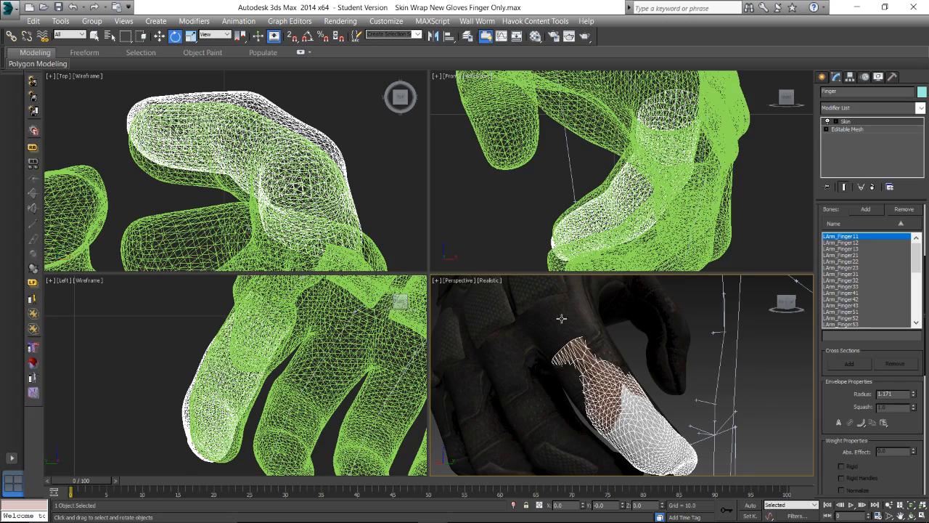
left_click(561, 318)
key("Delete")
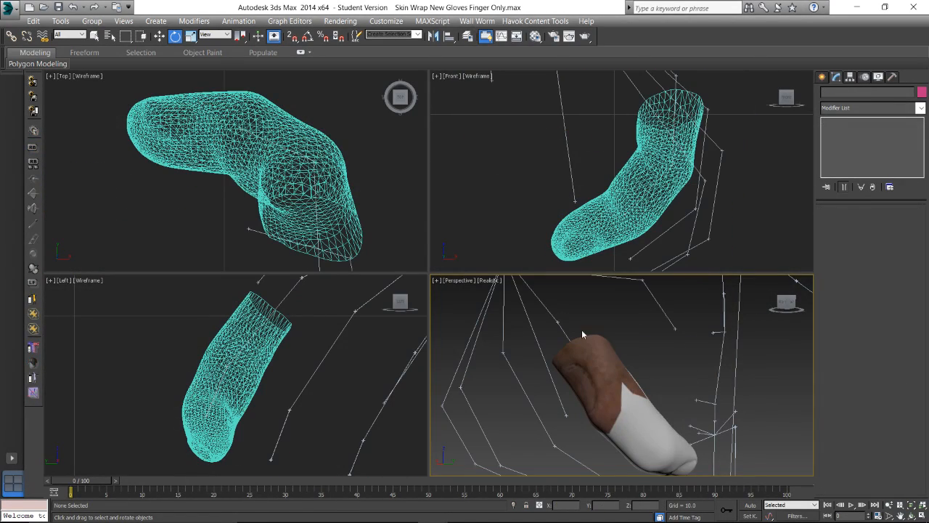
middle_click_drag(582, 329, 634, 353, "alt")
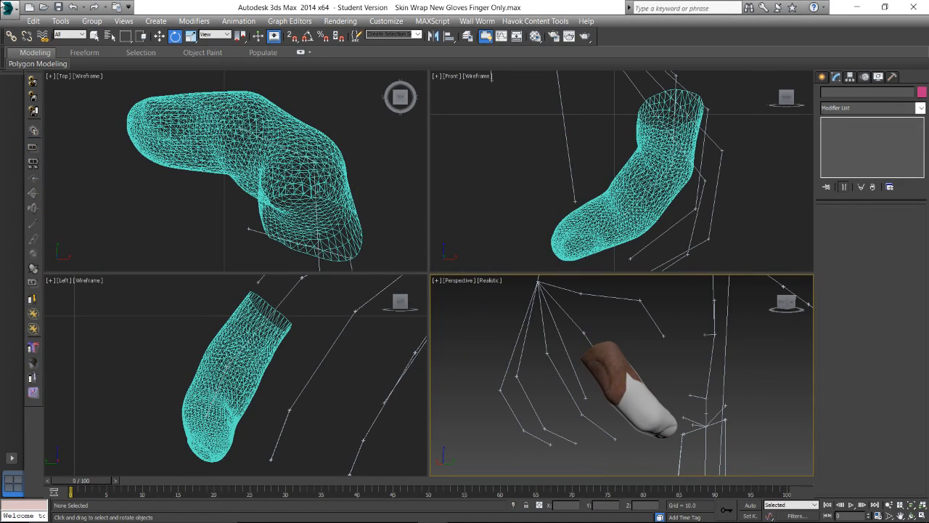
Export the scene in Netimmerse/Gamebryo format as Finger in Wild Body 1 Hands, using the existing Fallout 4 export options
left_click(8, 7)
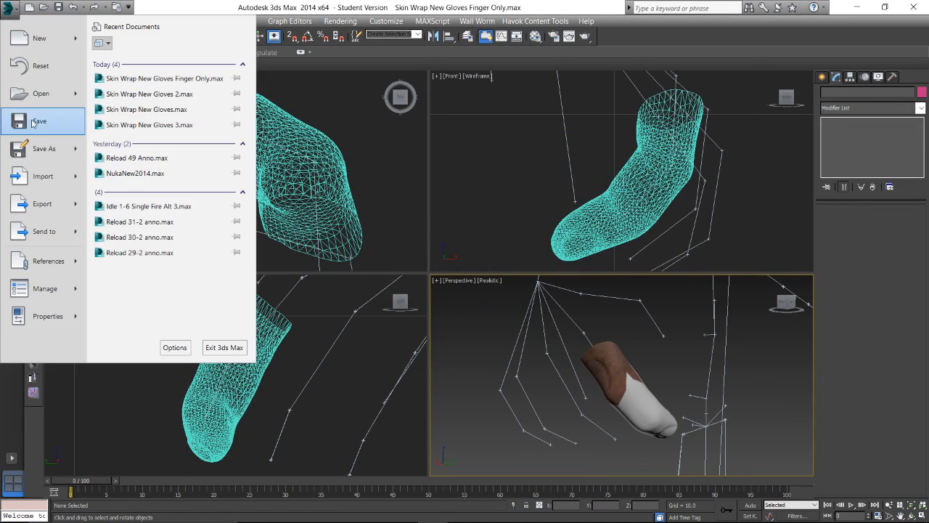
left_click(50, 211)
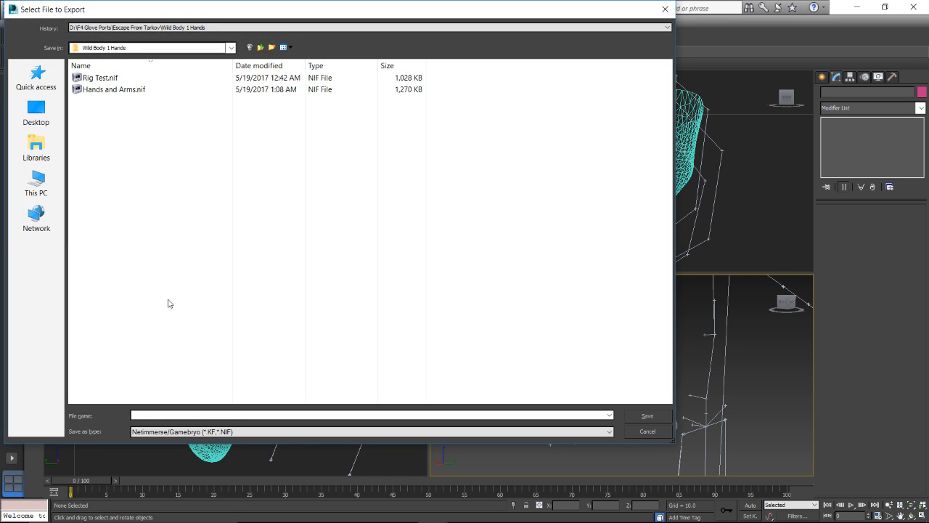
type("Finger")
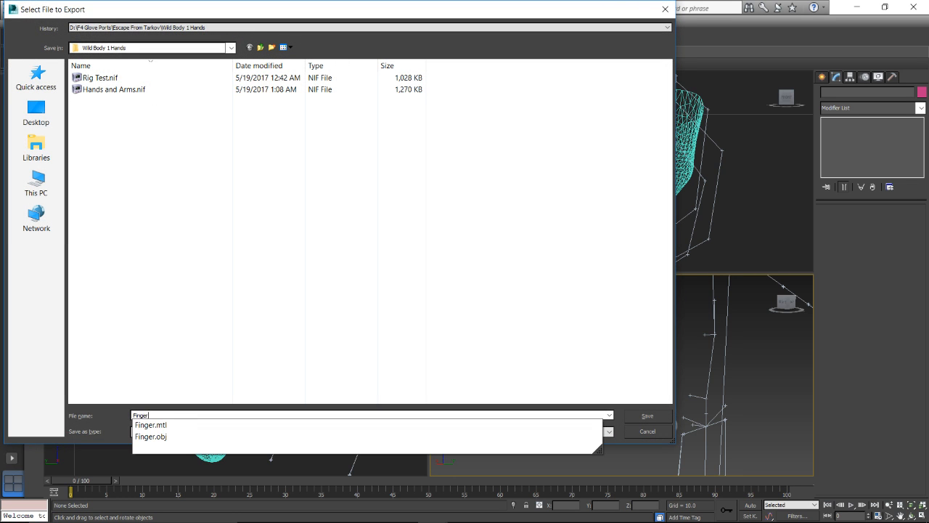
left_click(112, 413)
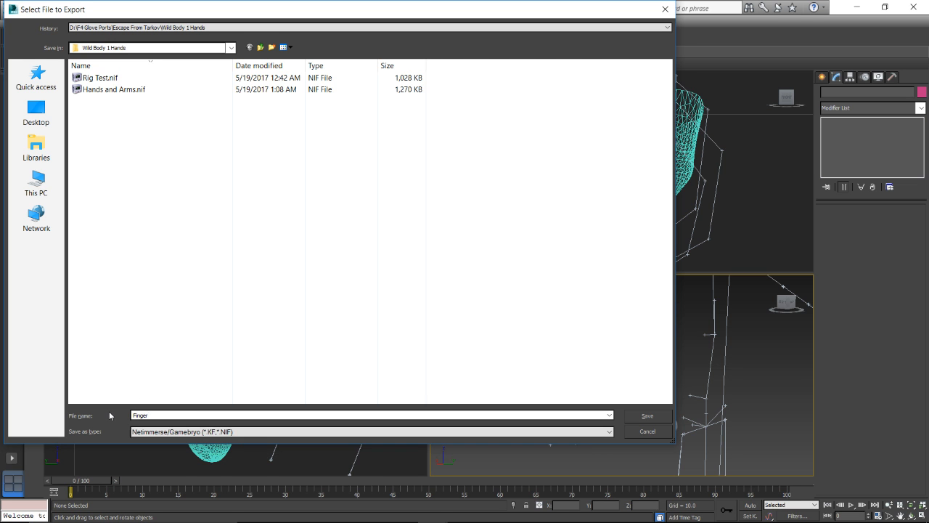
left_click(631, 420)
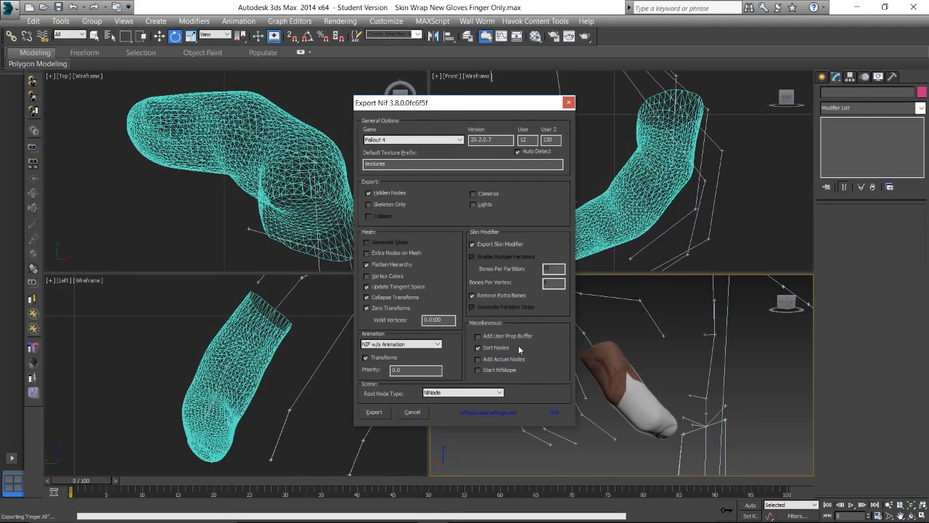
left_click(378, 411)
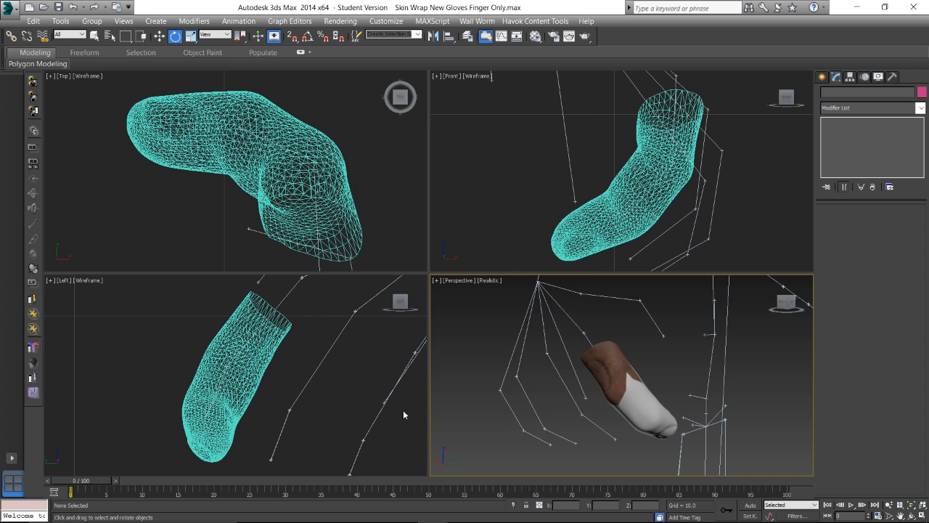
Add a BS SubIndex Modifier above the Skin modifier on the Finger mesh
left_click(618, 360)
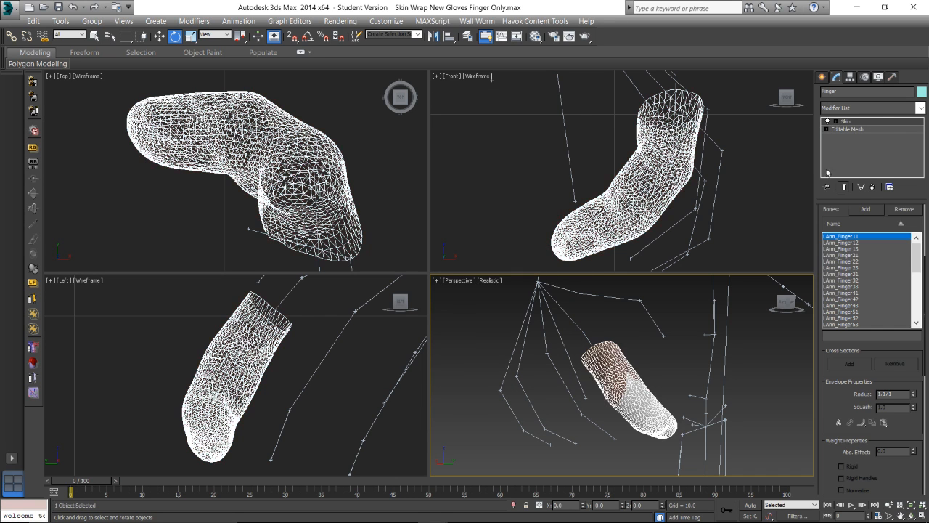
left_click(920, 108)
left_click_drag(921, 136, 922, 177)
left_click(886, 178)
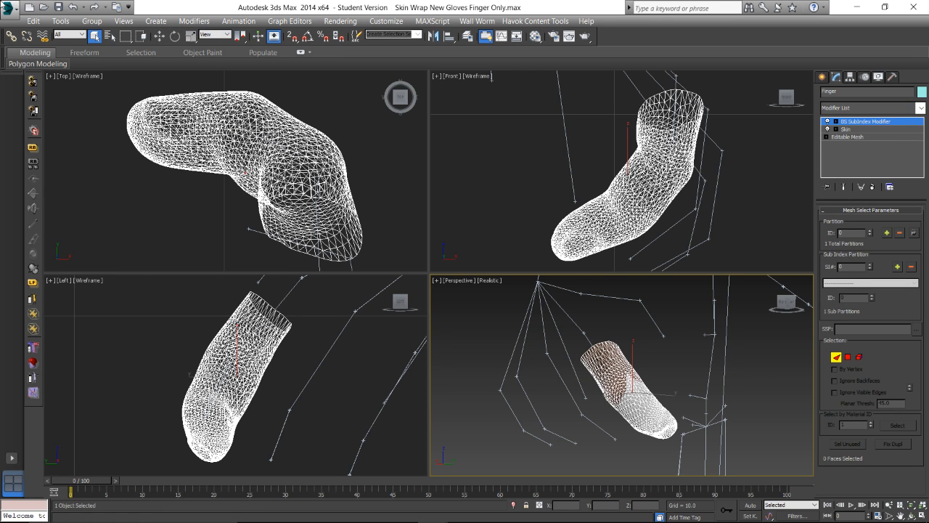
Export the scene with the sub-indexed Finger mesh again in Netimmerse/Gamebryo format under the name Finger, keeping the export options
left_click(10, 8)
left_click(33, 178)
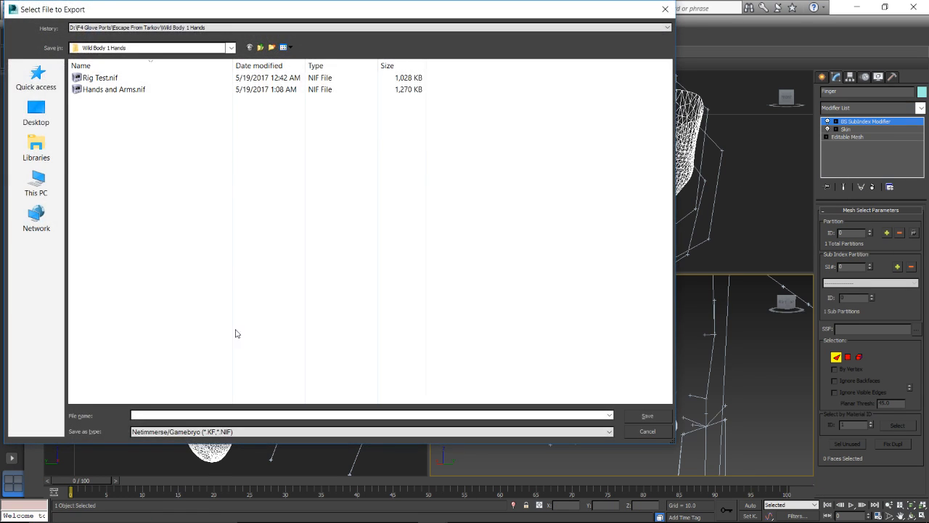
type("Finge")
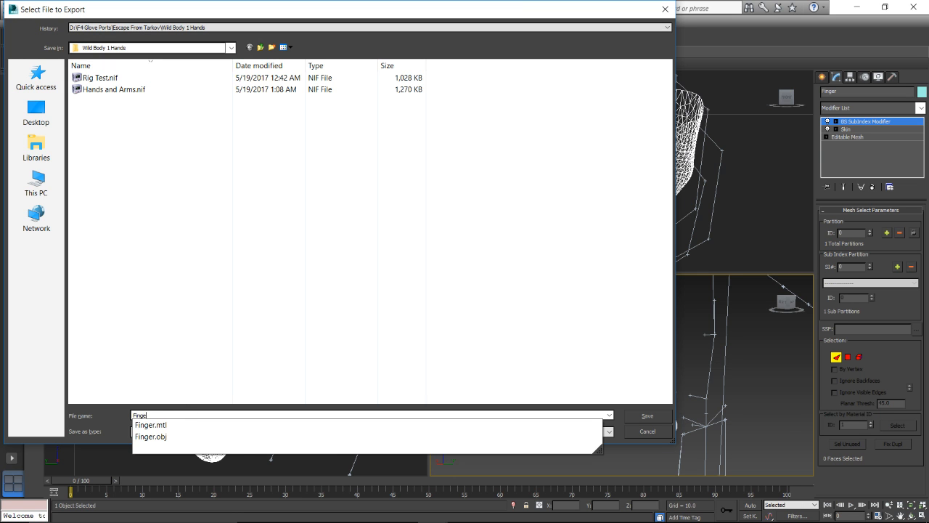
type("r")
key("Return")
left_click(374, 412)
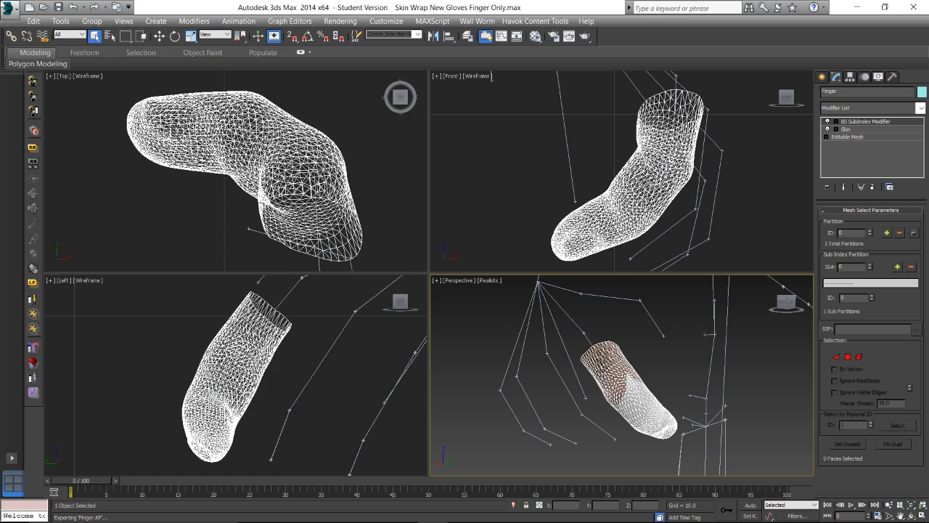
Open the recent scene Skin Wrap New Gloves 3.max without saving the changes to the current one
left_click(12, 8)
mouse_move(32, 101)
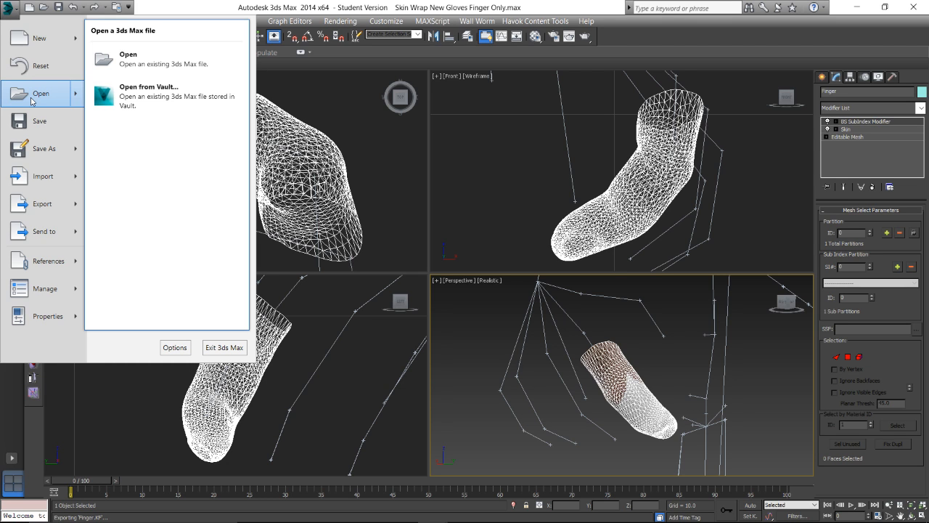
left_click(11, 8)
left_click(11, 7)
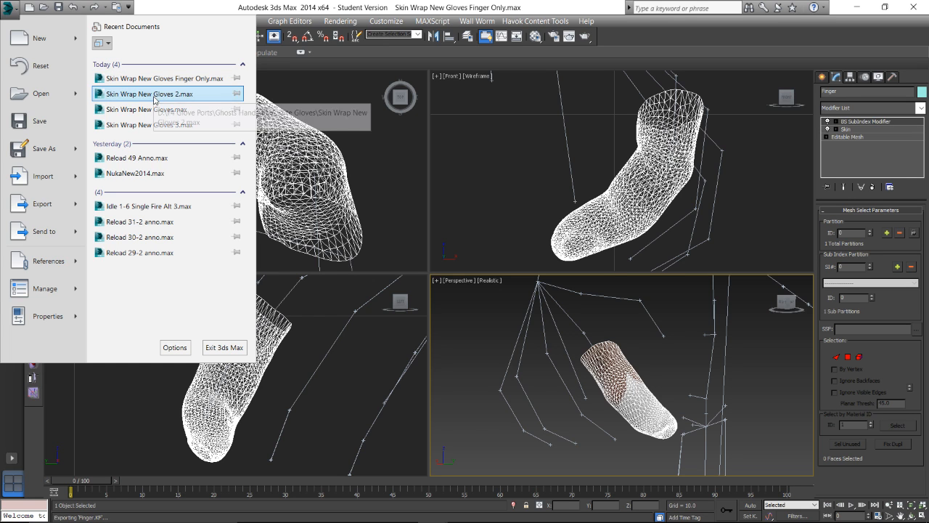
left_click(155, 124)
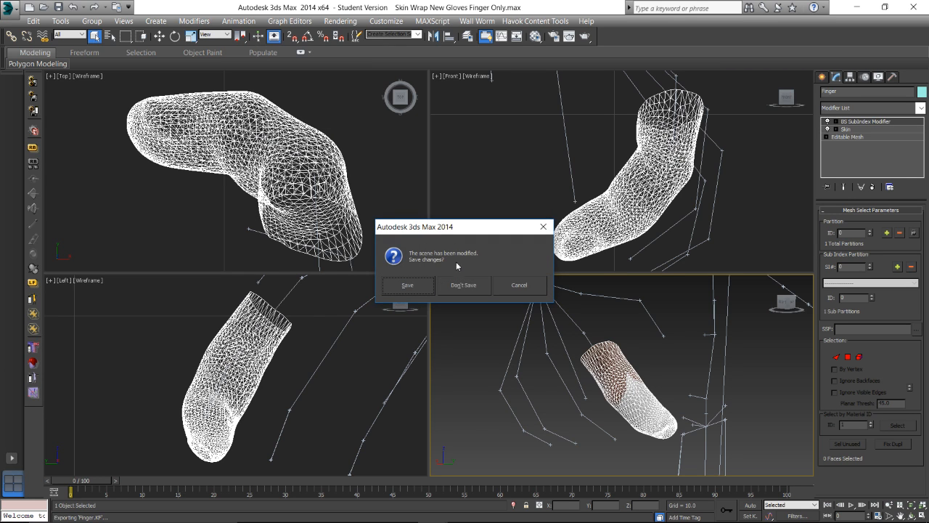
left_click(463, 286)
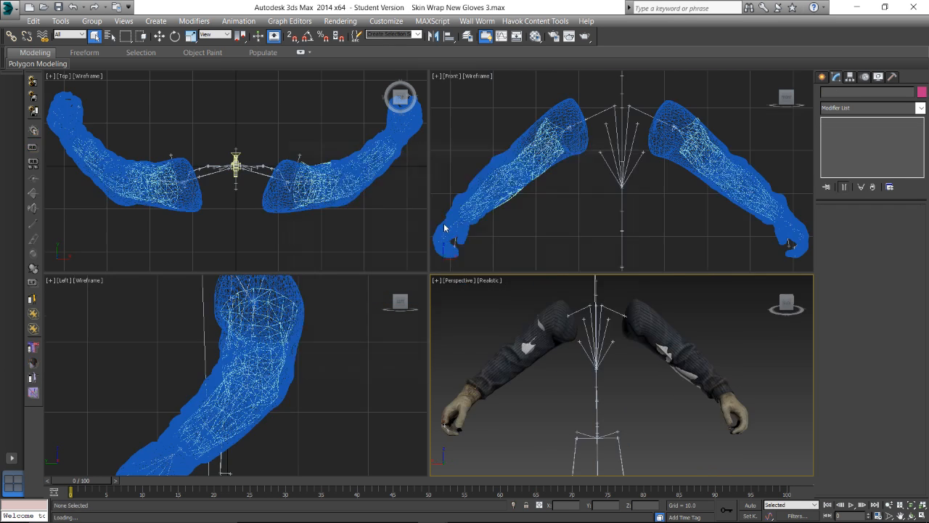
Select the Wild Hands Align 20 Finger Delete arms mesh at the hand with the severed finger and show its modifier stack
left_click(625, 374)
scroll(532, 390, "up", 3)
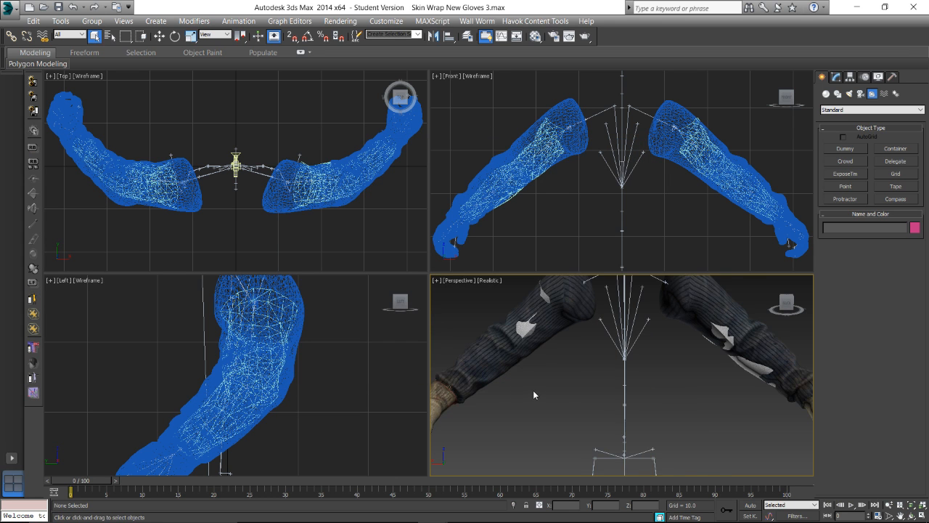
mouse_move(533, 390)
middle_mouse_down("alt")
mouse_move(531, 365)
mouse_move(587, 367)
mouse_move(544, 389)
middle_mouse_up("alt")
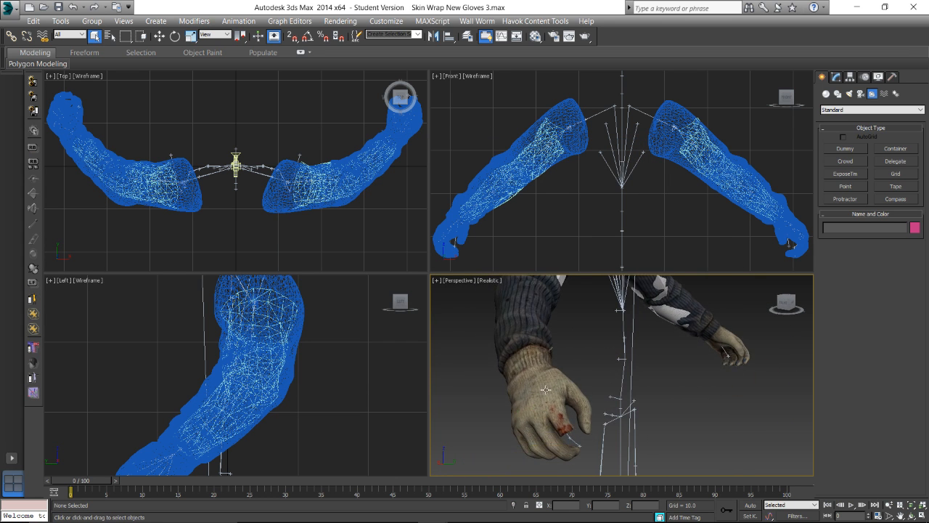
left_click(545, 388)
left_click(836, 76)
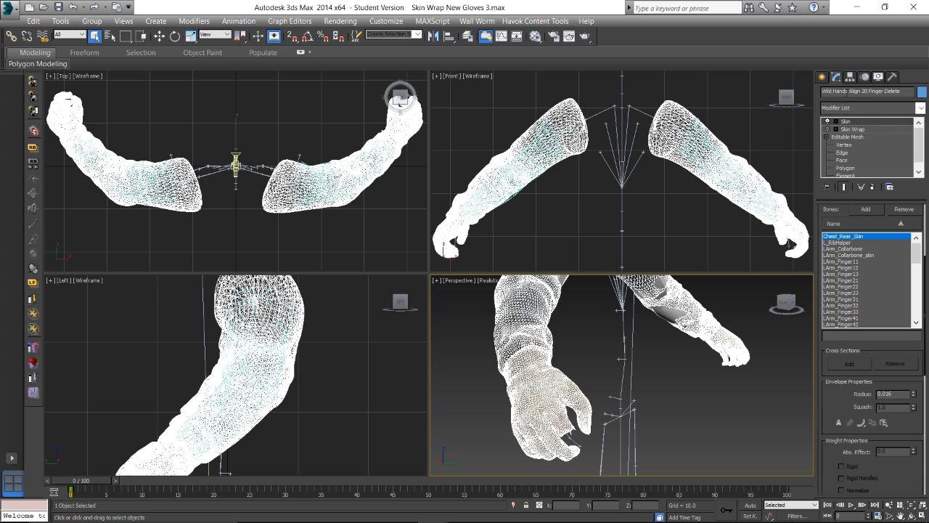
Try rotating the RArm_Finger31 bone from the schematic view to test how the glove deforms, cancelling the rotation
left_click(517, 35)
left_click(392, 144)
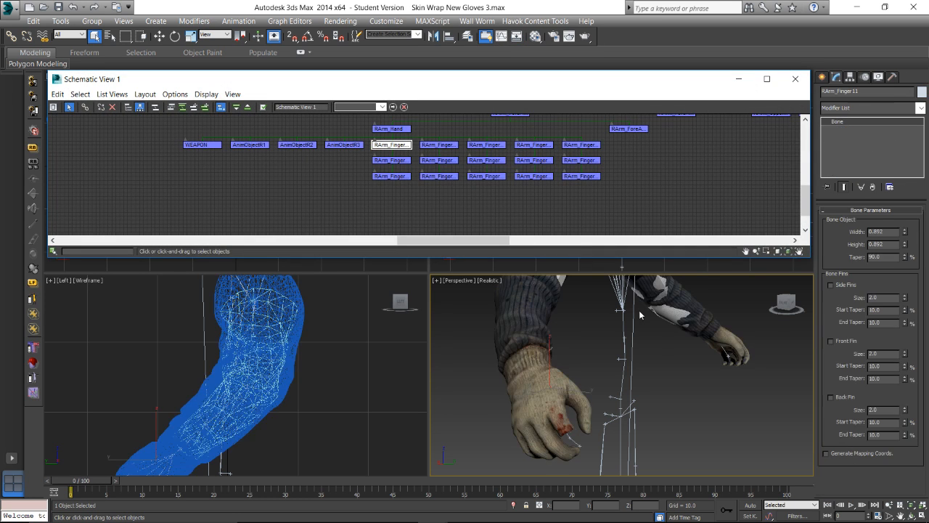
scroll(604, 370, "up", 6)
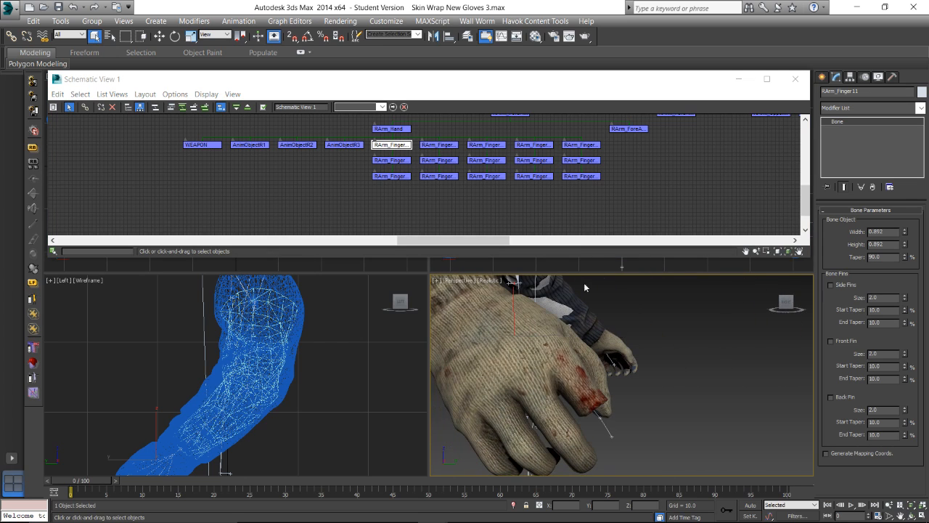
left_click(499, 145)
middle_click_drag(577, 347, 618, 354, "alt")
key("e")
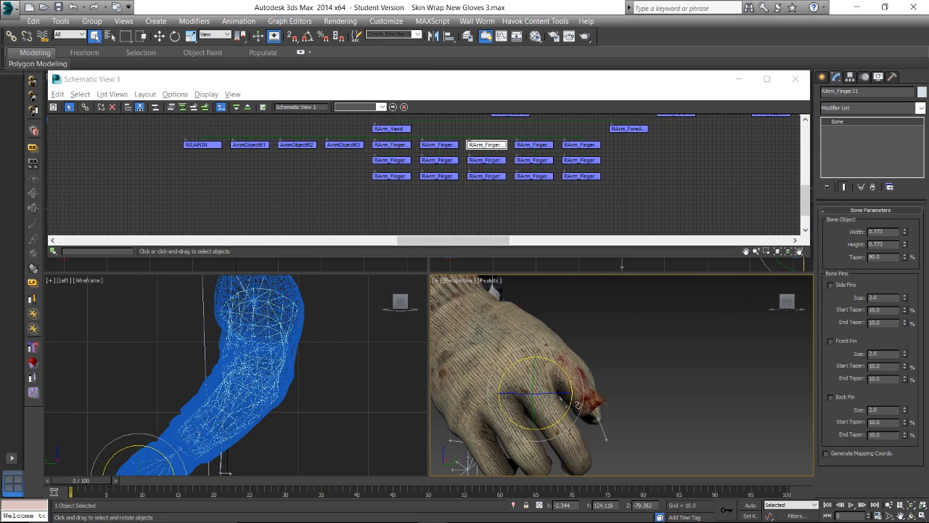
left_click_drag(563, 409, 586, 396)
right_click(586, 396)
middle_click_drag(586, 350, 638, 331, "alt")
scroll(559, 343, "down", 3)
left_click(610, 341)
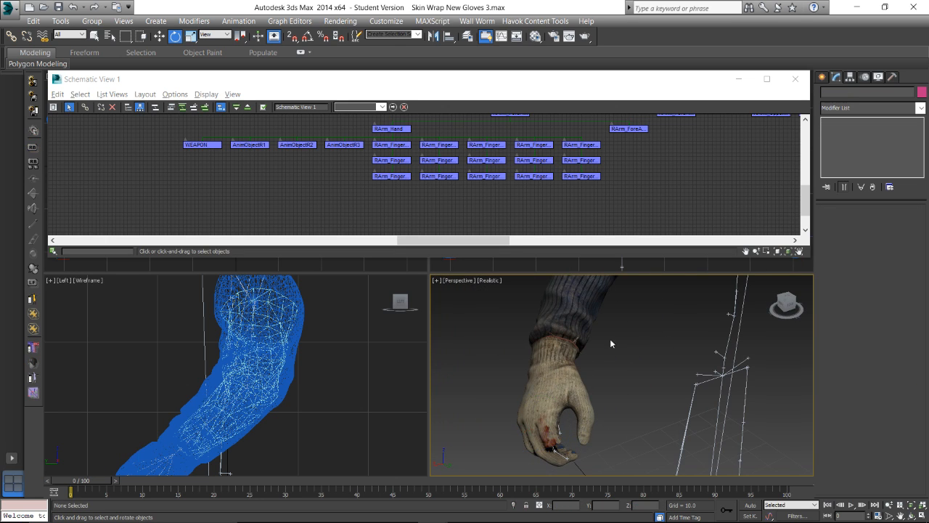
Examine the glove and arms mesh from several angles around the skeleton
left_click(572, 353)
key("r")
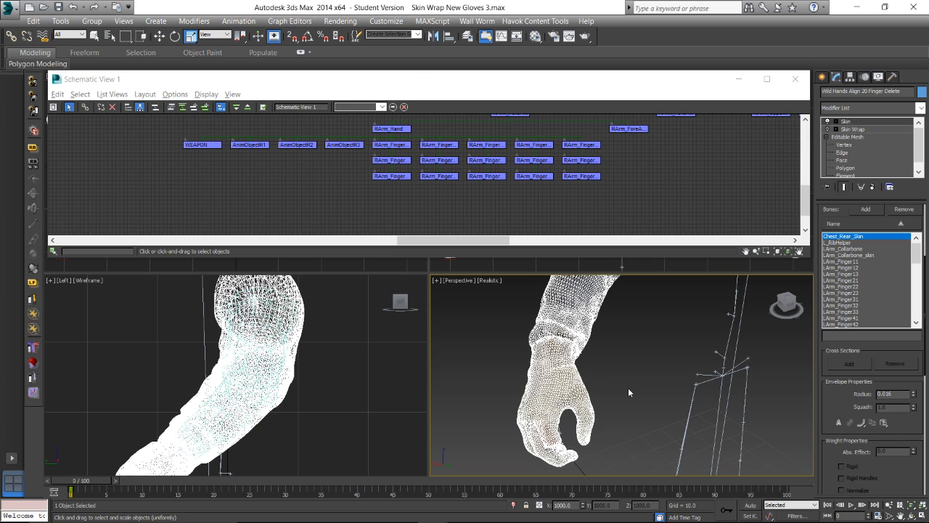
middle_click_drag(610, 378, 547, 371, "alt")
scroll(552, 343, "up", 1)
scroll(513, 363, "up", 2)
scroll(543, 375, "down", 1)
scroll(547, 371, "up", 2)
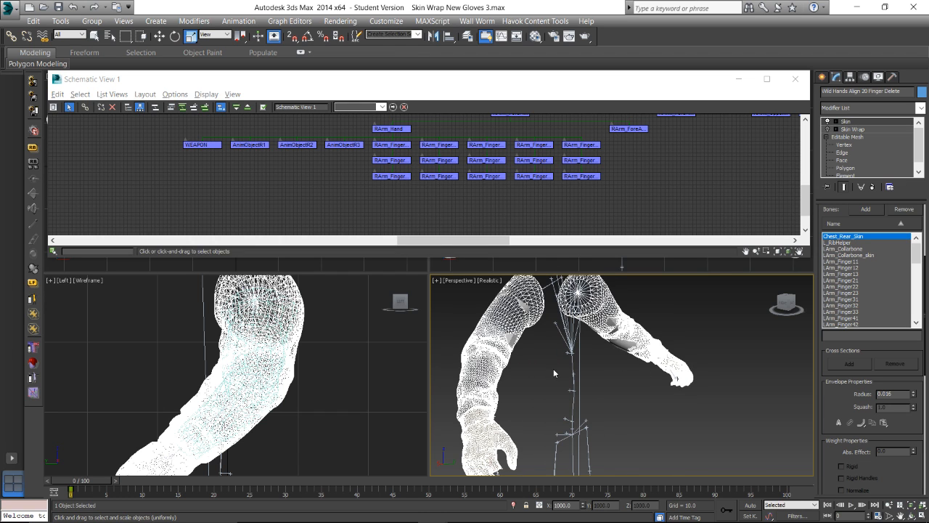
middle_click_drag(606, 351, 513, 349, "alt")
left_click(514, 351)
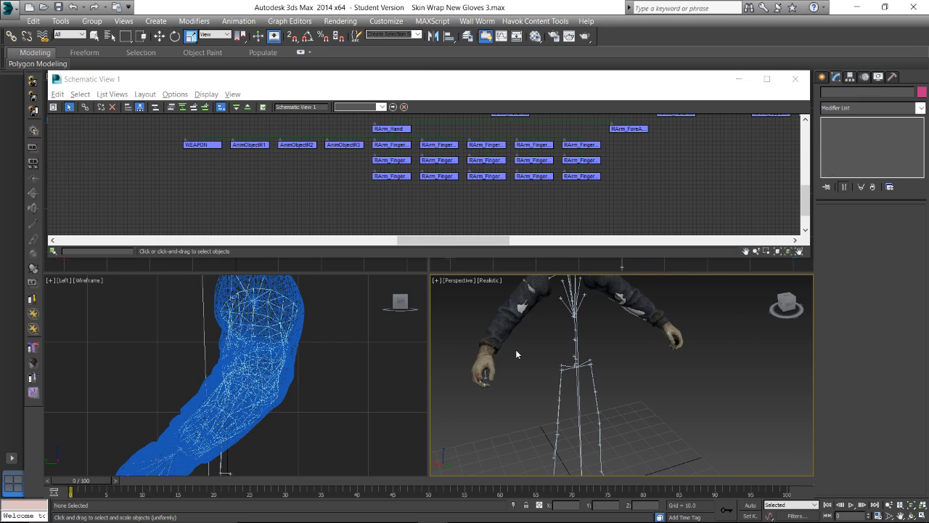
Export the Wild Hands Align 20 Finger Delete mesh in gw::OBJ-Exporter format as Zero Scale Arms, keeping the export options
left_click(516, 353)
left_click(10, 10)
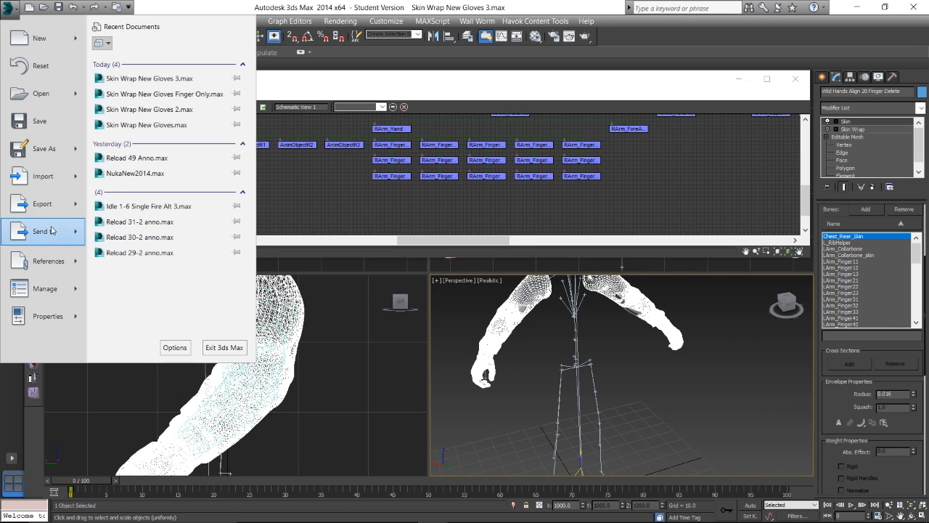
mouse_move(42, 204)
left_click(180, 117)
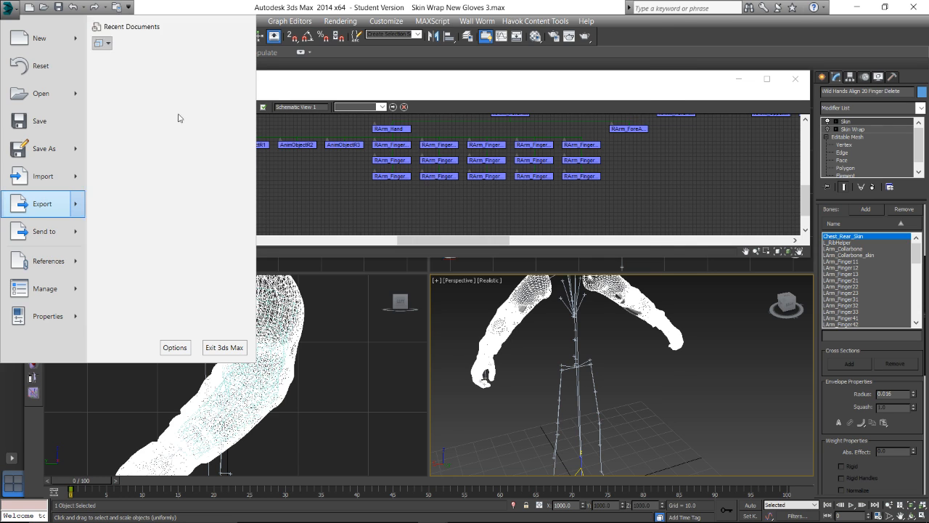
left_click(269, 432)
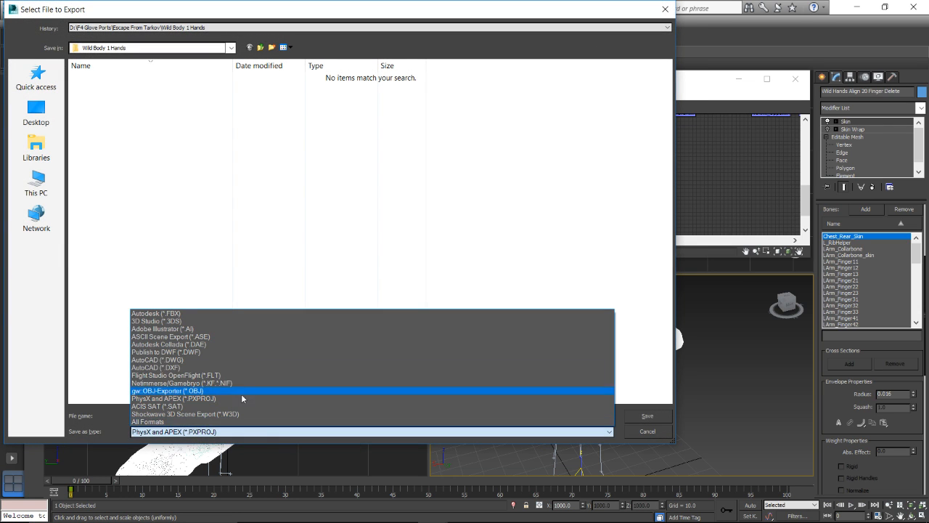
left_click(235, 431)
left_click(225, 376)
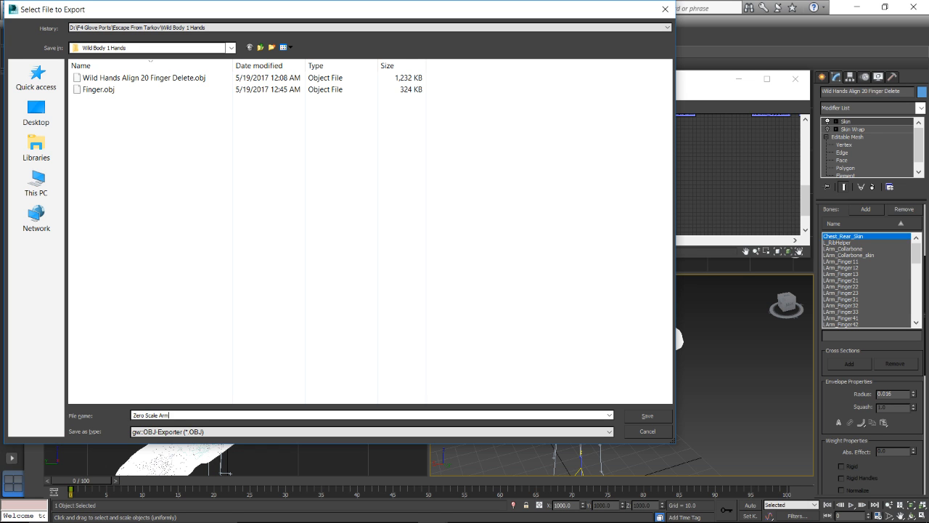
key("Return")
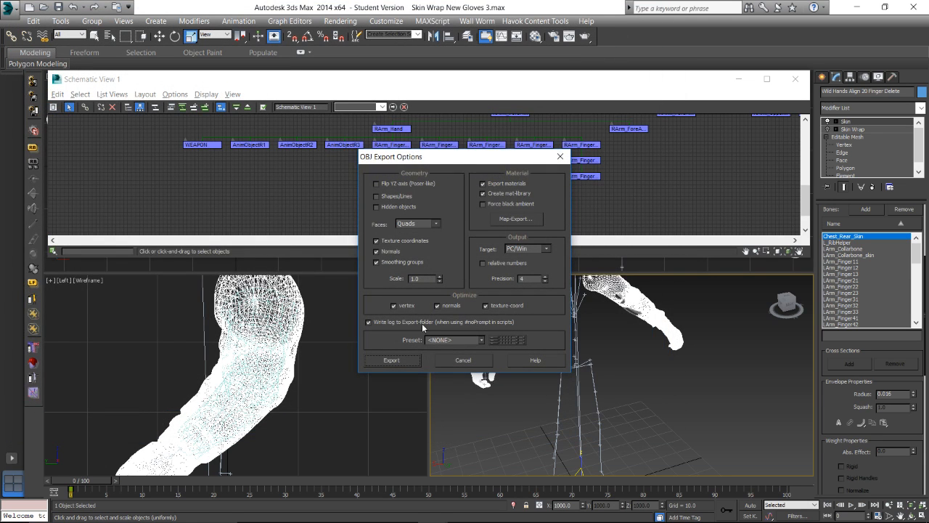
left_click(405, 359)
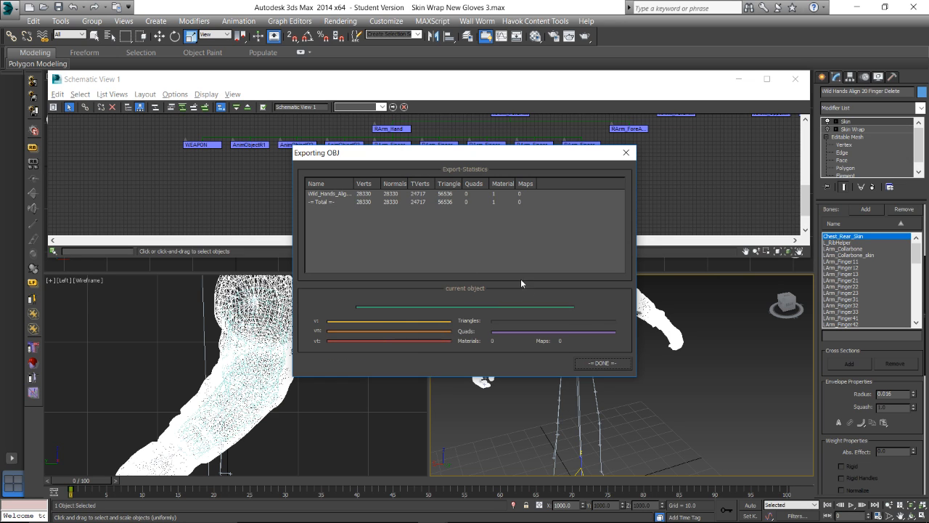
left_click(602, 363)
left_click(537, 358)
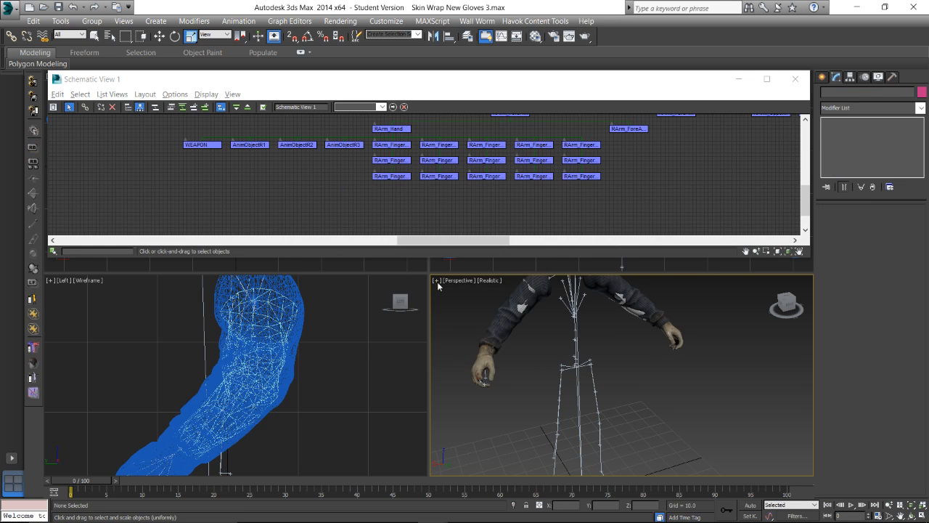
Import Zero Scale Arms.obj into the scene with the existing import options and check the imported hand
left_click(10, 10)
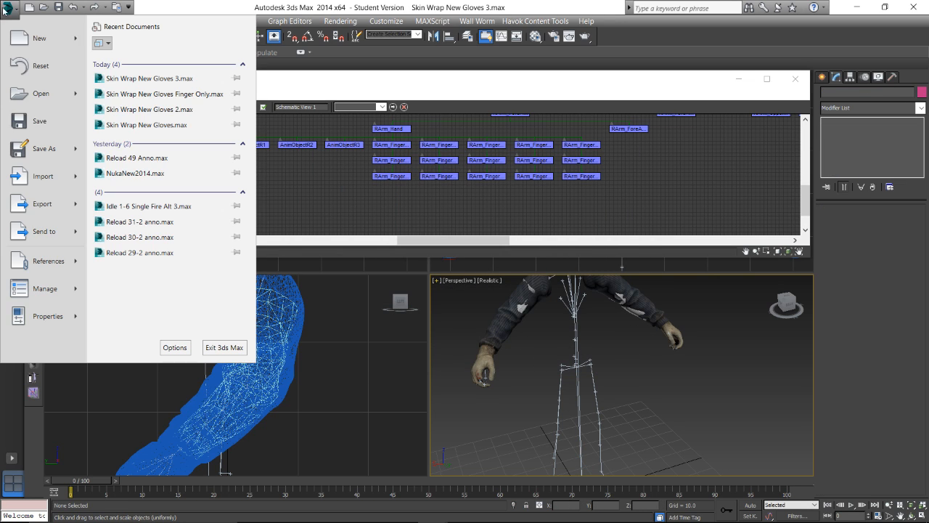
left_click(42, 177)
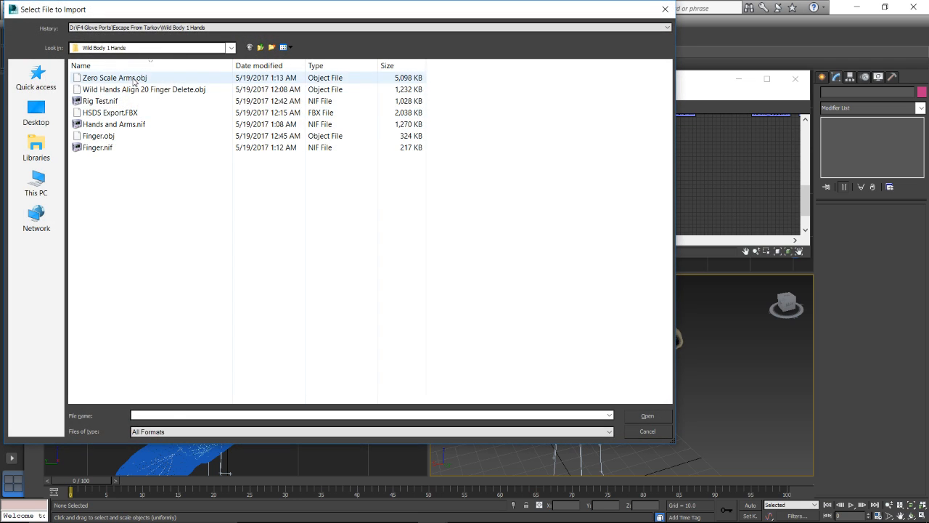
double_click(134, 82)
left_click(365, 462)
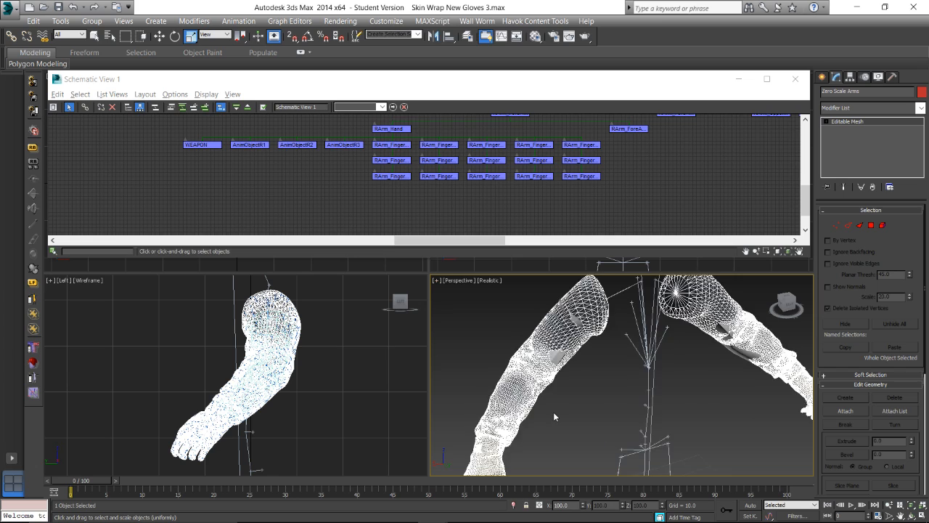
middle_click_drag(553, 411, 679, 329)
scroll(645, 353, "up", 3)
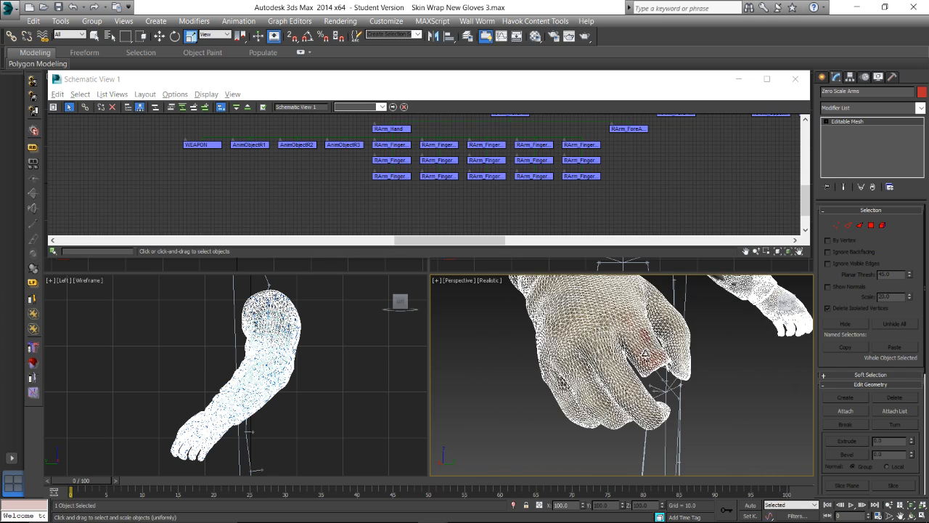
scroll(644, 353, "down", 2)
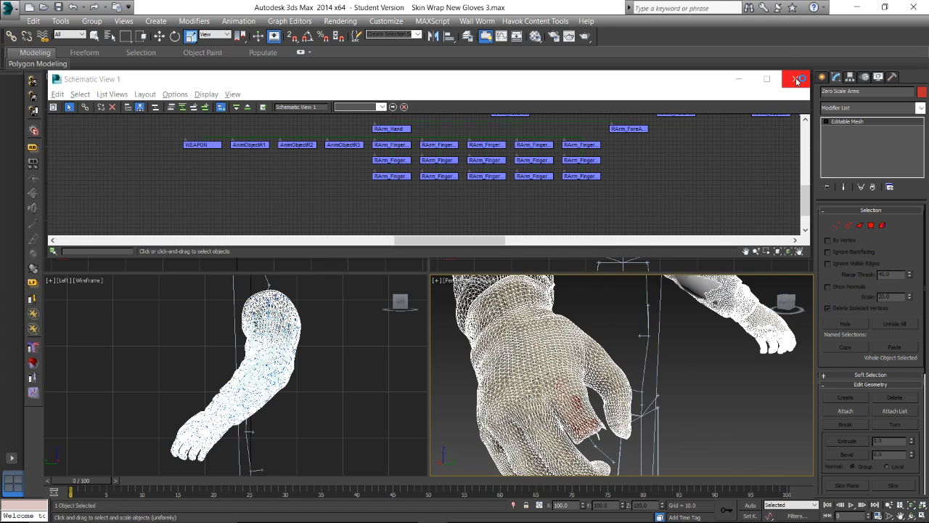
Close the schematic view, add a Skin Wrap modifier to the Zero Scale Arms mesh, and add the original arms mesh as its wrap source
left_click(796, 80)
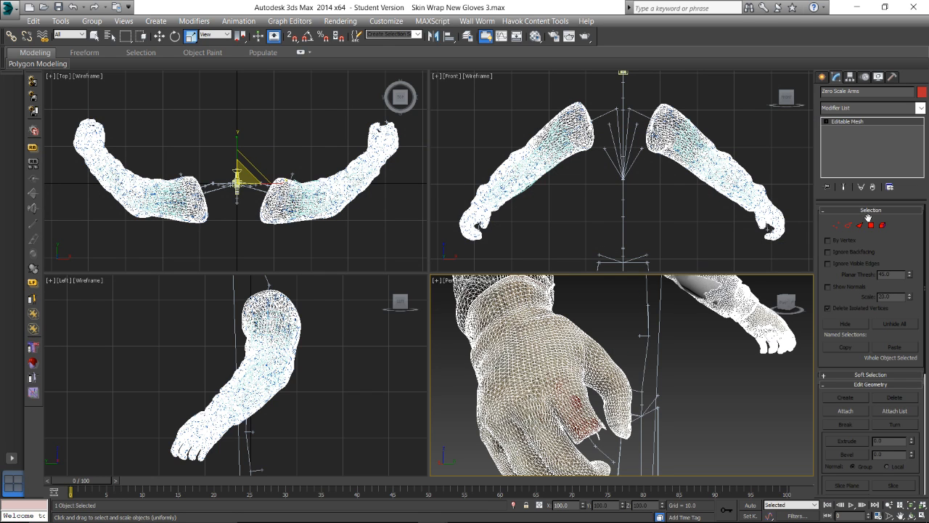
left_click(920, 107)
left_click_drag(922, 147, 924, 357)
left_click(879, 274)
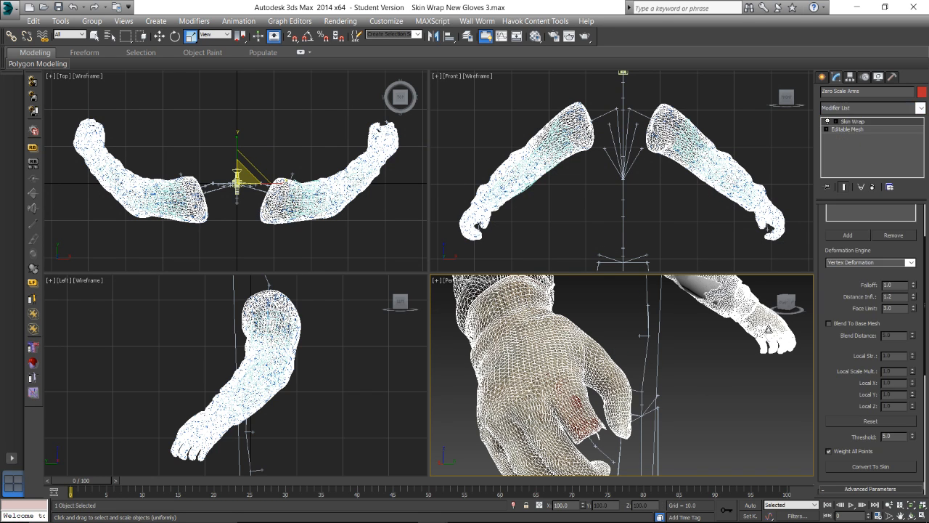
left_click_drag(876, 227, 877, 271)
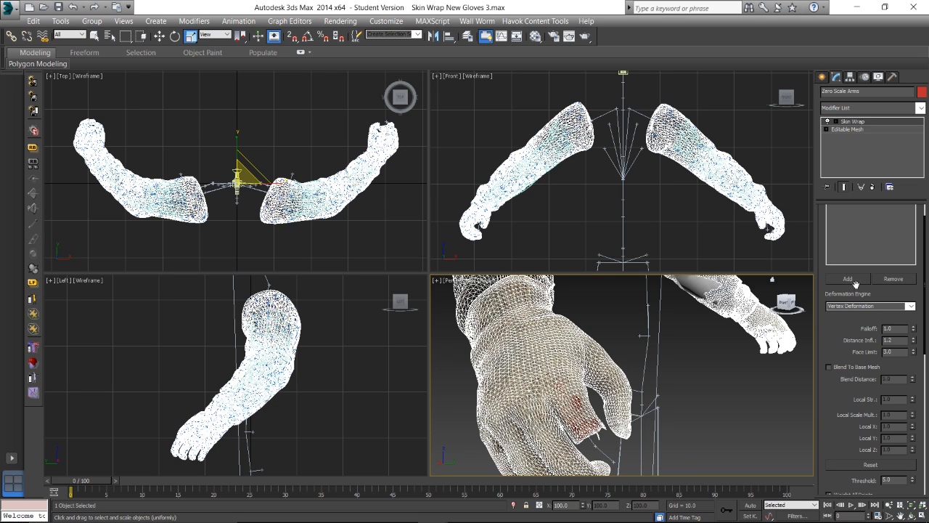
left_click(855, 281)
left_click(576, 379)
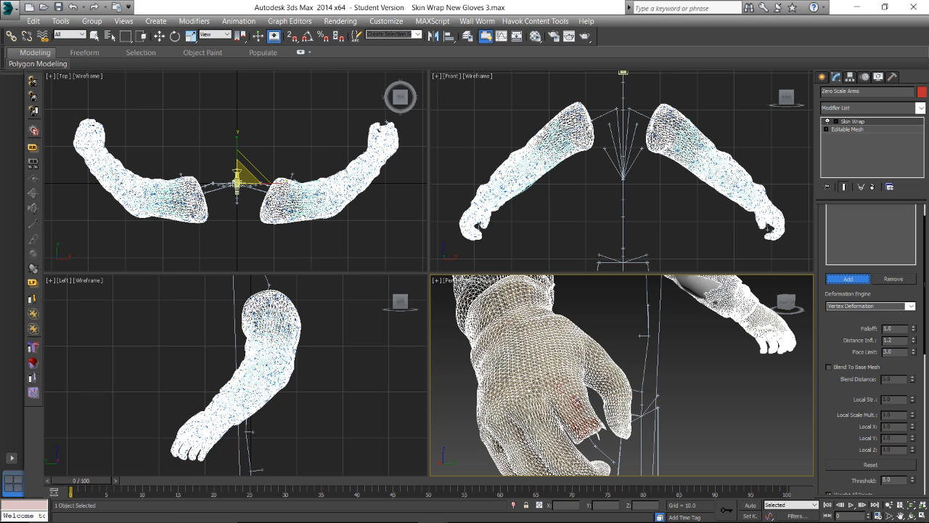
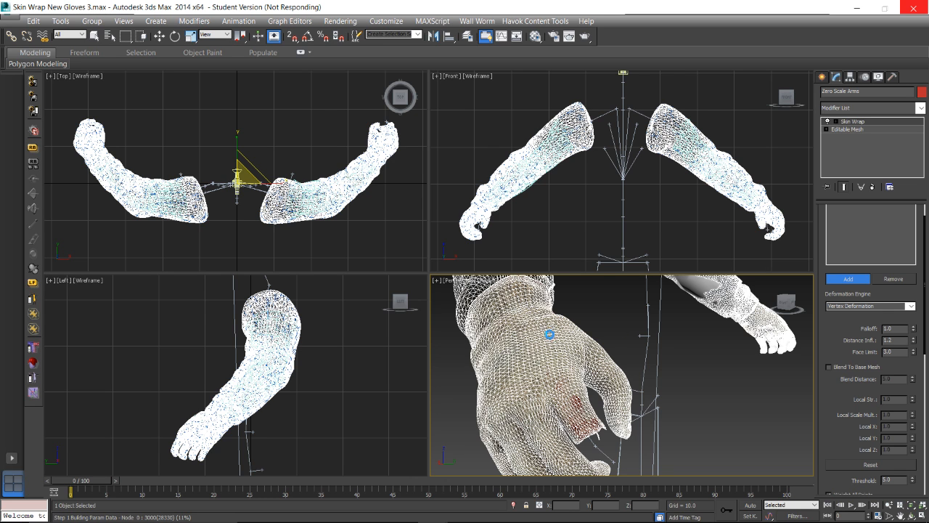
Switch to File Explorer and copy Glove Ports.esp from the Glove Ports folder inside the Mod Organizer mods folder
mouse_move(413, 518)
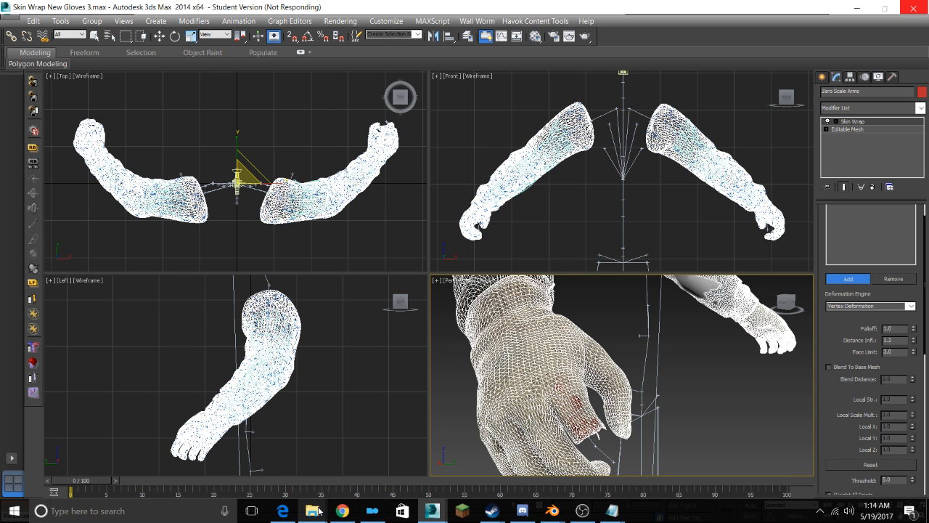
mouse_move(314, 510)
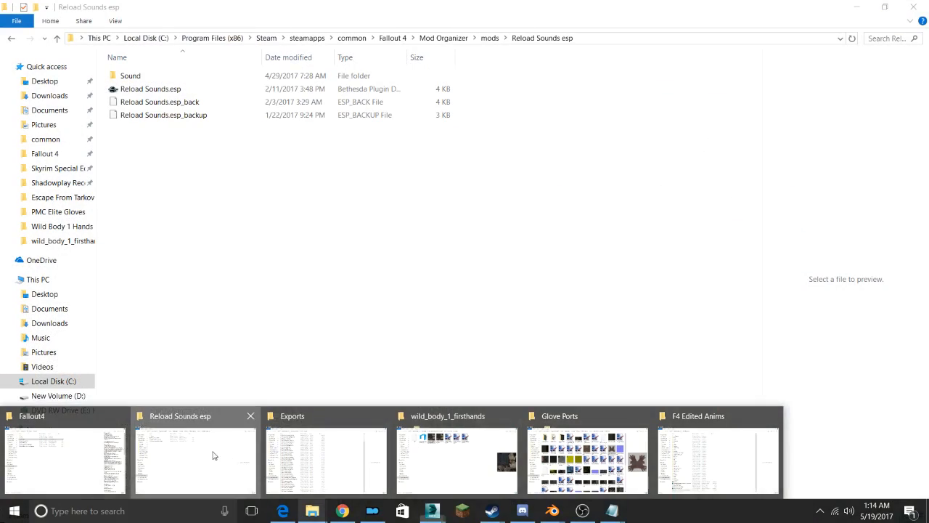
left_click(212, 456)
left_click(487, 38)
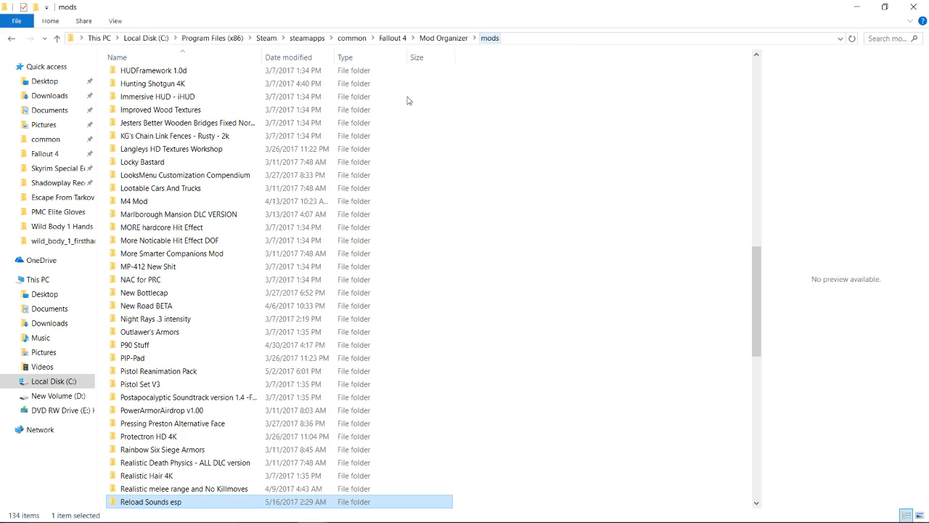
scroll(234, 182, "up", 9)
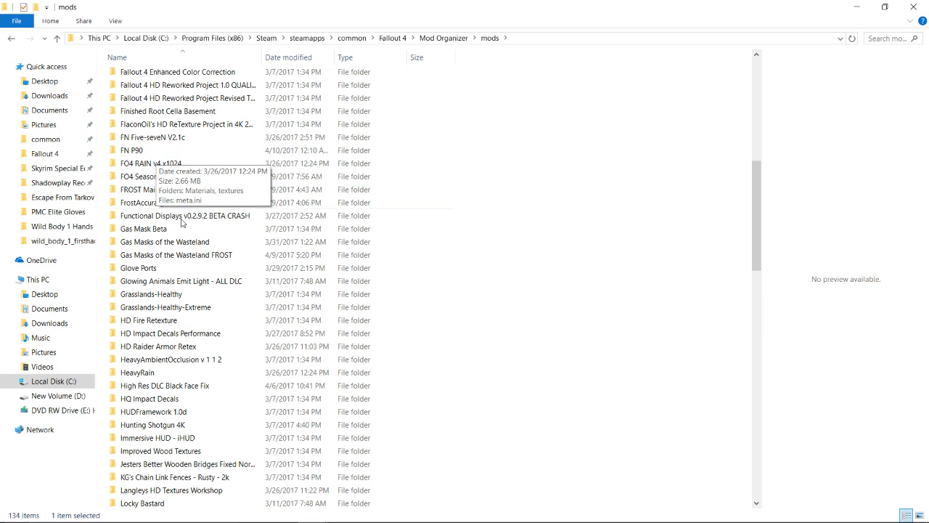
double_click(163, 268)
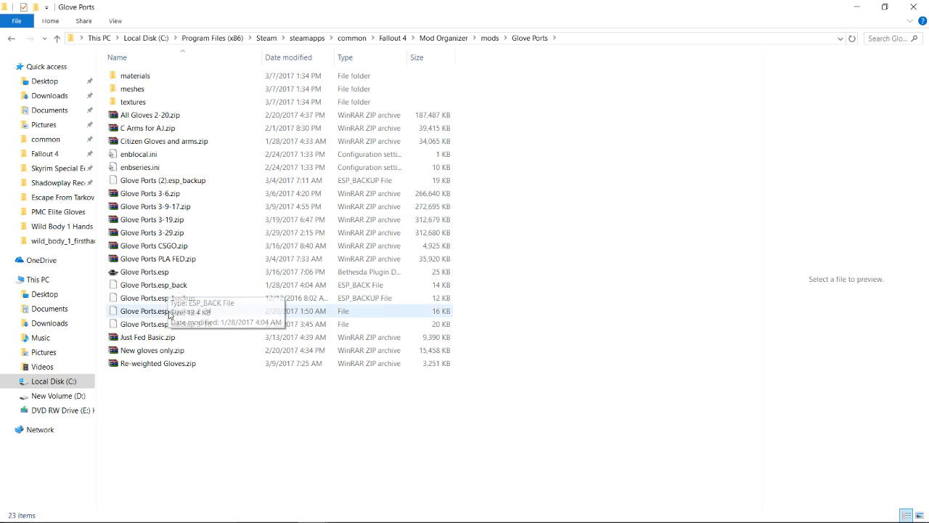
left_click(162, 270)
right_click(146, 275)
left_click(197, 208)
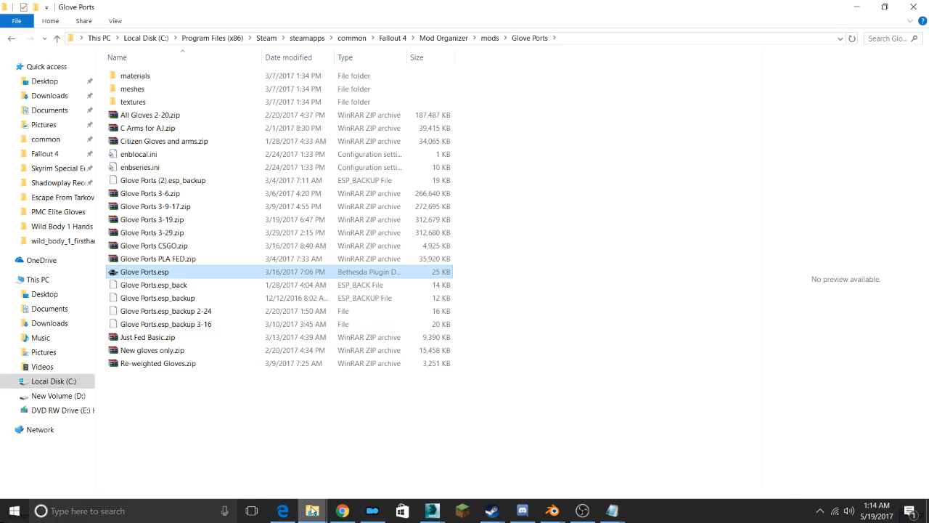
Open the Data folder of the Fallout 4 installation in the Fallout4 File Explorer window
left_click(312, 510)
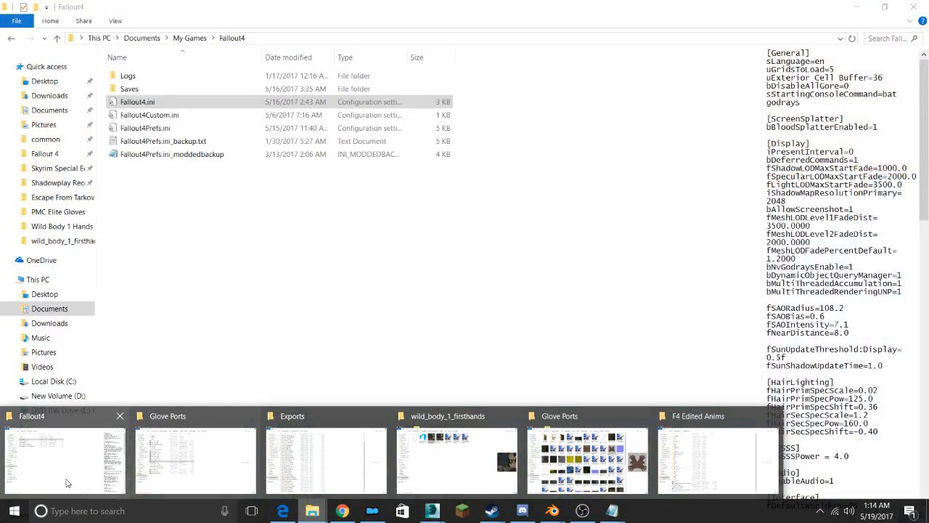
left_click(65, 485)
left_click(40, 155)
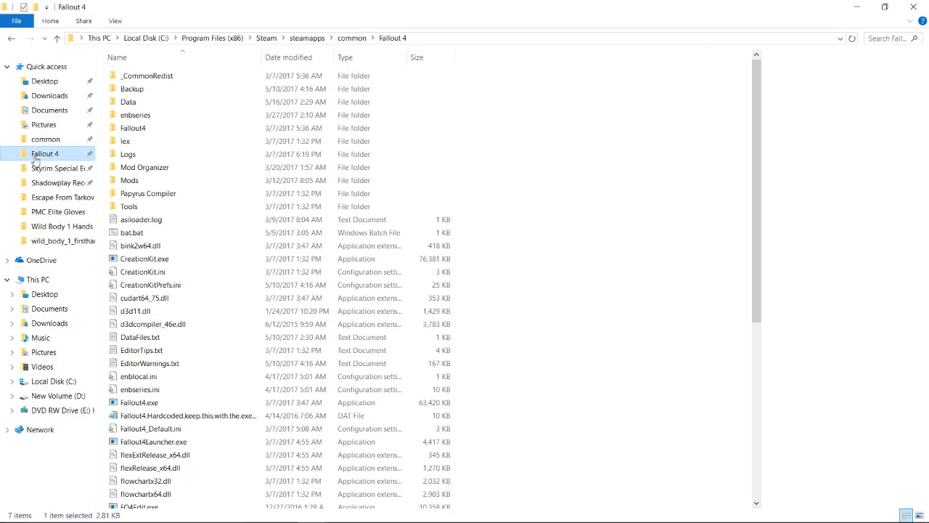
double_click(129, 102)
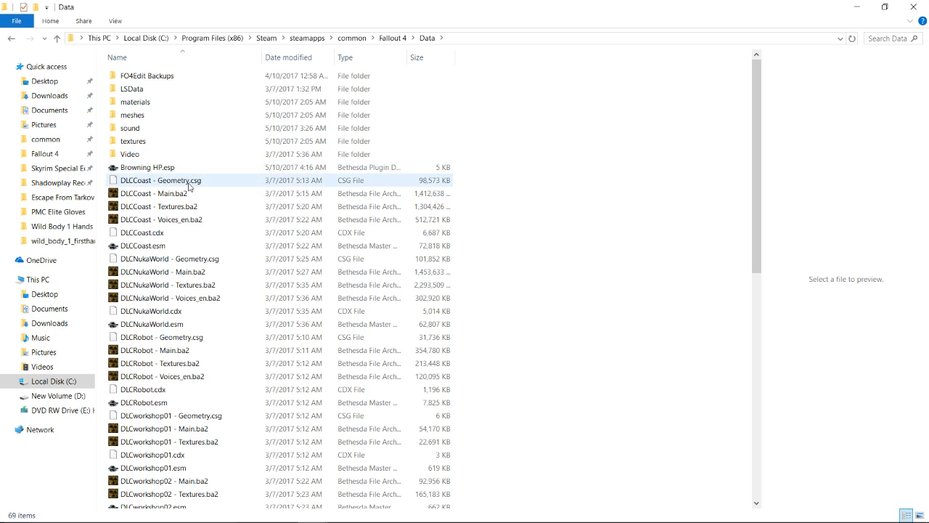
Examine the contents of the meshes, materials and sound folders inside Data
double_click(140, 114)
double_click(150, 87)
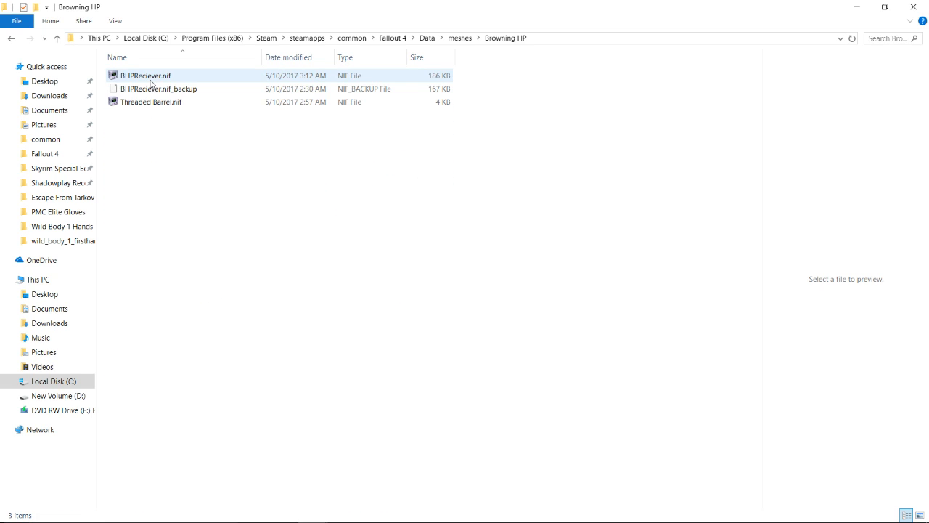
left_click(12, 41)
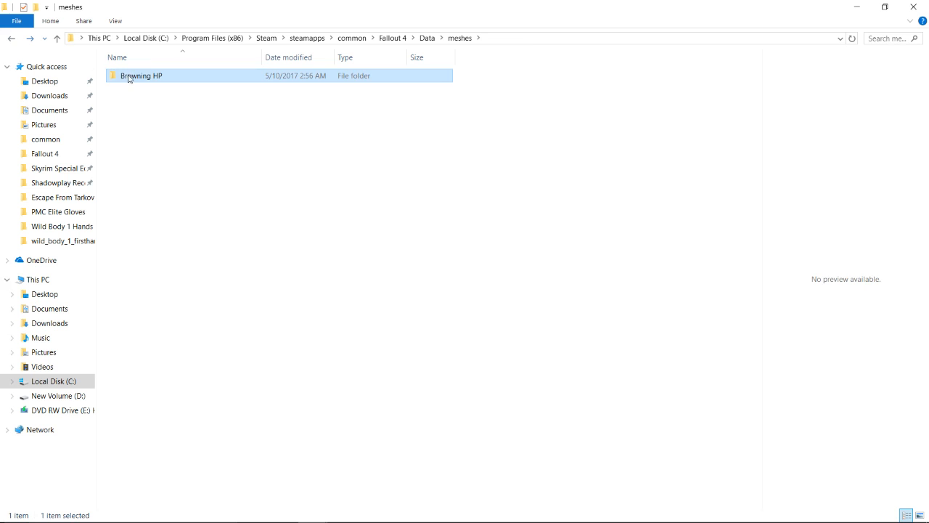
left_click(9, 41)
double_click(150, 101)
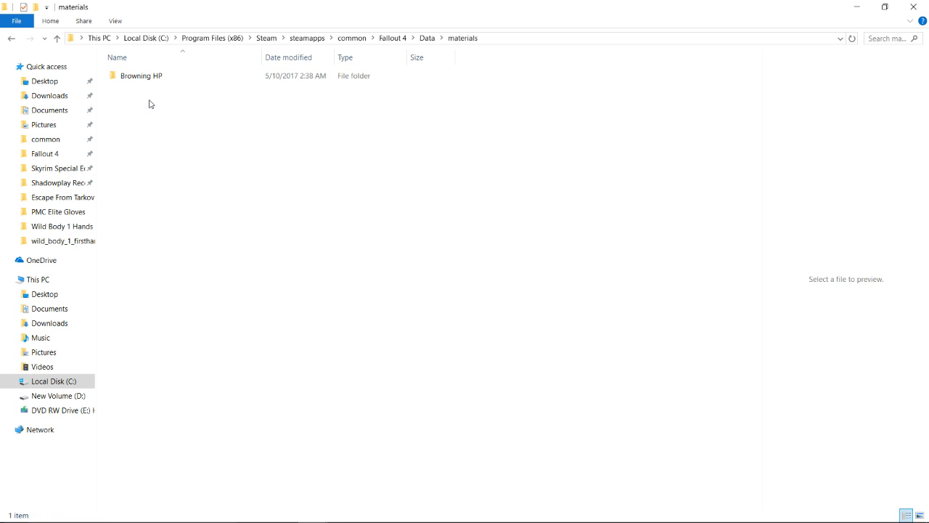
left_click(11, 41)
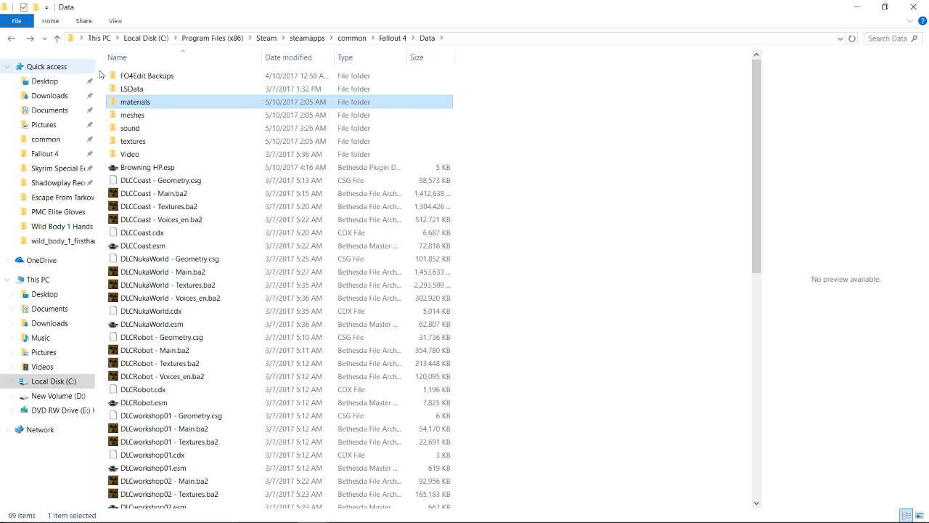
left_click(505, 153)
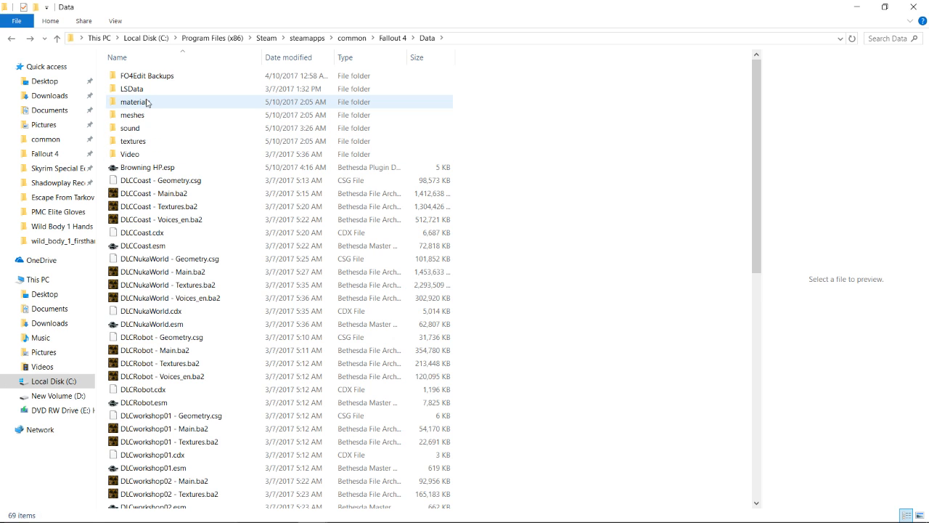
left_click_drag(146, 102, 140, 143)
double_click(143, 129)
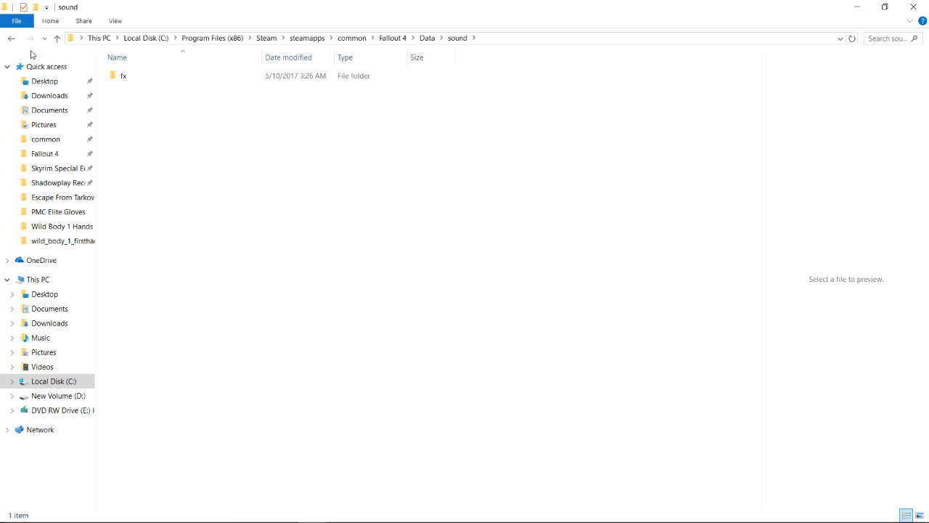
left_click(10, 40)
Cut the materials, meshes and textures folders together with Browning HP.esp from the Data folder
left_click(143, 142)
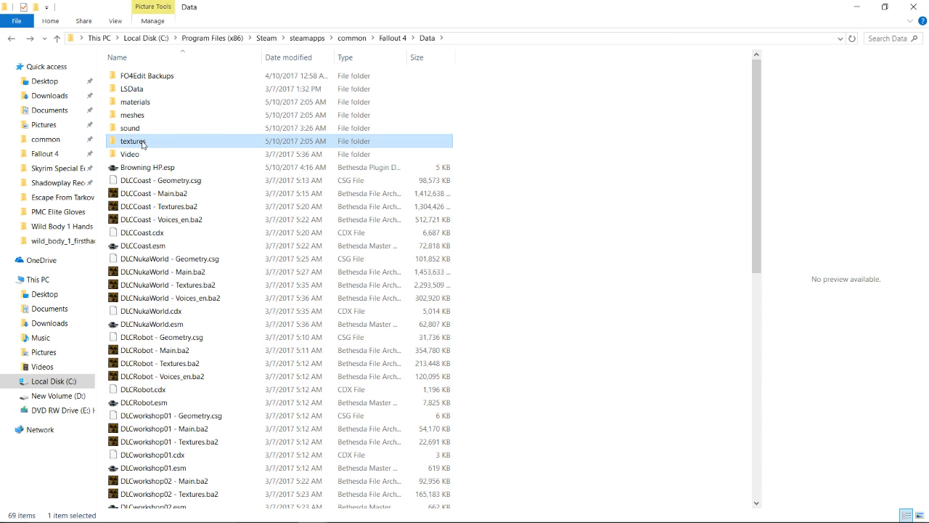
left_click(142, 116, "ctrl")
left_click(146, 104, "ctrl")
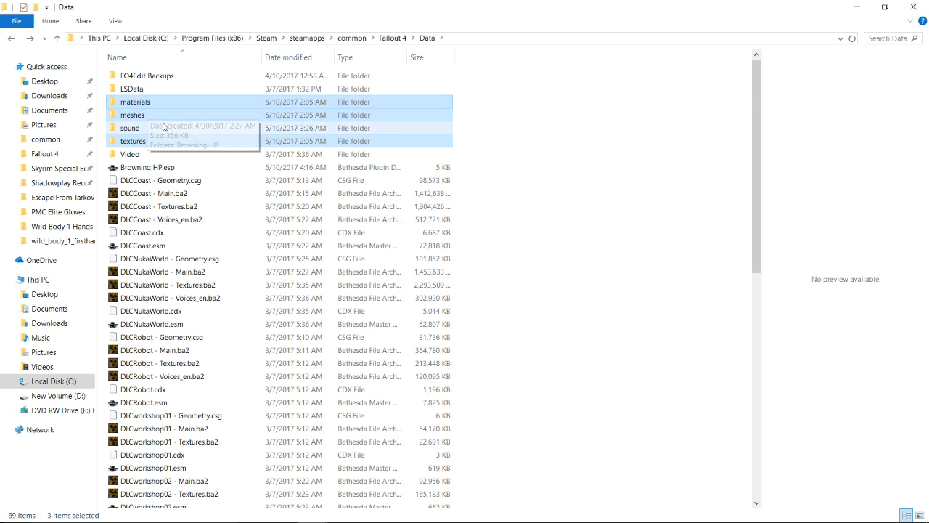
left_click(149, 168, "ctrl")
scroll(251, 263, "down", 12)
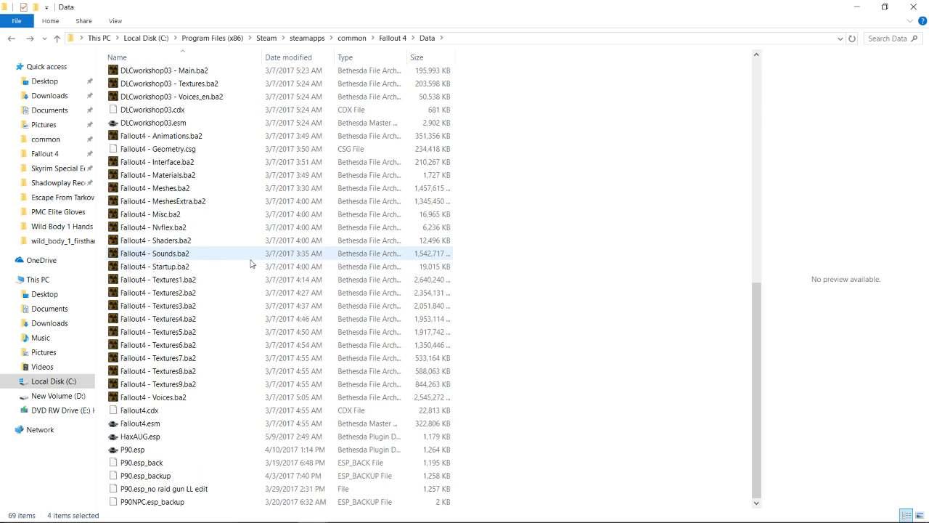
scroll(251, 263, "up", 12)
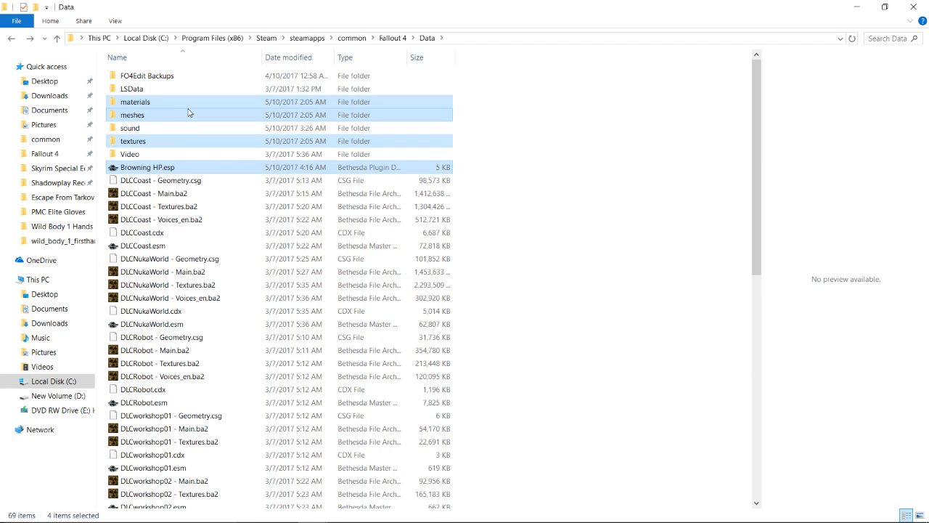
right_click(189, 113)
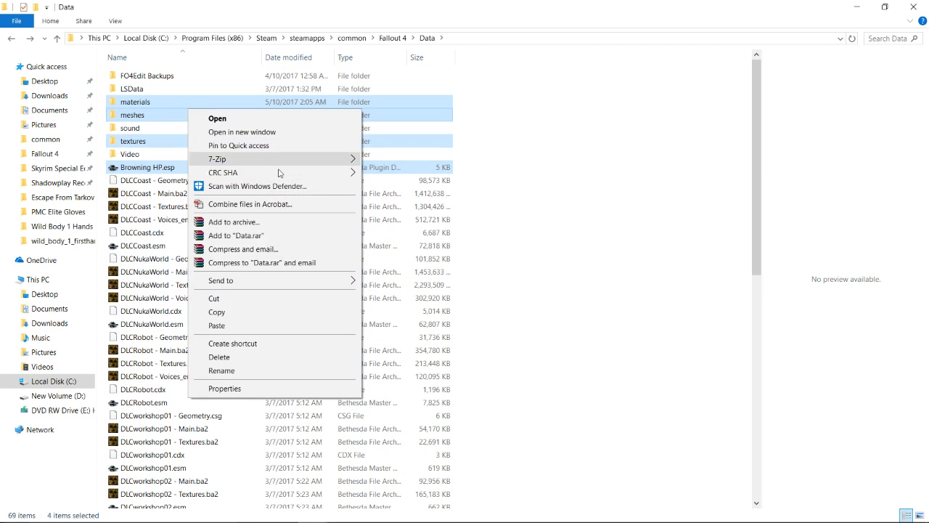
left_click(225, 301)
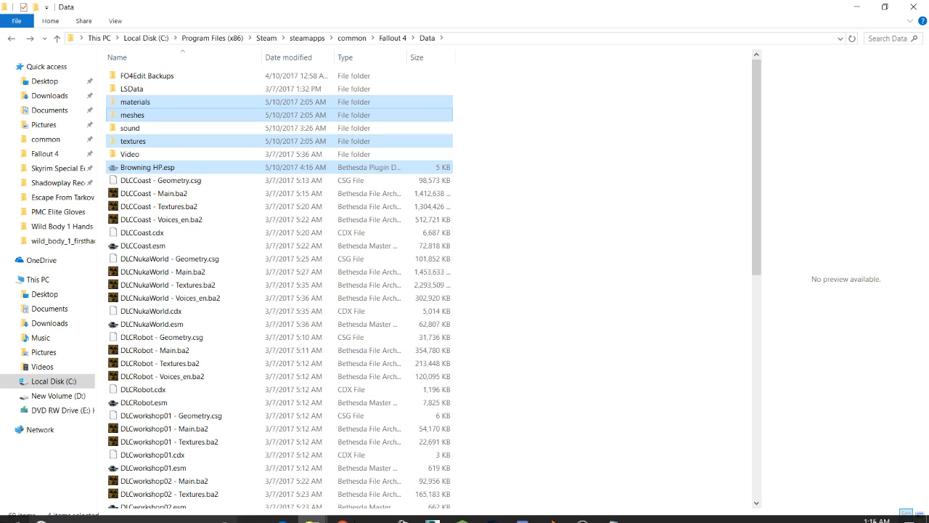
Create a new folder named Browning HP in the Mod Organizer mods folder
mouse_move(312, 510)
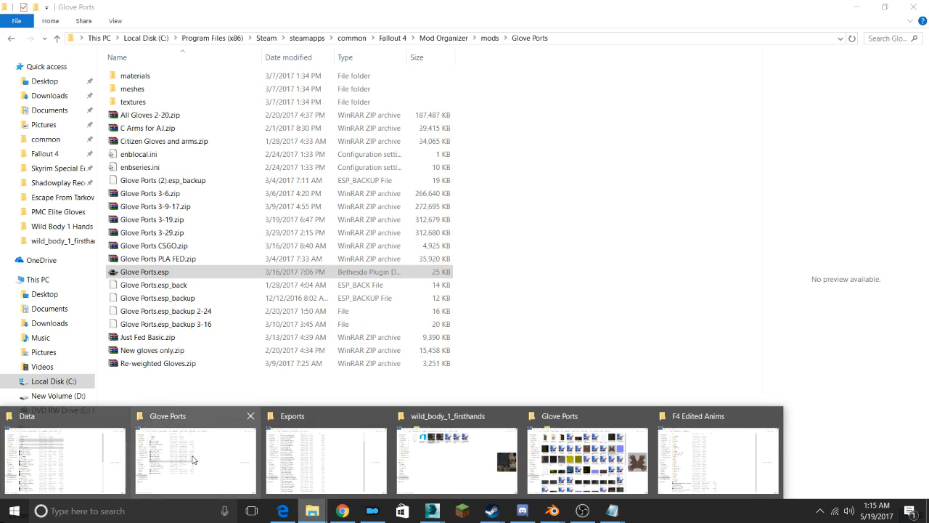
left_click(193, 459)
left_click(490, 38)
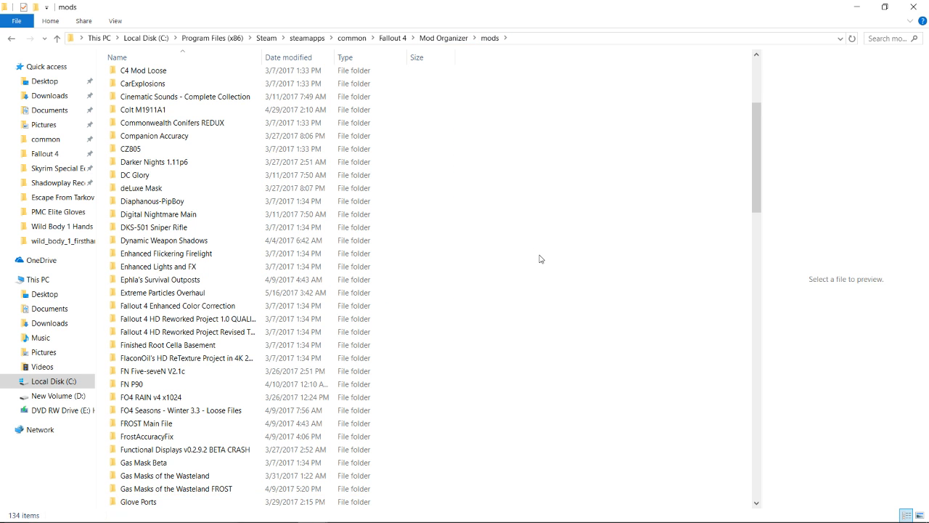
key("ctrl+shift+n")
type("Borw")
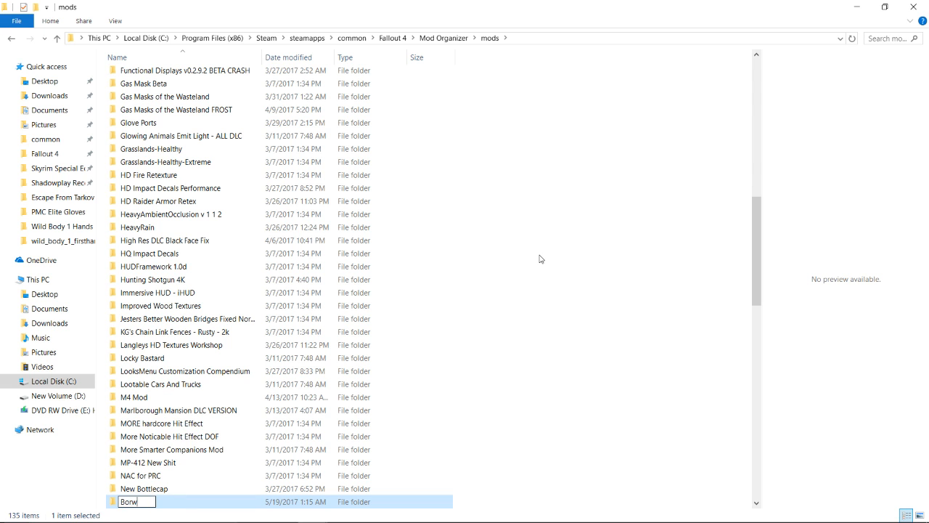
key("BackSpace")
key("BackSpace")
key("BackSpace")
type("rowning HP")
key("Return")
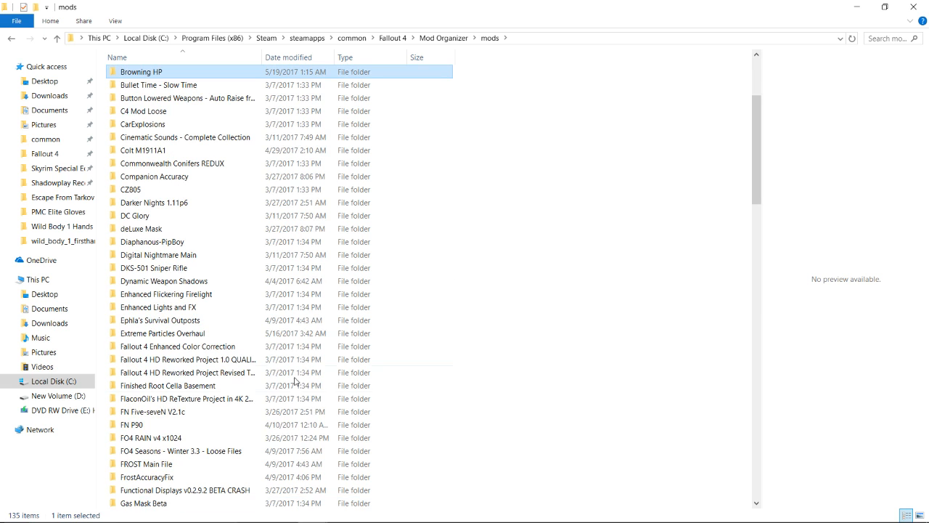
Paste the cut folders and plugin into the new Browning HP folder and check the Data folder
double_click(176, 72)
key("ctrl+v")
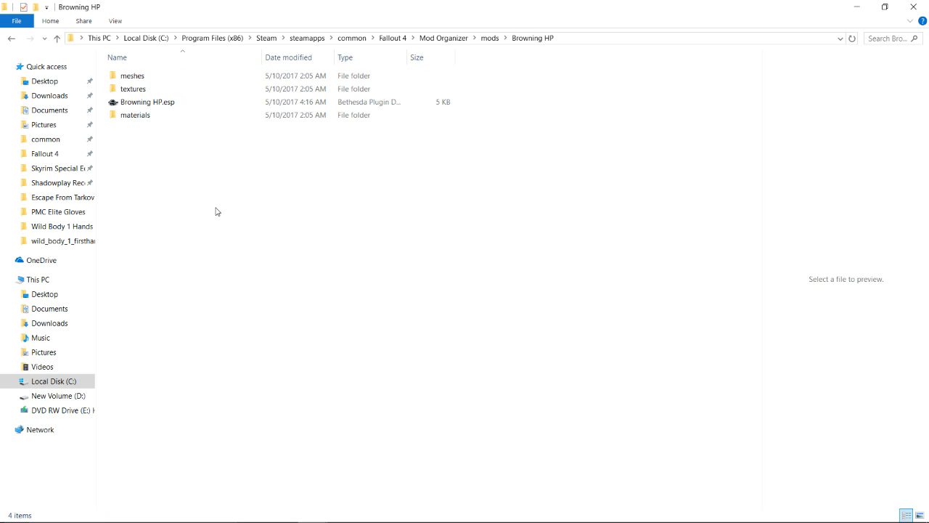
left_click(222, 215)
key("alt+Left")
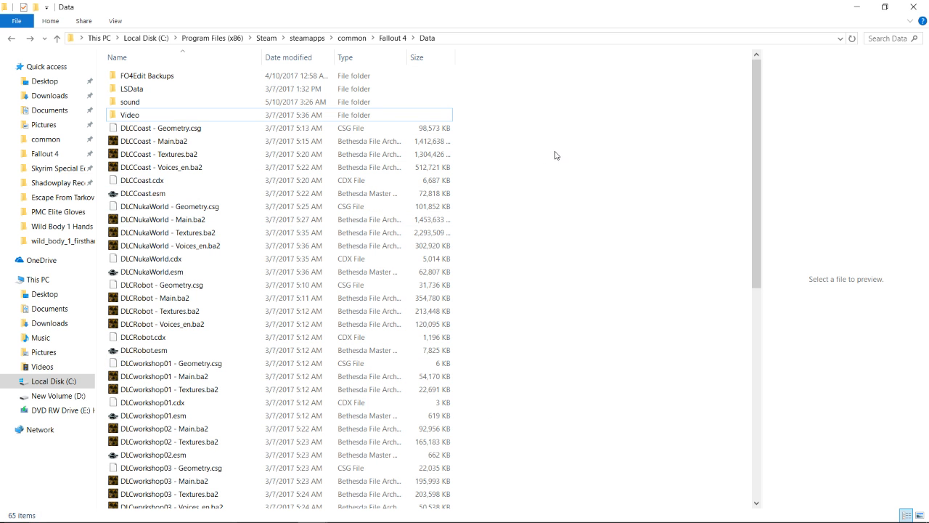
key("alt+Right")
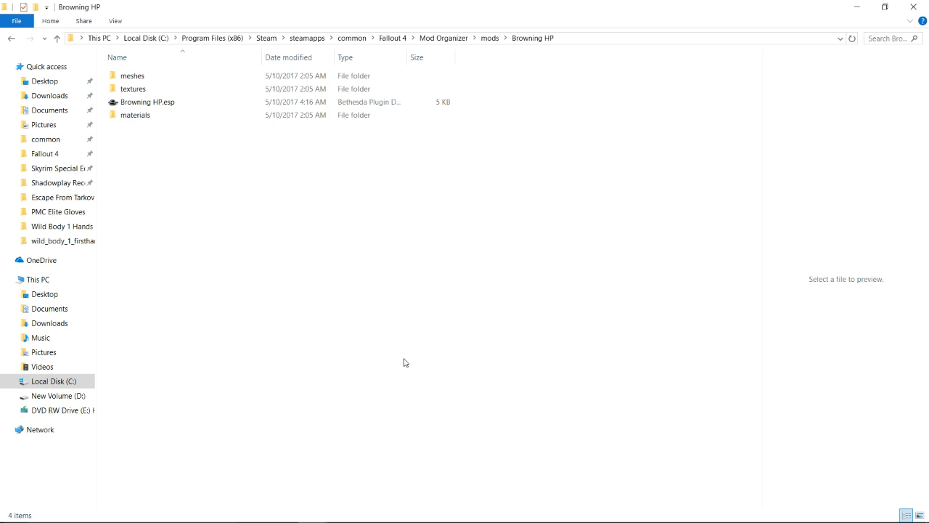
Copy the materials, meshes and textures folders and Glove Ports.esp from the Glove Ports mod folder
left_click(489, 38)
scroll(243, 276, "down", 8)
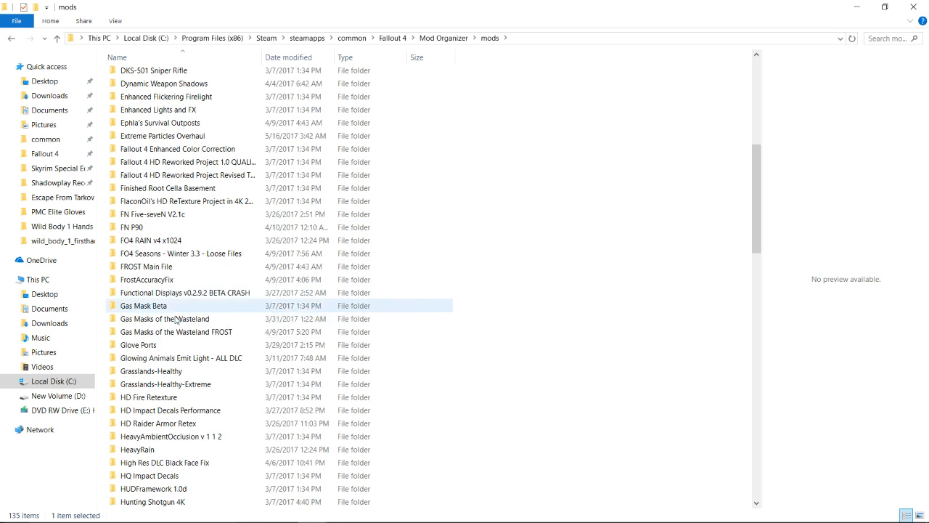
double_click(145, 345)
left_click(138, 75)
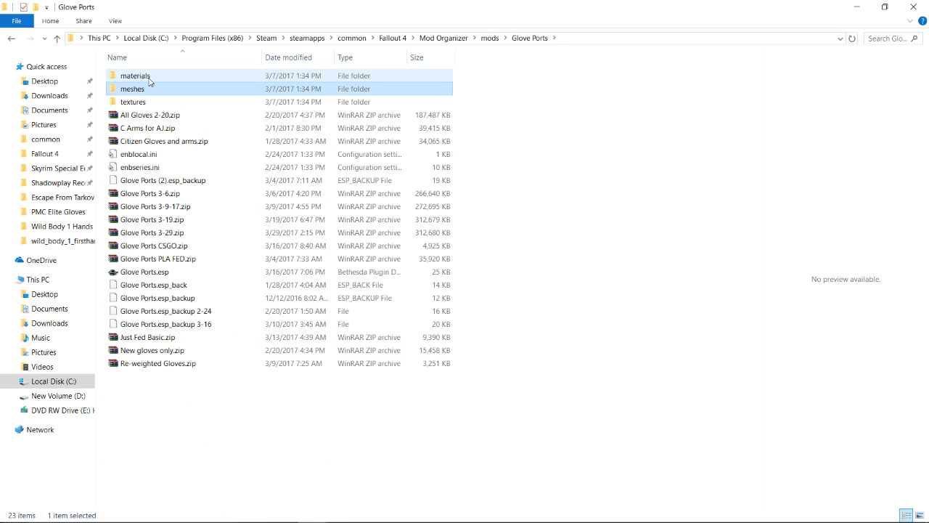
left_click(134, 102, "shift")
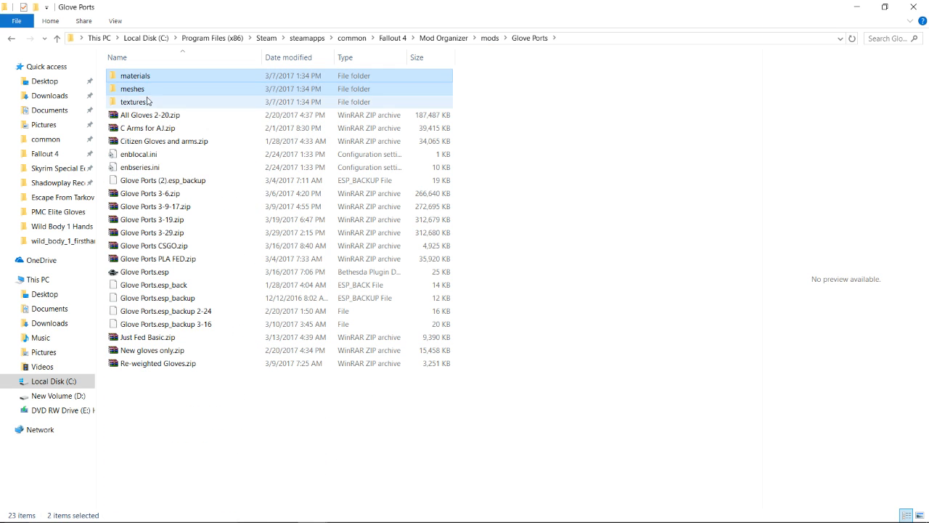
left_click(166, 271, "ctrl")
right_click(166, 273)
left_click(193, 450)
Paste the copied Glove Ports files into the Fallout 4 Data folder and check the folder contents
key("alt+Tab")
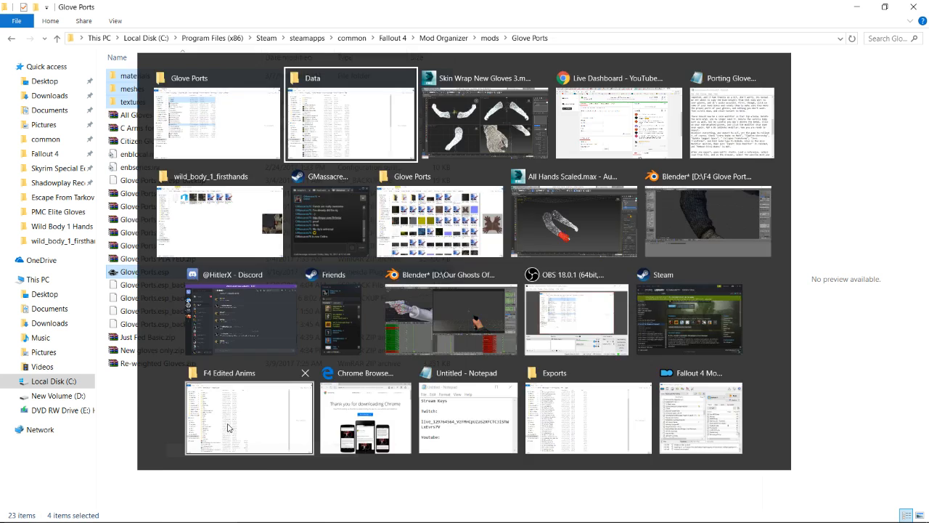
right_click(598, 166)
left_click(626, 251)
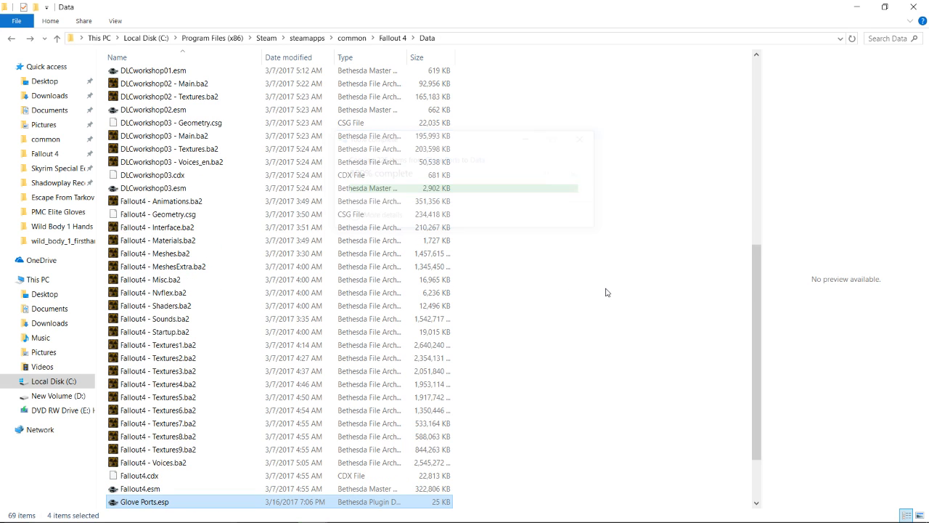
left_click(551, 308)
scroll(552, 307, "down", 2)
scroll(551, 309, "up", 12)
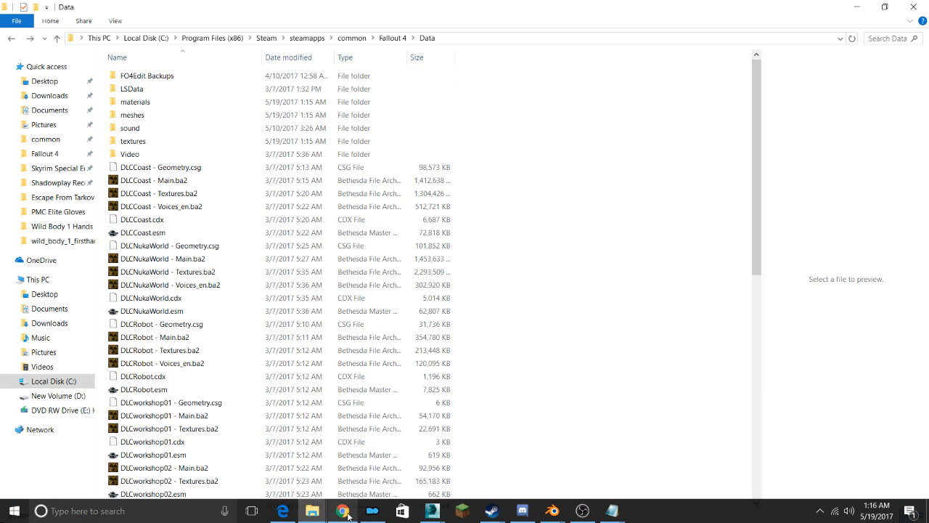
Switch to Chrome and read the live chat on the YouTube live dashboard
left_click(342, 510)
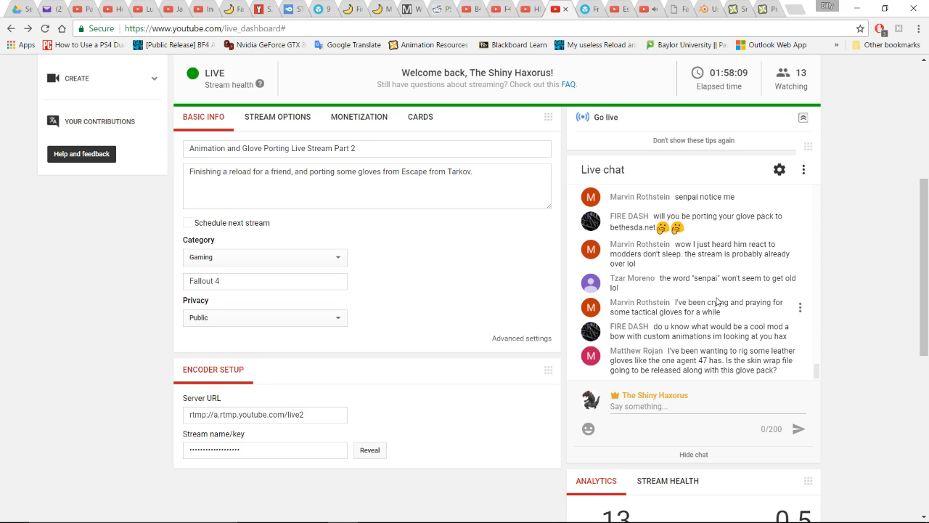
scroll(712, 301, "down", 1)
scroll(852, 252, "up", 1)
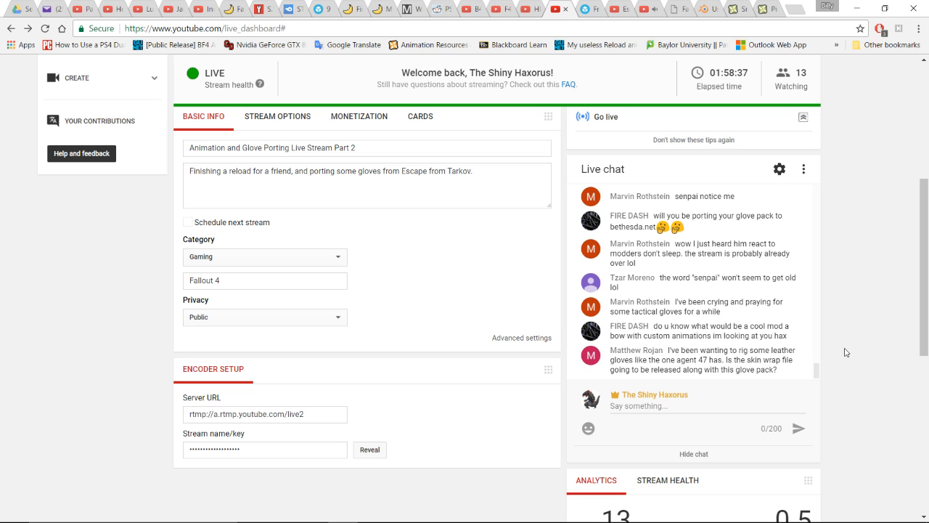
Turn on link sharing for Skin Wrap New Gloves 2.max in Google Drive and copy its shareable link
left_click(19, 8)
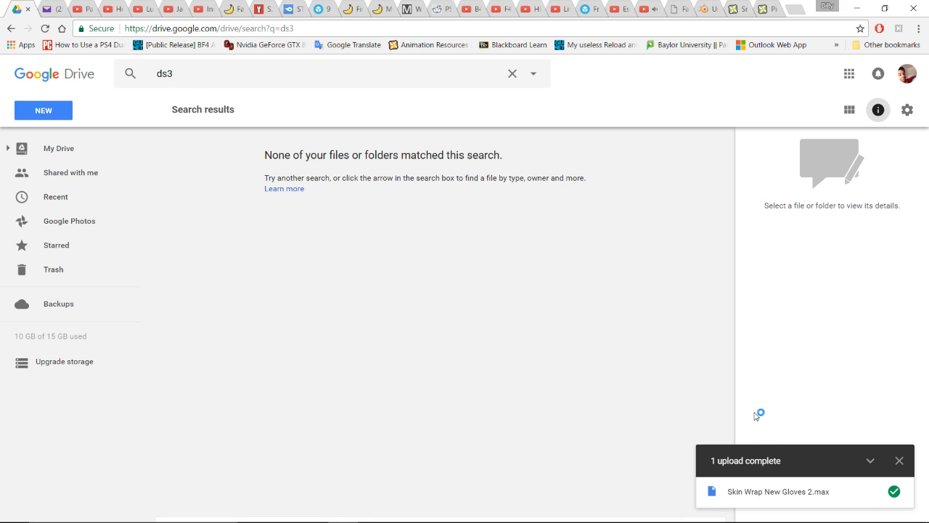
left_click(820, 492)
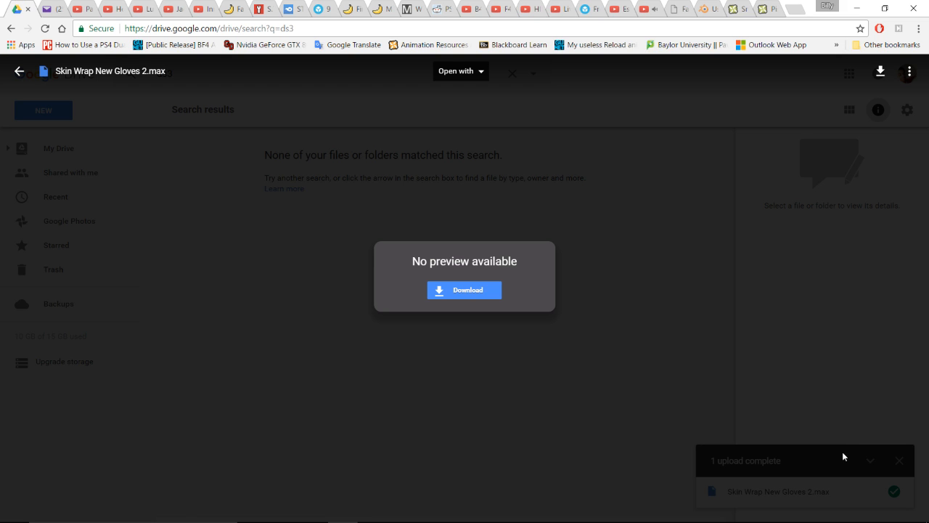
left_click(909, 71)
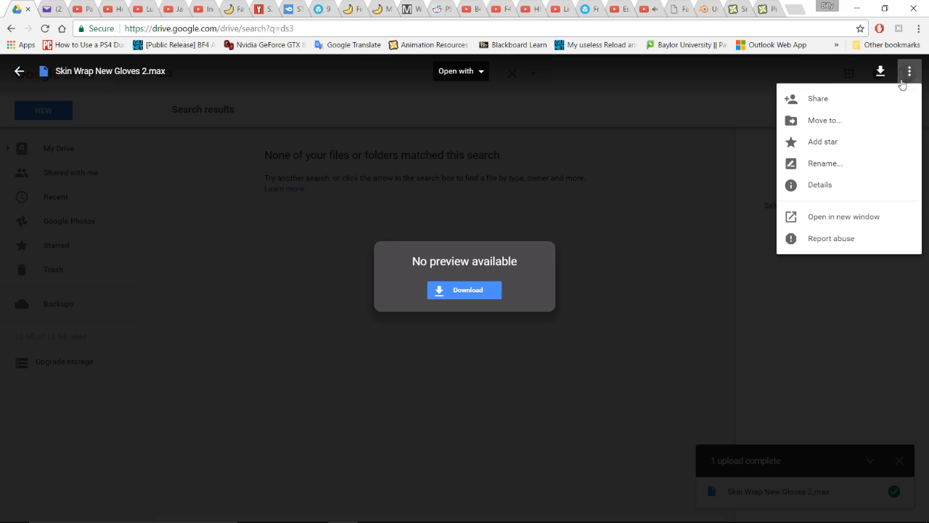
left_click(817, 97)
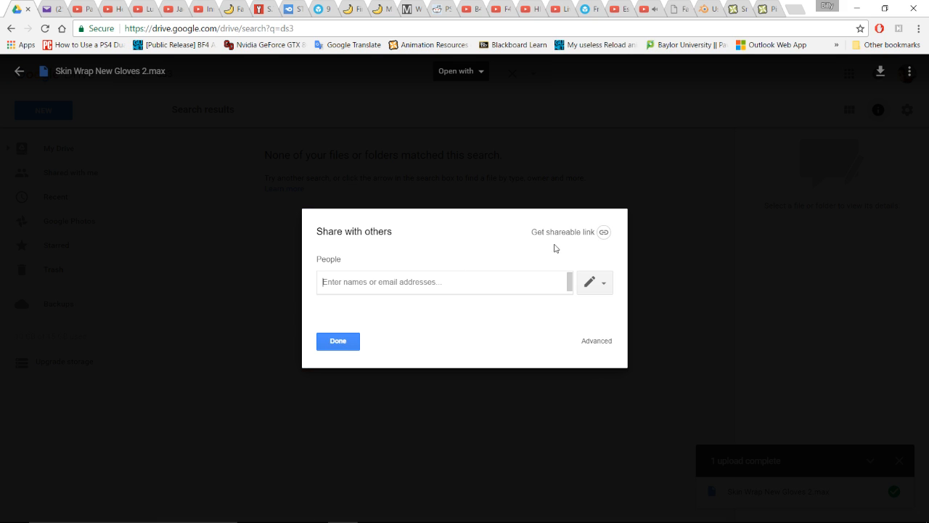
left_click(560, 283)
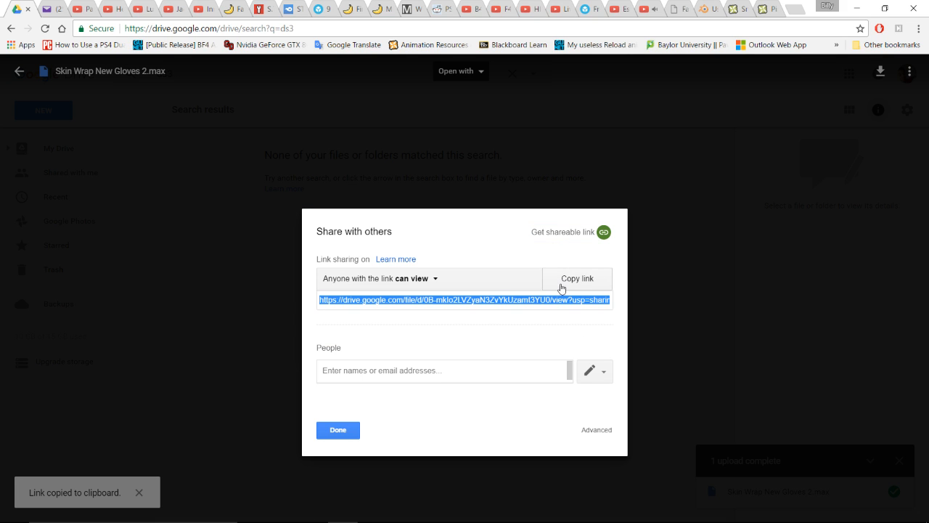
Close the sharing dialog and paste the Drive link on a new line of the live stream's description
left_click(339, 429)
left_click(281, 345)
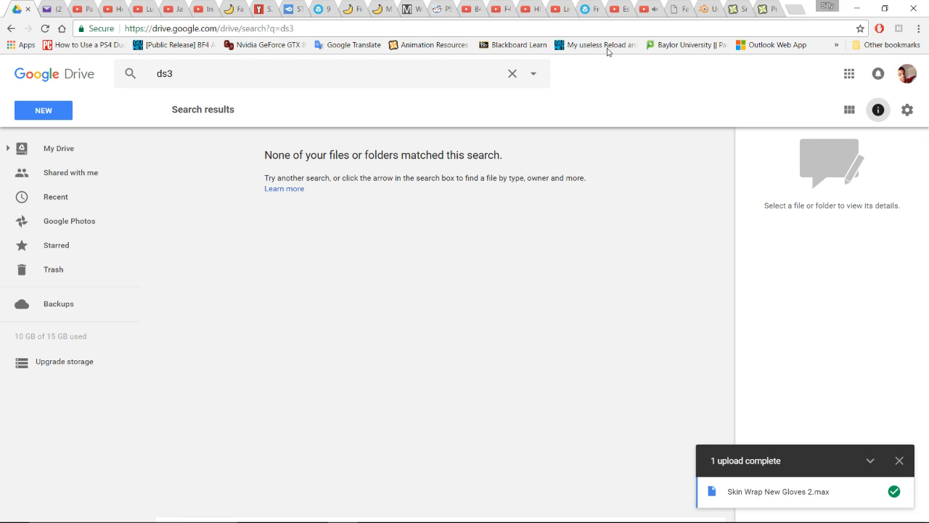
left_click(635, 9)
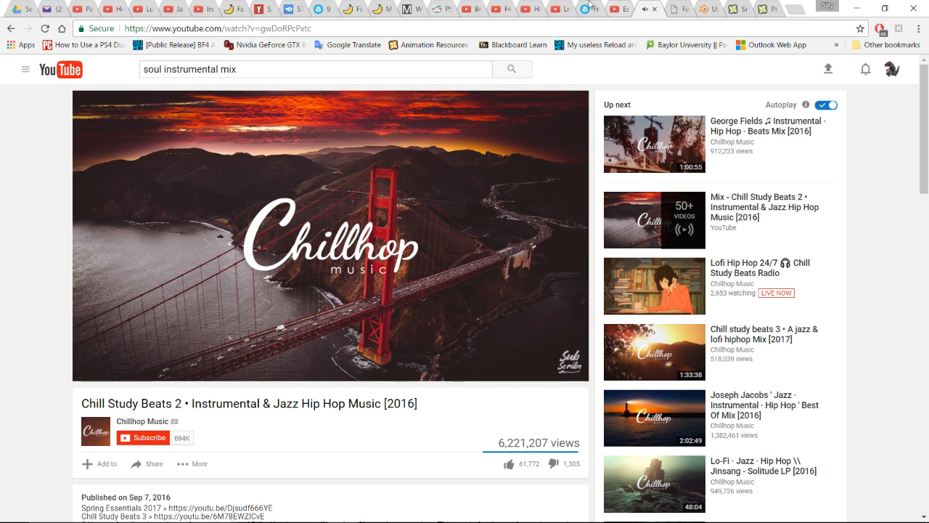
left_click(556, 10)
left_click(357, 171)
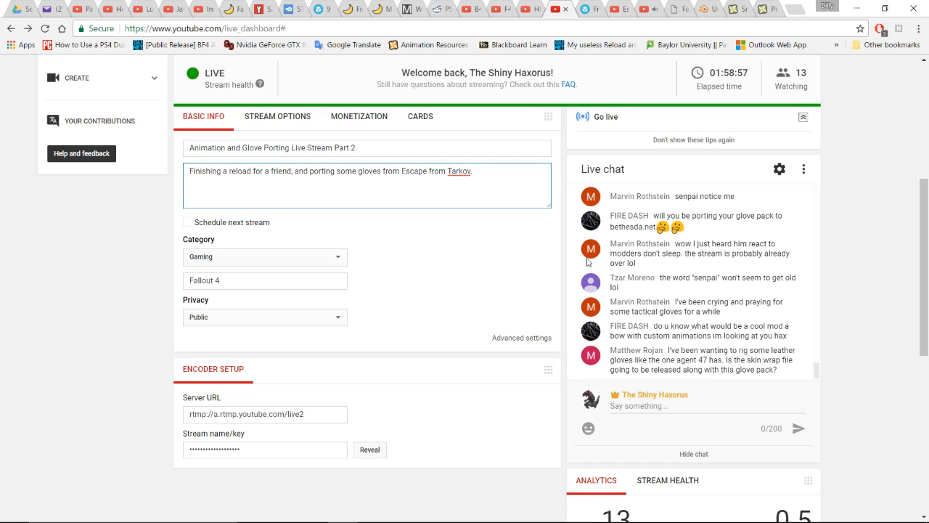
key("Return")
key("ctrl+v")
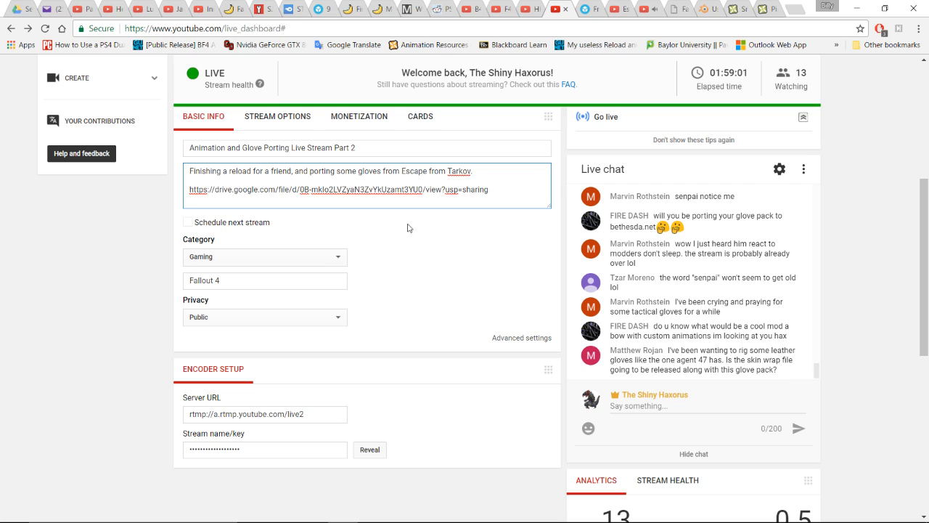
Post the Drive link to the skin wrap file in the stream's live chat
left_click(661, 406)
key("ctrl+v")
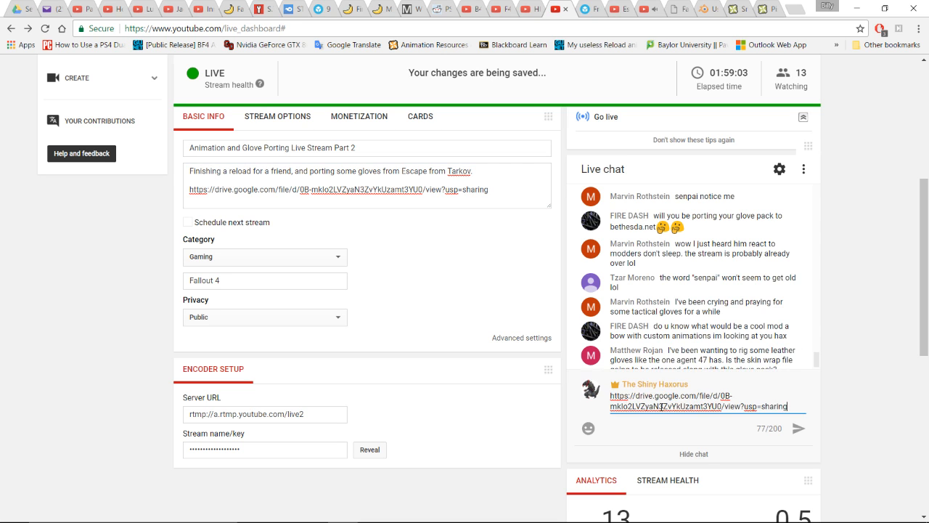
key("Return")
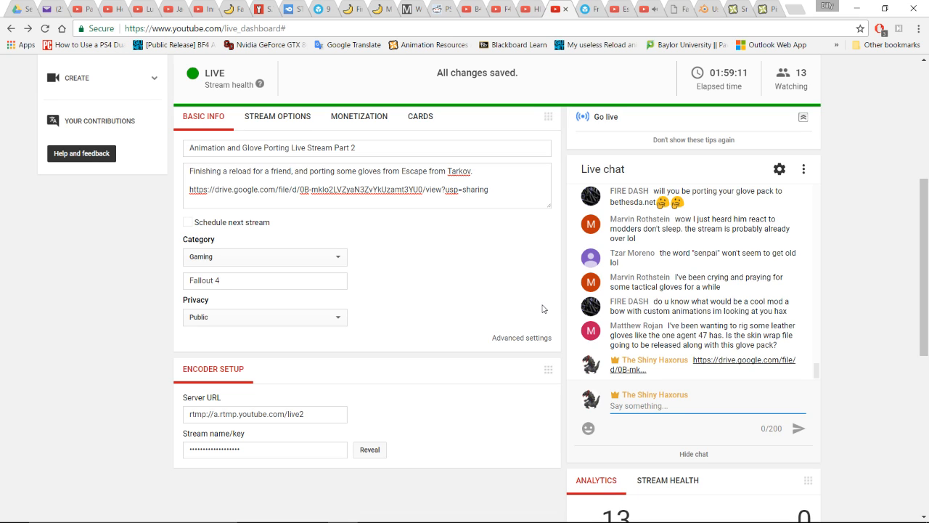
Switch to Skin Wrap New Gloves 3.max in 3ds Max, convert the Zero Scale Arms skin wrap to Skin and delete its Skin Wrap modifier
mouse_move(442, 509)
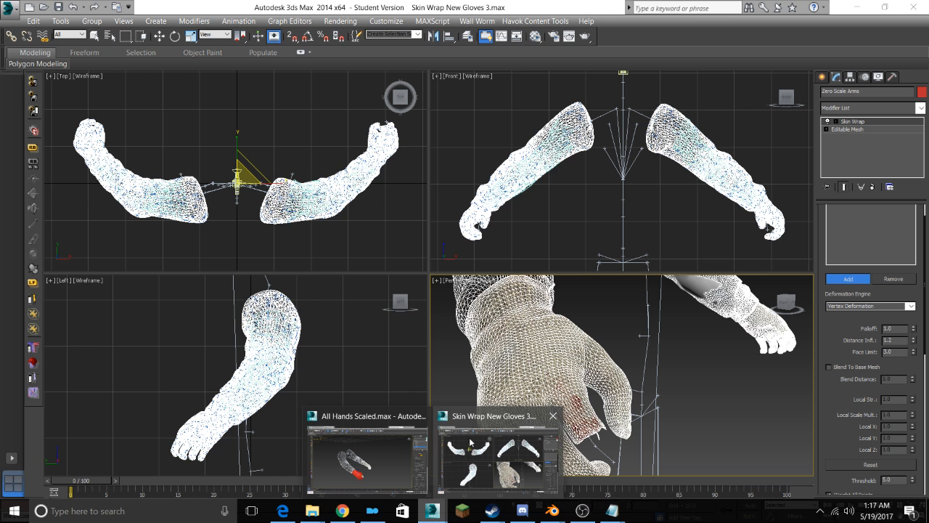
left_click(470, 442)
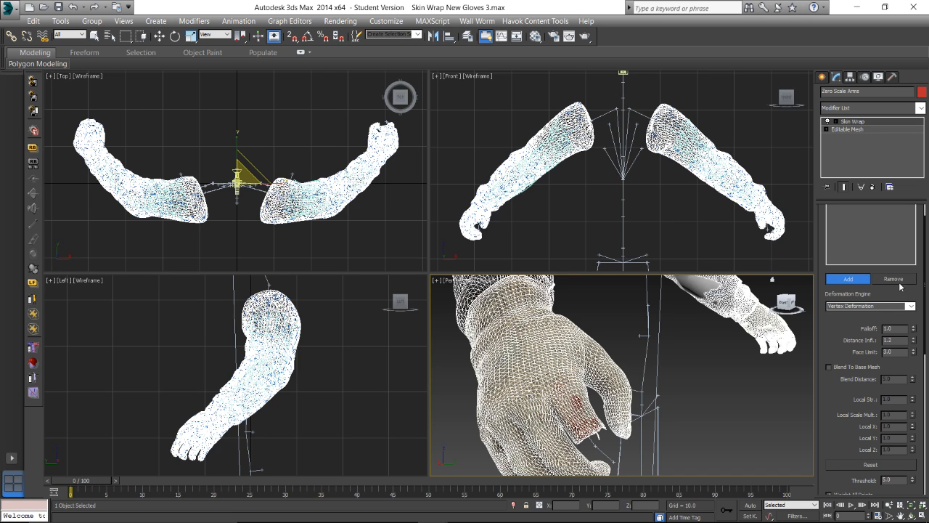
key("w")
scroll(868, 435, "down", 2)
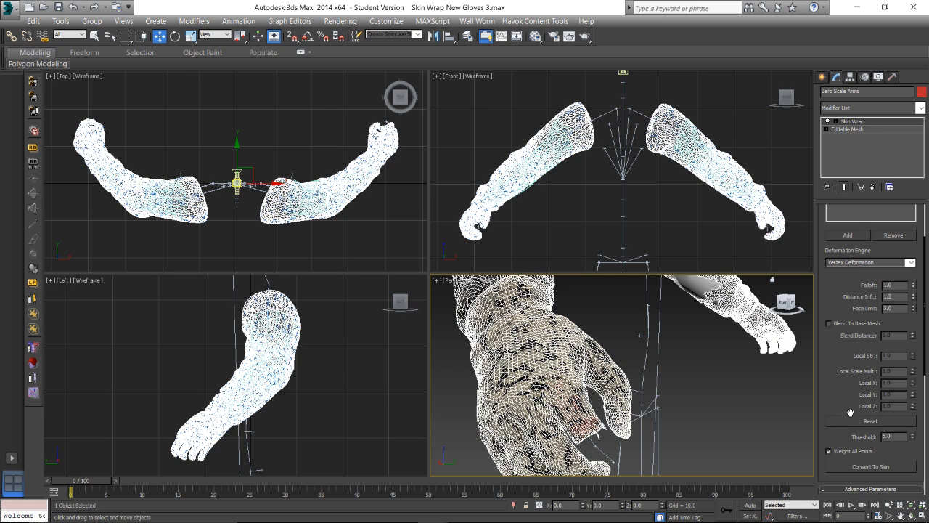
left_click(868, 468)
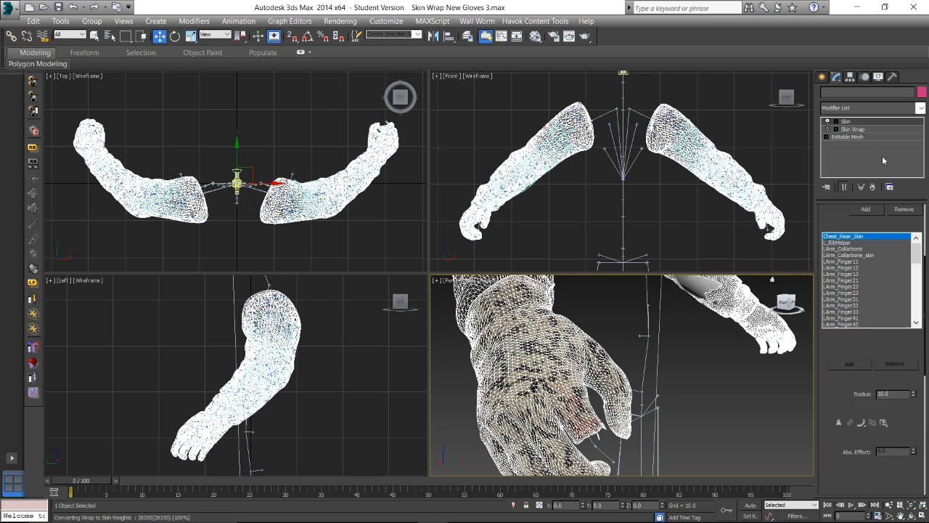
right_click(858, 131)
left_click(800, 147)
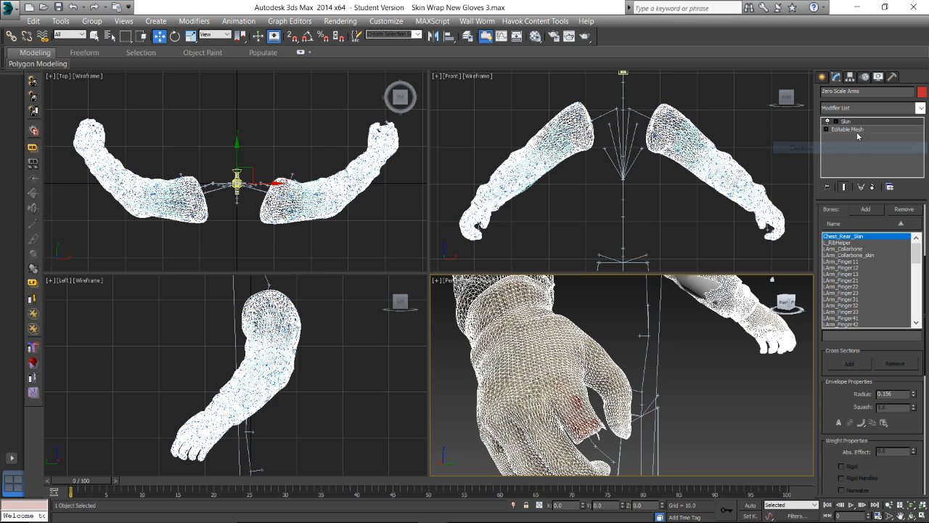
Add a BS SubIndex Modifier above the Skin modifier on Zero Scale Arms
left_click(920, 108)
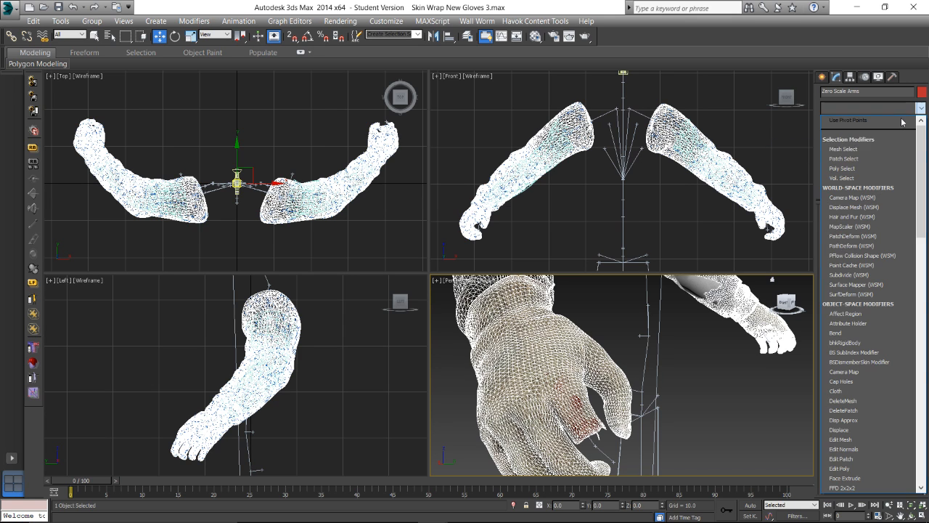
scroll(892, 190, "down", 6)
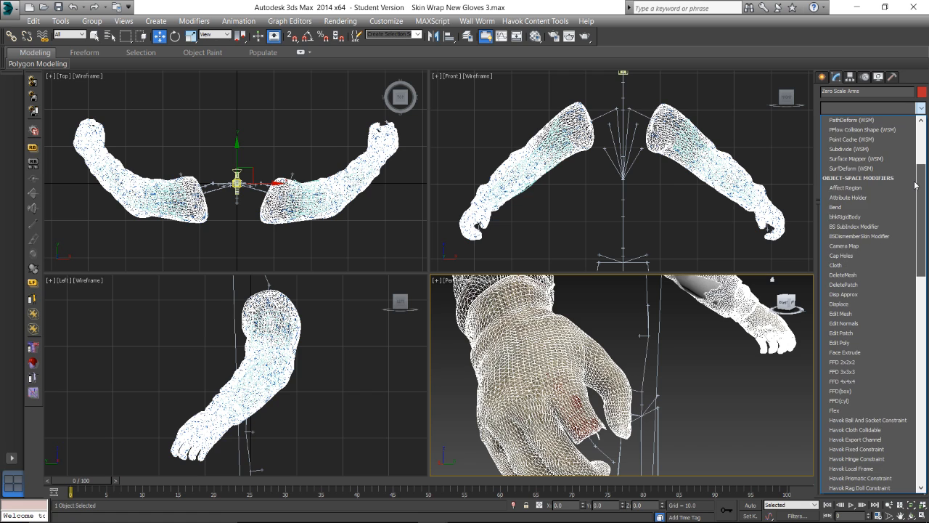
left_click(892, 189)
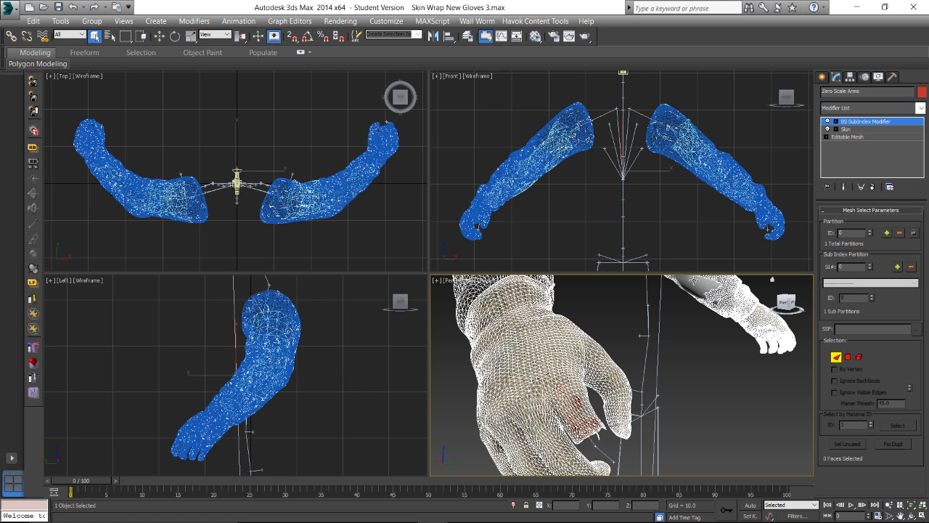
middle_click_drag(560, 349, 570, 369)
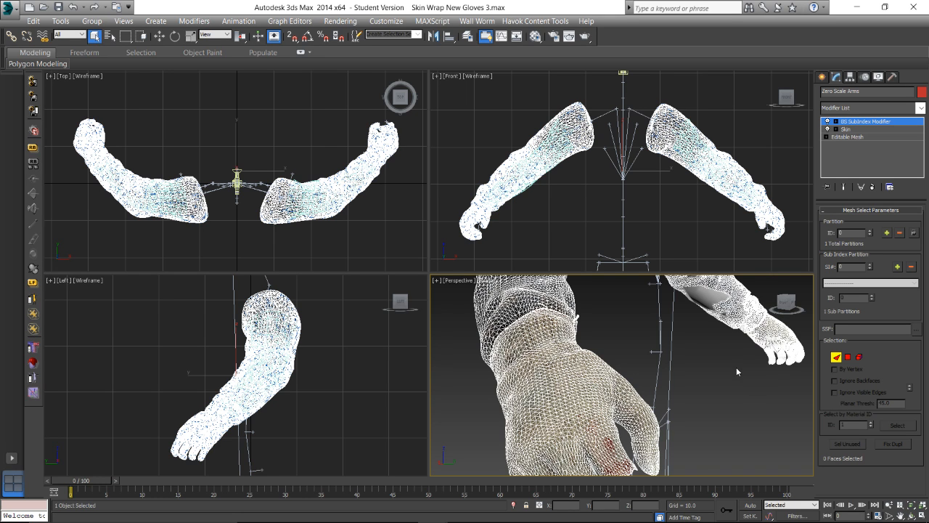
Delete the Wild Hands Align 20 Finger Delete mesh that overlaps the Zero Scale Arms mesh
left_click(823, 77)
left_click(753, 337)
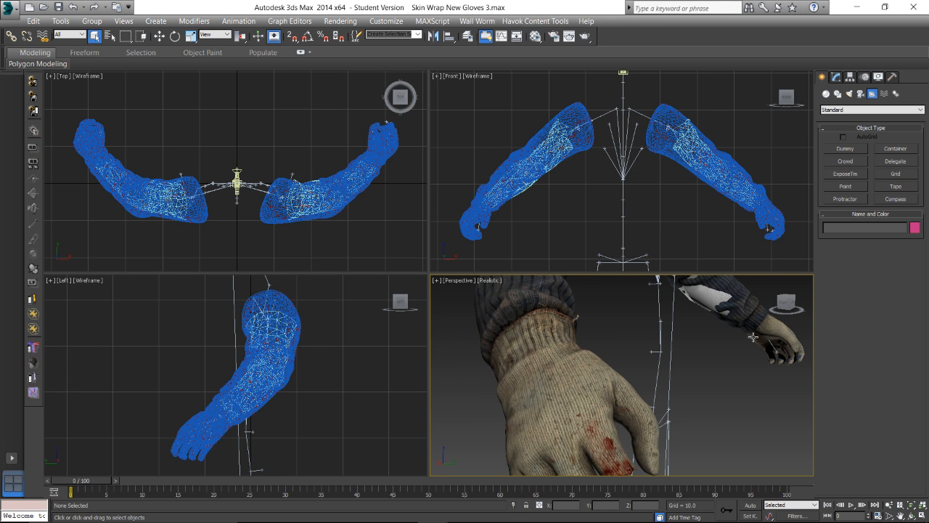
left_click(761, 337)
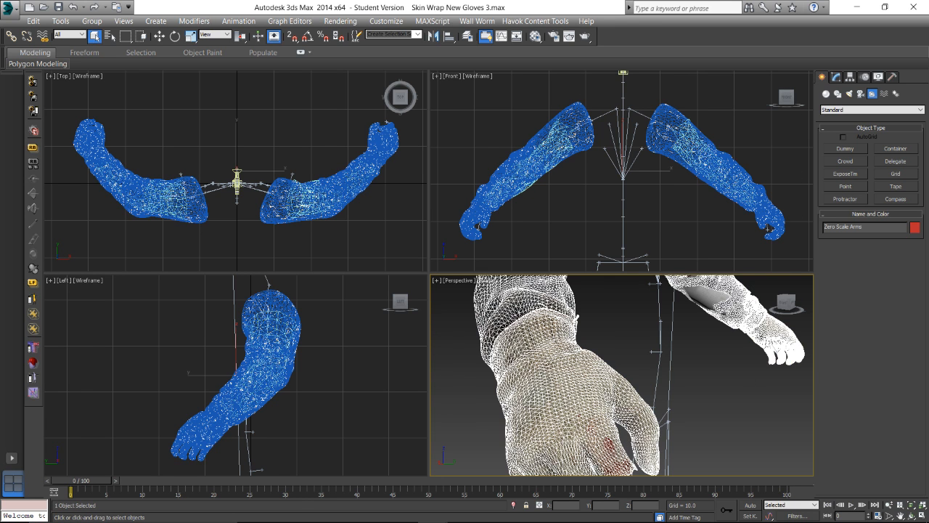
left_click(832, 80)
left_click(768, 334)
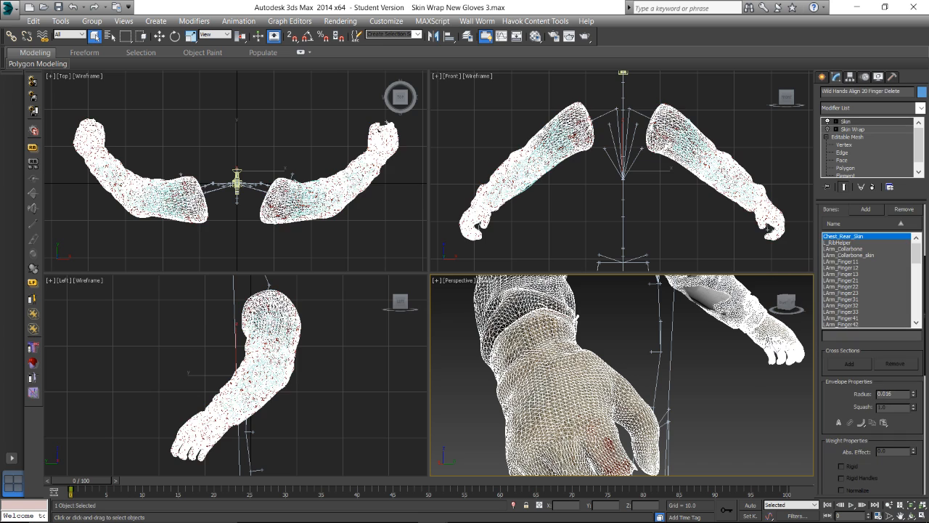
left_click(750, 390)
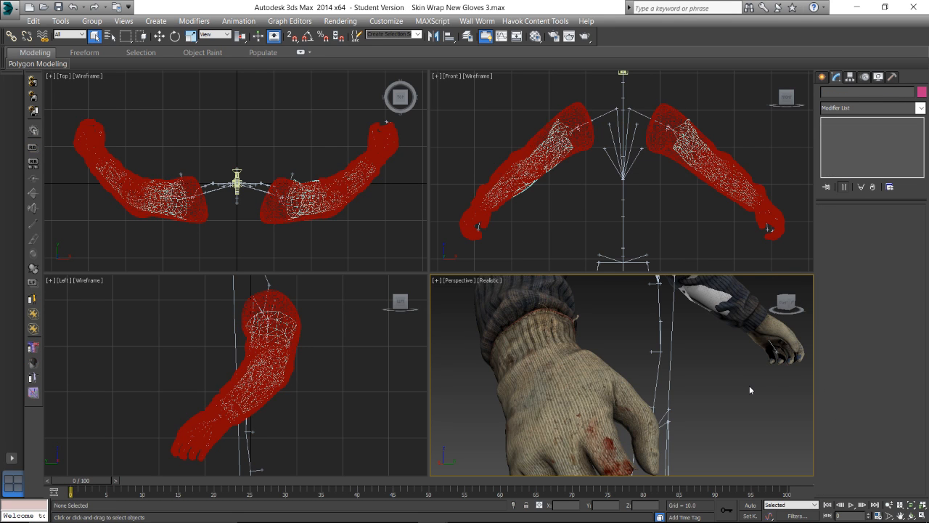
Select the RArm_Finger21 bone in the Schematic View and rotate it to test the glove's skin weights
left_click(570, 383)
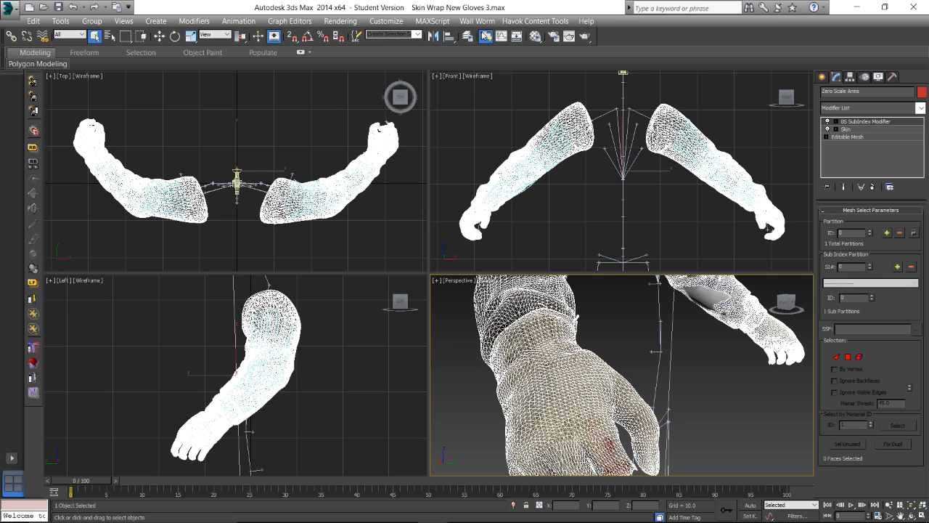
left_click(485, 35)
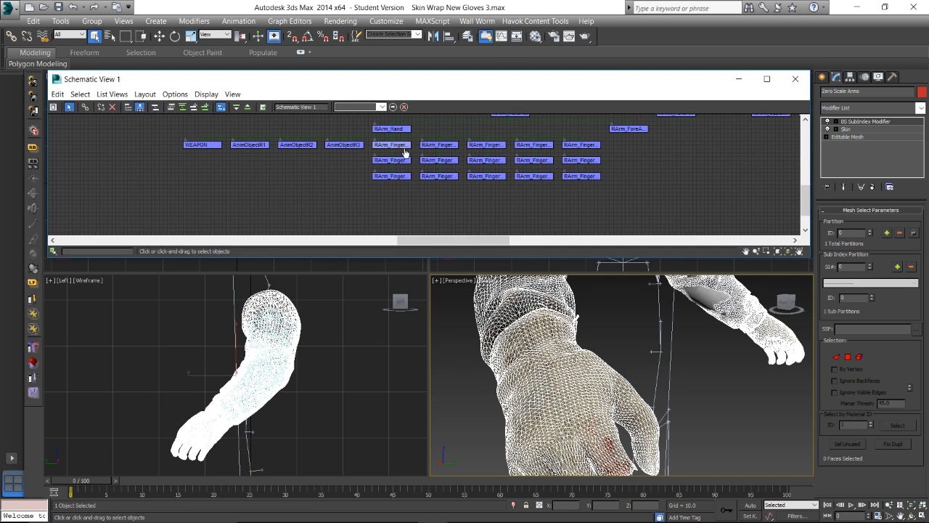
left_click(439, 145)
scroll(589, 367, "down", 5)
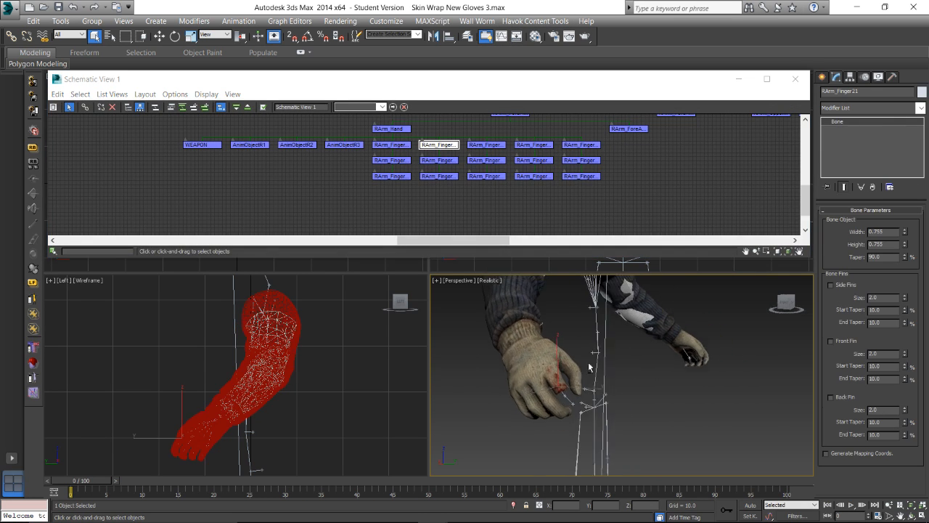
scroll(588, 367, "up", 5)
key("e")
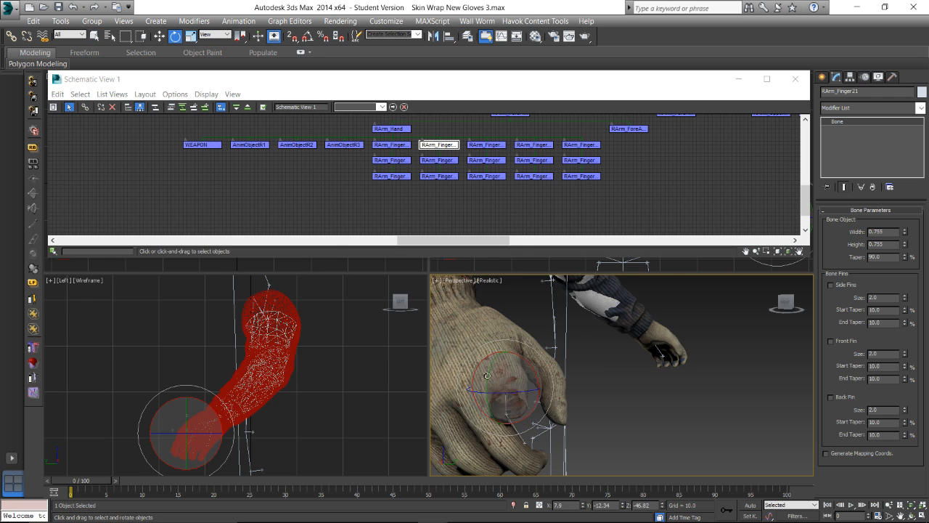
left_click_drag(487, 376, 514, 352)
mouse_move(546, 373)
middle_mouse_down("alt")
mouse_move(558, 371)
mouse_move(561, 272)
middle_mouse_up("alt")
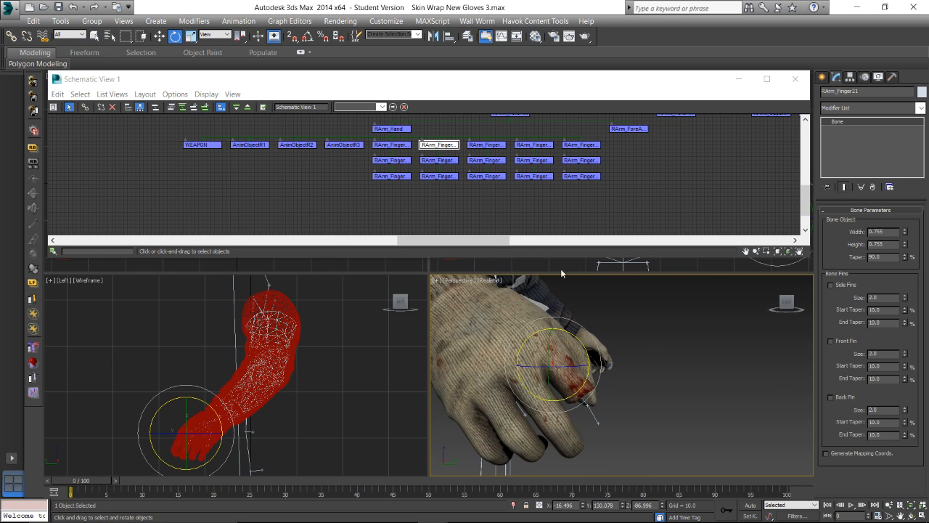
Rotate the RArm_Finger31 bone to test the glove's deformation, and close the Schematic View
left_click(486, 144)
left_click_drag(545, 408, 552, 398)
middle_click_drag(552, 397, 508, 390)
scroll(648, 363, "down", 4)
middle_click_drag(621, 375, 577, 371)
scroll(648, 375, "down", 3)
scroll(686, 370, "up", 4)
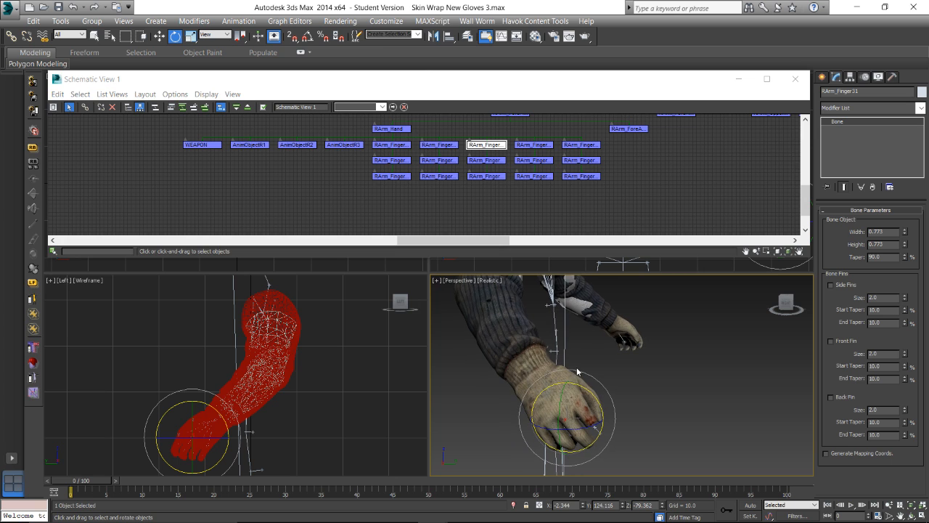
left_click(795, 79)
left_click(541, 355)
key("r")
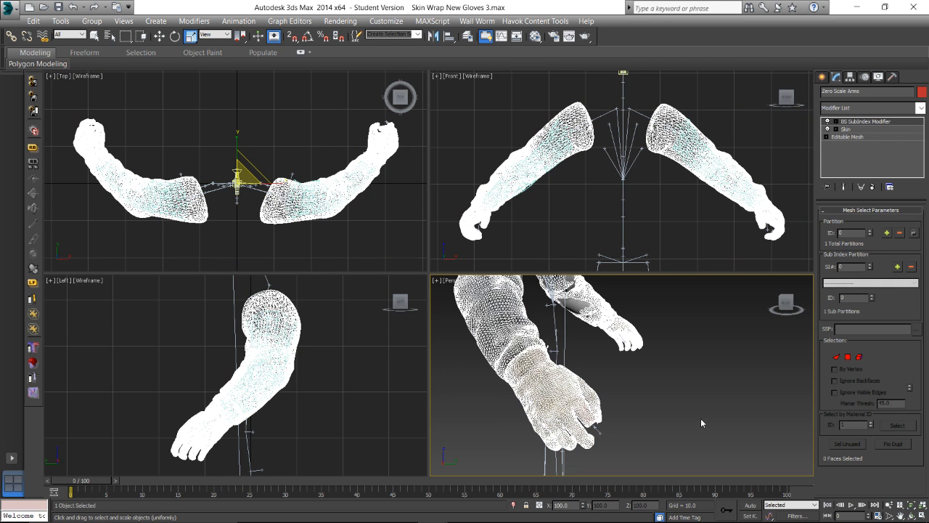
left_click(659, 376)
left_click(559, 384)
left_click(760, 332)
Save the scene as a new file named Skin Wrap New Gloves 4.max
left_click(13, 8)
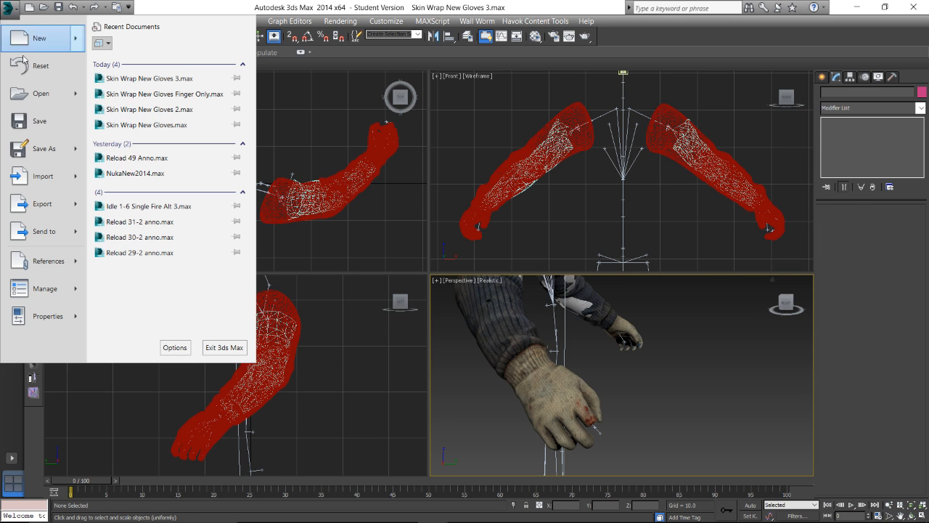
left_click(40, 150)
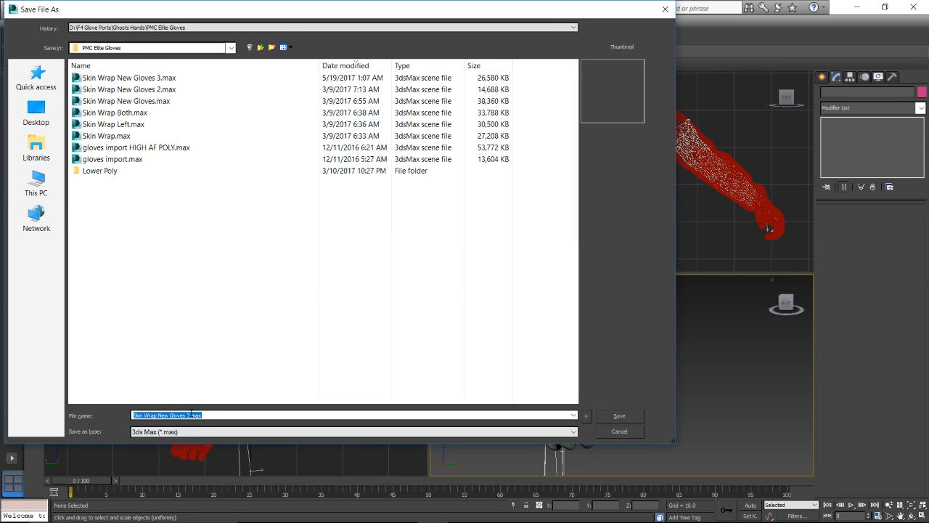
left_click(188, 414)
type("4")
key("Return")
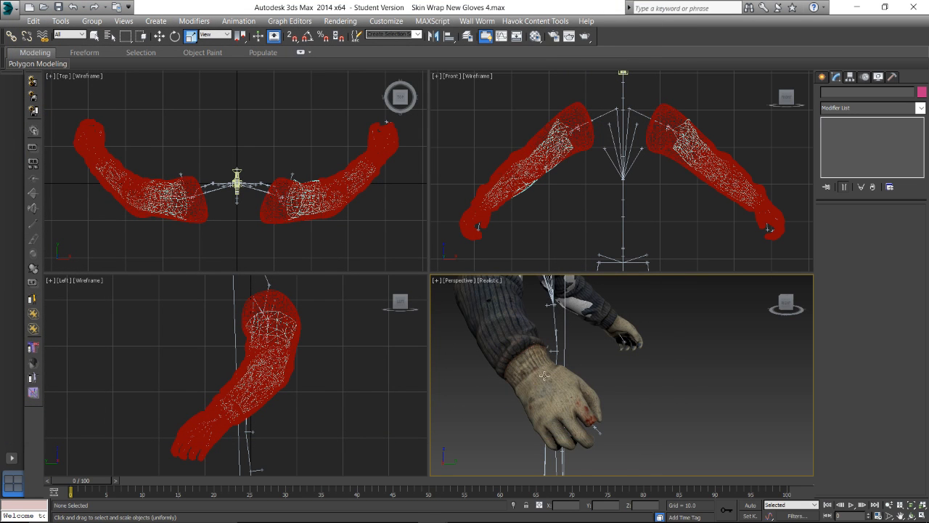
Unhide Skinwrap export and hide Zero Scale Arms in the SAS Gloves layer
scroll(537, 377, "down", 8)
scroll(561, 343, "up", 3)
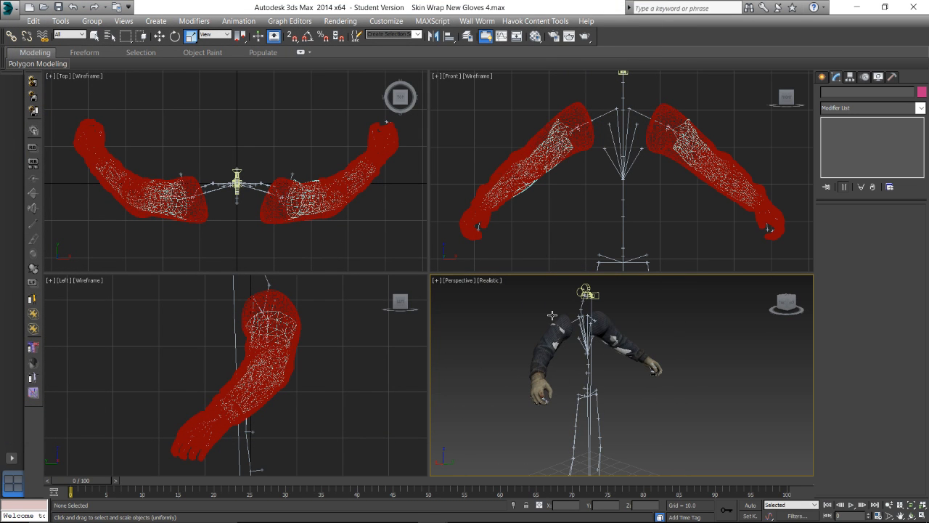
left_click(468, 35)
left_click(493, 107)
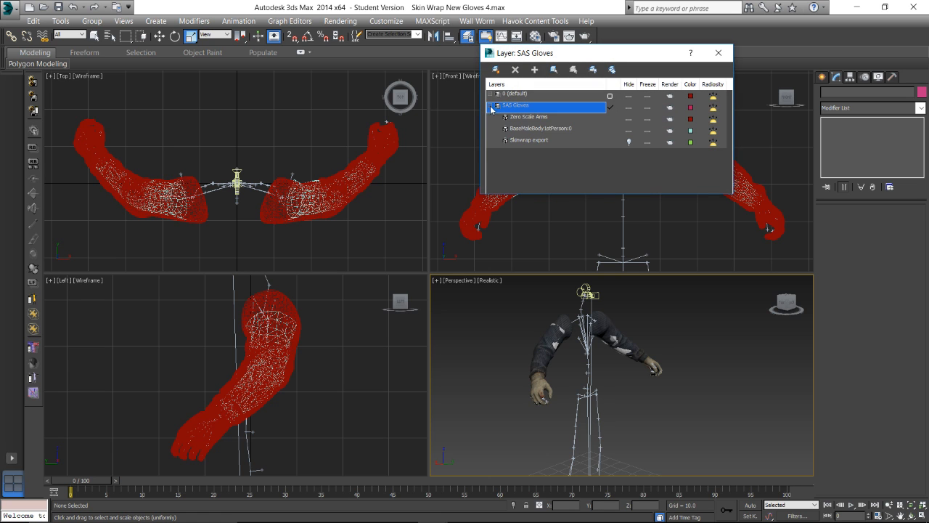
left_click(629, 142)
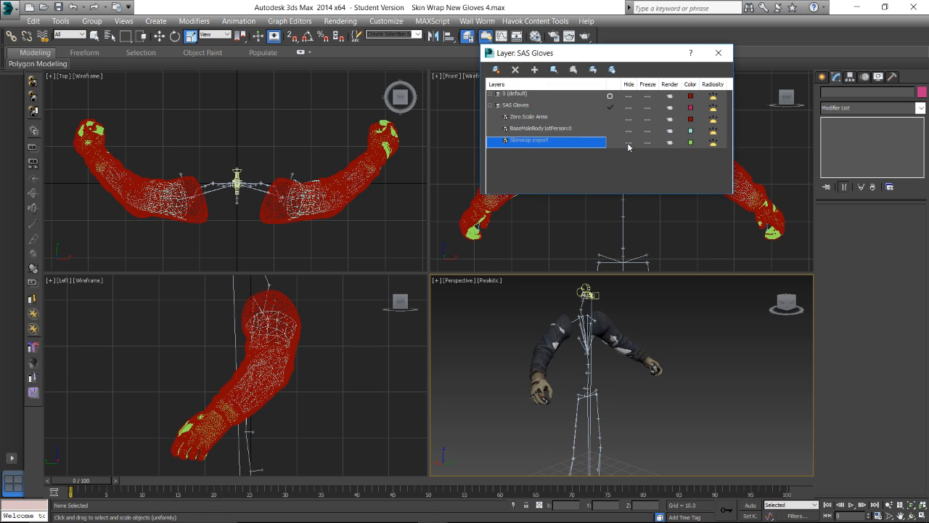
left_click(628, 120)
left_click(718, 53)
Delete the Skinwrap export gloves and the BaseMaleBody1stPerson:0 arms mesh
scroll(552, 350, "up", 2)
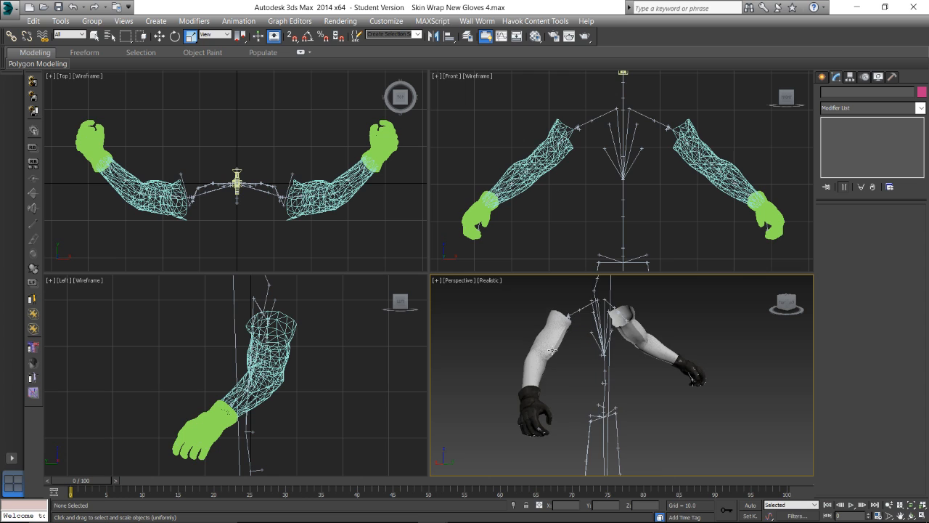
left_click(550, 350)
left_click(529, 404, "ctrl")
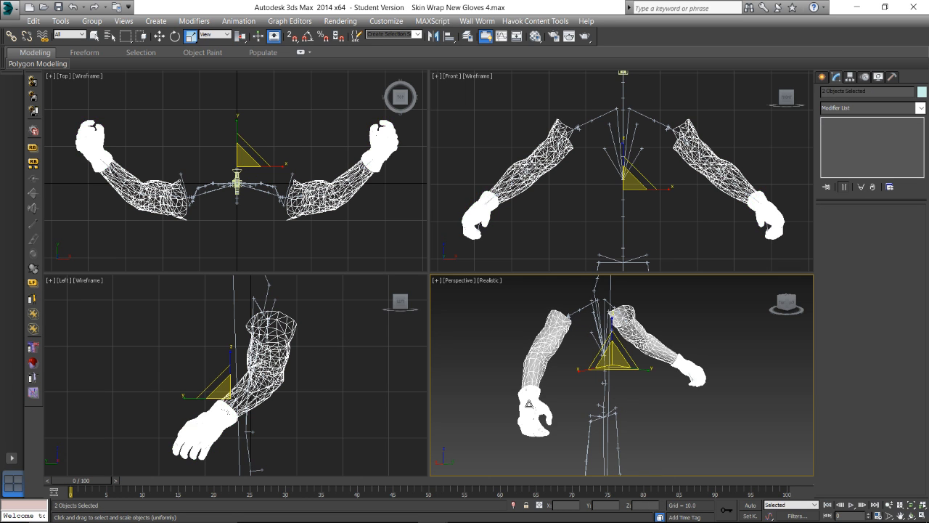
key("Delete")
Unhide Zero Scale Arms in the SAS Gloves layer
left_click(468, 35)
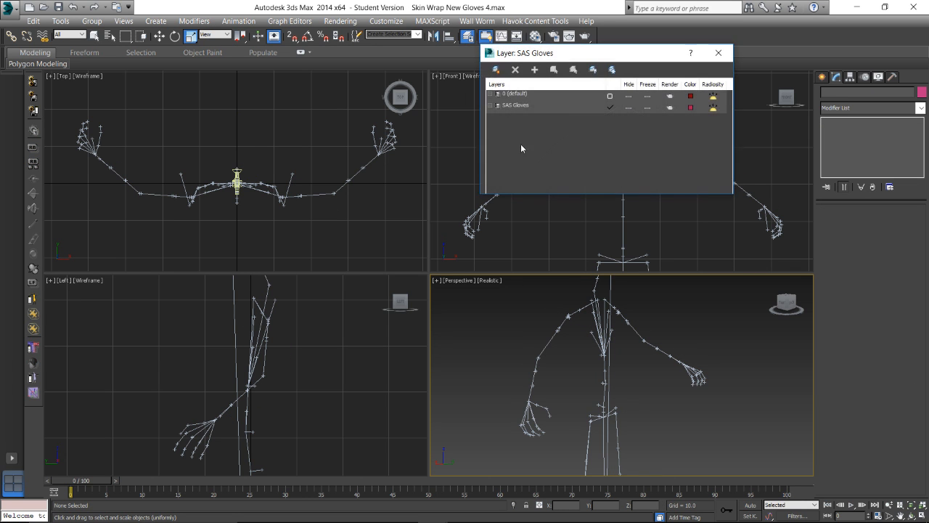
left_click(496, 106)
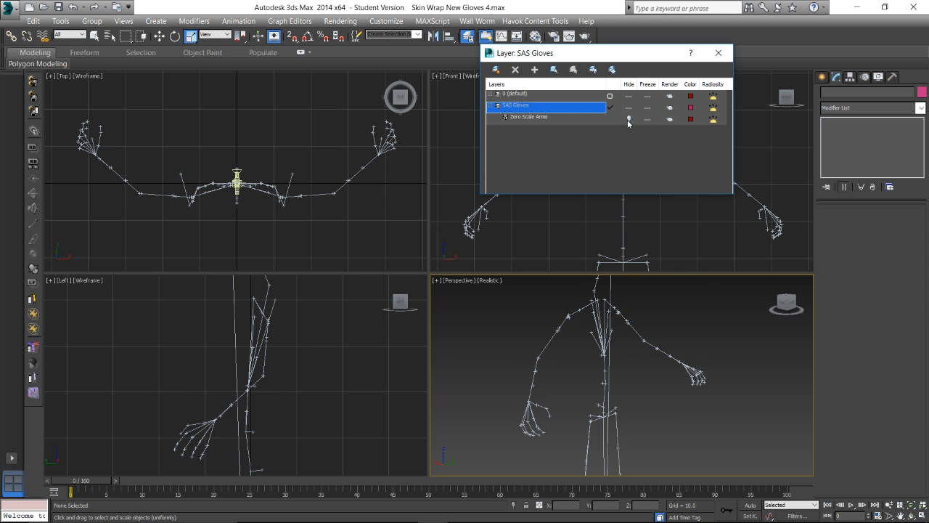
left_click(628, 119)
left_click(718, 53)
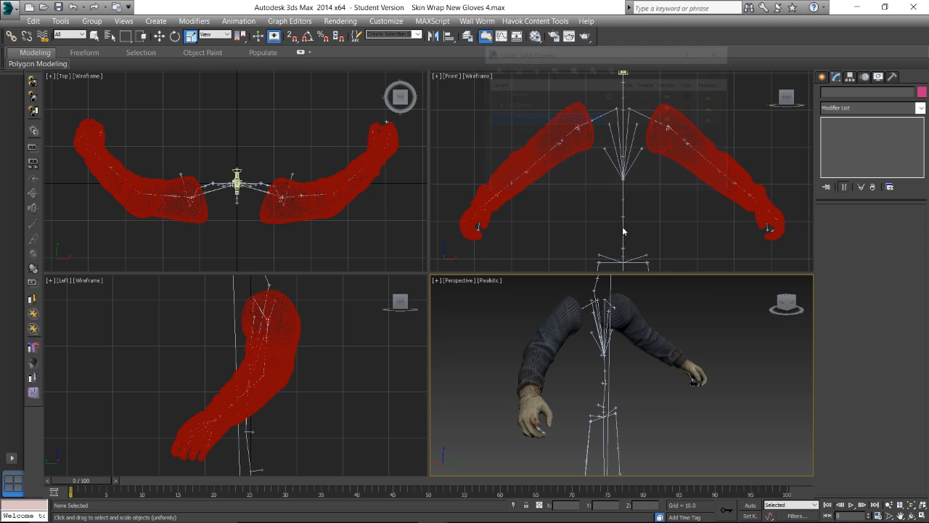
Export the scene in Netimmerse/Gamebryo format, overwriting Hands and Arms.nif in the Wild Body 1 Hands folder
left_click(9, 9)
left_click(36, 178)
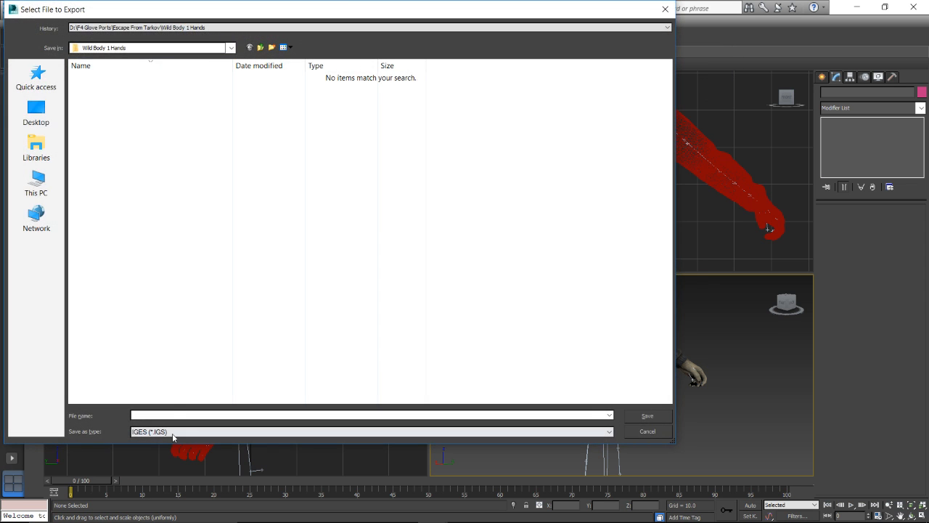
left_click(174, 433)
left_click(200, 365)
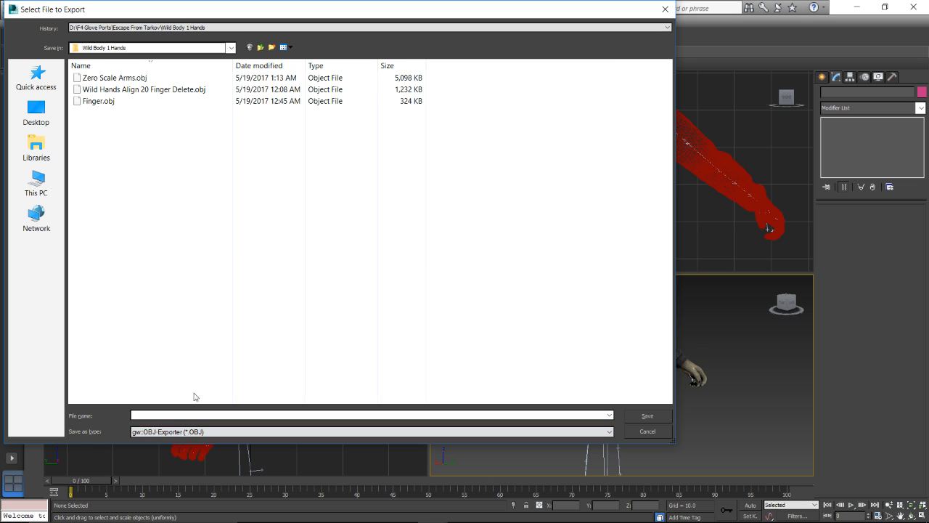
left_click(194, 432)
left_click(212, 360)
left_click(121, 90)
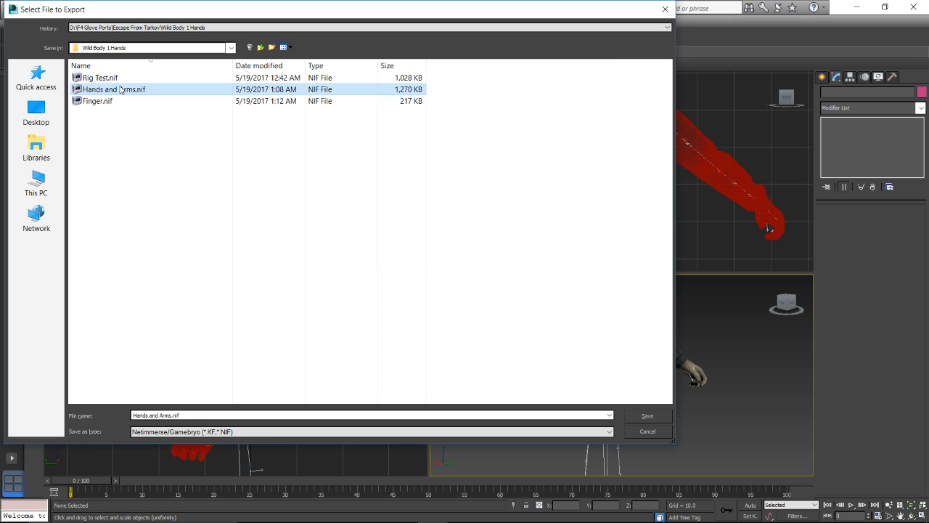
left_click(664, 414)
left_click(502, 314)
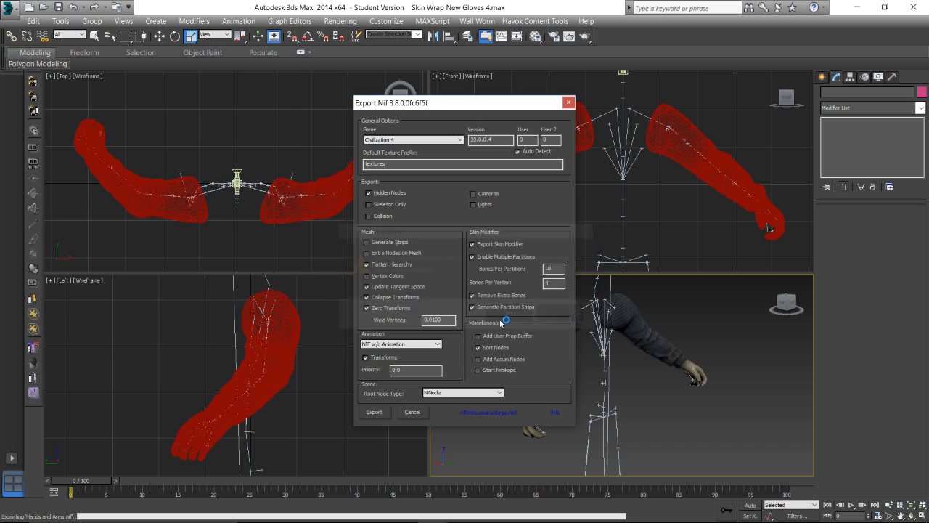
left_click(373, 413)
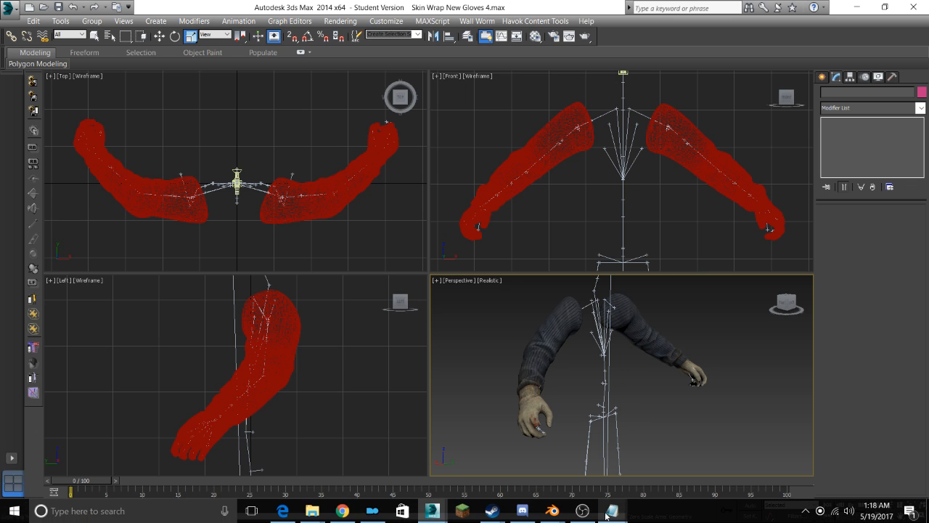
Switch to the Porting Gloves F4 Updated.txt notes in Notepad and read the export and Outfit Studio instructions
mouse_move(612, 510)
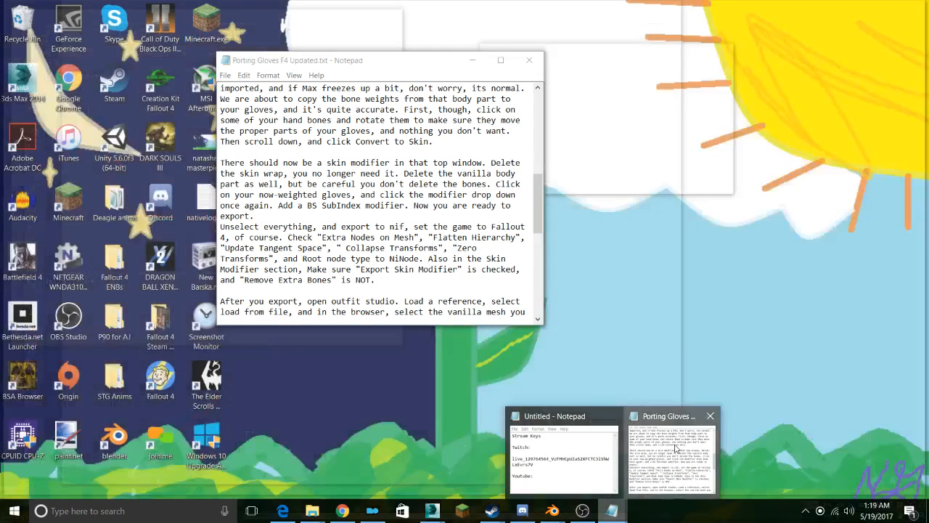
left_click(672, 454)
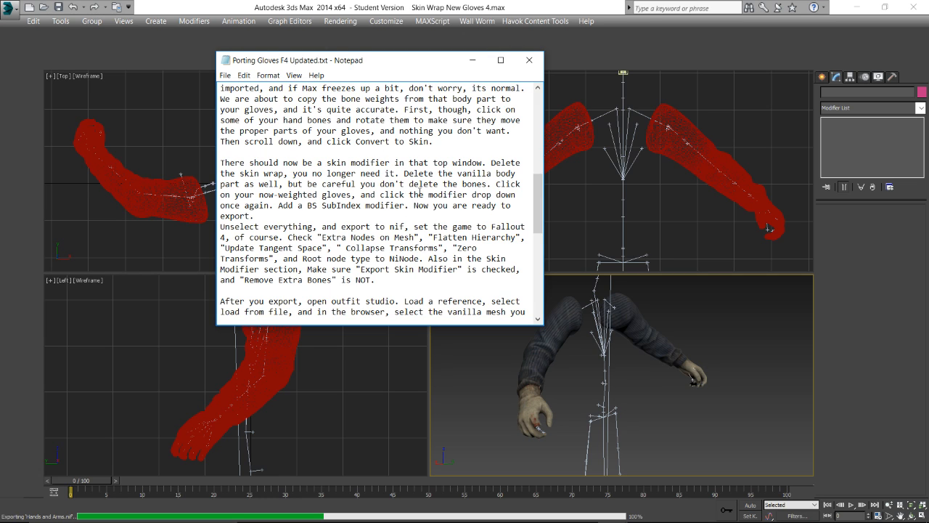
scroll(445, 250, "down", 1)
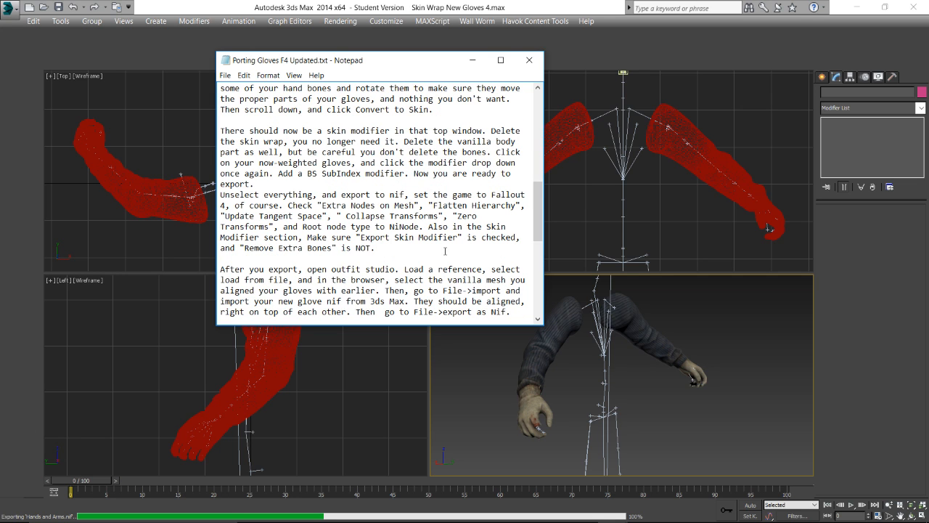
scroll(469, 210, "down", 1)
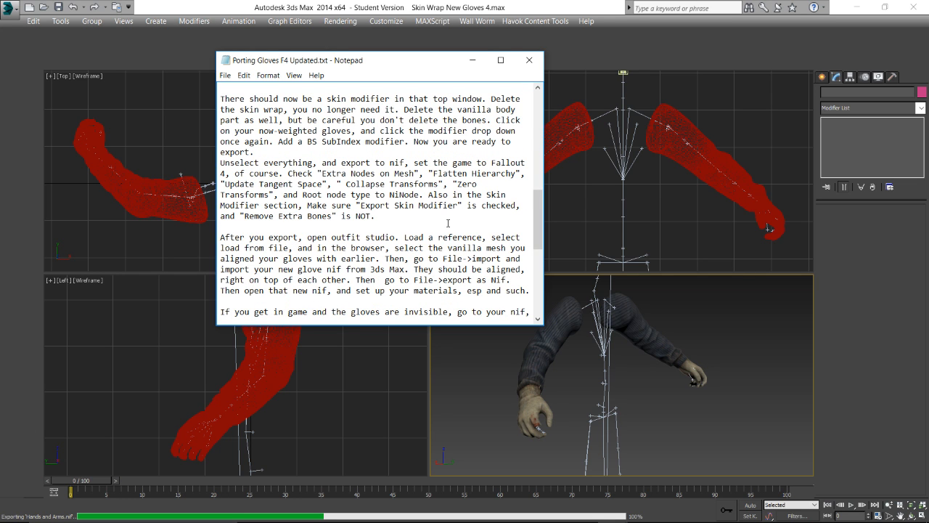
scroll(448, 222, "down", 1)
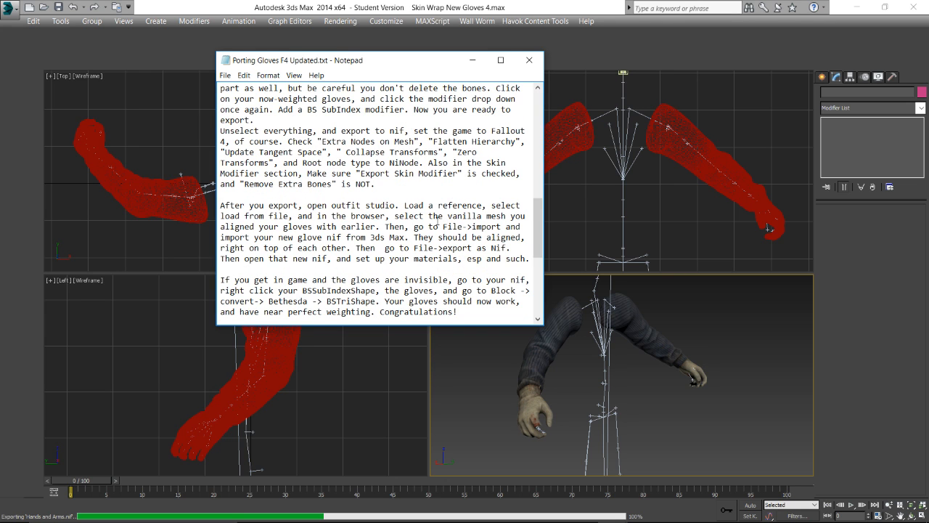
scroll(430, 226, "down", 1)
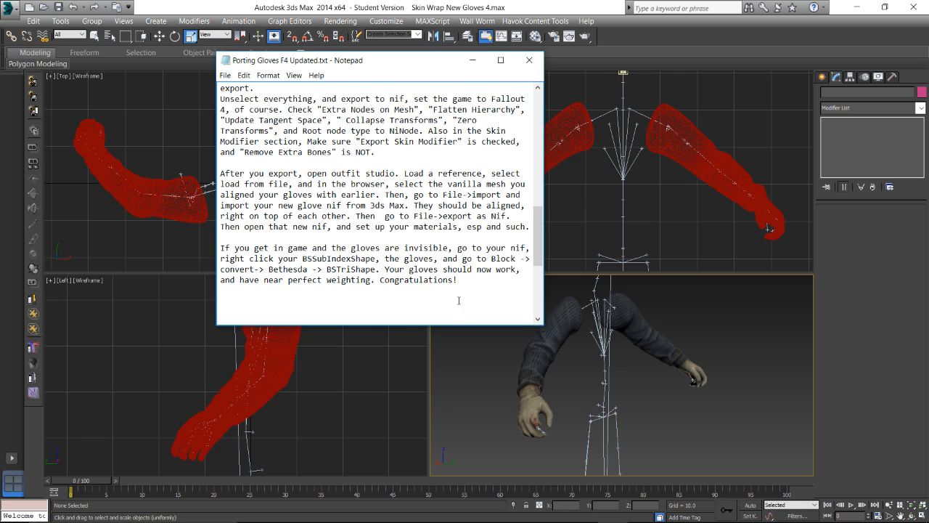
Switch to File Explorer and open the New Volume (D:) drive
mouse_move(450, 519)
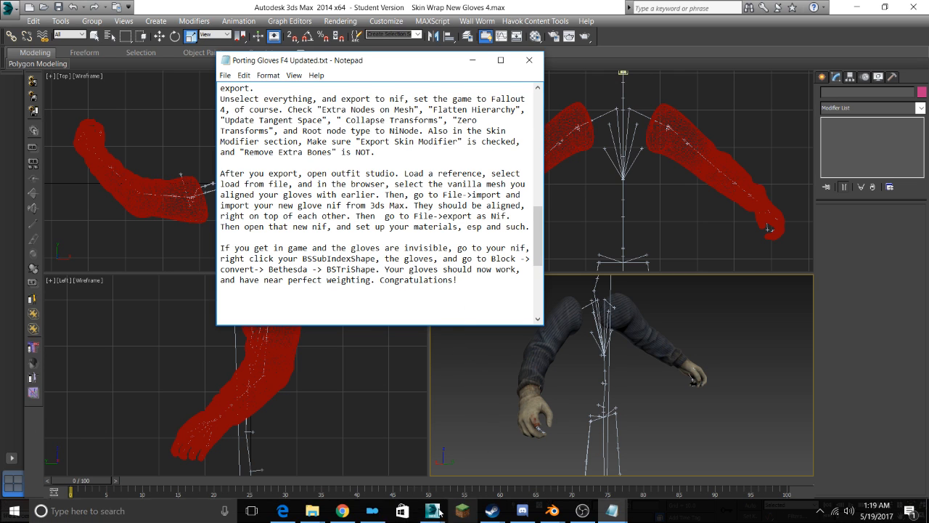
mouse_move(312, 510)
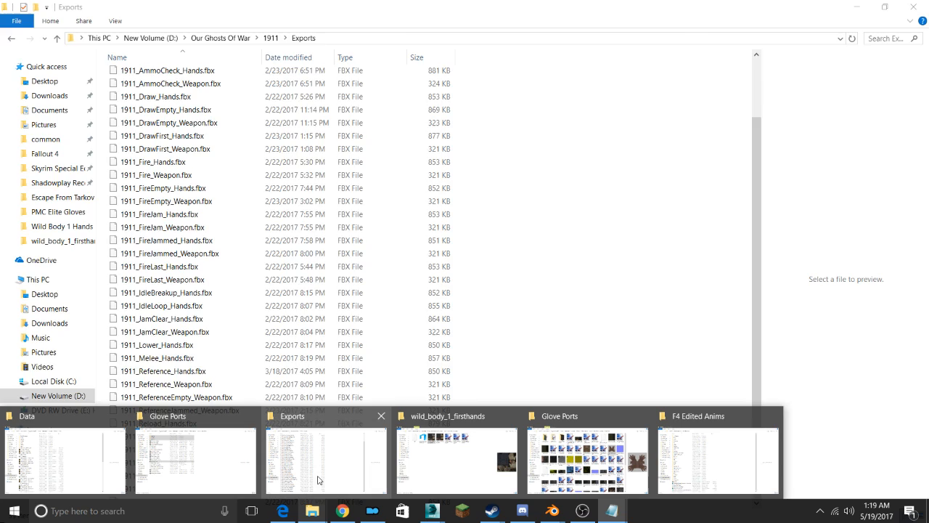
mouse_move(204, 453)
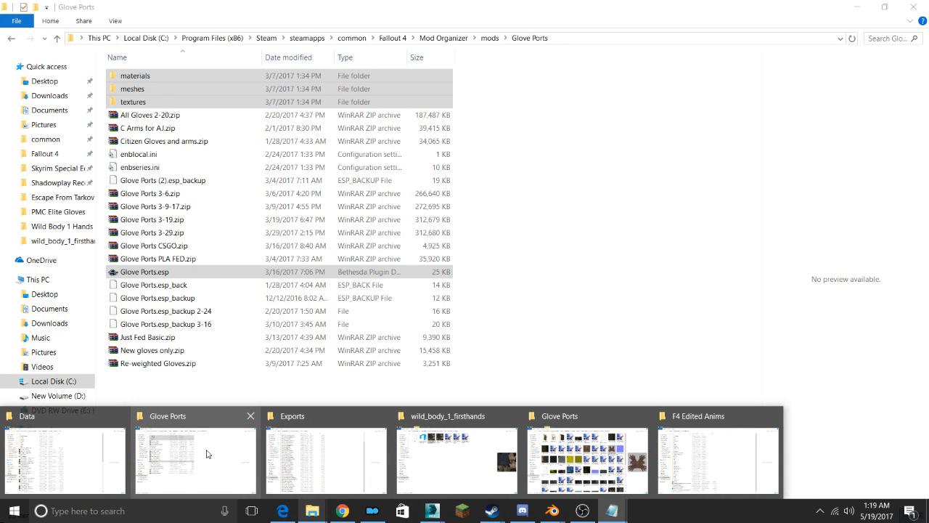
left_click(207, 454)
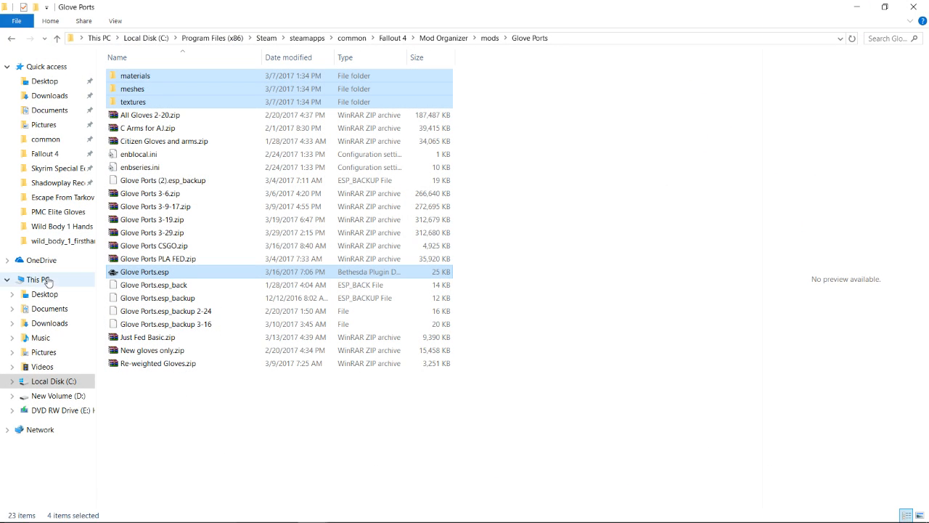
left_click(43, 280)
double_click(327, 167)
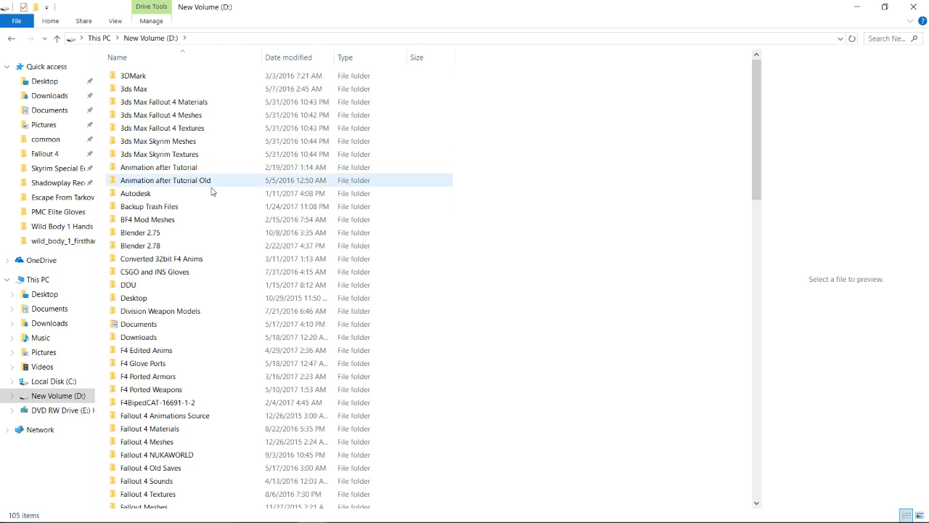
Find the MO Backup folder on the D: drive and open its Mods subfolder
scroll(183, 284, "down", 5)
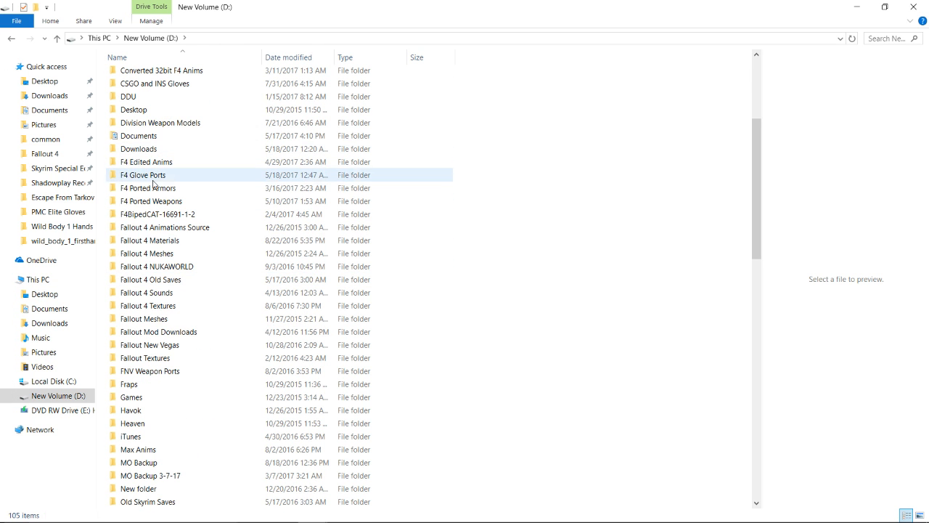
scroll(186, 217, "down", 3)
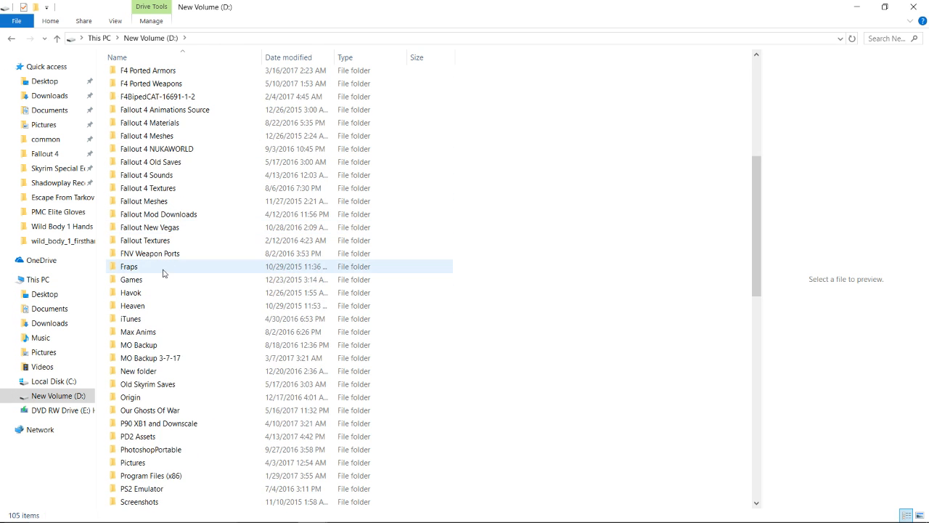
double_click(175, 358)
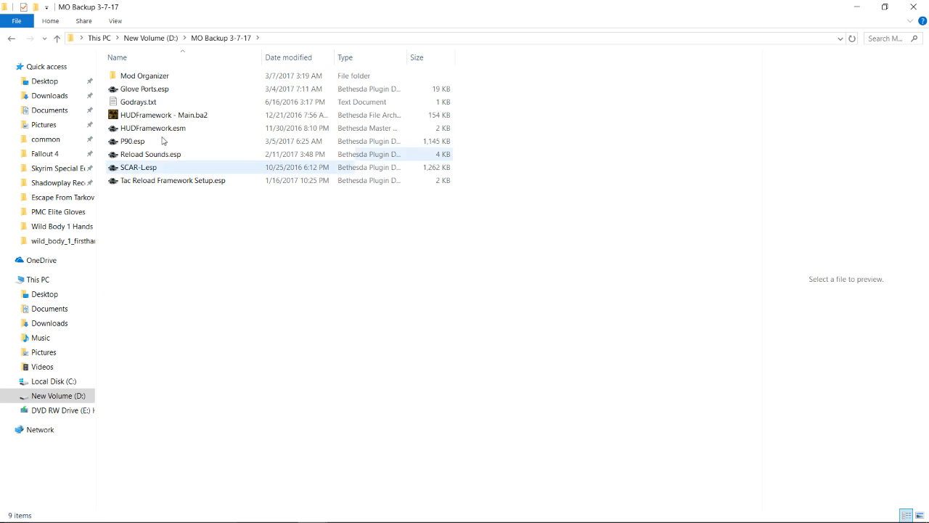
left_click(11, 40)
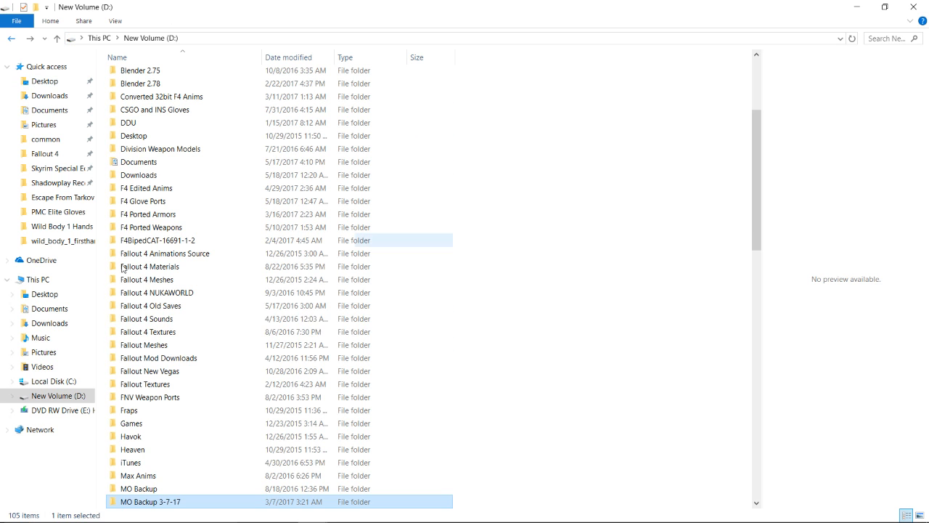
double_click(156, 487)
double_click(149, 77)
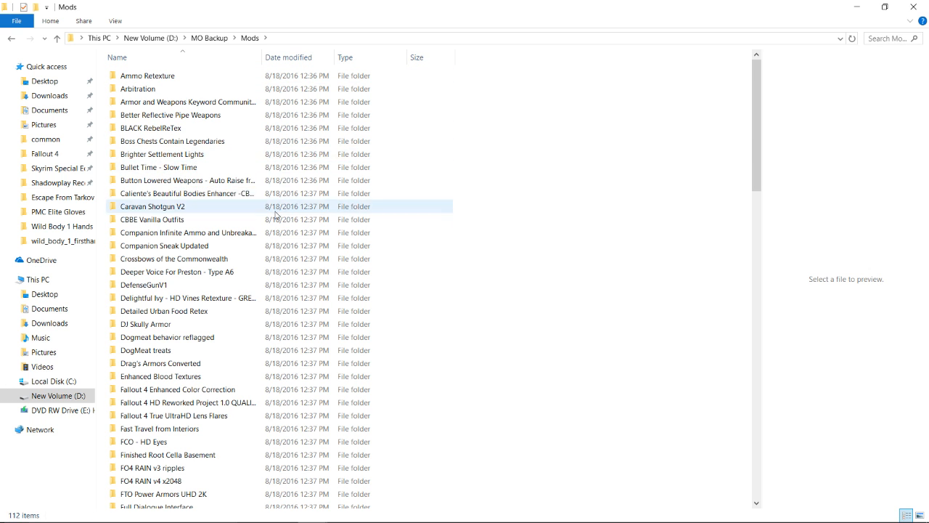
Switch to Discord, accept the incoming friend request, and return to the Mods folder in File Explorer
left_click(522, 509)
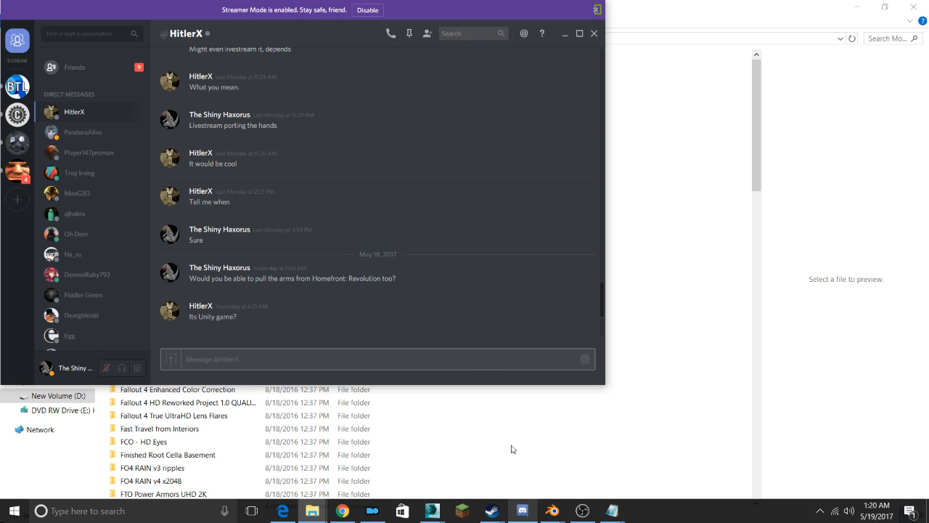
left_click(65, 69)
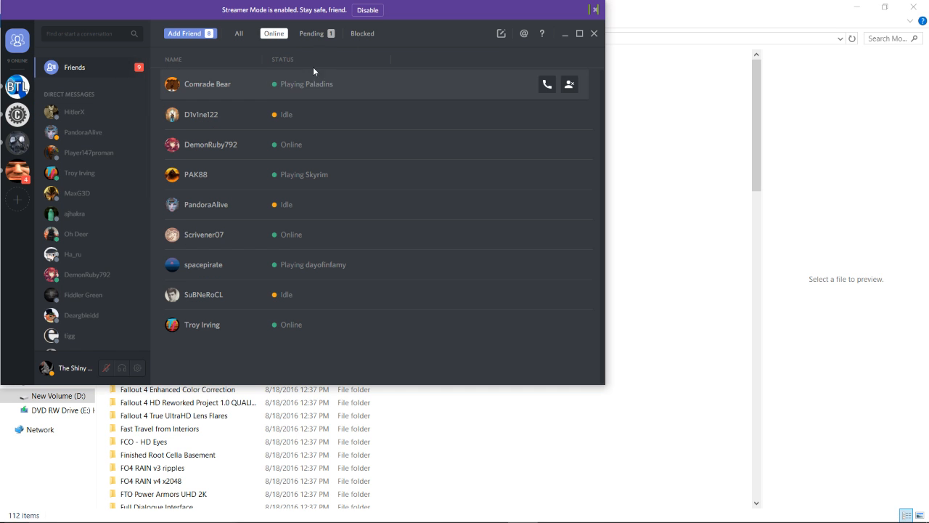
left_click(312, 36)
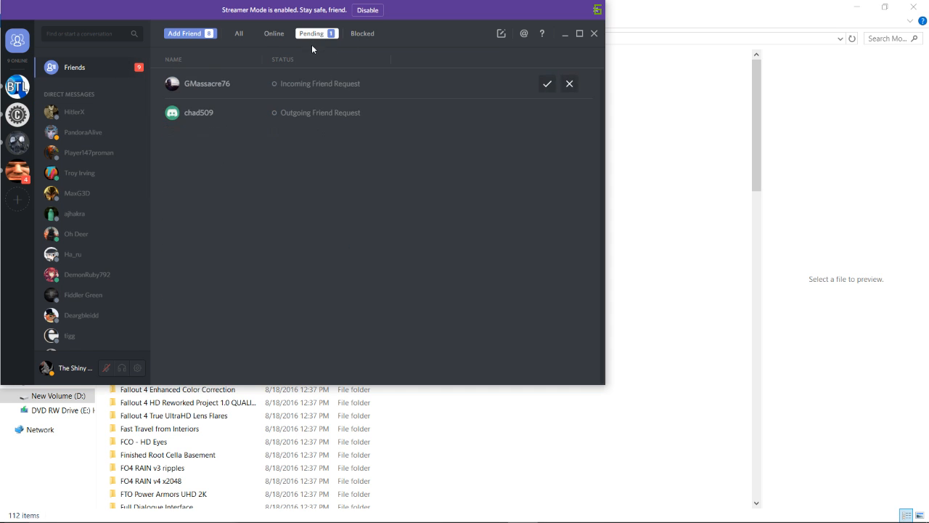
left_click(553, 88)
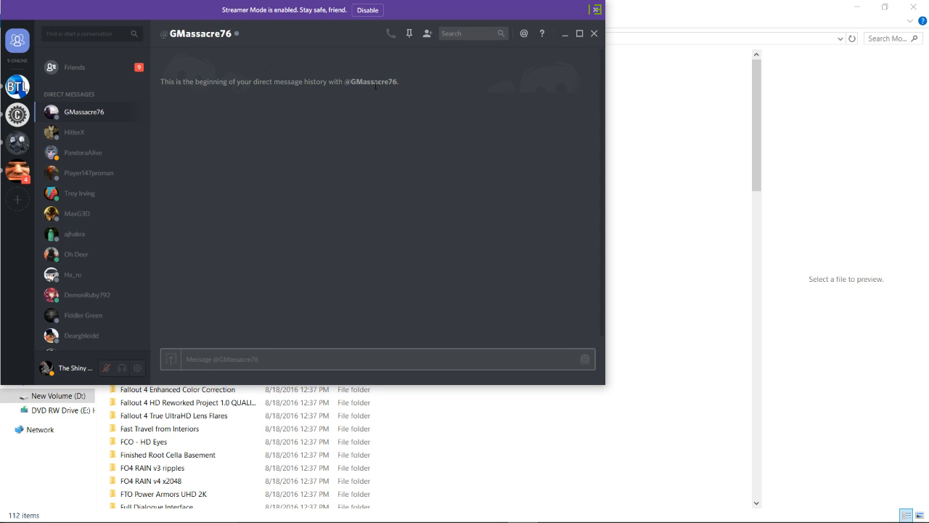
left_click(72, 68)
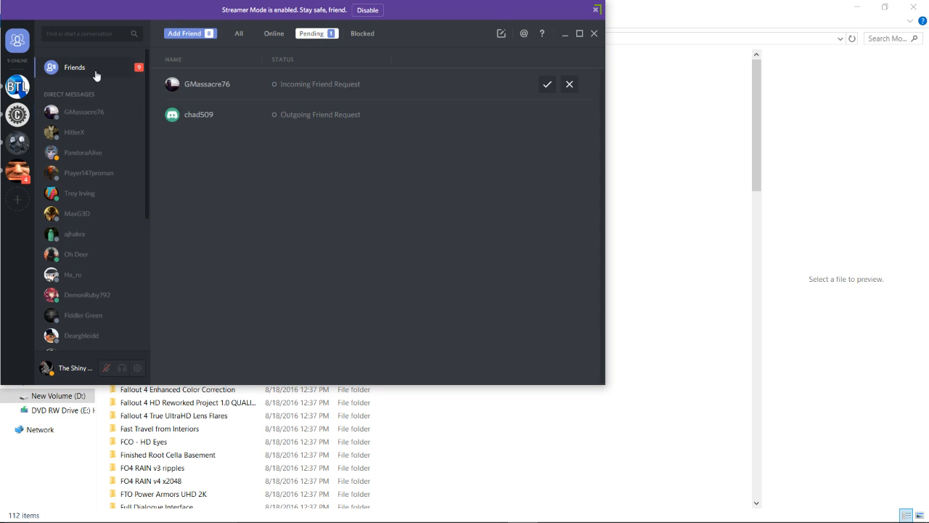
left_click(547, 87)
left_click(688, 182)
Open the Tools folder inside Caliente's Beautiful Bodies Enhancer -CBBE-, under BodySlide and Outfit Studio
scroll(235, 298, "down", 4)
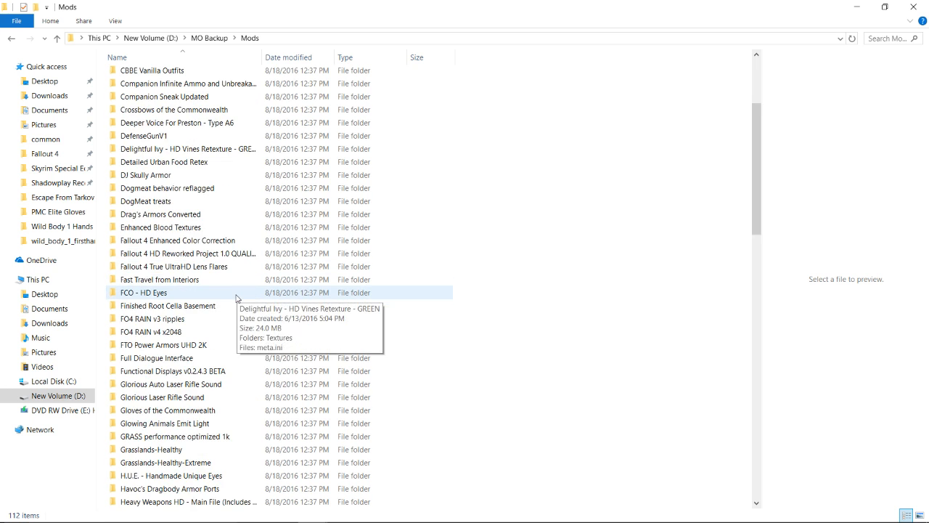
scroll(233, 296, "up", 1)
scroll(228, 296, "down", 4)
scroll(229, 294, "up", 4)
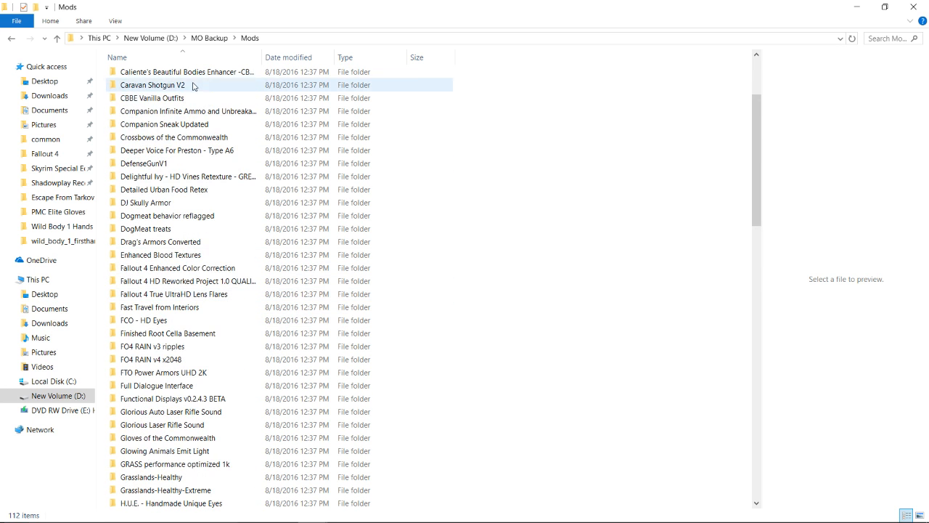
double_click(155, 72)
double_click(151, 82)
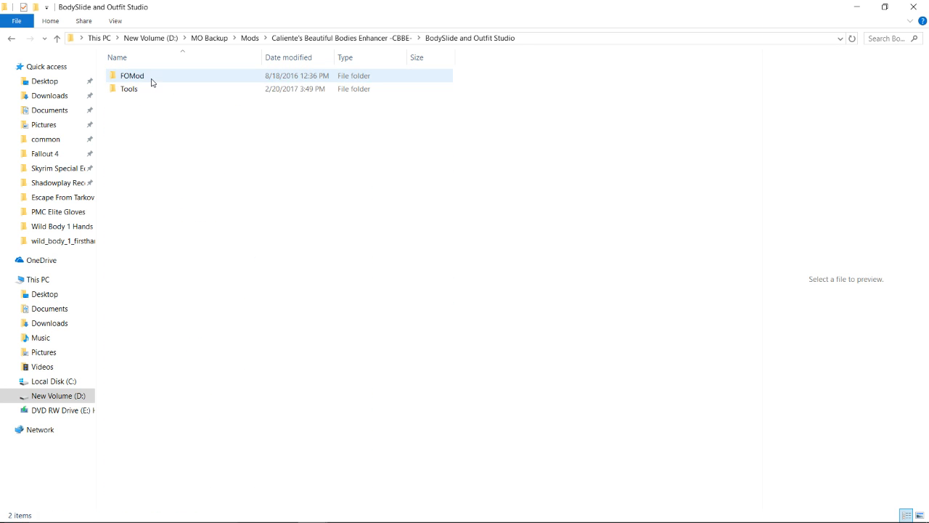
double_click(139, 88)
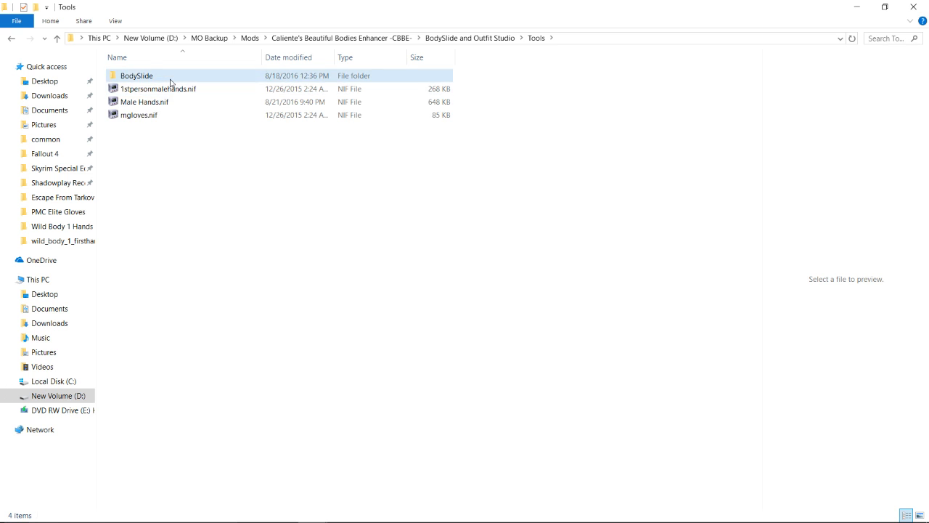
Launch BodySlide from the BodySlide folder and open Outfit Studio from it
double_click(171, 80)
left_click(163, 183)
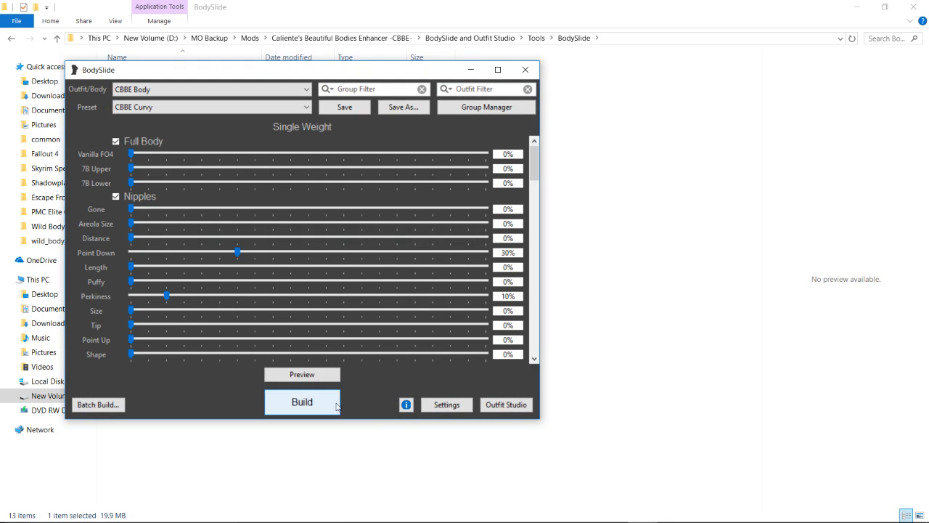
left_click(506, 404)
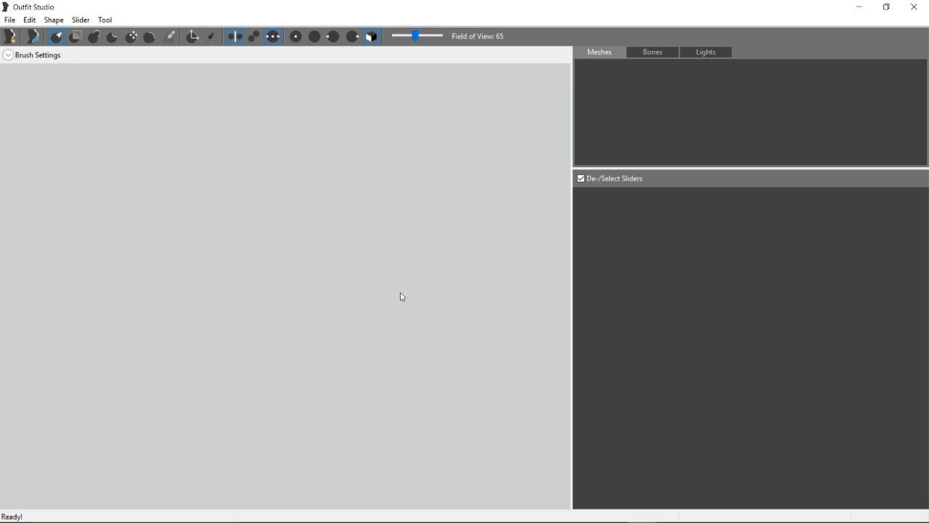
Load Male Hands.nif from the Tools folder as the reference, using the BaseMaleHands1st:0 shape
left_click(10, 20)
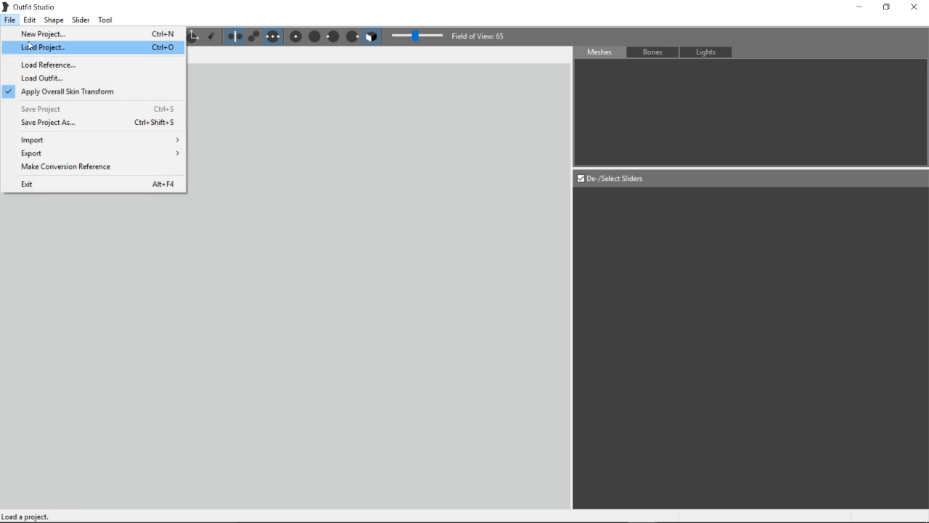
left_click(49, 66)
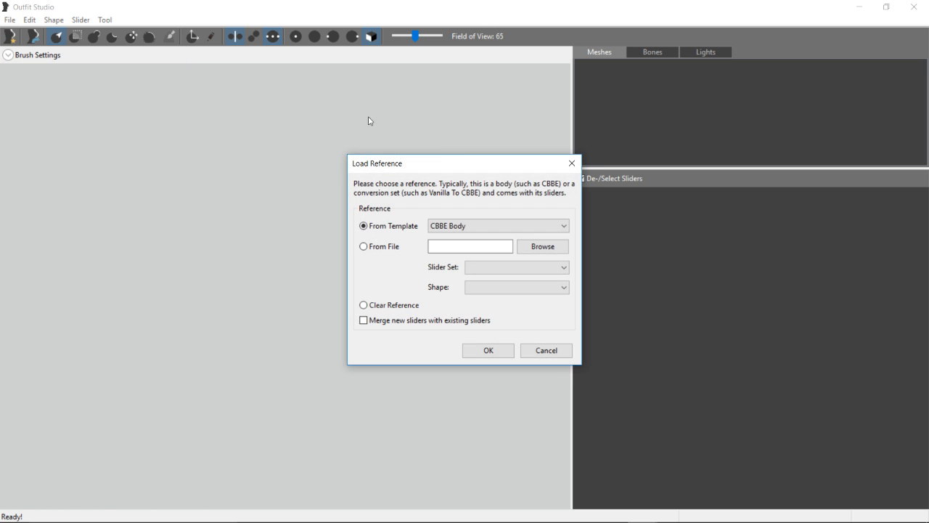
left_click(384, 247)
left_click(543, 245)
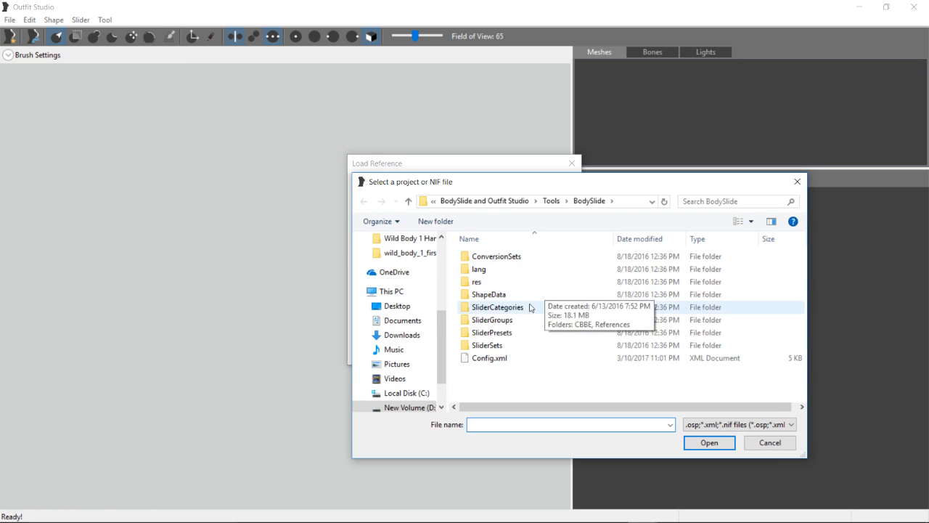
left_click(551, 200)
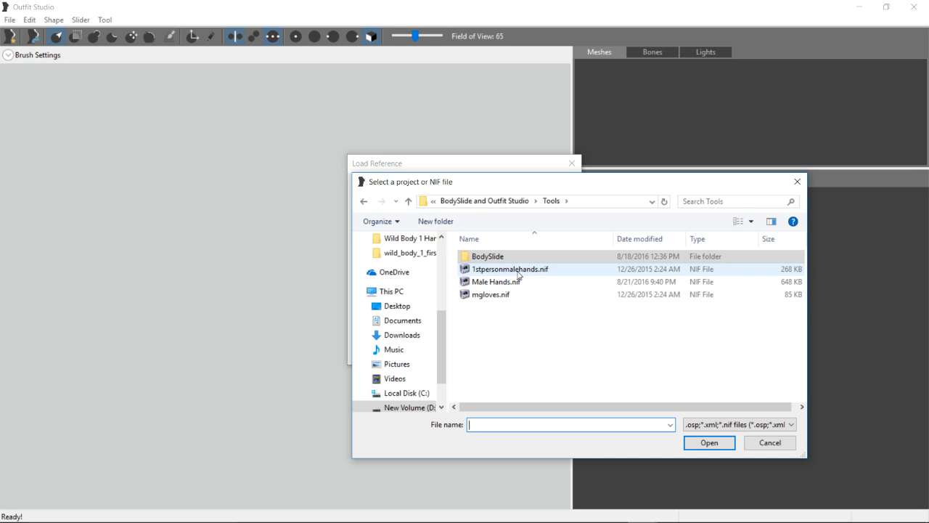
left_click(622, 238)
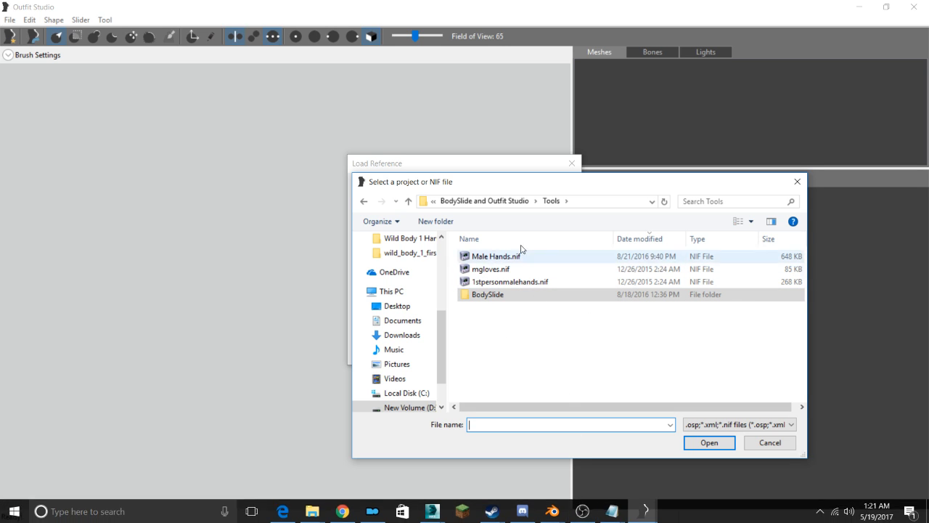
left_click(510, 255)
double_click(510, 254)
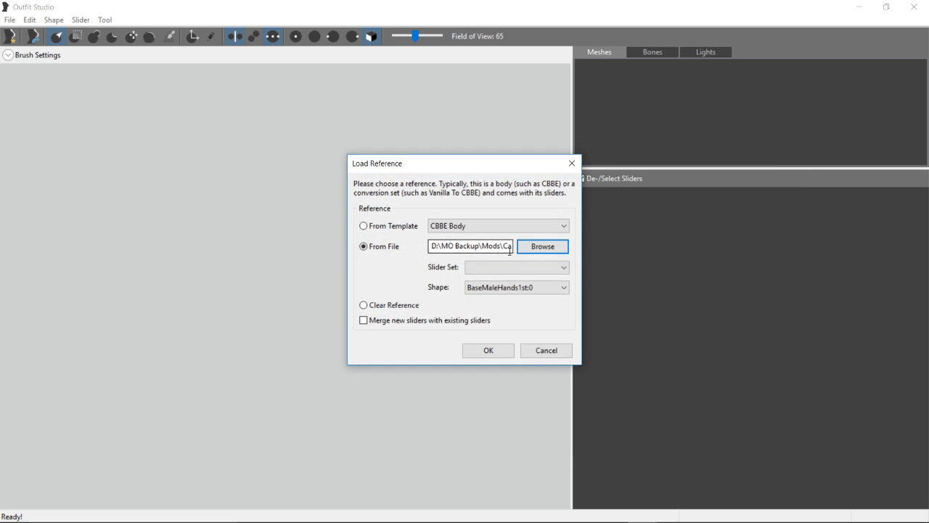
left_click(487, 349)
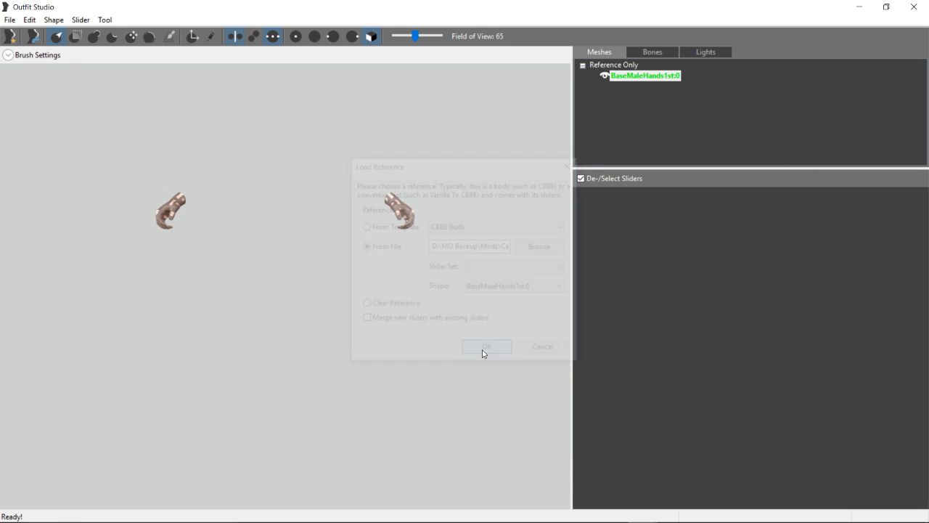
Try to import Hands and Arms.nif from the Wild Body 1 Hands folder under Escape From Tarkov into the project
left_click(9, 20)
mouse_move(37, 140)
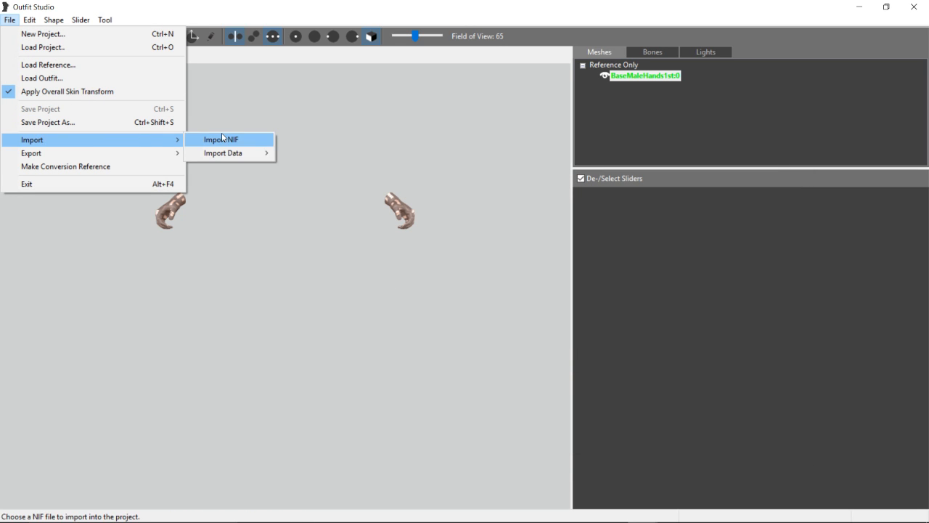
left_click(222, 139)
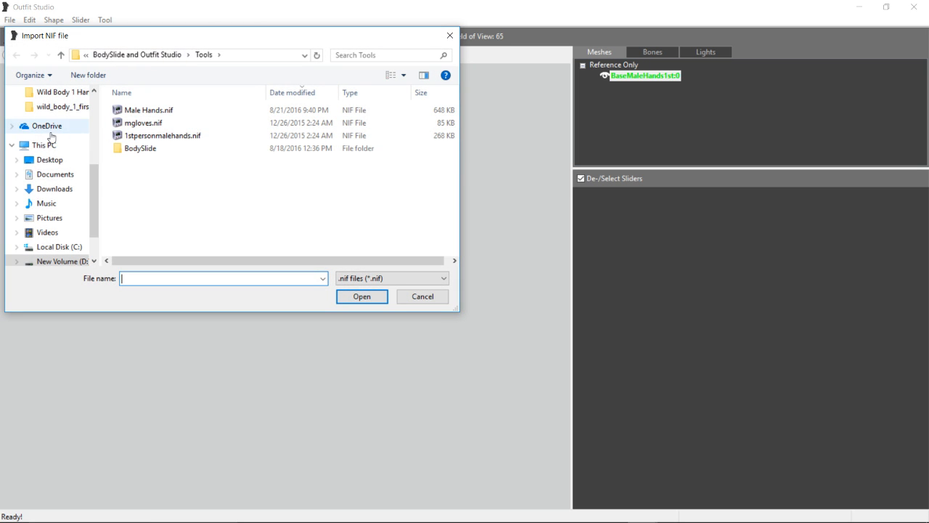
scroll(51, 136, "up", 1)
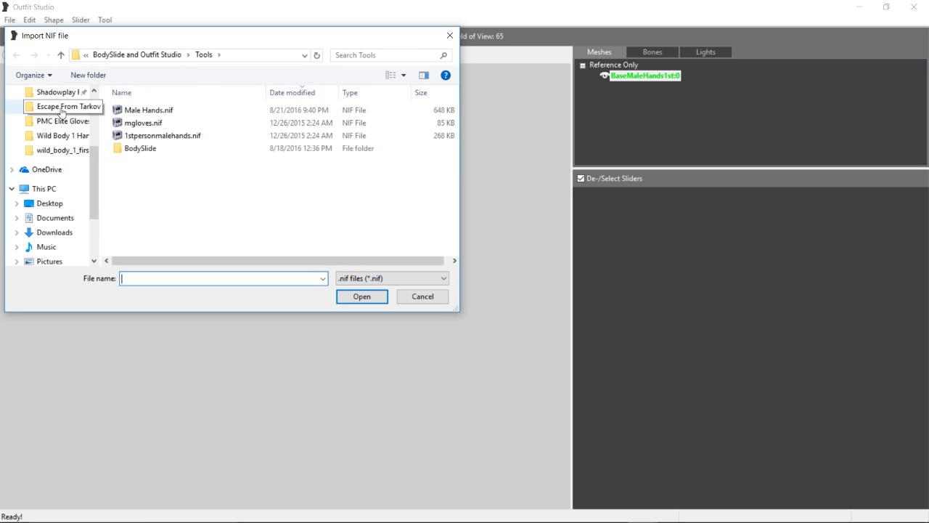
left_click(61, 110)
double_click(177, 111)
left_click(156, 123)
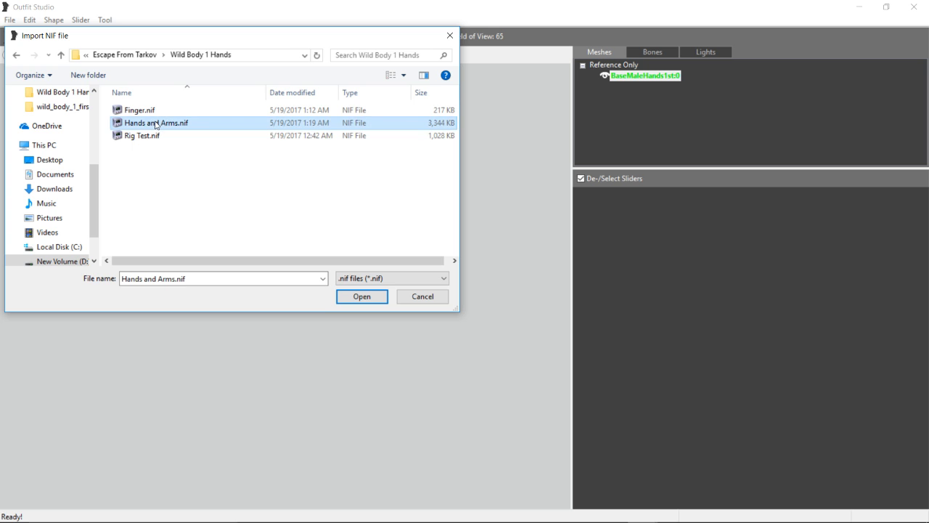
double_click(155, 123)
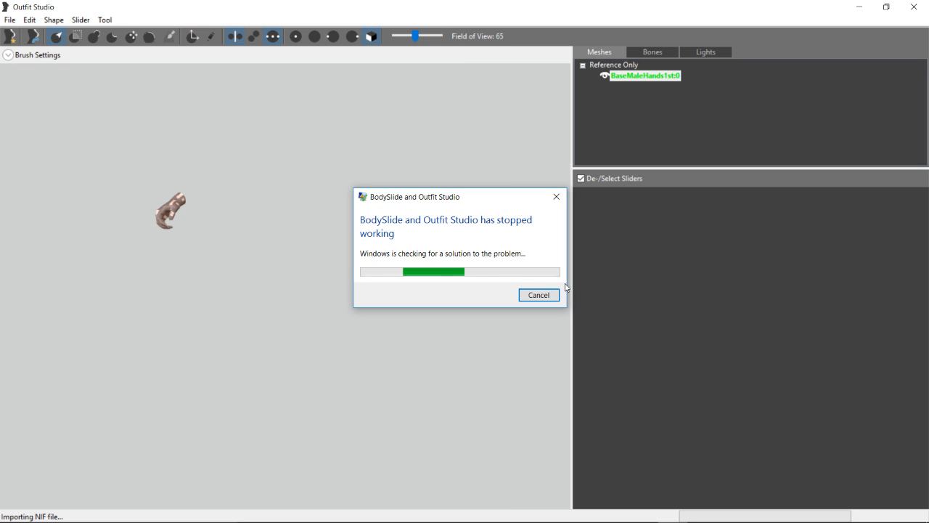
left_click(545, 296)
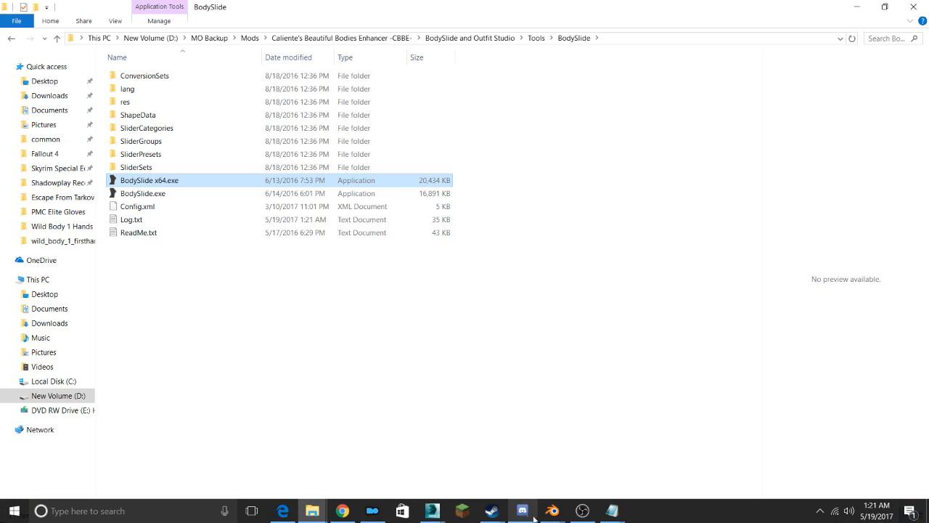
Find Hands and Arms.nif in the Wild Body 1 Hands folder in File Explorer and open it in NifSkope
mouse_move(324, 513)
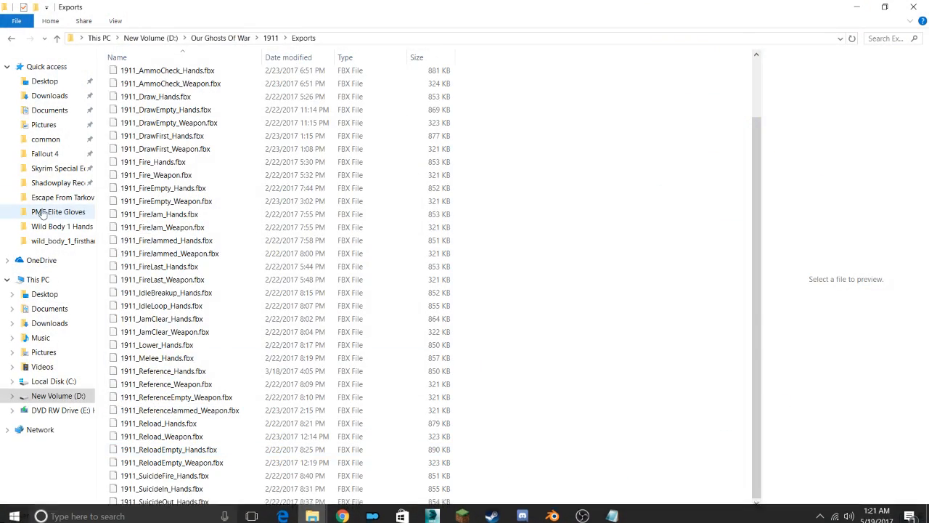
left_click(57, 198)
double_click(178, 75)
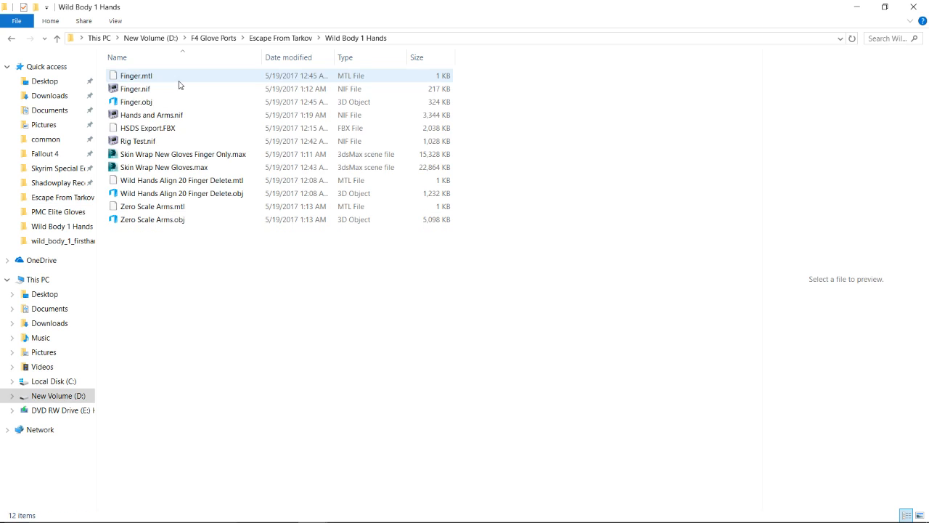
left_click(166, 116)
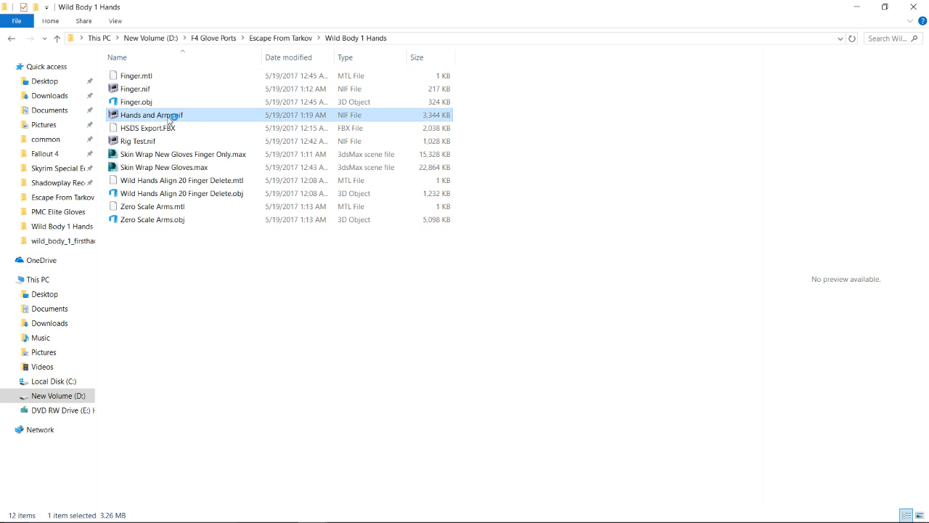
key("Return")
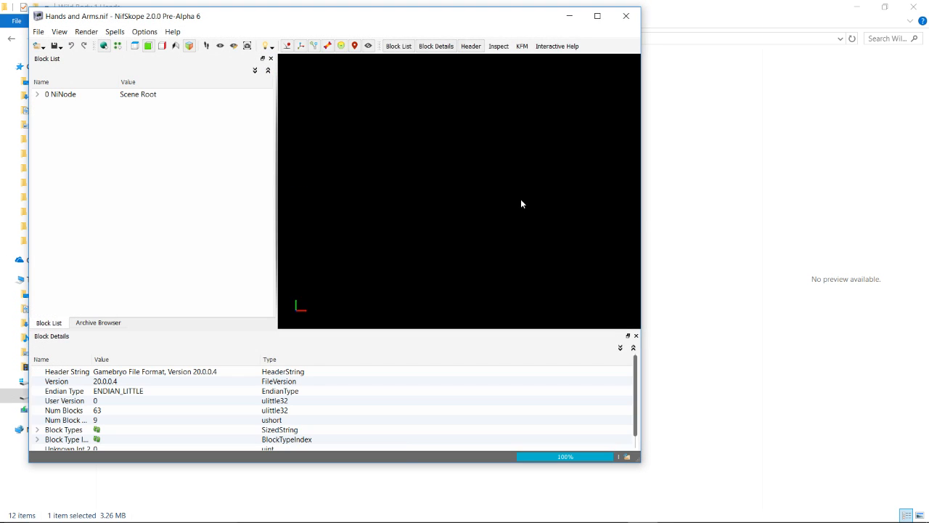
Inspect the exported arms and glove up close and select the Zero Scale Arms mesh
middle_click_drag(434, 178, 454, 273)
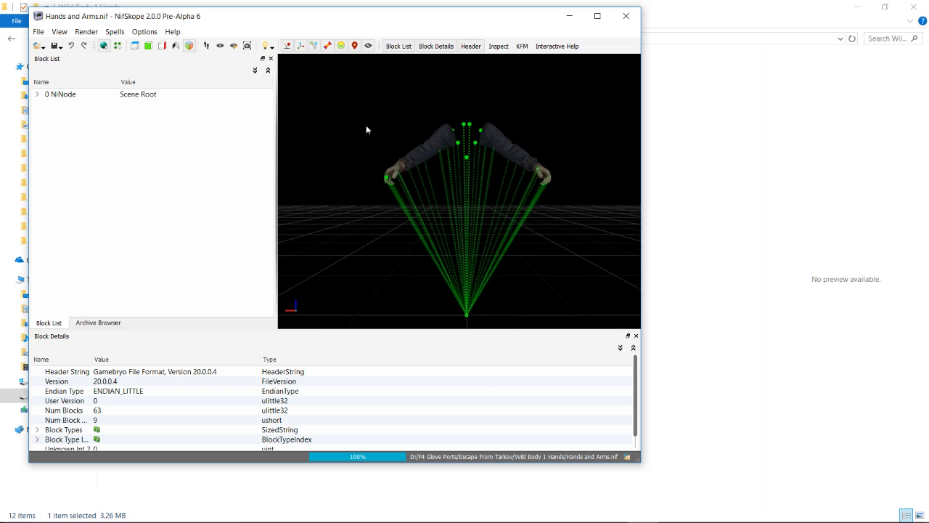
middle_click_drag(367, 127, 423, 215)
scroll(423, 215, "up", 5)
left_click_drag(425, 225, 494, 221)
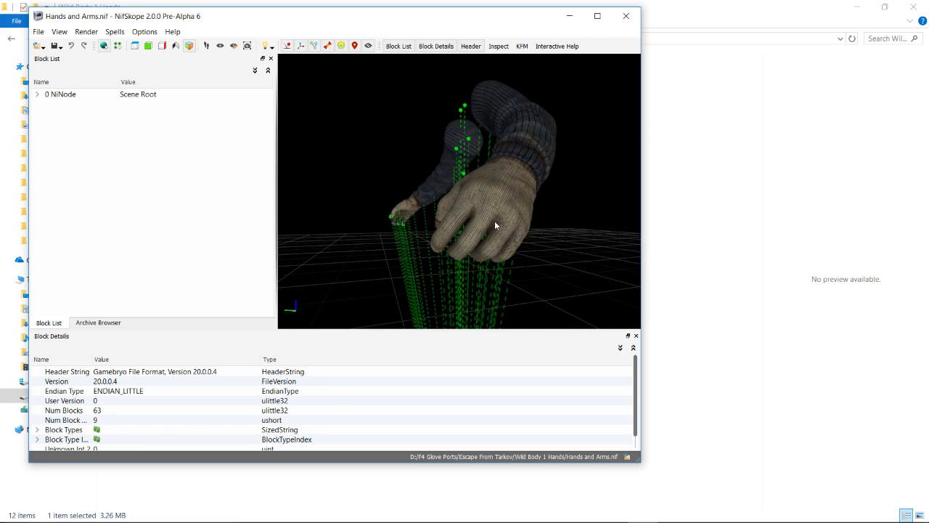
left_click(490, 218)
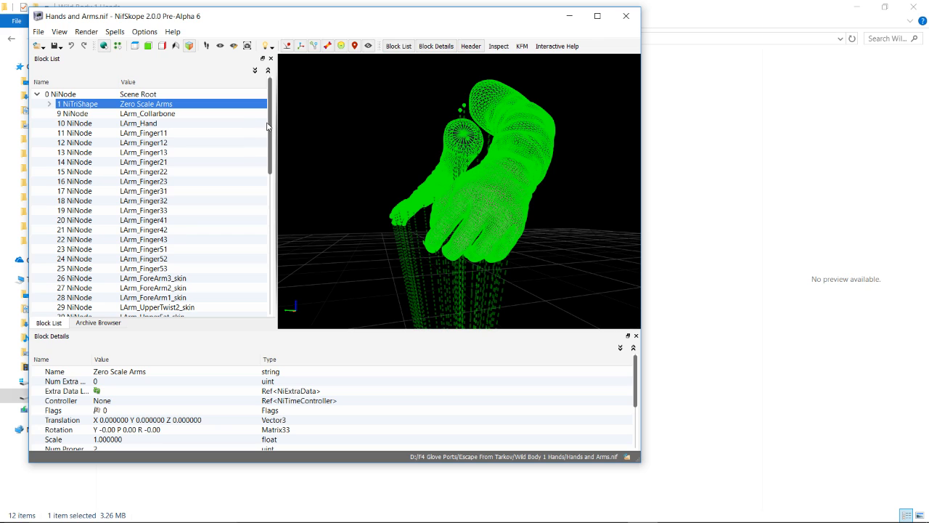
Examine the arm bone nodes under Scene Root and the child blocks of the Zero Scale Arms shape
scroll(122, 149, "down", 6)
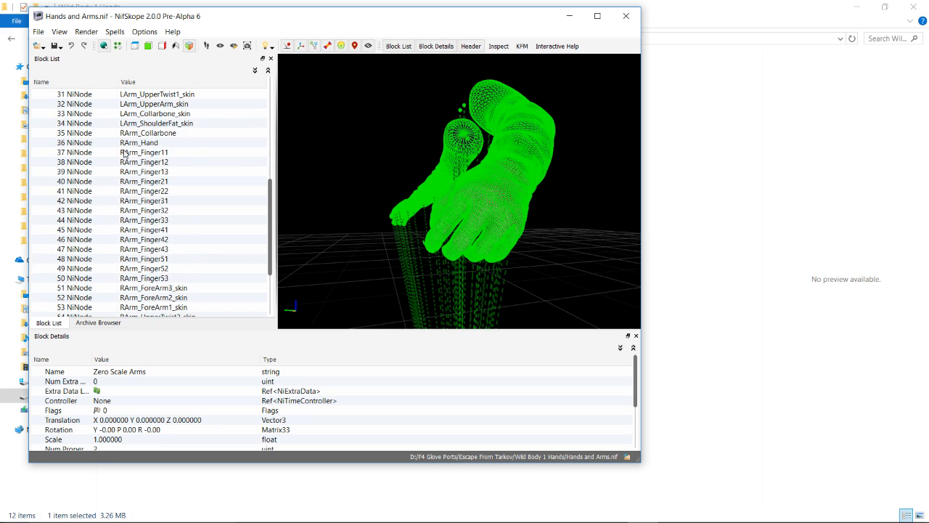
scroll(124, 151, "up", 6)
scroll(124, 152, "down", 3)
scroll(86, 133, "up", 3)
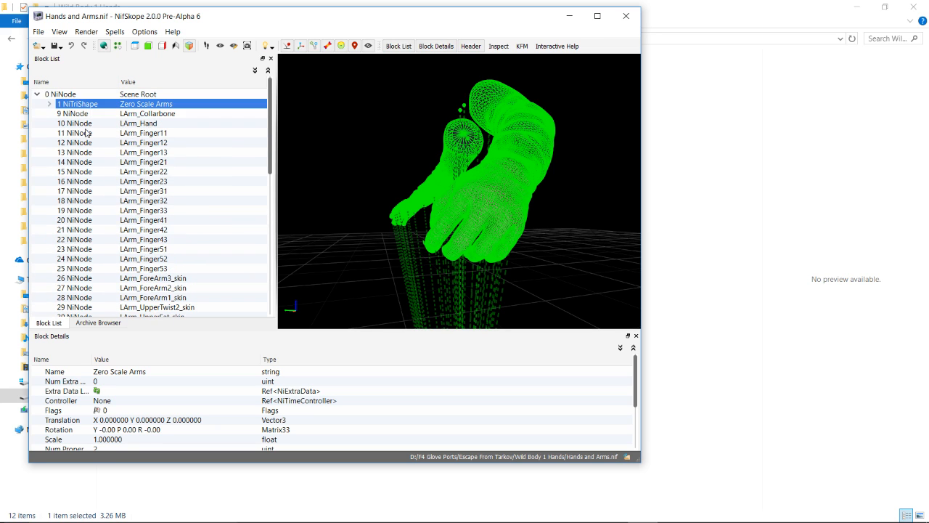
left_click(50, 104)
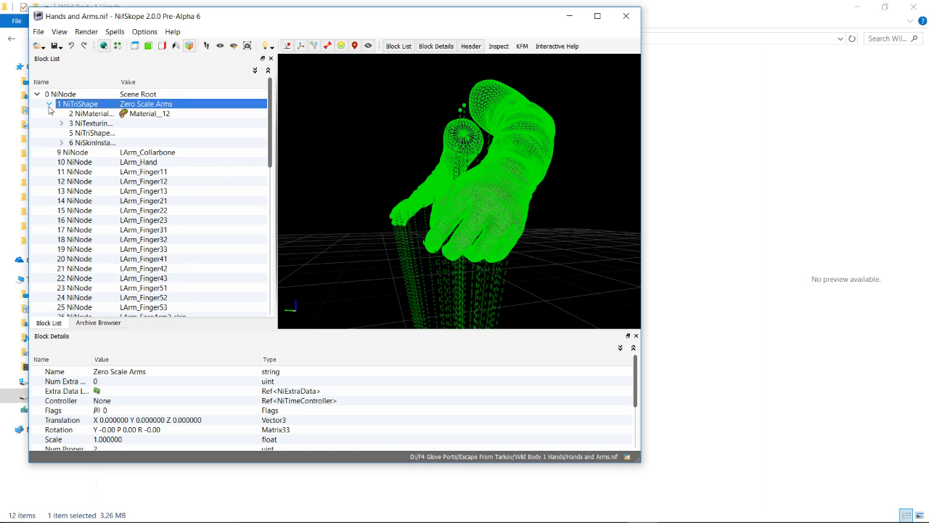
left_click(49, 104)
left_click(49, 104)
left_click(49, 104)
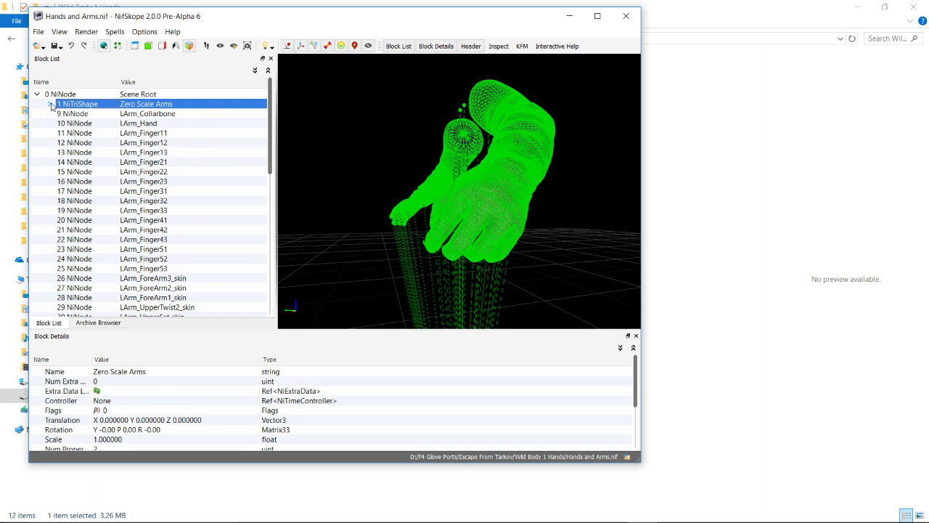
scroll(174, 163, "down", 10)
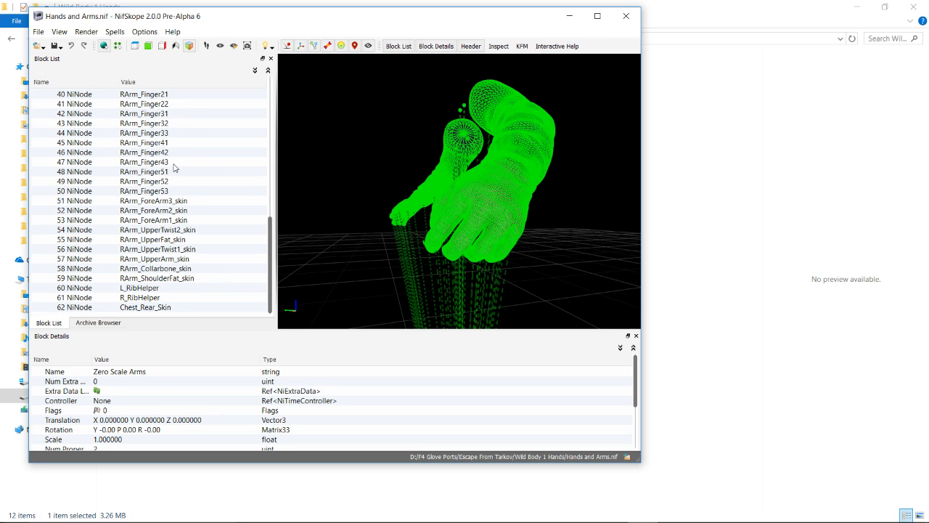
scroll(174, 168, "up", 11)
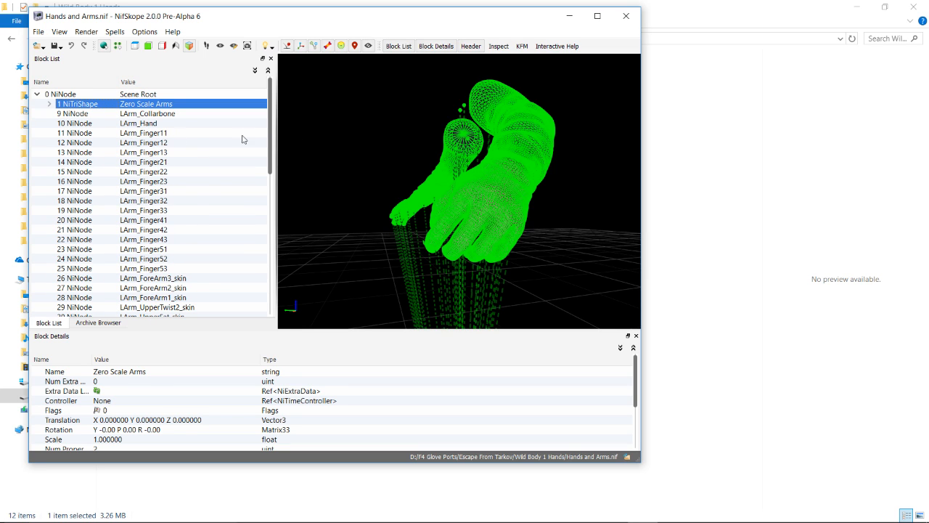
Return to the Wild Body 1 Hands folder and delete Hands and Arms.nif
left_click(722, 208)
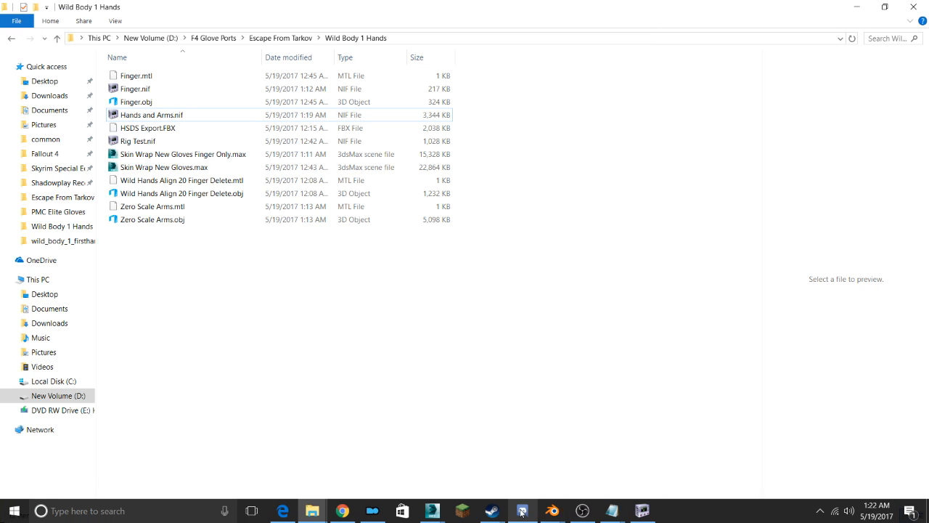
left_click(161, 119)
key("Delete")
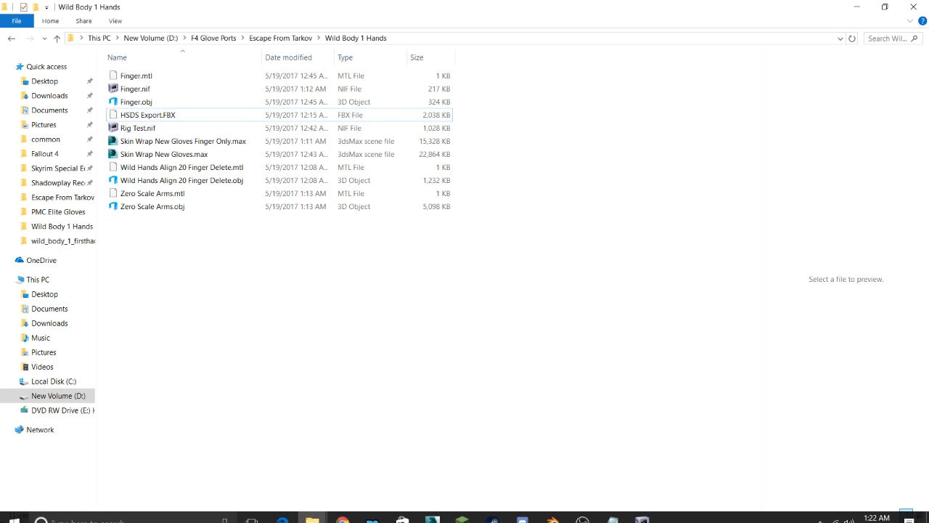
Open Rig Test.nif in NifSkope and select its Wild Hands Align 20 Finger Delete mesh
left_click(150, 129)
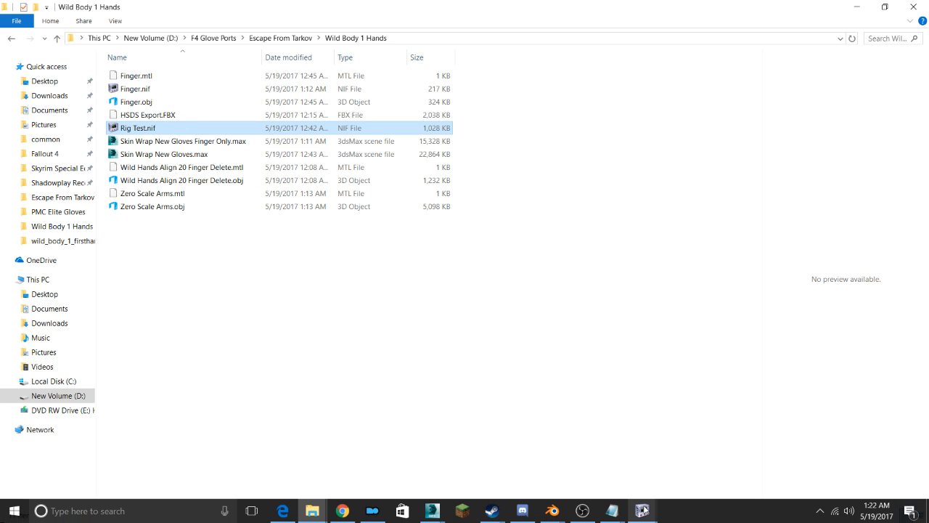
mouse_move(642, 510)
left_click(711, 450)
left_click_drag(365, 187, 479, 243)
left_click(469, 250)
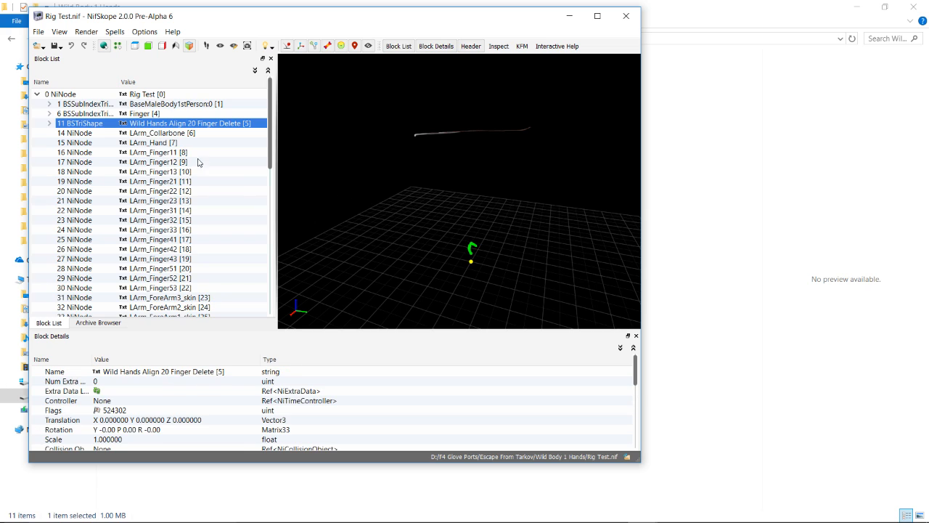
Compare the child blocks of the Wild Hands Align 20 Finger Delete and BaseMaleBody1stPerson:0 shapes, and close Rig Test.nif
left_click(50, 124)
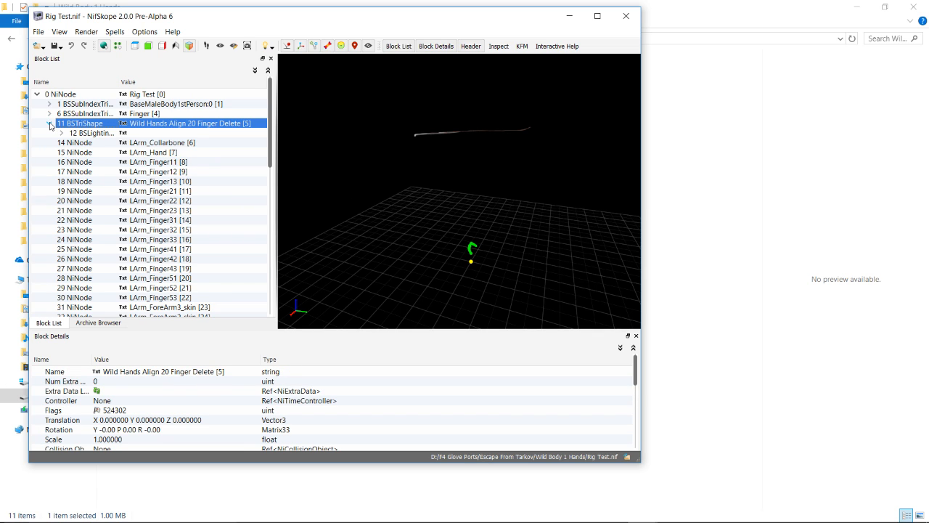
left_click(50, 124)
left_click(49, 104)
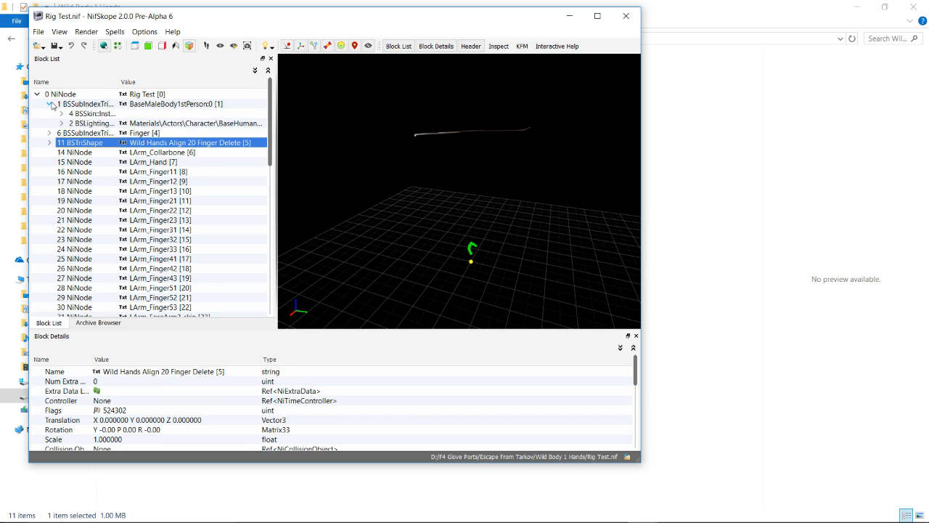
left_click(49, 104)
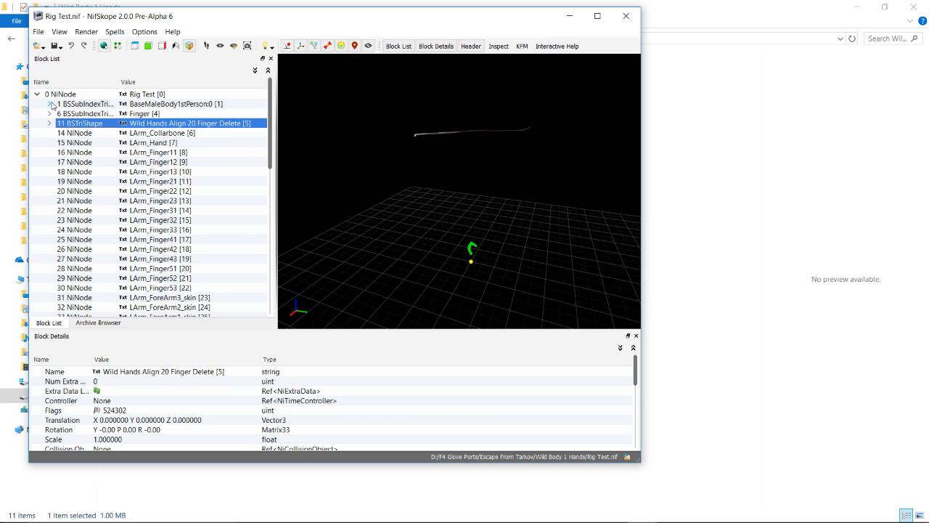
left_click(625, 15)
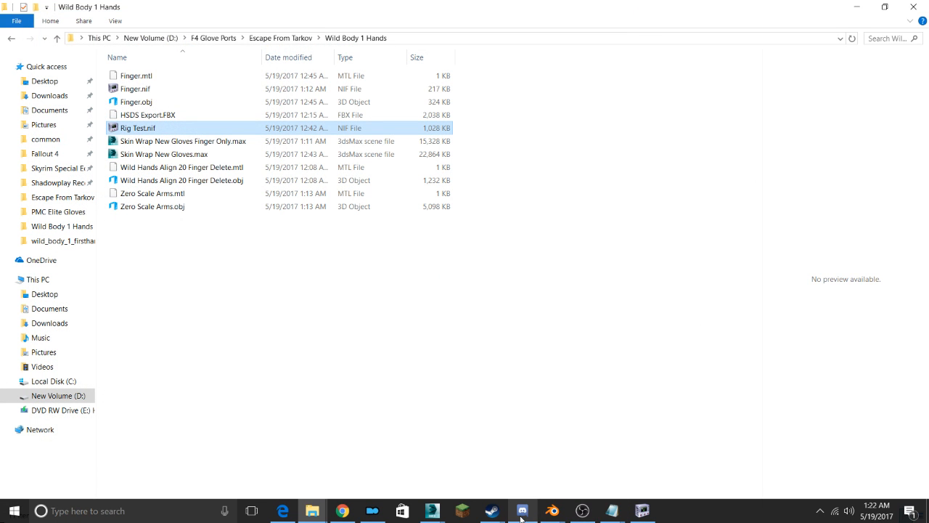
Switch to the Skin Wrap New Gloves 4.max scene in 3ds Max and start exporting it to NIF format as Hands and Arms
left_click(432, 510)
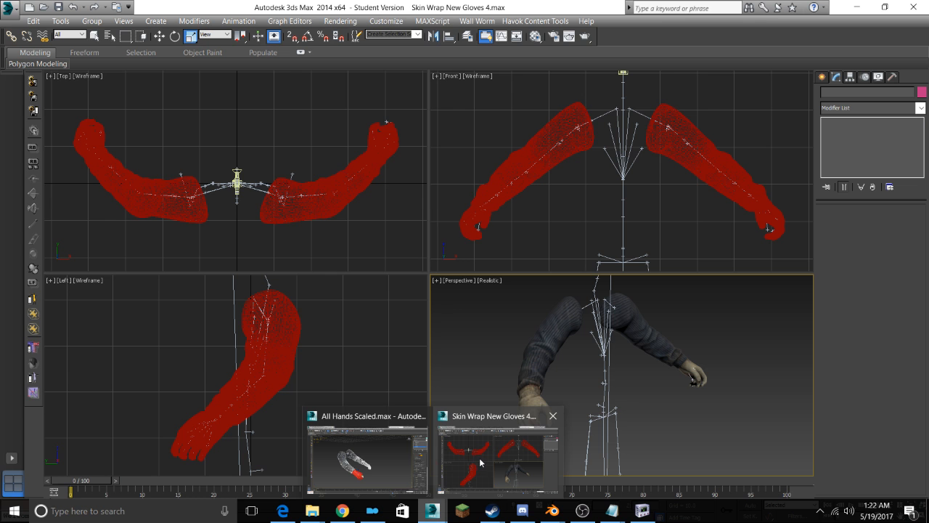
left_click(480, 462)
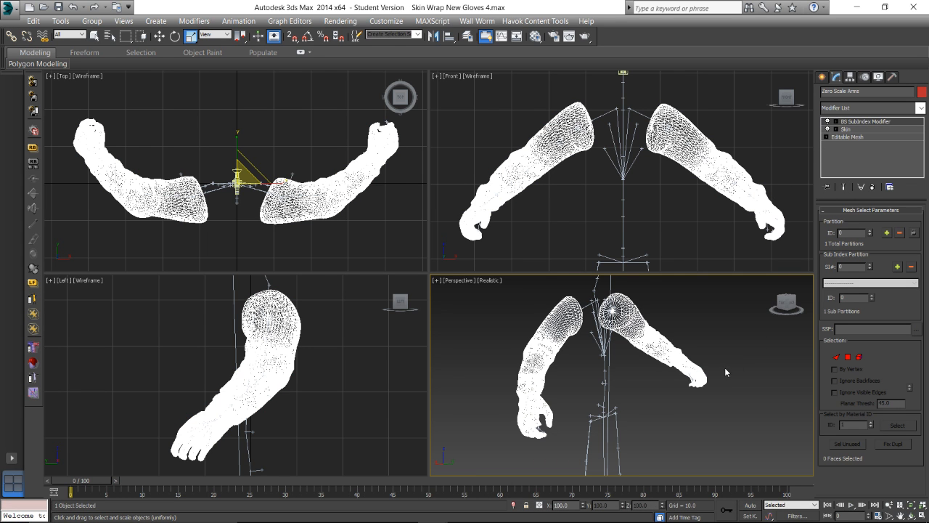
middle_click_drag(724, 367, 746, 367)
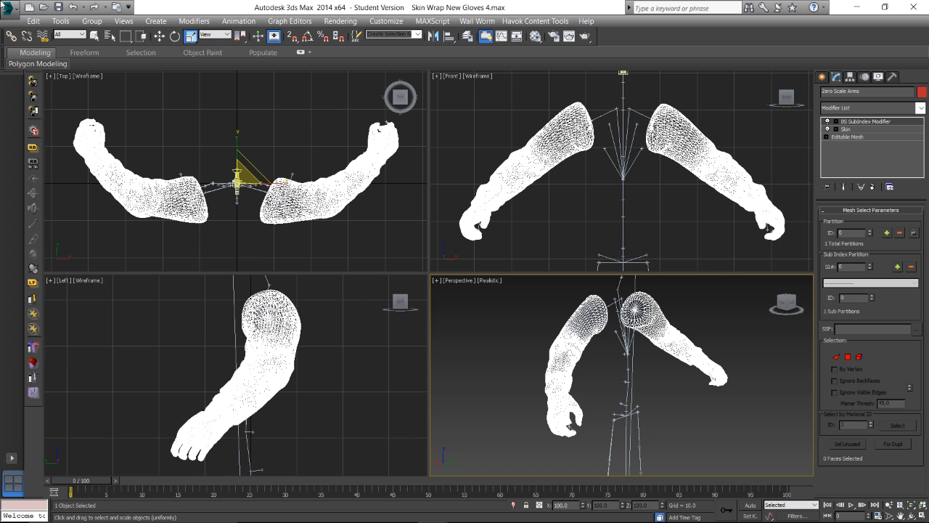
left_click(13, 9)
left_click(42, 208)
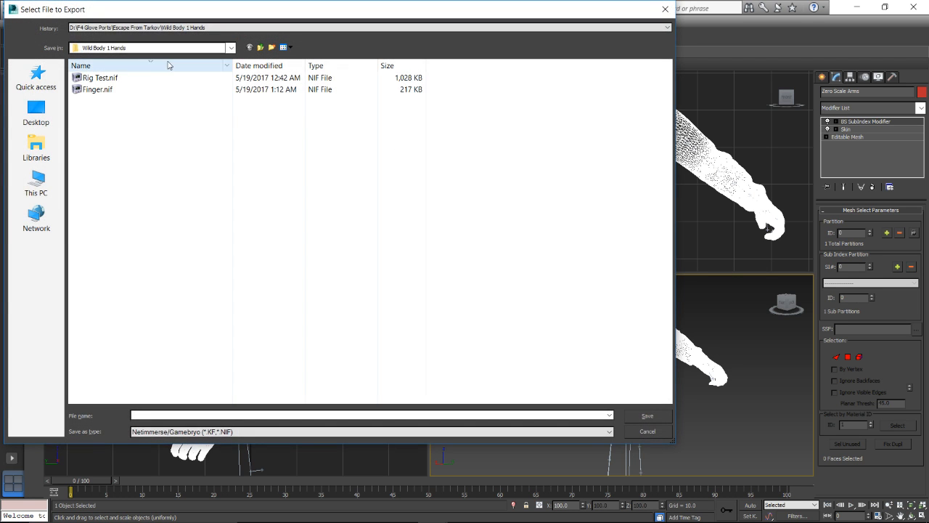
left_click(167, 414)
type("Han")
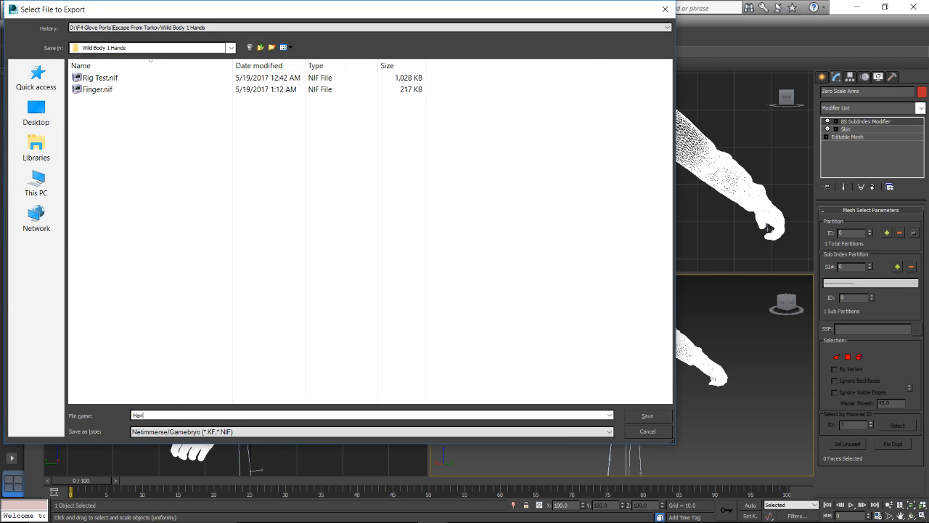
type("ds and Arms")
key("Return")
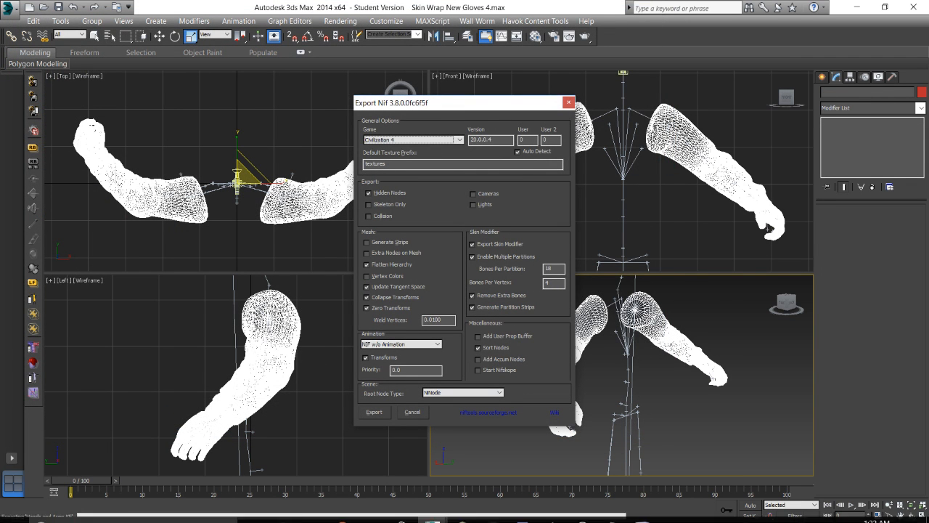
Check the export settings in Porting Gloves F4 Updated.txt, enable Extra Nodes on Mesh, and run the NIF export
mouse_move(522, 517)
mouse_move(613, 512)
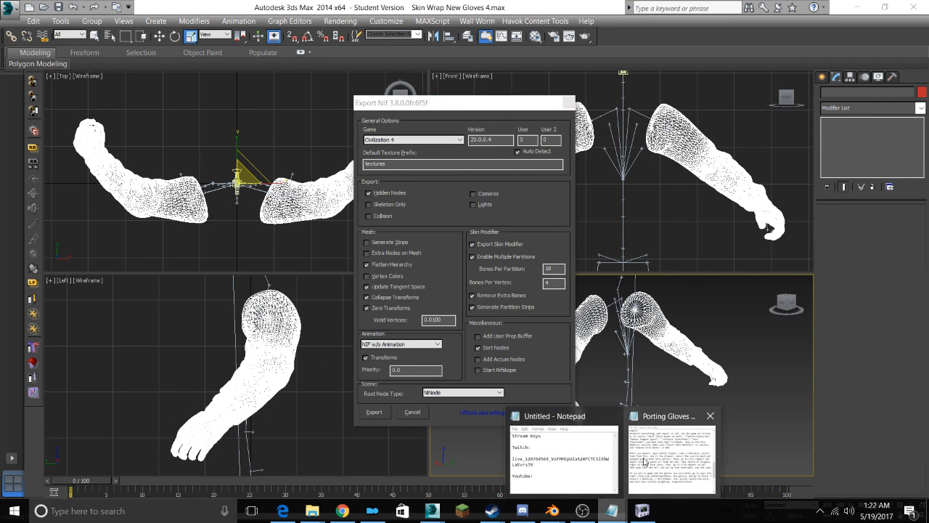
left_click(675, 464)
left_click_drag(434, 66, 699, 81)
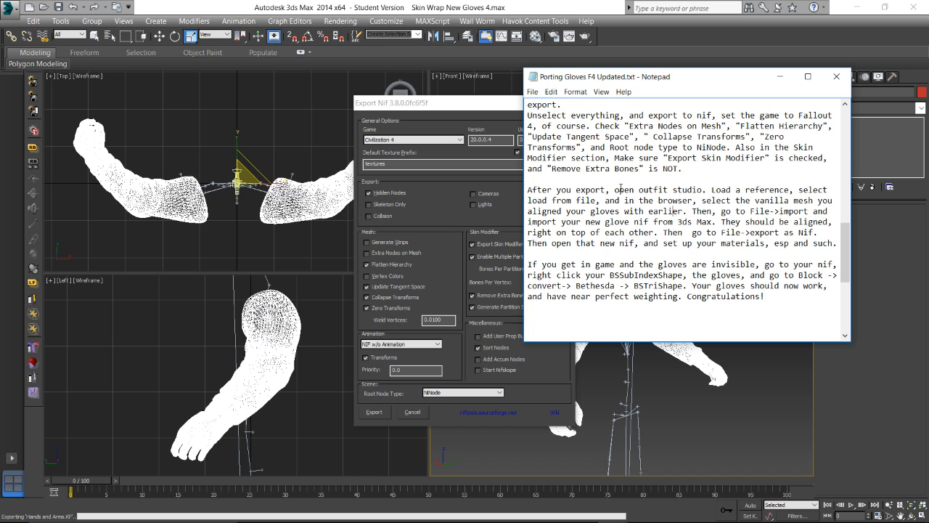
left_click(381, 255)
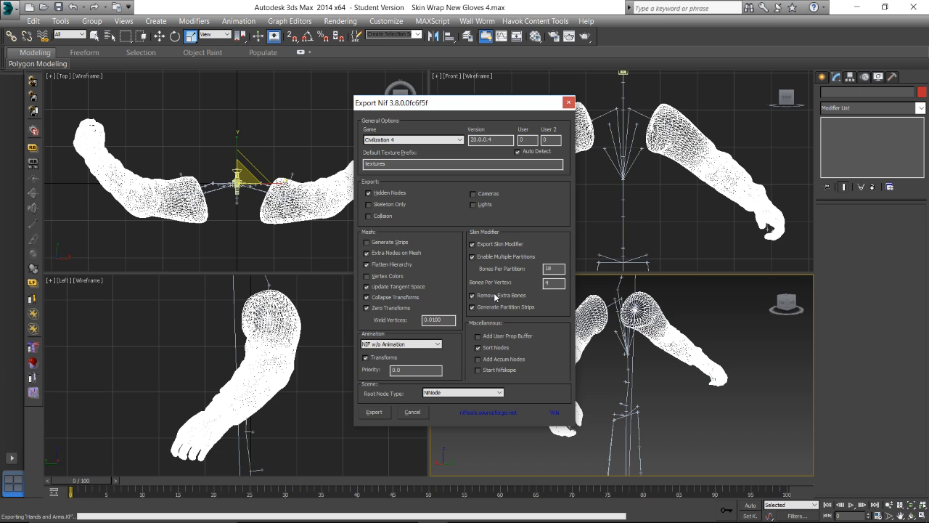
left_click(375, 411)
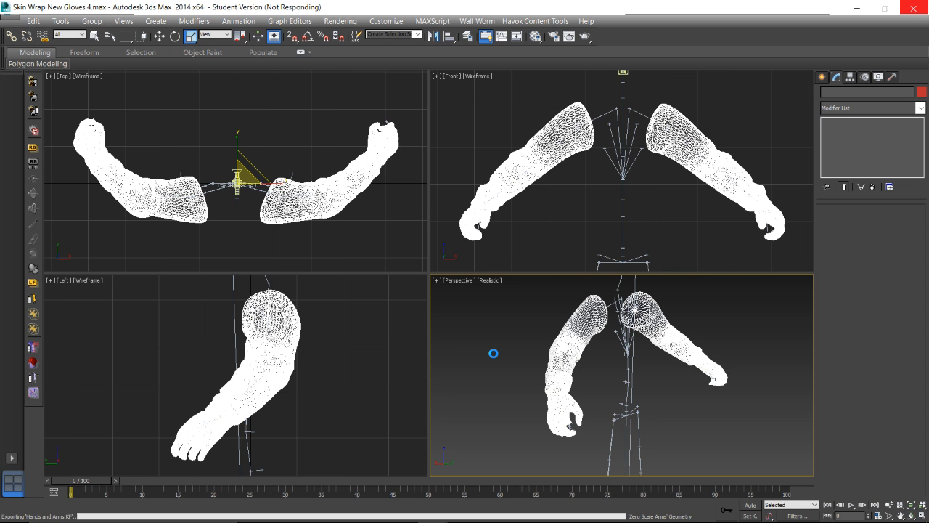
Switch to Chrome and read the recent messages in the stream's live chat
left_click(358, 511)
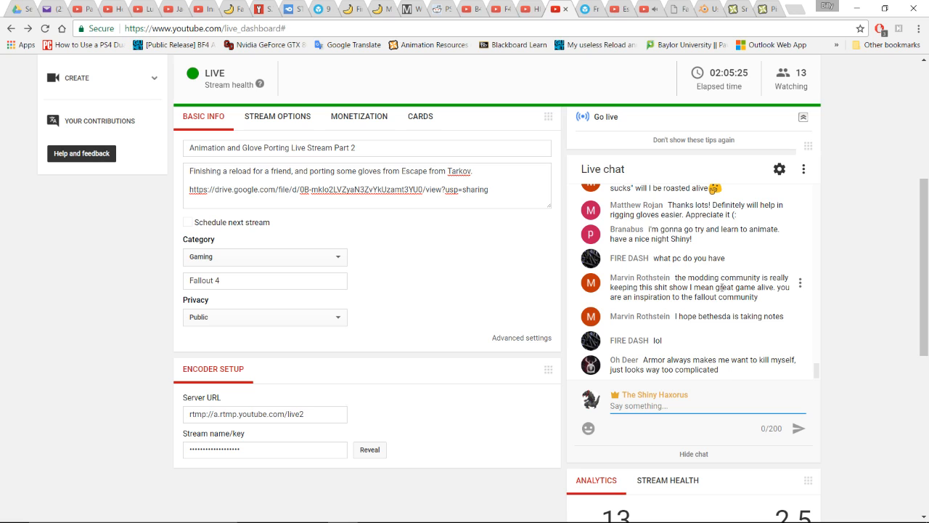
scroll(747, 299, "up", 2)
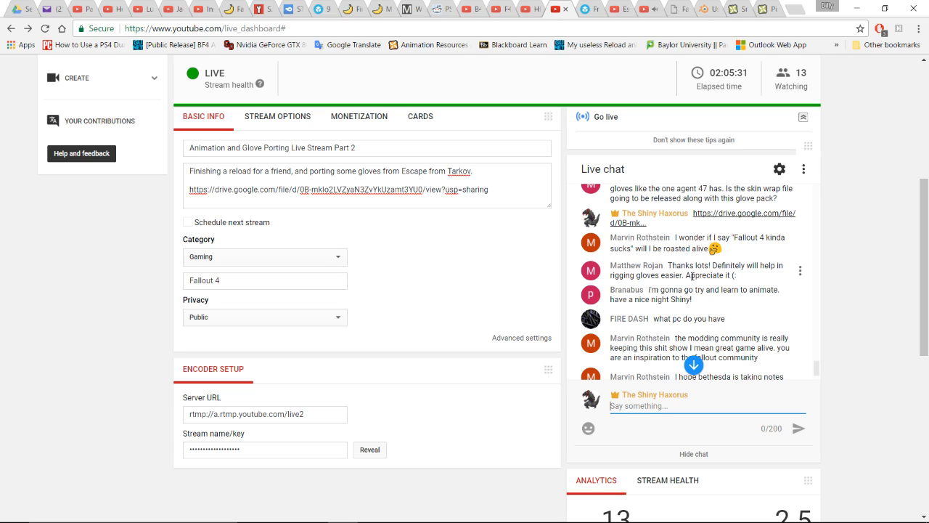
scroll(691, 276, "down", 2)
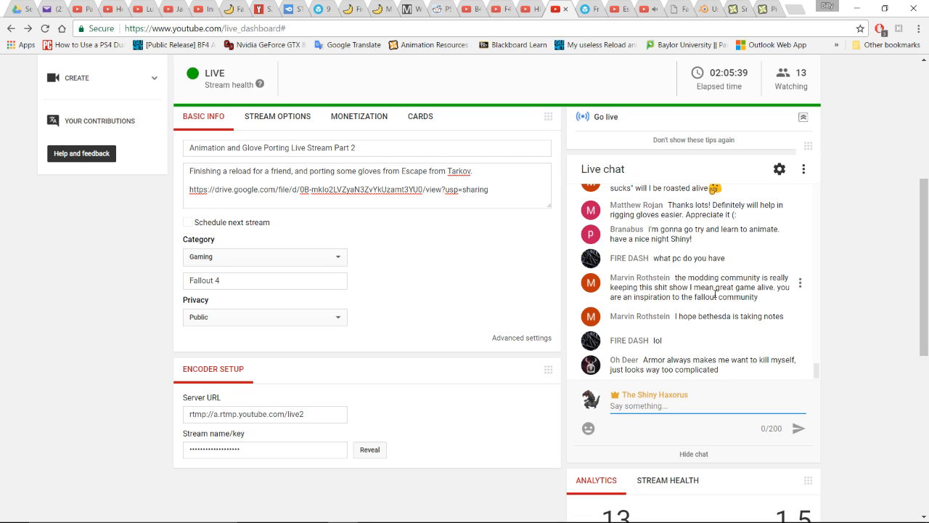
scroll(769, 294, "down", 1)
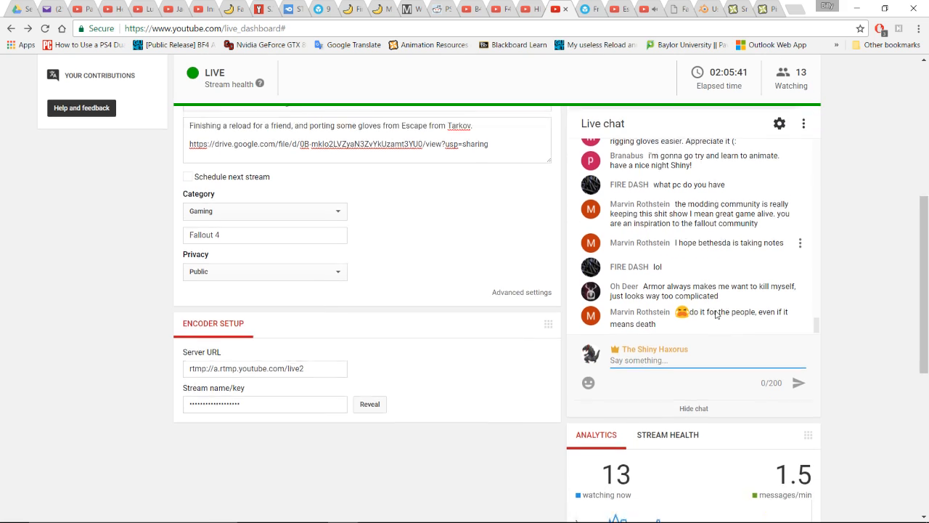
scroll(845, 268, "up", 1)
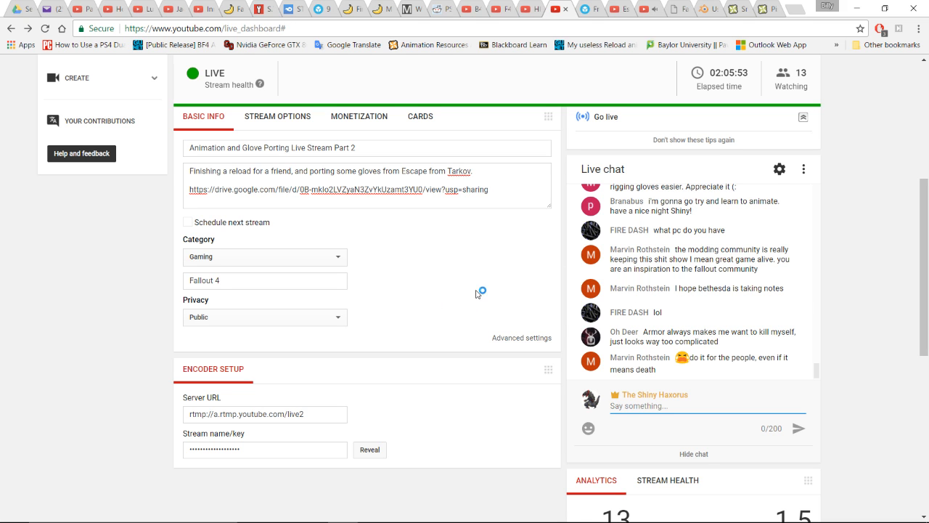
Switch to the NifSkope window with Hands and Arms.nif and reload the file
mouse_move(517, 515)
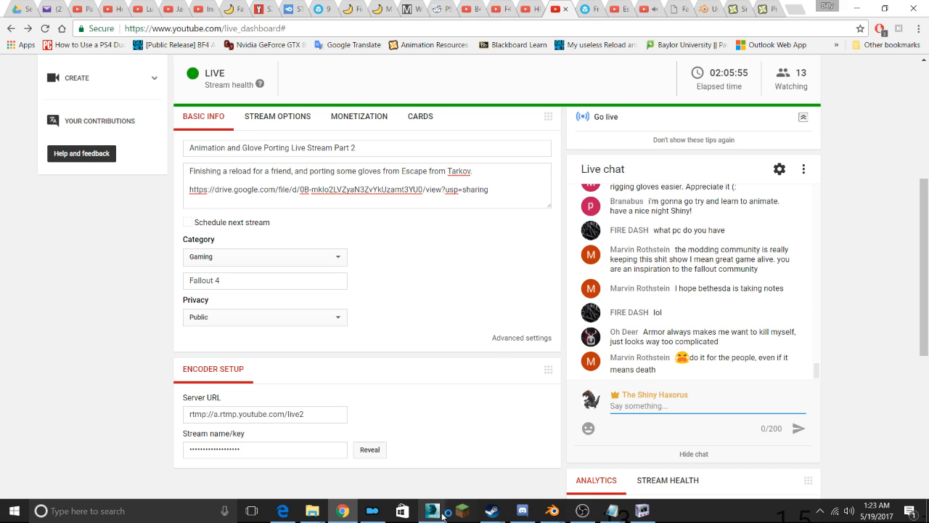
mouse_move(432, 511)
left_click(476, 465)
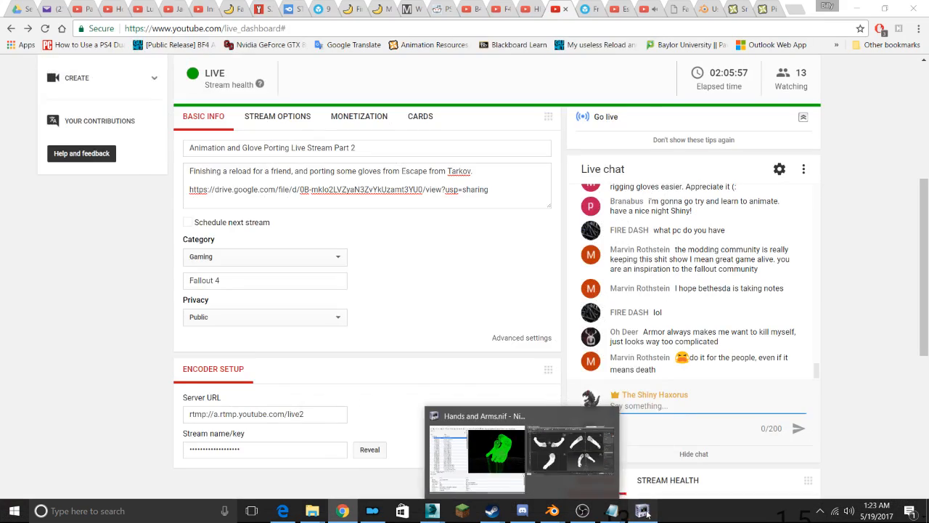
left_click(468, 485)
left_click(38, 32)
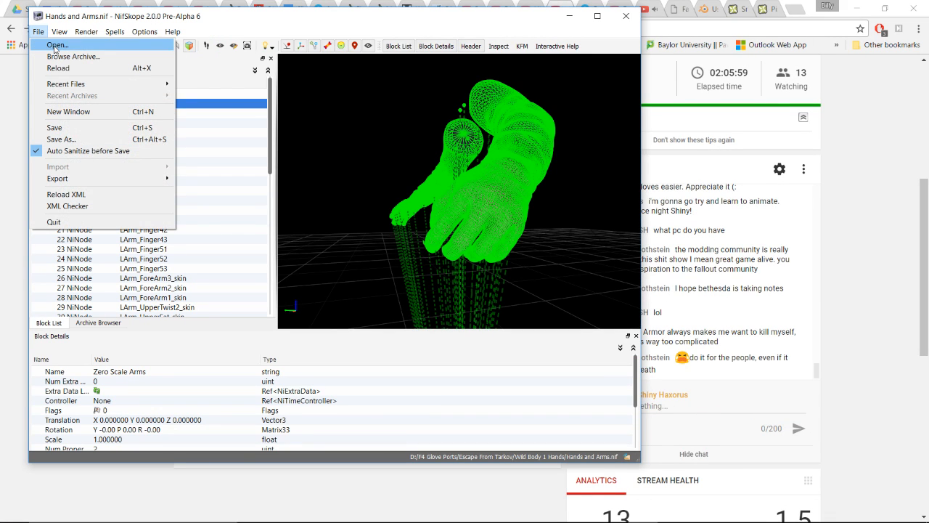
left_click(59, 68)
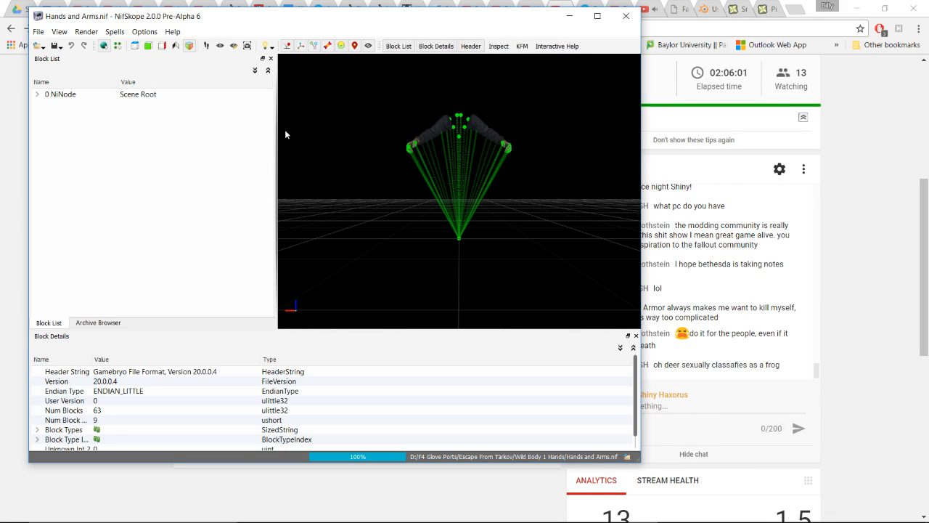
Examine the Zero Scale Arms shape's child blocks, including its skin instance and mesh data
scroll(436, 137, "up", 2)
left_click(380, 128)
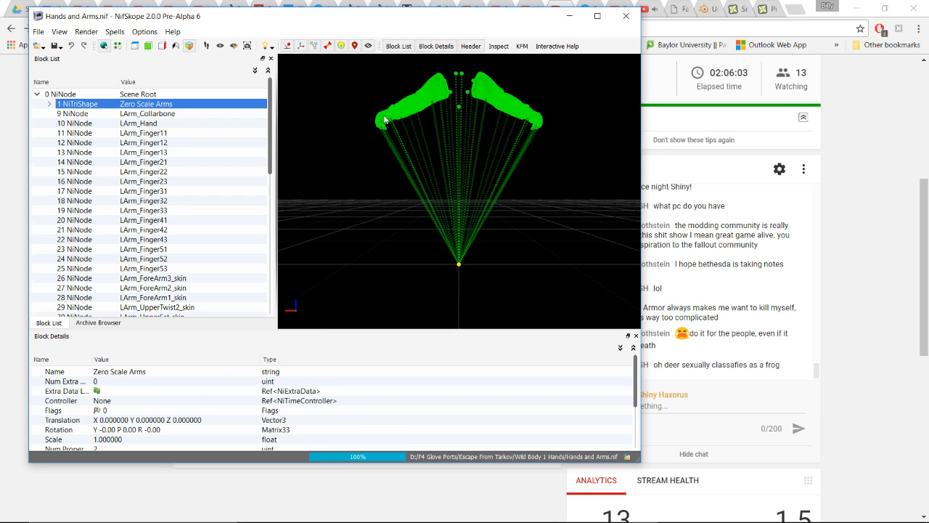
left_click(48, 104)
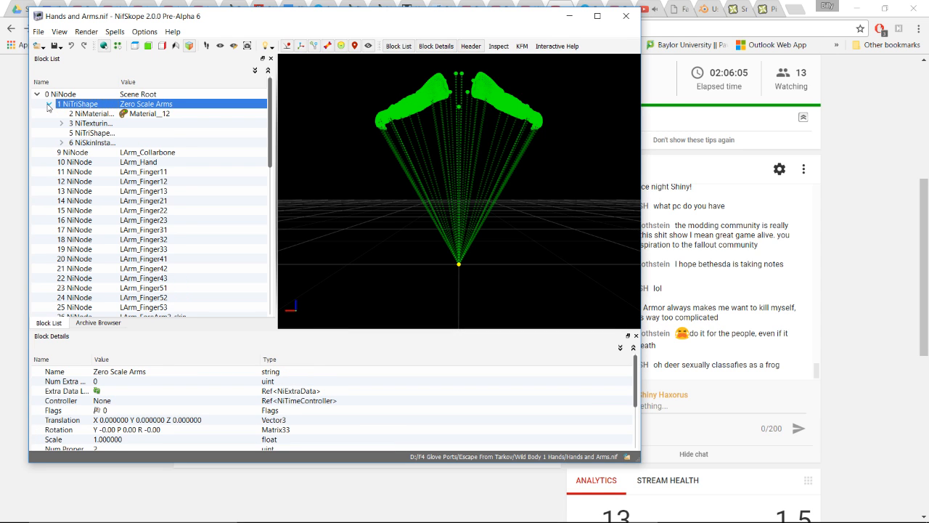
left_click(62, 143)
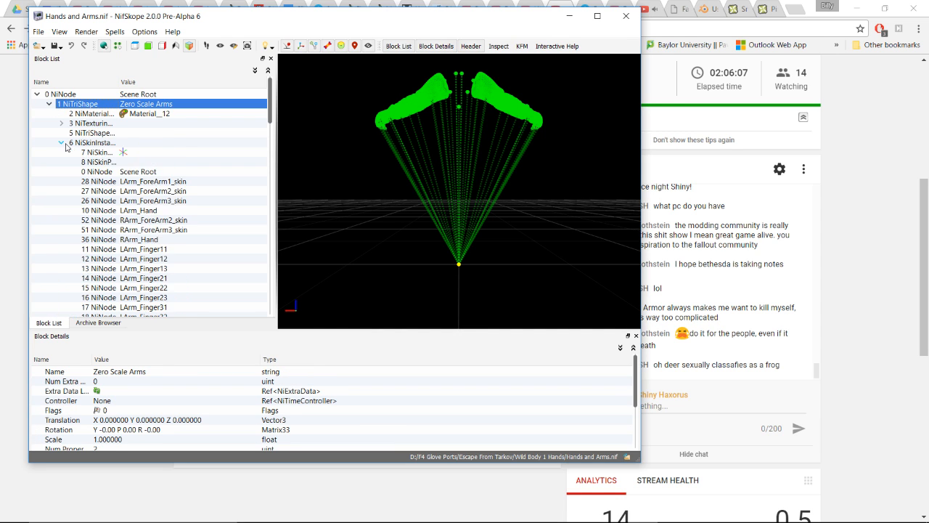
left_click(63, 143)
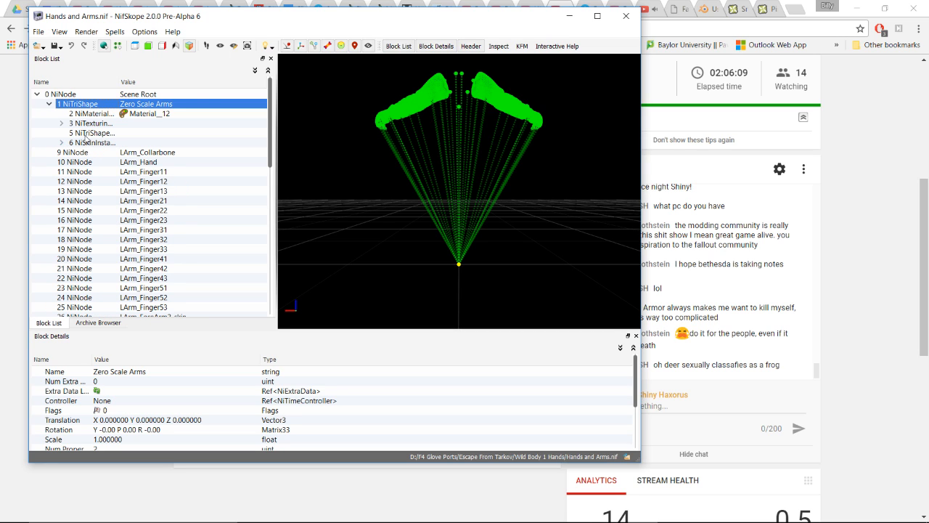
left_click(88, 134)
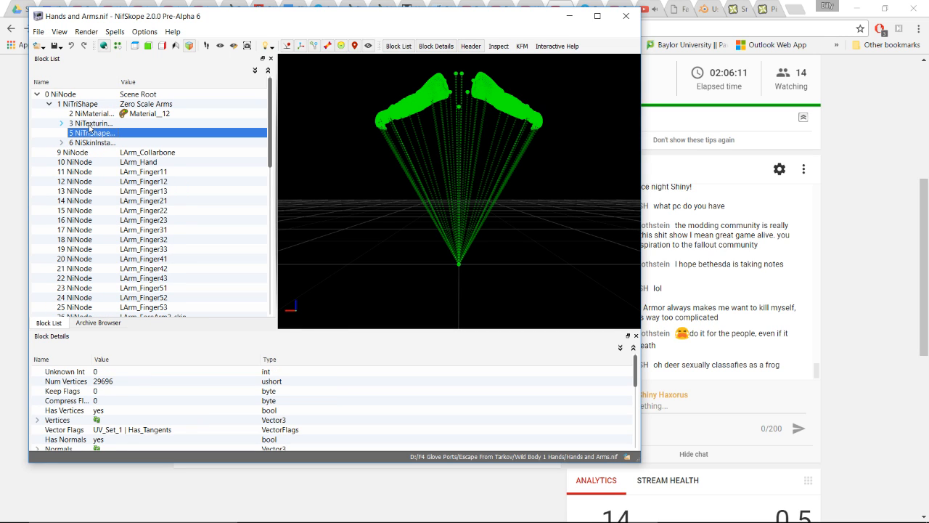
Remove the mesh data branch from the Zero Scale Arms shape
right_click(89, 135)
left_click(89, 136)
left_click(98, 107)
left_click(92, 134)
scroll(135, 400, "down", 1)
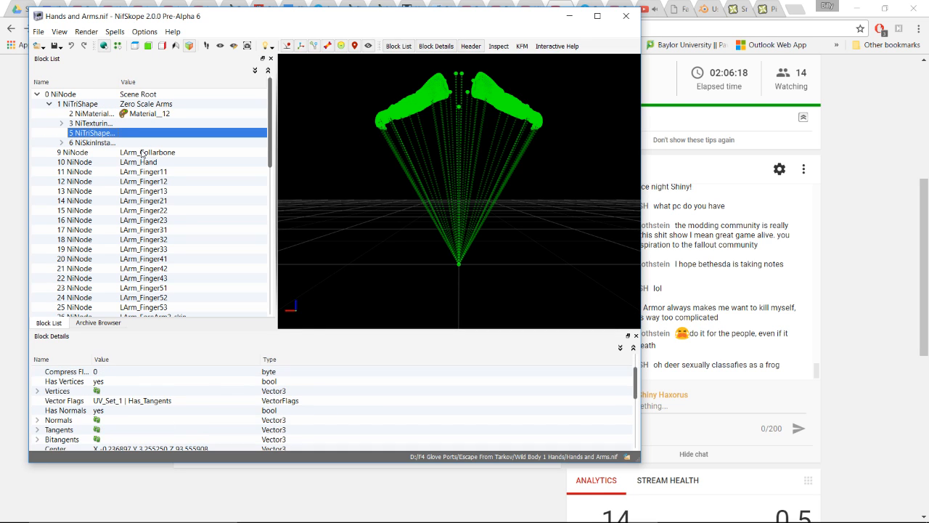
right_click(103, 135)
mouse_move(138, 162)
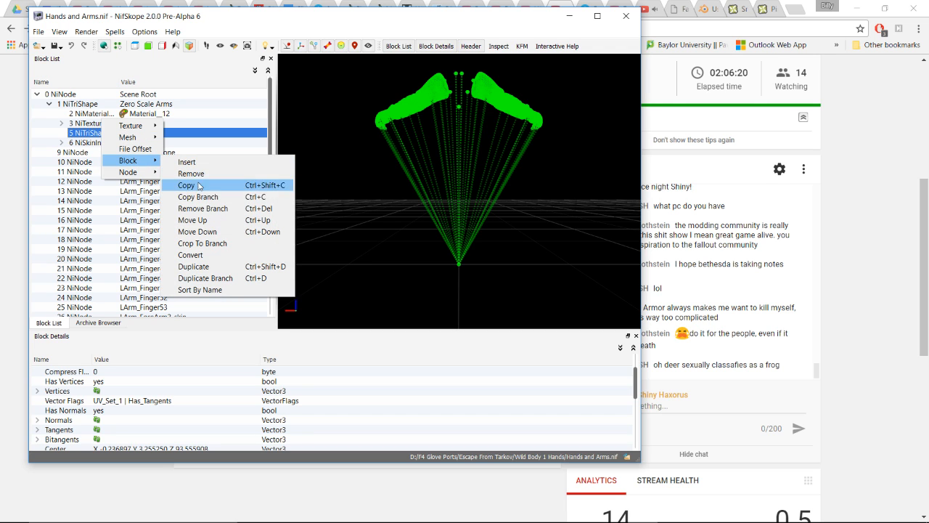
left_click(202, 208)
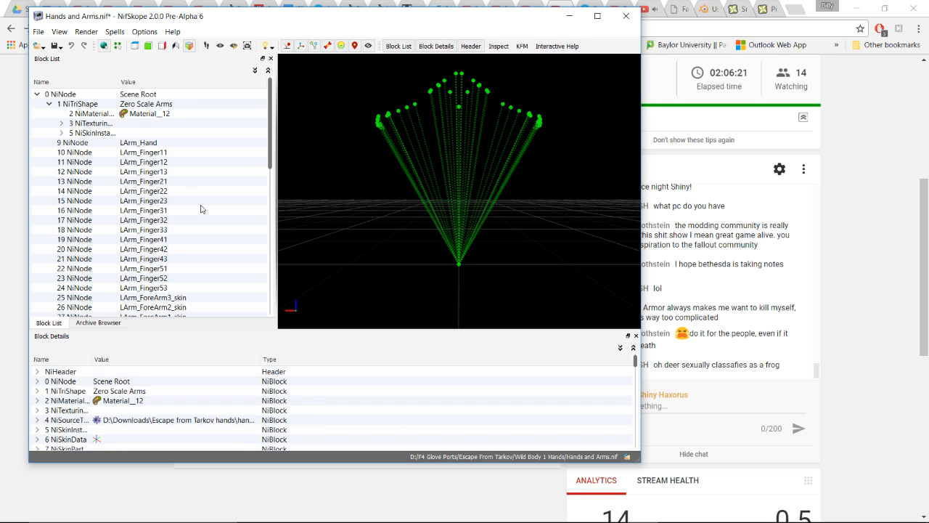
Remove the texturing and material branches from the Zero Scale Arms shape
right_click(91, 123)
mouse_move(120, 141)
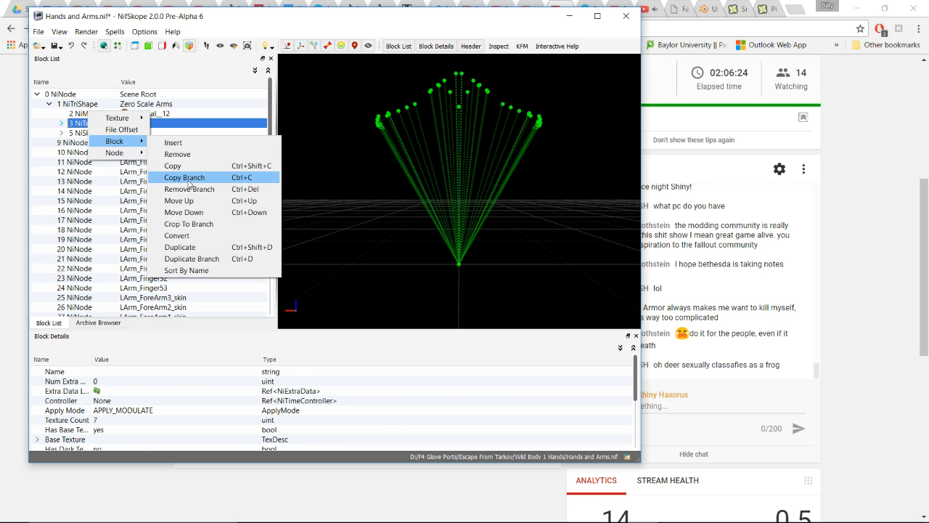
left_click(196, 194)
right_click(92, 112)
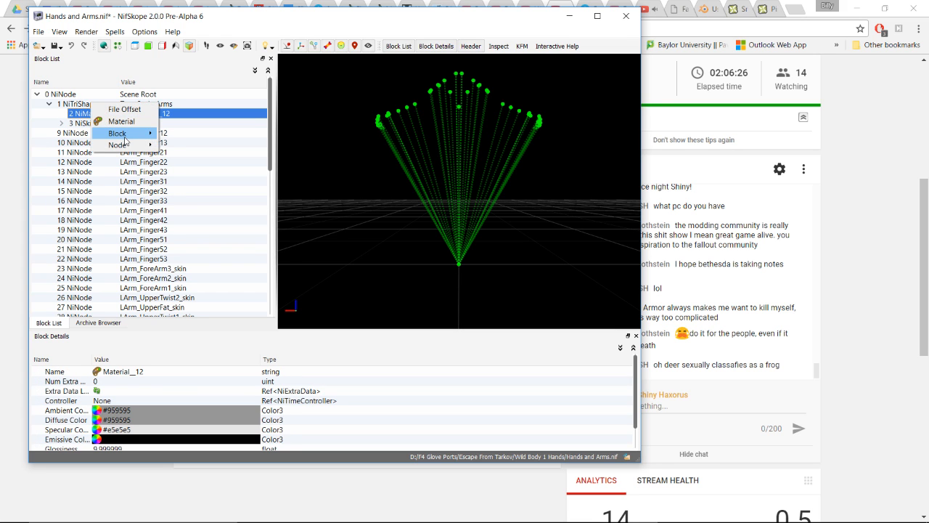
mouse_move(120, 134)
left_click(209, 181)
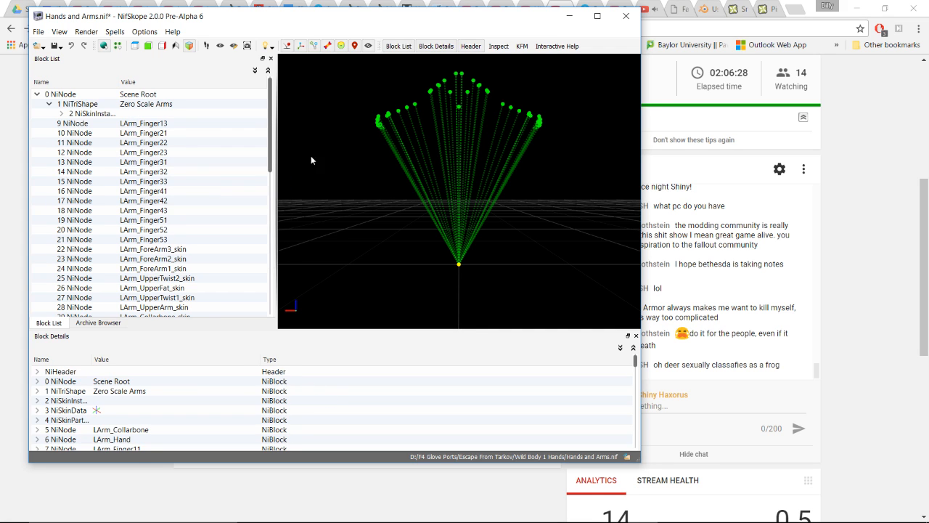
Inspect the remaining bone nodes and Zero Scale Arms blocks, and close Hands and Arms.nif without saving
middle_click_drag(377, 149, 419, 193)
left_click_drag(420, 192, 403, 142)
left_click(406, 143)
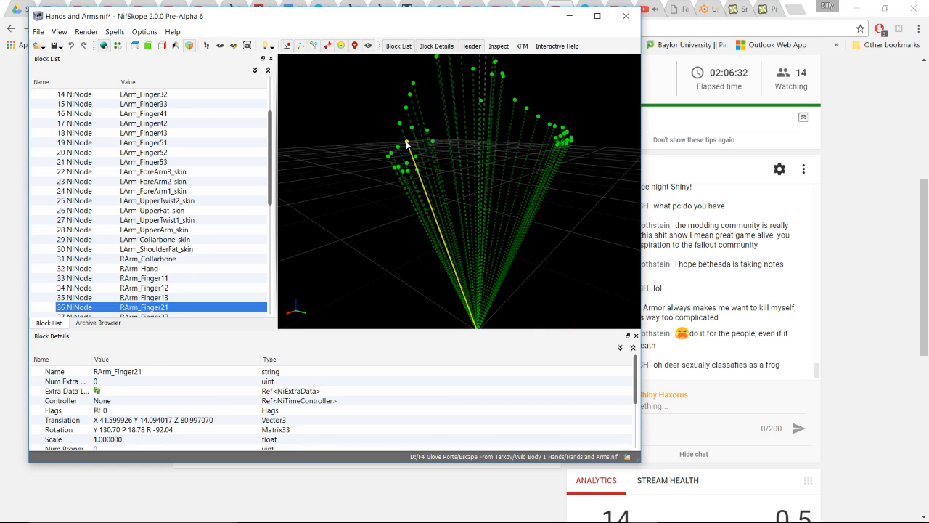
scroll(180, 214, "up", 3)
left_click(87, 105)
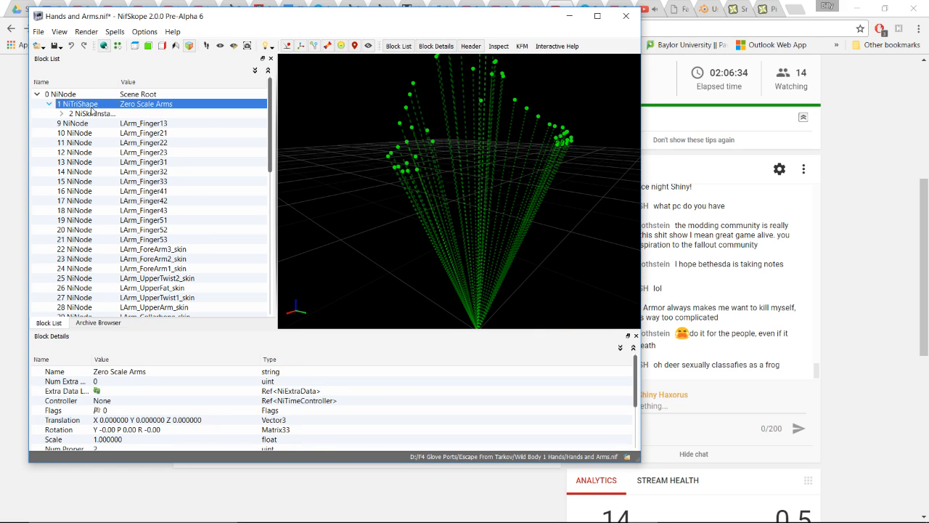
left_click(87, 114)
left_click(88, 105)
left_click(96, 114)
left_click(101, 96)
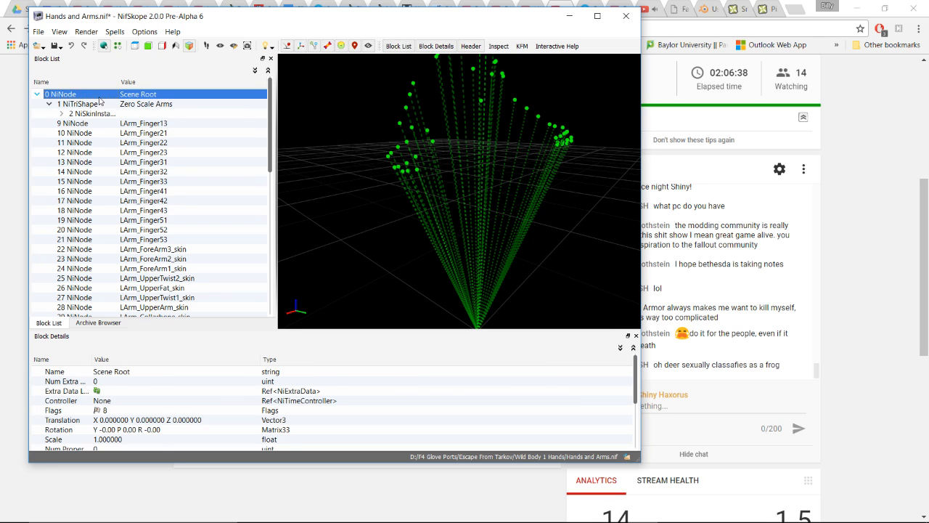
left_click(625, 16)
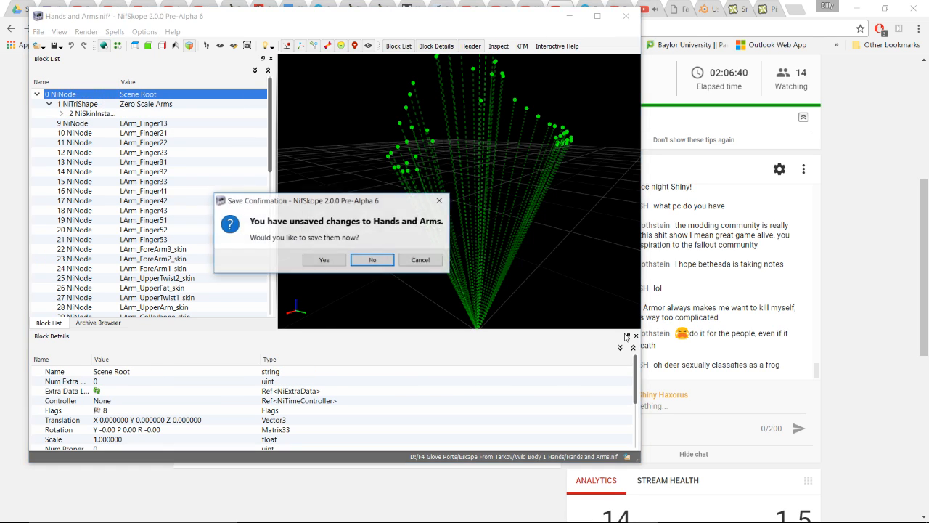
left_click(372, 260)
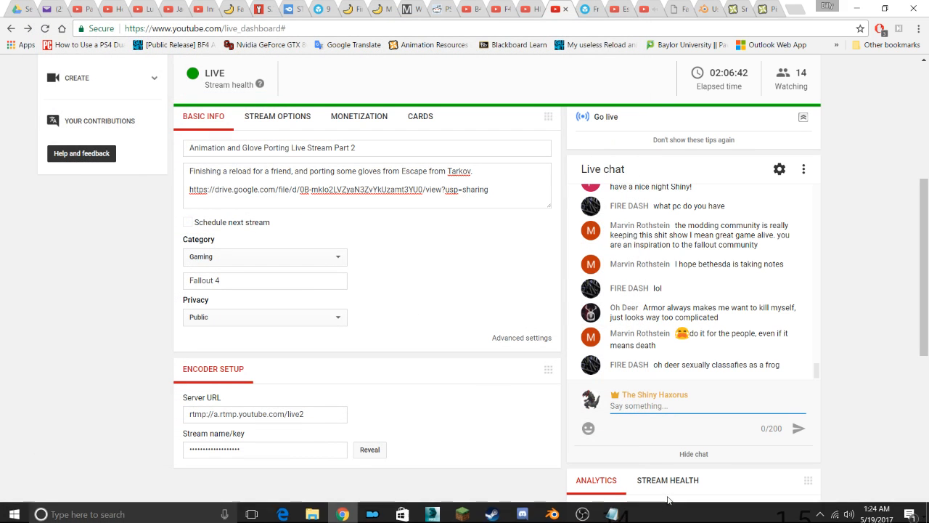
Switch to Skin Wrap New Gloves 4 in 3ds Max and start a NIF export that replaces Hands and Arms.nif
mouse_move(432, 510)
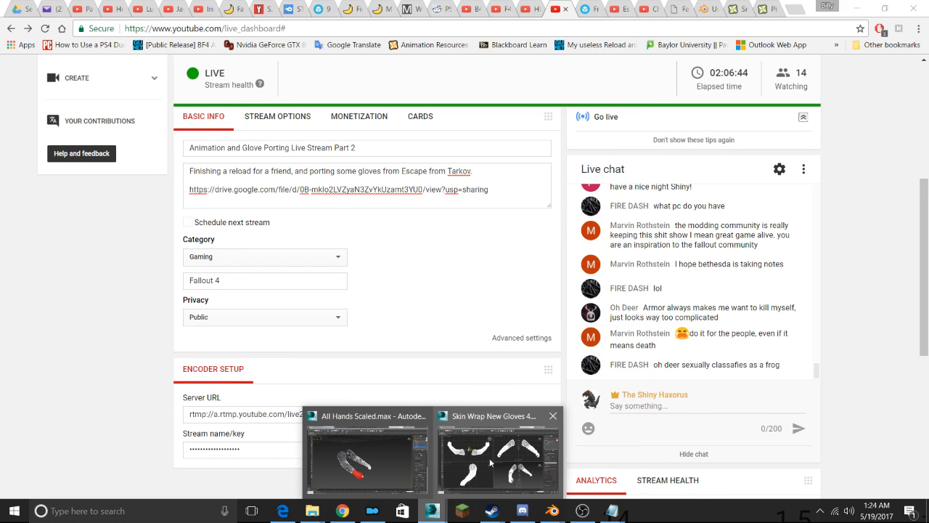
left_click(492, 459)
left_click(7, 9)
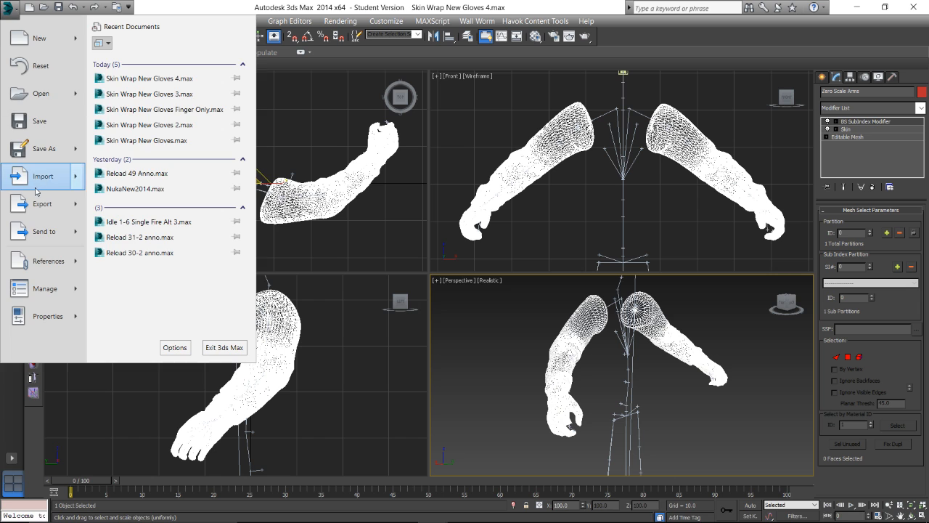
mouse_move(43, 206)
left_click(116, 64)
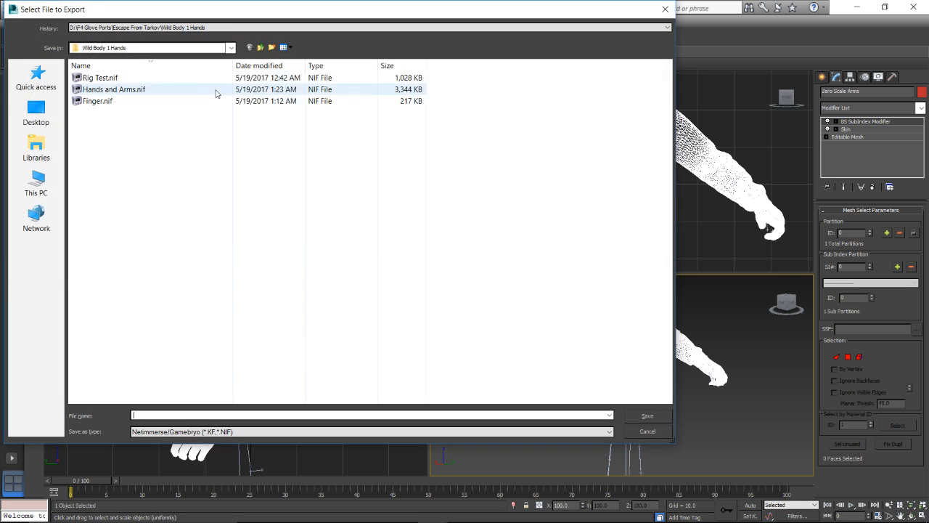
left_click(152, 101)
left_click(146, 89)
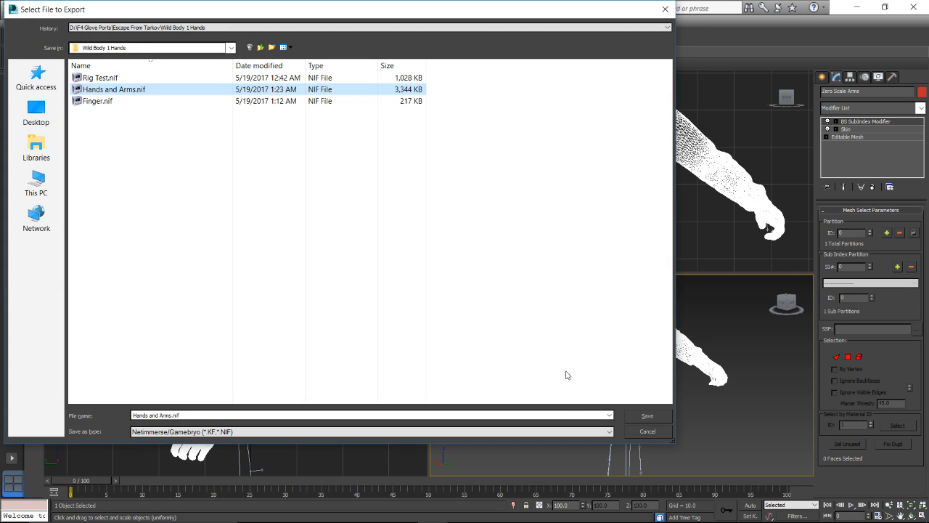
left_click(636, 417)
left_click(511, 319)
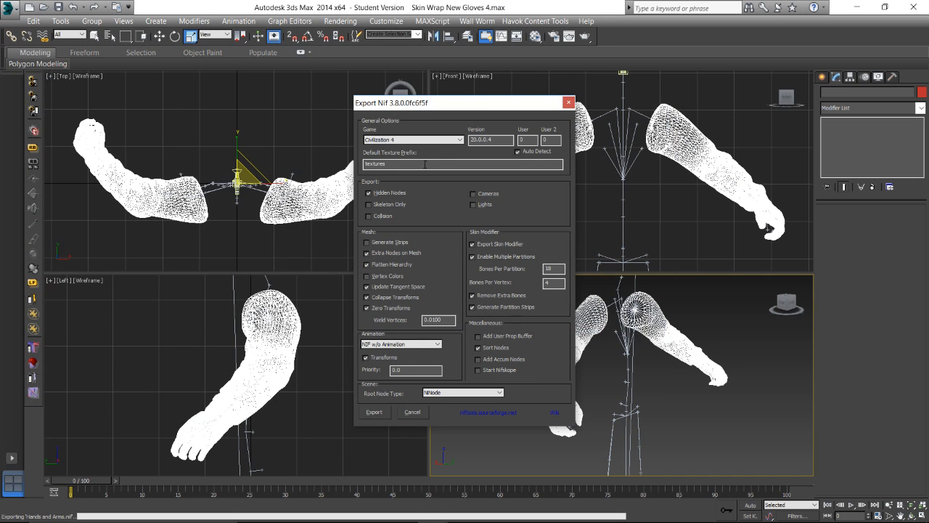
Set the NIF export's game to Fallout 4 and run the export
left_click(447, 140)
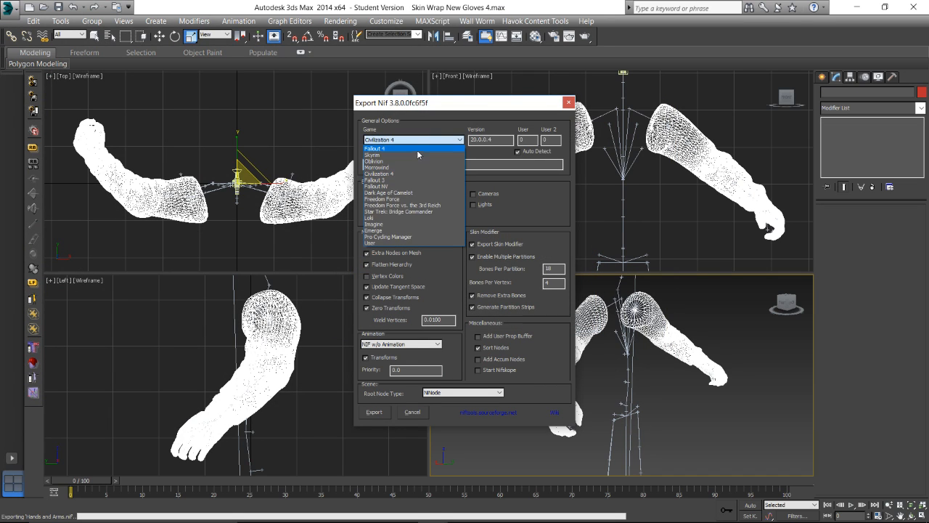
left_click(389, 149)
left_click(373, 411)
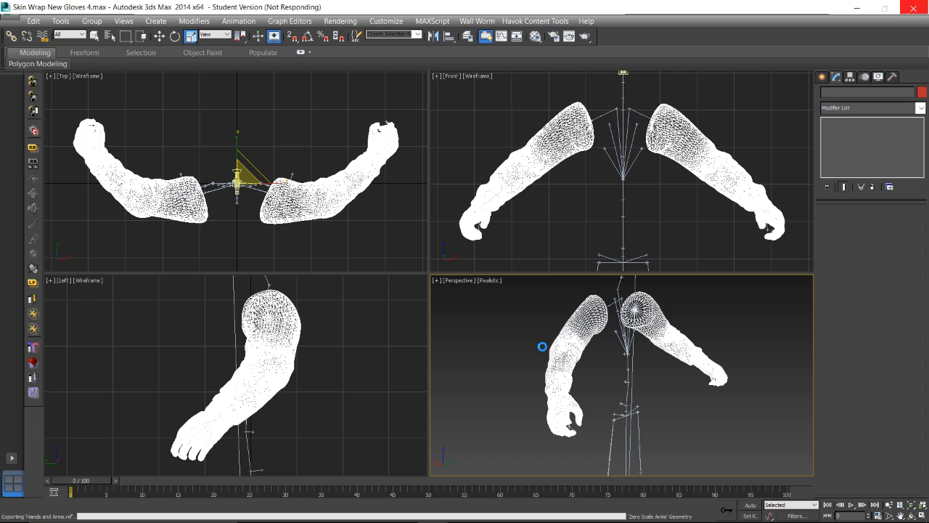
Switch to the Wild Body 1 Hands folder and open the exported Hands and Arms.nif in NifSkope
mouse_move(435, 521)
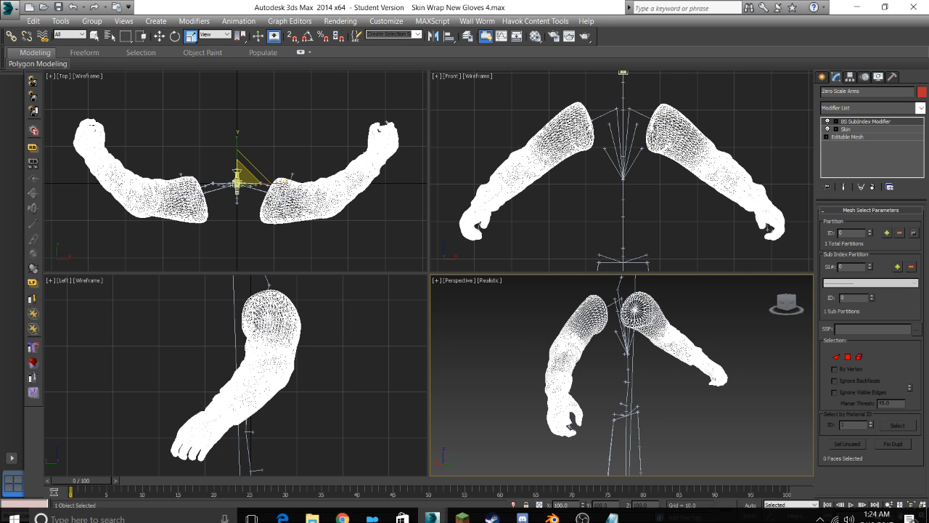
left_click(306, 513)
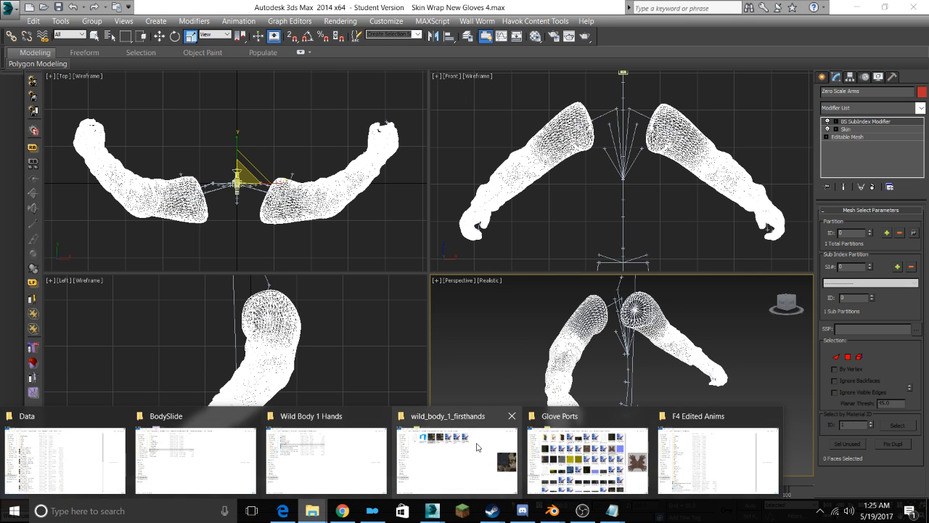
mouse_move(319, 451)
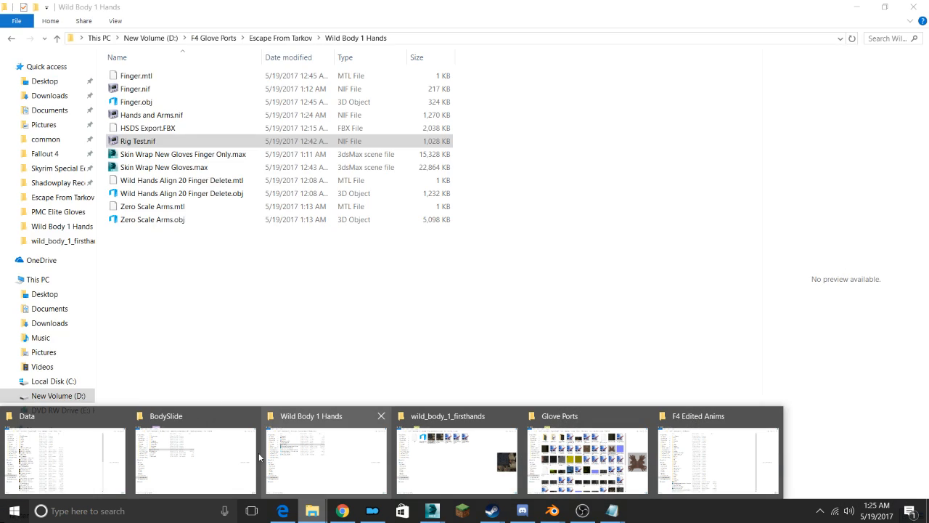
left_click(295, 460)
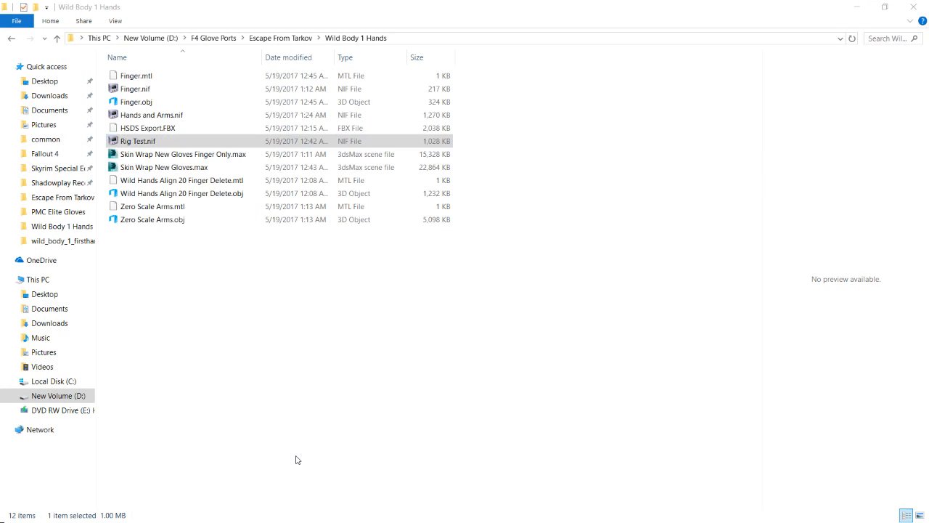
double_click(167, 116)
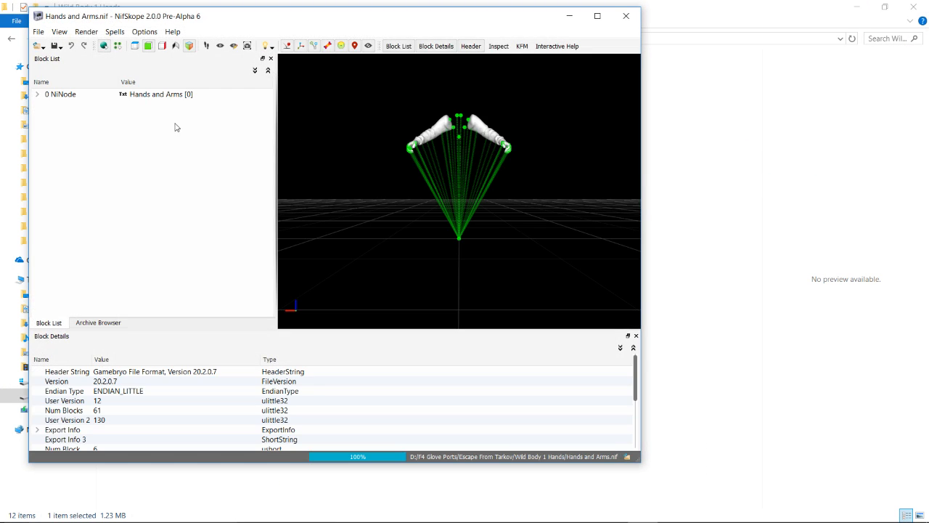
Examine the root node's blocks, the Zero Scale Arms shape type and the arm mesh in Hands and Arms.nif
left_click(37, 94)
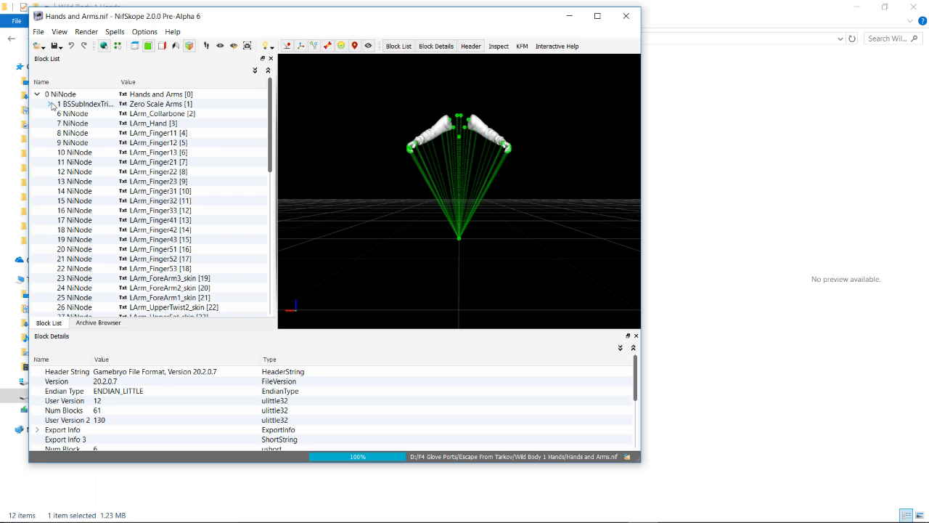
left_click(50, 104)
left_click(50, 104)
scroll(429, 149, "up", 10)
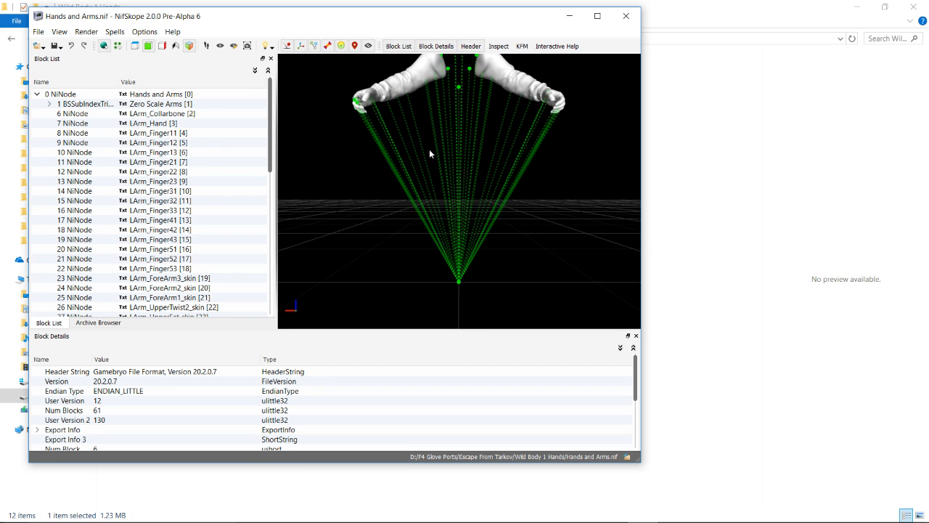
left_click_drag(385, 143, 477, 174)
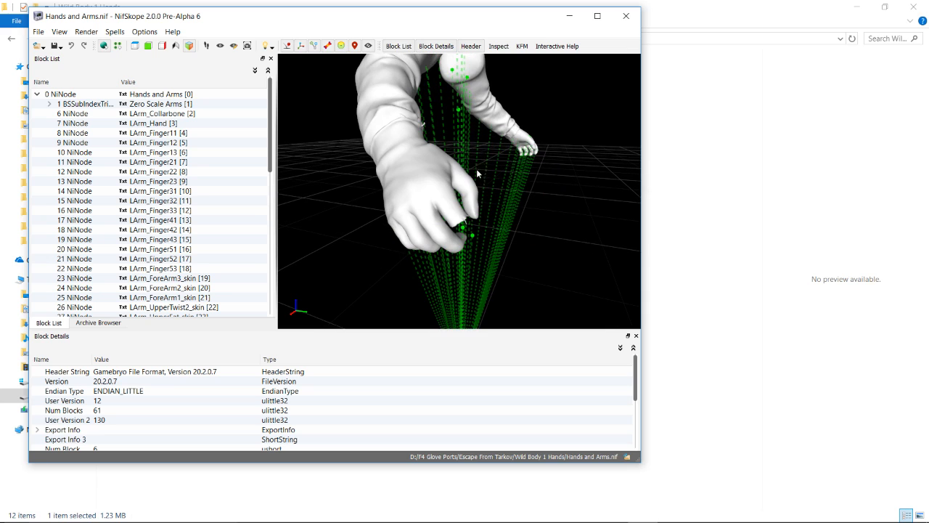
left_click(691, 146)
mouse_move(601, 519)
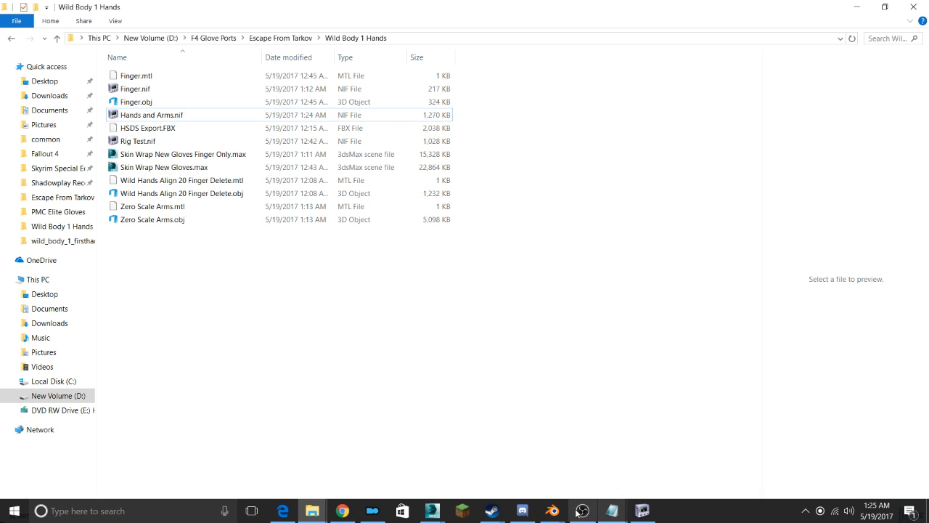
Switch back to 3ds Max and open the recent scene Skin Wrap New Gloves Finger Only.max
mouse_move(432, 511)
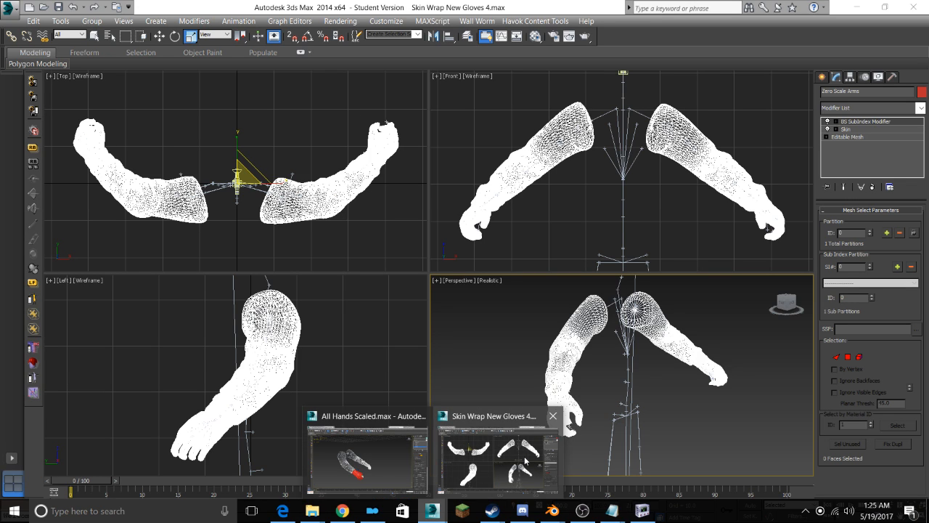
left_click(525, 455)
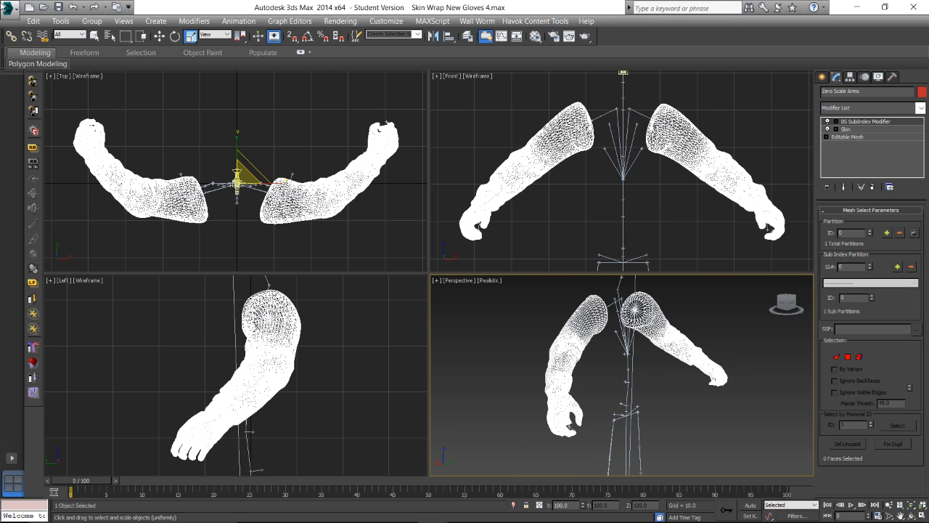
left_click(10, 7)
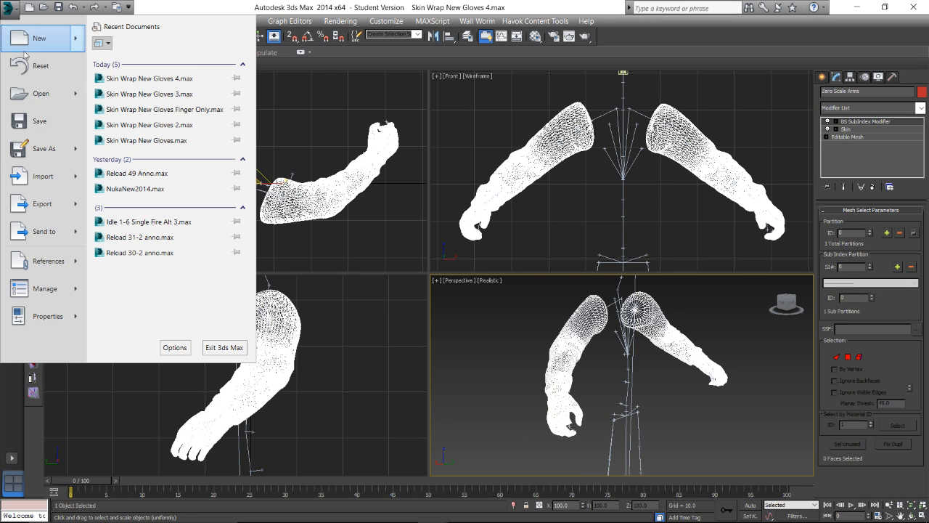
left_click(155, 110)
left_click(462, 284)
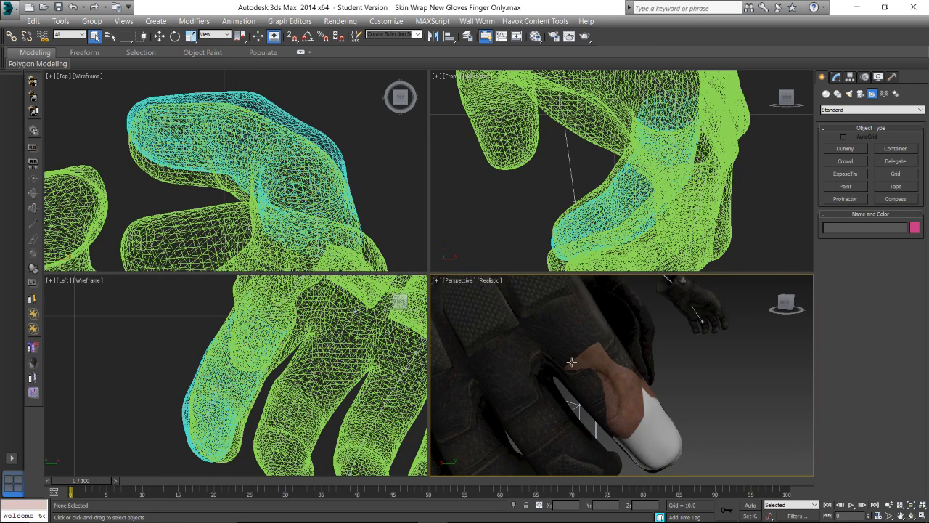
Select the Finger mesh and add a BS SubIndex Modifier above its Skin modifier
left_click(599, 388)
left_click(621, 387)
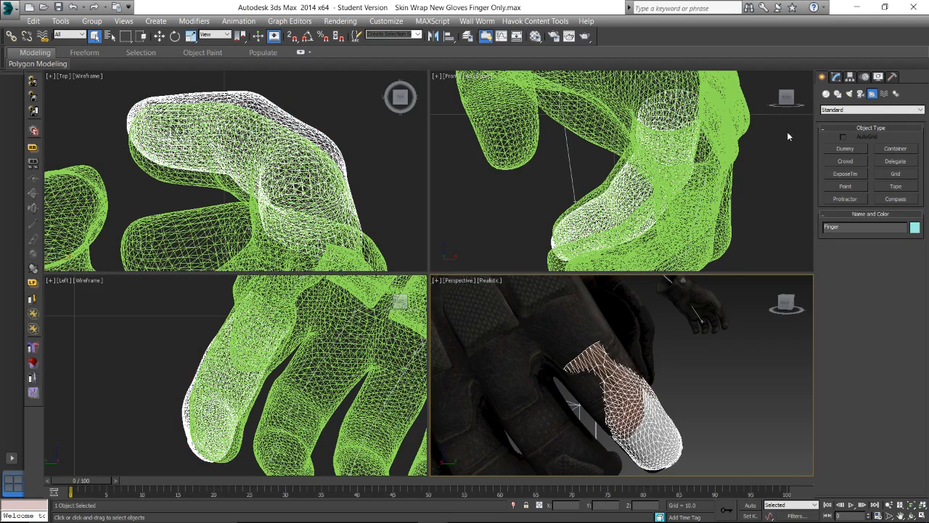
left_click(836, 77)
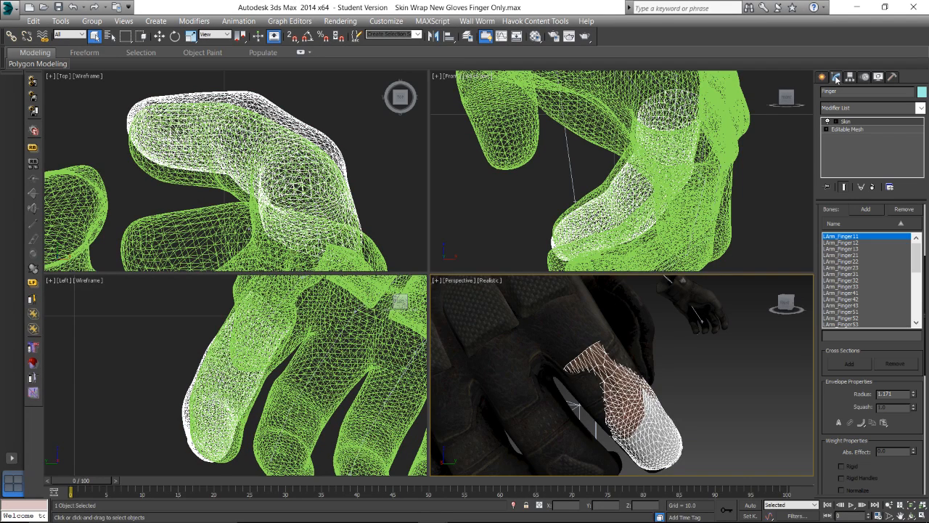
left_click(919, 107)
scroll(916, 195, "down", 10)
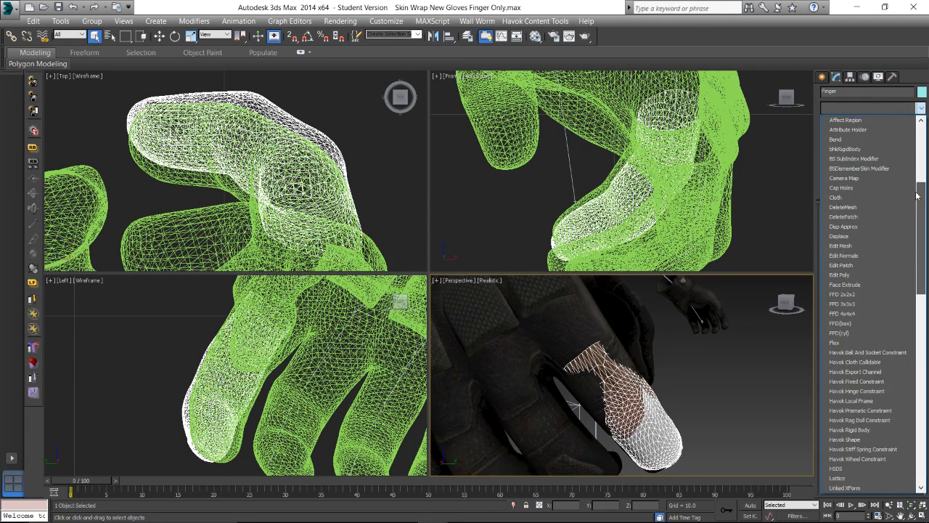
left_click(858, 158)
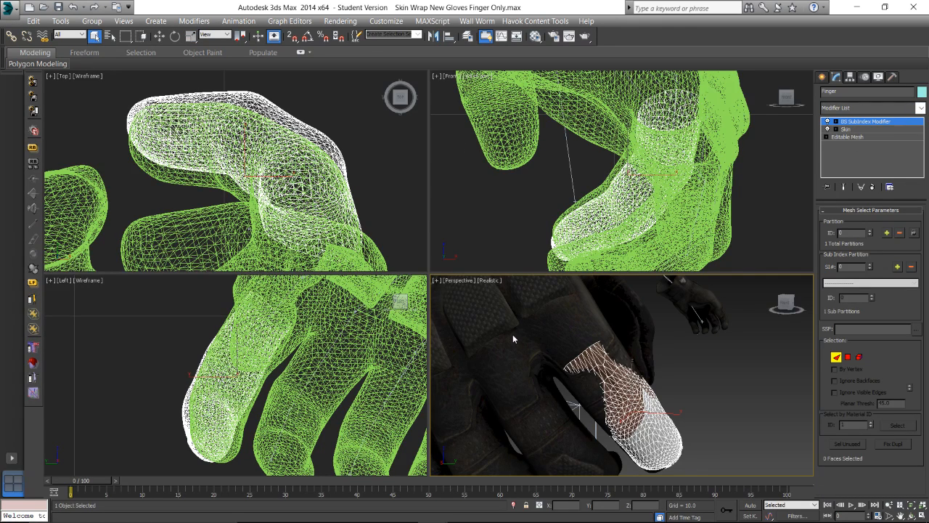
Delete the glove mesh around the finger and check which objects remain in the SAS Gloves layer
left_click(823, 76)
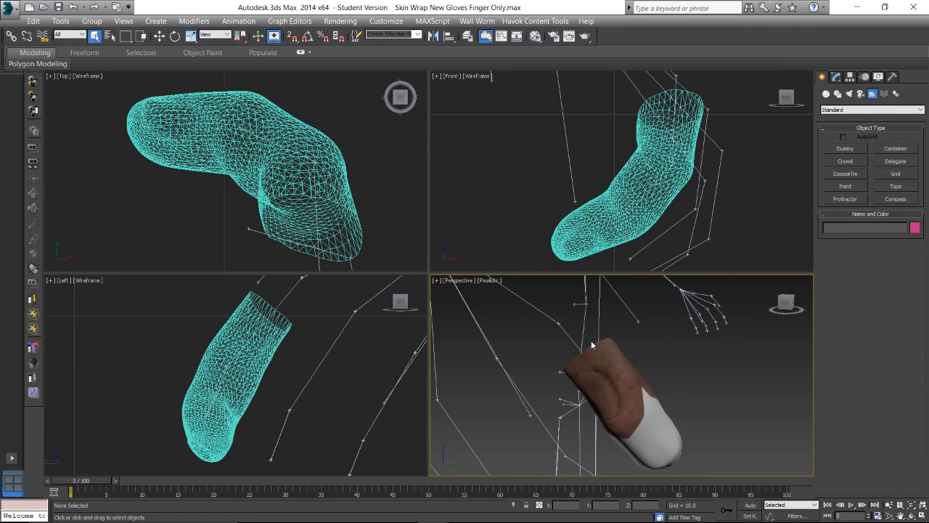
scroll(592, 345, "down", 5)
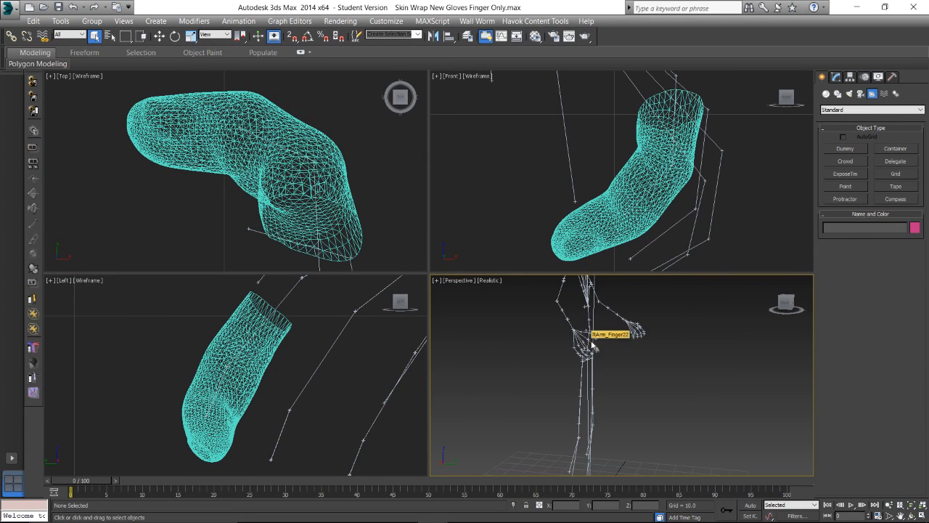
left_click(468, 37)
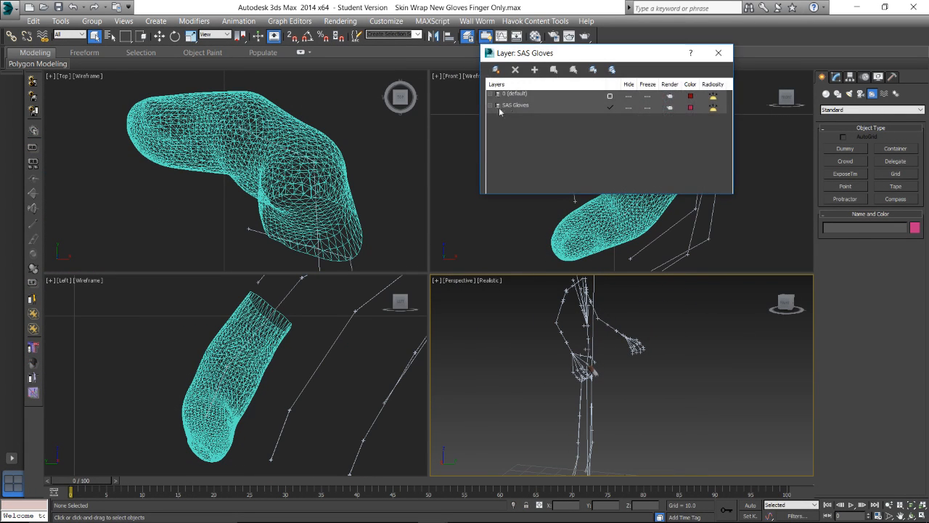
left_click(489, 107)
left_click(718, 53)
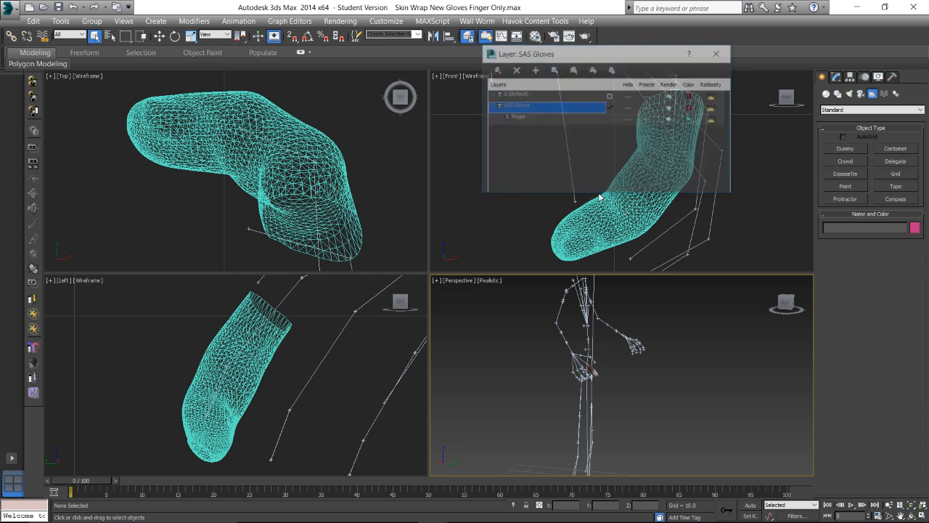
Export the finger scene as a NIF for Fallout 4, replacing Finger.nif
left_click(10, 8)
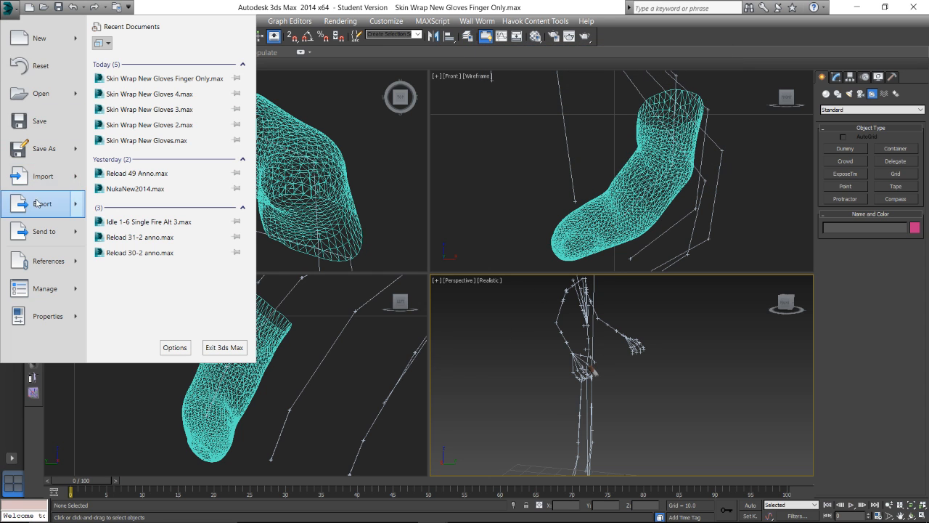
left_click(42, 199)
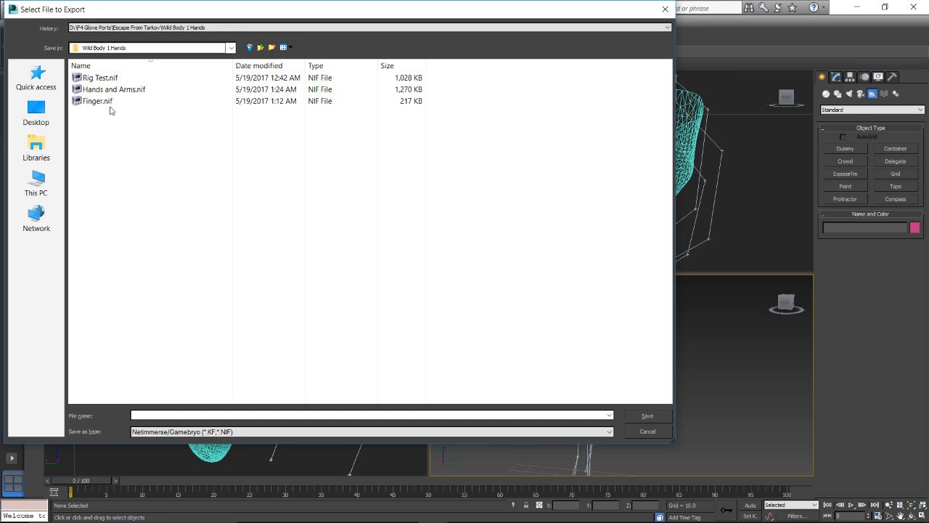
left_click(109, 103)
left_click(637, 416)
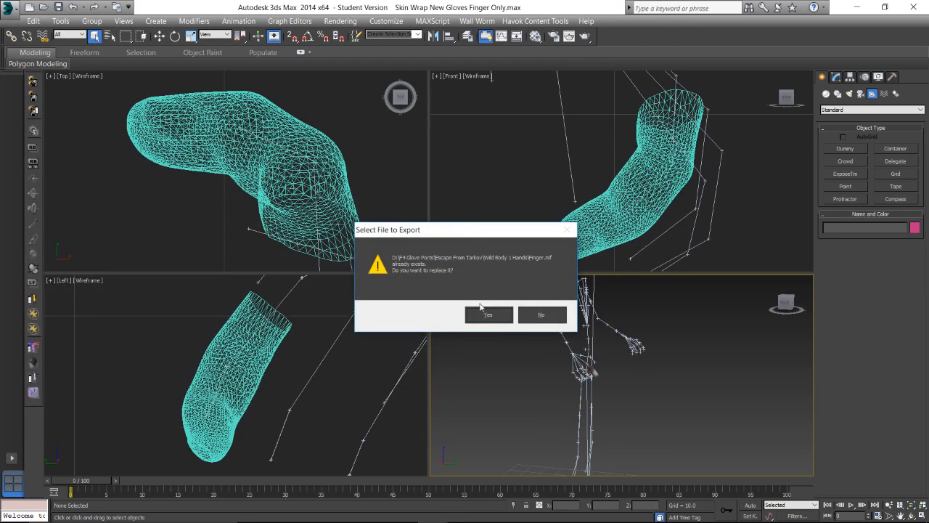
left_click(485, 313)
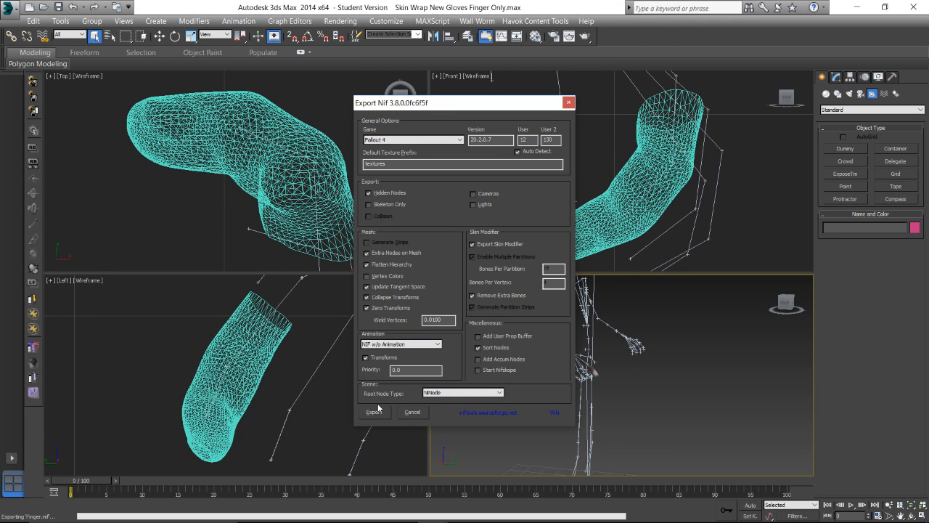
Export the finger scene as Finger.nif for Fallout 4, without animation and with the skin modifier included
left_click(375, 412)
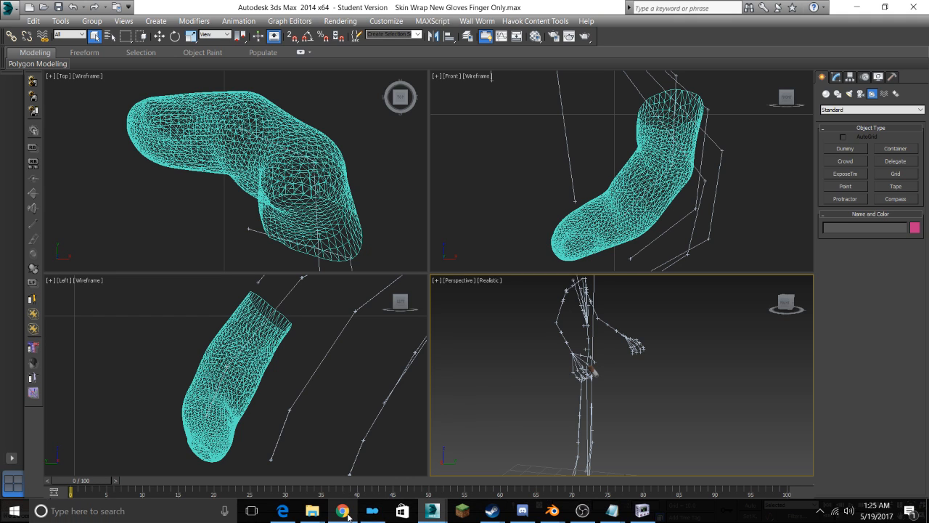
Switch to Chrome and read the live chat on the YouTube live dashboard
left_click(343, 515)
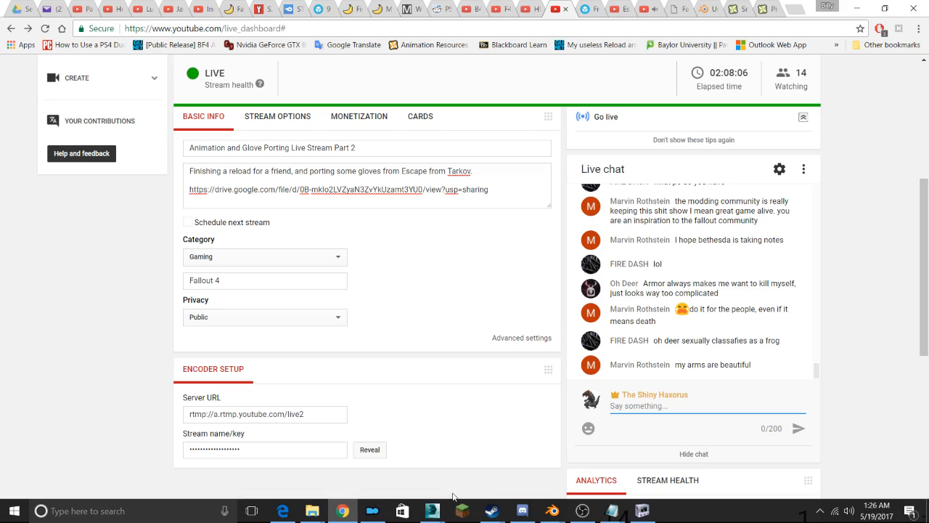
mouse_move(432, 510)
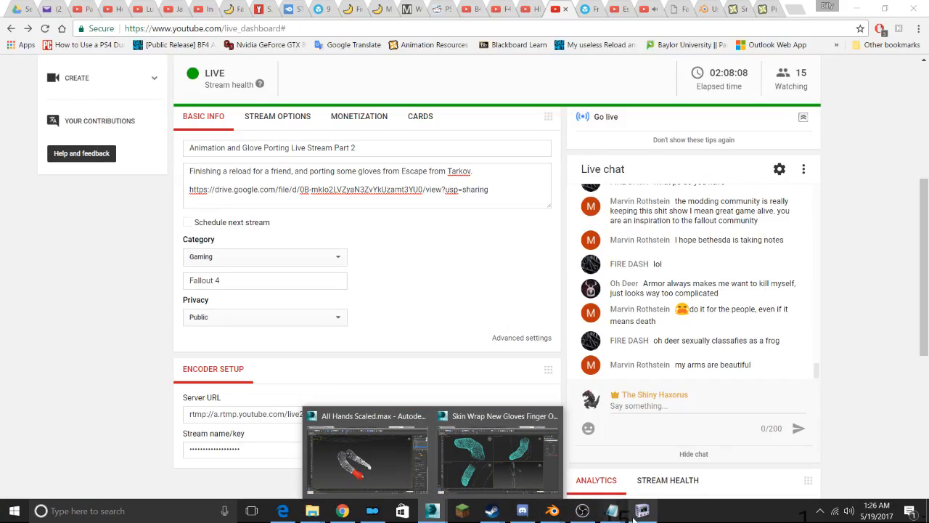
left_click(630, 508)
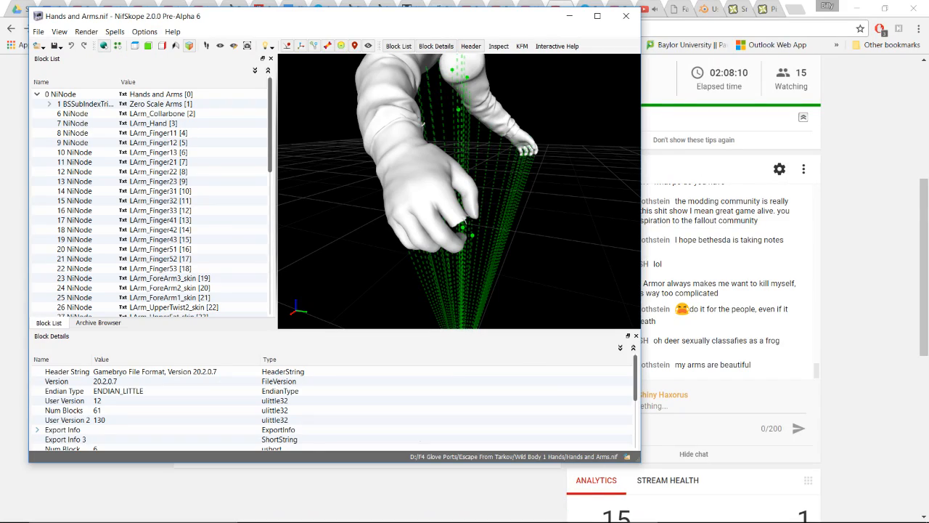
left_click(310, 510)
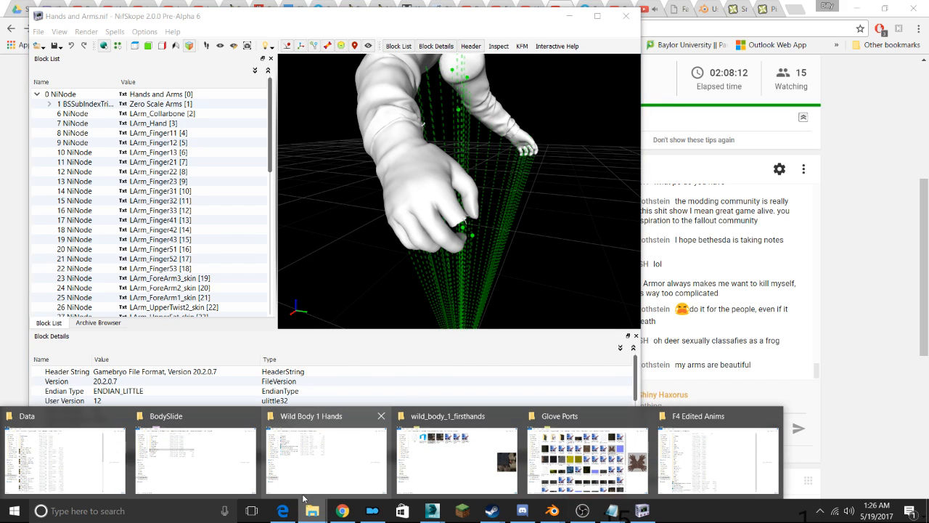
mouse_move(296, 476)
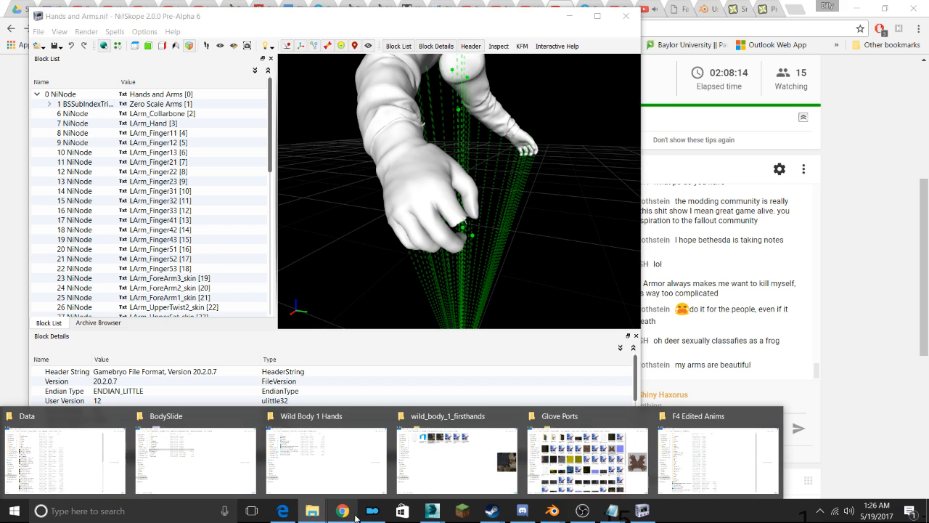
mouse_move(225, 474)
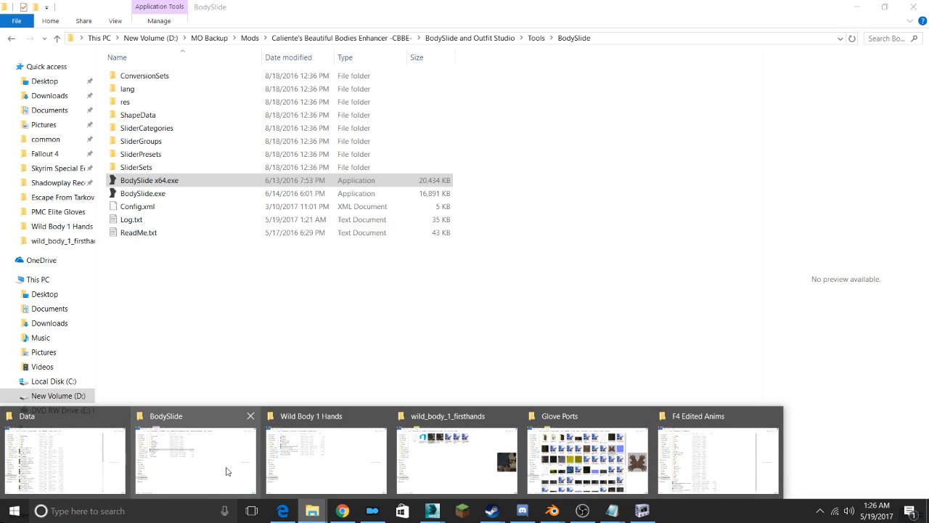
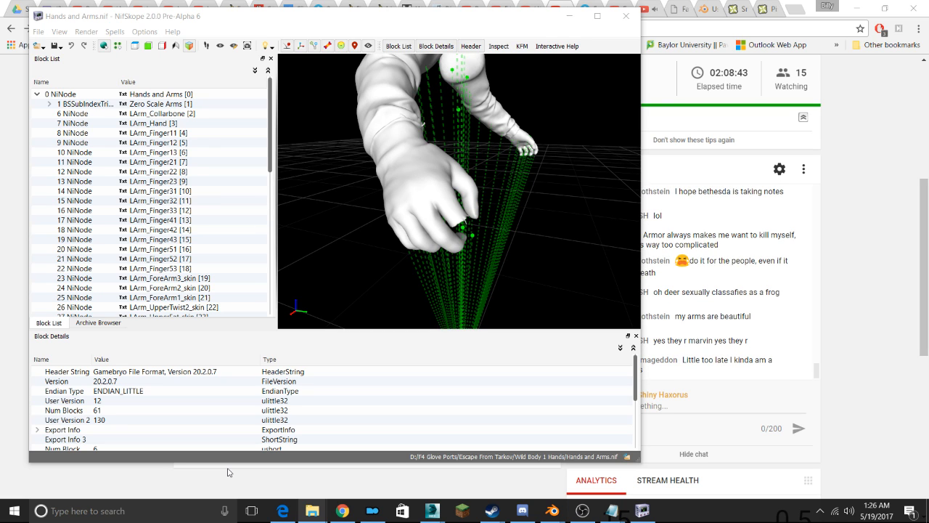
left_click(918, 281)
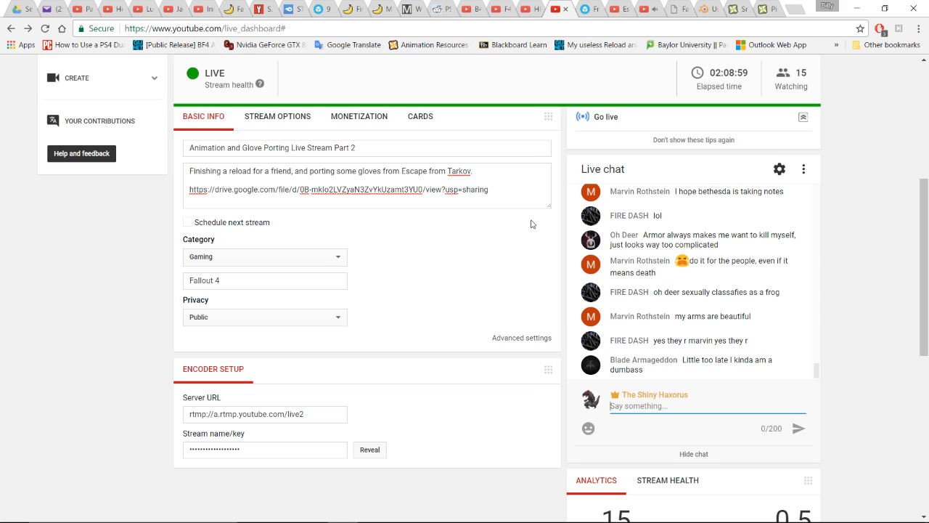
scroll(874, 238, "down", 1)
scroll(875, 238, "up", 2)
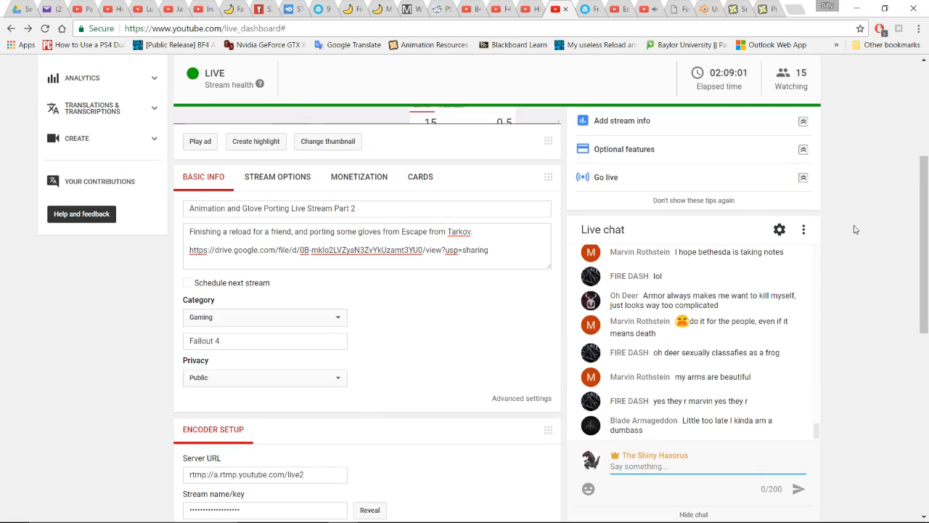
Open Finger.nif from the Wild Body 1 Hands folder in NifSkope
key("alt+Tab")
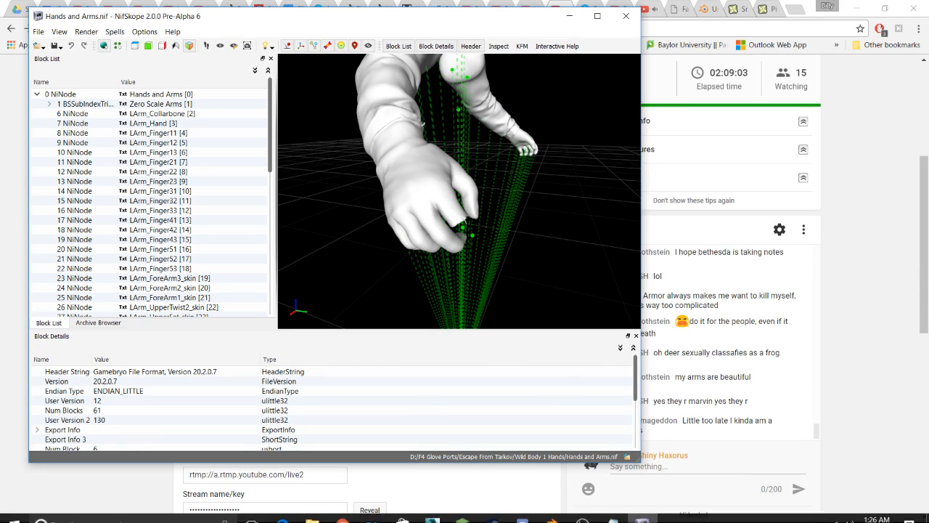
left_click(312, 510)
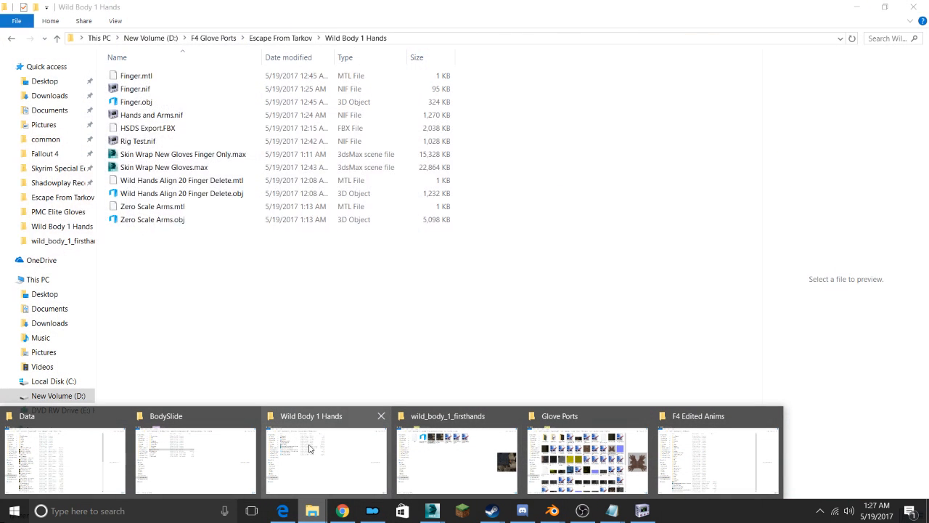
left_click(309, 448)
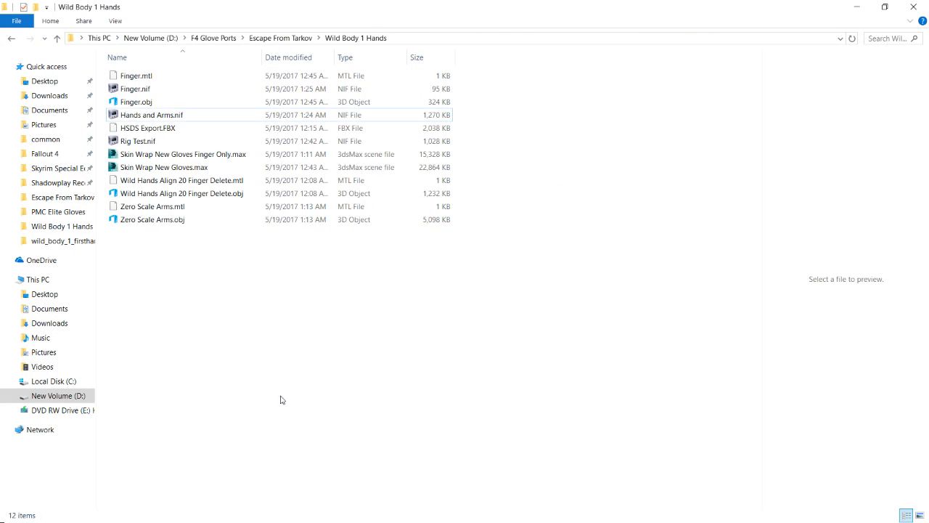
left_click(142, 89)
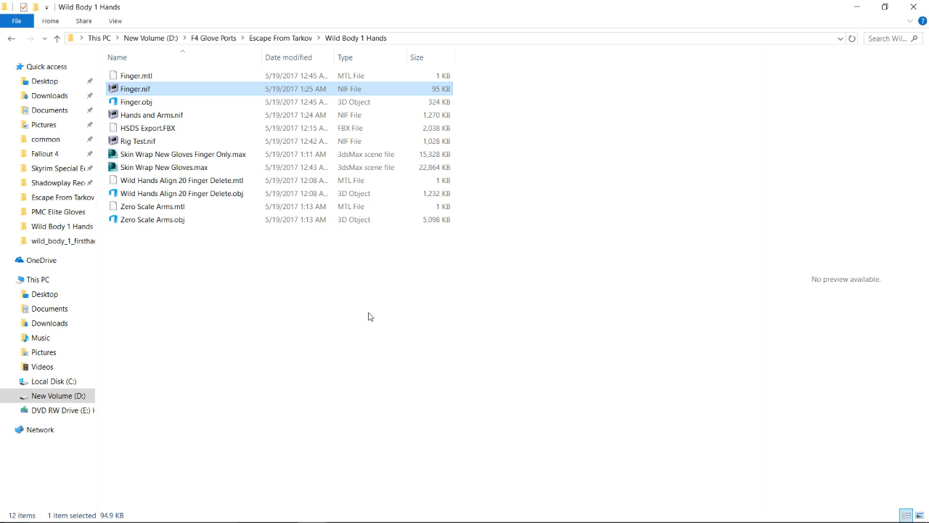
left_click(641, 510)
left_click(693, 464)
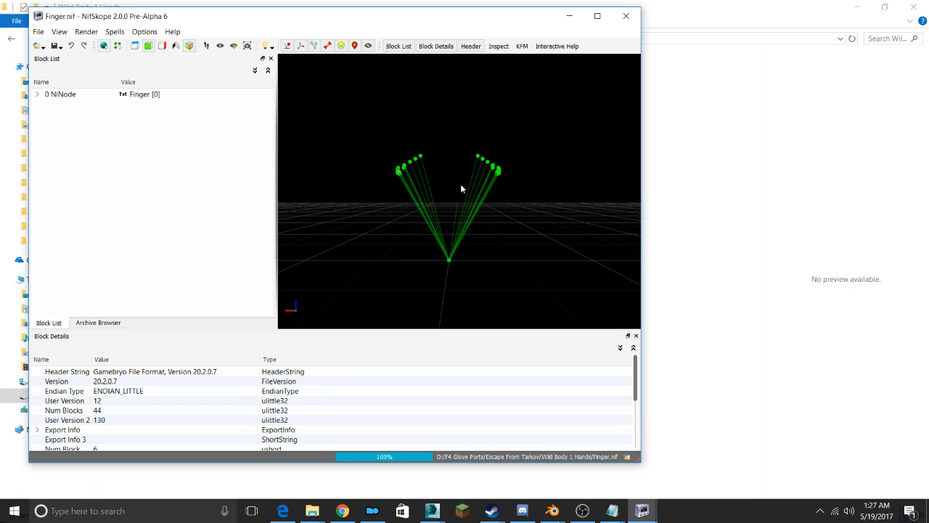
Inspect the finger mesh and its list of arm and finger bone nodes, and close the file
scroll(368, 145, "up", 10)
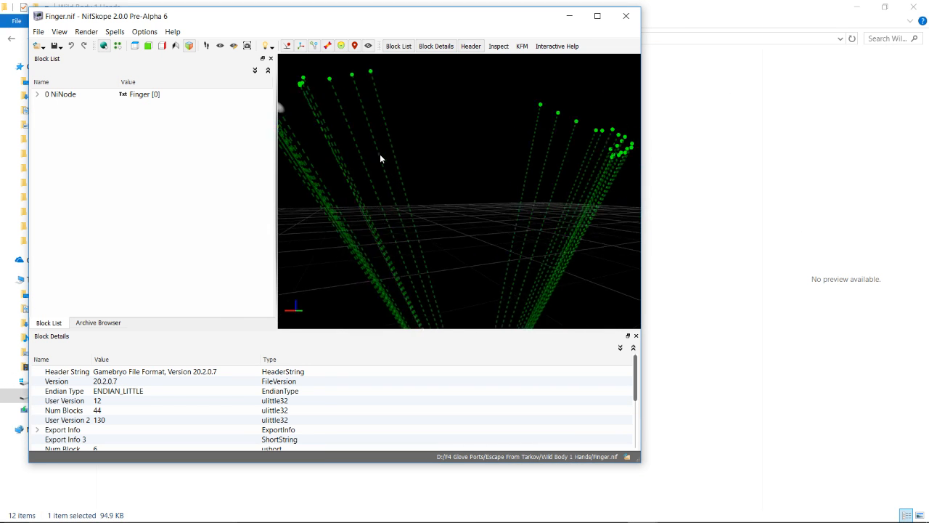
scroll(379, 154, "down", 3)
left_click(370, 108)
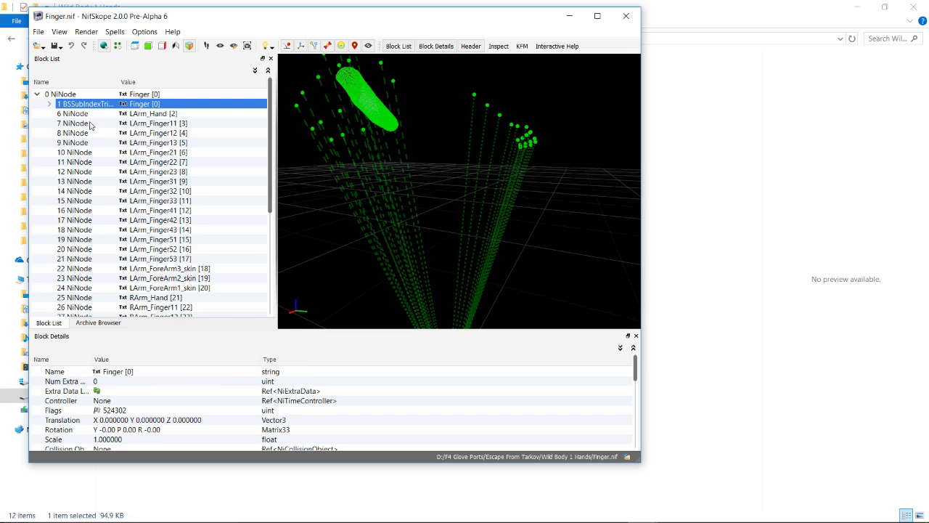
left_click(49, 104)
left_click(48, 104)
scroll(218, 227, "down", 6)
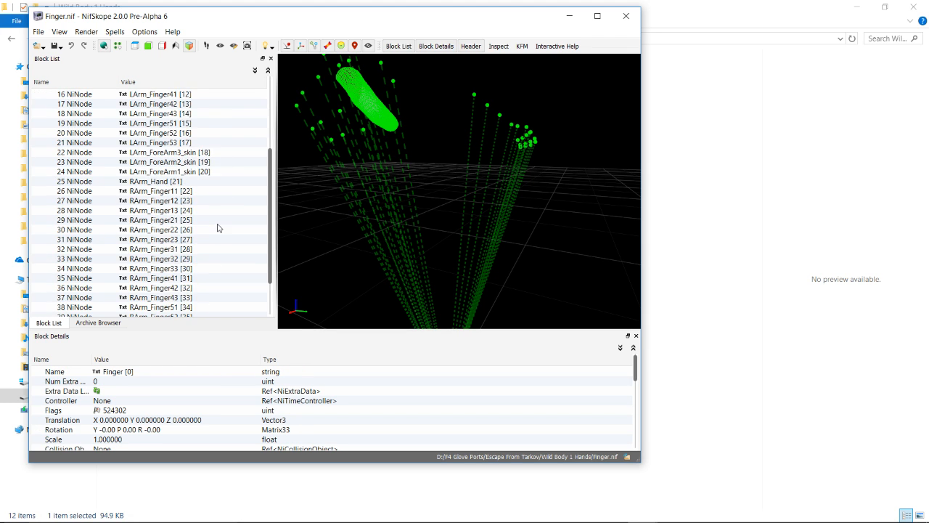
left_click(625, 15)
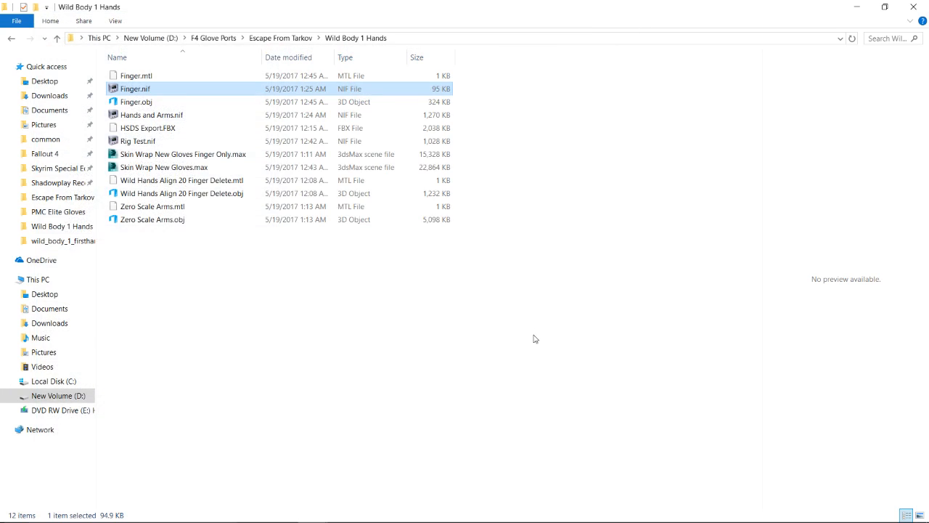
Launch BodySlide x64.exe from the BodySlide folder and switch to Outfit Studio
mouse_move(567, 519)
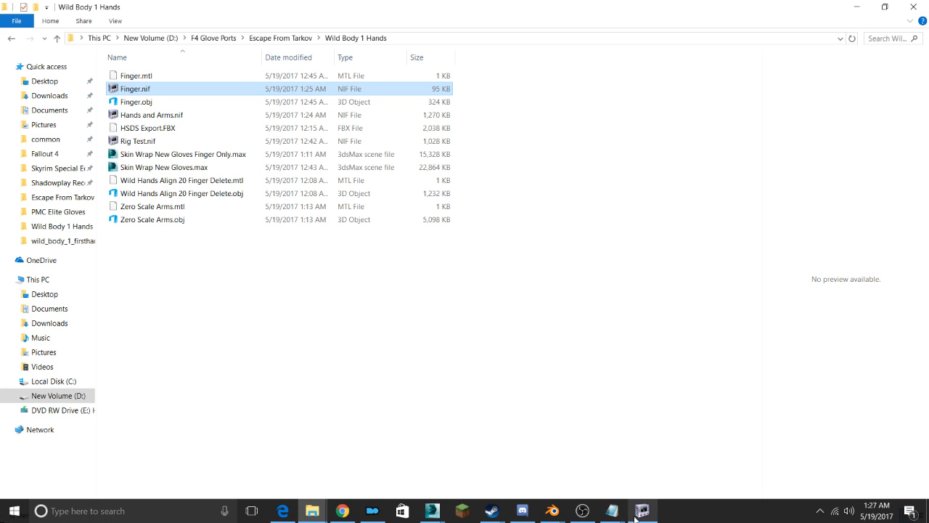
left_click(312, 510)
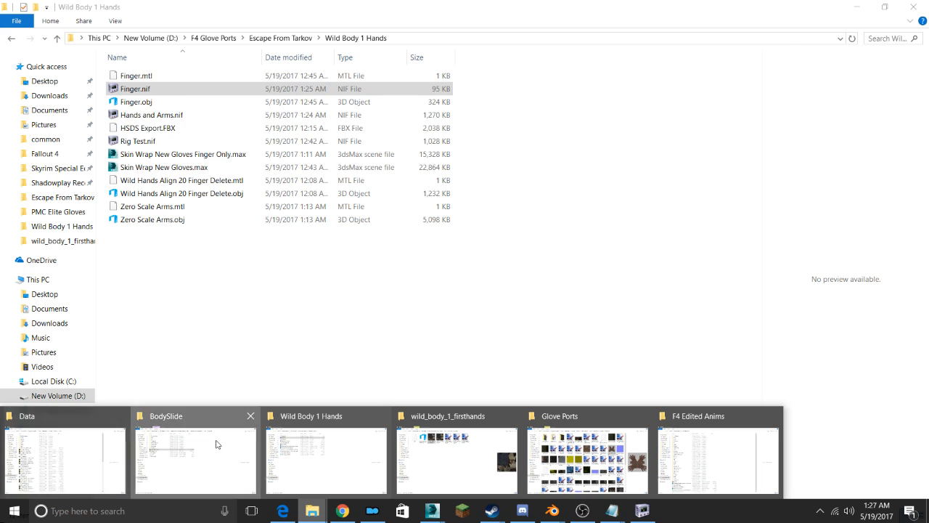
left_click(148, 443)
double_click(161, 181)
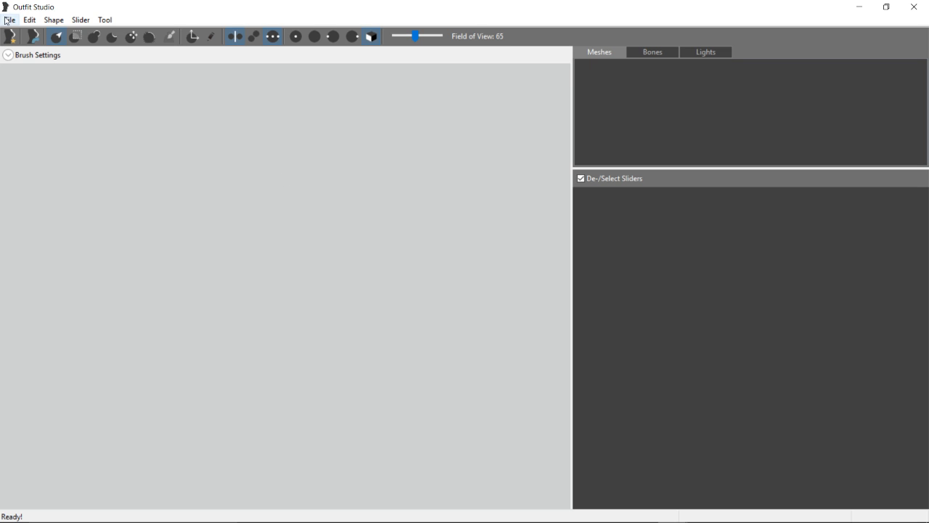
Start loading a reference from a file and browse to the MO Backup\Mods folder on drive D
left_click(9, 20)
left_click(40, 64)
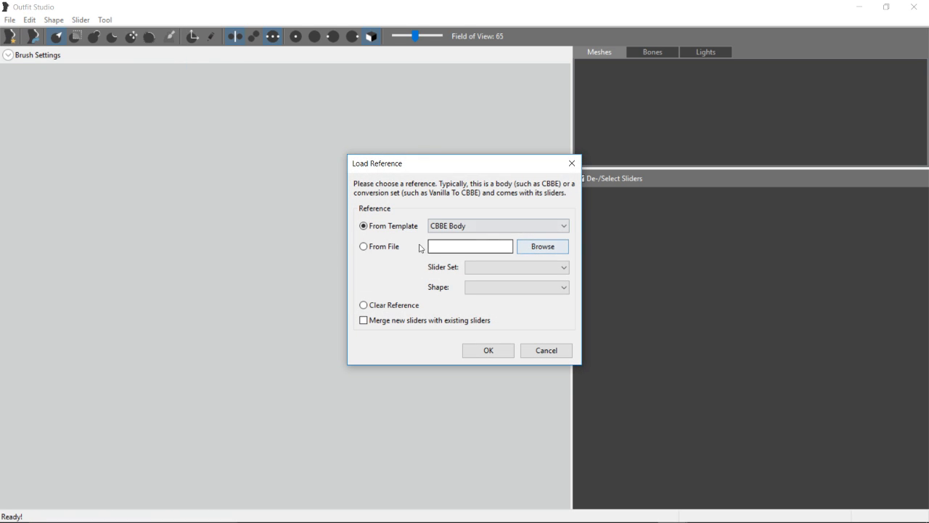
left_click(534, 246)
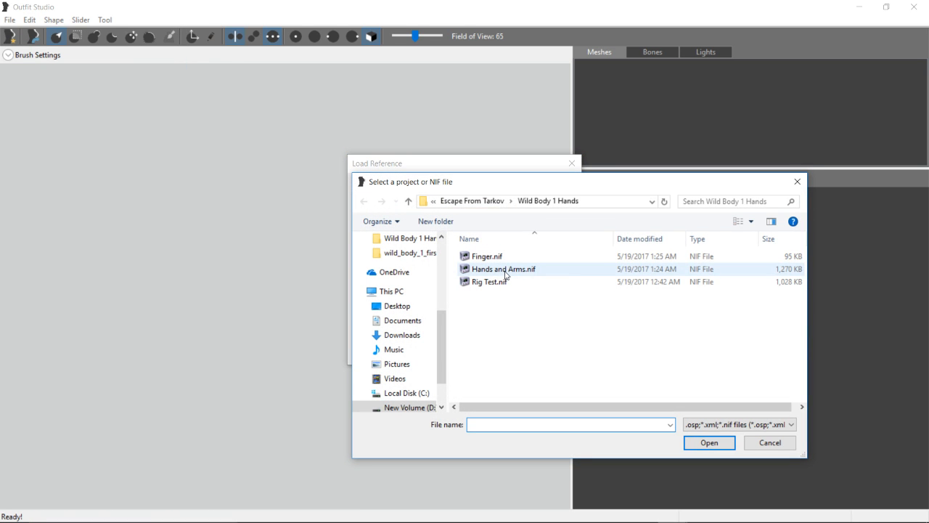
scroll(397, 333, "up", 1)
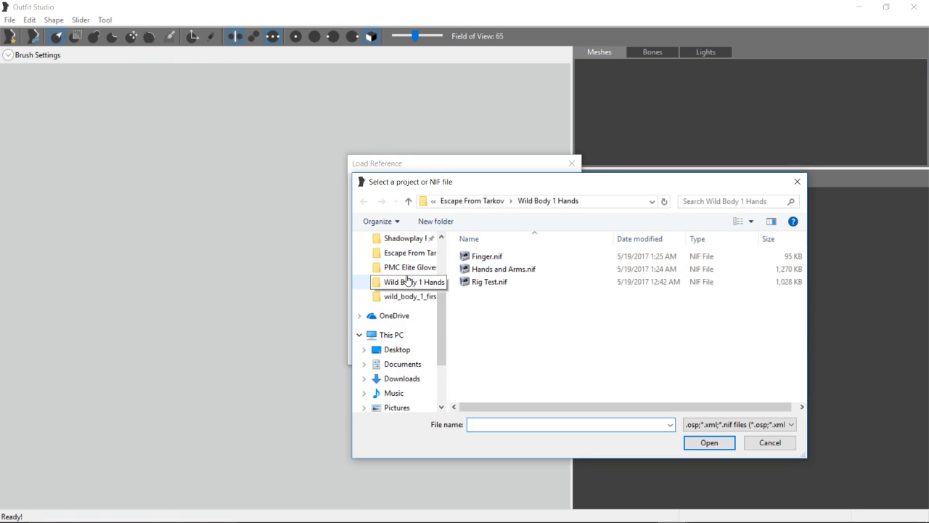
left_click(384, 335)
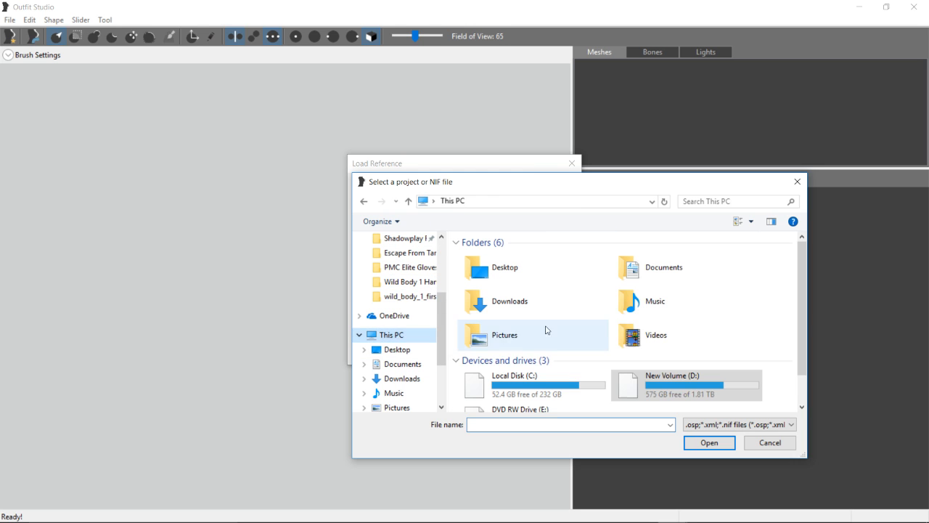
double_click(699, 391)
scroll(516, 363, "down", 10)
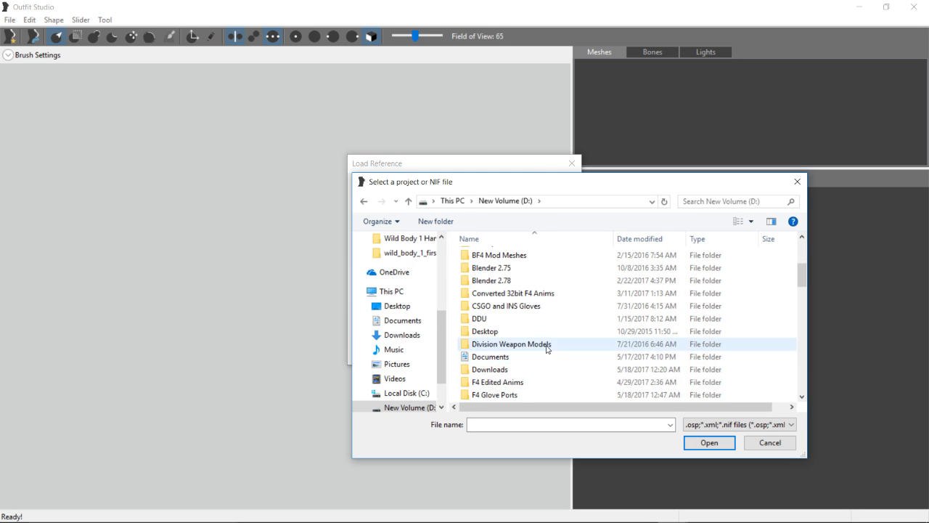
scroll(517, 359, "down", 6)
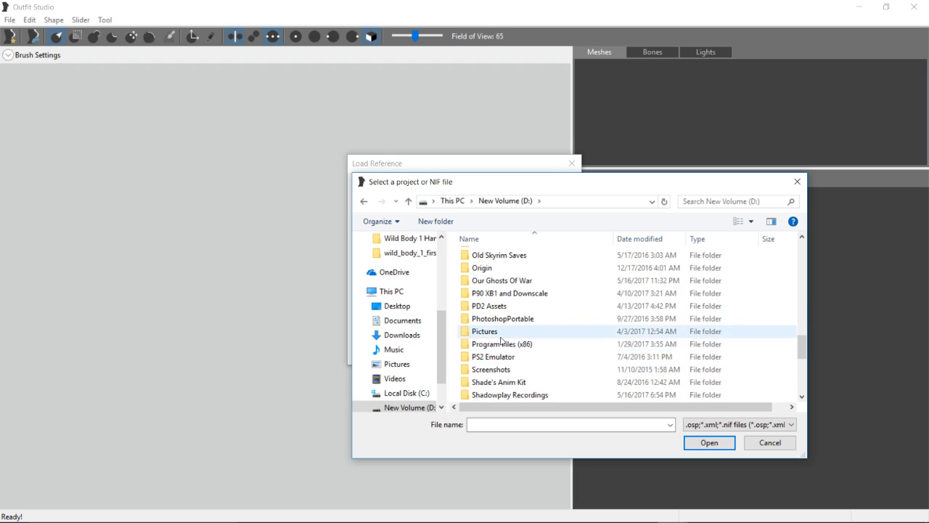
scroll(486, 327, "up", 2)
double_click(493, 291)
double_click(480, 257)
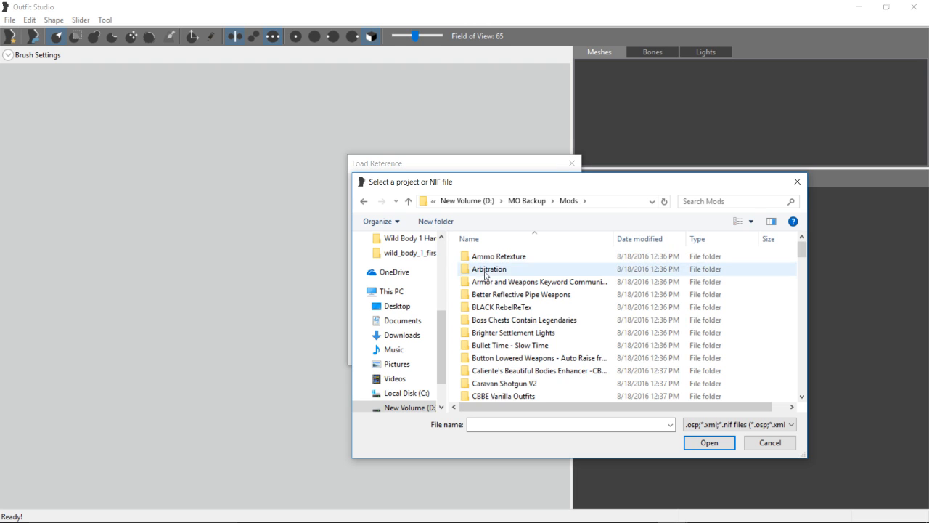
Load the BaseMaleHands1st:0 shape as reference from the Tools folder of BodySlide and Outfit Studio in the Caliente's Beautiful Bodies Enhancer mod
scroll(519, 326, "down", 3)
scroll(533, 319, "up", 1)
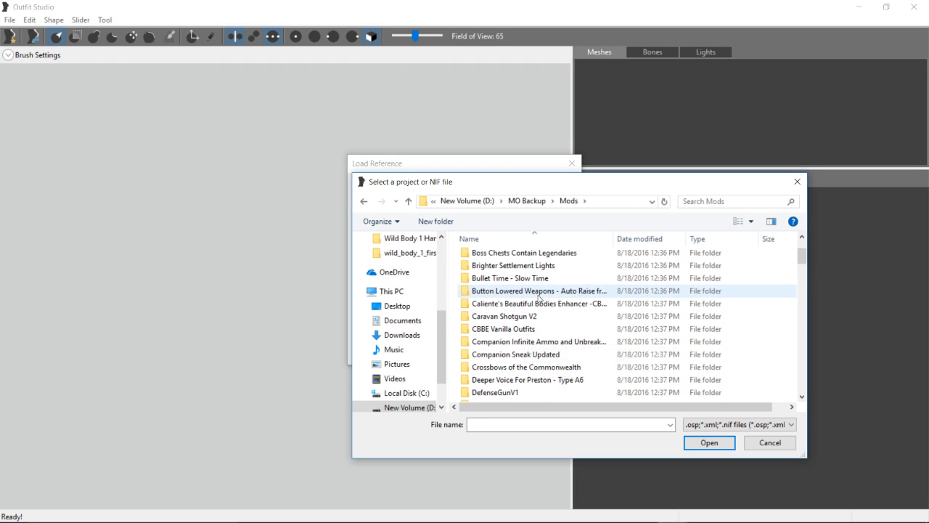
double_click(539, 305)
double_click(505, 256)
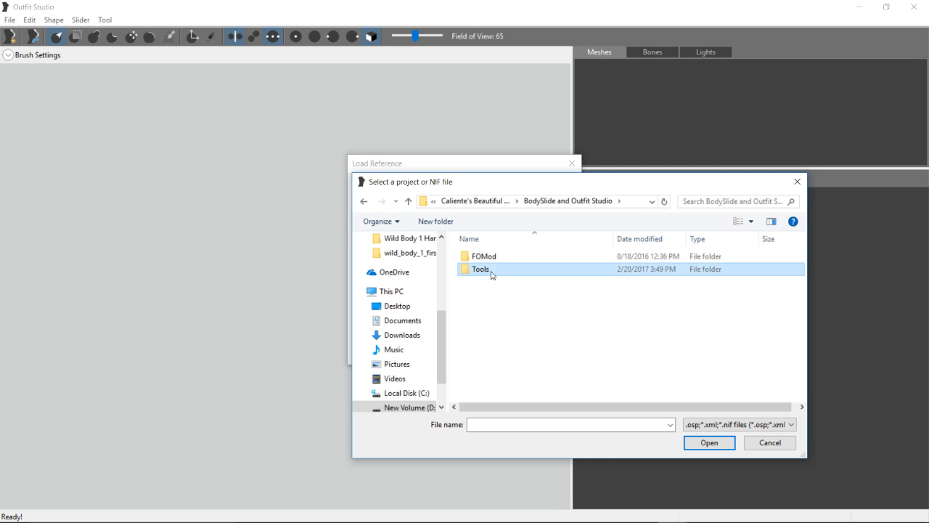
double_click(492, 270)
left_click(504, 255)
double_click(504, 255)
left_click(487, 349)
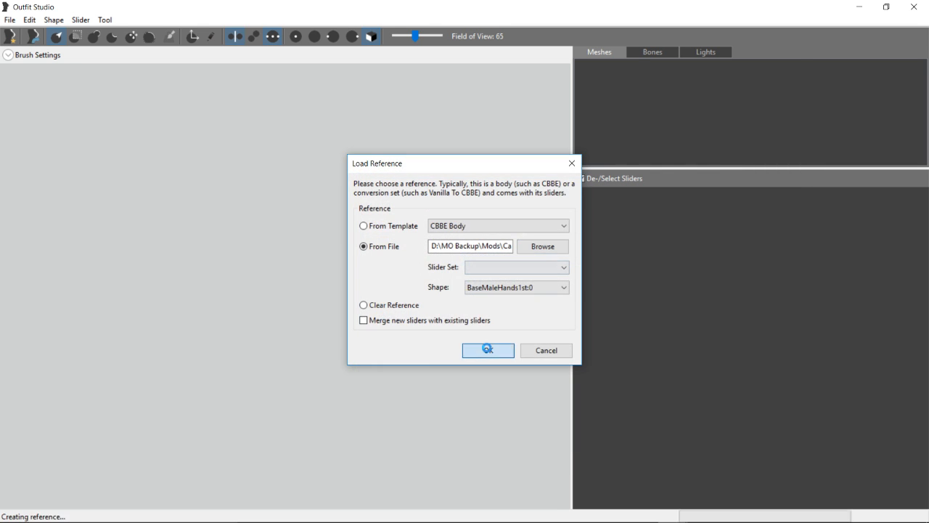
Import Hands and Arms.nif from the Wild Body 1 Hands folder of Escape From Tarkov alongside the reference hands
left_click(9, 18)
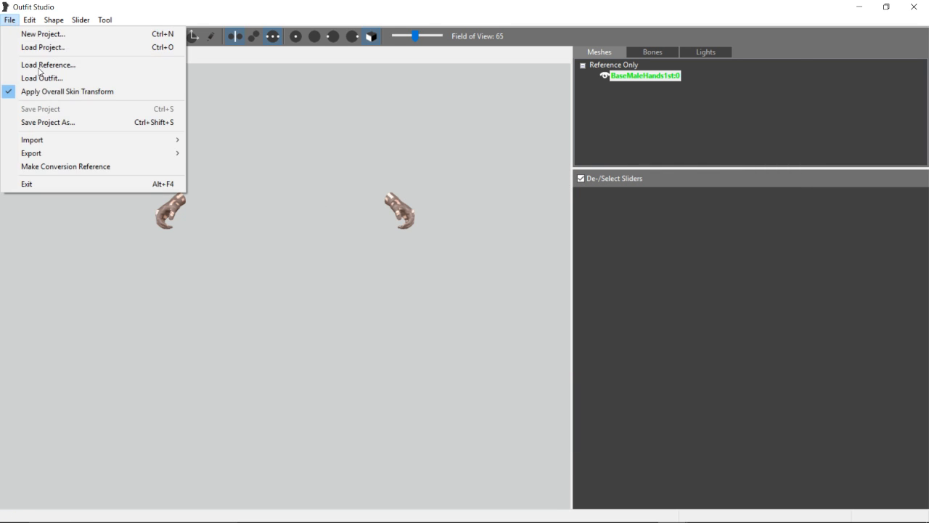
mouse_move(94, 139)
left_click(214, 140)
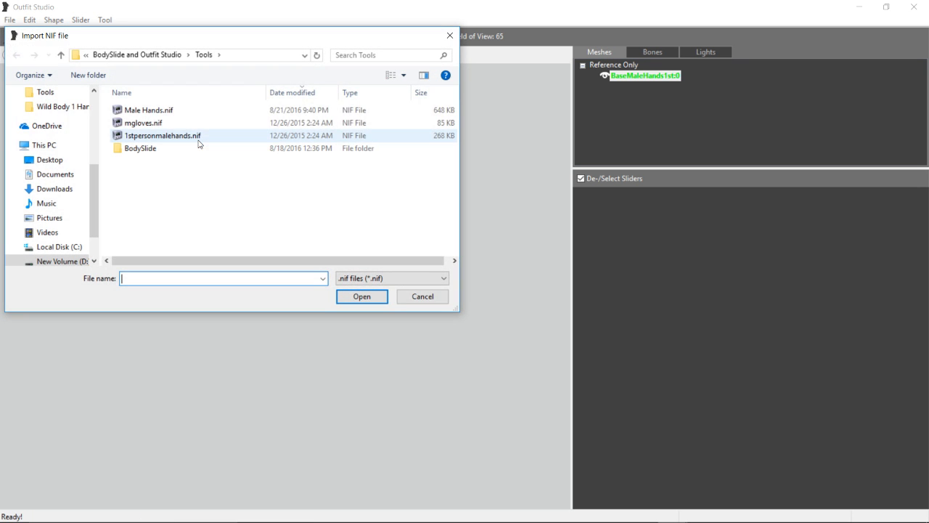
scroll(84, 148, "up", 2)
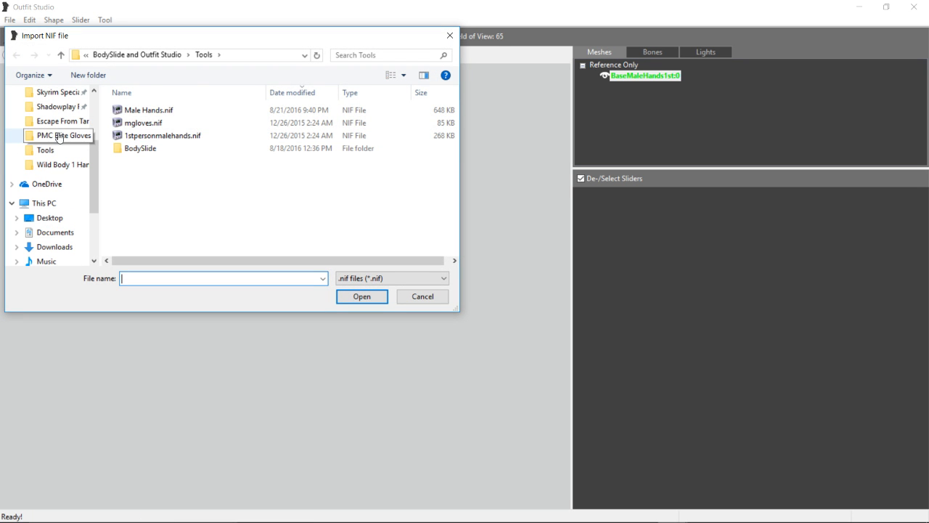
left_click(59, 120)
double_click(113, 111)
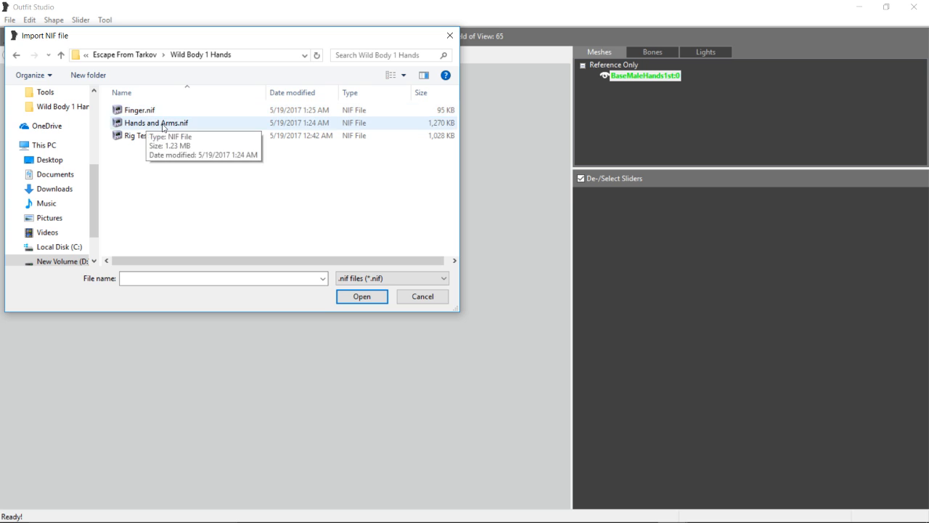
double_click(130, 124)
right_click_drag(231, 212, 248, 261)
scroll(293, 231, "up", 5)
mouse_move(318, 247)
right_mouse_down()
mouse_move(259, 243)
mouse_move(325, 233)
mouse_move(272, 247)
mouse_move(336, 246)
mouse_move(310, 243)
right_mouse_up()
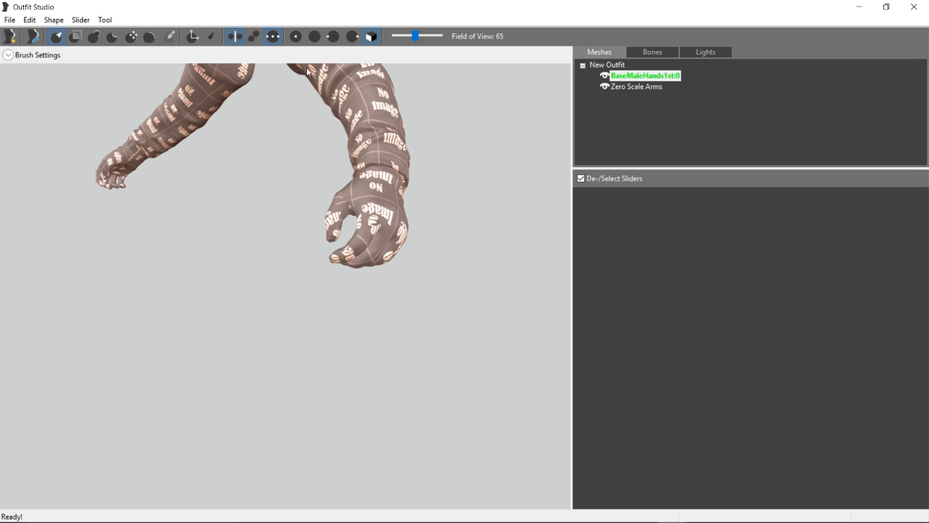
Export the outfit without the reference as Hands and Arms 2.nif in the Wild Body 1 Hands folder
left_click(9, 20)
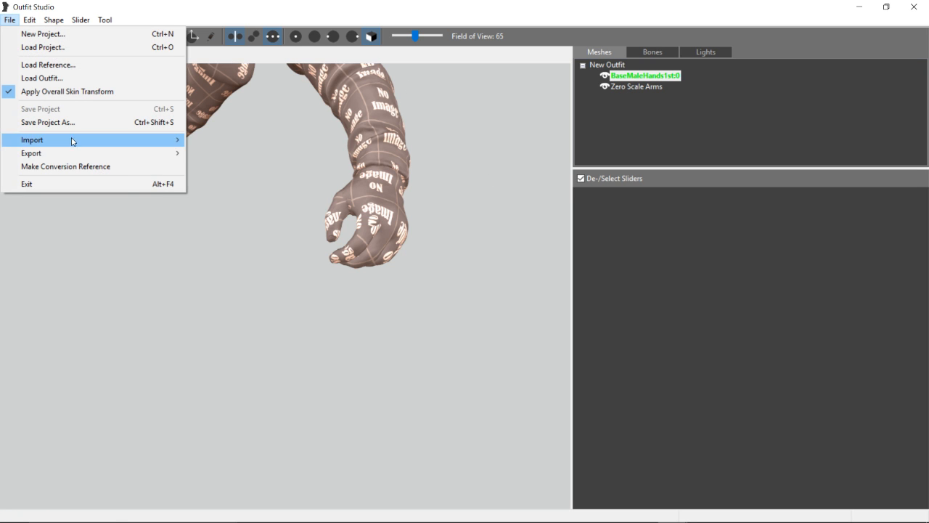
mouse_move(70, 152)
left_click(241, 159)
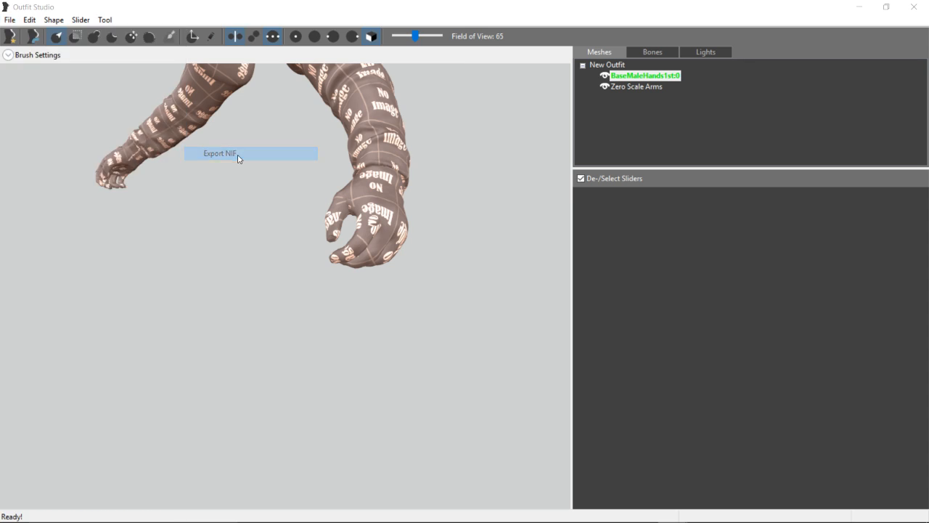
left_click(178, 124)
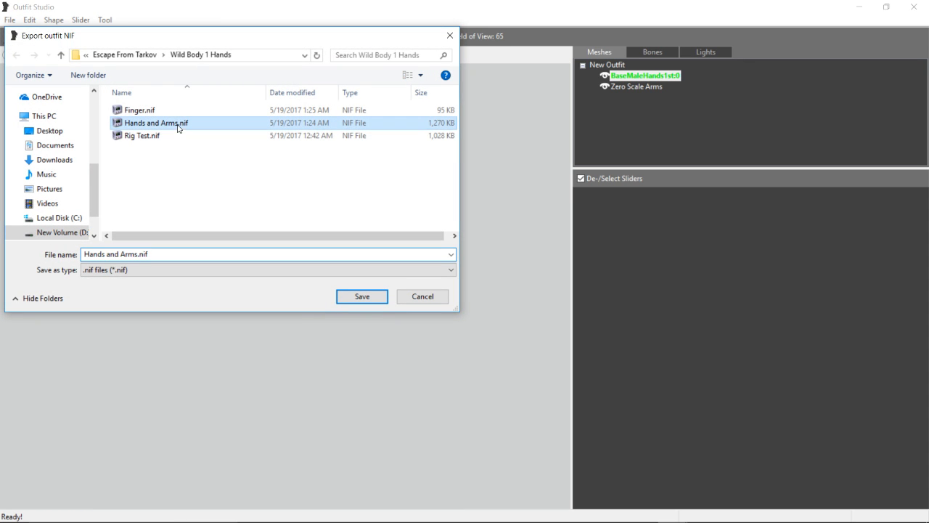
left_click(136, 256)
left_click(140, 255)
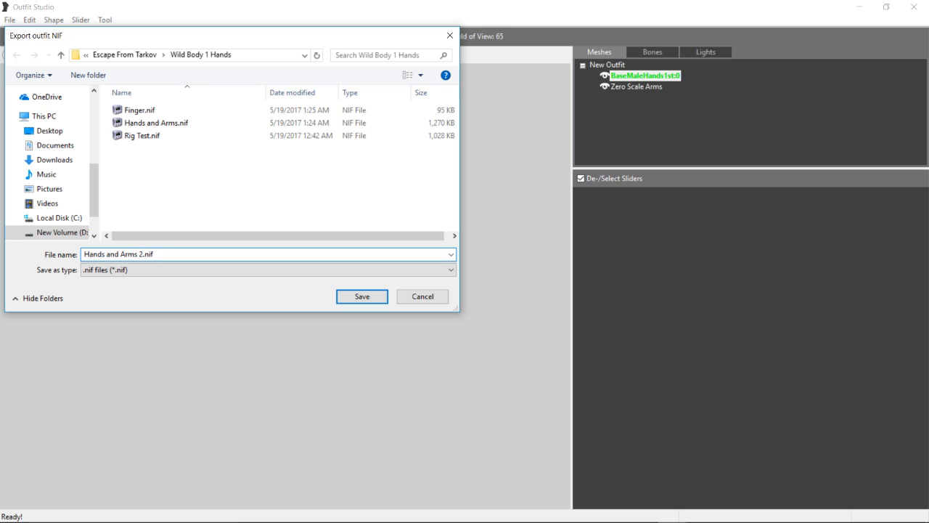
key("Return")
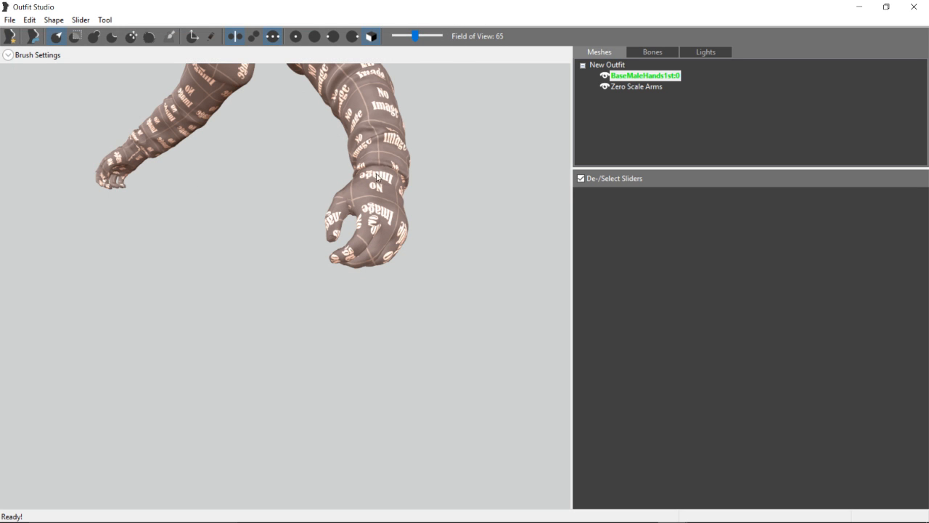
Close the current Outfit Studio project and start a fresh, empty Outfit Studio session from BodySlide
right_click_drag(377, 177, 323, 194)
left_click(9, 20)
mouse_move(29, 19)
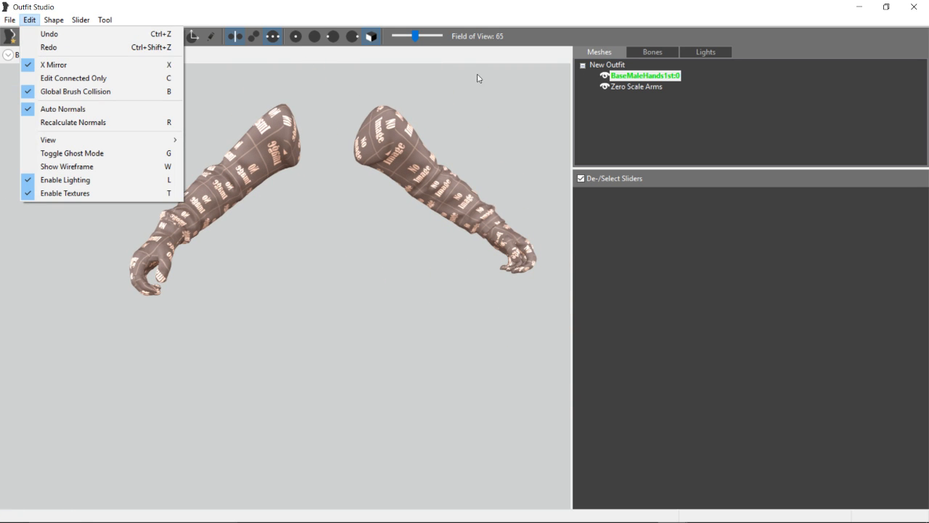
left_click(476, 156)
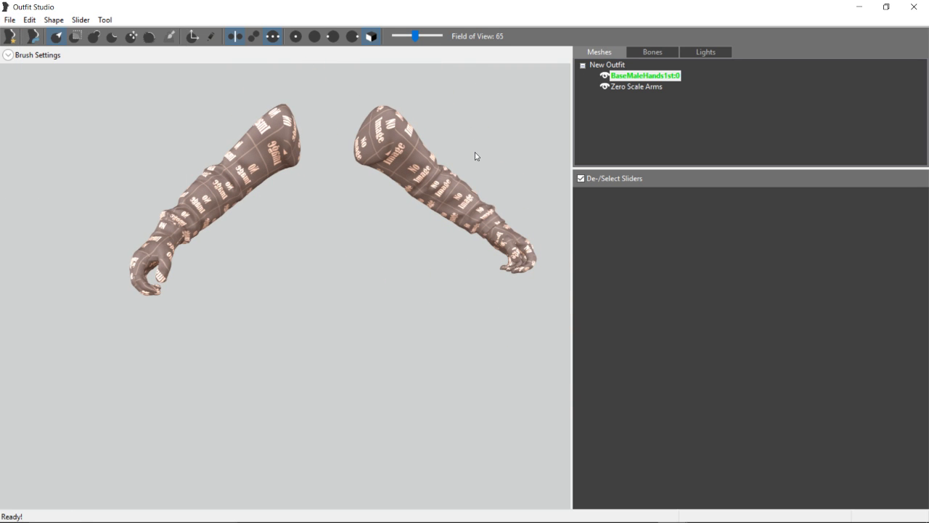
left_click(920, 7)
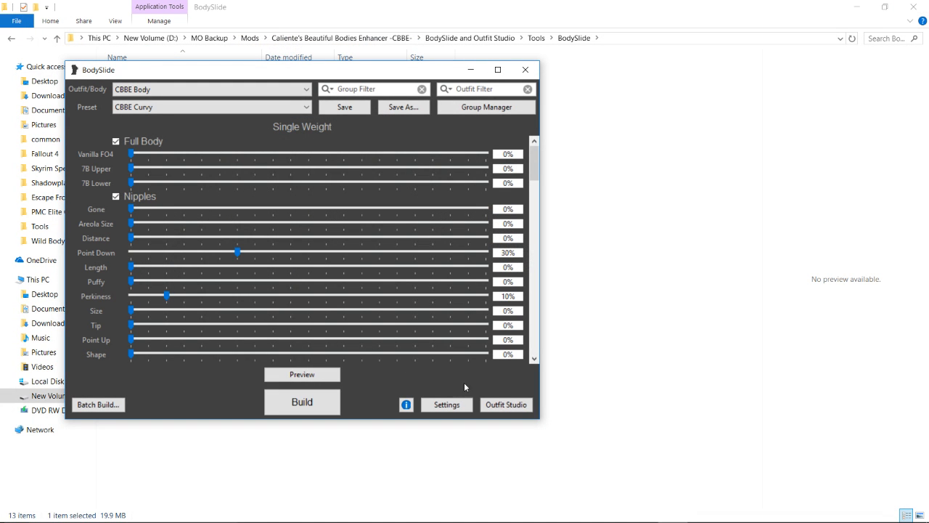
left_click(505, 404)
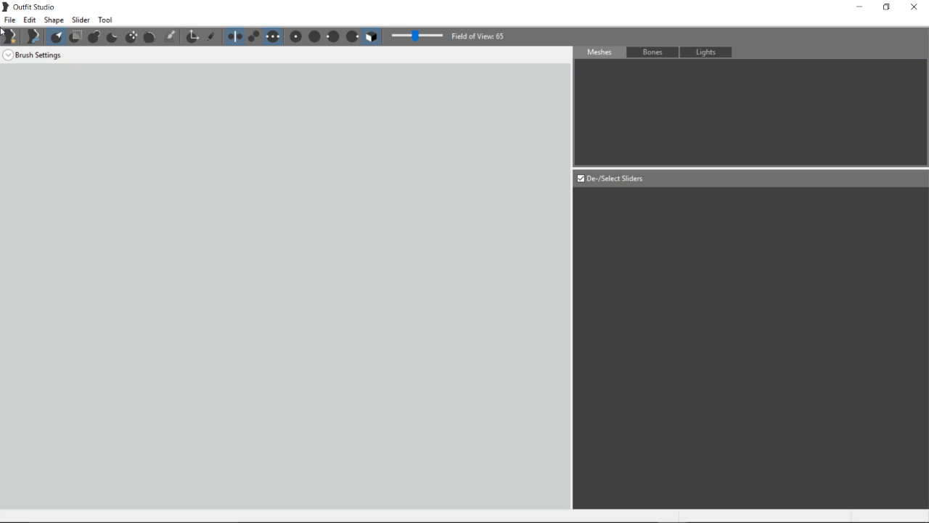
Load the Zero Scale Arms shape from Hands and Arms 2.nif as the reference
left_click(9, 19)
left_click(39, 65)
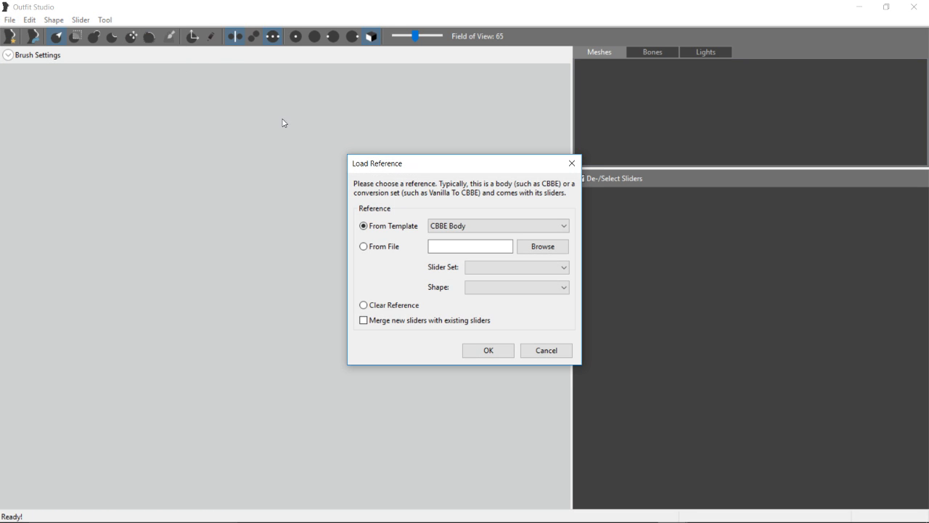
left_click(392, 248)
left_click(552, 247)
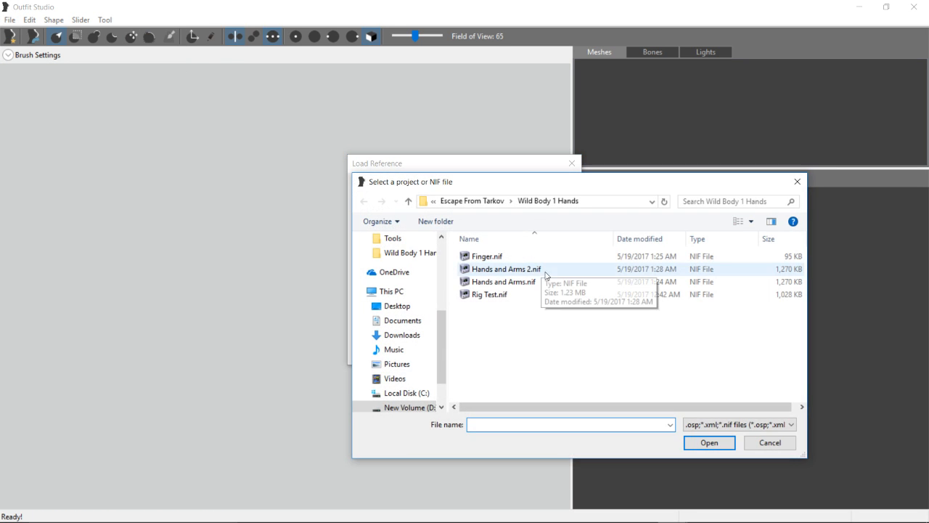
double_click(537, 269)
left_click(487, 349)
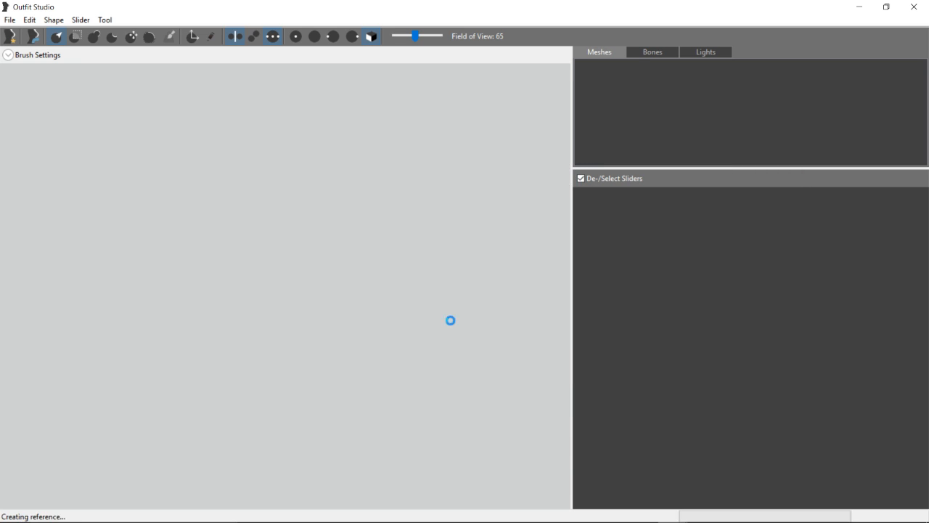
right_click_drag(179, 156, 243, 156)
Import Finger.nif from the Wild Body 1 Hands folder and check how the finger fits on the glove
left_click(9, 20)
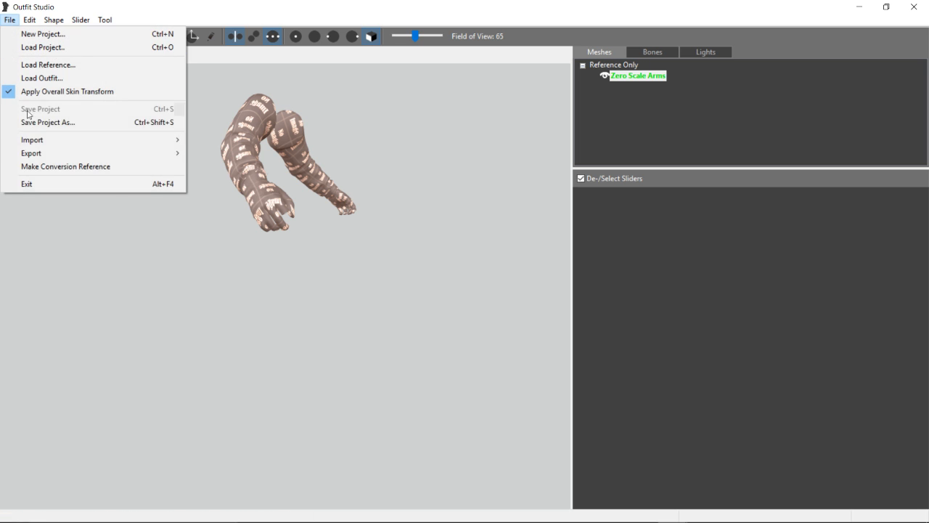
mouse_move(44, 140)
left_click(218, 138)
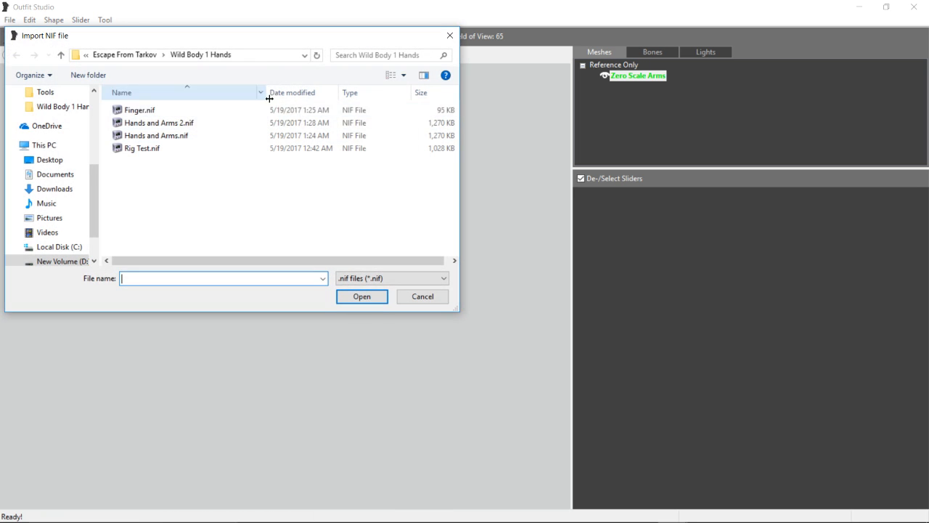
double_click(140, 110)
scroll(287, 218, "up", 2)
scroll(287, 218, "up", 3)
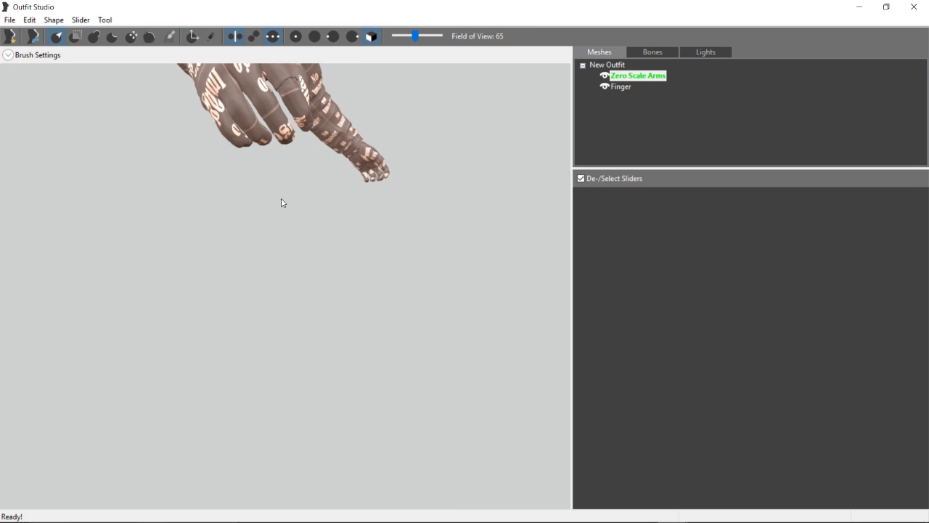
scroll(279, 183, "up", 3)
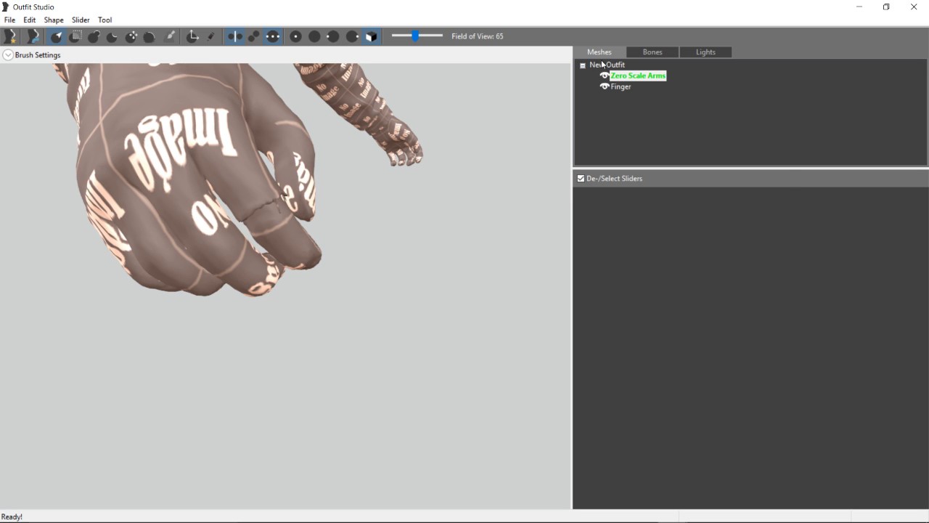
Rename the Zero Scale Arms shape to Wild Body Hands
right_click(641, 82)
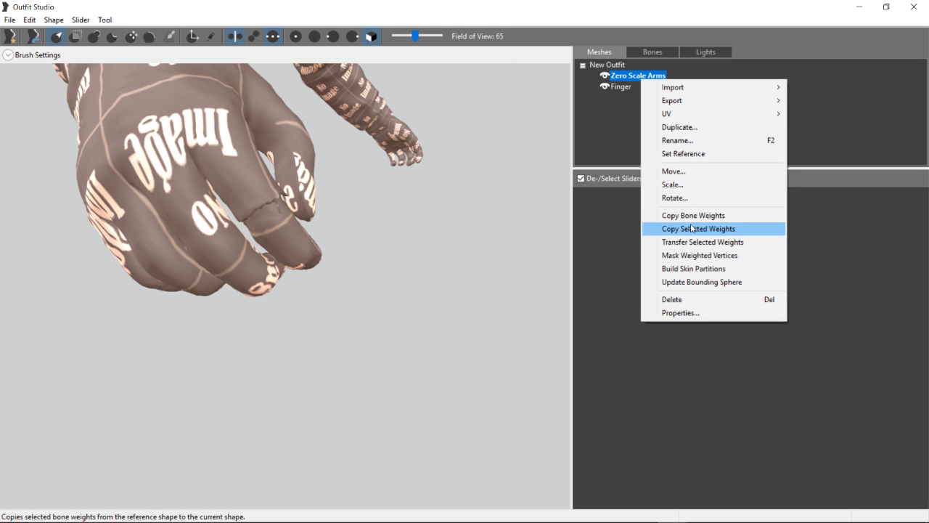
left_click(631, 83)
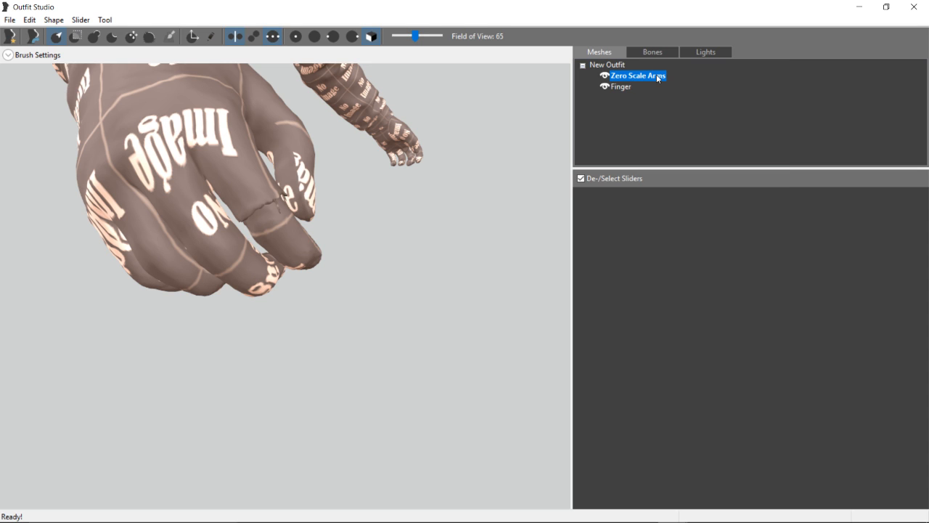
right_click(635, 75)
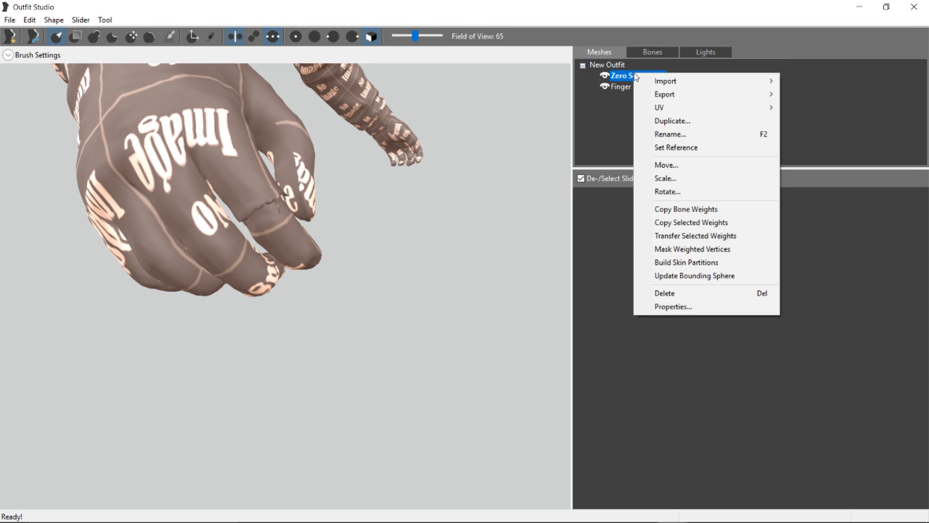
left_click(670, 136)
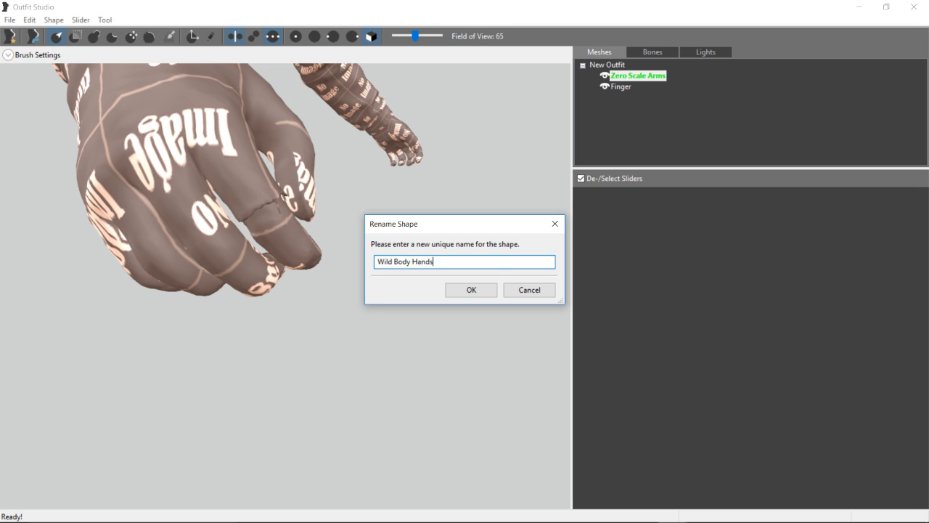
key("Return")
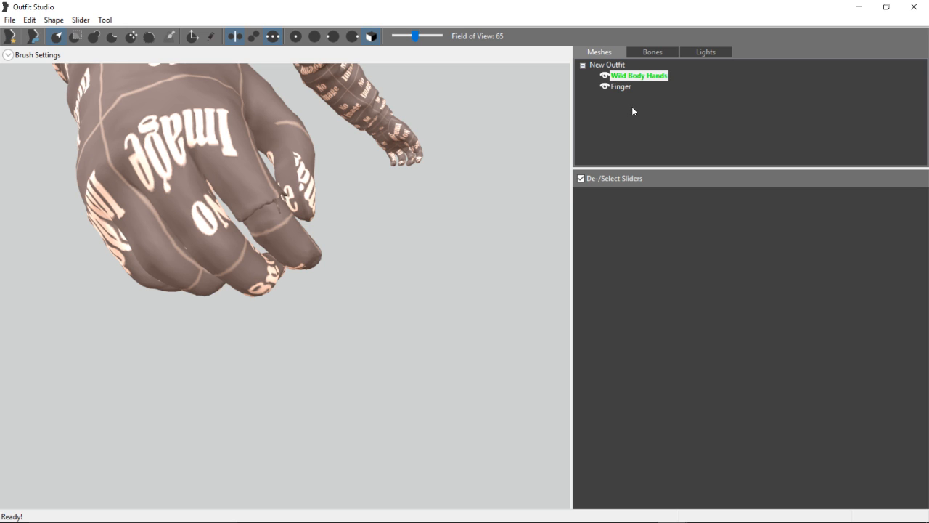
Export the project including its reference as Hands and Arms 3 Finger.nif in the Wild Body 1 Hands folder
left_click(9, 20)
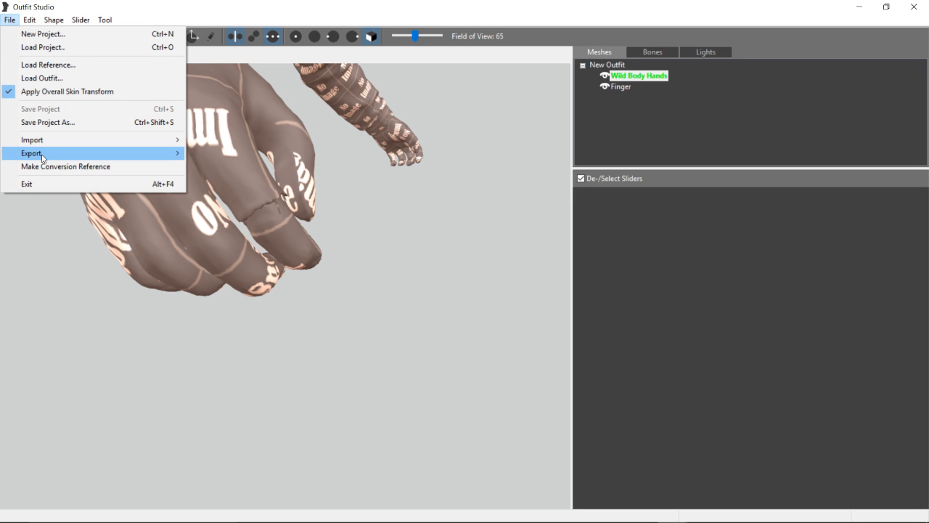
mouse_move(109, 153)
left_click(218, 166)
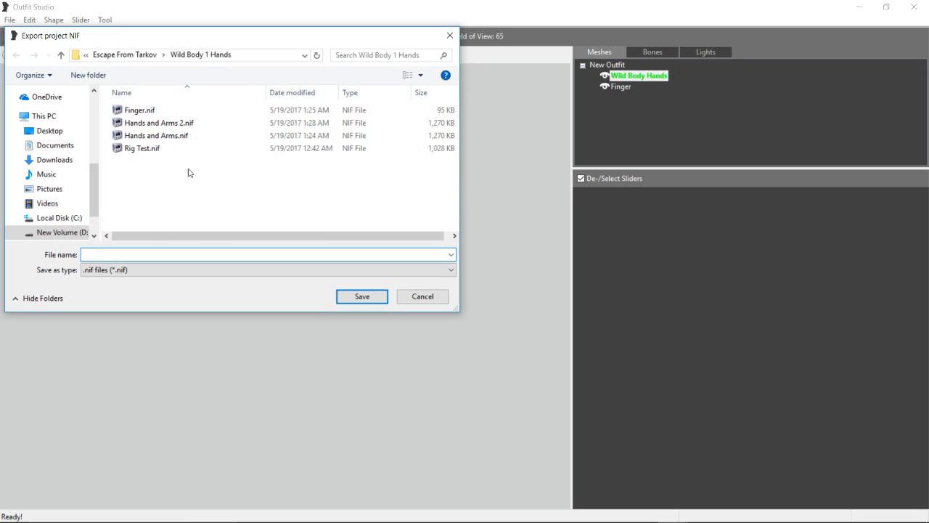
left_click(184, 126)
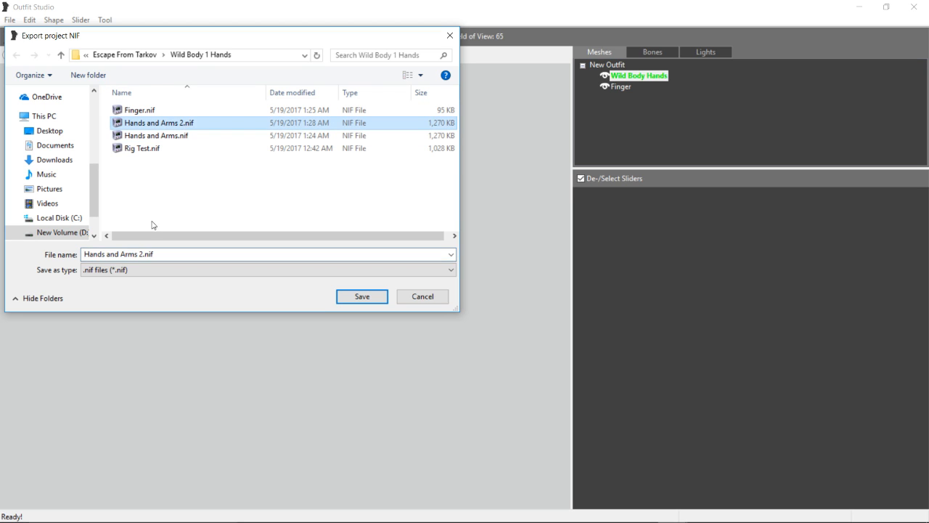
mouse_move(154, 254)
left_mouse_down()
mouse_move(83, 254)
mouse_move(139, 254)
left_mouse_up()
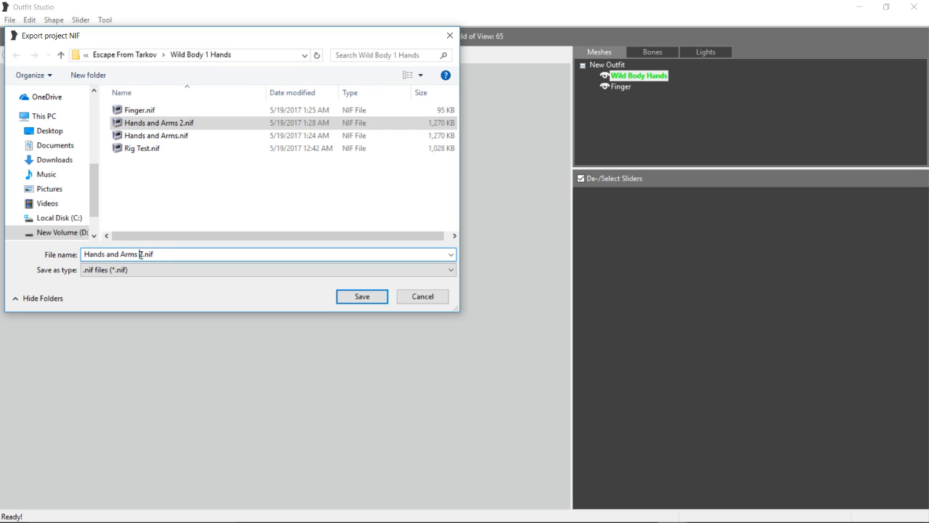
type("1")
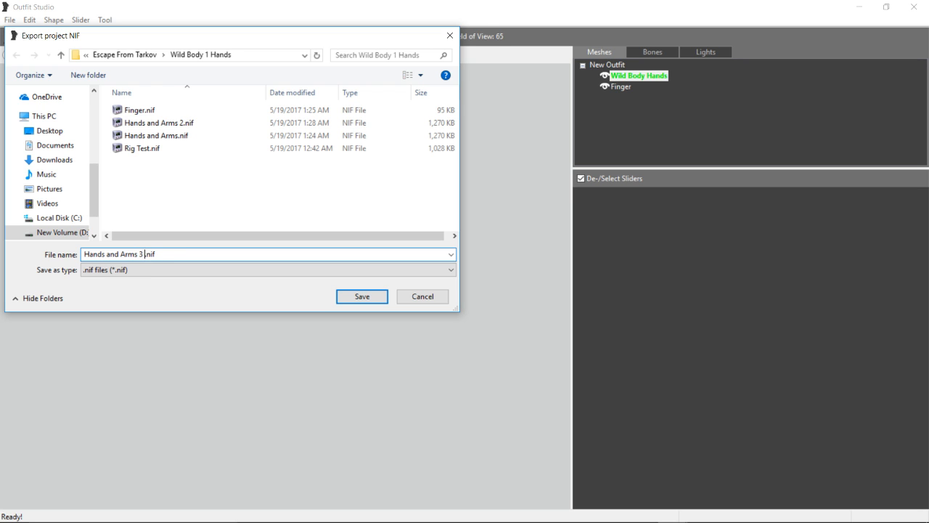
type("er")
key("Return")
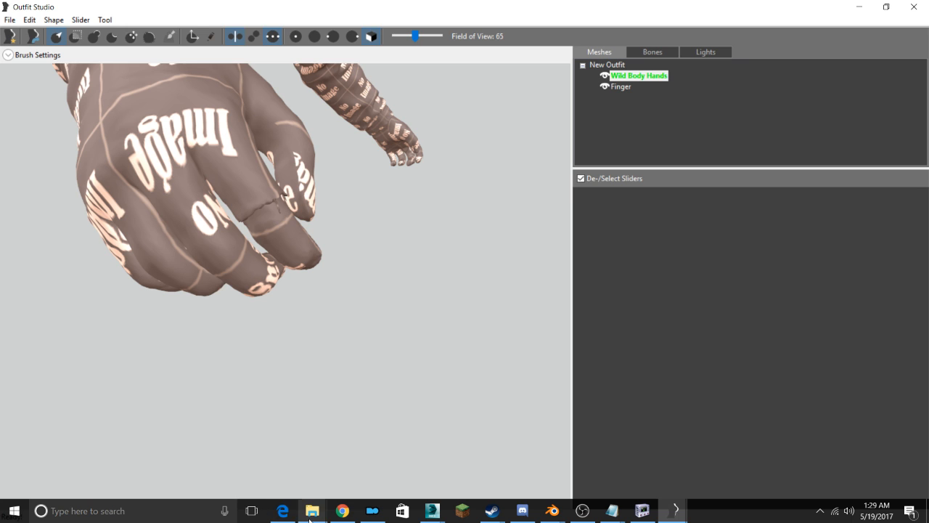
Open Hands and Arms 3 Finger.nif from the Wild Body 1 Hands folder in NifSkope to check the export, and close it
mouse_move(312, 510)
left_click(314, 460)
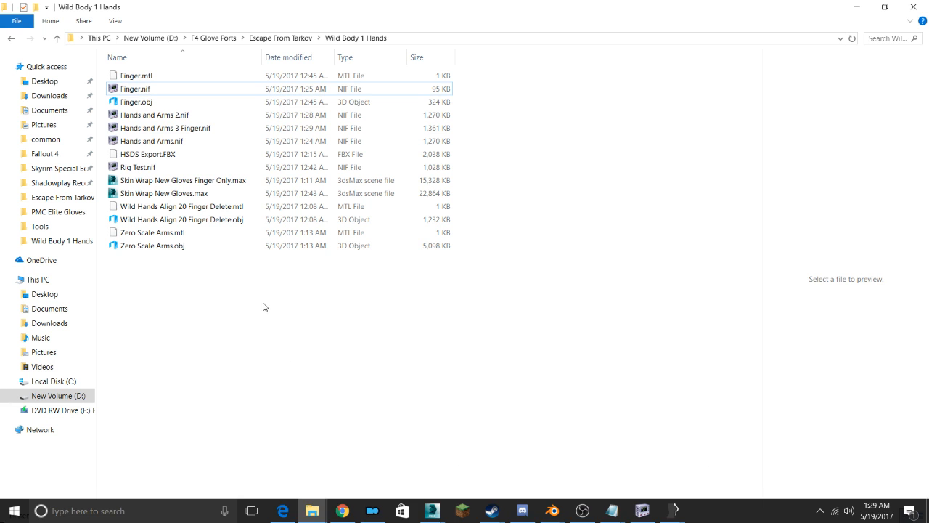
double_click(181, 134)
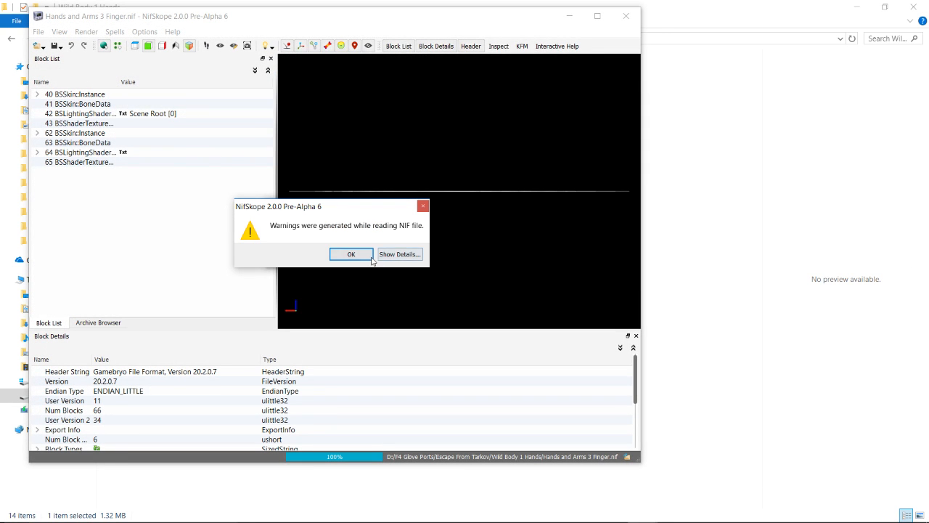
left_click(390, 255)
left_click(352, 254)
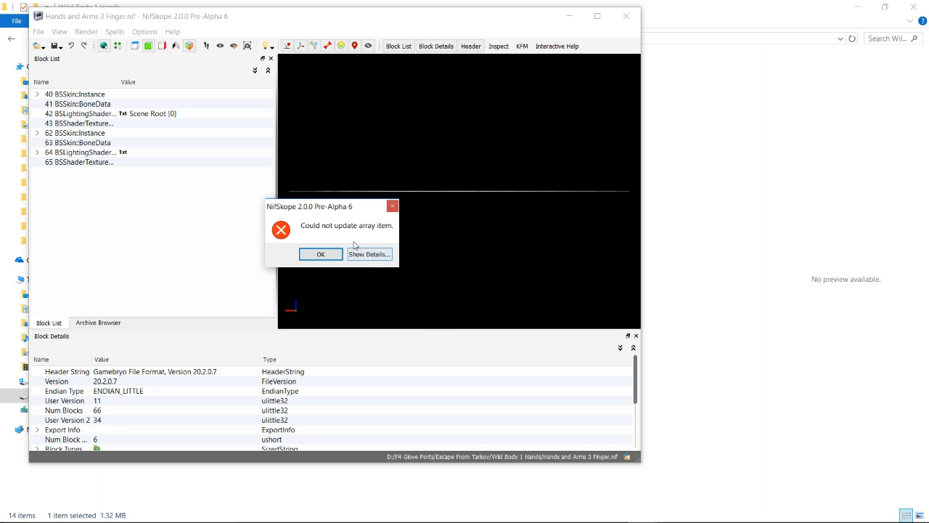
left_click(329, 255)
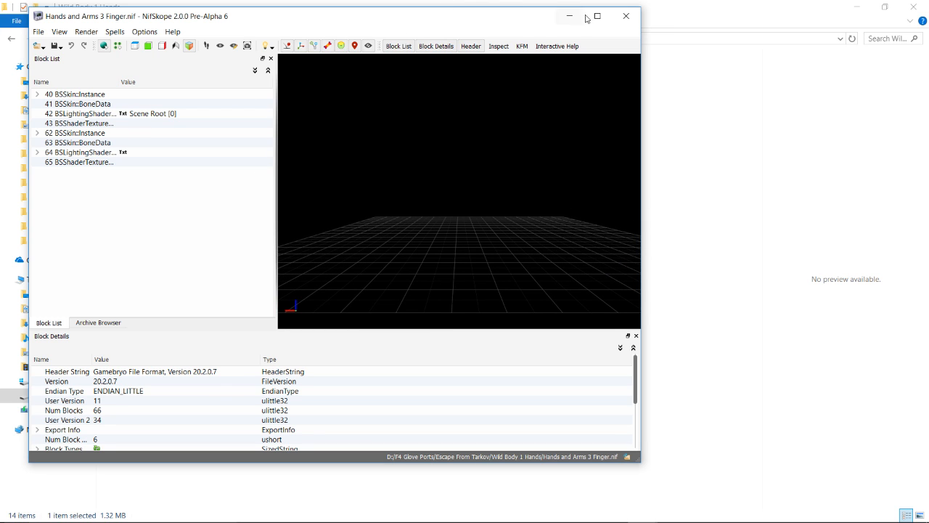
left_click(626, 16)
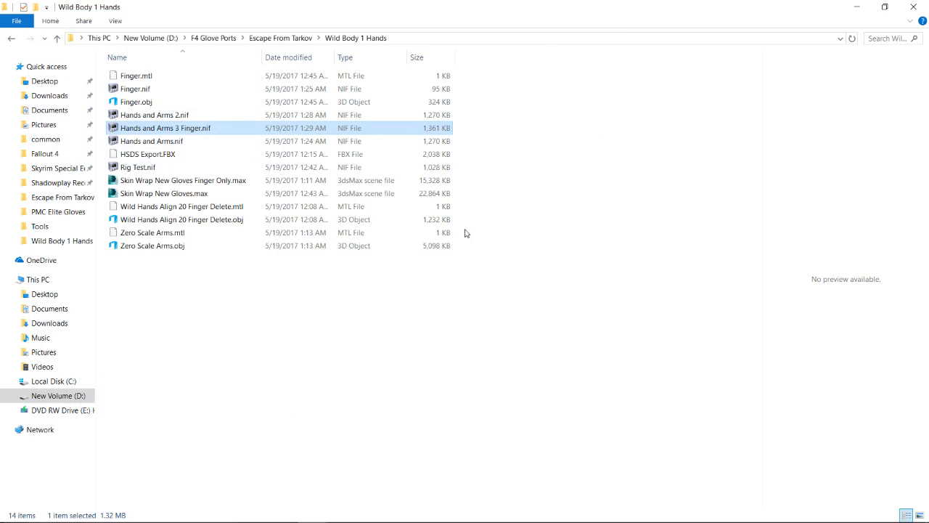
Open Hands and Arms 2.nif in NifSkope and view its nodes from an angle
double_click(205, 116)
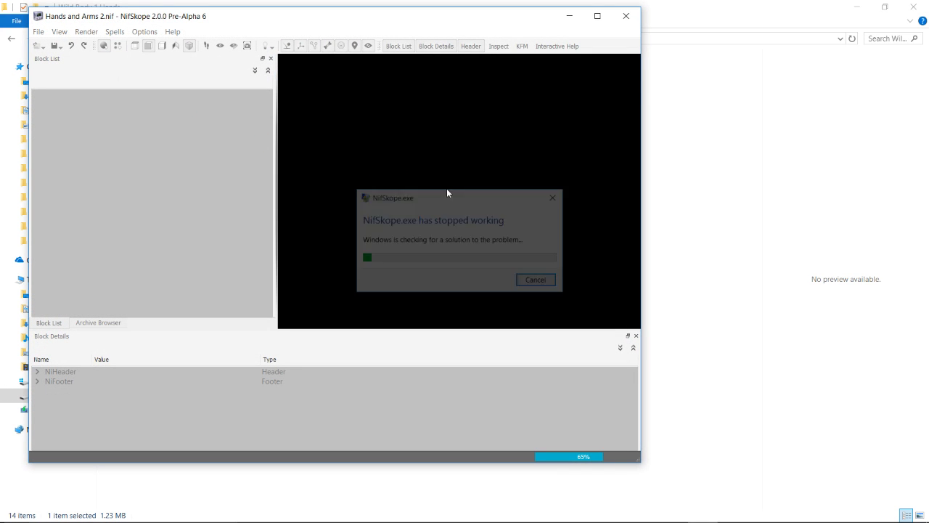
left_click(538, 281)
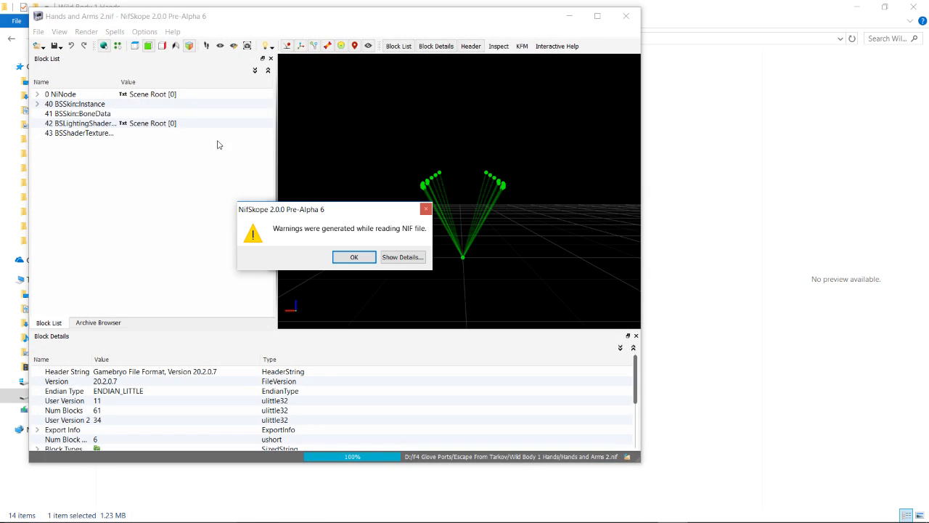
left_click(370, 255)
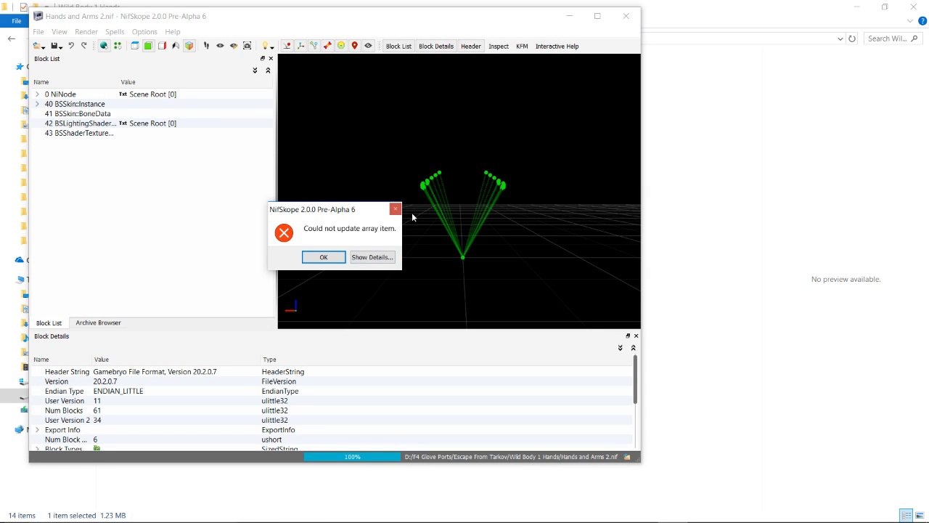
left_click(344, 259)
scroll(391, 184, "up", 2)
left_click_drag(392, 184, 452, 199)
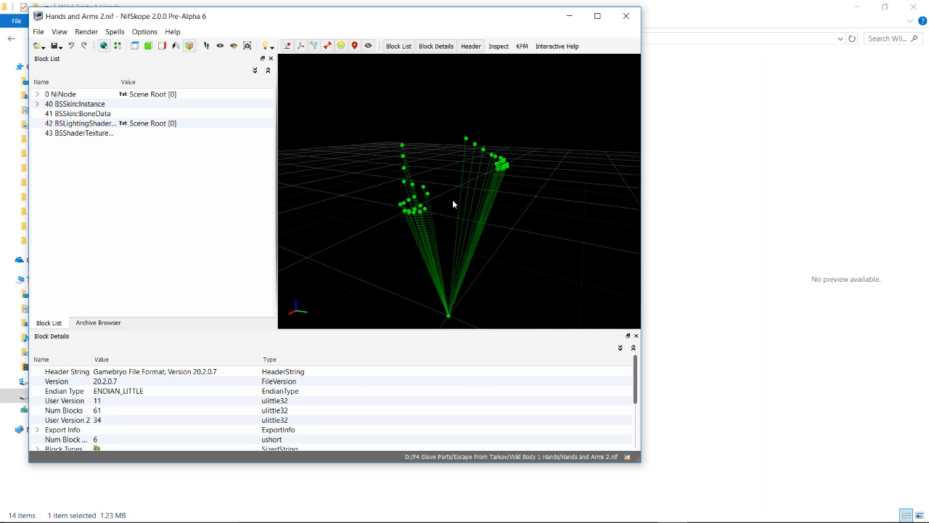
Select the Zero Scale Arms block under the scene root and examine whether its mesh is drawn
left_click(412, 201)
scroll(154, 201, "up", 6)
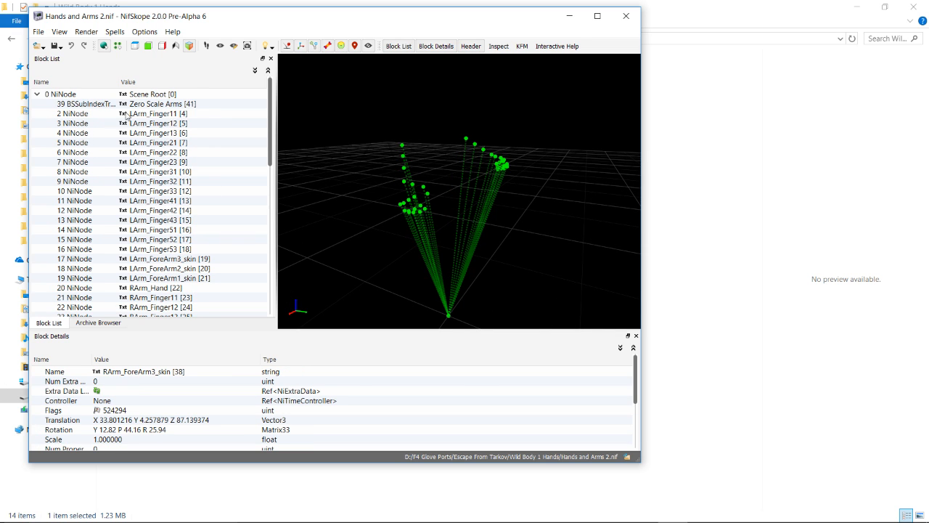
left_click(84, 105)
scroll(422, 182, "up", 5)
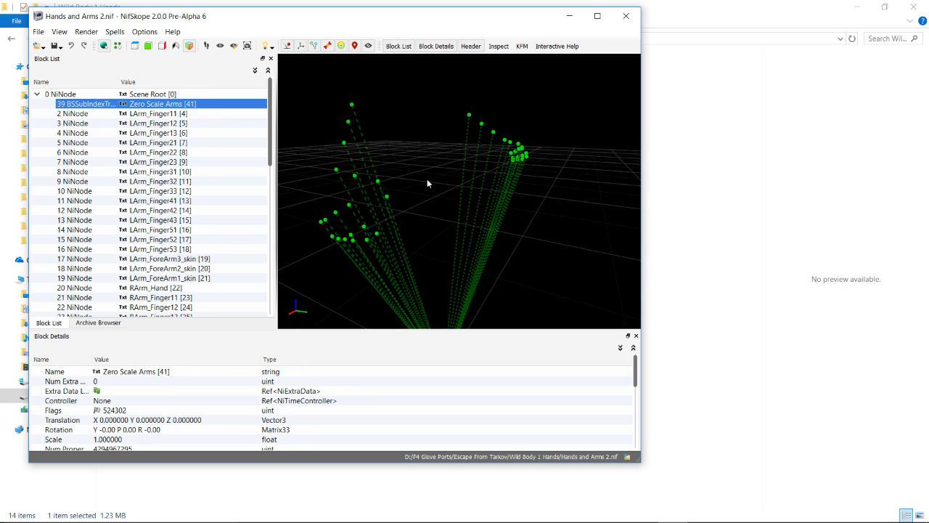
scroll(440, 184, "down", 2)
right_click(417, 188)
scroll(420, 192, "up", 1)
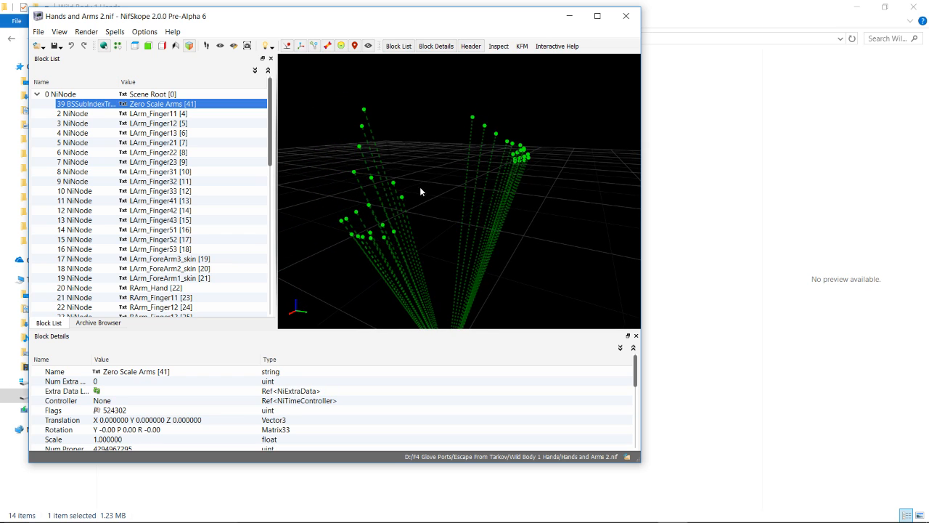
left_click_drag(385, 204, 411, 214)
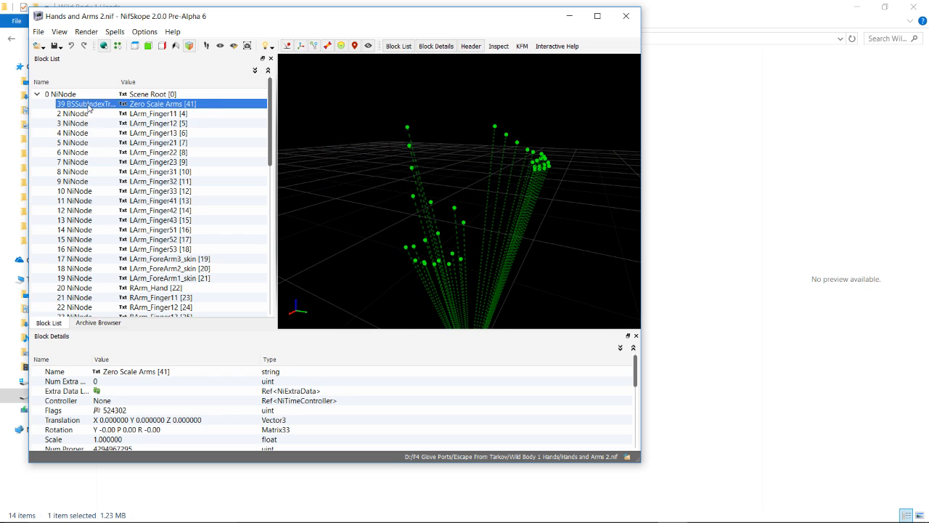
Convert the Zero Scale Arms block from BSSubIndexTriShape to the Bethesda type BSTriShape
right_click(89, 106)
mouse_move(98, 105)
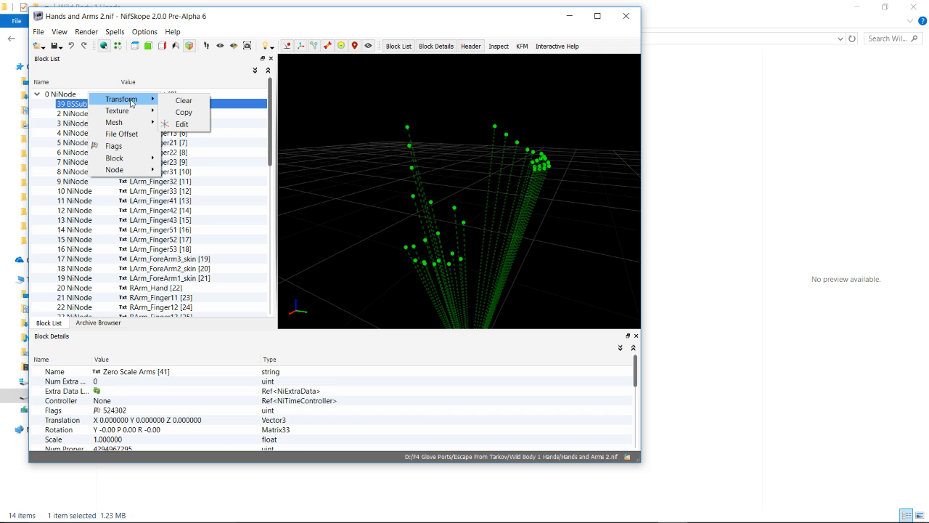
mouse_move(142, 158)
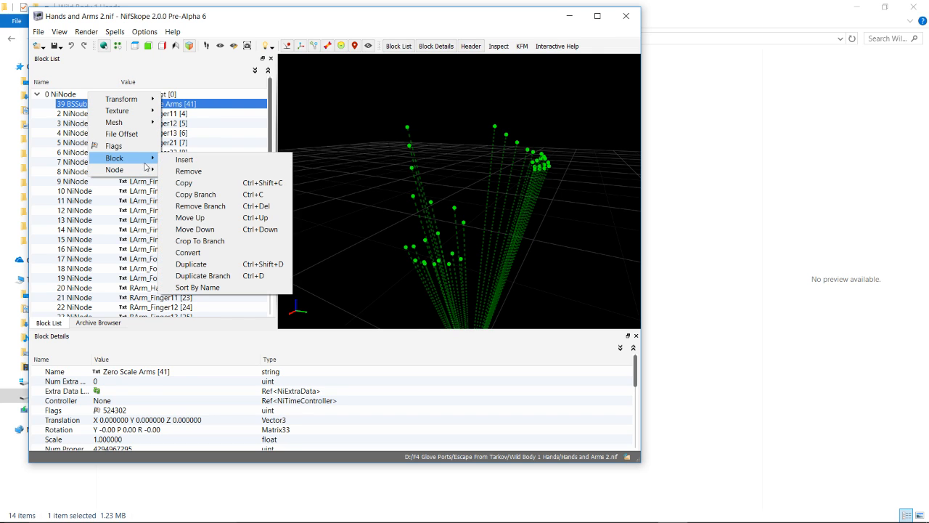
left_click(208, 254)
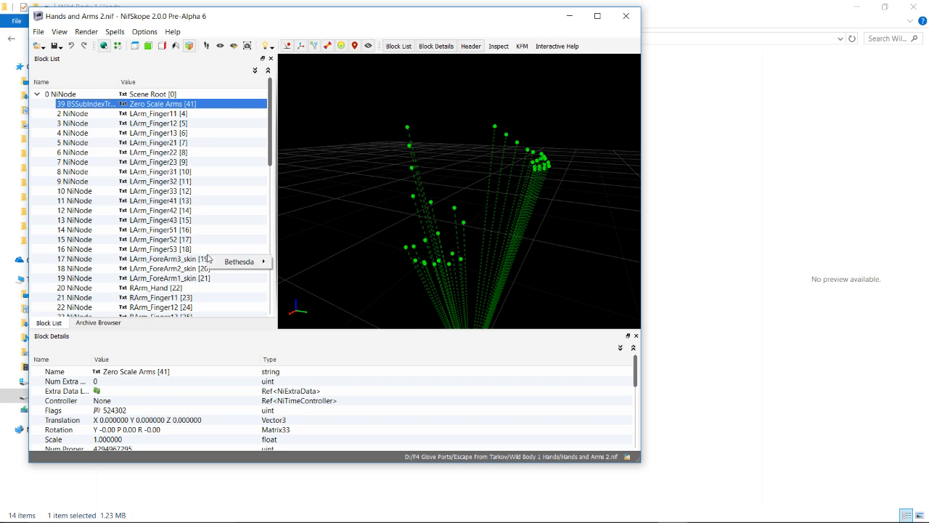
mouse_move(239, 262)
left_click(290, 261)
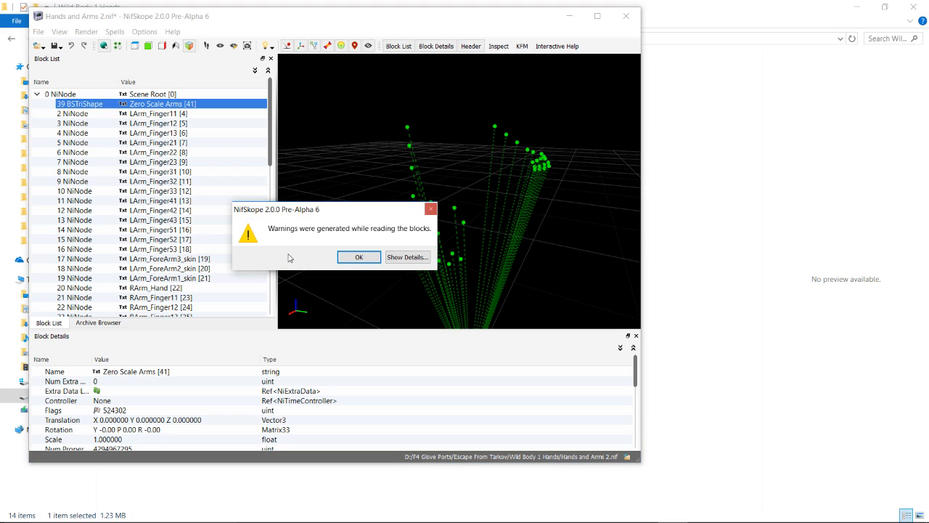
left_click(356, 256)
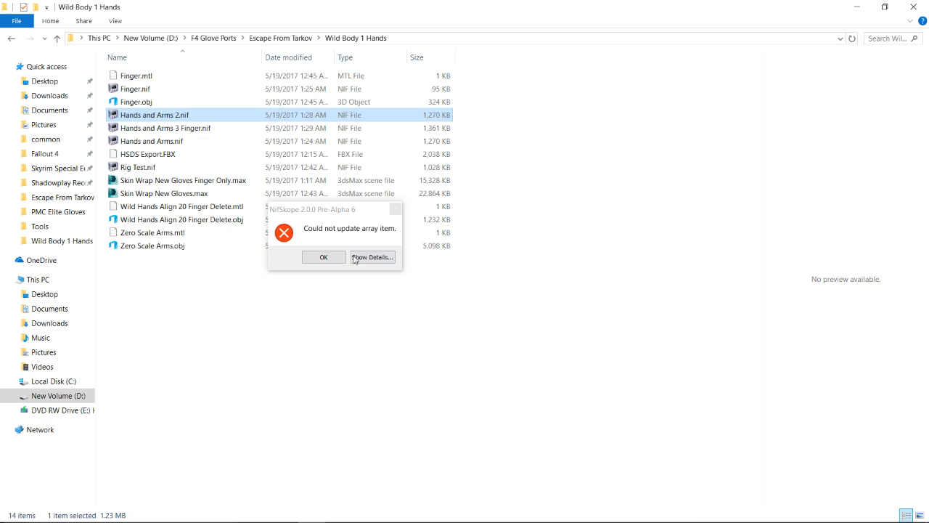
left_click(320, 256)
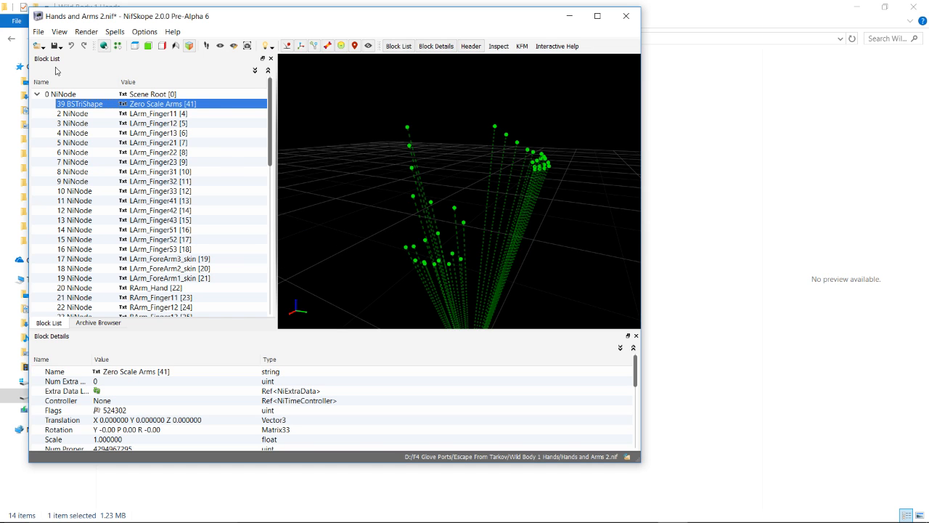
Save the converted Hands and Arms 2.nif over the existing file
left_click(38, 31)
left_click(83, 124)
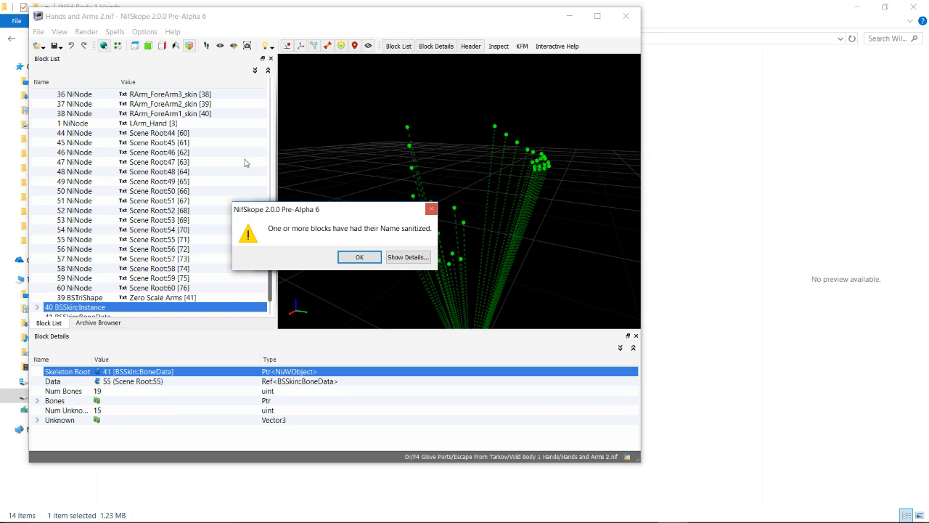
left_click(361, 256)
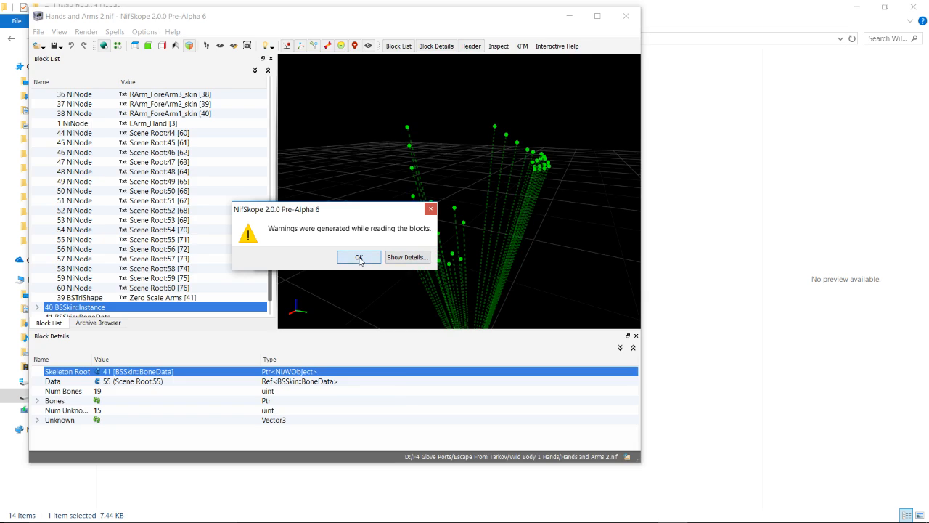
left_click(361, 257)
left_click(324, 257)
left_click(324, 256)
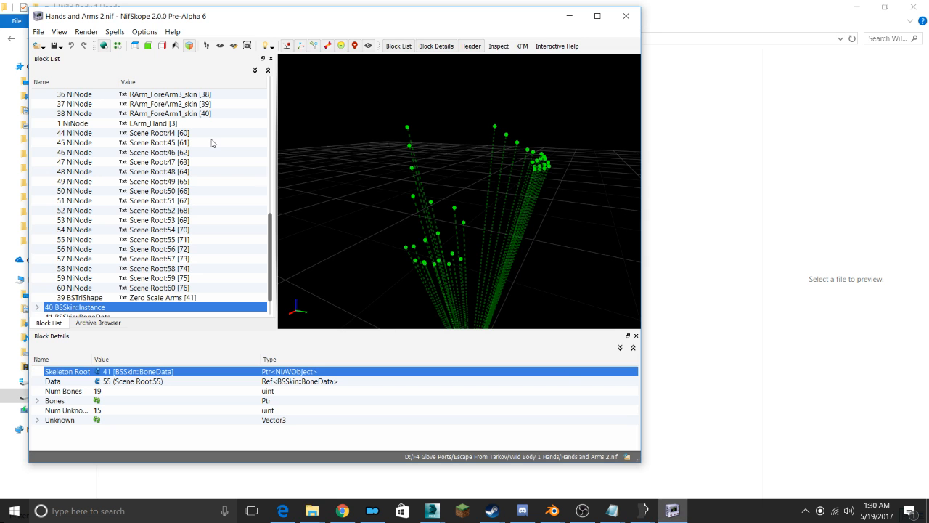
Reload Hands and Arms 2.nif, inspect its nodes for the arm mesh, and close NifSkope
left_click(38, 31)
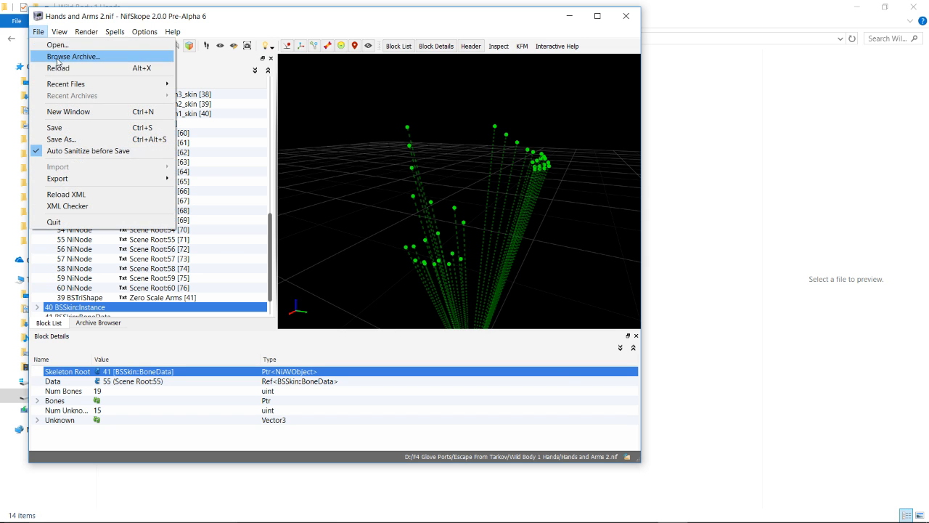
left_click(62, 69)
left_click(353, 258)
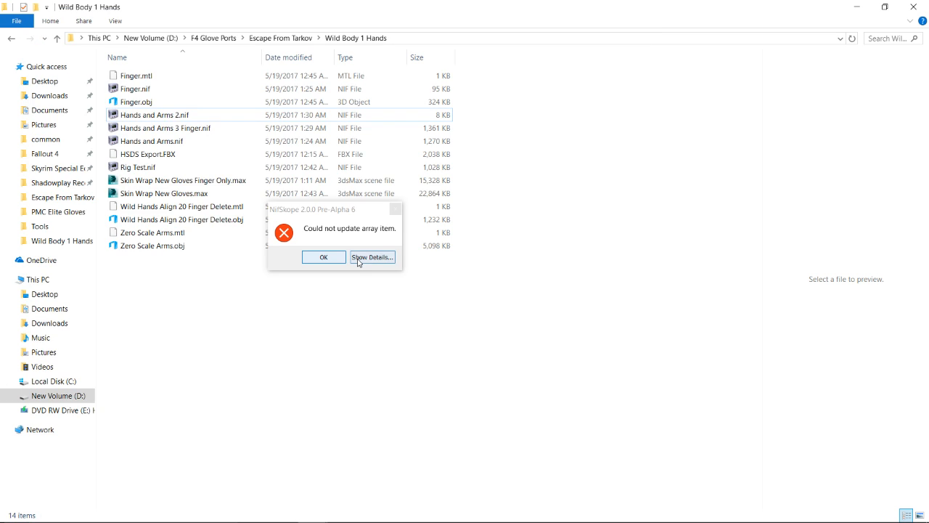
left_click(363, 258)
left_click(336, 256)
scroll(440, 178, "up", 4)
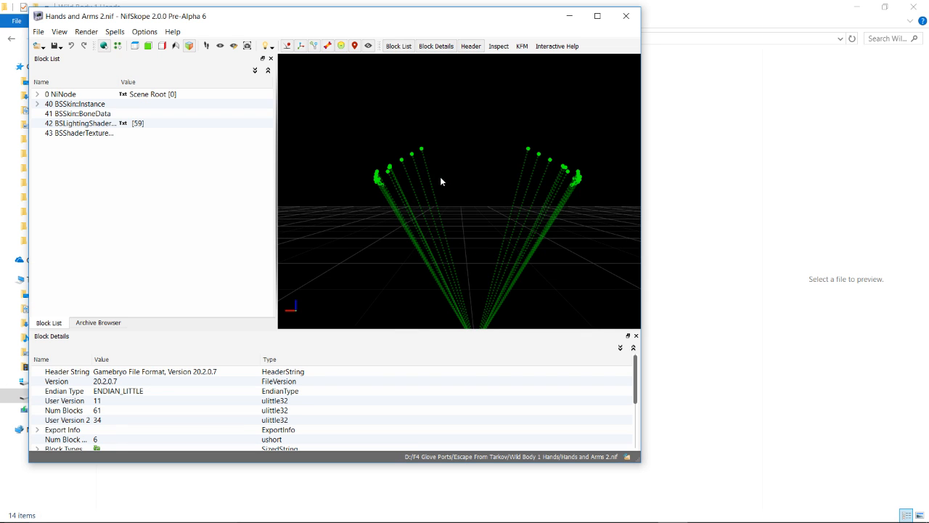
left_click_drag(401, 164, 464, 152)
left_click(473, 191)
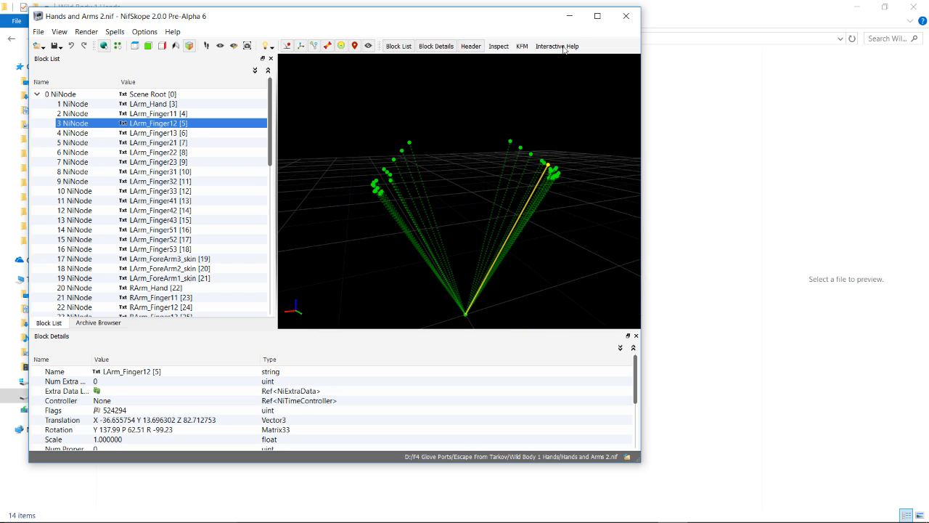
left_click(625, 15)
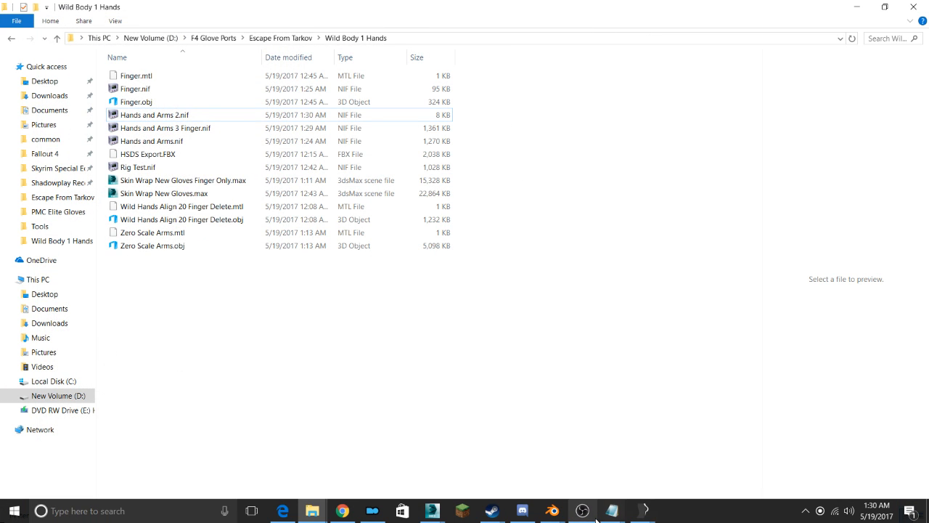
Switch to the Porting Gloves F4 Updated.txt notes and review the Outfit Studio export and BSTriShape conversion instructions
mouse_move(612, 510)
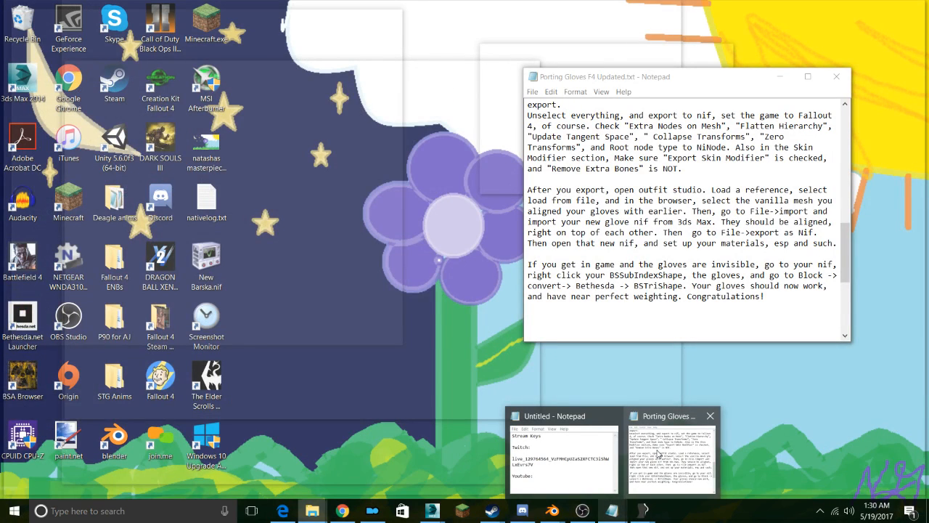
left_click(658, 454)
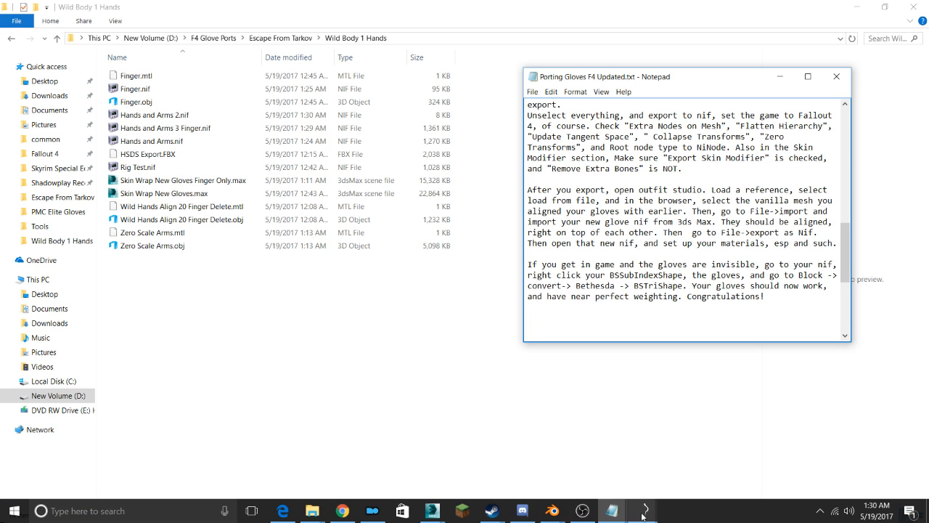
Close the current Outfit Studio project and launch an empty Outfit Studio session from BodySlide
mouse_move(643, 515)
left_click(662, 455)
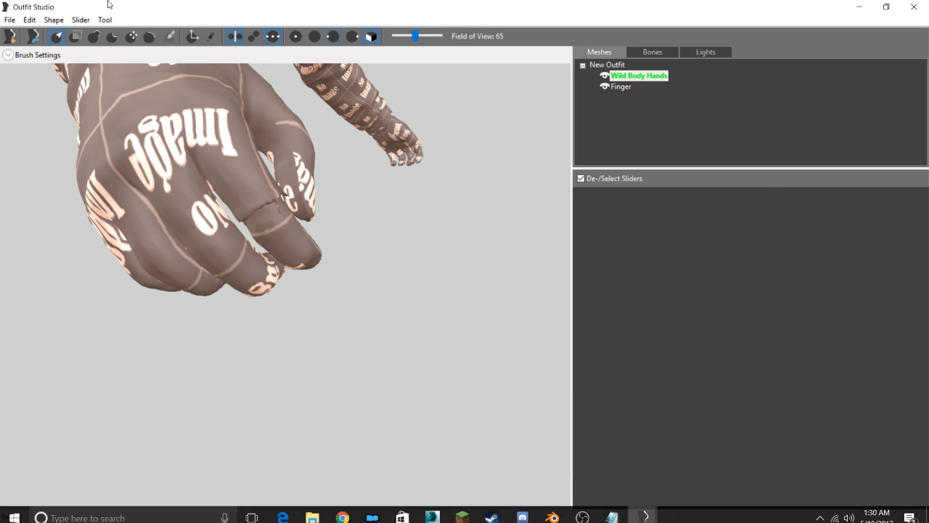
left_click(914, 6)
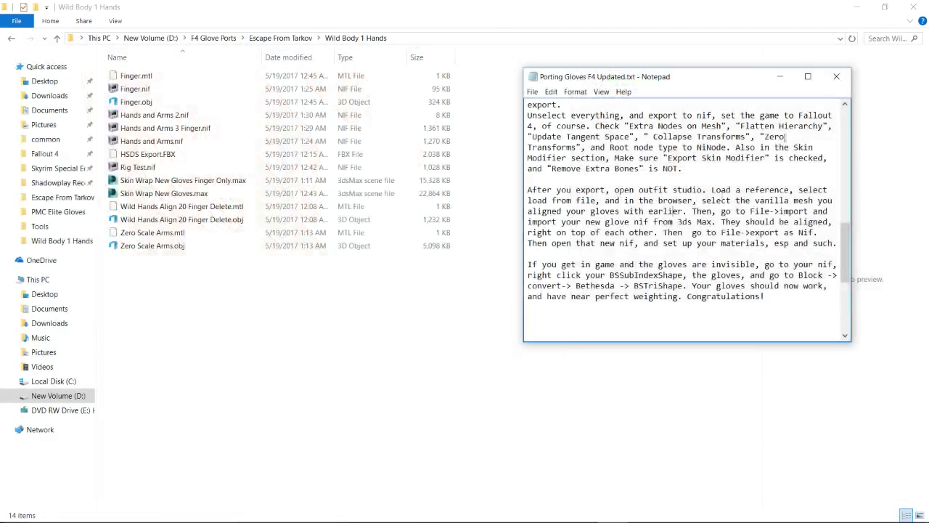
left_click(643, 514)
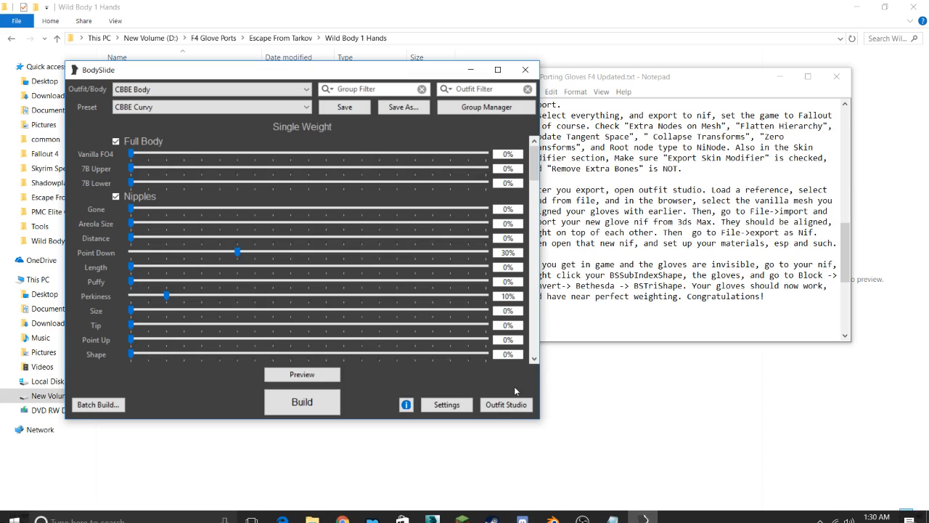
left_click(506, 404)
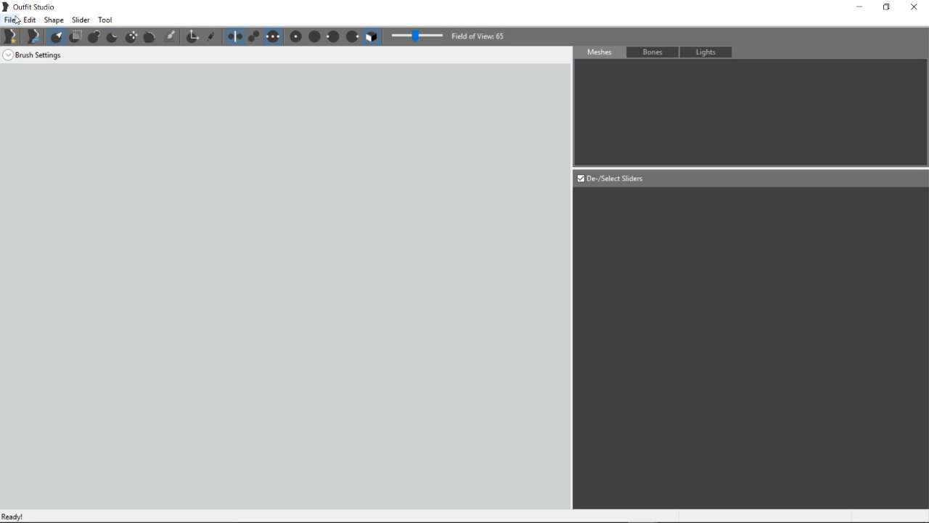
Load mgloves.nif from the Tools folder as the reference, and discard it by restarting with an empty Outfit Studio session
left_click(11, 19)
left_click(61, 66)
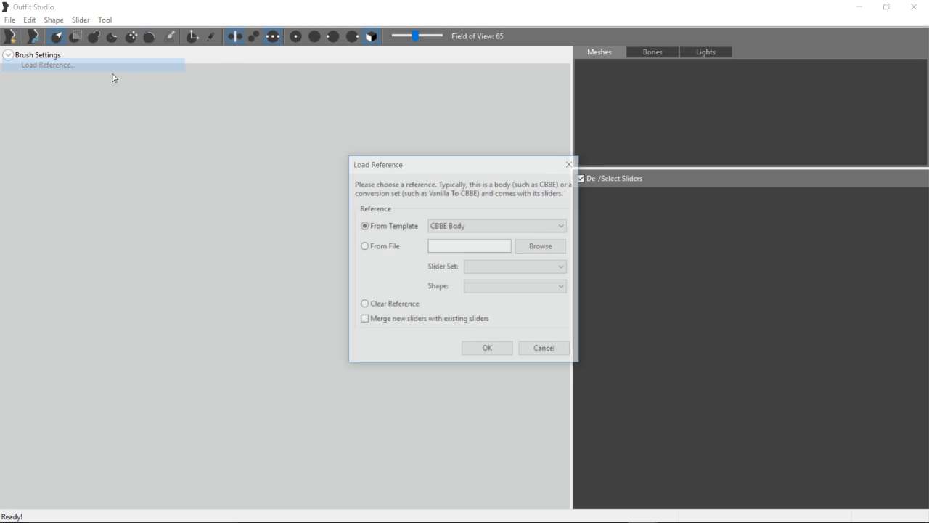
left_click(378, 250)
left_click(542, 246)
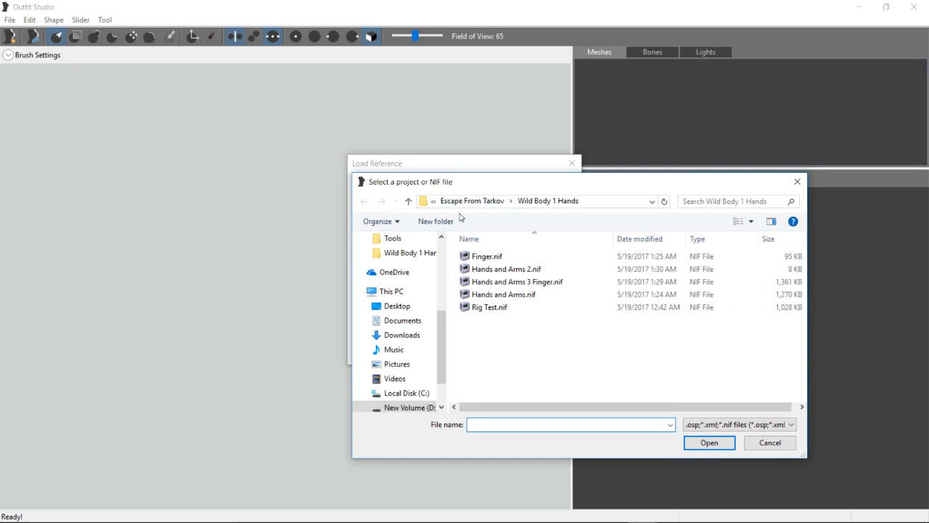
scroll(420, 270, "up", 2)
left_click(413, 282)
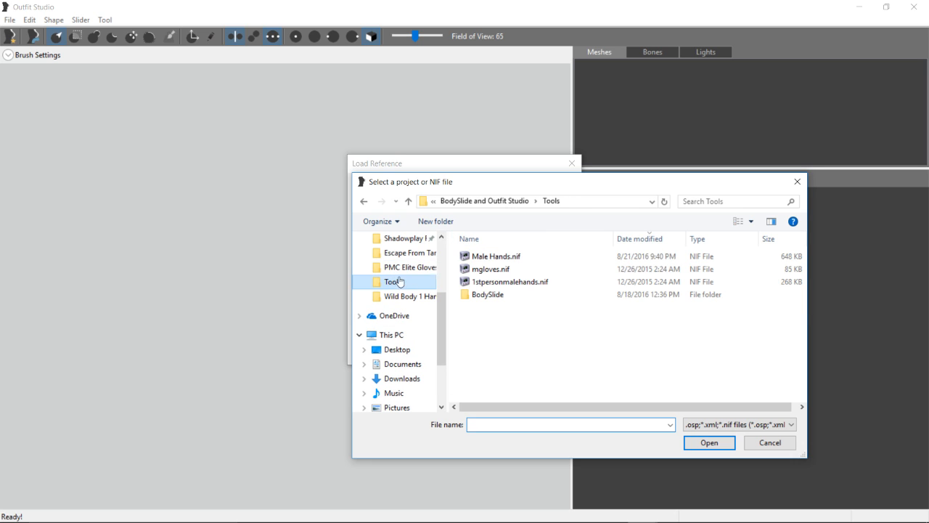
double_click(504, 269)
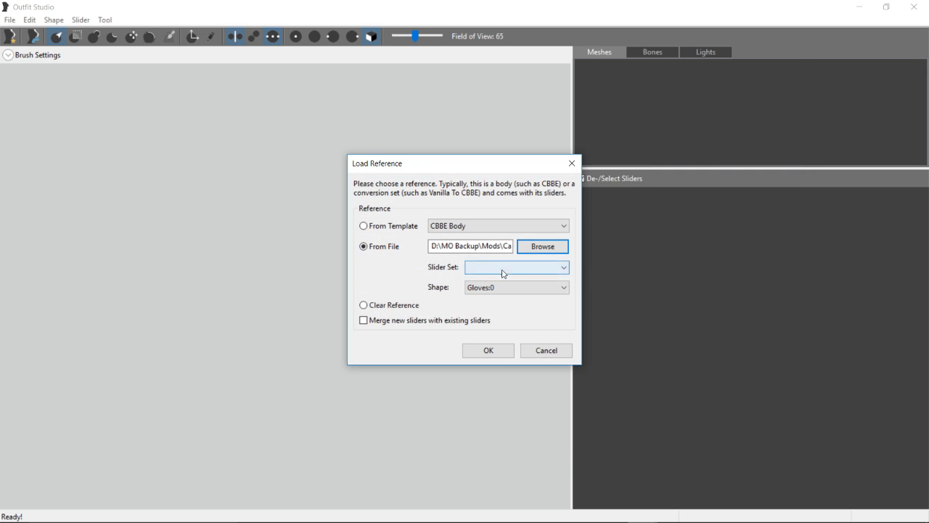
left_click(487, 351)
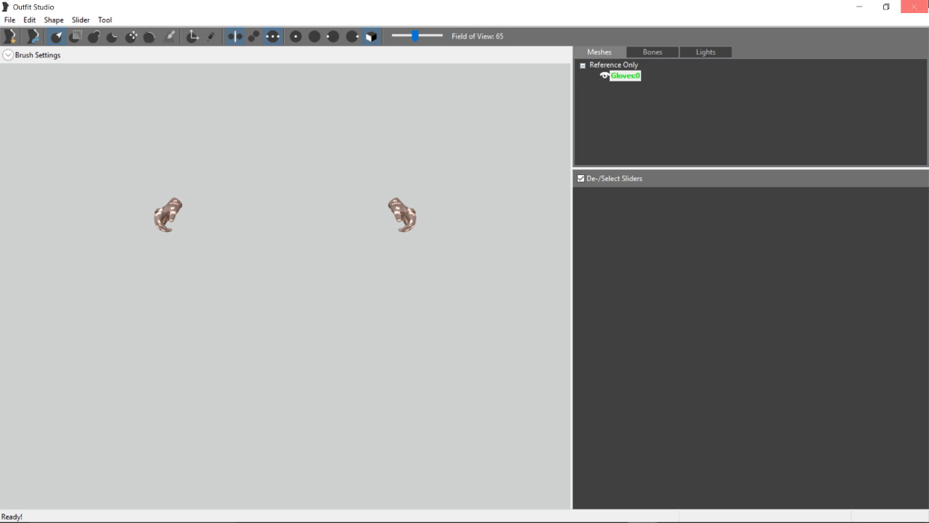
left_click(914, 7)
left_click(506, 404)
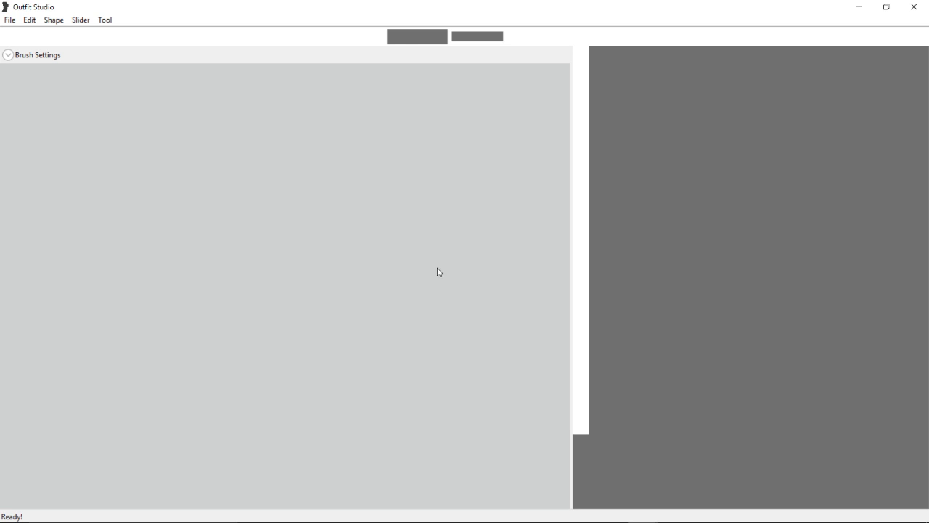
Load 1stpersonmalehands.nif from the Tools folder as the reference, using the BaseMaleHands1st:0 shape
left_click(13, 22)
left_click(41, 65)
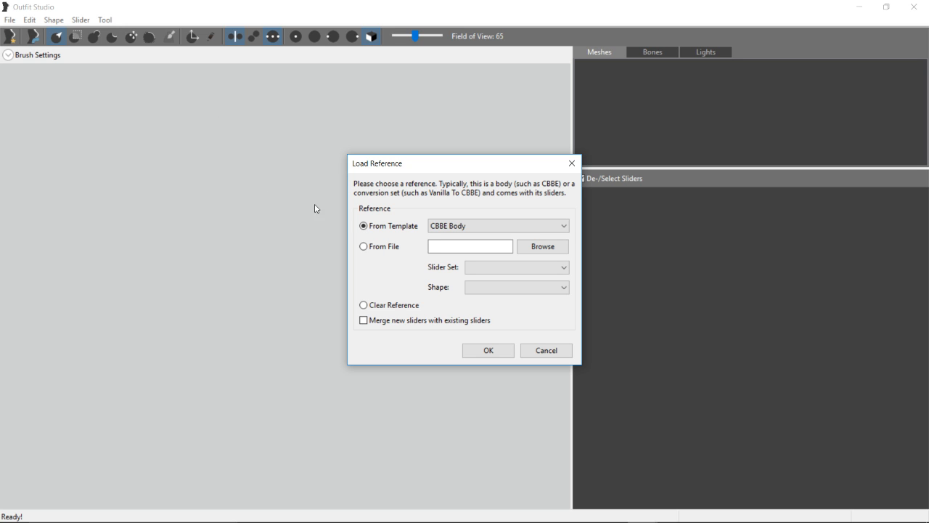
left_click(540, 247)
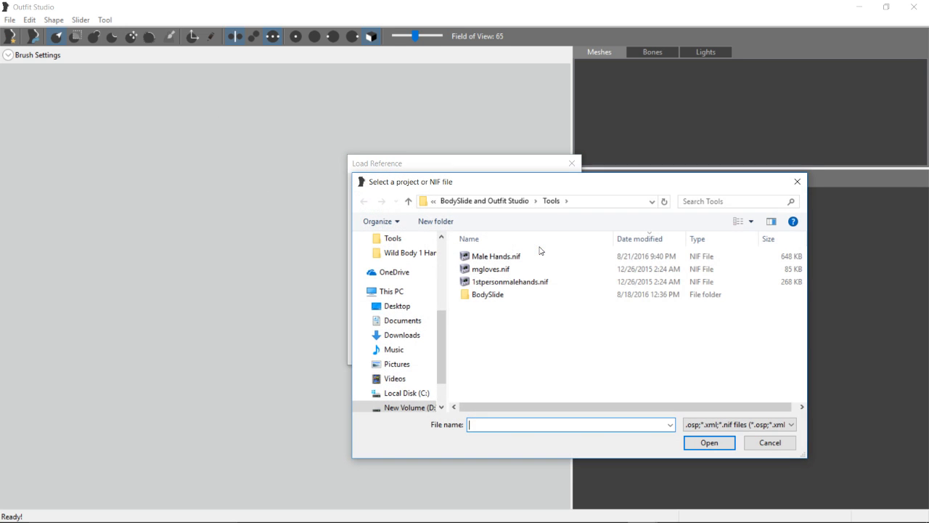
double_click(512, 283)
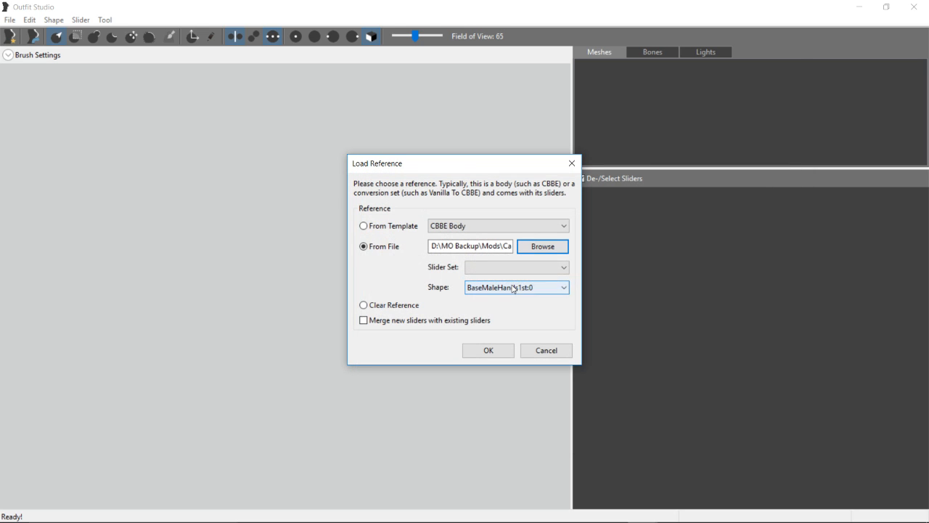
left_click(475, 353)
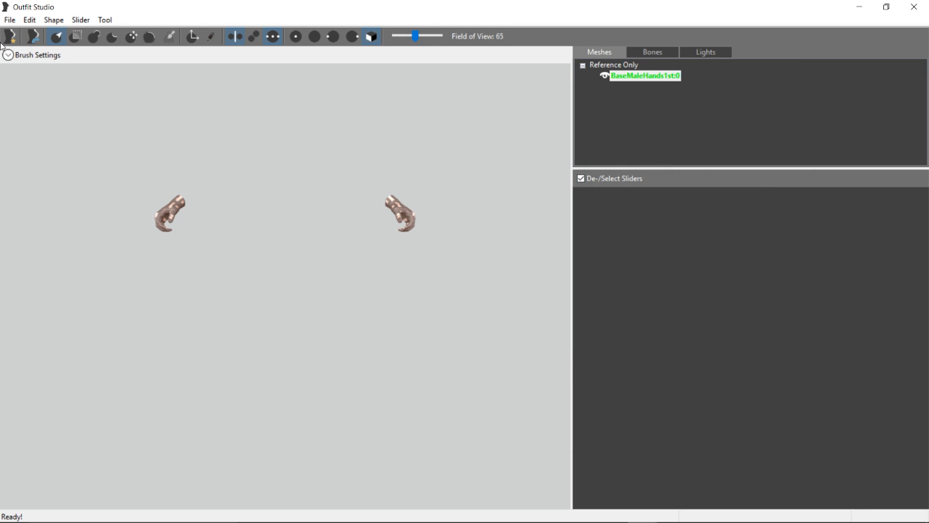
Import Hands and Arms.nif from the Wild Body 1 Hands folder and compare the arms' position with the reference hands
left_click(3, 20)
mouse_move(121, 136)
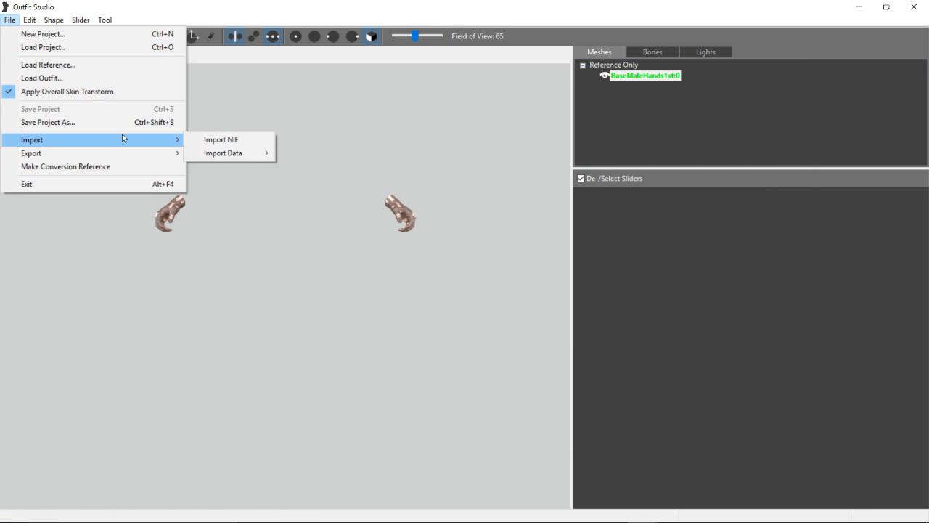
left_click(243, 138)
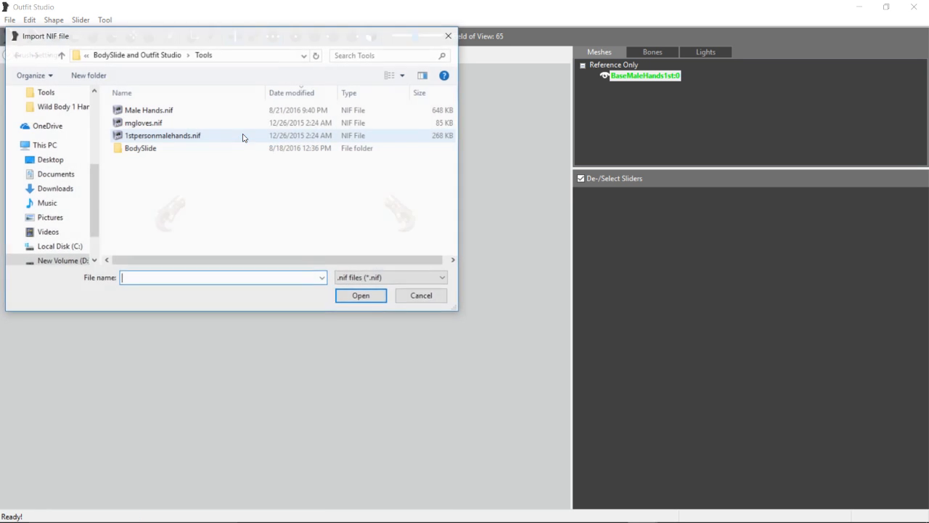
scroll(60, 131, "up", 2)
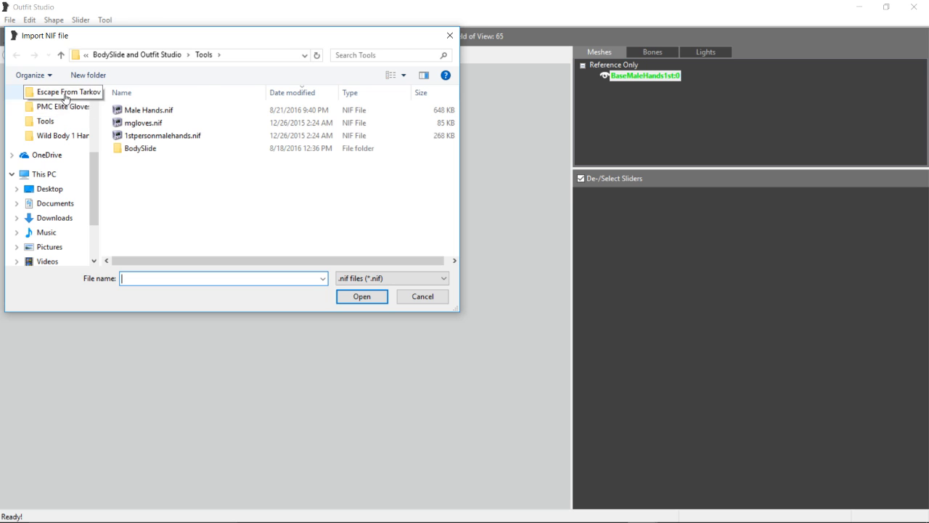
left_click(58, 92)
double_click(150, 109)
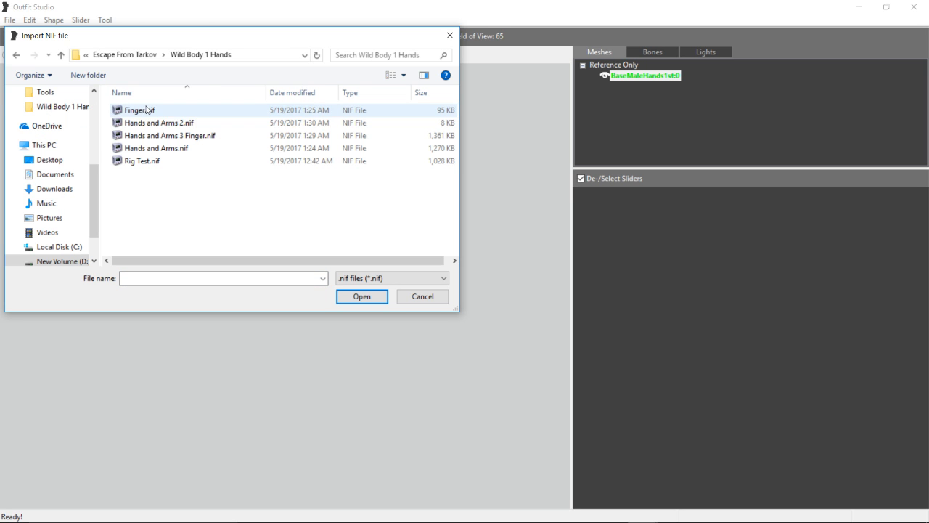
double_click(187, 148)
scroll(354, 217, "down", 3)
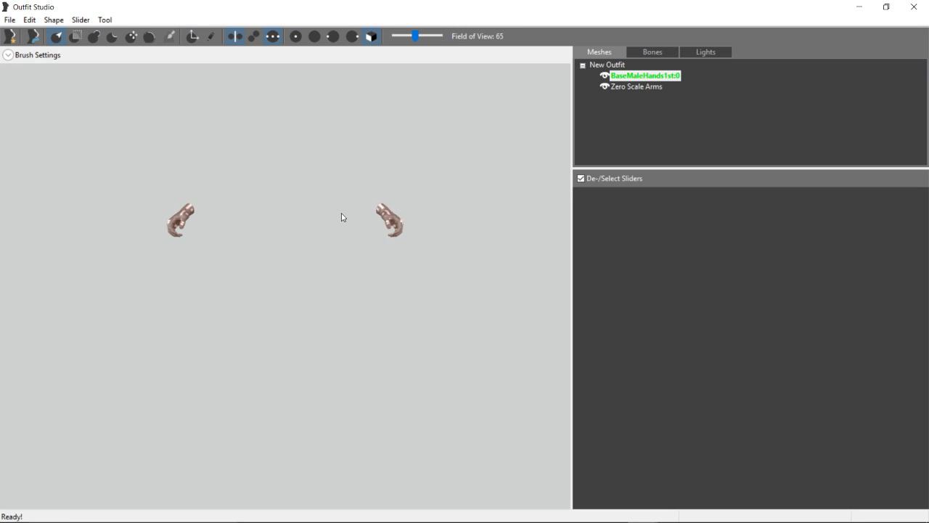
scroll(304, 202, "down", 3)
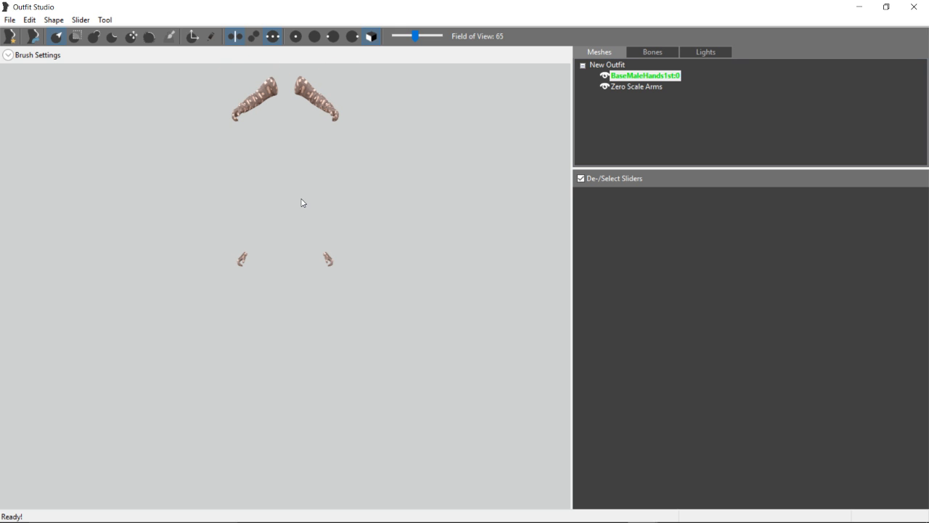
right_click_drag(284, 249, 322, 228)
right_click_drag(298, 257, 323, 230)
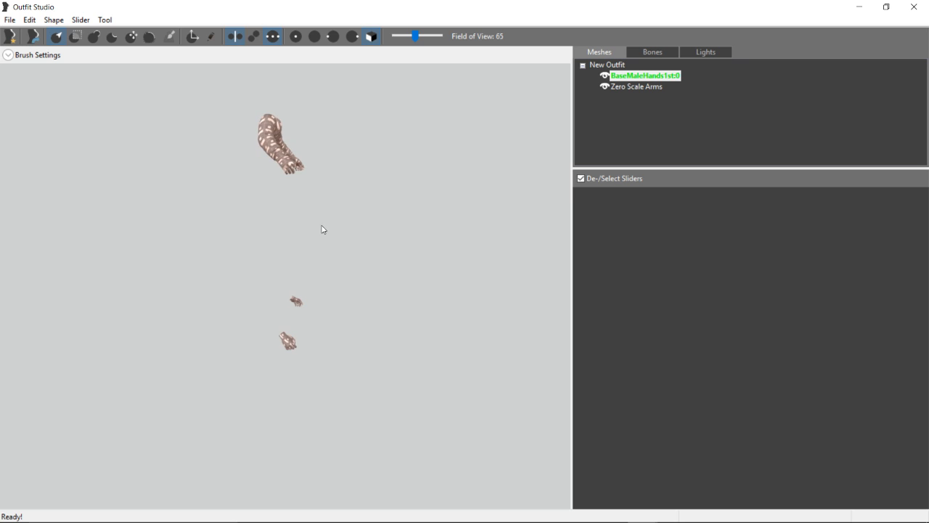
right_click(648, 88)
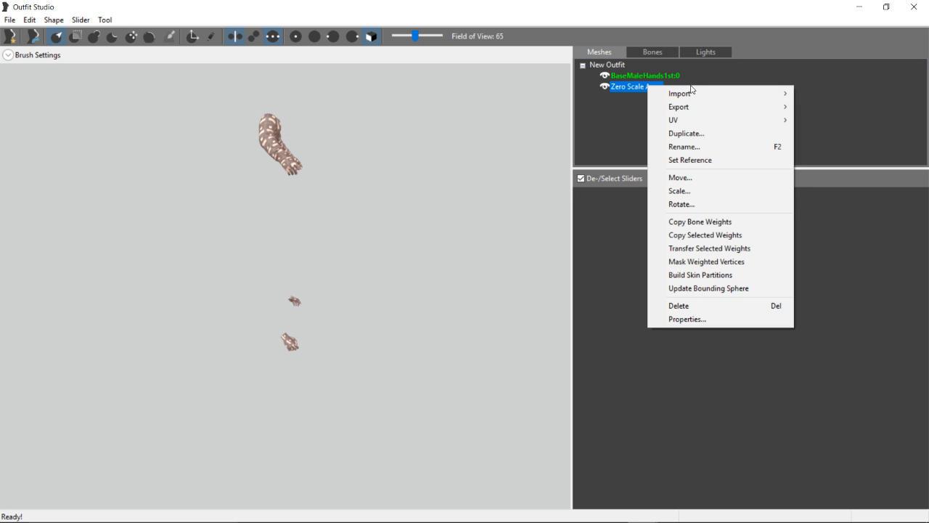
left_click(715, 178)
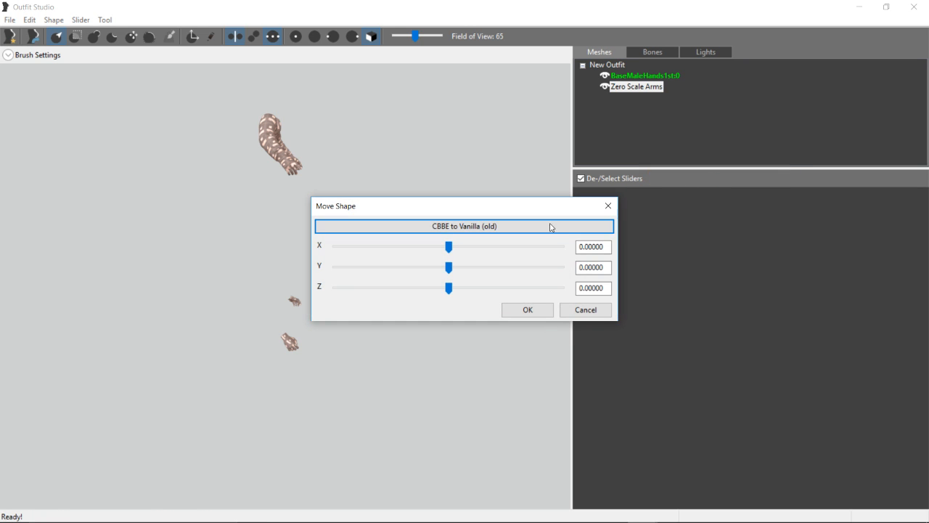
left_click_drag(515, 210, 729, 172)
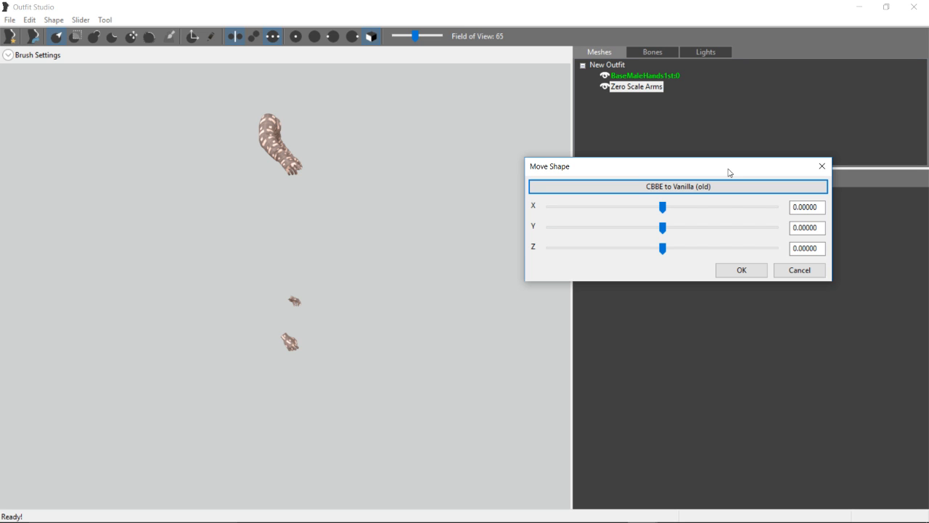
left_click(798, 270)
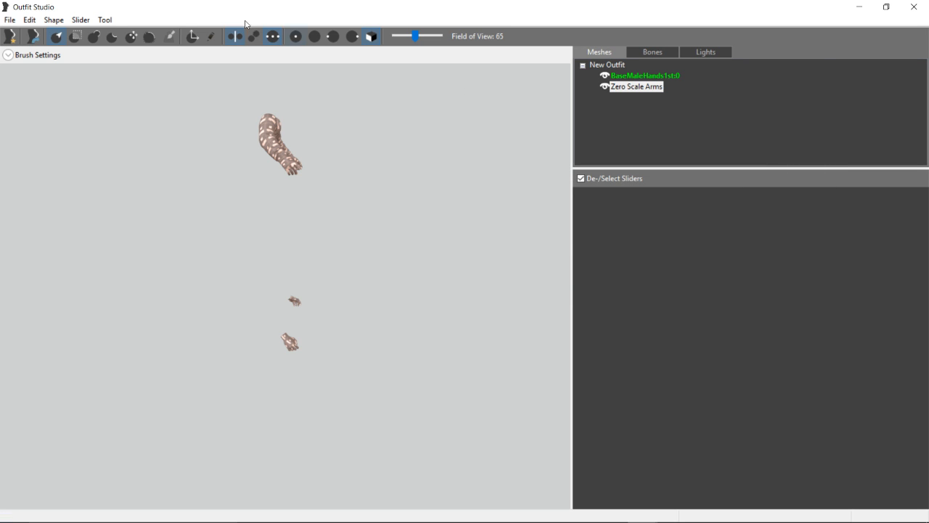
Import Finger.nif from the Wild Body 1 Hands folder into the outfit
left_click(7, 20)
mouse_move(166, 139)
left_click(203, 140)
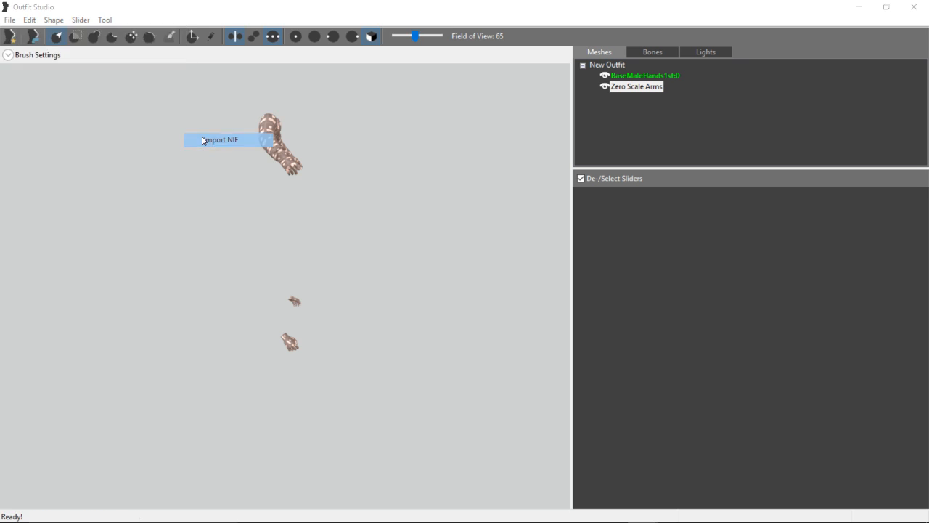
double_click(168, 110)
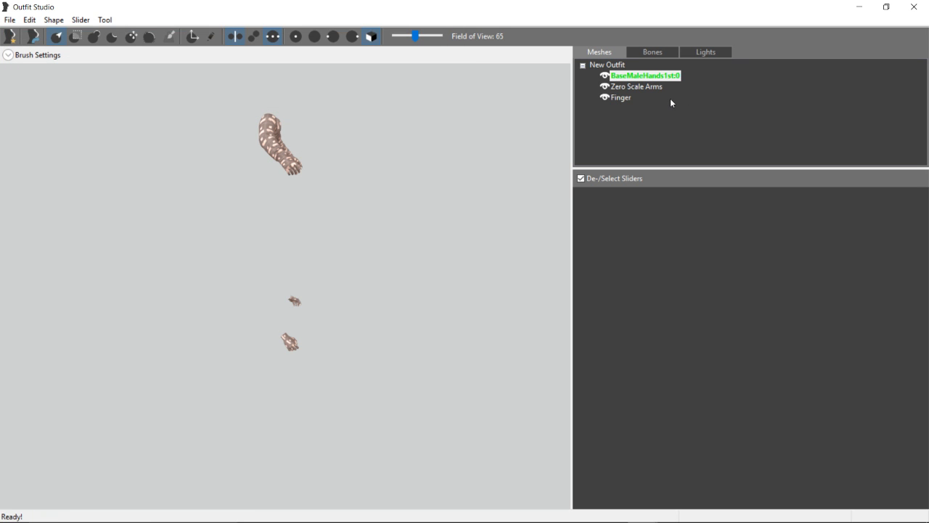
Move the Zero Scale Arms and Finger meshes together by -120 on the Z axis
right_click(619, 94)
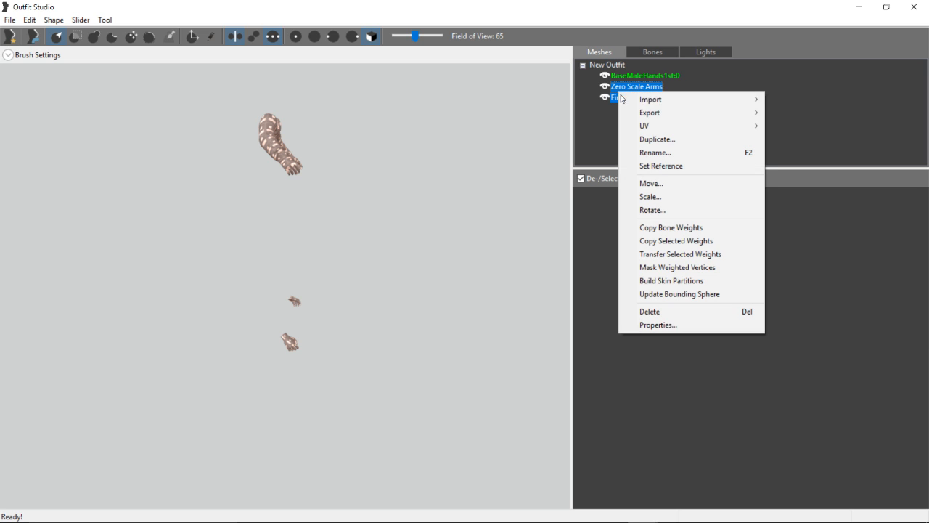
left_click(660, 183)
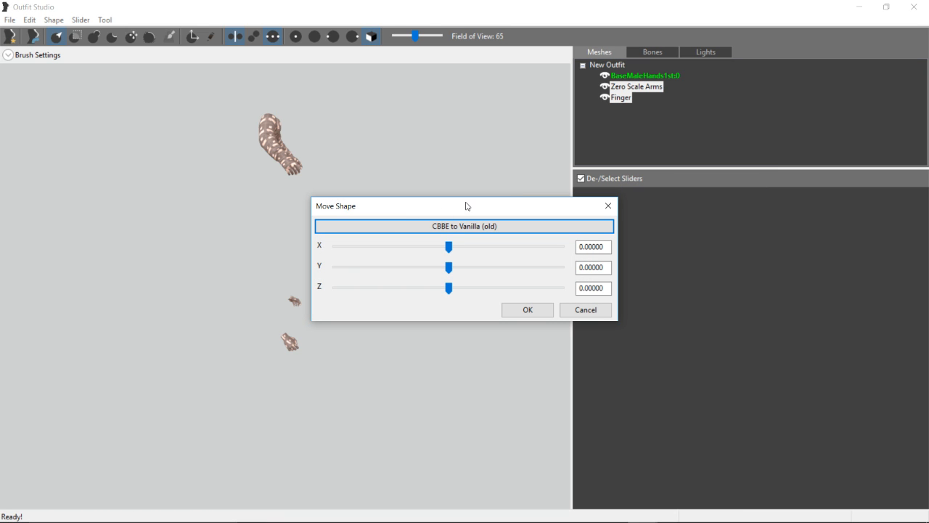
left_click_drag(440, 201, 645, 98)
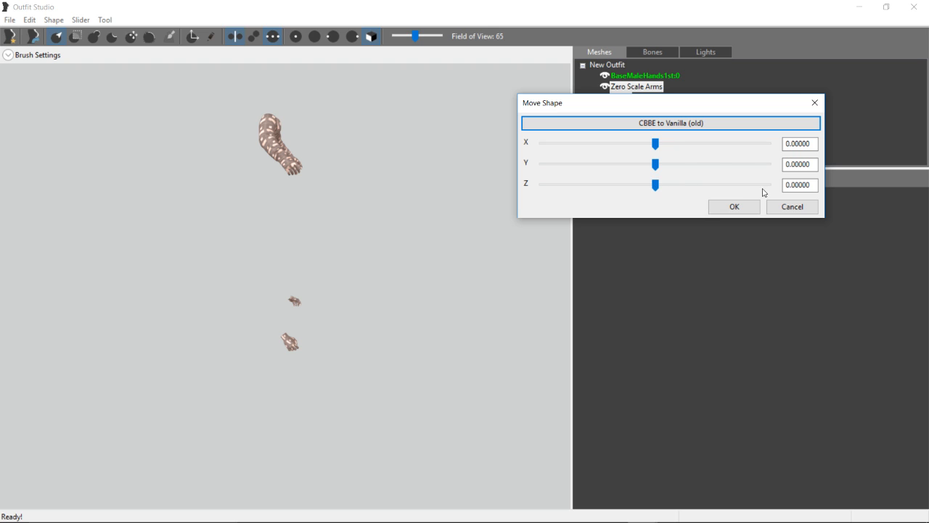
left_click(788, 185)
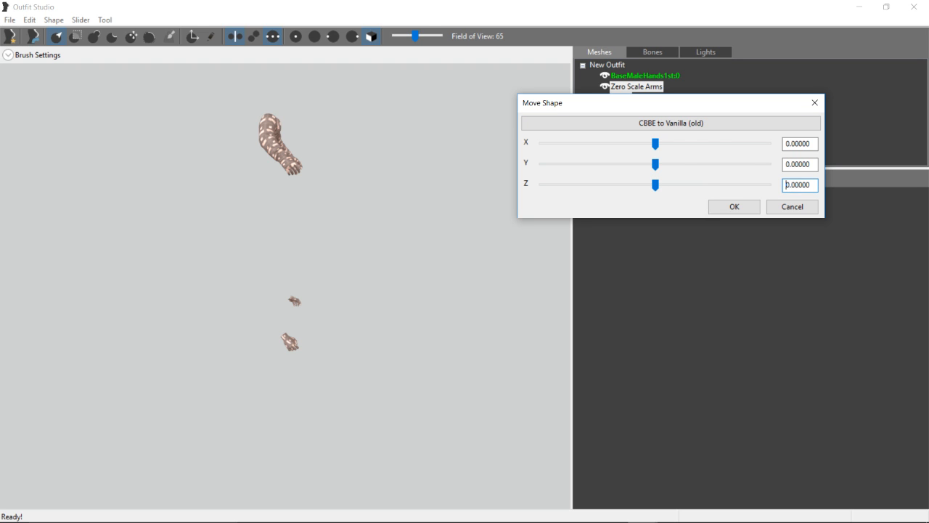
type("100")
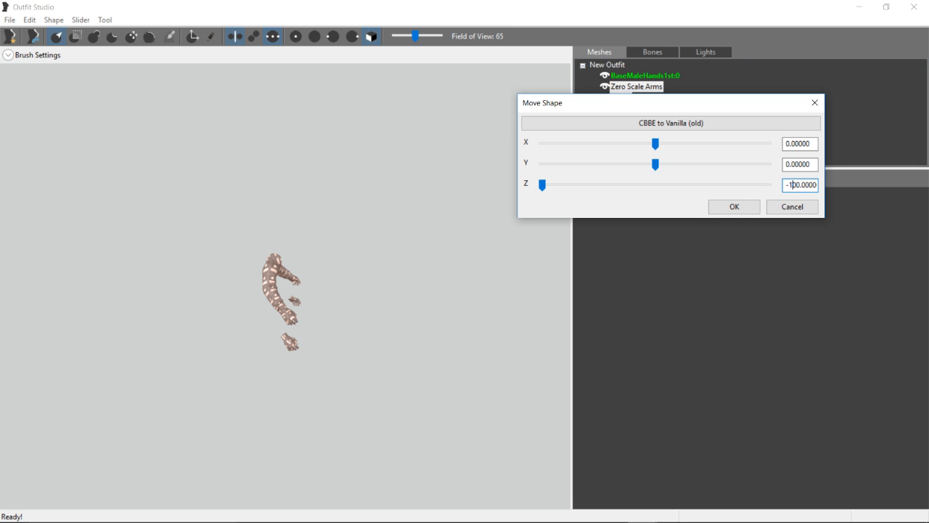
key("Delete")
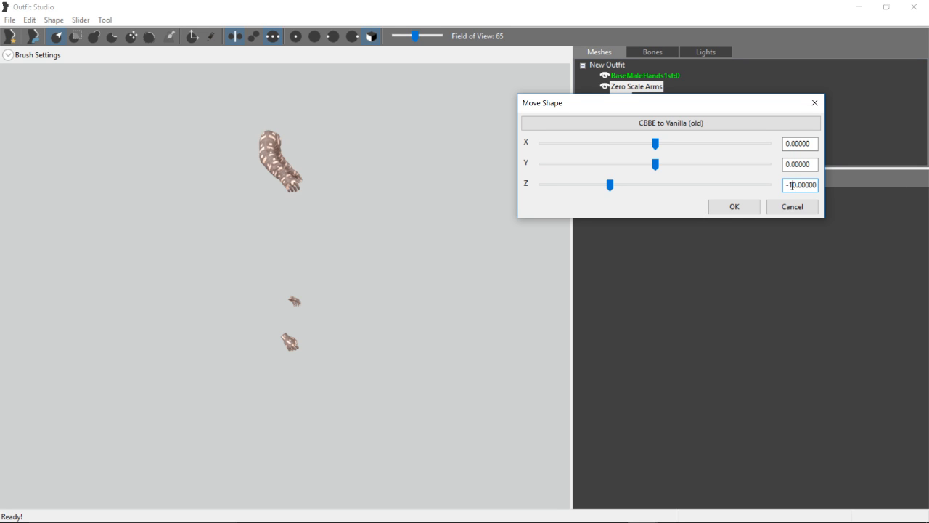
type("2")
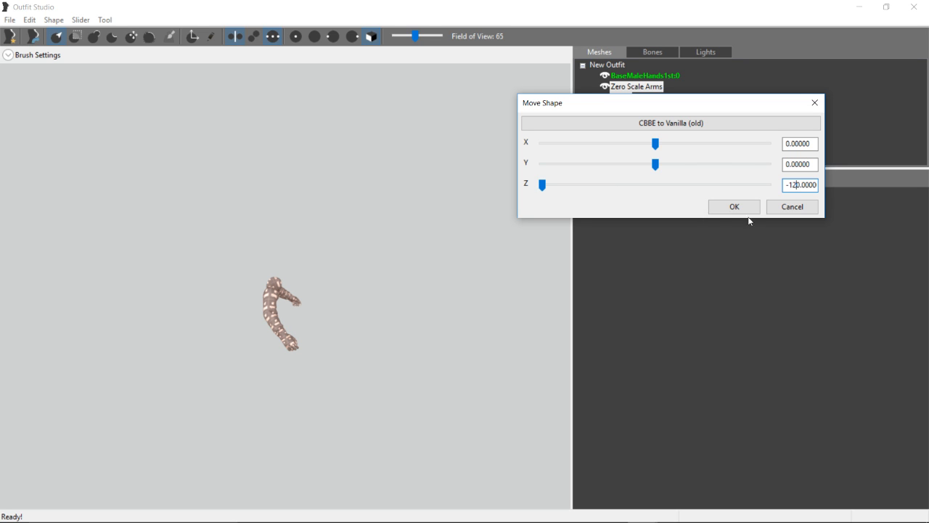
left_click(733, 206)
Move the Zero Scale Arms and Finger meshes together by 1.005 on the Y axis and -0.603 on the Z axis
scroll(266, 342, "up", 5)
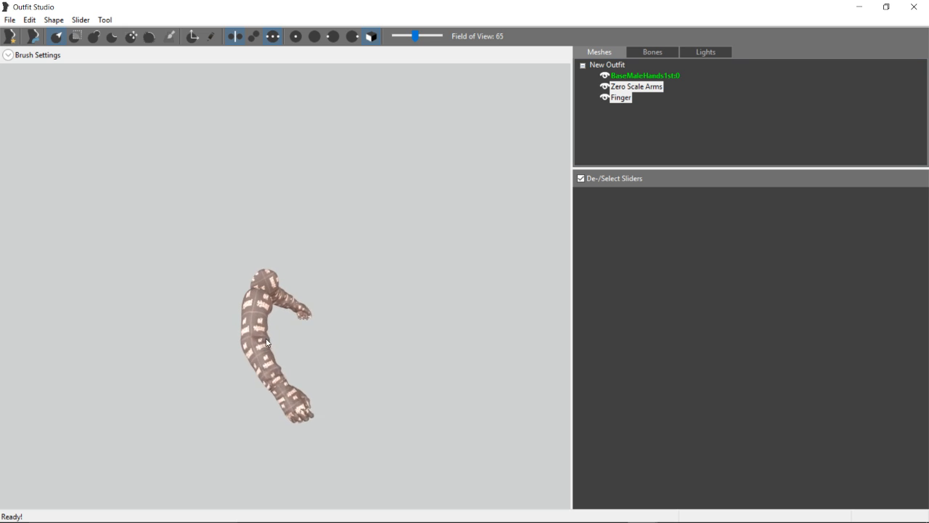
scroll(267, 339, "up", 3)
right_click_drag(284, 351, 347, 228)
right_click_drag(335, 264, 257, 309)
scroll(273, 303, "up", 3)
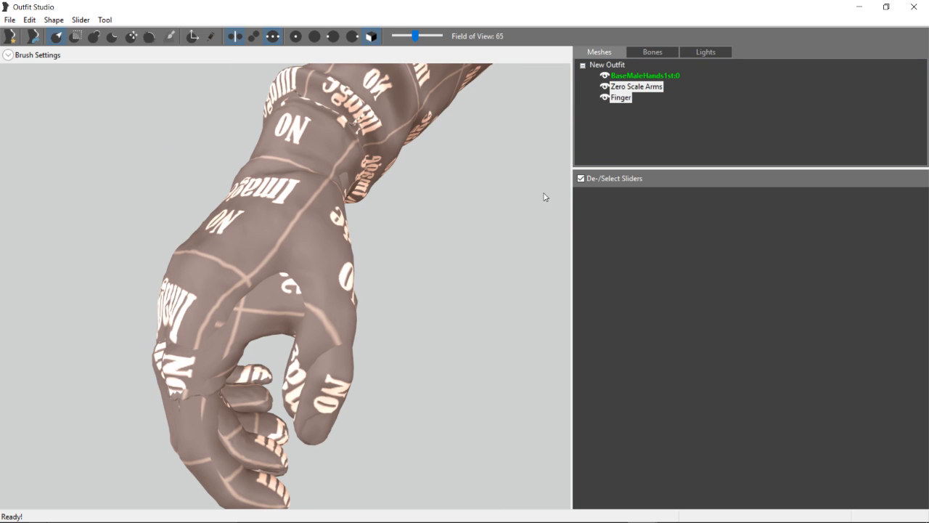
right_click(630, 99)
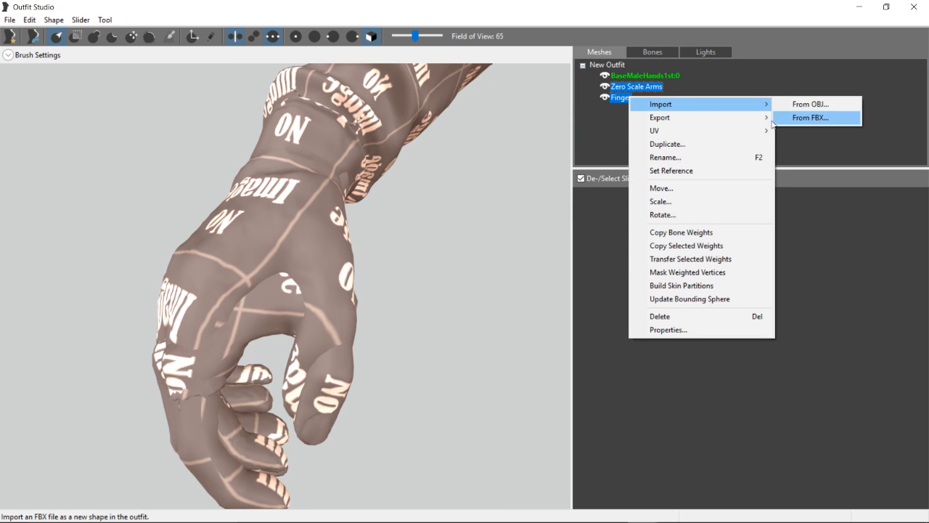
left_click(689, 190)
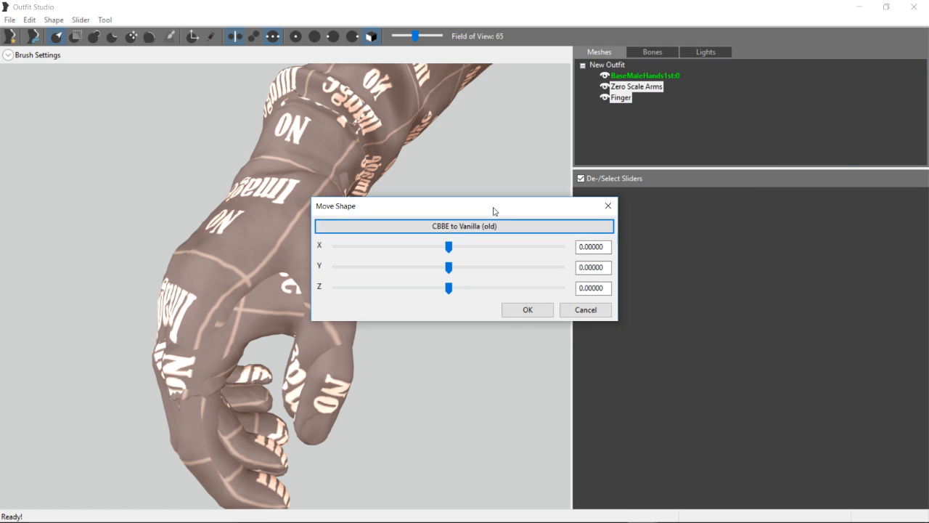
left_click_drag(492, 211, 725, 169)
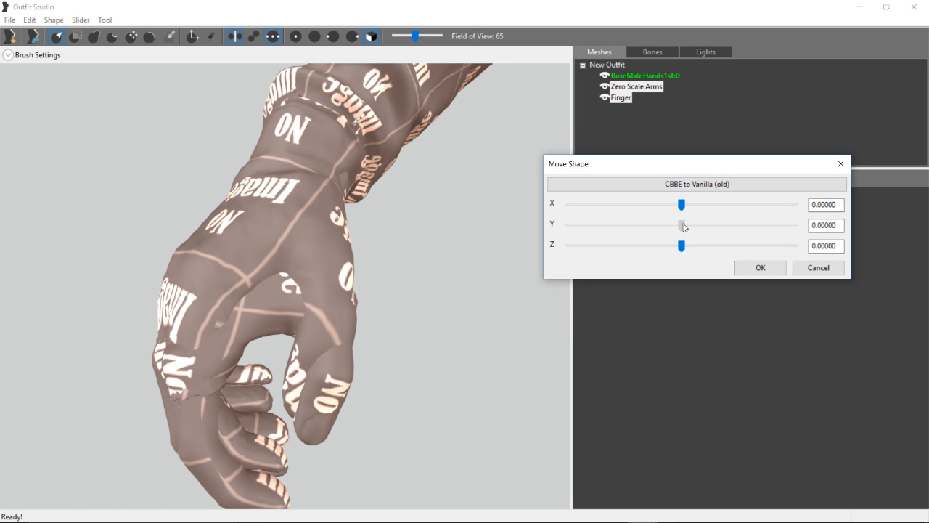
left_click_drag(683, 228, 688, 227)
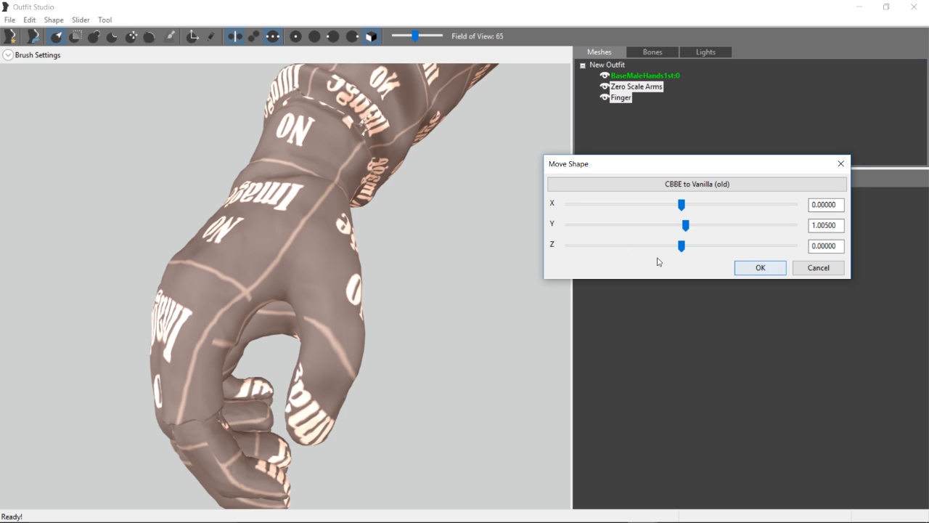
left_click_drag(680, 250, 680, 251)
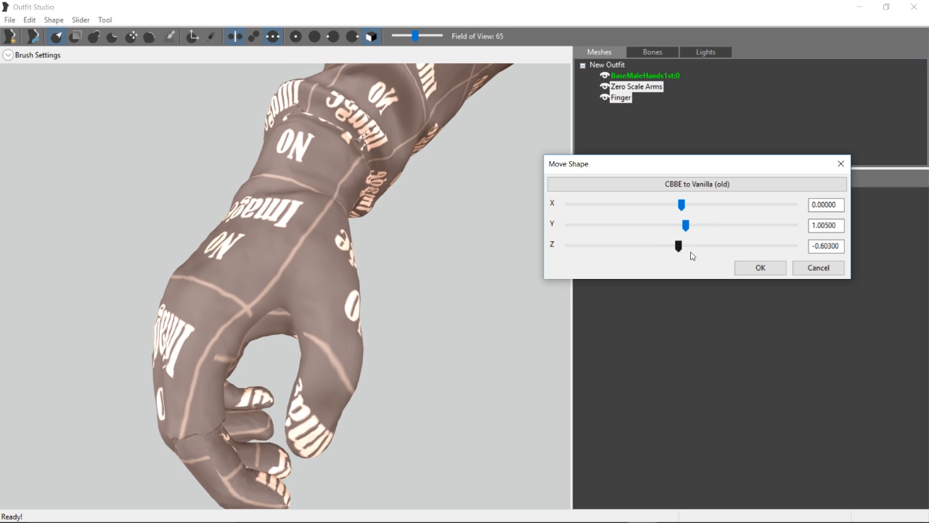
left_click(755, 265)
Switch to Blender and open the recent file Wild Hands Align 15 Finger Delete.blend
right_click_drag(460, 291, 323, 350)
scroll(402, 311, "up", 2)
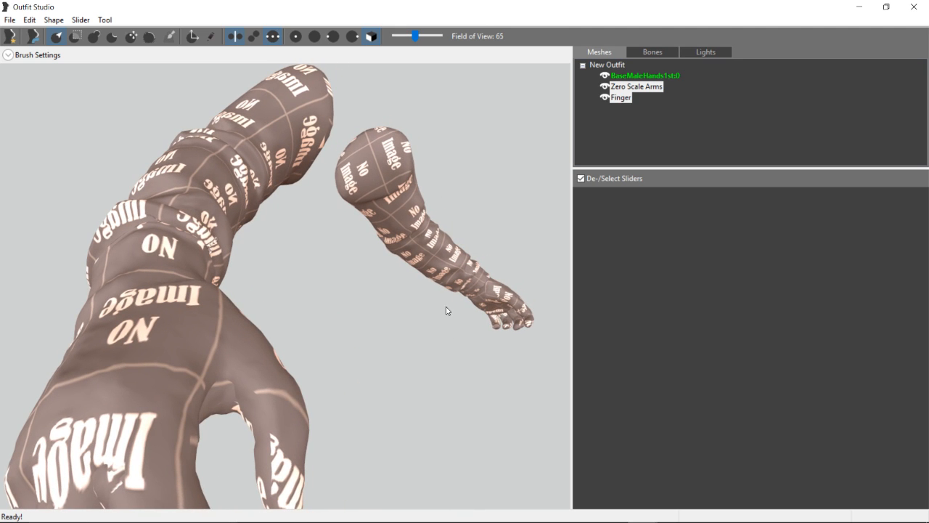
mouse_move(552, 510)
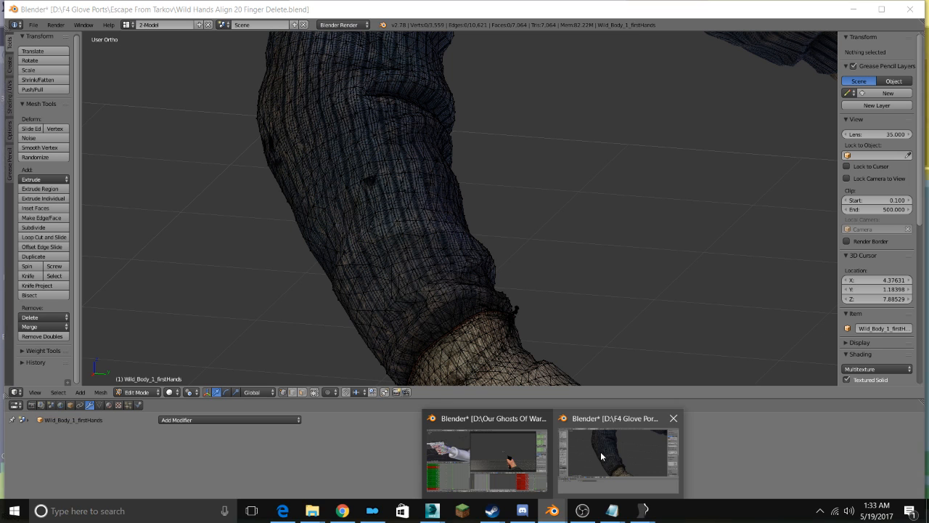
left_click(601, 456)
scroll(562, 323, "down", 3)
middle_click_drag(573, 320, 512, 314)
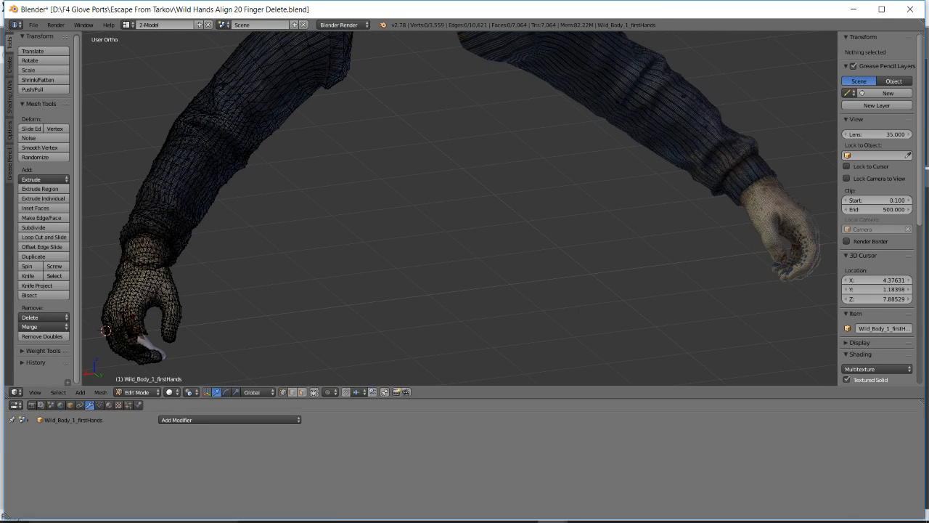
mouse_move(432, 510)
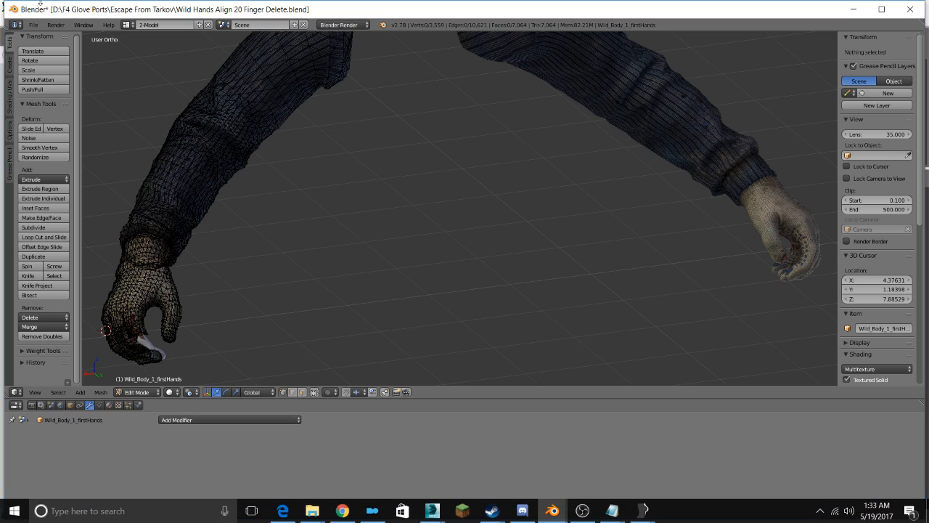
left_click(56, 25)
mouse_move(33, 25)
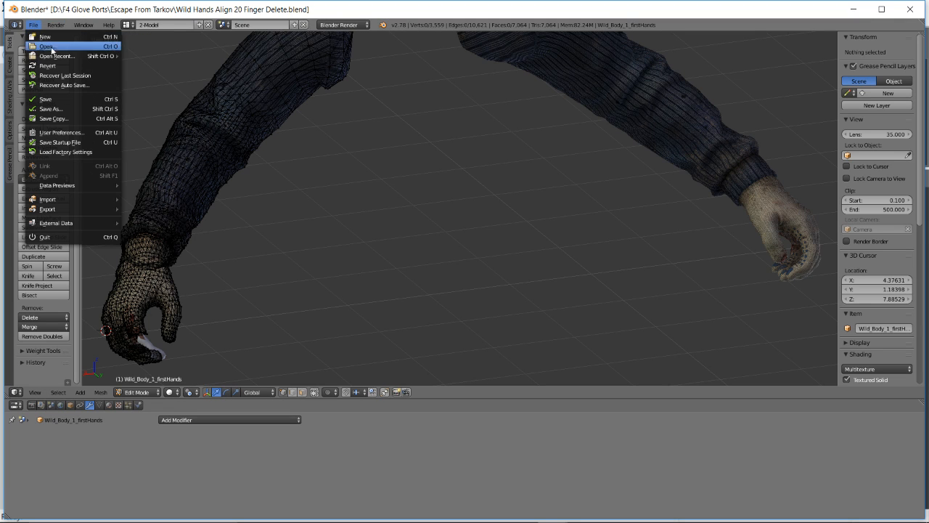
mouse_move(61, 56)
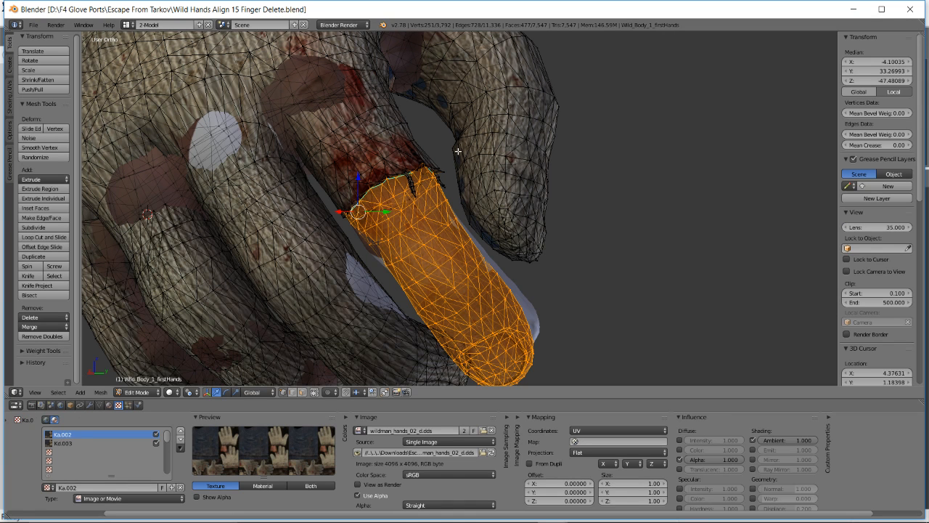
Compare the textured glove hand and its fingers in Blender with the aligned hand meshes in Outfit Studio
key("a")
scroll(435, 196, "down", 8)
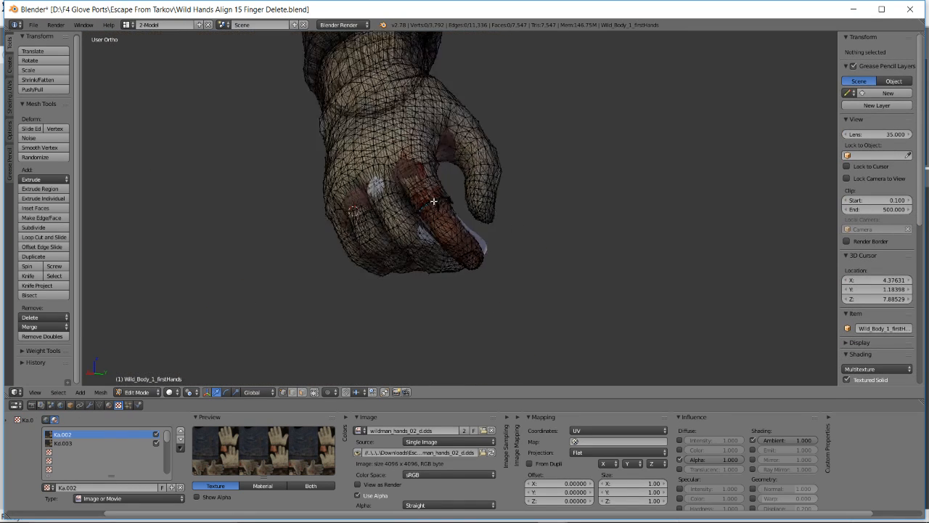
middle_click_drag(434, 201, 476, 194)
middle_click_drag(500, 163, 462, 211)
key("alt+Tab")
right_click_drag(349, 272, 308, 311)
scroll(339, 292, "up", 5)
key("alt+Tab")
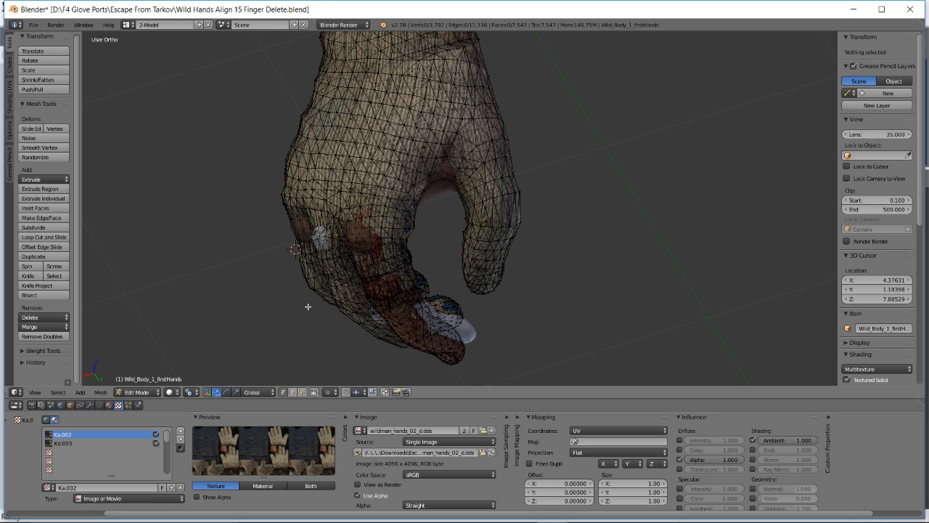
key("Tab")
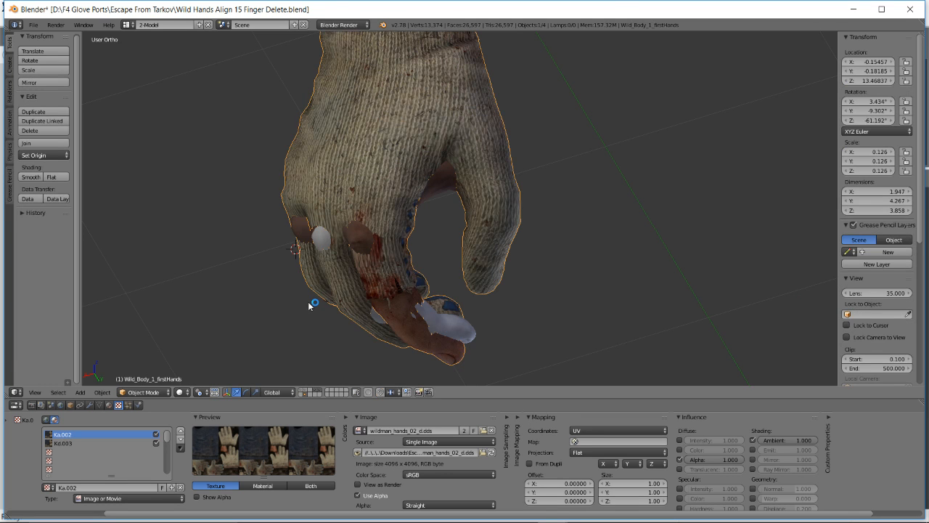
key("alt+Tab")
key("alt+Tab")
key("alt+Tab")
key("alt+Tab")
key("alt+Tab")
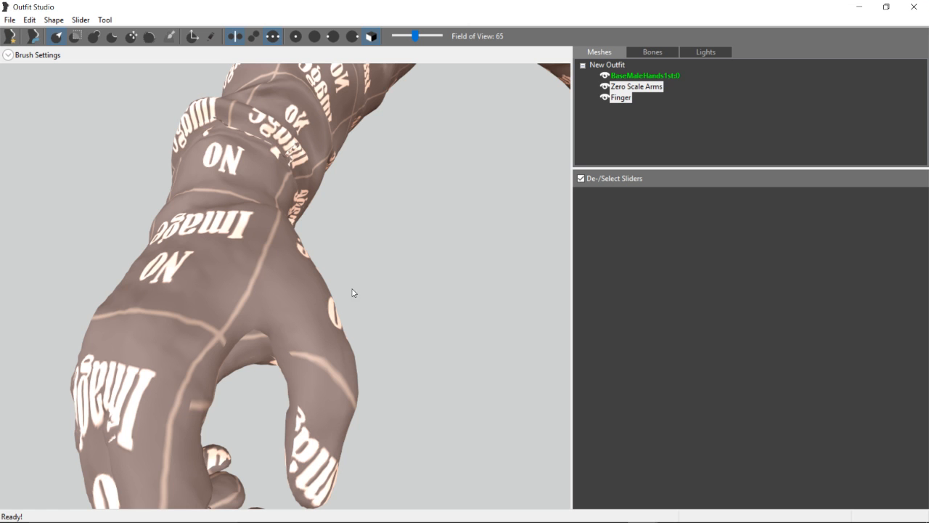
Start exporting the outfit NIF and delete the old Hands and Arms 2.nif and Hands and Arms 3 Finger.nif from the Wild Body 1 Hands folder
scroll(353, 292, "down", 5)
right_click_drag(369, 302, 268, 290)
left_click(7, 20)
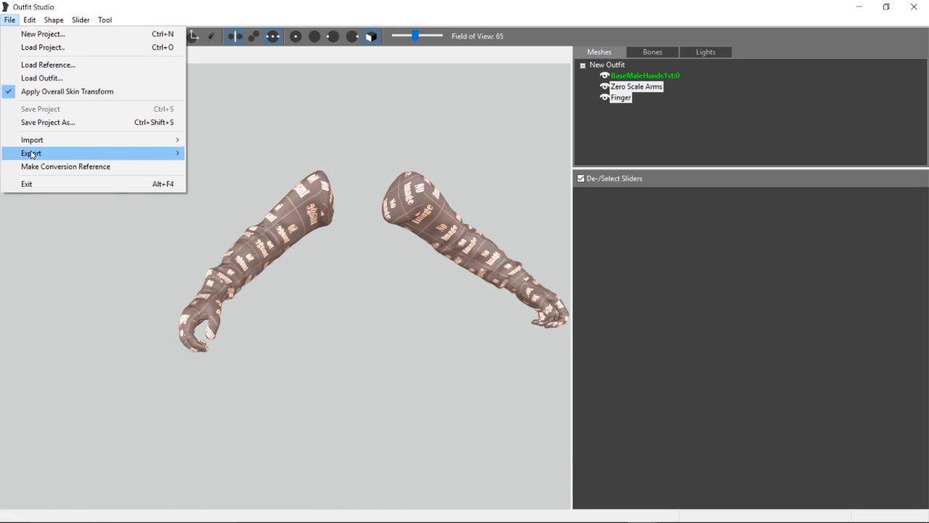
mouse_move(89, 154)
left_click(201, 154)
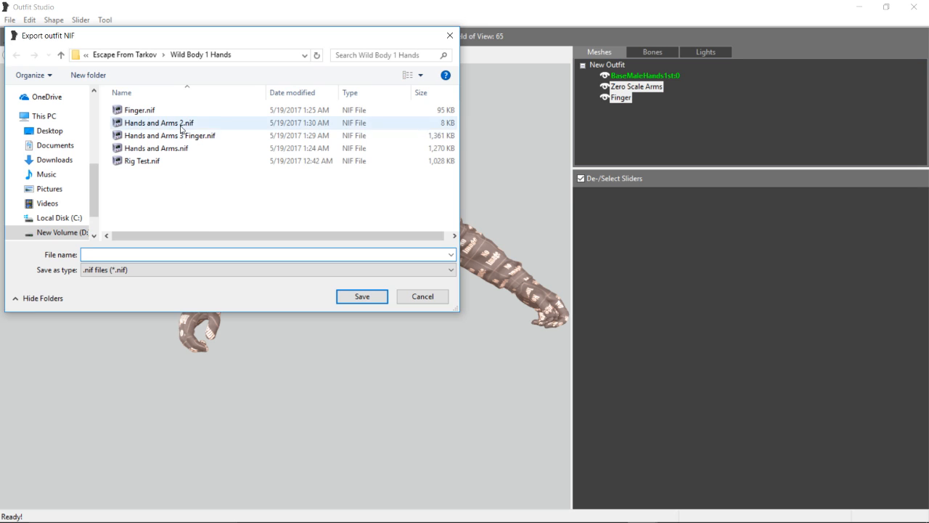
left_click(175, 122)
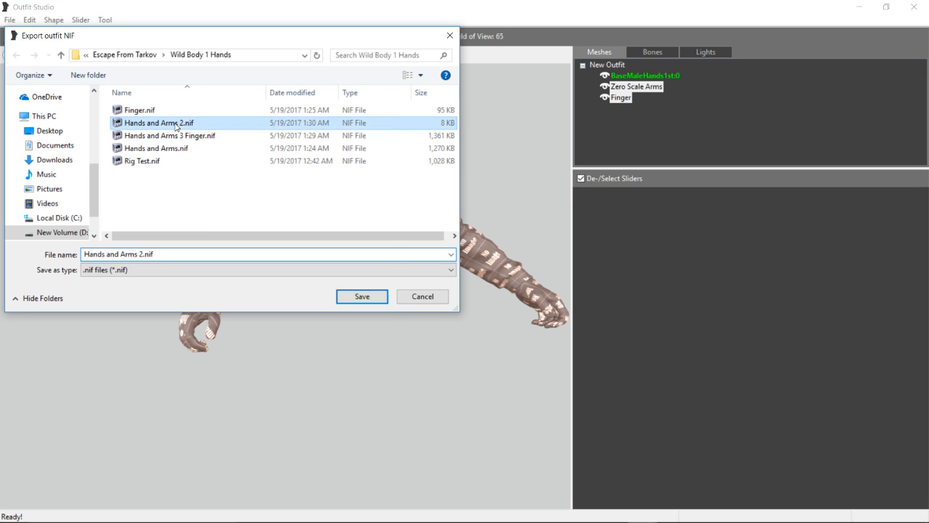
right_click(175, 122)
left_click(220, 367)
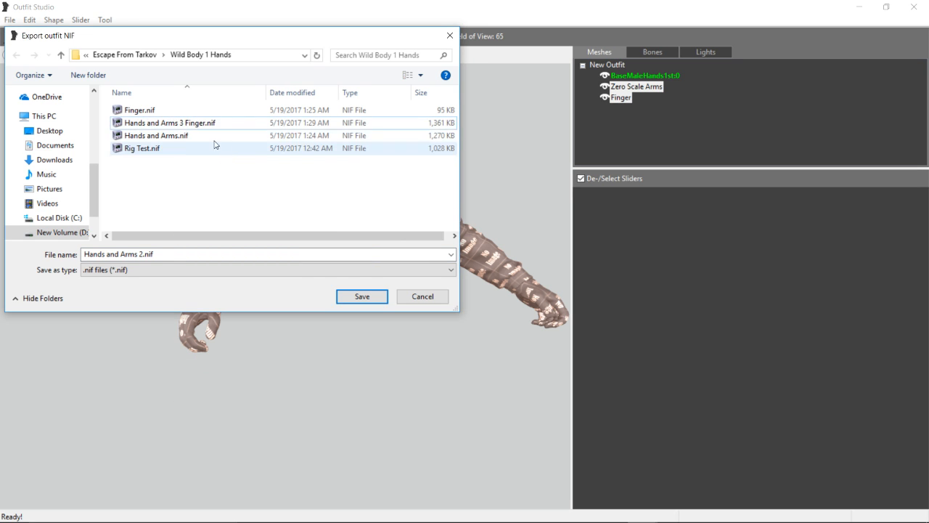
left_click(187, 123)
right_click(187, 123)
left_click(232, 361)
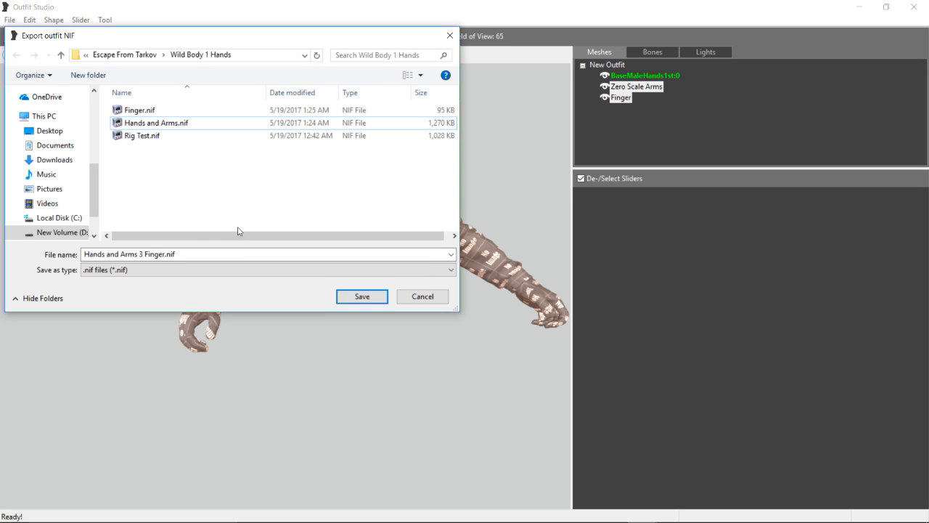
Export the outfit as Hands and Arms 2.nif in the Wild Body 1 Hands folder
left_click(141, 255)
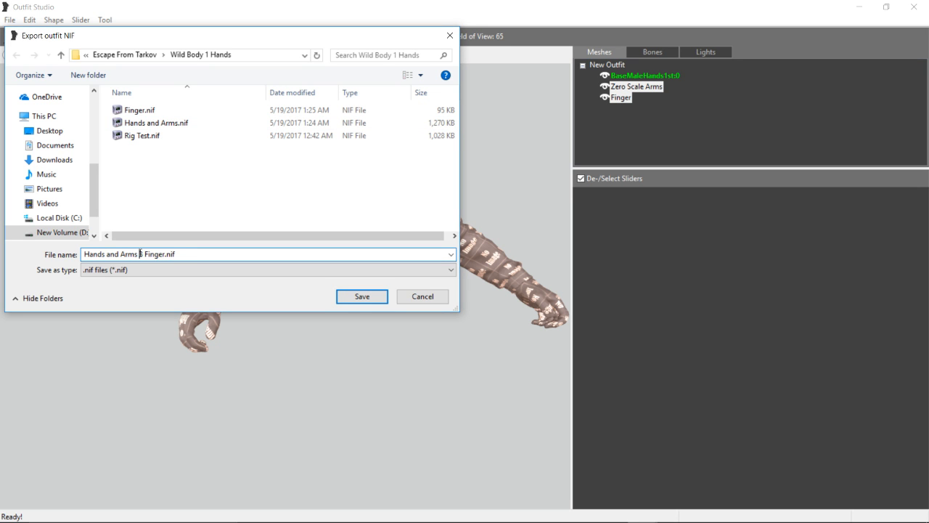
key("BackSpace")
key("Return")
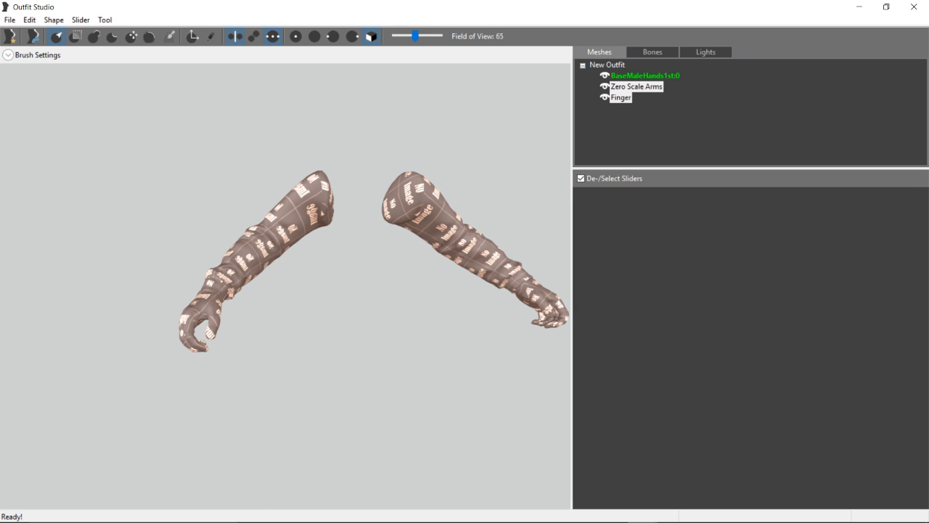
Open Hands and Arms 2.nif from the Wild Body 1 Hands folder in NifSkope and examine the arms from several angles
mouse_move(268, 515)
mouse_move(305, 511)
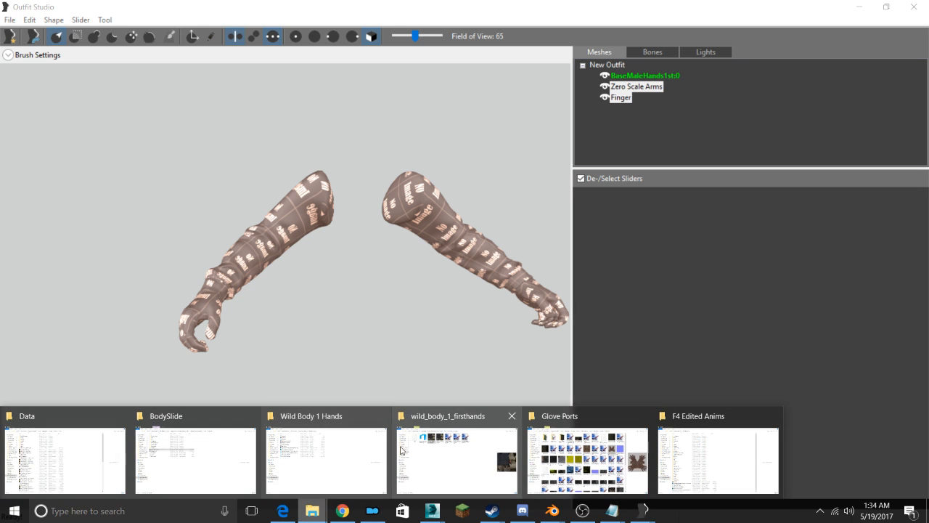
left_click(336, 446)
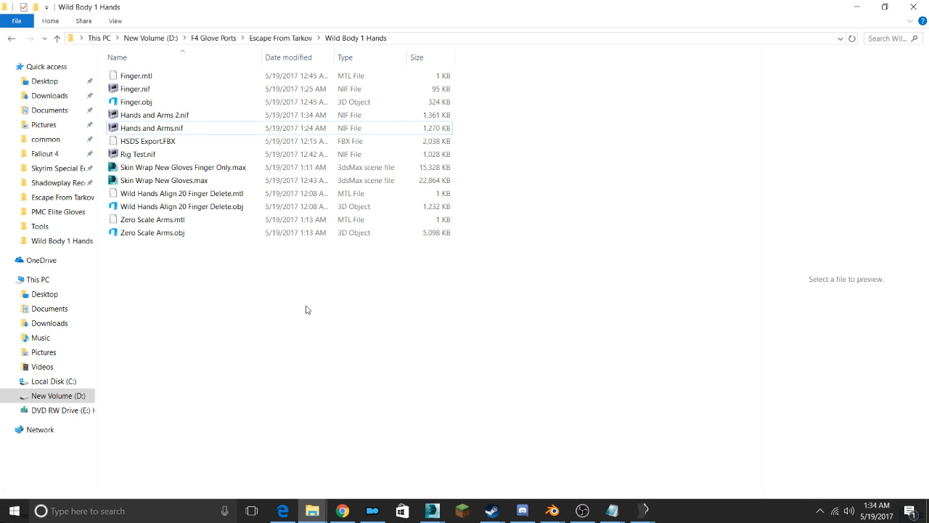
left_click(168, 117)
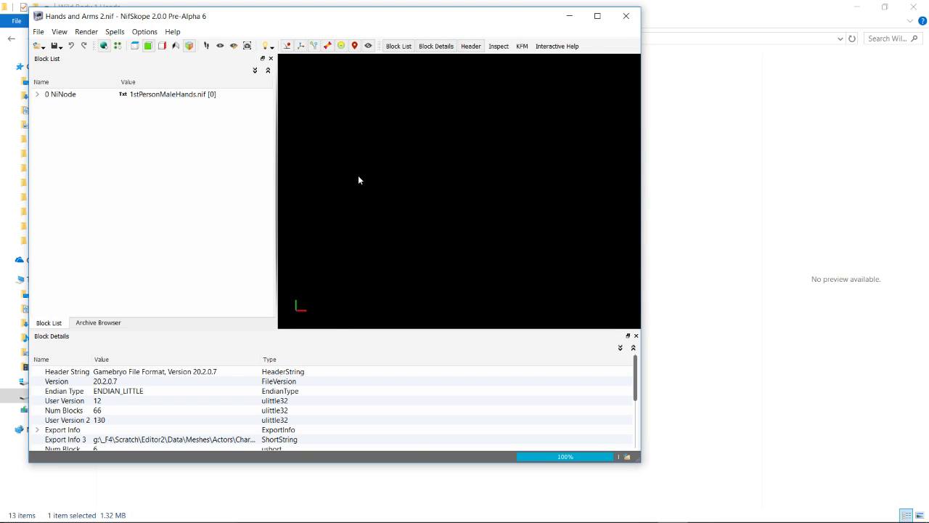
left_click_drag(423, 165, 467, 193)
right_click(467, 193)
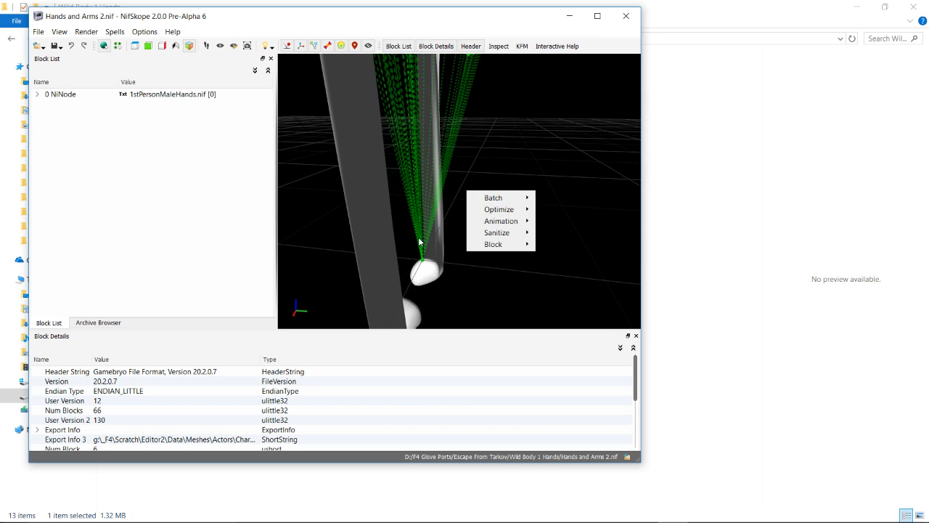
left_click(442, 260)
left_click_drag(427, 301, 466, 186)
scroll(423, 241, "up", 3)
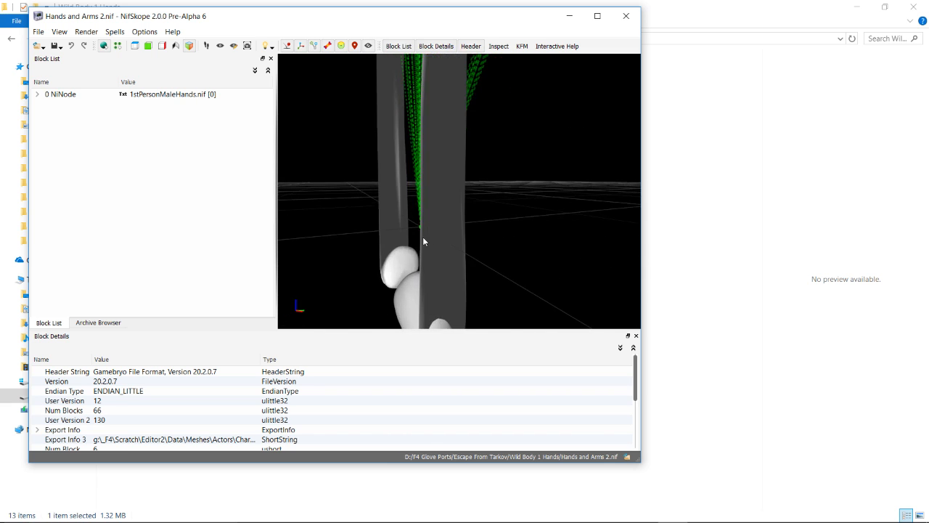
left_click_drag(423, 240, 455, 296)
left_click_drag(470, 187, 455, 146)
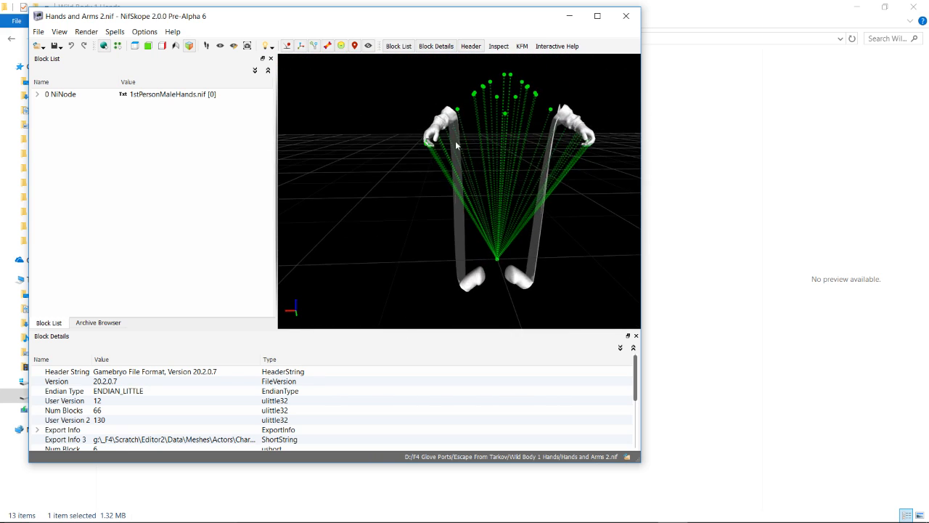
Select the Zero Scale Arms shape to inspect its geometry against the finger, close NifSkope and return to Outfit Studio
left_click(433, 136)
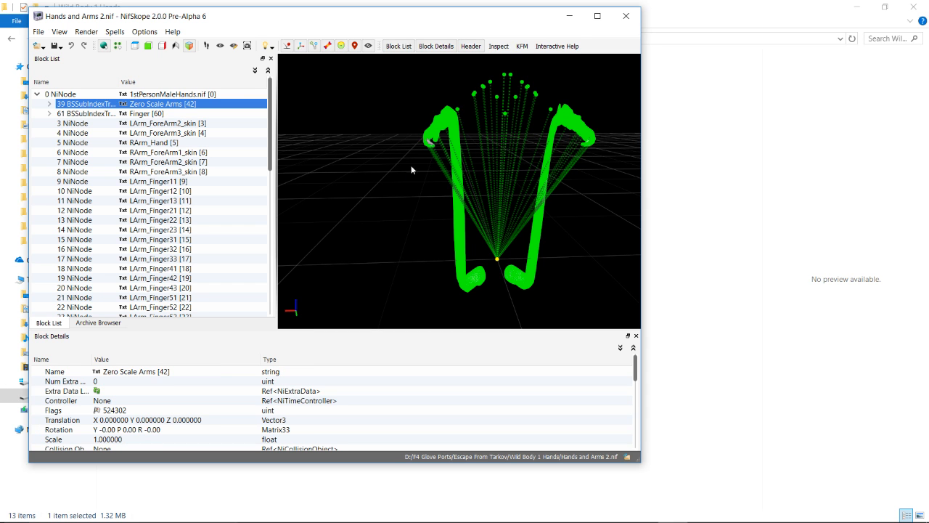
left_click_drag(411, 170, 453, 197)
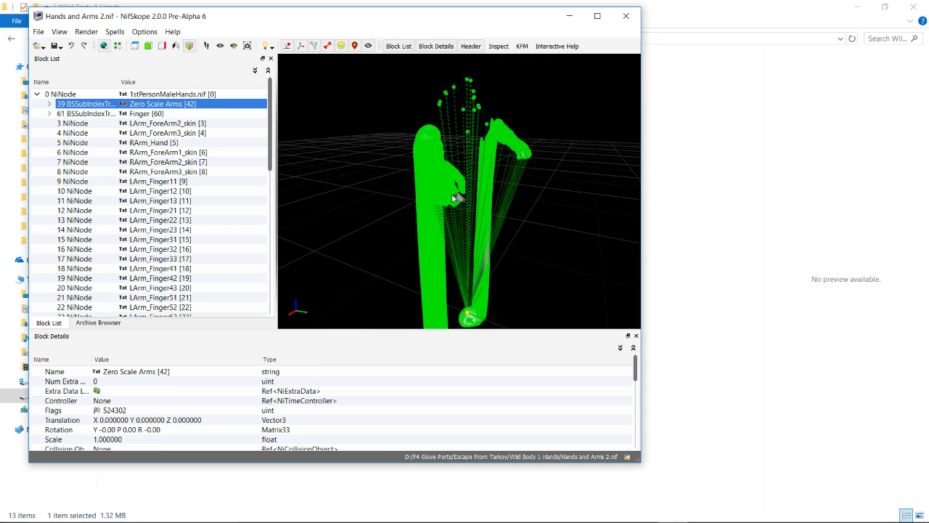
scroll(453, 198, "up", 5)
scroll(373, 253, "down", 5)
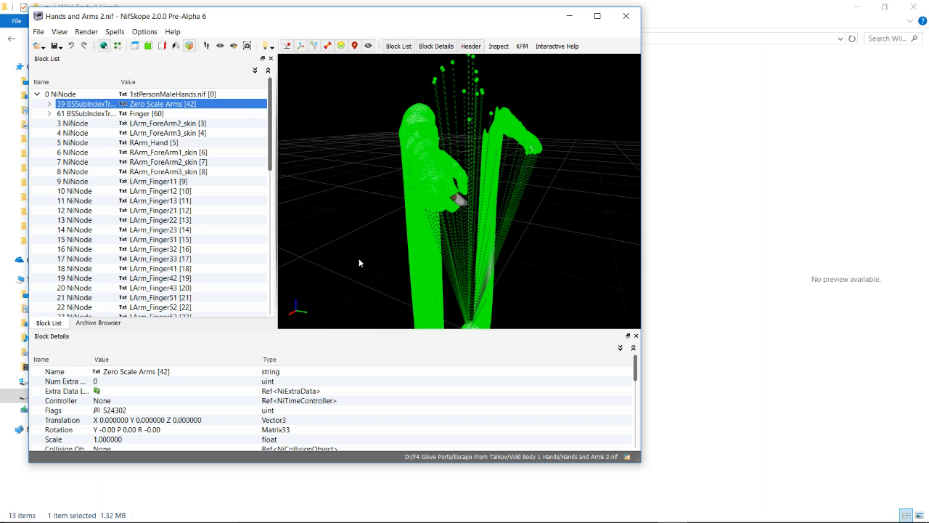
left_click(358, 262)
left_click_drag(404, 242, 450, 194)
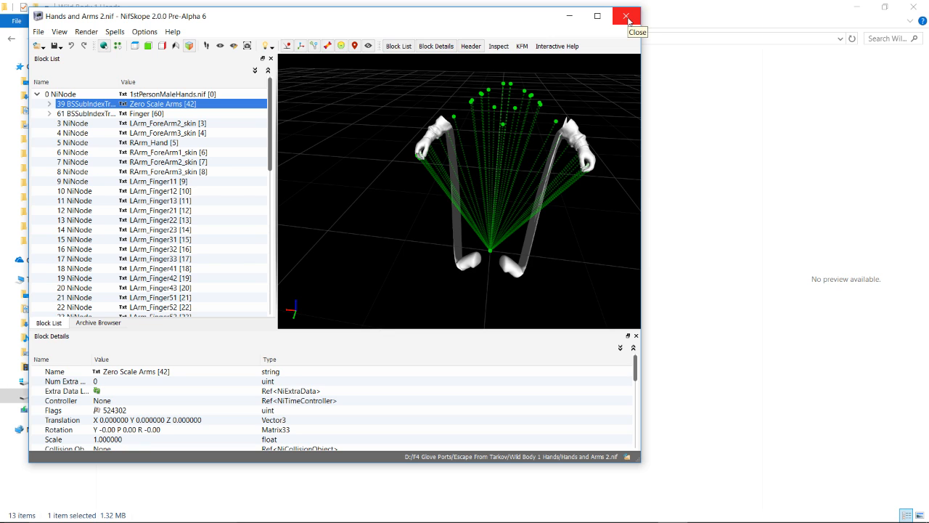
left_click(626, 16)
key("alt+Tab")
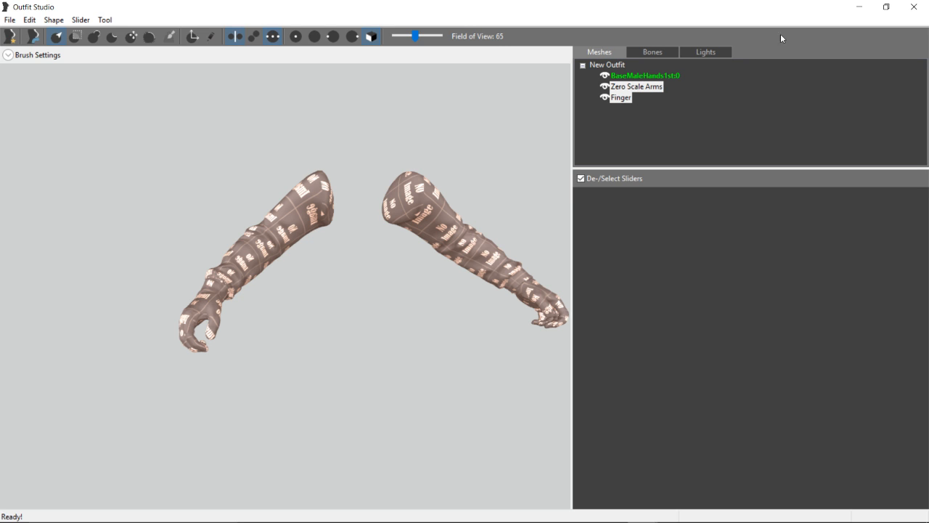
Close the current Outfit Studio session and start a new, empty one
left_click(916, 6)
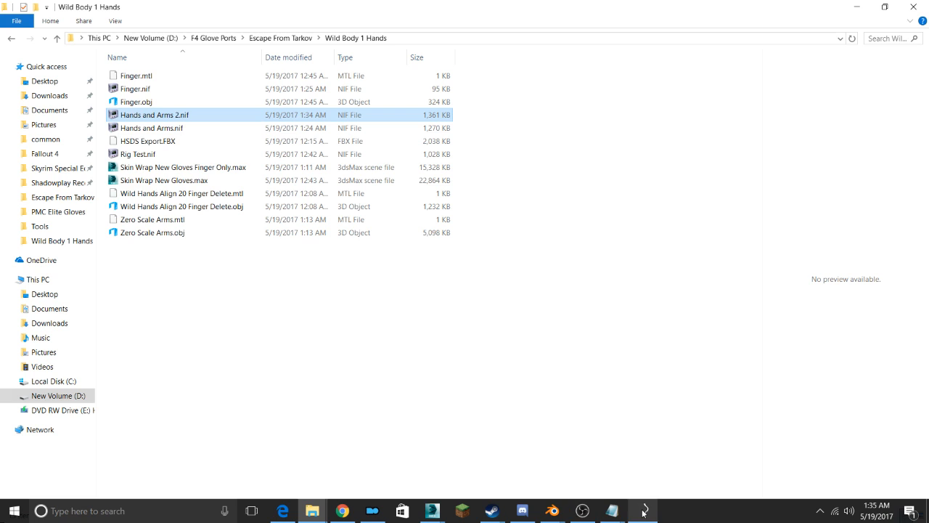
left_click(643, 511)
left_click(499, 405)
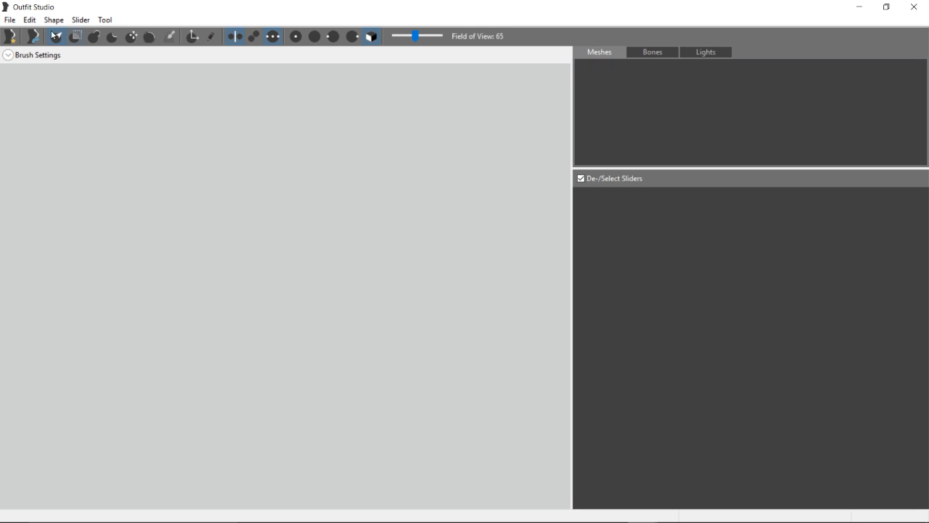
Load 1stpersonmalebody.nif from the F4 Glove Ports folder as the reference, using the BaseMaleBody1stPerson:0 shape
left_click(9, 19)
left_click(51, 67)
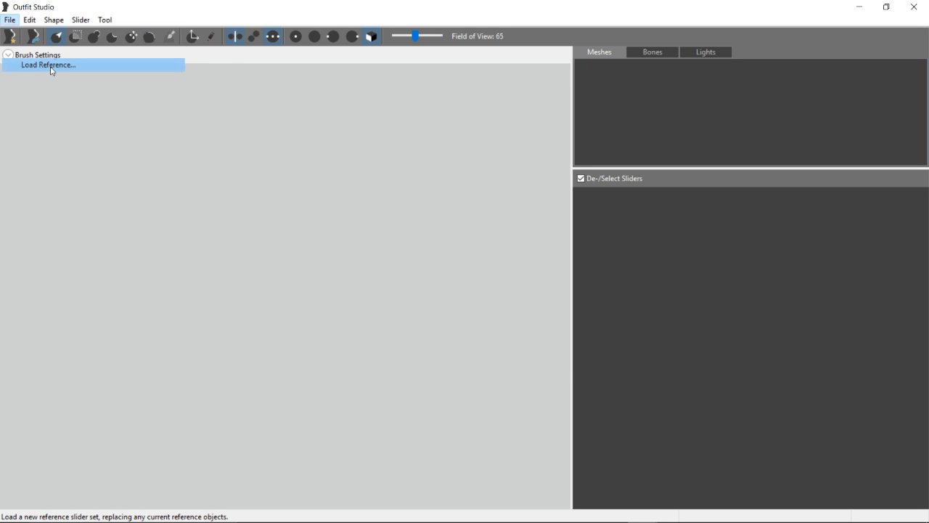
left_click(537, 245)
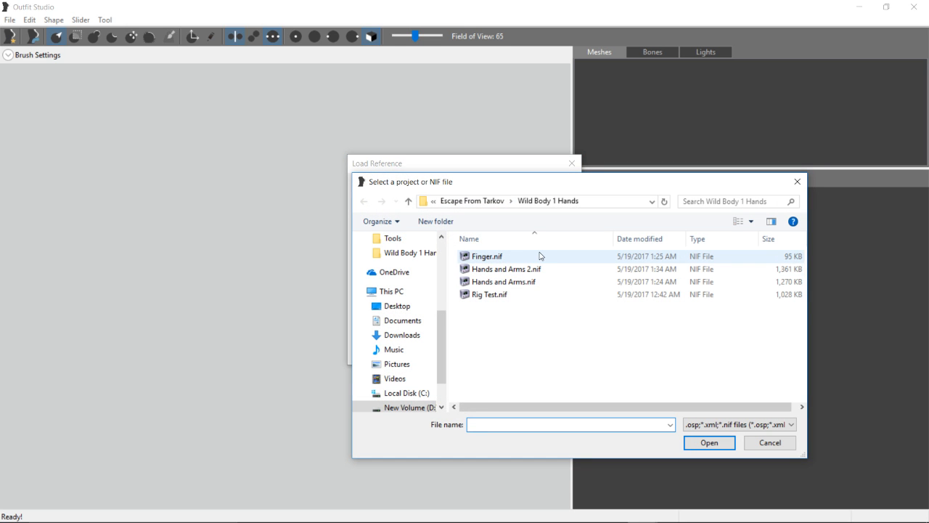
left_click(386, 240)
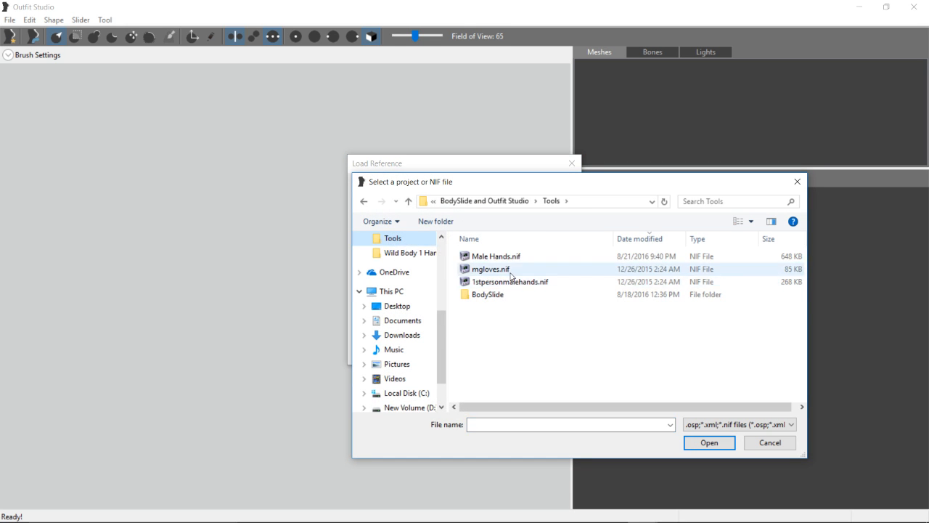
scroll(421, 266, "up", 1)
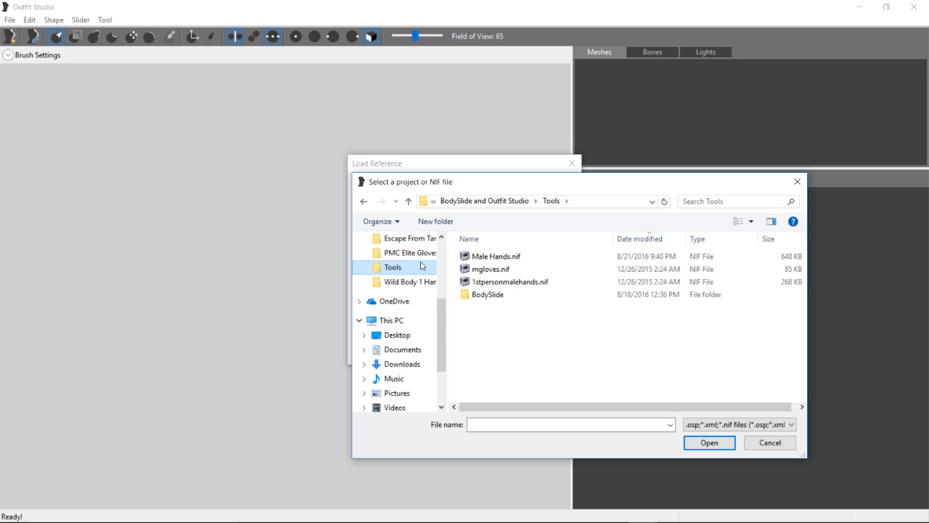
scroll(421, 265, "up", 1)
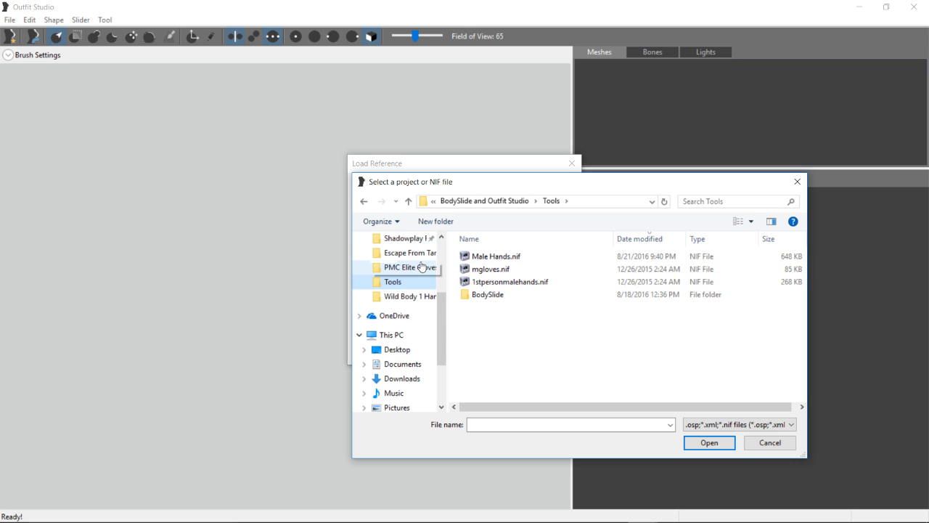
left_click(409, 298)
left_click(480, 202)
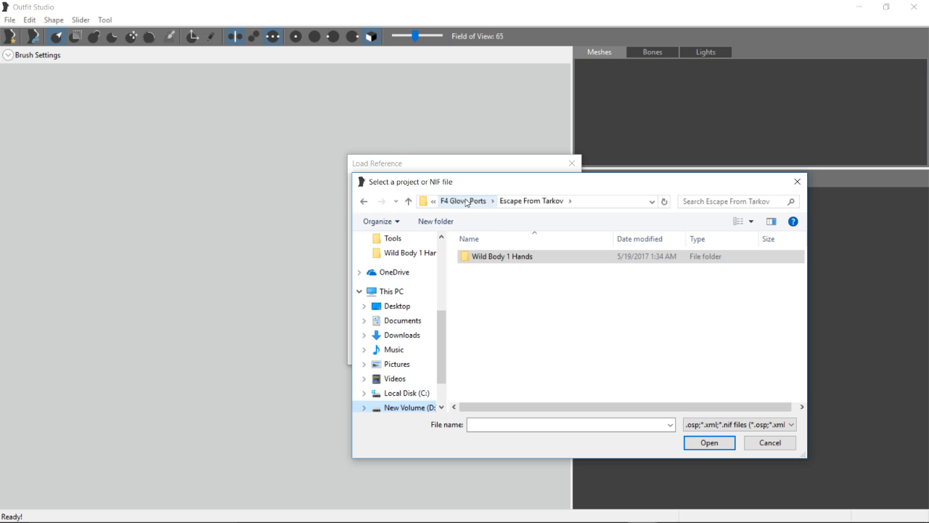
left_click(466, 201)
scroll(557, 323, "down", 3)
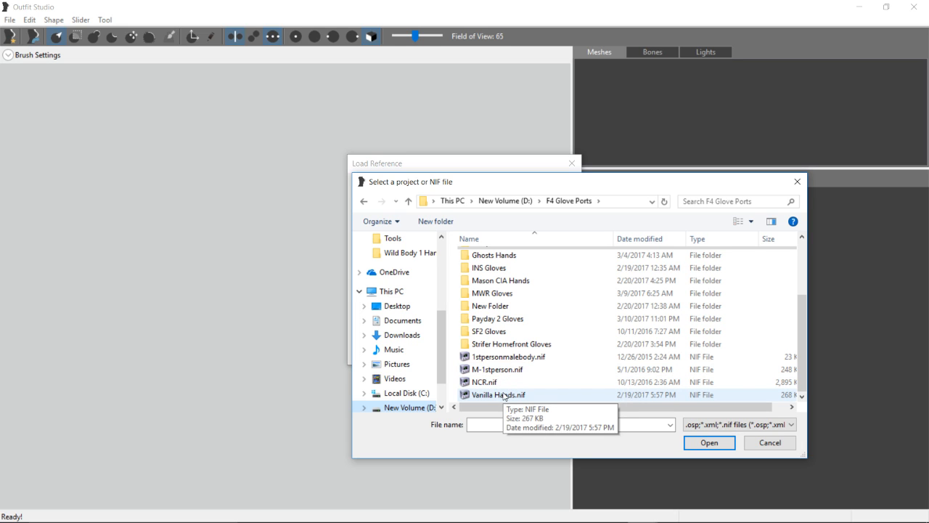
double_click(519, 358)
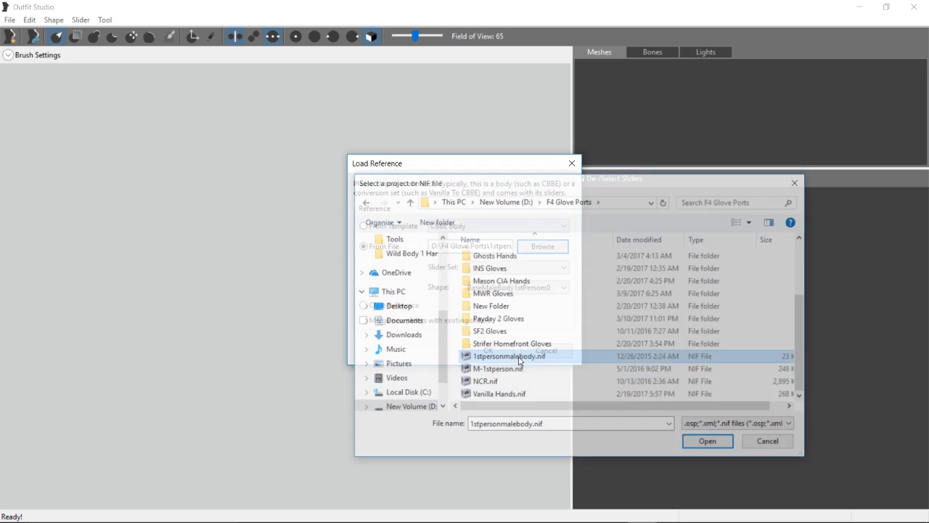
left_click(496, 351)
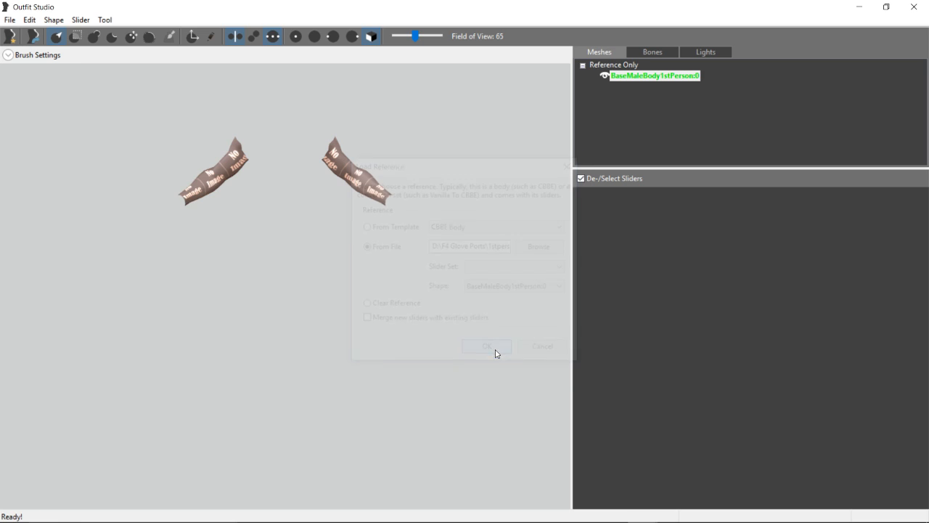
Import Hands and Arms 2.nif from the Wild Body 1 Hands folder and check the arms against the reference
left_click(9, 19)
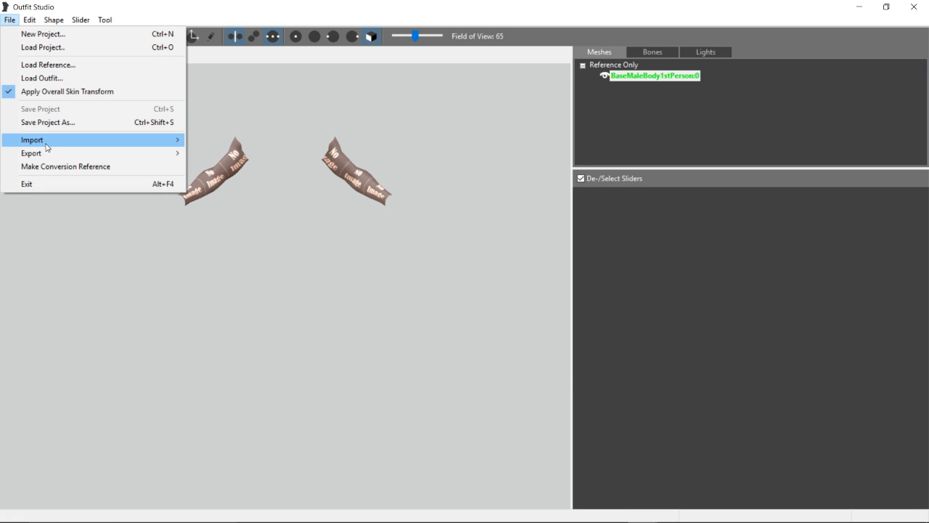
mouse_move(114, 143)
left_click(193, 139)
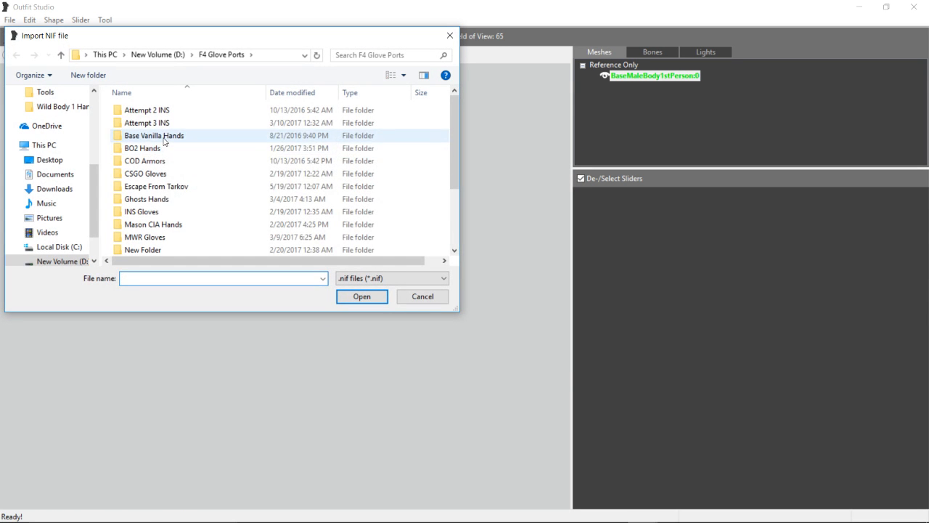
left_click(63, 107)
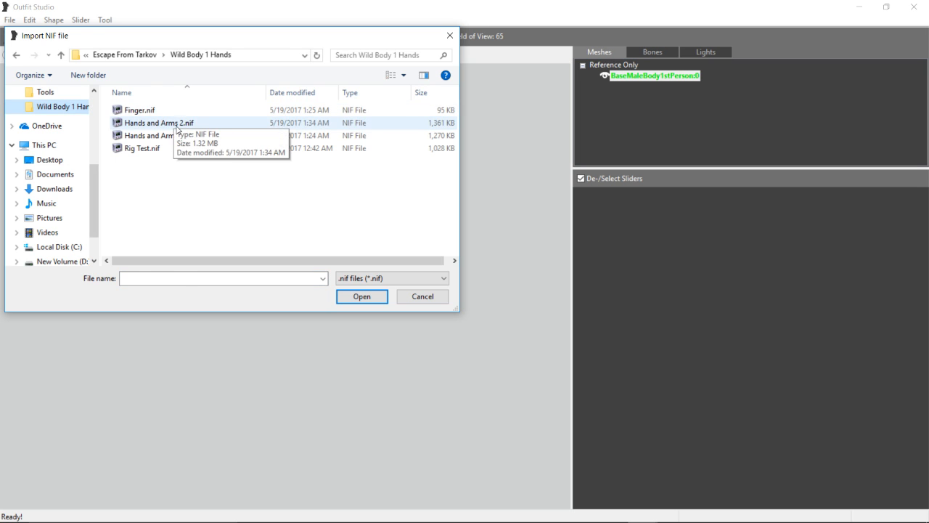
double_click(176, 130)
right_click_drag(257, 237, 328, 227)
Export the outfit as Hands and Arms 3.nif in the Wild Body 1 Hands folder
left_click(9, 19)
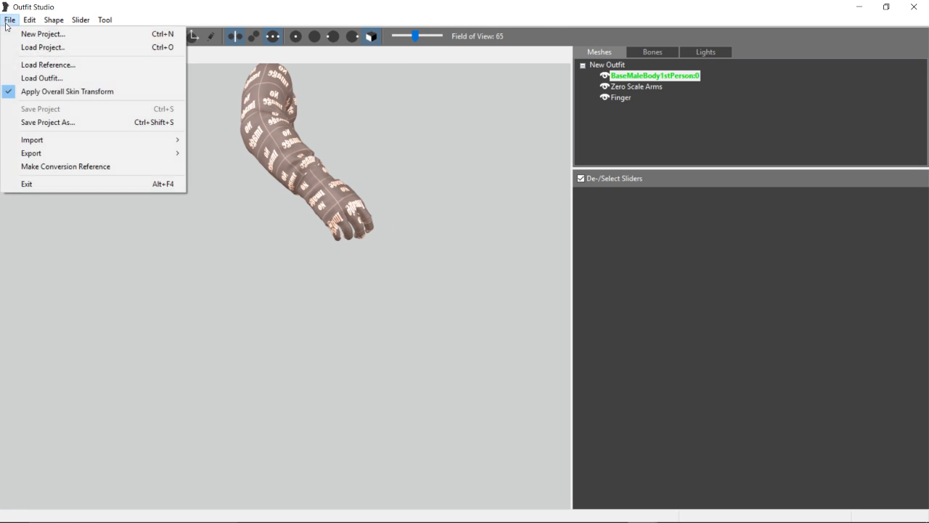
mouse_move(58, 153)
left_click(211, 155)
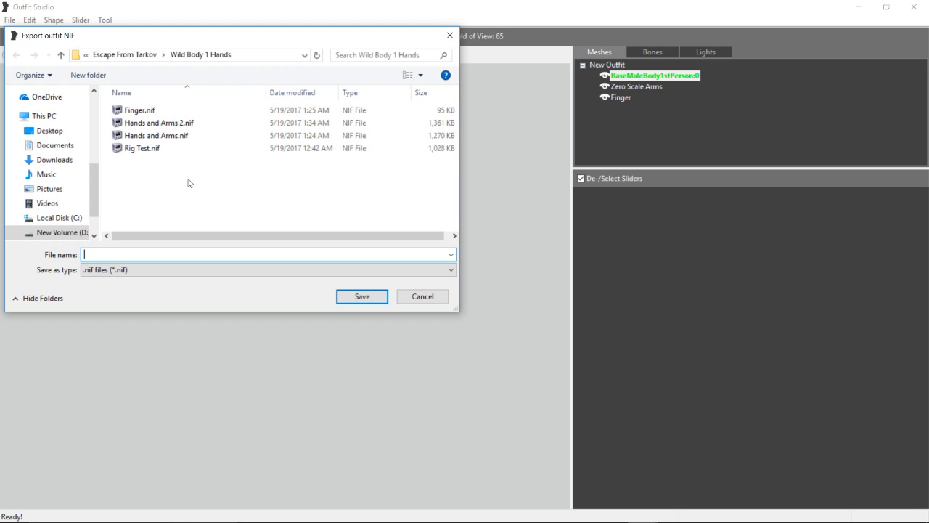
left_click(187, 123)
left_click(141, 256)
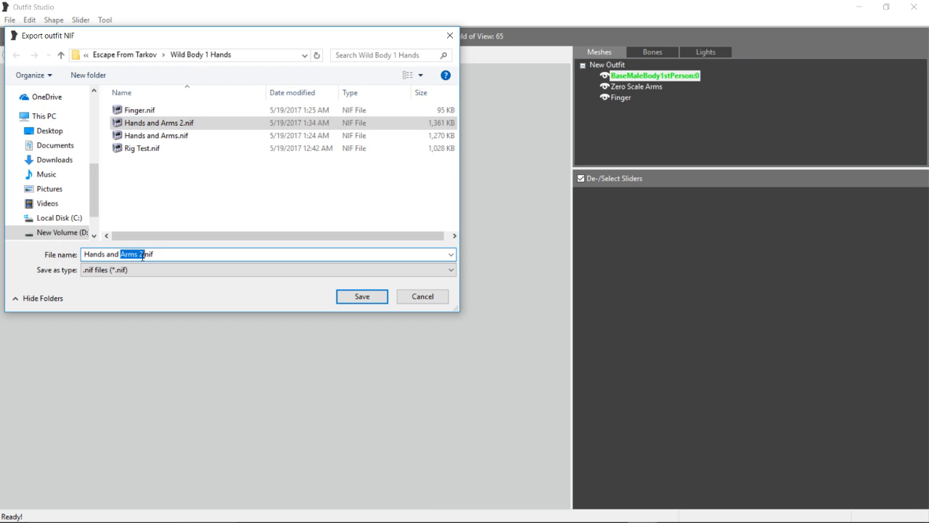
type("3")
key("Return")
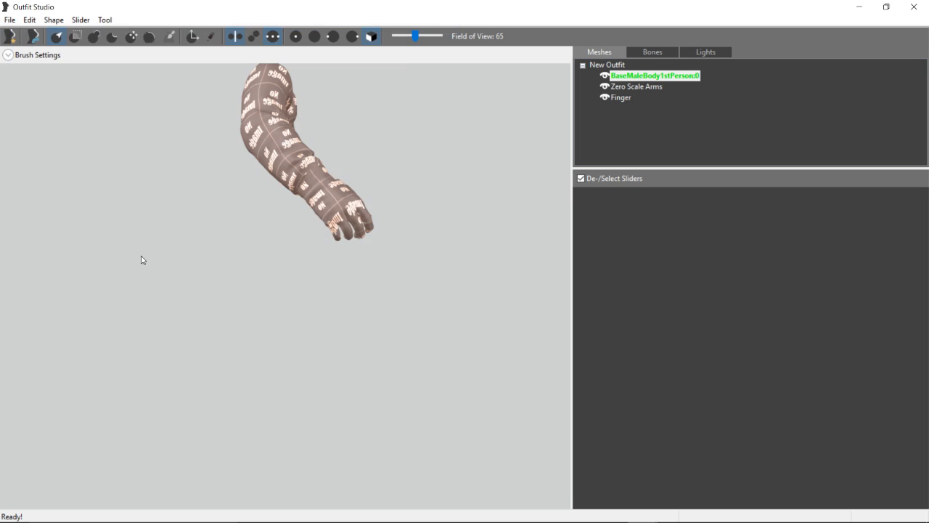
Open Hands and Arms 3.nif in NifSkope, expand its root node and examine the Zero Scale Arms shape from several angles
mouse_move(312, 511)
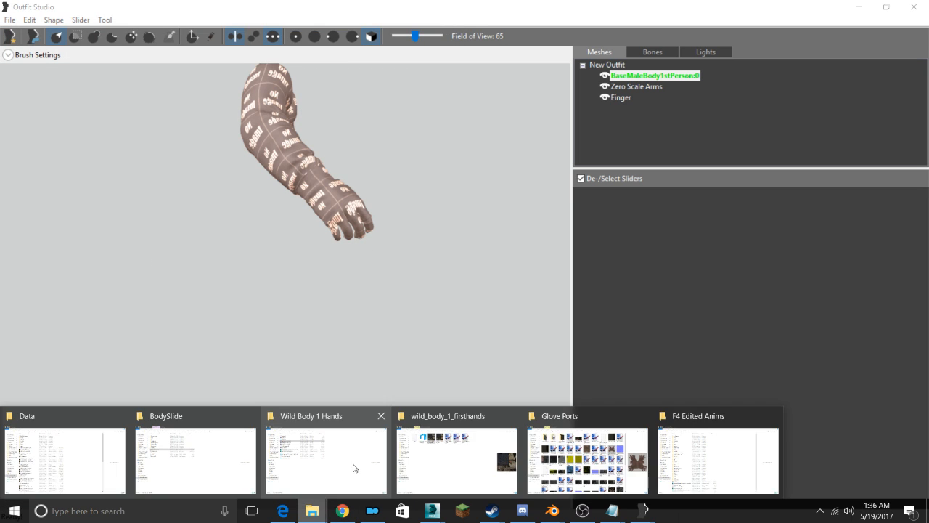
left_click(348, 464)
left_click(187, 128)
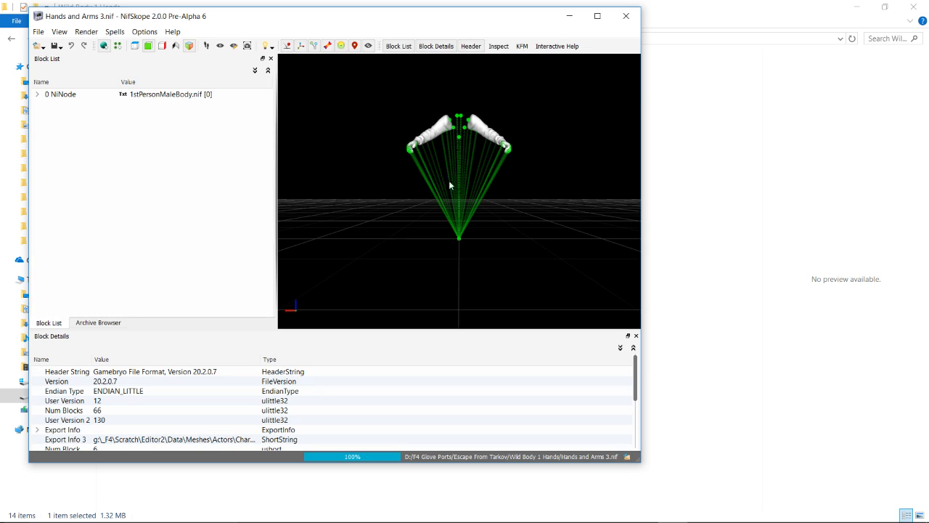
left_click_drag(450, 184, 419, 133)
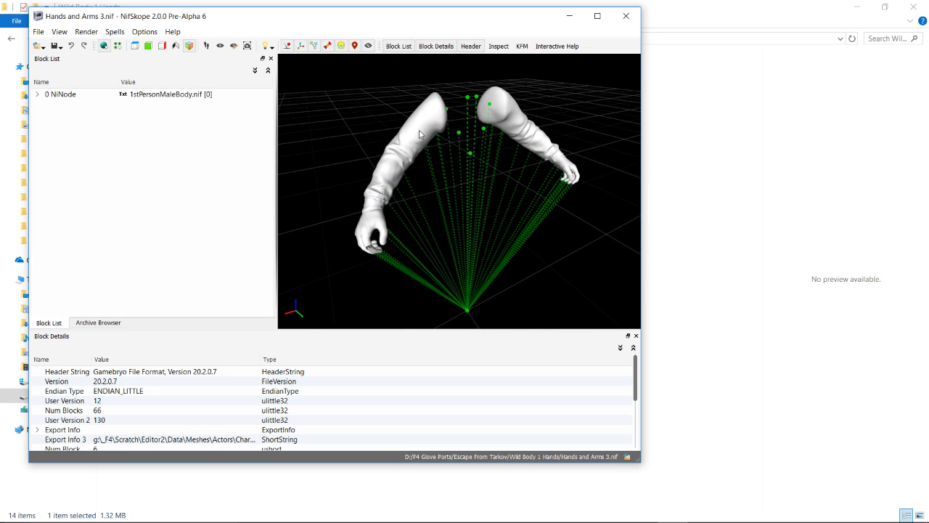
left_click(37, 94)
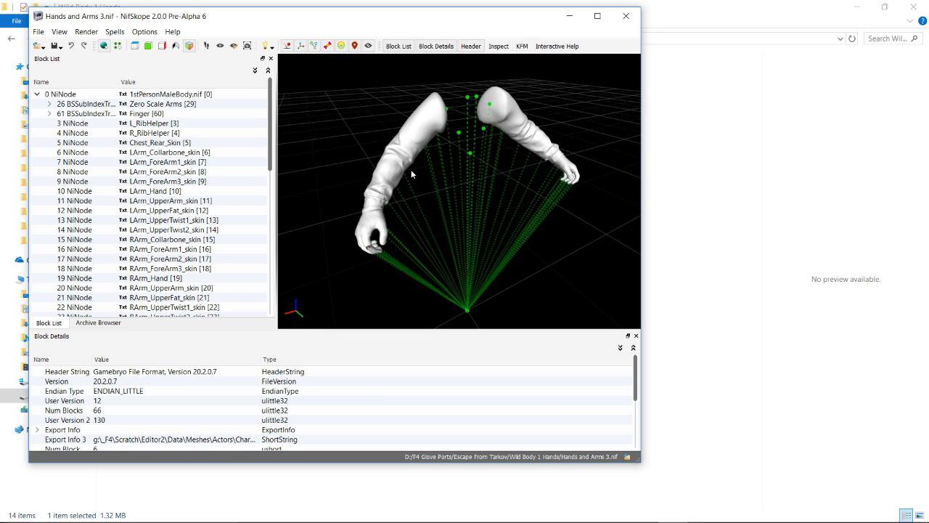
left_click(388, 168)
mouse_move(393, 275)
left_mouse_down()
mouse_move(434, 256)
mouse_move(377, 222)
left_mouse_up()
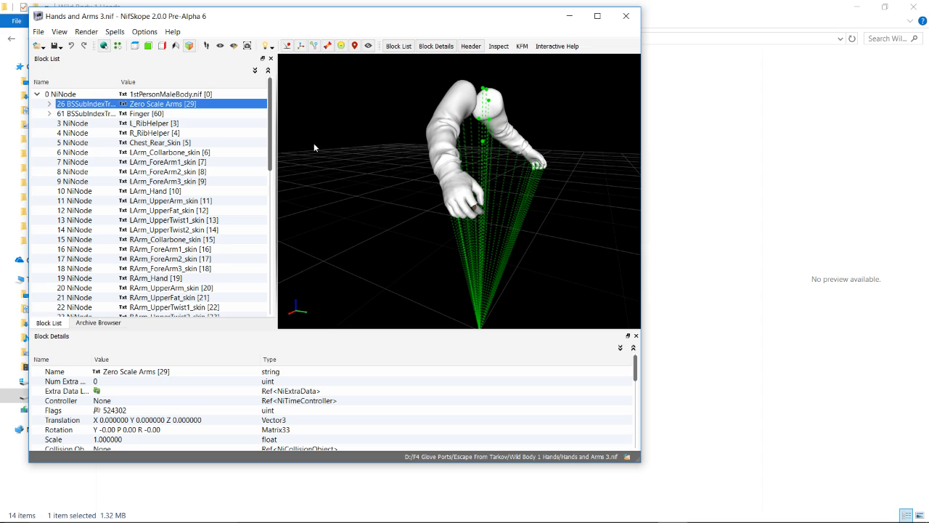
Switch to the Skin Wrap New Gloves Finger Only scene in 3ds Max and open the recent file Reload 31-2 anno.max instead
left_click(432, 511)
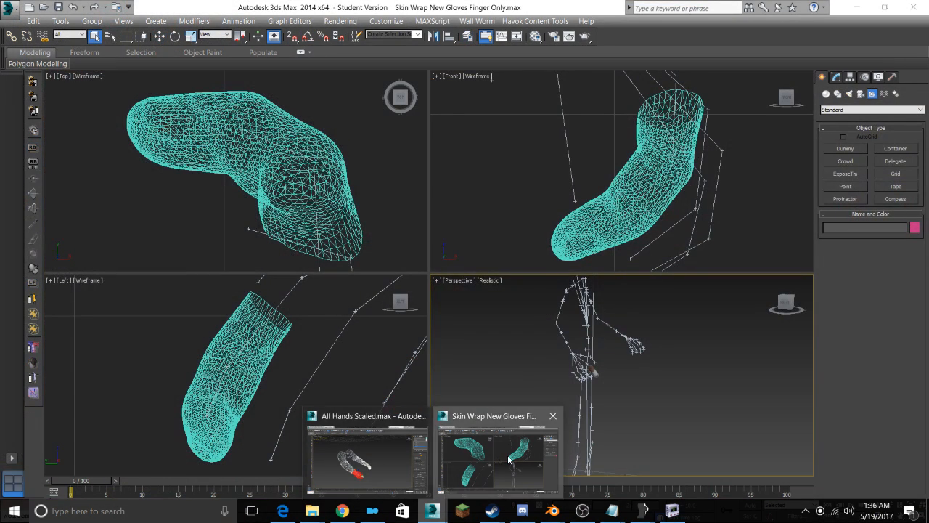
left_click(499, 454)
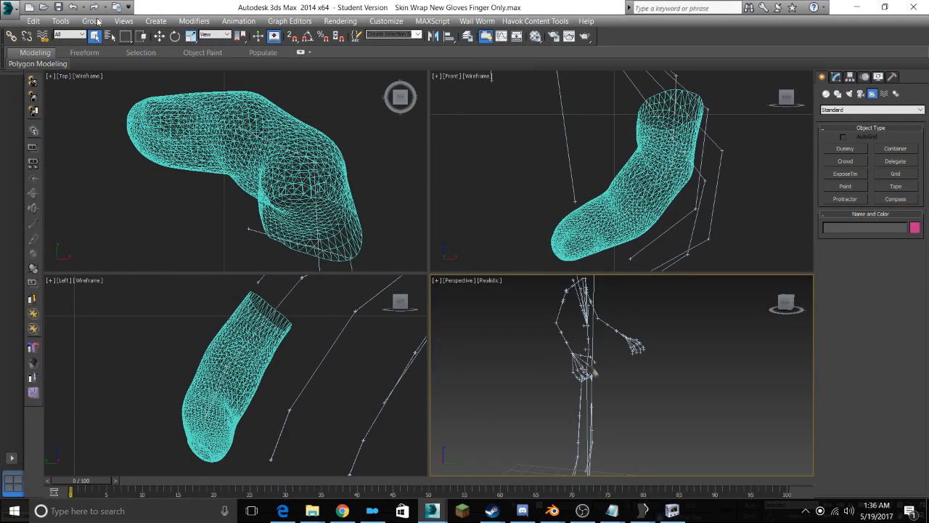
left_click(8, 7)
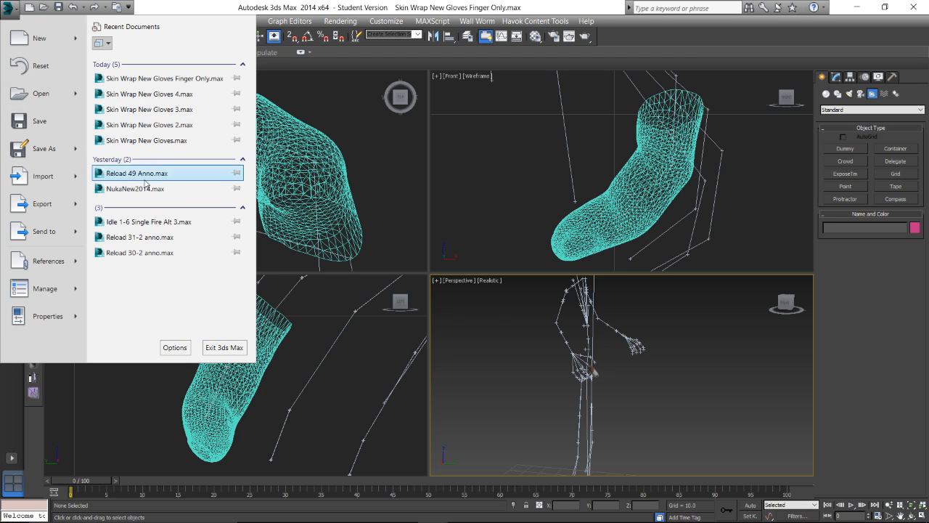
left_click(164, 244)
left_click(463, 284)
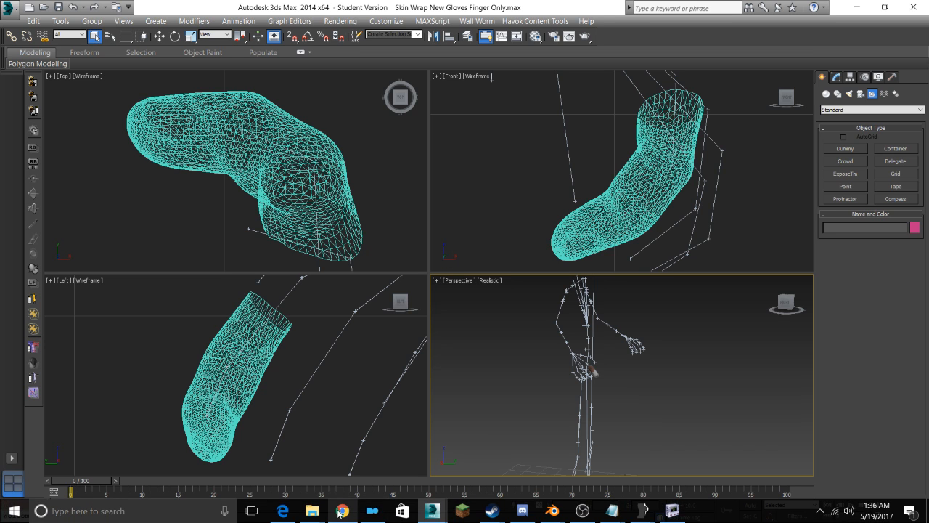
Switch to the YouTube live dashboard in Chrome and read through the recent live chat messages
left_click(343, 511)
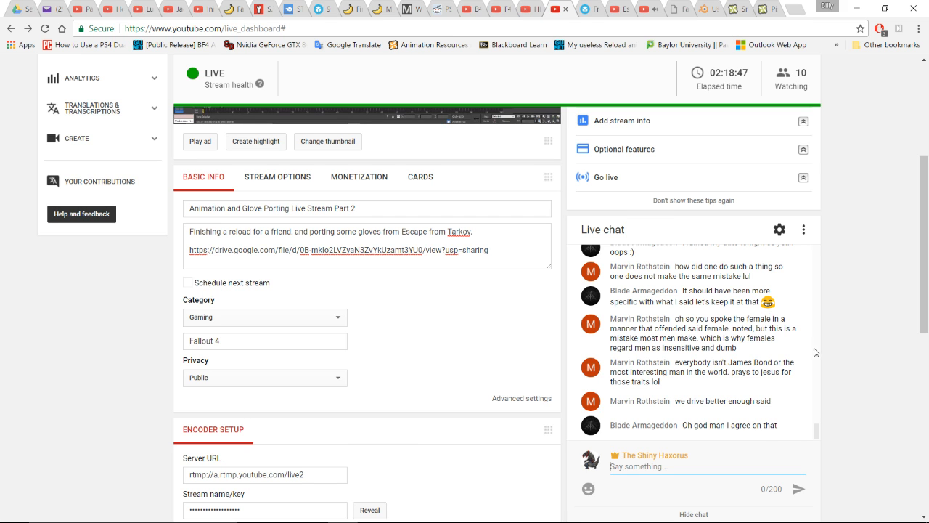
scroll(753, 351, "up", 5)
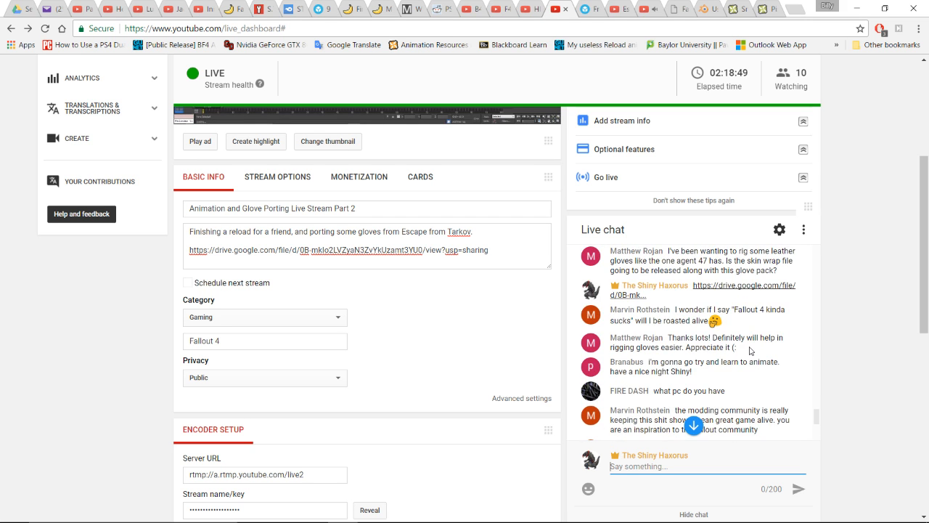
scroll(749, 351, "down", 3)
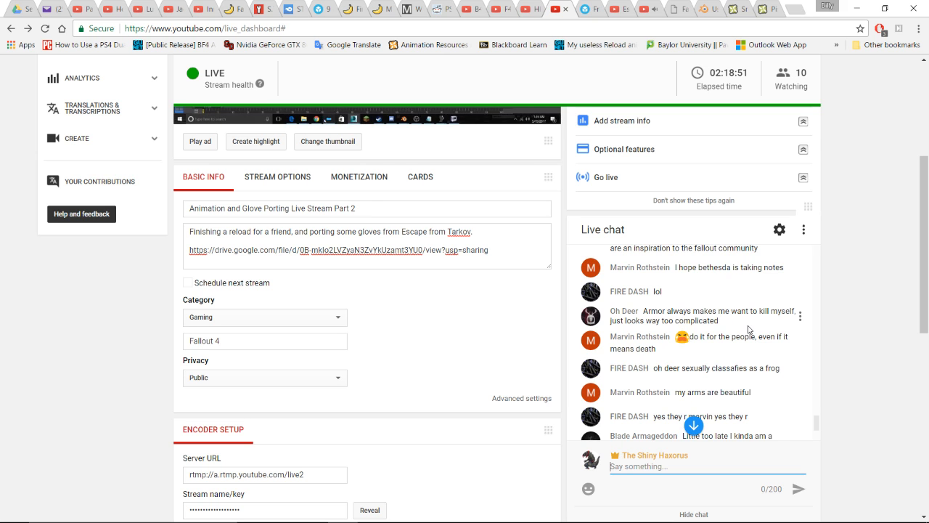
scroll(748, 330, "down", 3)
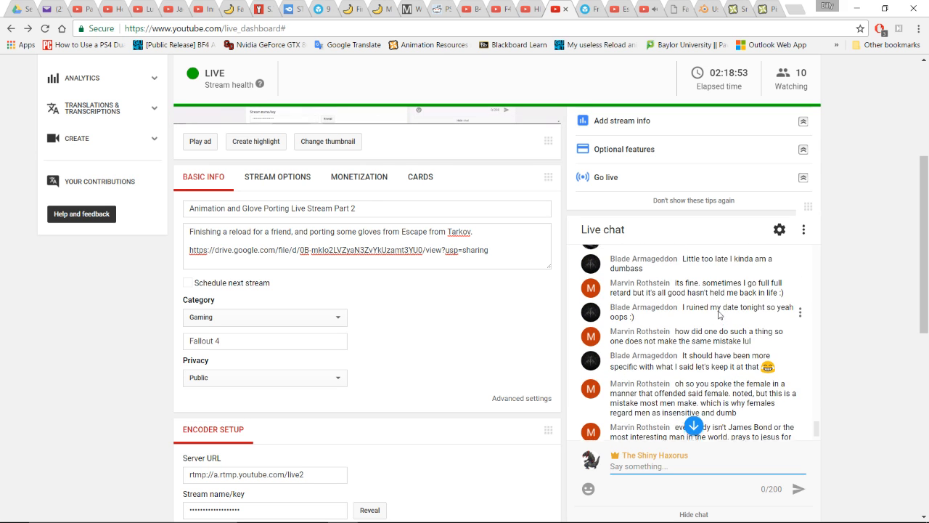
scroll(728, 323, "up", 1)
scroll(730, 326, "down", 1)
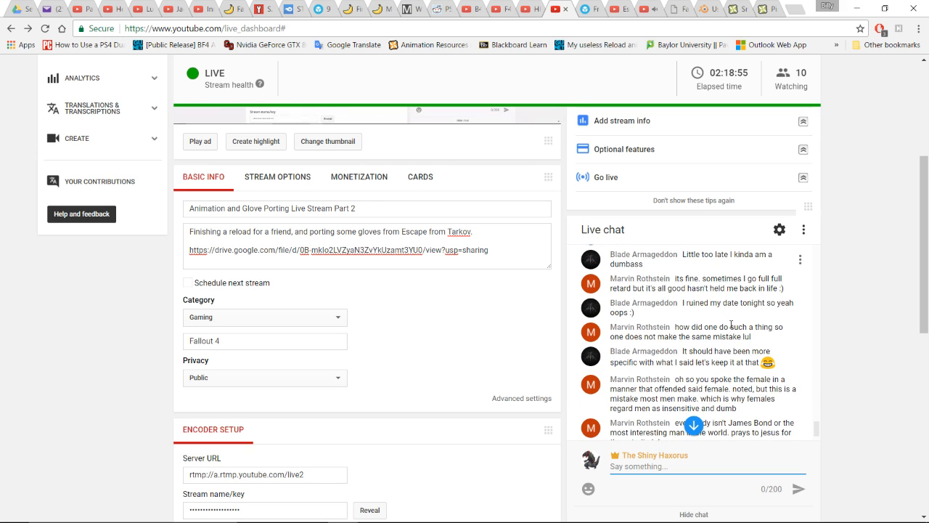
scroll(731, 324, "down", 1)
scroll(731, 324, "up", 1)
scroll(731, 325, "down", 1)
scroll(731, 324, "down", 1)
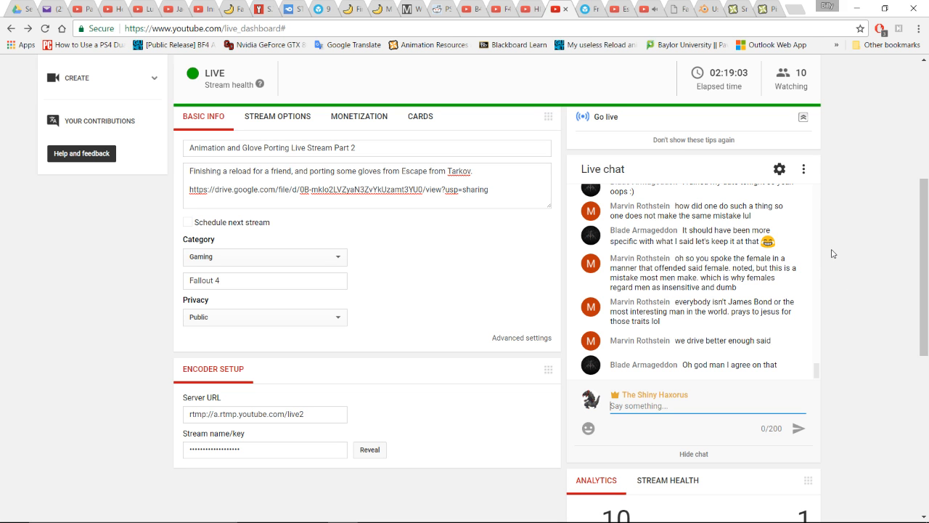
Switch to 3ds Max, continue loading the scene despite missing files and hide PLA Armored Gloves in the Gloves layer
key("alt+Tab")
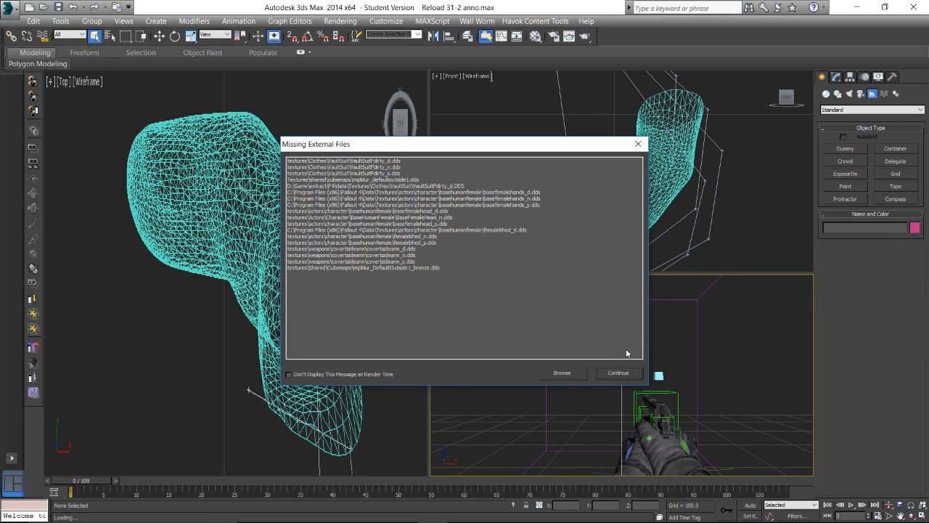
left_click(618, 372)
left_click(468, 36)
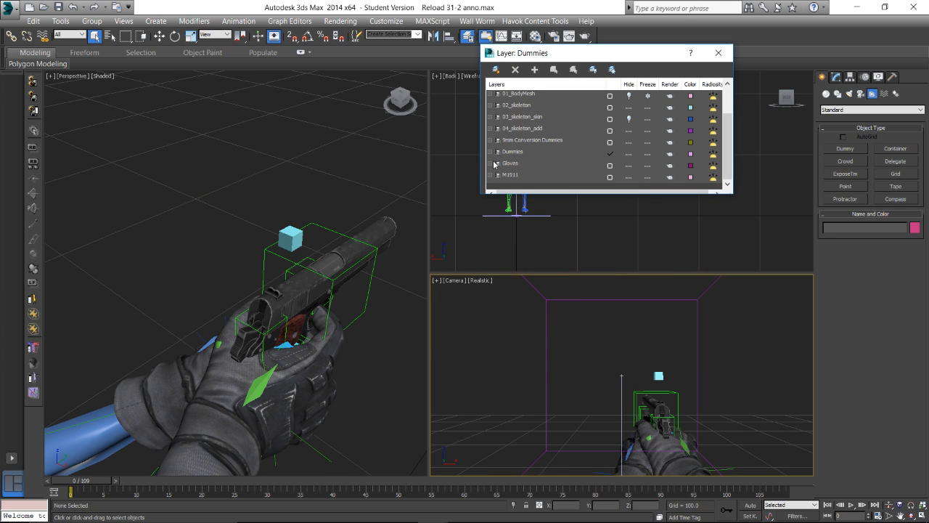
left_click(490, 164)
scroll(612, 167, "down", 1)
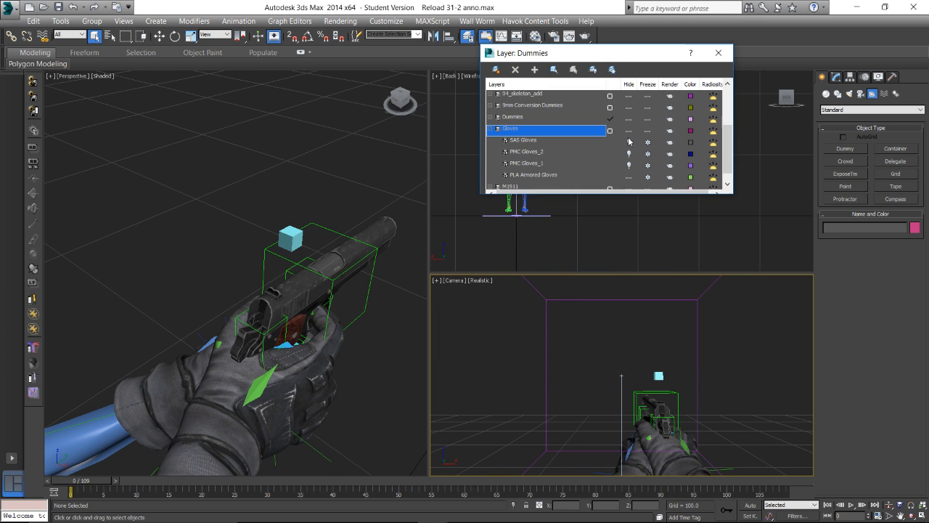
left_click(629, 176)
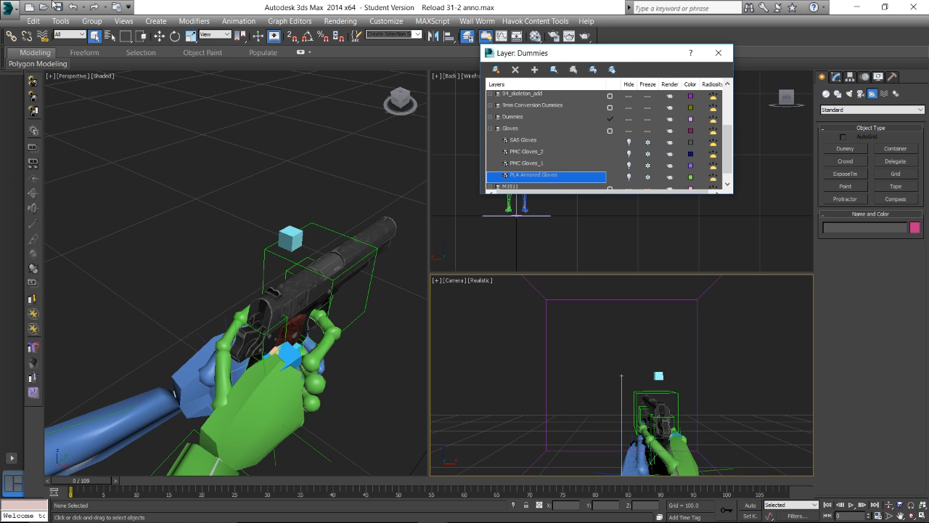
Import Hands and Arms 3.nif from the Wild Body 1 Hands folder using the Fallout 4 settings
left_click(11, 11)
left_click(38, 176)
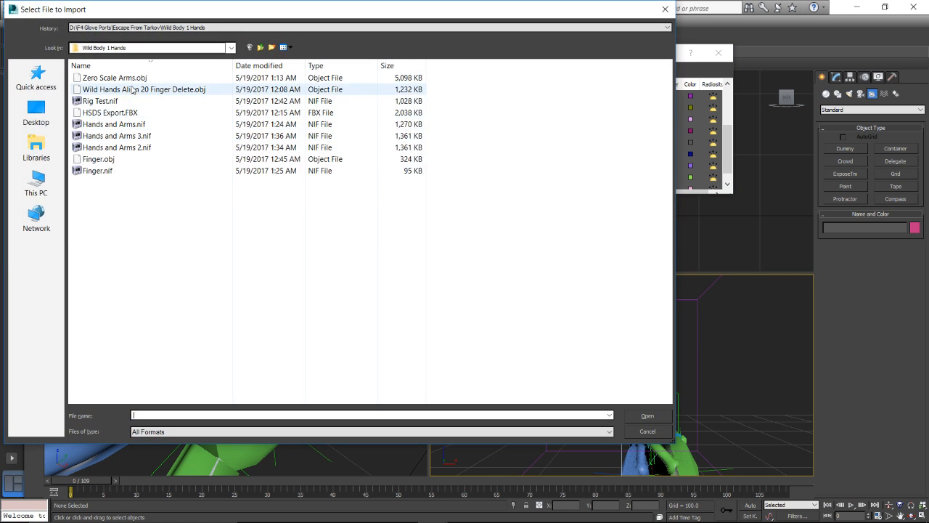
double_click(119, 136)
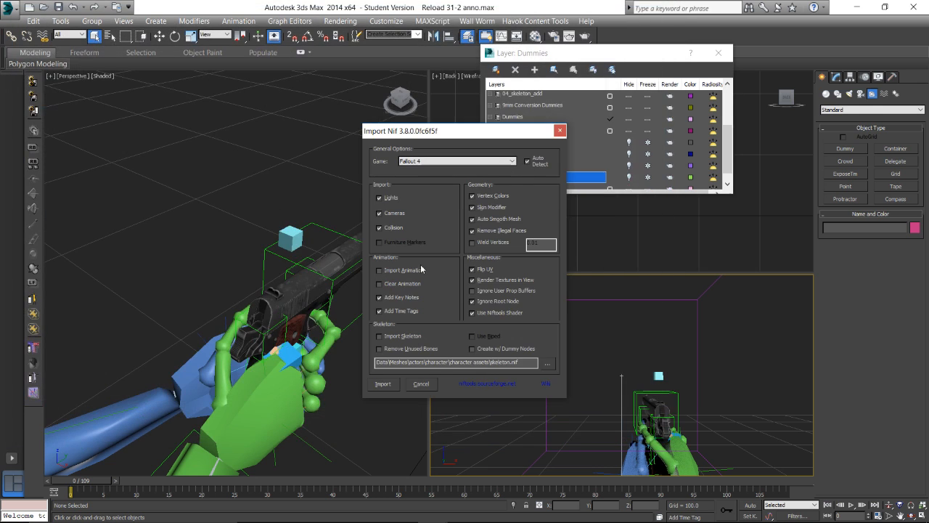
left_click(381, 384)
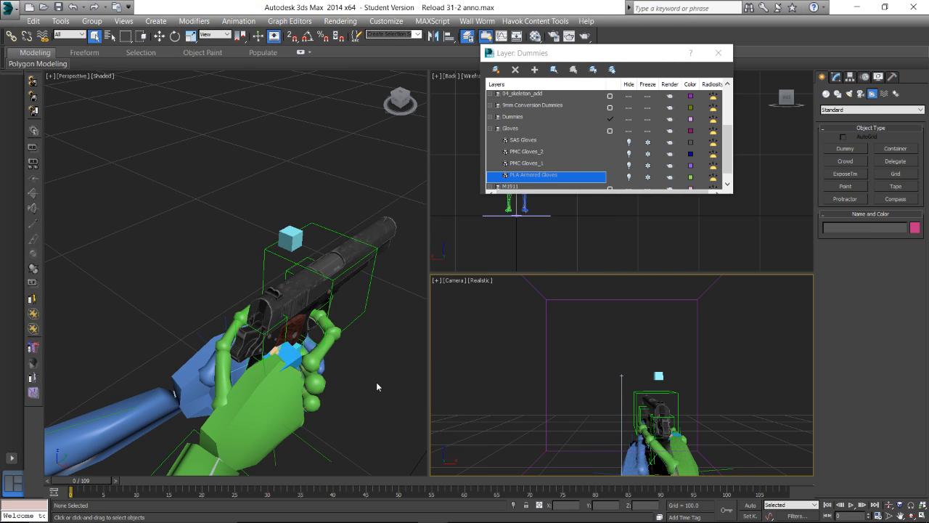
Examine the imported hands and their fingers around the pistol grip from close up and from several angles
middle_click_drag(286, 272, 264, 283, "alt")
scroll(253, 285, "up", 5)
left_click(268, 207)
middle_click_drag(268, 208, 364, 270, "alt")
scroll(261, 284, "up", 5)
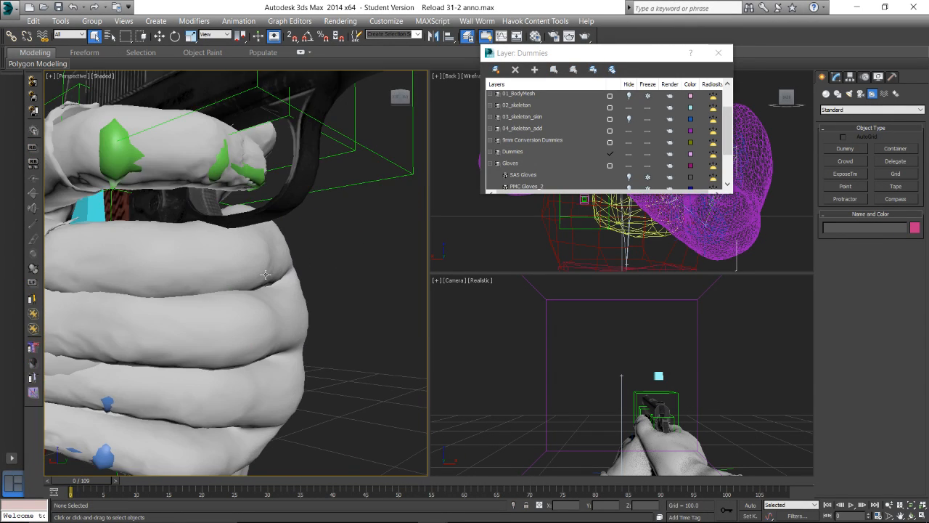
scroll(262, 285, "down", 2)
scroll(261, 286, "up", 2)
scroll(261, 285, "up", 1)
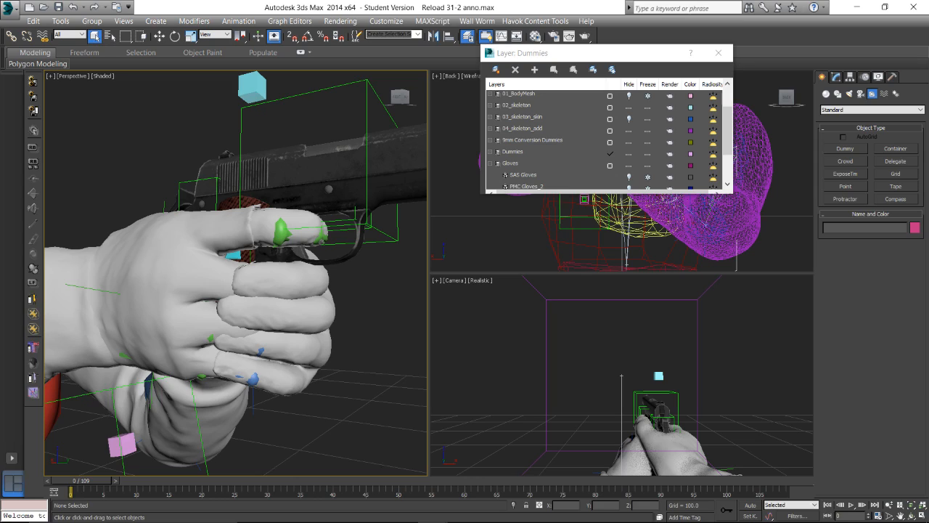
Apply the wildman_hands_02_d texture from the wild_body_1_firsthands folder to the imported hands and arms
left_click(312, 510)
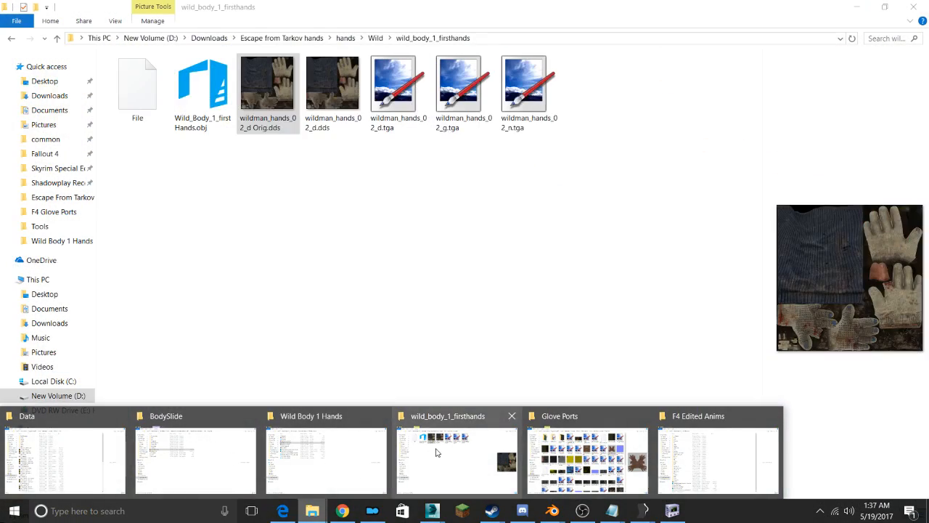
left_click(457, 461)
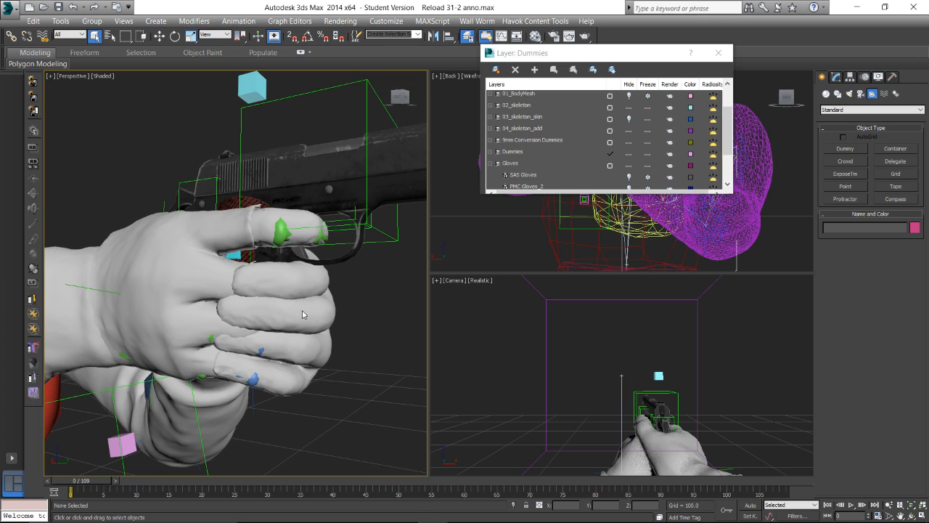
middle_click_drag(240, 294, 85, 303, "alt")
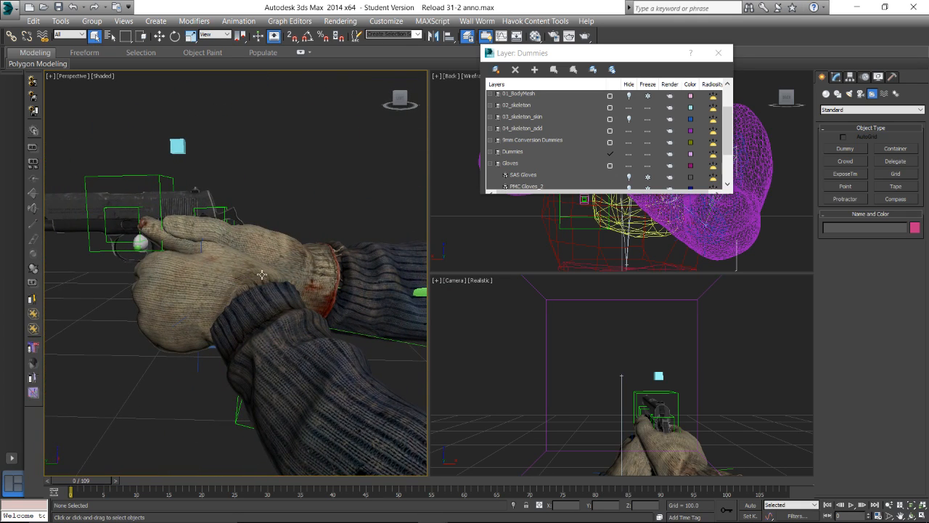
Scrub to frame 109 and play the reload animation to check the textured gloves, then close the layer list
left_click_drag(82, 484, 796, 482)
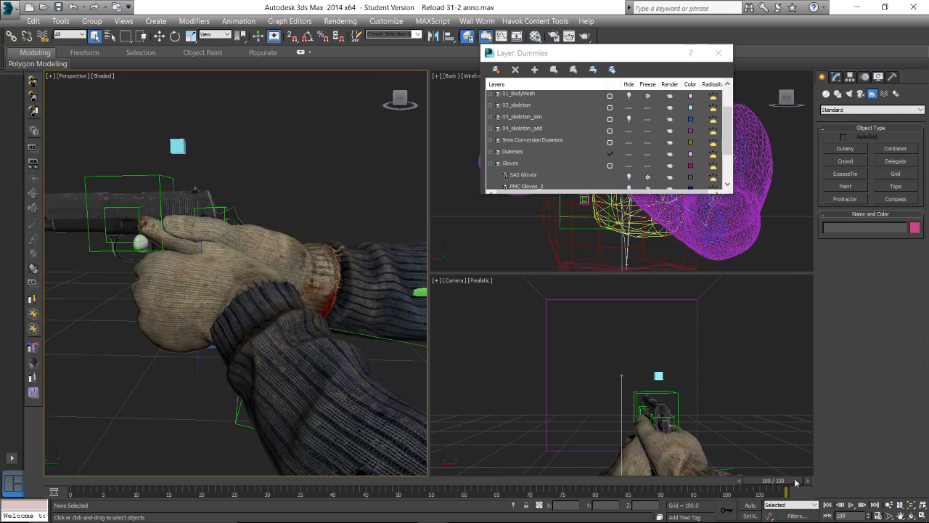
left_click(853, 504)
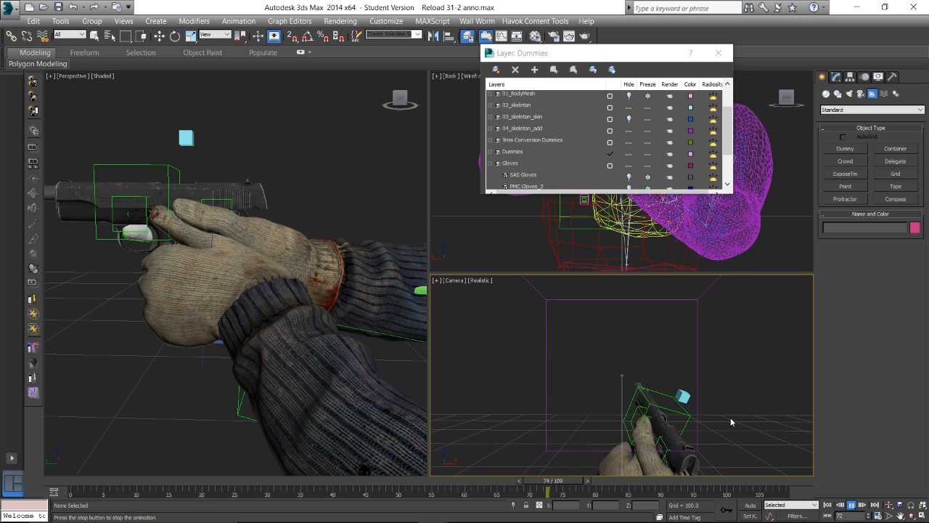
left_click(718, 53)
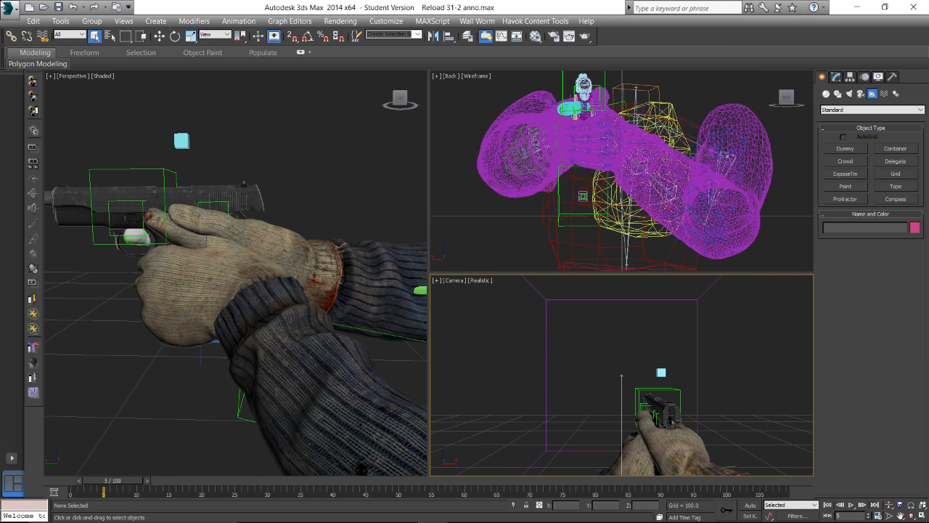
Discard the scene changes and open Reload 42 ALT 3-14 Anno.max from the Sarv AUG Reload folder, continuing past the missing files
left_click(9, 8)
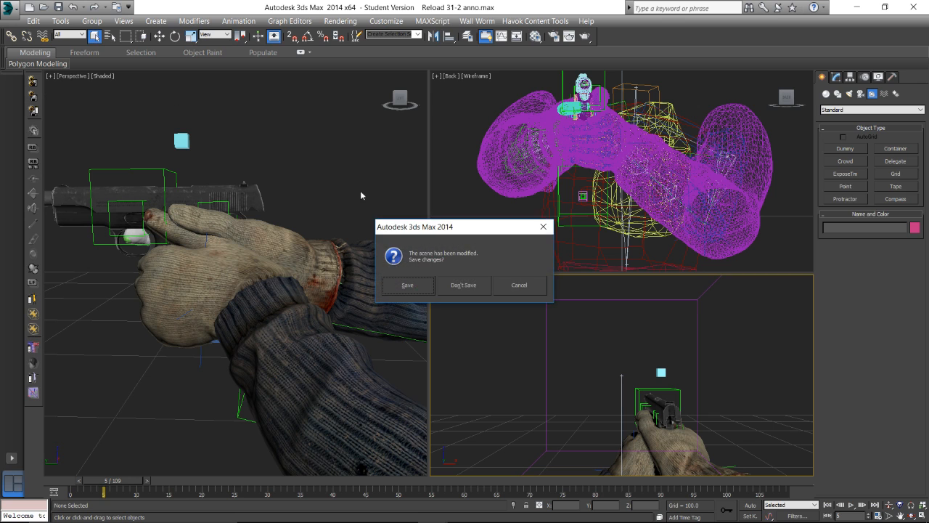
left_click(446, 284)
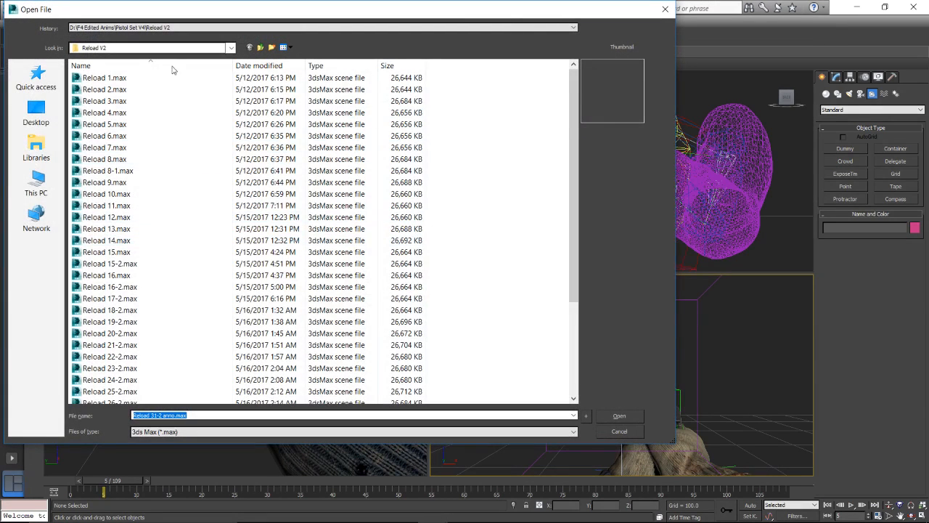
left_click(259, 46)
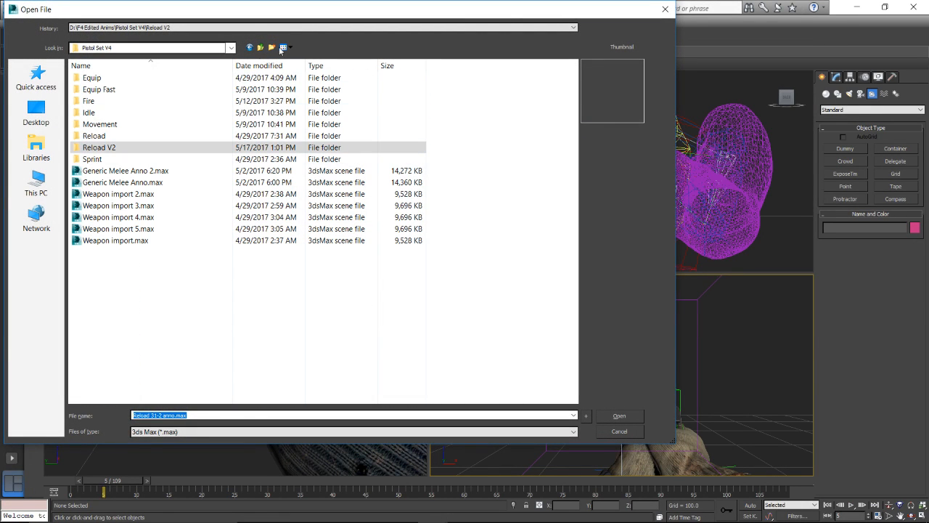
left_click(259, 48)
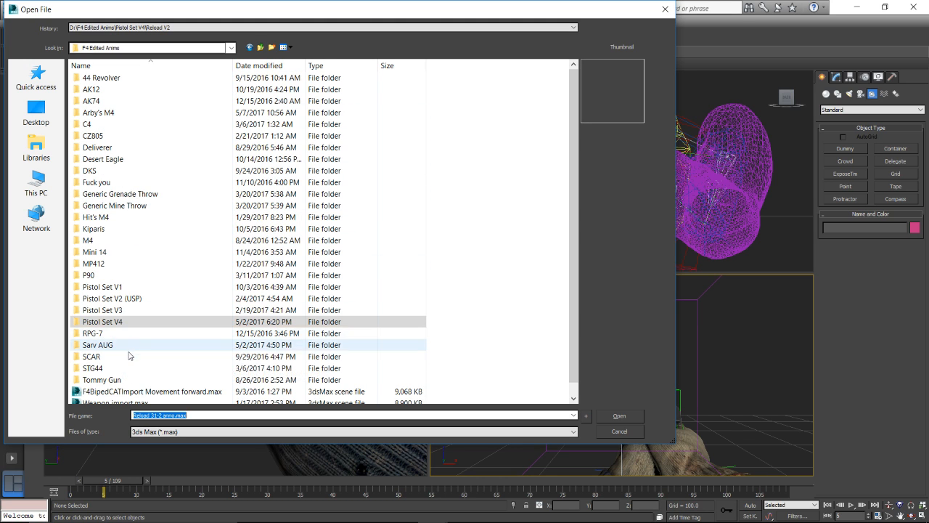
scroll(109, 356, "down", 1)
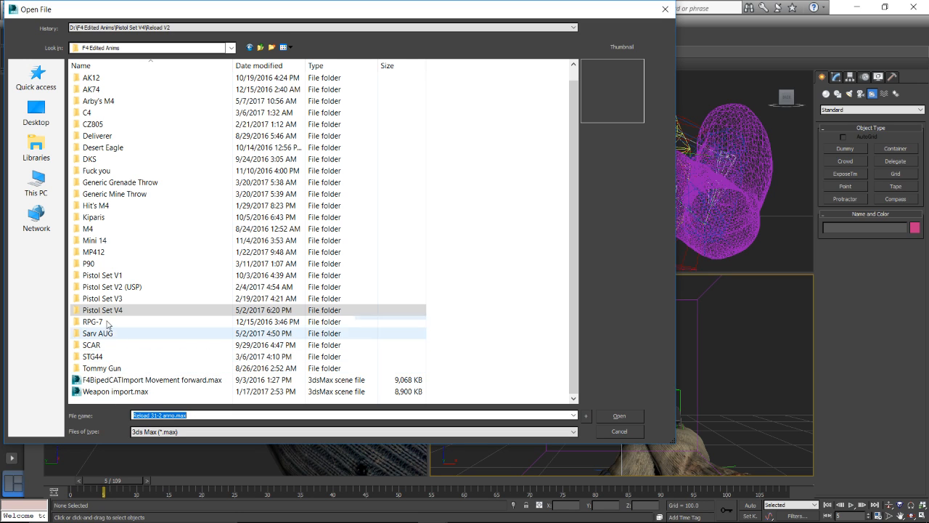
scroll(116, 250, "up", 1)
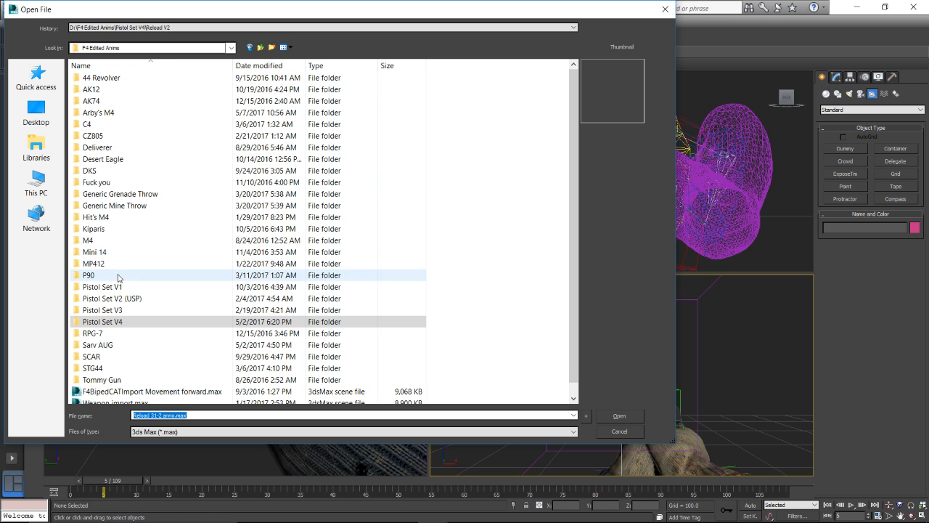
left_click(102, 346)
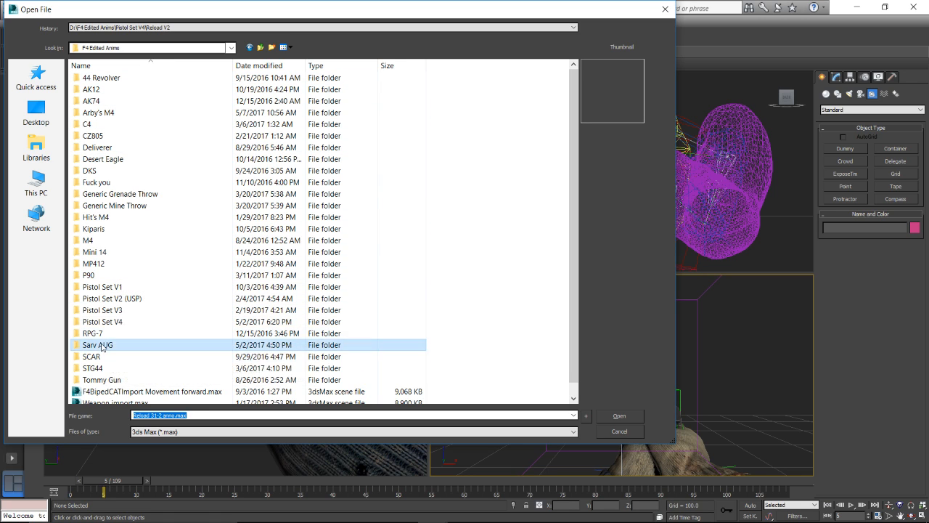
double_click(101, 346)
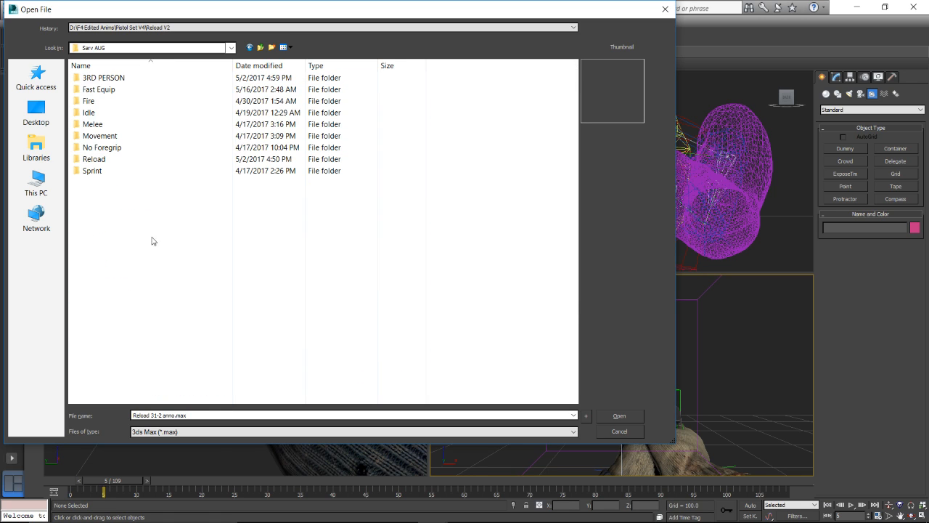
double_click(94, 159)
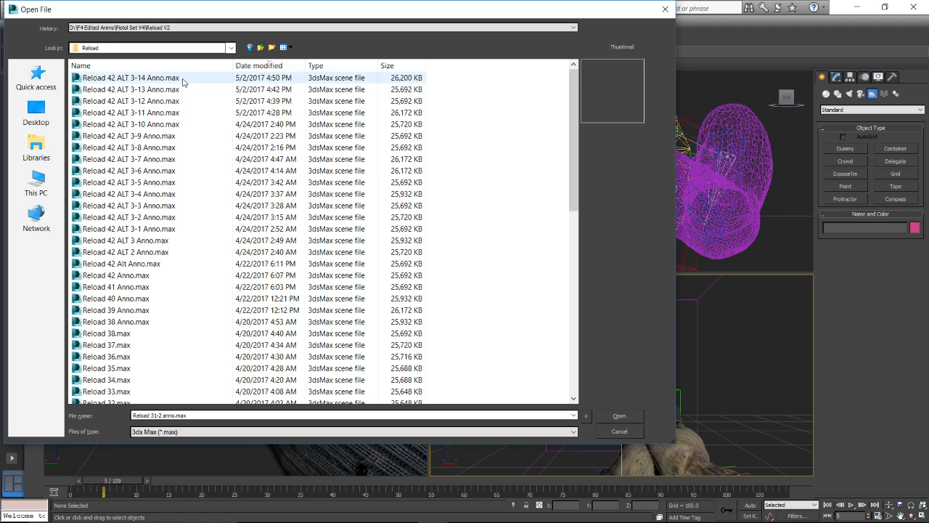
double_click(157, 82)
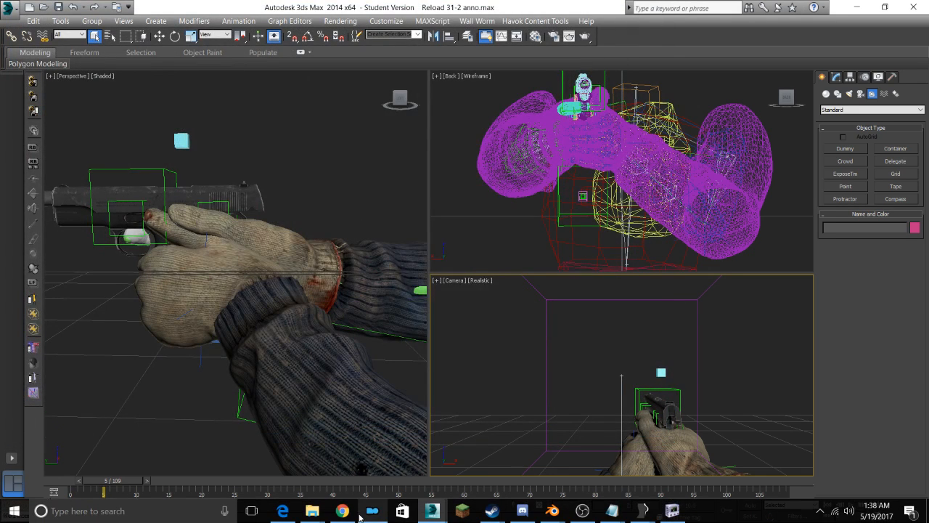
left_click(349, 513)
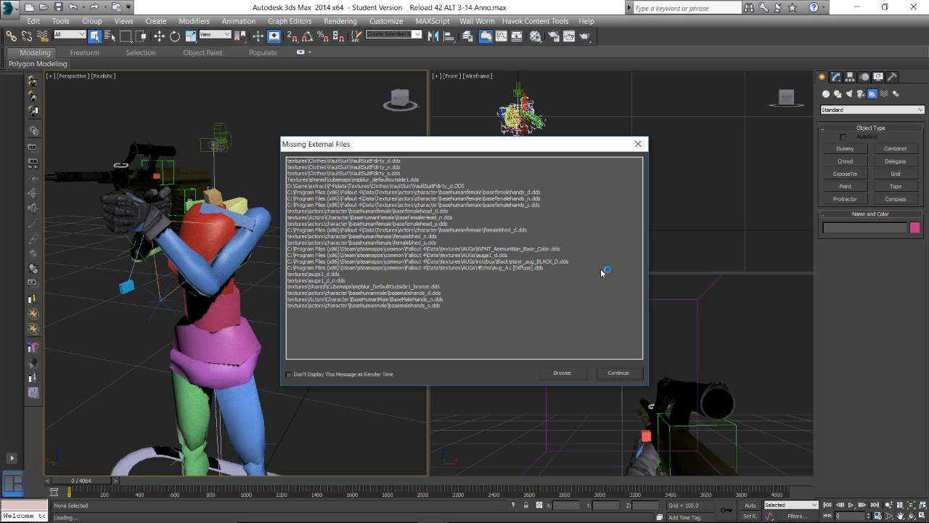
left_click(610, 371)
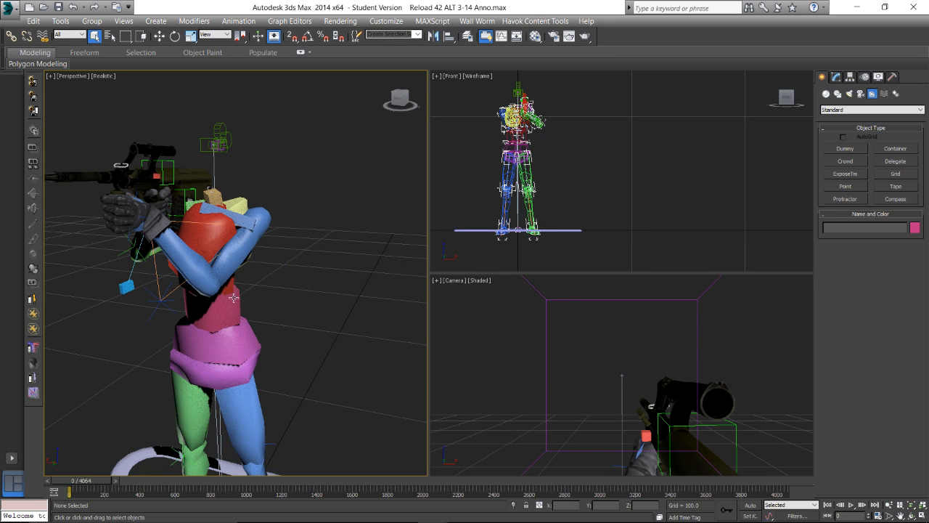
Hide PLA Armored Gloves in the Gloves layer of the AUG reload scene and close the layer list
middle_click_drag(265, 269, 288, 282)
middle_click_drag(181, 239, 261, 240)
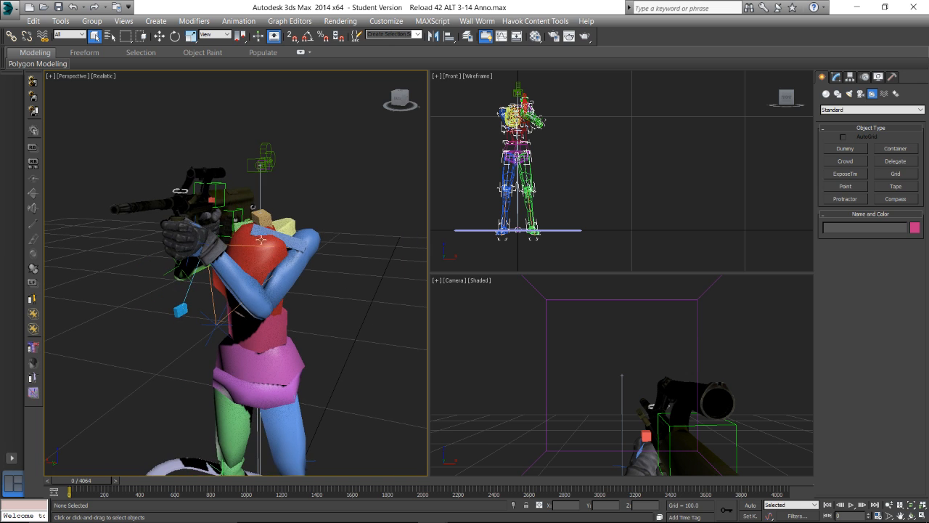
left_click(208, 234)
key("z")
scroll(225, 257, "down", 10)
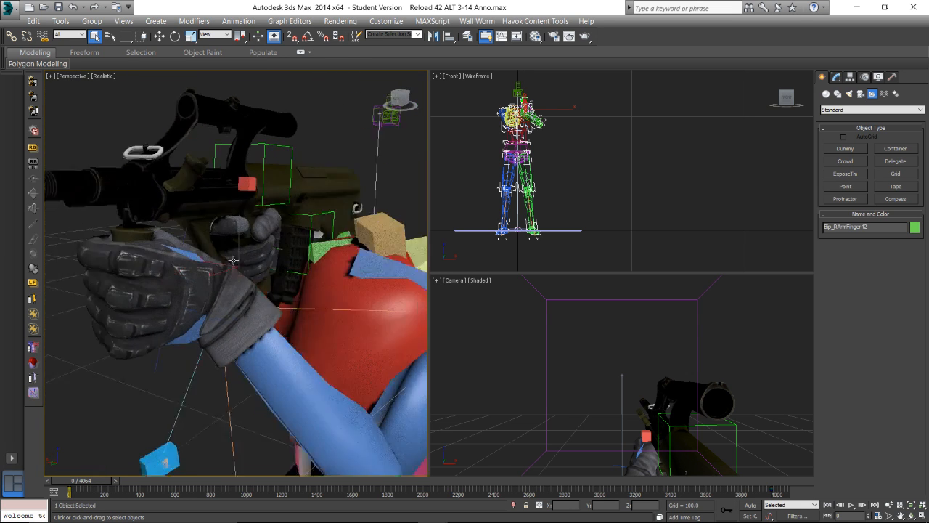
left_click(468, 36)
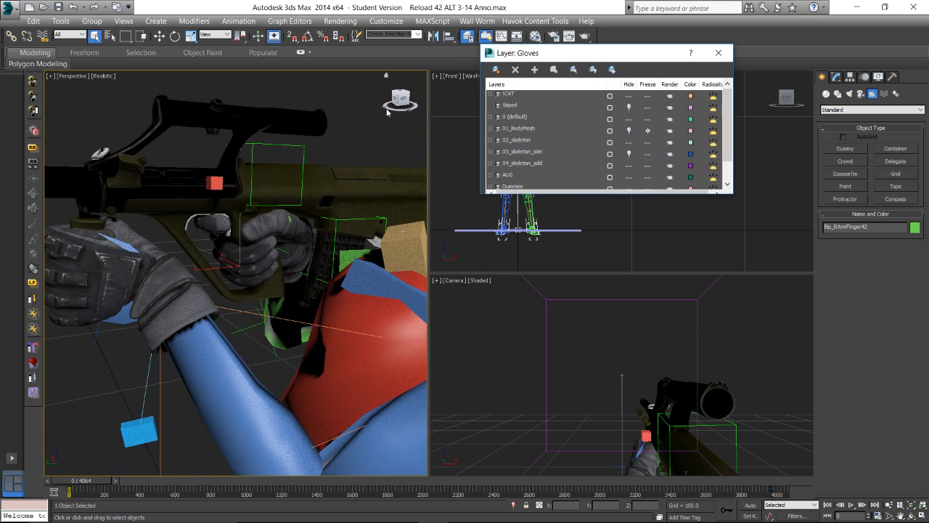
scroll(534, 166, "down", 1)
left_click(490, 176)
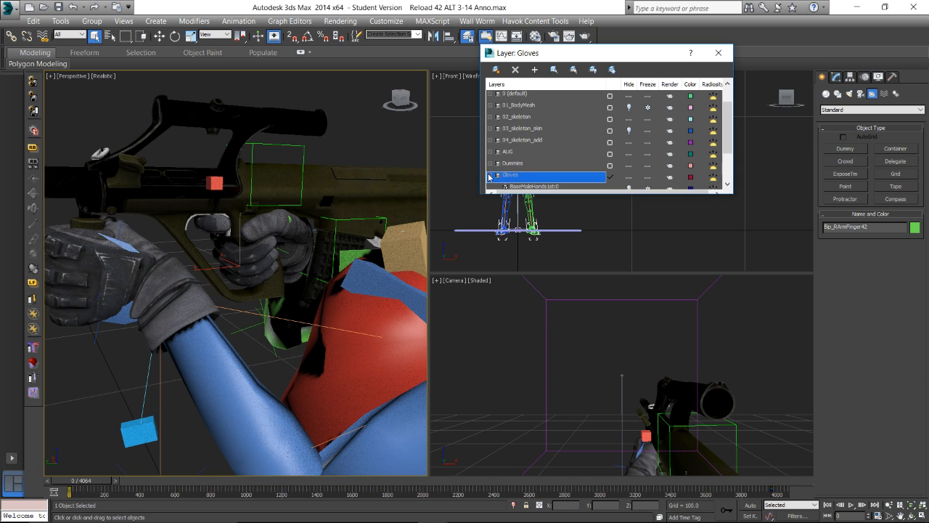
scroll(544, 160, "down", 2)
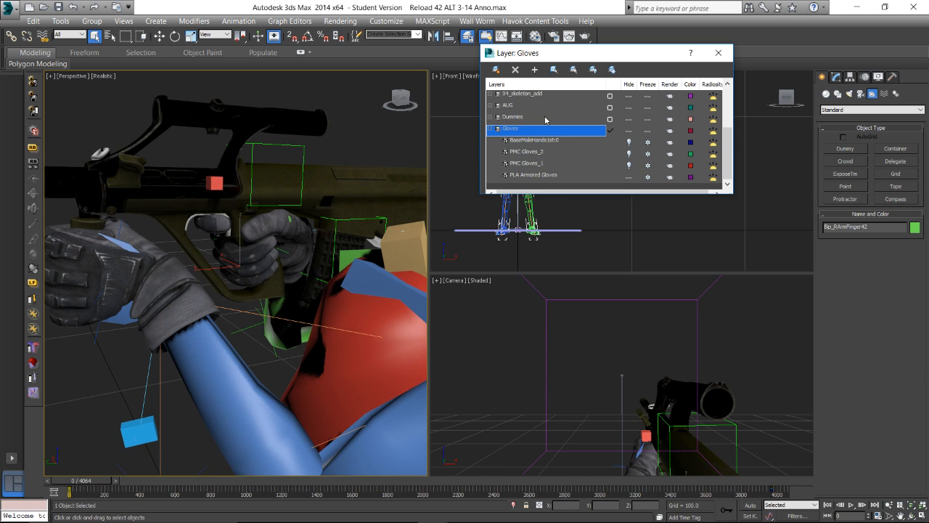
left_click(629, 178)
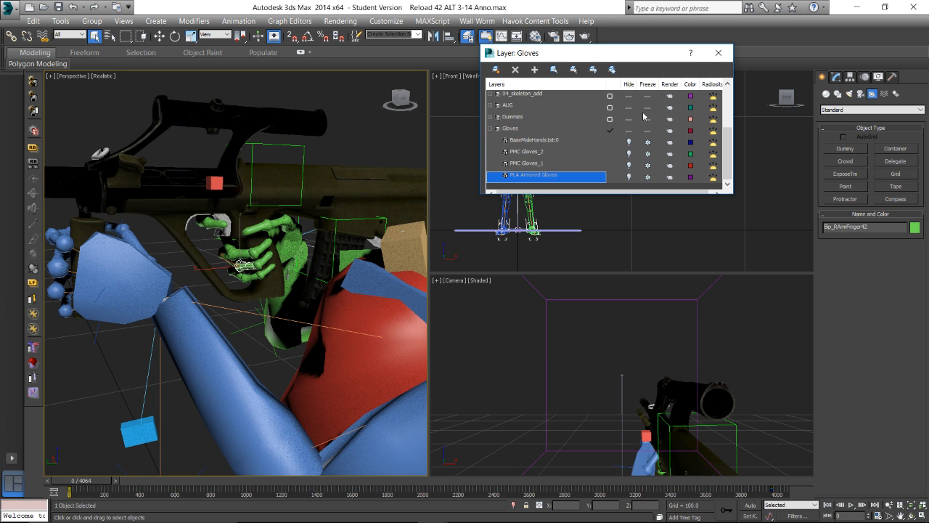
left_click(718, 53)
Import Hands and Arms 3.nif from the Wild Body 1 Hands folder into the AUG reload scene with the Fallout 4 settings
middle_click_drag(341, 240, 286, 231, "alt")
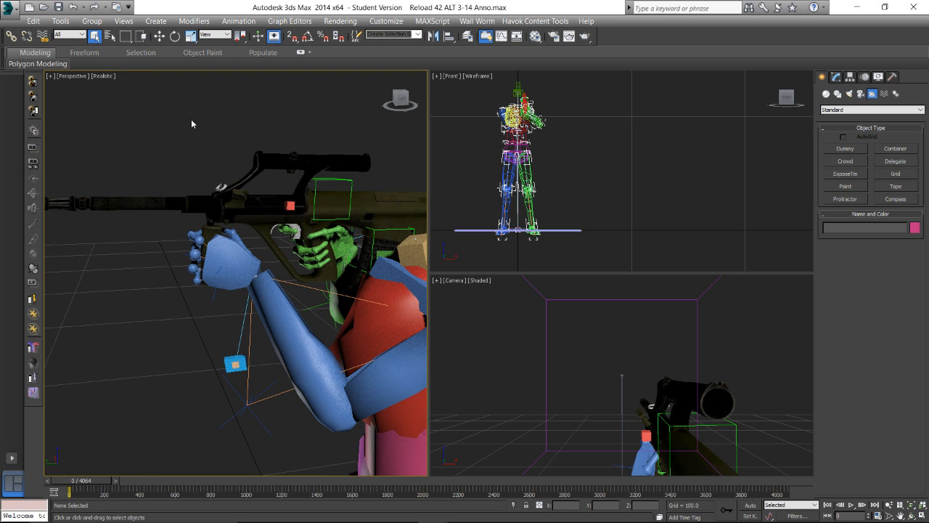
left_click(10, 10)
mouse_move(48, 158)
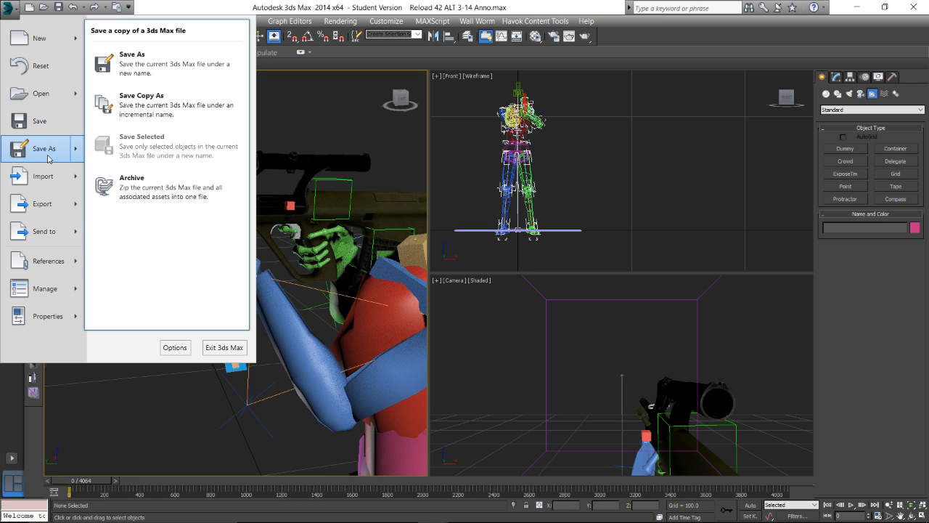
mouse_move(45, 187)
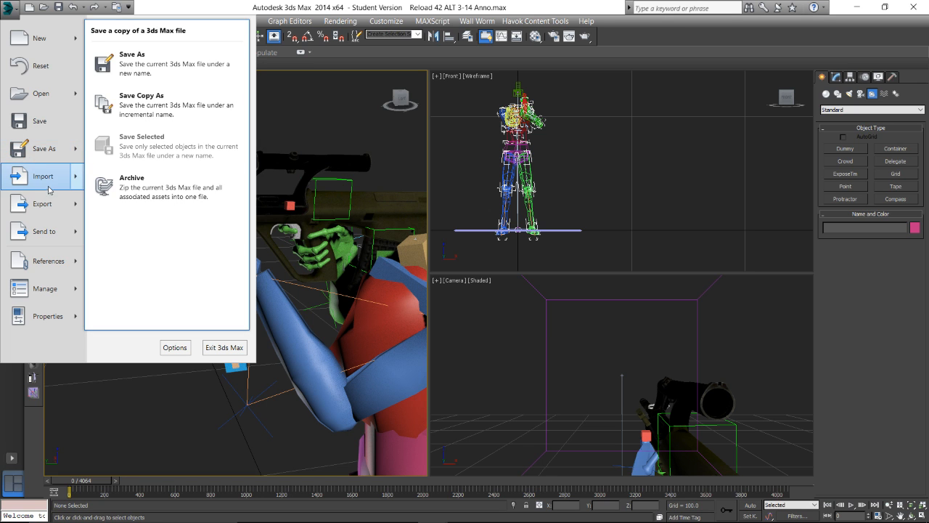
left_click(49, 190)
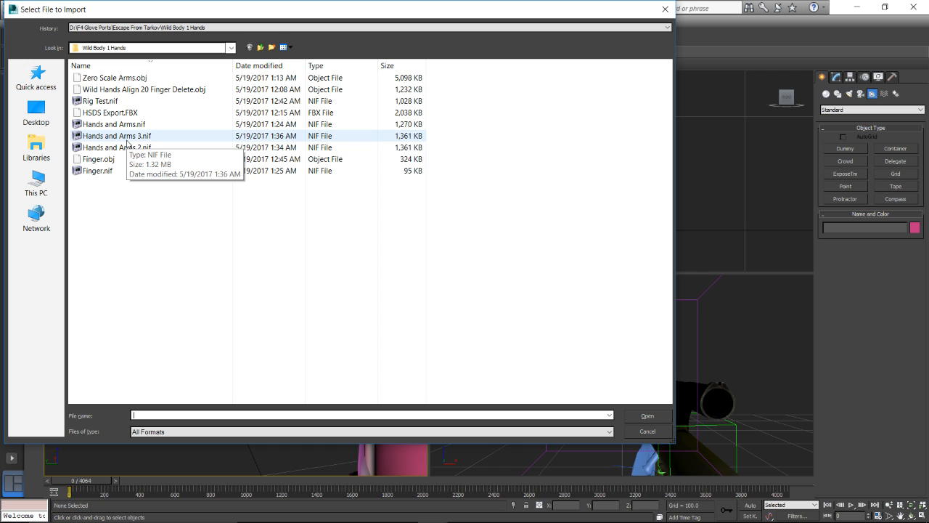
double_click(134, 146)
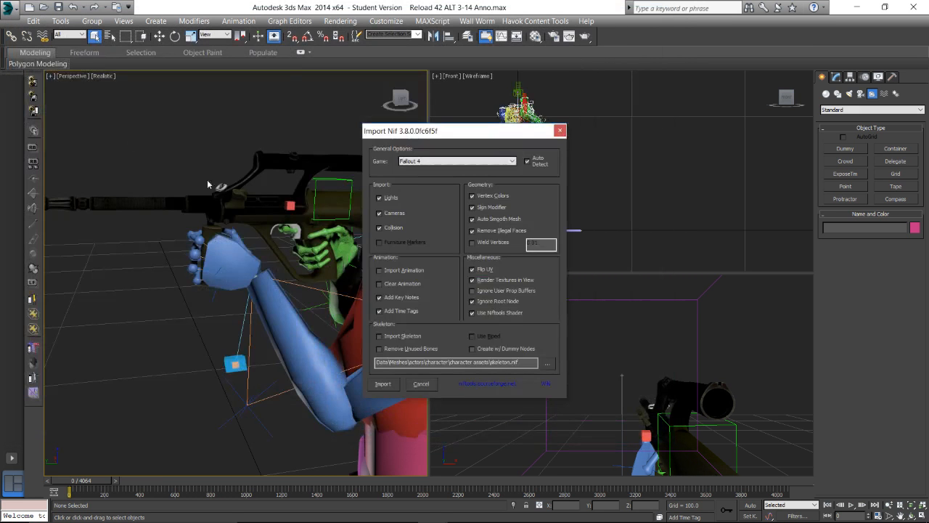
left_click(388, 384)
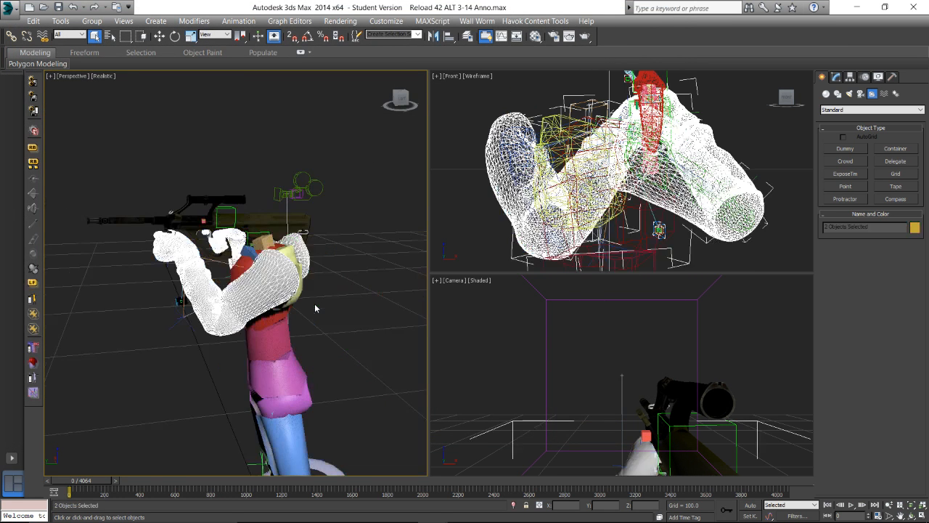
Apply the wildman_hands_02_d texture from the wild_body_1_firsthands folder to the imported arms in the AUG scene, then deselect them
key("alt+Tab")
key("alt+Tab")
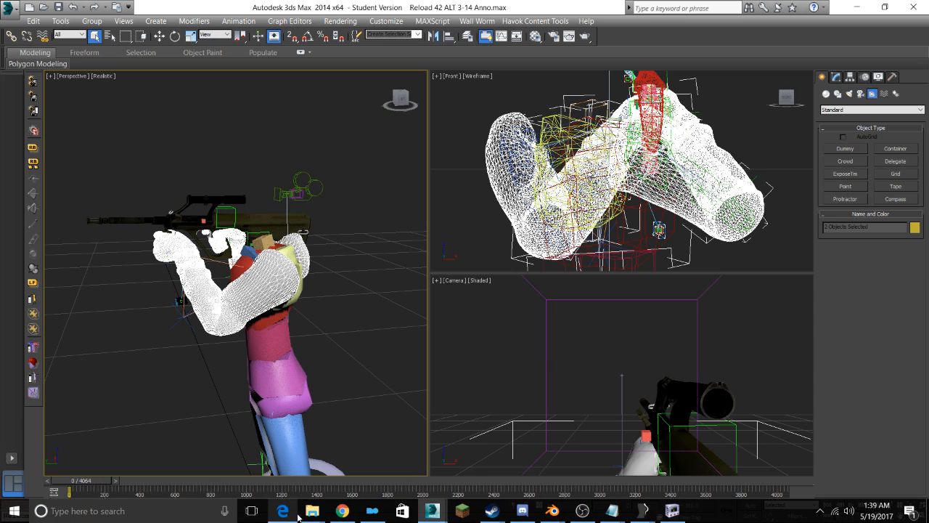
mouse_move(312, 511)
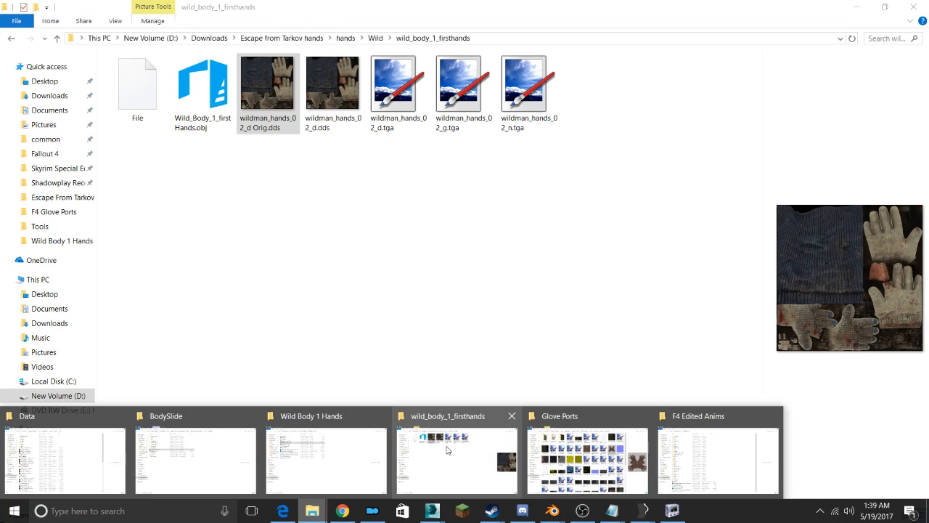
left_click(447, 450)
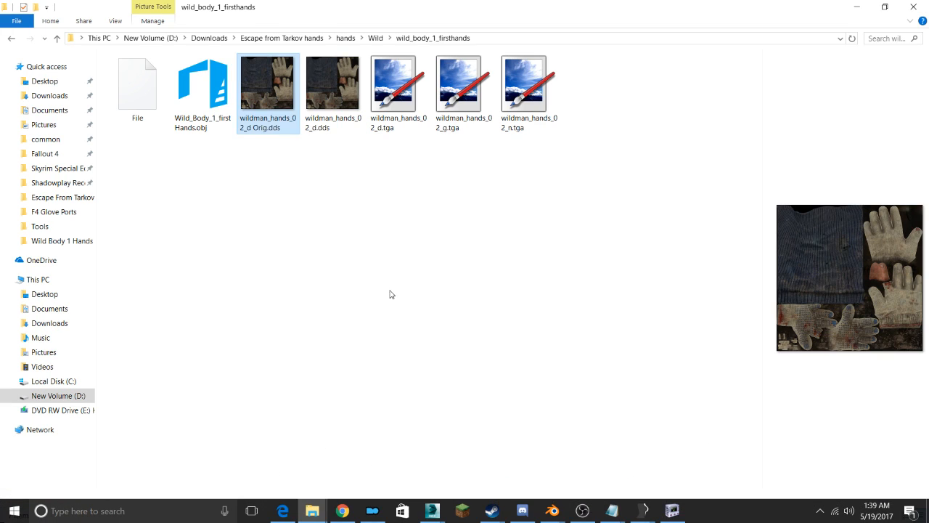
key("alt+Tab")
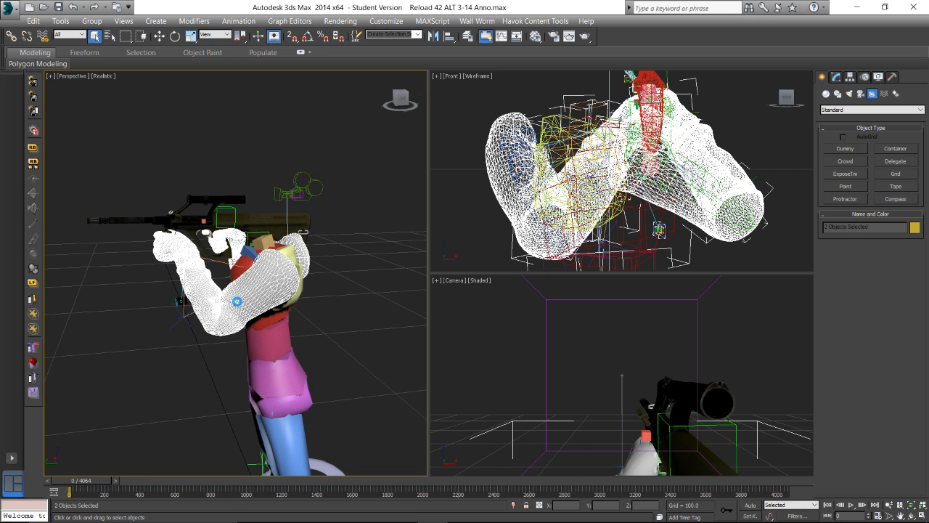
scroll(216, 199, "up", 5)
left_click(215, 198)
Inspect the textured gloves around the AUG grip and play the reload animation to check how they deform
scroll(216, 277, "down", 2)
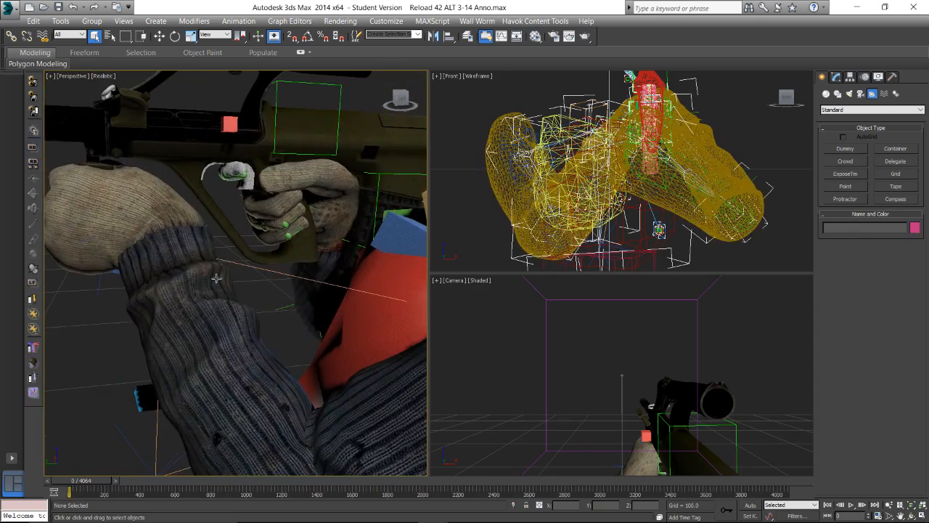
middle_click_drag(216, 278, 150, 231, "alt")
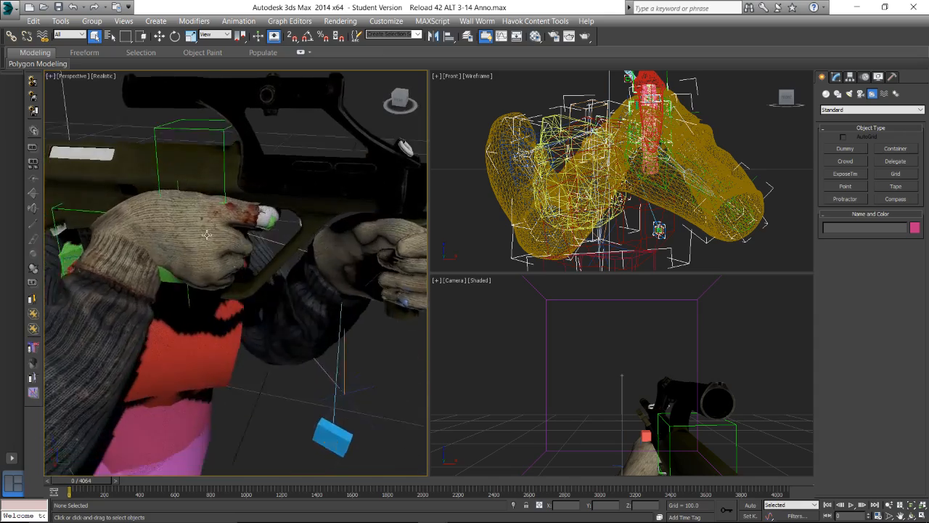
middle_click_drag(207, 234, 159, 452, "alt")
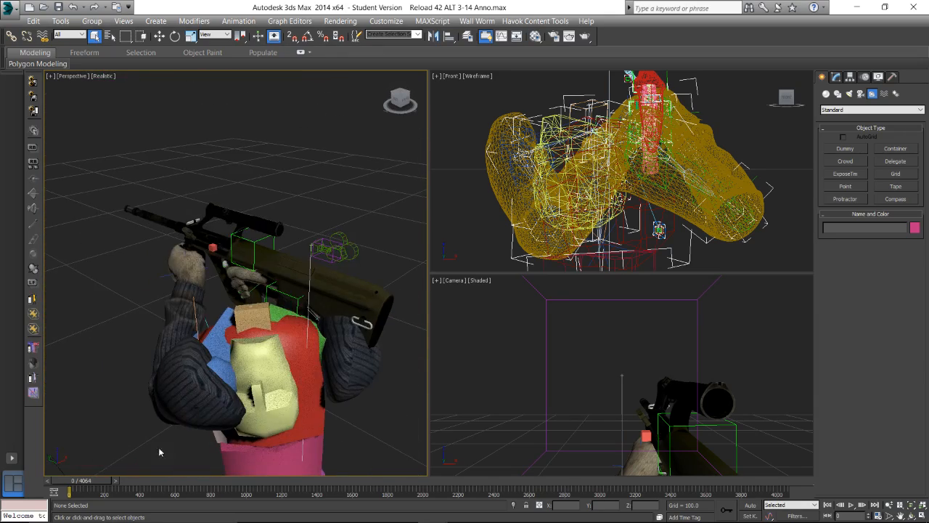
left_click_drag(100, 481, 760, 418)
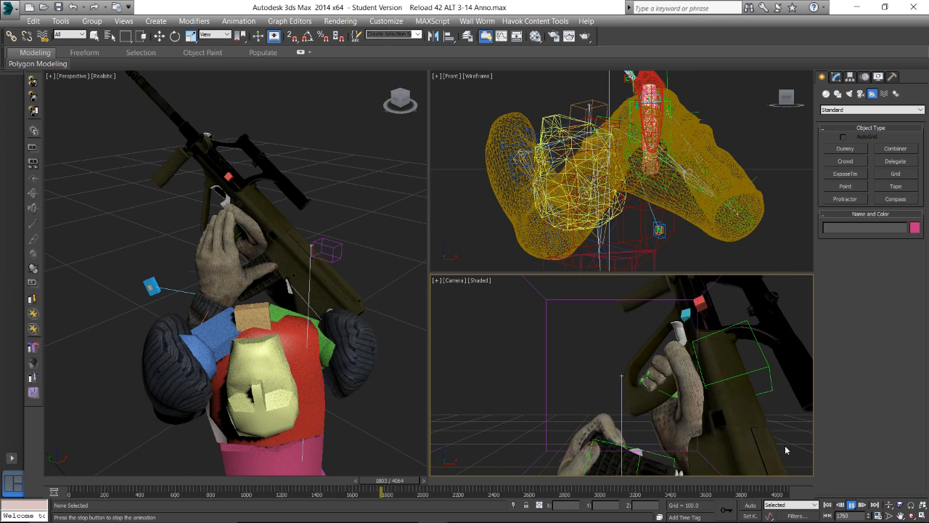
left_click(853, 508)
Discard the scene changes and browse to the P90 Reload folder within F4 Edited Anims to open another scene
left_click(15, 6)
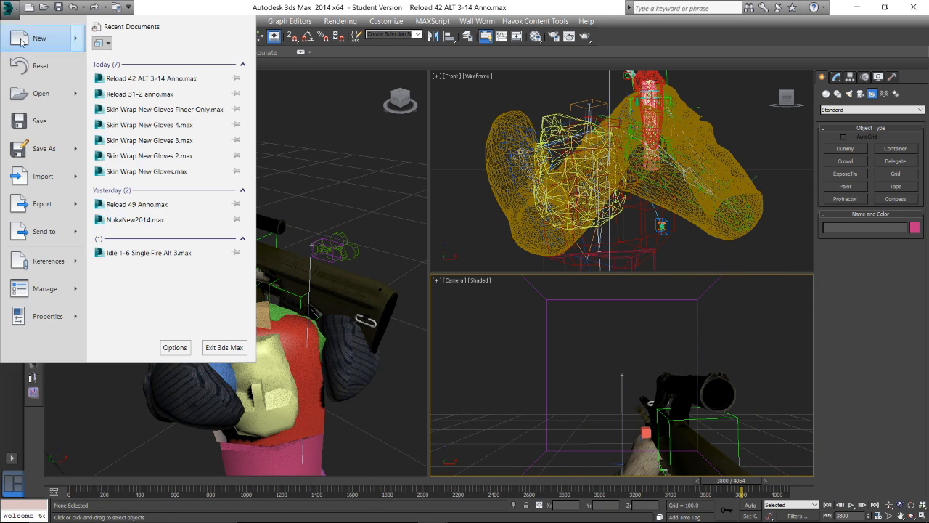
left_click(41, 95)
left_click(463, 287)
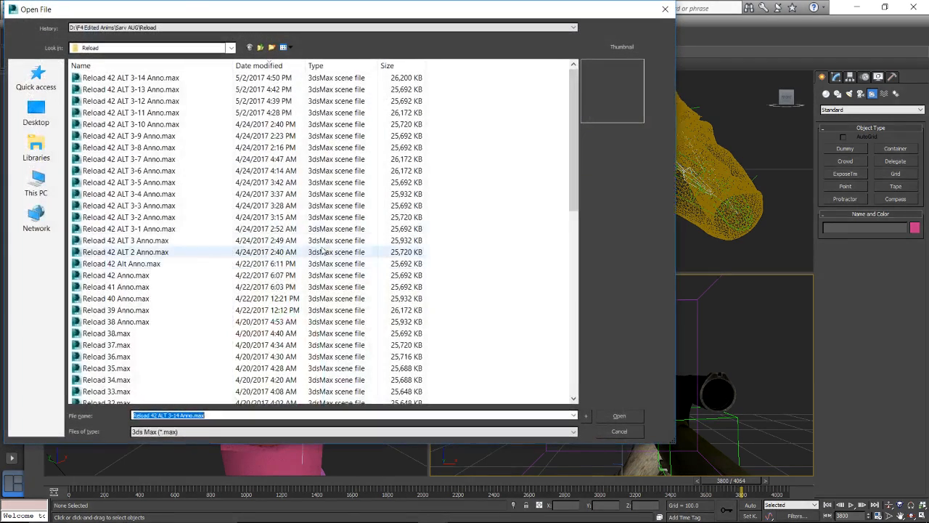
left_click(260, 48)
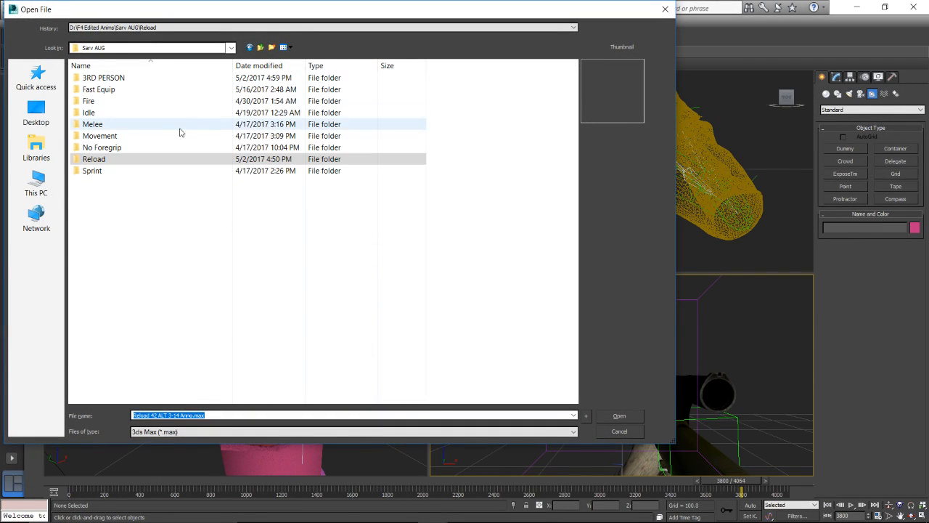
left_click(261, 49)
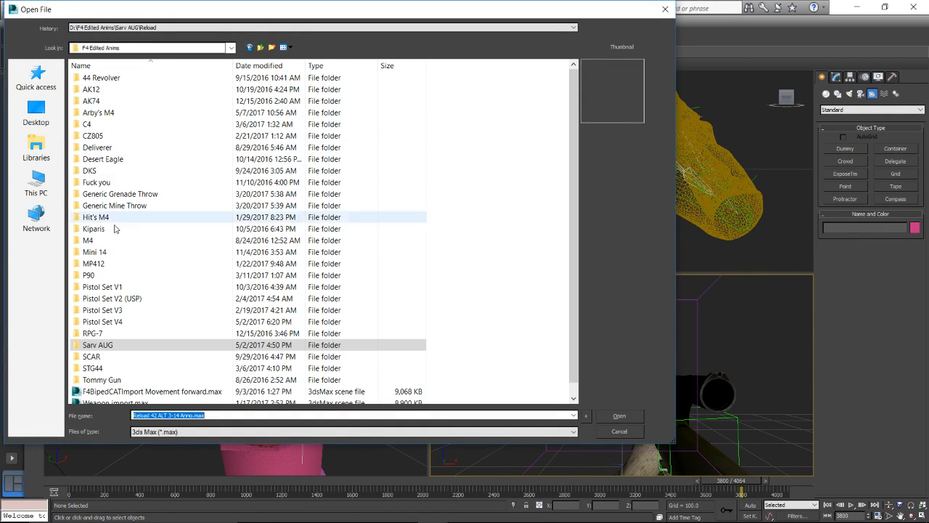
scroll(105, 246, "down", 1)
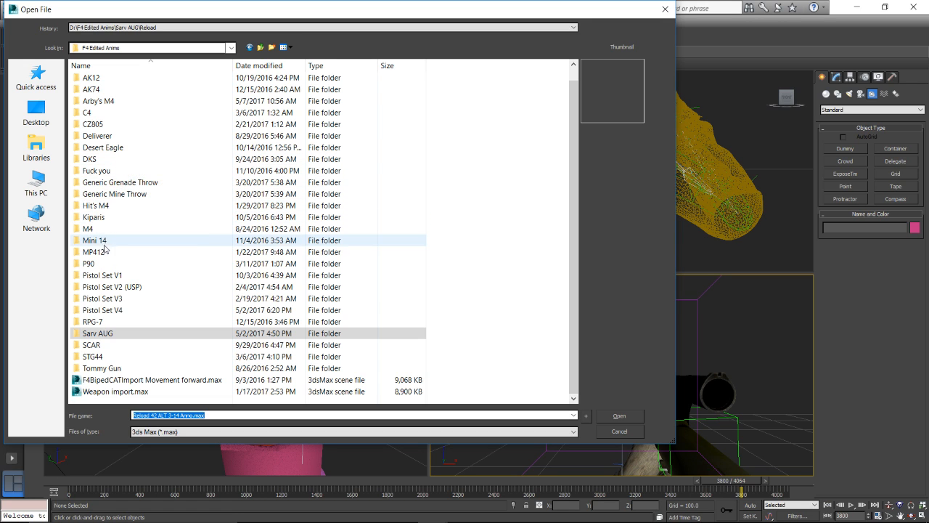
double_click(96, 265)
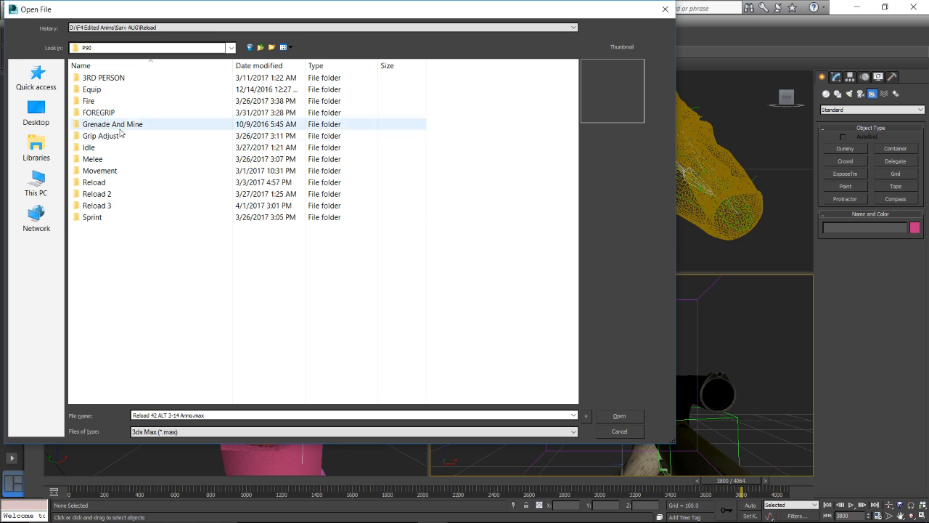
double_click(112, 182)
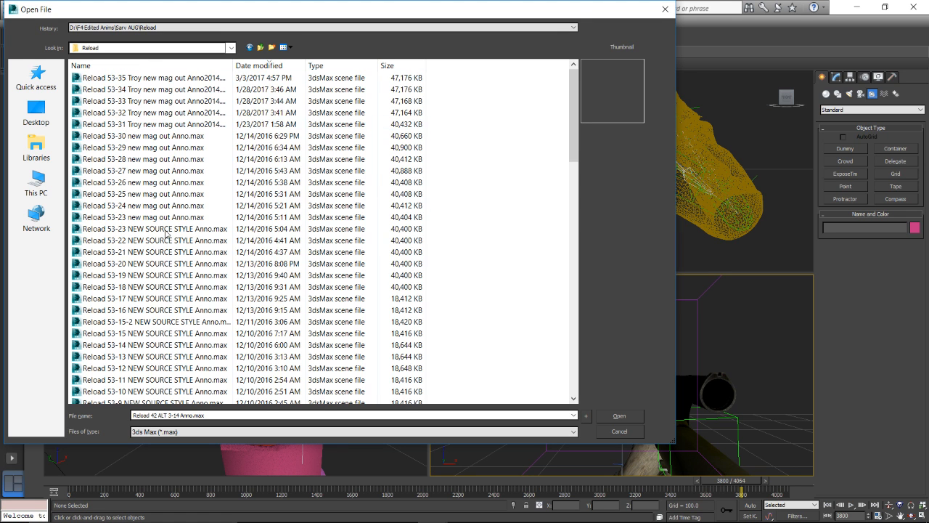
Open Reload 53-35 Troy new mag out Anno2014.max, continuing past the missing external files
scroll(165, 300, "up", 20)
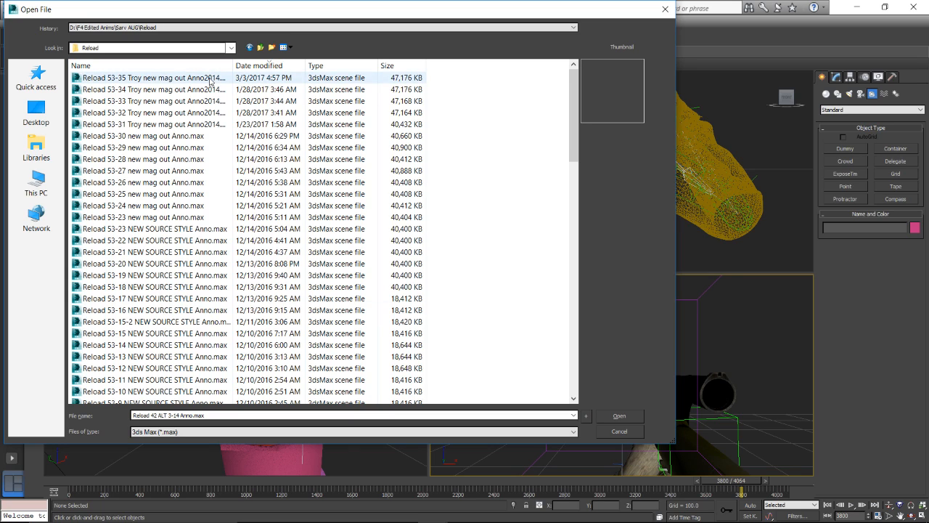
left_click(252, 65)
left_click(251, 66)
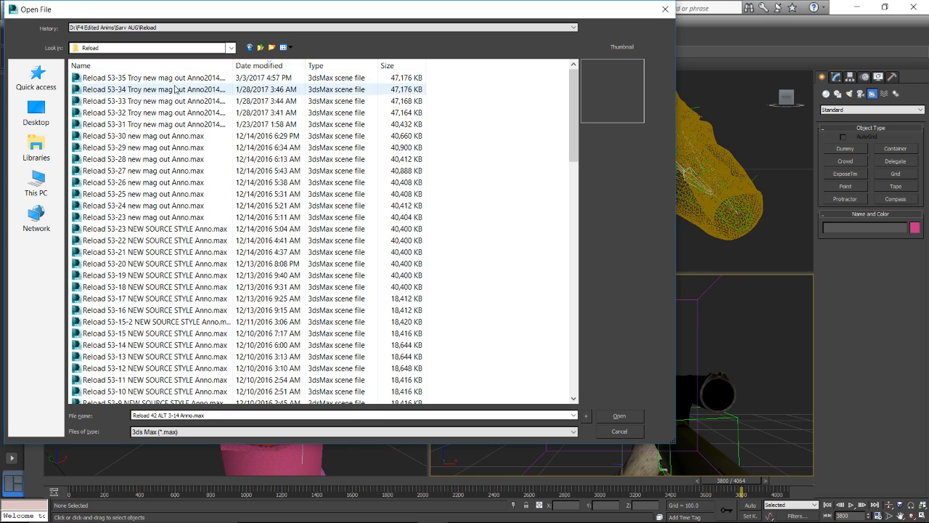
double_click(154, 77)
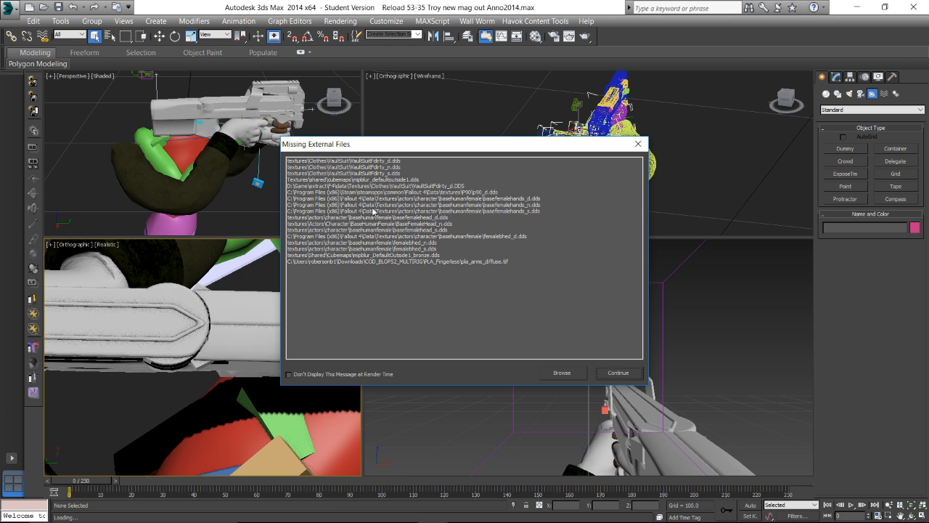
left_click(618, 373)
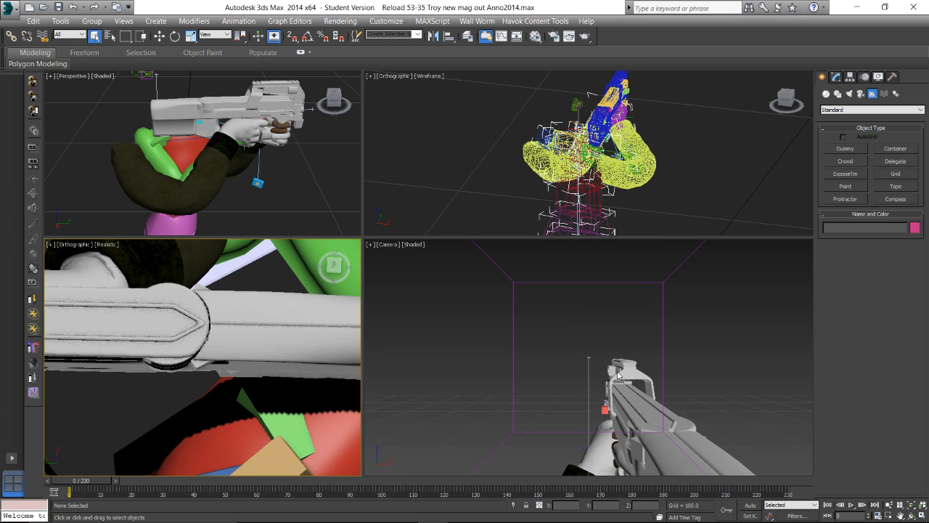
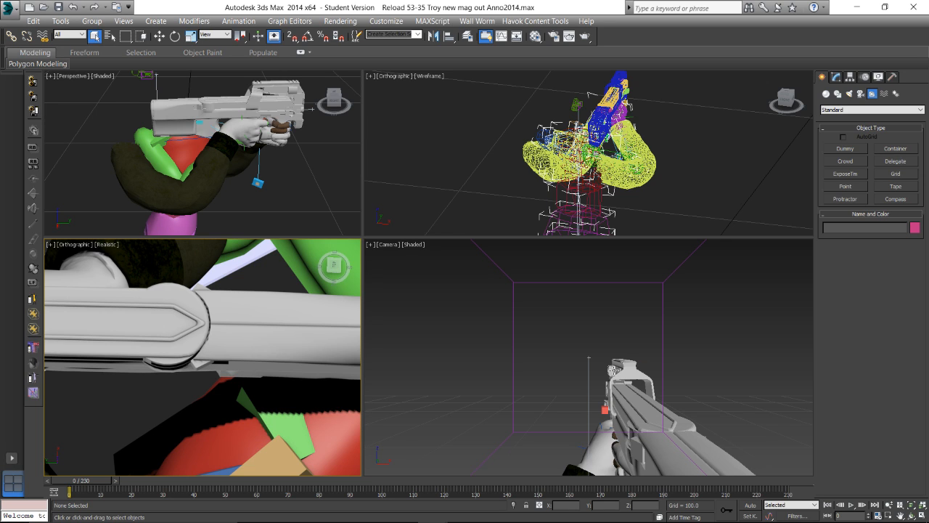
Hide Citizen Fingers, Citizen Gloves and Citizen Arms in the Gloves layer of the P90 scene
left_click(463, 39)
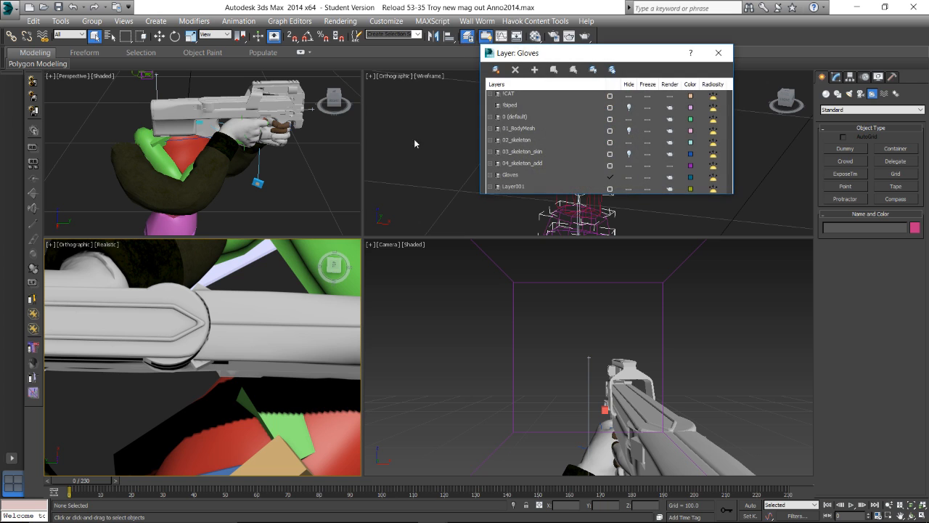
left_click(490, 176)
scroll(595, 159, "down", 2)
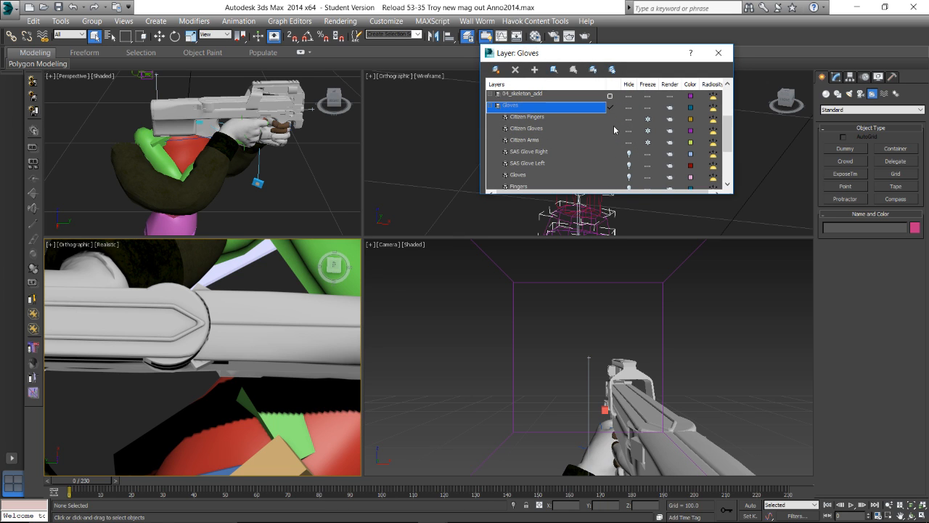
left_click(628, 119)
left_click(628, 130)
left_click(629, 141)
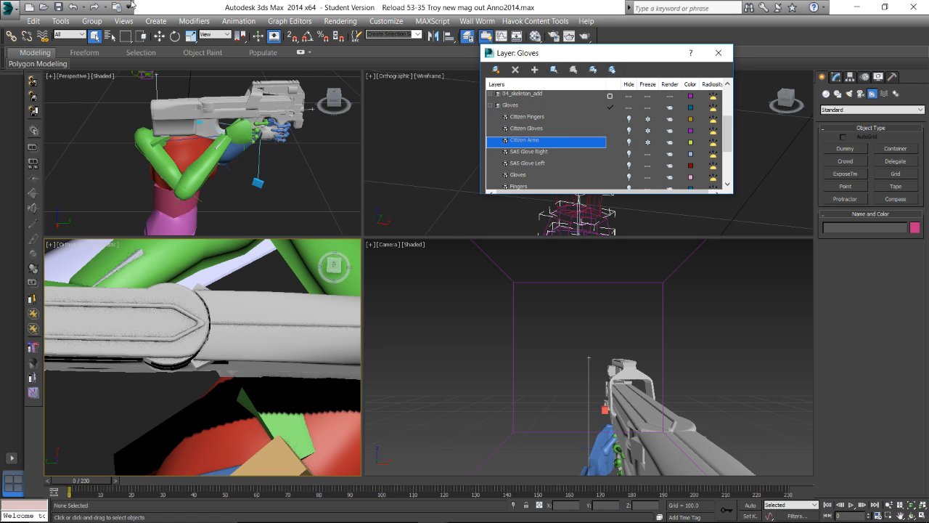
Import Hands and Arms 3.nif into the P90 reload scene with the Fallout 4 settings
left_click(10, 8)
left_click(33, 122)
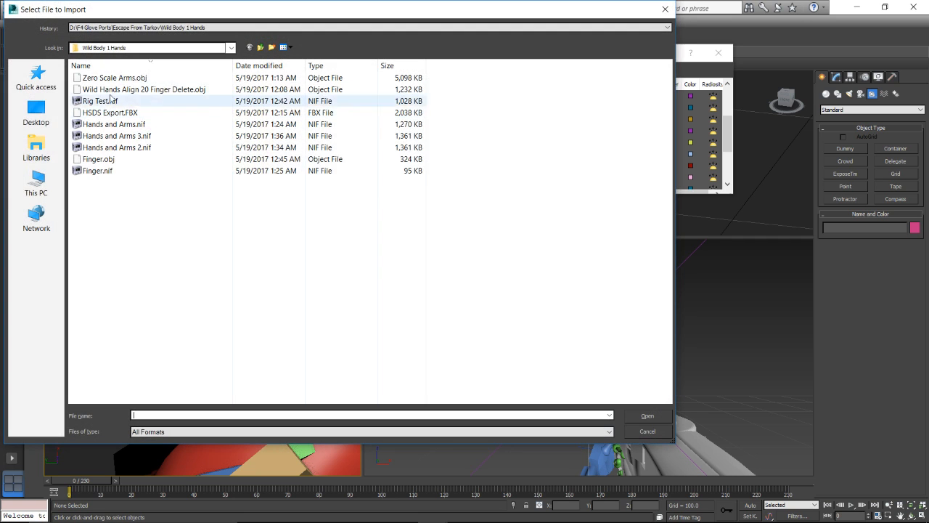
double_click(114, 137)
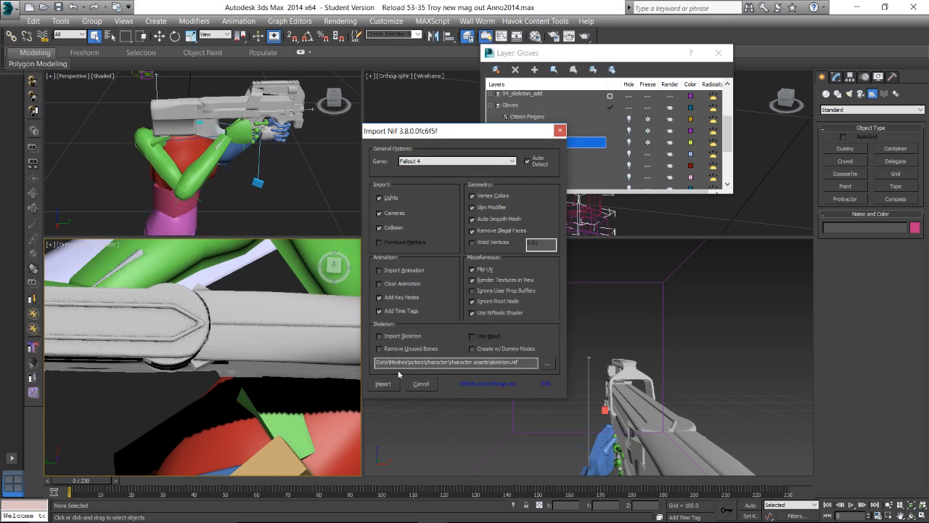
left_click(394, 381)
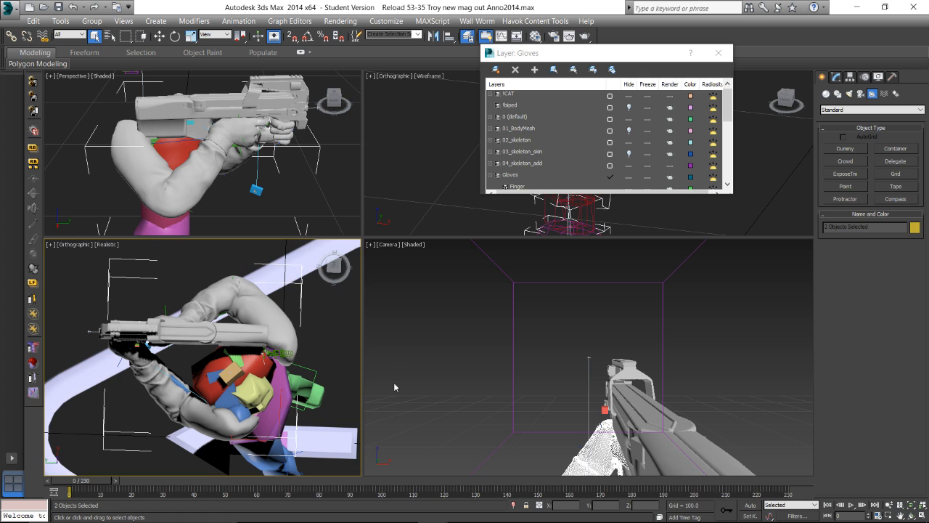
Apply the wildman_hands_02_d texture to the hands and arms imported into the P90 scene
key("alt+Tab")
left_click(285, 186)
left_click_drag(269, 97, 601, 453, "alt")
key("alt+Tab")
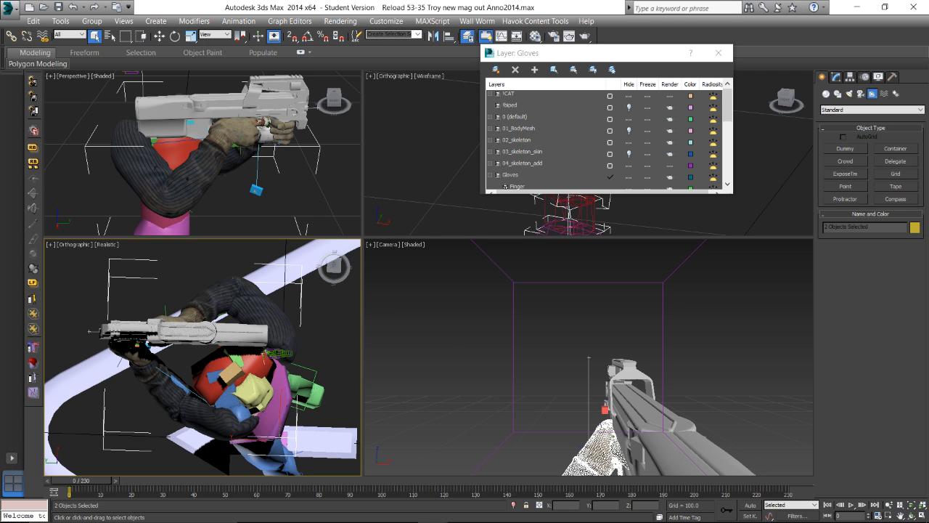
Clear the selection and inspect the textured gloves and sleeves on the P90 character up close
left_click(390, 348)
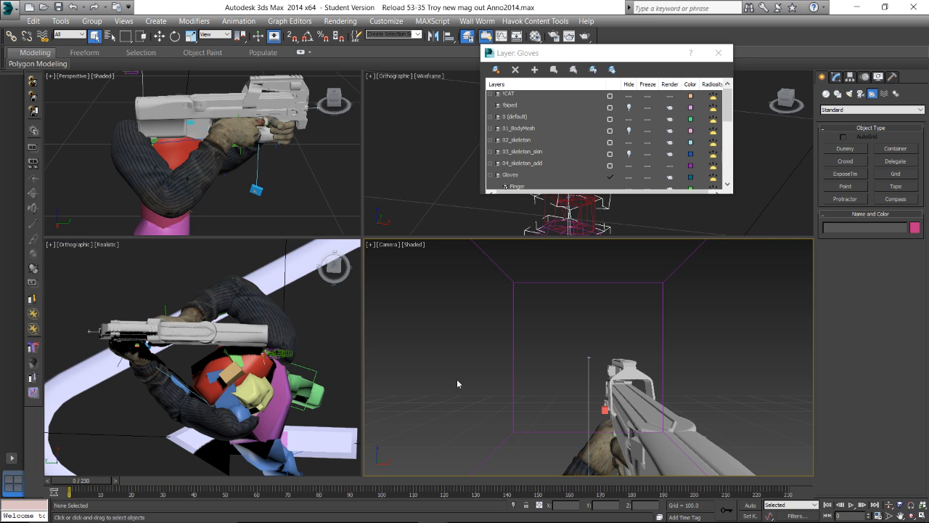
middle_click_drag(175, 356, 228, 469, "alt")
middle_click_drag(248, 327, 247, 457)
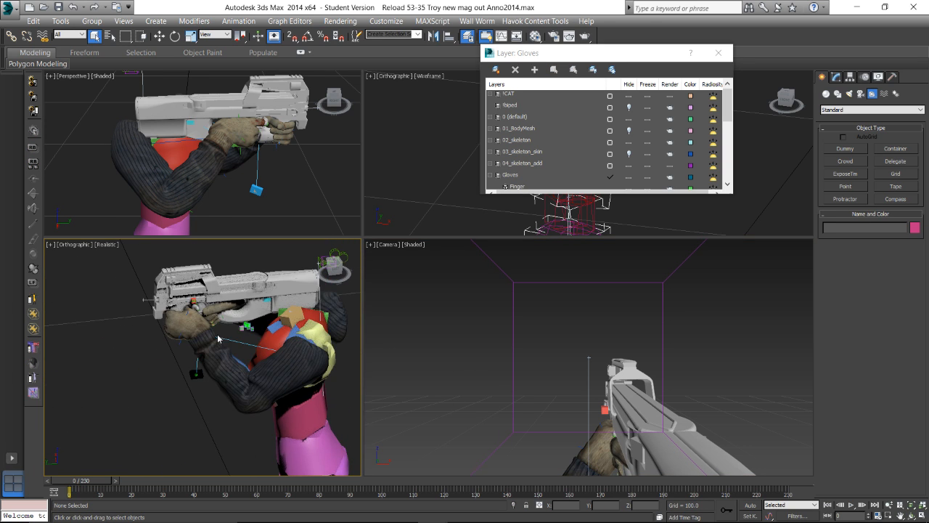
left_click(217, 338)
key("z")
scroll(196, 363, "up", 10)
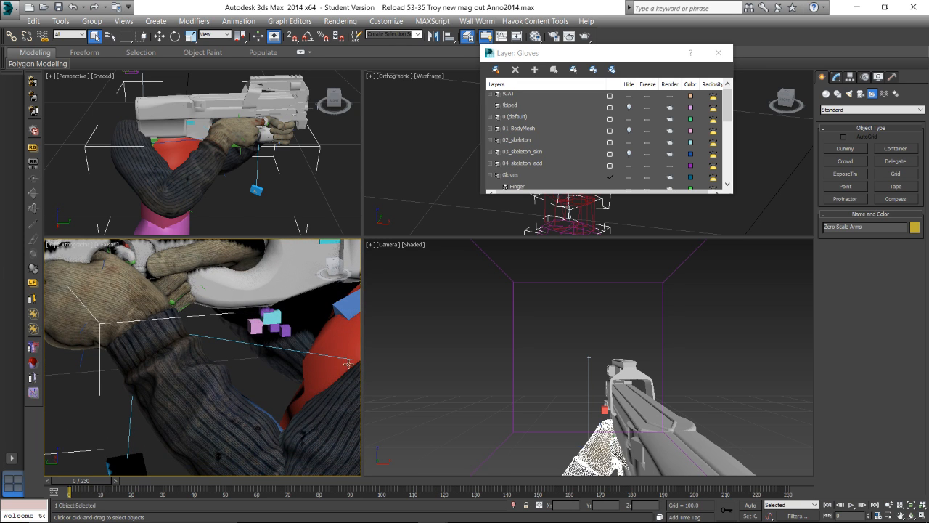
Scrub through the P90 reload and play it in the camera view to check how the arms deform
left_click_drag(97, 481, 506, 500)
key("q")
left_click(421, 333)
left_click(851, 506)
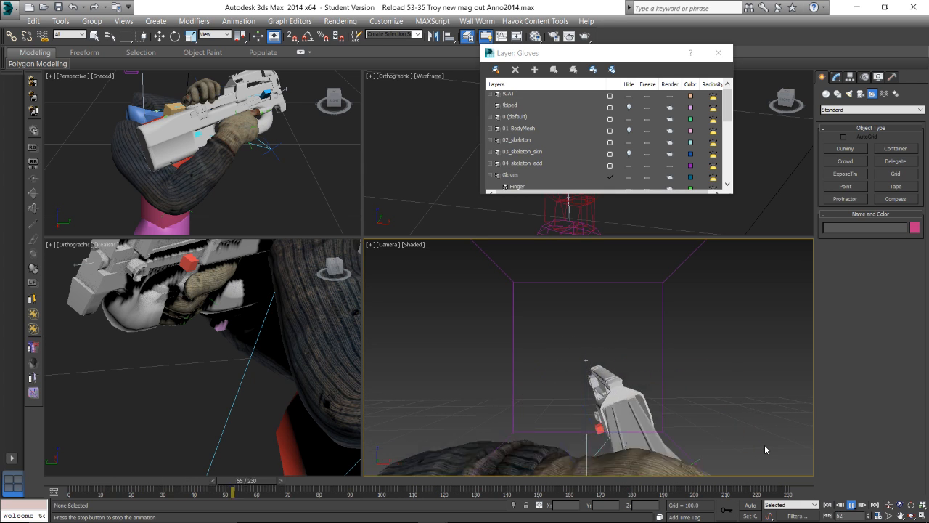
left_click(852, 504)
Open Reload 78 Anno smsll Mag In Edit.max from the P90 Reload 3 folder without saving the current scene
left_click(3, 5)
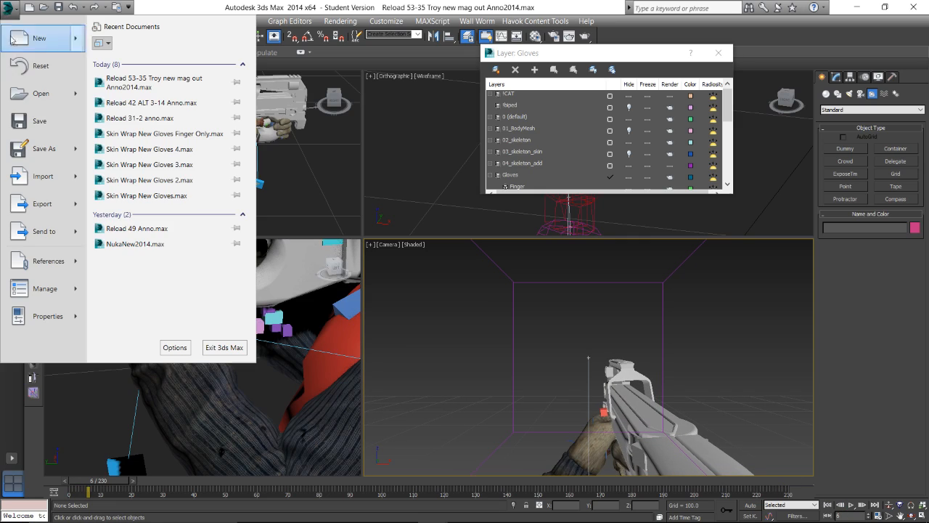
left_click(36, 93)
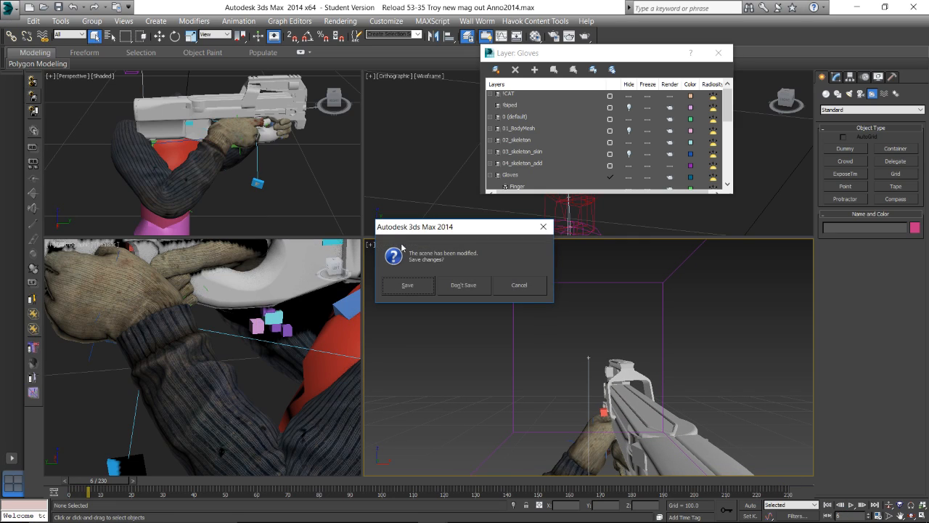
left_click(450, 284)
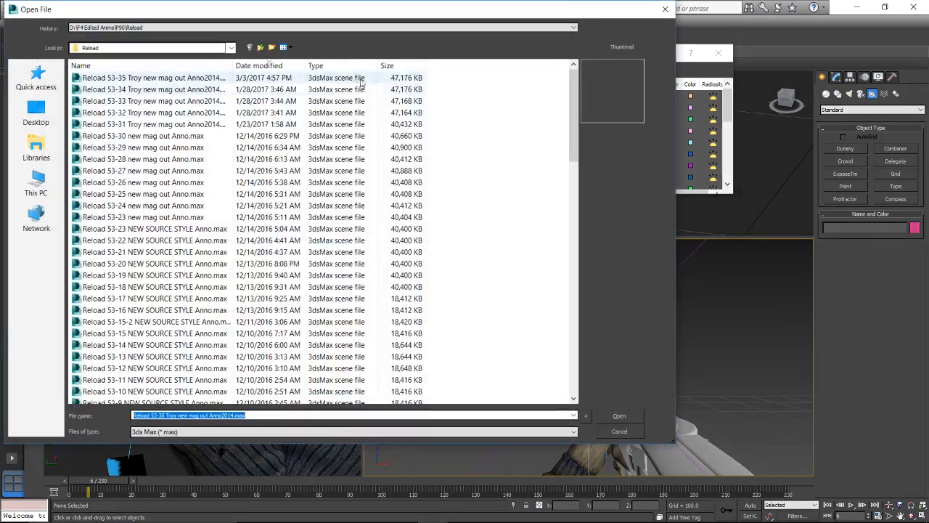
left_click(259, 47)
double_click(106, 207)
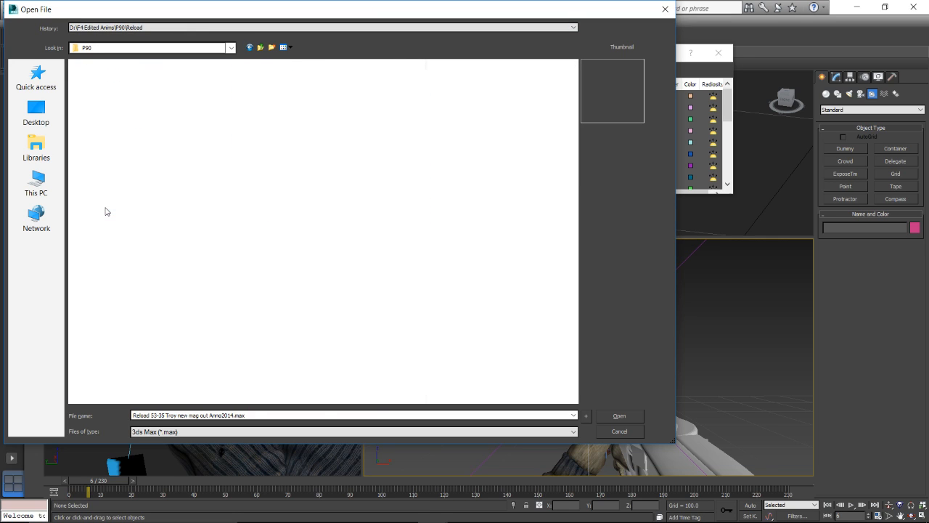
scroll(123, 145, "down", 13)
scroll(123, 145, "down", 1)
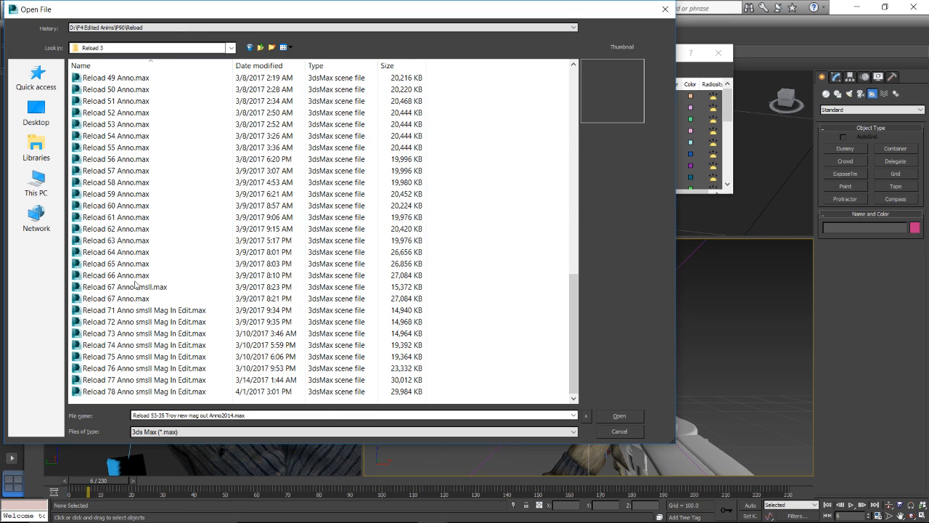
double_click(137, 391)
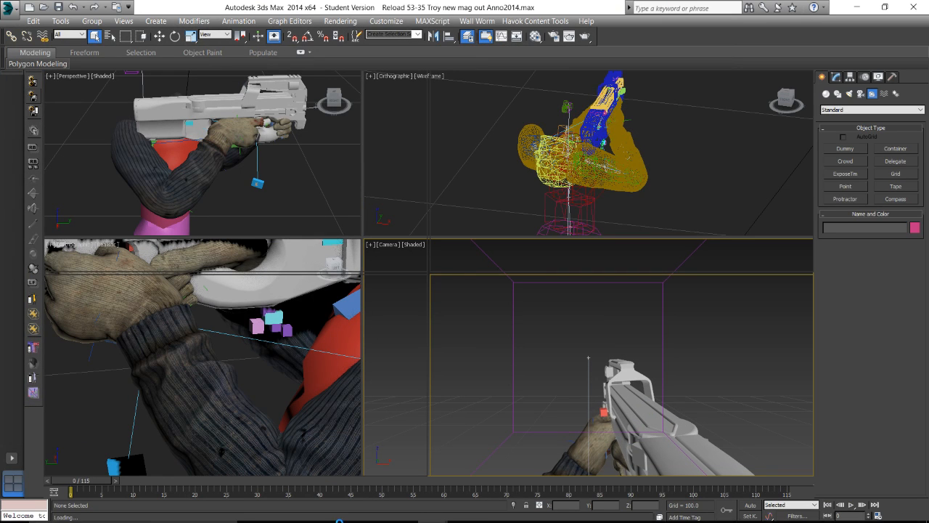
Switch to the YouTube live dashboard in the browser and read the recent live chat messages
left_click(343, 510)
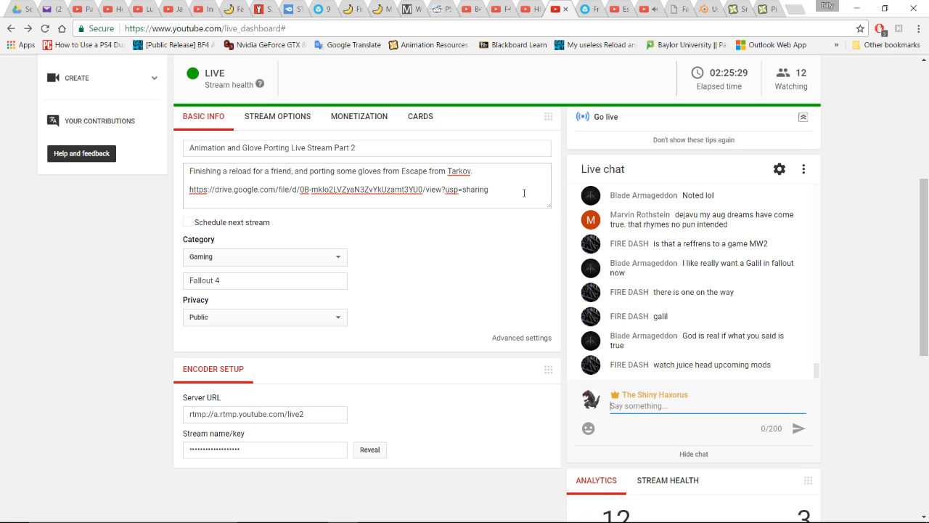
left_click(689, 291)
scroll(688, 291, "up", 1)
scroll(688, 291, "up", 3)
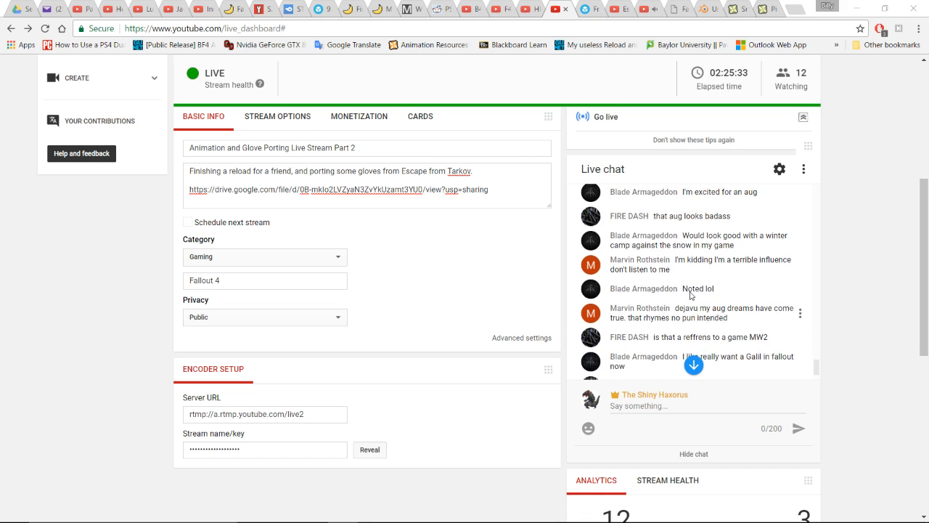
scroll(690, 296, "up", 1)
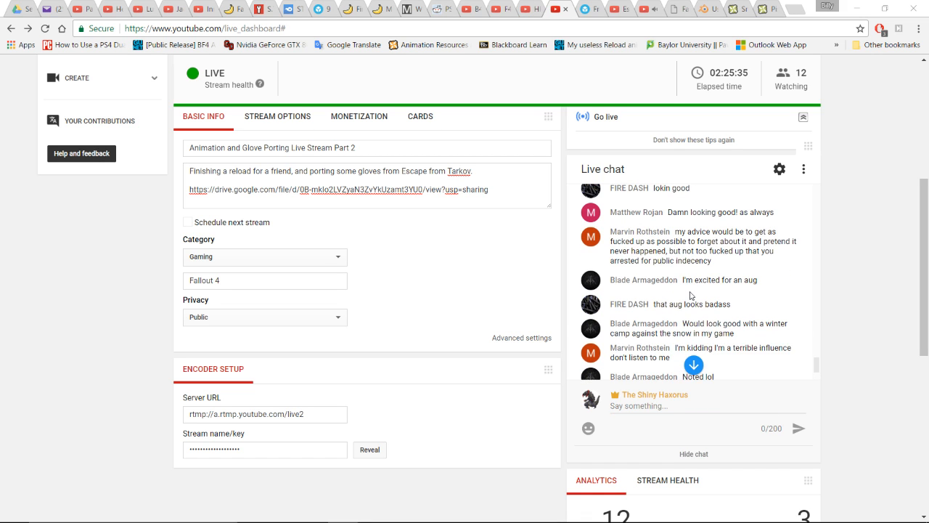
scroll(685, 292, "up", 2)
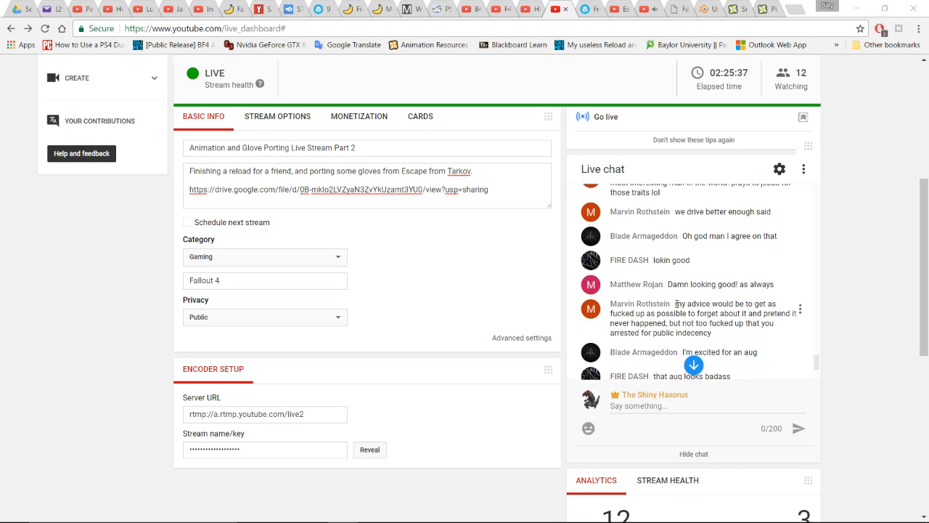
scroll(676, 304, "up", 3)
scroll(676, 304, "down", 5)
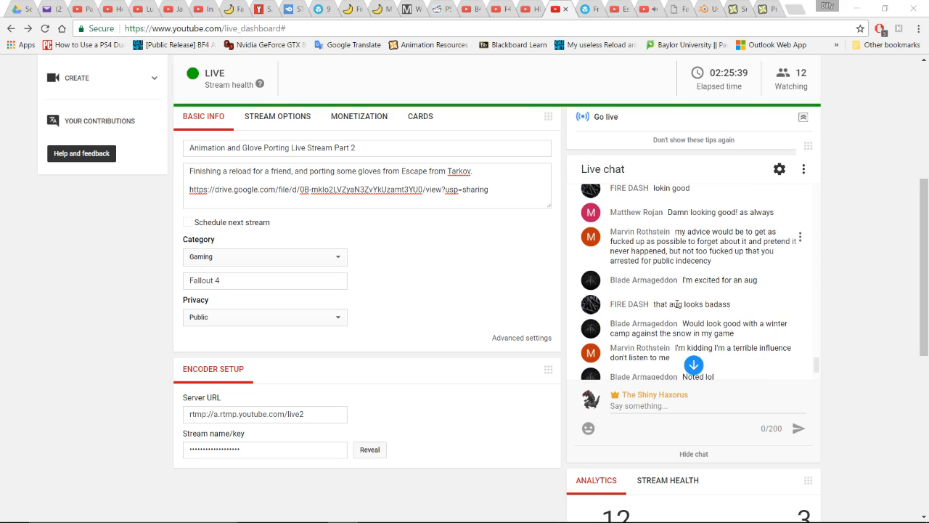
scroll(682, 308, "down", 1)
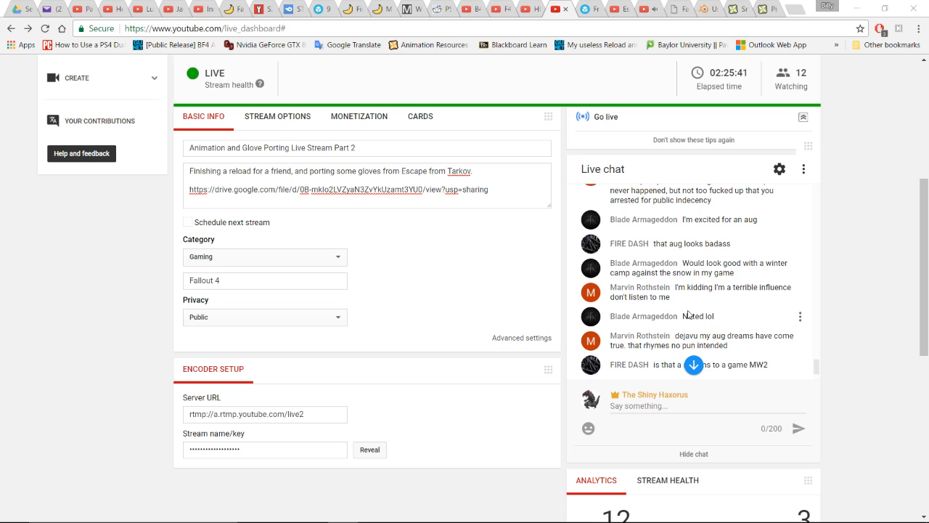
key("alt+Tab")
scroll(699, 288, "down", 1)
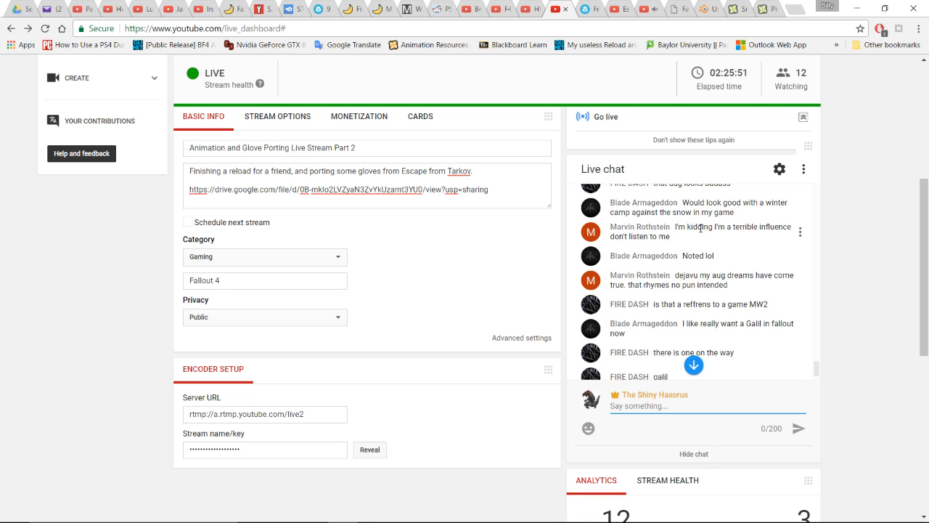
scroll(684, 257, "down", 1)
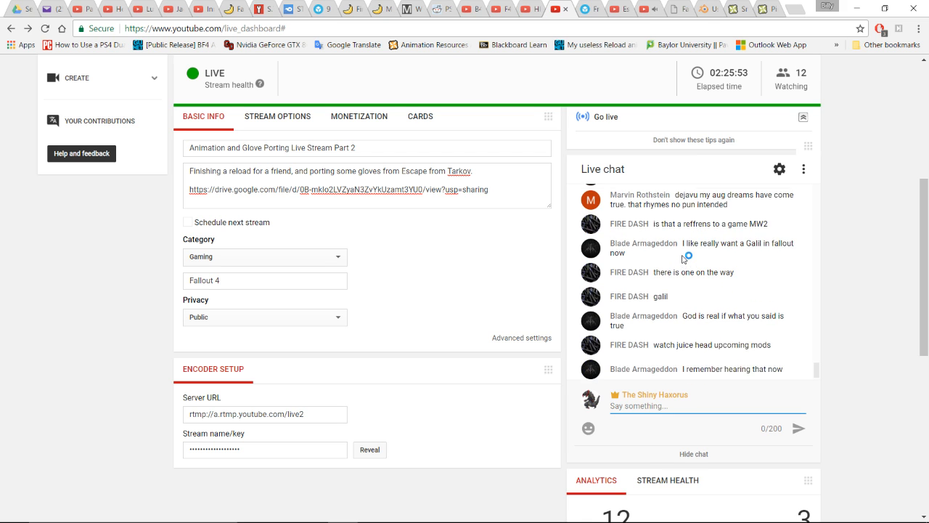
scroll(686, 257, "up", 2)
scroll(694, 256, "down", 2)
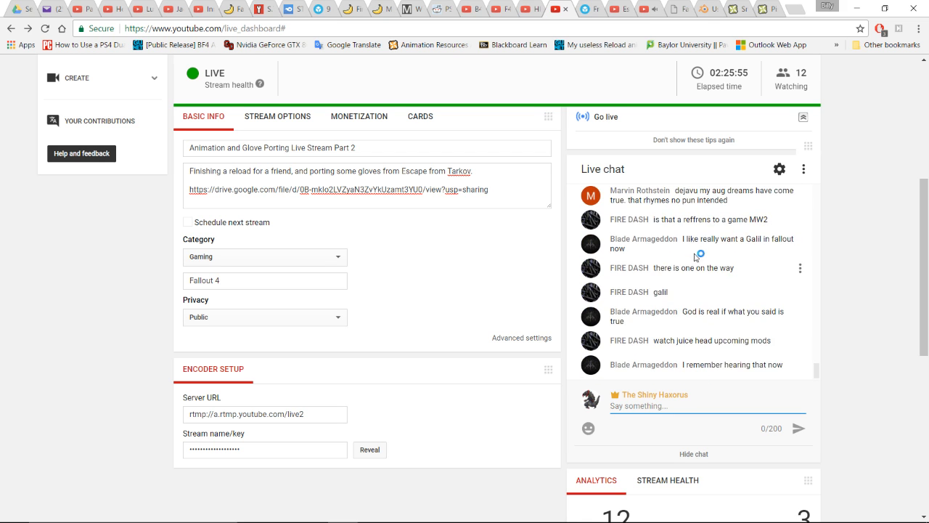
scroll(697, 254, "up", 1)
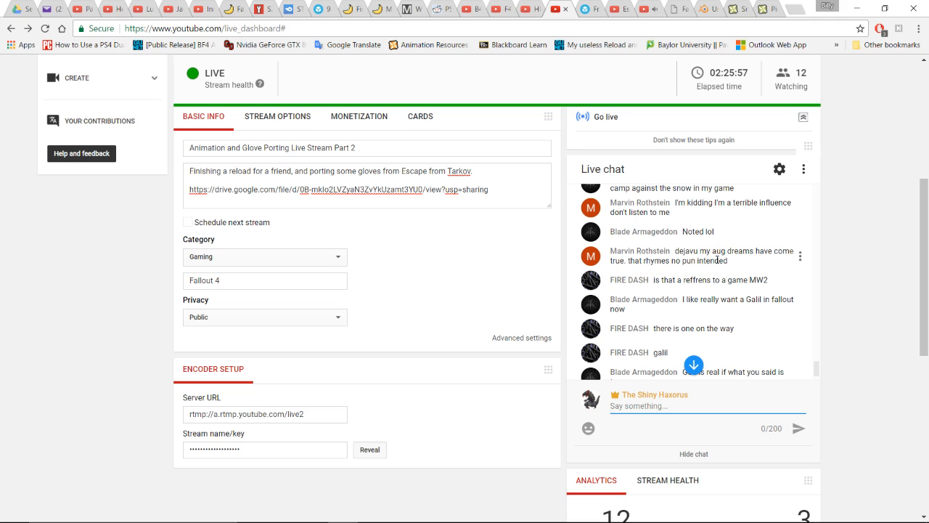
scroll(724, 272, "down", 1)
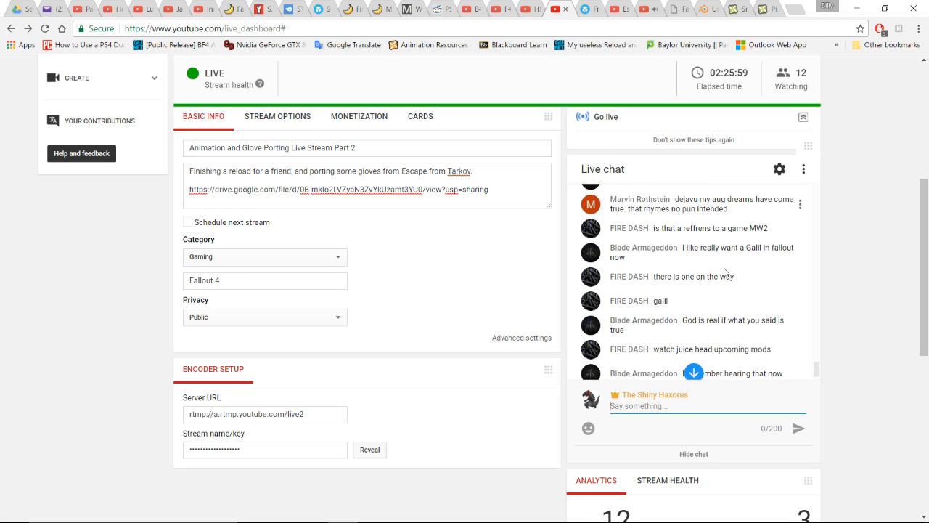
scroll(731, 260, "down", 1)
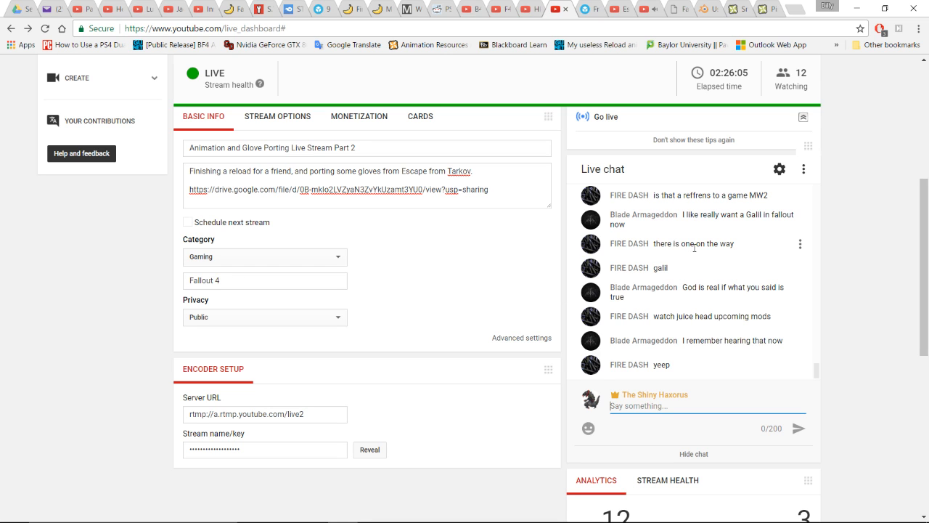
scroll(729, 257, "down", 1)
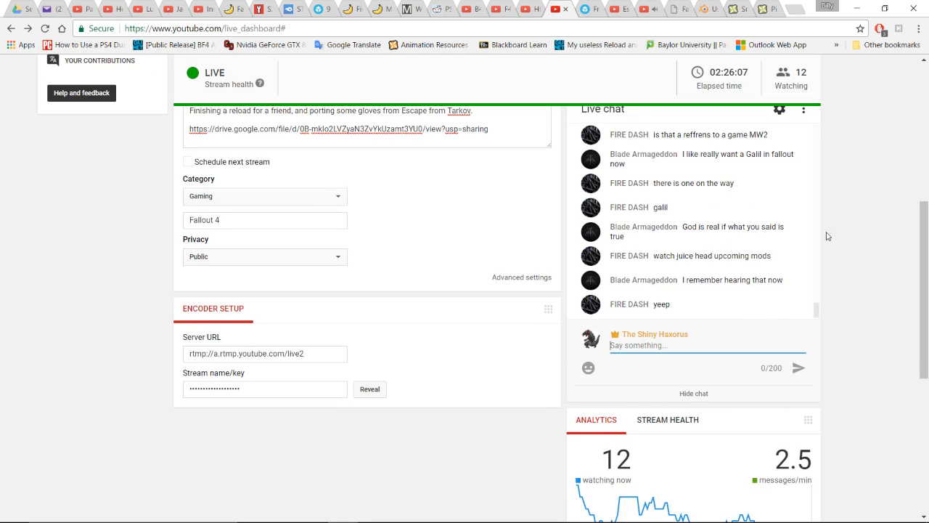
scroll(833, 235, "up", 2)
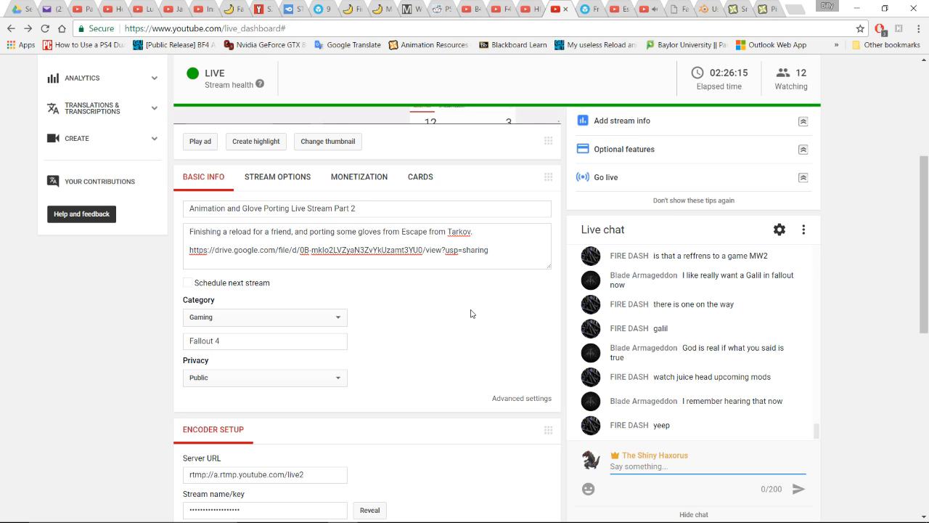
Return to 3ds Max and continue past the missing external files for the Reload 78 scene
mouse_move(508, 513)
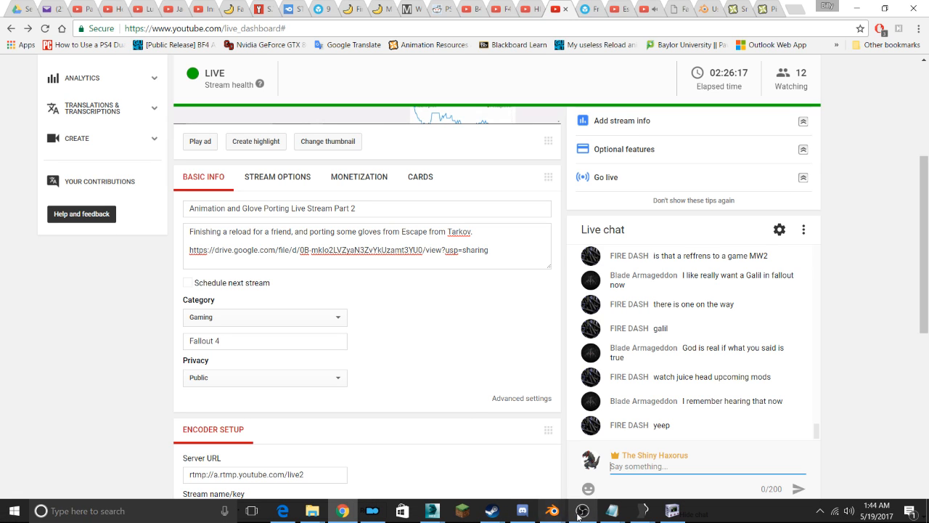
mouse_move(439, 513)
left_click(492, 442)
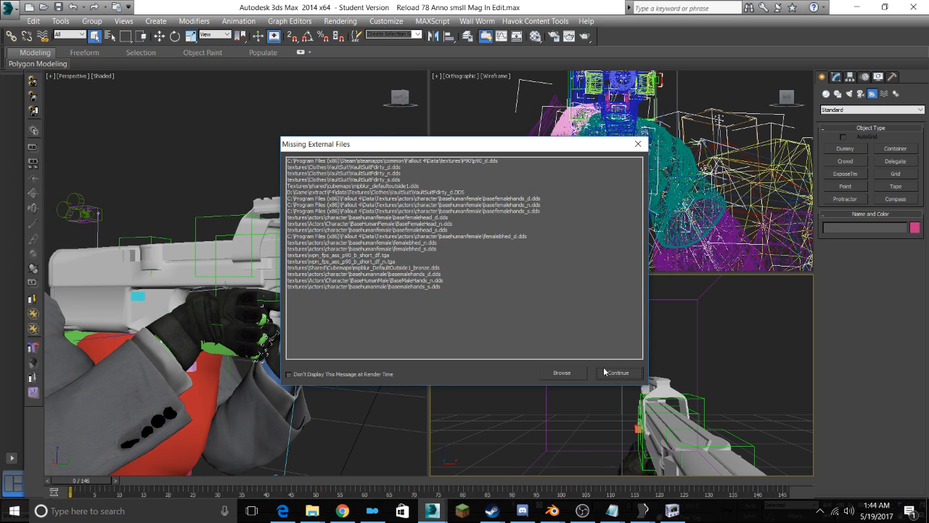
left_click(616, 371)
Hide PMC Gloves_2, PMC Gloves_1 and Blender Export ARMS in the Gloves layer
left_click(468, 36)
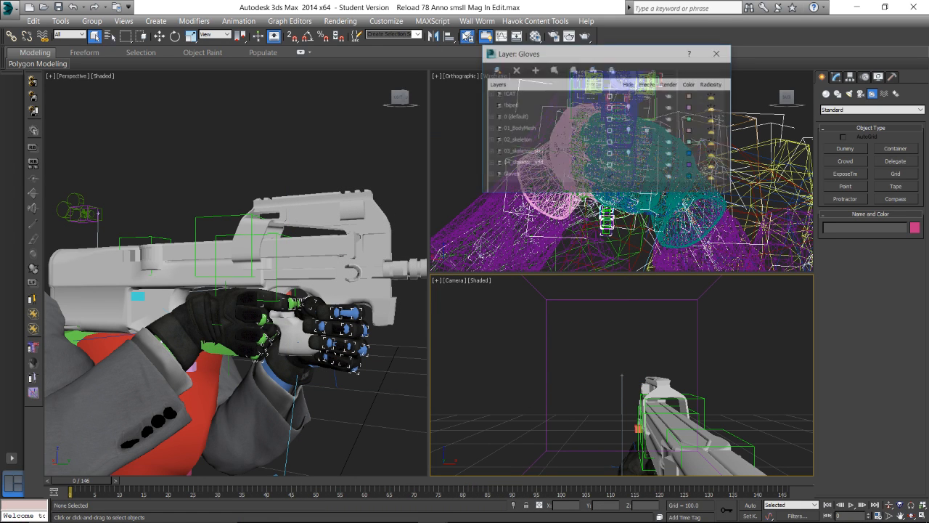
left_click(497, 175)
scroll(546, 145, "down", 2)
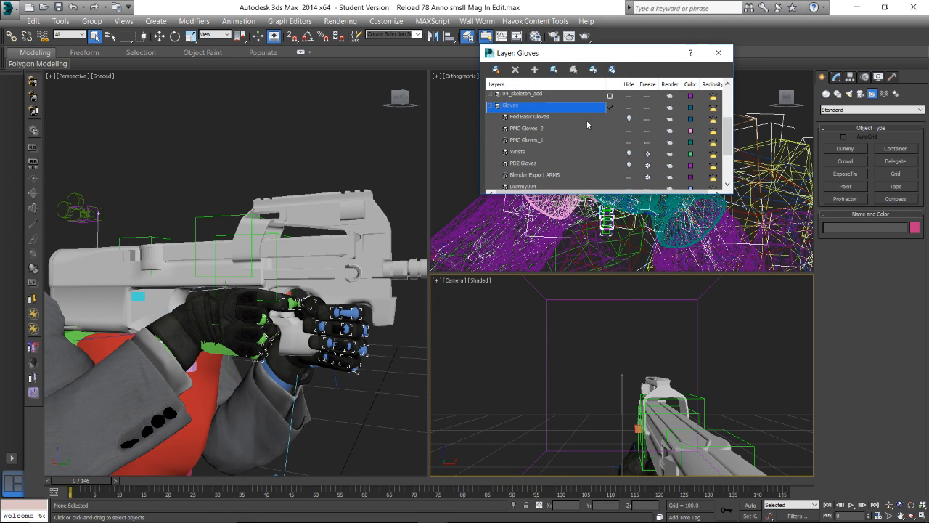
left_click(628, 129)
left_click(629, 141)
scroll(625, 161, "down", 1)
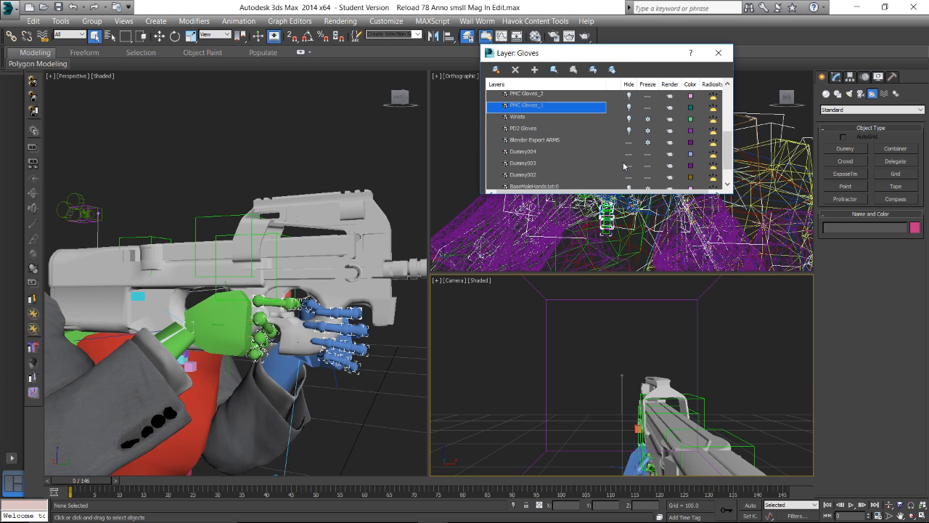
left_click(629, 142)
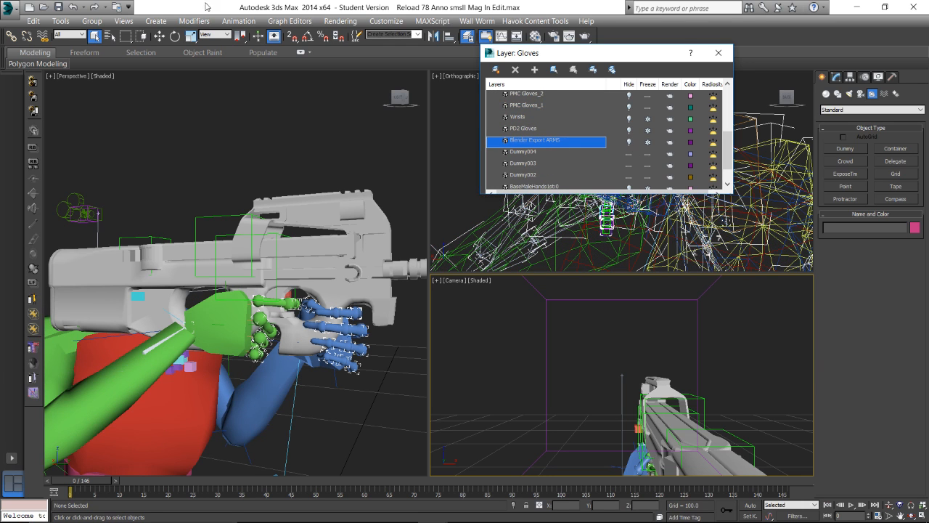
Import Hands and Arms 3.nif into the Reload 78 scene with the Fallout 4 settings
left_click(10, 9)
left_click(42, 175)
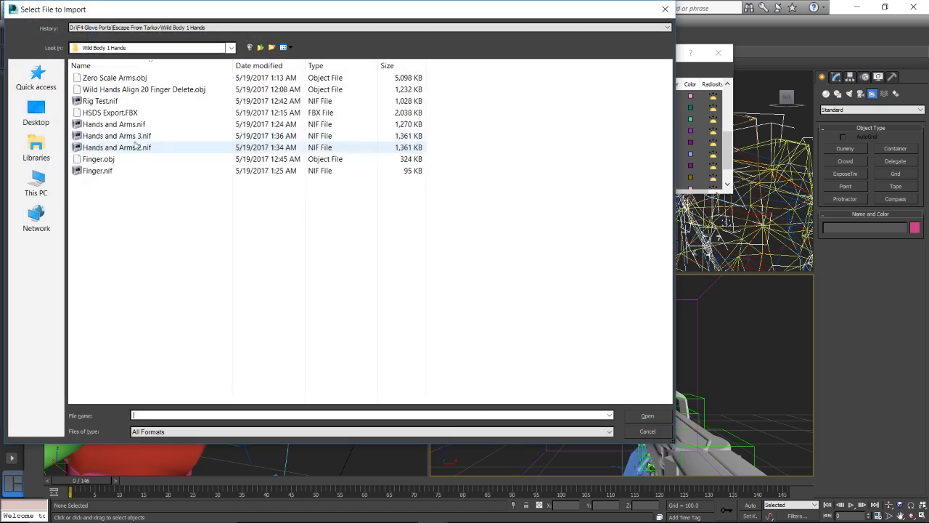
double_click(128, 136)
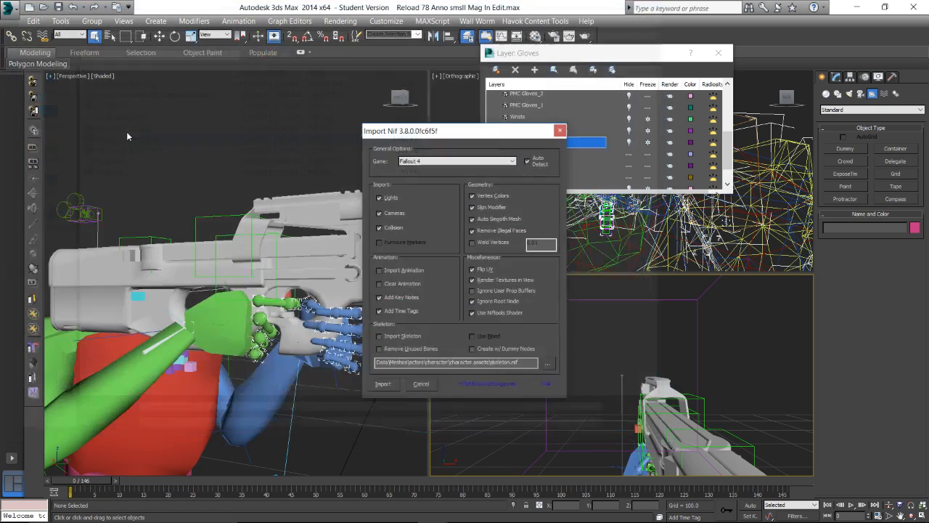
left_click(383, 384)
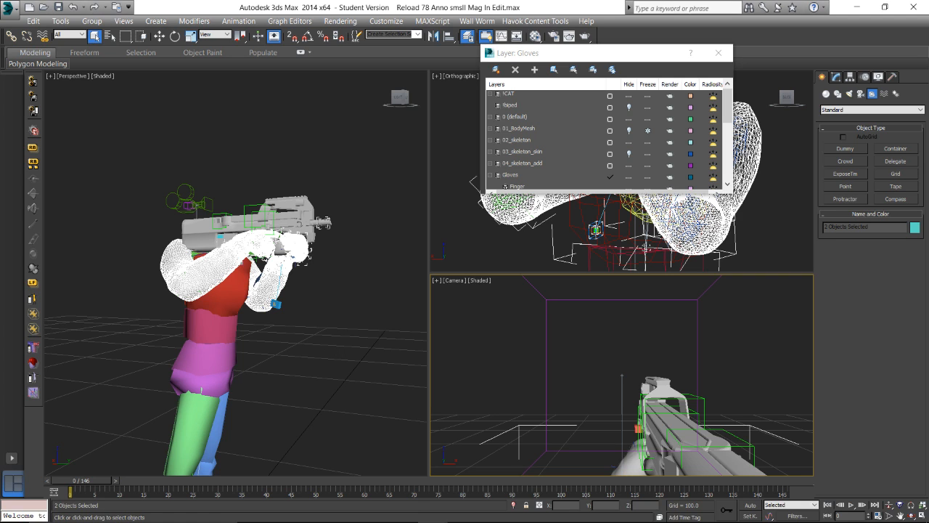
Apply wildman_hands_02_d Orig.dds from the wild_body_1_firsthands folder to the imported hands and arms in the Reload 78 scene
mouse_move(312, 510)
left_click(563, 445)
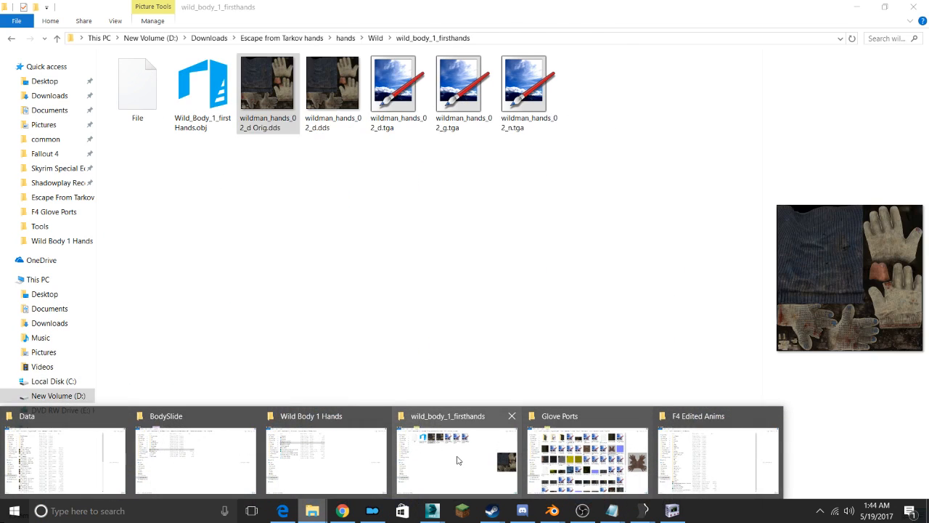
left_click(459, 461)
left_click(403, 292)
key("alt+Tab")
left_click_drag(262, 97, 475, 458)
key("alt+Tab")
left_click_drag(481, 455, 215, 263)
scroll(267, 363, "up", 10)
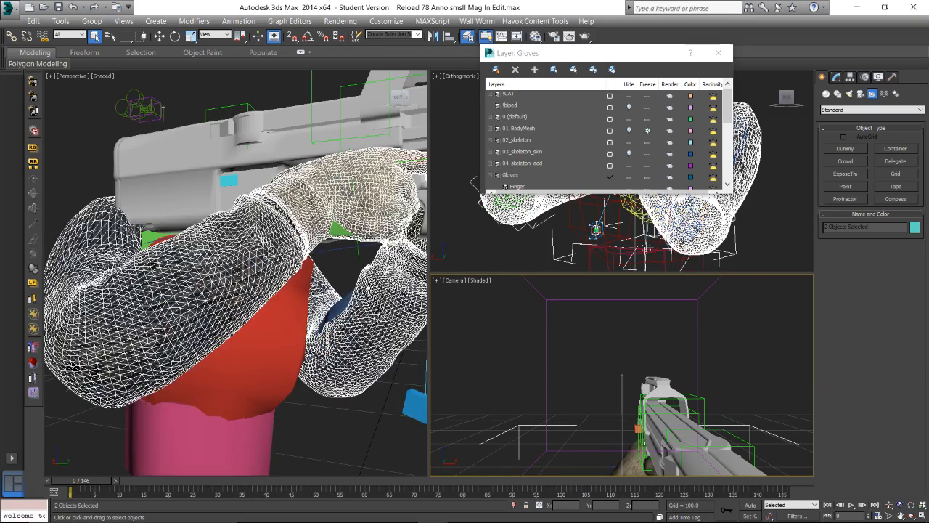
Deselect the hands and arms and play the Reload 78 animation to check how the textured gloves deform
middle_click_drag(267, 363, 262, 317, "alt")
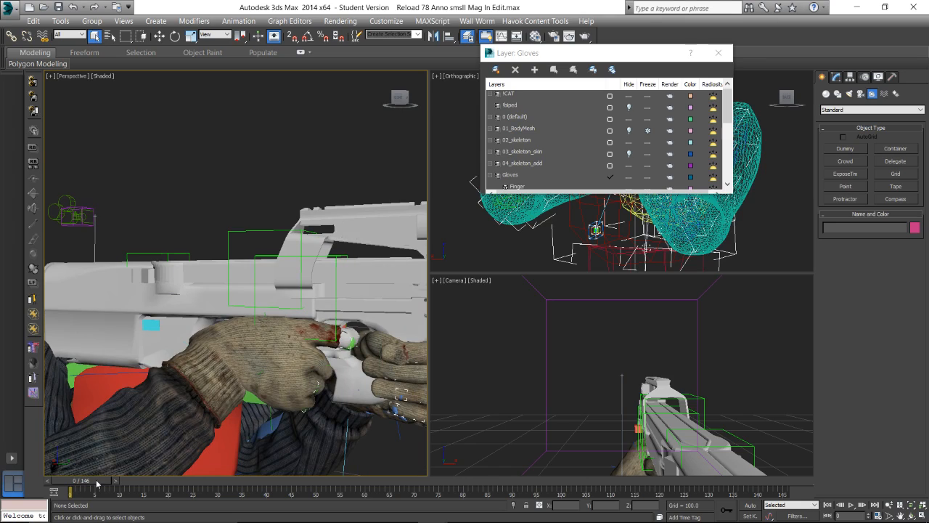
left_click_drag(96, 483, 832, 467)
left_click(852, 503)
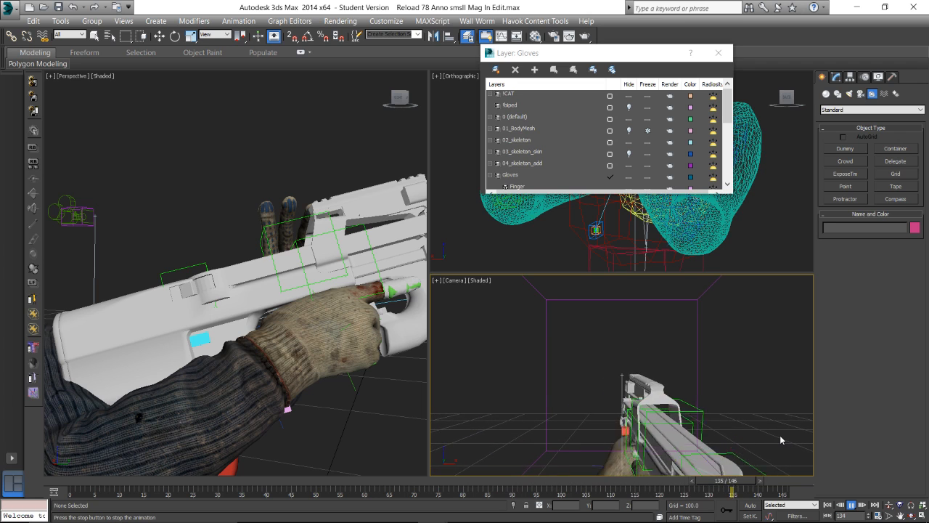
left_click(853, 505)
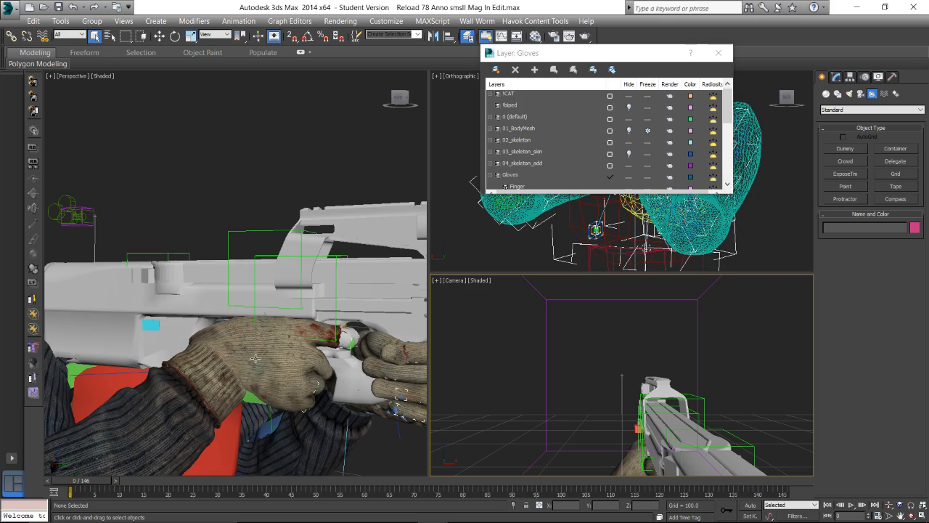
Inspect the textured gloves and sleeves around the P90 from both sides at the first frame
scroll(251, 338, "down", 3)
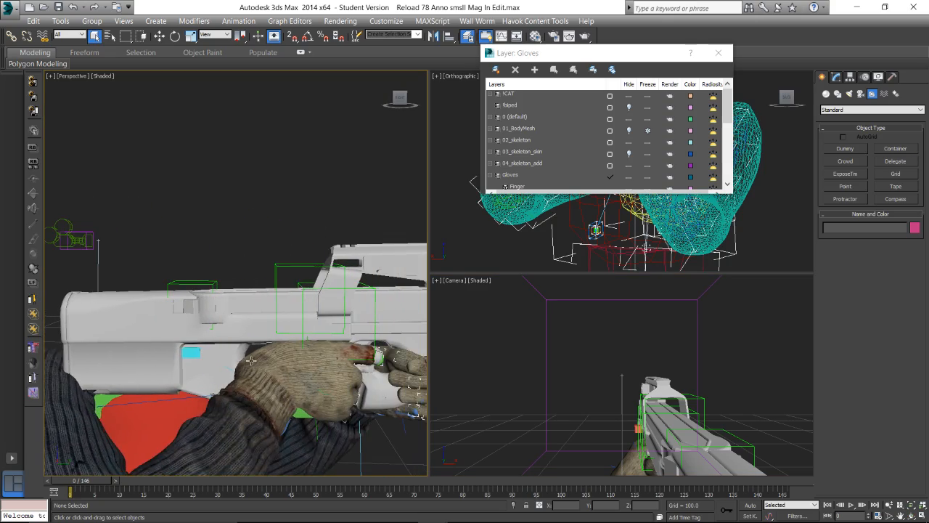
left_click(251, 339)
middle_click_drag(281, 366, 252, 393, "alt")
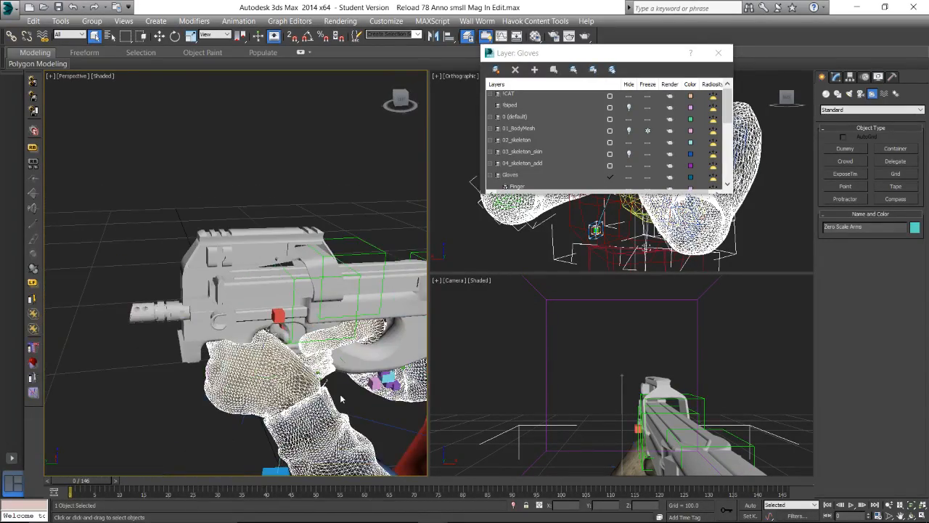
left_click(341, 398)
middle_click_drag(341, 399, 270, 373, "alt")
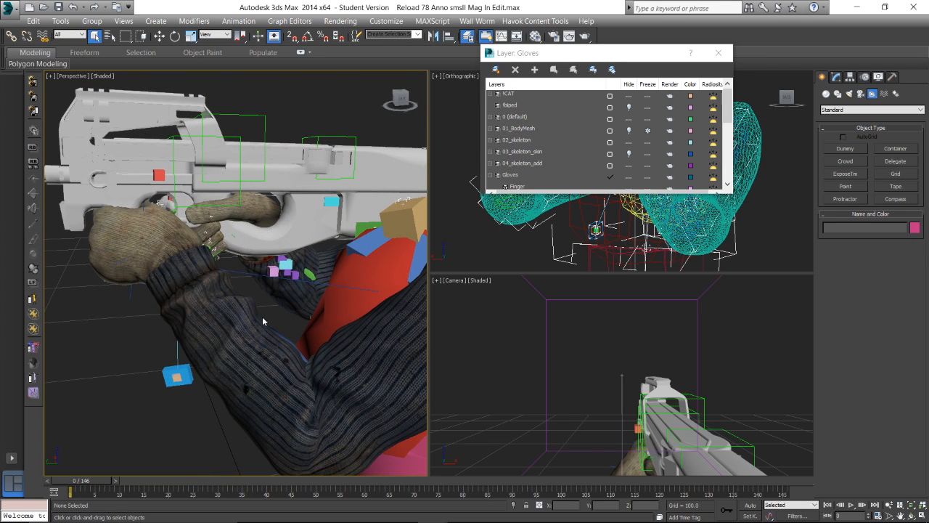
middle_click_drag(262, 317, 193, 310, "alt")
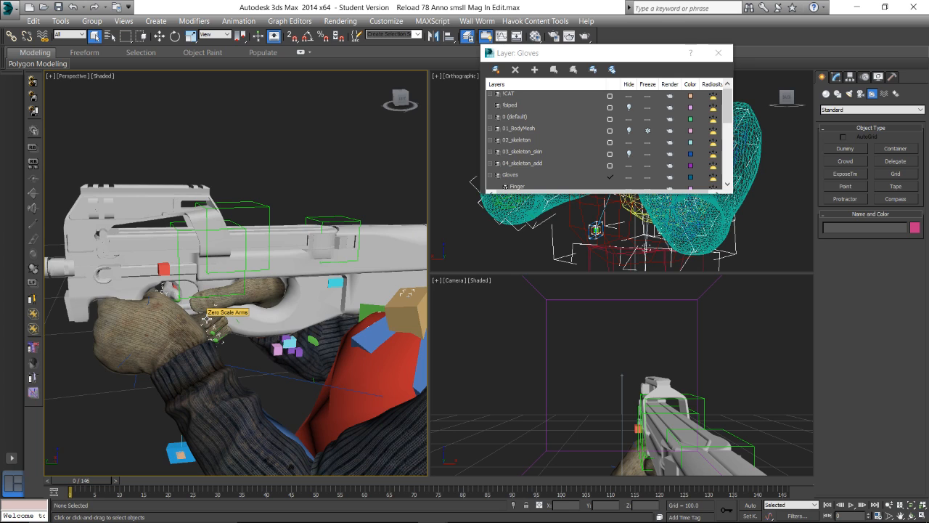
Switch to File Explorer and open the Glove Ports folder inside Fallout 4's Data materials folder
key("alt+Tab")
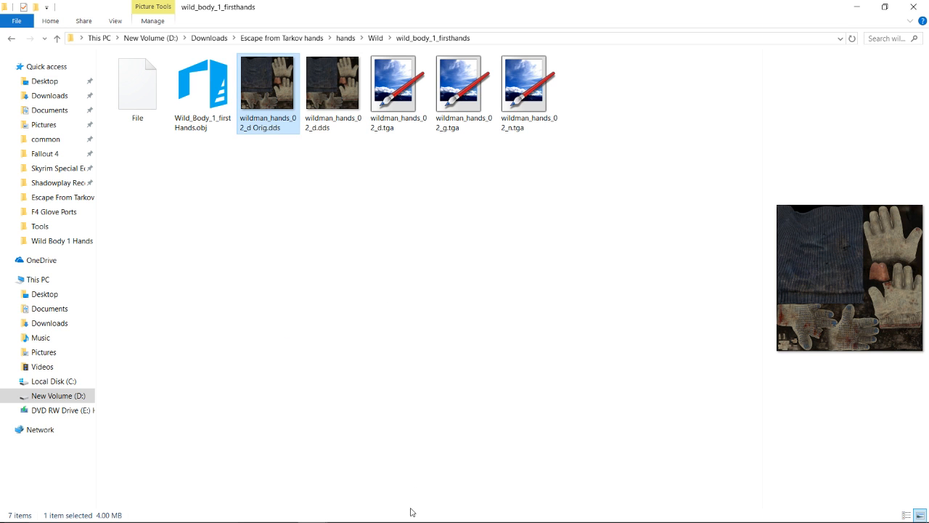
mouse_move(411, 522)
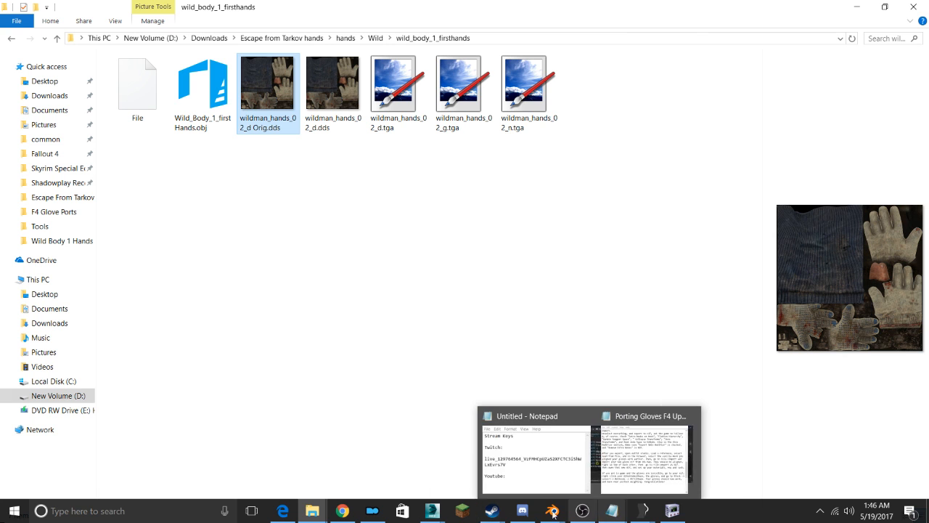
mouse_move(312, 511)
left_click(76, 438)
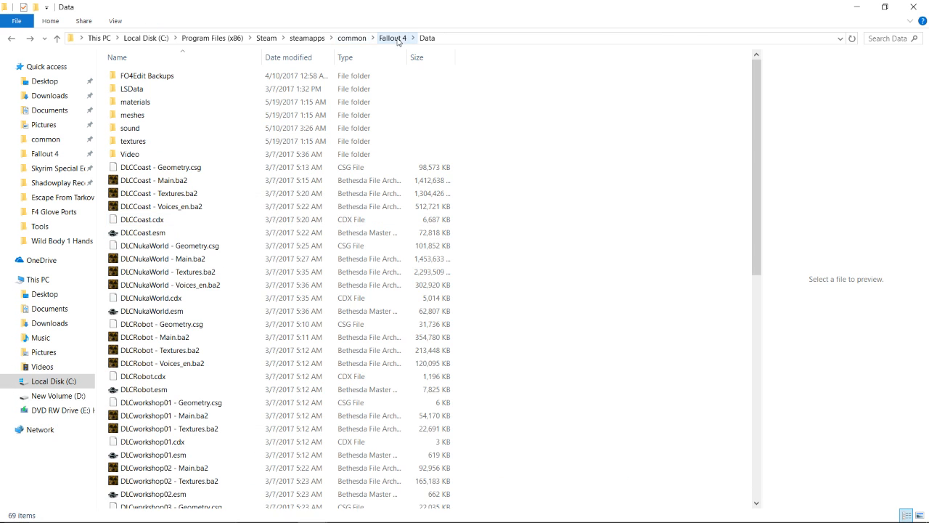
double_click(137, 103)
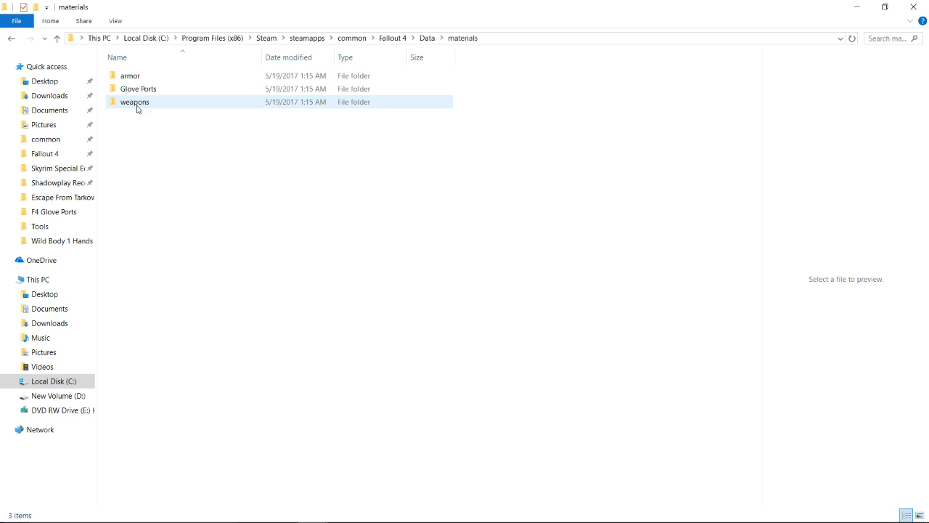
double_click(150, 104)
left_click(11, 40)
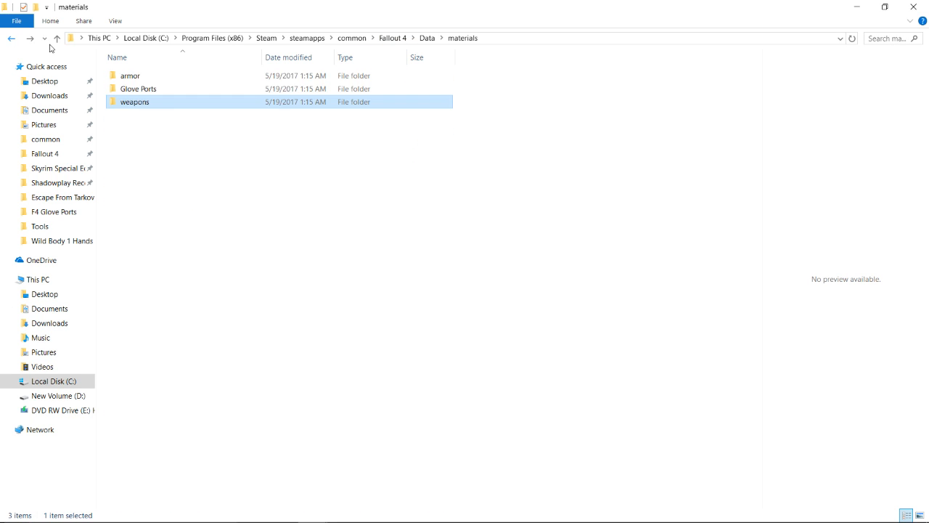
left_click(136, 90)
double_click(135, 90)
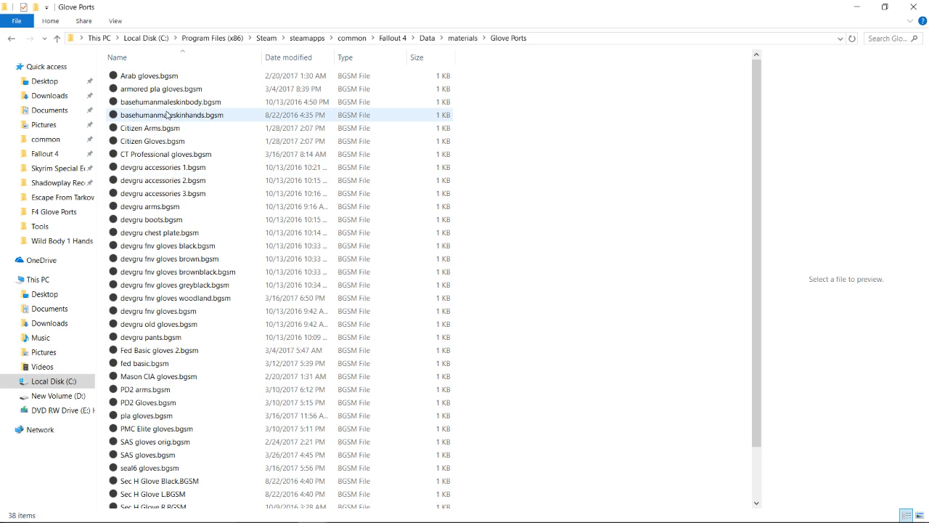
Examine the settings of armored pla gloves.bgsm and the texture assignments of PMC Elite gloves.bgsm, then close both without changes
double_click(174, 89)
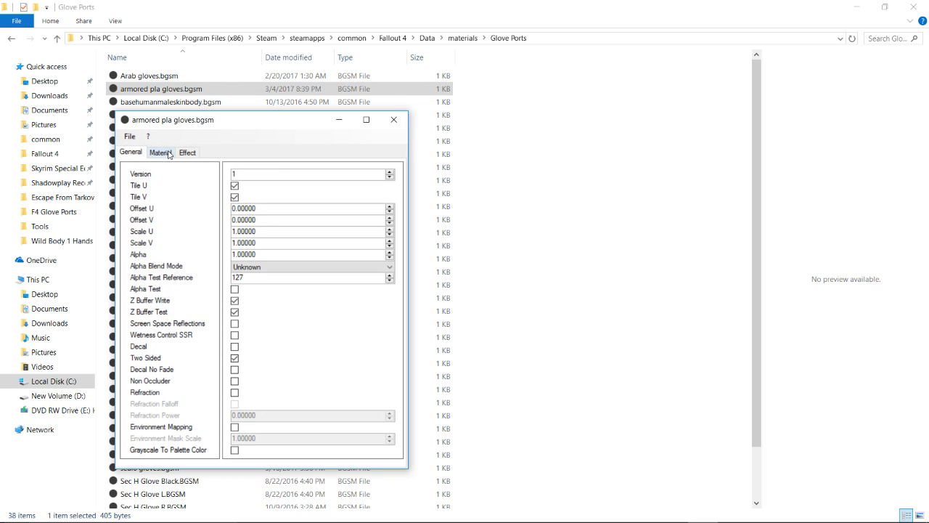
left_click(393, 119)
scroll(201, 312, "down", 3)
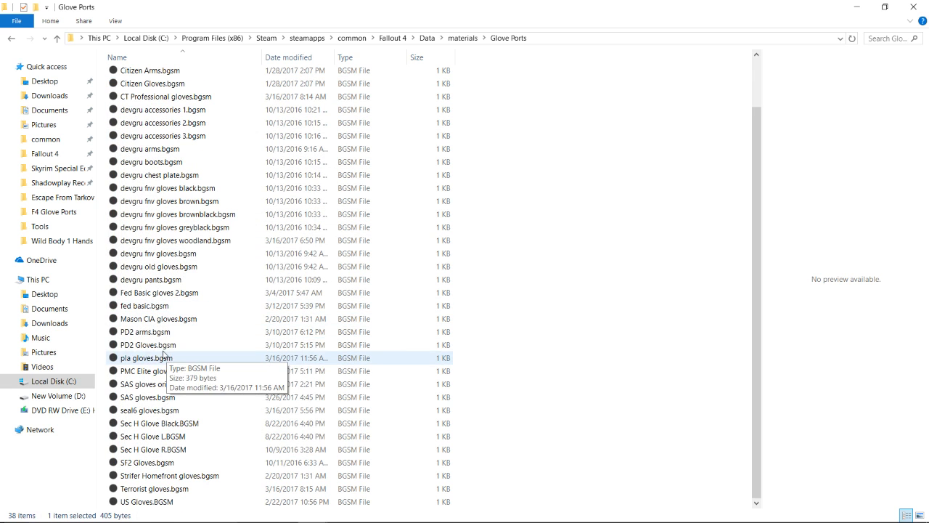
double_click(149, 371)
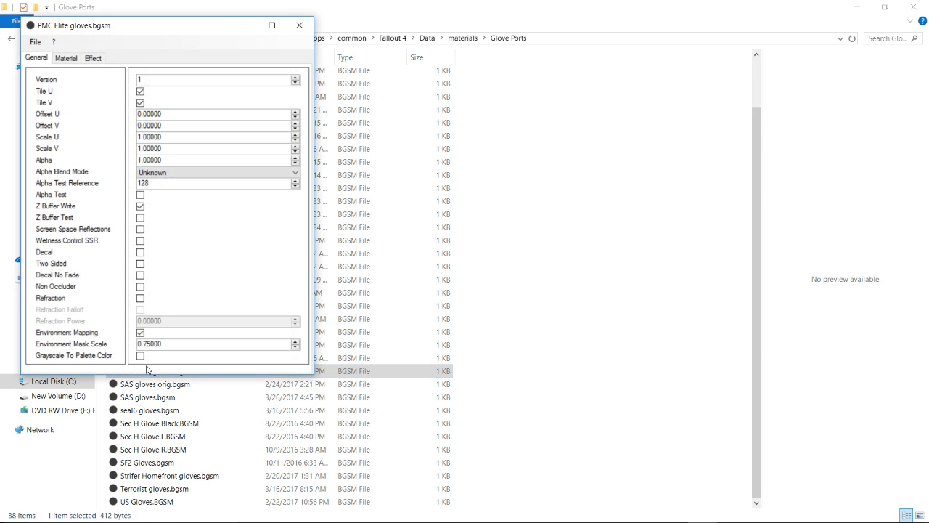
left_click(65, 58)
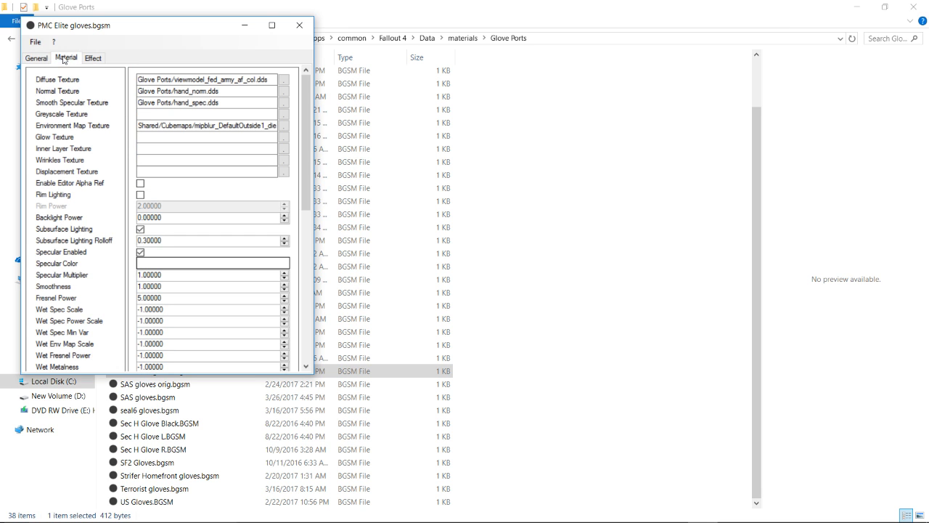
left_click(283, 79)
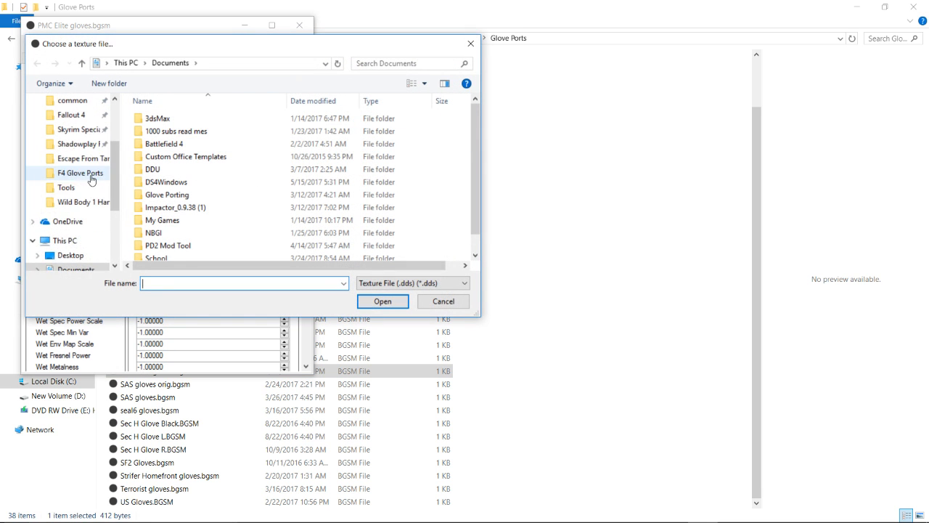
scroll(80, 191, "up", 1)
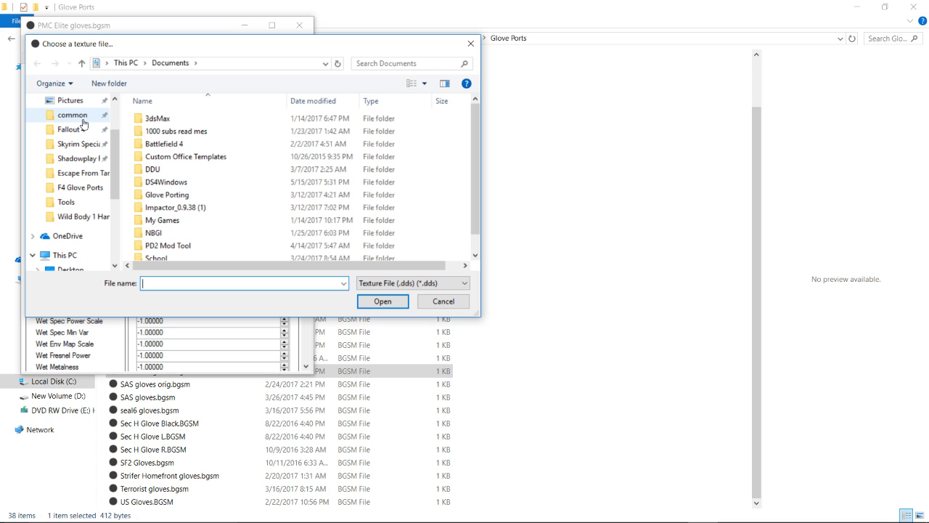
left_click(471, 45)
left_click(299, 25)
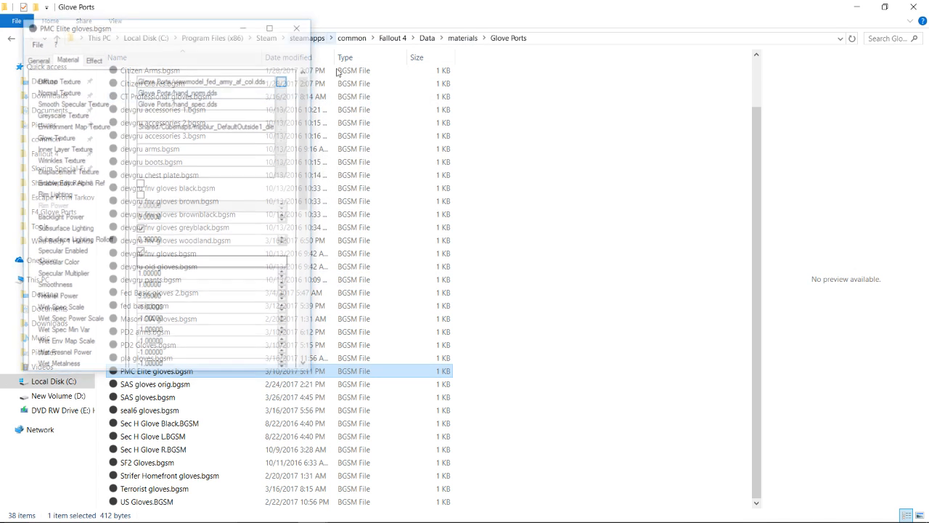
View the Glove Ports textures folder, then return to the wild_body_1_firsthands folder
left_click(312, 510)
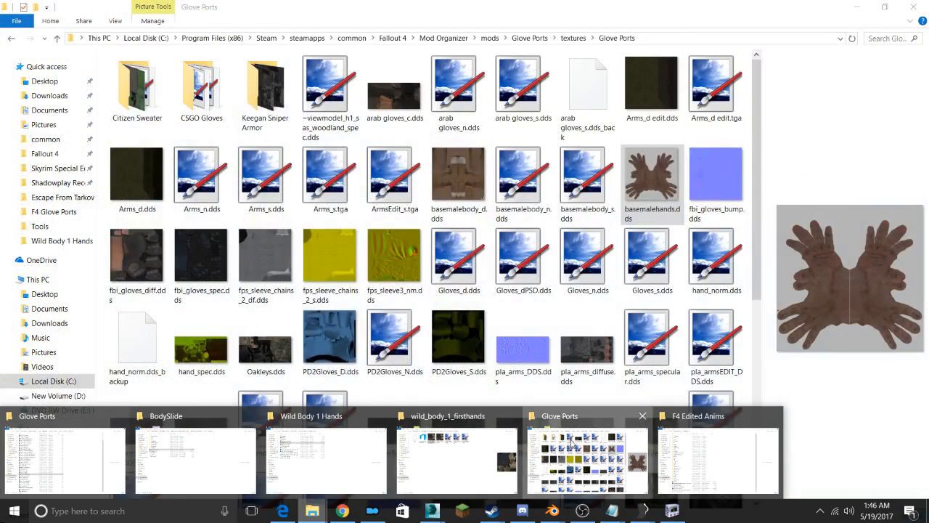
left_click(585, 457)
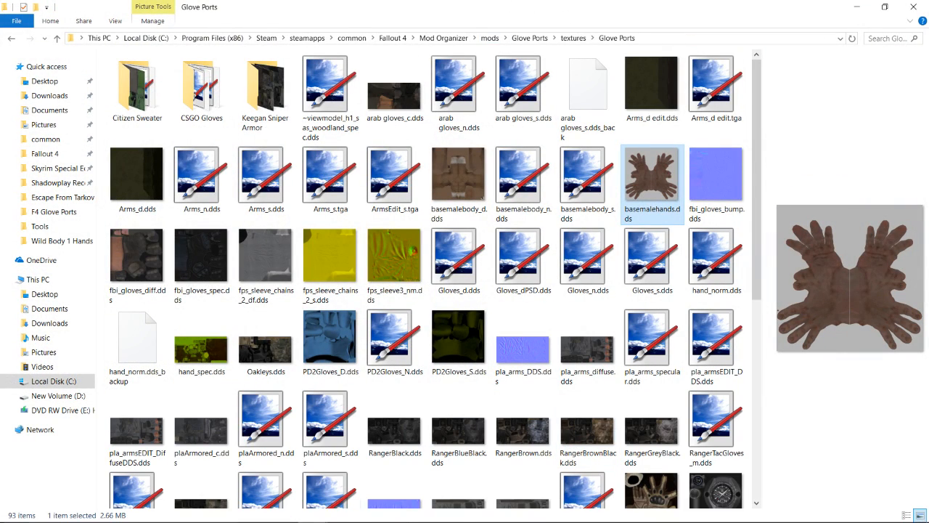
left_click(312, 510)
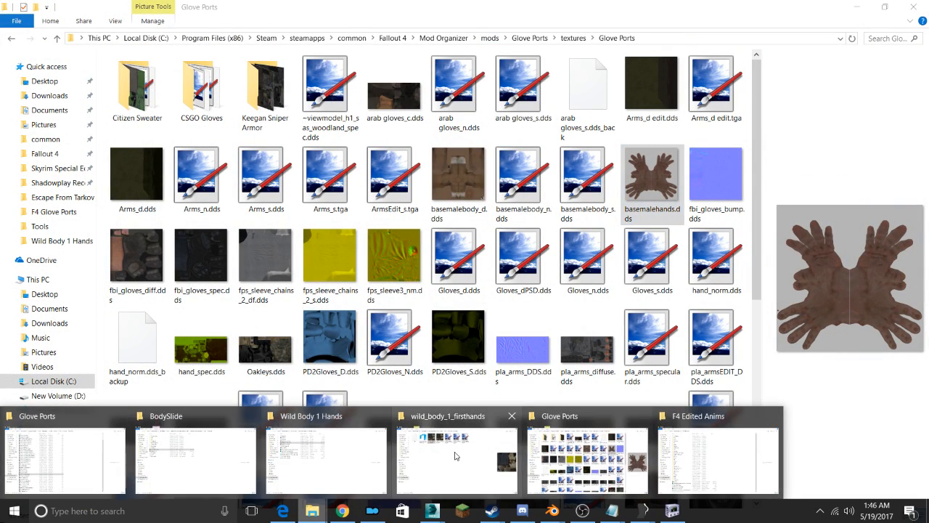
left_click(455, 456)
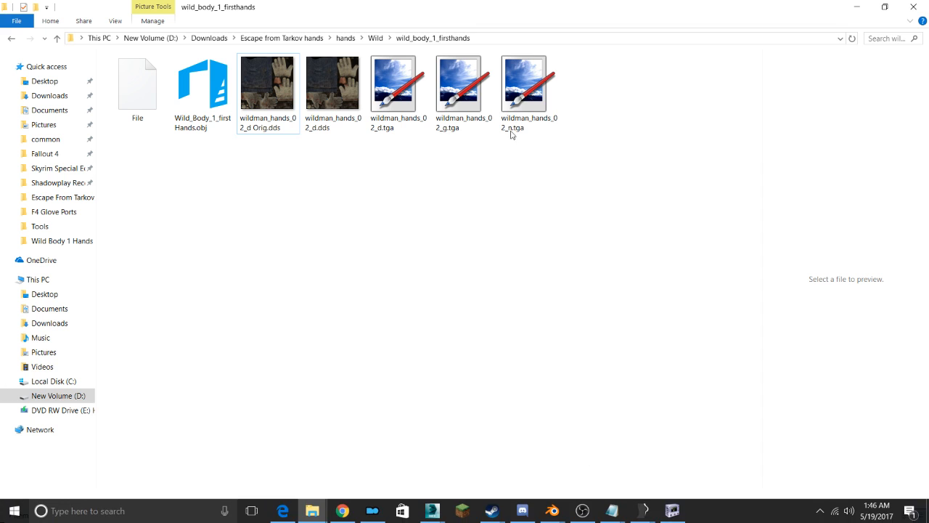
Open wildman_hands_02_g.tga from the wild_body_1_firsthands folder in Photoshop
right_click(465, 116)
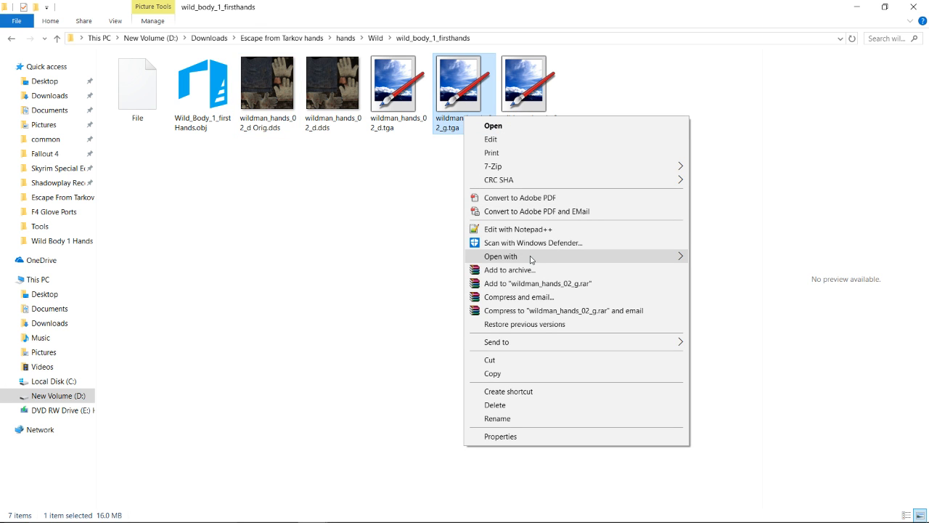
left_click(404, 234)
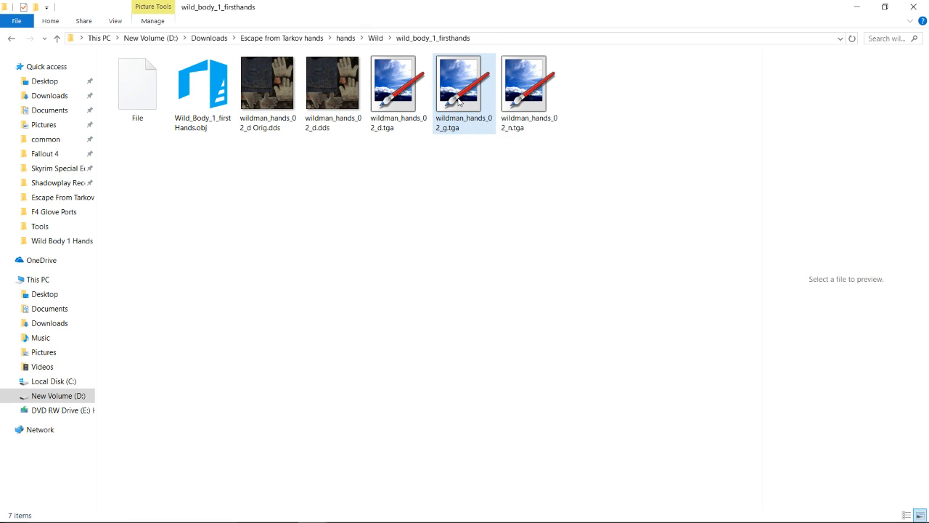
right_click(459, 102)
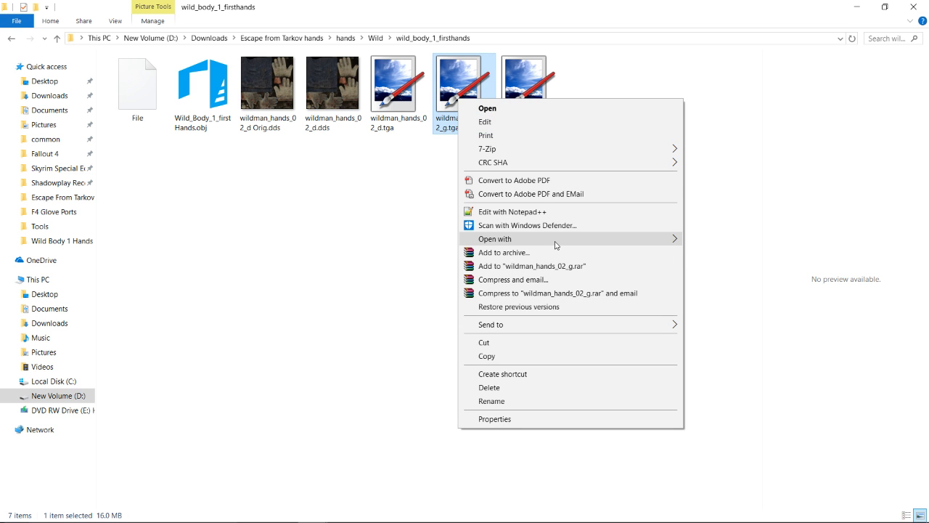
mouse_move(627, 239)
left_click(718, 254)
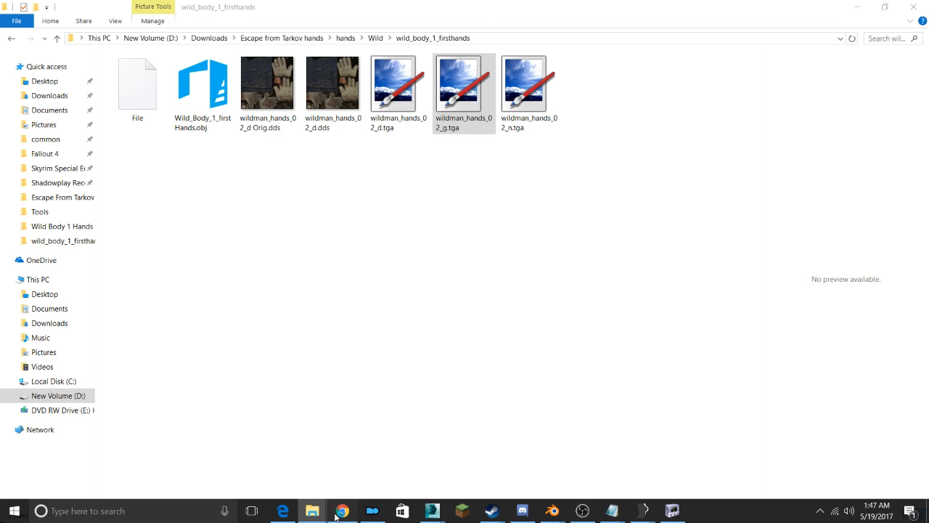
Switch to Chrome and check the stream preview, stream details and live chat on the YouTube live dashboard
left_click(339, 512)
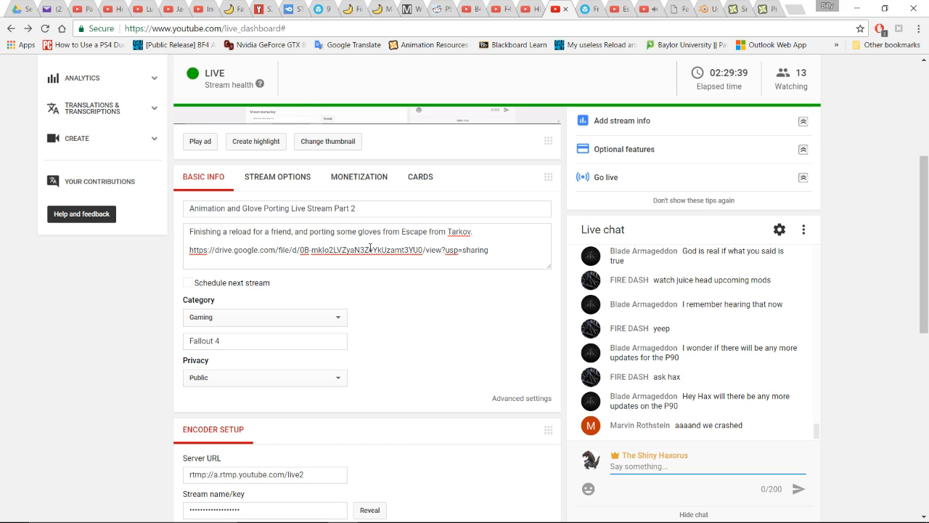
scroll(370, 249, "up", 3)
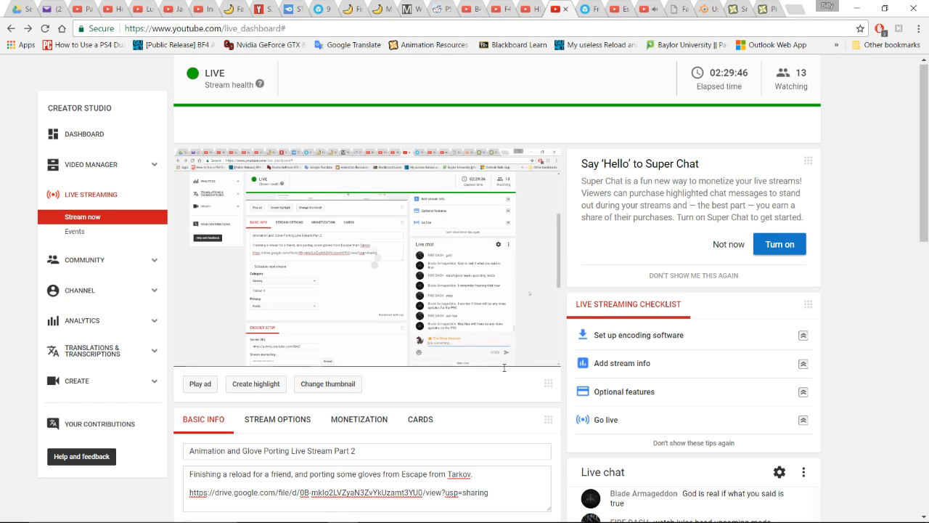
scroll(501, 369, "down", 3)
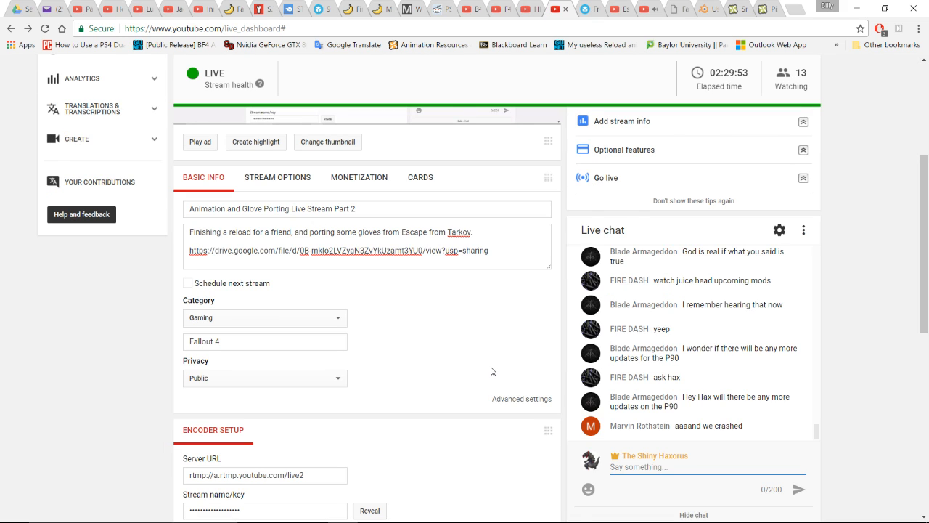
scroll(491, 371, "up", 1)
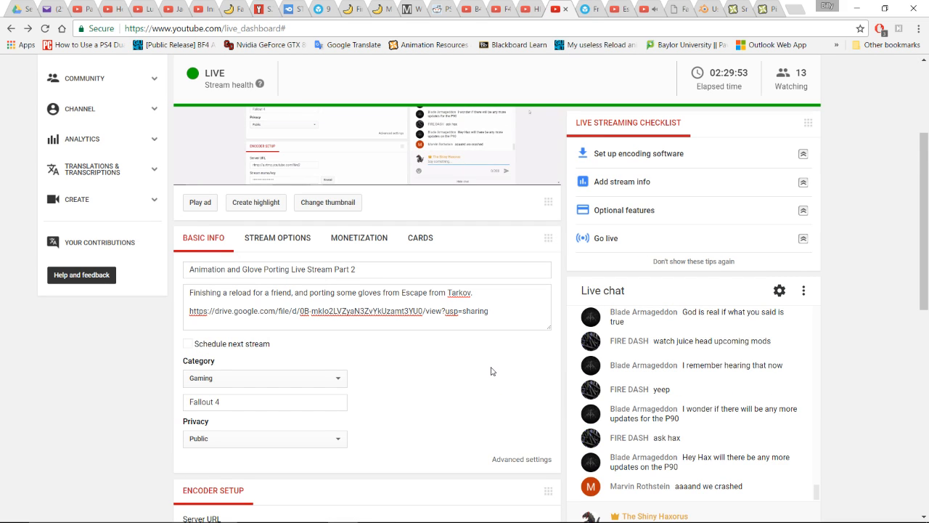
scroll(457, 230, "up", 3)
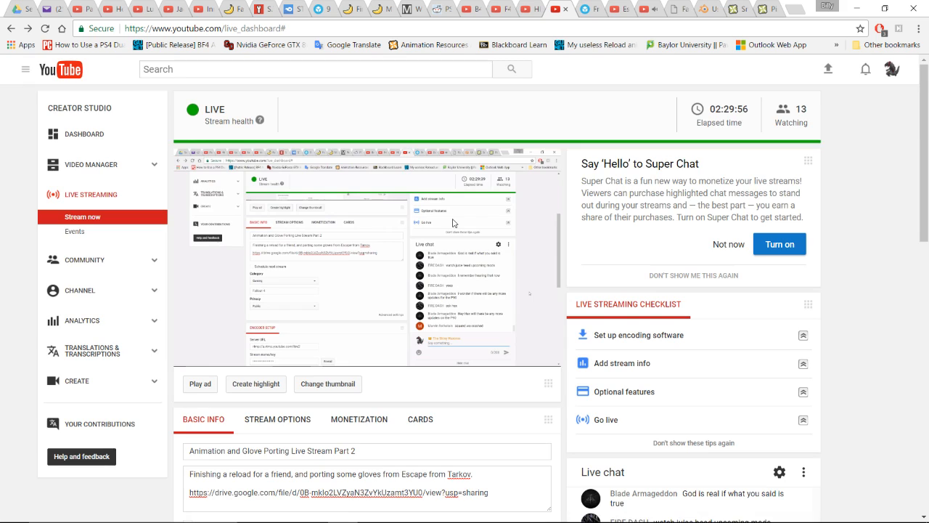
mouse_move(722, 519)
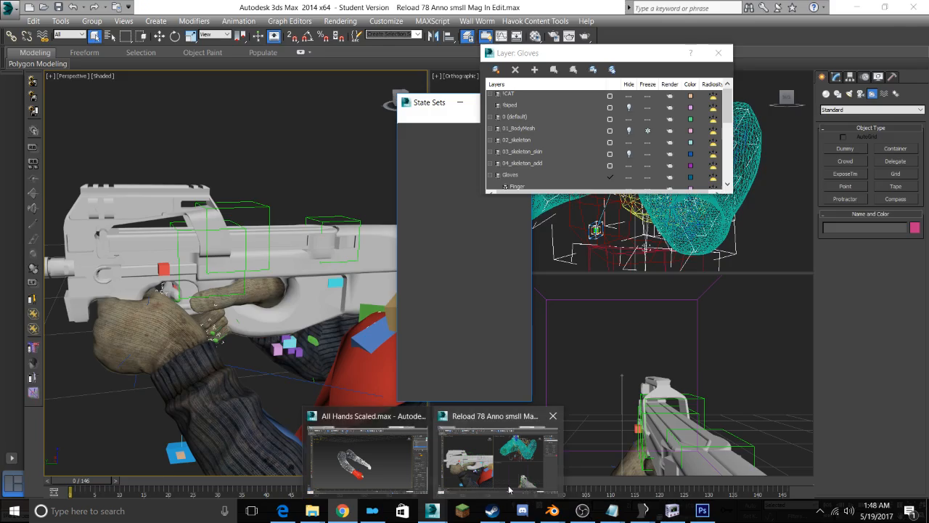
mouse_move(693, 515)
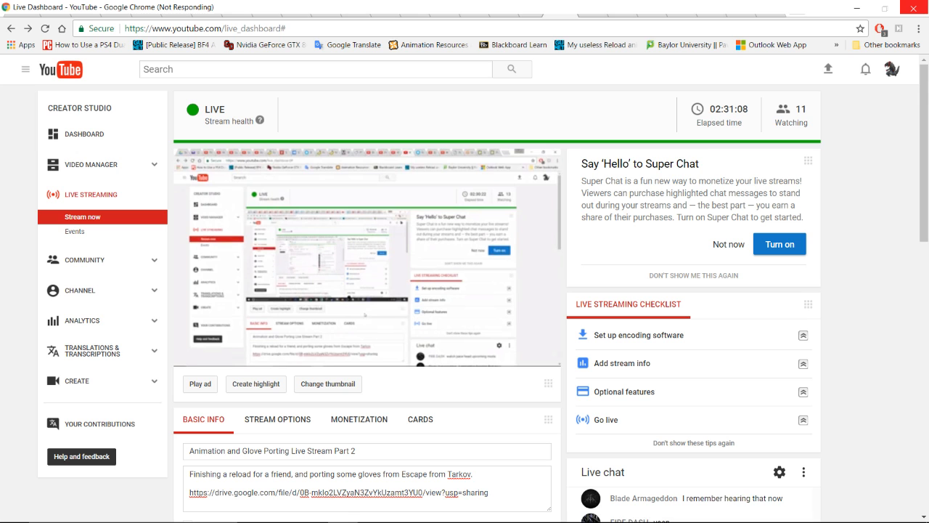
mouse_move(580, 515)
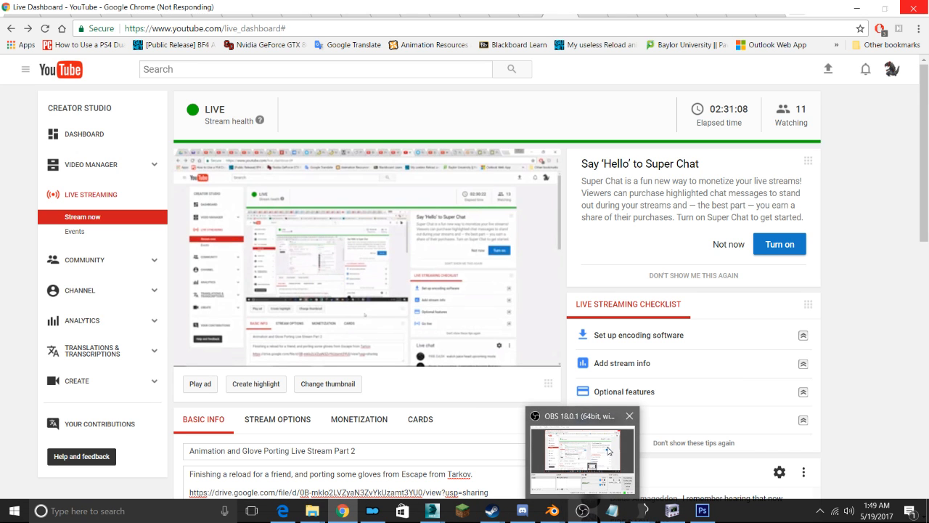
mouse_move(608, 451)
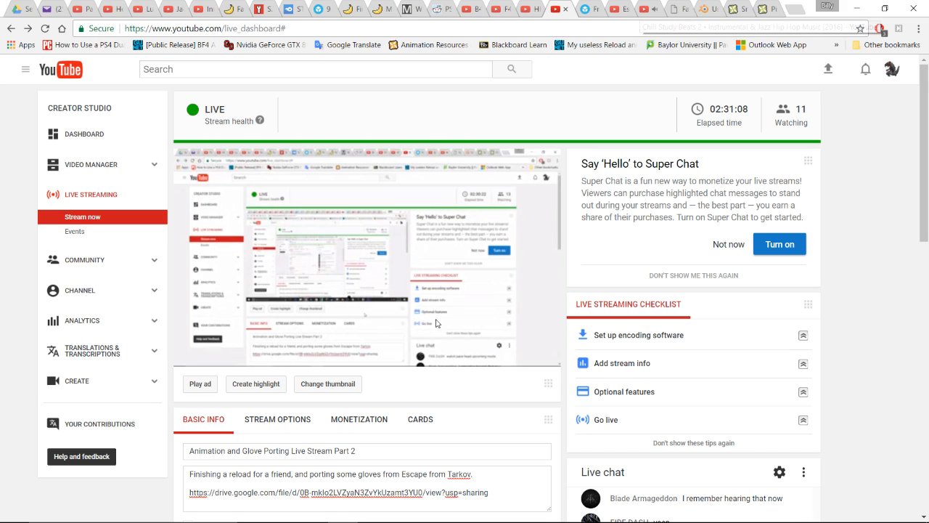
mouse_move(698, 511)
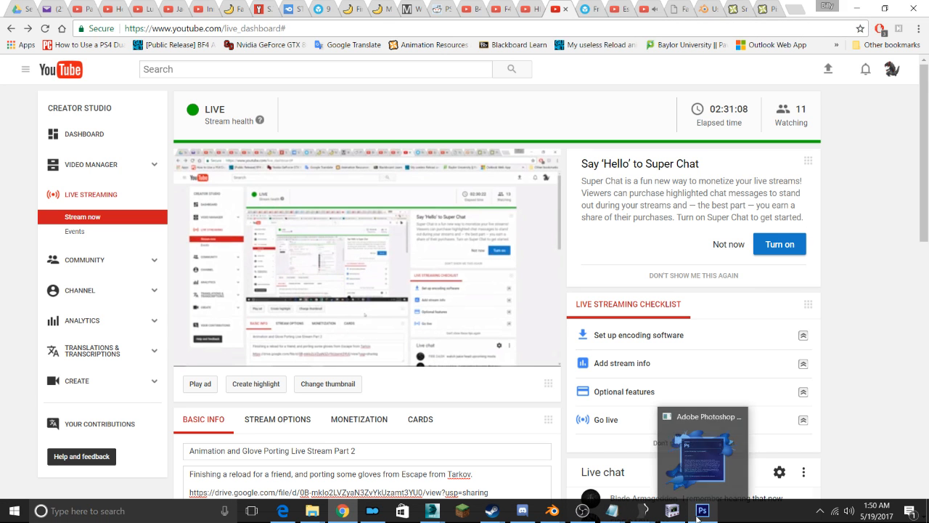
mouse_move(729, 447)
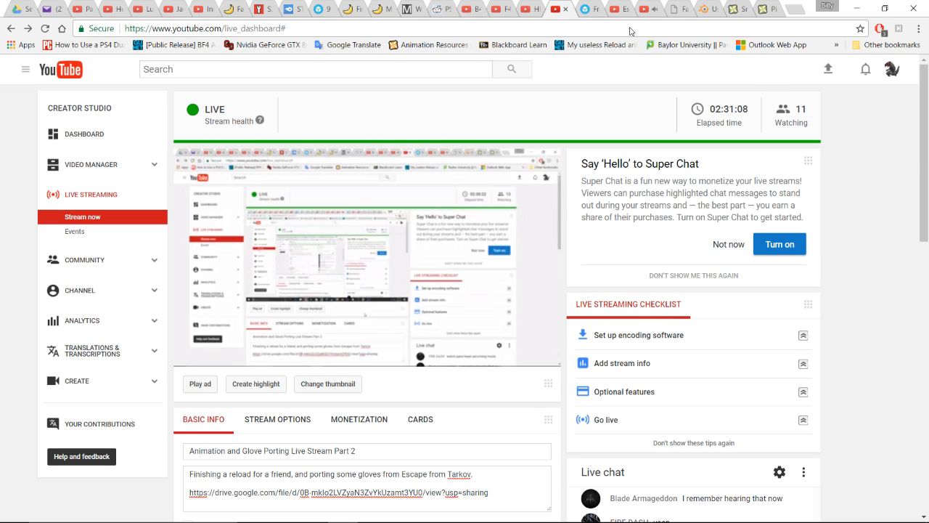
Post the messages "Photoshop fucking up my computer" and "Takes ages to open" in the stream's live chat
scroll(428, 67, "down", 4)
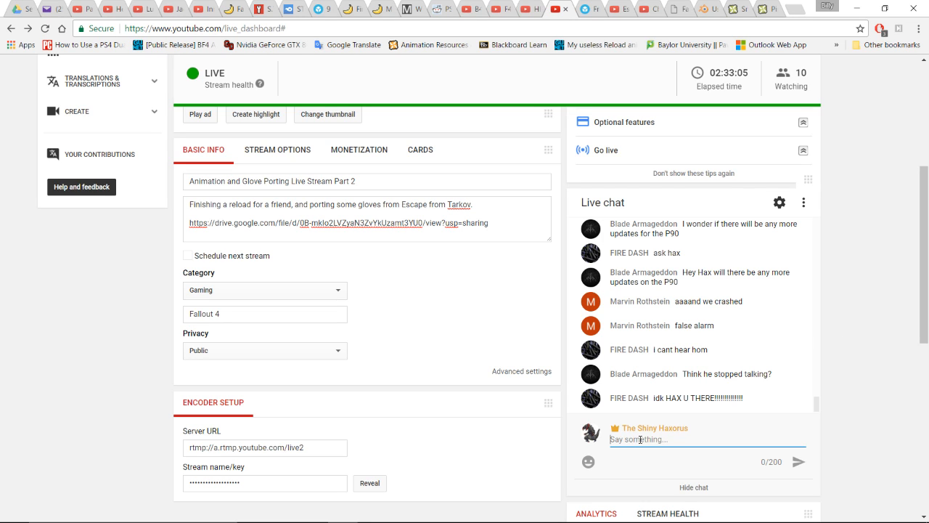
type("Phot")
key("BackSpace")
key("BackSpace")
type("otoshop fucking ul")
key("BackSpace")
type("p")
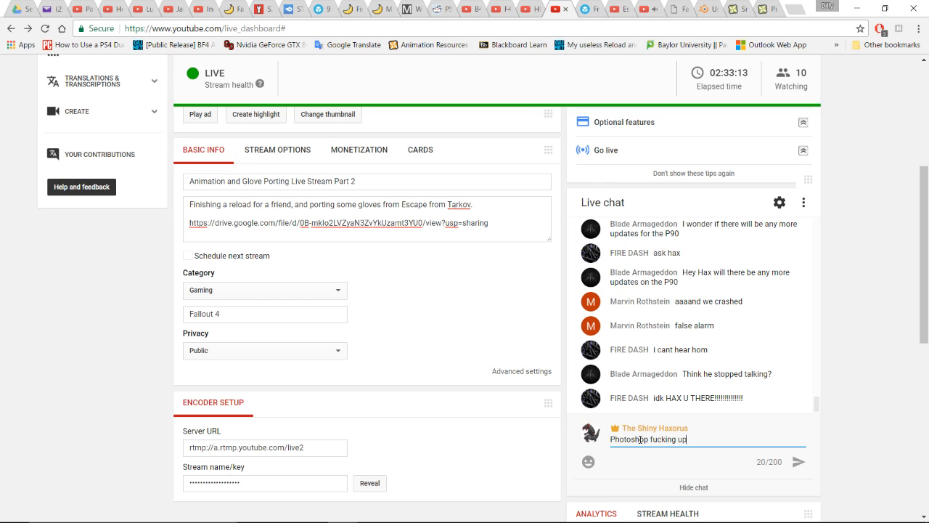
type(" my computer")
key("Return")
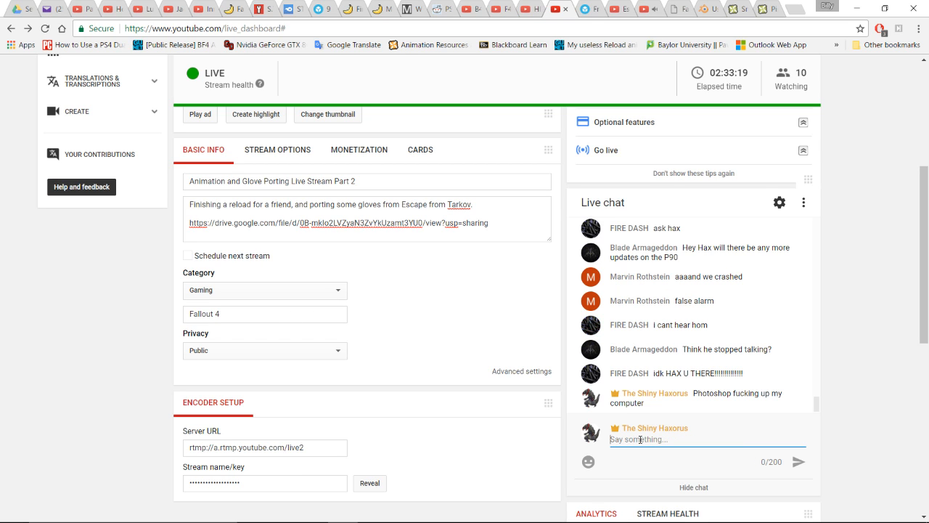
type("Takes ages to open")
key("Return")
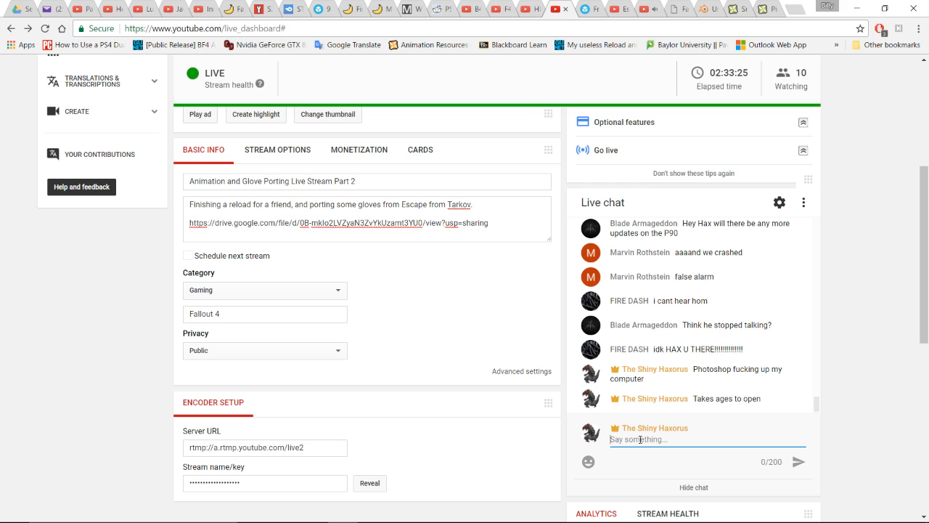
Post "Can you guys see?" in the live chat and check the viewers' replies
type("Cau")
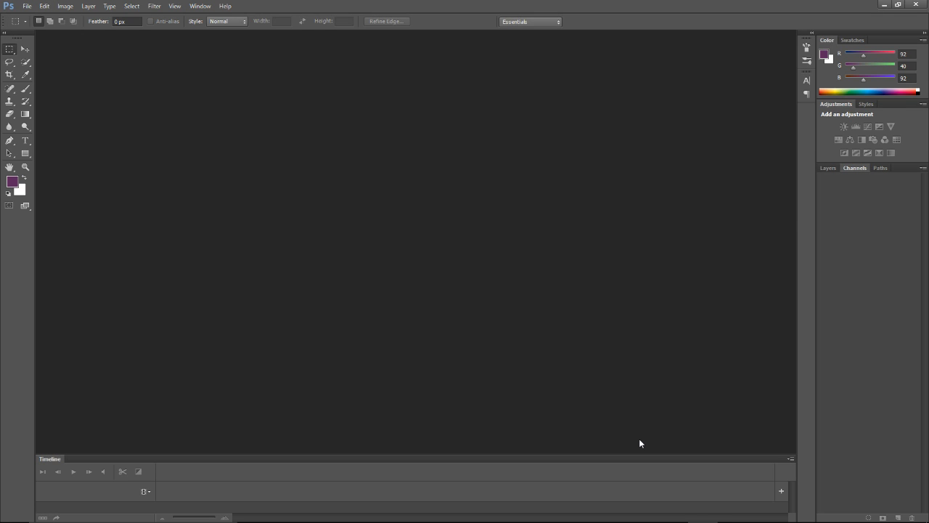
key("alt+Tab")
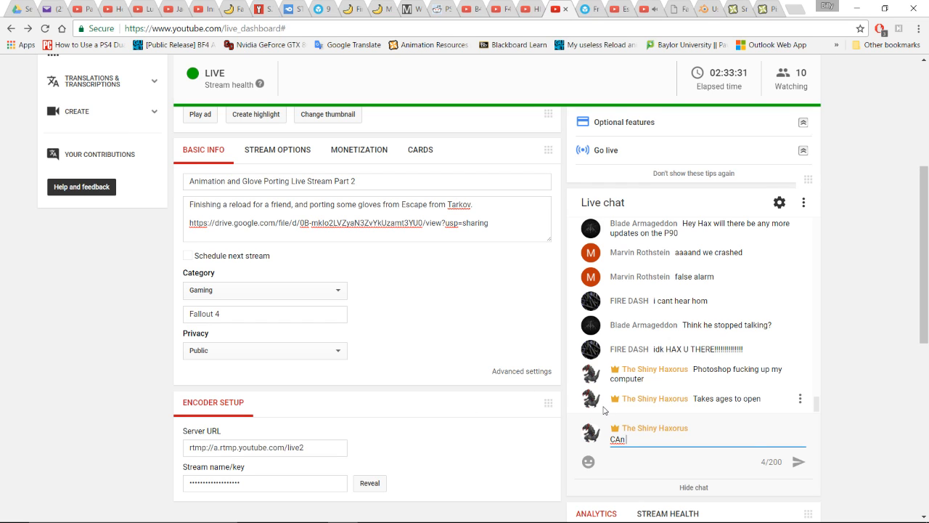
key("BackSpace")
key("BackSpace")
type("n you guys see?")
key("Return")
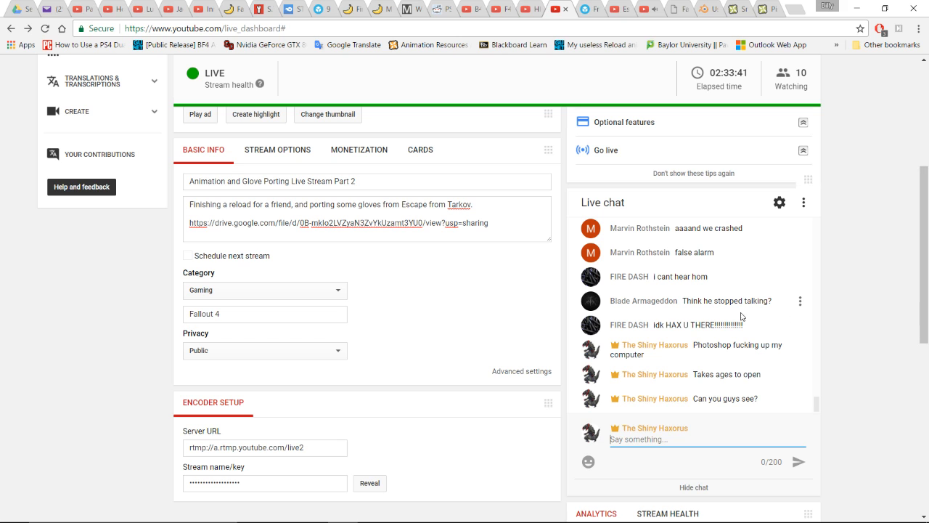
scroll(835, 293, "down", 1)
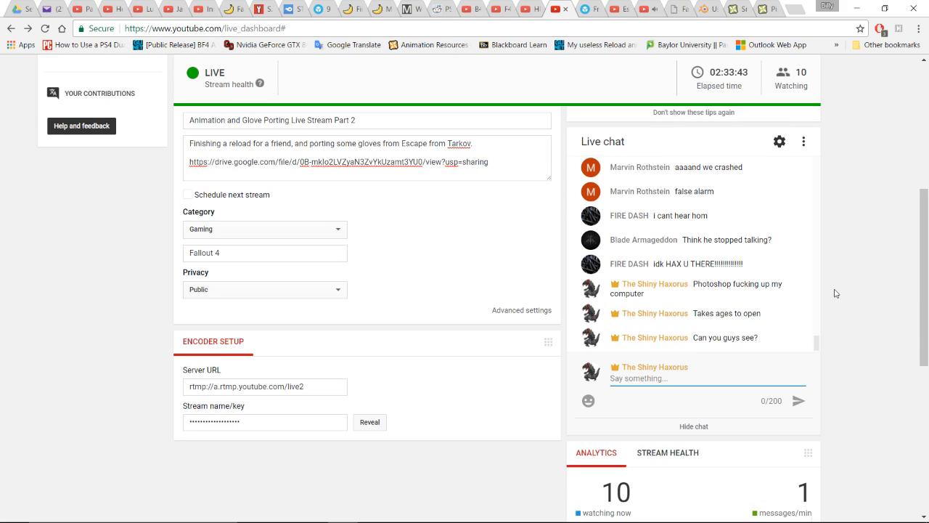
scroll(835, 293, "up", 1)
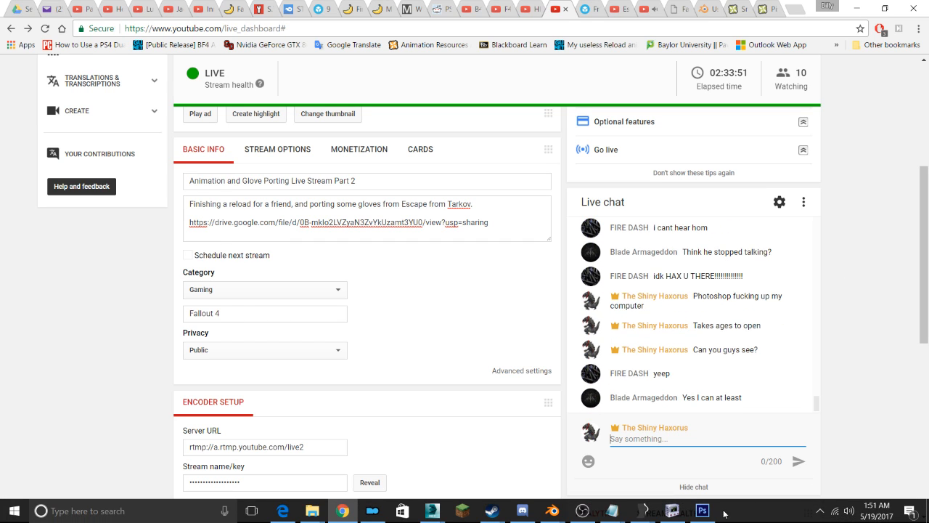
Switch to Photoshop and delete the Alpha 1 channel from wildman_hands_02_g.tga
left_click(714, 513)
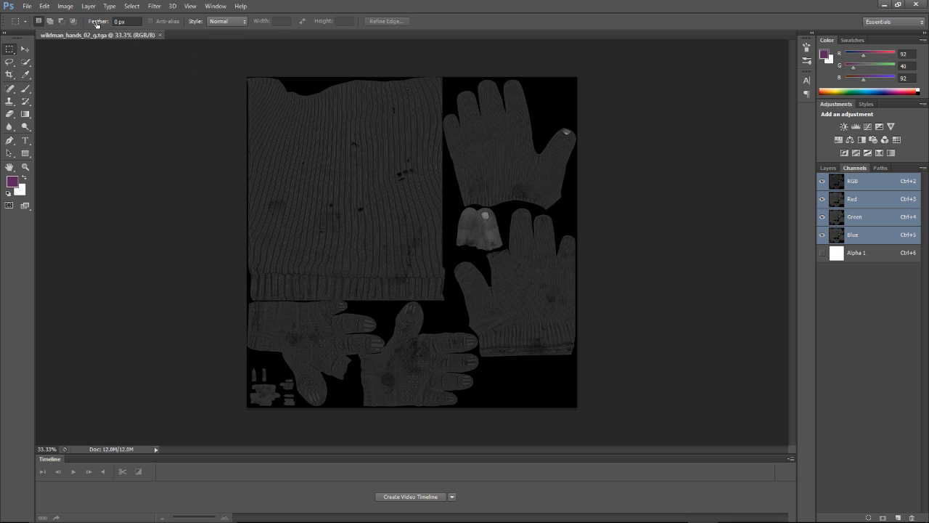
left_click(870, 260)
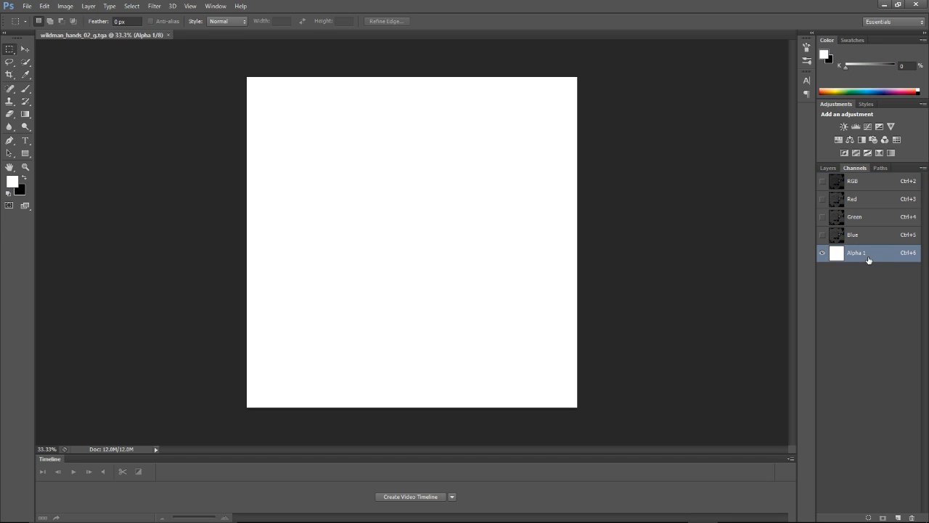
right_click(859, 254)
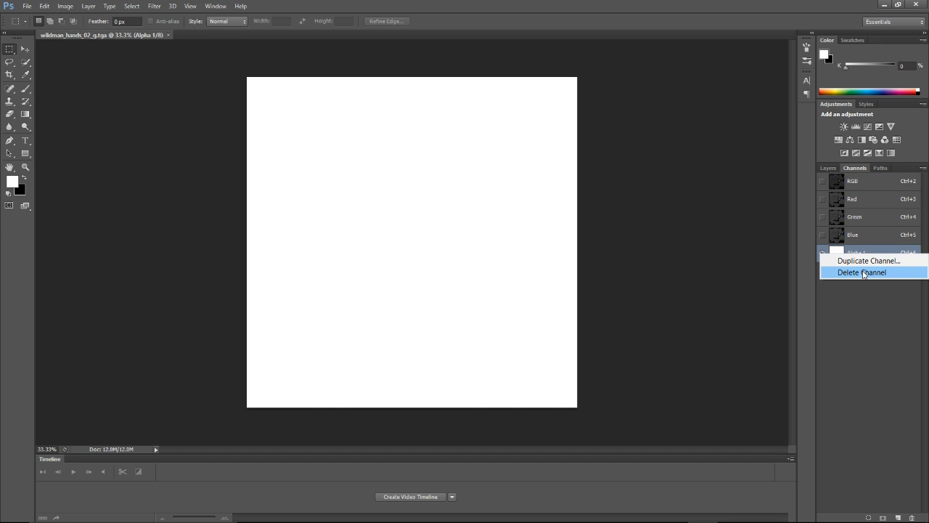
left_click(862, 273)
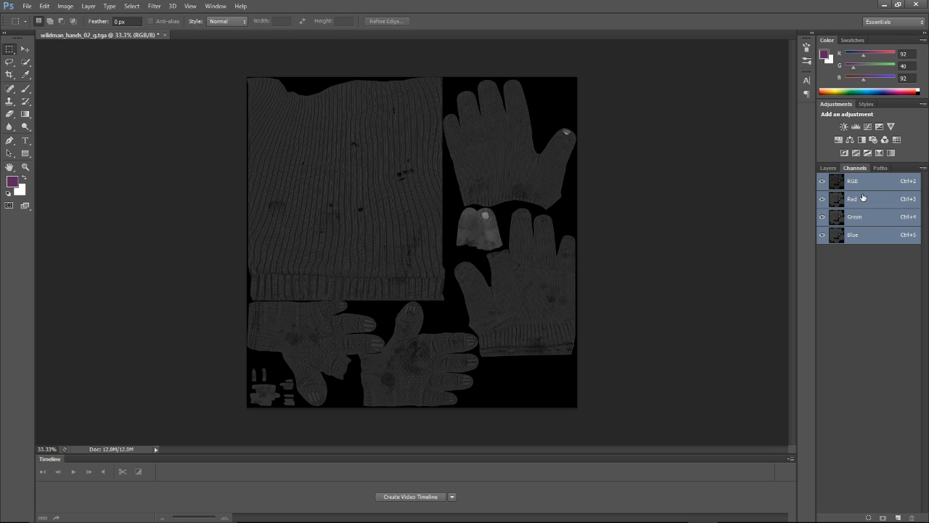
Inspect the Red, Green and Blue channels of the glove texture individually, then restore the RGB composite view
left_click(862, 199)
left_click(864, 217)
left_click(865, 236)
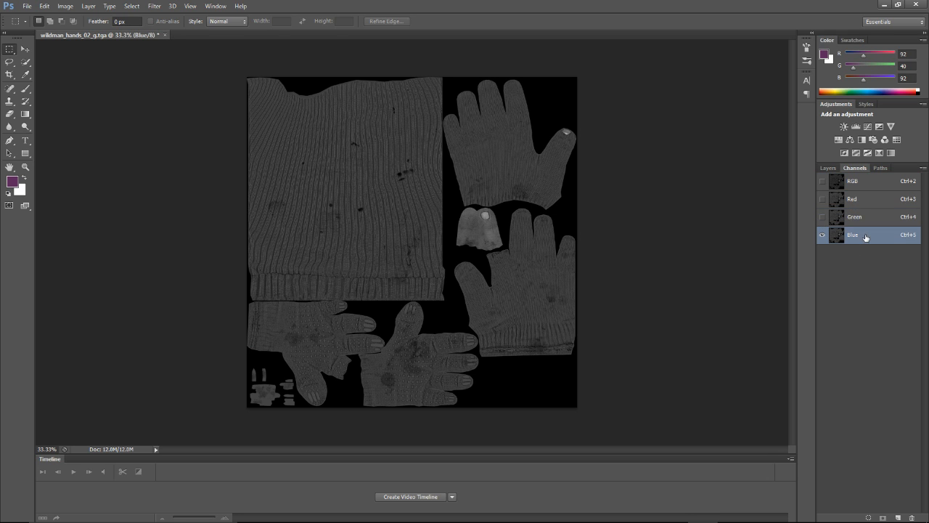
left_click(857, 189)
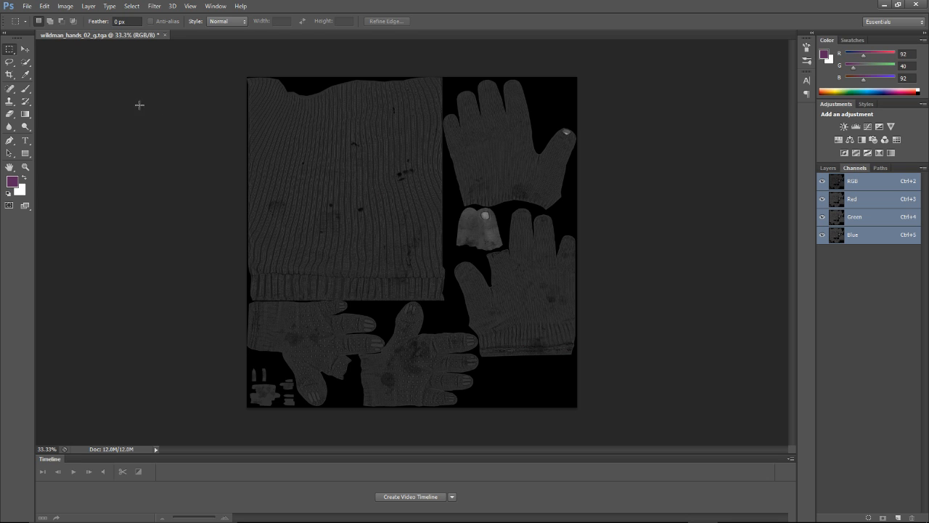
Save the texture as wildman_hands_02_g.dds in Intel Texture Works format, as a BC5 Normal Map with auto-generated mip maps, previewing the compression first
left_click(27, 7)
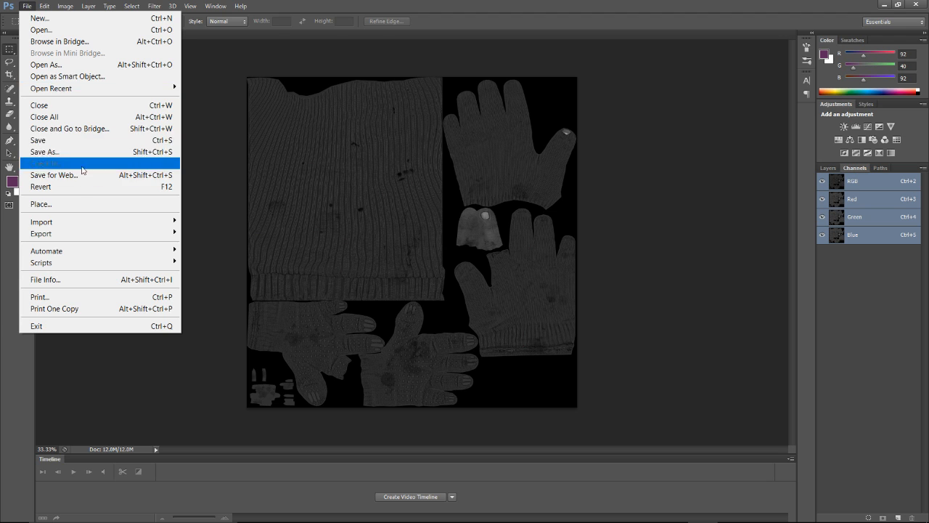
left_click(62, 154)
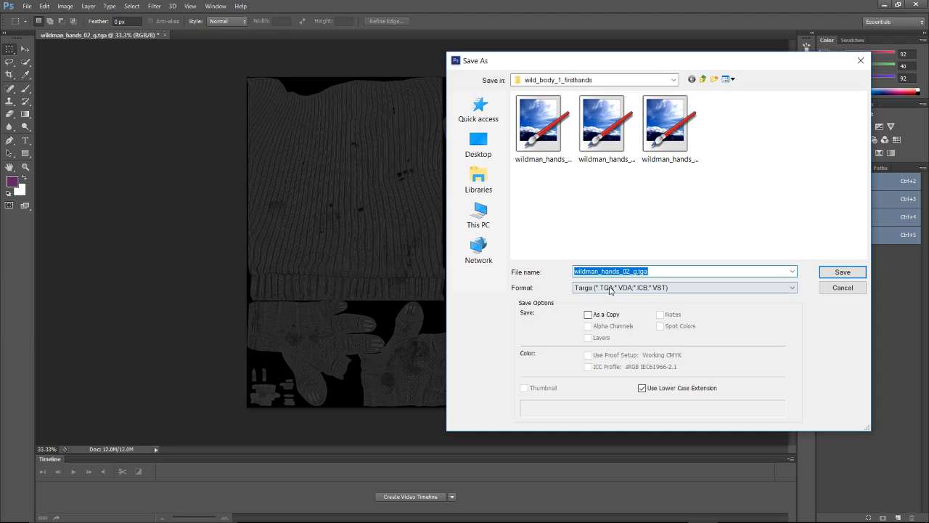
left_click(612, 287)
left_click(638, 315)
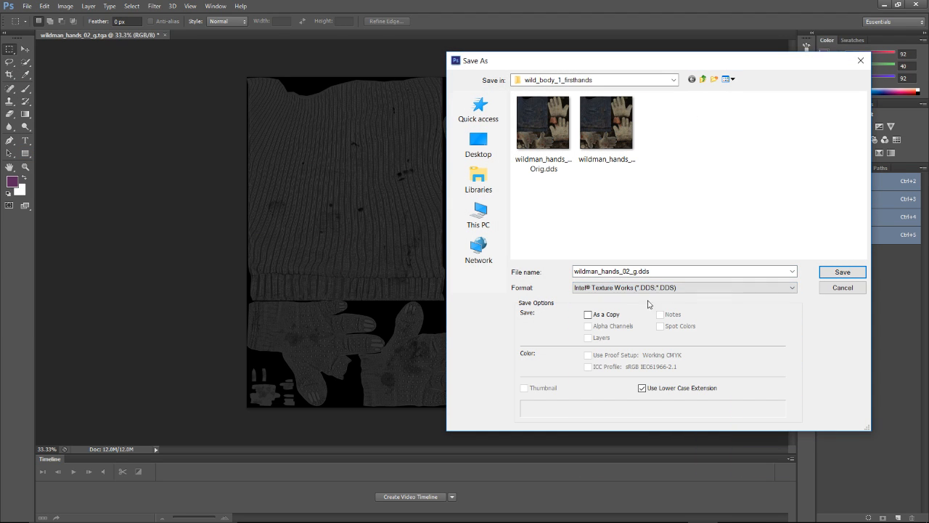
left_click(841, 273)
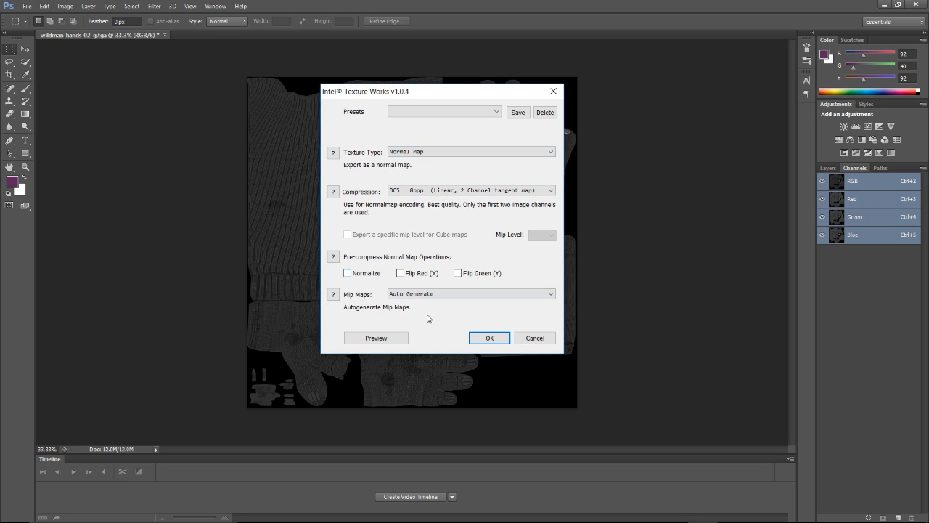
left_click(402, 339)
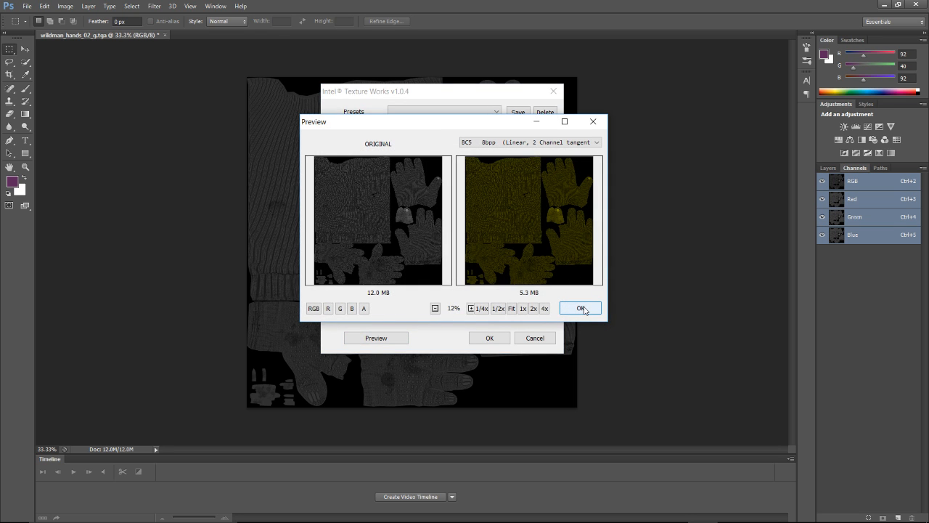
left_click(581, 308)
left_click(489, 338)
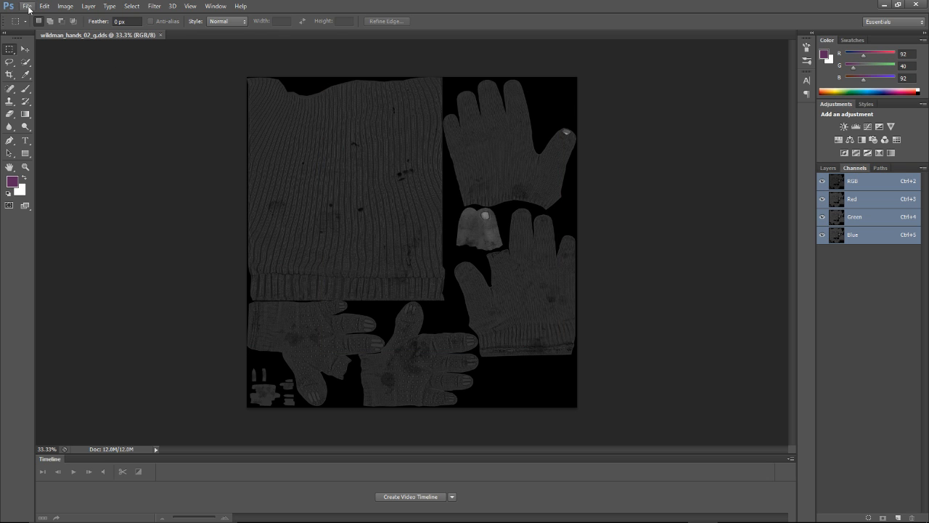
Close the texture and reopen wildman_hands_02_g.dds without loading its mip-maps into separate layers
left_click(161, 35)
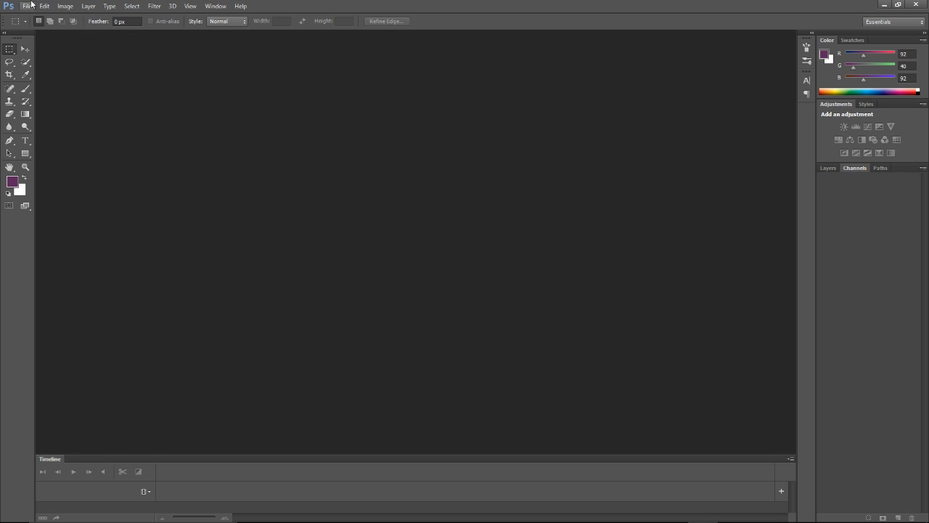
left_click(27, 6)
left_click(39, 30)
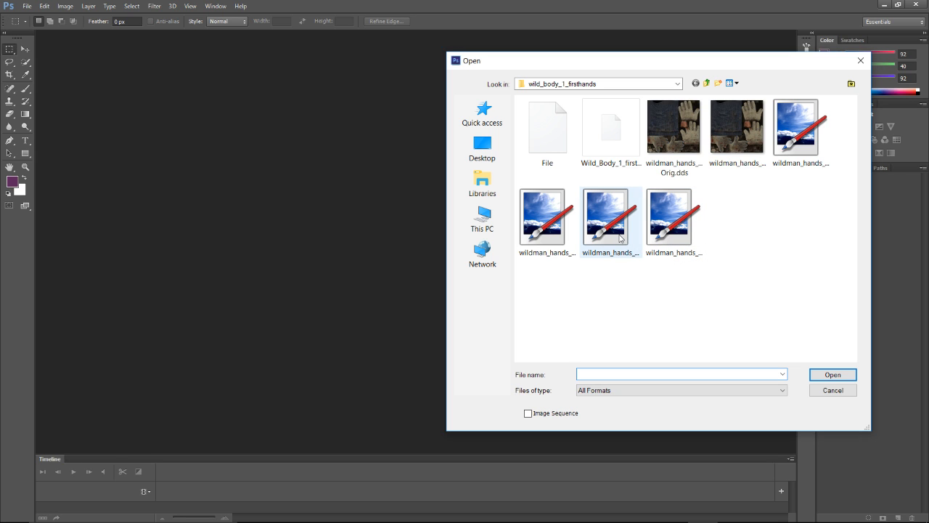
double_click(554, 234)
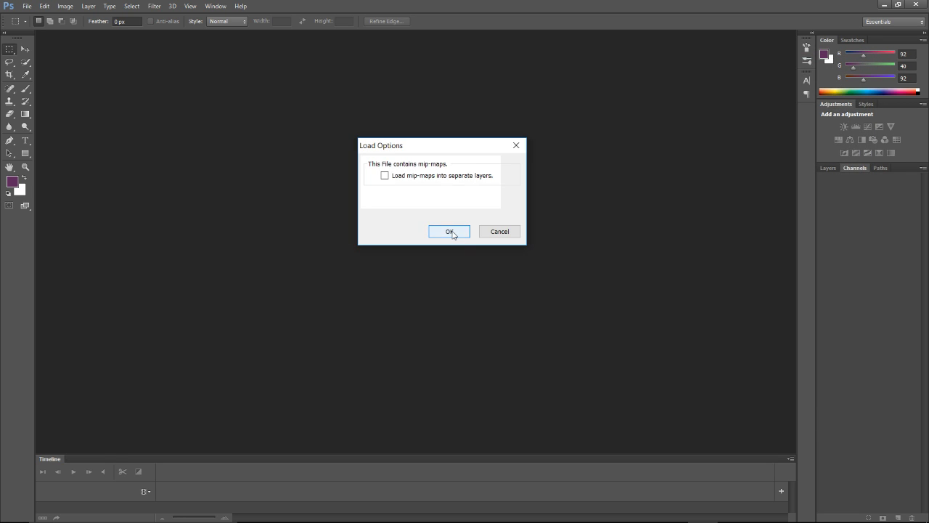
left_click(450, 232)
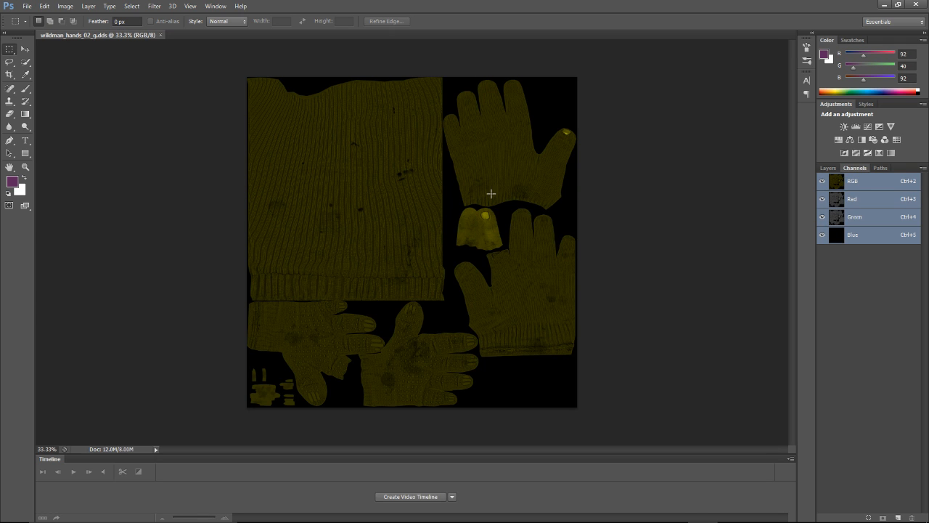
Add Color Balance and Brightness/Contrast adjustments to the texture and try out different brightness levels
left_click(850, 139)
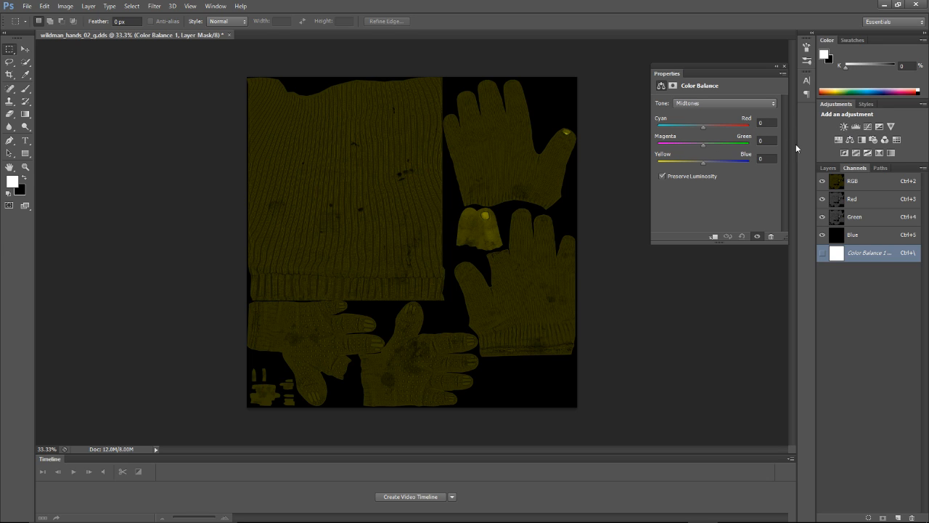
left_click(844, 127)
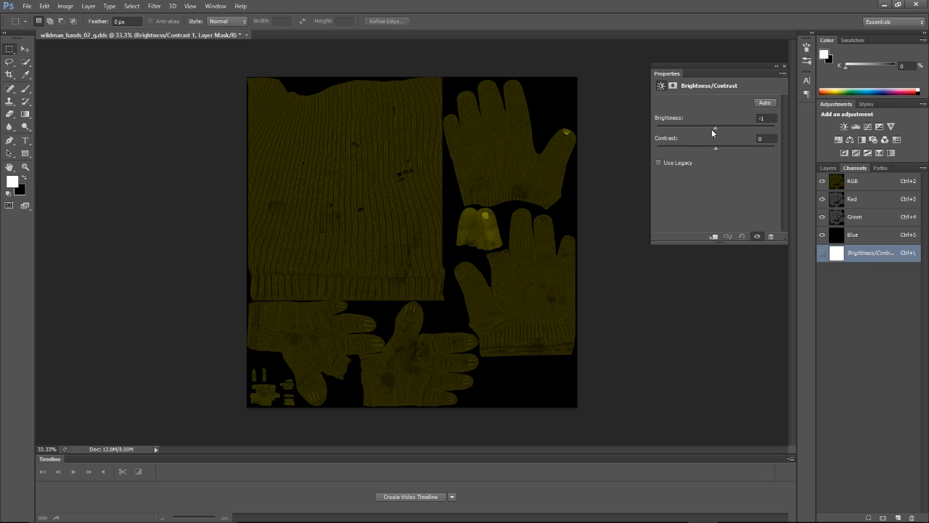
left_click_drag(712, 130, 699, 128)
left_click_drag(715, 130, 716, 129)
Darken the glove texture with a Hue/Saturation adjustment set to Lightness -35
left_click(839, 139)
left_click_drag(716, 185, 695, 182)
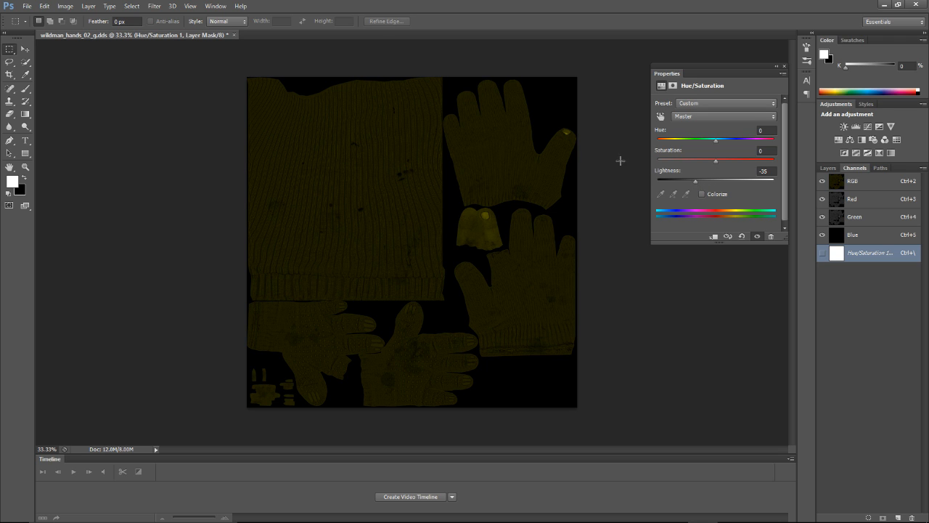
left_click(784, 69)
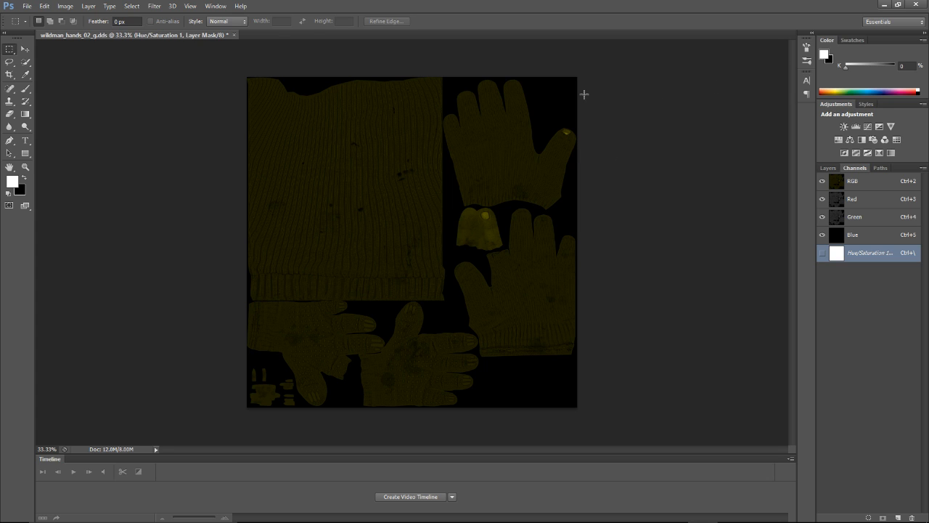
Save the darkened wildman_hands_02_g.dds texture over the existing file and close it
left_click(27, 6)
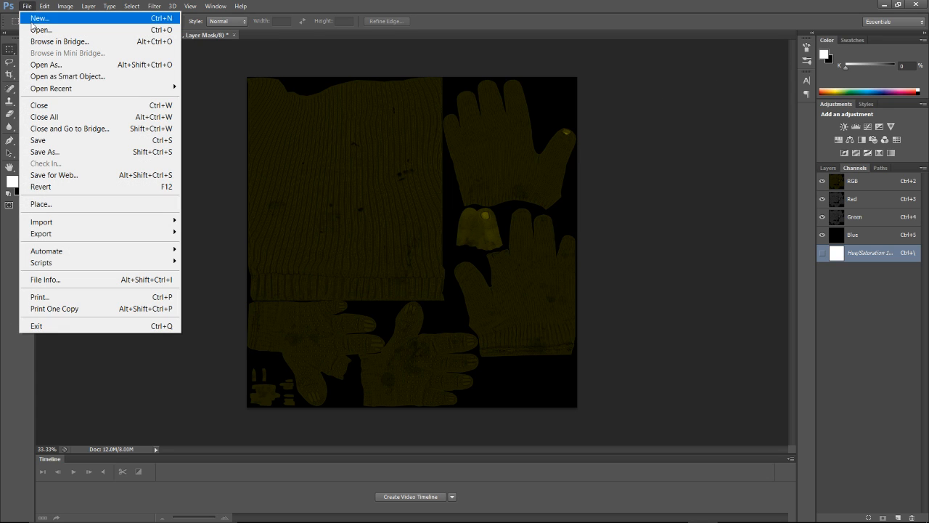
left_click(47, 143)
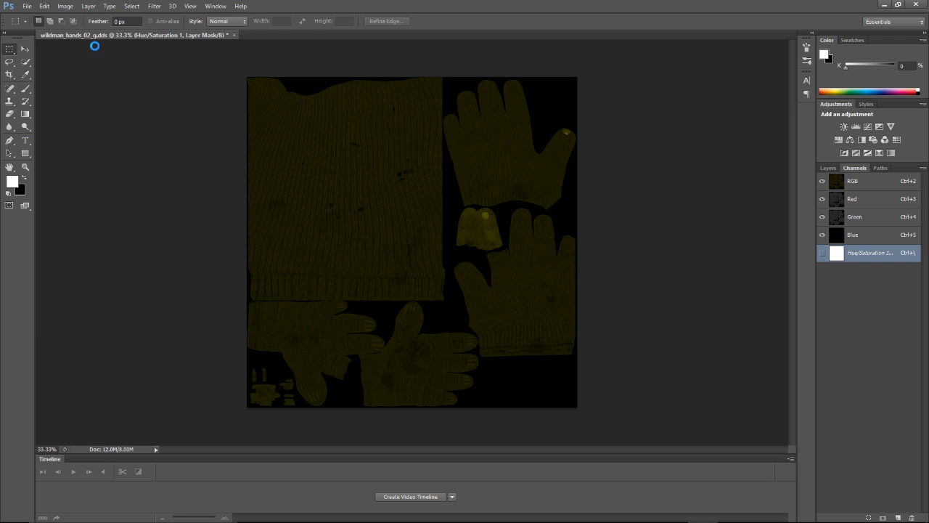
left_click(485, 337)
left_click(229, 34)
Open the normal map wildman_hands_02_n.tga and delete its Alpha 1 channel
left_click(27, 6)
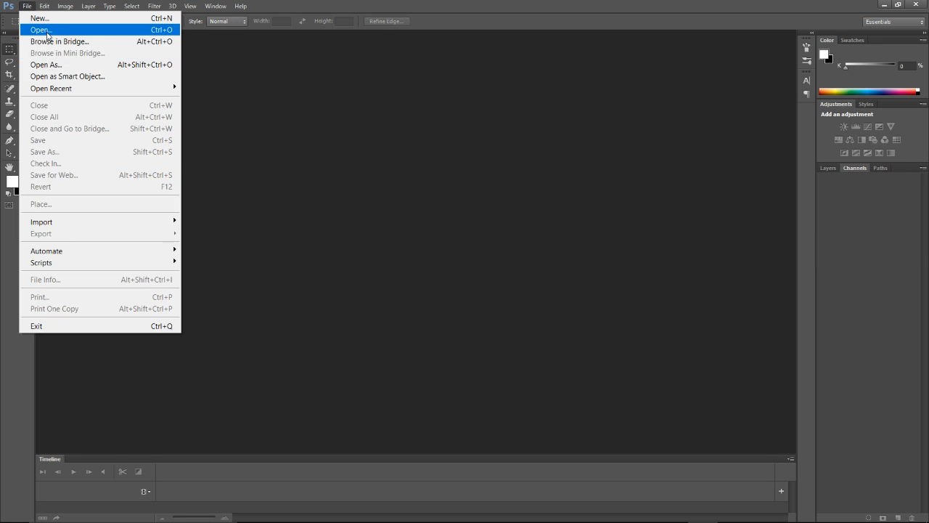
left_click(39, 30)
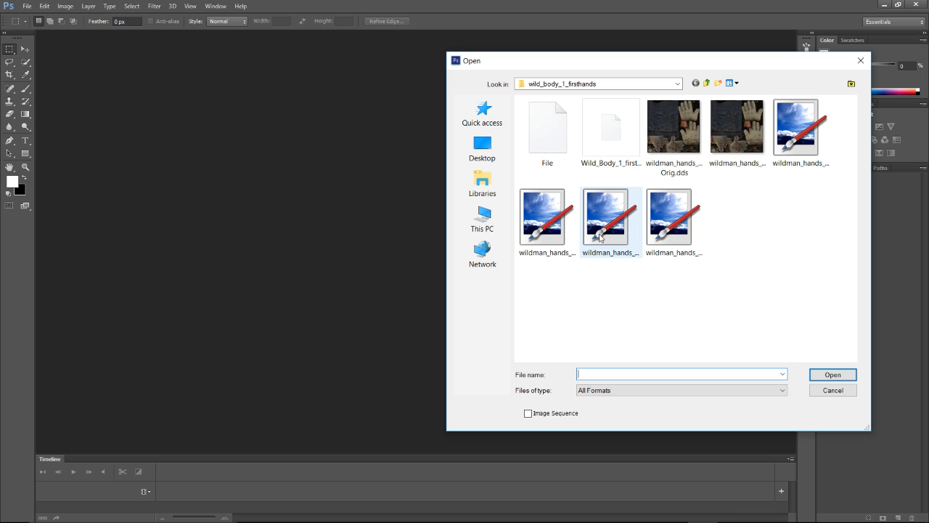
double_click(672, 218)
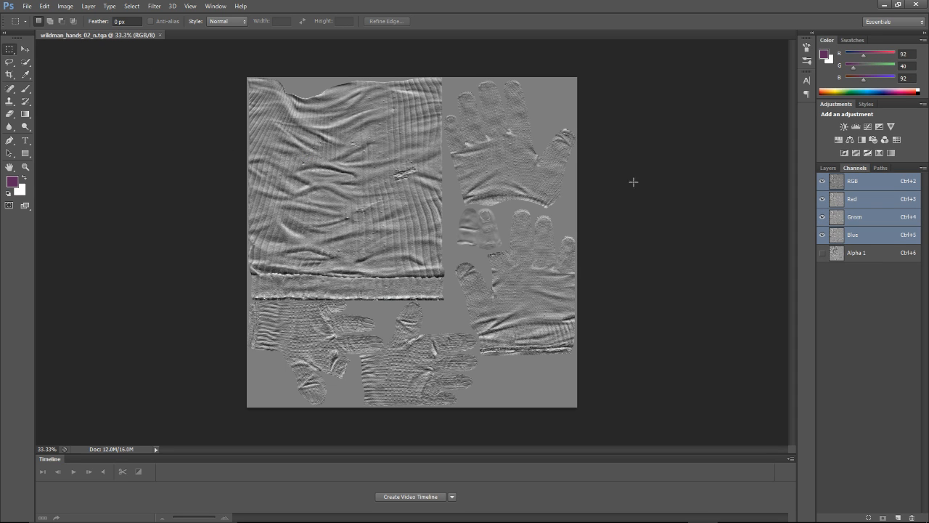
left_click(864, 254)
right_click(864, 254)
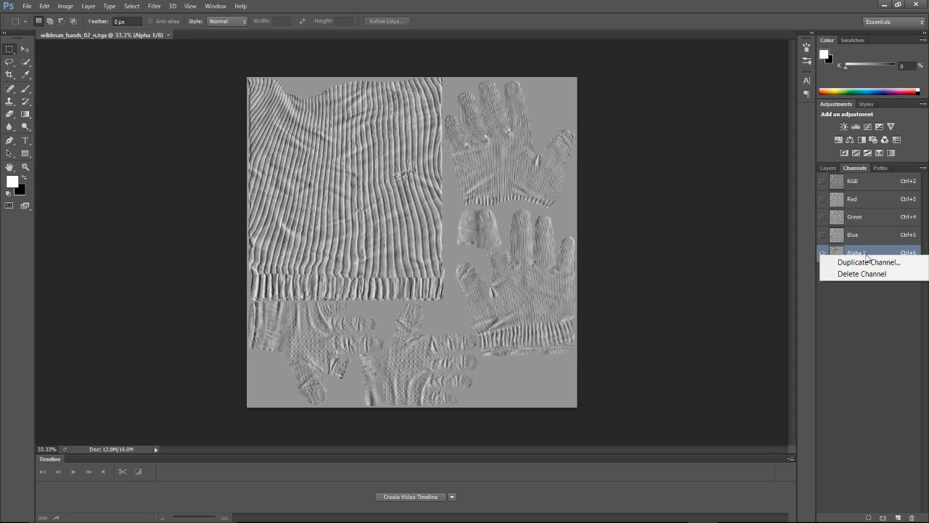
left_click(861, 276)
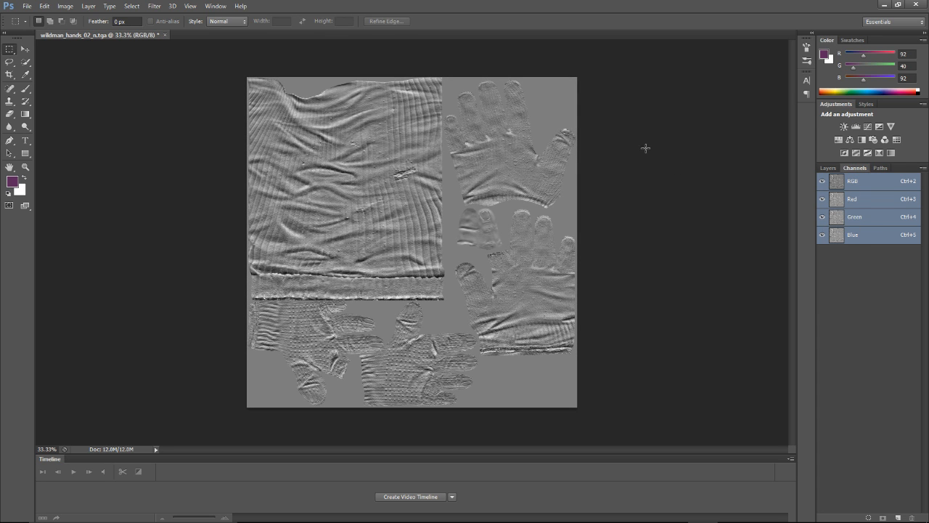
Save the normal map as wildman_hands_02_n.dds in Intel Texture Works format, bringing up its export options
left_click(27, 6)
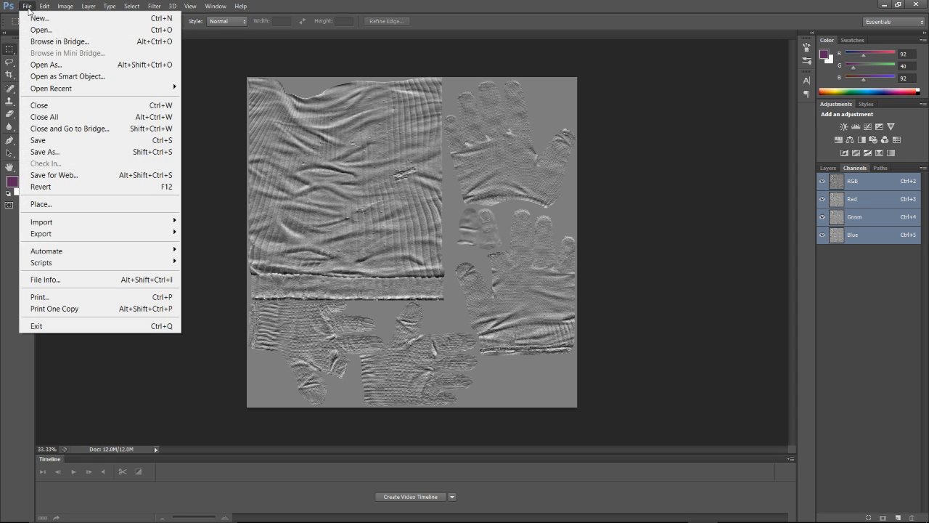
left_click(86, 151)
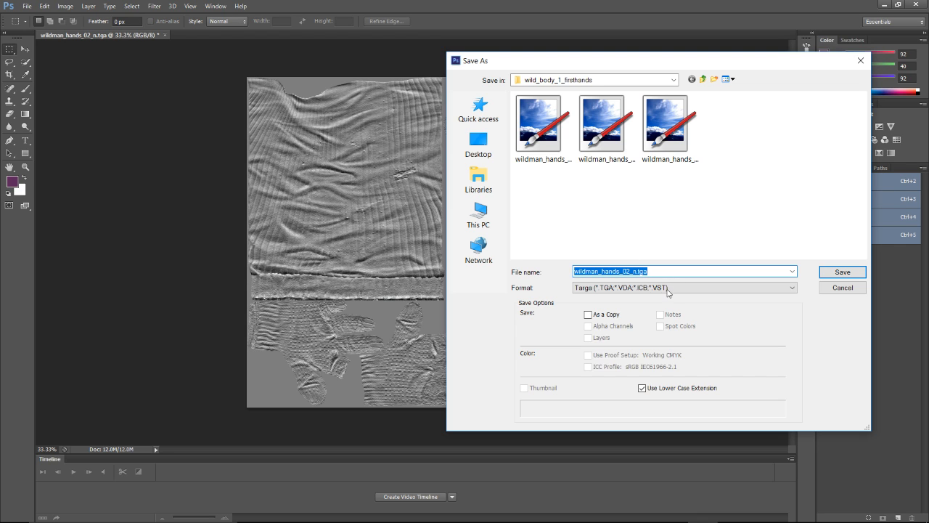
left_click(667, 289)
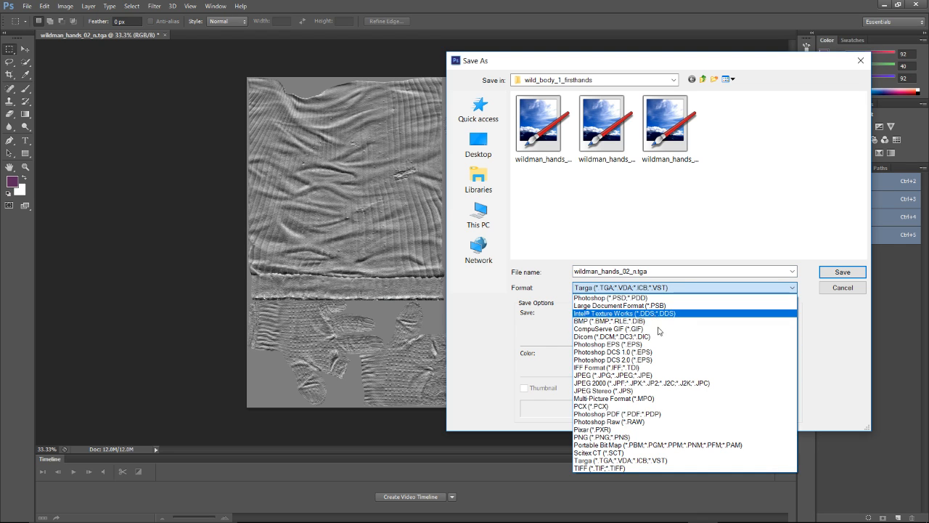
left_click(649, 313)
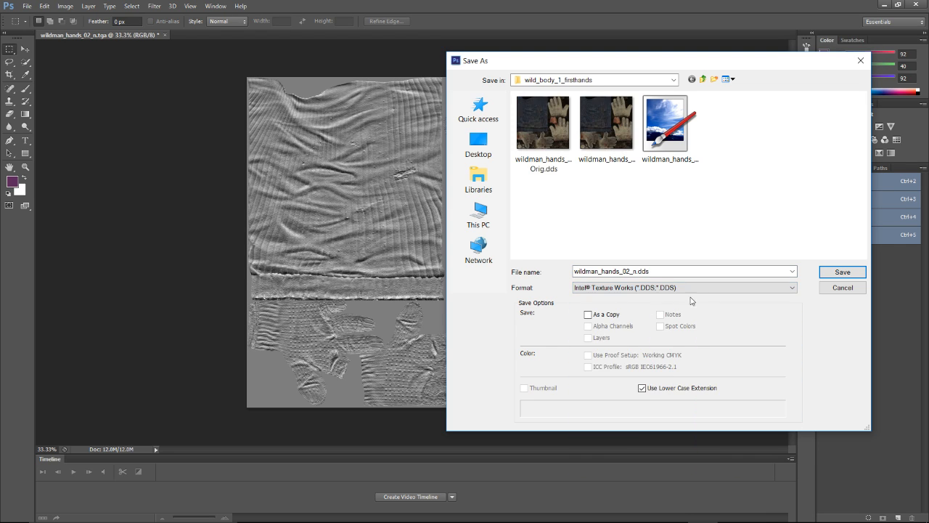
left_click(827, 275)
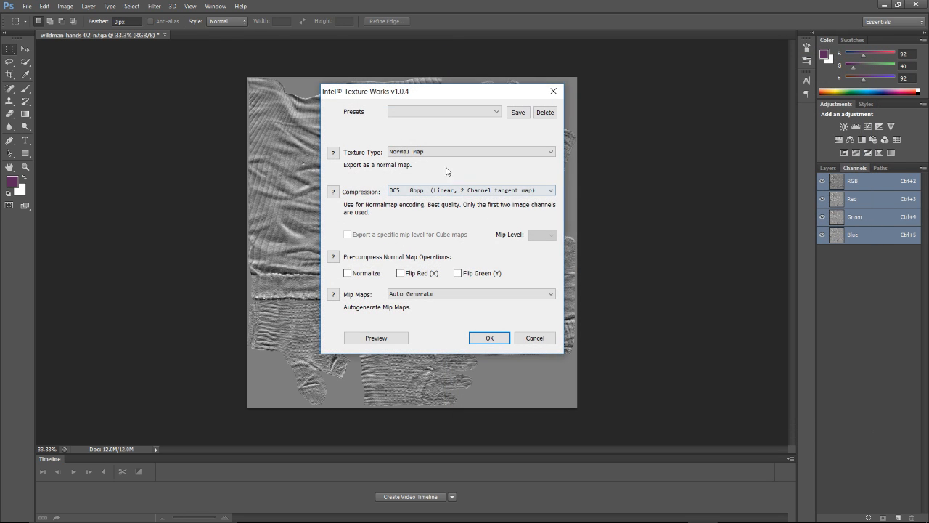
Enable Normalize for the BC5 normal map export and check the compression preview
left_click(347, 272)
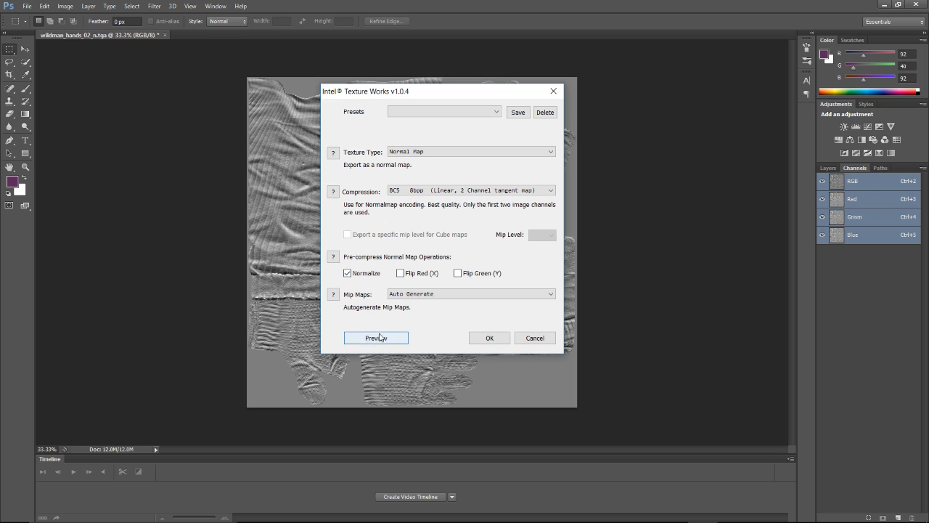
left_click(379, 336)
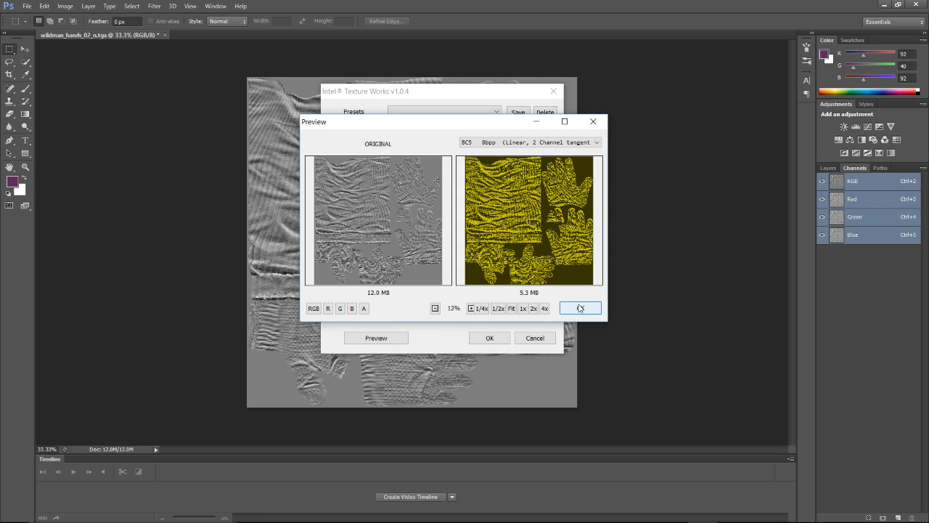
left_click(594, 122)
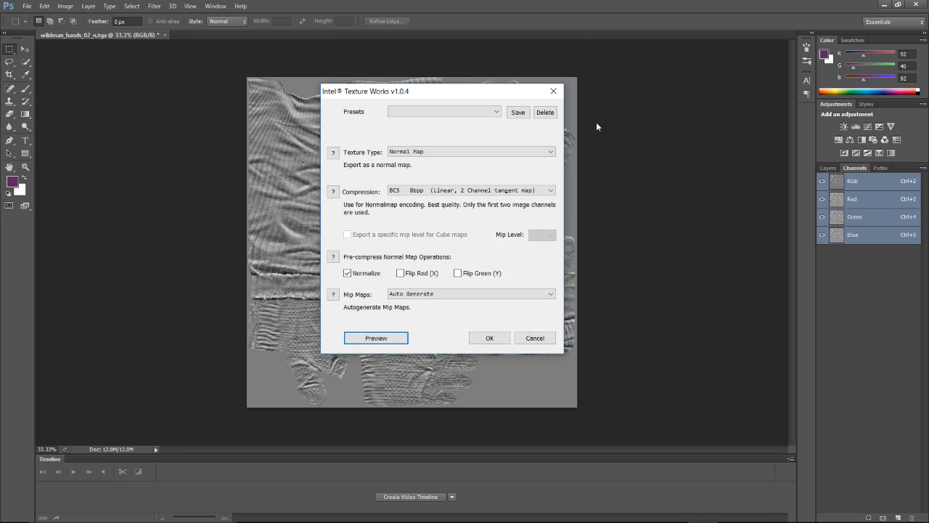
Preview the normal map with Flip Red (X) enabled and with Flip Green (Y) enabled instead
left_click(408, 275)
left_click(396, 337)
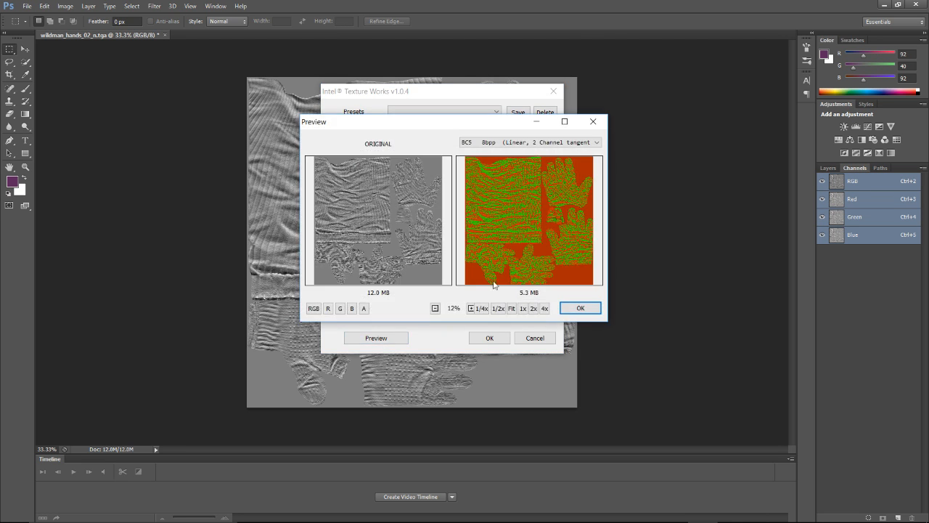
left_click(594, 121)
left_click(400, 274)
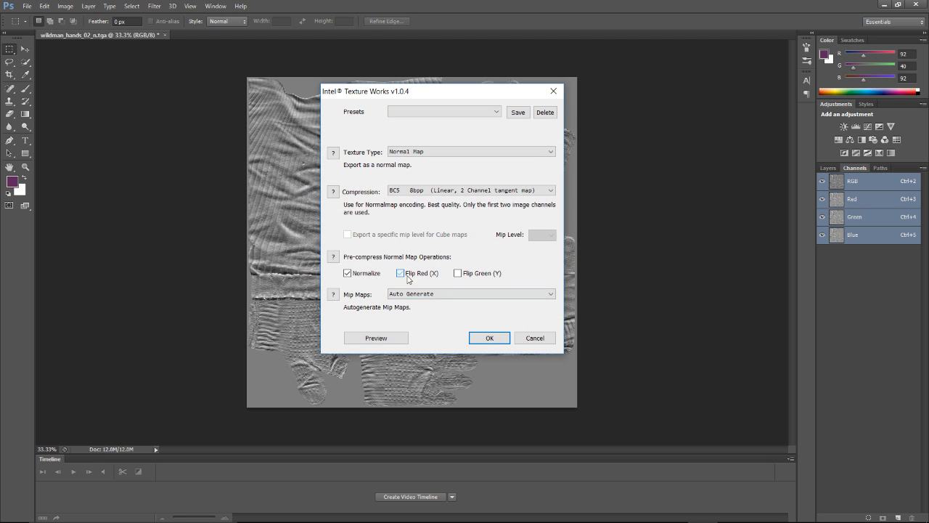
left_click(479, 277)
left_click(373, 338)
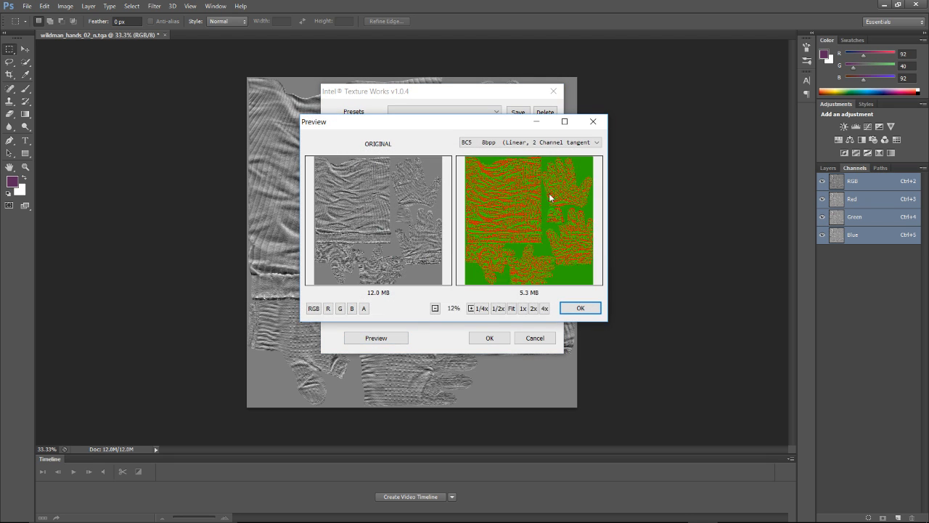
left_click(593, 121)
Try another preview of the flip settings and enable both Flip Red (X) and Flip Green (Y)
left_click(408, 278)
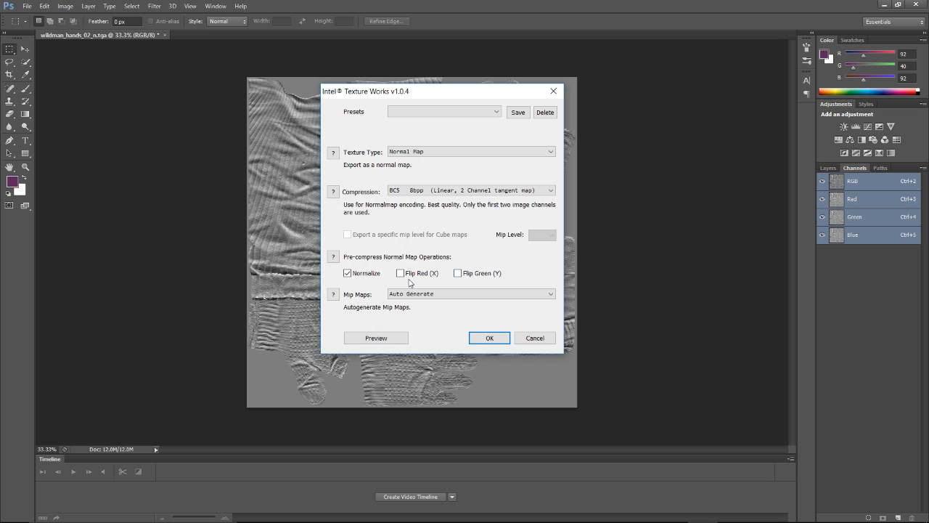
left_click(381, 338)
left_click(590, 124)
left_click(457, 273)
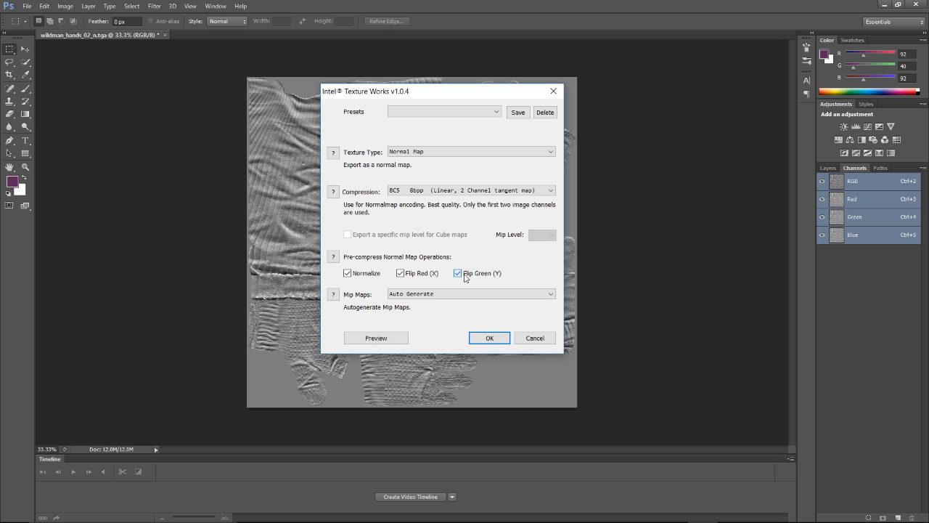
Preview and export the normal map with BC5 compression, Normalize on and both flips off, and close wildman_hands_02_n.tga
left_click(468, 190)
left_click(468, 196)
left_click(376, 338)
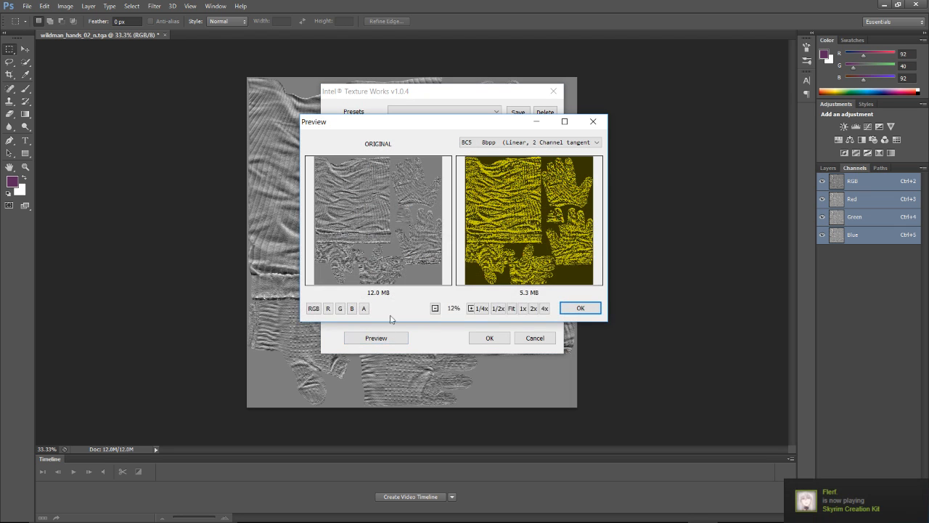
left_click(578, 308)
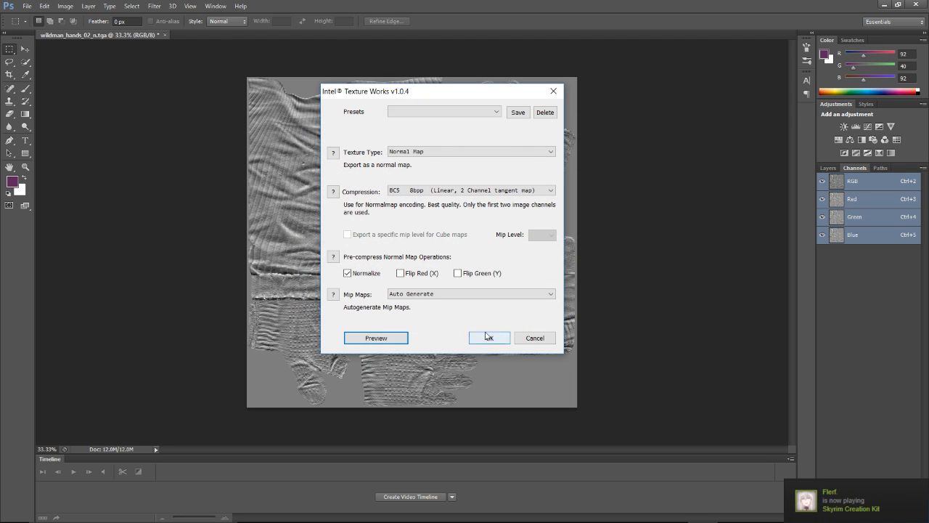
left_click_drag(459, 95, 616, 60)
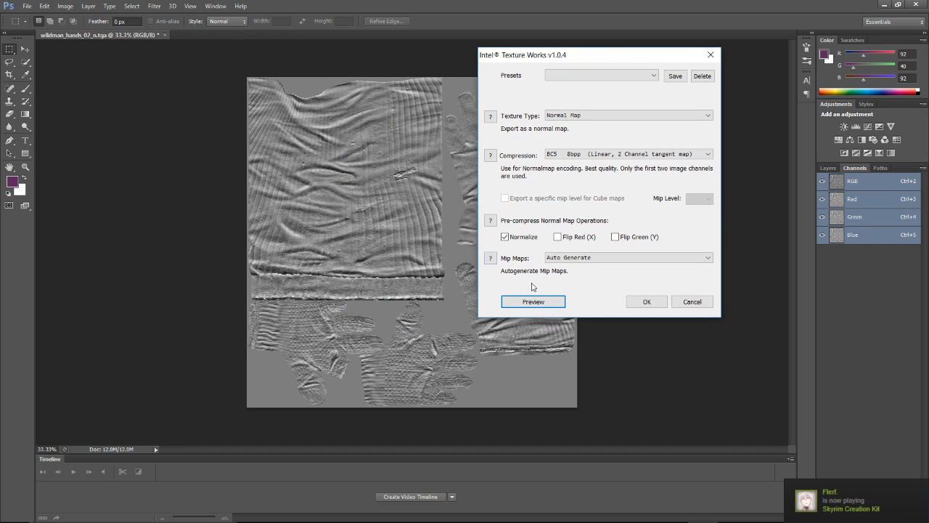
left_click(637, 301)
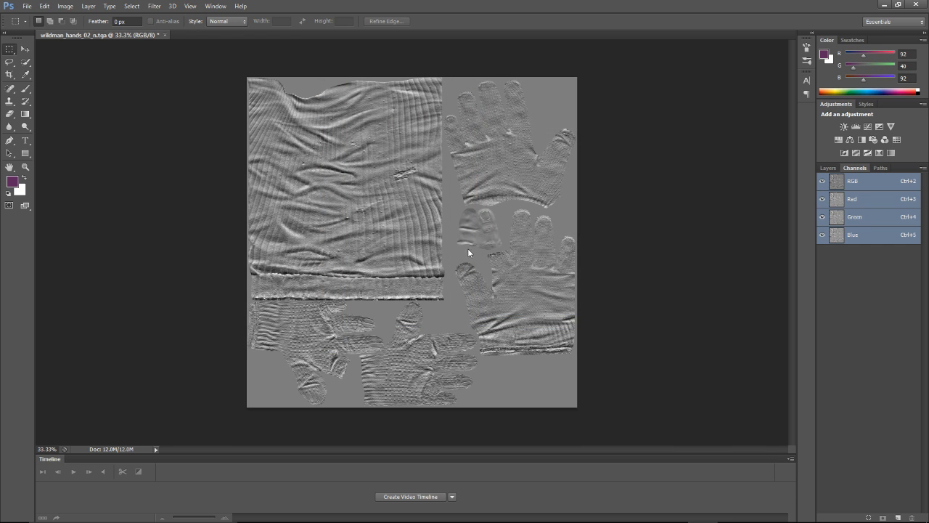
left_click(160, 35)
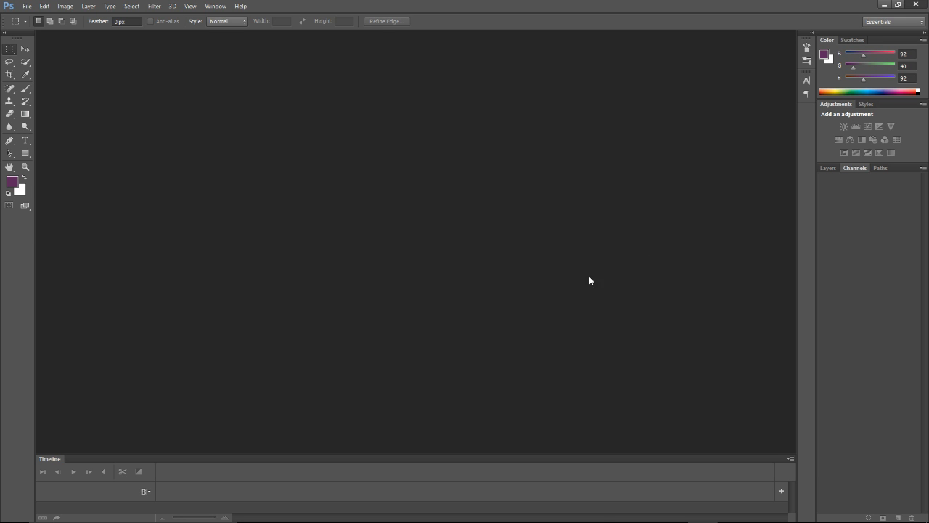
Switch to the YouTube live dashboard in Chrome and post "That normal map is fucked lol" in the live chat
key("alt+Tab")
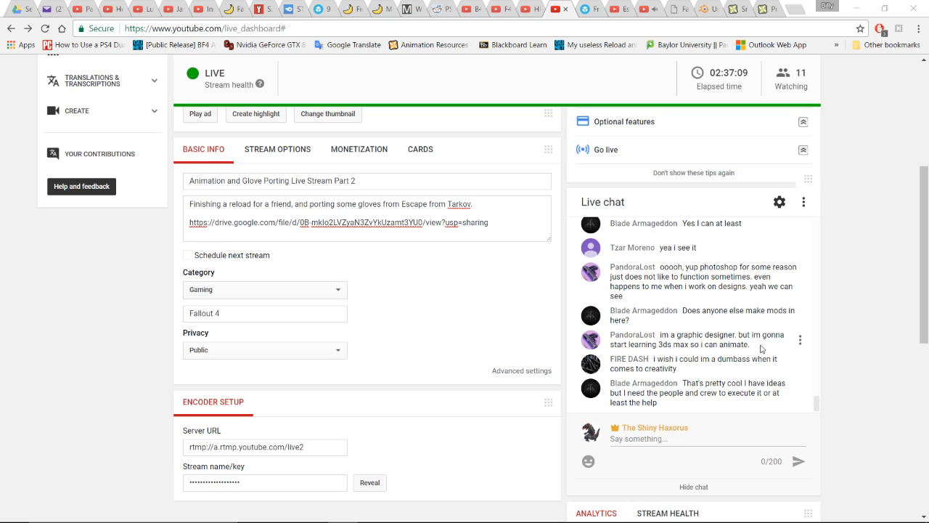
scroll(729, 373, "up", 1)
left_click(729, 374)
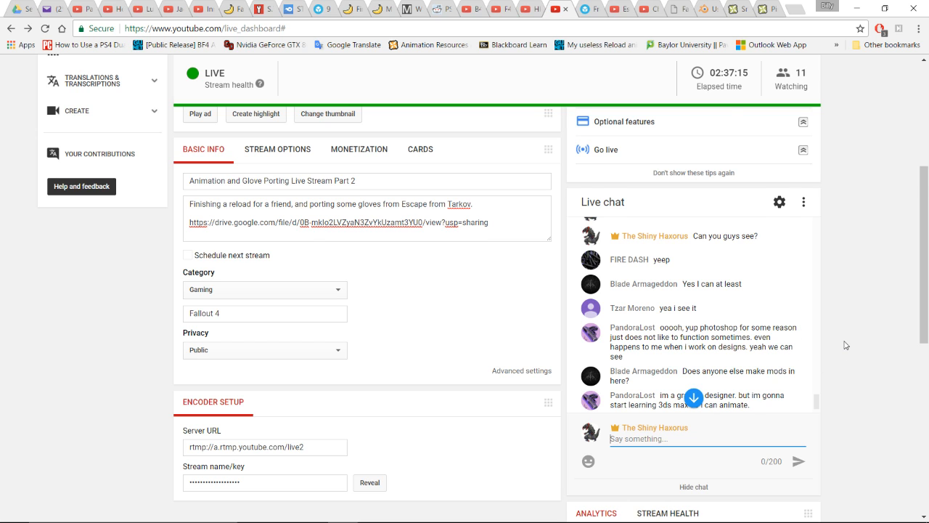
scroll(846, 344, "down", 1)
scroll(738, 336, "down", 2)
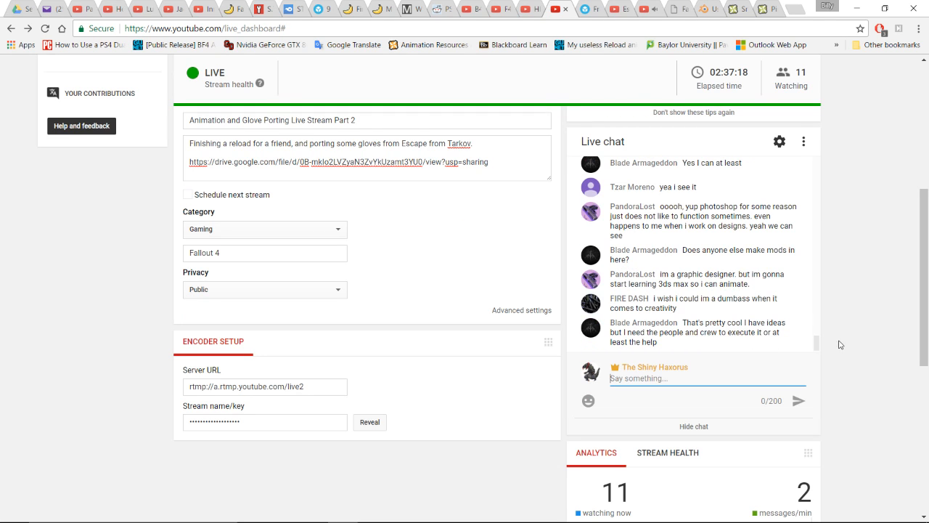
type("That normal map is fucked")
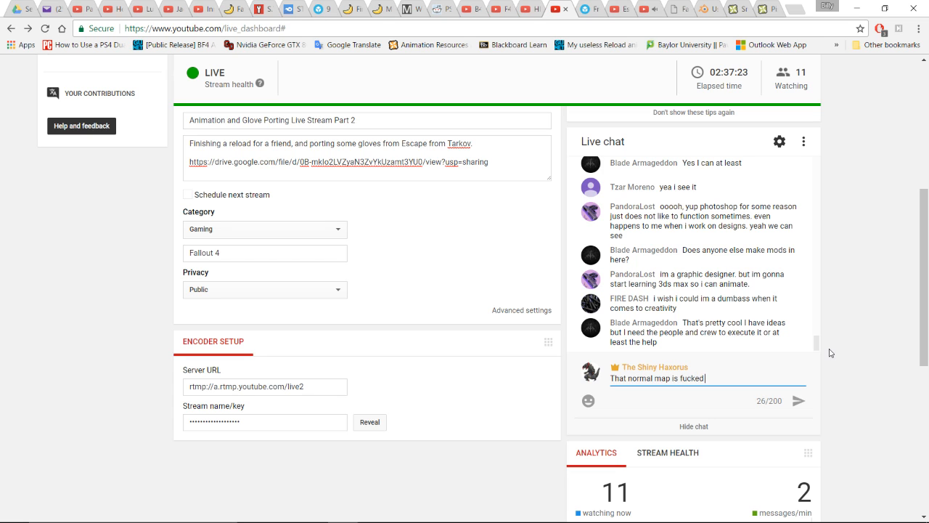
type(" lol")
key("Return")
scroll(831, 353, "up", 2)
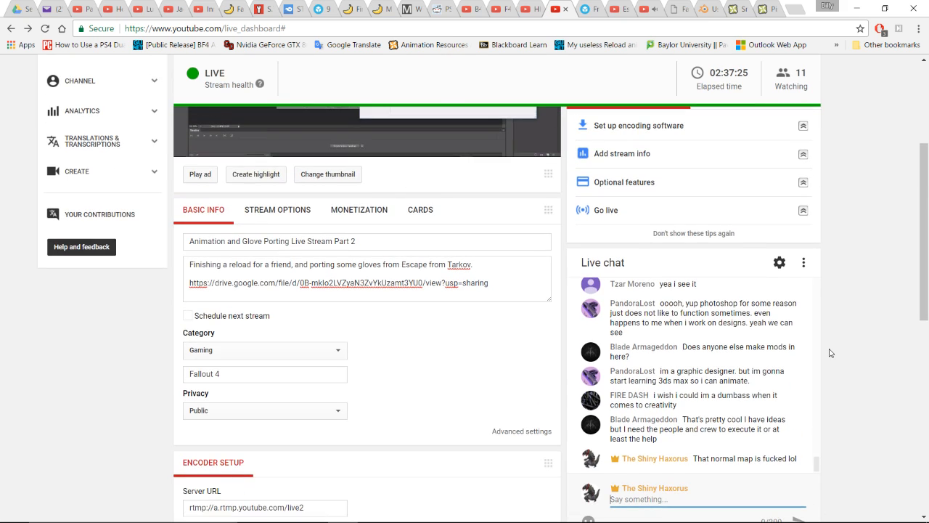
Switch to the Luger draw animation in Blender, save it as Draw 5.blend and play it back
mouse_move(496, 515)
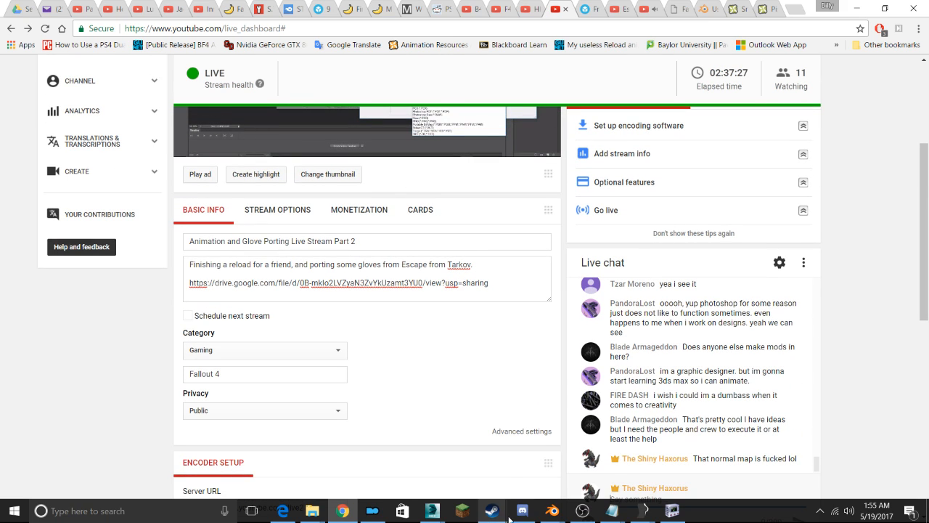
mouse_move(553, 515)
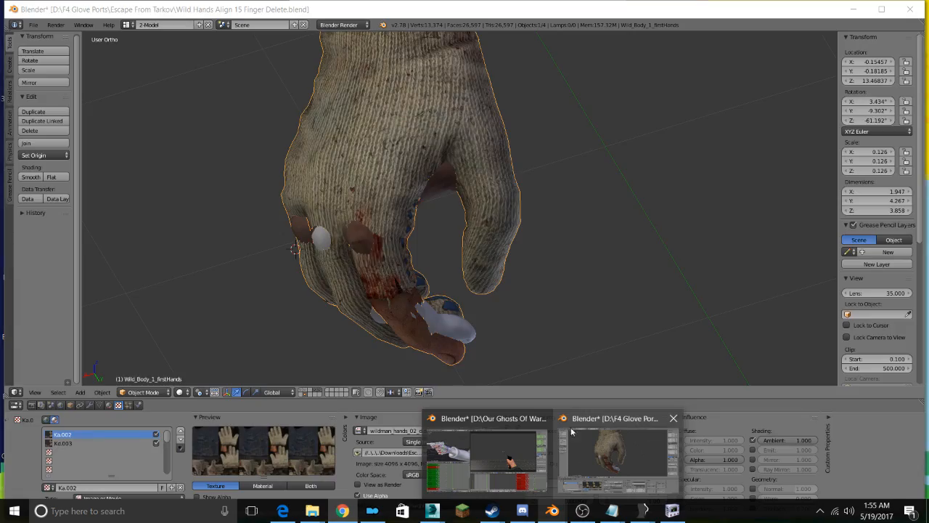
mouse_move(522, 448)
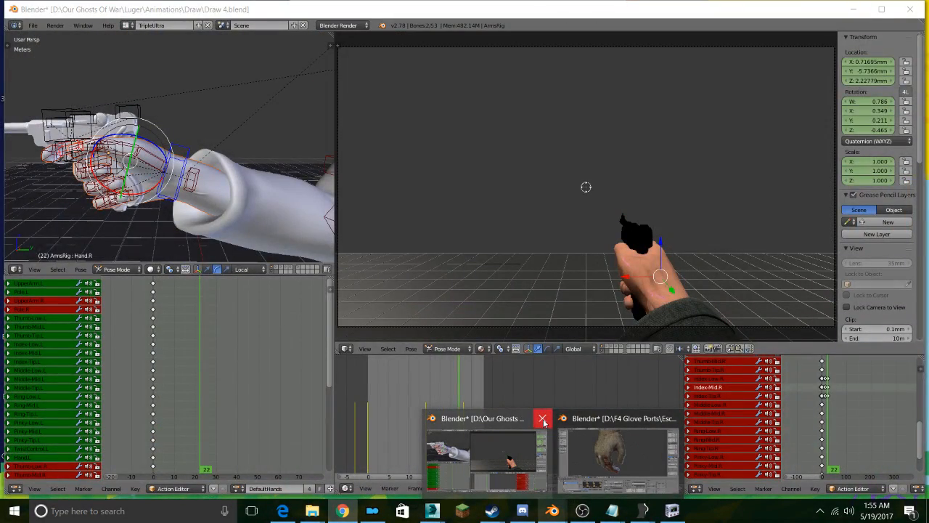
left_click(511, 445)
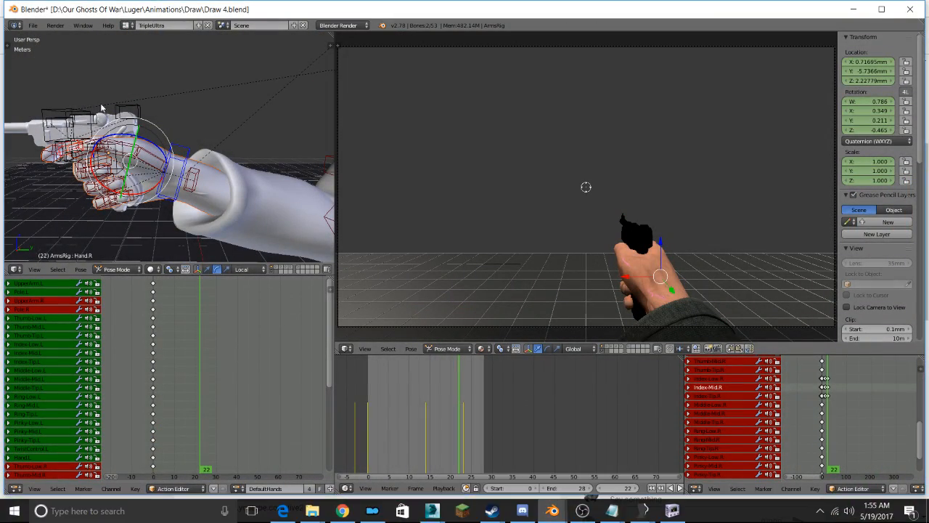
left_click(32, 25)
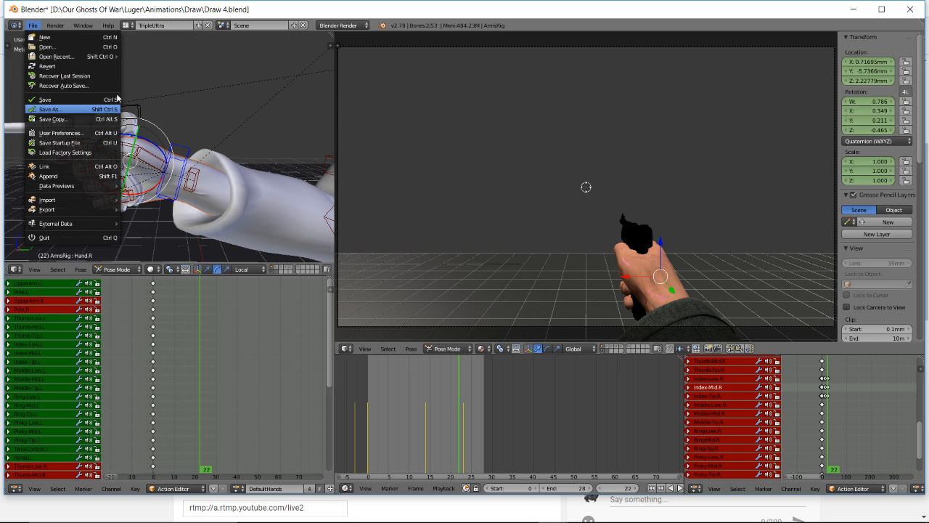
key("Return")
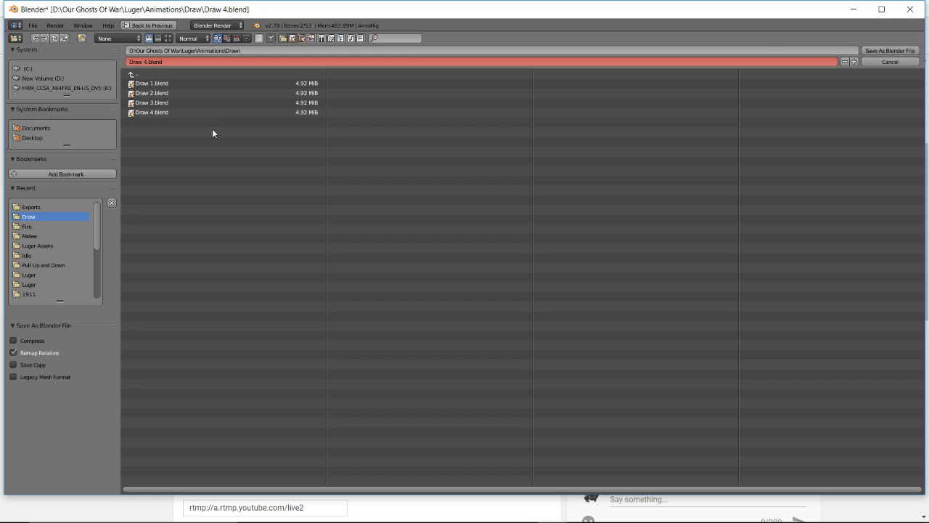
left_click(145, 61)
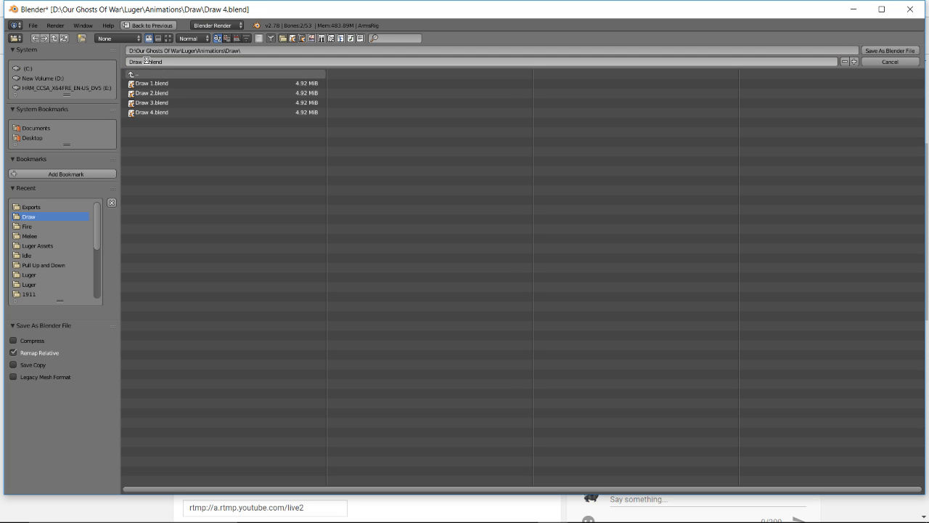
key("Return")
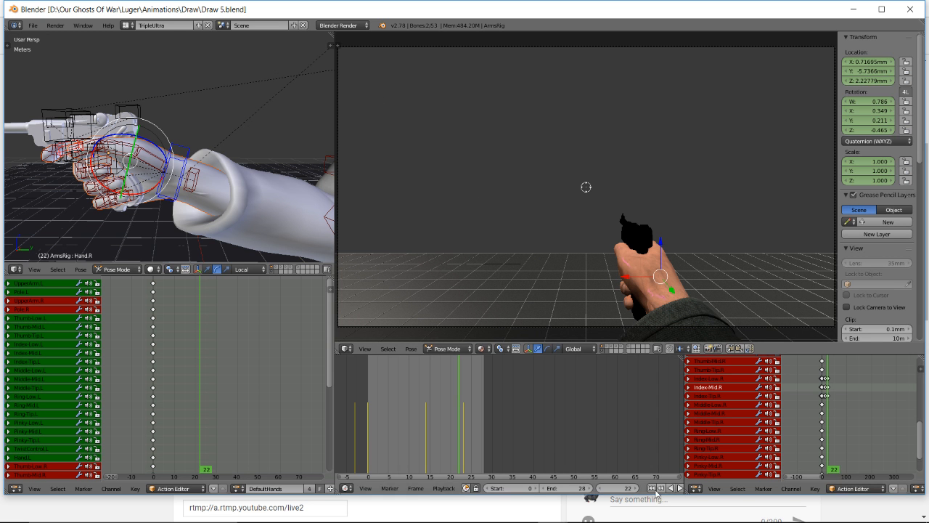
left_click(678, 488)
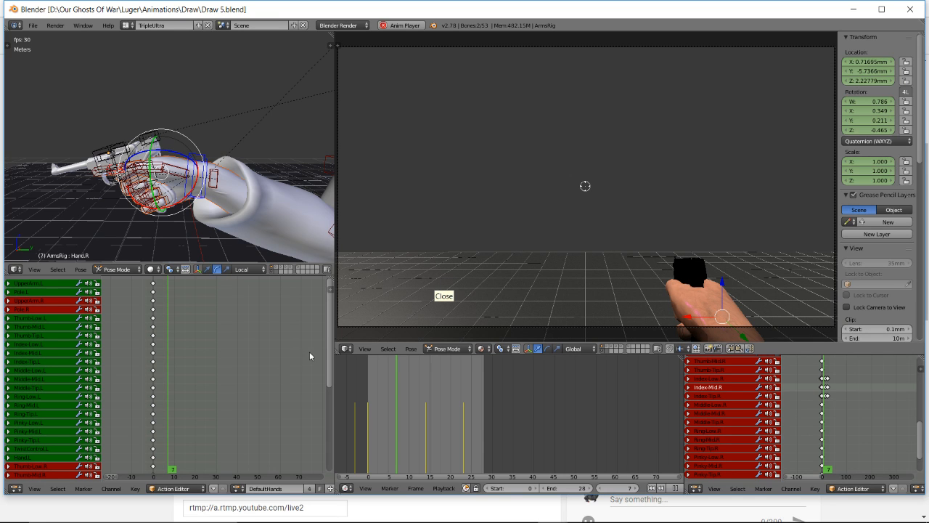
Switch back to the YouTube live dashboard and check the stream preview and the live chat messages
key("alt+Tab")
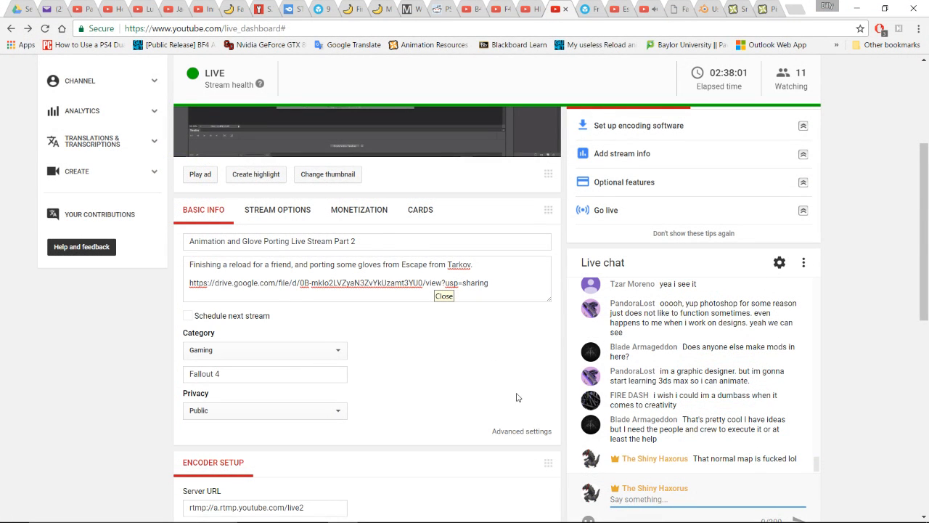
scroll(516, 397, "down", 1)
scroll(498, 394, "up", 2)
scroll(470, 435, "up", 2)
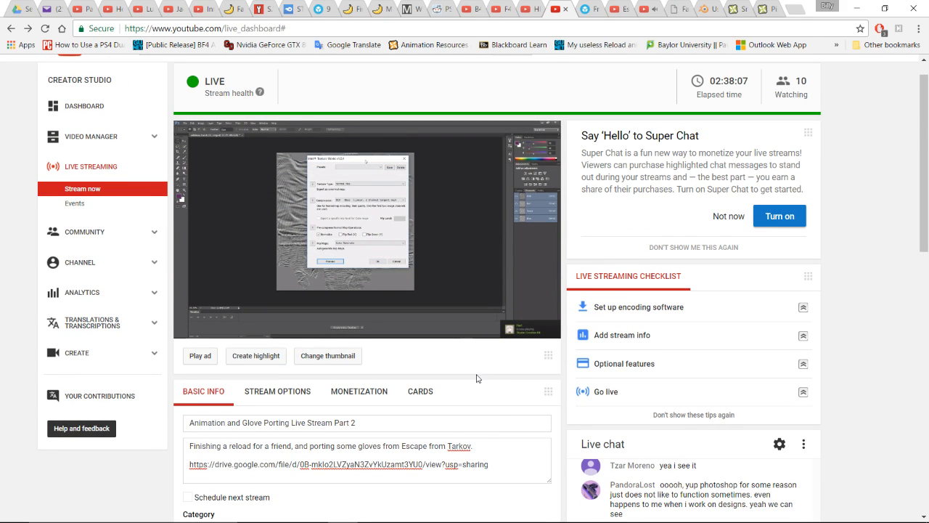
scroll(476, 378, "down", 4)
scroll(461, 439, "up", 2)
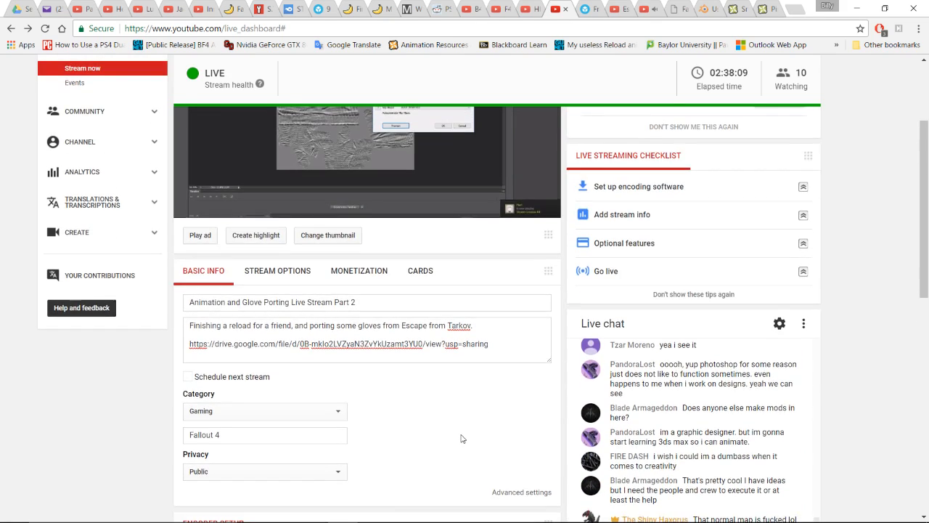
scroll(461, 438, "up", 2)
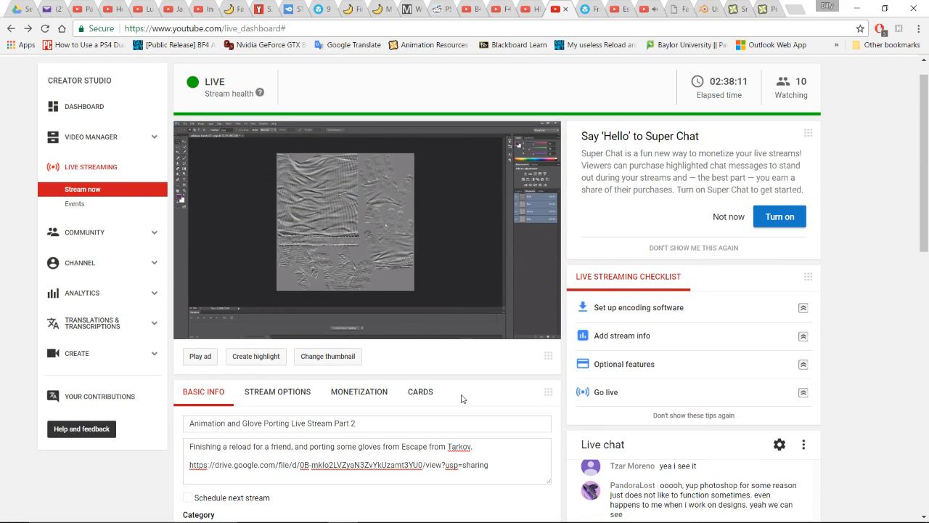
scroll(494, 409, "down", 5)
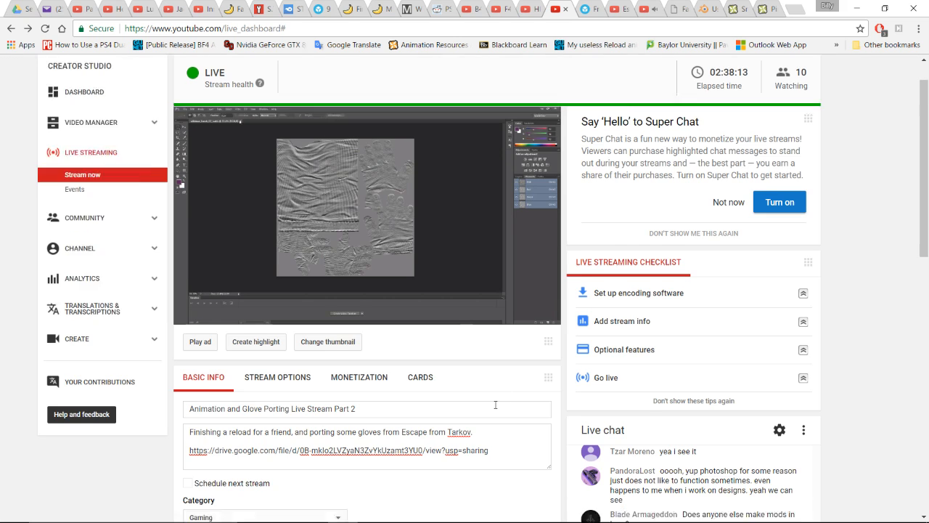
scroll(494, 408, "up", 4)
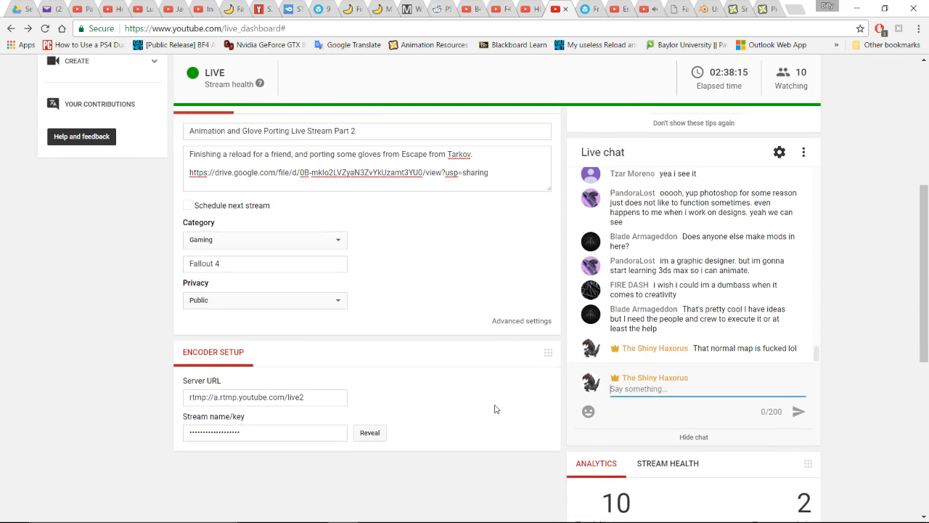
scroll(497, 405, "down", 2)
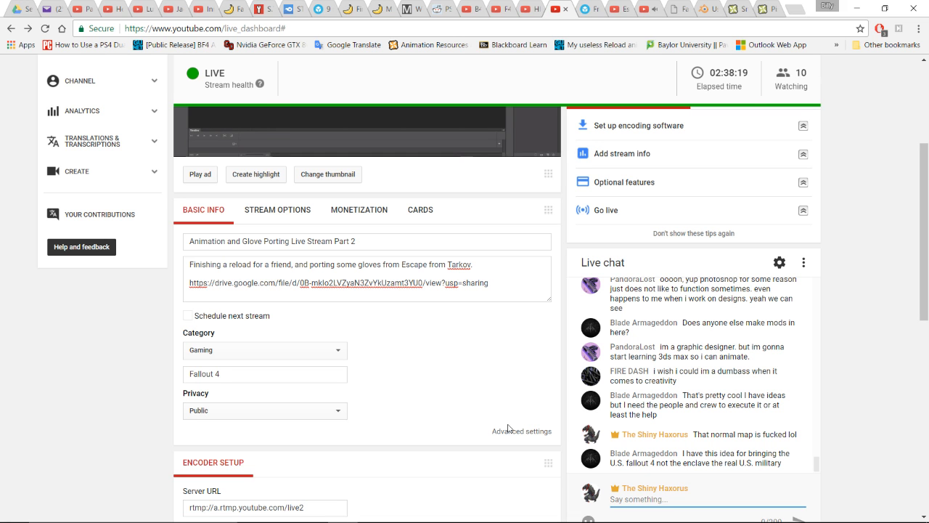
scroll(508, 428, "up", 4)
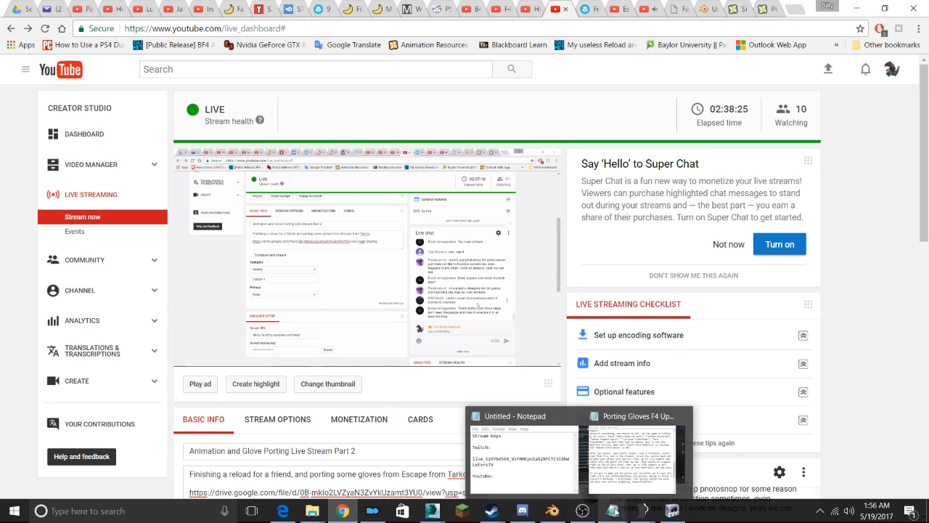
Switch to Hands and Arms 3.nif in NifSkope and convert the Zero Scale Arms block to a BSTriShape
mouse_move(661, 513)
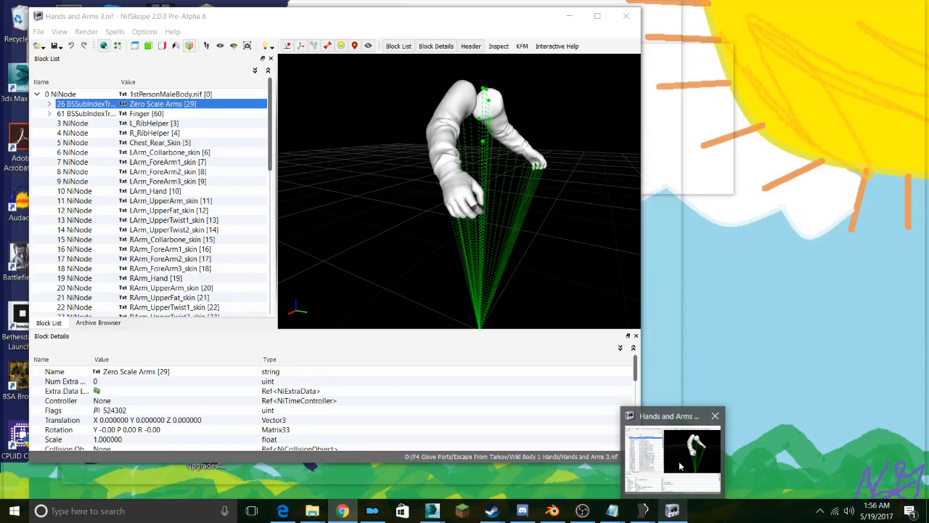
left_click(680, 466)
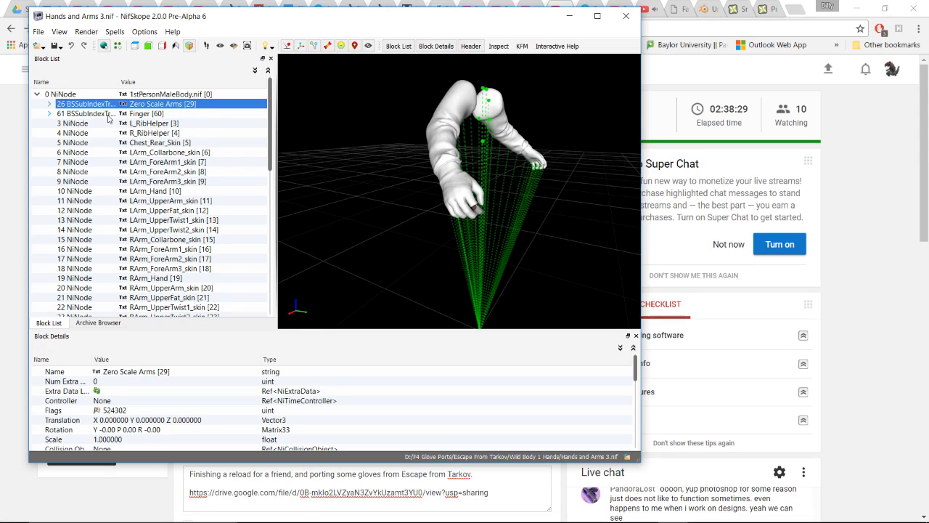
right_click(81, 107)
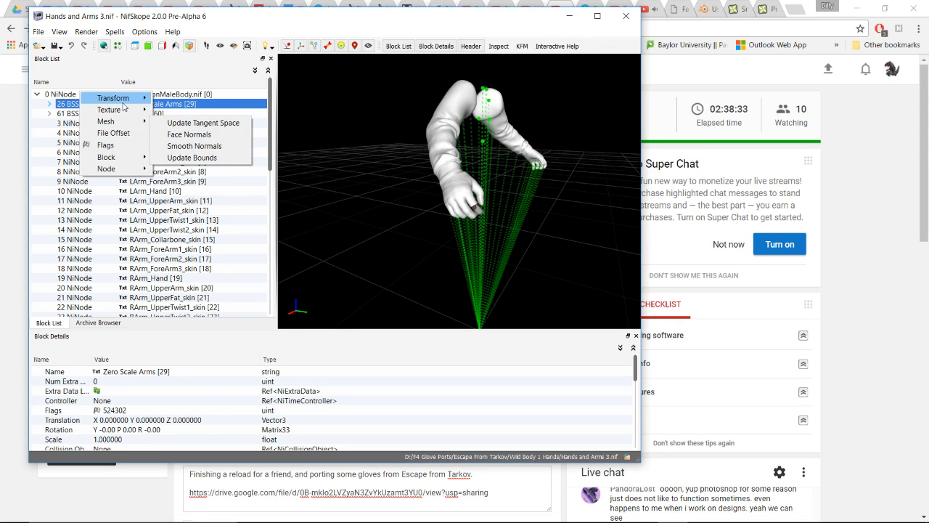
mouse_move(138, 158)
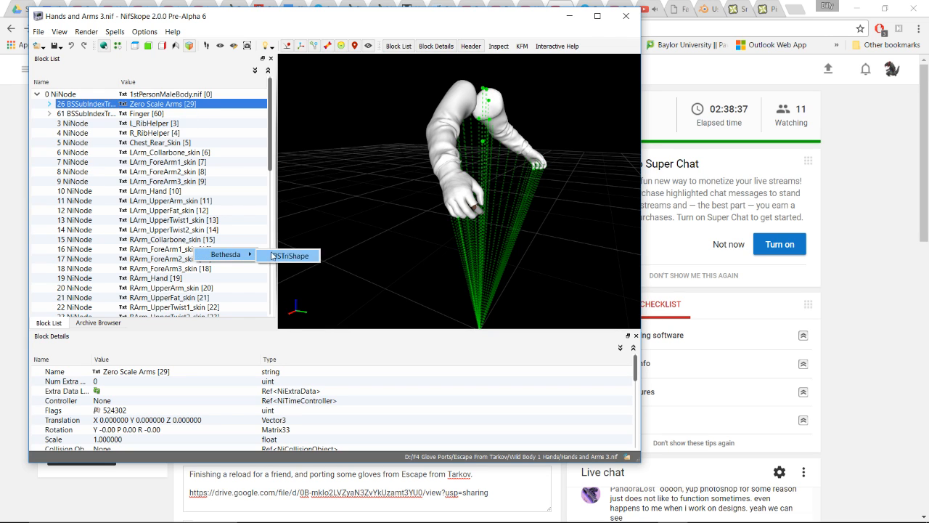
left_click(227, 206)
Convert the Finger block to a BSTriShape as well
right_click(81, 114)
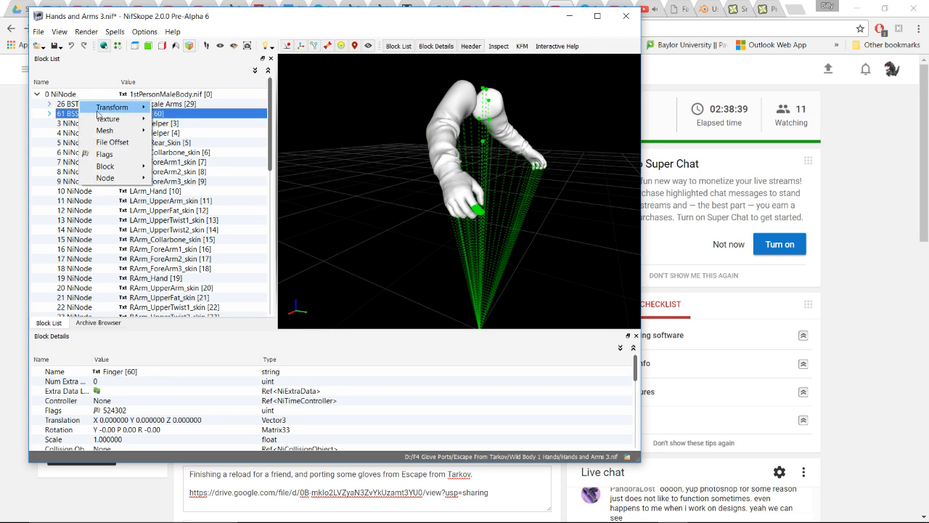
mouse_move(137, 169)
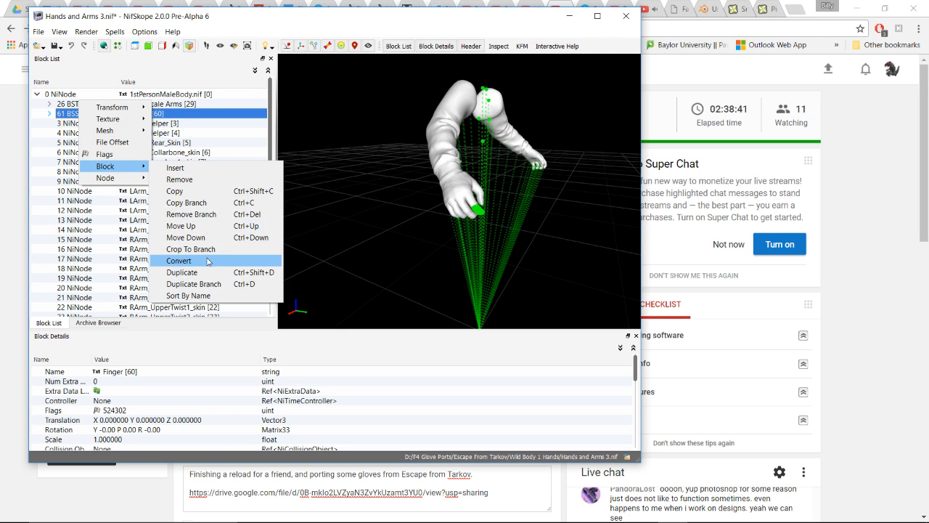
left_click(209, 261)
mouse_move(239, 266)
left_click(304, 266)
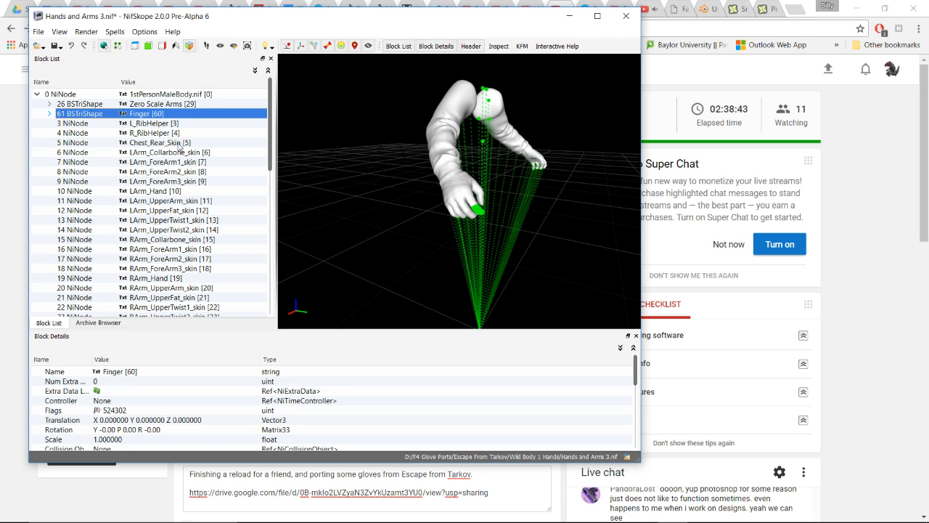
Save the mesh as a new file named Hands and Arms 4.nif in the Wild Body 1 Hands folder
left_click(38, 31)
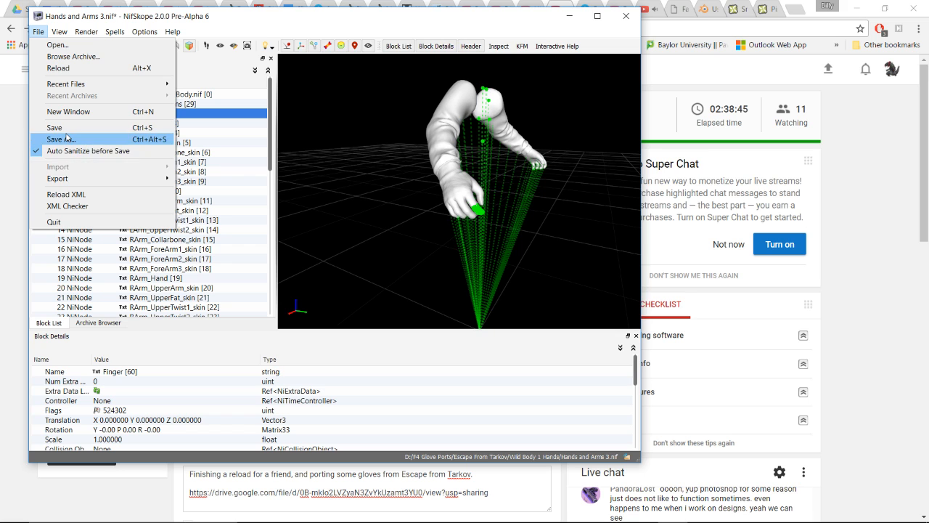
left_click(67, 137)
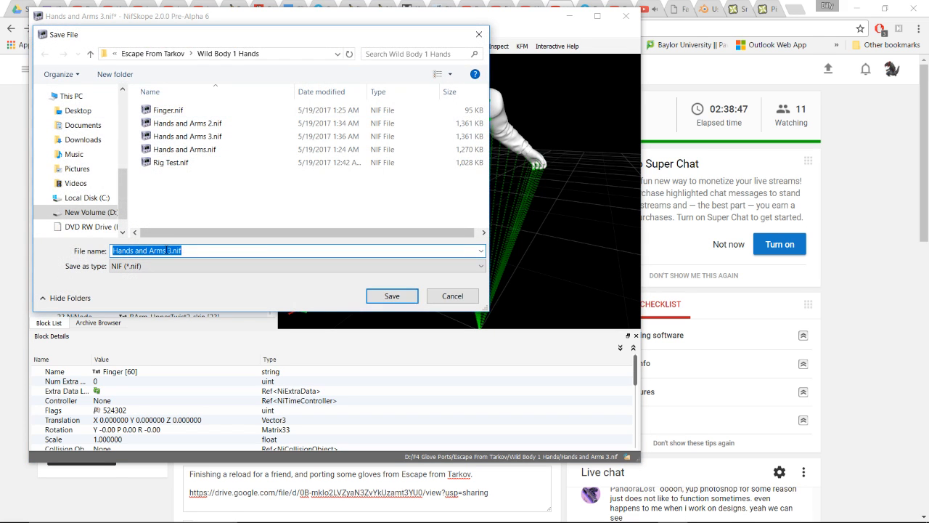
left_click(169, 250)
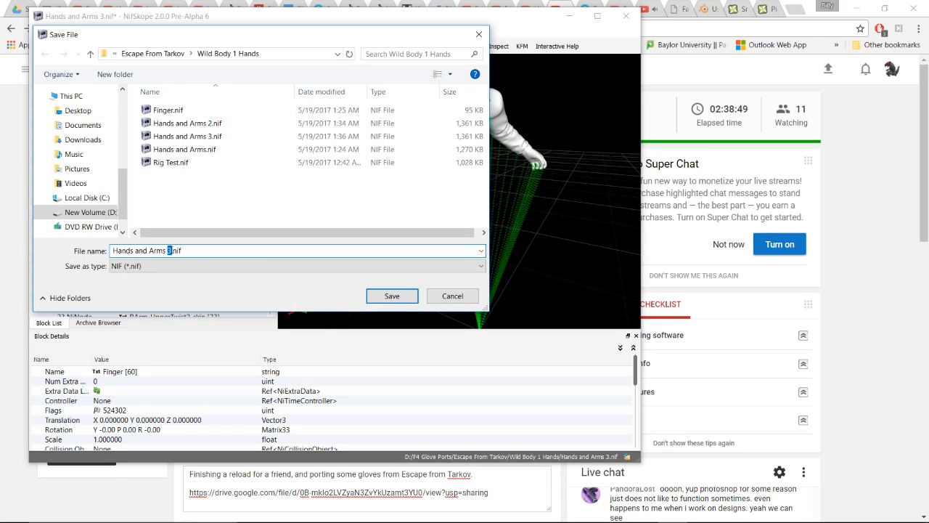
key("Return")
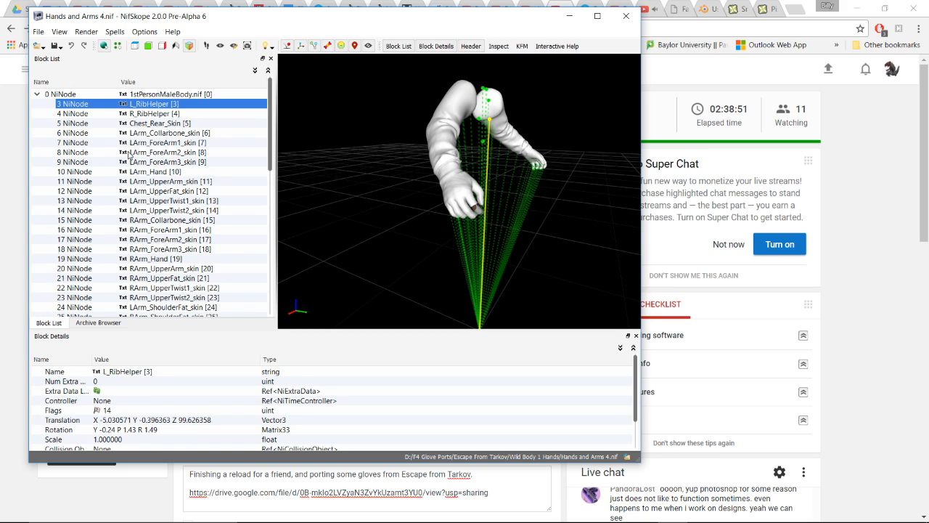
Expand the Zero Scale Arms shape in the block tree and select its lighting shader property
scroll(129, 154, "down", 13)
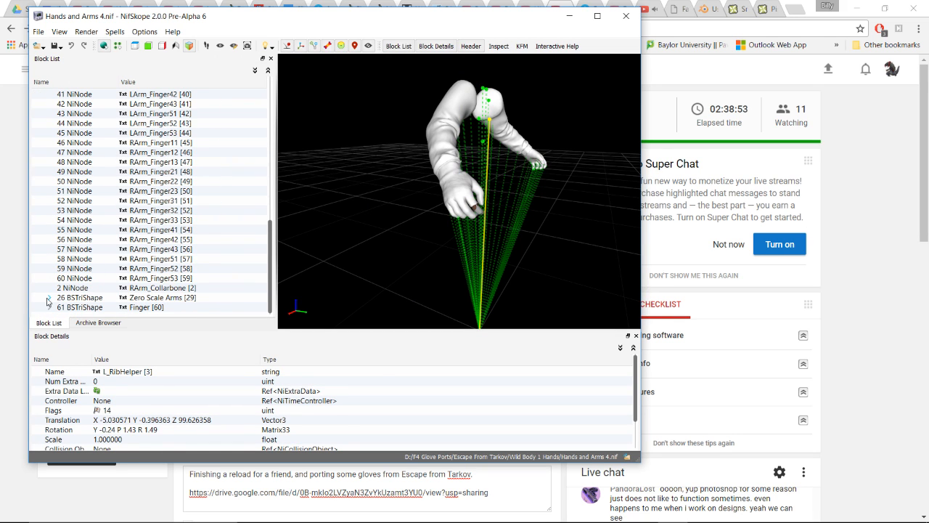
left_click(48, 299)
left_click(48, 298)
left_click(62, 298)
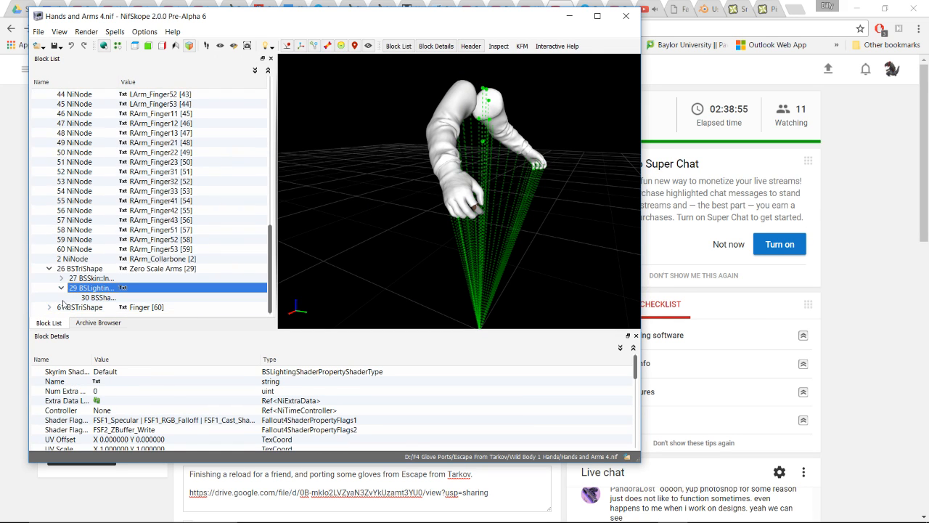
Switch to File Explorer and look through the Glove Ports materials folder and the mod's Glove Ports textures folder
left_click(312, 510)
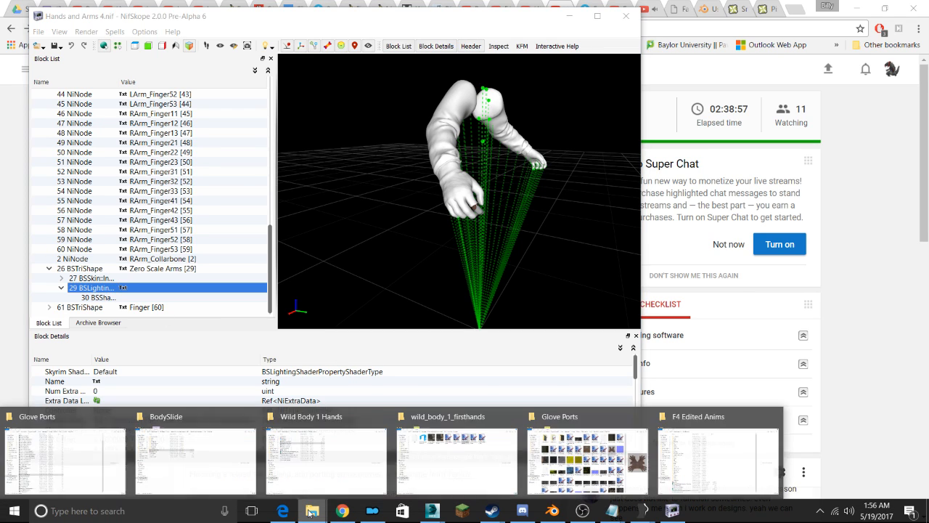
mouse_move(206, 446)
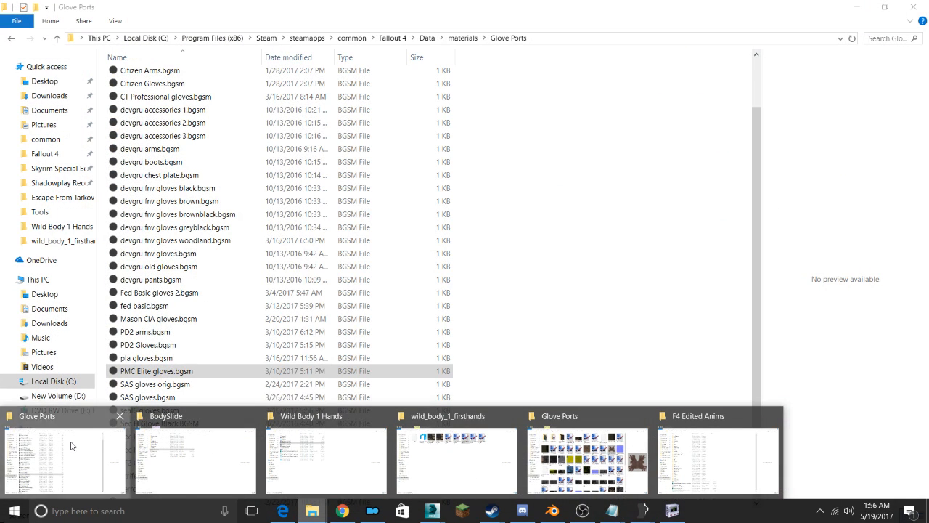
left_click(65, 459)
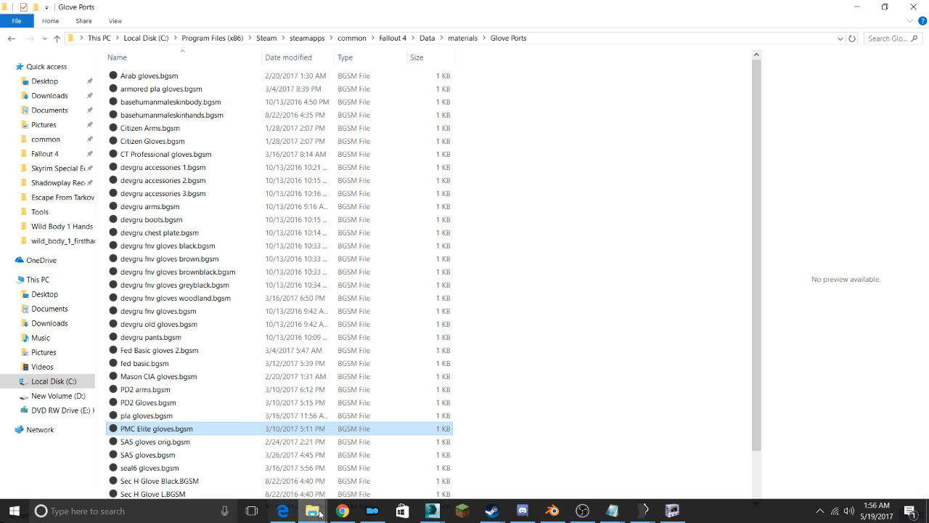
left_click(312, 510)
left_click(589, 458)
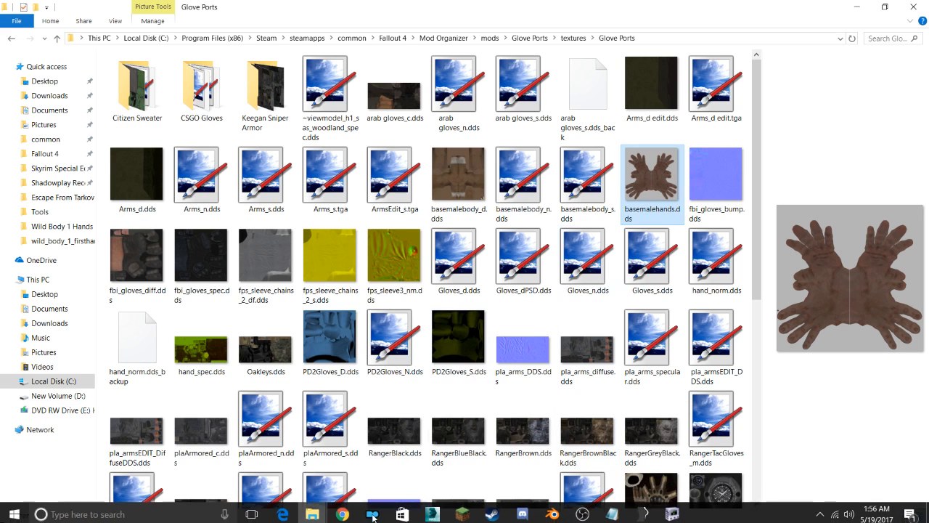
Open the wild_body_1_firsthands folder and compare the previews of wildman_hands_02_d Orig.dds and wildman_hands_02_d.dds
left_click(312, 510)
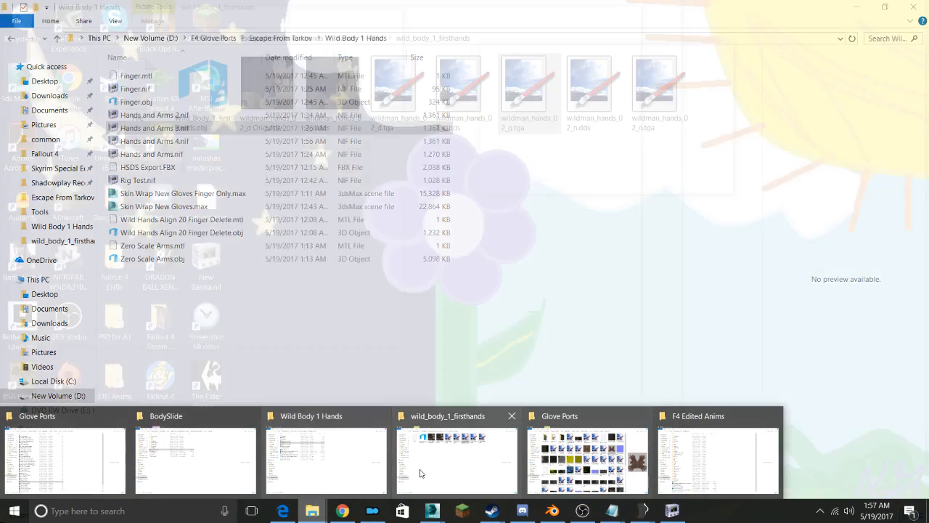
left_click(421, 472)
left_click(384, 387)
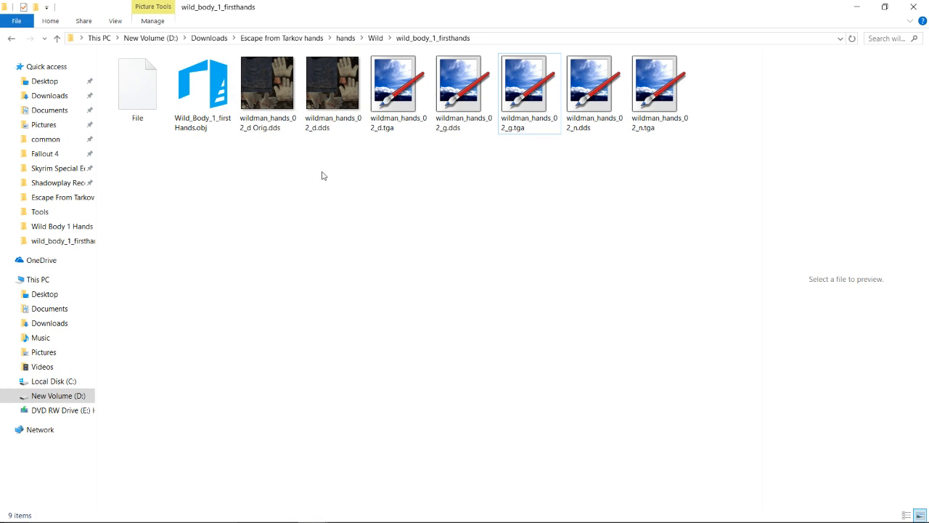
left_click(268, 84)
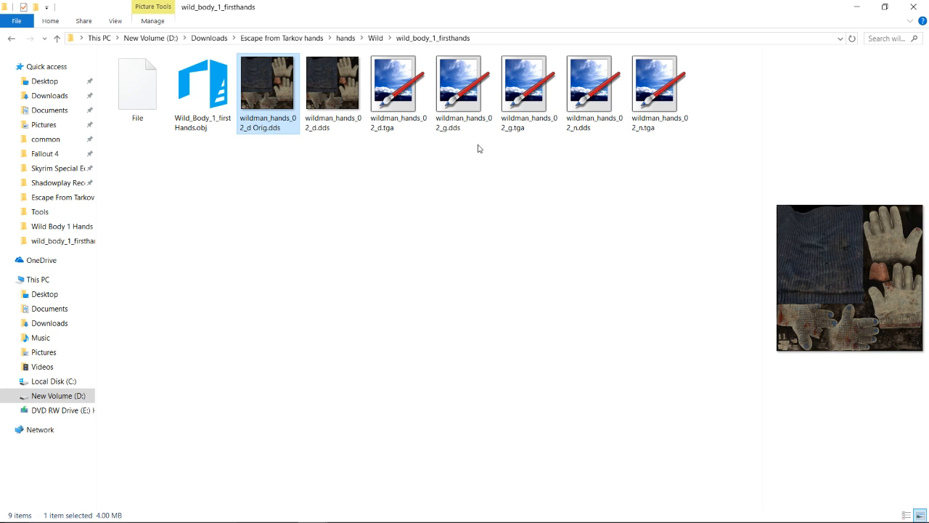
key("Right")
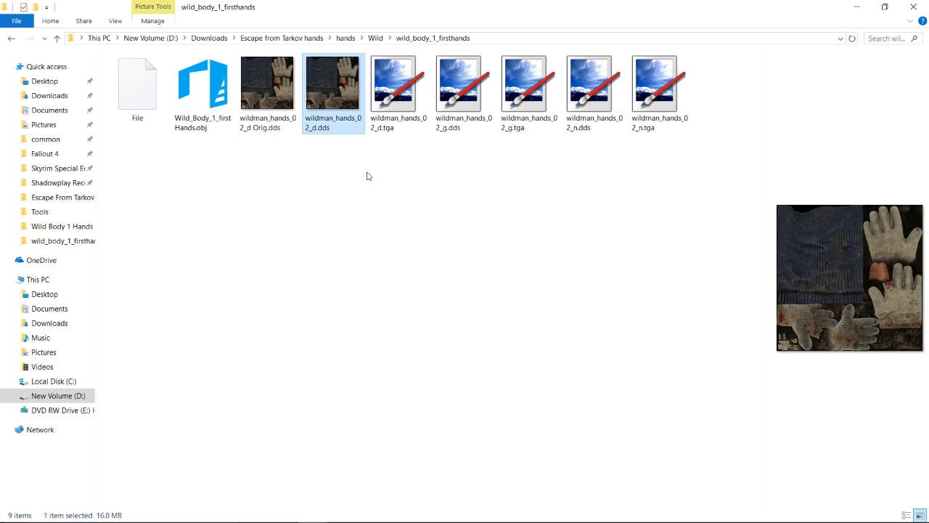
key("Left")
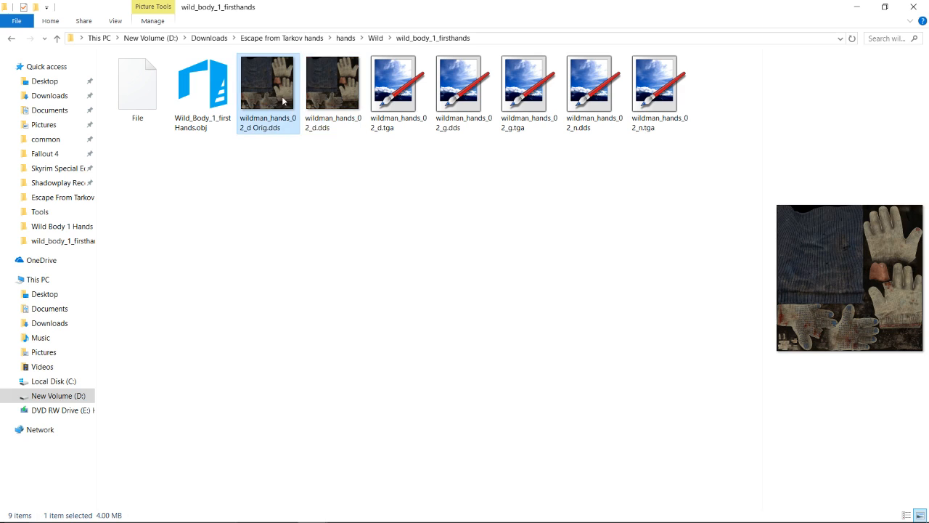
key("Right")
key("Left")
key("Right")
left_click(273, 95)
key("Right")
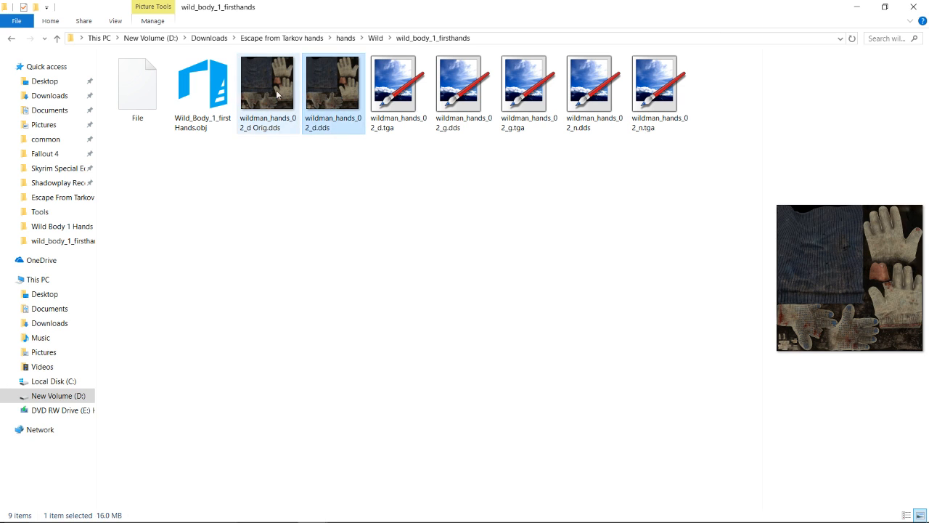
key("Left")
key("Right")
key("Left")
key("Right")
key("Left")
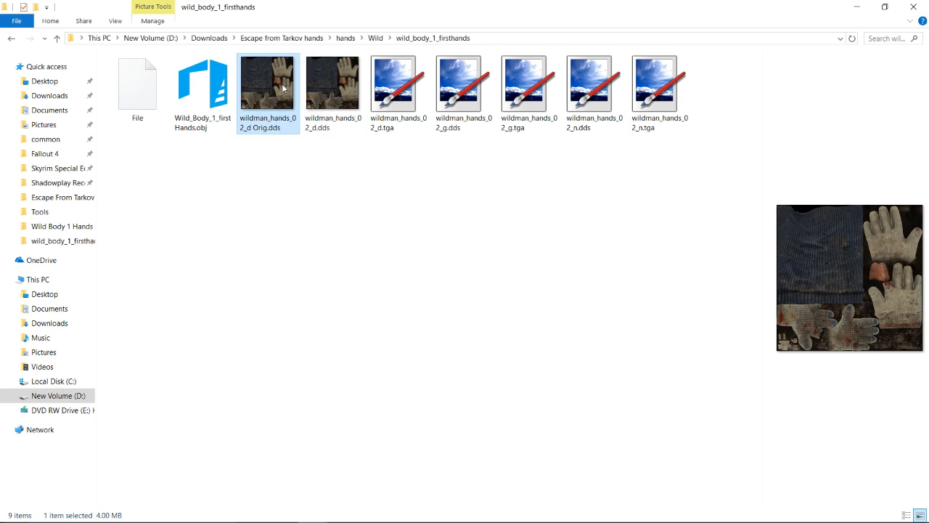
Copy the textures wildman_hands_02_d.dds, wildman_hands_02_g.dds and wildman_hands_02_n.dds
key("Right")
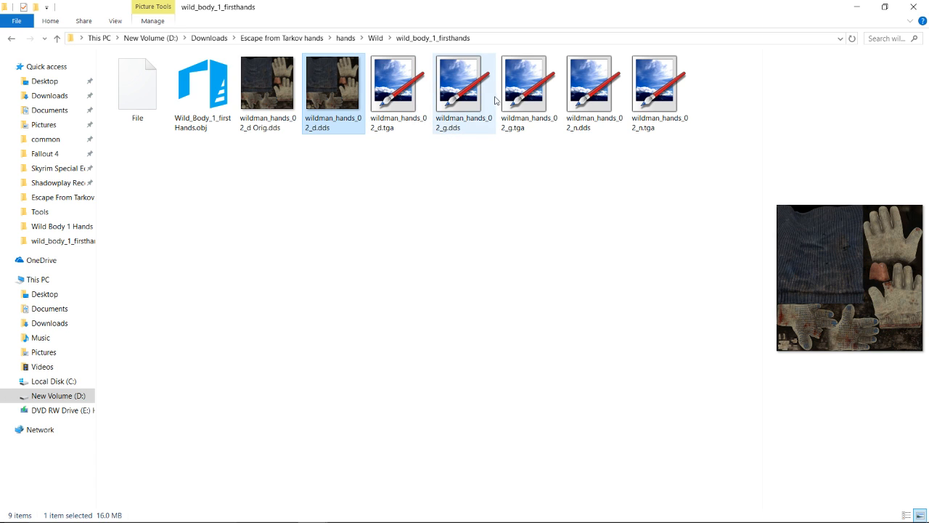
left_click(477, 110, "ctrl")
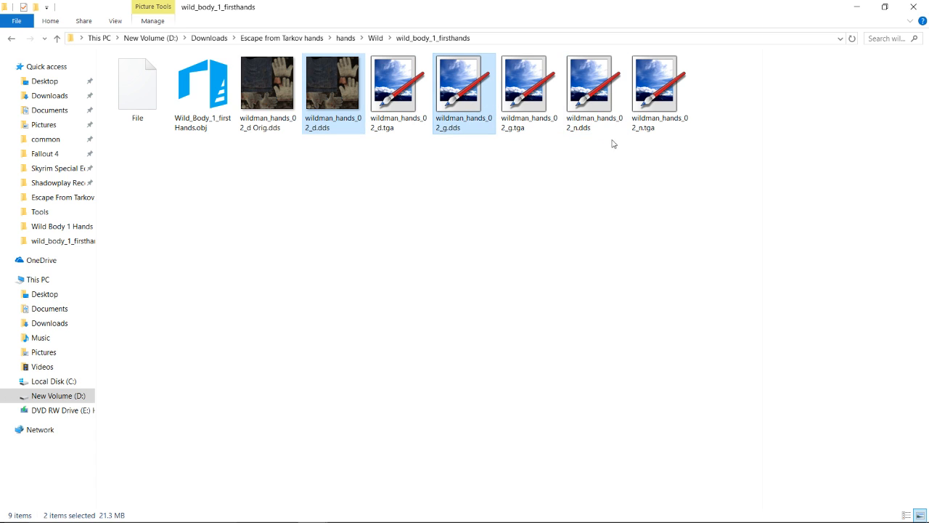
left_click(597, 104, "ctrl")
right_click(597, 102)
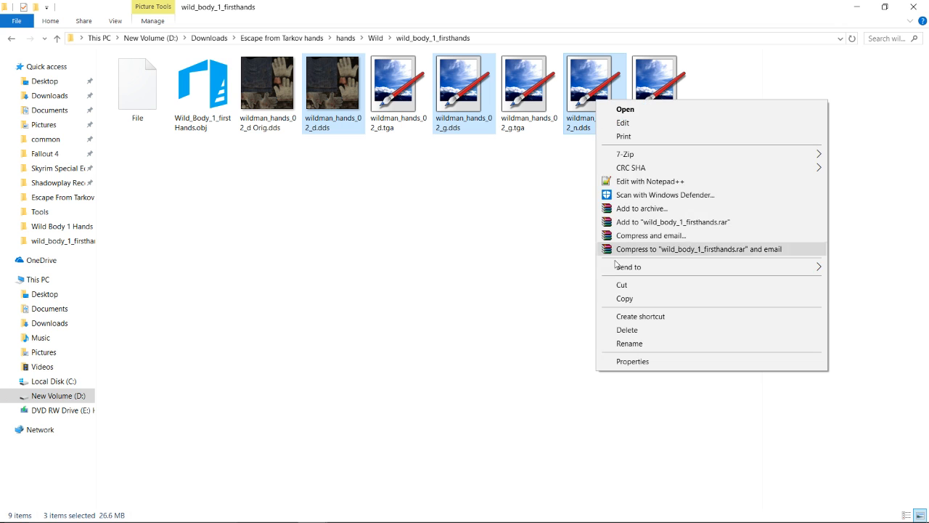
left_click(613, 294)
Create a folder named Escape From Tarkov Hands in the mod's Glove Ports textures folder
key("alt+Tab")
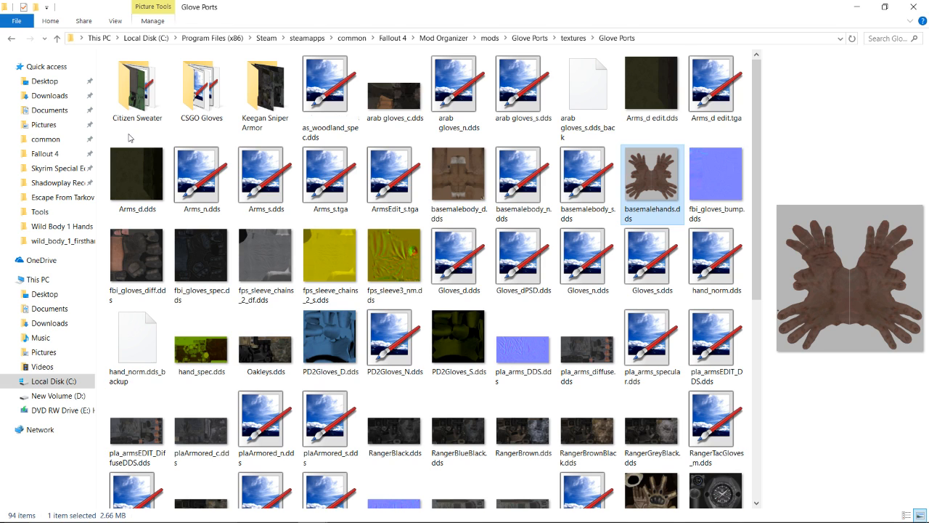
key("ctrl+shift+n")
type("Escap")
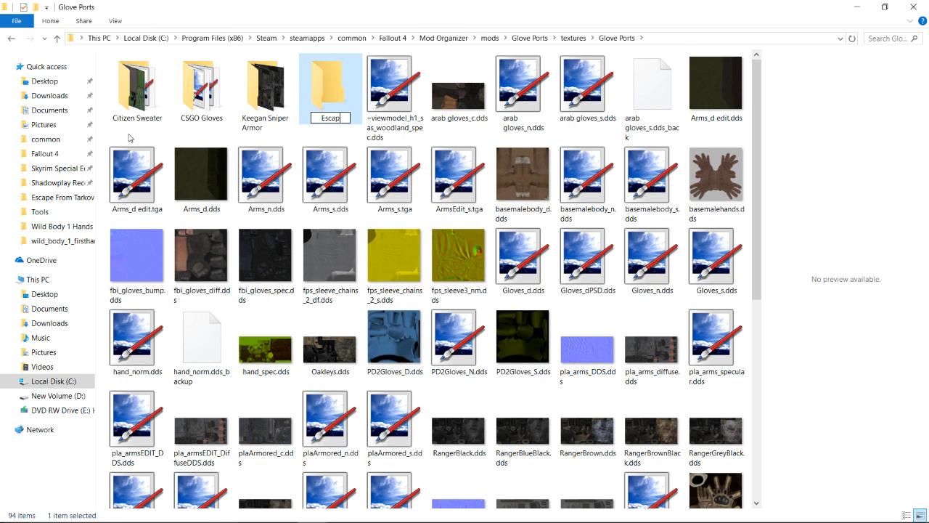
type("e From Tarkov")
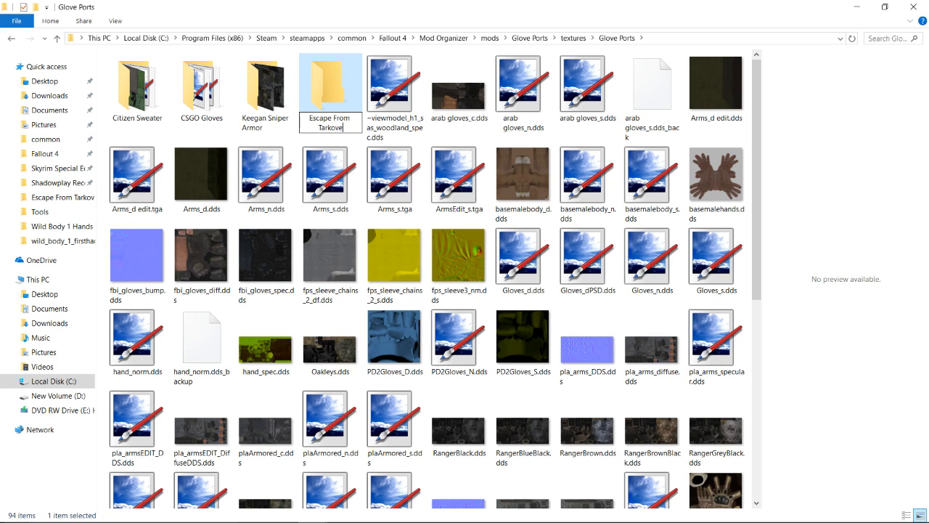
type(" Hands")
key("Return")
Paste the three copied wildman_hands_02 textures into the Escape From Tarkov Hands folder
double_click(253, 99)
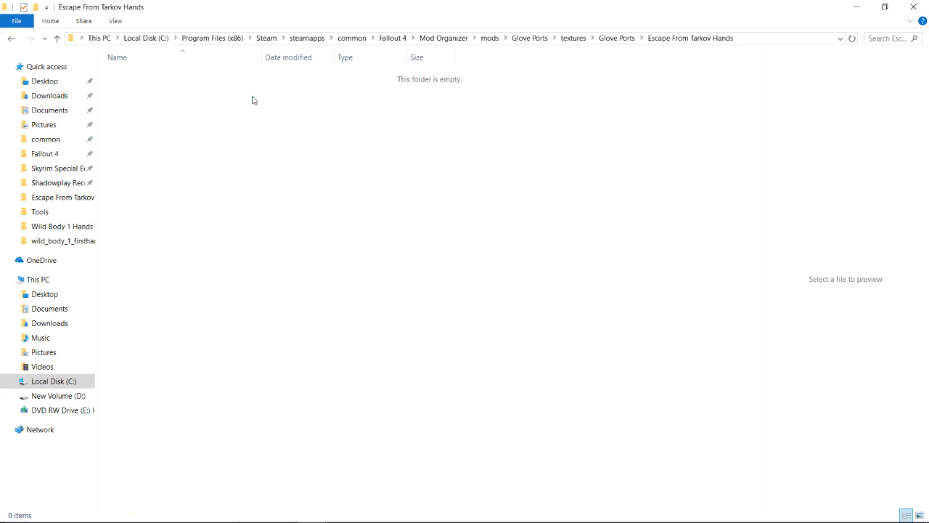
key("ctrl+v")
left_click(226, 169)
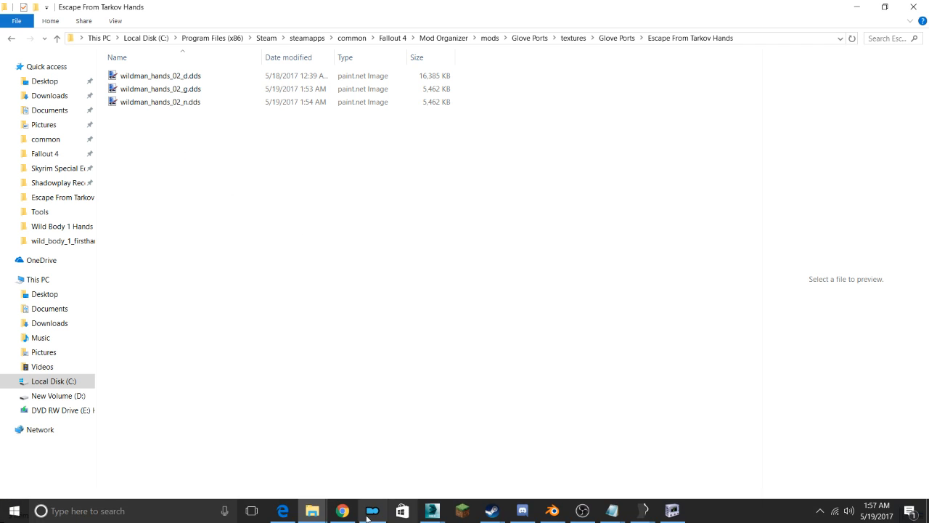
Switch to the File Explorer window with the Glove Ports materials folder and its BGSM files
mouse_move(312, 511)
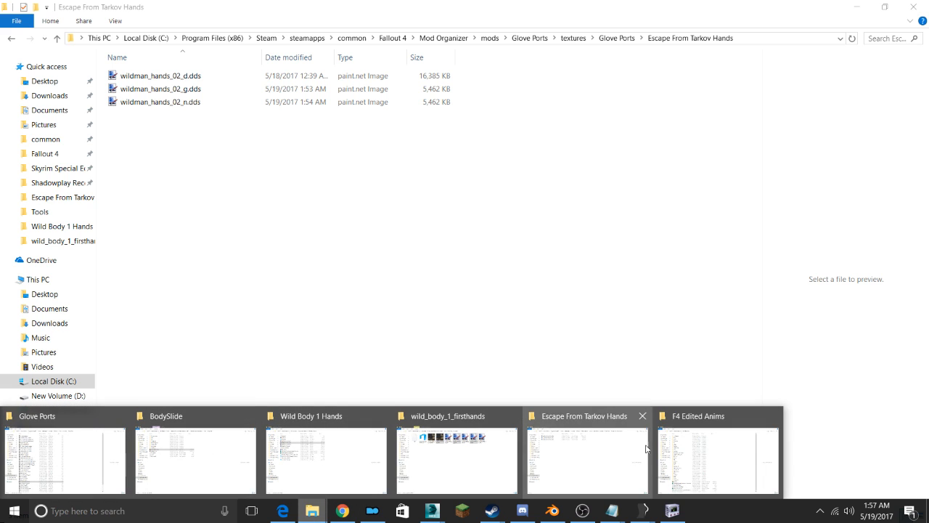
mouse_move(694, 444)
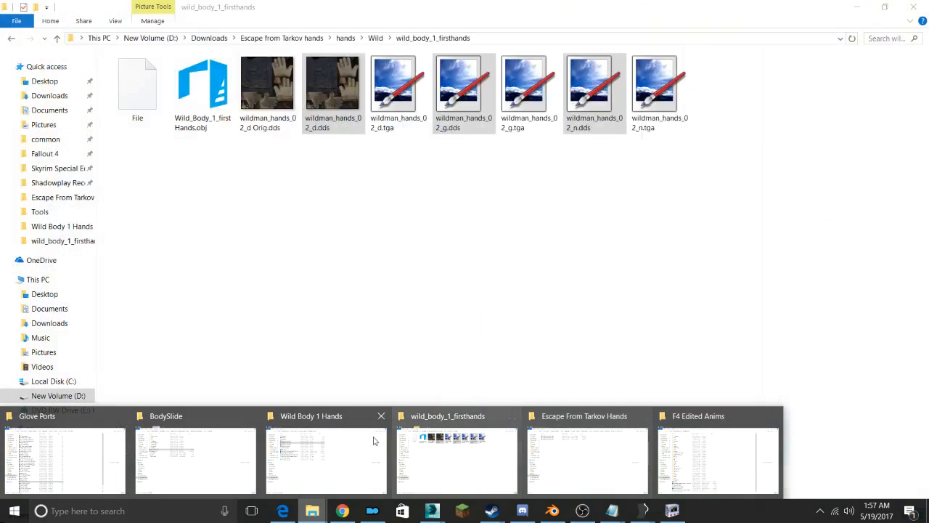
mouse_move(45, 442)
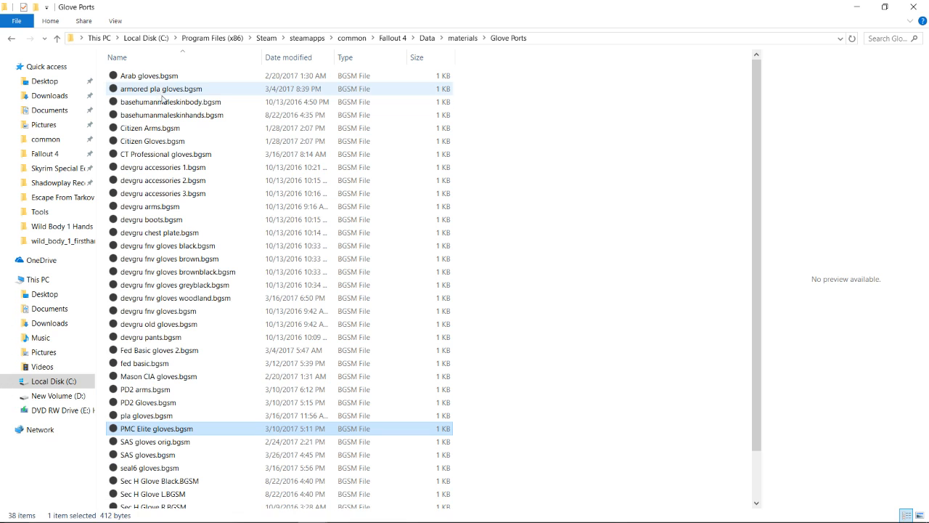
Open PMC Elite gloves.bgsm from the Glove Ports mod's materials/Glove Ports folder in Mod Organizer for editing
left_click(312, 510)
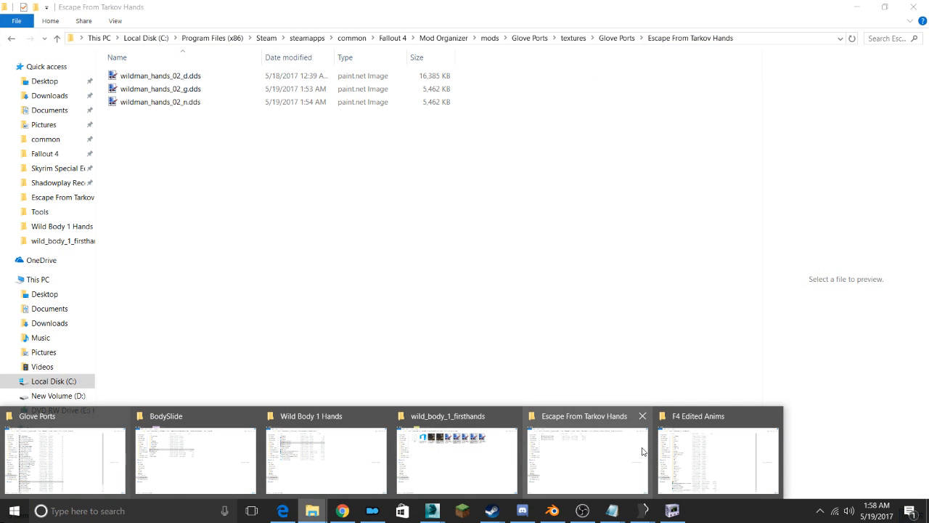
left_click(643, 451)
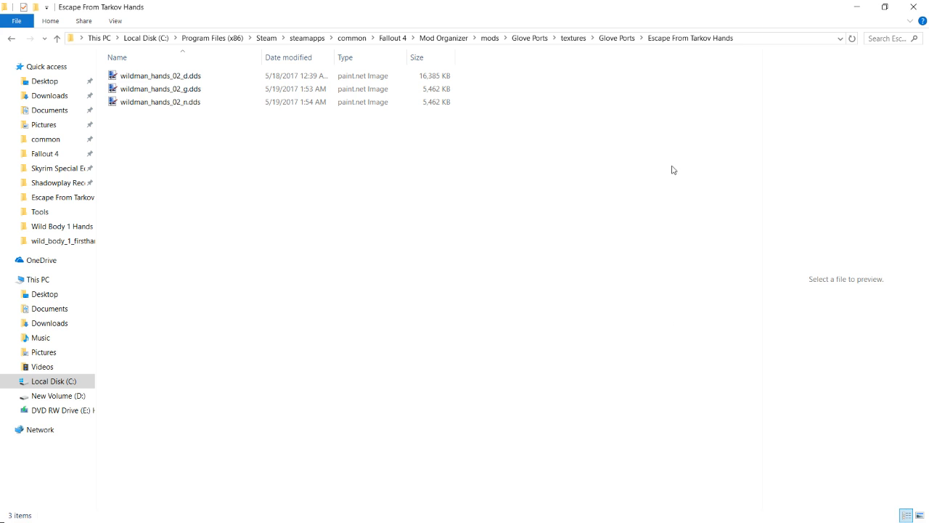
left_click(532, 38)
double_click(134, 75)
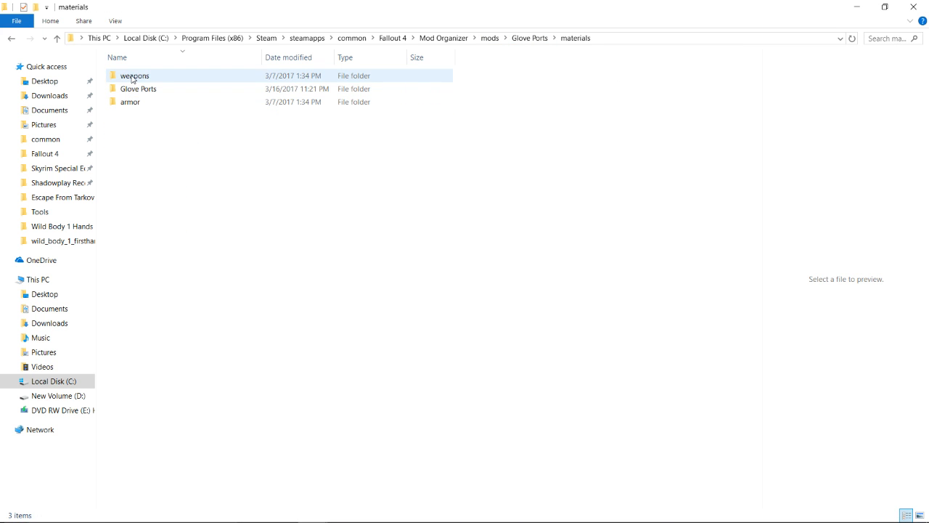
double_click(141, 88)
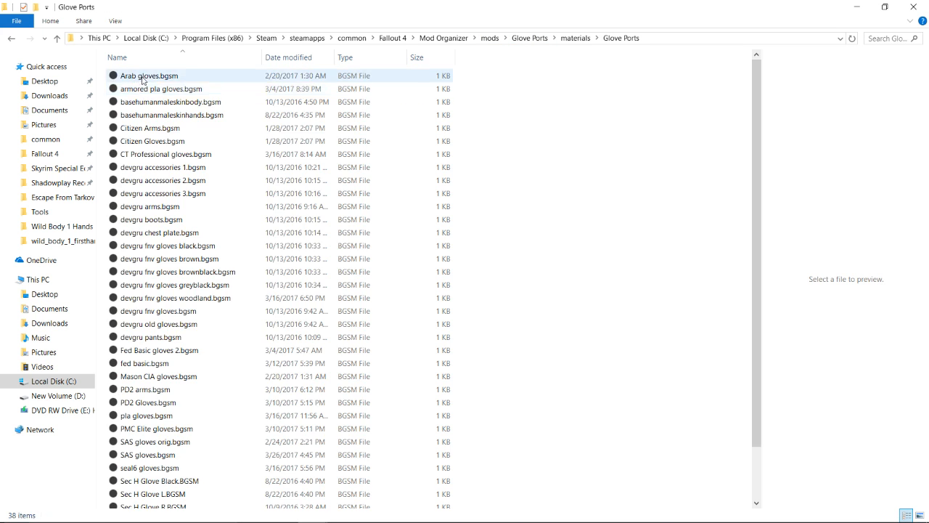
scroll(178, 319, "down", 2)
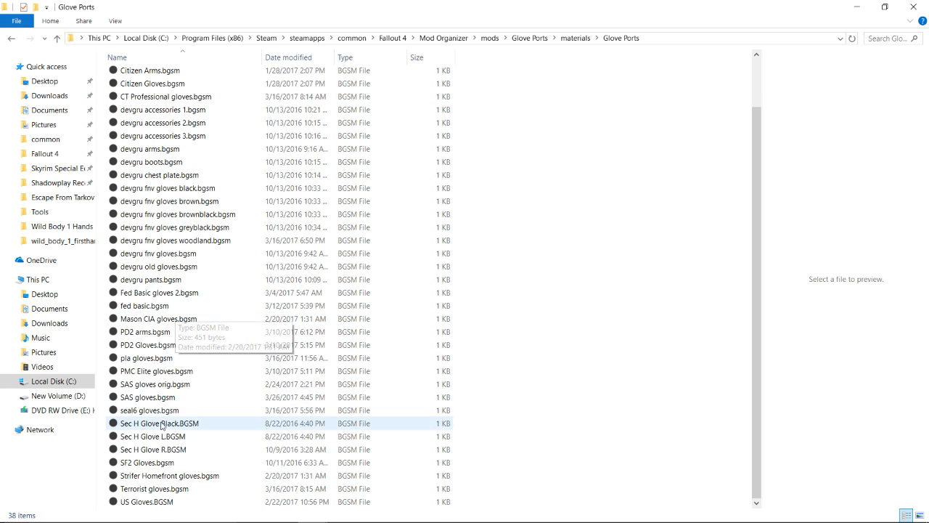
left_click(156, 371)
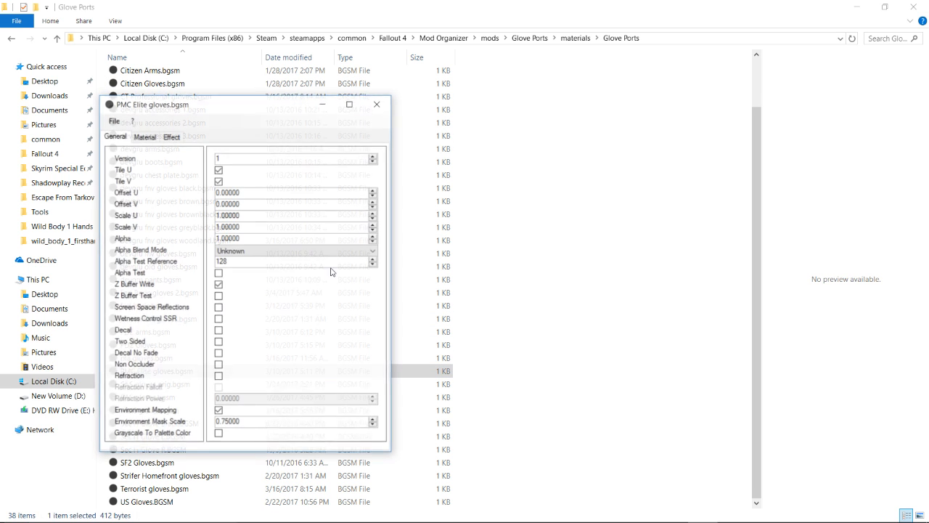
Start choosing the material's diffuse texture, browsing to the Glove Ports mod folder under Fallout 4/Mod Organizer/mods
left_click(137, 135)
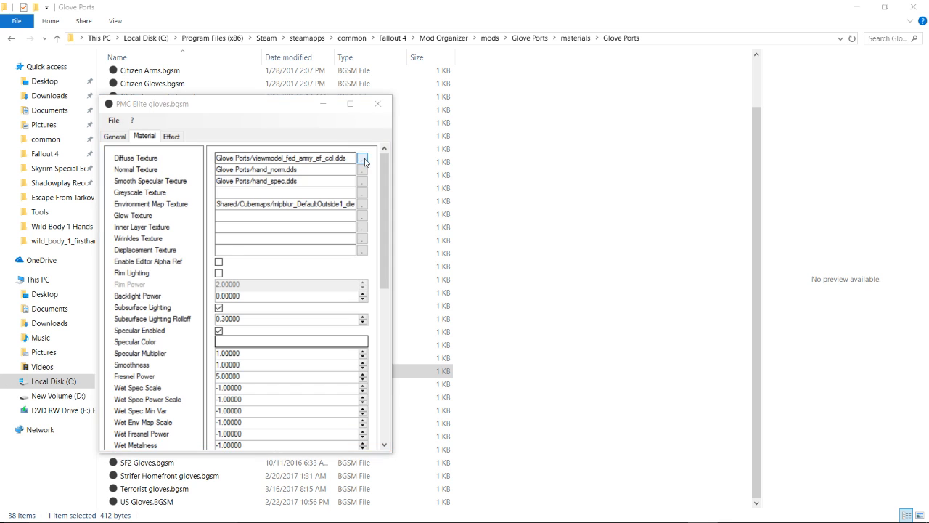
left_click(361, 158)
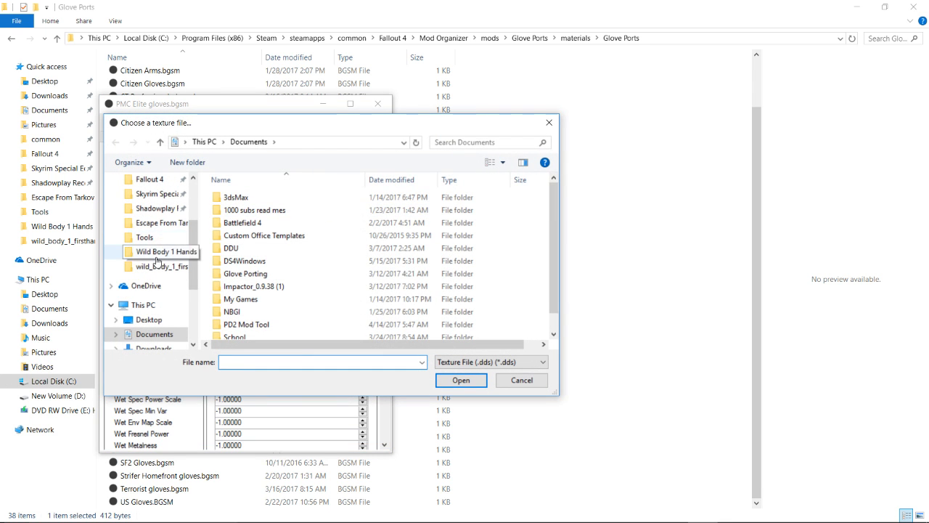
scroll(151, 227, "up", 1)
left_click(157, 226)
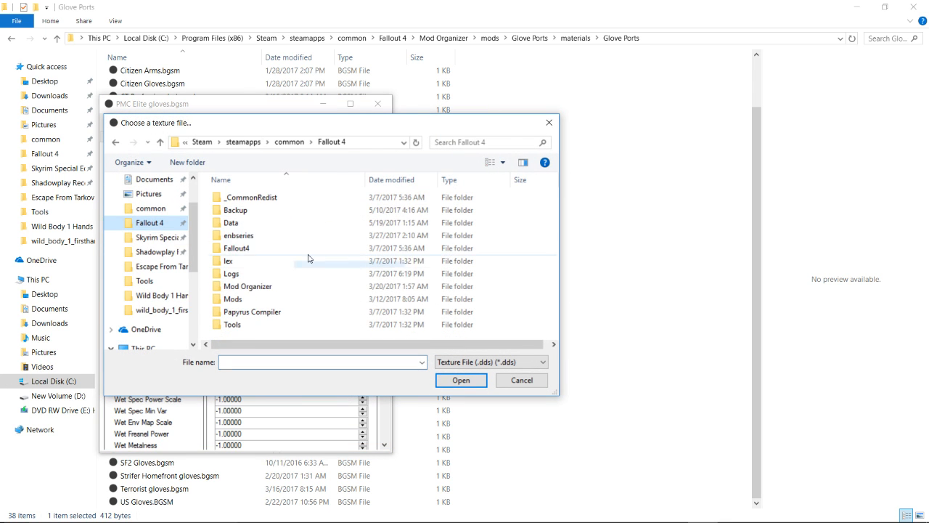
double_click(239, 286)
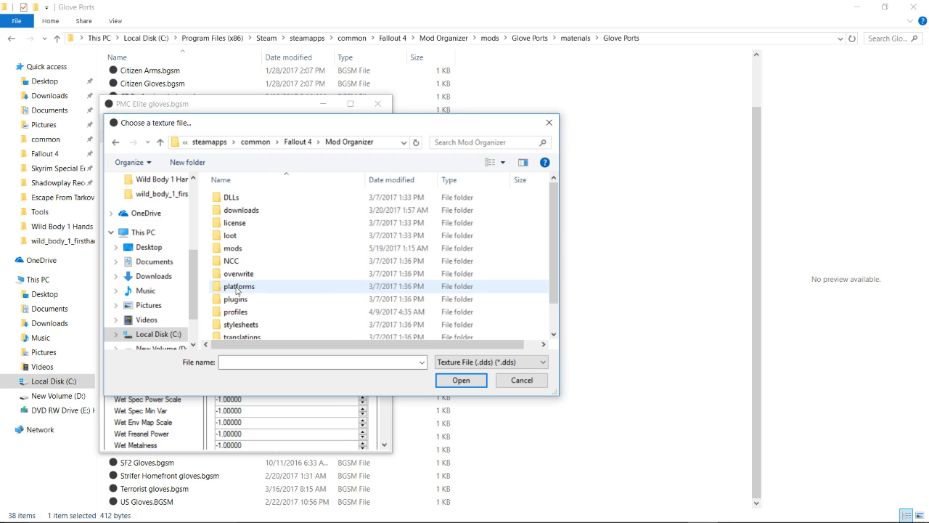
double_click(232, 248)
scroll(245, 241, "down", 4)
scroll(247, 247, "down", 8)
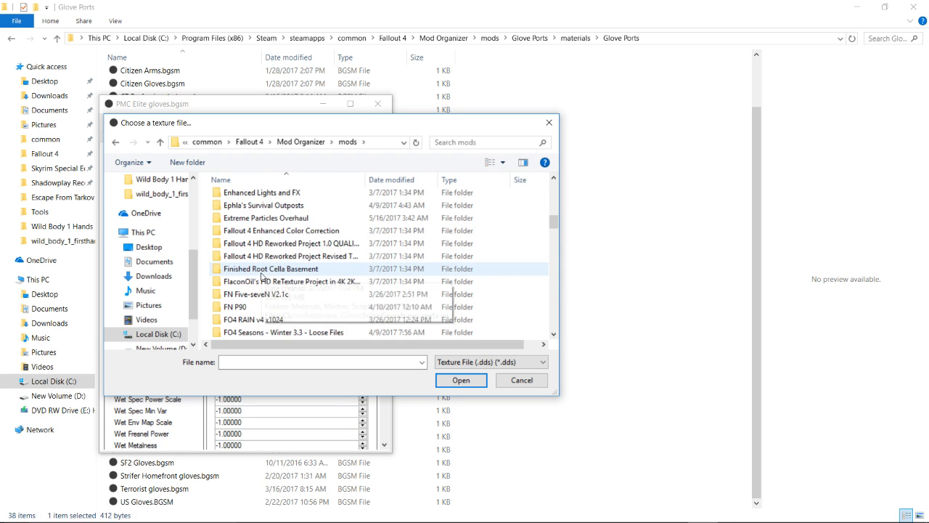
left_click(253, 270)
double_click(254, 274)
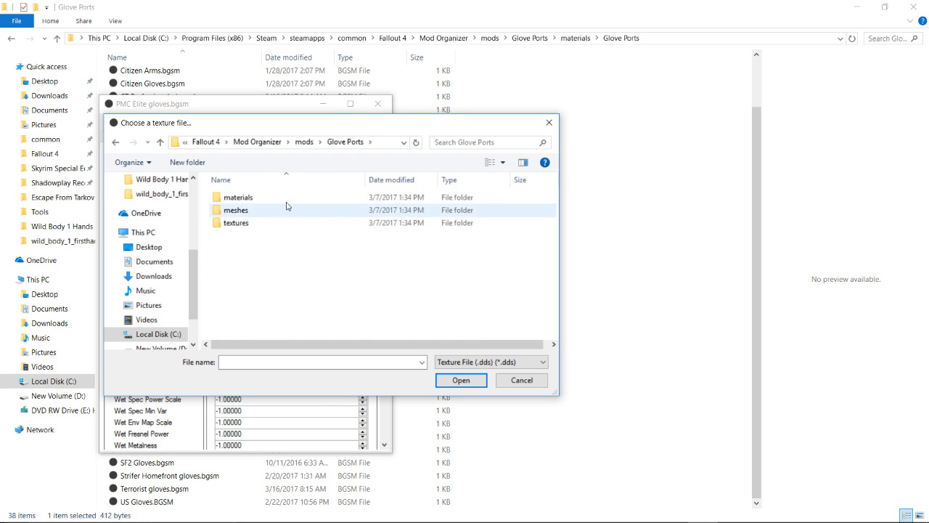
Set the diffuse texture to wildman_hands_02_d.dds from textures/Glove Ports/Escape From Tarkov Hands
double_click(247, 221)
double_click(250, 212)
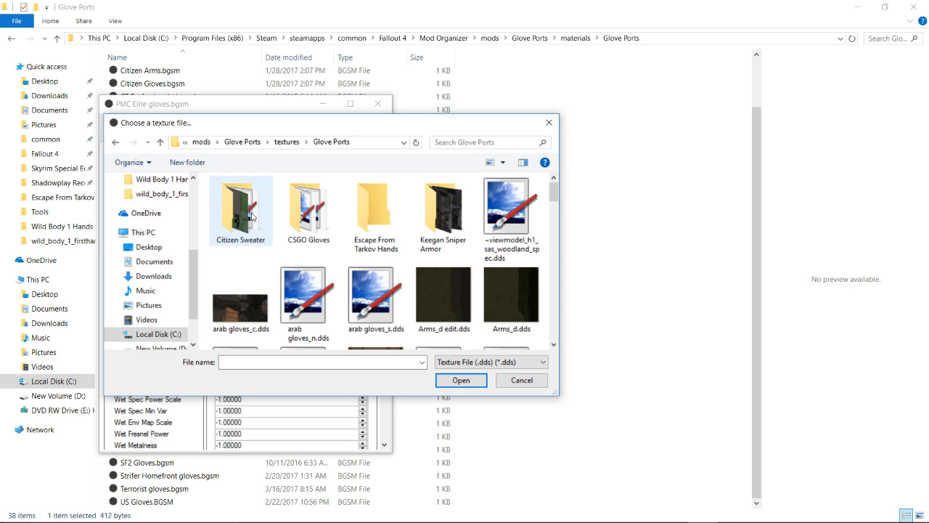
double_click(363, 217)
double_click(240, 212)
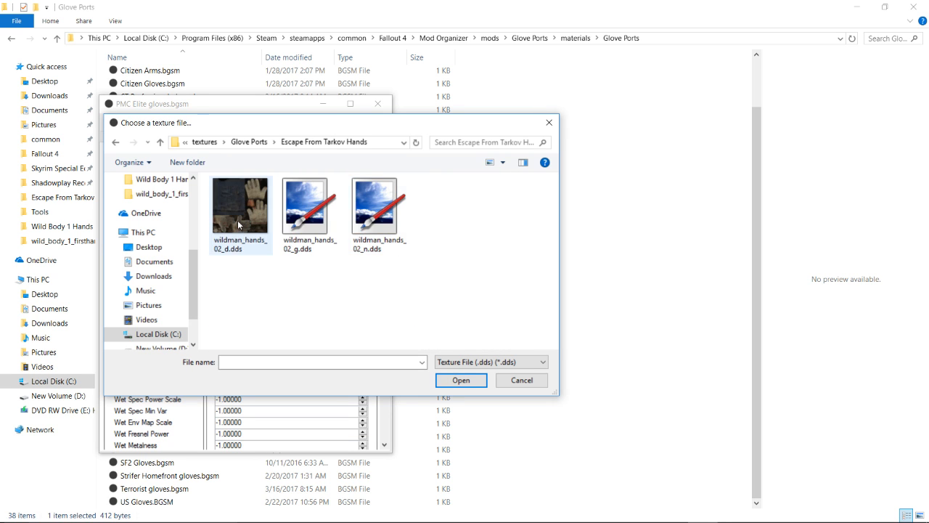
Set the normal texture to wildman_hands_02_n.dds and the smooth specular texture to wildman_hands_02_g.dds
left_click(362, 169)
left_click(313, 221)
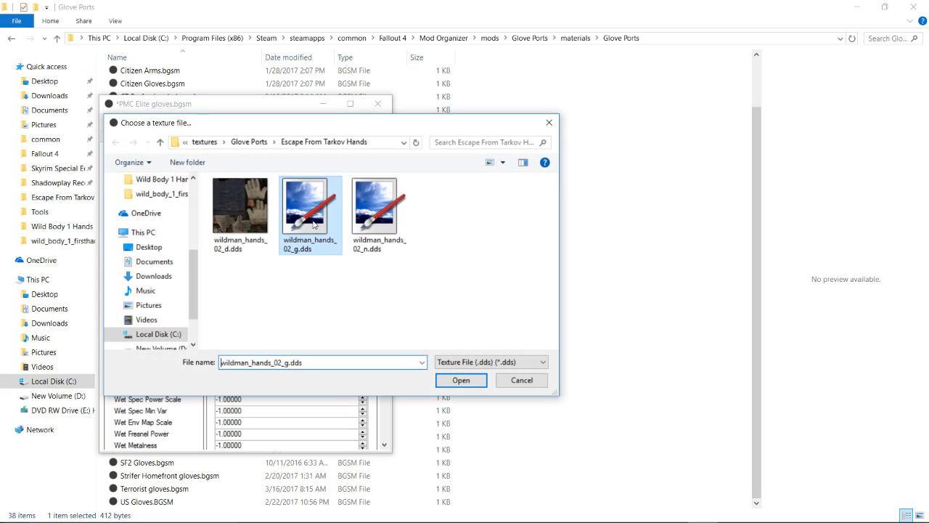
double_click(383, 218)
left_click(361, 181)
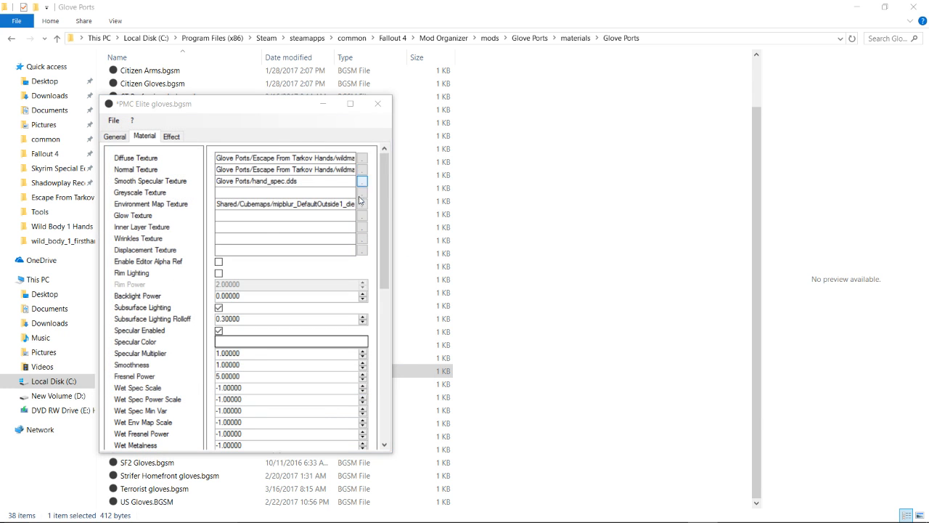
left_click(320, 227)
double_click(320, 227)
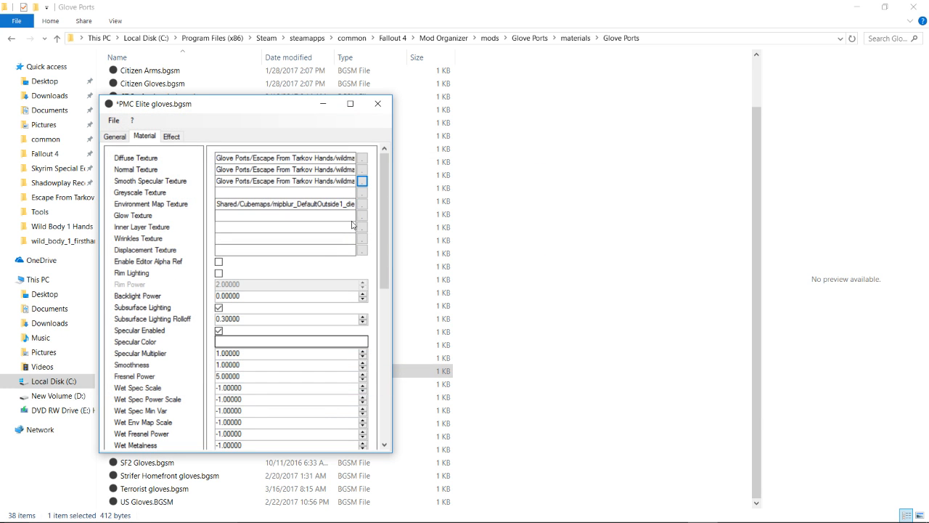
Save the material as Wild Body 1 Arms.bgsm in the mod's materials/Glove Ports folder and close the material editor
left_click(114, 121)
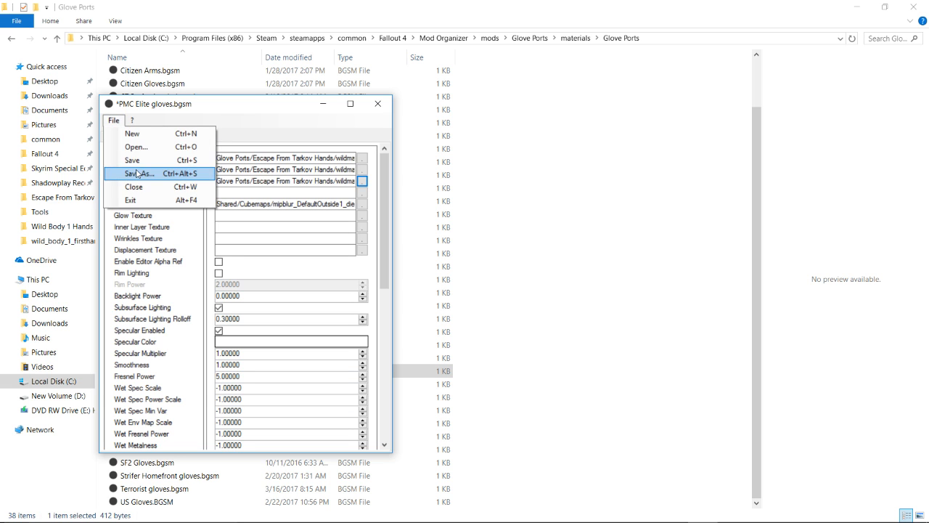
left_click(197, 172)
left_click(218, 142)
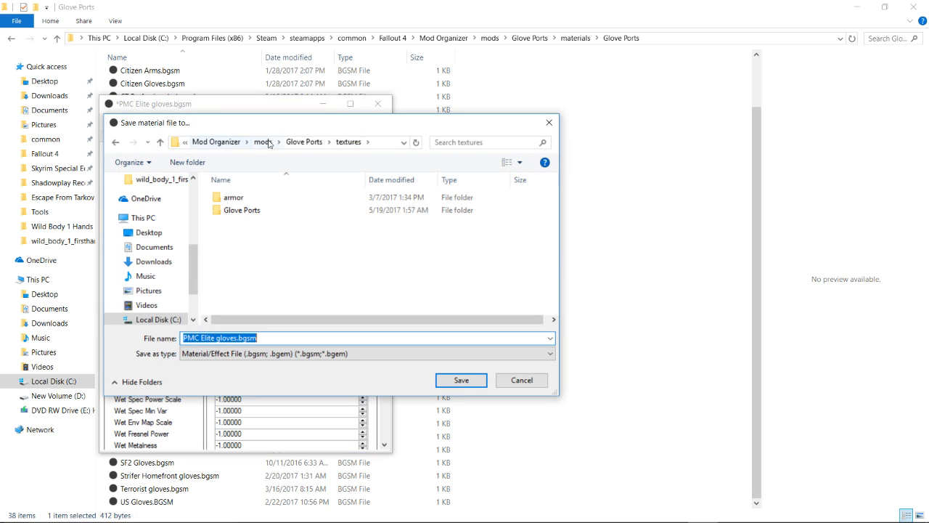
left_click(311, 142)
double_click(243, 196)
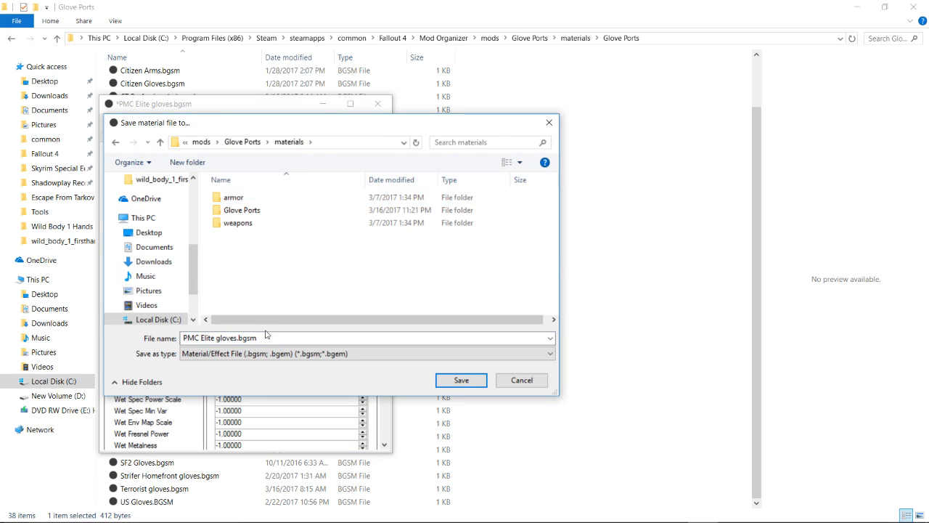
double_click(243, 209)
left_click(236, 338)
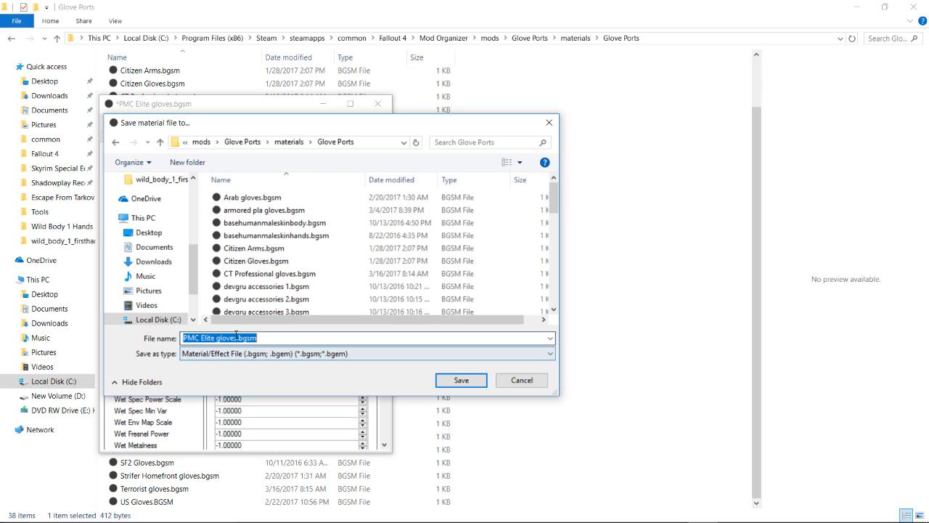
left_click_drag(237, 337, 187, 337)
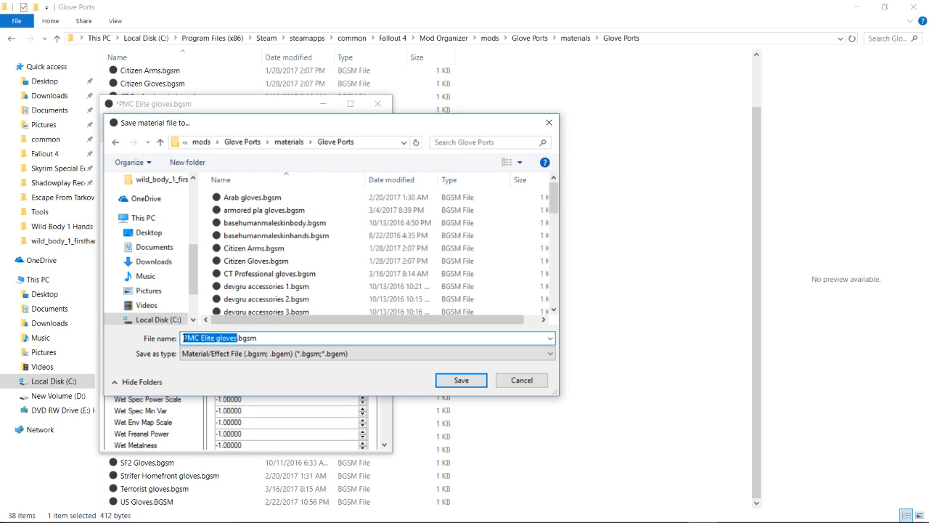
type("Wild ")
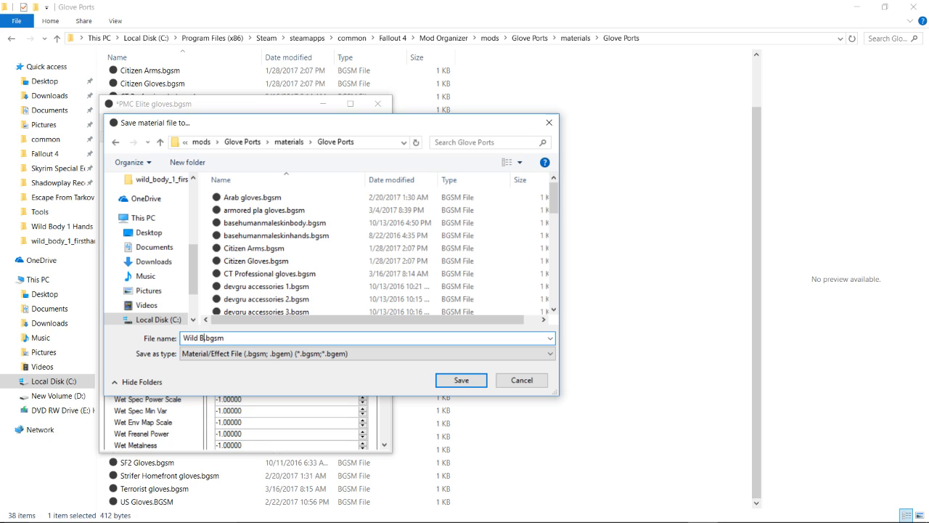
type("Body 1 Arms")
key("Return")
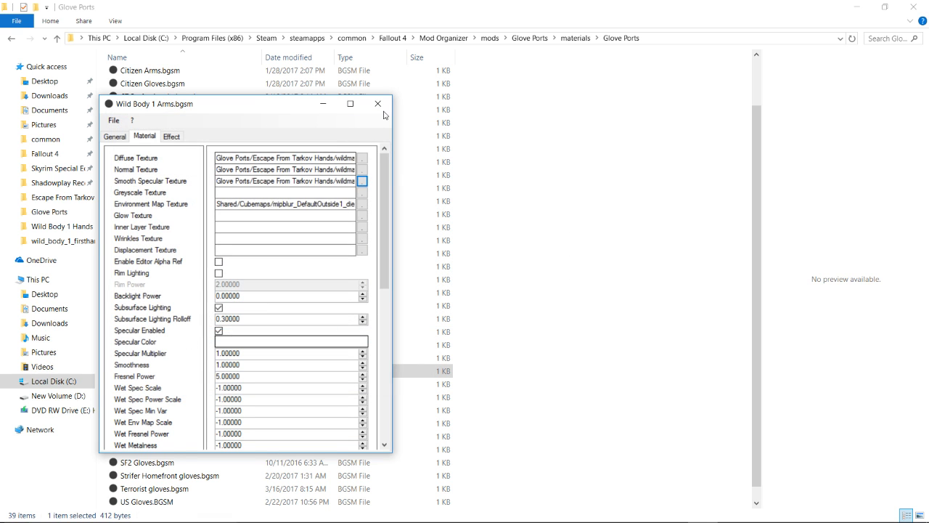
left_click(384, 111)
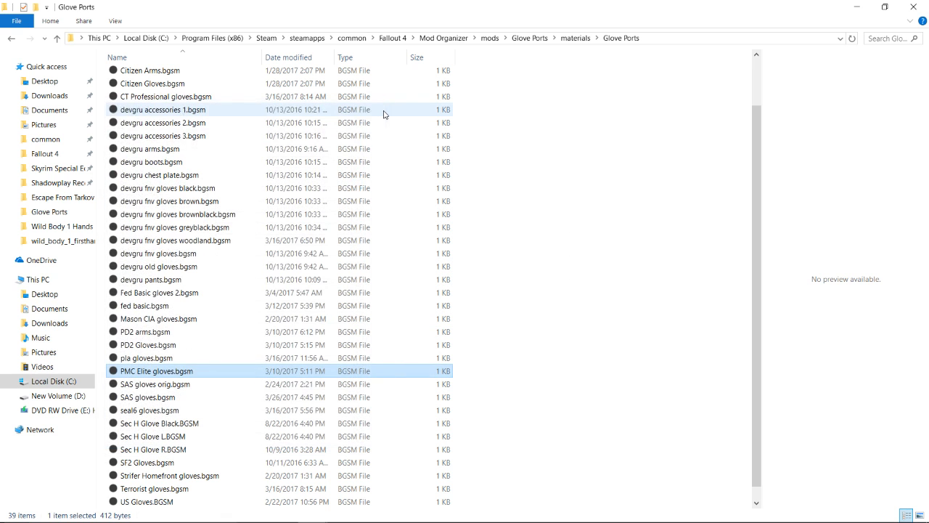
left_click(599, 209)
left_click(672, 510)
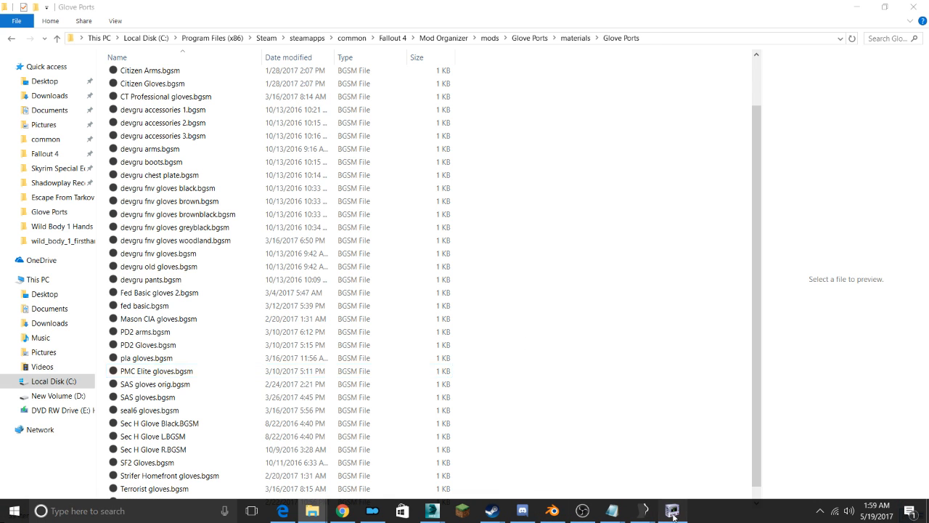
left_click(448, 160)
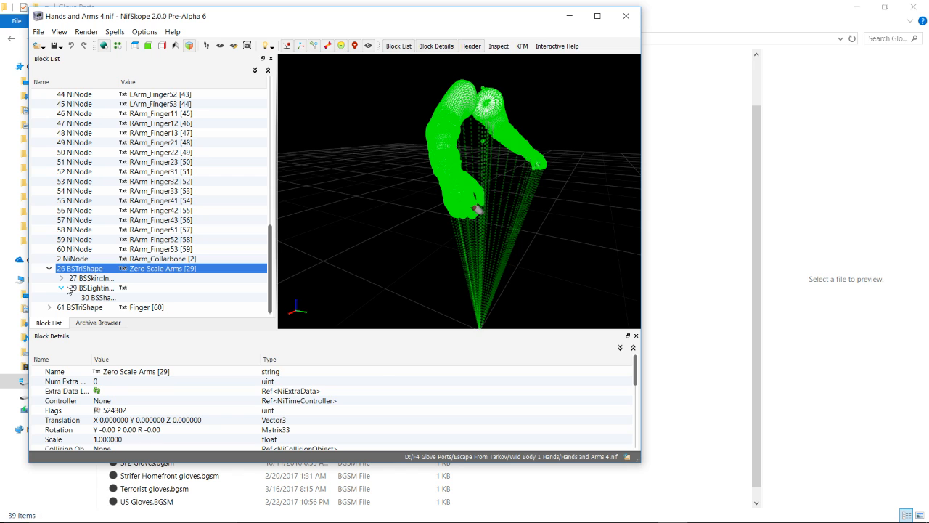
left_click(102, 290)
left_click(98, 383)
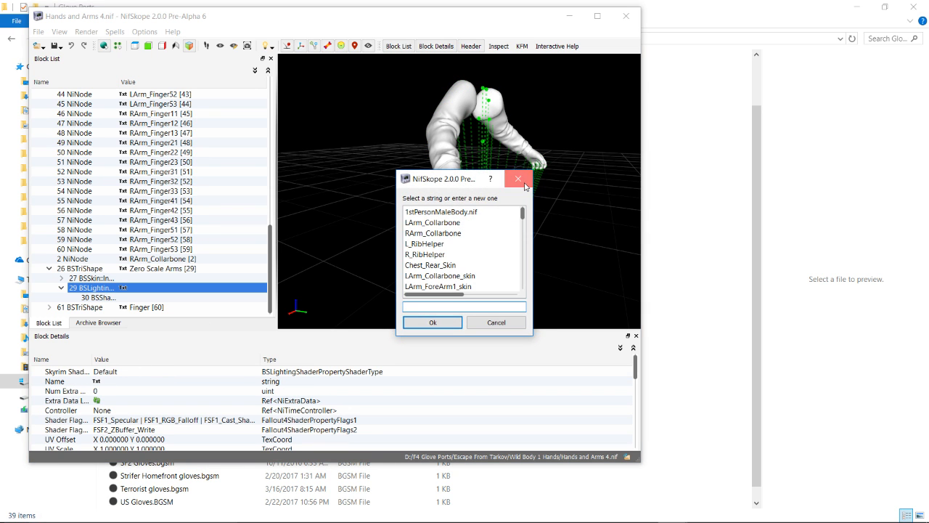
left_click(660, 174)
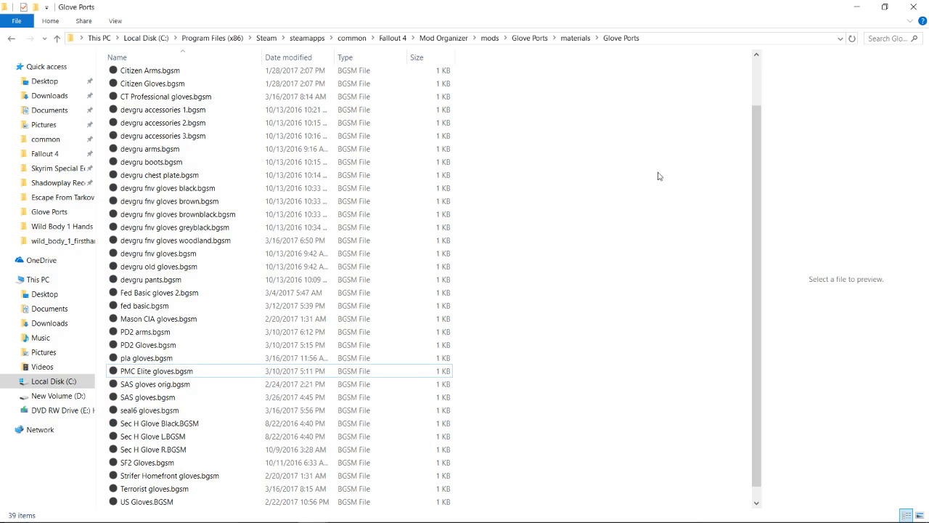
Copy the materials and textures folders from the Glove Ports mod folder
left_click(524, 38)
left_click(131, 103, "ctrl")
right_click(143, 105)
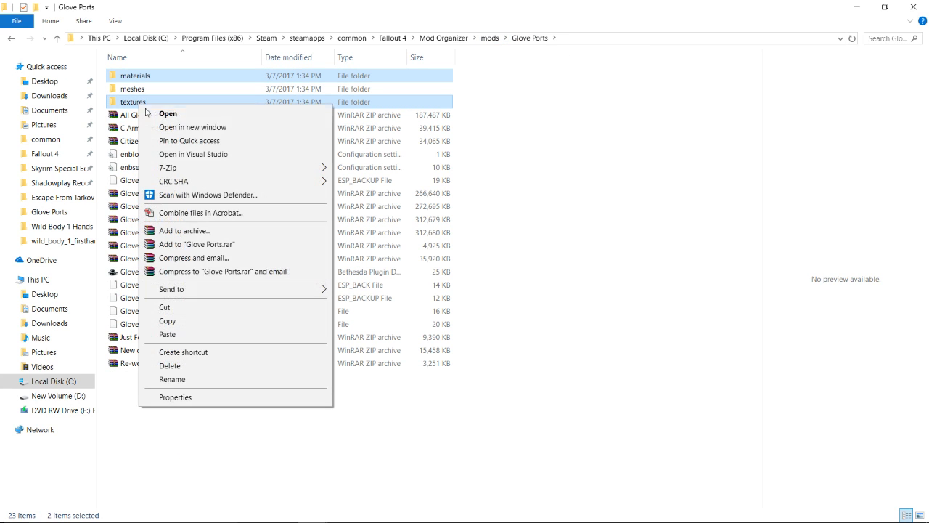
left_click(166, 321)
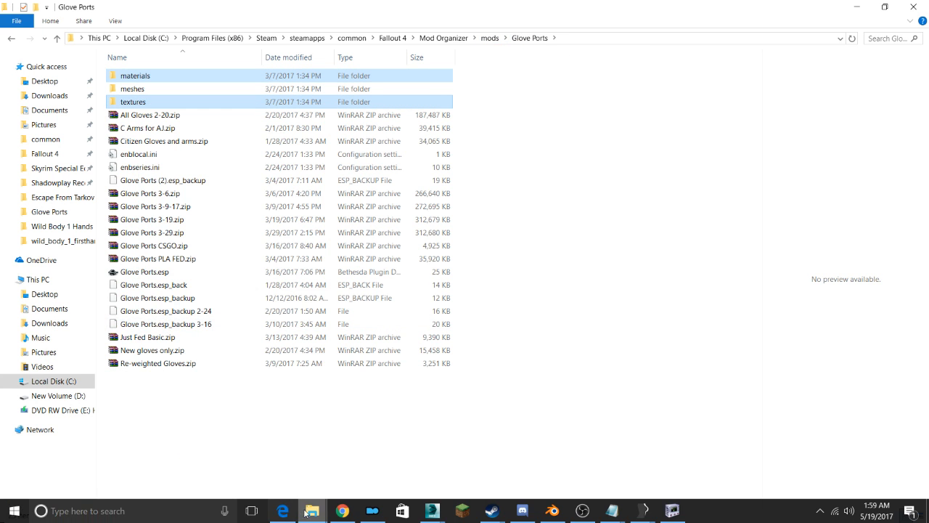
Paste the copied materials and textures folders into the Fallout 4 Data folder
left_click(305, 511)
left_click(119, 454)
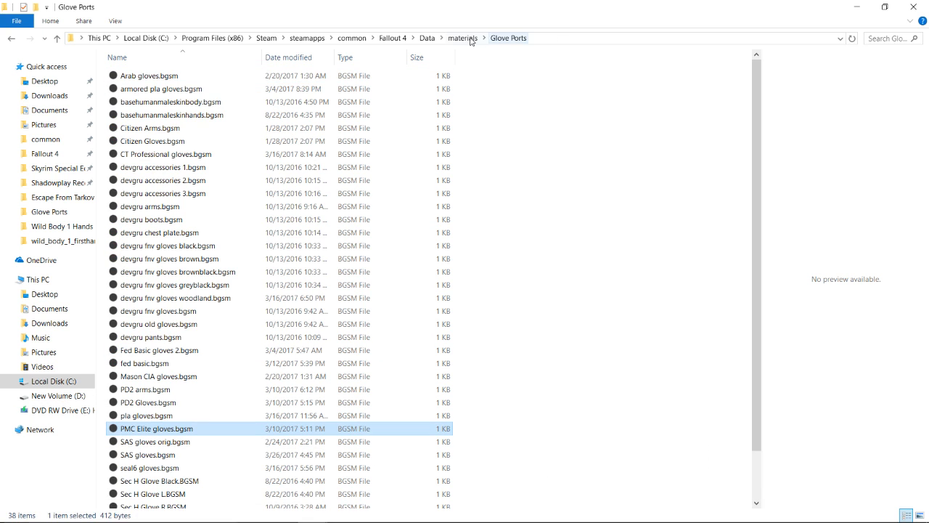
left_click(469, 39)
left_click(426, 38)
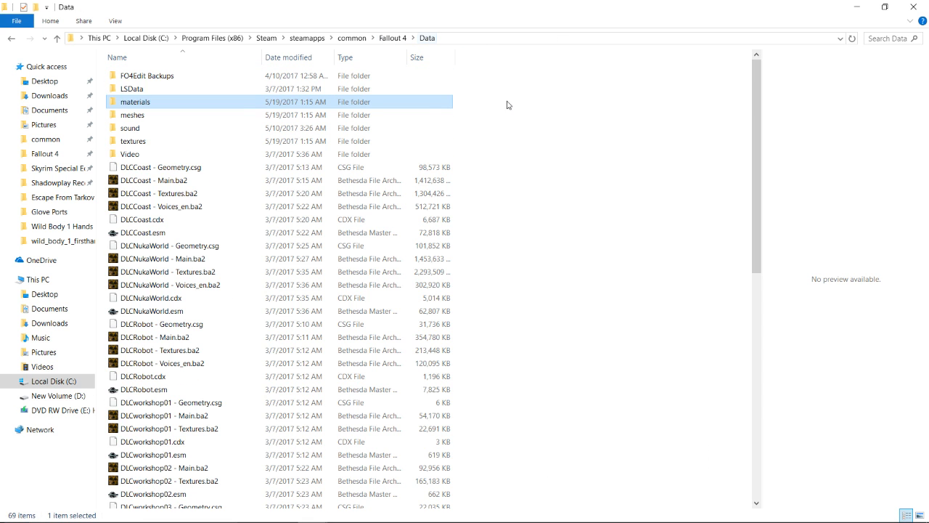
right_click(507, 105)
left_click(517, 184)
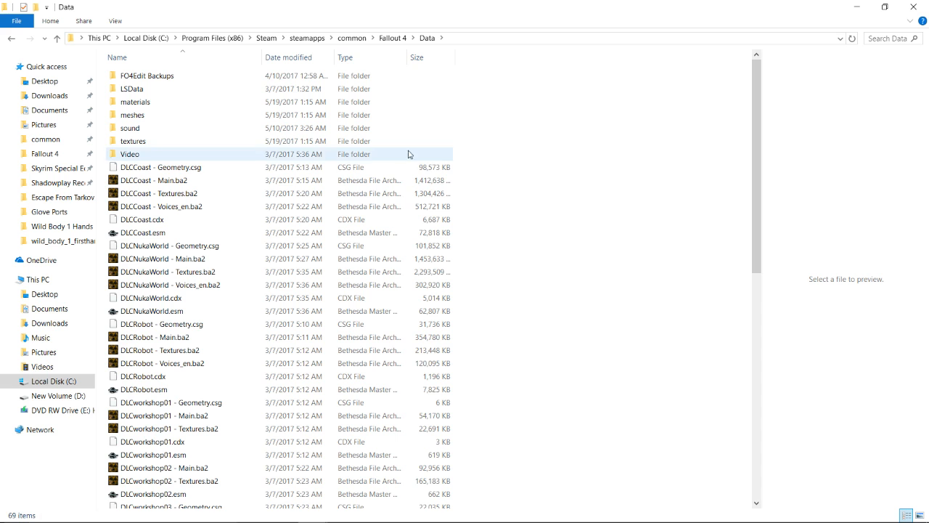
left_click(527, 206)
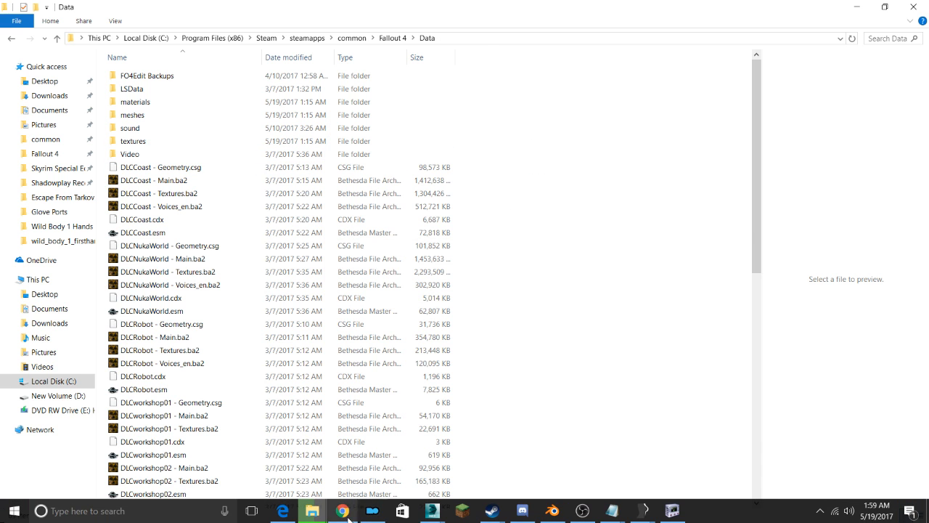
Switch to the YouTube live dashboard in the browser and read the latest live chat messages
left_click(341, 518)
scroll(481, 428, "down", 3)
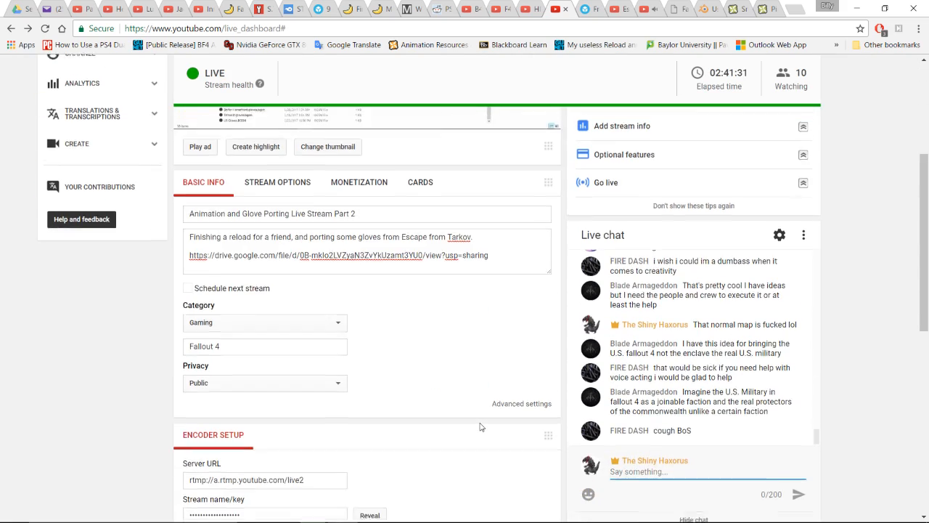
key("alt+Tab")
scroll(480, 427, "down", 4)
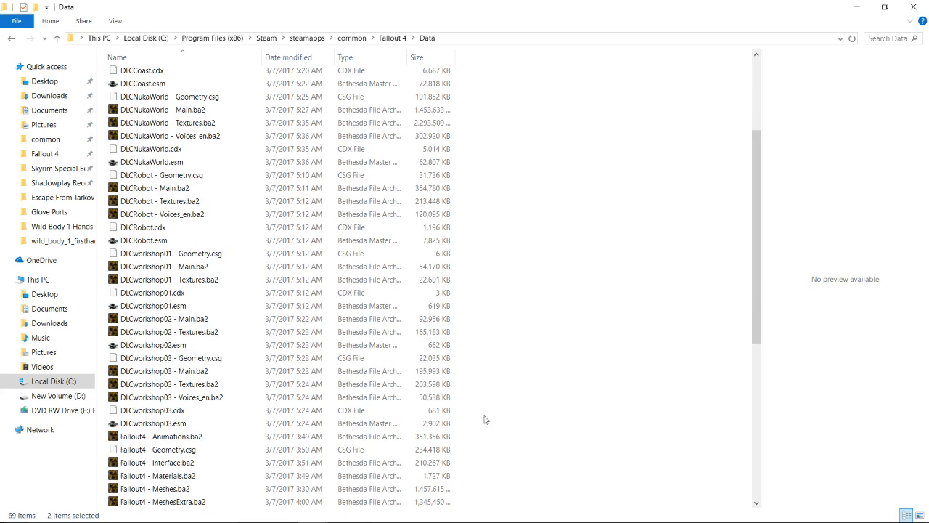
key("alt+Tab")
scroll(510, 413, "down", 3)
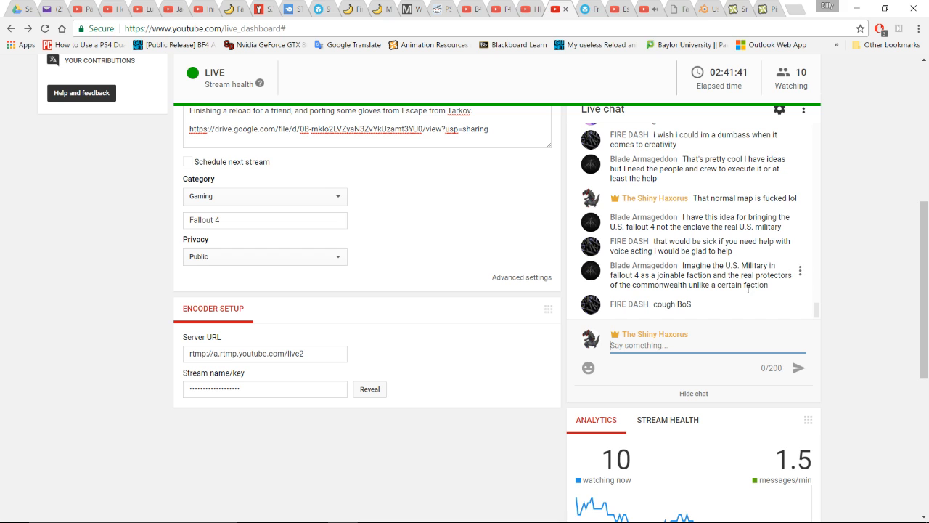
scroll(855, 228, "up", 2)
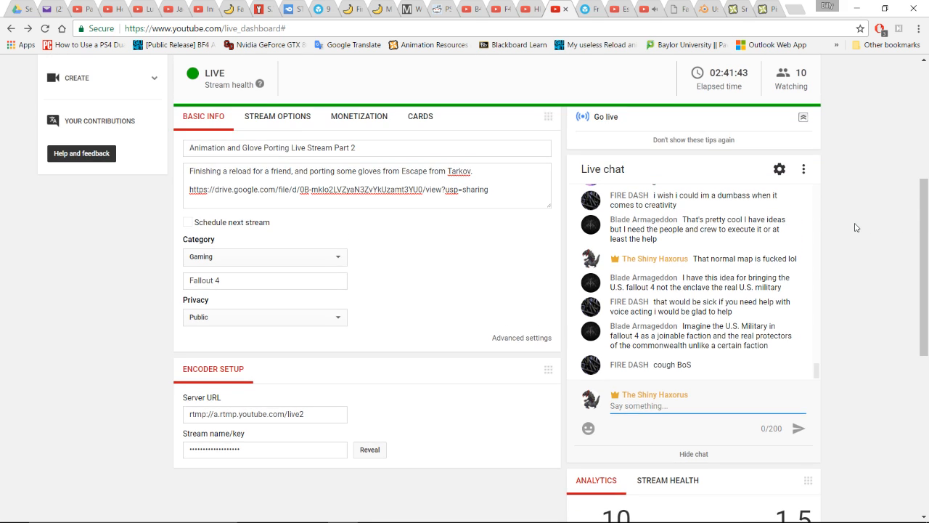
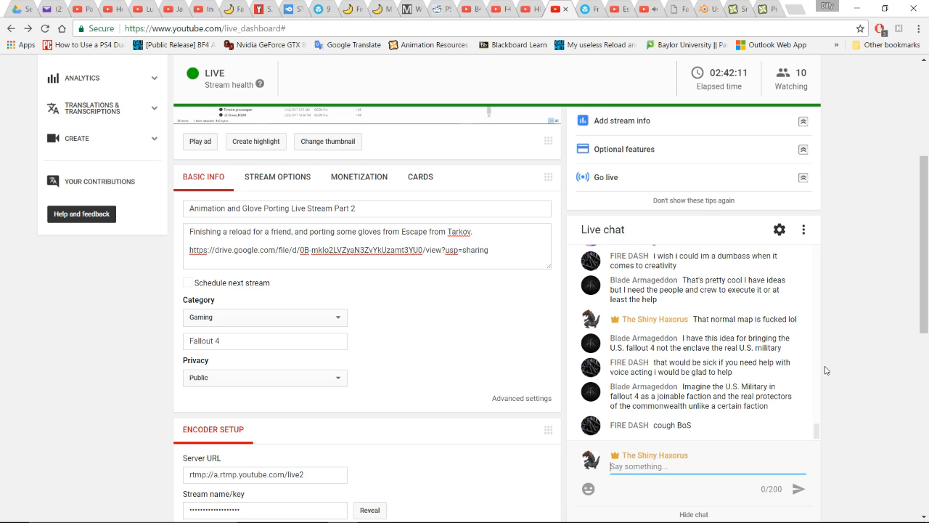
scroll(824, 371, "up", 1)
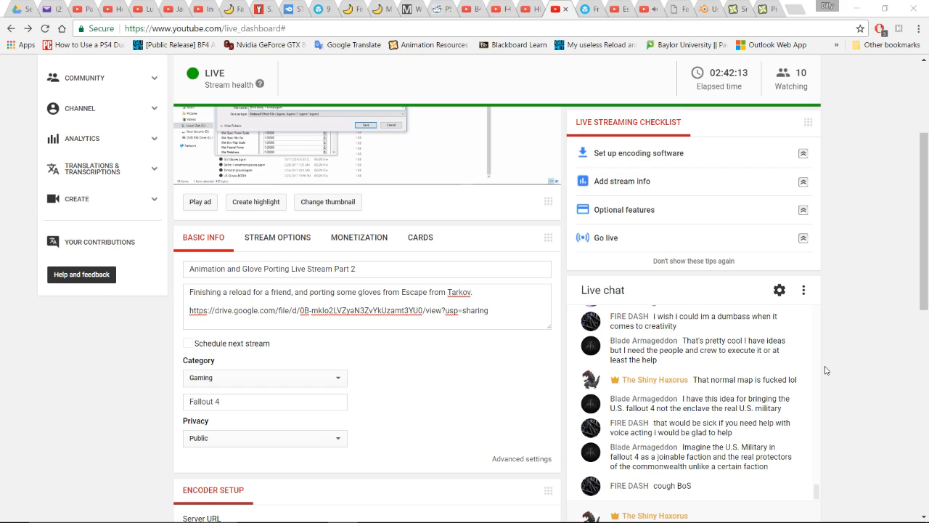
Return to File Explorer and launch CreationKit.exe from the Fallout 4 folder
key("alt+Tab")
left_click(556, 306)
scroll(556, 307, "up", 4)
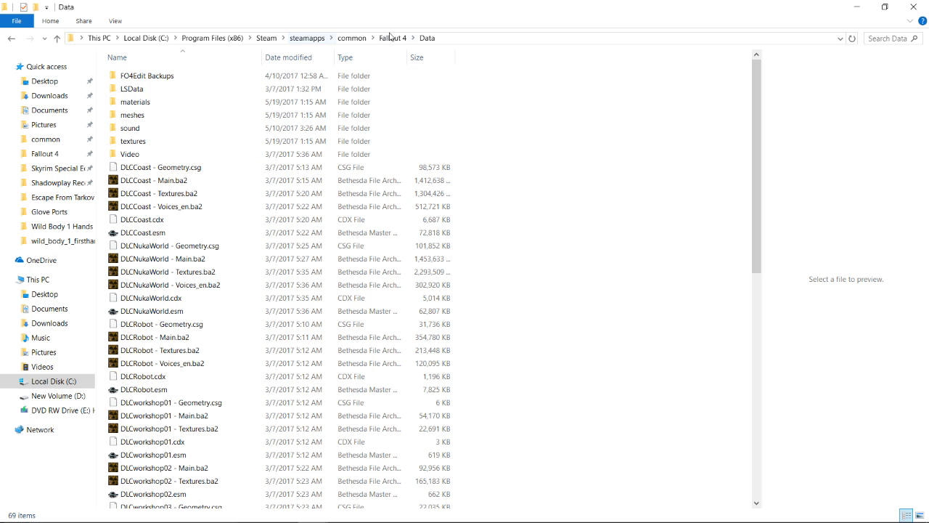
left_click(392, 38)
left_click(159, 259)
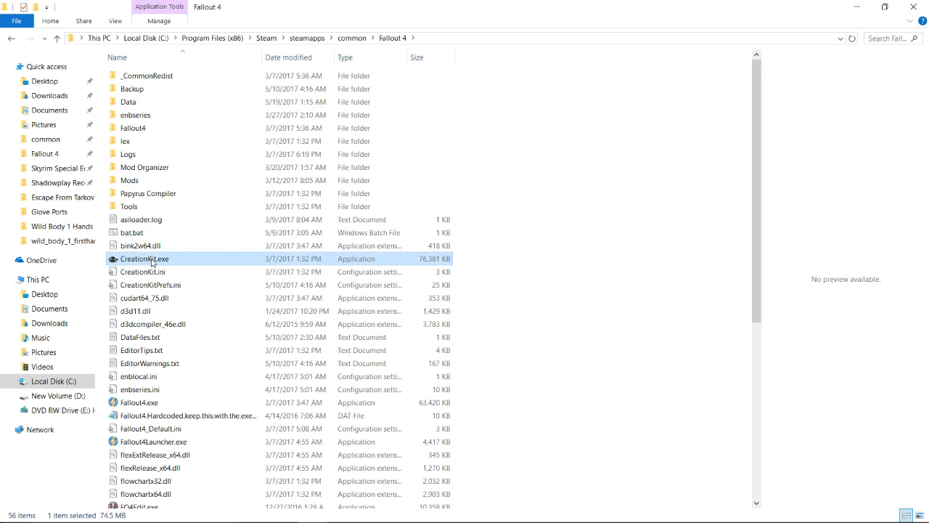
left_click(673, 510)
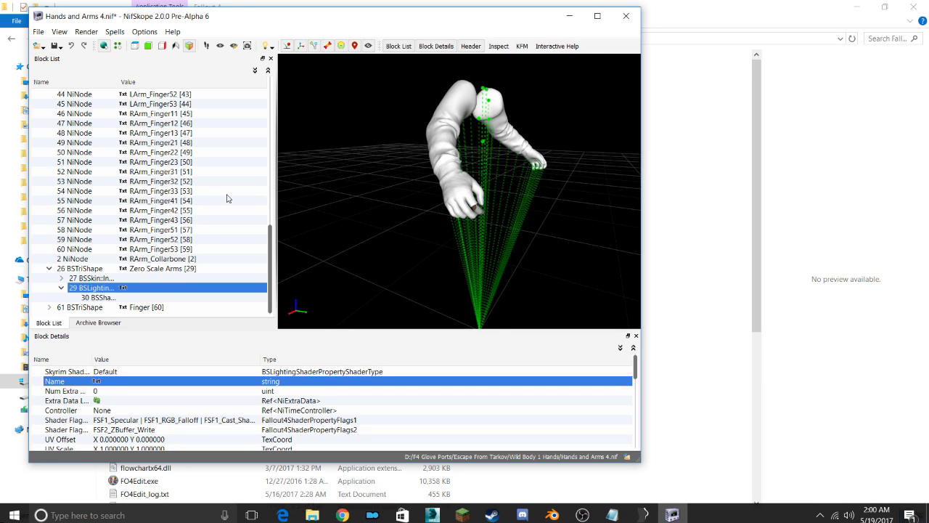
double_click(107, 381)
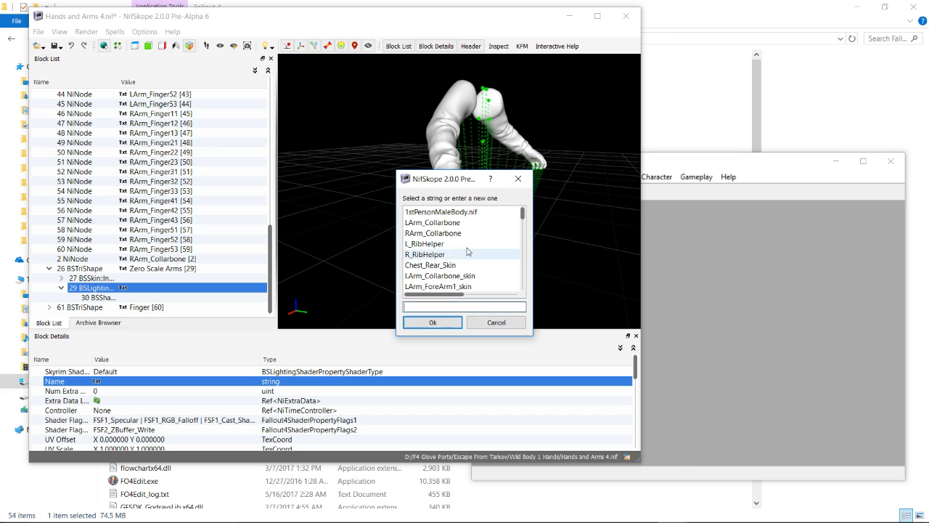
scroll(455, 259, "down", 10)
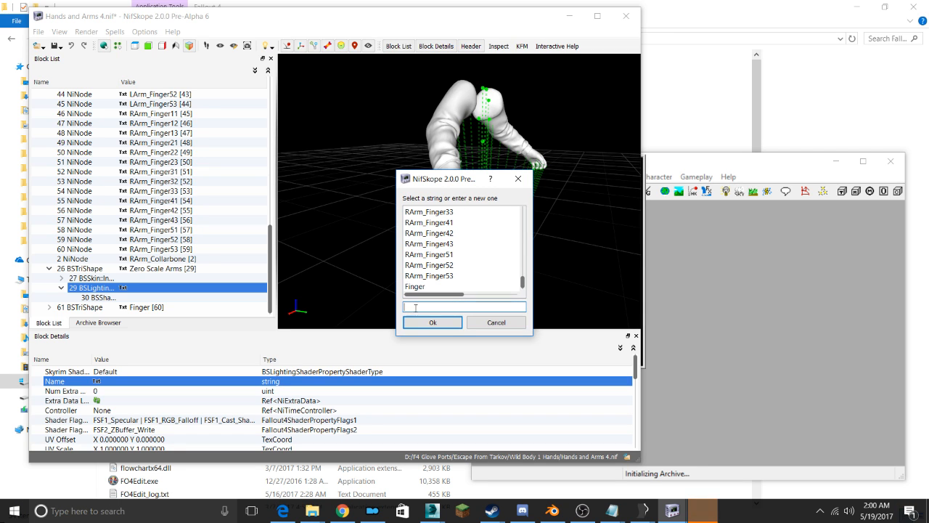
scroll(414, 256, "up", 5)
scroll(413, 256, "up", 3)
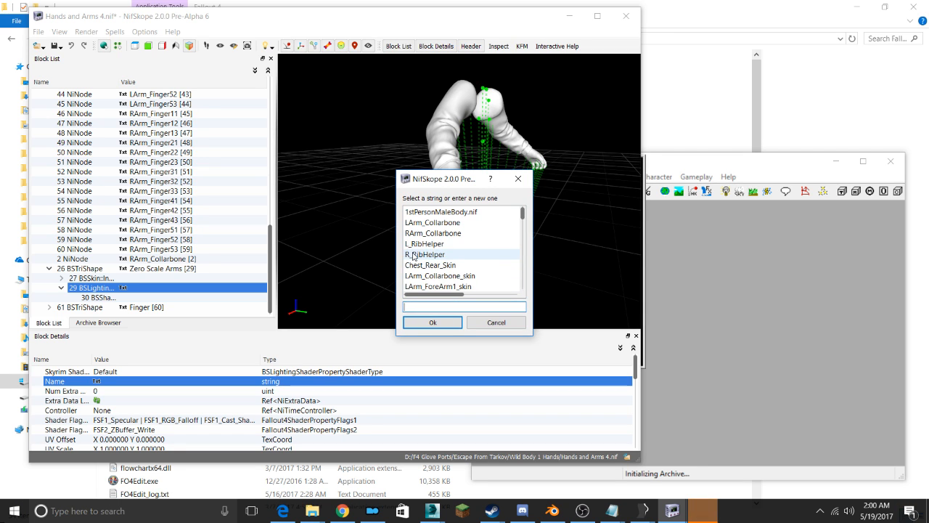
left_click(403, 308)
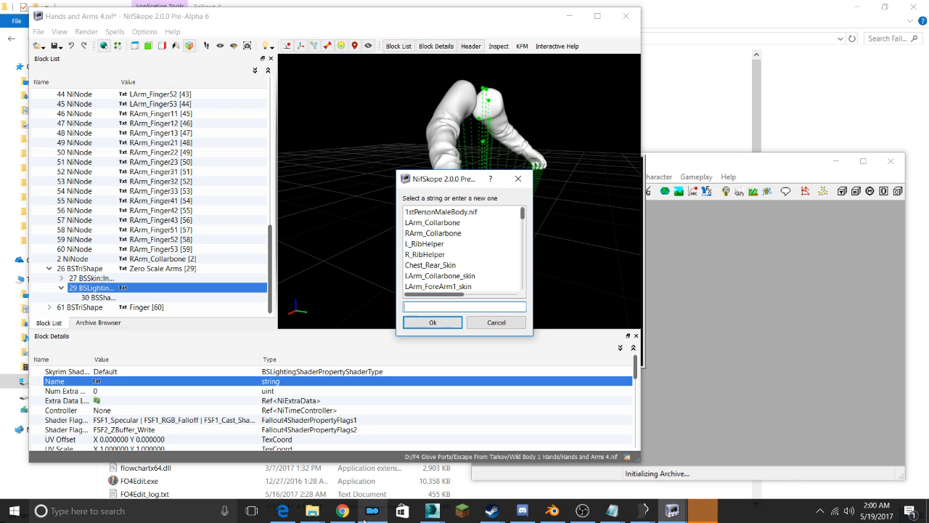
Open PLA Armored Gloves.nif from the Glove Ports mod's meshes/Glove Ports folder
mouse_move(312, 510)
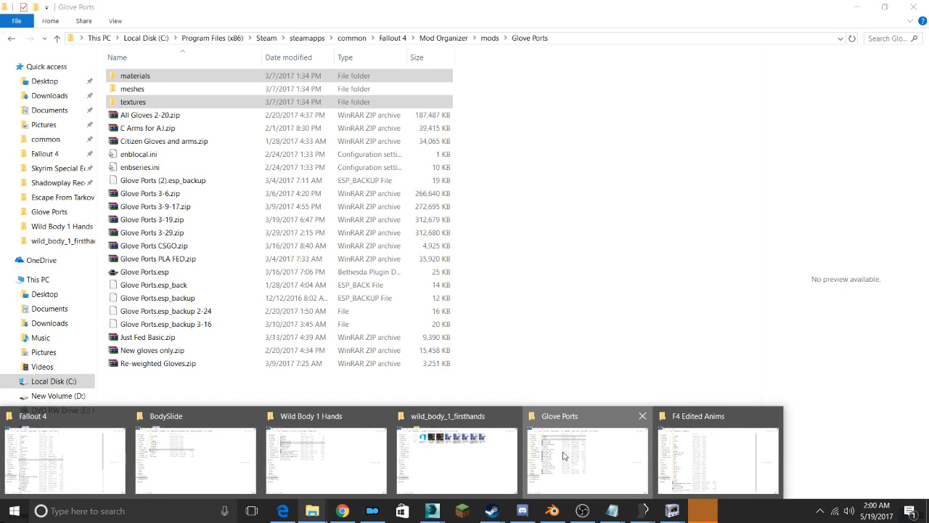
left_click(563, 455)
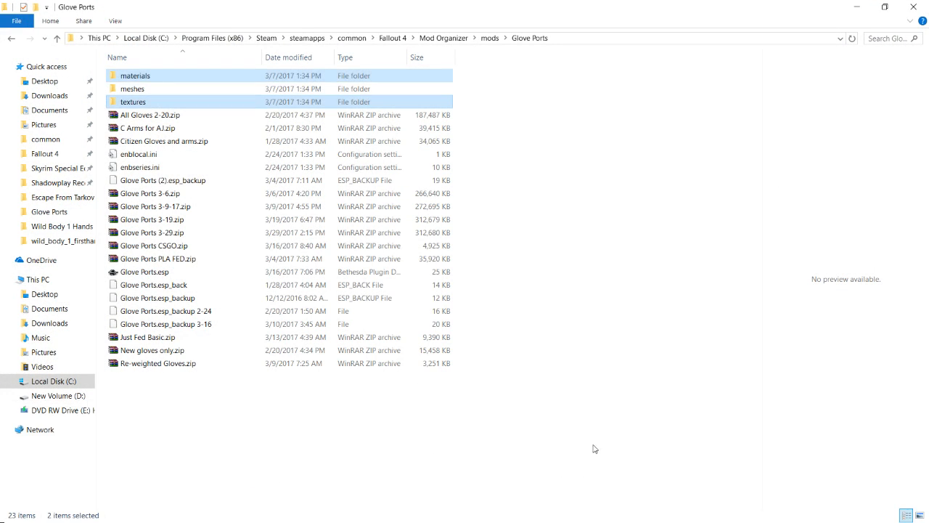
double_click(163, 90)
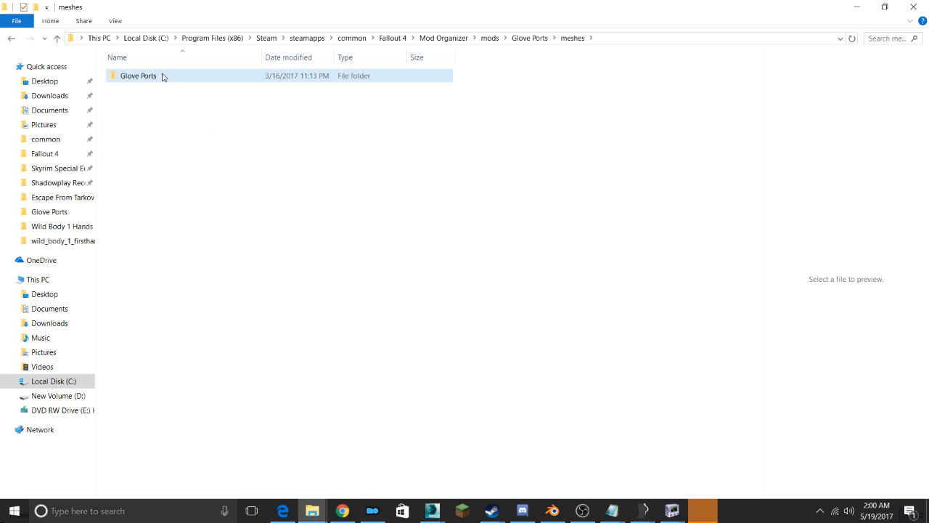
double_click(146, 75)
left_click(168, 128)
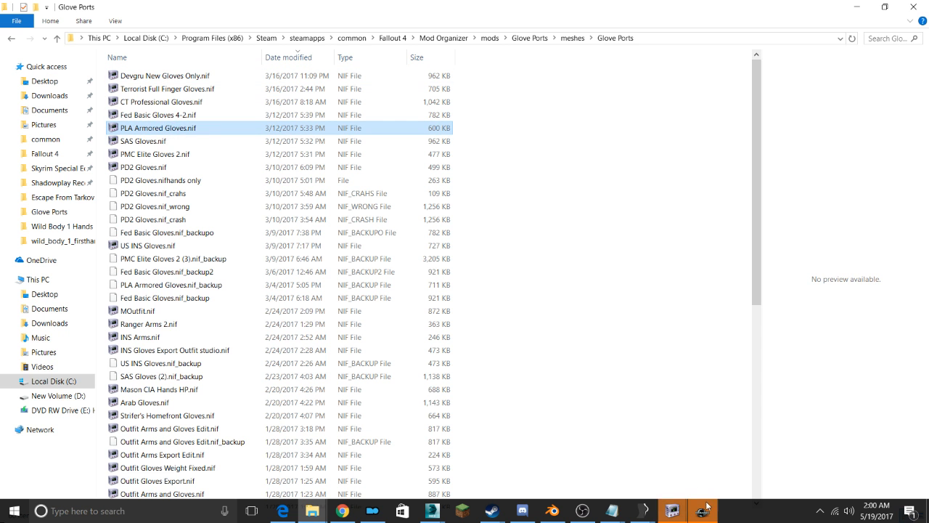
mouse_move(702, 510)
left_click(727, 465)
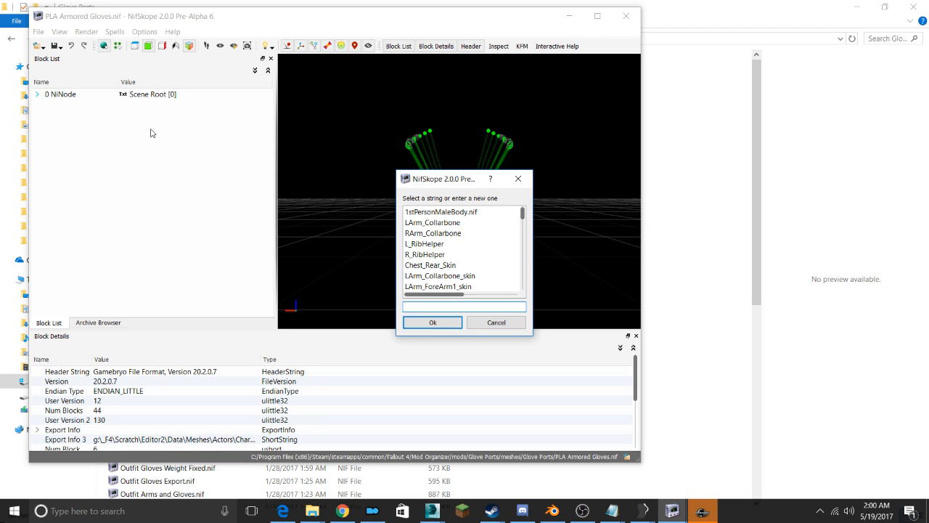
Cancel the pending string selection, then close and reopen PLA Armored Gloves.nif
left_click(516, 181)
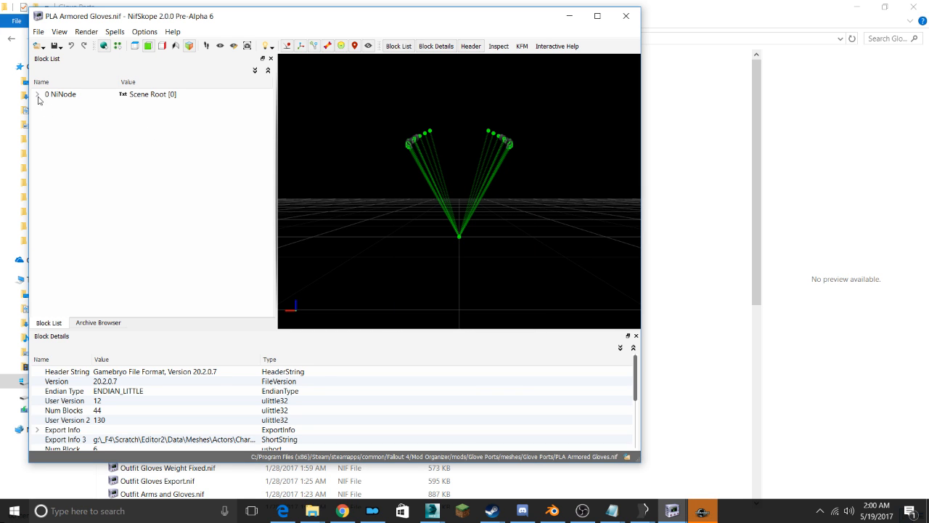
left_click_drag(317, 21, 391, 42)
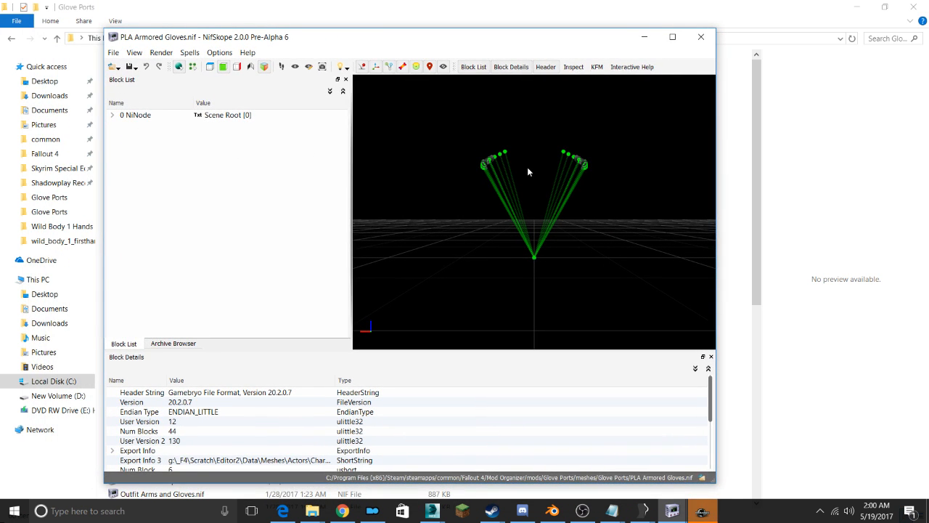
left_click(700, 36)
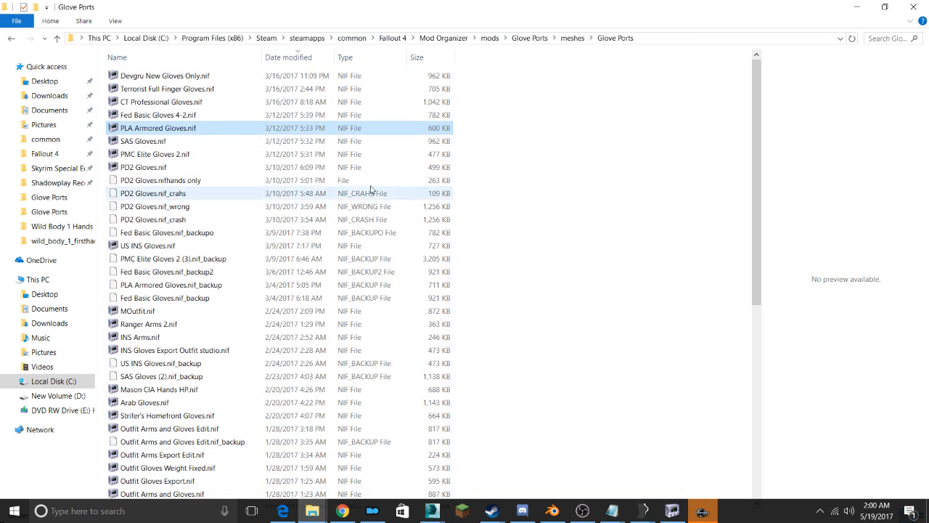
double_click(179, 127)
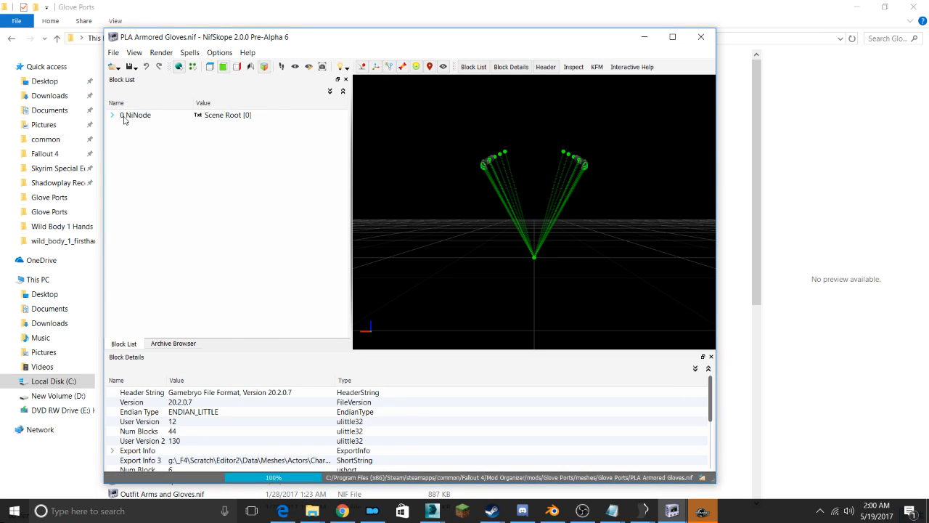
Copy the material path from the name of the PLA Armored Gloves shape's lighting shader property and close the file without saving
left_click(114, 114)
left_click(147, 125)
left_click(125, 125)
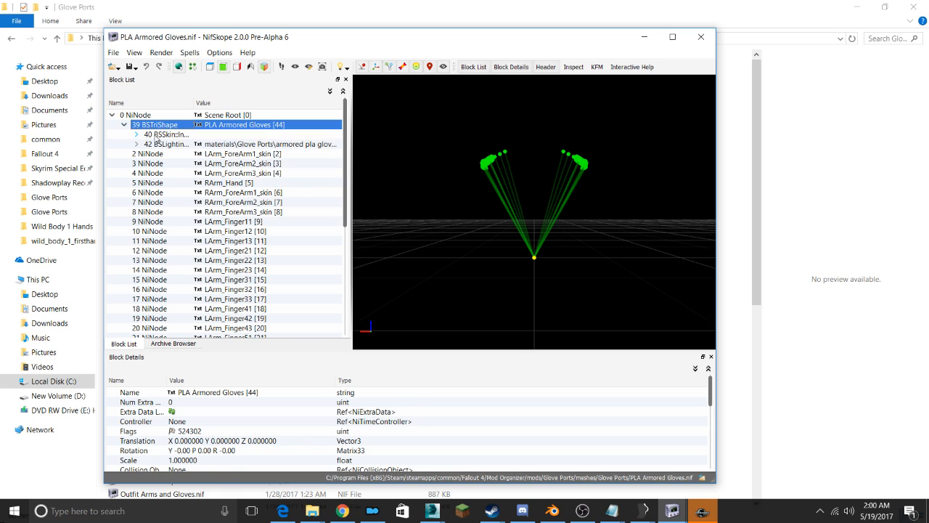
left_click(176, 146)
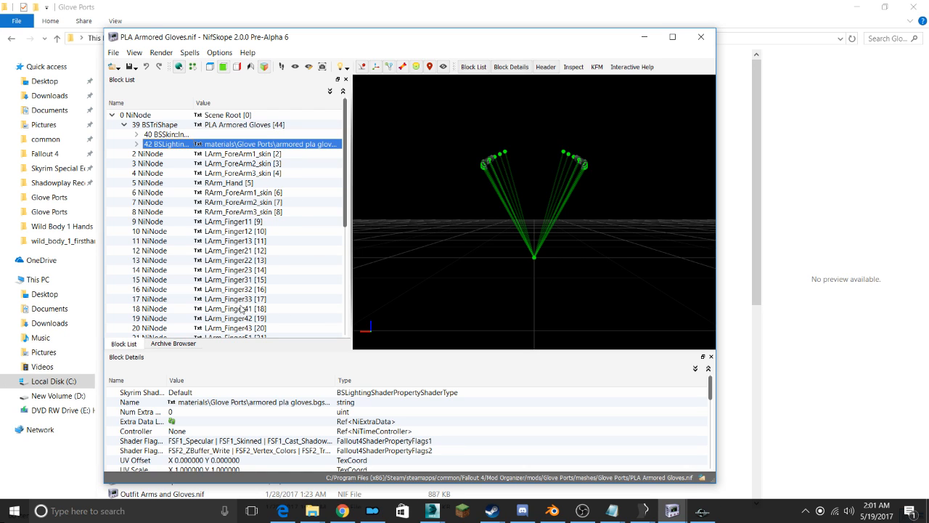
double_click(172, 404)
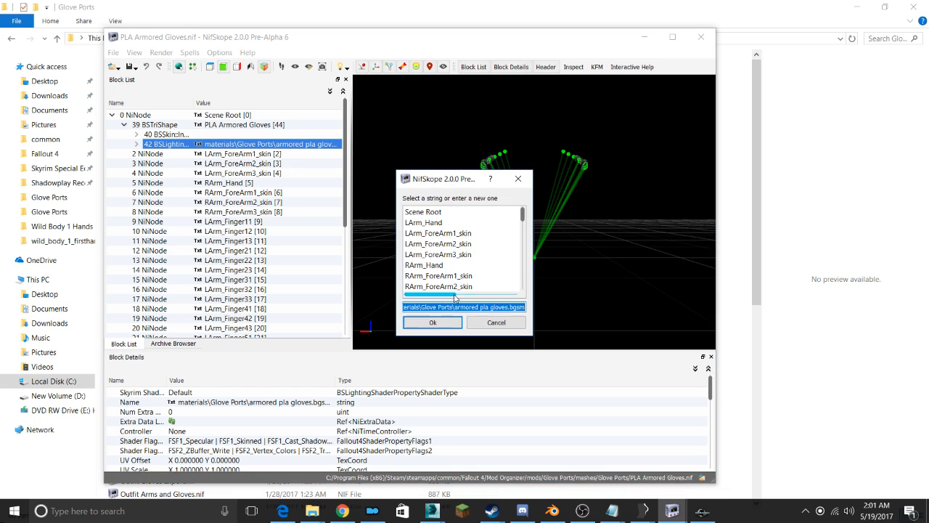
left_click_drag(405, 307, 459, 307)
right_click(458, 307)
left_click(482, 353)
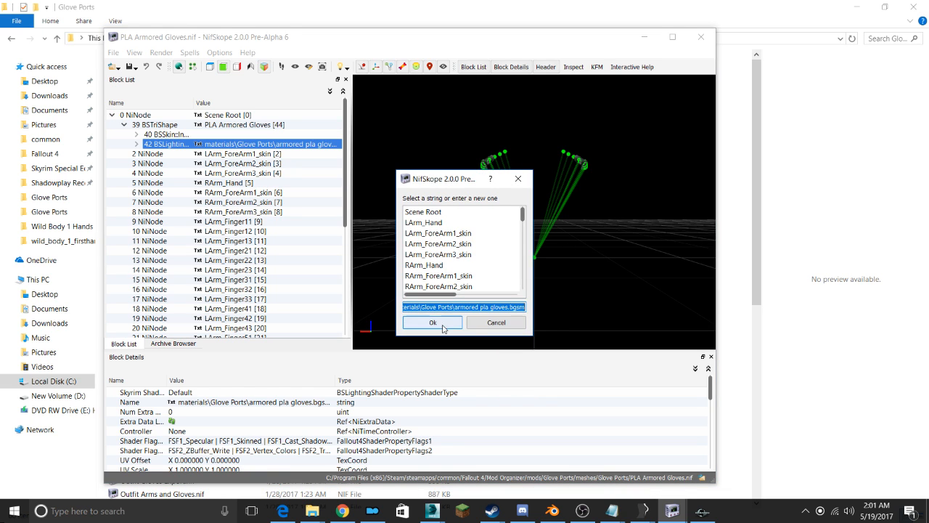
left_click(433, 322)
left_click(701, 37)
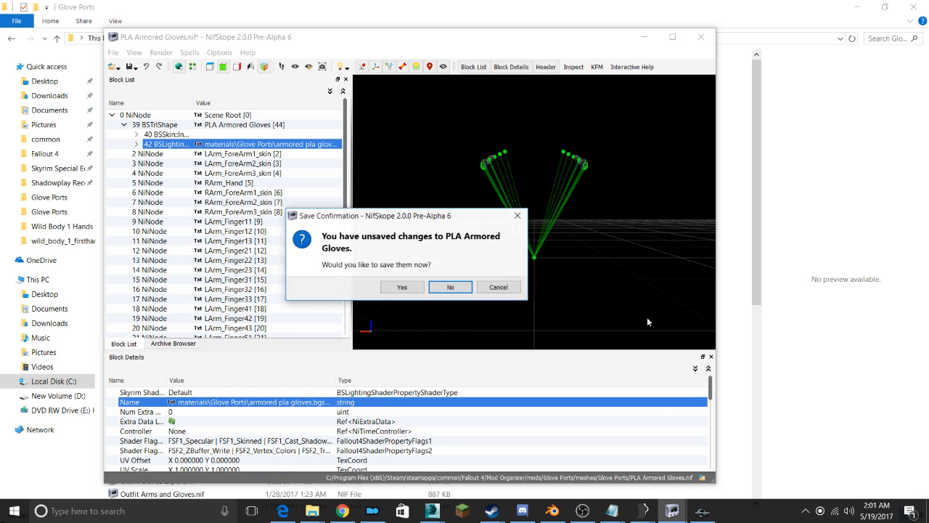
left_click(447, 288)
Set the Zero Scale Arms shader property's name in Hands and Arms 4.nif to materials\Glove Ports\Wild Body 1 Arms.bgsm
left_click(672, 510)
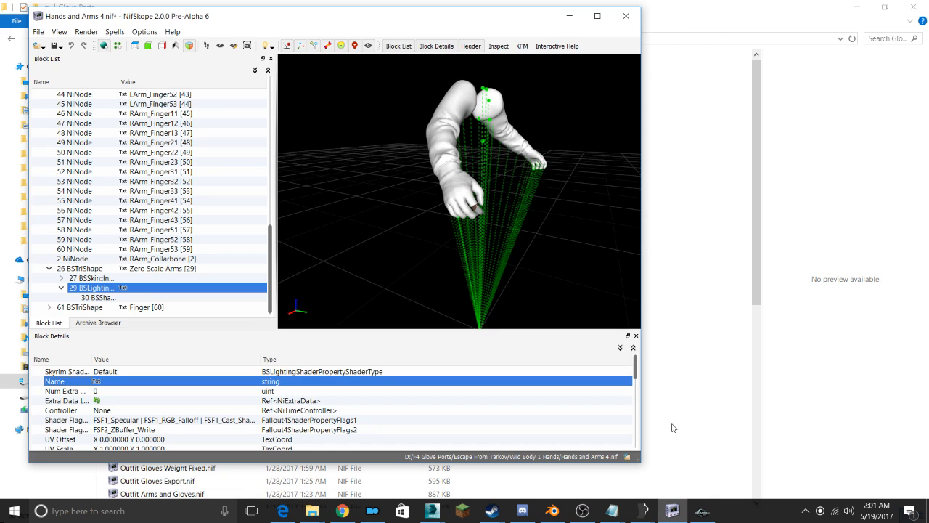
double_click(96, 382)
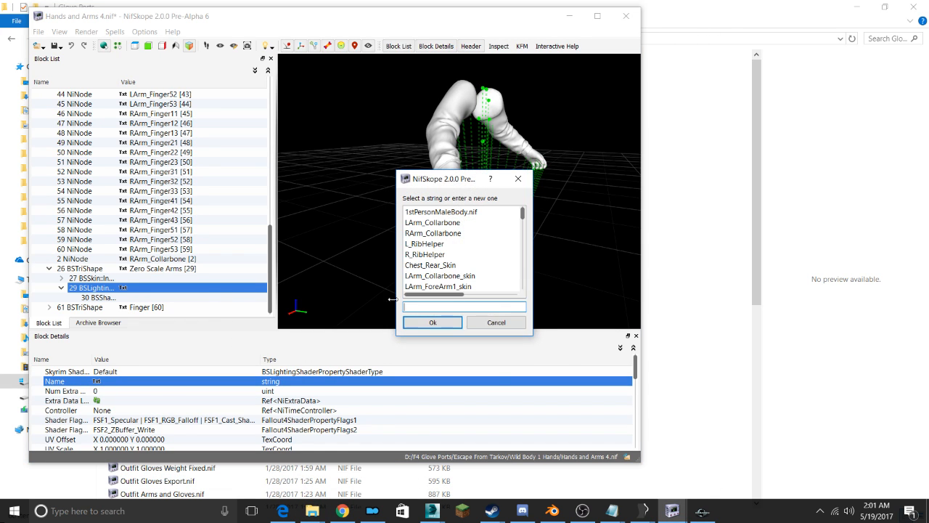
right_click(414, 309)
left_click(447, 368)
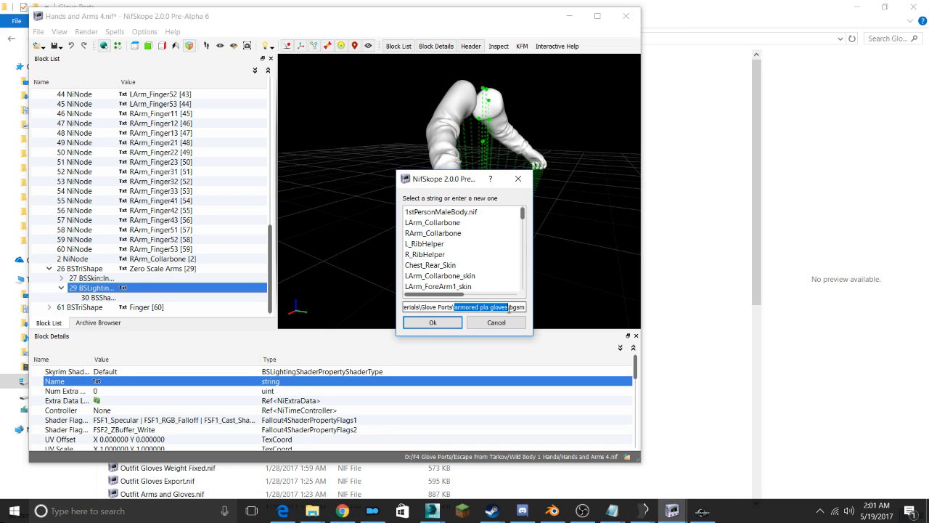
type("Wild Body 1 A")
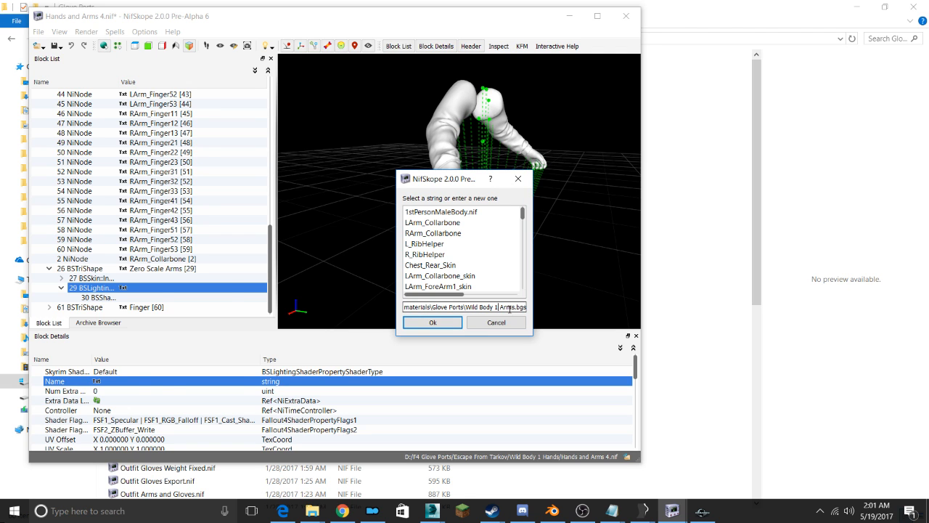
key("Return")
Select the Finger shape on the textured glove and expand it down to its lighting shader property and texture set
left_click_drag(487, 174, 434, 191)
scroll(430, 179, "up", 3)
scroll(450, 176, "down", 3)
scroll(508, 217, "up", 2)
scroll(508, 218, "up", 3)
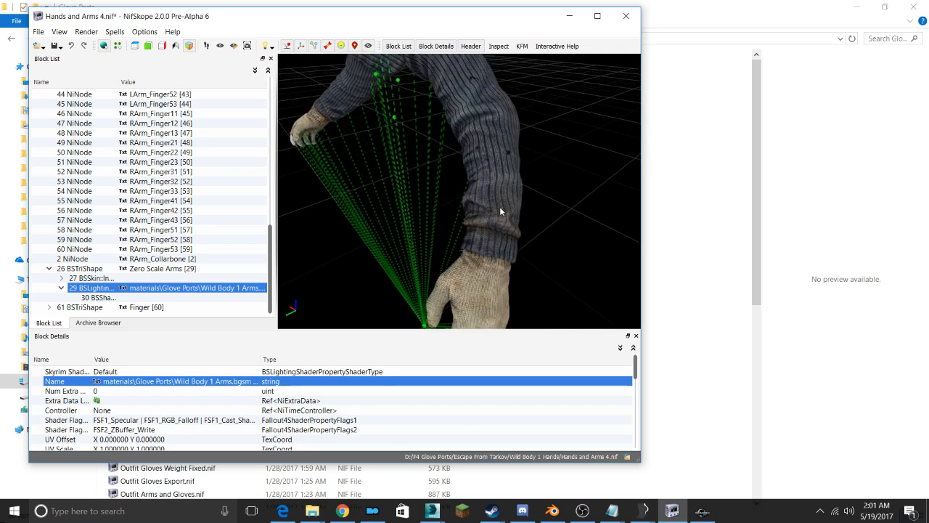
left_click_drag(500, 217, 463, 208)
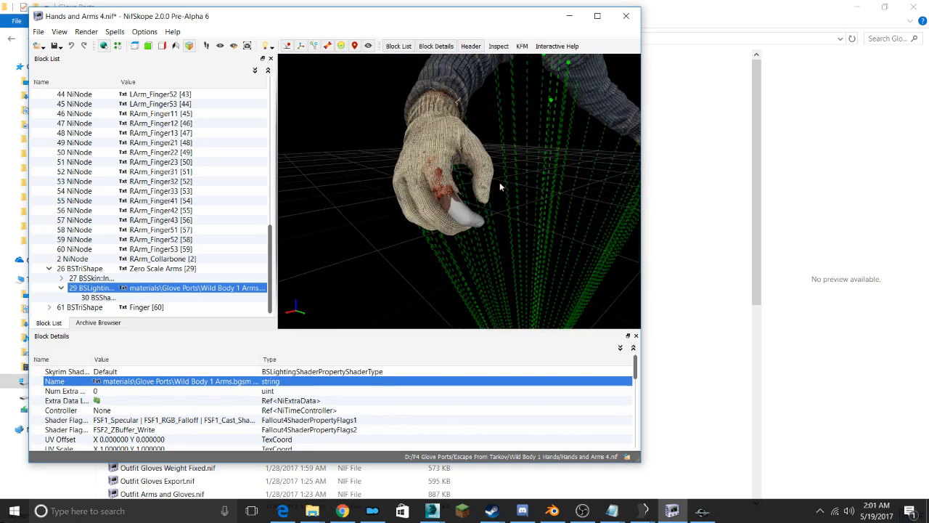
left_click(463, 208)
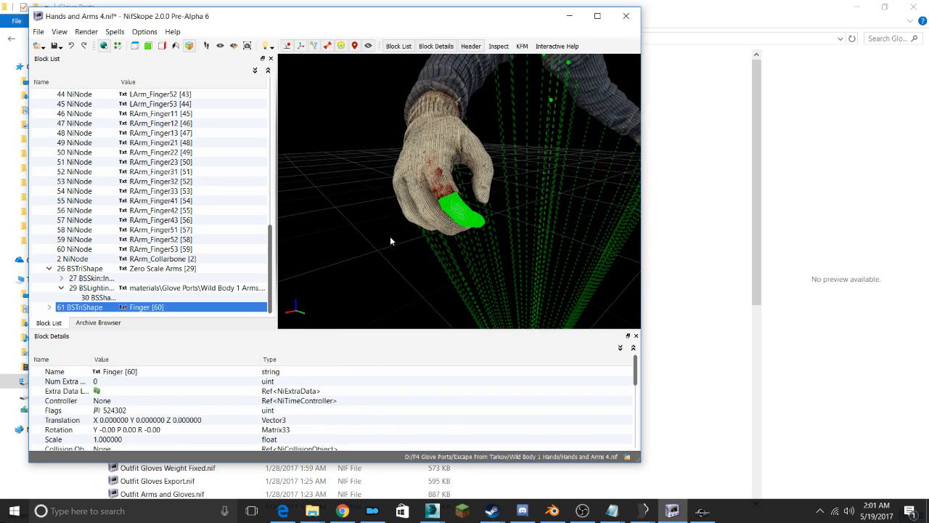
left_click(49, 307)
left_click(86, 307)
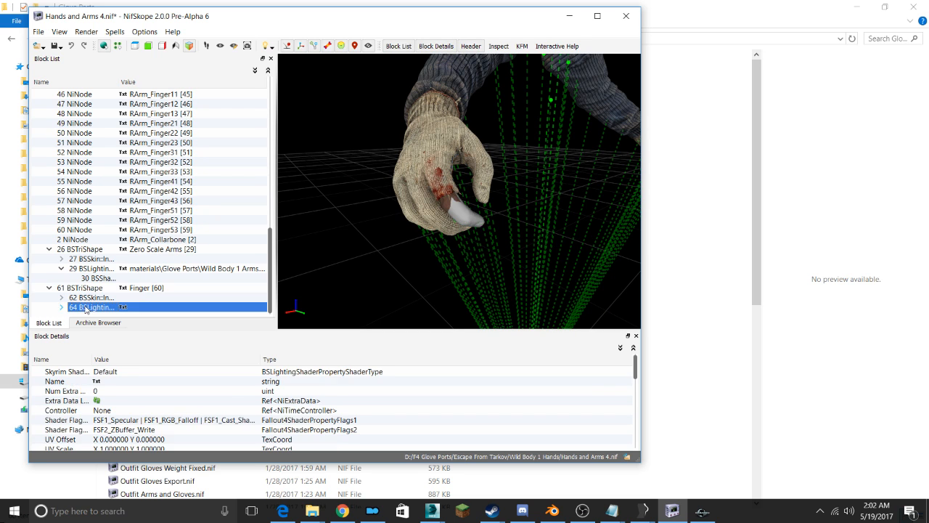
left_click(61, 307)
left_click(102, 307)
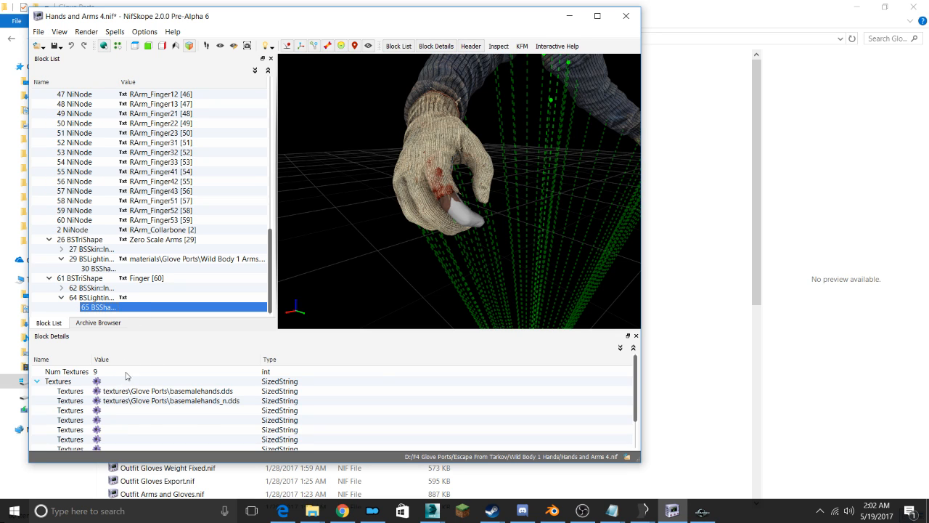
left_click(98, 298)
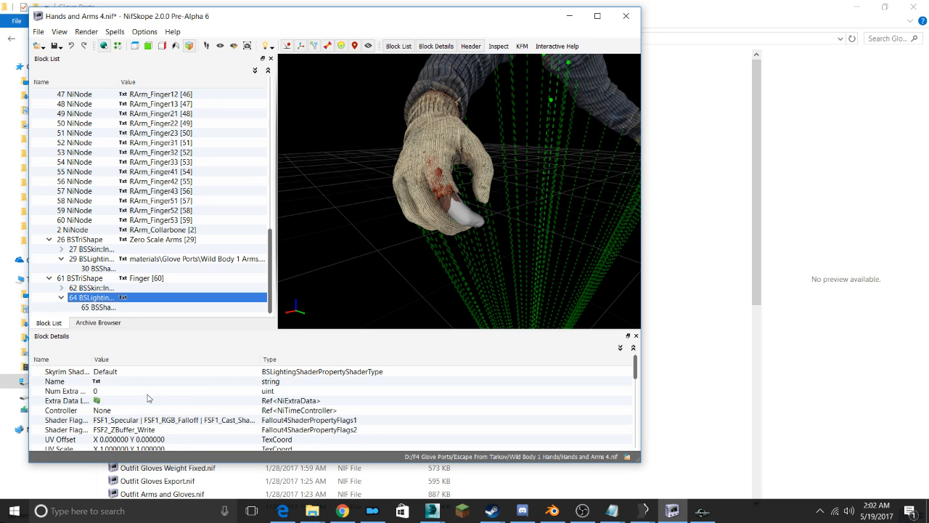
left_click(96, 381)
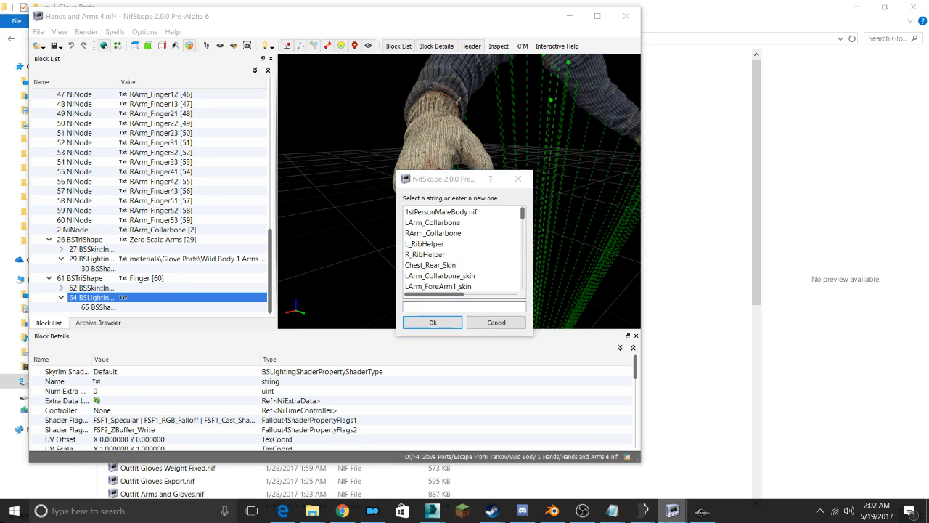
right_click(672, 510)
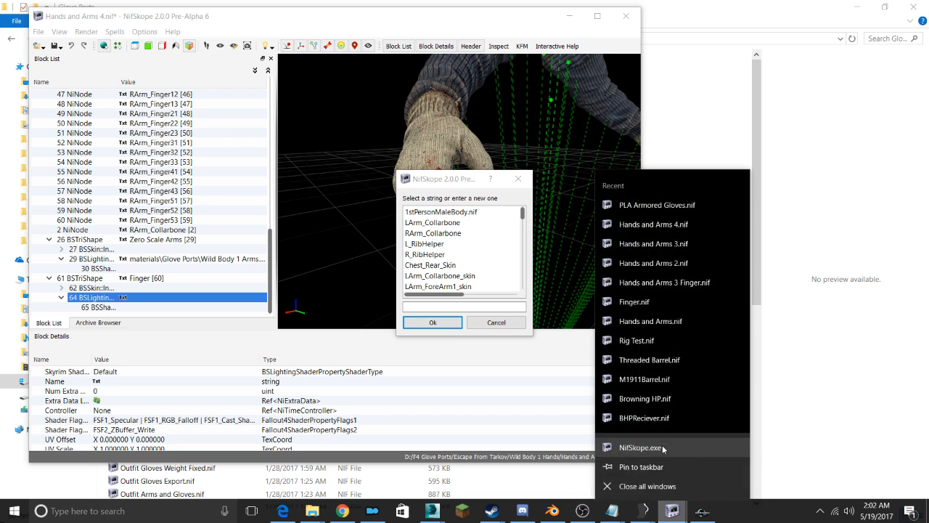
left_click(662, 448)
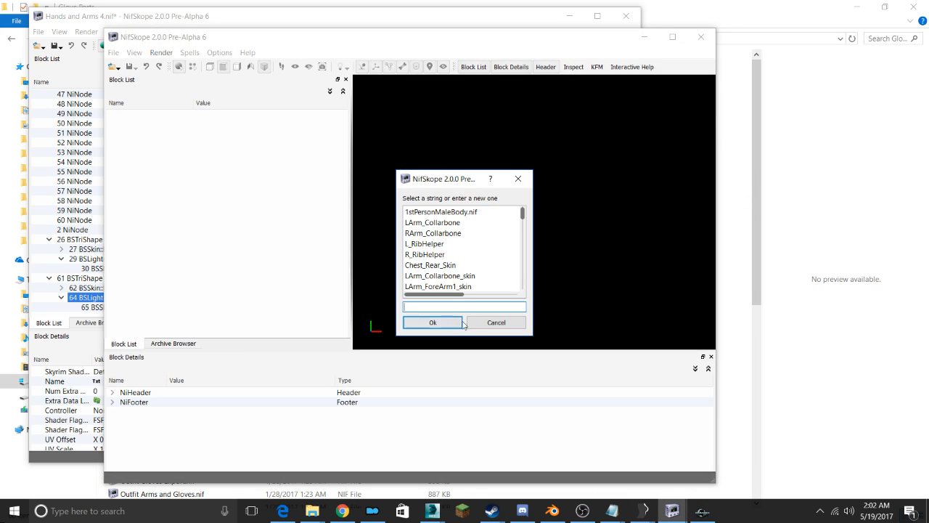
left_click(492, 322)
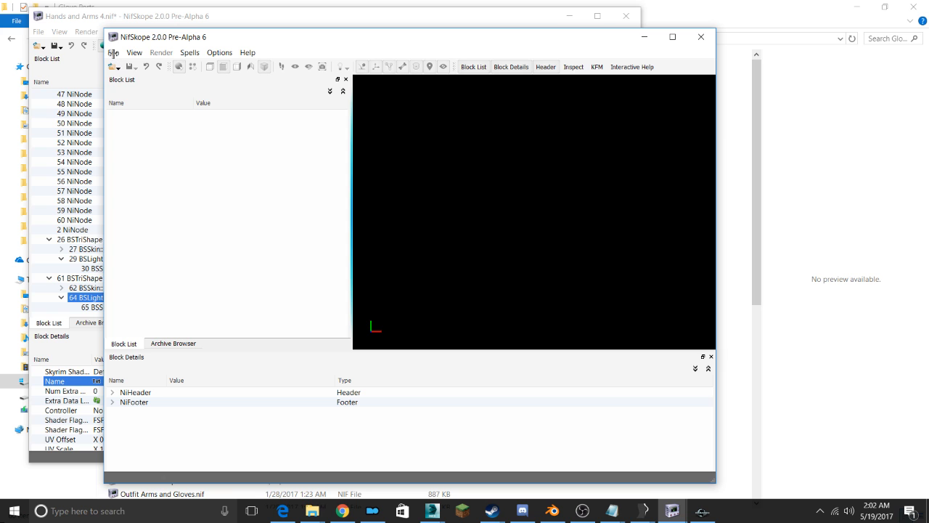
left_click(701, 37)
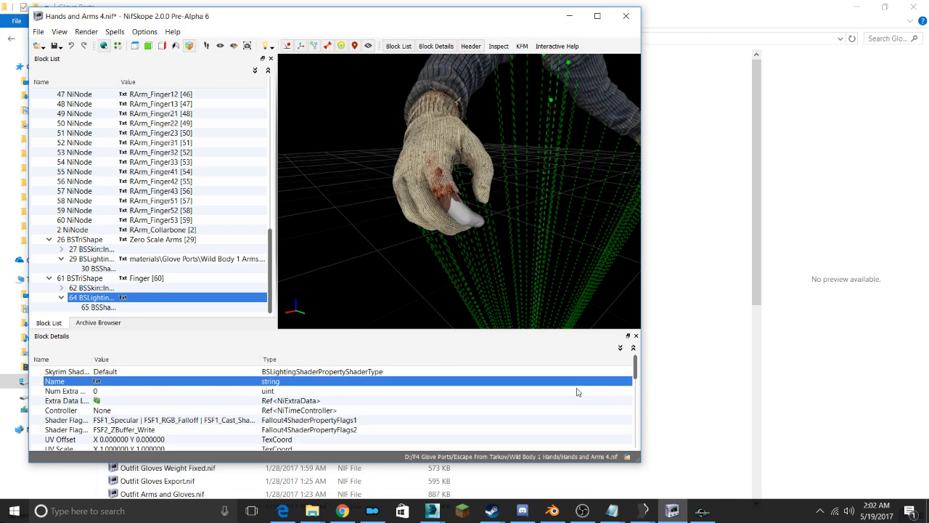
Switch to File Explorer and open Strifer's Homefront Gloves.nif from the Glove Ports meshes folder
left_click(704, 455)
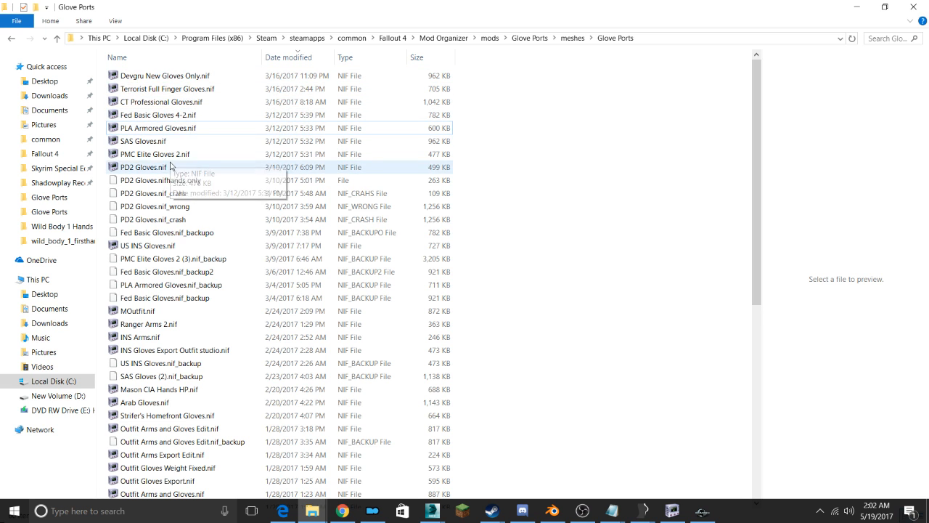
scroll(152, 269, "down", 2)
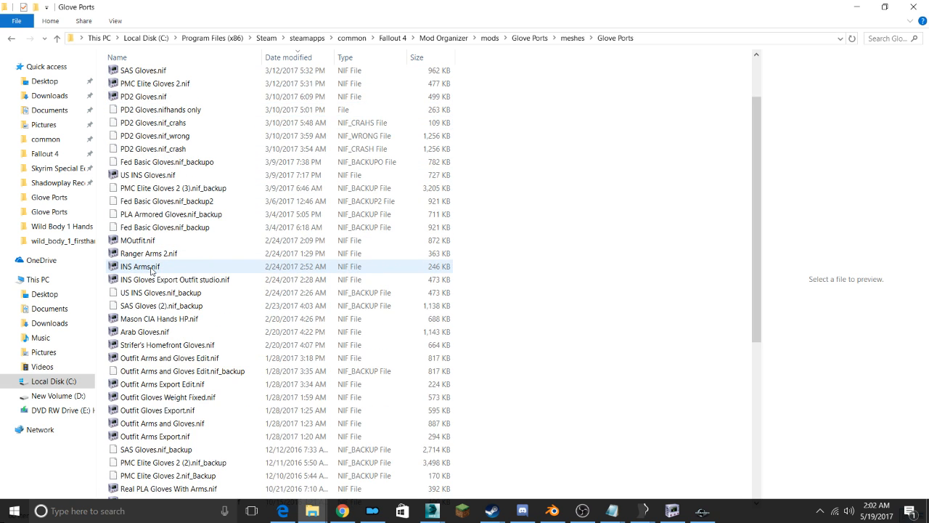
left_click(176, 347)
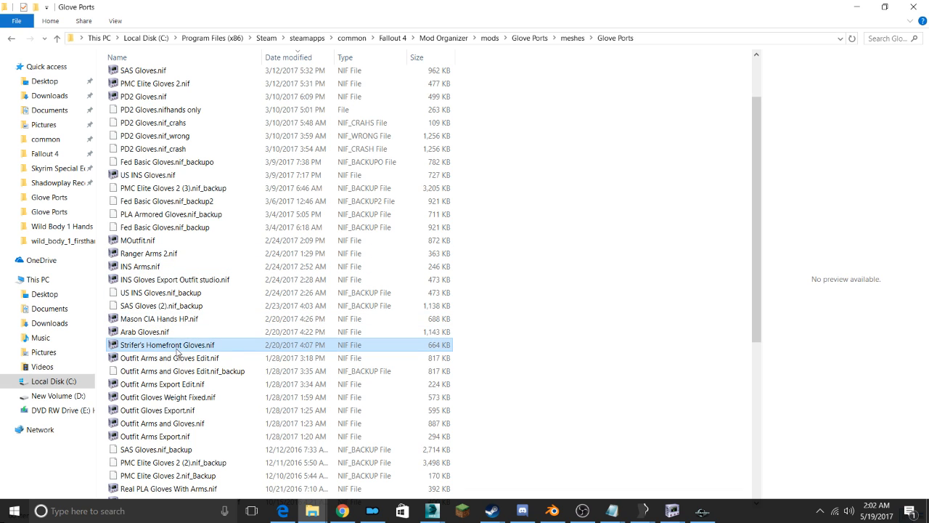
double_click(177, 347)
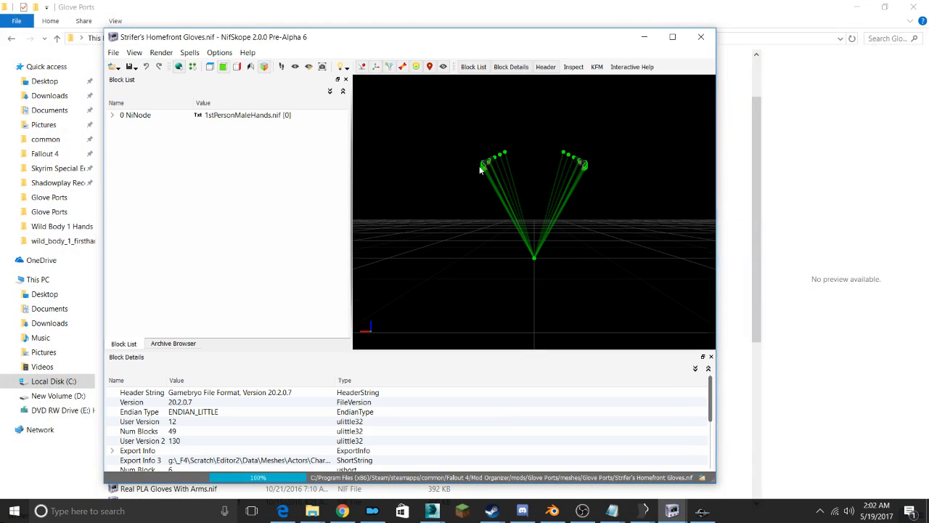
Select the lighting shader property of the Homefront Fingers shape
scroll(479, 168, "up", 3)
left_click_drag(468, 142, 496, 207)
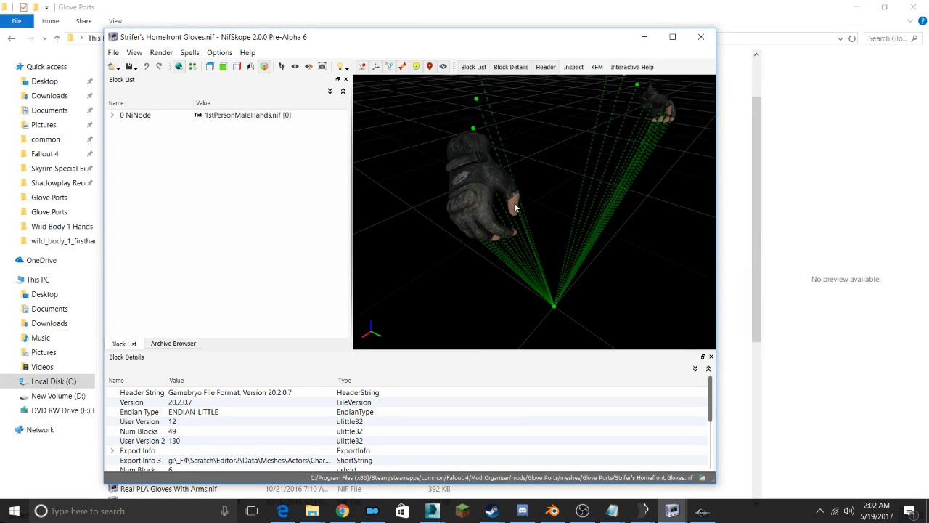
left_click(514, 208)
scroll(514, 207, "up", 2)
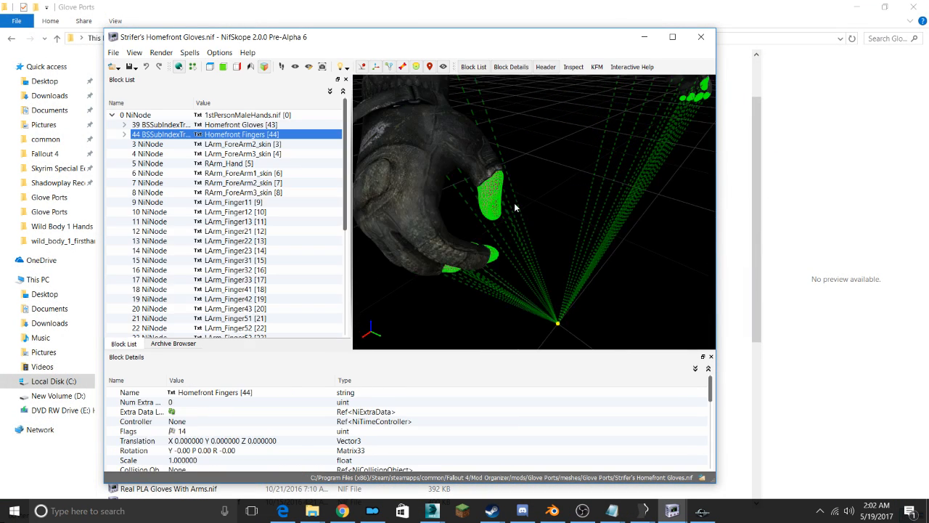
left_click(126, 135)
left_click(175, 154)
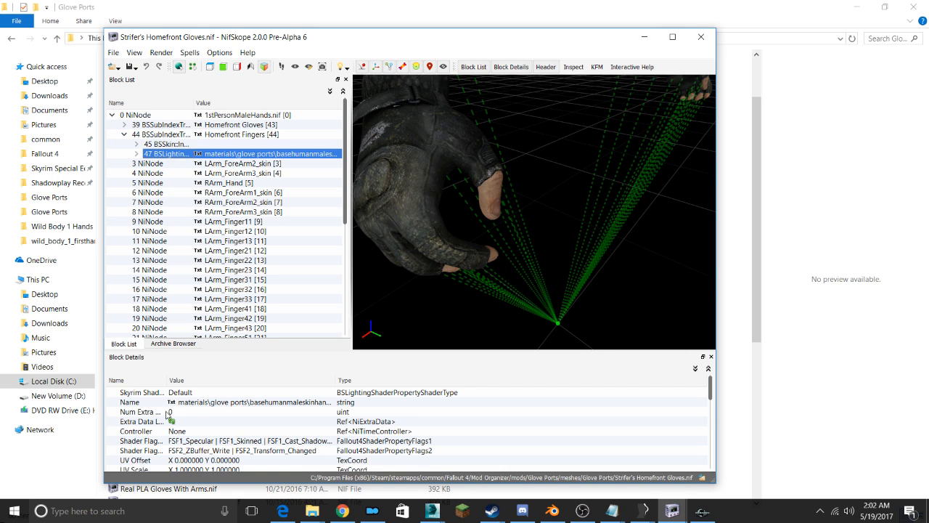
double_click(174, 404)
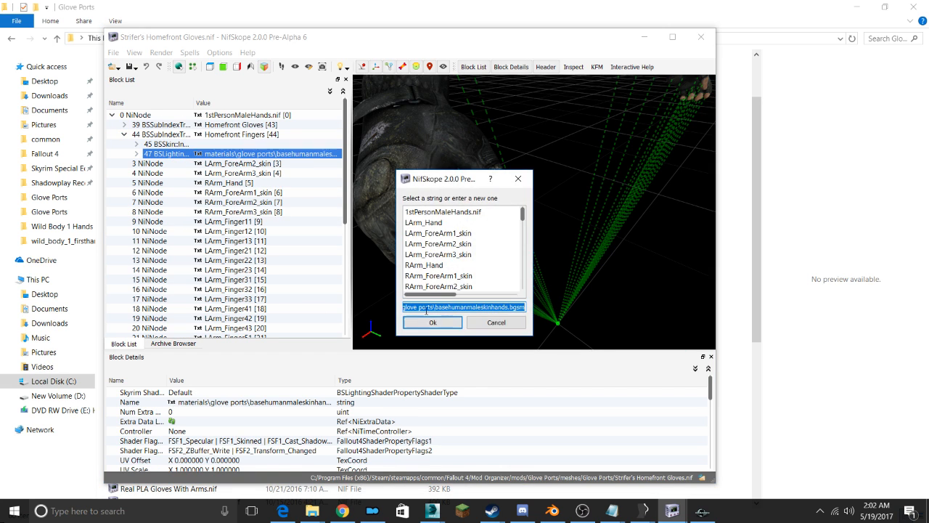
right_click(473, 307)
left_click(458, 360)
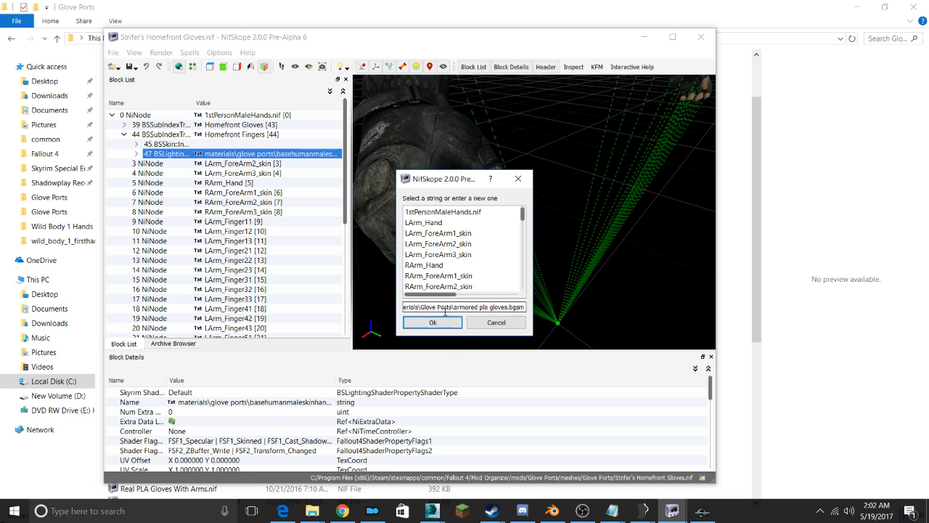
left_click(445, 324)
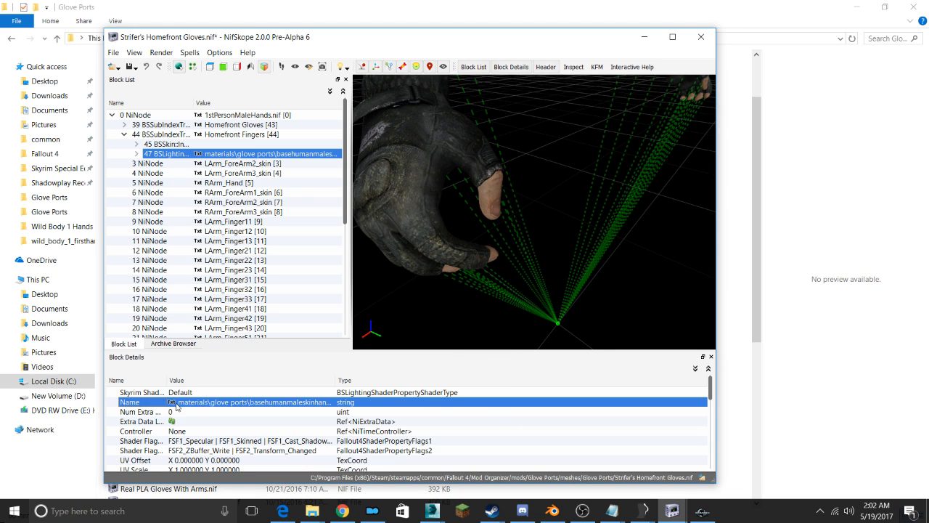
Copy the material path from the name of the Homefront Fingers lighting shader property
double_click(175, 403)
right_click(433, 310)
left_click(460, 360)
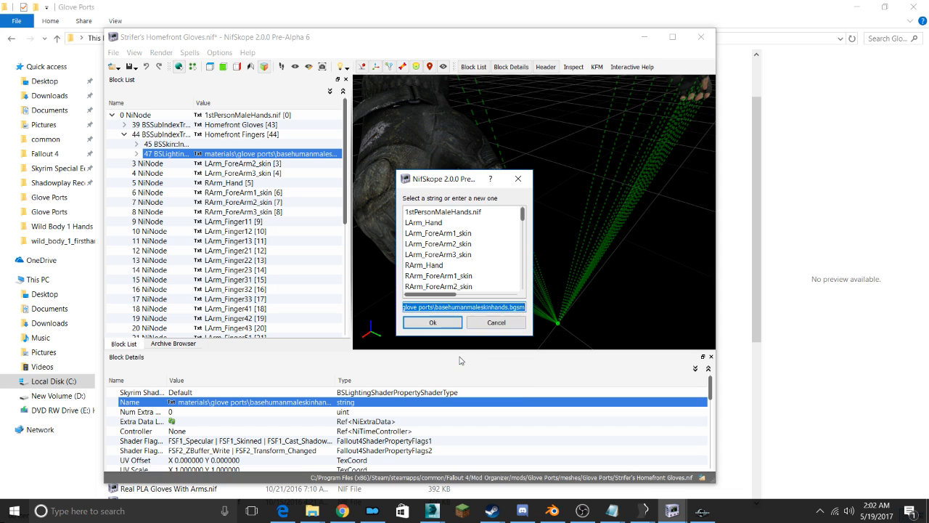
left_click(442, 321)
In Hands and Arms 4.nif, set the Finger shape's lighting shader property name to materials\glove ports\basehumanmaleskinhands.bgsm
key("alt+Tab")
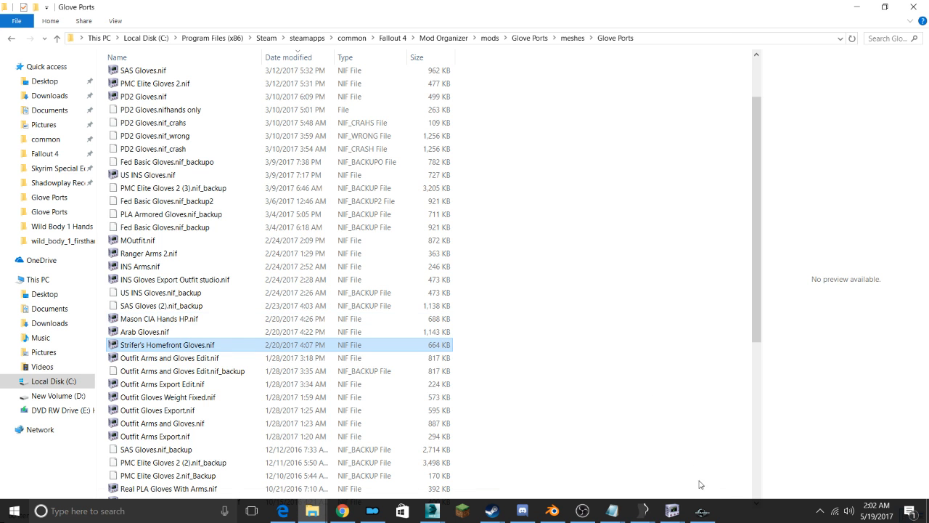
mouse_move(672, 511)
left_click(655, 456)
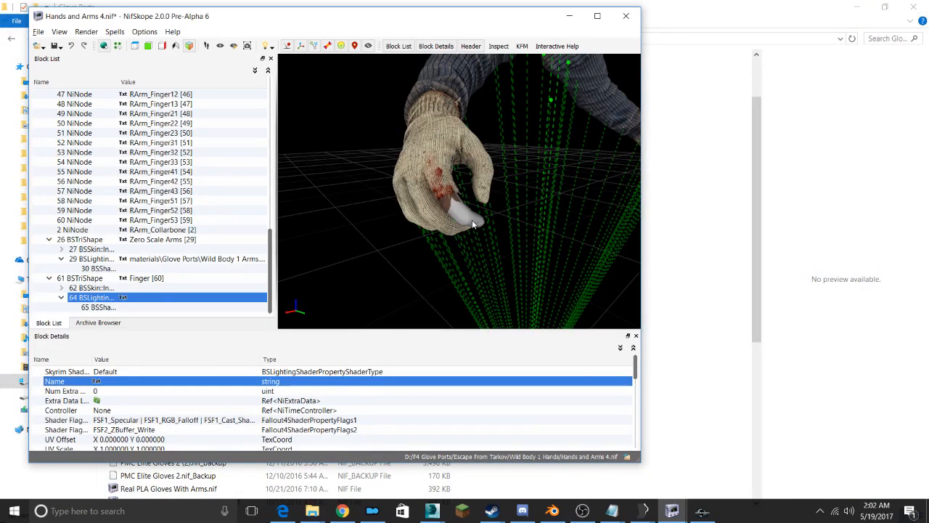
left_click(473, 224)
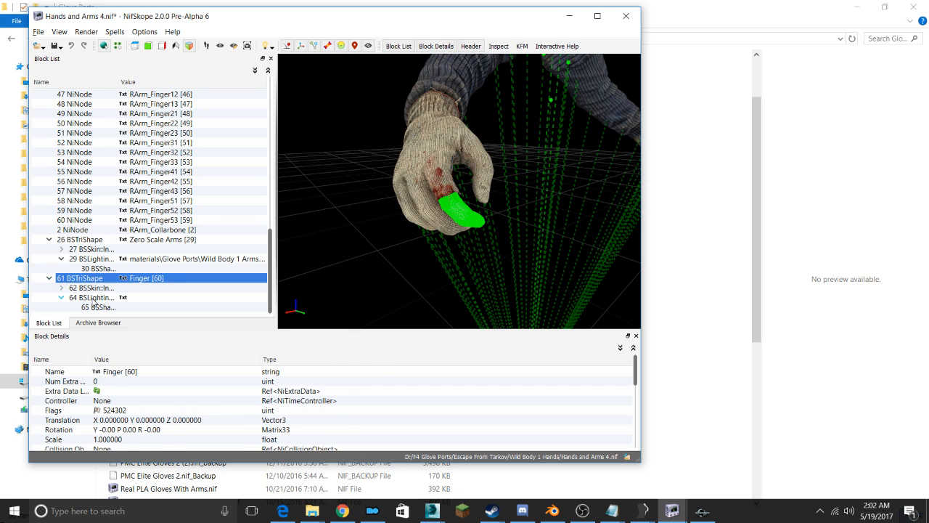
left_click(93, 297)
double_click(99, 383)
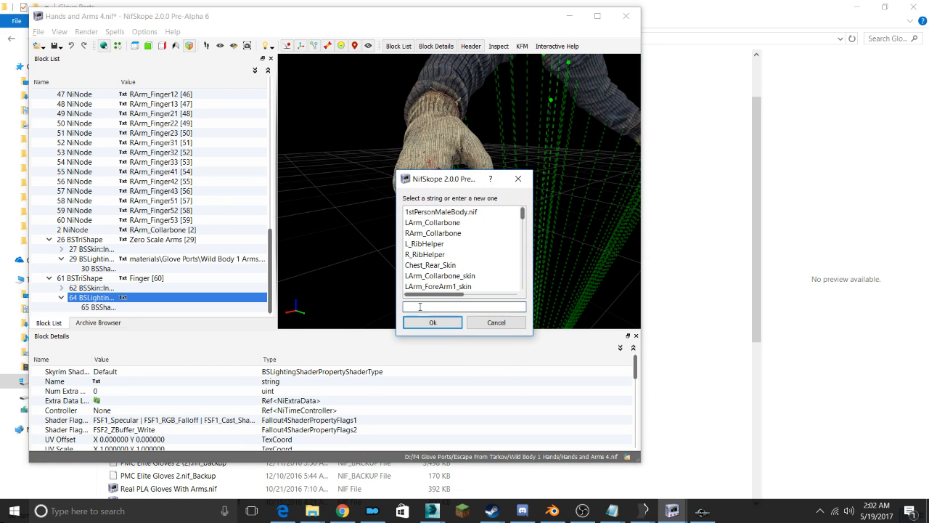
right_click(451, 307)
left_click(468, 355)
left_click(444, 324)
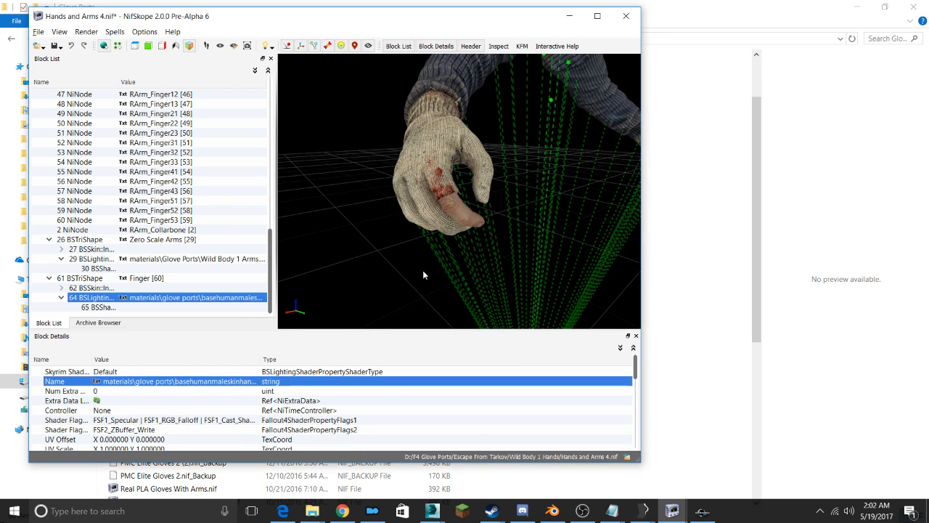
Check the skin material on the exposed finger and save Hands and Arms 4.nif
left_click_drag(418, 254, 444, 169)
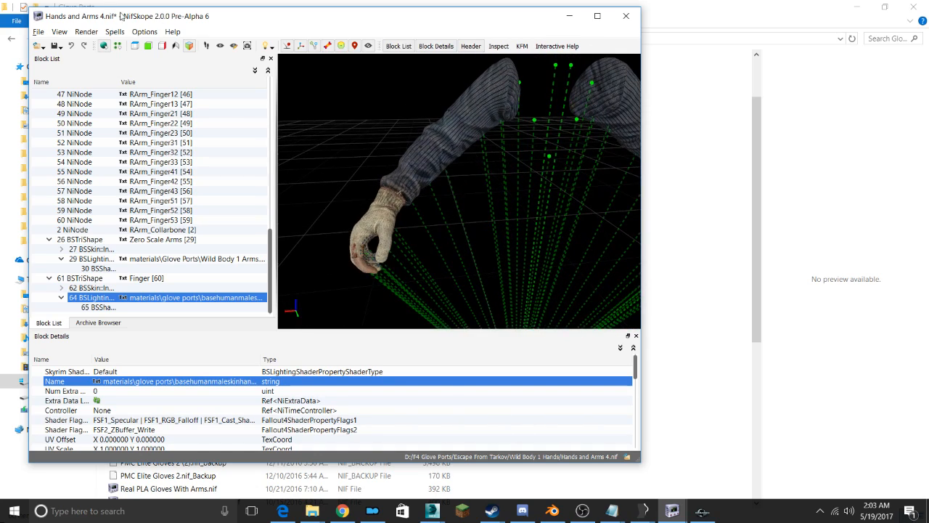
left_click(38, 31)
left_click(60, 124)
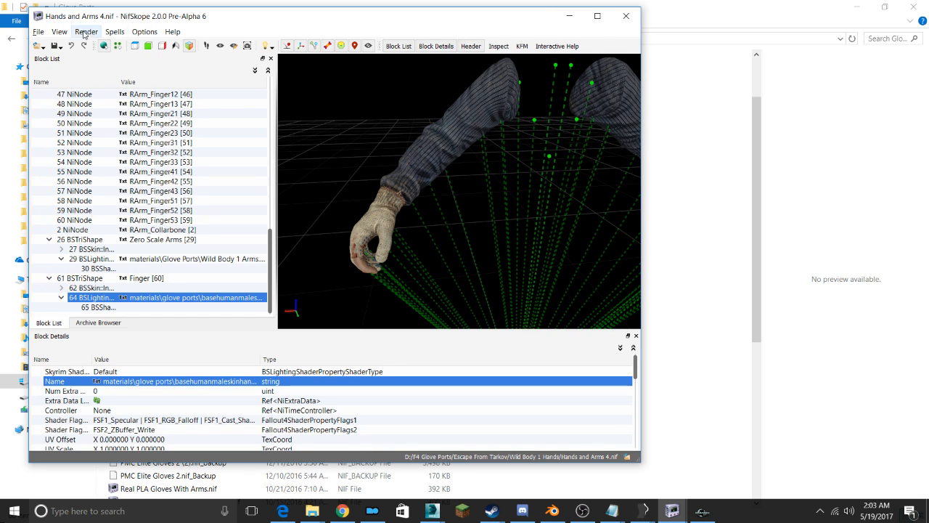
Save a copy as Hands and Arms 4.nif in the Glove Ports mod's meshes\Glove Ports folder
left_click(38, 31)
left_click(72, 140)
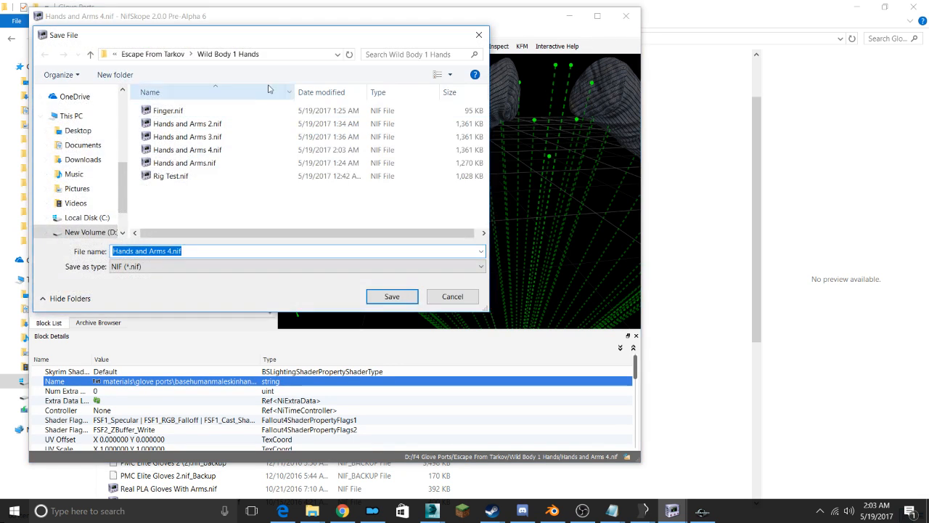
left_click(147, 54)
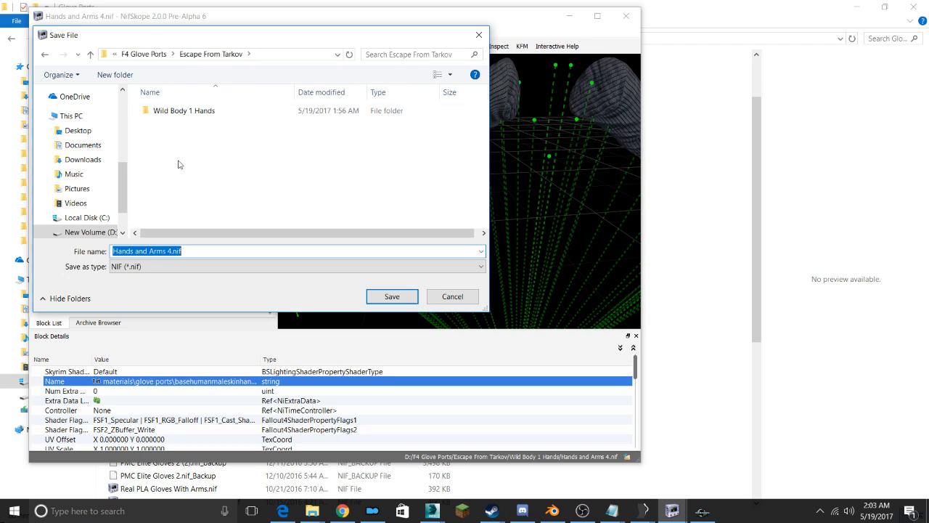
scroll(86, 158, "up", 1)
scroll(87, 151, "up", 1)
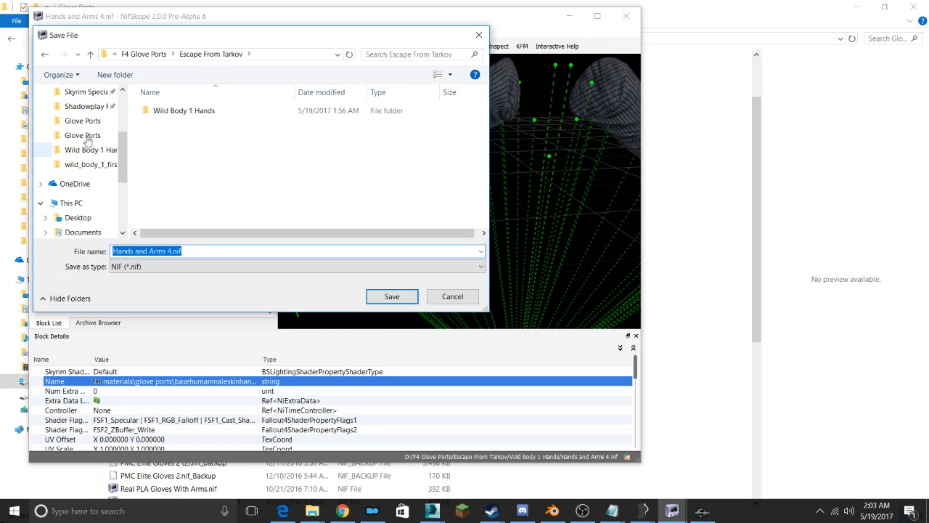
left_click(82, 121)
left_click(174, 55)
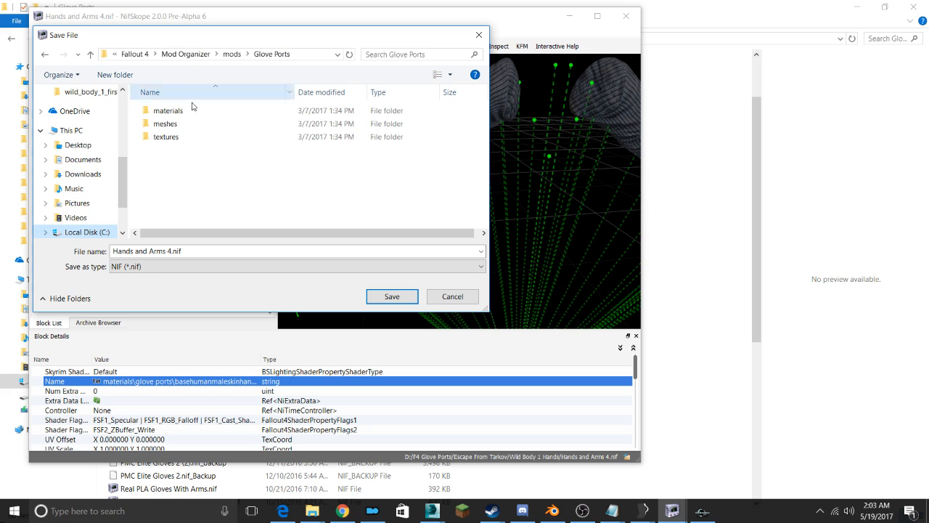
double_click(183, 125)
double_click(199, 111)
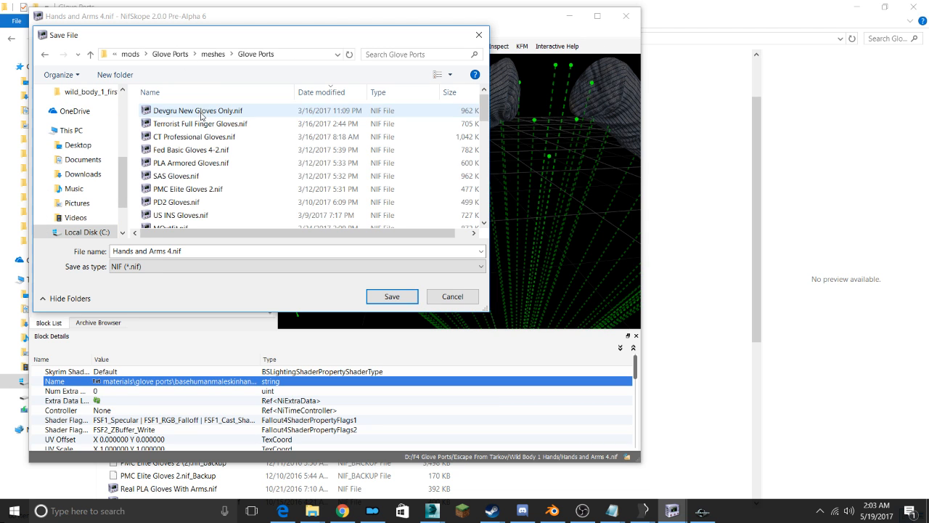
left_click(392, 296)
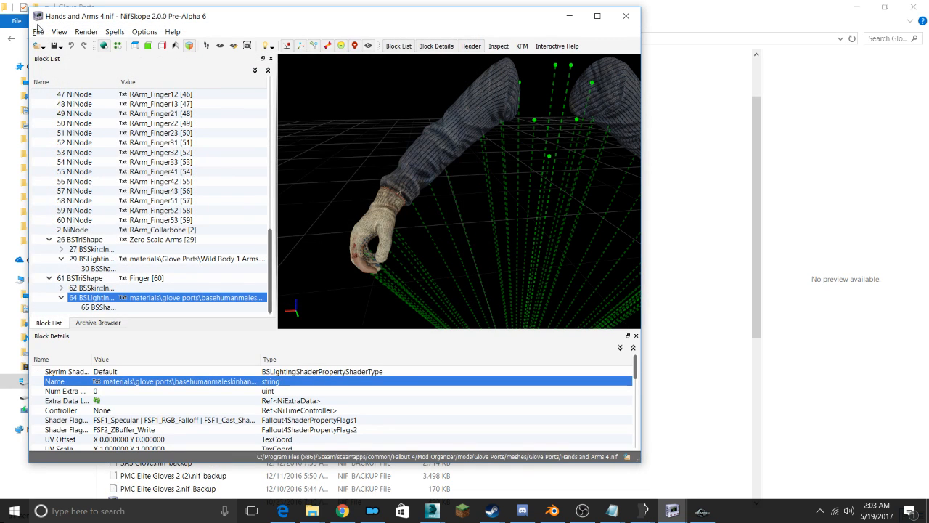
Save another copy as Hands and Arms 4.nif in Fallout 4's Data\meshes\Glove Ports folder and close NifSkope
left_click(37, 31)
left_click(73, 138)
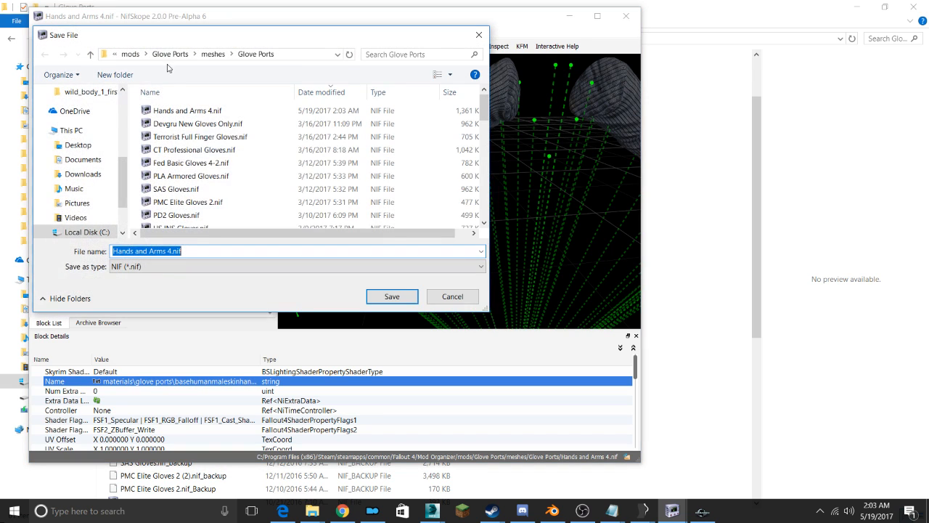
left_click(84, 106)
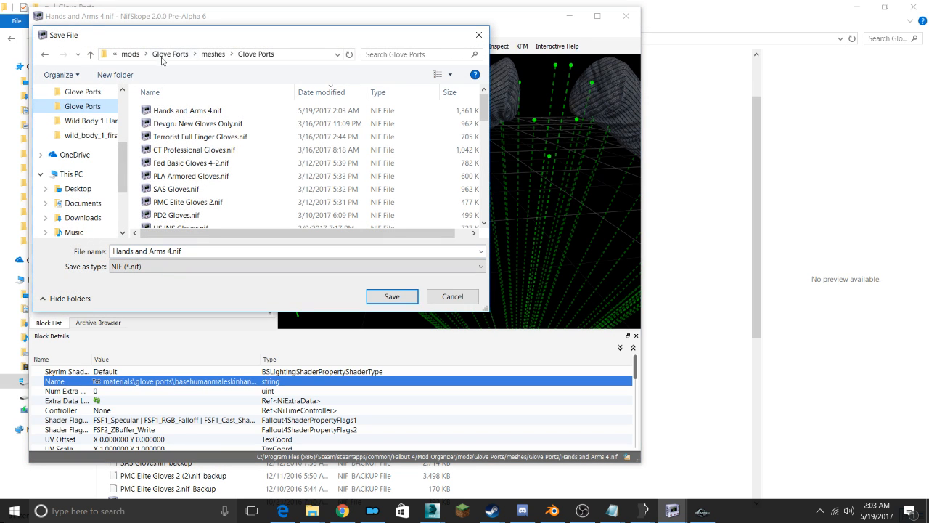
left_click(82, 91)
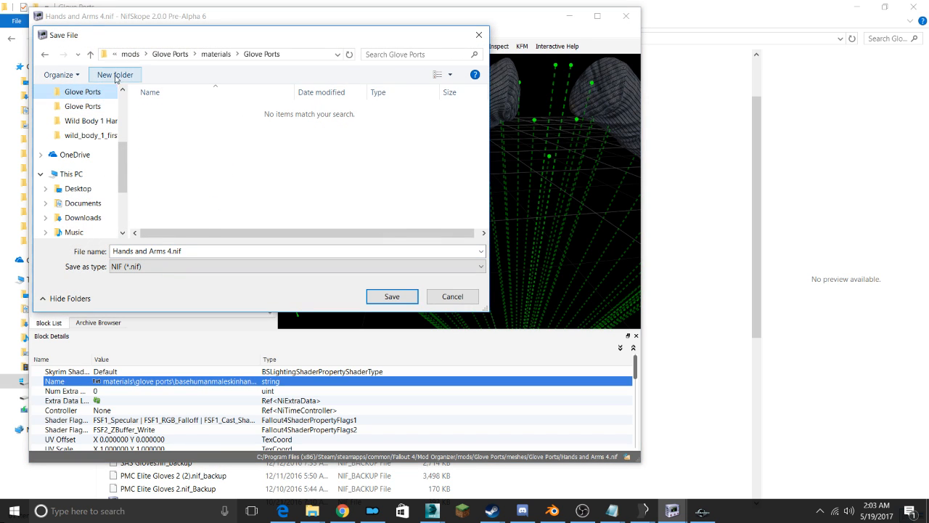
left_click(129, 53)
left_click(178, 54)
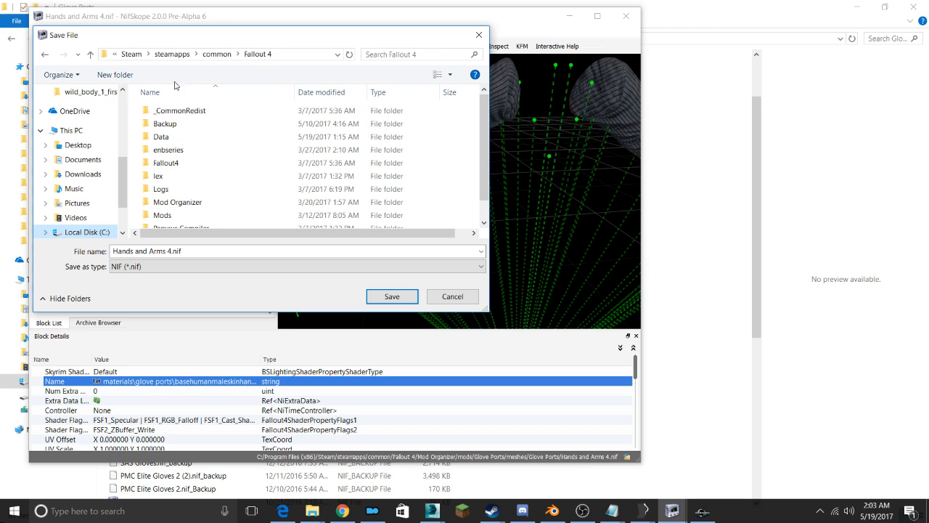
left_click(171, 139)
double_click(171, 140)
double_click(181, 151)
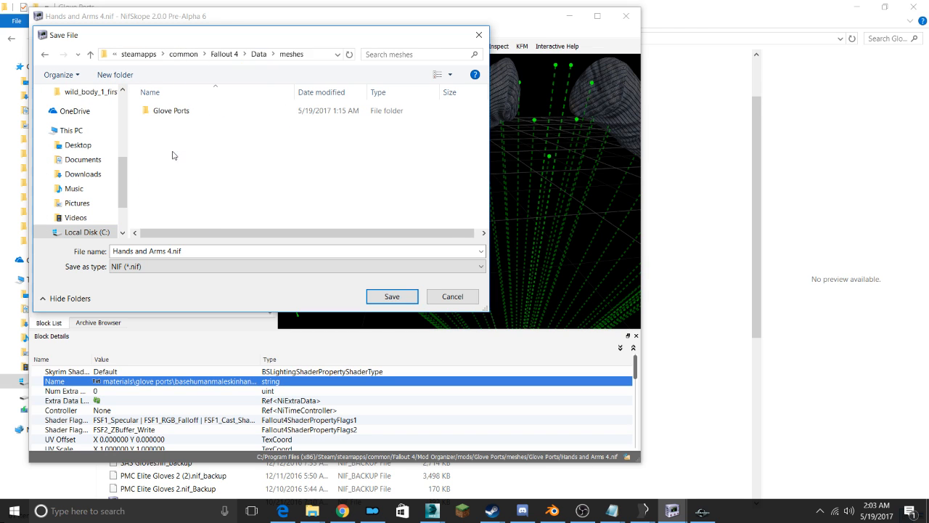
double_click(194, 112)
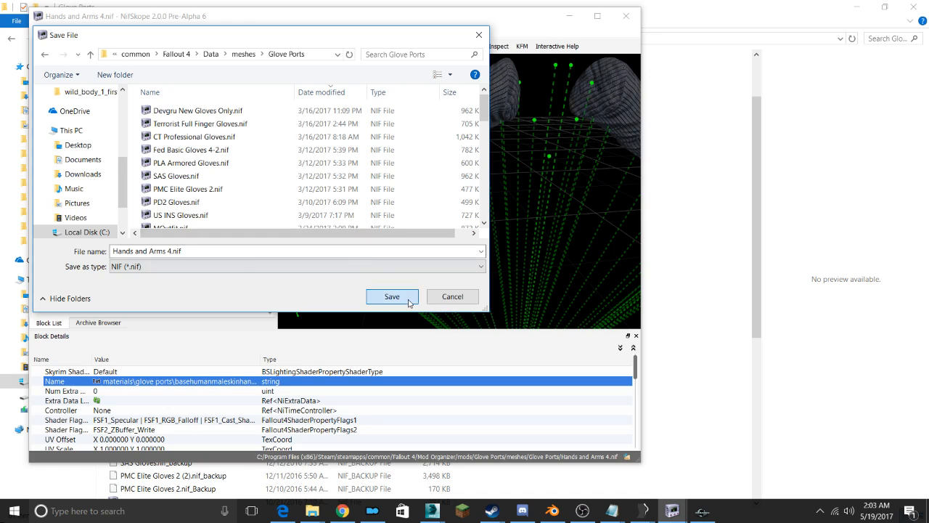
left_click(395, 297)
left_click(628, 14)
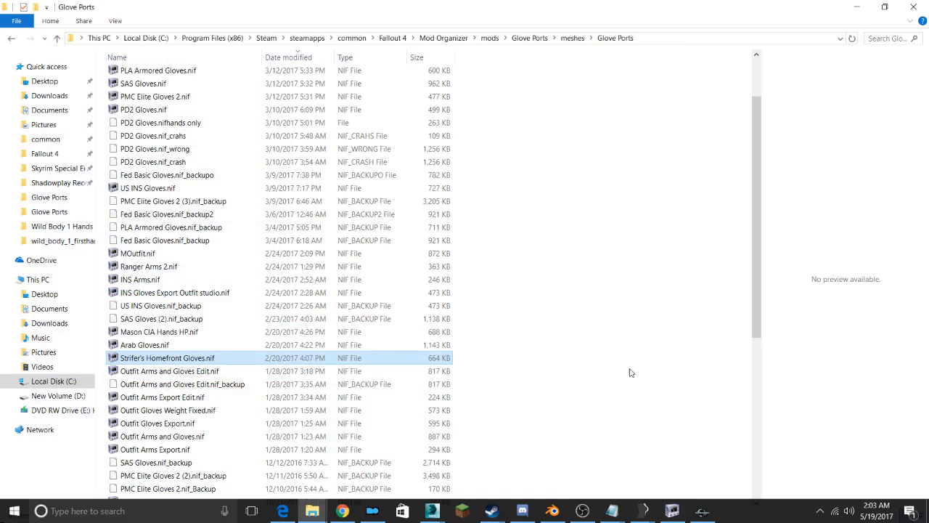
Switch to Creation Kit and load Glove Ports.esp as the active file
left_click(701, 511)
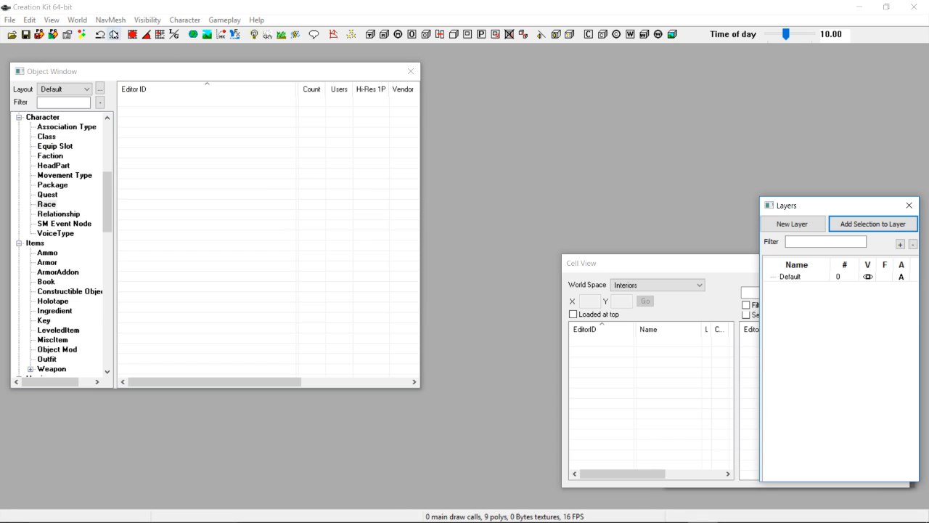
left_click(19, 19)
left_click(29, 34)
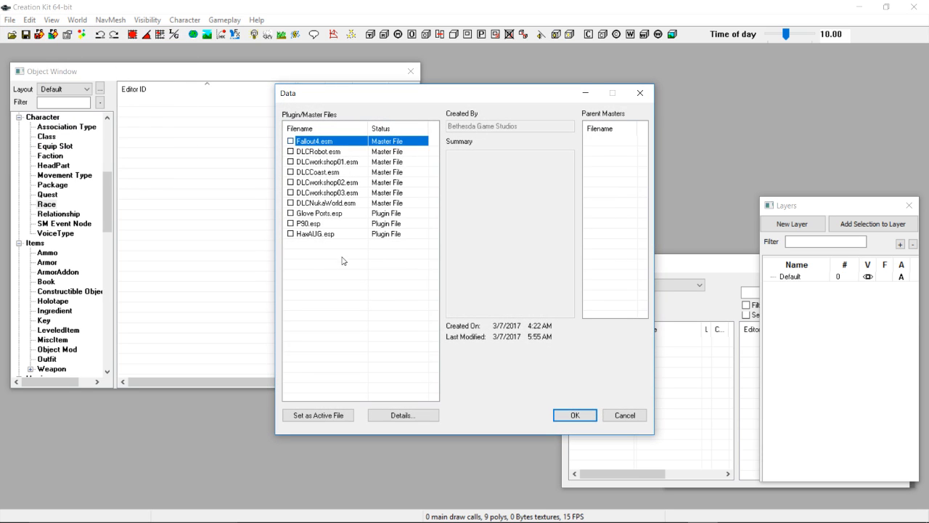
left_click(326, 214)
left_click(342, 416)
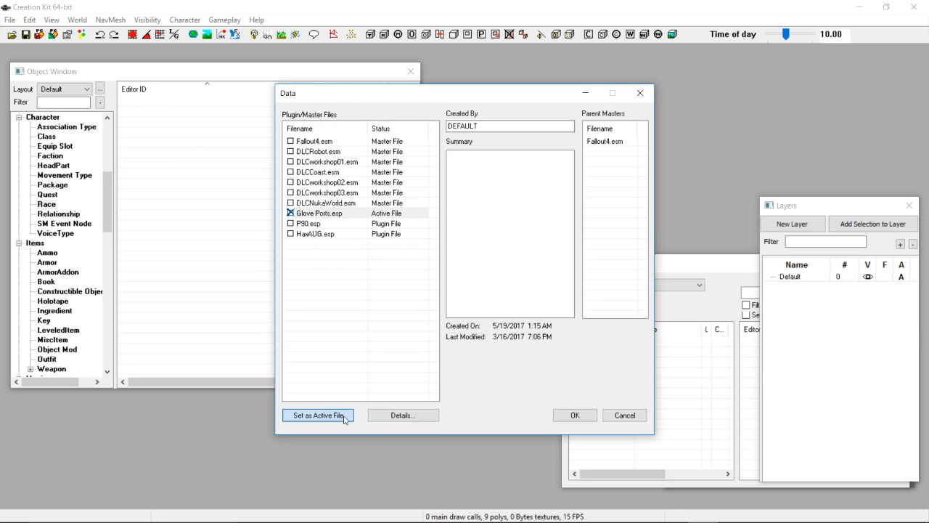
left_click(593, 415)
key("alt+Tab")
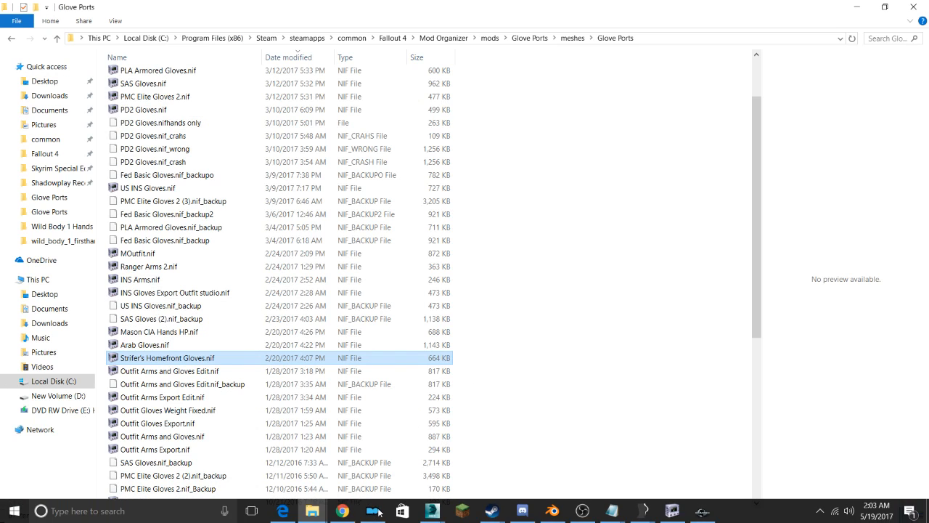
left_click(348, 514)
scroll(512, 385, "down", 1)
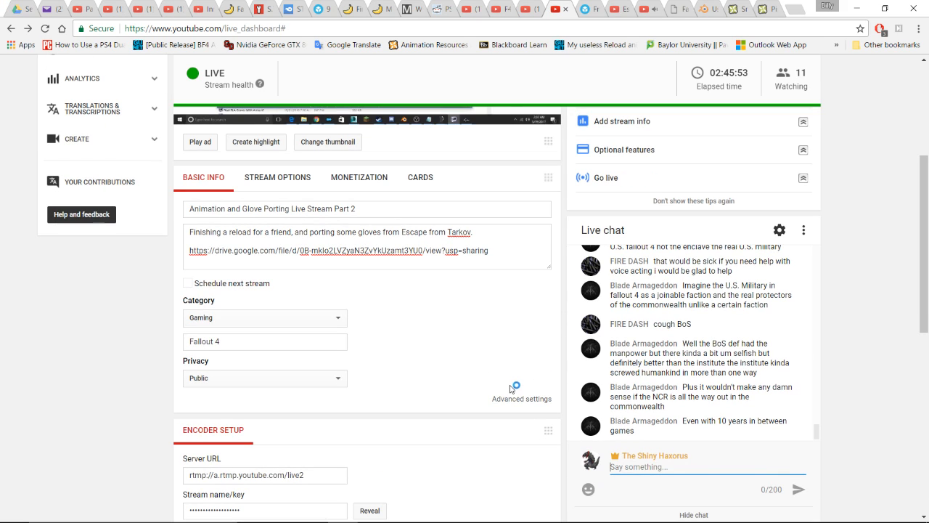
scroll(659, 374, "down", 1)
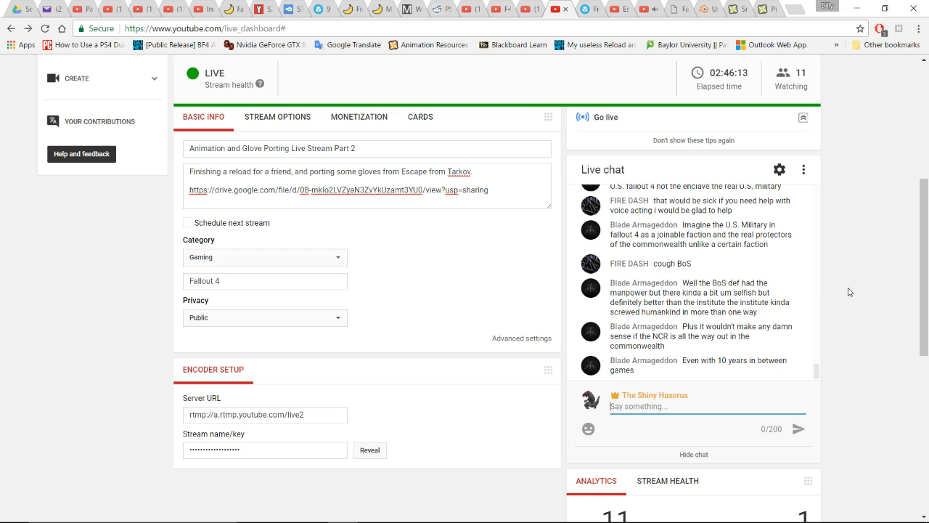
scroll(849, 292, "up", 5)
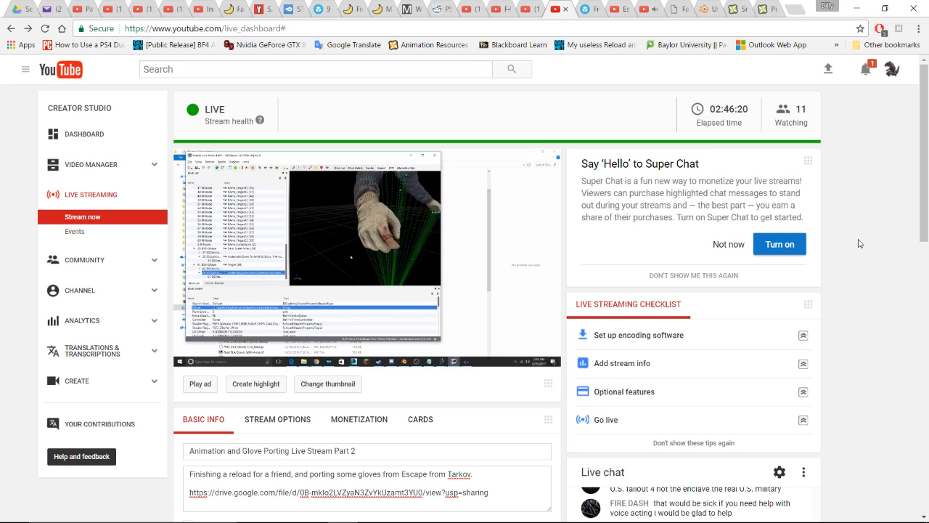
scroll(531, 375, "down", 3)
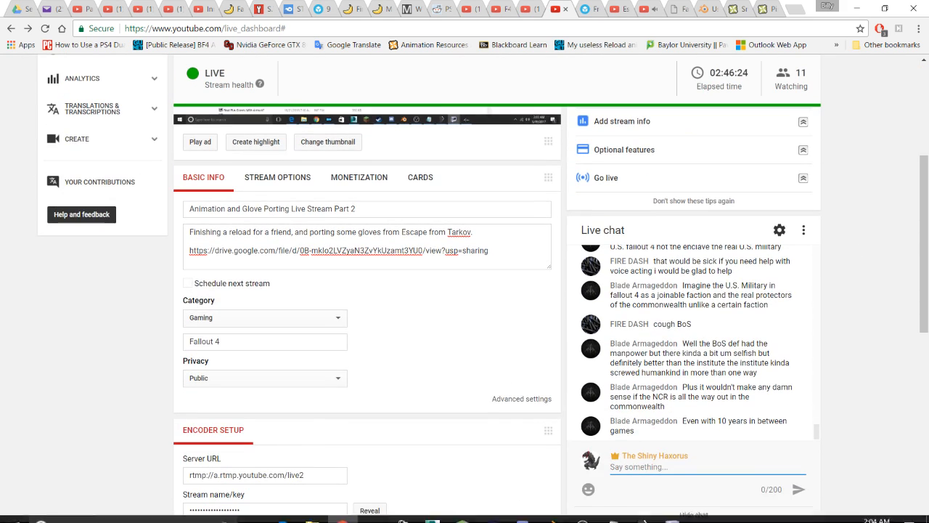
left_click(702, 510)
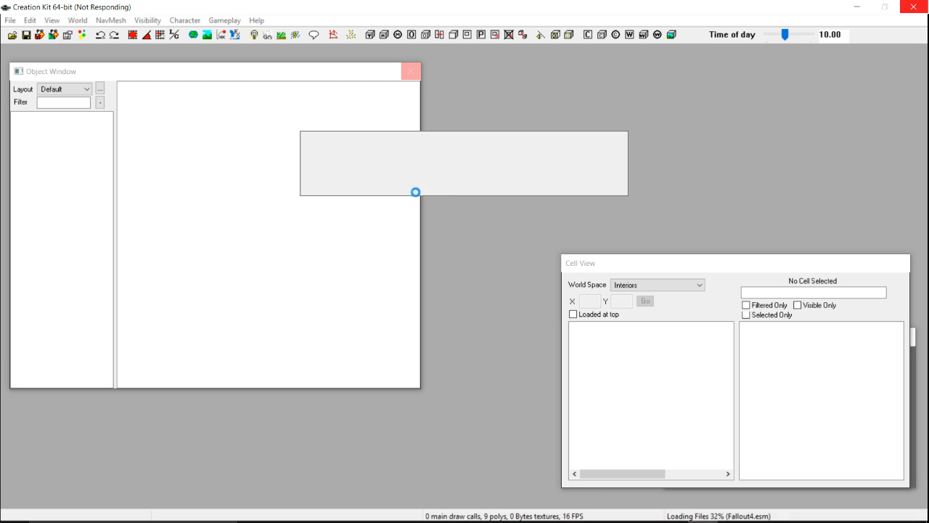
mouse_move(426, 517)
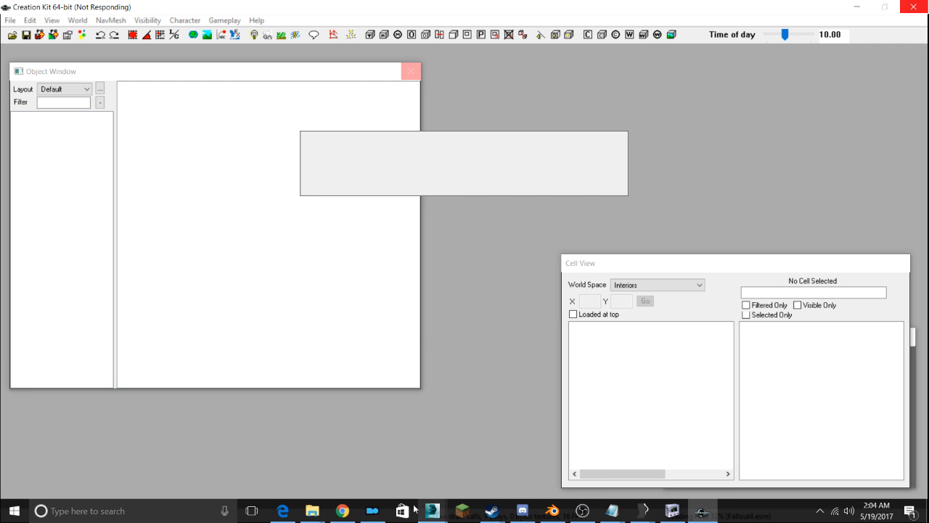
left_click(341, 510)
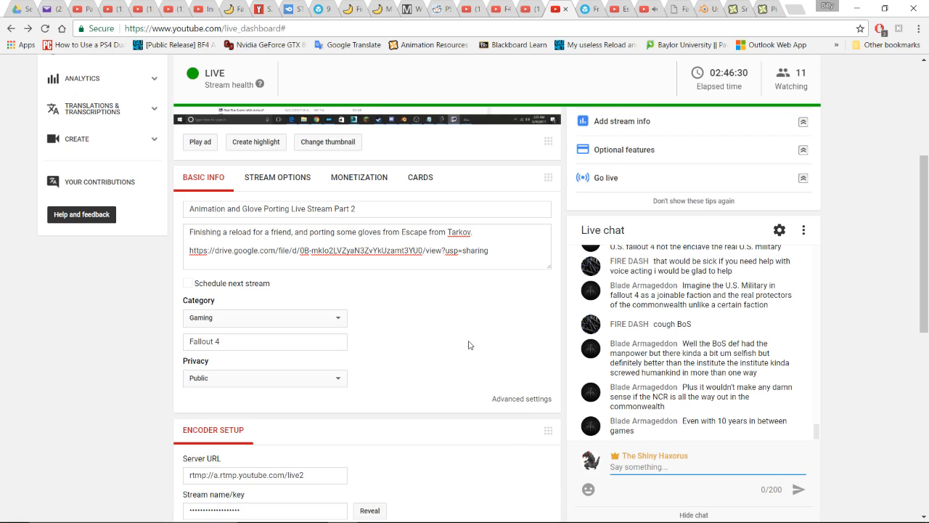
scroll(468, 344, "up", 3)
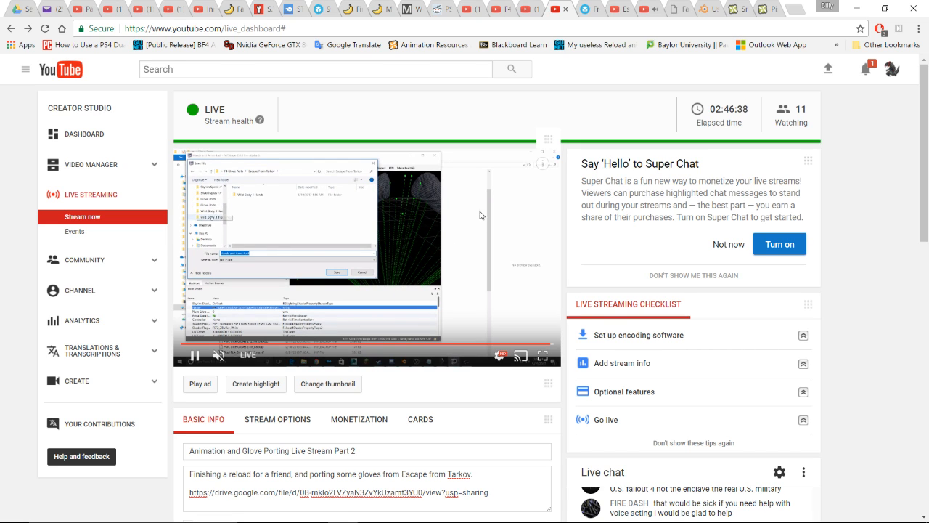
left_click(868, 76)
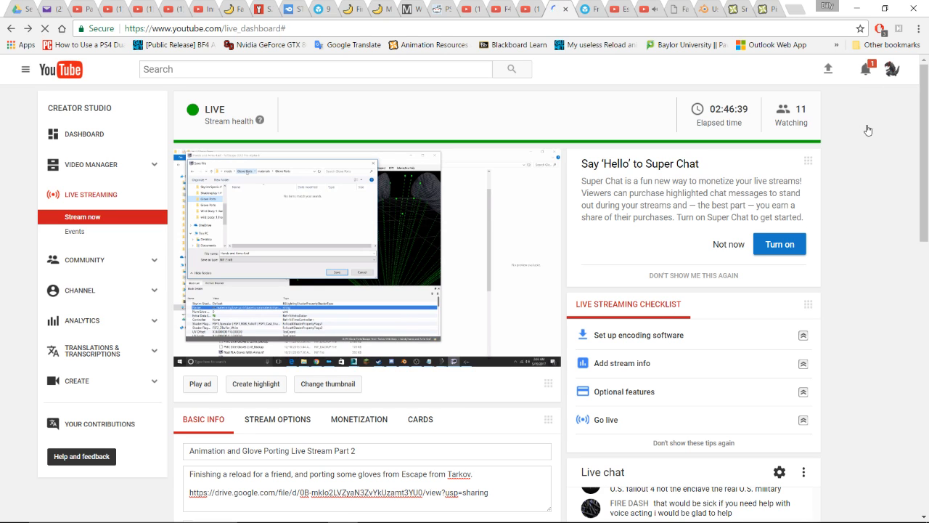
left_click(863, 75)
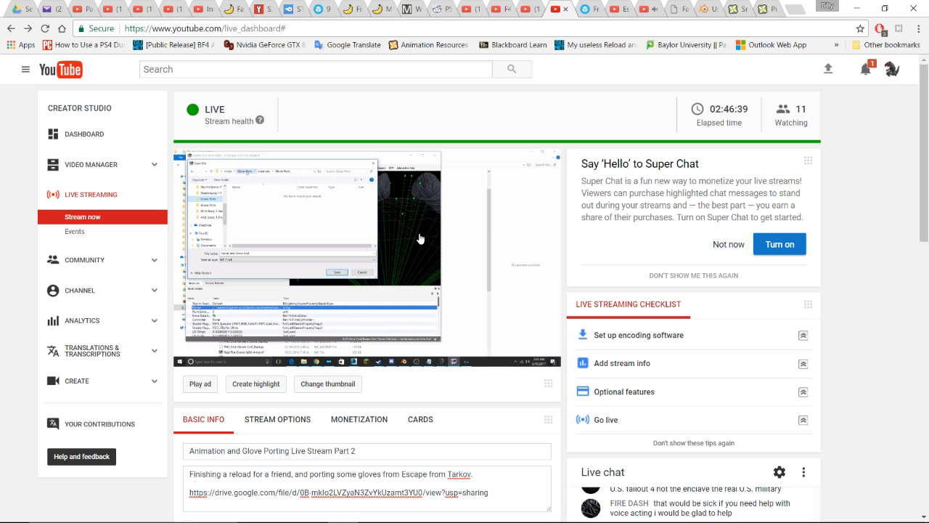
left_click(863, 70)
scroll(444, 259, "down", 1)
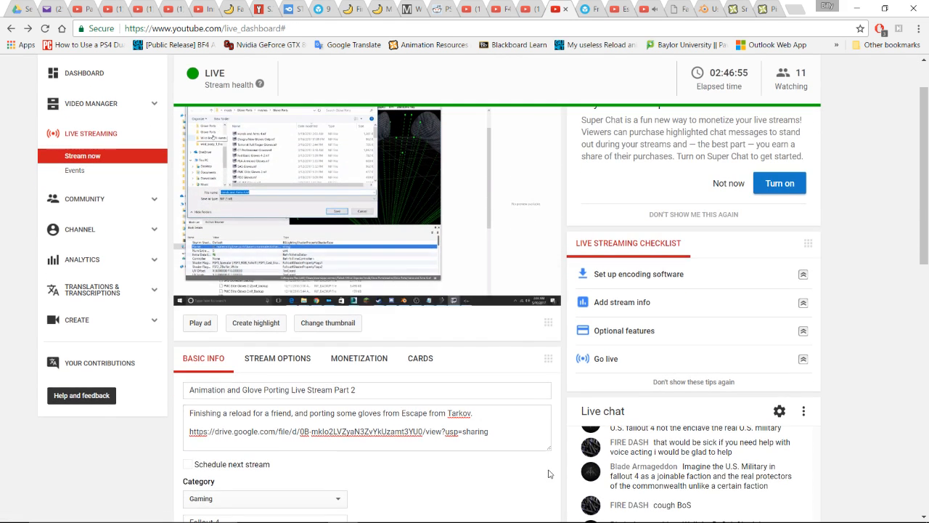
Return to Creation Kit, close the Warnings window and list the ArmorAddon records under Items
left_click(688, 509)
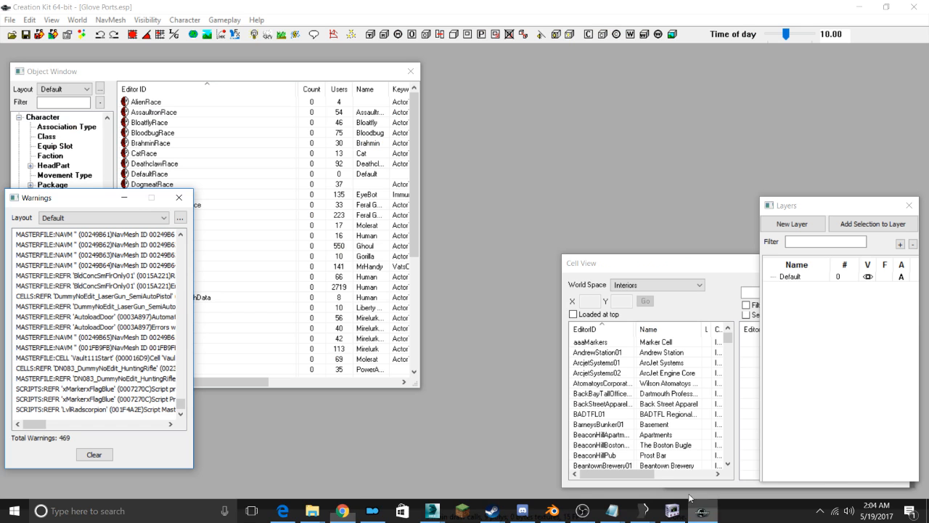
left_click(179, 196)
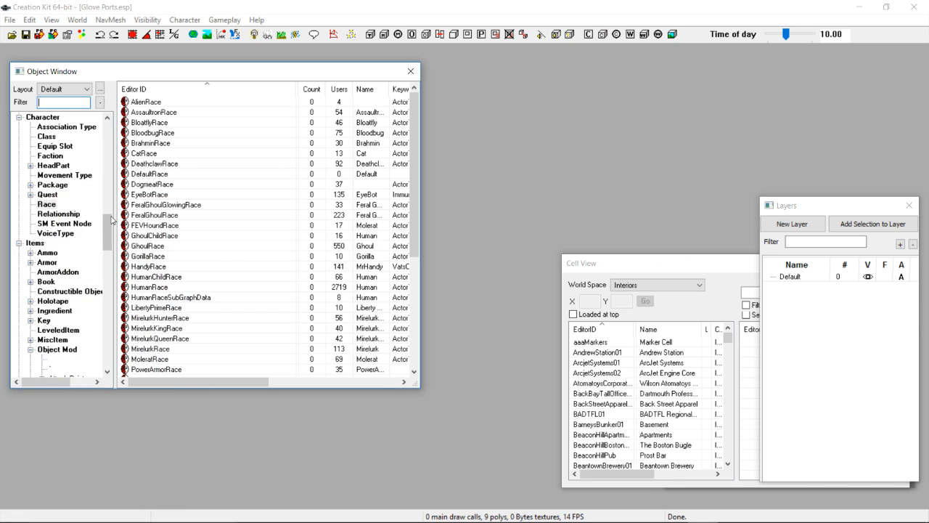
scroll(112, 191, "down", 15)
left_click_drag(111, 187, 103, 212)
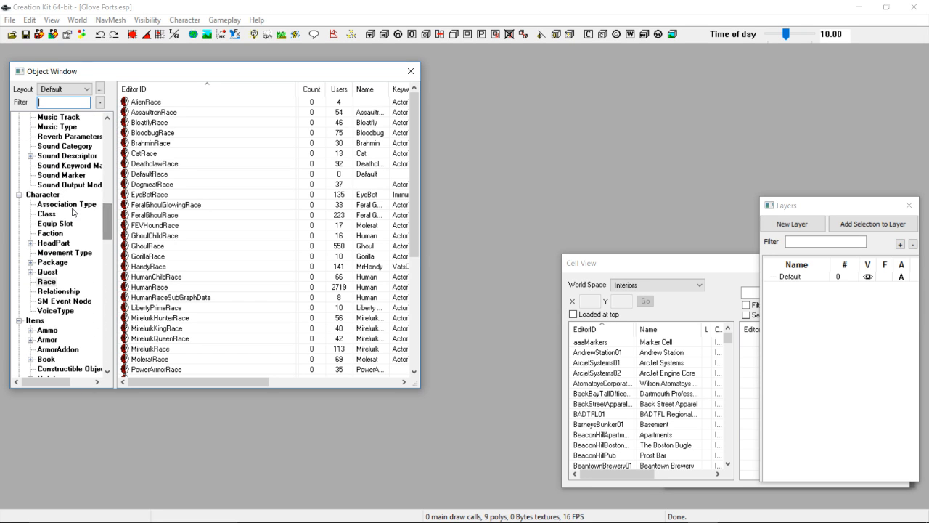
scroll(73, 214, "down", 4)
left_click(45, 223)
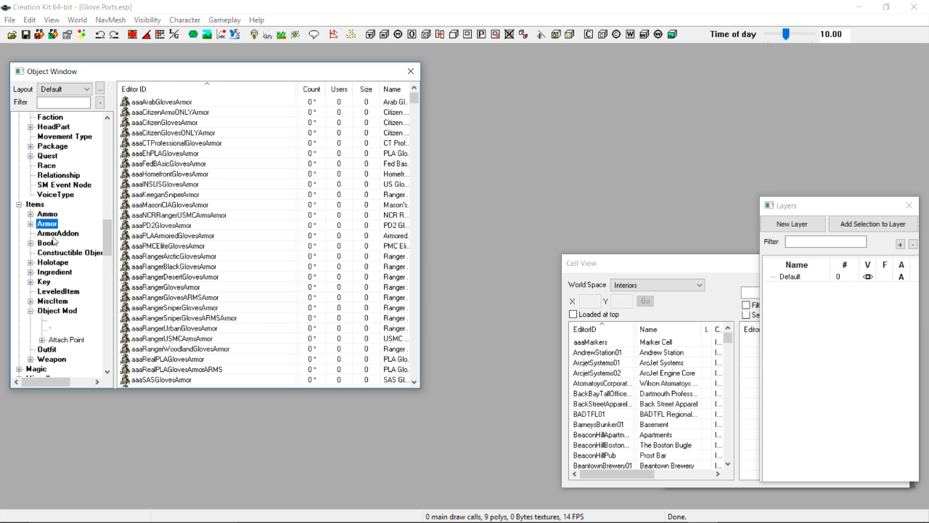
left_click(52, 233)
Open the aaaEhPLAGloves armor addon and change its ID to aaaWildBody1Arms
scroll(212, 225, "down", 15)
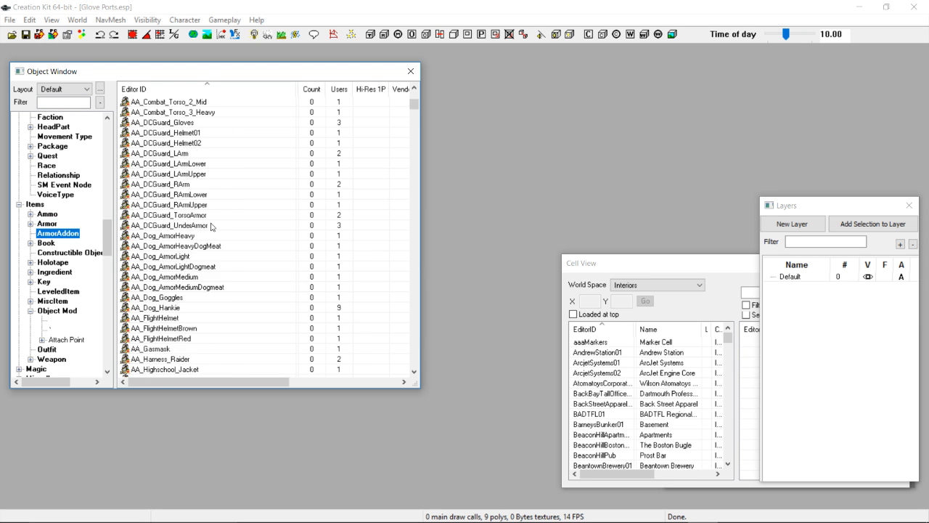
scroll(213, 227, "down", 20)
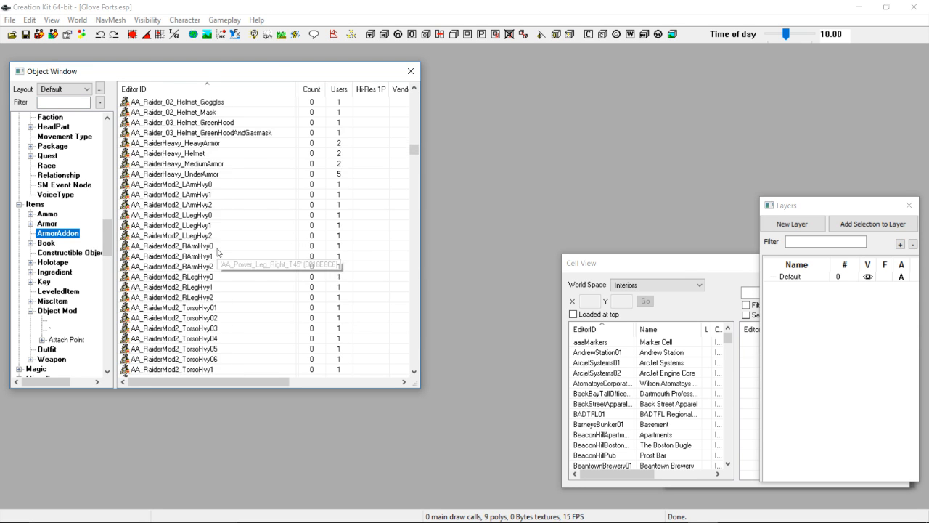
scroll(217, 256, "down", 10)
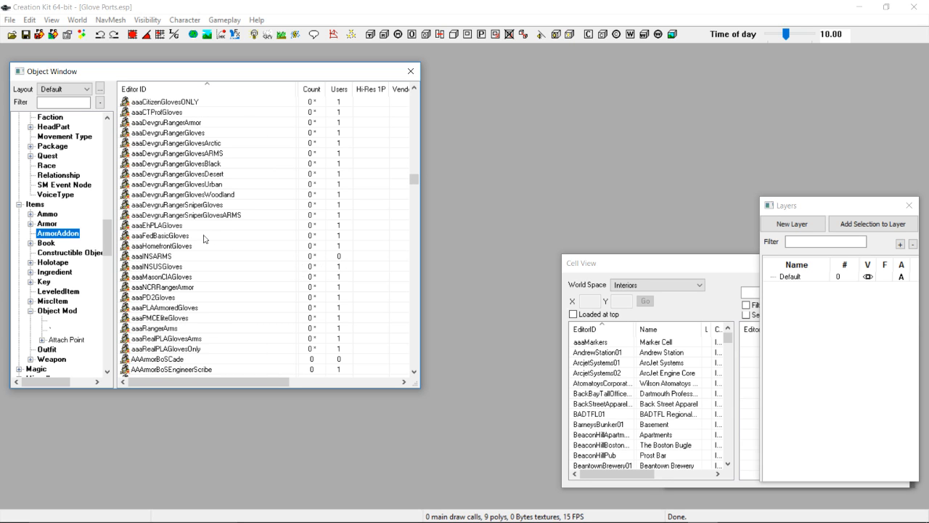
double_click(173, 227)
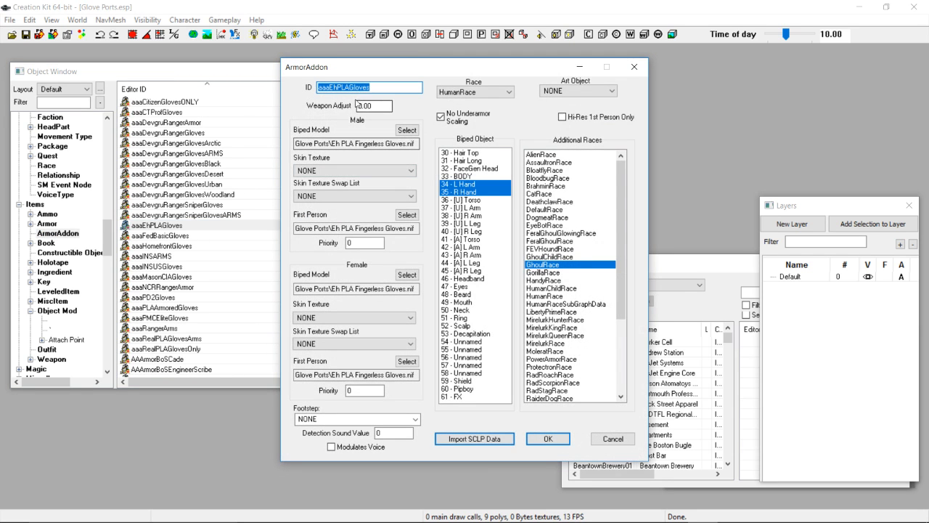
left_click_drag(351, 90, 336, 88)
left_click(387, 87)
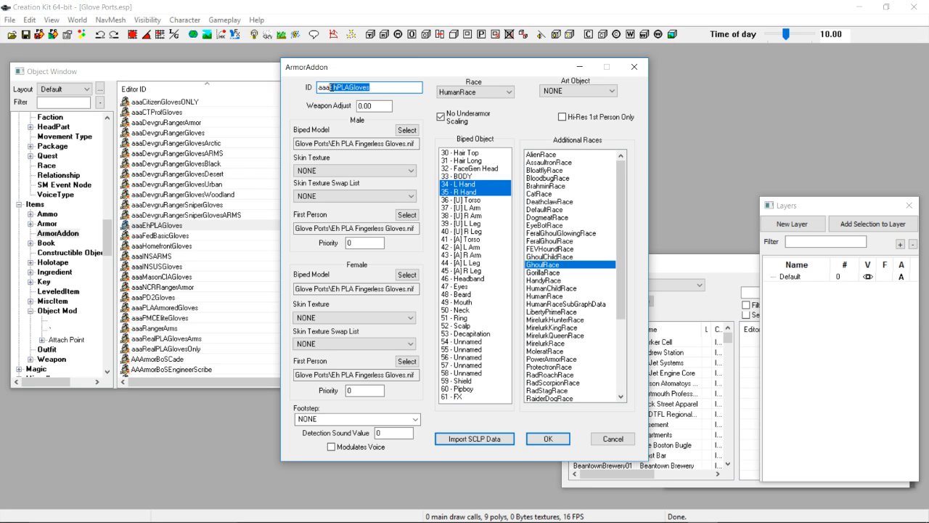
key("BackSpace")
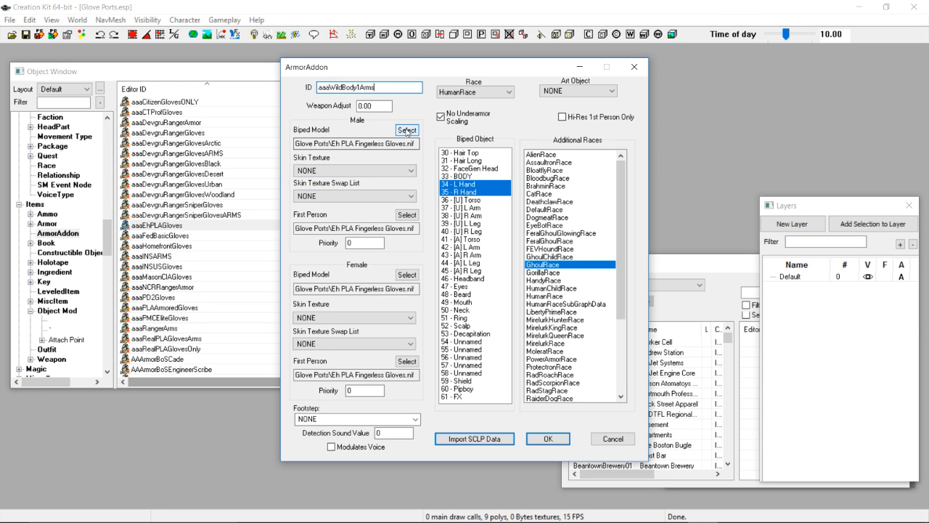
Assign Hands and Arms 4.nif from the Glove Ports folder as the male first-person model and inspect it in the preview
left_click(407, 215)
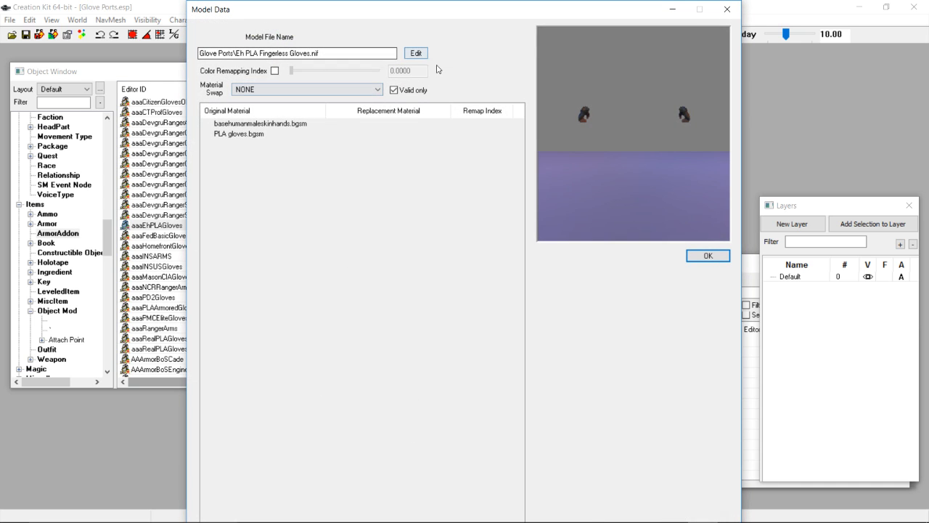
left_click_drag(608, 105, 657, 121)
scroll(656, 121, "up", 3)
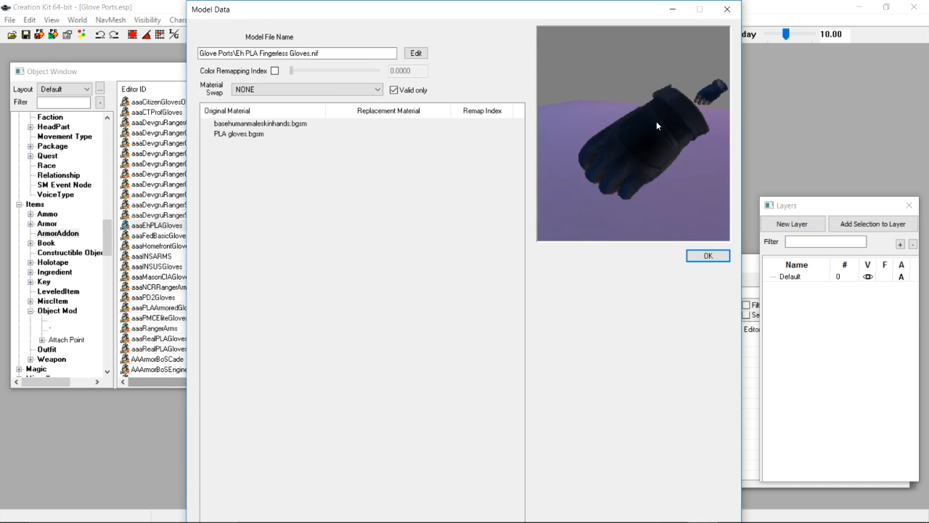
left_click(417, 54)
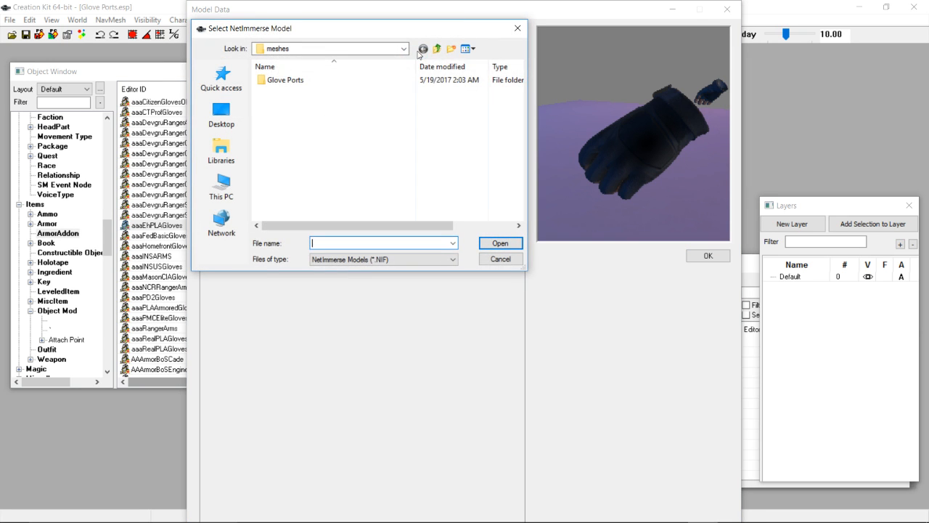
double_click(291, 81)
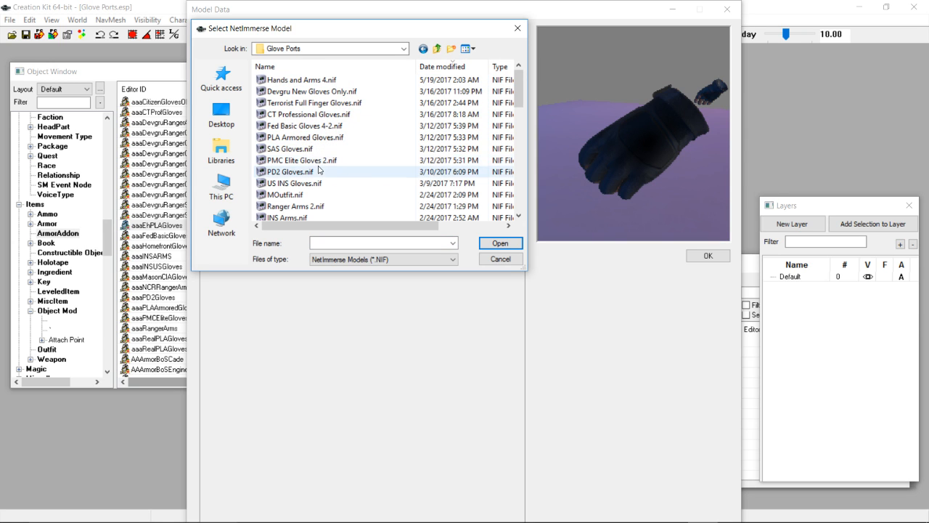
double_click(323, 85)
left_click_drag(604, 137, 658, 119)
scroll(655, 119, "up", 3)
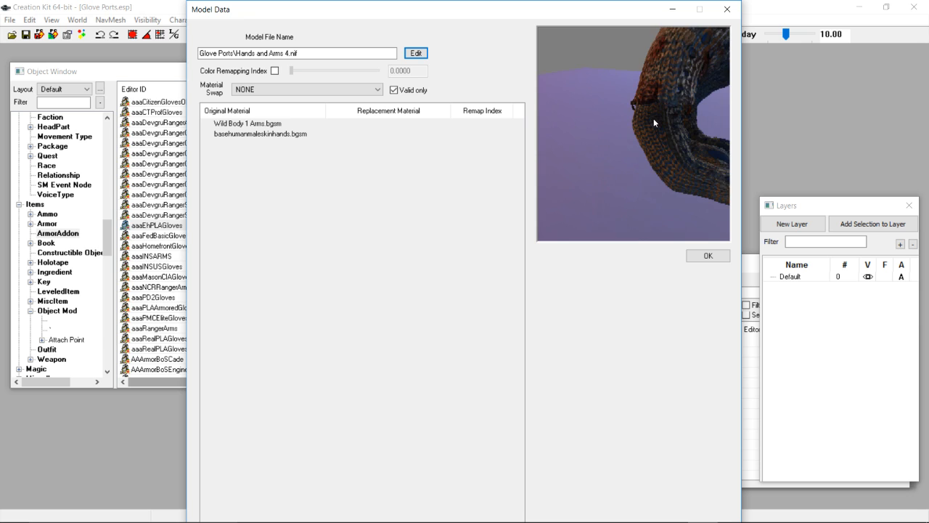
scroll(653, 118, "up", 3)
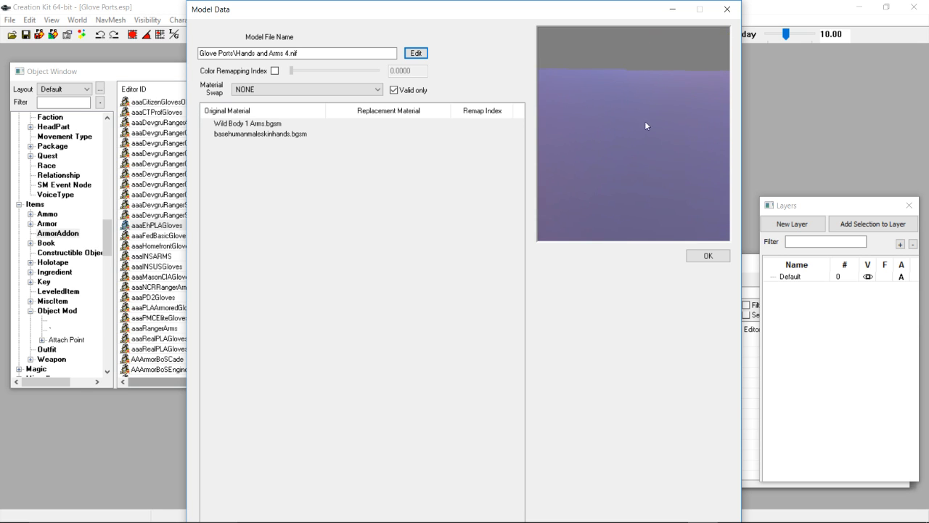
mouse_move(646, 125)
left_mouse_down()
mouse_move(572, 131)
mouse_move(661, 106)
mouse_move(631, 109)
mouse_move(613, 125)
mouse_move(682, 100)
mouse_move(621, 121)
mouse_move(698, 107)
mouse_move(617, 151)
mouse_move(637, 137)
mouse_move(631, 122)
mouse_move(594, 145)
mouse_move(611, 147)
mouse_move(647, 111)
mouse_move(633, 107)
mouse_move(649, 78)
mouse_move(647, 99)
mouse_move(687, 202)
mouse_move(626, 87)
mouse_move(632, 124)
mouse_move(659, 174)
mouse_move(643, 122)
left_mouse_up()
scroll(643, 122, "up", 5)
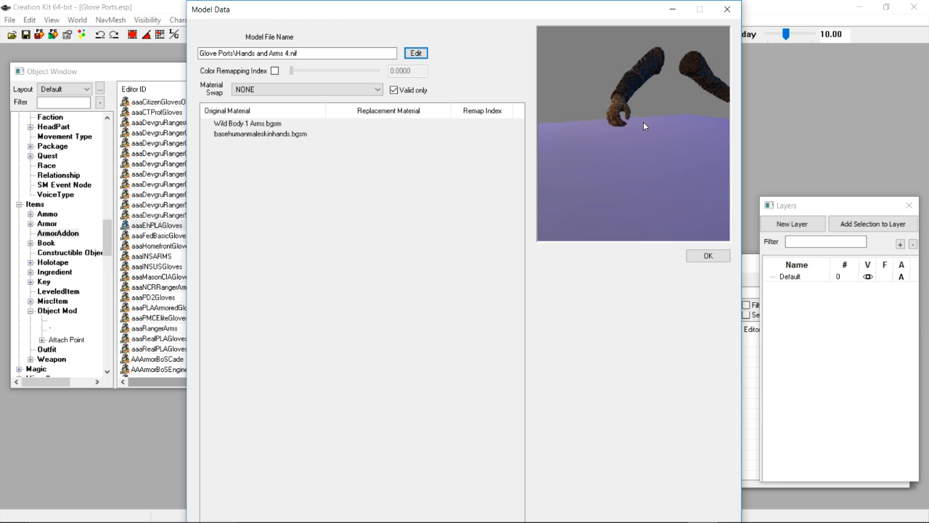
Switch to NifSkope and open the recent file Hands and Arms 4.nif, discarding the open file's unsaved changes
left_click(681, 511)
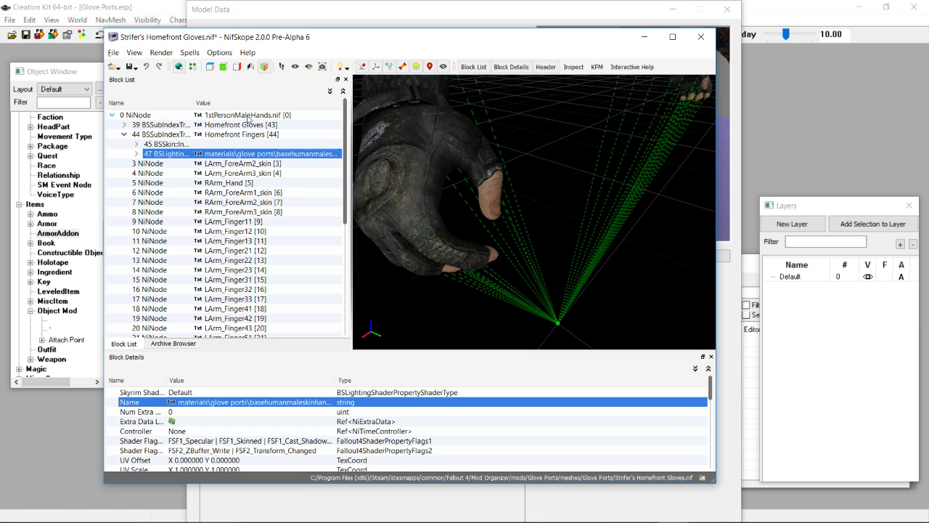
left_click(113, 52)
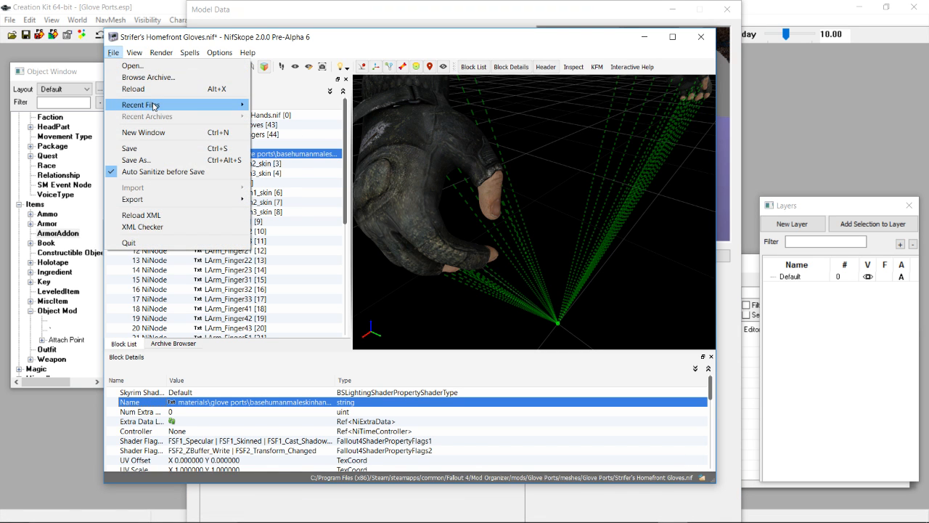
mouse_move(153, 105)
left_click(350, 107)
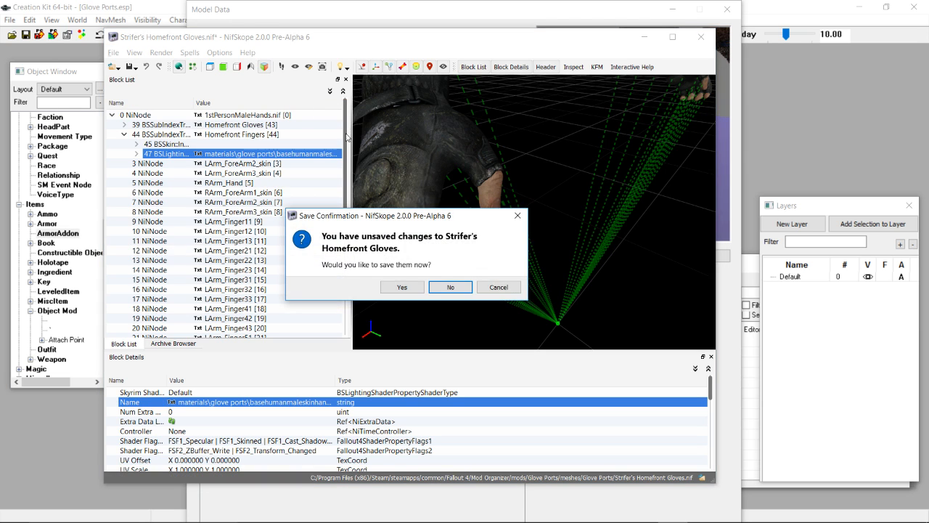
left_click(459, 290)
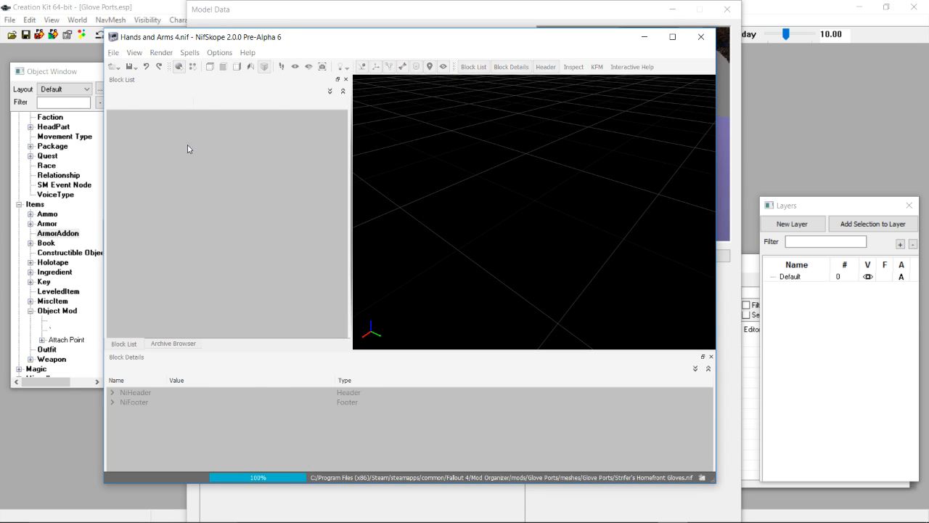
left_click(113, 115)
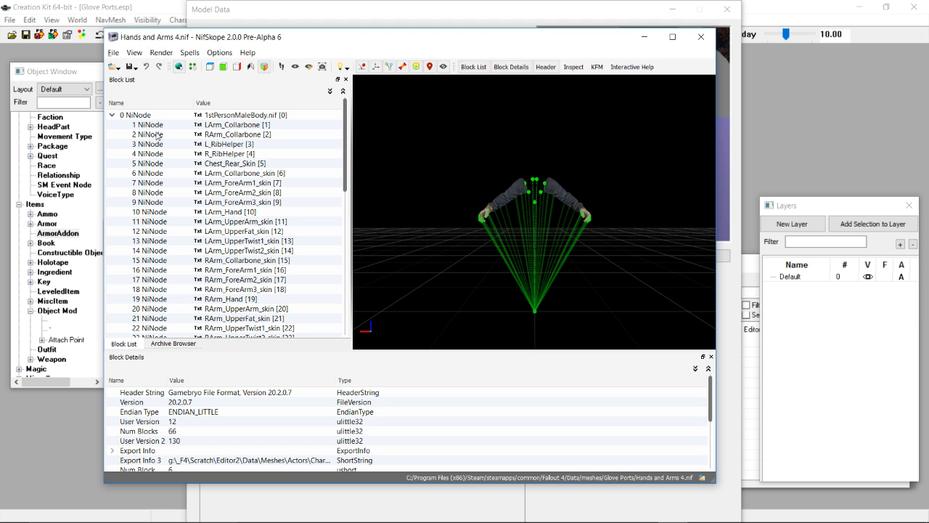
Examine the gloved hand mesh up close, including the Finger shape and its child blocks
scroll(450, 211, "up", 5)
left_click_drag(429, 195, 535, 195)
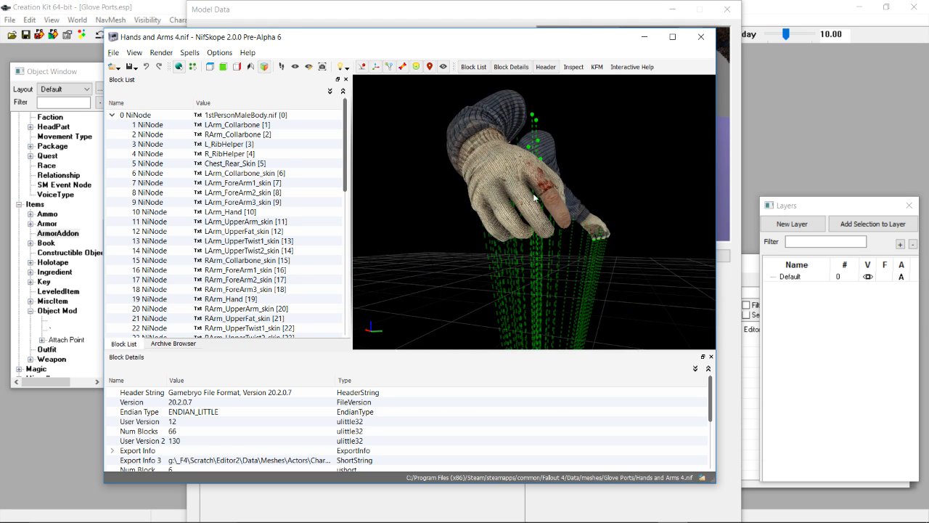
left_click(549, 203)
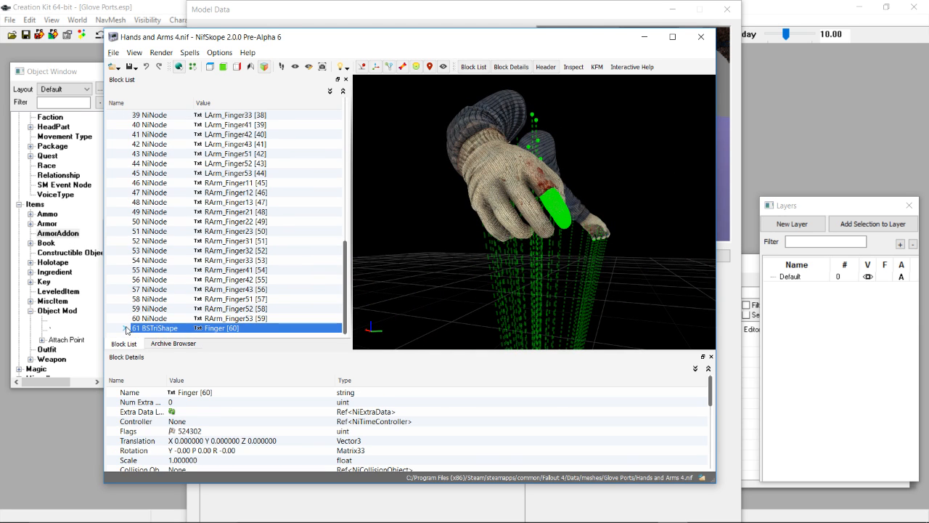
left_click(127, 328)
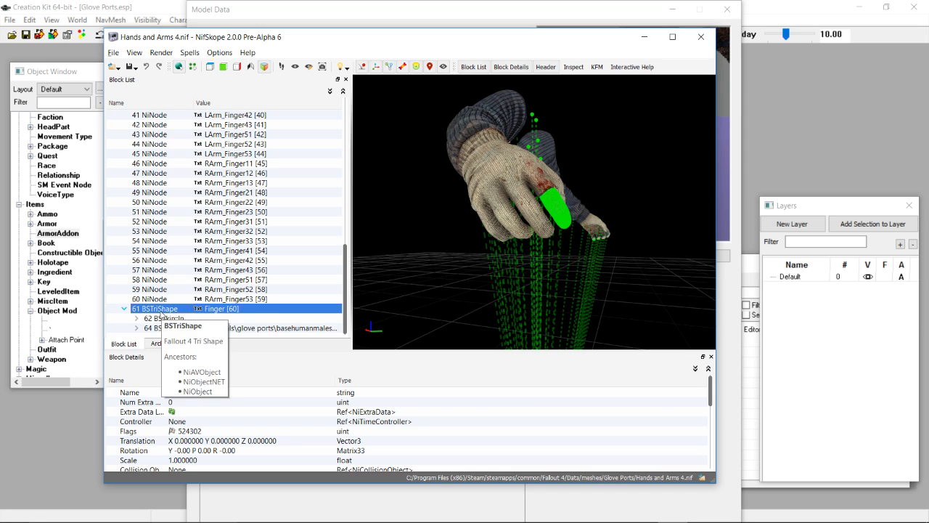
right_click(160, 309)
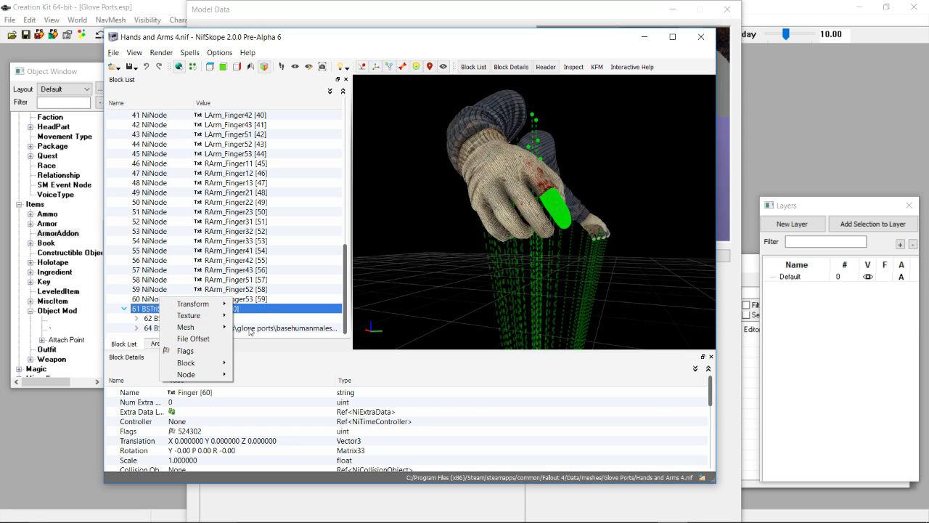
left_click(378, 368)
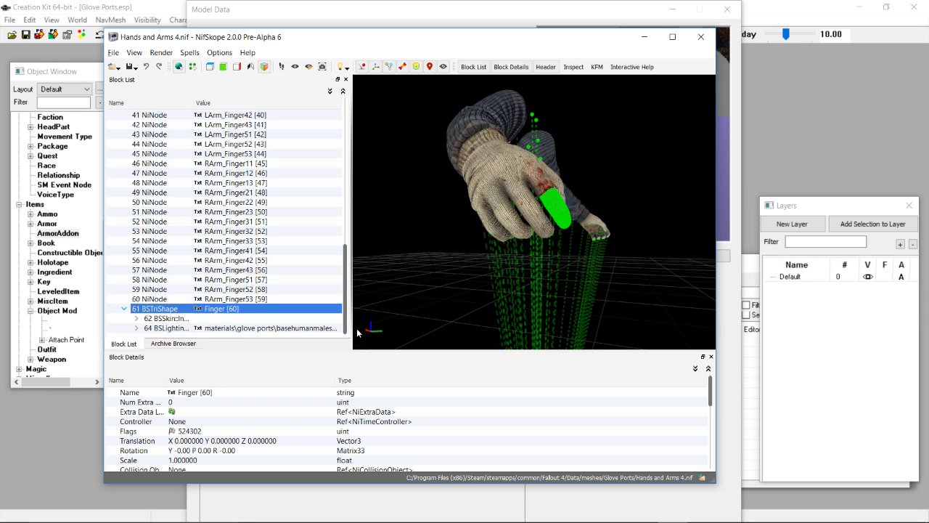
Return to Creation Kit, accept the male first-person model and set the female first-person model to Hands and Arms 4.nif
left_click(521, 508)
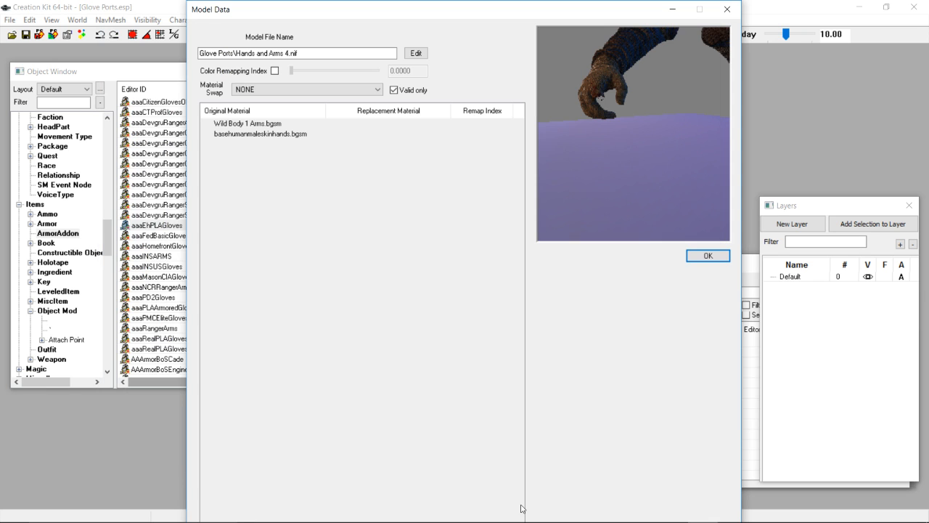
left_click(697, 255)
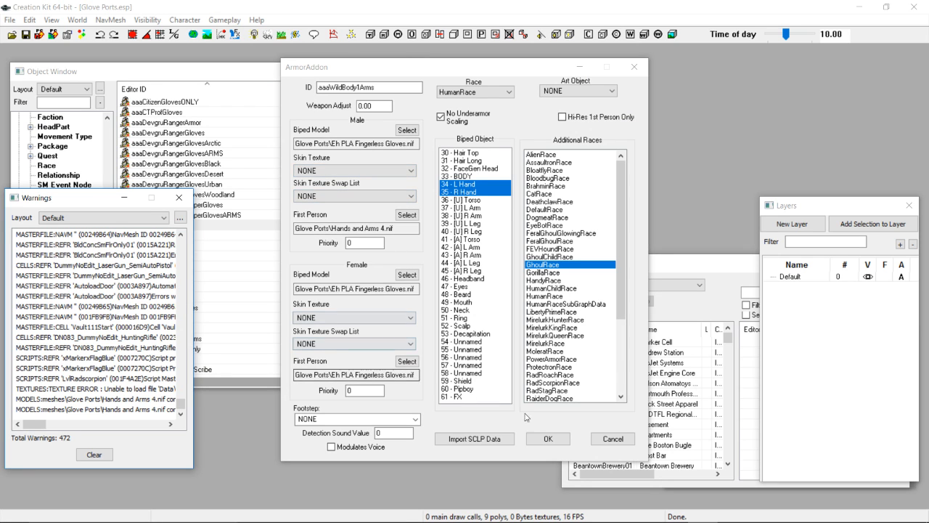
left_click(406, 360)
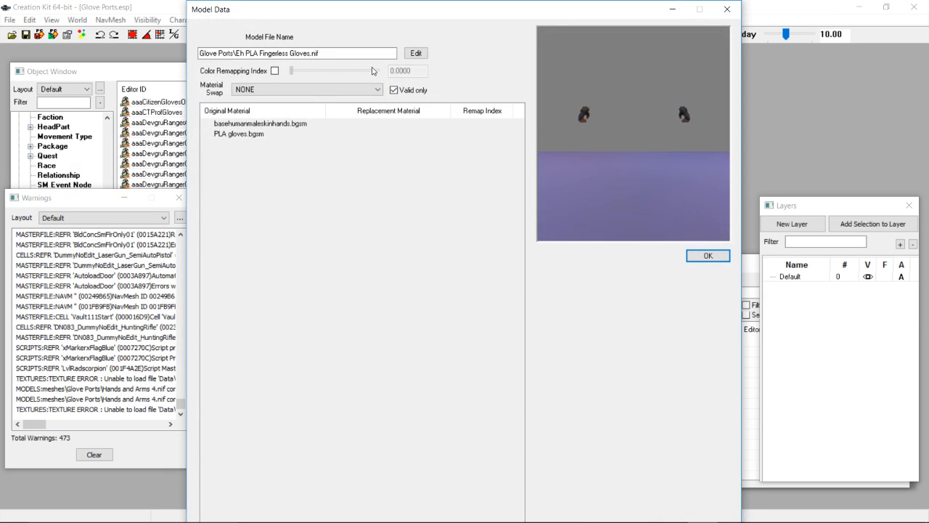
left_click(415, 53)
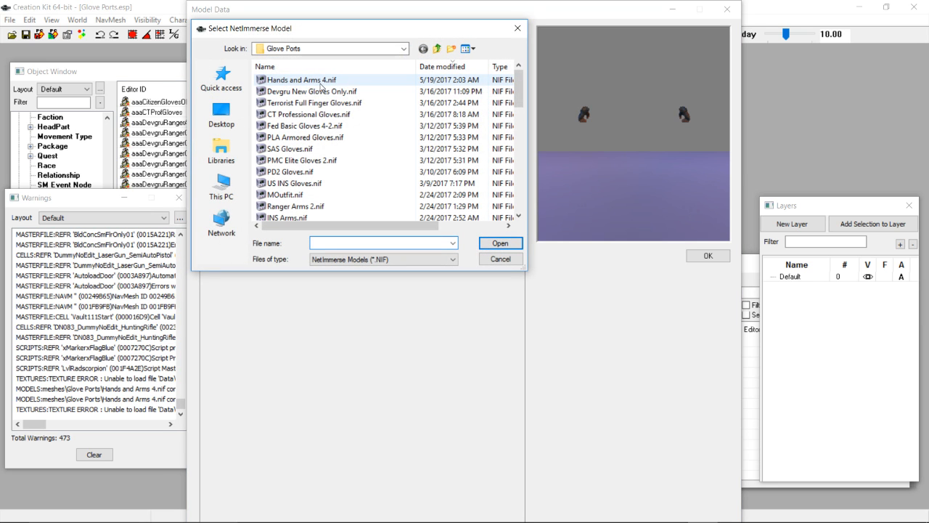
double_click(336, 82)
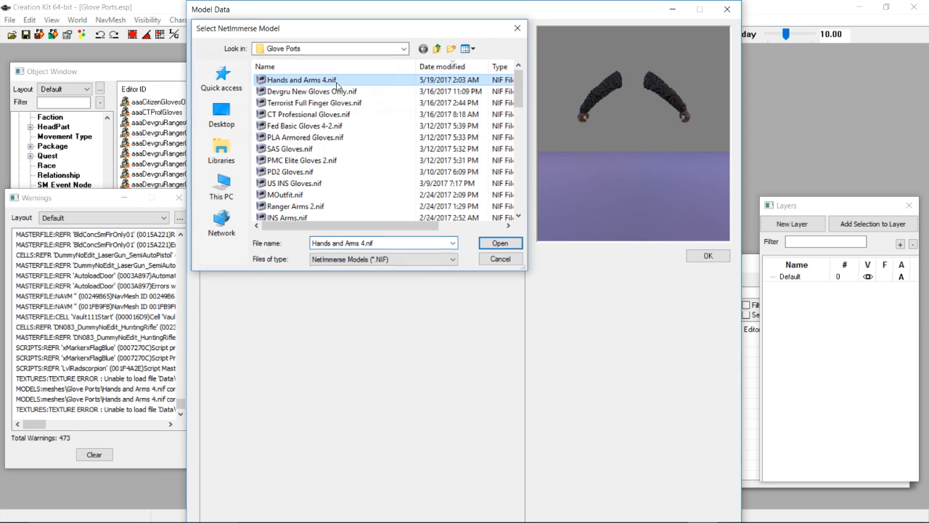
left_click(708, 256)
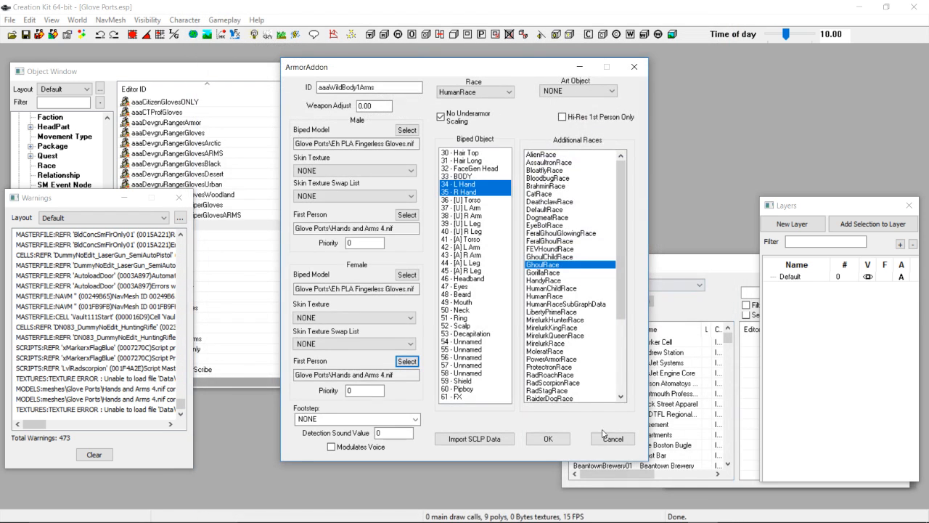
Save the armor addon as a new form named aaaWildBody1Arms and close the Warnings window
left_click(548, 438)
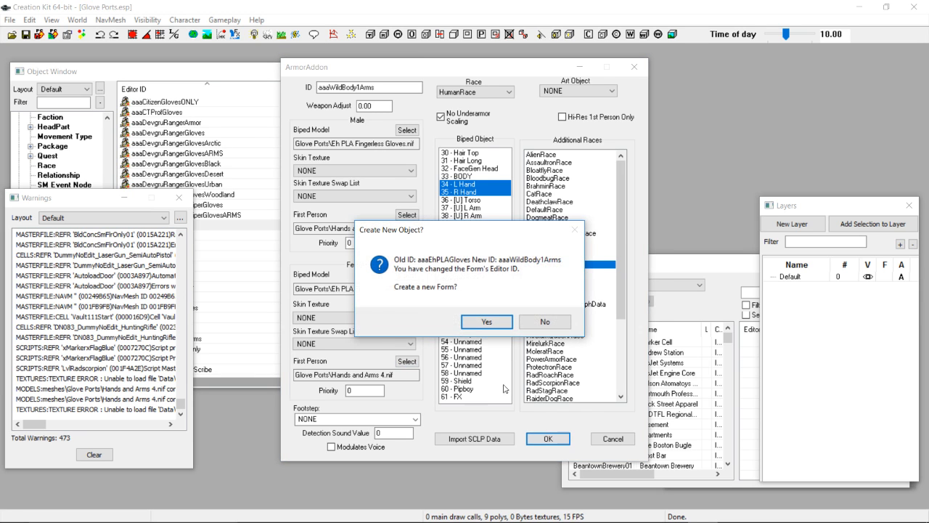
left_click(486, 322)
left_click(178, 197)
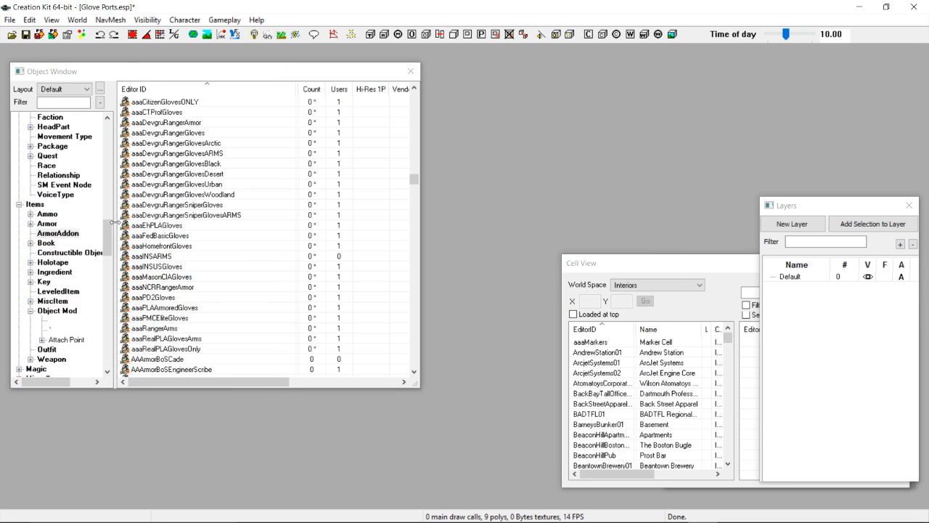
Open the aaaCitizenGlovesArmor record under Armor and change its ID to aaaWildBody1ArmsArmor
left_click(47, 223)
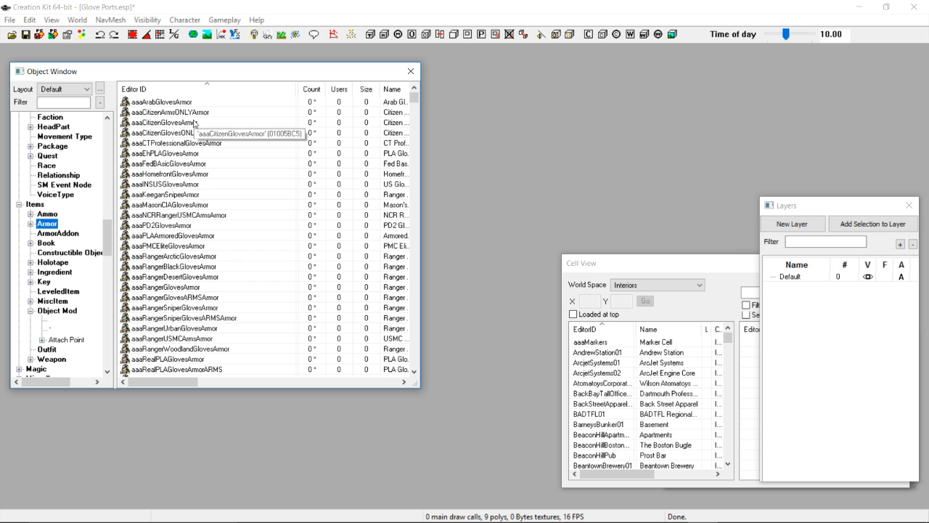
double_click(193, 123)
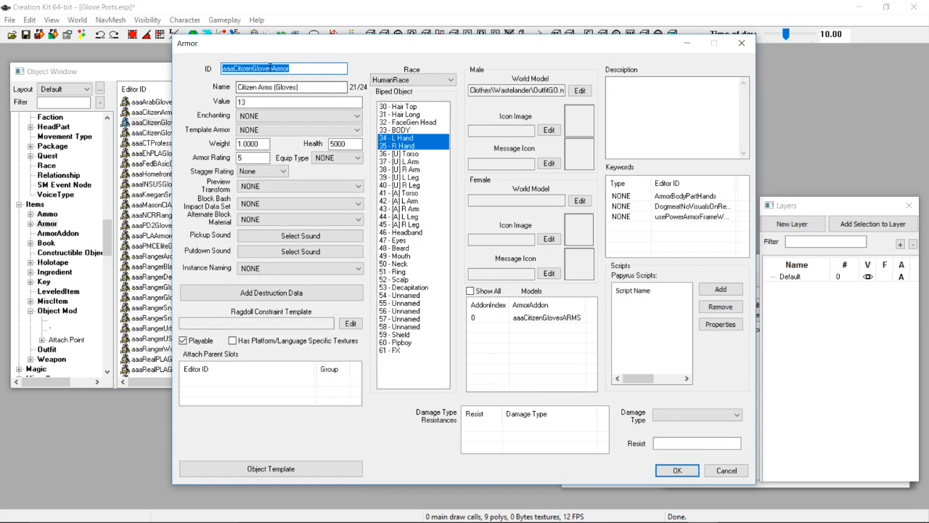
left_click_drag(273, 68, 233, 68)
type("WildBody1Arm")
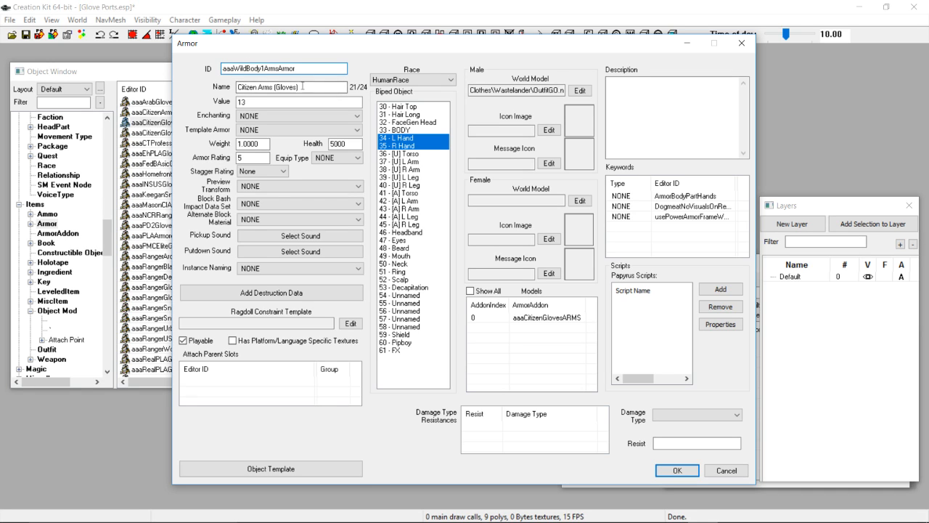
Set the armor's display name to Wild Body 1 Arms (Arms)
left_click_drag(297, 87, 280, 88)
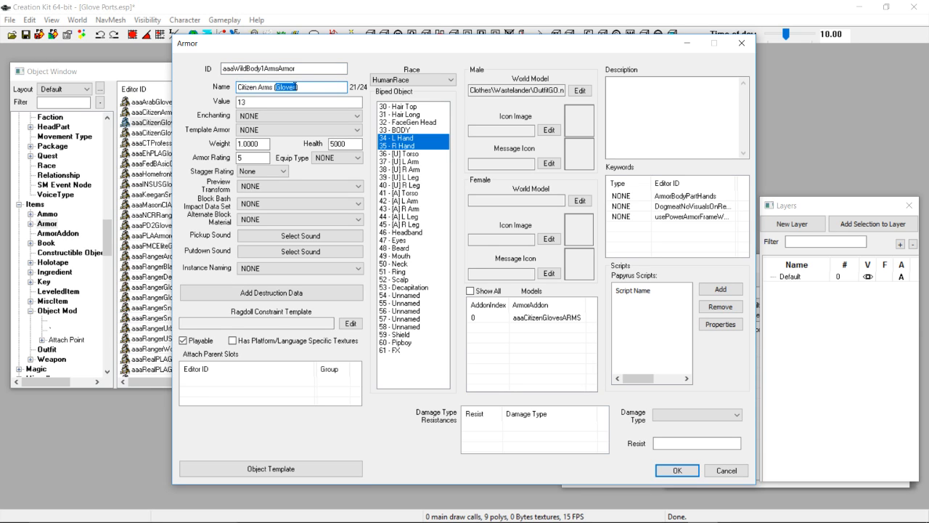
type("Arms")
type("Wil")
type("d Bp")
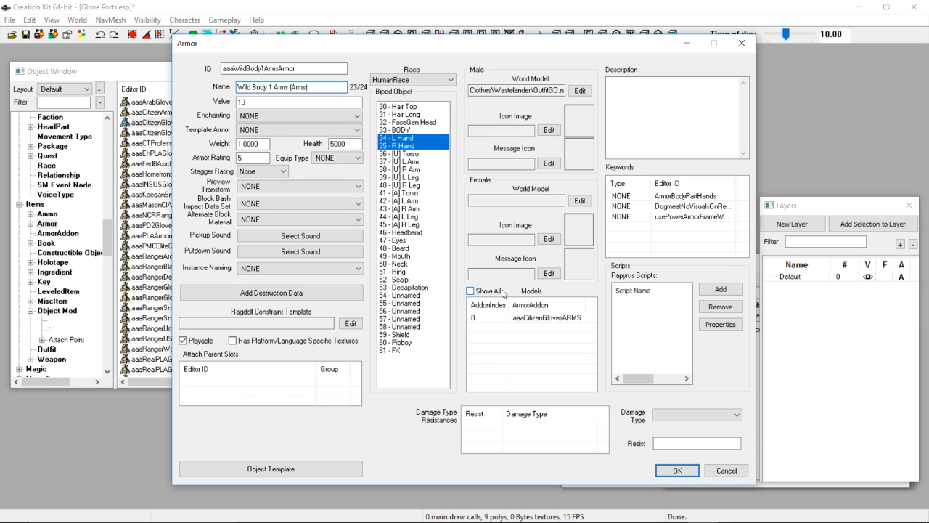
Replace the aaaCitizenGlovesARMS armor addon in the record's Models list with aaaWildBody1Arms
right_click(559, 323)
left_click(580, 346)
right_click(537, 322)
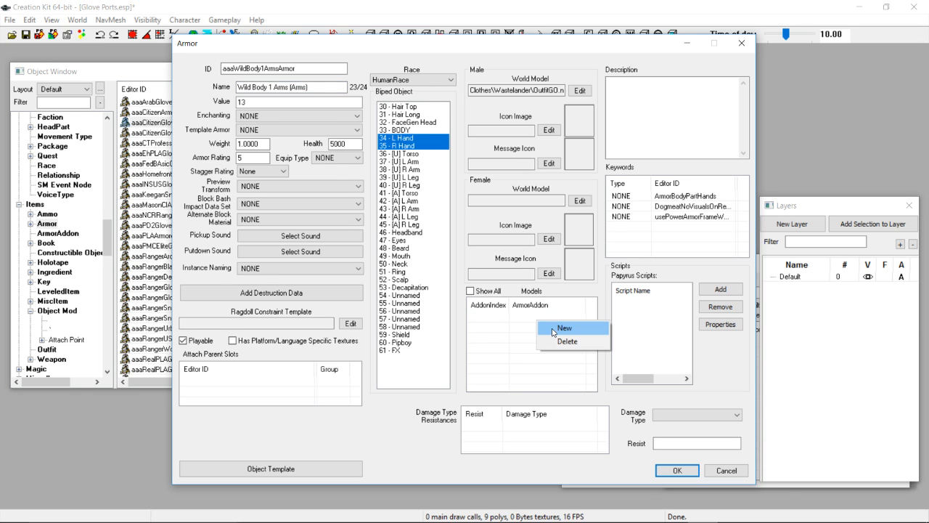
left_click(558, 329)
scroll(243, 153, "down", 20)
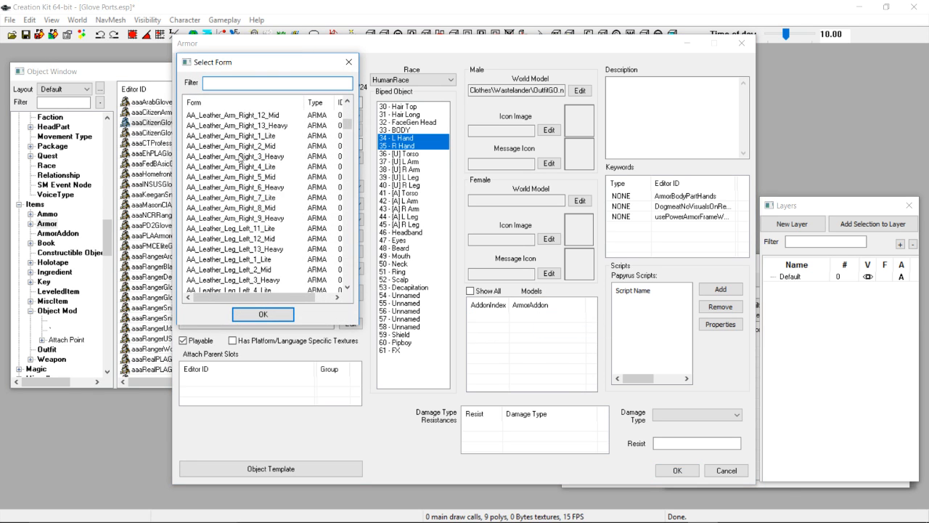
scroll(243, 182, "down", 20)
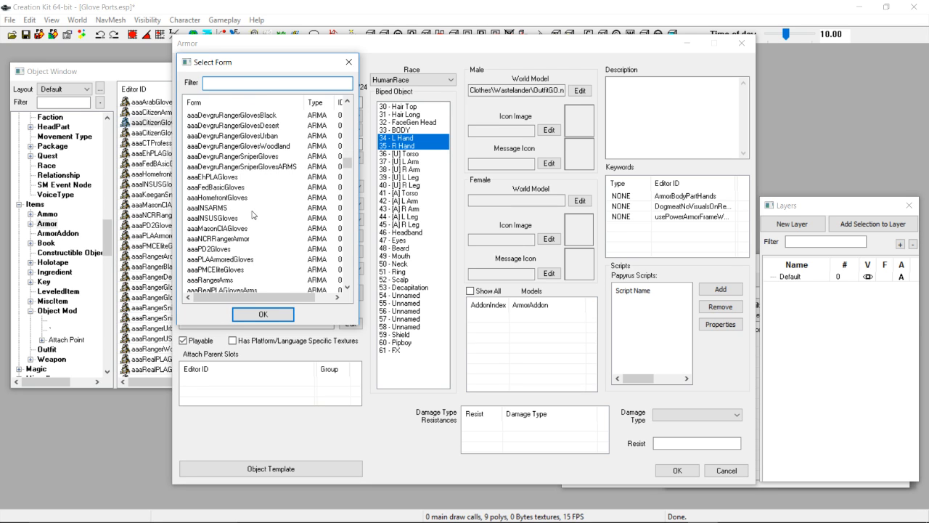
scroll(248, 218, "up", 3)
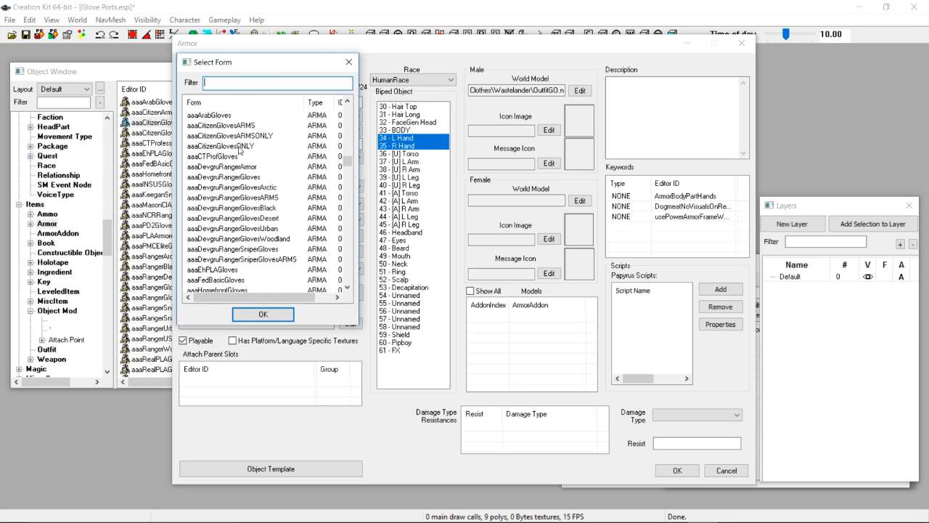
scroll(265, 184, "down", 5)
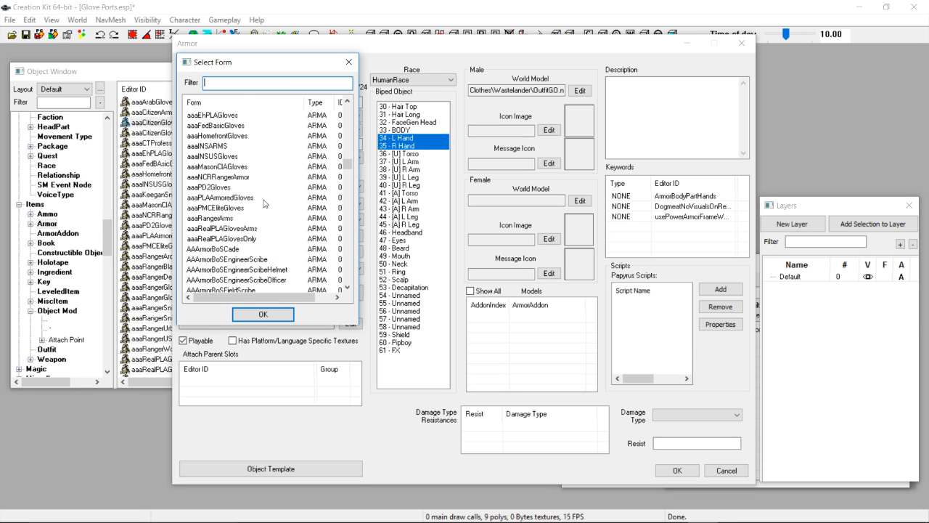
scroll(265, 206, "up", 1)
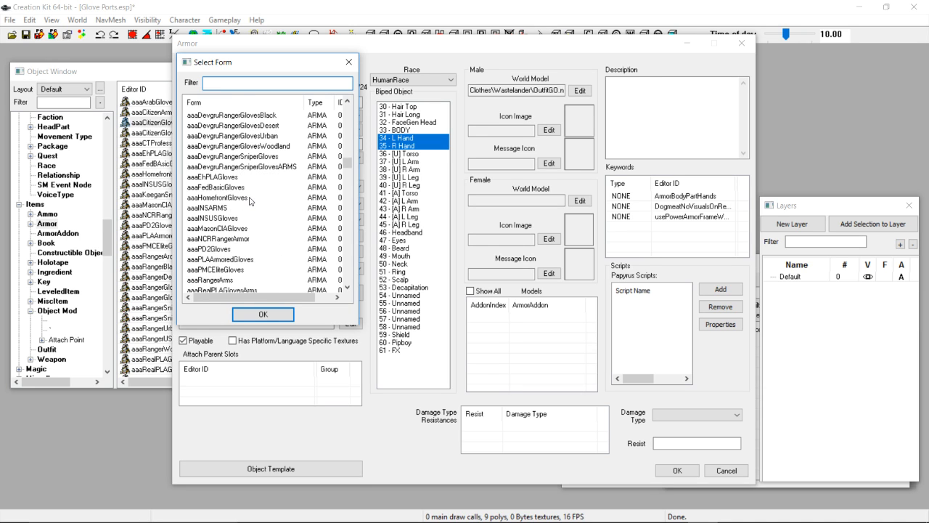
scroll(250, 211, "down", 10)
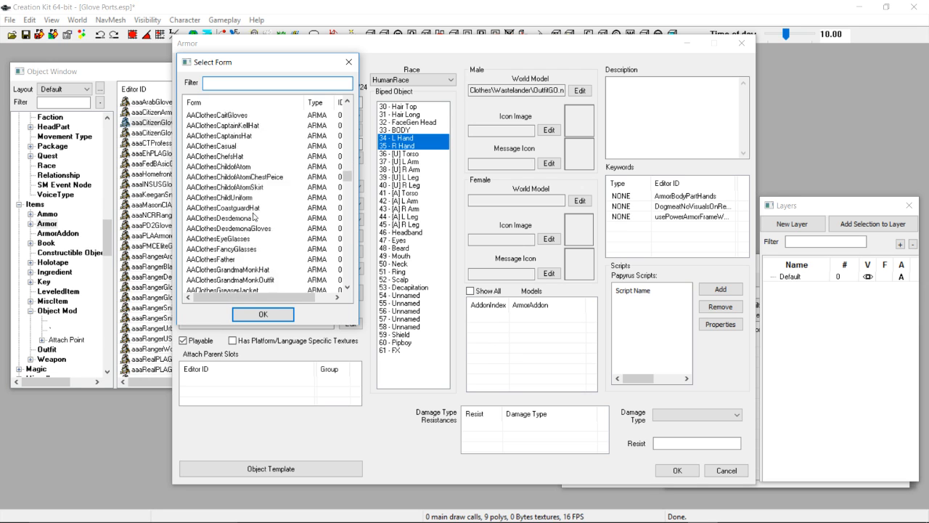
scroll(254, 225, "down", 10)
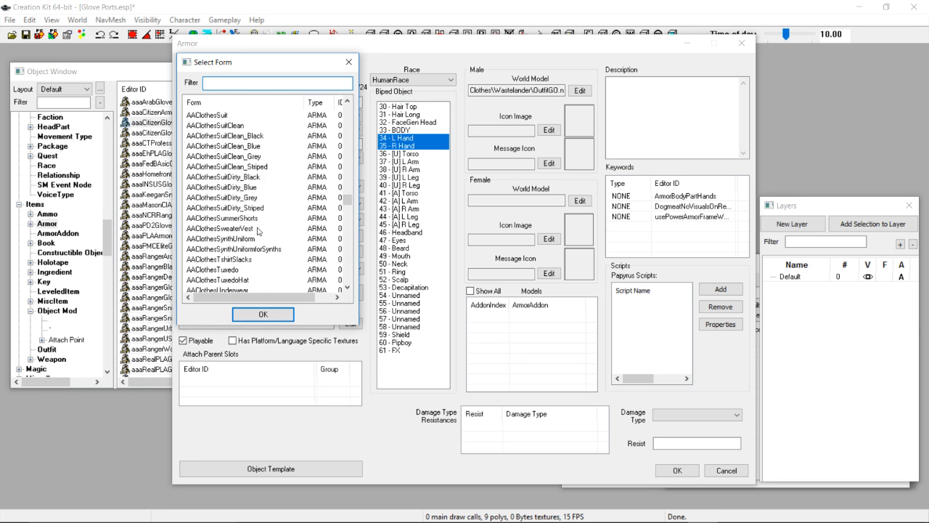
scroll(260, 239, "down", 8)
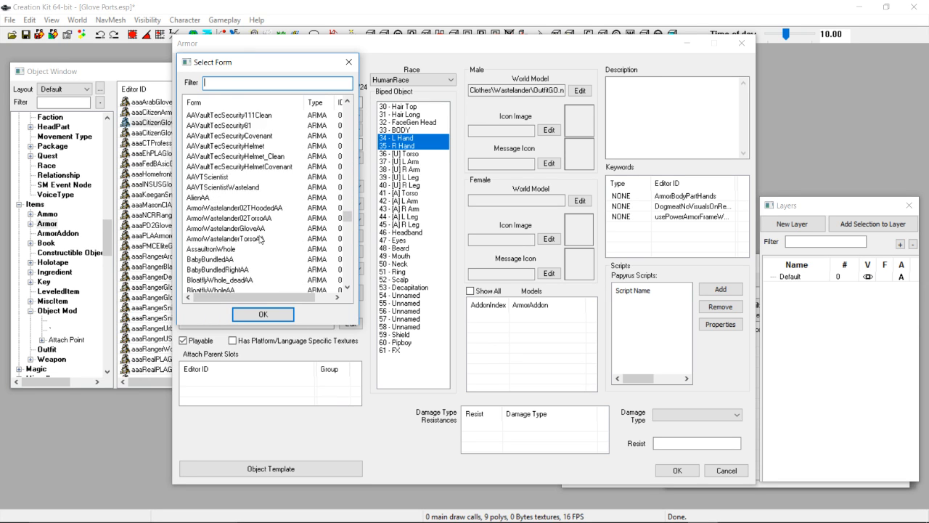
scroll(260, 240, "down", 4)
scroll(260, 240, "up", 12)
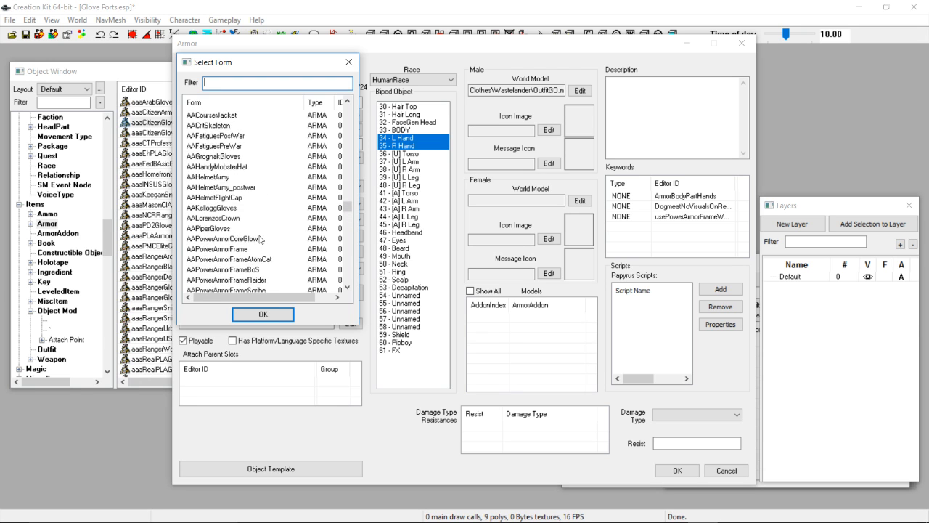
scroll(259, 240, "up", 10)
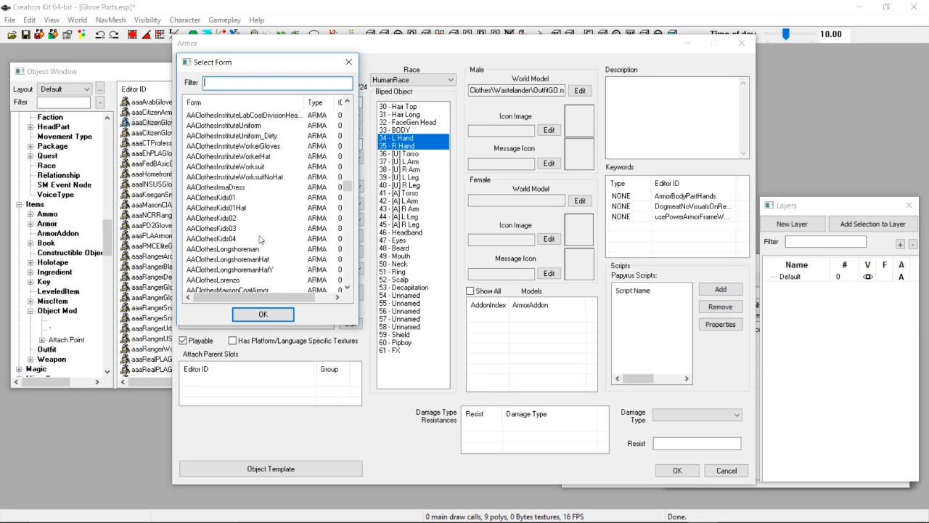
scroll(259, 239, "up", 6)
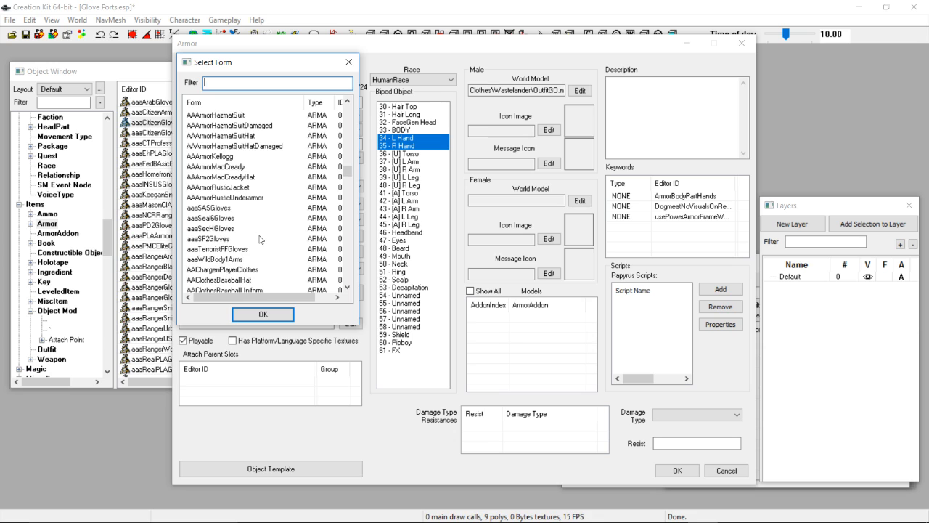
double_click(230, 259)
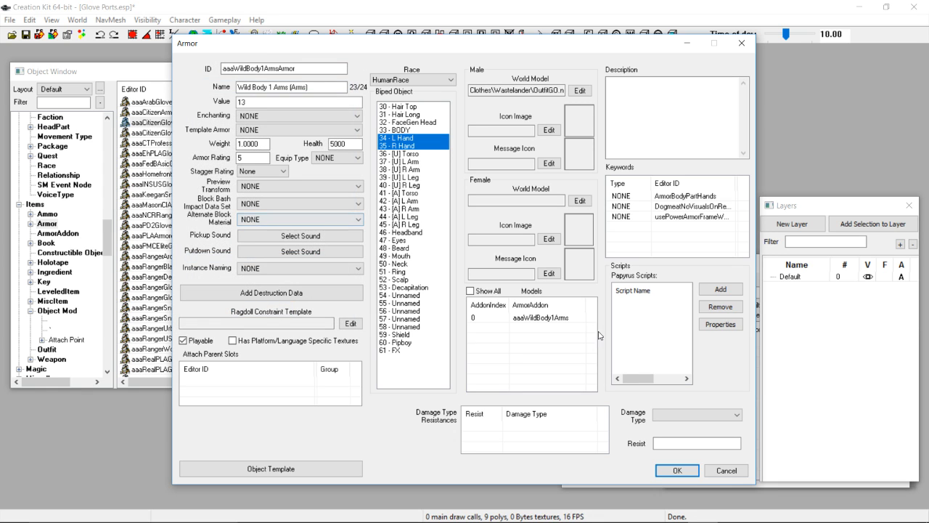
Accept the armor record as a new form with the ID aaaWildBody1ArmsArmor and save the Glove Ports.esp plugin
left_click(676, 471)
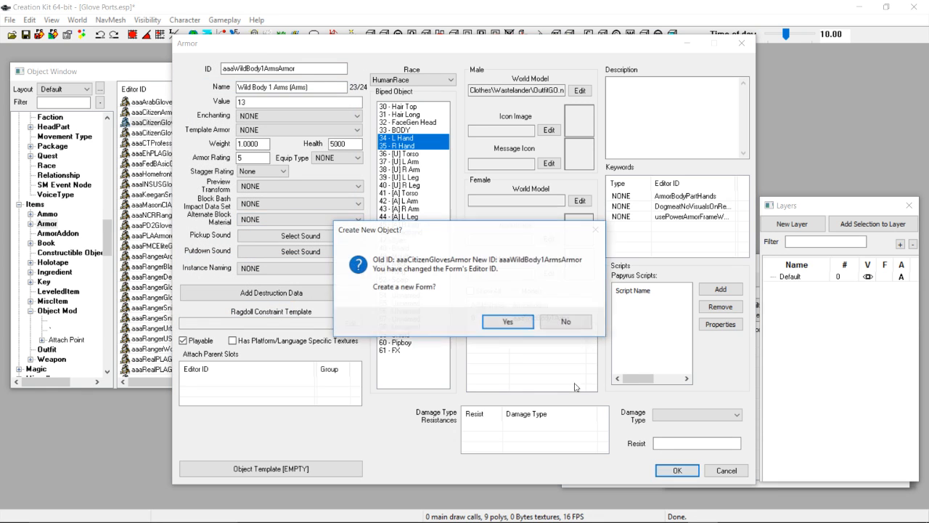
left_click(508, 325)
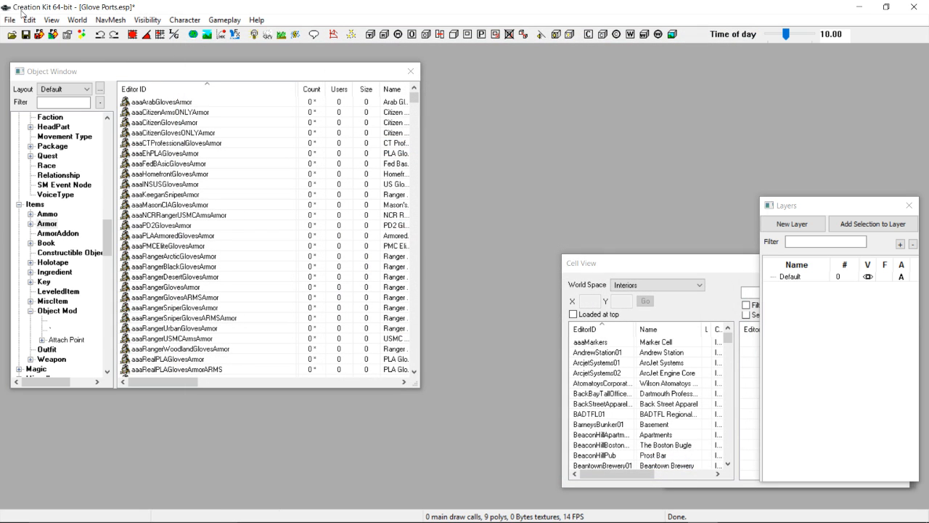
left_click(6, 20)
left_click(22, 48)
Leave the Creation Kit and close all BodySlide and Outfit Studio windows
mouse_move(523, 516)
left_click(694, 517)
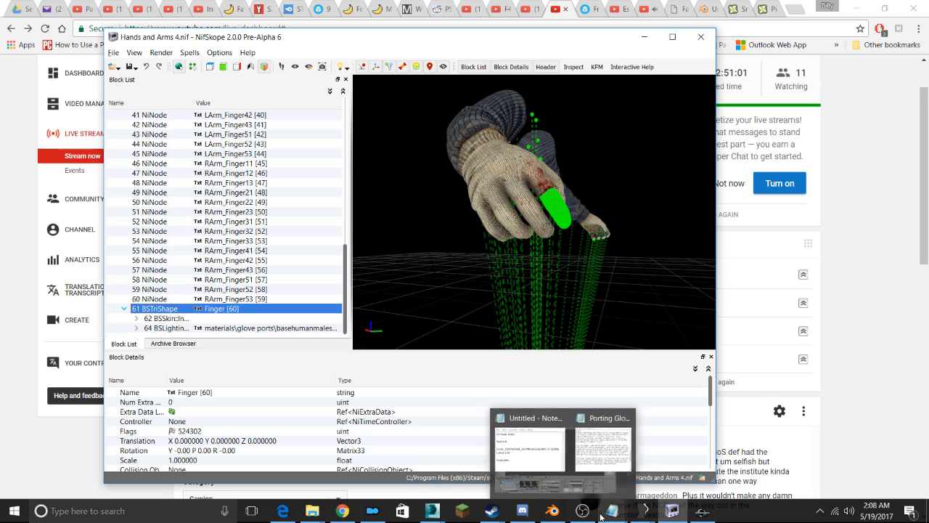
mouse_move(617, 512)
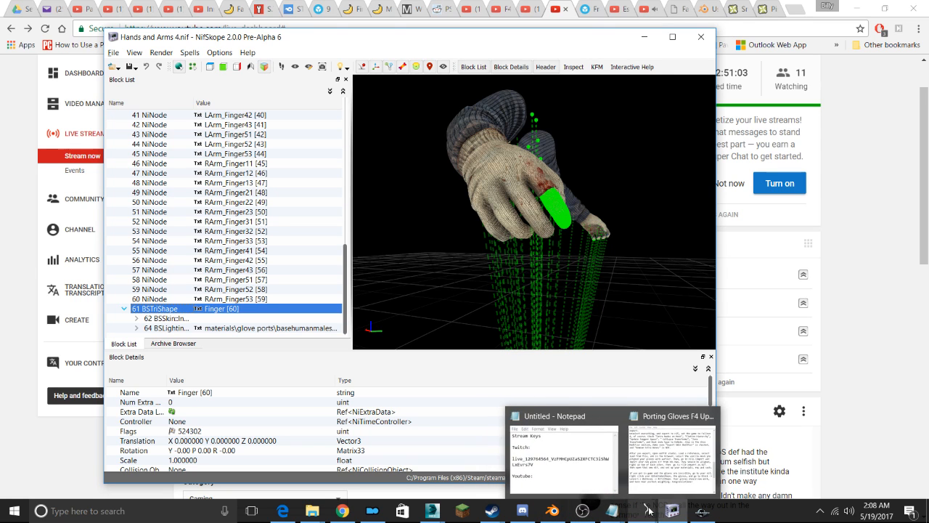
right_click(648, 510)
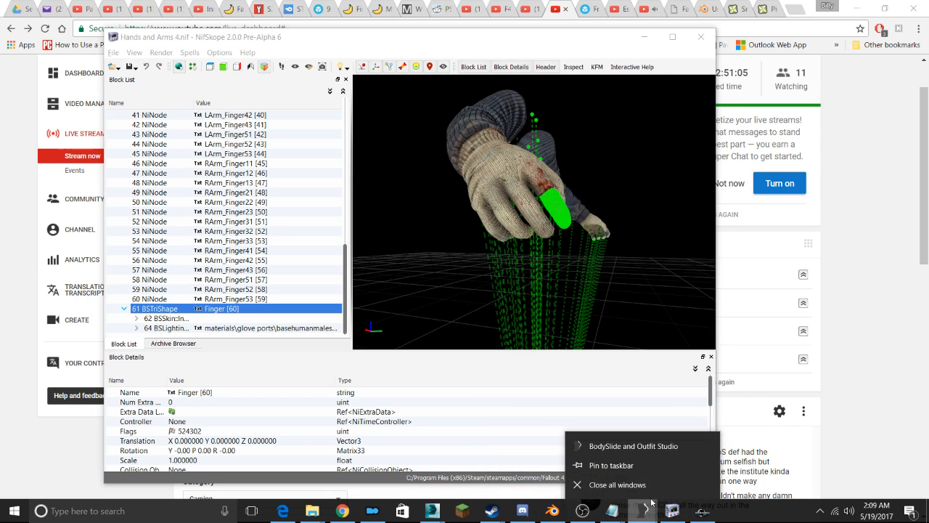
left_click(641, 492)
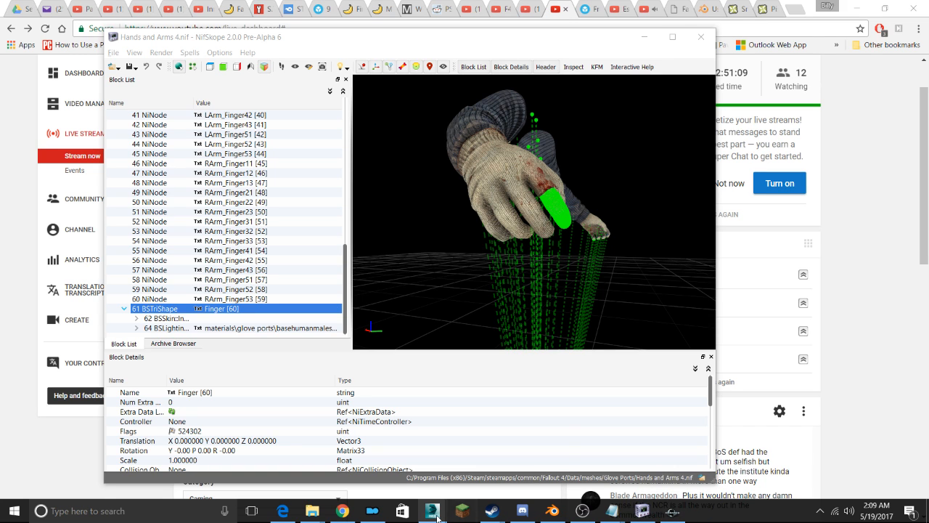
mouse_move(436, 516)
mouse_move(504, 440)
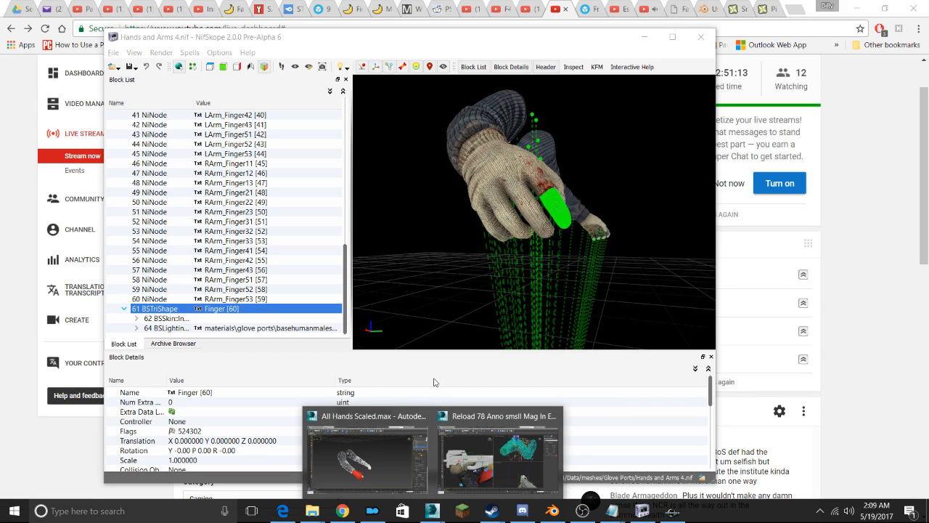
left_click(445, 378)
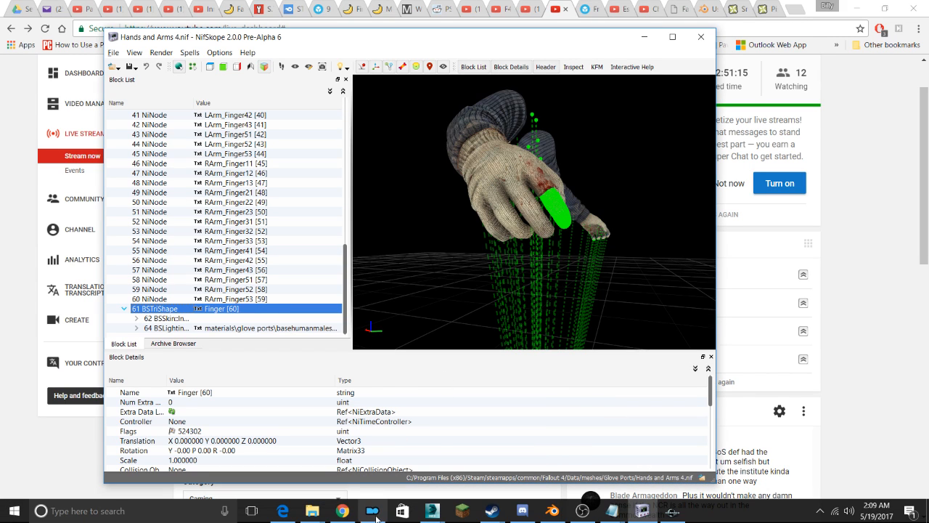
Switch to the Fallout 4 folder window in File Explorer and browse to Documents\My Games
mouse_move(309, 513)
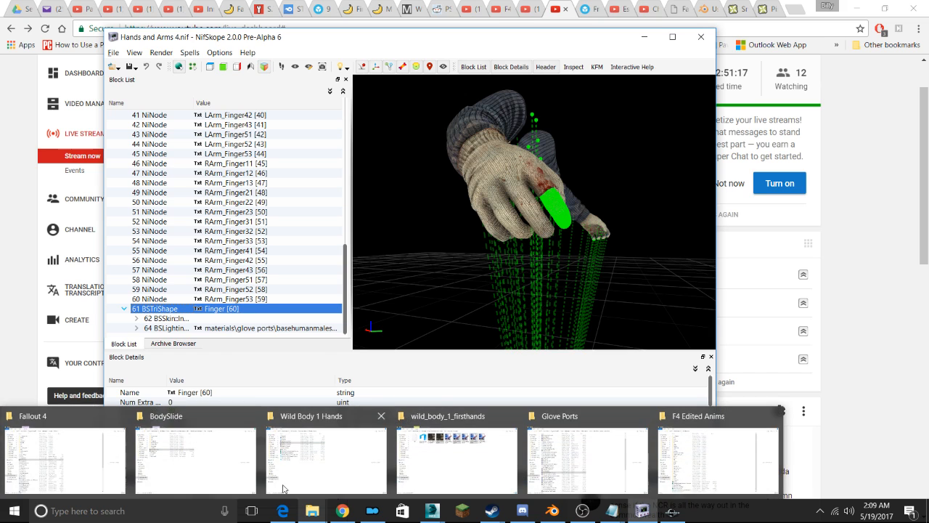
left_click(66, 453)
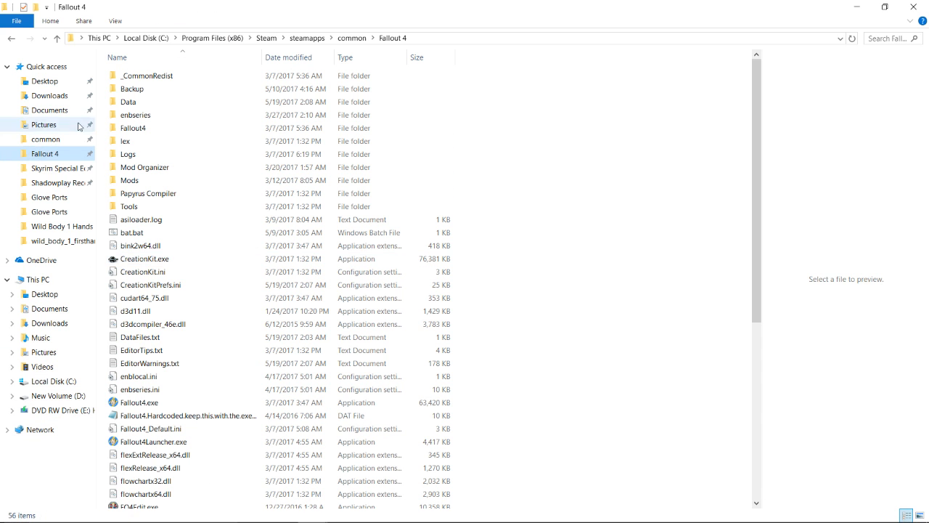
left_click(49, 113)
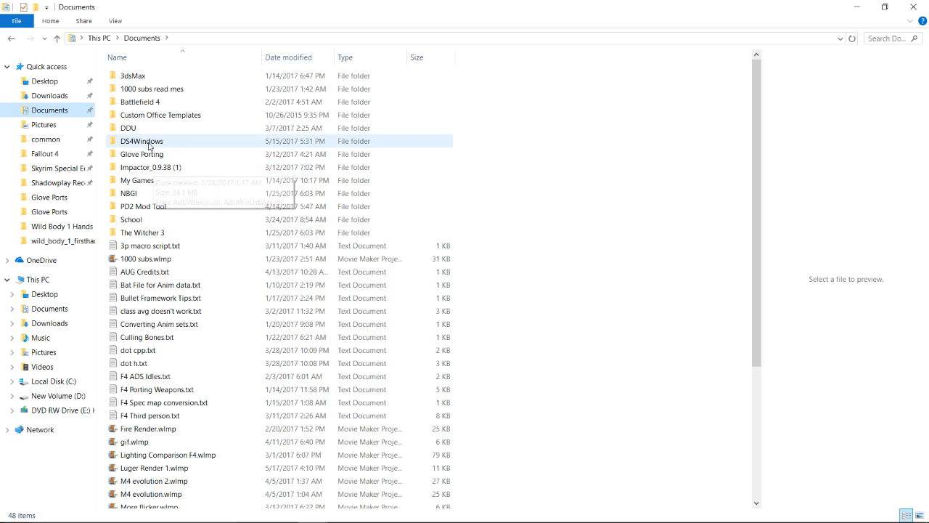
double_click(145, 180)
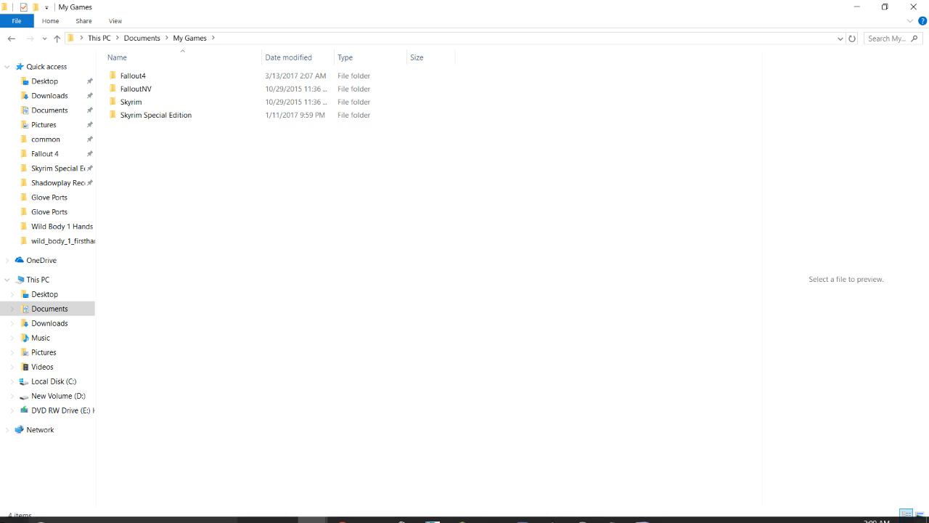
Switch to the YouTube music page in Chrome and play the Chill study beats 3 mix, closing the stray Edge window
left_click(343, 510)
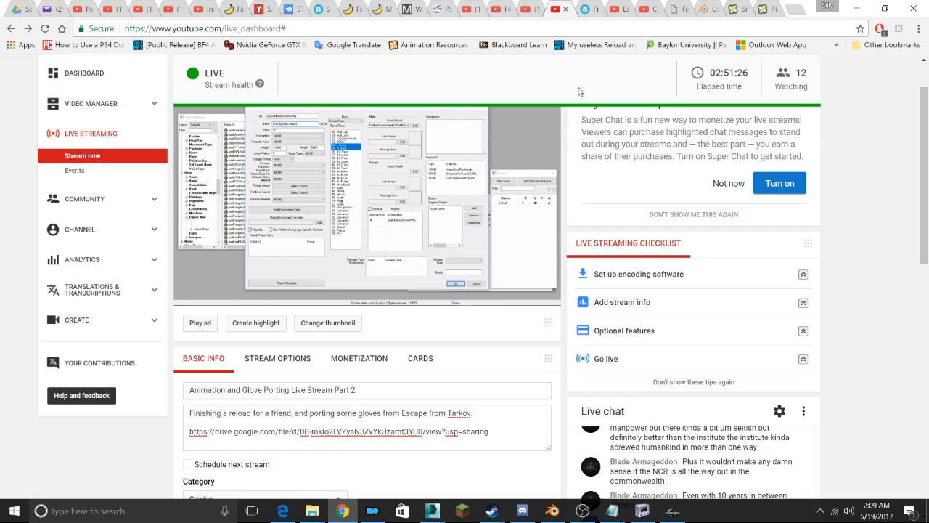
left_click(643, 6)
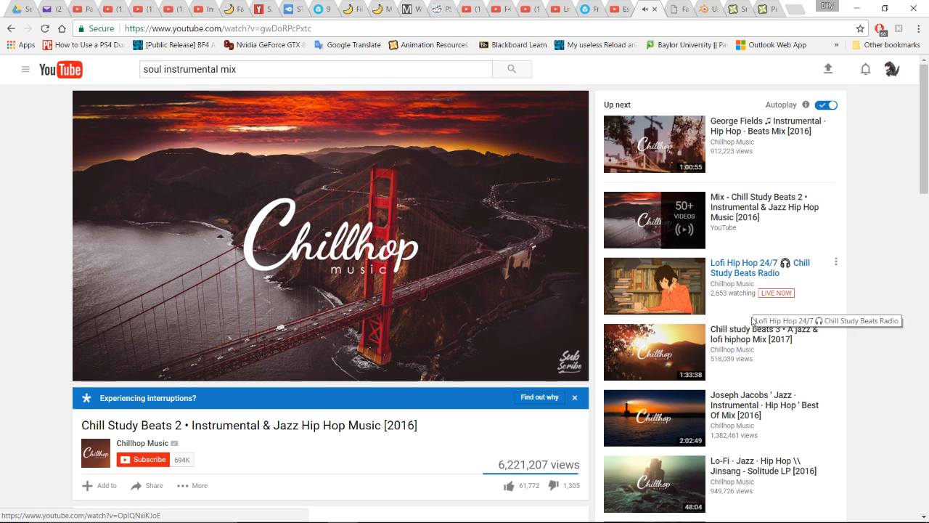
scroll(759, 291, "down", 1)
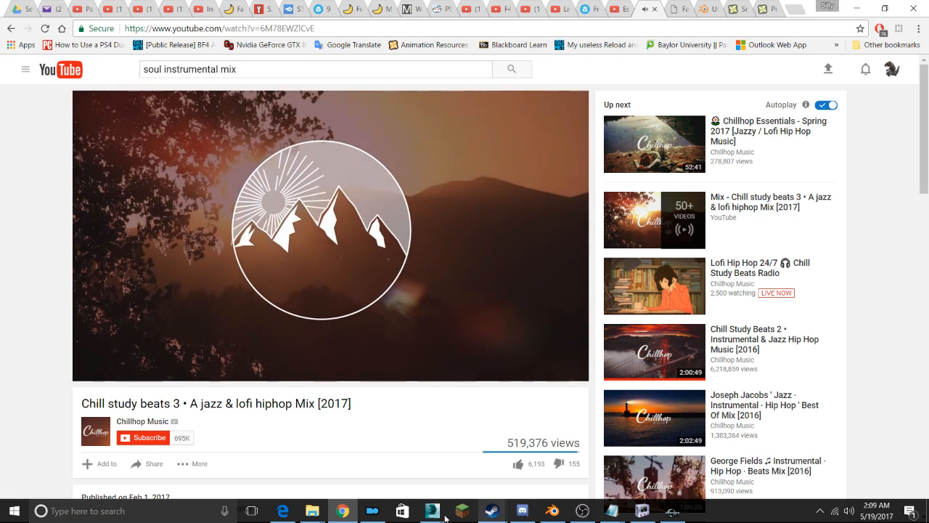
left_click(282, 510)
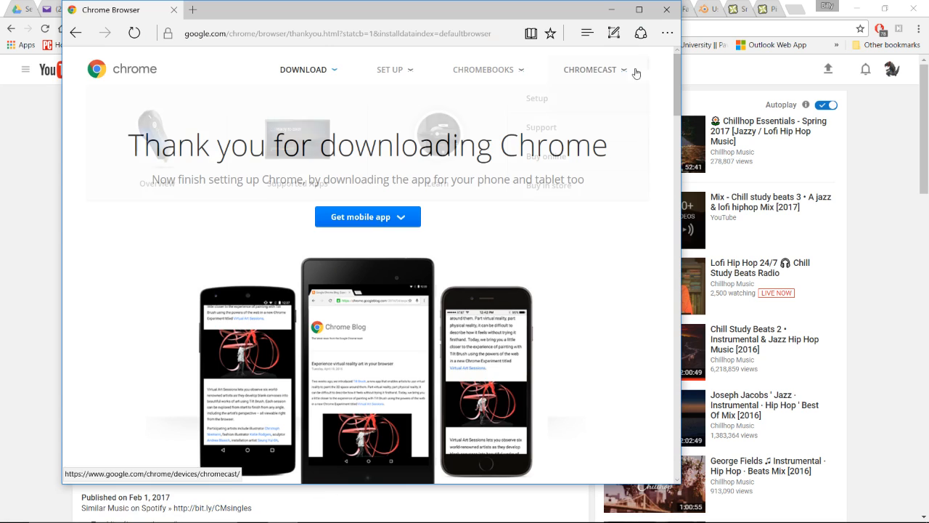
left_click(664, 18)
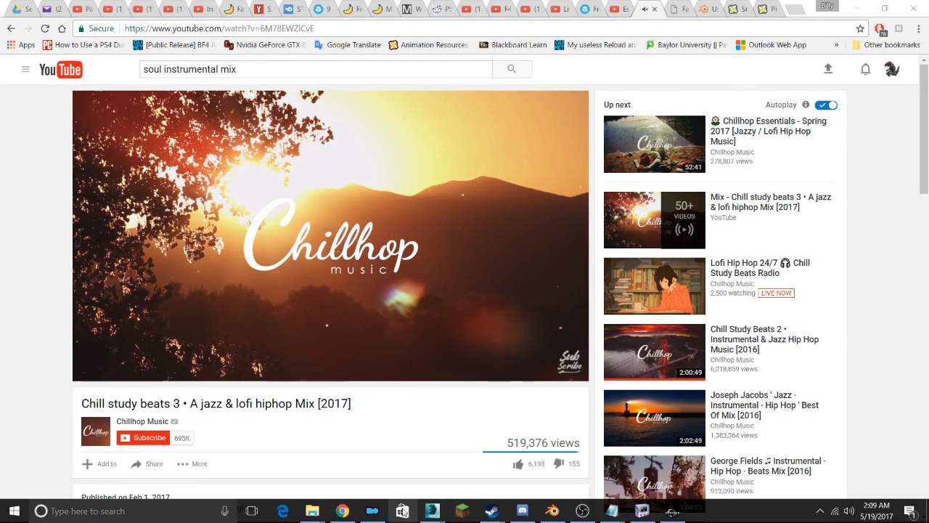
Switch to the My Games window in File Explorer and open Fallout4Prefs.ini from the Fallout4 folder
mouse_move(324, 510)
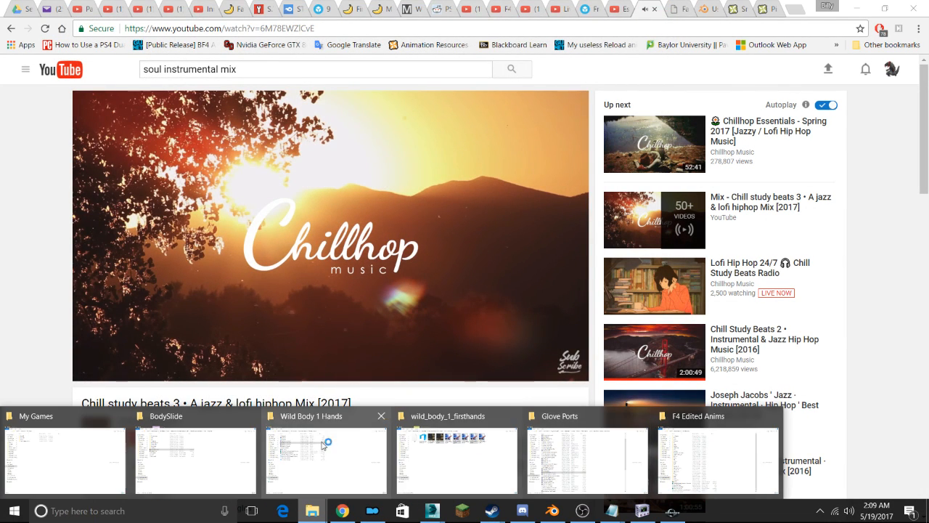
left_click(72, 450)
double_click(128, 75)
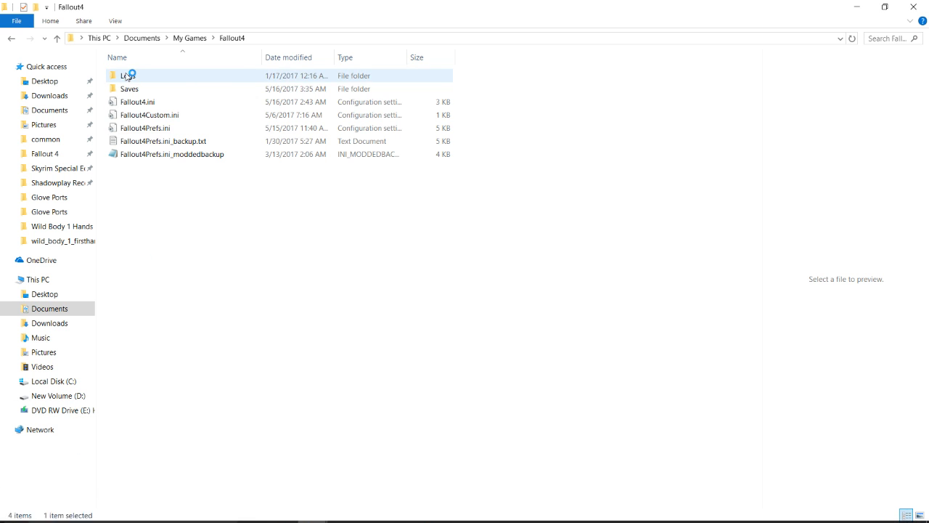
double_click(145, 128)
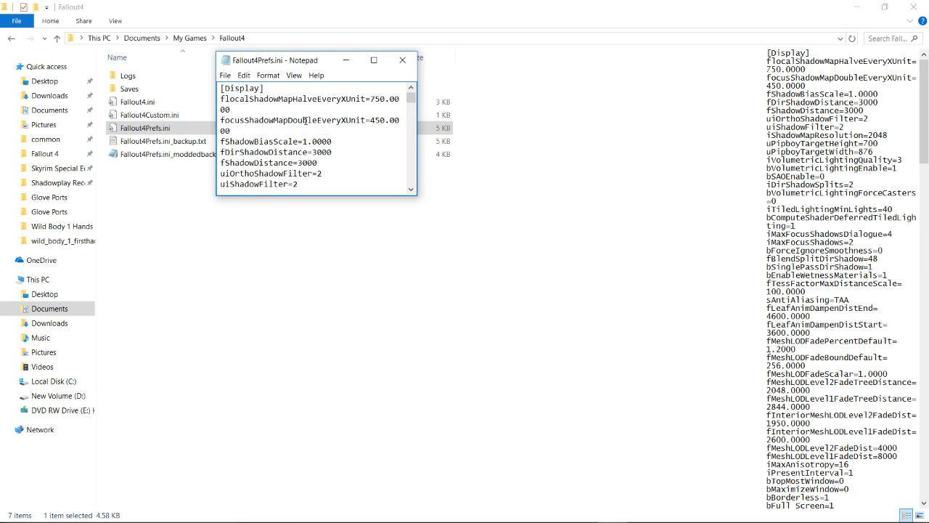
Set bBorderless and bFull Screen to 0 in Fallout4Prefs.ini, then save and close the file
scroll(311, 130, "down", 2)
scroll(309, 129, "down", 16)
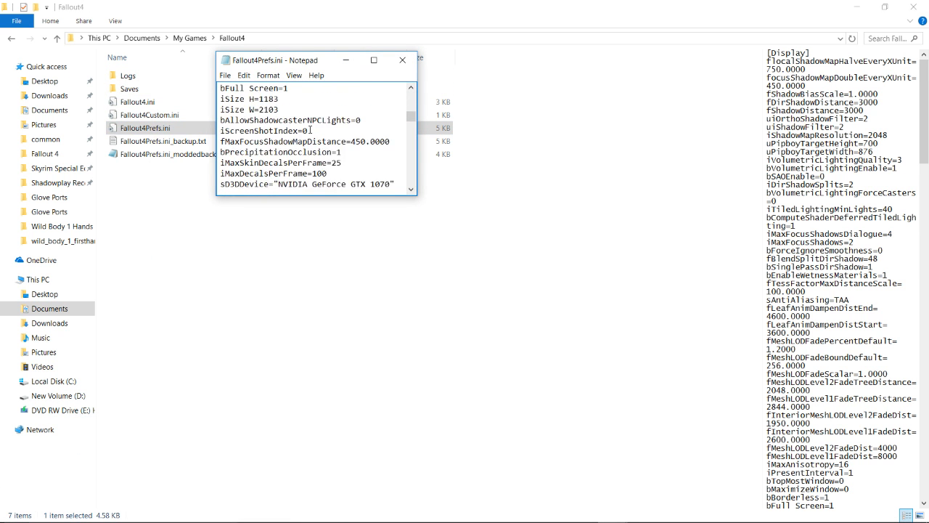
scroll(310, 129, "down", 16)
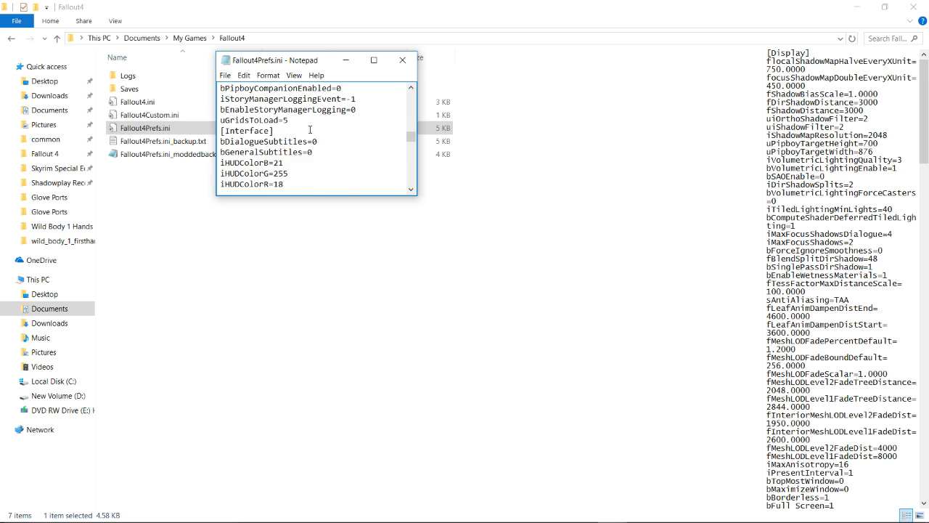
scroll(310, 129, "down", 18)
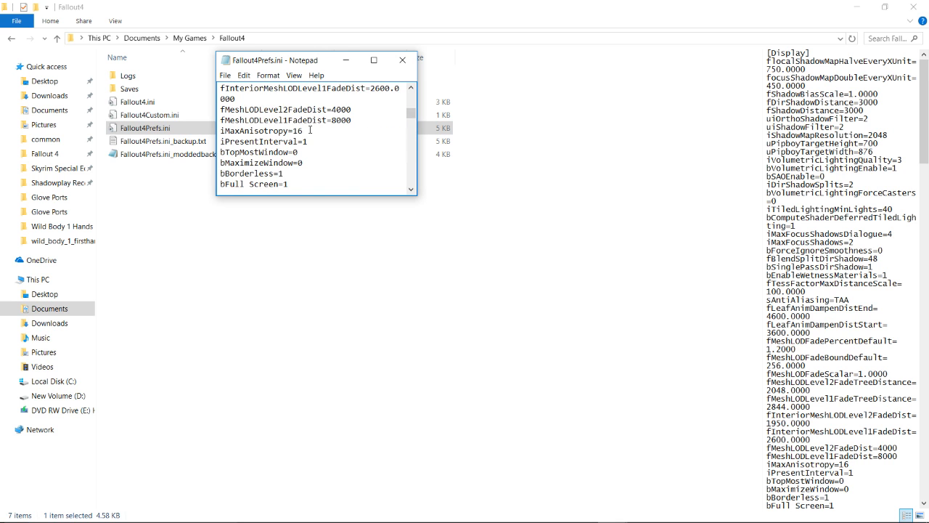
scroll(325, 115, "down", 1)
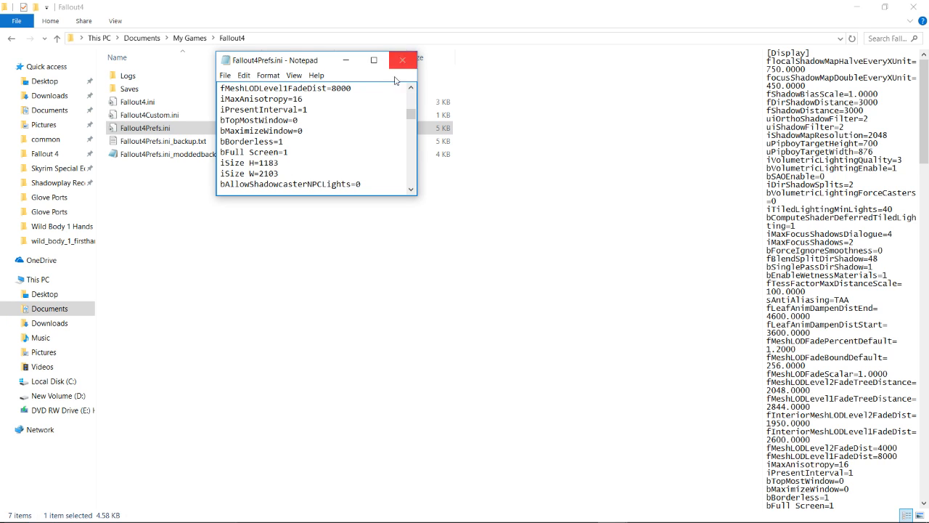
scroll(356, 124, "up", 1)
scroll(358, 125, "down", 1)
left_click(226, 75)
left_click(243, 110)
left_click(397, 66)
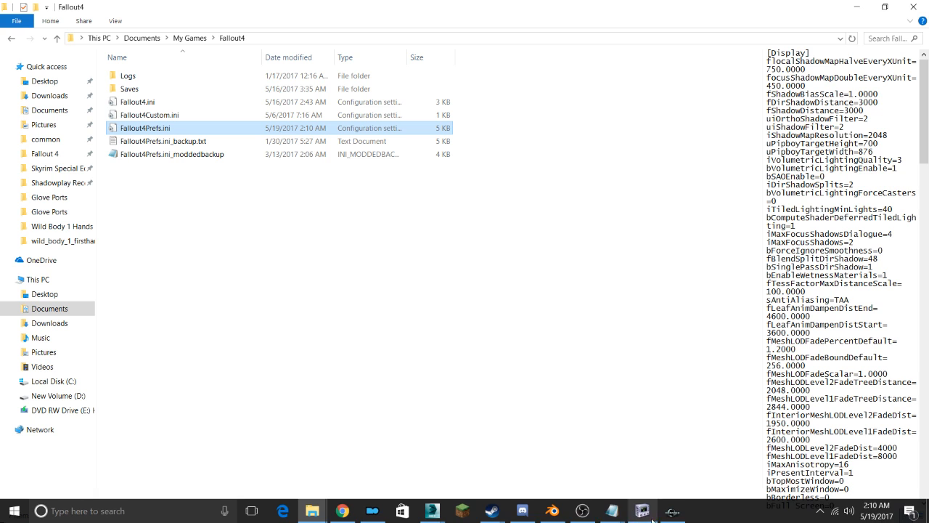
Switch to Mod Organizer, restart it, and enable the Browning HP mod at the end of the mod list
left_click(372, 510)
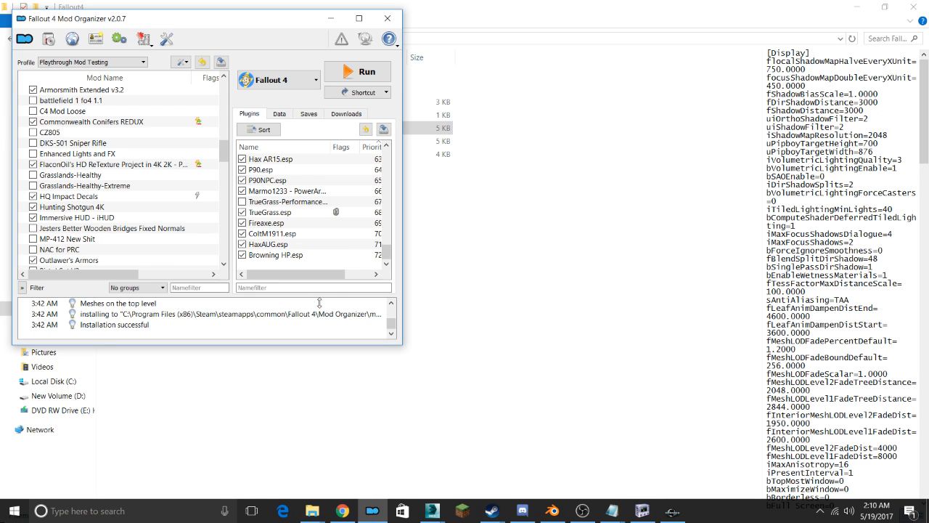
left_click_drag(224, 151, 217, 244)
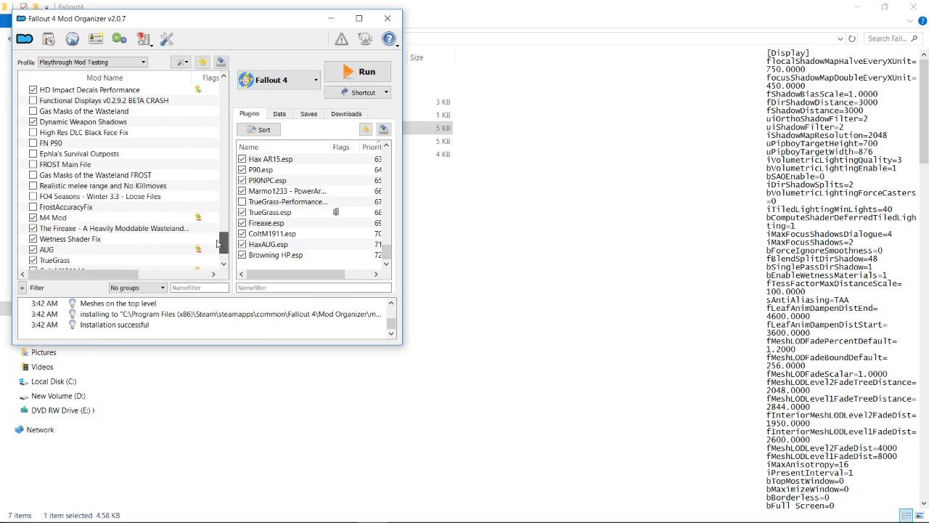
left_click(387, 18)
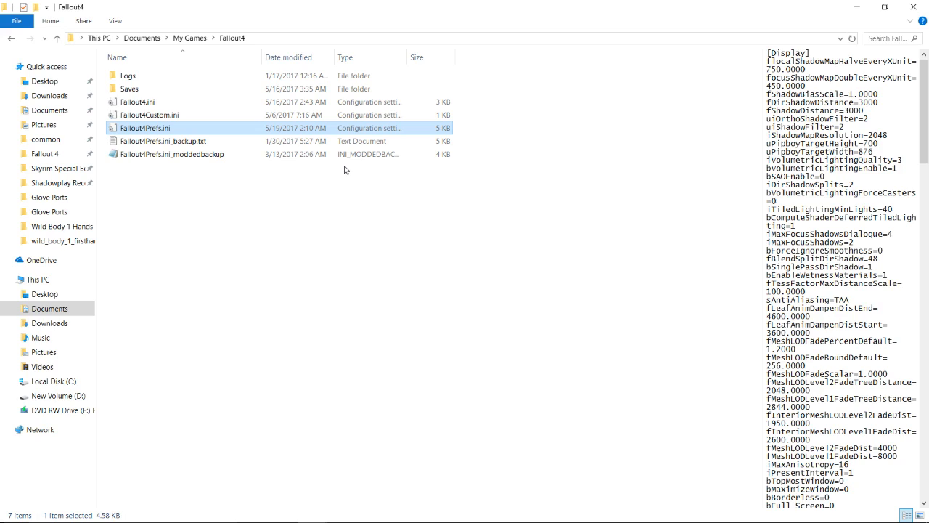
left_click(381, 511)
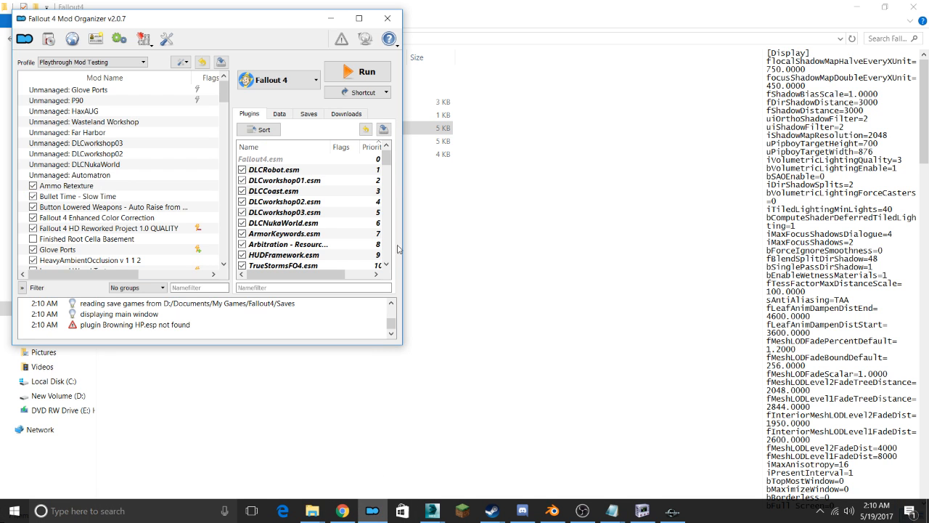
scroll(344, 244, "down", 20)
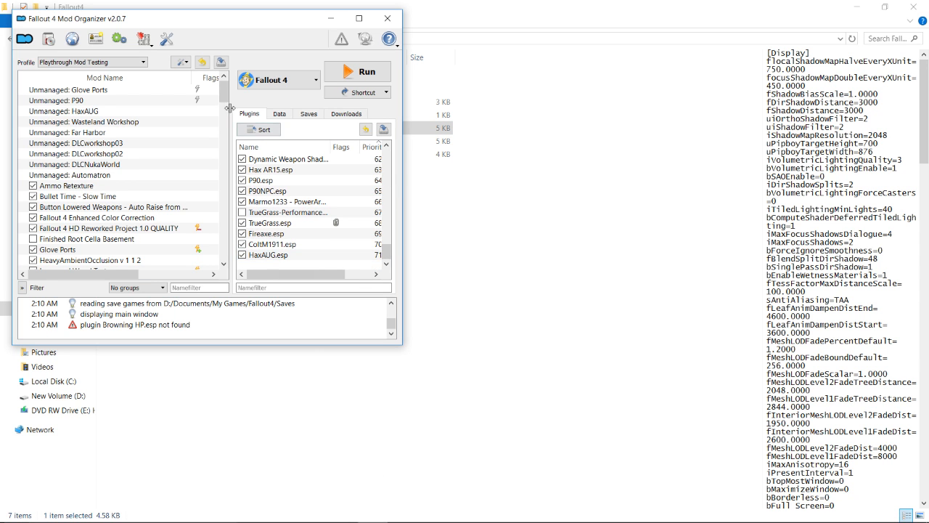
scroll(43, 239, "down", 15)
left_click(32, 249)
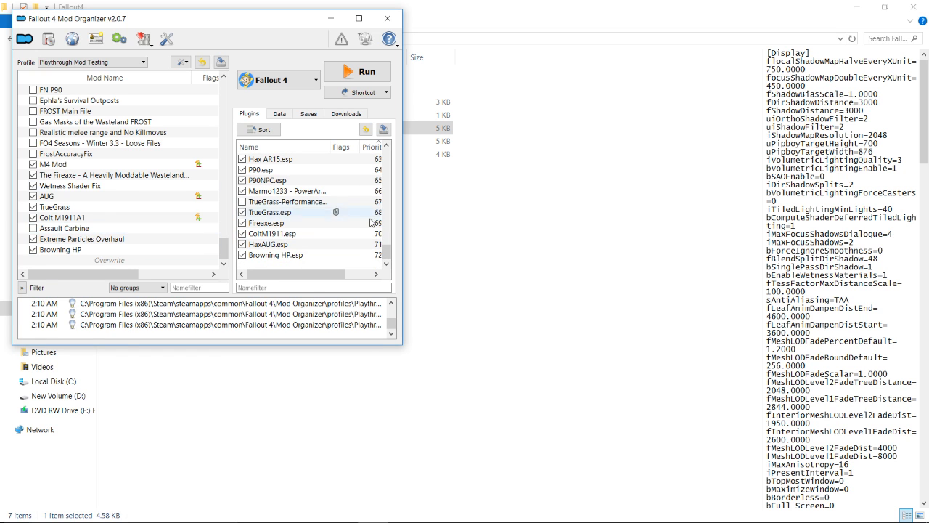
Switch to Chrome and check the live chat on the YouTube live dashboard
left_click(343, 510)
scroll(373, 473, "down", 1)
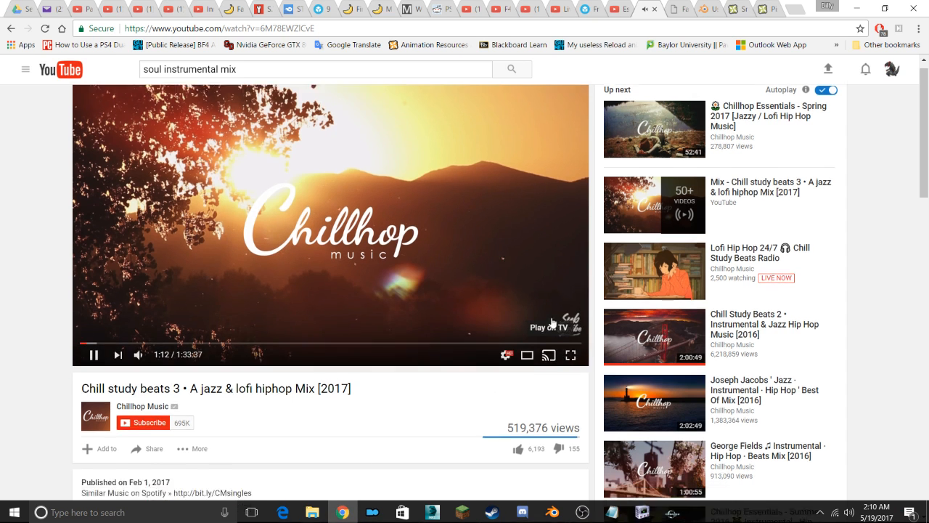
left_click(615, 6)
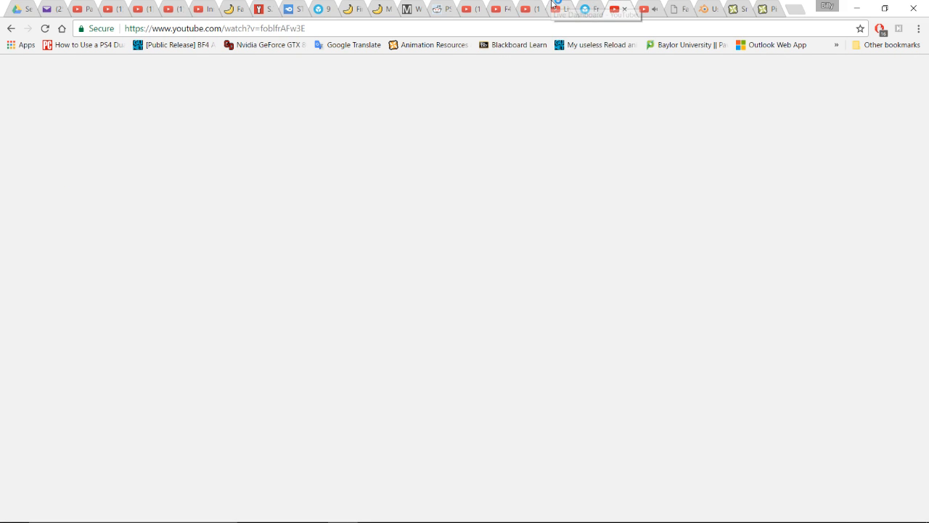
left_click(554, 5)
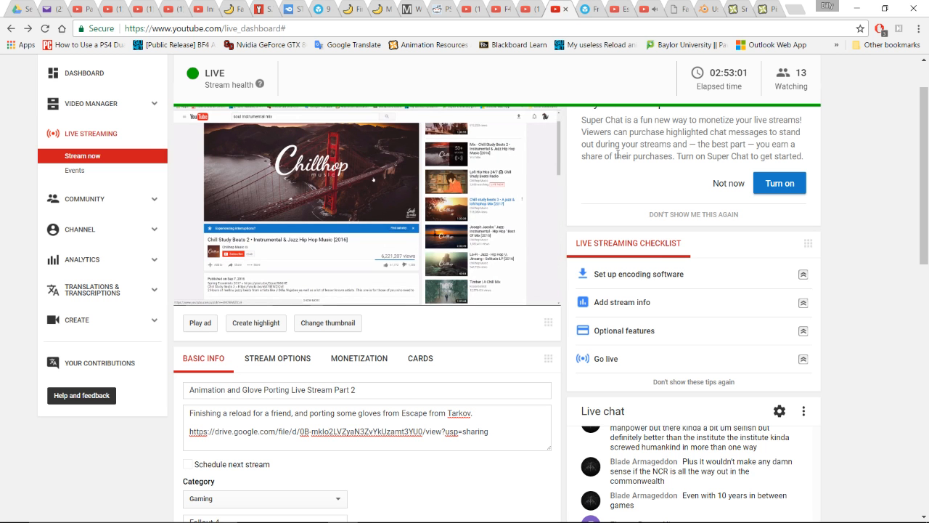
scroll(667, 309, "down", 3)
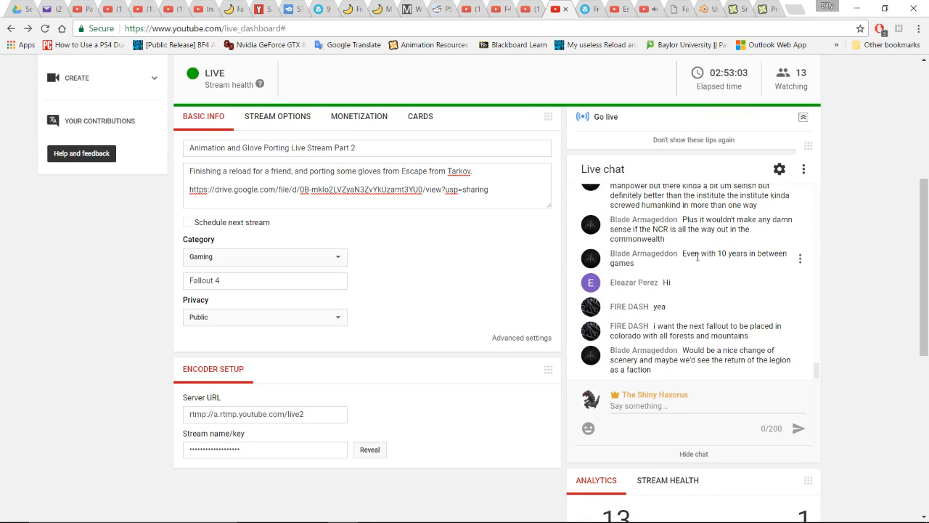
scroll(711, 292, "up", 1)
scroll(711, 292, "down", 1)
scroll(857, 289, "up", 3)
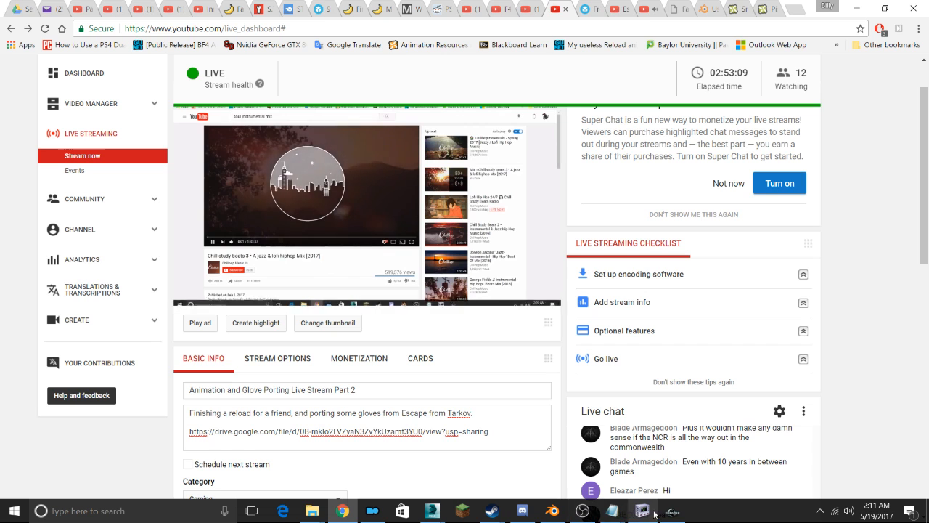
Launch Fallout 4 from Mod Organizer, then force the game to close
left_click(405, 511)
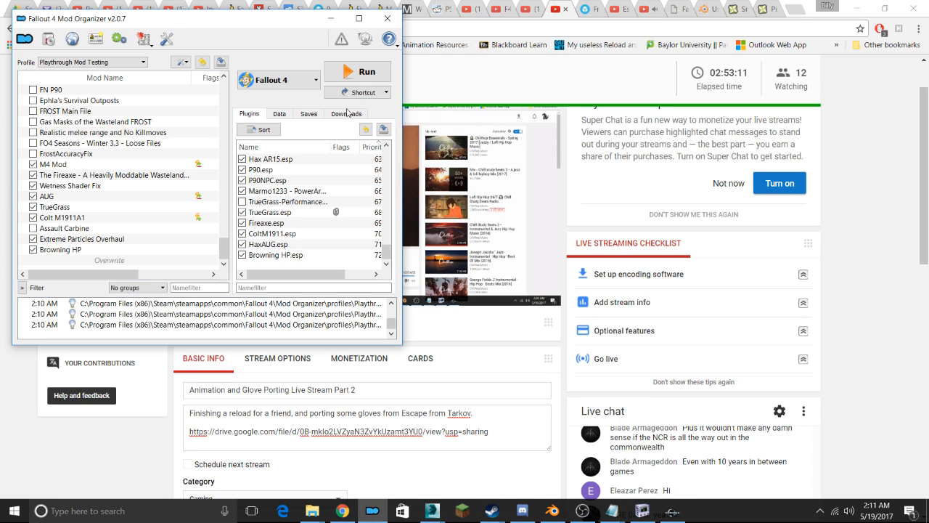
left_click(361, 72)
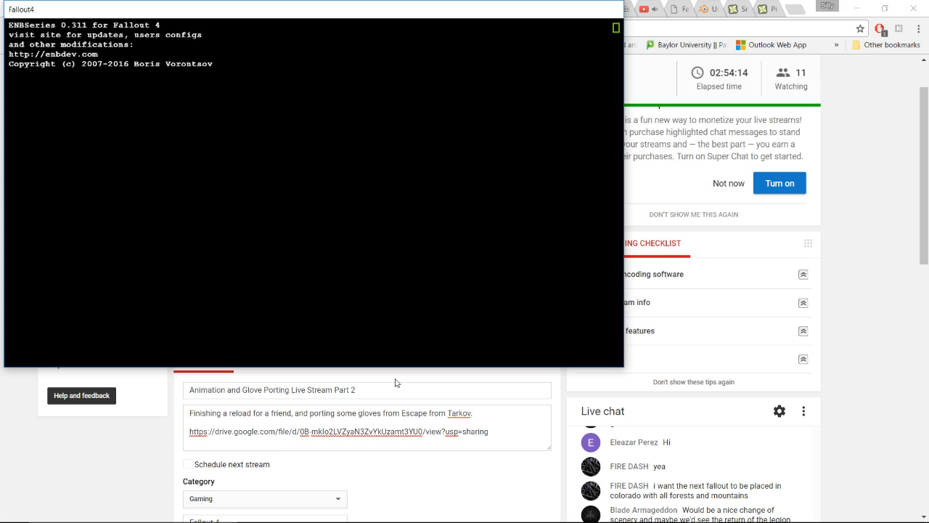
right_click(702, 510)
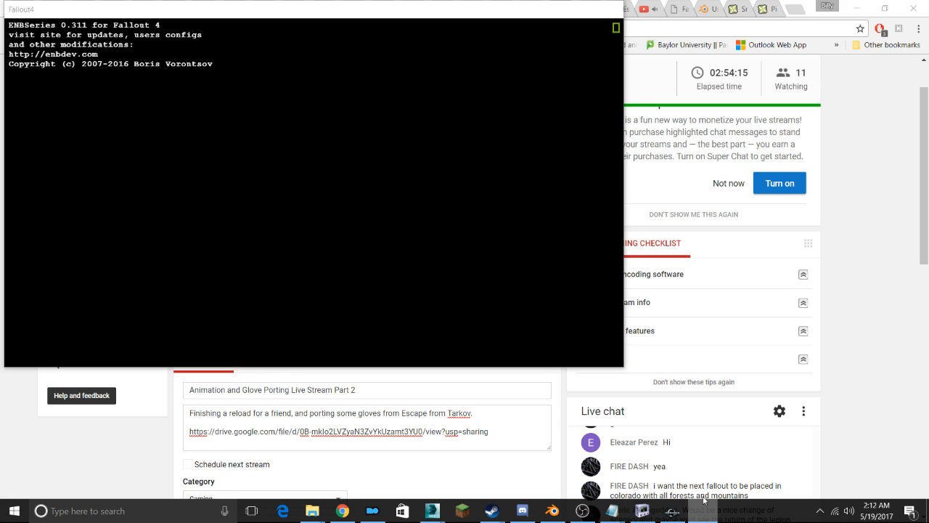
left_click(703, 488)
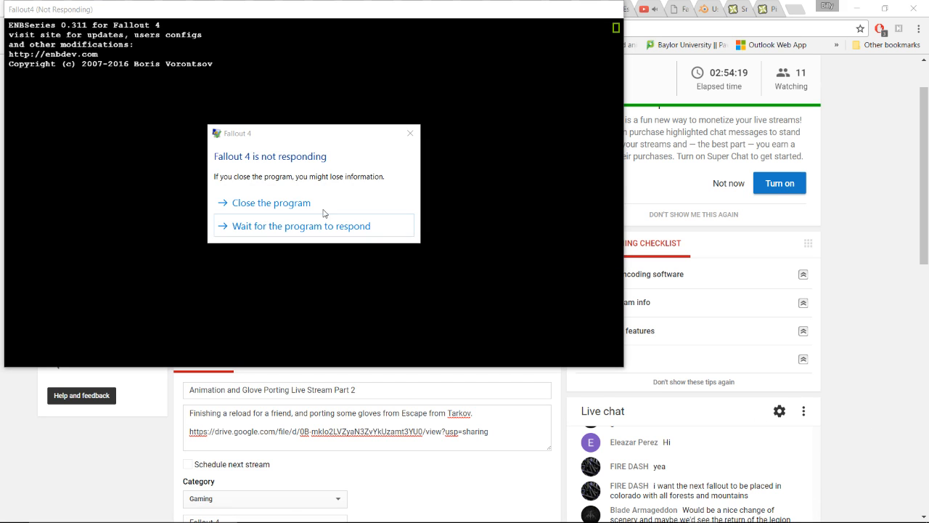
left_click(255, 208)
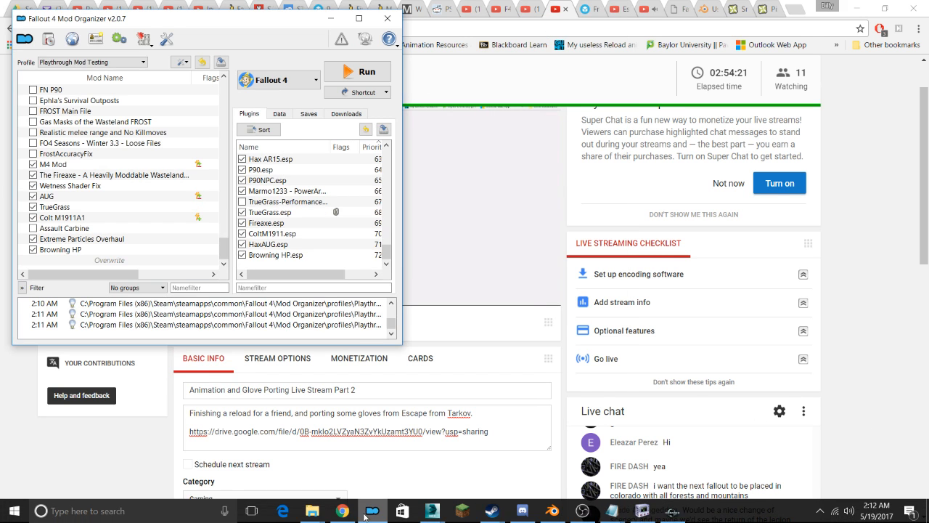
Switch to File Explorer and copy Glove Ports.esp from the Fallout 4 Data folder
mouse_move(318, 512)
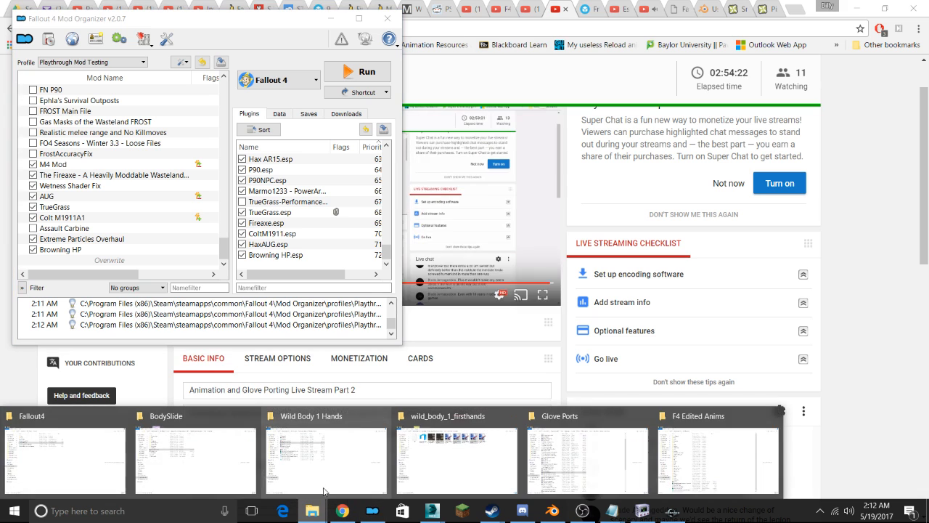
left_click(66, 450)
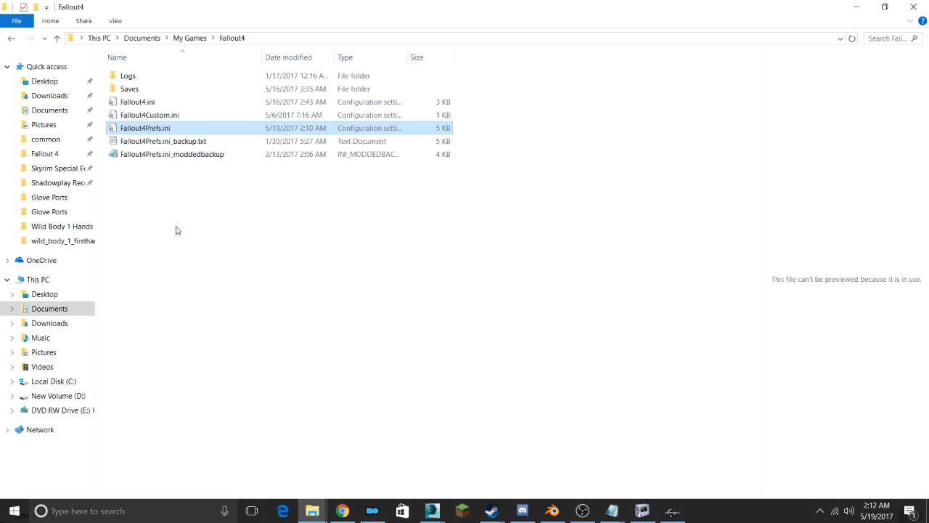
left_click(45, 154)
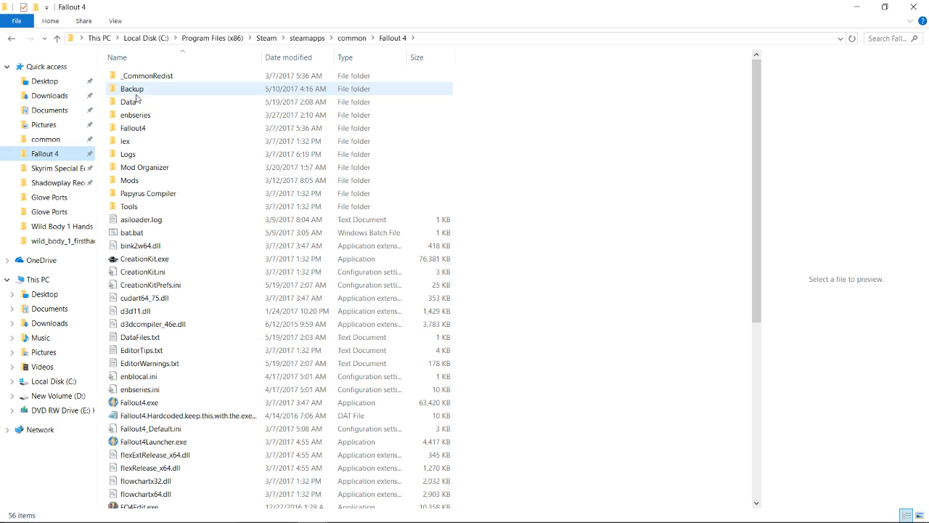
double_click(132, 101)
scroll(224, 252, "down", 10)
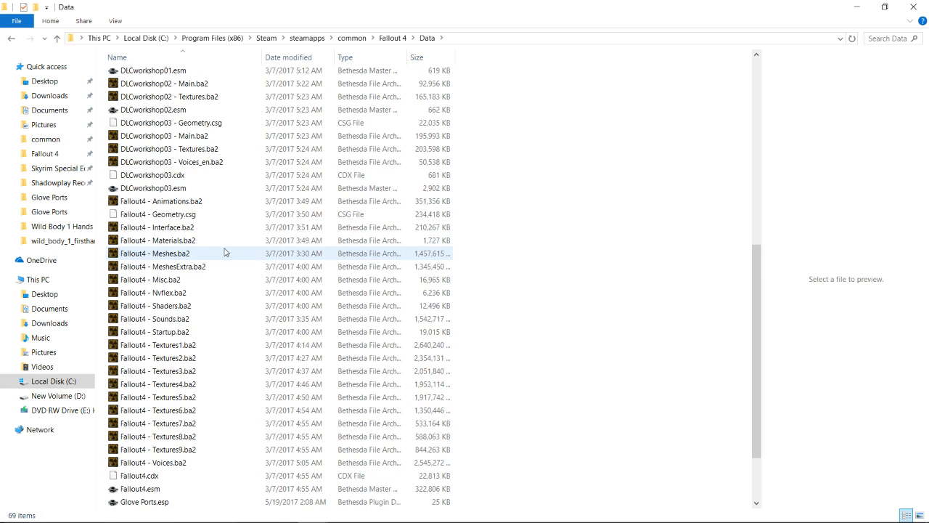
scroll(224, 252, "down", 2)
right_click(167, 422)
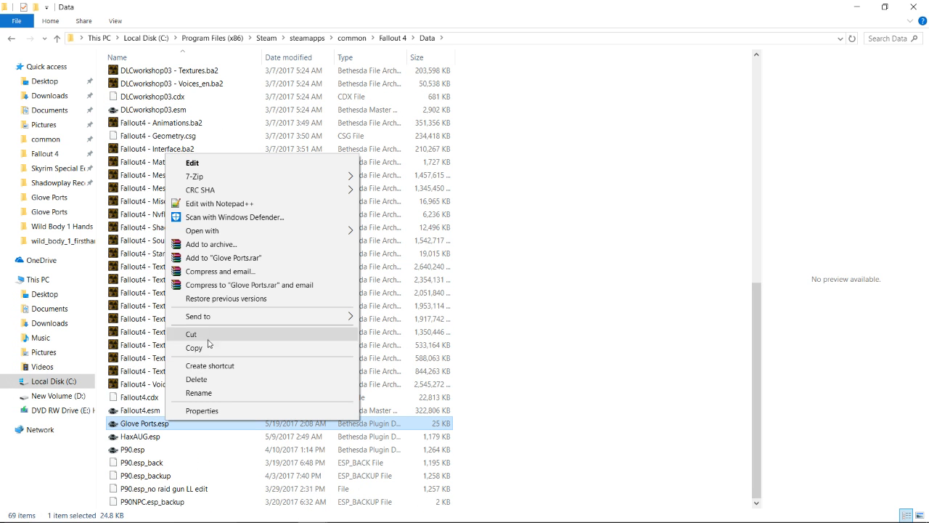
left_click(208, 348)
Paste Glove Ports.esp into the Glove Ports folder of Mod Organizer's mods, replacing the existing file
mouse_move(341, 521)
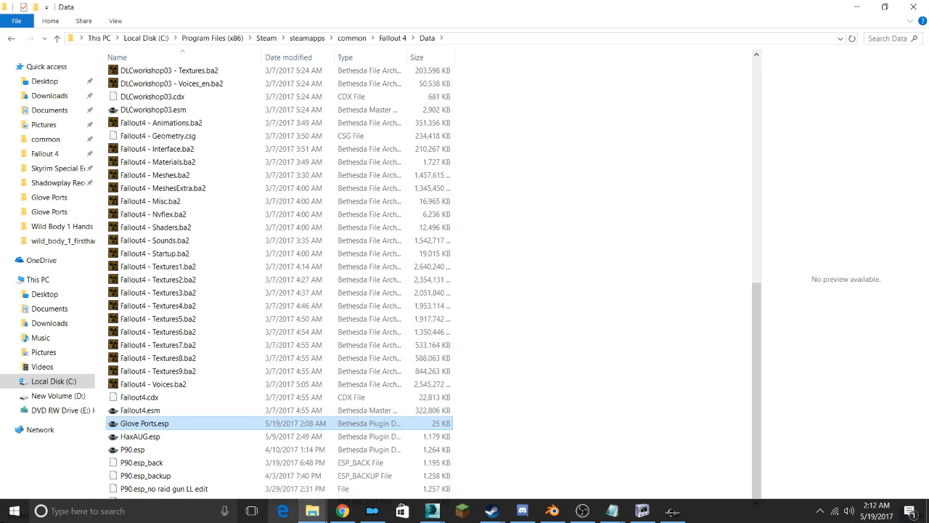
mouse_move(312, 511)
mouse_move(436, 455)
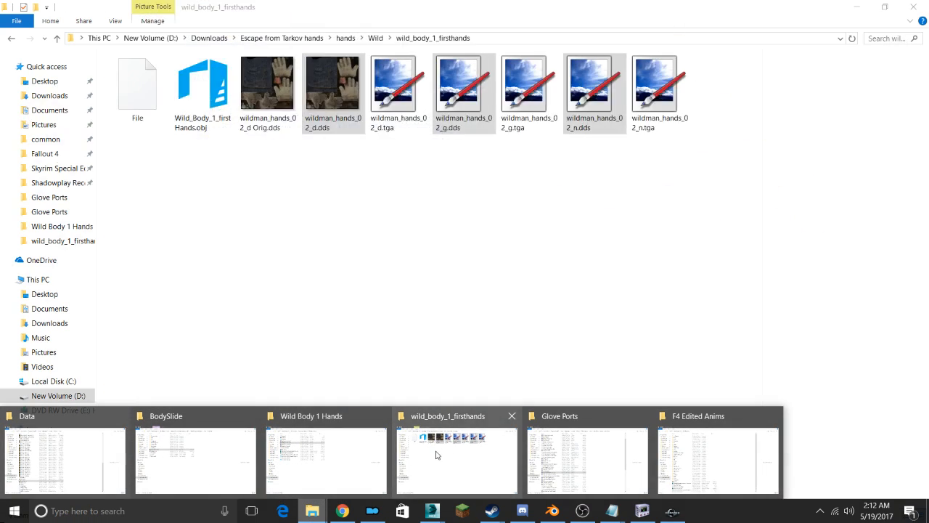
left_click(586, 457)
left_click(529, 38)
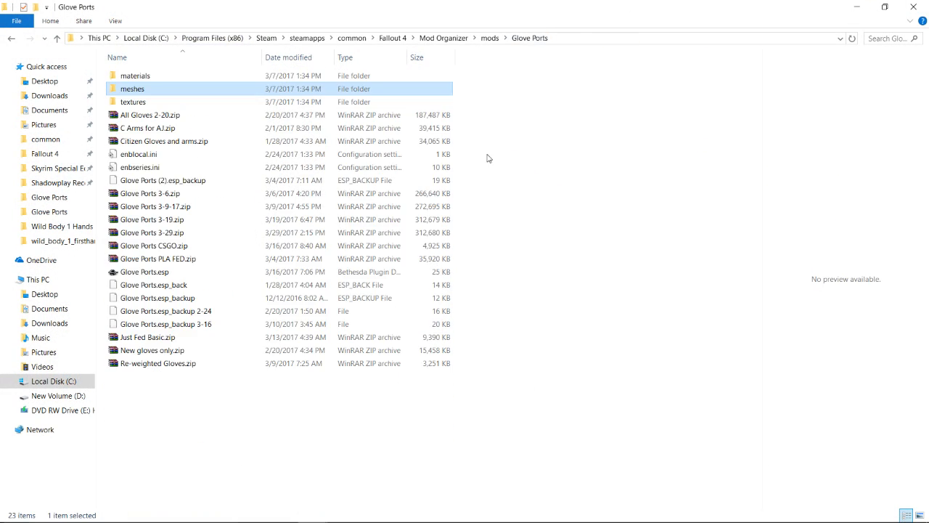
left_click(524, 178)
right_click(525, 178)
left_click(541, 260)
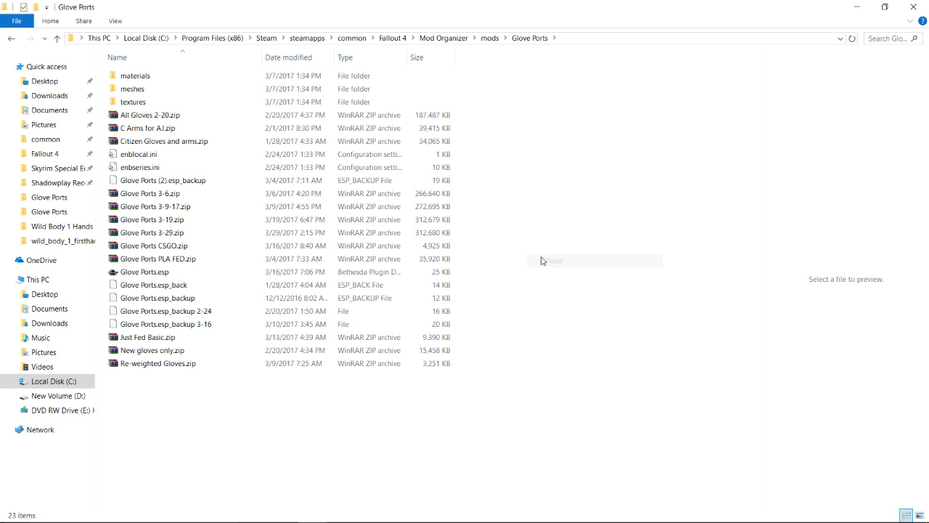
left_click(442, 210)
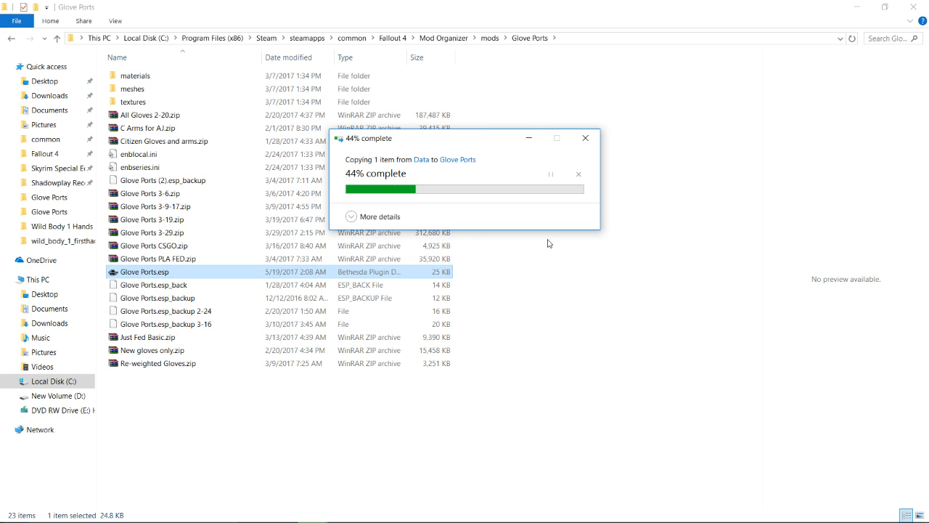
left_click(411, 375)
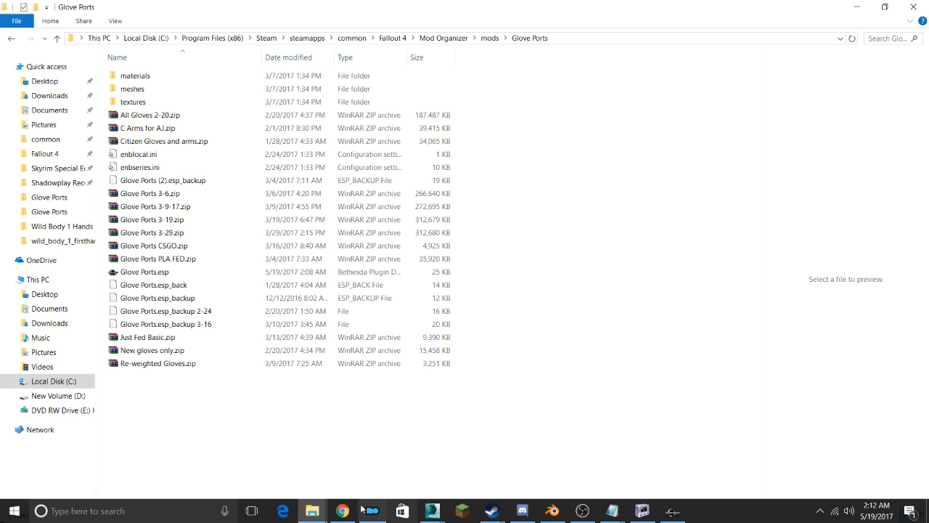
Rename d3d11.dll in the Fallout 4 folder to d3d11.dll_backup
left_click(373, 511)
left_click(307, 428)
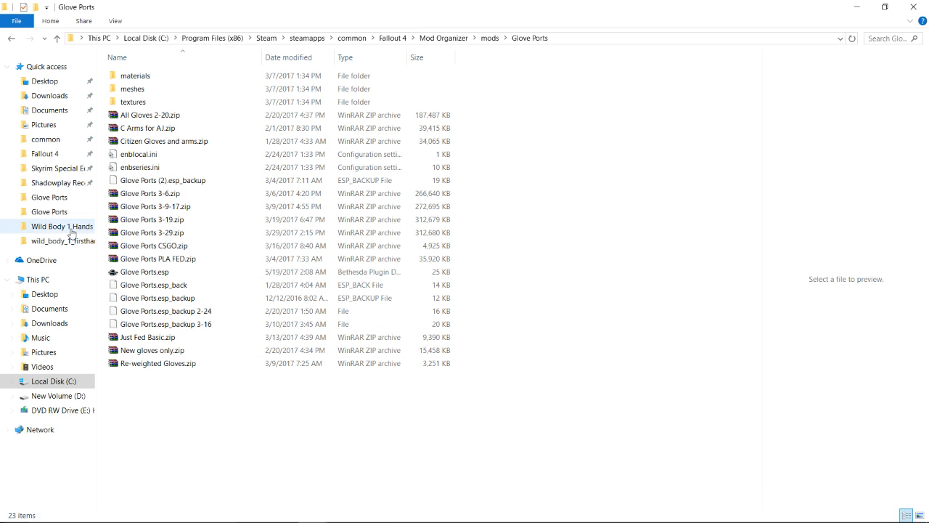
left_click(44, 155)
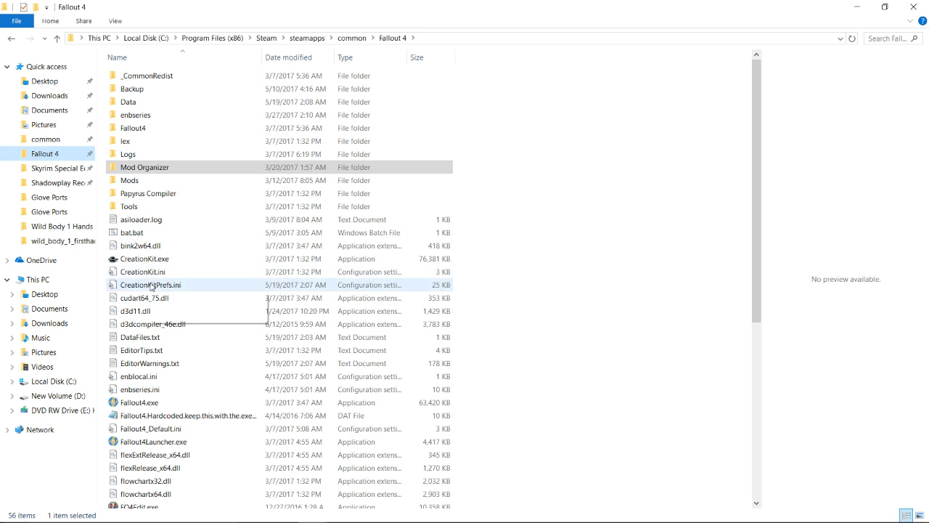
scroll(151, 287, "down", 3)
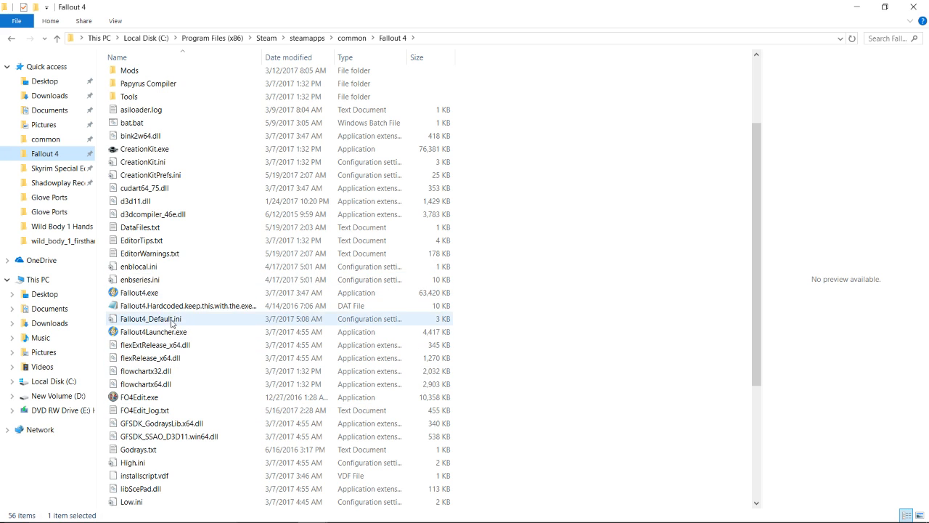
right_click(143, 203)
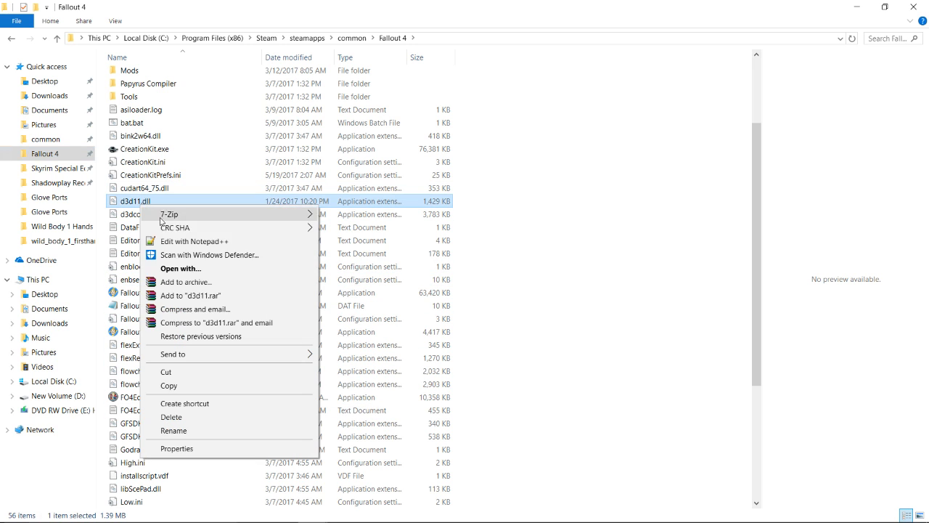
left_click(173, 431)
left_click(155, 201)
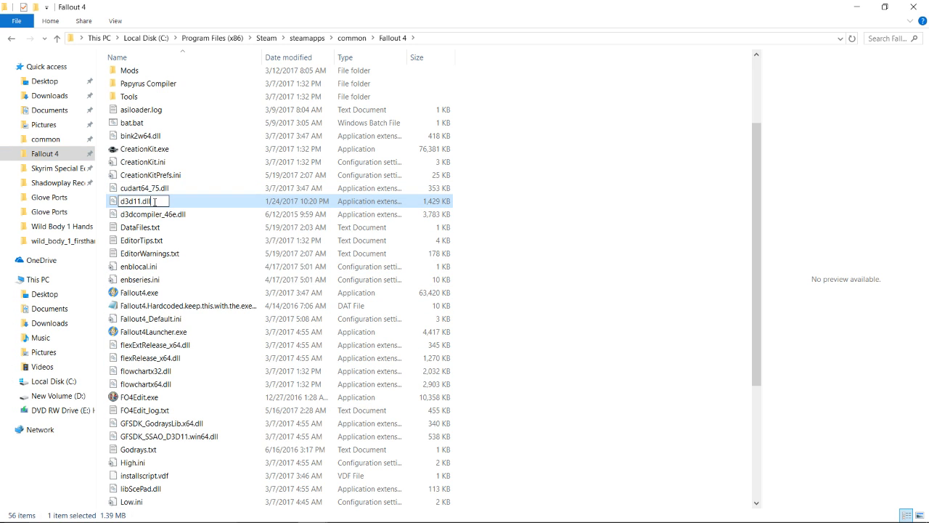
type("_backup")
key("Return")
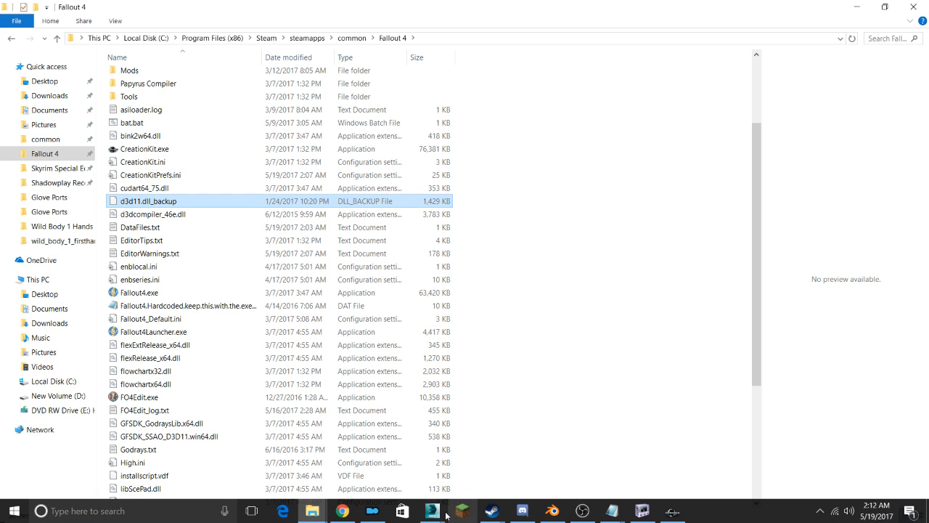
Launch Fallout 4 from Mod Organizer and load the Subway Station save marked 23h 28m
left_click(373, 510)
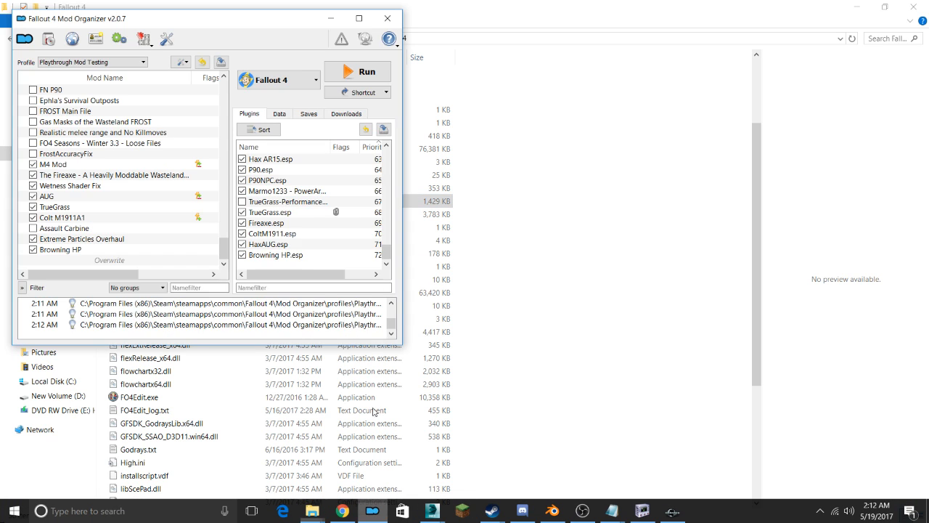
left_click(357, 71)
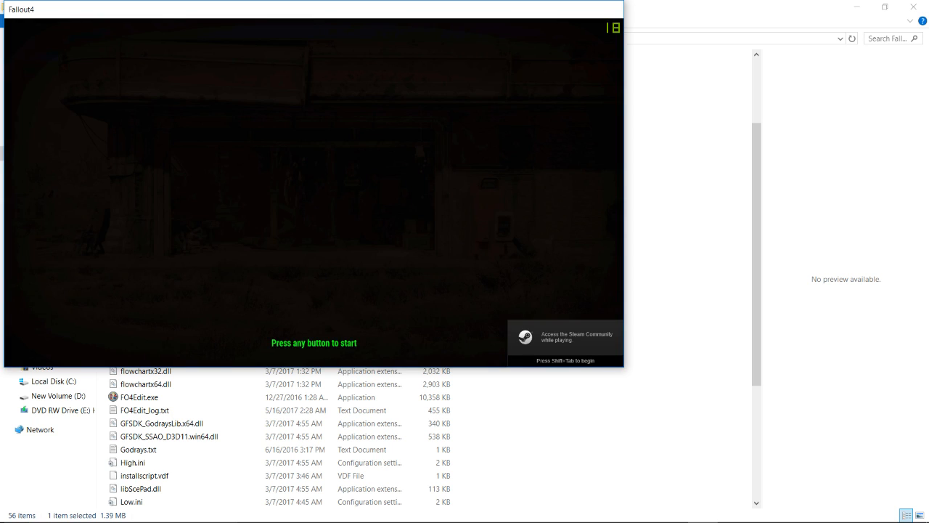
left_click(282, 166)
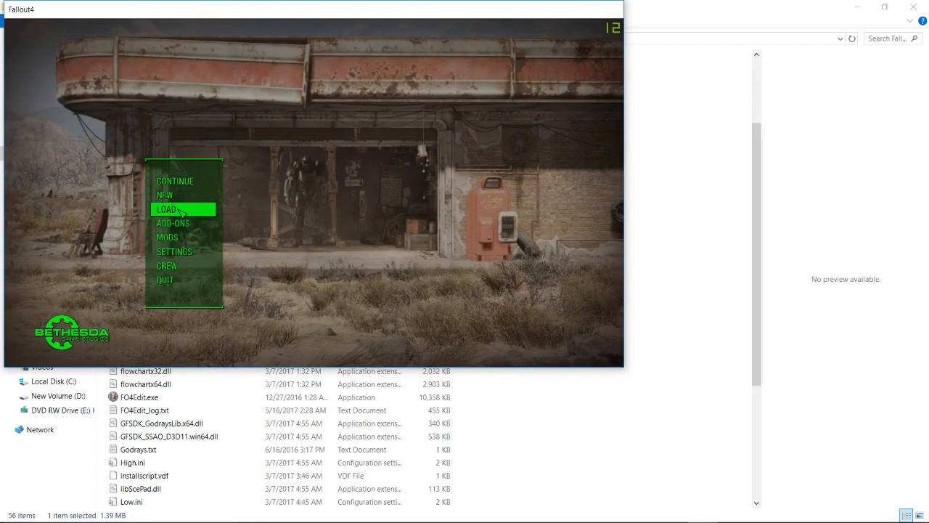
left_click(178, 209)
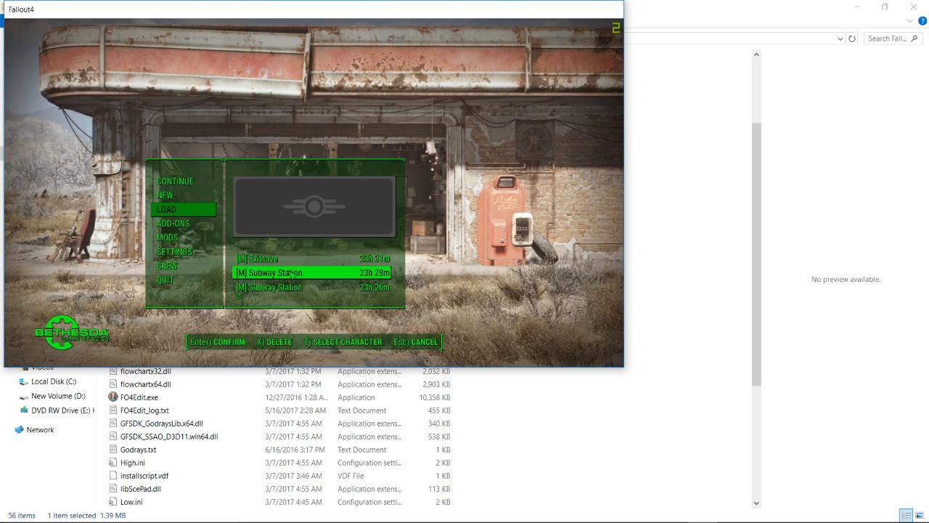
left_click(290, 273)
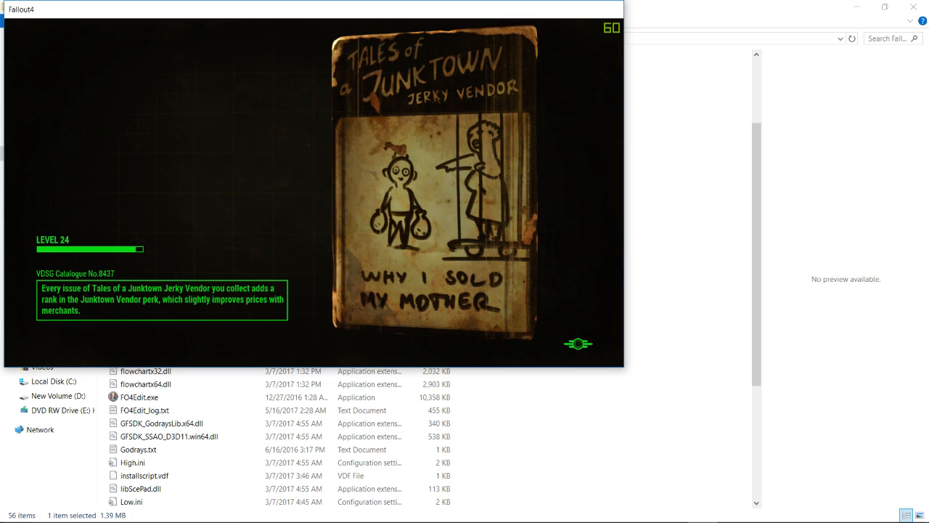
Switch to Chrome, stop the Chill study beats 3 music on YouTube, and return to the Fallout 4 game
mouse_move(372, 518)
left_click(342, 511)
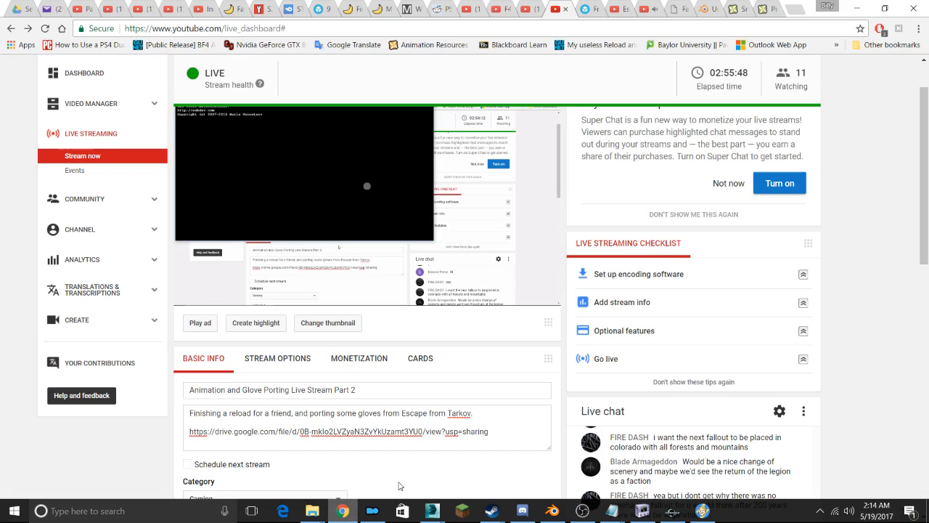
left_click(702, 511)
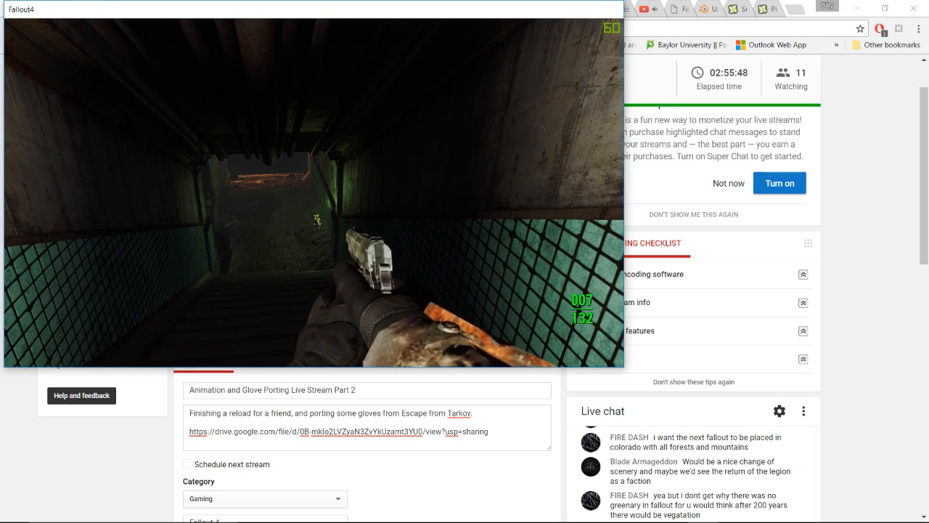
key("alt+Tab")
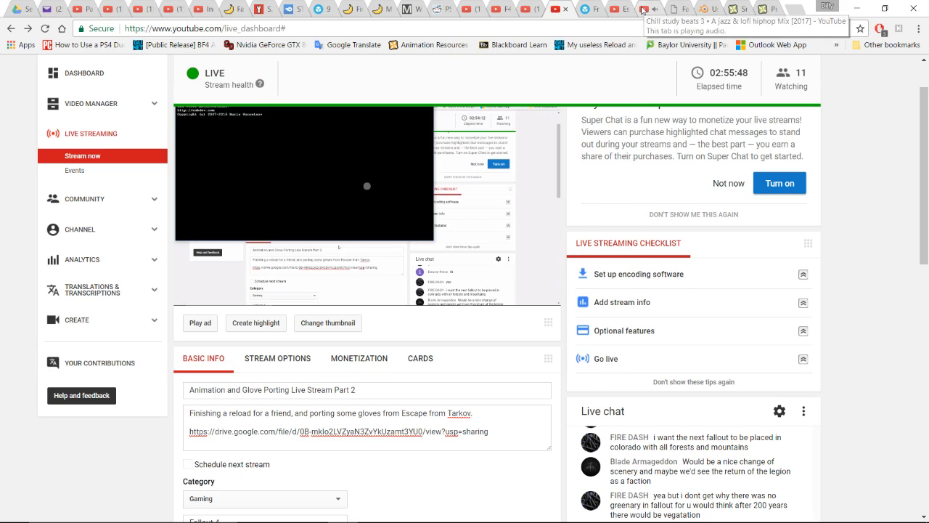
left_click(642, 10)
key("alt+Tab")
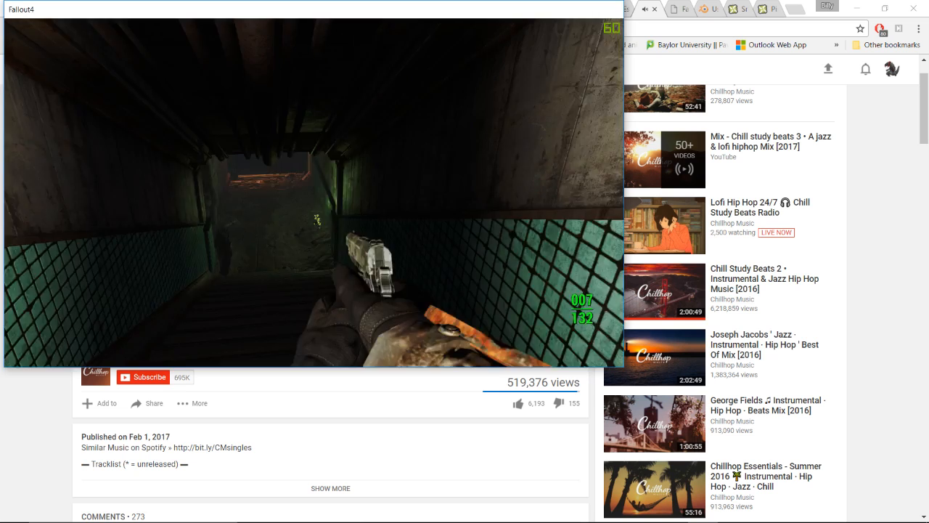
key("Escape")
key("Escape")
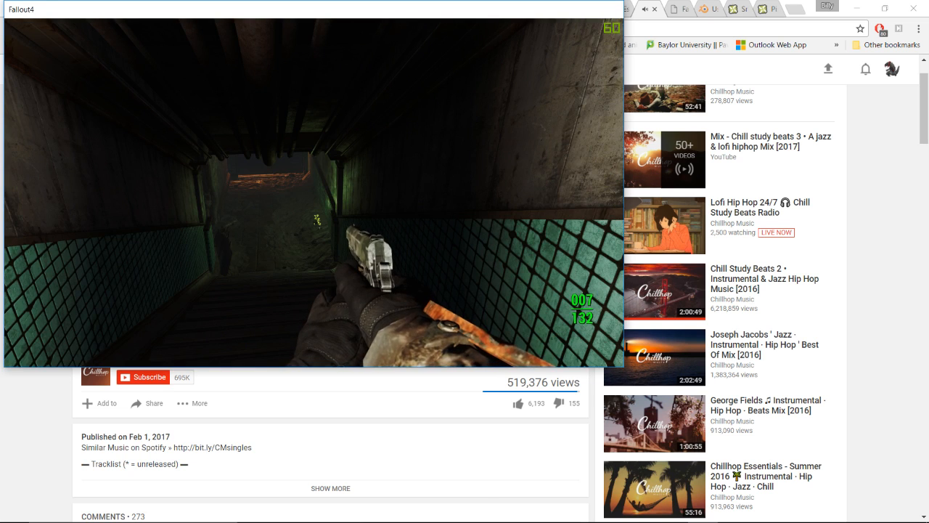
Fire the pistol down the tunnel and reload it to view the current gloves in action
left_click(313, 192)
left_click(314, 192)
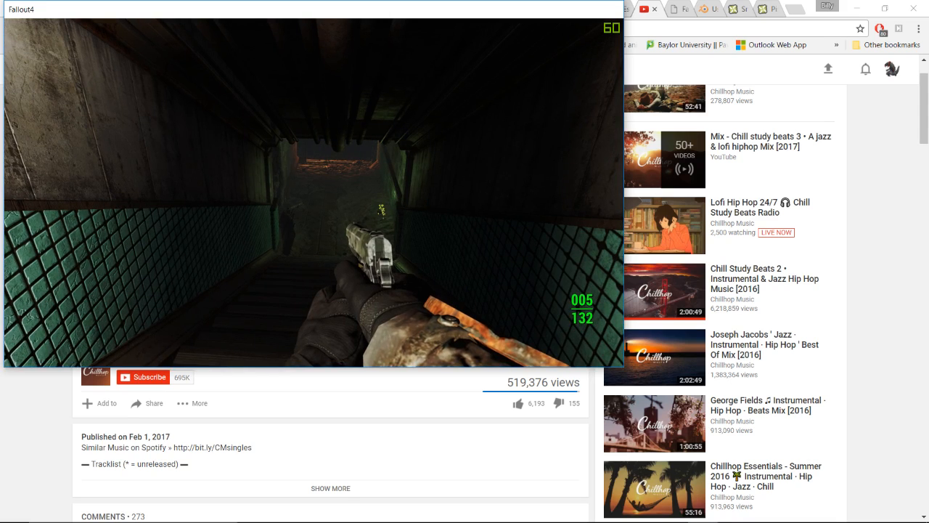
left_click(313, 193)
left_click(314, 192)
left_click(313, 193)
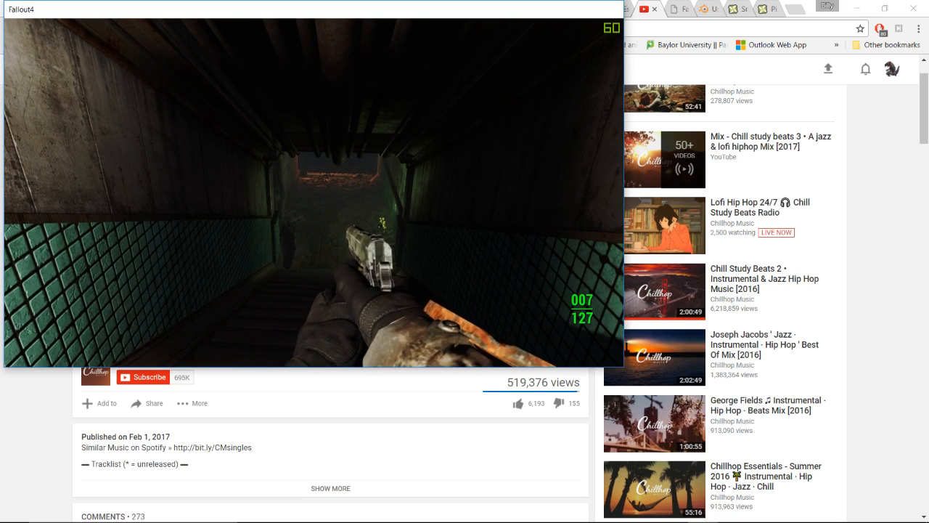
Search the game console for arms items with the command "help arms 4"
key("grave")
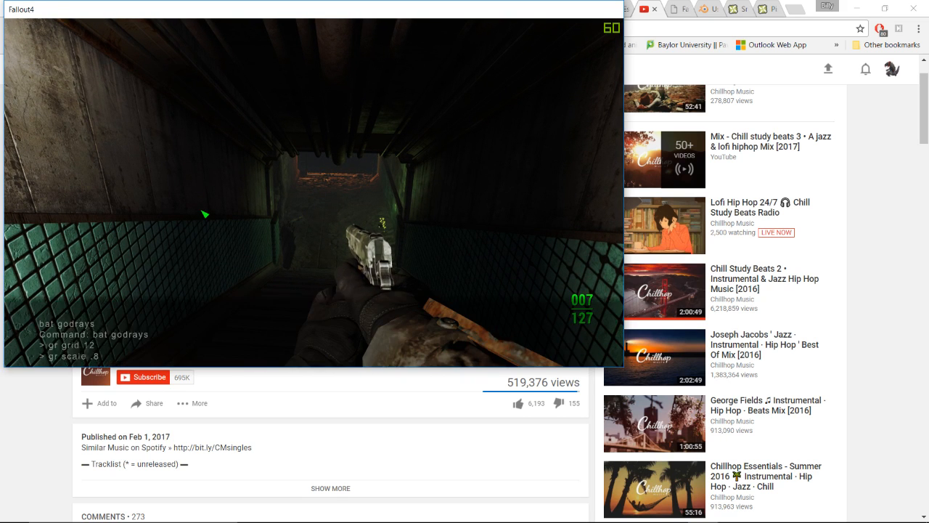
type("help")
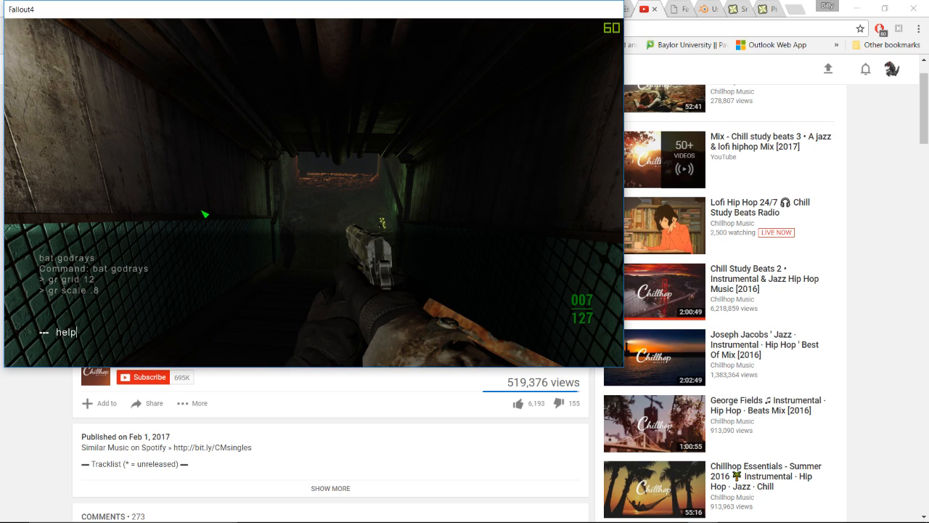
type(" glopve")
key("BackSpace")
key("BackSpace")
key("BackSpace")
key("BackSpace")
type("arms 4")
key("Return")
Add one Wild Body 1 Arms (Arms) to the inventory with the console command "player.additem 0d00a04d 1"
type("playuer")
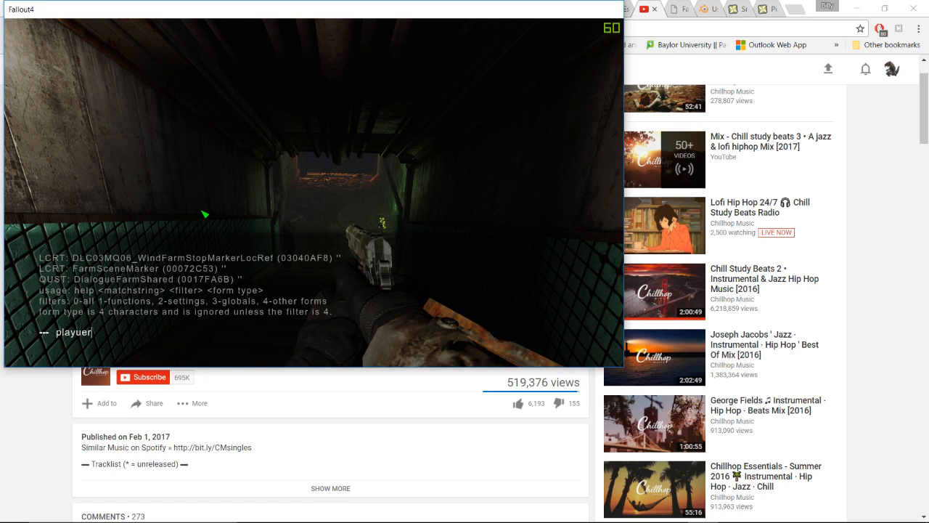
key("BackSpace")
key("BackSpace")
key("Page_Up")
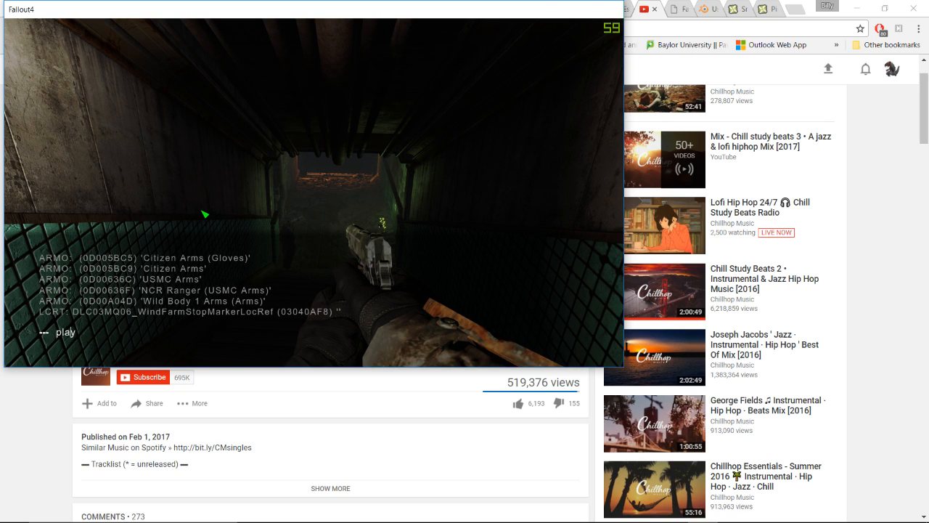
type("er.additem 0d00a0")
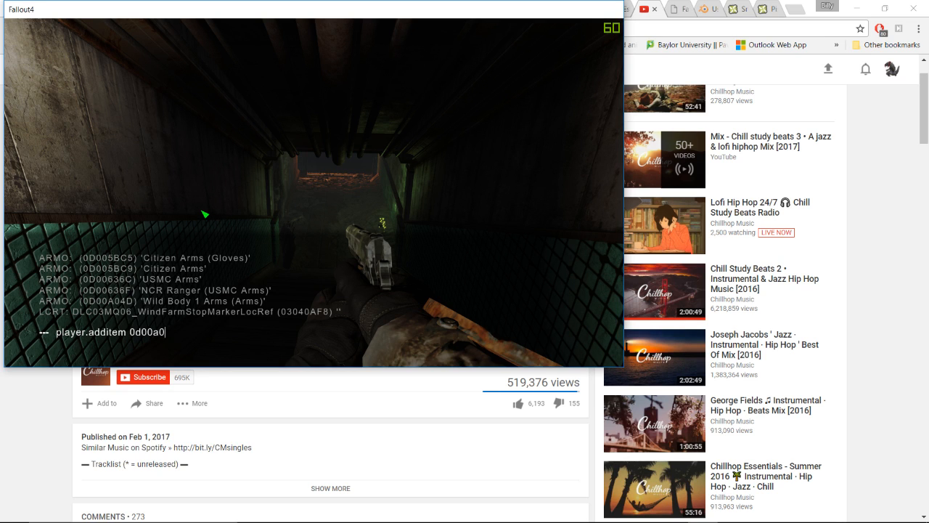
type("4d 1")
key("Return")
key("grave")
In the Pip-Boy apparel inventory, unequip Metal Left Arm and Metal Right Arm and equip Wild Body 1 Arms (Arms)
key("Tab")
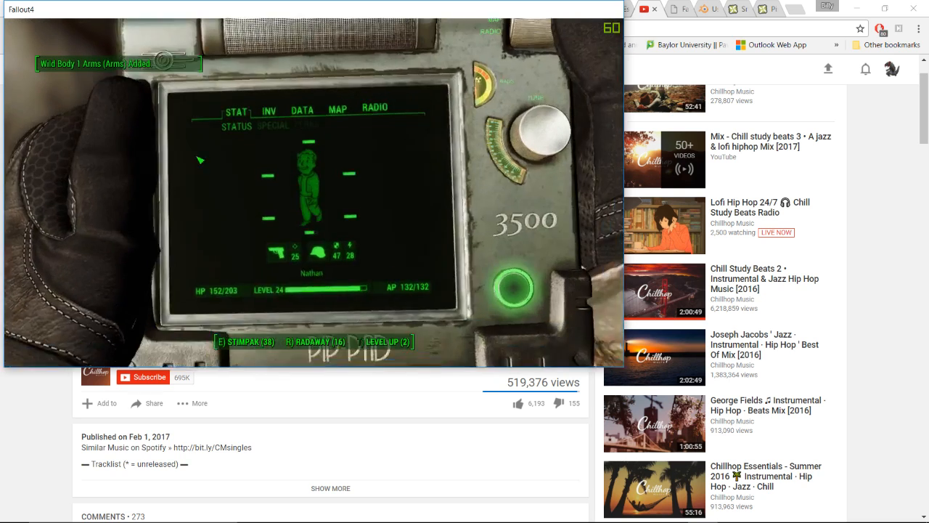
left_click(263, 132)
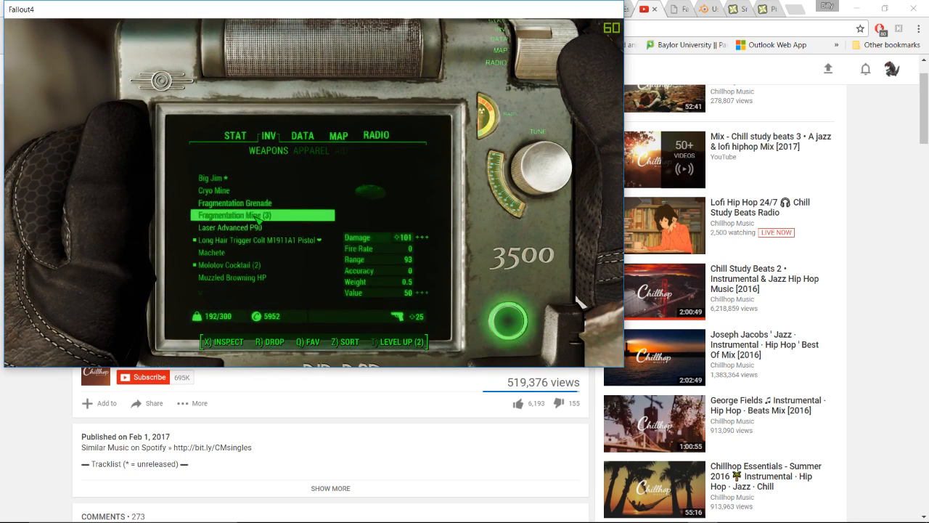
key("d")
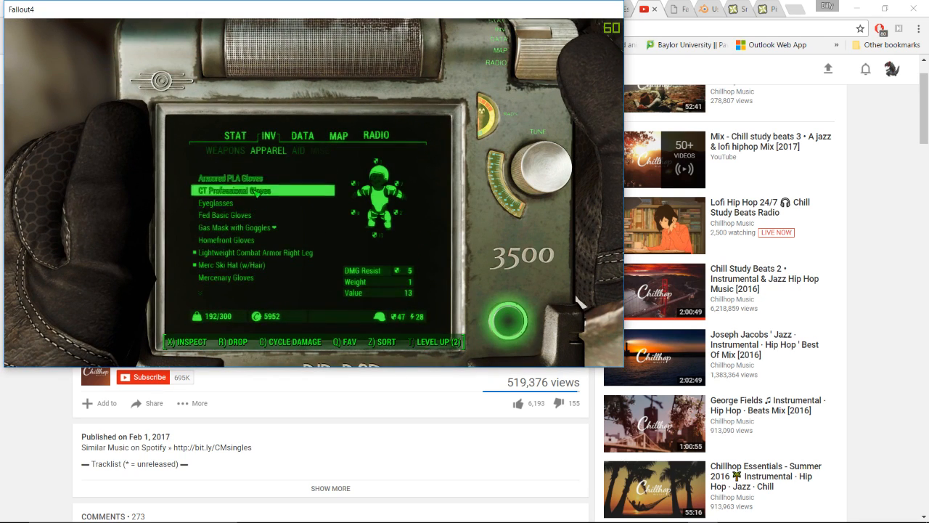
scroll(240, 254, "down", 5)
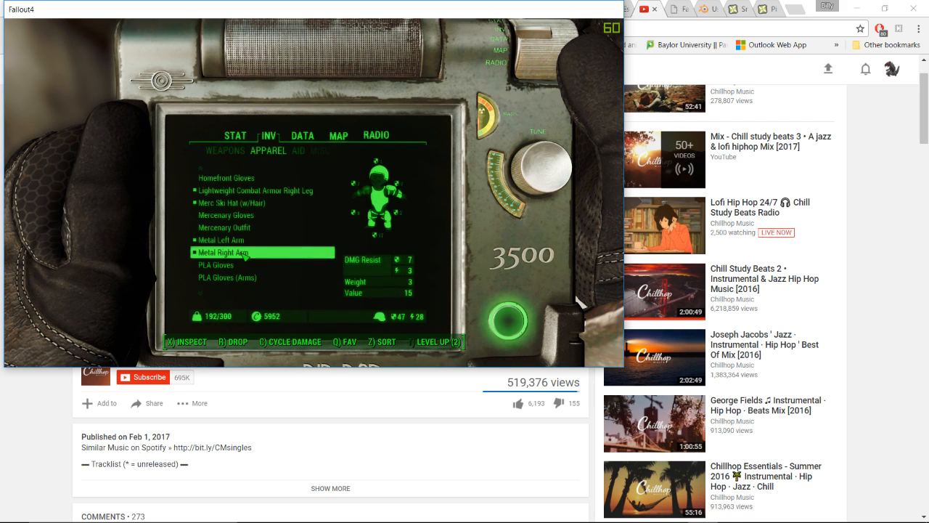
scroll(232, 246, "down", 3)
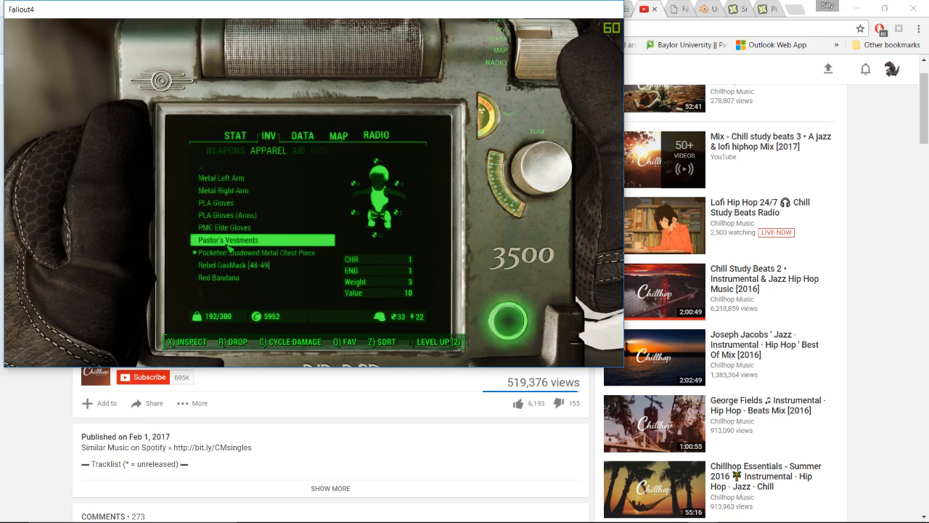
scroll(243, 238, "down", 11)
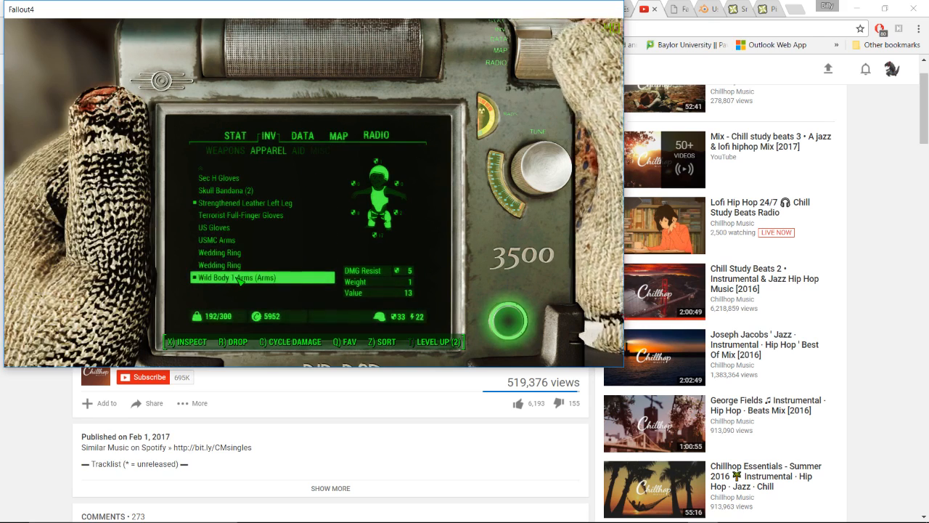
key("Tab")
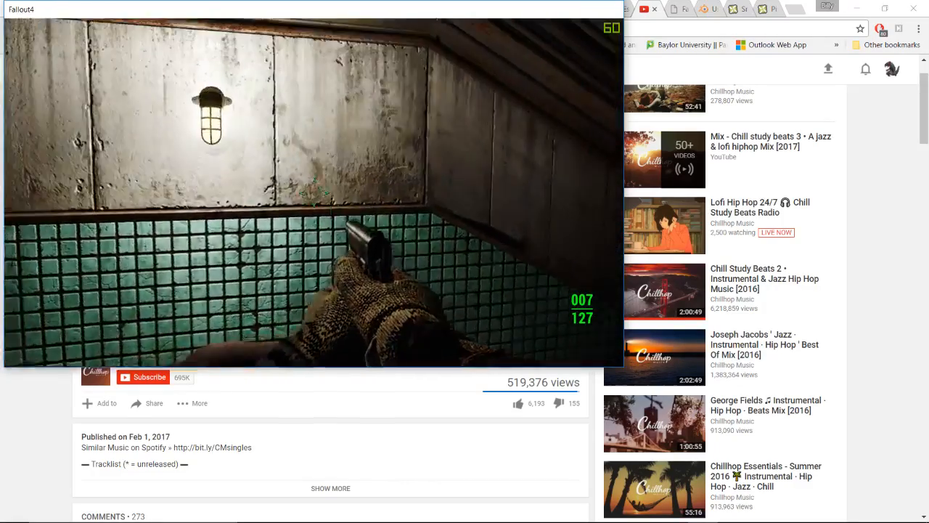
Examine the new gloves in first person by firing the pistol, switching to the scoped rifle, and firing and reloading it
left_click(314, 192)
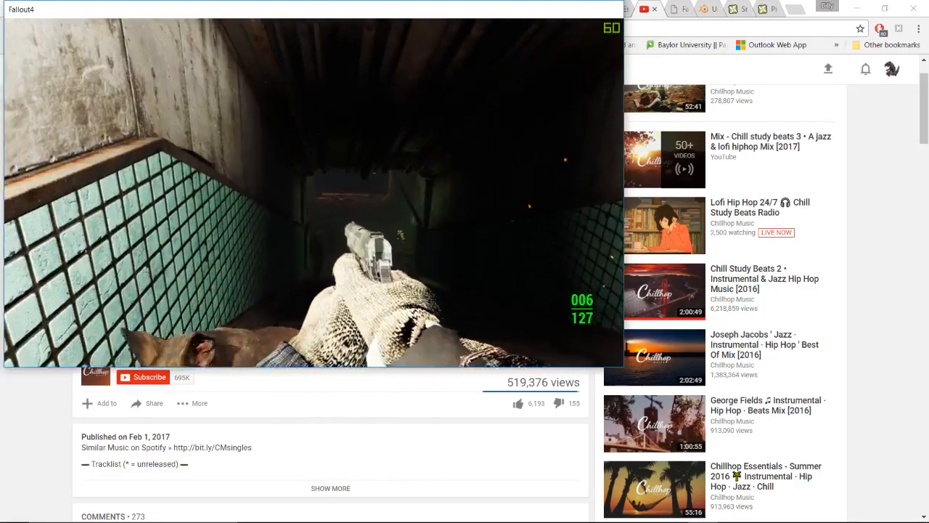
left_click(314, 192)
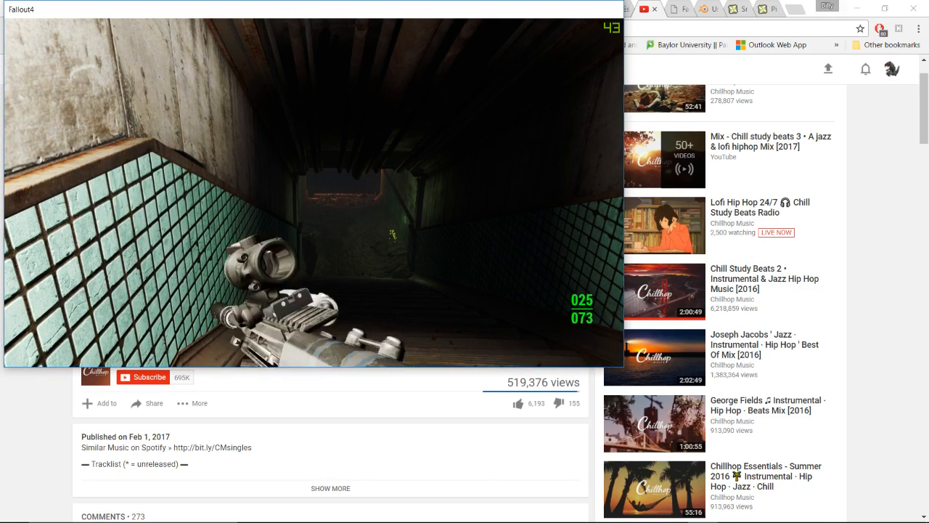
left_click(314, 192)
left_click(314, 193)
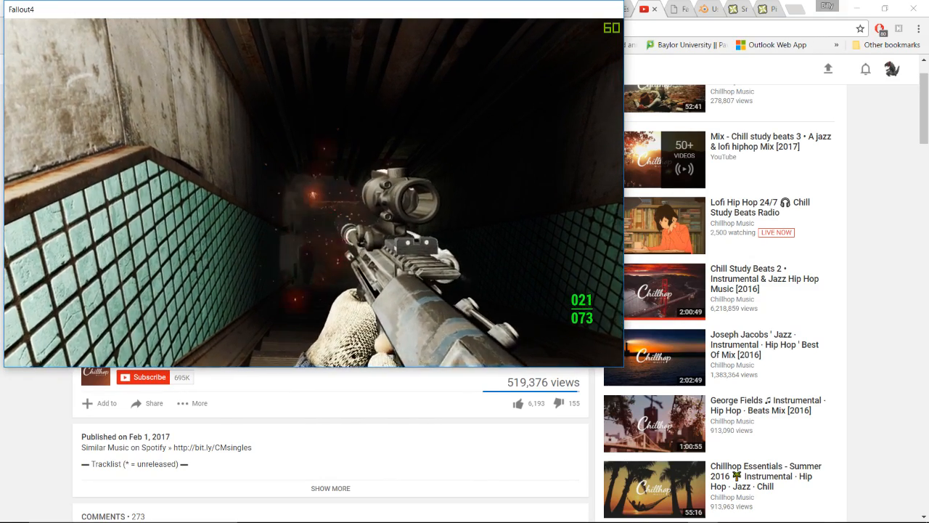
left_click(314, 192)
left_click(313, 192)
key("r")
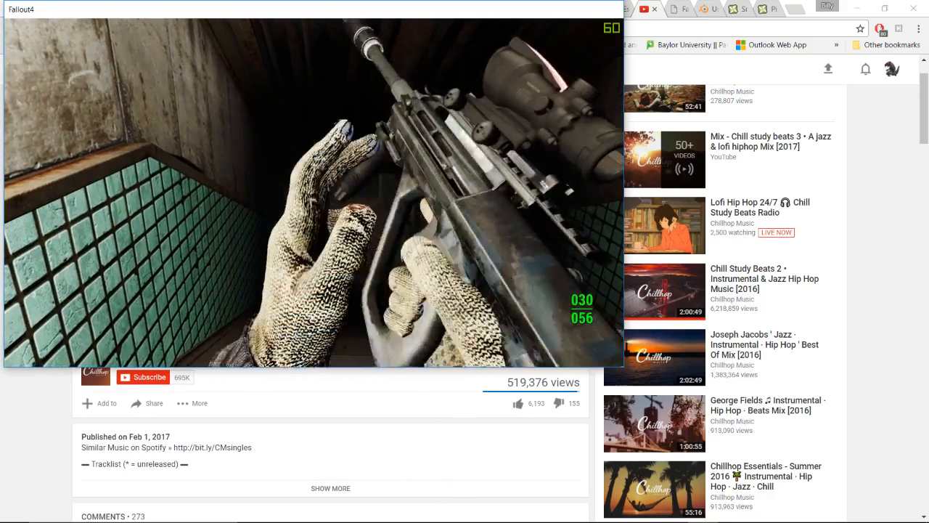
left_click(314, 192)
left_click(313, 193)
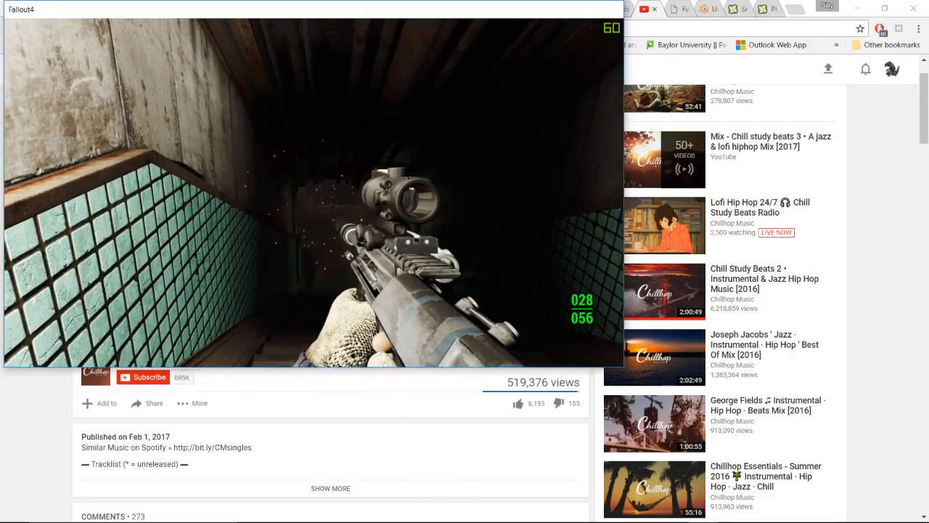
Examine the gloves in first person by firing the scoped rifle, switching to the holographic-sight rifle, and firing and reloading it
left_click(313, 193)
left_click(314, 192)
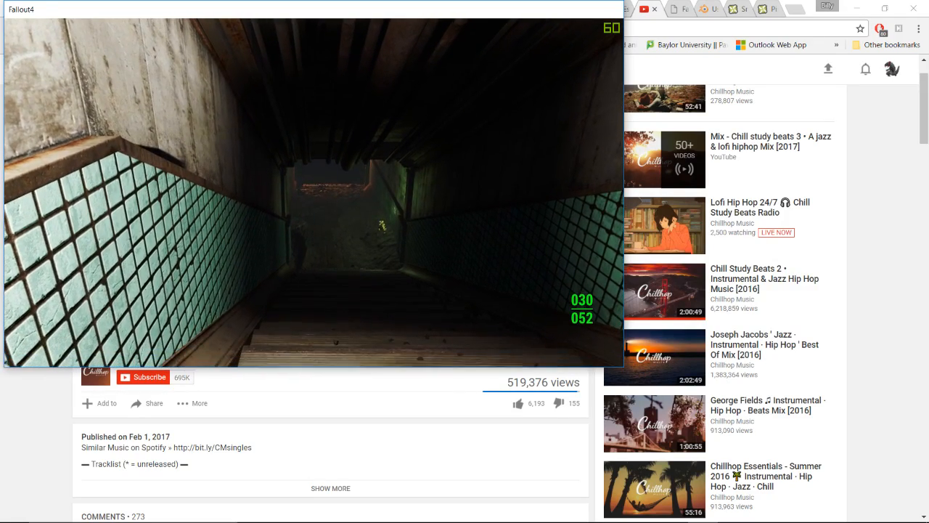
left_click(314, 192)
left_click(313, 192)
left_click(314, 193)
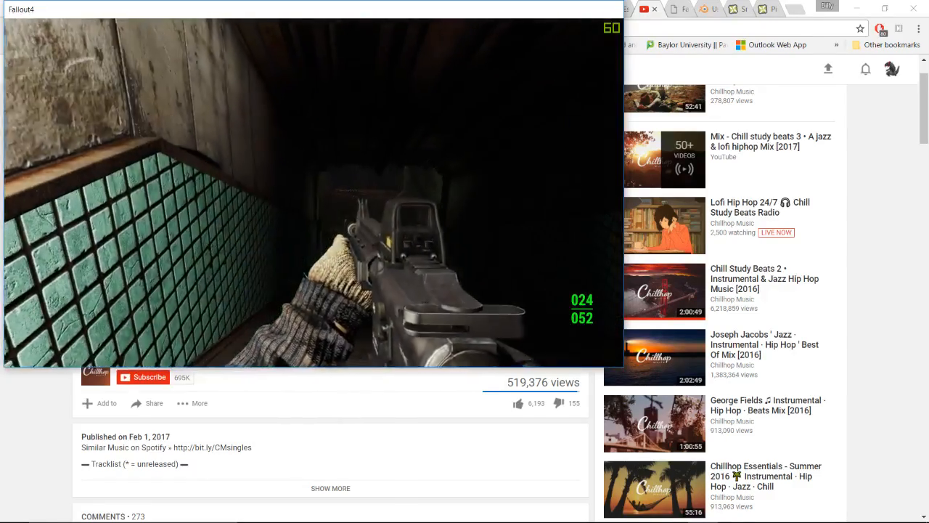
left_click(313, 192)
left_click(313, 192)
key("r")
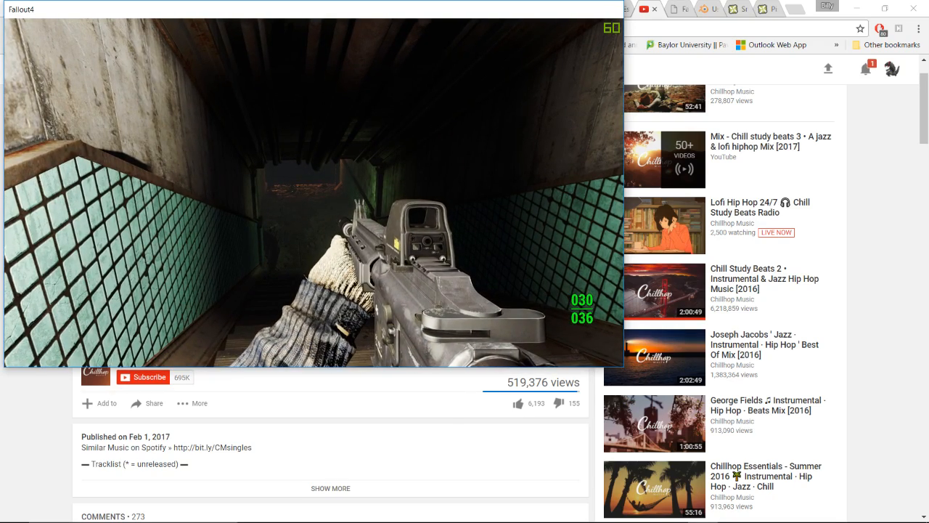
Examine the gloves while aiming down the holographic sight, firing several bursts and reloading the rifle
right_click(313, 193)
left_click(313, 192)
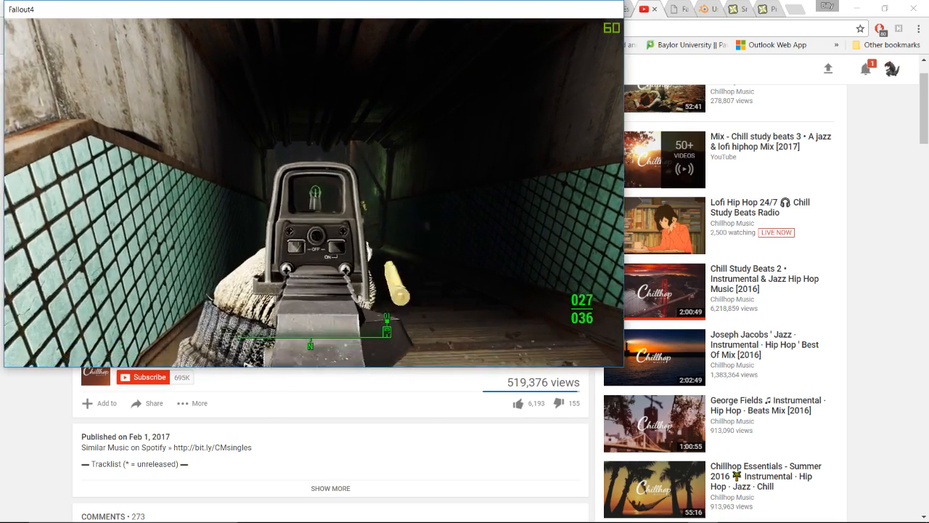
left_click(313, 192)
left_click(314, 192)
left_click(313, 192)
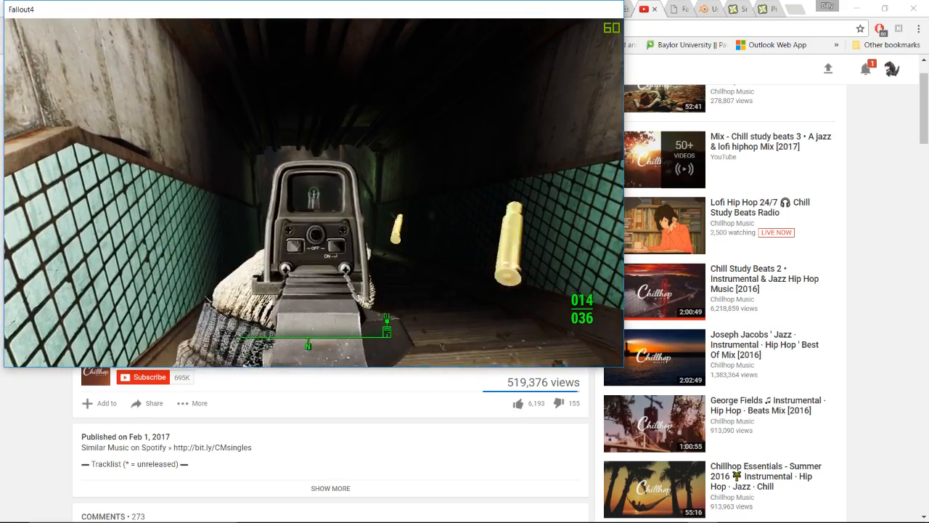
left_click(313, 192)
key("r")
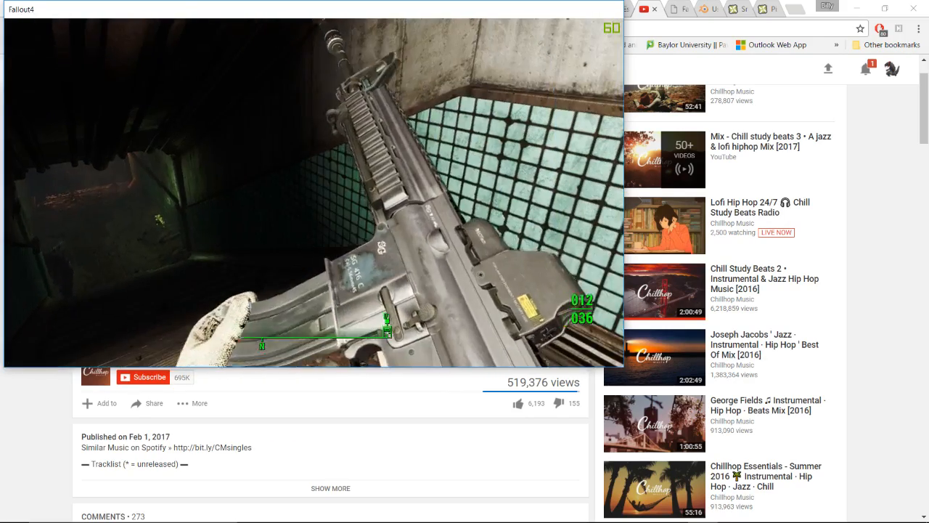
Turn down the Music volume in the game's audio settings and resume the game
key("Escape")
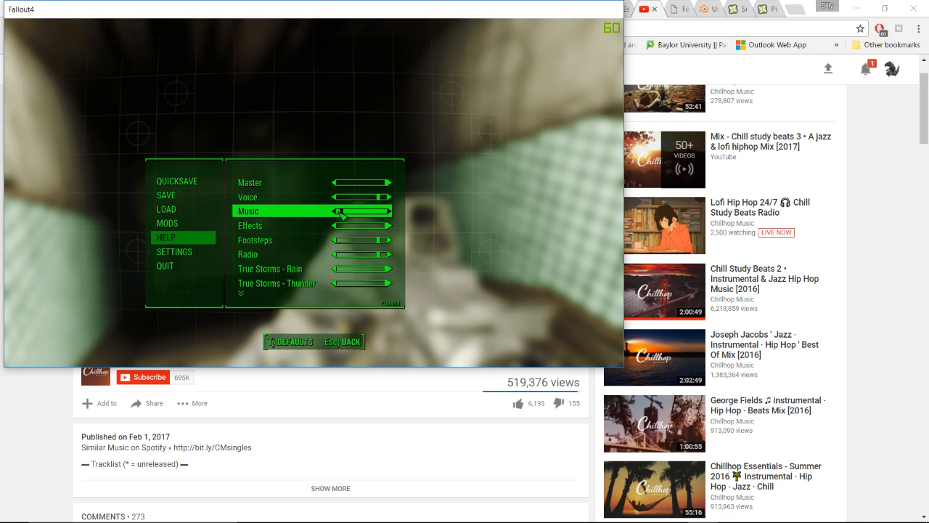
key("Escape")
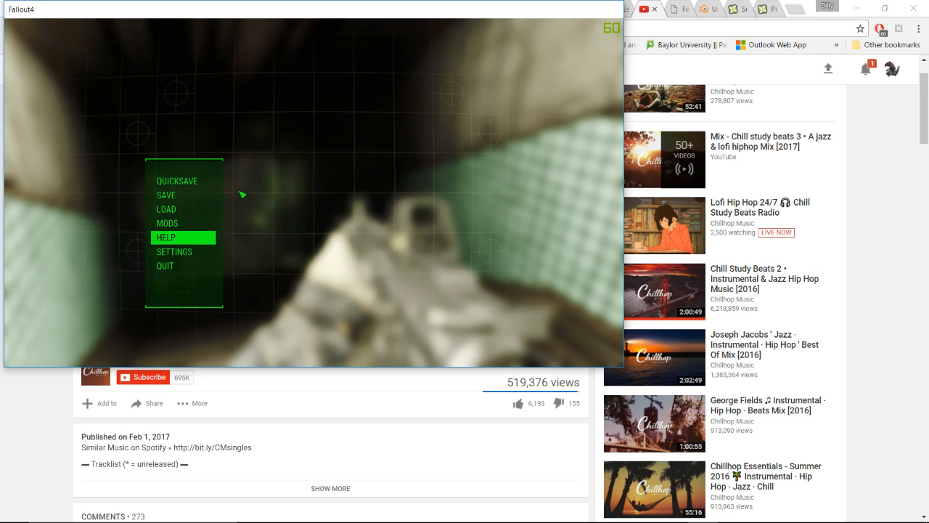
key("Escape")
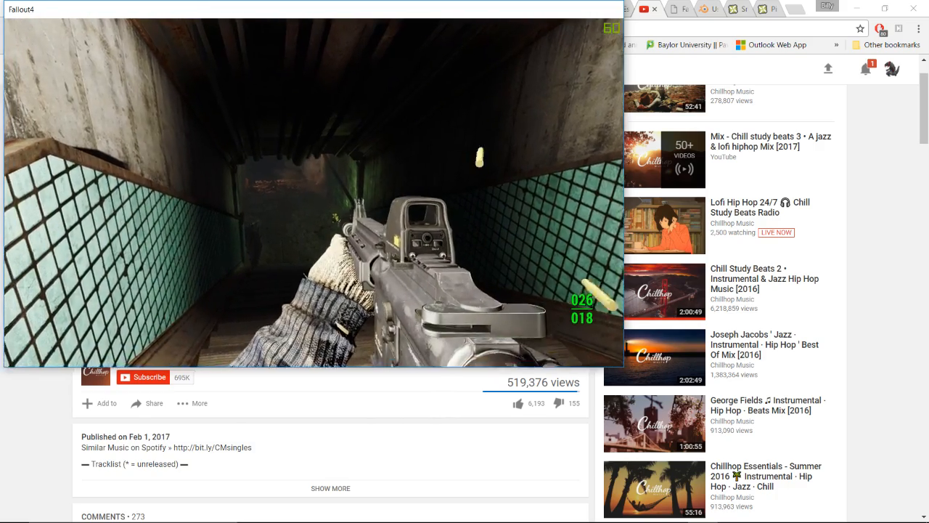
Reload the holographic-sight rifle, walk back to the green double doors and exit to the Commonwealth
key("r")
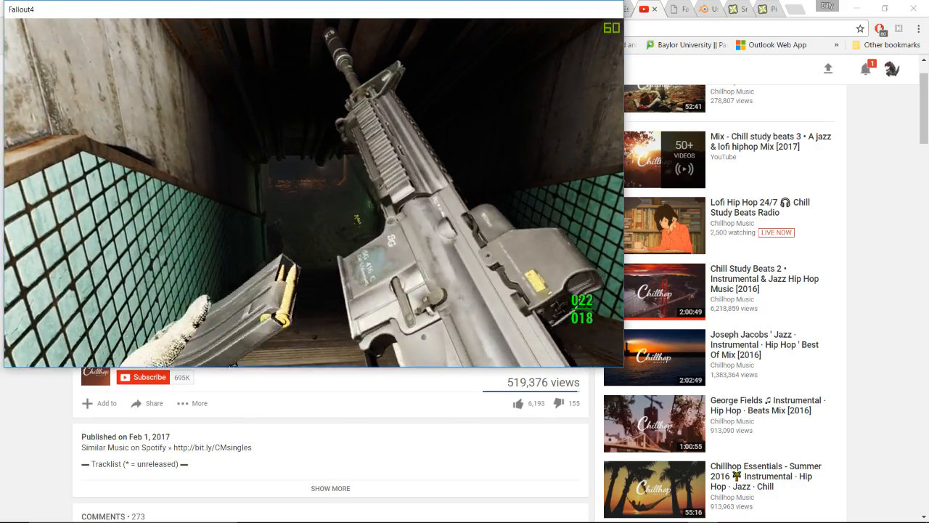
key("w")
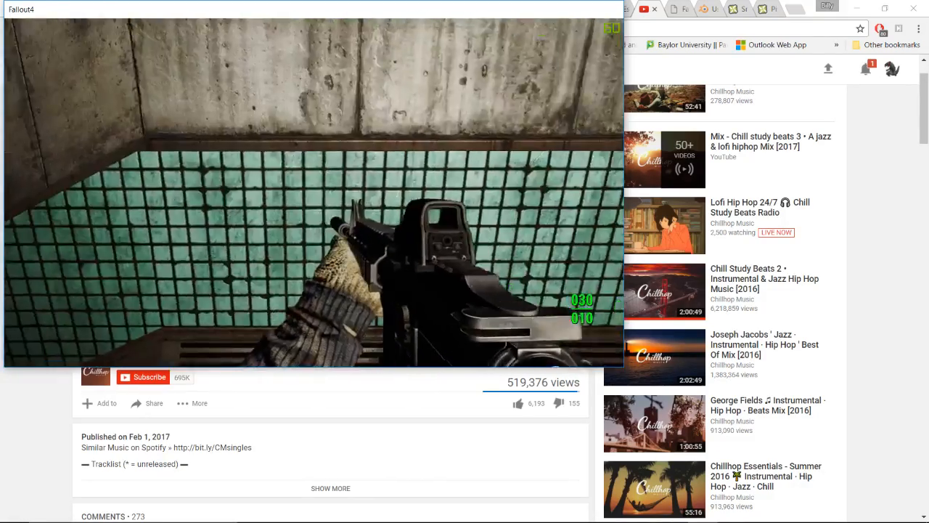
key("w")
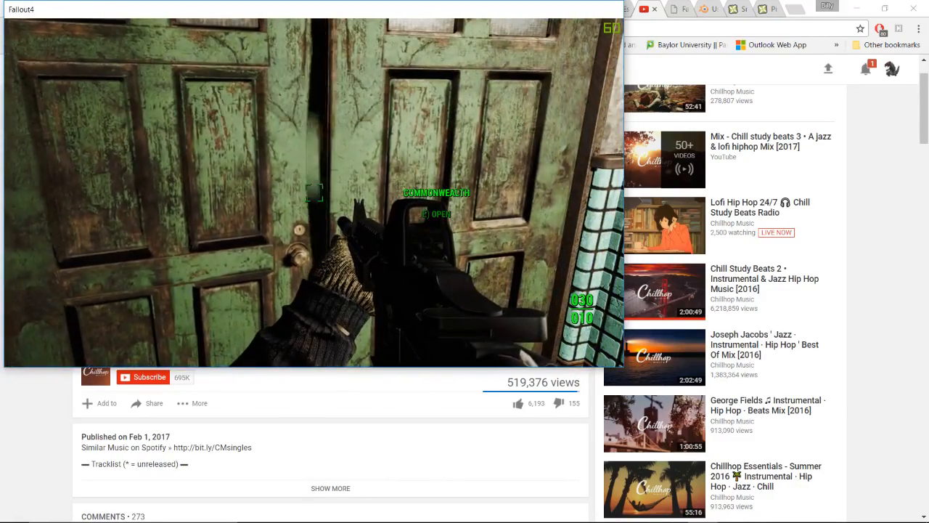
key("e")
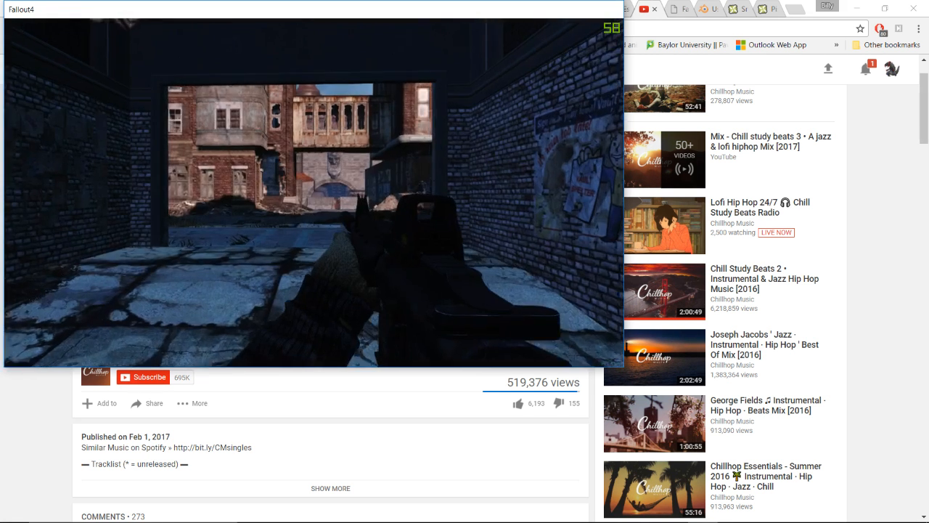
Walk and sprint through the outdoor streets with the scoped rifle to examine the gloves in outdoor lighting
key("w")
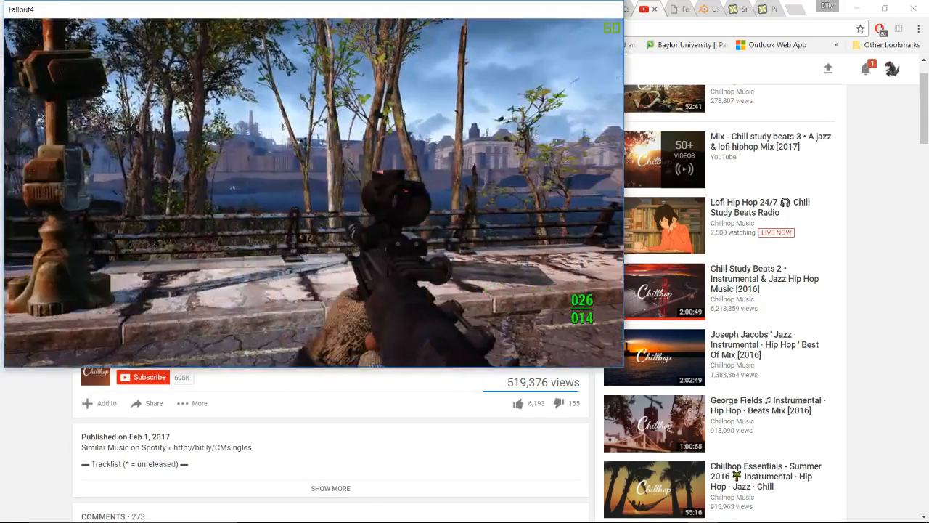
key("grave")
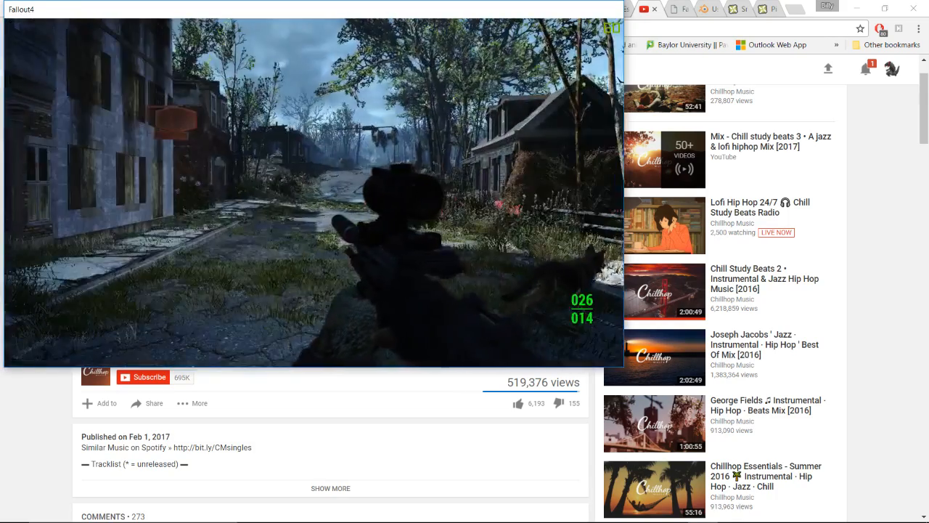
key("shift+w")
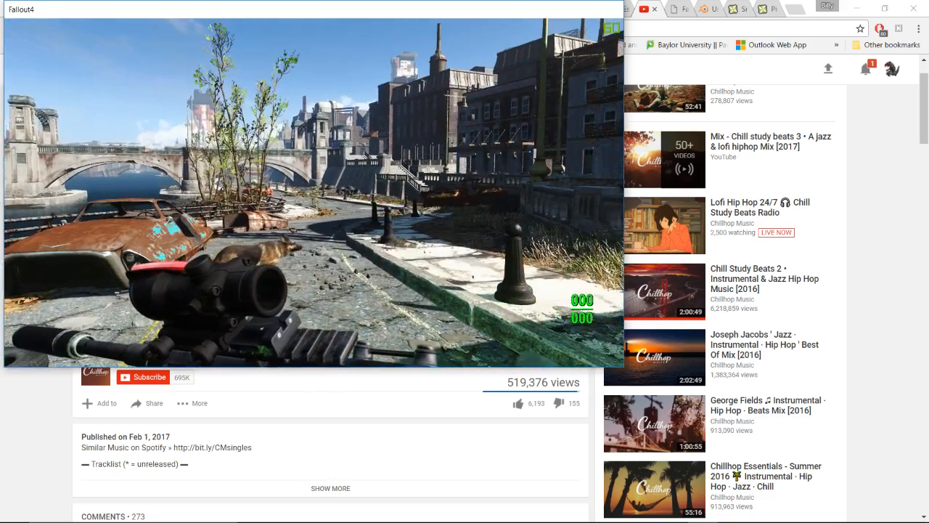
Quit Fallout 4 and return to the desktop
key("Escape")
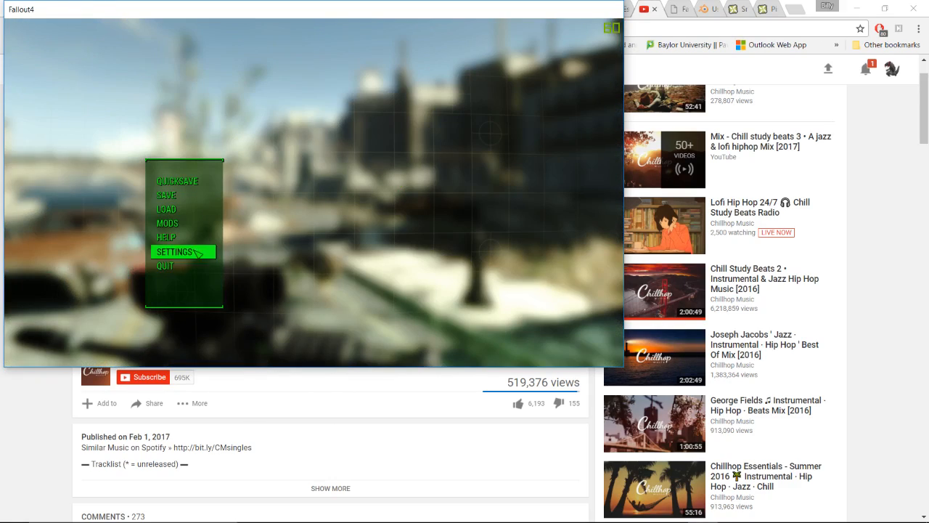
left_click(210, 268)
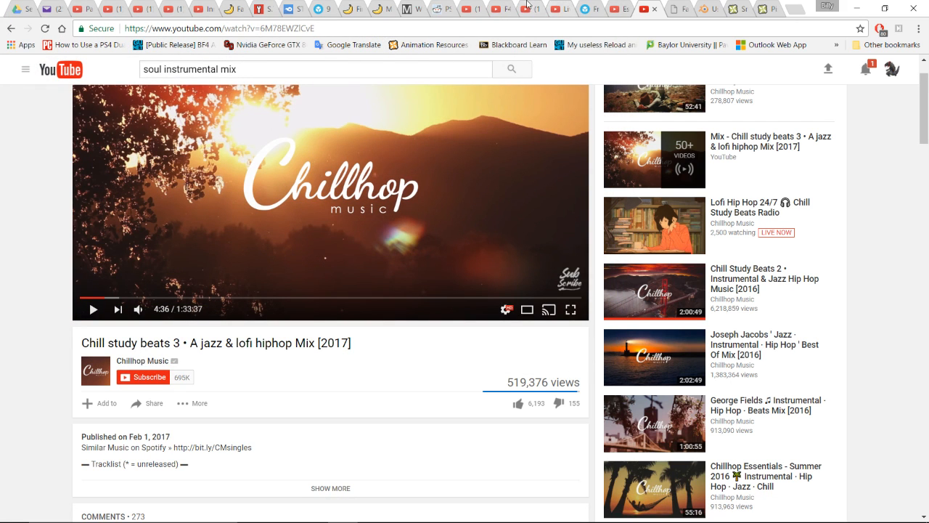
Switch to the YouTube live dashboard and read through the recent live chat messages
left_click(558, 9)
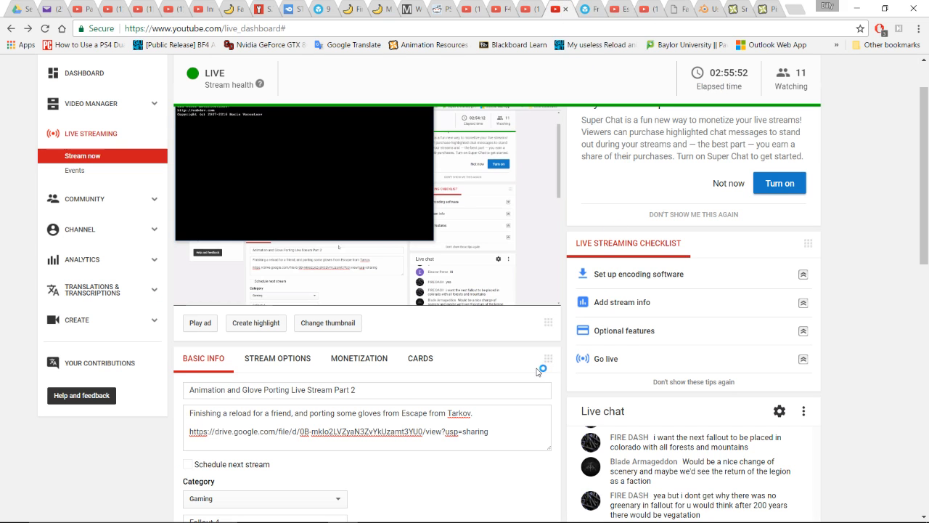
scroll(537, 370, "down", 3)
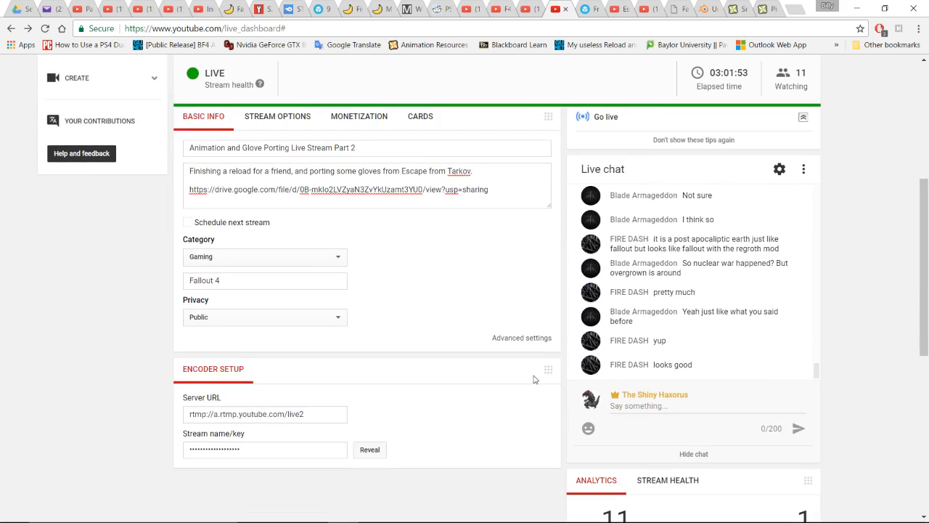
scroll(534, 378, "up", 4)
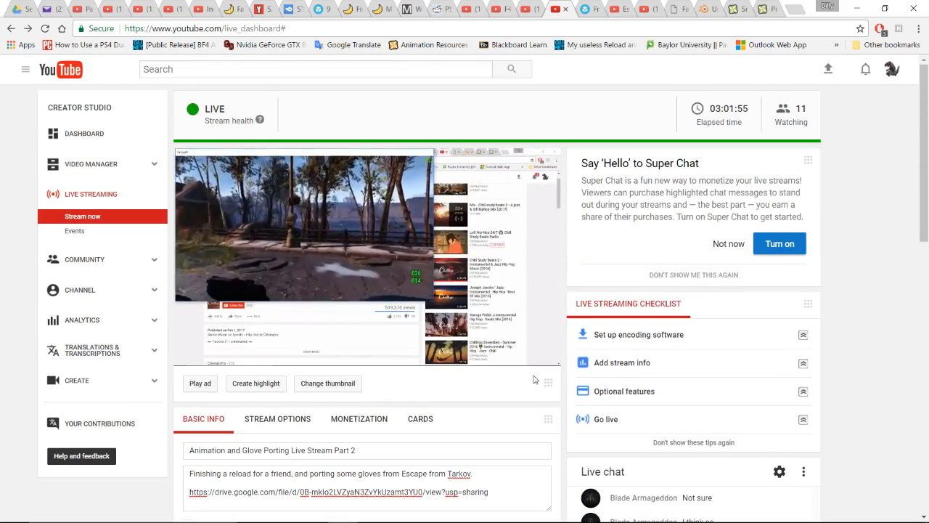
scroll(537, 384, "down", 3)
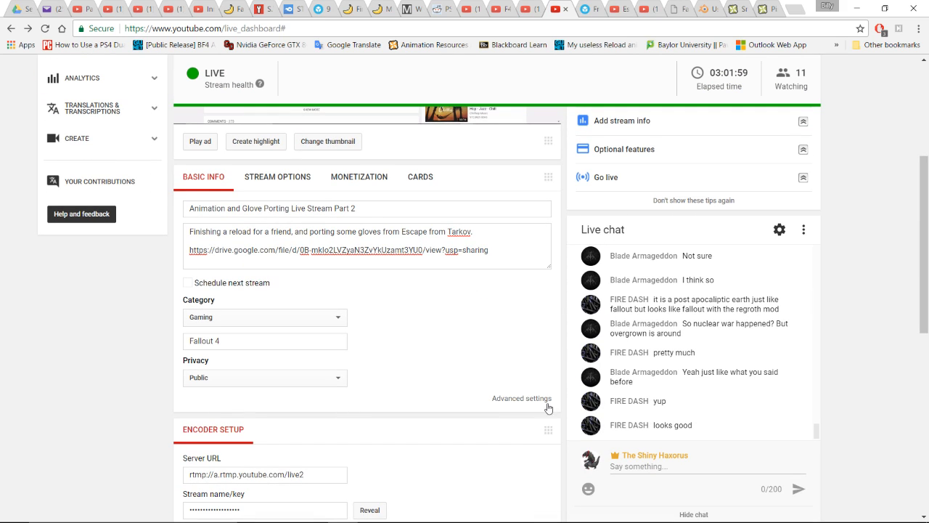
scroll(651, 335, "up", 1)
scroll(651, 335, "up", 3)
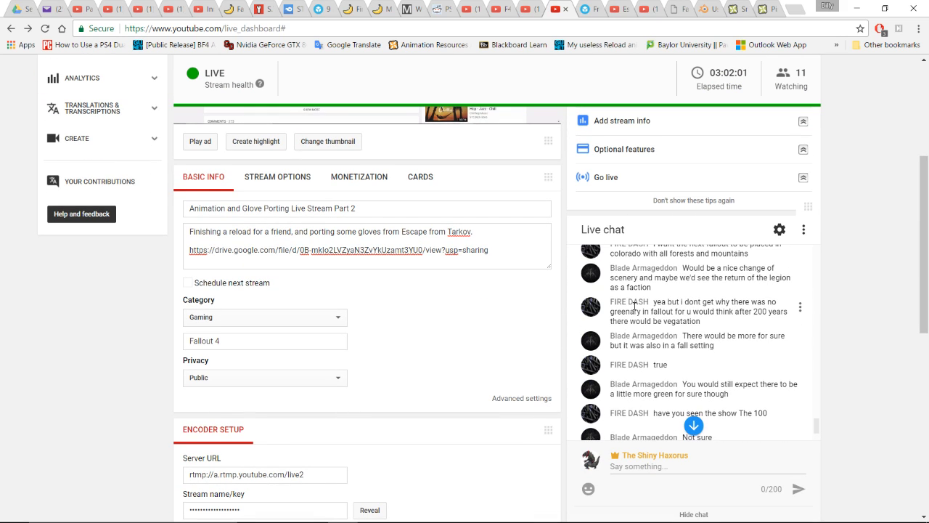
scroll(683, 311, "up", 1)
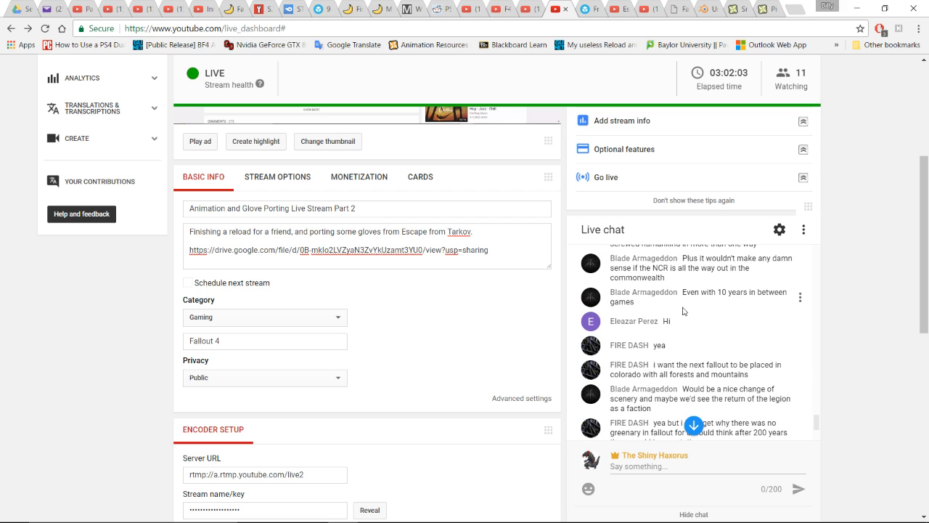
scroll(682, 311, "up", 1)
scroll(683, 311, "down", 2)
scroll(682, 311, "down", 4)
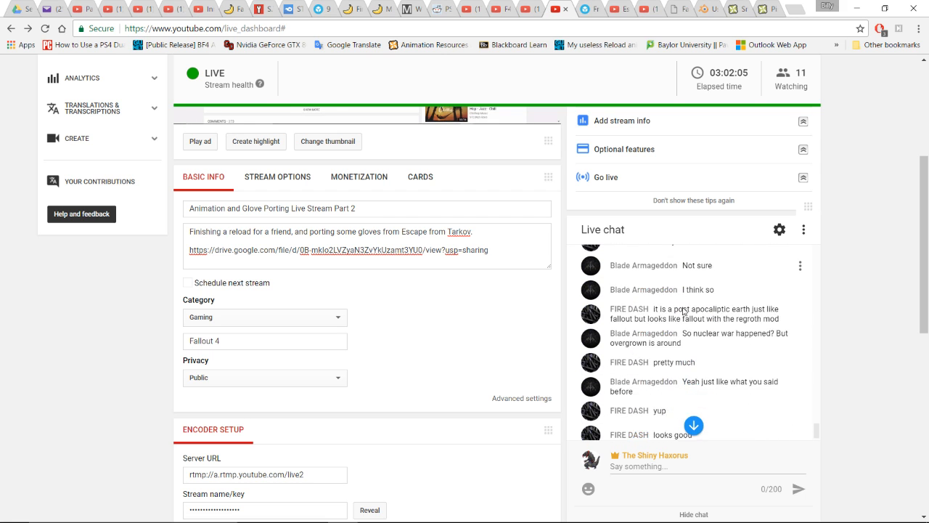
Post "THe normal maps are fucking up the reflection haha" in the live chat
left_click(687, 464)
type("THe normal")
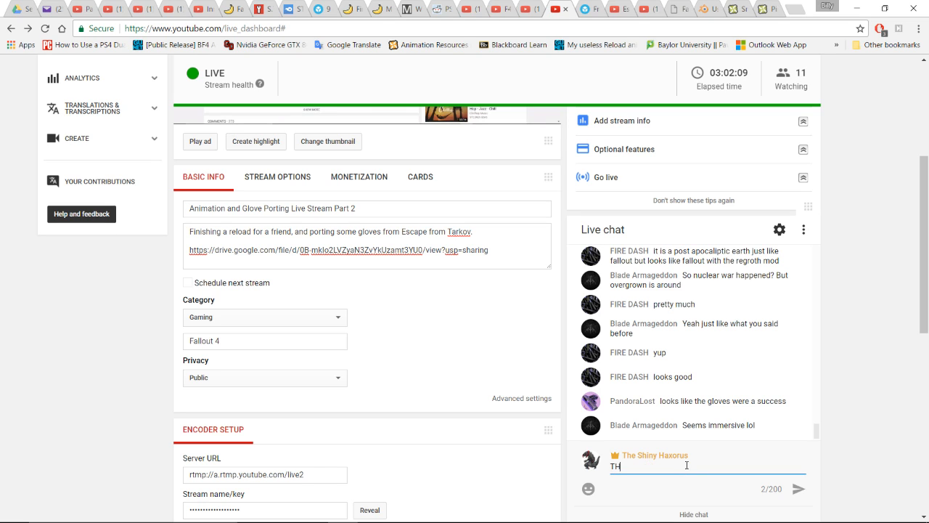
type(" m")
type("aps are fuckin the")
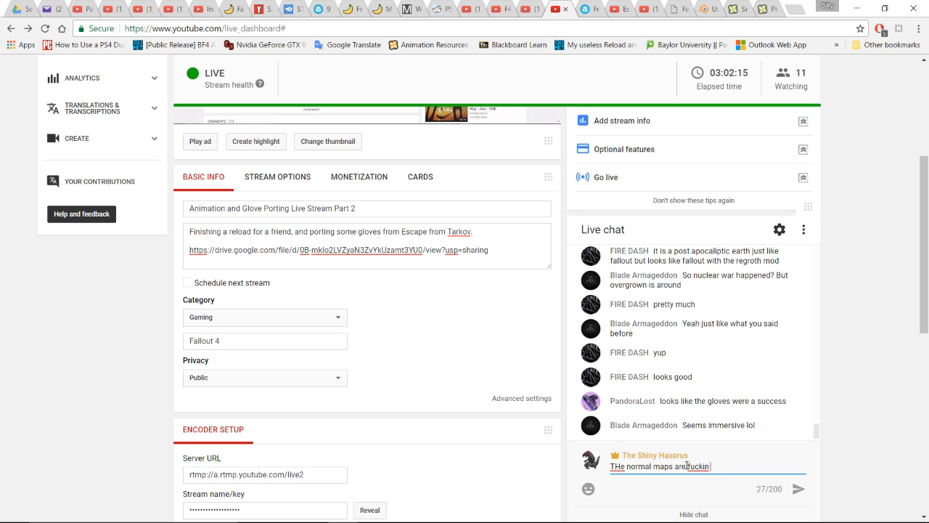
key("BackSpace")
key("BackSpace")
key("BackSpace")
key("BackSpace")
type("g up the reflection haha")
key("Return")
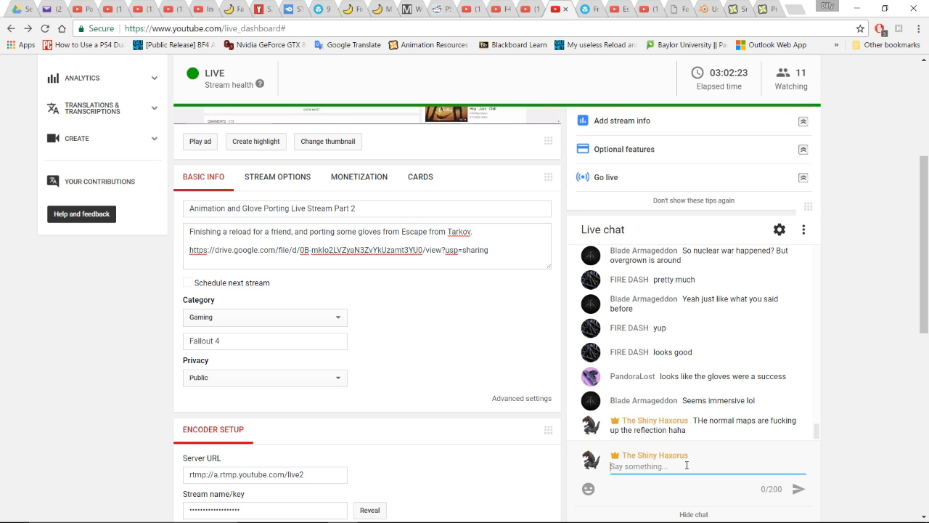
Post "I'll have to have someone fix them" in the live chat
type("I'll have to ha")
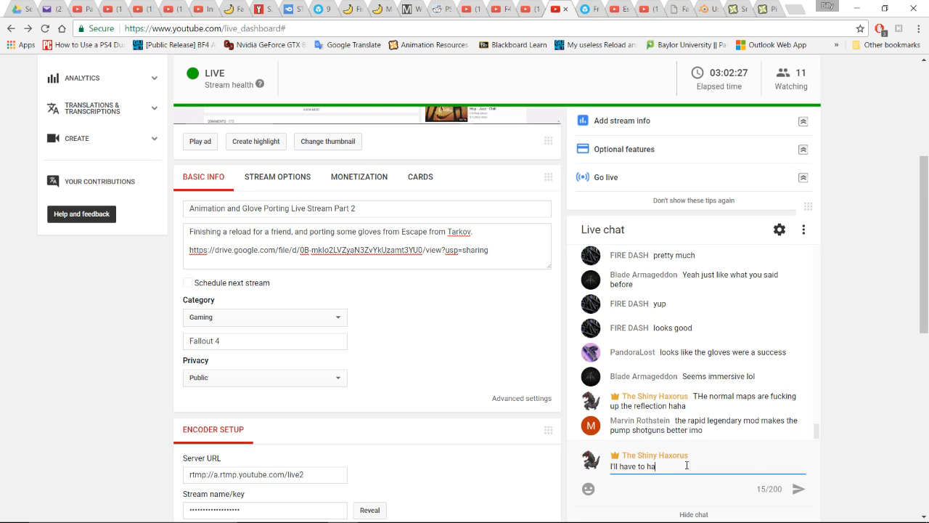
type("ve someone fix them")
key("Return")
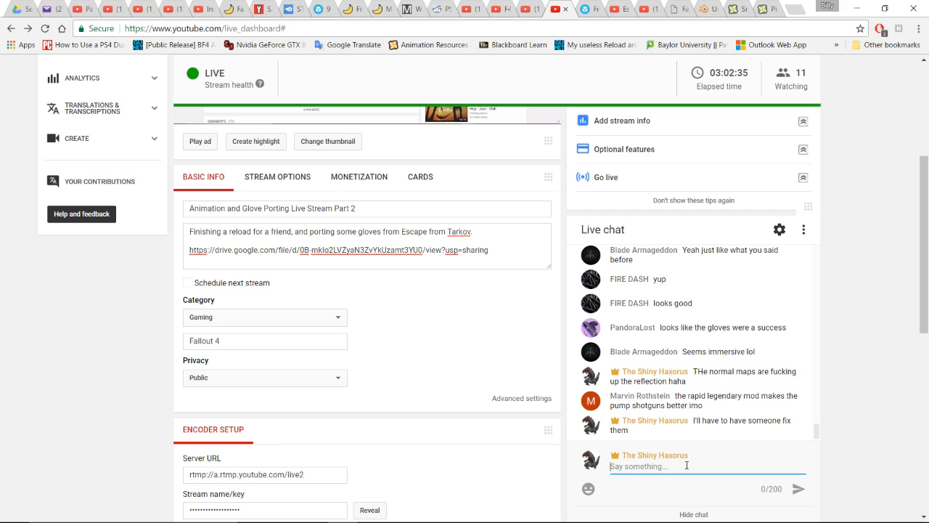
Look over the live dashboard's stream preview, live chat and viewer analytics
scroll(337, 317, "up", 3)
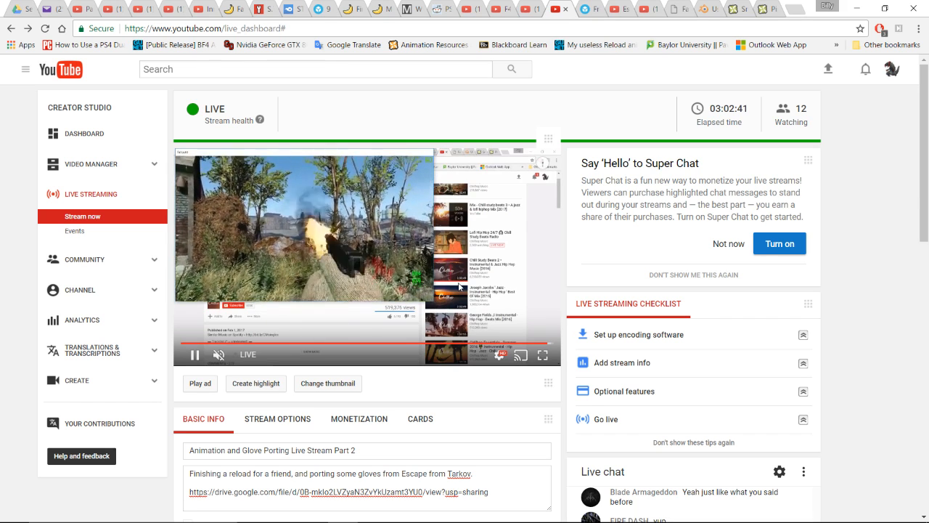
scroll(469, 298, "down", 5)
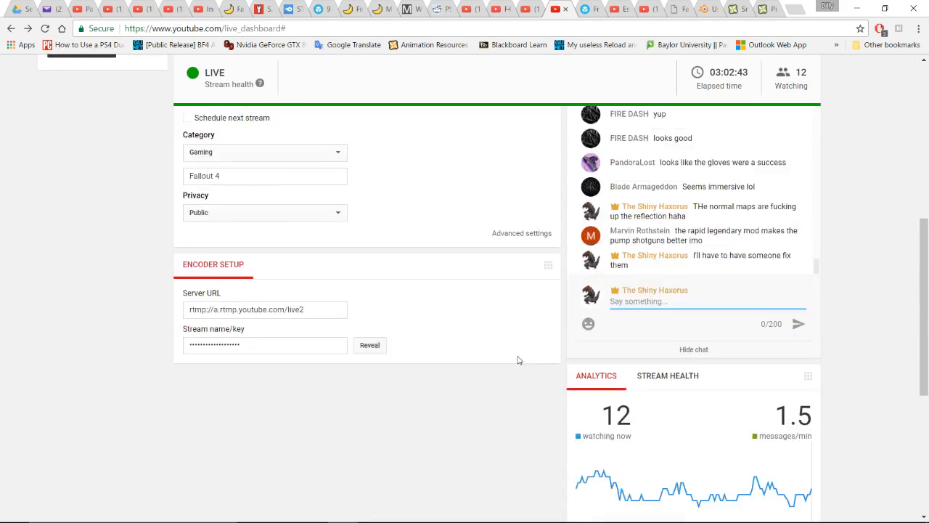
scroll(537, 311, "down", 2)
scroll(535, 303, "up", 2)
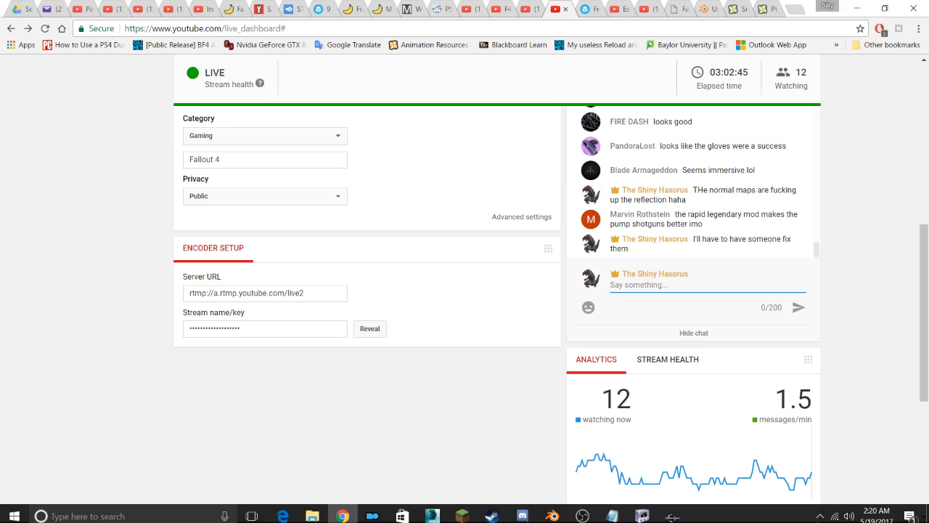
scroll(870, 424, "up", 1)
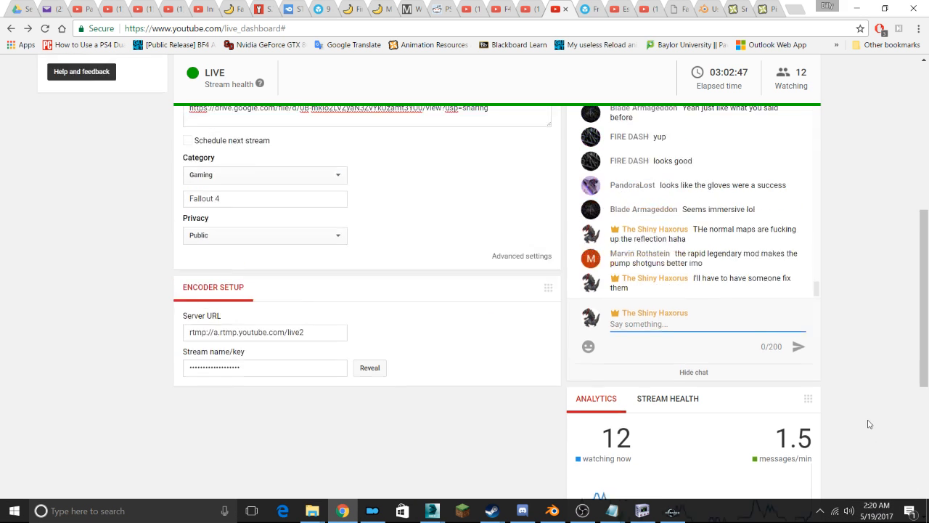
scroll(856, 384, "up", 4)
scroll(405, 304, "up", 3)
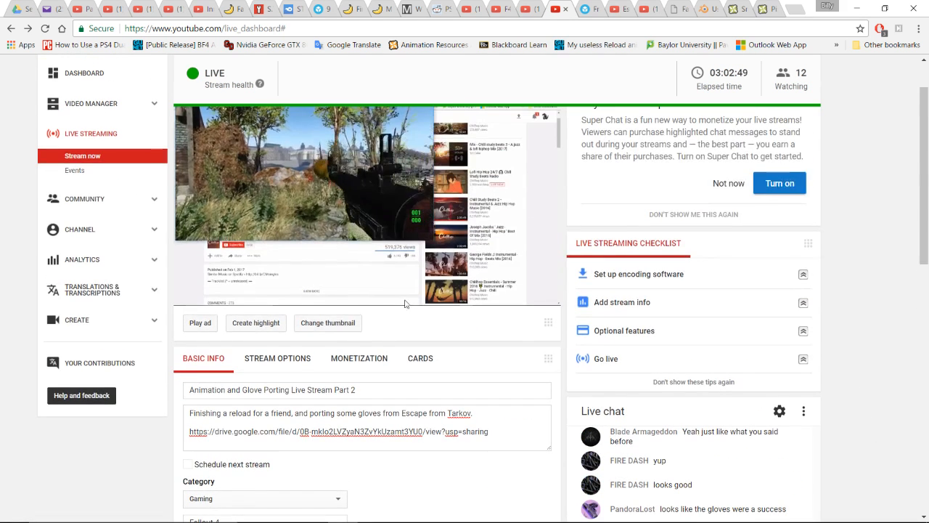
Check the newest live chat replies, the viewer graph and the stream preview on the live dashboard
scroll(384, 248, "up", 1)
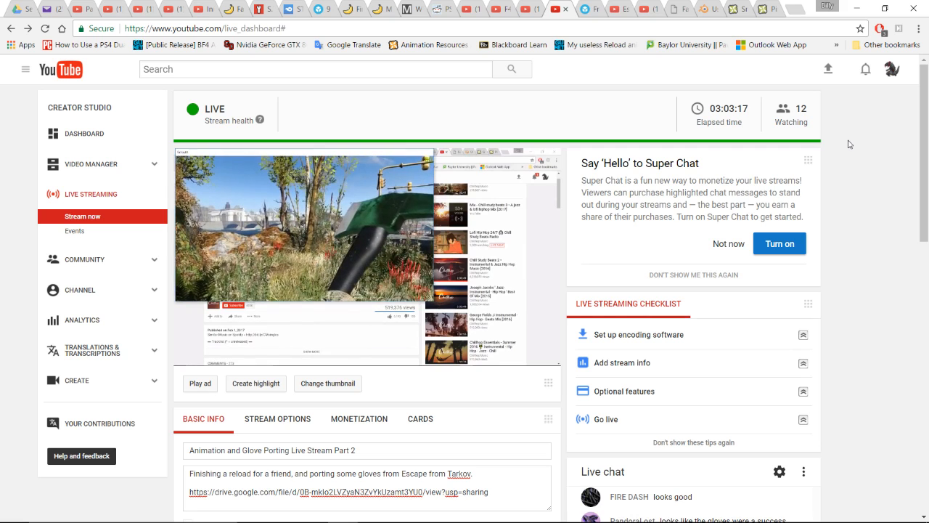
scroll(861, 191, "down", 6)
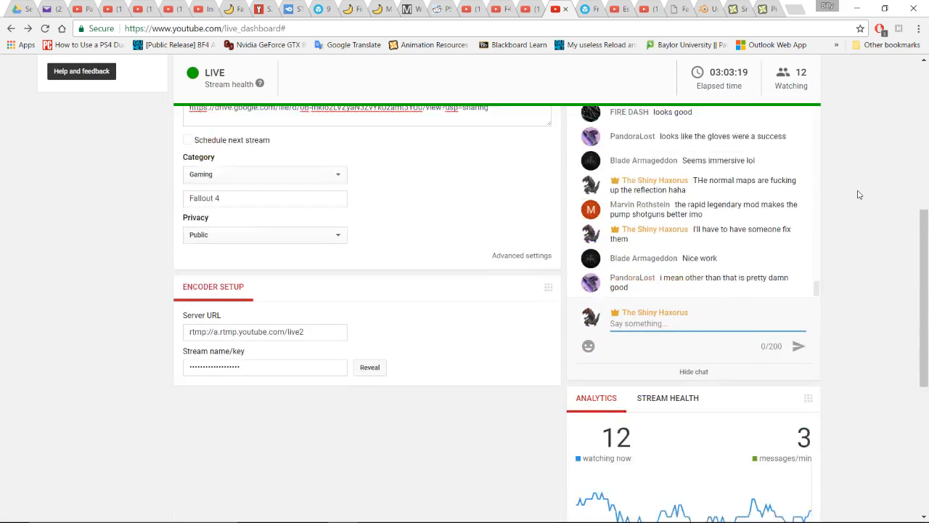
scroll(866, 254, "down", 4)
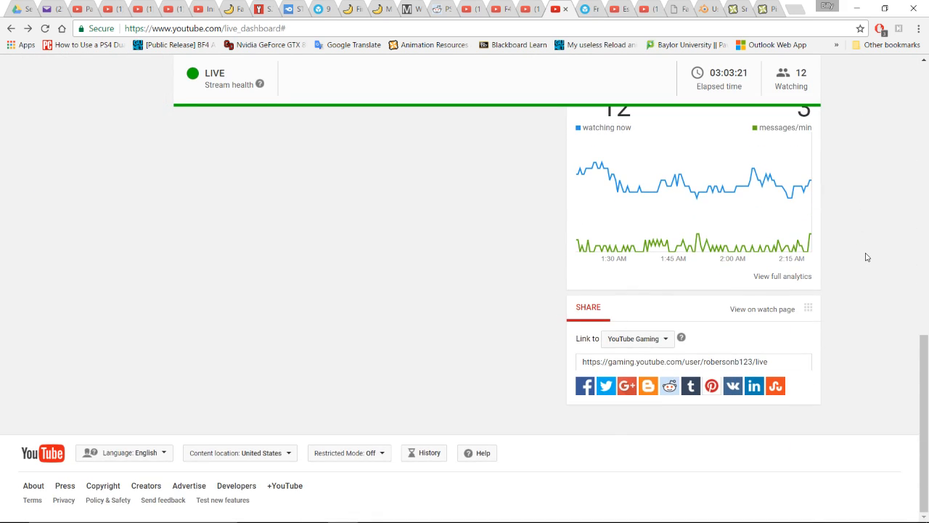
scroll(849, 269, "up", 5)
scroll(843, 283, "up", 4)
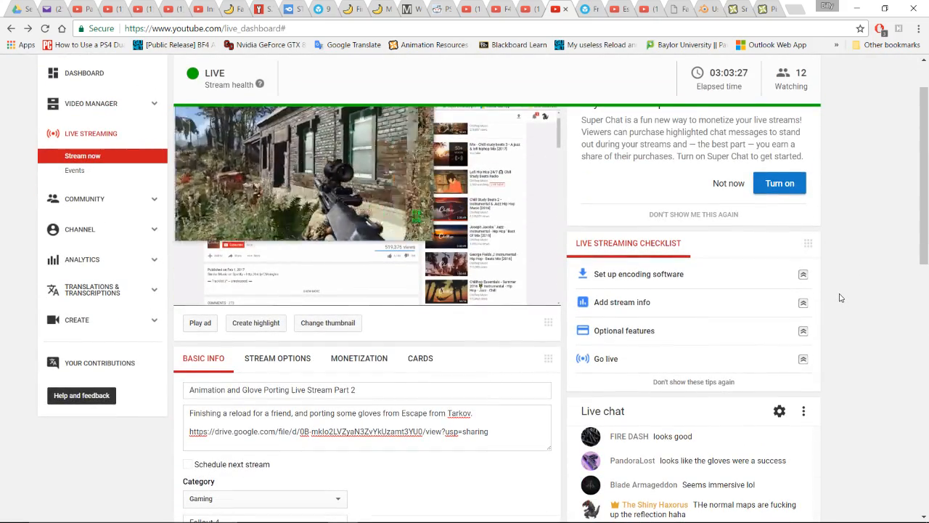
scroll(840, 298, "up", 1)
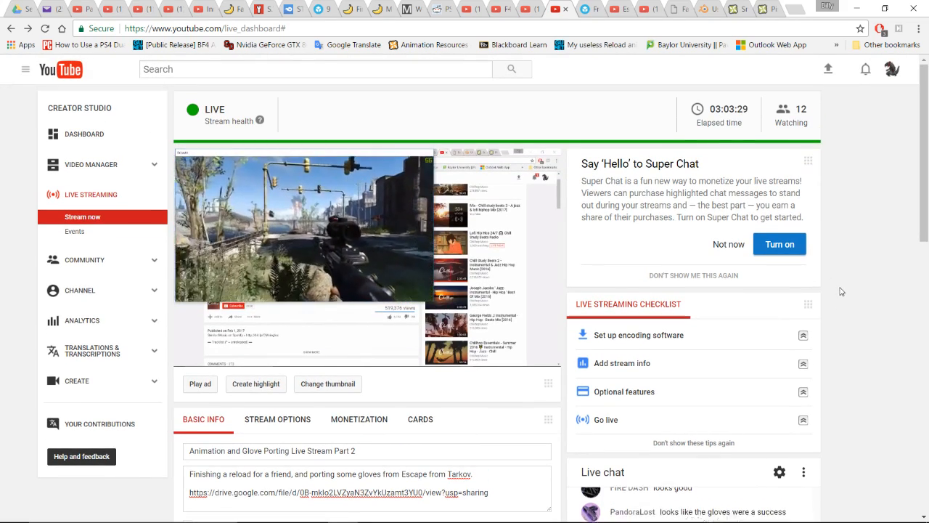
scroll(840, 293, "down", 3)
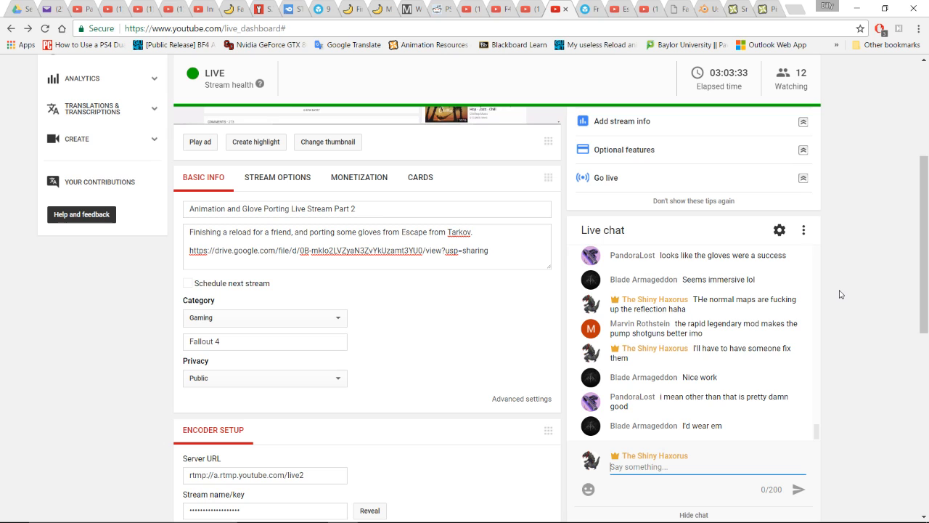
scroll(840, 294, "up", 3)
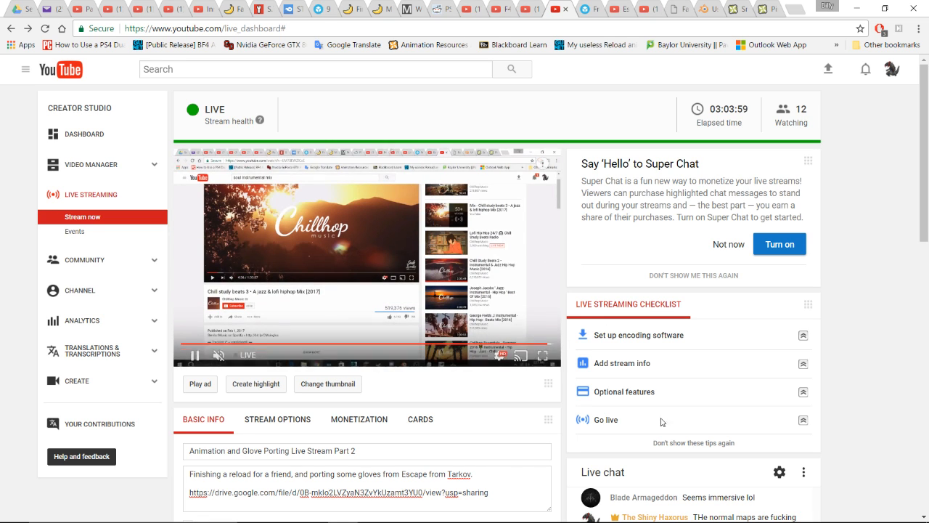
mouse_move(729, 514)
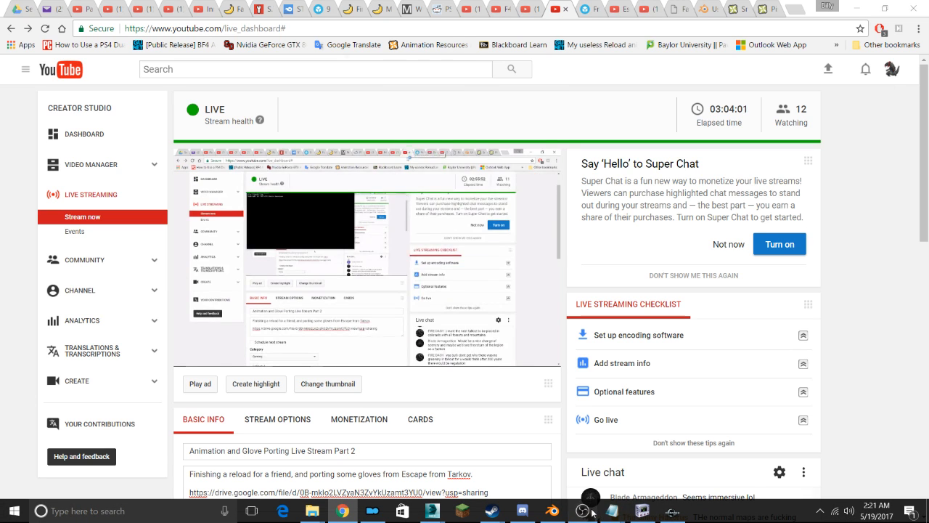